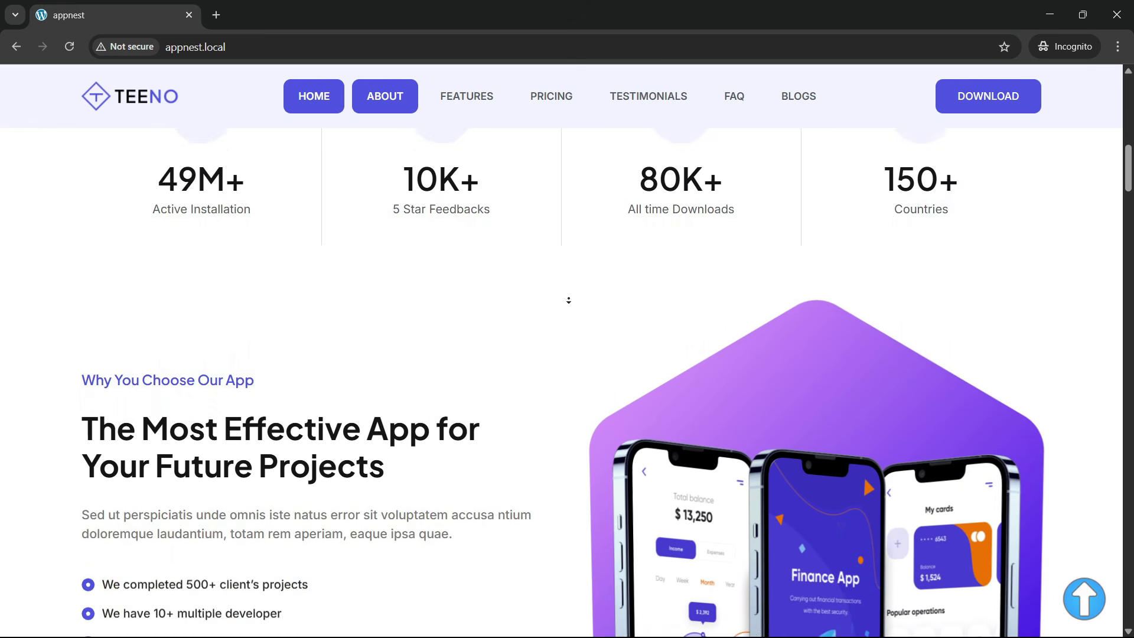
- Review the landing page's achievement counters, Why You Choose Our App, Get Latest Version and Popular Features sections
{"action": "scroll", "coordinate": [569, 300], "scroll_direction": "down", "scroll_amount": 2}
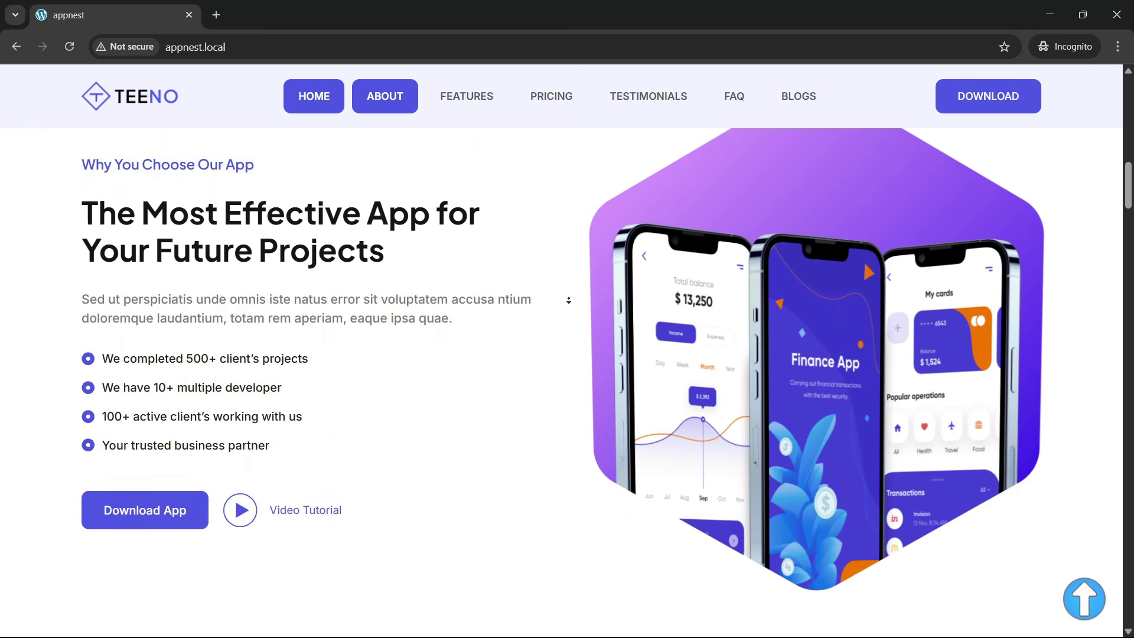
{"action": "scroll", "coordinate": [568, 300], "scroll_direction": "down", "scroll_amount": 1}
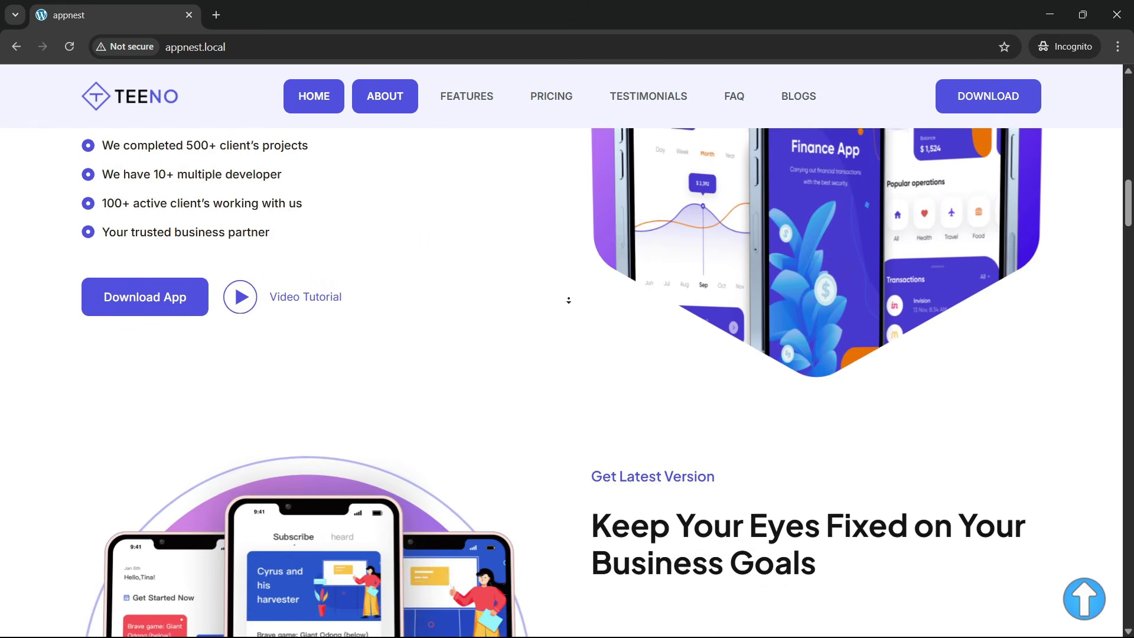
{"action": "scroll", "coordinate": [569, 300], "scroll_direction": "down", "scroll_amount": 1}
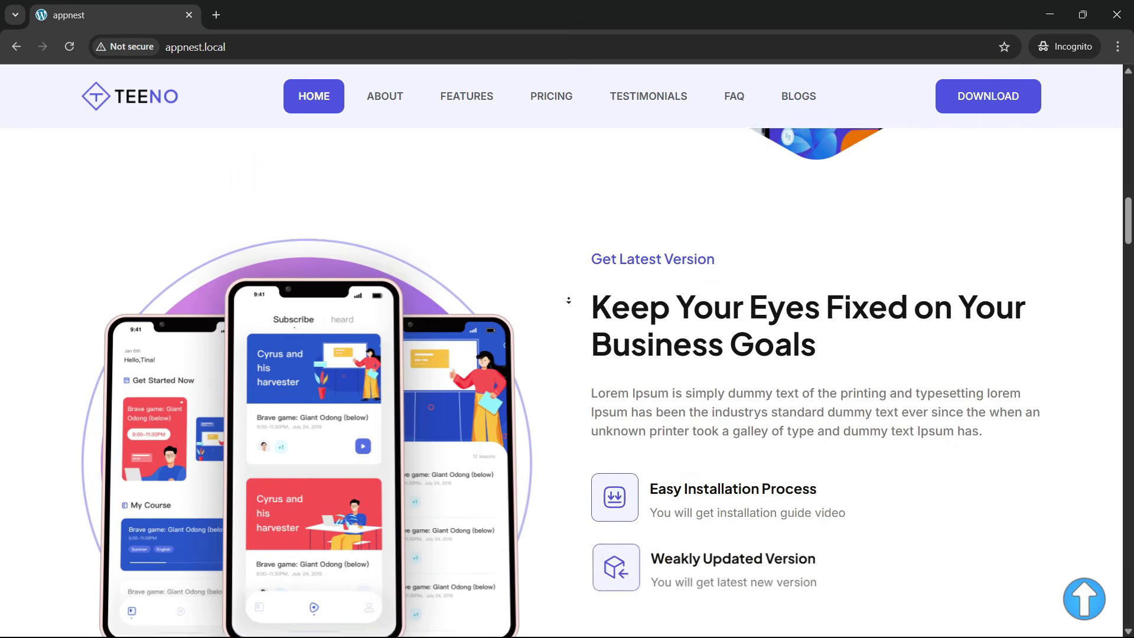
{"action": "scroll", "coordinate": [569, 300], "scroll_direction": "down", "scroll_amount": 4}
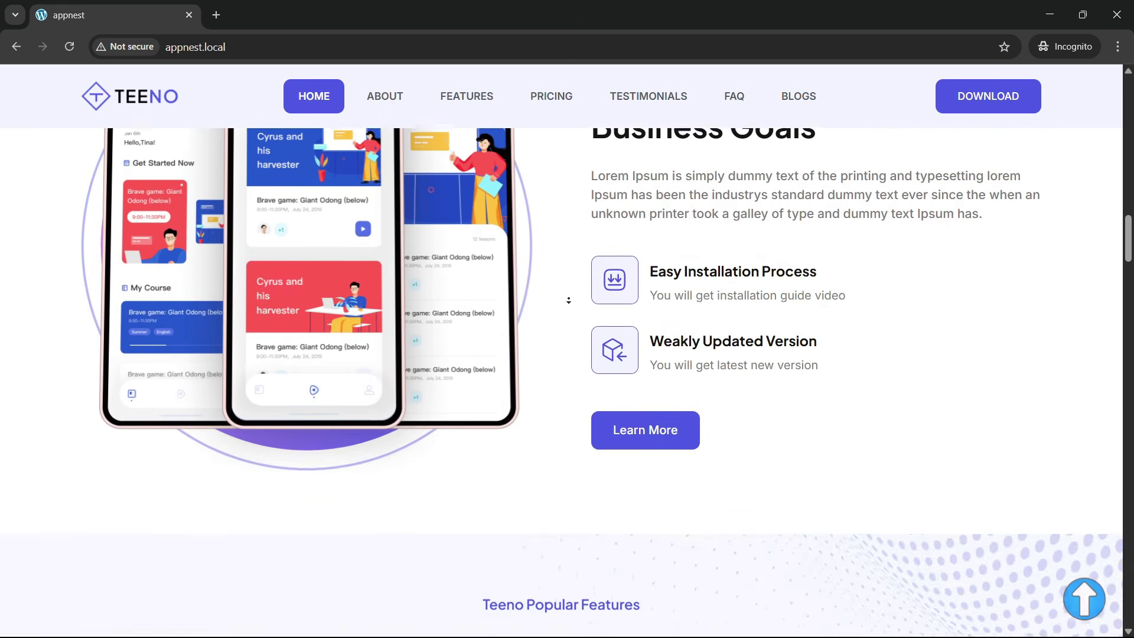
{"action": "scroll", "coordinate": [569, 300], "scroll_direction": "down", "scroll_amount": 3}
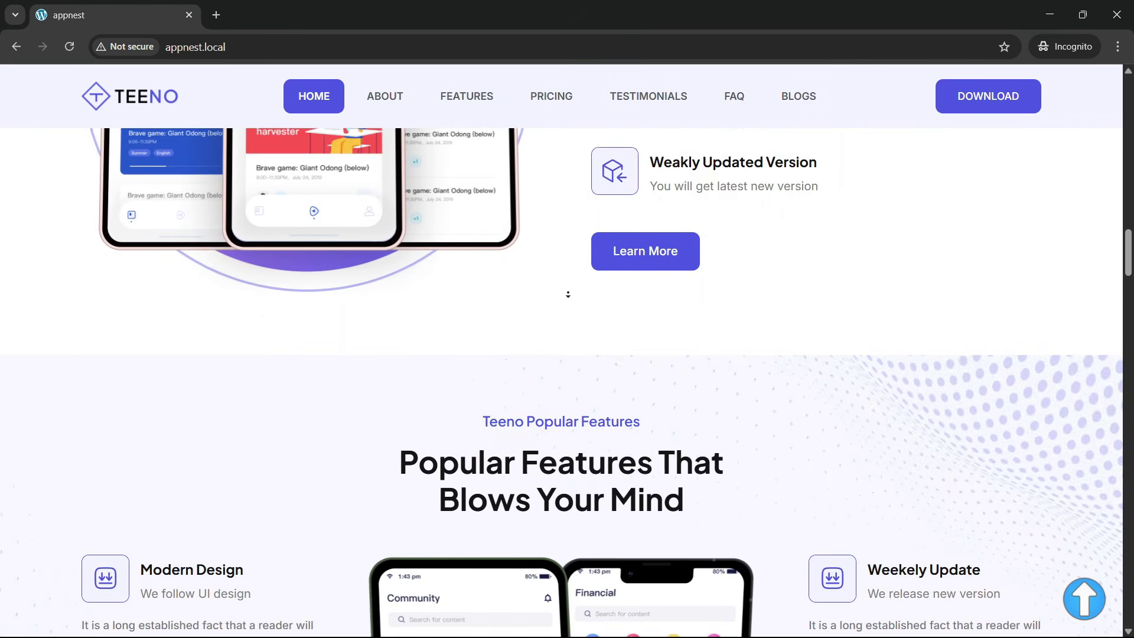
{"action": "scroll", "coordinate": [568, 294], "scroll_direction": "down", "scroll_amount": 1}
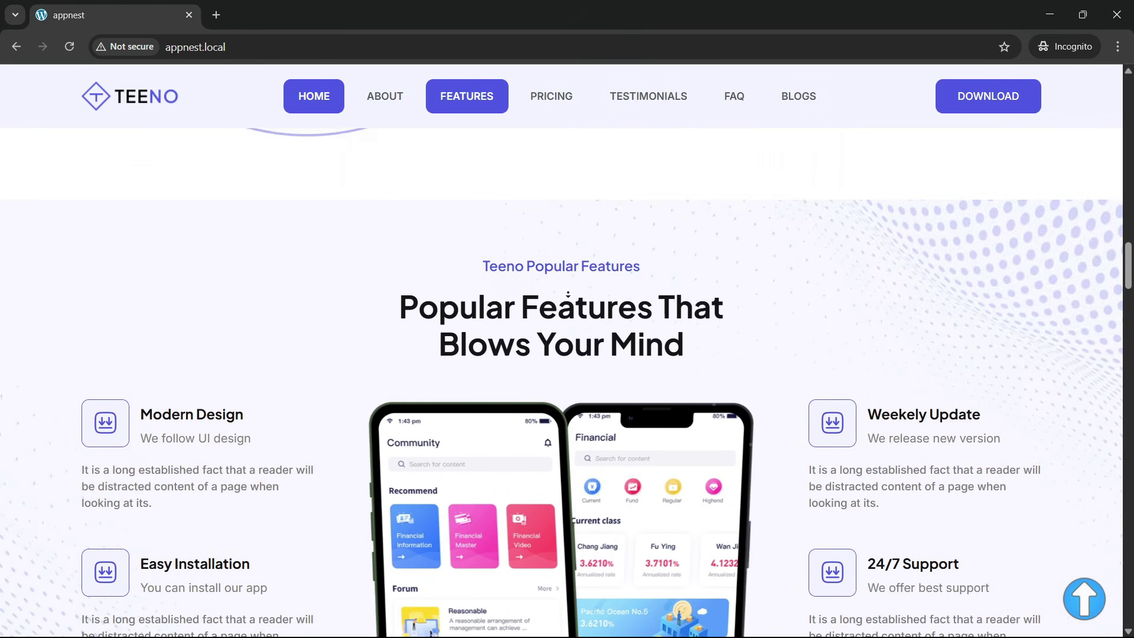
{"action": "scroll", "coordinate": [568, 294], "scroll_direction": "down", "scroll_amount": 3}
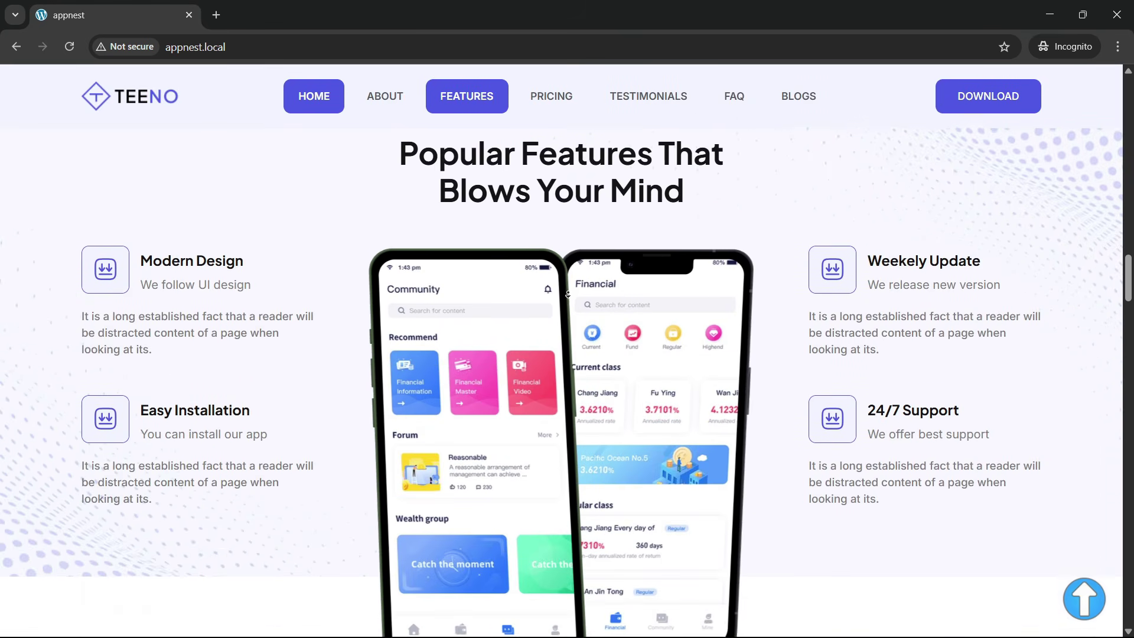
{"action": "scroll", "coordinate": [568, 294], "scroll_direction": "down", "scroll_amount": 3}
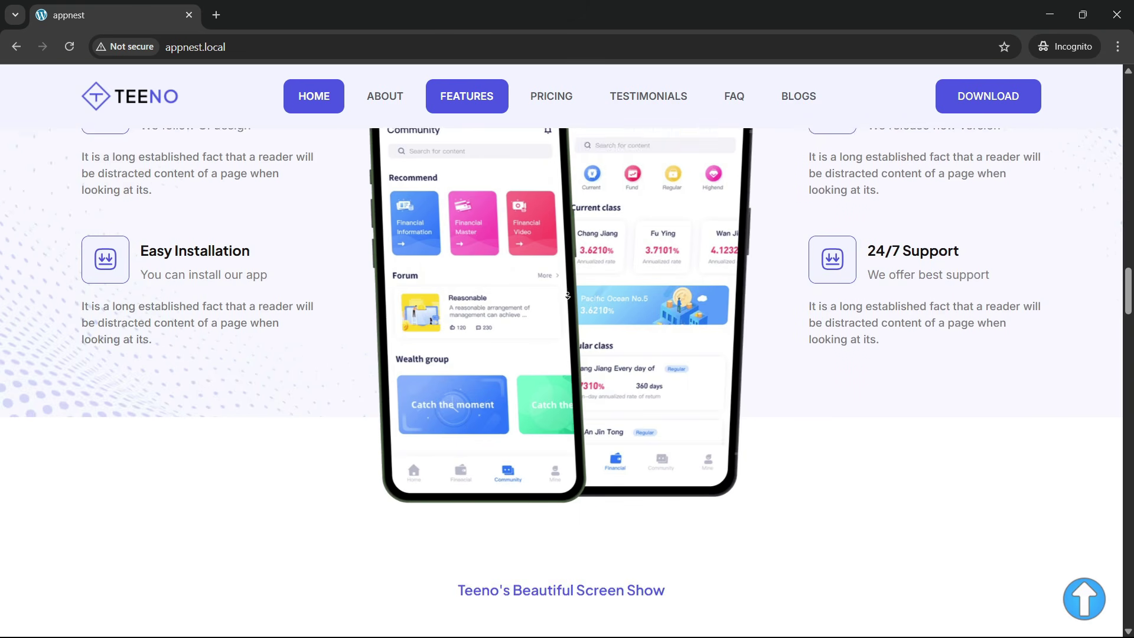
{"action": "scroll", "coordinate": [567, 296], "scroll_direction": "down", "scroll_amount": 3}
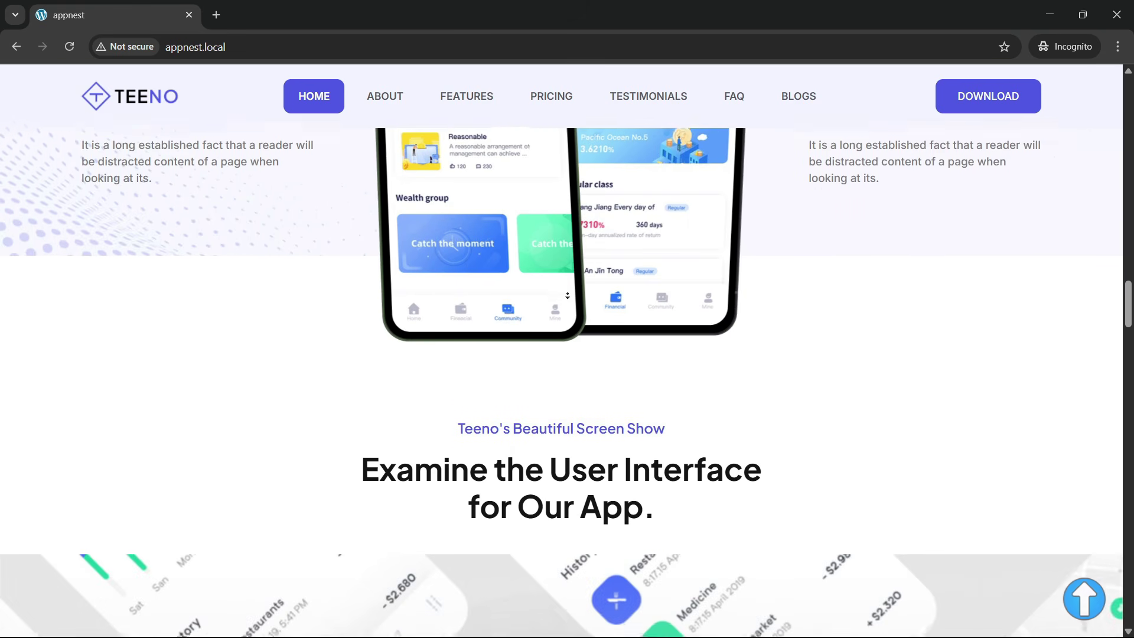
- Examine the app screenshot slider and the Business, Premium and Enterprise cards in the pricing section
{"action": "scroll", "coordinate": [568, 295], "scroll_direction": "down", "scroll_amount": 3}
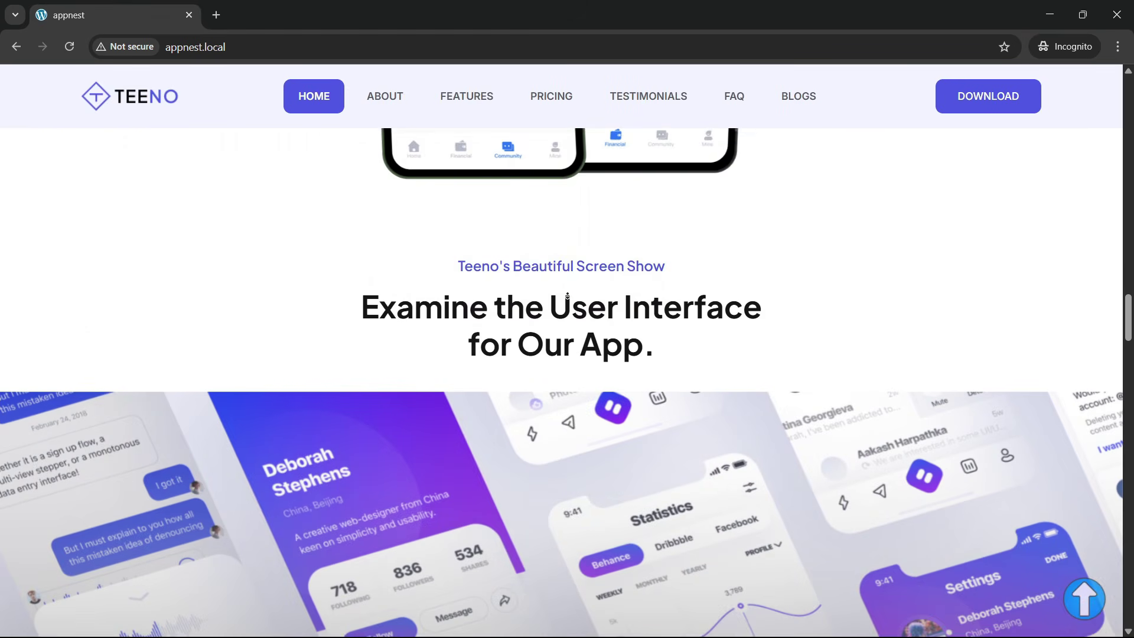
{"action": "scroll", "coordinate": [567, 296], "scroll_direction": "down", "scroll_amount": 3}
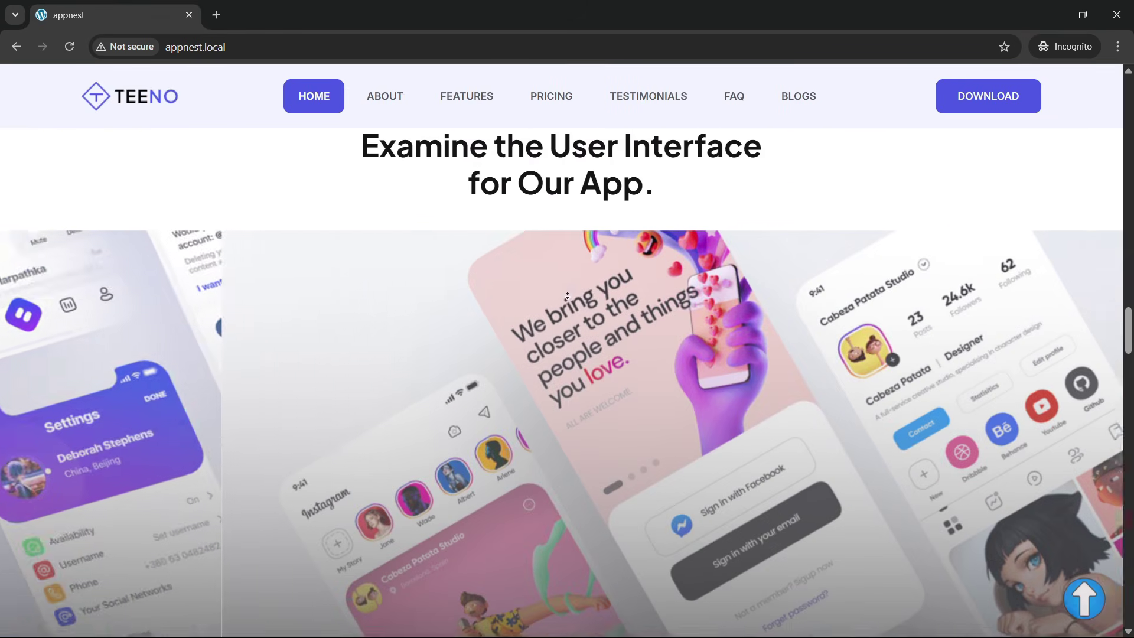
{"action": "scroll", "coordinate": [568, 296], "scroll_direction": "down", "scroll_amount": 3}
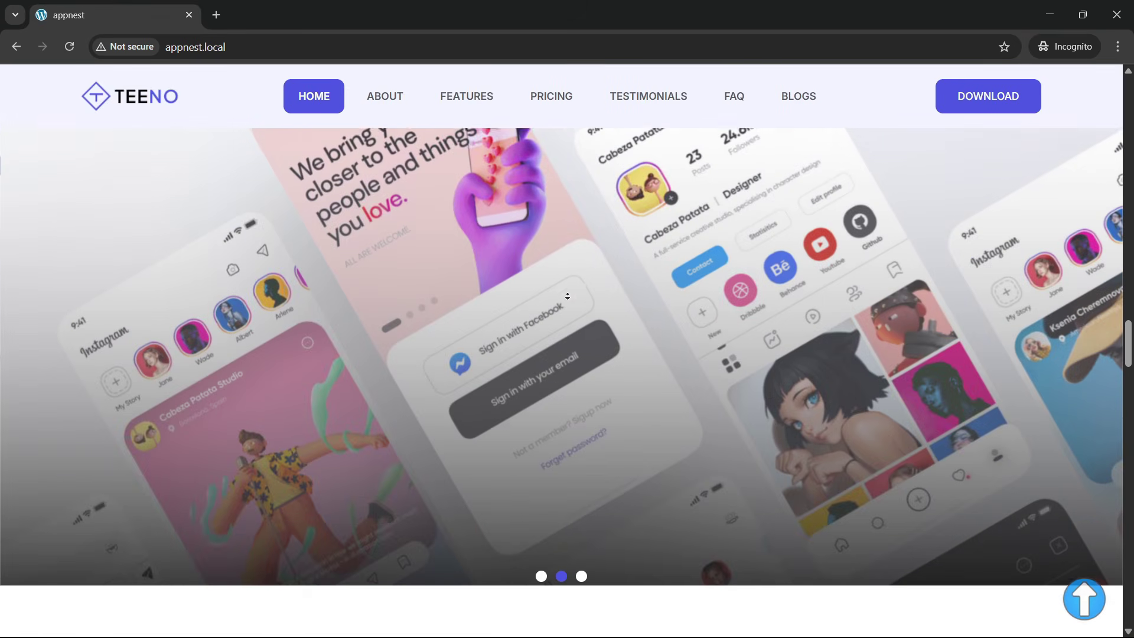
{"action": "scroll", "coordinate": [568, 296], "scroll_direction": "down", "scroll_amount": 3}
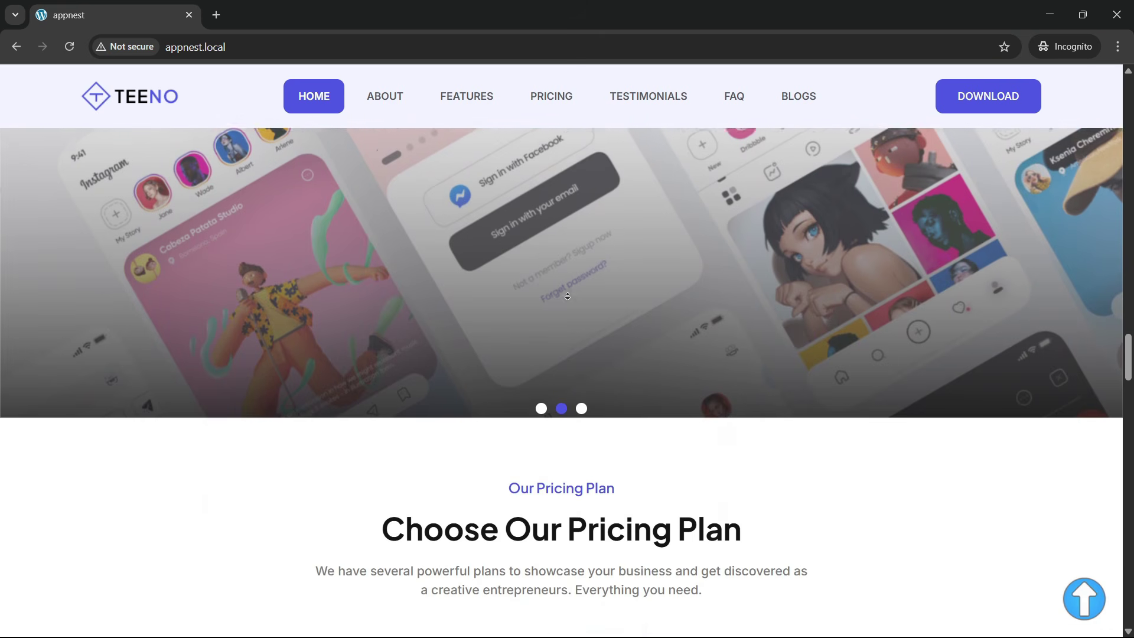
{"action": "scroll", "coordinate": [568, 296], "scroll_direction": "down", "scroll_amount": 3}
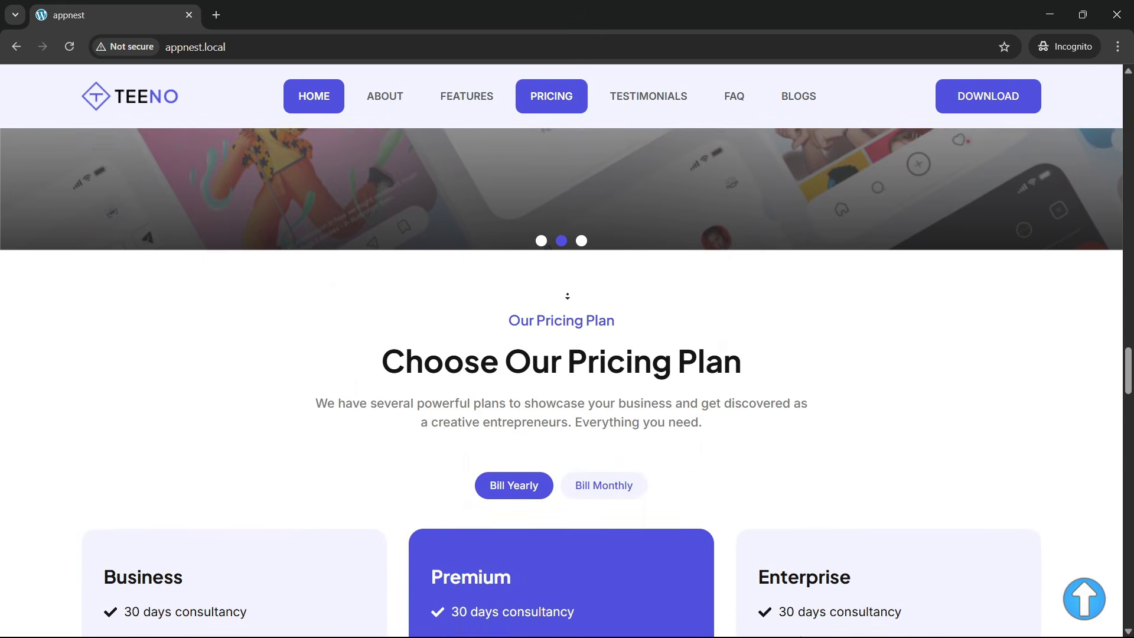
{"action": "scroll", "coordinate": [568, 295], "scroll_direction": "down", "scroll_amount": 3}
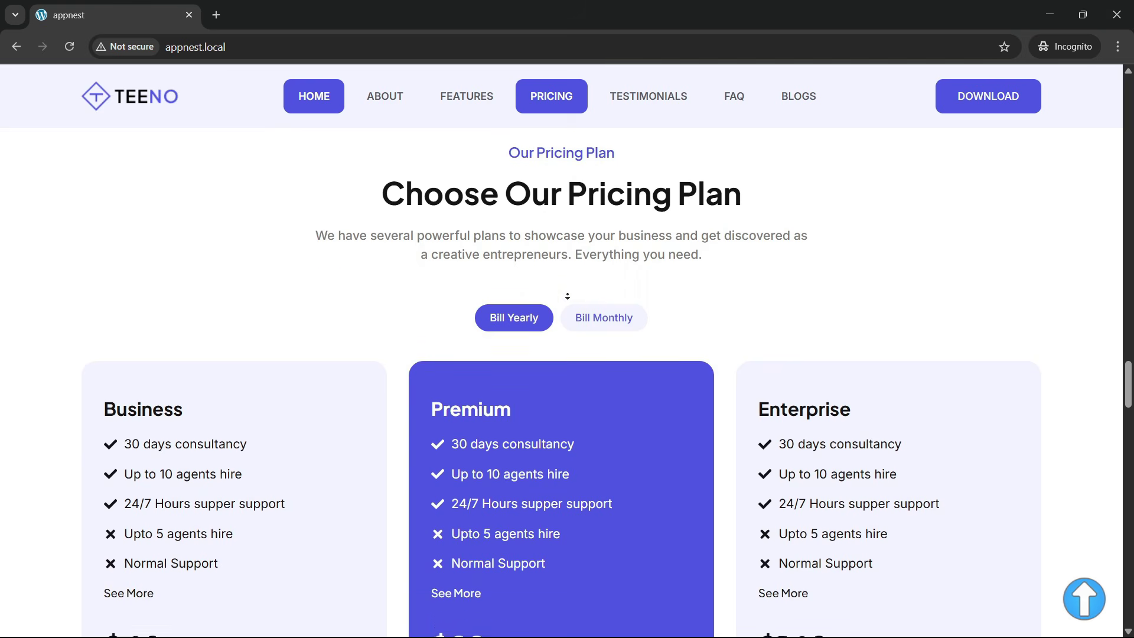
{"action": "scroll", "coordinate": [567, 295], "scroll_direction": "down", "scroll_amount": 3}
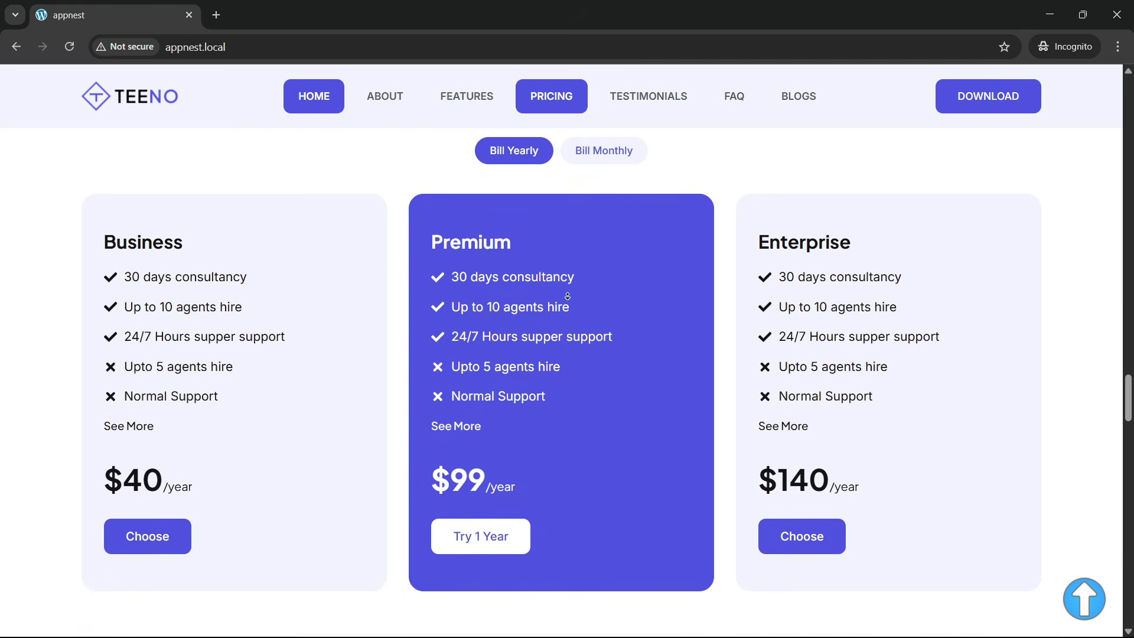
{"action": "scroll", "coordinate": [568, 296], "scroll_direction": "down", "scroll_amount": 3}
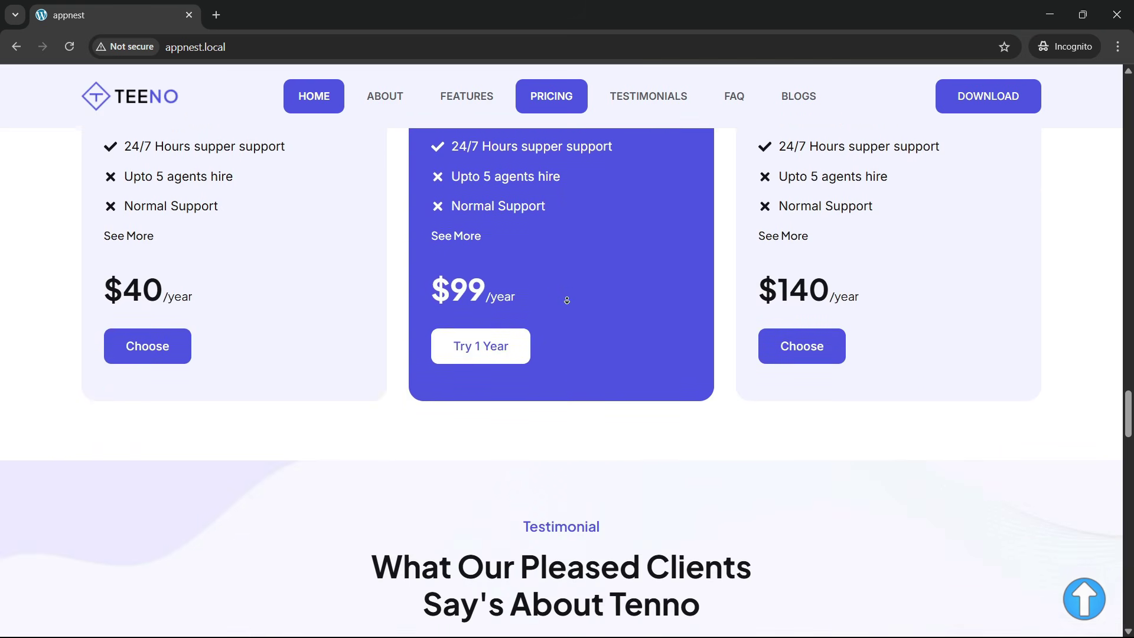
- Review the testimonials, the FAQ with its contact form, the blog posts, the app download banner and the footer
{"action": "scroll", "coordinate": [567, 300], "scroll_direction": "down", "scroll_amount": 4}
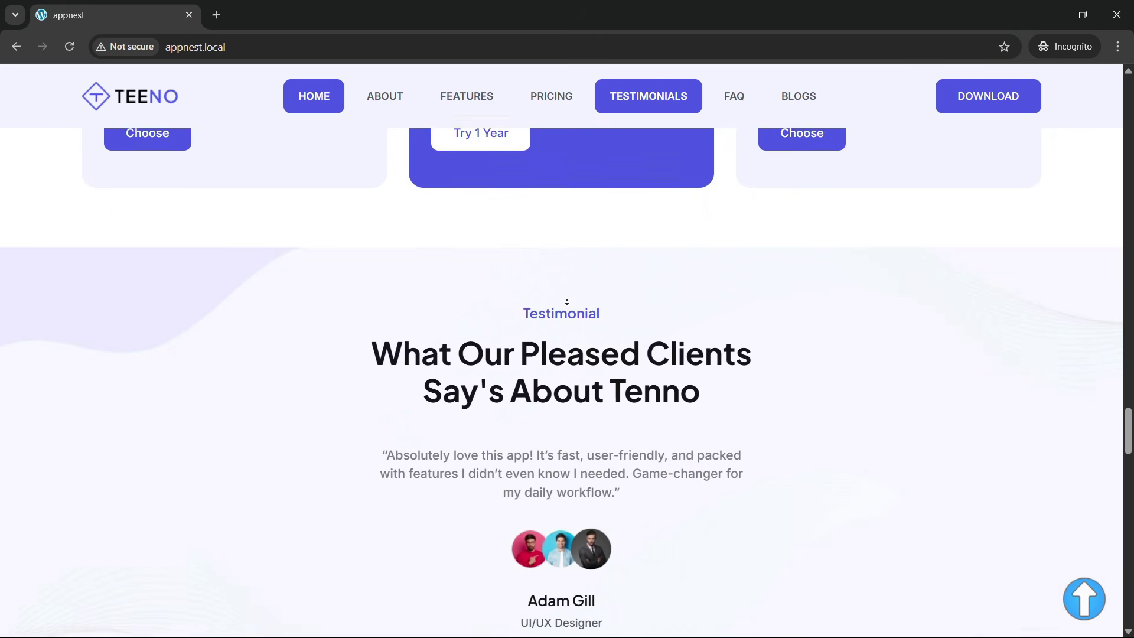
{"action": "scroll", "coordinate": [567, 302], "scroll_direction": "down", "scroll_amount": 4}
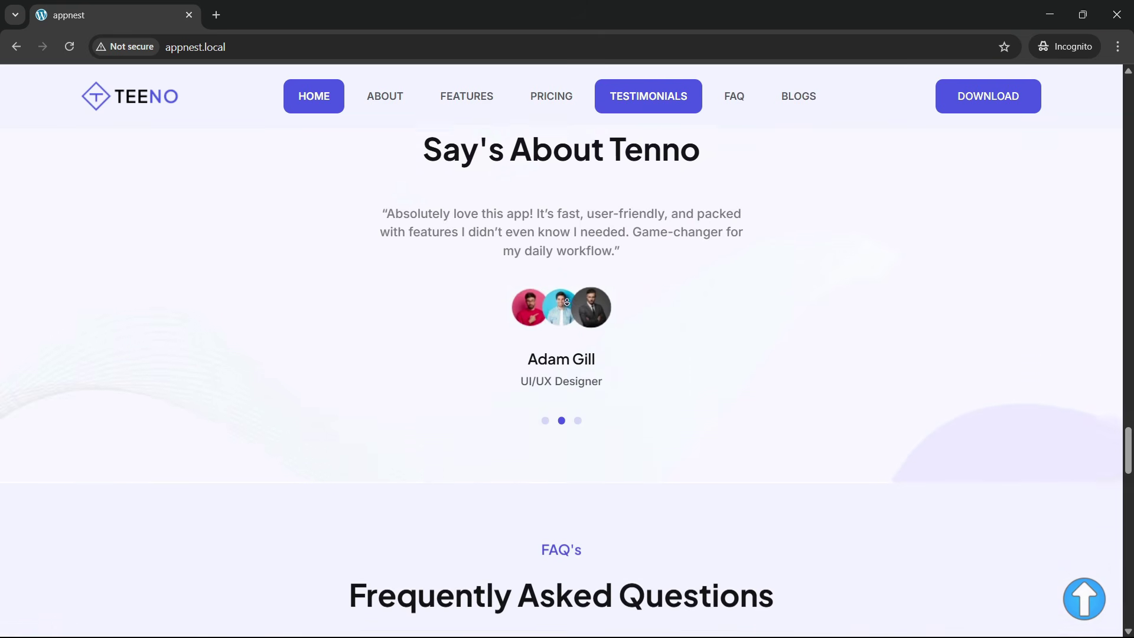
{"action": "scroll", "coordinate": [567, 302], "scroll_direction": "down", "scroll_amount": 4}
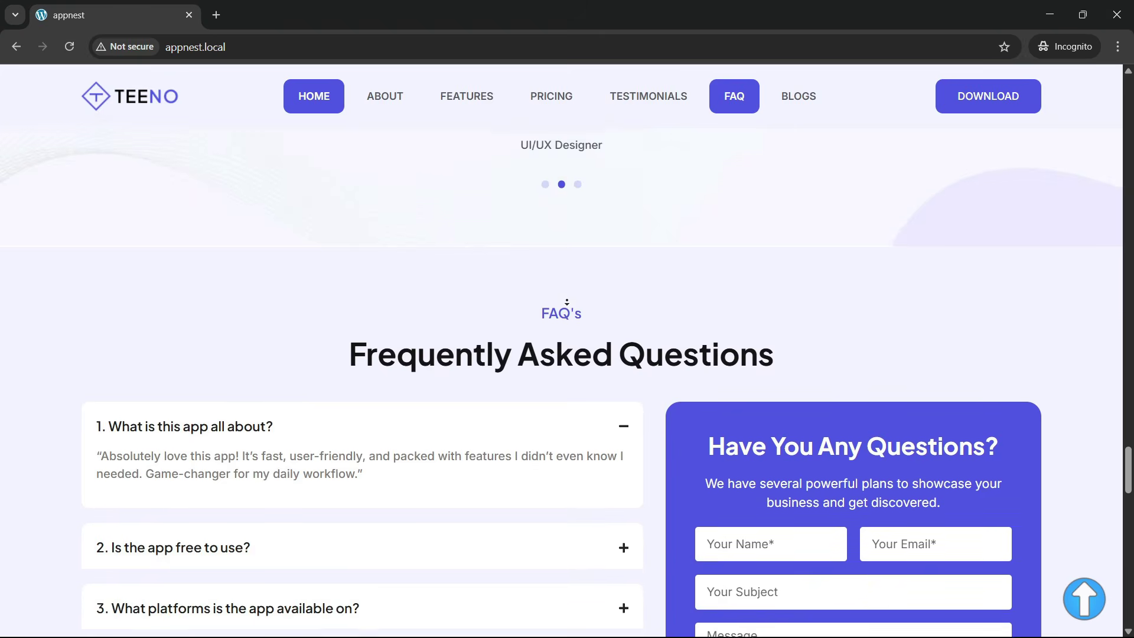
{"action": "scroll", "coordinate": [567, 301], "scroll_direction": "down", "scroll_amount": 4}
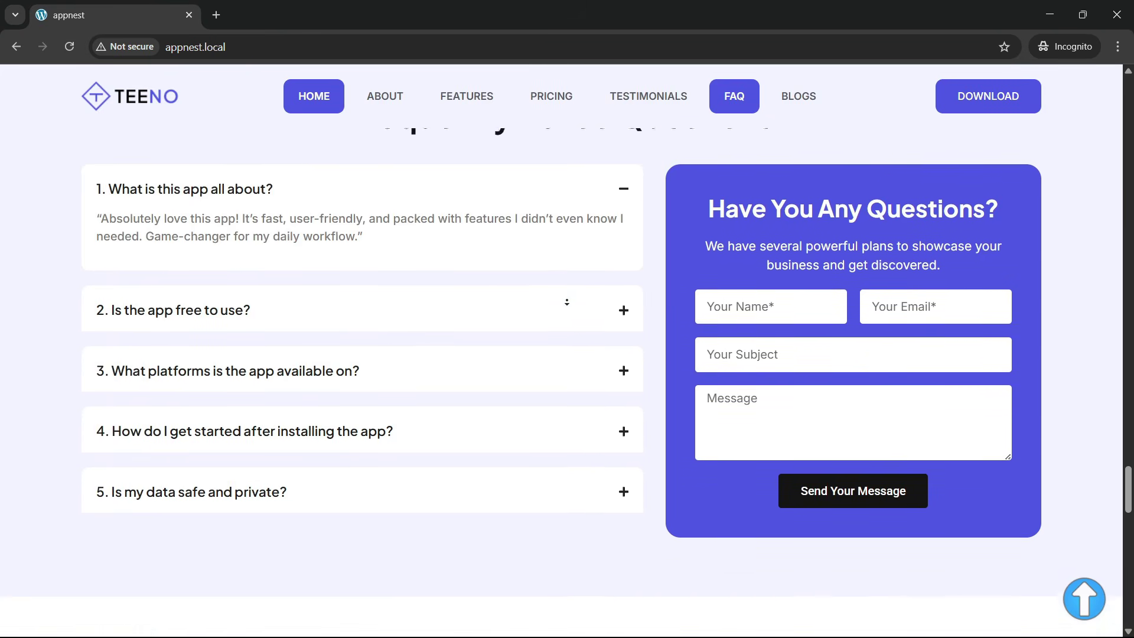
{"action": "scroll", "coordinate": [567, 302], "scroll_direction": "down", "scroll_amount": 4}
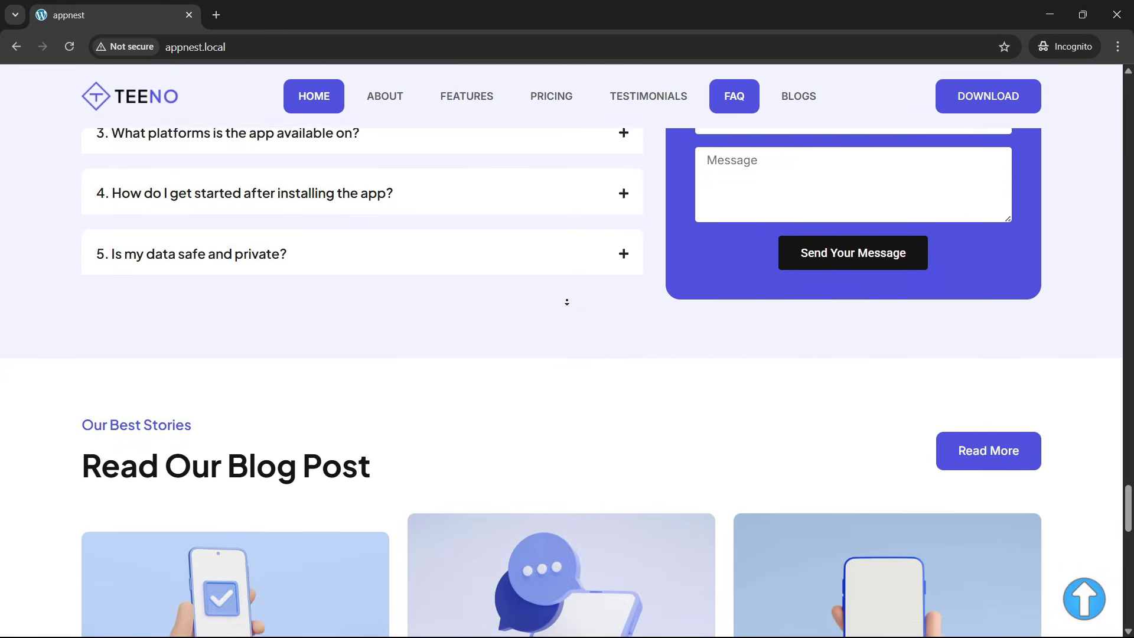
{"action": "scroll", "coordinate": [567, 302], "scroll_direction": "down", "scroll_amount": 4}
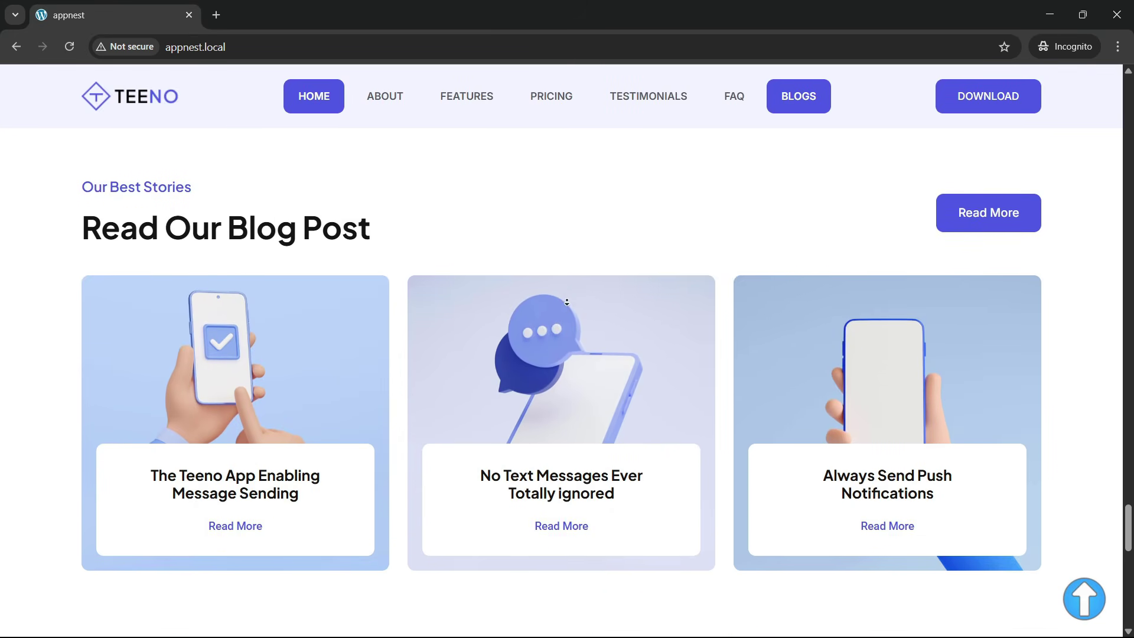
{"action": "scroll", "coordinate": [566, 302], "scroll_direction": "down", "scroll_amount": 4}
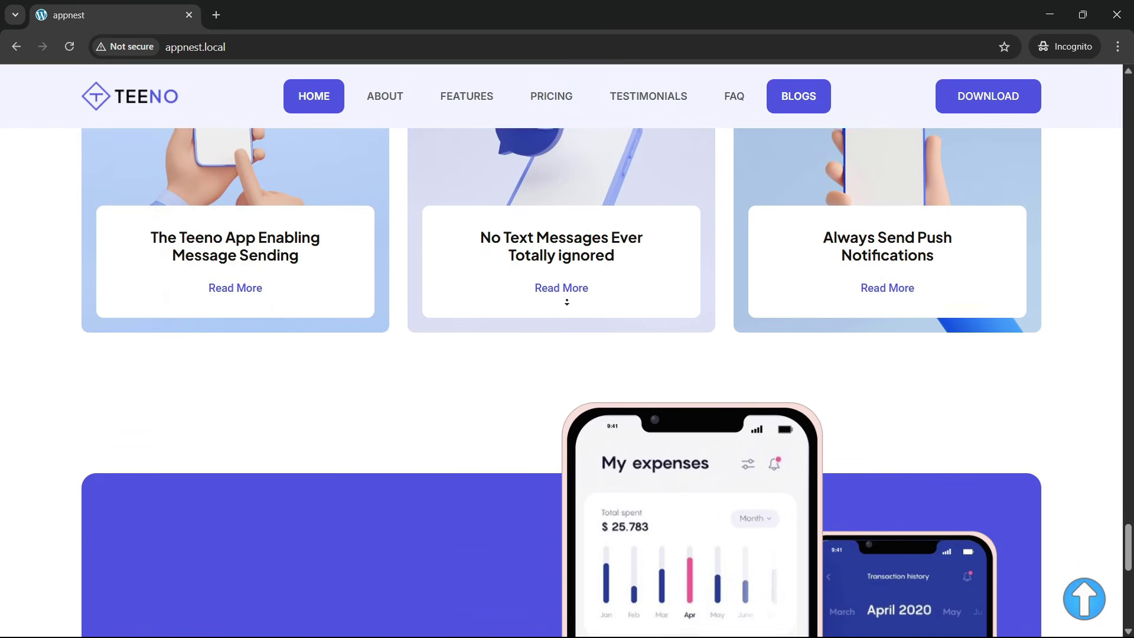
{"action": "scroll", "coordinate": [567, 302], "scroll_direction": "down", "scroll_amount": 4}
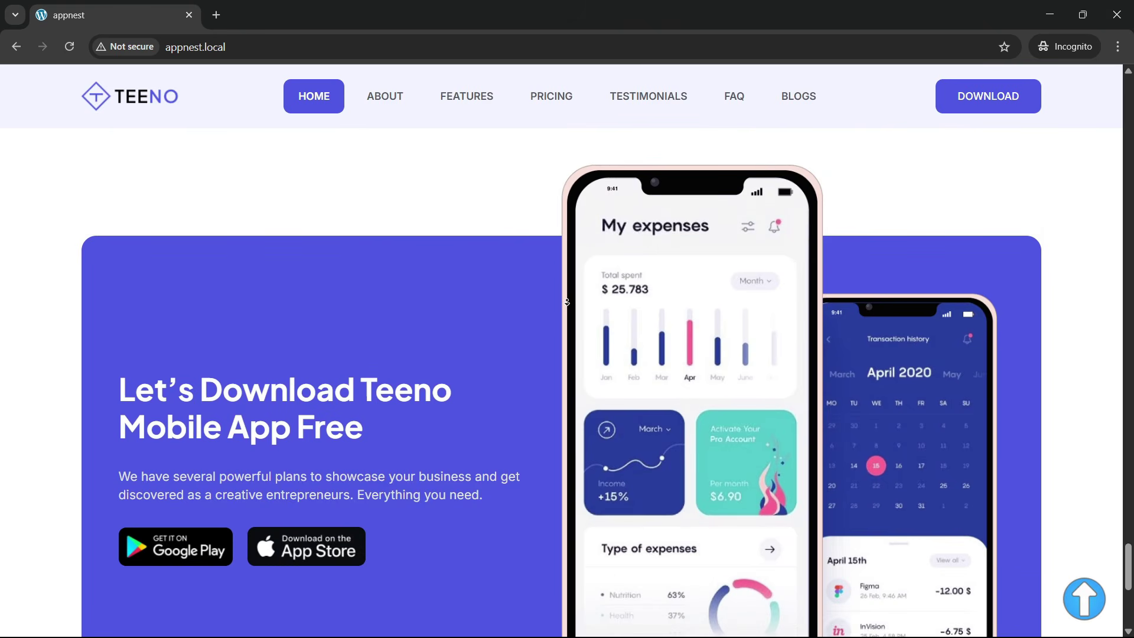
{"action": "scroll", "coordinate": [567, 301], "scroll_direction": "down", "scroll_amount": 4}
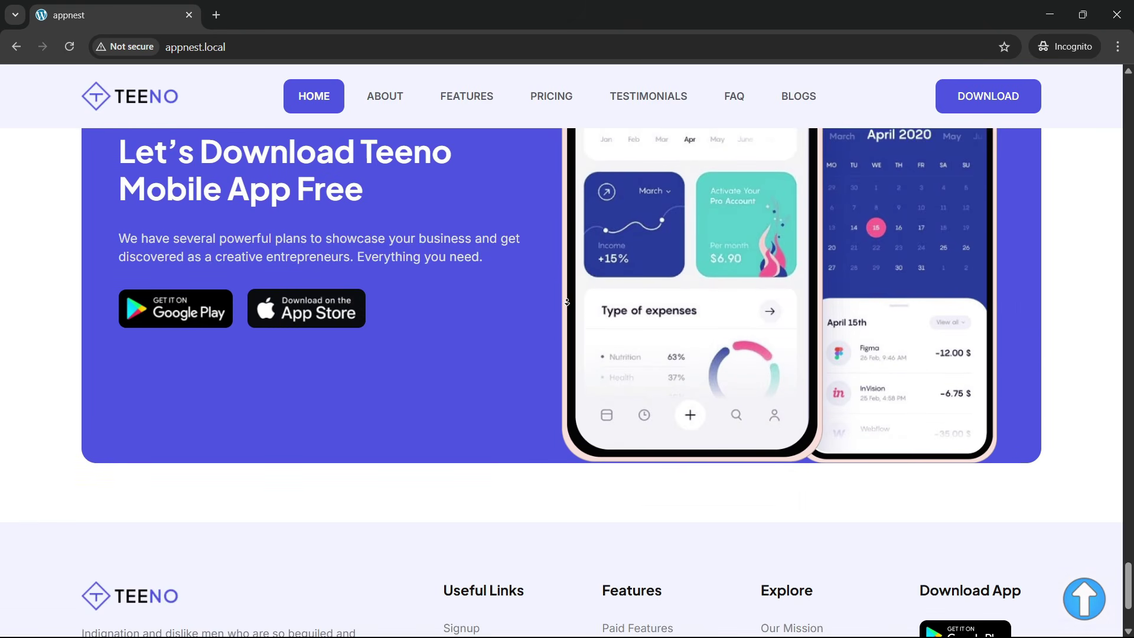
{"action": "scroll", "coordinate": [567, 302], "scroll_direction": "down", "scroll_amount": 3}
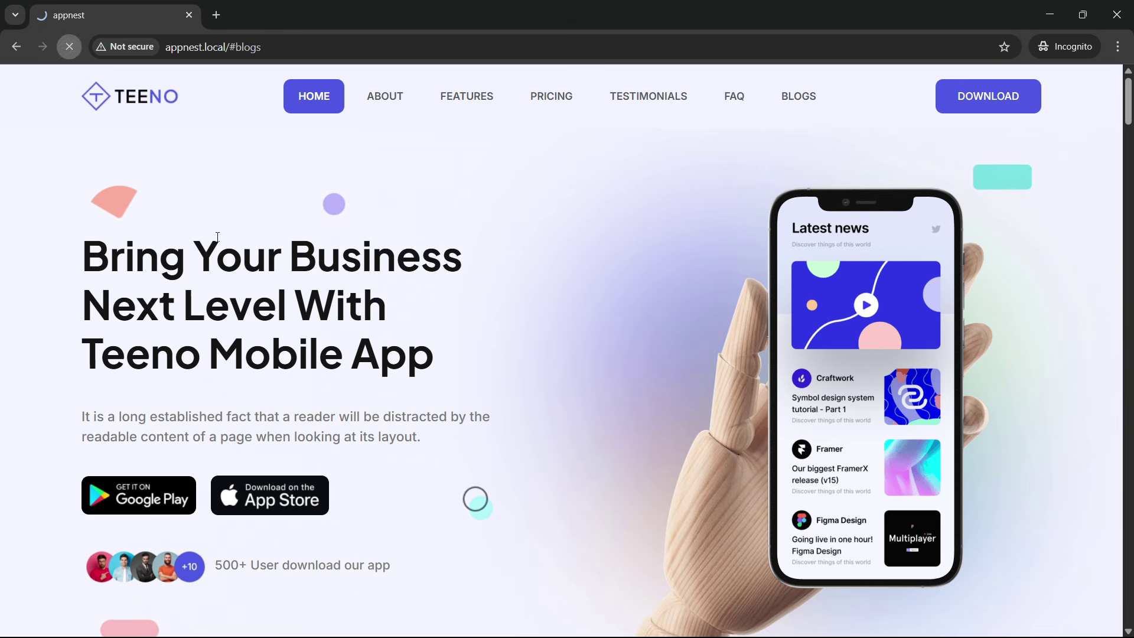
- Reload the landing page and examine the hero section with its floating shapes, store badges and sticky header
{"action": "left_click", "coordinate": [69, 46]}
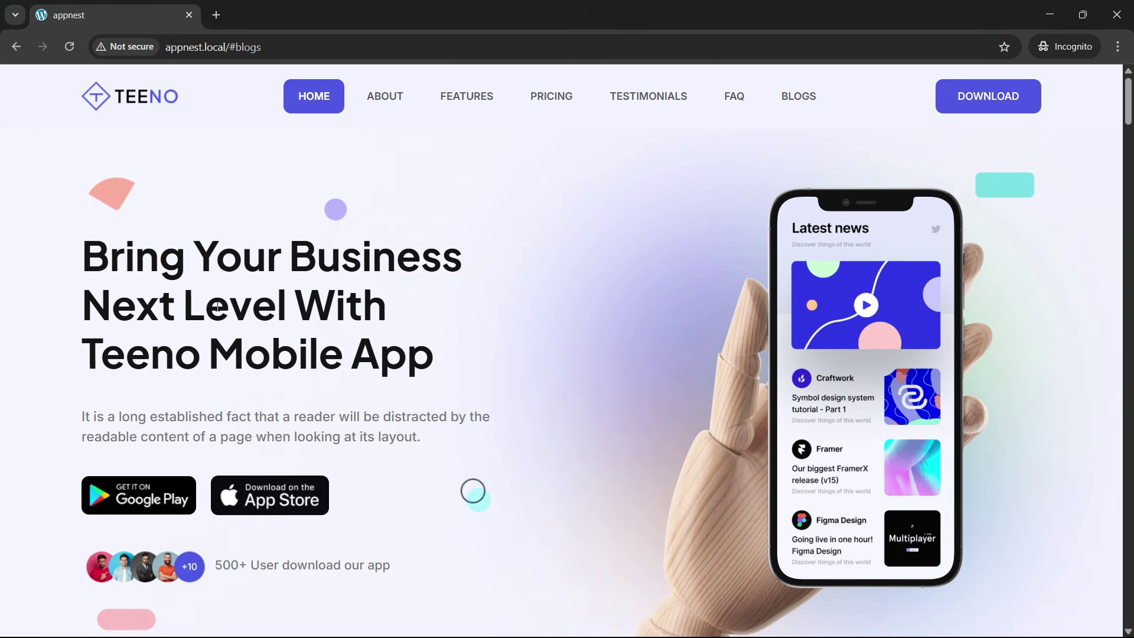
{"action": "scroll", "coordinate": [225, 331], "scroll_direction": "down", "scroll_amount": 4}
{"action": "scroll", "coordinate": [226, 339], "scroll_direction": "up", "scroll_amount": 4}
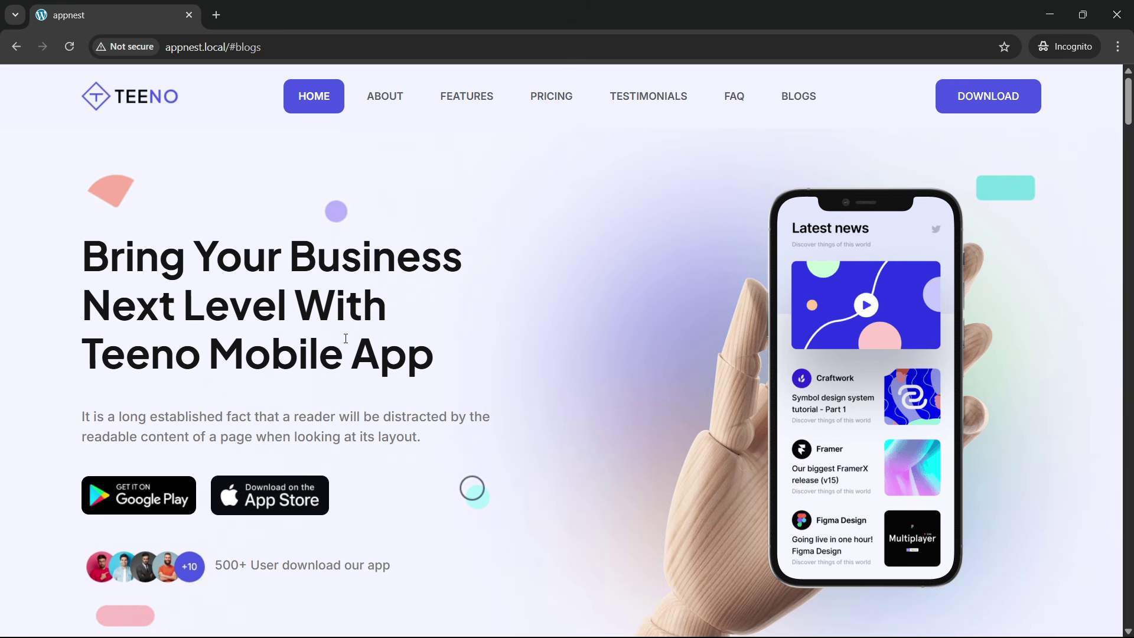
{"action": "scroll", "coordinate": [50, 467], "scroll_direction": "down", "scroll_amount": 3}
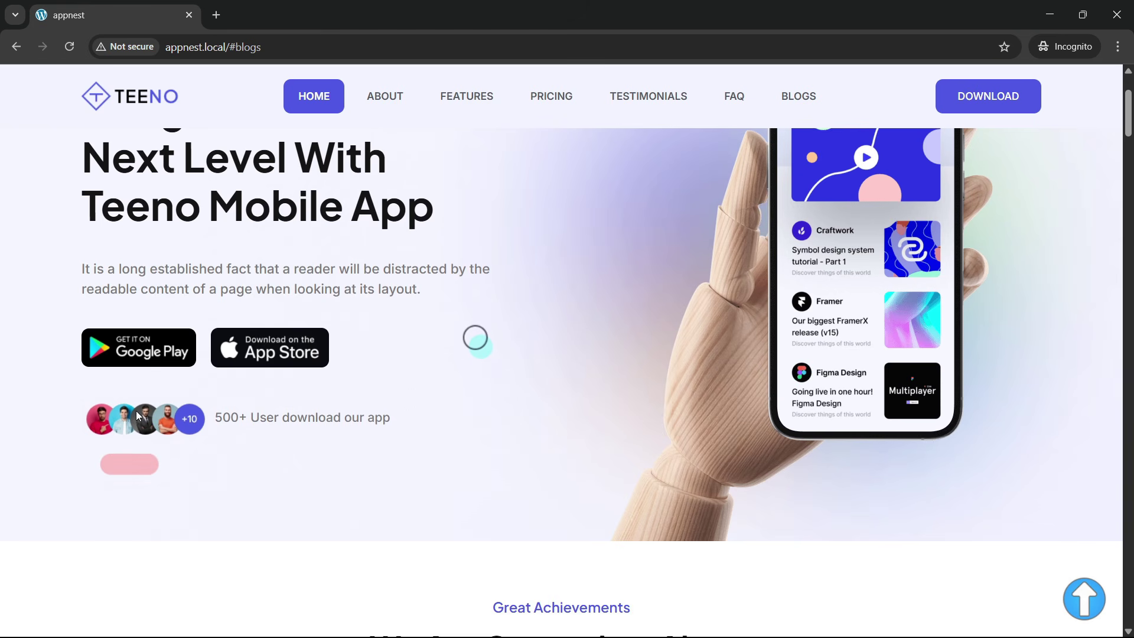
{"action": "scroll", "coordinate": [393, 414], "scroll_direction": "up", "scroll_amount": 3}
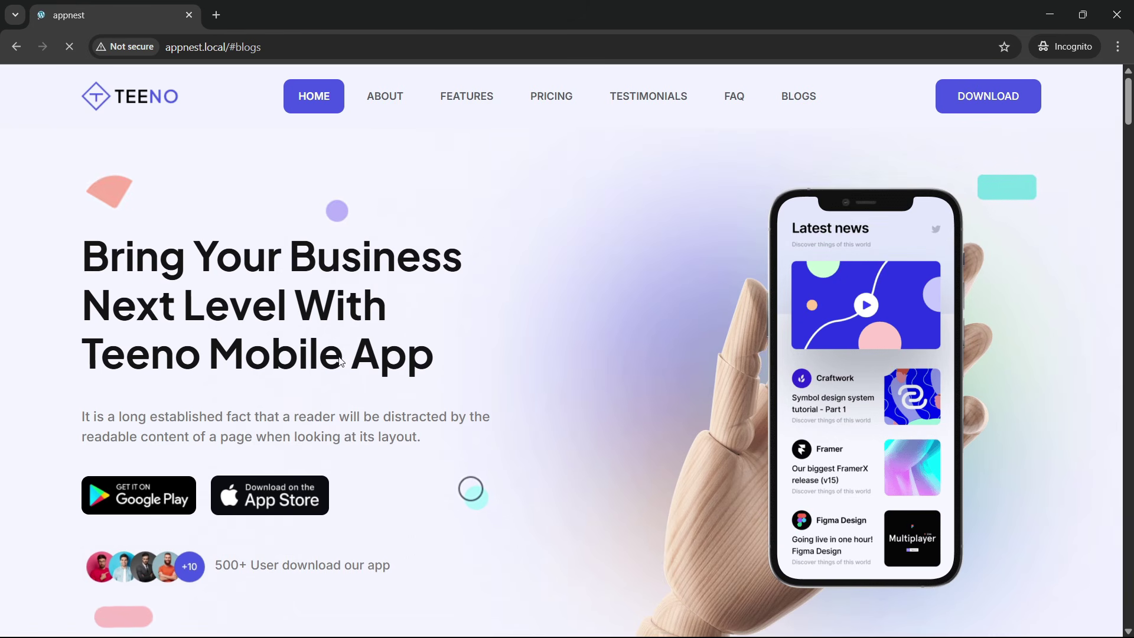
{"action": "scroll", "coordinate": [376, 412], "scroll_direction": "down", "scroll_amount": 1}
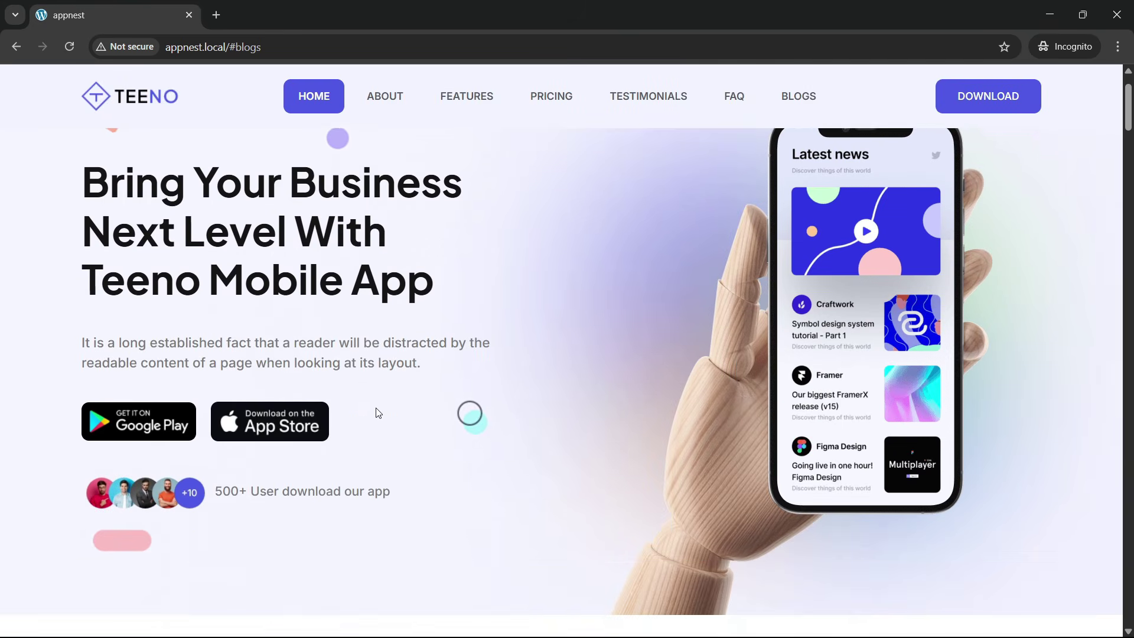
{"action": "scroll", "coordinate": [378, 411], "scroll_direction": "up", "scroll_amount": 1}
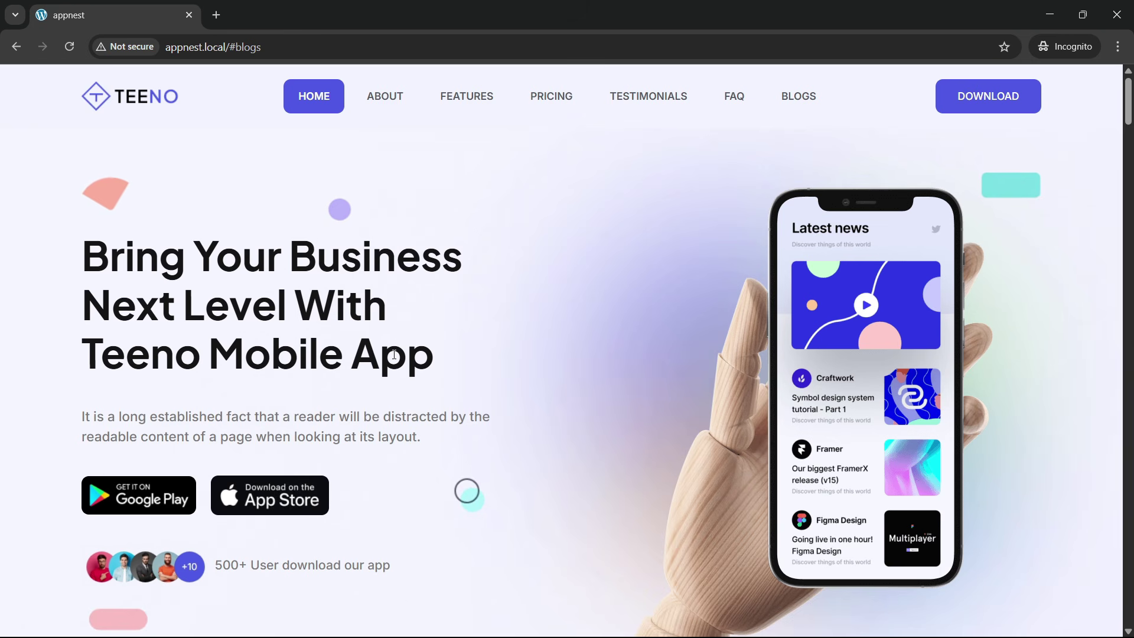
{"action": "scroll", "coordinate": [439, 330], "scroll_direction": "down", "scroll_amount": 1}
{"action": "scroll", "coordinate": [438, 330], "scroll_direction": "up", "scroll_amount": 1}
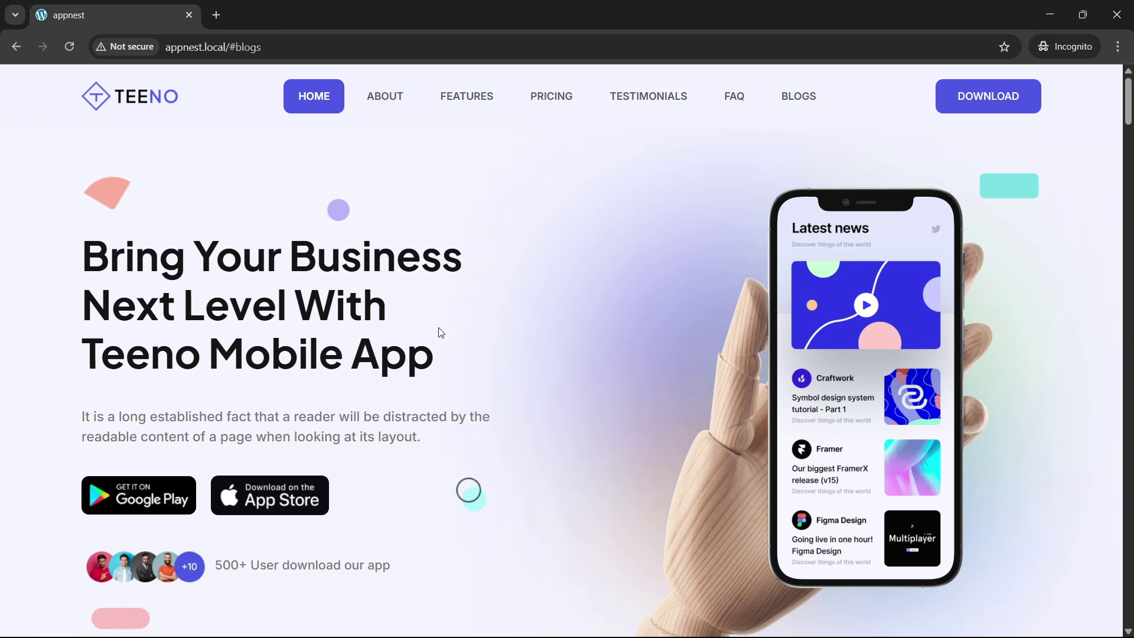
{"action": "scroll", "coordinate": [440, 332], "scroll_direction": "down", "scroll_amount": 3}
{"action": "scroll", "coordinate": [439, 332], "scroll_direction": "up", "scroll_amount": 3}
{"action": "scroll", "coordinate": [440, 332], "scroll_direction": "down", "scroll_amount": 4}
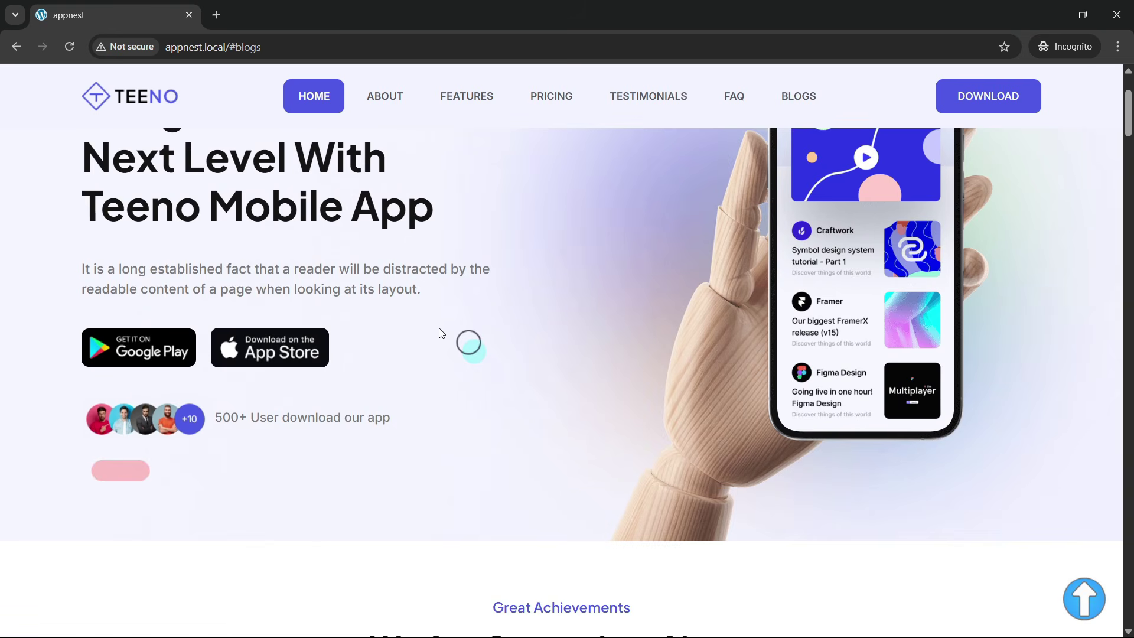
- Test the About link in the sticky header from the hero section, and return to the upper part of the page
{"action": "scroll", "coordinate": [440, 337], "scroll_direction": "up", "scroll_amount": 3}
{"action": "scroll", "coordinate": [440, 338], "scroll_direction": "up", "scroll_amount": 1}
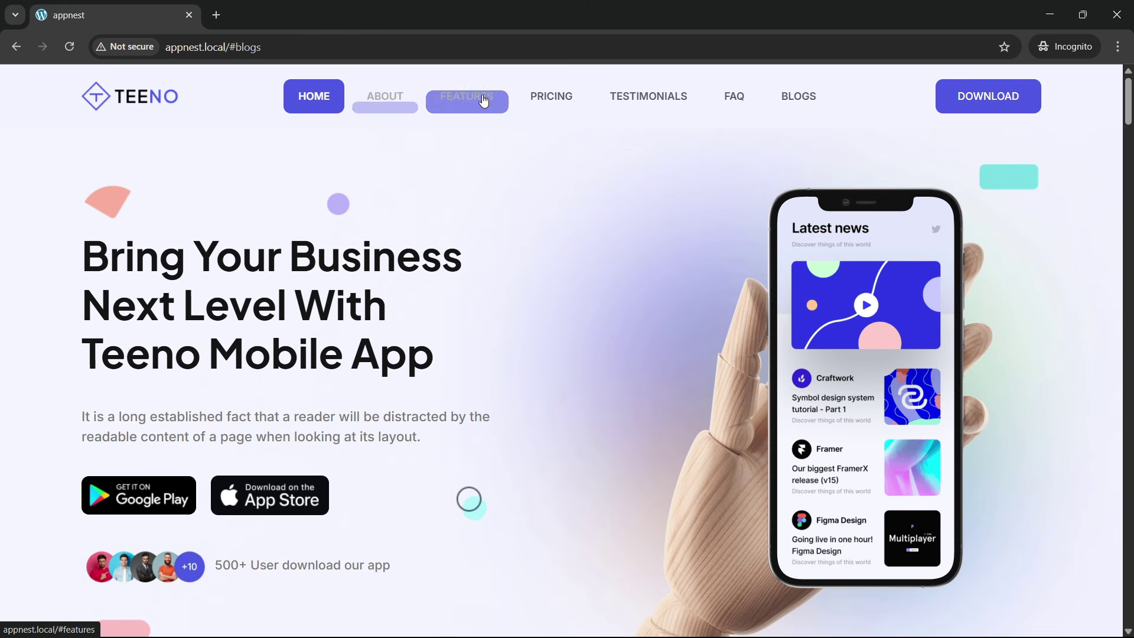
{"action": "left_click", "coordinate": [384, 96]}
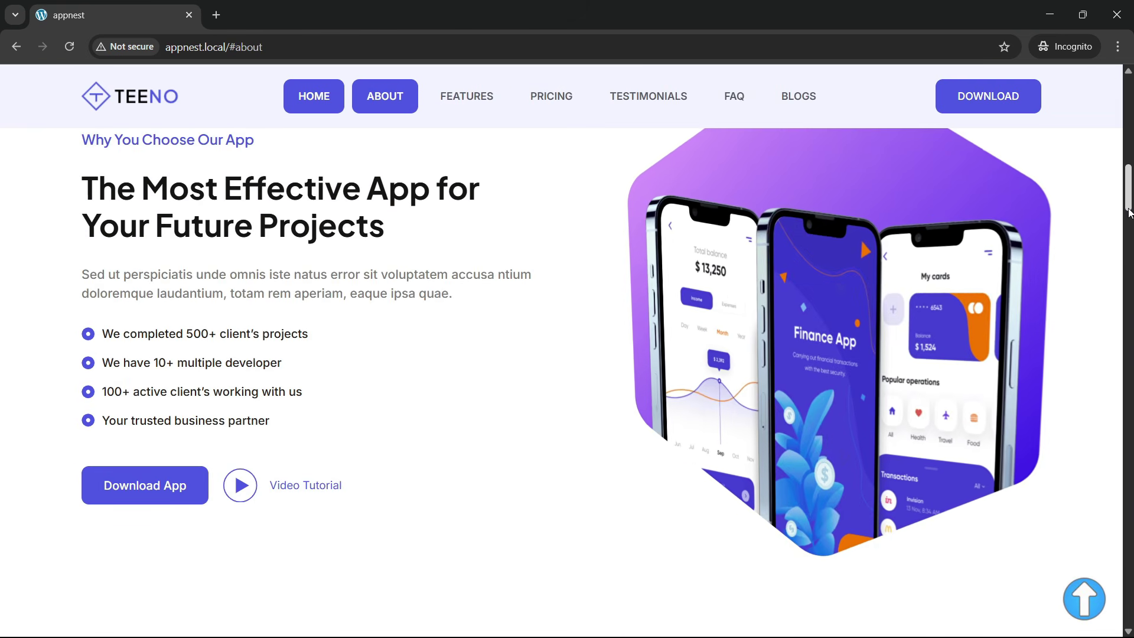
{"action": "left_click_drag", "start_coordinate": [1129, 193], "coordinate": [1132, 106]}
- Reload the landing page and examine the animated counters in the Great Achievements section
{"action": "scroll", "coordinate": [393, 313], "scroll_direction": "down", "scroll_amount": 10}
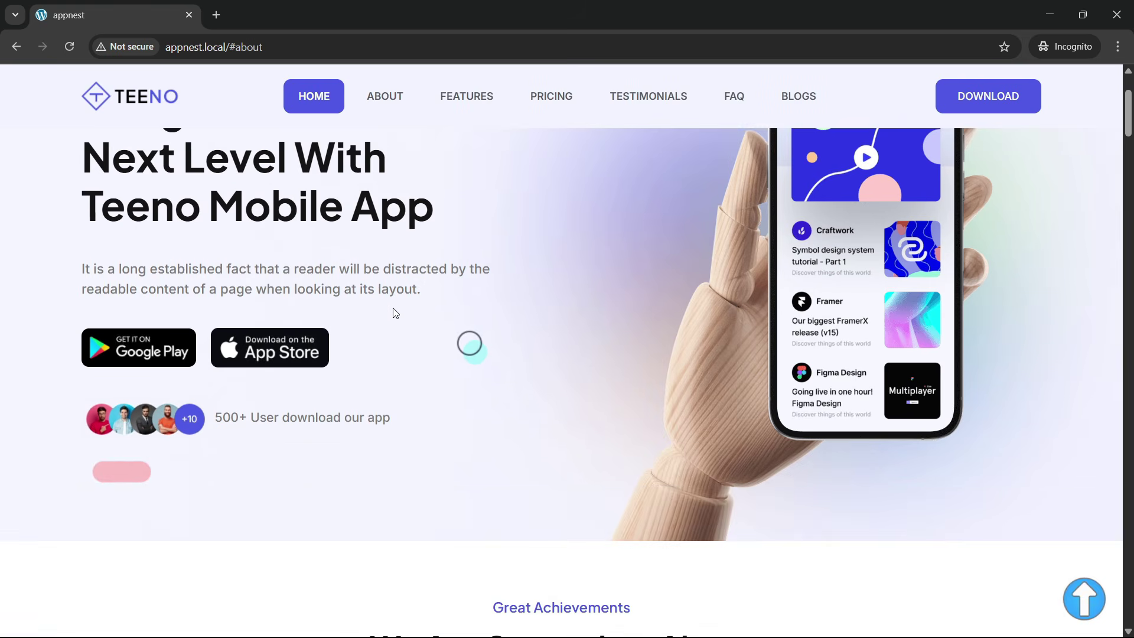
{"action": "scroll", "coordinate": [396, 318], "scroll_direction": "up", "scroll_amount": 2}
{"action": "scroll", "coordinate": [408, 336], "scroll_direction": "up", "scroll_amount": 2}
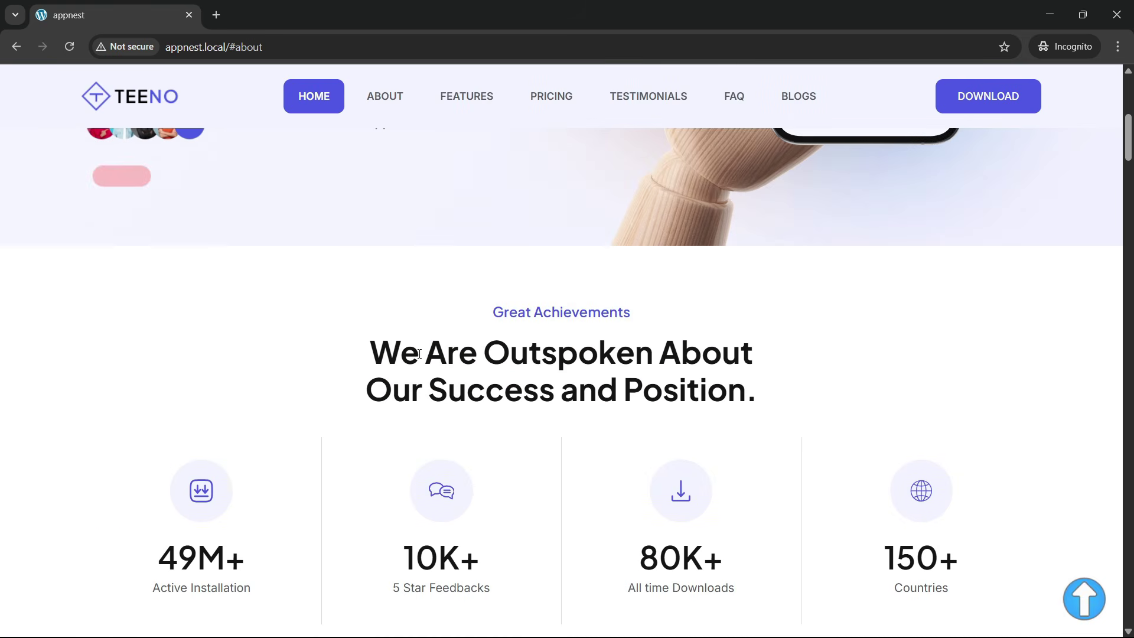
{"action": "left_click", "coordinate": [69, 46]}
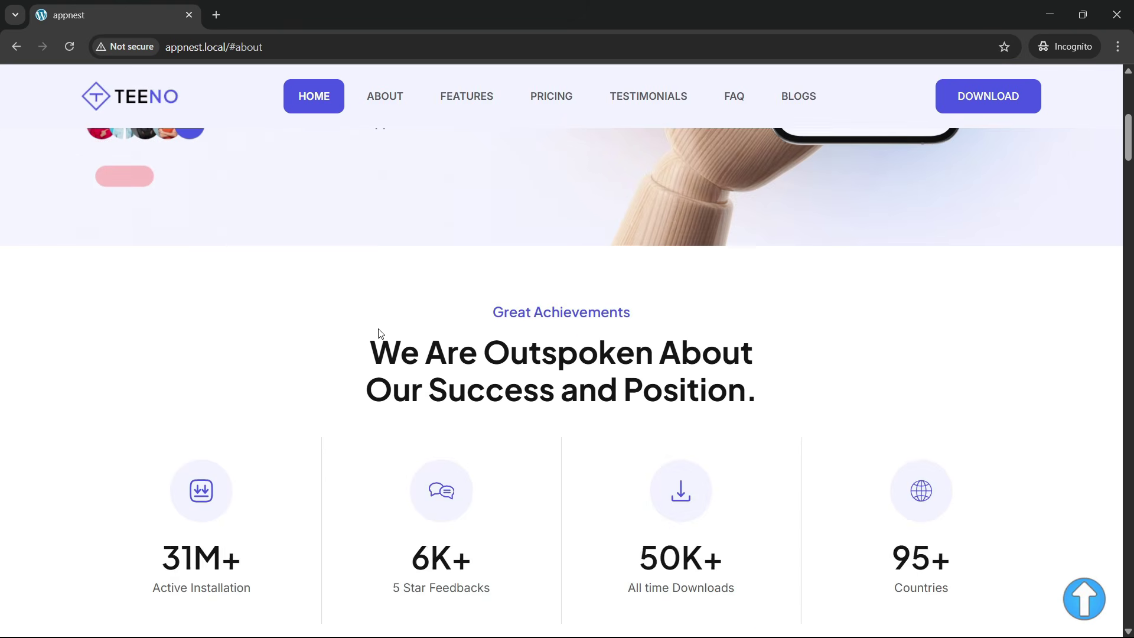
{"action": "scroll", "coordinate": [378, 335], "scroll_direction": "down", "scroll_amount": 2}
{"action": "scroll", "coordinate": [400, 367], "scroll_direction": "up", "scroll_amount": 1}
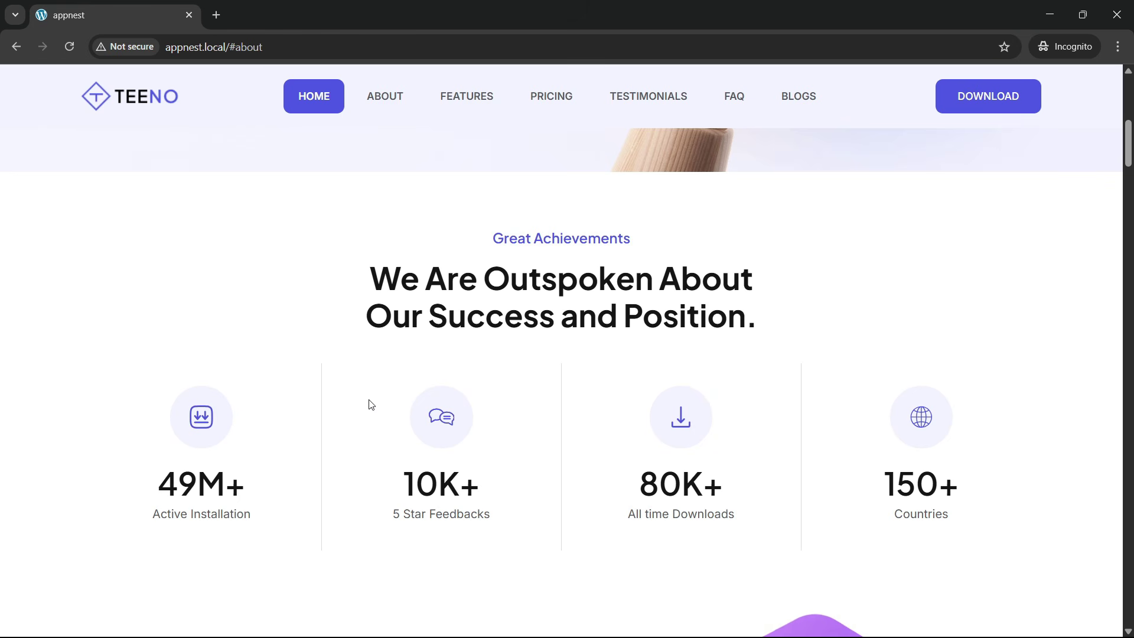
- Examine the Why You Choose Our App section with its feature list, download and video buttons, and tilting phone image
{"action": "scroll", "coordinate": [371, 404], "scroll_direction": "down", "scroll_amount": 8}
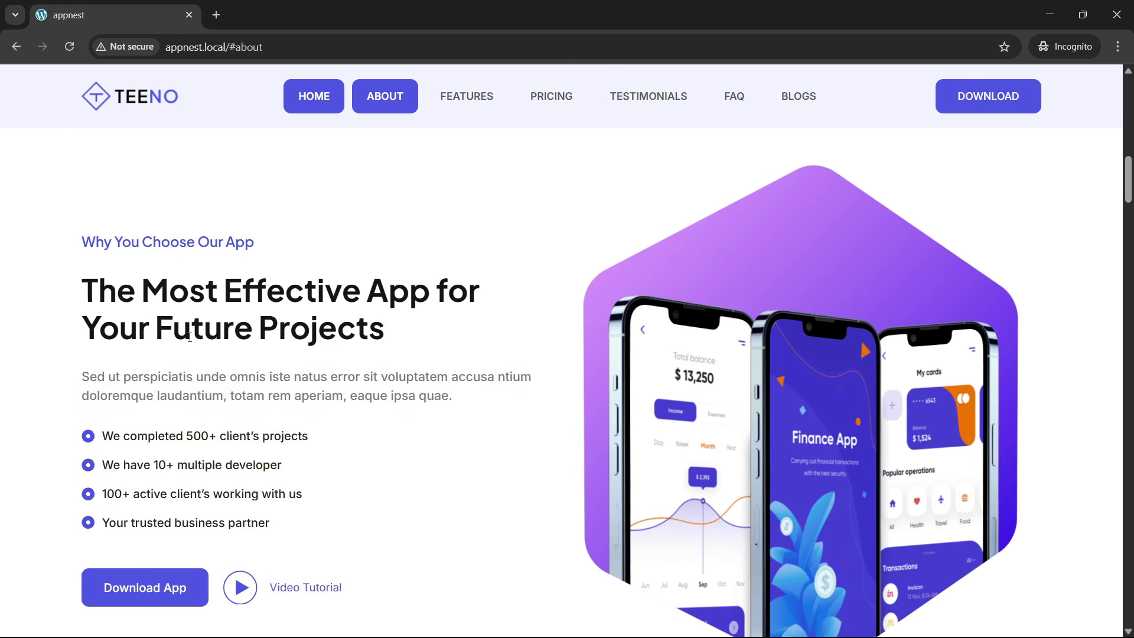
{"action": "scroll", "coordinate": [218, 468], "scroll_direction": "down", "scroll_amount": 1}
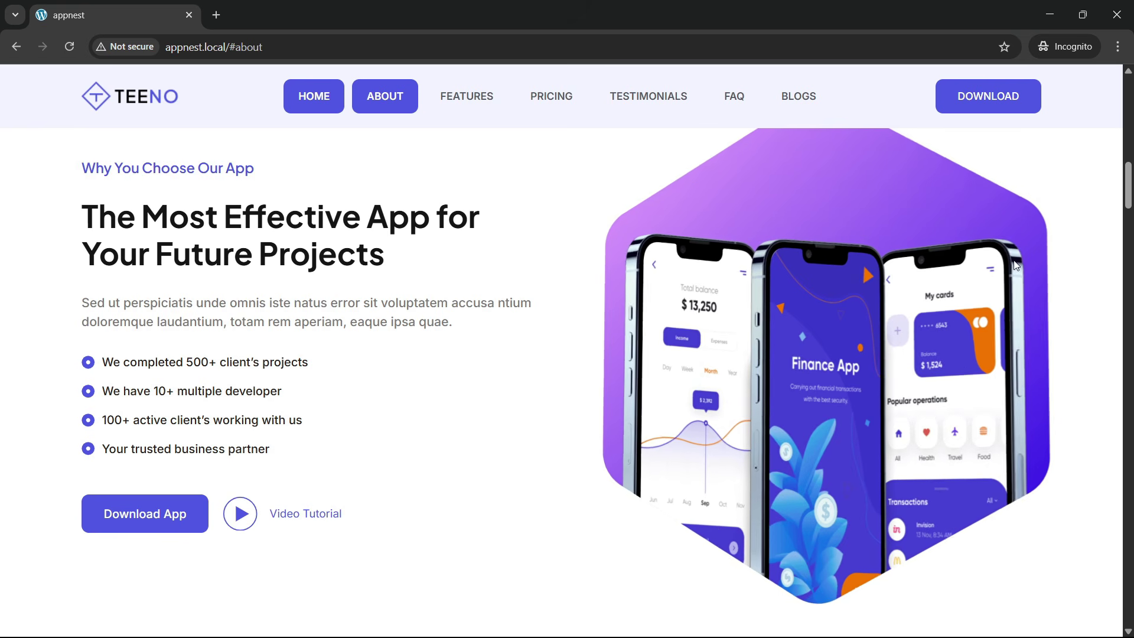
{"action": "scroll", "coordinate": [596, 288], "scroll_direction": "up", "scroll_amount": 1}
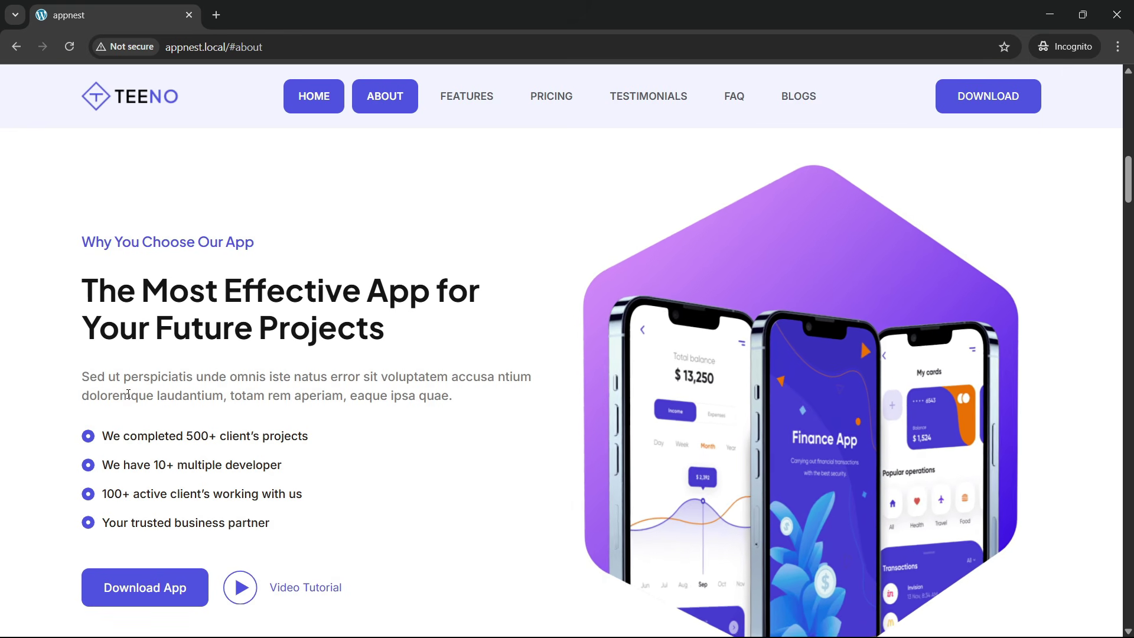
{"action": "scroll", "coordinate": [158, 566], "scroll_direction": "down", "scroll_amount": 1}
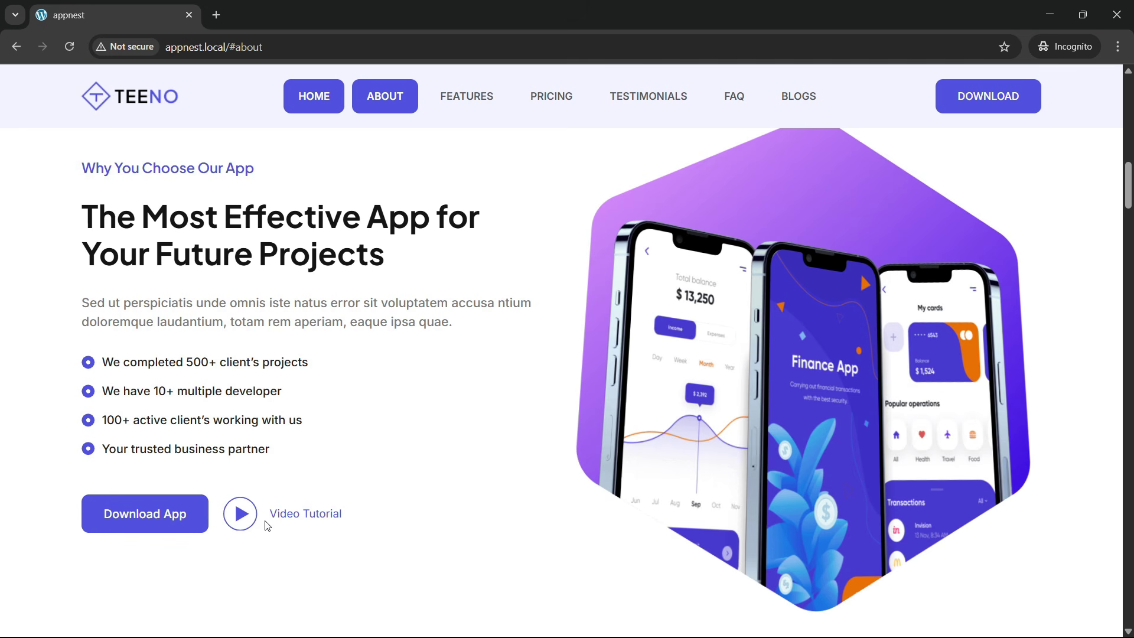
{"action": "scroll", "coordinate": [347, 382], "scroll_direction": "up", "scroll_amount": 3}
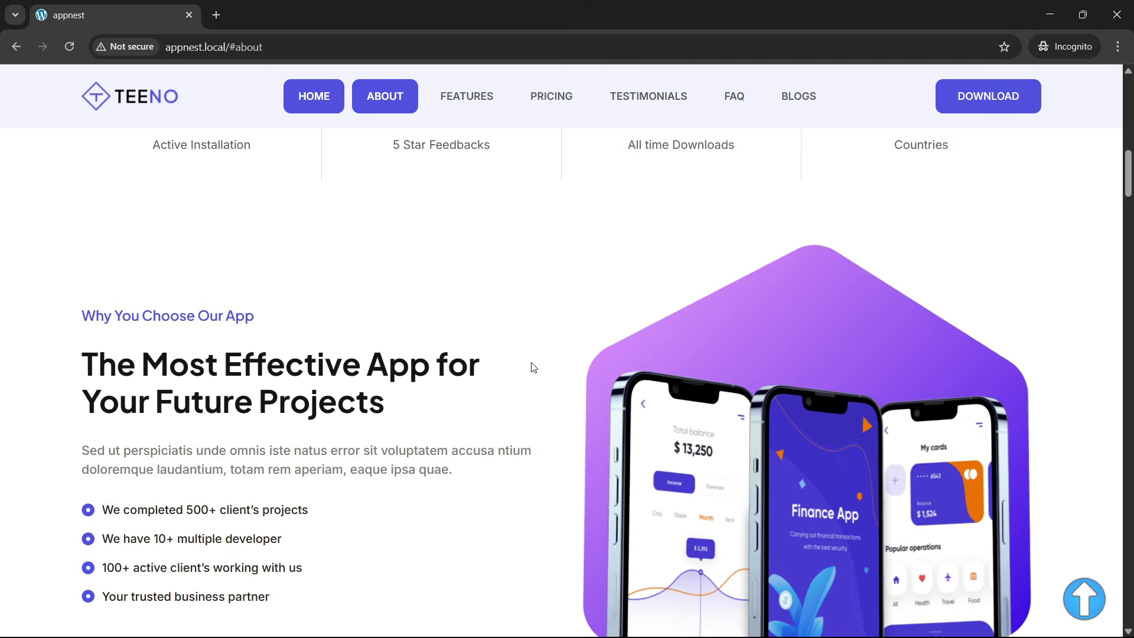
- Examine the Get Latest Version section with its moving phone mockups, icon boxes and Learn More button
{"action": "scroll", "coordinate": [475, 372], "scroll_direction": "down", "scroll_amount": 7}
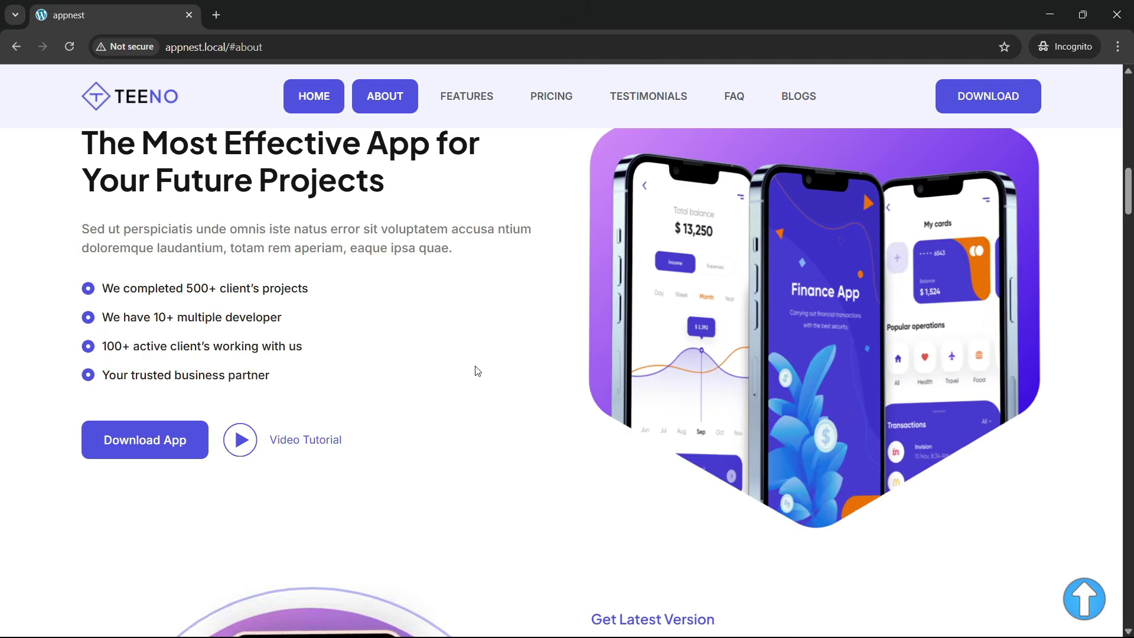
{"action": "scroll", "coordinate": [478, 376], "scroll_direction": "down", "scroll_amount": 5}
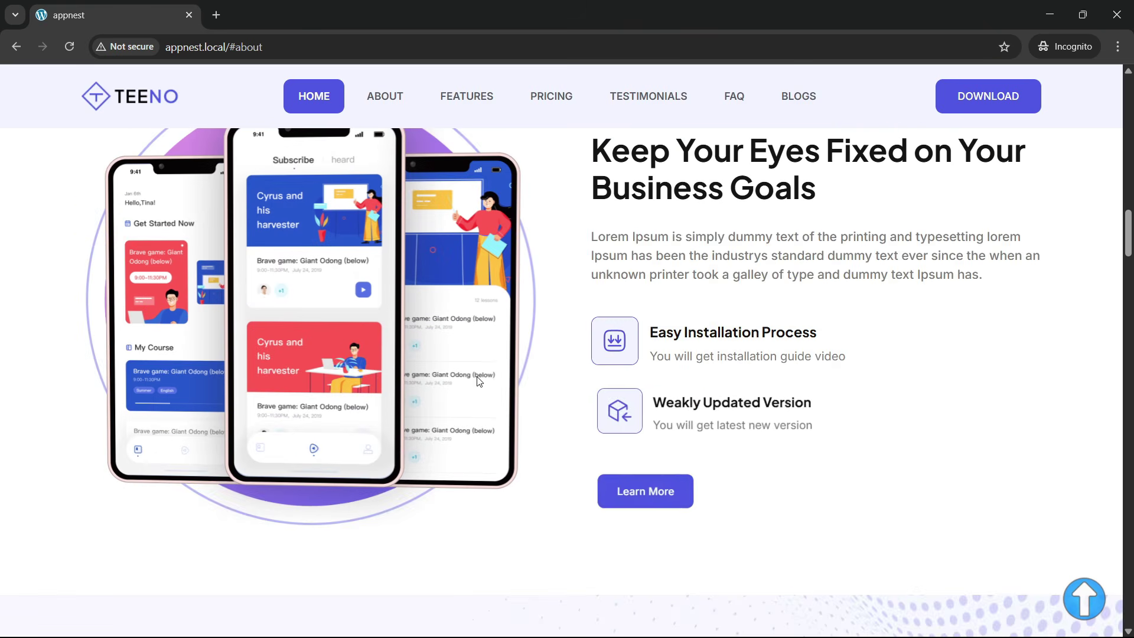
{"action": "scroll", "coordinate": [381, 333], "scroll_direction": "up", "scroll_amount": 3}
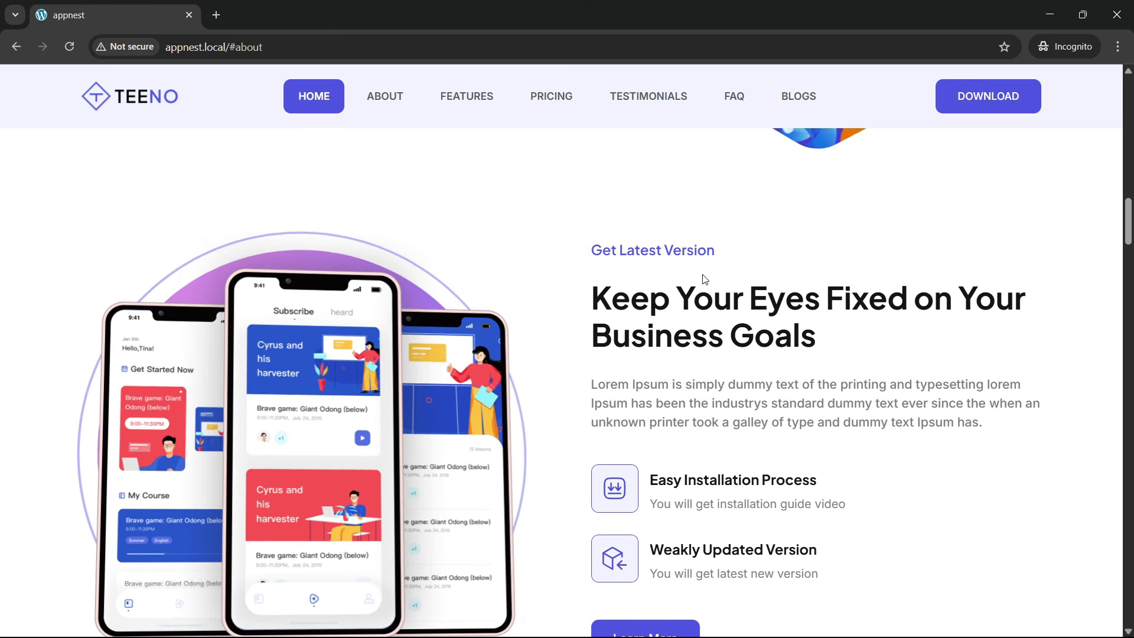
{"action": "scroll", "coordinate": [728, 347], "scroll_direction": "down", "scroll_amount": 1}
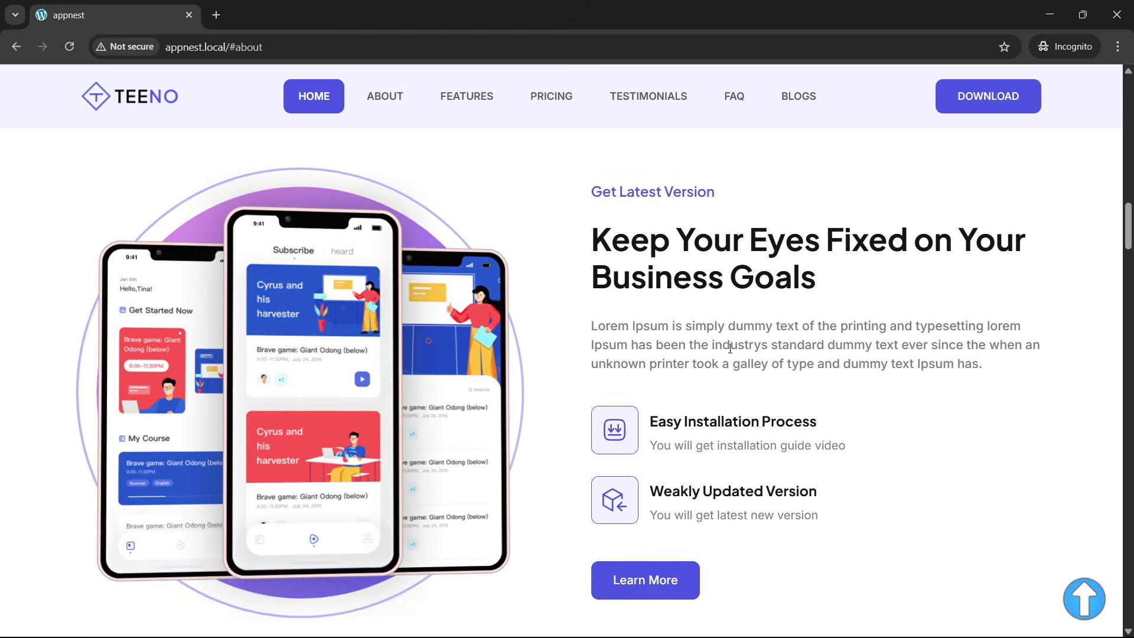
{"action": "scroll", "coordinate": [677, 335], "scroll_direction": "up", "scroll_amount": 1}
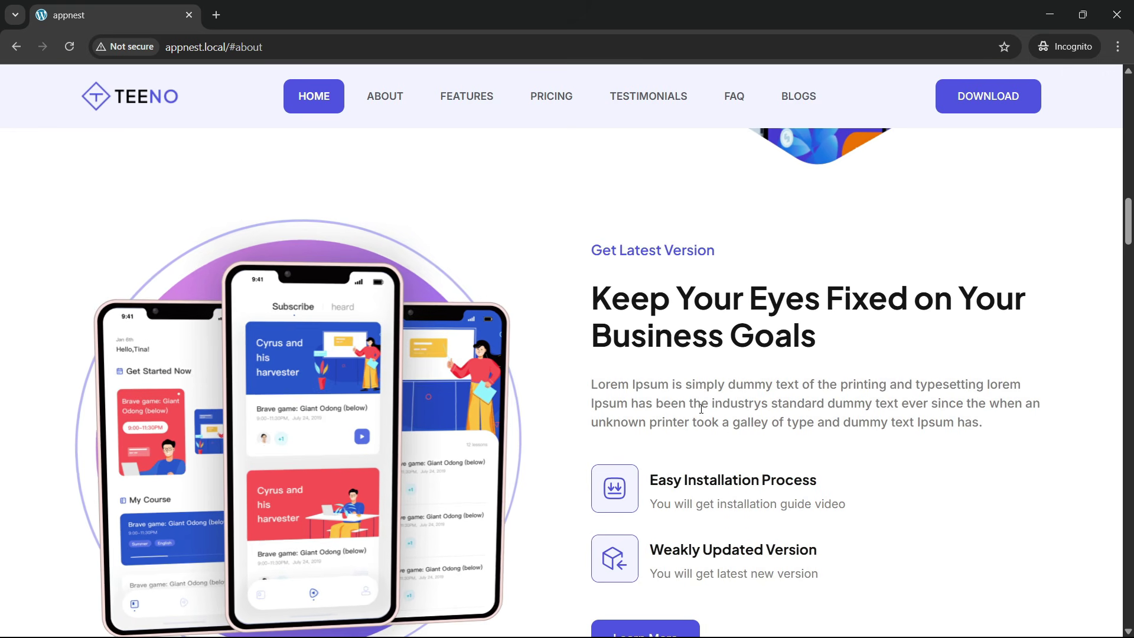
{"action": "scroll", "coordinate": [710, 387], "scroll_direction": "down", "scroll_amount": 1}
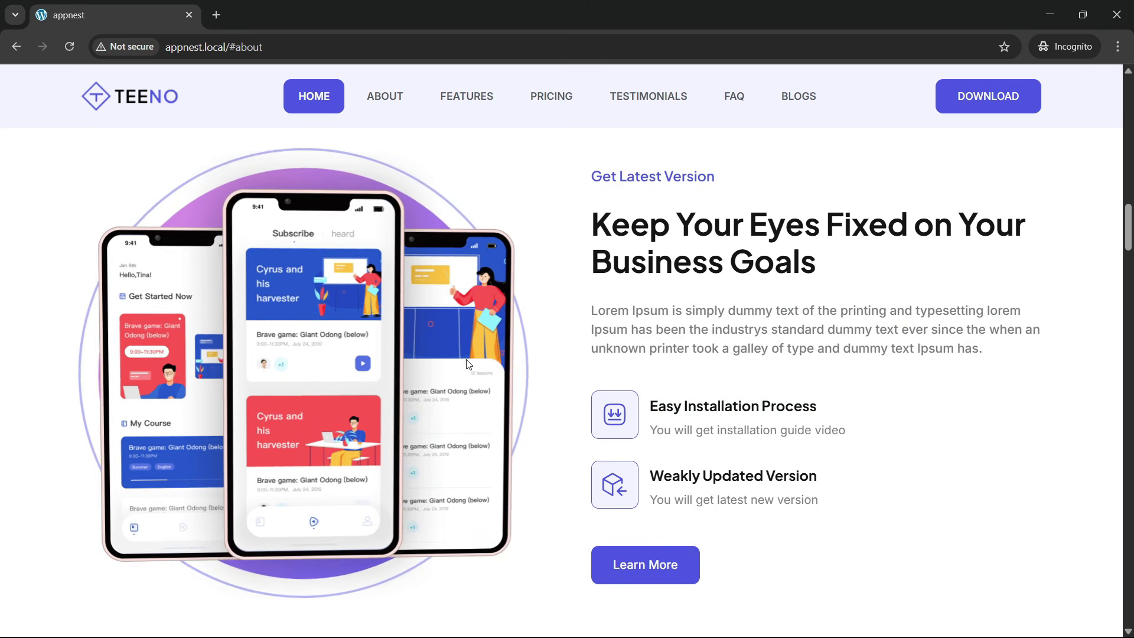
- Examine the Popular Features section's icon boxes, patterned background and phone image, and dismiss the Alienware Command Center notification
{"action": "scroll", "coordinate": [429, 360], "scroll_direction": "down", "scroll_amount": 12}
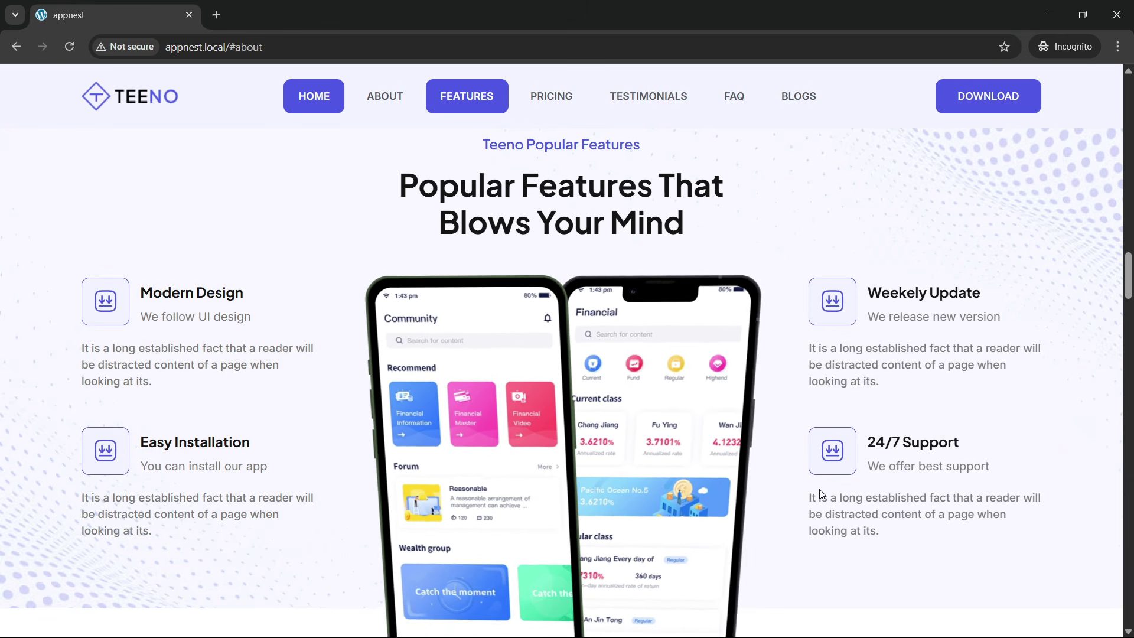
{"action": "scroll", "coordinate": [978, 254], "scroll_direction": "up", "scroll_amount": 1}
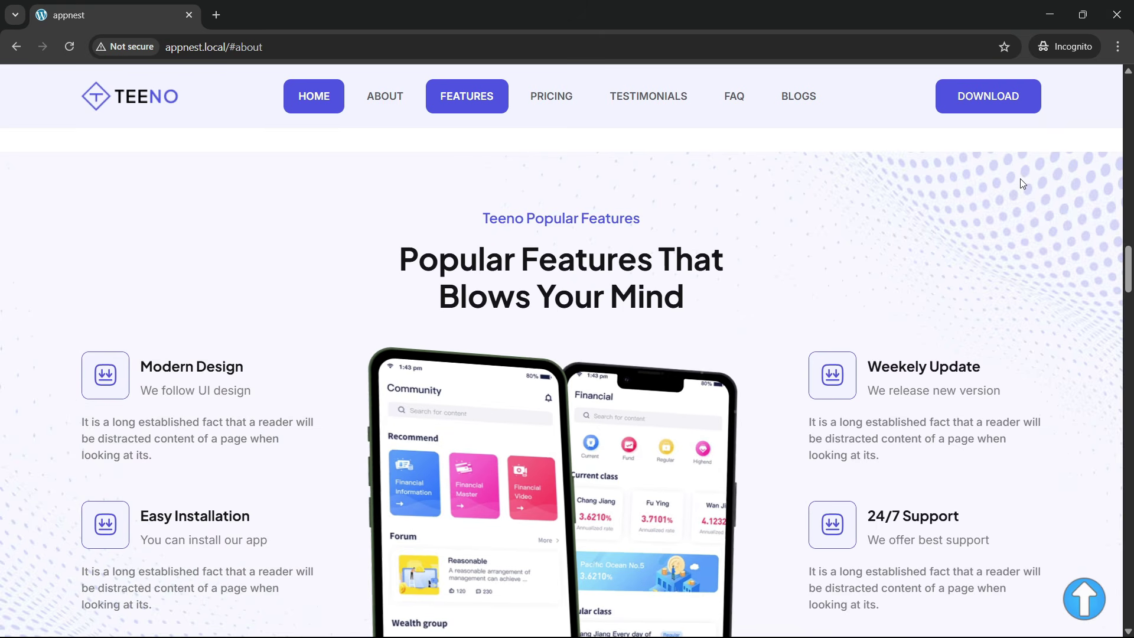
{"action": "scroll", "coordinate": [203, 262], "scroll_direction": "down", "scroll_amount": 1}
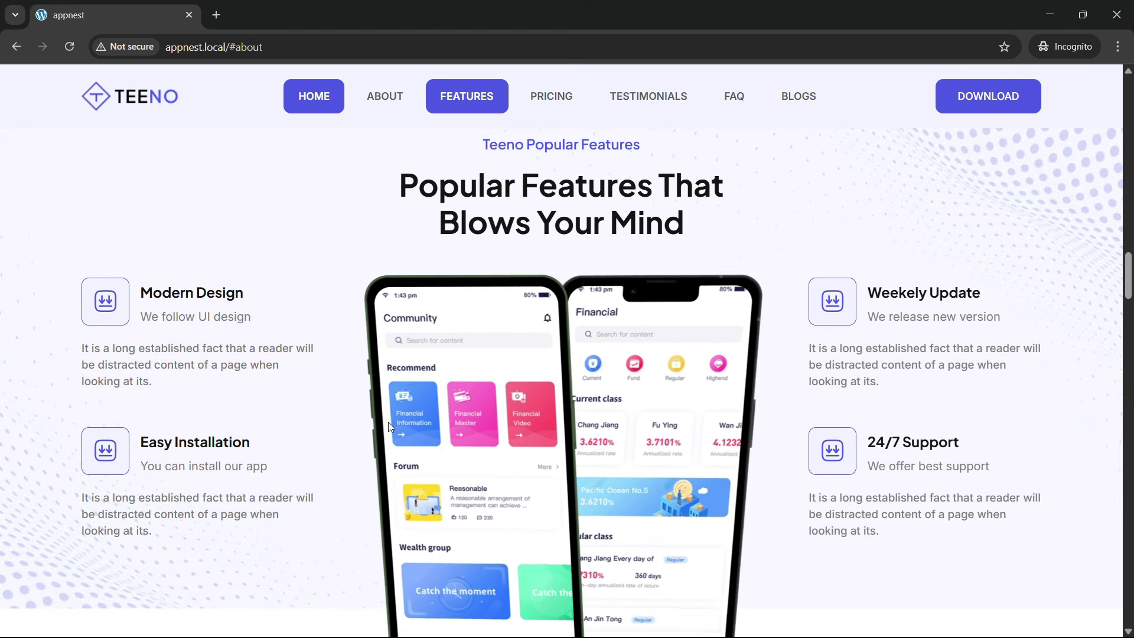
{"action": "scroll", "coordinate": [575, 471], "scroll_direction": "down", "scroll_amount": 1}
{"action": "scroll", "coordinate": [576, 470], "scroll_direction": "down", "scroll_amount": 4}
{"action": "scroll", "coordinate": [583, 286], "scroll_direction": "up", "scroll_amount": 5}
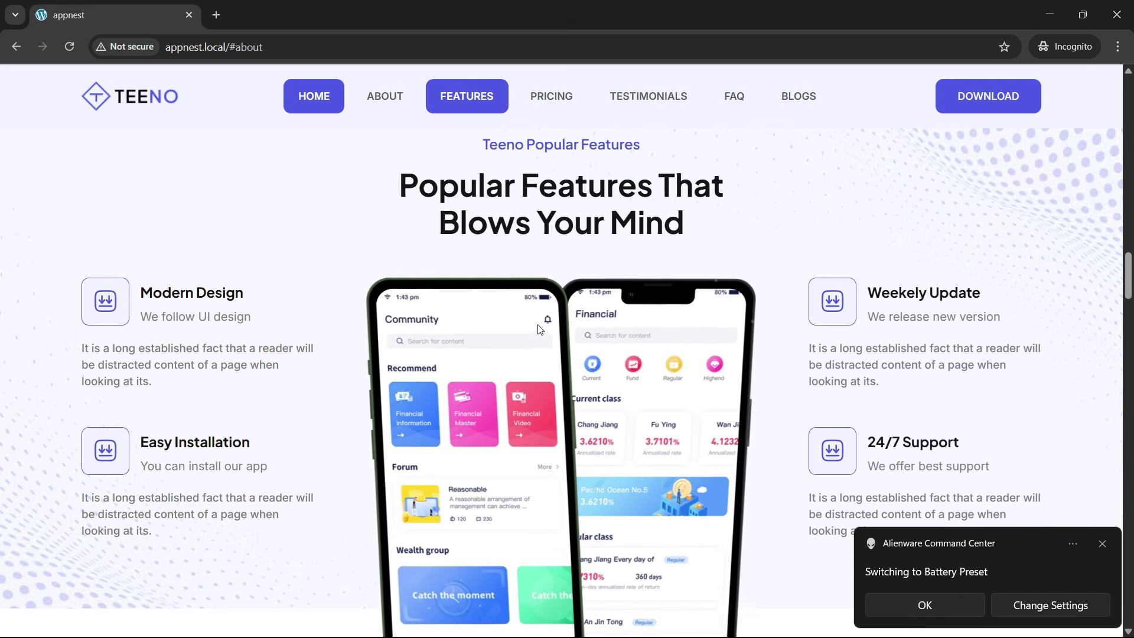
{"action": "left_click", "coordinate": [925, 606]}
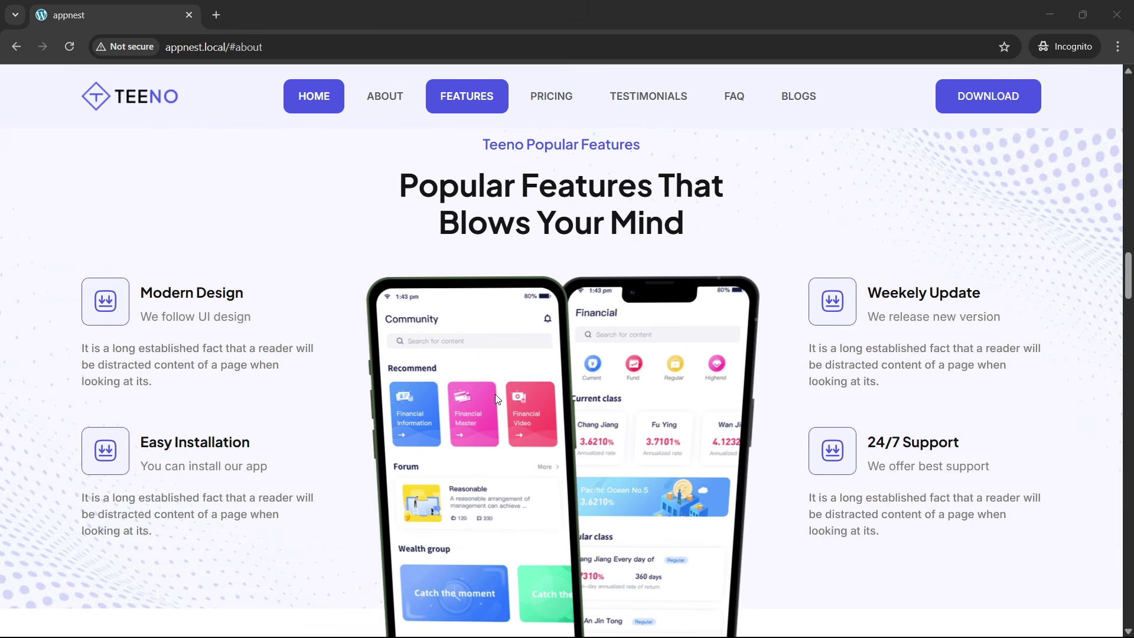
- Review the Beautiful Screen Show section's heading and full-width app screenshot slider
{"action": "scroll", "coordinate": [466, 395], "scroll_direction": "down", "scroll_amount": 8}
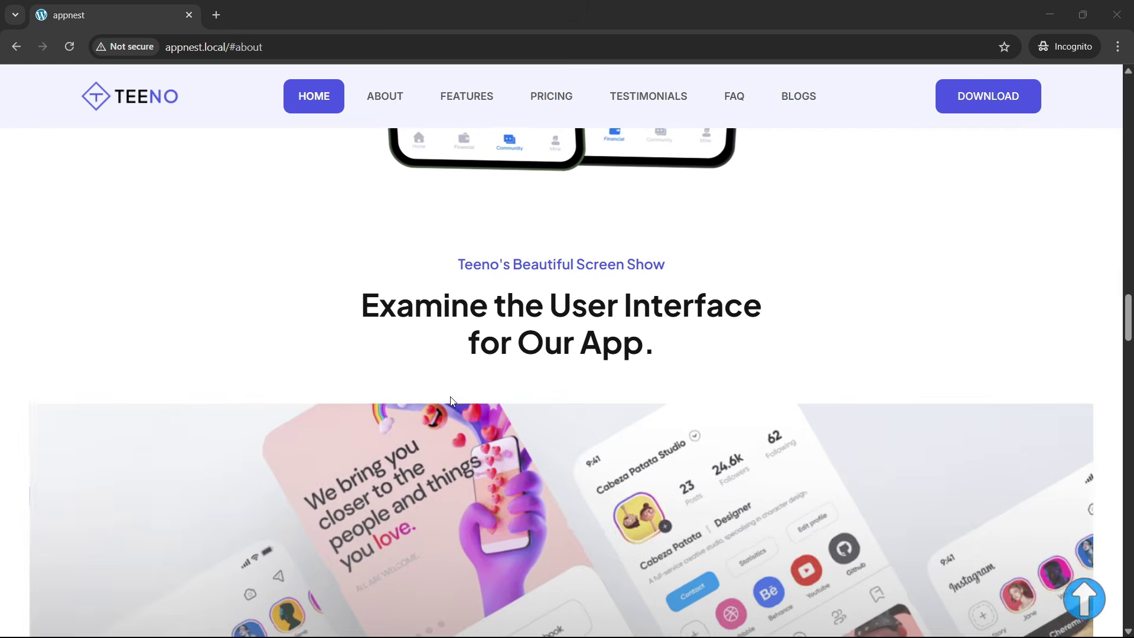
{"action": "scroll", "coordinate": [513, 375], "scroll_direction": "down", "scroll_amount": 5}
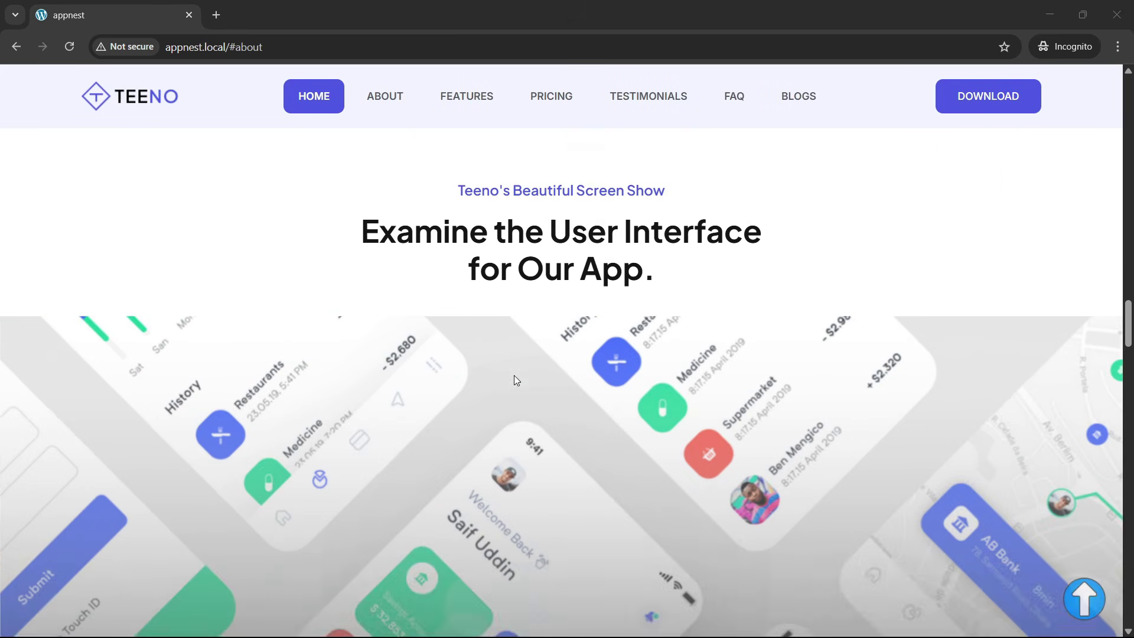
{"action": "scroll", "coordinate": [558, 452], "scroll_direction": "up", "scroll_amount": 5}
{"action": "scroll", "coordinate": [590, 440], "scroll_direction": "down", "scroll_amount": 4}
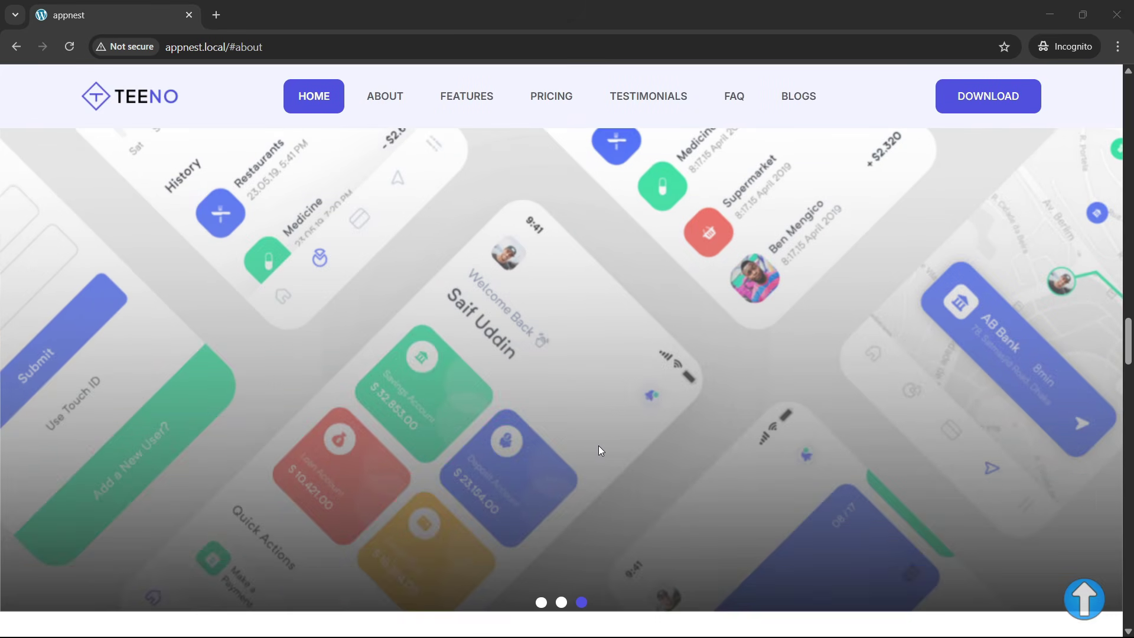
- Test the app screenshot slider by switching slides with its pagination dots and swiping through the images
{"action": "left_click", "coordinate": [562, 602]}
{"action": "scroll", "coordinate": [550, 455], "scroll_direction": "up", "scroll_amount": 2}
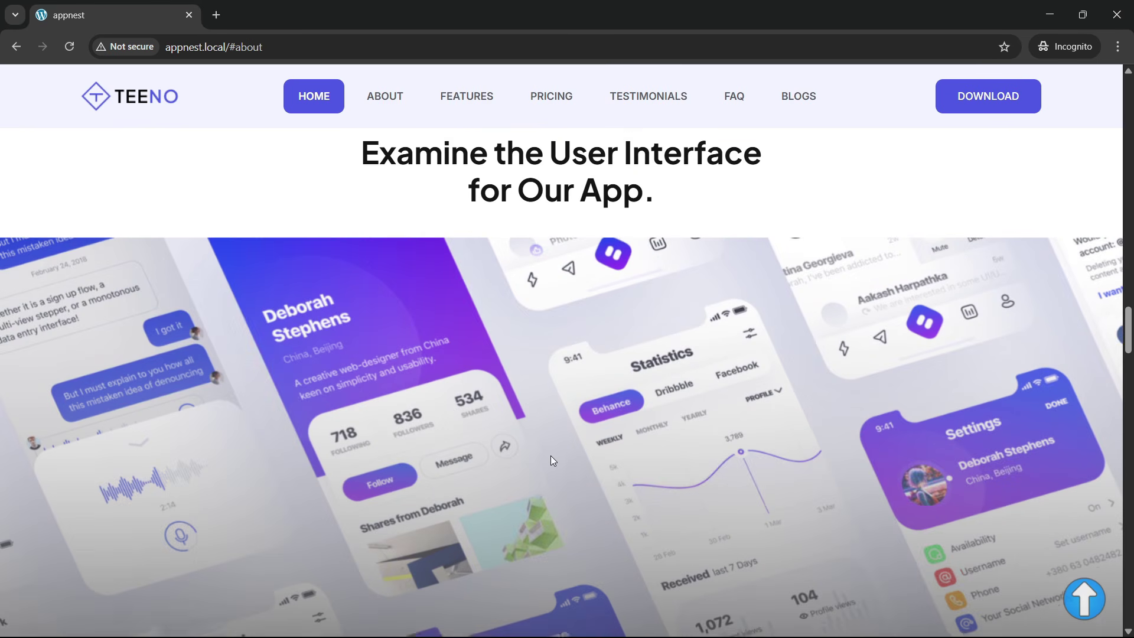
{"action": "scroll", "coordinate": [537, 384], "scroll_direction": "down", "scroll_amount": 4}
{"action": "scroll", "coordinate": [536, 388], "scroll_direction": "up", "scroll_amount": 5}
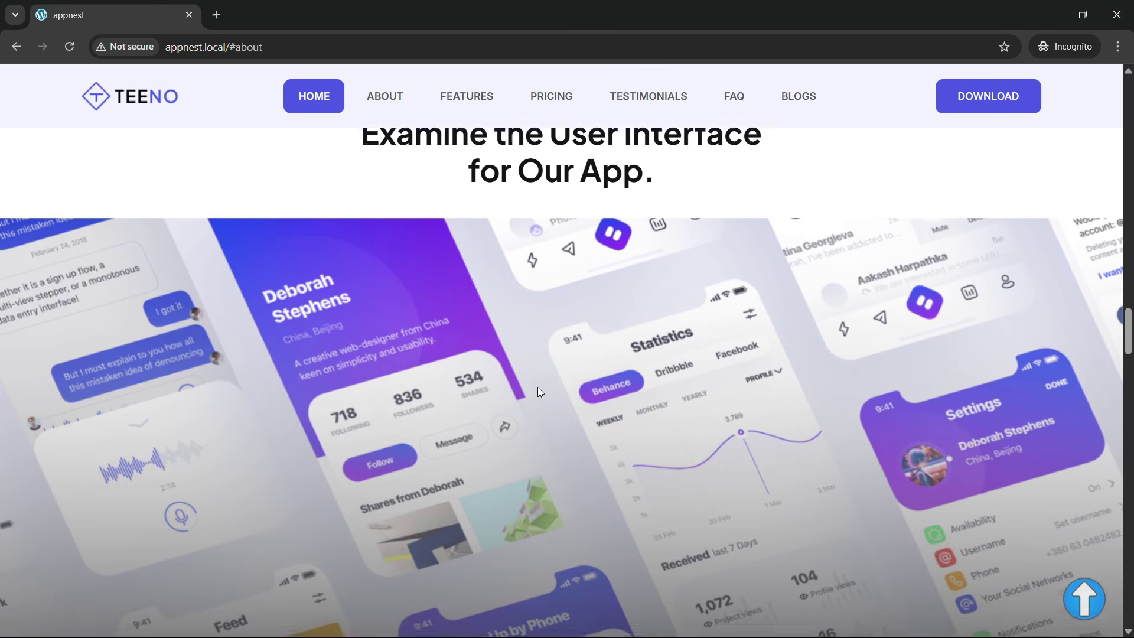
{"action": "scroll", "coordinate": [537, 380], "scroll_direction": "down", "scroll_amount": 5}
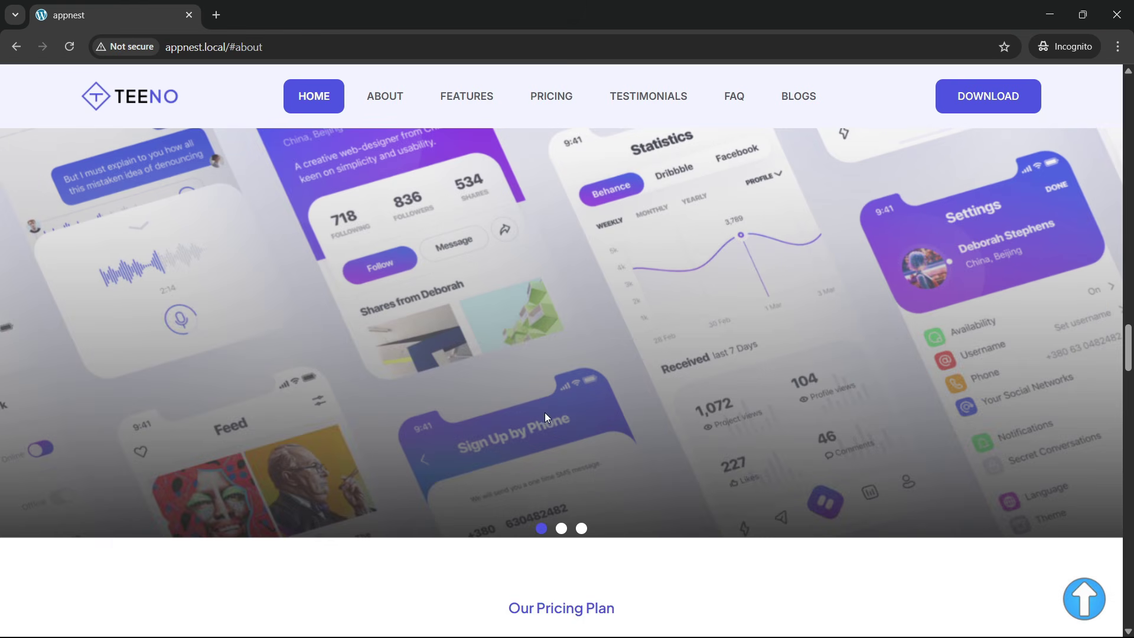
{"action": "left_click", "coordinate": [564, 530]}
{"action": "left_click", "coordinate": [581, 531]}
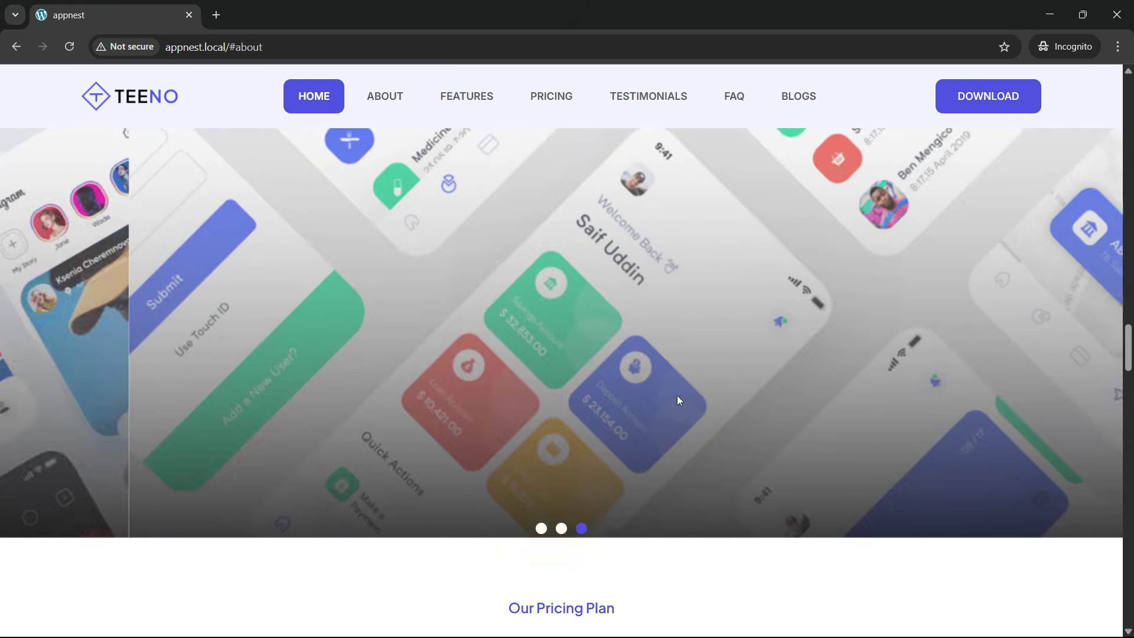
{"action": "left_click_drag", "start_coordinate": [677, 395], "coordinate": [768, 341]}
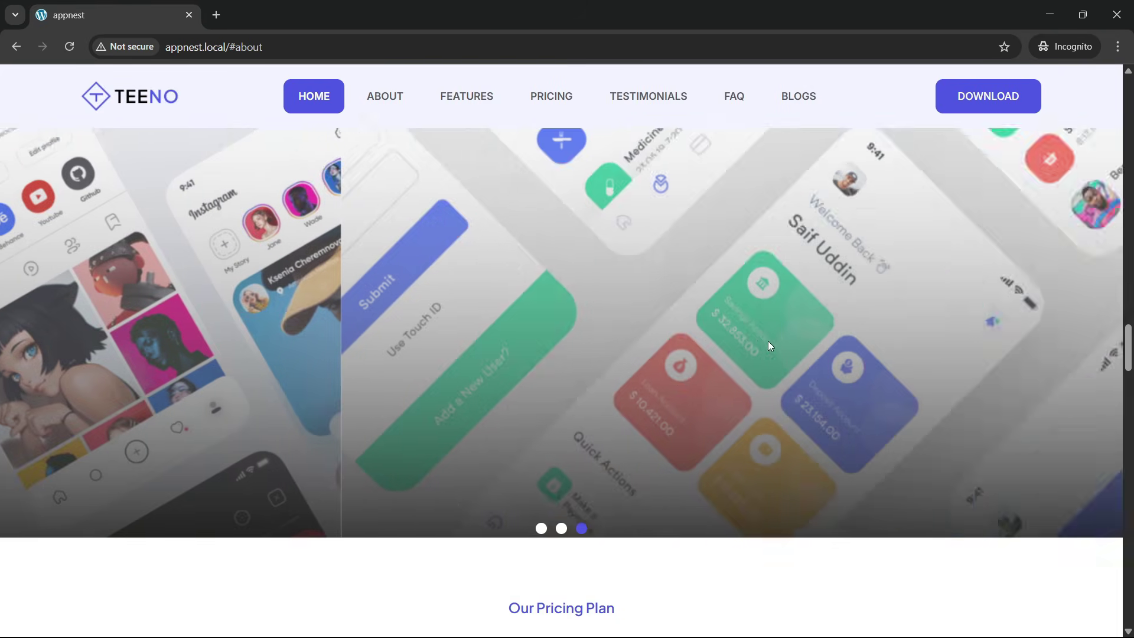
{"action": "left_click_drag", "start_coordinate": [551, 331], "coordinate": [924, 299]}
{"action": "scroll", "coordinate": [515, 356], "scroll_direction": "up", "scroll_amount": 4}
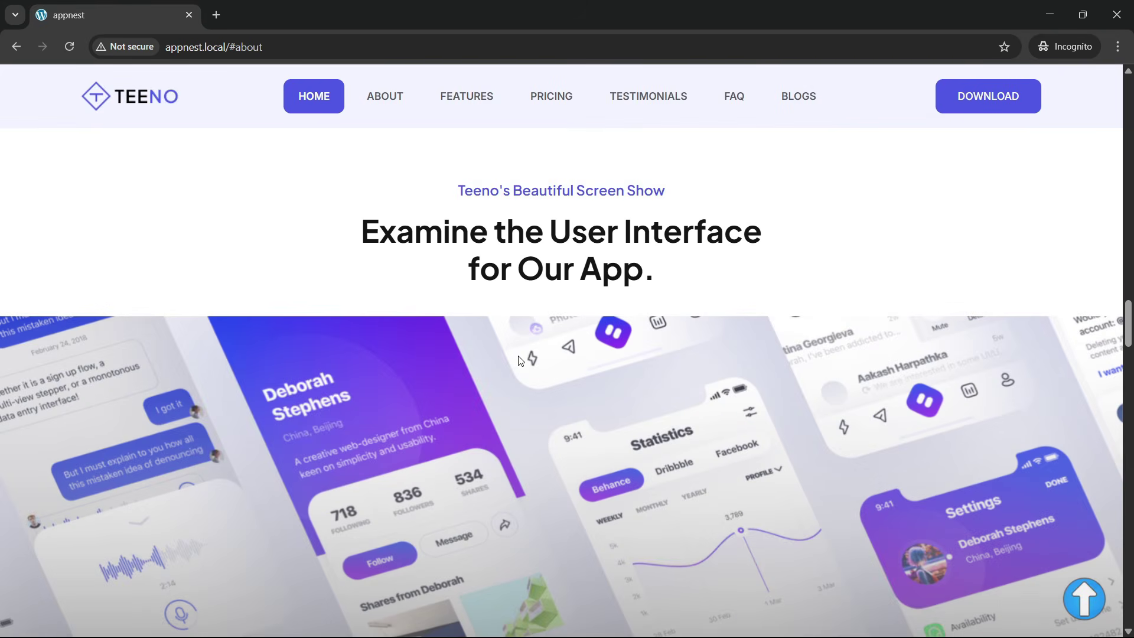
- Examine the pricing section's yearly and monthly billing toggle and its Business, Premium and Enterprise cards
{"action": "scroll", "coordinate": [516, 359], "scroll_direction": "down", "scroll_amount": 8}
{"action": "scroll", "coordinate": [517, 366], "scroll_direction": "down", "scroll_amount": 5}
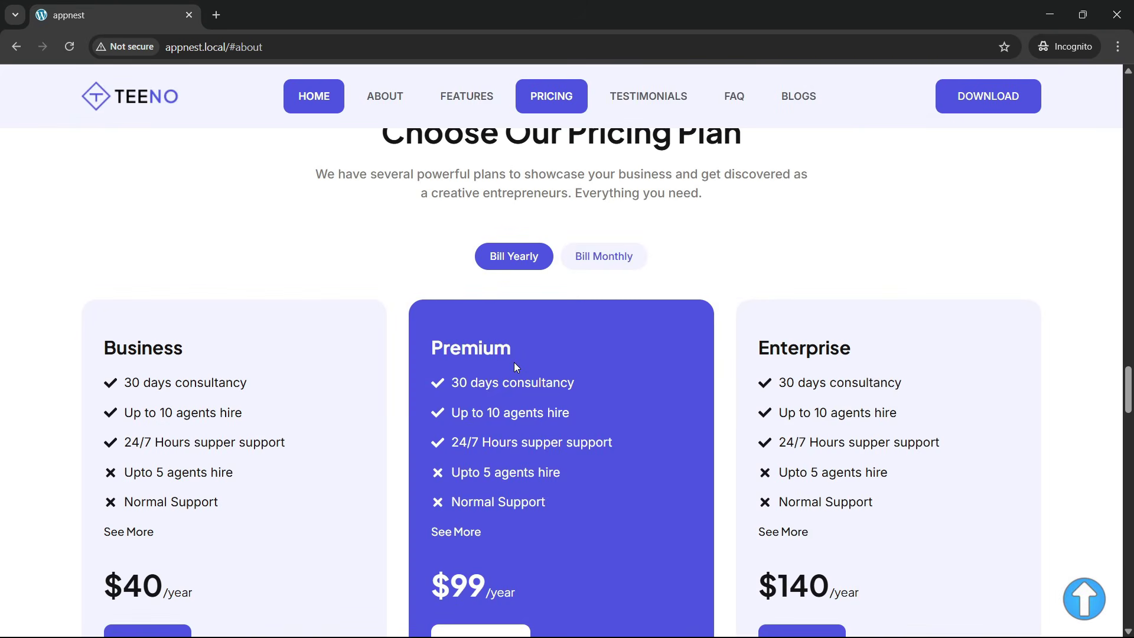
{"action": "scroll", "coordinate": [516, 366], "scroll_direction": "up", "scroll_amount": 1}
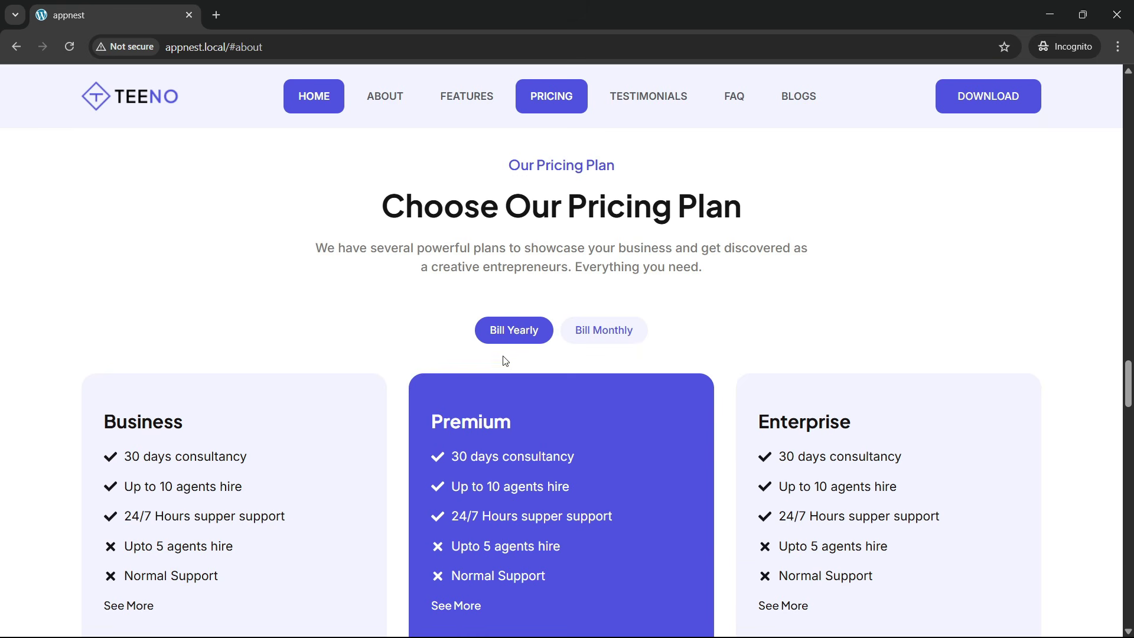
{"action": "scroll", "coordinate": [286, 378], "scroll_direction": "down", "scroll_amount": 3}
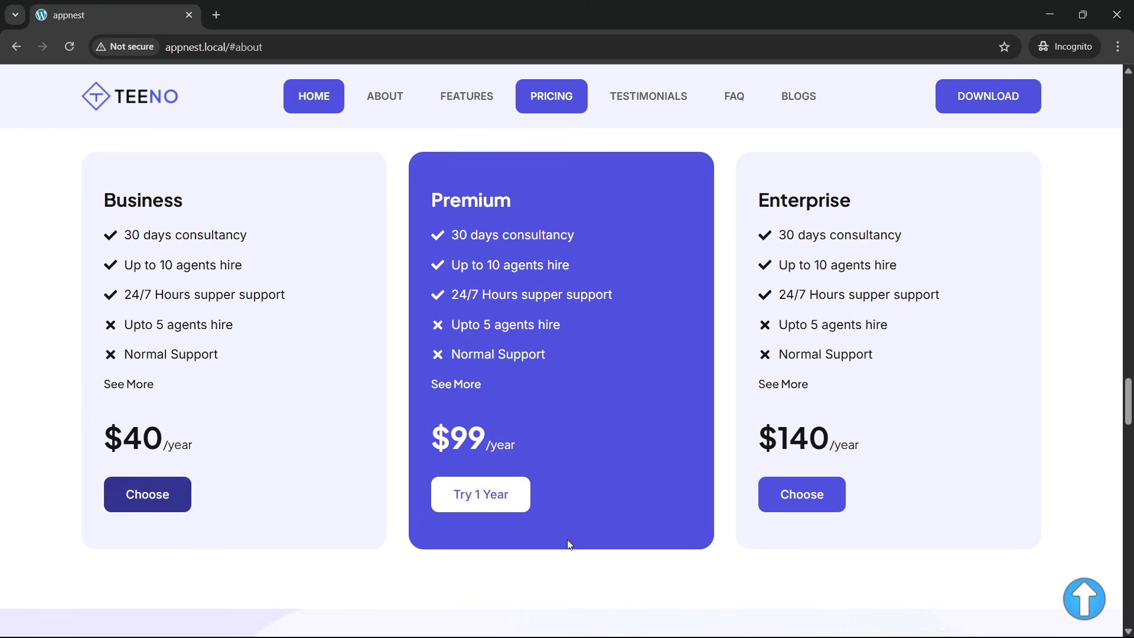
{"action": "scroll", "coordinate": [504, 466], "scroll_direction": "up", "scroll_amount": 2}
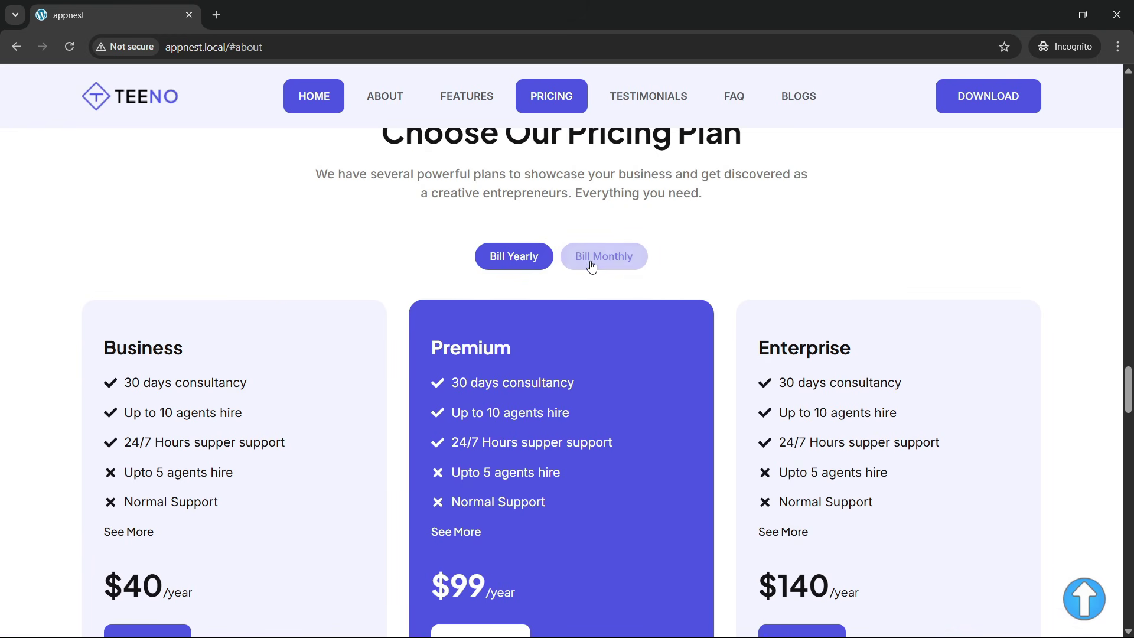
- Test the pricing section's billing toggle by switching between Bill Monthly and Bill Yearly and checking the plan cards each time
{"action": "left_click", "coordinate": [591, 260]}
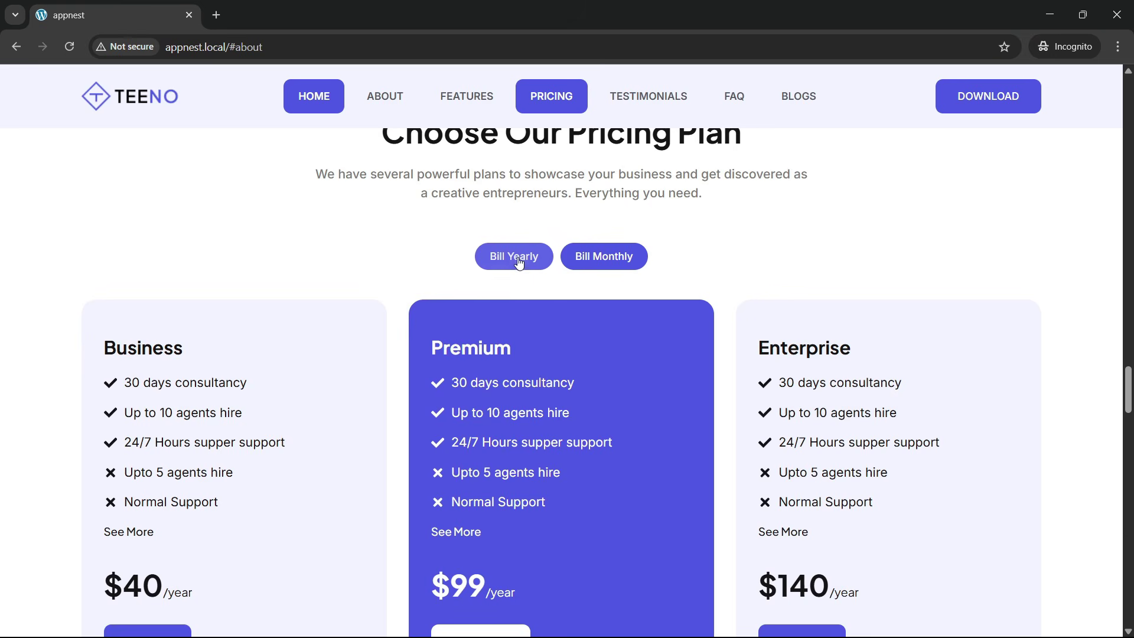
{"action": "left_click", "coordinate": [517, 259]}
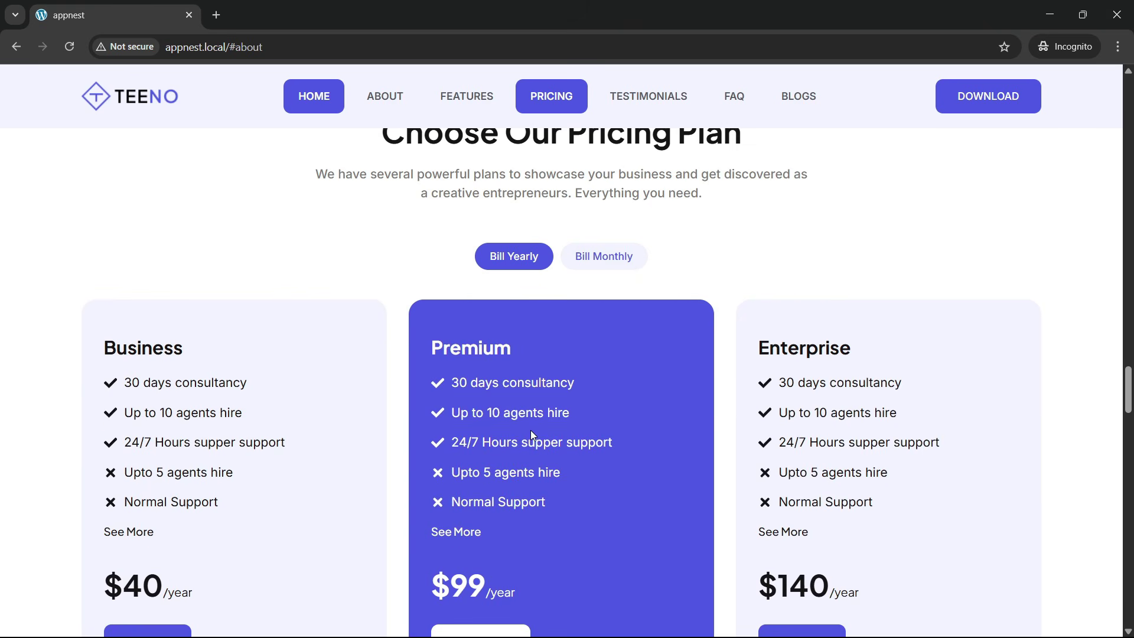
{"action": "scroll", "coordinate": [531, 430], "scroll_direction": "down", "scroll_amount": 3}
{"action": "scroll", "coordinate": [542, 481], "scroll_direction": "up", "scroll_amount": 3}
{"action": "left_click", "coordinate": [597, 264]}
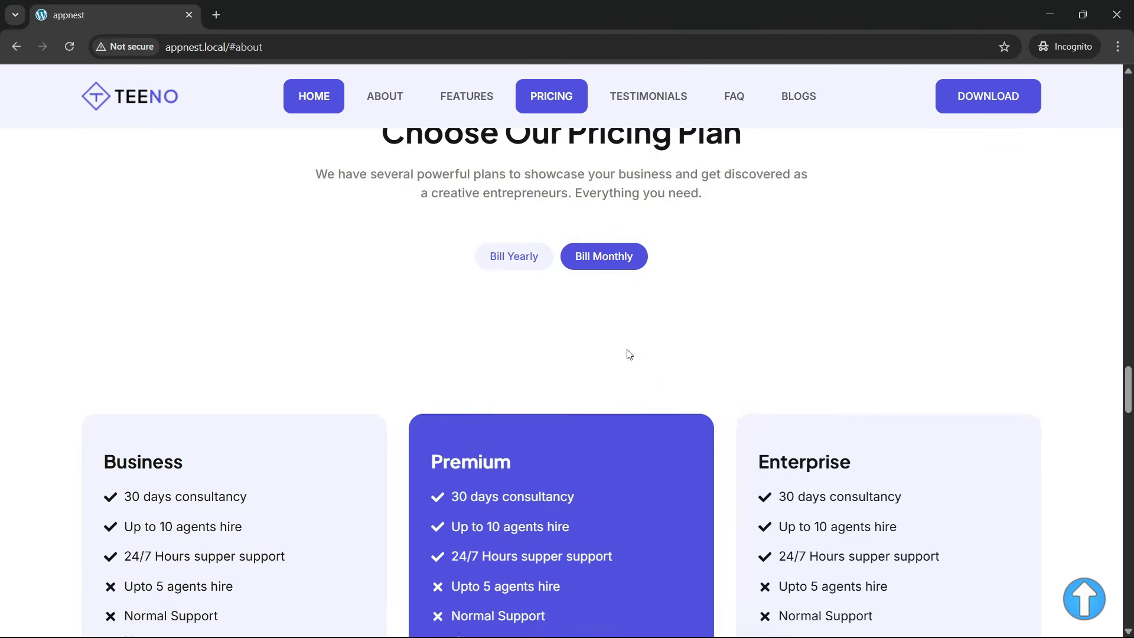
{"action": "scroll", "coordinate": [591, 437], "scroll_direction": "down", "scroll_amount": 3}
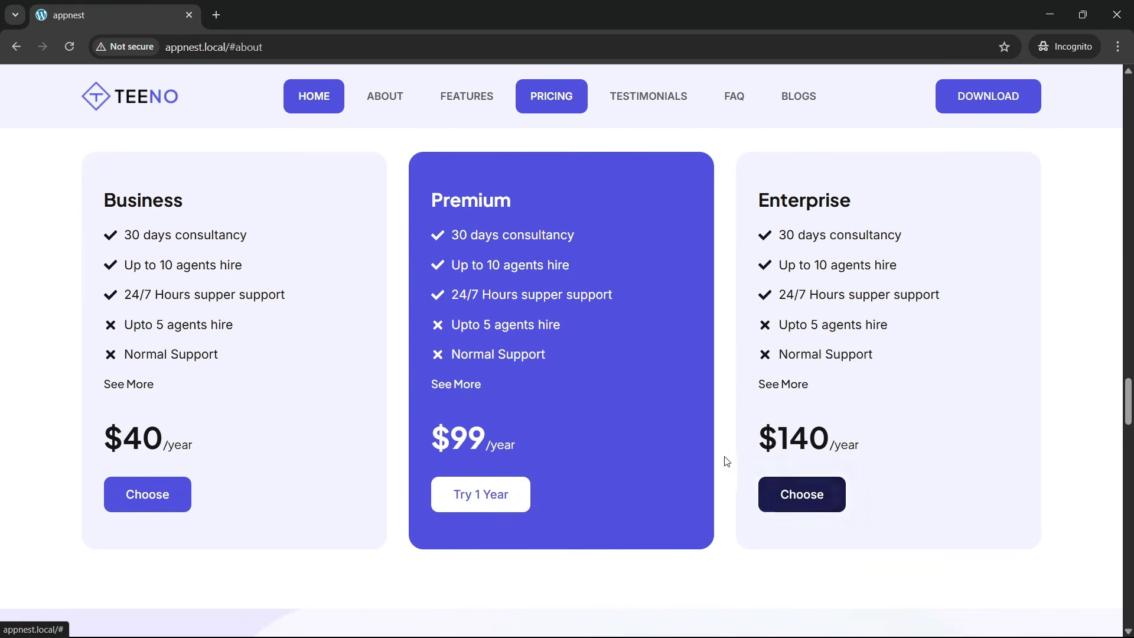
{"action": "scroll", "coordinate": [658, 300], "scroll_direction": "up", "scroll_amount": 3}
{"action": "left_click", "coordinate": [518, 260]}
{"action": "scroll", "coordinate": [516, 387], "scroll_direction": "up", "scroll_amount": 3}
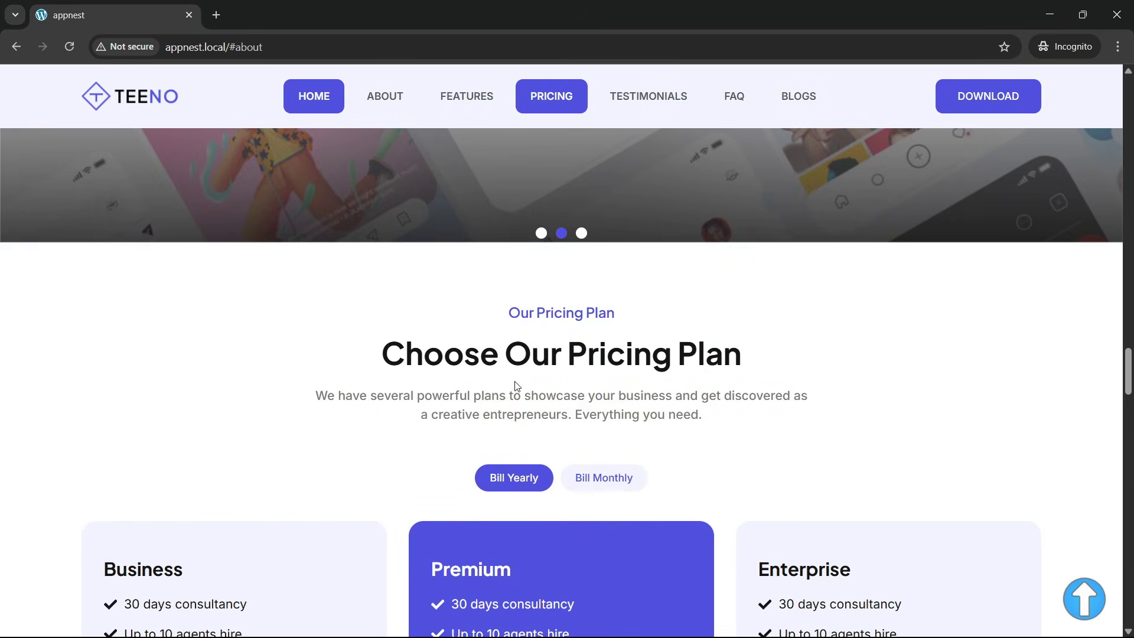
- Examine the Testimonial section's heading, client quote and wavy background, and switch testimonials with the slider's pagination dots
{"action": "scroll", "coordinate": [516, 395], "scroll_direction": "down", "scroll_amount": 5}
{"action": "scroll", "coordinate": [516, 394], "scroll_direction": "down", "scroll_amount": 9}
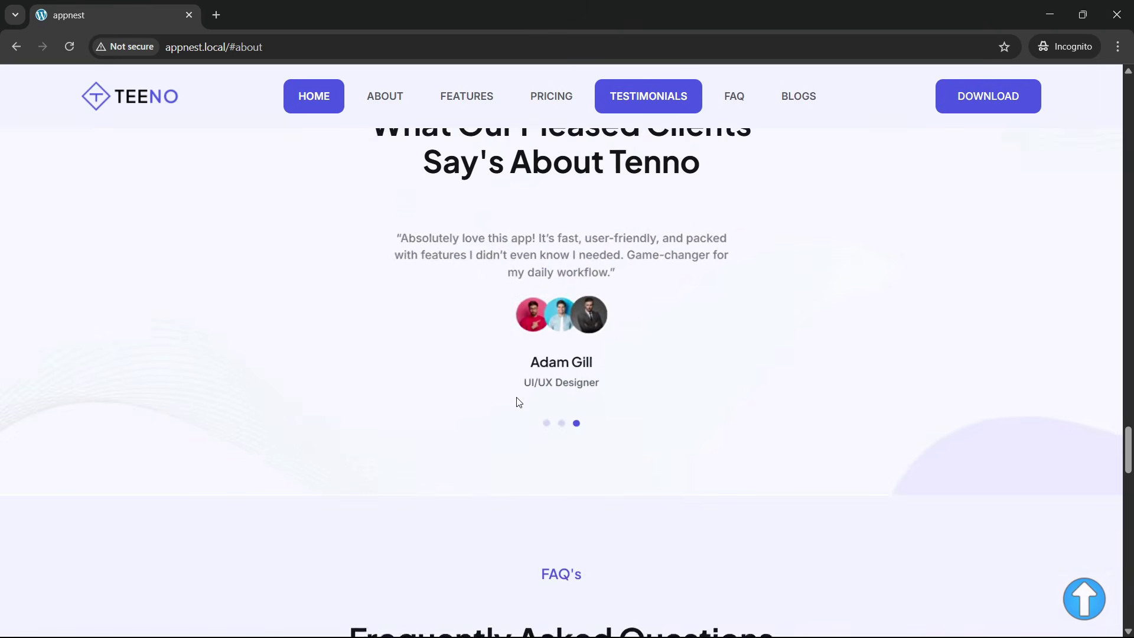
{"action": "scroll", "coordinate": [517, 400], "scroll_direction": "up", "scroll_amount": 2}
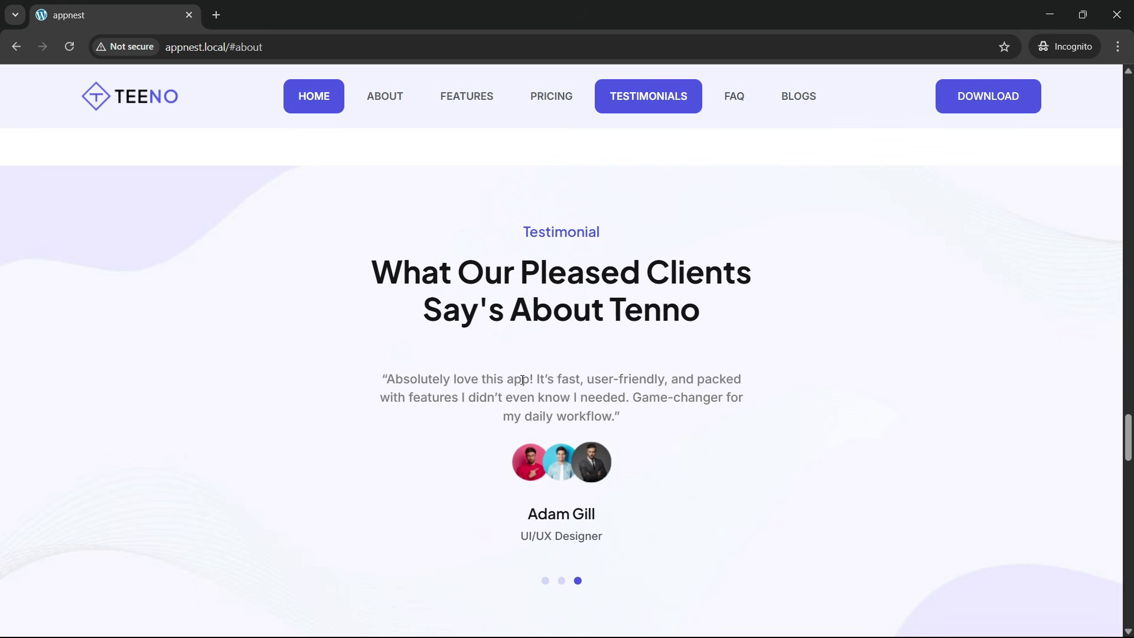
{"action": "left_click", "coordinate": [561, 582]}
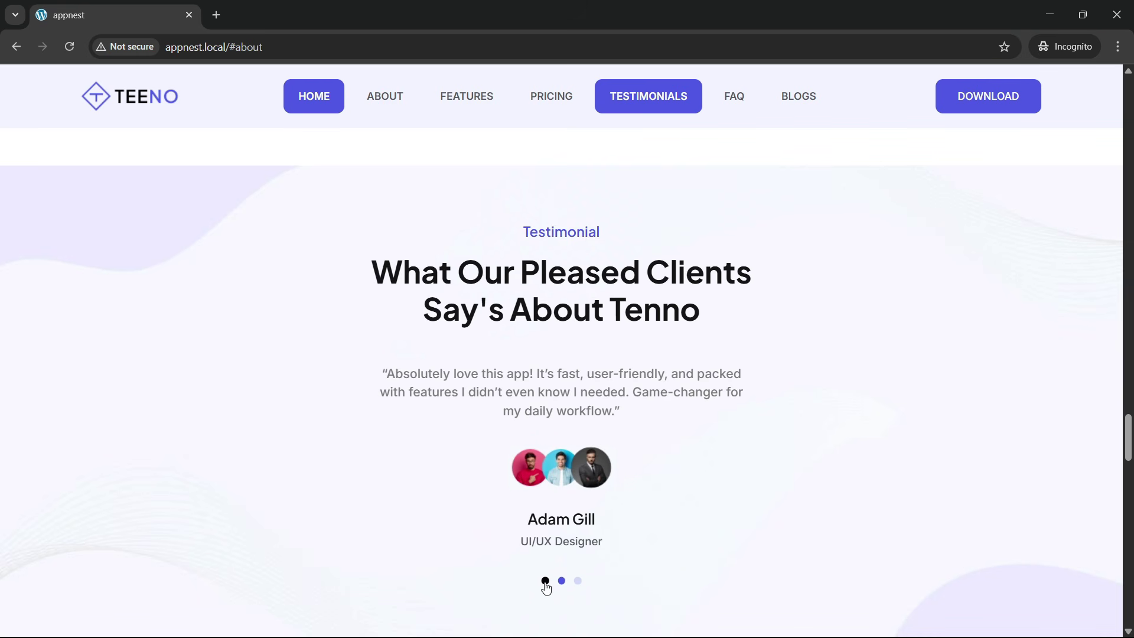
{"action": "left_click", "coordinate": [545, 582]}
{"action": "scroll", "coordinate": [342, 408], "scroll_direction": "down", "scroll_amount": 4}
{"action": "scroll", "coordinate": [239, 369], "scroll_direction": "up", "scroll_amount": 2}
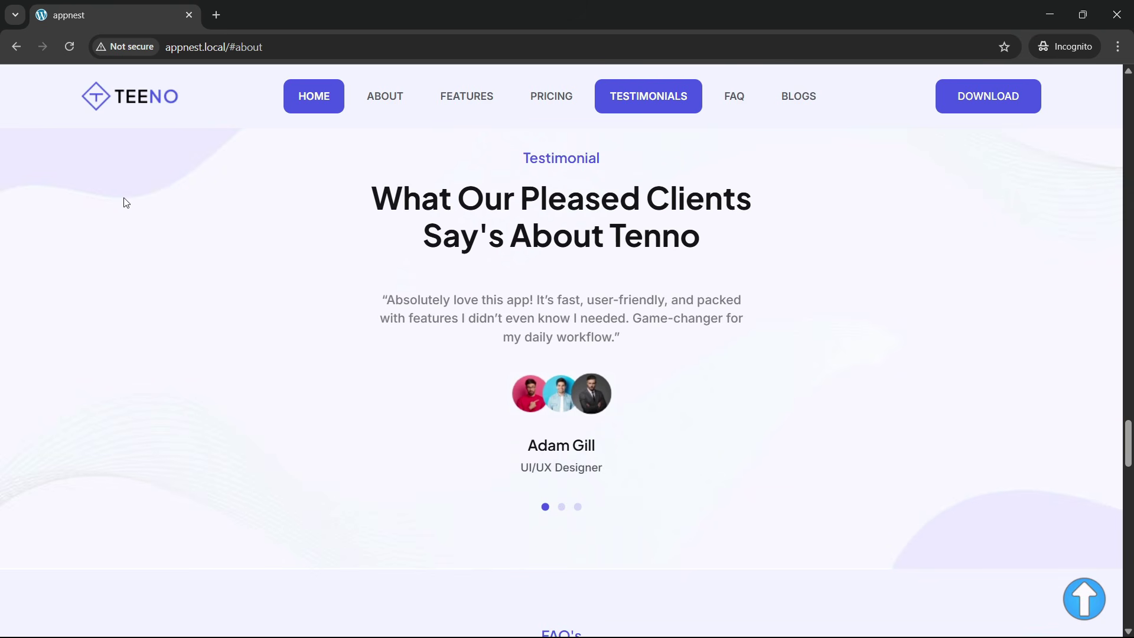
{"action": "scroll", "coordinate": [126, 248], "scroll_direction": "up", "scroll_amount": 3}
{"action": "scroll", "coordinate": [499, 378], "scroll_direction": "down", "scroll_amount": 3}
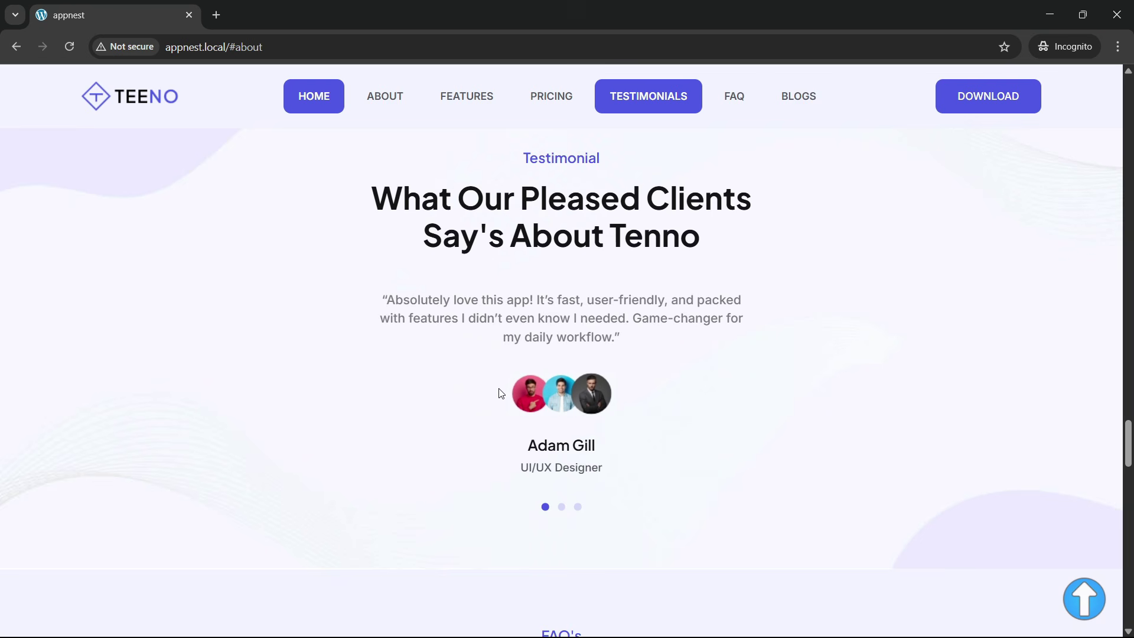
- Test the testimonial slider by selecting the second and third slides, swiping in both directions and returning to the first slide
{"action": "left_click", "coordinate": [562, 507]}
{"action": "left_click", "coordinate": [578, 507]}
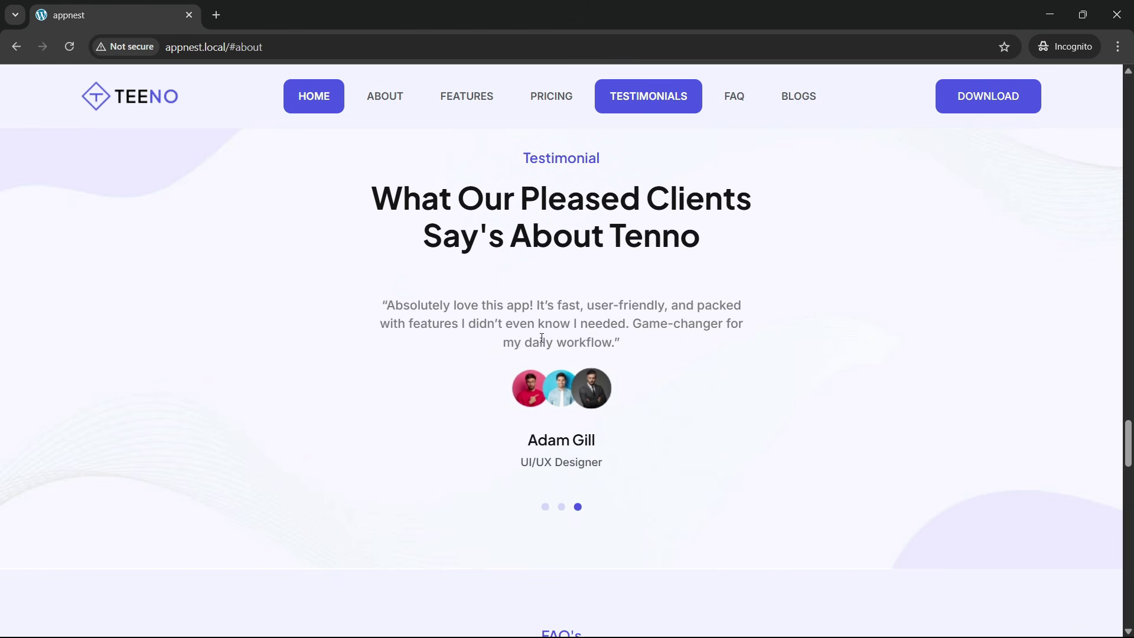
{"action": "left_click_drag", "start_coordinate": [578, 326], "coordinate": [152, 327]}
{"action": "left_click_drag", "start_coordinate": [680, 320], "coordinate": [228, 364]}
{"action": "left_click_drag", "start_coordinate": [675, 335], "coordinate": [1, 417]}
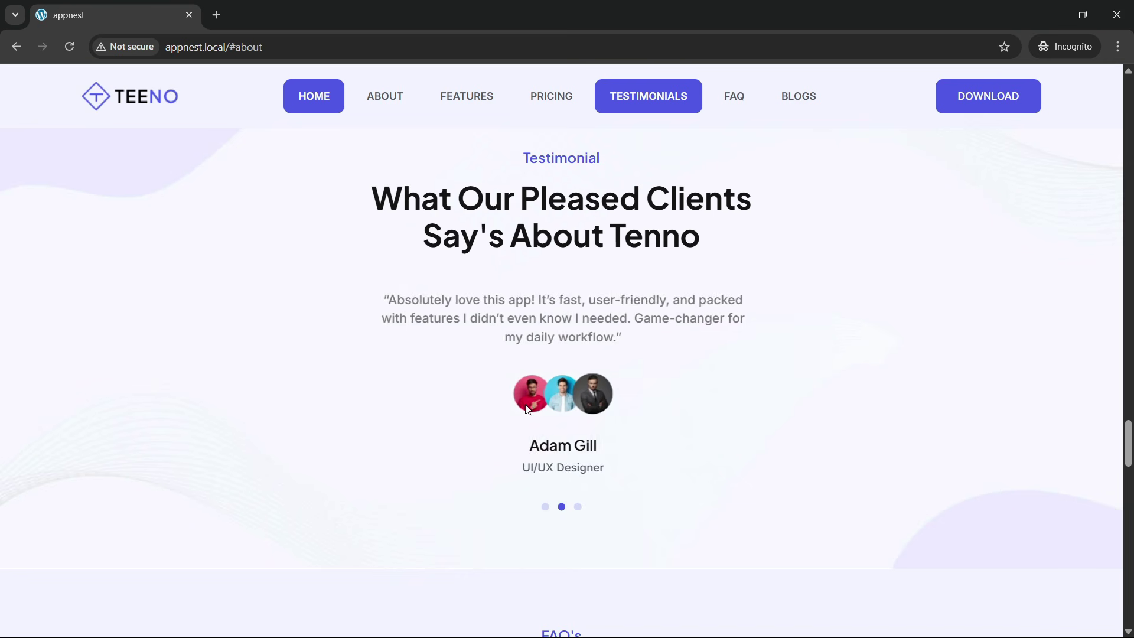
{"action": "left_click_drag", "start_coordinate": [531, 383], "coordinate": [750, 388]}
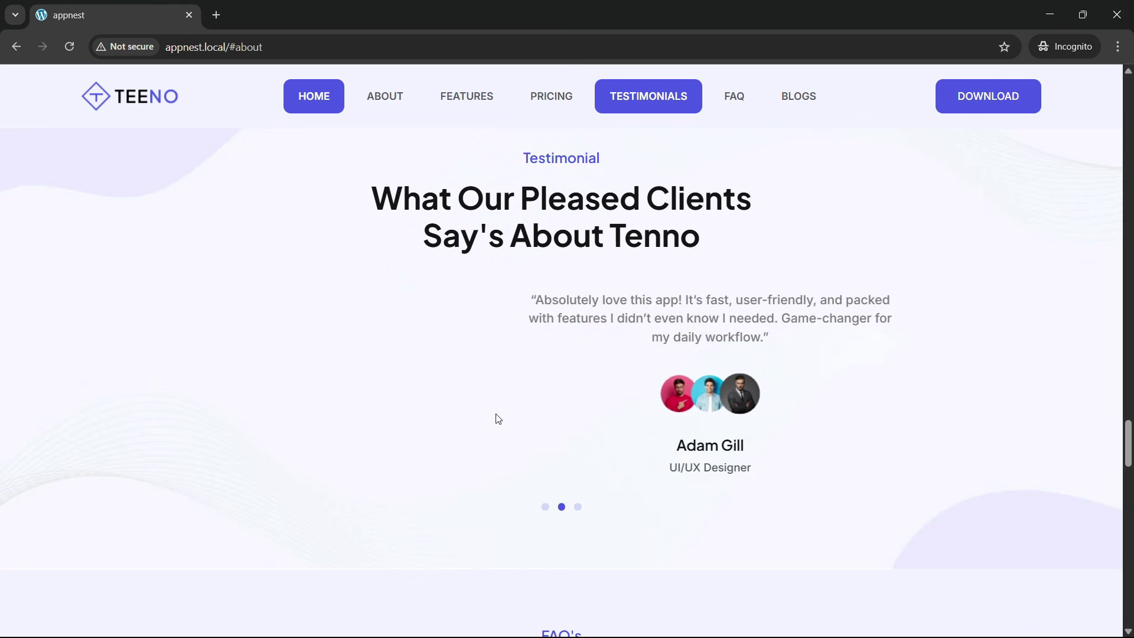
{"action": "left_click", "coordinate": [546, 509]}
{"action": "scroll", "coordinate": [496, 384], "scroll_direction": "up", "scroll_amount": 1}
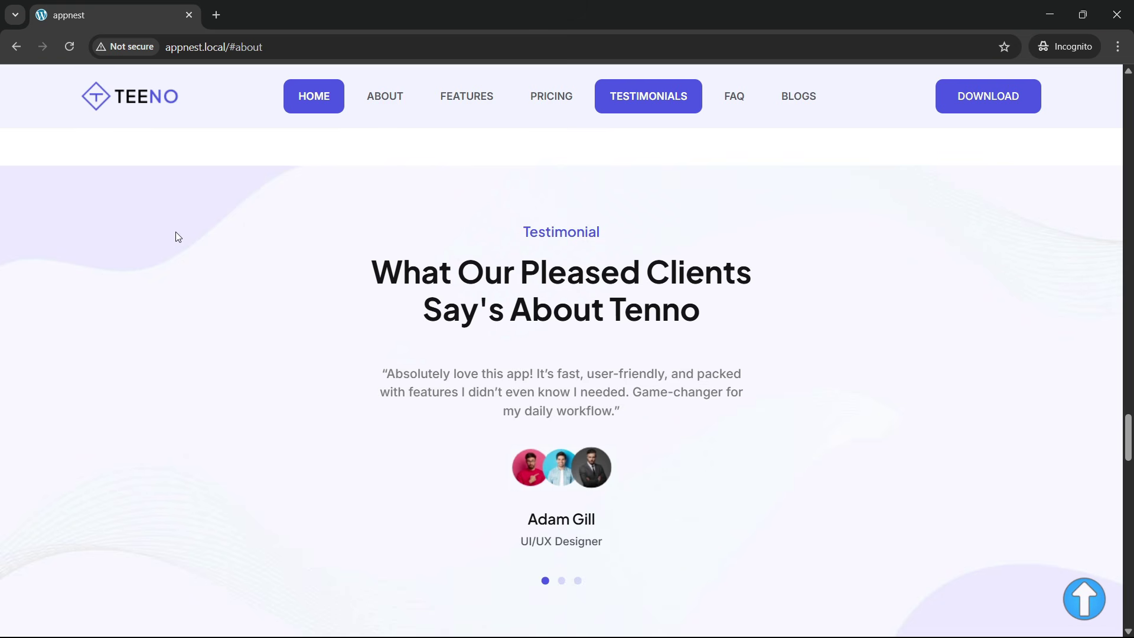
- Test the first FAQ question, "What is this app all about?", by expanding and collapsing its answer repeatedly
{"action": "scroll", "coordinate": [362, 311], "scroll_direction": "down", "scroll_amount": 10}
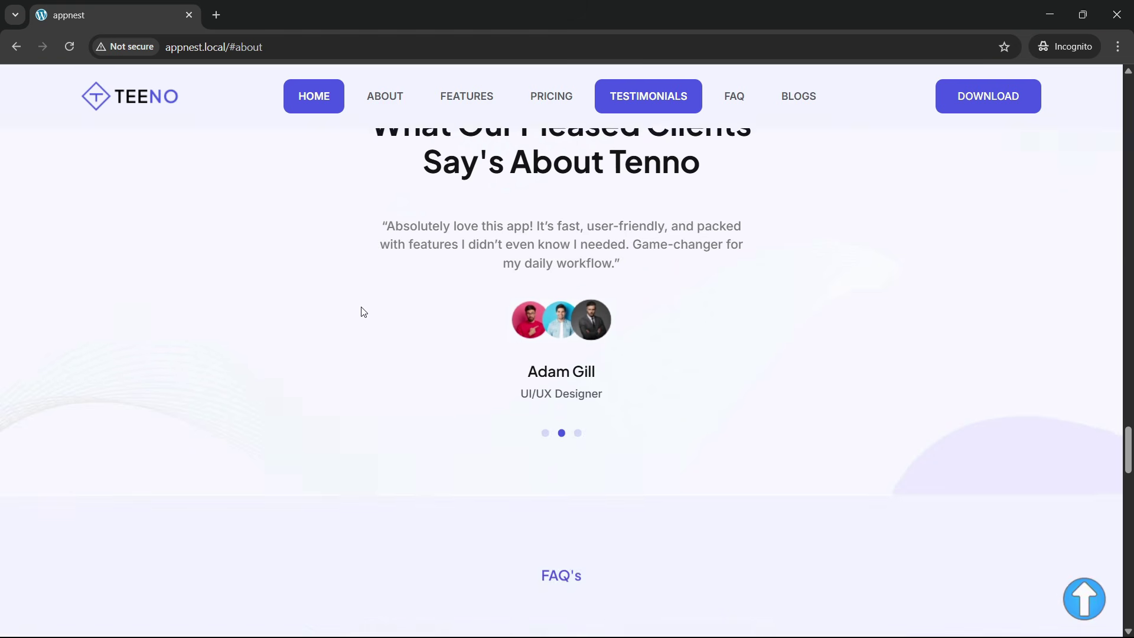
{"action": "scroll", "coordinate": [434, 401], "scroll_direction": "up", "scroll_amount": 3}
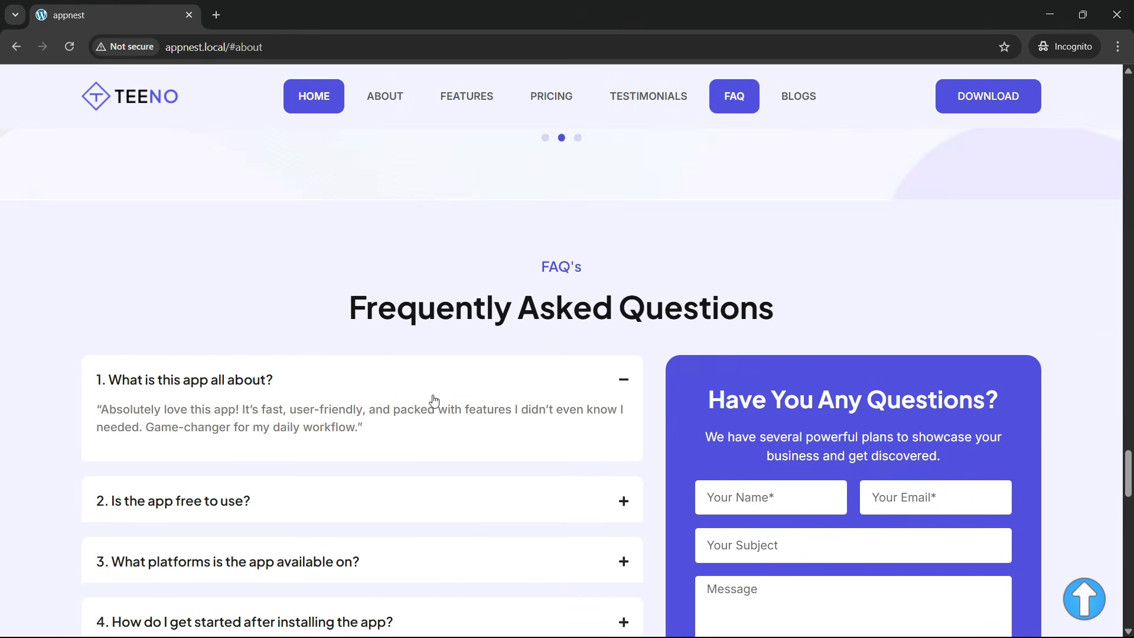
{"action": "left_click", "coordinate": [489, 381]}
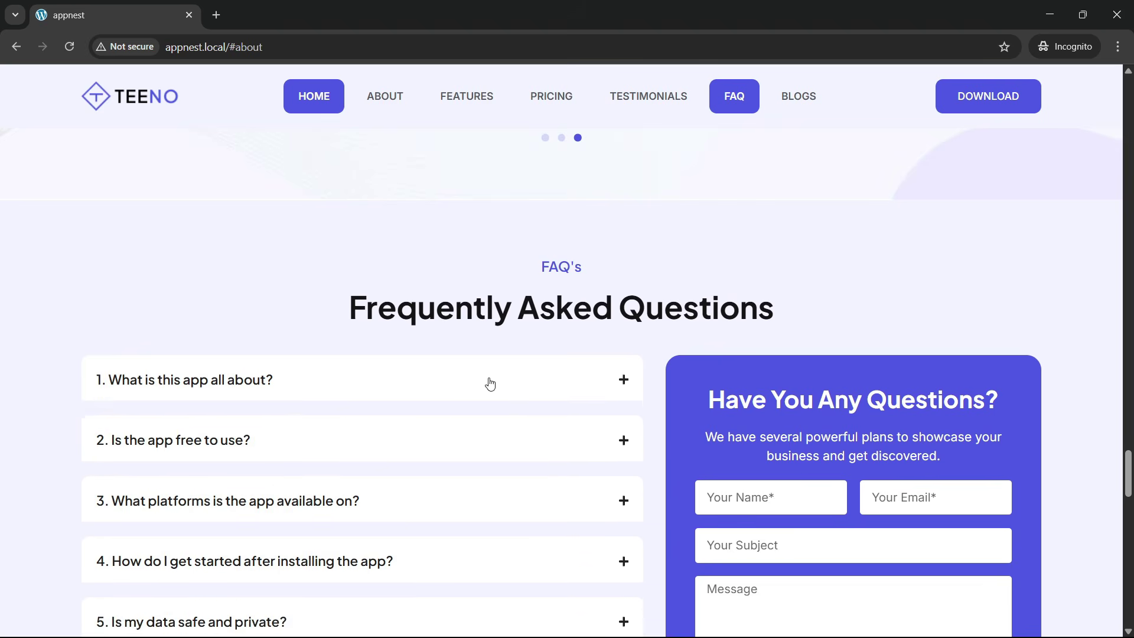
{"action": "left_click", "coordinate": [489, 381]}
{"action": "left_click", "coordinate": [490, 380]}
{"action": "left_click", "coordinate": [489, 380]}
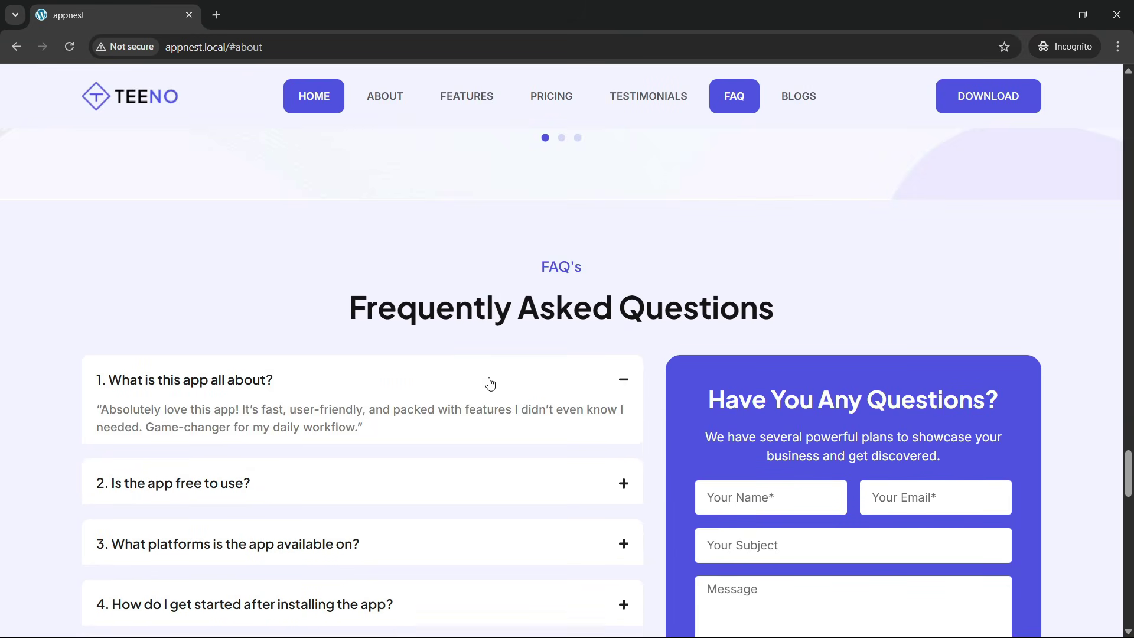
{"action": "left_click", "coordinate": [489, 383]}
{"action": "scroll", "coordinate": [489, 385], "scroll_direction": "down", "scroll_amount": 3}
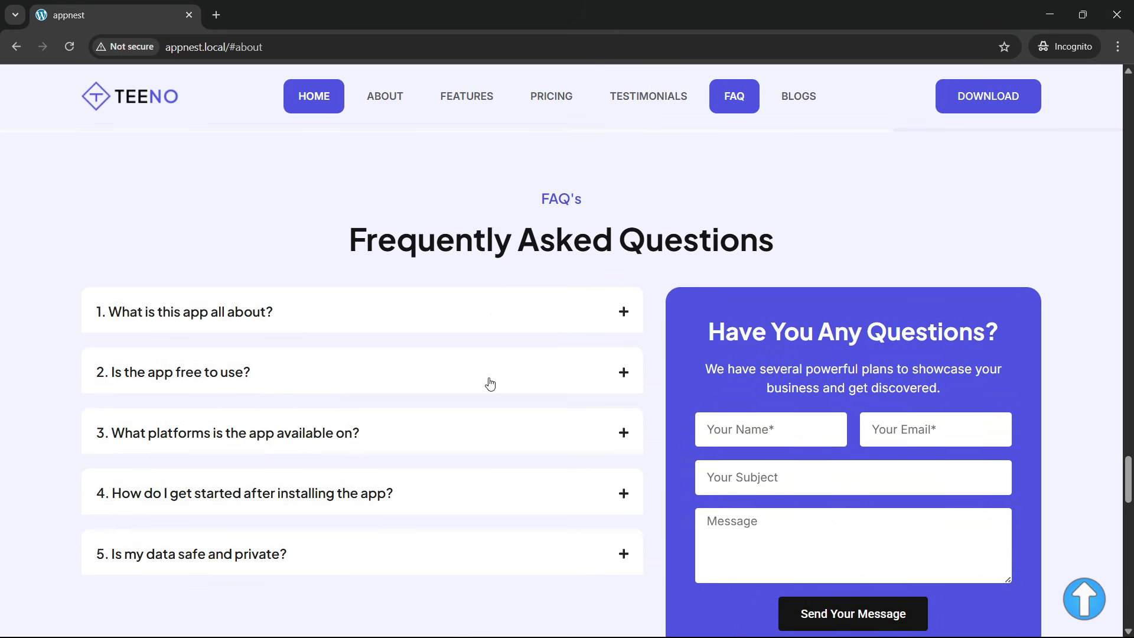
- Expand FAQ questions 2 to 5 one after another to read their answers on pricing, platforms, getting started and data privacy
{"action": "left_click", "coordinate": [456, 301]}
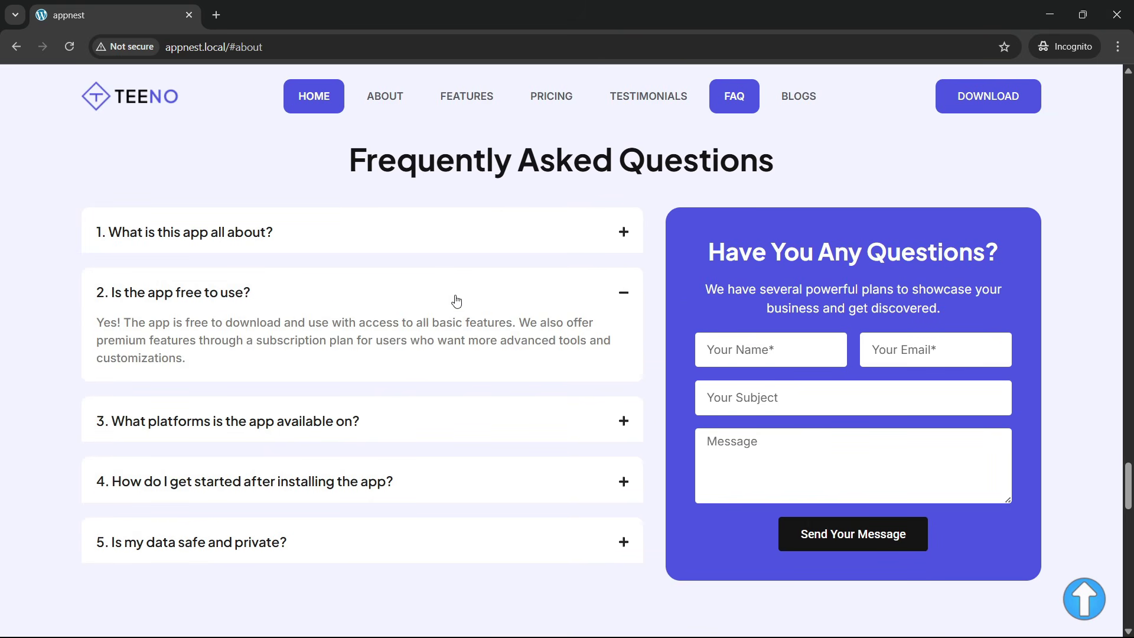
{"action": "left_click", "coordinate": [457, 301]}
{"action": "left_click", "coordinate": [418, 362]}
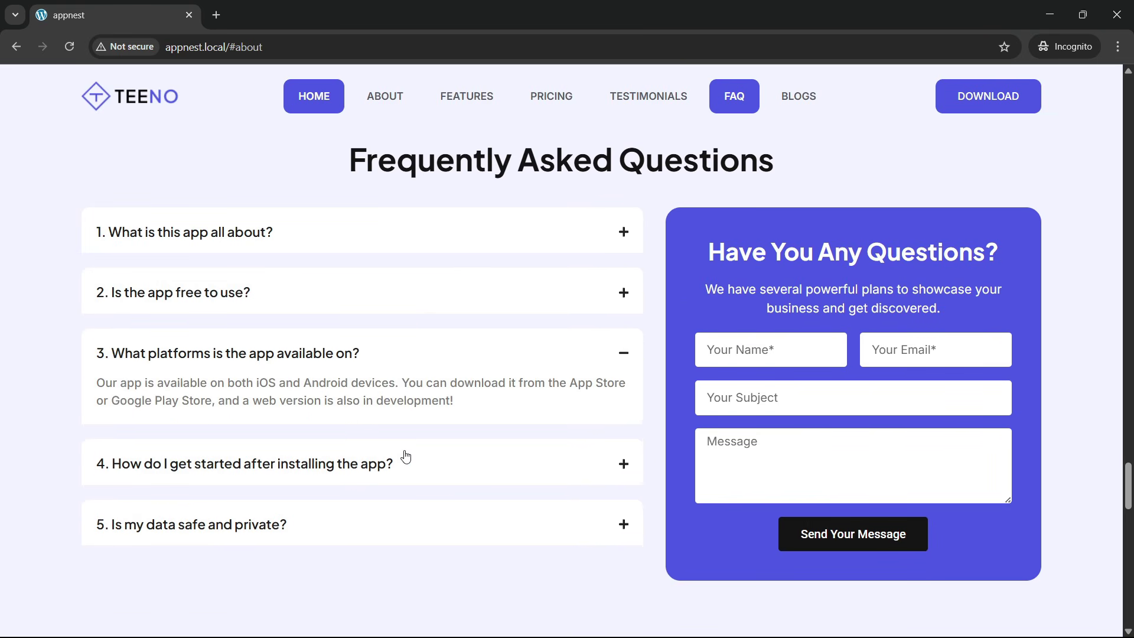
{"action": "left_click", "coordinate": [404, 458]}
{"action": "left_click", "coordinate": [401, 544]}
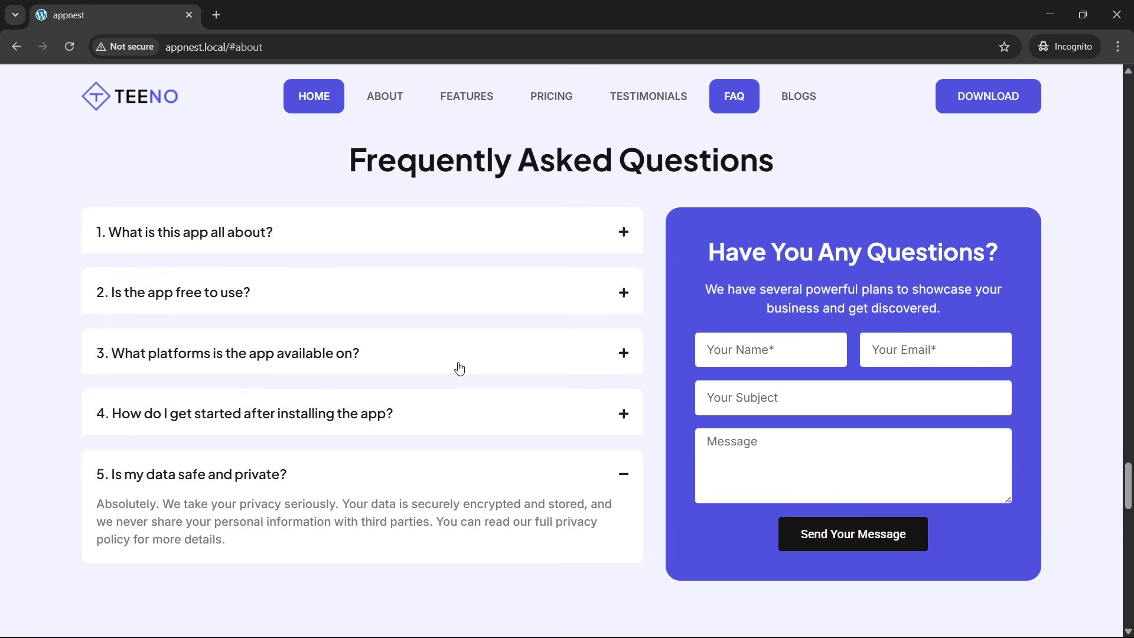
{"action": "scroll", "coordinate": [460, 368], "scroll_direction": "up", "scroll_amount": 1}
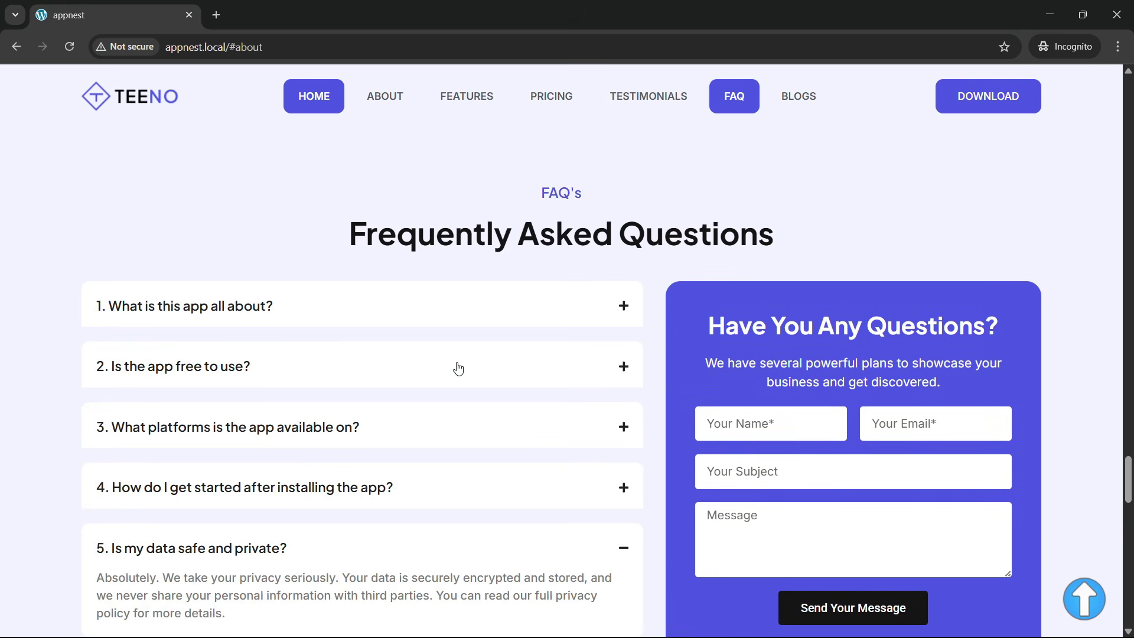
- Recheck the FAQ accordion's open and close animation on questions 1 and 2, leaving all answers collapsed
{"action": "left_click", "coordinate": [363, 308]}
{"action": "left_click", "coordinate": [363, 308]}
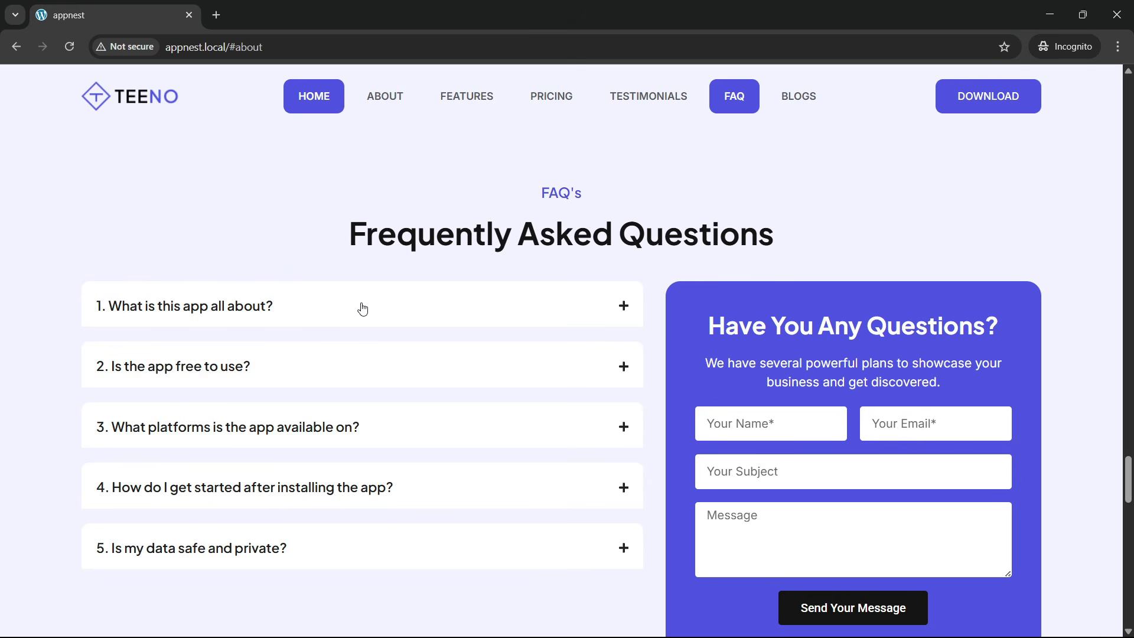
{"action": "left_click", "coordinate": [363, 309]}
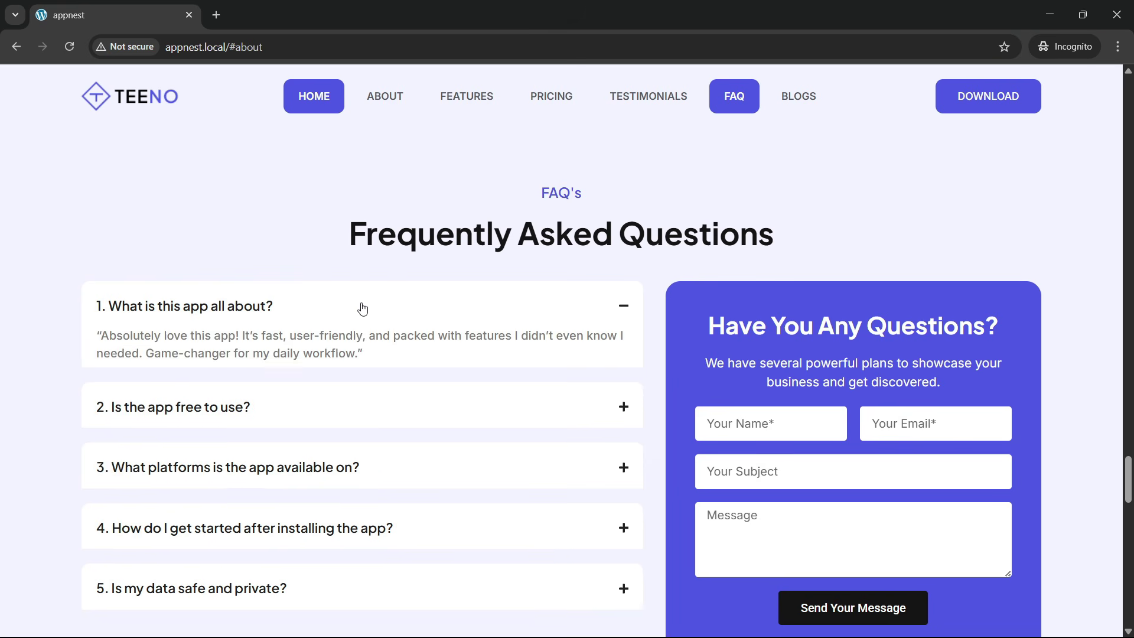
{"action": "left_click", "coordinate": [363, 308]}
{"action": "left_click", "coordinate": [366, 375]}
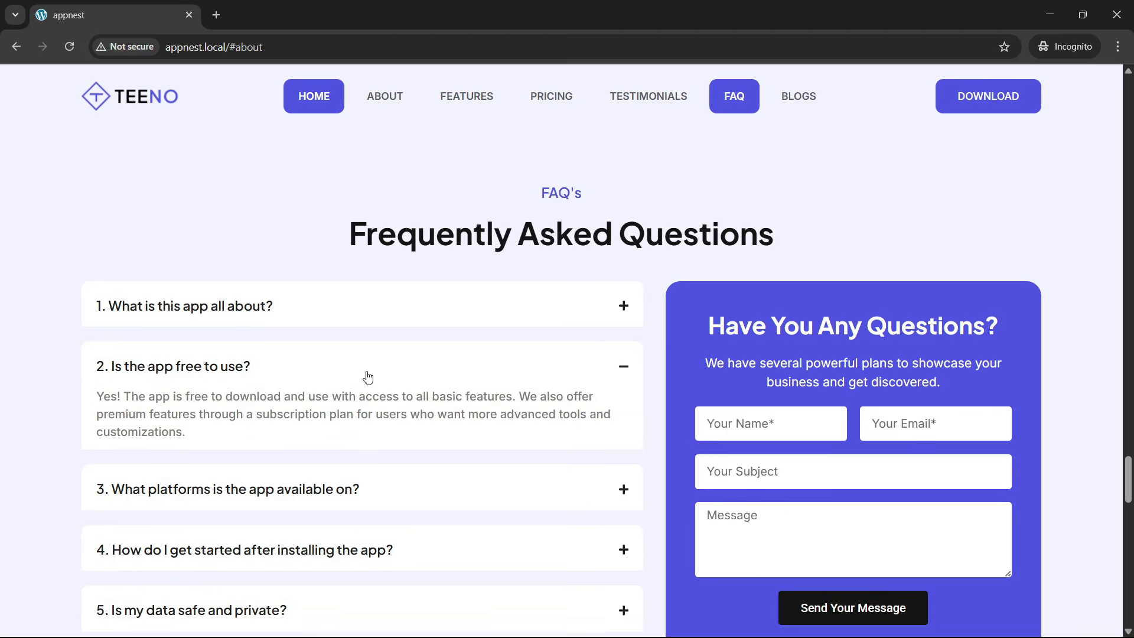
{"action": "left_click", "coordinate": [366, 376]}
{"action": "scroll", "coordinate": [435, 488], "scroll_direction": "down", "scroll_amount": 3}
{"action": "scroll", "coordinate": [435, 490], "scroll_direction": "up", "scroll_amount": 4}
{"action": "scroll", "coordinate": [435, 487], "scroll_direction": "up", "scroll_amount": 2}
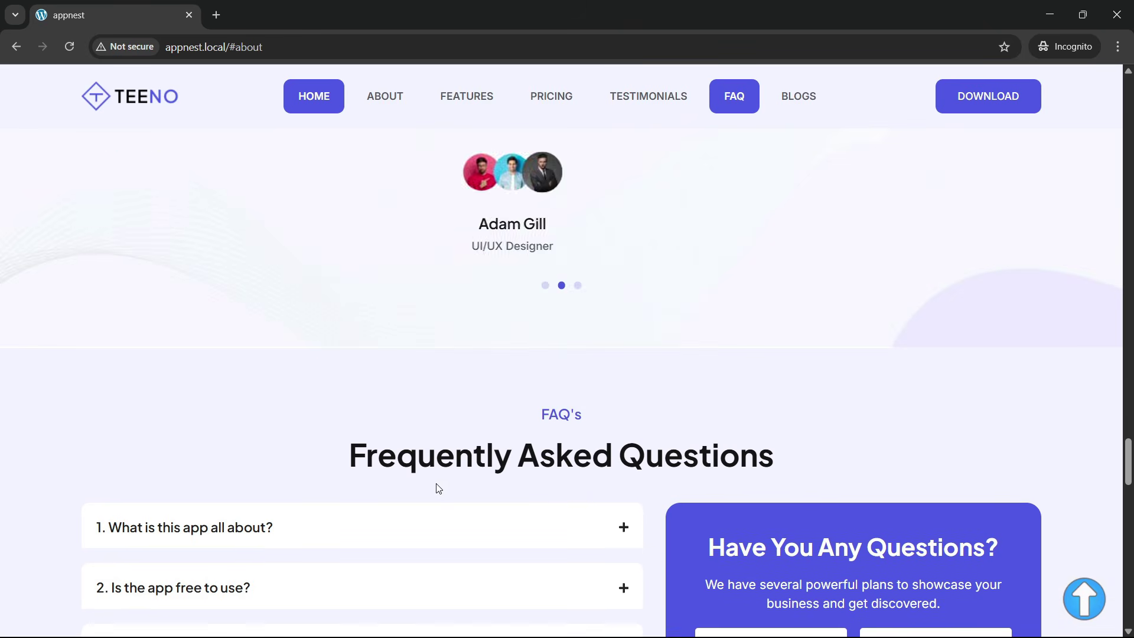
- Review the Read Our Blog Post section's heading, Read More button and three post cards, reloading the page along the way
{"action": "scroll", "coordinate": [435, 488], "scroll_direction": "down", "scroll_amount": 4}
{"action": "scroll", "coordinate": [439, 485], "scroll_direction": "down", "scroll_amount": 9}
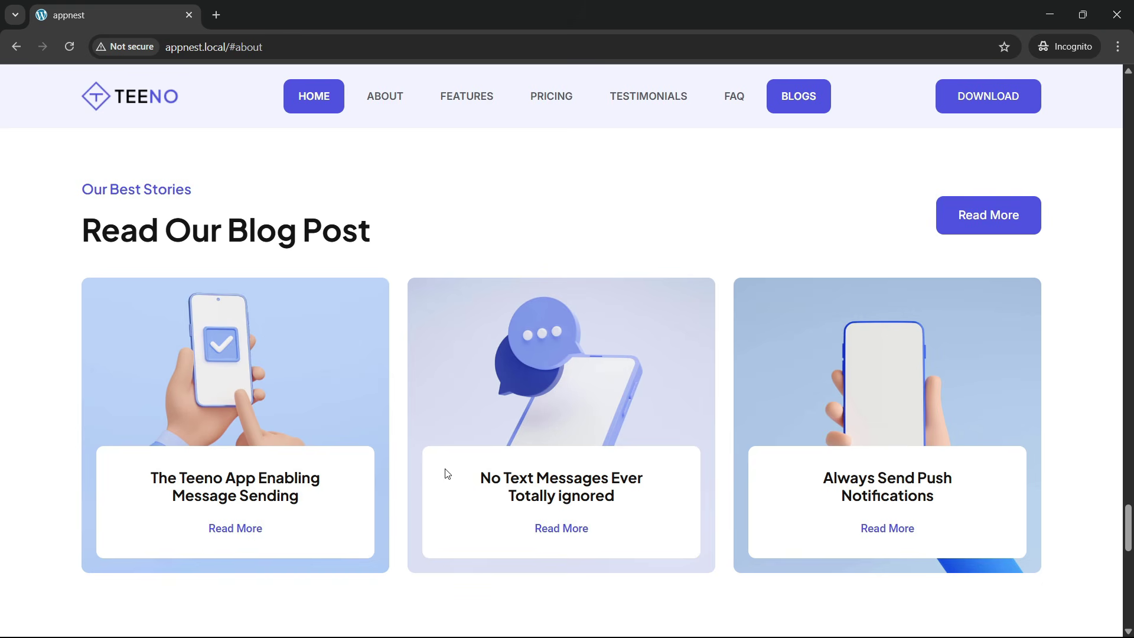
{"action": "scroll", "coordinate": [465, 409], "scroll_direction": "up", "scroll_amount": 1}
{"action": "scroll", "coordinate": [402, 393], "scroll_direction": "down", "scroll_amount": 1}
{"action": "left_click", "coordinate": [69, 45]}
{"action": "scroll", "coordinate": [352, 358], "scroll_direction": "down", "scroll_amount": 2}
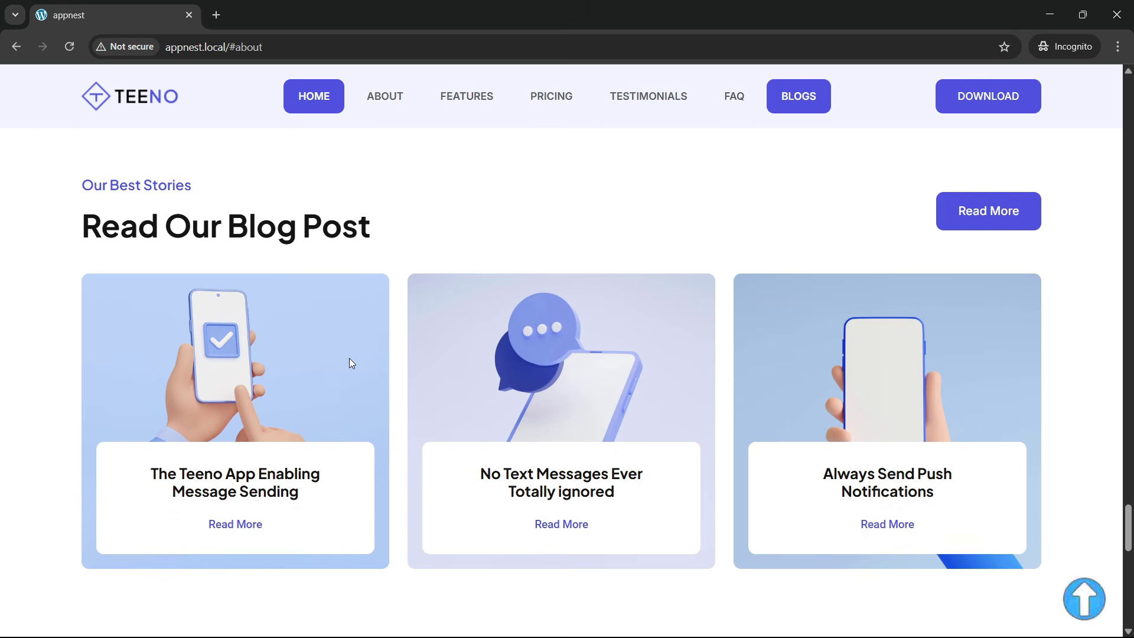
{"action": "scroll", "coordinate": [351, 369], "scroll_direction": "up", "scroll_amount": 3}
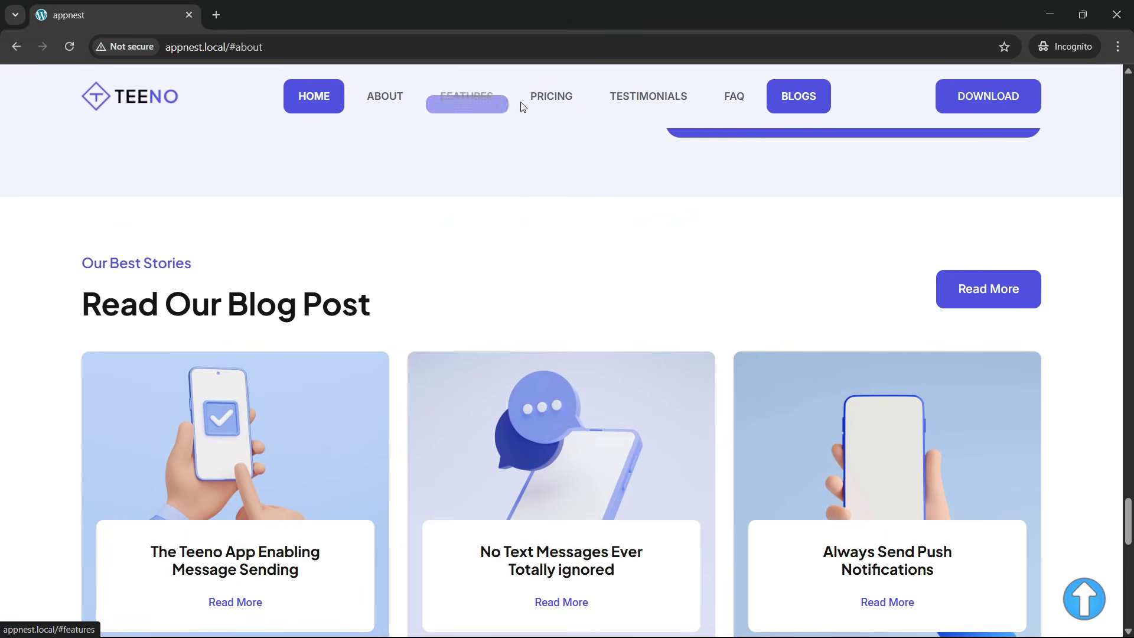
- Examine the Let's Download Teeno Mobile App Free section's phone images and store badges, and review the footer's link columns
{"action": "scroll", "coordinate": [287, 274], "scroll_direction": "down", "scroll_amount": 6}
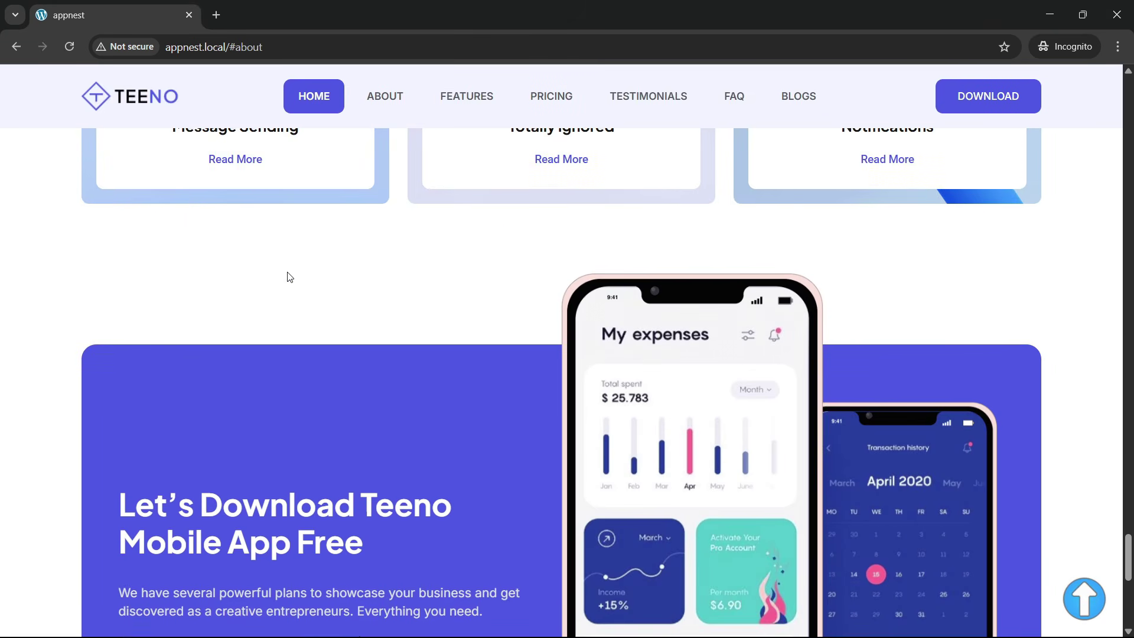
{"action": "scroll", "coordinate": [289, 251], "scroll_direction": "down", "scroll_amount": 3}
{"action": "scroll", "coordinate": [311, 294], "scroll_direction": "up", "scroll_amount": 1}
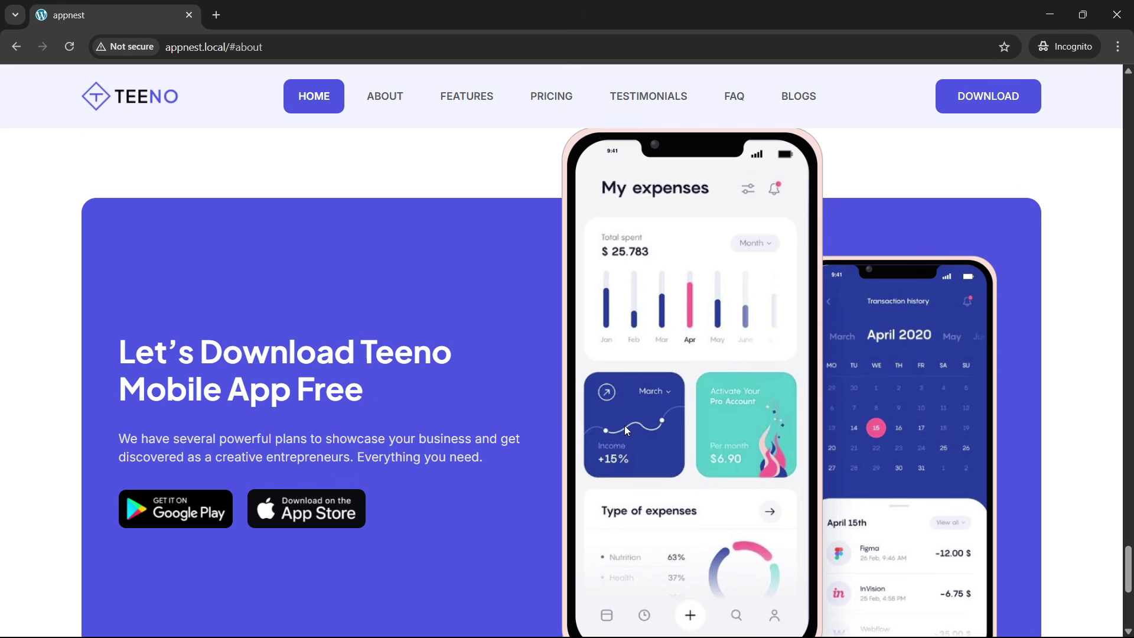
{"action": "scroll", "coordinate": [624, 425], "scroll_direction": "up", "scroll_amount": 2}
{"action": "scroll", "coordinate": [683, 447], "scroll_direction": "down", "scroll_amount": 4}
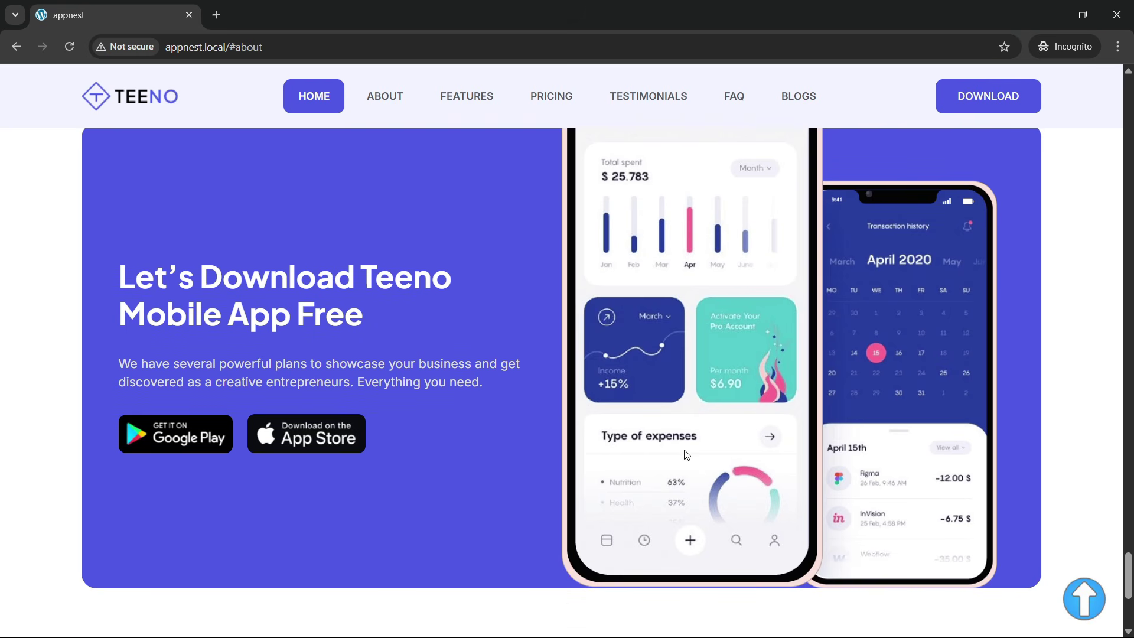
{"action": "scroll", "coordinate": [686, 454], "scroll_direction": "up", "scroll_amount": 2}
{"action": "scroll", "coordinate": [686, 454], "scroll_direction": "down", "scroll_amount": 4}
{"action": "scroll", "coordinate": [243, 184], "scroll_direction": "up", "scroll_amount": 3}
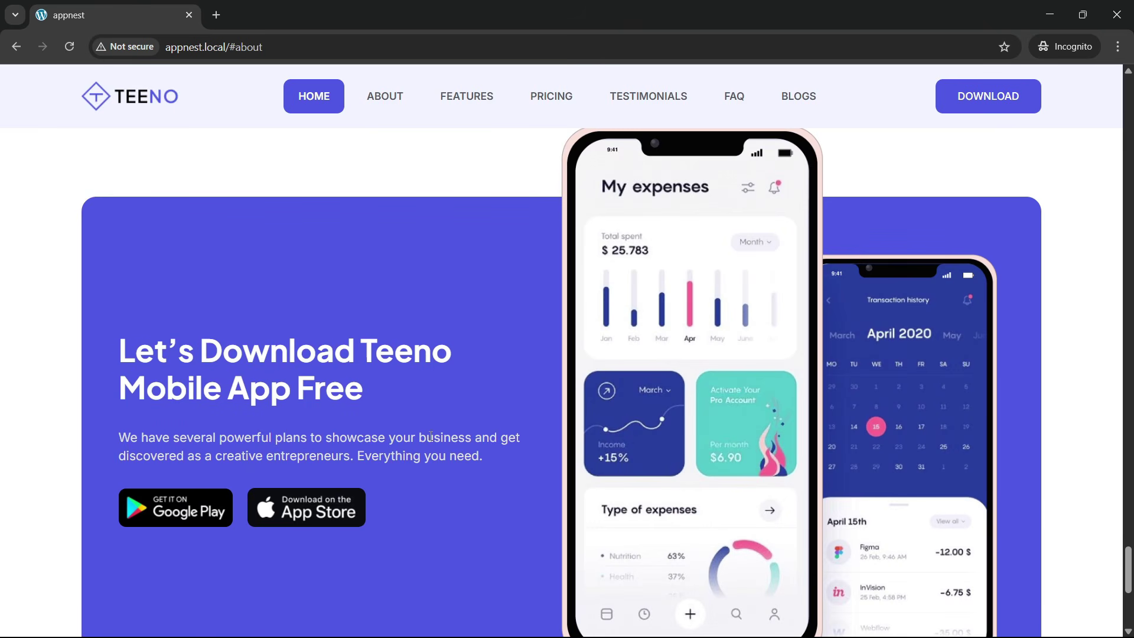
{"action": "scroll", "coordinate": [383, 433], "scroll_direction": "down", "scroll_amount": 5}
{"action": "scroll", "coordinate": [380, 440], "scroll_direction": "down", "scroll_amount": 2}
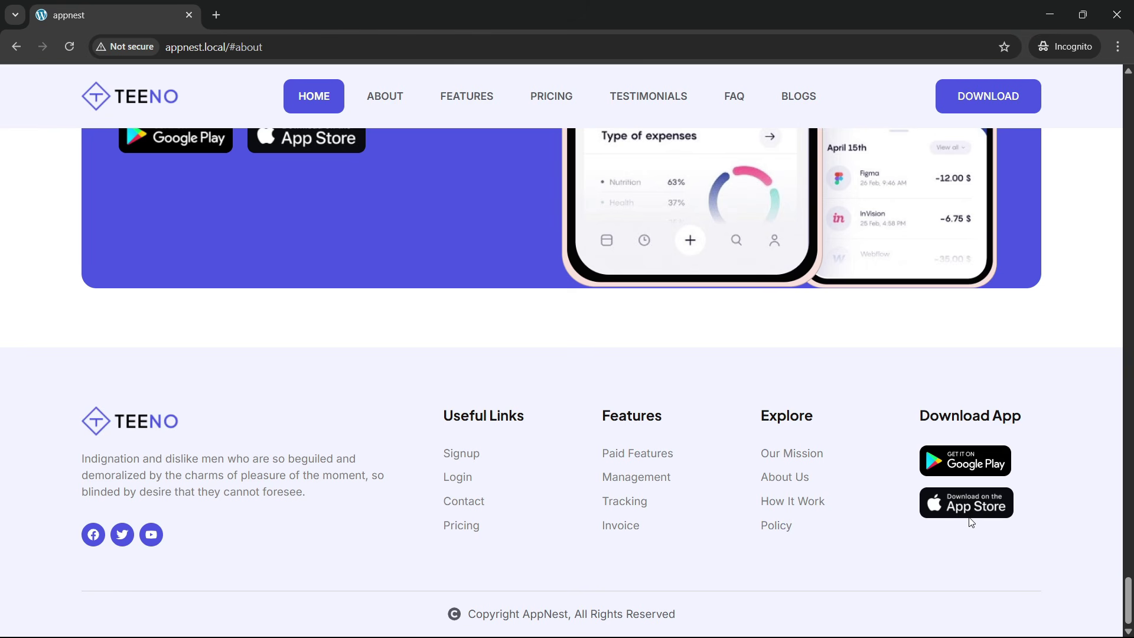
- Return to the page top with the floating back-to-top arrow and check the hero section's shapes and sticky header while scrolling
{"action": "scroll", "coordinate": [809, 509], "scroll_direction": "up", "scroll_amount": 10}
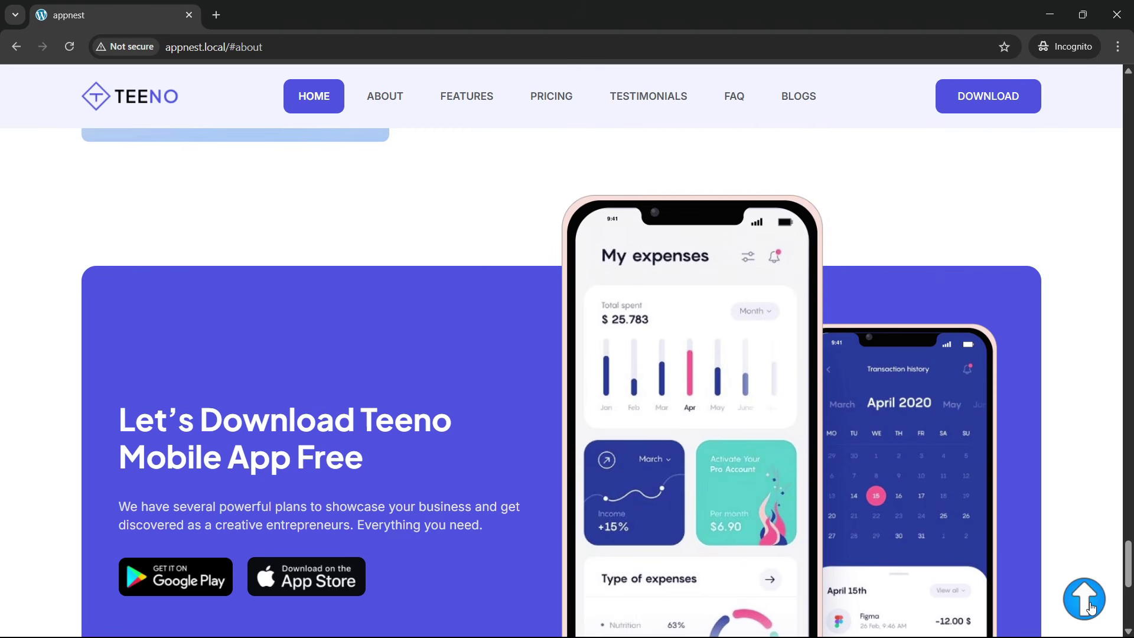
{"action": "left_click", "coordinate": [1084, 598]}
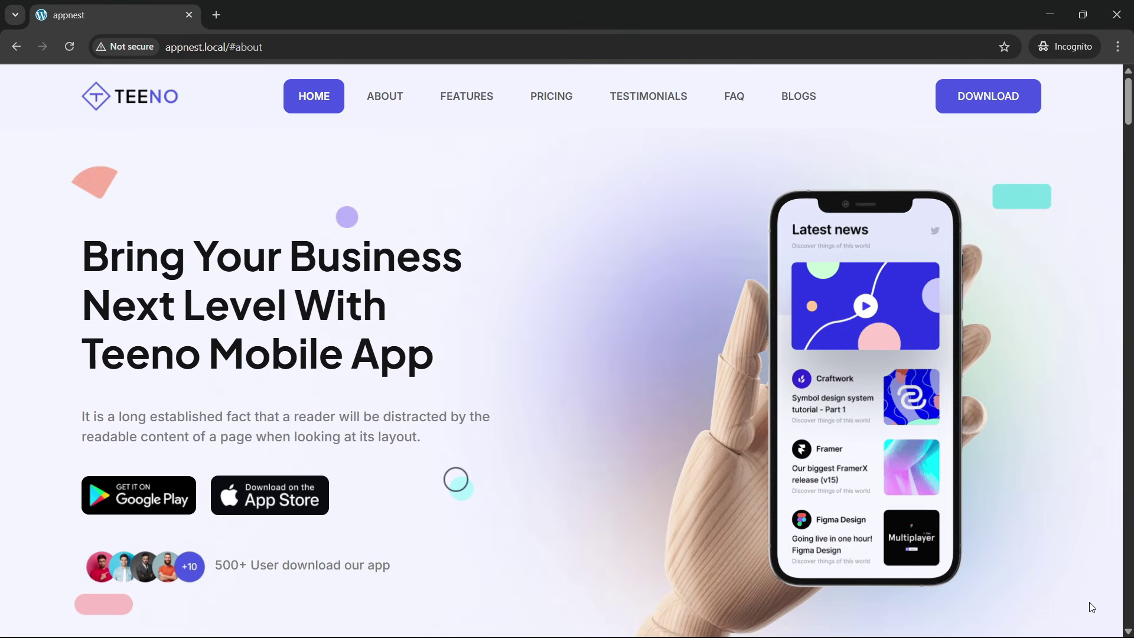
{"action": "scroll", "coordinate": [463, 388], "scroll_direction": "down", "scroll_amount": 5}
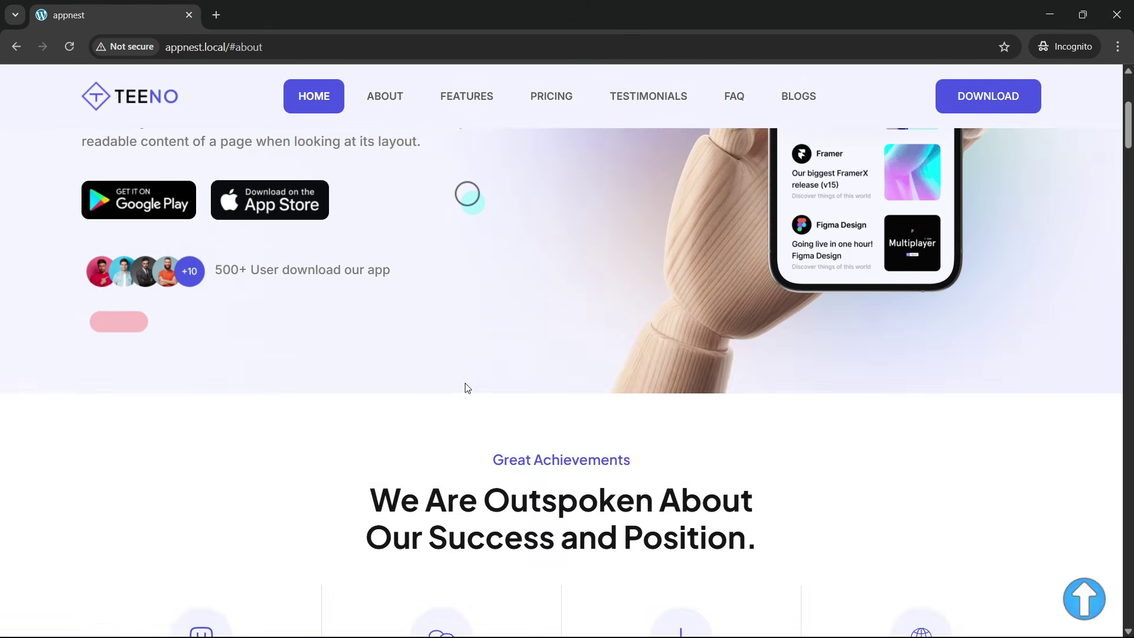
{"action": "scroll", "coordinate": [473, 389], "scroll_direction": "up", "scroll_amount": 5}
{"action": "scroll", "coordinate": [473, 390], "scroll_direction": "down", "scroll_amount": 6}
{"action": "scroll", "coordinate": [472, 393], "scroll_direction": "up", "scroll_amount": 4}
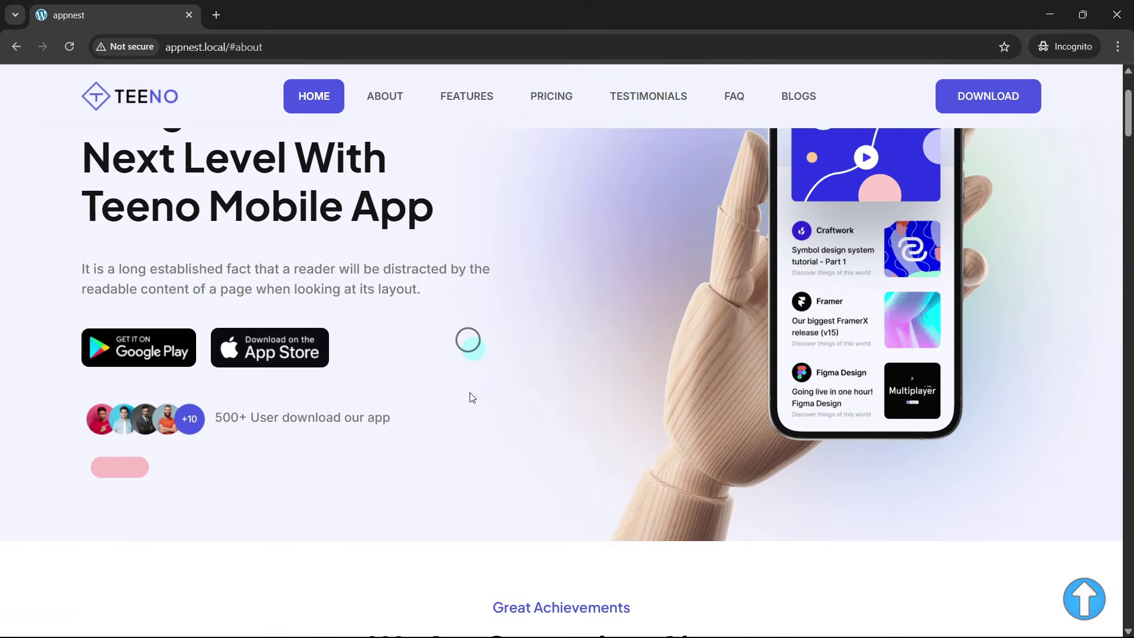
{"action": "scroll", "coordinate": [472, 397], "scroll_direction": "up", "scroll_amount": 2}
{"action": "scroll", "coordinate": [472, 397], "scroll_direction": "down", "scroll_amount": 5}
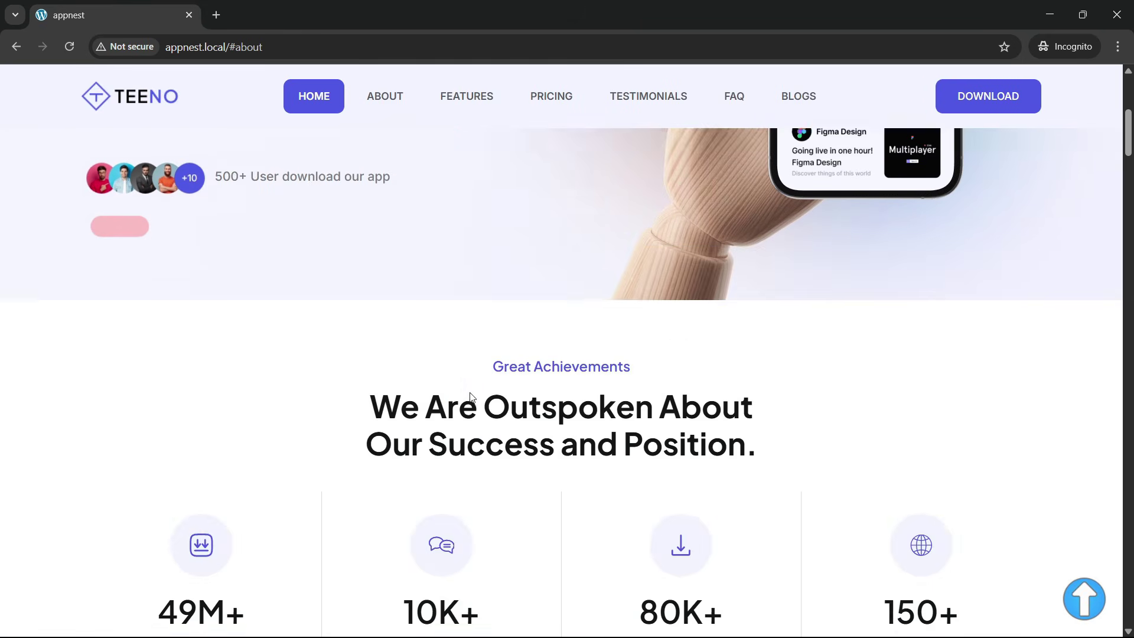
{"action": "scroll", "coordinate": [468, 395], "scroll_direction": "up", "scroll_amount": 5}
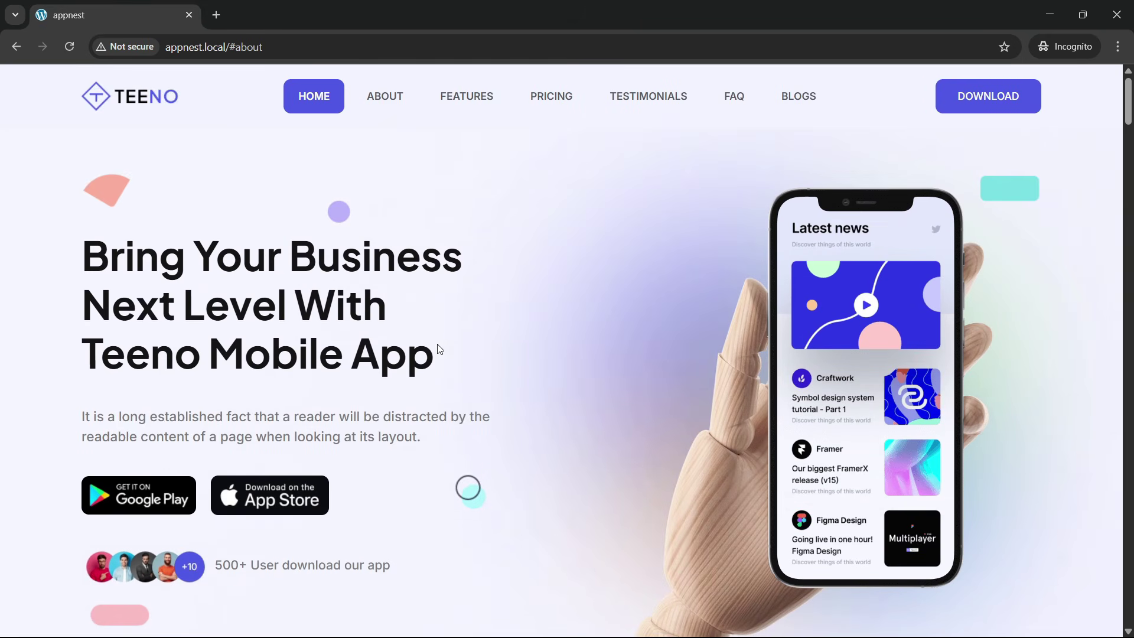
- Test the header's About, Features, Pricing, Testimonials, FAQ and Blogs links in turn, and return to the page top from the download section
{"action": "left_click", "coordinate": [385, 105]}
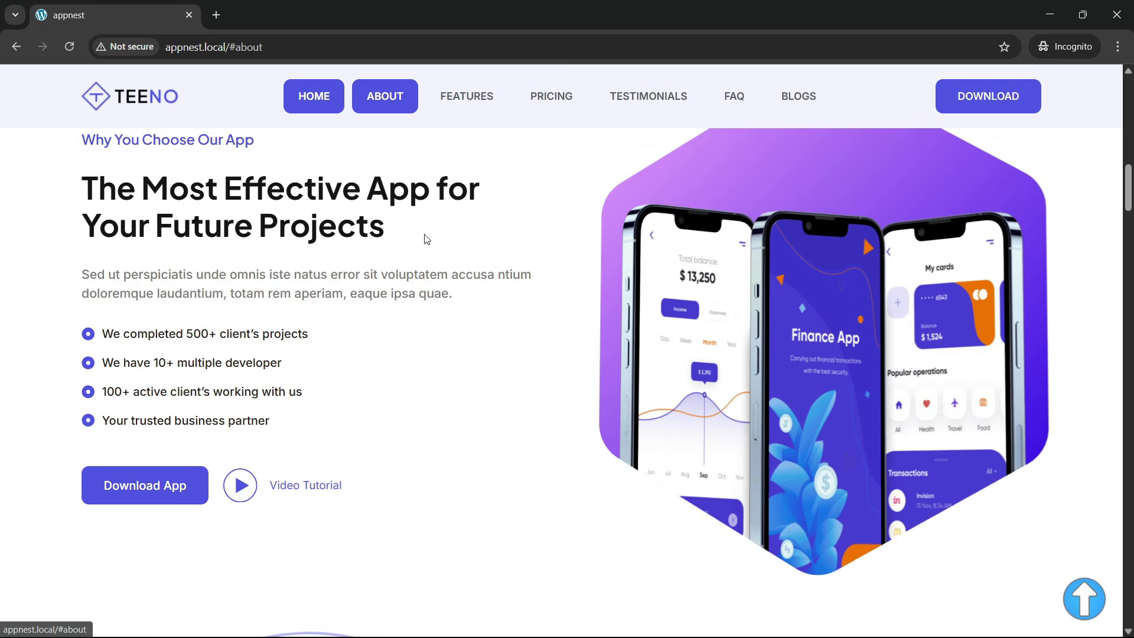
{"action": "left_click", "coordinate": [464, 94]}
{"action": "left_click", "coordinate": [545, 94]}
{"action": "left_click", "coordinate": [657, 99]}
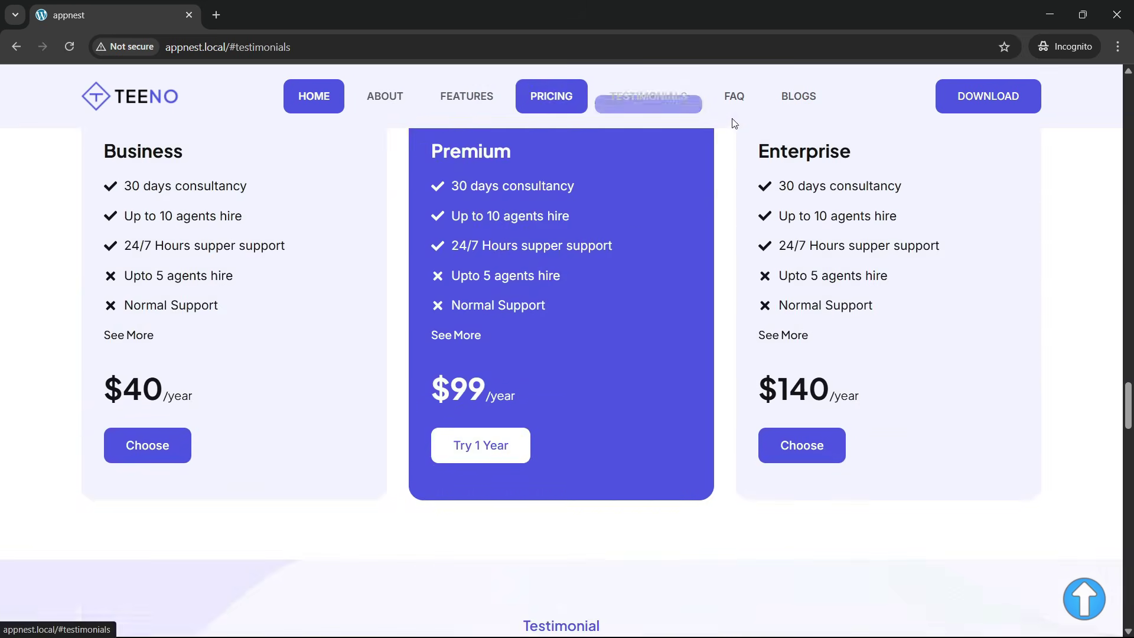
{"action": "left_click", "coordinate": [735, 99]}
{"action": "left_click", "coordinate": [794, 100]}
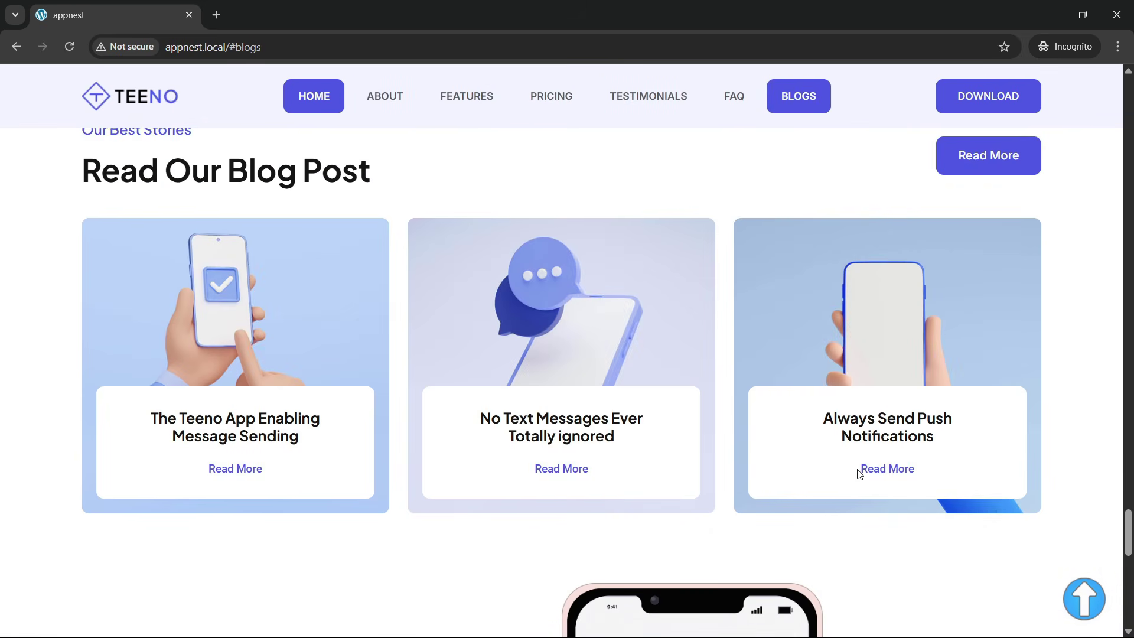
{"action": "scroll", "coordinate": [855, 477], "scroll_direction": "down", "scroll_amount": 6}
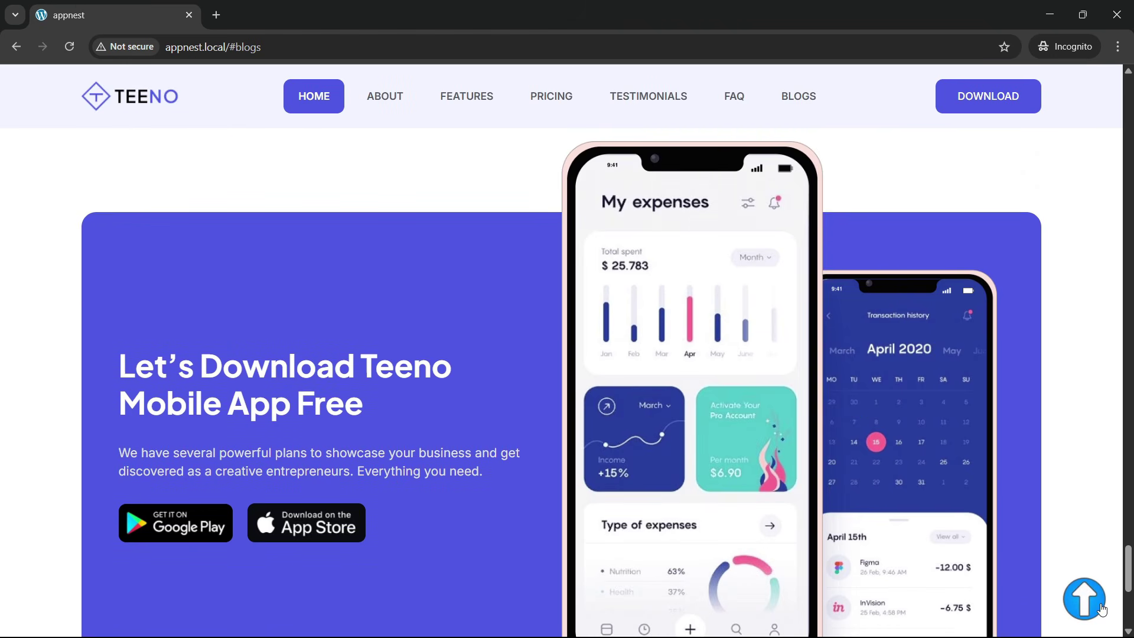
{"action": "left_click", "coordinate": [1083, 598]}
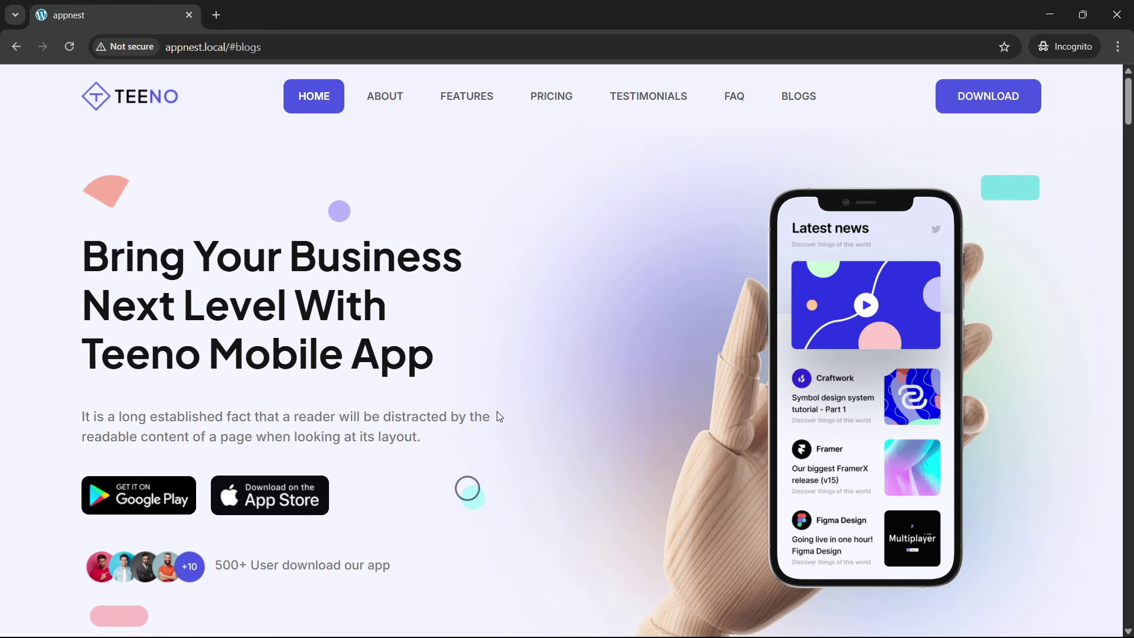
- Inspect the landing page with the developer tools in the responsive mobile view and reload it to check the hero section
{"action": "scroll", "coordinate": [421, 305], "scroll_direction": "down", "scroll_amount": 2}
{"action": "scroll", "coordinate": [425, 306], "scroll_direction": "up", "scroll_amount": 2}
{"action": "right_click", "coordinate": [534, 253]}
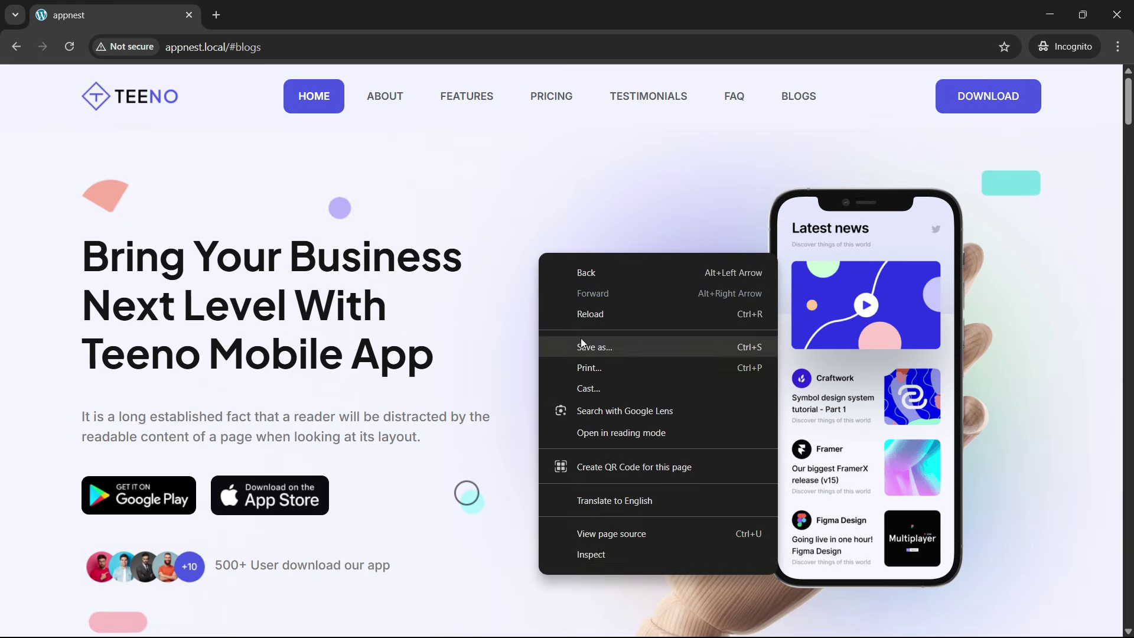
{"action": "left_click", "coordinate": [599, 555]}
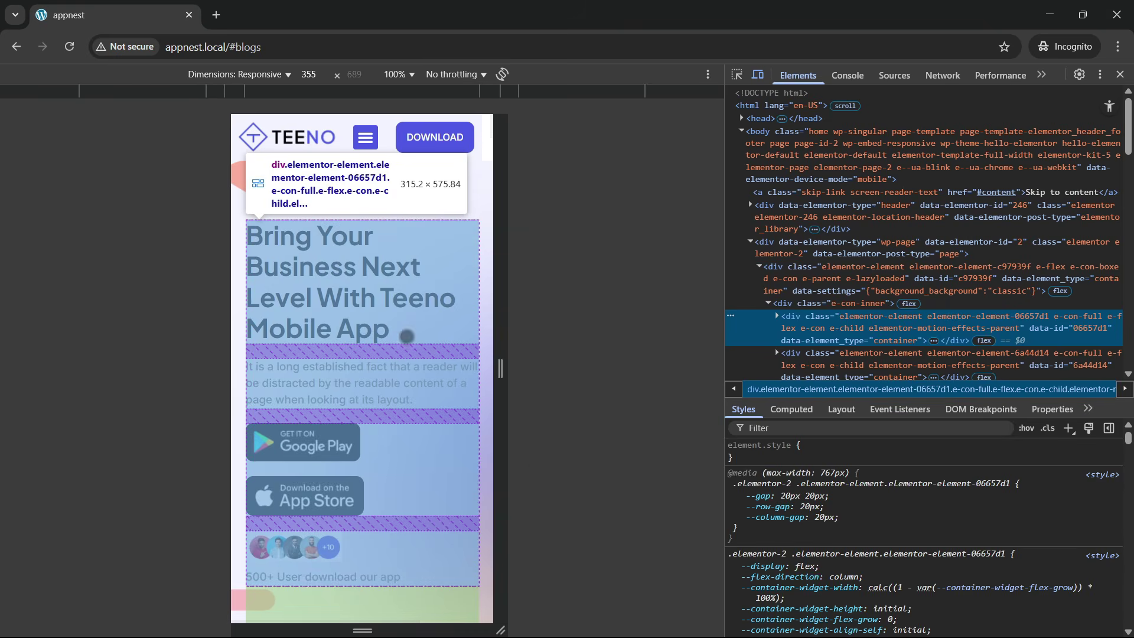
{"action": "left_click", "coordinate": [581, 345]}
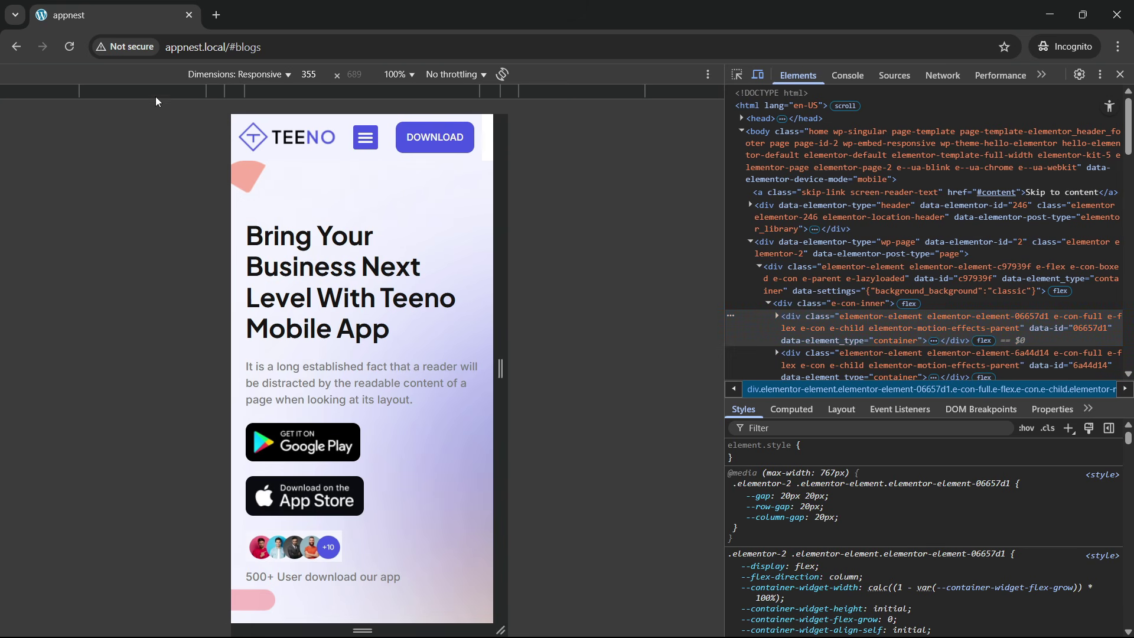
{"action": "left_click", "coordinate": [69, 47]}
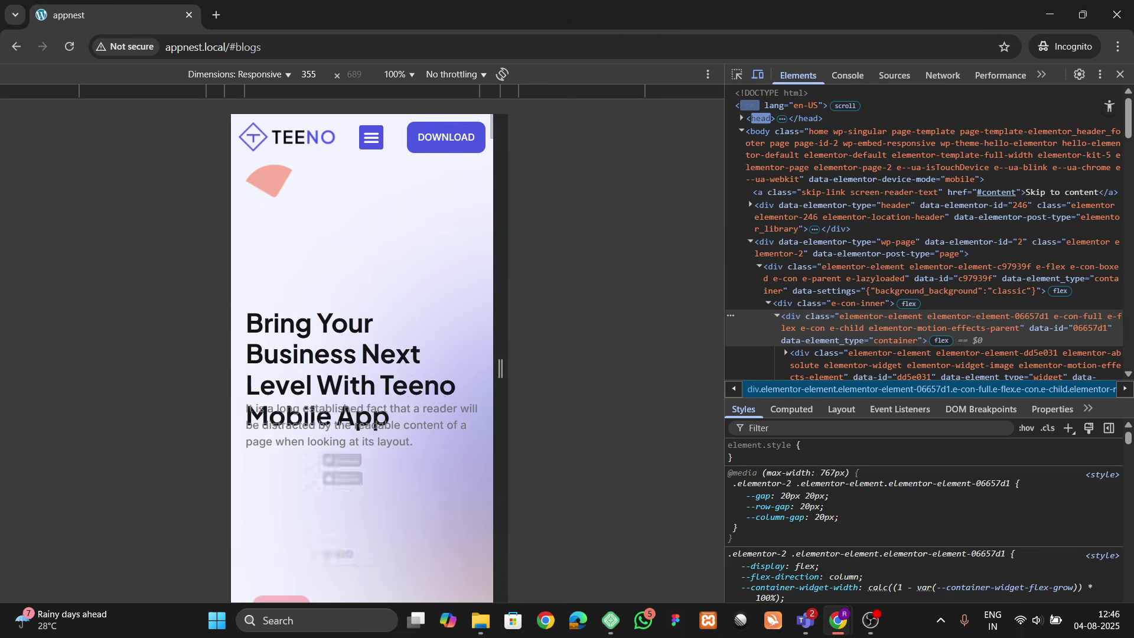
{"action": "scroll", "coordinate": [332, 366], "scroll_direction": "up", "scroll_amount": 2}
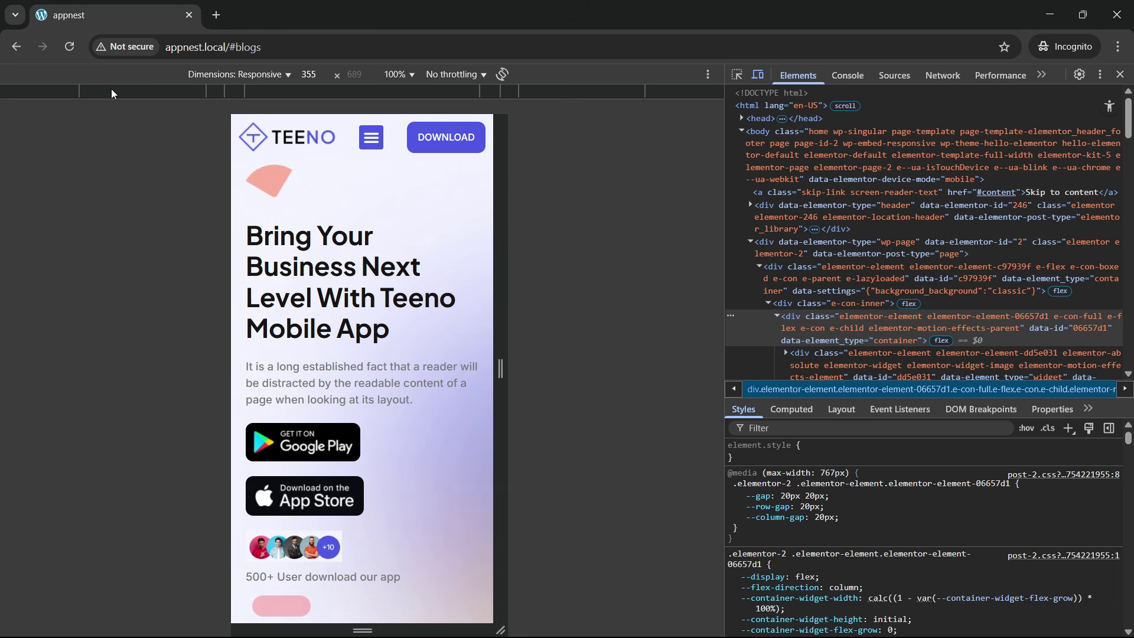
{"action": "left_click", "coordinate": [69, 46]}
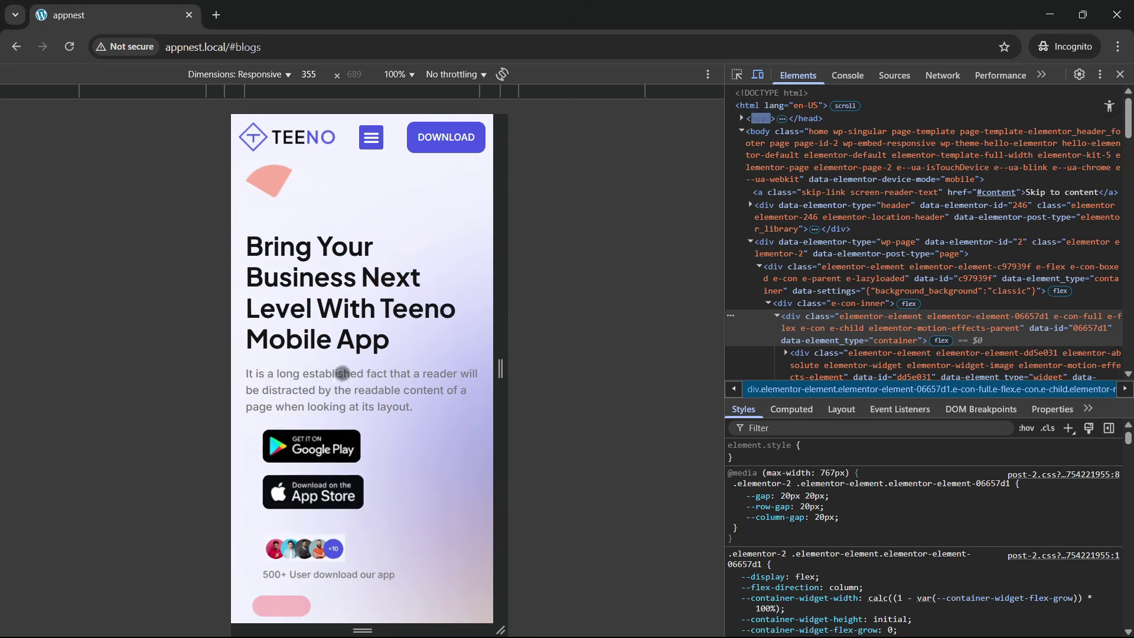
{"action": "scroll", "coordinate": [345, 384], "scroll_direction": "down", "scroll_amount": 3}
{"action": "scroll", "coordinate": [345, 385], "scroll_direction": "up", "scroll_amount": 3}
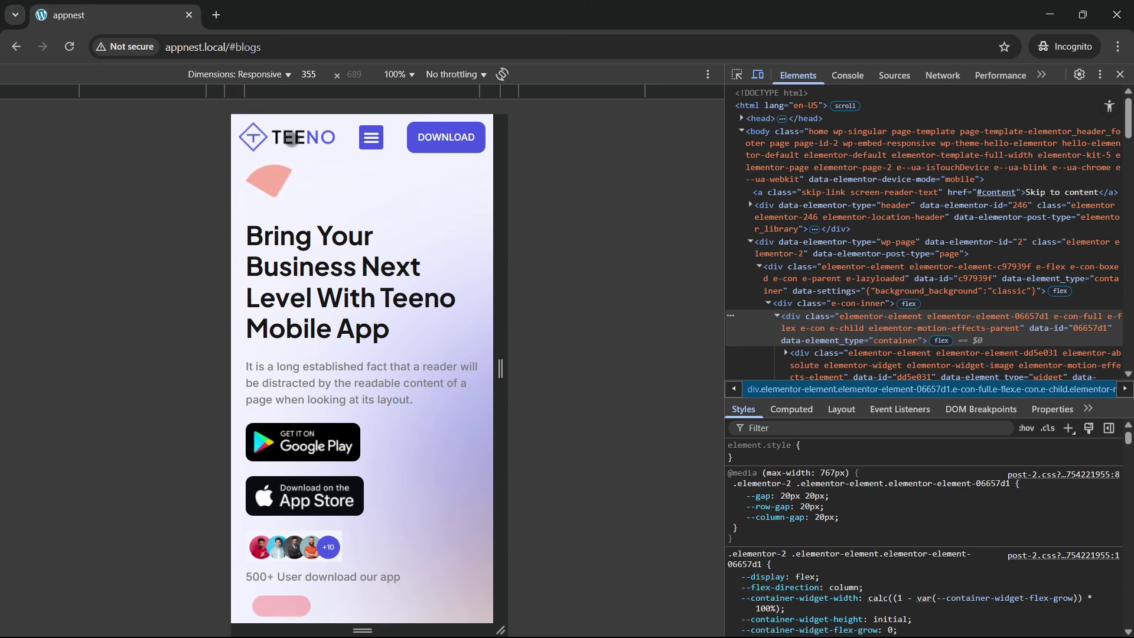
- Test the mobile navigation menu by going to About, returning to the page top, and opening and closing the menu again
{"action": "left_click", "coordinate": [369, 139]}
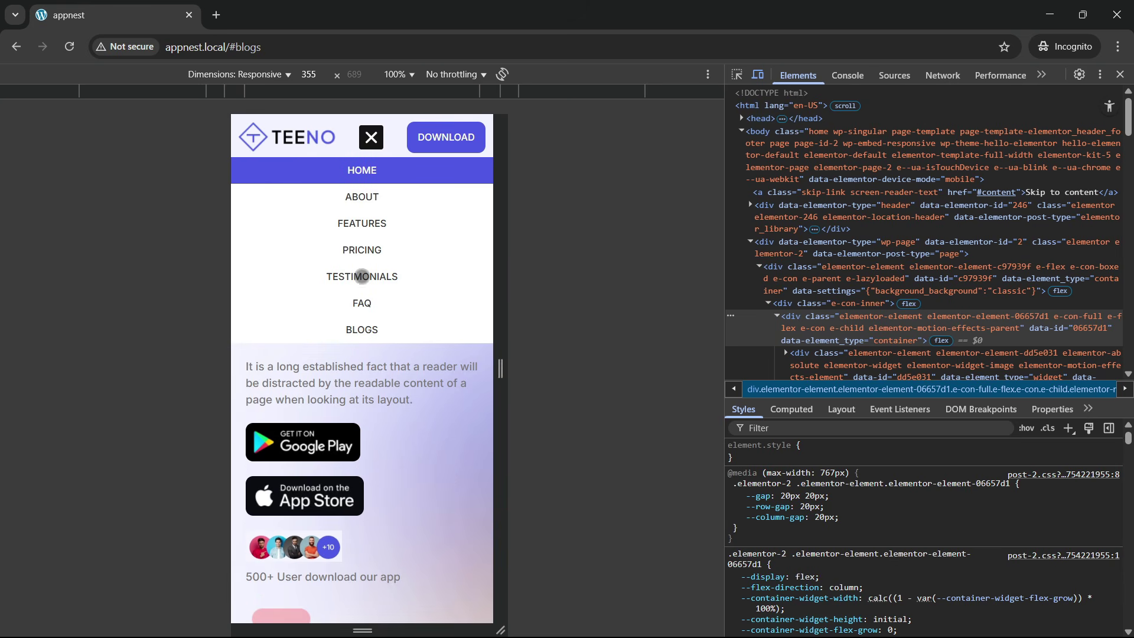
{"action": "left_click", "coordinate": [370, 201]}
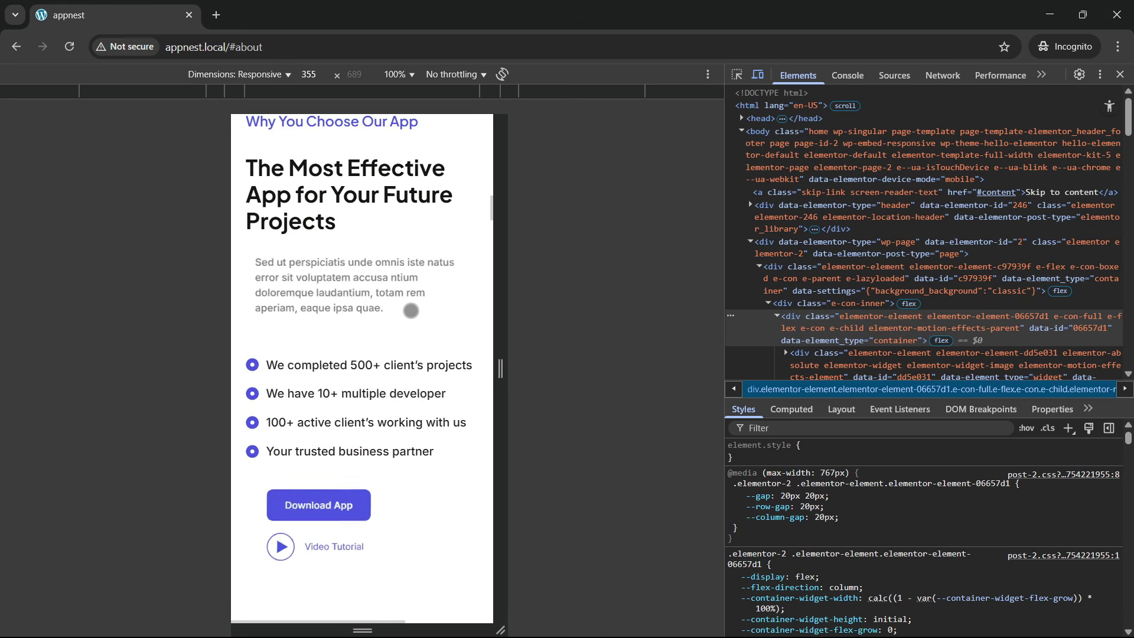
{"action": "scroll", "coordinate": [435, 387], "scroll_direction": "up", "scroll_amount": 15}
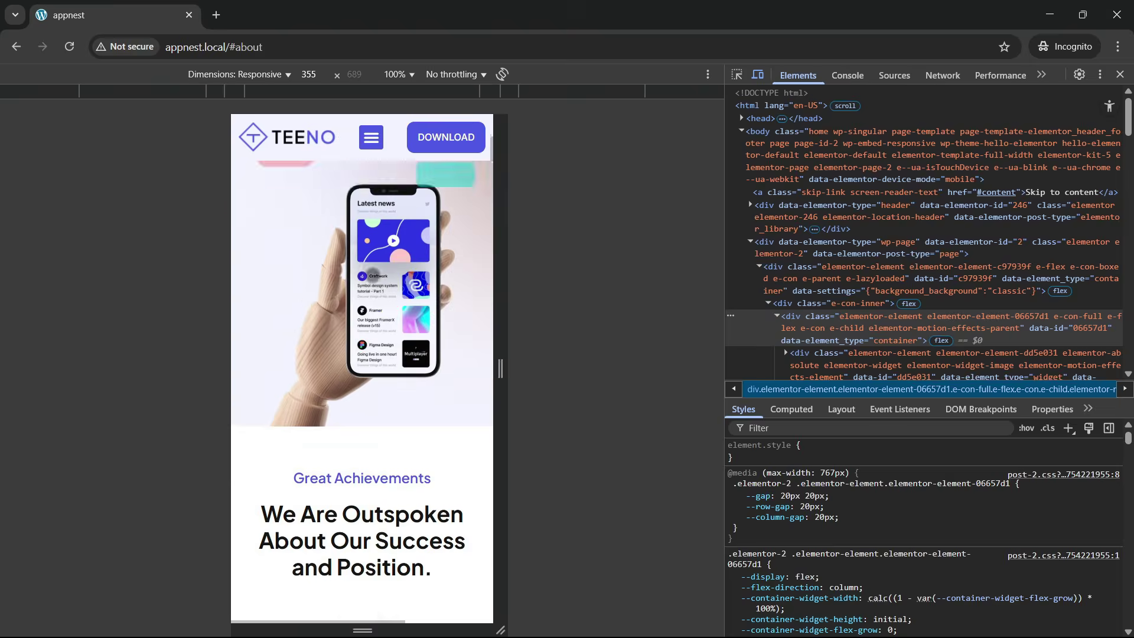
{"action": "scroll", "coordinate": [352, 350], "scroll_direction": "up", "scroll_amount": 3}
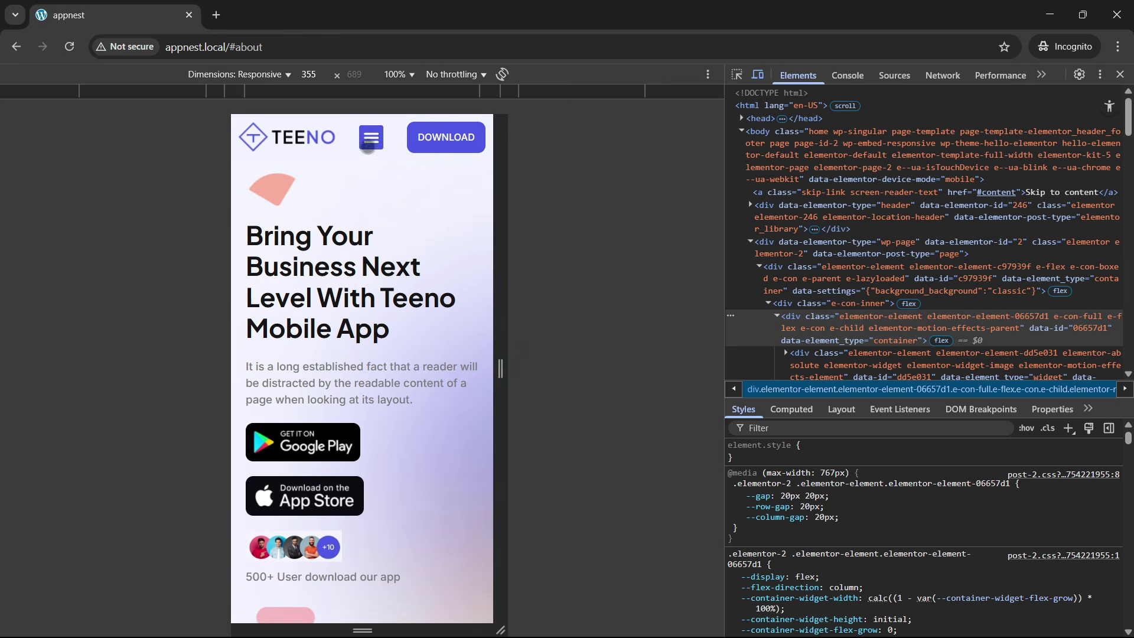
{"action": "left_click", "coordinate": [368, 141]}
{"action": "left_click", "coordinate": [367, 145]}
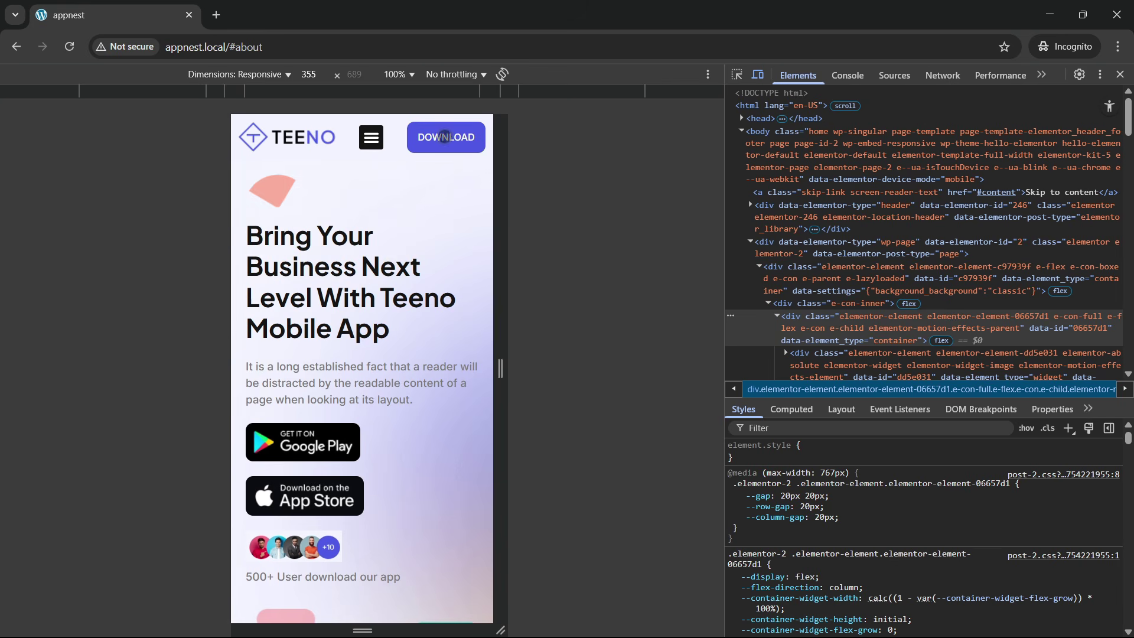
- Examine the mobile layout of the hero image, Great Achievements counters and Why You Choose Our App section, reloading the page along the way
{"action": "scroll", "coordinate": [305, 411], "scroll_direction": "down", "scroll_amount": 4}
{"action": "scroll", "coordinate": [304, 414], "scroll_direction": "down", "scroll_amount": 8}
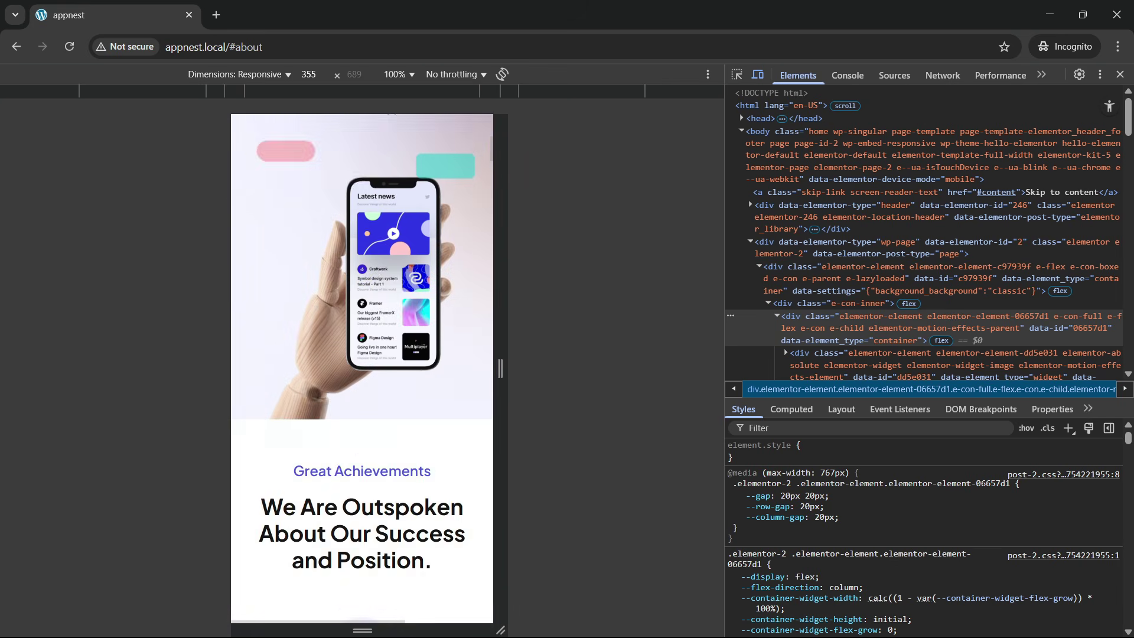
{"action": "left_click", "coordinate": [72, 48]}
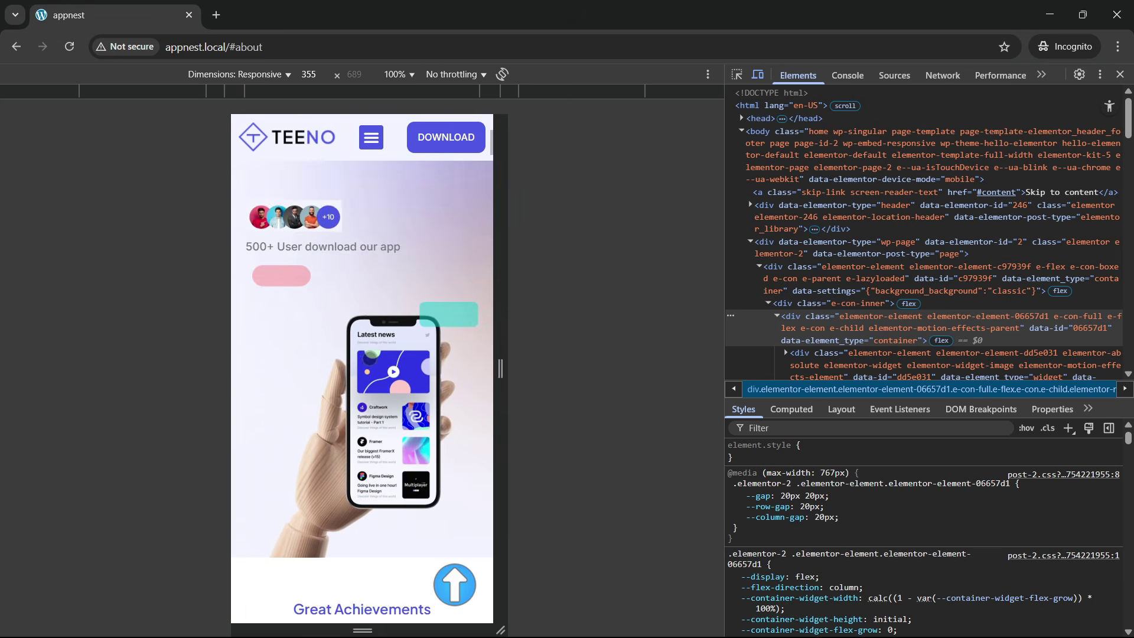
{"action": "scroll", "coordinate": [355, 342], "scroll_direction": "down", "scroll_amount": 8}
{"action": "scroll", "coordinate": [377, 367], "scroll_direction": "down", "scroll_amount": 15}
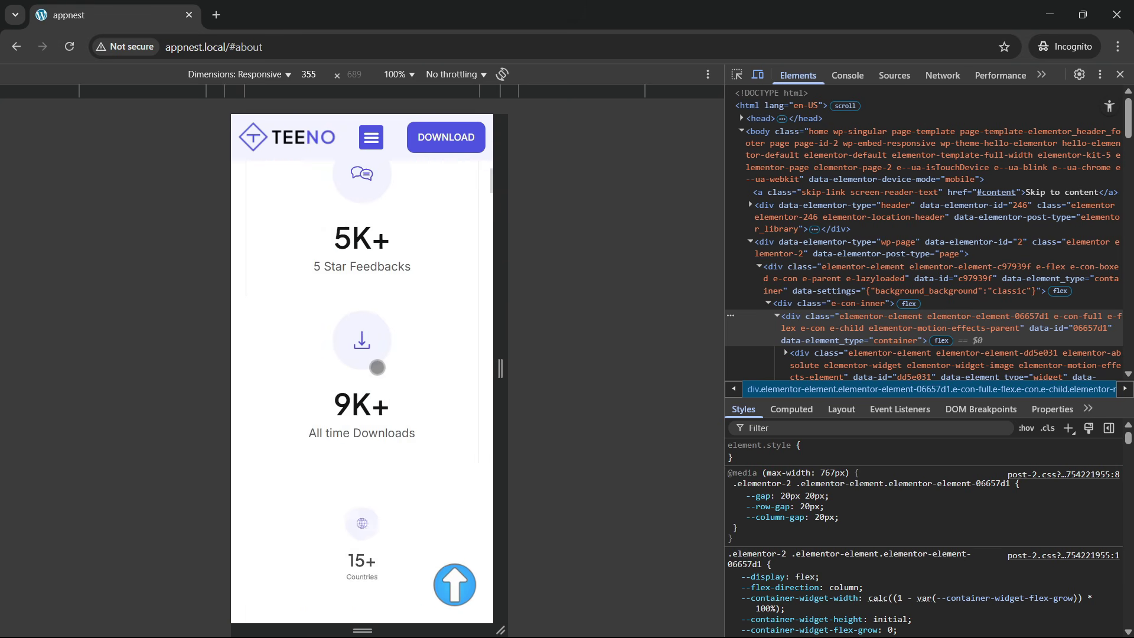
{"action": "scroll", "coordinate": [377, 367], "scroll_direction": "down", "scroll_amount": 3}
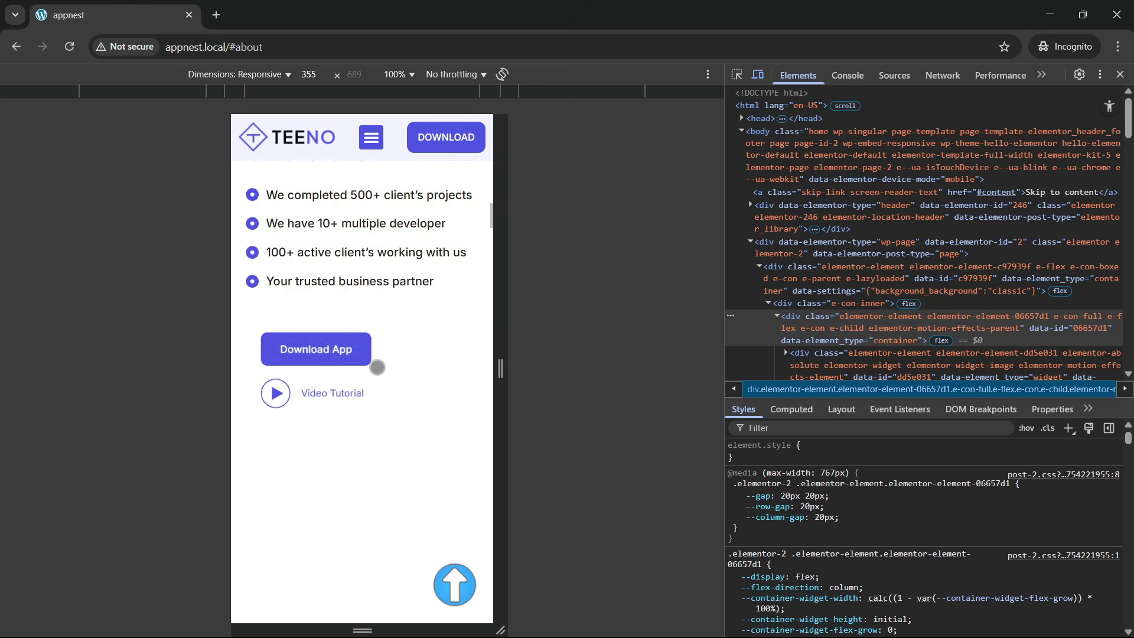
{"action": "scroll", "coordinate": [376, 368], "scroll_direction": "up", "scroll_amount": 5}
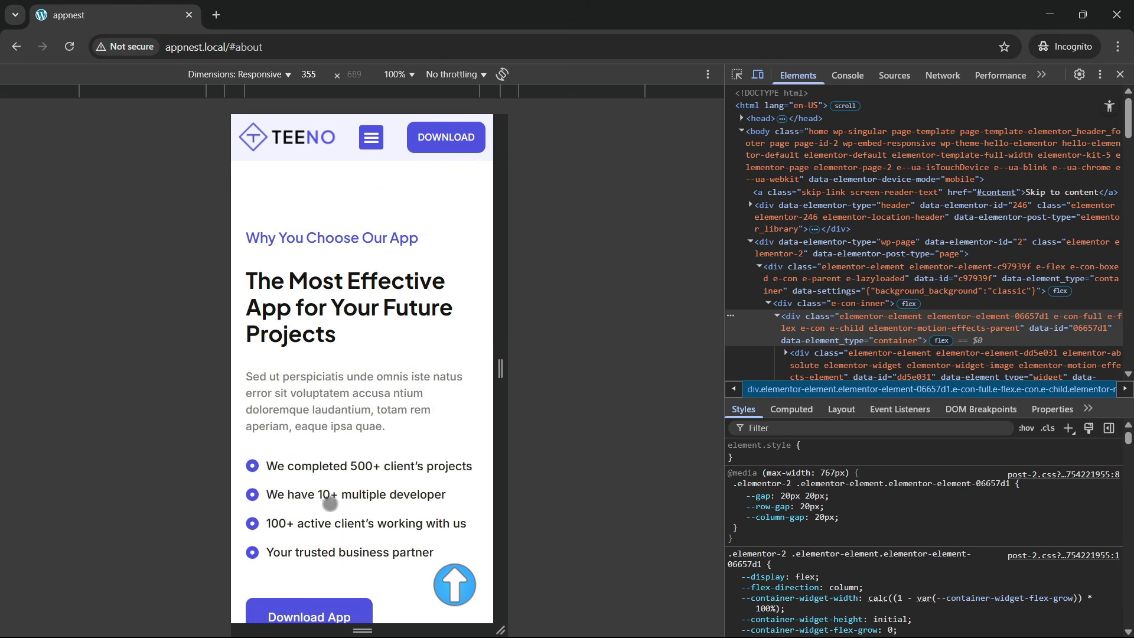
{"action": "scroll", "coordinate": [330, 504], "scroll_direction": "down", "scroll_amount": 6}
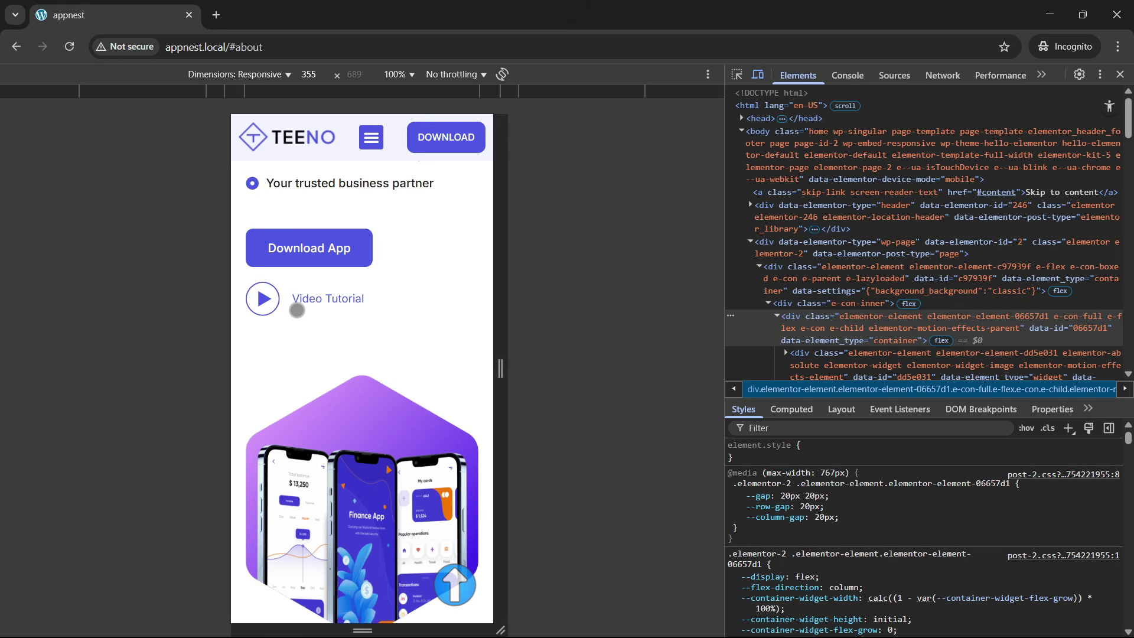
- Review the mobile layout of the business goals section and the Teeno Popular Features list down to the Beautiful Screen Show heading
{"action": "scroll", "coordinate": [340, 331], "scroll_direction": "down", "scroll_amount": 10}
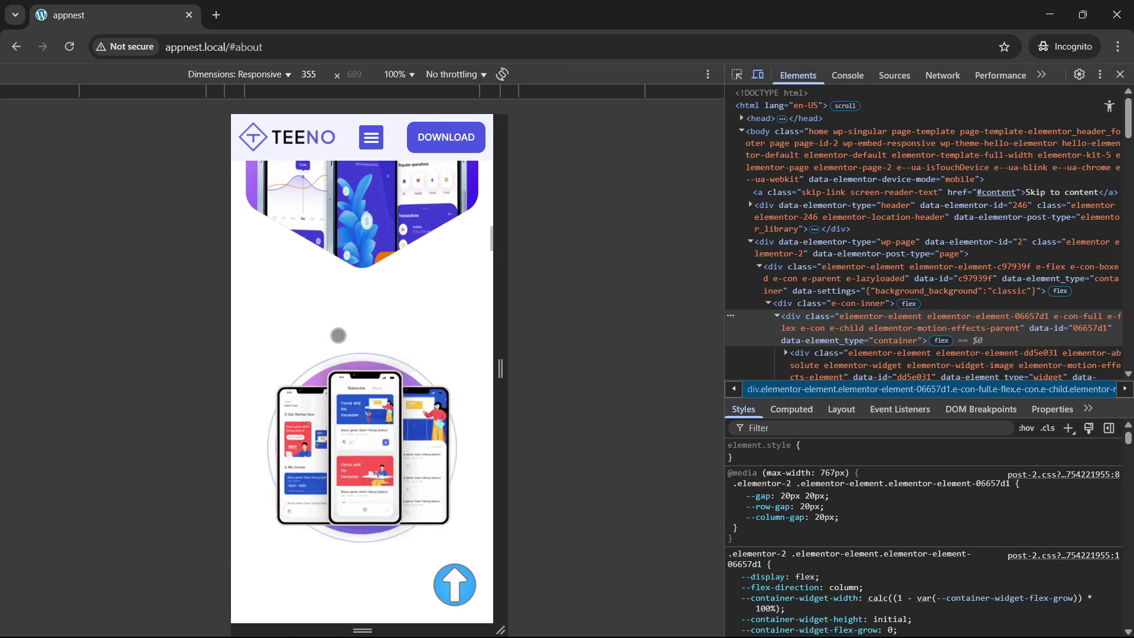
{"action": "scroll", "coordinate": [340, 389], "scroll_direction": "up", "scroll_amount": 5}
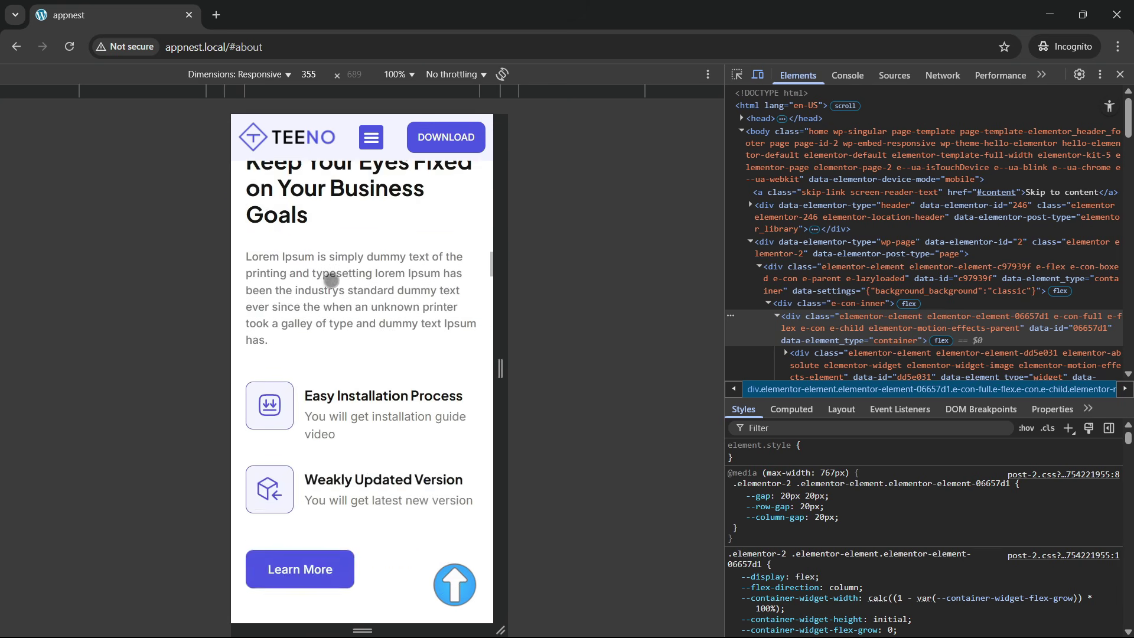
{"action": "scroll", "coordinate": [341, 389], "scroll_direction": "down", "scroll_amount": 10}
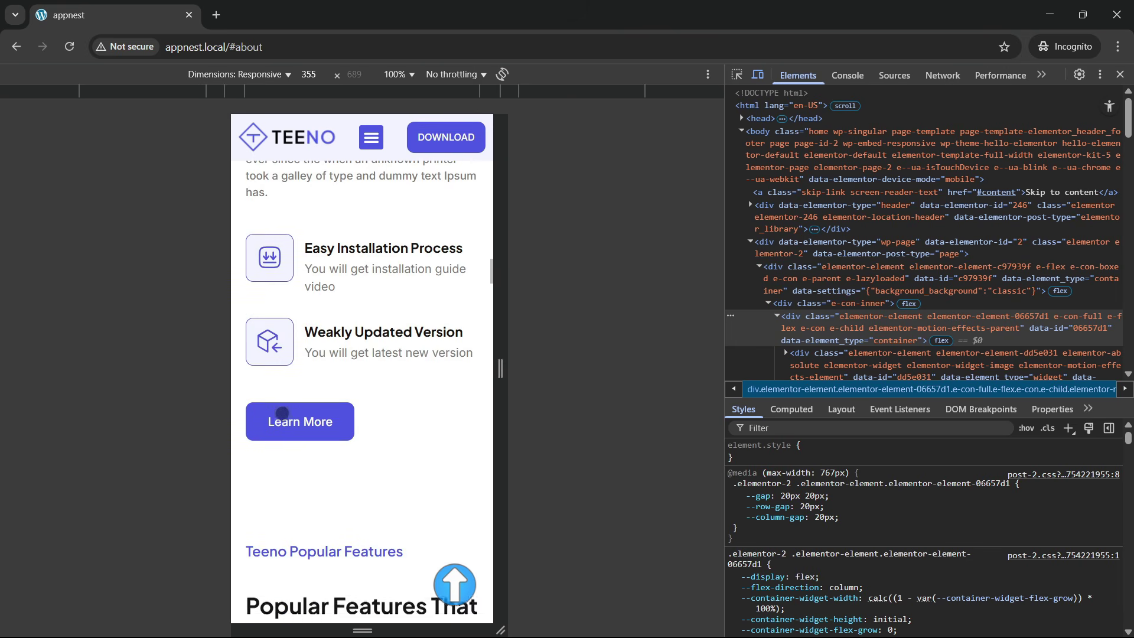
{"action": "scroll", "coordinate": [352, 383], "scroll_direction": "down", "scroll_amount": 5}
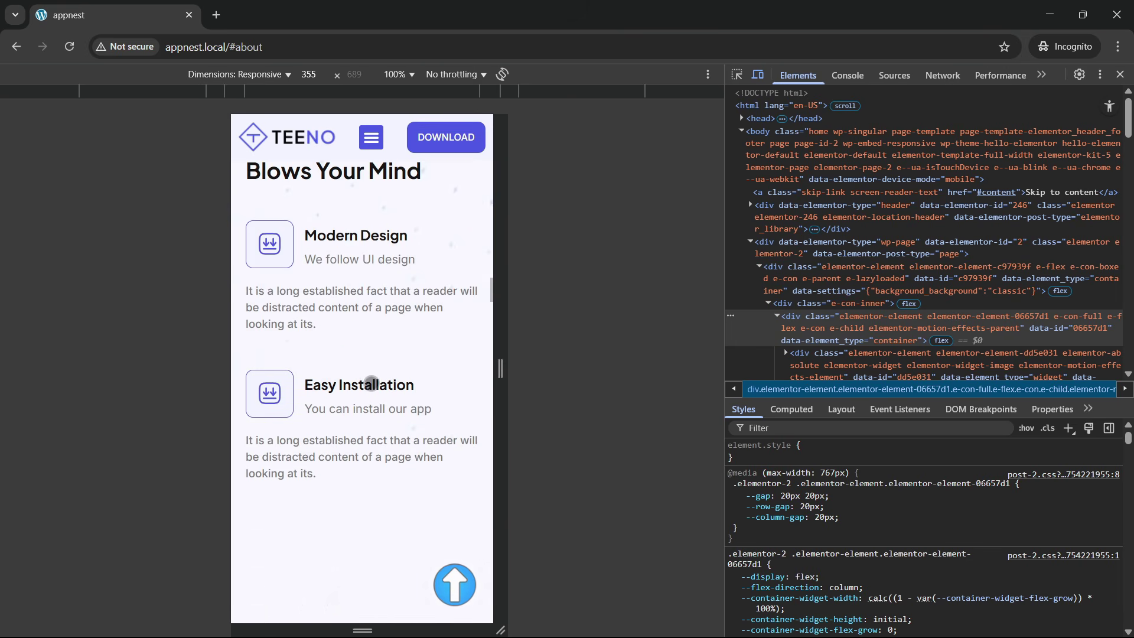
{"action": "scroll", "coordinate": [351, 382], "scroll_direction": "down", "scroll_amount": 8}
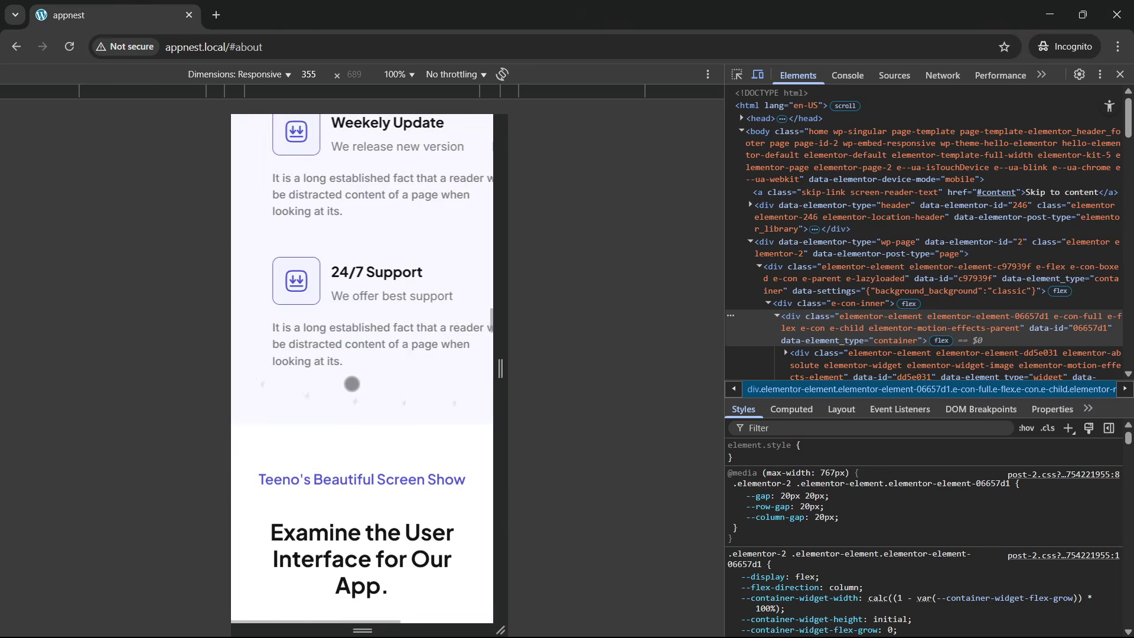
{"action": "scroll", "coordinate": [352, 384], "scroll_direction": "up", "scroll_amount": 7}
{"action": "scroll", "coordinate": [353, 388], "scroll_direction": "down", "scroll_amount": 8}
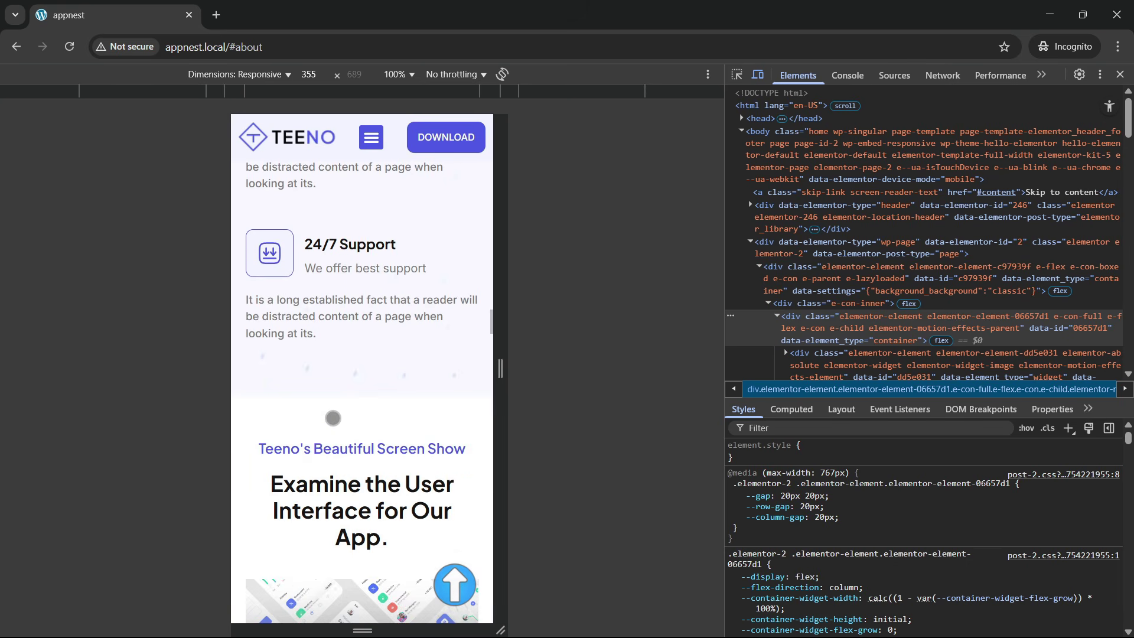
- Examine the mobile layout of the Beautiful Screen Show section and swipe its screenshot carousel to another slide
{"action": "scroll", "coordinate": [333, 418], "scroll_direction": "up", "scroll_amount": 5}
{"action": "scroll", "coordinate": [335, 418], "scroll_direction": "down", "scroll_amount": 8}
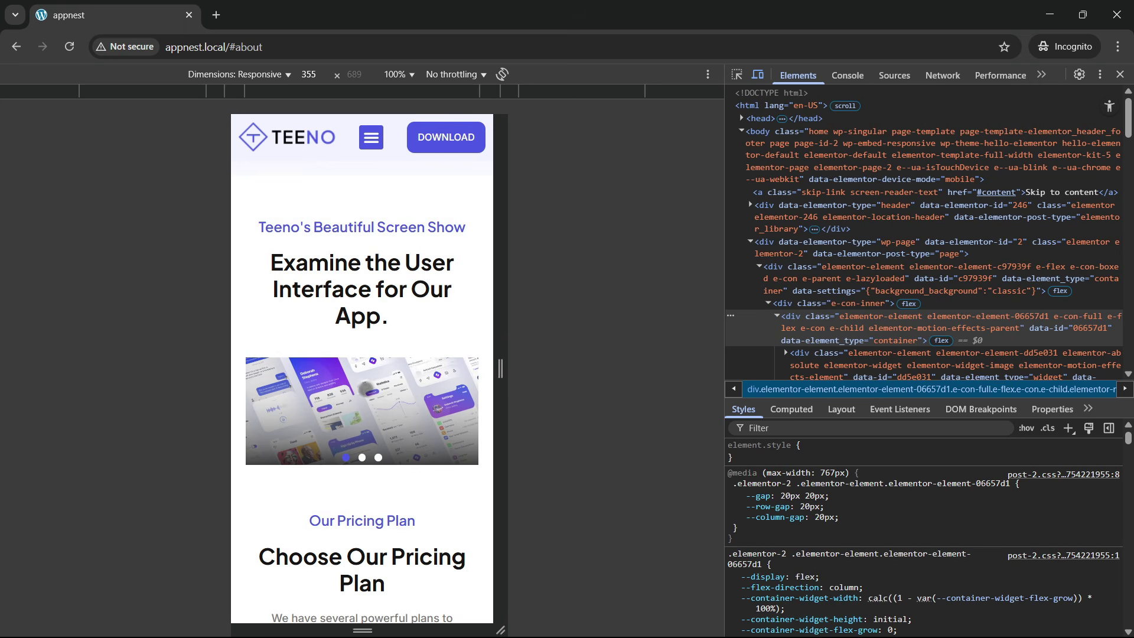
{"action": "scroll", "coordinate": [366, 387], "scroll_direction": "down", "scroll_amount": 4}
{"action": "scroll", "coordinate": [357, 408], "scroll_direction": "up", "scroll_amount": 4}
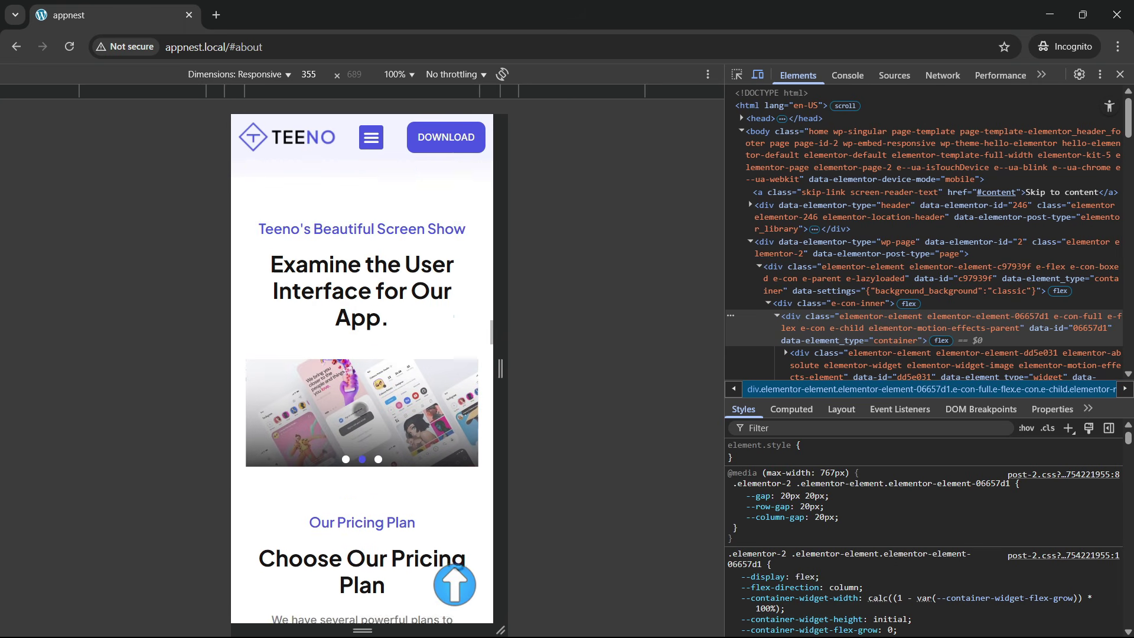
{"action": "scroll", "coordinate": [357, 406], "scroll_direction": "up", "scroll_amount": 1}
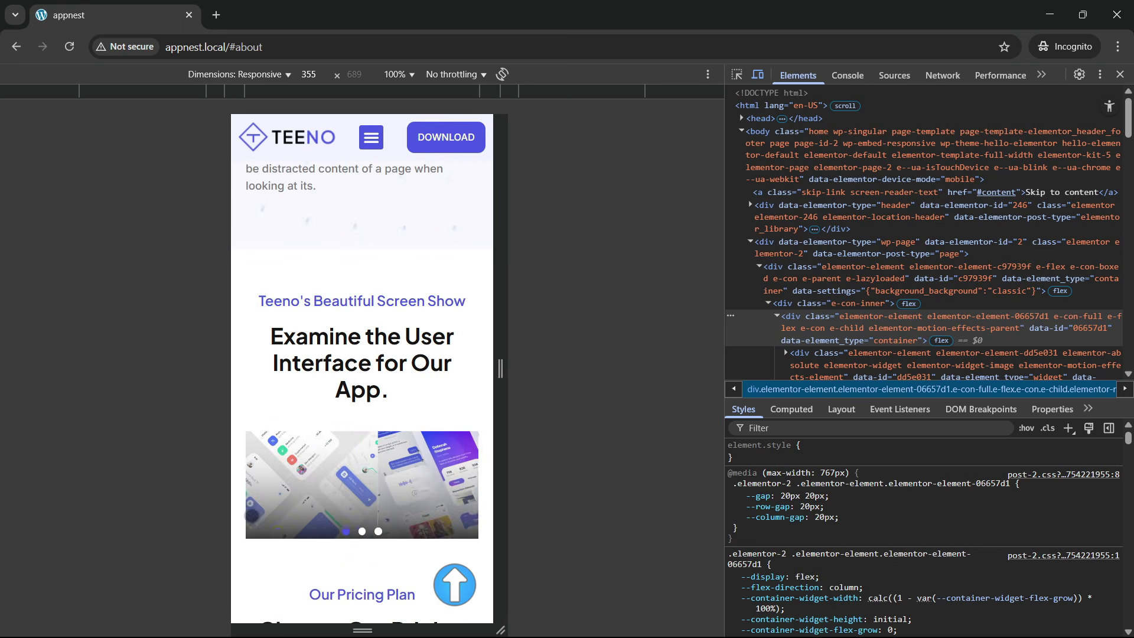
{"action": "left_click_drag", "start_coordinate": [260, 515], "coordinate": [414, 449]}
{"action": "scroll", "coordinate": [355, 405], "scroll_direction": "down", "scroll_amount": 1}
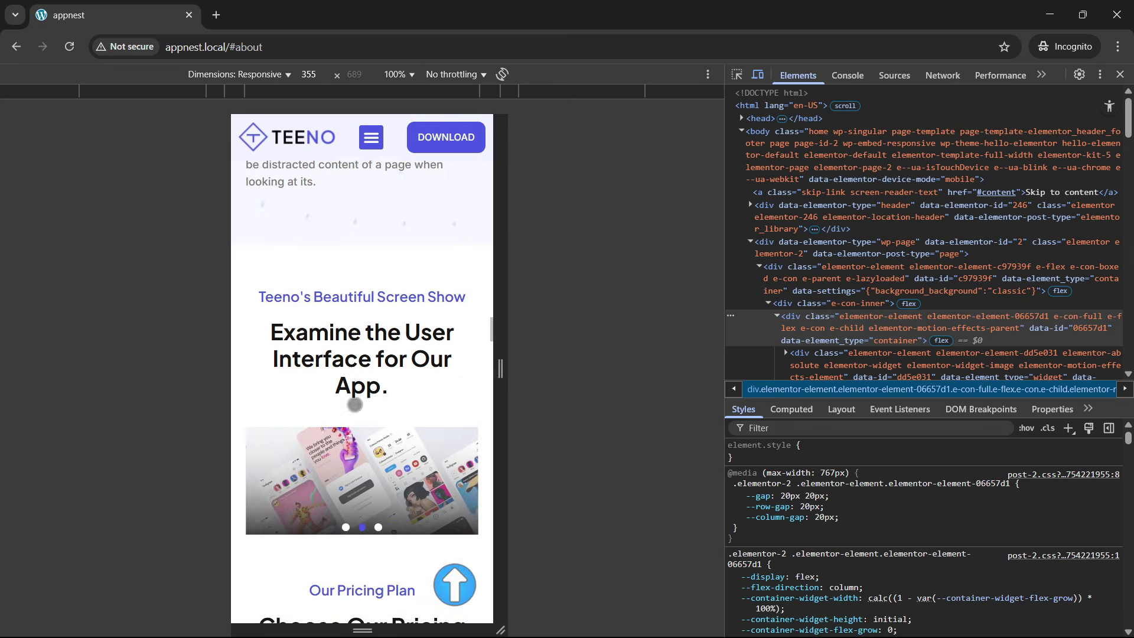
- Test the Bill Yearly and Bill Monthly toggle in the pricing section and review the yearly plan cards down to Enterprise
{"action": "scroll", "coordinate": [354, 405], "scroll_direction": "down", "scroll_amount": 5}
{"action": "left_click", "coordinate": [392, 434]}
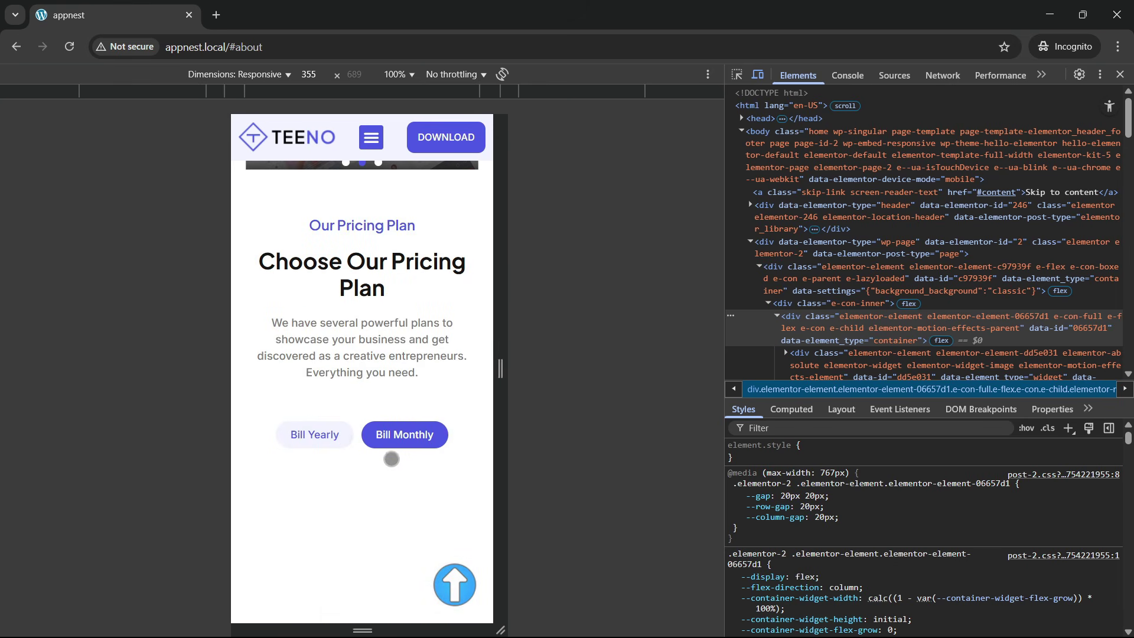
{"action": "left_click", "coordinate": [314, 439]}
{"action": "left_click", "coordinate": [399, 434]}
{"action": "left_click", "coordinate": [330, 435]}
{"action": "scroll", "coordinate": [337, 438], "scroll_direction": "down", "scroll_amount": 12}
{"action": "scroll", "coordinate": [336, 439], "scroll_direction": "down", "scroll_amount": 12}
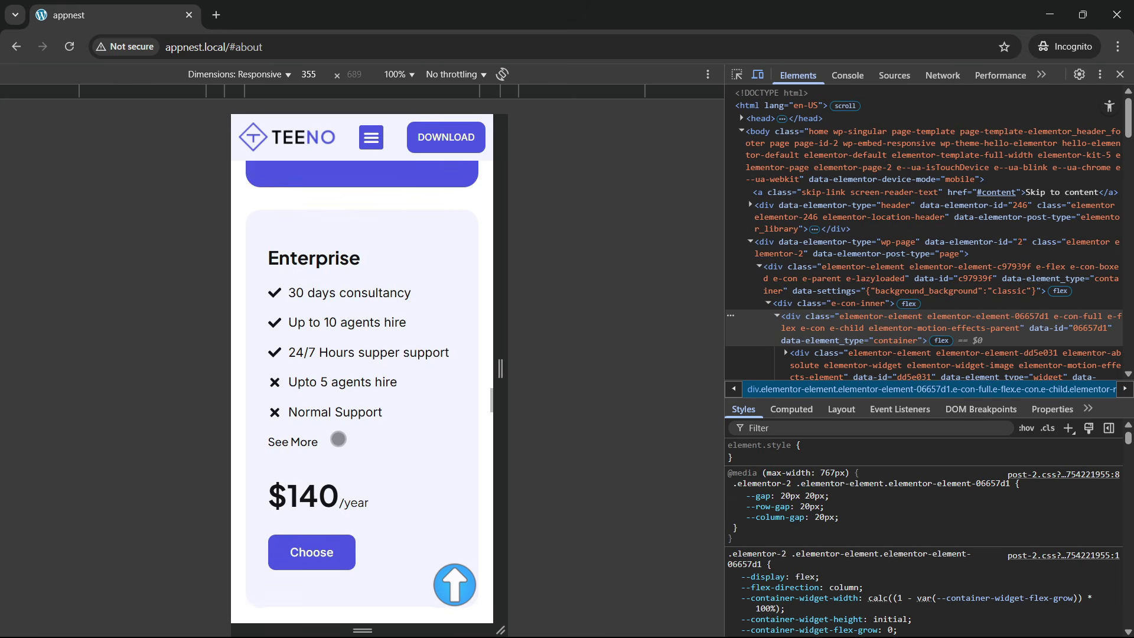
- Check the mobile layout of the Testimonial section and its client review carousel
{"action": "scroll", "coordinate": [336, 441], "scroll_direction": "down", "scroll_amount": 3}
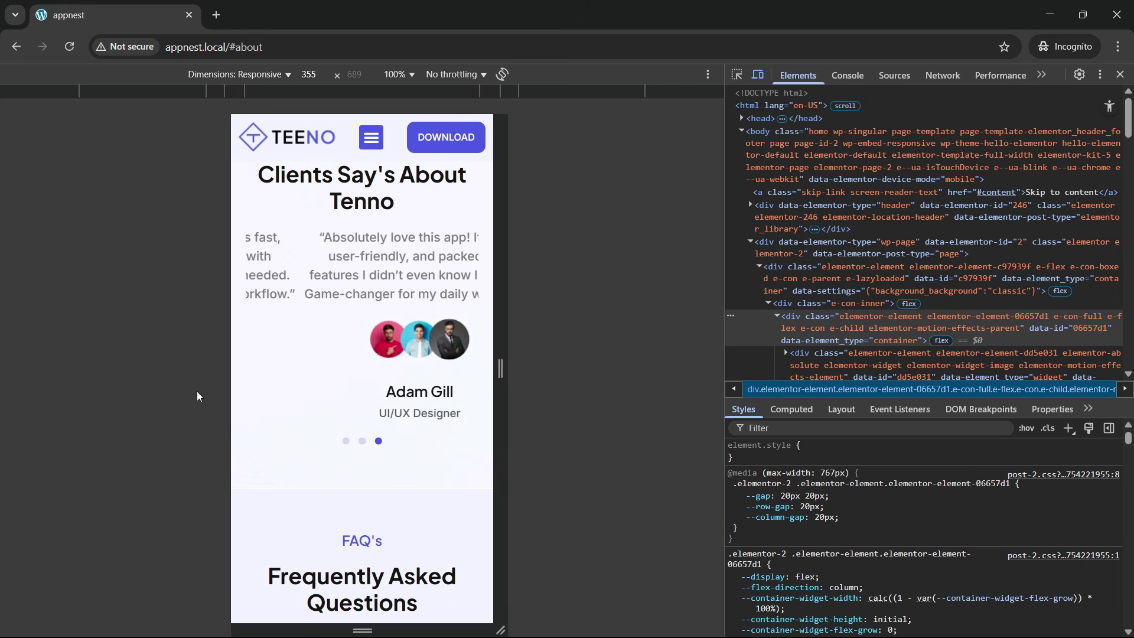
{"action": "scroll", "coordinate": [359, 409], "scroll_direction": "up", "scroll_amount": 2}
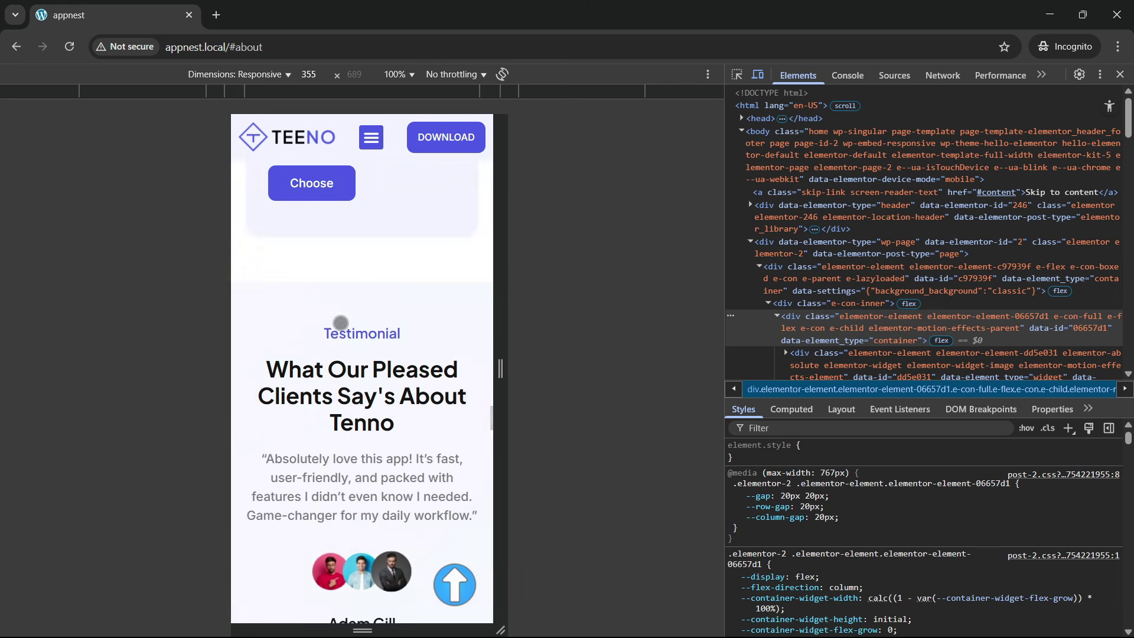
{"action": "scroll", "coordinate": [354, 401], "scroll_direction": "down", "scroll_amount": 9}
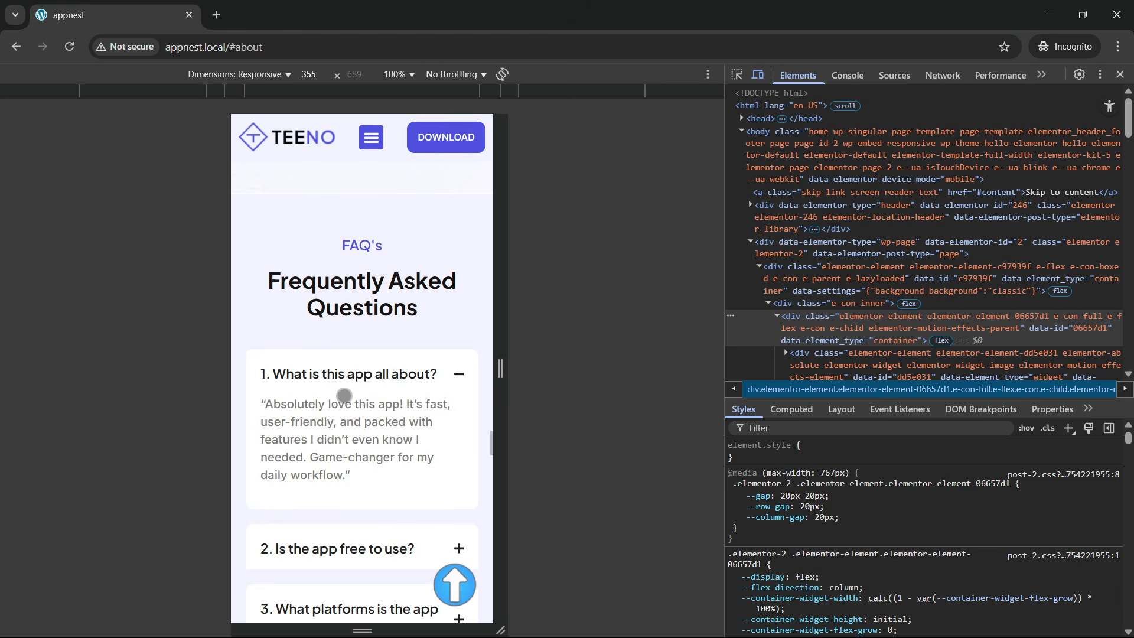
- Test the FAQ accordion by expanding and collapsing the question about which platforms the app is available on
{"action": "scroll", "coordinate": [387, 407], "scroll_direction": "down", "scroll_amount": 3}
{"action": "scroll", "coordinate": [395, 434], "scroll_direction": "down", "scroll_amount": 1}
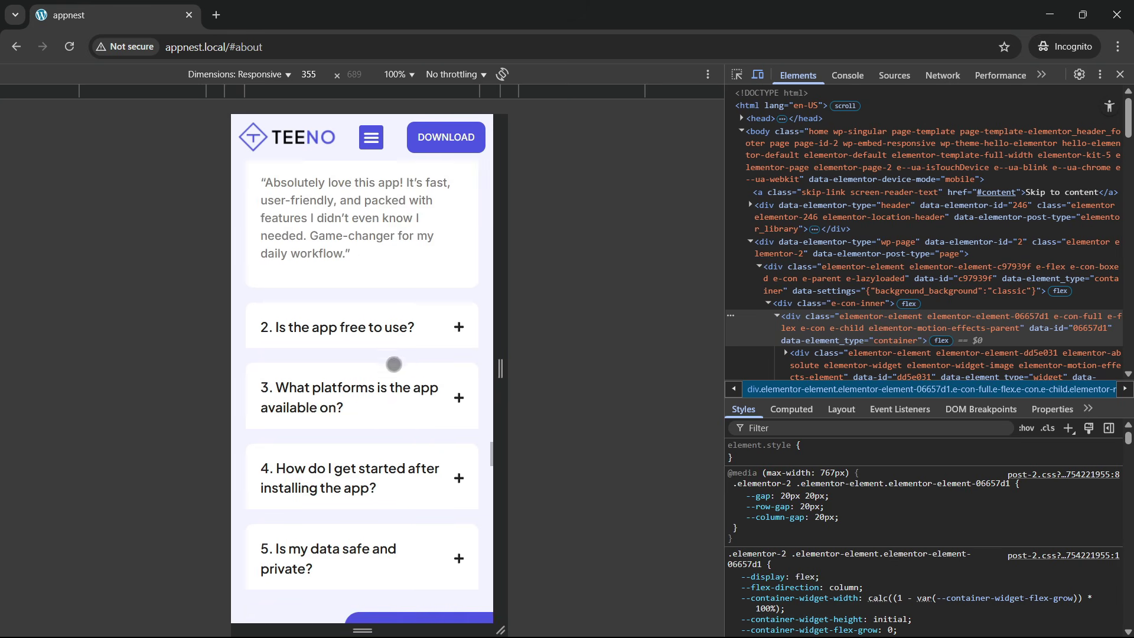
{"action": "left_click", "coordinate": [393, 365]}
{"action": "left_click", "coordinate": [393, 319]}
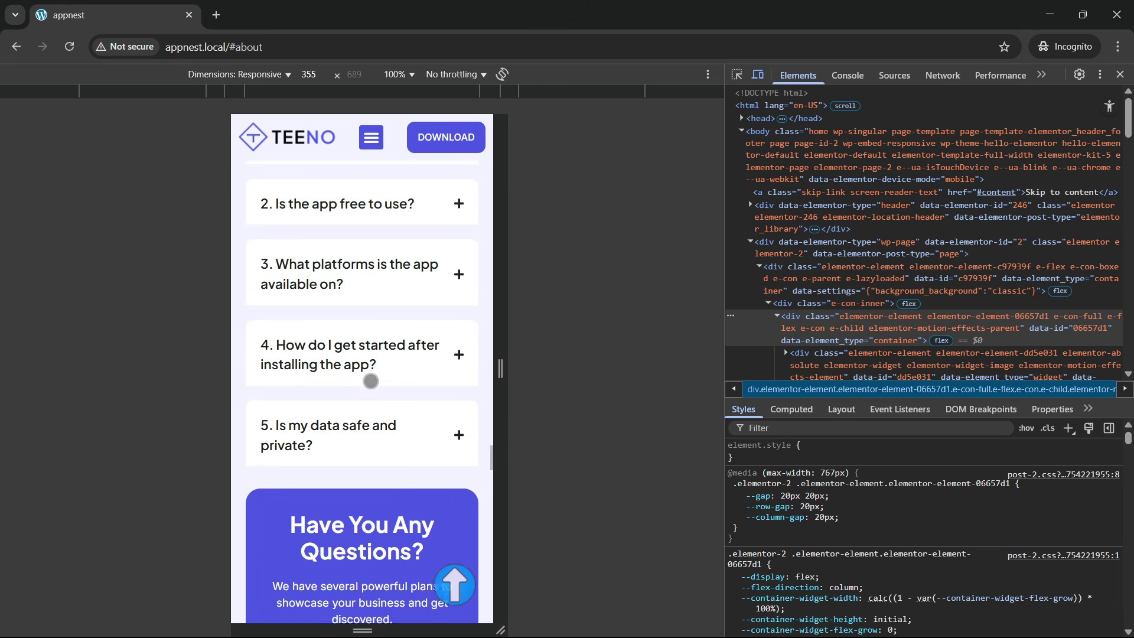
{"action": "scroll", "coordinate": [380, 374], "scroll_direction": "down", "scroll_amount": 1}
{"action": "scroll", "coordinate": [374, 431], "scroll_direction": "up", "scroll_amount": 1}
{"action": "left_click", "coordinate": [408, 283]}
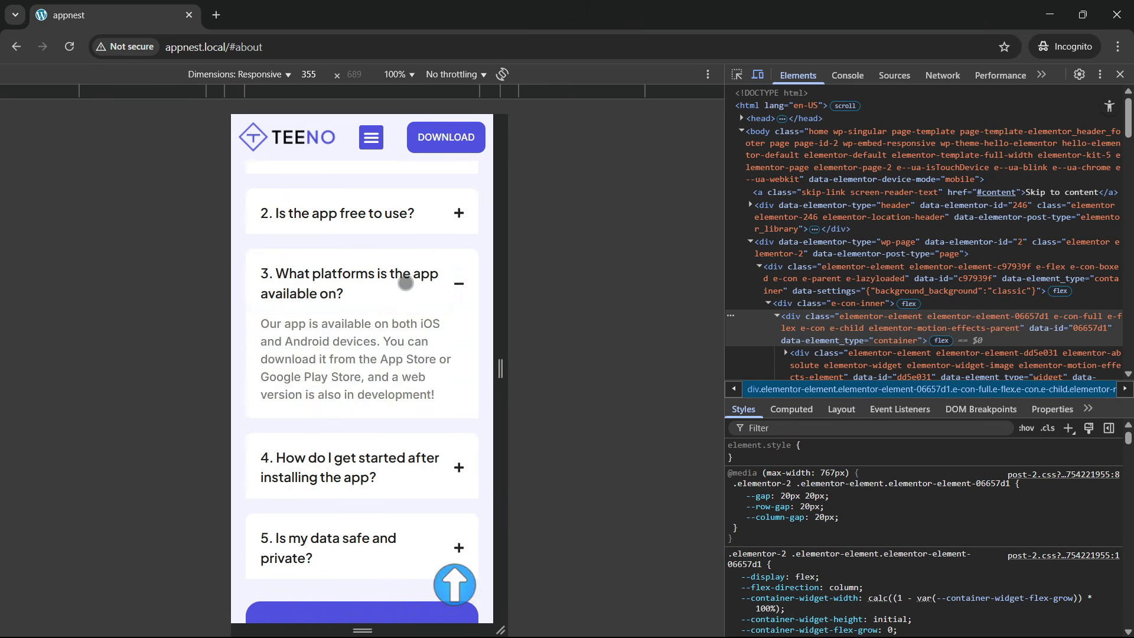
{"action": "left_click", "coordinate": [366, 283]}
- Review the mobile layout of the Have You Any Questions contact form and the Read Our Blog Post cards
{"action": "scroll", "coordinate": [355, 369], "scroll_direction": "down", "scroll_amount": 4}
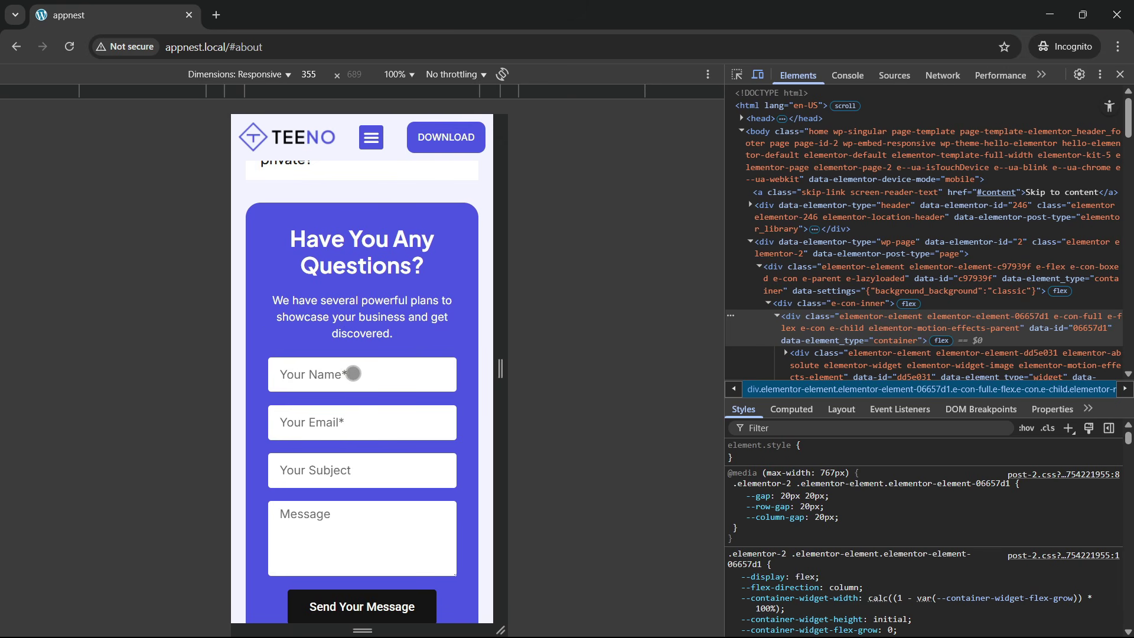
{"action": "scroll", "coordinate": [353, 373], "scroll_direction": "down", "scroll_amount": 4}
{"action": "scroll", "coordinate": [349, 384], "scroll_direction": "down", "scroll_amount": 5}
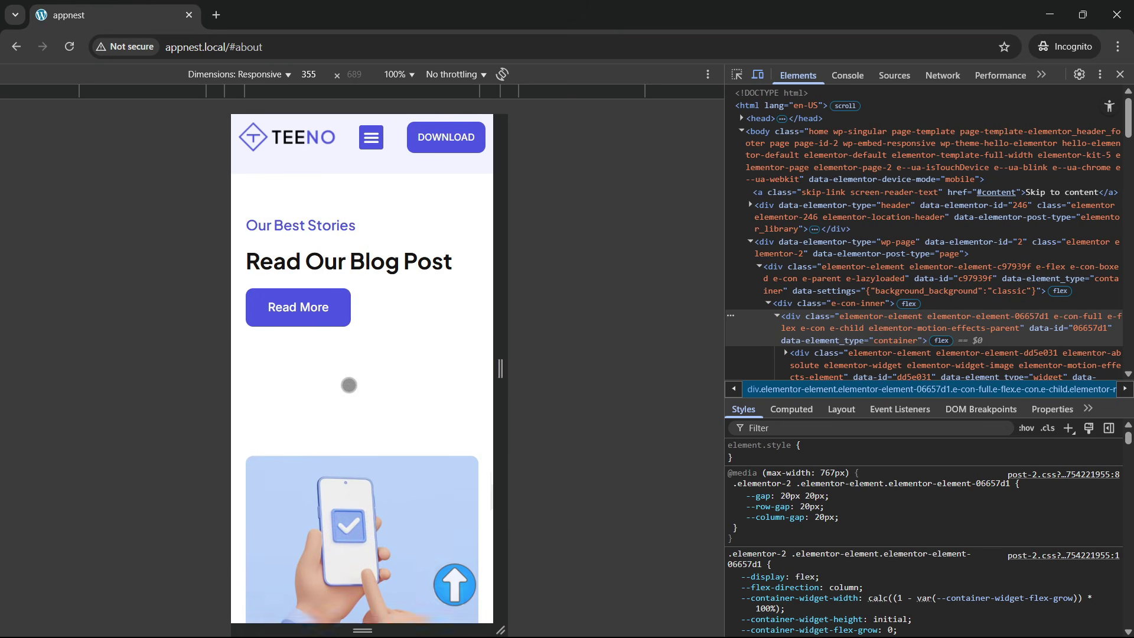
{"action": "scroll", "coordinate": [354, 389], "scroll_direction": "down", "scroll_amount": 4}
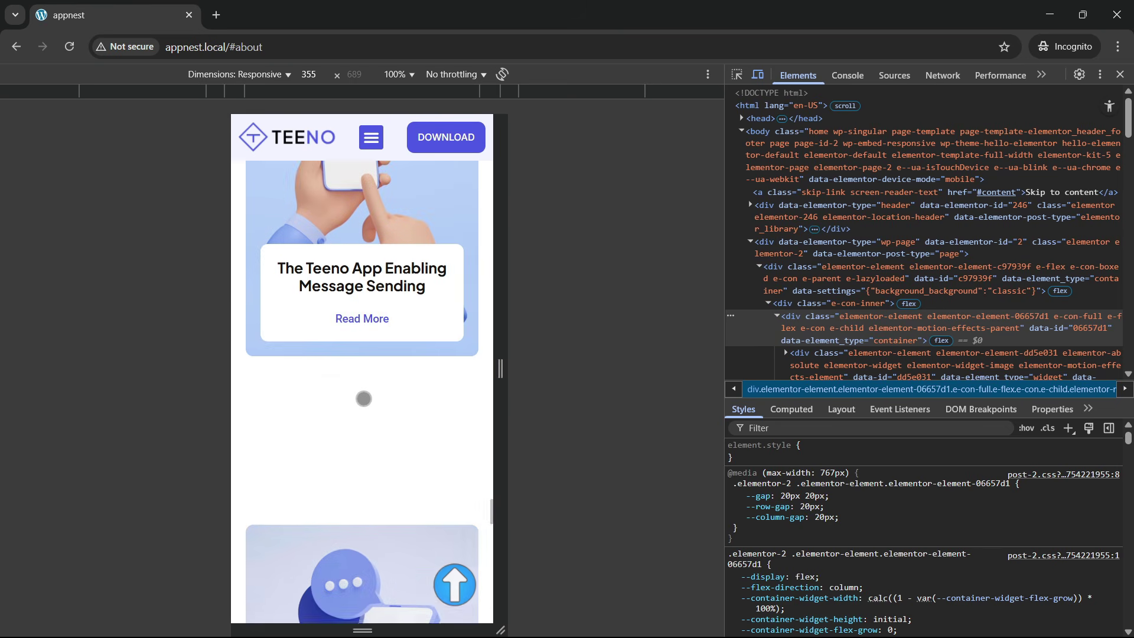
{"action": "scroll", "coordinate": [364, 399], "scroll_direction": "up", "scroll_amount": 3}
{"action": "scroll", "coordinate": [363, 398], "scroll_direction": "down", "scroll_amount": 5}
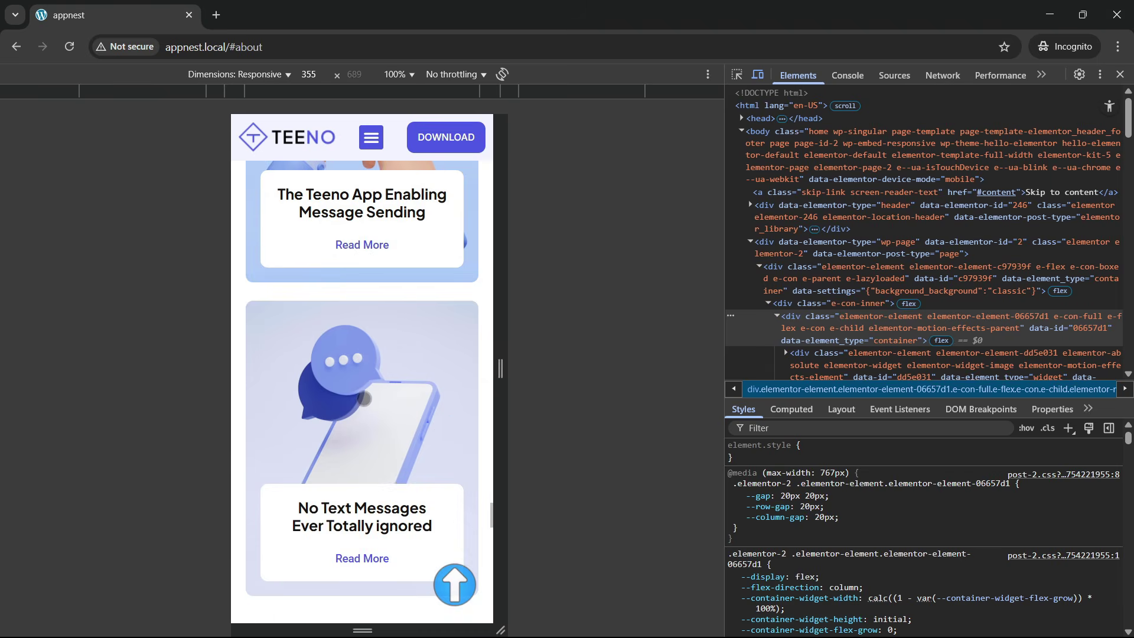
- Examine the mobile layout of the Let's Download Teeno Mobile App Free banner and the footer down to the copyright line
{"action": "scroll", "coordinate": [364, 399], "scroll_direction": "down", "scroll_amount": 10}
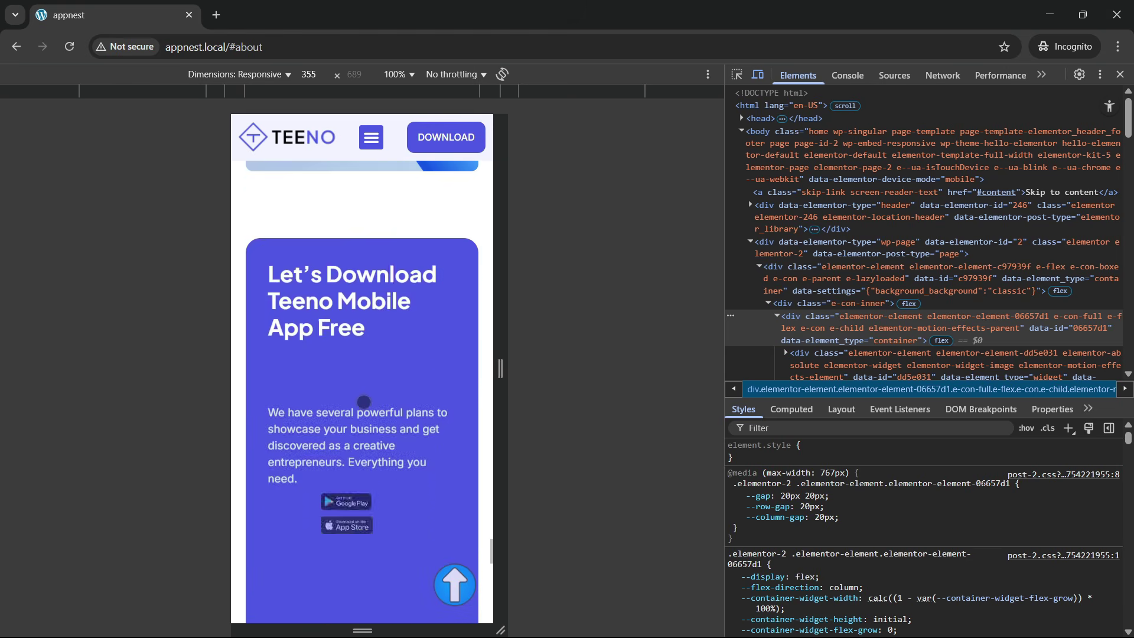
{"action": "scroll", "coordinate": [364, 402], "scroll_direction": "down", "scroll_amount": 6}
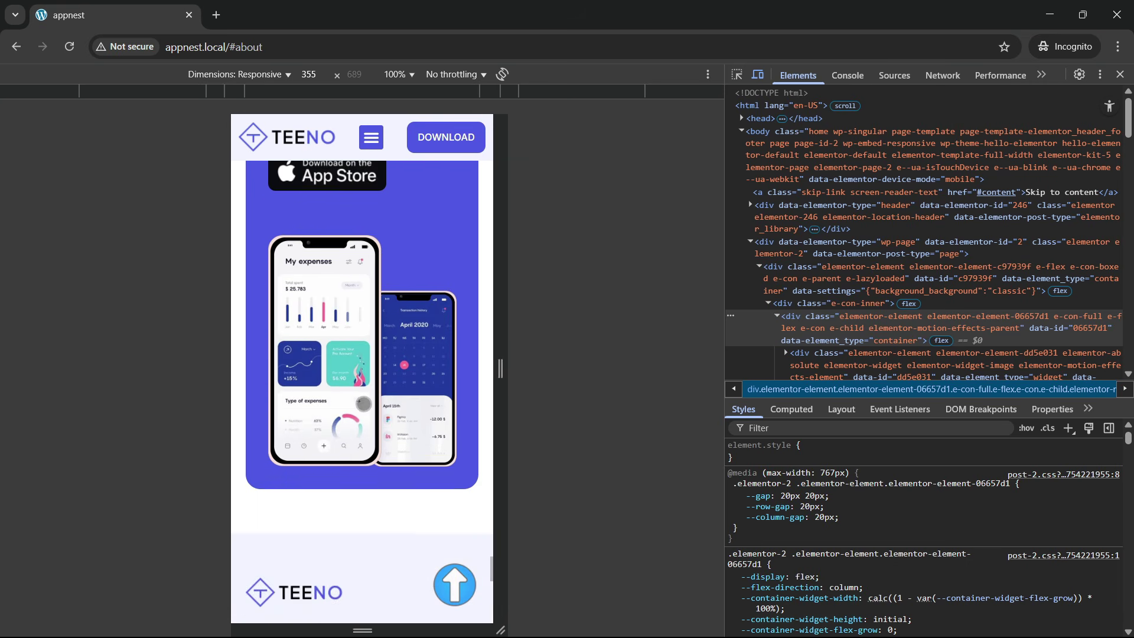
{"action": "scroll", "coordinate": [364, 404], "scroll_direction": "up", "scroll_amount": 6}
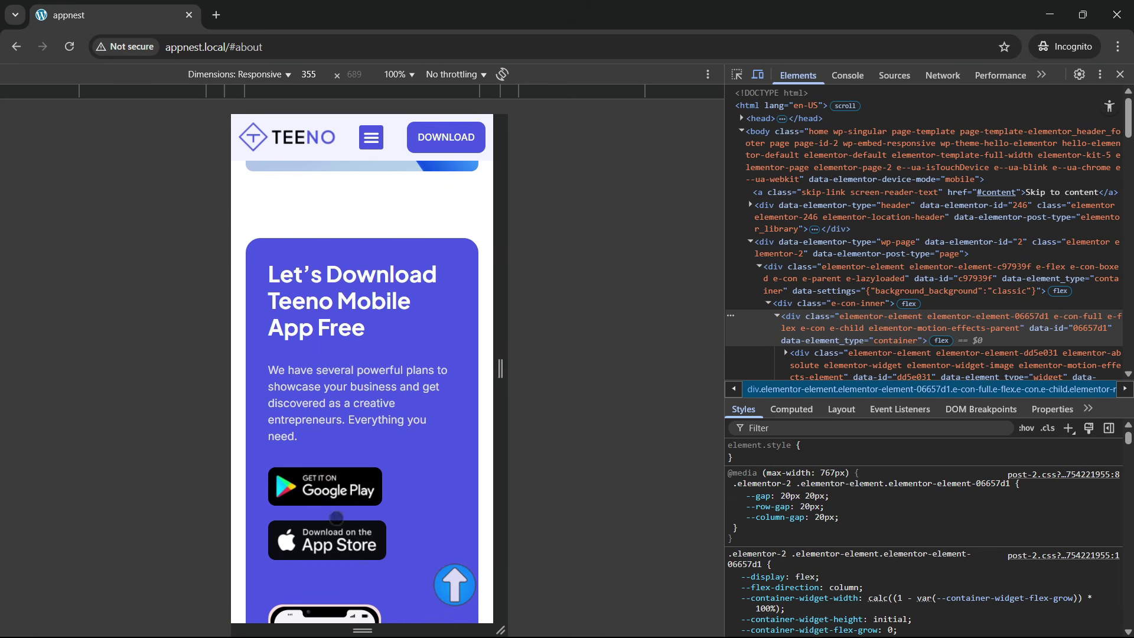
{"action": "scroll", "coordinate": [336, 518], "scroll_direction": "down", "scroll_amount": 7}
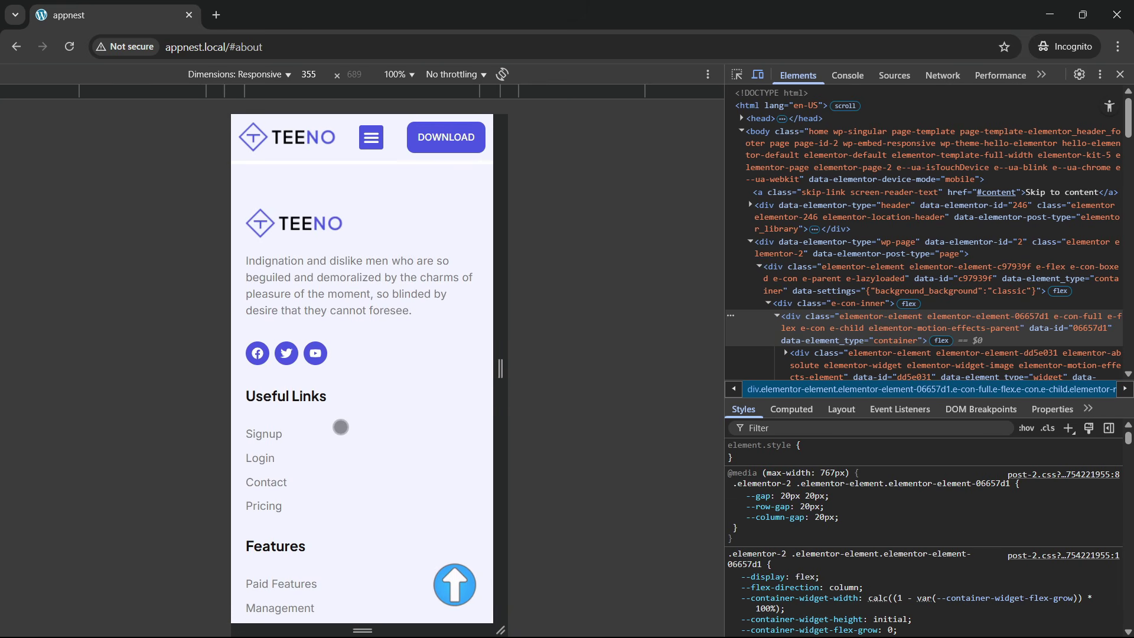
{"action": "scroll", "coordinate": [341, 427], "scroll_direction": "down", "scroll_amount": 7}
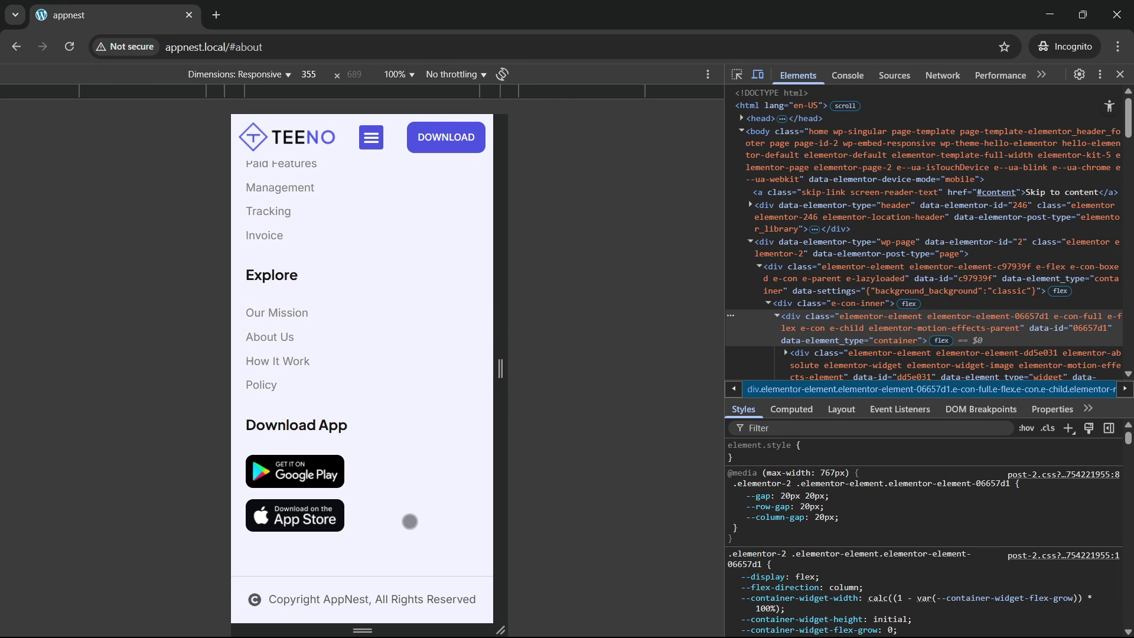
{"action": "scroll", "coordinate": [410, 521], "scroll_direction": "up", "scroll_amount": 7}
{"action": "scroll", "coordinate": [378, 461], "scroll_direction": "up", "scroll_amount": 5}
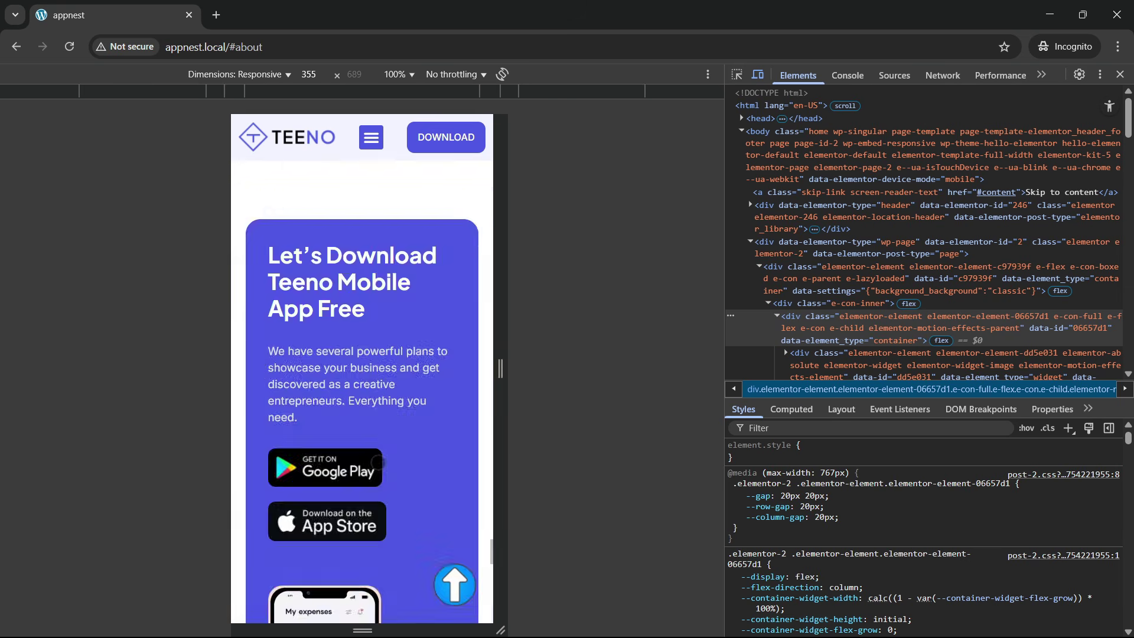
- Return to the page top and test the mobile navigation menu's About and Features links
{"action": "scroll", "coordinate": [378, 462], "scroll_direction": "up", "scroll_amount": 10}
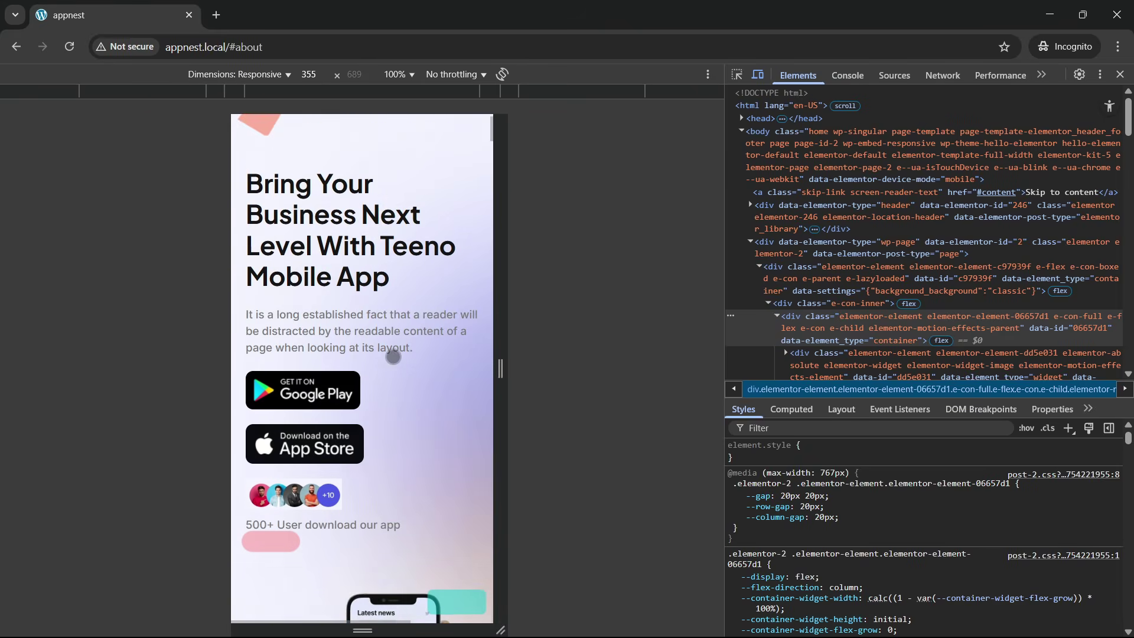
{"action": "scroll", "coordinate": [392, 357], "scroll_direction": "up", "scroll_amount": 1}
{"action": "left_click", "coordinate": [371, 137]}
{"action": "left_click", "coordinate": [374, 194]}
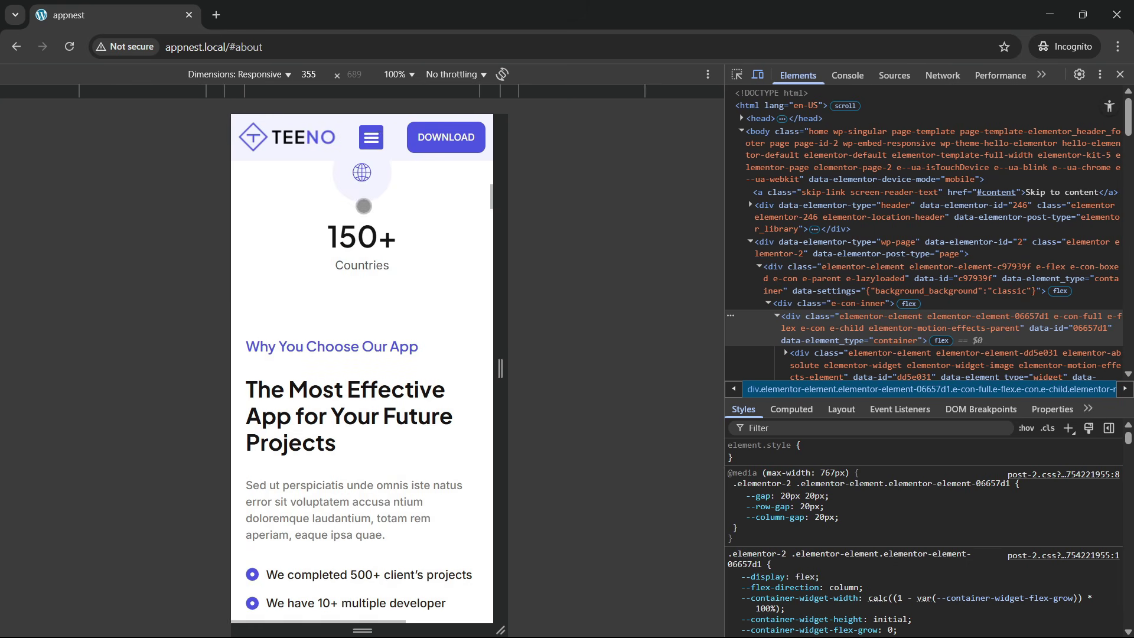
{"action": "left_click", "coordinate": [370, 137]}
{"action": "left_click", "coordinate": [372, 223]}
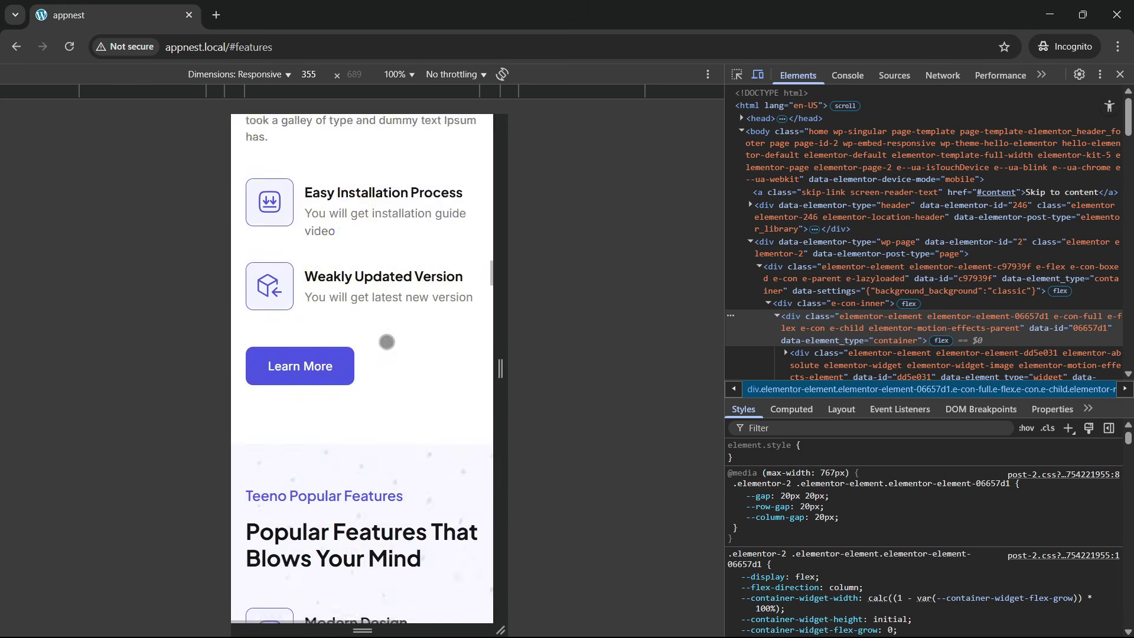
- Test the mobile navigation menu's Pricing and FAQ links
{"action": "scroll", "coordinate": [390, 334], "scroll_direction": "up", "scroll_amount": 5}
{"action": "left_click", "coordinate": [371, 137]}
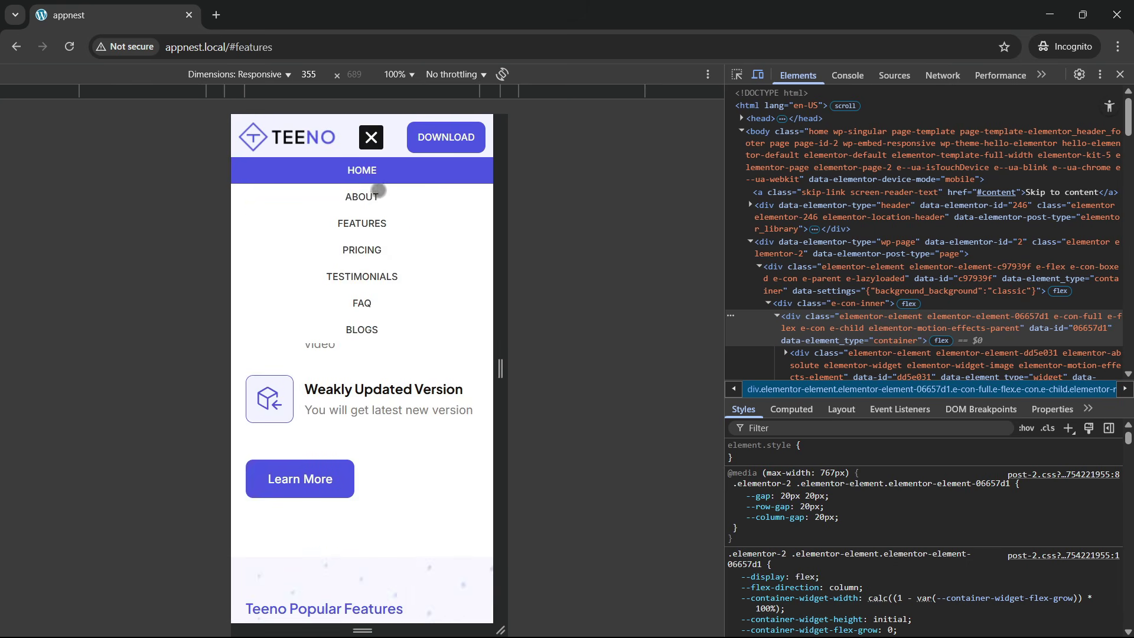
{"action": "left_click", "coordinate": [371, 259]}
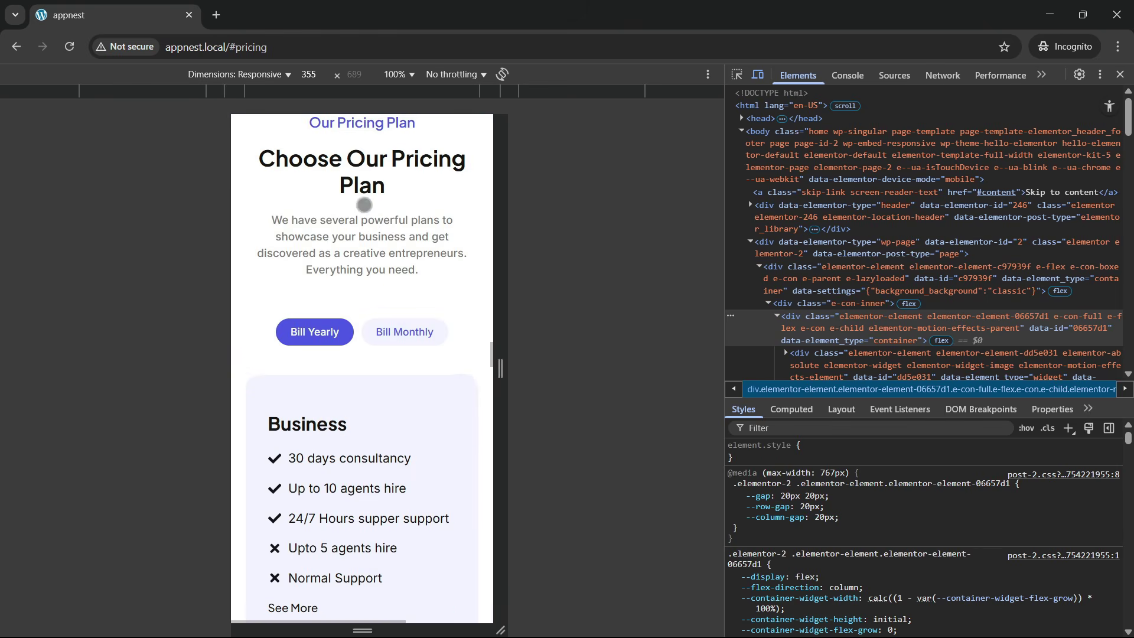
{"action": "scroll", "coordinate": [365, 205], "scroll_direction": "up", "scroll_amount": 8}
{"action": "left_click", "coordinate": [371, 137]}
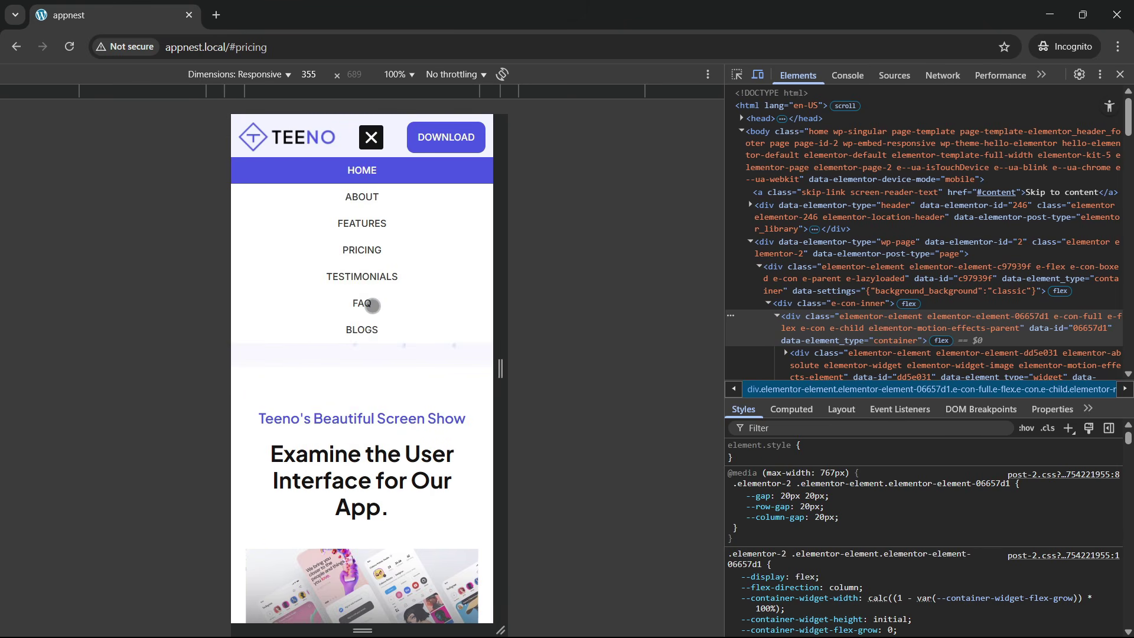
{"action": "left_click", "coordinate": [372, 305]}
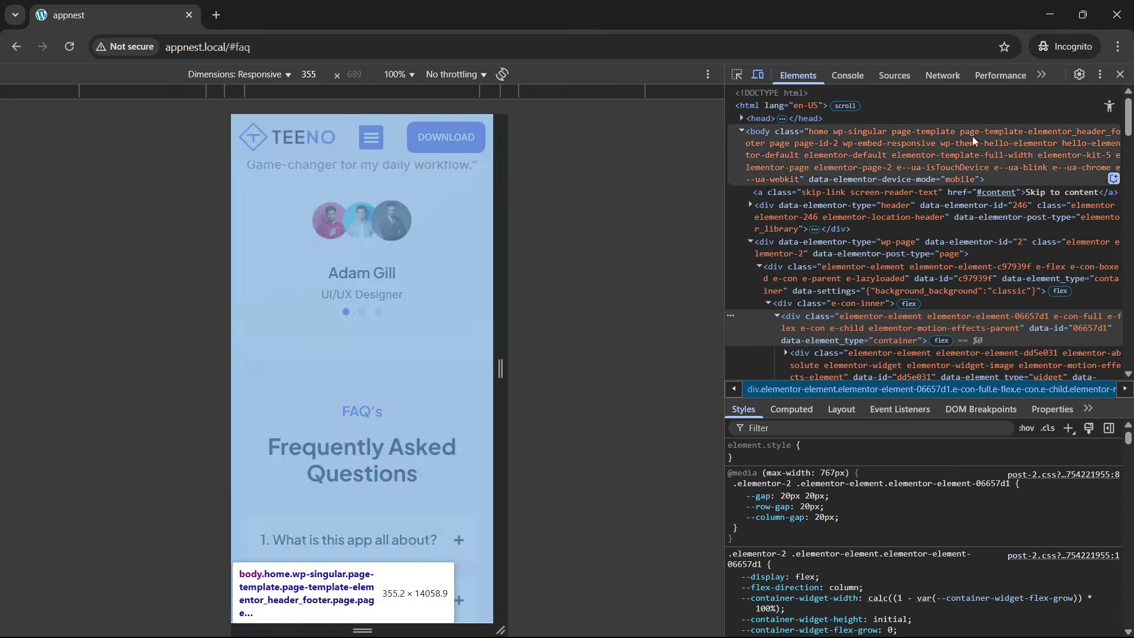
- Close the developer tools and look over the desktop layout from the footer back up to the FAQ section
{"action": "left_click", "coordinate": [1120, 75]}
{"action": "scroll", "coordinate": [480, 385], "scroll_direction": "up", "scroll_amount": 10}
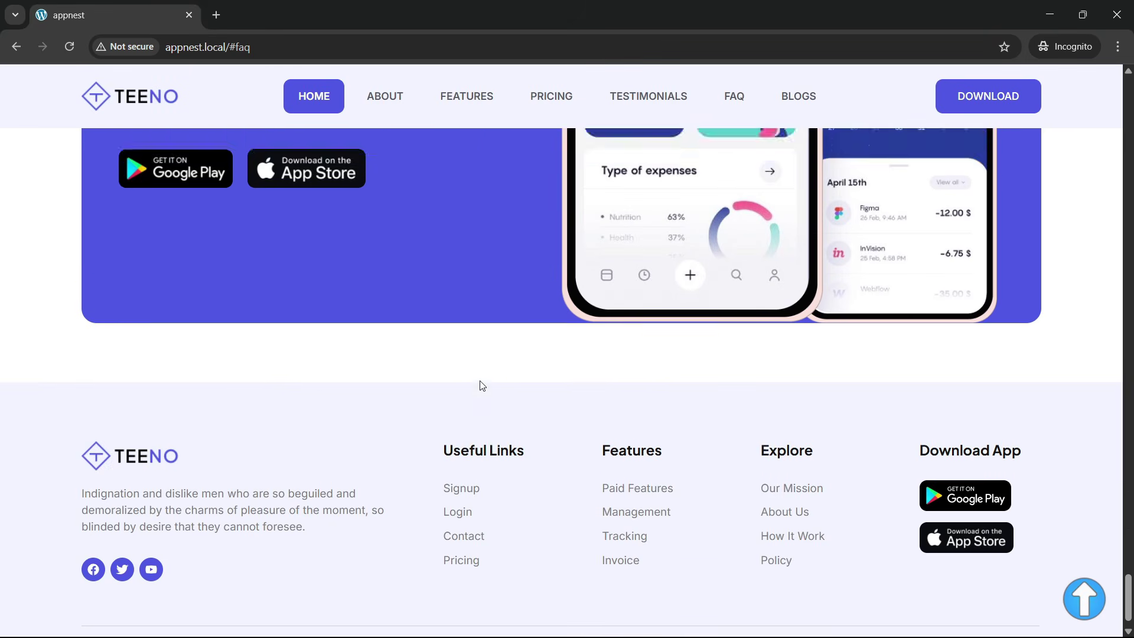
{"action": "scroll", "coordinate": [479, 383], "scroll_direction": "up", "scroll_amount": 15}
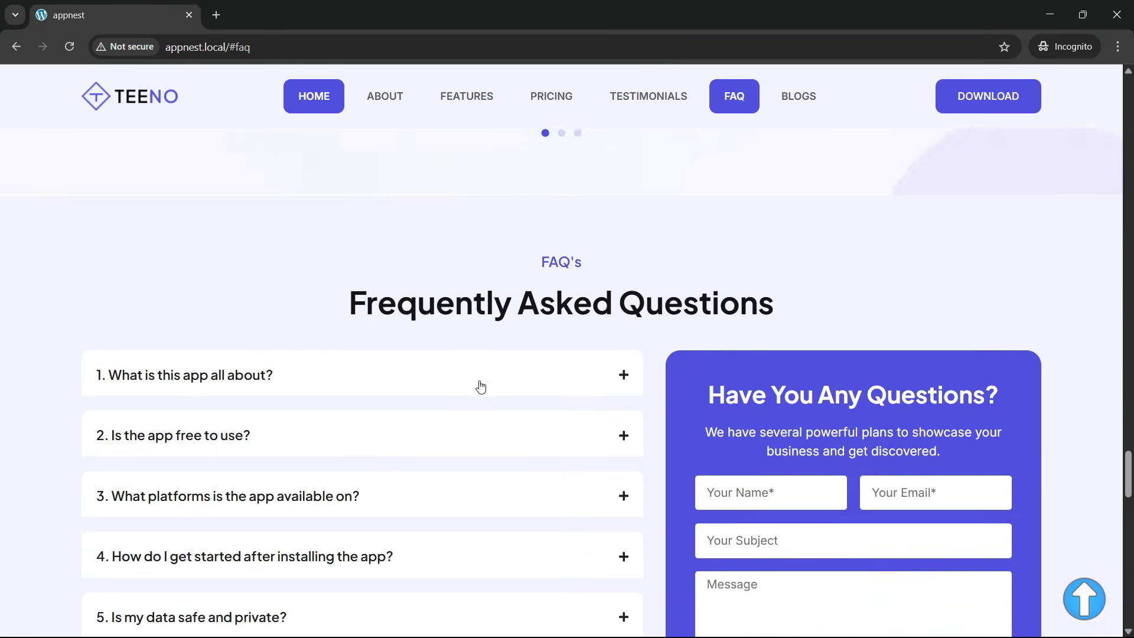
- Switch to the appnest2 WordPress admin window and open the Themes page
{"action": "key", "text": "alt+Tab"}
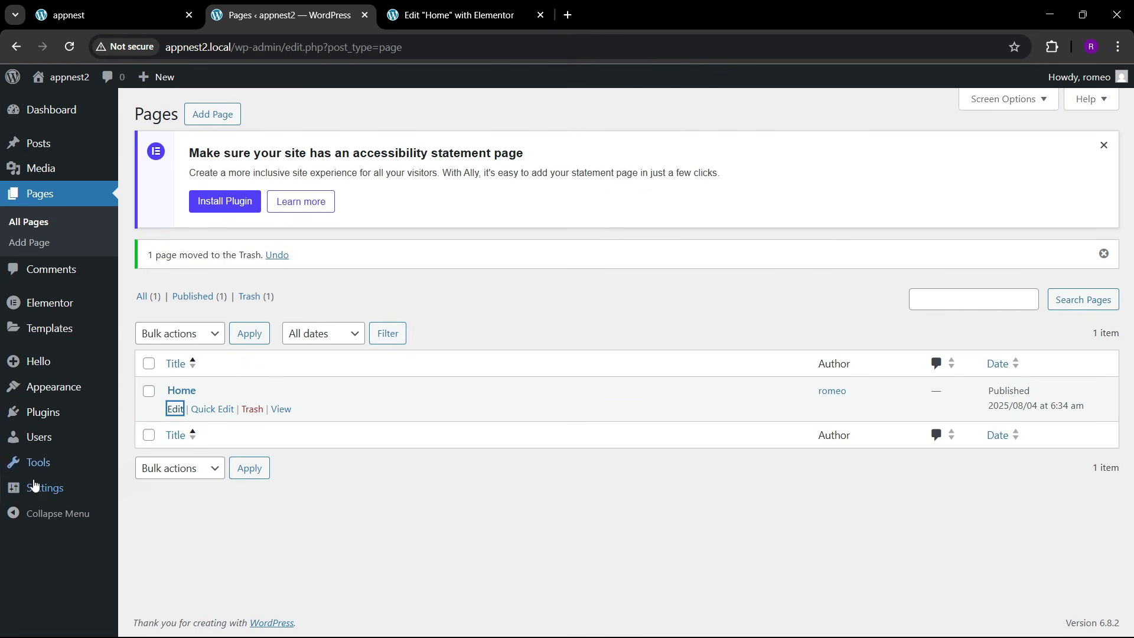
{"action": "mouse_move", "coordinate": [34, 484]}
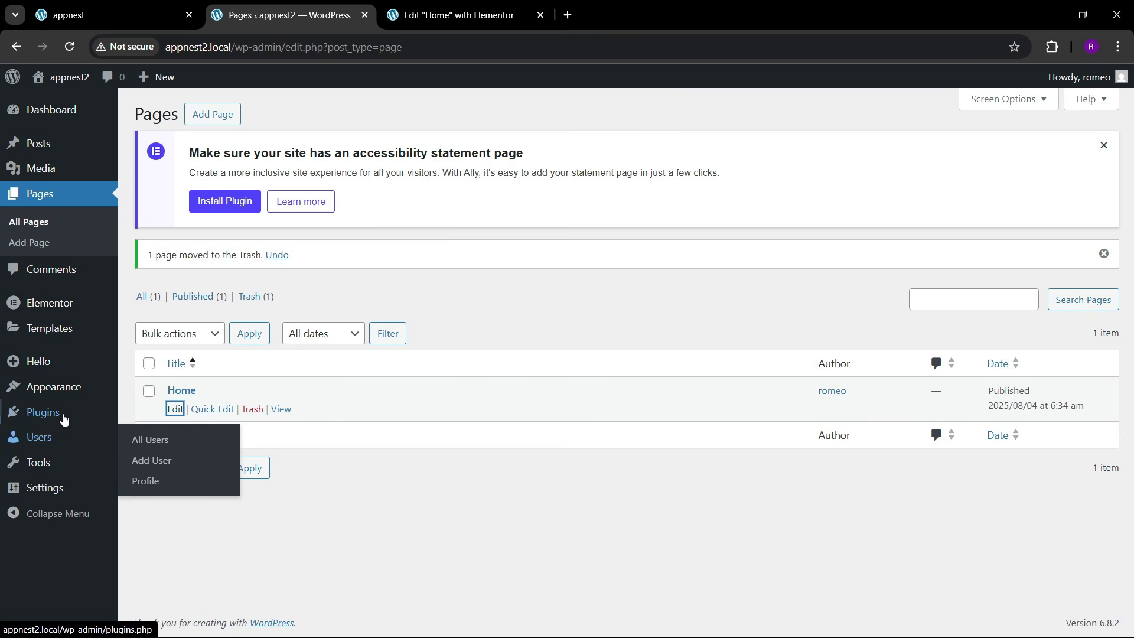
{"action": "mouse_move", "coordinate": [75, 389]}
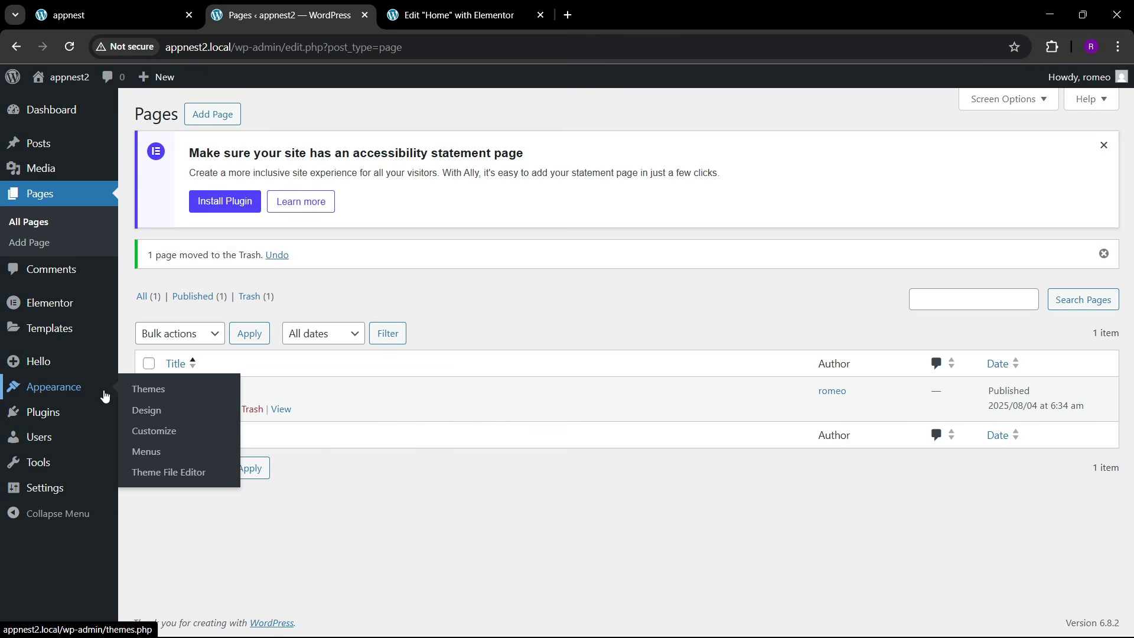
{"action": "left_click", "coordinate": [151, 392]}
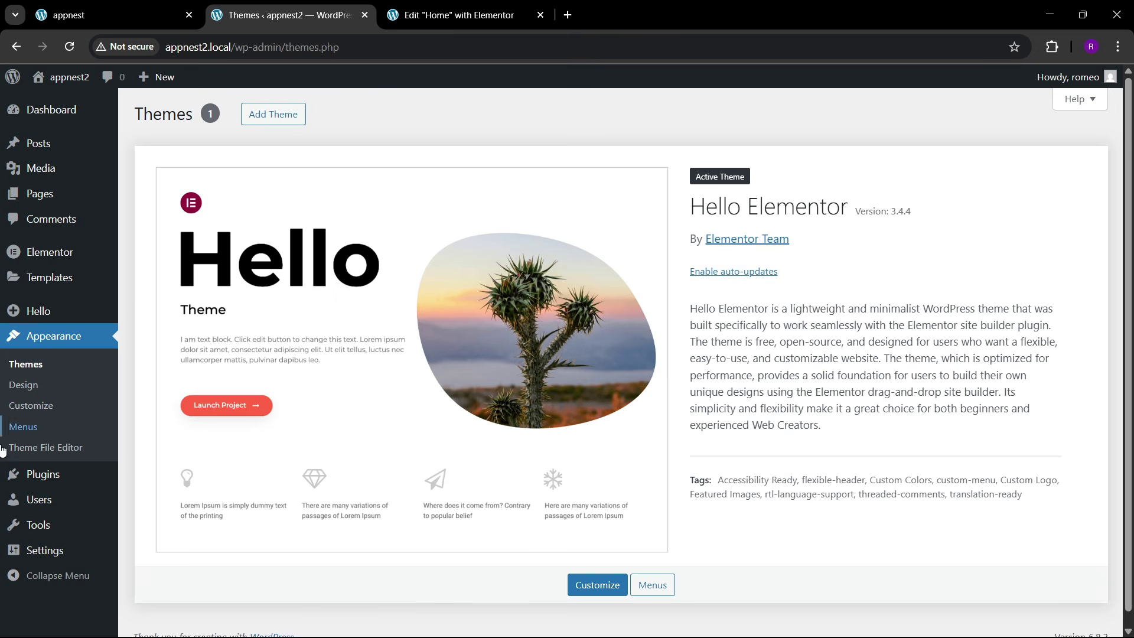
- Check the installed plugins and view the list of the site's pages
{"action": "left_click", "coordinate": [140, 474]}
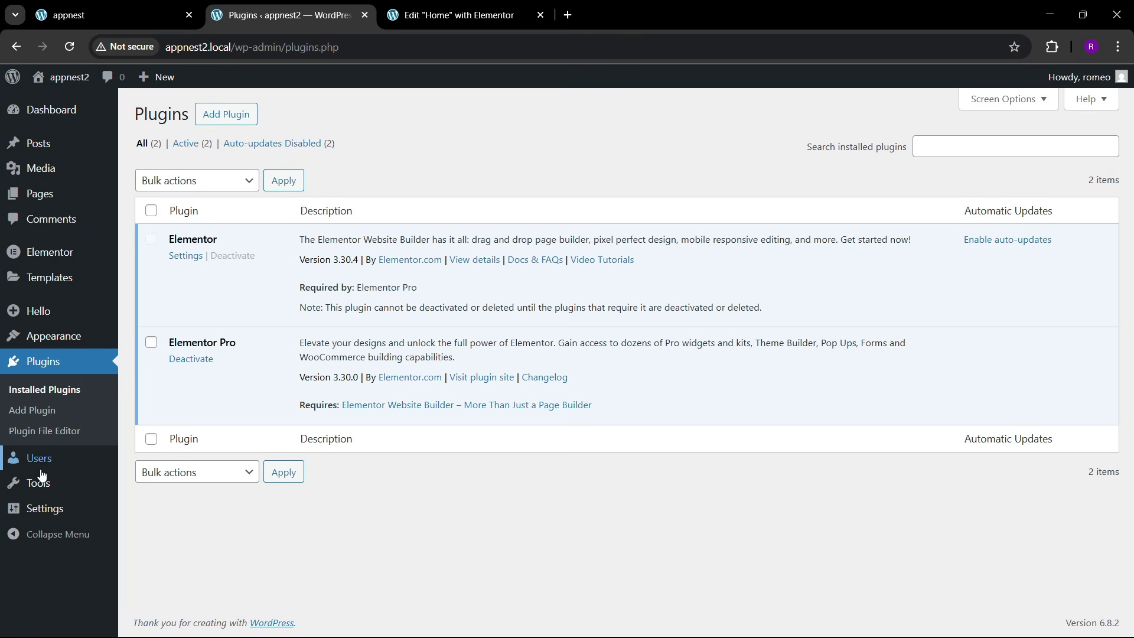
{"action": "mouse_move", "coordinate": [65, 193]}
{"action": "left_click", "coordinate": [142, 197]}
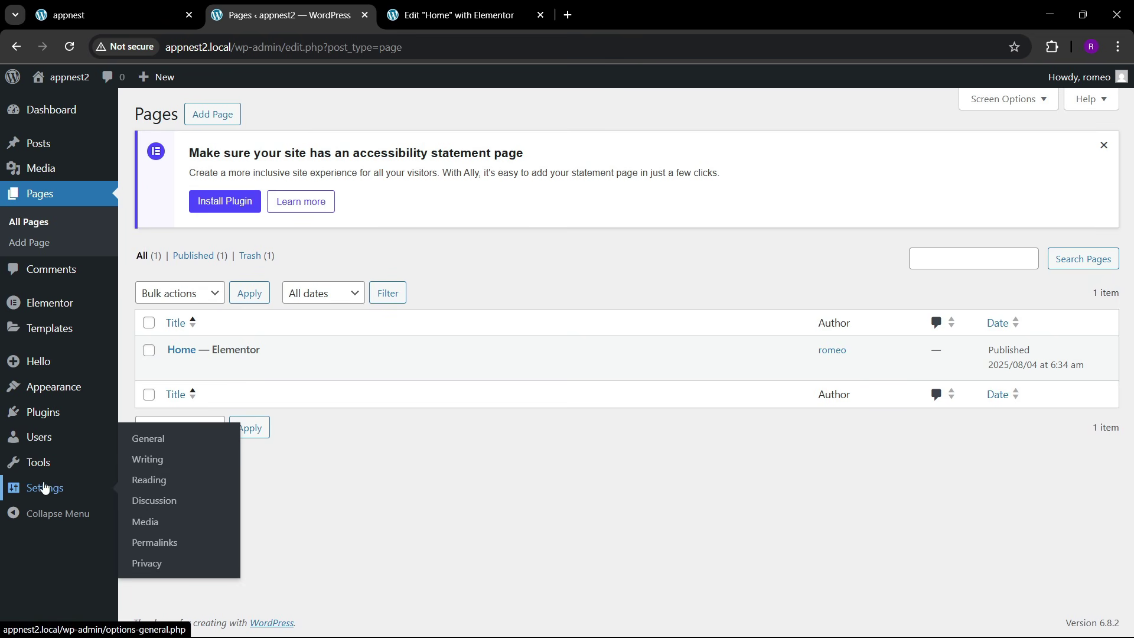
- Set the site's homepage to the static page Home in the Reading settings and save the changes
{"action": "left_click", "coordinate": [155, 479]}
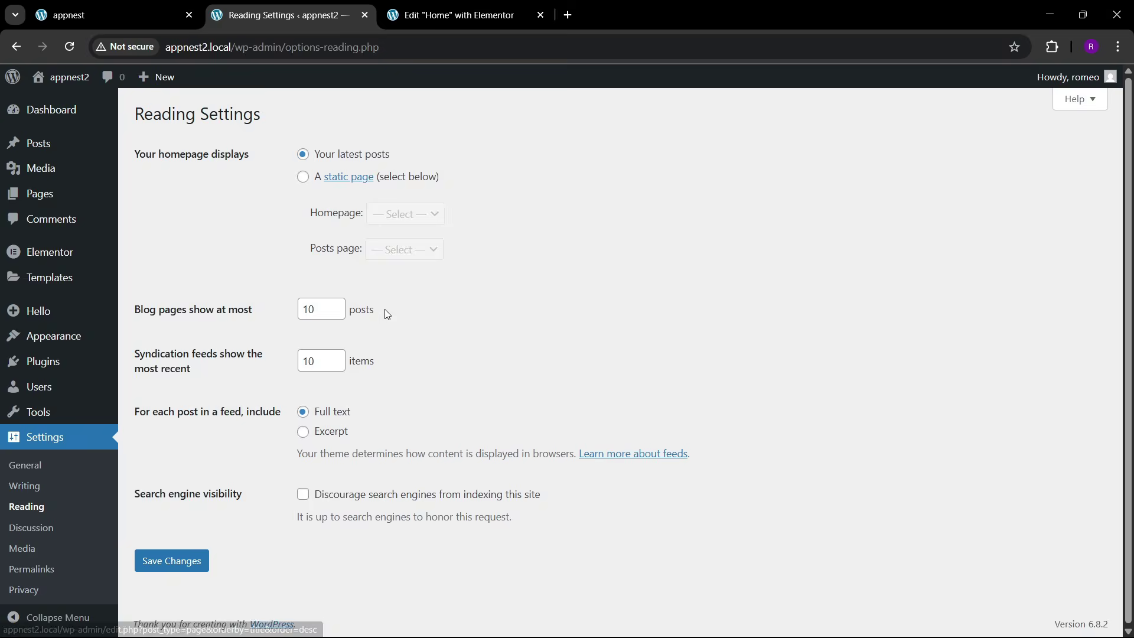
{"action": "left_click", "coordinate": [305, 178]}
{"action": "left_click", "coordinate": [394, 216]}
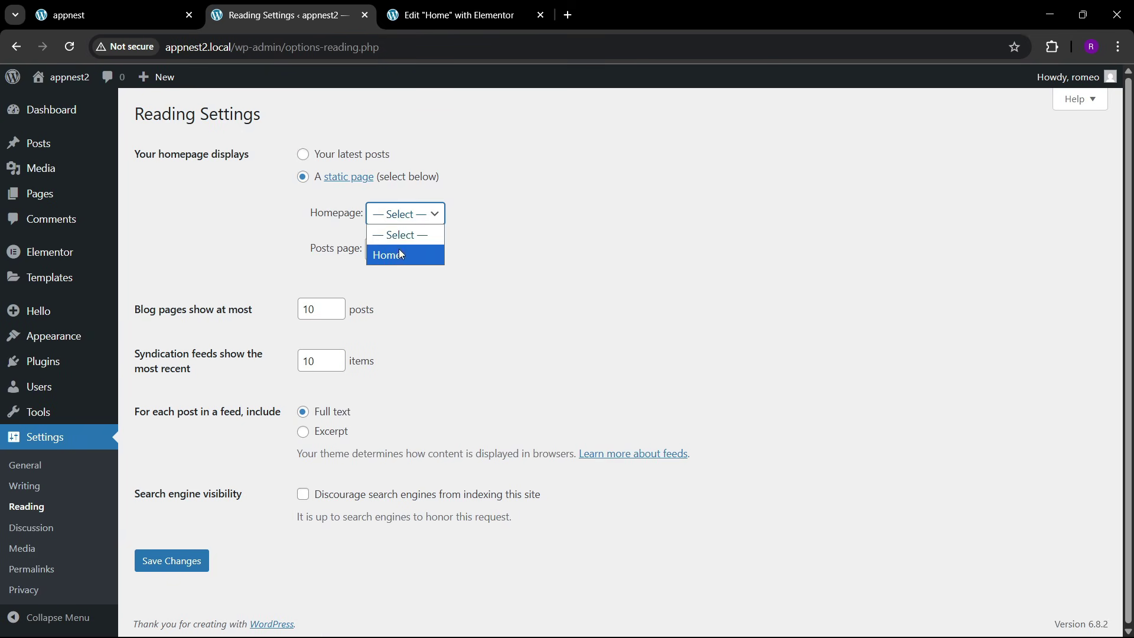
{"action": "left_click", "coordinate": [398, 251]}
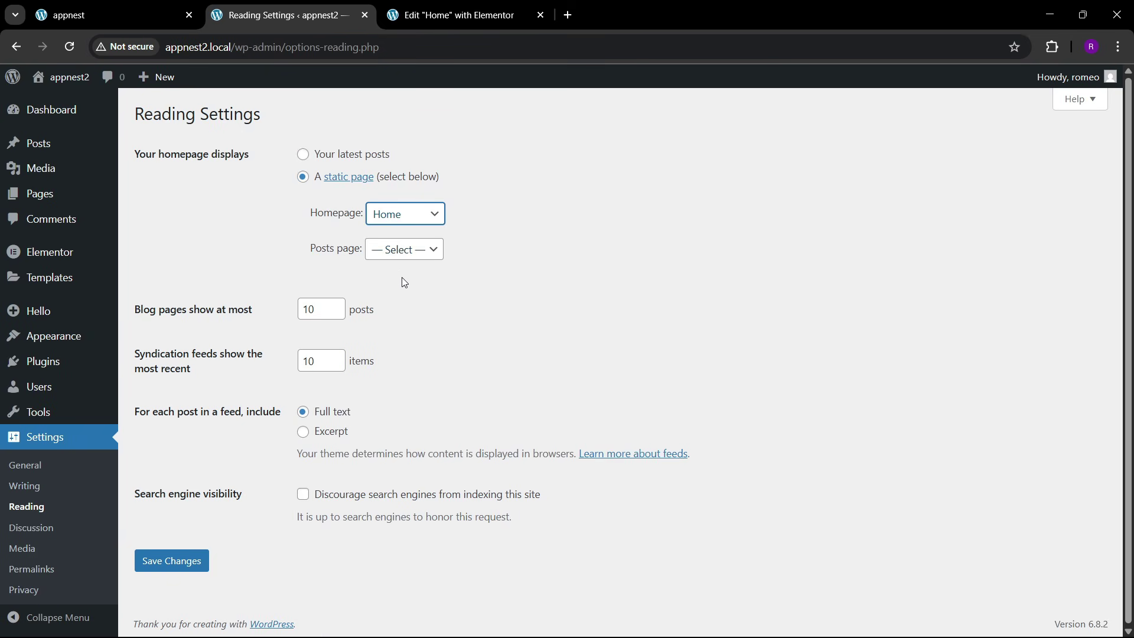
{"action": "left_click", "coordinate": [172, 560]}
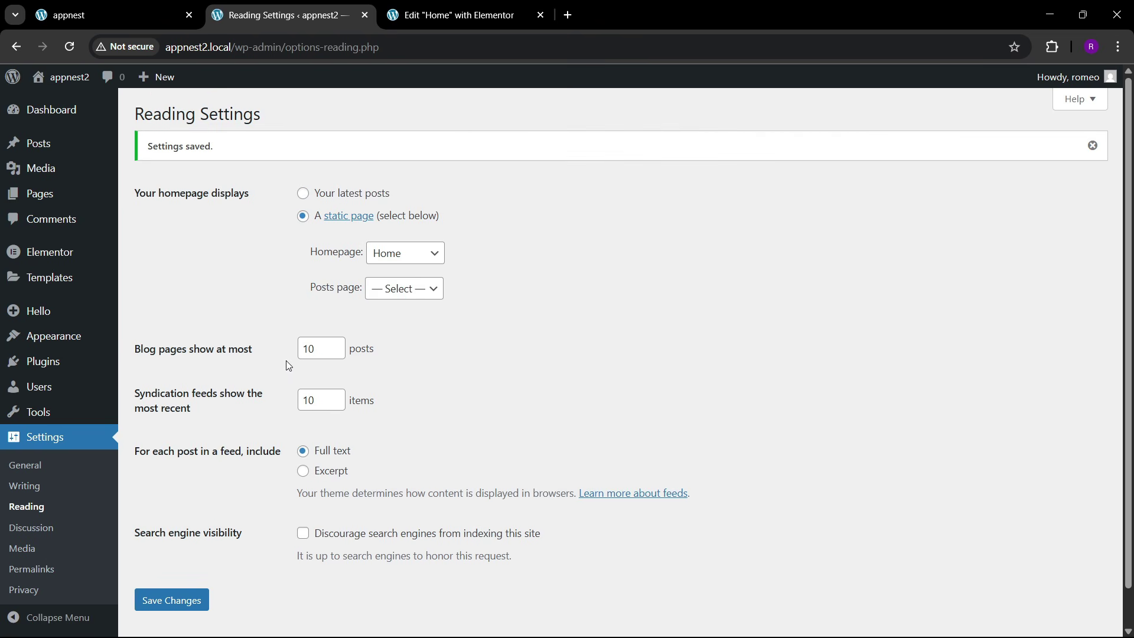
- Upload all images from the Appnest images folder in Downloads to the Media Library
{"action": "left_click", "coordinate": [47, 170]}
{"action": "left_click", "coordinate": [458, 14]}
{"action": "left_click", "coordinate": [306, 16]}
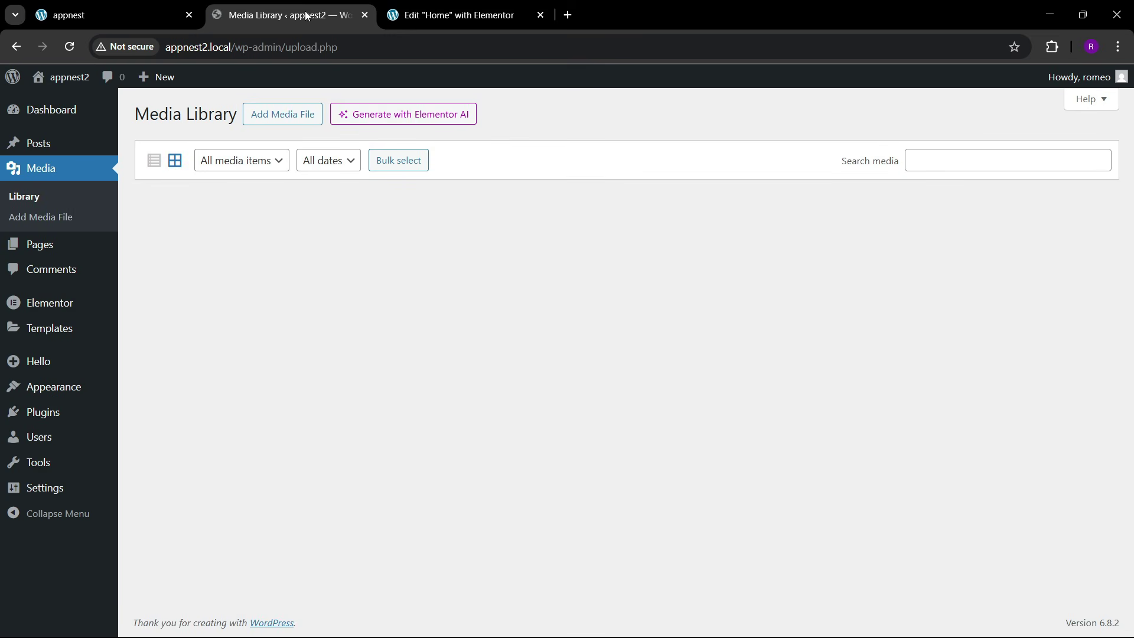
{"action": "left_click", "coordinate": [298, 131]}
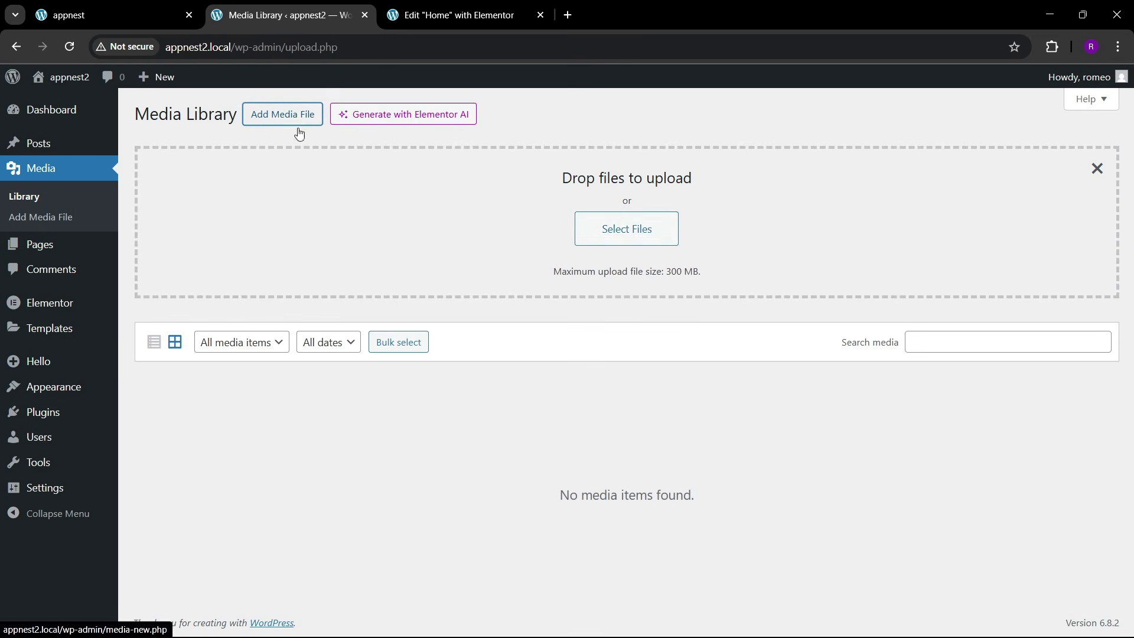
{"action": "left_click", "coordinate": [619, 242]}
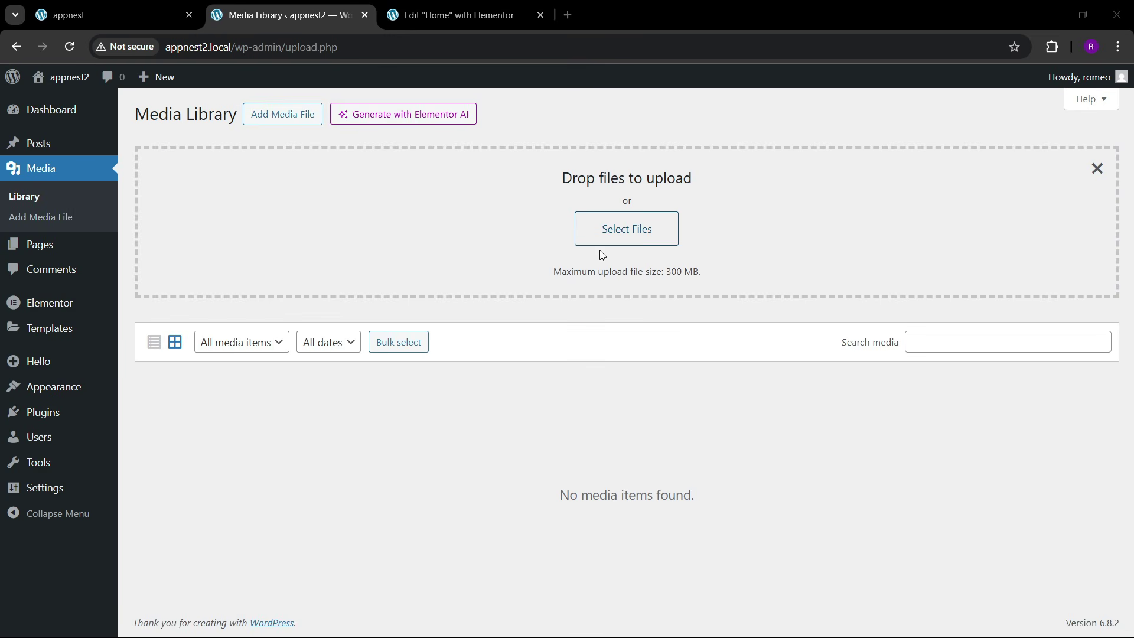
{"action": "scroll", "coordinate": [257, 226], "scroll_direction": "down", "scroll_amount": 5}
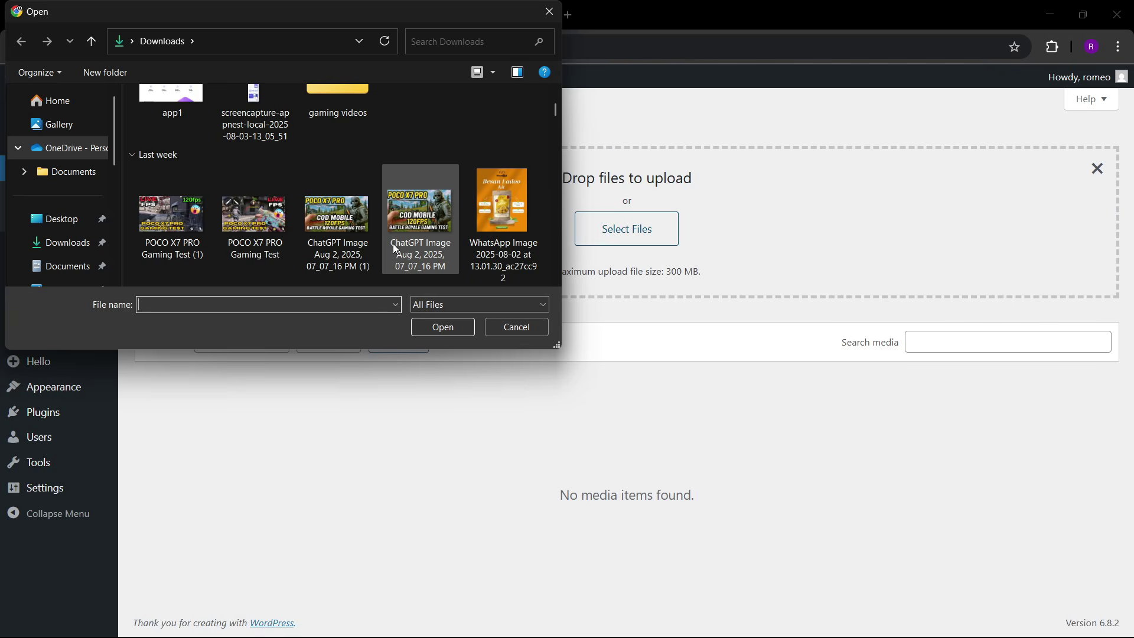
{"action": "scroll", "coordinate": [394, 247], "scroll_direction": "down", "scroll_amount": 10}
{"action": "scroll", "coordinate": [395, 248], "scroll_direction": "down", "scroll_amount": 6}
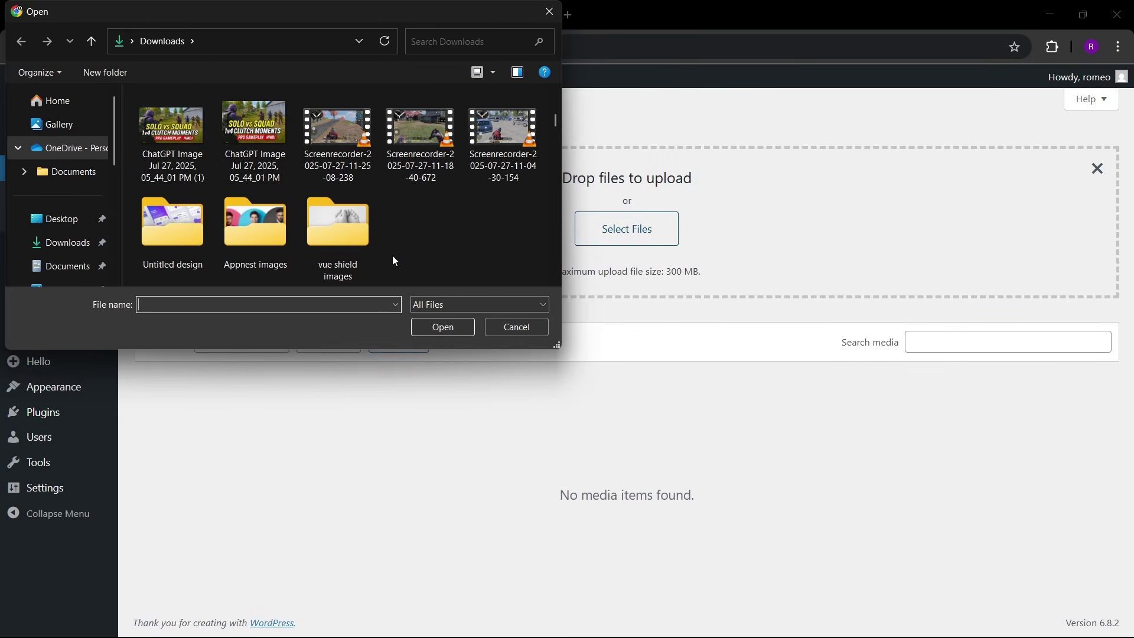
{"action": "double_click", "coordinate": [270, 240]}
{"action": "key", "text": "ctrl+a"}
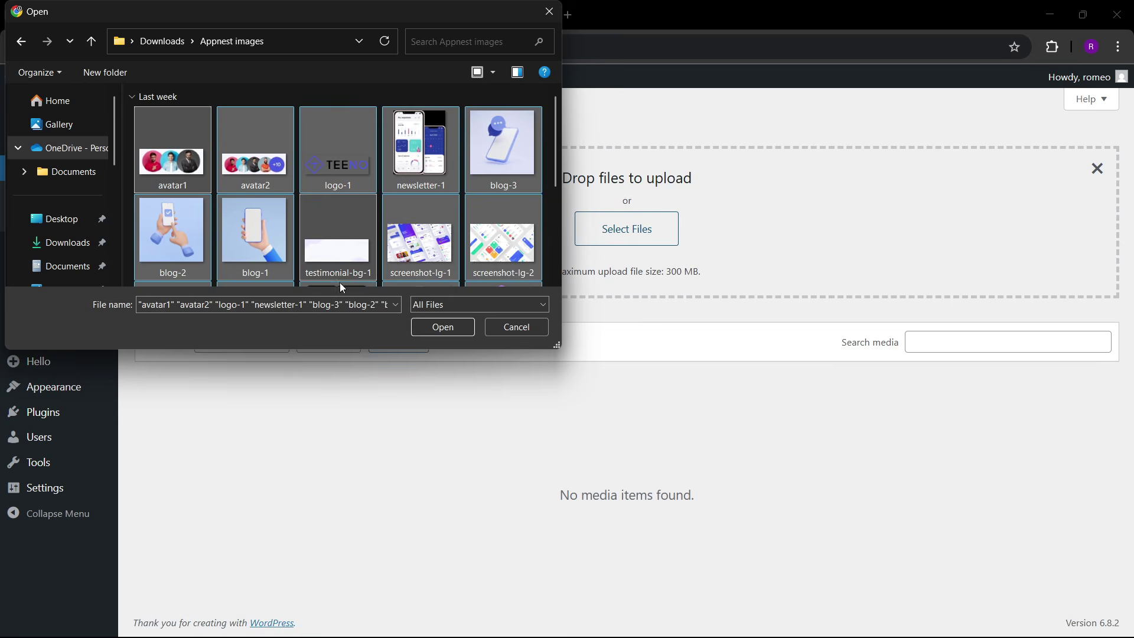
{"action": "left_click", "coordinate": [443, 325]}
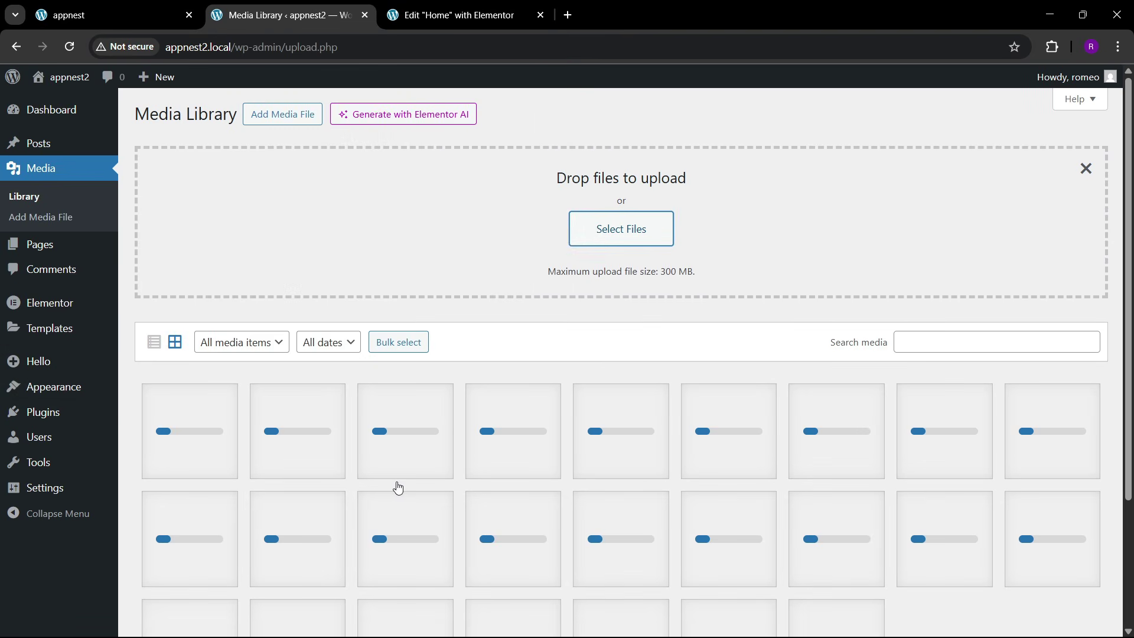
{"action": "scroll", "coordinate": [398, 487], "scroll_direction": "down", "scroll_amount": 3}
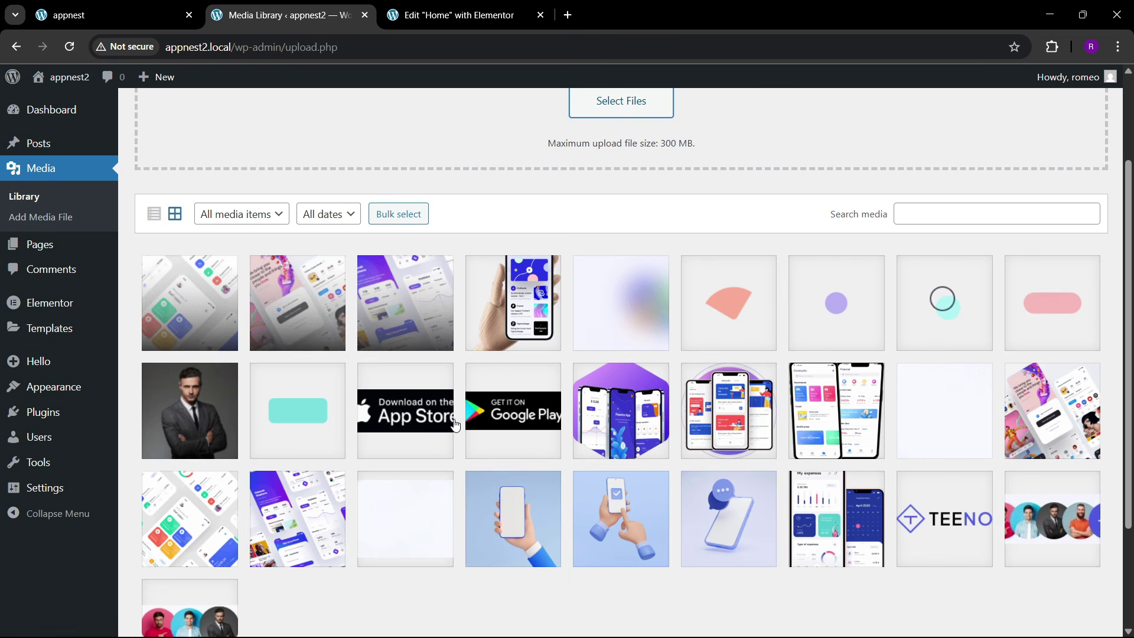
- Open the Home page from the Pages list for editing in a new browser tab
{"action": "left_click", "coordinate": [454, 15]}
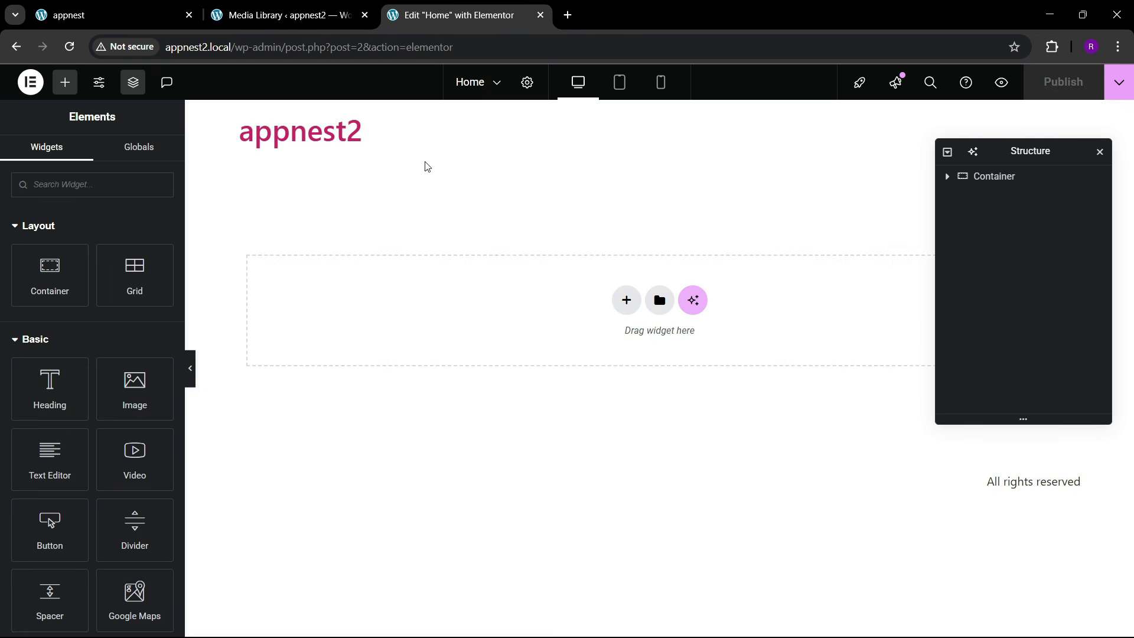
{"action": "left_click", "coordinate": [295, 15]}
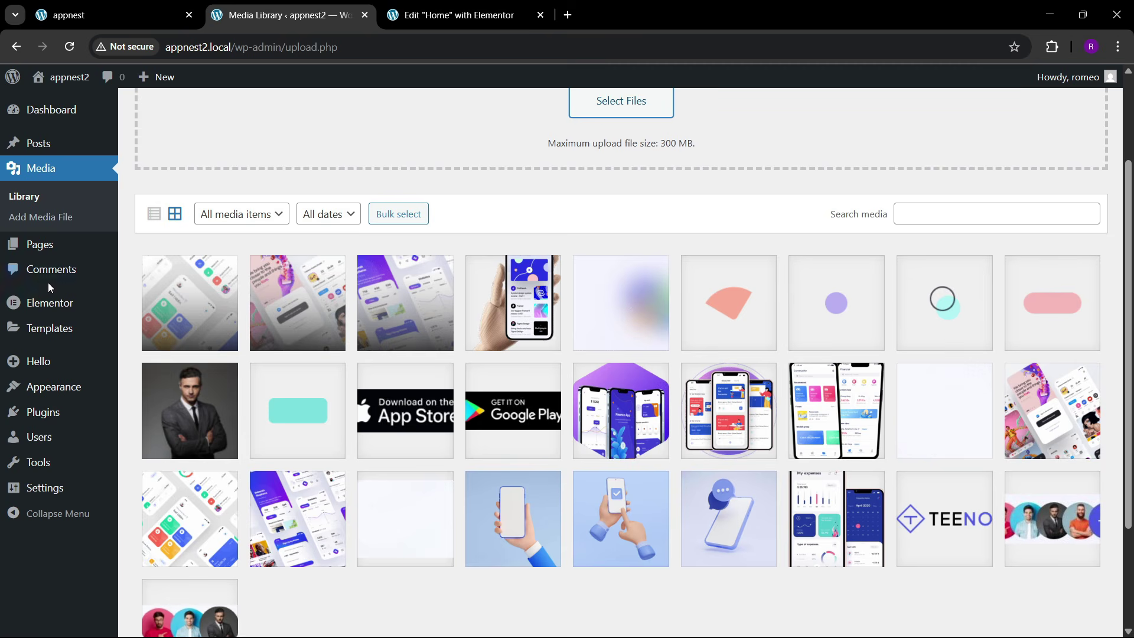
{"action": "left_click", "coordinate": [155, 247]}
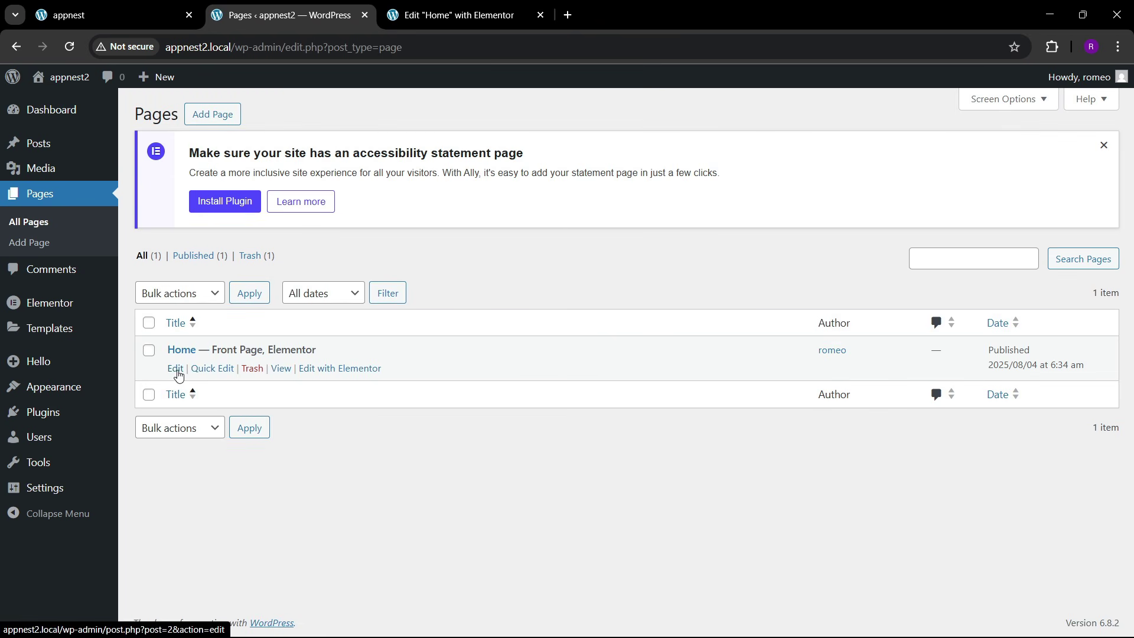
{"action": "right_click", "coordinate": [178, 375]}
{"action": "left_click", "coordinate": [234, 458]}
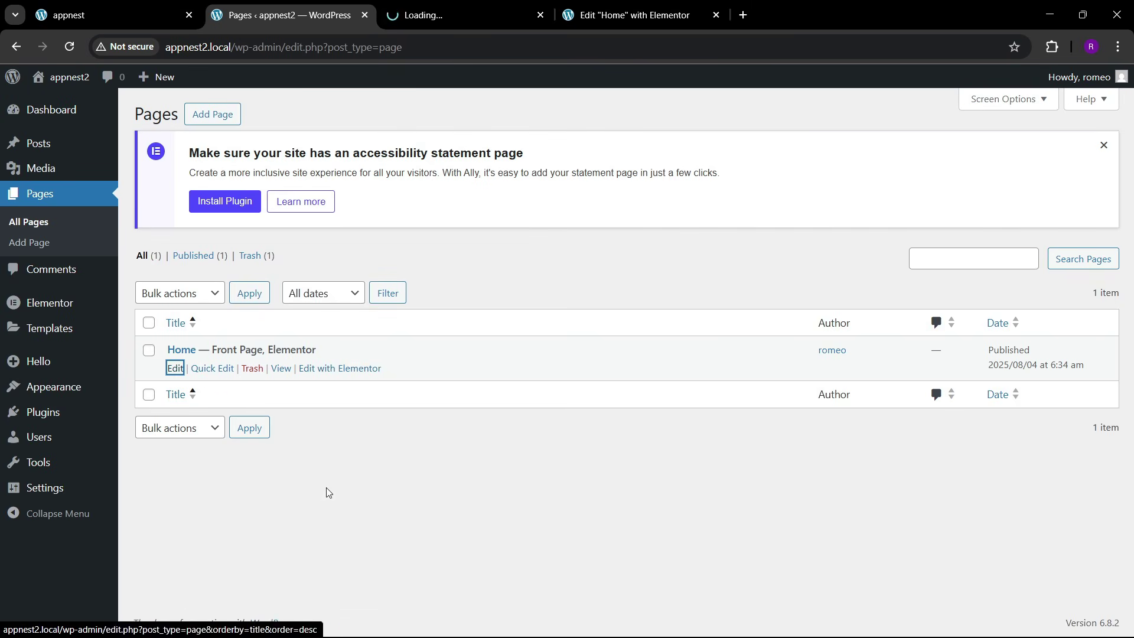
{"action": "left_click", "coordinate": [494, 7]}
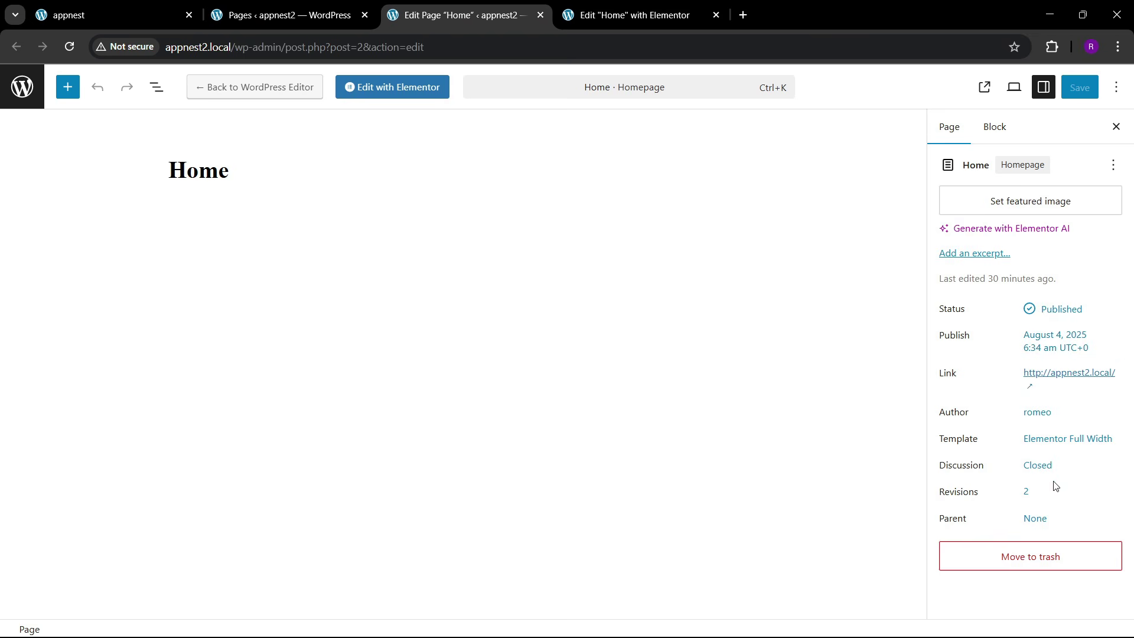
- Inspect the Home page's template options, close the page editor tab and return to the Elementor editor
{"action": "left_click", "coordinate": [1056, 449]}
{"action": "left_click", "coordinate": [827, 521]}
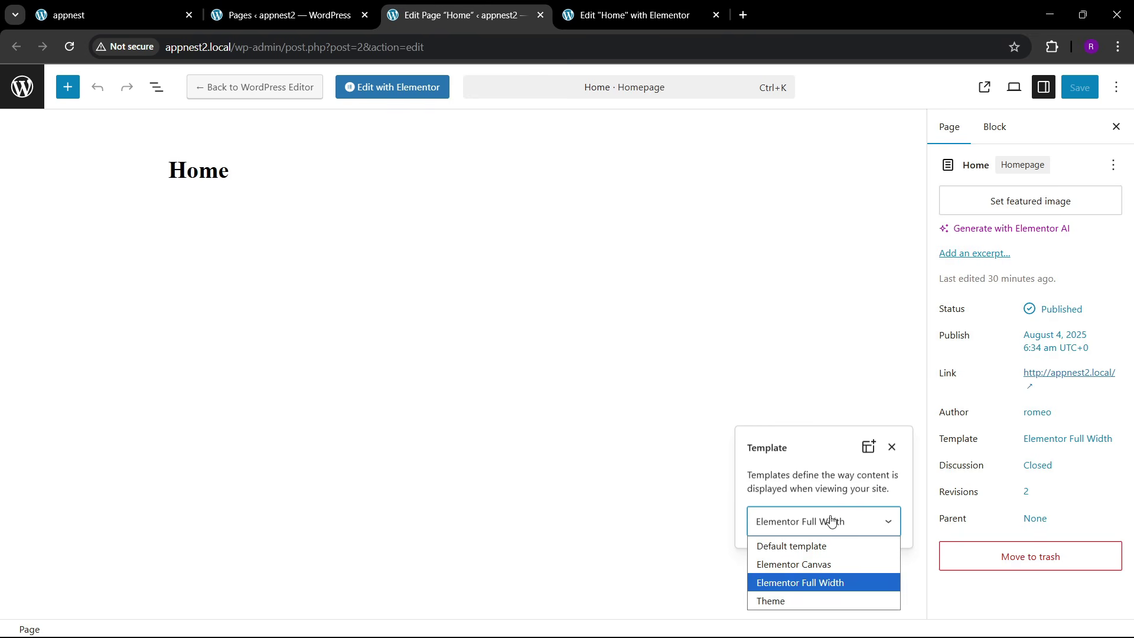
{"action": "left_click", "coordinate": [812, 473]}
{"action": "left_click", "coordinate": [767, 255]}
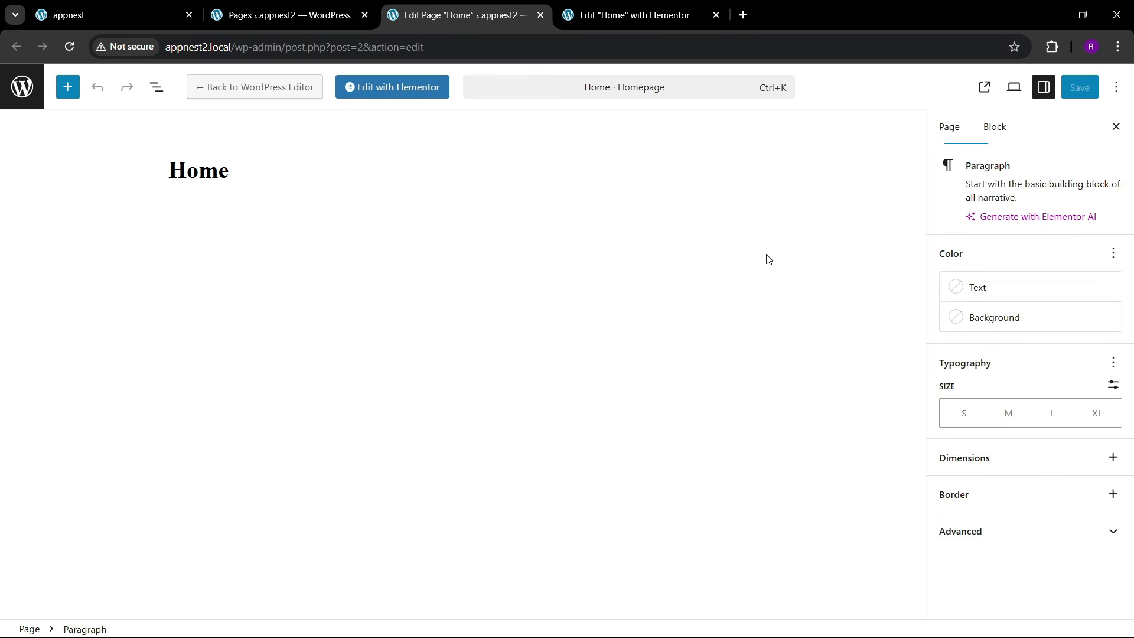
{"action": "left_click", "coordinate": [540, 15]}
{"action": "left_click", "coordinate": [488, 15]}
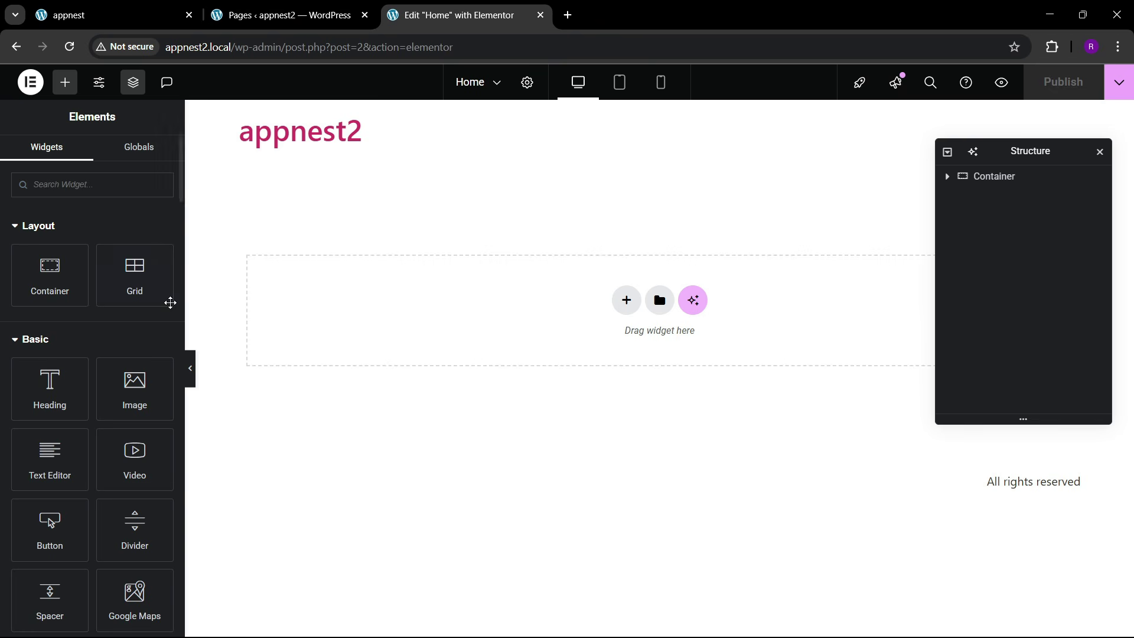
- On the finished appnest site, pin the color picker extension and copy the picked blue's HEX code #4f59e3
{"action": "left_click", "coordinate": [113, 15]}
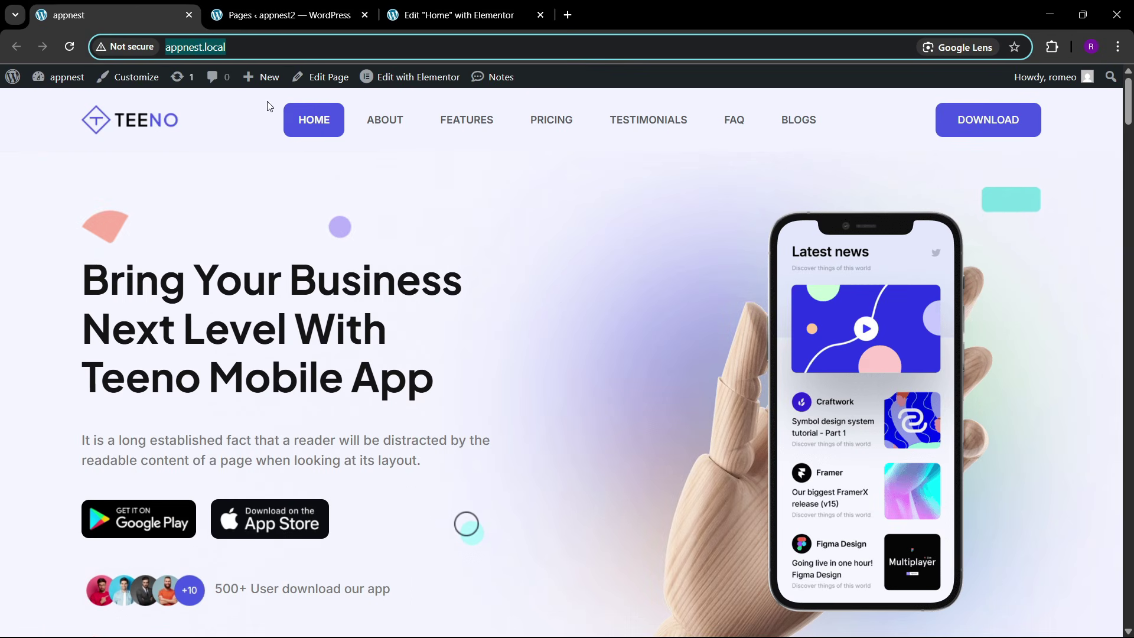
{"action": "left_click", "coordinate": [1050, 46]}
{"action": "left_click", "coordinate": [898, 158]}
{"action": "left_click", "coordinate": [1026, 46]}
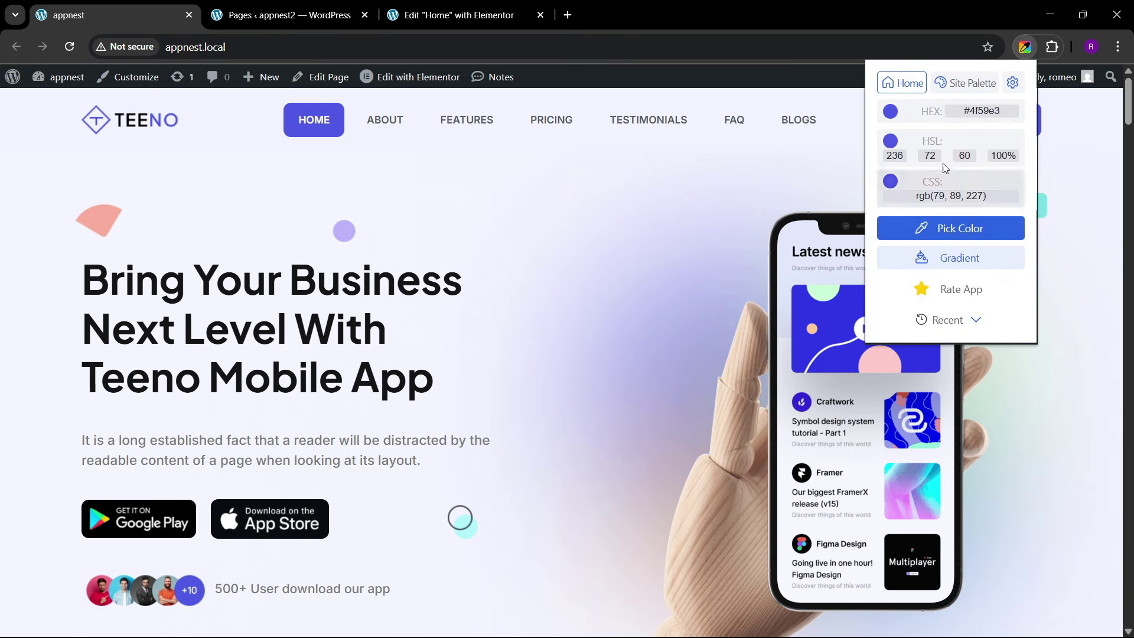
{"action": "left_click", "coordinate": [968, 110]}
{"action": "left_click", "coordinate": [972, 124]}
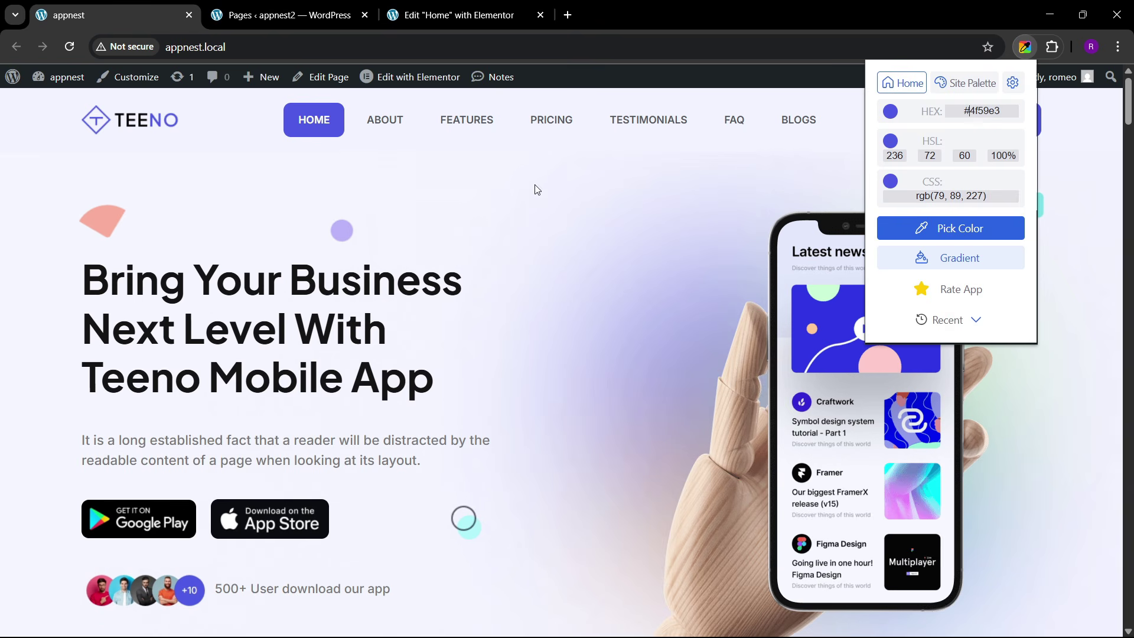
{"action": "left_click", "coordinate": [929, 115]}
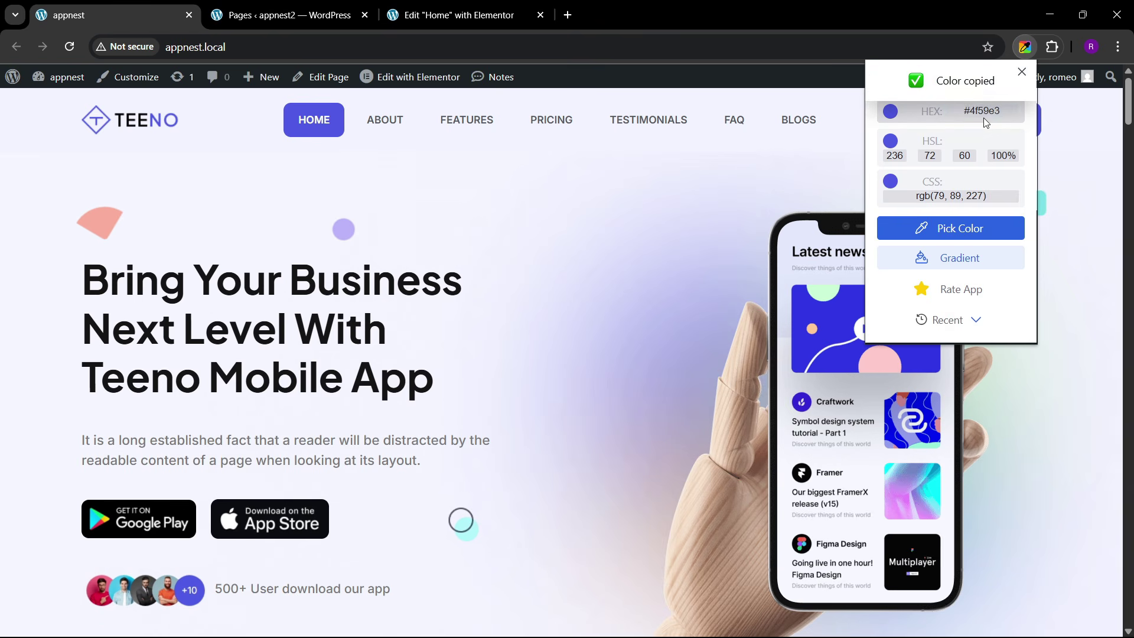
- In Elementor's Global Colors site settings, add a custom color named blue with the value #4F59E3
{"action": "left_click", "coordinate": [455, 15]}
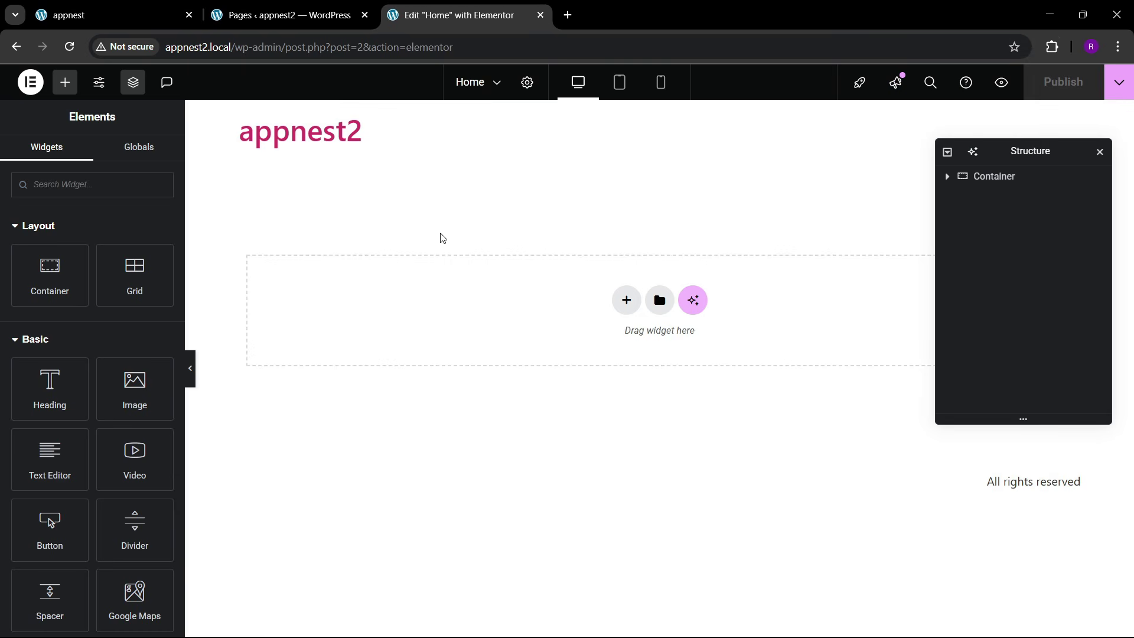
{"action": "left_click", "coordinate": [101, 82]}
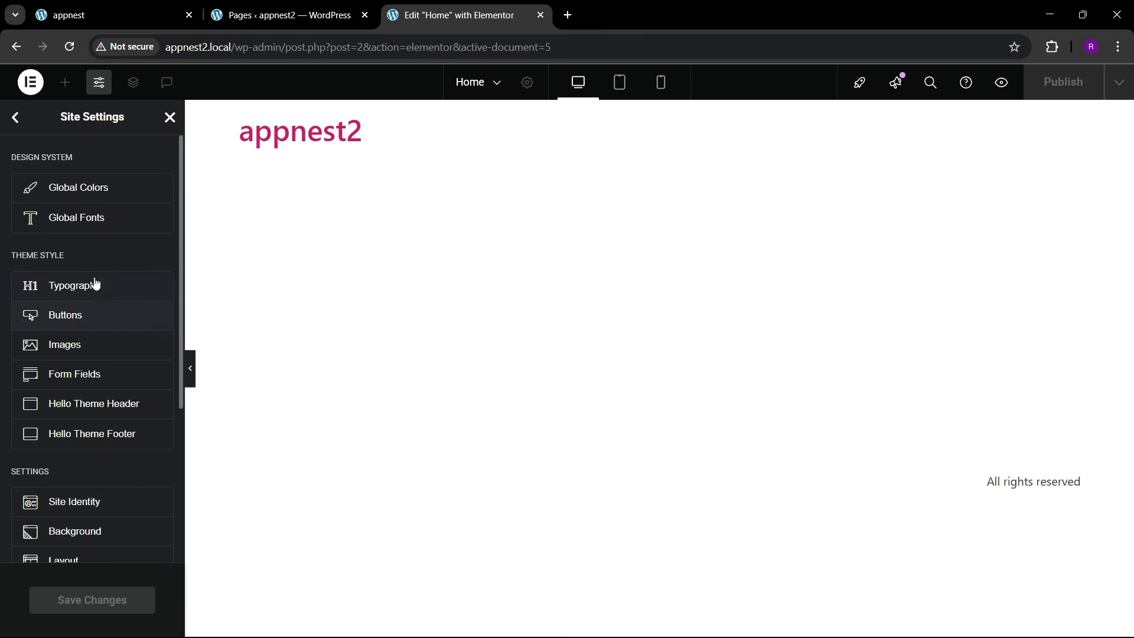
{"action": "left_click", "coordinate": [83, 189]}
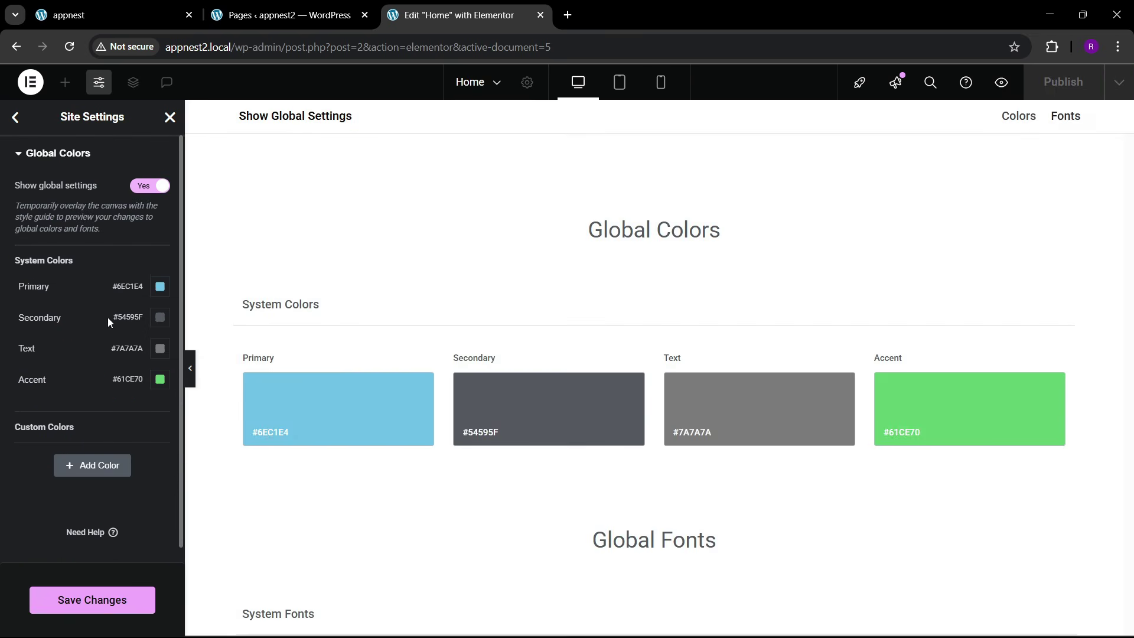
{"action": "left_click", "coordinate": [75, 464]}
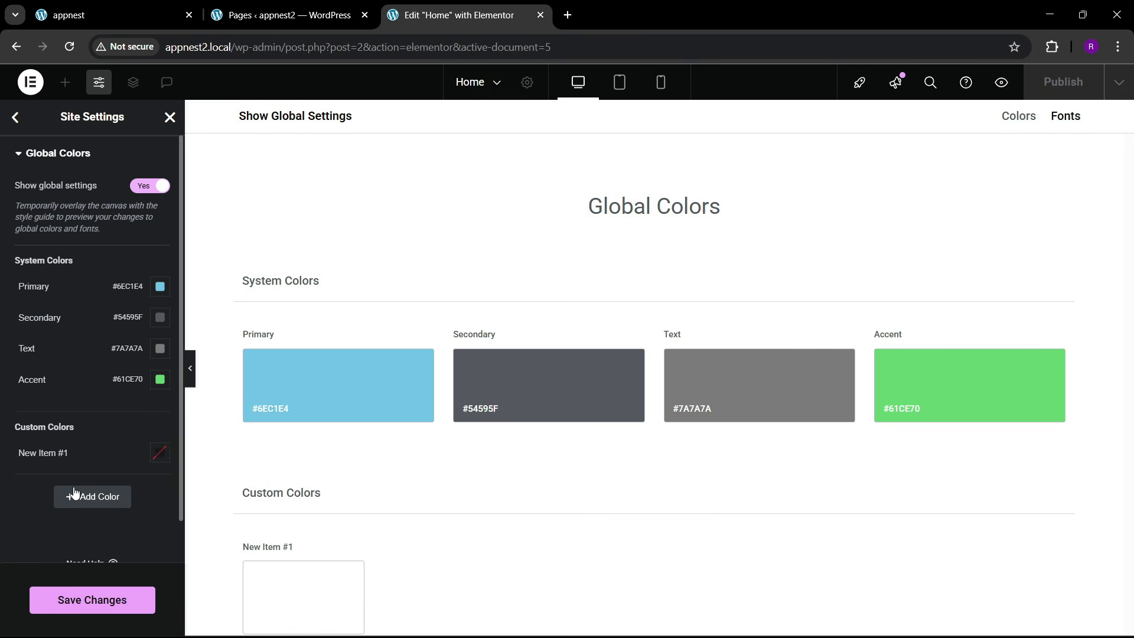
{"action": "triple_click", "coordinate": [59, 452]}
{"action": "type", "text": "blue"}
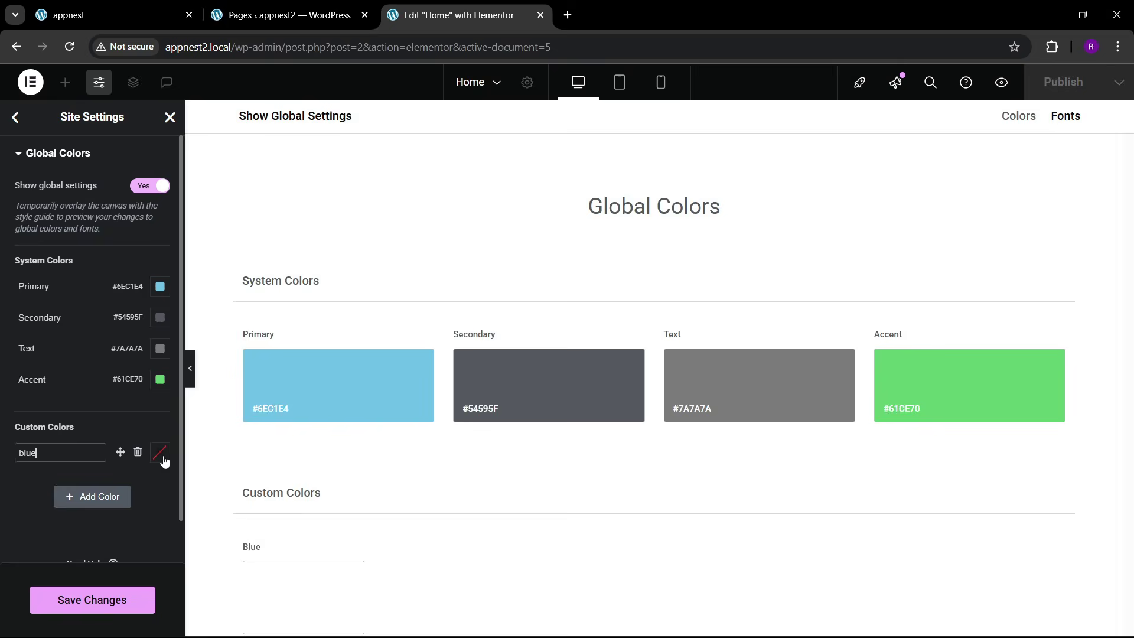
{"action": "left_click", "coordinate": [163, 457]}
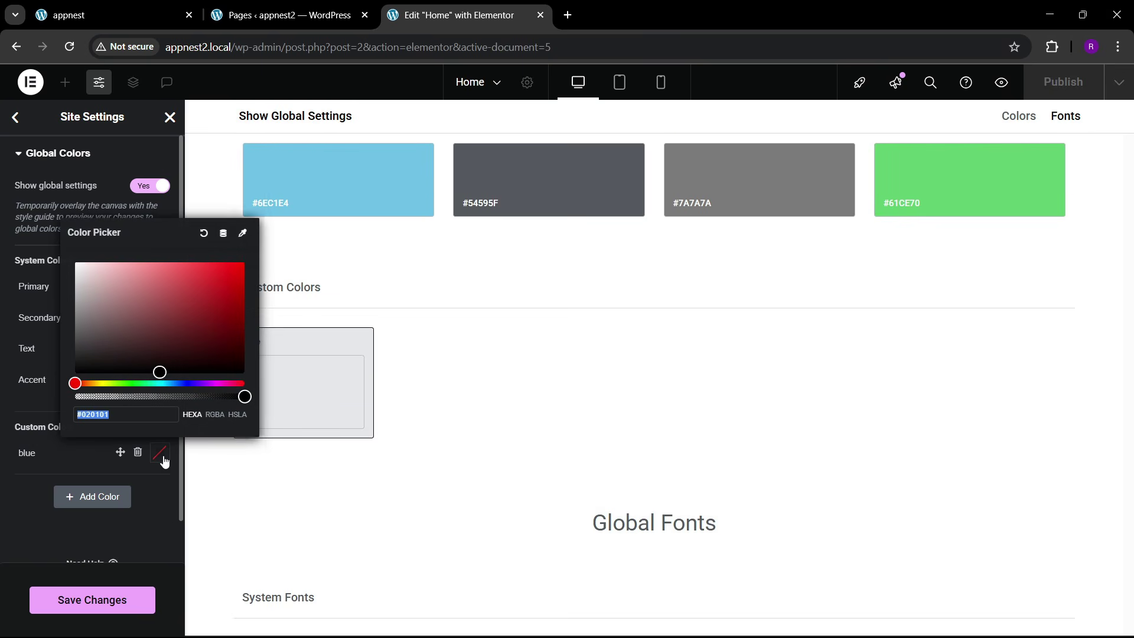
{"action": "type", "text": "#4F59E3"}
{"action": "left_click", "coordinate": [3, 515]}
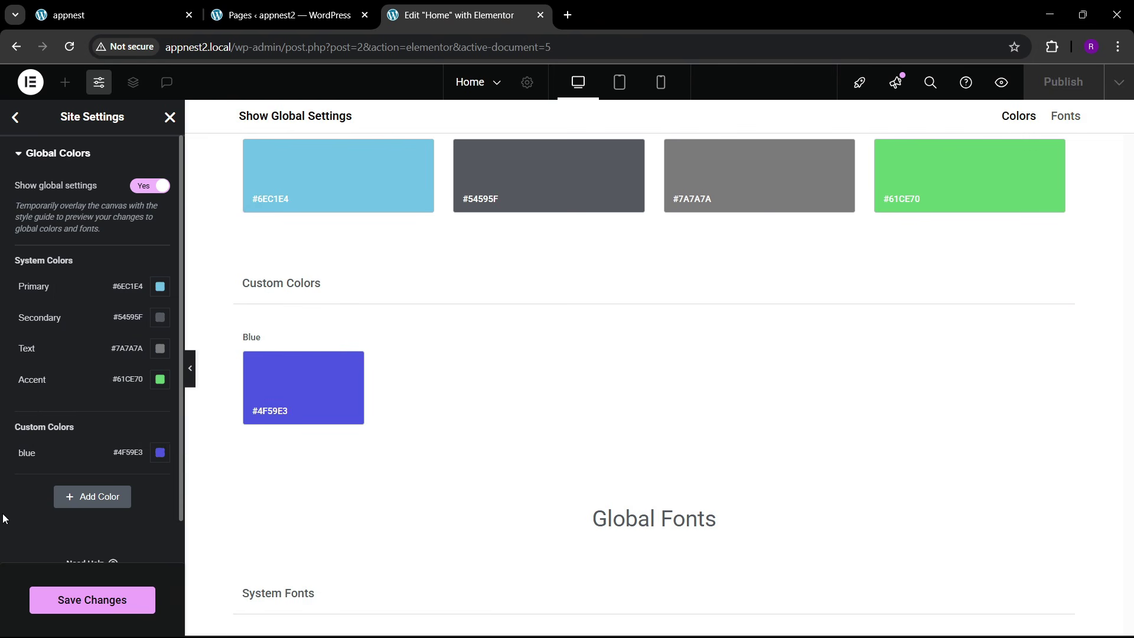
- Add a custom global color named black with the value #131212, save the site settings and close them
{"action": "left_click", "coordinate": [92, 496]}
{"action": "triple_click", "coordinate": [55, 485]}
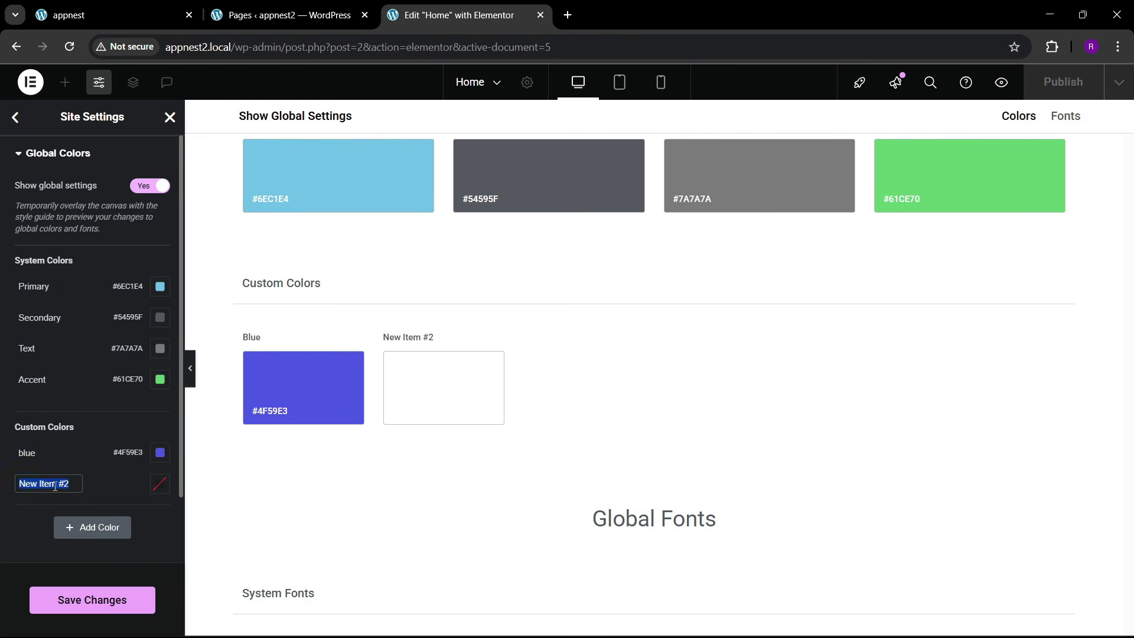
{"action": "type", "text": "black"}
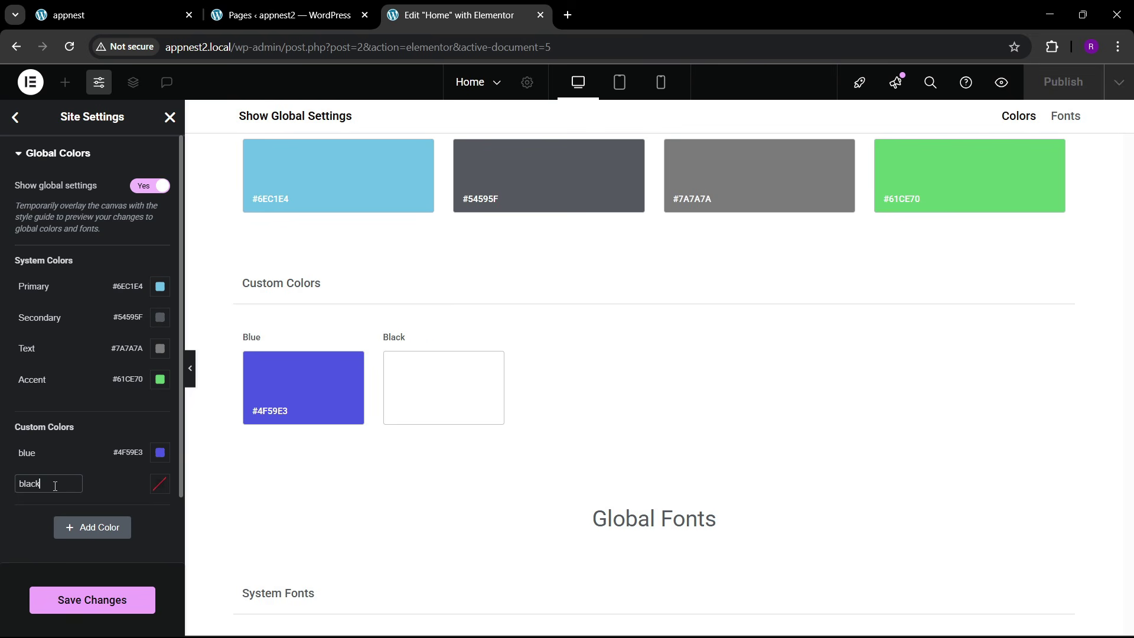
{"action": "left_click", "coordinate": [159, 485]}
{"action": "left_click", "coordinate": [94, 376]}
{"action": "left_click_drag", "start_coordinate": [95, 376], "coordinate": [82, 395]}
{"action": "left_click", "coordinate": [20, 535]}
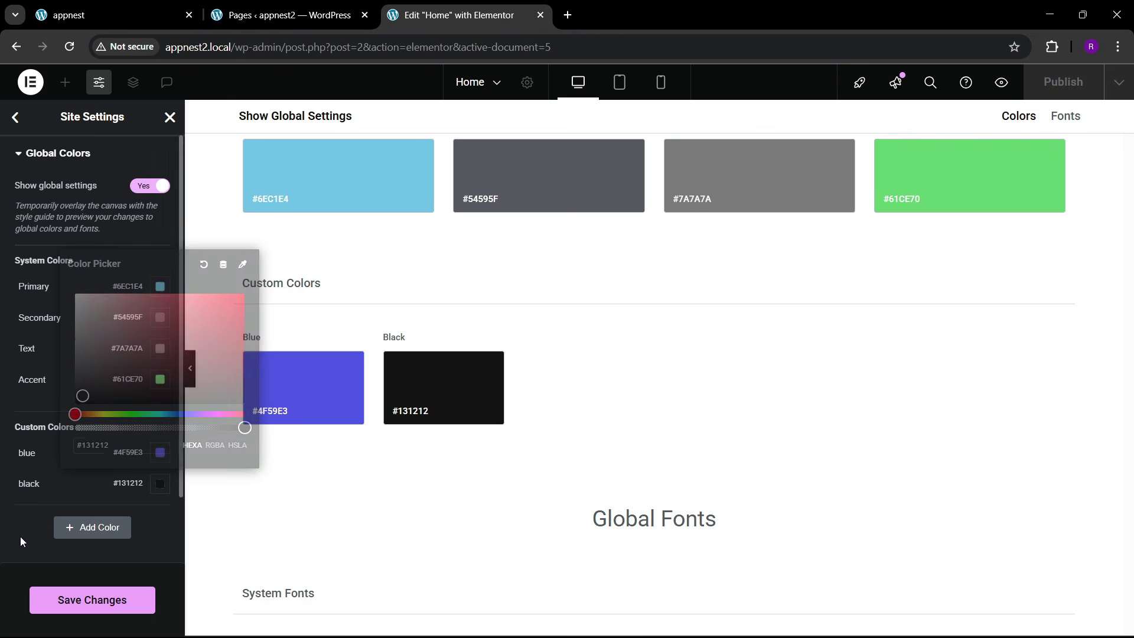
{"action": "left_click", "coordinate": [91, 599]}
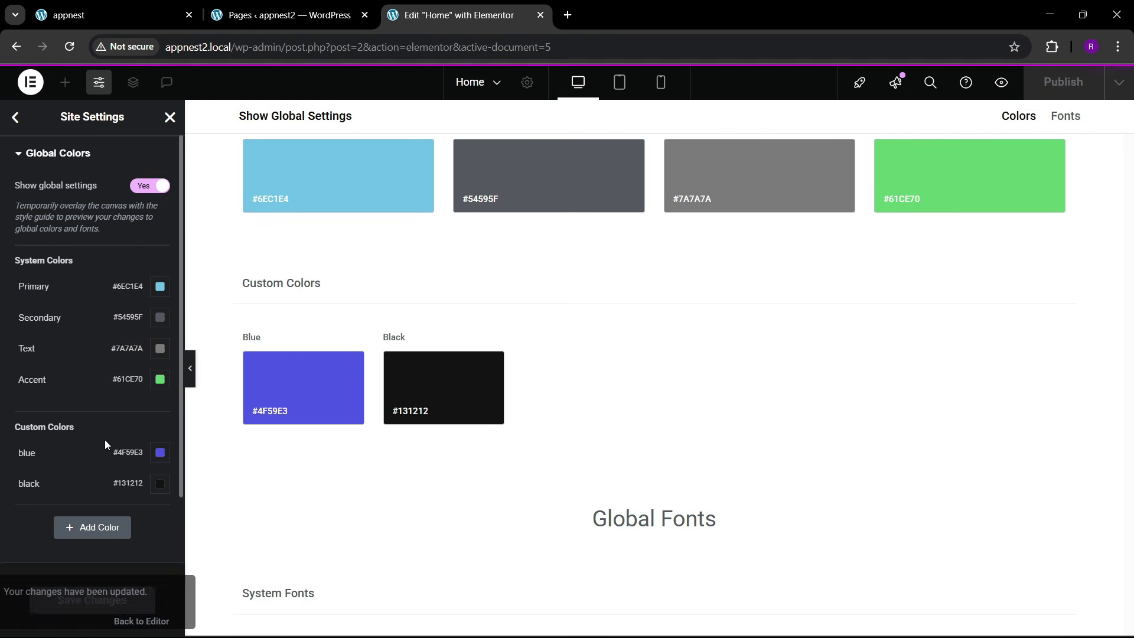
{"action": "left_click", "coordinate": [168, 121]}
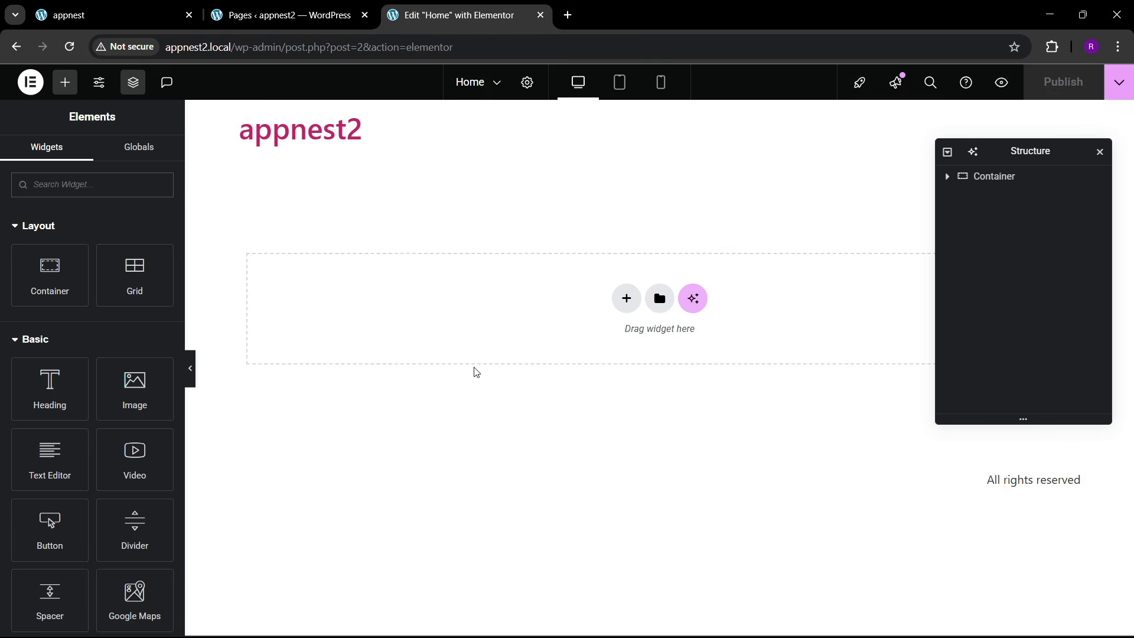
- Check the finished site's hero section, then add a two-column Flexbox container to the Home page
{"action": "left_click", "coordinate": [177, 8]}
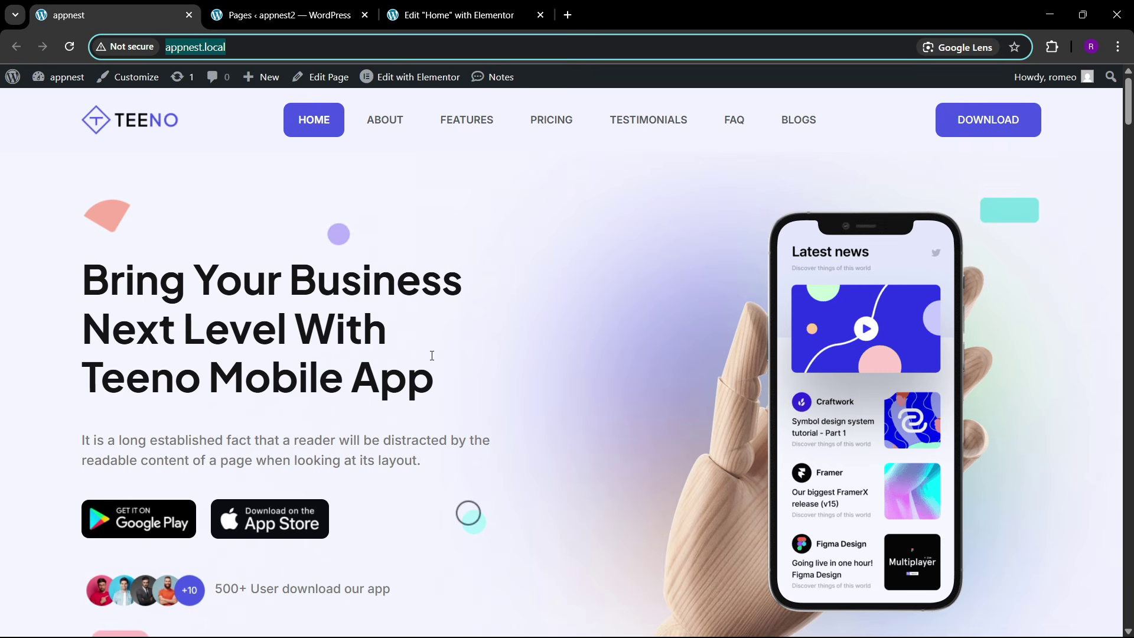
{"action": "left_click", "coordinate": [461, 15]}
{"action": "left_click", "coordinate": [621, 300]}
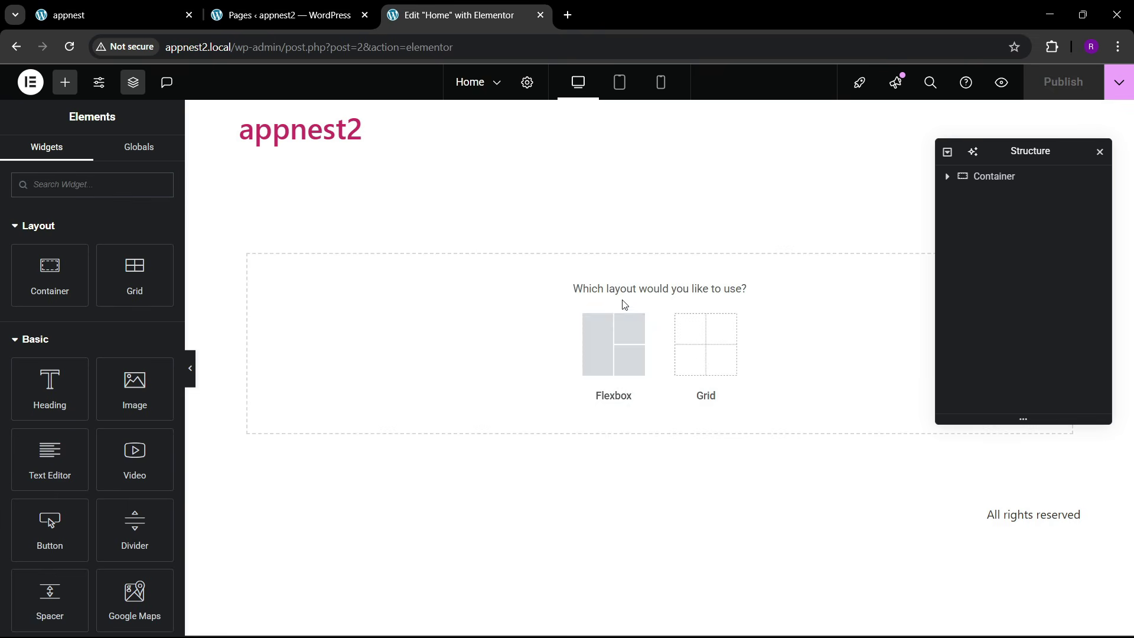
{"action": "left_click", "coordinate": [617, 331]}
{"action": "left_click", "coordinate": [617, 334]}
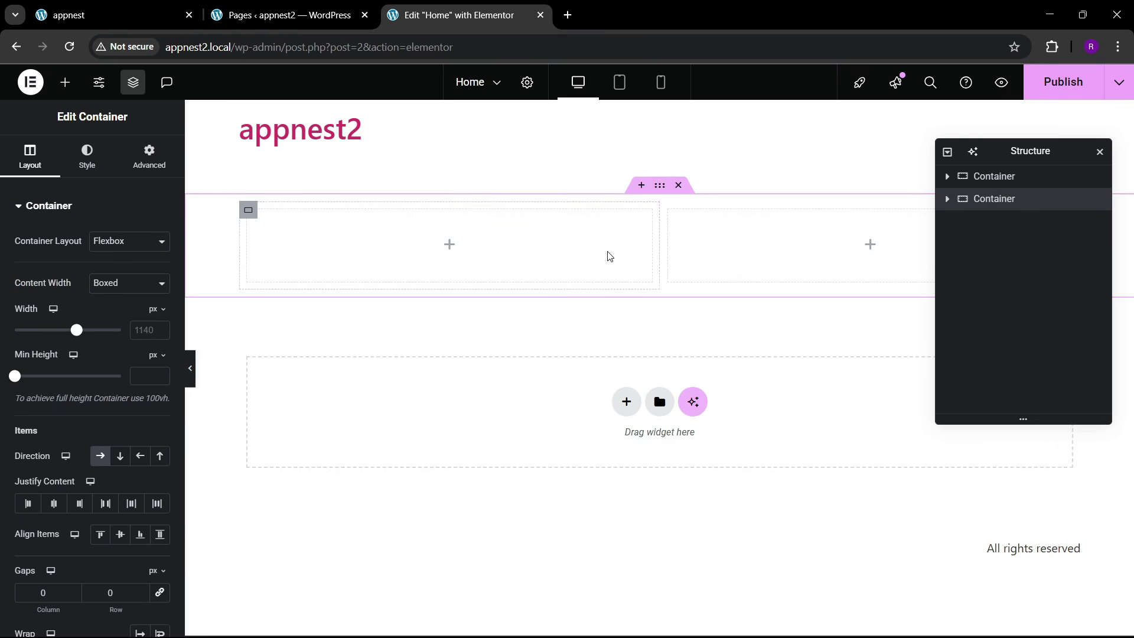
- Delete the old empty container above the two-column one and rename the remaining container hero
{"action": "left_click", "coordinate": [991, 179]}
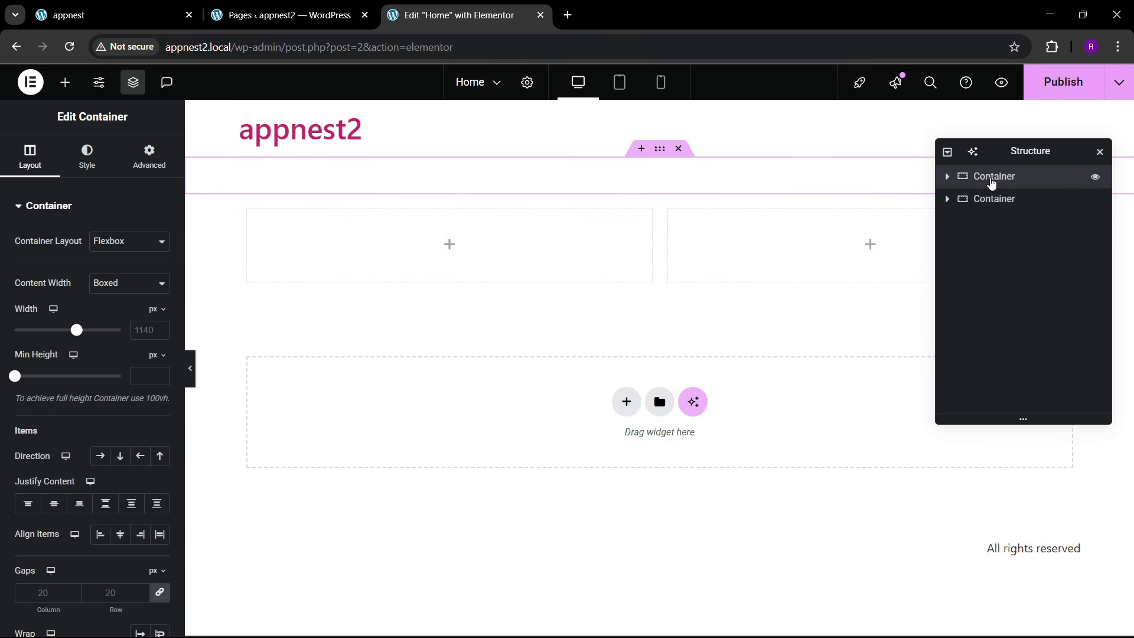
{"action": "right_click", "coordinate": [997, 180]}
{"action": "left_click", "coordinate": [992, 558]}
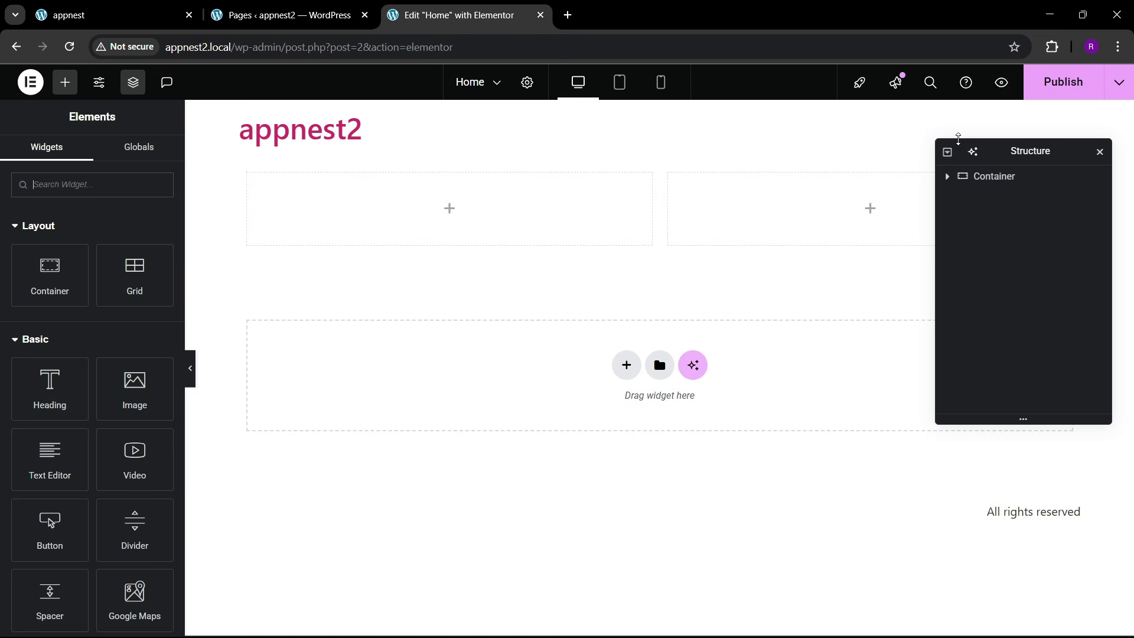
{"action": "double_click", "coordinate": [980, 180]}
{"action": "type", "text": "hero"}
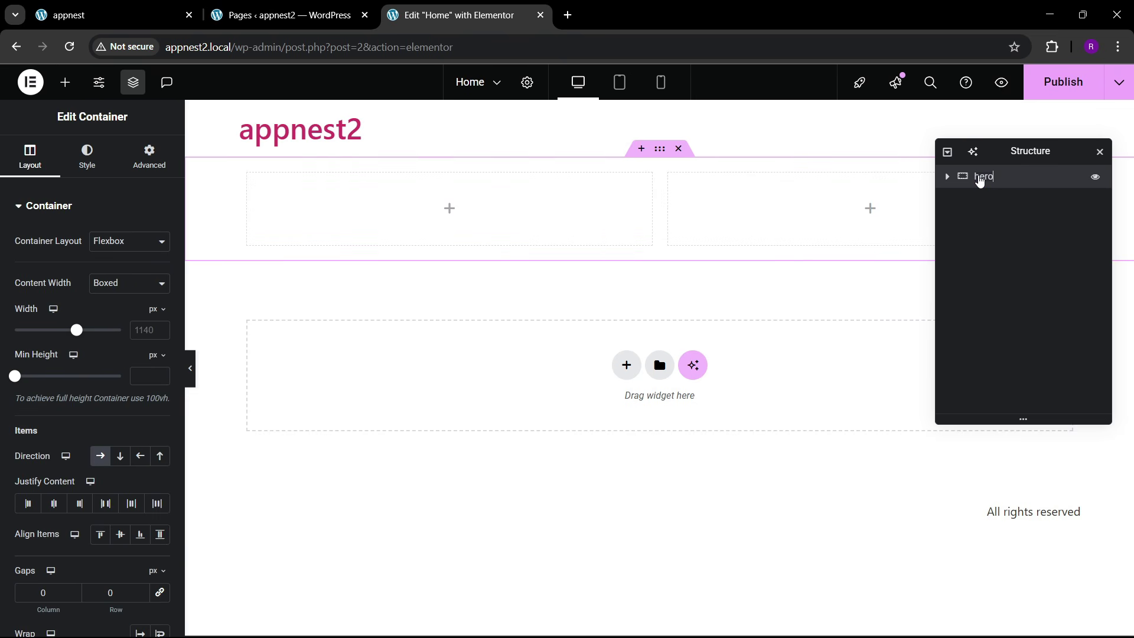
{"action": "left_click_drag", "start_coordinate": [998, 152], "coordinate": [882, 197]}
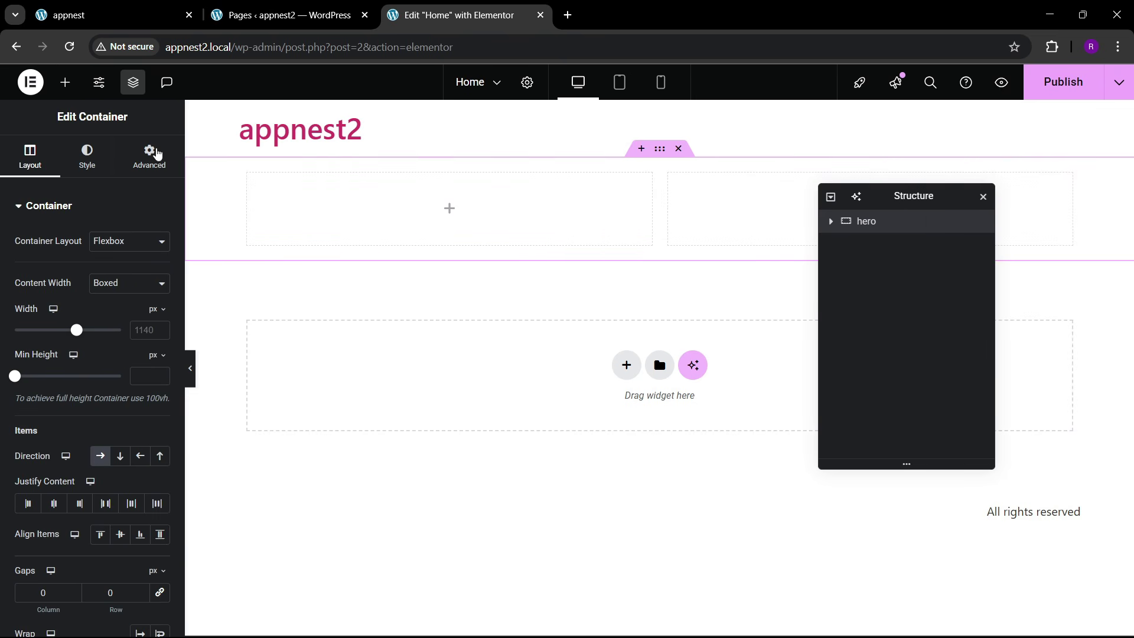
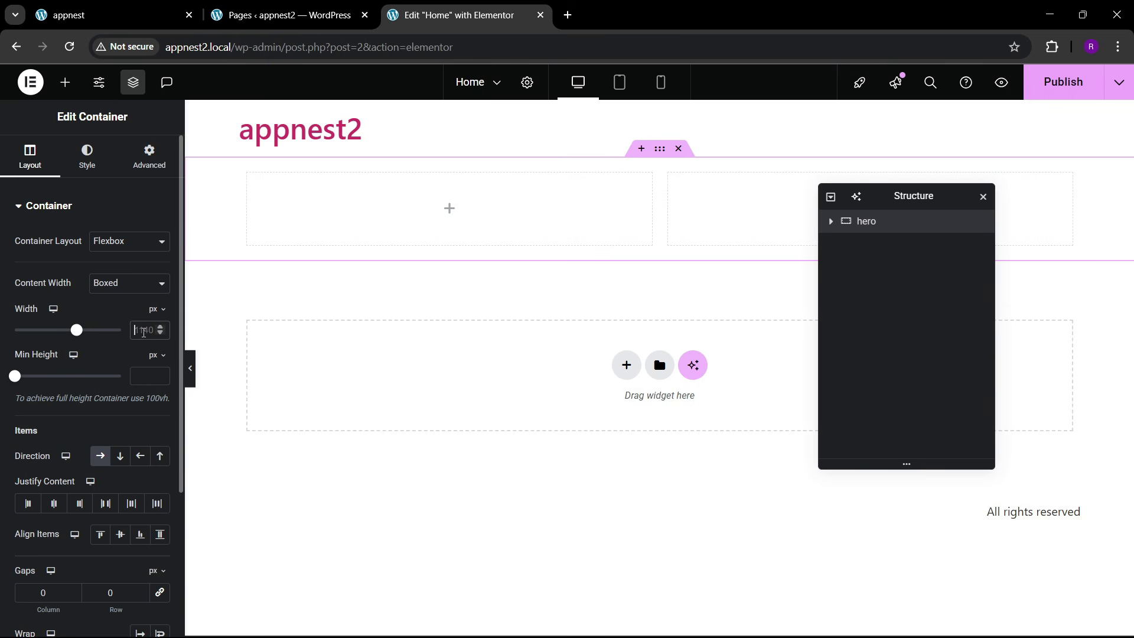
- Set the hero container's boxed width to 1300 px and its padding to 0 on all sides
{"action": "type", "text": "1300"}
{"action": "left_click", "coordinate": [148, 159]}
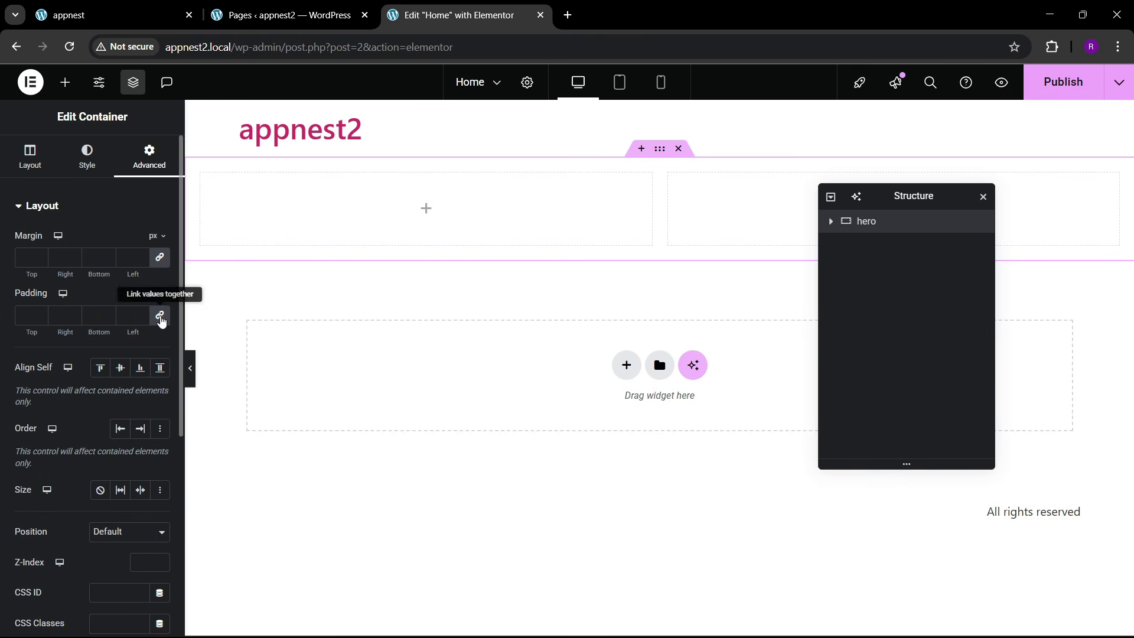
{"action": "left_click", "coordinate": [159, 314]}
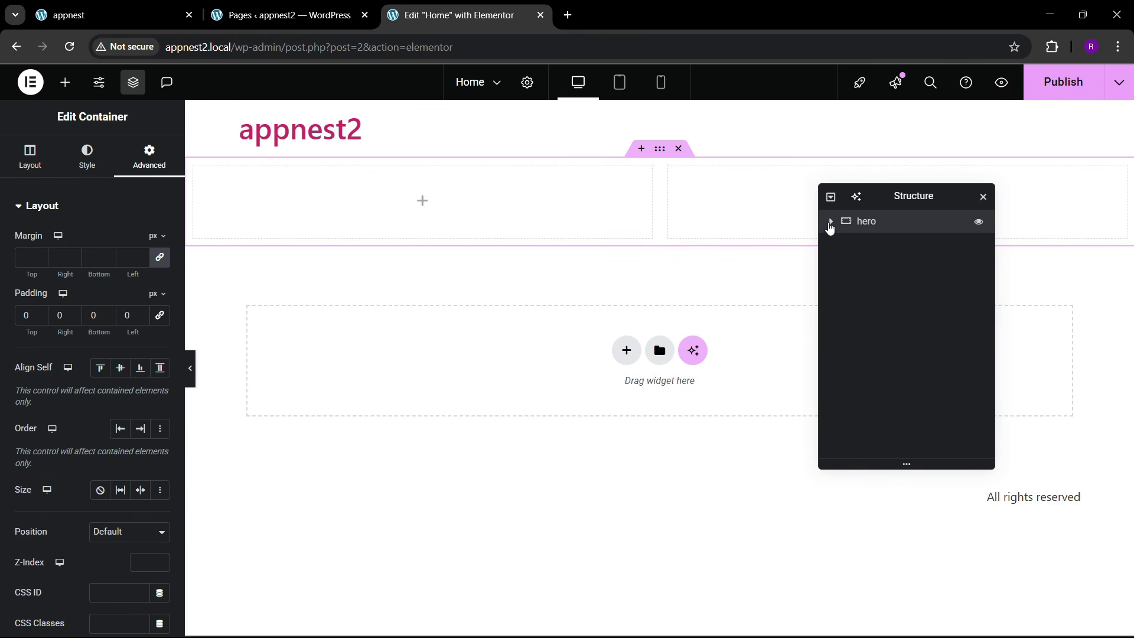
- Set the padding of both inner containers of the hero section to 0 on all sides
{"action": "left_click", "coordinate": [830, 222]}
{"action": "left_click", "coordinate": [868, 244]}
{"action": "left_click", "coordinate": [149, 158]}
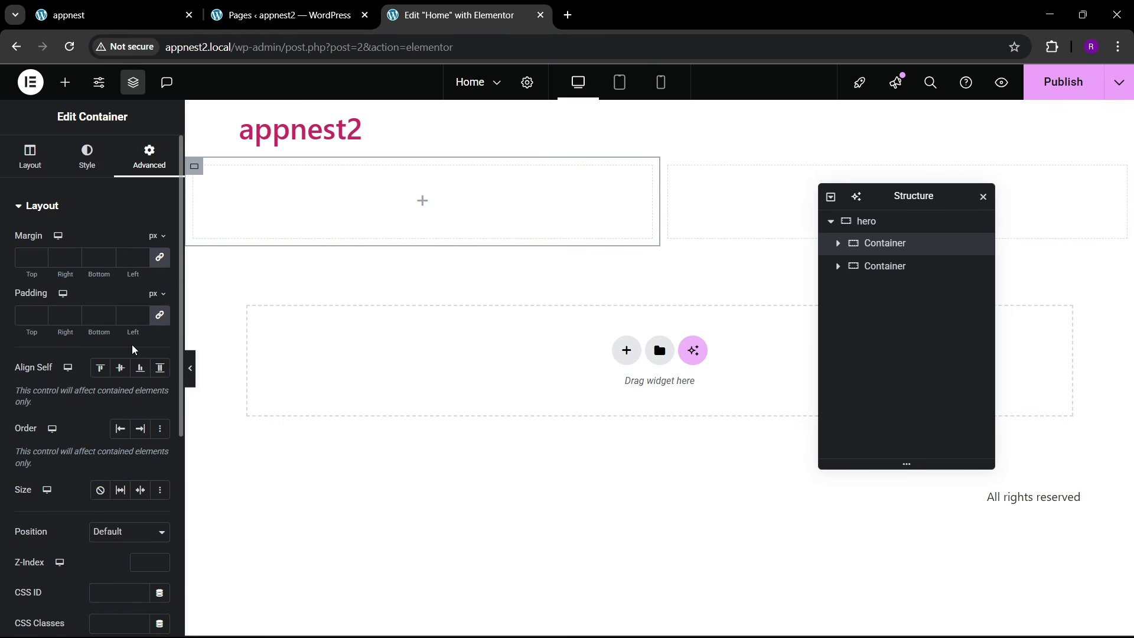
{"action": "left_click", "coordinate": [889, 269]}
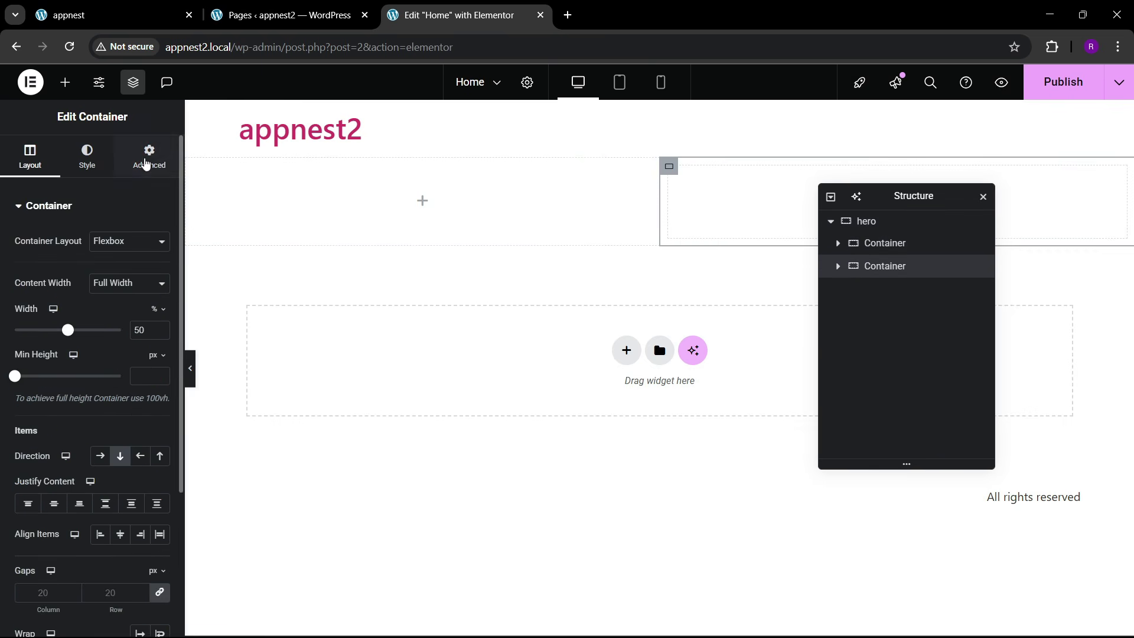
{"action": "left_click", "coordinate": [146, 162]}
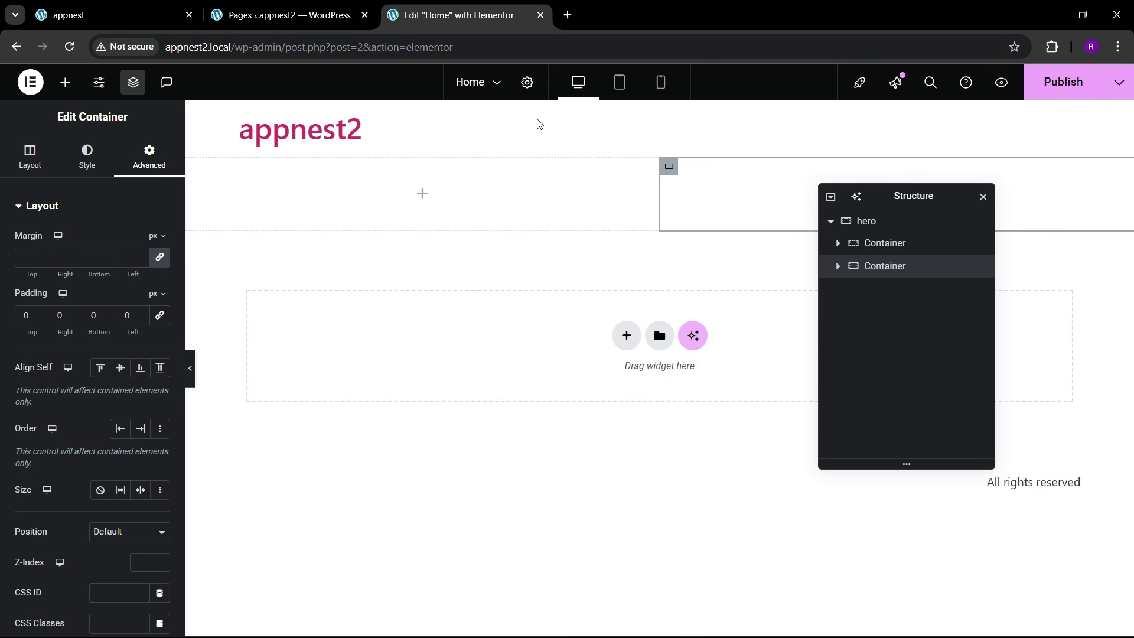
- Compare with the finished site's hero and give the hero container the classic background image hero-banner-bg-1.png from the media library
{"action": "left_click", "coordinate": [319, 15]}
{"action": "left_click", "coordinate": [118, 15]}
{"action": "left_click", "coordinate": [479, 6]}
{"action": "left_click", "coordinate": [133, 13]}
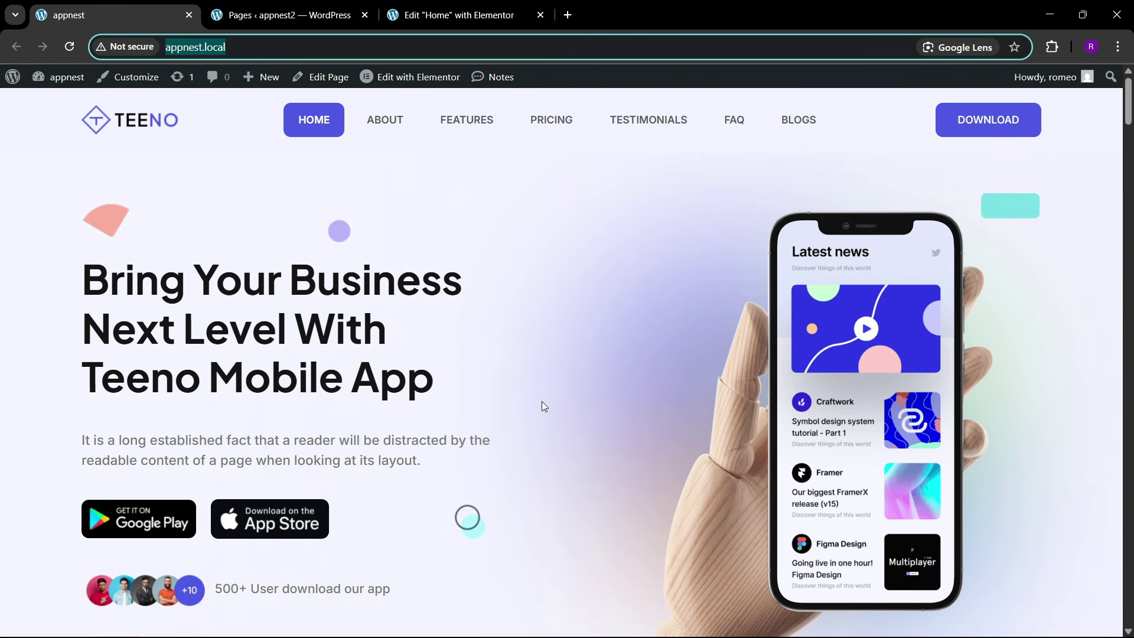
{"action": "left_click", "coordinate": [479, 13]}
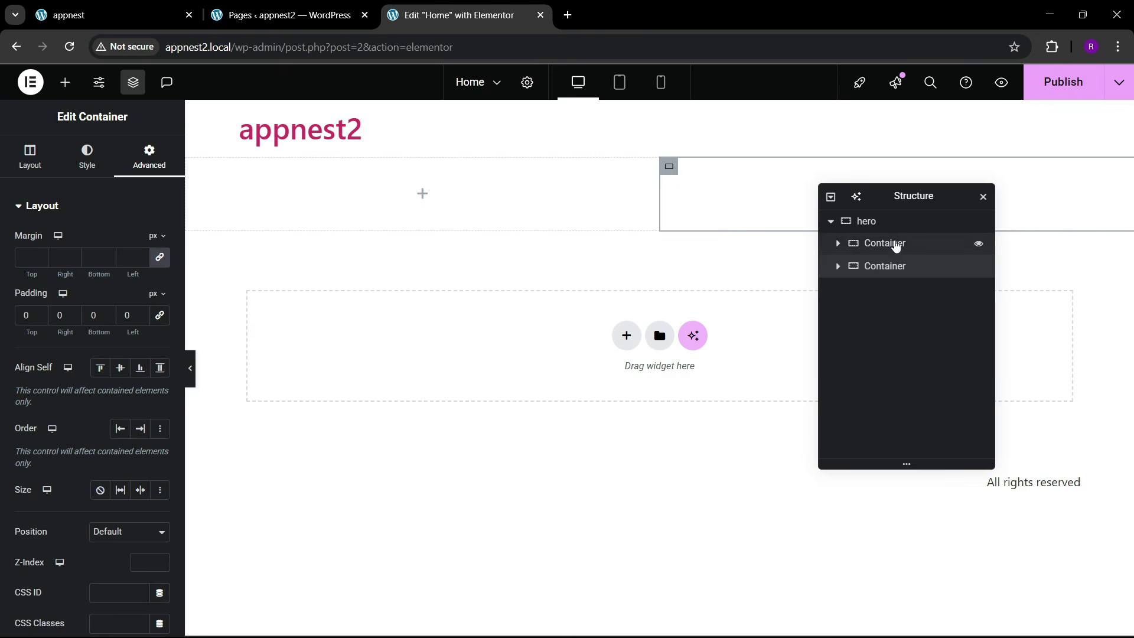
{"action": "left_click", "coordinate": [667, 279]}
{"action": "left_click", "coordinate": [87, 157]}
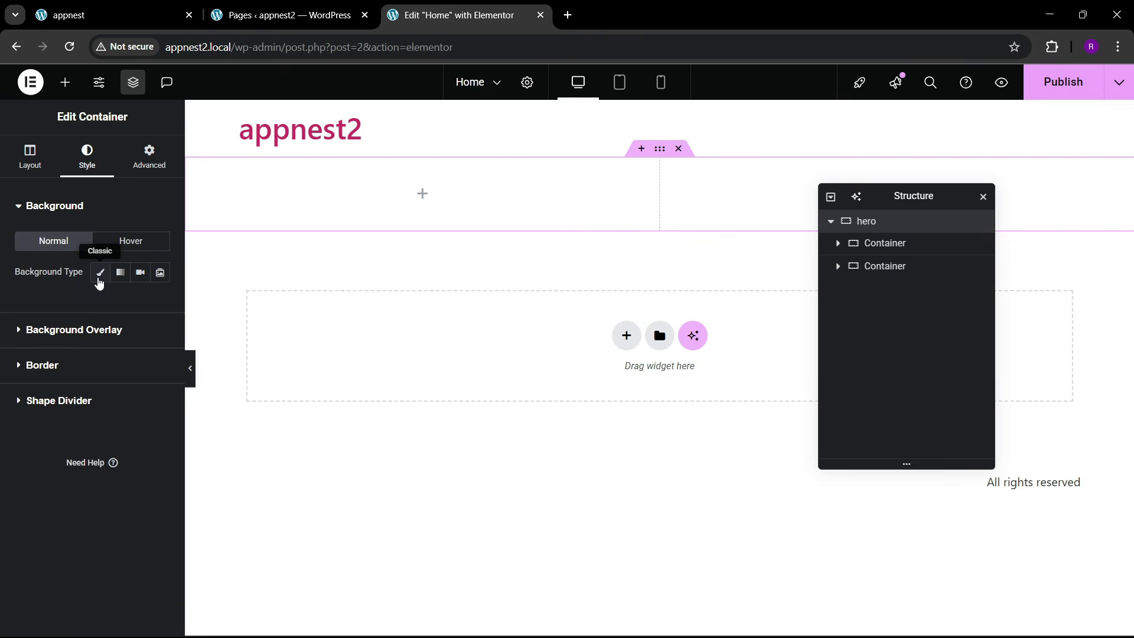
{"action": "left_click", "coordinate": [101, 272]}
{"action": "left_click", "coordinate": [87, 363]}
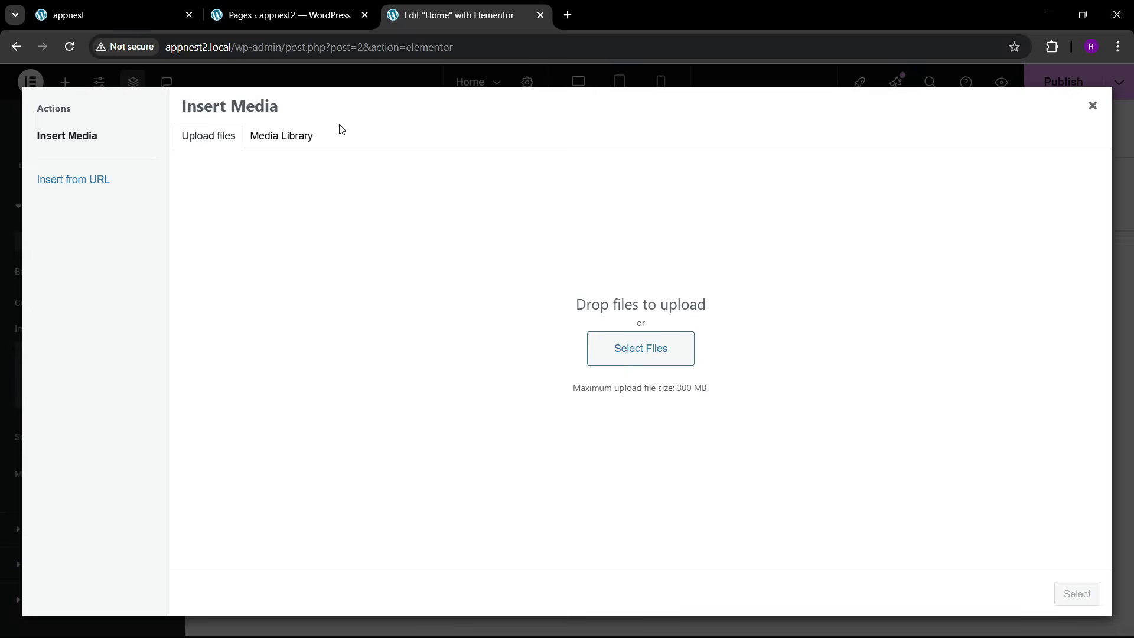
{"action": "left_click", "coordinate": [307, 136]}
{"action": "left_click", "coordinate": [680, 295]}
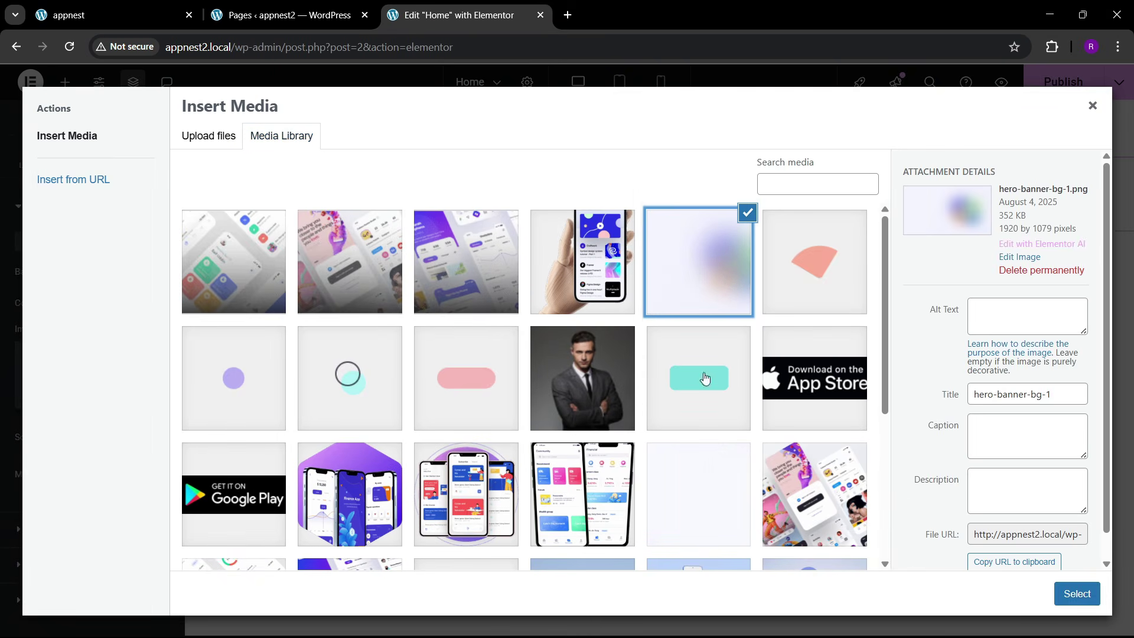
{"action": "left_click", "coordinate": [1065, 596]}
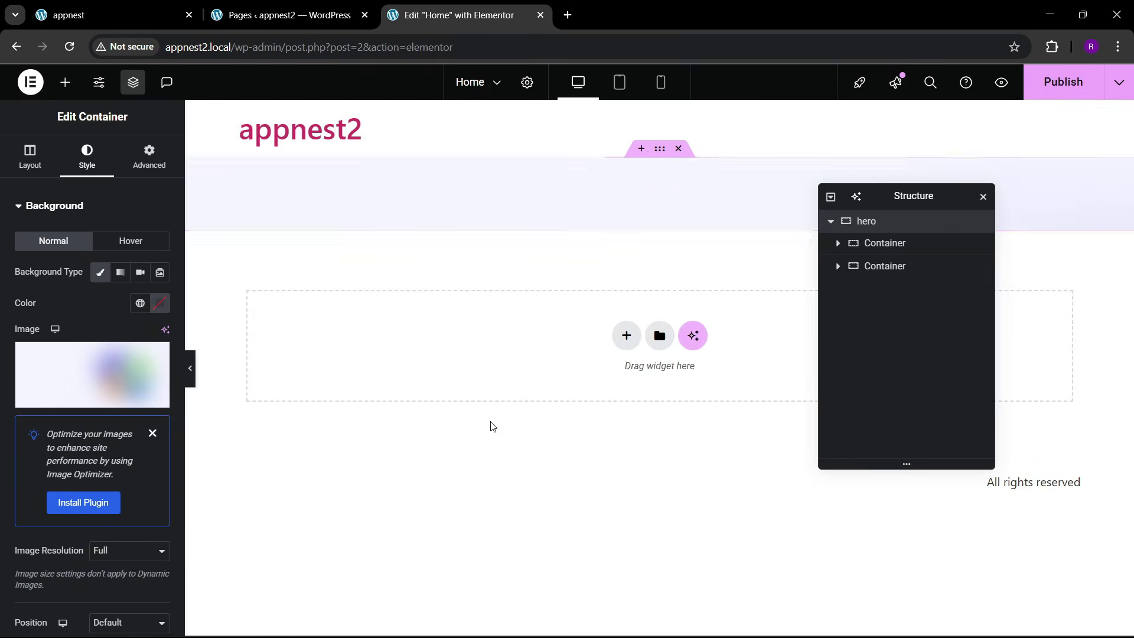
- Set the hero background image's position to Center Center and its display size to Cover
{"action": "left_click", "coordinate": [153, 433]}
{"action": "scroll", "coordinate": [99, 424], "scroll_direction": "down", "scroll_amount": 3}
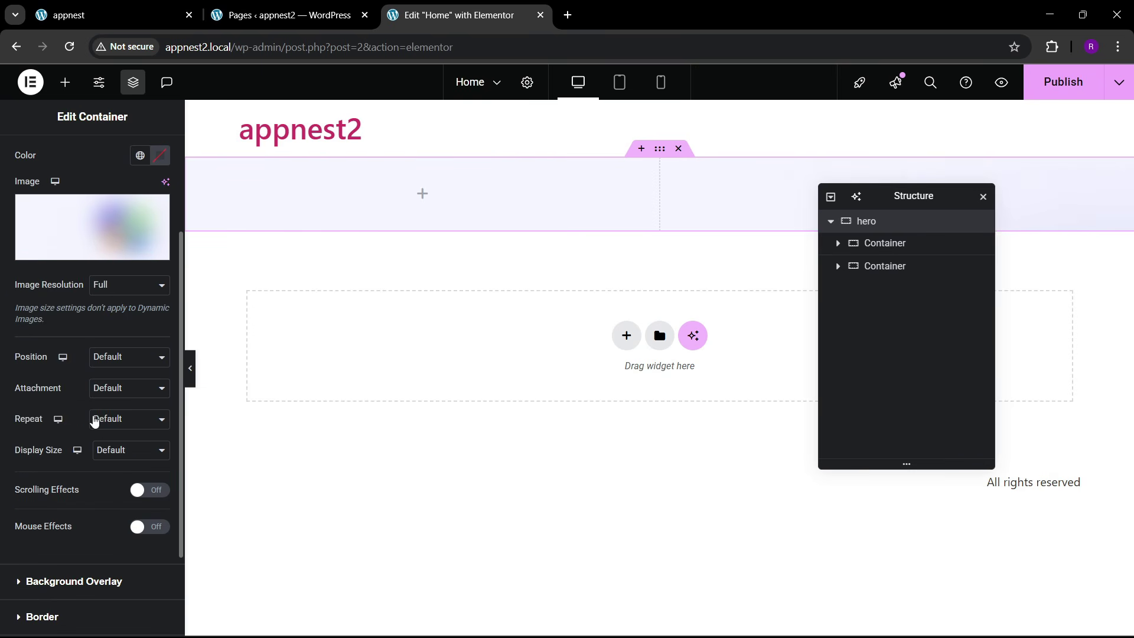
{"action": "left_click", "coordinate": [109, 357]}
{"action": "left_click", "coordinate": [108, 393]}
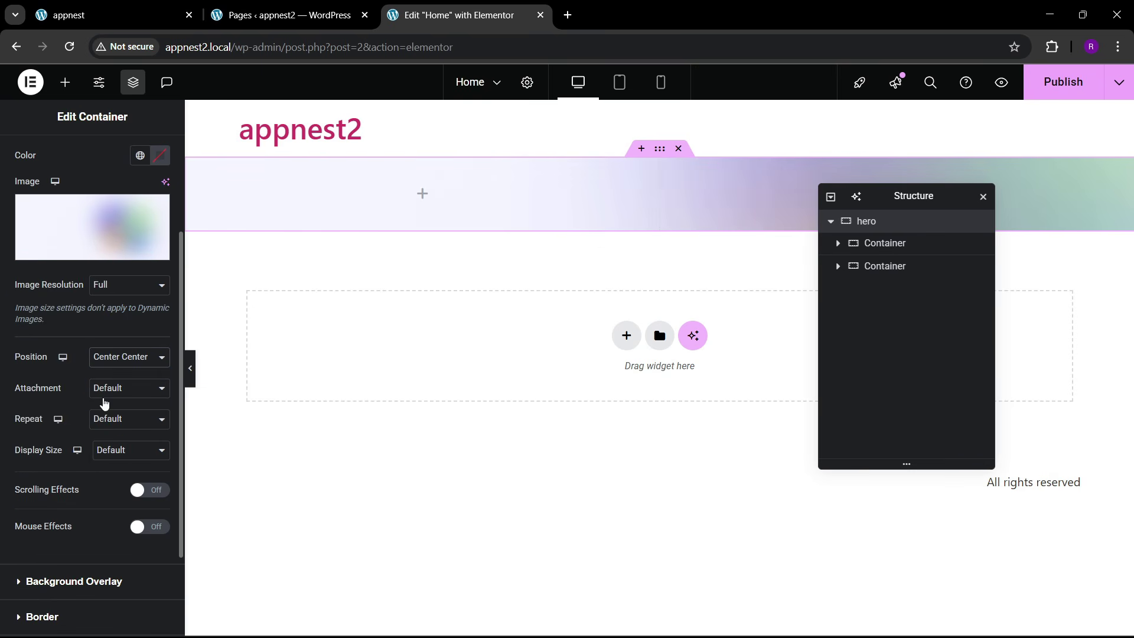
{"action": "left_click", "coordinate": [110, 458]}
{"action": "left_click", "coordinate": [108, 504]}
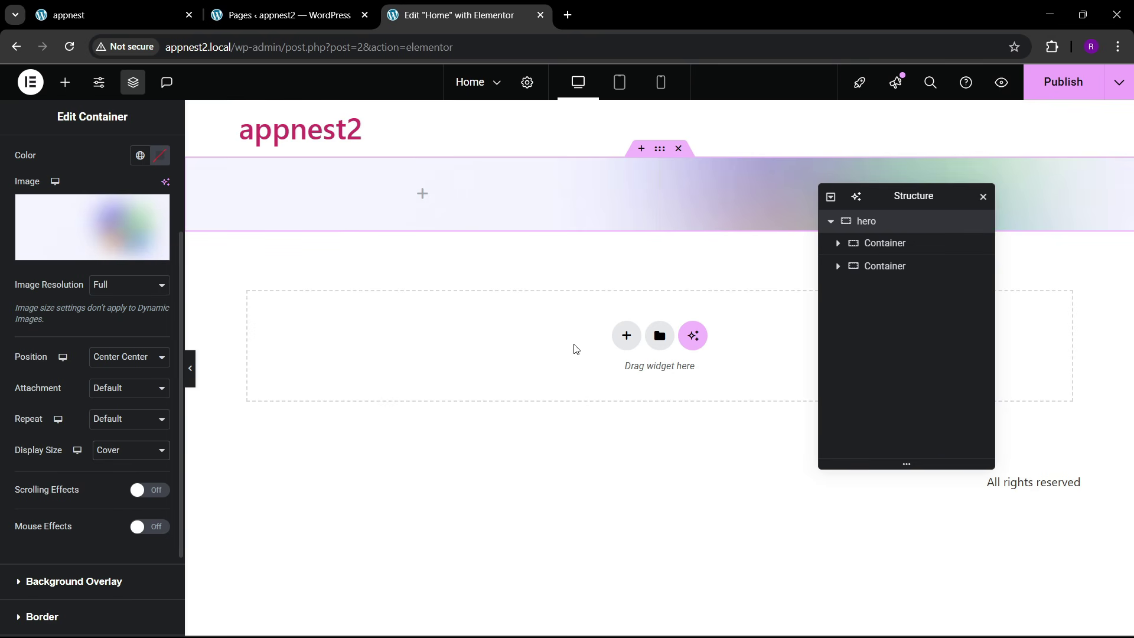
- Set the hero container's minimum height to 700 px
{"action": "scroll", "coordinate": [130, 283], "scroll_direction": "up", "scroll_amount": 3}
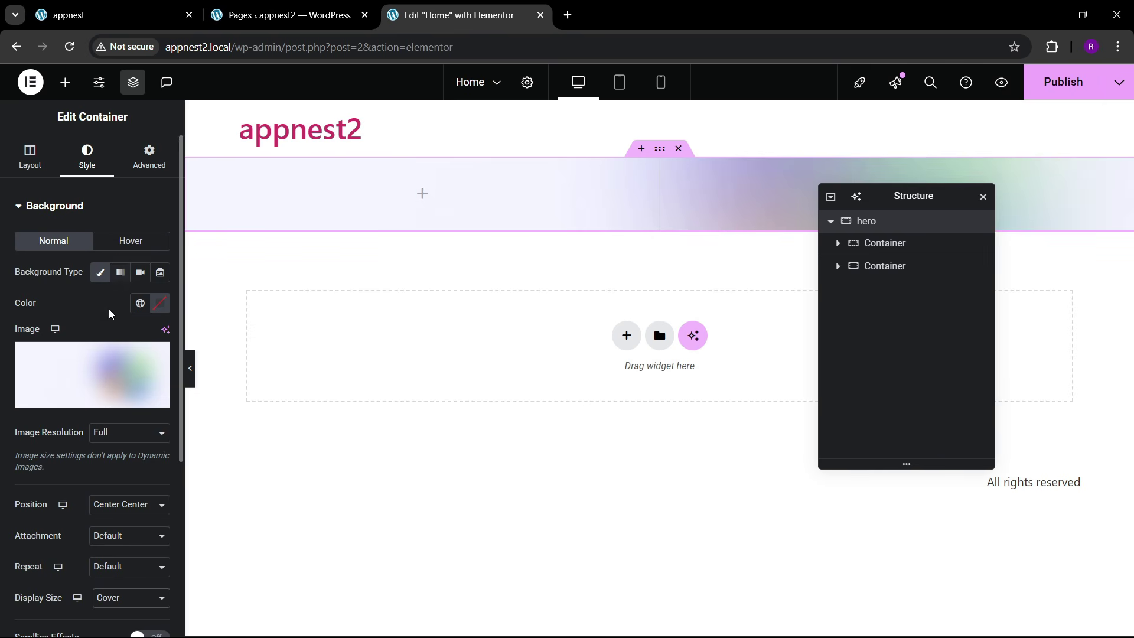
{"action": "left_click", "coordinate": [30, 156]}
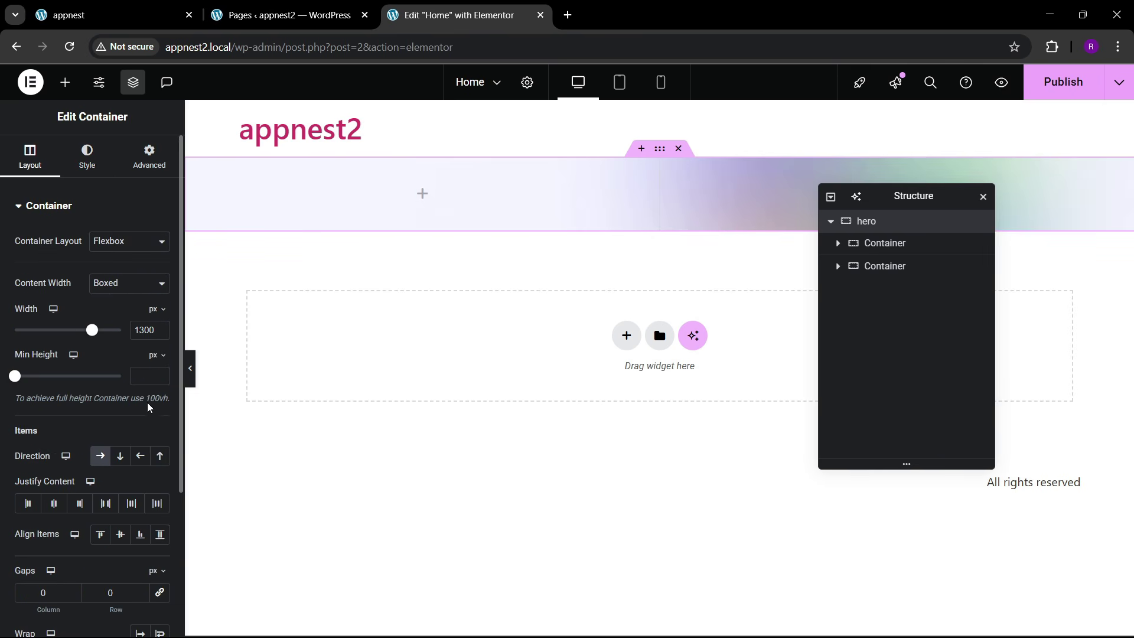
{"action": "left_click", "coordinate": [145, 380]}
{"action": "type", "text": "700"}
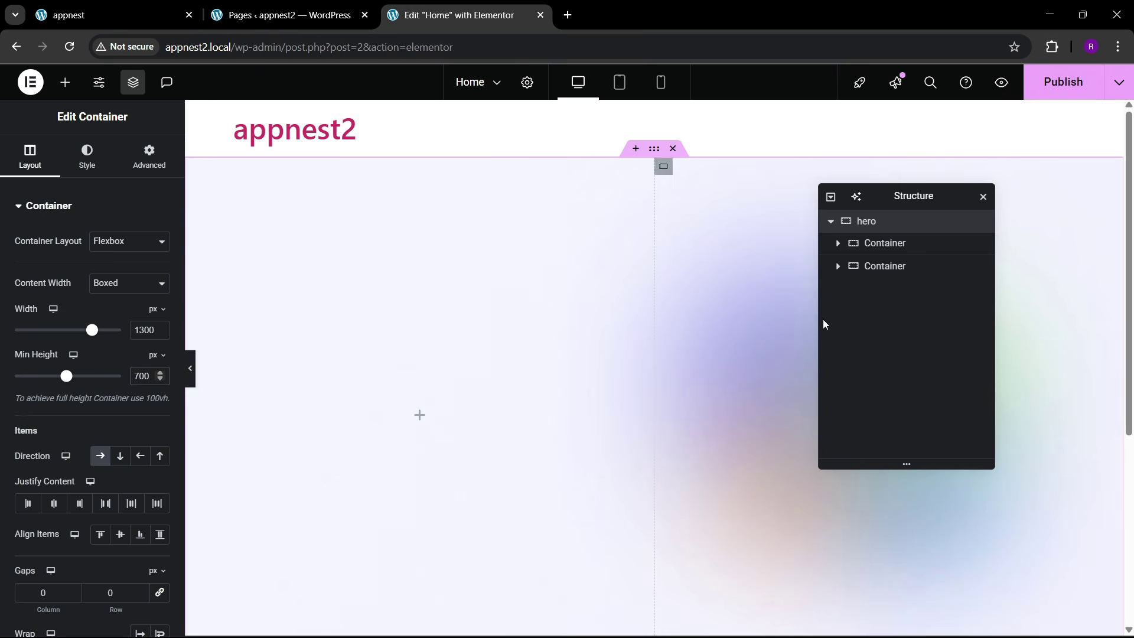
- Add an Image widget to the hero's second inner container and fill it with hero-banner-1.png from the media library
{"action": "left_click_drag", "start_coordinate": [914, 196], "coordinate": [418, 299]}
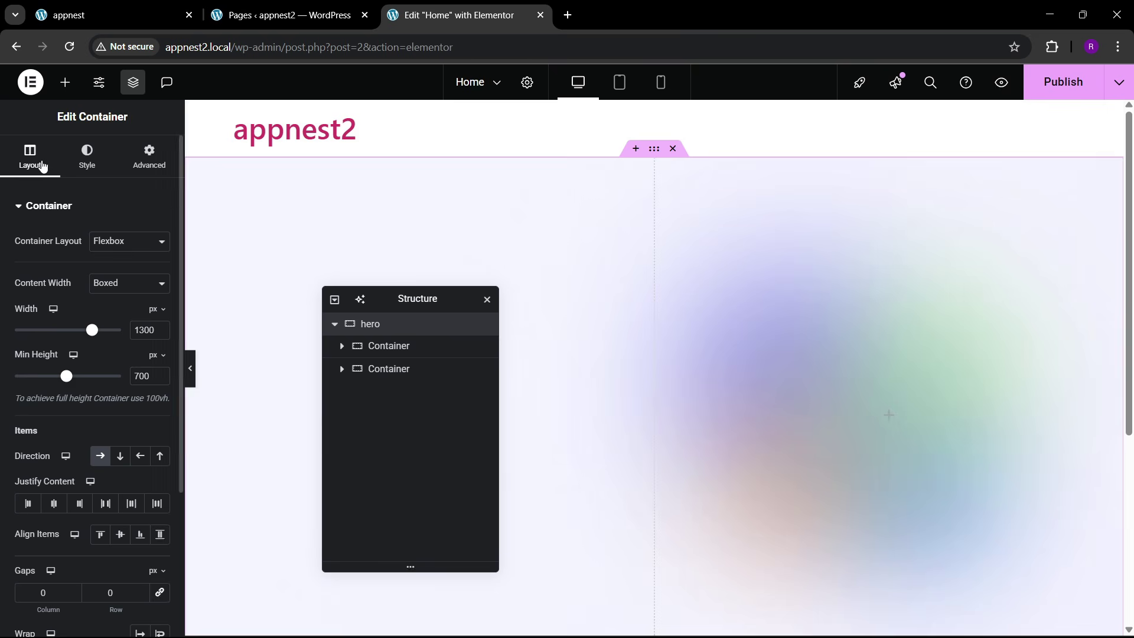
{"action": "left_click", "coordinate": [65, 83]}
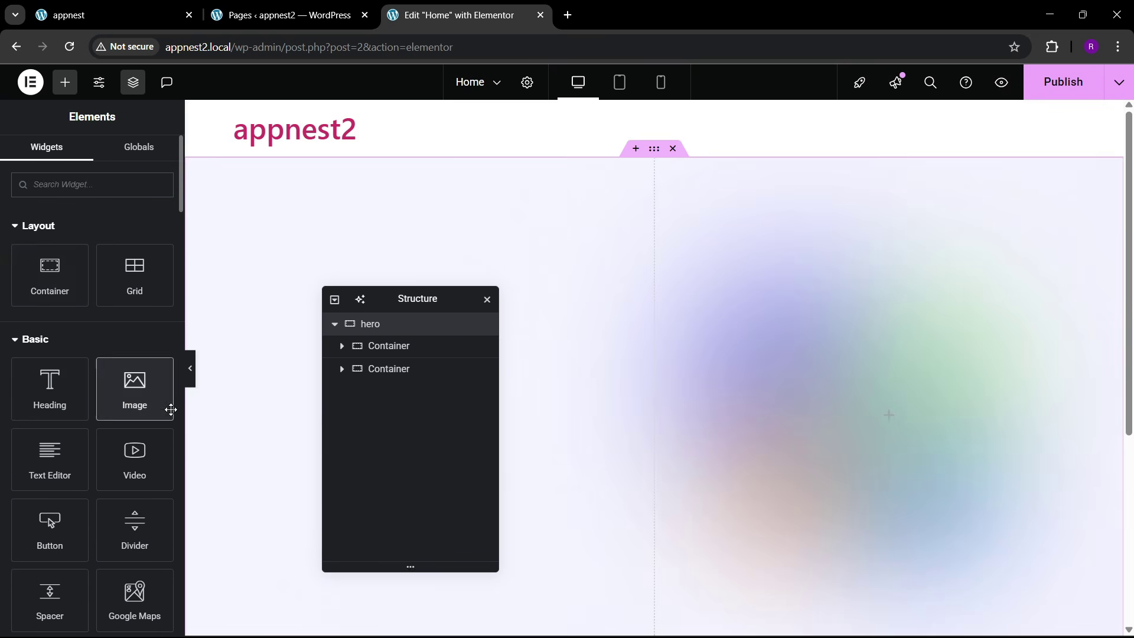
{"action": "left_click_drag", "start_coordinate": [169, 407], "coordinate": [761, 427]}
{"action": "left_click", "coordinate": [108, 291]}
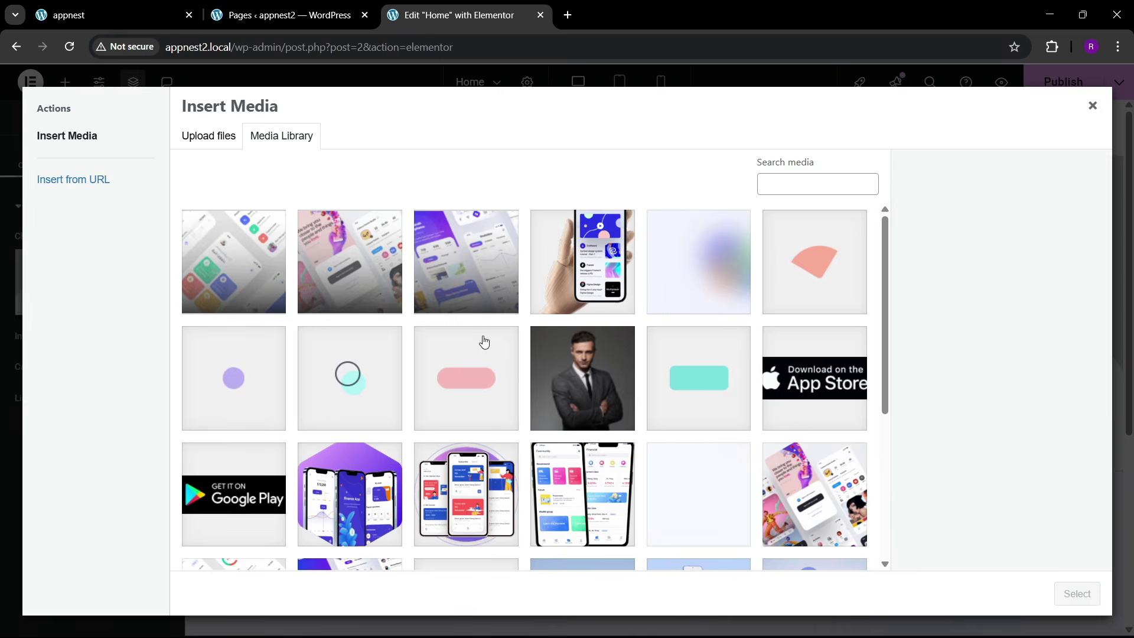
{"action": "left_click", "coordinate": [588, 282]}
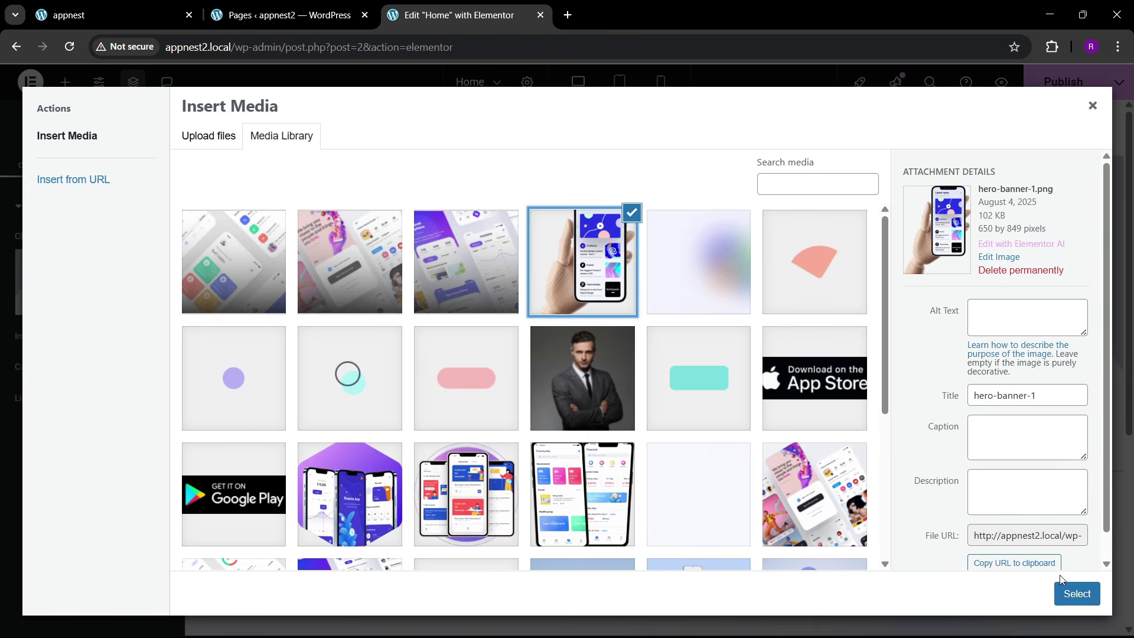
{"action": "left_click", "coordinate": [1076, 593]}
{"action": "scroll", "coordinate": [709, 431], "scroll_direction": "up", "scroll_amount": 2}
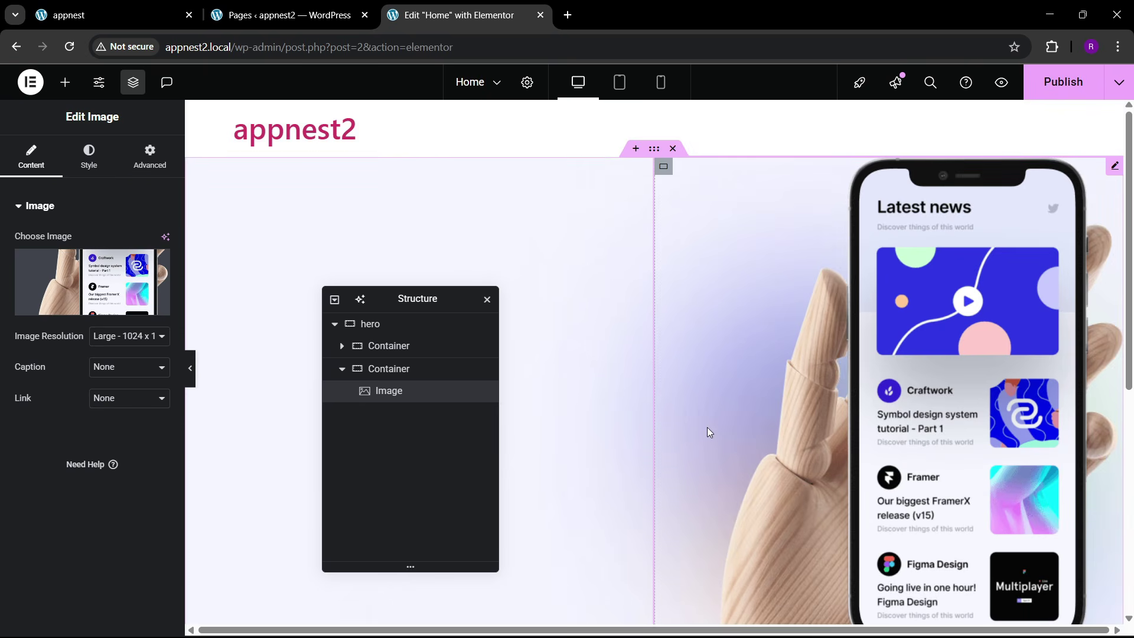
- Try a minimum height of 600 px on the hero container and set it back to 700 px
{"action": "left_click", "coordinate": [656, 152]}
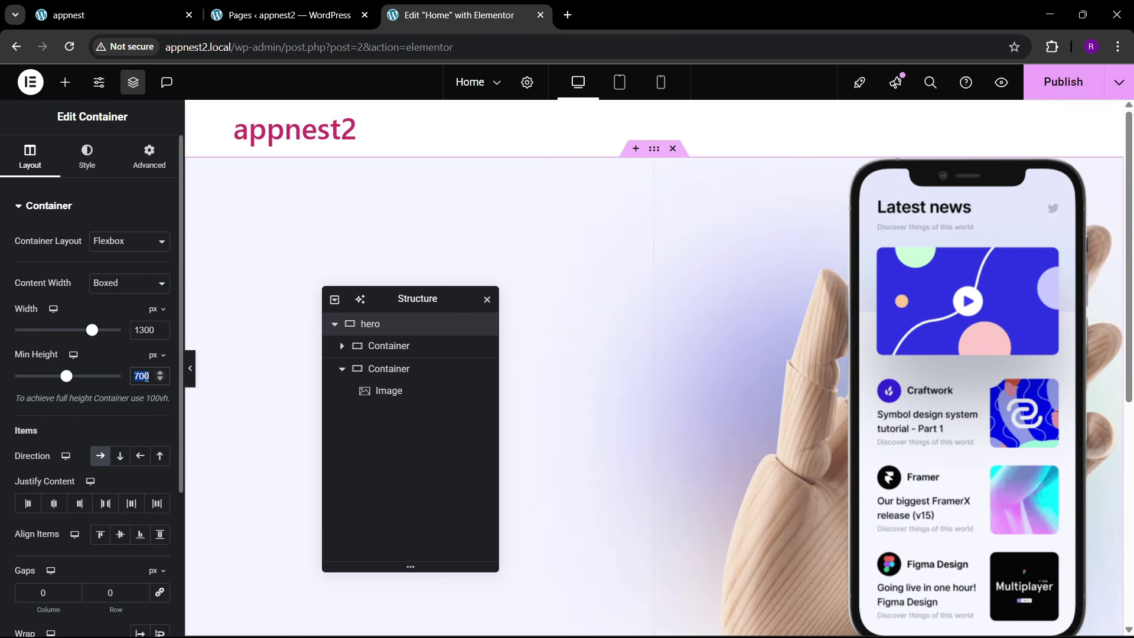
{"action": "type", "text": "600"}
{"action": "key", "text": "BackSpace"}
{"action": "key", "text": "BackSpace"}
{"action": "key", "text": "BackSpace"}
{"action": "type", "text": "700"}
{"action": "scroll", "coordinate": [537, 374], "scroll_direction": "down", "scroll_amount": 3}
- Set the width of the hero's phone image to 80%
{"action": "left_click", "coordinate": [843, 331]}
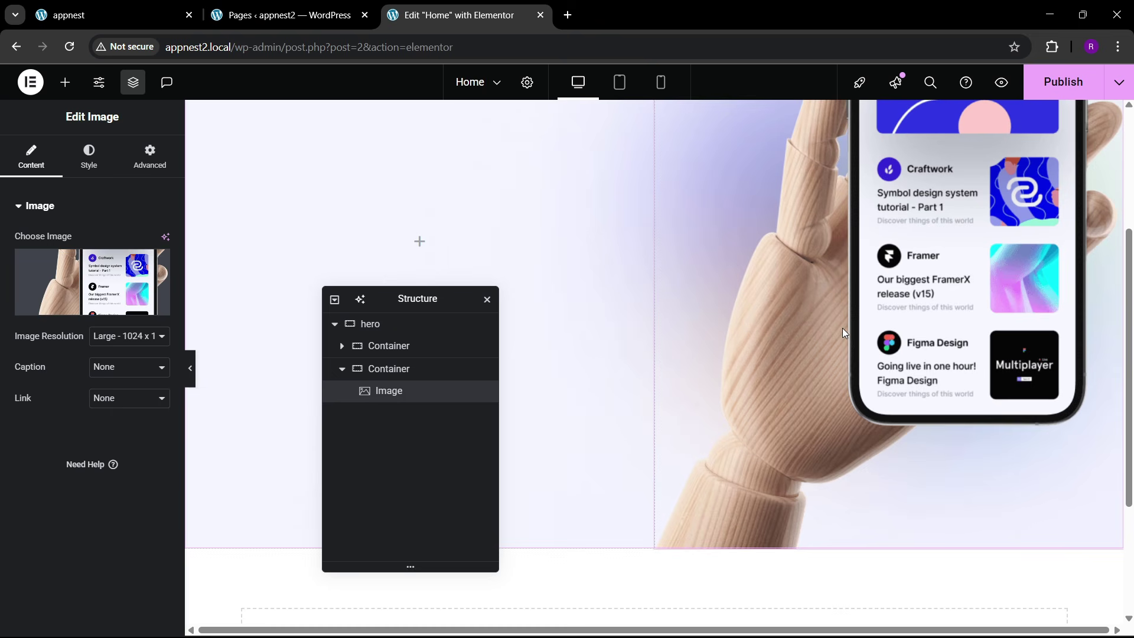
{"action": "left_click", "coordinate": [101, 167]}
{"action": "left_click_drag", "start_coordinate": [15, 288], "coordinate": [96, 290]}
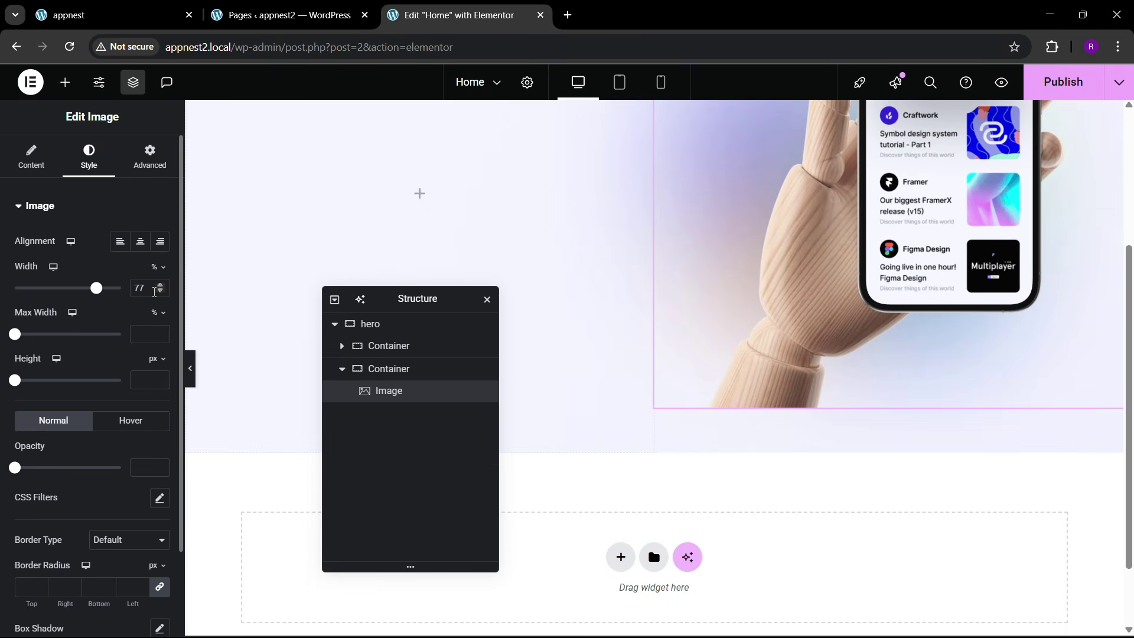
{"action": "type", "text": "80"}
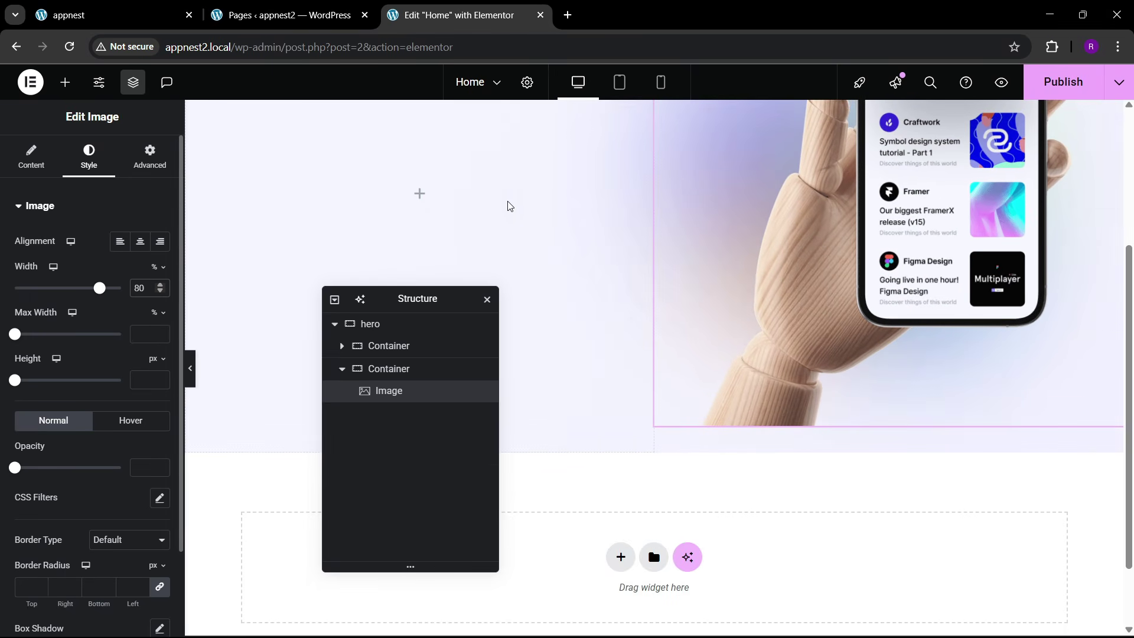
{"action": "scroll", "coordinate": [637, 314], "scroll_direction": "up", "scroll_amount": 4}
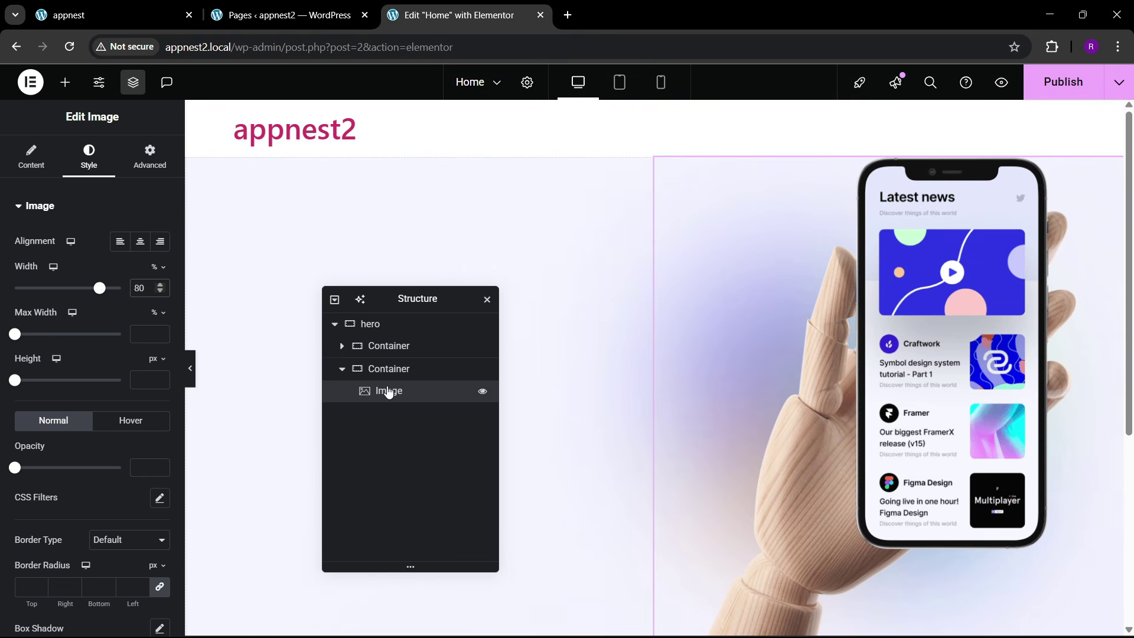
- Set the second inner container's Justify Content to End and its Align Items to Center
{"action": "left_click", "coordinate": [388, 370]}
{"action": "left_click", "coordinate": [30, 158]}
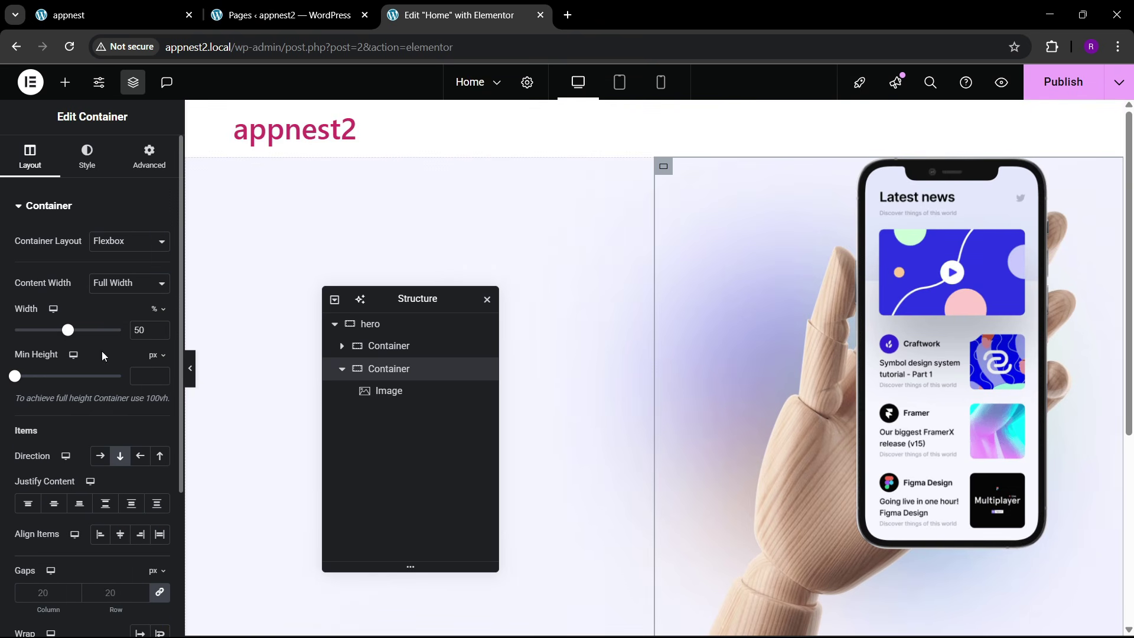
{"action": "left_click", "coordinate": [79, 503]}
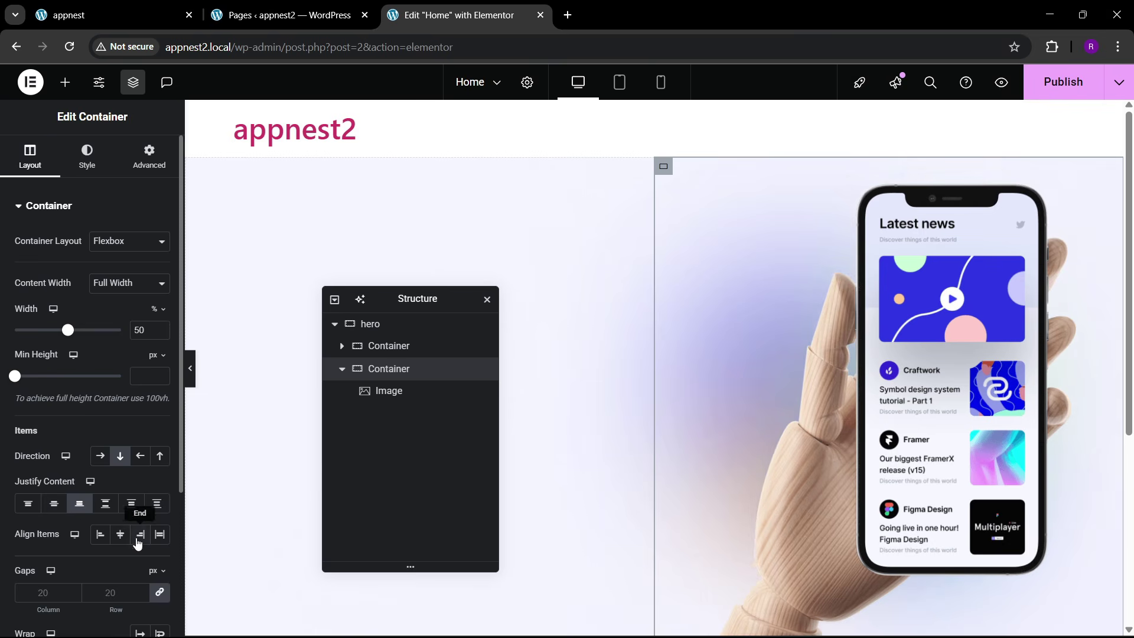
{"action": "scroll", "coordinate": [777, 538], "scroll_direction": "down", "scroll_amount": 3}
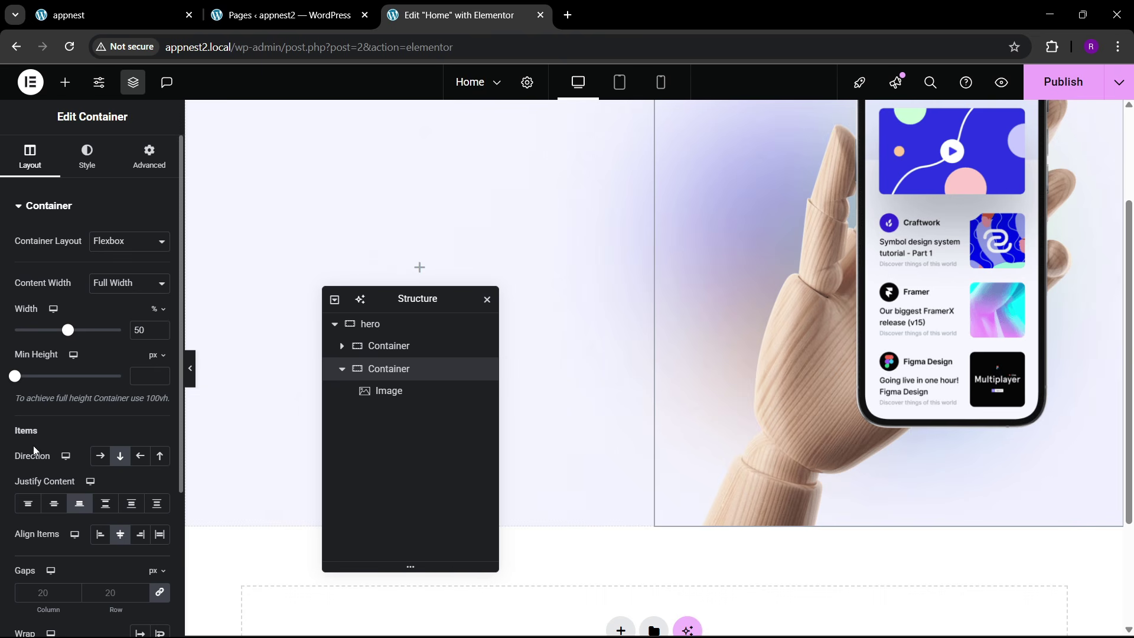
{"action": "scroll", "coordinate": [823, 419], "scroll_direction": "up", "scroll_amount": 3}
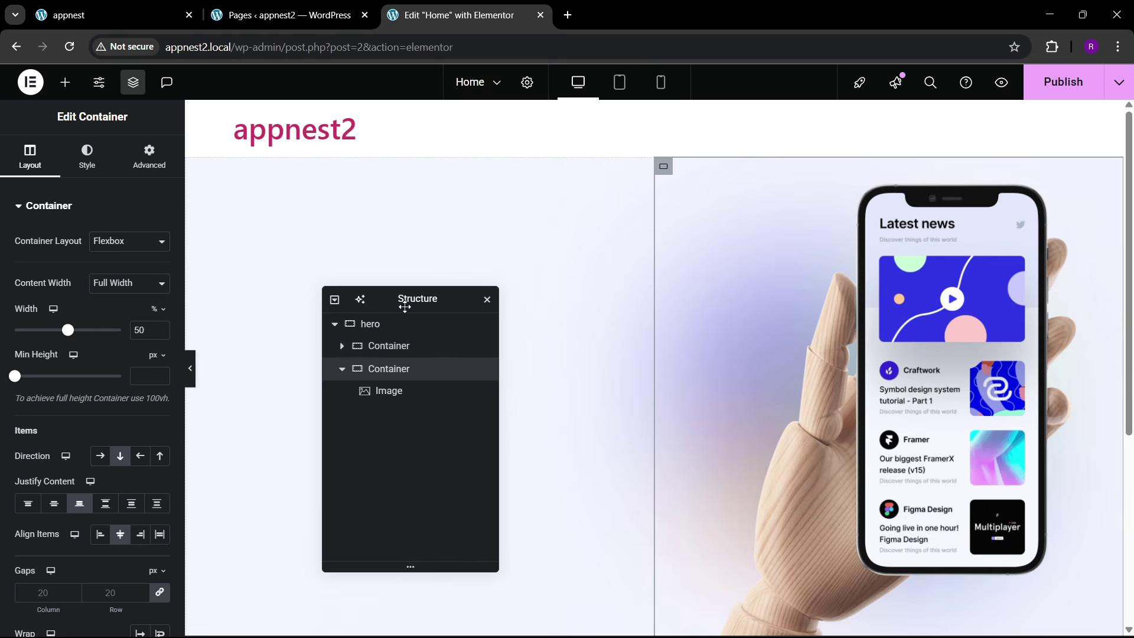
- Move the Structure panel clear of the hero's first inner container, check the reference site, and add a Heading widget to that container
{"action": "left_click_drag", "start_coordinate": [397, 297], "coordinate": [696, 284]}
{"action": "left_click", "coordinate": [149, 7]}
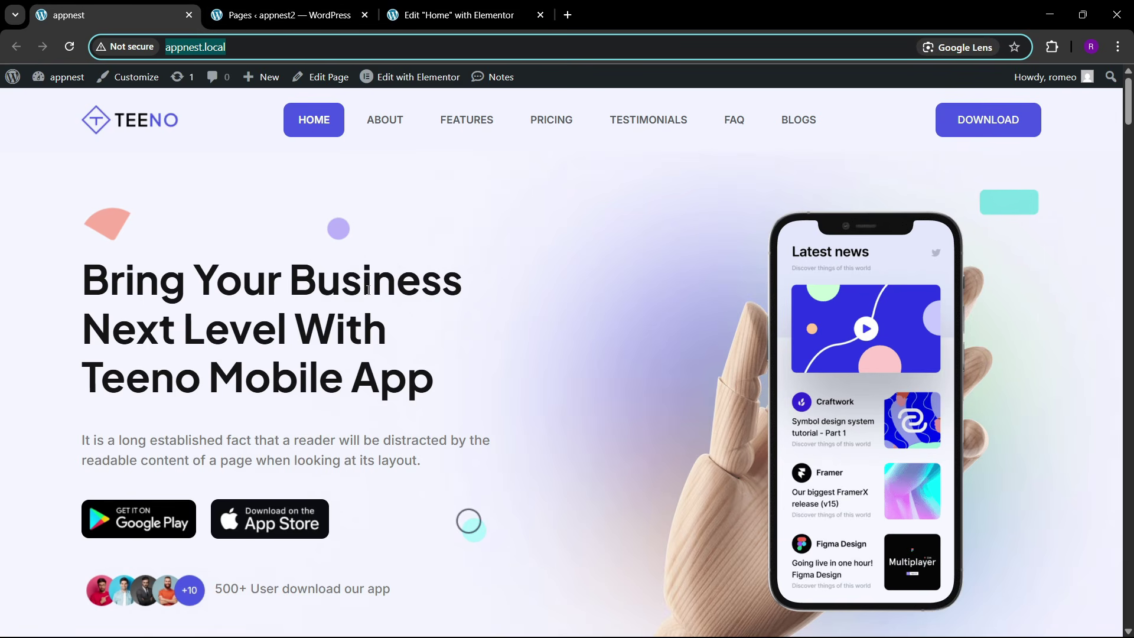
{"action": "left_click", "coordinate": [451, 15]}
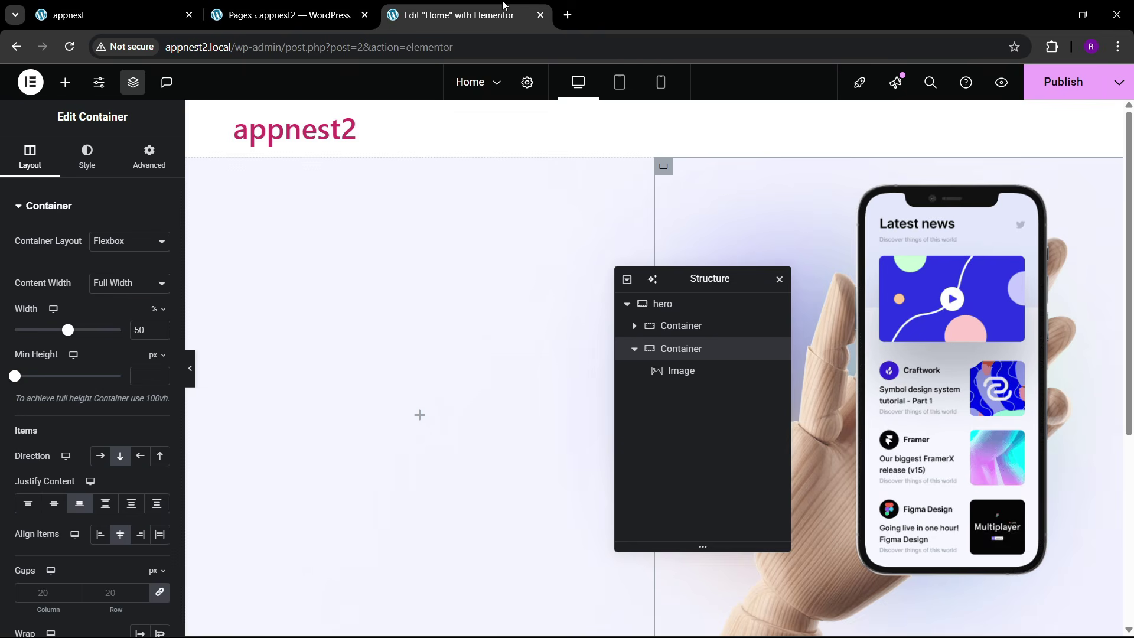
{"action": "left_click", "coordinate": [65, 82]}
{"action": "left_click_drag", "start_coordinate": [50, 387], "coordinate": [369, 421]}
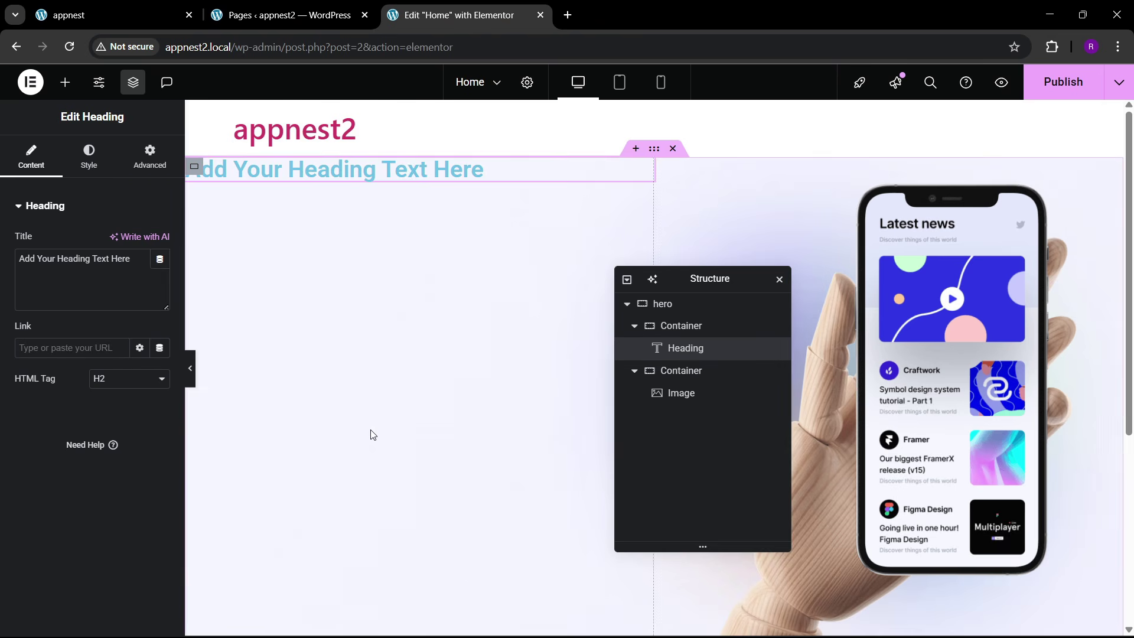
- Check the reference hero again and add a Text Editor widget beneath the heading in the first inner container
{"action": "left_click", "coordinate": [111, 15]}
{"action": "left_click", "coordinate": [455, 14]}
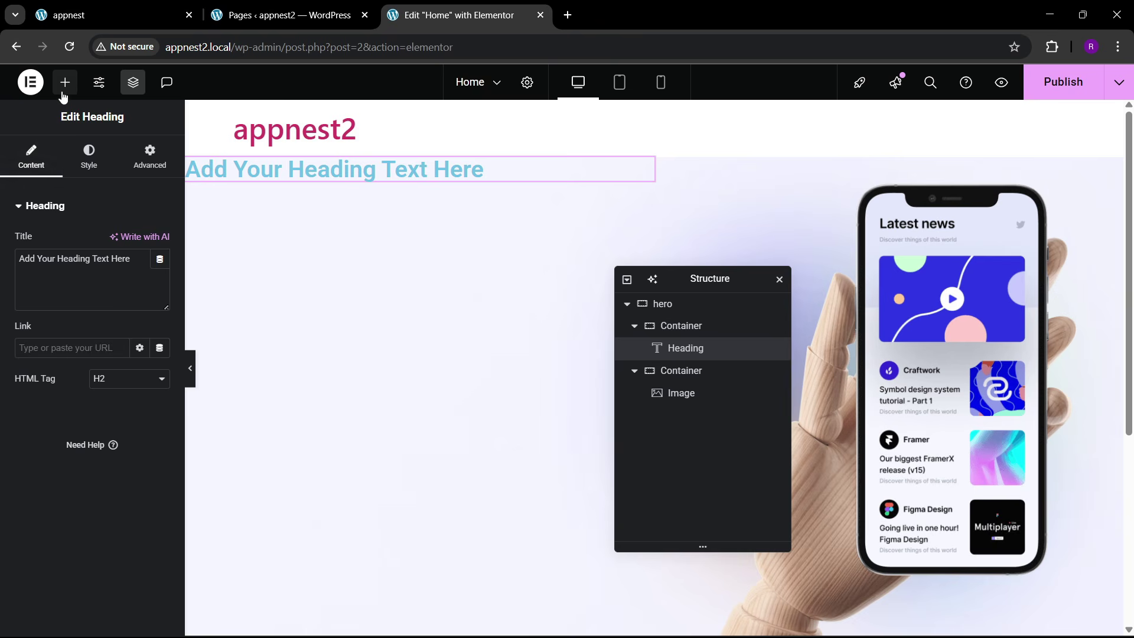
{"action": "left_click", "coordinate": [65, 82]}
{"action": "left_click_drag", "start_coordinate": [61, 462], "coordinate": [325, 176]}
{"action": "left_click", "coordinate": [173, 6]}
{"action": "left_click", "coordinate": [488, 8]}
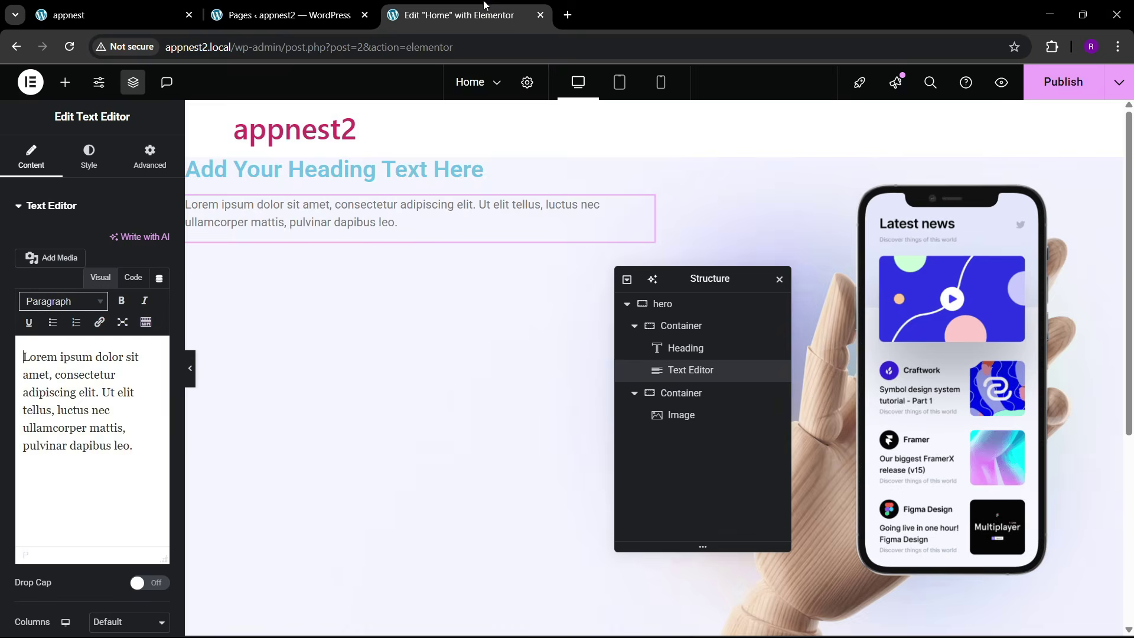
{"action": "left_click", "coordinate": [65, 82]}
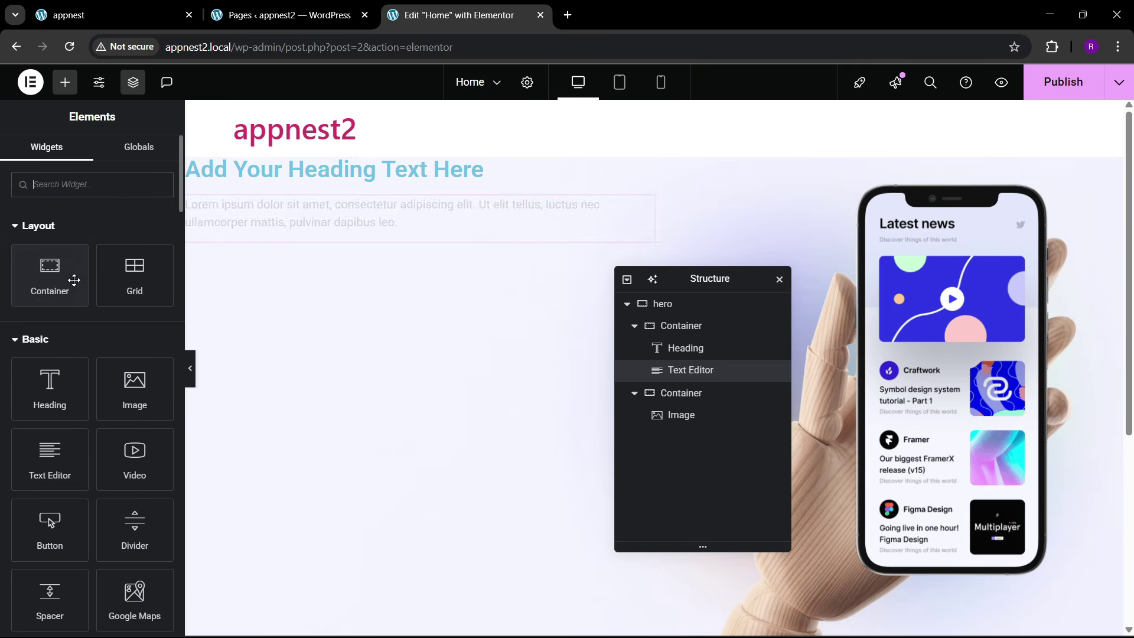
{"action": "left_click_drag", "start_coordinate": [50, 273], "coordinate": [73, 287]}
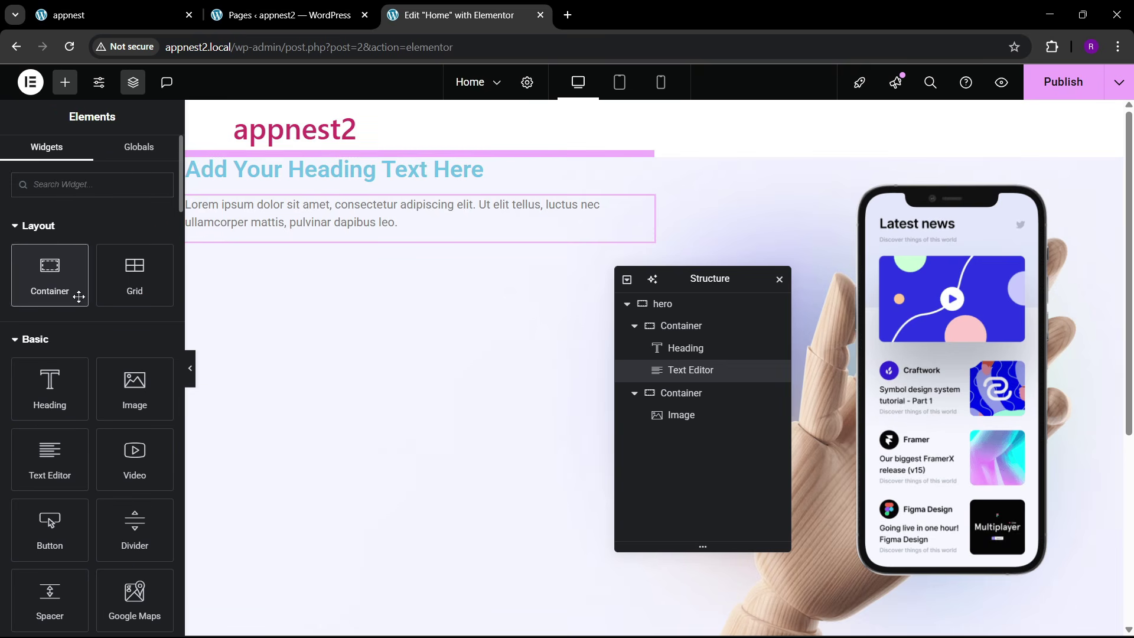
- Replace the hero heading's title with "Bring Your Business Next Level With Teeno Mobile App", copied from the finished site
{"action": "left_click", "coordinate": [383, 174]}
{"action": "left_click", "coordinate": [112, 15]}
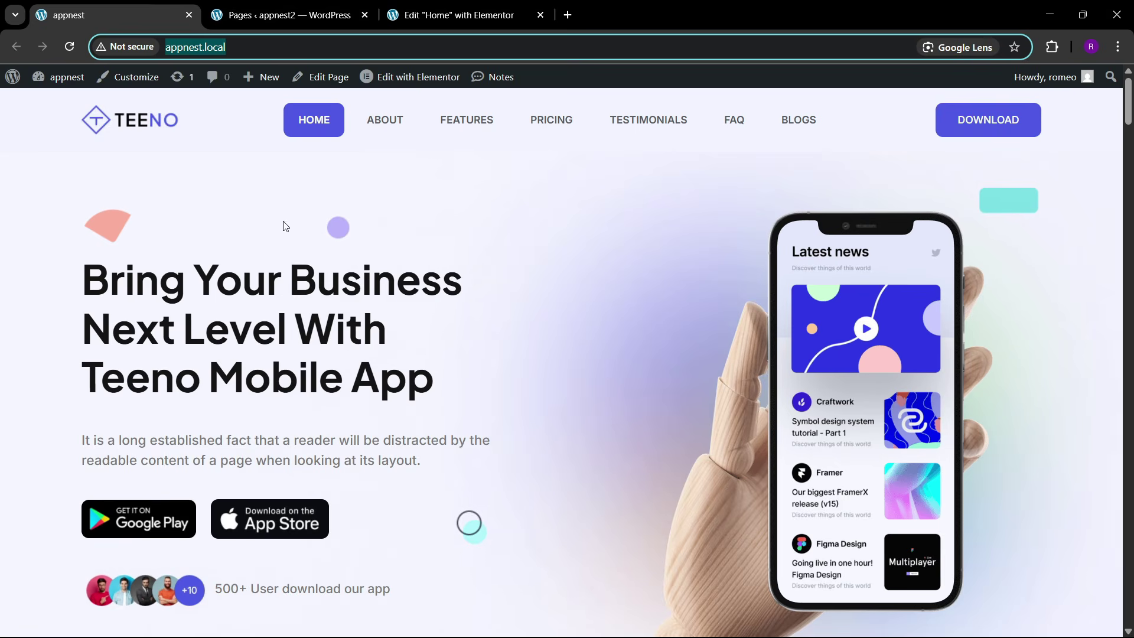
{"action": "left_click_drag", "start_coordinate": [83, 266], "coordinate": [431, 375]}
{"action": "key", "text": "ctrl+c"}
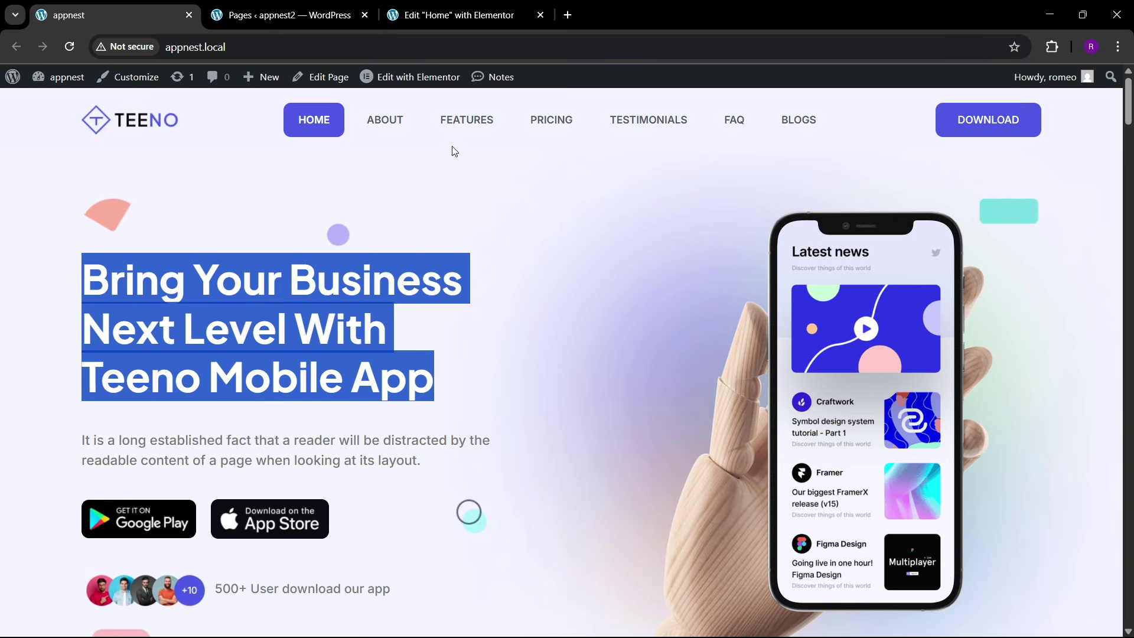
{"action": "left_click", "coordinate": [459, 14]}
{"action": "key", "text": "ctrl+v"}
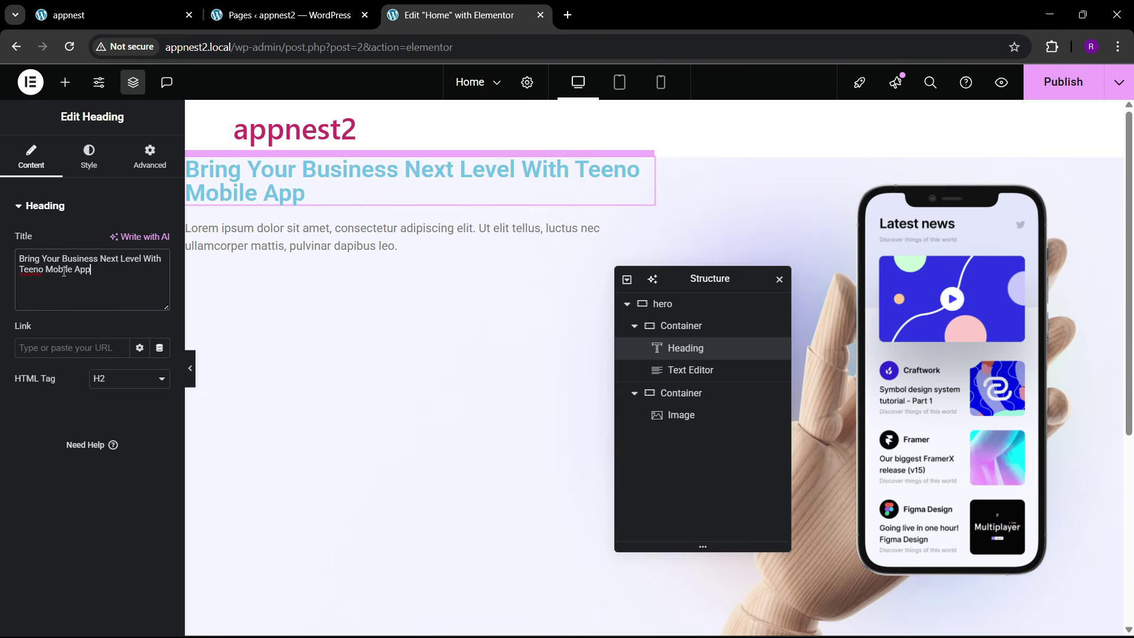
- Replace the Text Editor content with the finished site's hero paragraph, "It is a long established fact… looking at its layout.", pasted in Code mode
{"action": "left_click", "coordinate": [126, 13]}
{"action": "left_click", "coordinate": [408, 15]}
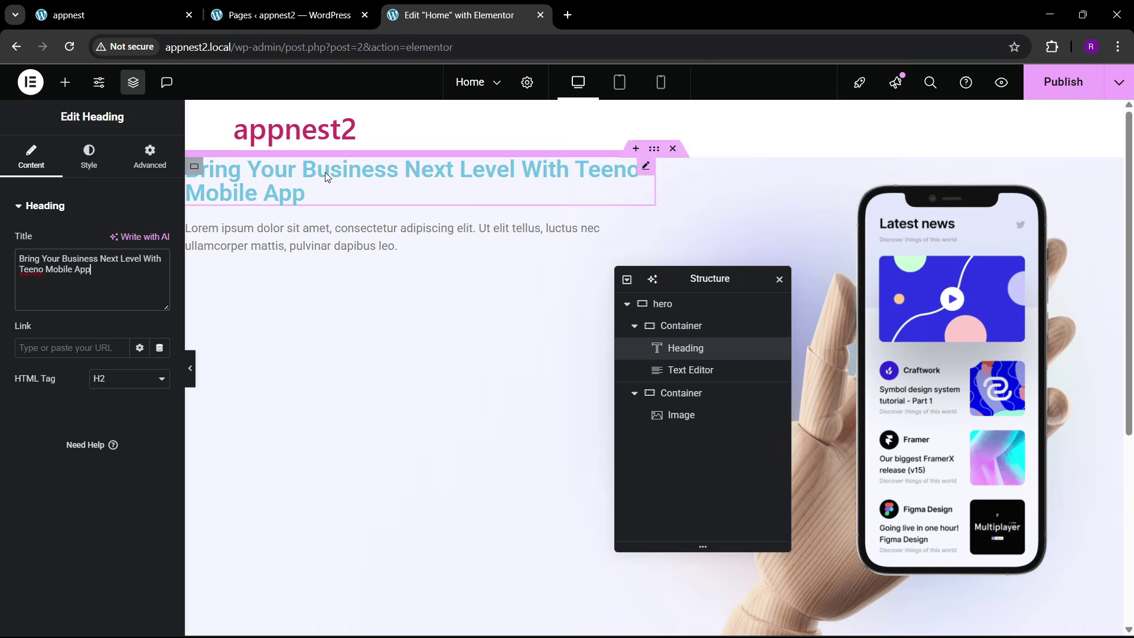
{"action": "left_click", "coordinate": [108, 18]}
{"action": "left_click_drag", "start_coordinate": [83, 441], "coordinate": [428, 468]}
{"action": "key", "text": "ctrl+c"}
{"action": "left_click", "coordinate": [415, 15]}
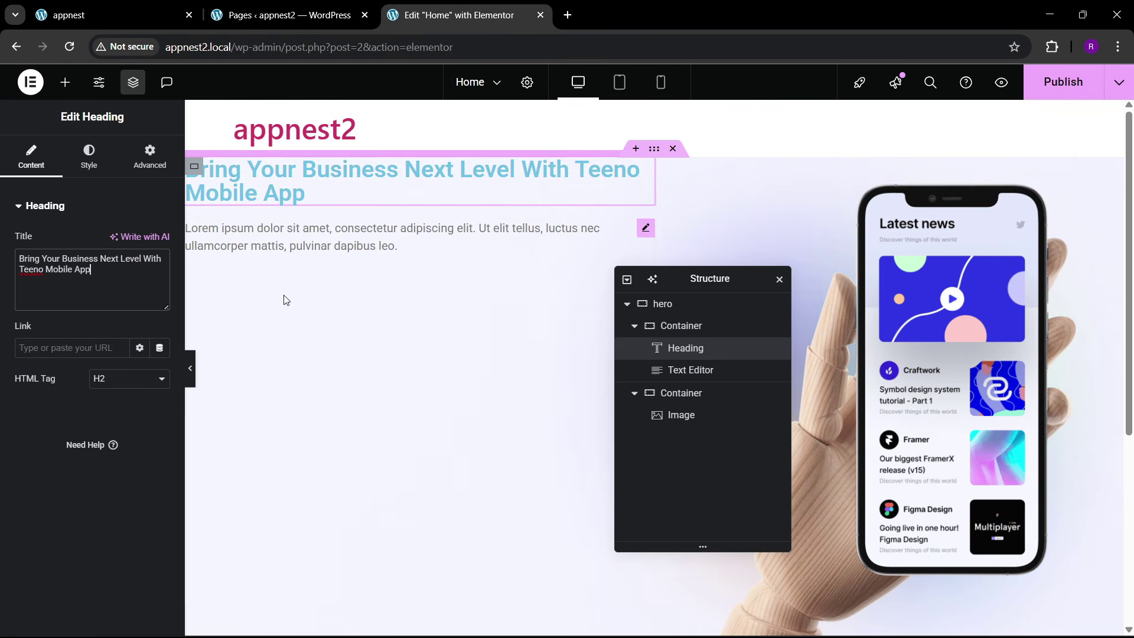
{"action": "left_click", "coordinate": [313, 242]}
{"action": "left_click", "coordinate": [133, 277]}
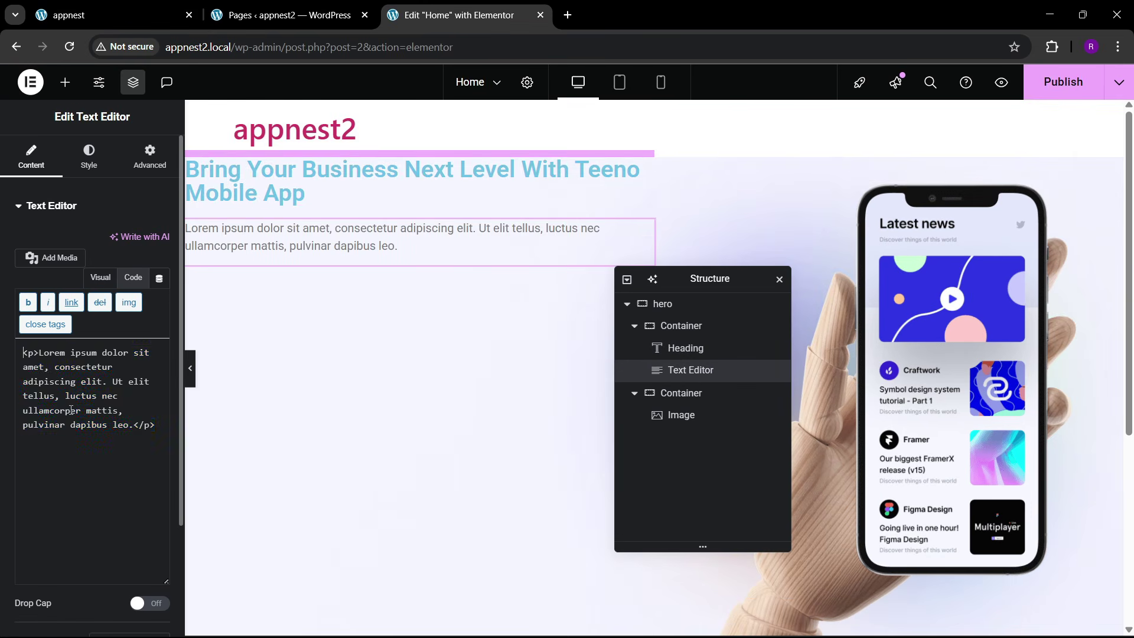
{"action": "key", "text": "ctrl+a"}
{"action": "key", "text": "ctrl+v"}
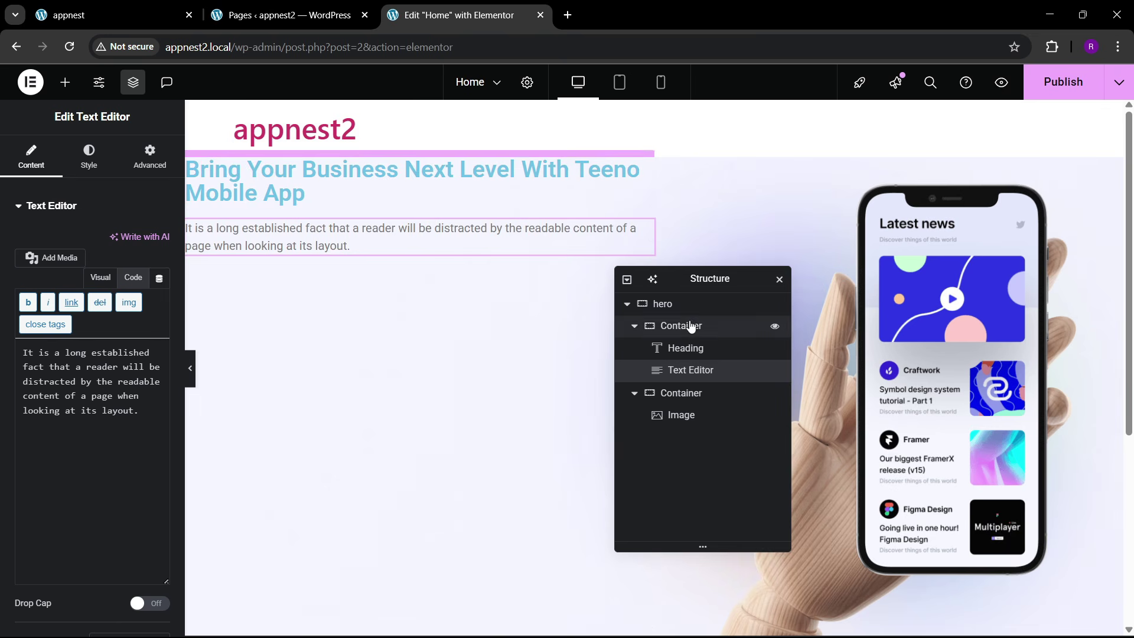
- Set the hero container's Justify Content to Space Between and its Align Items to Center
{"action": "left_click", "coordinate": [685, 303]}
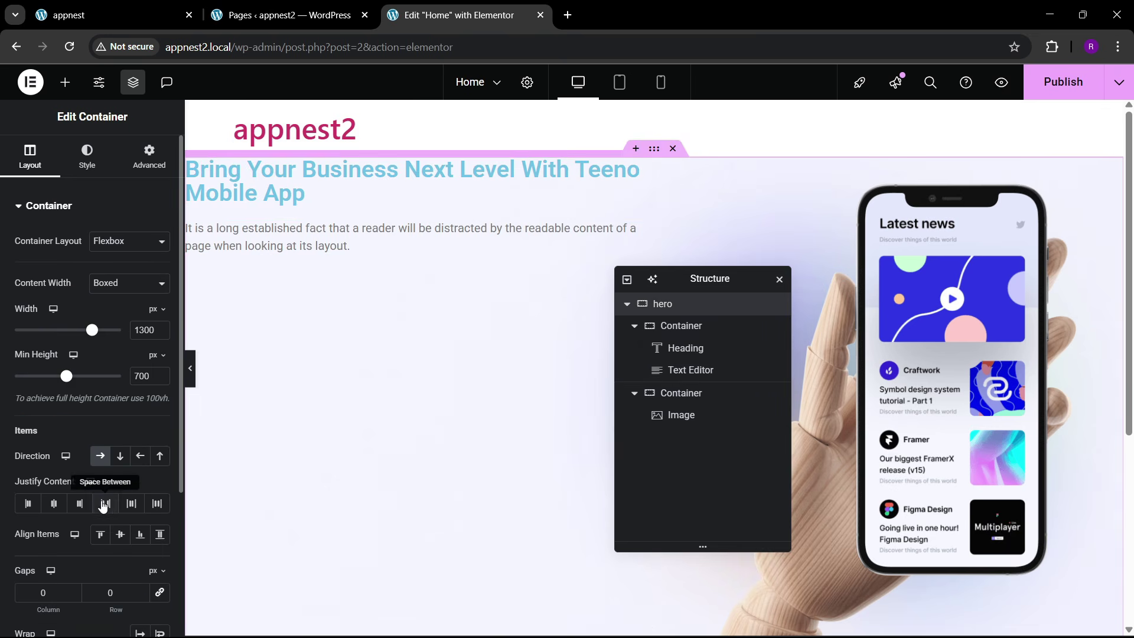
{"action": "left_click", "coordinate": [106, 503]}
{"action": "left_click", "coordinate": [120, 534]}
{"action": "scroll", "coordinate": [503, 434], "scroll_direction": "down", "scroll_amount": 5}
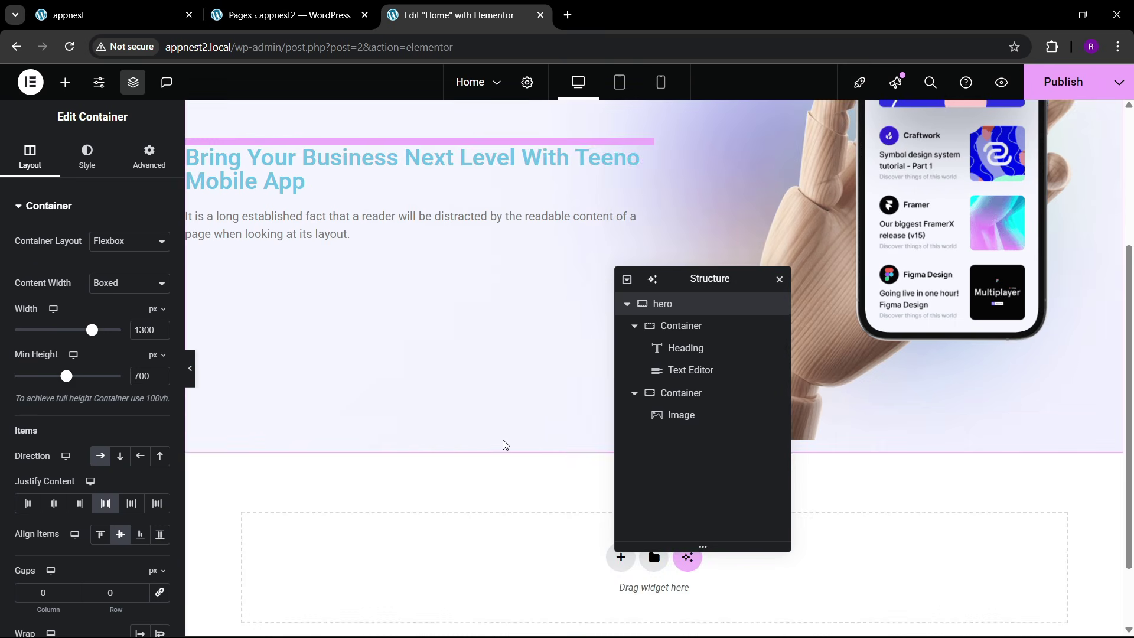
{"action": "scroll", "coordinate": [590, 390], "scroll_direction": "up", "scroll_amount": 4}
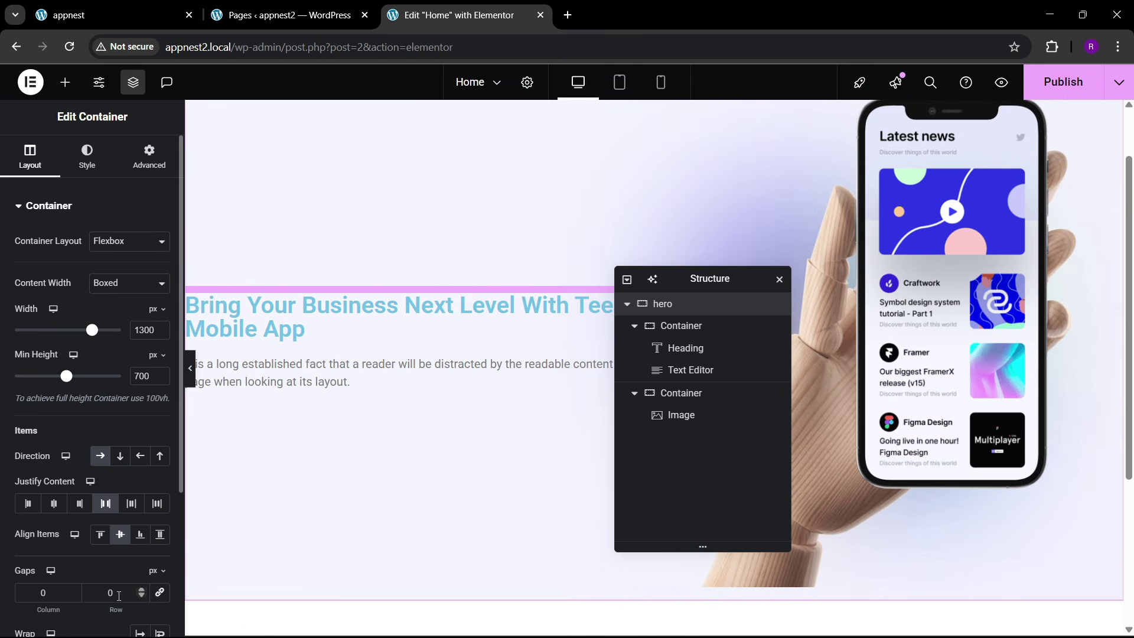
- Set the hero container's linked column and row gaps to 60 px and preview the section at full width
{"action": "left_click", "coordinate": [101, 591]}
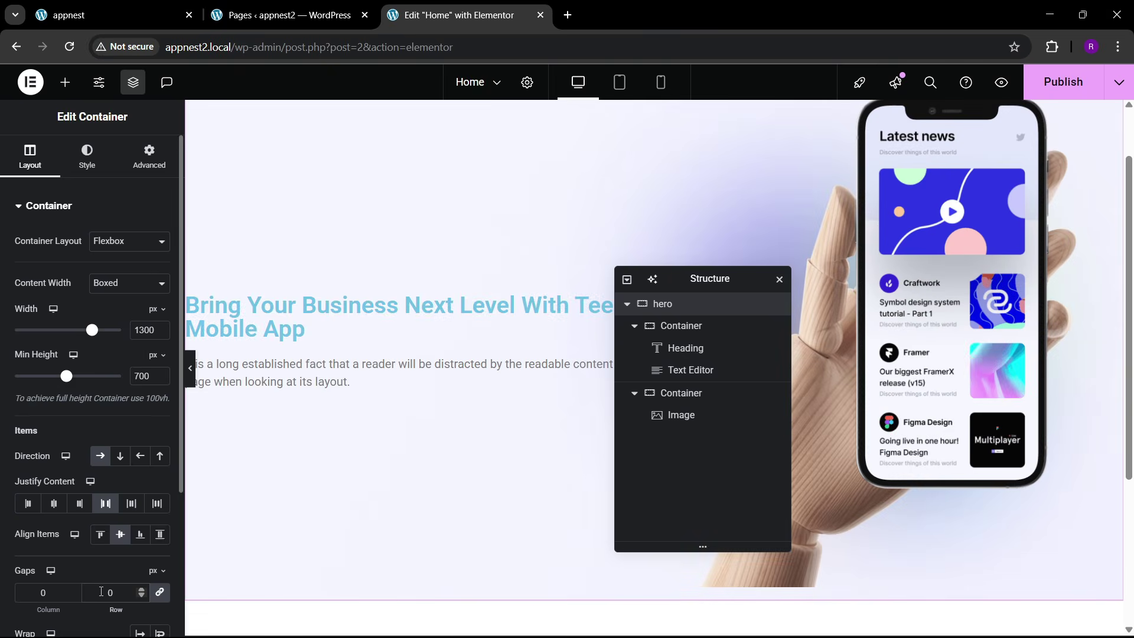
{"action": "type", "text": "8"}
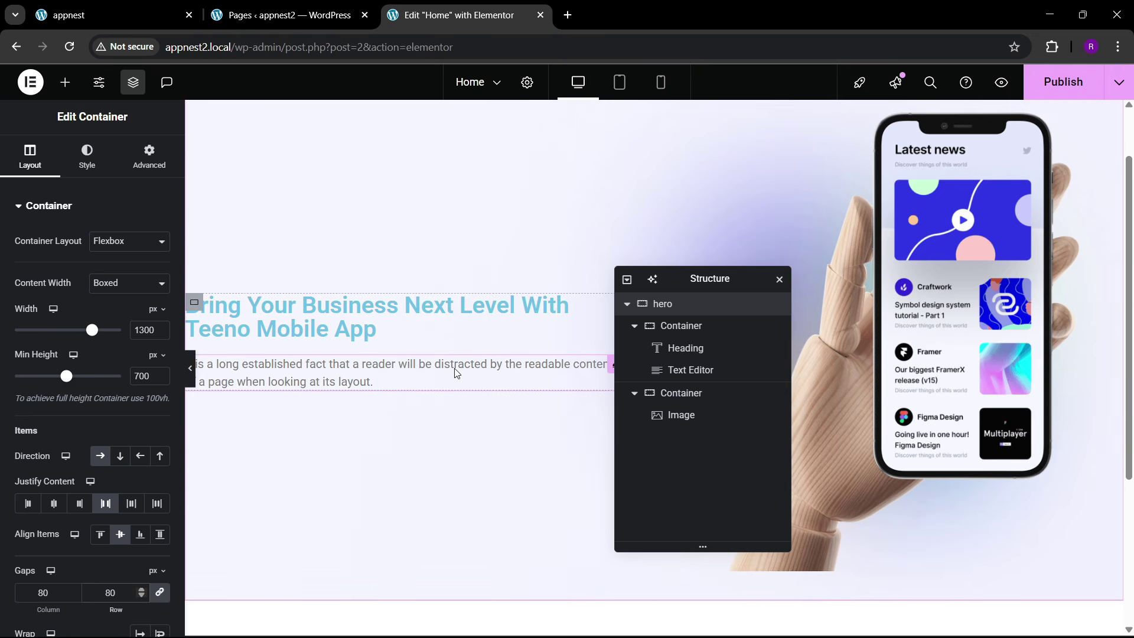
{"action": "key", "text": "BackSpace"}
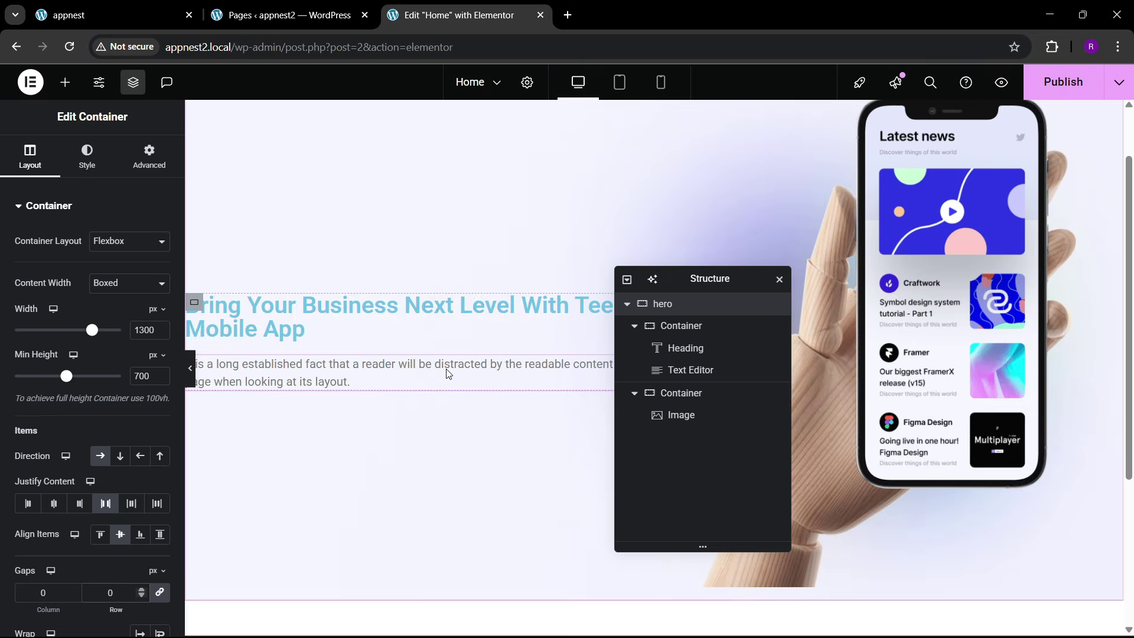
{"action": "type", "text": "6"}
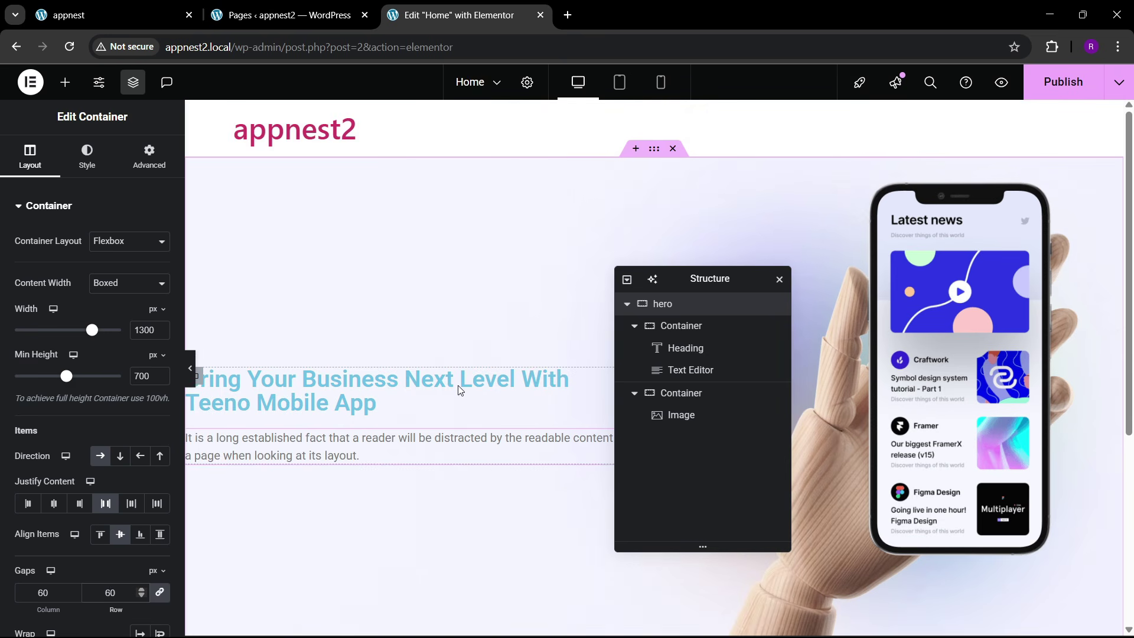
{"action": "left_click", "coordinate": [192, 382]}
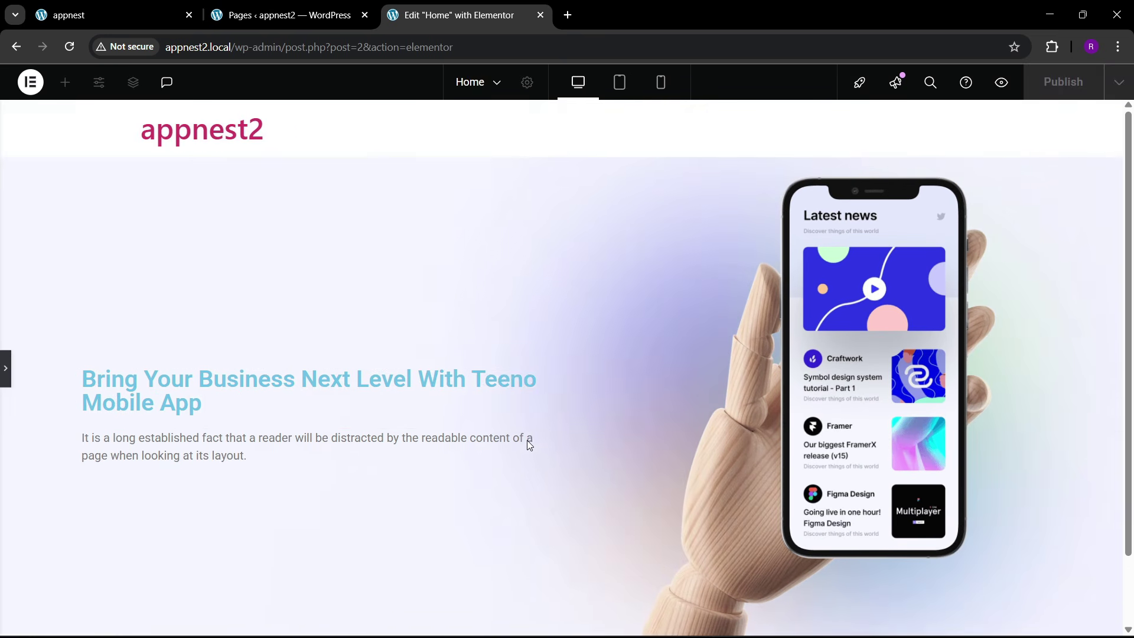
{"action": "scroll", "coordinate": [527, 442], "scroll_direction": "down", "scroll_amount": 2}
{"action": "left_click", "coordinate": [6, 371]}
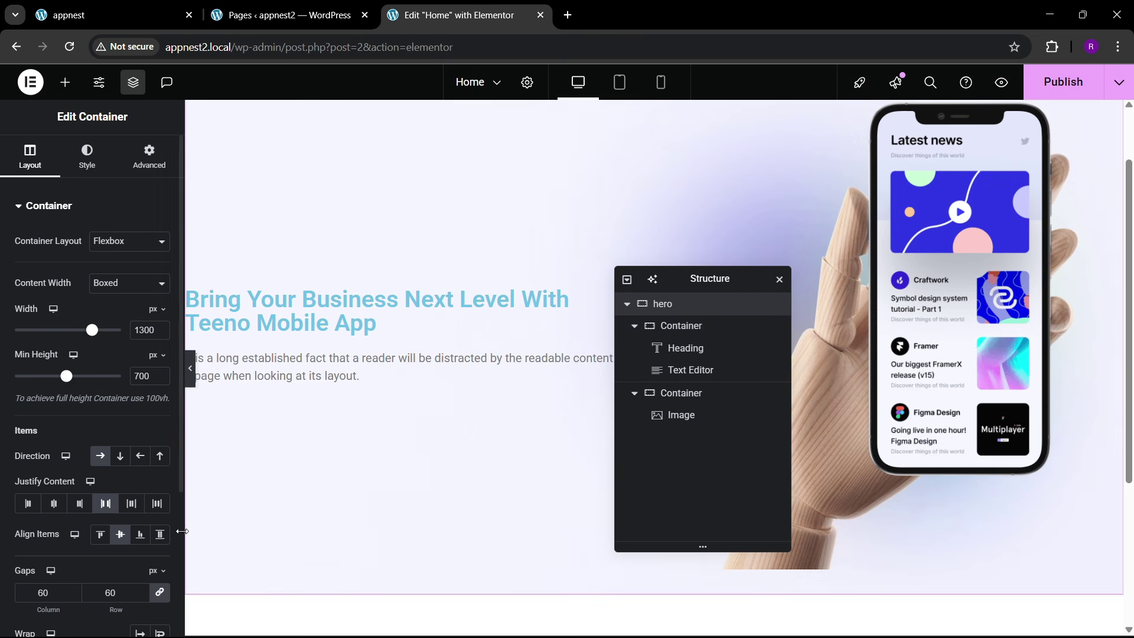
- Change the hero container's Align Items to Stretch
{"action": "left_click", "coordinate": [158, 537]}
{"action": "scroll", "coordinate": [398, 453], "scroll_direction": "down", "scroll_amount": 3}
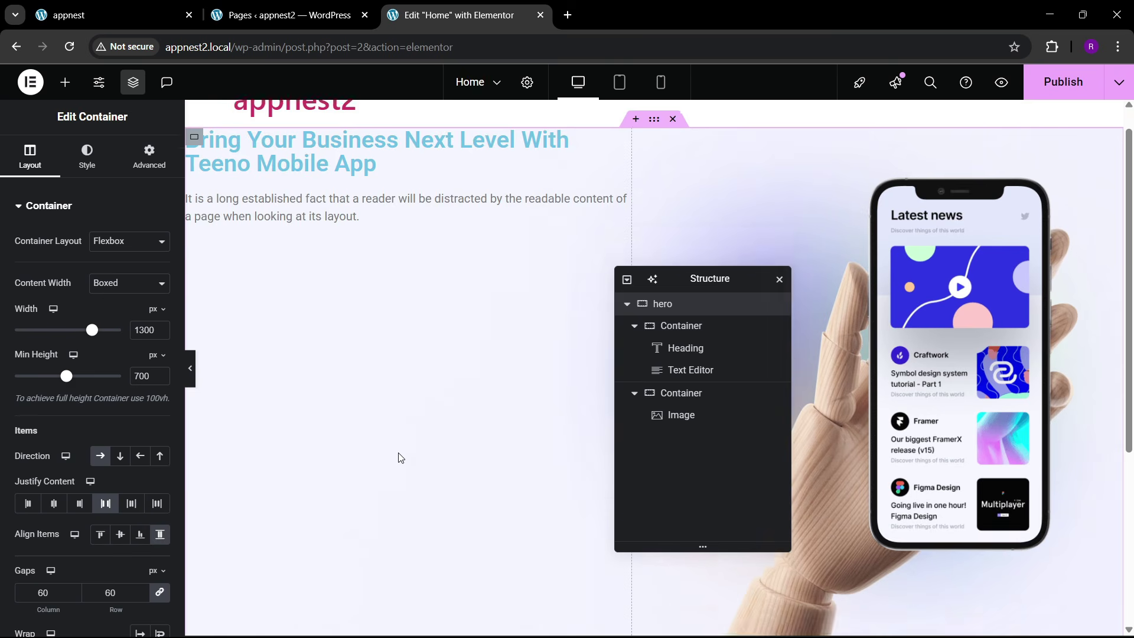
{"action": "scroll", "coordinate": [399, 453], "scroll_direction": "up", "scroll_amount": 3}
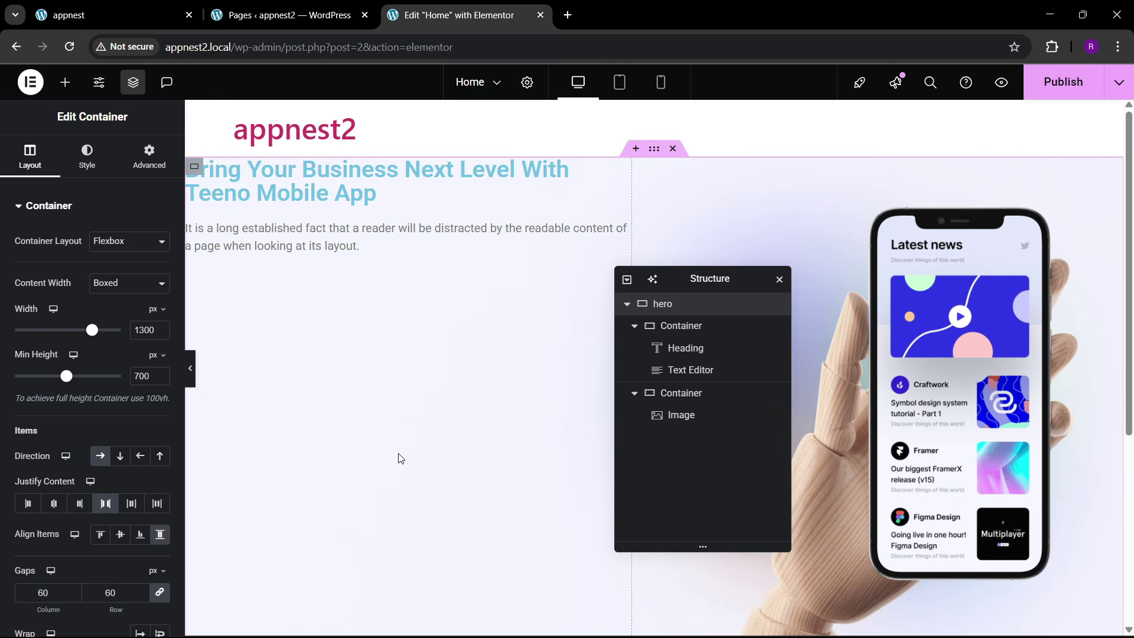
- Set the hero's text column container to Justify Content Center and Align Items Start
{"action": "left_click", "coordinate": [686, 326]}
{"action": "left_click", "coordinate": [29, 156]}
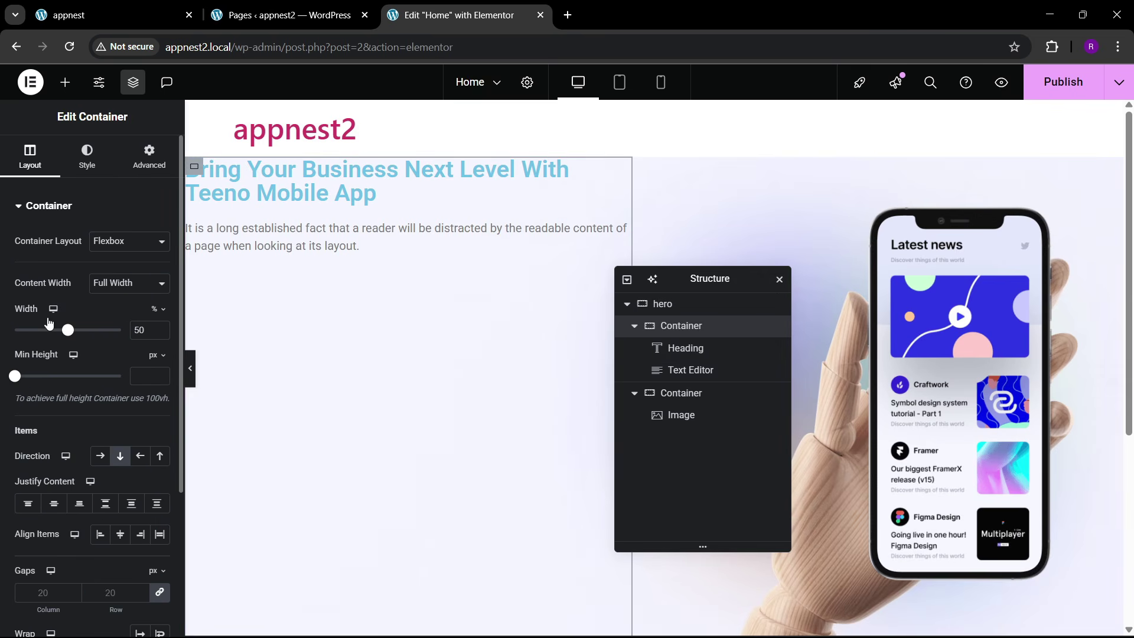
{"action": "left_click", "coordinate": [54, 503]}
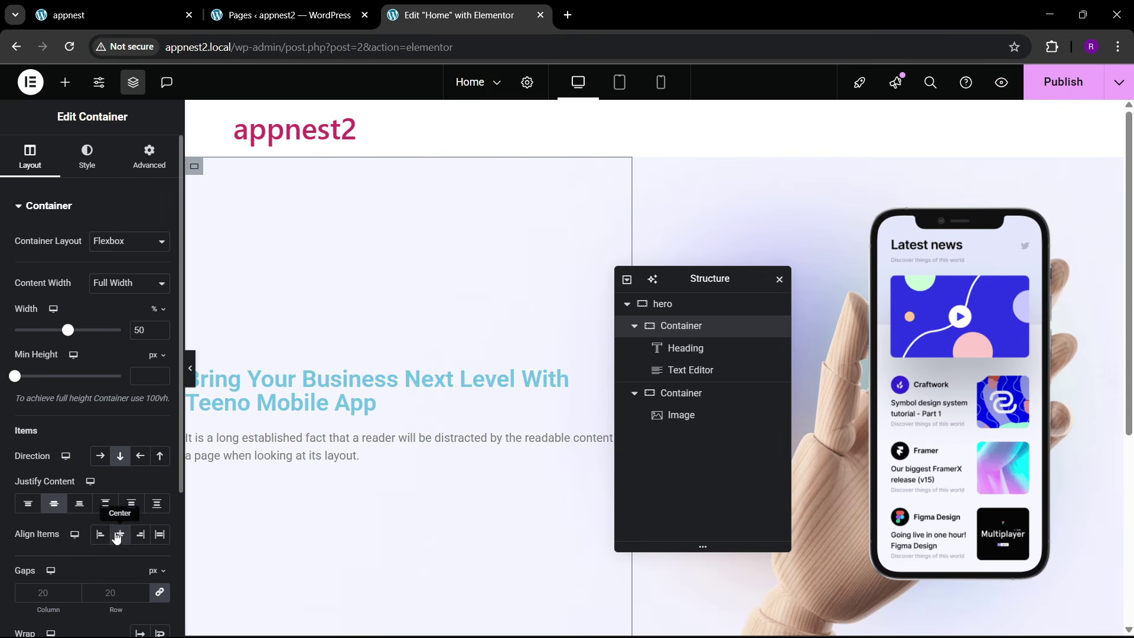
{"action": "scroll", "coordinate": [451, 420], "scroll_direction": "down", "scroll_amount": 3}
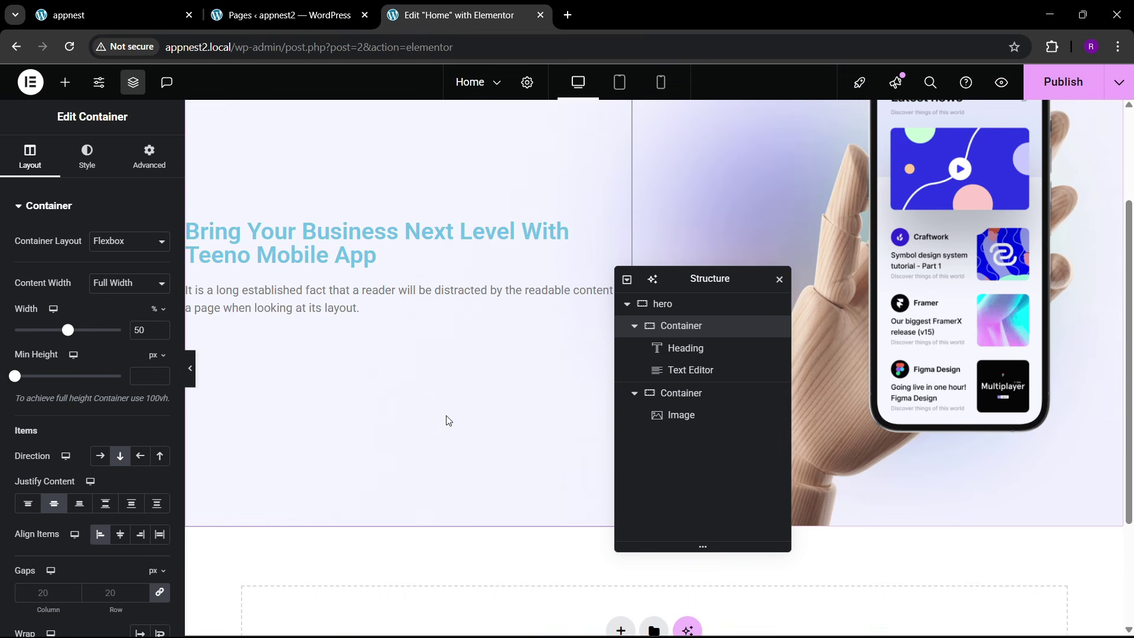
{"action": "scroll", "coordinate": [448, 420], "scroll_direction": "up", "scroll_amount": 3}
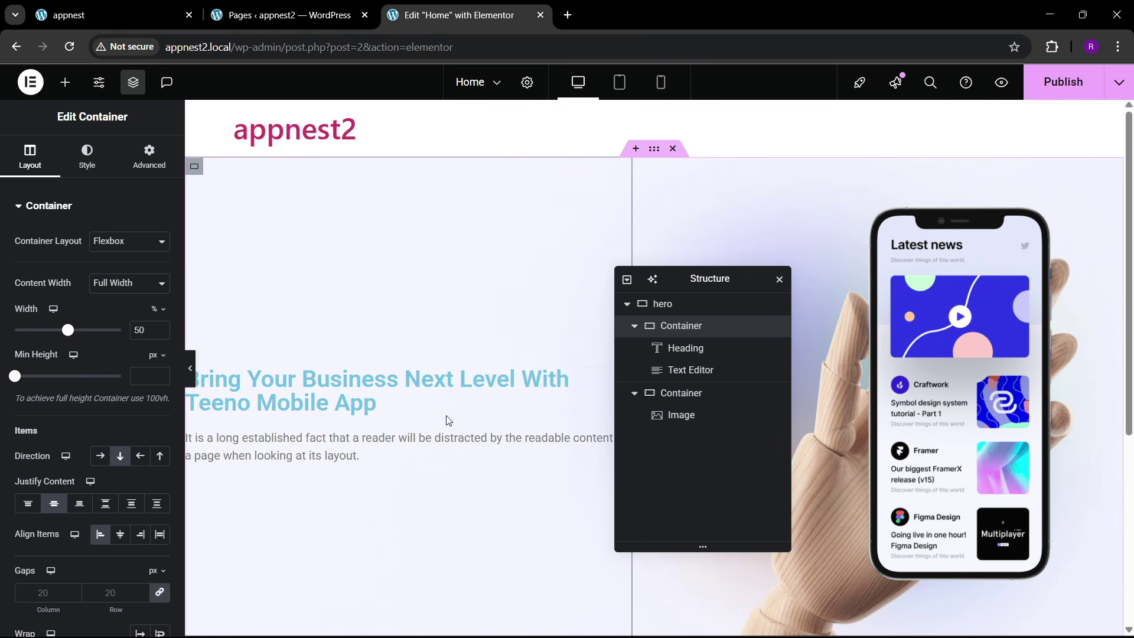
- Set the hero heading's font family to Plus Jakarta and dismiss the Global Fonts tip
{"action": "left_click", "coordinate": [345, 391]}
{"action": "left_click", "coordinate": [88, 156]}
{"action": "left_click", "coordinate": [159, 284]}
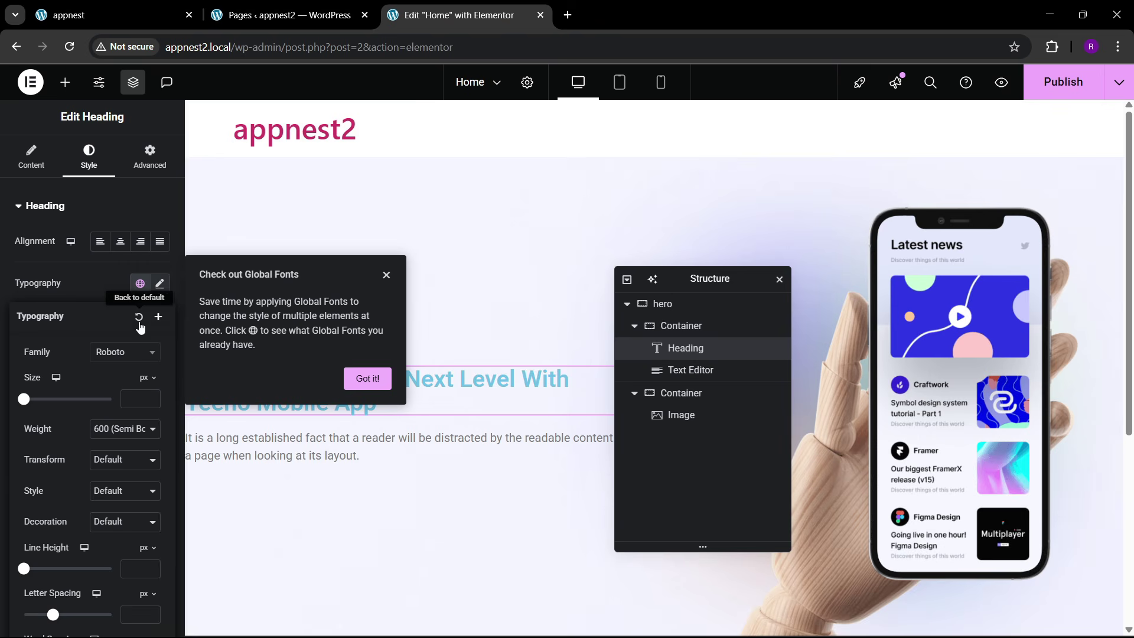
{"action": "left_click", "coordinate": [114, 356]}
{"action": "type", "text": "pl"}
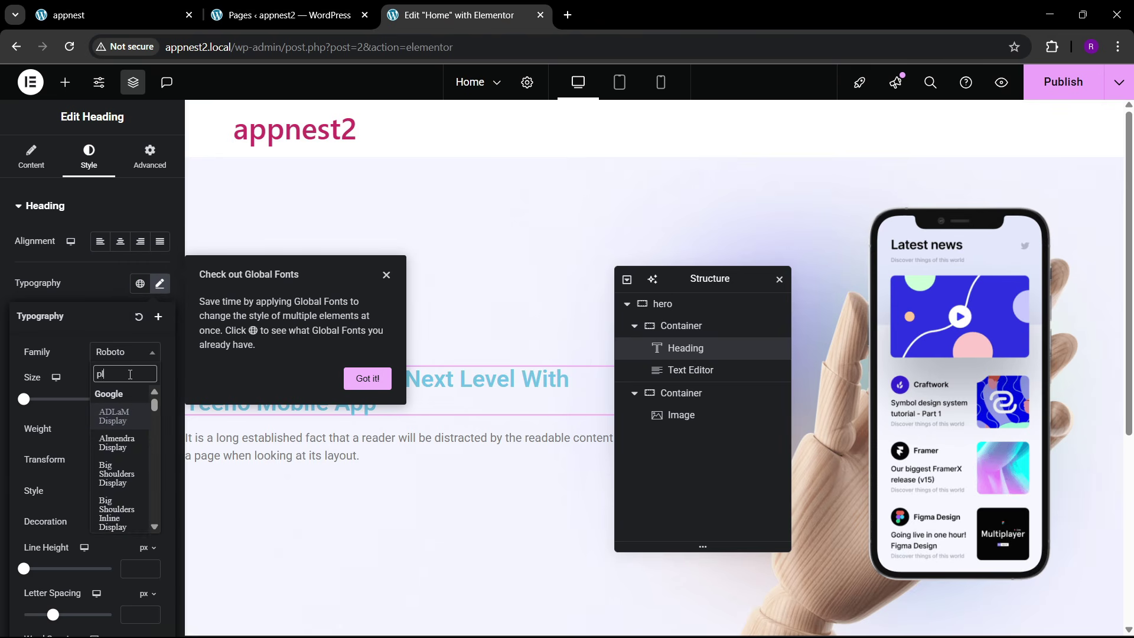
{"action": "type", "text": "us jak"}
{"action": "key", "text": "Return"}
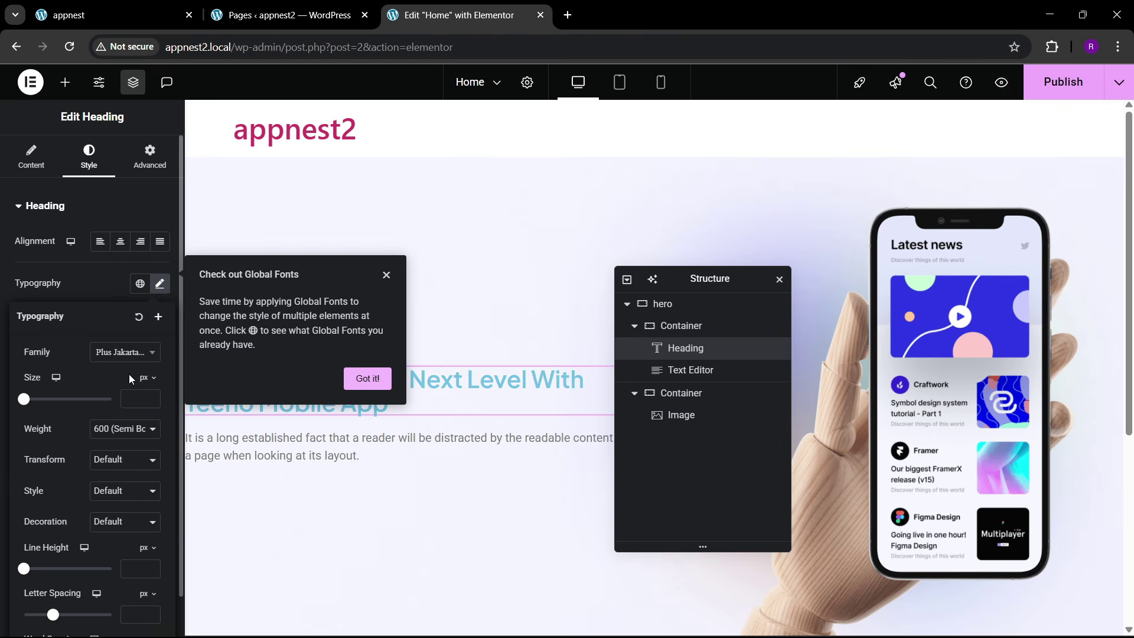
{"action": "left_click", "coordinate": [368, 378]}
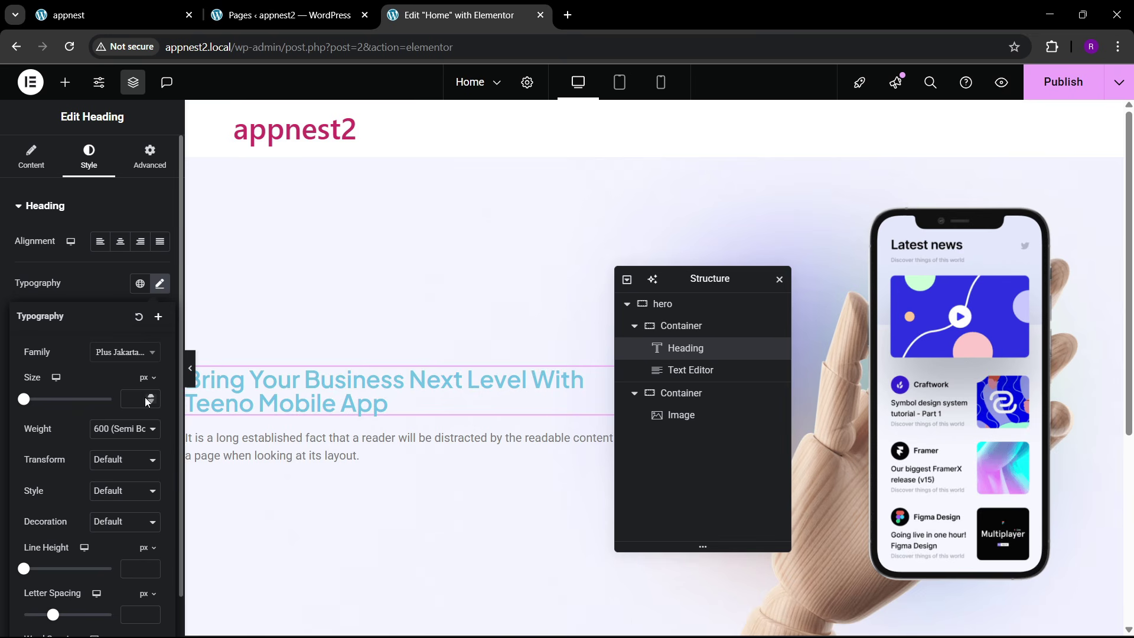
- Set the hero heading's font size to 45 px and compare it with the finished site's heading
{"action": "left_click", "coordinate": [151, 396]}
{"action": "left_click_drag", "start_coordinate": [149, 399], "coordinate": [150, 399]}
{"action": "left_click", "coordinate": [177, 8]}
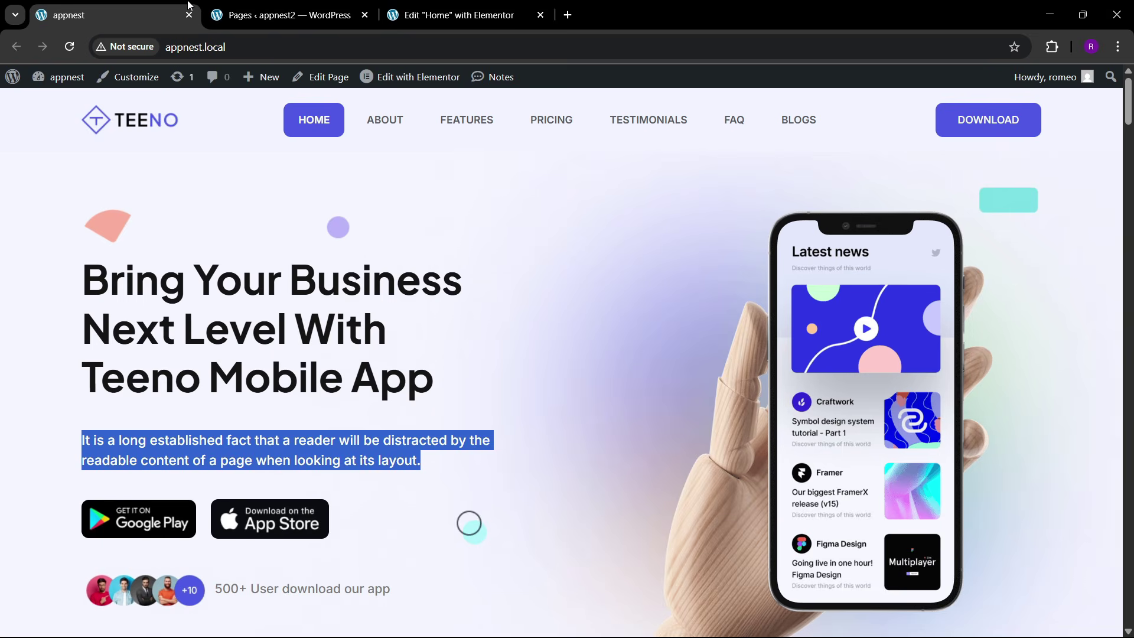
{"action": "left_click", "coordinate": [500, 8]}
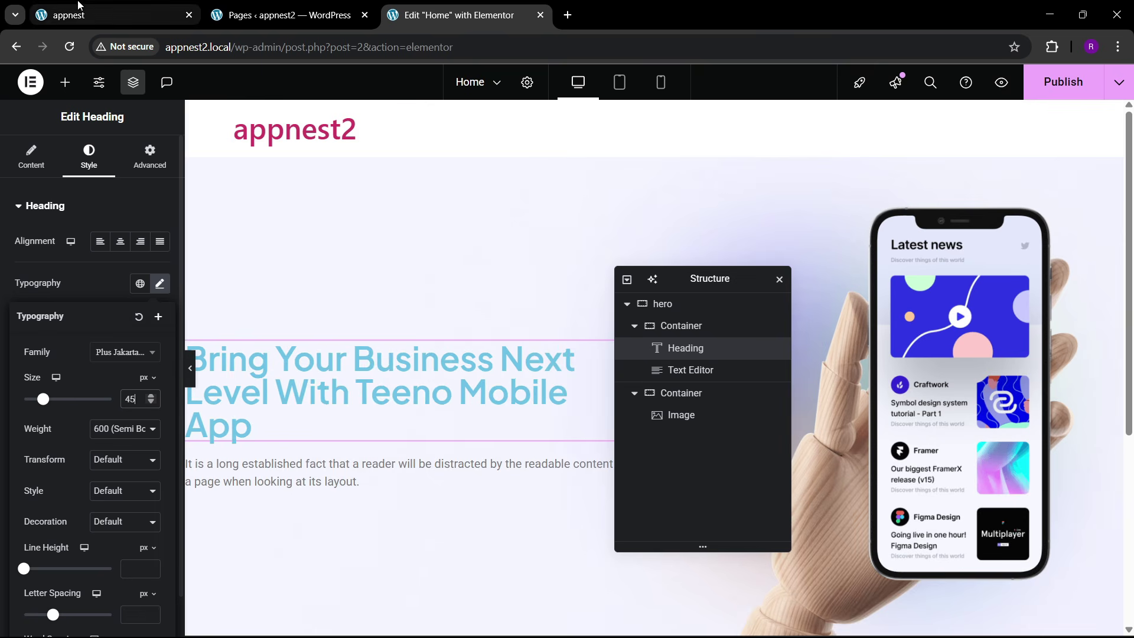
{"action": "left_click", "coordinate": [102, 9]}
{"action": "left_click", "coordinate": [454, 15]}
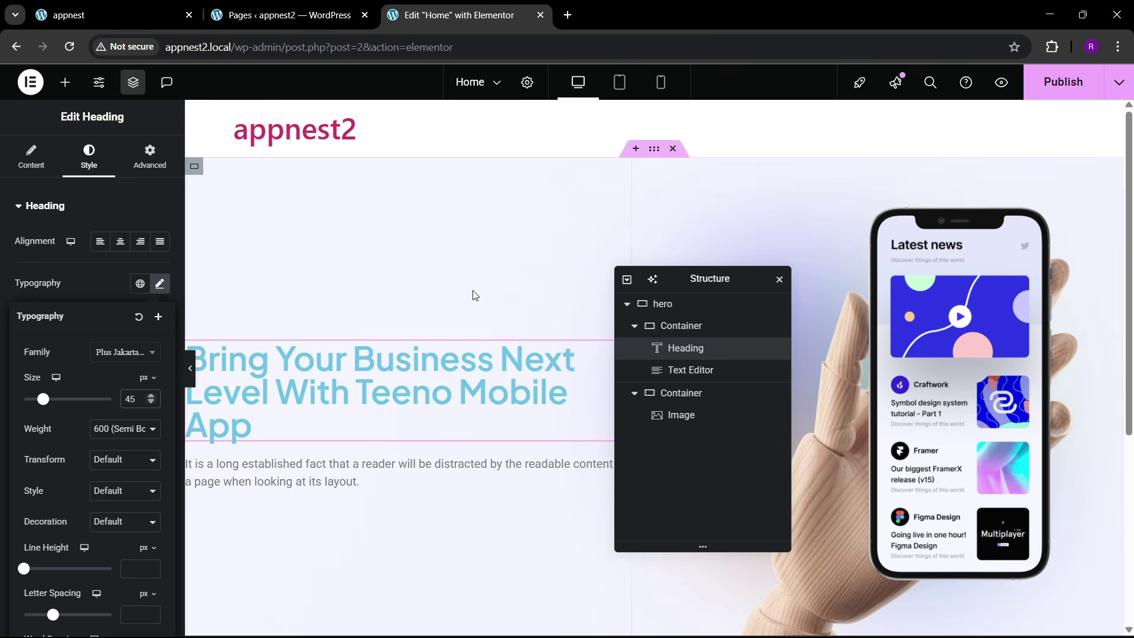
- Set the hero container's linked column and row gaps to 50 px and compare the layout with the finished site
{"action": "left_click_drag", "start_coordinate": [691, 284], "coordinate": [838, 268]}
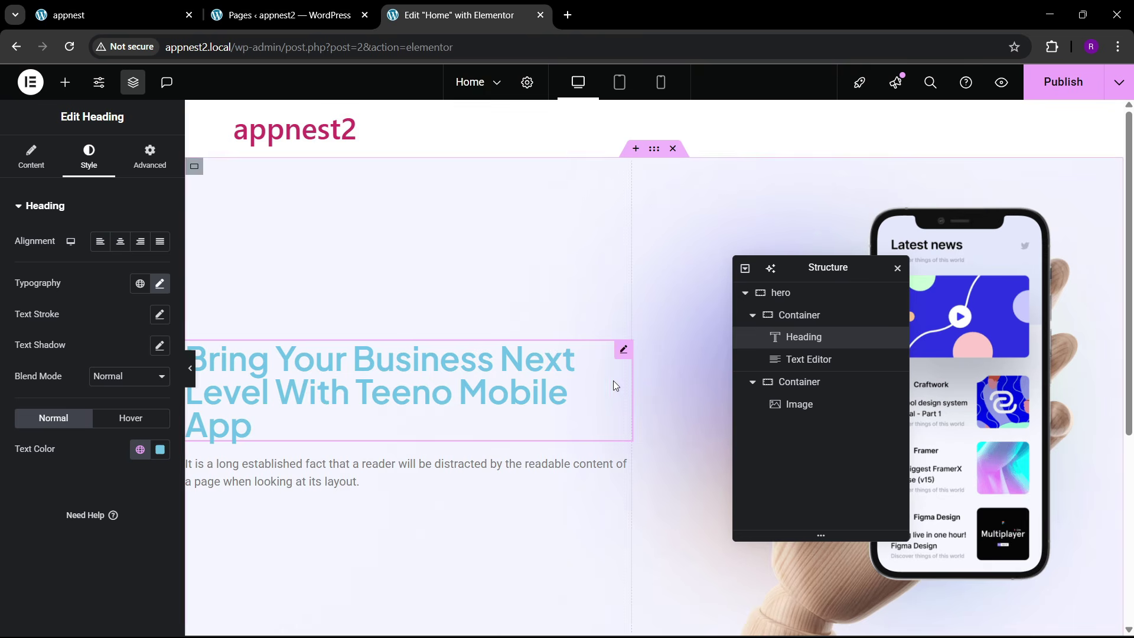
{"action": "left_click", "coordinate": [783, 292]}
{"action": "scroll", "coordinate": [115, 490], "scroll_direction": "down", "scroll_amount": 3}
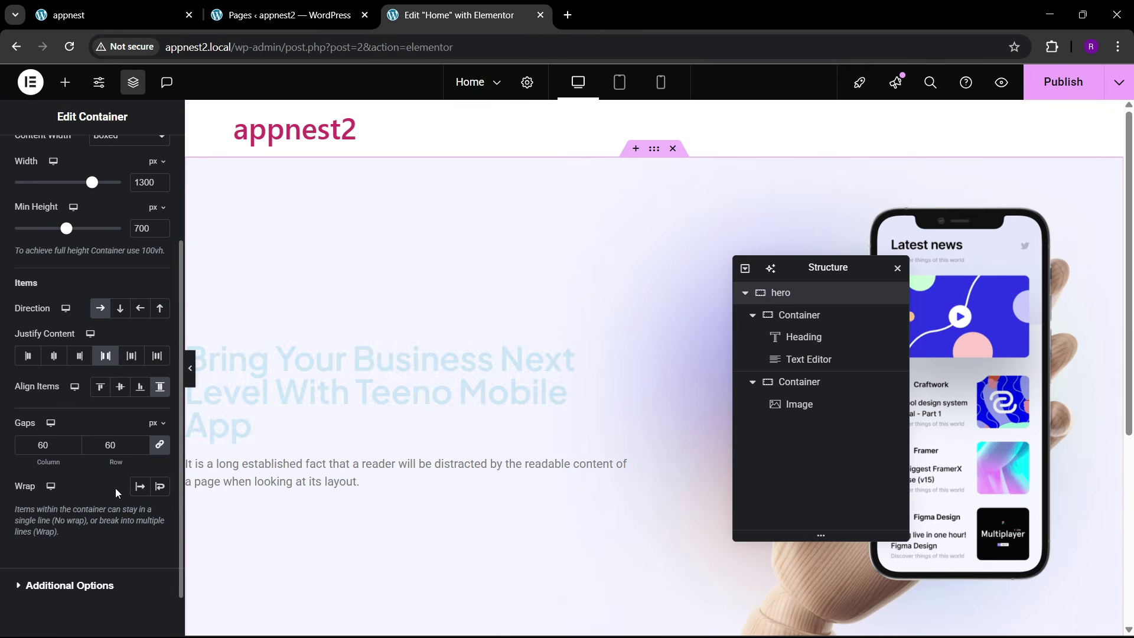
{"action": "type", "text": "50"}
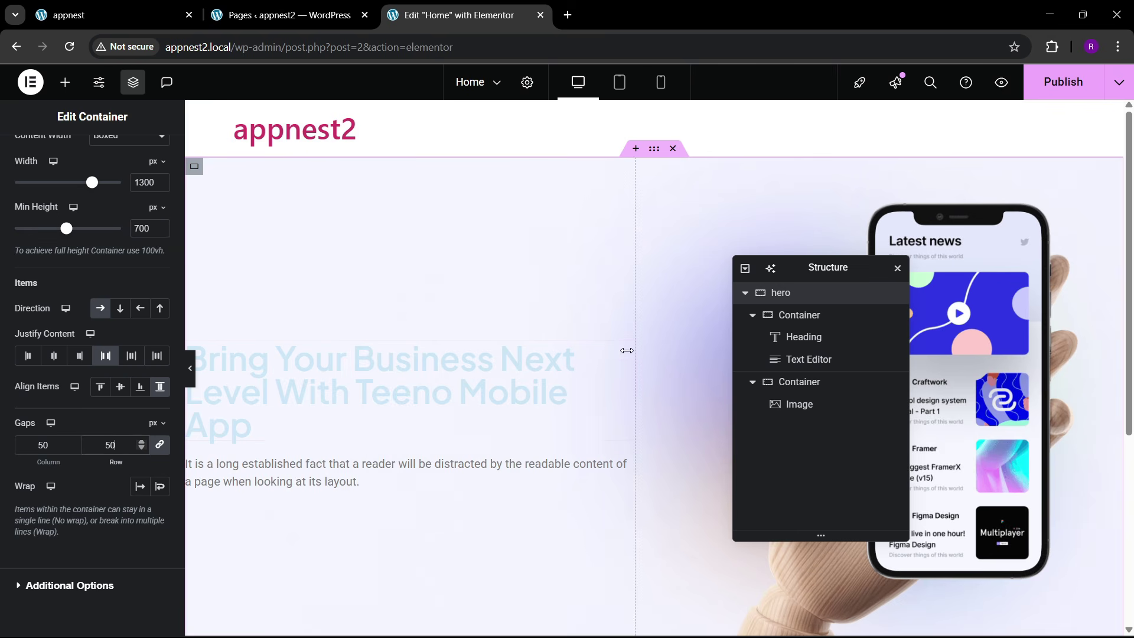
{"action": "left_click", "coordinate": [185, 7]}
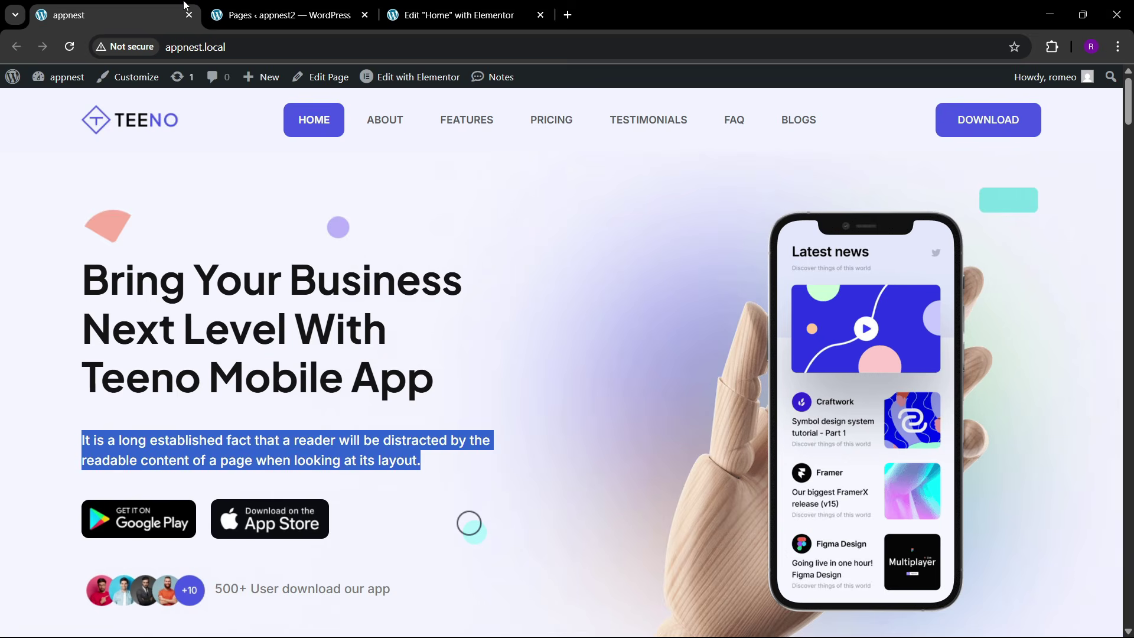
{"action": "left_click", "coordinate": [449, 15]}
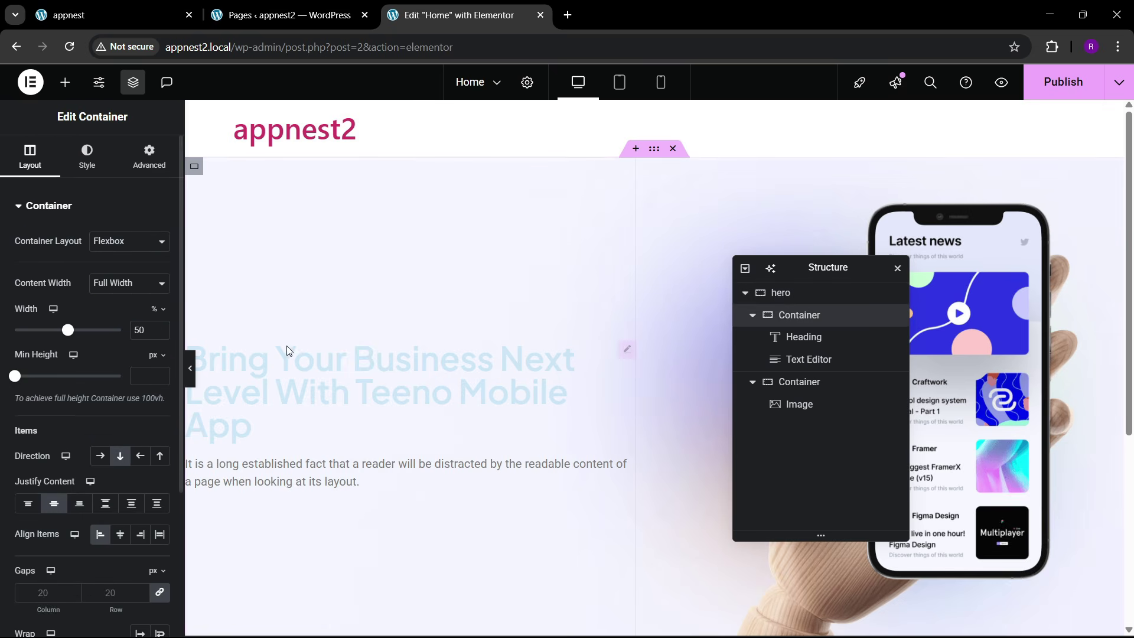
- Set the hero's text column to 60% and its image column to 40% width, with the phone image at 100% width
{"action": "left_click_drag", "start_coordinate": [148, 334], "coordinate": [87, 332]}
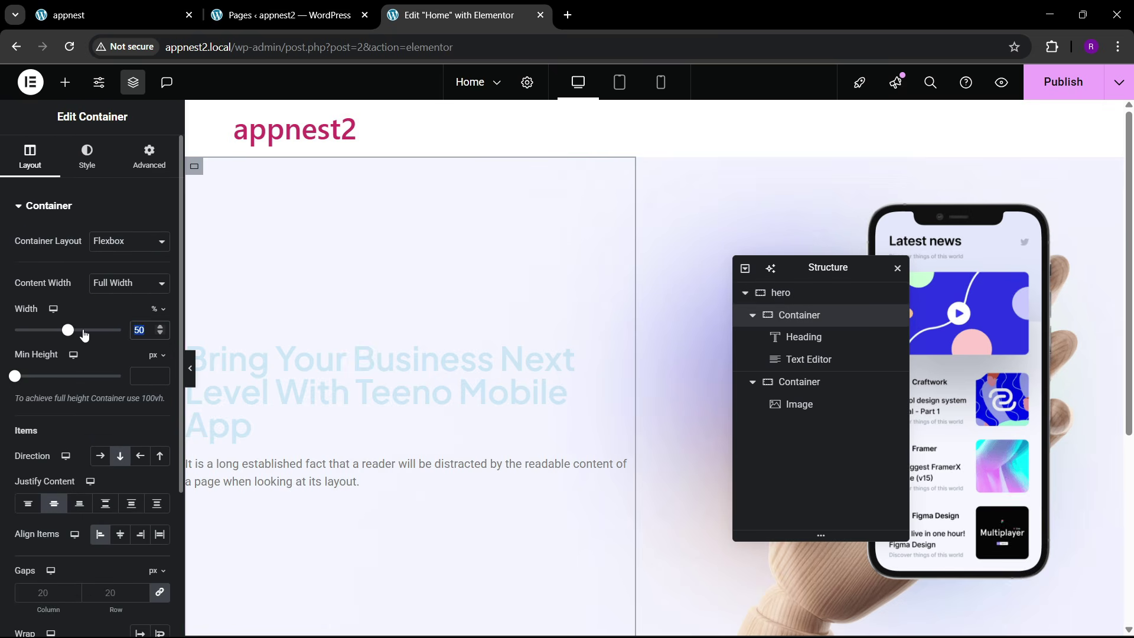
{"action": "type", "text": "55"}
{"action": "left_click", "coordinate": [794, 384]}
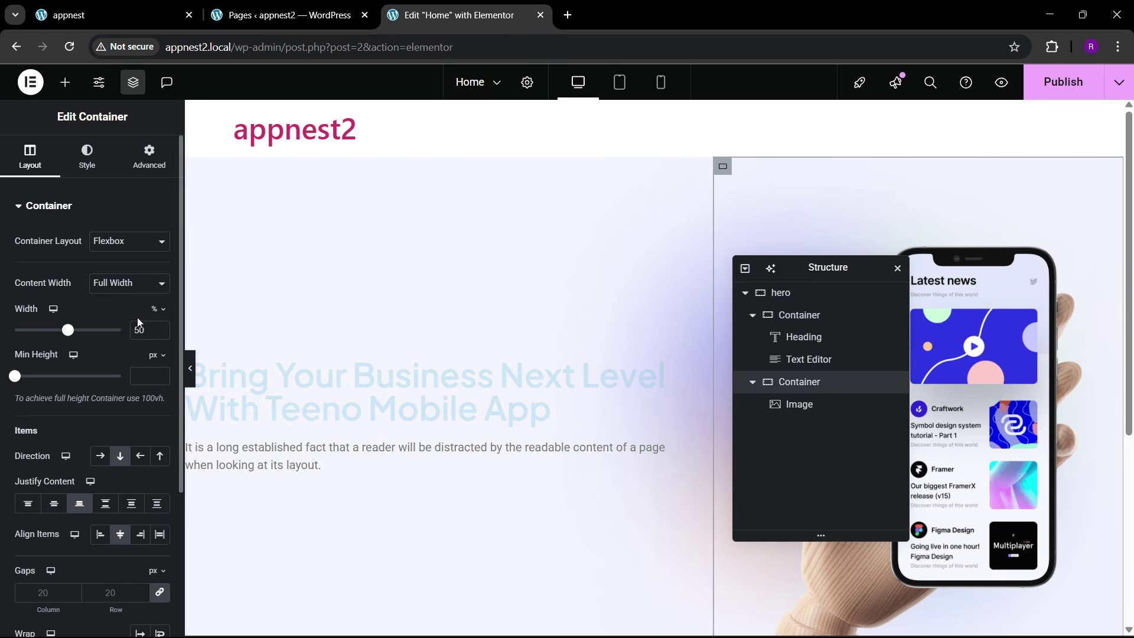
{"action": "type", "text": "40"}
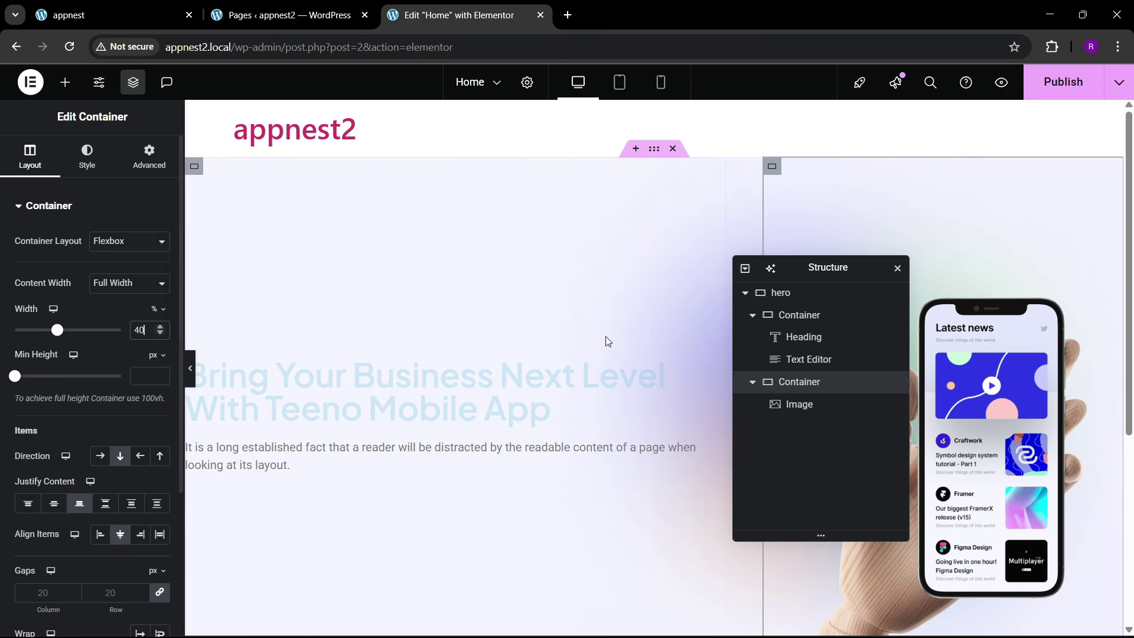
{"action": "left_click", "coordinate": [1007, 364]}
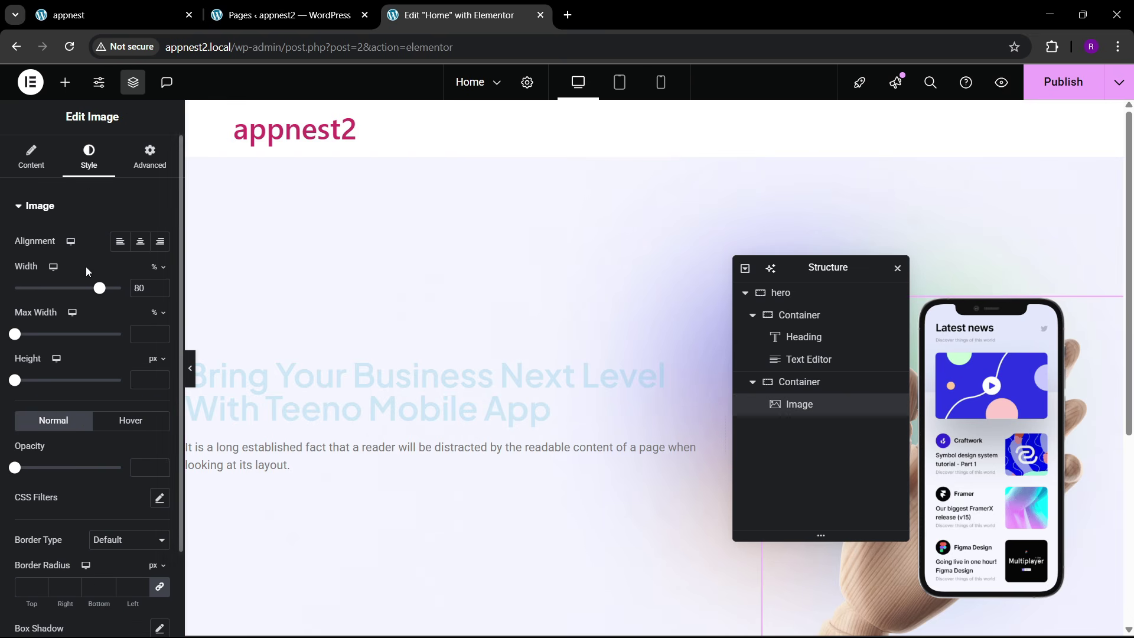
{"action": "left_click_drag", "start_coordinate": [99, 289], "coordinate": [278, 337]}
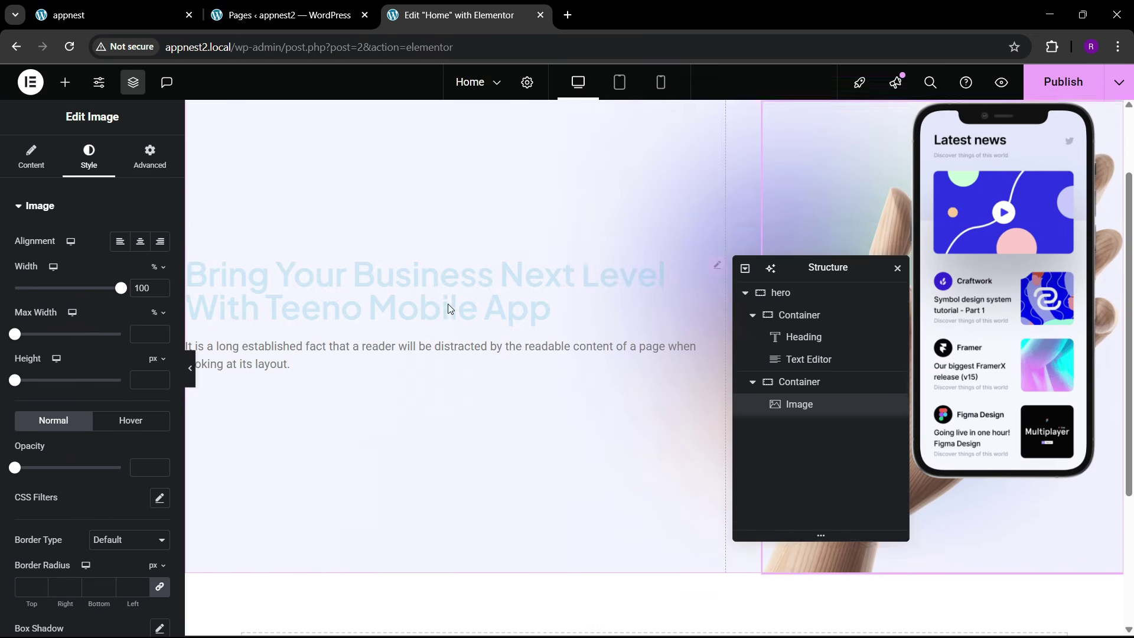
- Set the hero's text column width to 55% and its image column width to 45%, and check the section
{"action": "left_click", "coordinate": [798, 315]}
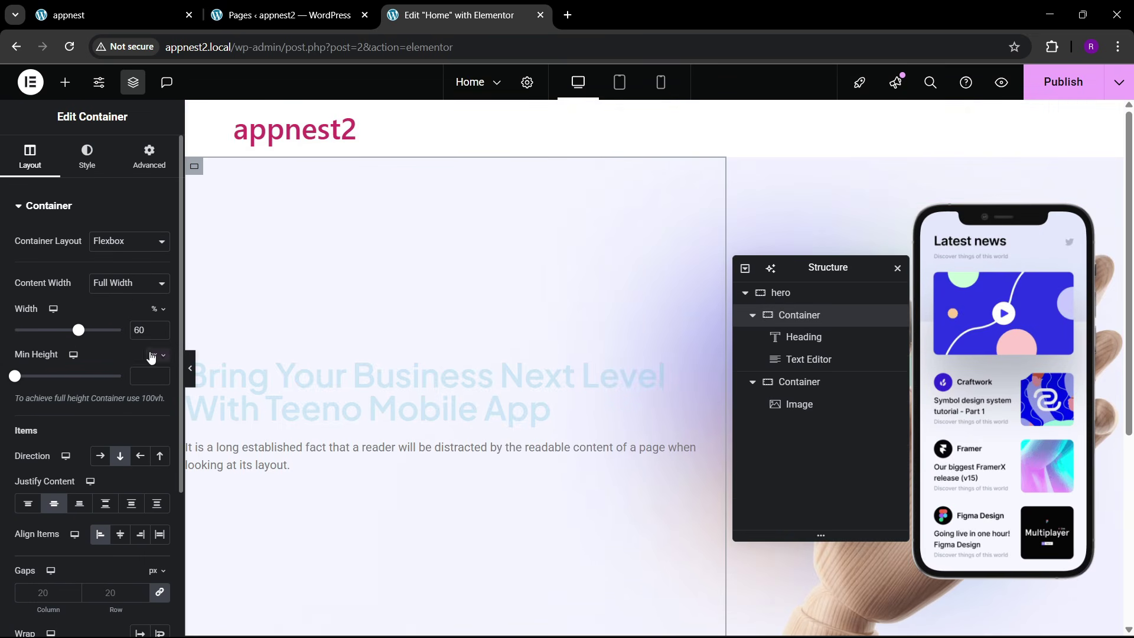
{"action": "key", "text": "Down"}
{"action": "key", "text": "BackSpace"}
{"action": "key", "text": "BackSpace"}
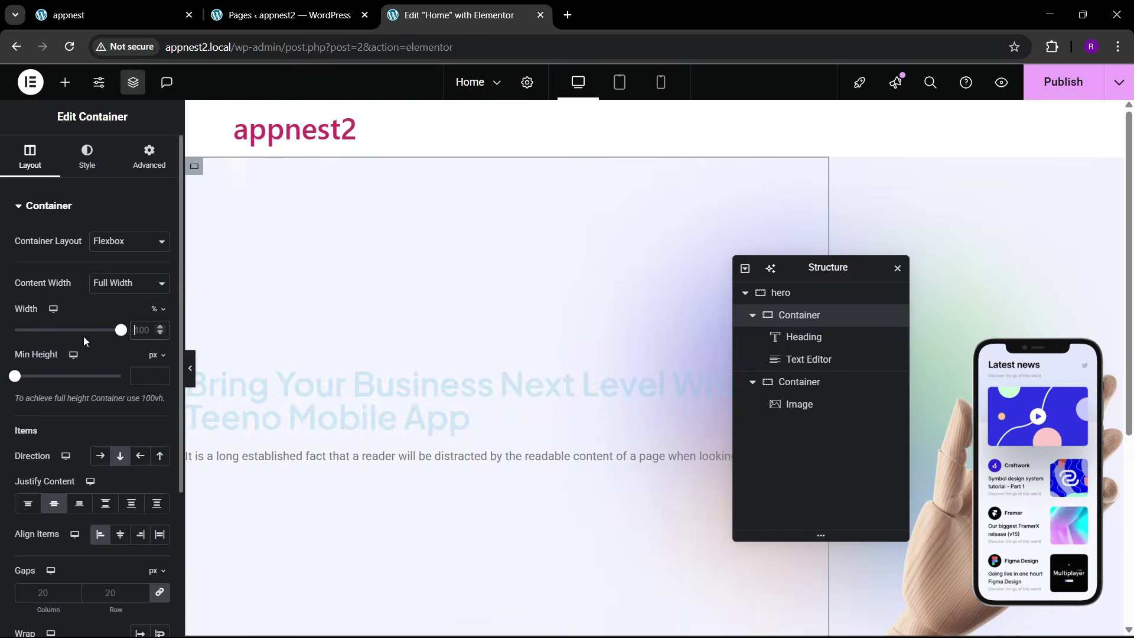
{"action": "type", "text": "55"}
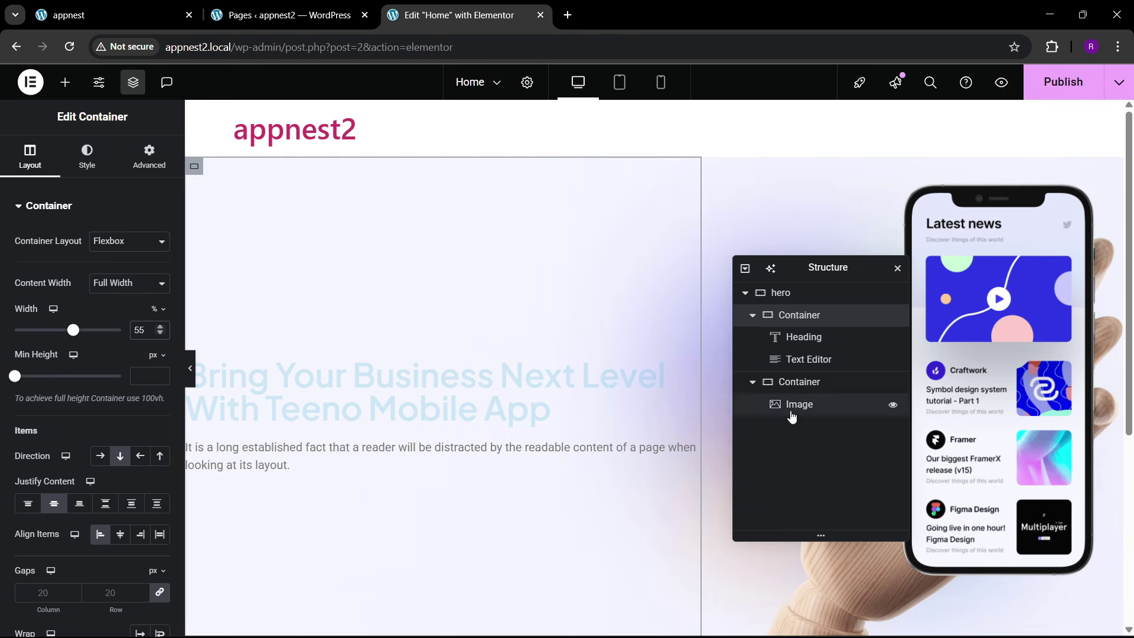
{"action": "left_click", "coordinate": [797, 381]}
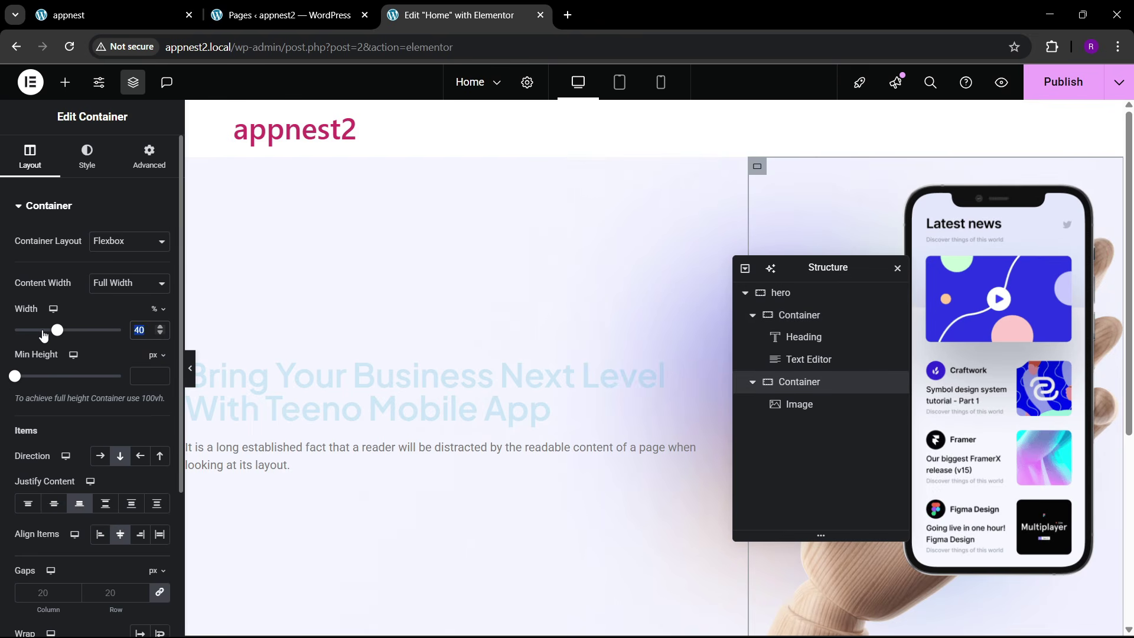
{"action": "type", "text": "45"}
{"action": "scroll", "coordinate": [349, 351], "scroll_direction": "down", "scroll_amount": 4}
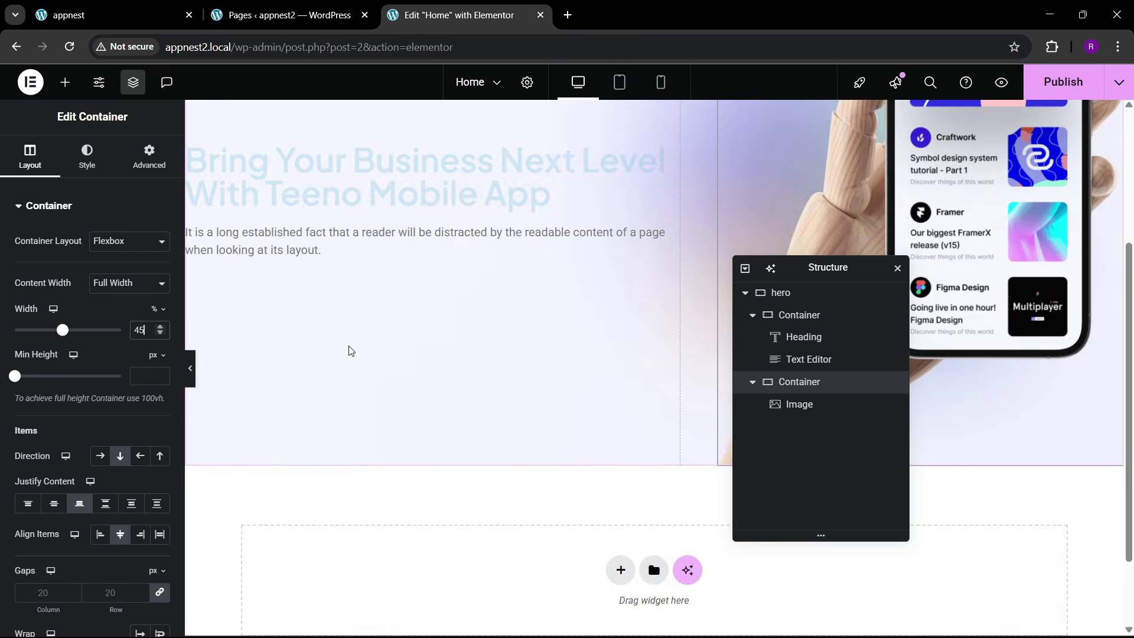
{"action": "scroll", "coordinate": [349, 350], "scroll_direction": "up", "scroll_amount": 3}
{"action": "scroll", "coordinate": [349, 351], "scroll_direction": "up", "scroll_amount": 2}
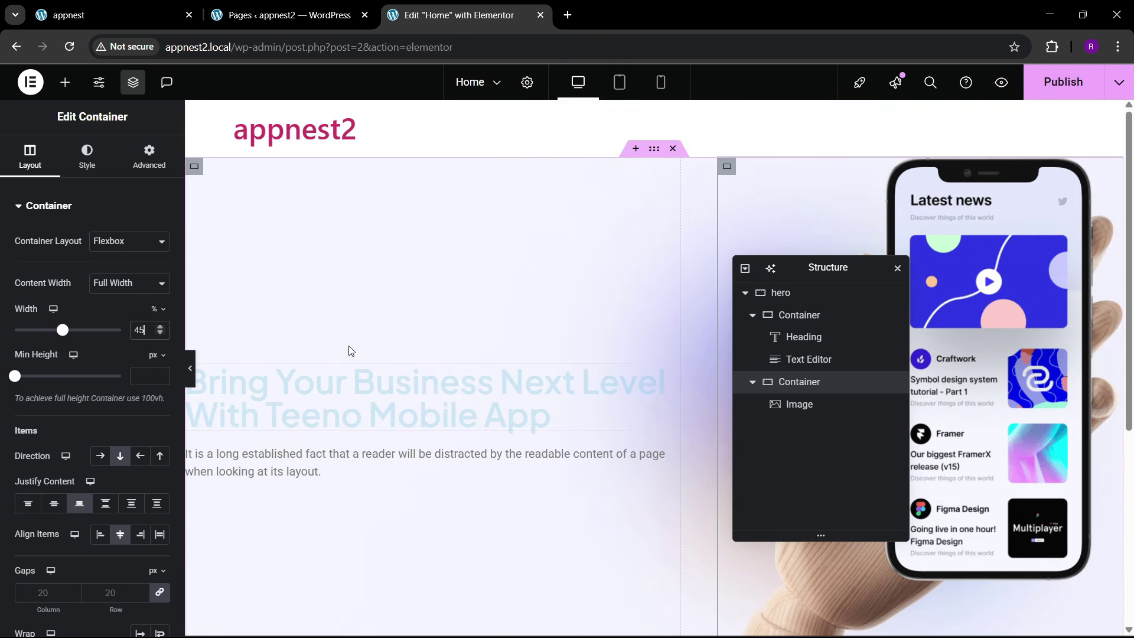
- Move the Structure window off the phone image and set the image's width to 90%
{"action": "left_click_drag", "start_coordinate": [800, 271], "coordinate": [635, 313]}
{"action": "left_click", "coordinate": [634, 446]}
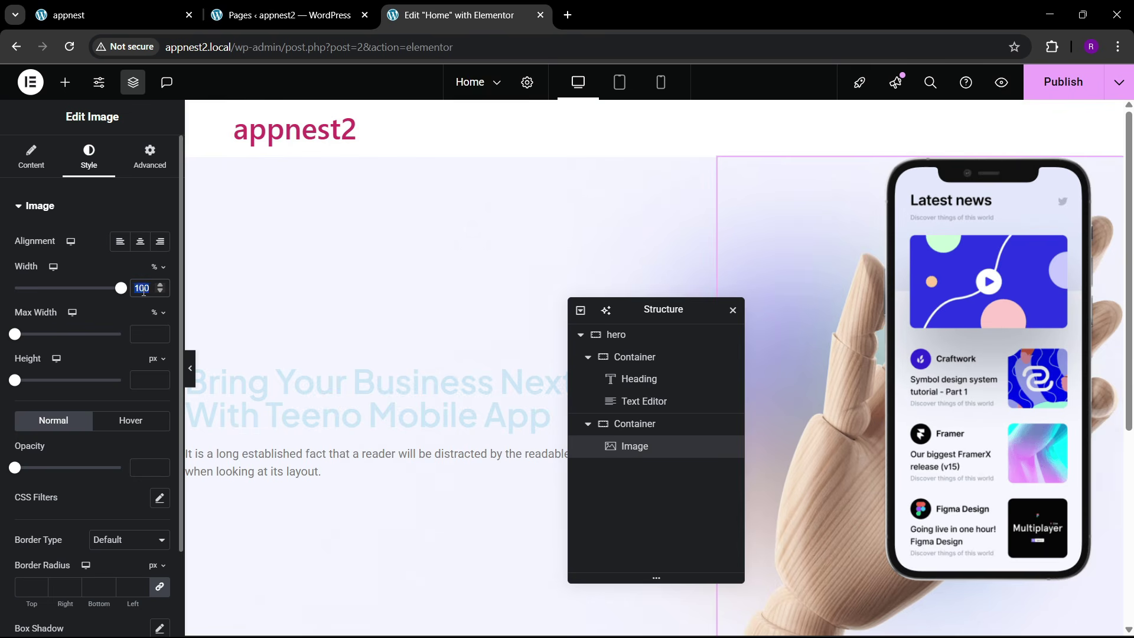
{"action": "type", "text": "80"}
{"action": "key", "text": "BackSpace"}
{"action": "key", "text": "BackSpace"}
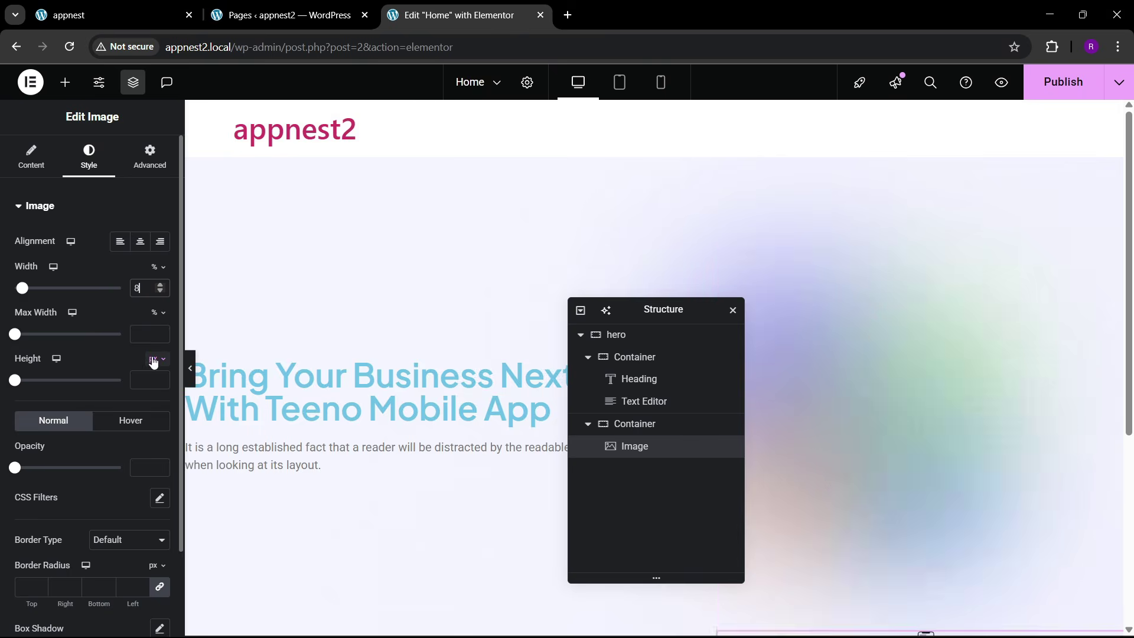
{"action": "type", "text": "90"}
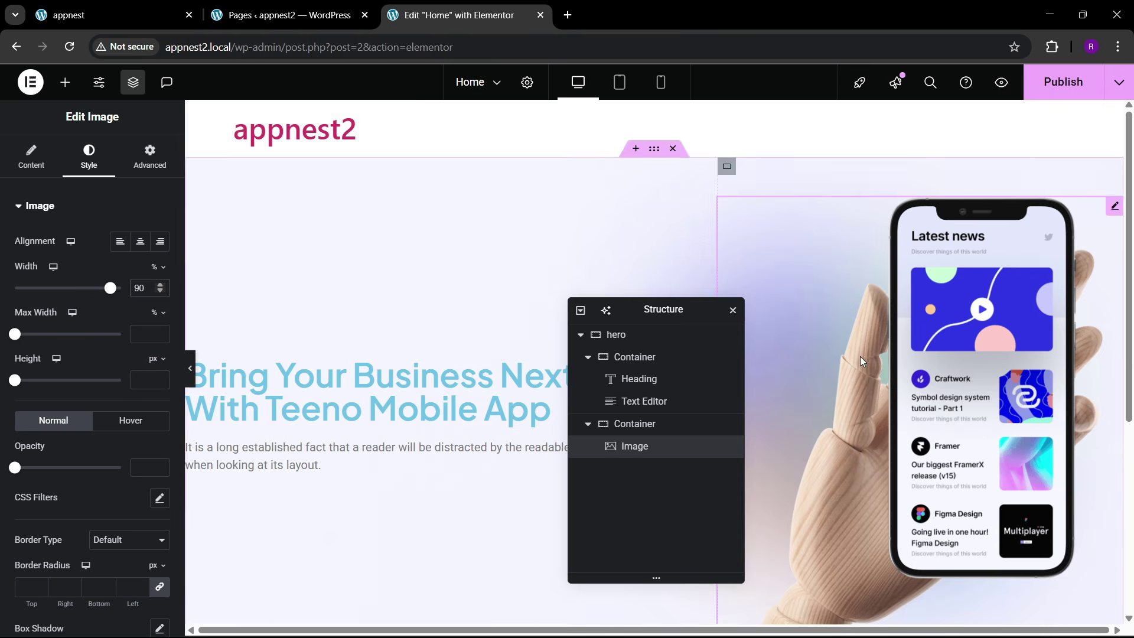
{"action": "scroll", "coordinate": [860, 356], "scroll_direction": "down", "scroll_amount": 4}
{"action": "scroll", "coordinate": [864, 385], "scroll_direction": "up", "scroll_amount": 3}
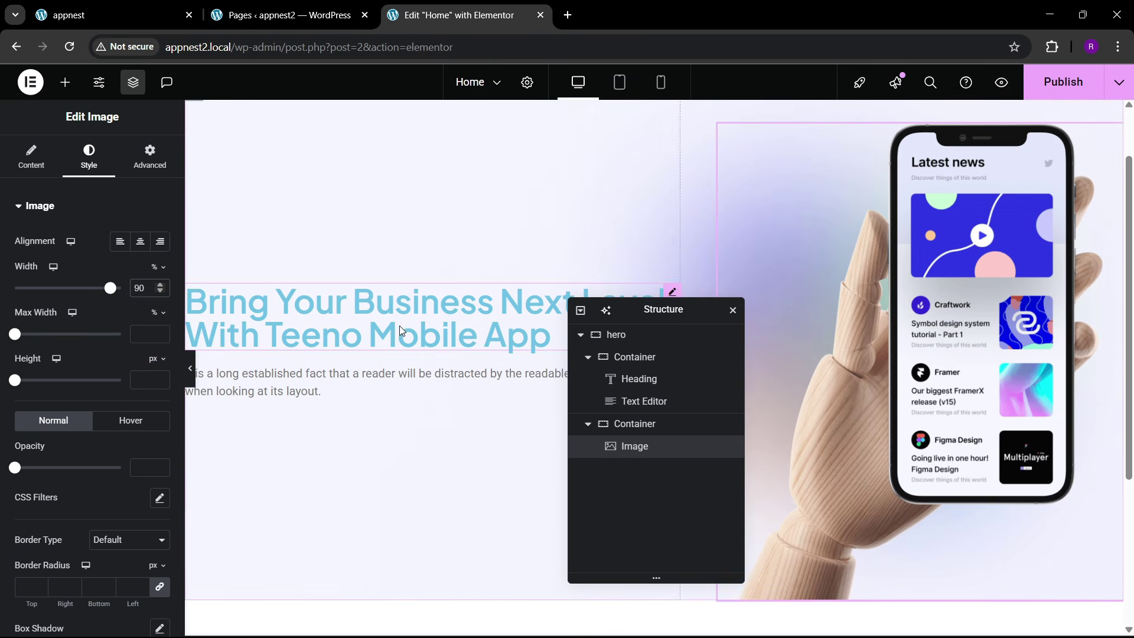
- Apply the global color black to the hero heading's text
{"action": "left_click", "coordinate": [401, 331]}
{"action": "left_click", "coordinate": [140, 450]}
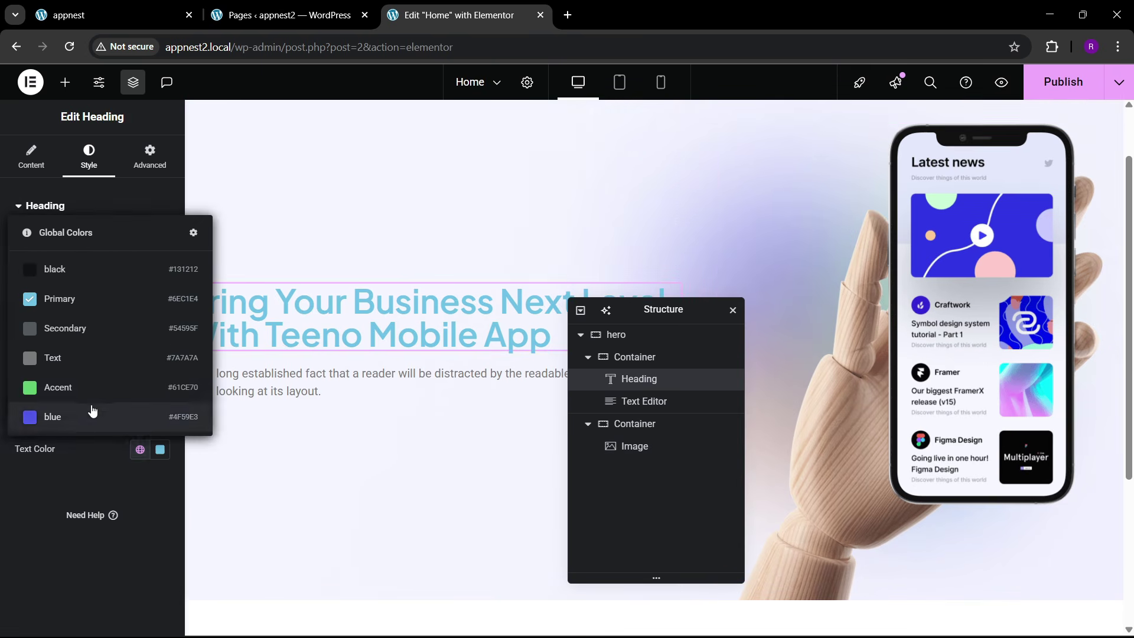
{"action": "left_click", "coordinate": [82, 270]}
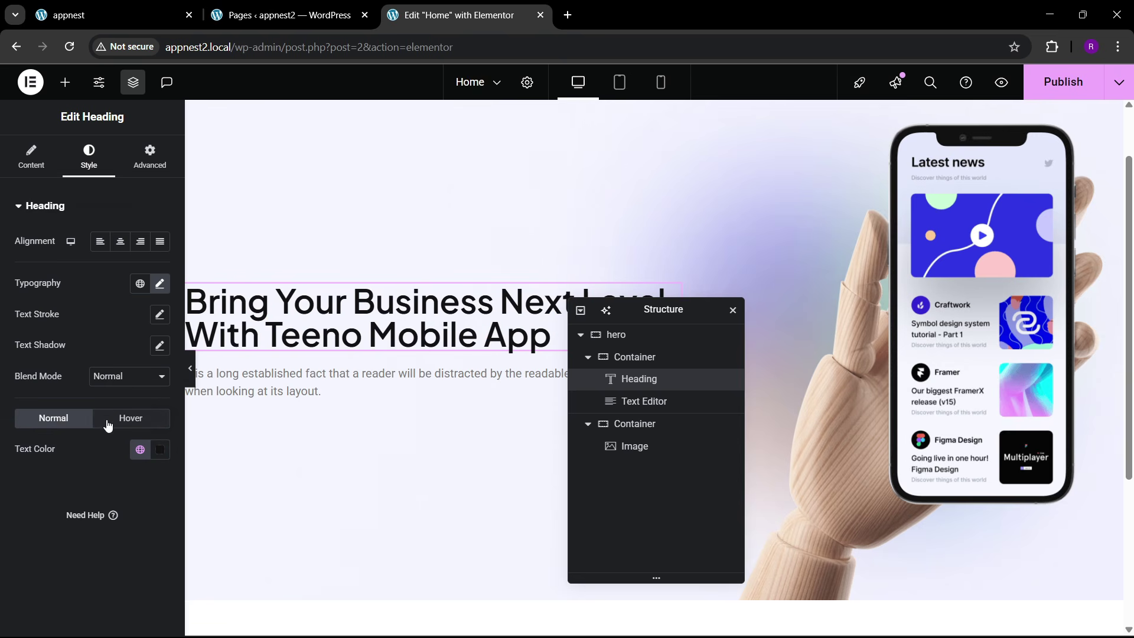
- Set the hero heading's line height to 1.2 em
{"action": "left_click", "coordinate": [159, 284]}
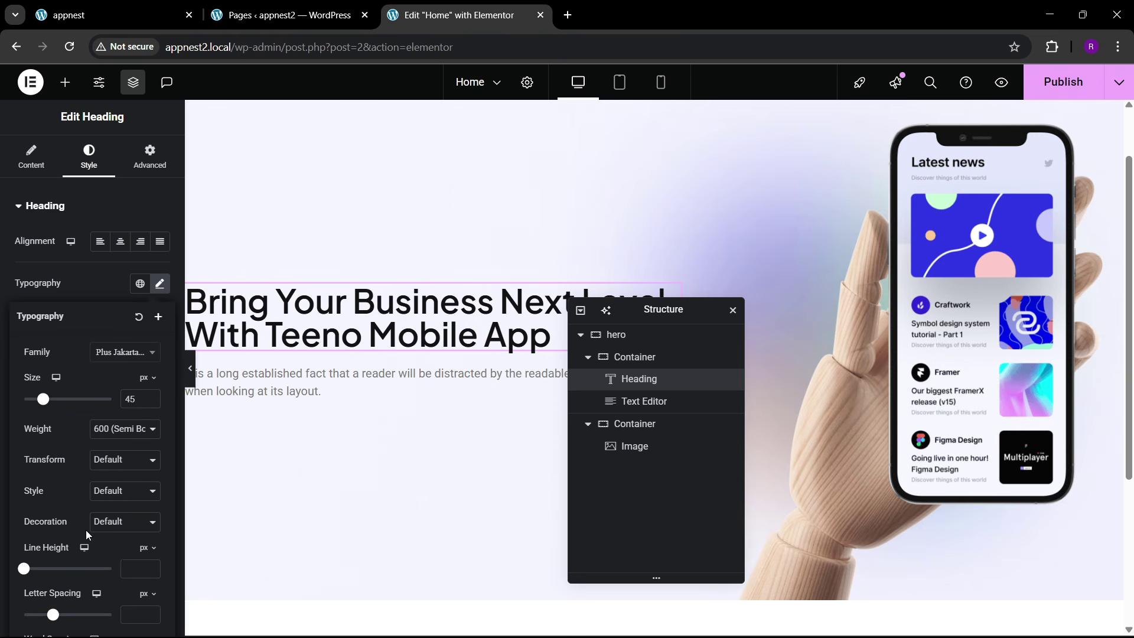
{"action": "scroll", "coordinate": [104, 565], "scroll_direction": "down", "scroll_amount": 1}
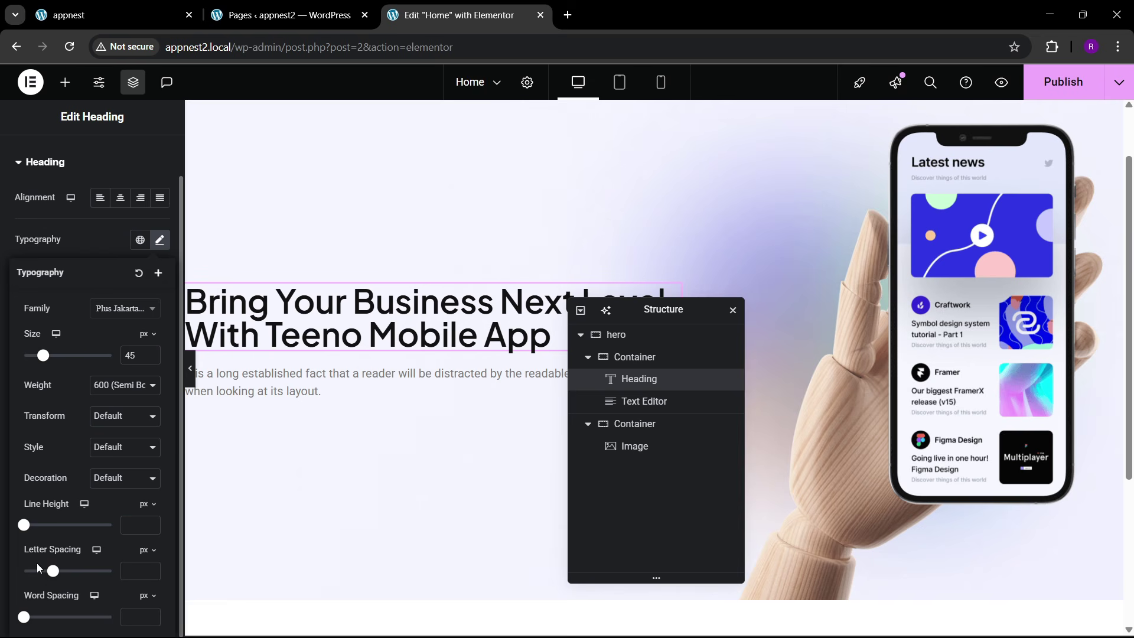
{"action": "left_click", "coordinate": [151, 521]}
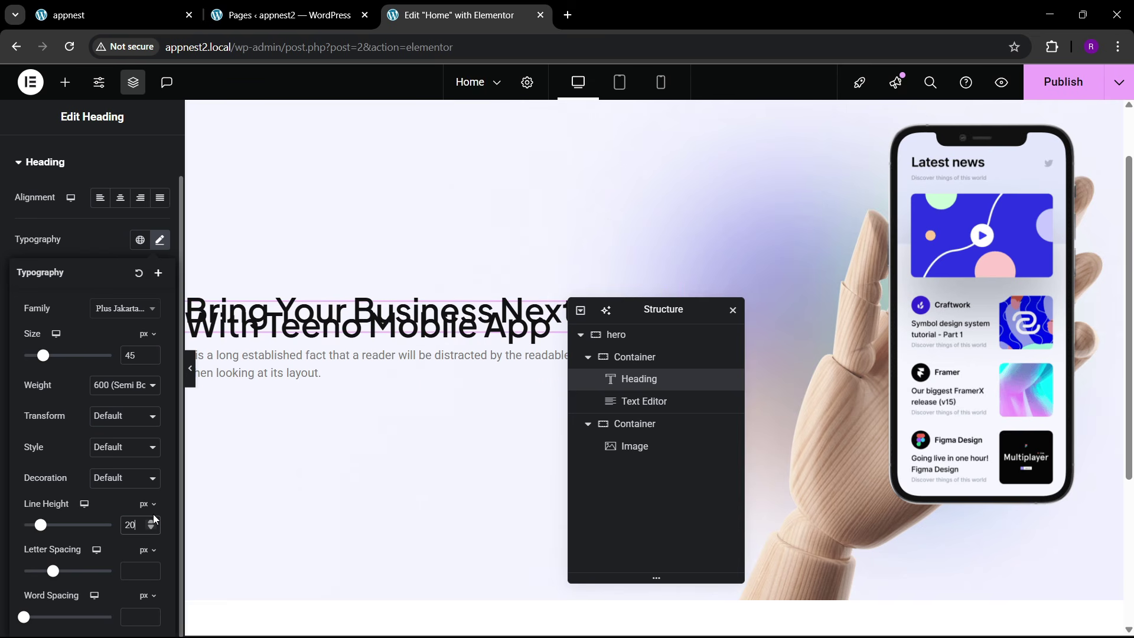
{"action": "key", "text": "BackSpace"}
{"action": "key", "text": "BackSpace"}
{"action": "left_click", "coordinate": [149, 505]}
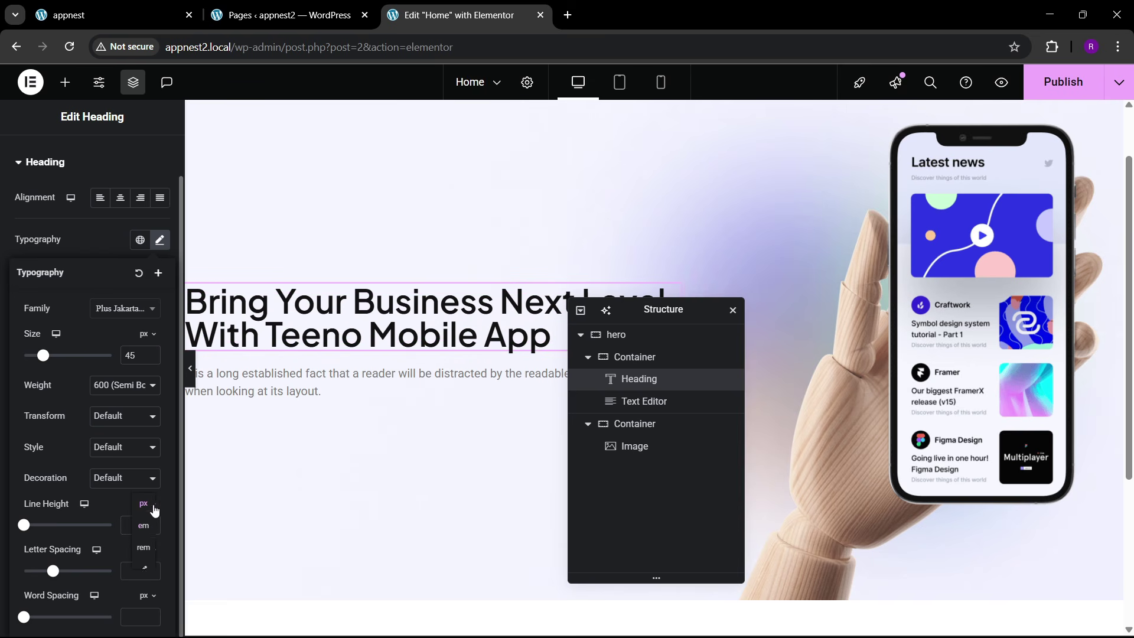
{"action": "type", "text": "1.2"}
- Compare the hero heading with the reference appnest page, set its weight to 700 (Bold), and move the Structure window off the text
{"action": "left_click", "coordinate": [109, 14]}
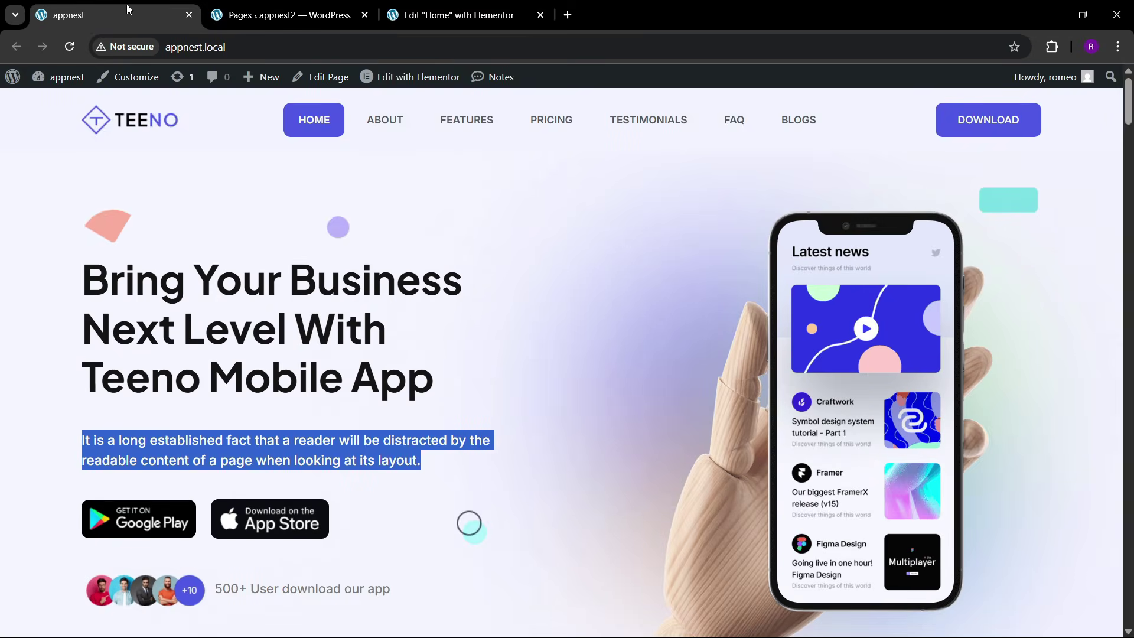
{"action": "left_click", "coordinate": [455, 15]}
{"action": "left_click", "coordinate": [112, 386]}
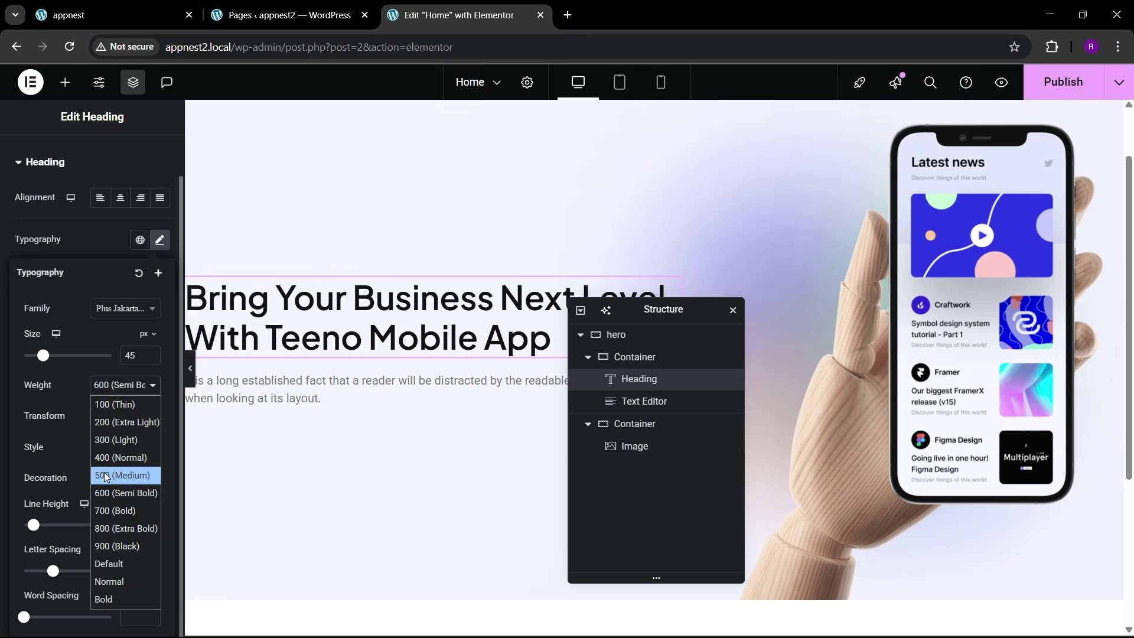
{"action": "left_click", "coordinate": [111, 509]}
{"action": "left_click_drag", "start_coordinate": [649, 309], "coordinate": [740, 315]}
{"action": "left_click", "coordinate": [101, 203]}
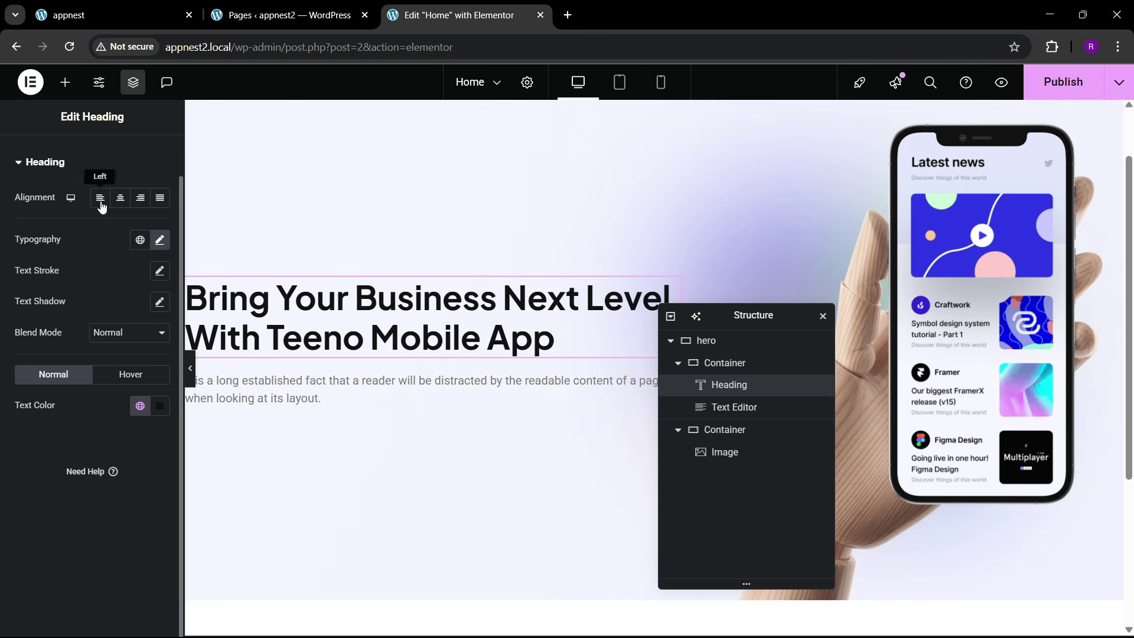
- Set the hero heading's font size to 50 px
{"action": "left_click", "coordinate": [160, 241]}
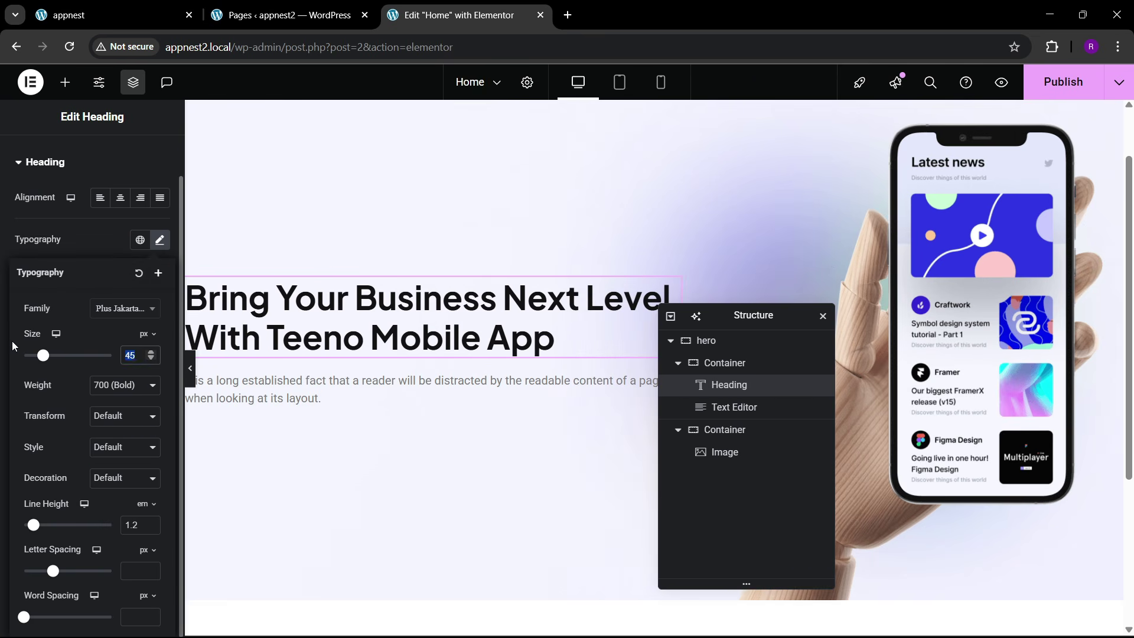
{"action": "type", "text": "50"}
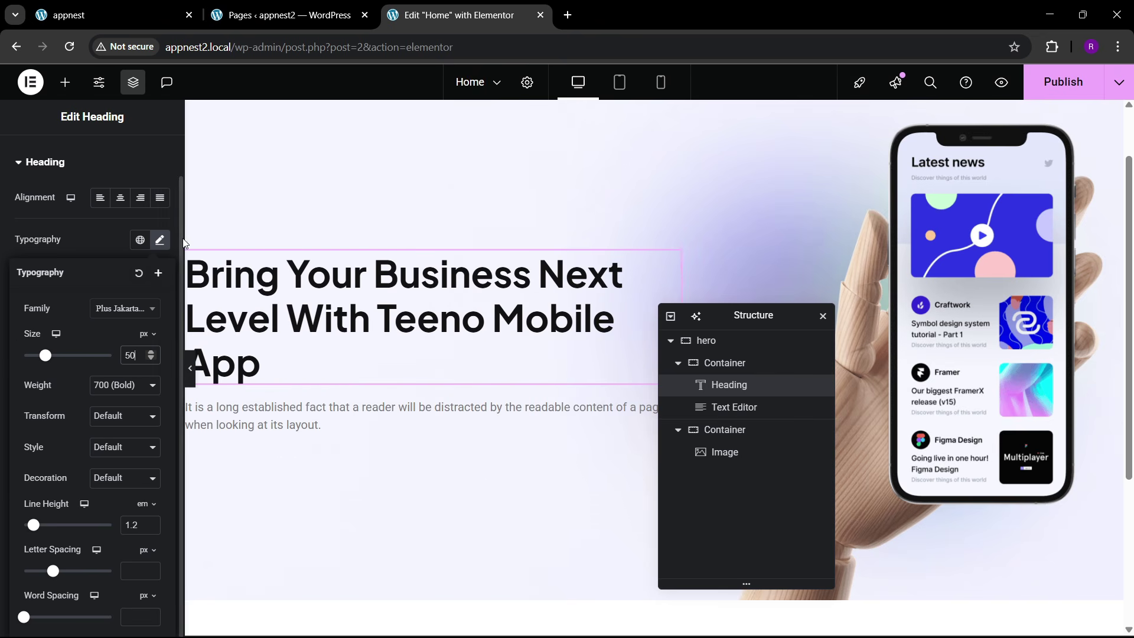
{"action": "left_click", "coordinate": [159, 239]}
- Give the hero heading a custom width of about 81% and compare its line breaks with the reference appnest page
{"action": "left_click", "coordinate": [150, 154]}
{"action": "scroll", "coordinate": [106, 322], "scroll_direction": "down", "scroll_amount": 2}
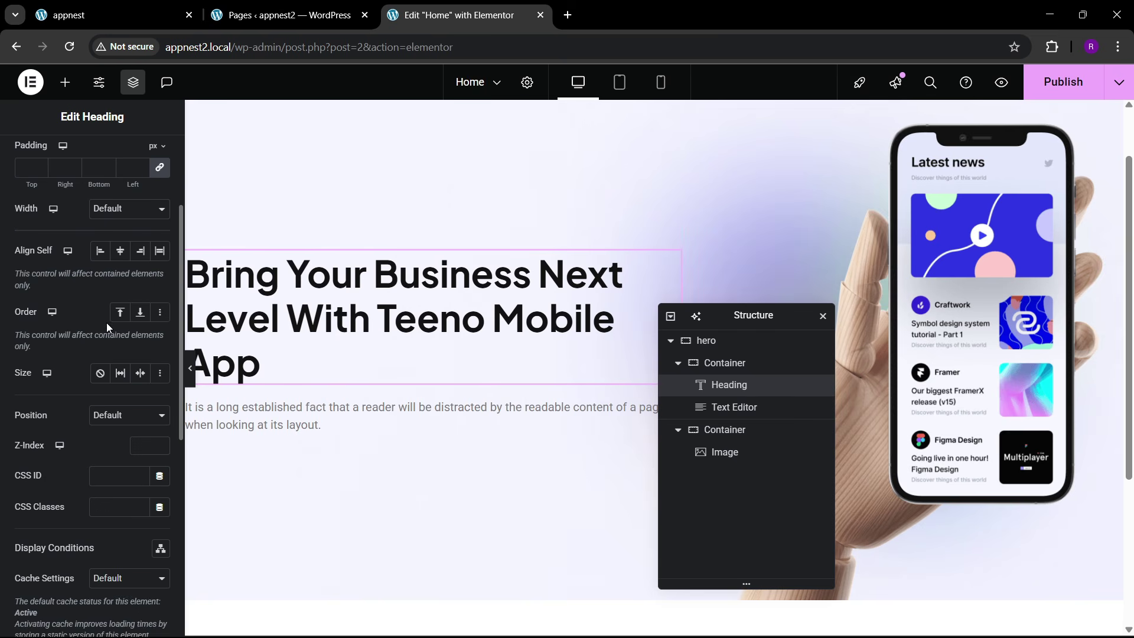
{"action": "scroll", "coordinate": [106, 323], "scroll_direction": "up", "scroll_amount": 2}
{"action": "left_click", "coordinate": [118, 363]}
{"action": "left_click", "coordinate": [106, 427]}
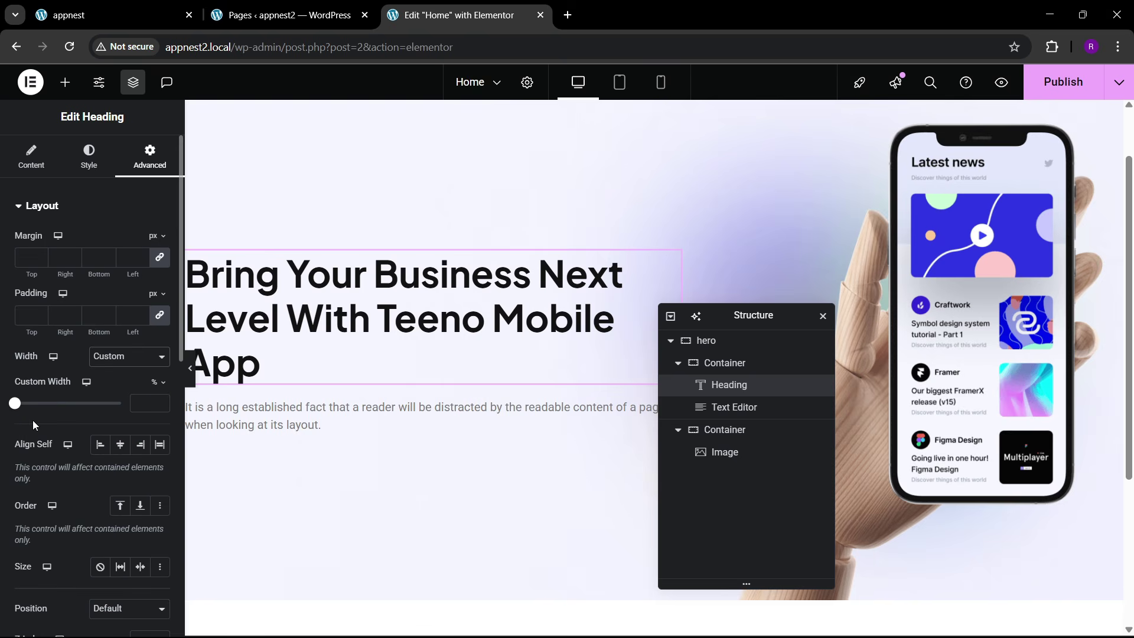
{"action": "left_click_drag", "start_coordinate": [18, 412], "coordinate": [103, 423]}
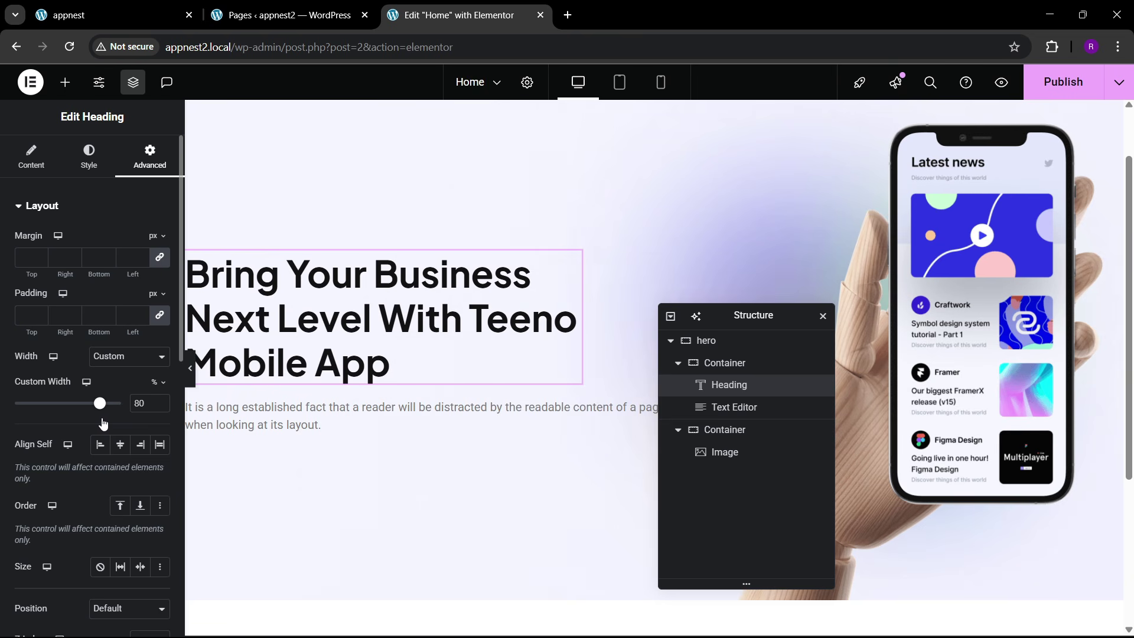
{"action": "left_click", "coordinate": [168, 13]}
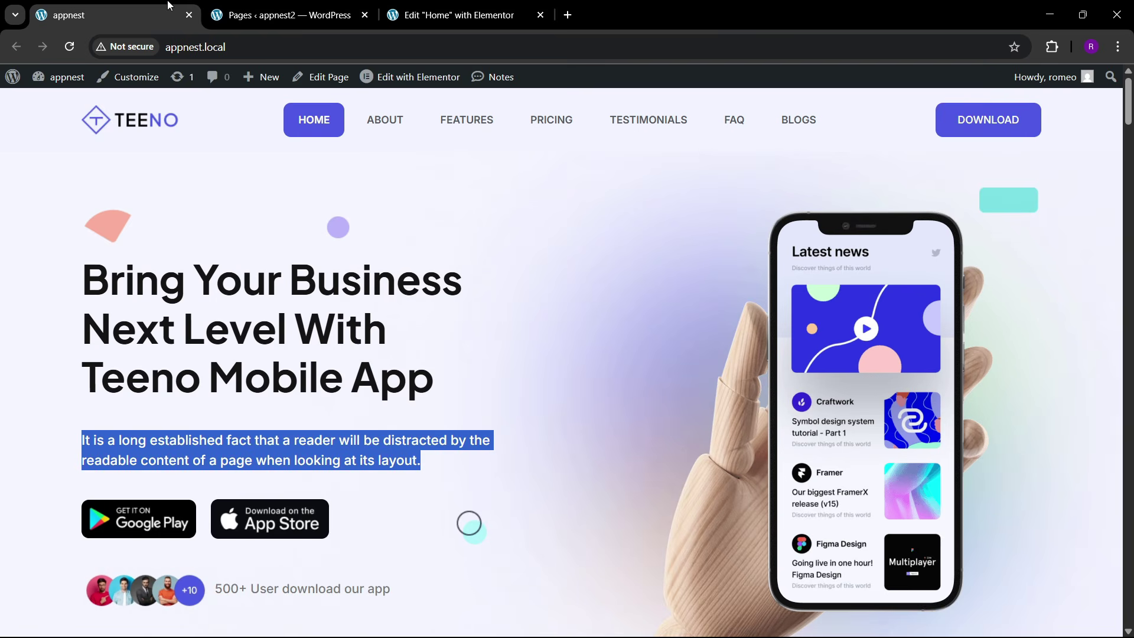
{"action": "left_click", "coordinate": [451, 15]}
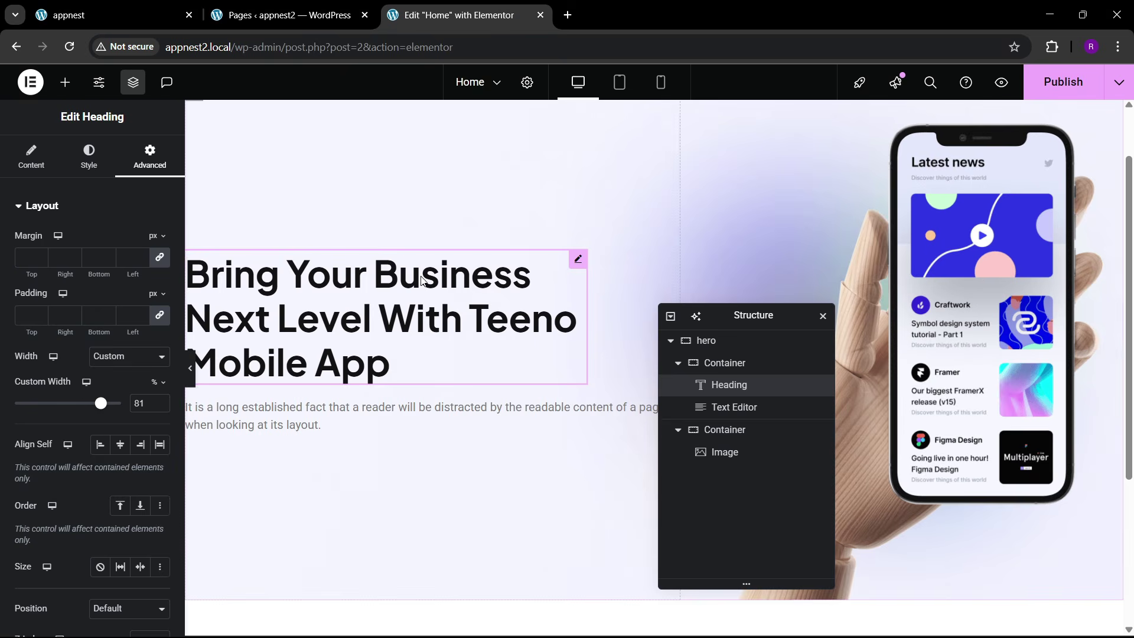
{"action": "left_click", "coordinate": [225, 6]}
{"action": "left_click", "coordinate": [168, 7]}
{"action": "left_click", "coordinate": [452, 17]}
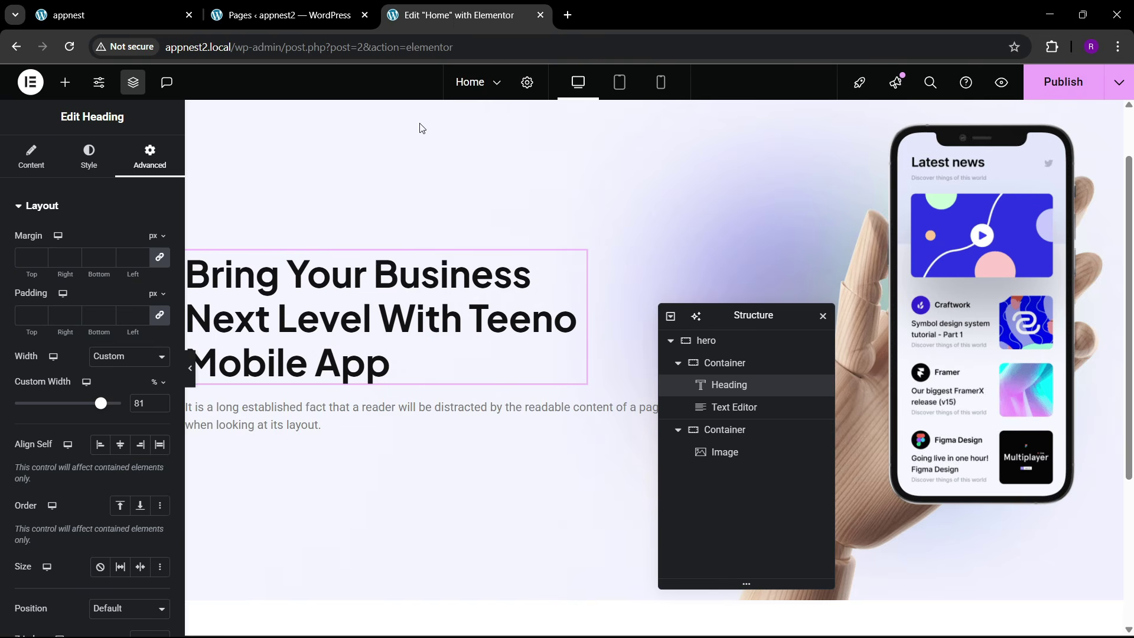
- Change the font family of the hero paragraph under the heading to Inter
{"action": "left_click", "coordinate": [399, 429]}
{"action": "left_click", "coordinate": [88, 157]}
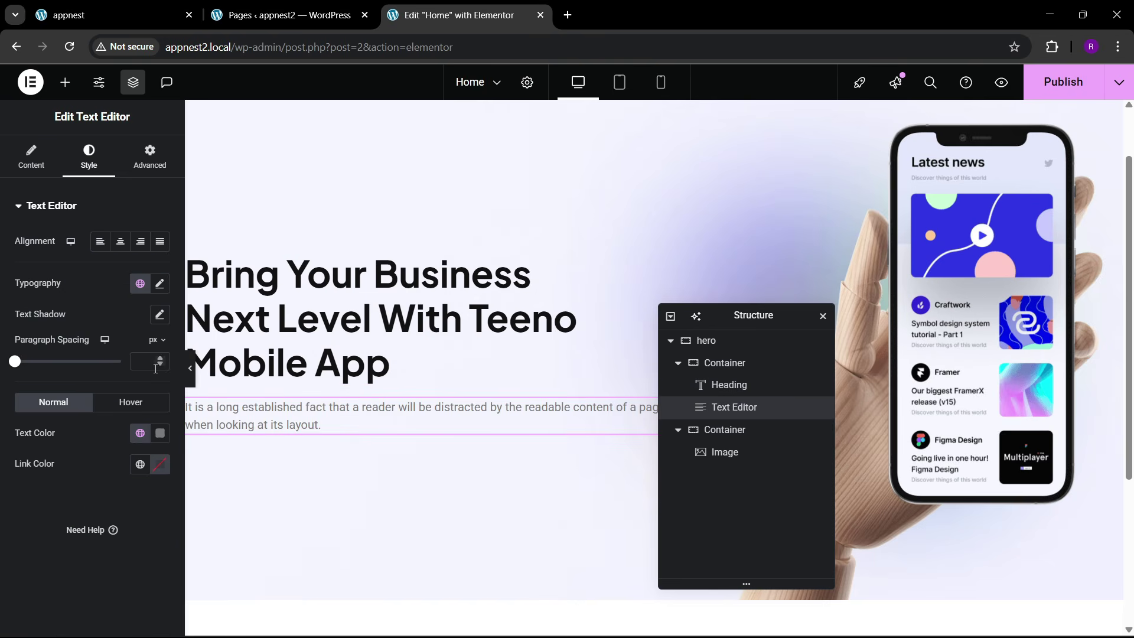
{"action": "left_click", "coordinate": [159, 284]}
{"action": "left_click", "coordinate": [119, 361]}
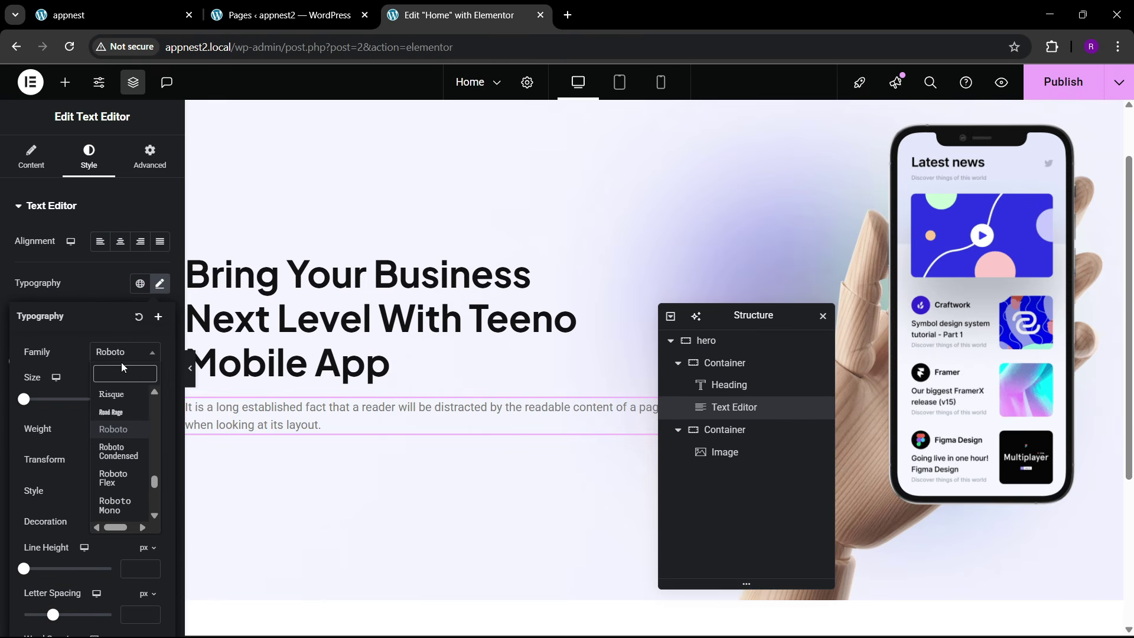
{"action": "type", "text": "inter"}
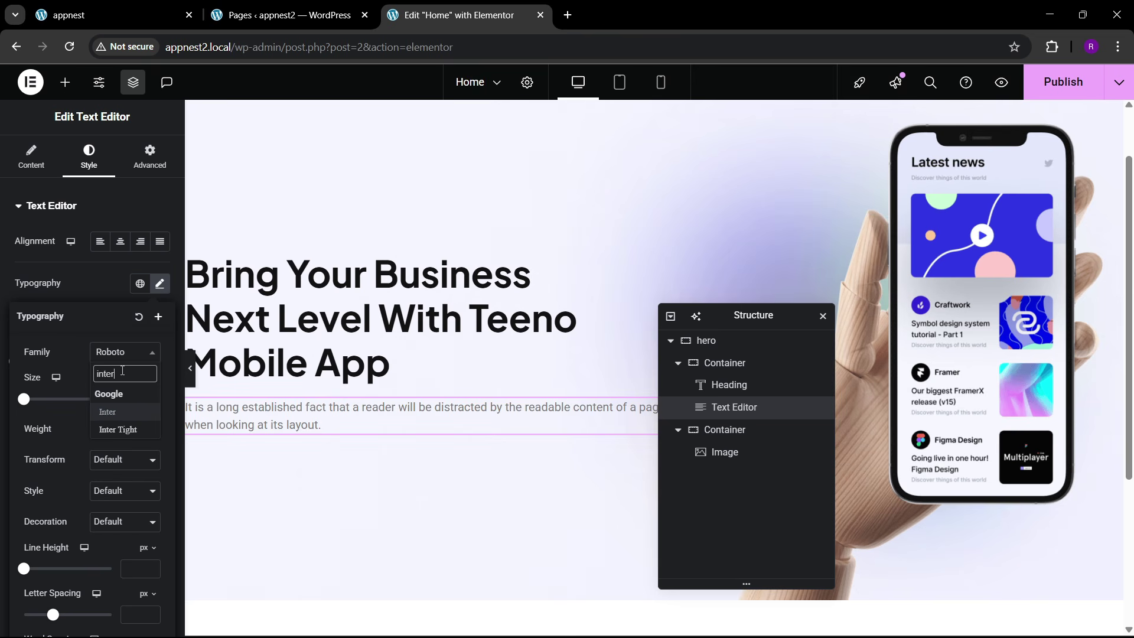
{"action": "key", "text": "Return"}
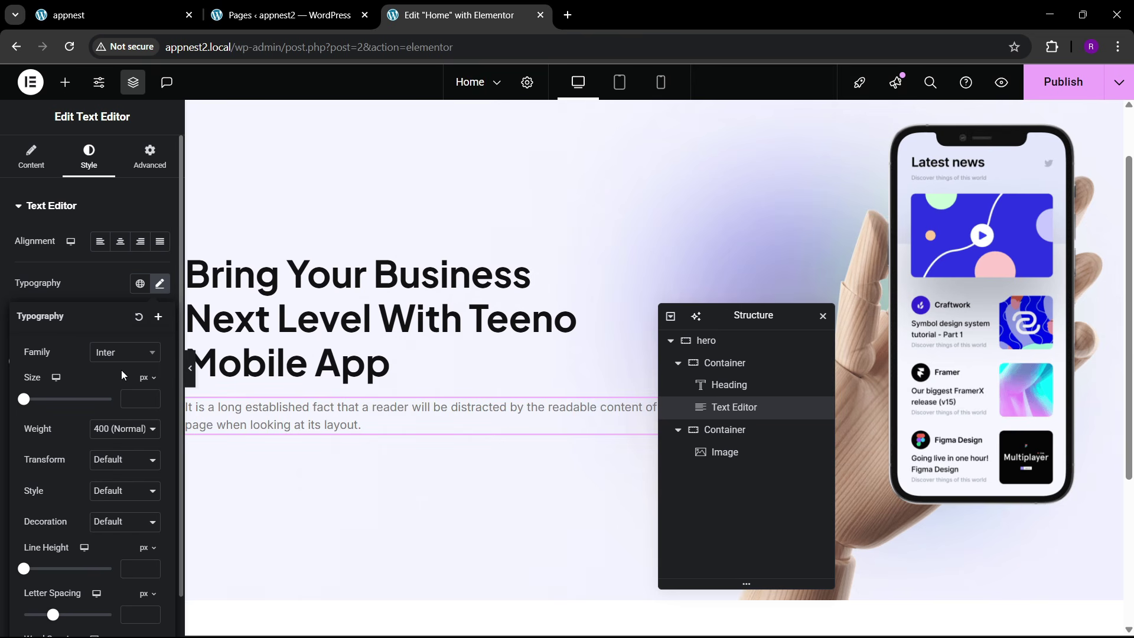
{"action": "left_click", "coordinate": [112, 295]}
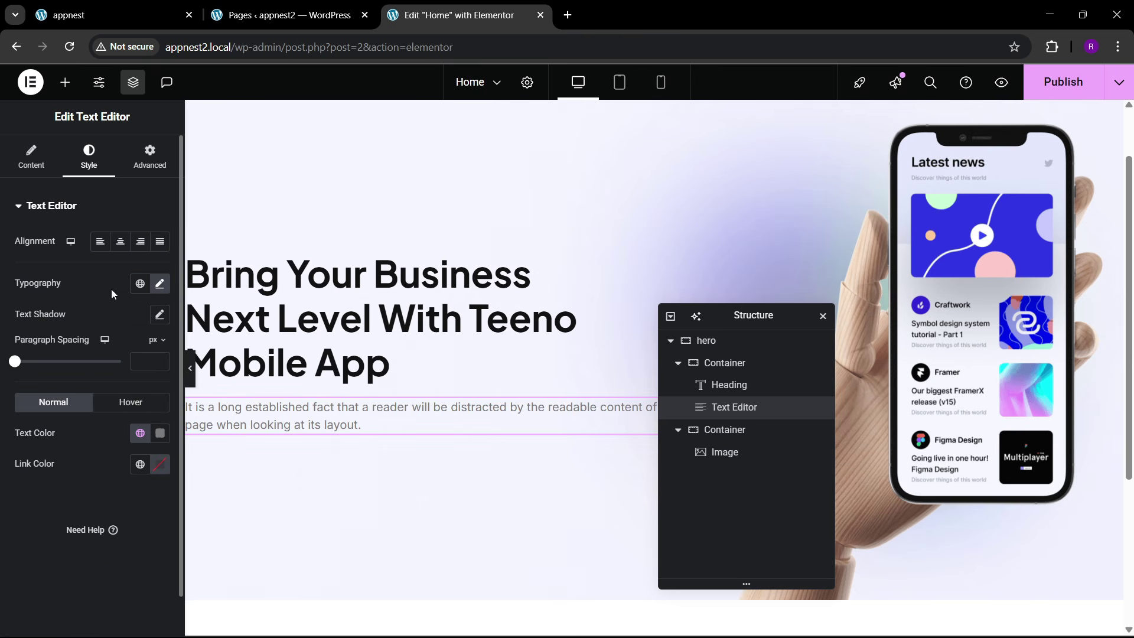
- Try global colors on the hero paragraph's text and apply a lighter gray one
{"action": "left_click", "coordinate": [140, 433]}
{"action": "left_click", "coordinate": [86, 325]}
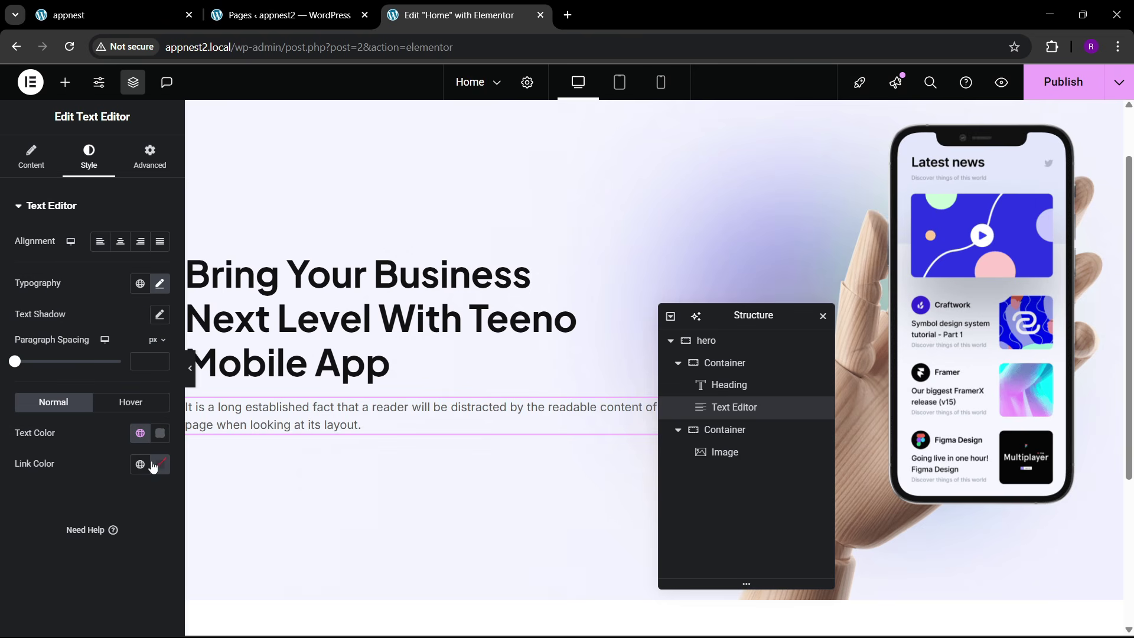
{"action": "left_click", "coordinate": [140, 437]}
{"action": "left_click", "coordinate": [87, 337]}
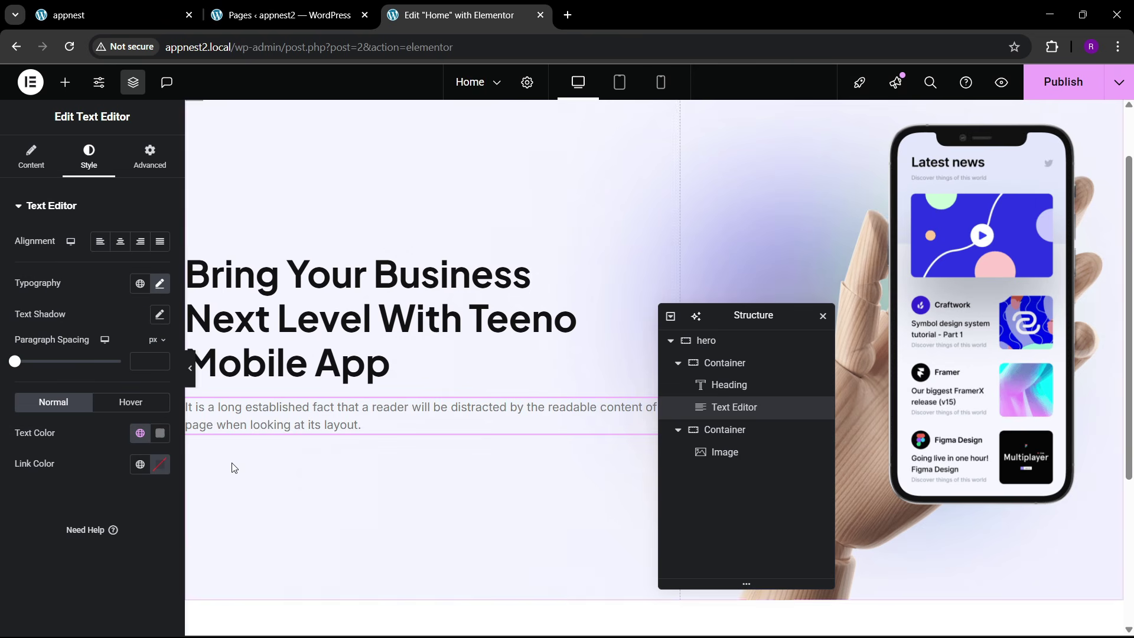
- Give the hero paragraph a custom width of 100%, compare it with the reference page, and move the Structure window aside
{"action": "left_click", "coordinate": [131, 167]}
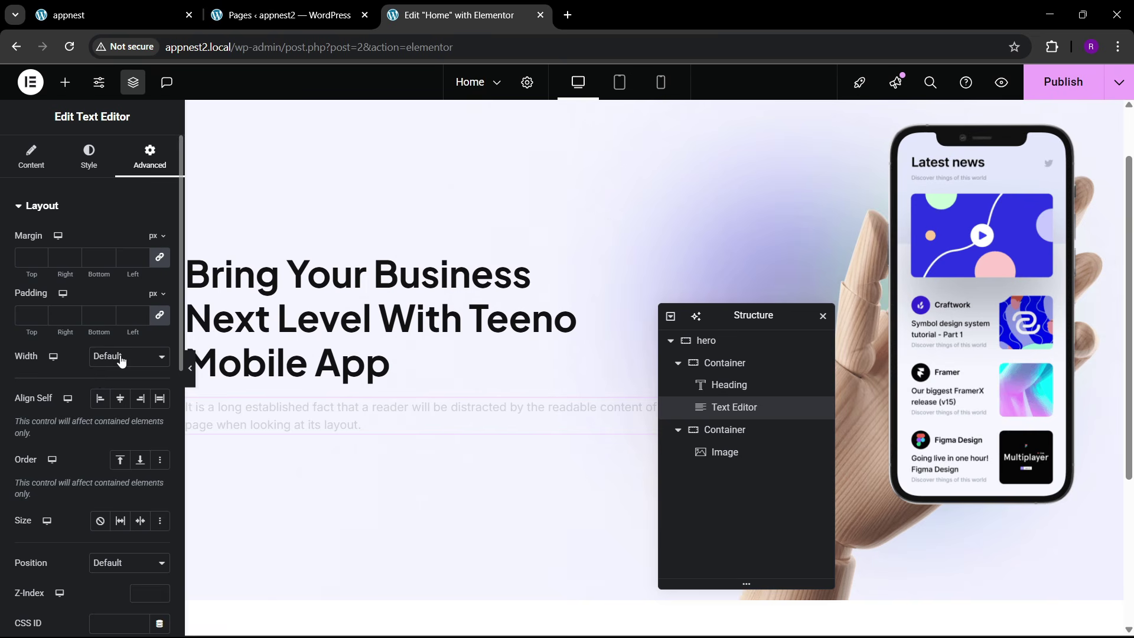
{"action": "left_click", "coordinate": [121, 357]}
{"action": "left_click", "coordinate": [104, 428]}
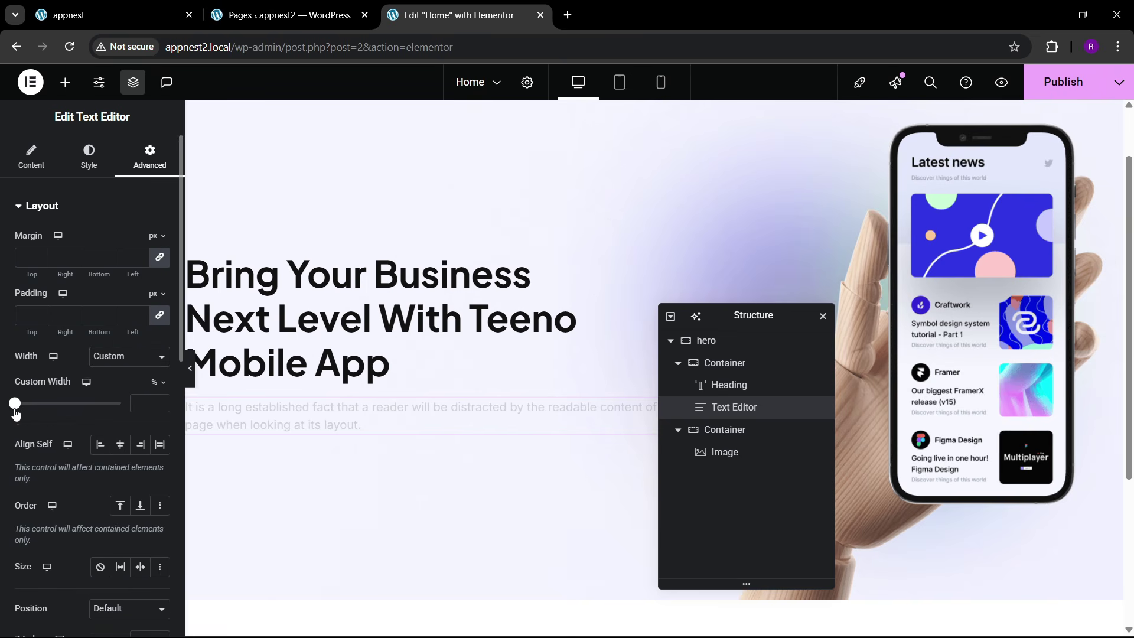
{"action": "left_click_drag", "start_coordinate": [15, 414], "coordinate": [121, 418]}
{"action": "left_click", "coordinate": [136, 6]}
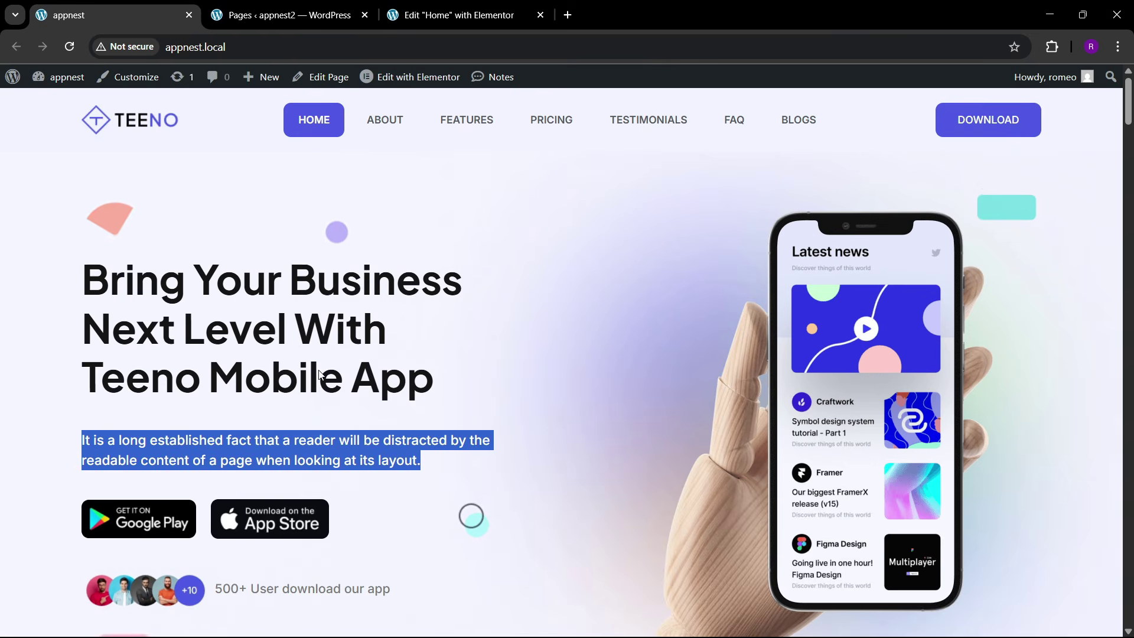
{"action": "left_click", "coordinate": [455, 15]}
{"action": "left_click_drag", "start_coordinate": [754, 306], "coordinate": [835, 260]}
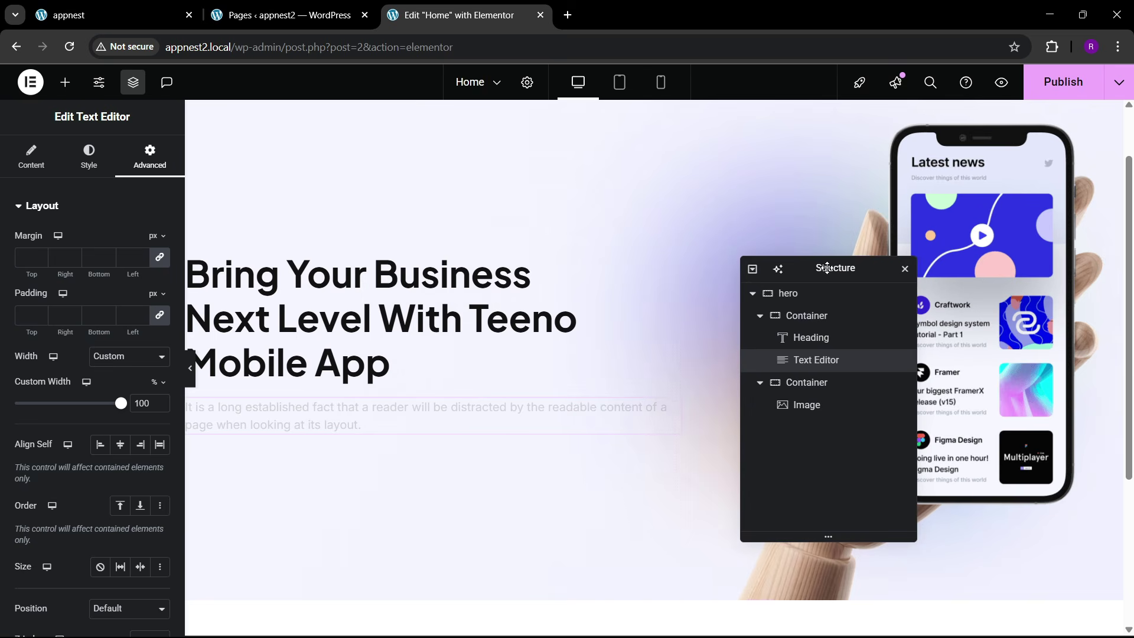
- Add a container below the hero paragraph with 0 px padding on all sides, and save the page
{"action": "left_click", "coordinate": [65, 82]}
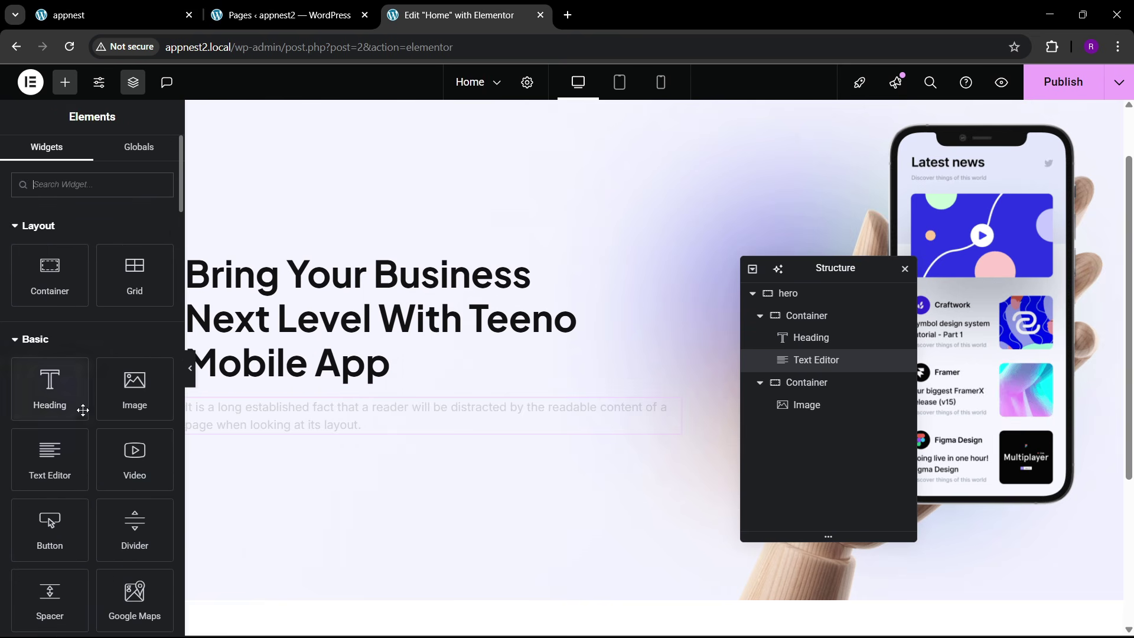
{"action": "left_click_drag", "start_coordinate": [47, 278], "coordinate": [354, 434]}
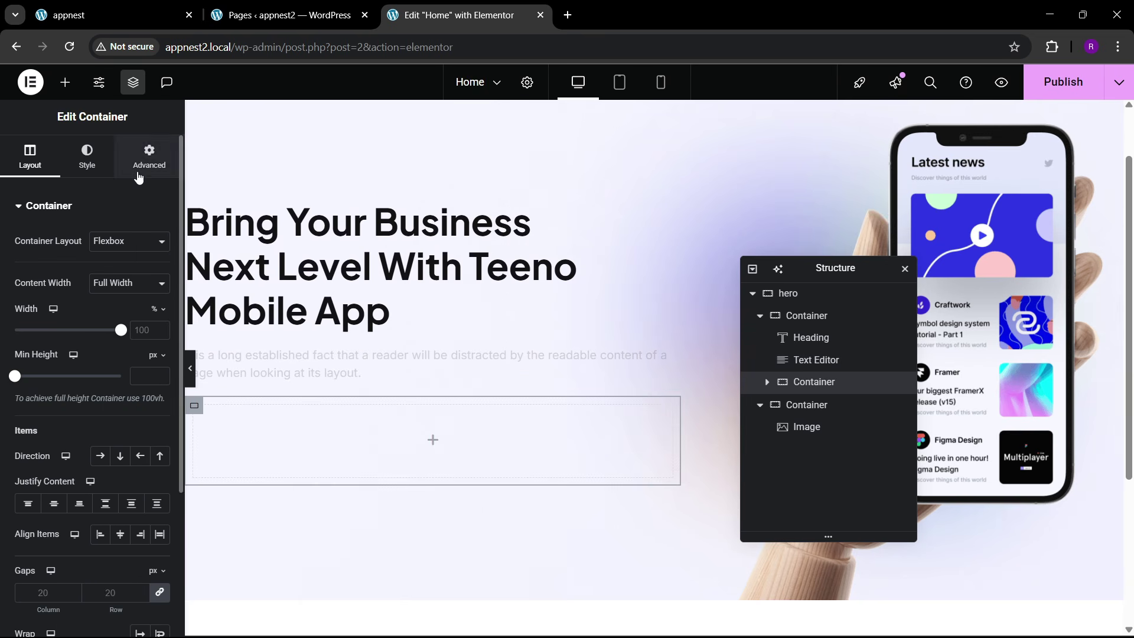
{"action": "left_click", "coordinate": [148, 156]}
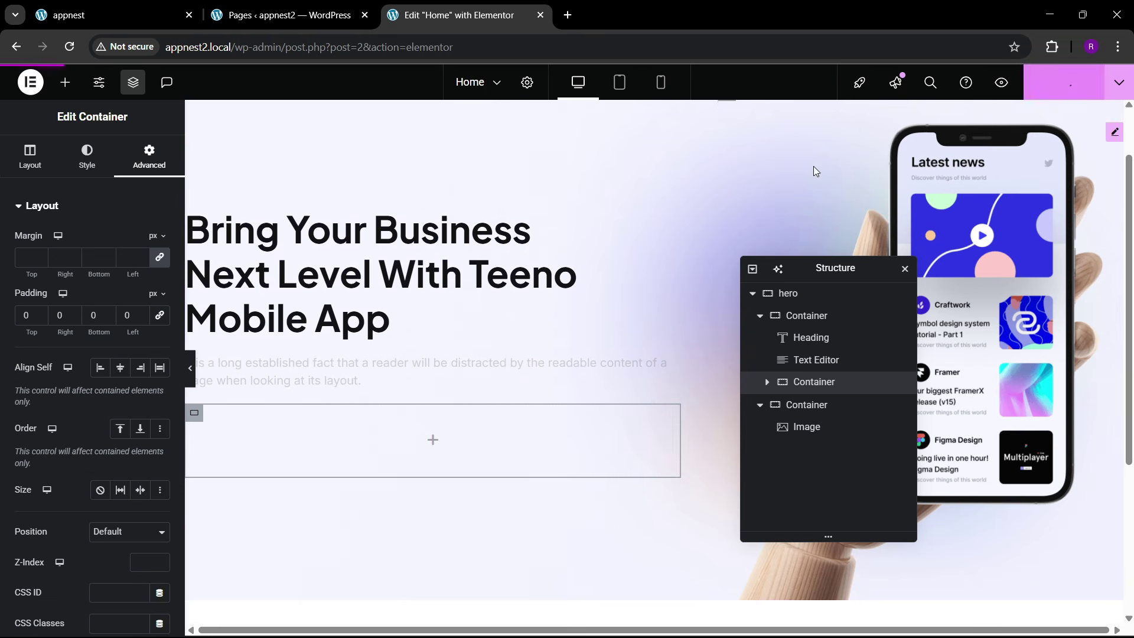
- Insert app-store.png as an image in the container below the hero paragraph, and duplicate that image
{"action": "left_click", "coordinate": [126, 14]}
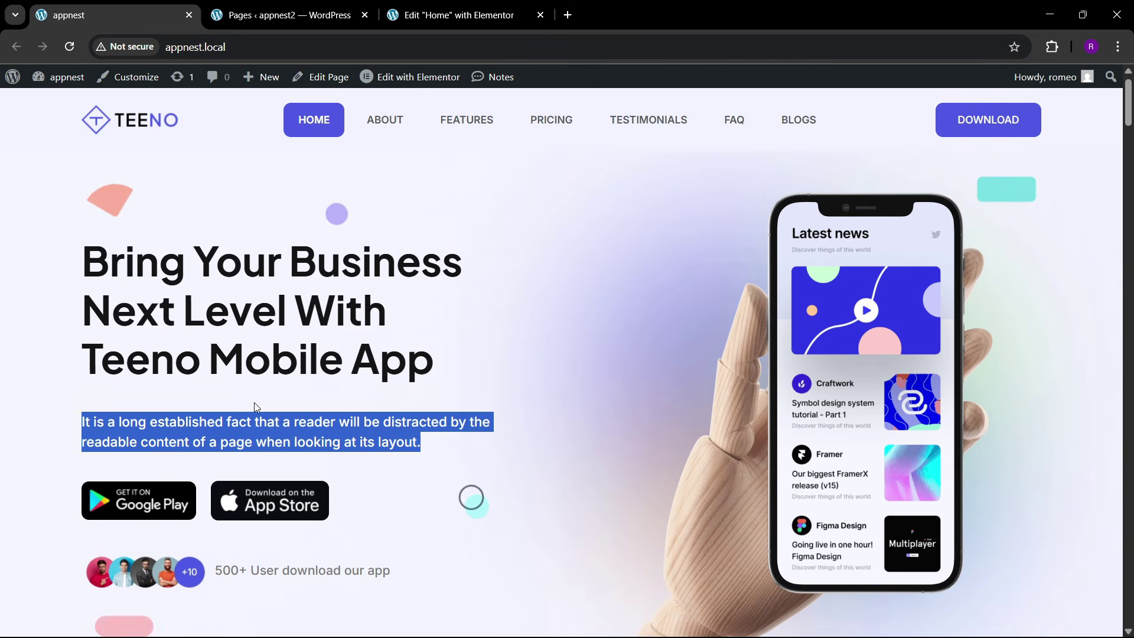
{"action": "scroll", "coordinate": [253, 402], "scroll_direction": "down", "scroll_amount": 2}
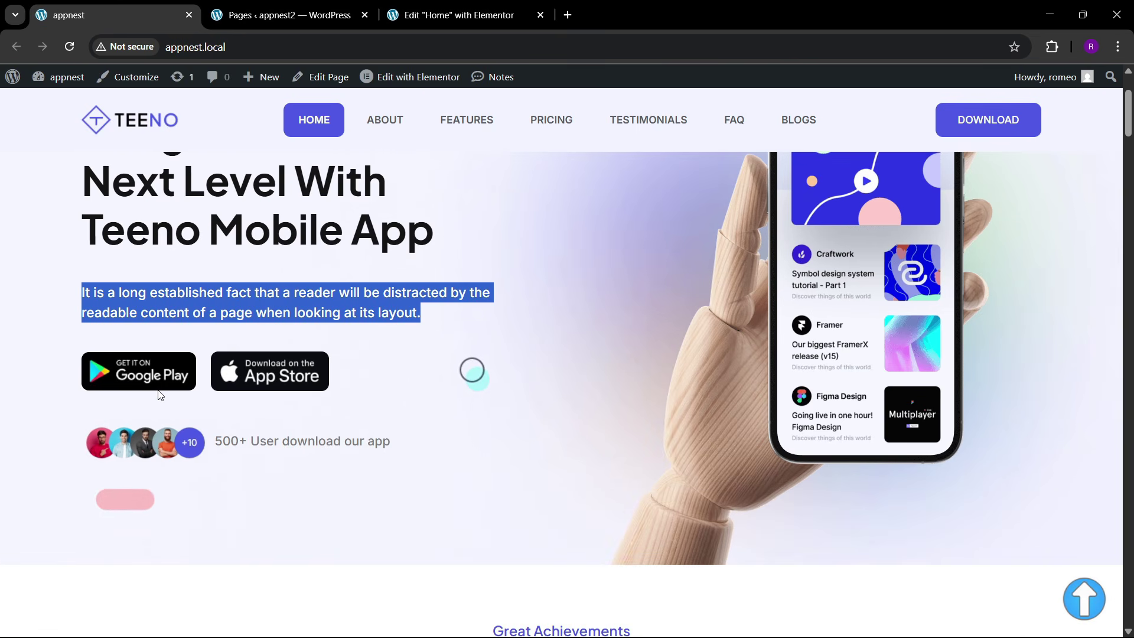
{"action": "left_click", "coordinate": [441, 5]}
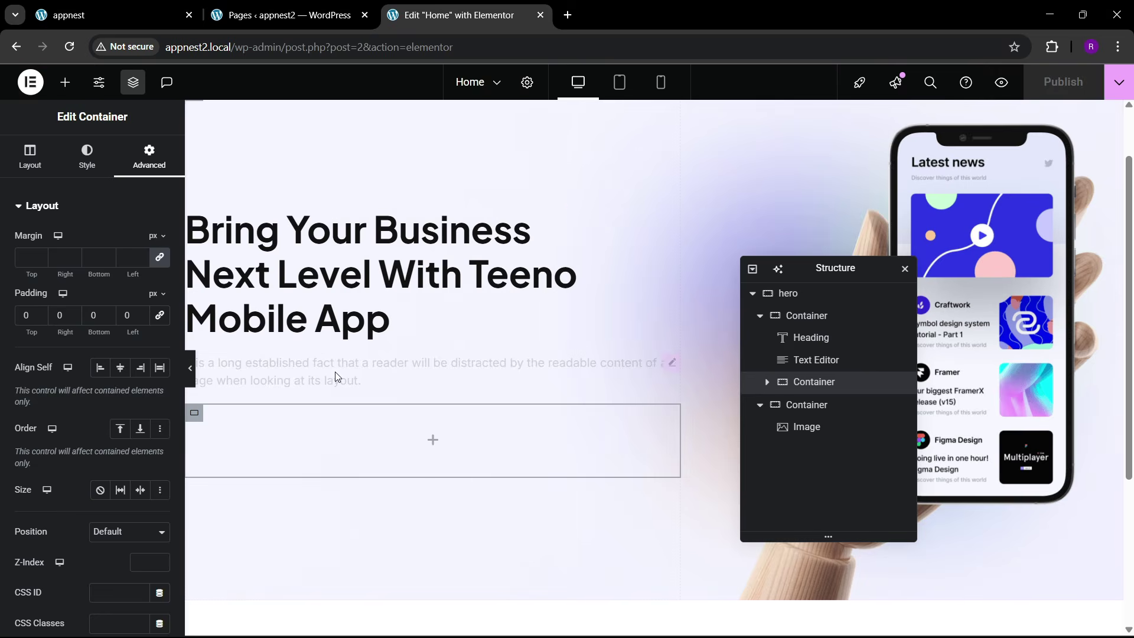
{"action": "left_click", "coordinate": [65, 83]}
{"action": "scroll", "coordinate": [94, 278], "scroll_direction": "down", "scroll_amount": 2}
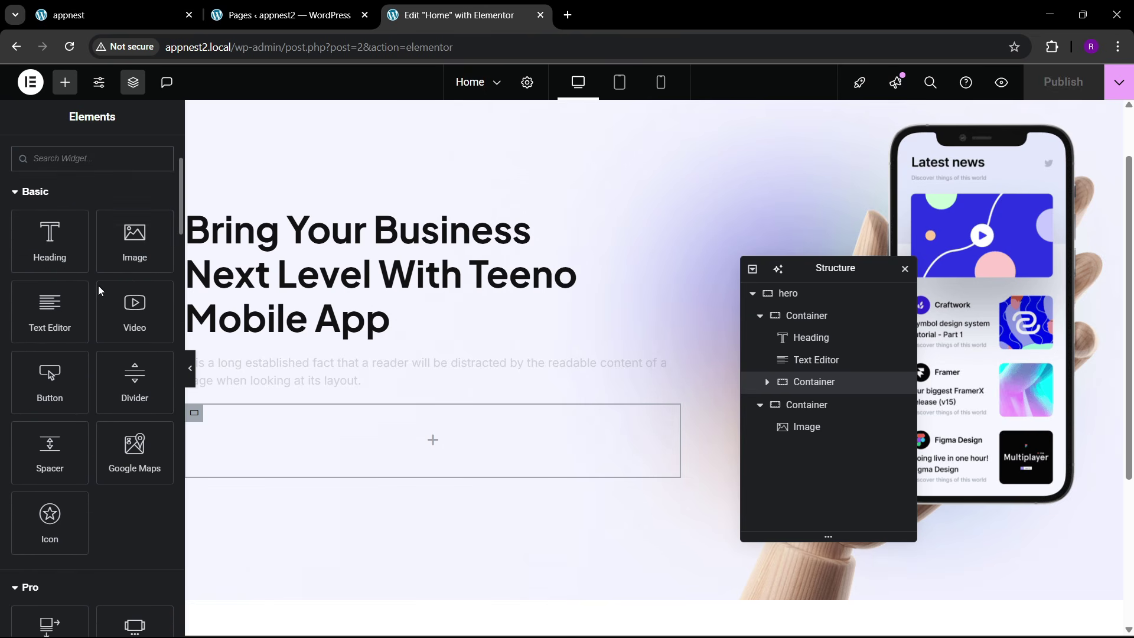
{"action": "left_click_drag", "start_coordinate": [127, 258], "coordinate": [296, 430]}
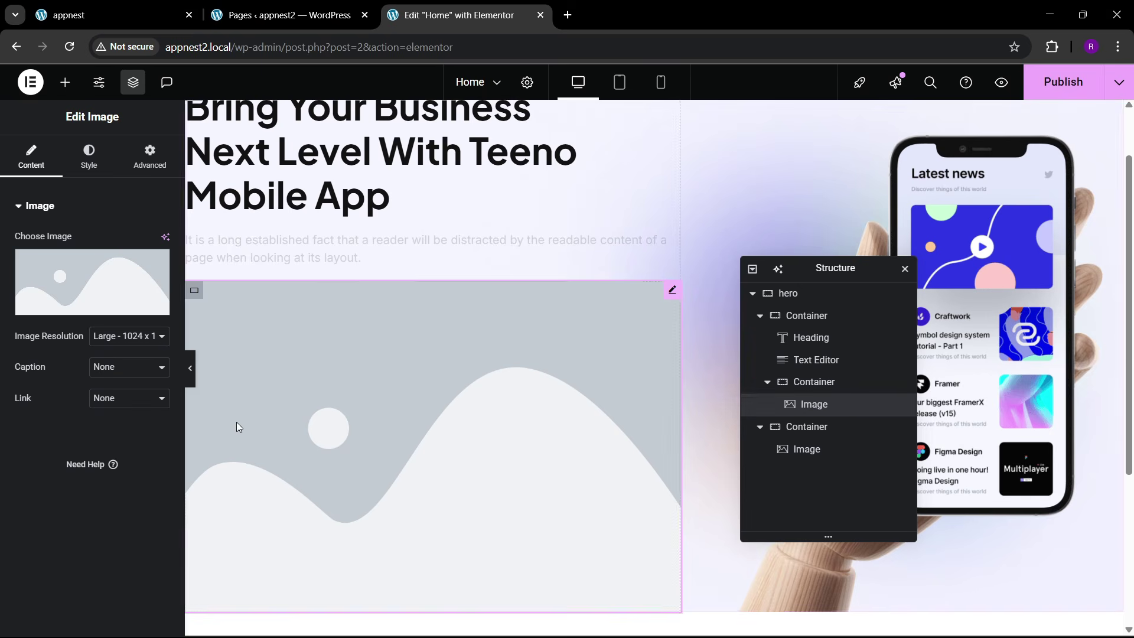
{"action": "left_click", "coordinate": [91, 270]}
{"action": "left_click", "coordinate": [814, 378]}
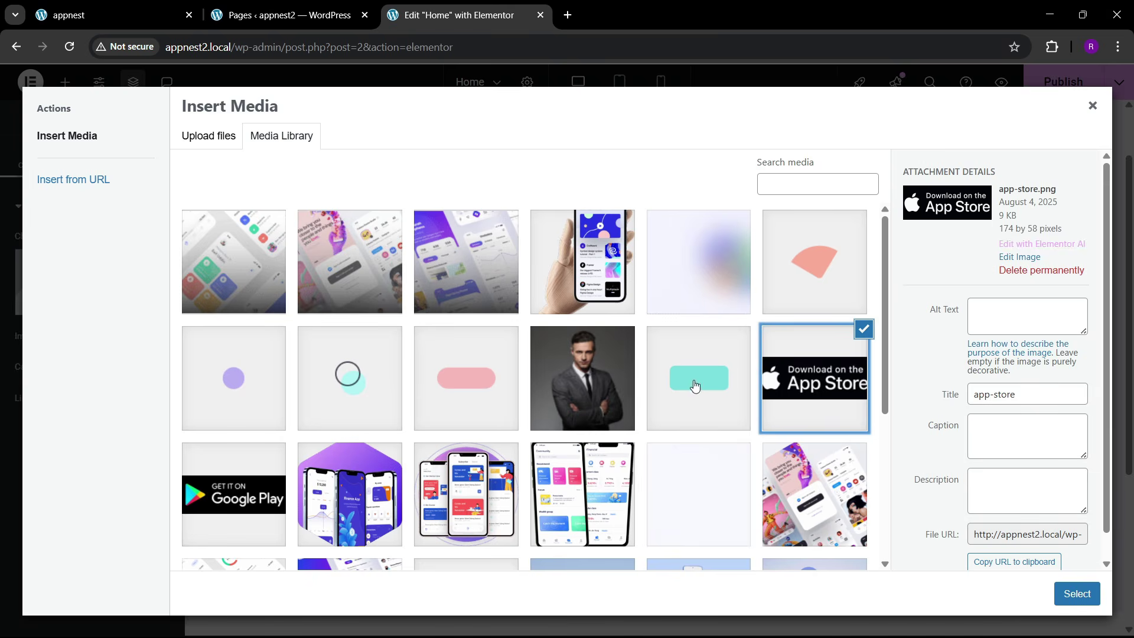
{"action": "left_click", "coordinate": [1076, 594]}
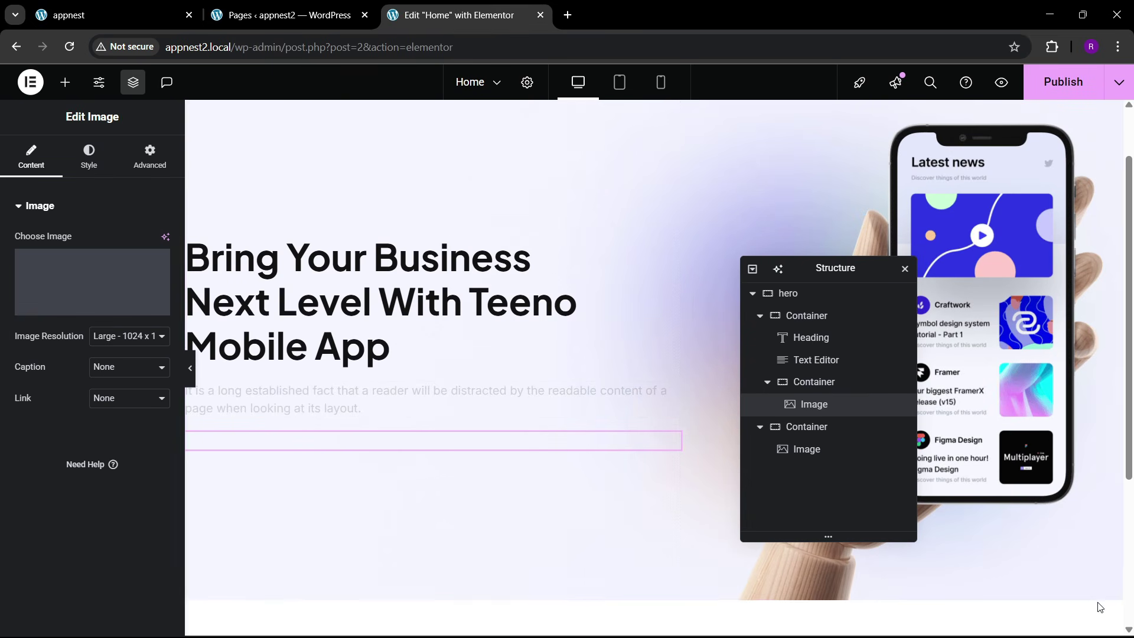
{"action": "right_click", "coordinate": [321, 449]}
{"action": "left_click", "coordinate": [360, 337]}
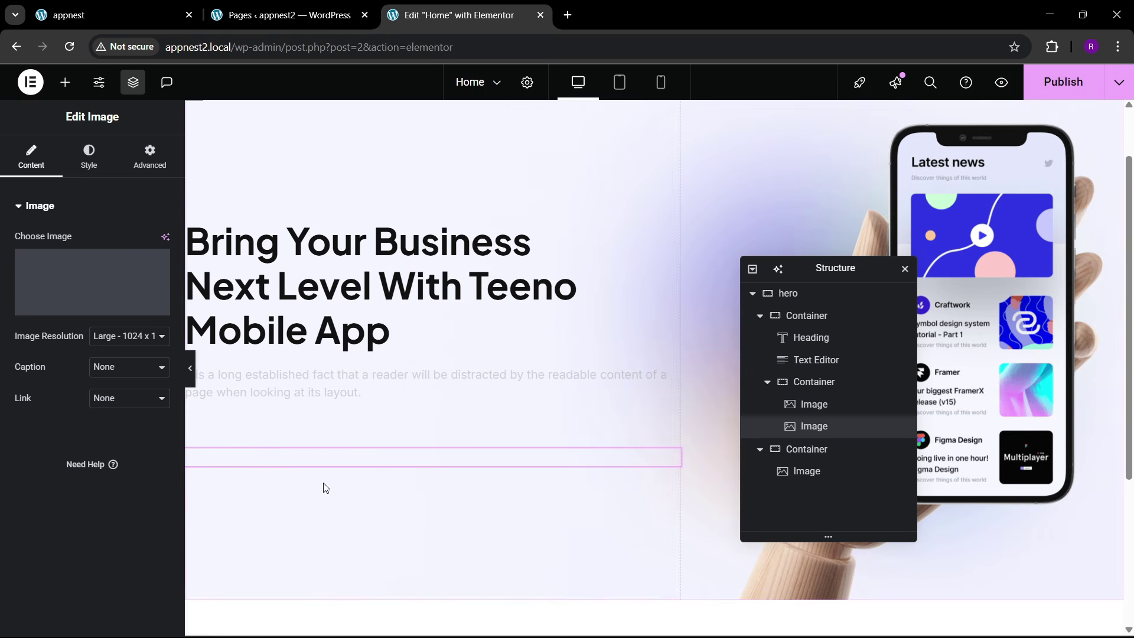
{"action": "left_click", "coordinate": [122, 286]}
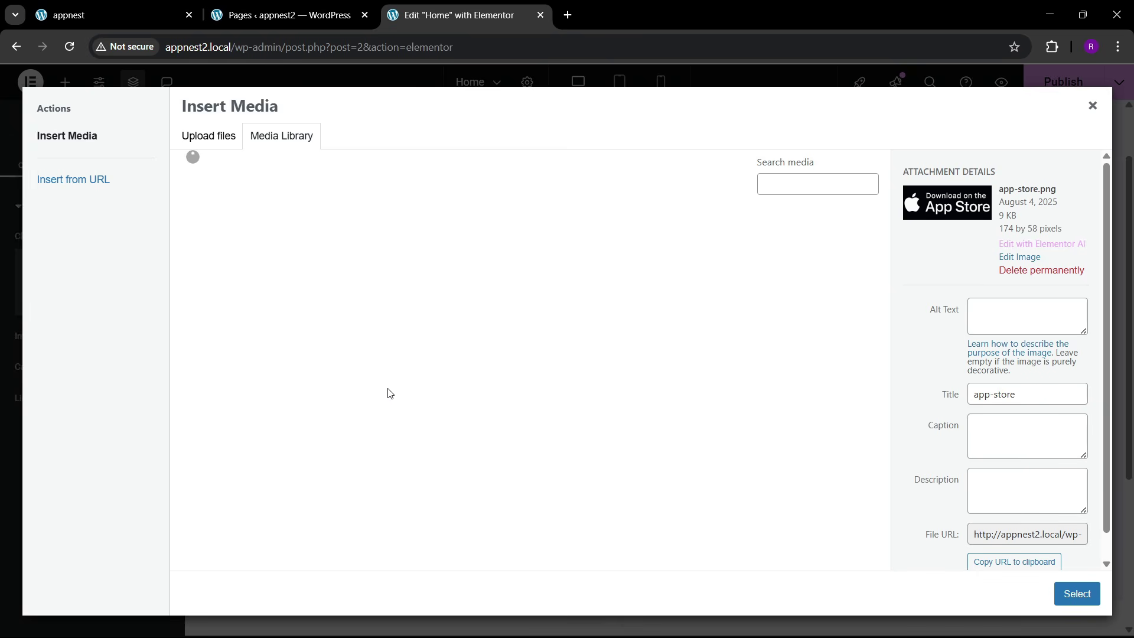
{"action": "left_click", "coordinate": [279, 138]}
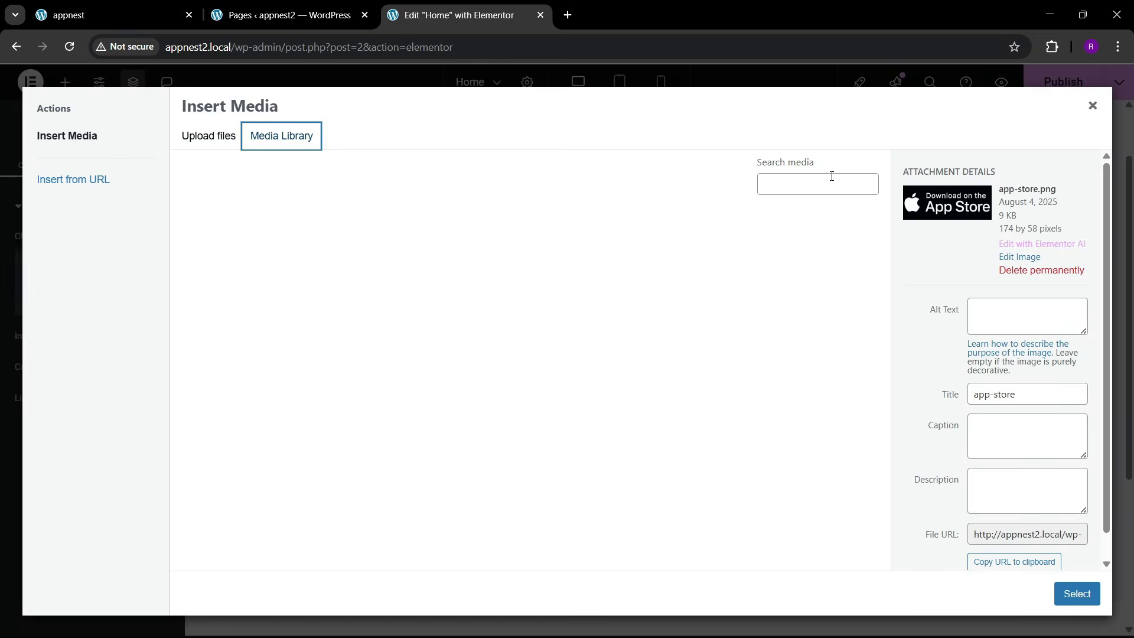
{"action": "left_click", "coordinate": [1038, 631]}
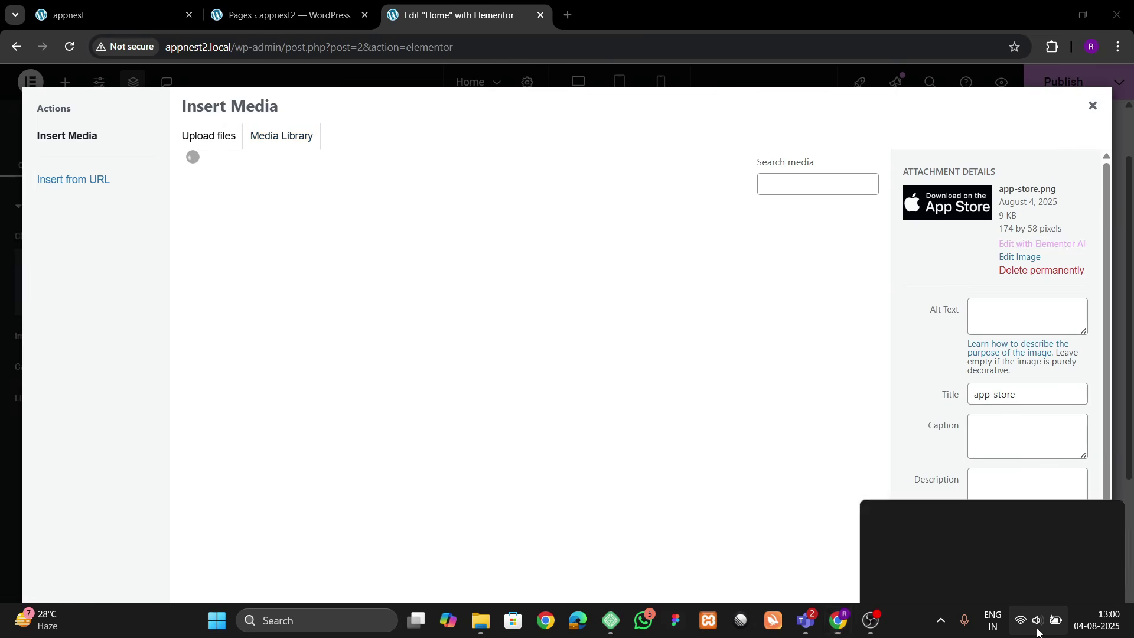
{"action": "left_click", "coordinate": [572, 392]}
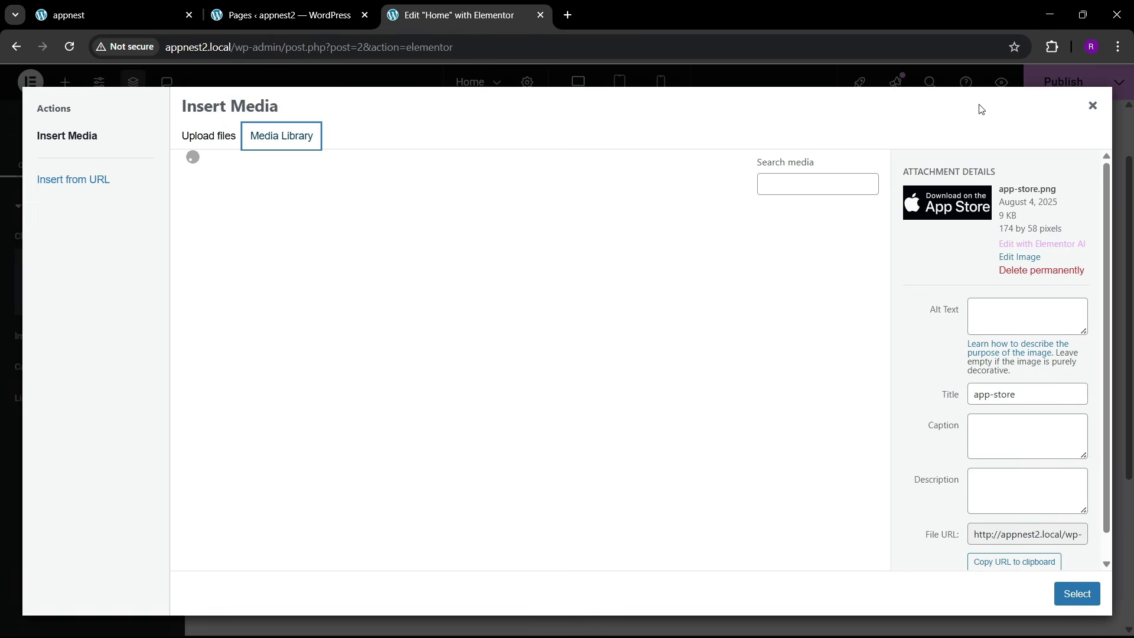
{"action": "left_click", "coordinate": [1089, 111]}
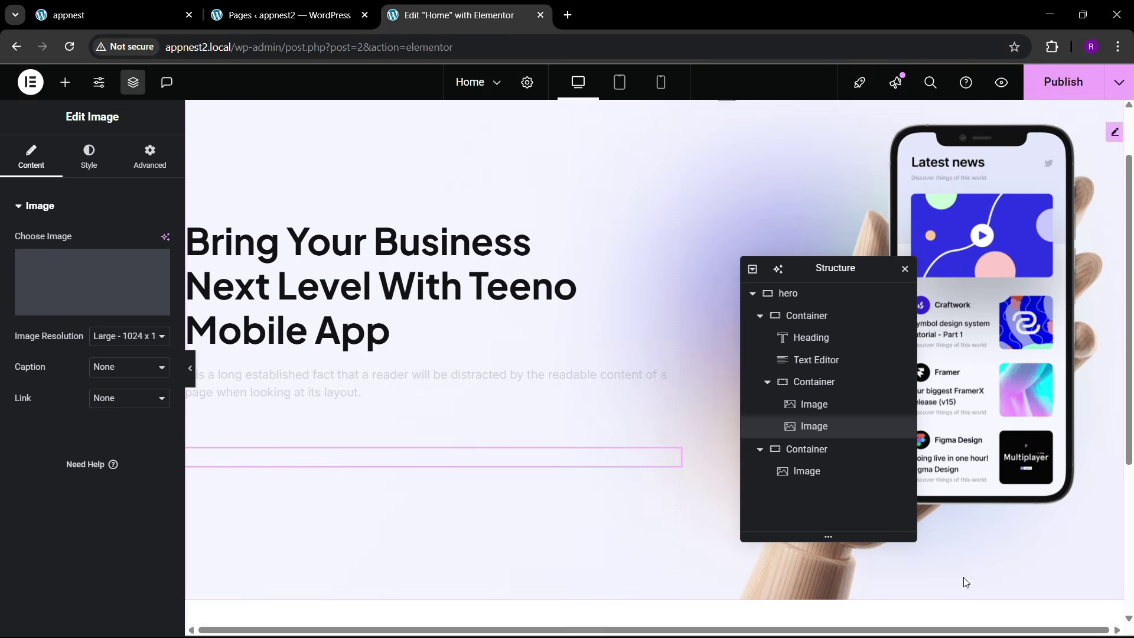
- Publish the page, and replace the duplicated App Store badge with play-store.png from the media library
{"action": "left_click", "coordinate": [1063, 82]}
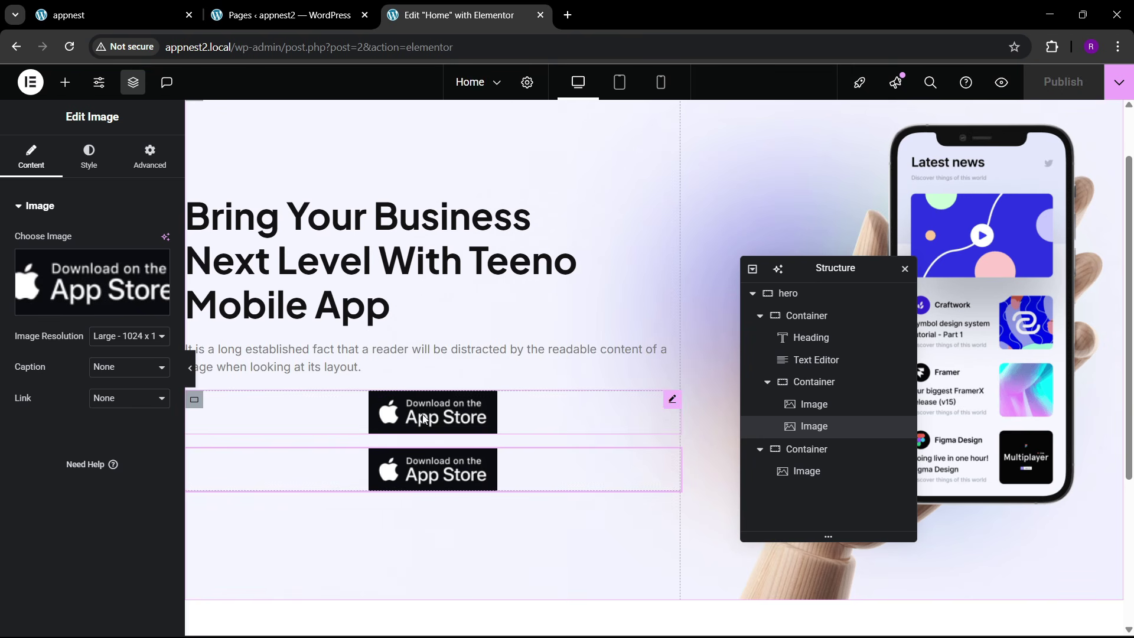
{"action": "left_click", "coordinate": [104, 273]}
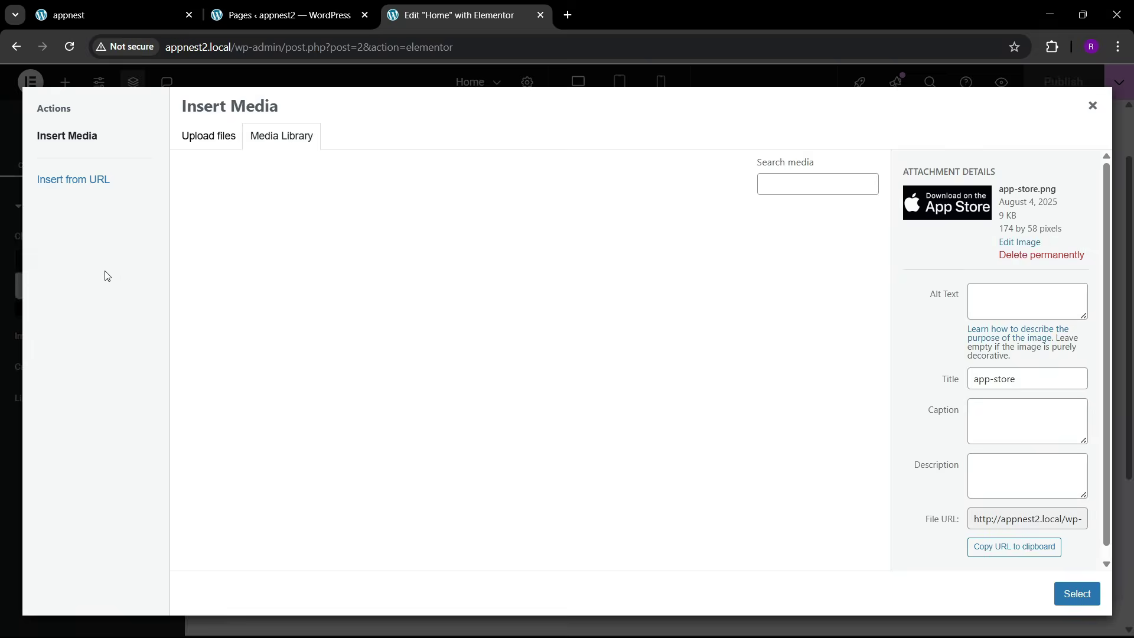
{"action": "scroll", "coordinate": [554, 419], "scroll_direction": "down", "scroll_amount": 2}
{"action": "left_click", "coordinate": [257, 364]}
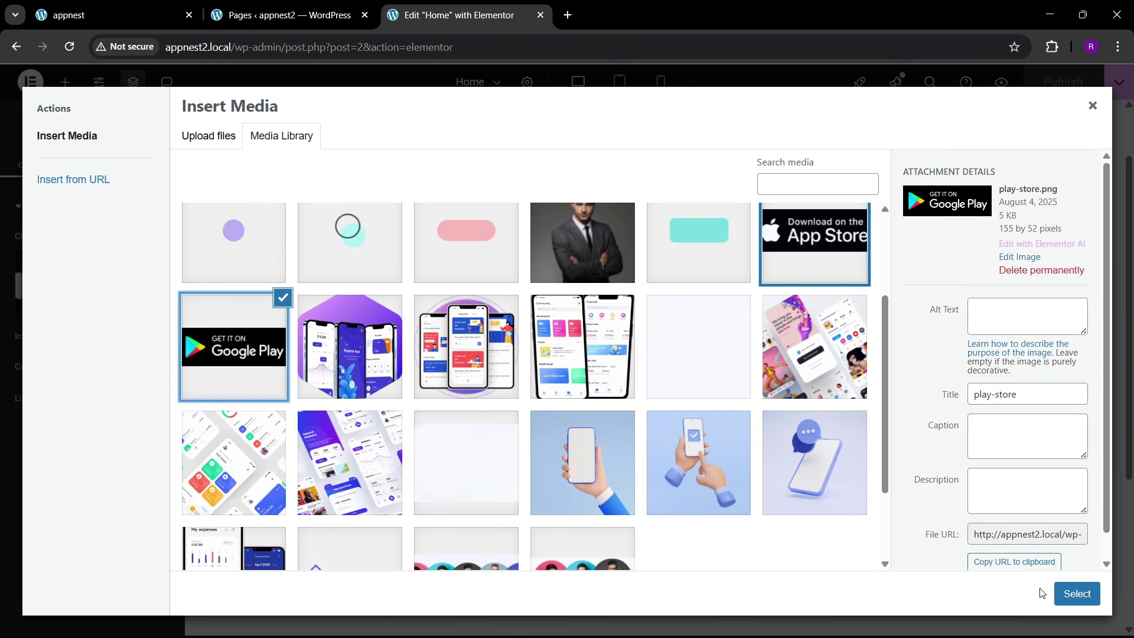
{"action": "left_click", "coordinate": [1076, 593]}
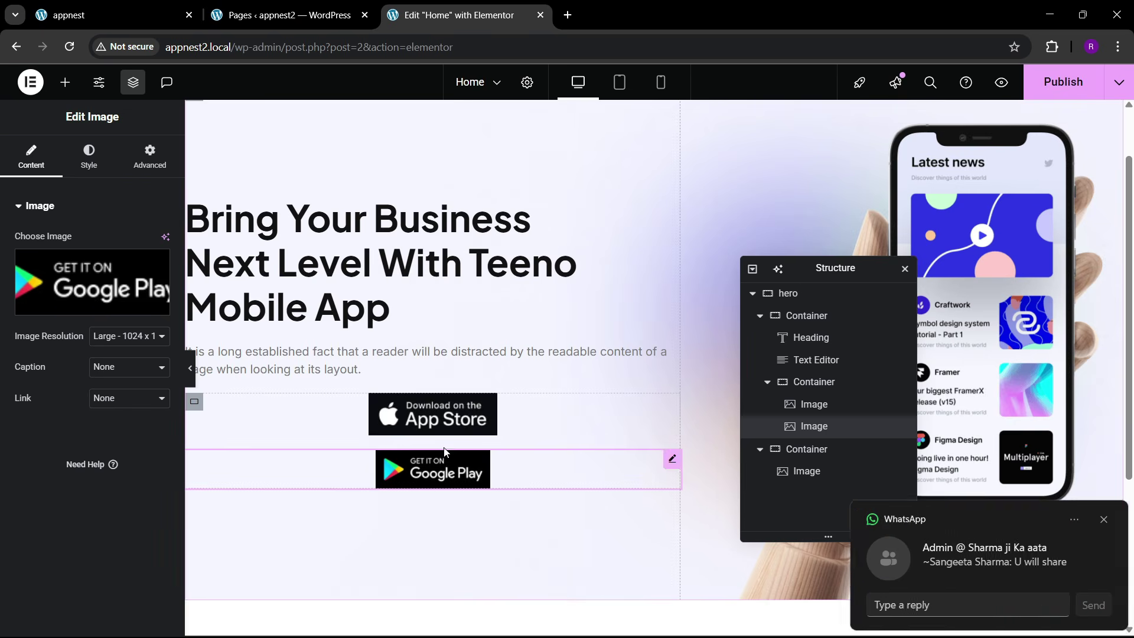
{"action": "left_click", "coordinate": [1102, 519]}
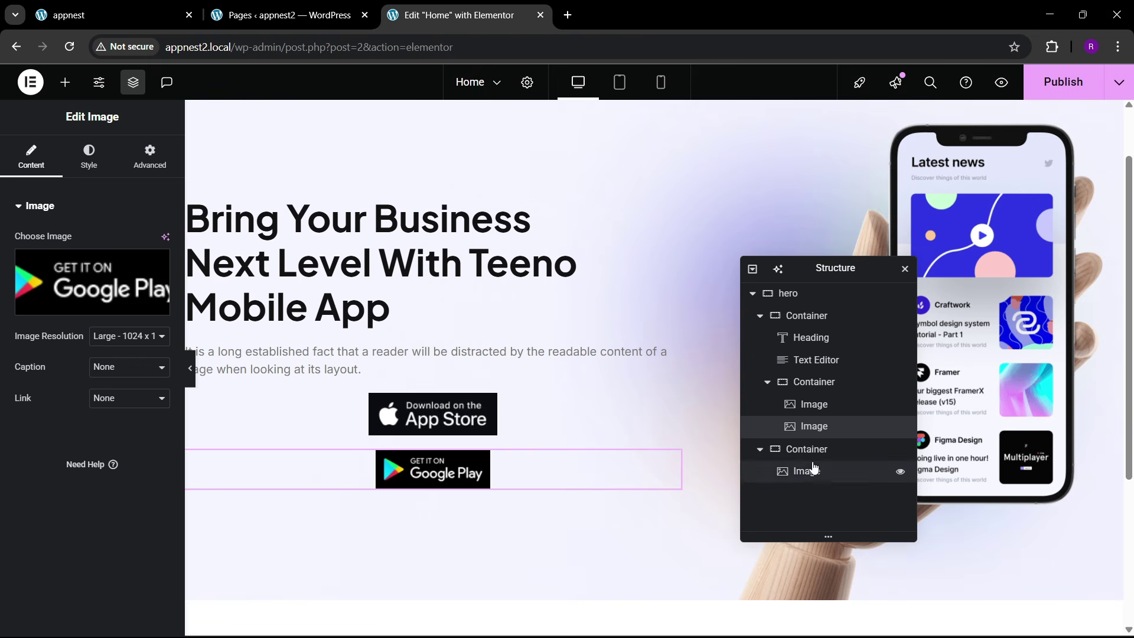
- Arrange the badge container's items in a horizontal row, justified to the start and aligned to the center
{"action": "left_click", "coordinate": [810, 387]}
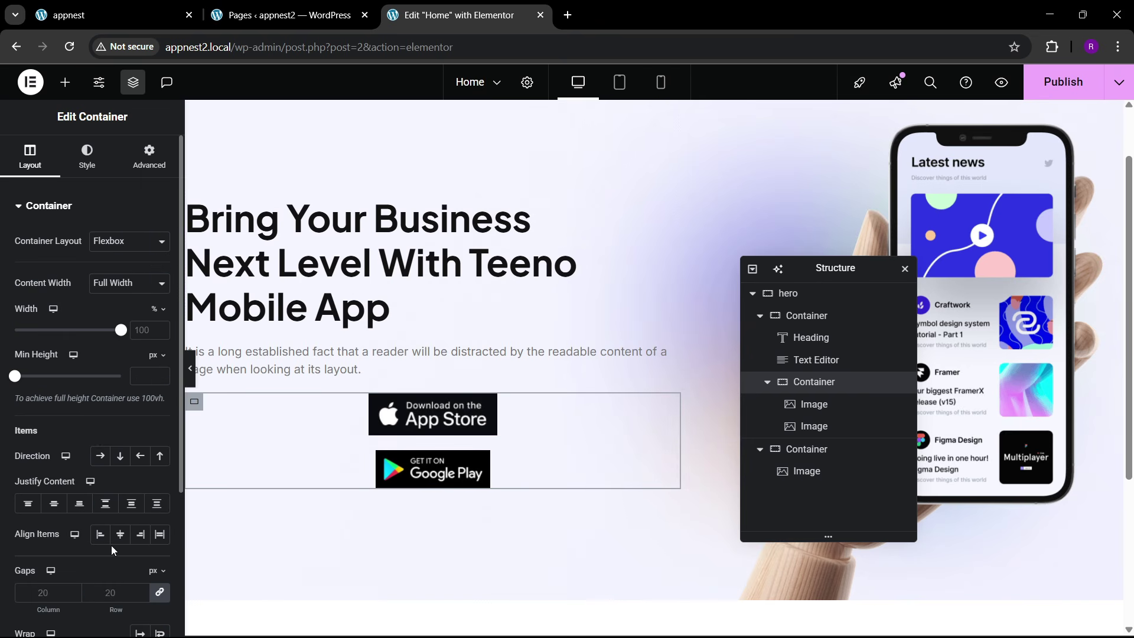
{"action": "left_click", "coordinate": [100, 455]}
{"action": "left_click", "coordinate": [105, 503]}
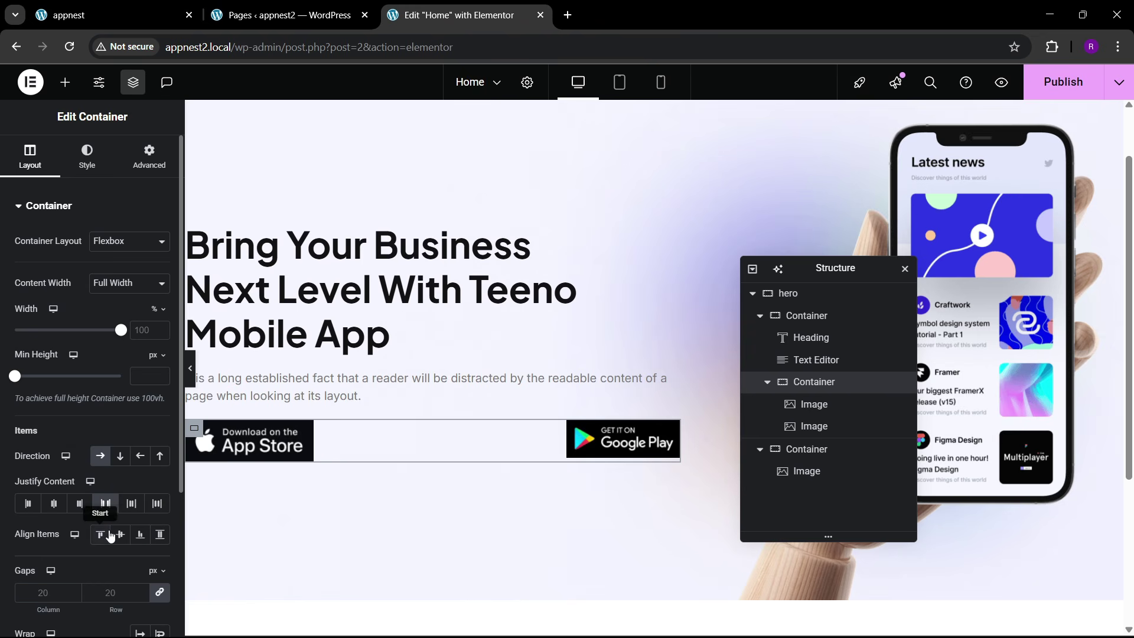
{"action": "left_click", "coordinate": [120, 533]}
{"action": "left_click", "coordinate": [28, 503]}
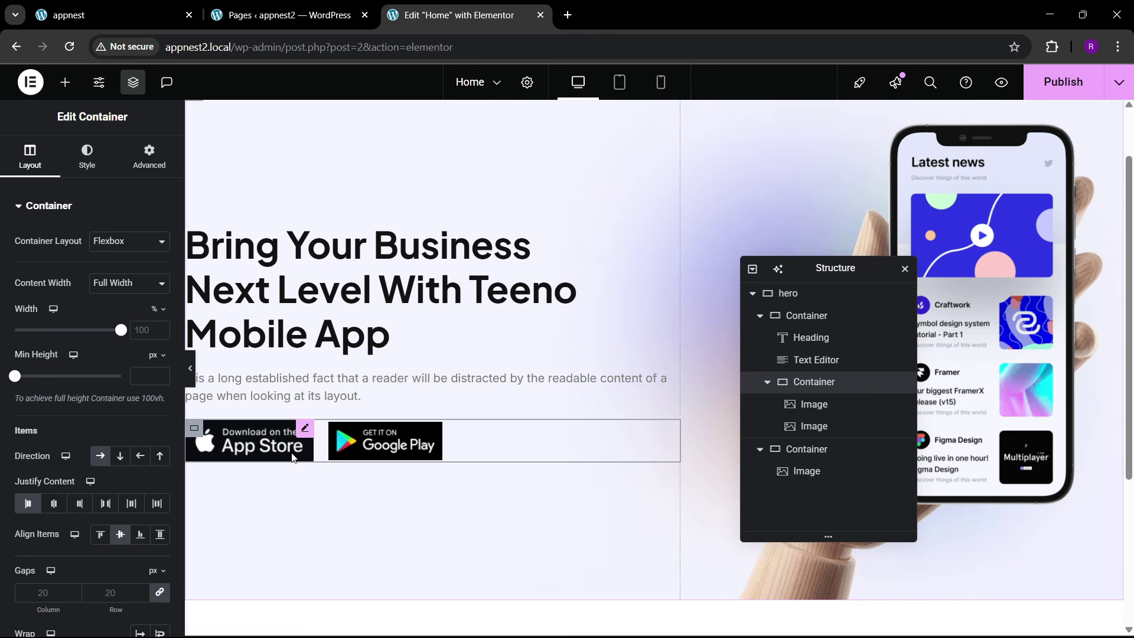
- Round the App Store badge image with a border radius of 5 px on all corners
{"action": "left_click", "coordinate": [293, 457]}
{"action": "left_click", "coordinate": [87, 157]}
{"action": "scroll", "coordinate": [61, 443], "scroll_direction": "down", "scroll_amount": 1}
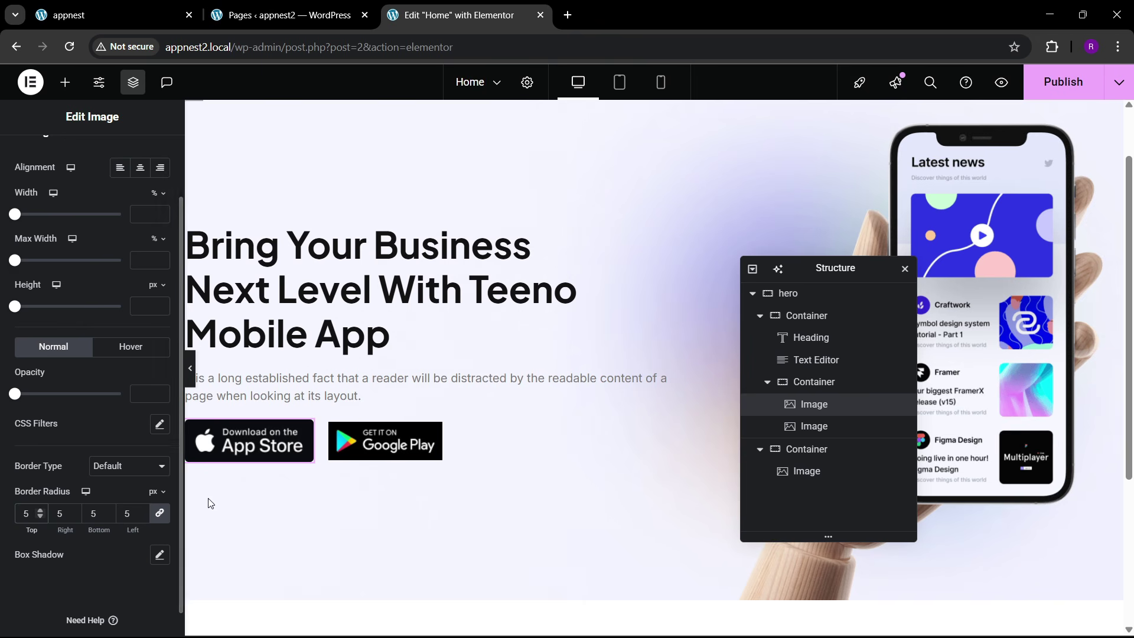
- Open the style settings of the Google Play badge image
{"action": "left_click", "coordinate": [385, 442]}
{"action": "left_click", "coordinate": [88, 156]}
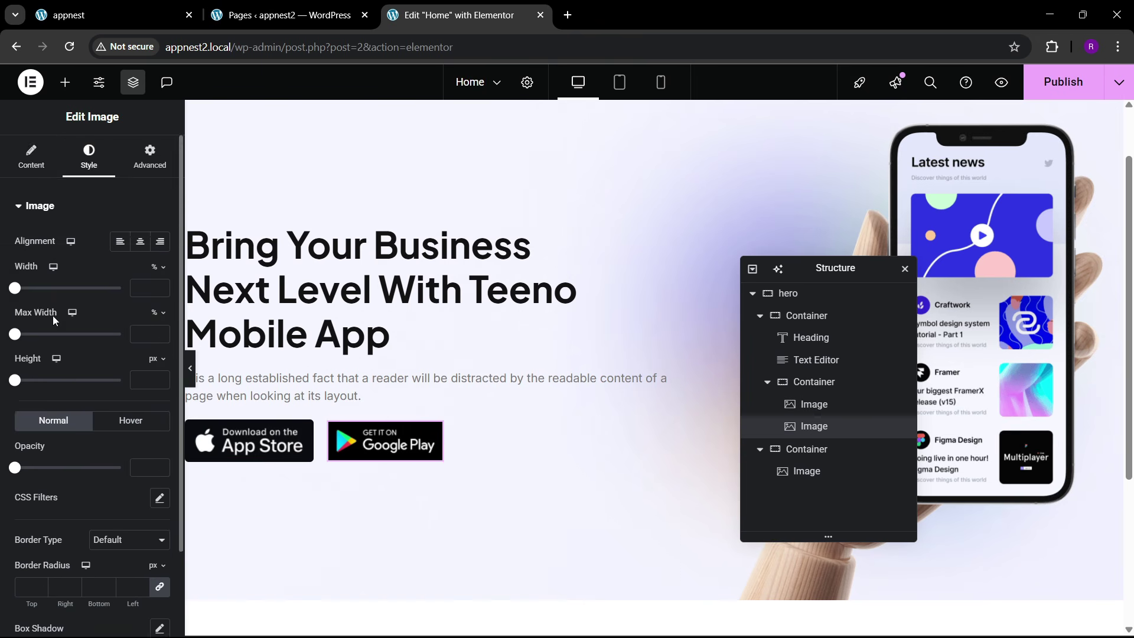
- Set the border radius of the Google Play badge image to 5 px on all corners
{"action": "scroll", "coordinate": [65, 378], "scroll_direction": "down", "scroll_amount": 2}
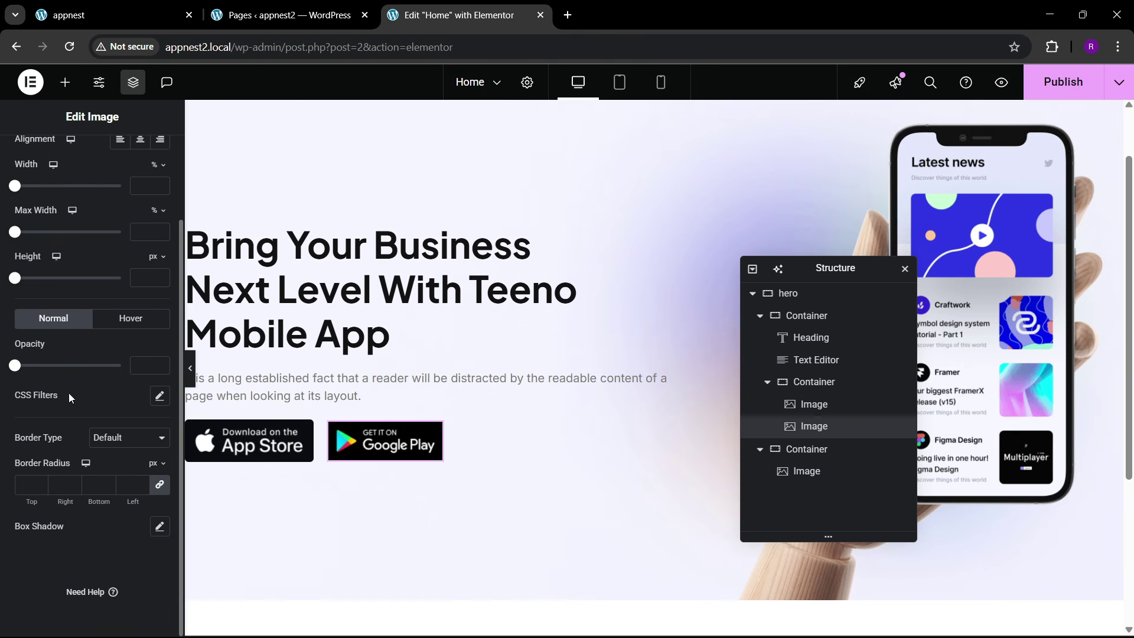
{"action": "left_click", "coordinate": [30, 486]}
{"action": "type", "text": "5"}
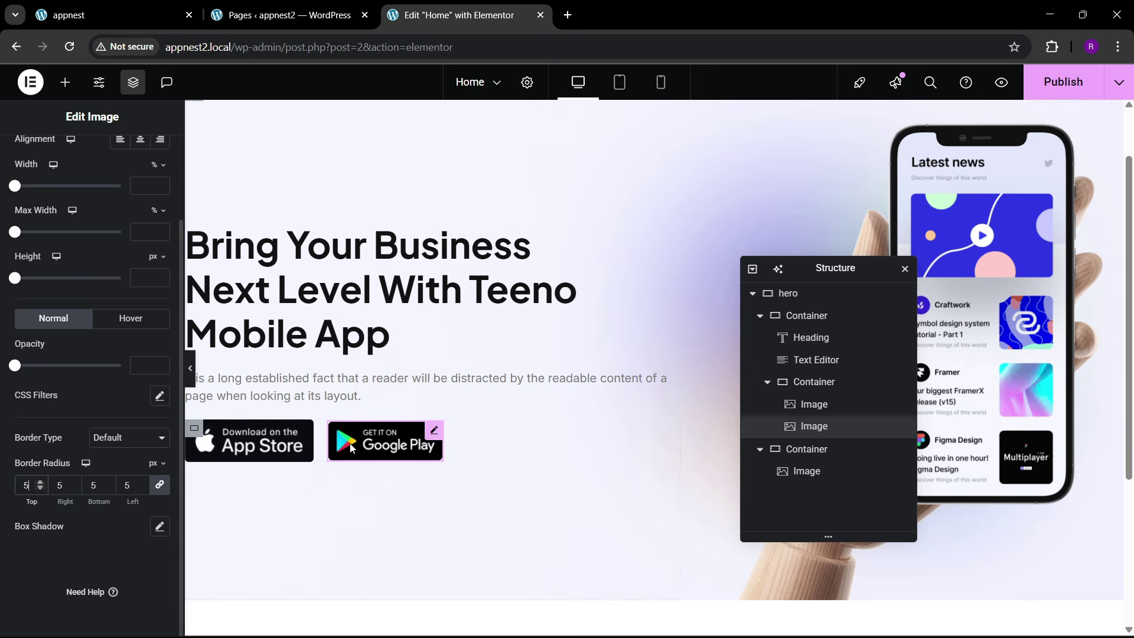
- Set the App Store badge image's width to 90% and align it left
{"action": "left_click", "coordinate": [263, 449]}
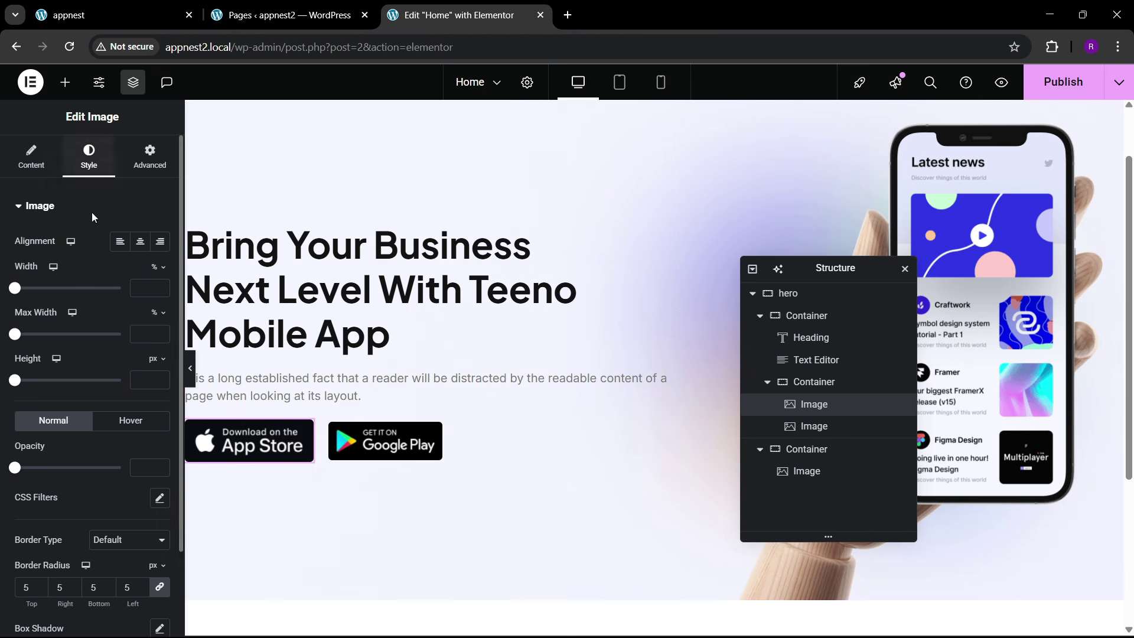
{"action": "left_click", "coordinate": [146, 287]}
{"action": "type", "text": "80"}
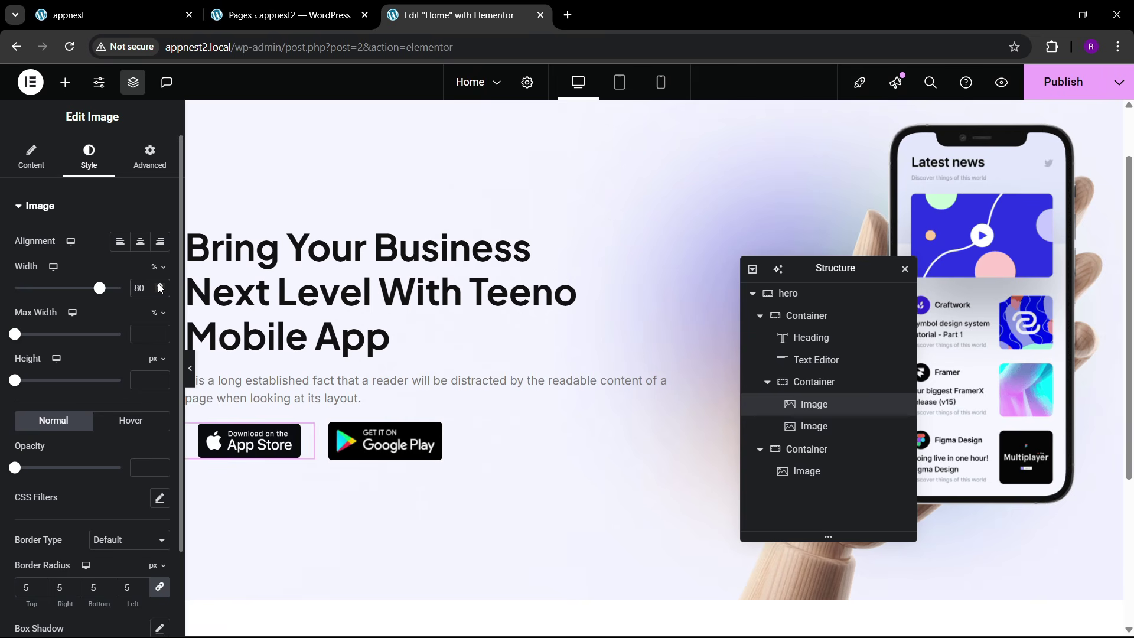
{"action": "left_click", "coordinate": [159, 285]}
{"action": "left_click", "coordinate": [159, 284]}
{"action": "left_click", "coordinate": [159, 285]}
{"action": "left_click", "coordinate": [159, 285]}
{"action": "left_click", "coordinate": [159, 284]}
{"action": "left_click", "coordinate": [158, 284]}
{"action": "left_click", "coordinate": [159, 285]}
{"action": "left_click", "coordinate": [159, 284]}
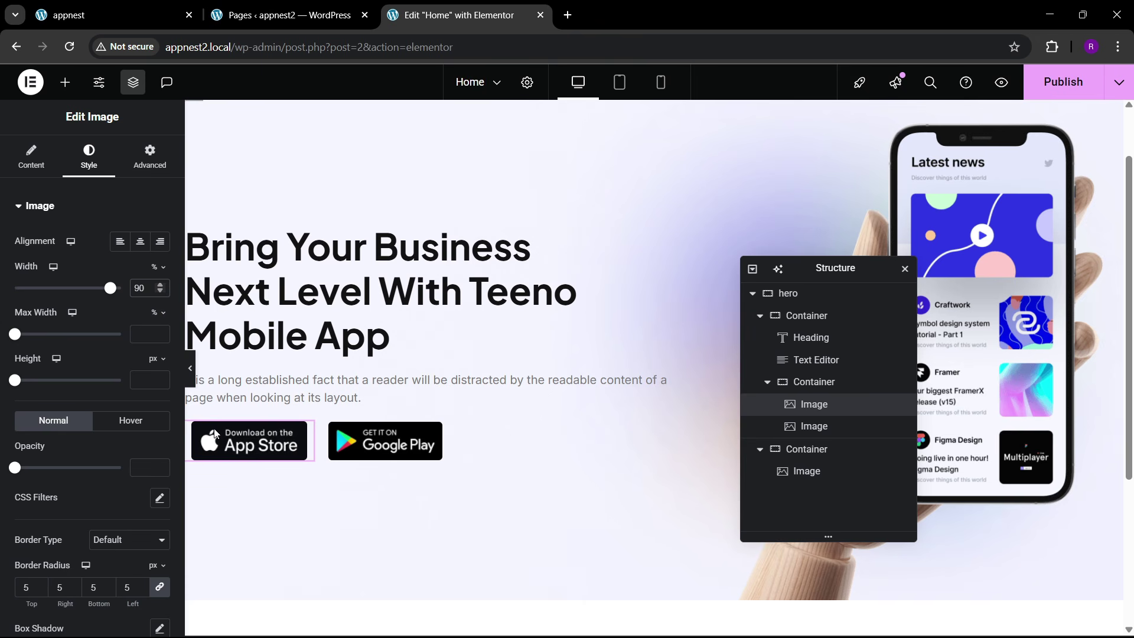
{"action": "left_click", "coordinate": [118, 242]}
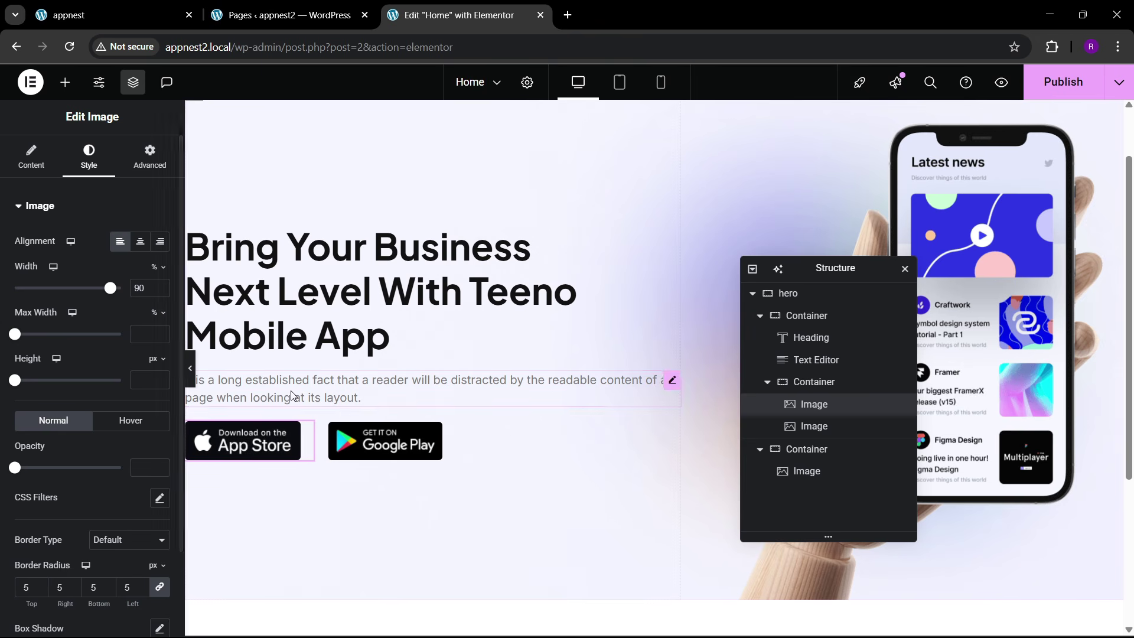
- Set the column and row gaps of the container holding the store badges to 0 px
{"action": "left_click", "coordinate": [390, 443]}
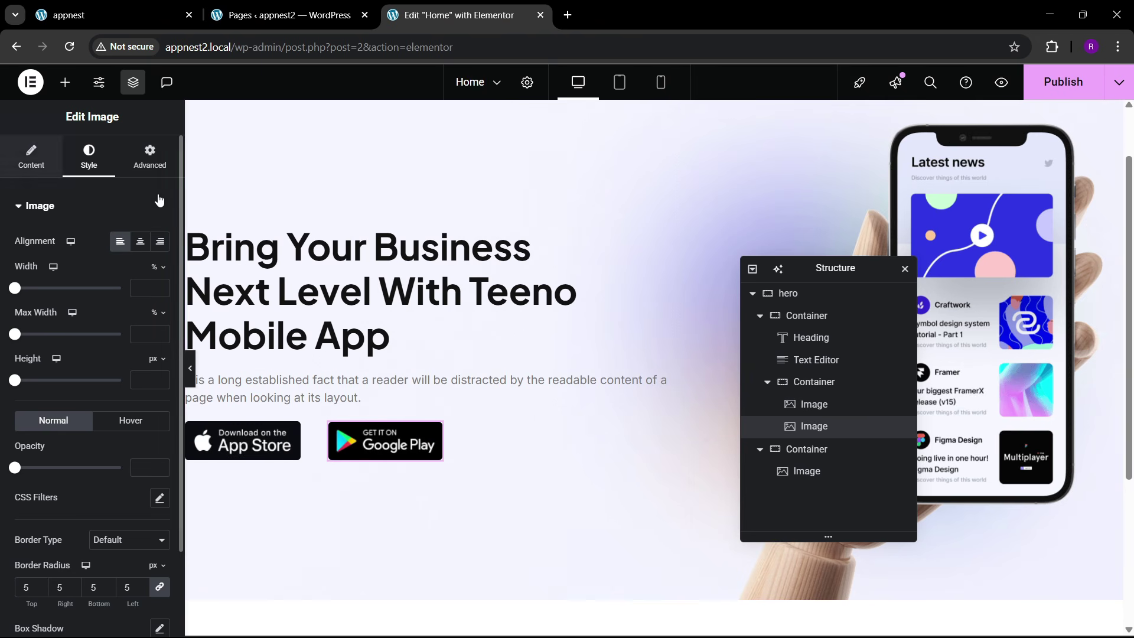
{"action": "left_click", "coordinate": [806, 383]}
{"action": "scroll", "coordinate": [61, 386], "scroll_direction": "down", "scroll_amount": 1}
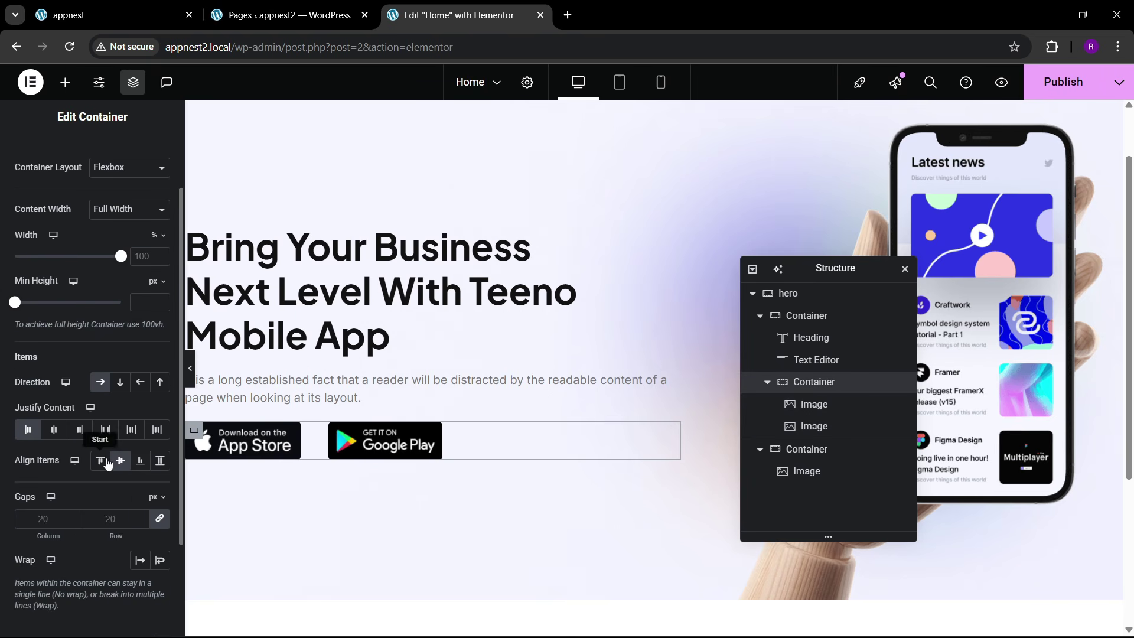
{"action": "left_click", "coordinate": [101, 521]}
{"action": "type", "text": "0"}
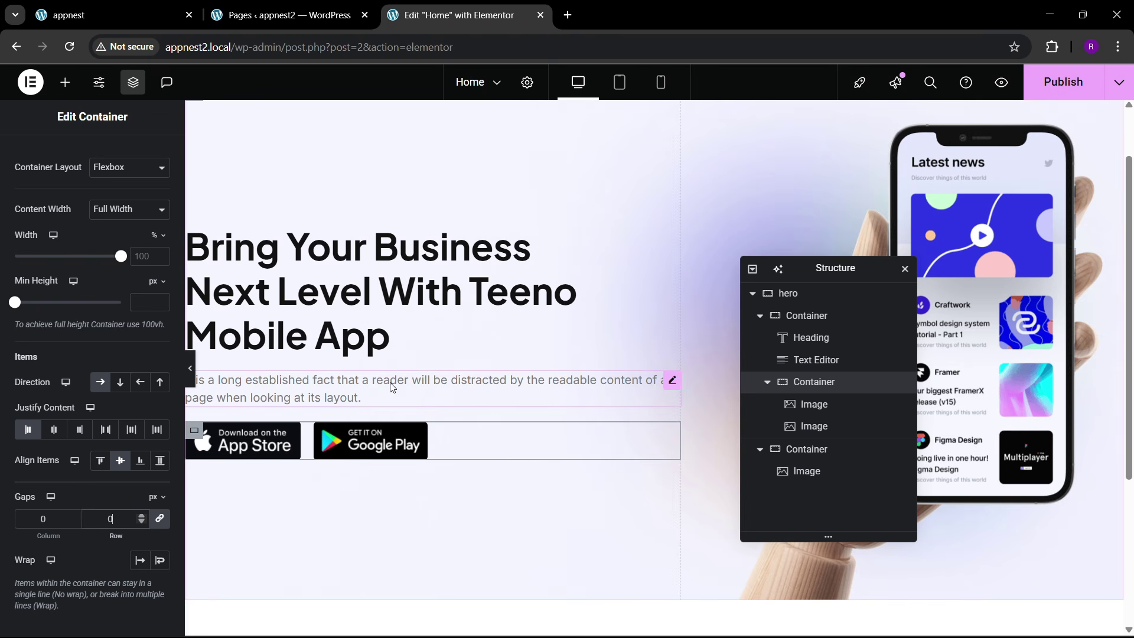
- Collapse the nested containers in the hero structure and rename its two column containers 1 and 2
{"action": "left_click", "coordinate": [112, 14]}
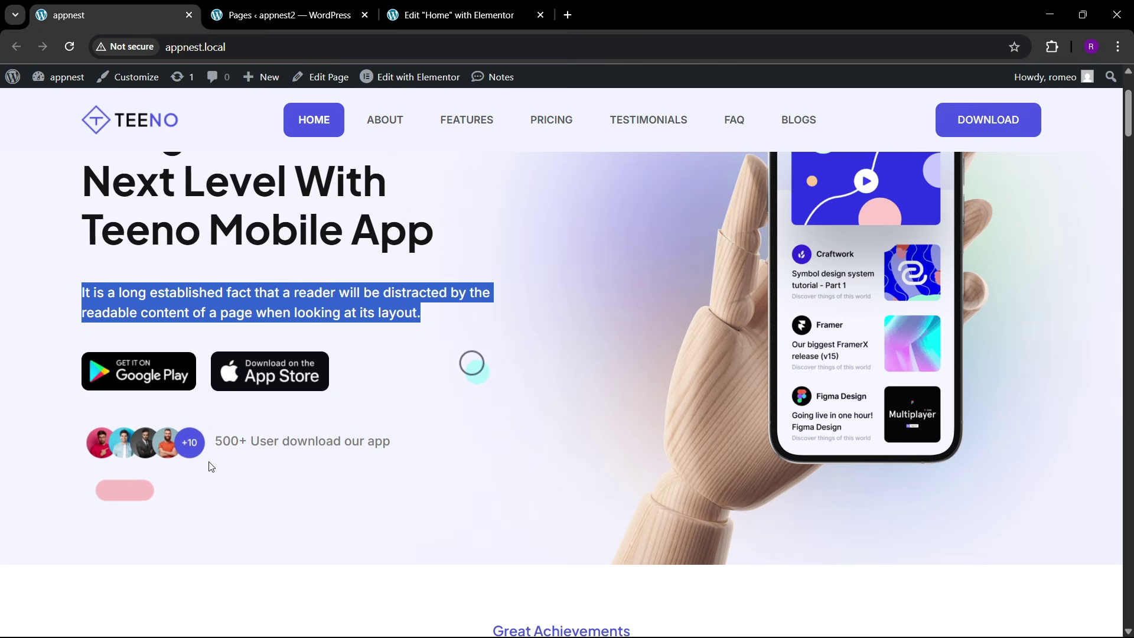
{"action": "left_click", "coordinate": [455, 15]}
{"action": "left_click", "coordinate": [65, 82]}
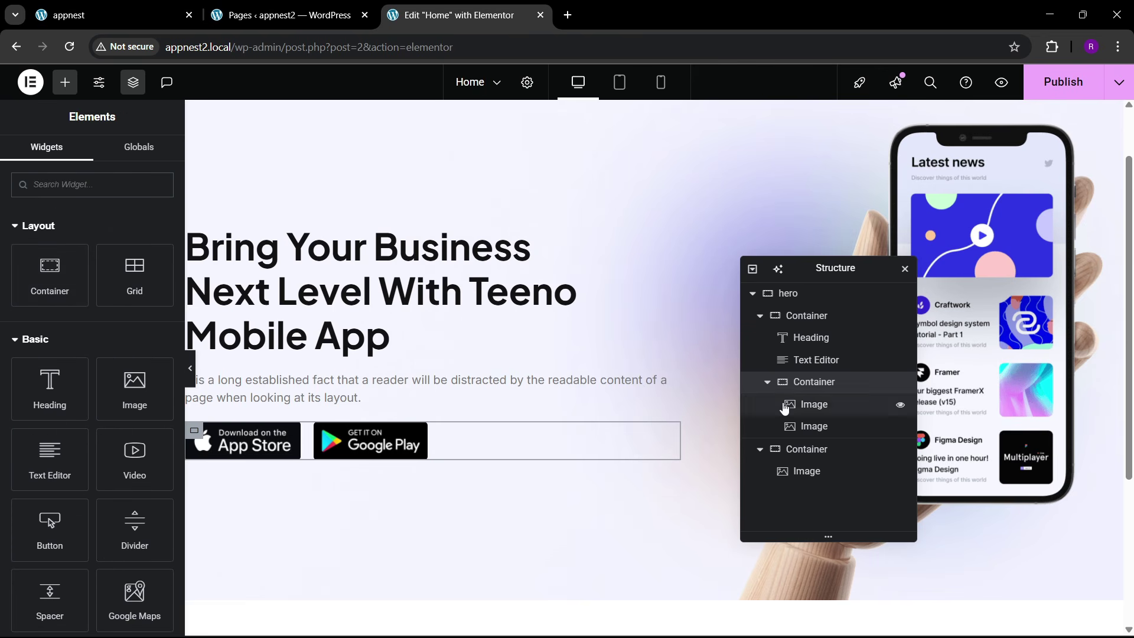
{"action": "left_click", "coordinate": [778, 450]}
{"action": "left_click", "coordinate": [760, 448]}
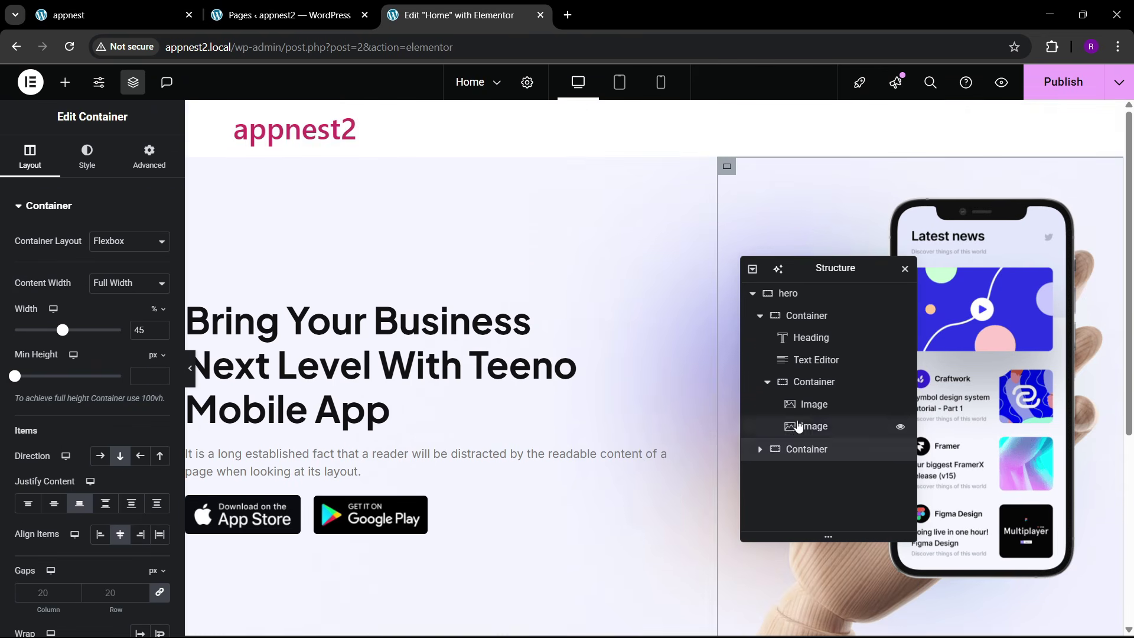
{"action": "left_click", "coordinate": [778, 381]}
{"action": "left_click", "coordinate": [767, 381]}
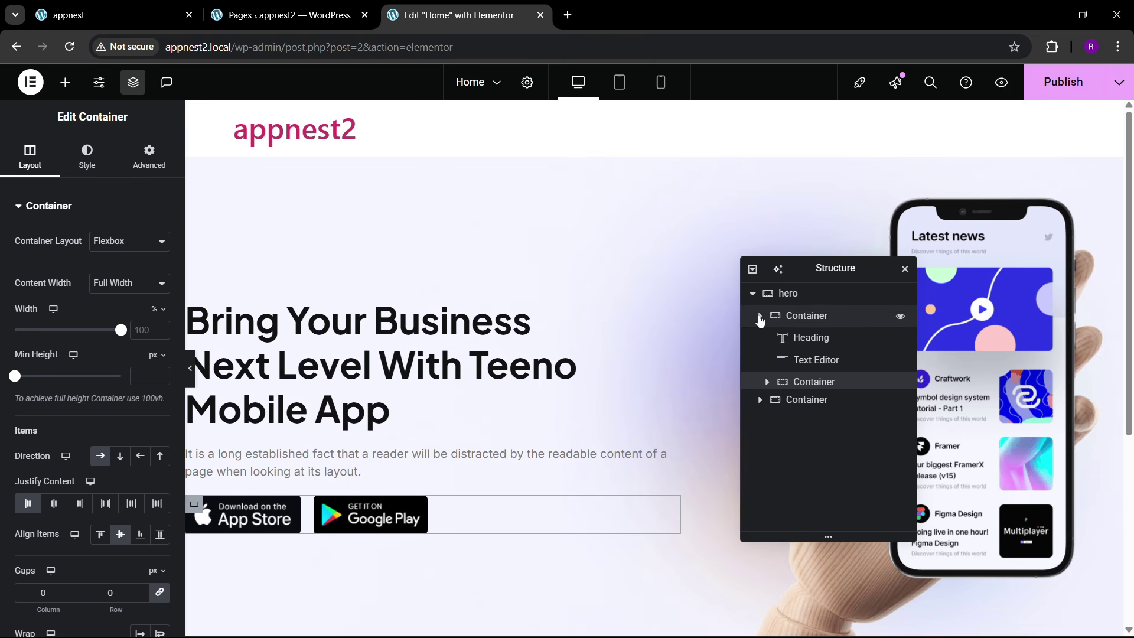
{"action": "left_click", "coordinate": [759, 319]}
{"action": "left_click", "coordinate": [767, 321]}
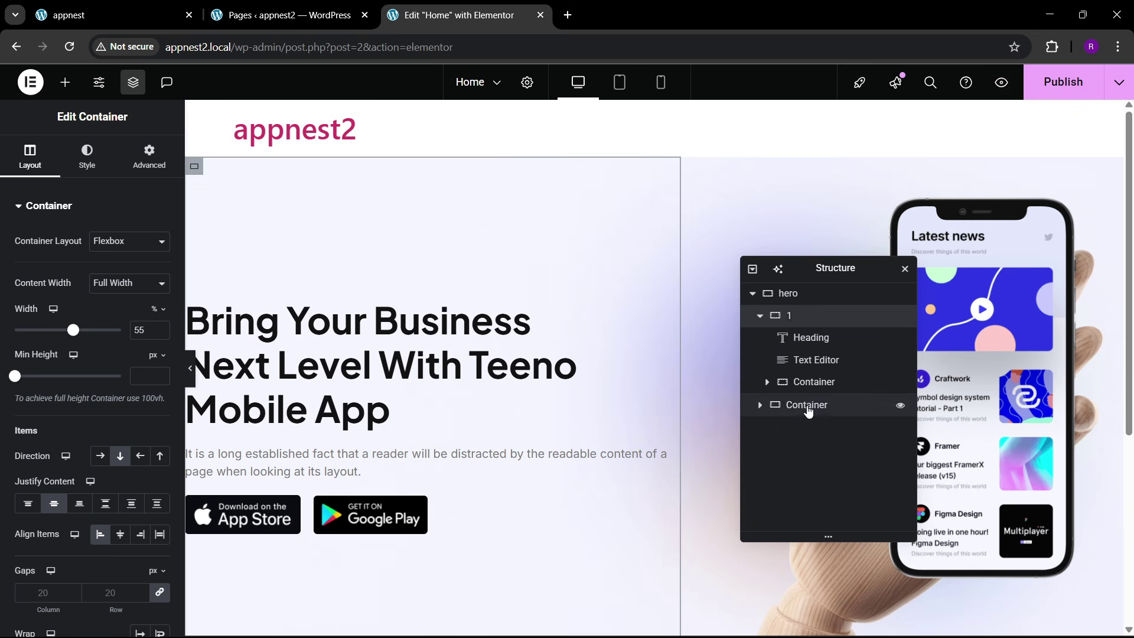
{"action": "double_click", "coordinate": [804, 404]}
{"action": "type", "text": "2"}
{"action": "left_click", "coordinate": [810, 337]}
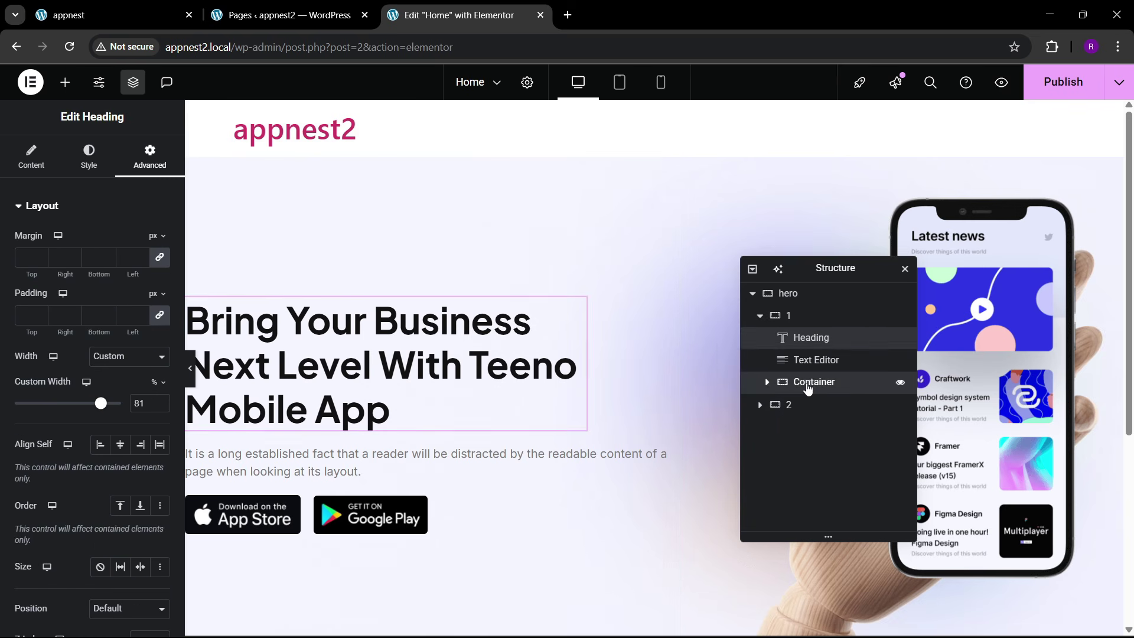
{"action": "left_click", "coordinate": [810, 384]}
{"action": "right_click", "coordinate": [812, 387]}
{"action": "left_click", "coordinate": [859, 308]}
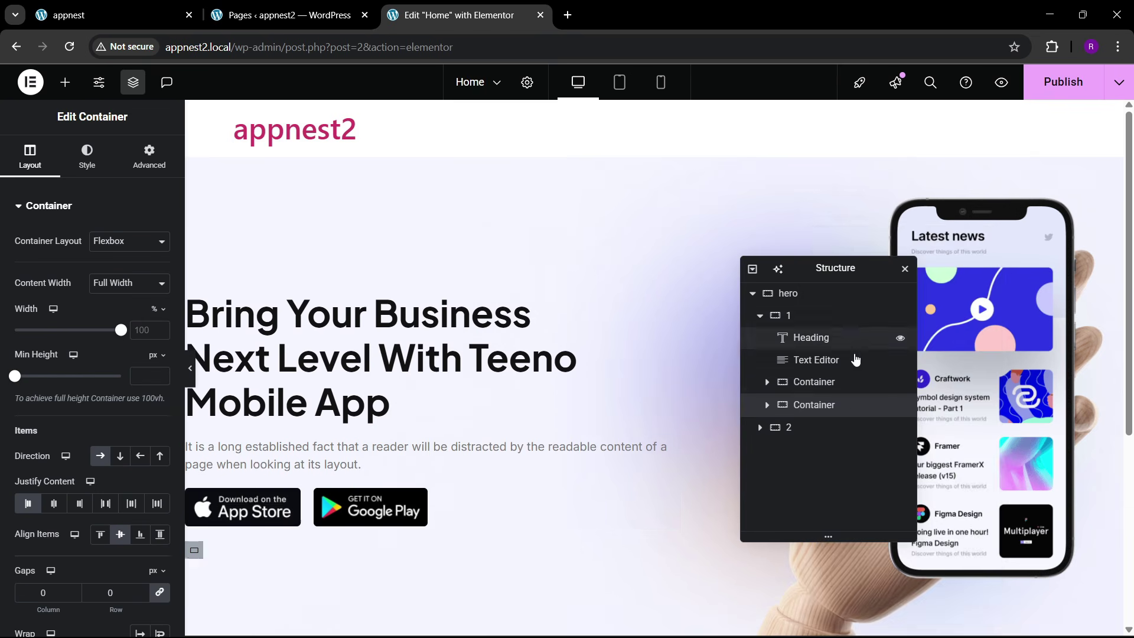
{"action": "right_click", "coordinate": [816, 407]}
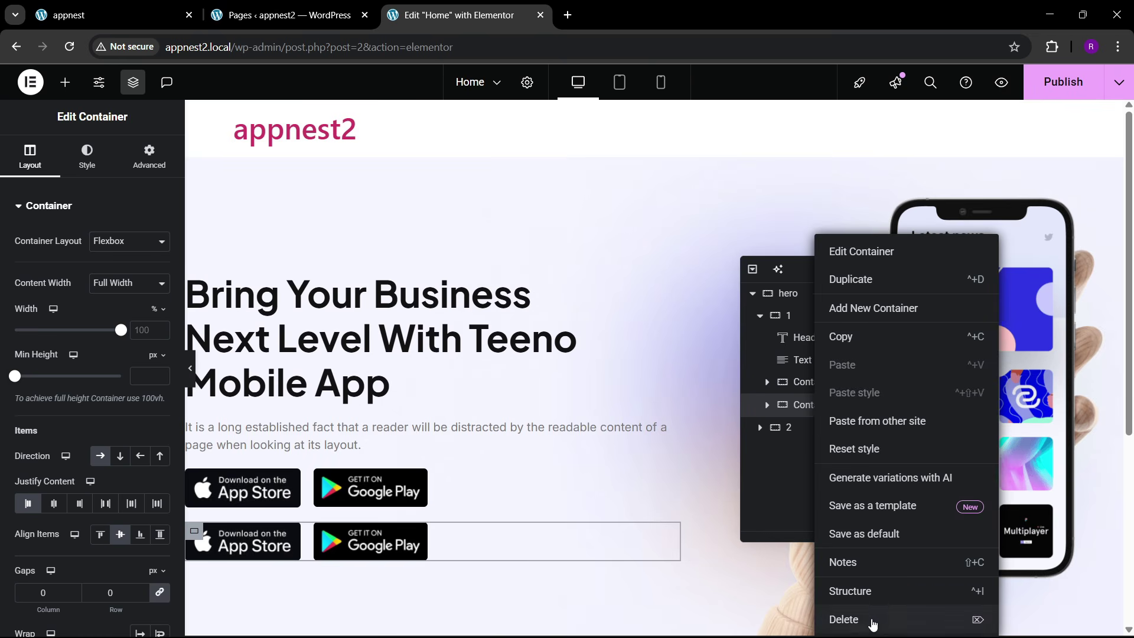
{"action": "left_click", "coordinate": [871, 617]}
- Add a new container below the store badges and set its padding to 0 px
{"action": "right_click", "coordinate": [817, 386]}
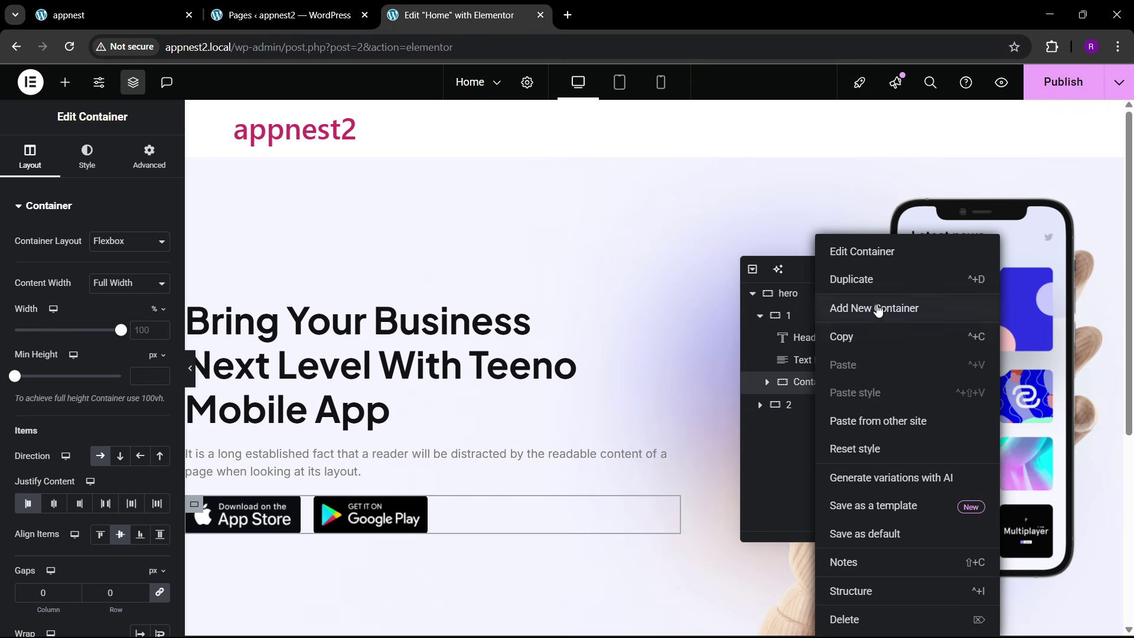
{"action": "left_click", "coordinate": [874, 308]}
{"action": "left_click", "coordinate": [151, 166]}
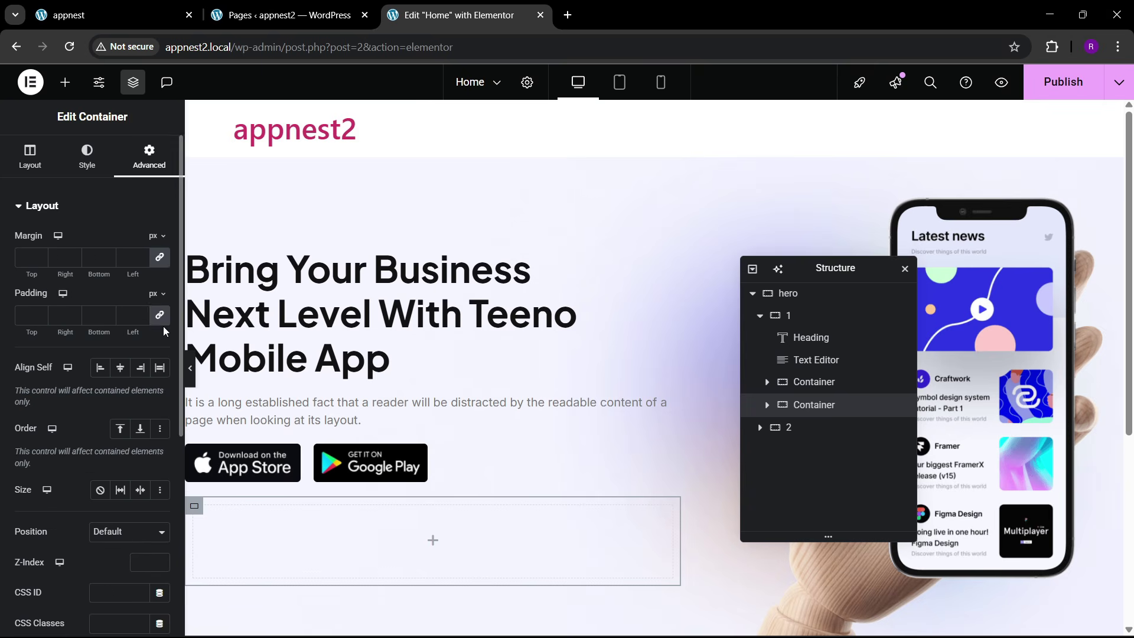
{"action": "left_click", "coordinate": [160, 318]}
- Insert an image widget in the new container and choose avatar2.jpeg from the media library
{"action": "left_click", "coordinate": [136, 15]}
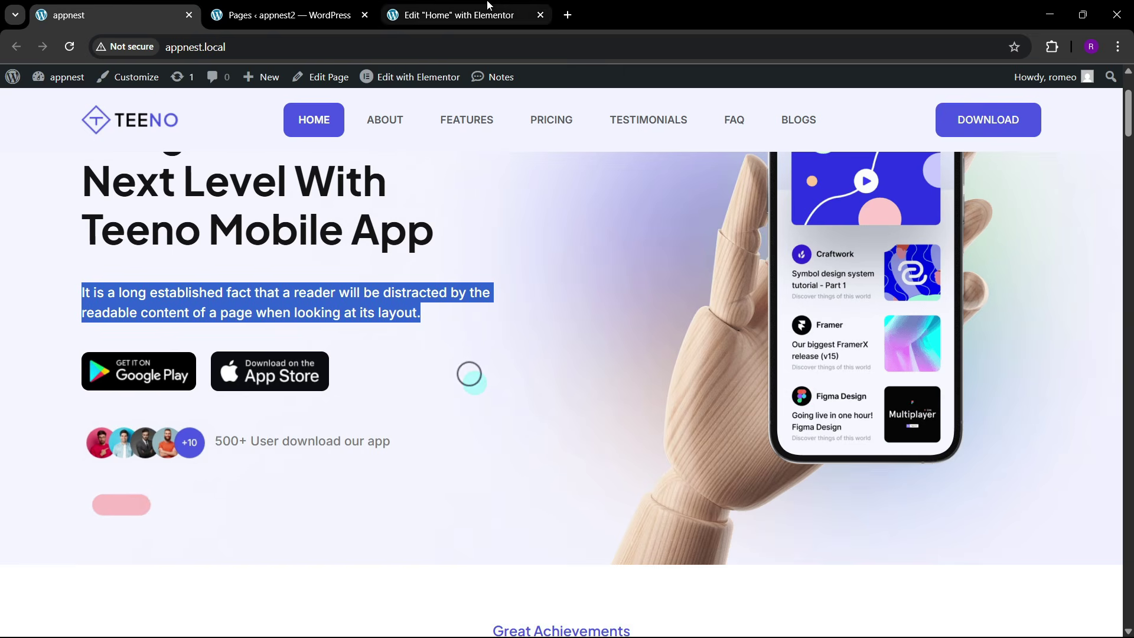
{"action": "left_click", "coordinate": [454, 15]}
{"action": "left_click", "coordinate": [65, 82]}
{"action": "left_click_drag", "start_coordinate": [134, 390], "coordinate": [290, 540]}
{"action": "left_click", "coordinate": [101, 300]}
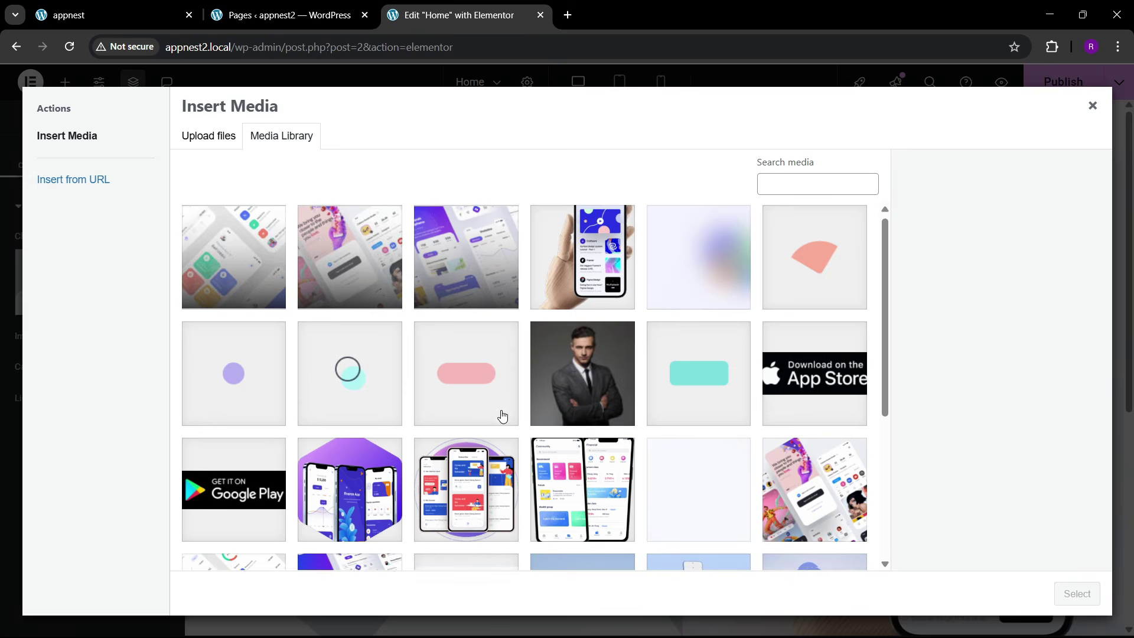
{"action": "scroll", "coordinate": [597, 412], "scroll_direction": "down", "scroll_amount": 4}
{"action": "left_click", "coordinate": [494, 525]}
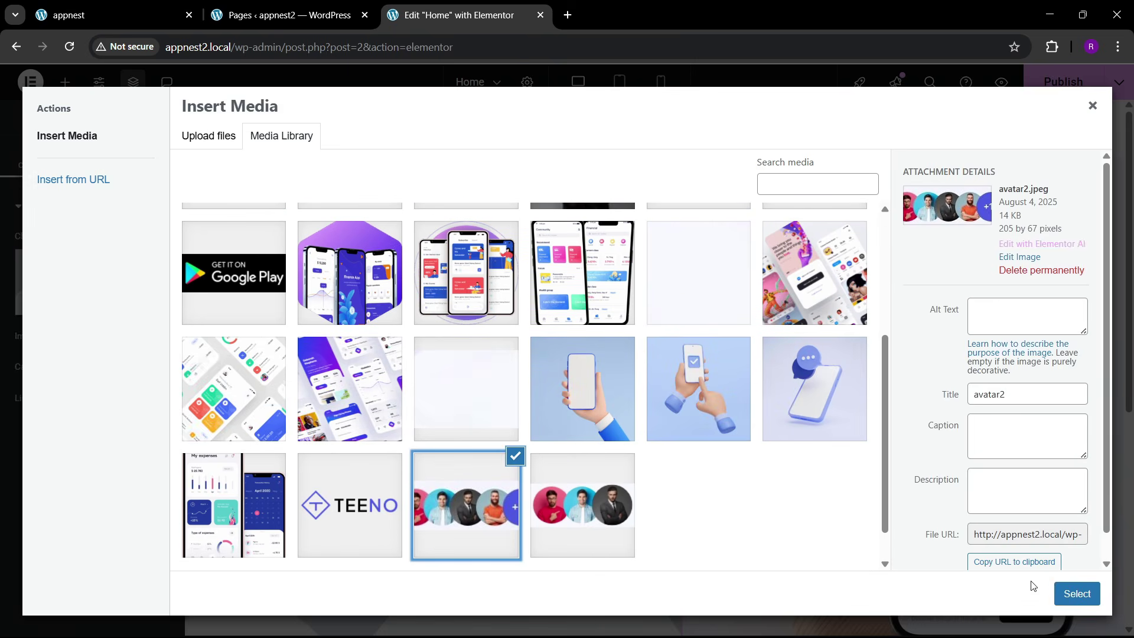
{"action": "left_click", "coordinate": [1074, 592]}
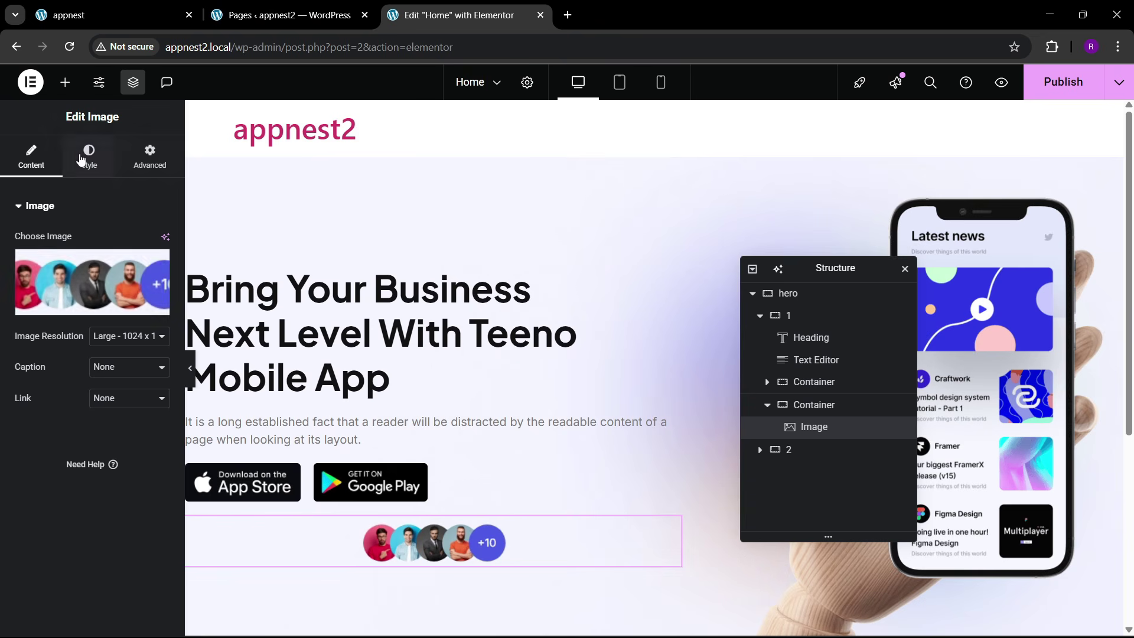
- Align the avatar image left and set its width to 22%
{"action": "left_click", "coordinate": [80, 160]}
{"action": "left_click", "coordinate": [117, 237]}
{"action": "left_click", "coordinate": [124, 8]}
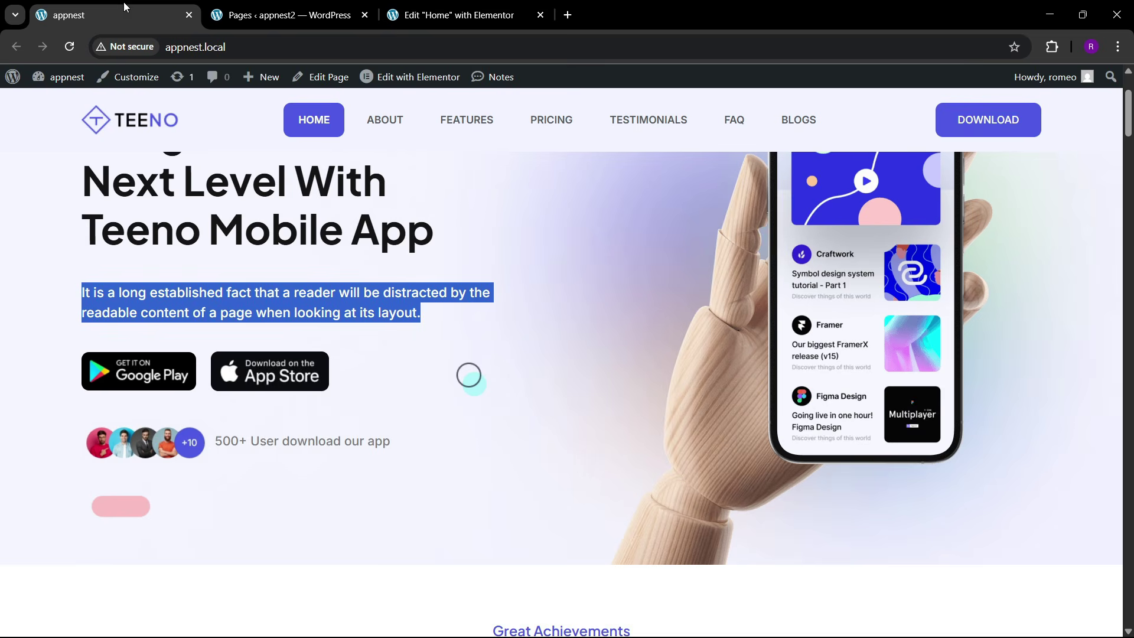
{"action": "left_click", "coordinate": [454, 15]}
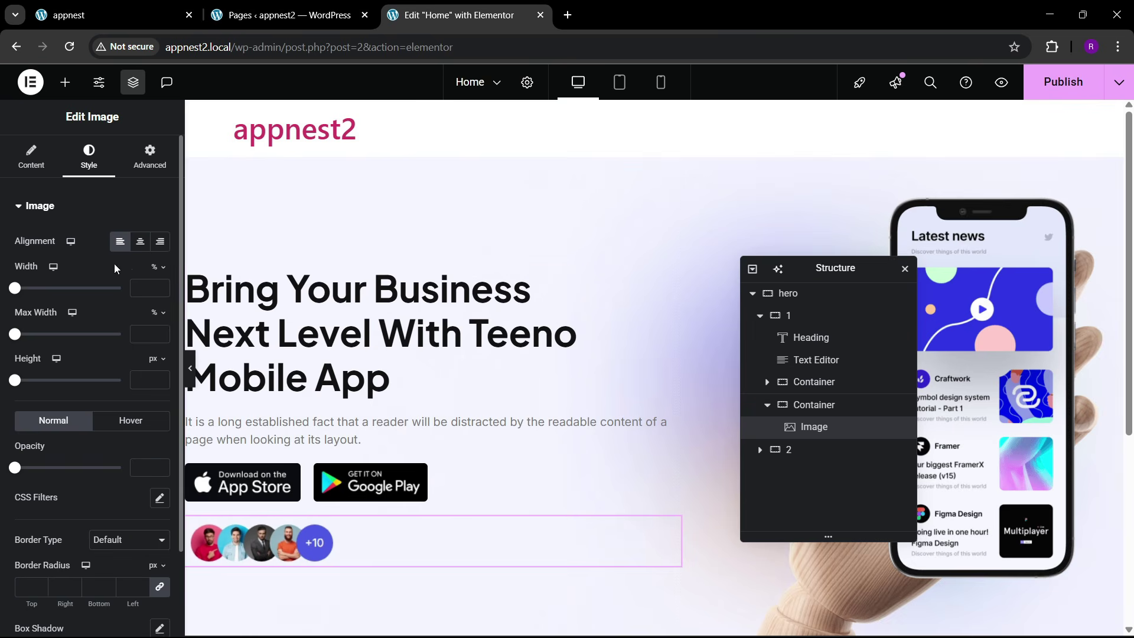
{"action": "left_click", "coordinate": [163, 286]}
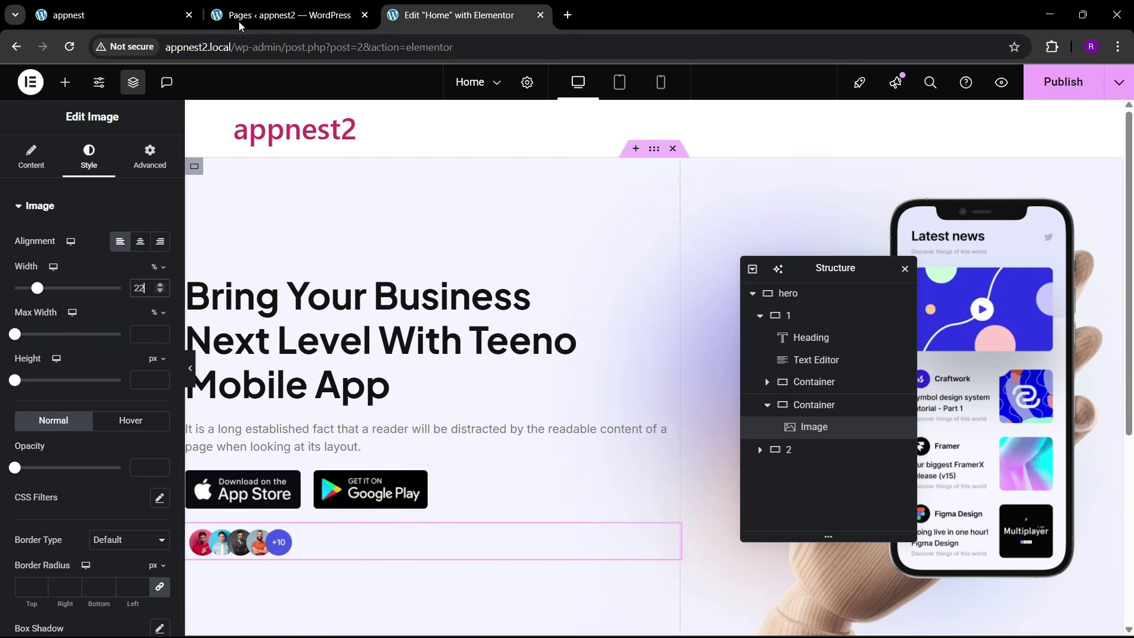
{"action": "key", "text": "ctrl+1"}
{"action": "key", "text": "ctrl+3"}
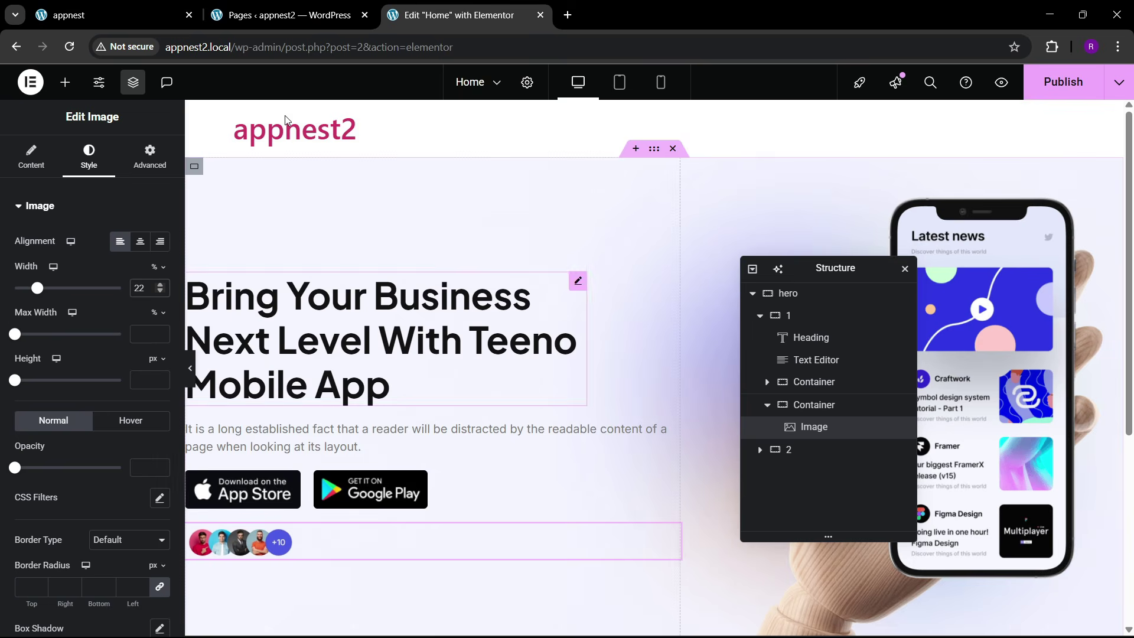
- Copy the hero's text paragraph and paste it below the avatar image in the same container
{"action": "right_click", "coordinate": [323, 425]}
{"action": "left_click", "coordinate": [380, 364]}
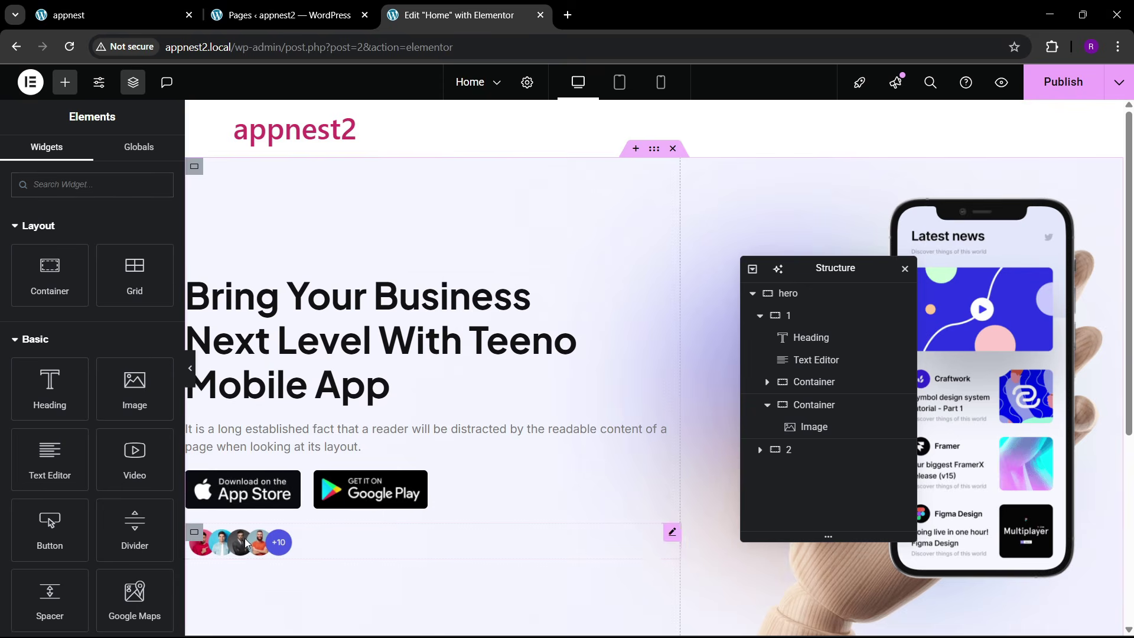
{"action": "right_click", "coordinate": [245, 537]}
{"action": "left_click", "coordinate": [290, 392]}
{"action": "scroll", "coordinate": [323, 520], "scroll_direction": "down", "scroll_amount": 3}
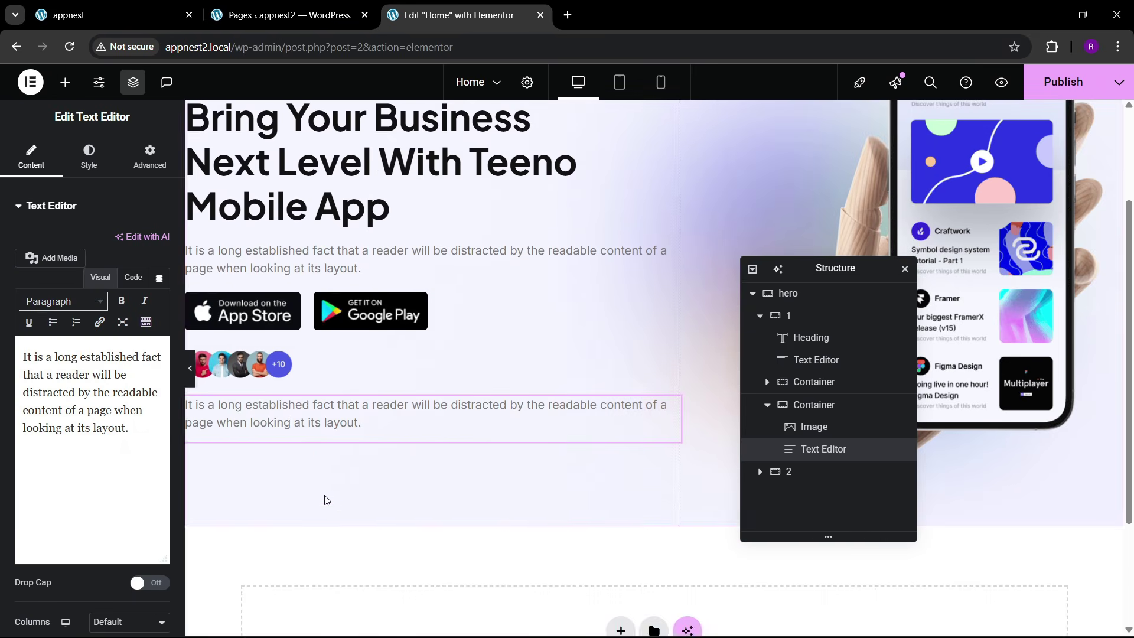
- Lay out the avatar container's items in a row, justified to the start and aligned to the center
{"action": "left_click", "coordinate": [812, 406]}
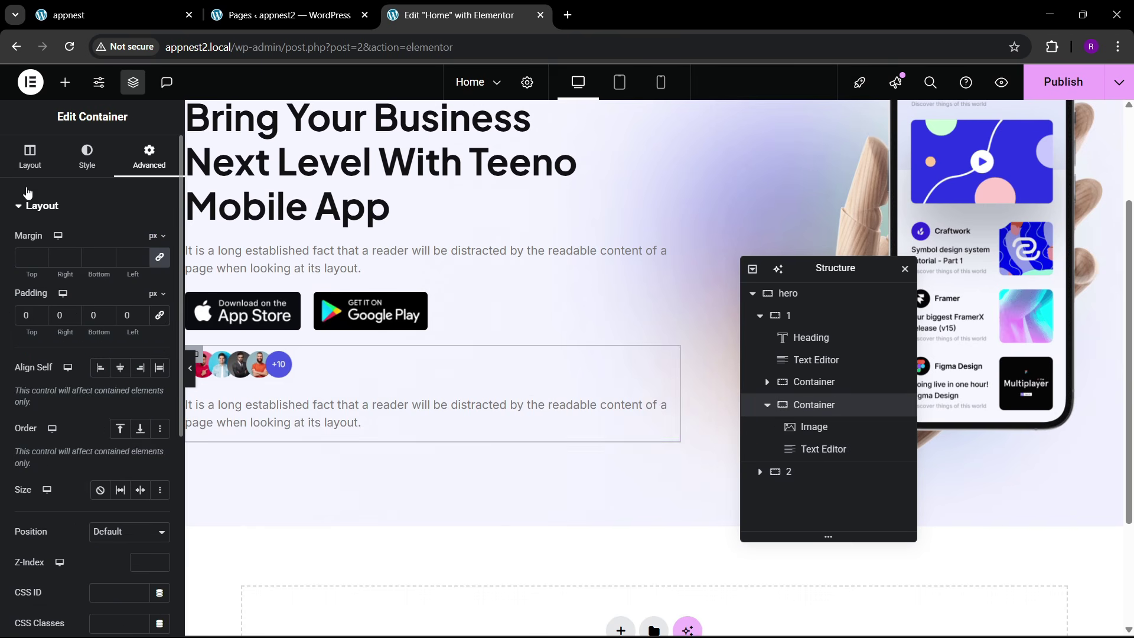
{"action": "left_click", "coordinate": [27, 156]}
{"action": "left_click", "coordinate": [100, 383]}
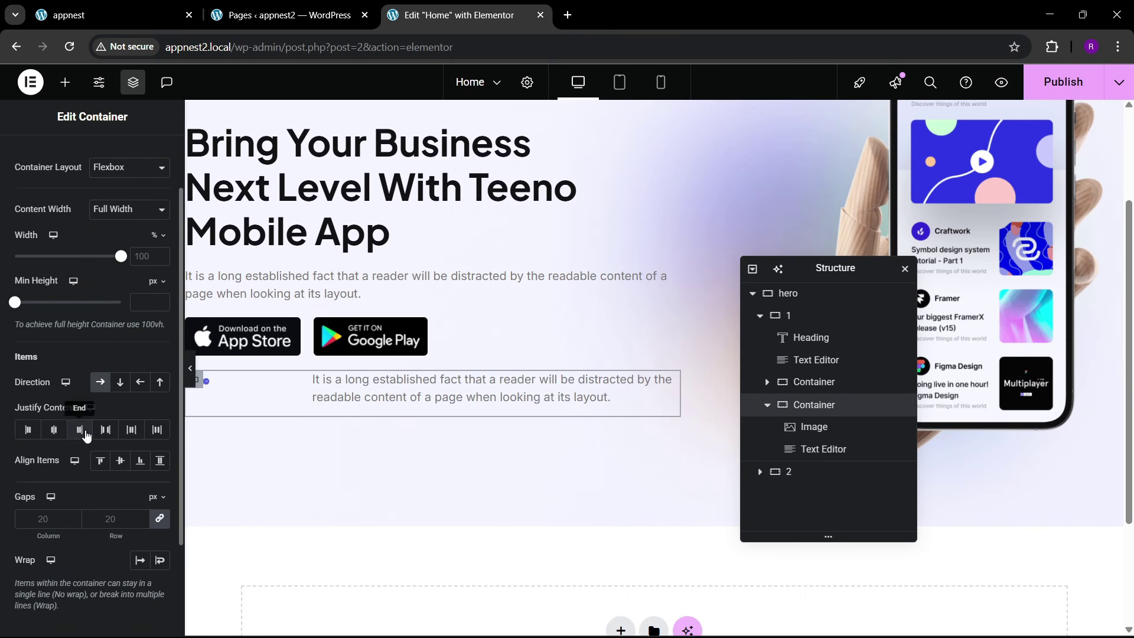
{"action": "left_click", "coordinate": [28, 429]}
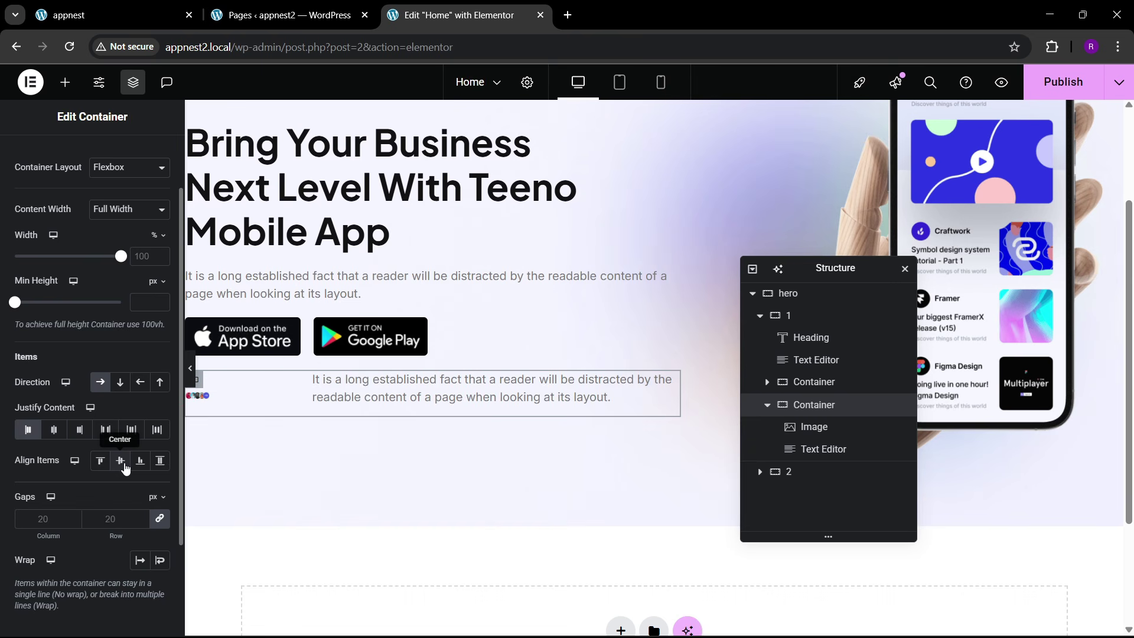
{"action": "left_click", "coordinate": [121, 464]}
{"action": "left_click", "coordinate": [119, 465]}
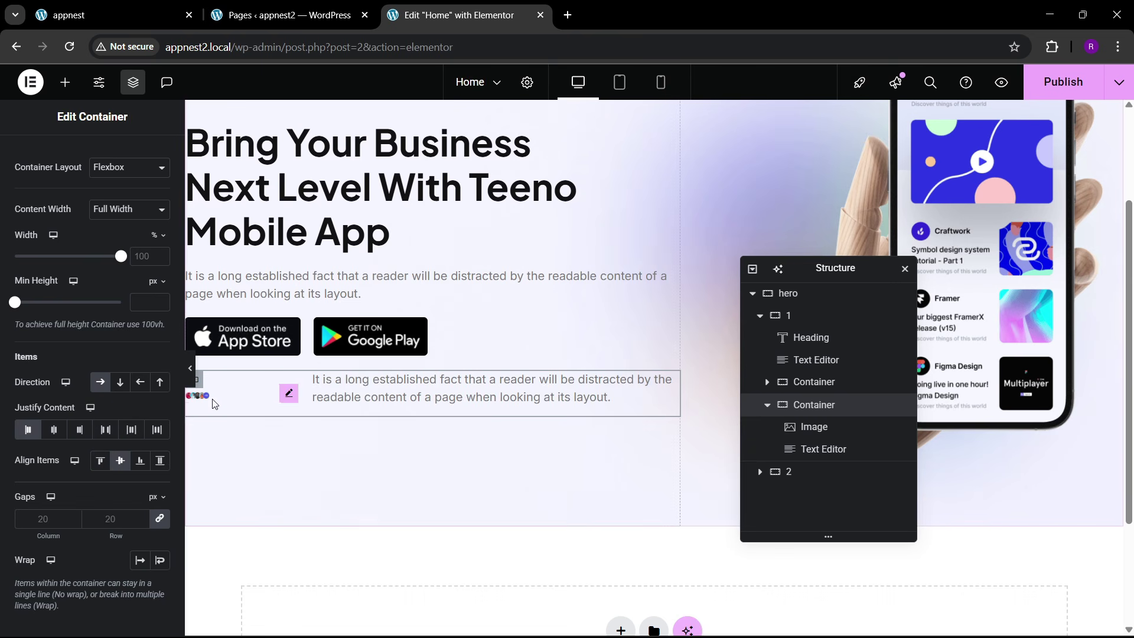
- Clear the custom width of the avatar image
{"action": "left_click", "coordinate": [289, 397]}
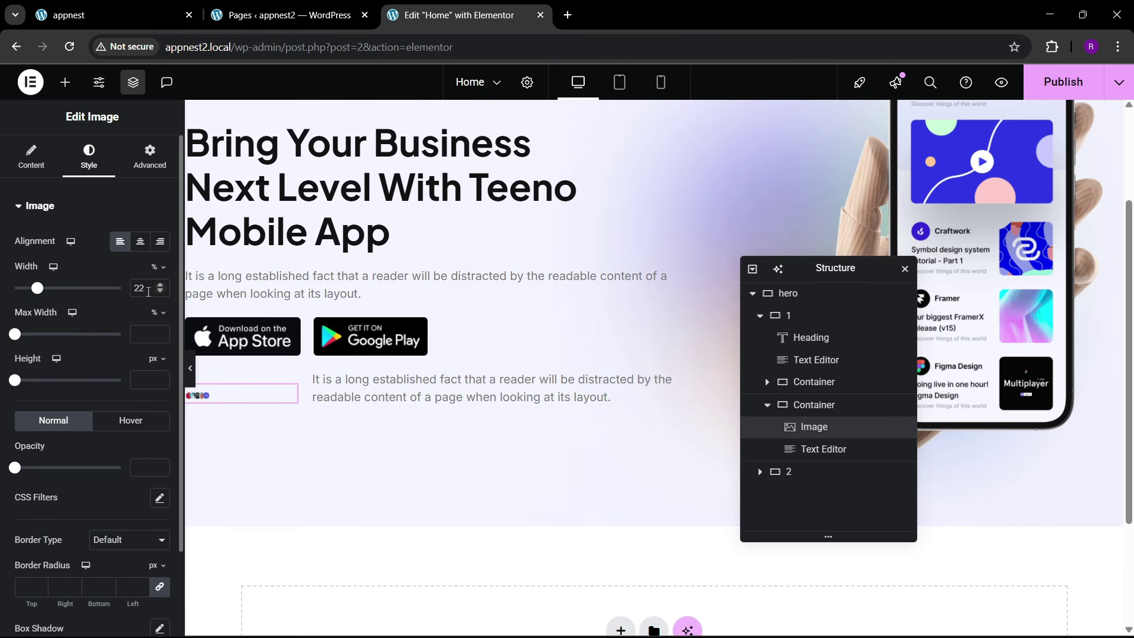
{"action": "key", "text": "BackSpace"}
{"action": "key", "text": "BackSpace"}
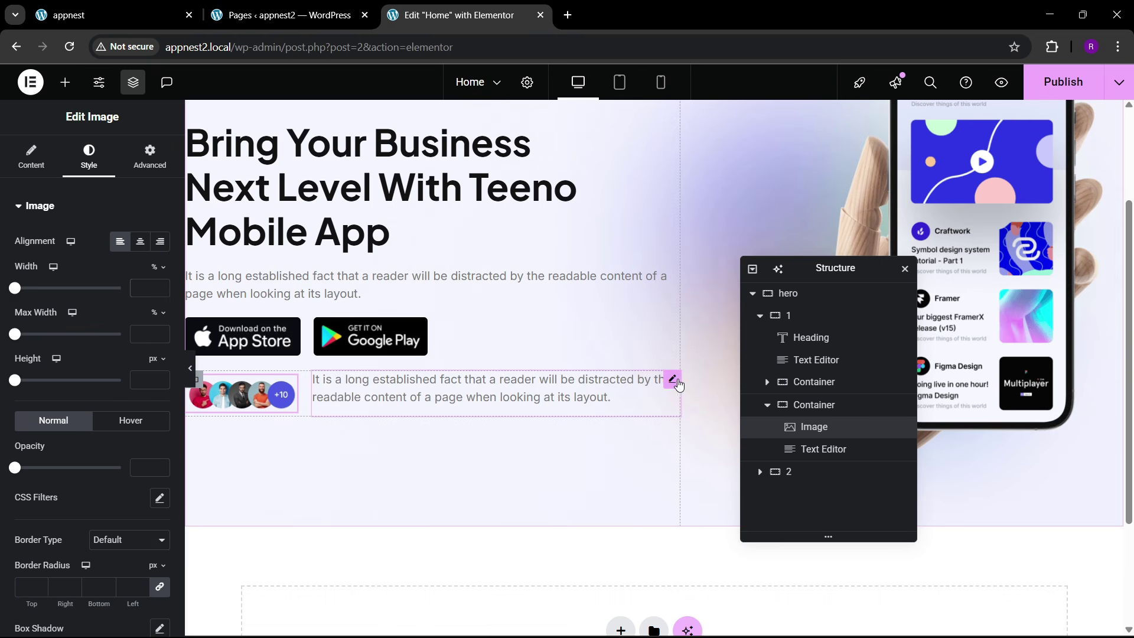
- Replace the text beside the avatar image with "500+ User download our app", copied from the reference site
{"action": "left_click", "coordinate": [676, 383]}
{"action": "left_click", "coordinate": [133, 277]}
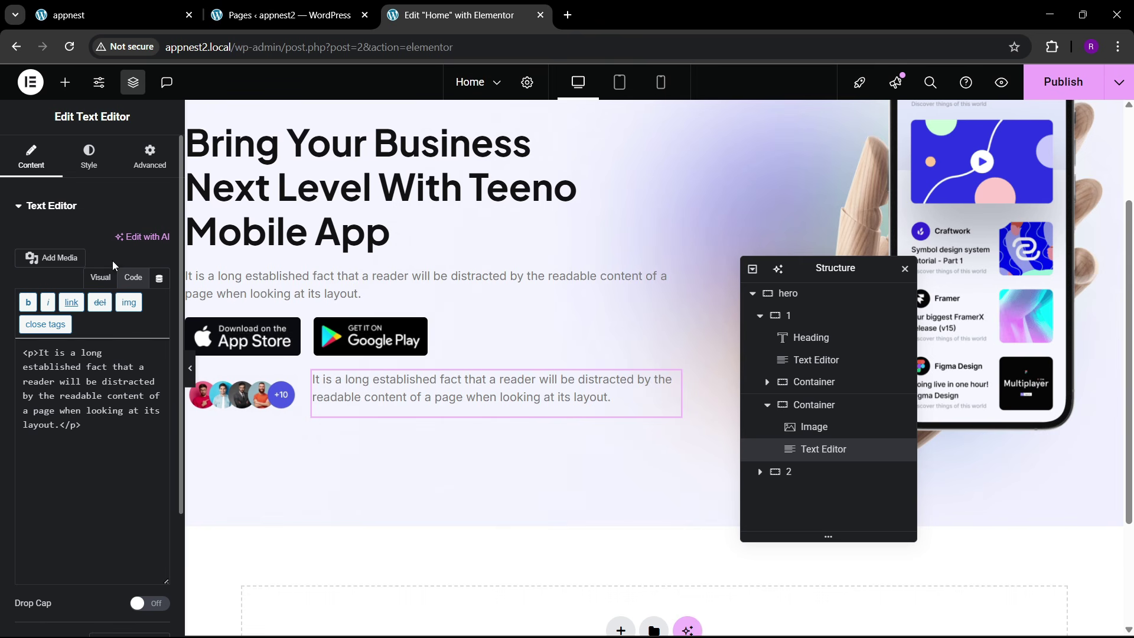
{"action": "left_click", "coordinate": [112, 15]}
{"action": "left_click_drag", "start_coordinate": [215, 441], "coordinate": [411, 447]}
{"action": "key", "text": "ctrl+c"}
{"action": "left_click", "coordinate": [509, 7]}
{"action": "key", "text": "ctrl+a"}
{"action": "key", "text": "ctrl+v"}
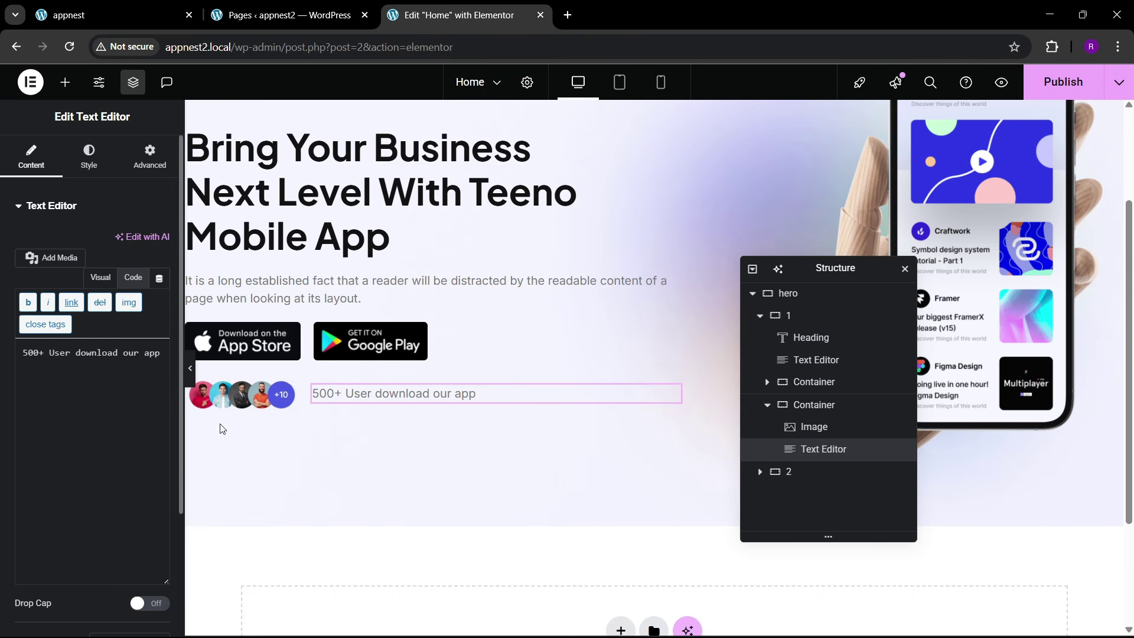
- Set the column and row gaps of hero container 1 to 30 px and compare the spacing with the reference site
{"action": "left_click", "coordinate": [767, 406]}
{"action": "left_click", "coordinate": [791, 314]}
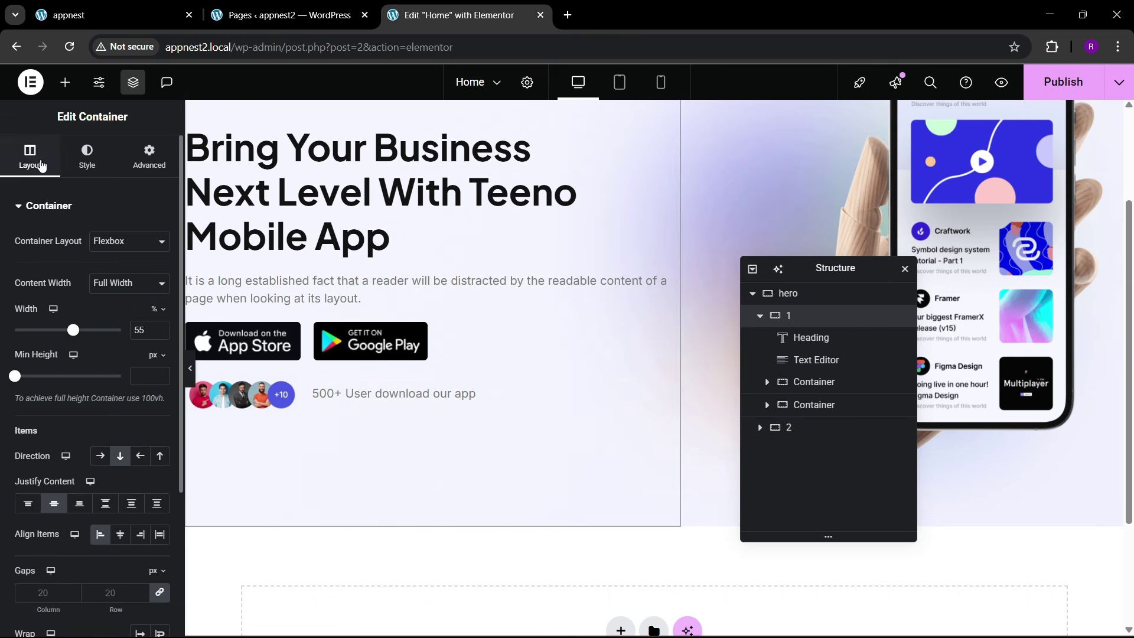
{"action": "scroll", "coordinate": [83, 407], "scroll_direction": "down", "scroll_amount": 3}
{"action": "left_click", "coordinate": [114, 384]}
{"action": "type", "text": "30"}
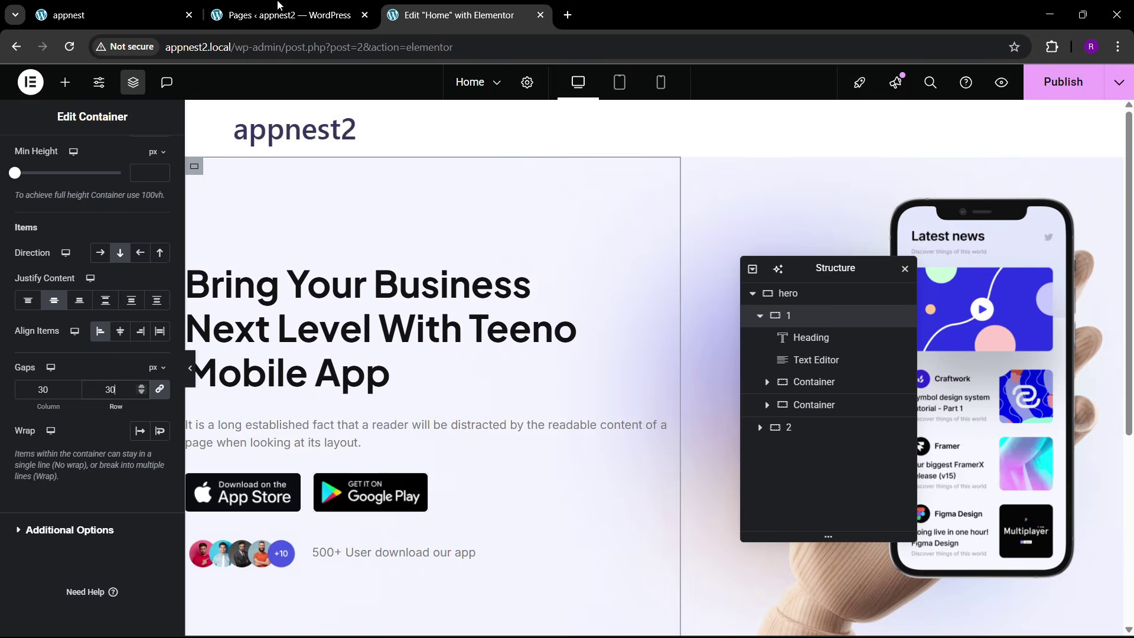
{"action": "left_click", "coordinate": [172, 5]}
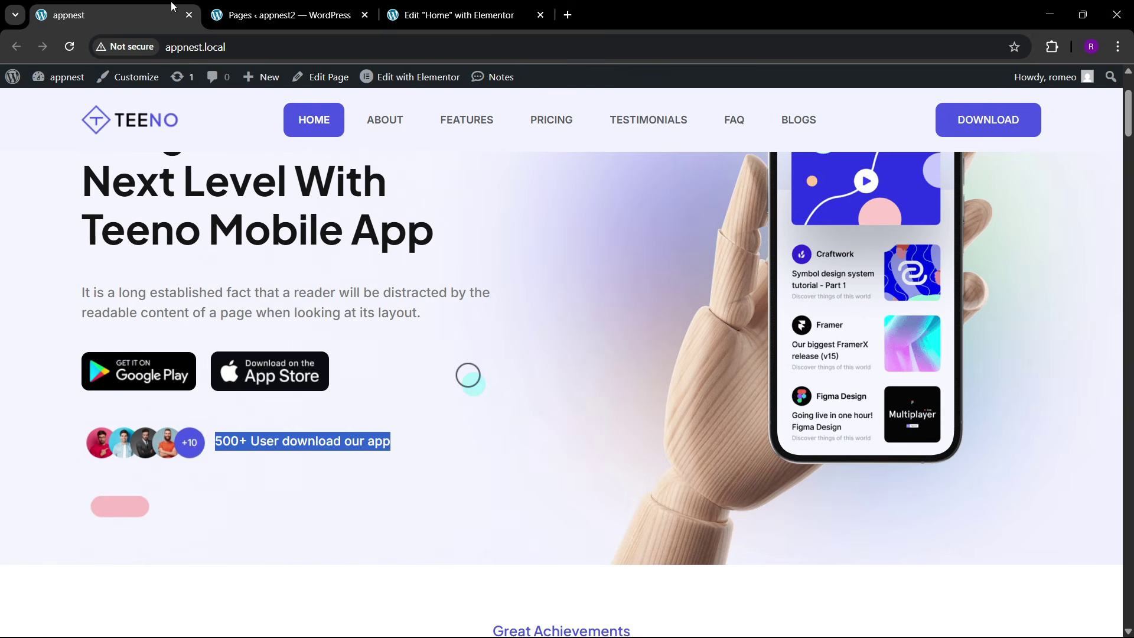
{"action": "left_click", "coordinate": [498, 5]}
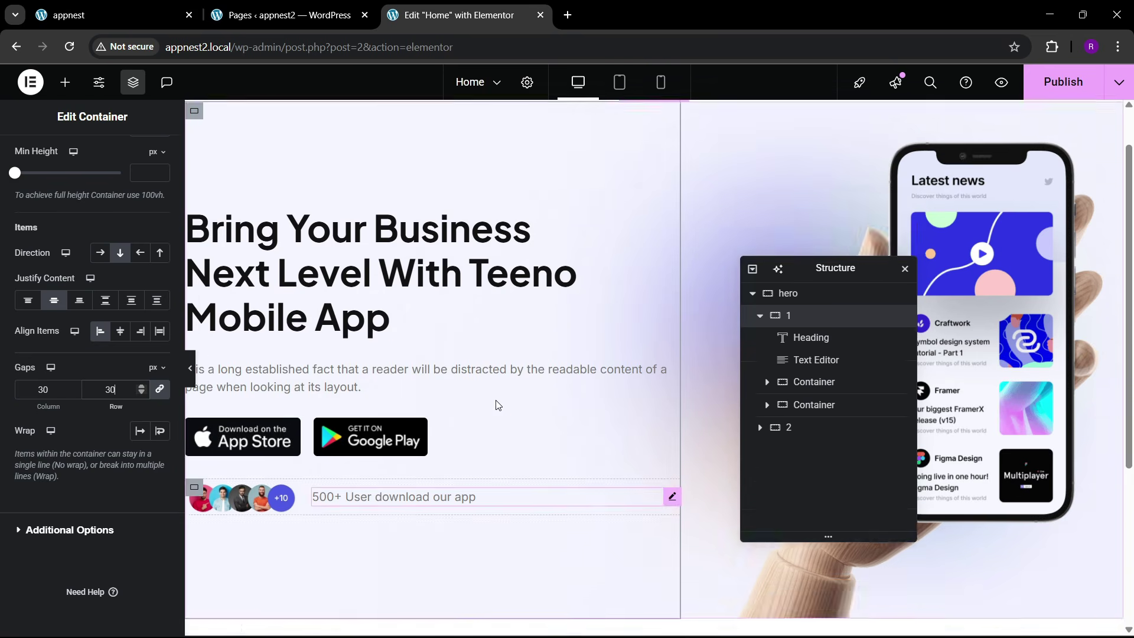
- Publish the Home page and open its live view in a new browser tab
{"action": "left_click", "coordinate": [1057, 83]}
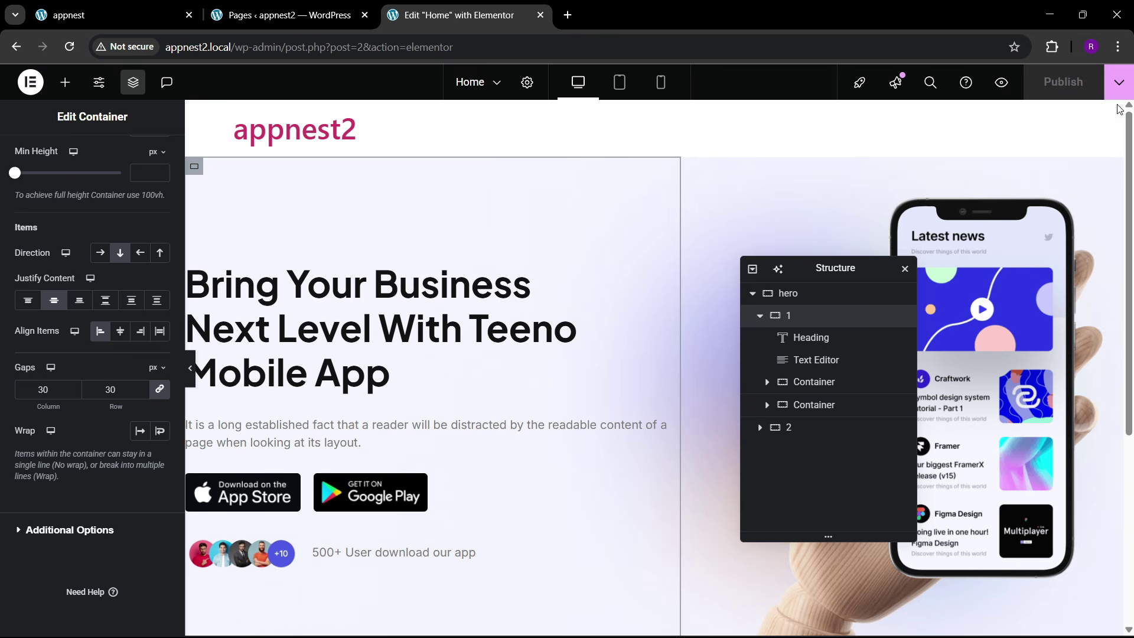
{"action": "left_click", "coordinate": [1119, 82]}
{"action": "left_click", "coordinate": [1046, 194]}
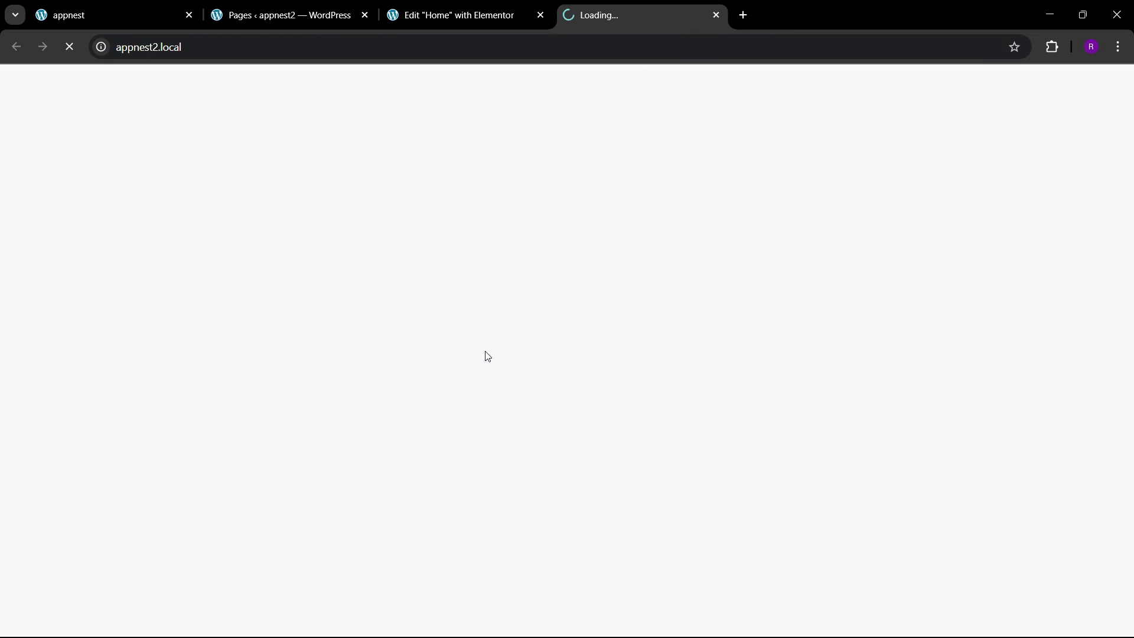
- Compare the reference site's hero section and its decorative shapes with the rebuilt page
{"action": "left_click", "coordinate": [439, 3]}
{"action": "left_click", "coordinate": [650, 2]}
{"action": "left_click", "coordinate": [489, 4]}
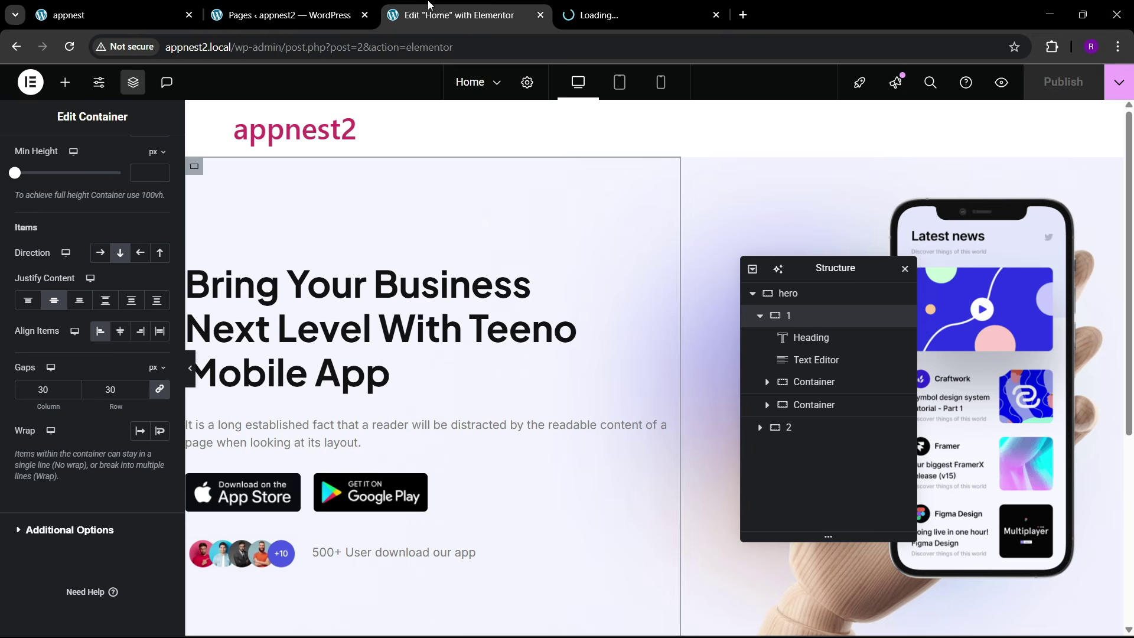
{"action": "left_click", "coordinate": [314, 4]}
{"action": "left_click", "coordinate": [182, 4]}
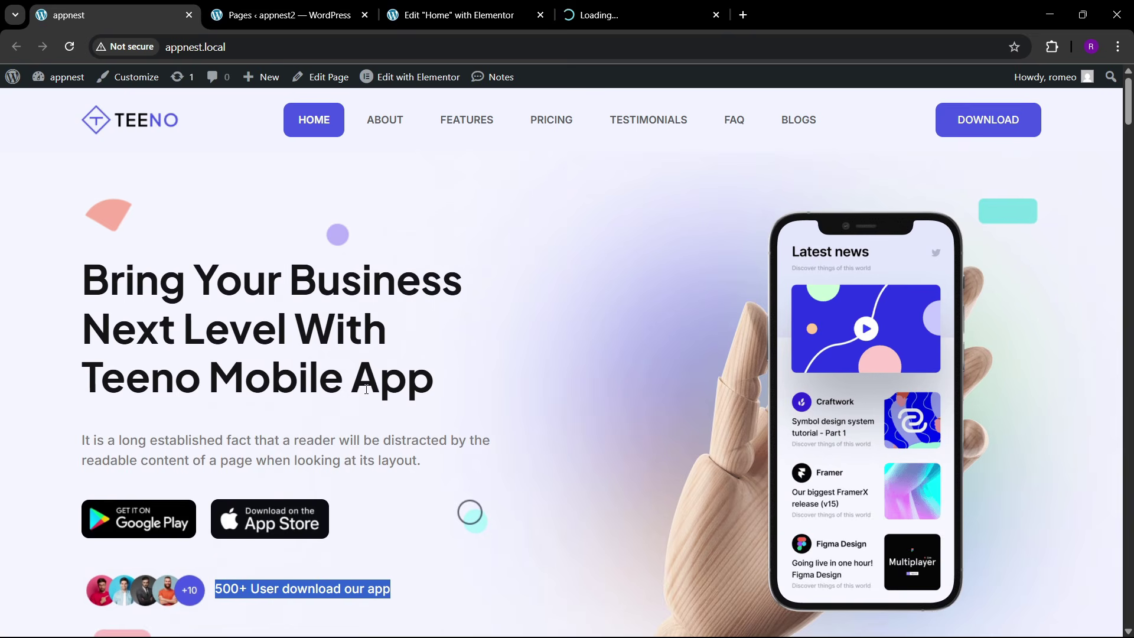
{"action": "left_click", "coordinate": [484, 15]}
{"action": "left_click", "coordinate": [632, 5]}
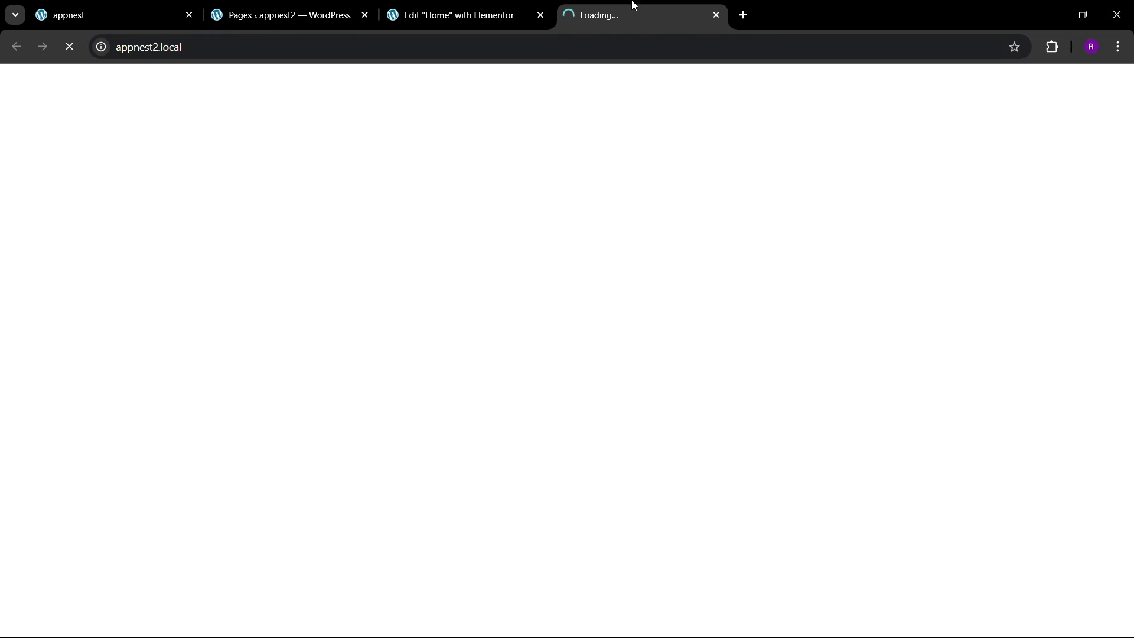
- Add an Image widget above the heading in hero container 1 and fill it with shape-2.png from the media library
{"action": "left_click", "coordinate": [473, 6]}
{"action": "left_click", "coordinate": [65, 82]}
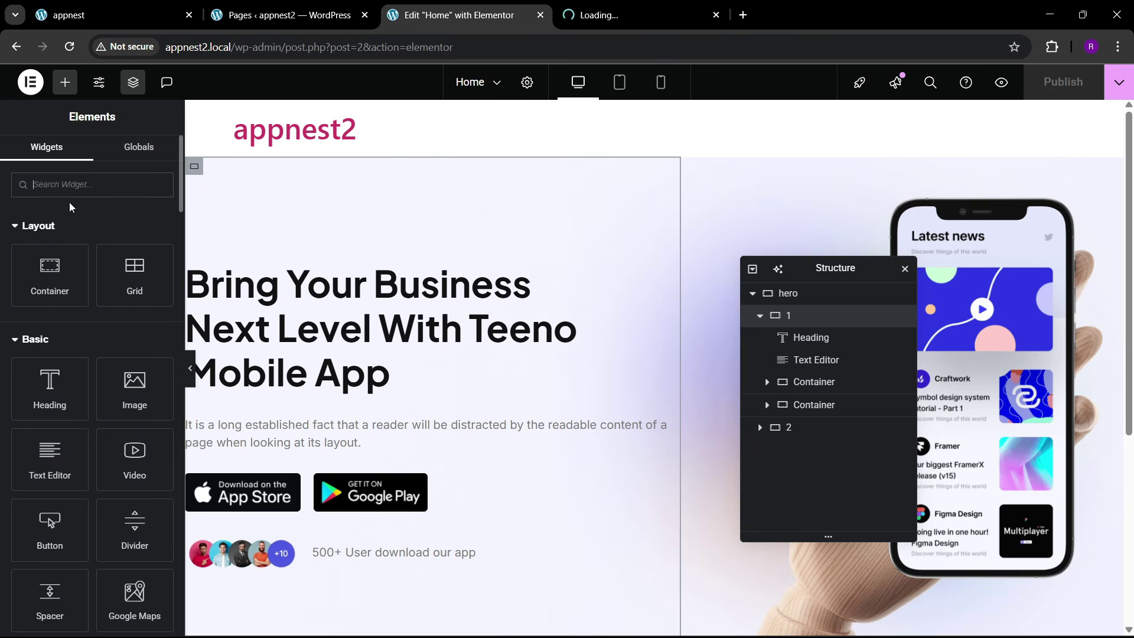
{"action": "left_click_drag", "start_coordinate": [135, 387], "coordinate": [322, 275]}
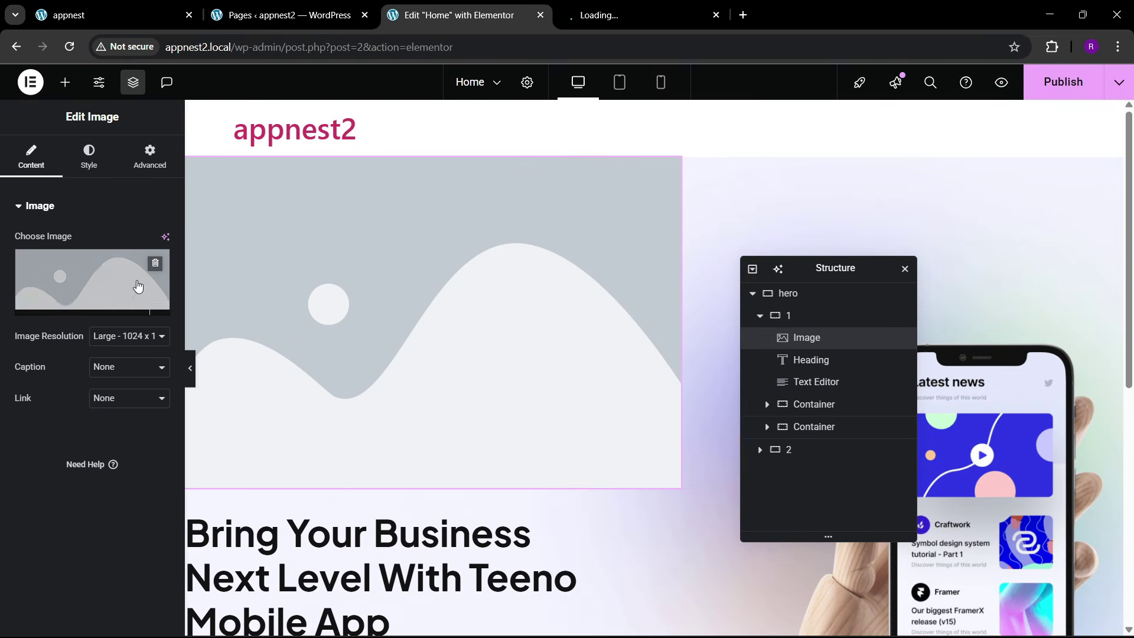
{"action": "left_click", "coordinate": [94, 264]}
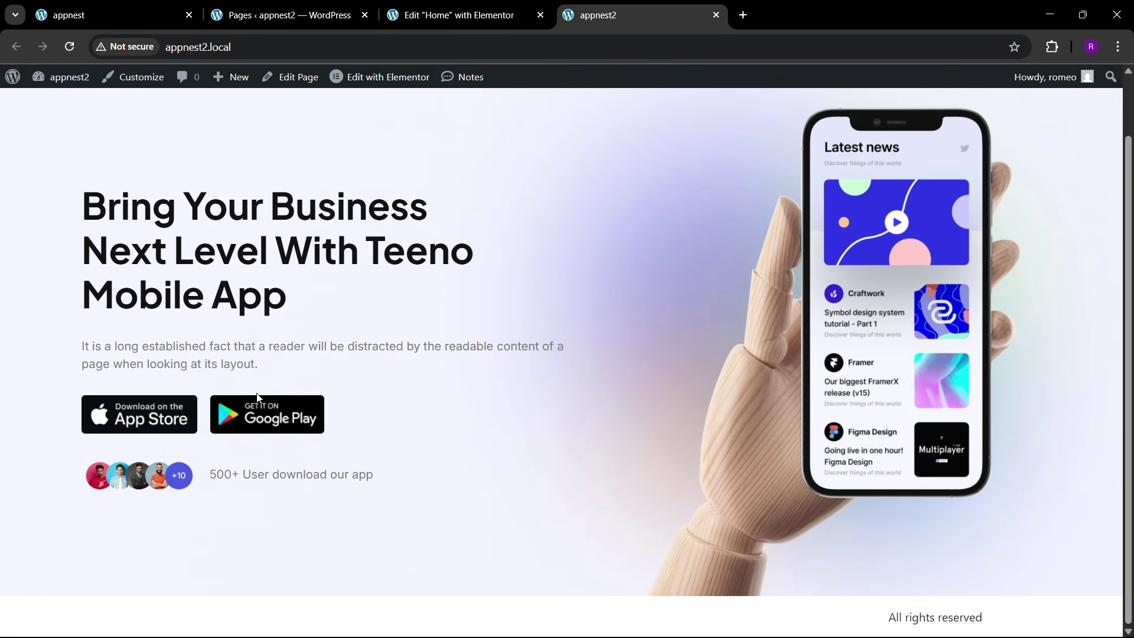
{"action": "left_click", "coordinate": [421, 7]}
{"action": "left_click", "coordinate": [242, 381]}
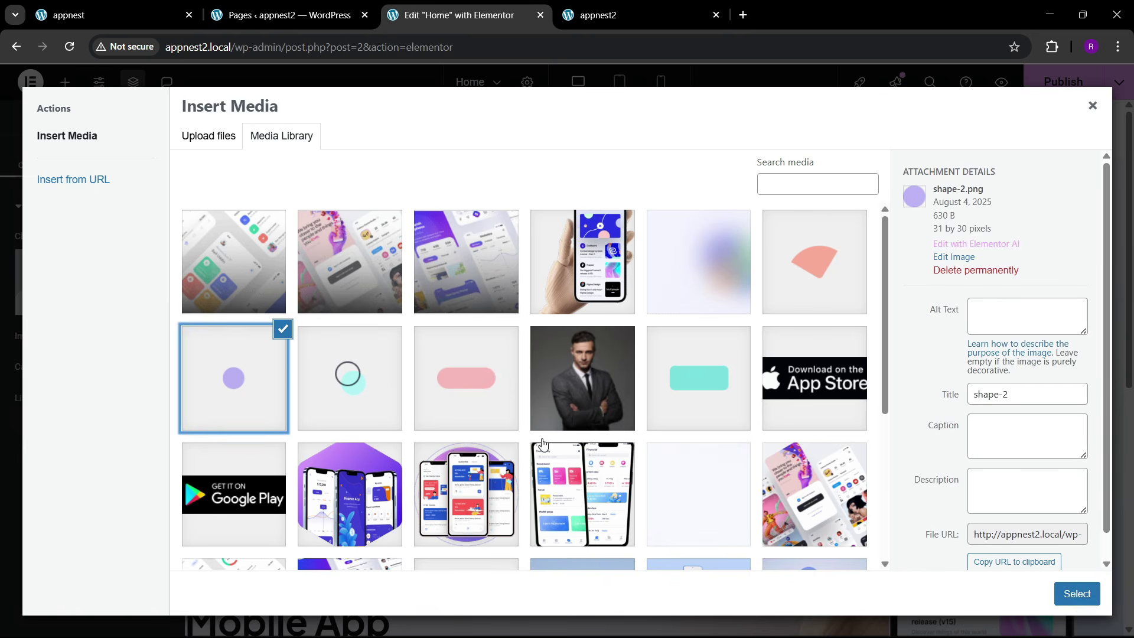
{"action": "left_click", "coordinate": [1073, 594]}
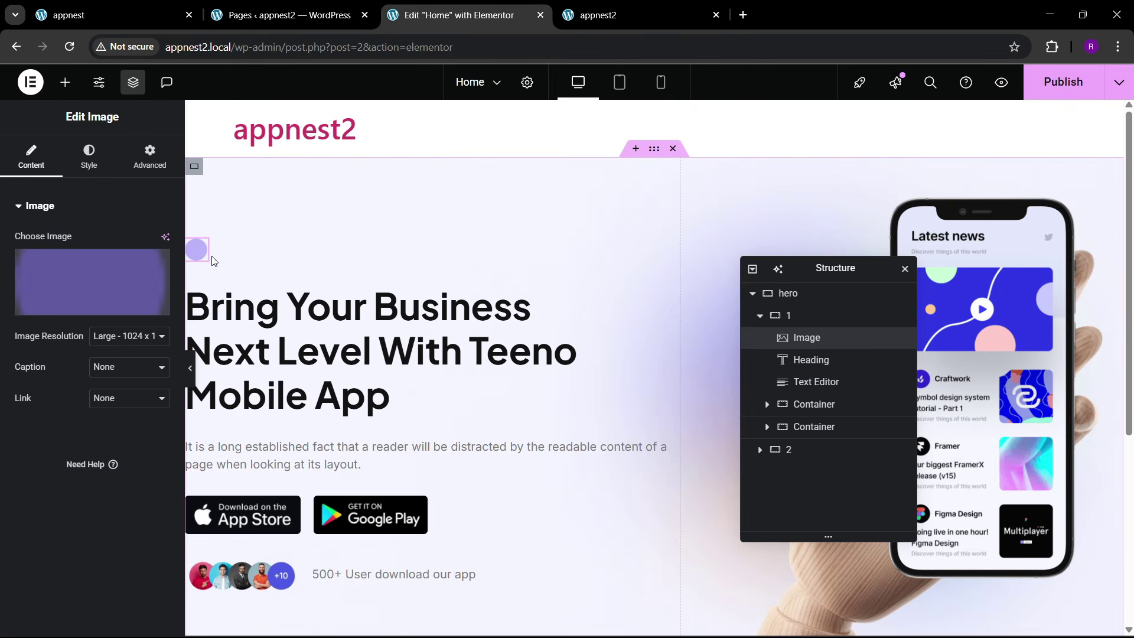
- Give the purple circle absolute positioning and place it above the heading at about 45 px horizontal and 82 px vertical offset
{"action": "left_click", "coordinate": [150, 158]}
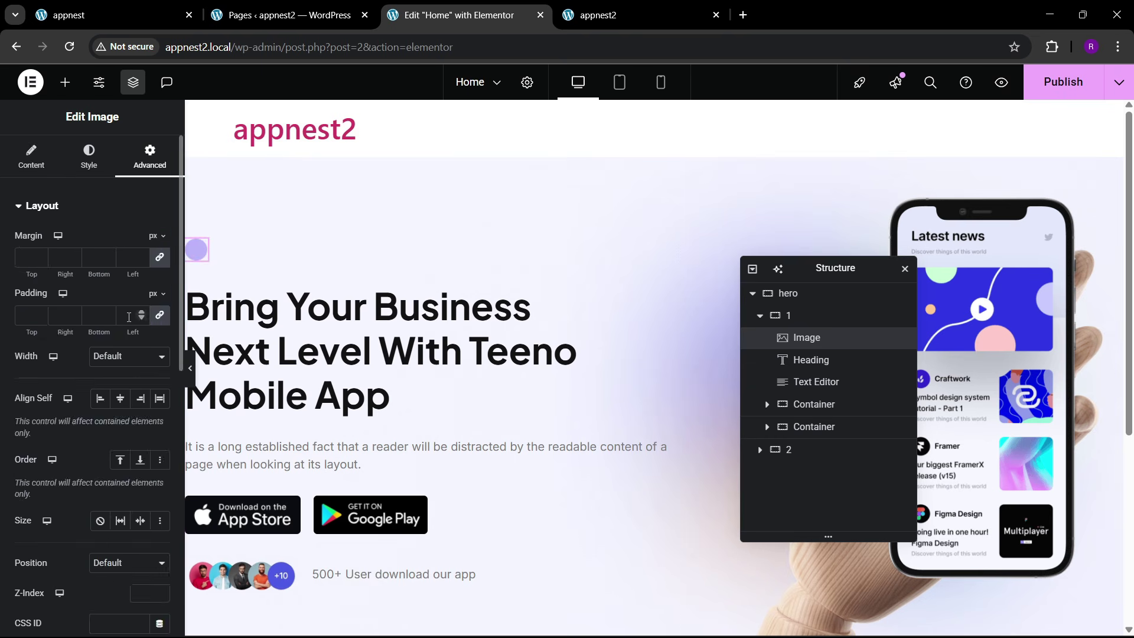
{"action": "scroll", "coordinate": [50, 372], "scroll_direction": "down", "scroll_amount": 7}
{"action": "scroll", "coordinate": [51, 387], "scroll_direction": "up", "scroll_amount": 4}
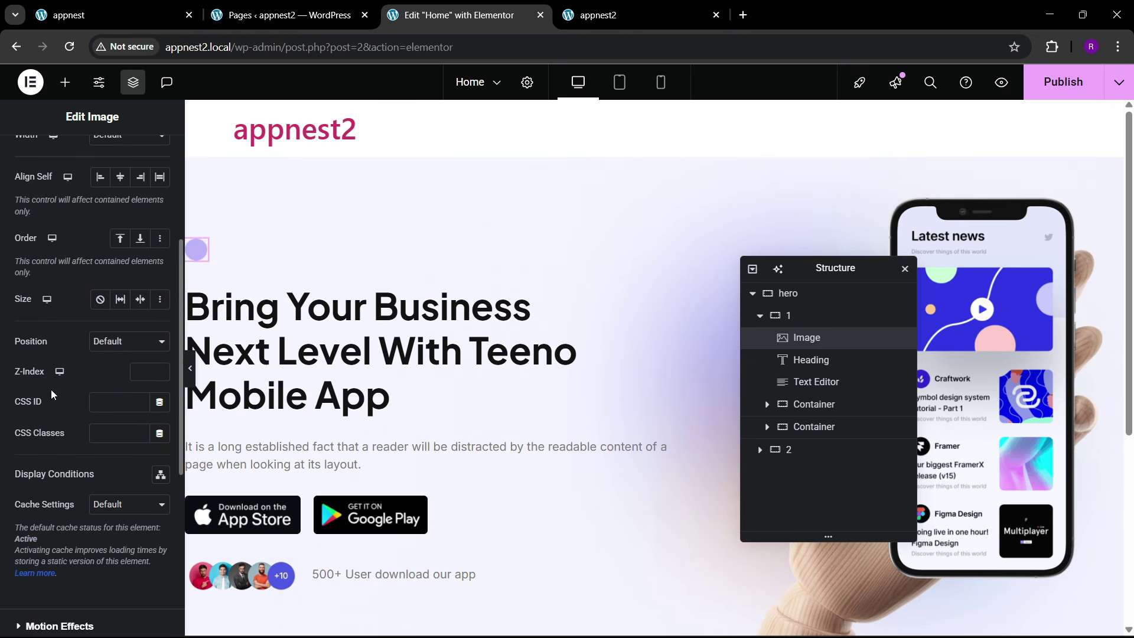
{"action": "left_click", "coordinate": [108, 345]}
{"action": "left_click", "coordinate": [109, 377]}
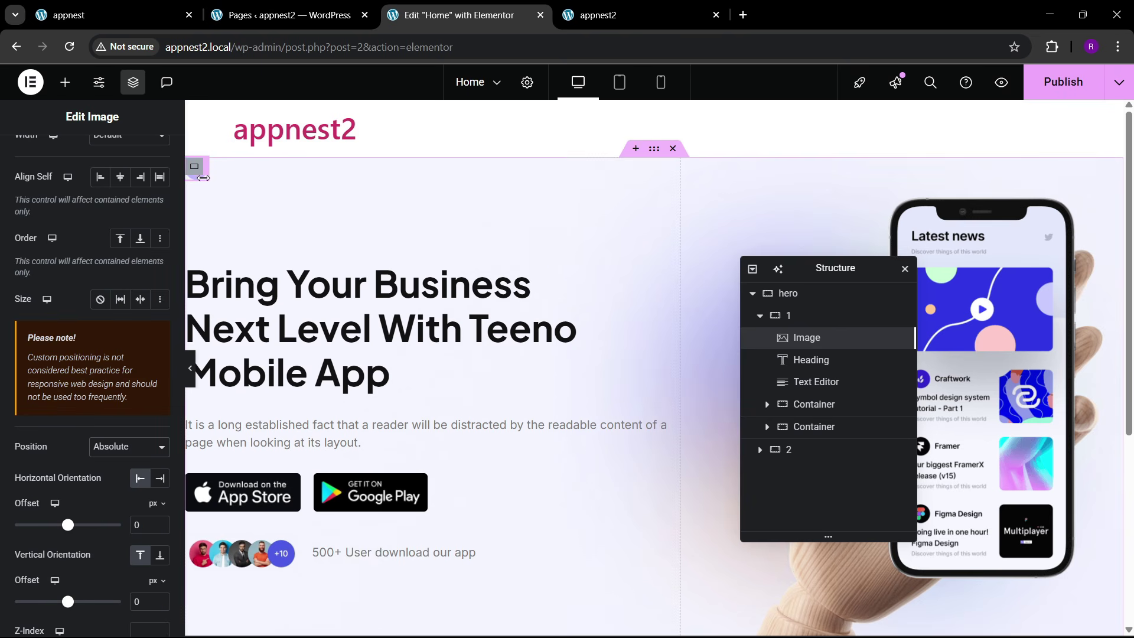
{"action": "left_click_drag", "start_coordinate": [193, 179], "coordinate": [226, 236]}
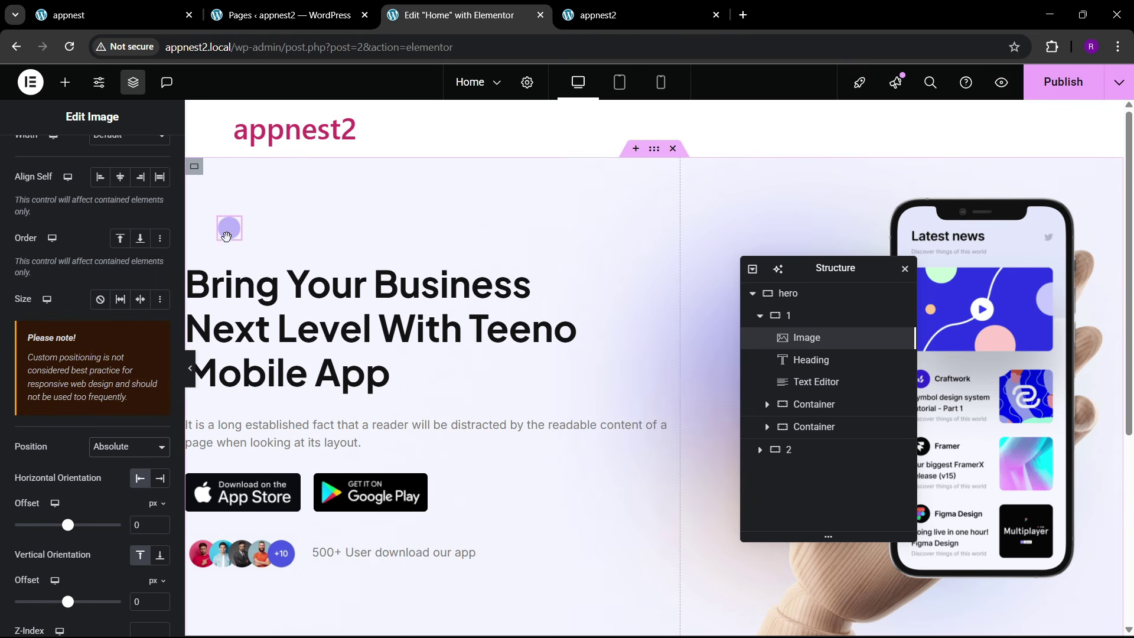
{"action": "right_click", "coordinate": [231, 229]}
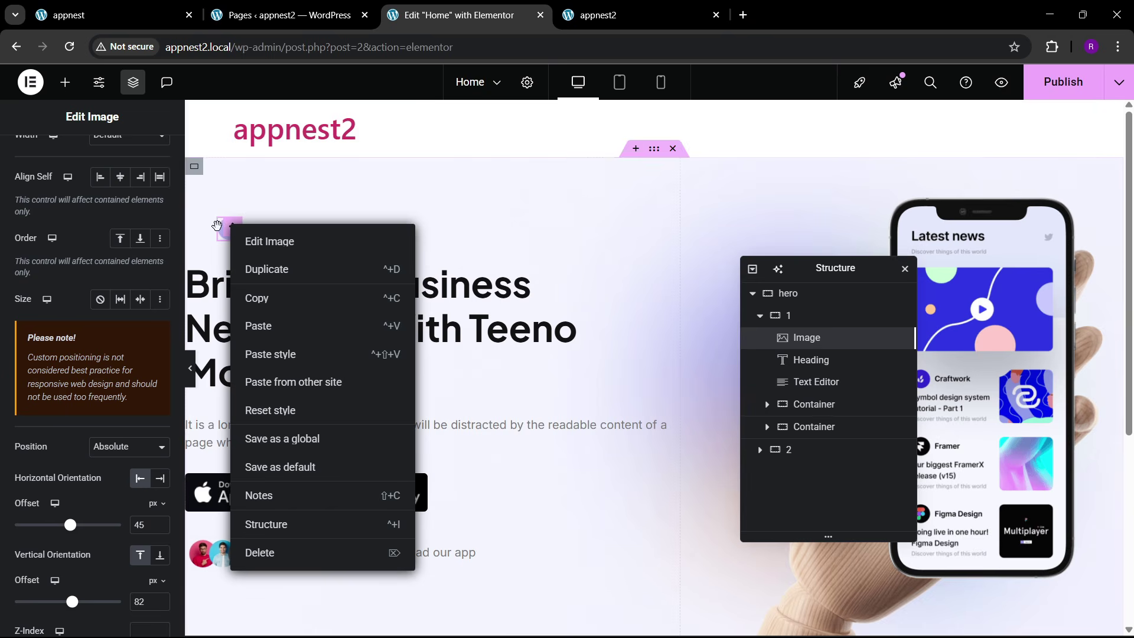
{"action": "key", "text": "Escape"}
- Enable mouse effects on the purple circle and set its Mouse Track direction to Direct
{"action": "scroll", "coordinate": [76, 393], "scroll_direction": "down", "scroll_amount": 6}
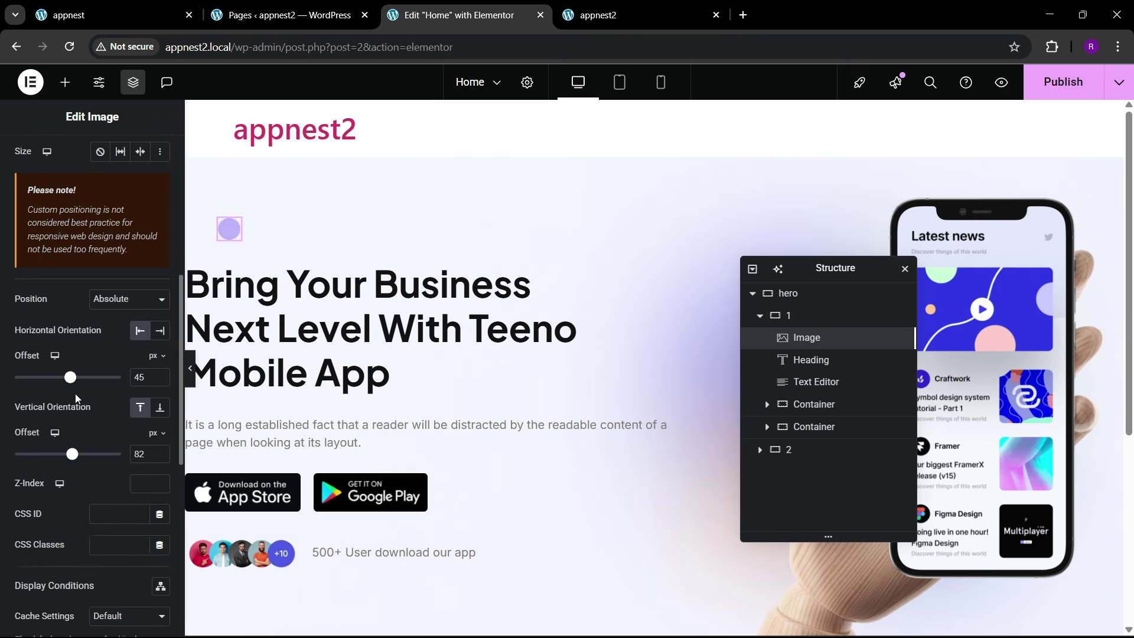
{"action": "left_click", "coordinate": [45, 515]}
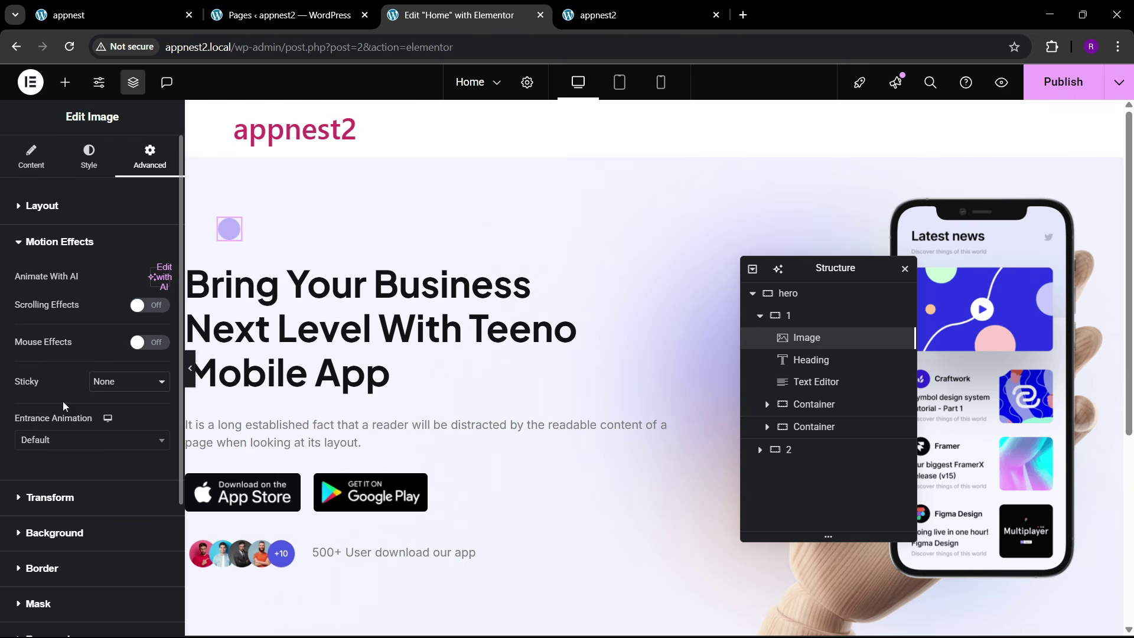
{"action": "left_click", "coordinate": [139, 344]}
{"action": "left_click", "coordinate": [160, 372]}
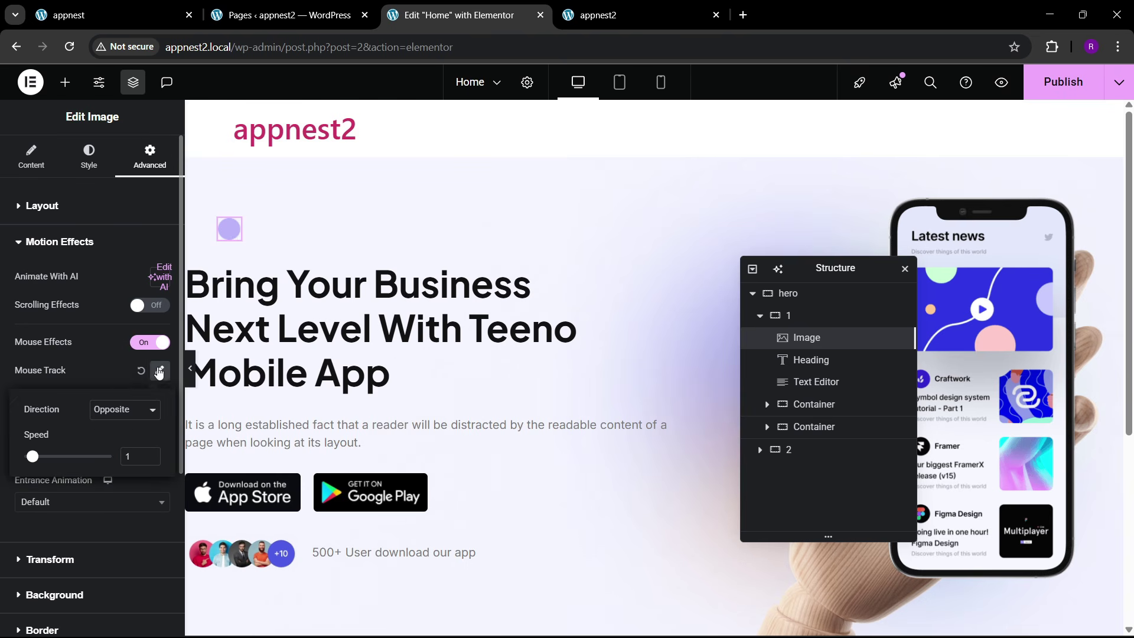
{"action": "left_click", "coordinate": [126, 412]}
{"action": "left_click", "coordinate": [126, 412]}
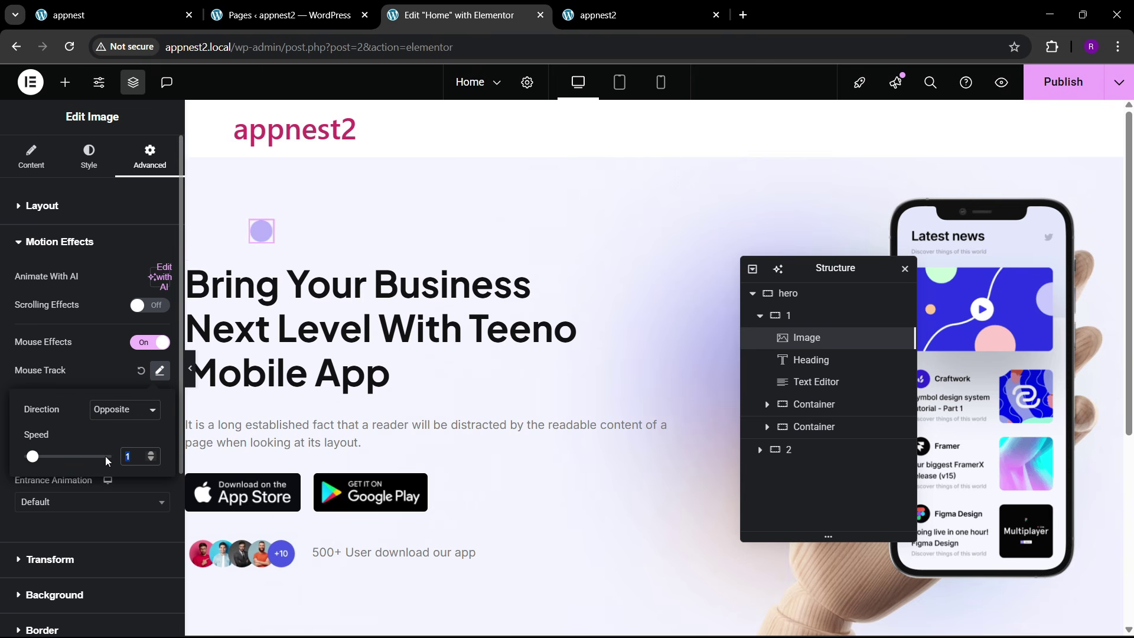
{"action": "left_click", "coordinate": [92, 344]}
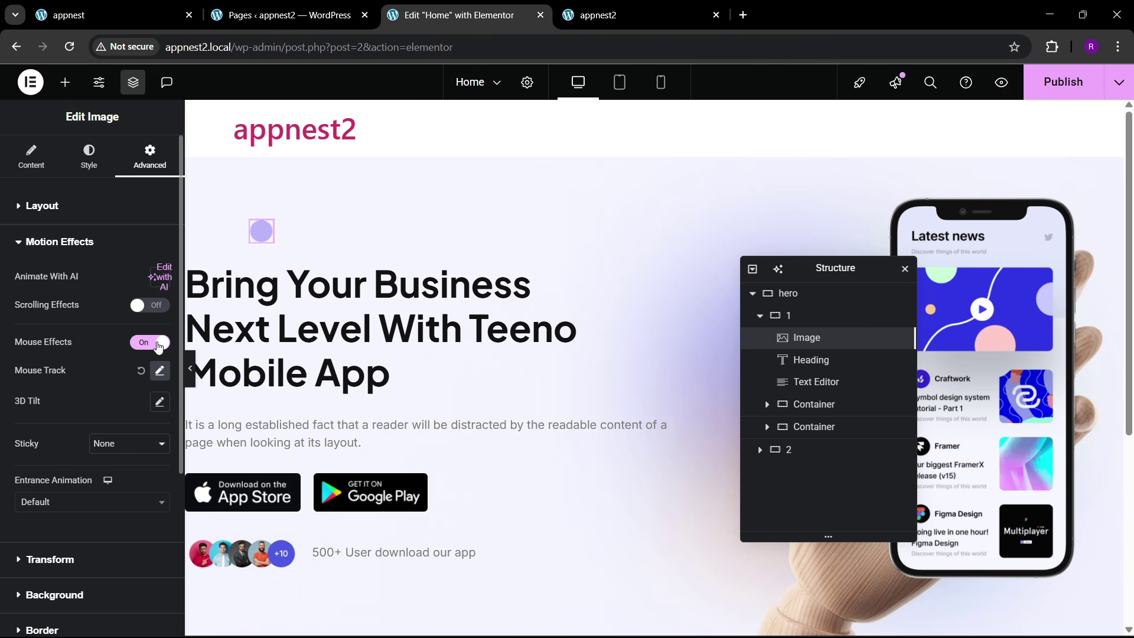
{"action": "left_click", "coordinate": [159, 371]}
{"action": "left_click", "coordinate": [108, 447]}
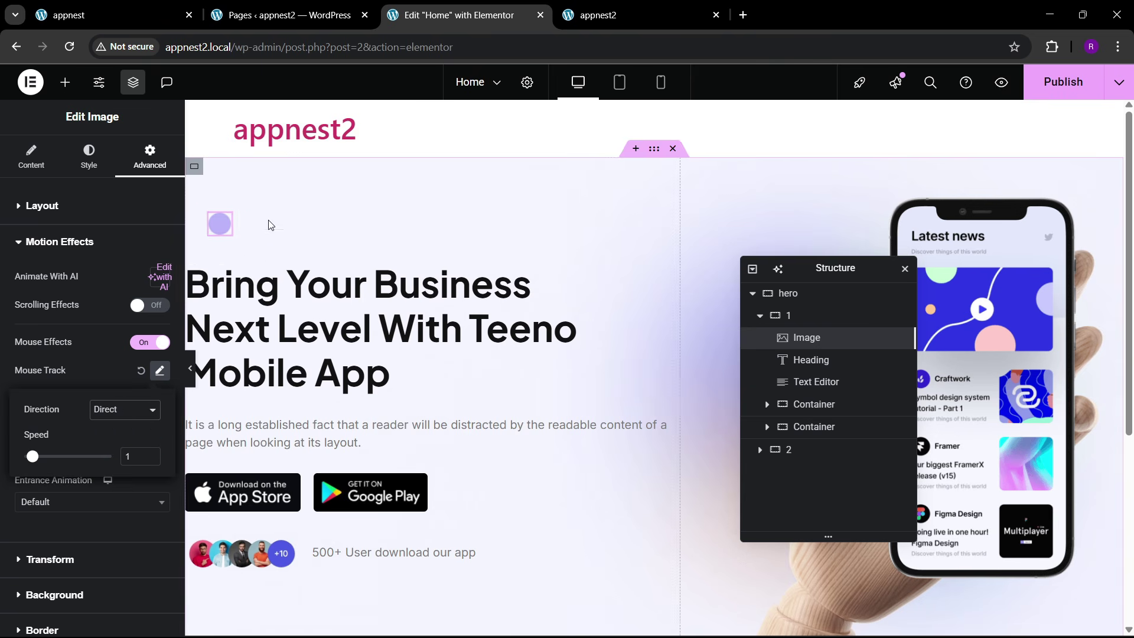
- Set the purple circle's Mouse Track speed to 0.2
{"action": "left_click", "coordinate": [151, 454]}
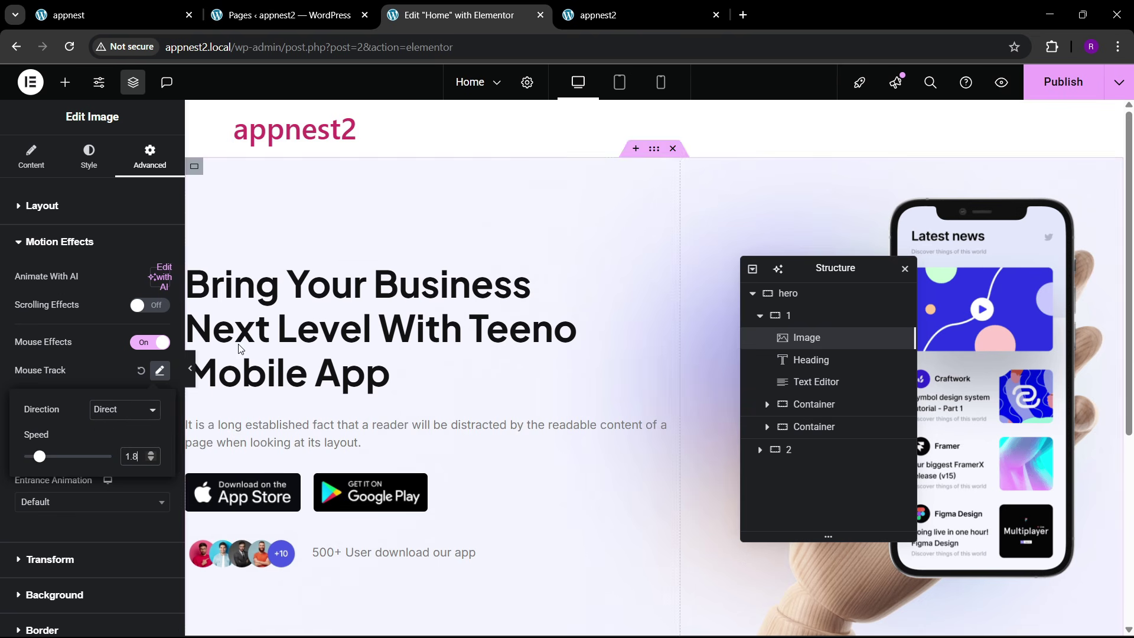
{"action": "key", "text": "BackSpace"}
{"action": "key", "text": "BackSpace"}
{"action": "key", "text": "BackSpace"}
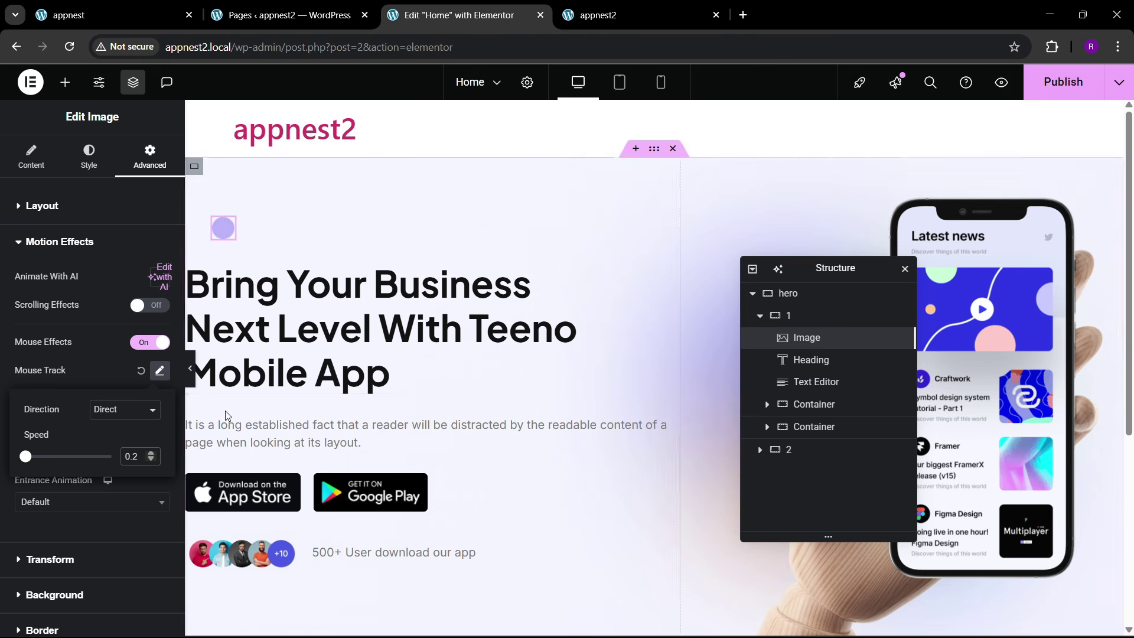
- Duplicate the purple circle, place the copy above the word "Business", and swap its image for shape-4.png
{"action": "right_click", "coordinate": [230, 231]}
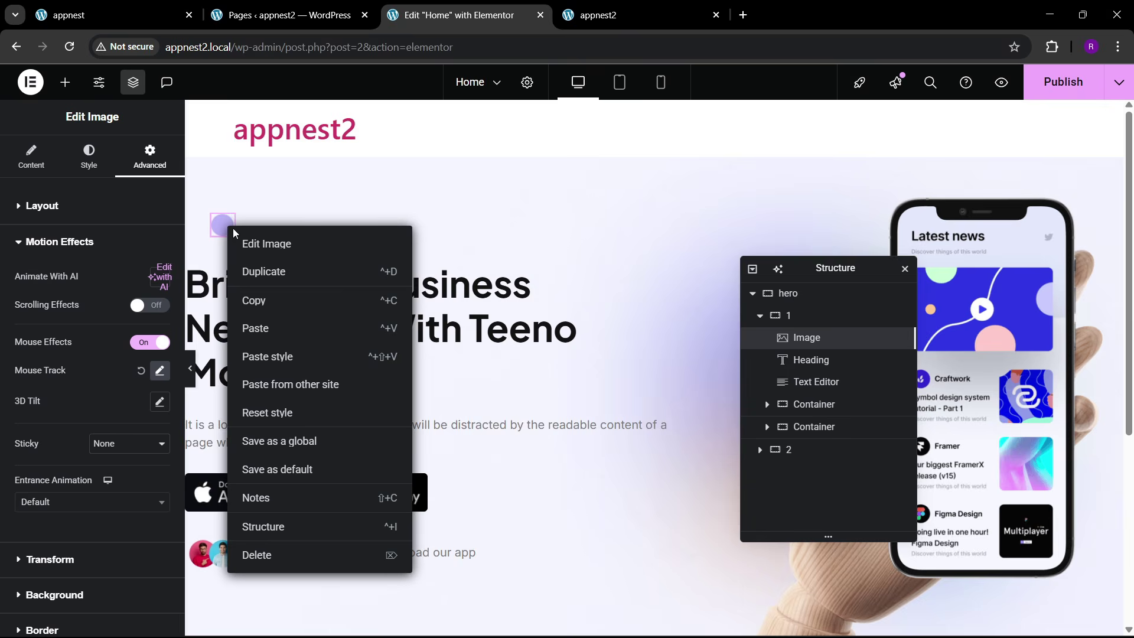
{"action": "left_click", "coordinate": [264, 272]}
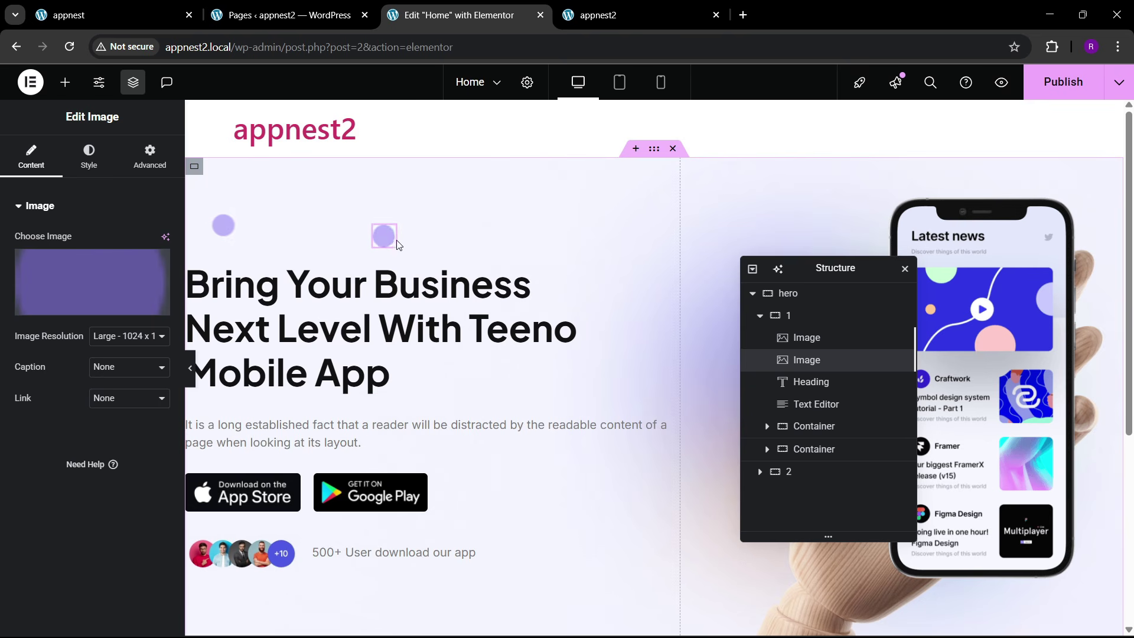
{"action": "left_click", "coordinate": [118, 278]}
{"action": "left_click", "coordinate": [318, 372]}
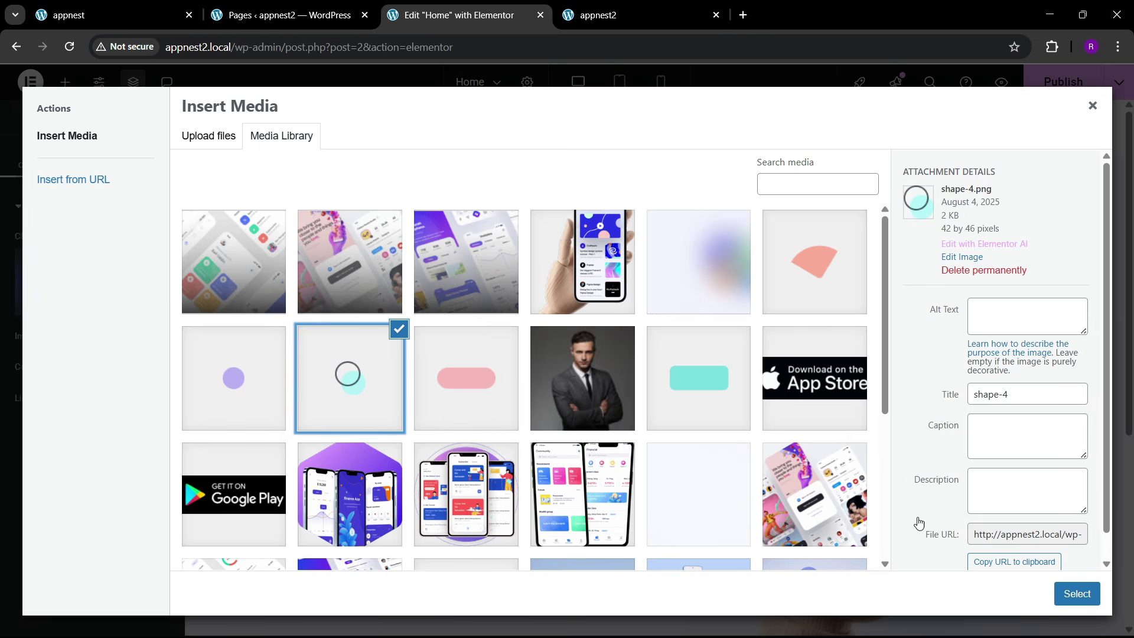
{"action": "left_click", "coordinate": [1073, 592]}
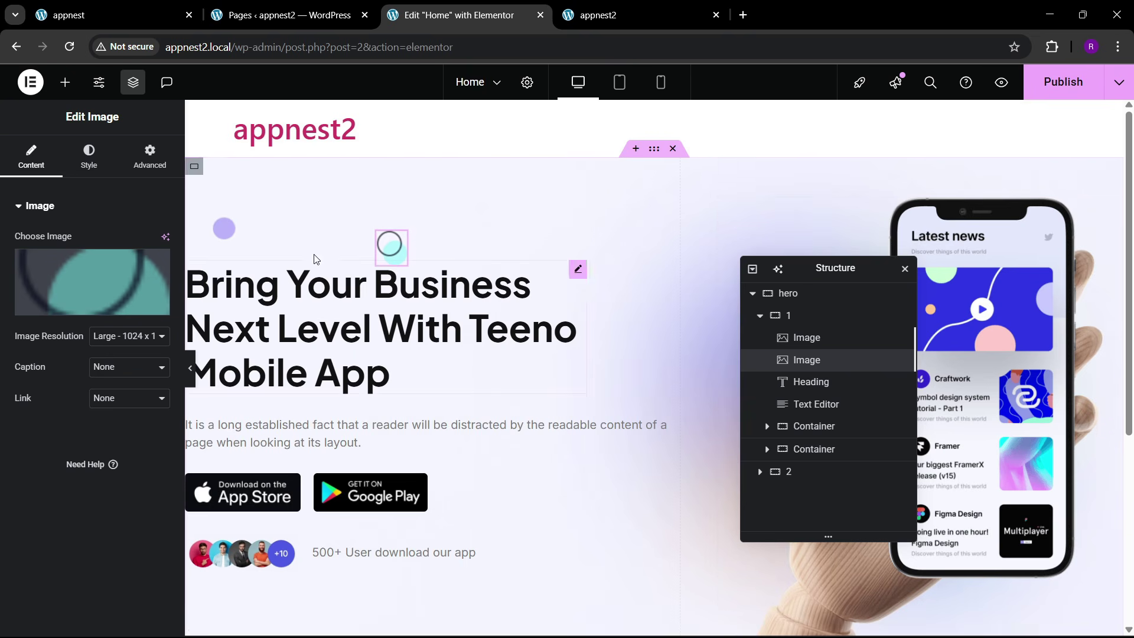
- Duplicate the ring shape, place the copy beside the store buttons and avatar row, and swap its image for shape-1.png
{"action": "right_click", "coordinate": [402, 243]}
{"action": "left_click", "coordinate": [444, 287]}
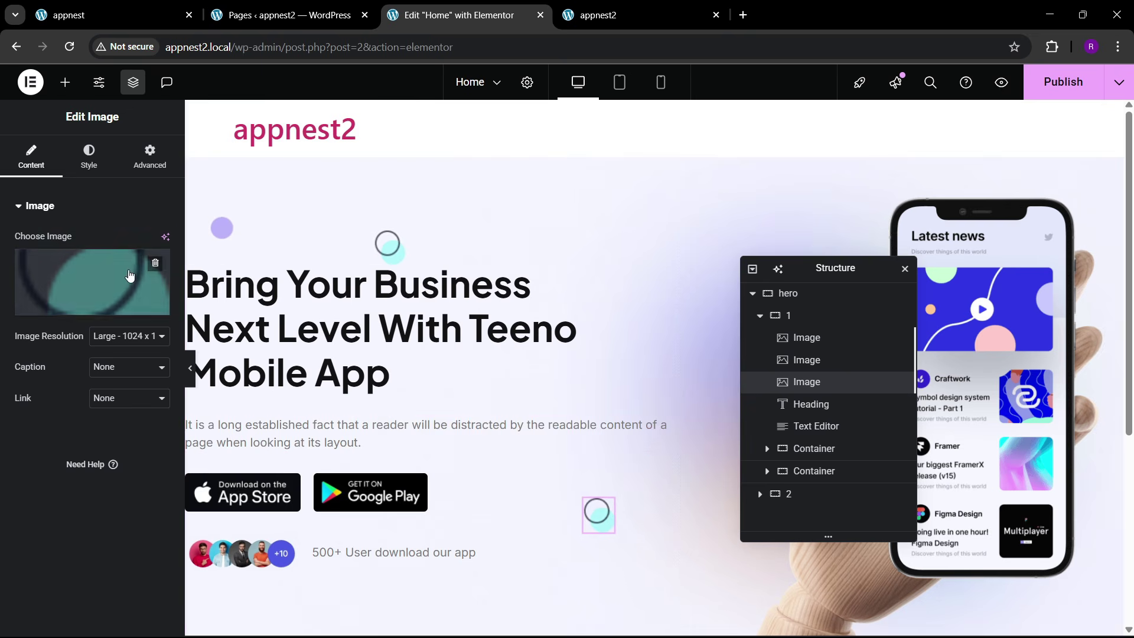
{"action": "left_click", "coordinate": [108, 307]}
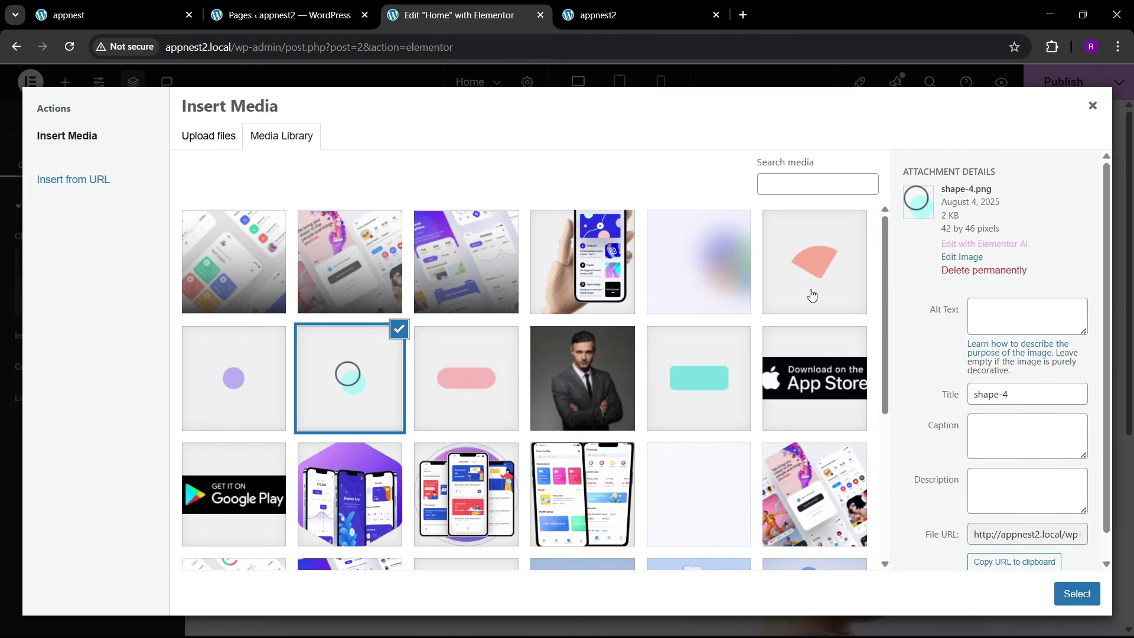
{"action": "left_click", "coordinate": [811, 296]}
{"action": "left_click", "coordinate": [1076, 594]}
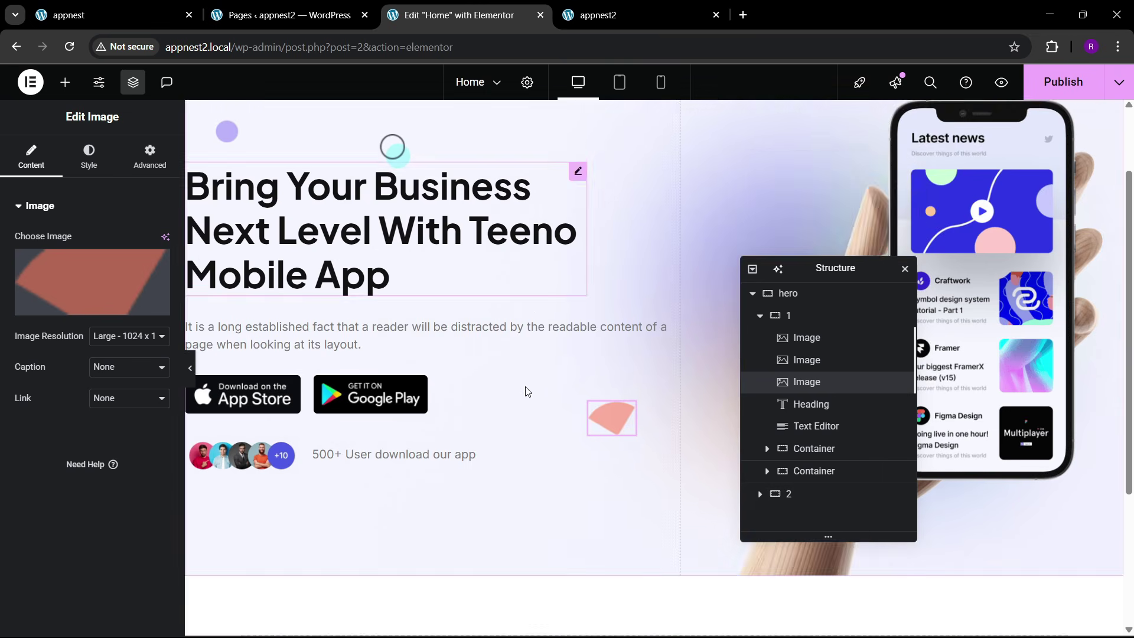
- Duplicate the coral wedge, place the copy below the user avatars, and swap its image for the pink rounded bar
{"action": "scroll", "coordinate": [527, 391], "scroll_direction": "down", "scroll_amount": 2}
{"action": "right_click", "coordinate": [627, 292]}
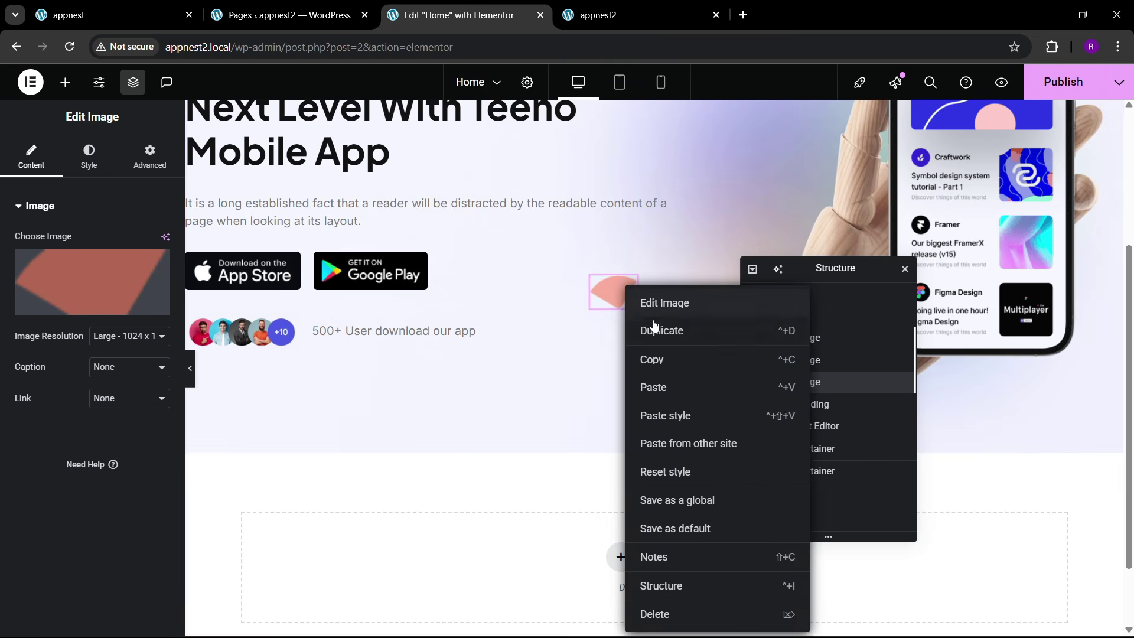
{"action": "left_click", "coordinate": [653, 329]}
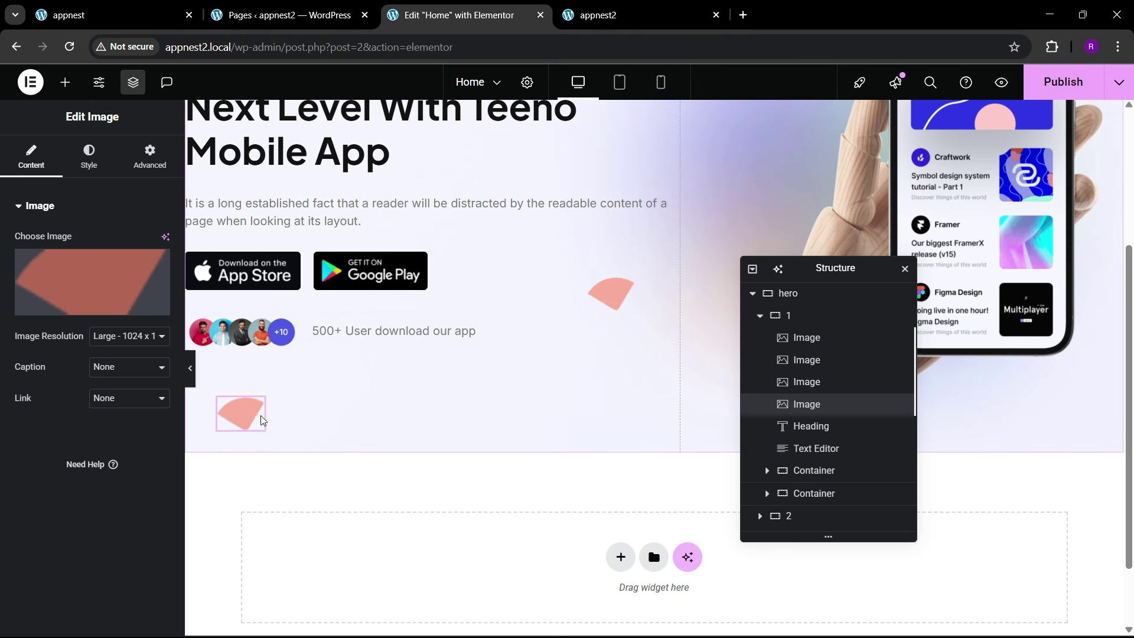
{"action": "left_click", "coordinate": [94, 283]}
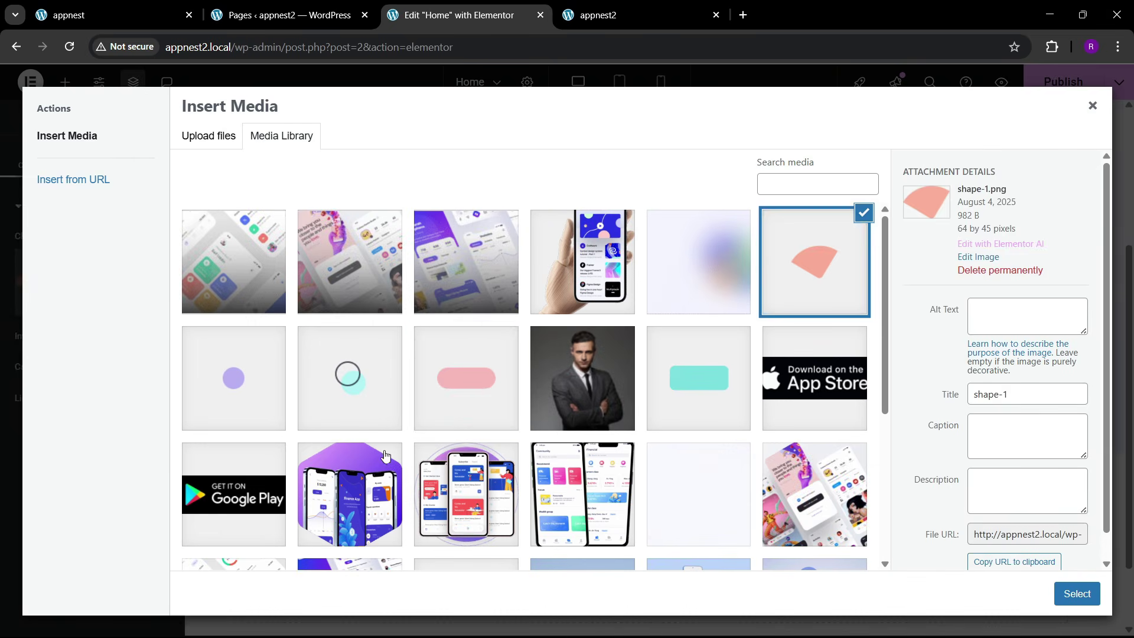
{"action": "left_click", "coordinate": [498, 400]}
{"action": "left_click", "coordinate": [1077, 593]}
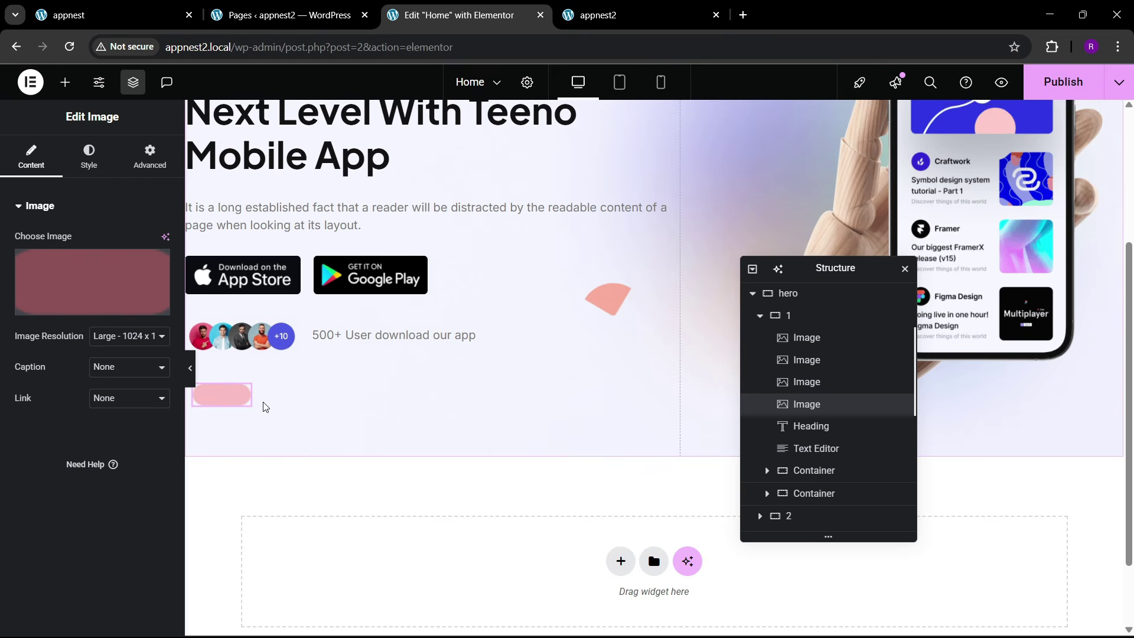
- Shift the ring shape slightly further right above the word "Business" and publish the page
{"action": "scroll", "coordinate": [264, 406], "scroll_direction": "up", "scroll_amount": 5}
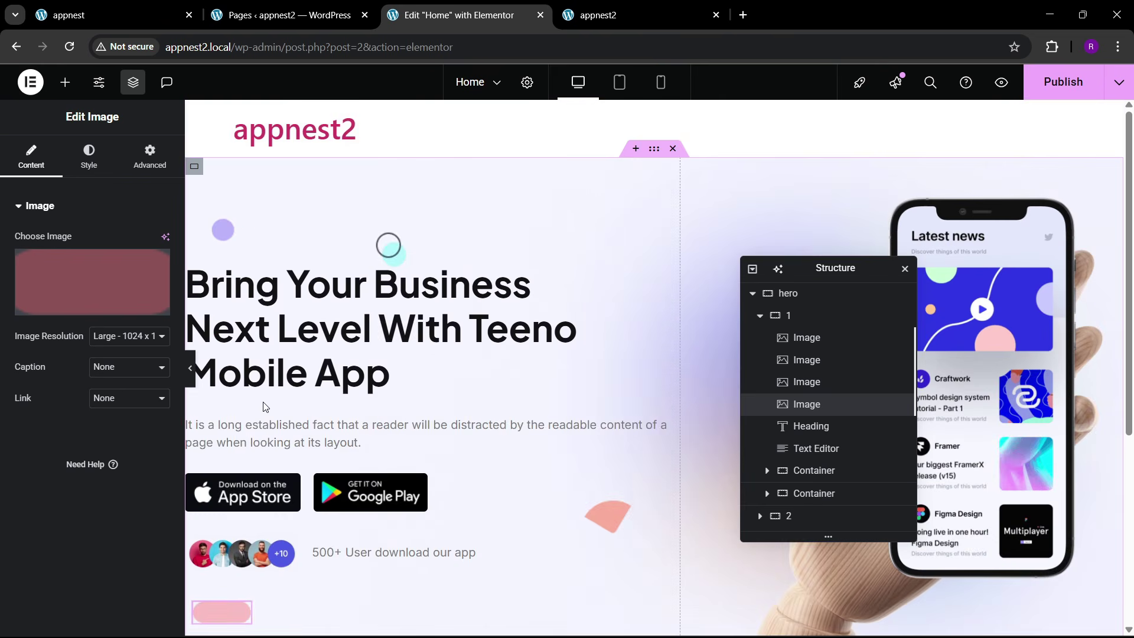
{"action": "left_click", "coordinate": [401, 240]}
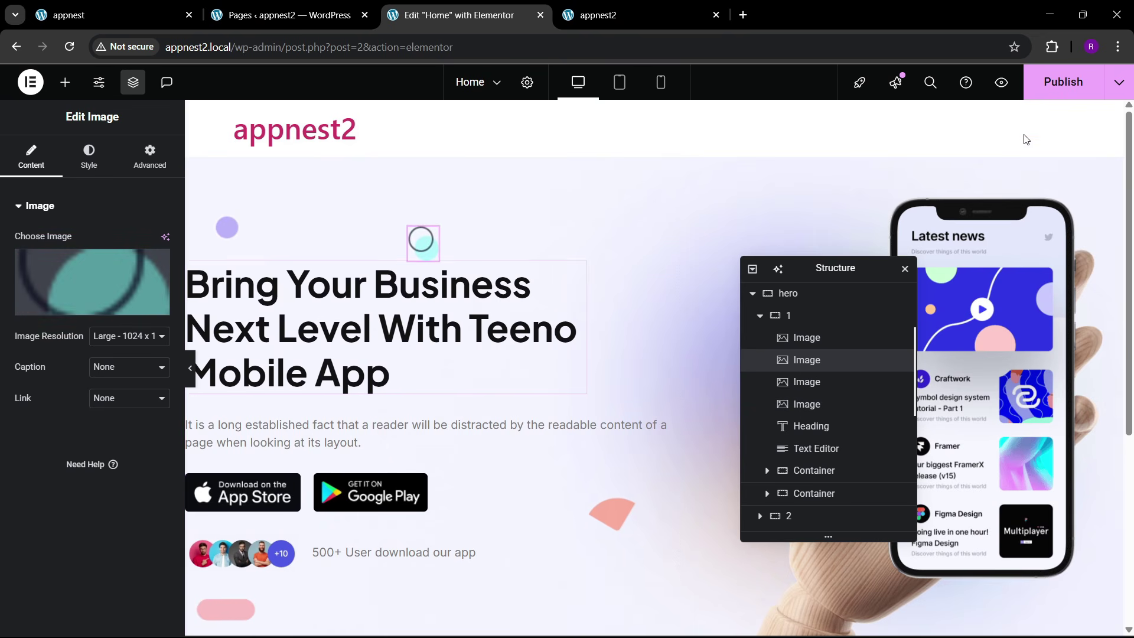
{"action": "left_click", "coordinate": [1061, 83]}
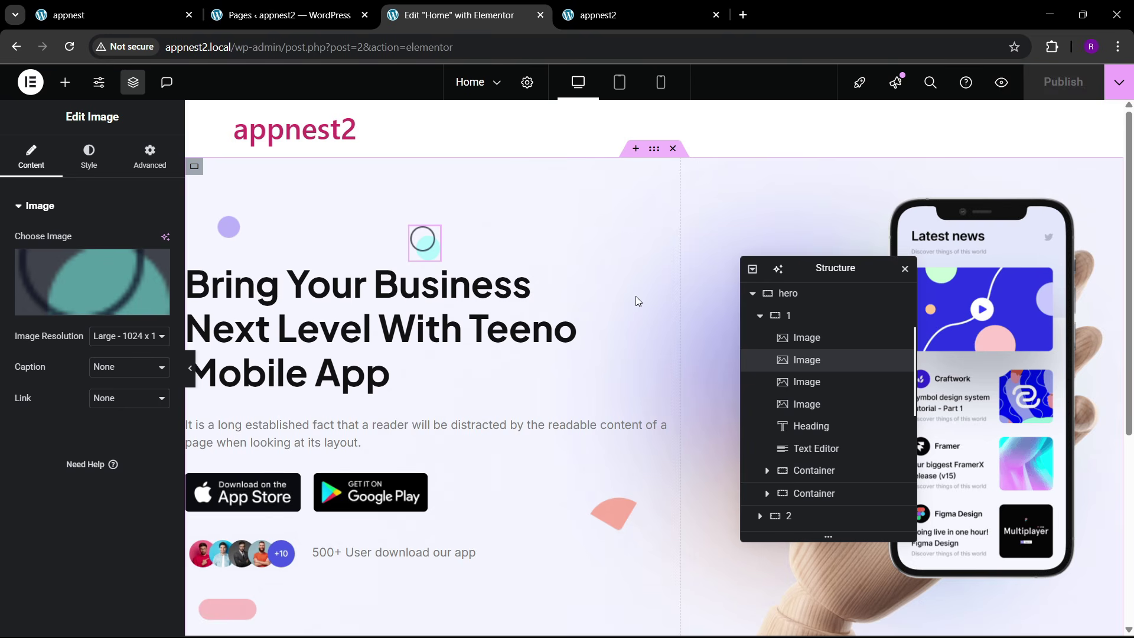
- Reload the live appnest2 page and check the decorative shapes around the hero content
{"action": "scroll", "coordinate": [508, 343], "scroll_direction": "down", "scroll_amount": 4}
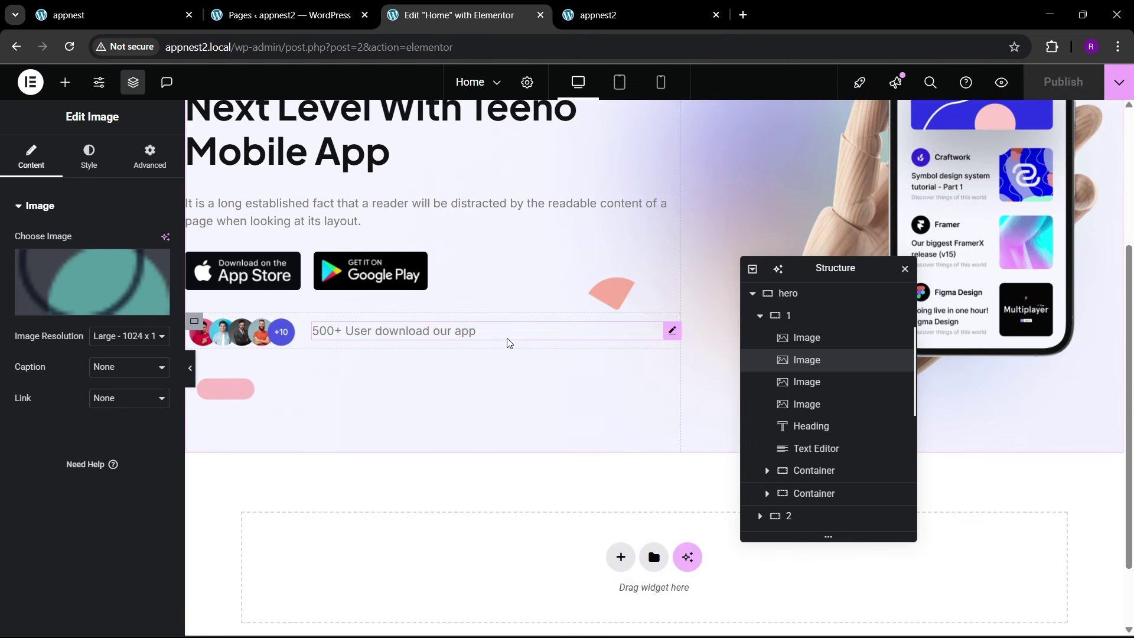
{"action": "scroll", "coordinate": [508, 343], "scroll_direction": "up", "scroll_amount": 4}
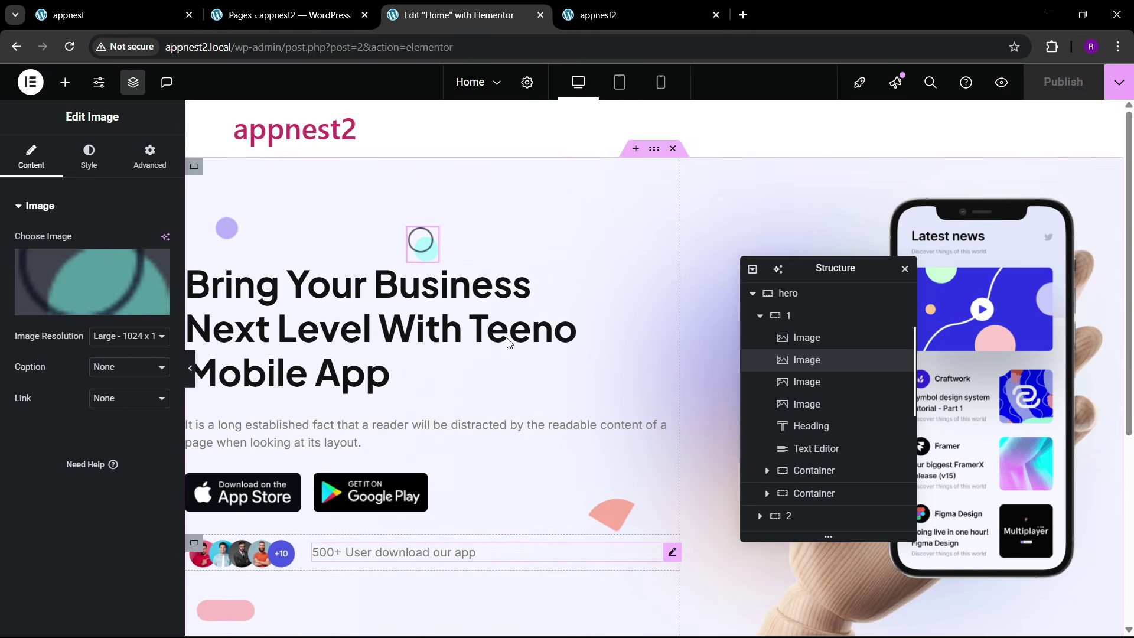
{"action": "left_click", "coordinate": [631, 5]}
{"action": "key", "text": "F5"}
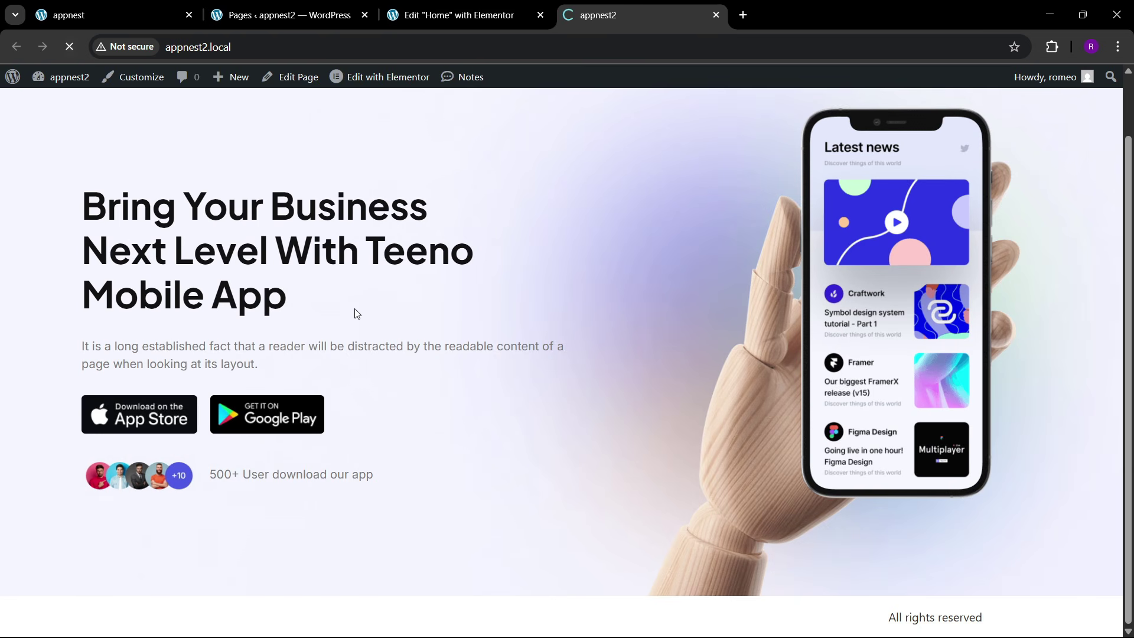
{"action": "scroll", "coordinate": [250, 354], "scroll_direction": "up", "scroll_amount": 1}
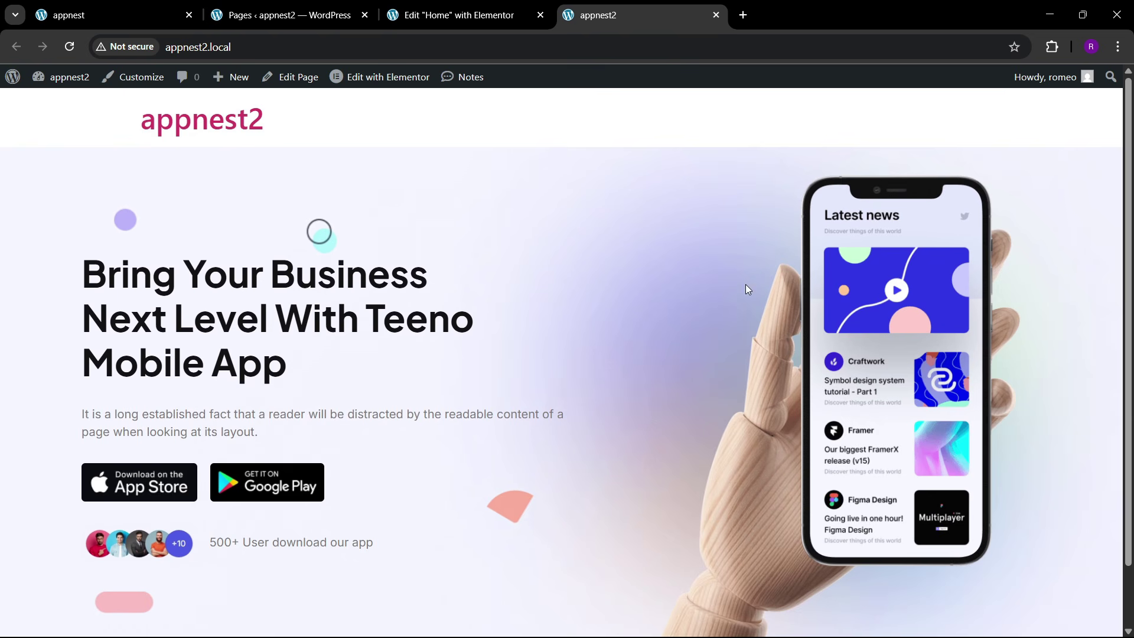
- Examine the Great Achievements section below the hero on the reference site and compare it with the page being built
{"action": "left_click", "coordinate": [112, 15]}
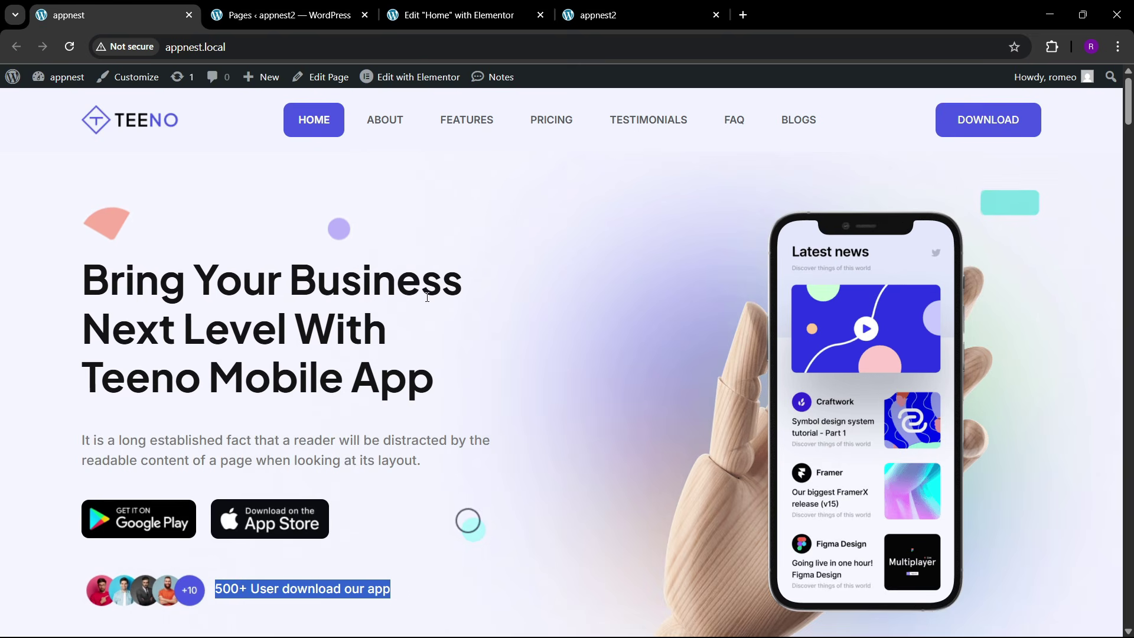
{"action": "scroll", "coordinate": [434, 313], "scroll_direction": "down", "scroll_amount": 2}
{"action": "scroll", "coordinate": [432, 313], "scroll_direction": "down", "scroll_amount": 8}
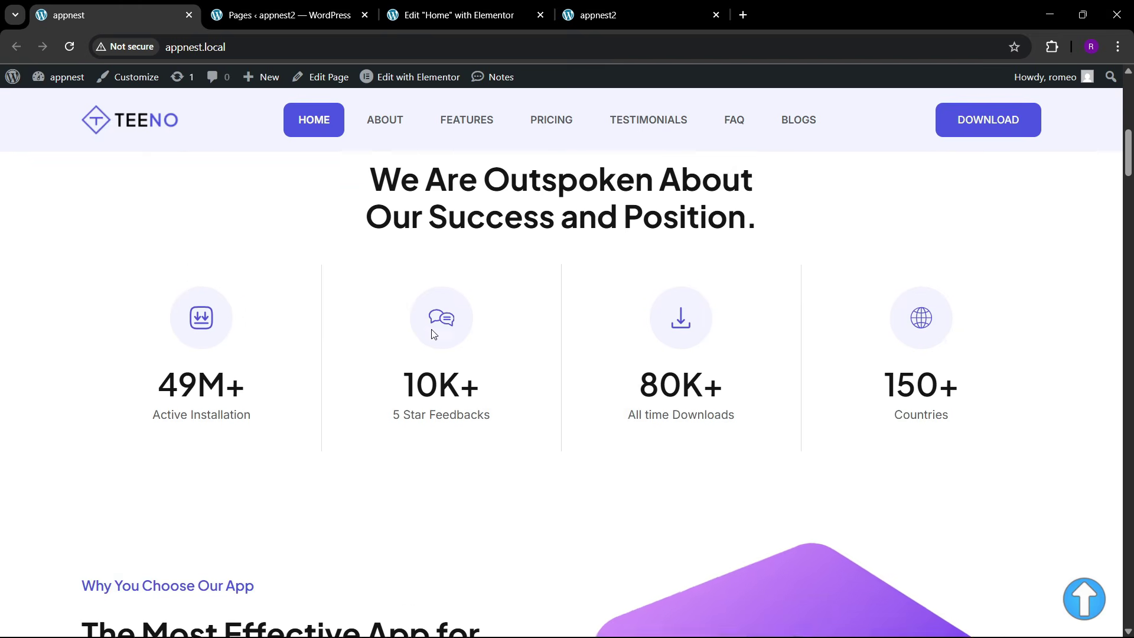
{"action": "scroll", "coordinate": [484, 369], "scroll_direction": "up", "scroll_amount": 2}
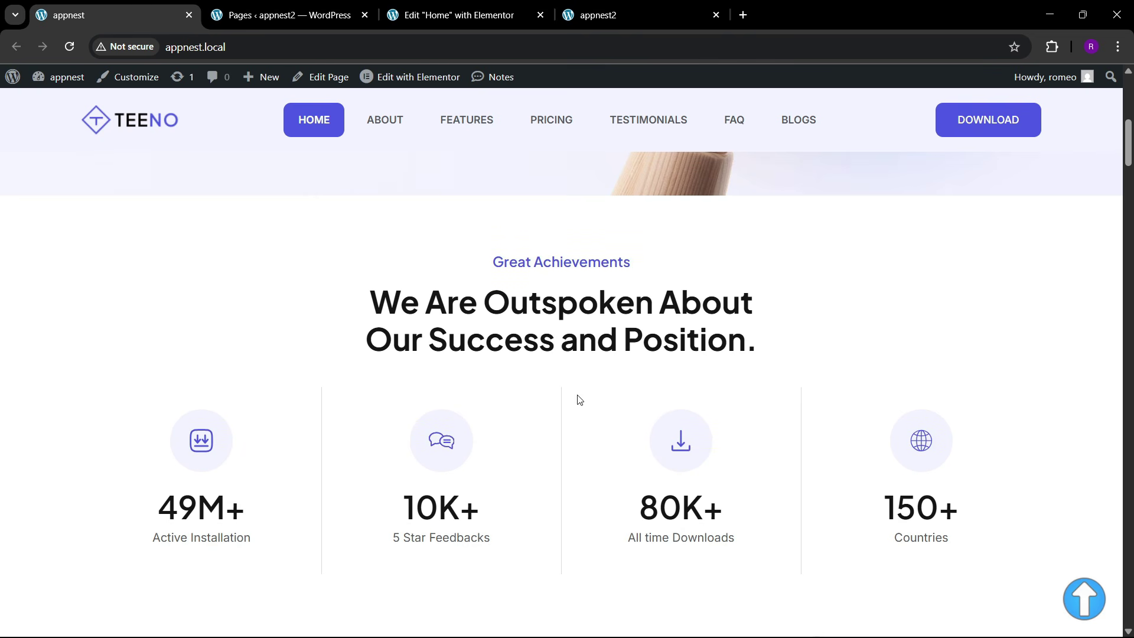
{"action": "left_click", "coordinate": [477, 10]}
{"action": "scroll", "coordinate": [584, 324], "scroll_direction": "down", "scroll_amount": 5}
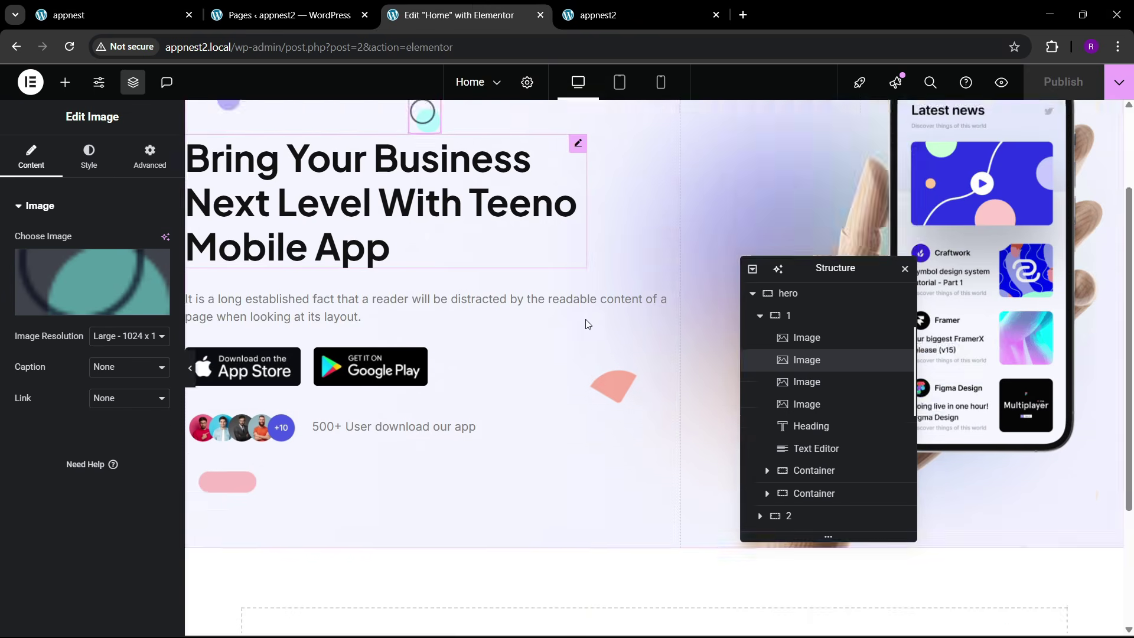
{"action": "left_click", "coordinate": [116, 10]}
{"action": "scroll", "coordinate": [512, 392], "scroll_direction": "down", "scroll_amount": 3}
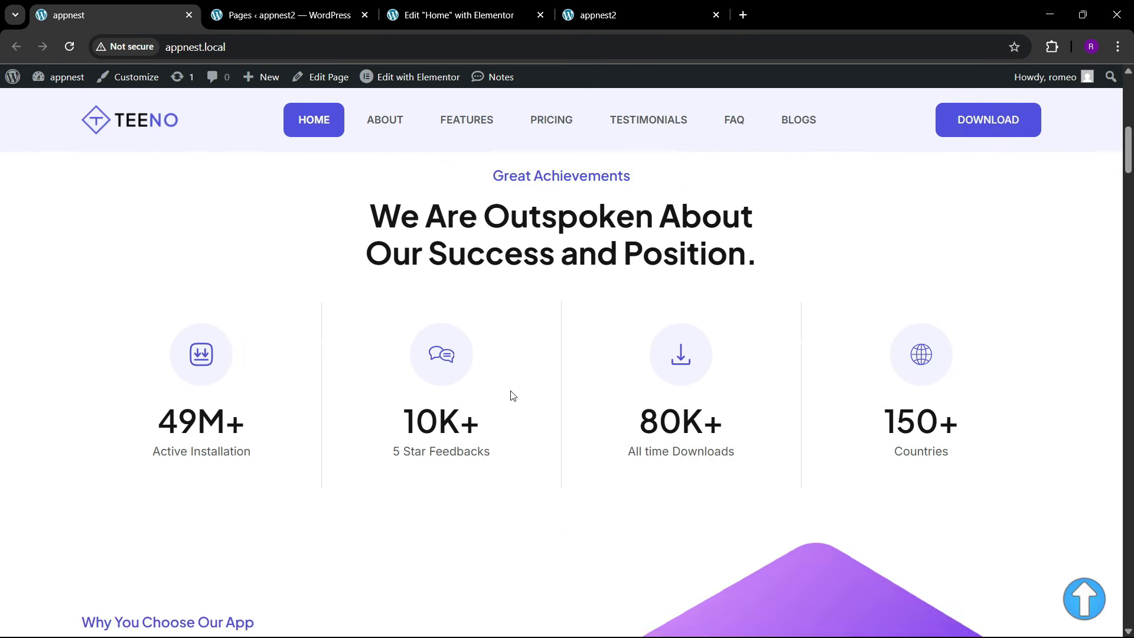
{"action": "scroll", "coordinate": [511, 392], "scroll_direction": "up", "scroll_amount": 3}
- Add a new single-column container with downward direction below the hero section in Elementor
{"action": "left_click", "coordinate": [481, 5]}
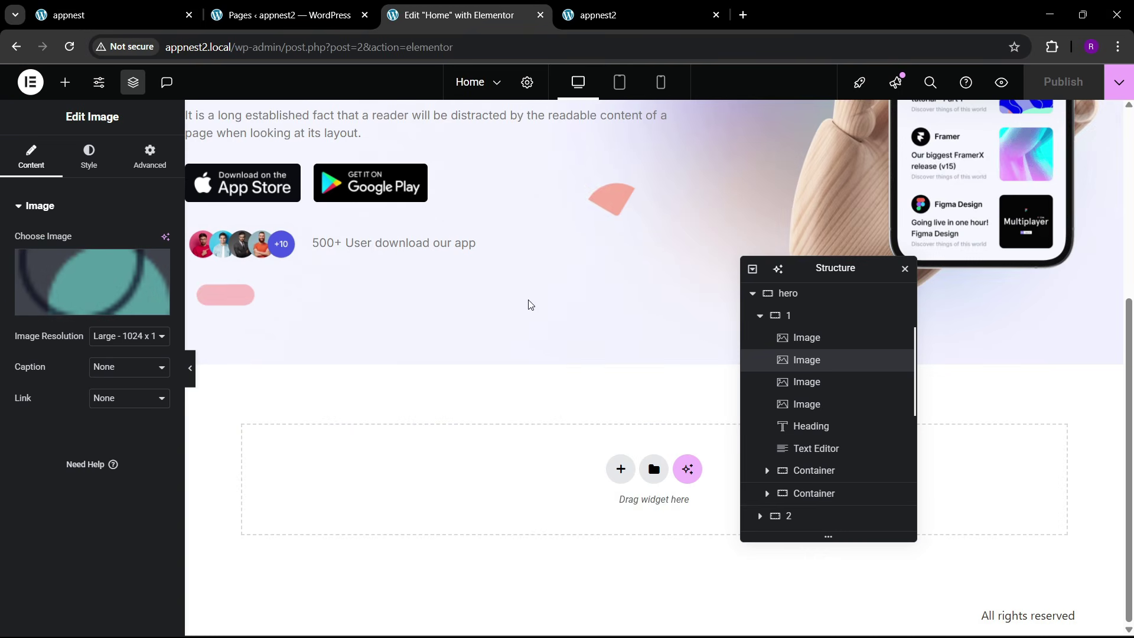
{"action": "left_click", "coordinate": [620, 468]}
{"action": "left_click", "coordinate": [624, 513]}
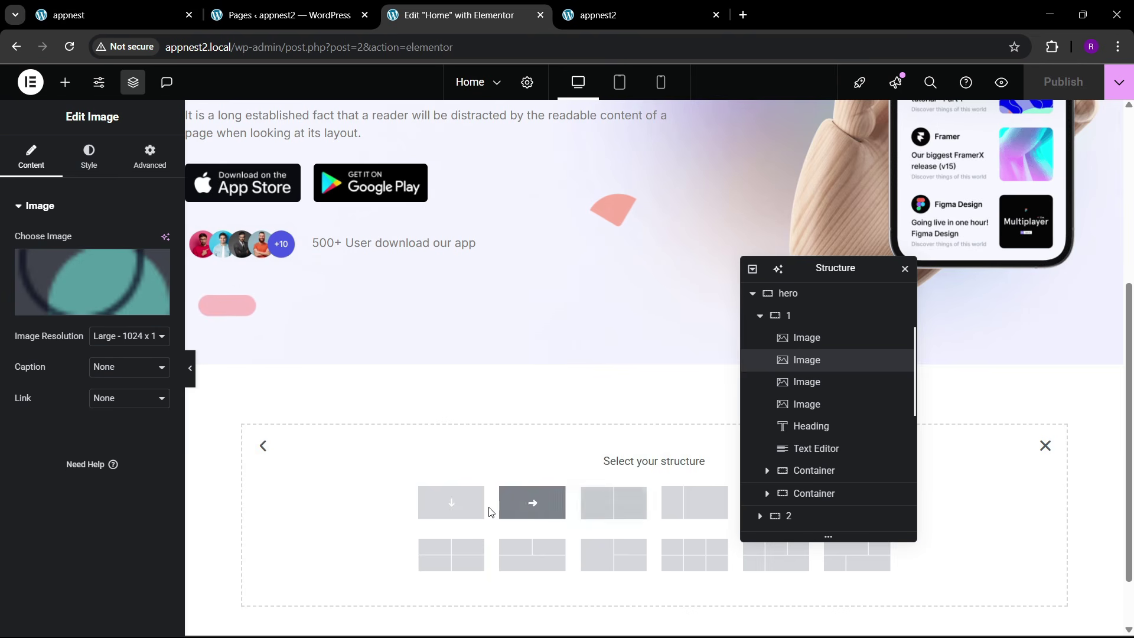
{"action": "left_click", "coordinate": [453, 499]}
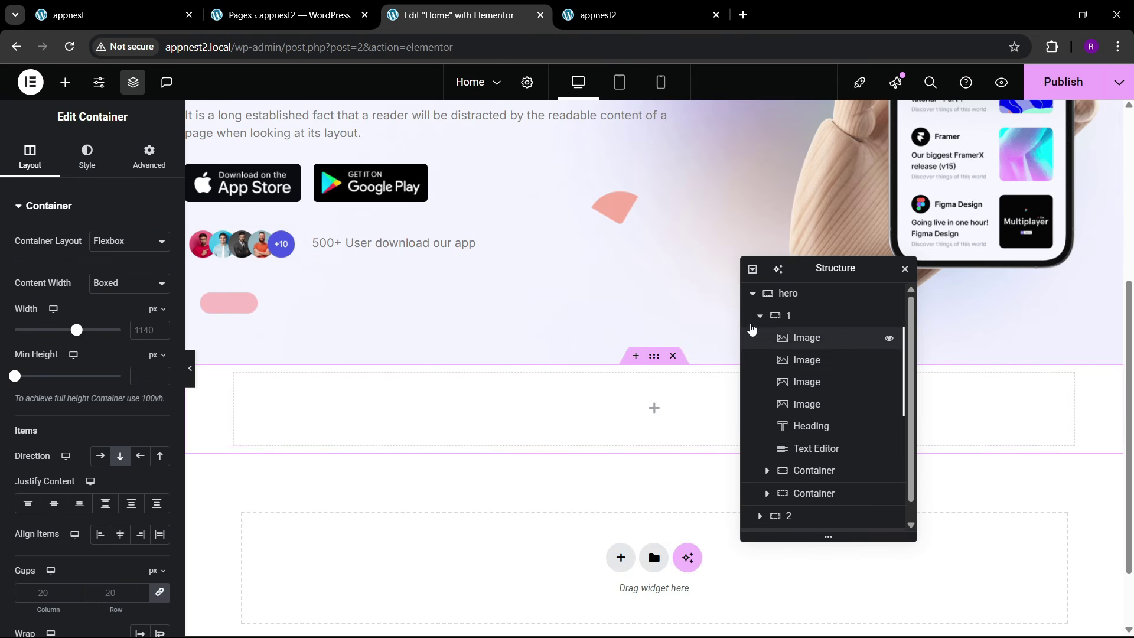
- Collapse the hero in the structure tree and rename the new container as "achivements"
{"action": "left_click", "coordinate": [760, 316]}
{"action": "left_click", "coordinate": [760, 298]}
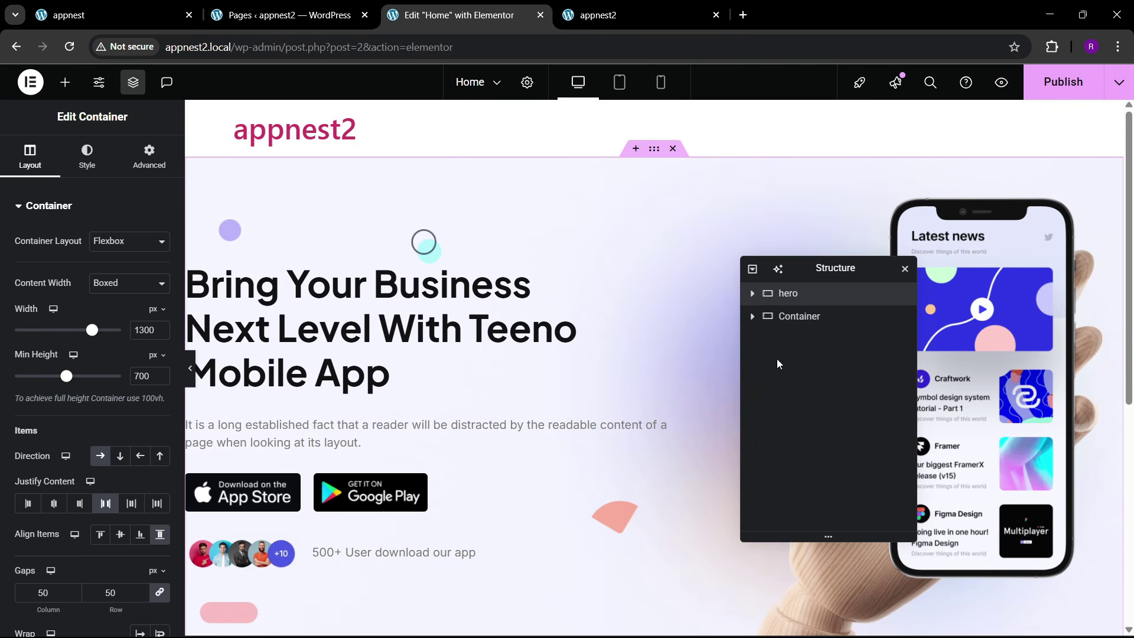
{"action": "double_click", "coordinate": [803, 316]}
{"action": "type", "text": "achivements"}
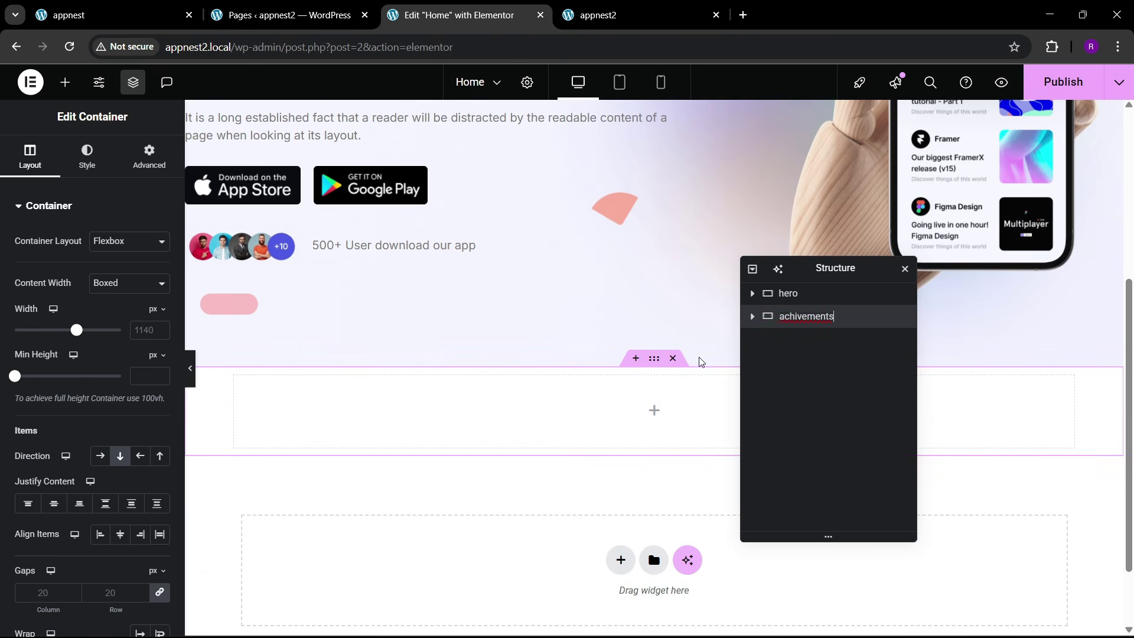
- Set the achivements container's boxed width to 1300 px and its top and bottom padding to 80 px
{"action": "left_click", "coordinate": [159, 328]}
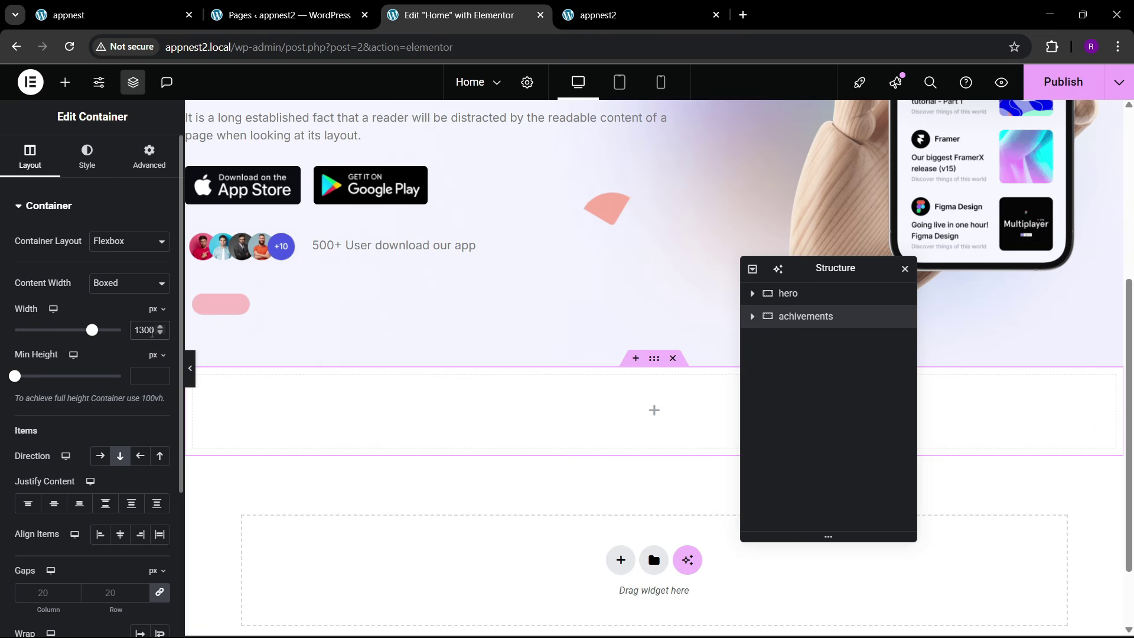
{"action": "left_click", "coordinate": [140, 167]}
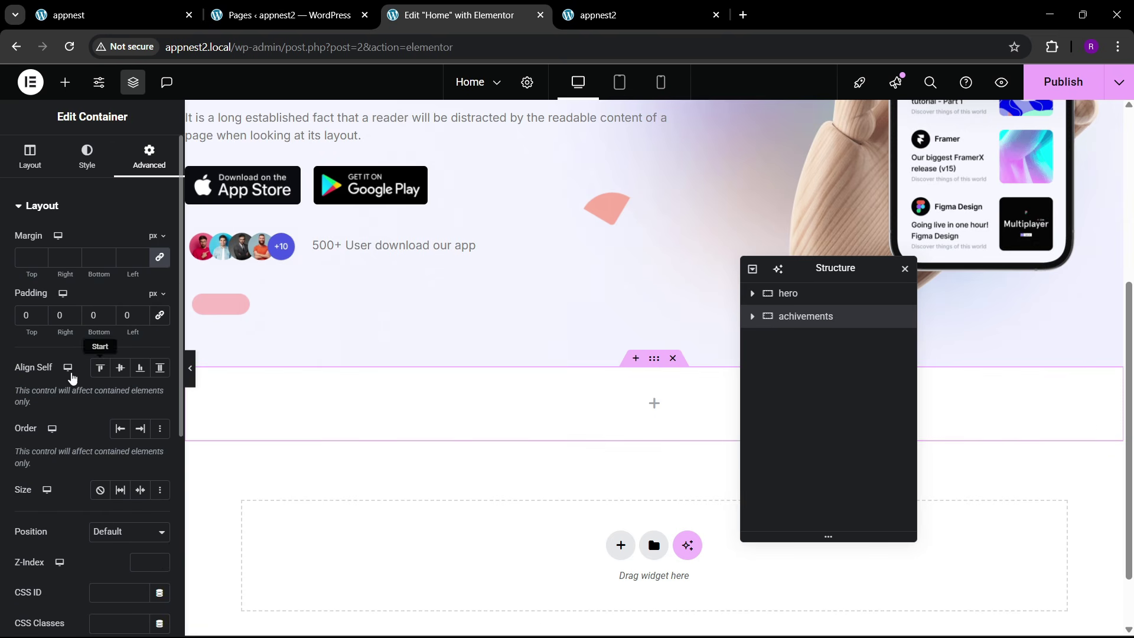
{"action": "type", "text": "8"}
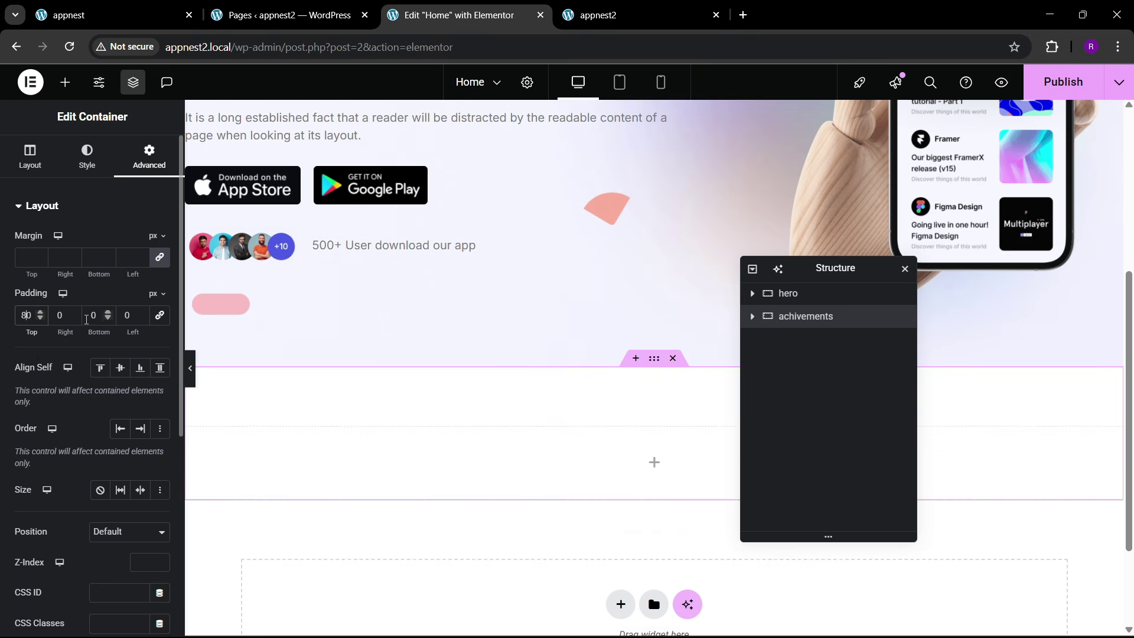
{"action": "left_click", "coordinate": [151, 13]}
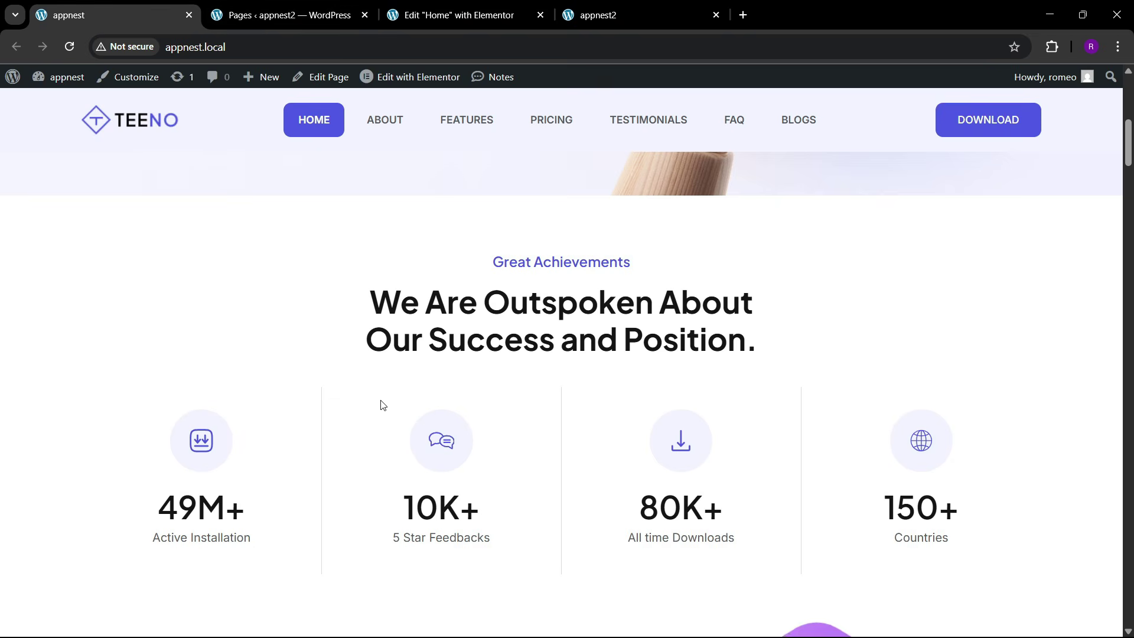
{"action": "left_click", "coordinate": [501, 16]}
{"action": "scroll", "coordinate": [463, 334], "scroll_direction": "down", "scroll_amount": 1}
{"action": "scroll", "coordinate": [457, 334], "scroll_direction": "up", "scroll_amount": 5}
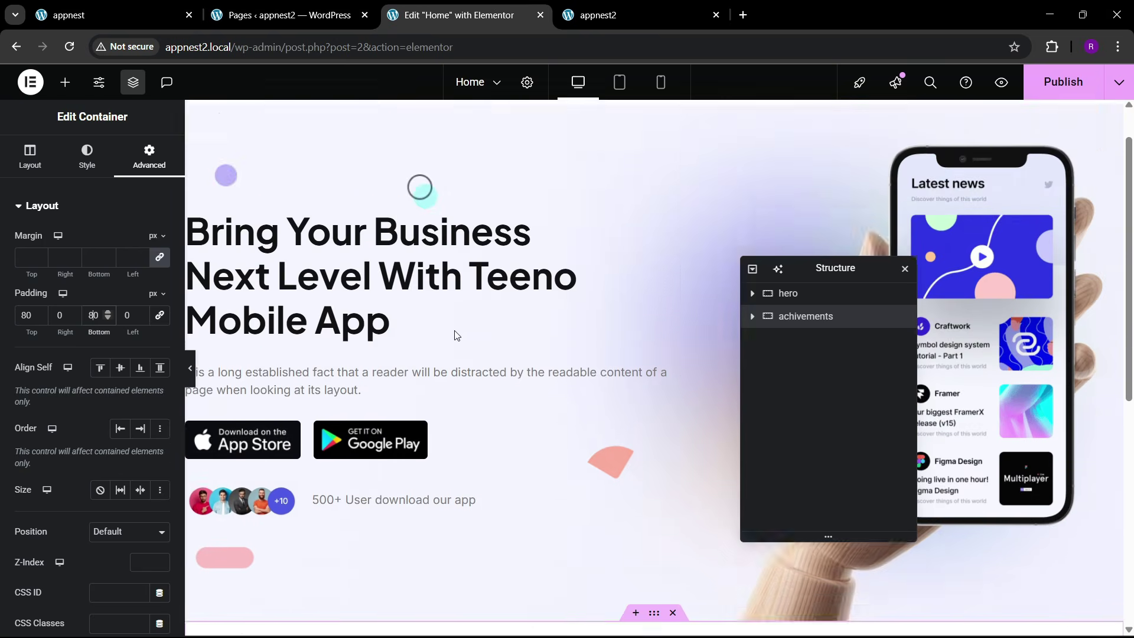
{"action": "scroll", "coordinate": [323, 283], "scroll_direction": "down", "scroll_amount": 5}
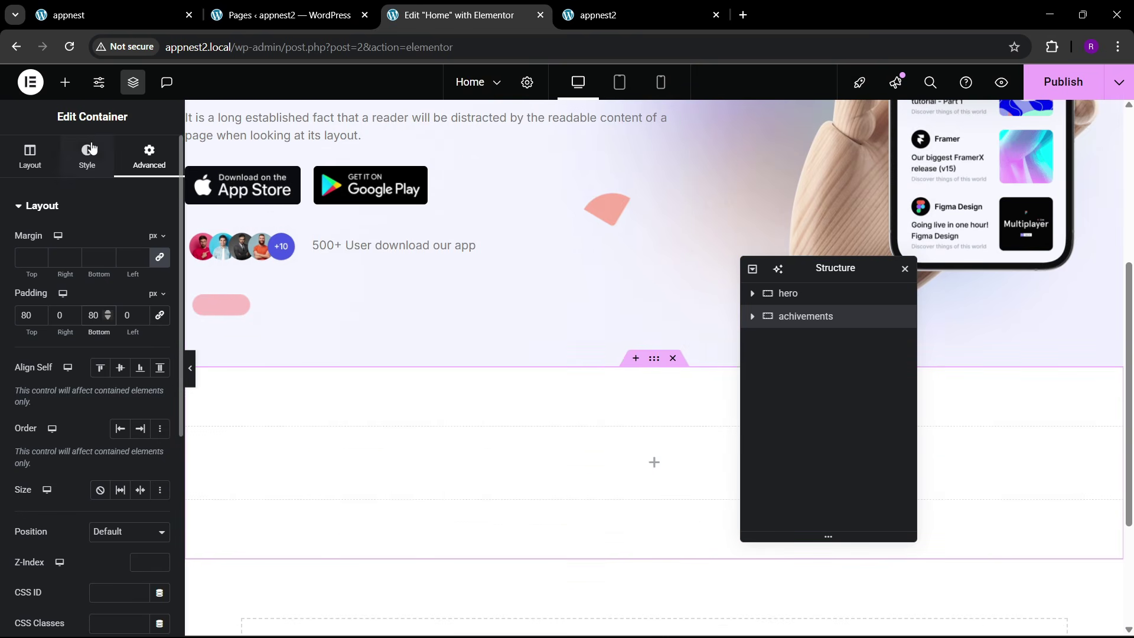
- Insert a Heading widget into the empty achivements container
{"action": "left_click", "coordinate": [66, 82]}
{"action": "scroll", "coordinate": [458, 342], "scroll_direction": "down", "scroll_amount": 2}
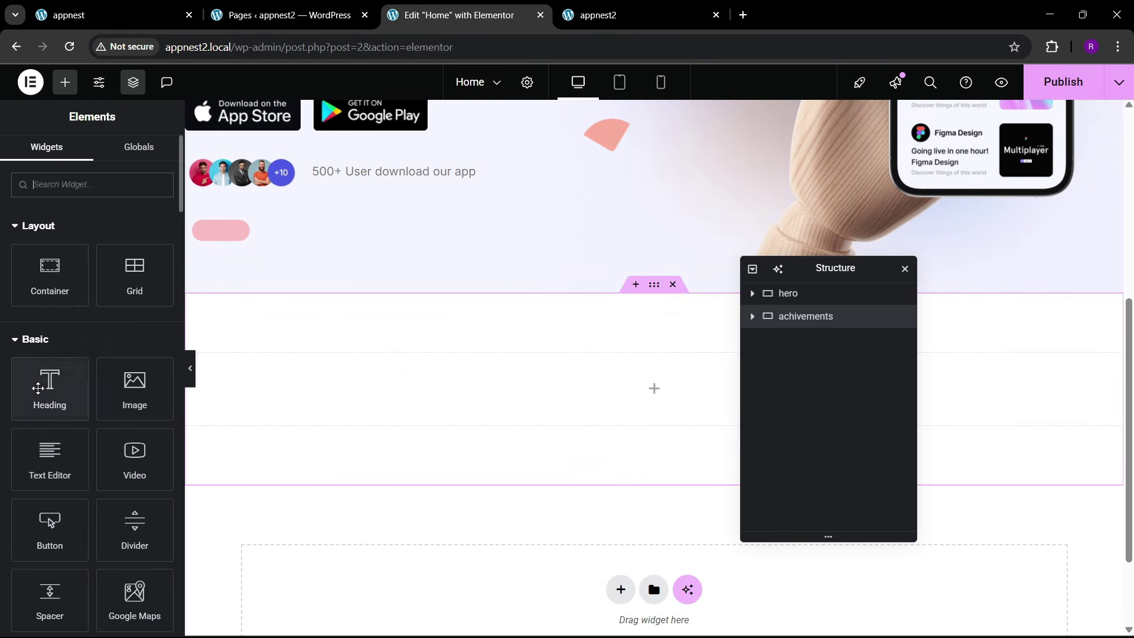
{"action": "left_click_drag", "start_coordinate": [50, 384], "coordinate": [417, 386]}
- Copy "Great Achievements" from the reference site and use it as the new heading's title
{"action": "left_click", "coordinate": [97, 12]}
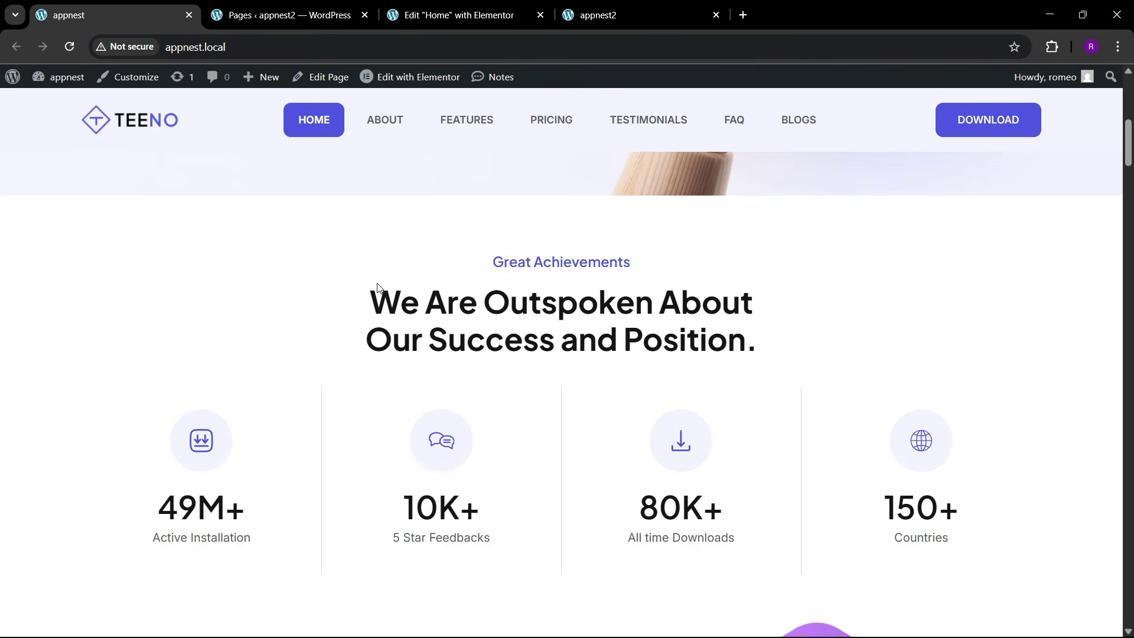
{"action": "left_click_drag", "start_coordinate": [480, 260], "coordinate": [663, 264]}
{"action": "left_click", "coordinate": [513, 268]}
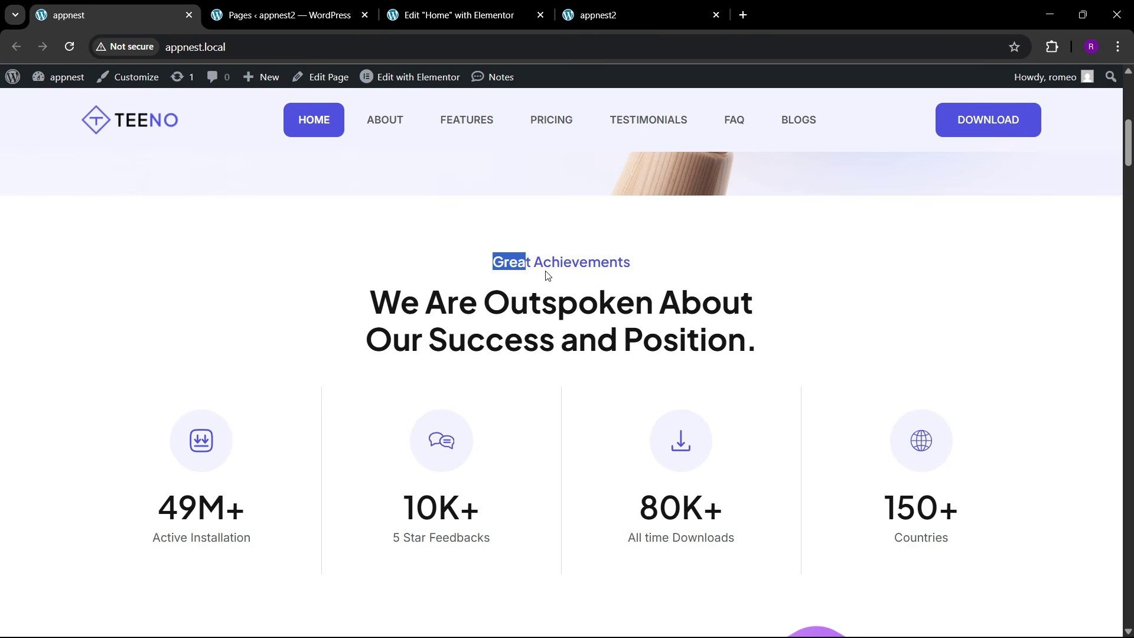
{"action": "left_click_drag", "start_coordinate": [547, 276], "coordinate": [645, 271]}
{"action": "key", "text": "ctrl+c"}
{"action": "left_click", "coordinate": [459, 15]}
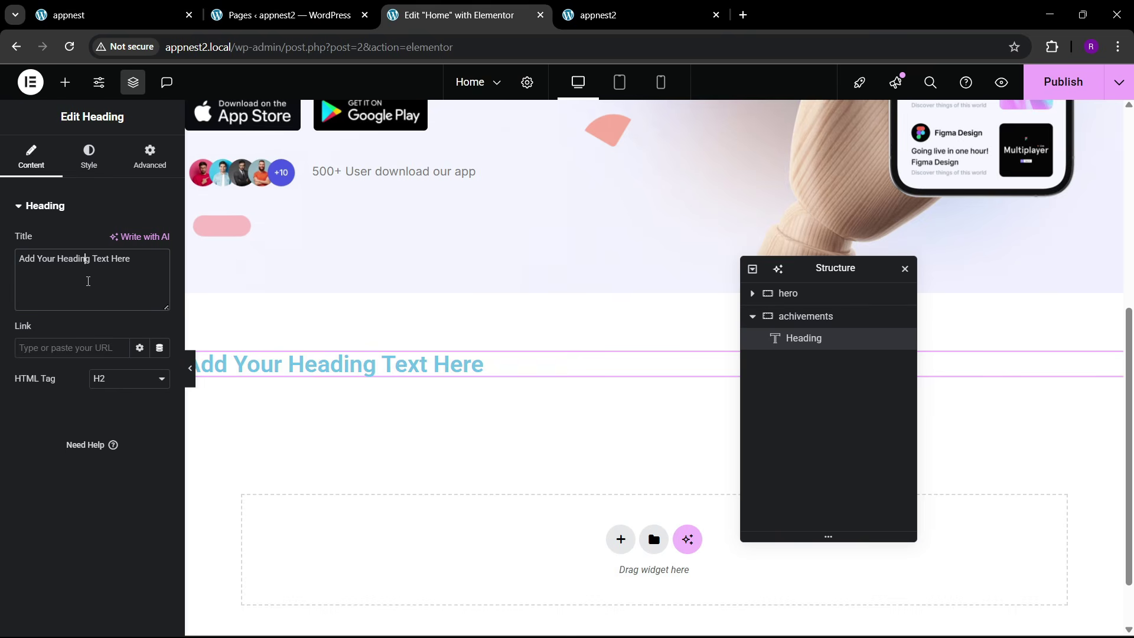
{"action": "key", "text": "ctrl+a"}
{"action": "key", "text": "ctrl+v"}
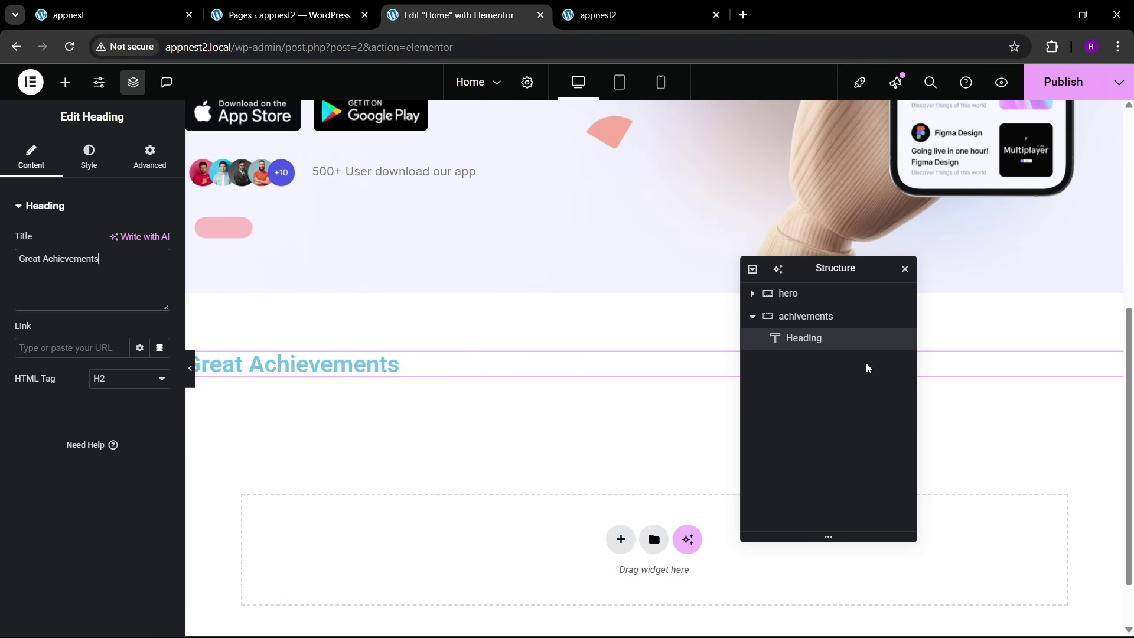
- Center the achivements container's content with both Justify Content and Align Items
{"action": "left_click", "coordinate": [822, 319]}
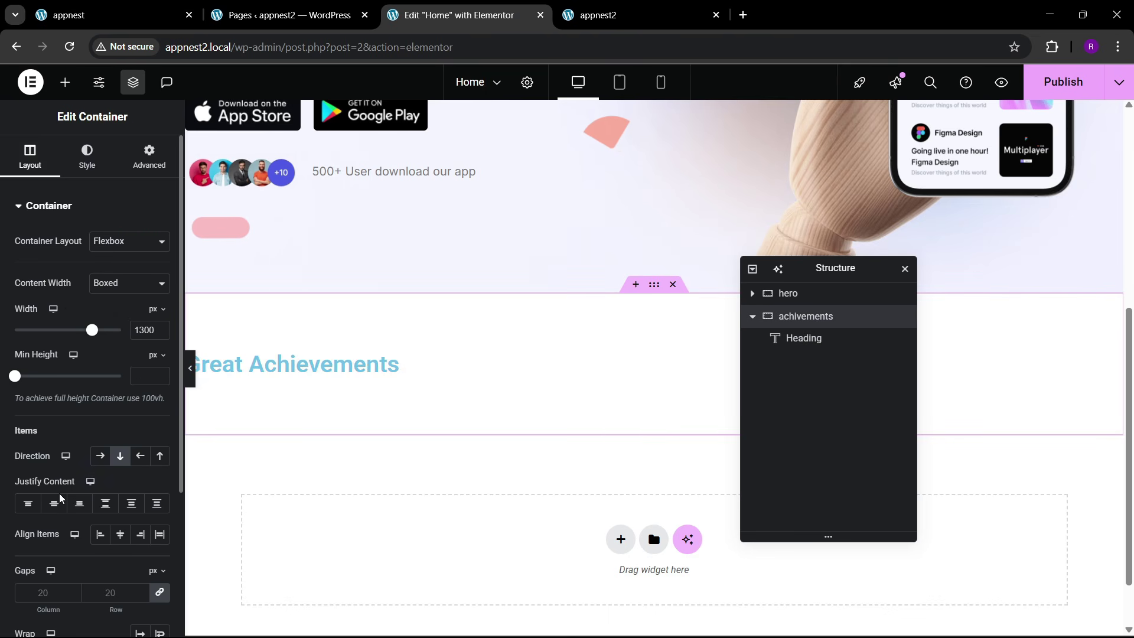
{"action": "left_click", "coordinate": [51, 504]}
{"action": "left_click", "coordinate": [120, 535]}
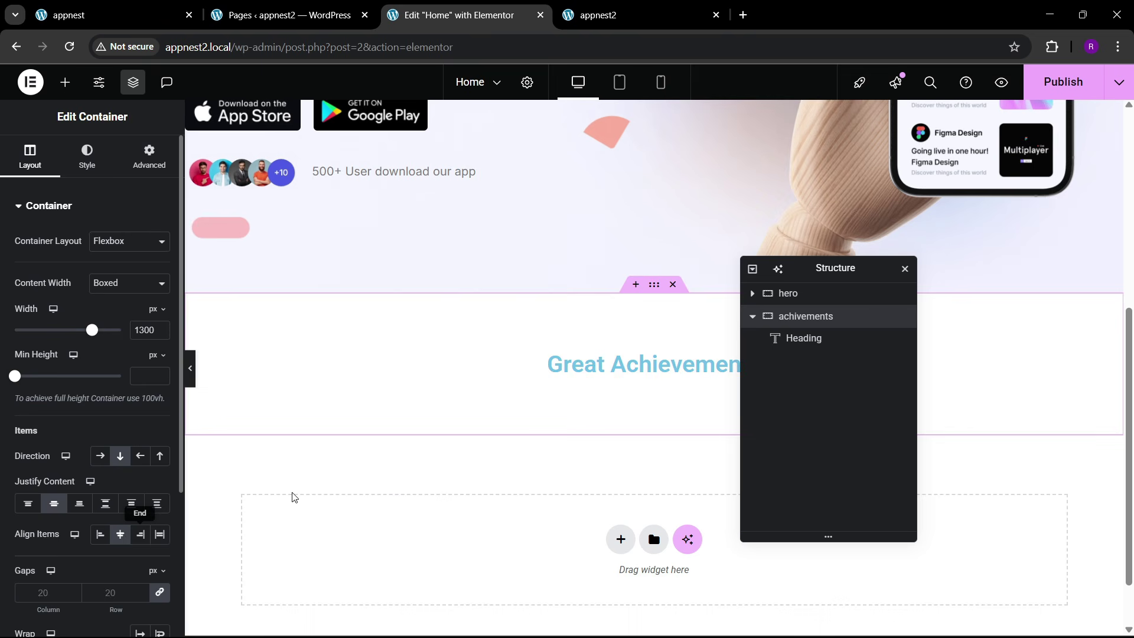
- Set the Great Achievements heading's typography to the Plus Jakarta Sans family at 17 px
{"action": "left_click", "coordinate": [638, 366]}
{"action": "left_click", "coordinate": [89, 157]}
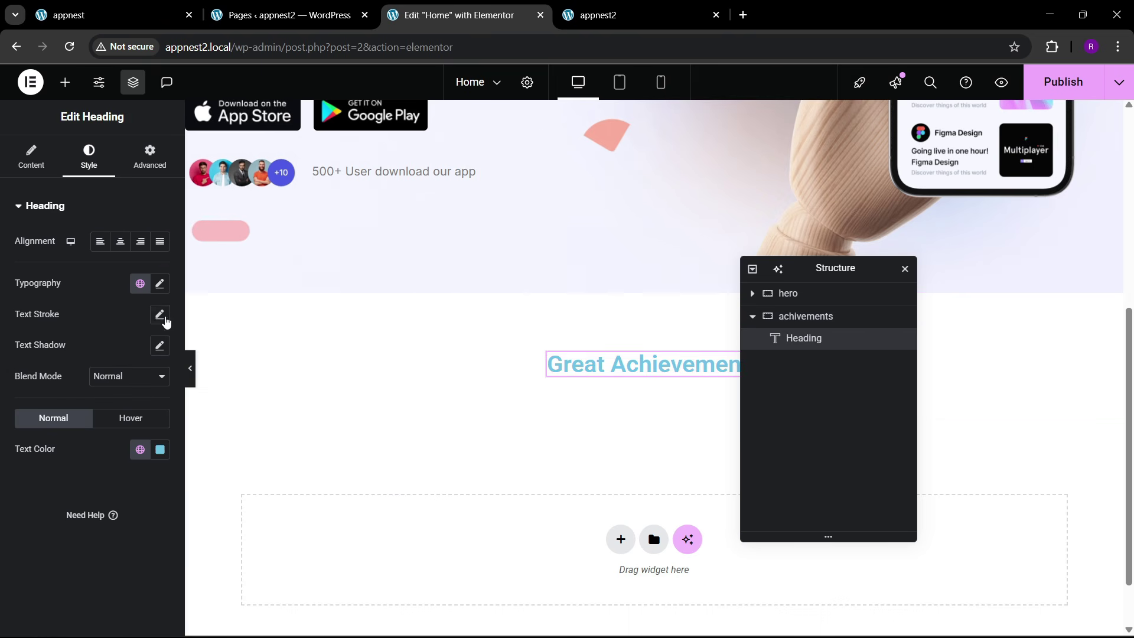
{"action": "left_click", "coordinate": [159, 284]}
{"action": "left_click", "coordinate": [126, 353]}
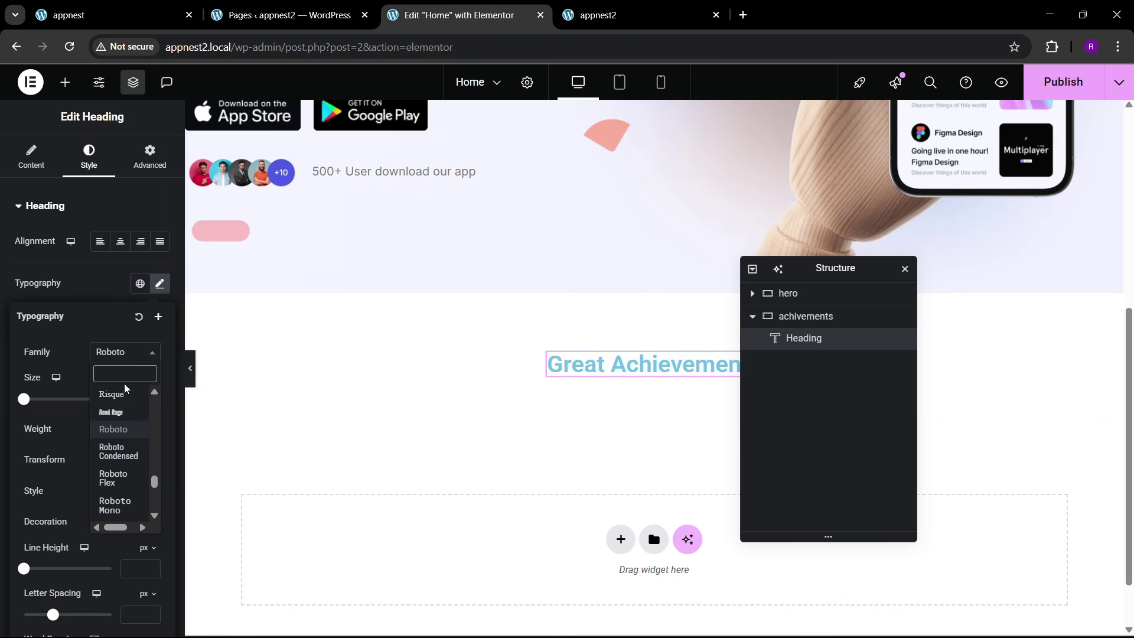
{"action": "type", "text": "plus jak"}
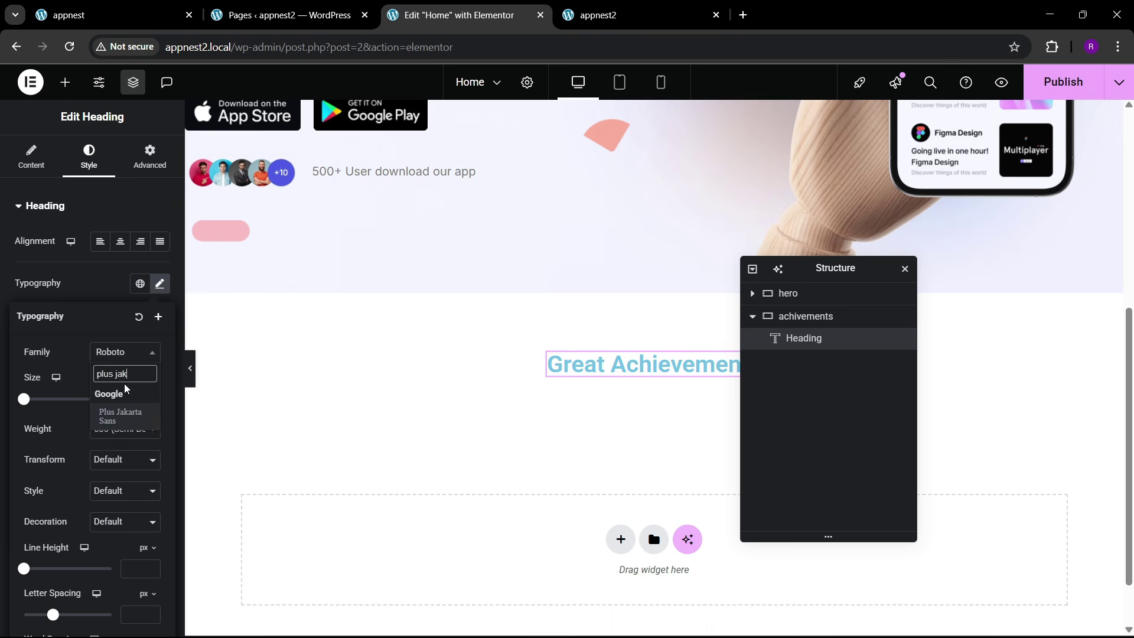
{"action": "key", "text": "Return"}
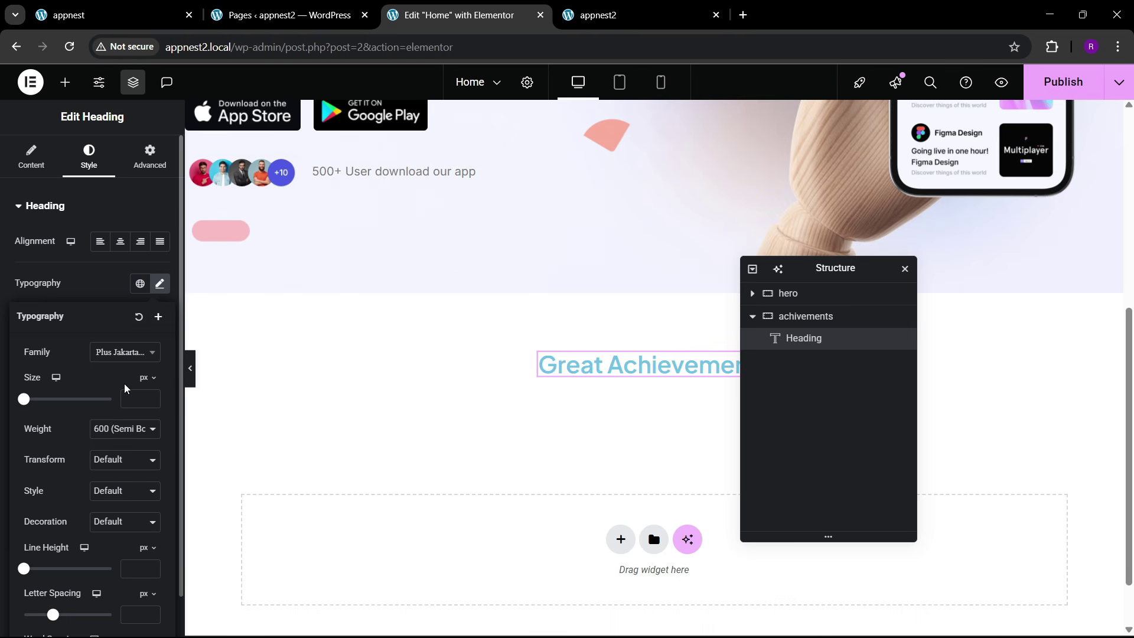
{"action": "left_click_drag", "start_coordinate": [150, 396], "coordinate": [152, 397]}
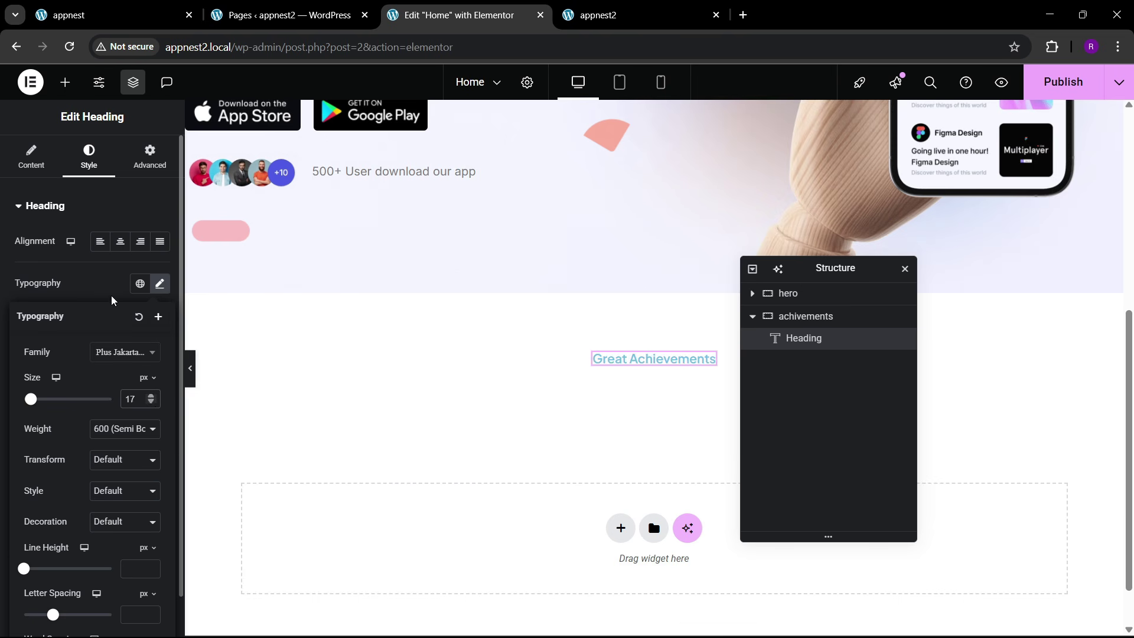
- Apply the blue global color to the Great Achievements heading's text
{"action": "left_click", "coordinate": [112, 278]}
{"action": "left_click", "coordinate": [140, 449]}
{"action": "left_click", "coordinate": [89, 388]}
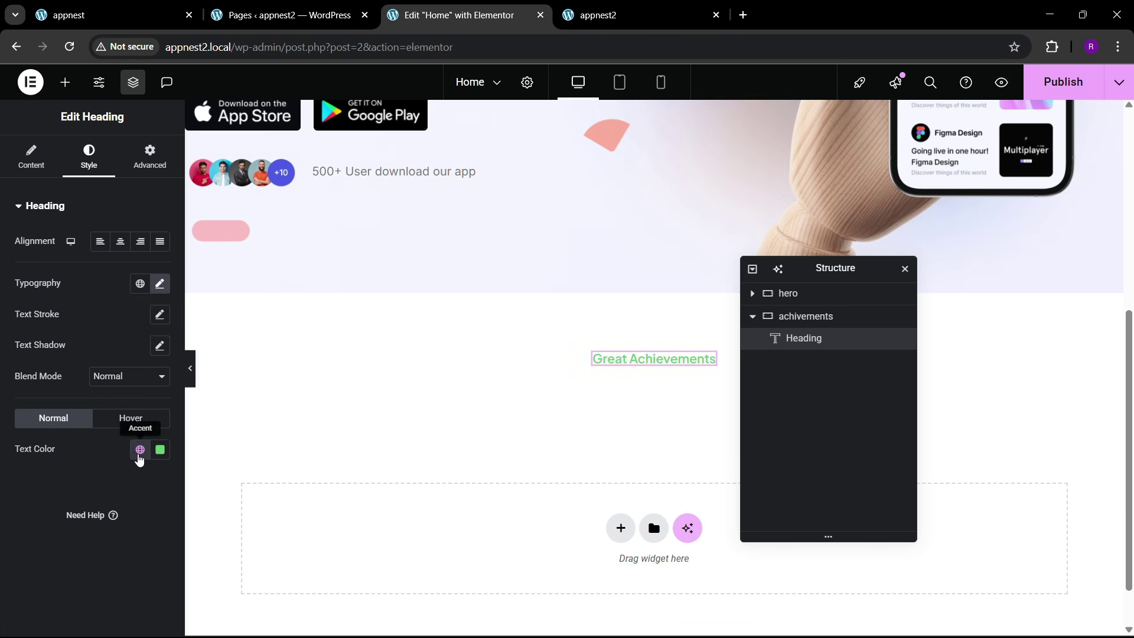
{"action": "left_click", "coordinate": [140, 455]}
{"action": "left_click", "coordinate": [88, 428]}
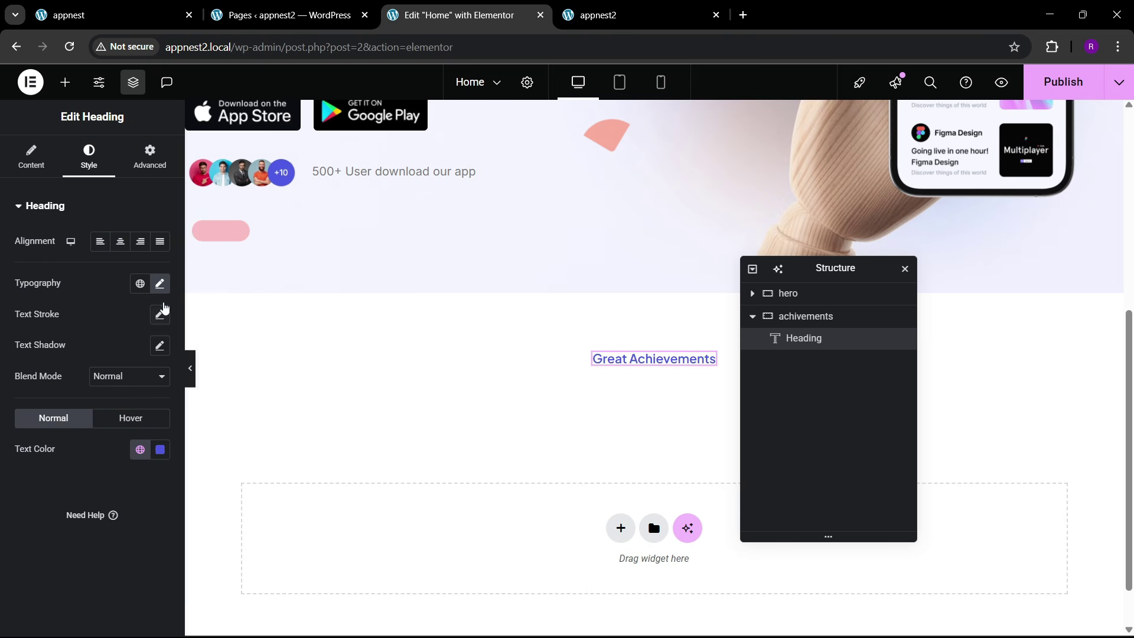
- Set the Great Achievements heading's font size to 18 px
{"action": "left_click", "coordinate": [159, 284]}
{"action": "left_click", "coordinate": [152, 396]}
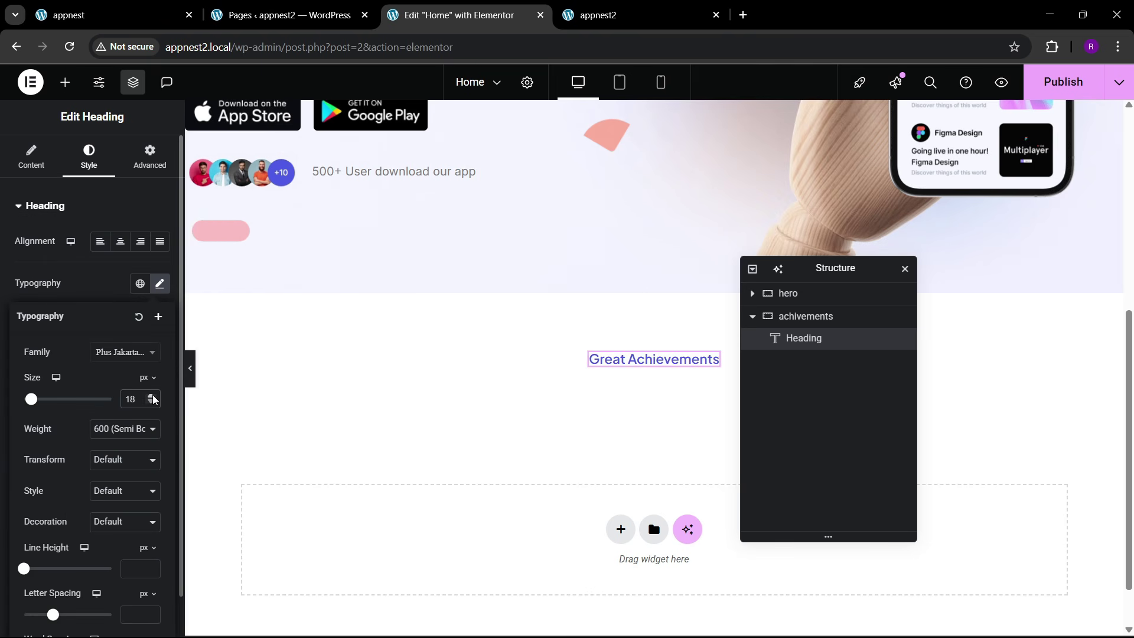
{"action": "left_click", "coordinate": [111, 287]}
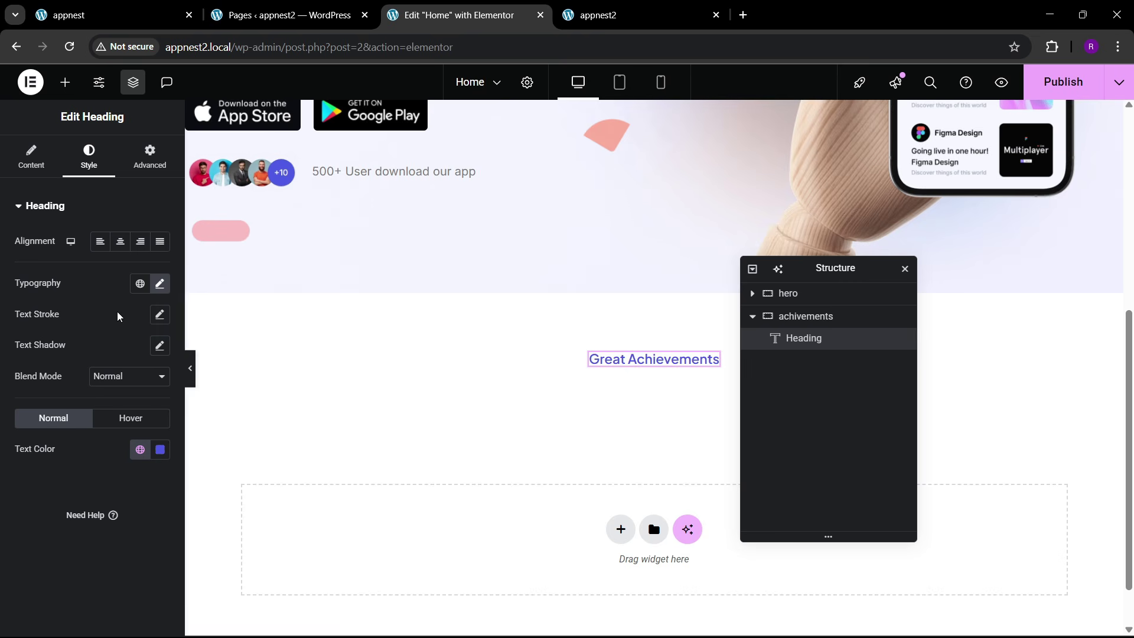
- Copy the hero's main heading and paste it below the Great Achievements heading
{"action": "scroll", "coordinate": [352, 319], "scroll_direction": "up", "scroll_amount": 10}
{"action": "right_click", "coordinate": [351, 291]}
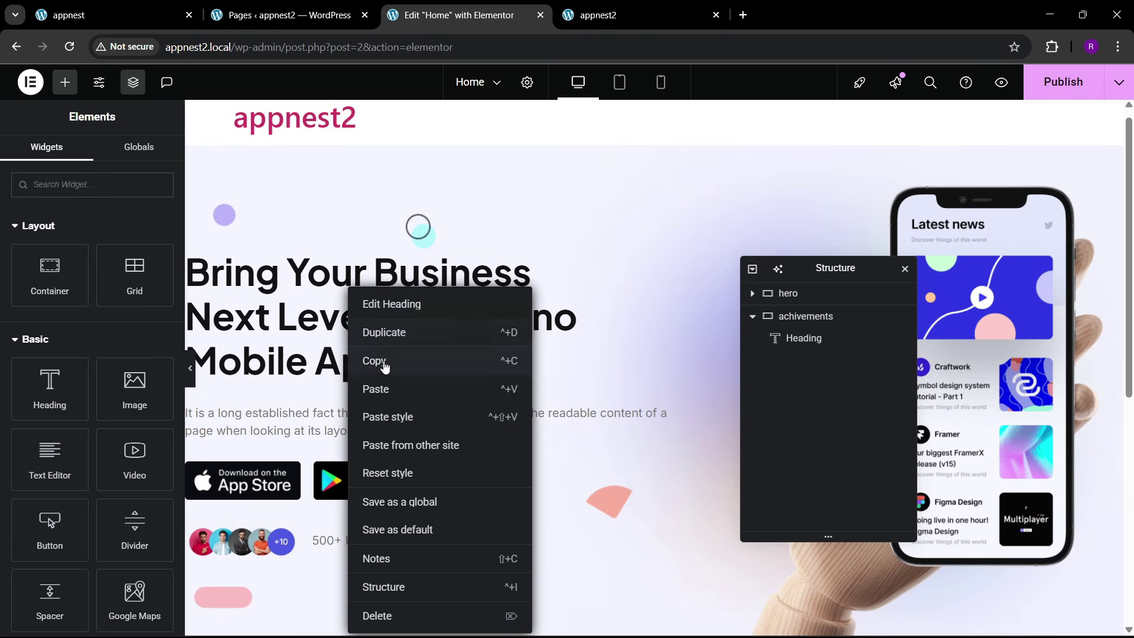
{"action": "left_click", "coordinate": [380, 361]}
{"action": "scroll", "coordinate": [524, 407], "scroll_direction": "down", "scroll_amount": 5}
{"action": "right_click", "coordinate": [627, 432]}
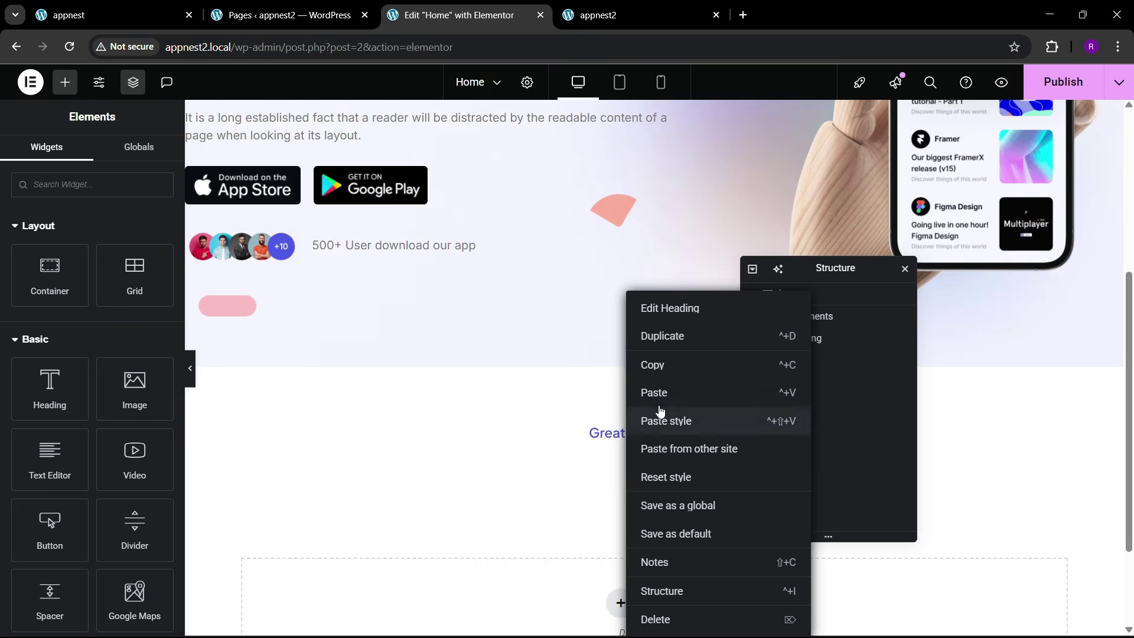
{"action": "left_click", "coordinate": [641, 392]}
- Center-align the pasted heading's text and set its font size to 40 px
{"action": "left_click", "coordinate": [89, 159]}
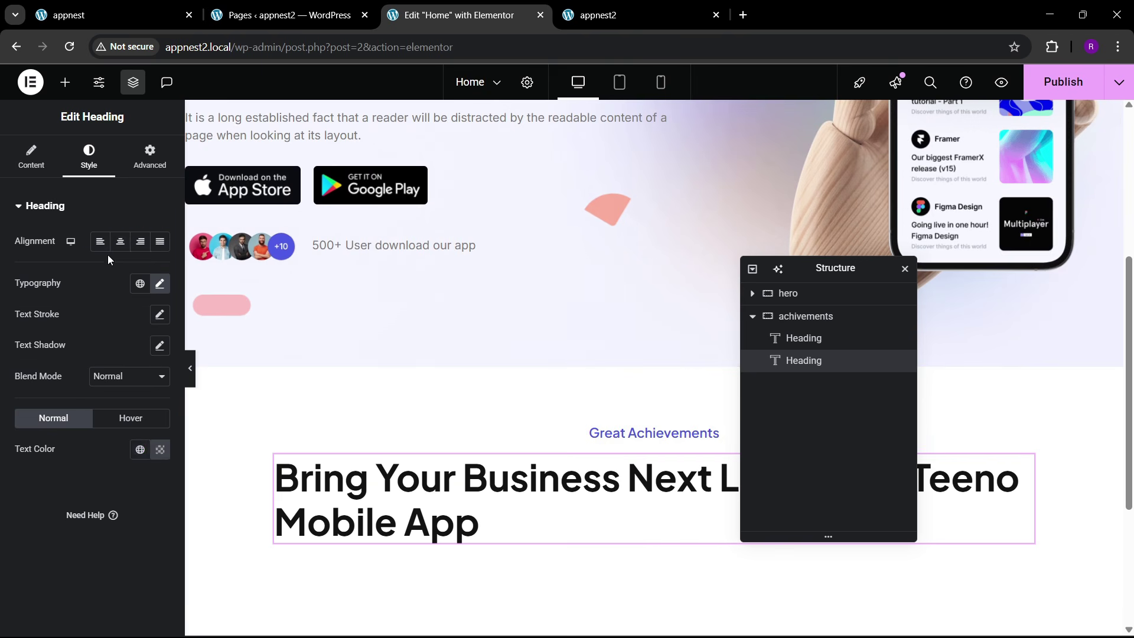
{"action": "left_click", "coordinate": [121, 241]}
{"action": "left_click", "coordinate": [160, 284]}
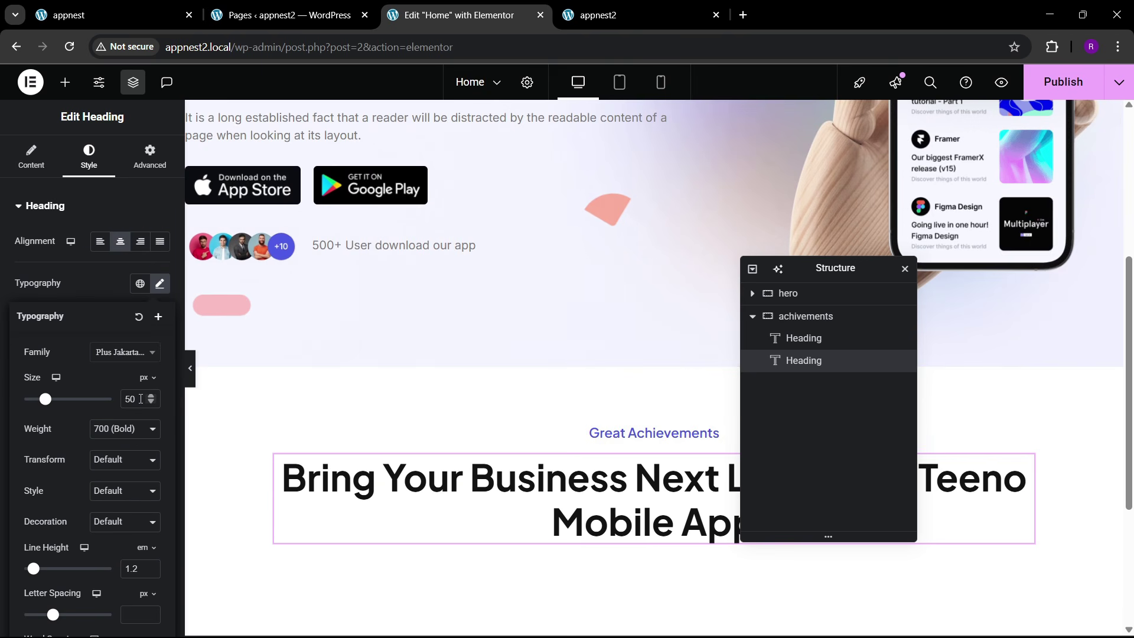
{"action": "type", "text": "45"}
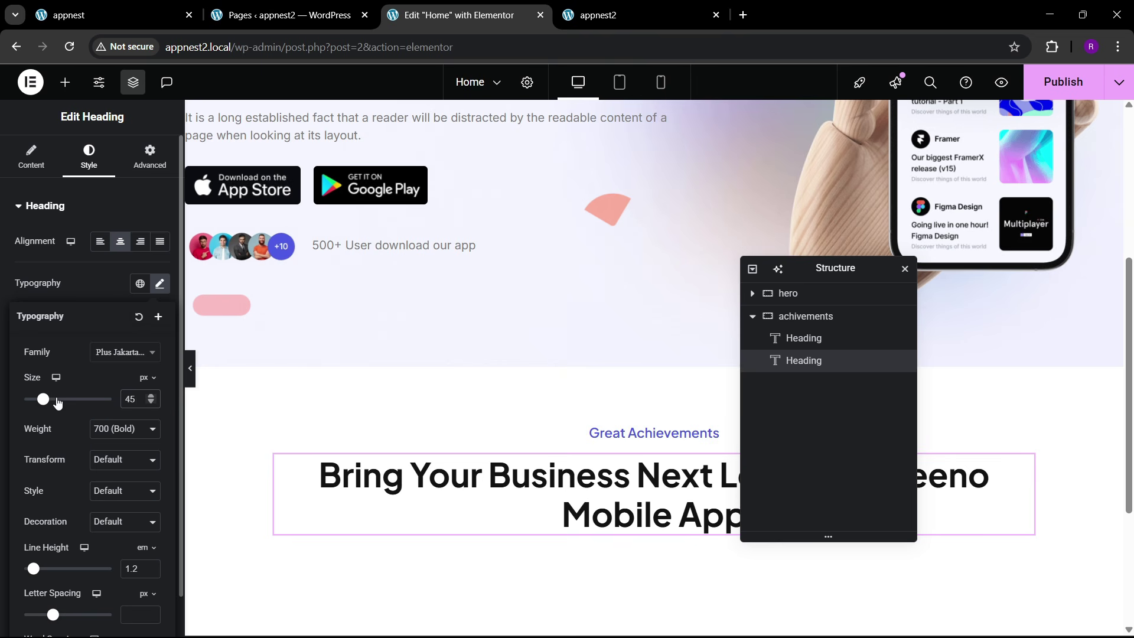
{"action": "key", "text": "BackSpace"}
{"action": "key", "text": "BackSpace"}
{"action": "type", "text": "40"}
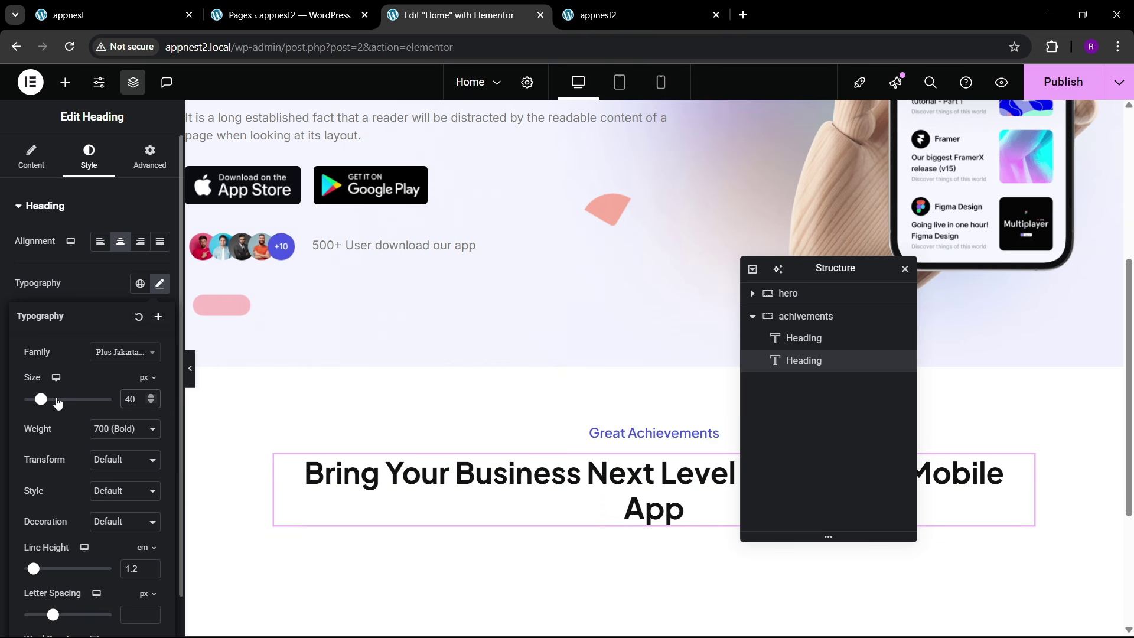
- Copy "We Are Outspoken About Our Success and Position." from the reference site and use it as the pasted heading's title
{"action": "left_click", "coordinate": [62, 8]}
{"action": "left_click_drag", "start_coordinate": [380, 296], "coordinate": [765, 338]}
{"action": "key", "text": "ctrl+c"}
{"action": "left_click", "coordinate": [455, 15]}
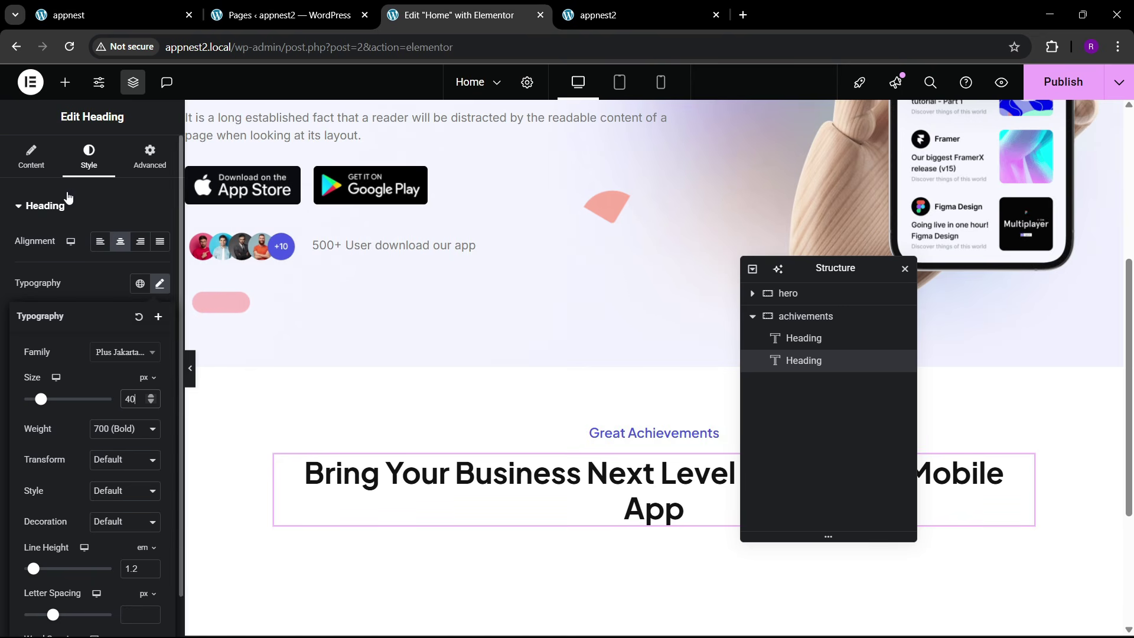
{"action": "key", "text": "ctrl+a"}
{"action": "key", "text": "ctrl+v"}
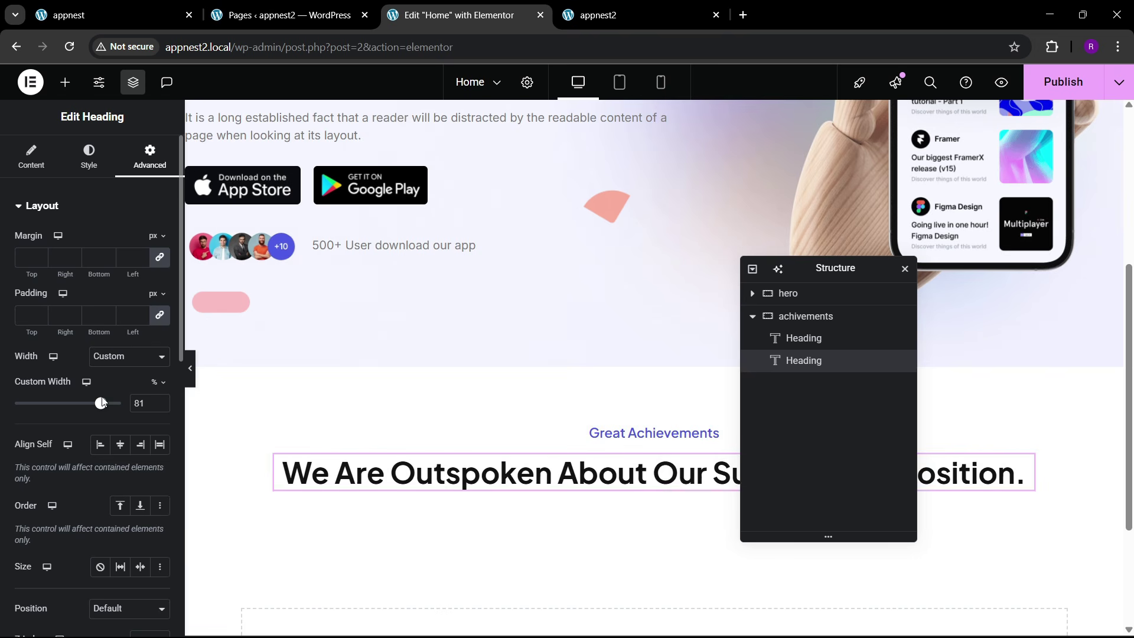
- Set the second heading's custom width to 55% and compare it with the reference site
{"action": "left_click_drag", "start_coordinate": [101, 402], "coordinate": [71, 423]}
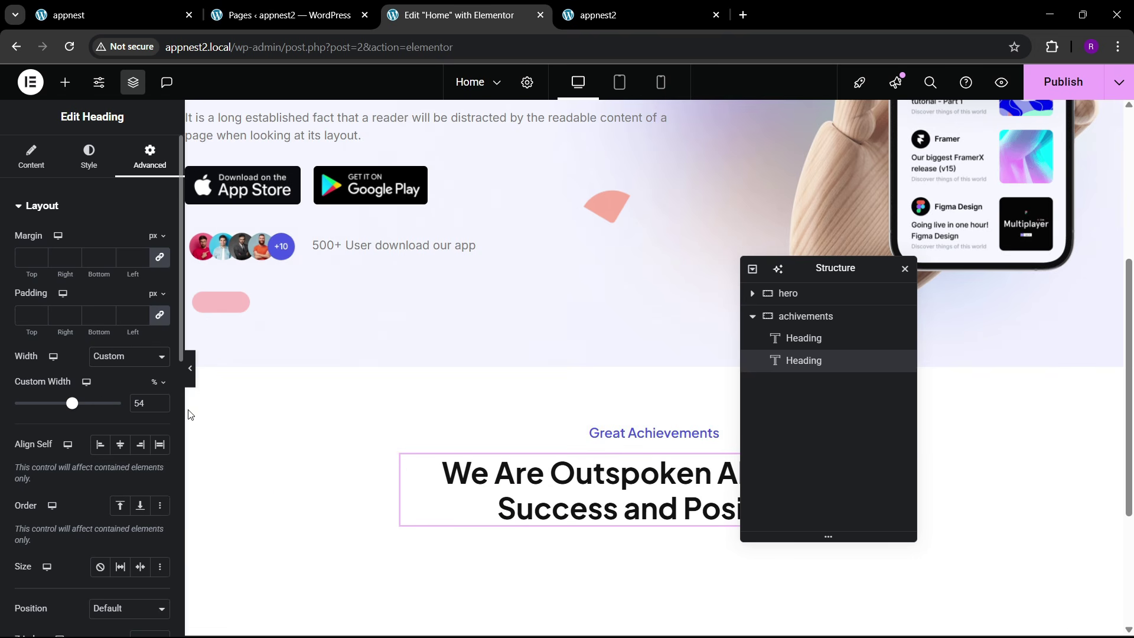
{"action": "left_click", "coordinate": [160, 400]}
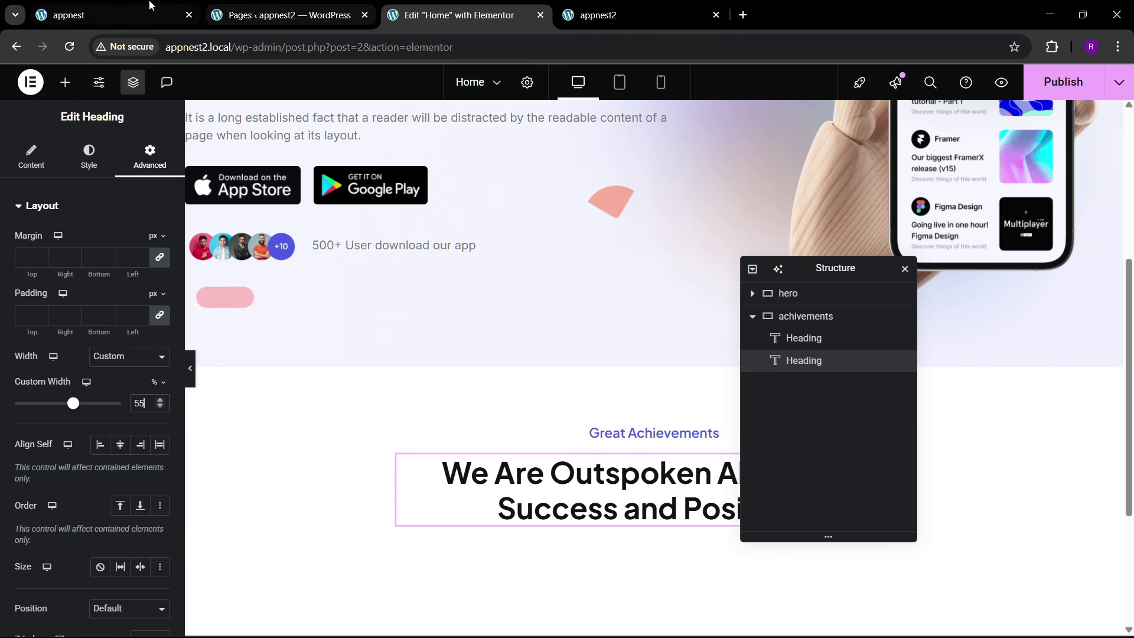
{"action": "left_click", "coordinate": [150, 6]}
{"action": "left_click", "coordinate": [460, 15]}
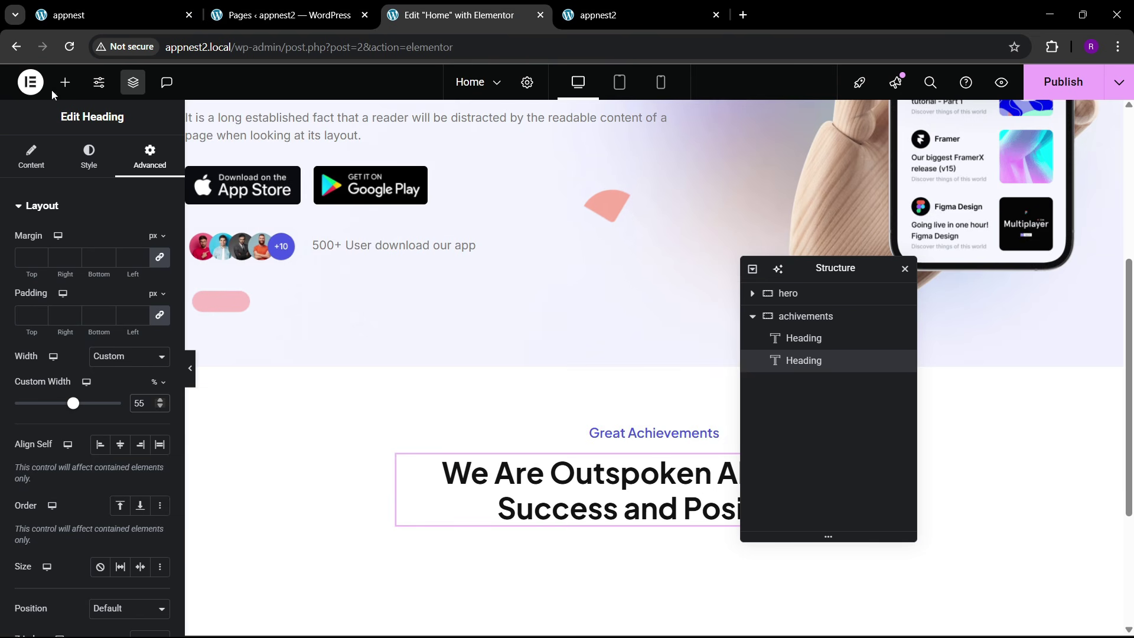
- Find the Grid layout element and place it below the two headings in the achivements container
{"action": "left_click", "coordinate": [65, 82]}
{"action": "left_click", "coordinate": [92, 191]}
{"action": "type", "text": "grid"}
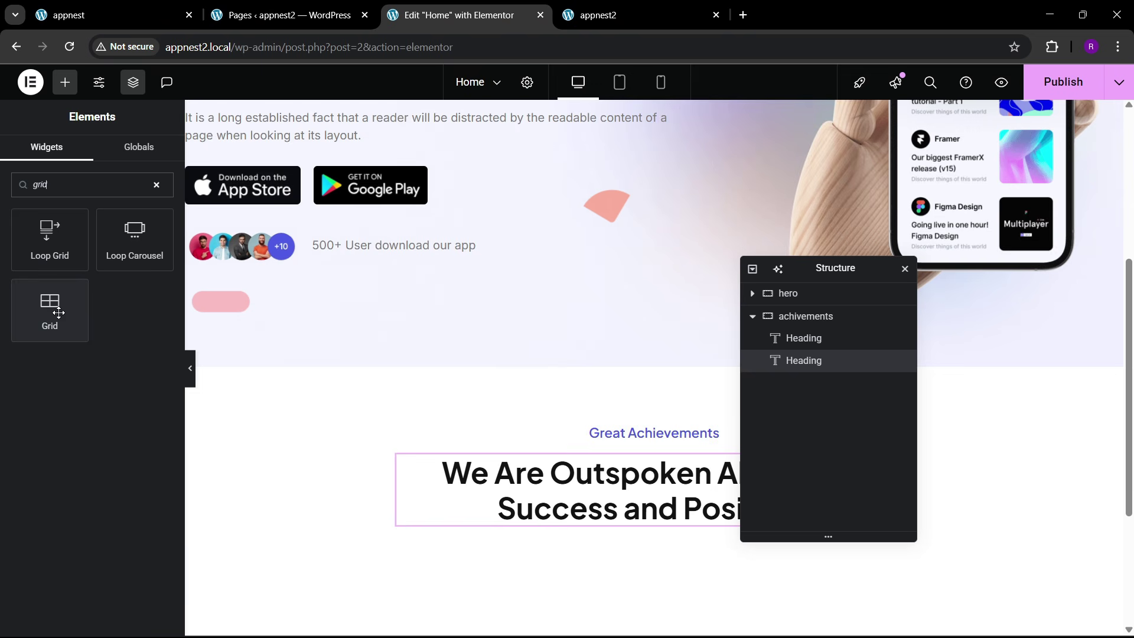
{"action": "left_click_drag", "start_coordinate": [50, 308], "coordinate": [644, 499]}
{"action": "scroll", "coordinate": [566, 463], "scroll_direction": "down", "scroll_amount": 2}
{"action": "scroll", "coordinate": [91, 407], "scroll_direction": "down", "scroll_amount": 1}
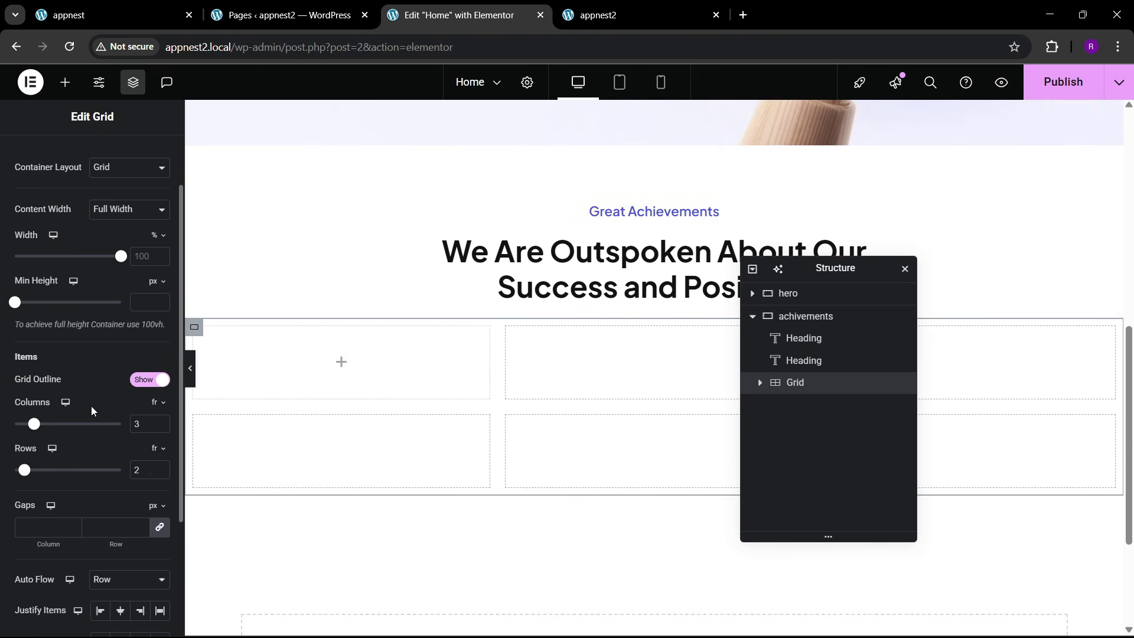
- Set the grid to 1 row and 4 columns with column and row gaps of 0
{"action": "left_click", "coordinate": [161, 473]}
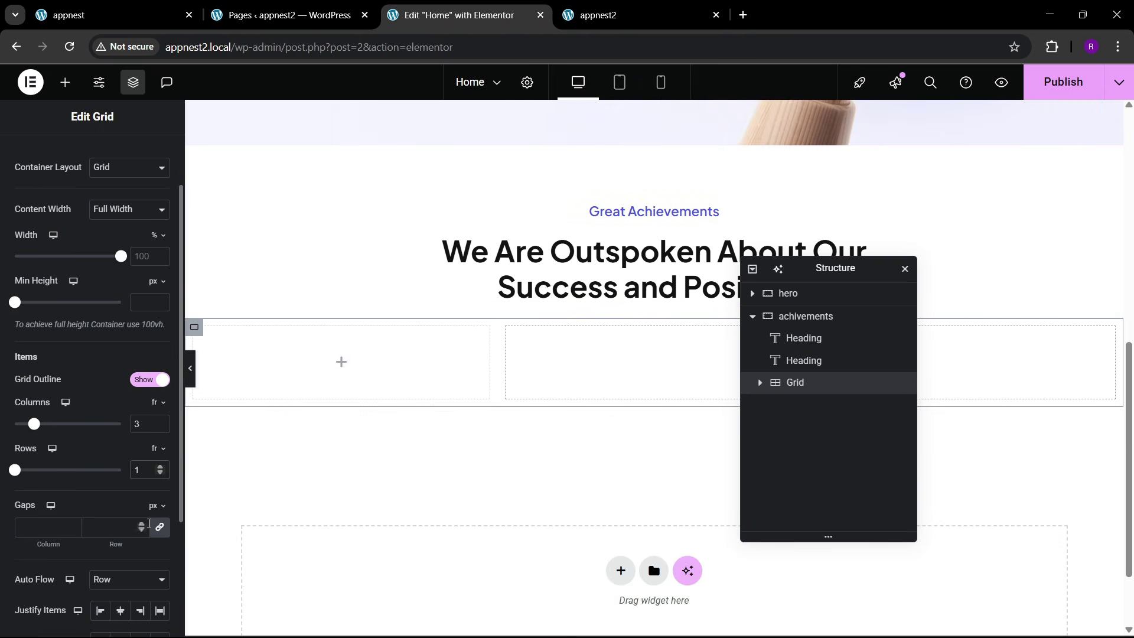
{"action": "left_click", "coordinate": [141, 15]}
{"action": "left_click", "coordinate": [449, 15]}
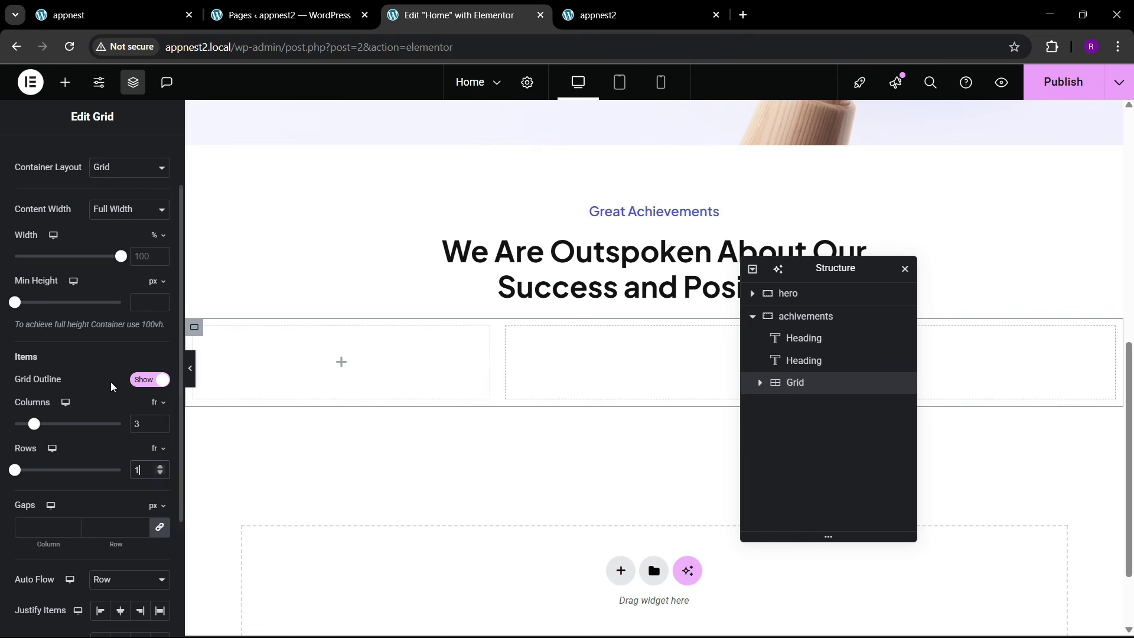
{"action": "left_click", "coordinate": [160, 421]}
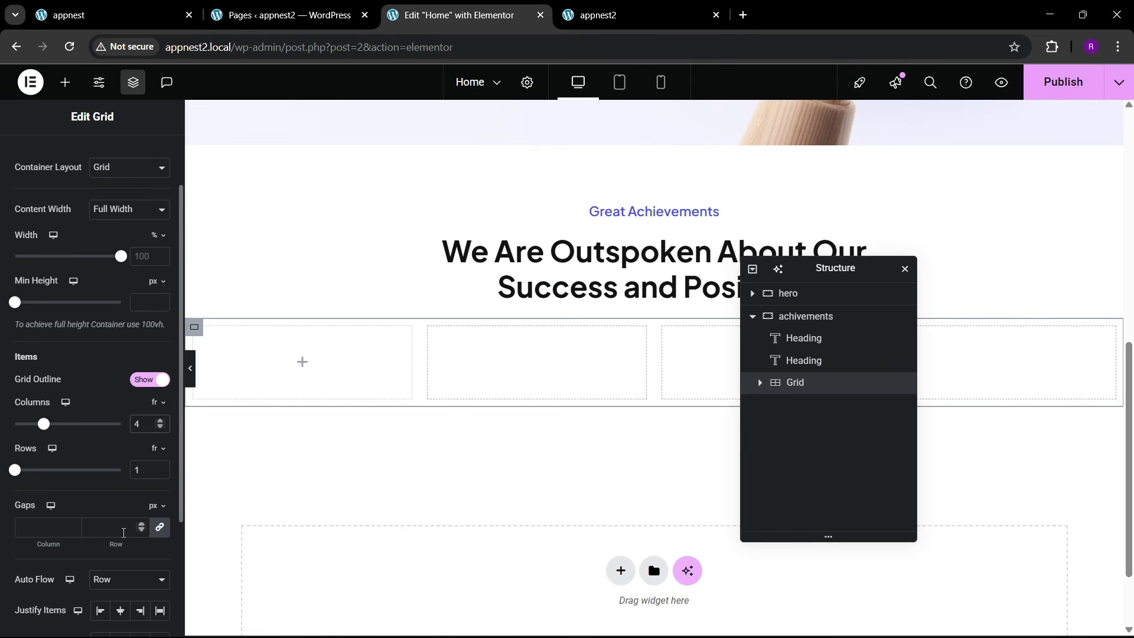
{"action": "type", "text": "0"}
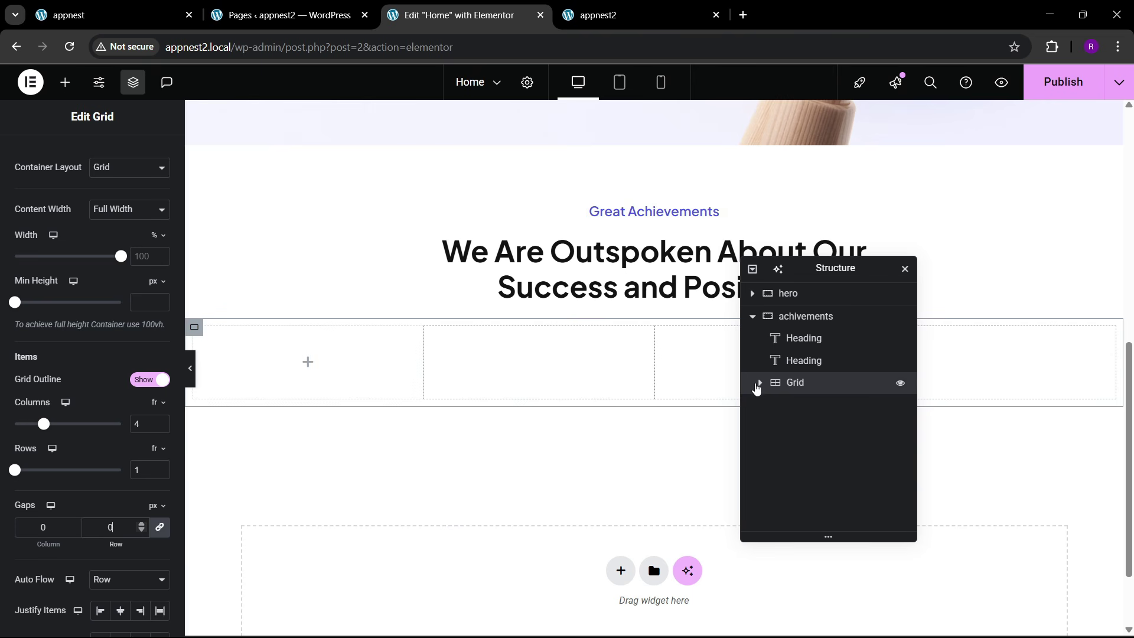
- Expand the grid in the structure tree and remove its padding
{"action": "left_click", "coordinate": [757, 384]}
{"action": "scroll", "coordinate": [91, 210], "scroll_direction": "up", "scroll_amount": 2}
{"action": "left_click", "coordinate": [152, 171]}
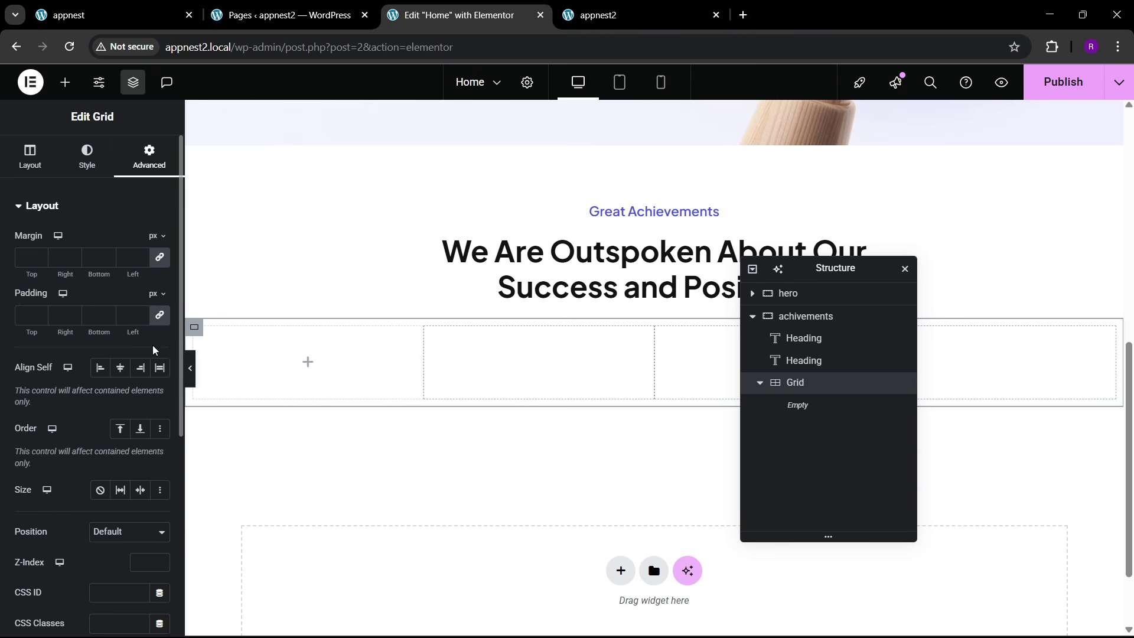
- Insert a container into the grid's first cell and set its padding to 0 on all sides
{"action": "left_click", "coordinate": [65, 82]}
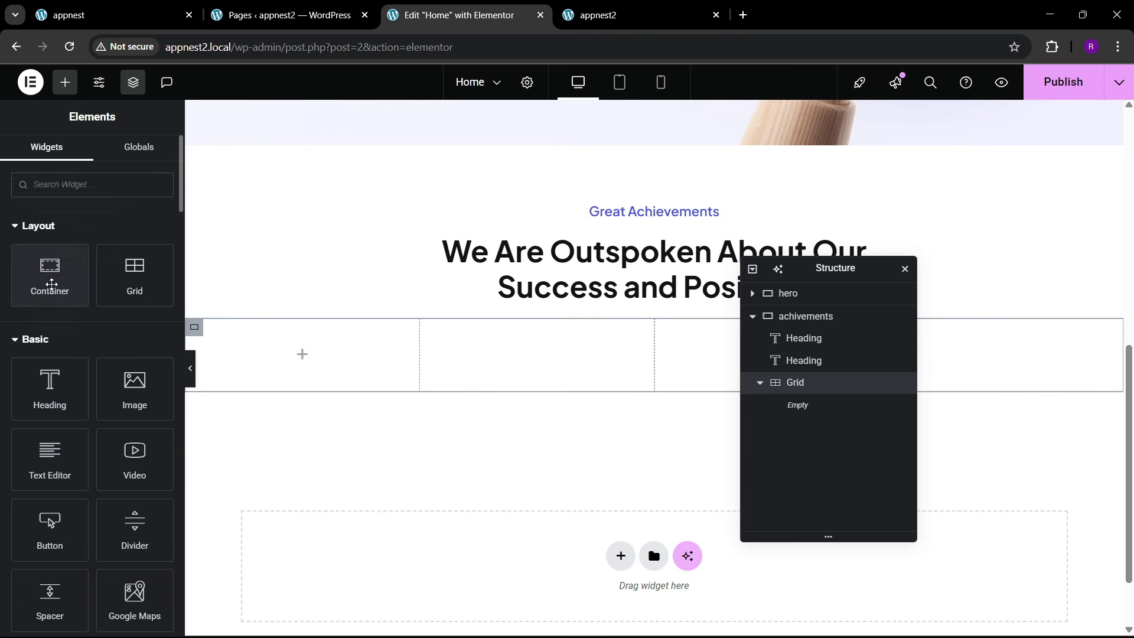
{"action": "left_click_drag", "start_coordinate": [52, 284], "coordinate": [292, 349]}
{"action": "left_click", "coordinate": [149, 157]}
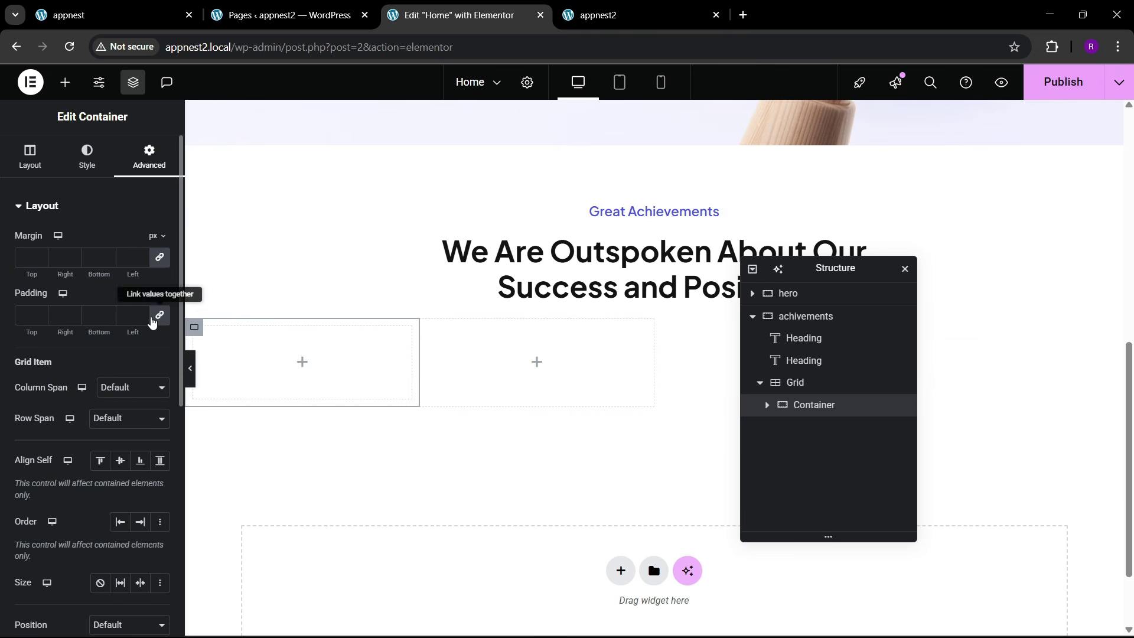
{"action": "left_click", "coordinate": [152, 320]}
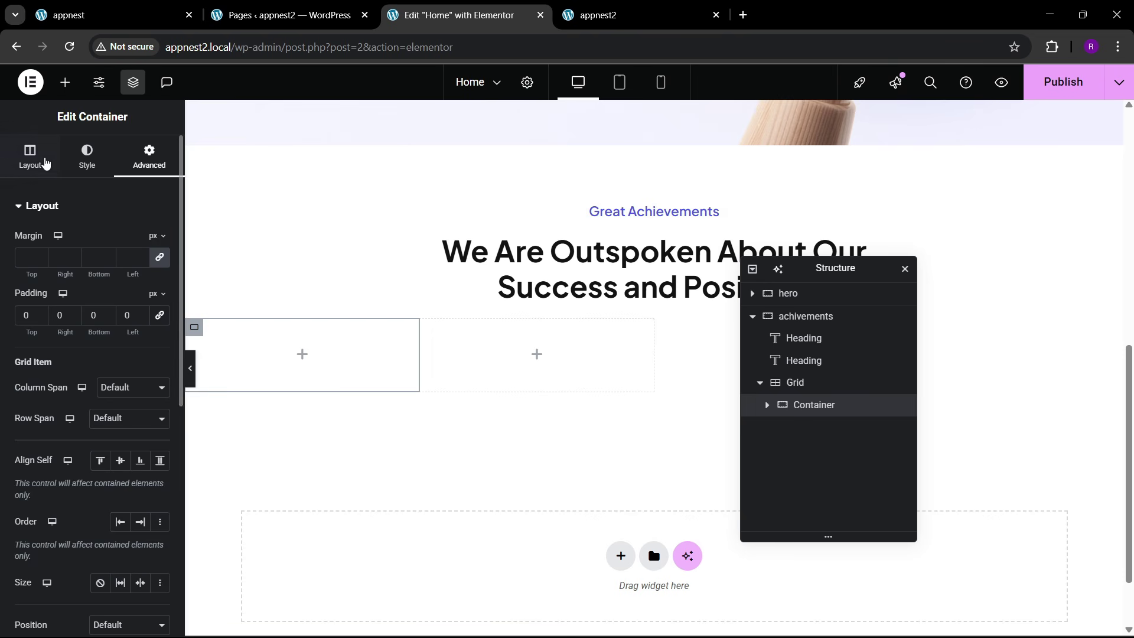
- Place an Icon widget in the grid's first-cell container and add equal padding to that container on all sides
{"action": "left_click", "coordinate": [46, 163]}
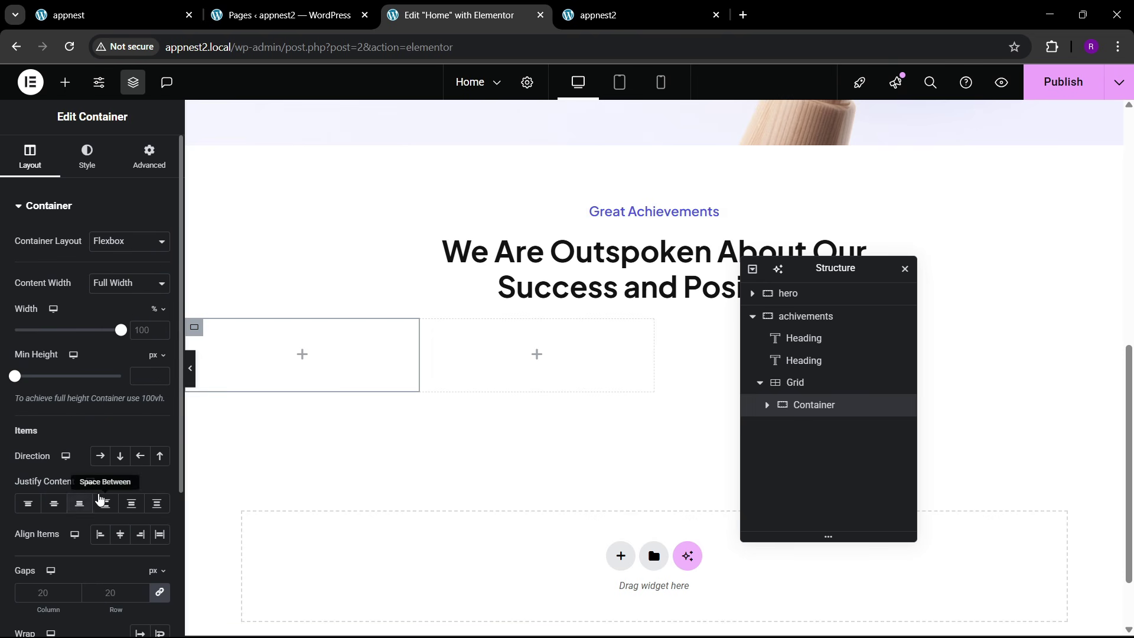
{"action": "left_click", "coordinate": [149, 10]}
{"action": "left_click", "coordinate": [458, 12]}
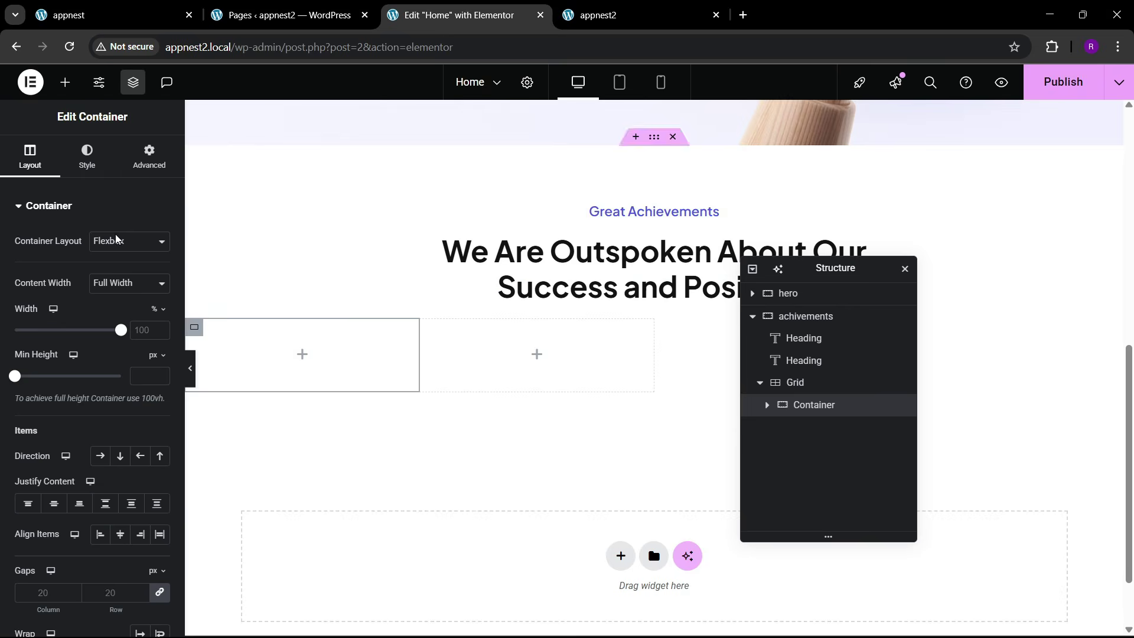
{"action": "left_click", "coordinate": [65, 82]}
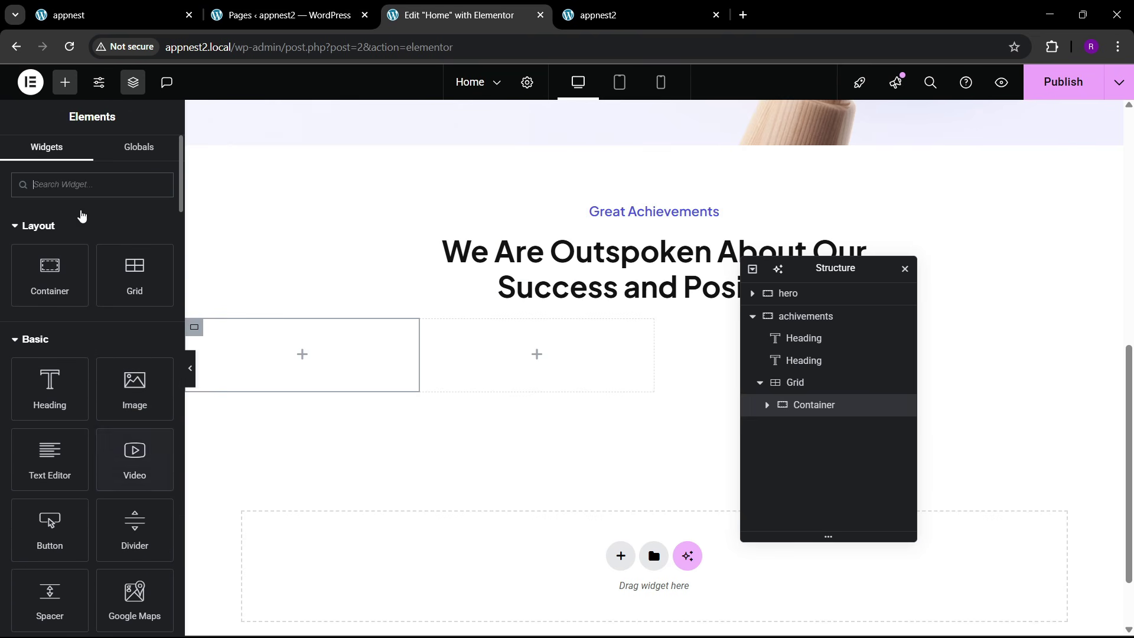
{"action": "left_click", "coordinate": [77, 183]}
{"action": "type", "text": "icon"}
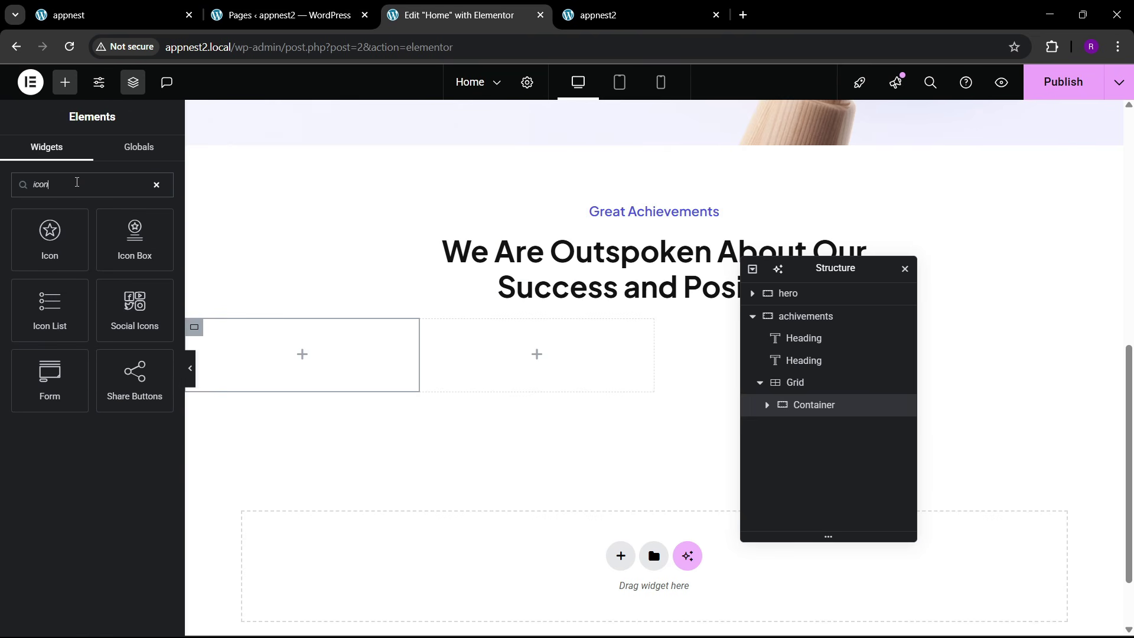
{"action": "left_click_drag", "start_coordinate": [68, 248], "coordinate": [277, 349]}
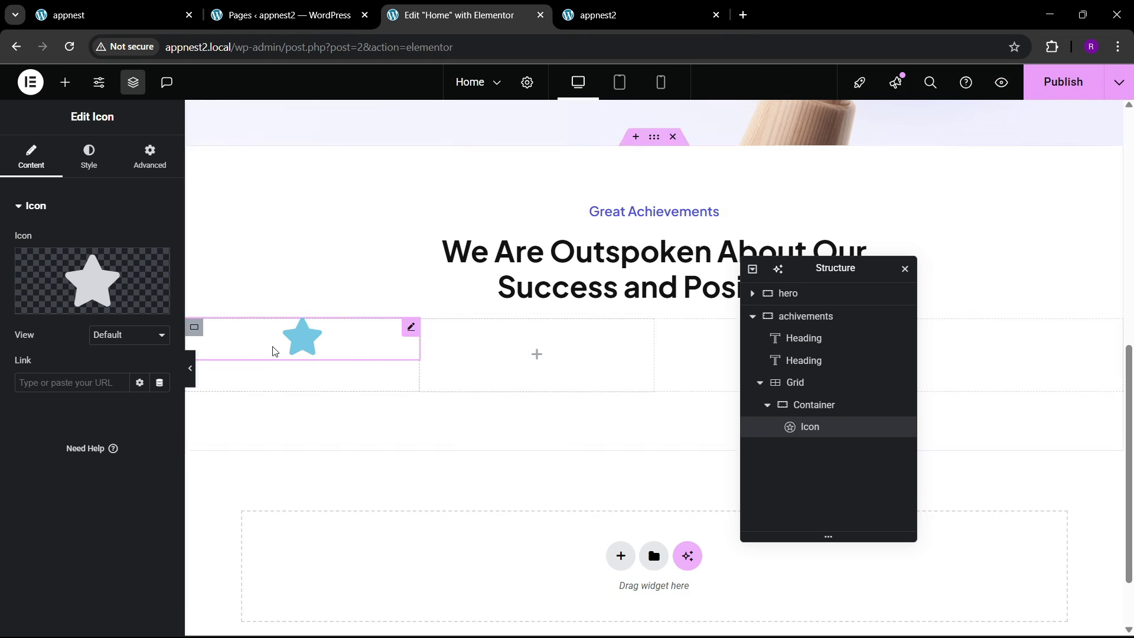
{"action": "left_click", "coordinate": [807, 406]}
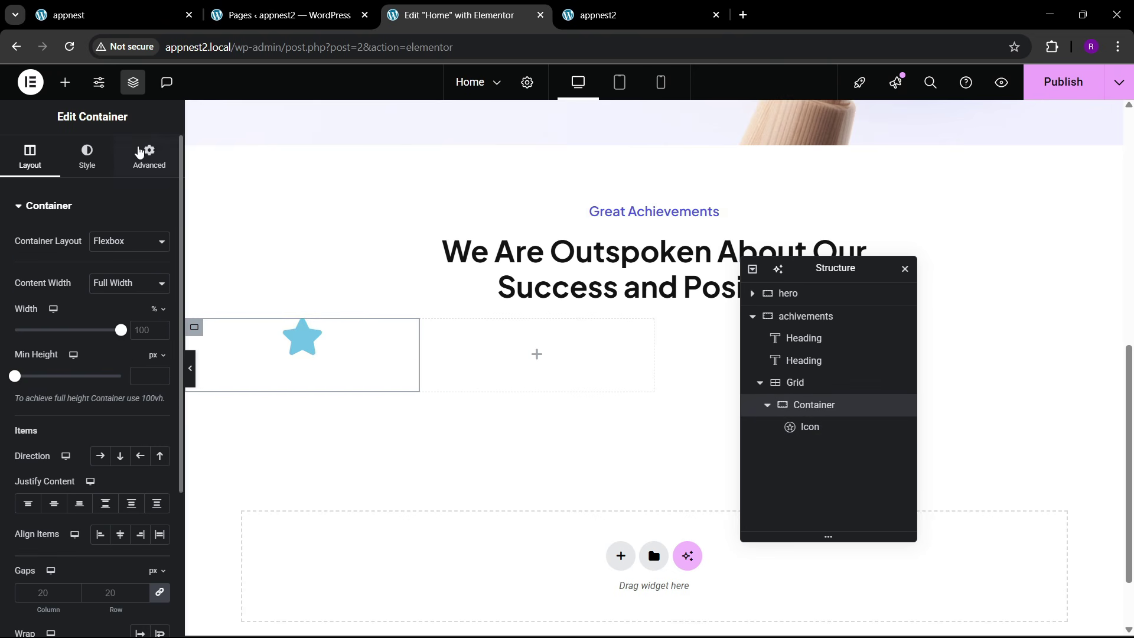
{"action": "left_click", "coordinate": [147, 154]}
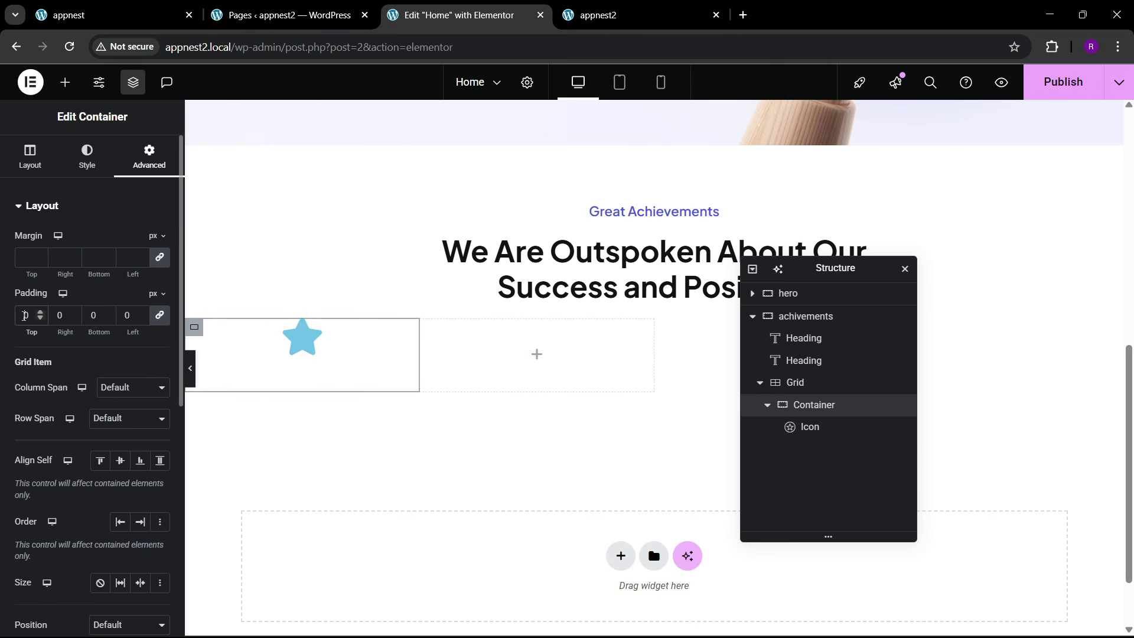
- Upload the SVG file download (3) from the Downloads folder to the media library for the Icon widget
{"action": "left_click", "coordinate": [303, 352]}
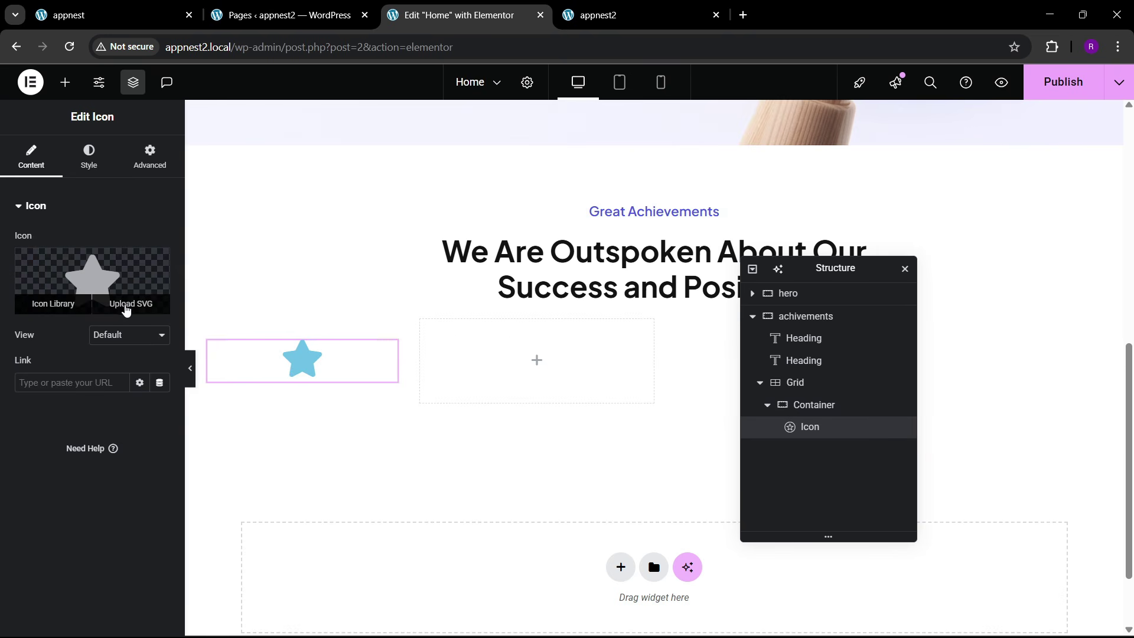
{"action": "left_click", "coordinate": [126, 308]}
{"action": "left_click", "coordinate": [672, 395]}
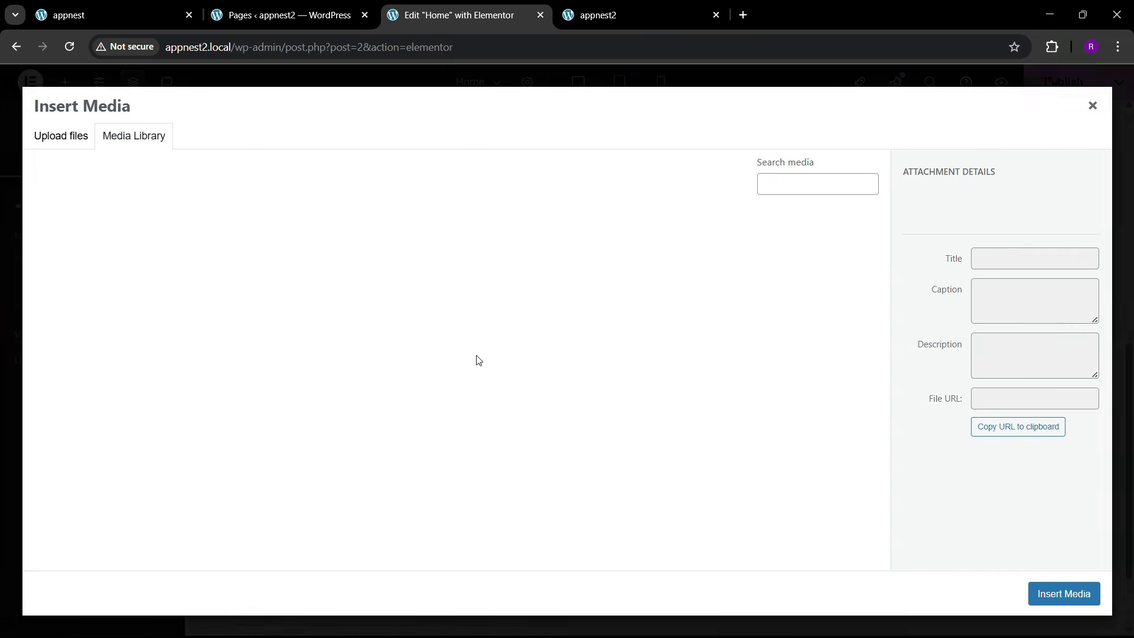
{"action": "left_click", "coordinate": [65, 137]}
{"action": "left_click", "coordinate": [568, 357]}
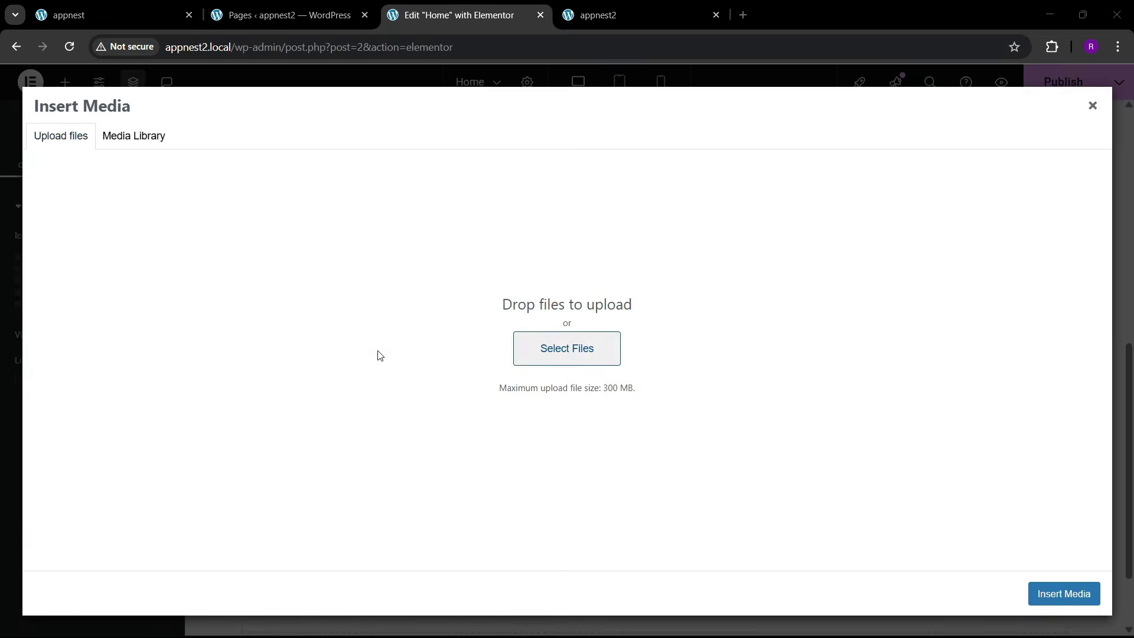
{"action": "left_click", "coordinate": [79, 241]}
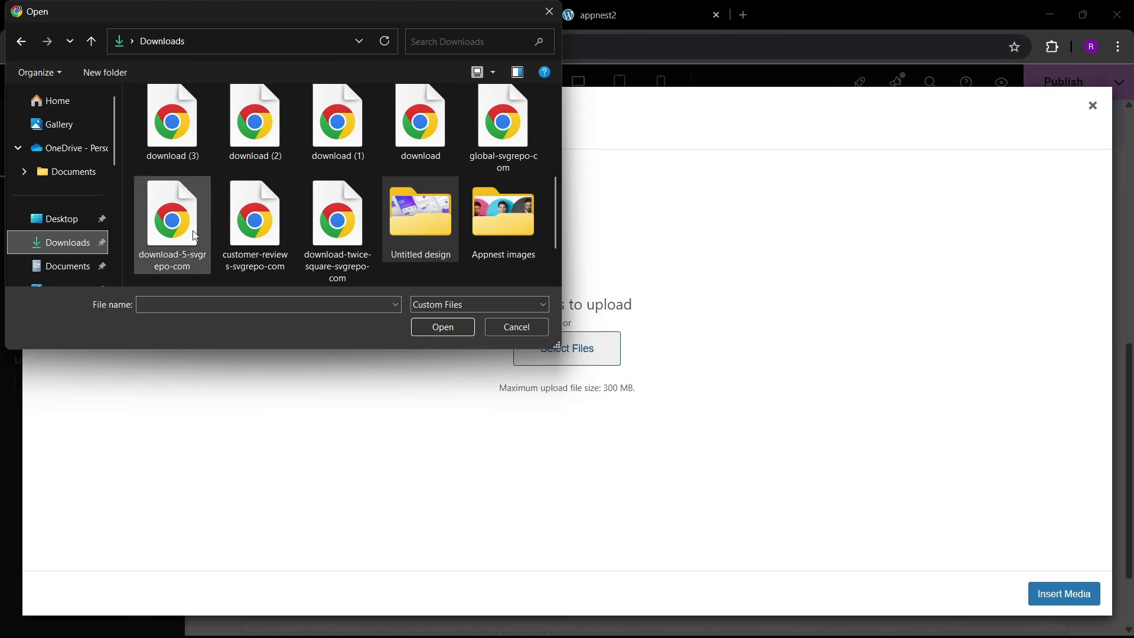
{"action": "left_click", "coordinate": [176, 125]}
{"action": "left_click", "coordinate": [348, 130], "text": "shift"}
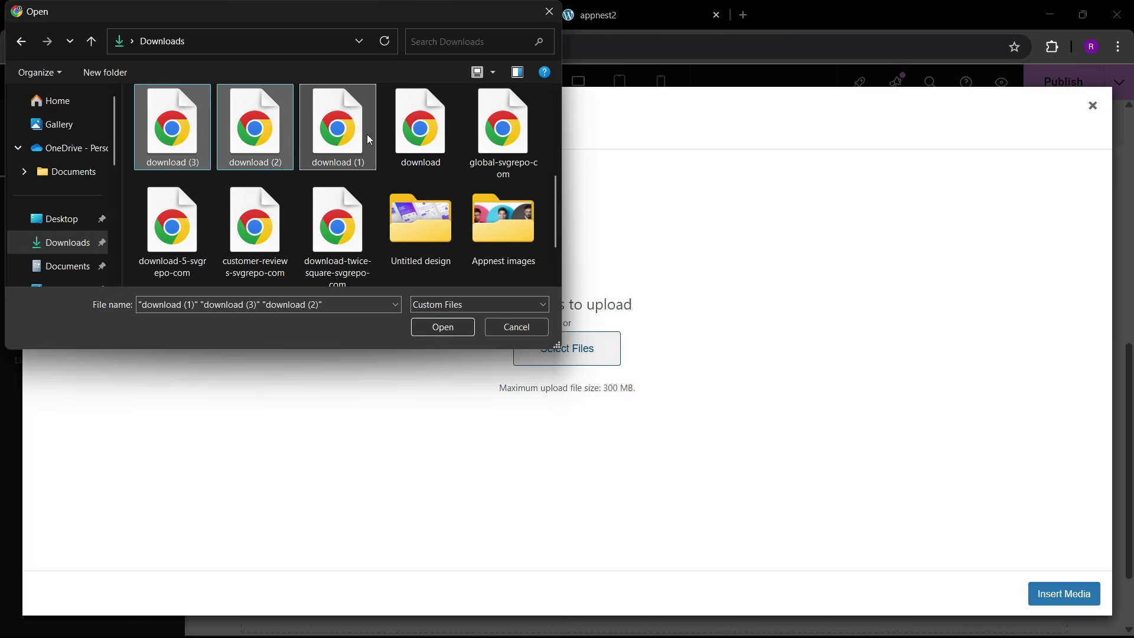
{"action": "left_click", "coordinate": [443, 132], "text": "ctrl"}
{"action": "left_click", "coordinate": [456, 331]}
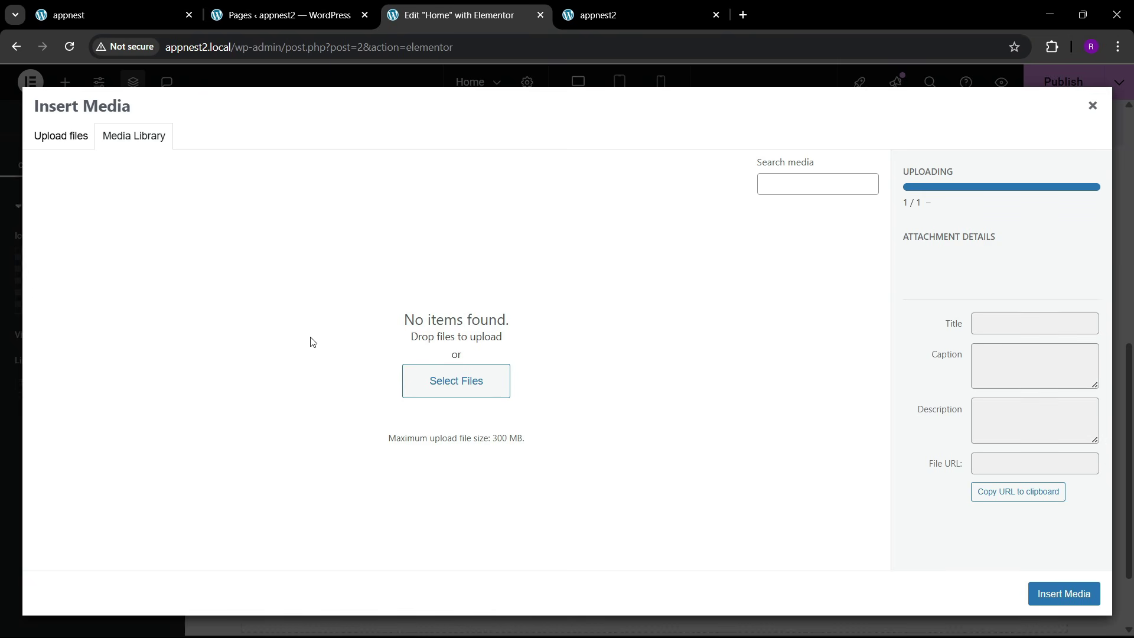
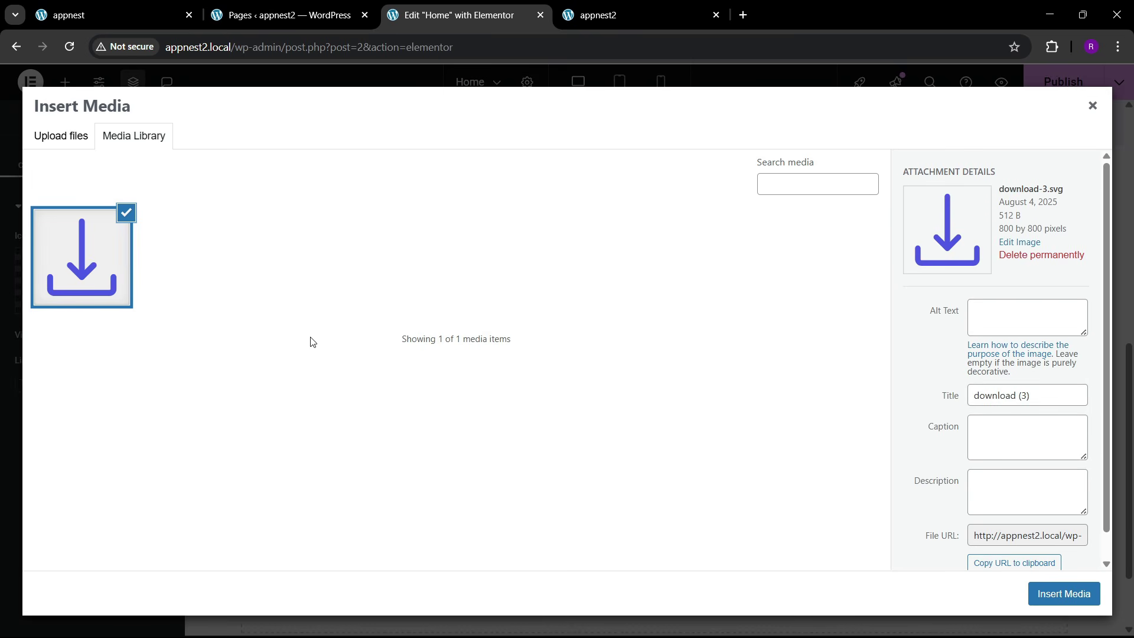
- Upload the SVG files download (1), (2), (3), (4) and (5) from the Downloads folder to the media library
{"action": "left_click", "coordinate": [68, 137]}
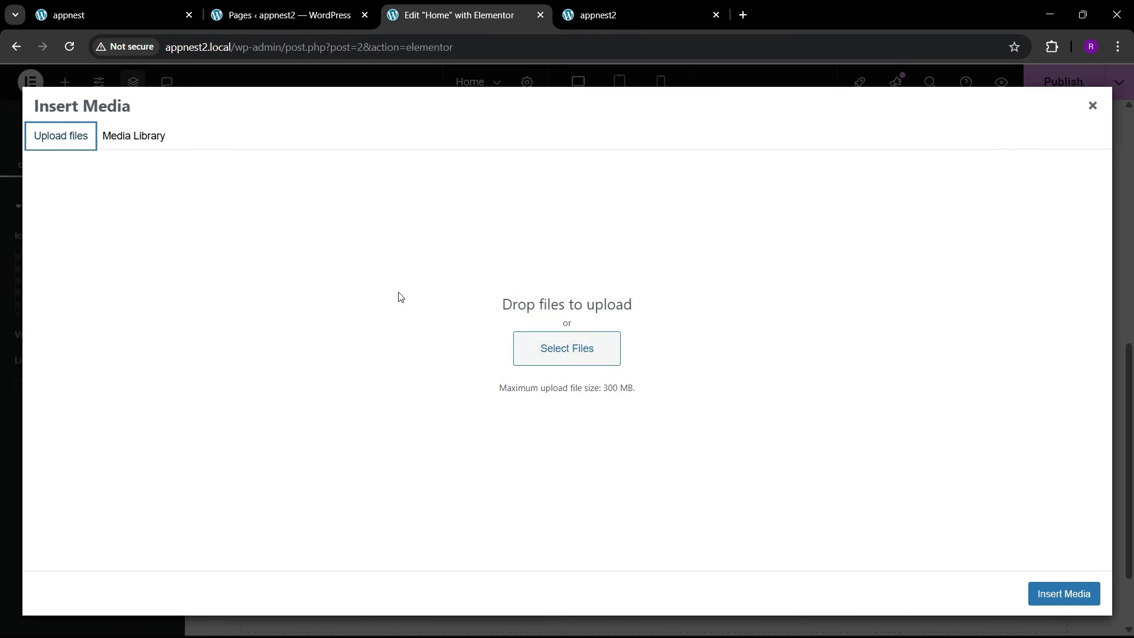
{"action": "left_click", "coordinate": [559, 363]}
{"action": "scroll", "coordinate": [247, 247], "scroll_direction": "down", "scroll_amount": 2}
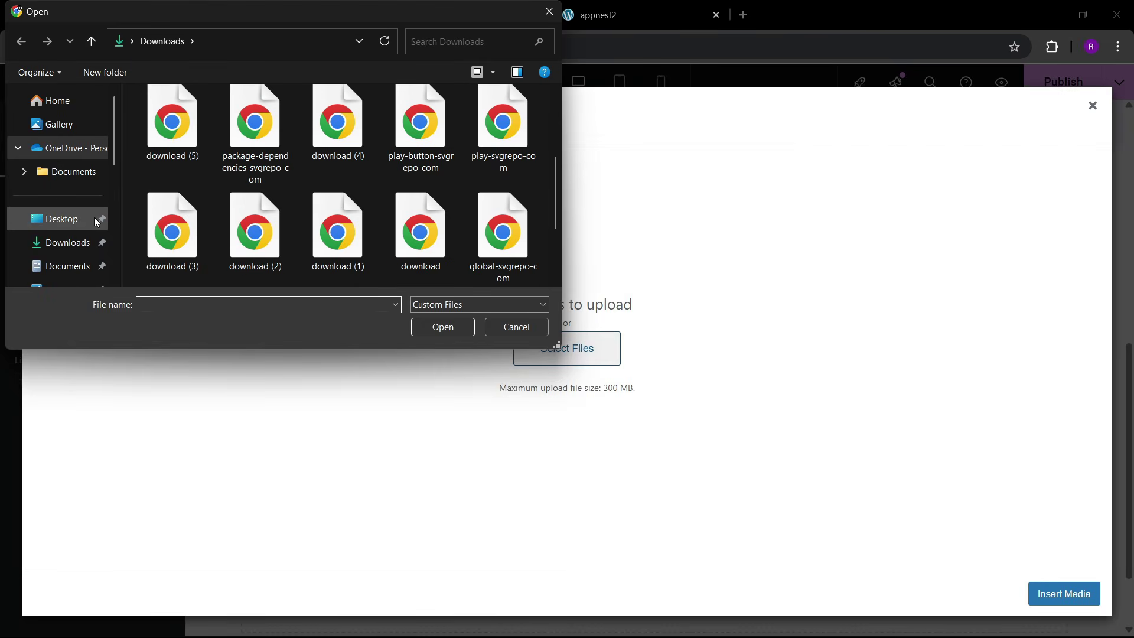
{"action": "left_click", "coordinate": [71, 243]}
{"action": "scroll", "coordinate": [214, 278], "scroll_direction": "down", "scroll_amount": 1}
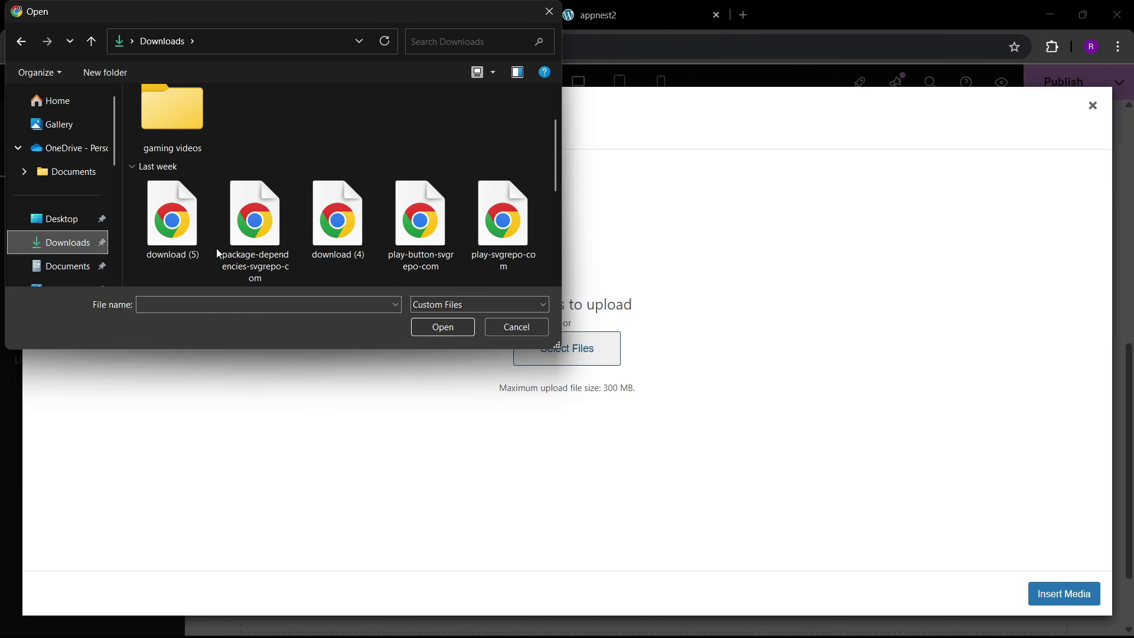
{"action": "left_click", "coordinate": [175, 231]}
{"action": "left_click", "coordinate": [265, 227], "text": "ctrl"}
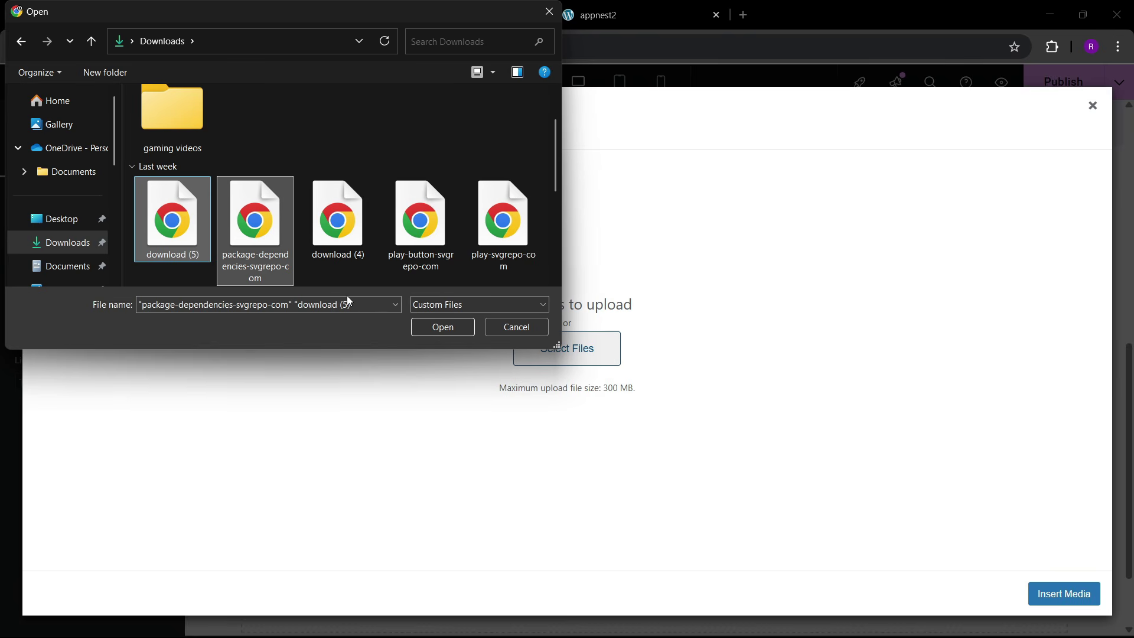
{"action": "left_click", "coordinate": [264, 257], "text": "ctrl"}
{"action": "left_click", "coordinate": [348, 248], "text": "ctrl"}
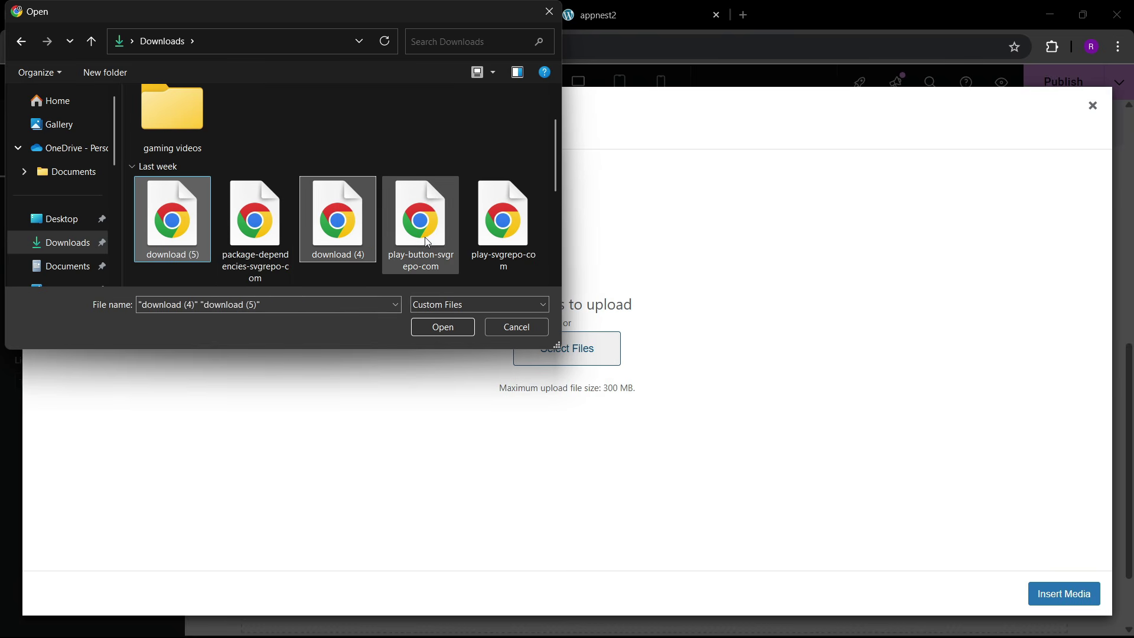
{"action": "scroll", "coordinate": [387, 236], "scroll_direction": "down", "scroll_amount": 1}
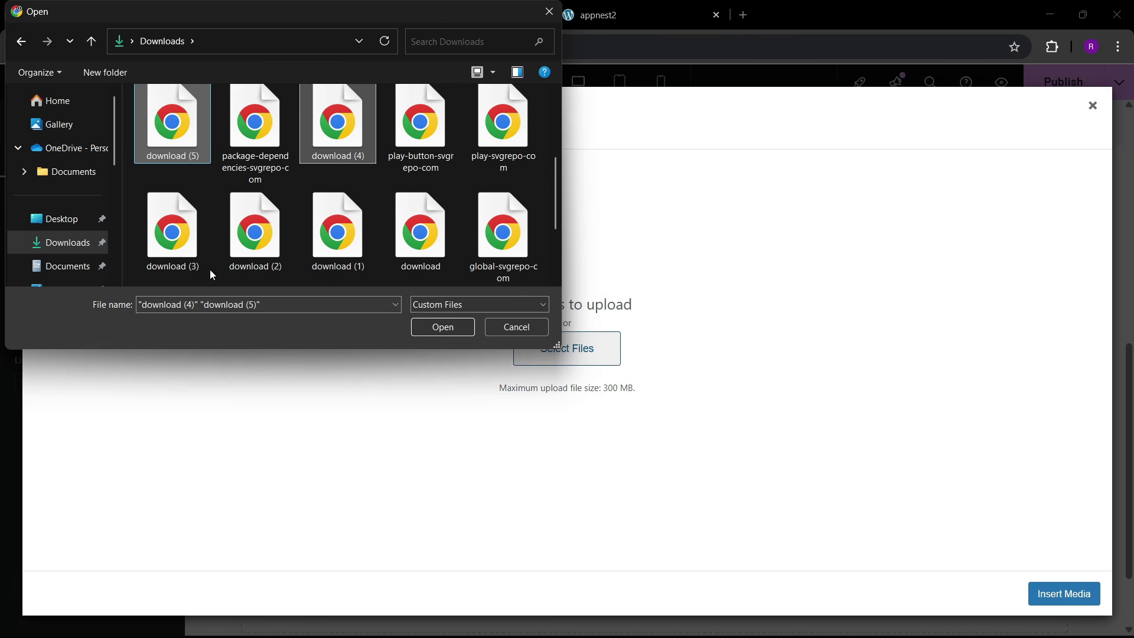
{"action": "left_click", "coordinate": [177, 233], "text": "ctrl"}
{"action": "left_click", "coordinate": [257, 233], "text": "ctrl"}
{"action": "left_click", "coordinate": [339, 233], "text": "ctrl"}
{"action": "left_click", "coordinate": [442, 329]}
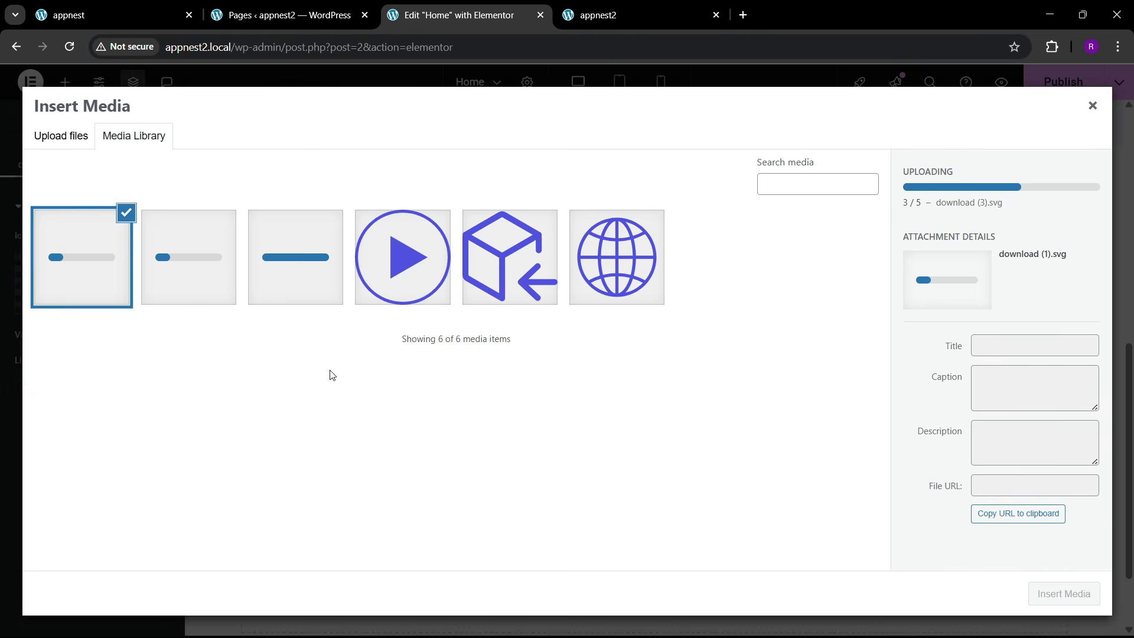
- Open svgrepo.com in a new browser tab
{"action": "left_click", "coordinate": [638, 27]}
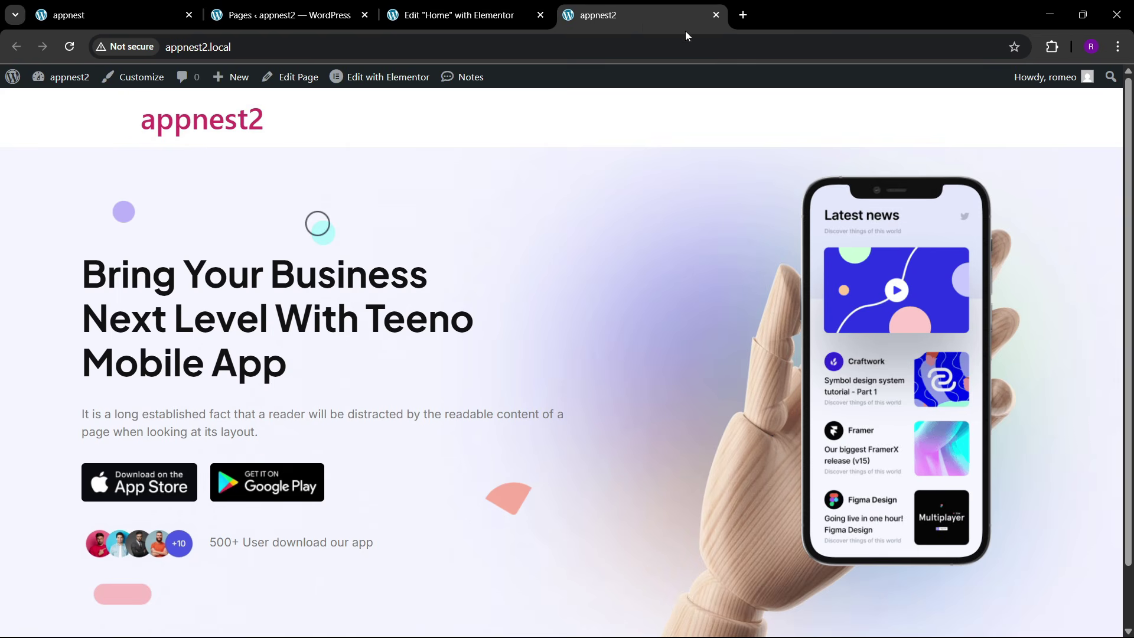
{"action": "left_click", "coordinate": [748, 20]}
{"action": "type", "text": "svg"}
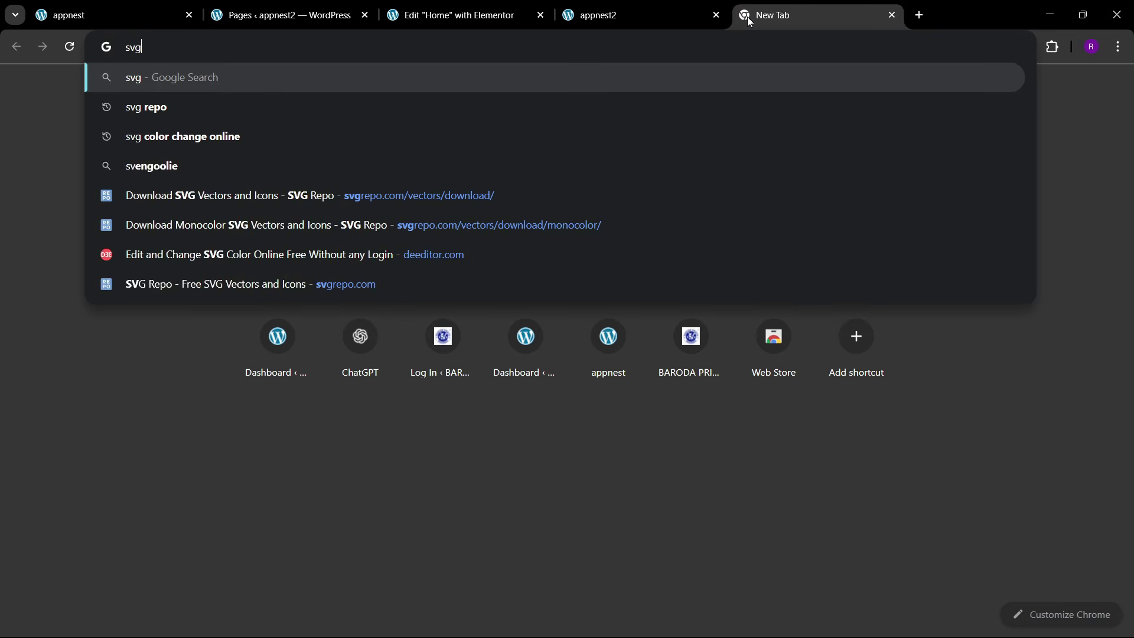
{"action": "type", "text": "repo.com"}
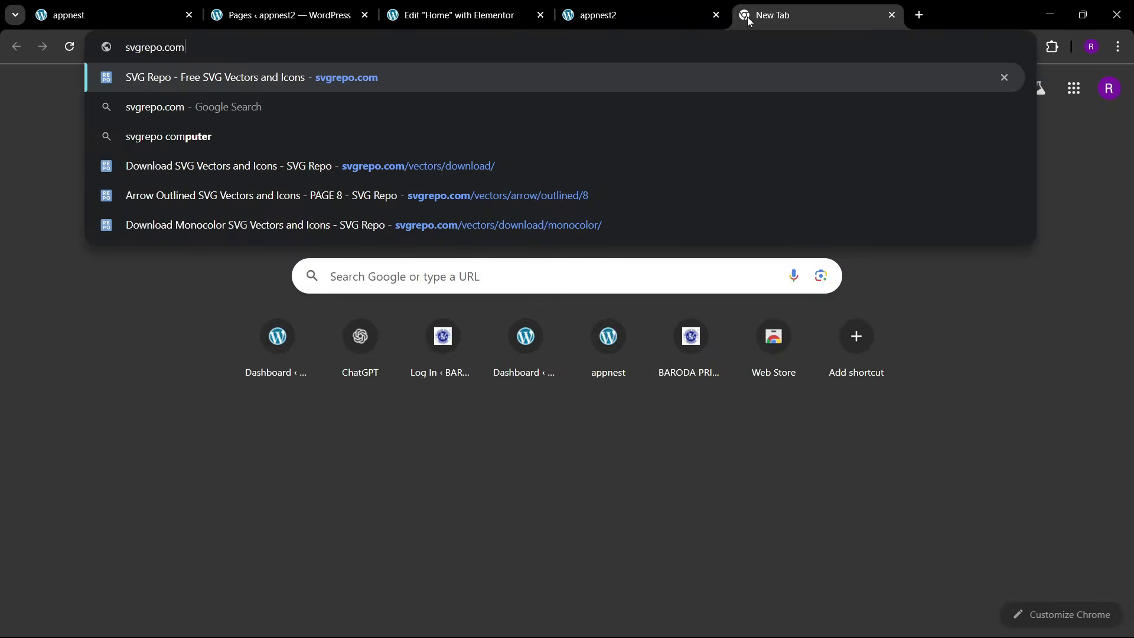
{"action": "key", "text": "Return"}
- Return to the Elementor editor, insert the double-arrow SVG download (2) as the widget's icon and set its view to Stacked
{"action": "left_click", "coordinate": [375, 3]}
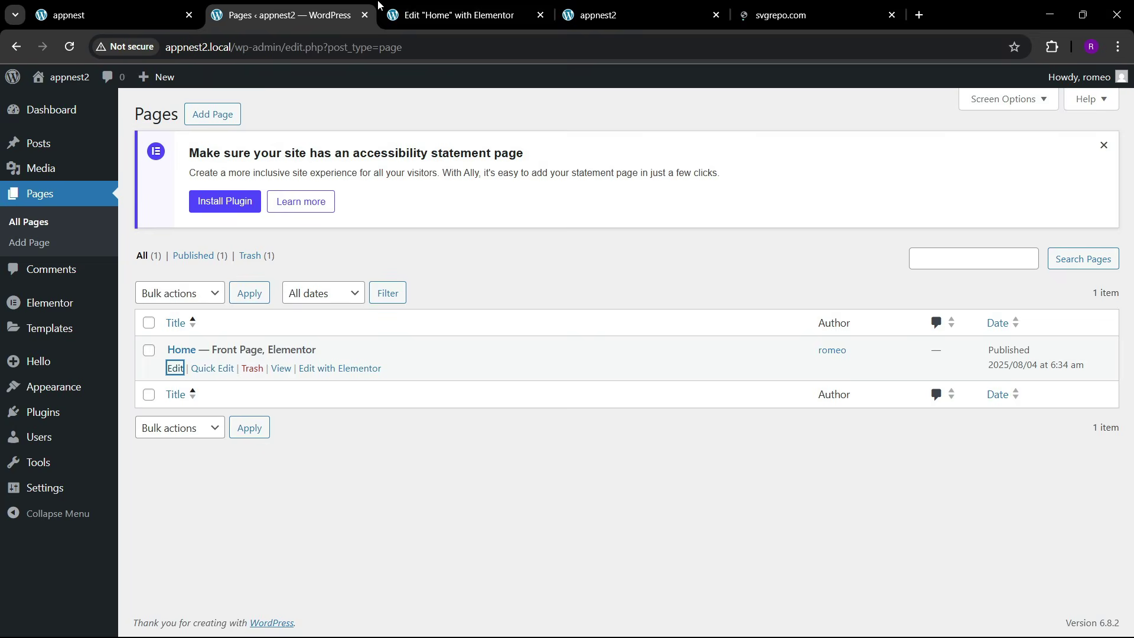
{"action": "left_click", "coordinate": [440, 3]}
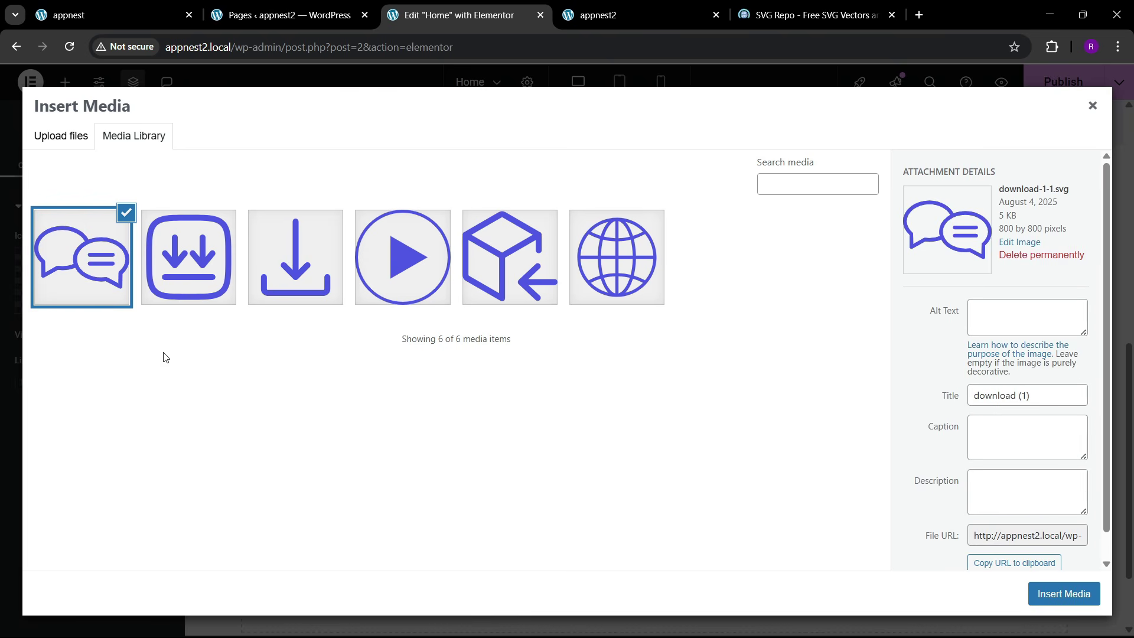
{"action": "left_click", "coordinate": [168, 277]}
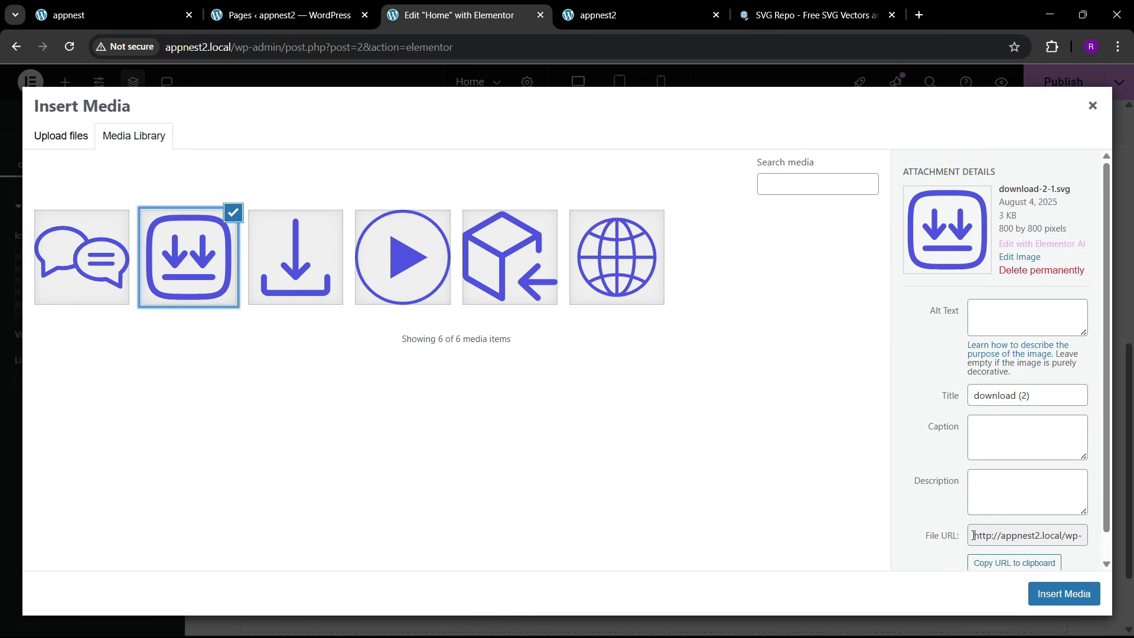
{"action": "left_click", "coordinate": [1060, 594]}
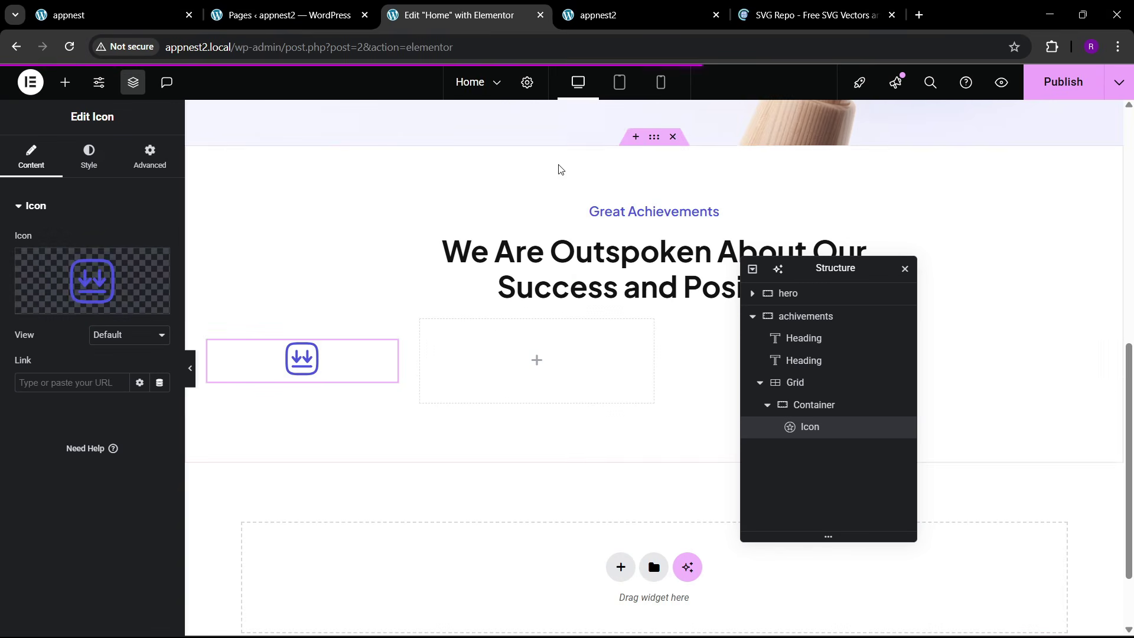
{"action": "left_click", "coordinate": [108, 344]}
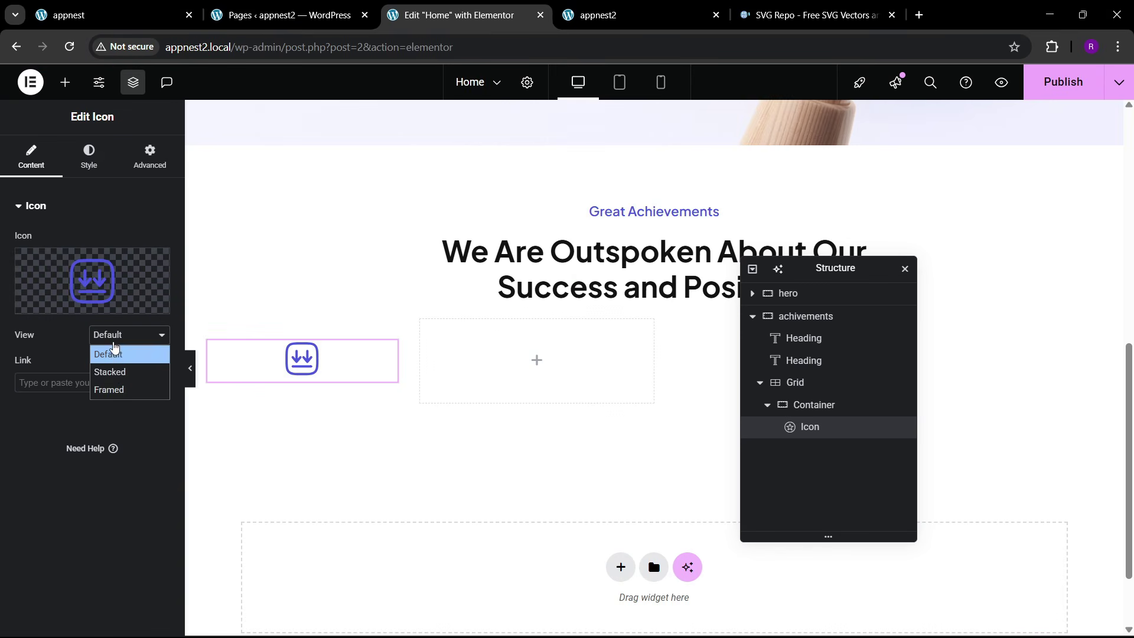
{"action": "left_click", "coordinate": [113, 374]}
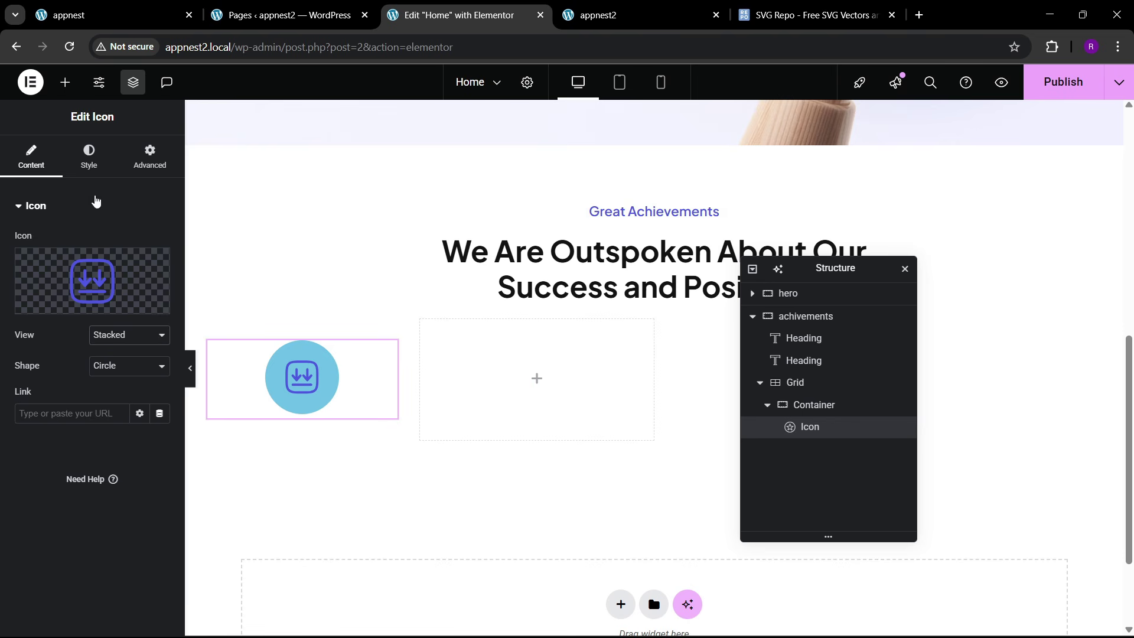
- Check the reference site's icon background and set the stacked icon's primary color to the pale lavender #F6F6FF
{"action": "left_click", "coordinate": [90, 161]}
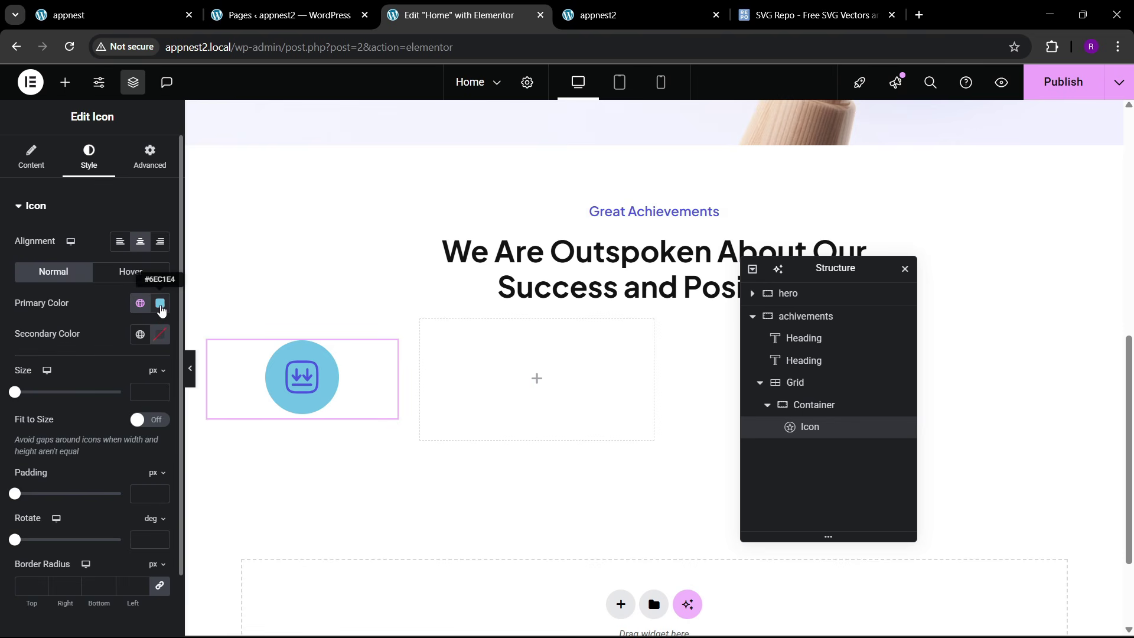
{"action": "left_click", "coordinate": [113, 15]}
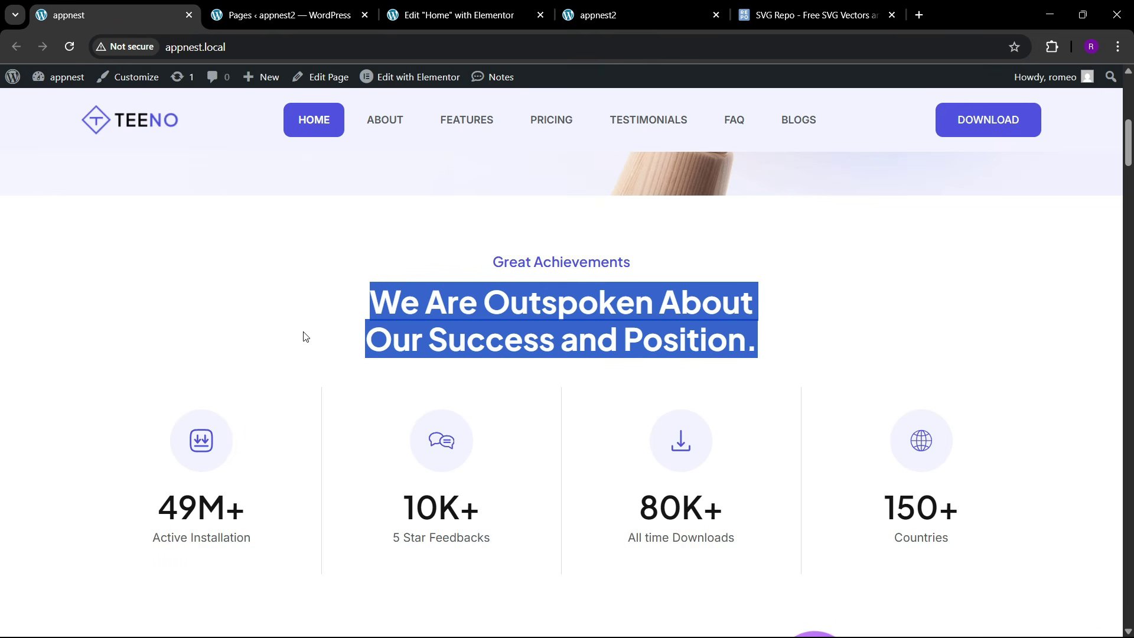
{"action": "left_click", "coordinate": [222, 427]}
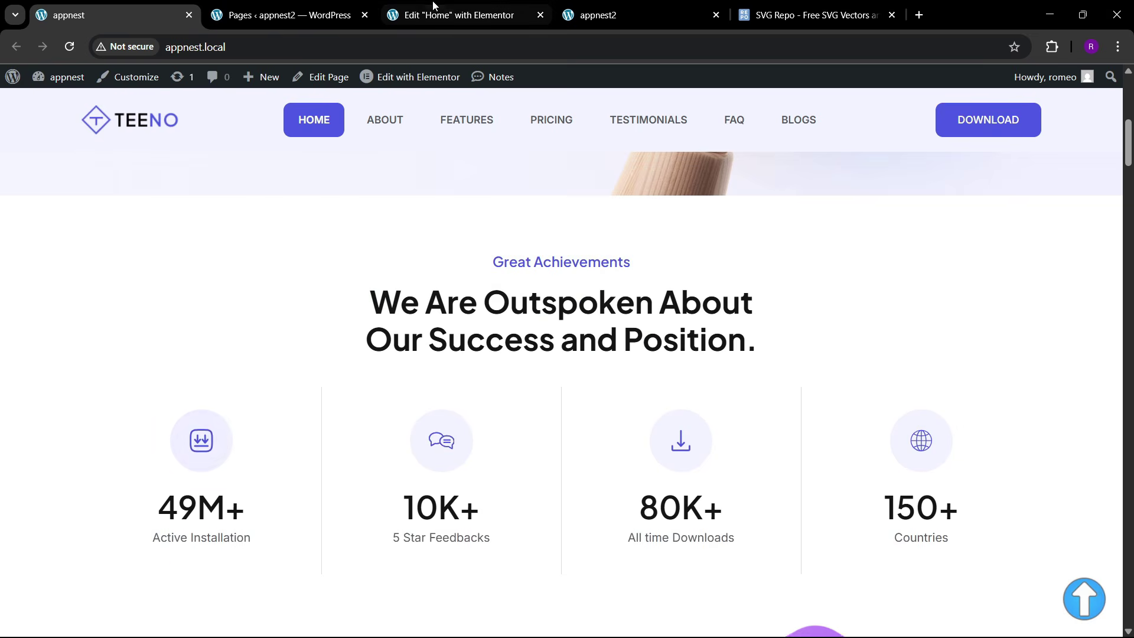
{"action": "left_click", "coordinate": [450, 14]}
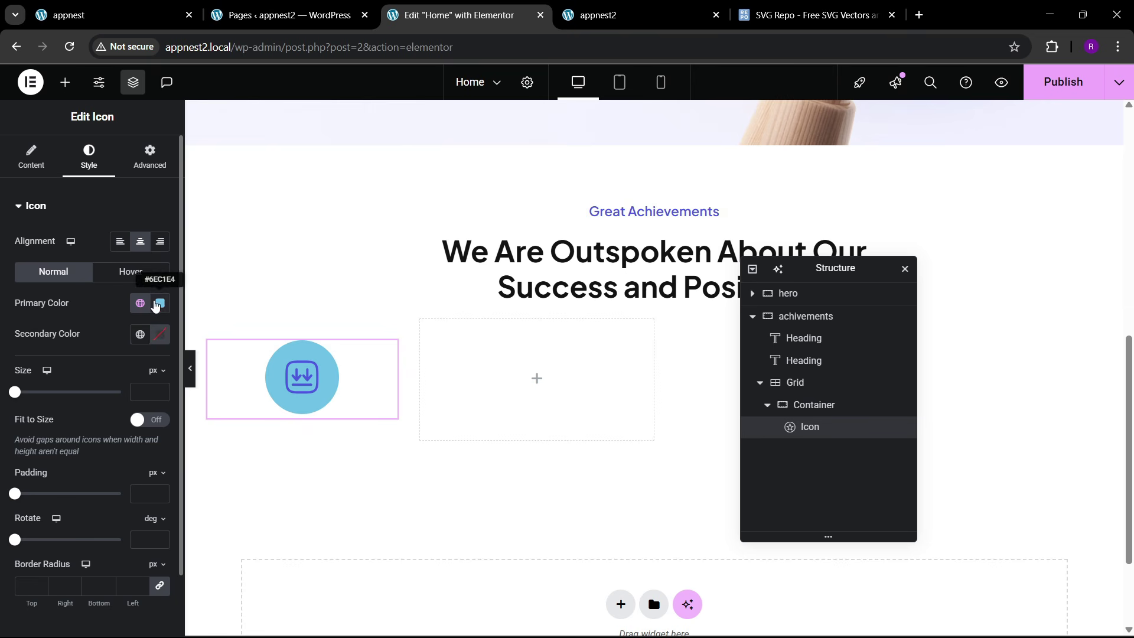
{"action": "left_click", "coordinate": [160, 303]}
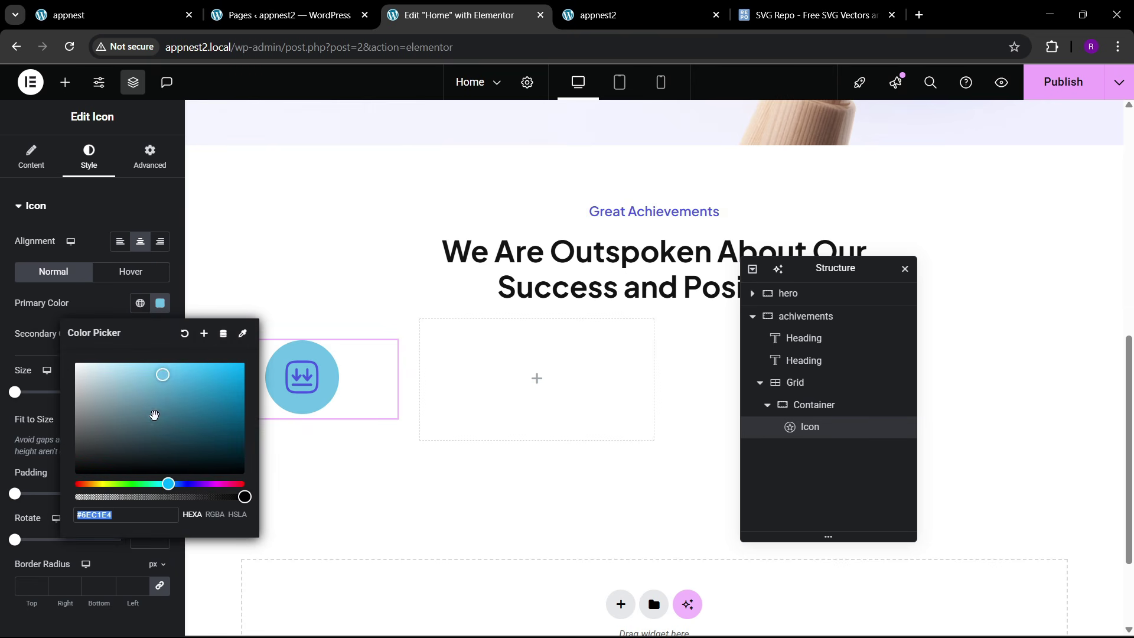
{"action": "type", "text": "#DDDDDD"}
{"action": "left_click", "coordinate": [138, 305]}
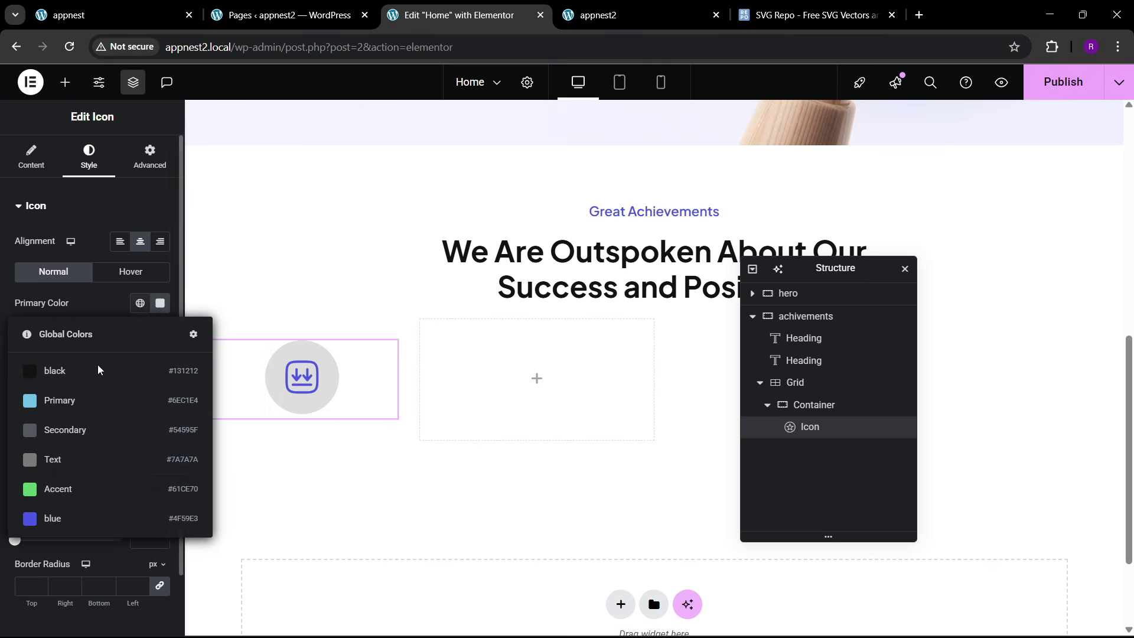
{"action": "left_click", "coordinate": [68, 517]}
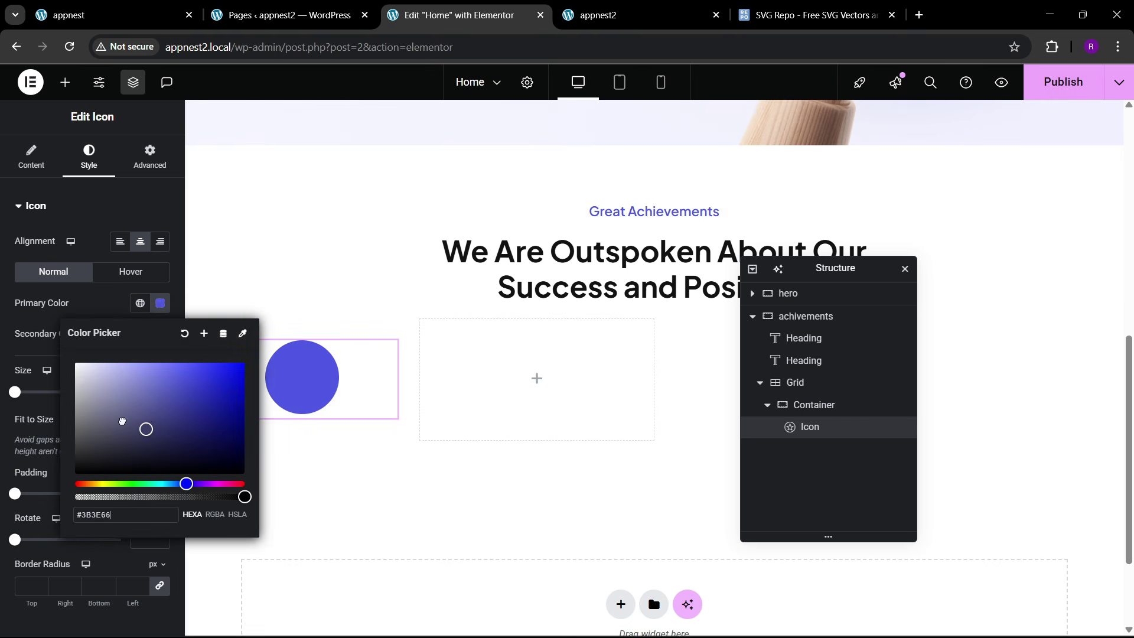
{"action": "type", "text": "#F3F4FF"}
{"action": "left_click_drag", "start_coordinate": [82, 361], "coordinate": [80, 361]}
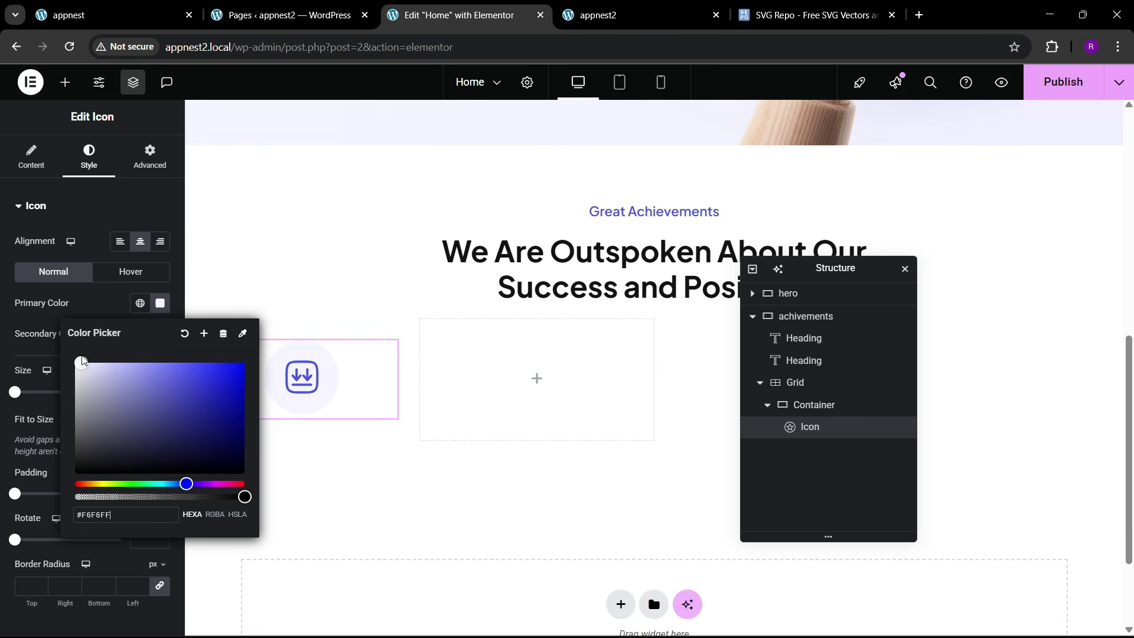
- Save the icon's primary color as a new global color named bg
{"action": "left_click", "coordinate": [204, 333]}
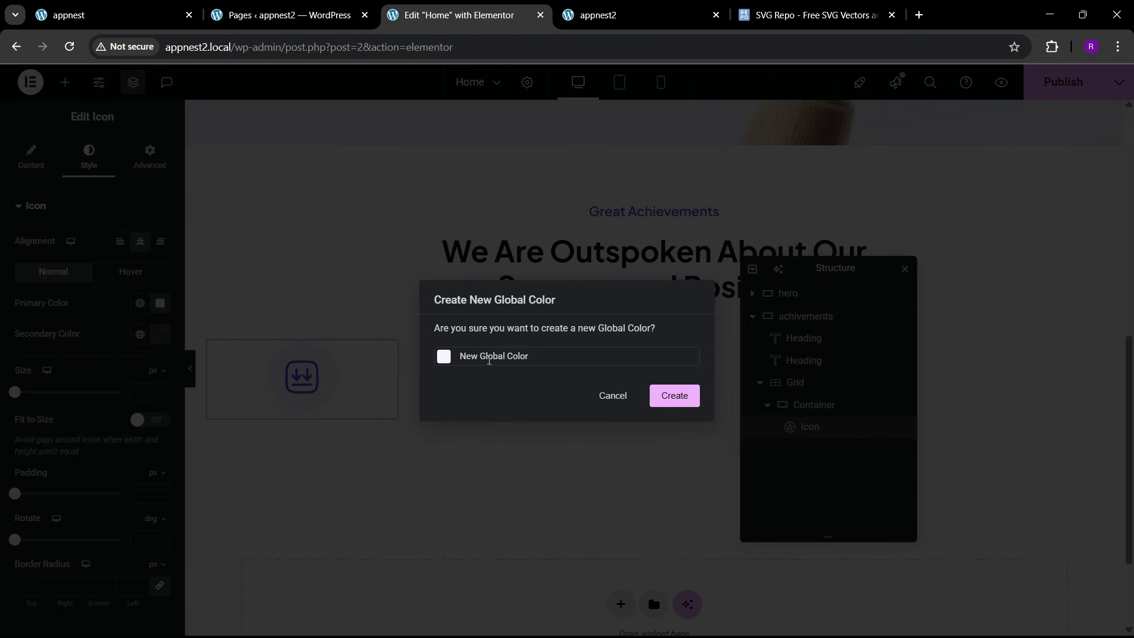
{"action": "key", "text": "ctrl+a"}
{"action": "key", "text": "BackSpace"}
{"action": "type", "text": "bg"}
{"action": "left_click", "coordinate": [677, 395]}
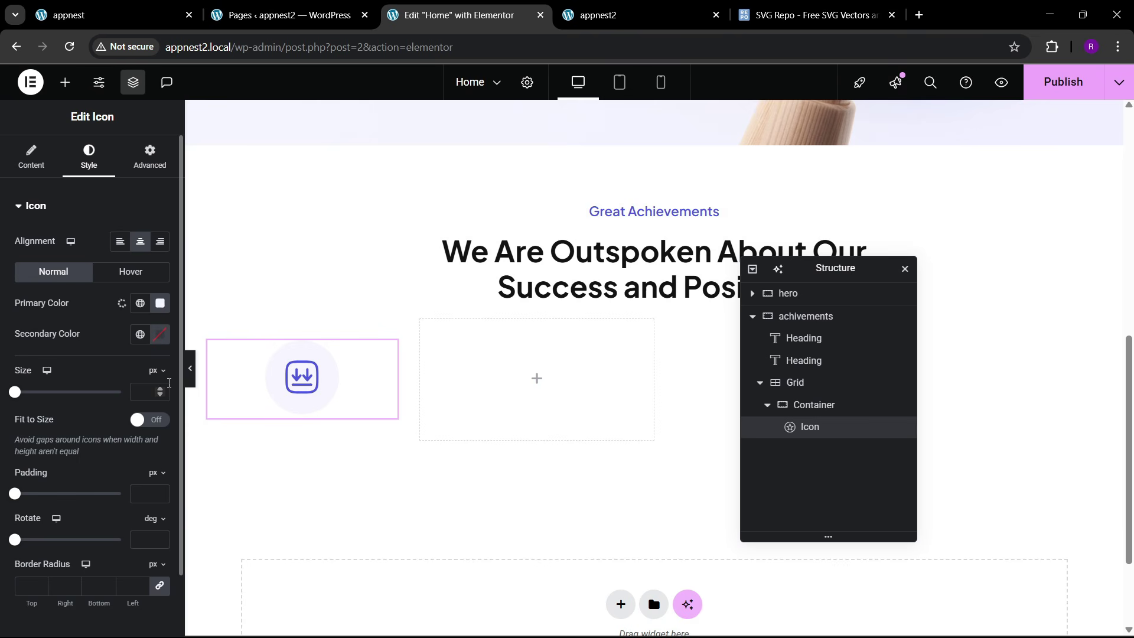
- Set the icon's size to 30 px and its padding to 25 px
{"action": "left_click", "coordinate": [161, 388]}
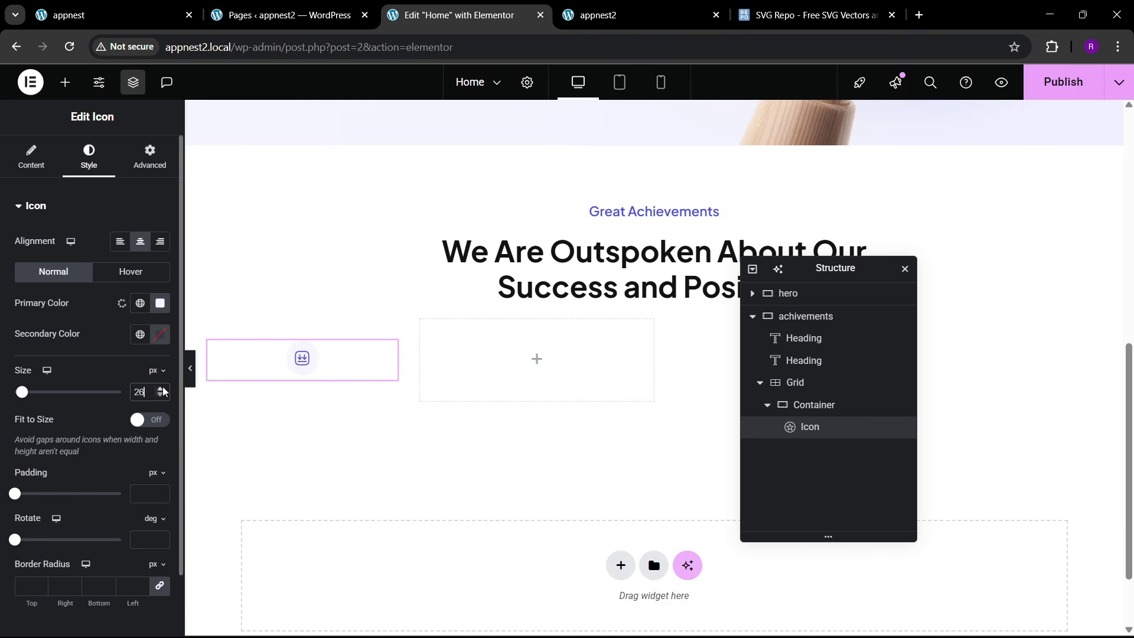
{"action": "left_click", "coordinate": [160, 394]}
{"action": "left_click", "coordinate": [160, 395]}
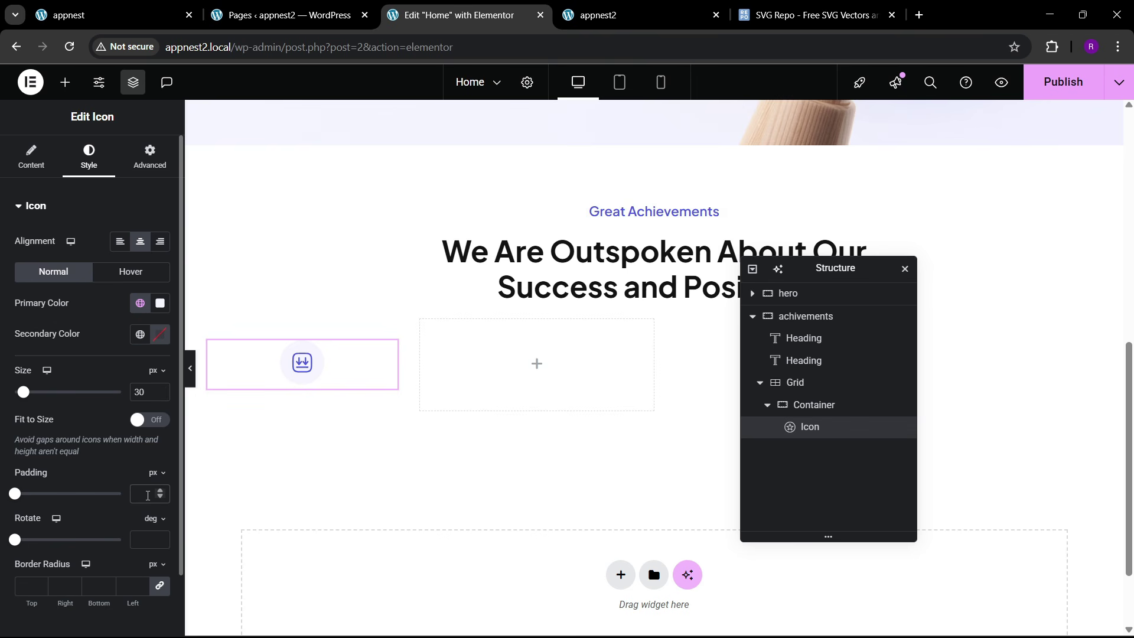
{"action": "left_click", "coordinate": [148, 495]}
{"action": "type", "text": "20"}
{"action": "key", "text": "BackSpace"}
{"action": "key", "text": "BackSpace"}
{"action": "type", "text": "30"}
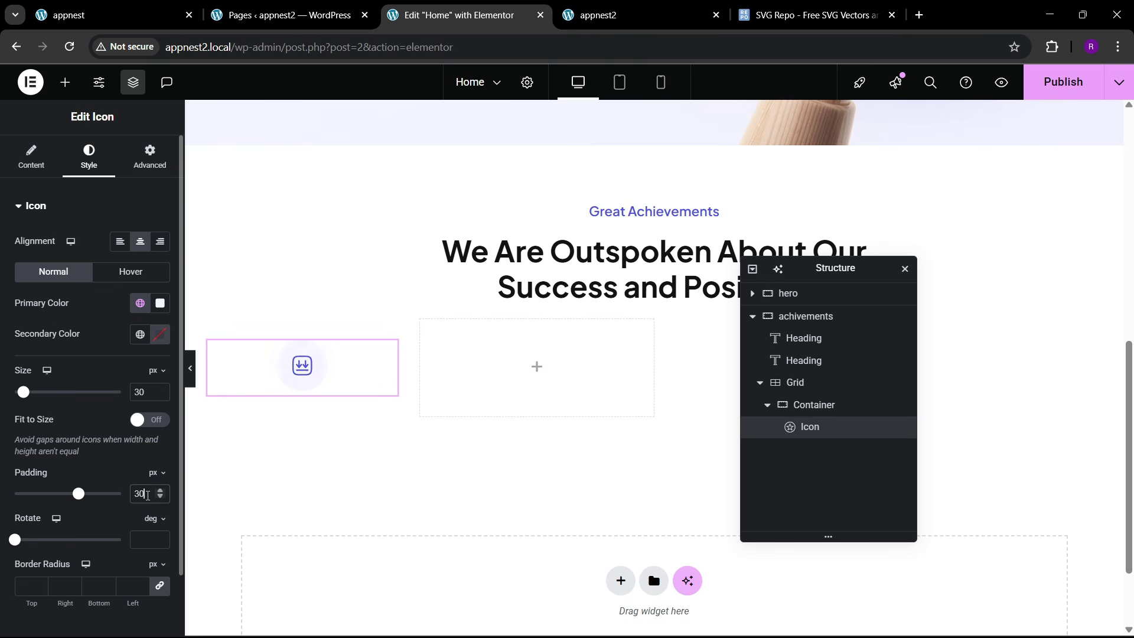
{"action": "key", "text": "BackSpace"}
{"action": "key", "text": "BackSpace"}
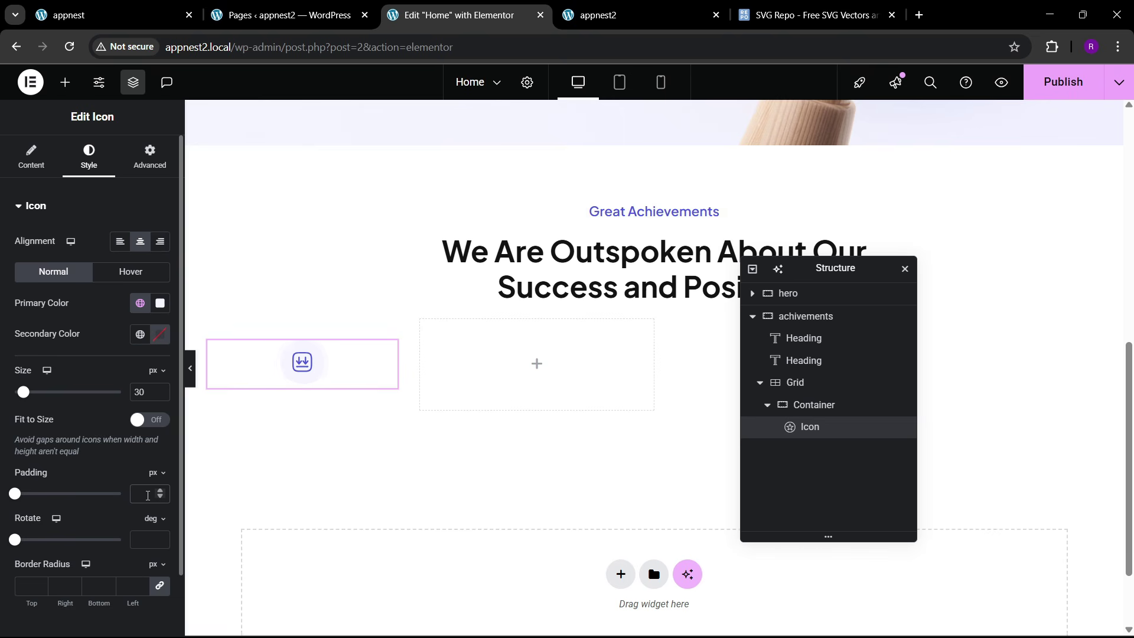
{"action": "type", "text": "25"}
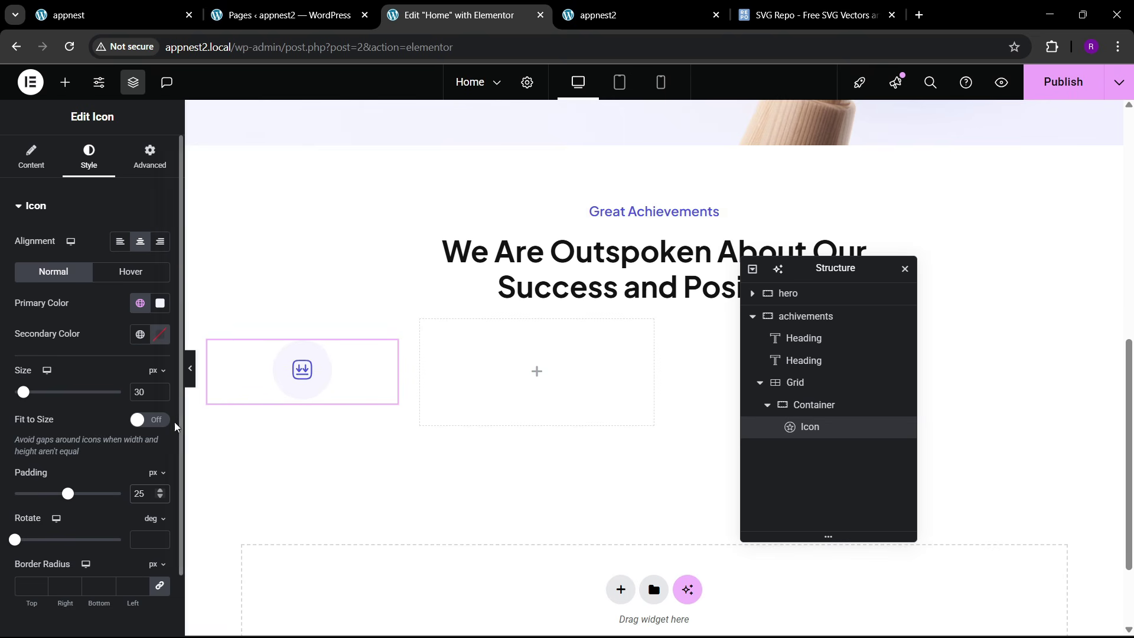
- Increase the icon's size to 35 px
{"action": "left_click", "coordinate": [160, 389]}
{"action": "left_click", "coordinate": [160, 390]}
{"action": "left_click", "coordinate": [160, 389]}
{"action": "left_click", "coordinate": [160, 389]}
{"action": "left_click", "coordinate": [160, 390]}
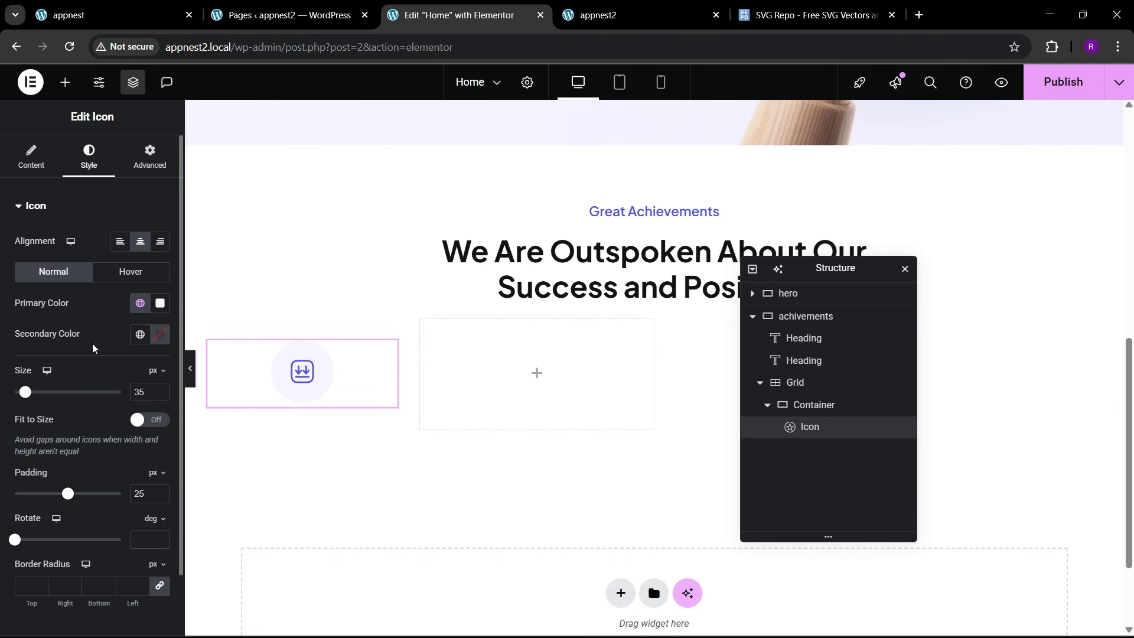
- Set the icon's hover animation to Bob
{"action": "left_click", "coordinate": [127, 271]}
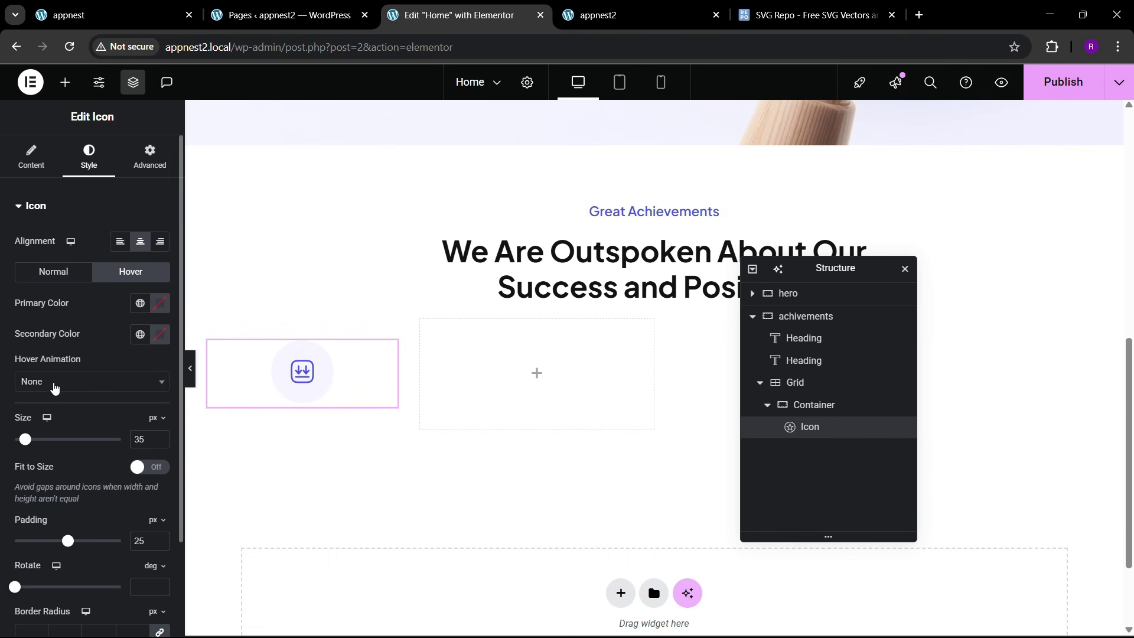
{"action": "left_click", "coordinate": [54, 384]}
{"action": "type", "text": "bob"}
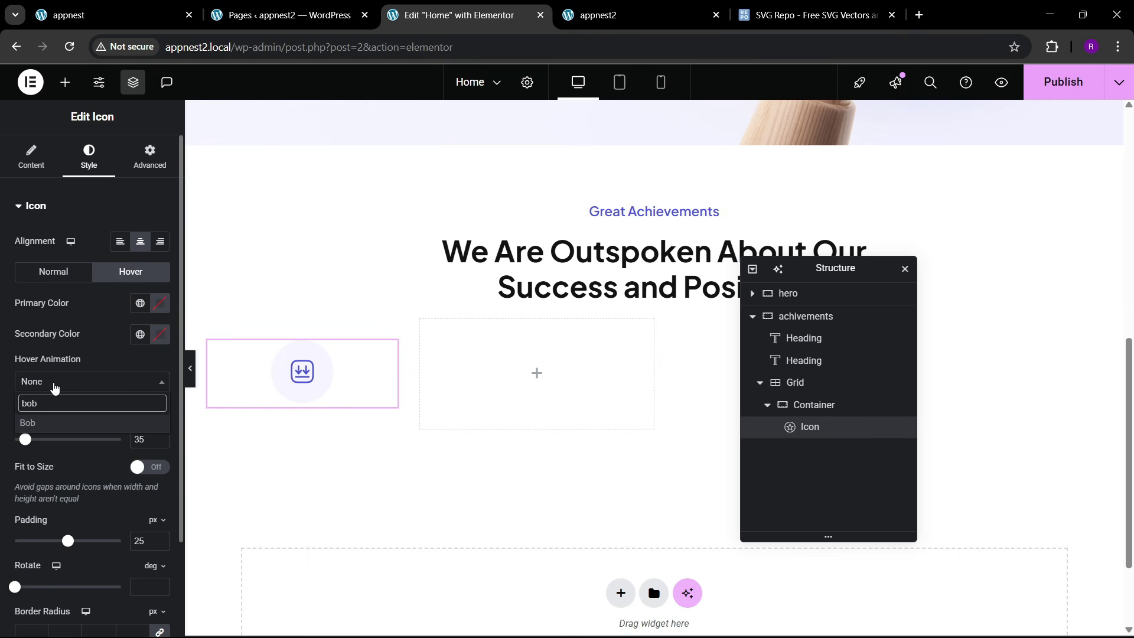
{"action": "key", "text": "Return"}
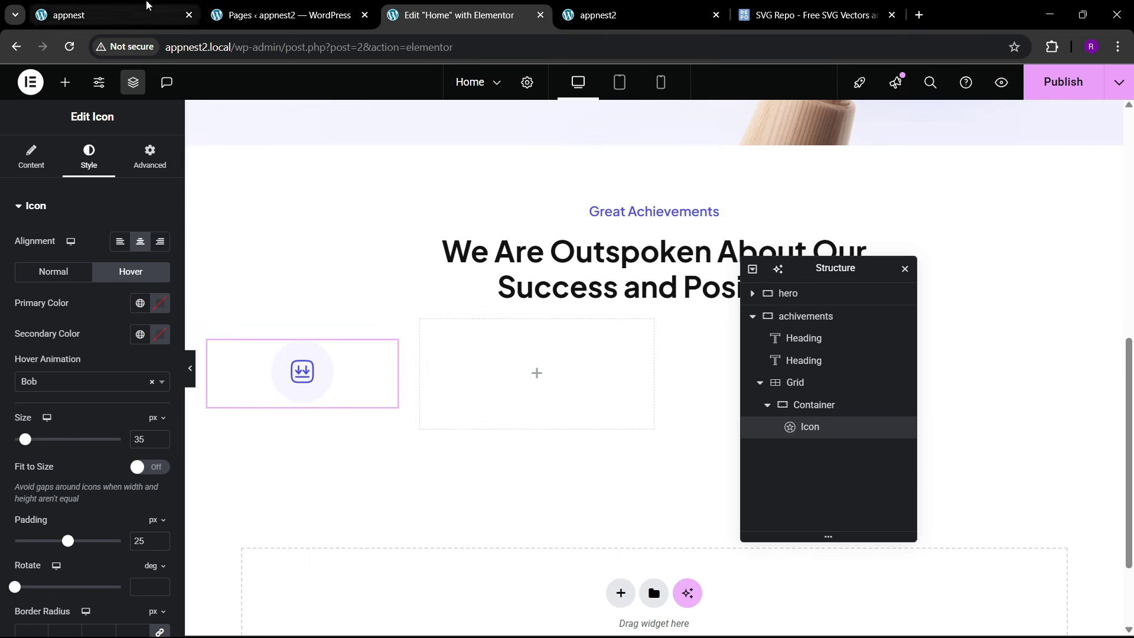
- Check the reference site's statistics and add a Counter widget below the icon in the first grid column
{"action": "left_click", "coordinate": [147, 5]}
{"action": "left_click", "coordinate": [466, 15]}
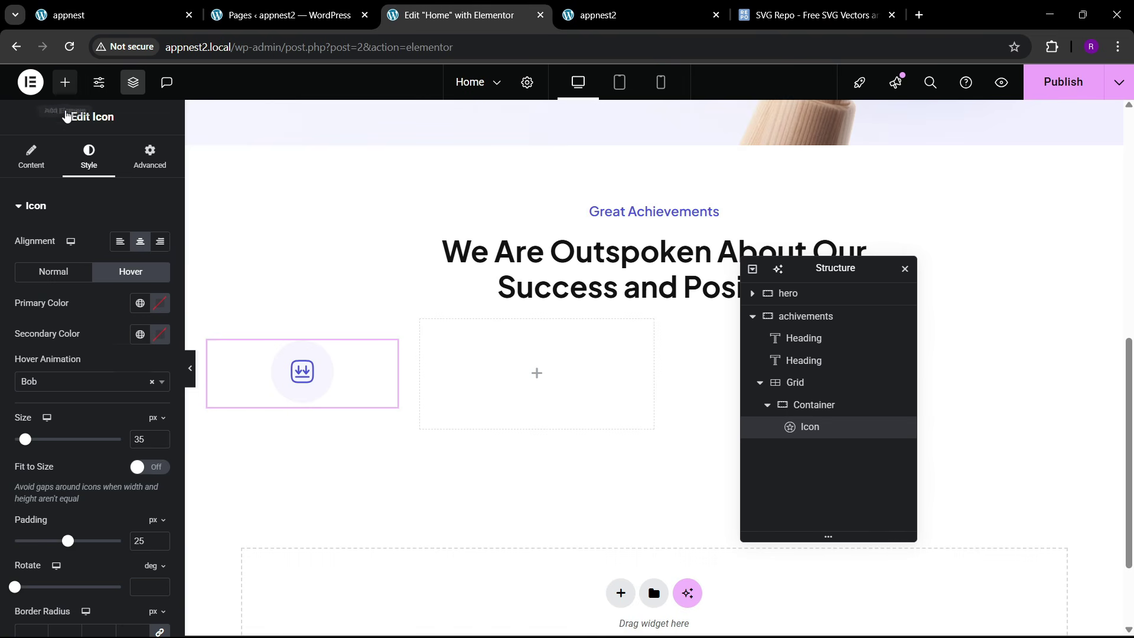
{"action": "left_click", "coordinate": [65, 83]}
{"action": "type", "text": "icon box"}
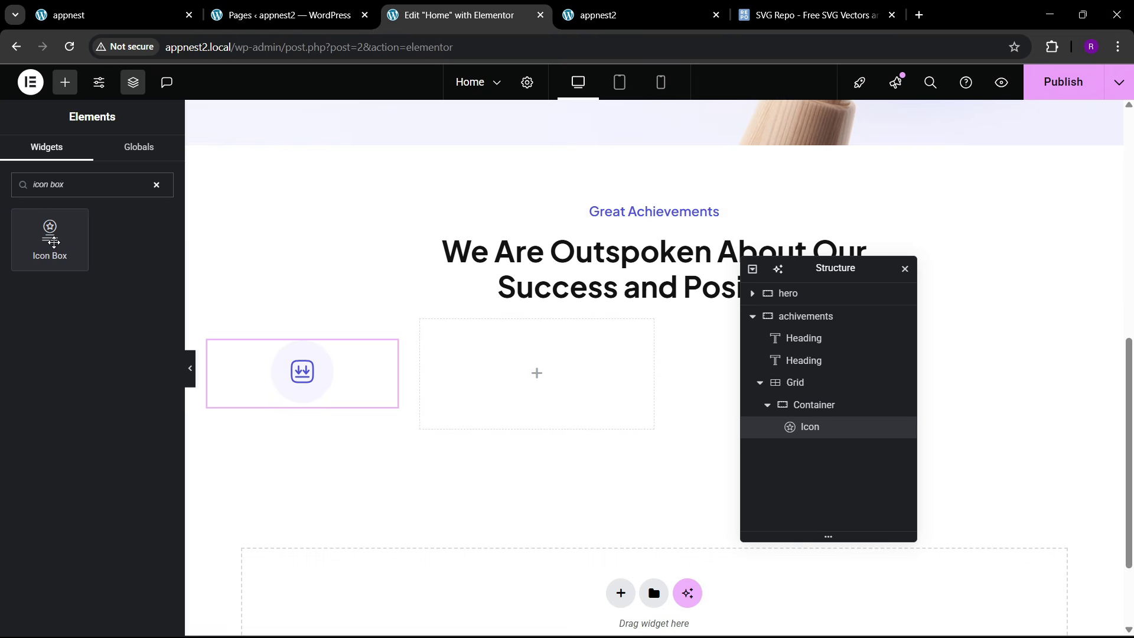
{"action": "left_click", "coordinate": [123, 4]}
{"action": "left_click", "coordinate": [460, 15]}
{"action": "type", "text": "counter"}
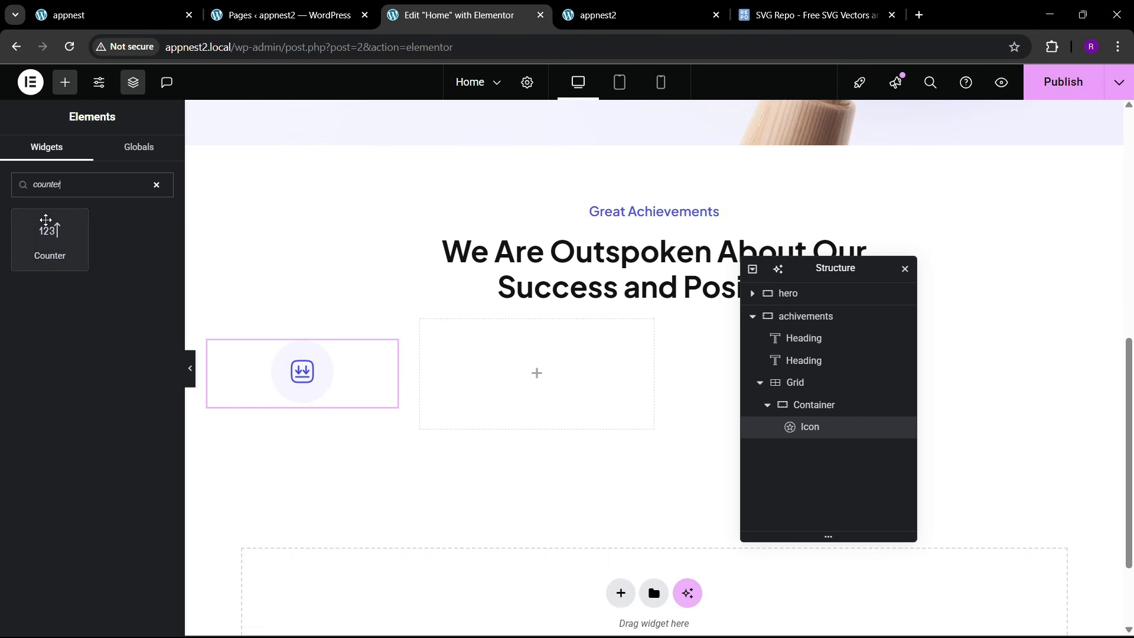
{"action": "left_click_drag", "start_coordinate": [49, 237], "coordinate": [296, 387]}
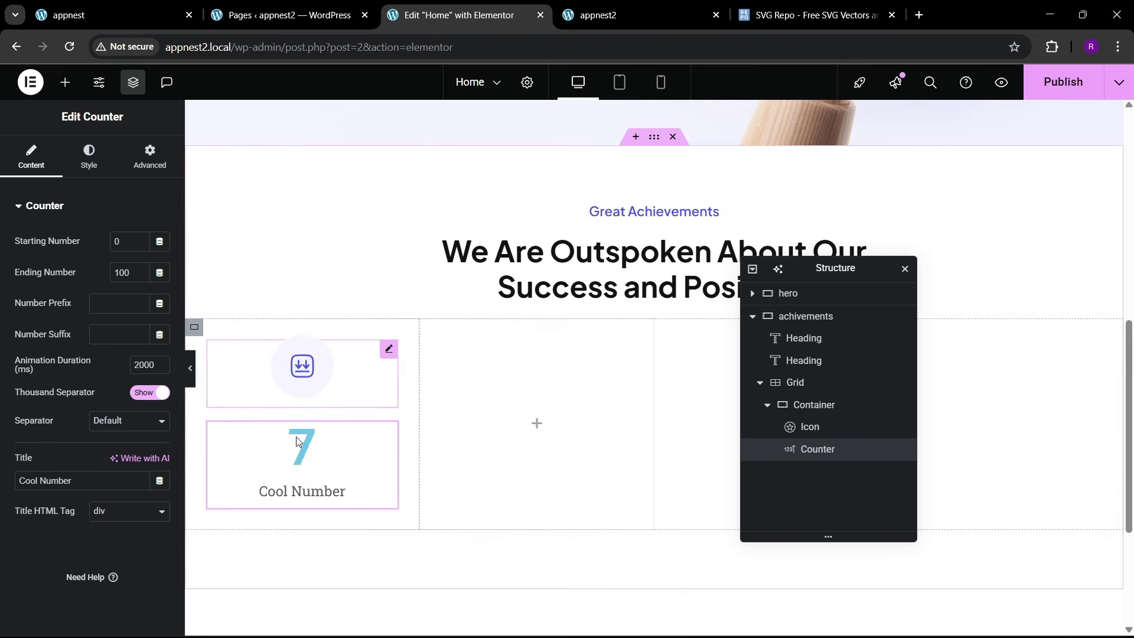
- Set the counter's ending number to 49 and its number suffix to M+, leaving the prefix empty
{"action": "left_click", "coordinate": [156, 4]}
{"action": "left_click", "coordinate": [454, 15]}
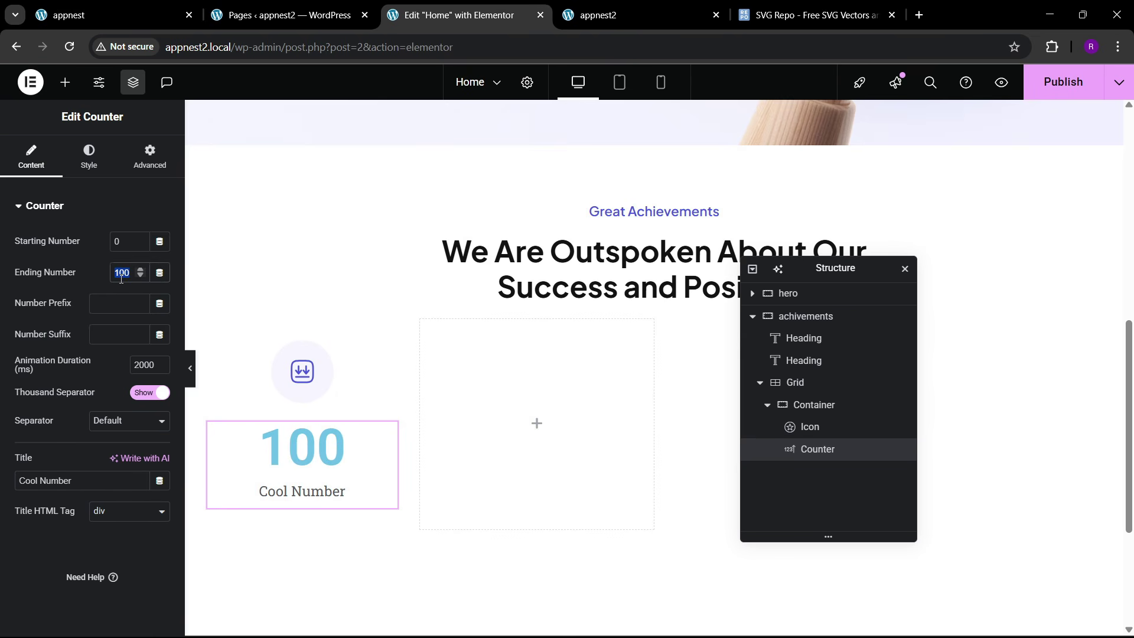
{"action": "type", "text": "49"}
{"action": "left_click", "coordinate": [118, 303]}
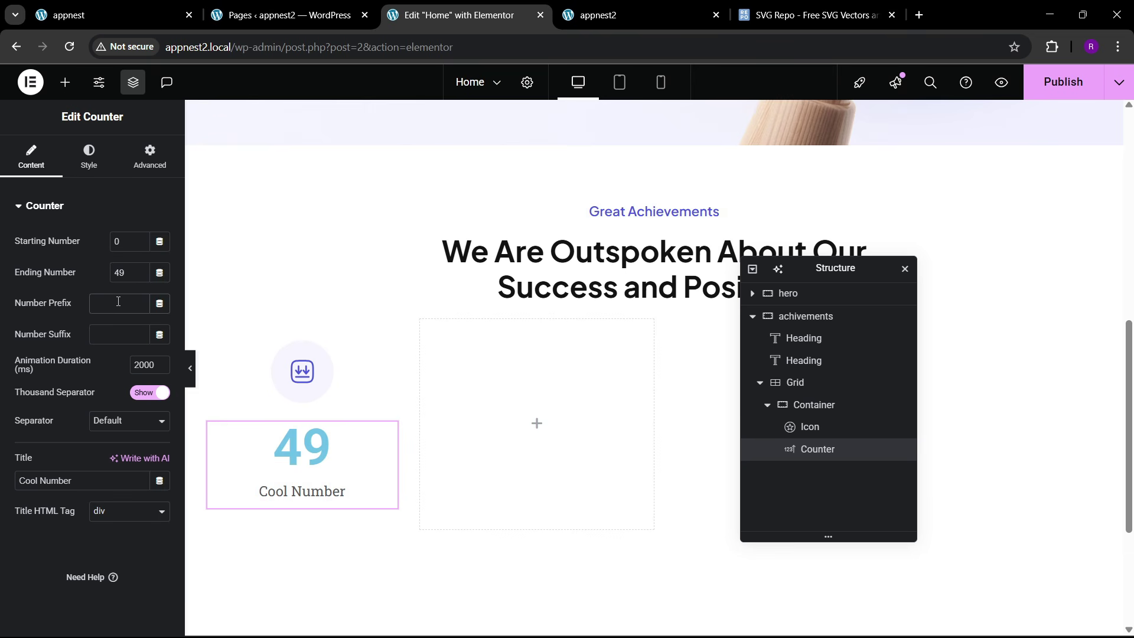
{"action": "type", "text": "M"}
{"action": "key", "text": "BackSpace"}
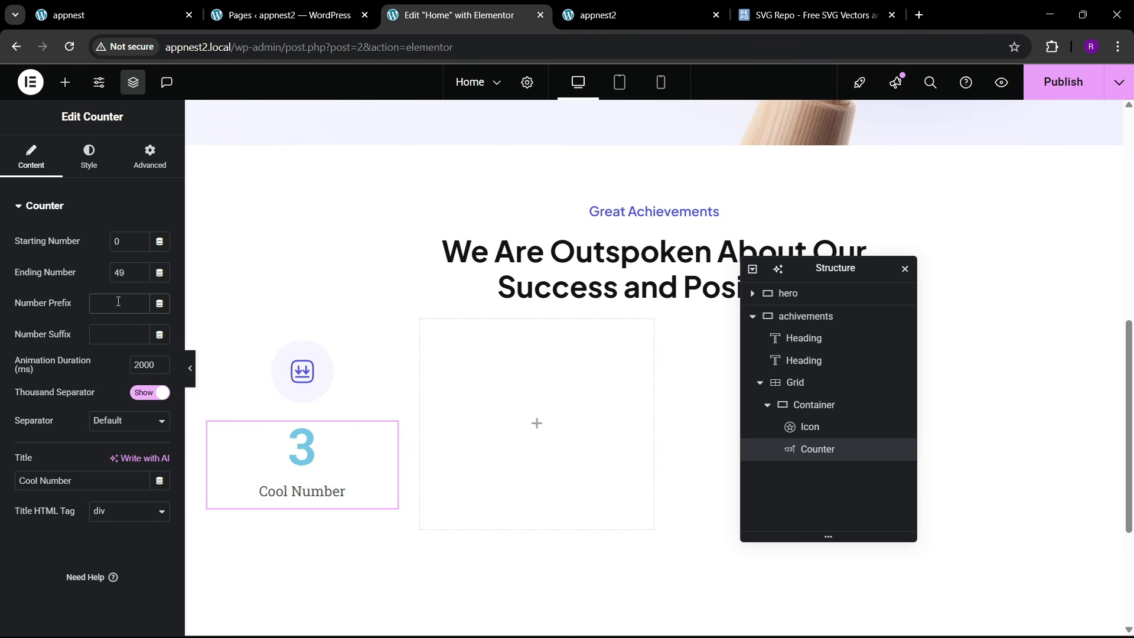
{"action": "left_click", "coordinate": [118, 335]}
{"action": "type", "text": "M+"}
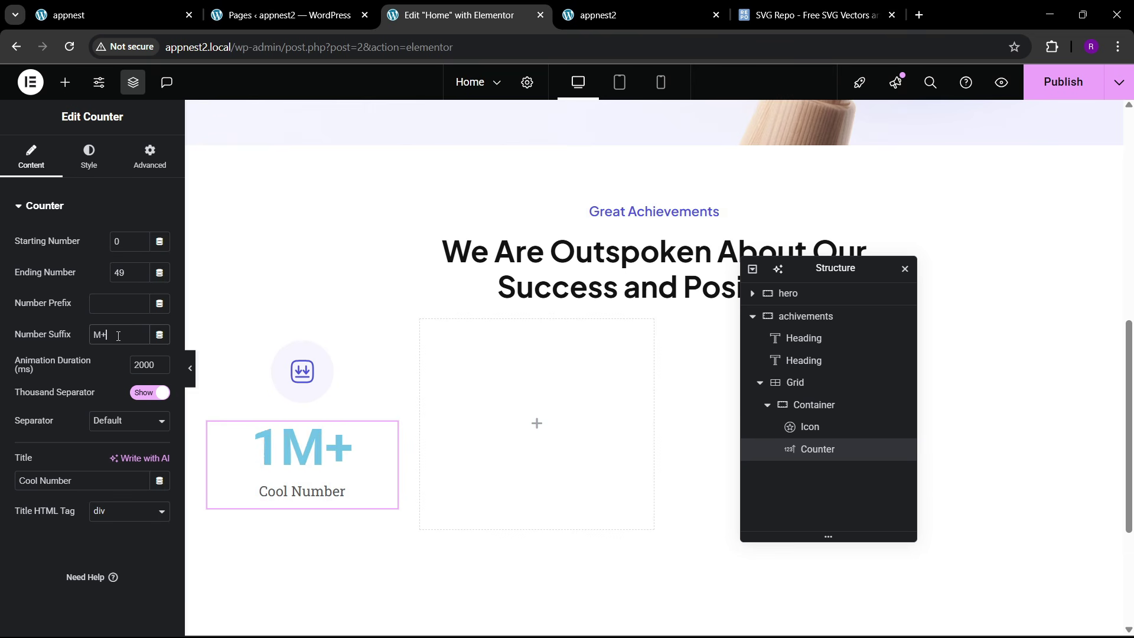
- Change the counter's title to Active Installations and compare it with the reference site
{"action": "left_click", "coordinate": [167, 6]}
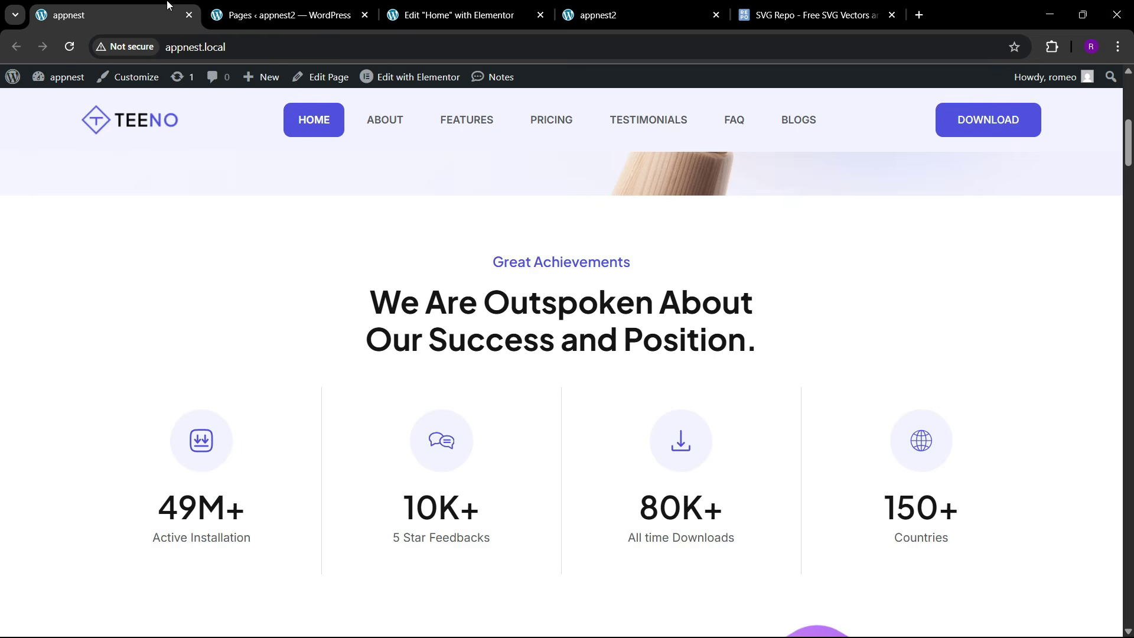
{"action": "left_click", "coordinate": [454, 15]}
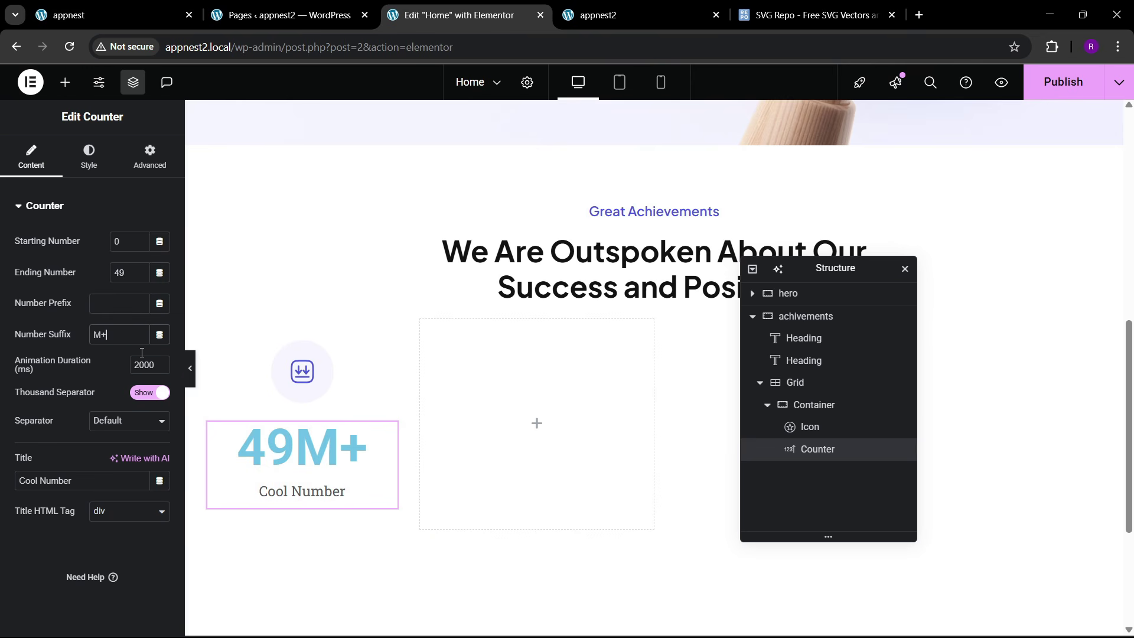
{"action": "triple_click", "coordinate": [74, 477]}
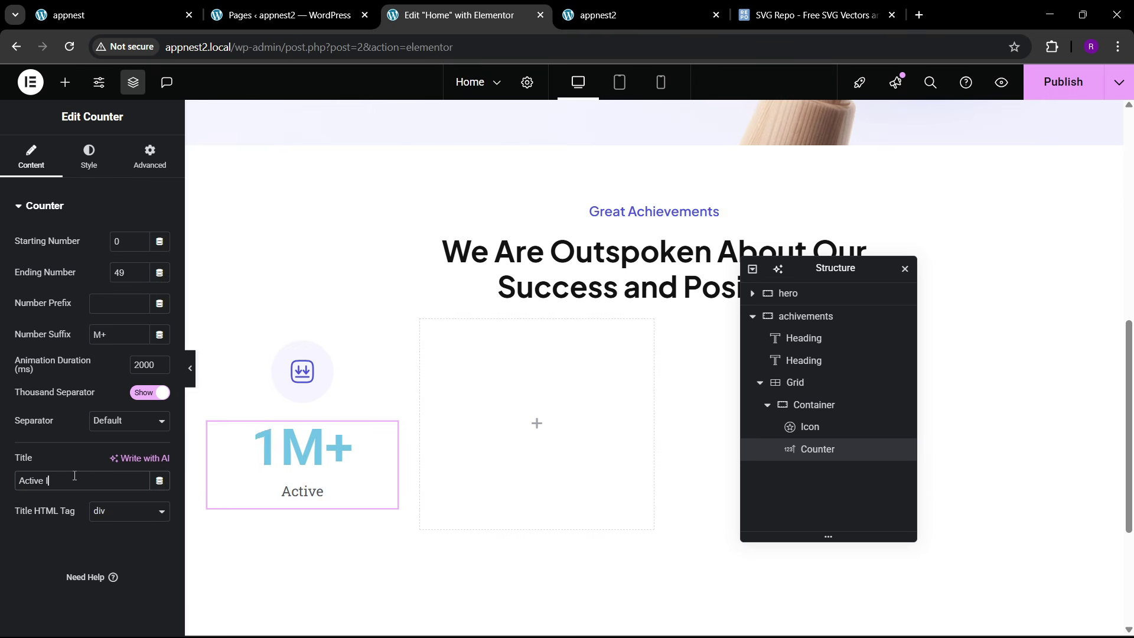
{"action": "type", "text": "stallations"}
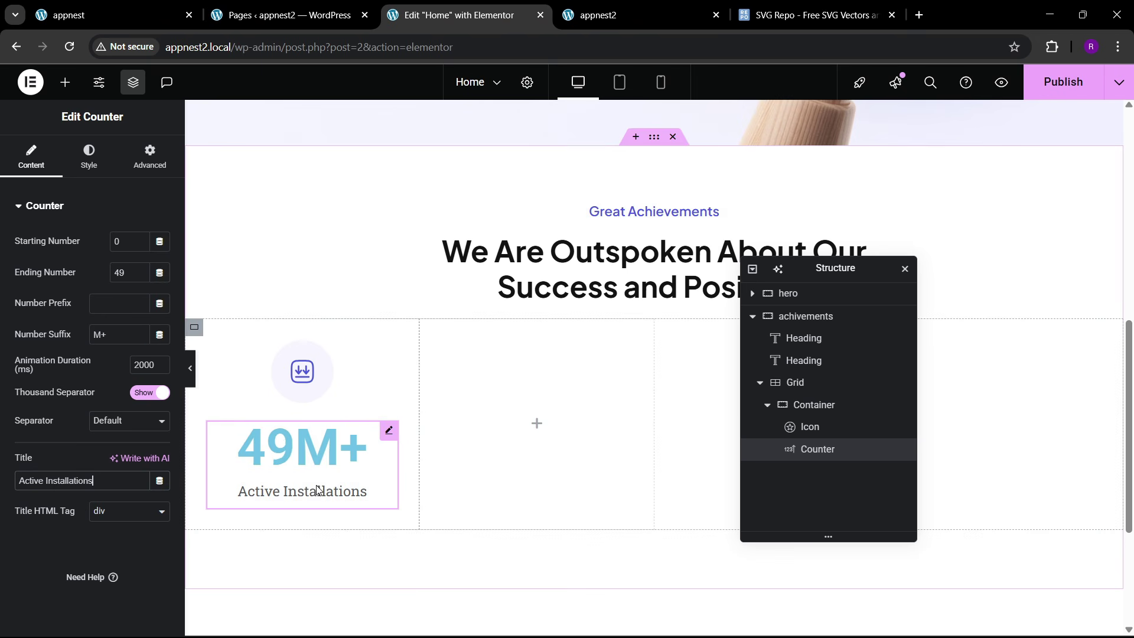
{"action": "left_click", "coordinate": [177, 17]}
{"action": "left_click", "coordinate": [414, 15]}
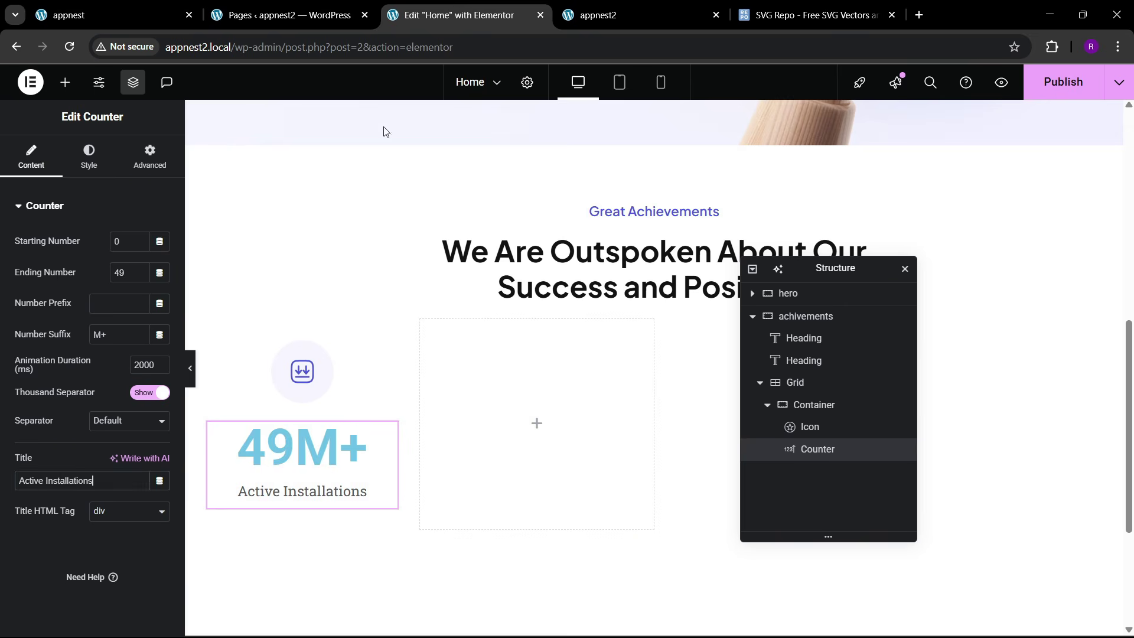
- Set the counter number's text color to the global color black
{"action": "left_click", "coordinate": [80, 167]}
{"action": "left_click", "coordinate": [45, 475]}
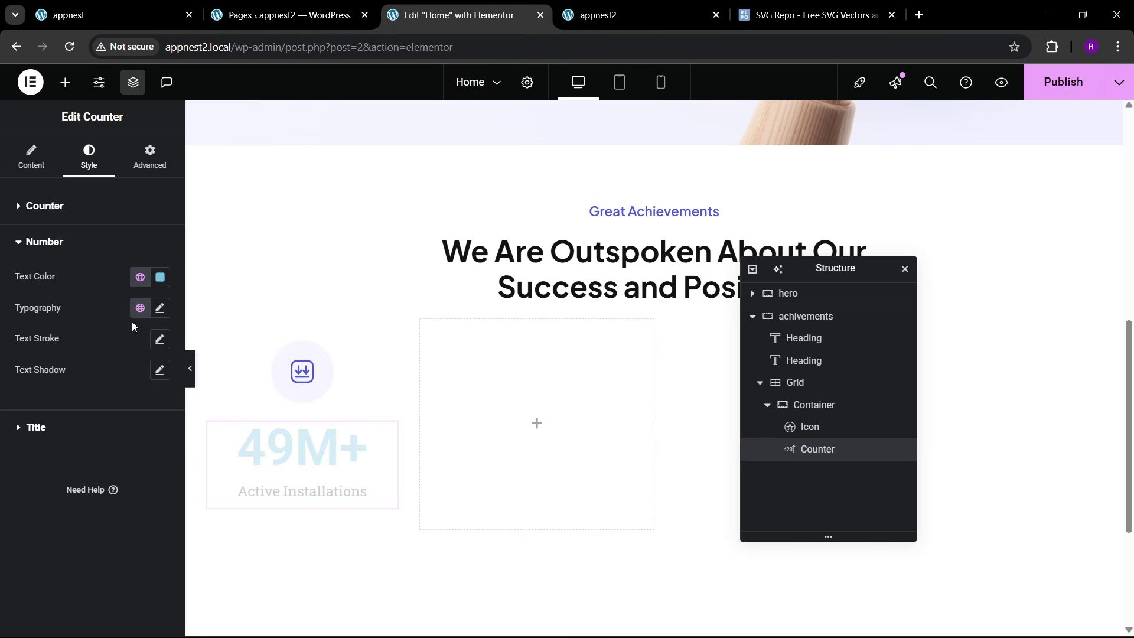
{"action": "left_click", "coordinate": [136, 281]}
{"action": "left_click", "coordinate": [75, 351]}
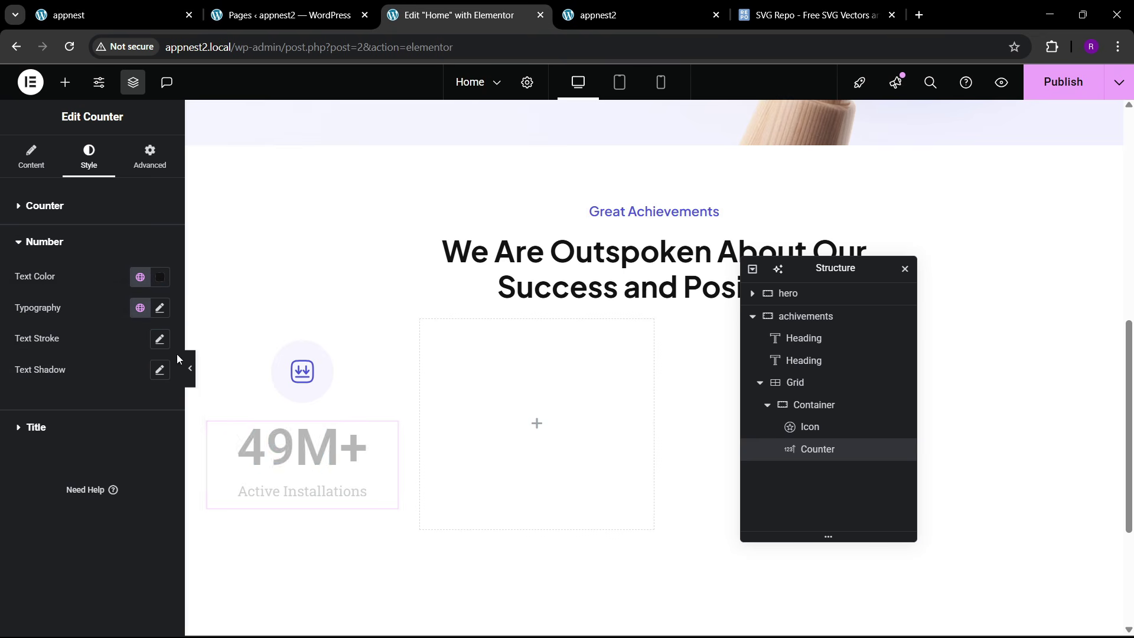
- Set the counter number's font family to Plus Jakarta Sans and its size to 40 px
{"action": "left_click", "coordinate": [160, 308]}
{"action": "left_click", "coordinate": [123, 376]}
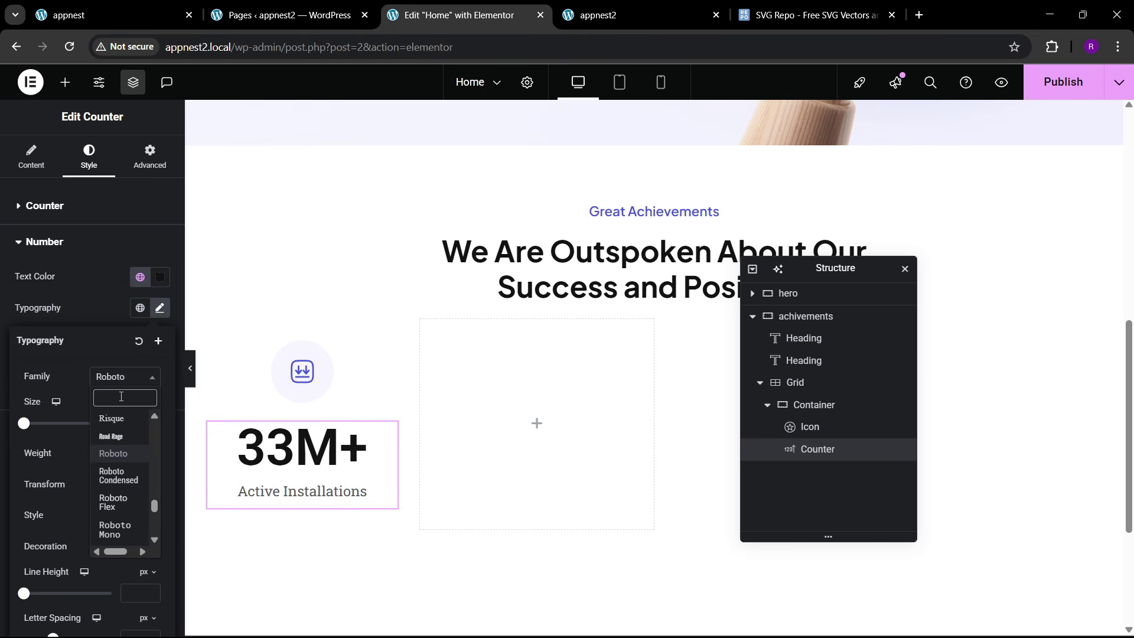
{"action": "type", "text": "plus j"}
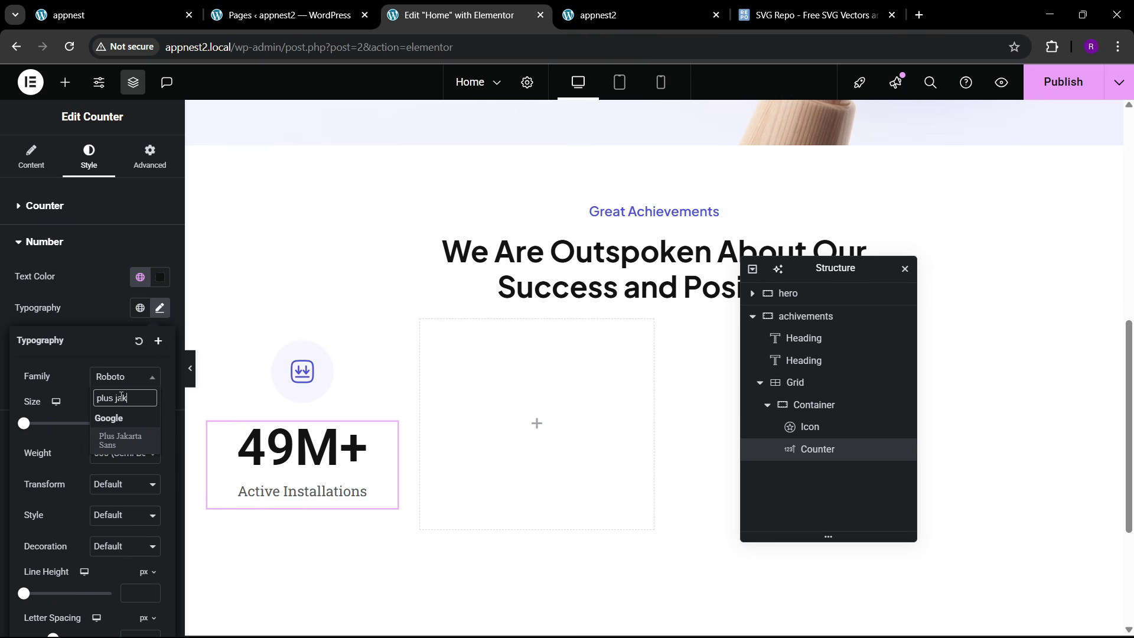
{"action": "type", "text": "ak"}
{"action": "key", "text": "Return"}
{"action": "left_click", "coordinate": [151, 421]}
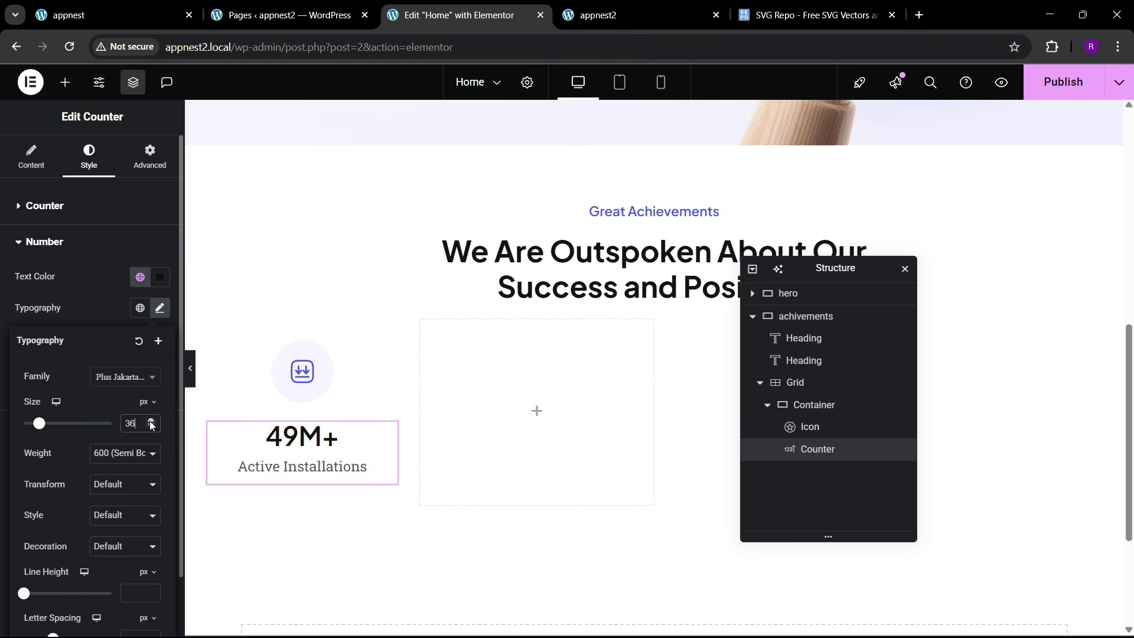
{"action": "left_click", "coordinate": [151, 421]}
{"action": "left_click", "coordinate": [151, 422]}
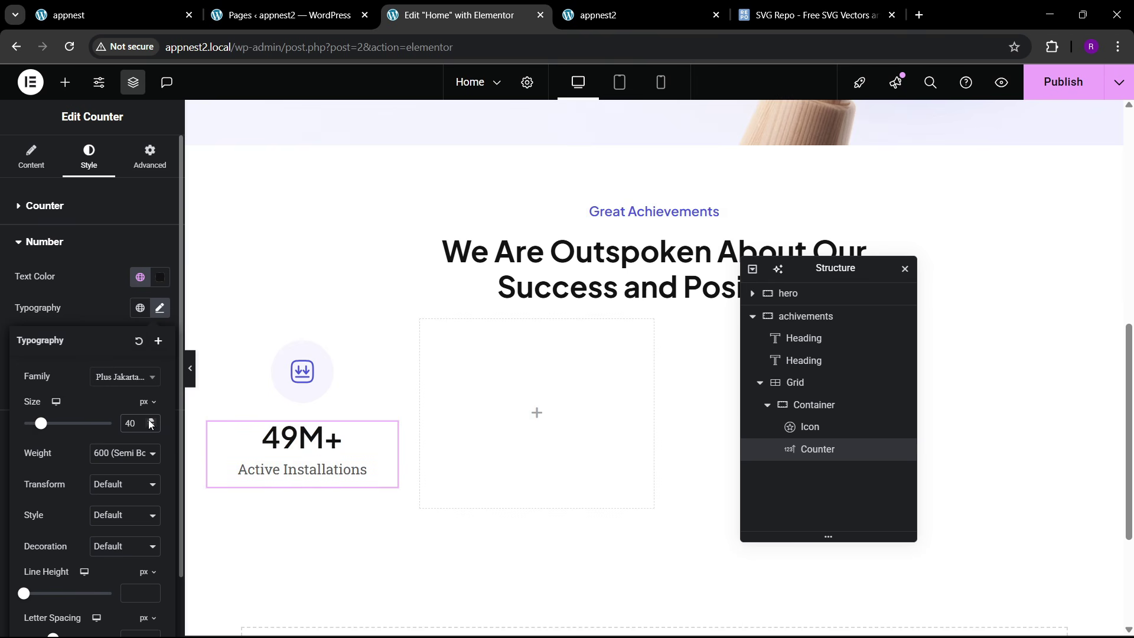
- Set the counter number's weight to 700 (Bold) and compare it with the reference site
{"action": "left_click", "coordinate": [129, 456]}
{"action": "left_click", "coordinate": [116, 343]}
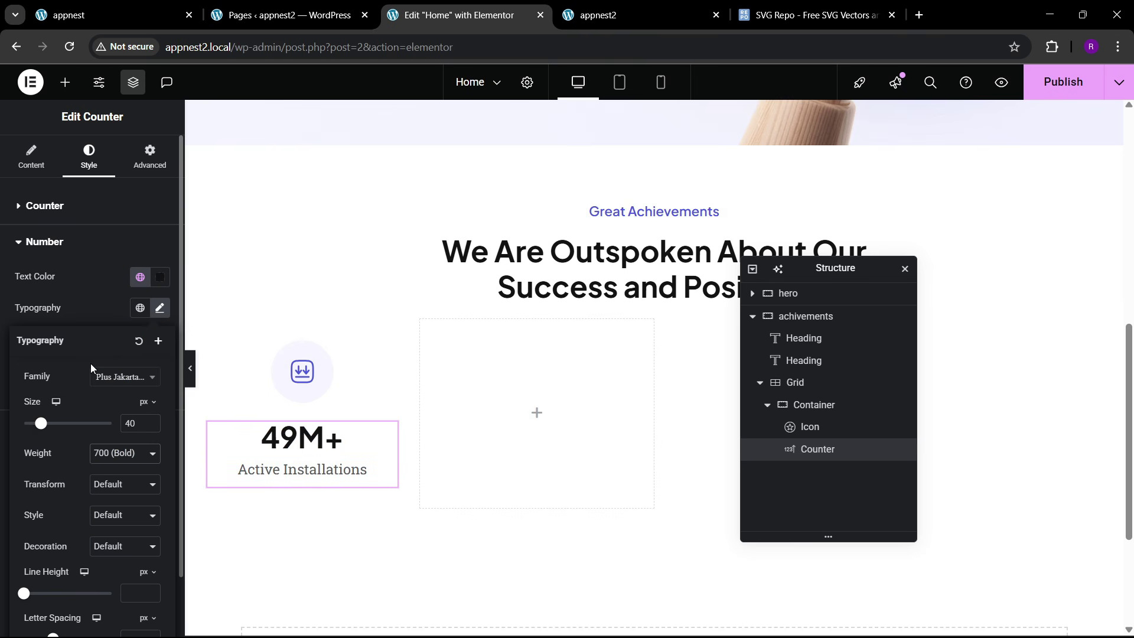
{"action": "left_click", "coordinate": [118, 15]}
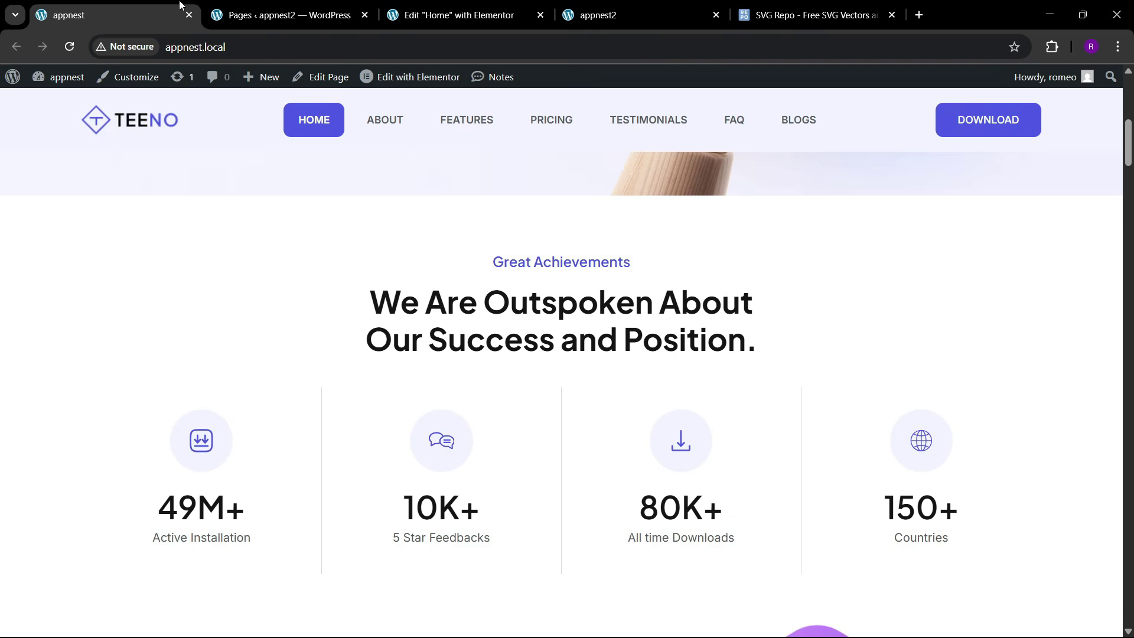
{"action": "left_click", "coordinate": [485, 7]}
{"action": "left_click", "coordinate": [97, 337]}
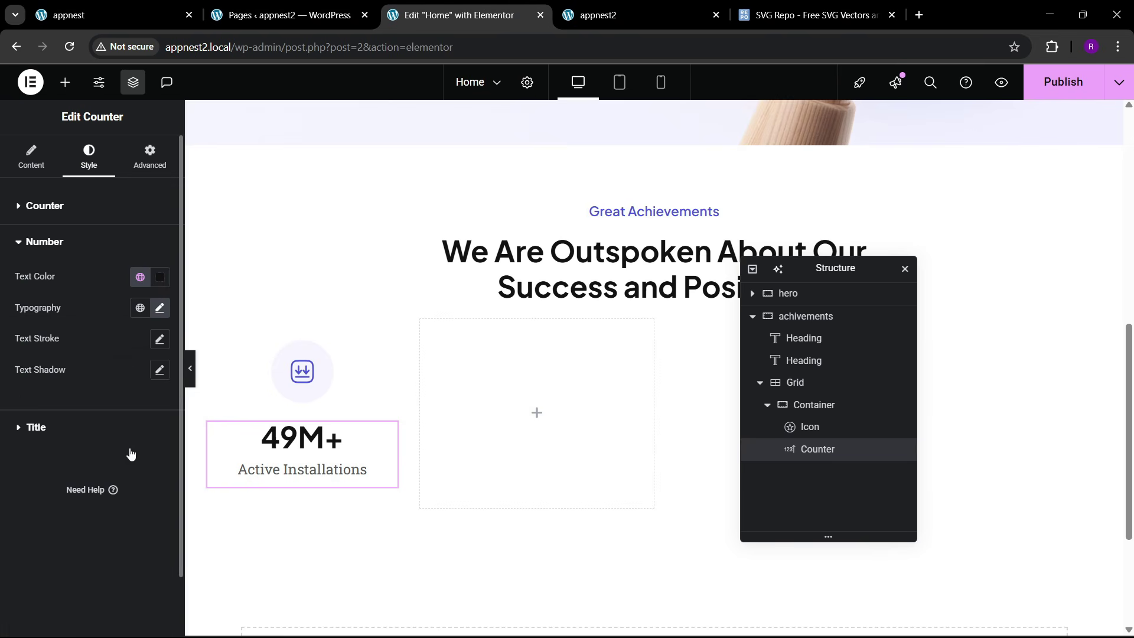
- Set the counter title's typography to the Inter font at 15 px, keeping the Secondary global color
{"action": "left_click", "coordinate": [78, 429]}
{"action": "left_click", "coordinate": [140, 313]}
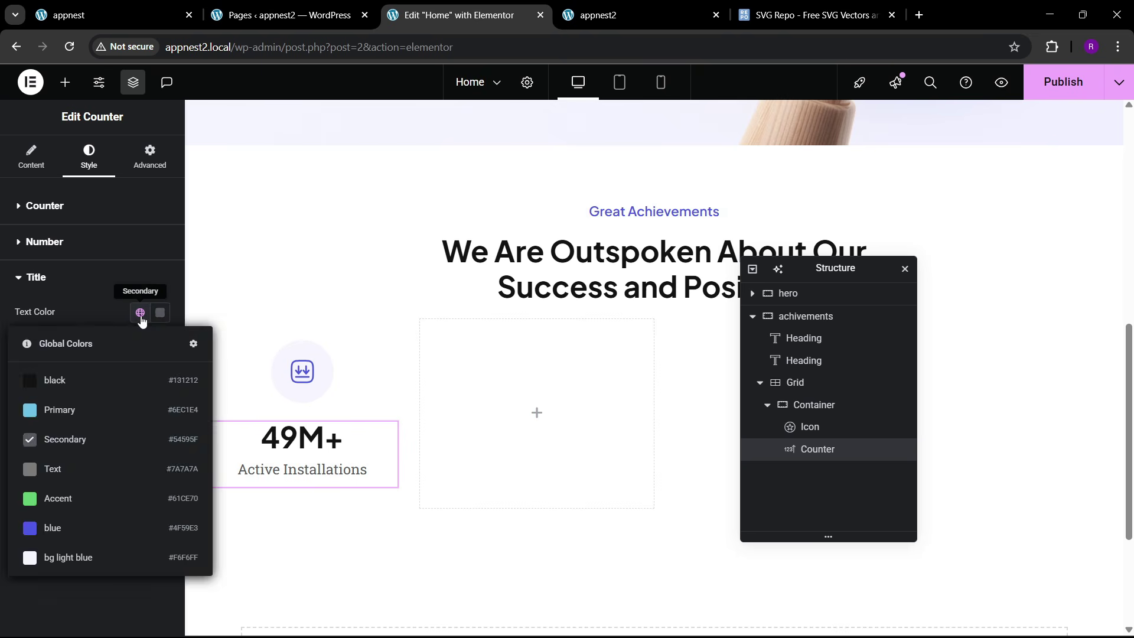
{"action": "left_click", "coordinate": [141, 312]}
{"action": "left_click", "coordinate": [161, 344]}
{"action": "left_click", "coordinate": [124, 412]}
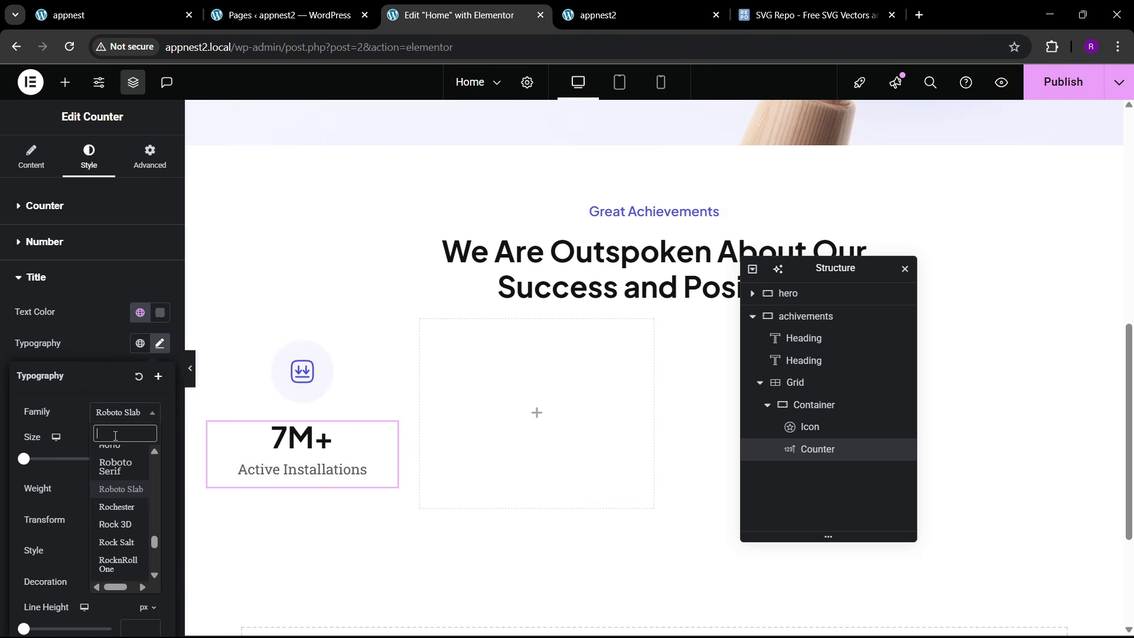
{"action": "type", "text": "inter"}
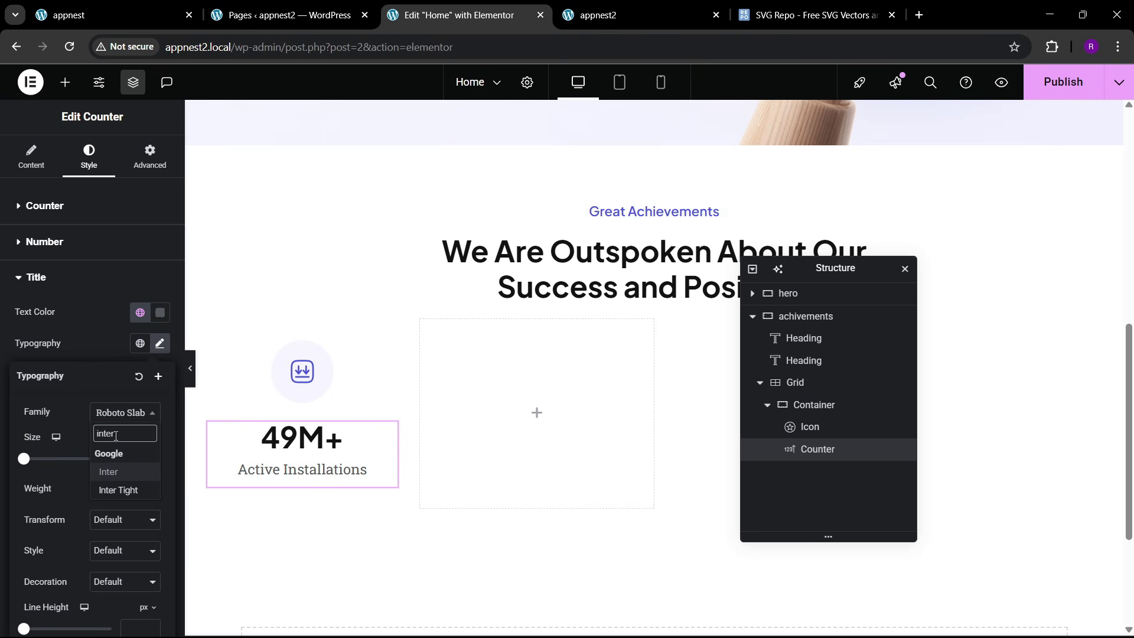
{"action": "key", "text": "Return"}
{"action": "left_click", "coordinate": [151, 458]}
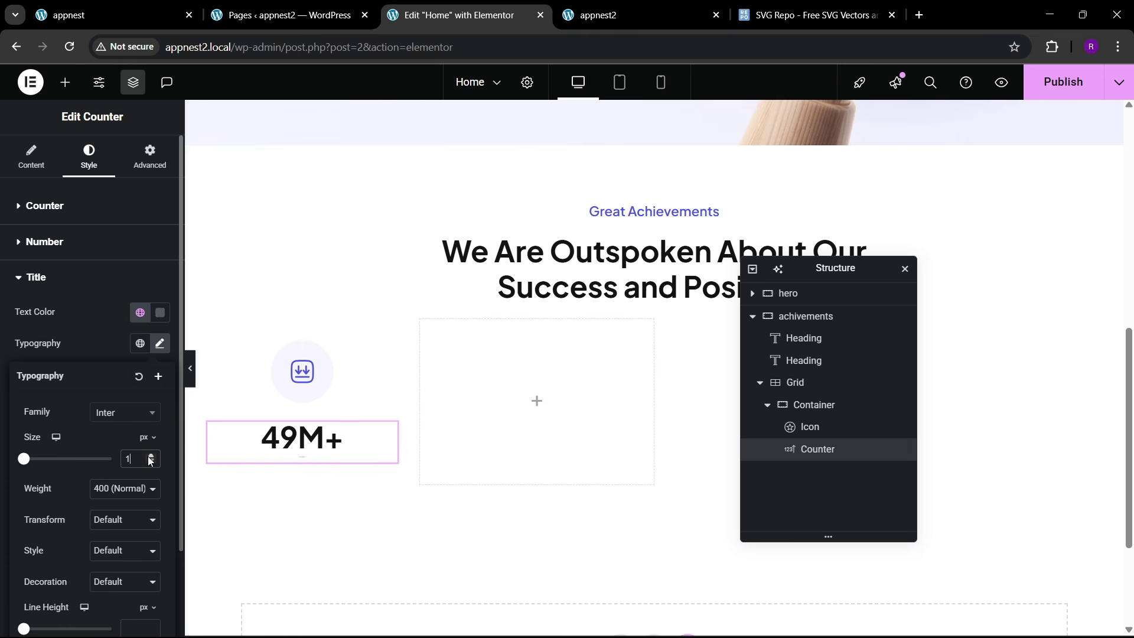
{"action": "left_click", "coordinate": [149, 457]}
{"action": "left_click", "coordinate": [149, 457]}
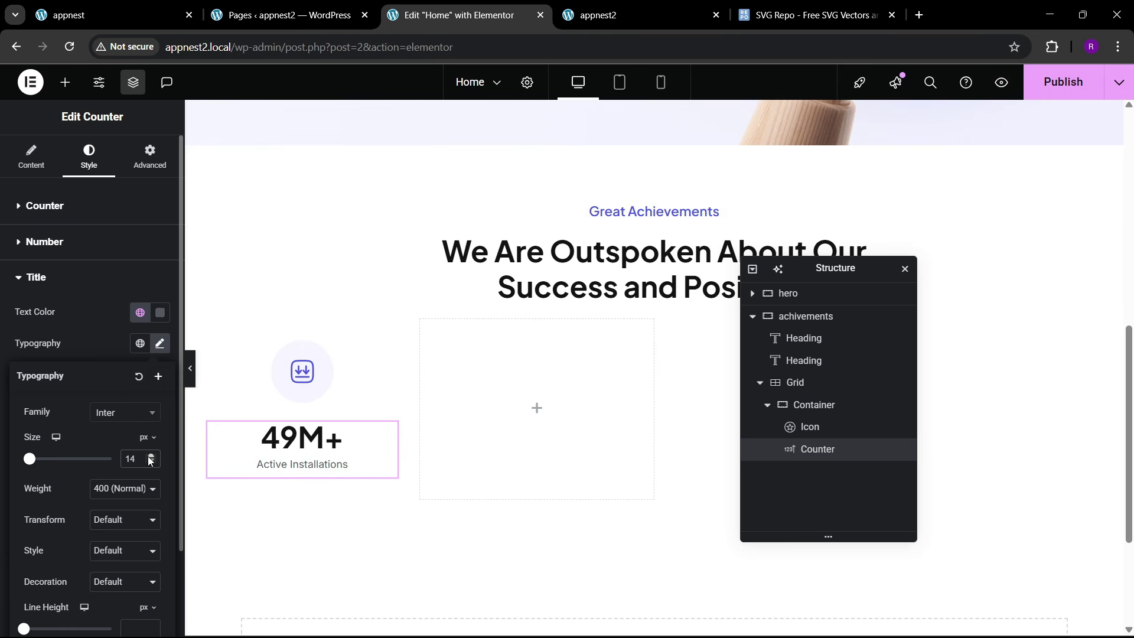
{"action": "left_click", "coordinate": [150, 457]}
- Set the counter number's font size to 42 px and compare it with the reference site
{"action": "left_click", "coordinate": [57, 242]}
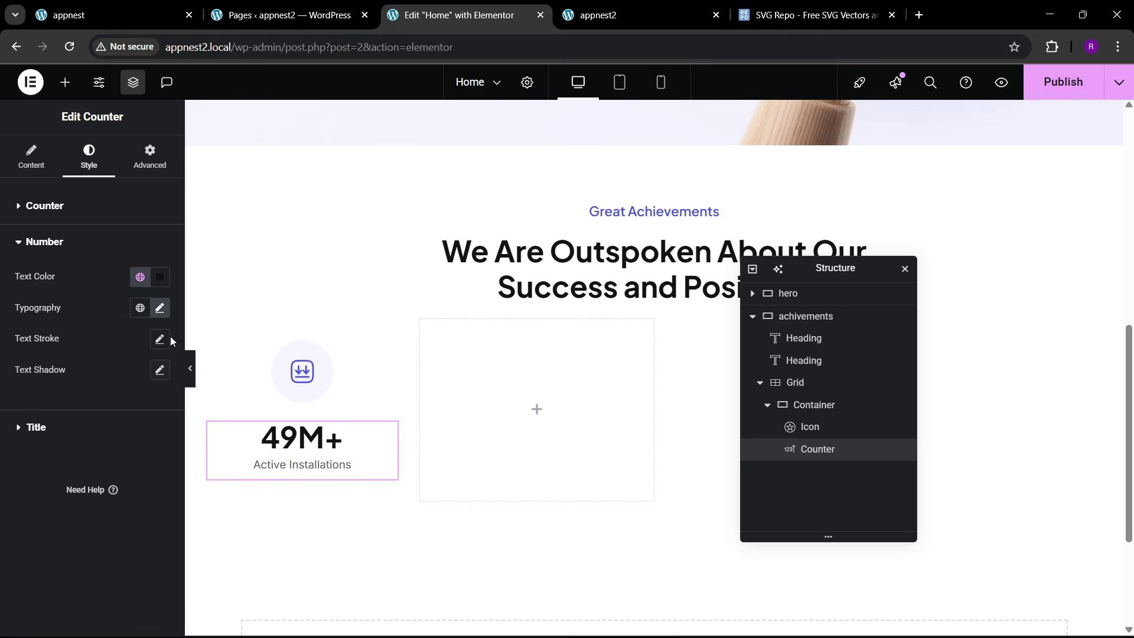
{"action": "left_click", "coordinate": [159, 308]}
{"action": "left_click", "coordinate": [149, 422]}
{"action": "left_click", "coordinate": [150, 422]}
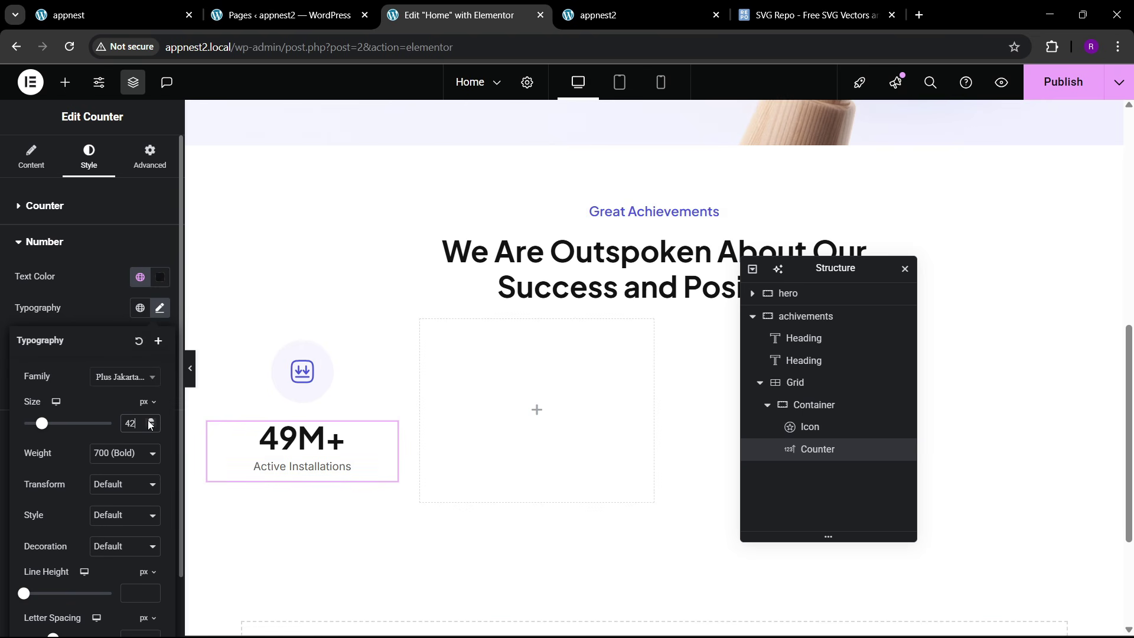
{"action": "left_click", "coordinate": [150, 422]}
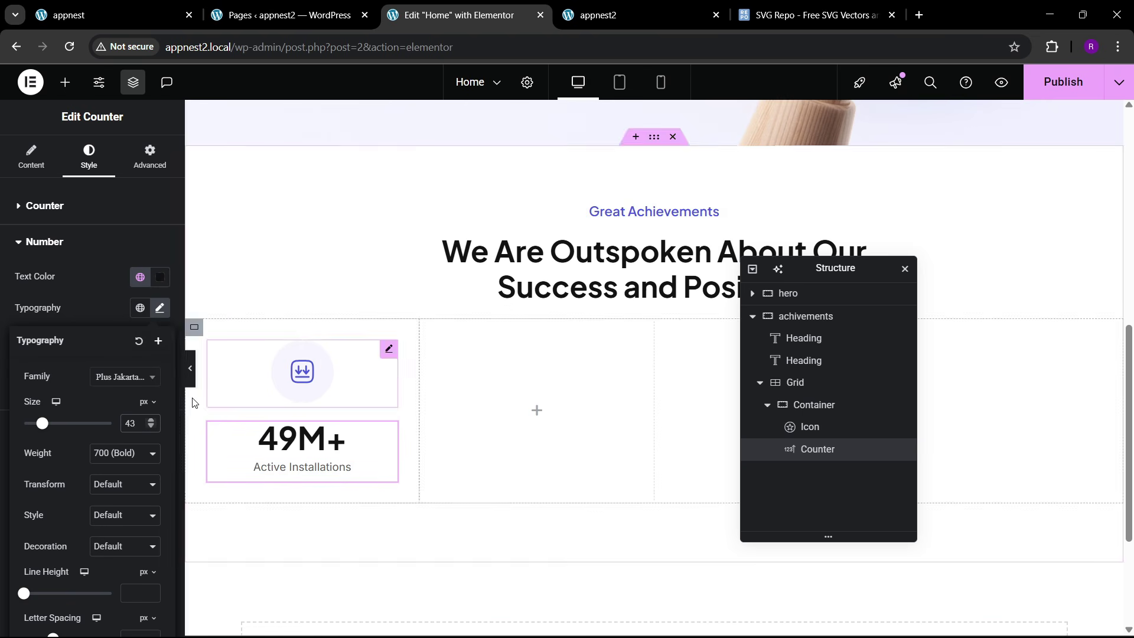
{"action": "left_click", "coordinate": [150, 427]}
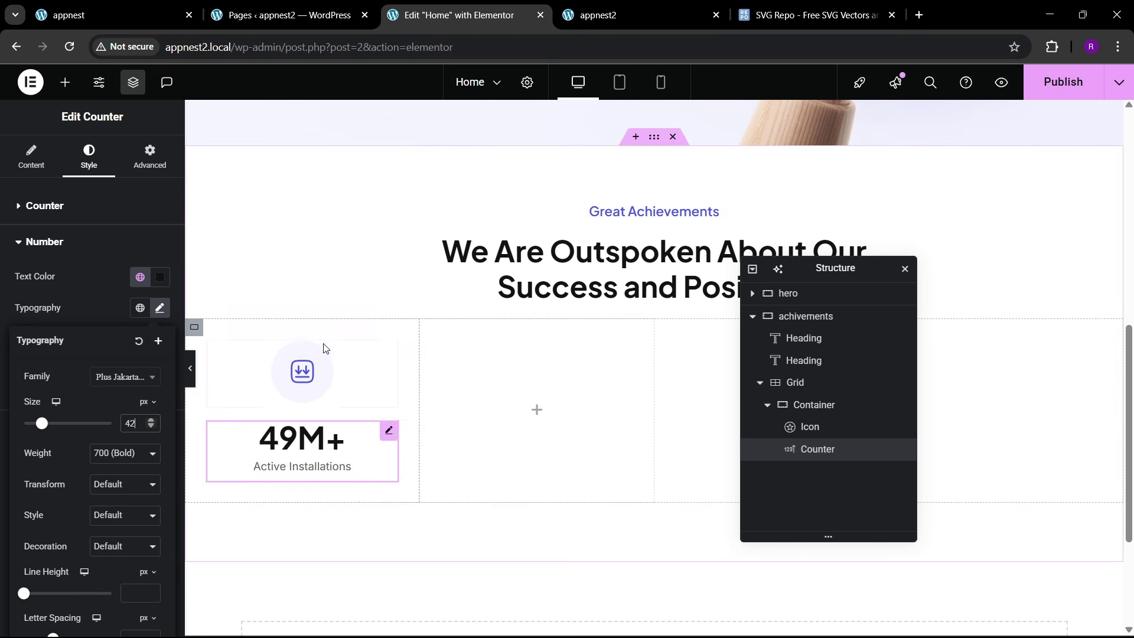
{"action": "left_click", "coordinate": [128, 7]}
{"action": "left_click", "coordinate": [542, 5]}
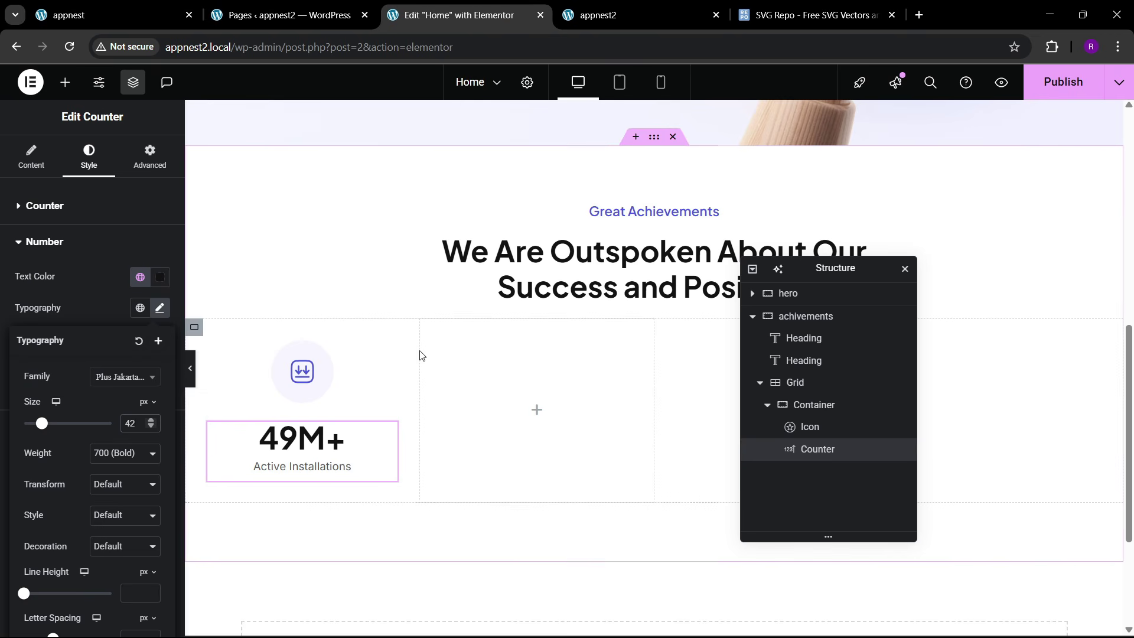
- Duplicate the first statistic container three times to fill the remaining grid columns
{"action": "left_click", "coordinate": [766, 408]}
{"action": "left_click", "coordinate": [810, 408]}
{"action": "right_click", "coordinate": [810, 407]}
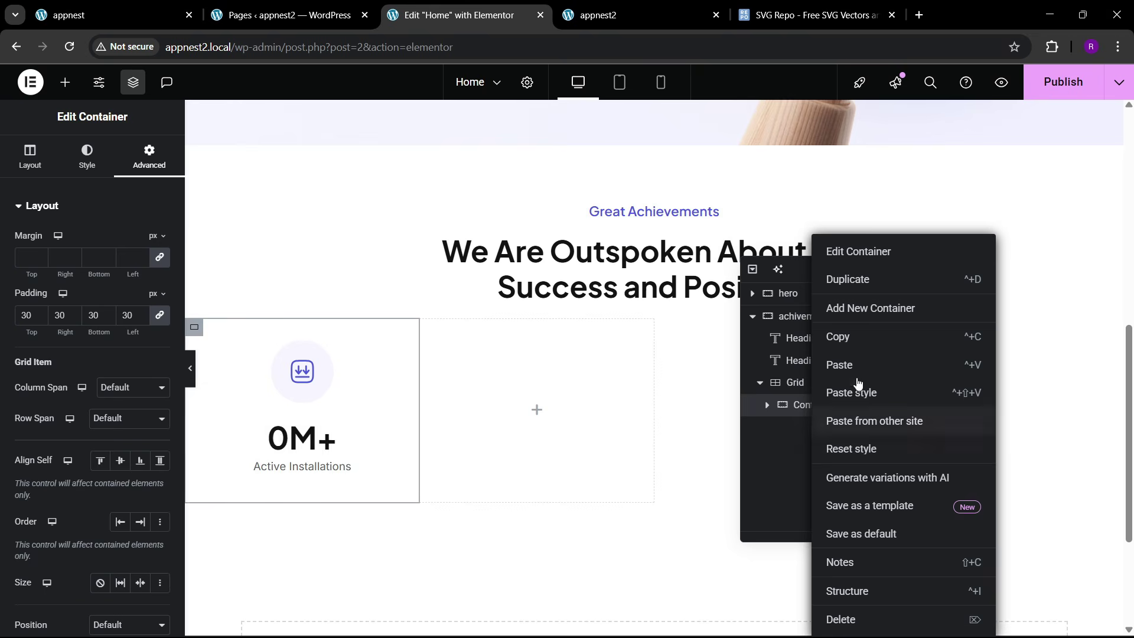
{"action": "left_click", "coordinate": [859, 288]}
{"action": "right_click", "coordinate": [820, 431]}
{"action": "left_click", "coordinate": [863, 282]}
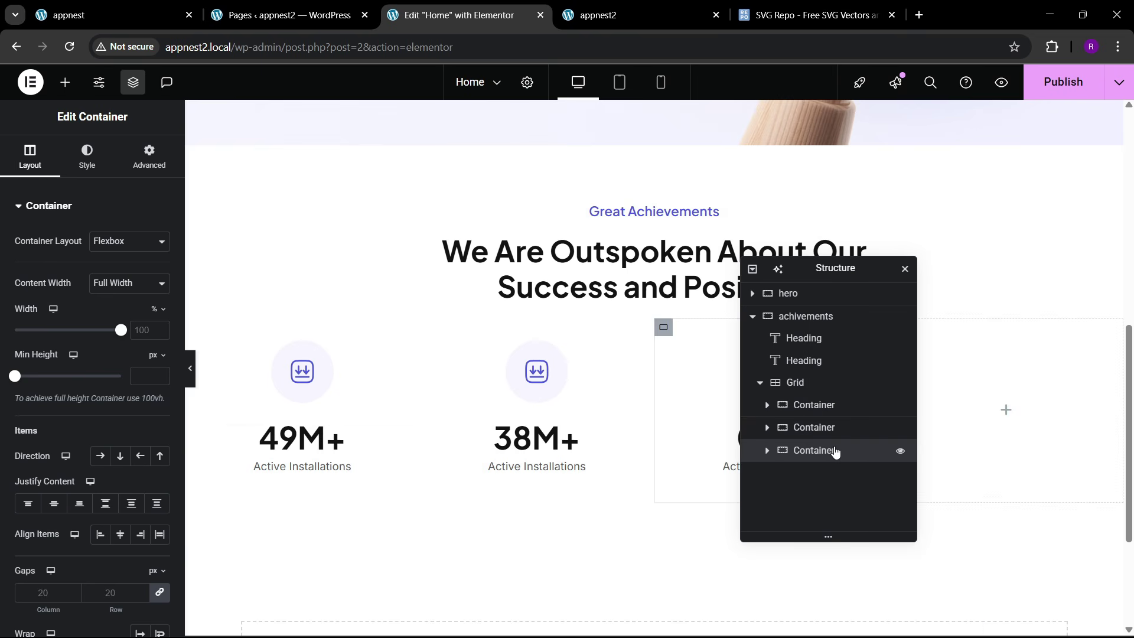
{"action": "right_click", "coordinate": [835, 452]}
{"action": "left_click", "coordinate": [868, 279]}
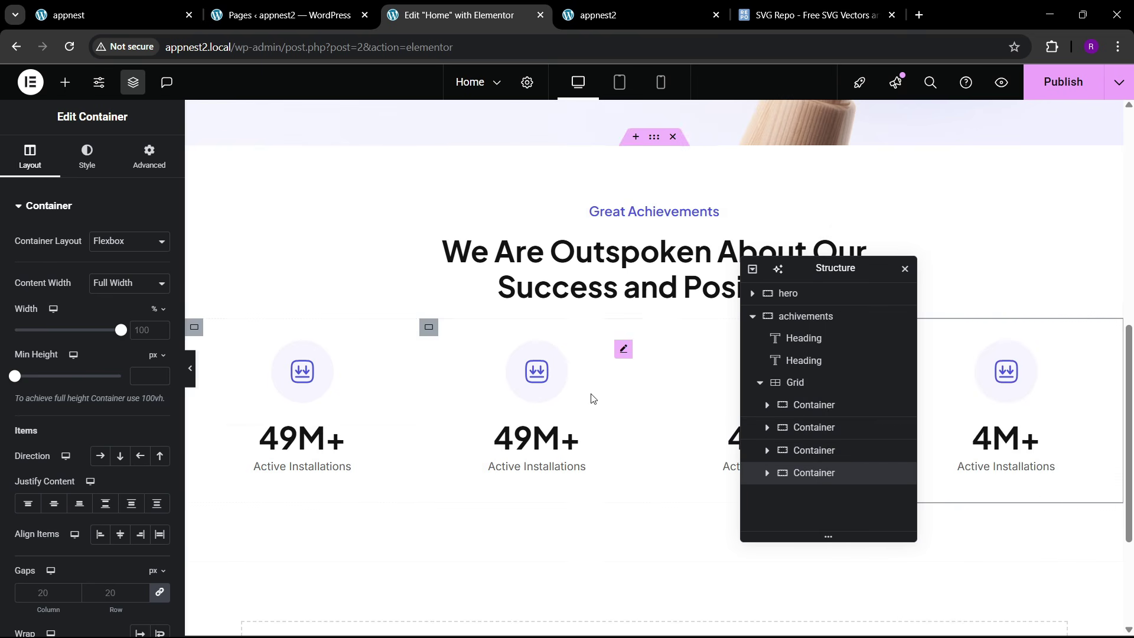
- Check the reference site's dividers and give the second grid container a solid border, 1 px on the left and right and 0 on top and bottom
{"action": "left_click", "coordinate": [112, 15]}
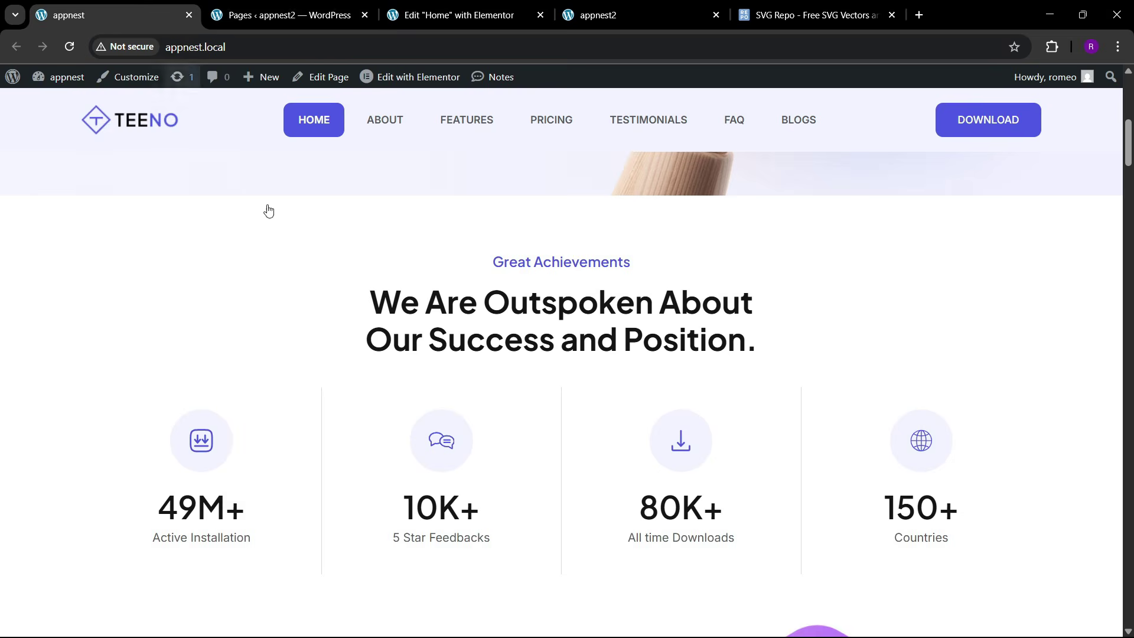
{"action": "left_click", "coordinate": [486, 4]}
{"action": "left_click", "coordinate": [429, 339]}
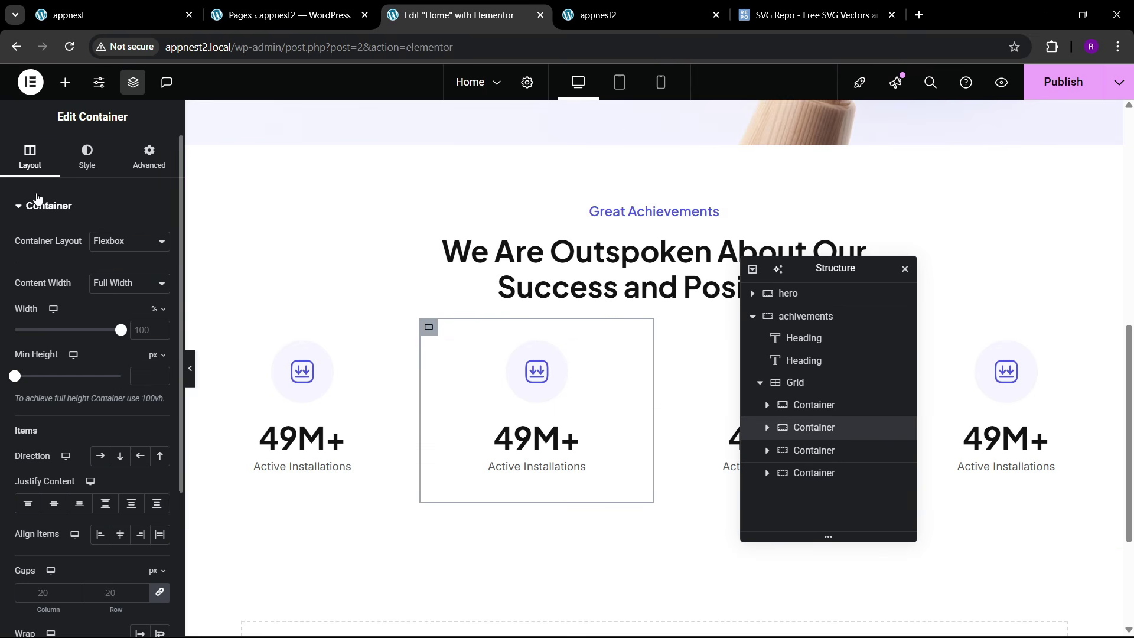
{"action": "left_click", "coordinate": [87, 157]}
{"action": "left_click", "coordinate": [112, 371]}
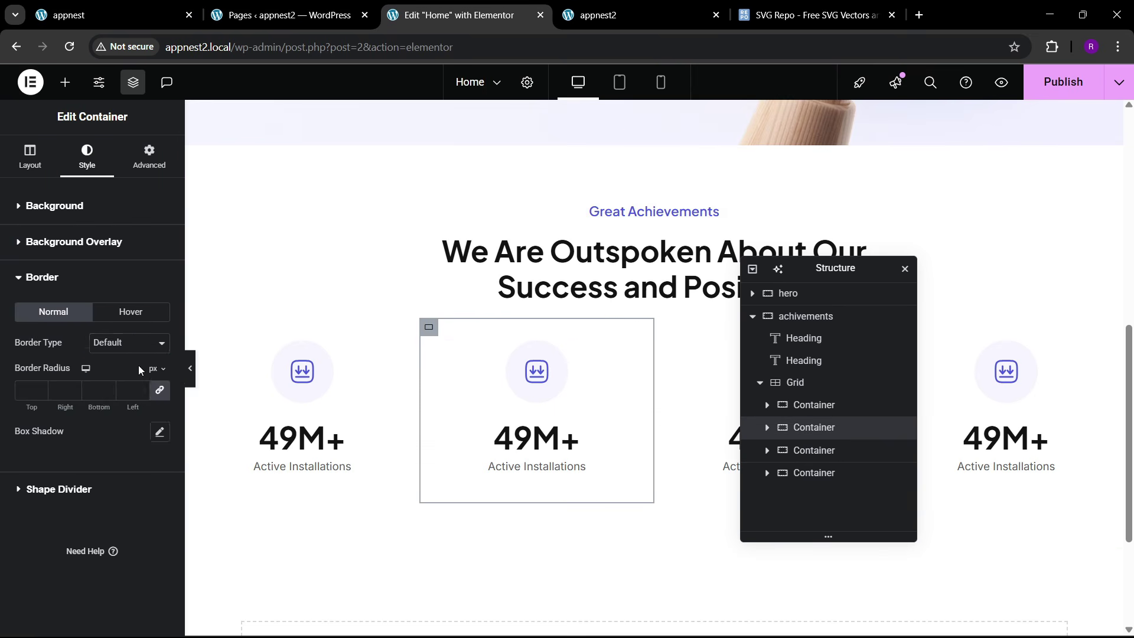
{"action": "left_click", "coordinate": [129, 343]}
{"action": "left_click", "coordinate": [118, 394]}
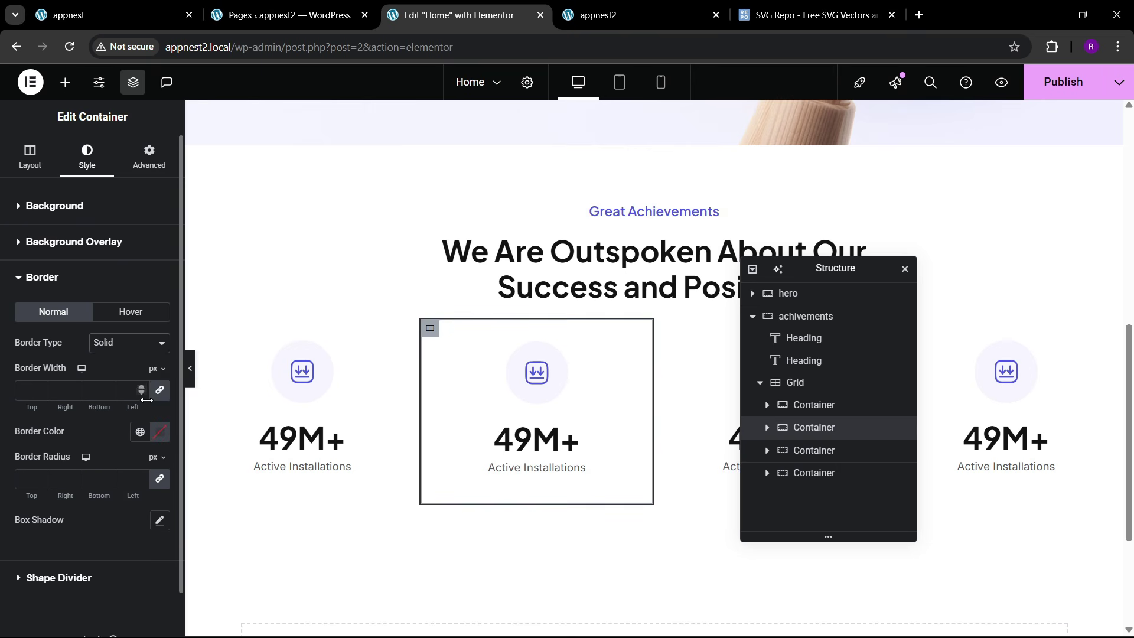
{"action": "left_click", "coordinate": [74, 388]}
{"action": "left_click", "coordinate": [141, 387]}
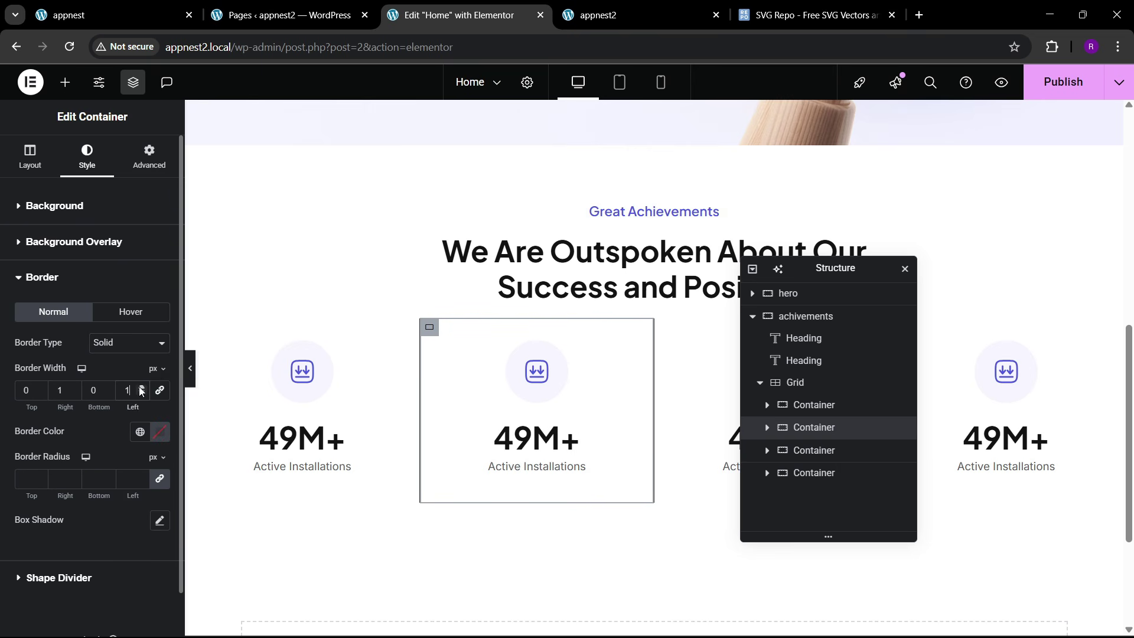
- Set the second container's border color to #CCCCCC and preview the section without the editing panel
{"action": "left_click", "coordinate": [140, 433]}
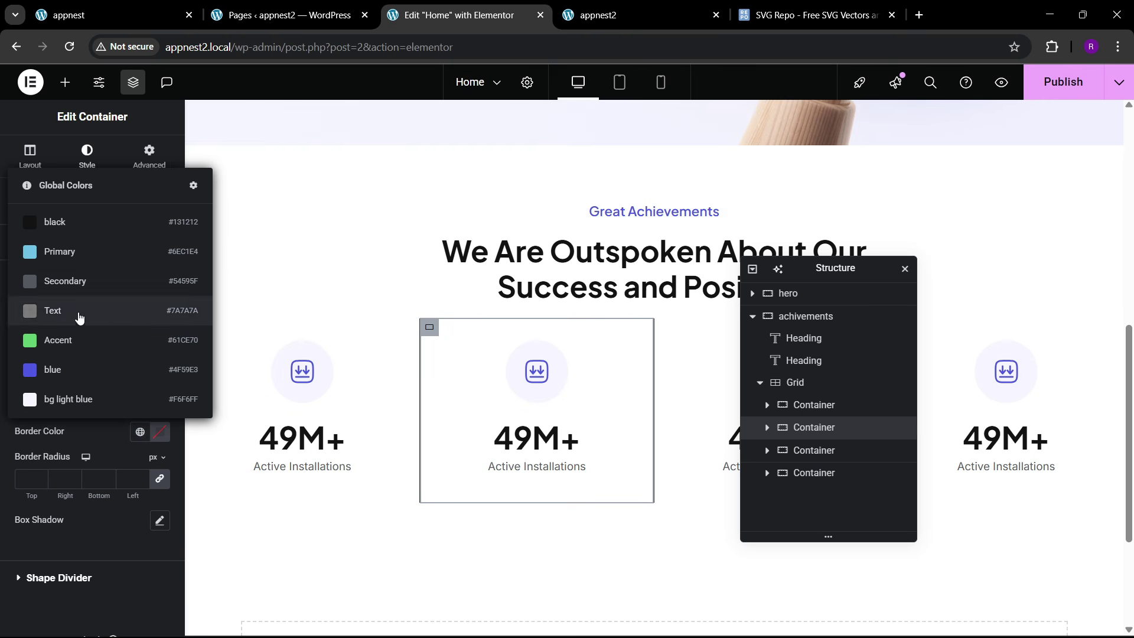
{"action": "left_click", "coordinate": [85, 229]}
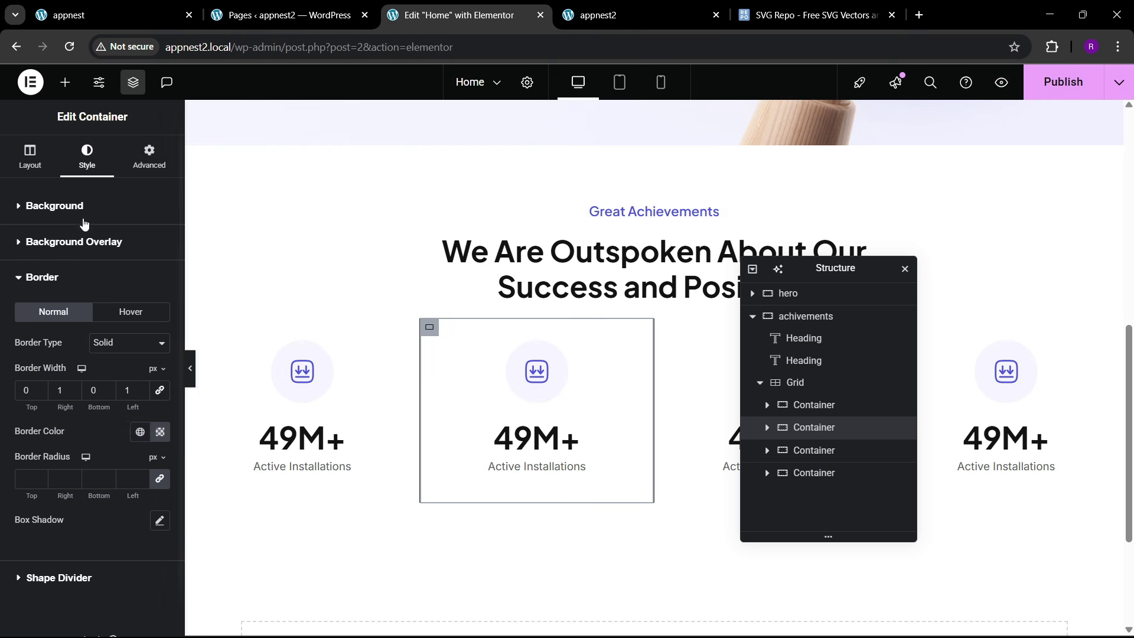
{"action": "left_click", "coordinate": [161, 437]}
{"action": "left_click_drag", "start_coordinate": [137, 319], "coordinate": [22, 272]}
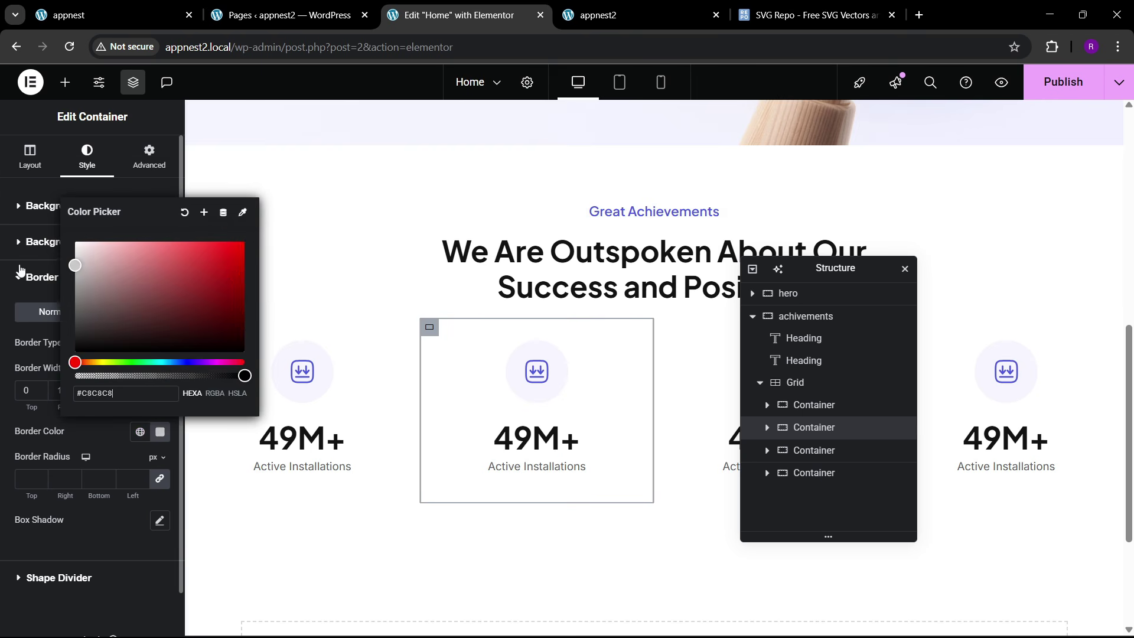
{"action": "left_click", "coordinate": [122, 450]}
{"action": "left_click", "coordinate": [193, 385]}
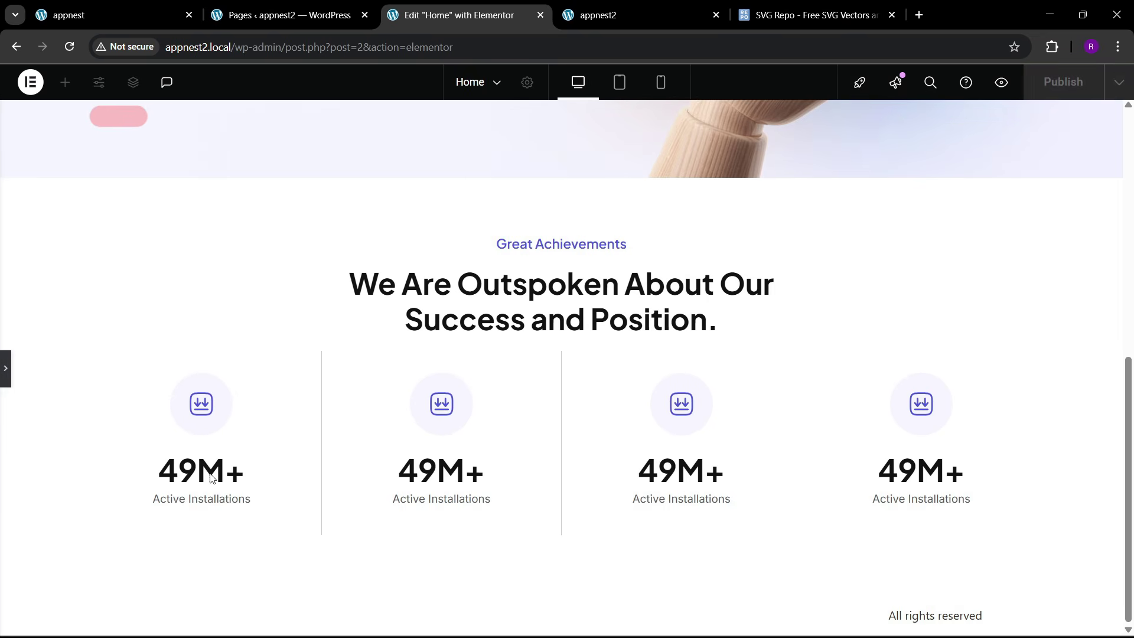
{"action": "left_click", "coordinate": [6, 377]}
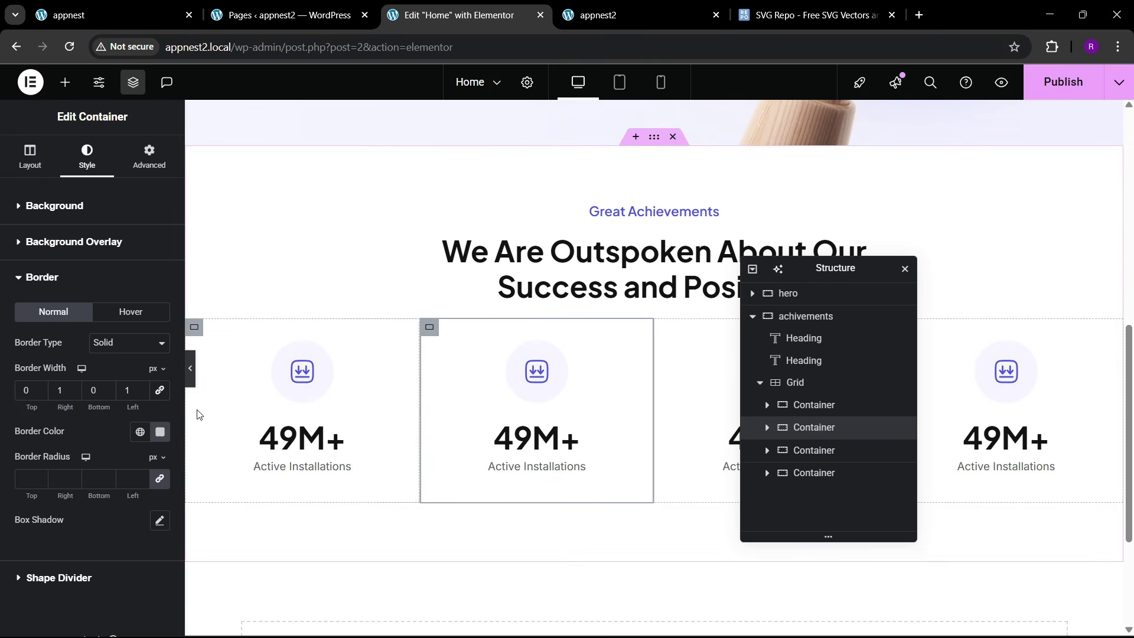
{"action": "left_click", "coordinate": [158, 439]}
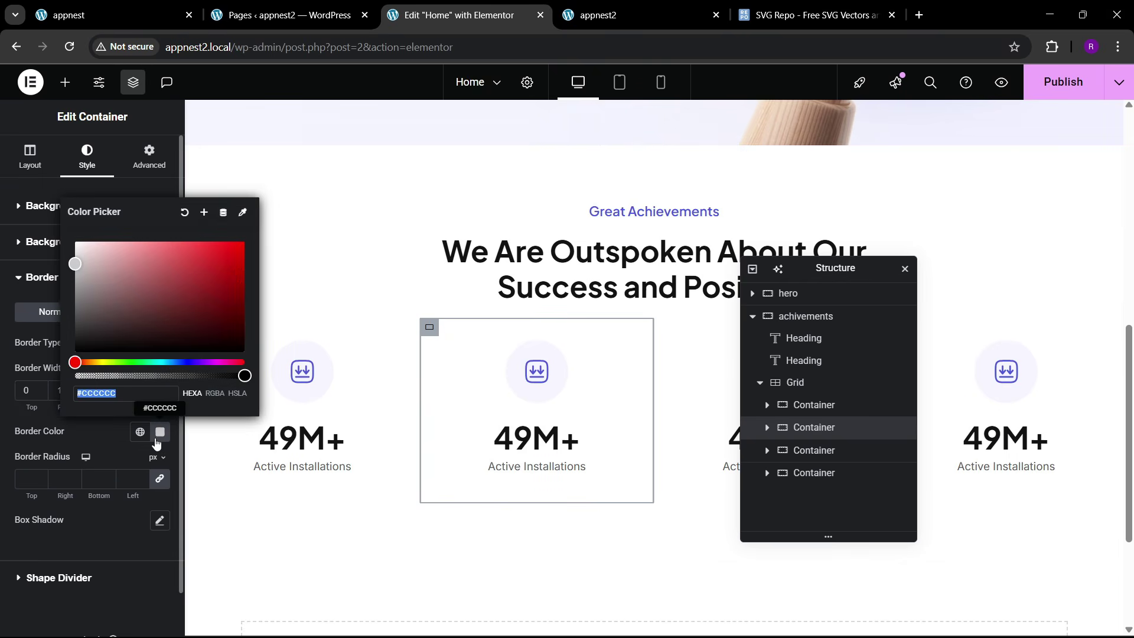
{"action": "left_click", "coordinate": [119, 450]}
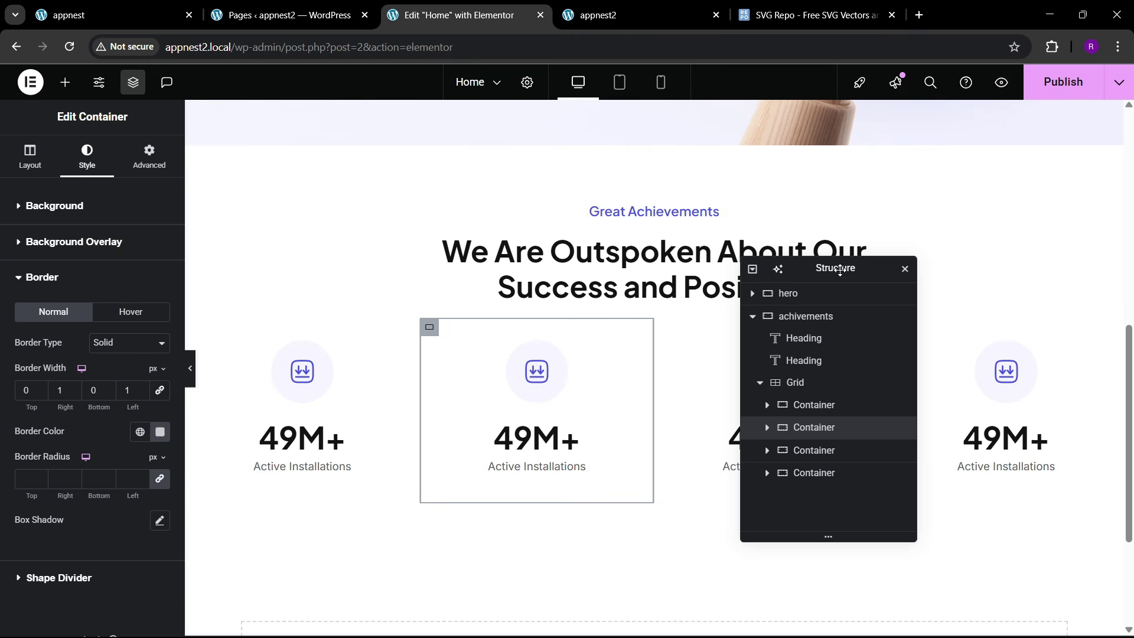
- Give the third statistic container a solid gray border, 1 px on the left and 0 elsewhere, and preview the section
{"action": "left_click_drag", "start_coordinate": [840, 271], "coordinate": [512, 344]}
{"action": "left_click", "coordinate": [664, 331]}
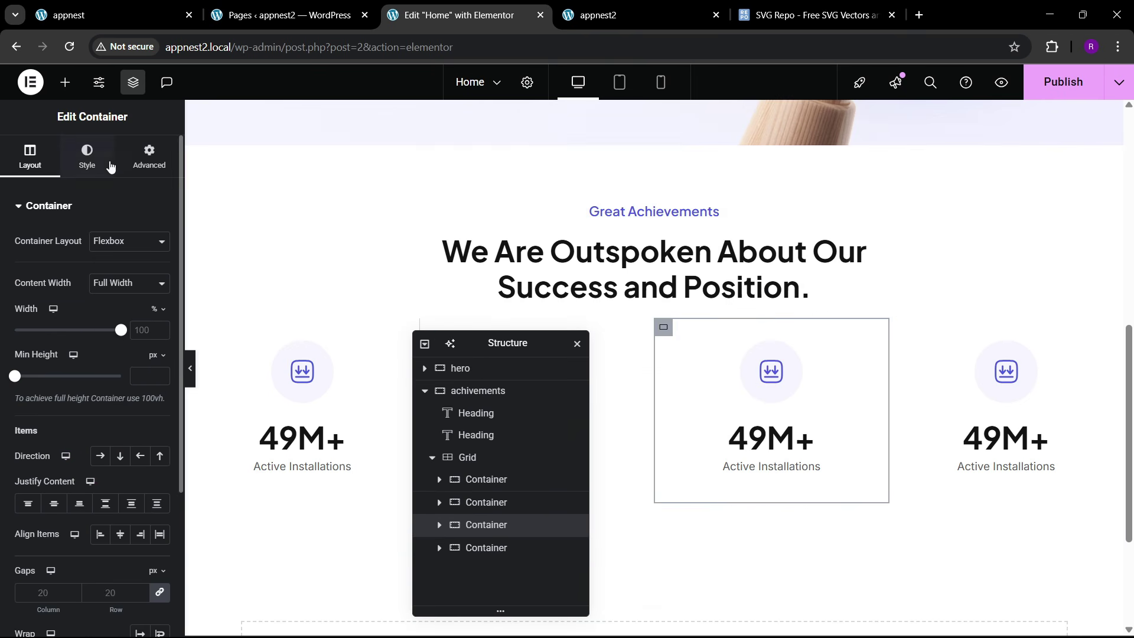
{"action": "left_click", "coordinate": [87, 158]}
{"action": "left_click", "coordinate": [65, 370]}
{"action": "left_click", "coordinate": [129, 342]}
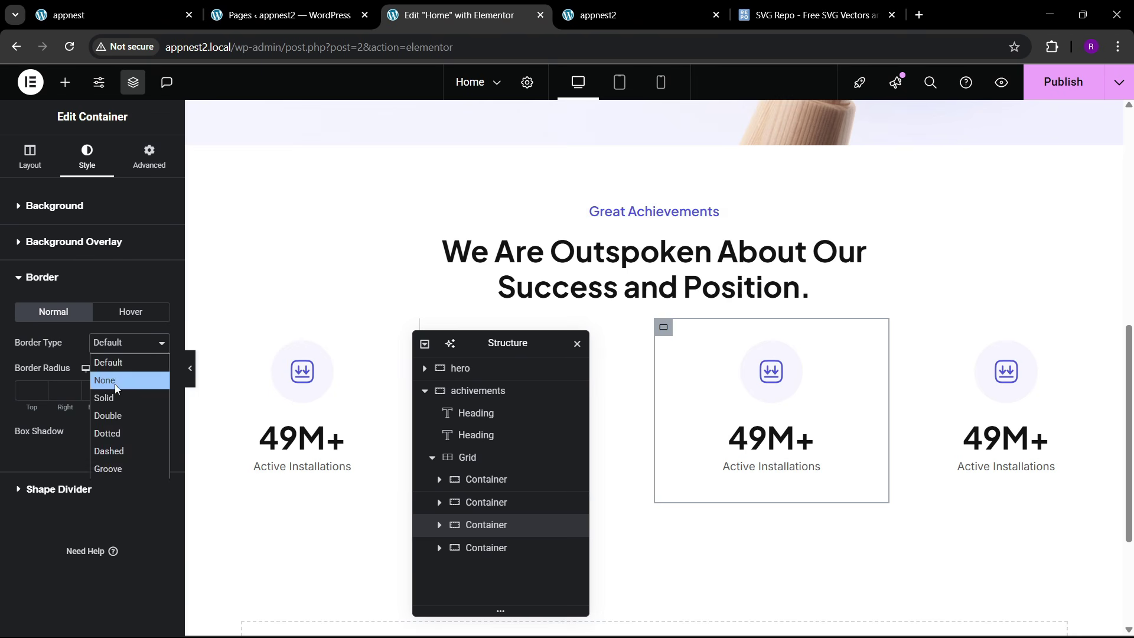
{"action": "left_click", "coordinate": [114, 388]}
{"action": "left_click", "coordinate": [158, 391]}
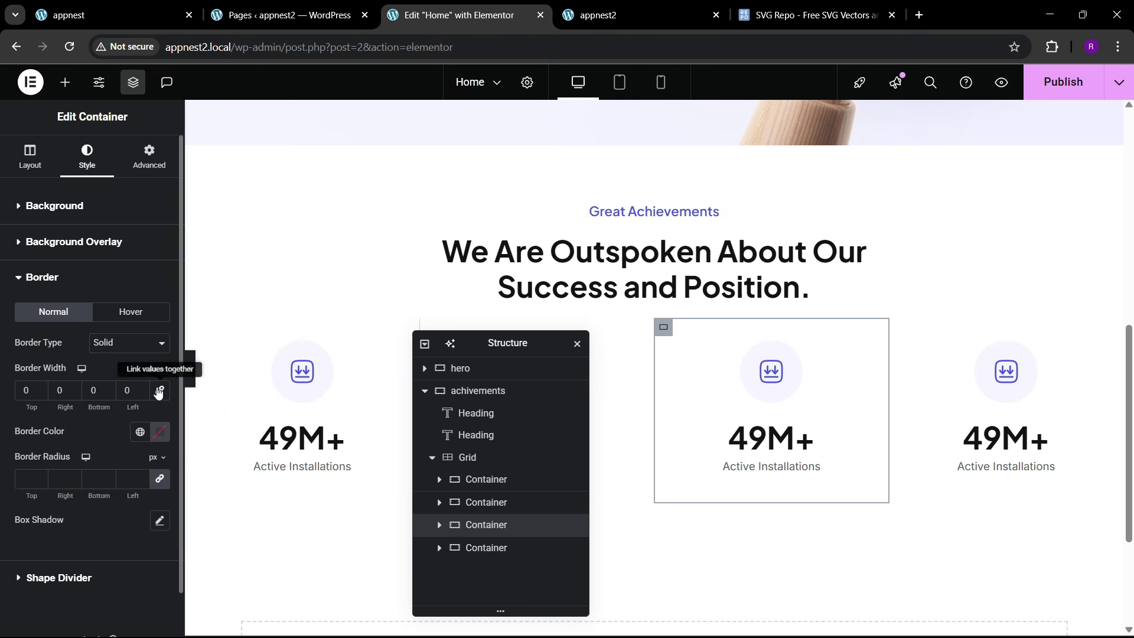
{"action": "left_click", "coordinate": [159, 433]}
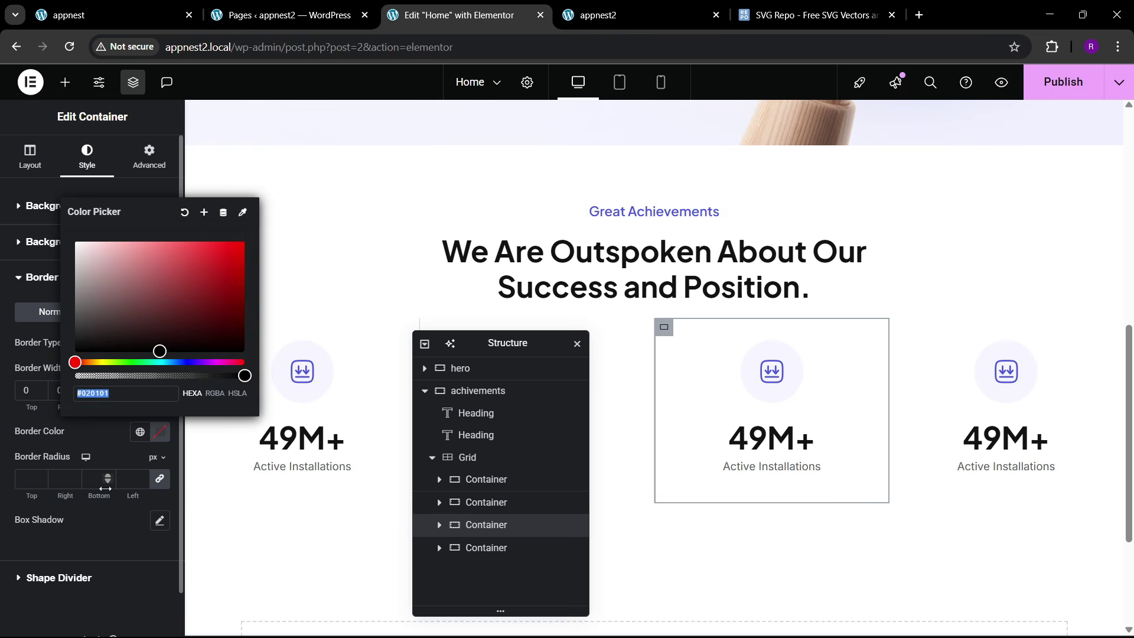
{"action": "left_click", "coordinate": [99, 526]}
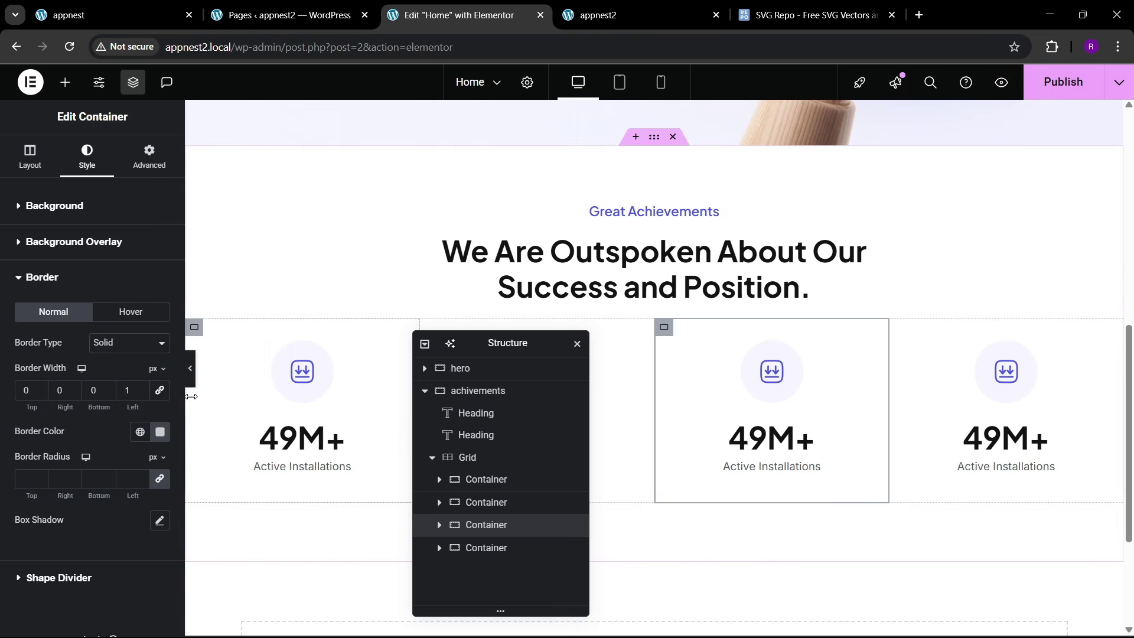
{"action": "left_click", "coordinate": [190, 385]}
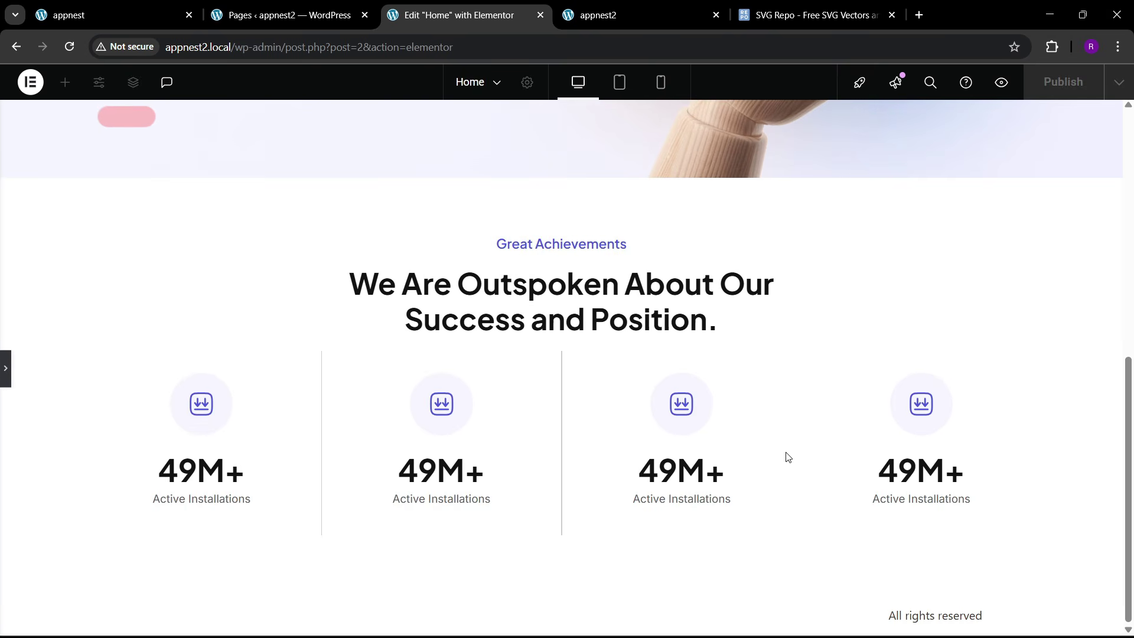
- Set the third container's border width to 1 px on the right and 0 on the left, and preview the dividers
{"action": "left_click", "coordinate": [5, 383]}
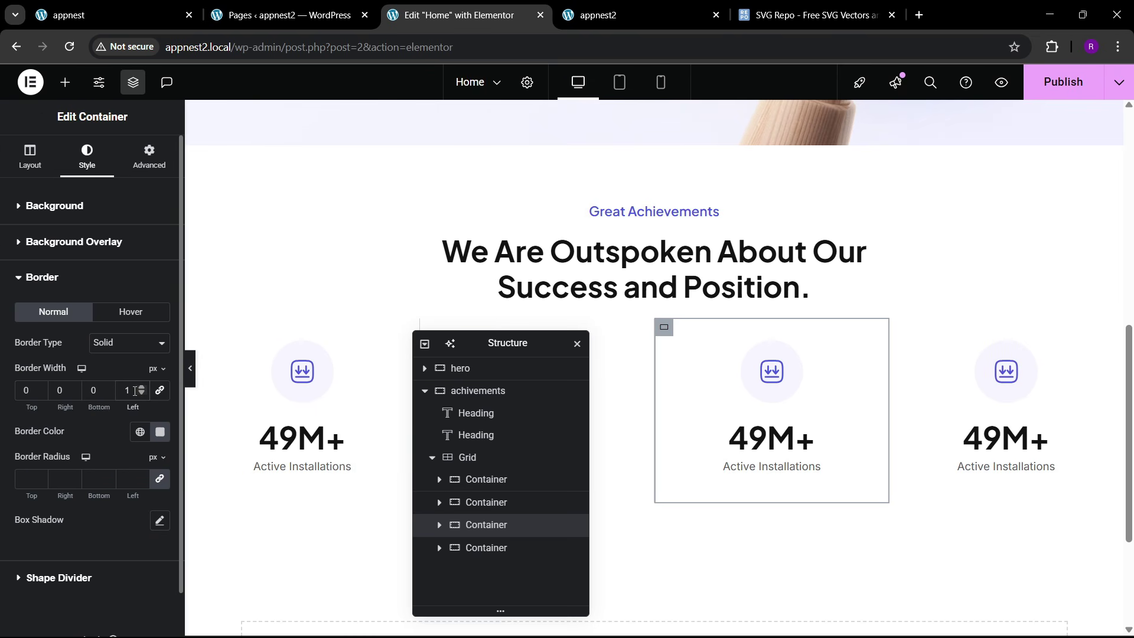
{"action": "left_click", "coordinate": [188, 370]}
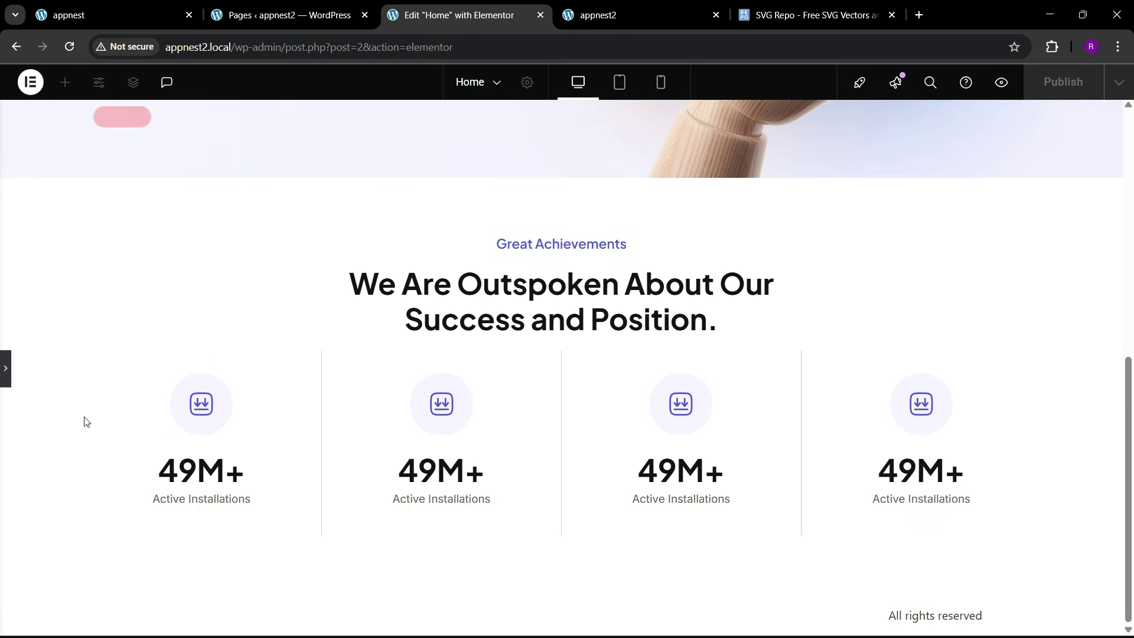
{"action": "left_click", "coordinate": [3, 383]}
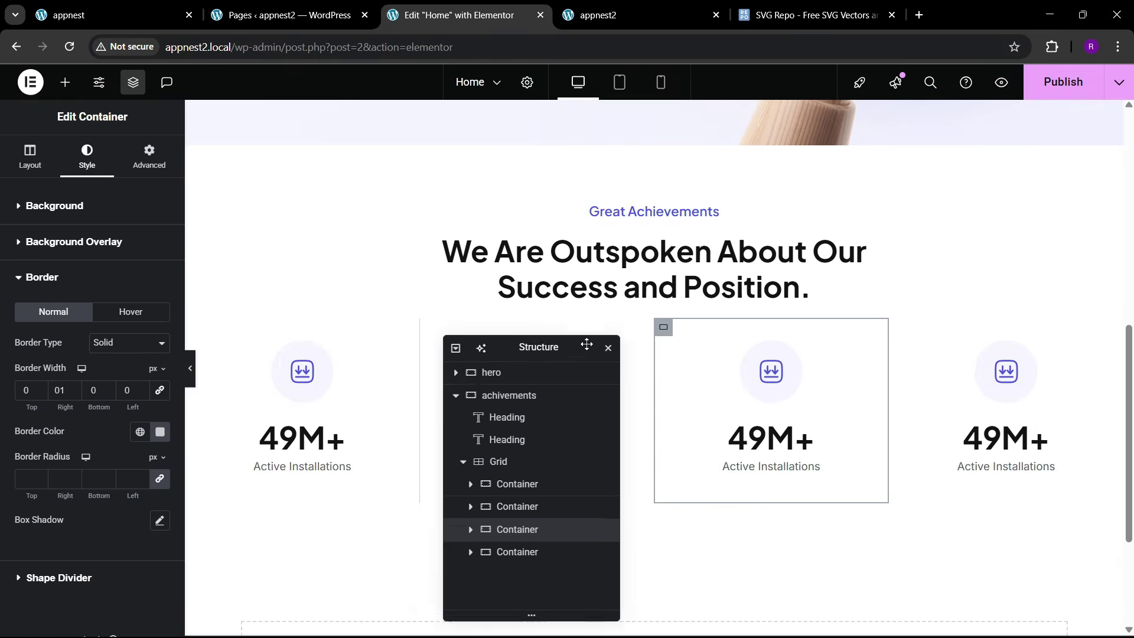
- Set the statistics grid's top margin to 20 px and publish the page
{"action": "left_click", "coordinate": [840, 426]}
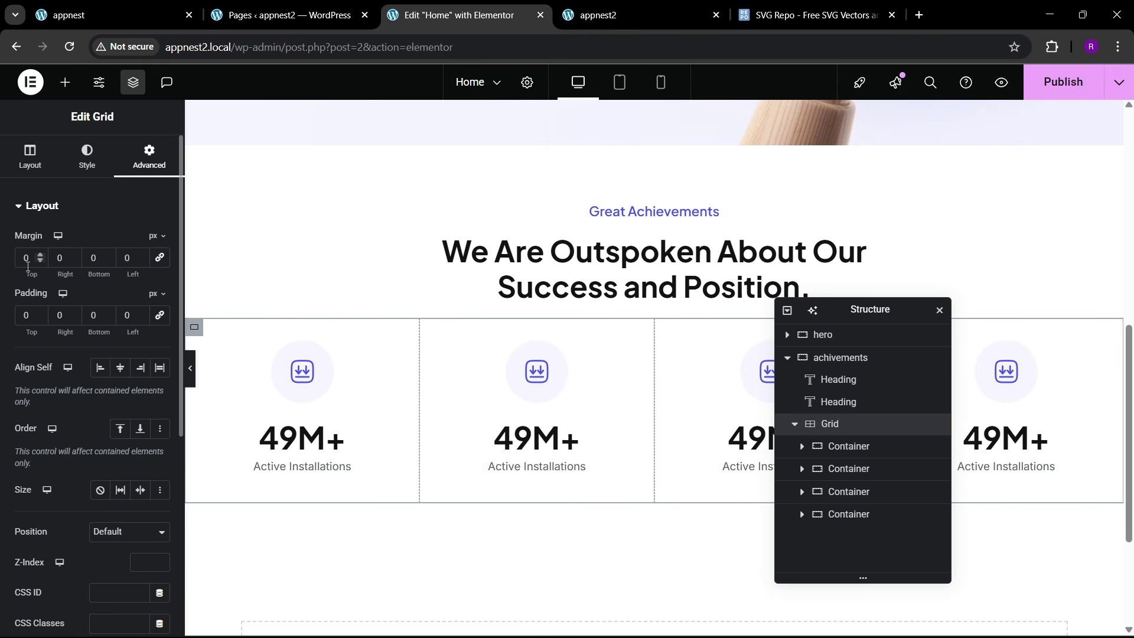
{"action": "type", "text": "2"}
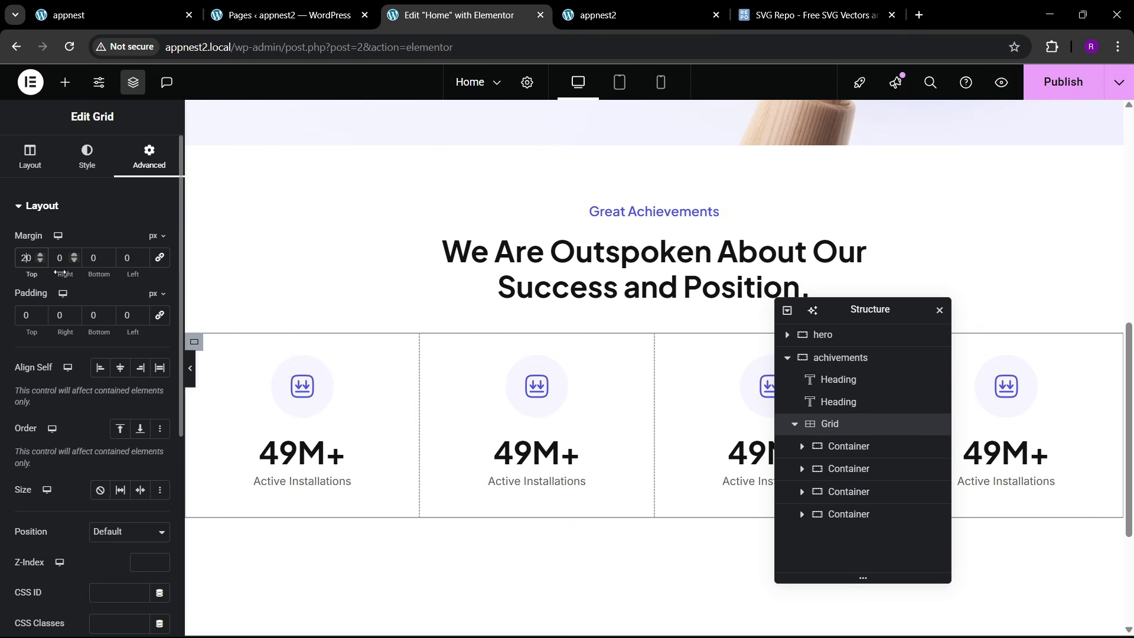
{"action": "left_click", "coordinate": [1064, 83]}
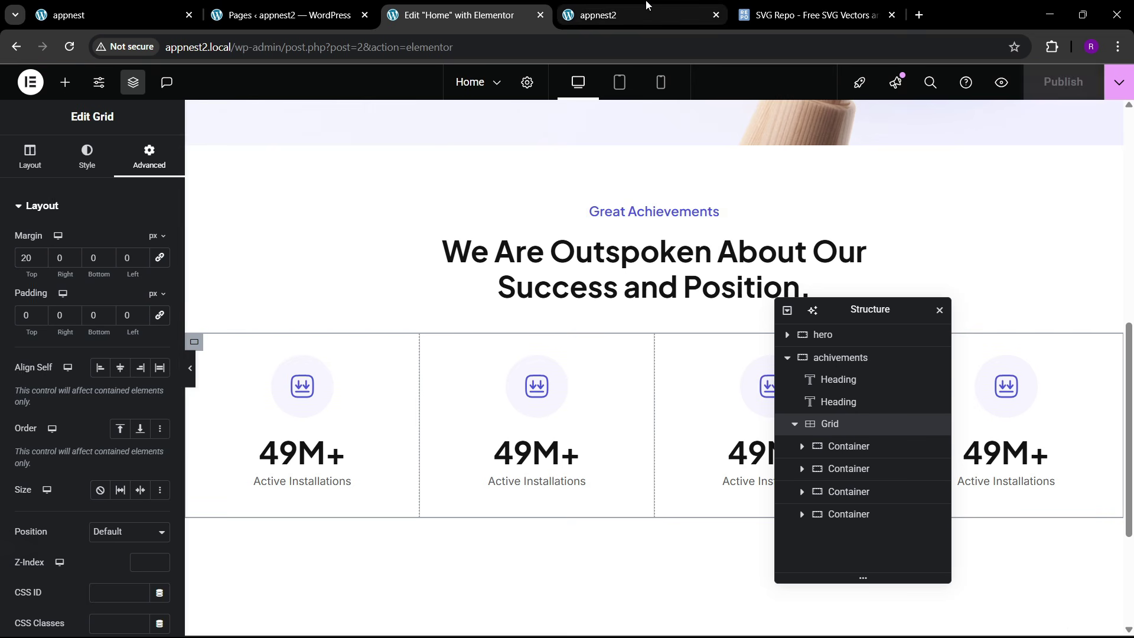
- Reload the live appnest2 page and compare its Great Achievements section with the reference site
{"action": "left_click", "coordinate": [598, 14]}
{"action": "left_click", "coordinate": [70, 46]}
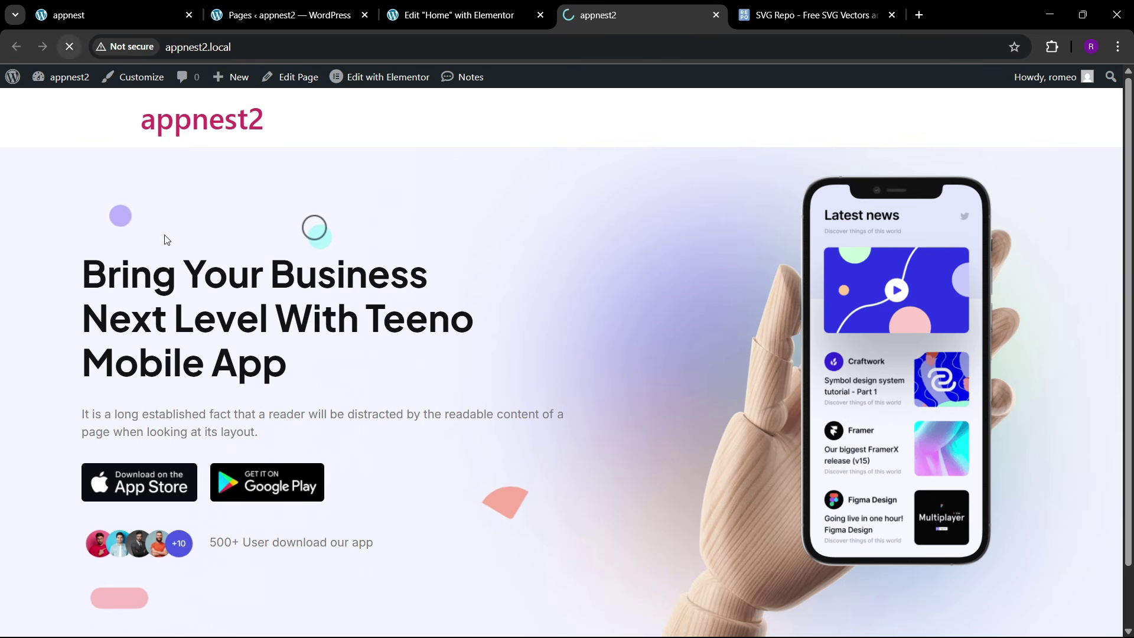
{"action": "scroll", "coordinate": [612, 354], "scroll_direction": "down", "scroll_amount": 8}
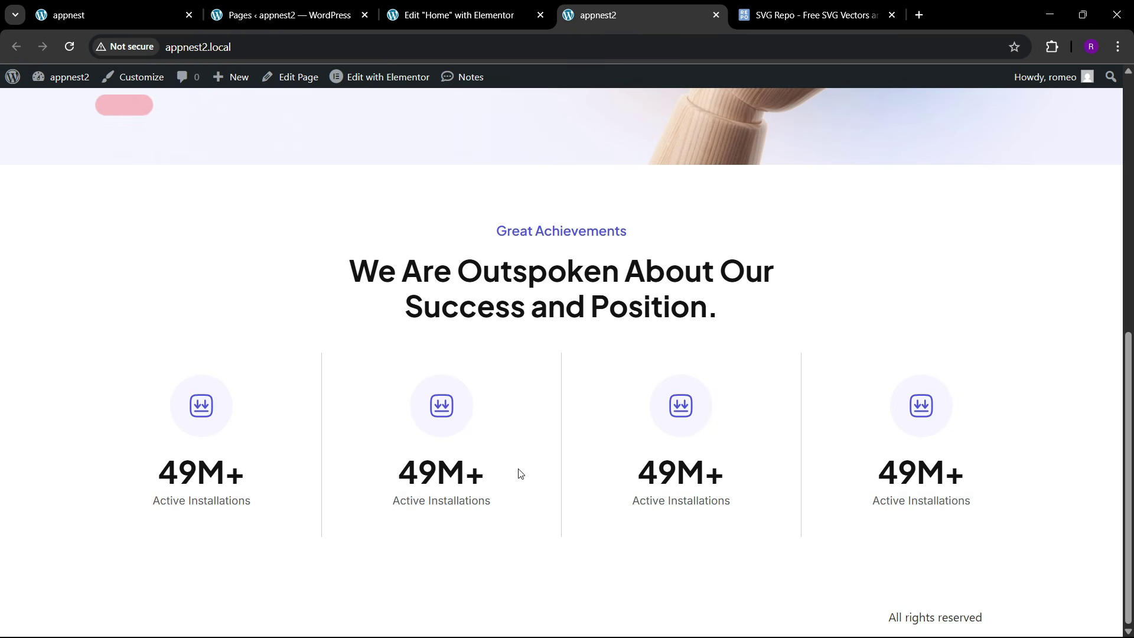
{"action": "key", "text": "ctrl+1"}
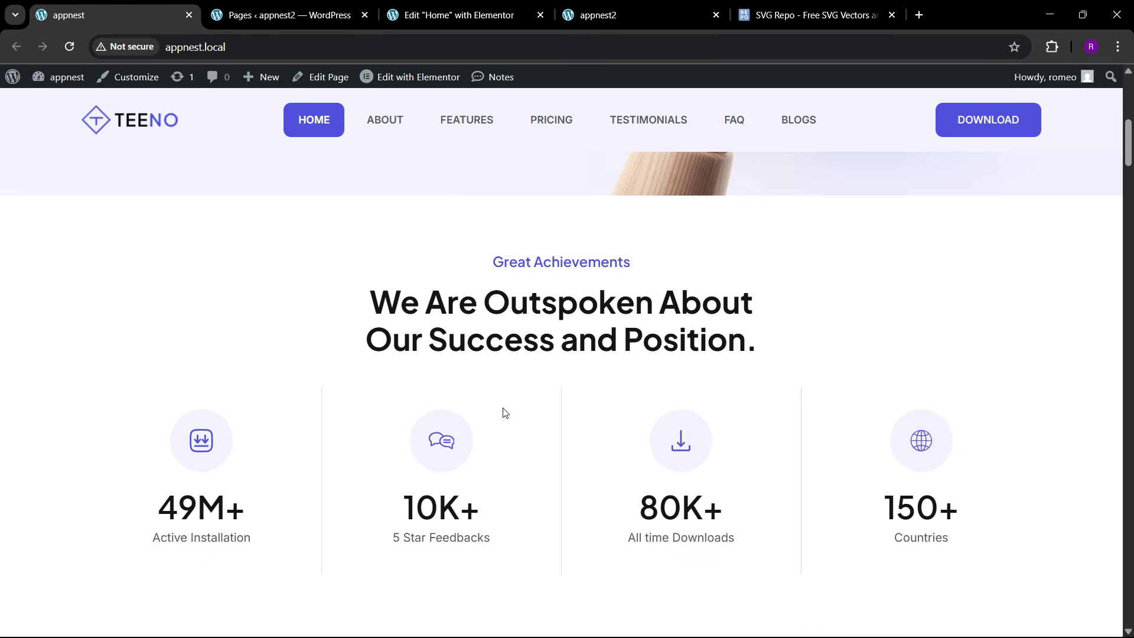
{"action": "left_click", "coordinate": [421, 5]}
{"action": "left_click", "coordinate": [586, 4]}
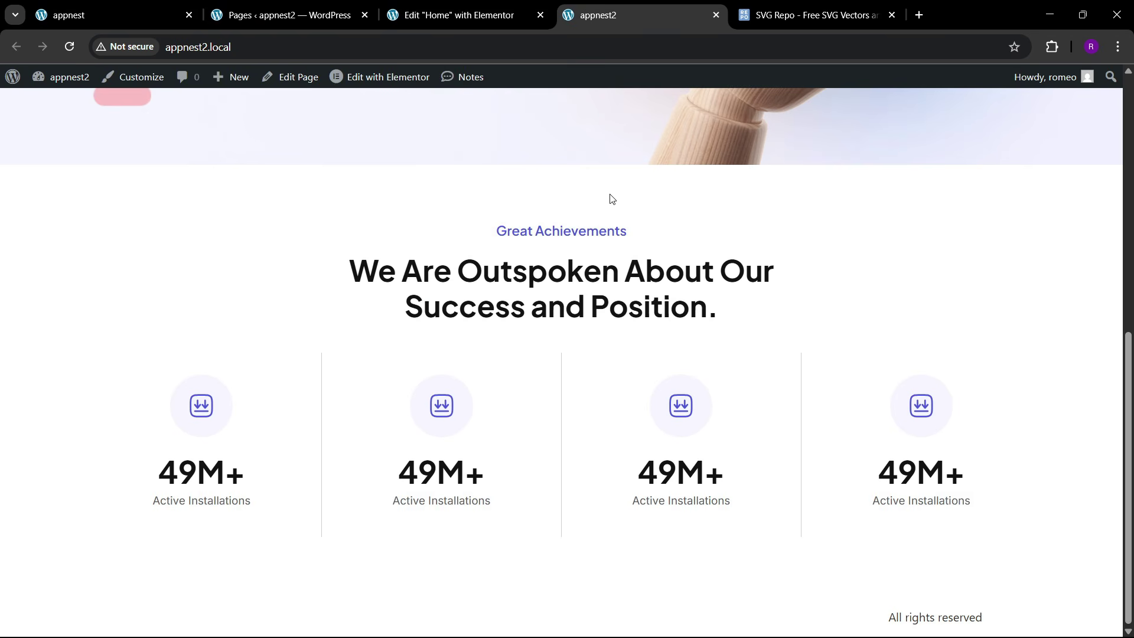
- Examine the layout of the reference site's Why You Choose Our App section and its phone image
{"action": "left_click", "coordinate": [172, 15]}
{"action": "scroll", "coordinate": [429, 402], "scroll_direction": "down", "scroll_amount": 10}
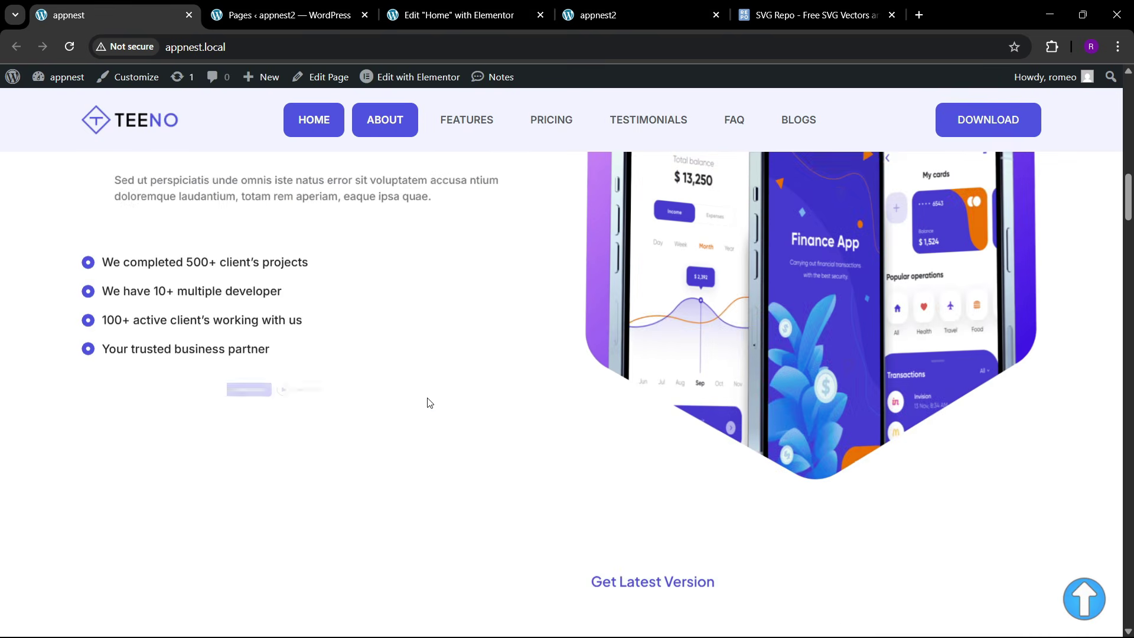
{"action": "scroll", "coordinate": [519, 375], "scroll_direction": "up", "scroll_amount": 3}
{"action": "scroll", "coordinate": [565, 374], "scroll_direction": "down", "scroll_amount": 1}
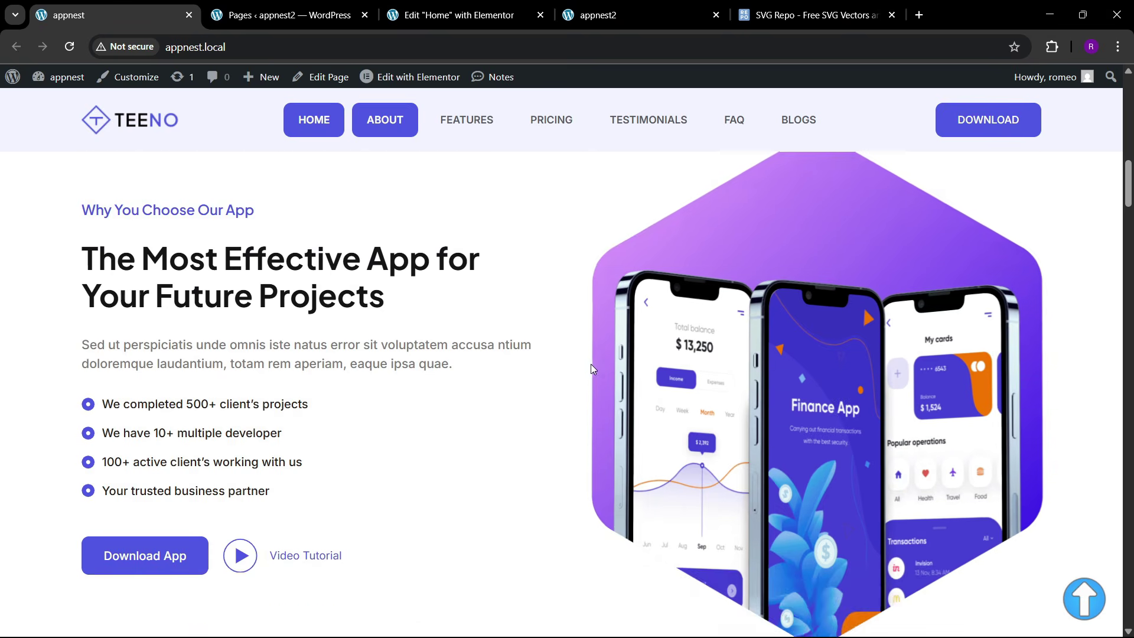
{"action": "scroll", "coordinate": [590, 366], "scroll_direction": "down", "scroll_amount": 5}
{"action": "scroll", "coordinate": [530, 461], "scroll_direction": "up", "scroll_amount": 5}
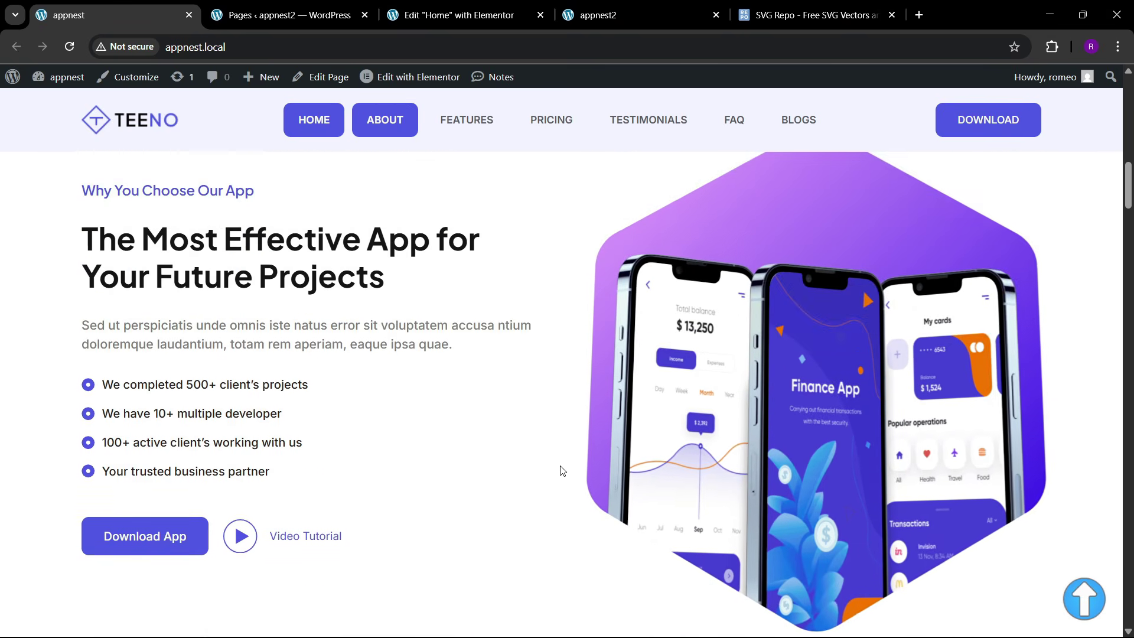
{"action": "scroll", "coordinate": [562, 474], "scroll_direction": "down", "scroll_amount": 6}
{"action": "scroll", "coordinate": [559, 473], "scroll_direction": "up", "scroll_amount": 7}
{"action": "scroll", "coordinate": [559, 473], "scroll_direction": "down", "scroll_amount": 2}
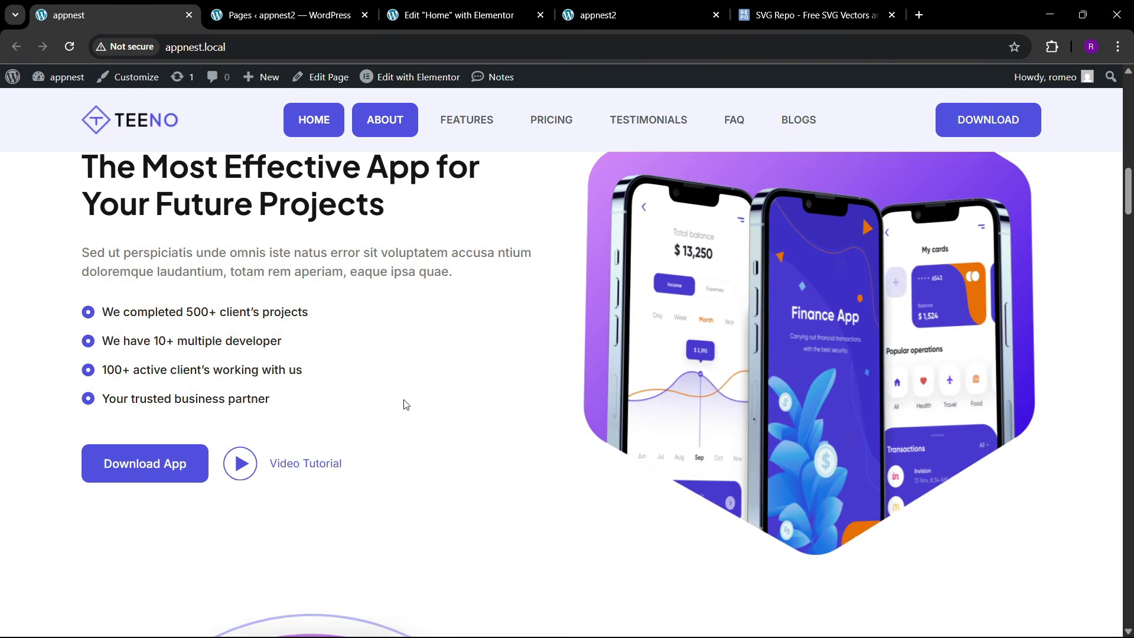
{"action": "scroll", "coordinate": [478, 413], "scroll_direction": "up", "scroll_amount": 4}
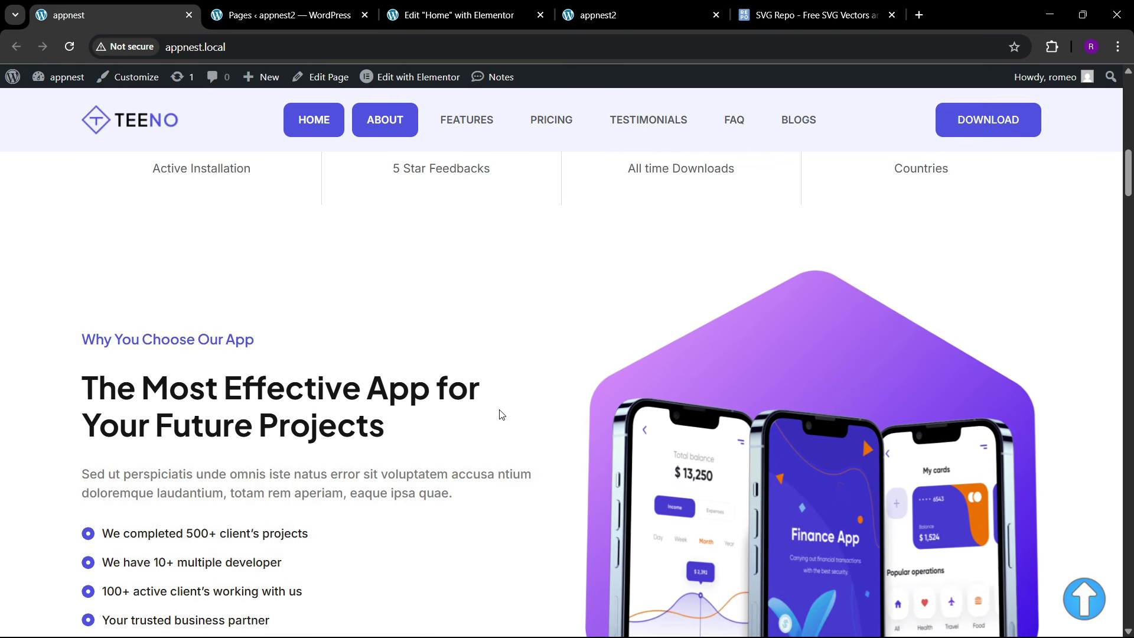
- Add a two-column flexbox container below the achievements section, with a boxed width of 1300 px and column and row gaps of 0
{"action": "key", "text": "ctrl+3"}
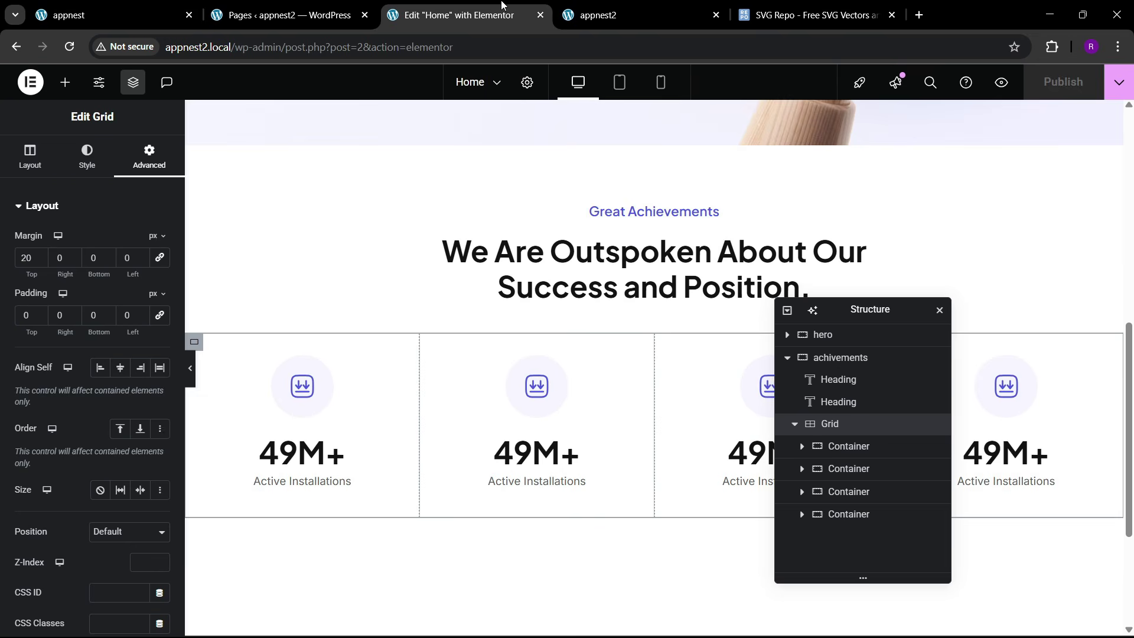
{"action": "scroll", "coordinate": [561, 402], "scroll_direction": "down", "scroll_amount": 3}
{"action": "left_click", "coordinate": [620, 470]}
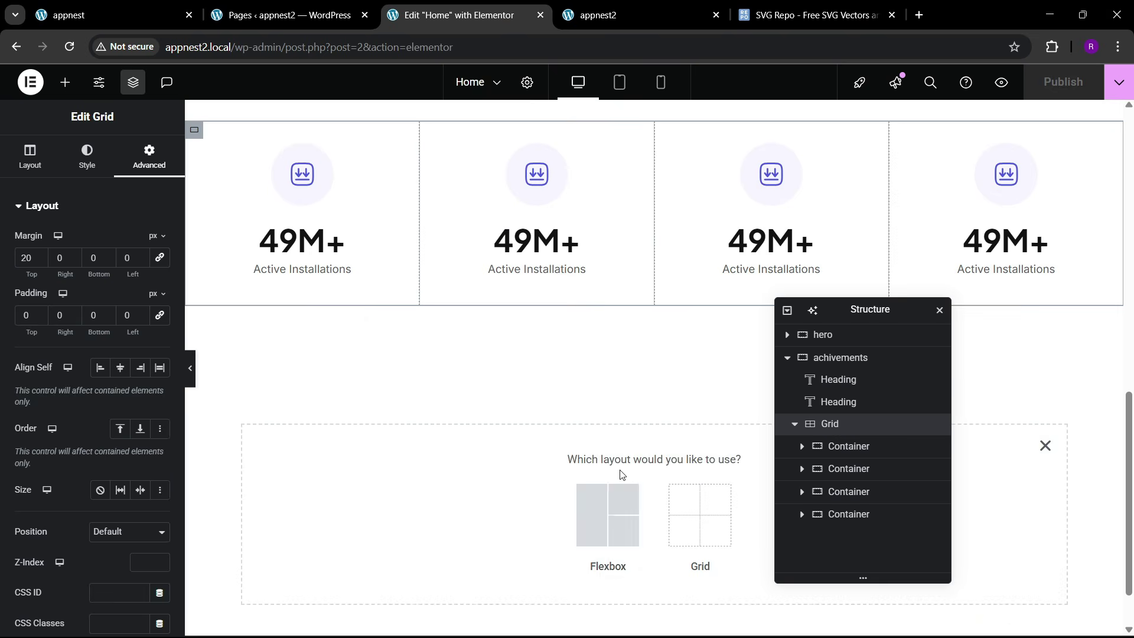
{"action": "left_click", "coordinate": [608, 513]}
{"action": "left_click", "coordinate": [613, 501]}
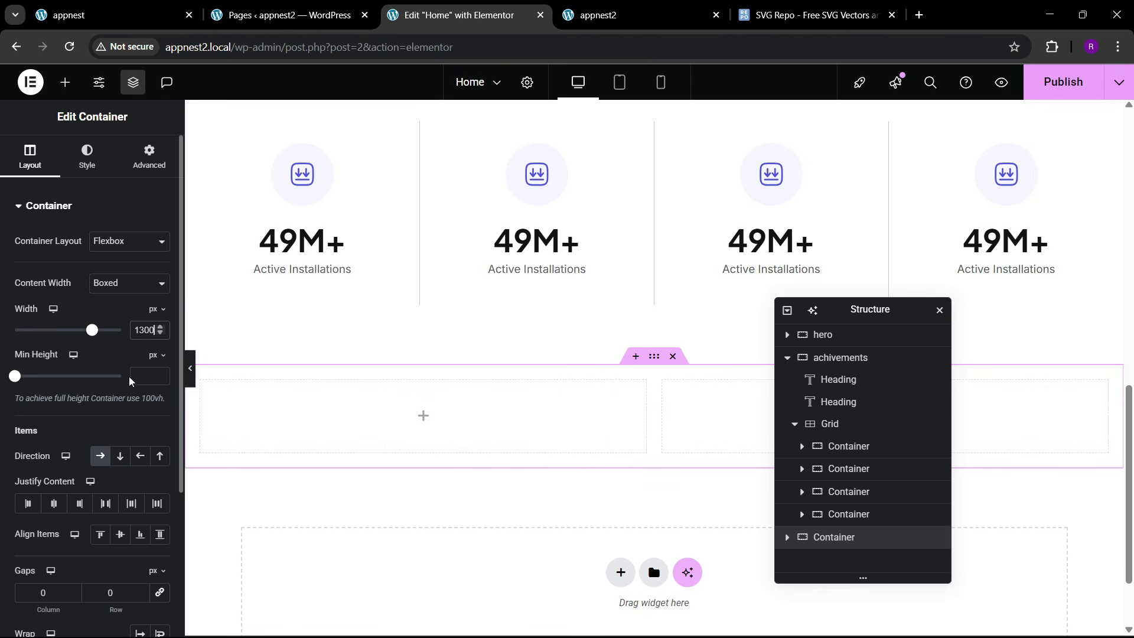
- Set the new section container's padding to 80 px at the bottom and 0 elsewhere, and rename it "why choose"
{"action": "left_click", "coordinate": [149, 156]}
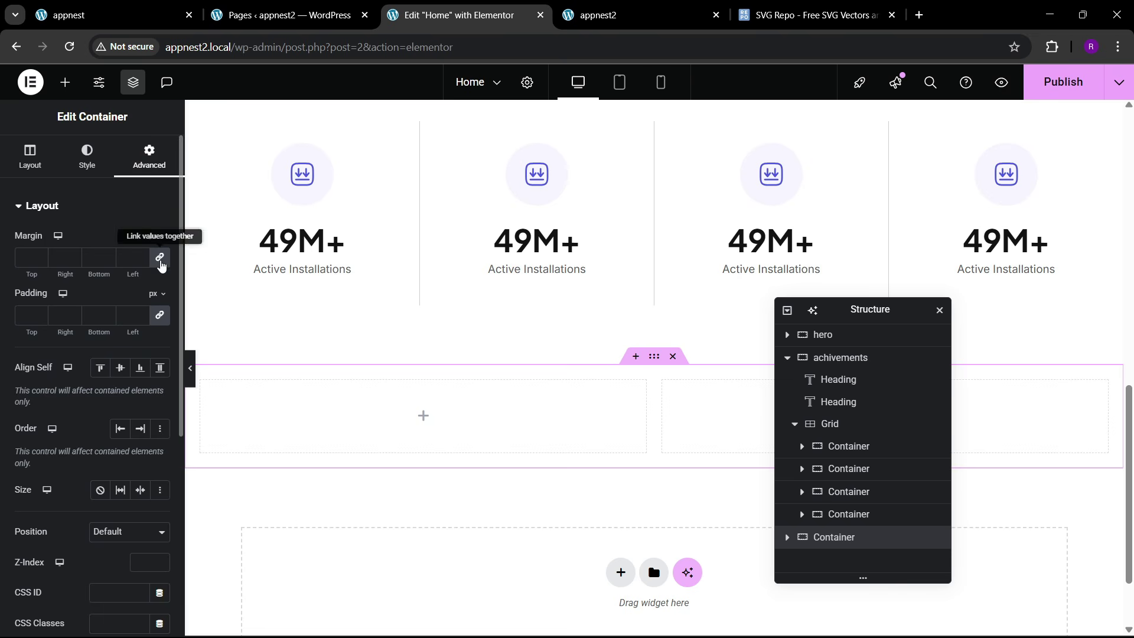
{"action": "left_click", "coordinate": [158, 316]}
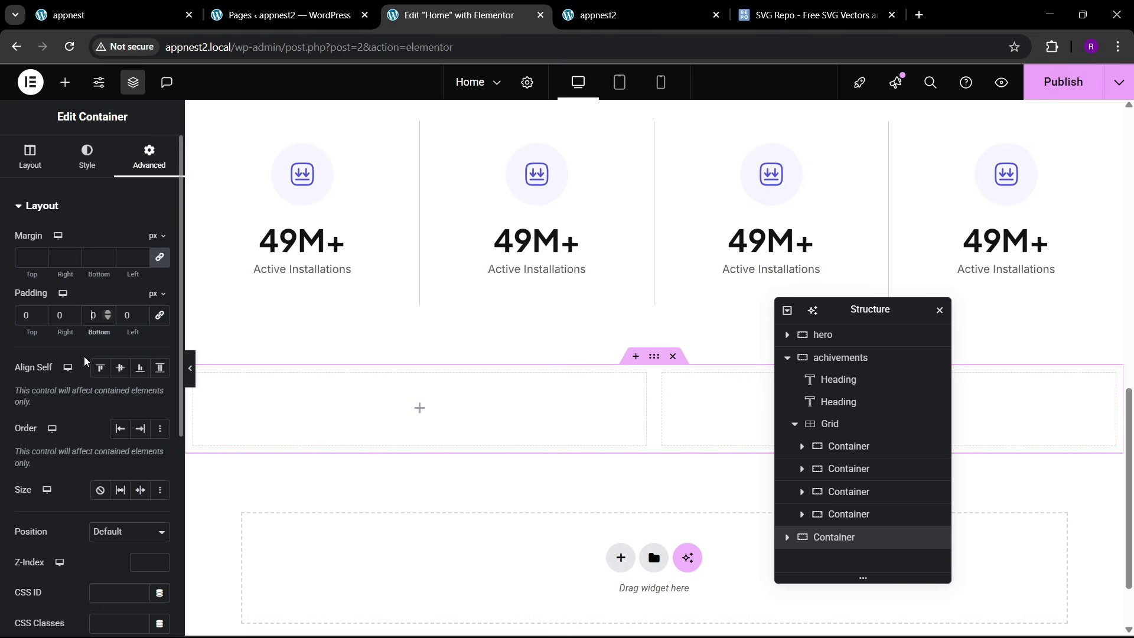
{"action": "type", "text": "8"}
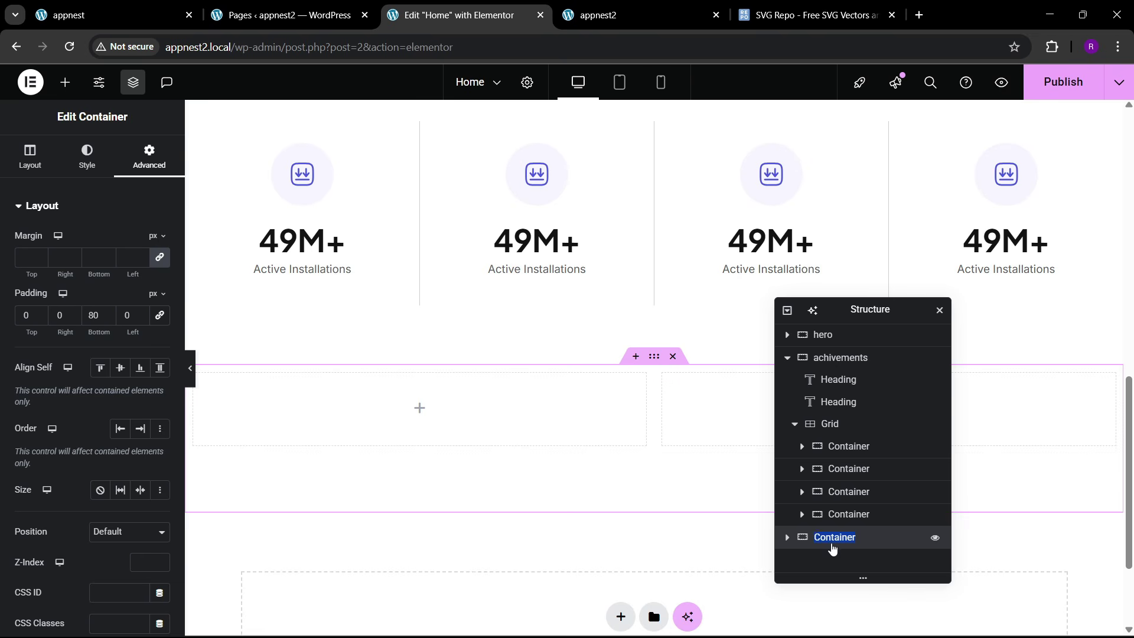
{"action": "type", "text": "why choose"}
- Set the padding of both inner column containers in the why choose section to 0
{"action": "left_click", "coordinate": [786, 536]}
{"action": "scroll", "coordinate": [827, 543], "scroll_direction": "down", "scroll_amount": 1}
{"action": "left_click", "coordinate": [827, 539]}
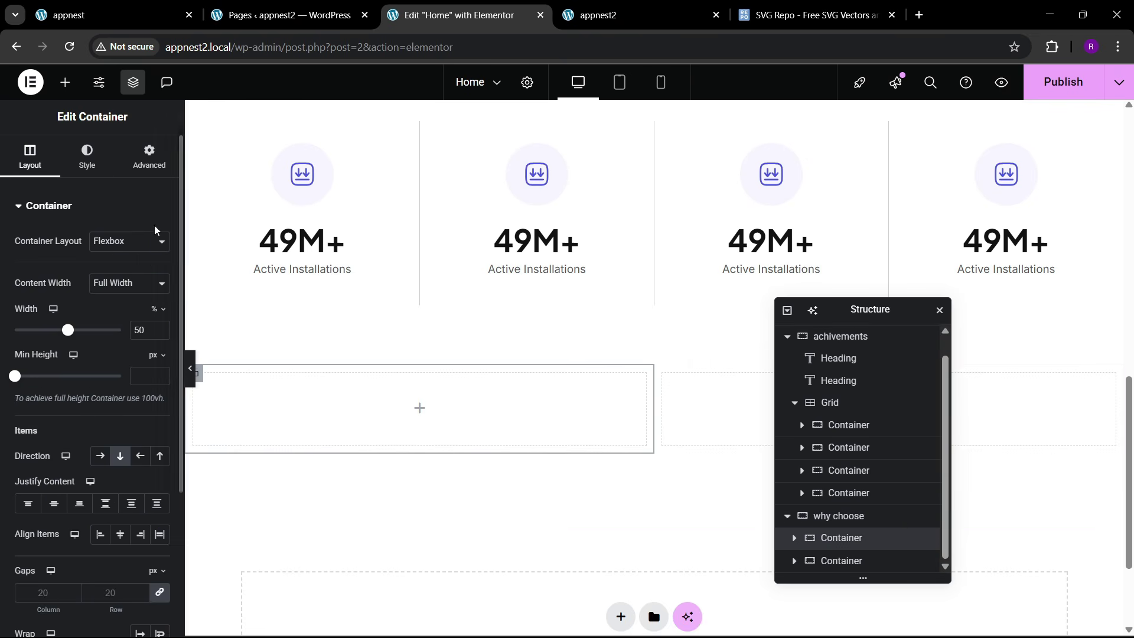
{"action": "left_click", "coordinate": [149, 156]}
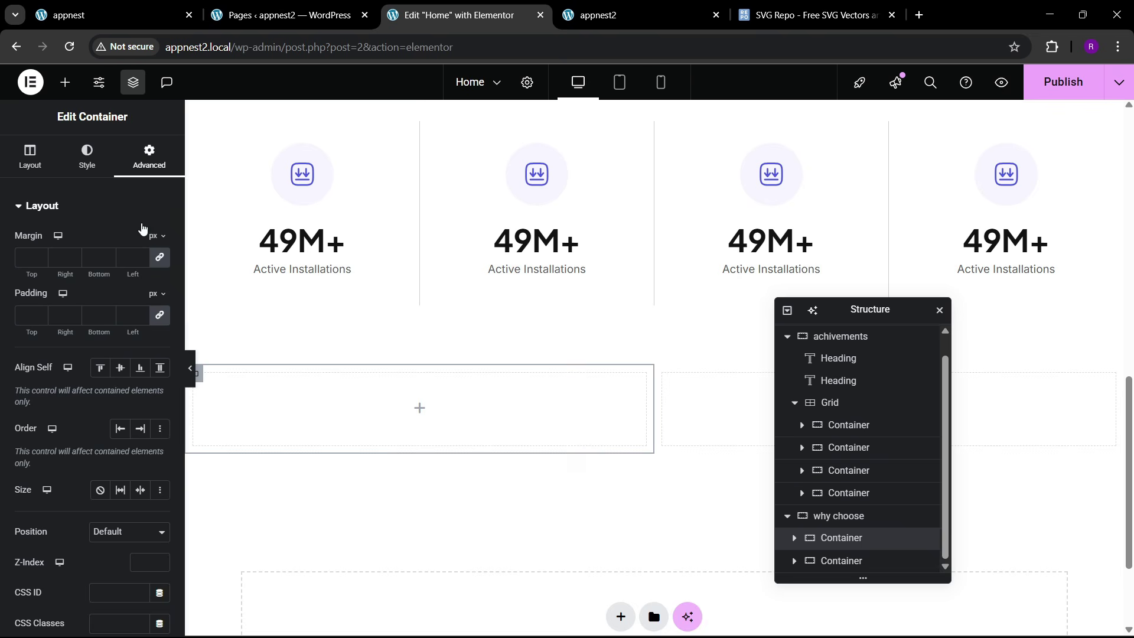
{"action": "left_click", "coordinate": [835, 559]}
{"action": "left_click", "coordinate": [149, 156]}
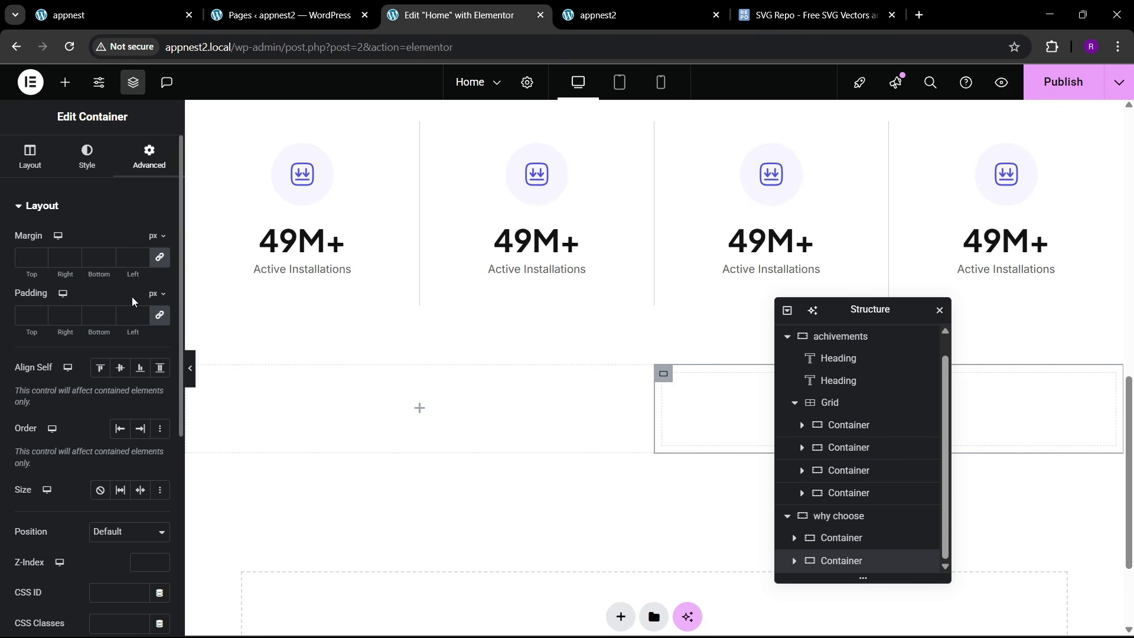
{"action": "left_click", "coordinate": [158, 315]}
- Check the reference section's layout and add an Image widget to the second column of the why choose section
{"action": "left_click", "coordinate": [158, 7]}
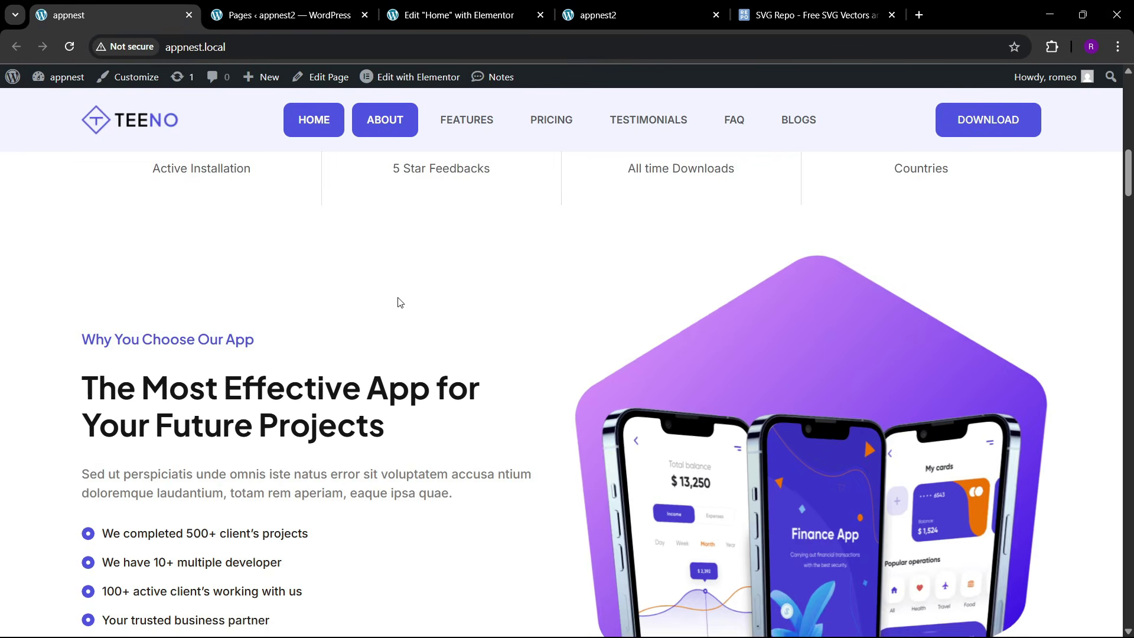
{"action": "scroll", "coordinate": [471, 400], "scroll_direction": "down", "scroll_amount": 2}
{"action": "left_click", "coordinate": [471, 7]}
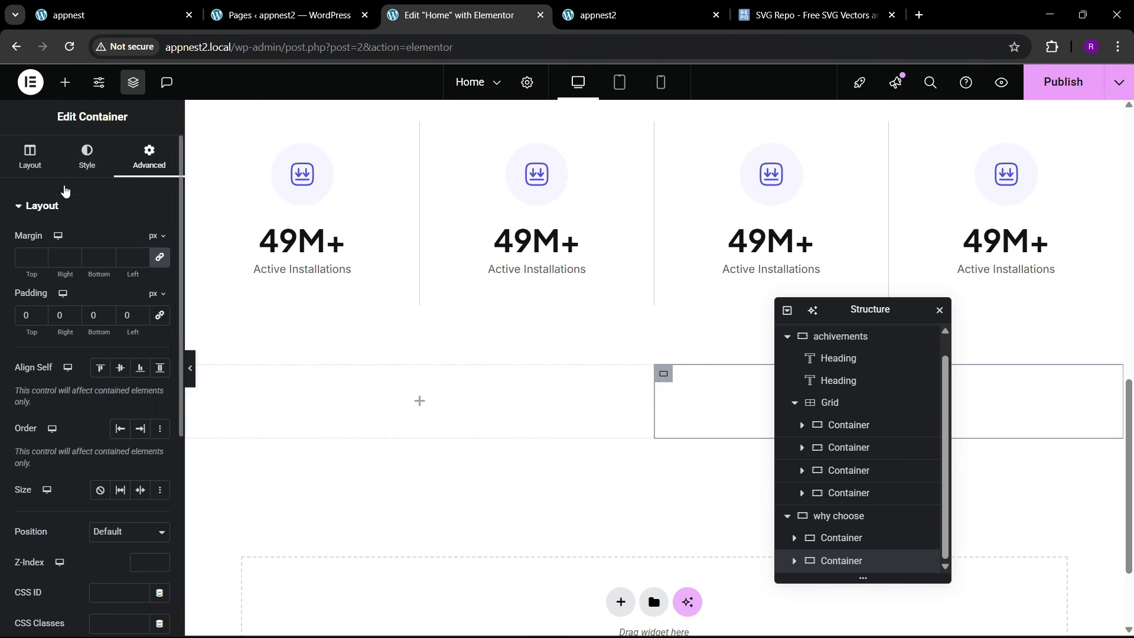
{"action": "left_click", "coordinate": [65, 82]}
{"action": "left_click_drag", "start_coordinate": [134, 387], "coordinate": [717, 405]}
- Set the widget's image to choose-1.png from the media library and check it on the page
{"action": "left_click", "coordinate": [75, 284]}
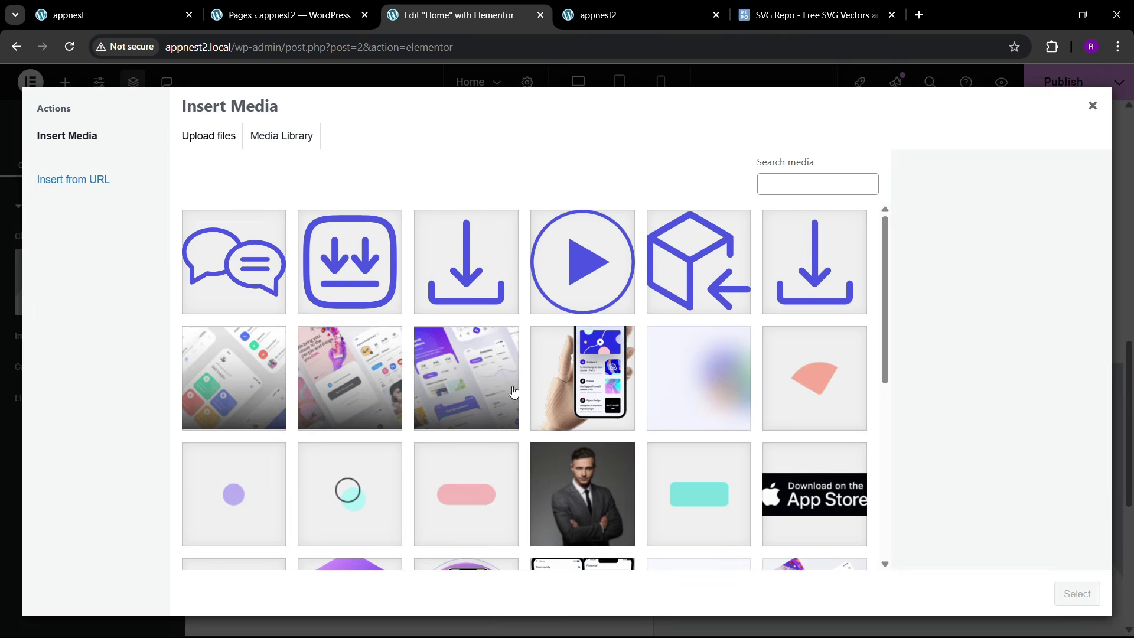
{"action": "scroll", "coordinate": [513, 391], "scroll_direction": "down", "scroll_amount": 3}
{"action": "left_click", "coordinate": [394, 457]}
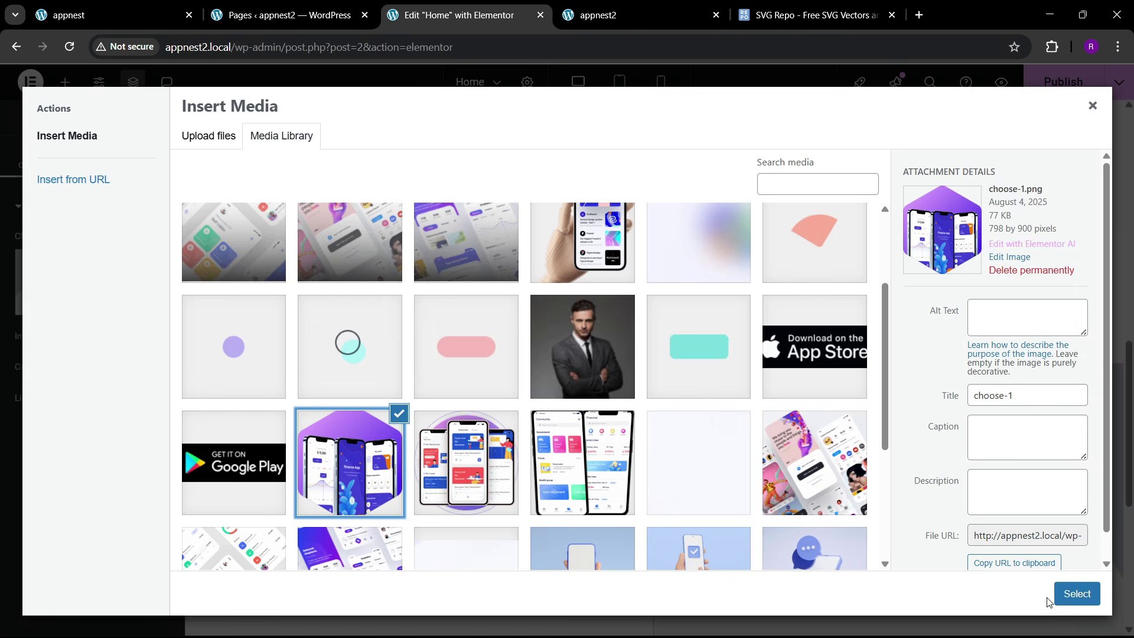
{"action": "left_click", "coordinate": [1077, 600]}
{"action": "scroll", "coordinate": [519, 455], "scroll_direction": "down", "scroll_amount": 4}
{"action": "scroll", "coordinate": [520, 456], "scroll_direction": "up", "scroll_amount": 2}
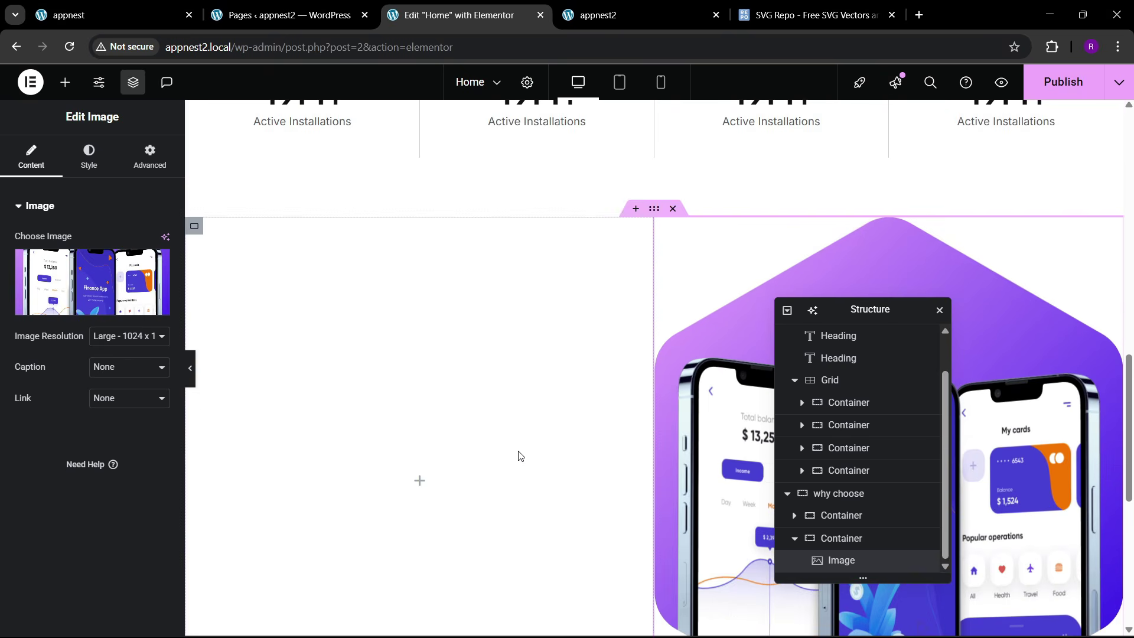
- Check the reference section's text, then copy the "Great Achievements" heading into the first column of the why choose section
{"action": "left_click", "coordinate": [131, 10]}
{"action": "scroll", "coordinate": [302, 370], "scroll_direction": "up", "scroll_amount": 1}
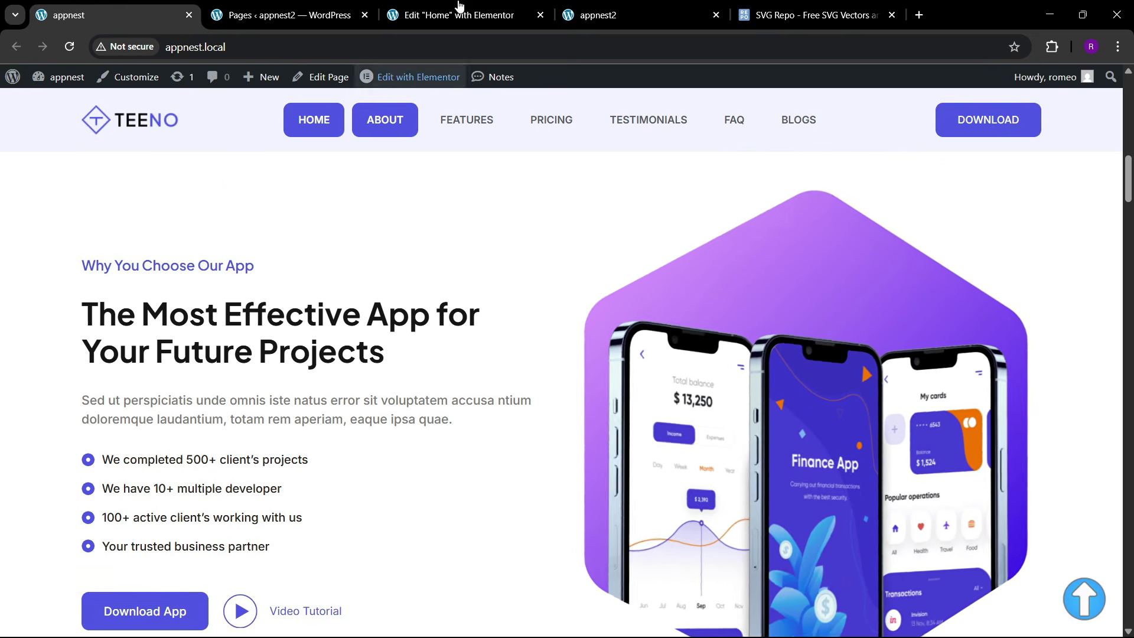
{"action": "left_click", "coordinate": [460, 10]}
{"action": "scroll", "coordinate": [450, 286], "scroll_direction": "up", "scroll_amount": 5}
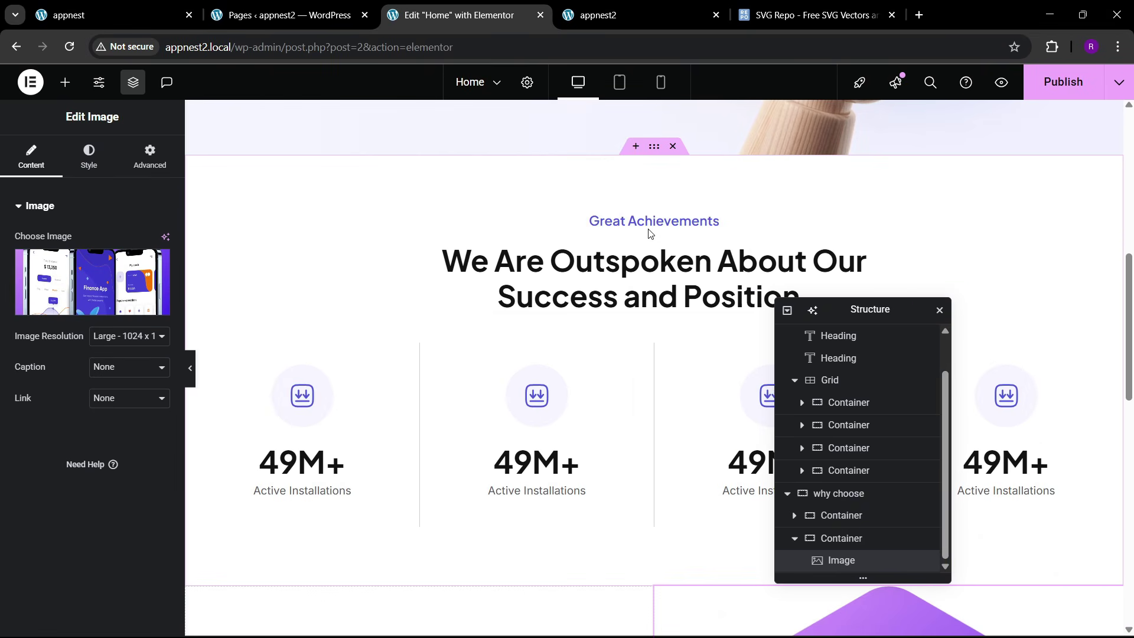
{"action": "right_click", "coordinate": [654, 224]}
{"action": "left_click", "coordinate": [673, 296]}
{"action": "scroll", "coordinate": [405, 349], "scroll_direction": "down", "scroll_amount": 4}
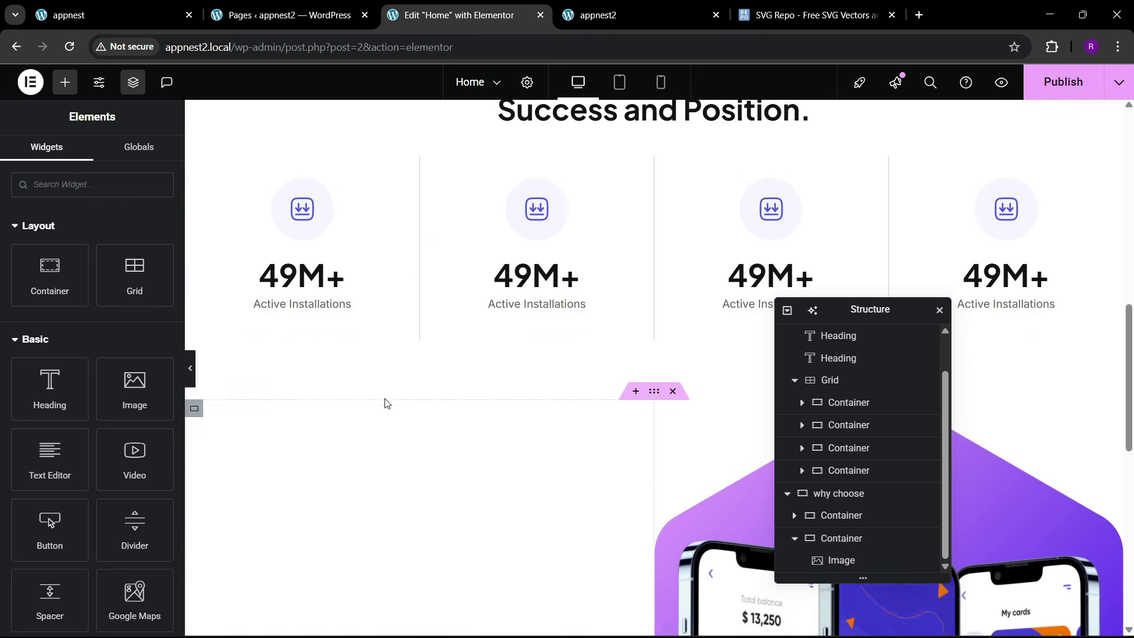
{"action": "right_click", "coordinate": [265, 493]}
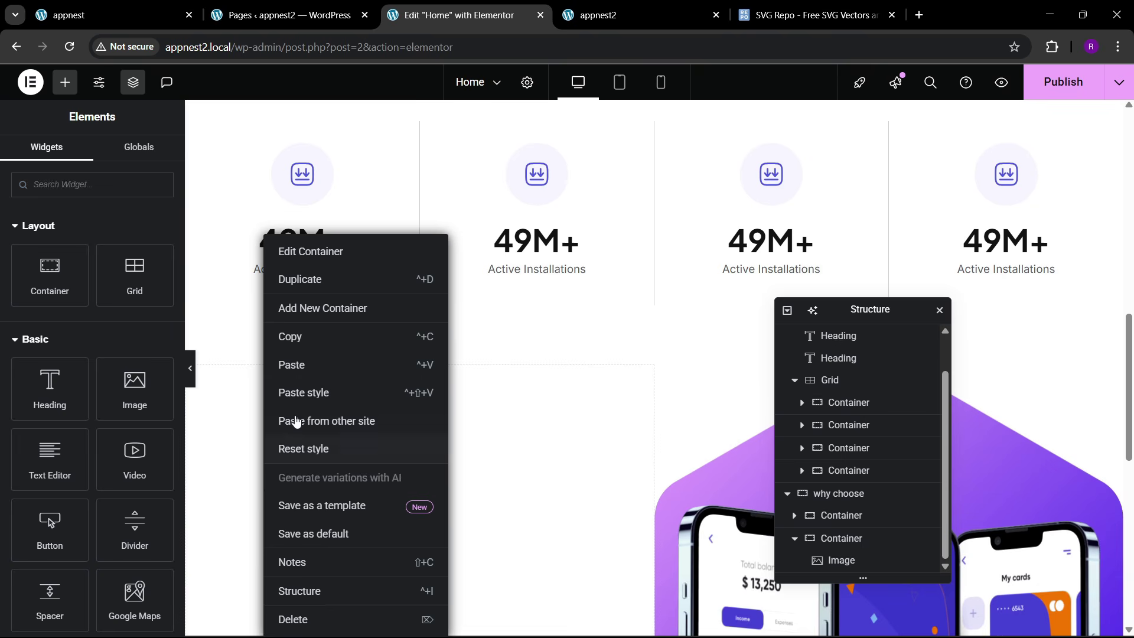
{"action": "left_click", "coordinate": [292, 365]}
- Copy the "We Are Outspoken About Our Success and Position." heading and paste it below the small heading in the why choose column
{"action": "scroll", "coordinate": [423, 460], "scroll_direction": "up", "scroll_amount": 6}
{"action": "right_click", "coordinate": [538, 456]}
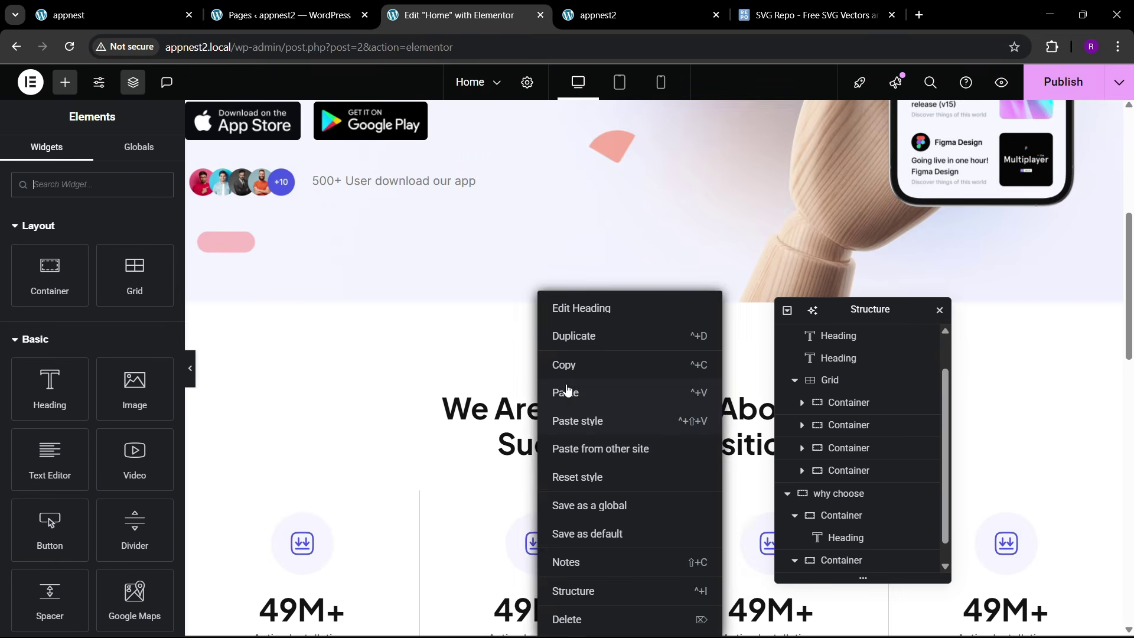
{"action": "left_click", "coordinate": [563, 363]}
{"action": "scroll", "coordinate": [378, 474], "scroll_direction": "down", "scroll_amount": 6}
{"action": "right_click", "coordinate": [257, 382]}
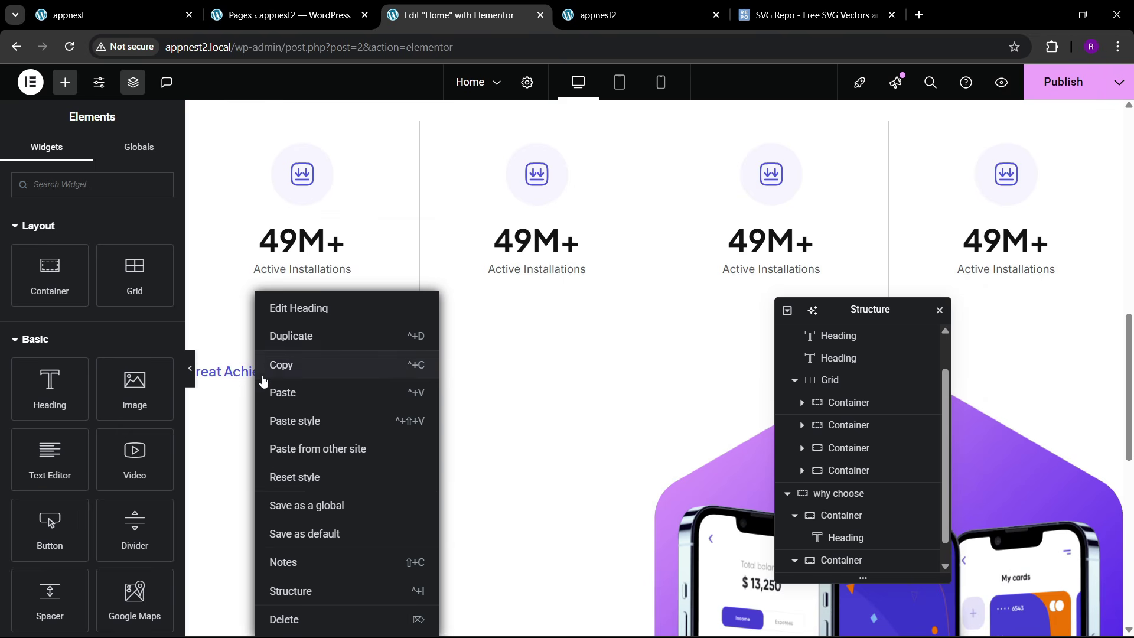
{"action": "left_click", "coordinate": [280, 392]}
- Replace the pasted large heading's custom width so it spans the column, and left-align its text
{"action": "left_click", "coordinate": [150, 157]}
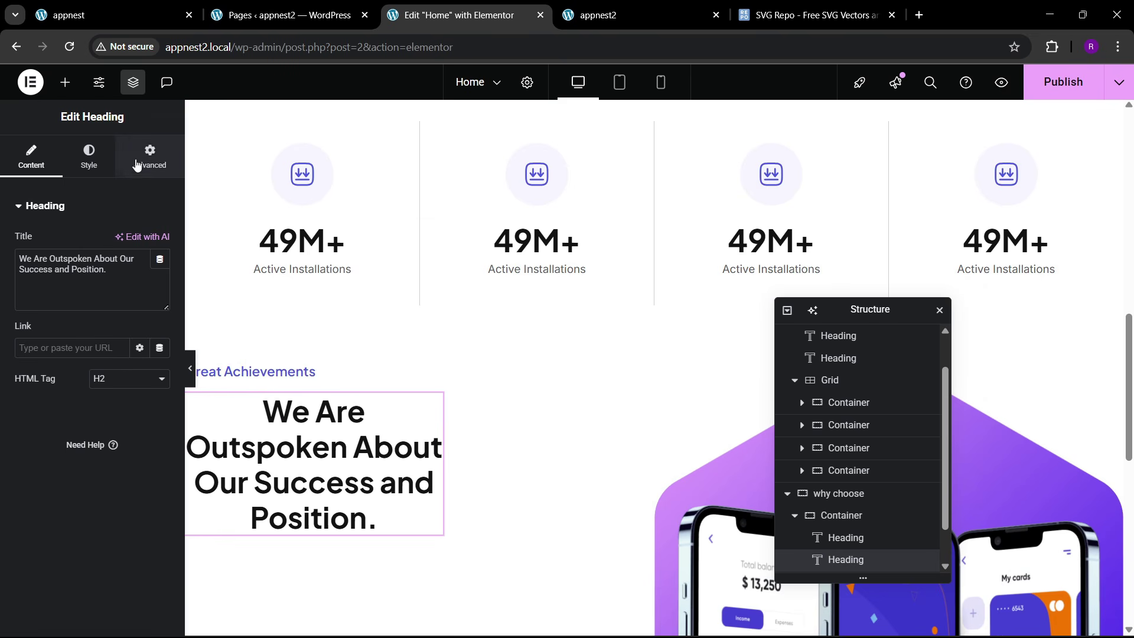
{"action": "left_click", "coordinate": [118, 357]}
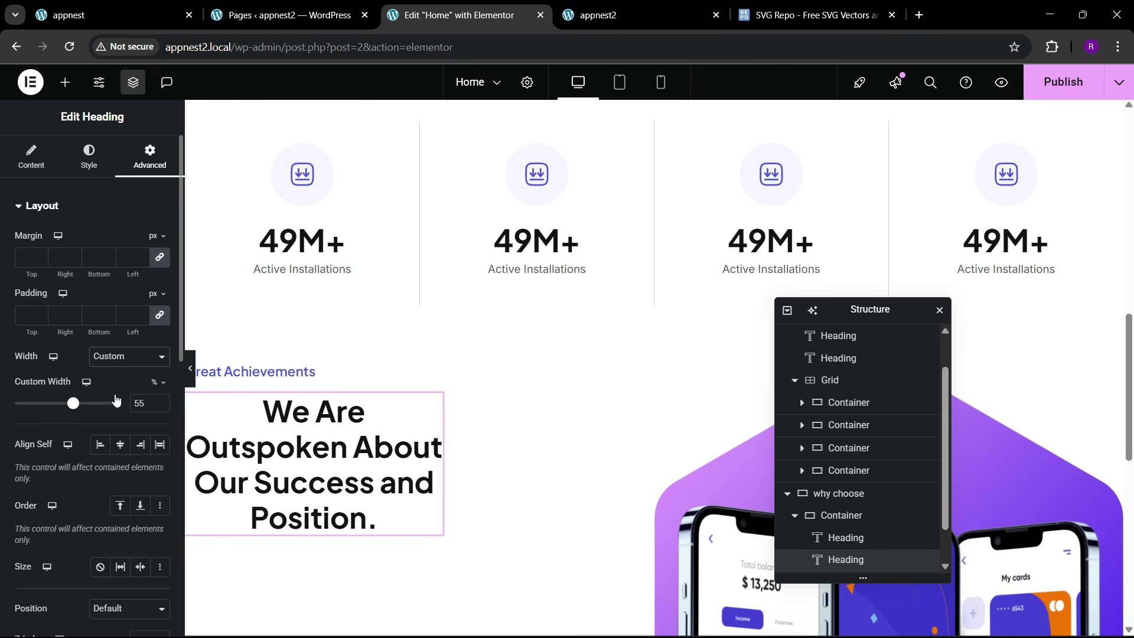
{"action": "left_click", "coordinate": [111, 382]}
{"action": "left_click", "coordinate": [96, 158]}
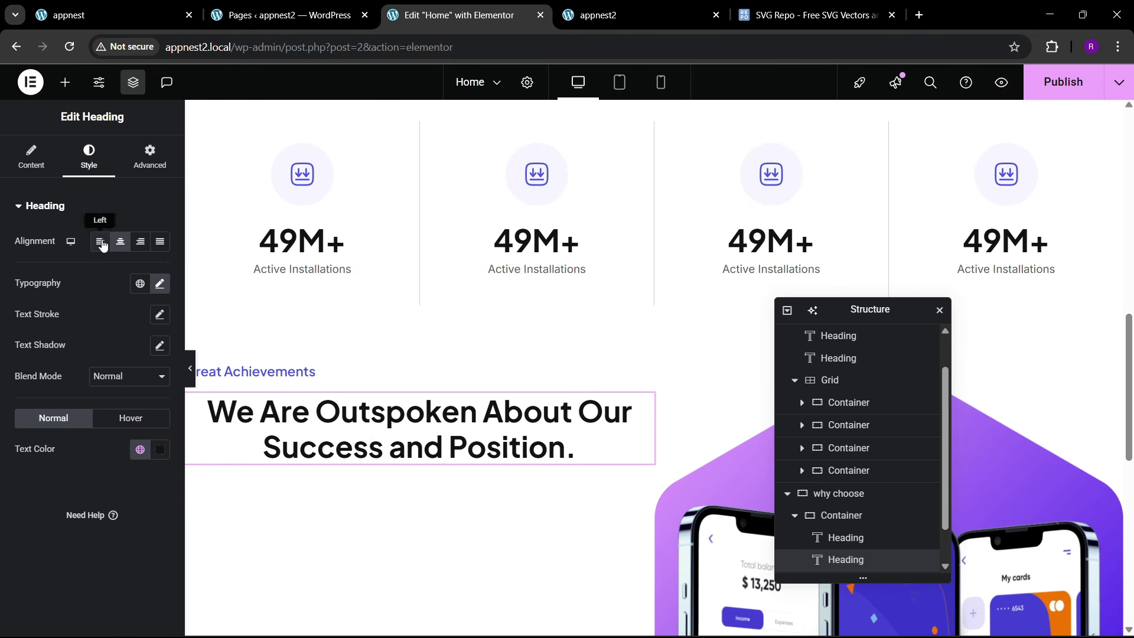
{"action": "left_click", "coordinate": [100, 242]}
- Copy the hero section's paragraph and paste it below the large heading in the why choose column
{"action": "key", "text": "ctrl+1"}
{"action": "key", "text": "ctrl+3"}
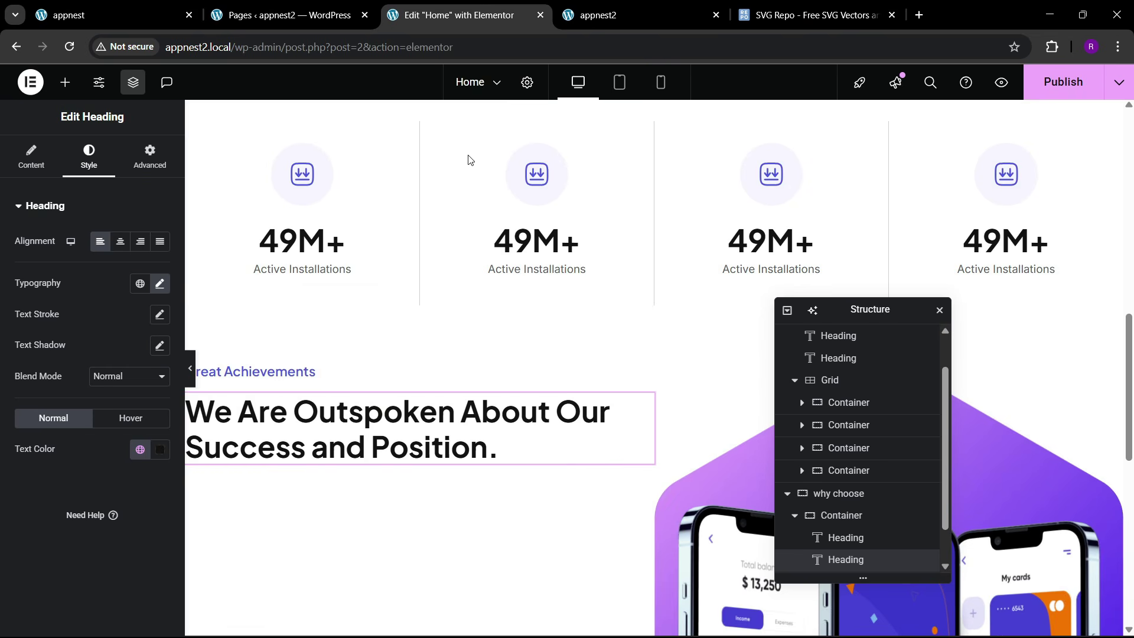
{"action": "scroll", "coordinate": [494, 268], "scroll_direction": "up", "scroll_amount": 7}
{"action": "scroll", "coordinate": [437, 246], "scroll_direction": "up", "scroll_amount": 4}
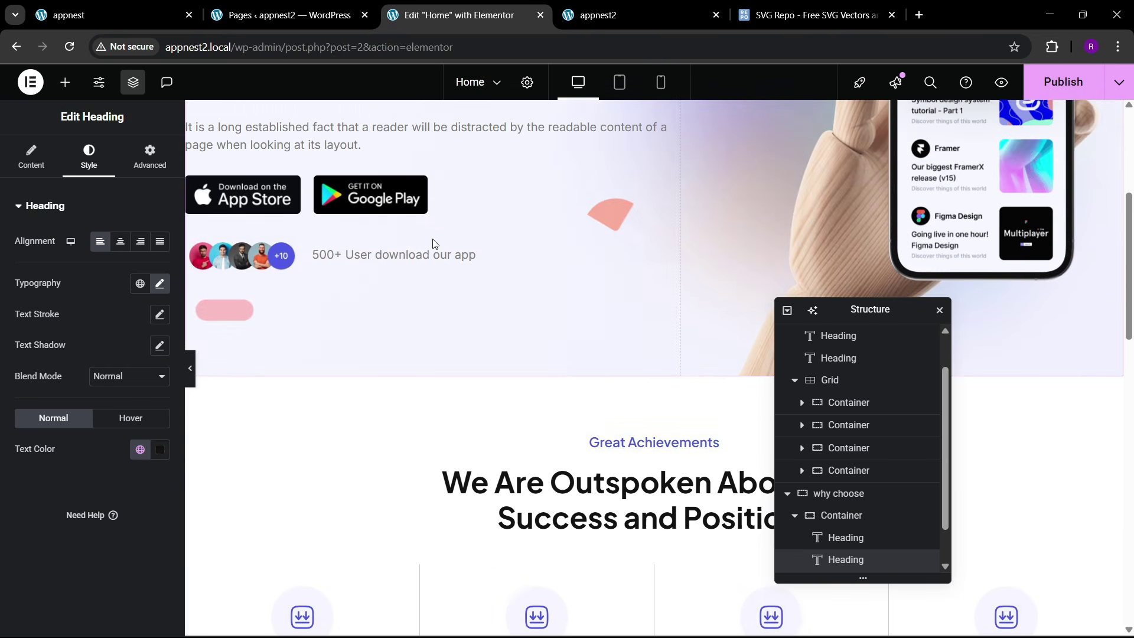
{"action": "right_click", "coordinate": [327, 279]}
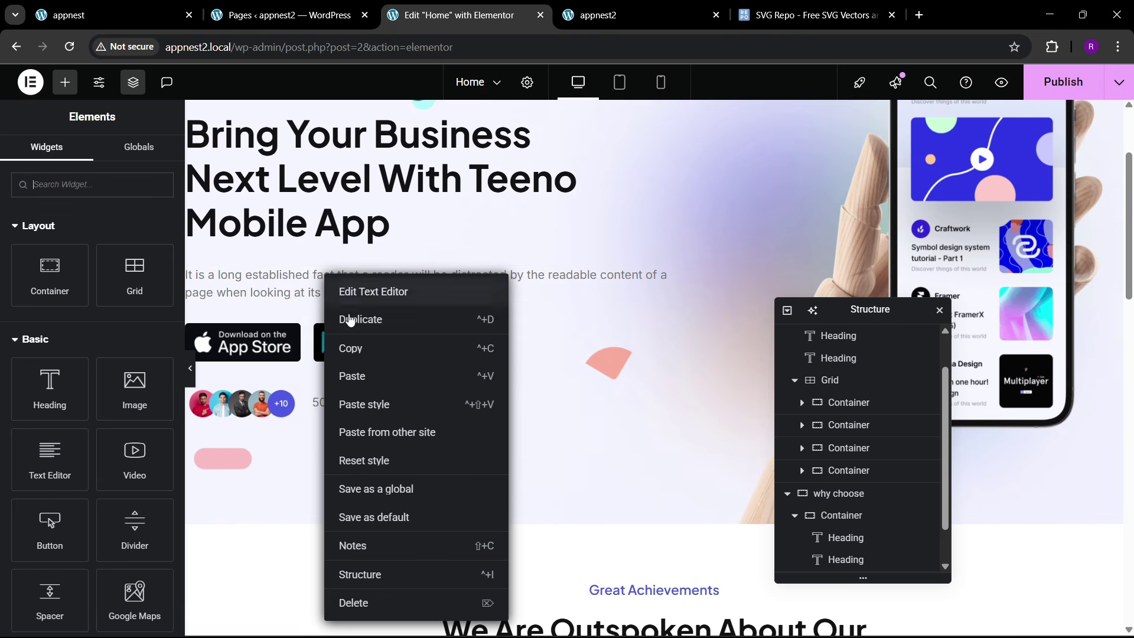
{"action": "left_click", "coordinate": [354, 344]}
{"action": "scroll", "coordinate": [395, 363], "scroll_direction": "down", "scroll_amount": 14}
{"action": "right_click", "coordinate": [323, 187]}
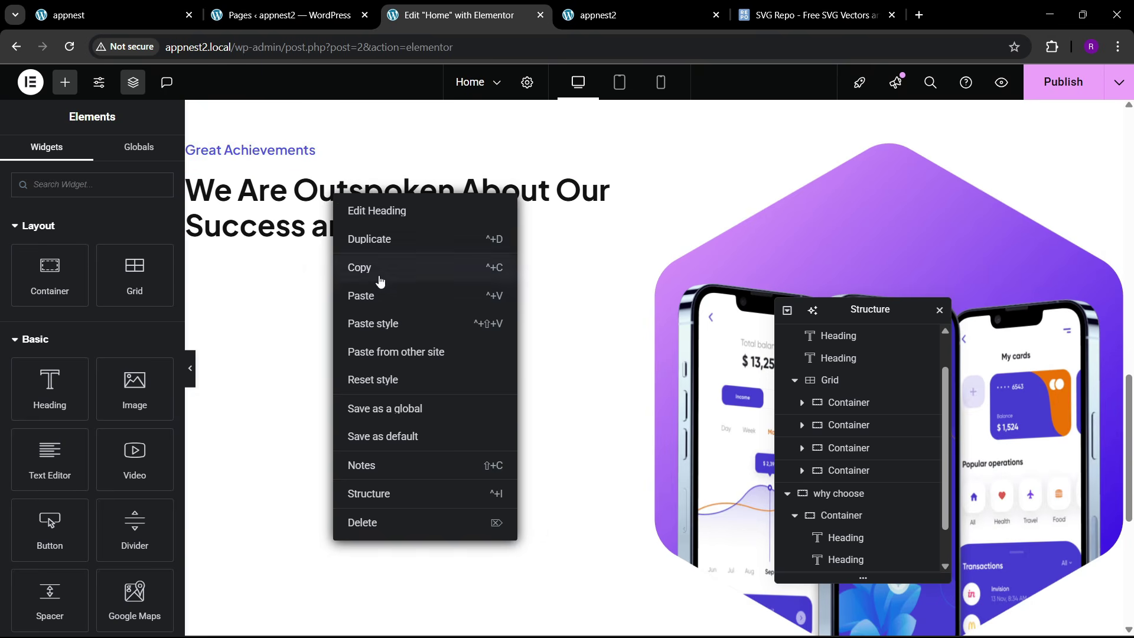
{"action": "left_click", "coordinate": [378, 287]}
- Compare with the reference, then centre the why choose container's items vertically and justify them with Space Between
{"action": "left_click", "coordinate": [112, 15]}
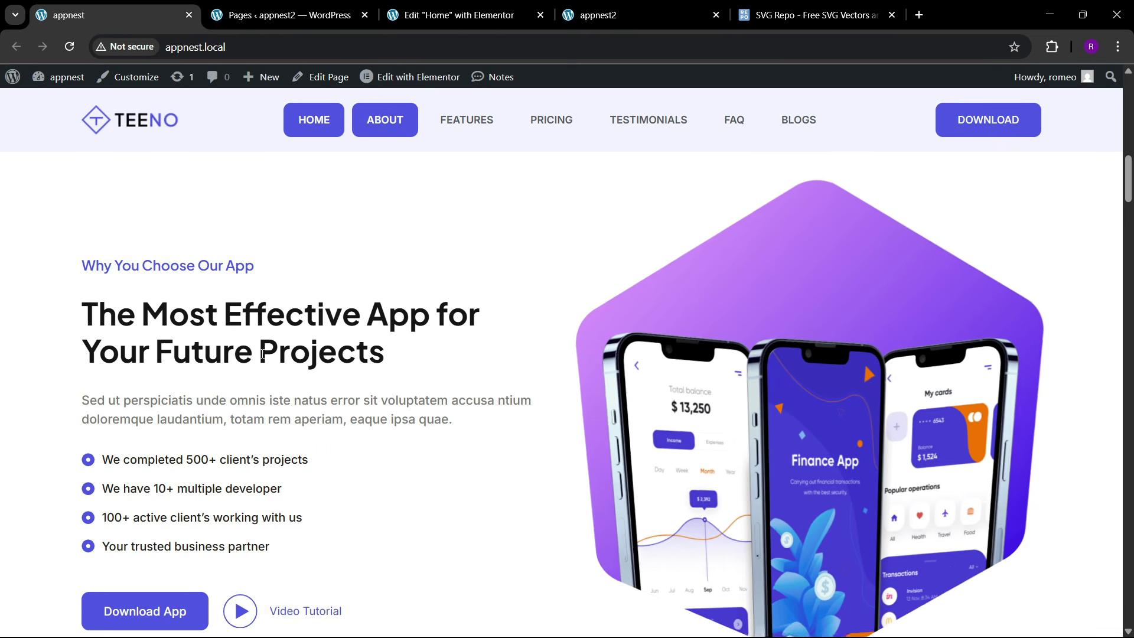
{"action": "left_click", "coordinate": [455, 14]}
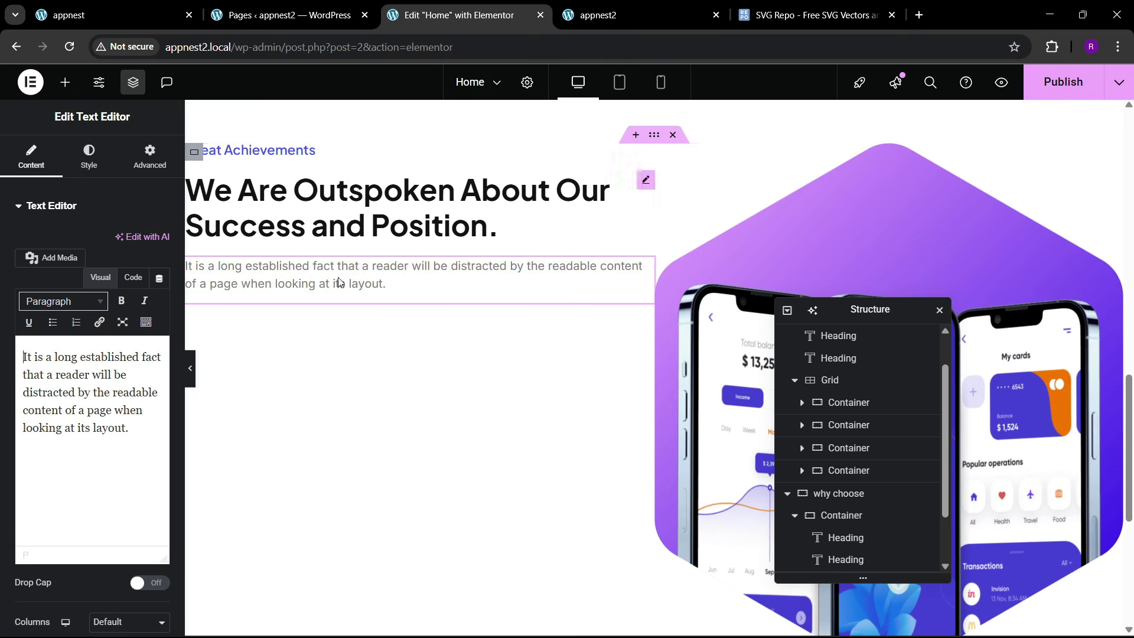
{"action": "left_click", "coordinate": [539, 168]}
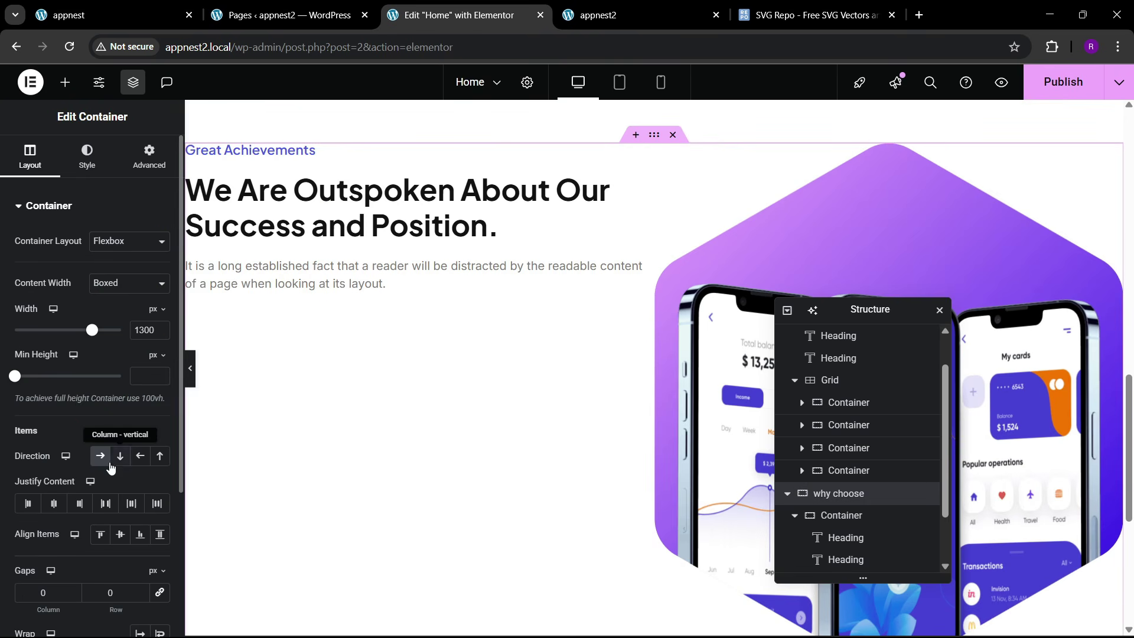
{"action": "left_click", "coordinate": [117, 535]}
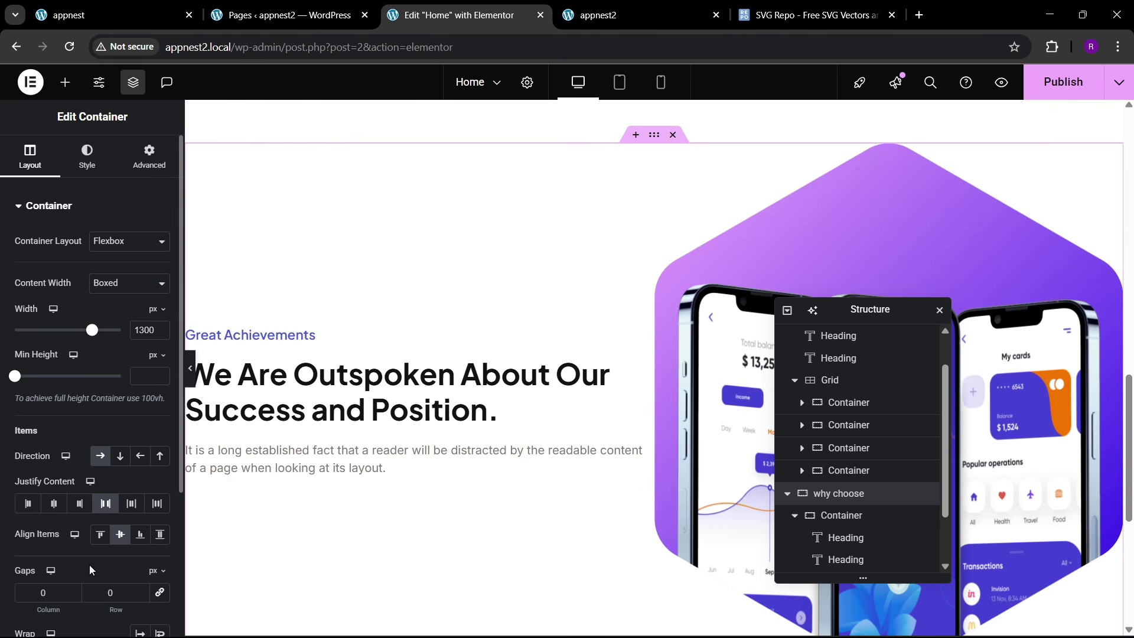
- Set the why choose container's linked column and row gaps to 80 px and check the spacing
{"action": "left_click", "coordinate": [161, 594]}
{"action": "left_click", "coordinate": [108, 593]}
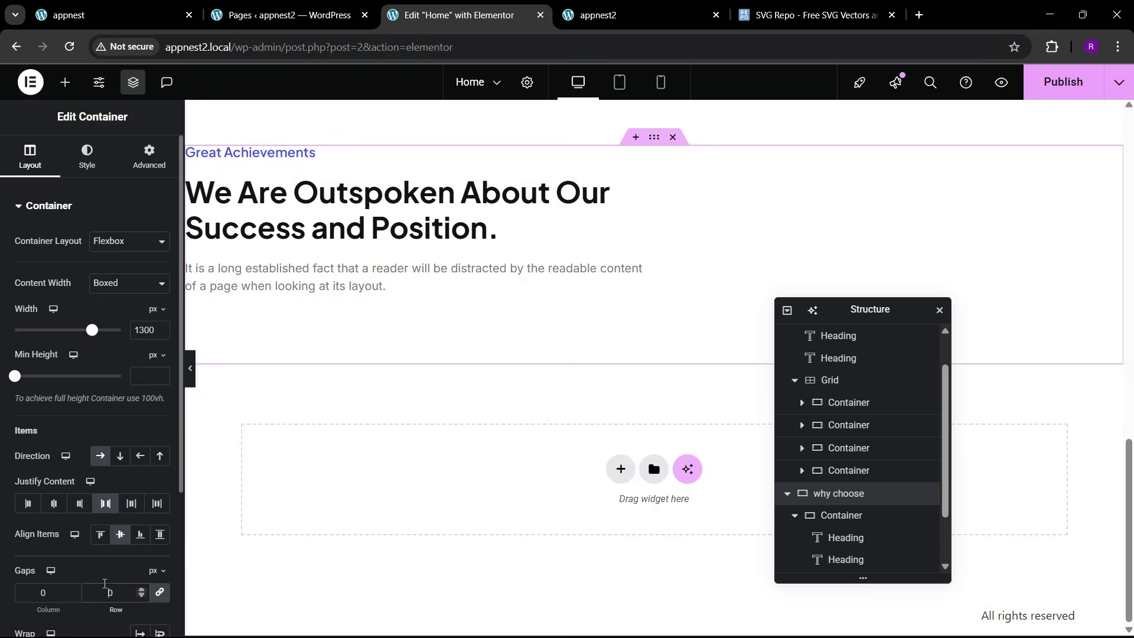
{"action": "type", "text": "8"}
{"action": "scroll", "coordinate": [480, 455], "scroll_direction": "down", "scroll_amount": 4}
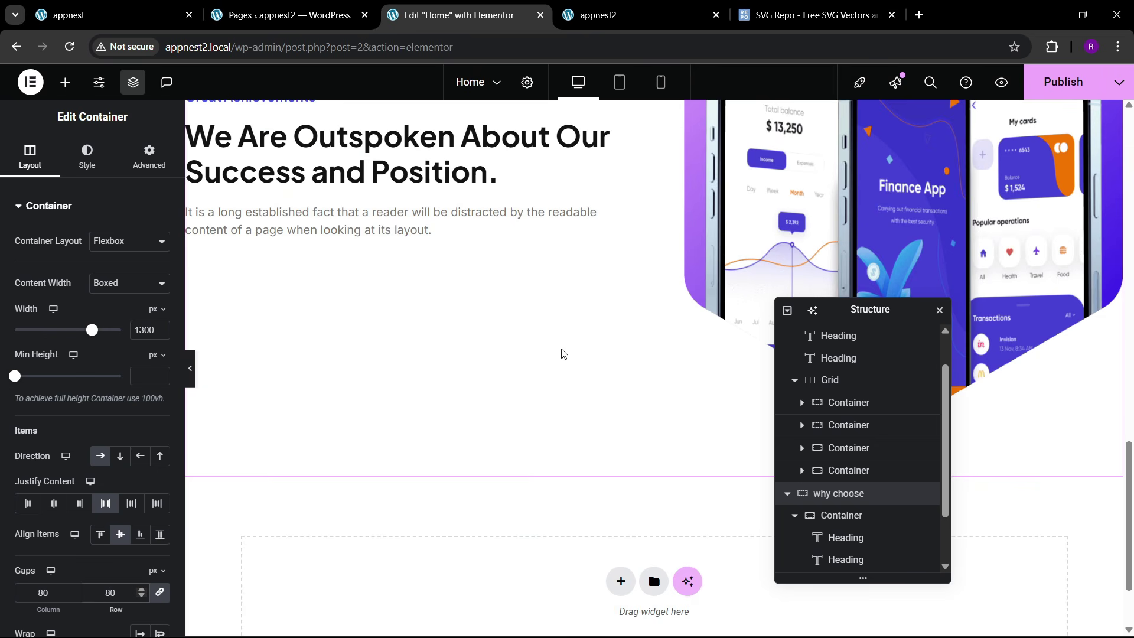
{"action": "scroll", "coordinate": [563, 353], "scroll_direction": "up", "scroll_amount": 4}
- Check the reference section's bullet list and add an Icon List widget below the paragraph in the why choose column
{"action": "left_click", "coordinate": [88, 15]}
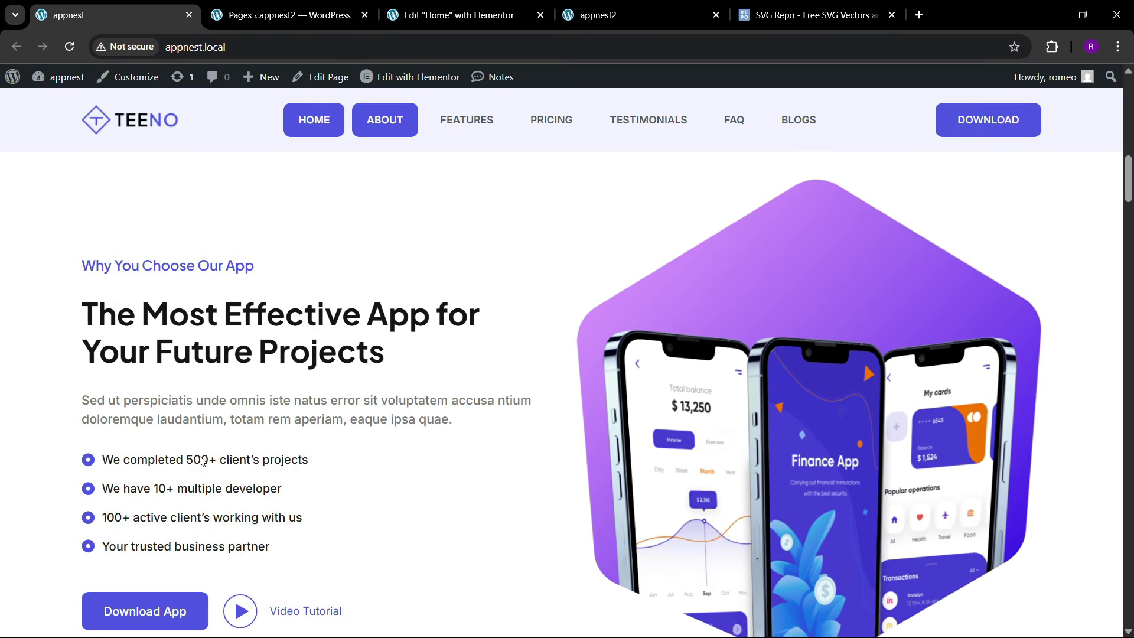
{"action": "scroll", "coordinate": [190, 405], "scroll_direction": "down", "scroll_amount": 3}
{"action": "left_click", "coordinate": [446, 12]}
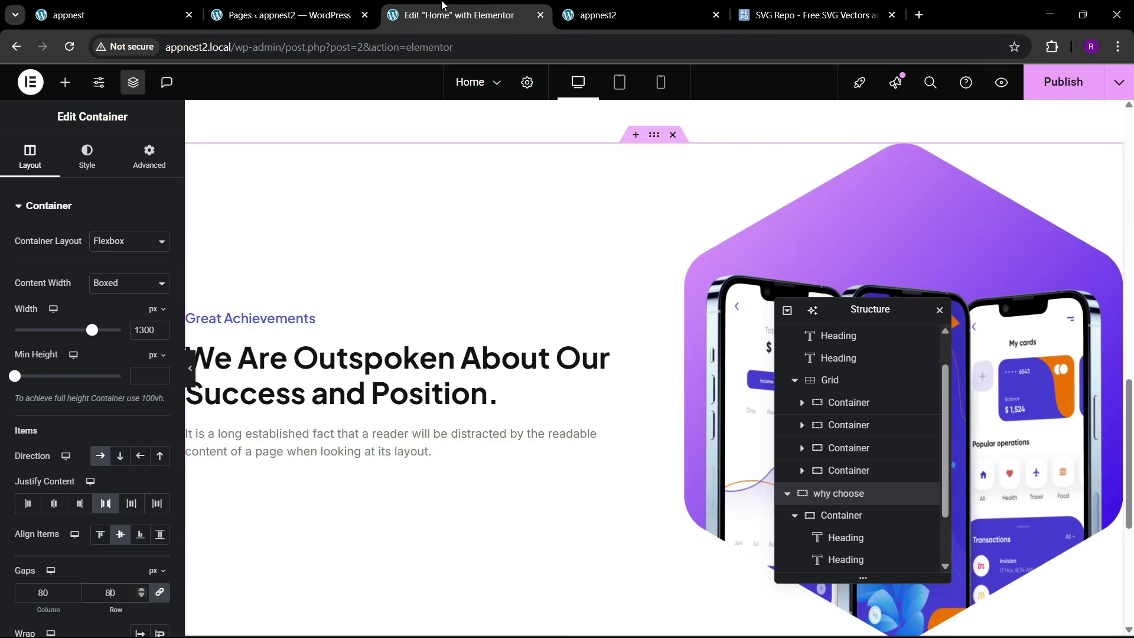
{"action": "left_click", "coordinate": [65, 84]}
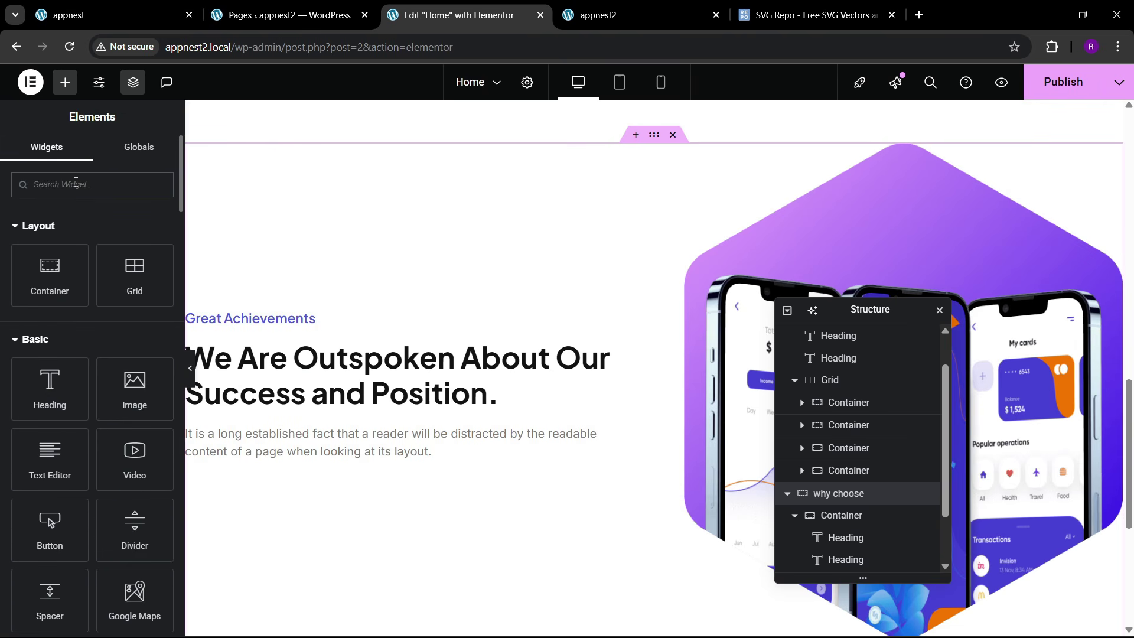
{"action": "type", "text": "list"}
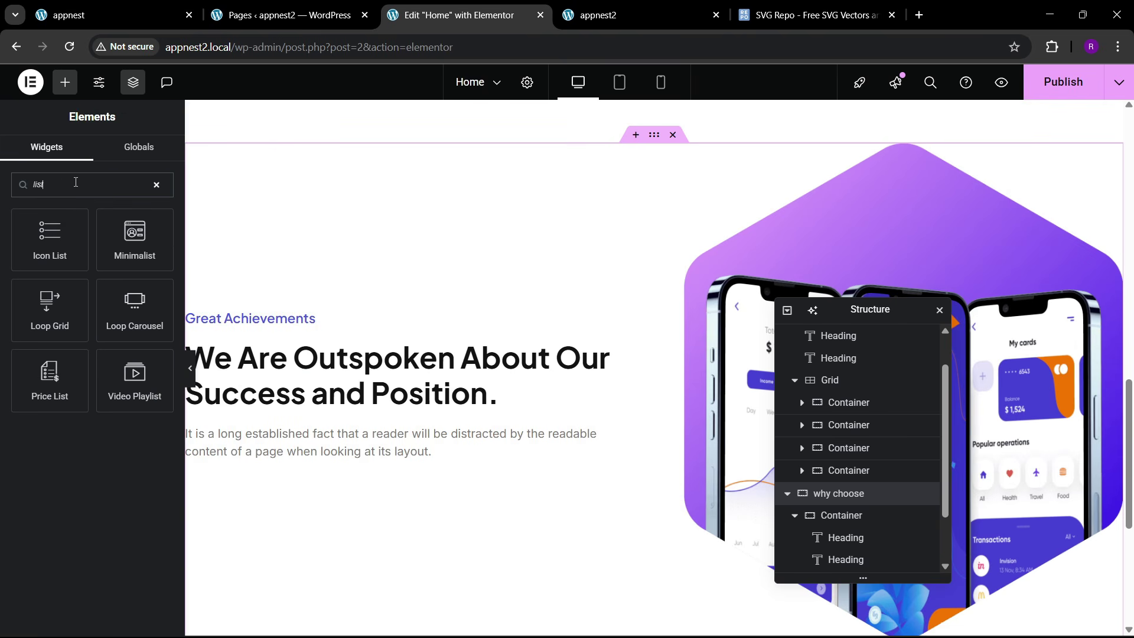
{"action": "left_click_drag", "start_coordinate": [59, 228], "coordinate": [301, 455]}
- Copy "We completed 500+ client's projects" from the reference page and use it as the first icon list item's text
{"action": "left_click", "coordinate": [112, 15]}
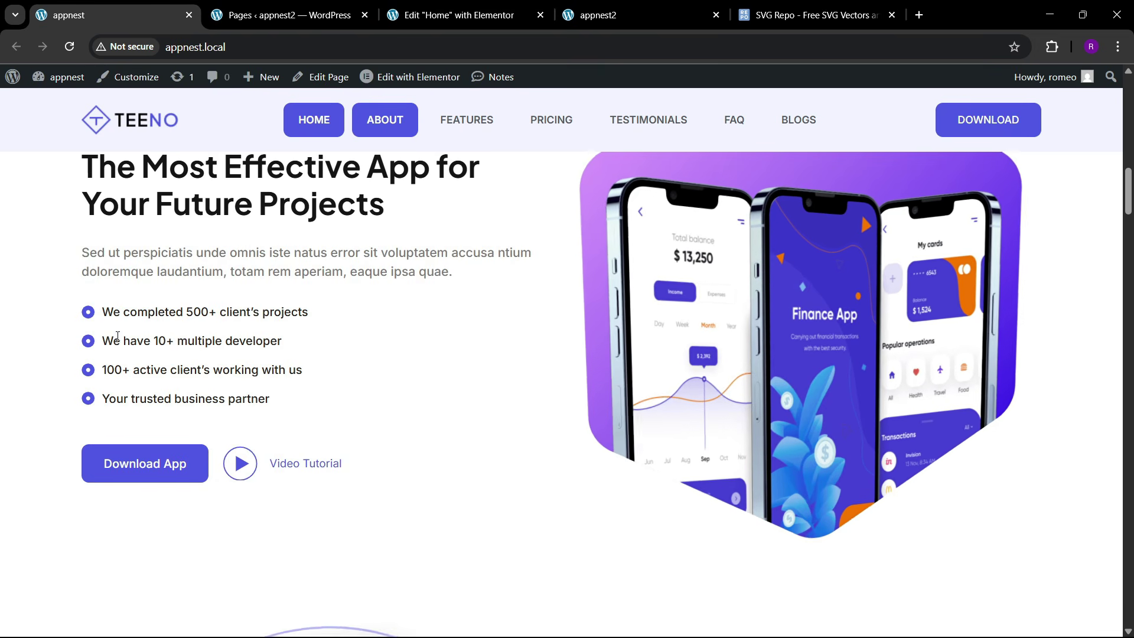
{"action": "left_click_drag", "start_coordinate": [104, 309], "coordinate": [307, 312]}
{"action": "key", "text": "ctrl+c"}
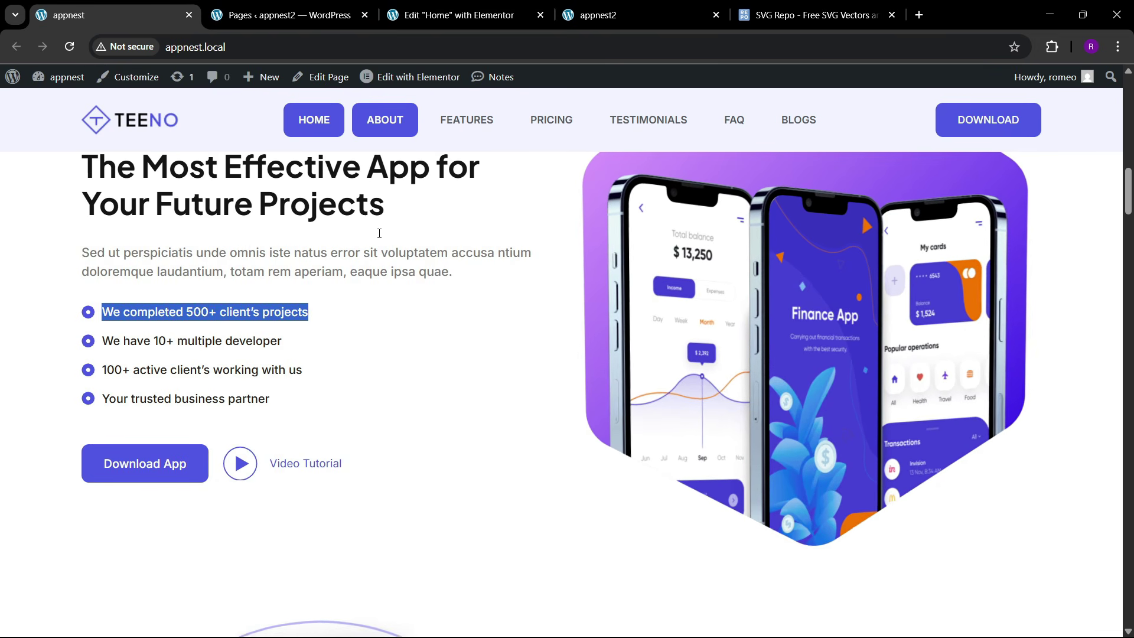
{"action": "key", "text": "ctrl+3"}
{"action": "left_click", "coordinate": [64, 297]}
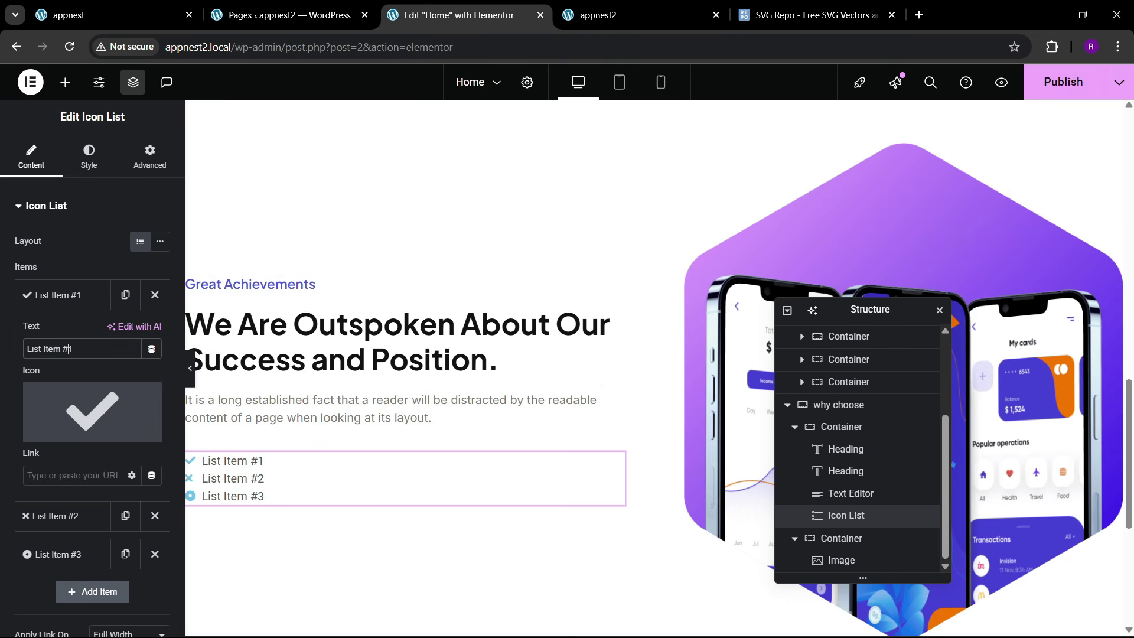
{"action": "key", "text": "ctrl+v"}
- Compare with the reference bullets and set the first list item's icon to the solid dot circle from the icon library
{"action": "left_click", "coordinate": [92, 412]}
{"action": "key", "text": "ctrl+1"}
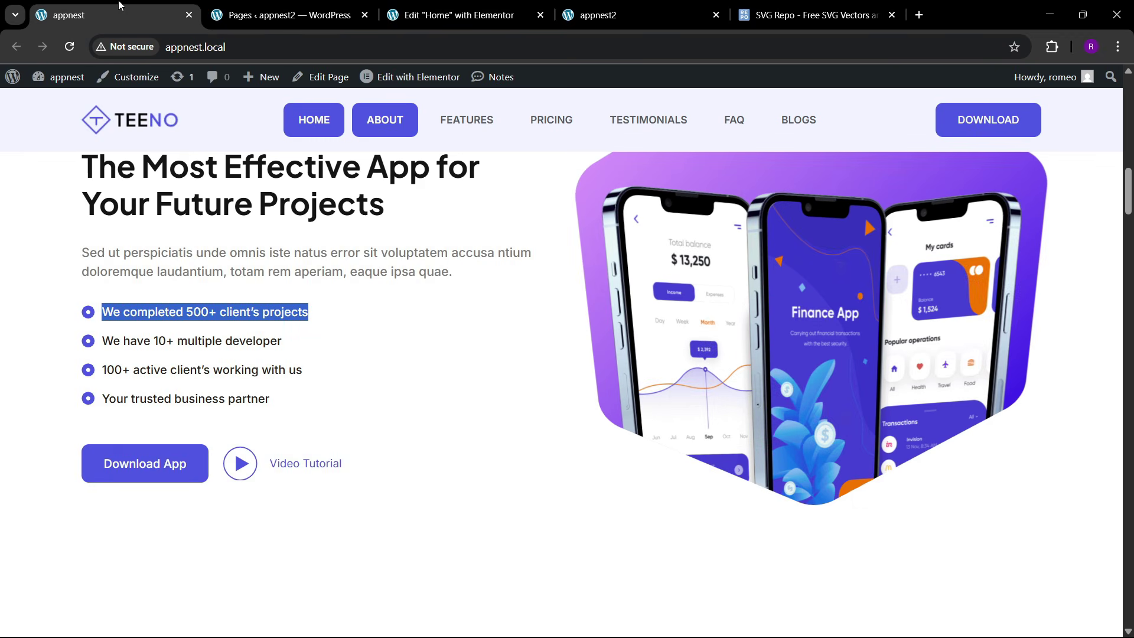
{"action": "left_click", "coordinate": [451, 14]}
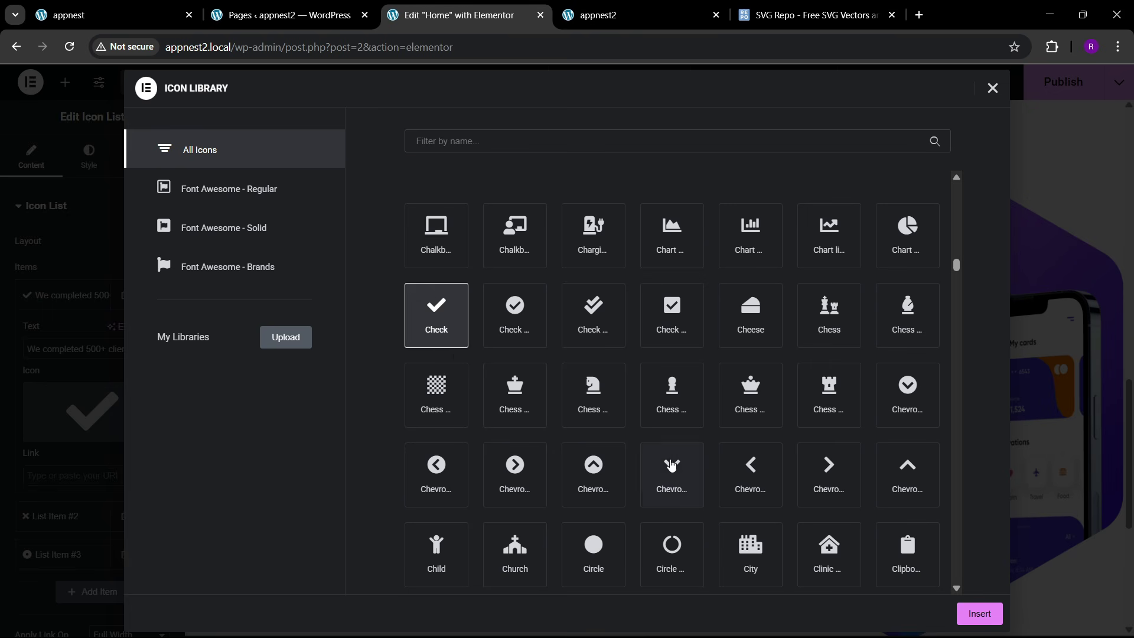
{"action": "scroll", "coordinate": [672, 465], "scroll_direction": "down", "scroll_amount": 10}
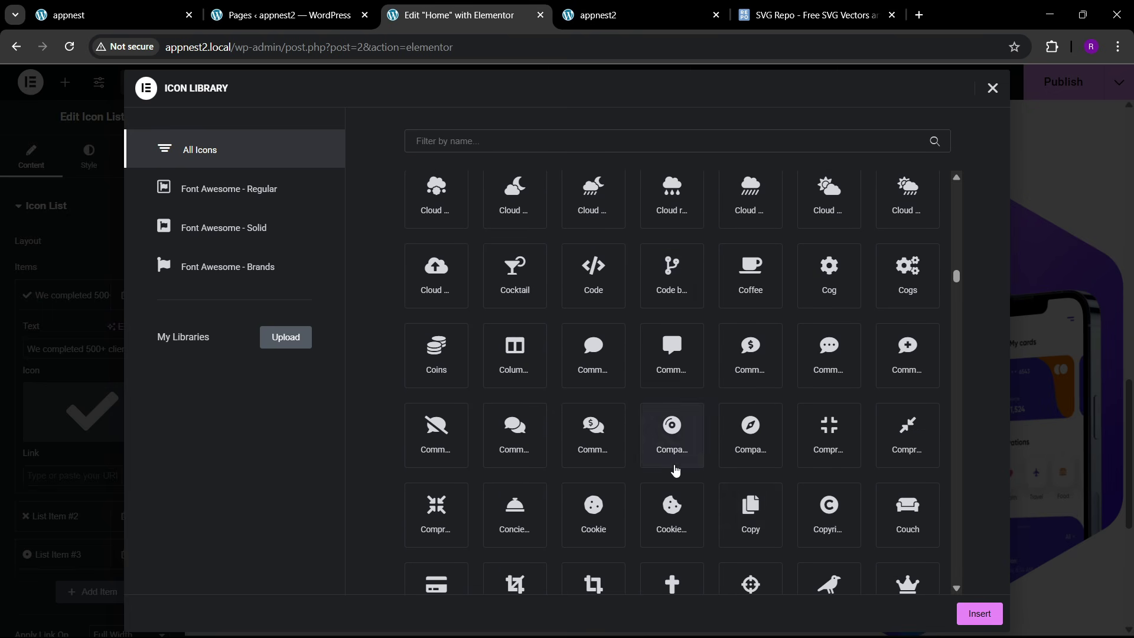
{"action": "scroll", "coordinate": [679, 471], "scroll_direction": "down", "scroll_amount": 7}
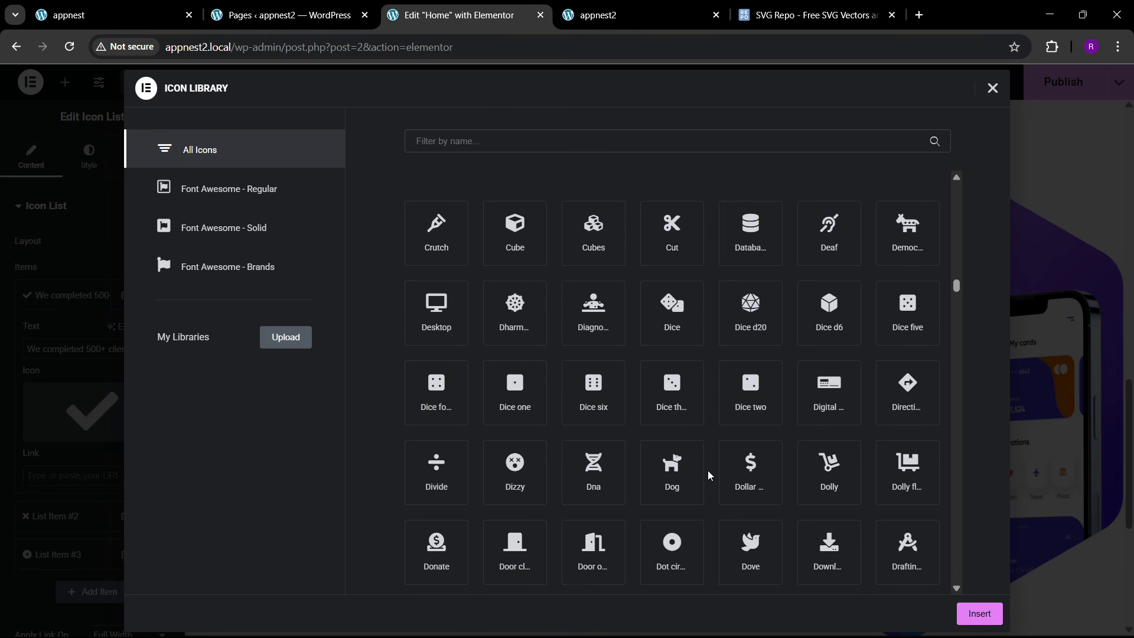
{"action": "scroll", "coordinate": [709, 475], "scroll_direction": "down", "scroll_amount": 3}
{"action": "left_click", "coordinate": [679, 354]}
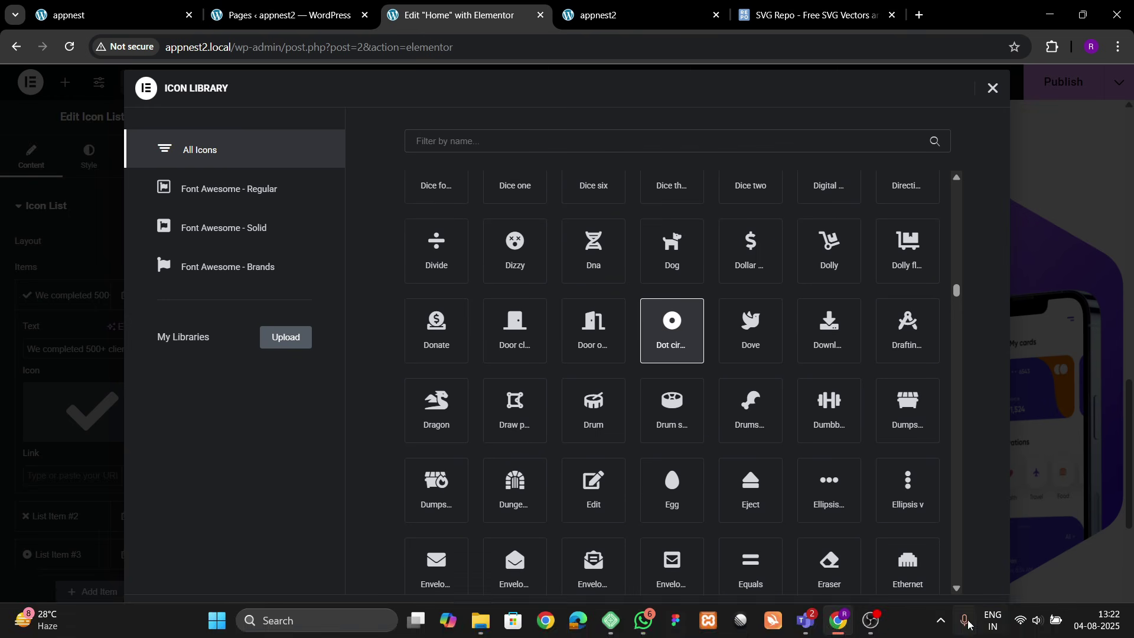
{"action": "left_click", "coordinate": [975, 613]}
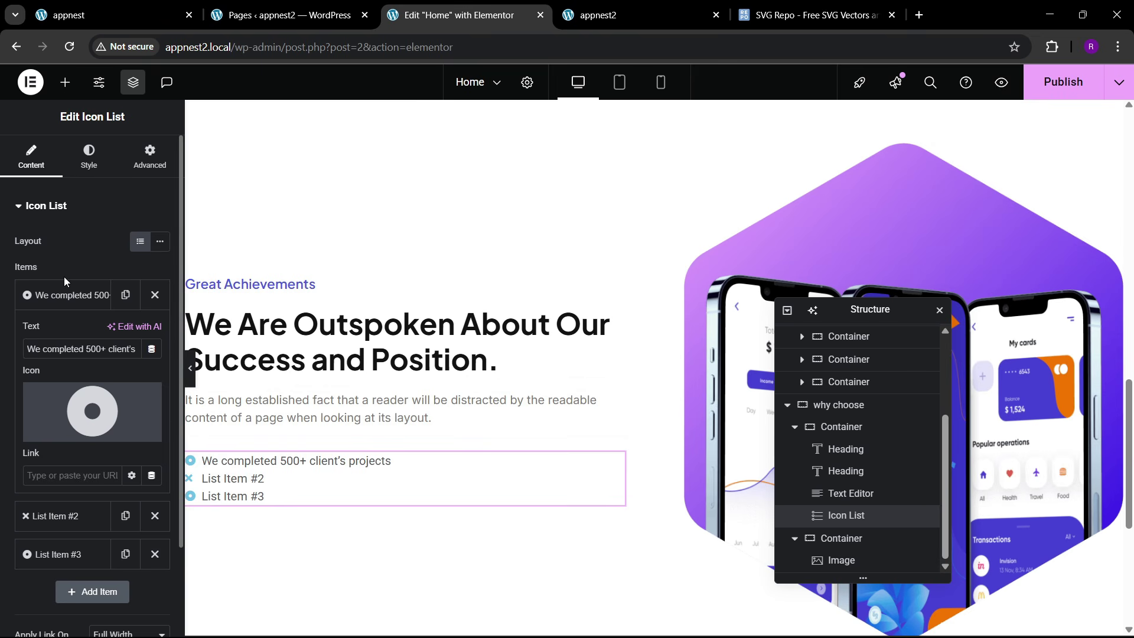
- Delete the List Item #2 and List Item #3 entries and duplicate the finished item until the list has five entries
{"action": "left_click", "coordinate": [65, 295]}
{"action": "left_click", "coordinate": [155, 333]}
{"action": "left_click", "coordinate": [155, 332]}
{"action": "left_click", "coordinate": [125, 295]}
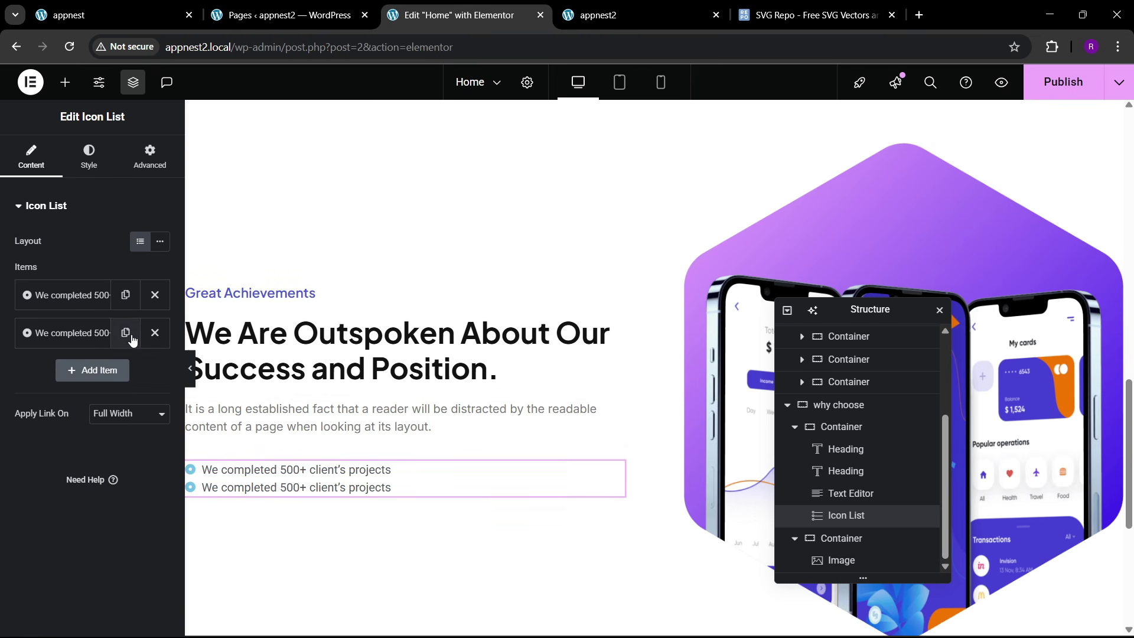
{"action": "left_click", "coordinate": [125, 332]}
{"action": "left_click", "coordinate": [125, 370]}
{"action": "left_click", "coordinate": [126, 408]}
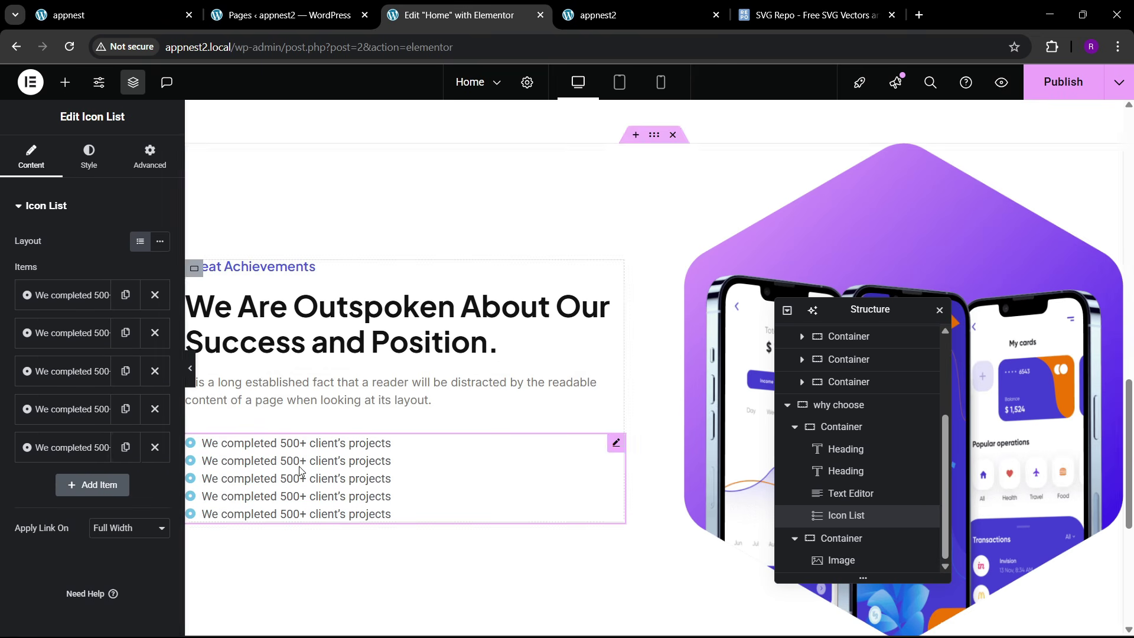
- Copy "We have 10+ multiple developer" from the reference page and use it as the second icon list item's text
{"action": "left_click", "coordinate": [119, 14]}
{"action": "left_click", "coordinate": [119, 423]}
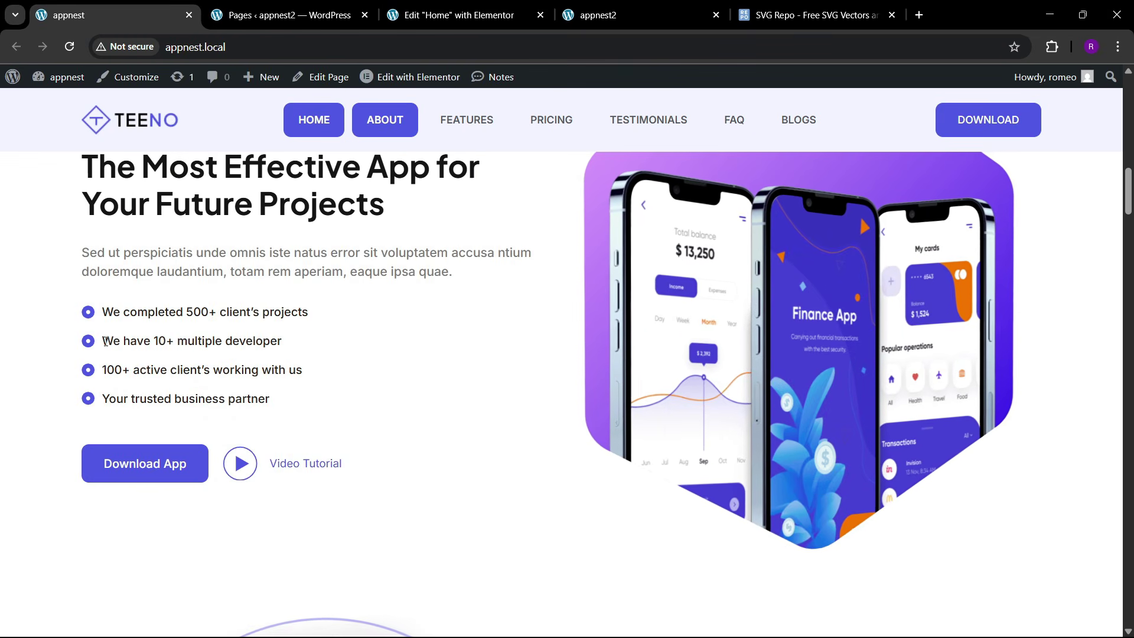
{"action": "left_click_drag", "start_coordinate": [100, 340], "coordinate": [338, 351]}
{"action": "key", "text": "ctrl+c"}
{"action": "left_click", "coordinate": [463, 15]}
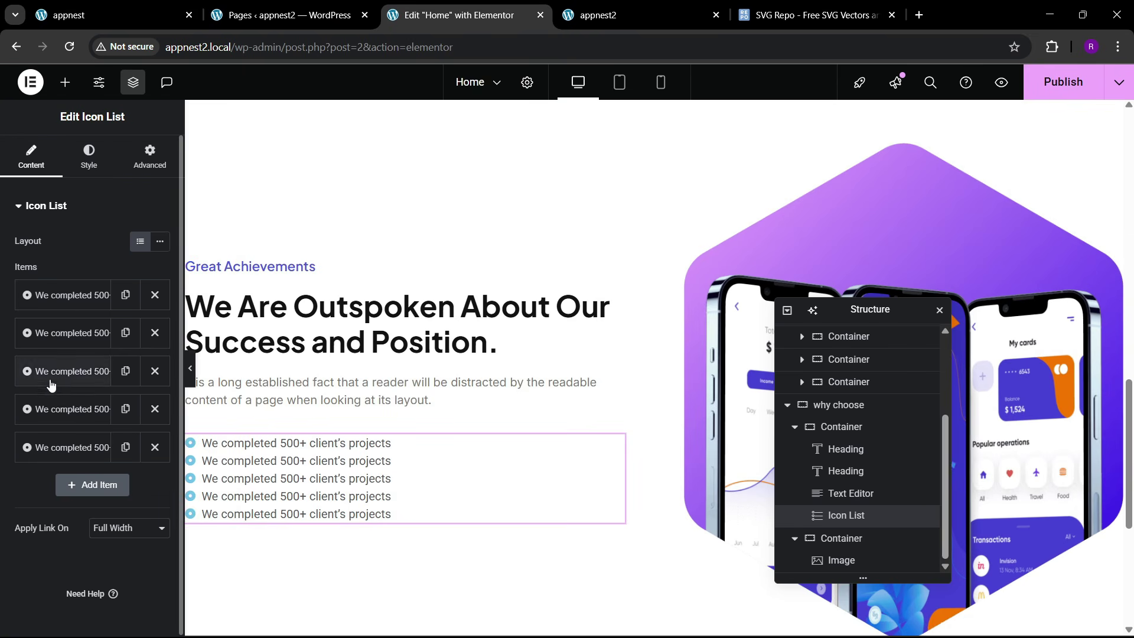
{"action": "left_click", "coordinate": [68, 334]}
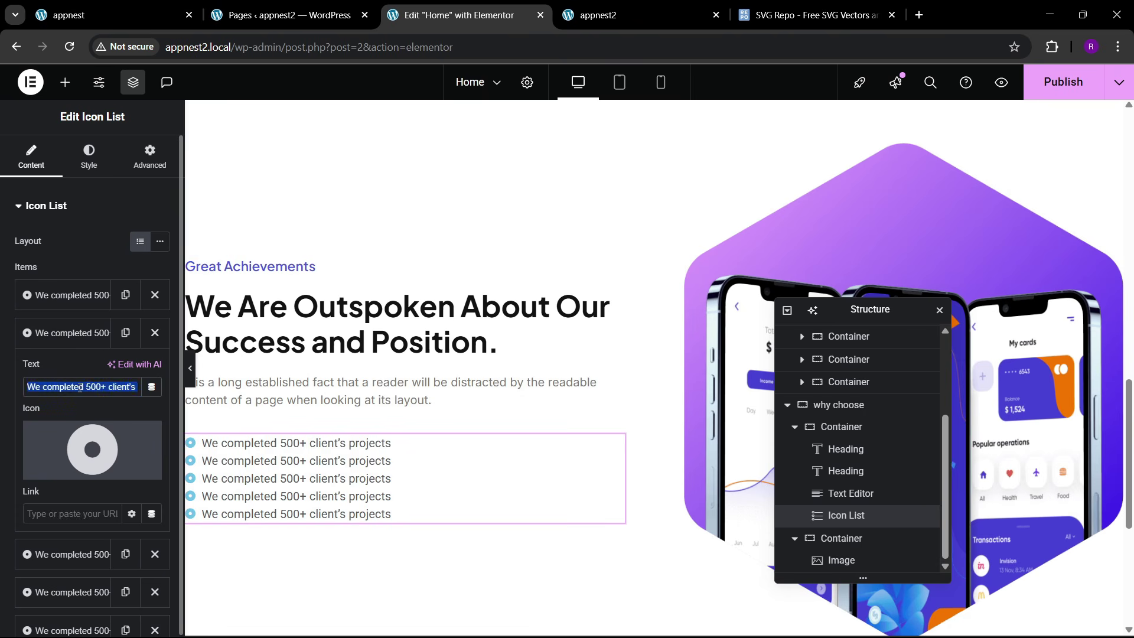
{"action": "key", "text": "ctrl+v"}
{"action": "left_click", "coordinate": [59, 333]}
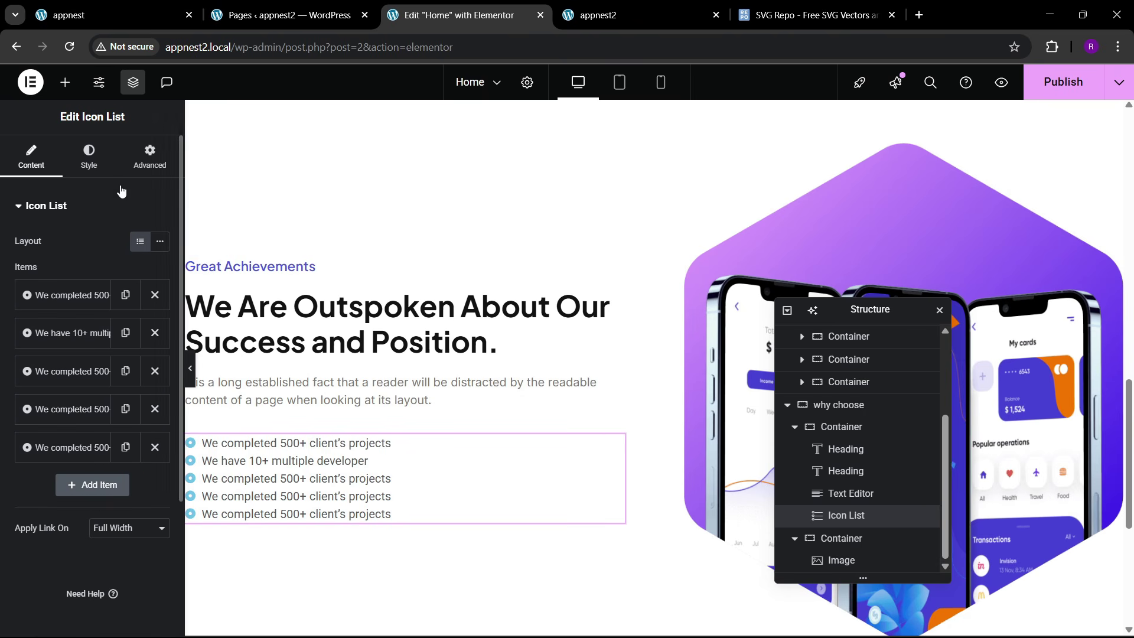
- Set the space between the icon list's items to 10 px
{"action": "left_click", "coordinate": [89, 157]}
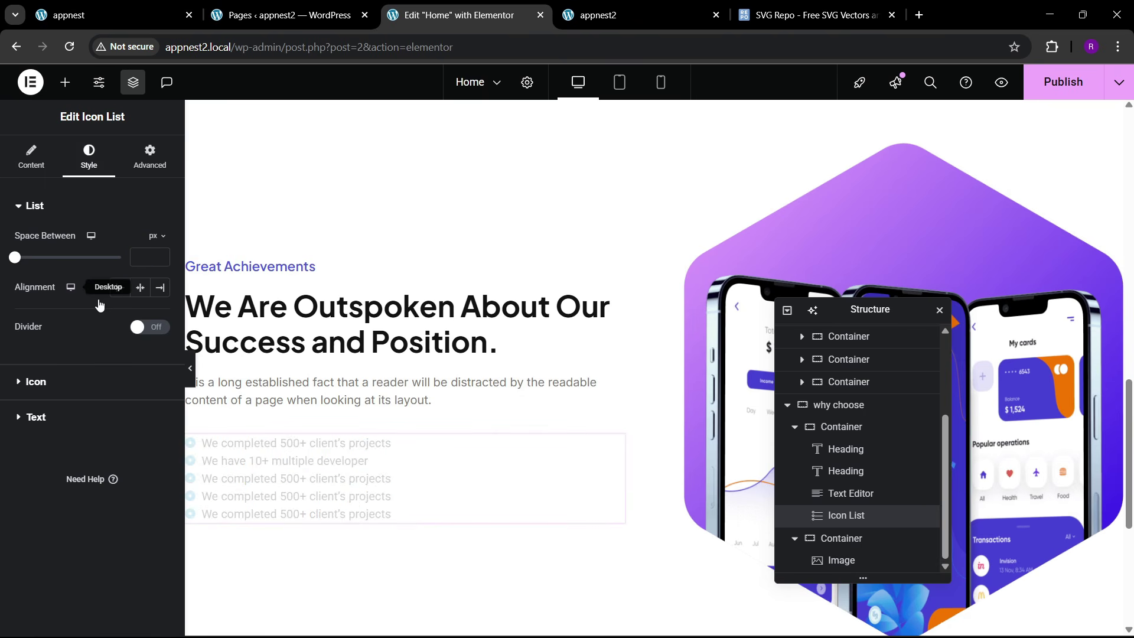
{"action": "left_click", "coordinate": [140, 258]}
{"action": "type", "text": "10"}
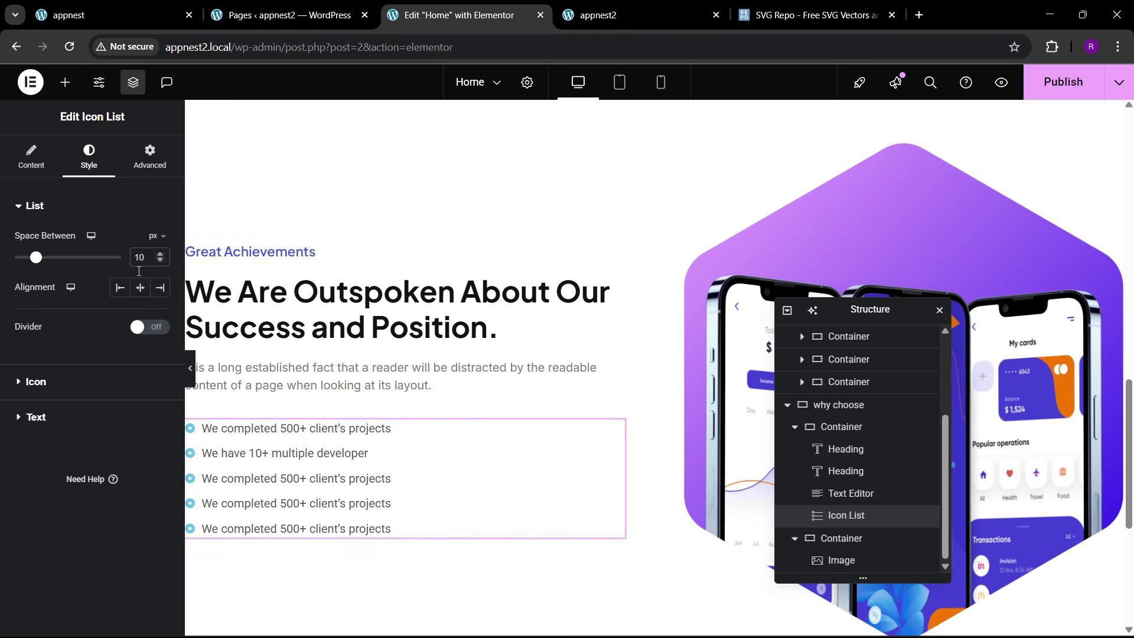
- Give the list icons the global blue colour and set their size to 18 px
{"action": "left_click", "coordinate": [66, 394]}
{"action": "left_click", "coordinate": [140, 307]}
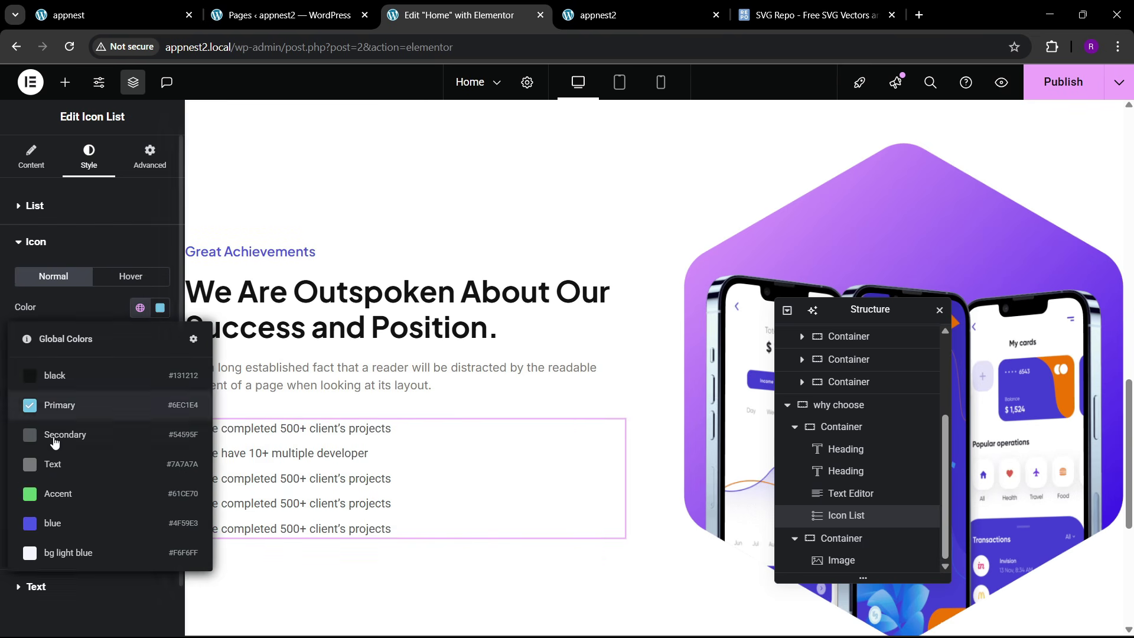
{"action": "left_click", "coordinate": [65, 522]}
{"action": "left_click", "coordinate": [160, 361]}
{"action": "left_click", "coordinate": [159, 362]}
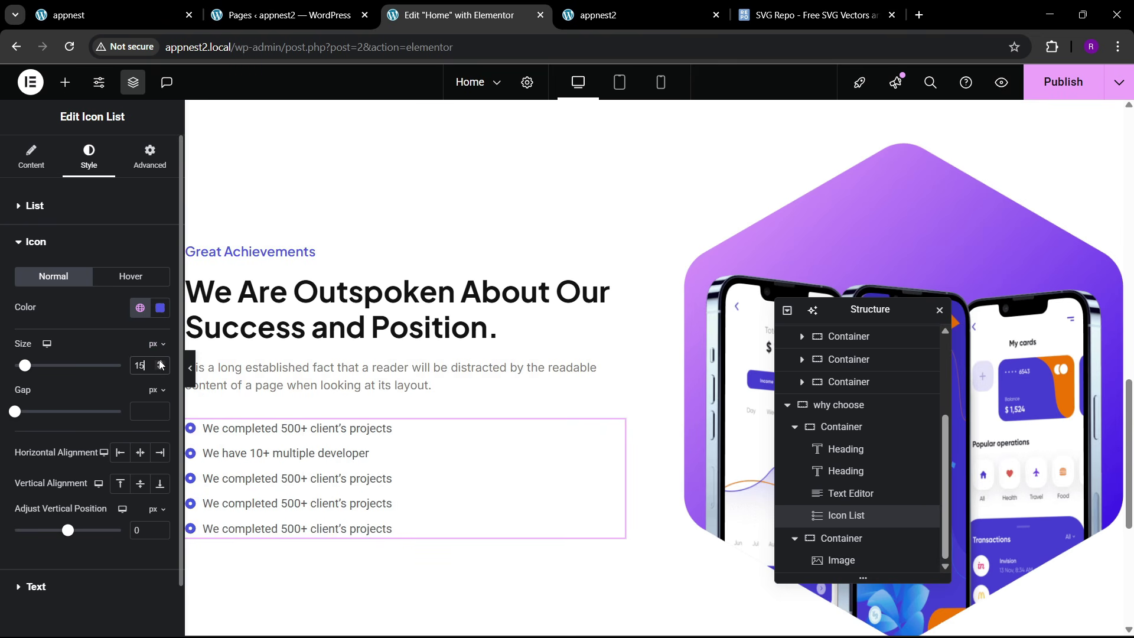
{"action": "left_click", "coordinate": [159, 362]}
{"action": "left_click", "coordinate": [159, 361]}
- Set the font family of the icon list's text to Inter
{"action": "scroll", "coordinate": [69, 443], "scroll_direction": "down", "scroll_amount": 1}
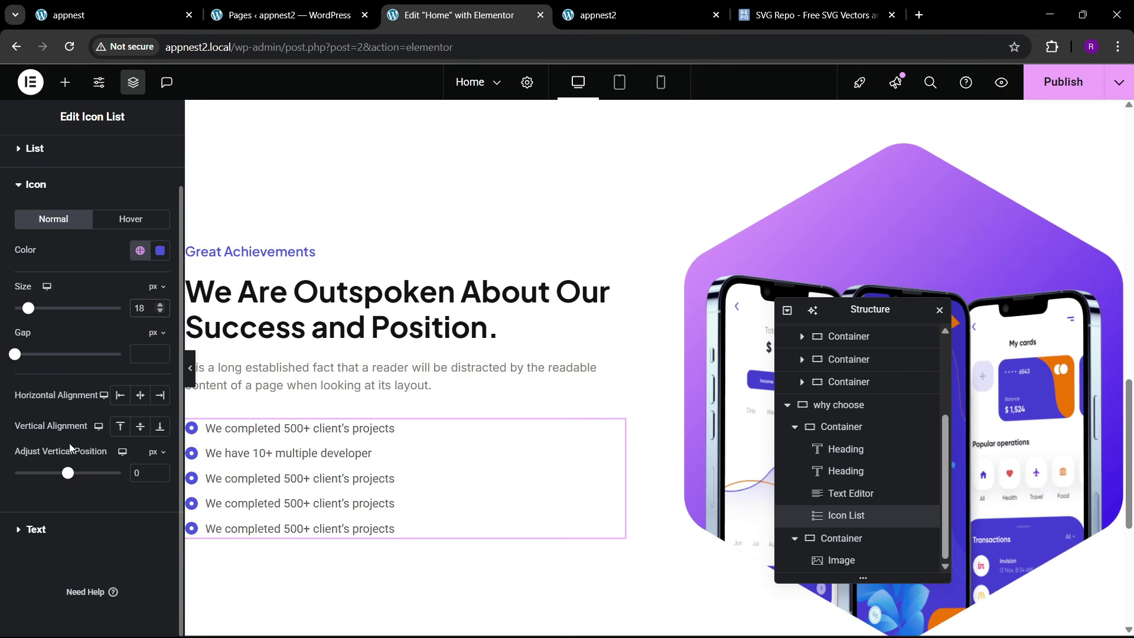
{"action": "left_click", "coordinate": [37, 529]}
{"action": "left_click", "coordinate": [158, 319]}
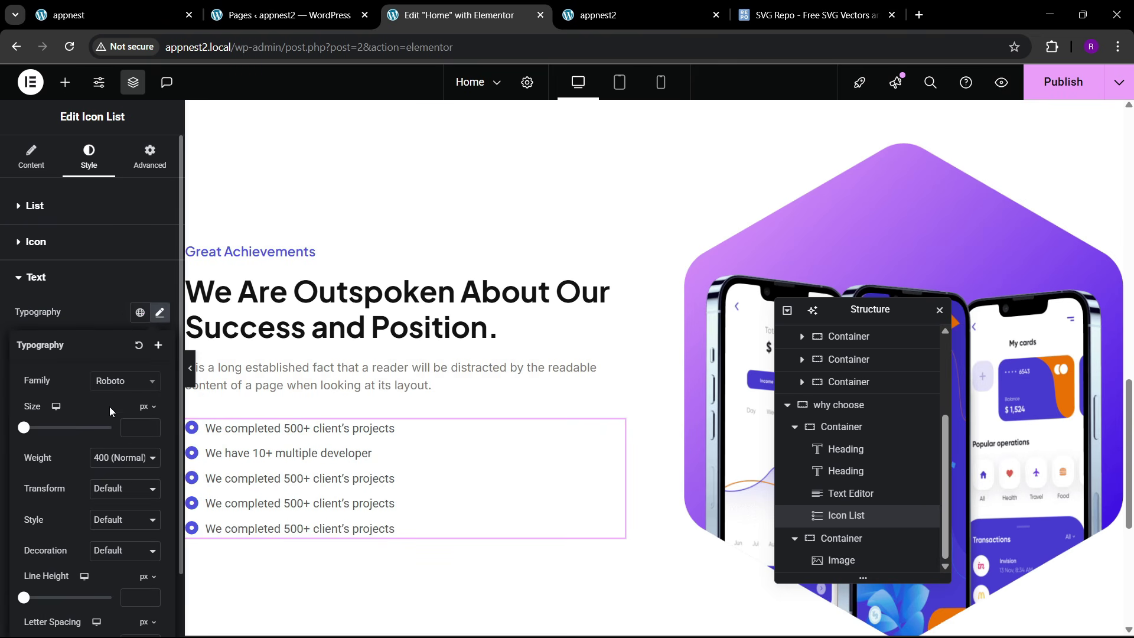
{"action": "left_click", "coordinate": [118, 383]}
{"action": "type", "text": "inter"}
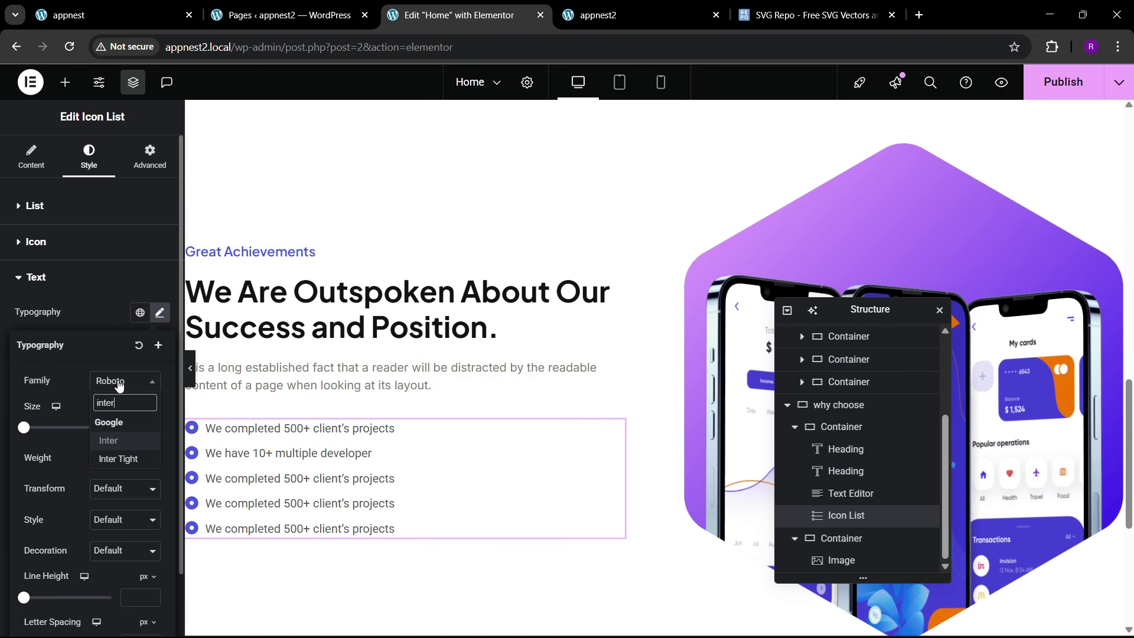
{"action": "key", "text": "Return"}
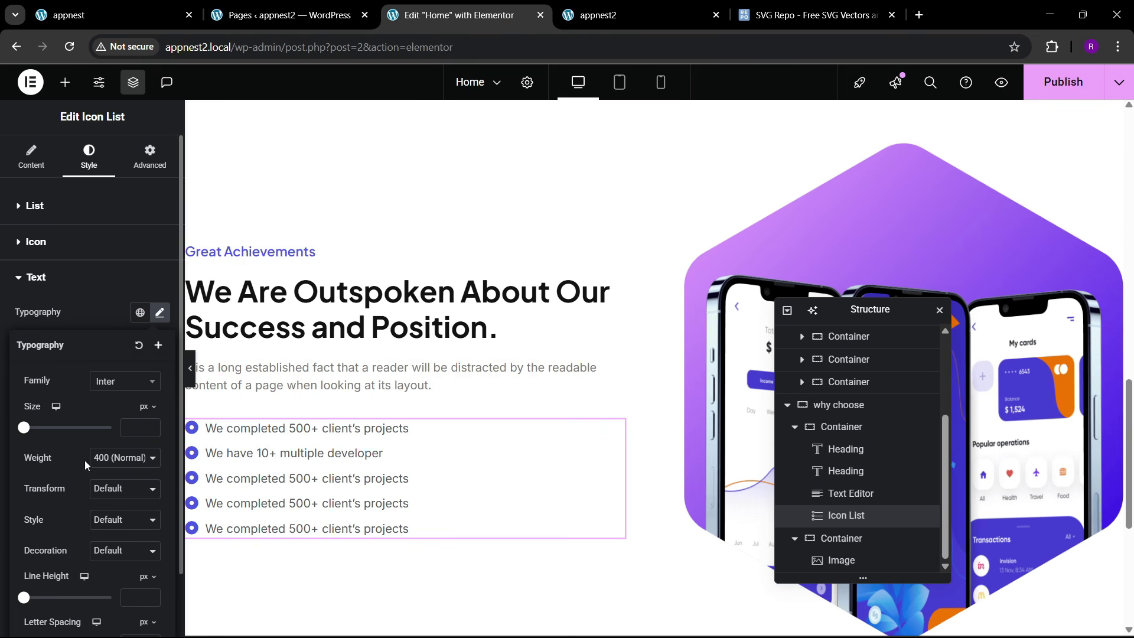
- Compare with the reference bullets, try the 500 (Medium) weight on the list text and return it to 400 (Normal)
{"action": "left_click", "coordinate": [152, 6]}
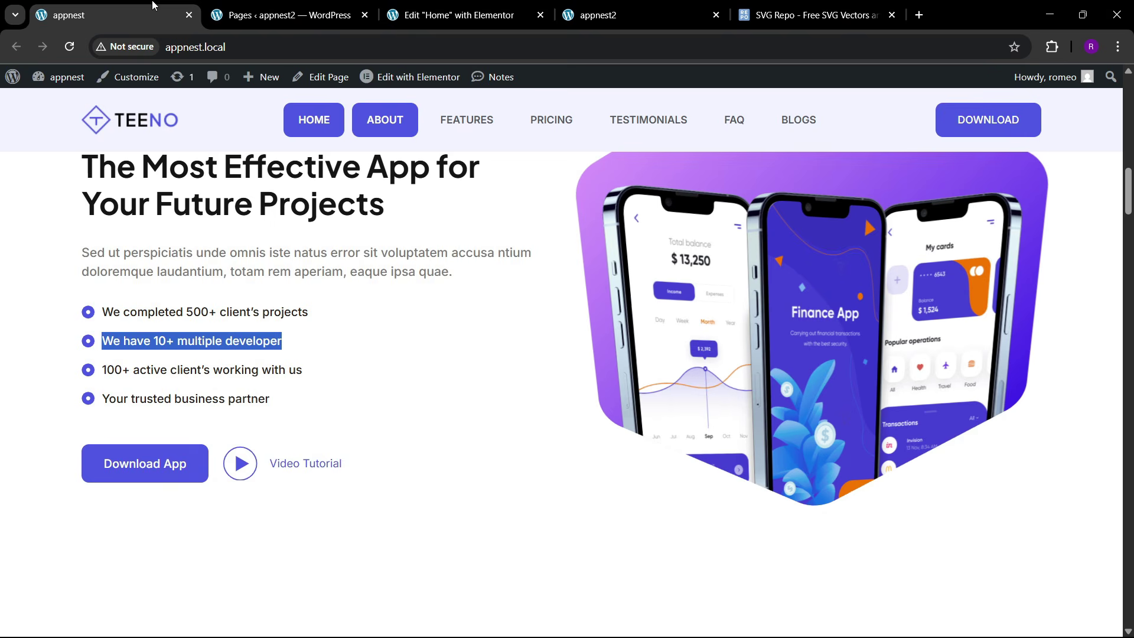
{"action": "left_click", "coordinate": [455, 15]}
{"action": "left_click", "coordinate": [121, 462]}
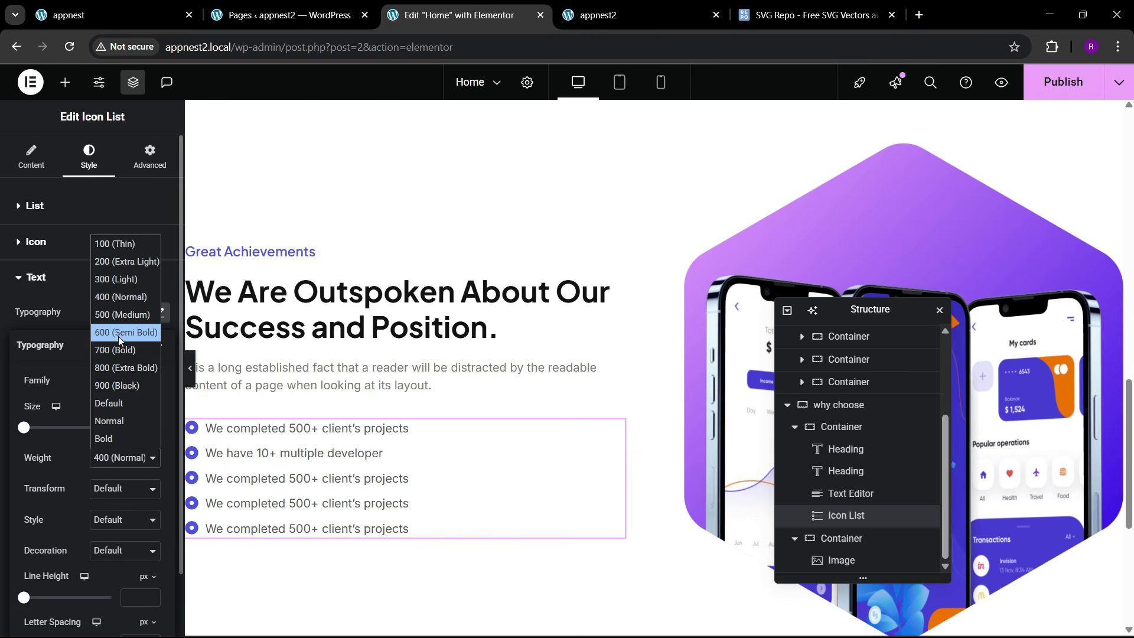
{"action": "left_click", "coordinate": [118, 320]}
{"action": "left_click", "coordinate": [106, 460]}
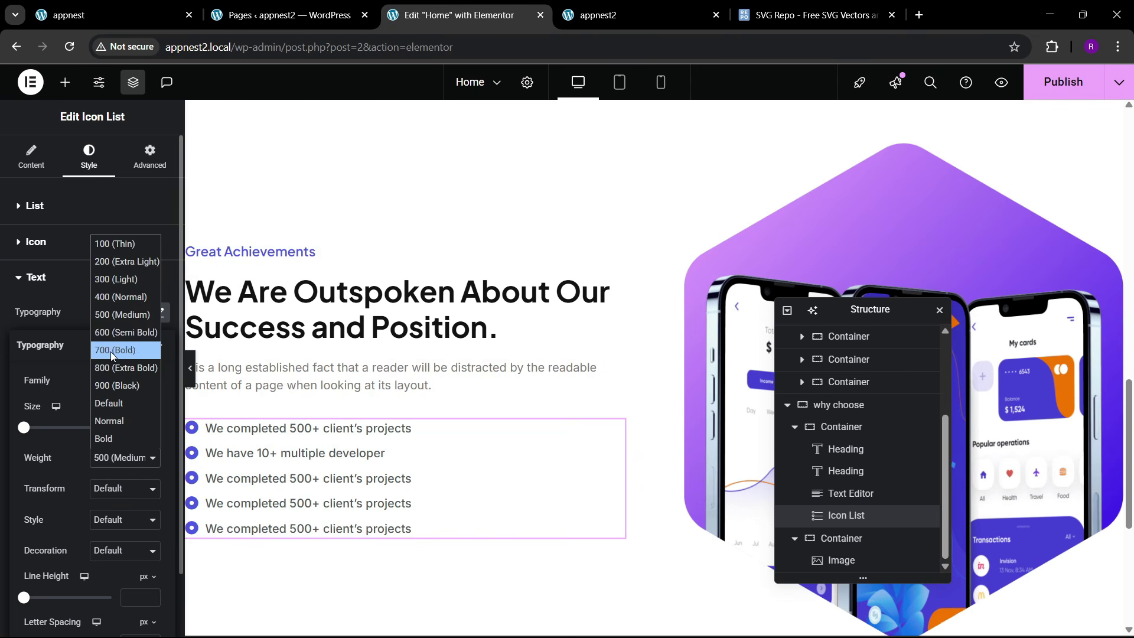
{"action": "left_click", "coordinate": [114, 301]}
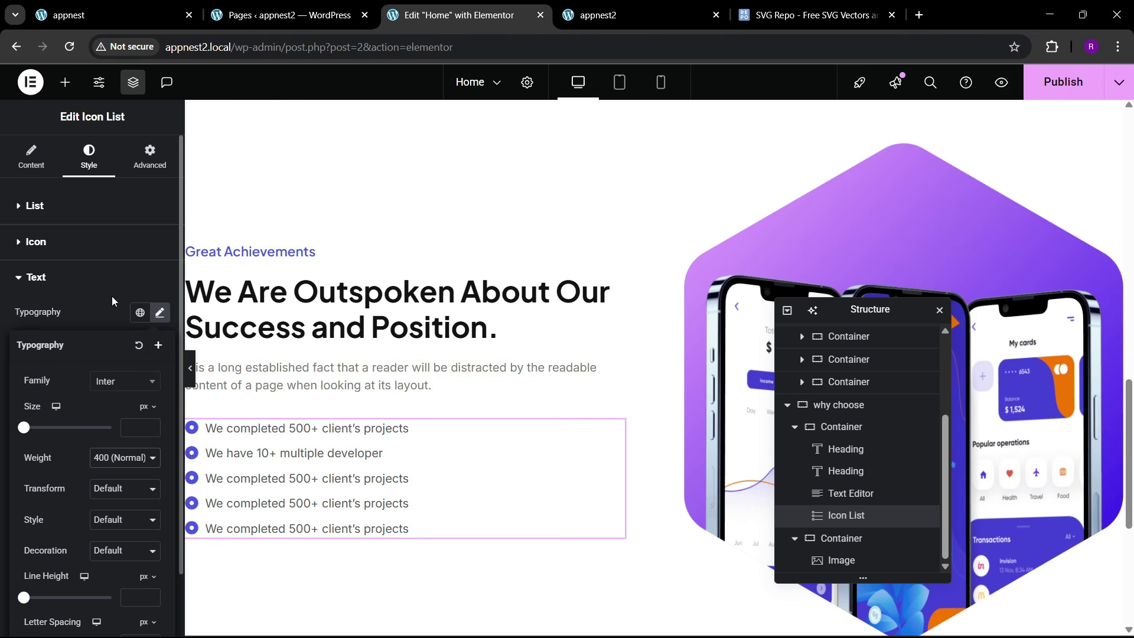
- Set the icon list's normal text colour to the near-black #1E2023
{"action": "left_click", "coordinate": [113, 328]}
{"action": "left_click", "coordinate": [155, 406]}
{"action": "left_click_drag", "start_coordinate": [172, 278], "coordinate": [101, 310]}
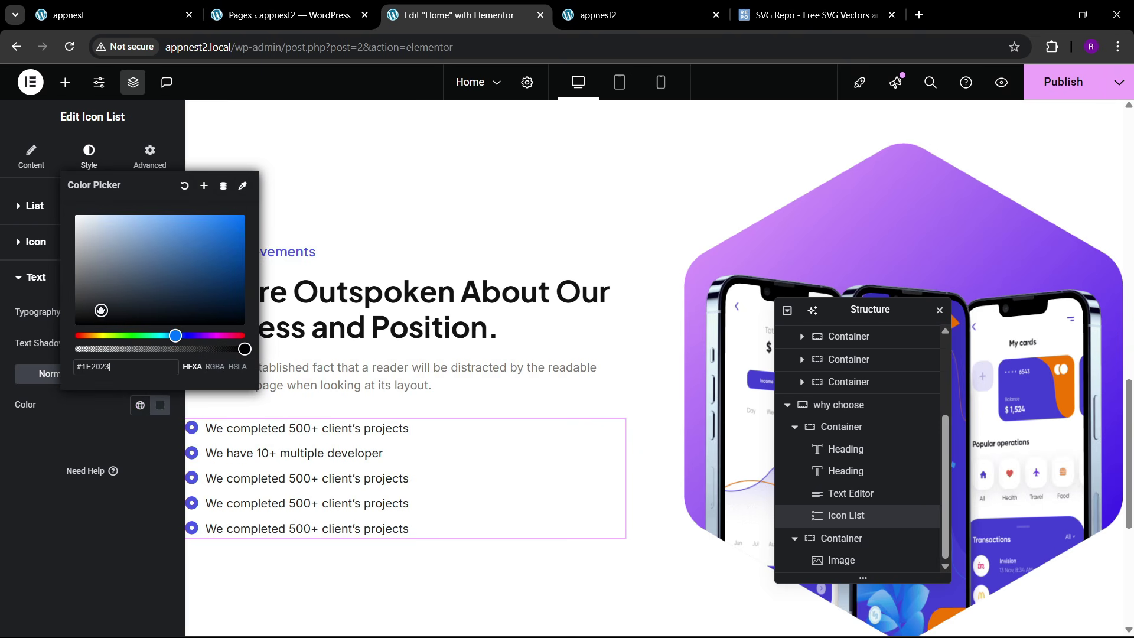
{"action": "left_click", "coordinate": [37, 515]}
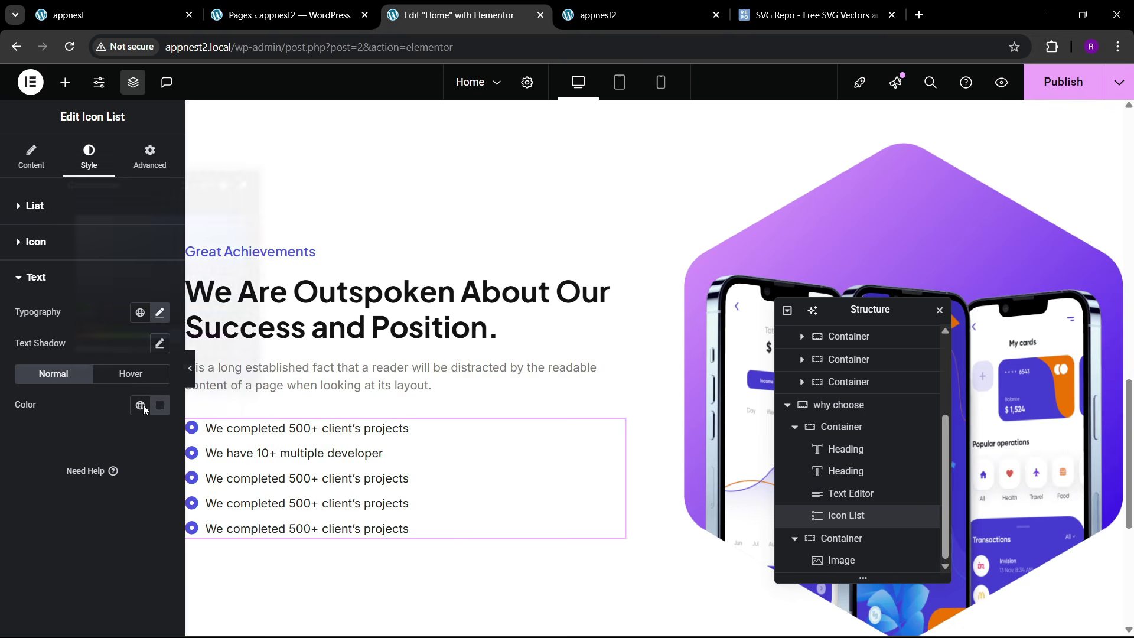
- Check the reference section's button row and add a container below the icon list in the why choose column
{"action": "left_click", "coordinate": [127, 11]}
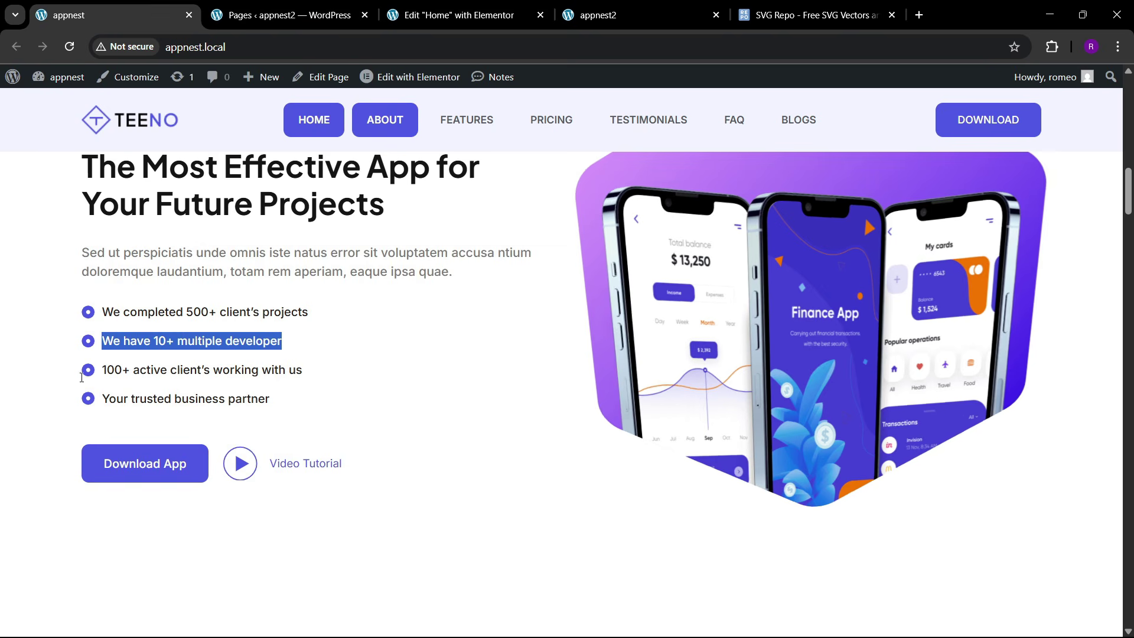
{"action": "left_click", "coordinate": [450, 13]}
{"action": "left_click", "coordinate": [65, 82]}
{"action": "left_click_drag", "start_coordinate": [48, 253], "coordinate": [293, 496]}
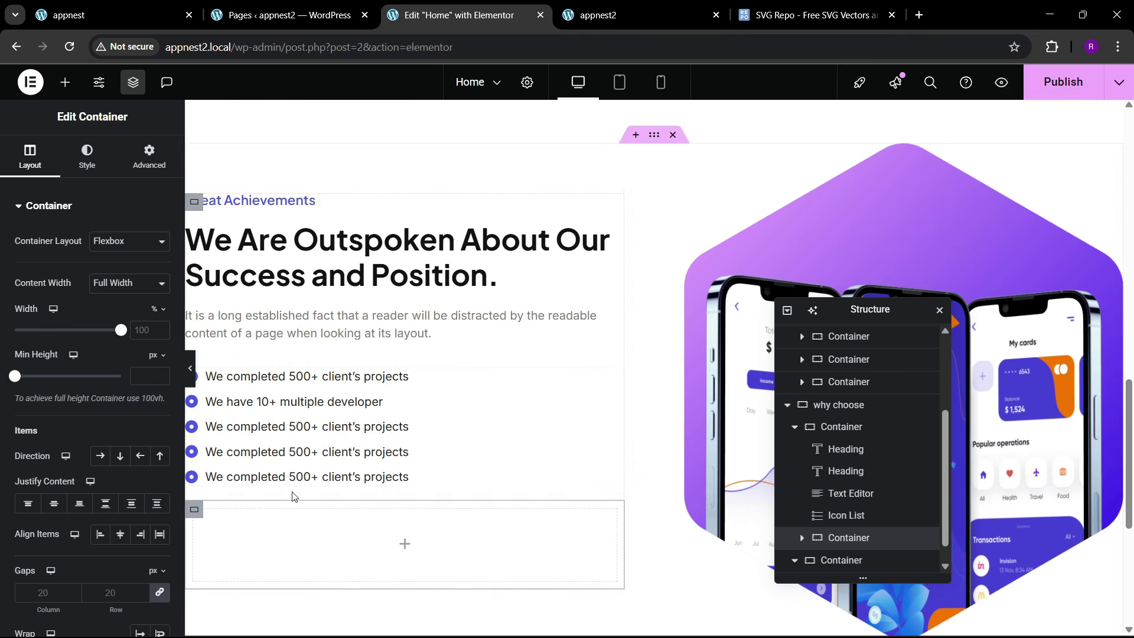
{"action": "left_click", "coordinate": [147, 158]}
{"action": "scroll", "coordinate": [362, 380], "scroll_direction": "up", "scroll_amount": 2}
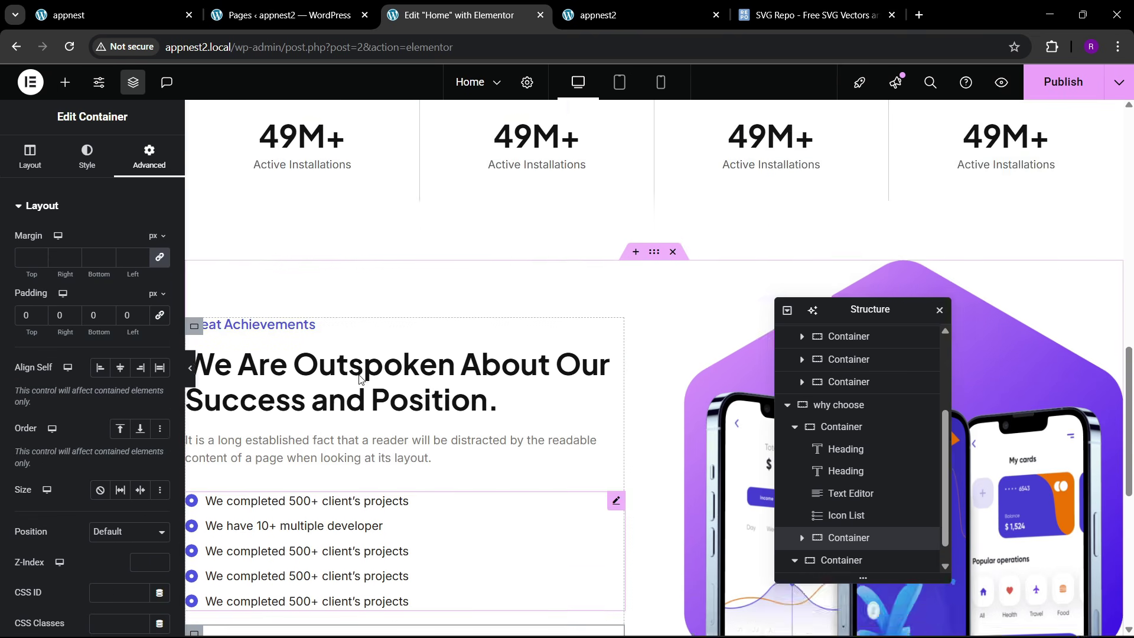
{"action": "scroll", "coordinate": [361, 380], "scroll_direction": "up", "scroll_amount": 10}
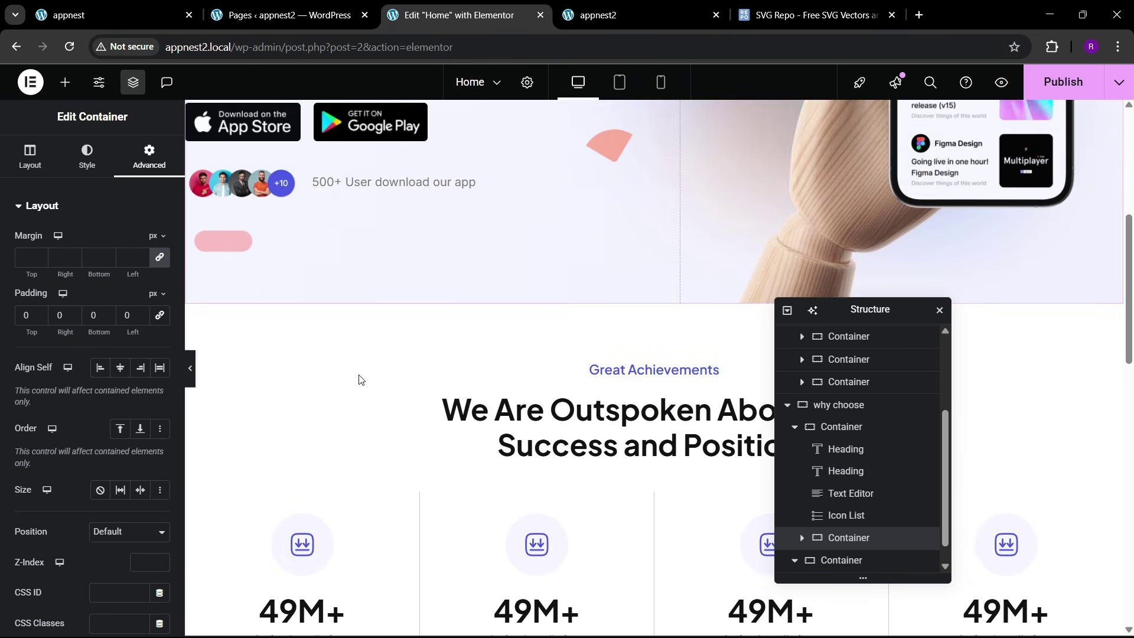
{"action": "scroll", "coordinate": [361, 379], "scroll_direction": "down", "scroll_amount": 2}
{"action": "scroll", "coordinate": [361, 379], "scroll_direction": "up", "scroll_amount": 4}
{"action": "scroll", "coordinate": [361, 380], "scroll_direction": "down", "scroll_amount": 3}
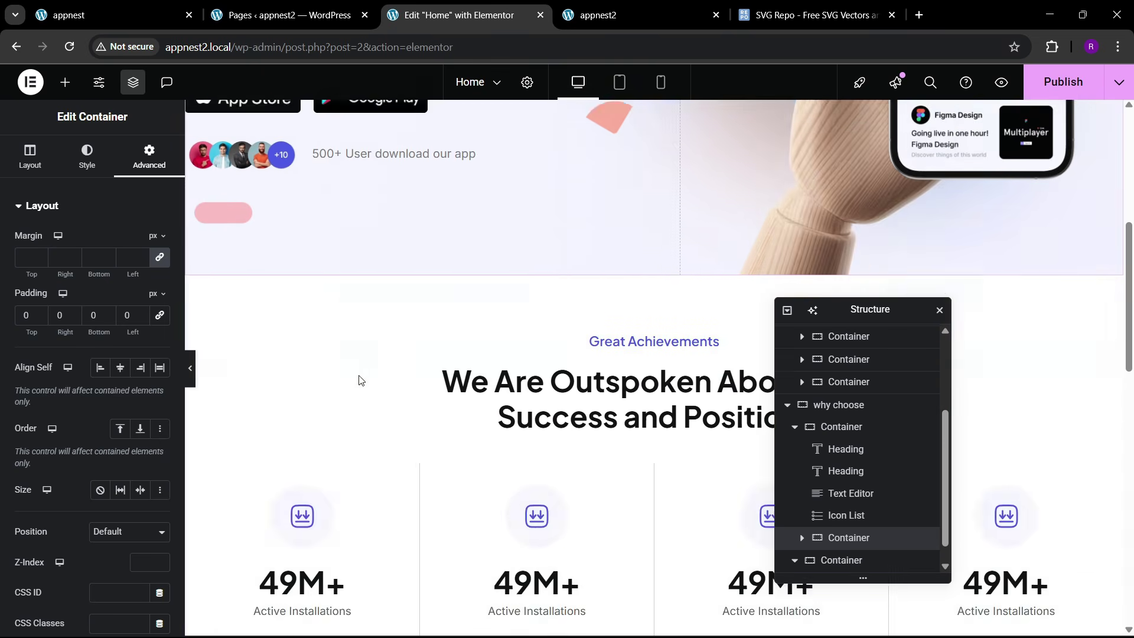
{"action": "scroll", "coordinate": [361, 380], "scroll_direction": "down", "scroll_amount": 12}
- Add a Button widget inside the new container and set its text to "Download App", as on the reference page
{"action": "left_click", "coordinate": [65, 82]}
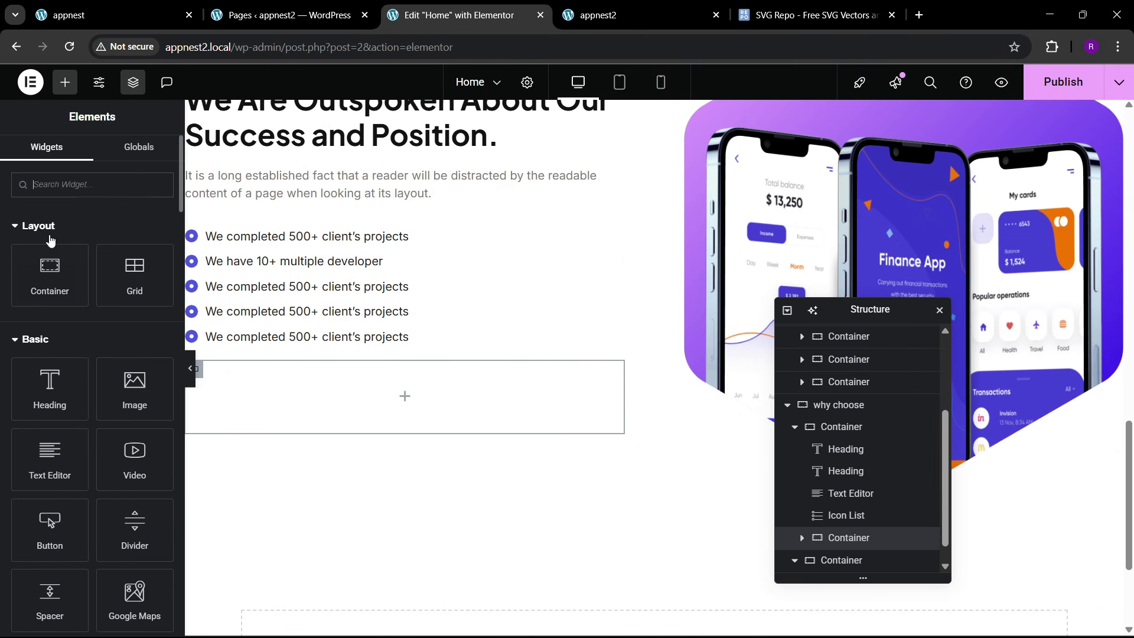
{"action": "left_click_drag", "start_coordinate": [71, 514], "coordinate": [378, 397]}
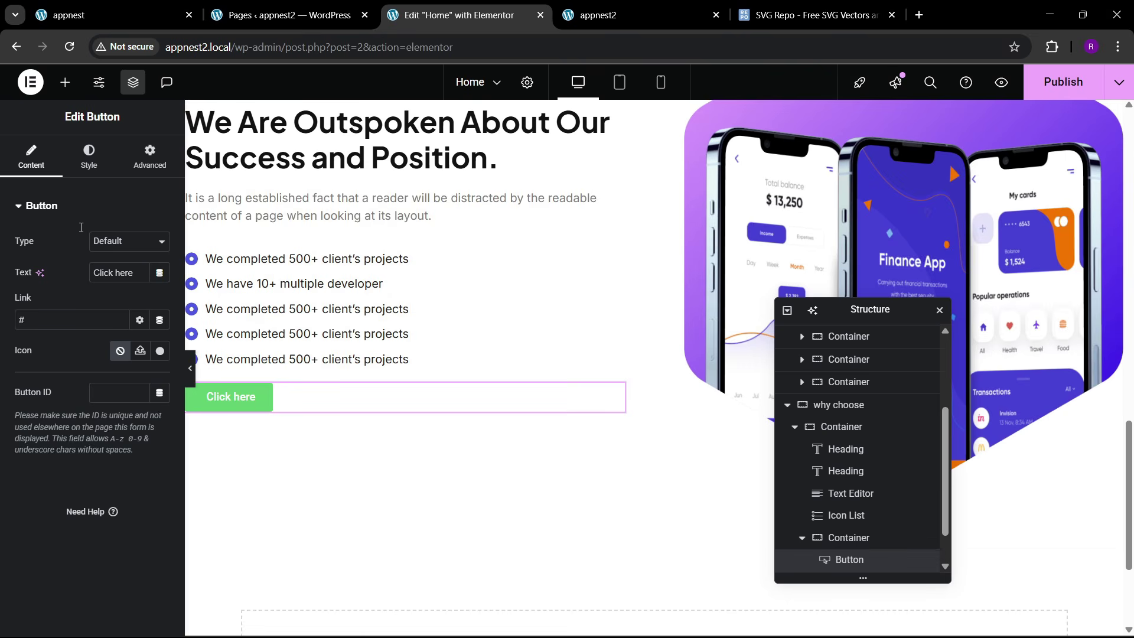
{"action": "left_click", "coordinate": [108, 7]}
{"action": "left_click", "coordinate": [430, 5]}
{"action": "type", "text": "Download App"}
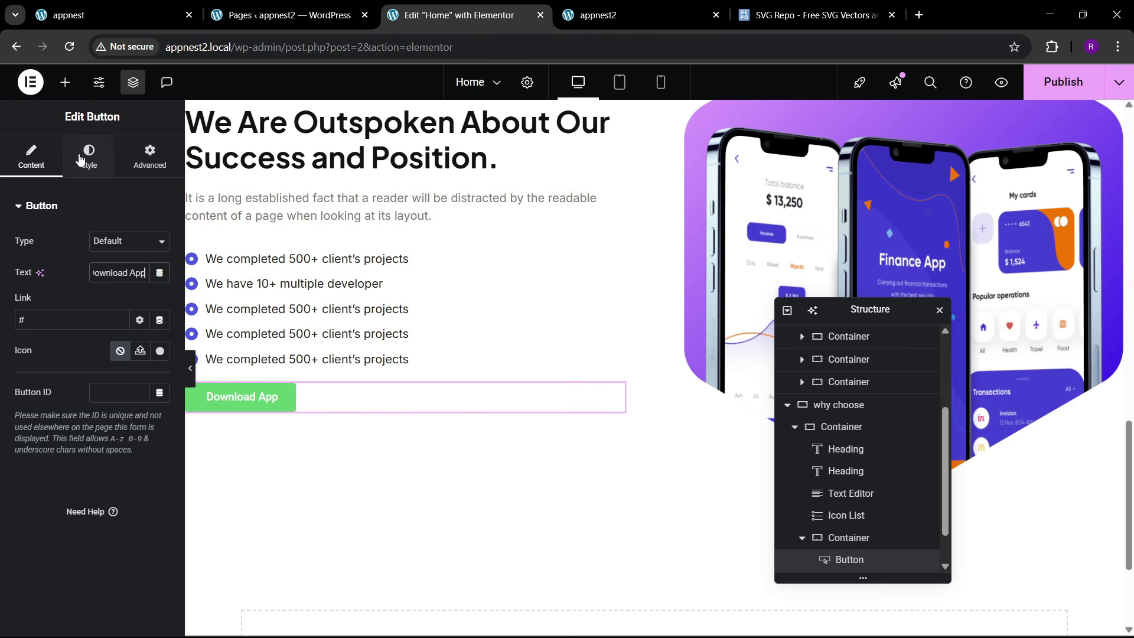
- Set the Download App button's background to the global blue colour
{"action": "left_click", "coordinate": [82, 158]}
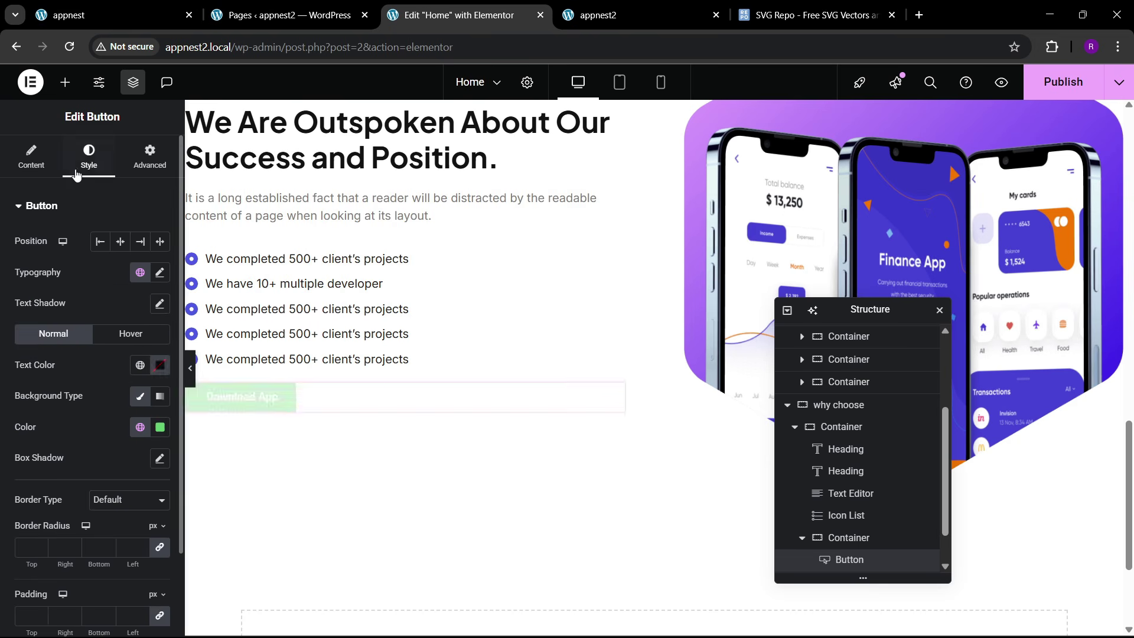
{"action": "left_click", "coordinate": [140, 427]}
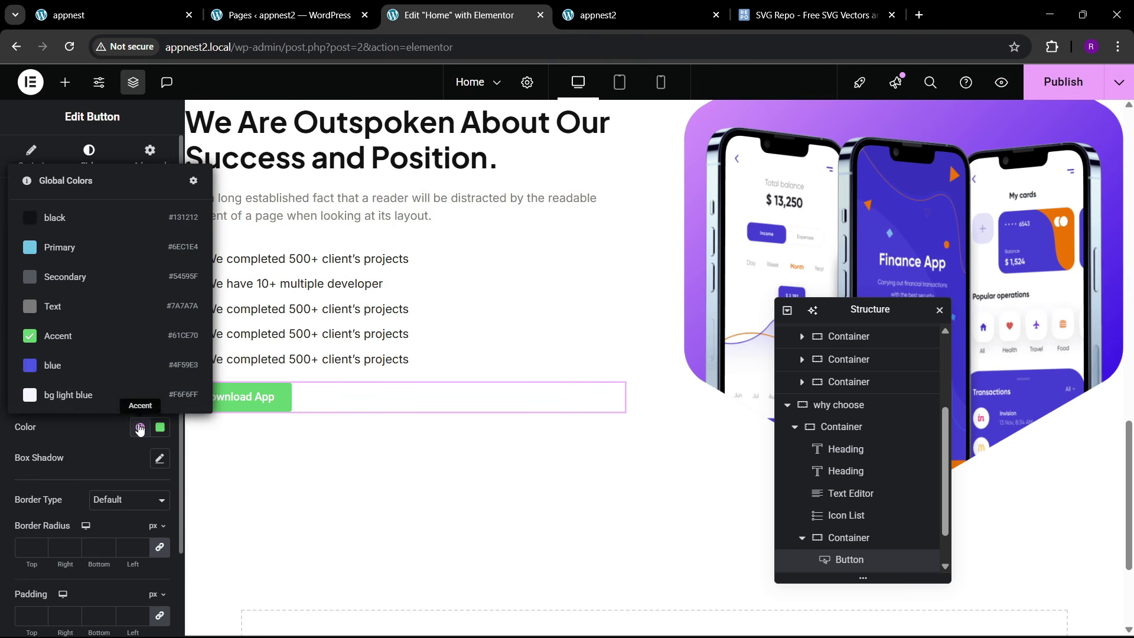
{"action": "left_click", "coordinate": [59, 365]}
{"action": "scroll", "coordinate": [61, 391], "scroll_direction": "down", "scroll_amount": 2}
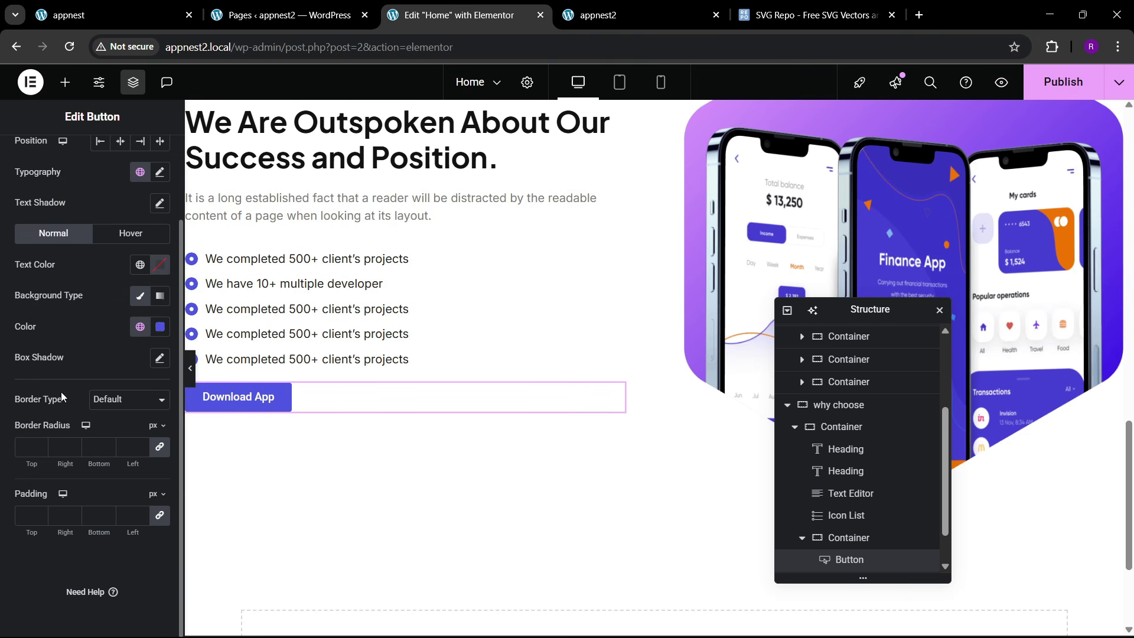
{"action": "left_click", "coordinate": [19, 517]}
{"action": "type", "text": "18"}
{"action": "key", "text": "BackSpace"}
{"action": "key", "text": "BackSpace"}
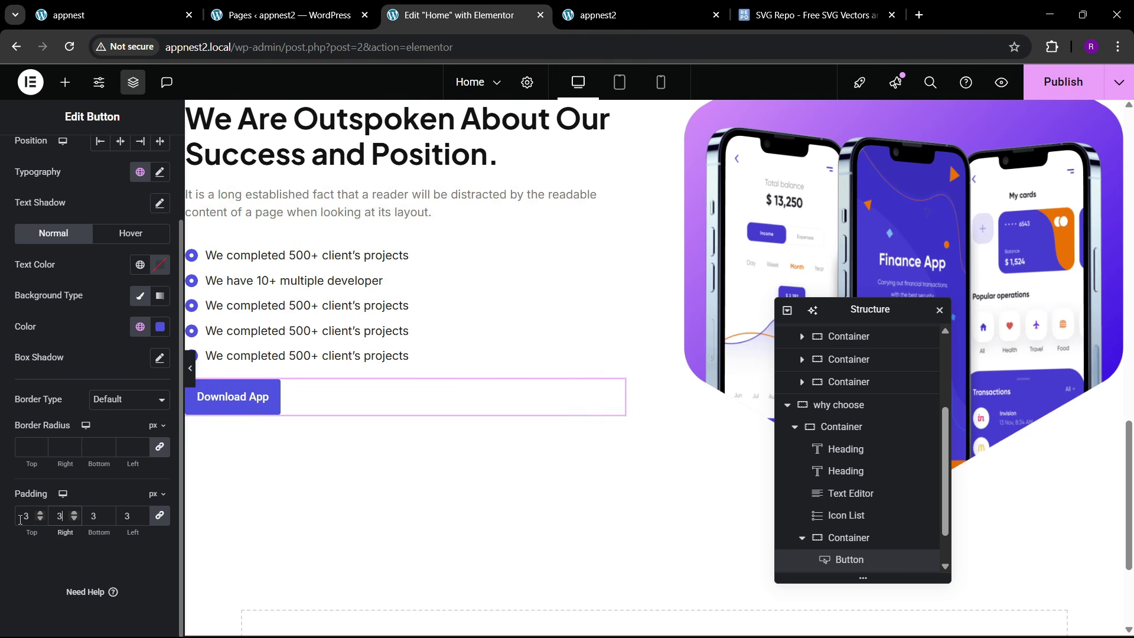
{"action": "type", "text": "118"}
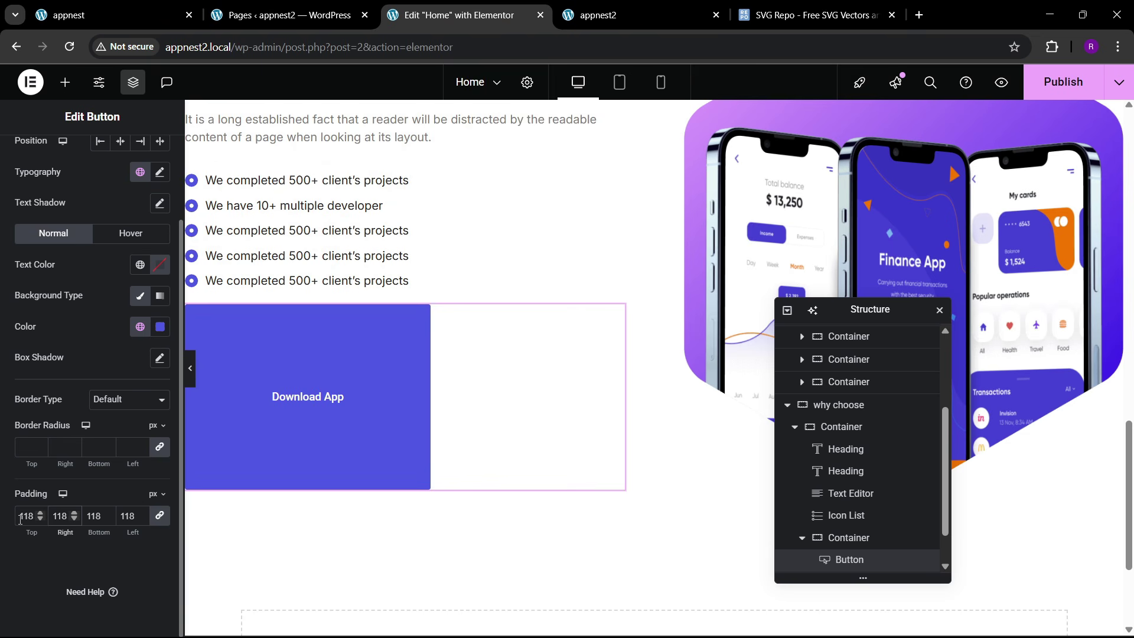
{"action": "key", "text": "Delete"}
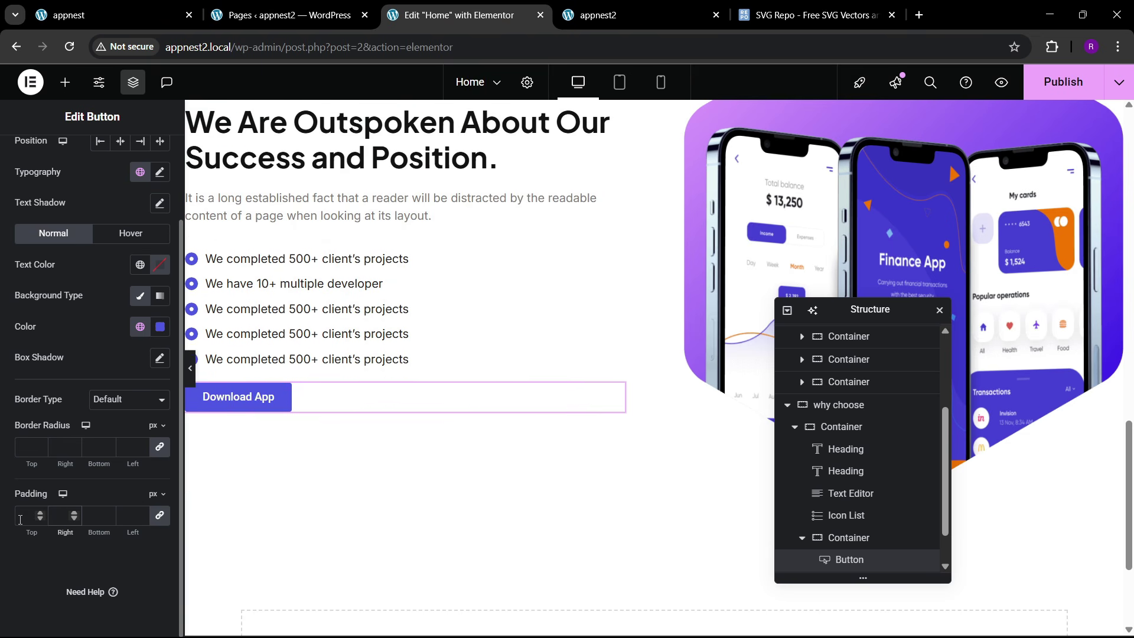
- Unlink the button's padding values and set them to 18 px top and bottom and 30 px right and left
{"action": "left_click", "coordinate": [158, 517]}
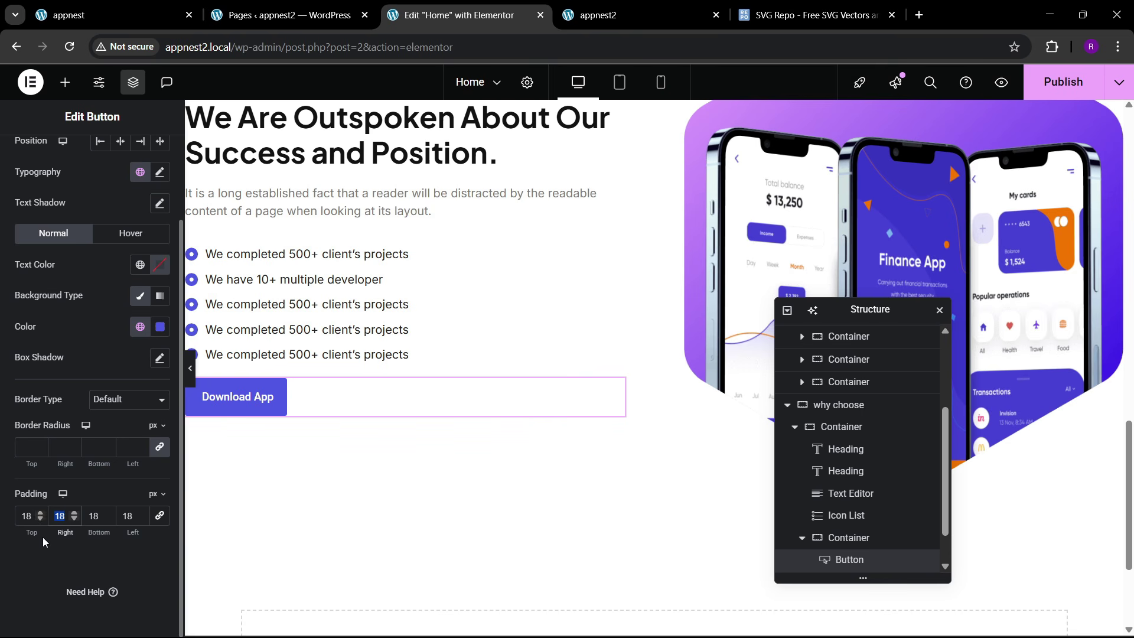
{"action": "type", "text": "30"}
{"action": "key", "text": "Tab"}
{"action": "key", "text": "Tab"}
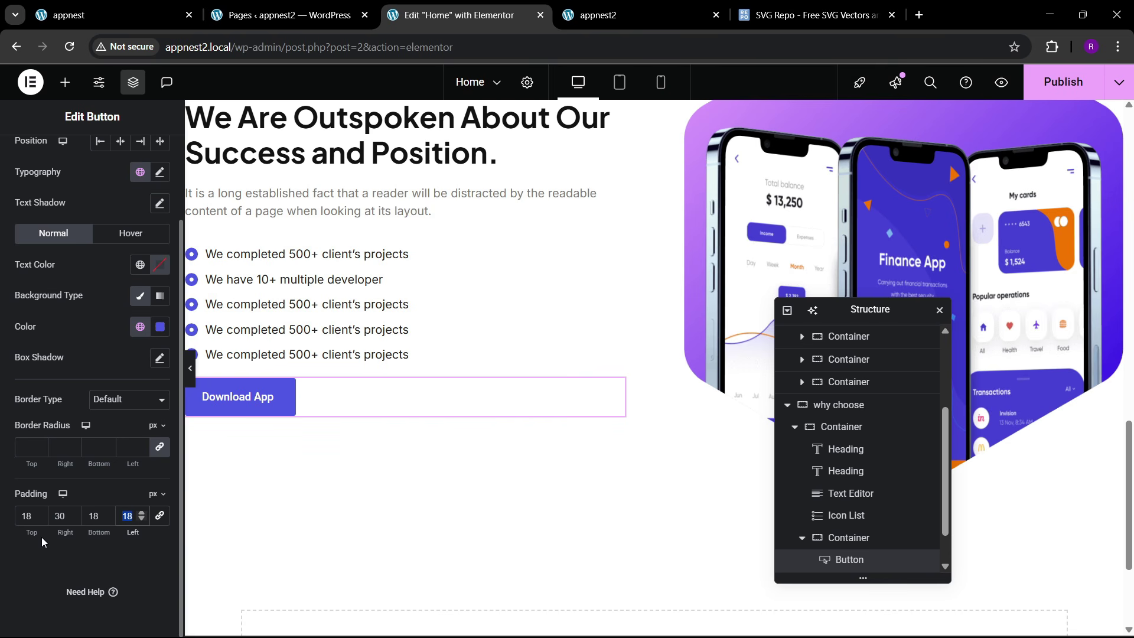
{"action": "type", "text": "30"}
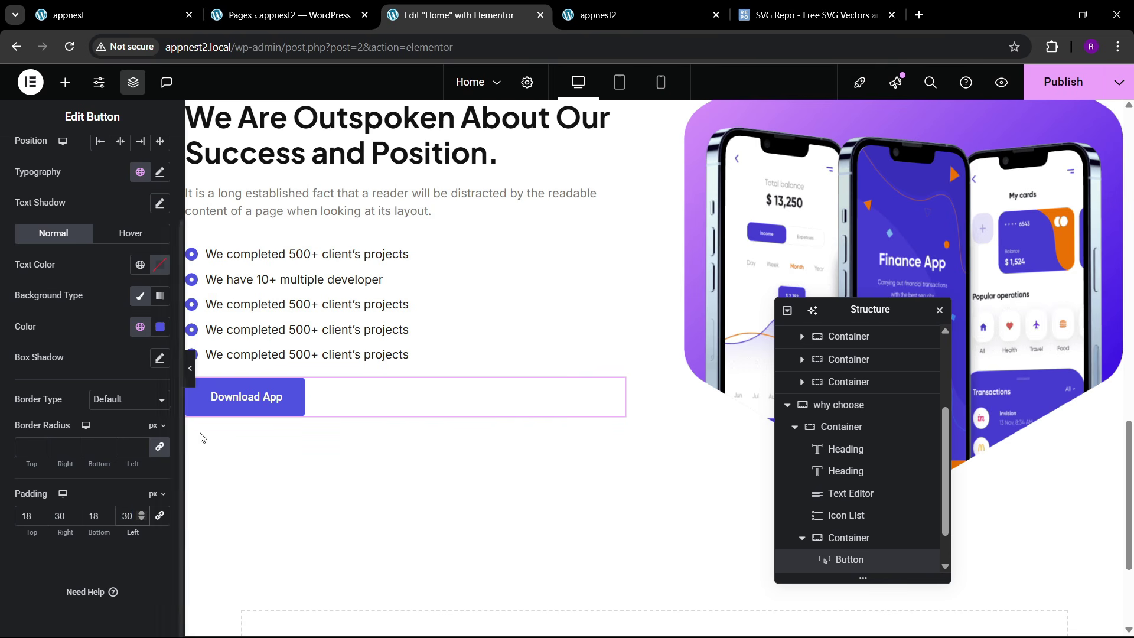
- Compare the Download App button with the reference page and set its font family to Inter
{"action": "scroll", "coordinate": [59, 305], "scroll_direction": "up", "scroll_amount": 2}
{"action": "left_click", "coordinate": [93, 18]}
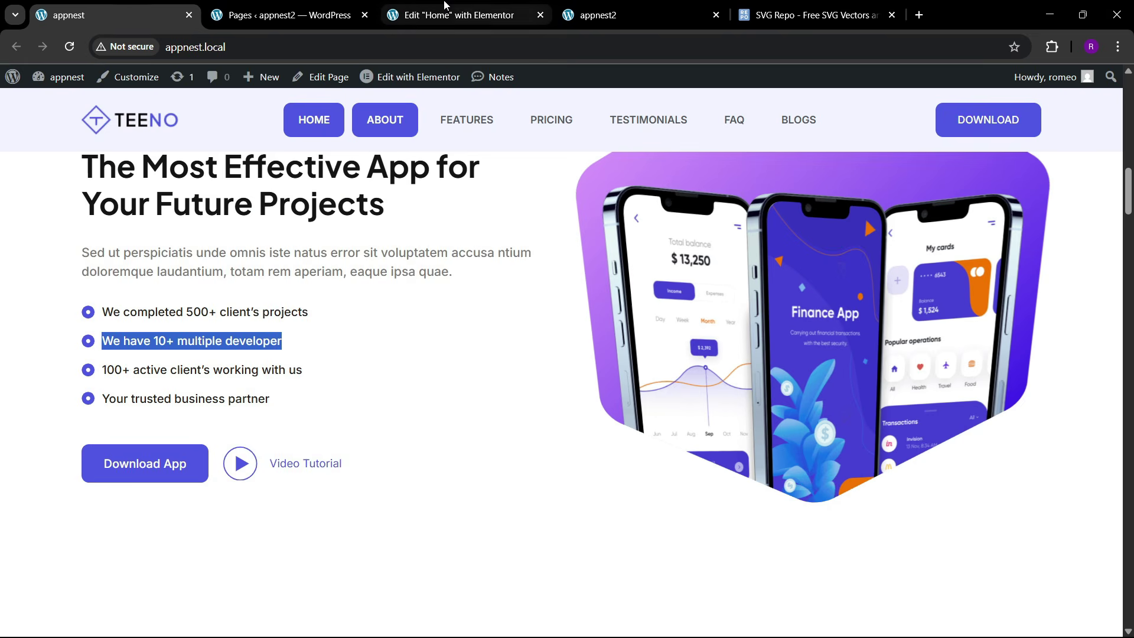
{"action": "left_click", "coordinate": [461, 14]}
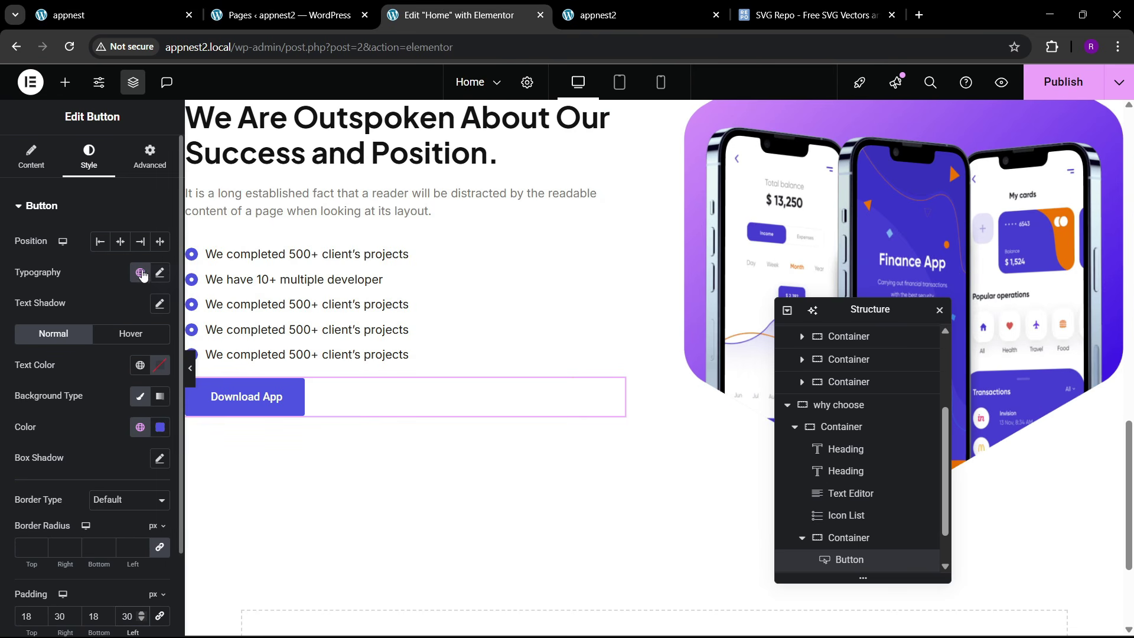
{"action": "left_click", "coordinate": [160, 275]}
{"action": "left_click", "coordinate": [118, 341]}
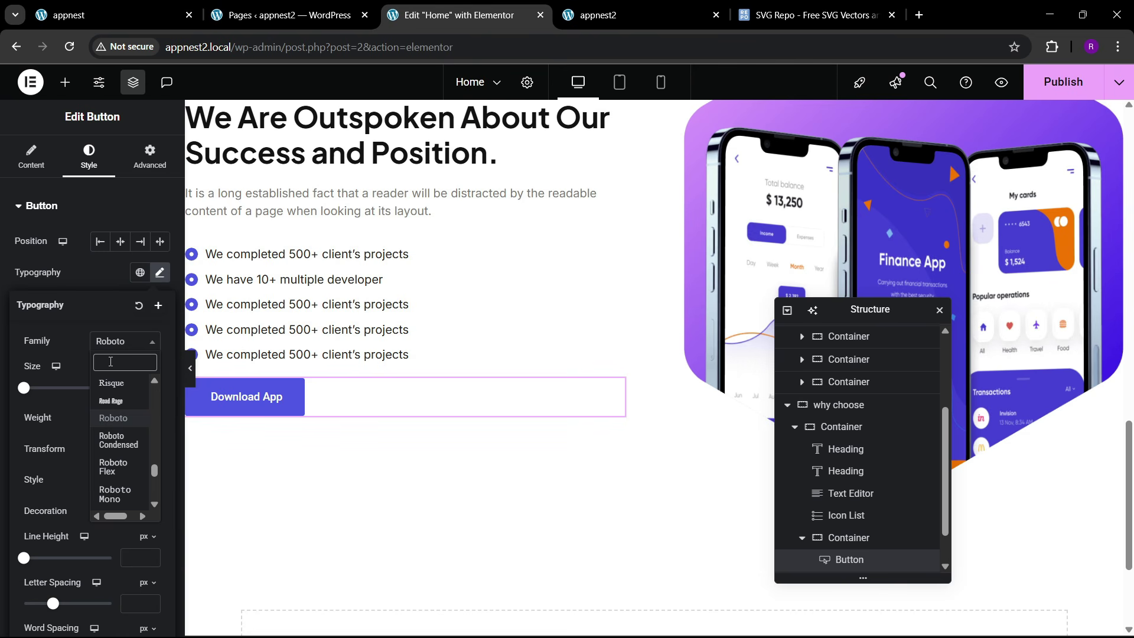
{"action": "type", "text": "inter"}
{"action": "key", "text": "Return"}
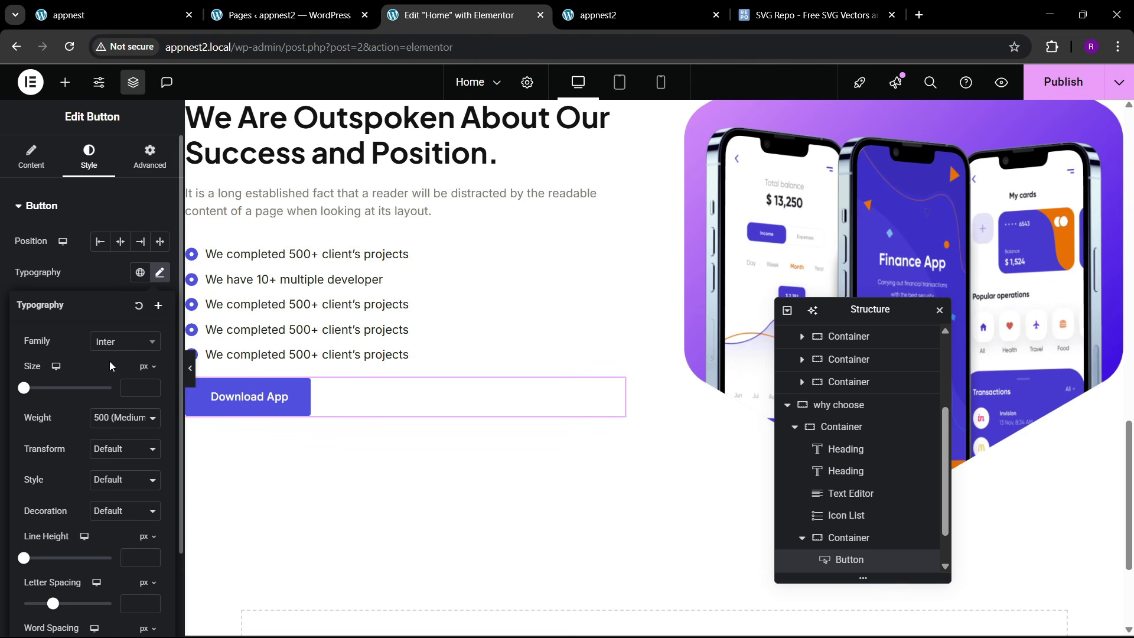
- Check the reference button row, add an Icon Box widget to the button's container, and place it after the Download App button
{"action": "left_click", "coordinate": [183, 7]}
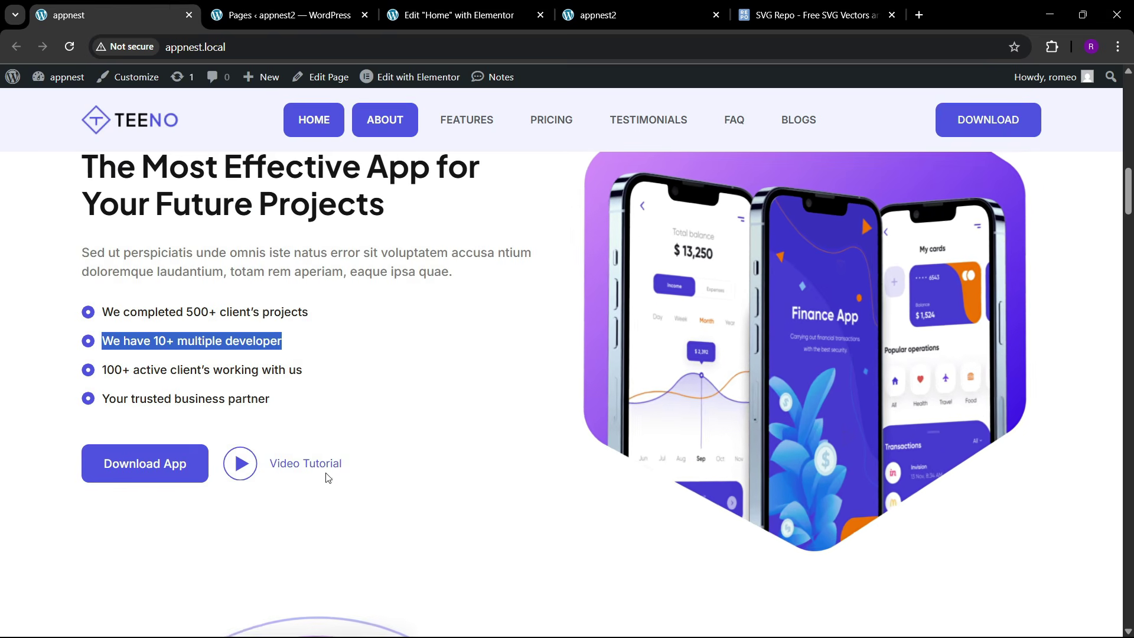
{"action": "left_click", "coordinate": [449, 14]}
{"action": "left_click", "coordinate": [65, 82]}
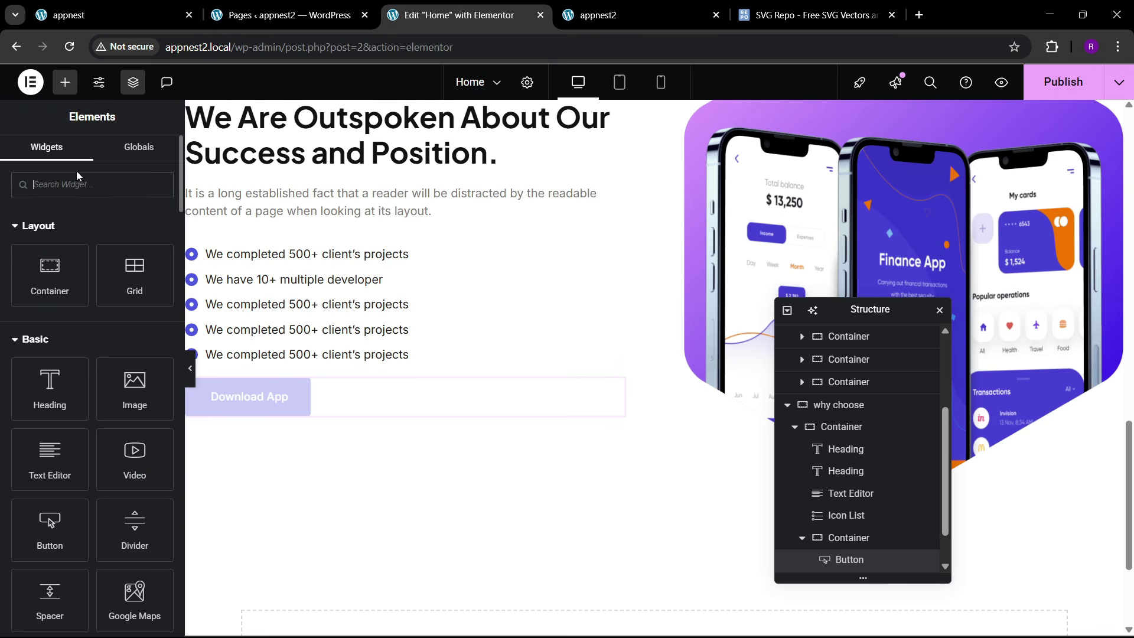
{"action": "left_click", "coordinate": [69, 184]}
{"action": "type", "text": "icon box"}
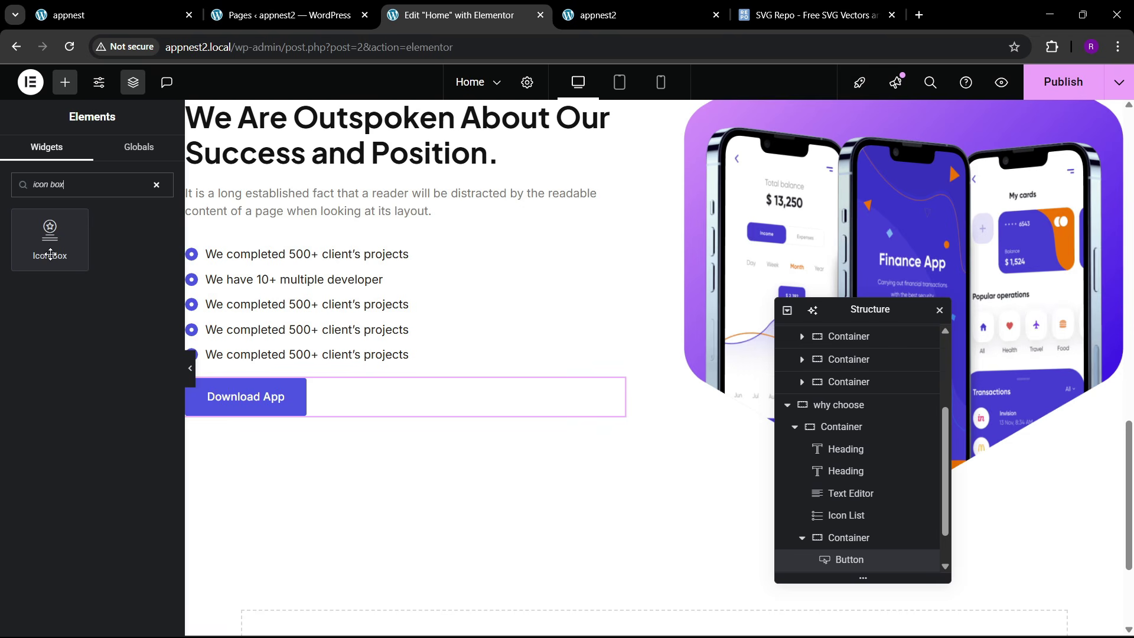
{"action": "left_click_drag", "start_coordinate": [58, 244], "coordinate": [321, 397]}
{"action": "scroll", "coordinate": [749, 498], "scroll_direction": "down", "scroll_amount": 1}
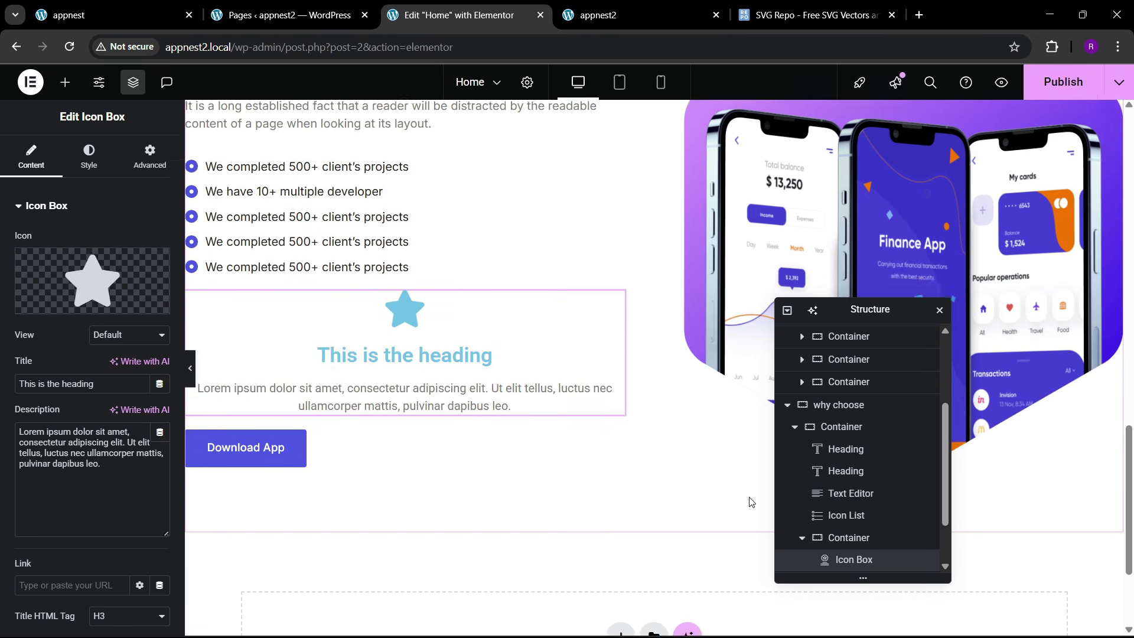
{"action": "scroll", "coordinate": [879, 520], "scroll_direction": "down", "scroll_amount": 1}
{"action": "left_click_drag", "start_coordinate": [858, 499], "coordinate": [857, 537]}
- Set the button container's direction to row and centre its items vertically
{"action": "left_click", "coordinate": [850, 493]}
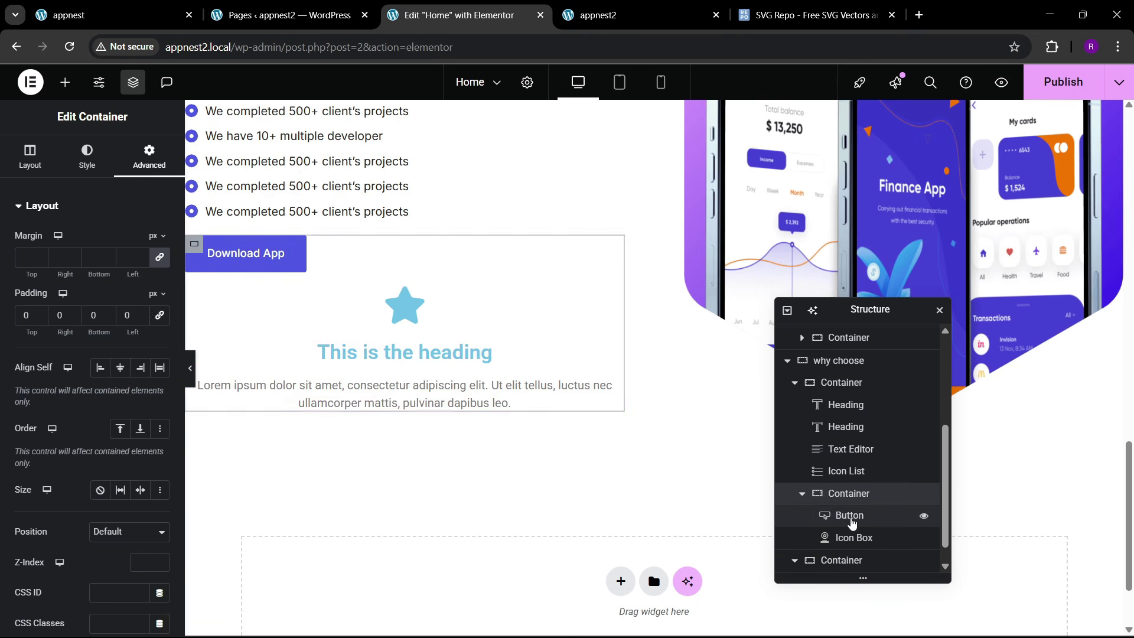
{"action": "left_click", "coordinate": [30, 159]}
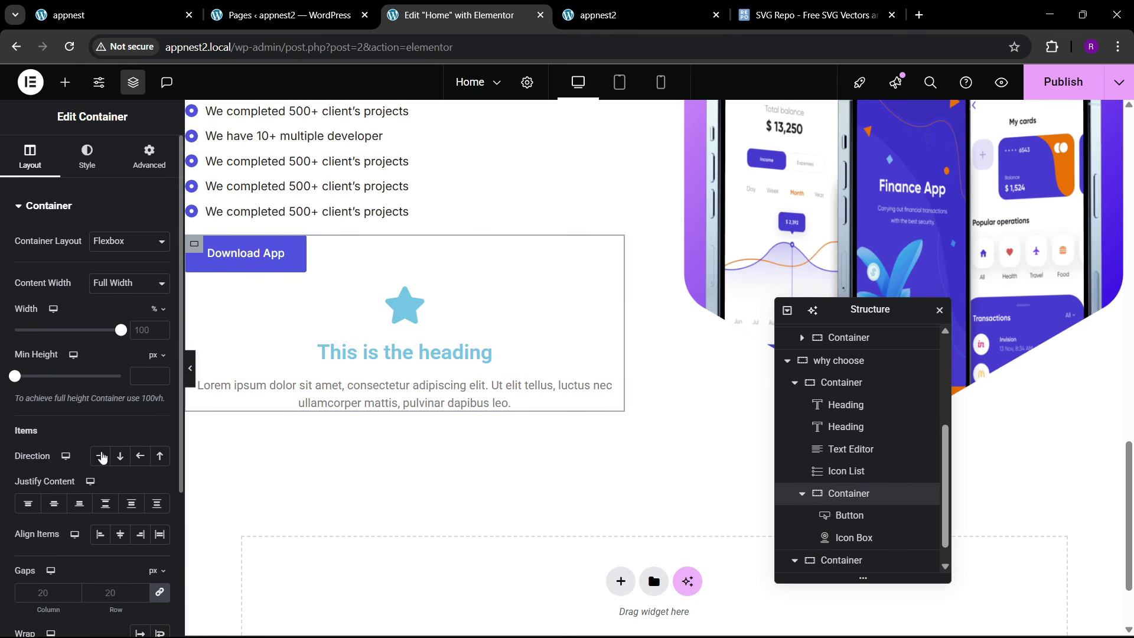
{"action": "left_click", "coordinate": [101, 455]}
{"action": "left_click", "coordinate": [119, 536]}
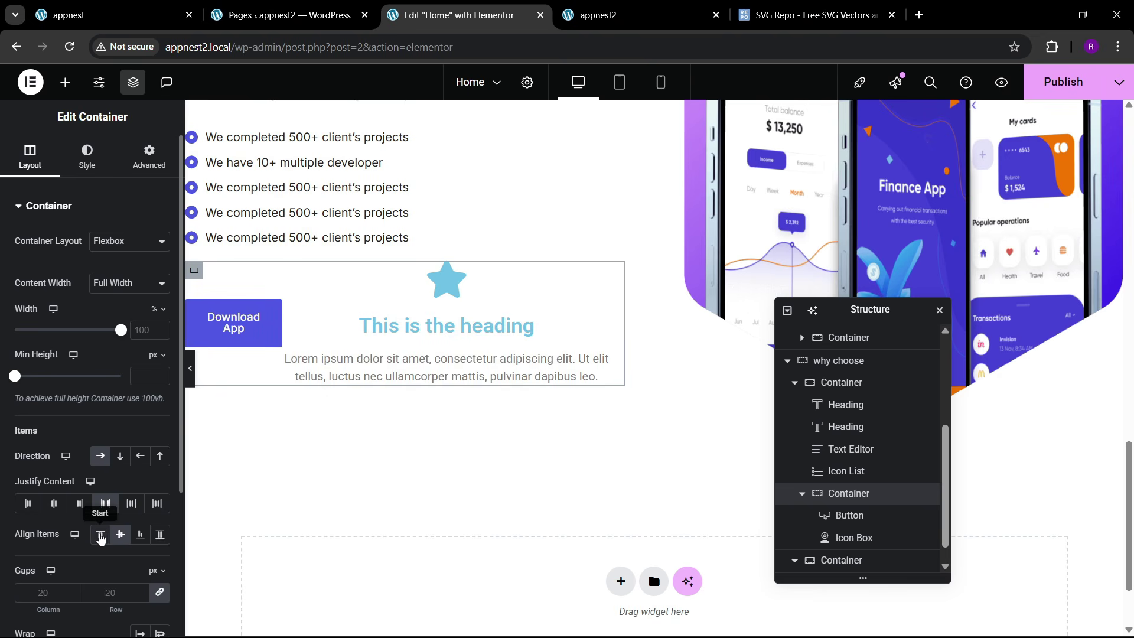
- Try the Icon Box with its icon on the left of the text, and delete the widget
{"action": "left_click", "coordinate": [616, 266]}
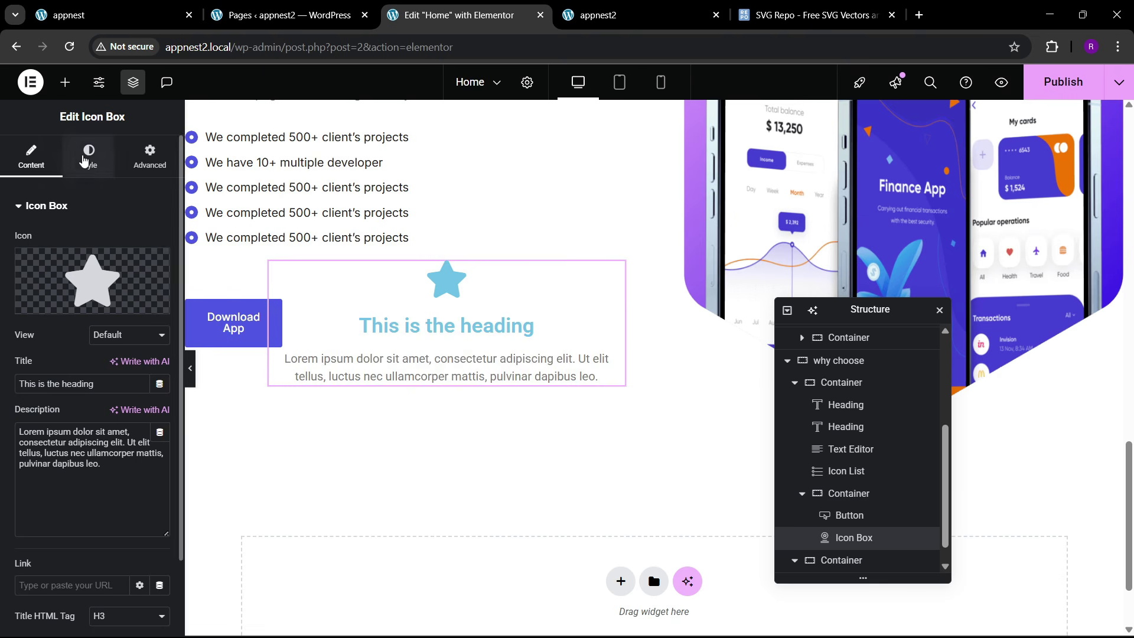
{"action": "left_click", "coordinate": [88, 159]}
{"action": "left_click", "coordinate": [120, 241]}
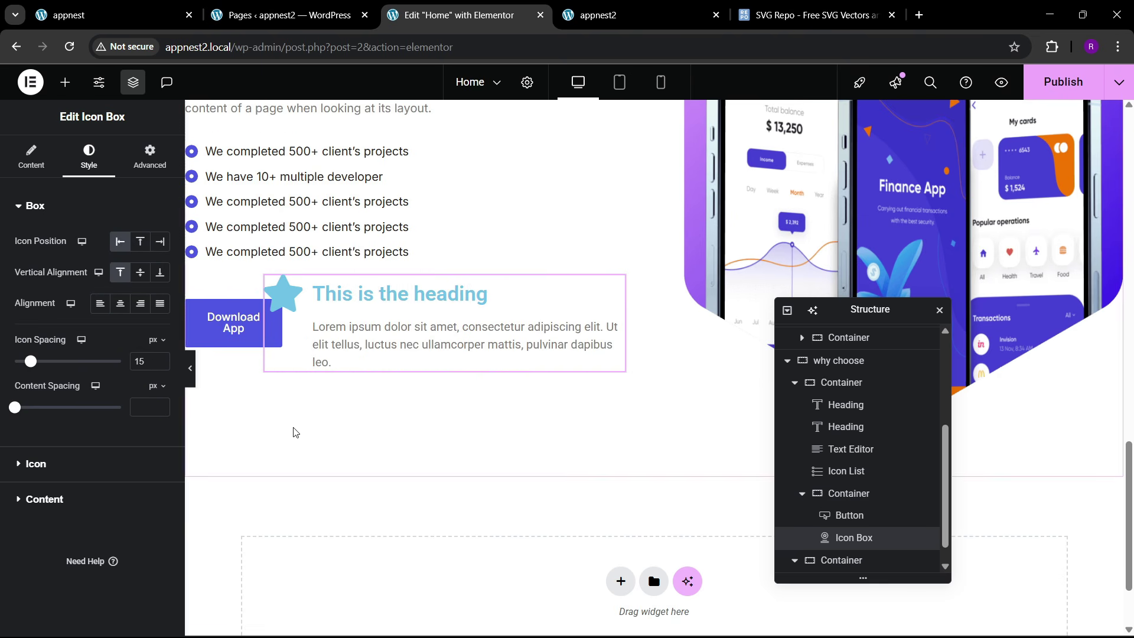
{"action": "left_click", "coordinate": [21, 172]}
{"action": "right_click", "coordinate": [398, 321]}
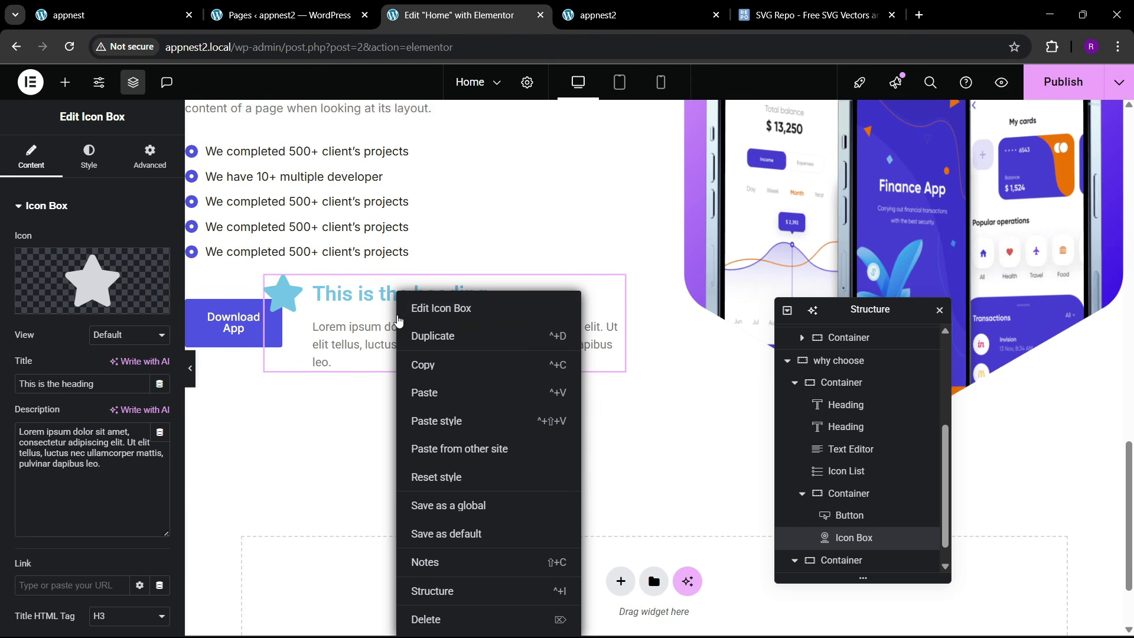
{"action": "left_click", "coordinate": [430, 614]}
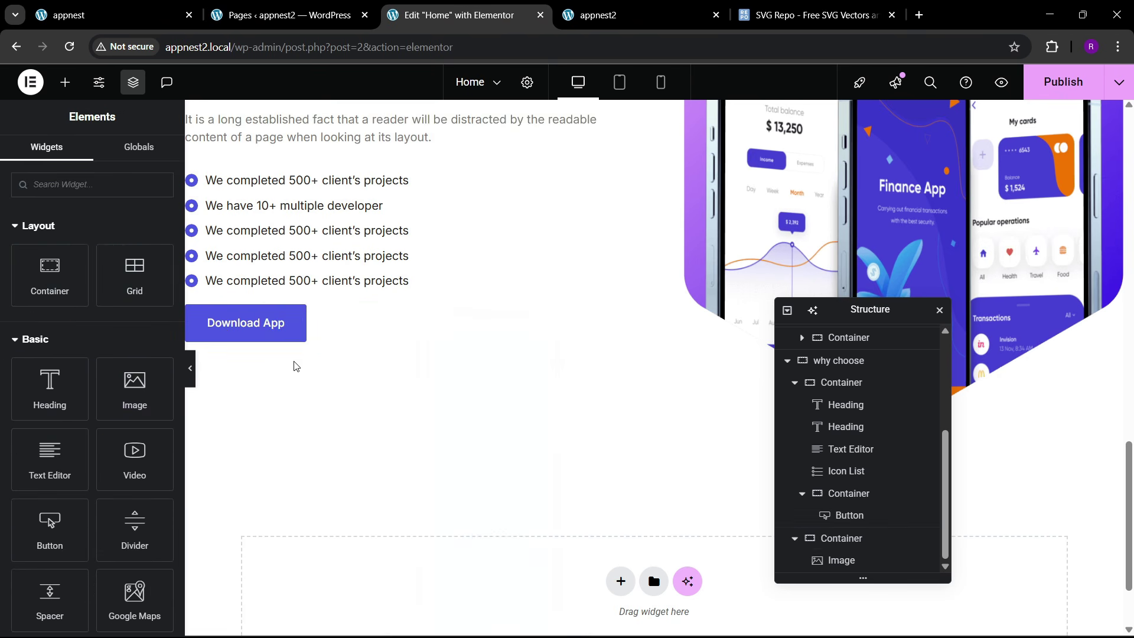
- Check the reference page again and add an Icon List widget after the Download App button in the same container
{"action": "right_click", "coordinate": [288, 234]}
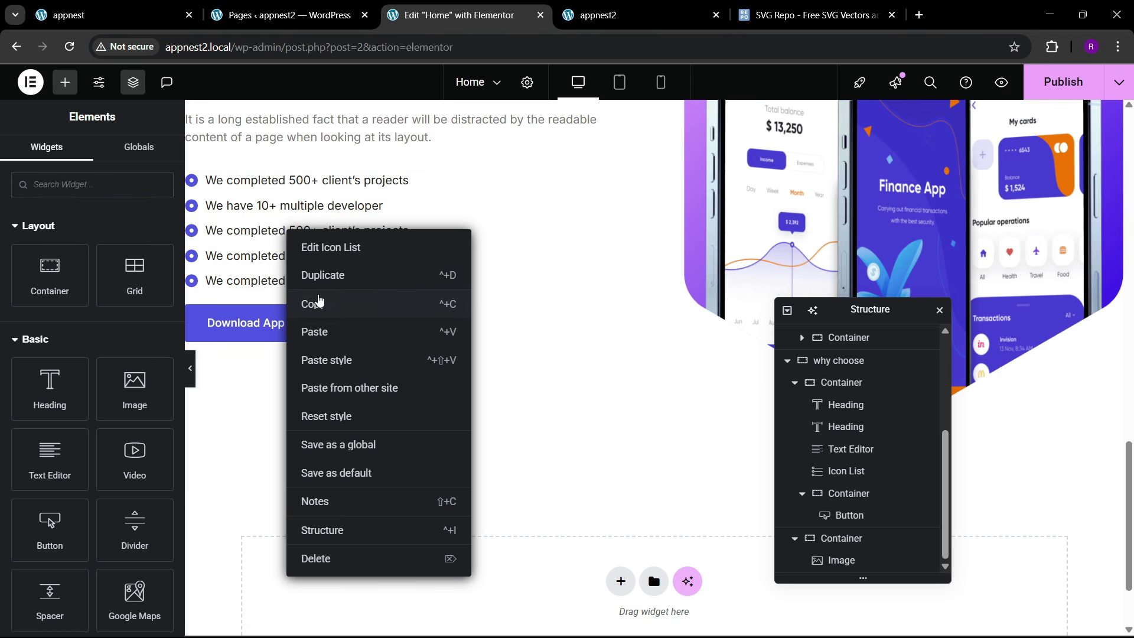
{"action": "left_click", "coordinate": [319, 301]}
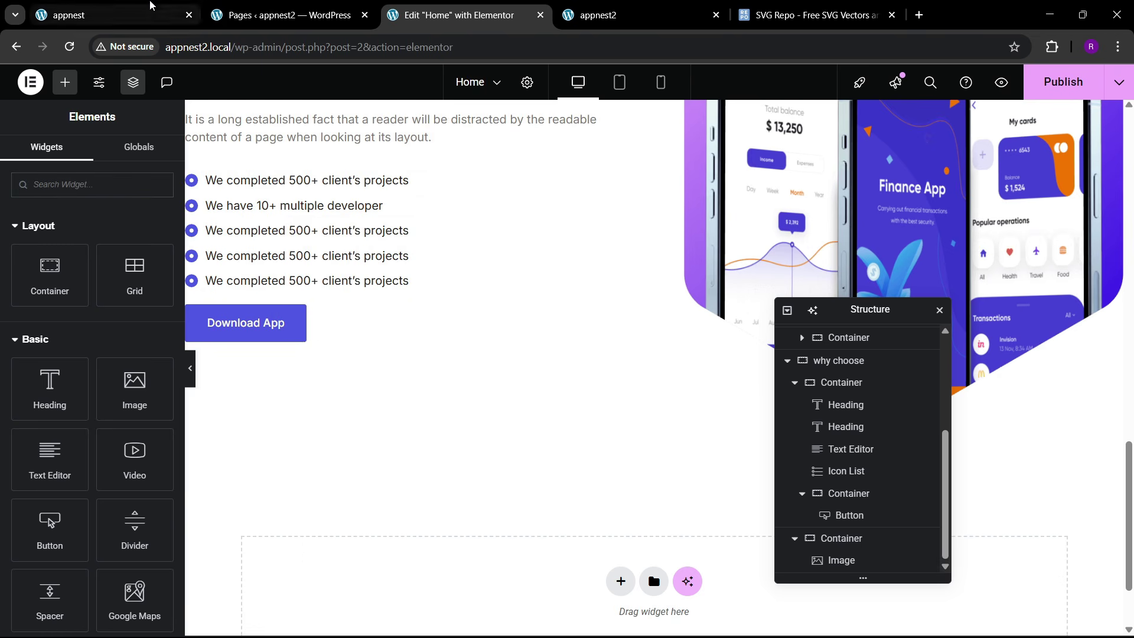
{"action": "left_click", "coordinate": [150, 12]}
{"action": "left_click", "coordinate": [458, 14]}
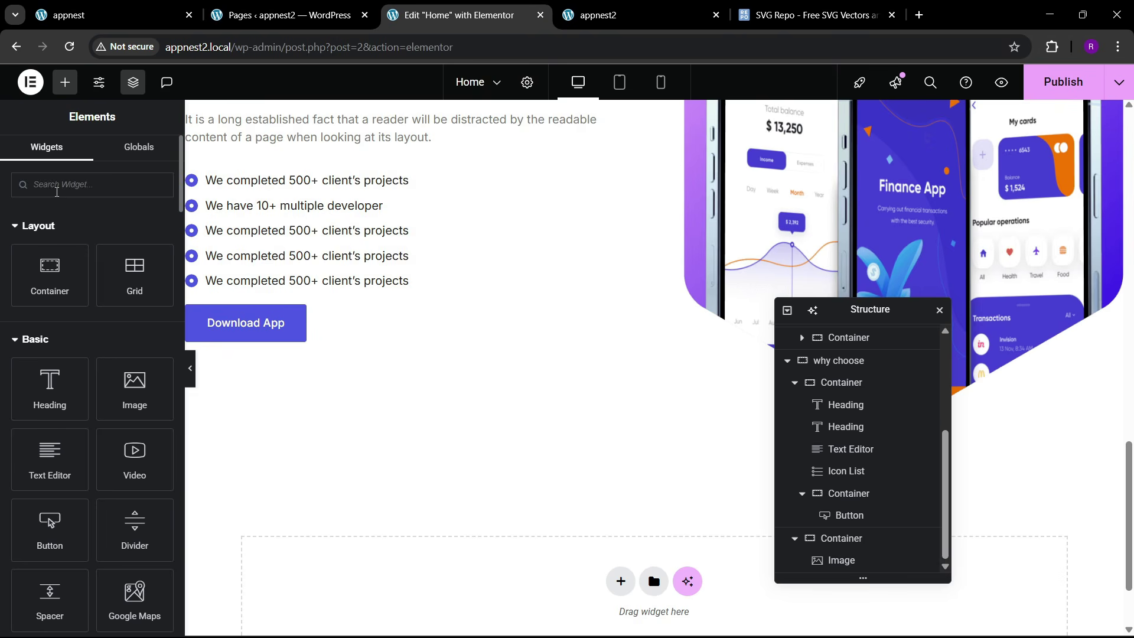
{"action": "type", "text": "list"}
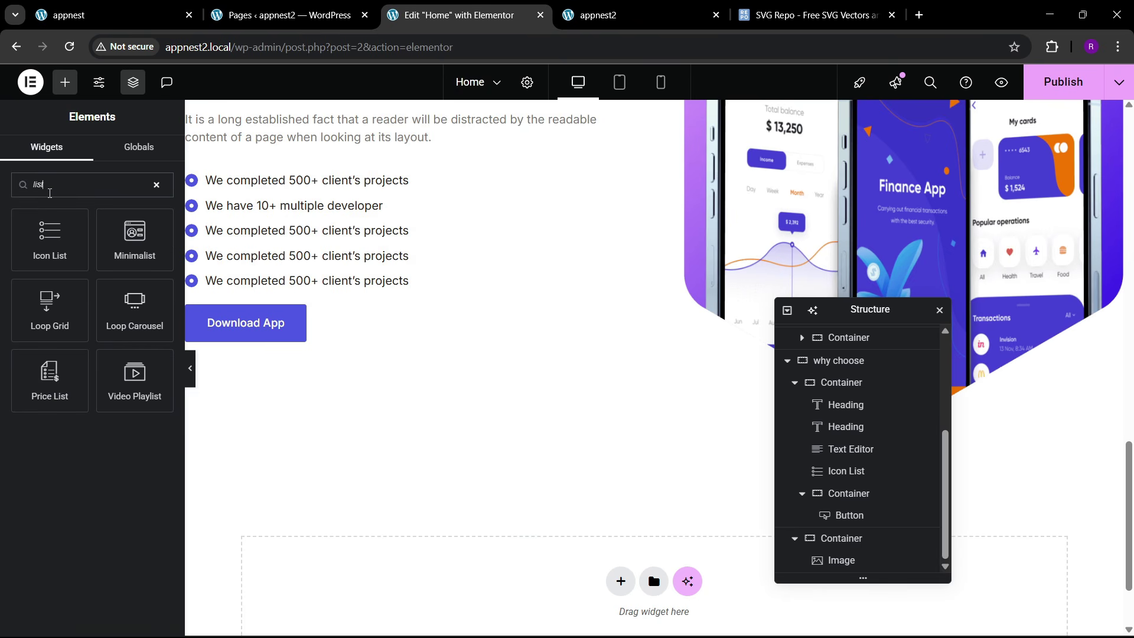
{"action": "left_click_drag", "start_coordinate": [51, 236], "coordinate": [276, 337]}
{"action": "scroll", "coordinate": [856, 519], "scroll_direction": "down", "scroll_amount": 1}
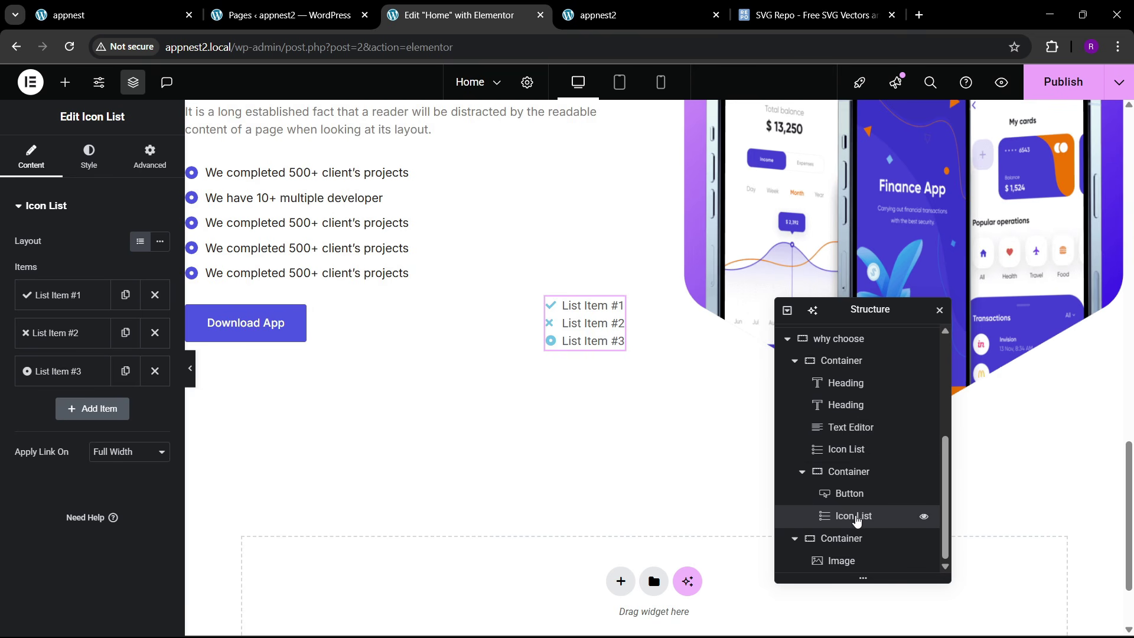
- Justify the button container's content to the start so the icon list sits beside the Download App button
{"action": "left_click", "coordinate": [850, 493]}
{"action": "left_click", "coordinate": [848, 472]}
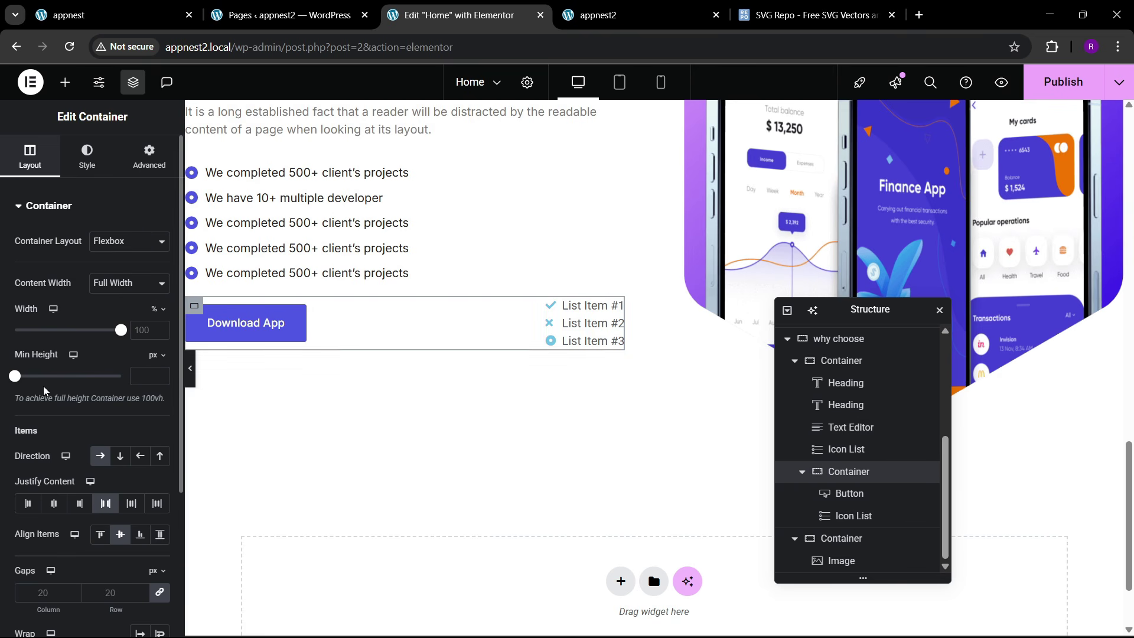
{"action": "left_click", "coordinate": [26, 504]}
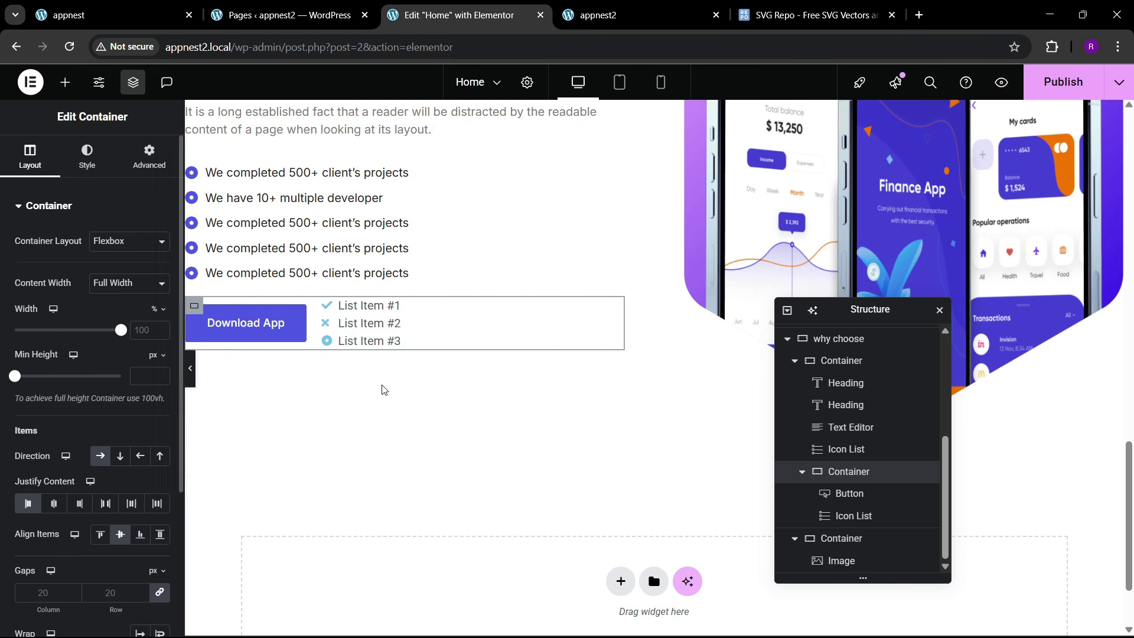
- Delete the second and third items from the new icon list beside the button
{"action": "left_click", "coordinate": [395, 323]}
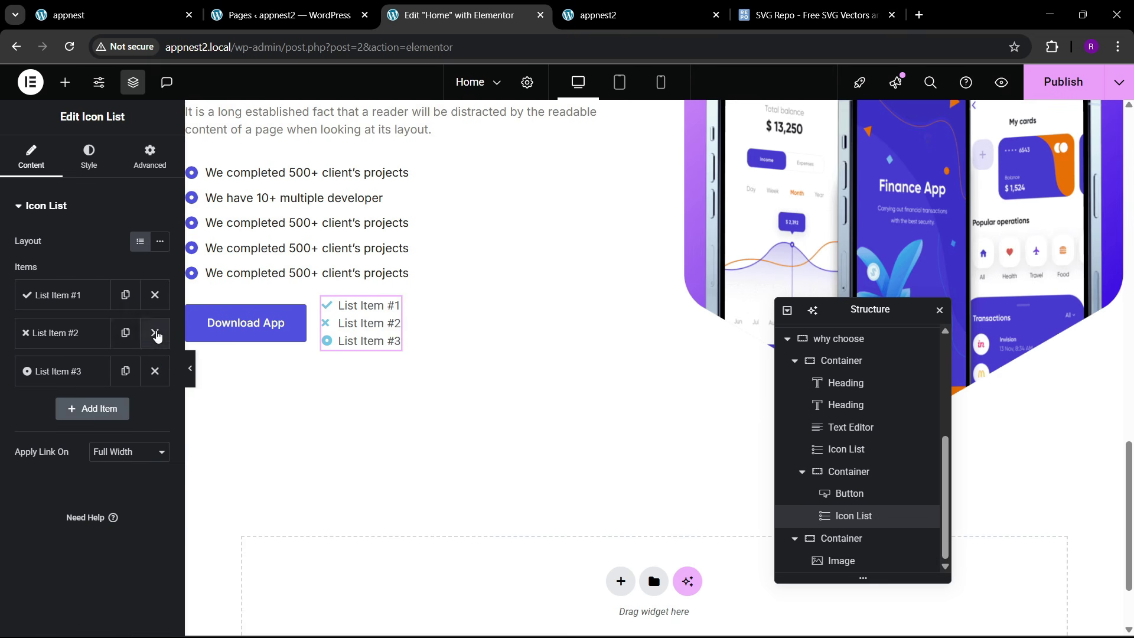
{"action": "left_click", "coordinate": [156, 333]}
{"action": "left_click", "coordinate": [156, 333]}
- Give the remaining list item the circled play icon from the media library and set its text to "Video Tutorial", as on the reference page
{"action": "left_click", "coordinate": [75, 295]}
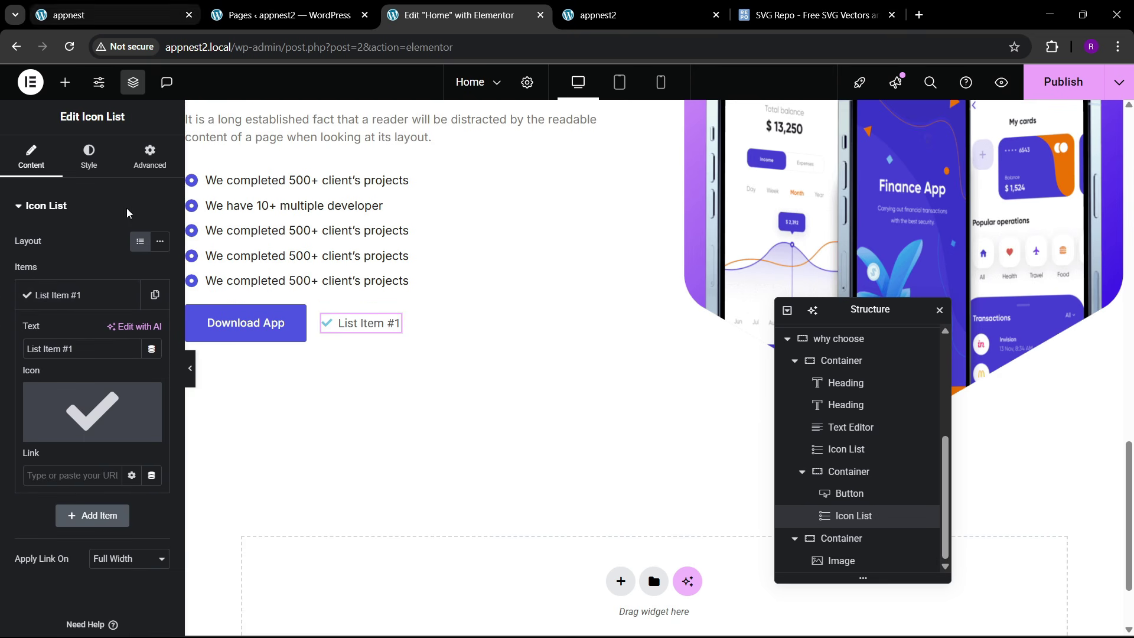
{"action": "left_click", "coordinate": [126, 433]}
{"action": "left_click", "coordinate": [402, 277]}
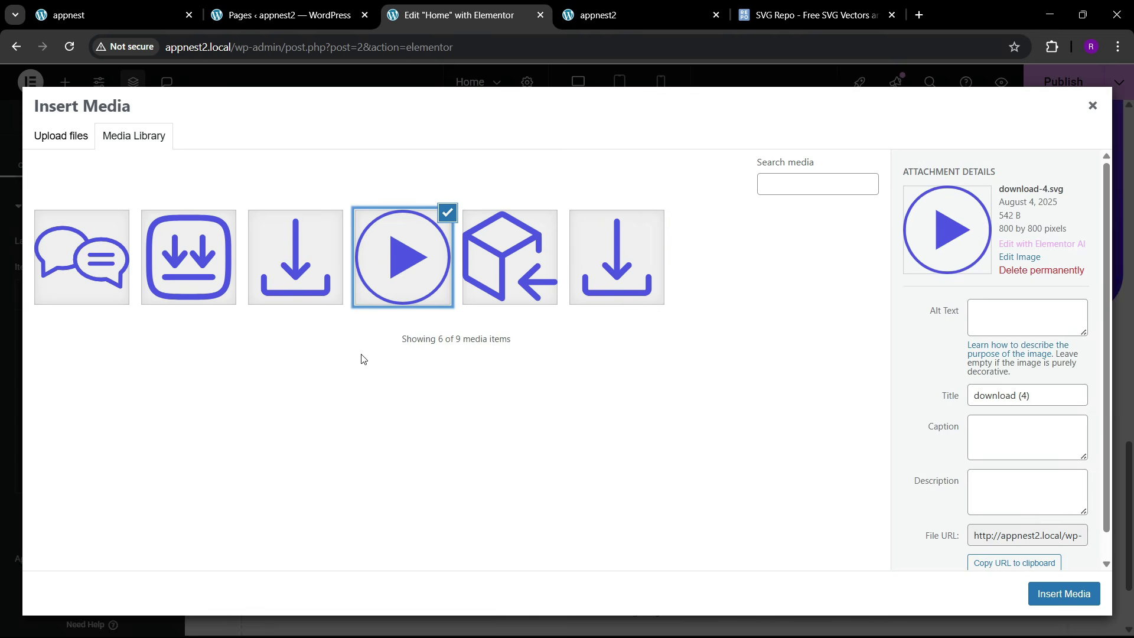
{"action": "left_click", "coordinate": [1069, 588]}
{"action": "left_click", "coordinate": [121, 8]}
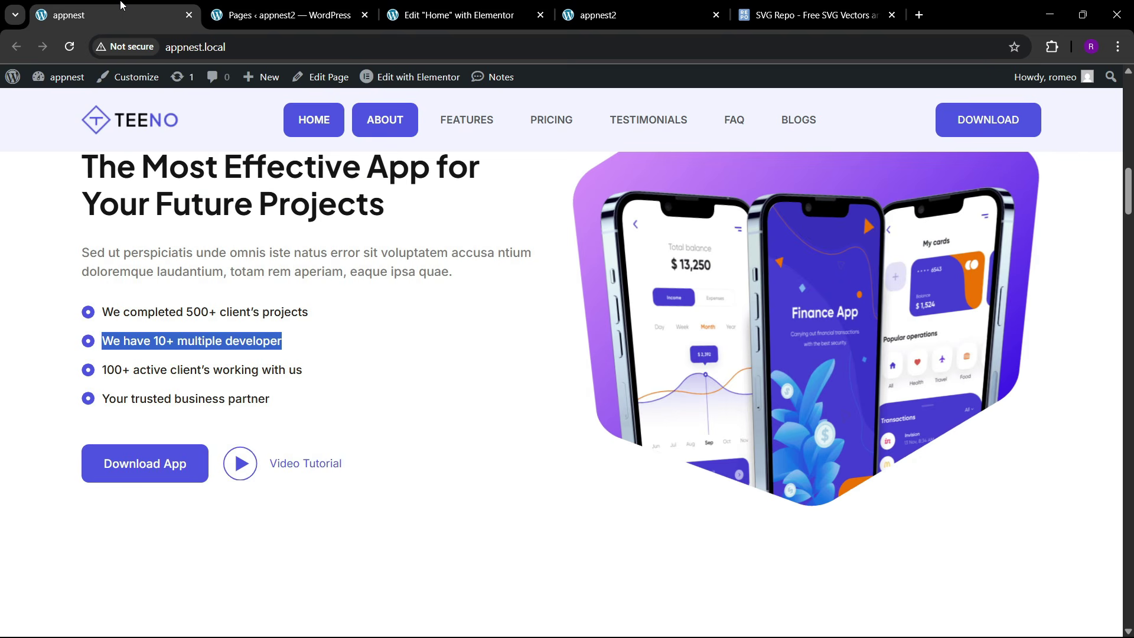
{"action": "left_click", "coordinate": [395, 7]}
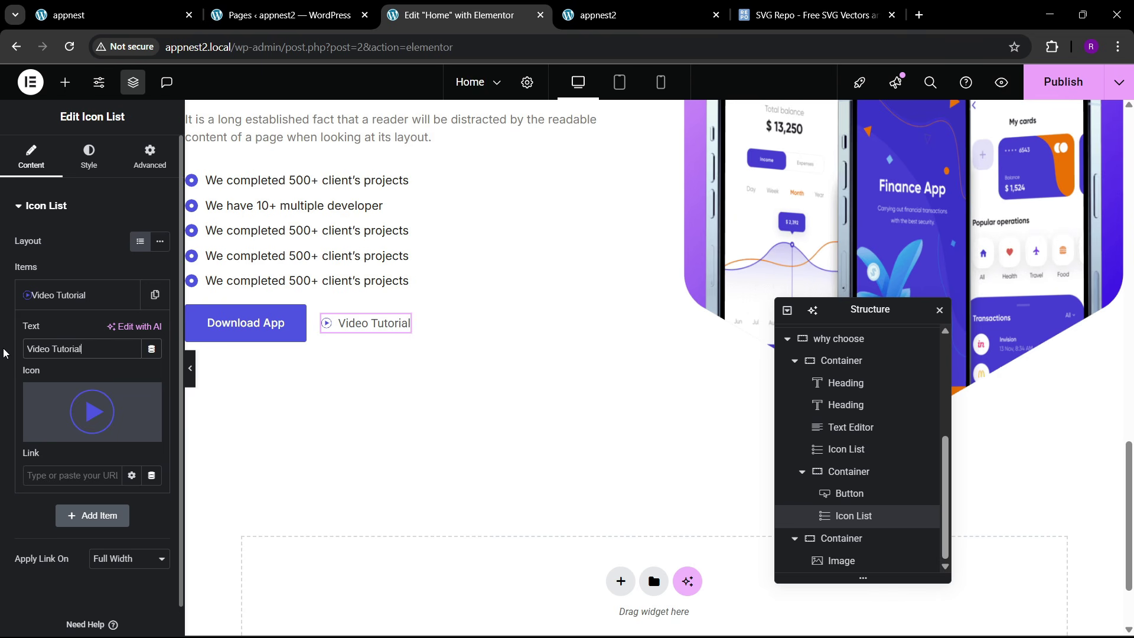
- Open the style settings of the Video Tutorial icon list
{"action": "left_click", "coordinate": [89, 159]}
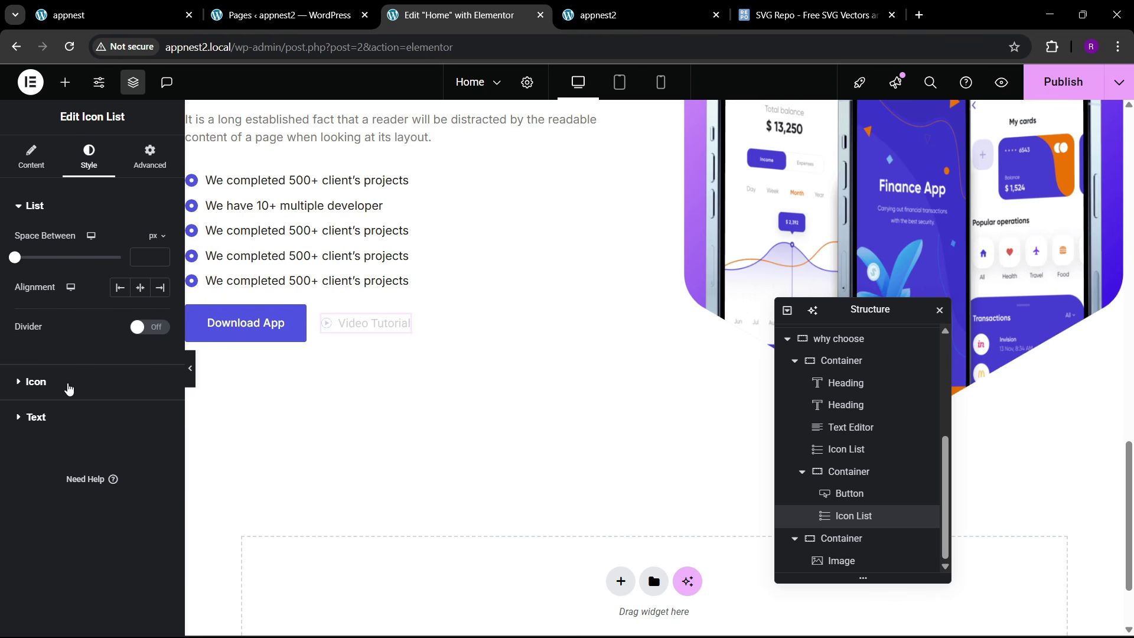
- Set the Video Tutorial icon's color to the global blue and its size to 46 px
{"action": "left_click", "coordinate": [69, 384]}
{"action": "left_click", "coordinate": [140, 307]}
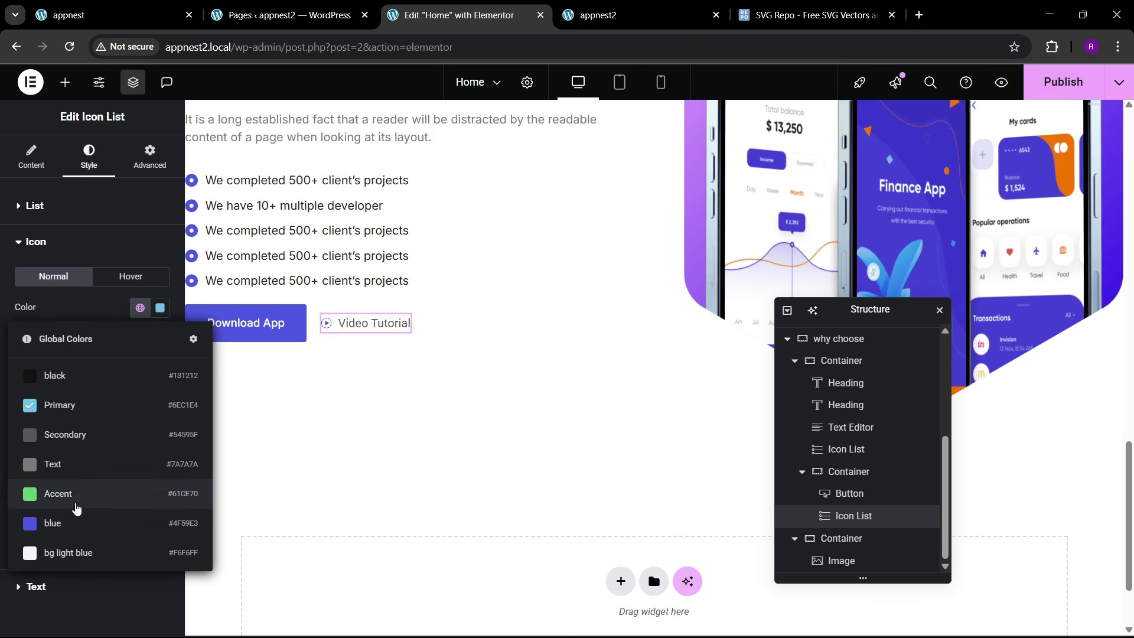
{"action": "left_click", "coordinate": [76, 519]}
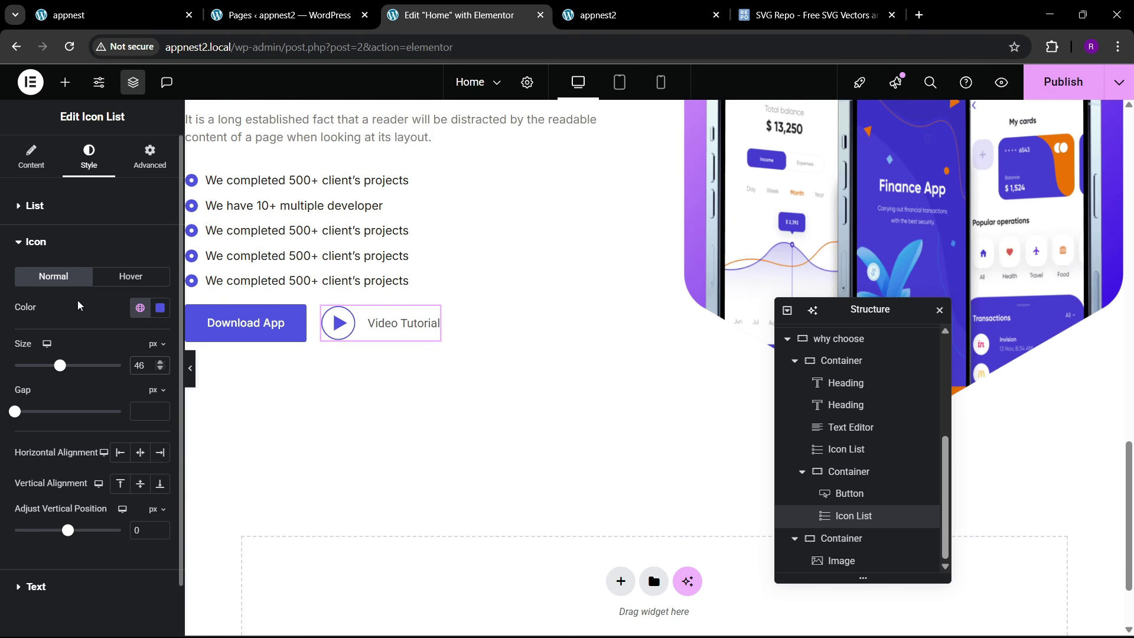
{"action": "left_click", "coordinate": [83, 242]}
- Change the Video Tutorial text's font family to Inter
{"action": "left_click", "coordinate": [63, 281]}
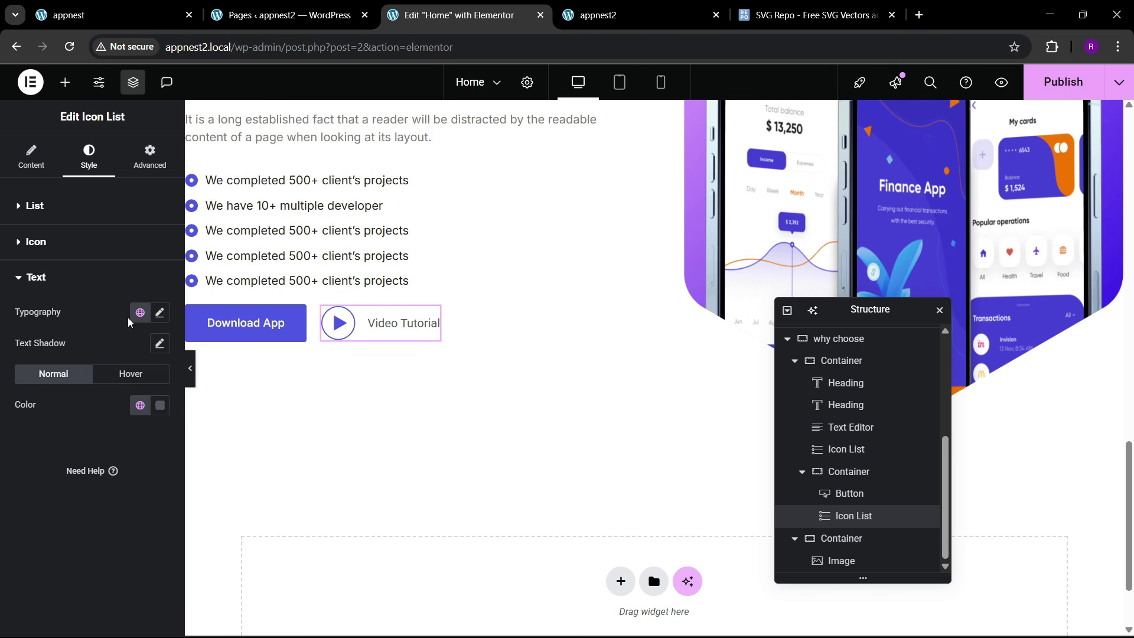
{"action": "left_click", "coordinate": [160, 314]}
{"action": "left_click", "coordinate": [118, 383]}
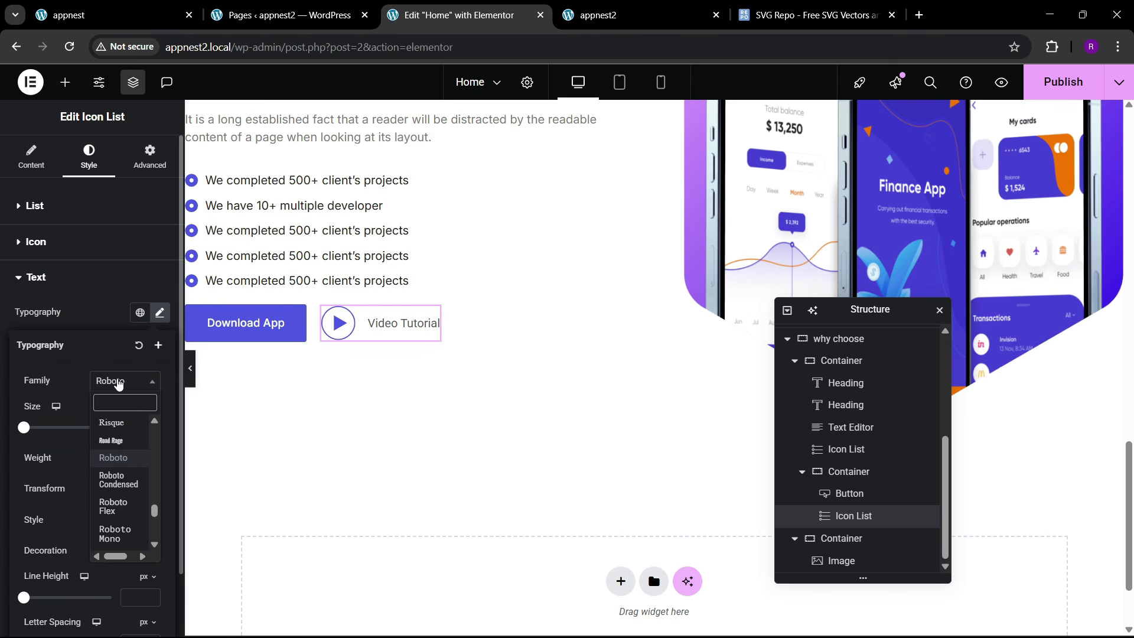
{"action": "type", "text": "i9n"}
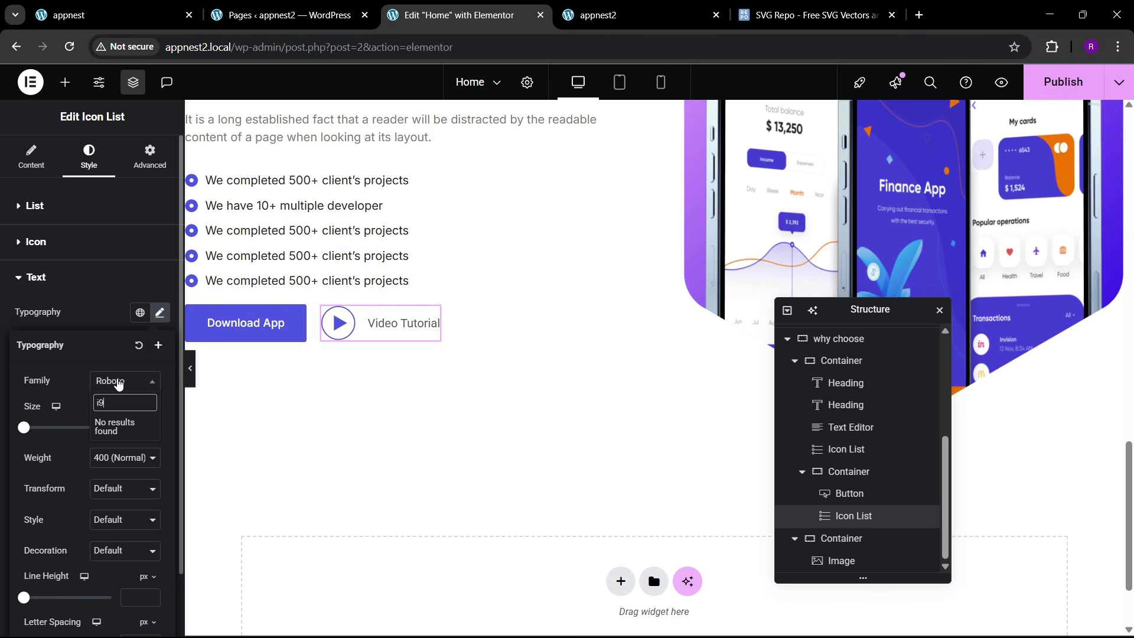
{"action": "key", "text": "BackSpace"}
{"action": "key", "text": "BackSpace"}
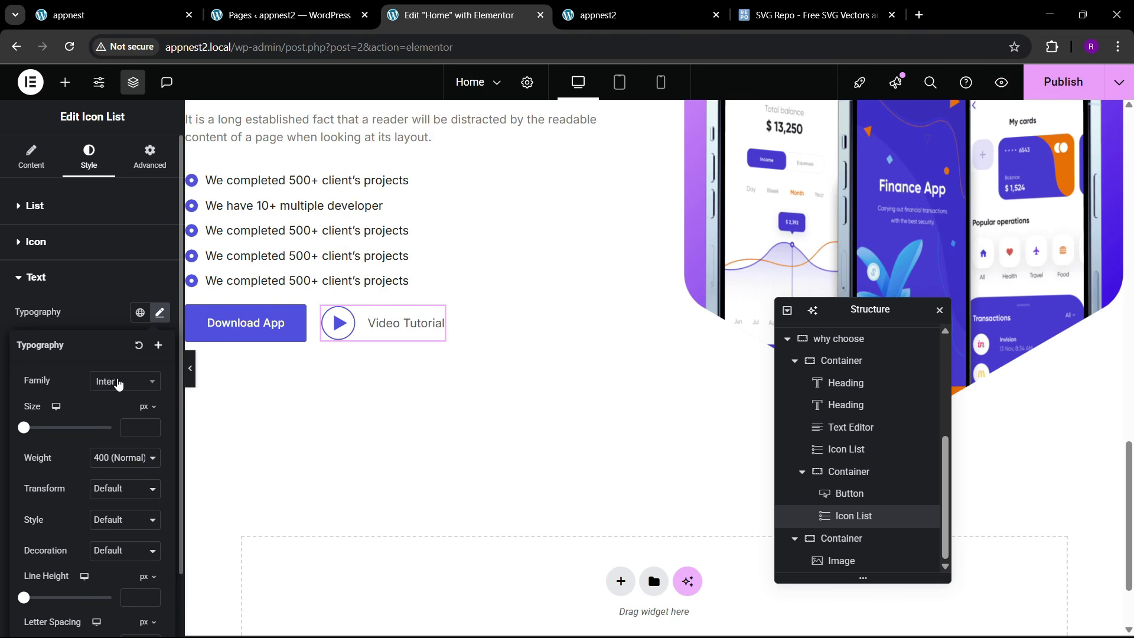
{"action": "left_click", "coordinate": [142, 349]}
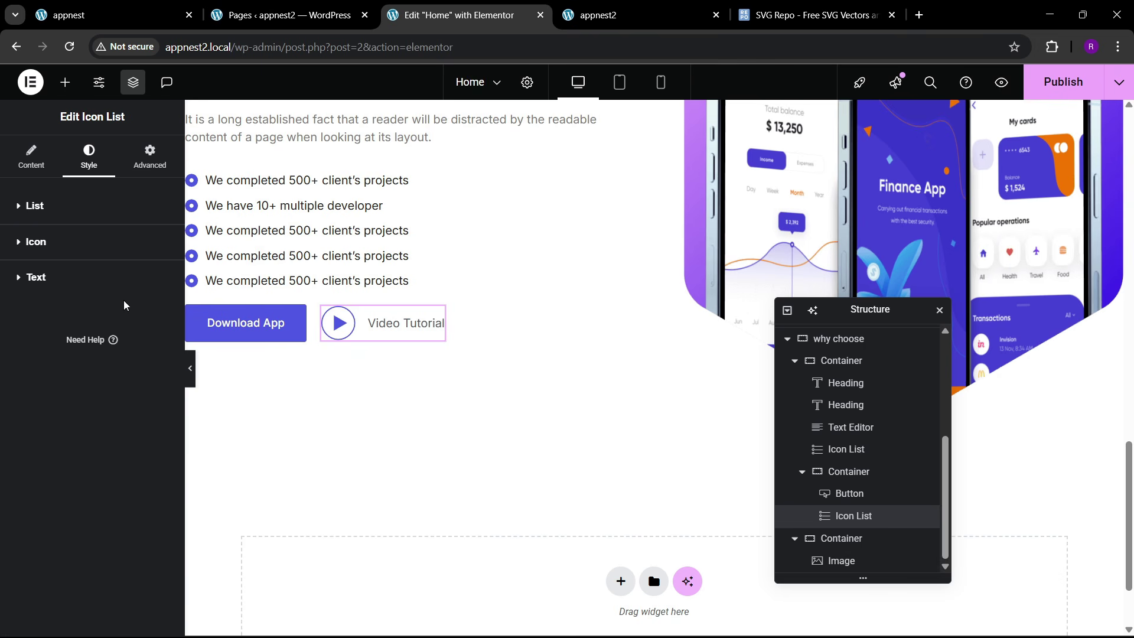
- Apply the global blue color to the Video Tutorial text
{"action": "left_click", "coordinate": [67, 287]}
{"action": "left_click", "coordinate": [140, 405]}
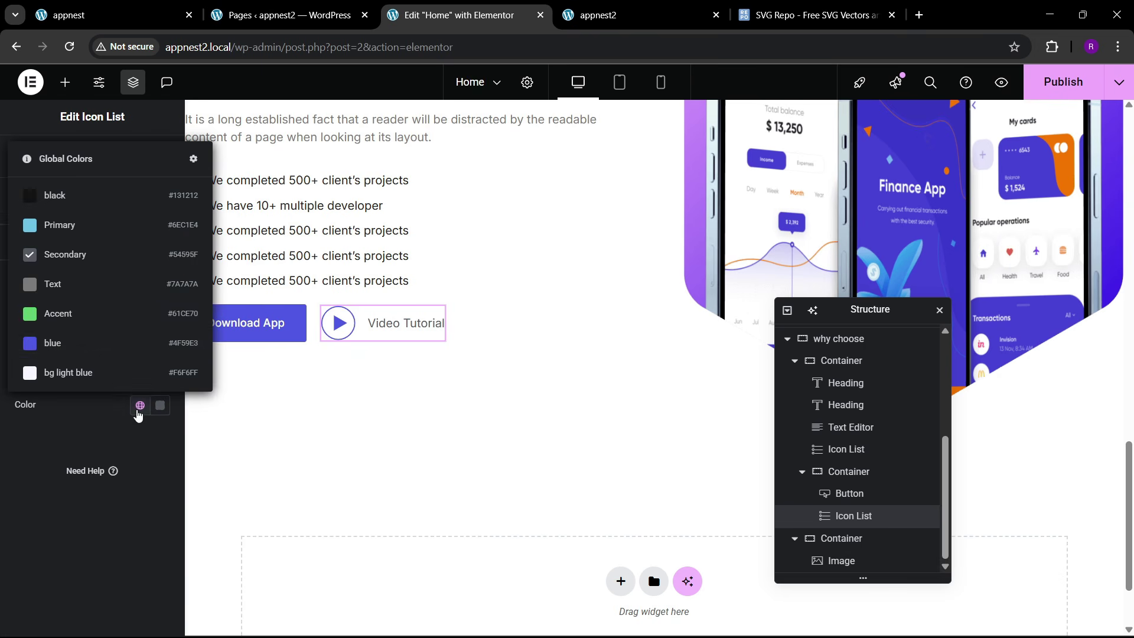
{"action": "left_click", "coordinate": [61, 341]}
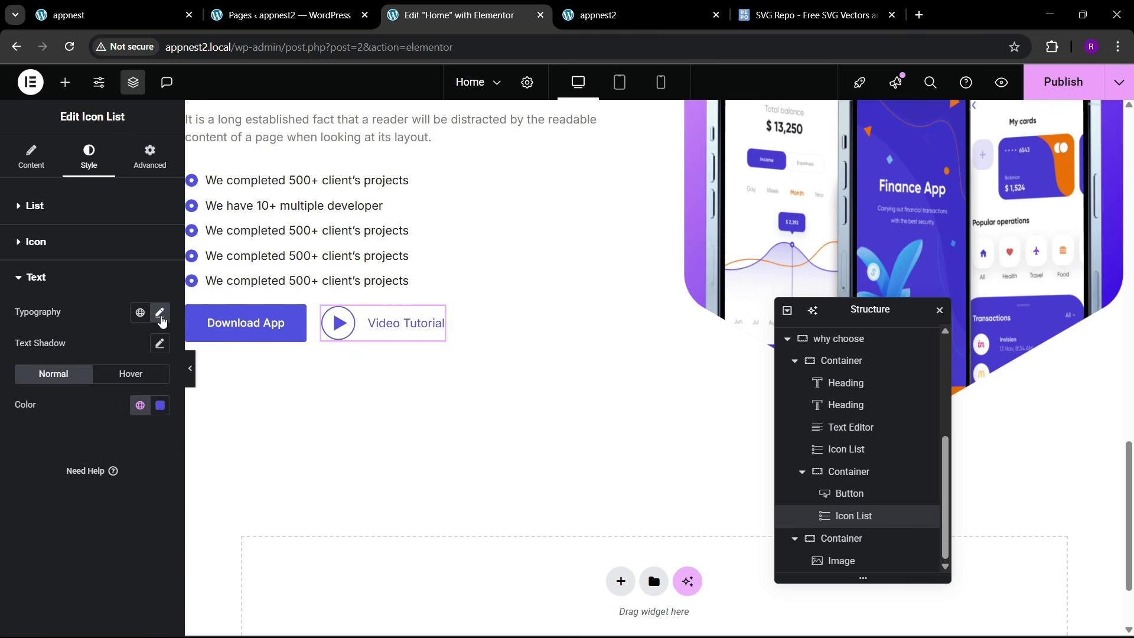
- Try weight 600 (Semi Bold) on the Video Tutorial text and set it back to 400 (Normal)
{"action": "left_click", "coordinate": [160, 313]}
{"action": "left_click", "coordinate": [117, 457]}
{"action": "left_click", "coordinate": [107, 331]}
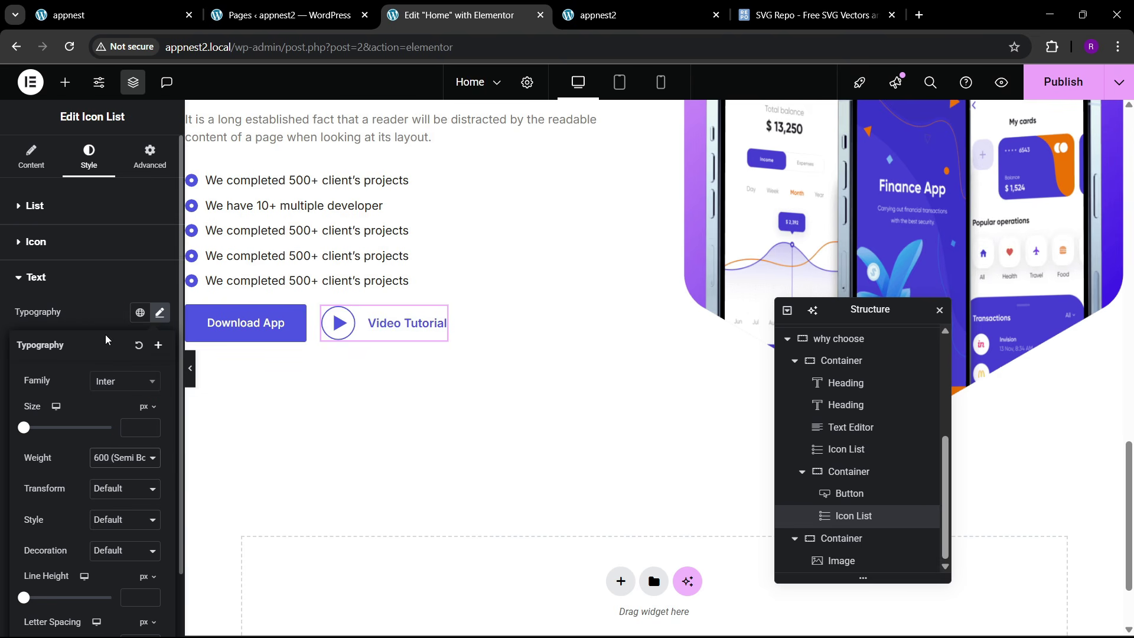
{"action": "left_click", "coordinate": [114, 458]}
{"action": "left_click", "coordinate": [112, 315]}
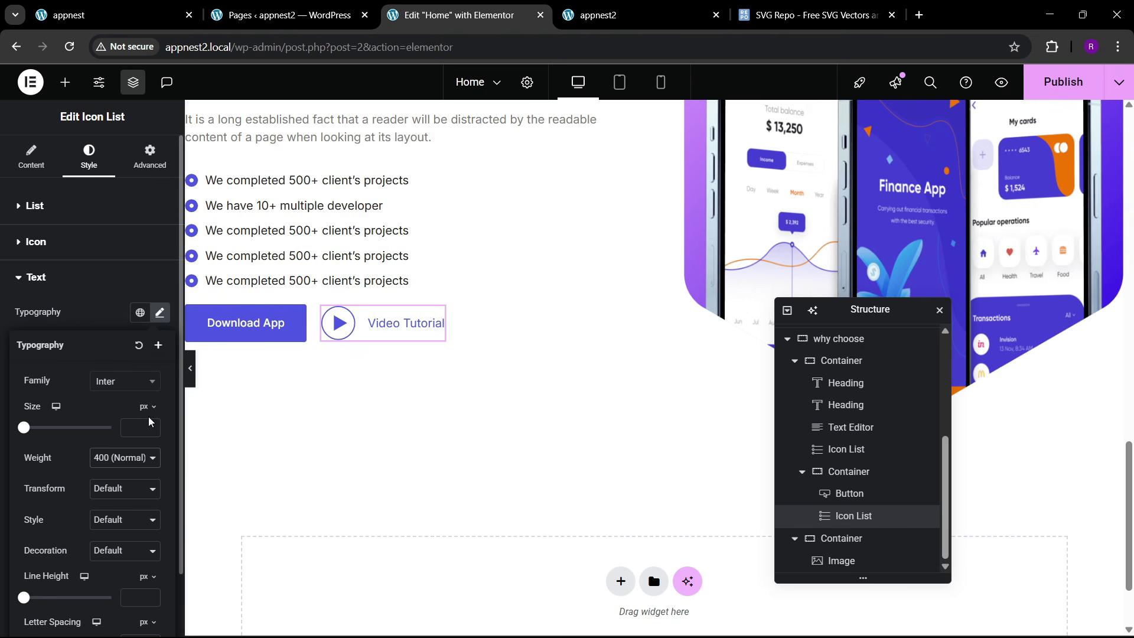
{"action": "left_click", "coordinate": [107, 283]}
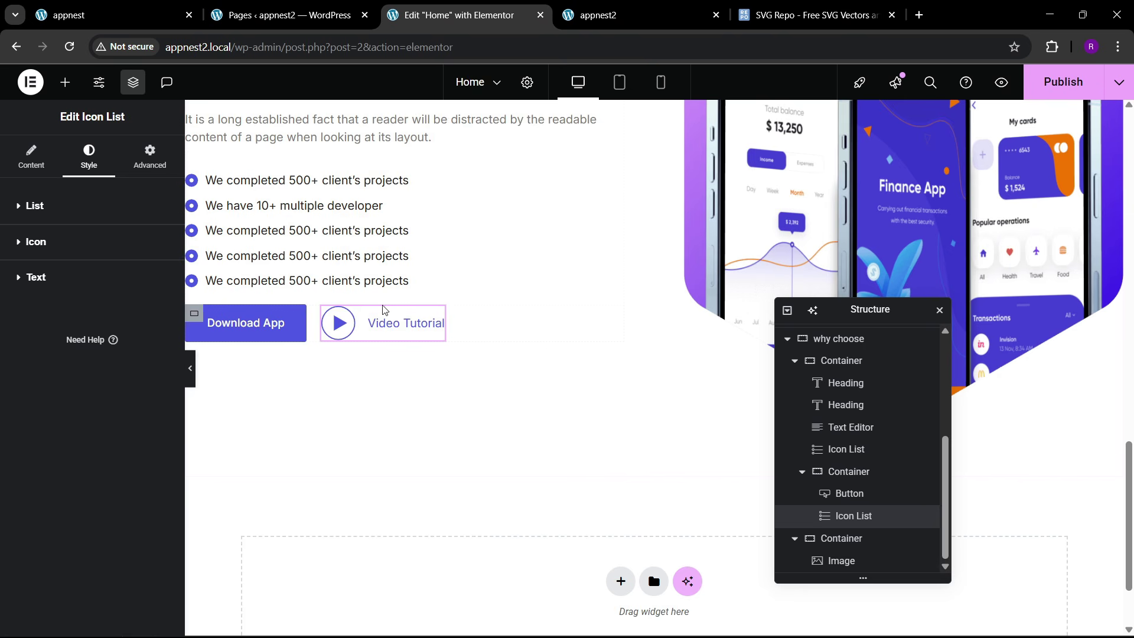
- Justify the text column container's items to the center, align them to the start, and set its column and row gaps to 30 px
{"action": "scroll", "coordinate": [280, 266], "scroll_direction": "up", "scroll_amount": 3}
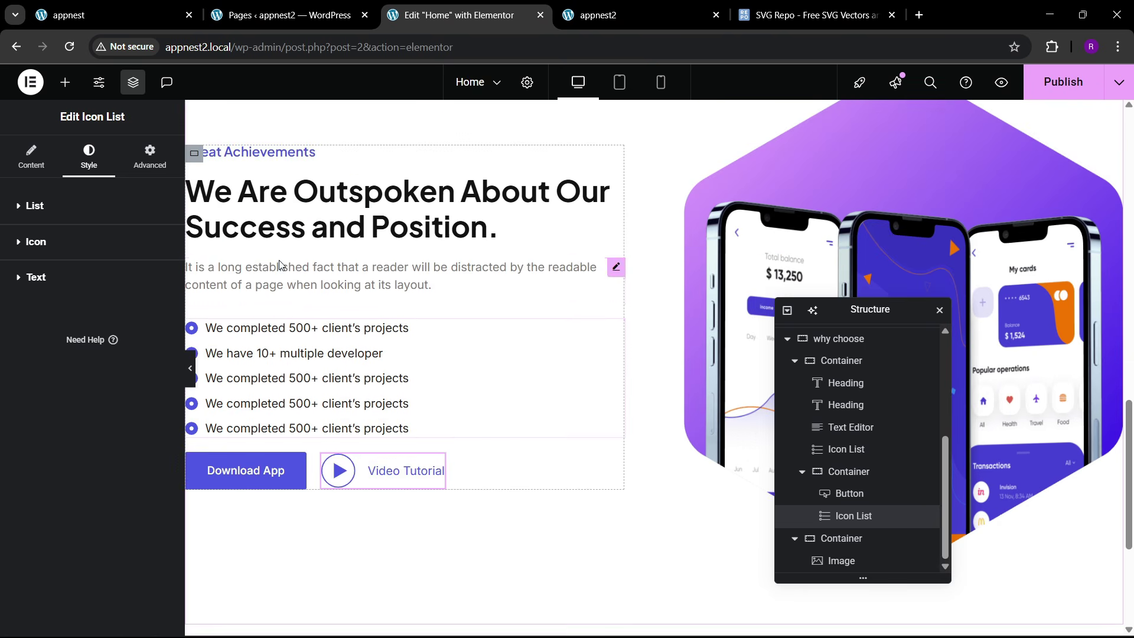
{"action": "left_click", "coordinate": [194, 154]}
{"action": "left_click", "coordinate": [28, 165]}
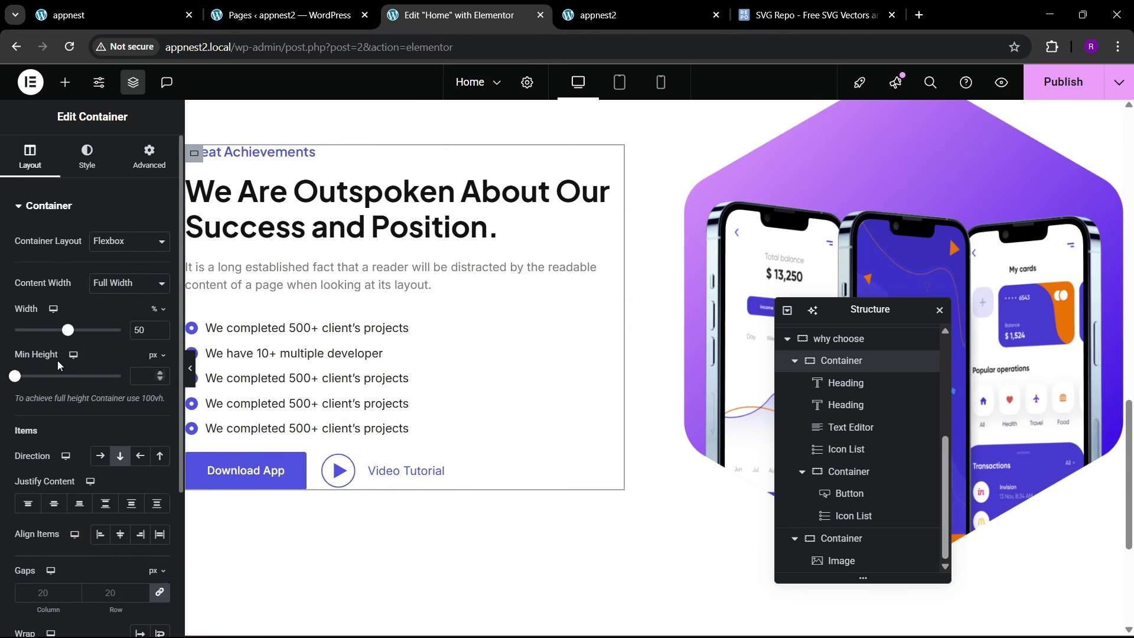
{"action": "scroll", "coordinate": [89, 372], "scroll_direction": "down", "scroll_amount": 3}
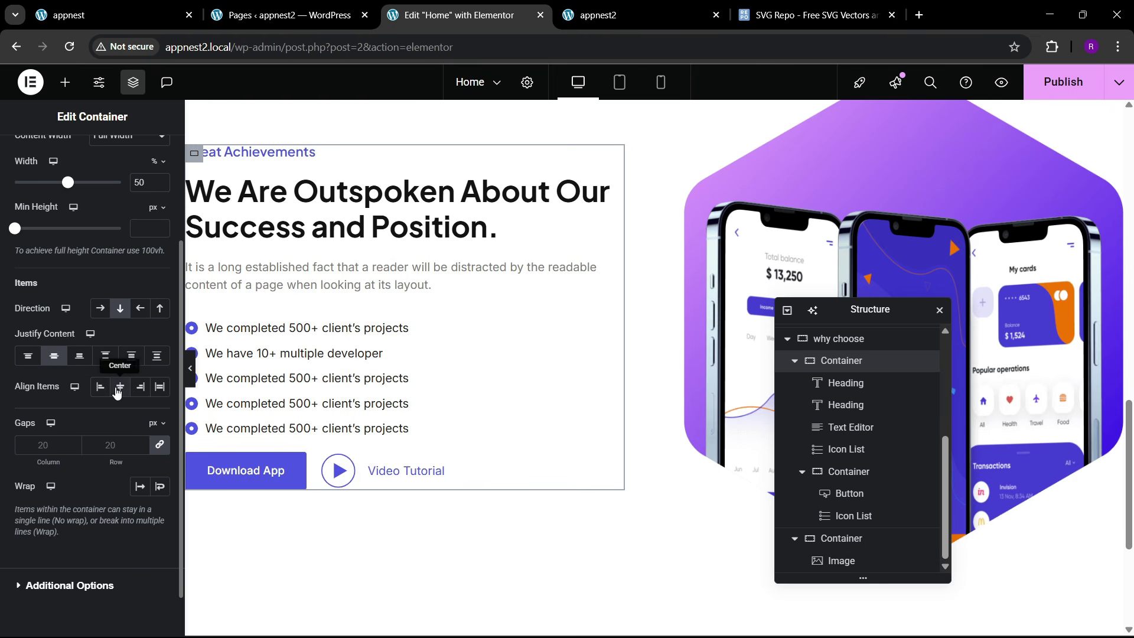
{"action": "left_click", "coordinate": [111, 446]}
{"action": "type", "text": "40"}
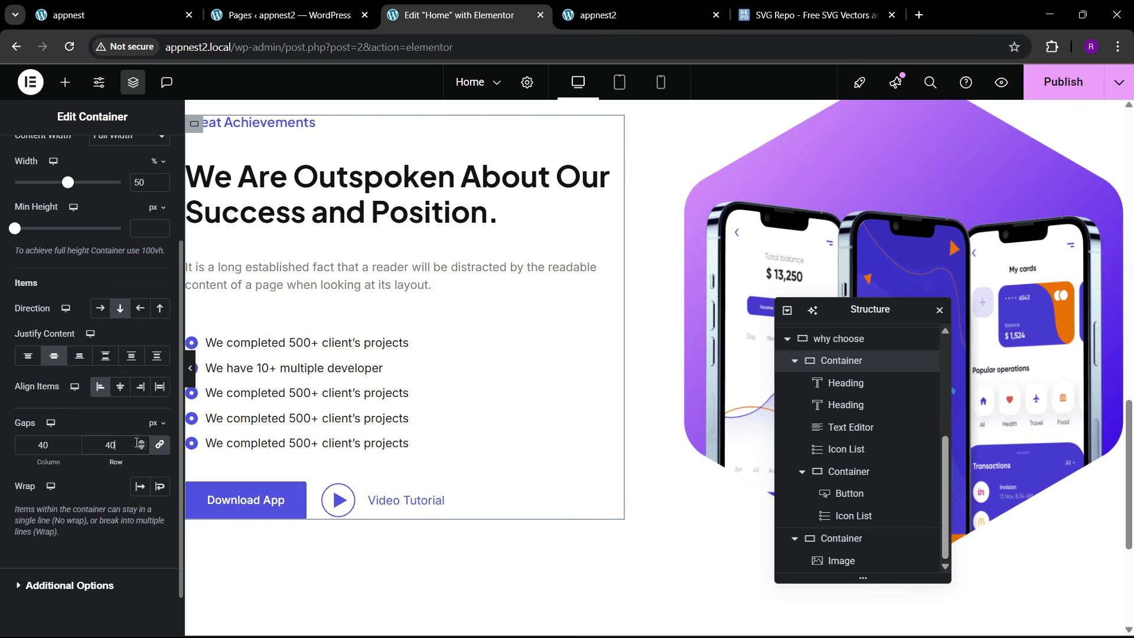
{"action": "key", "text": "BackSpace"}
{"action": "key", "text": "BackSpace"}
{"action": "type", "text": "30"}
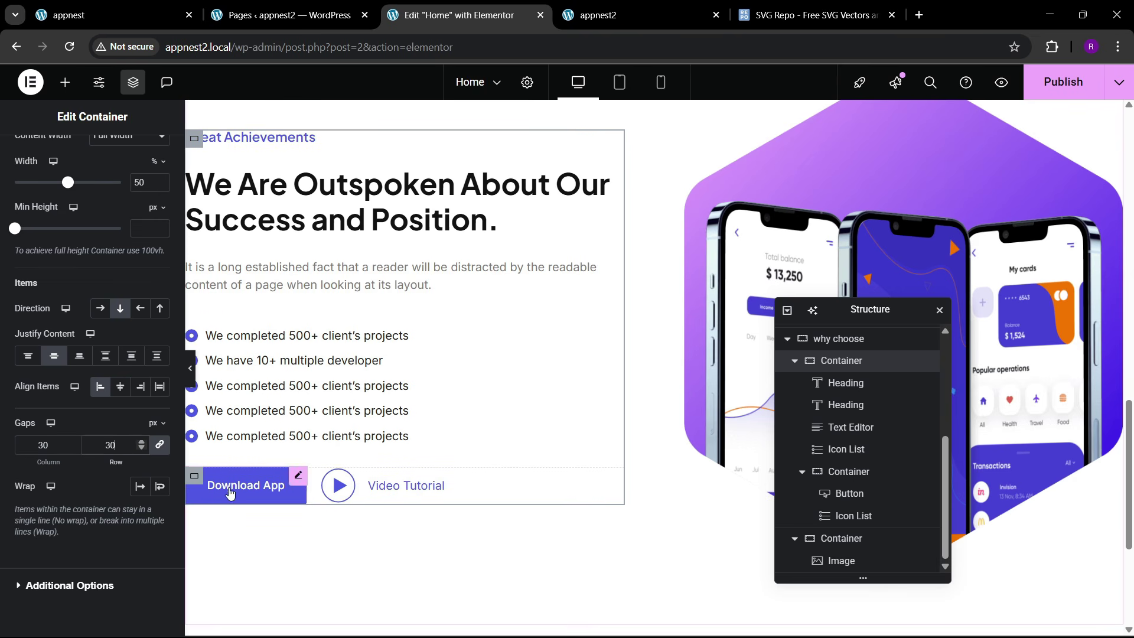
- Increase the top margin of the container holding the Download App button and Video Tutorial link
{"action": "left_click", "coordinate": [201, 476]}
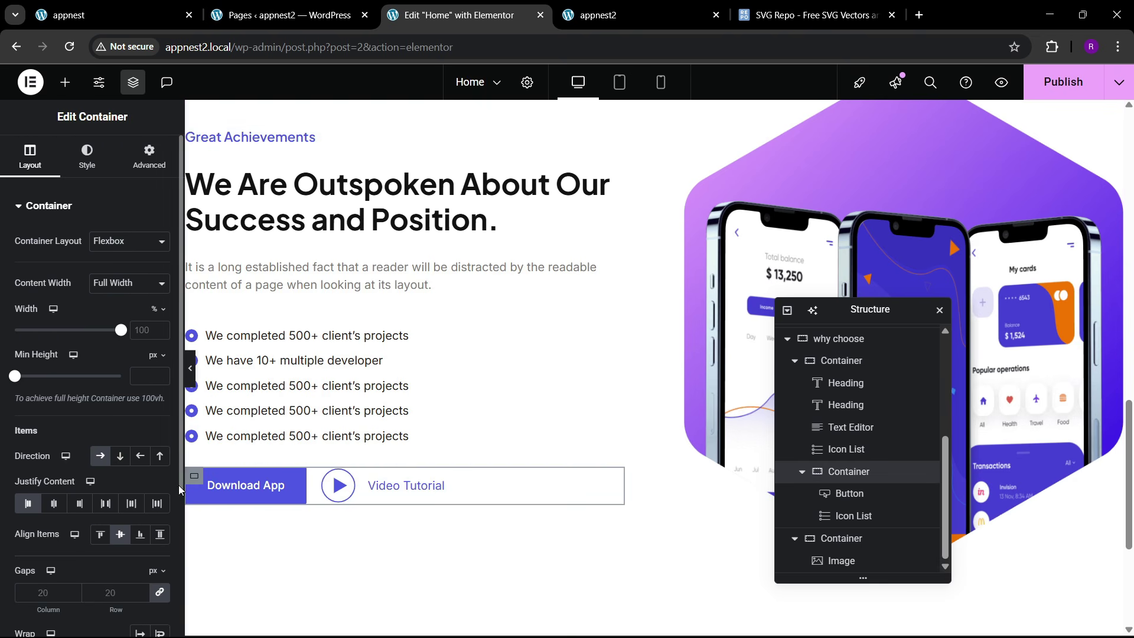
{"action": "left_click", "coordinate": [136, 159]}
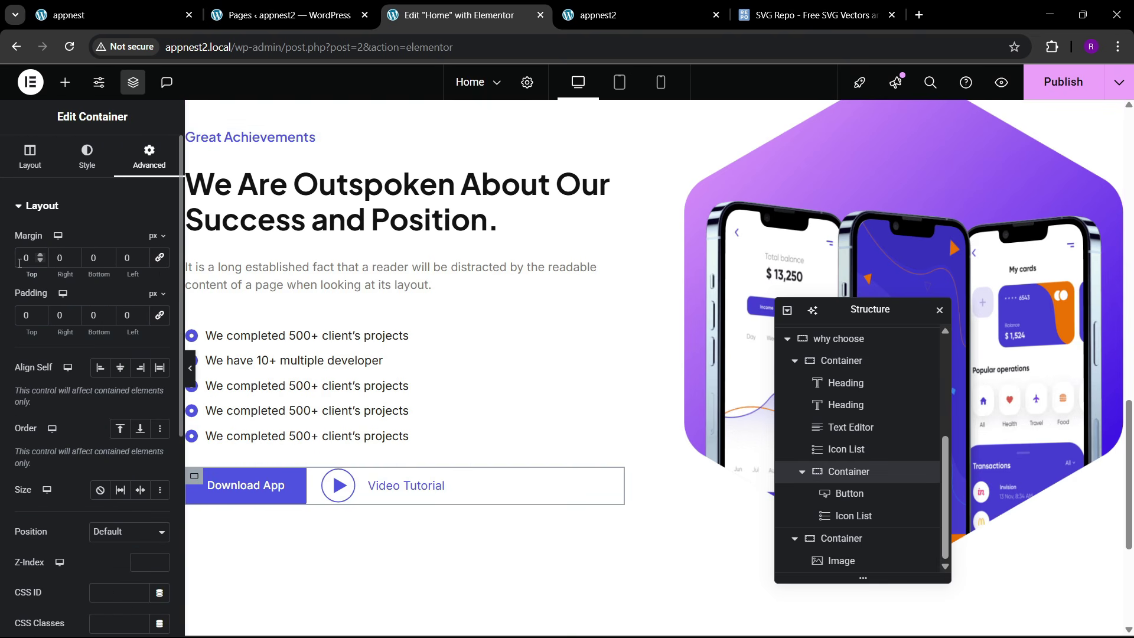
{"action": "left_click", "coordinate": [277, 493]}
{"action": "left_click", "coordinate": [86, 168]}
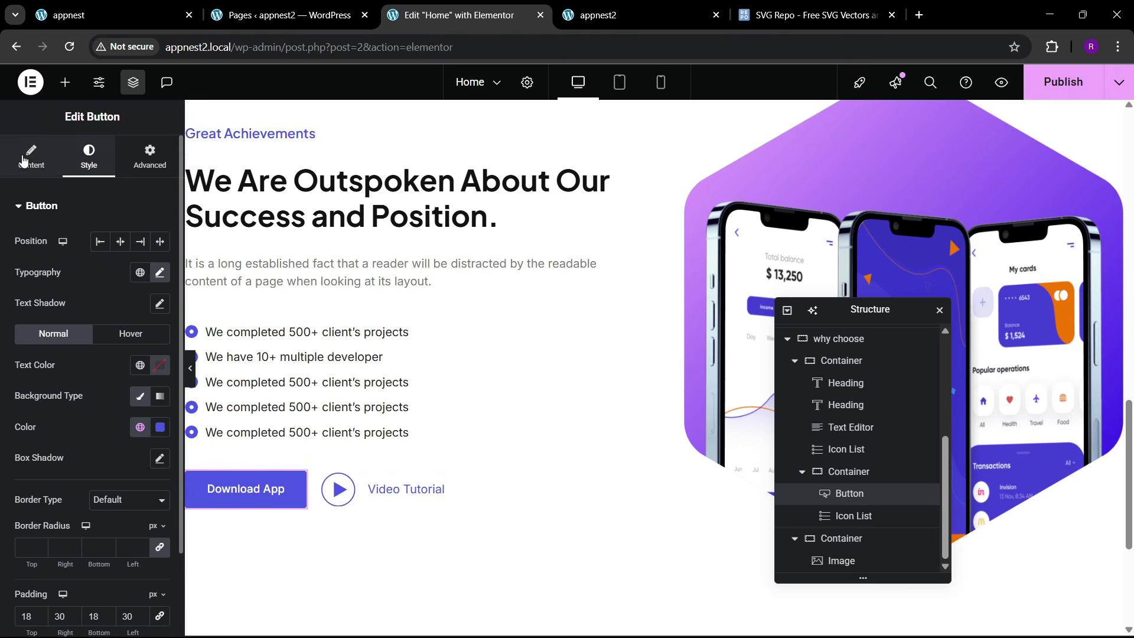
{"action": "left_click", "coordinate": [22, 161]}
{"action": "left_click", "coordinate": [88, 156]}
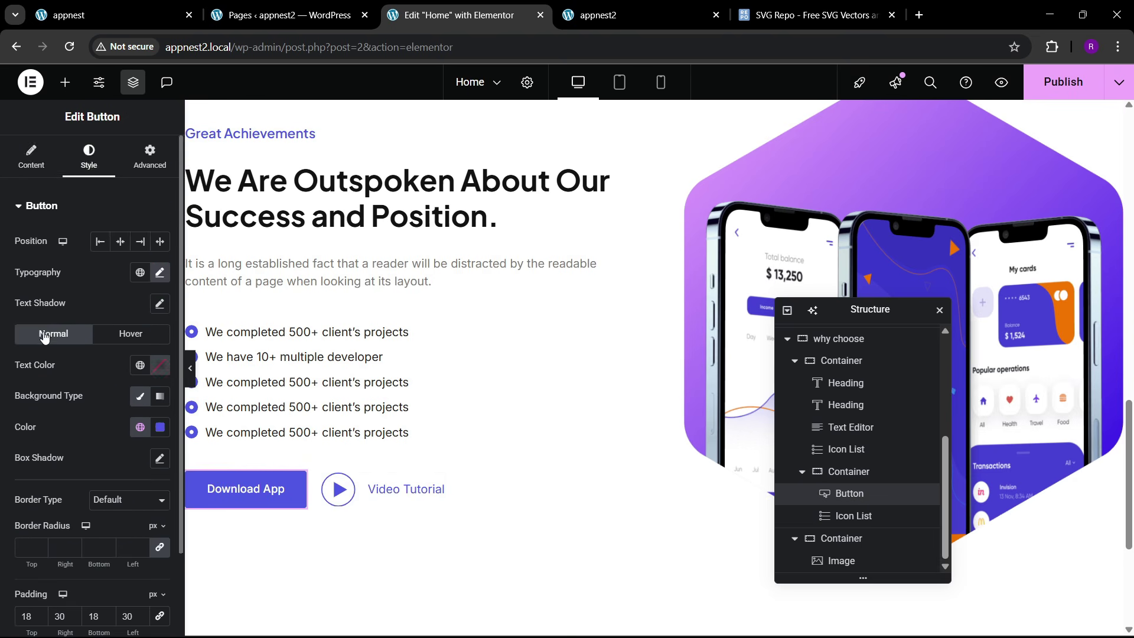
{"action": "scroll", "coordinate": [55, 425], "scroll_direction": "down", "scroll_amount": 2}
{"action": "scroll", "coordinate": [399, 413], "scroll_direction": "up", "scroll_amount": 4}
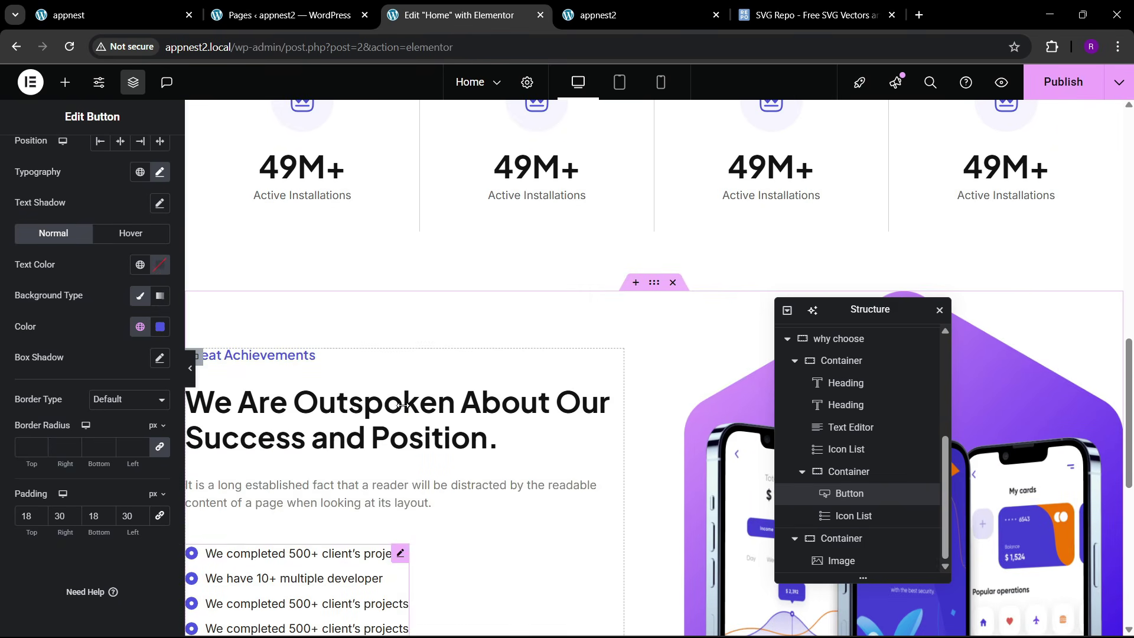
- Publish the Home page and compare the section with the Why You Choose Our App section on the appnest reference site
{"action": "scroll", "coordinate": [608, 458], "scroll_direction": "down", "scroll_amount": 5}
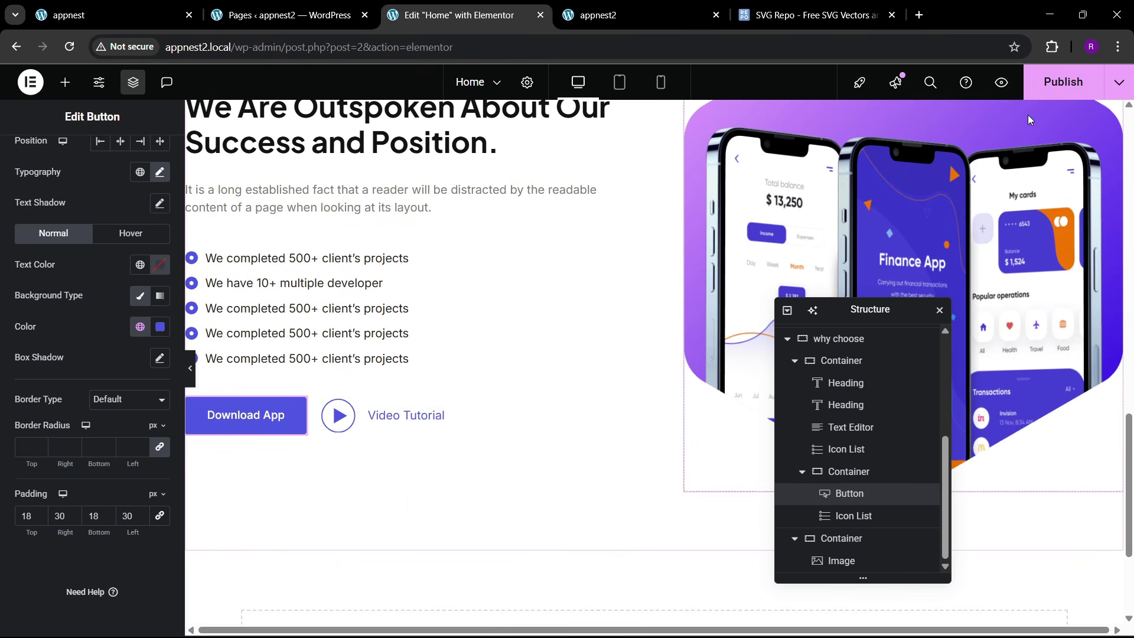
{"action": "left_click", "coordinate": [165, 6]}
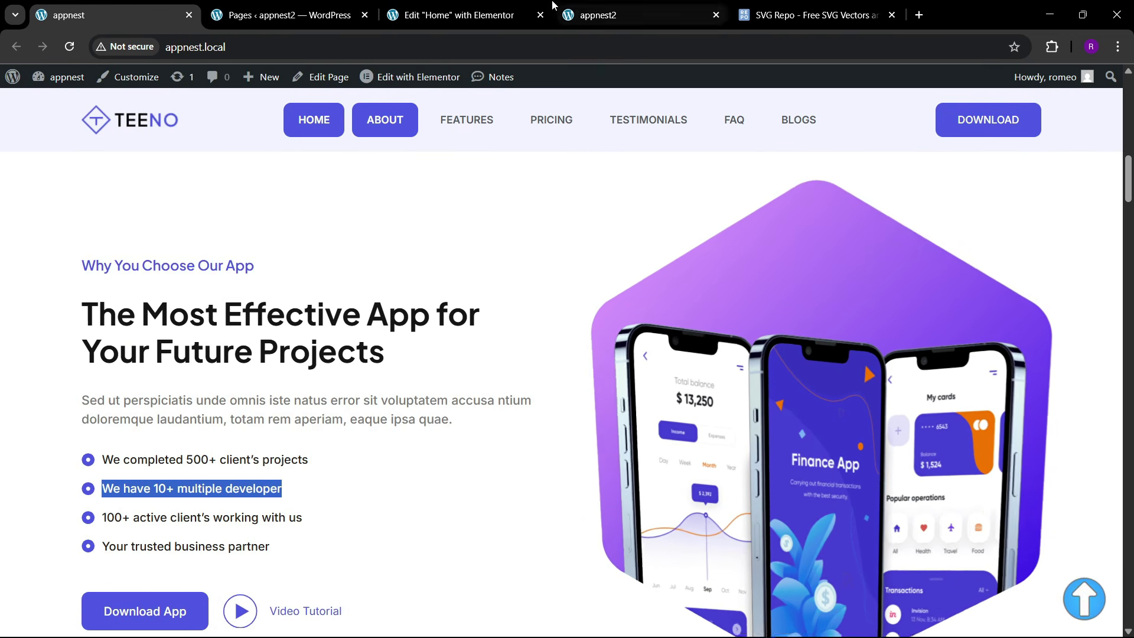
{"action": "left_click", "coordinate": [509, 8]}
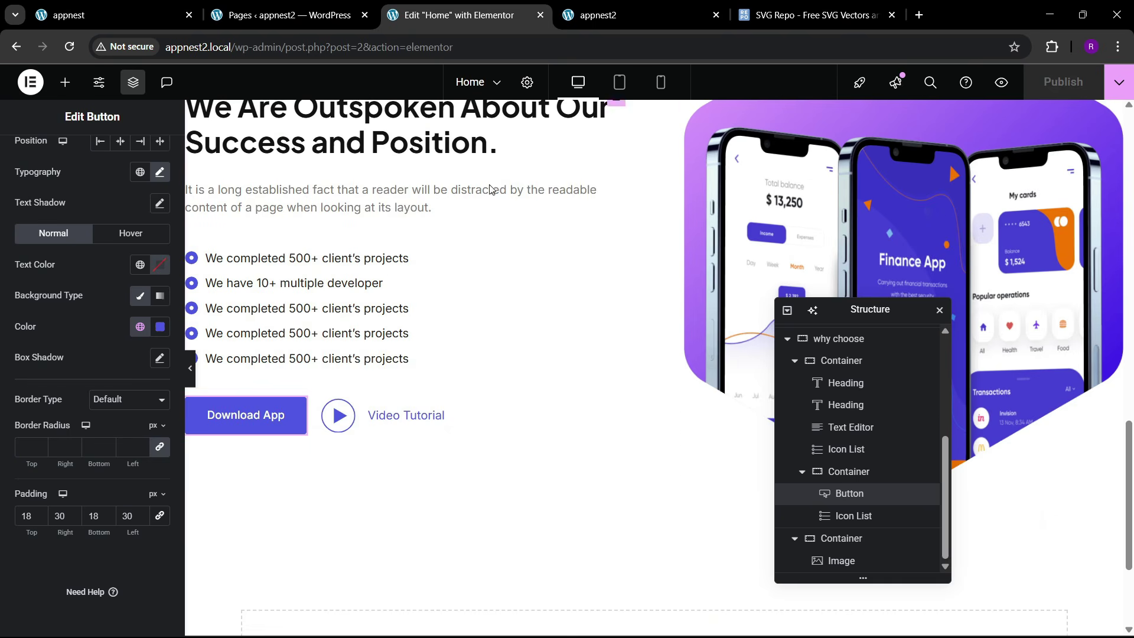
- Turn on Mouse Effects in the Motion Effects settings of the hexagonal phone image
{"action": "scroll", "coordinate": [1004, 257], "scroll_direction": "up", "scroll_amount": 2}
{"action": "left_click", "coordinate": [1005, 258]}
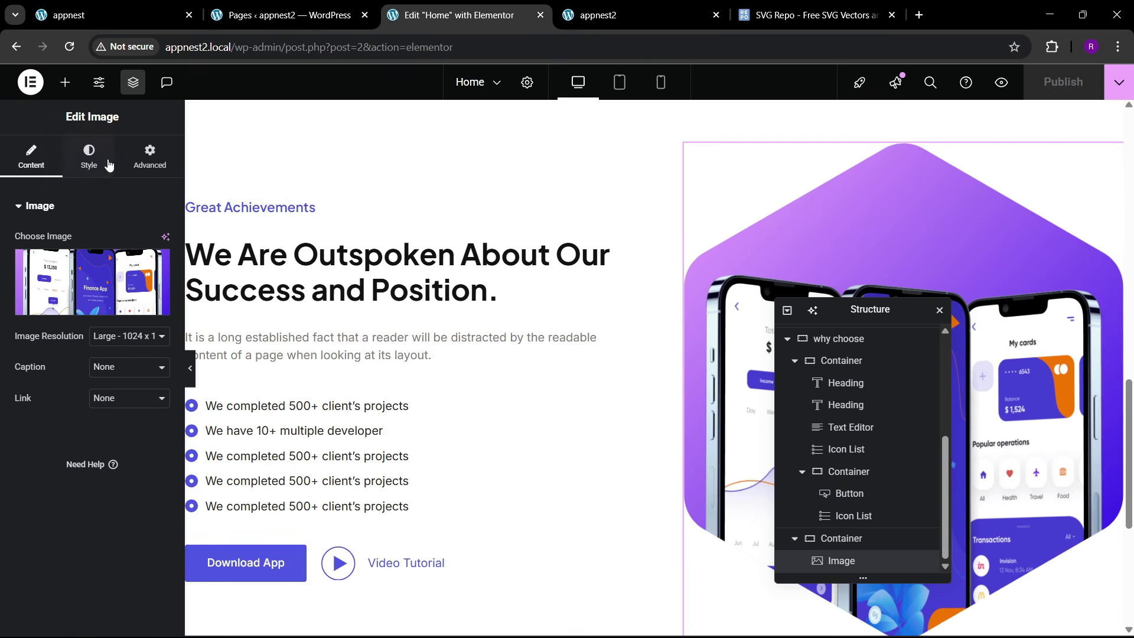
{"action": "left_click", "coordinate": [141, 157]}
{"action": "scroll", "coordinate": [88, 330], "scroll_direction": "down", "scroll_amount": 6}
{"action": "left_click", "coordinate": [56, 473]}
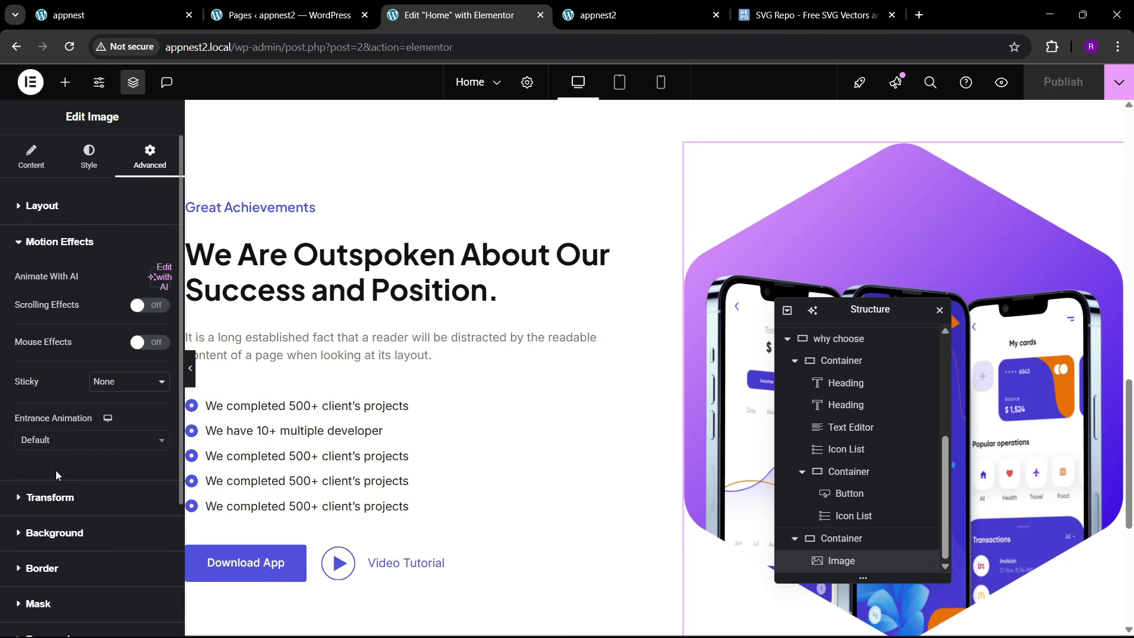
{"action": "scroll", "coordinate": [56, 467], "scroll_direction": "down", "scroll_amount": 1}
{"action": "scroll", "coordinate": [46, 387], "scroll_direction": "up", "scroll_amount": 1}
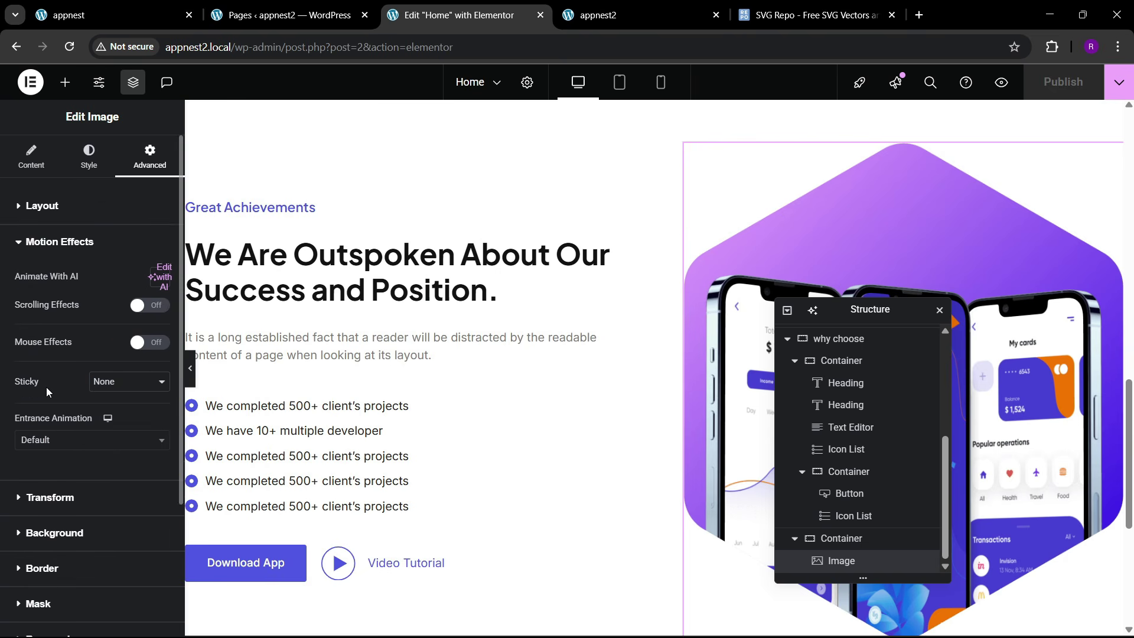
{"action": "left_click", "coordinate": [133, 347]}
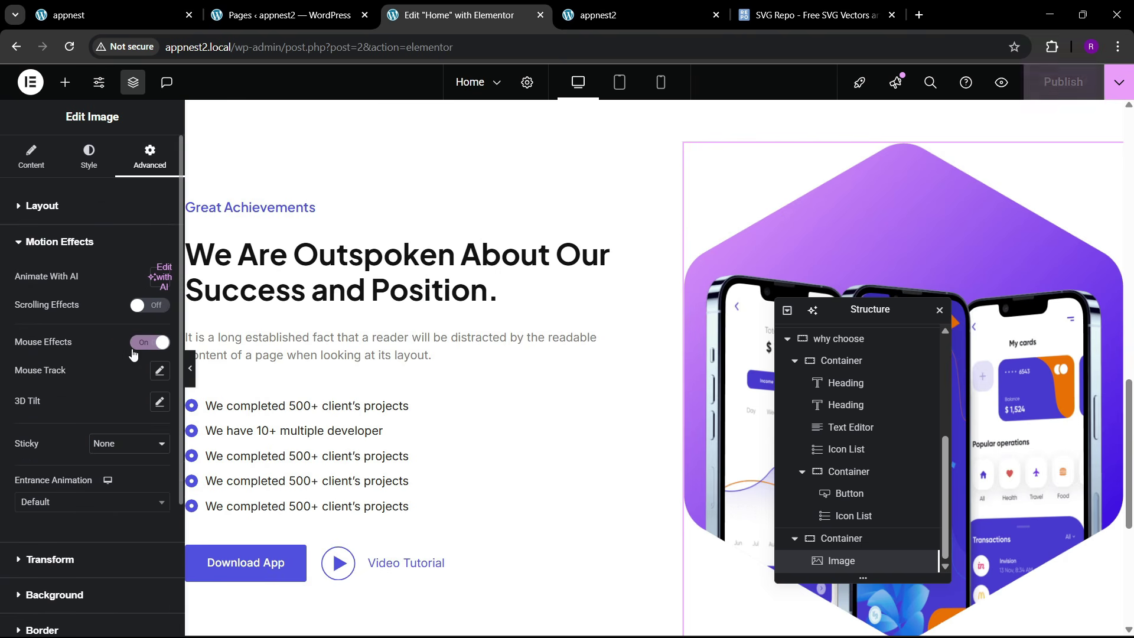
- Configure the phone image's Mouse Track effect with the Opposite direction and a speed of 0.5
{"action": "left_click", "coordinate": [160, 372]}
{"action": "left_click", "coordinate": [111, 447]}
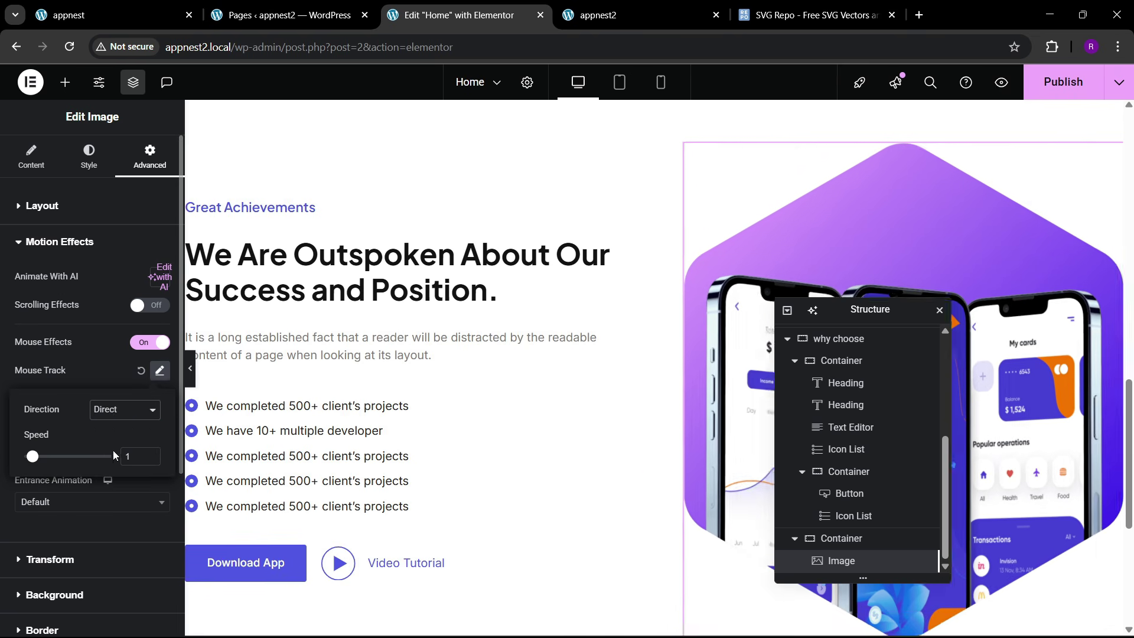
{"action": "left_click", "coordinate": [112, 431]}
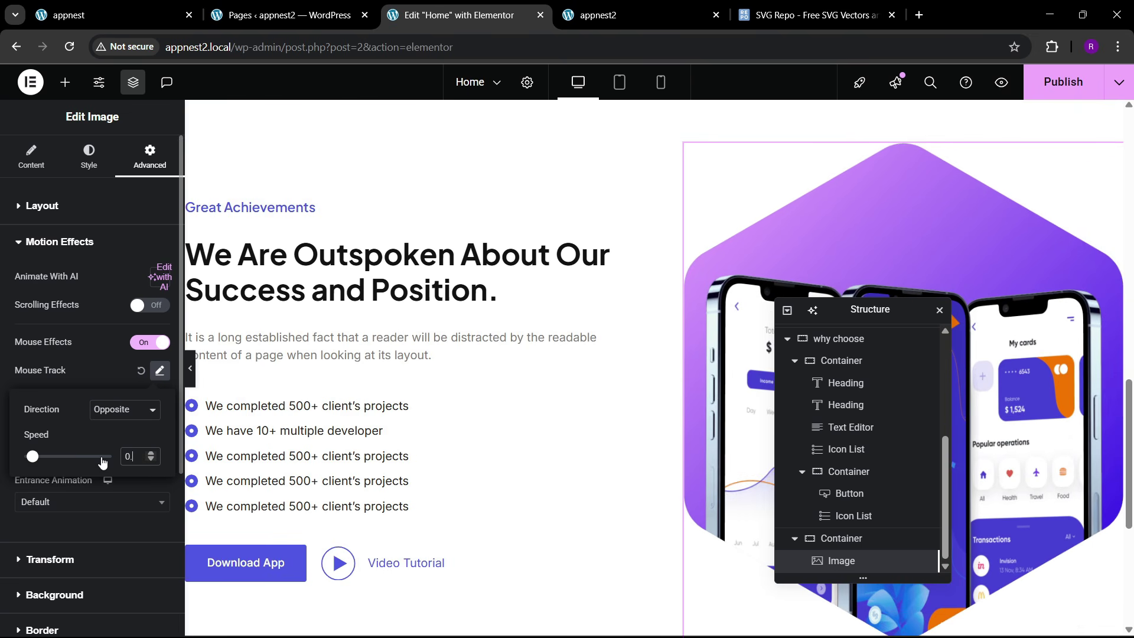
{"action": "type", "text": "0.5"}
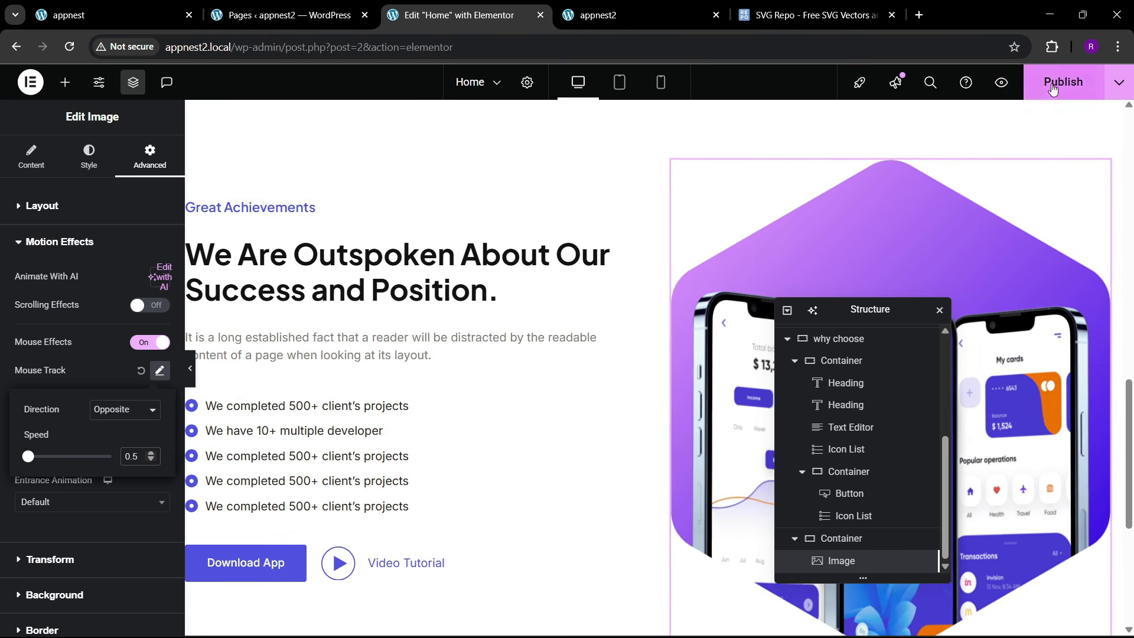
- Publish the Home page and view the live appnest2 site to check the new section
{"action": "left_click", "coordinate": [1054, 89]}
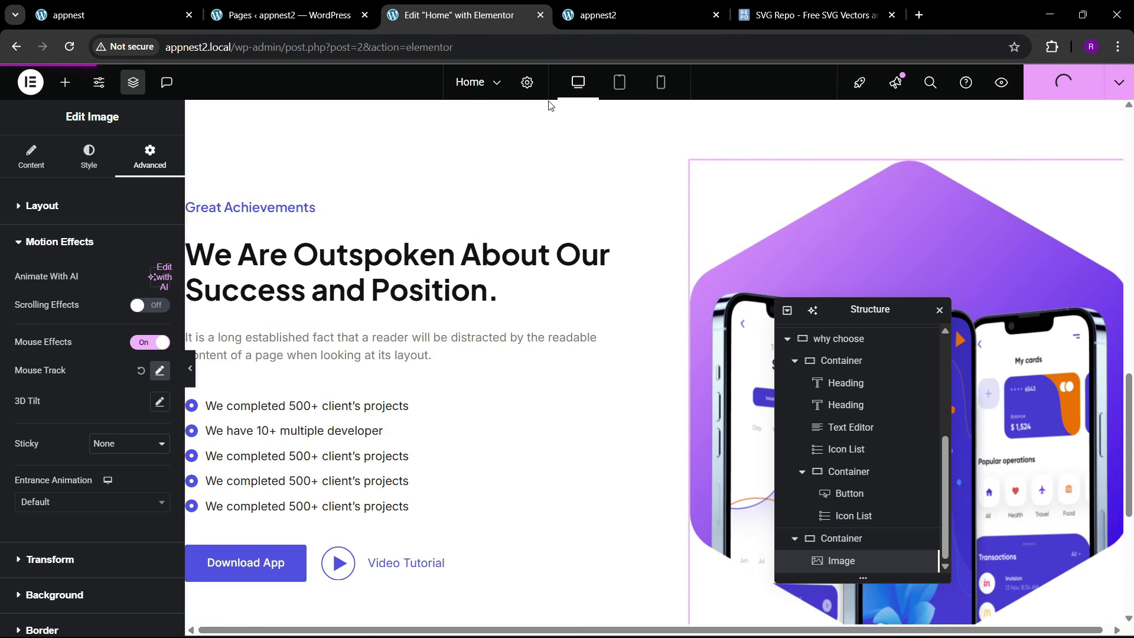
{"action": "left_click", "coordinate": [611, 17]}
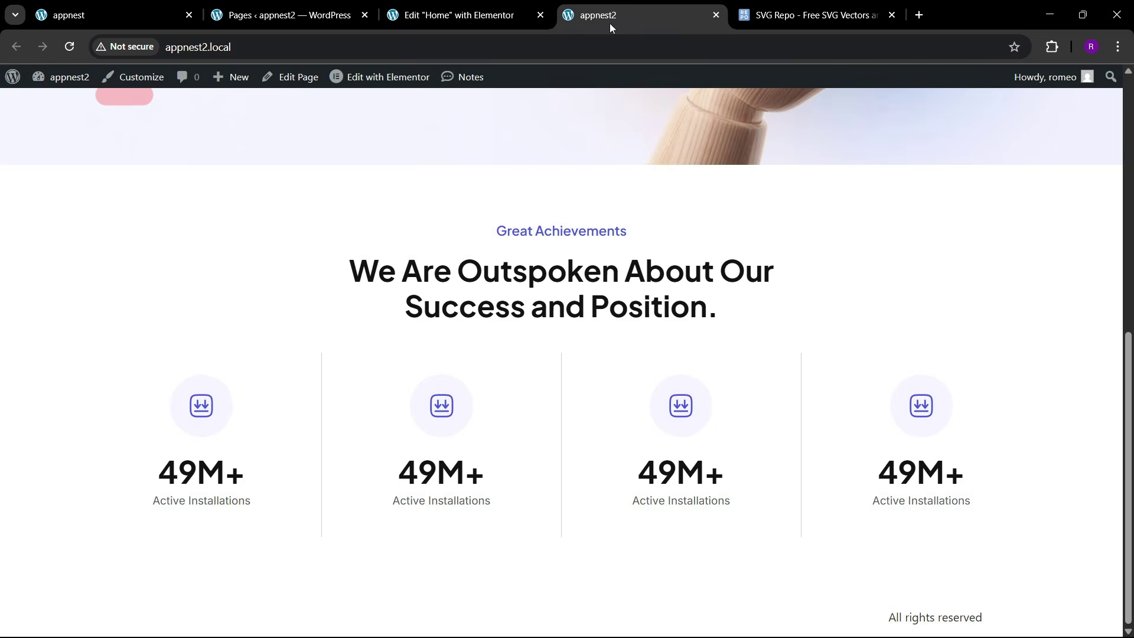
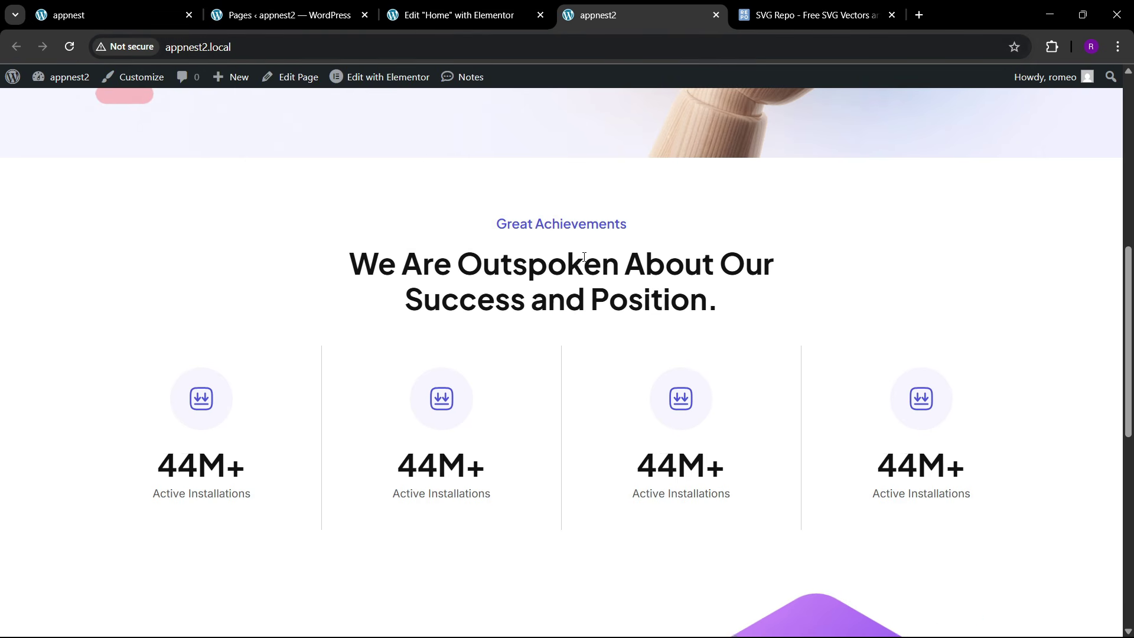
- Compare the live appnest2 page's new section with the reference site and examine the reference's Get Latest Version section
{"action": "scroll", "coordinate": [506, 227], "scroll_direction": "down", "scroll_amount": 8}
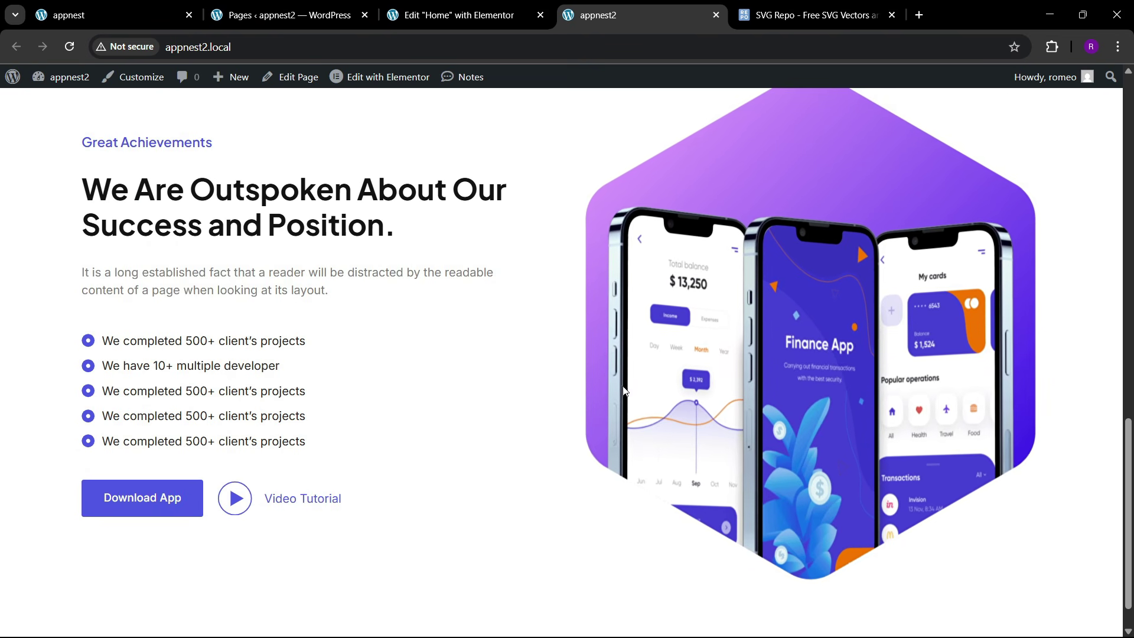
{"action": "scroll", "coordinate": [443, 316], "scroll_direction": "up", "scroll_amount": 5}
{"action": "scroll", "coordinate": [445, 319], "scroll_direction": "down", "scroll_amount": 1}
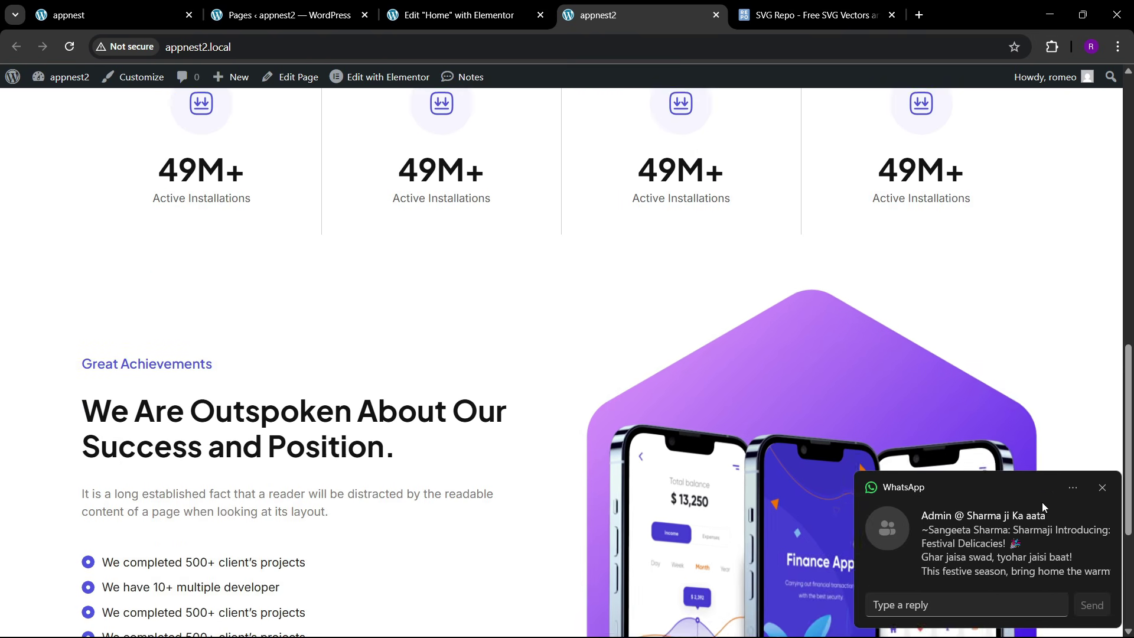
{"action": "scroll", "coordinate": [582, 397], "scroll_direction": "down", "scroll_amount": 4}
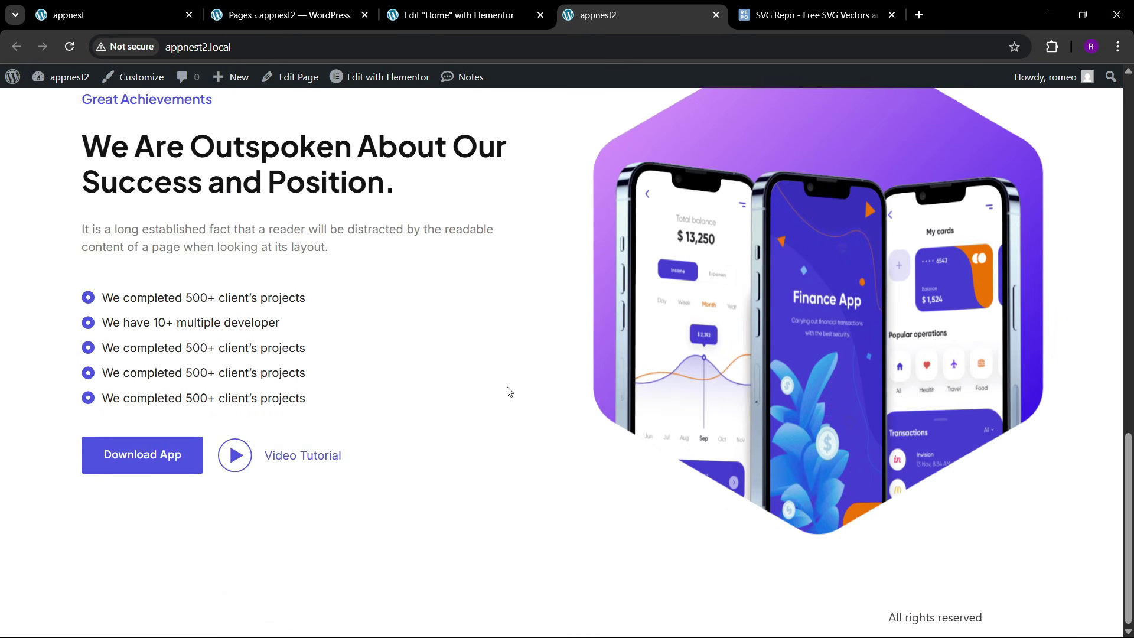
{"action": "scroll", "coordinate": [508, 390], "scroll_direction": "up", "scroll_amount": 4}
{"action": "left_click", "coordinate": [129, 6]}
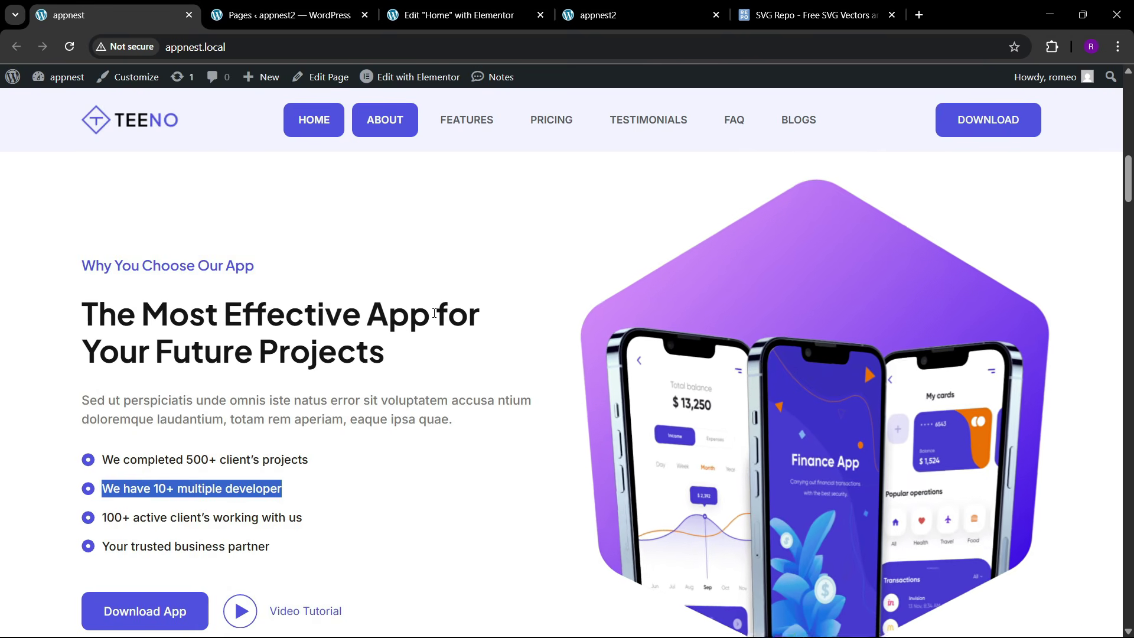
{"action": "scroll", "coordinate": [472, 331], "scroll_direction": "down", "scroll_amount": 2}
{"action": "left_click", "coordinate": [467, 10]}
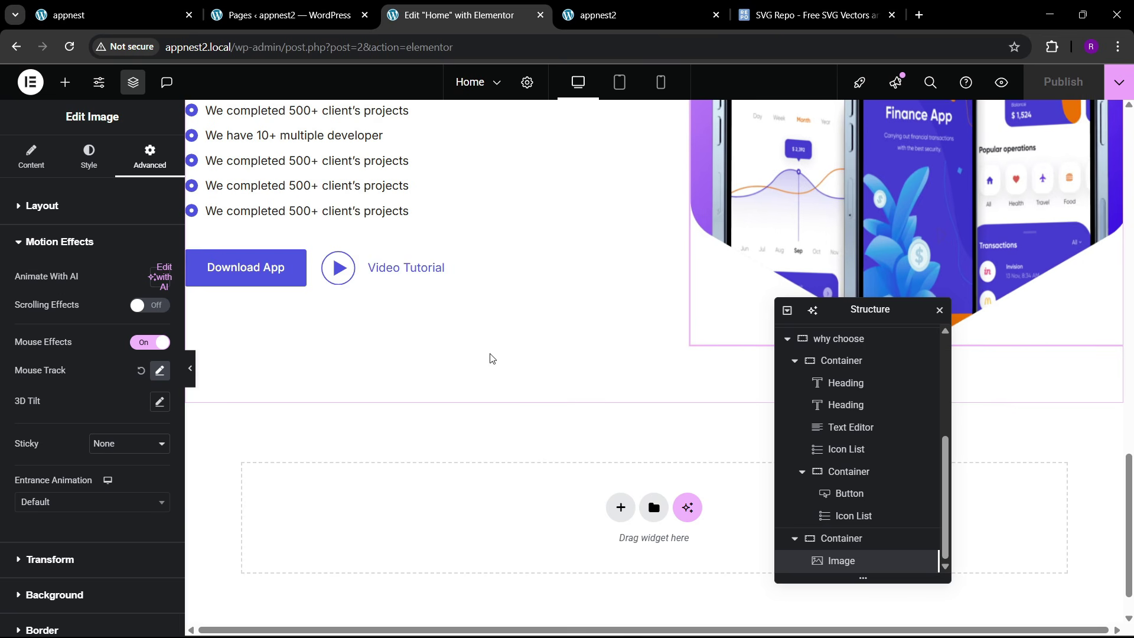
{"action": "left_click", "coordinate": [96, 5]}
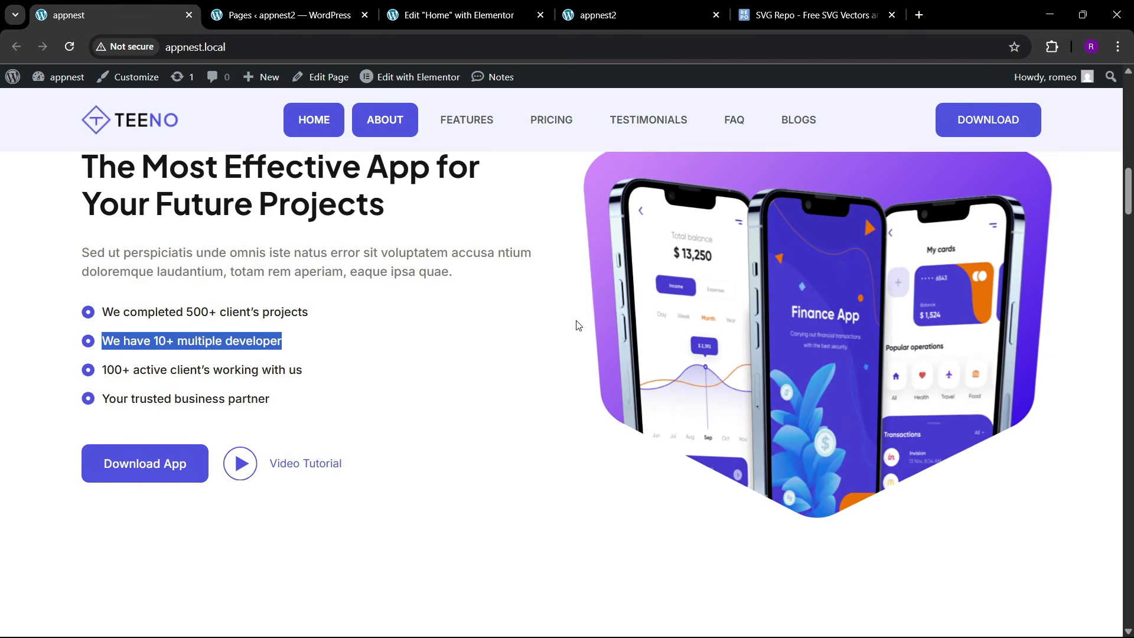
{"action": "scroll", "coordinate": [573, 354], "scroll_direction": "down", "scroll_amount": 7}
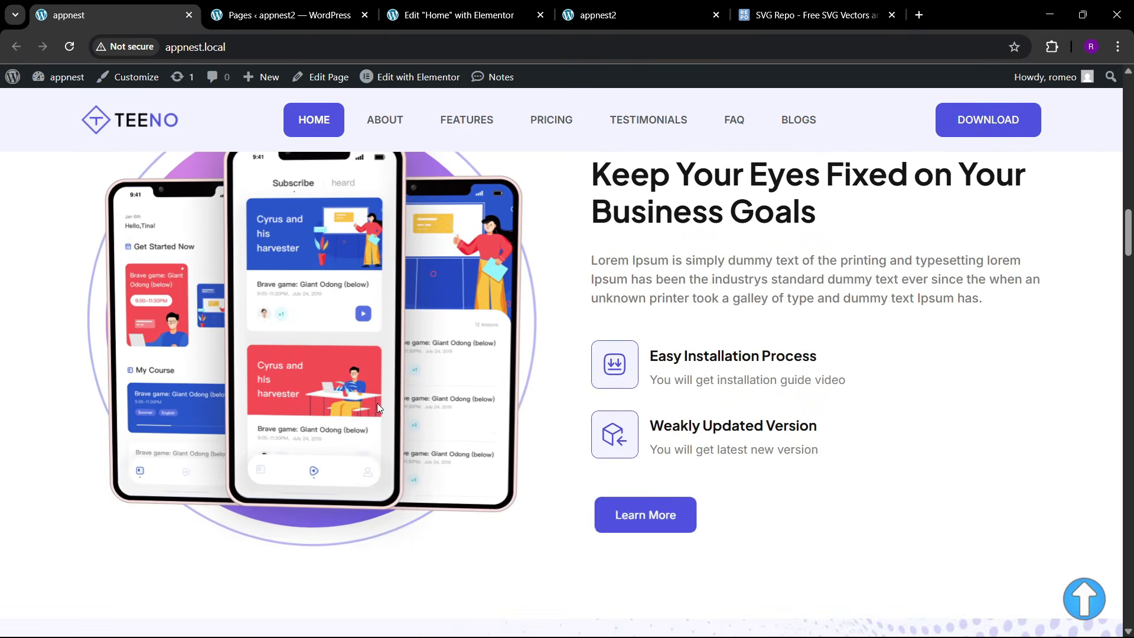
- Duplicate the why choose container on the Home page in Elementor and rename the copy as version
{"action": "left_click", "coordinate": [460, 13]}
{"action": "scroll", "coordinate": [632, 354], "scroll_direction": "up", "scroll_amount": 4}
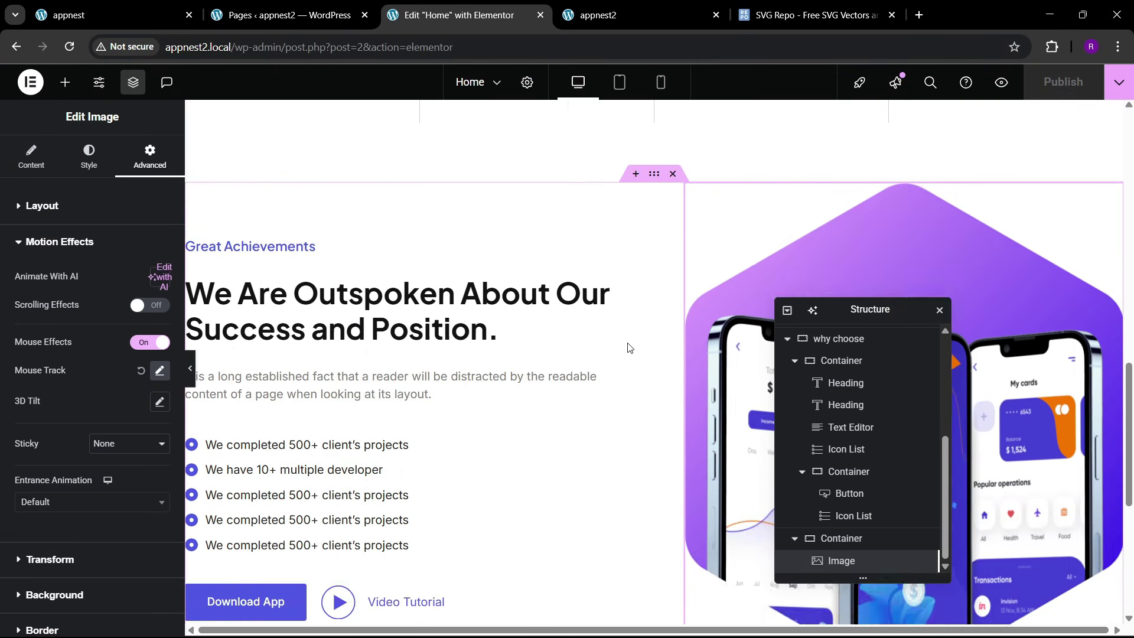
{"action": "left_click", "coordinate": [654, 285]}
{"action": "right_click", "coordinate": [652, 288]}
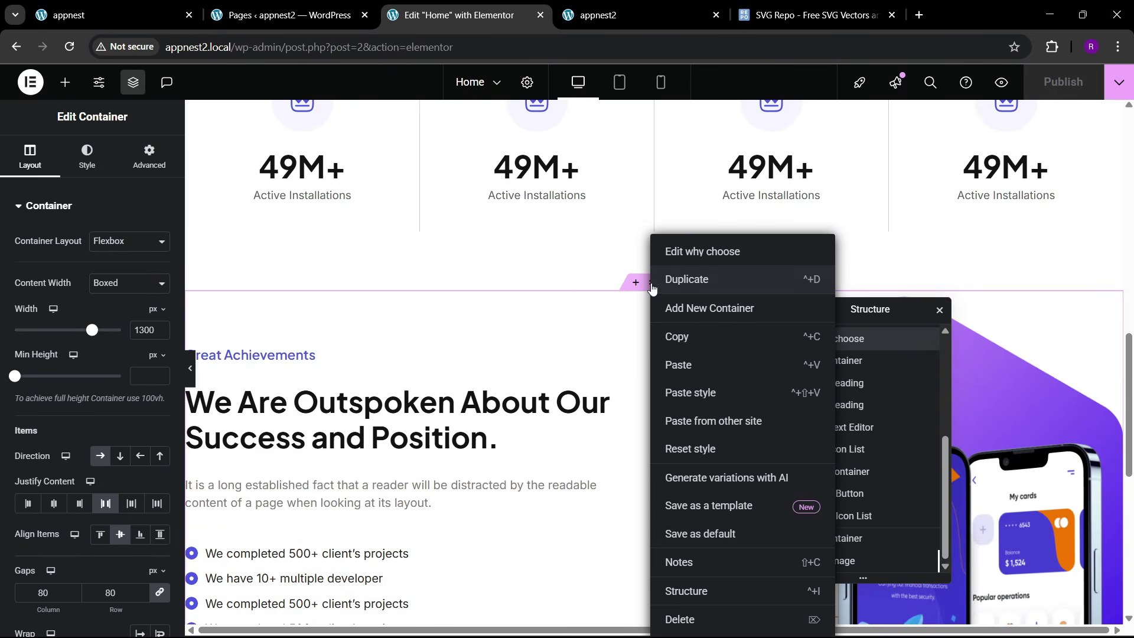
{"action": "left_click", "coordinate": [627, 461]}
{"action": "left_click", "coordinate": [112, 8]}
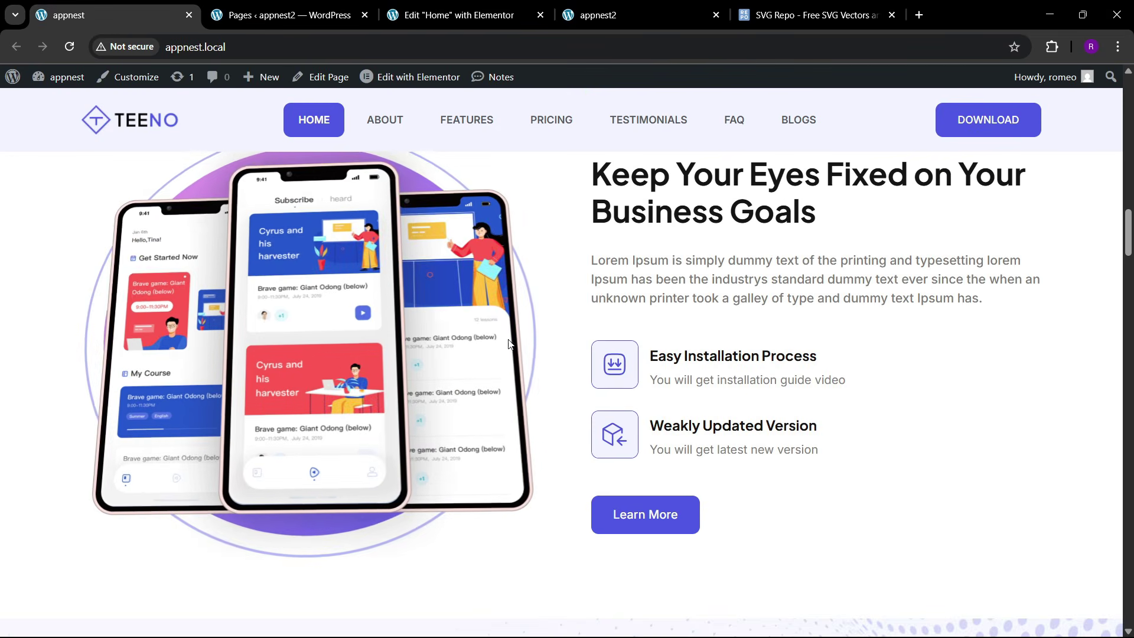
{"action": "scroll", "coordinate": [626, 319], "scroll_direction": "up", "scroll_amount": 3}
{"action": "left_click", "coordinate": [451, 14]}
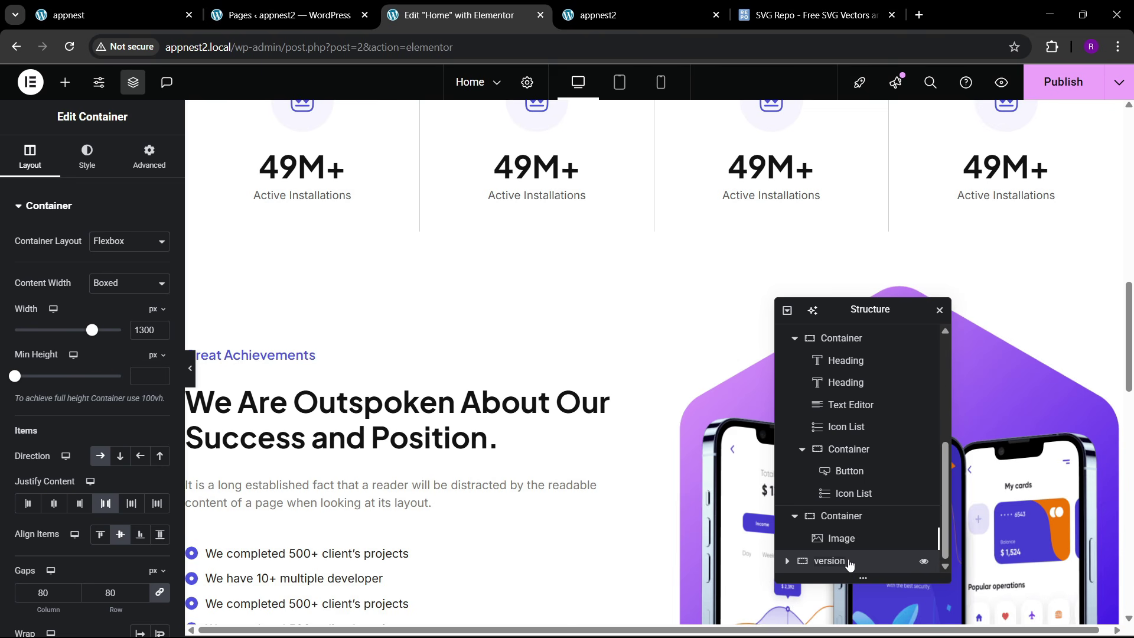
- Set the version container's direction to reversed row so the image comes before the text
{"action": "scroll", "coordinate": [874, 502], "scroll_direction": "up", "scroll_amount": 3}
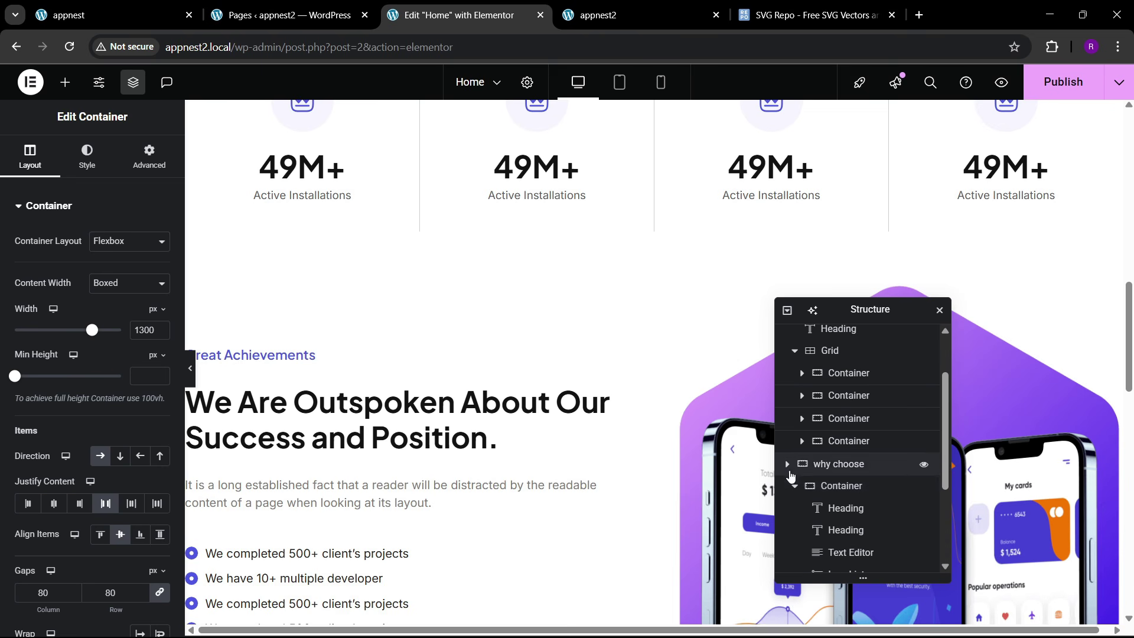
{"action": "left_click", "coordinate": [794, 485]}
{"action": "left_click", "coordinate": [827, 560]}
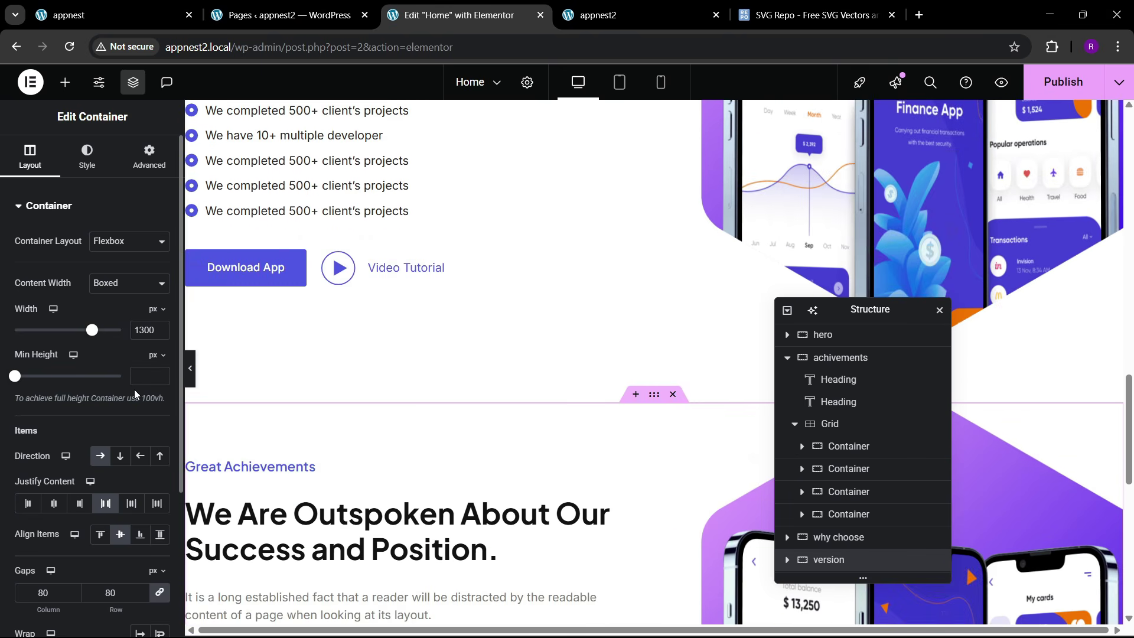
{"action": "left_click", "coordinate": [140, 456]}
{"action": "scroll", "coordinate": [542, 419], "scroll_direction": "down", "scroll_amount": 5}
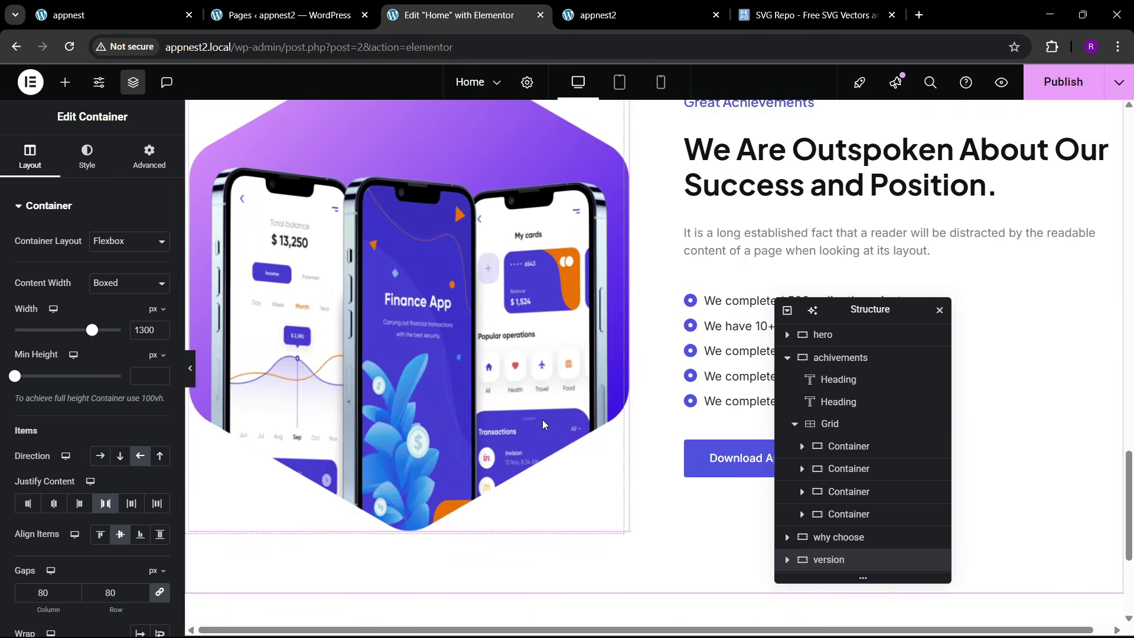
- Replace the version section's phone image with about-1.png from the media library, matching the reference section
{"action": "left_click", "coordinate": [437, 386]}
{"action": "left_click", "coordinate": [93, 298]}
{"action": "left_click", "coordinate": [113, 15]}
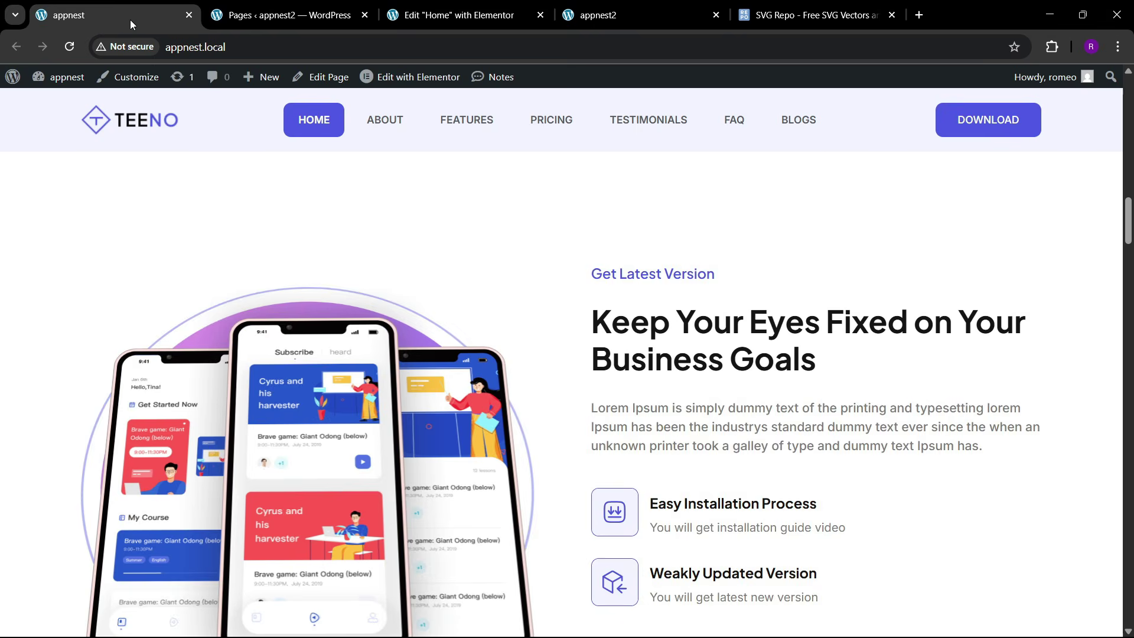
{"action": "scroll", "coordinate": [476, 457], "scroll_direction": "down", "scroll_amount": 1}
{"action": "left_click", "coordinate": [494, 8]}
{"action": "scroll", "coordinate": [418, 408], "scroll_direction": "down", "scroll_amount": 6}
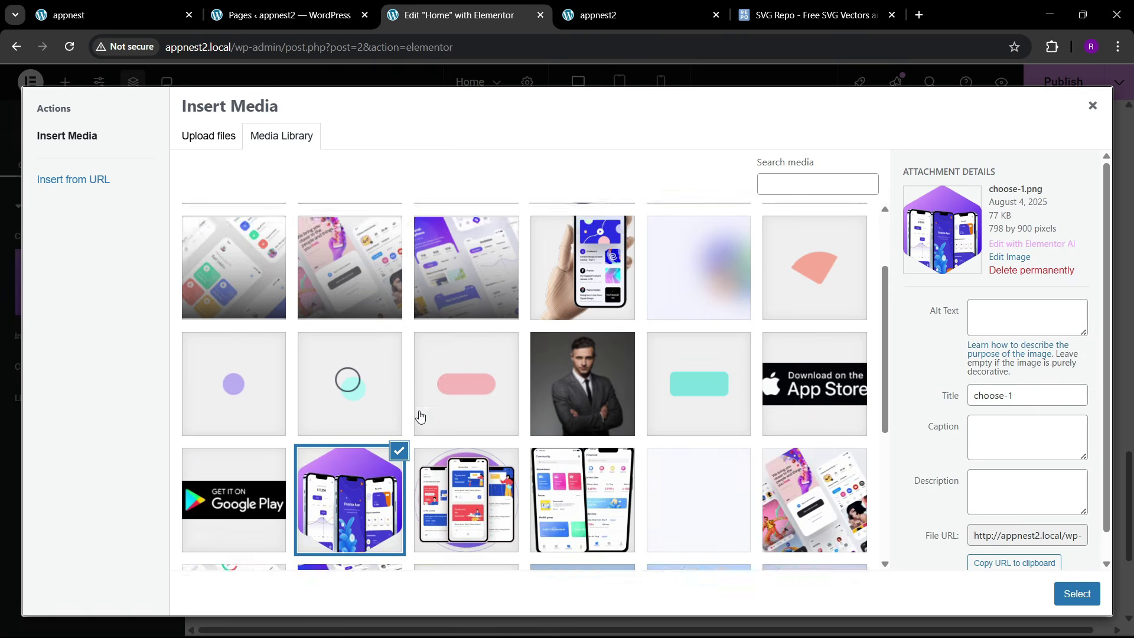
{"action": "scroll", "coordinate": [422, 426], "scroll_direction": "up", "scroll_amount": 1}
{"action": "left_click", "coordinate": [467, 319]}
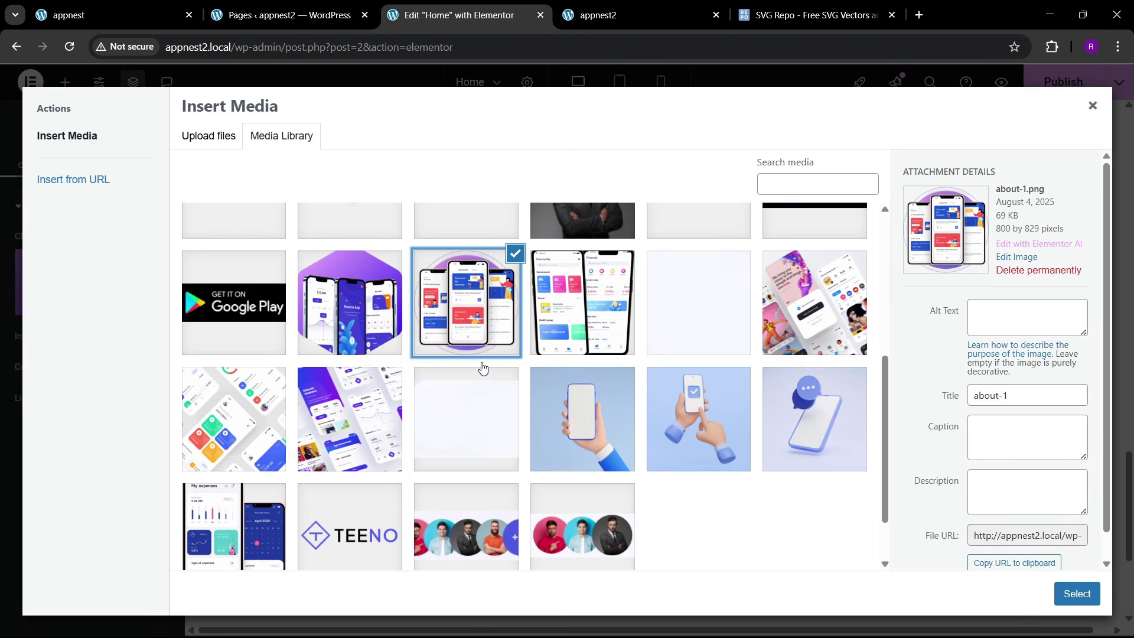
{"action": "left_click", "coordinate": [1075, 593]}
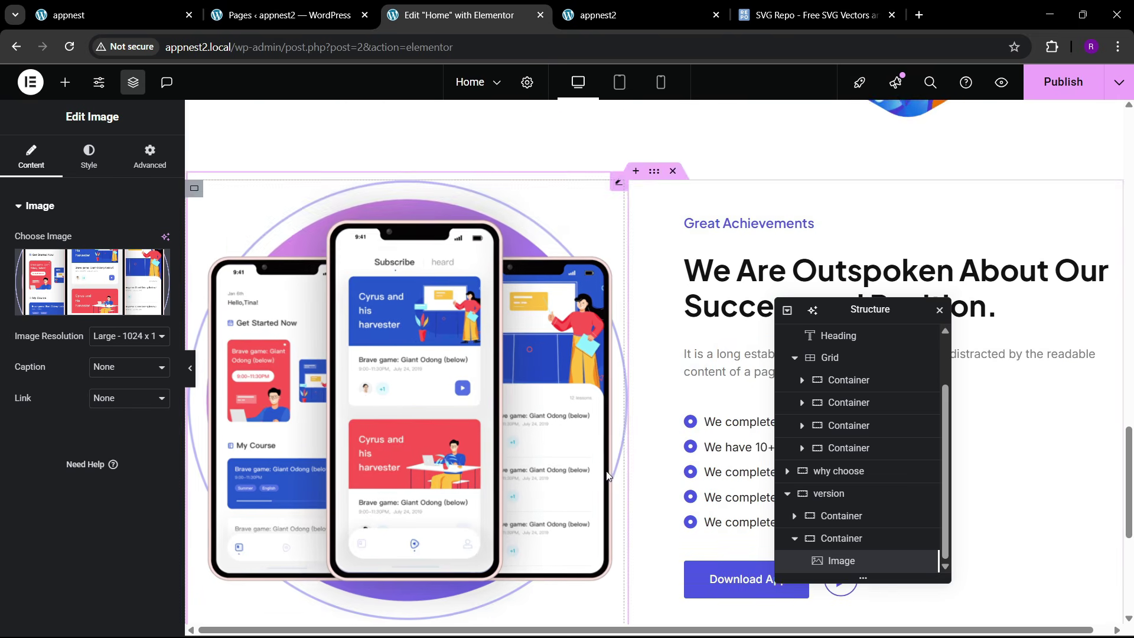
- Replace the version section's small heading with "Get Latest Version" copied from the reference site
{"action": "left_click", "coordinate": [104, 12]}
{"action": "left_click_drag", "start_coordinate": [592, 201], "coordinate": [716, 199]}
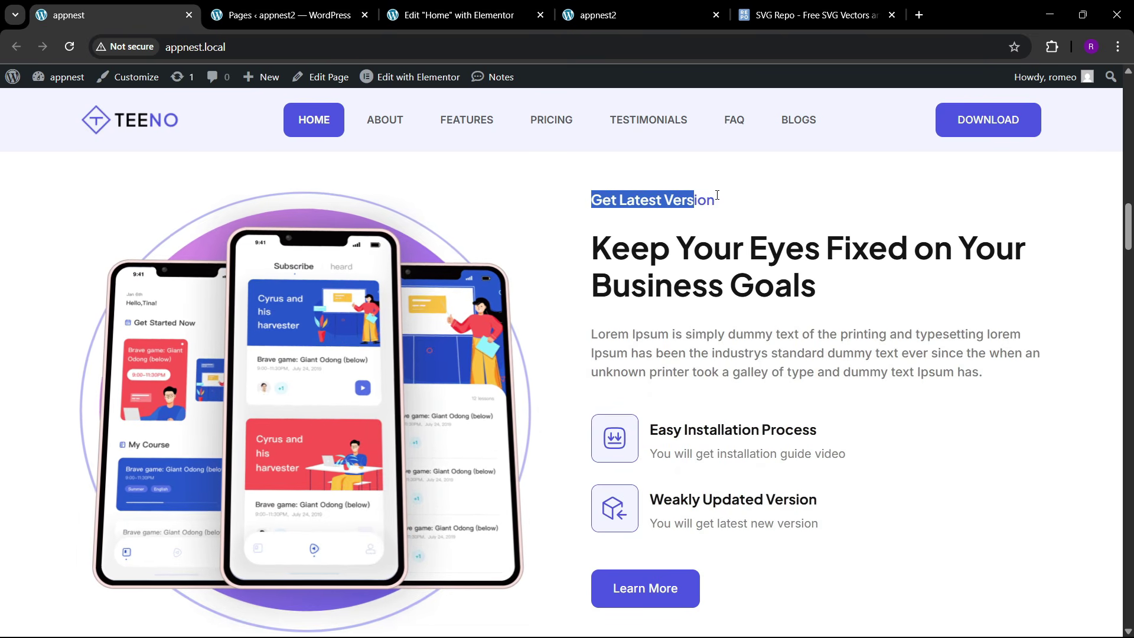
{"action": "left_click", "coordinate": [483, 6]}
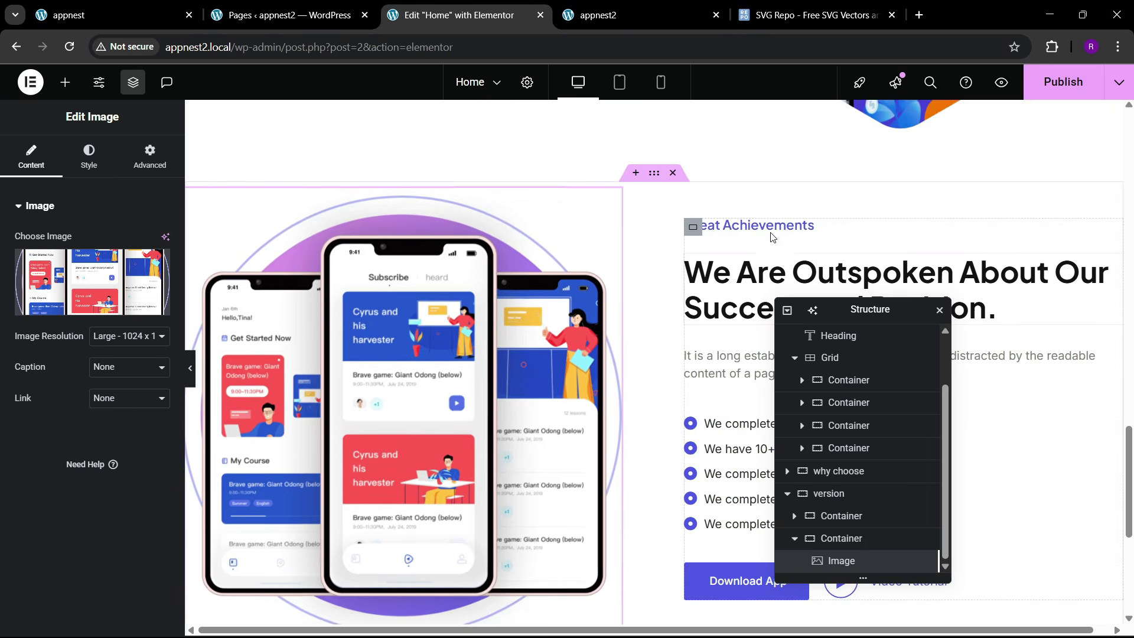
{"action": "left_click", "coordinate": [734, 225]}
{"action": "left_click", "coordinate": [105, 291]}
{"action": "key", "text": "ctrl+a"}
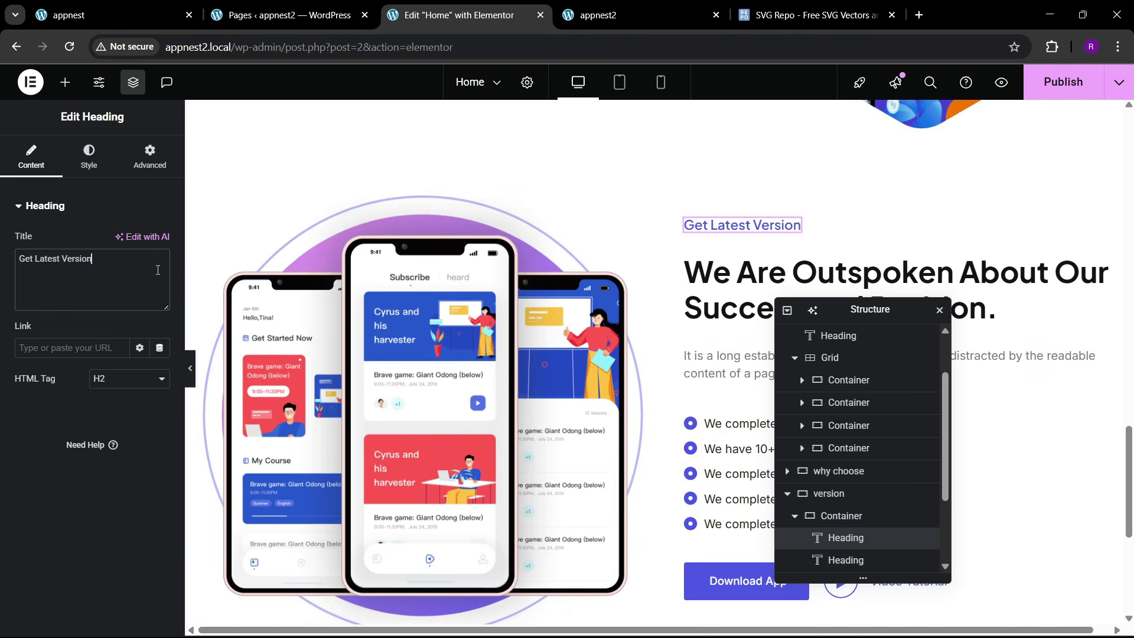
- Replace the version section's main heading with "Keep Your Eyes Fixed on Your Business Goals" from the reference site
{"action": "left_click", "coordinate": [113, 15]}
{"action": "left_click_drag", "start_coordinate": [592, 239], "coordinate": [896, 275]}
{"action": "key", "text": "ctrl+c"}
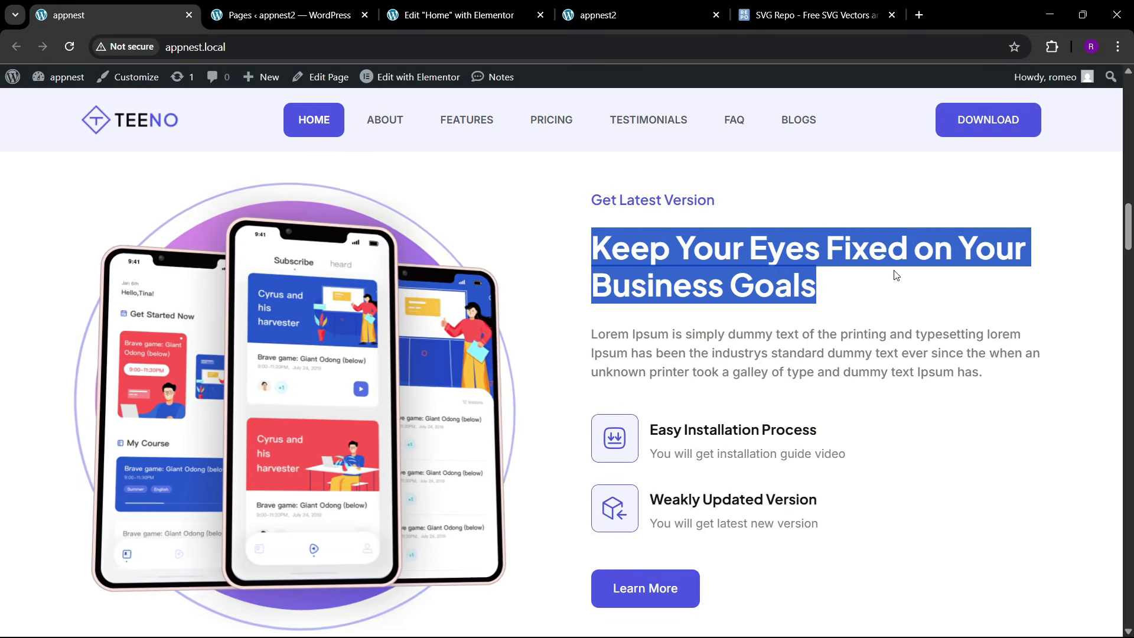
{"action": "left_click", "coordinate": [424, 22]}
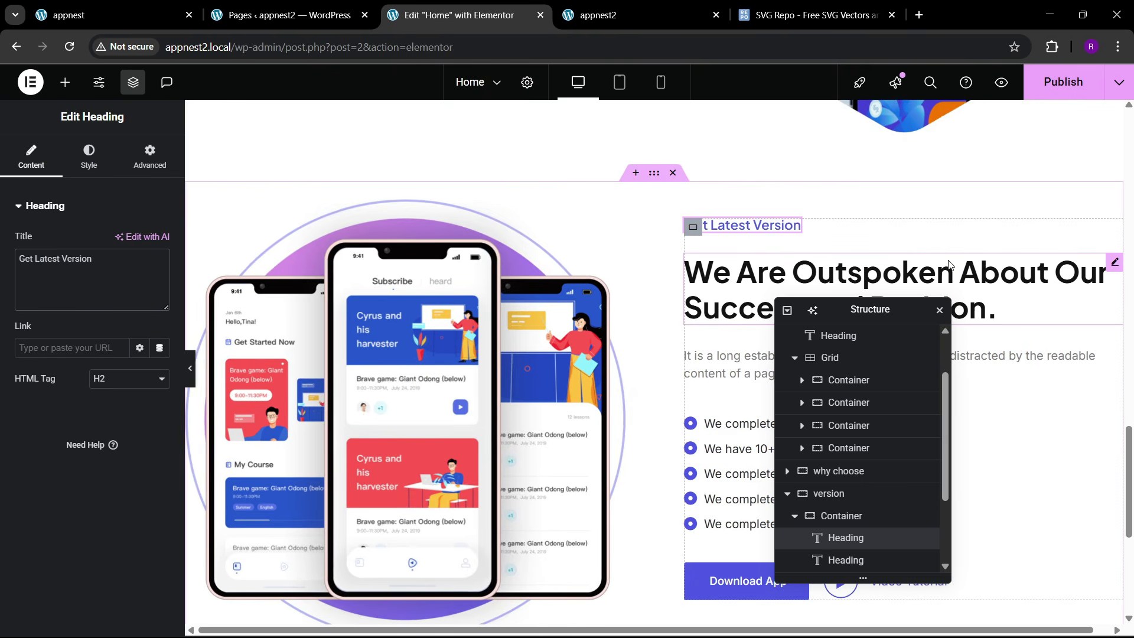
{"action": "left_click", "coordinate": [949, 264]}
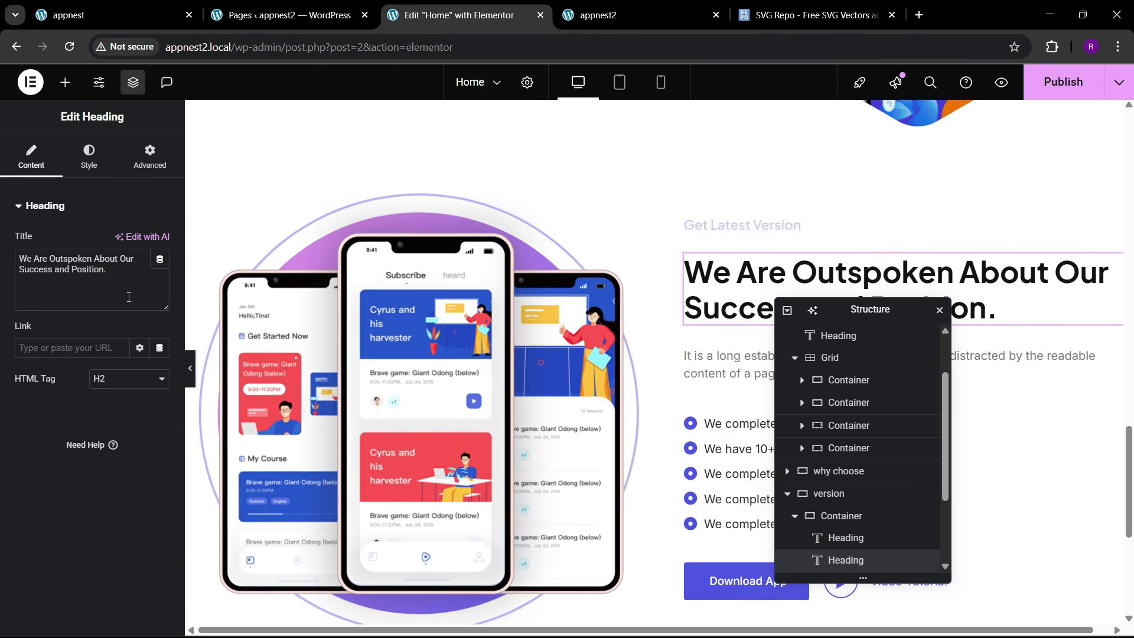
{"action": "left_click", "coordinate": [122, 286]}
{"action": "key", "text": "ctrl+v"}
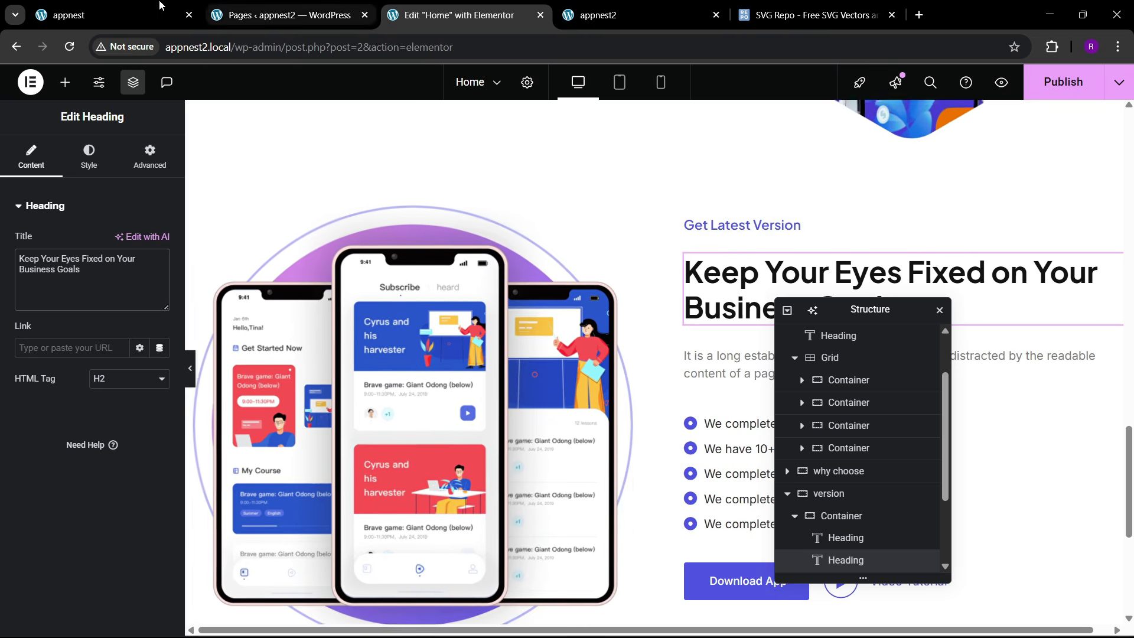
- Replace the version section's paragraph with the reference site's description starting "Lorem Ipsum is simply dummy text", pasted as code
{"action": "key", "text": "ctrl+1"}
{"action": "left_click", "coordinate": [590, 342]}
{"action": "left_click_drag", "start_coordinate": [591, 342], "coordinate": [994, 372]}
{"action": "key", "text": "ctrl+c"}
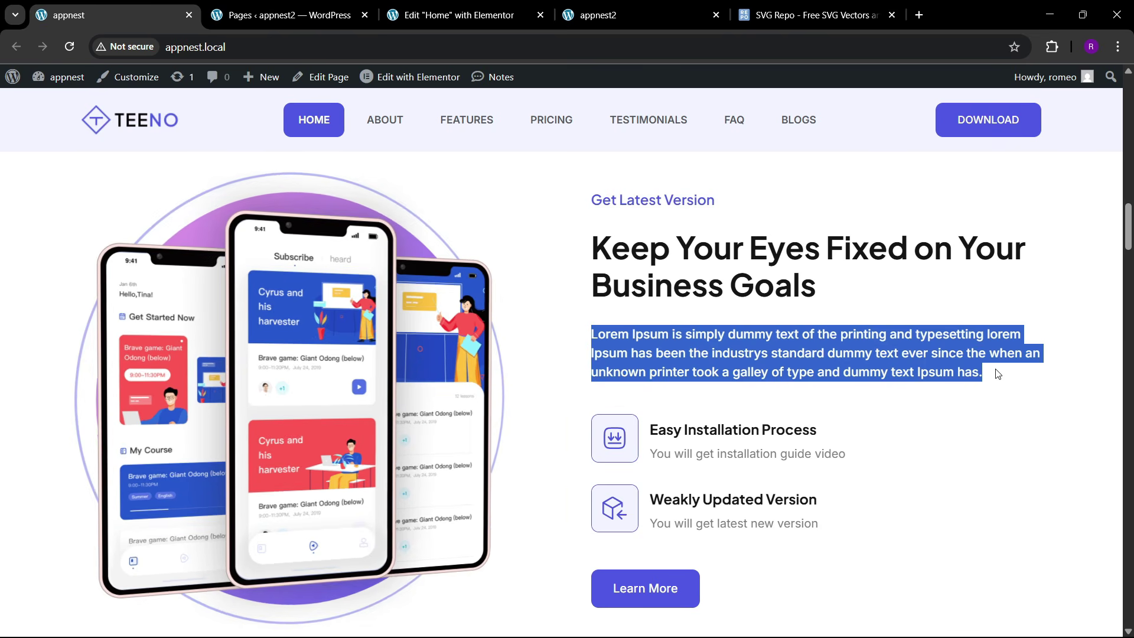
{"action": "key", "text": "ctrl+3"}
{"action": "left_click", "coordinate": [697, 361]}
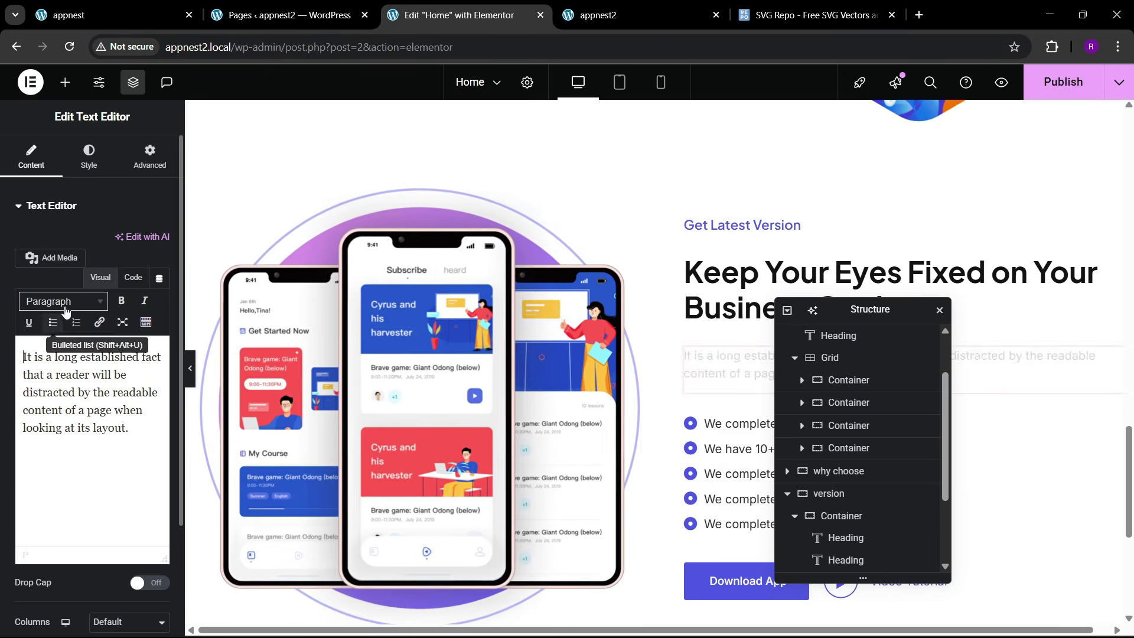
{"action": "left_click", "coordinate": [133, 277]}
{"action": "key", "text": "ctrl+a"}
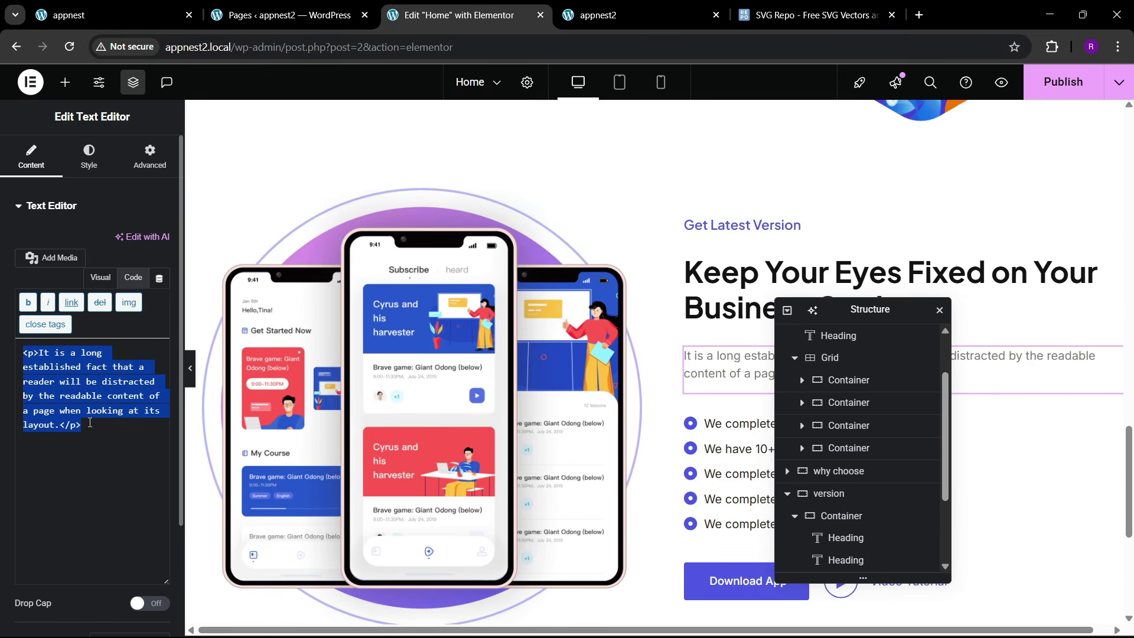
{"action": "key", "text": "ctrl+v"}
- Delete the five-item icon list and the Video Tutorial icon list from the version section
{"action": "key", "text": "ctrl+1"}
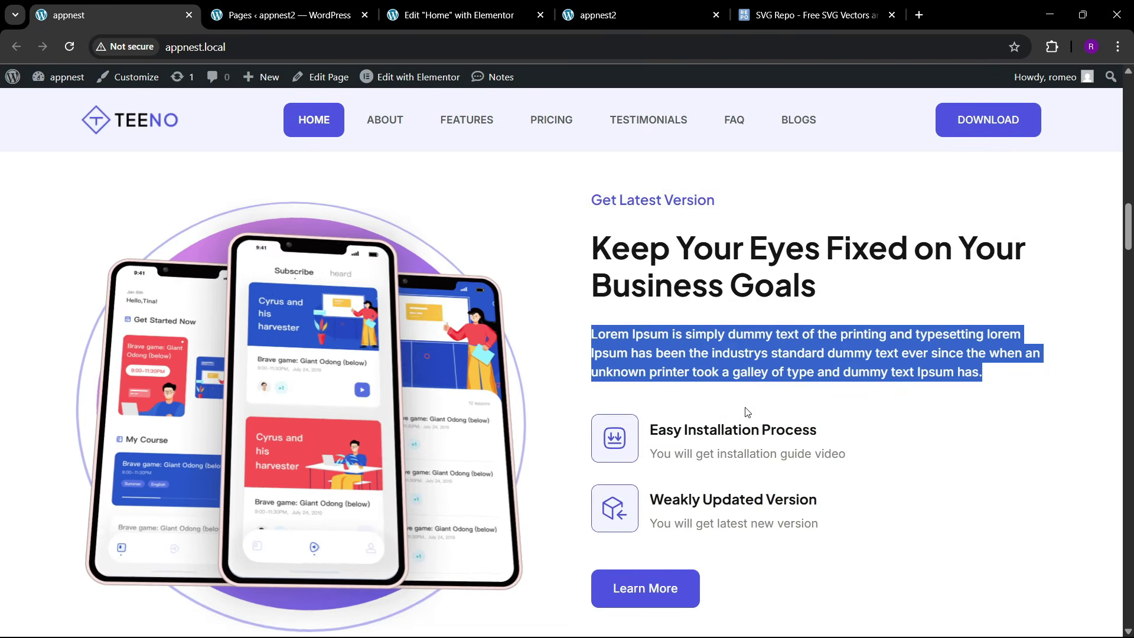
{"action": "key", "text": "ctrl+3"}
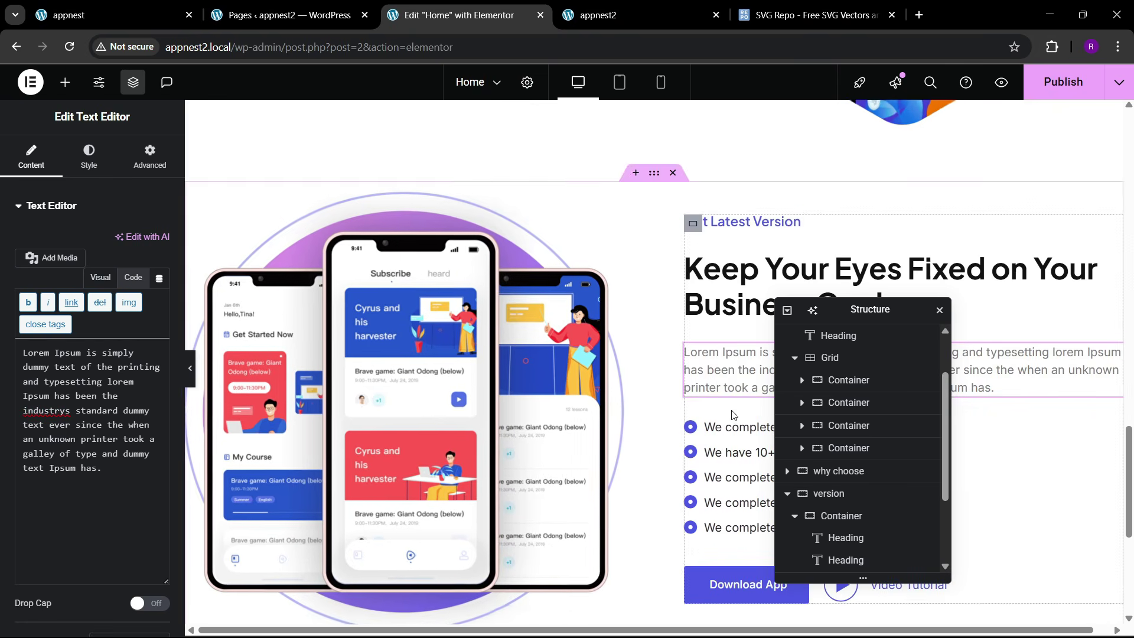
{"action": "left_click_drag", "start_coordinate": [873, 307], "coordinate": [534, 337]}
{"action": "scroll", "coordinate": [840, 401], "scroll_direction": "down", "scroll_amount": 1}
{"action": "right_click", "coordinate": [804, 397]}
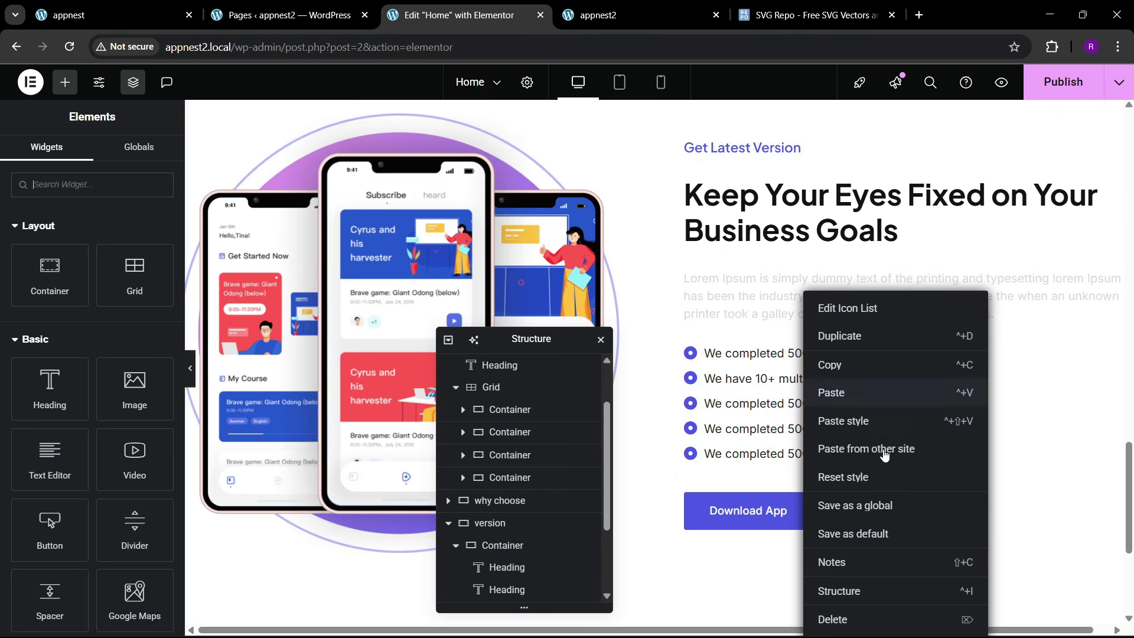
{"action": "left_click", "coordinate": [844, 618]}
{"action": "scroll", "coordinate": [828, 519], "scroll_direction": "down", "scroll_amount": 4}
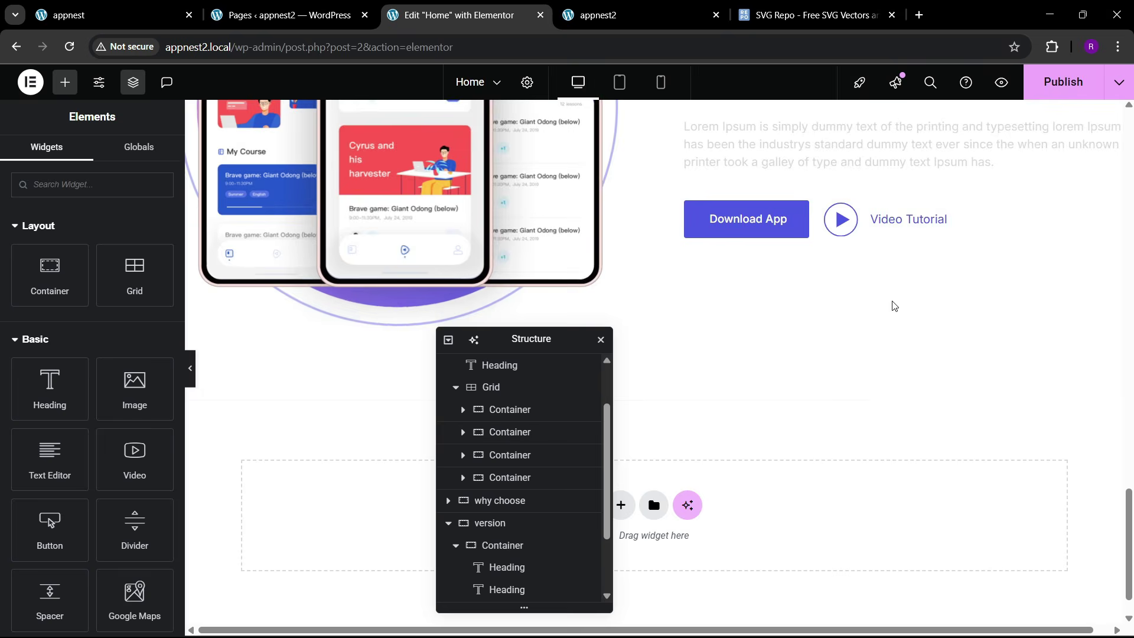
{"action": "right_click", "coordinate": [877, 217]}
{"action": "left_click", "coordinate": [907, 545]}
- Publish the Home page and check the reference site's Get Latest Version section for the remaining elements
{"action": "scroll", "coordinate": [767, 307], "scroll_direction": "up", "scroll_amount": 3}
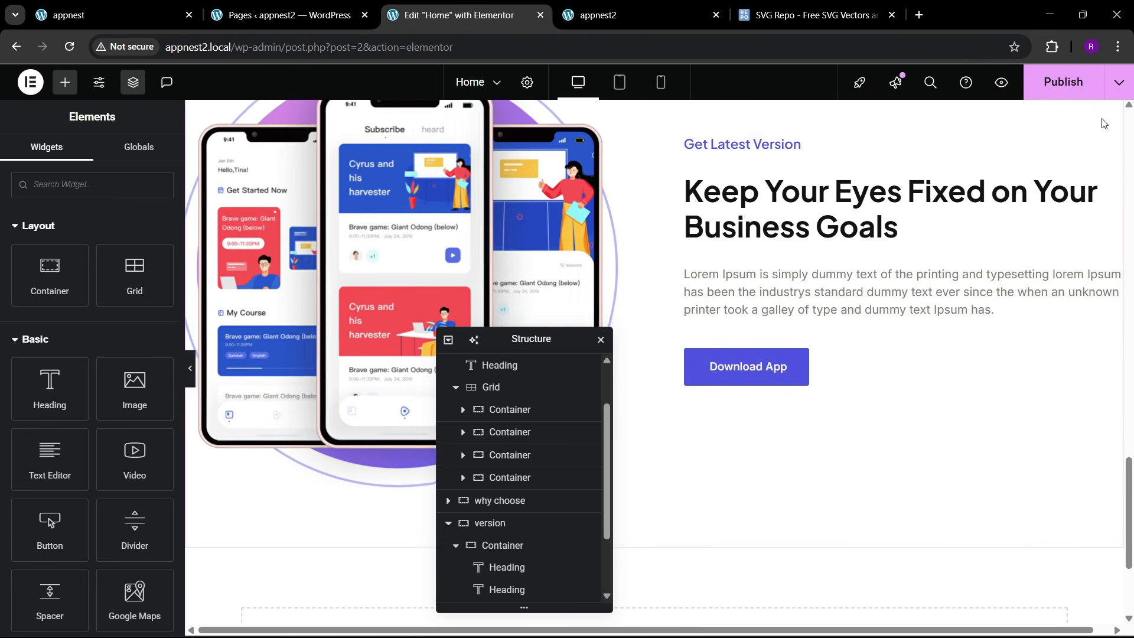
{"action": "left_click", "coordinate": [112, 14]}
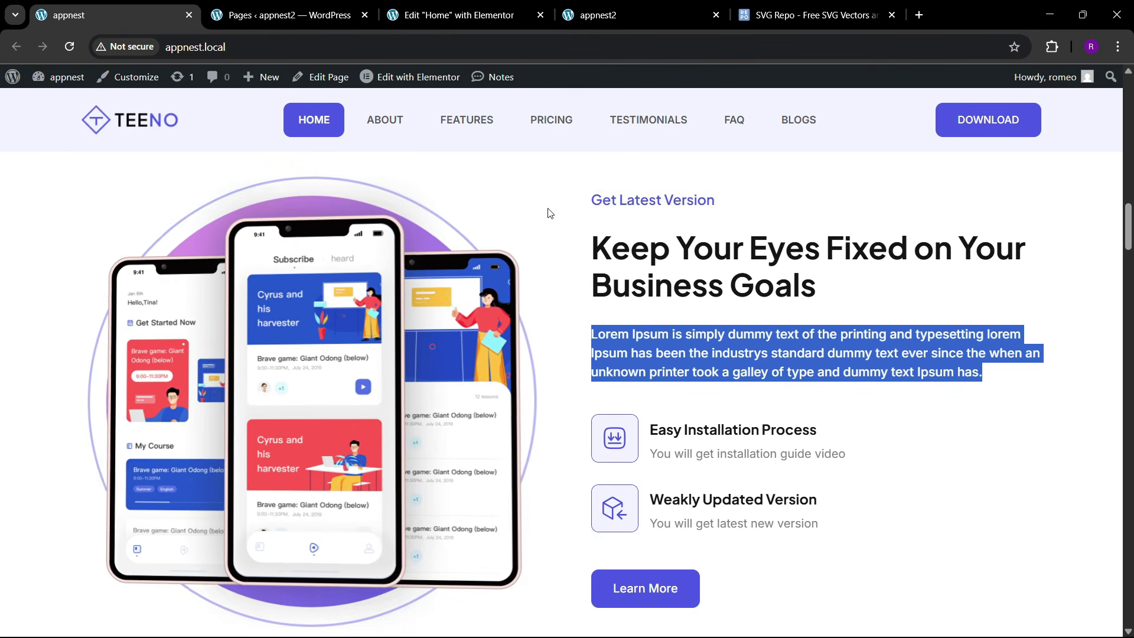
{"action": "left_click", "coordinate": [510, 12]}
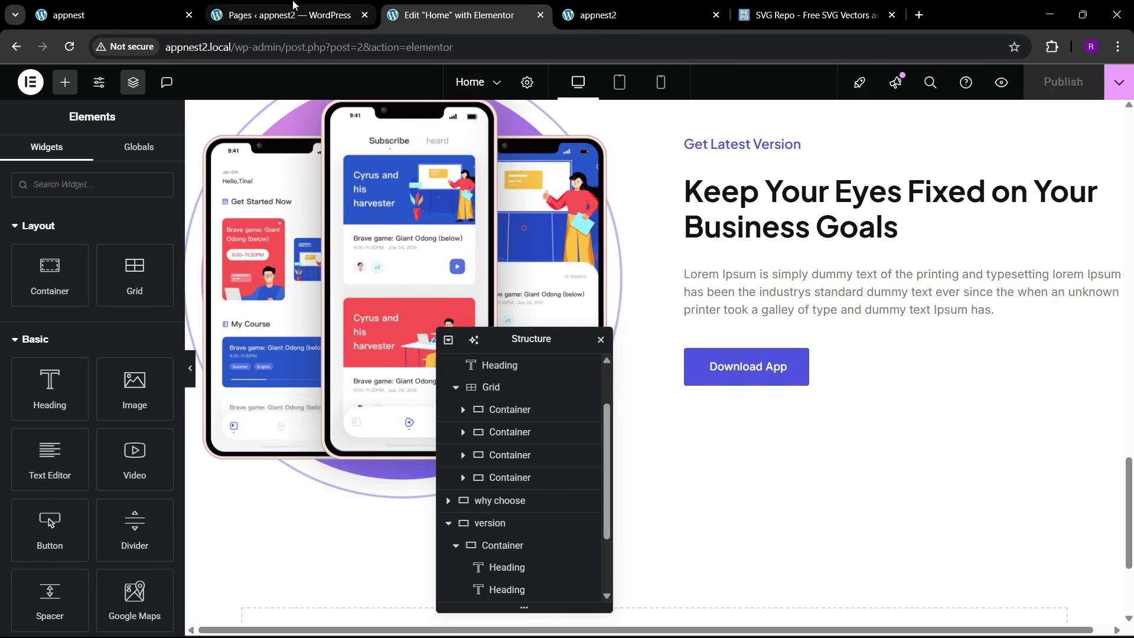
- Add an Icon Box widget between the version section's paragraph and the Download App button, following the reference site's layout
{"action": "left_click", "coordinate": [337, 6]}
{"action": "left_click", "coordinate": [460, 15]}
{"action": "left_click", "coordinate": [112, 14]}
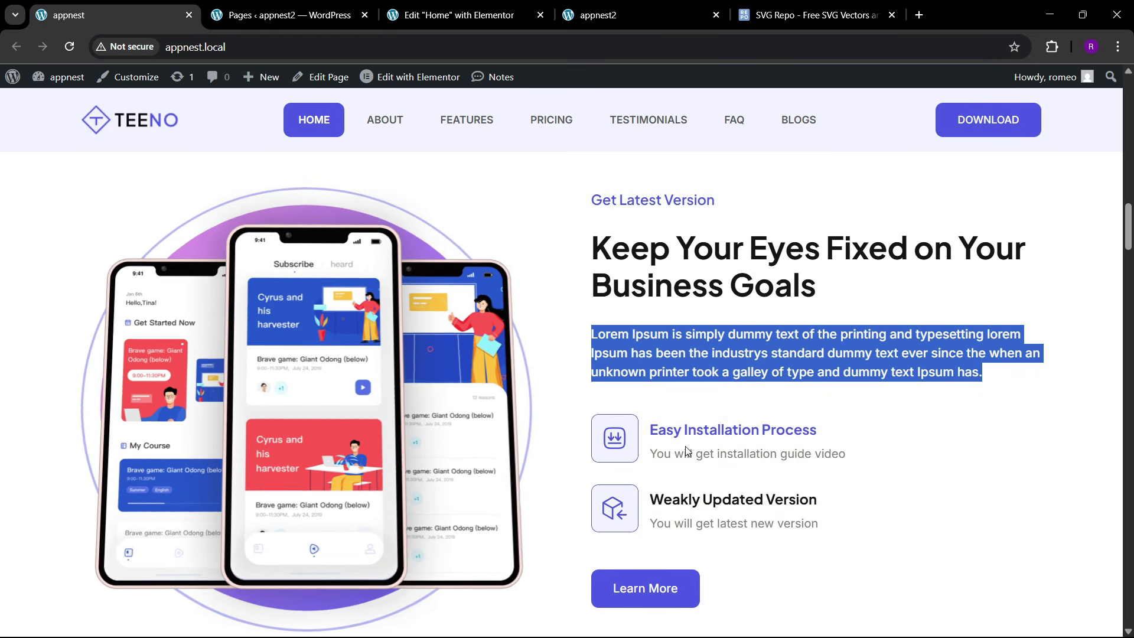
{"action": "left_click", "coordinate": [367, 5]}
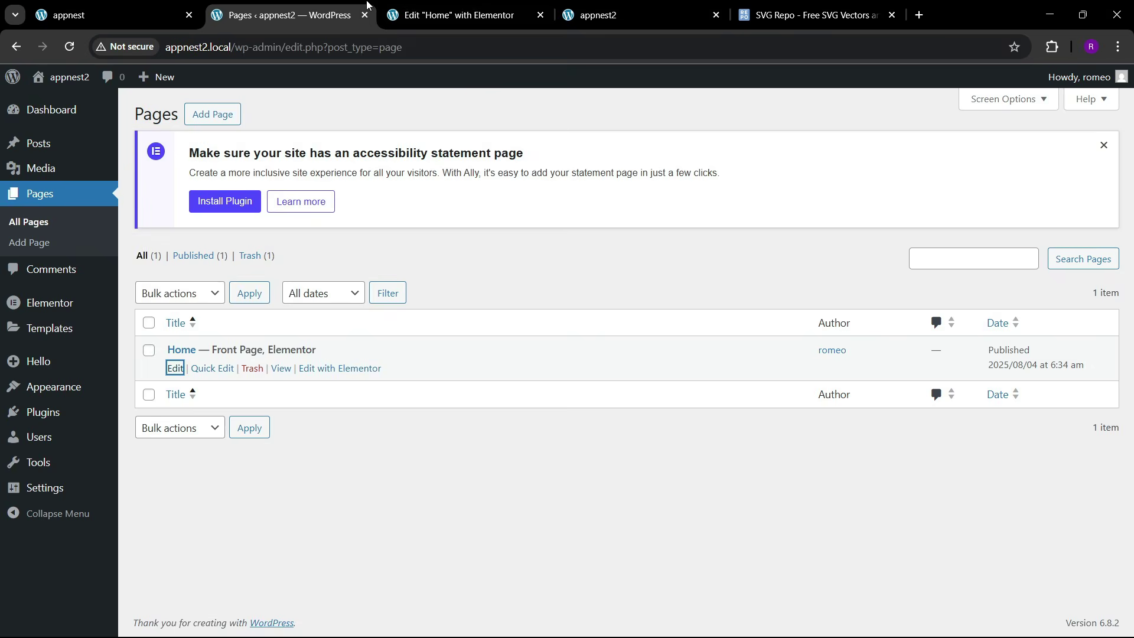
{"action": "left_click", "coordinate": [468, 4]}
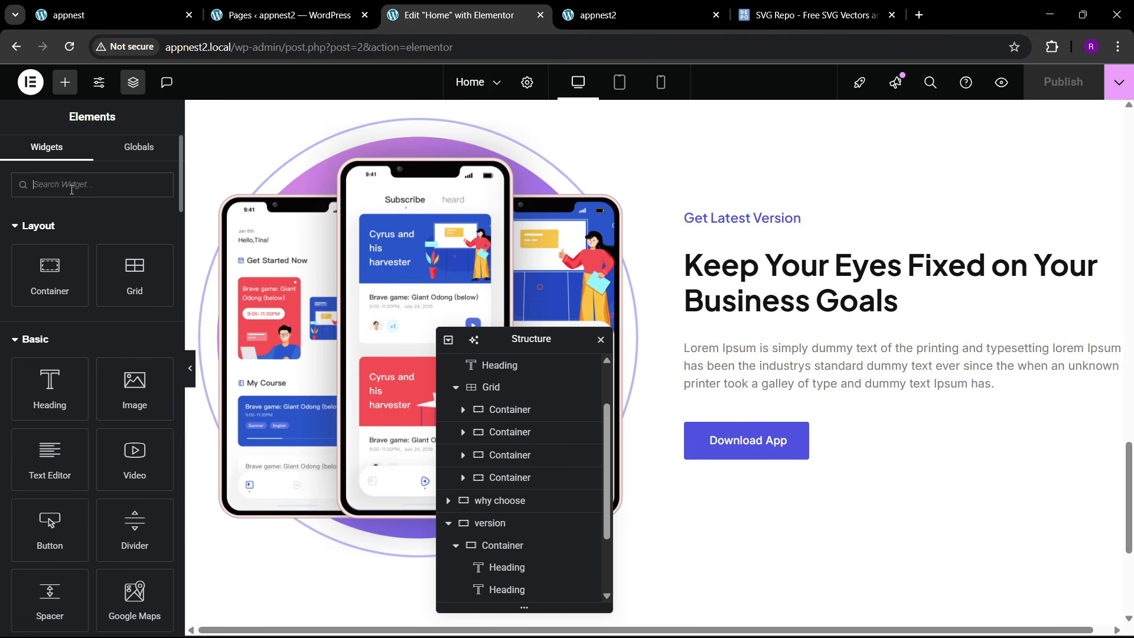
{"action": "type", "text": "ico"}
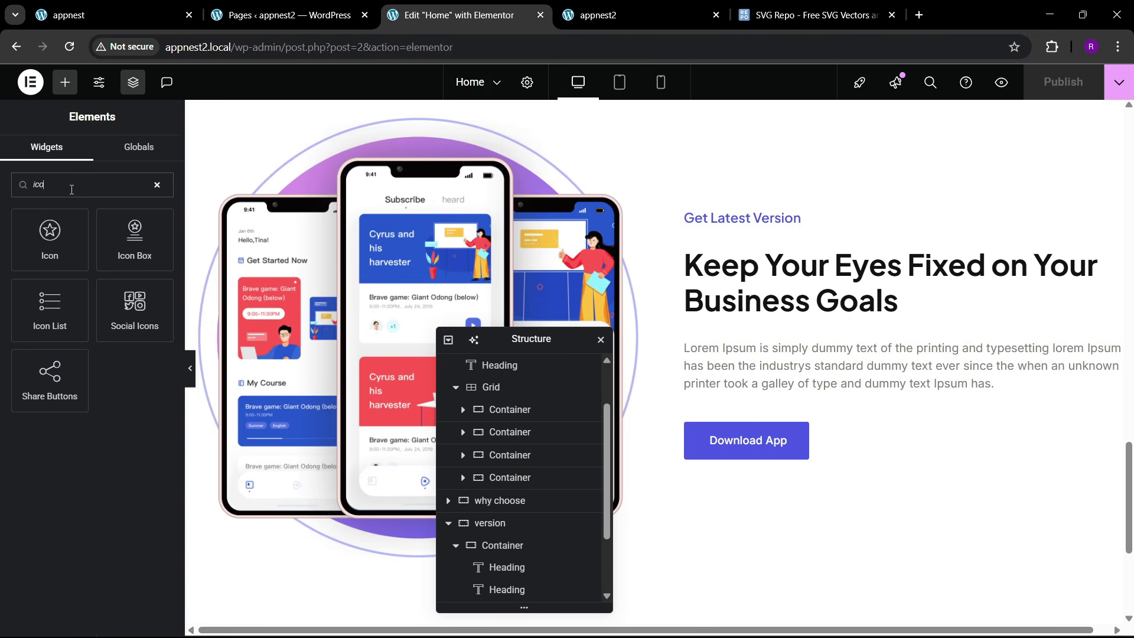
{"action": "key", "text": "BackSpace"}
{"action": "key", "text": "BackSpace"}
{"action": "type", "text": "co"}
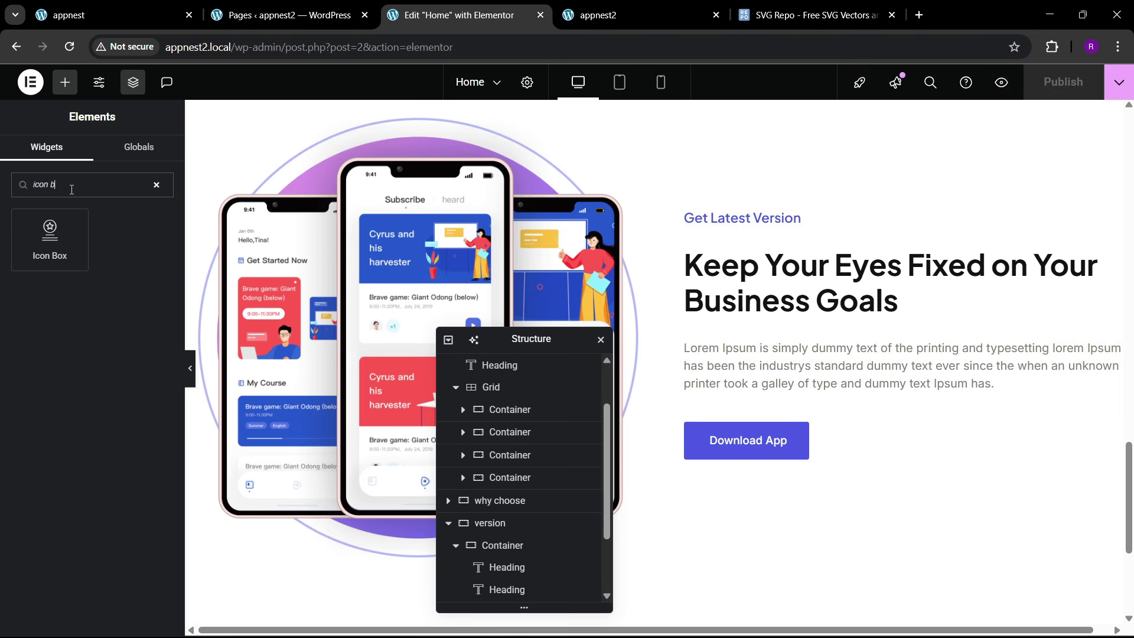
{"action": "left_click_drag", "start_coordinate": [64, 233], "coordinate": [738, 394]}
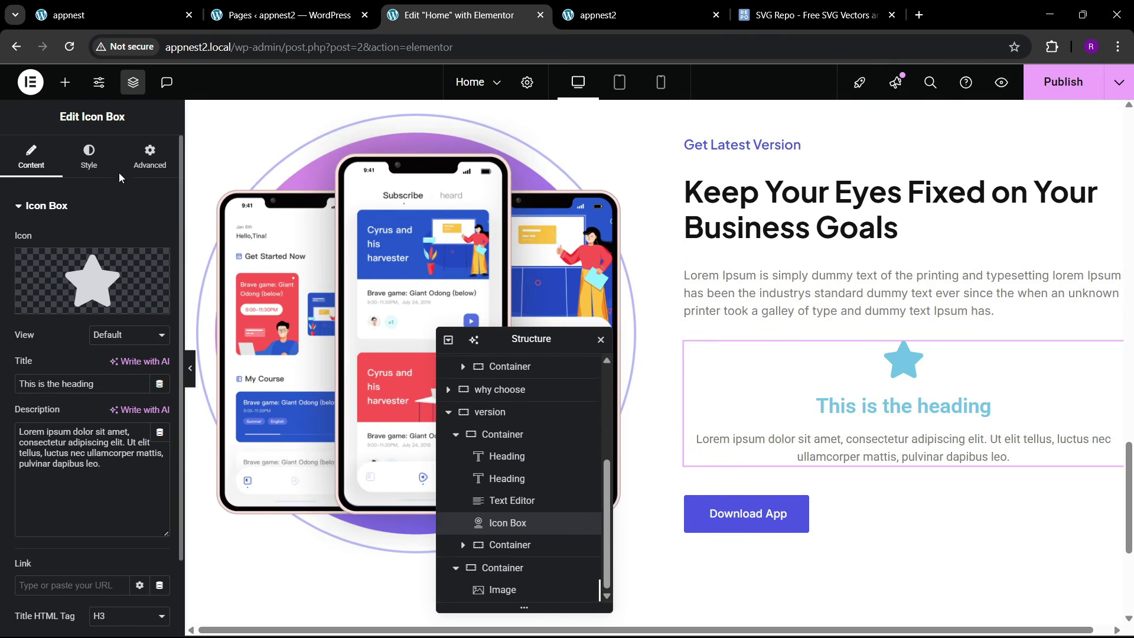
- Place the icon box's icon to the left of its text and use the Stacked view with a Square shape
{"action": "left_click", "coordinate": [89, 157]}
{"action": "left_click", "coordinate": [120, 241]}
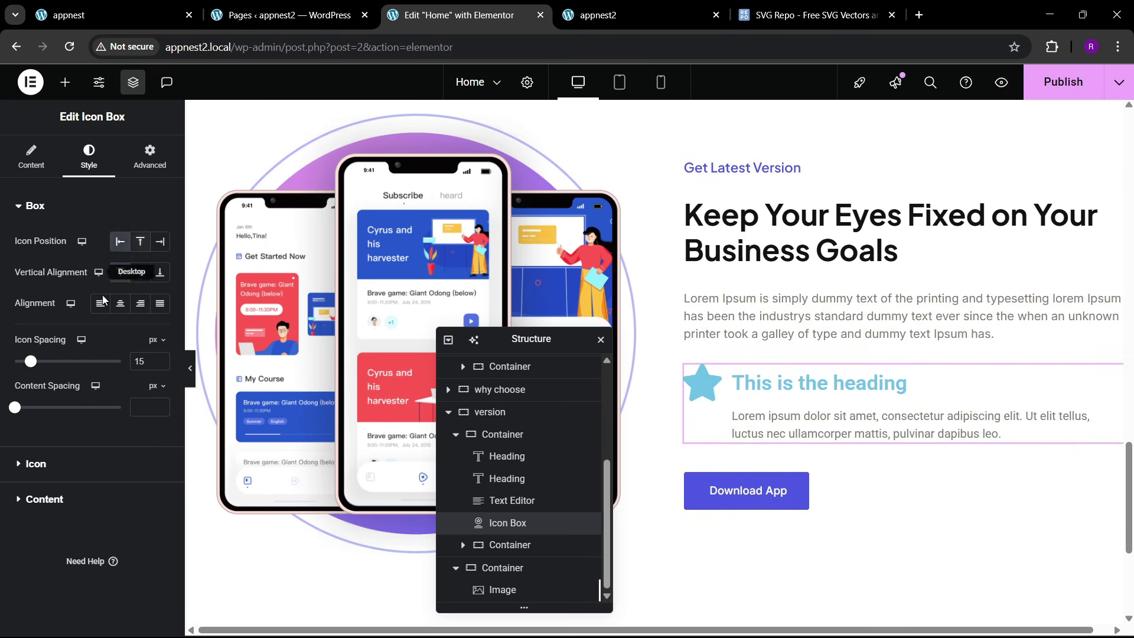
{"action": "left_click", "coordinate": [32, 157]}
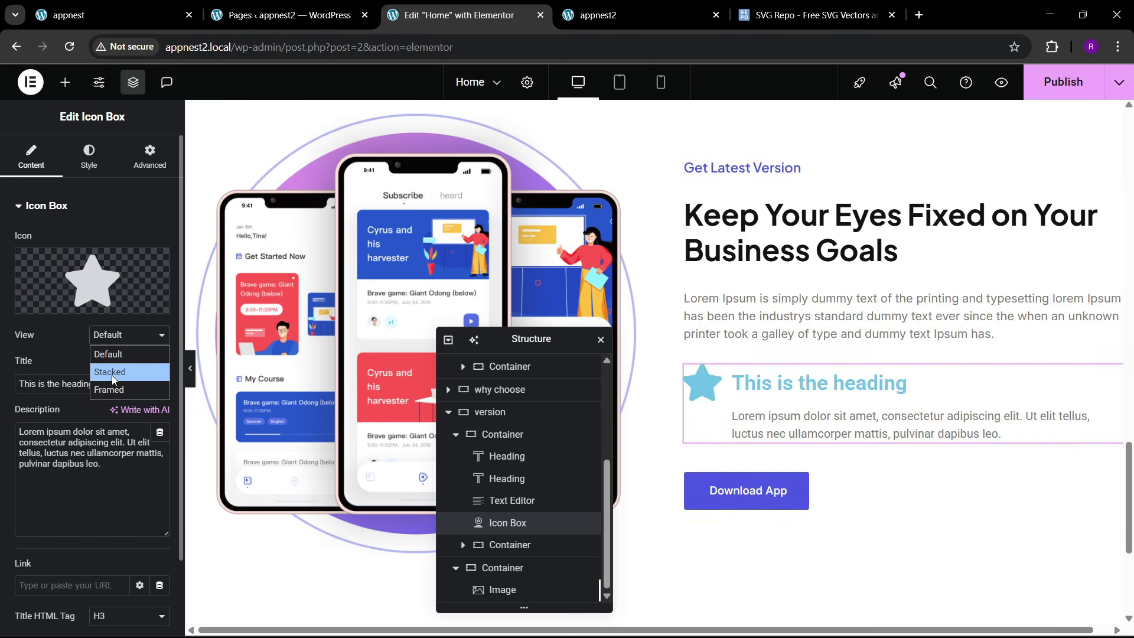
{"action": "left_click", "coordinate": [111, 372]}
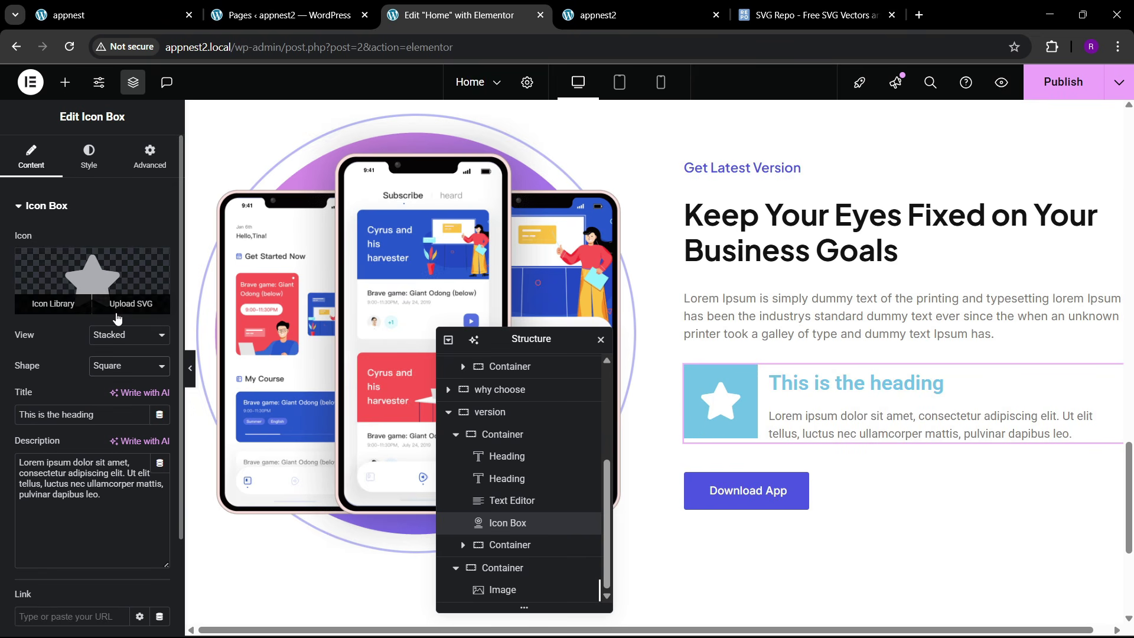
- Replace the icon box's star with the double-arrow install icon download-2-1.svg from the media library, matching the reference site
{"action": "left_click", "coordinate": [122, 307]}
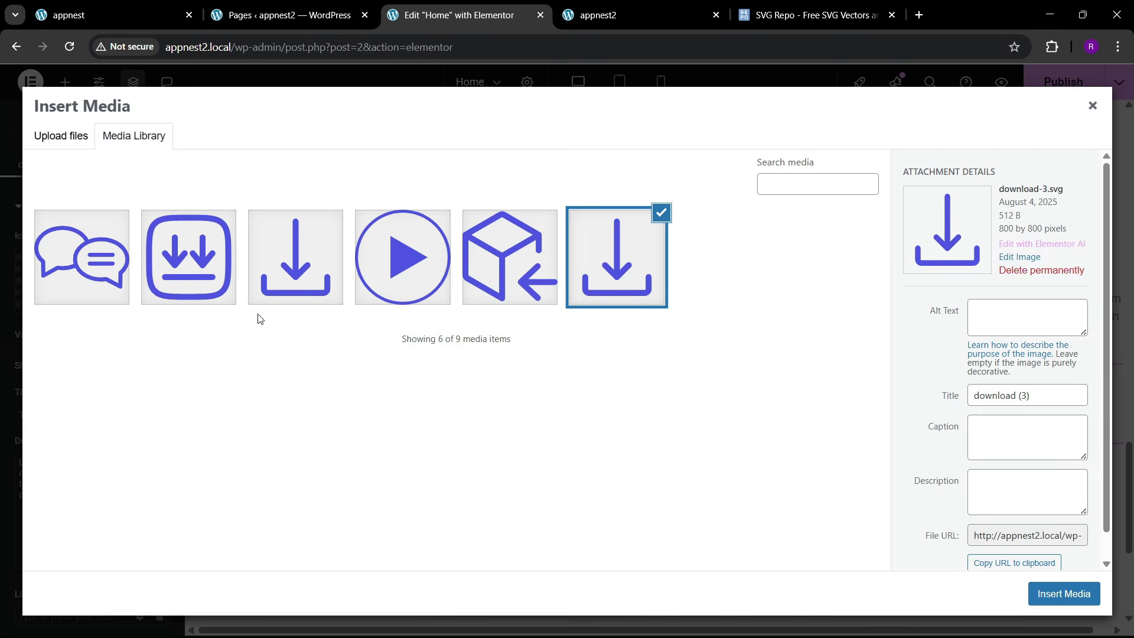
{"action": "left_click", "coordinate": [134, 6]}
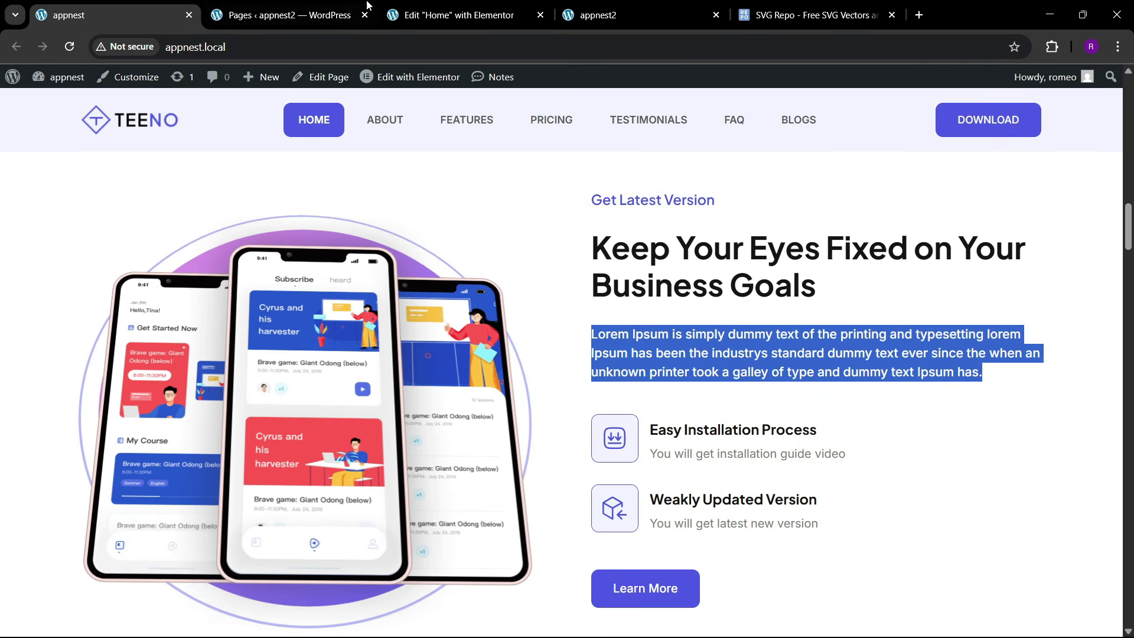
{"action": "left_click", "coordinate": [448, 15]}
{"action": "left_click", "coordinate": [224, 284]}
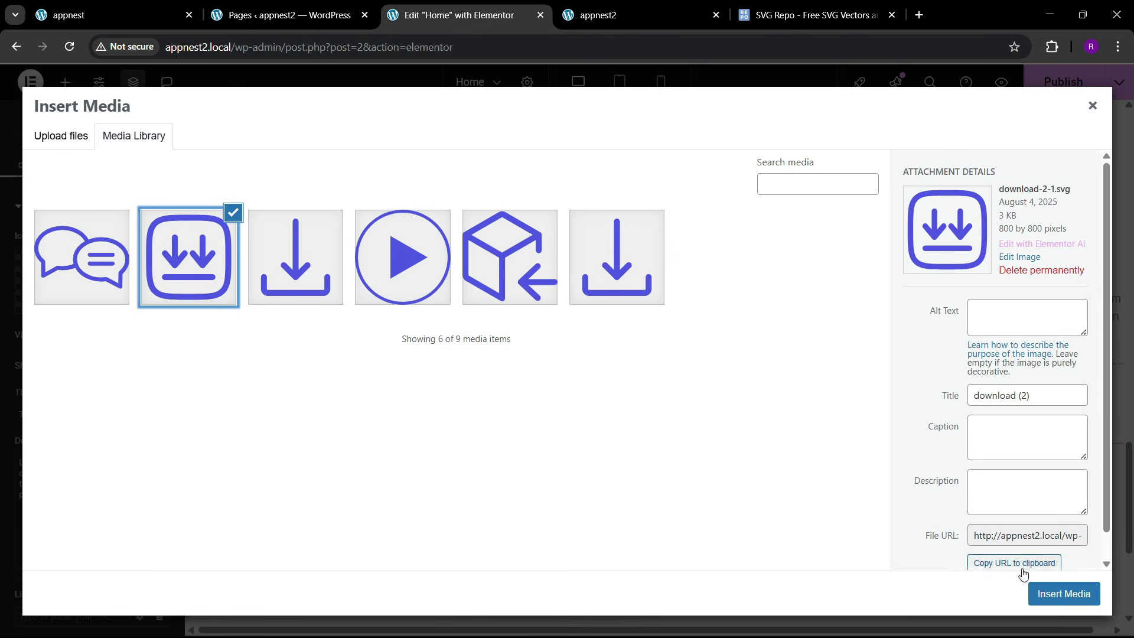
{"action": "left_click", "coordinate": [1063, 594]}
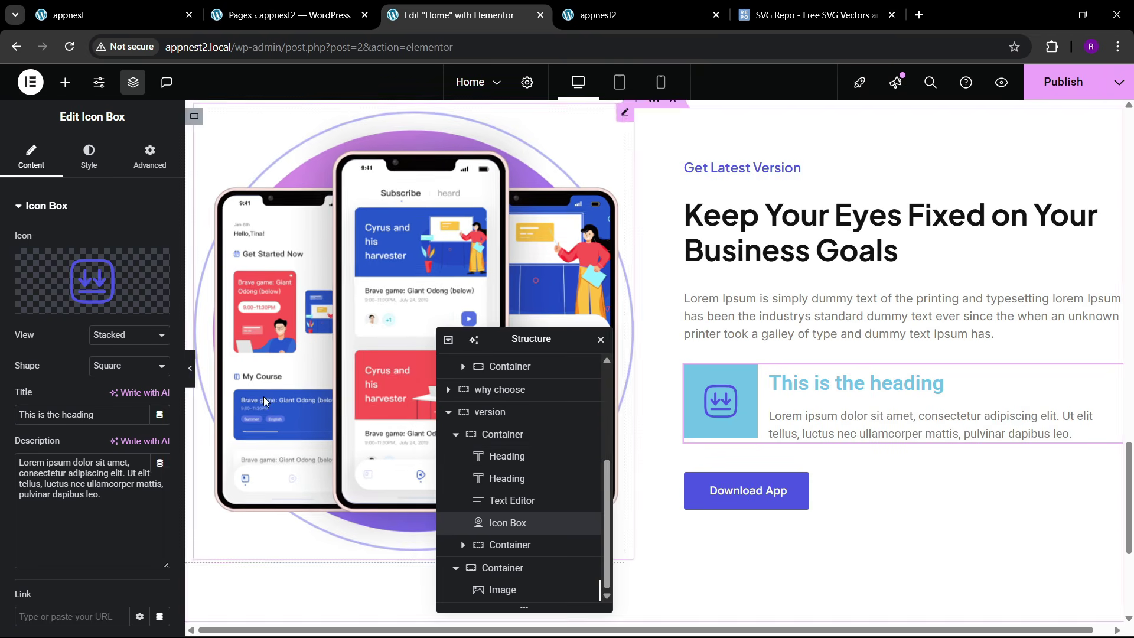
- Set the icon's primary color to the global "bg light blue" and its border radius to 5 px on all corners
{"action": "left_click", "coordinate": [89, 156]}
{"action": "left_click", "coordinate": [124, 5]}
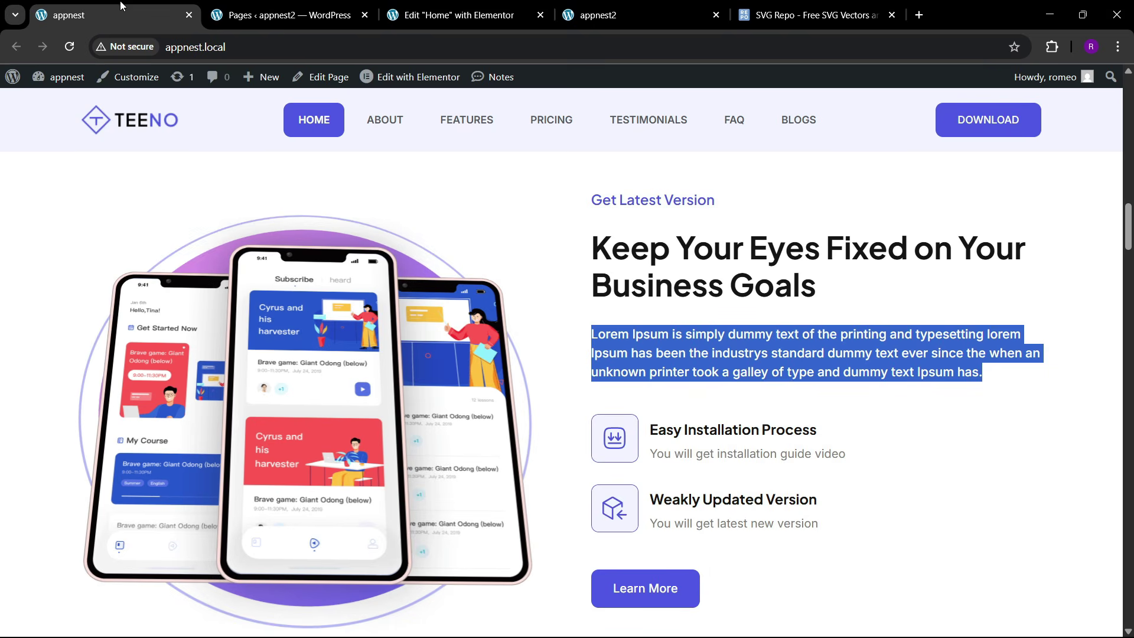
{"action": "left_click", "coordinate": [447, 5]}
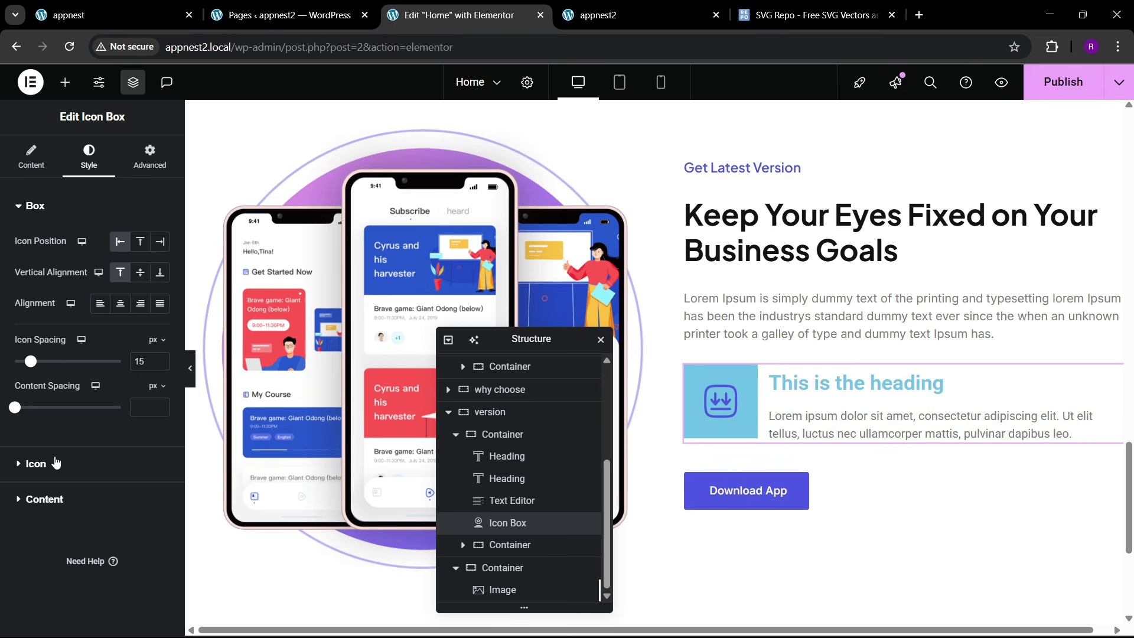
{"action": "left_click", "coordinate": [36, 463]}
{"action": "left_click", "coordinate": [139, 314]}
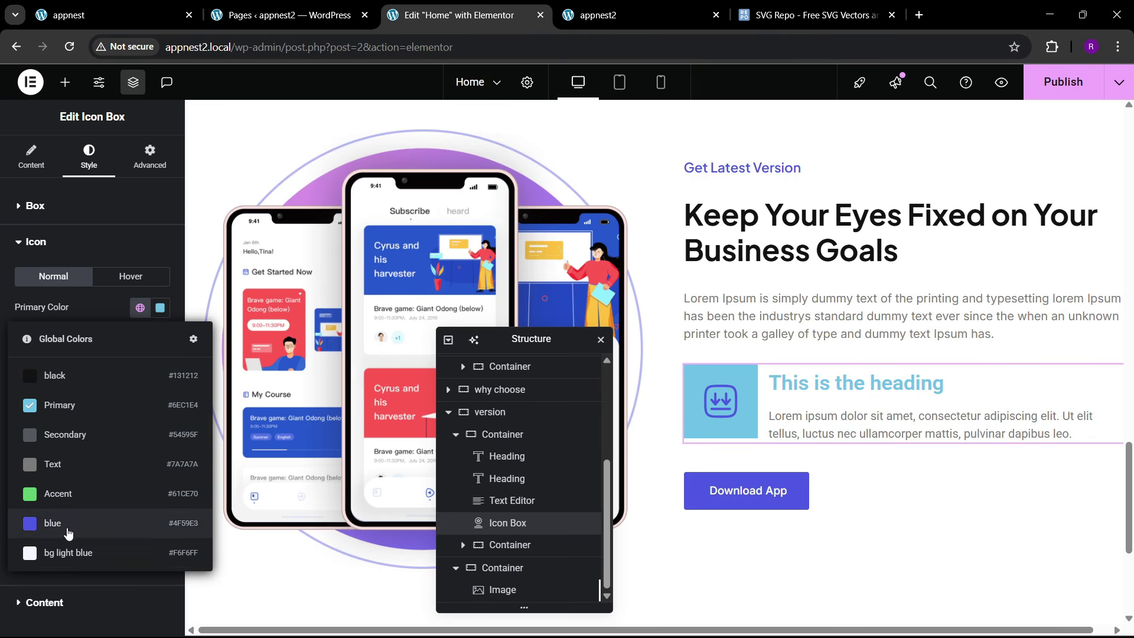
{"action": "left_click", "coordinate": [68, 548]}
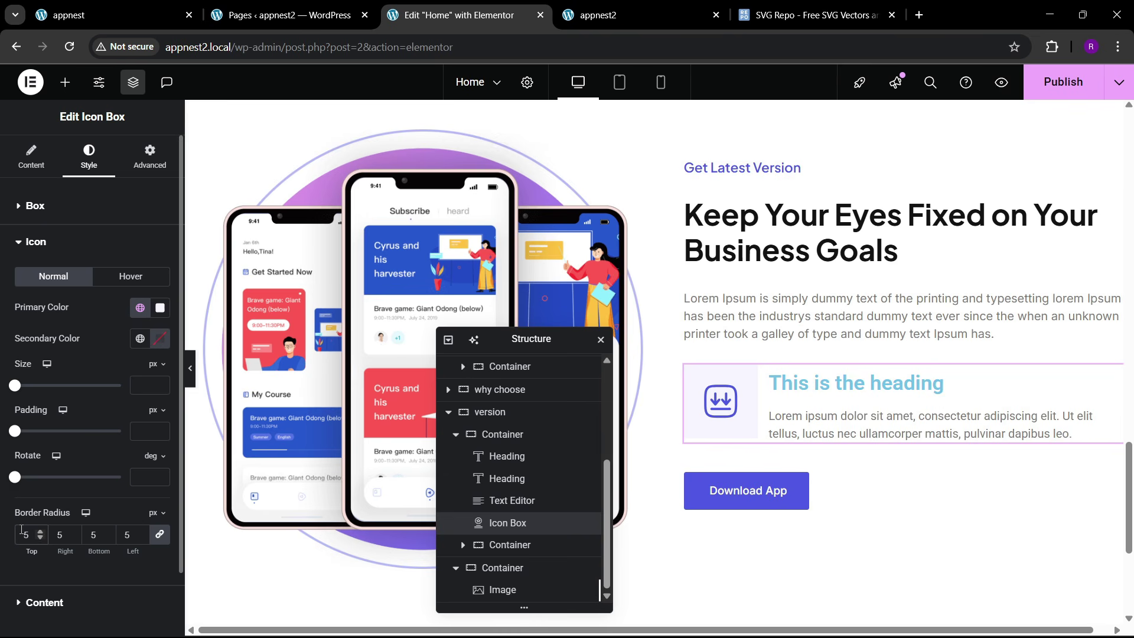
- Set the icon box's icon size to 32 px and its padding to 20 px
{"action": "left_click", "coordinate": [157, 383]}
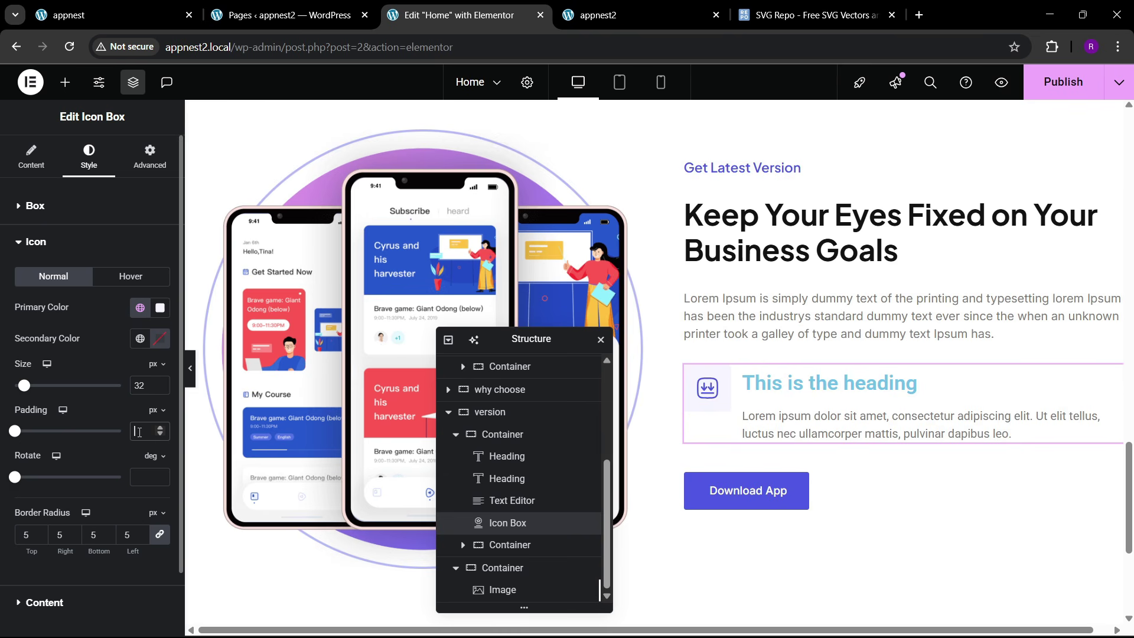
{"action": "type", "text": "25"}
{"action": "key", "text": "BackSpace"}
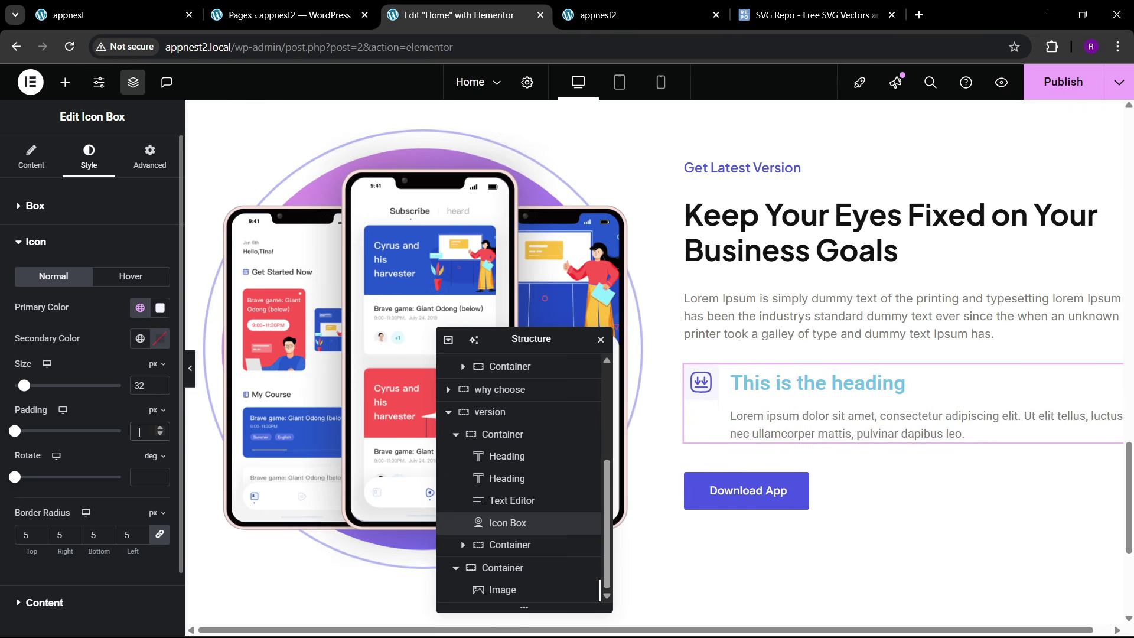
{"action": "type", "text": "22"}
{"action": "key", "text": "BackSpace"}
{"action": "key", "text": "BackSpace"}
{"action": "key", "text": "BackSpace"}
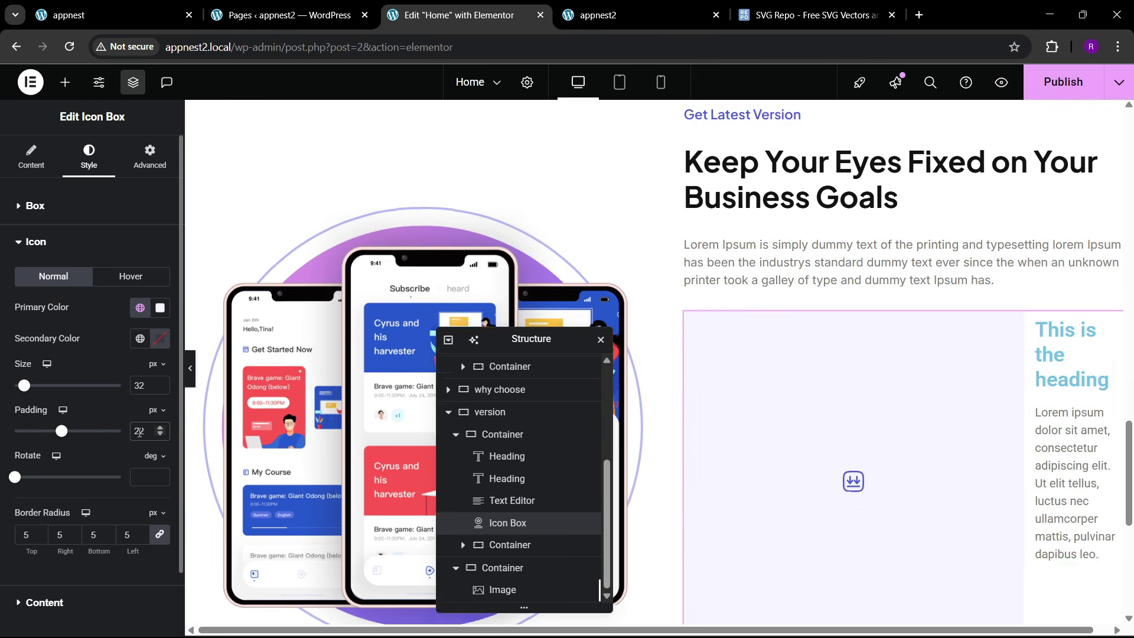
{"action": "type", "text": "20"}
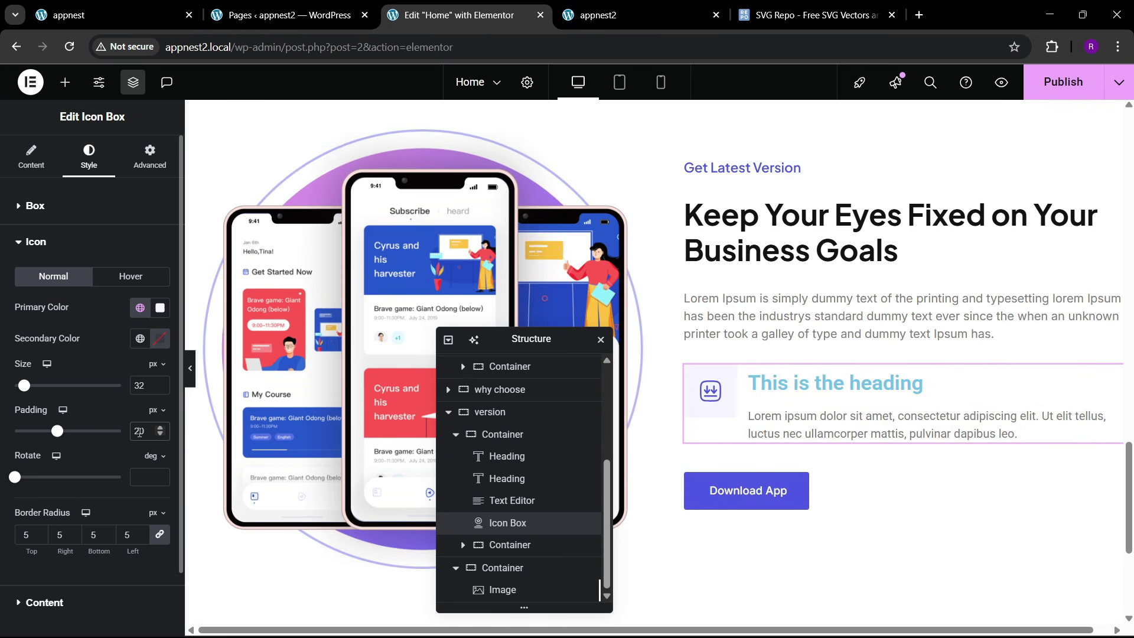
- Replace the icon box's title with "Easy Installation Process" copied from the reference site
{"action": "left_click", "coordinate": [143, 7]}
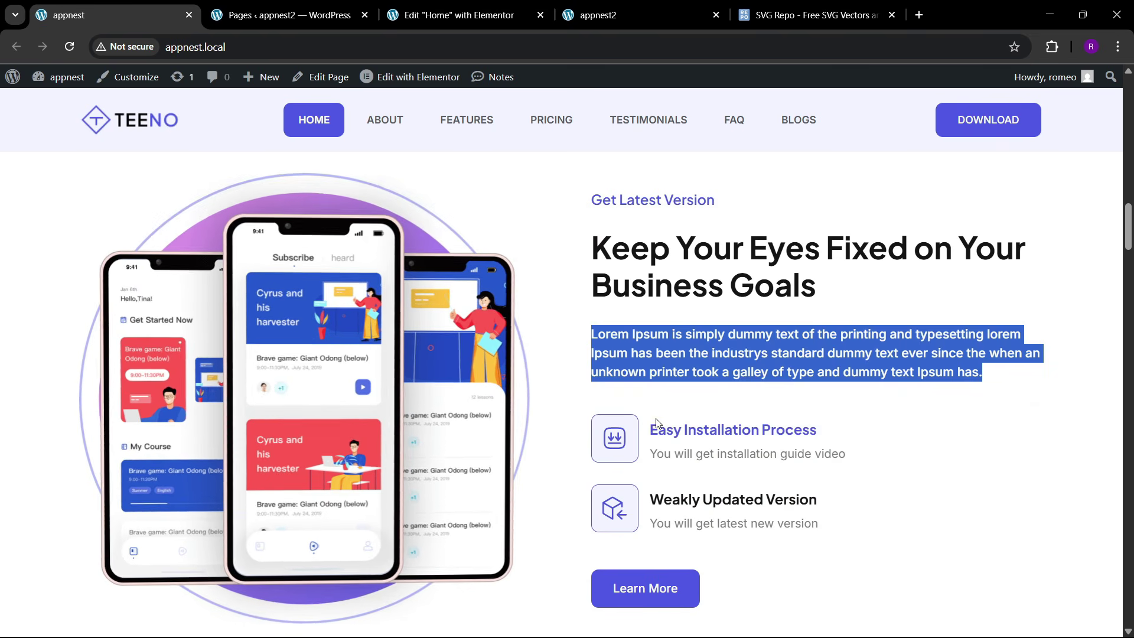
{"action": "left_click", "coordinate": [654, 436]}
{"action": "left_click_drag", "start_coordinate": [654, 435], "coordinate": [828, 437]}
{"action": "key", "text": "ctrl+c"}
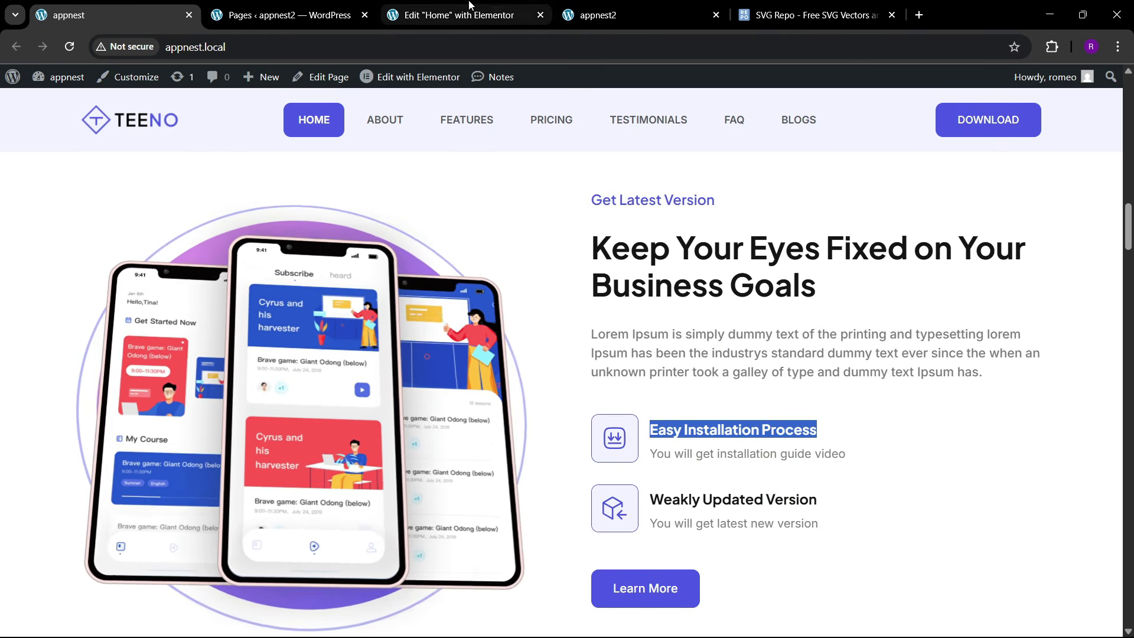
{"action": "key", "text": "ctrl+3"}
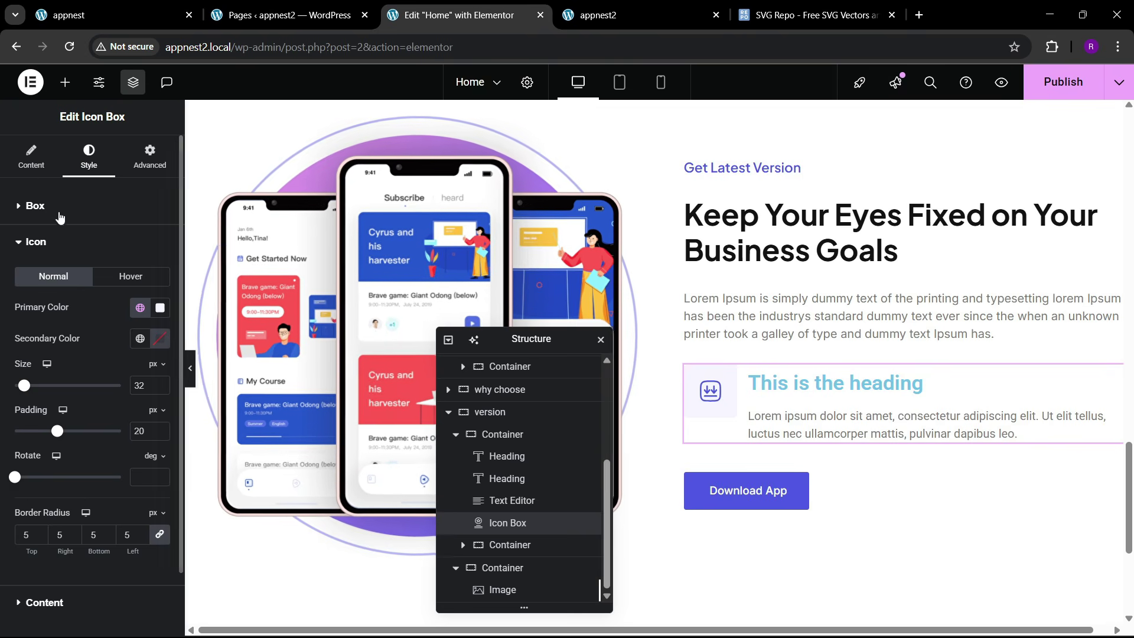
{"action": "left_click", "coordinate": [31, 156]}
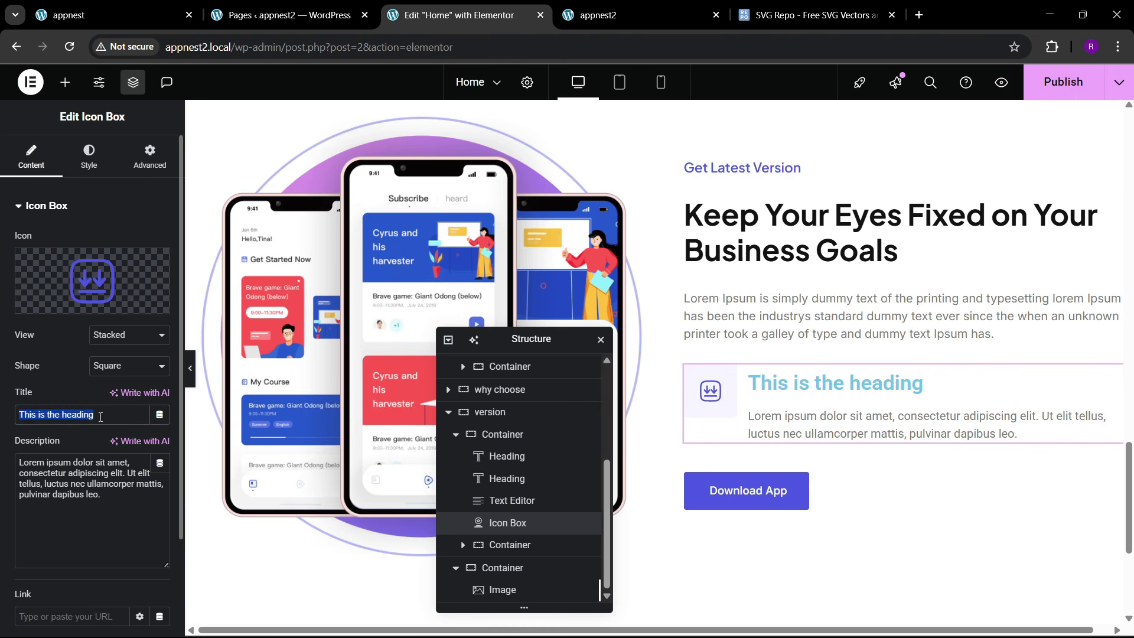
{"action": "key", "text": "ctrl+v"}
- Replace the icon box's description with "You will get installation guide video" copied from the reference site
{"action": "key", "text": "ctrl+1"}
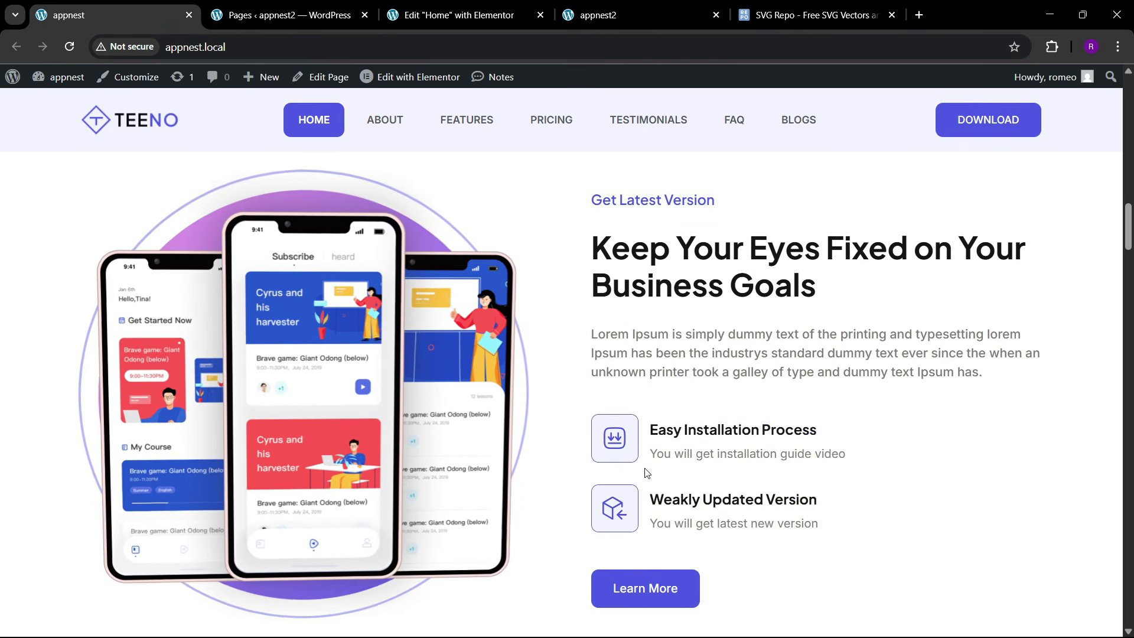
{"action": "left_click_drag", "start_coordinate": [649, 453], "coordinate": [848, 454]}
{"action": "key", "text": "ctrl+c"}
{"action": "key", "text": "ctrl+3"}
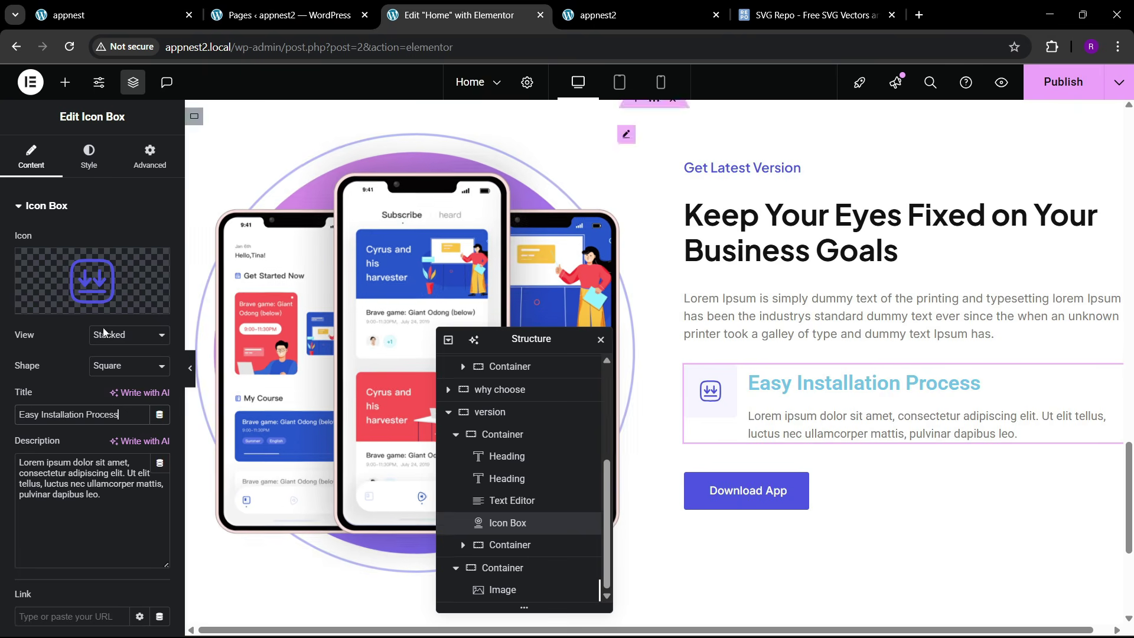
{"action": "left_click", "coordinate": [90, 464]}
{"action": "key", "text": "ctrl+a"}
{"action": "key", "text": "ctrl+v"}
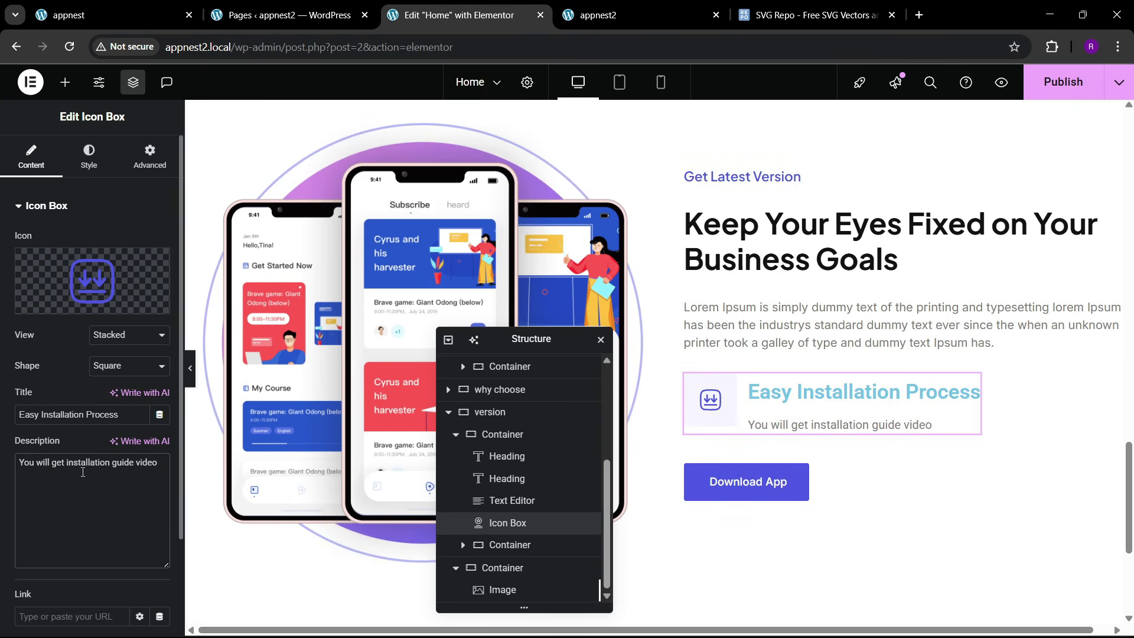
- Set the icon box title's font to Plus Jakarta Sans at 16 px and compare it with the reference site
{"action": "left_click", "coordinate": [89, 157]}
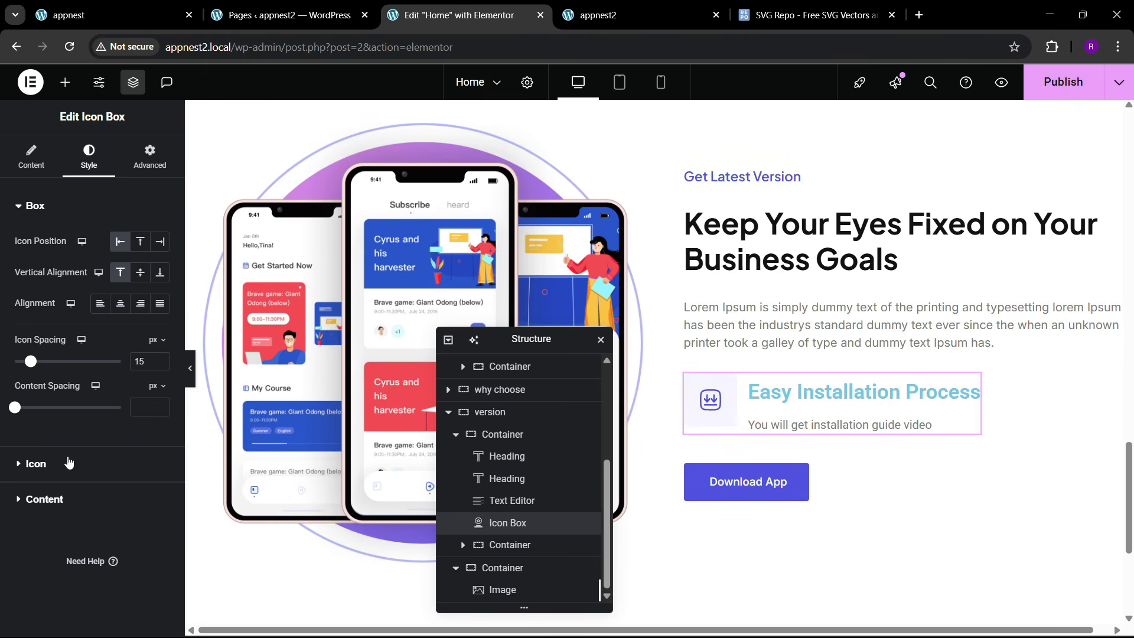
{"action": "left_click", "coordinate": [59, 499]}
{"action": "left_click", "coordinate": [159, 343]}
{"action": "left_click", "coordinate": [124, 411]}
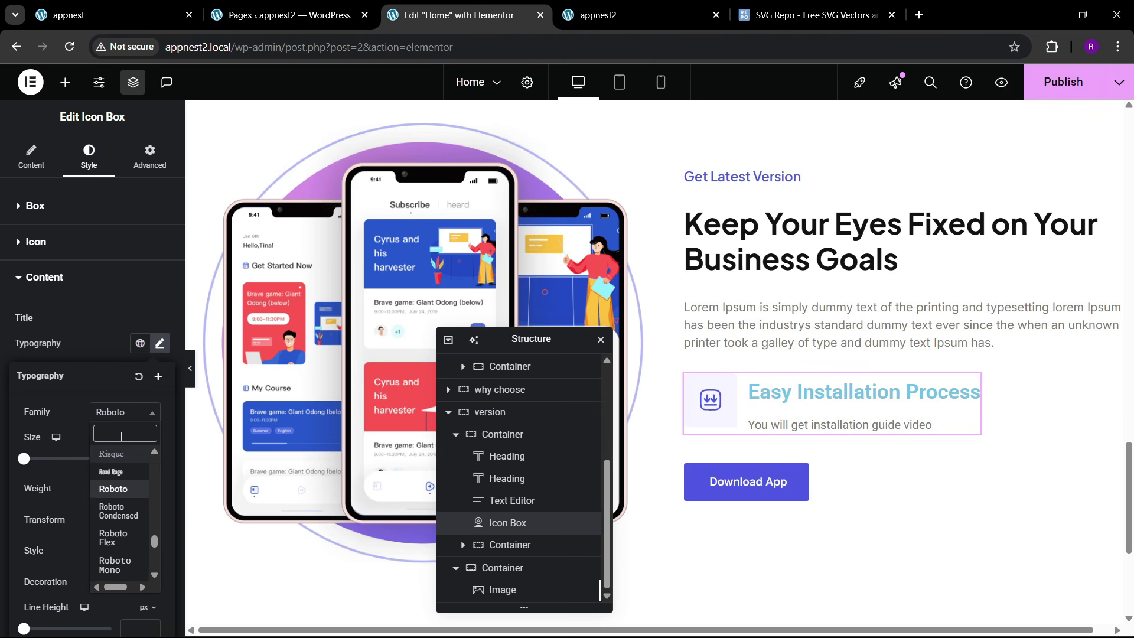
{"action": "type", "text": "plus jaka"}
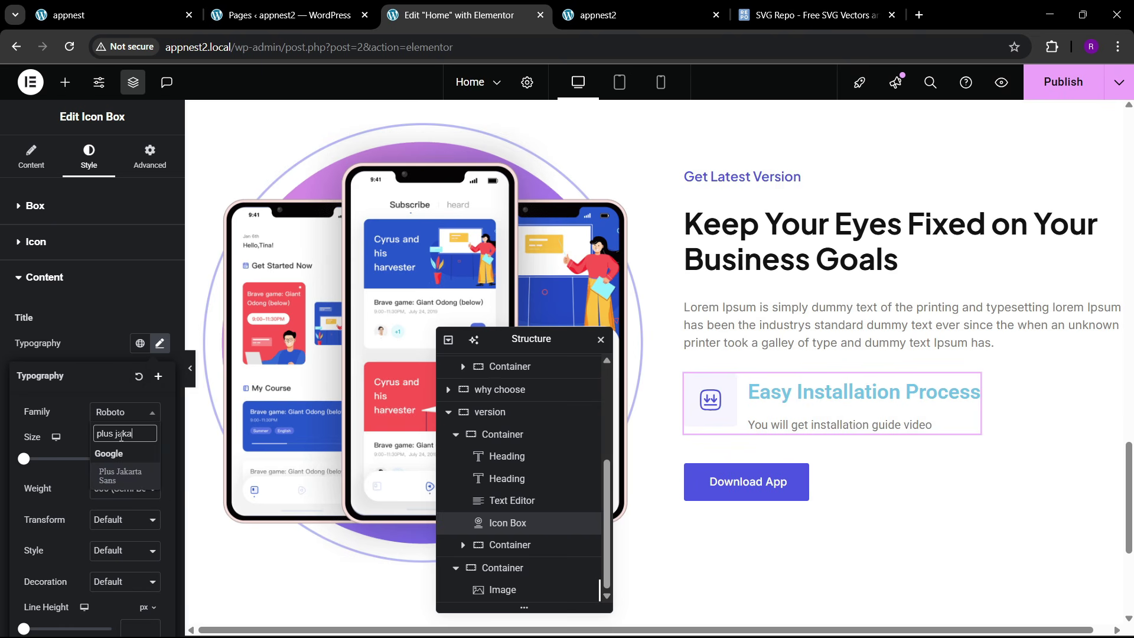
{"action": "key", "text": "Return"}
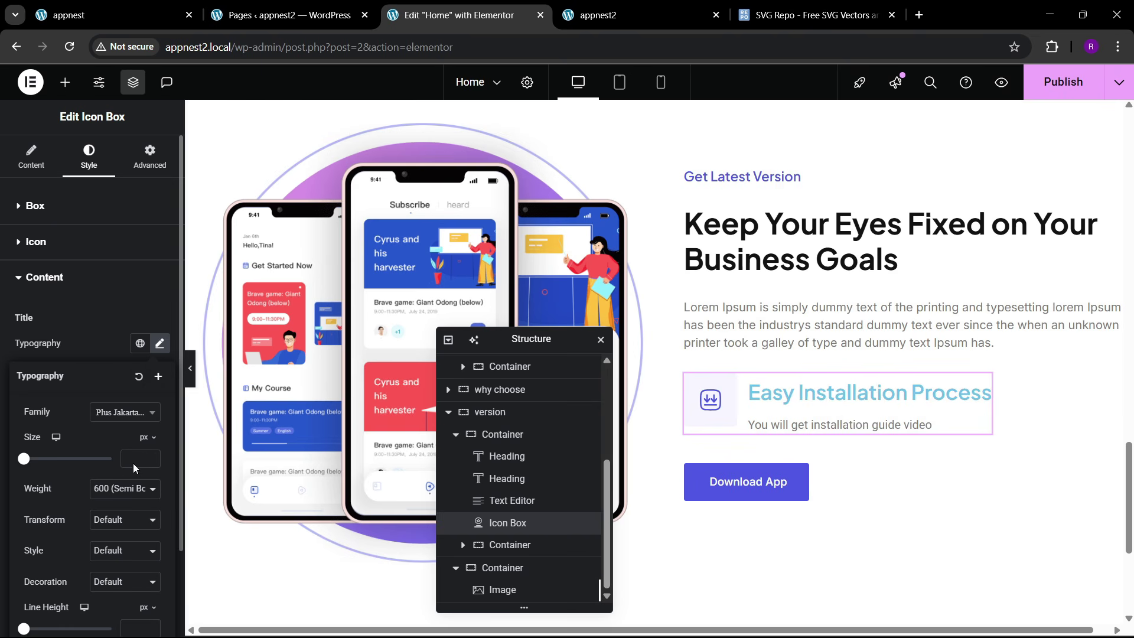
{"action": "left_click", "coordinate": [154, 456]}
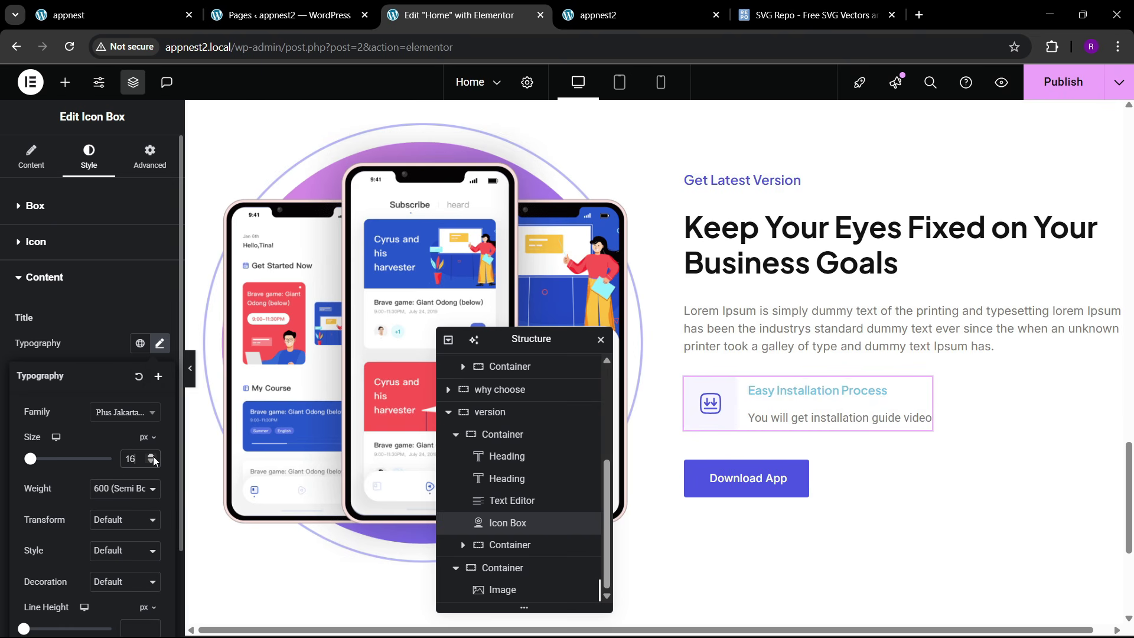
{"action": "left_click", "coordinate": [114, 5]}
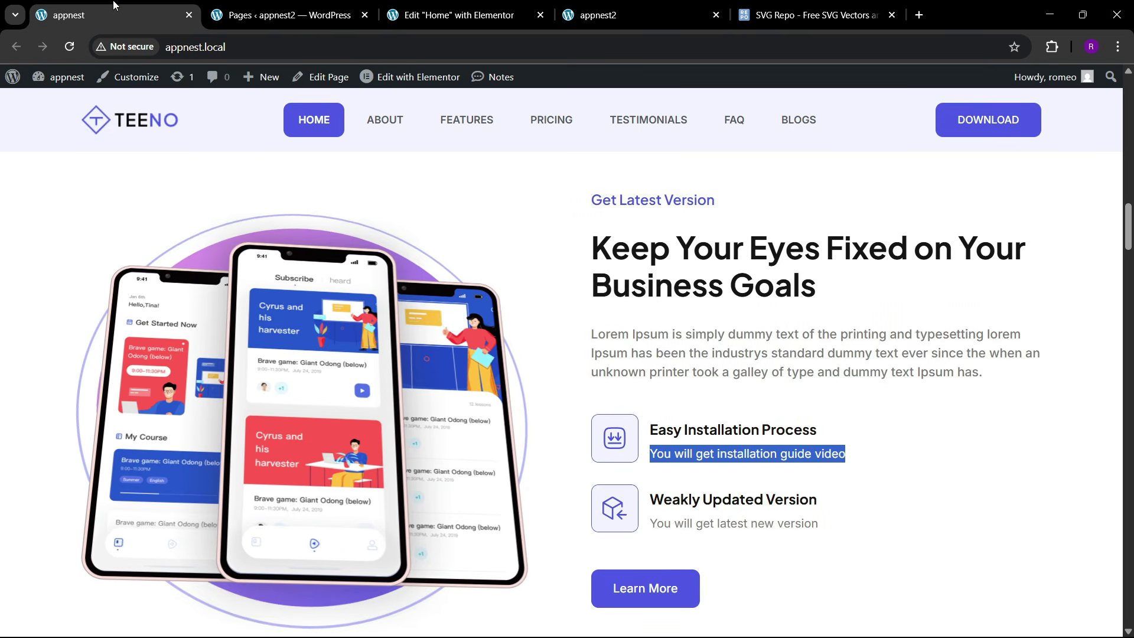
{"action": "left_click", "coordinate": [510, 5]}
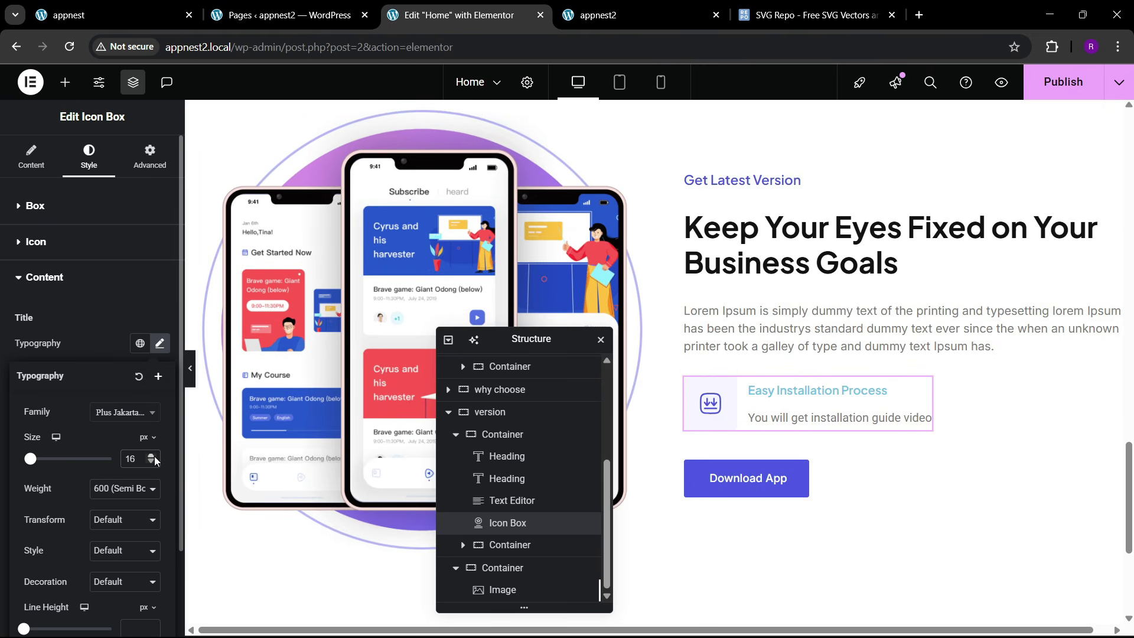
- Set the icon box title's font size to 18 px and its colour to the global black
{"action": "left_click", "coordinate": [152, 456]}
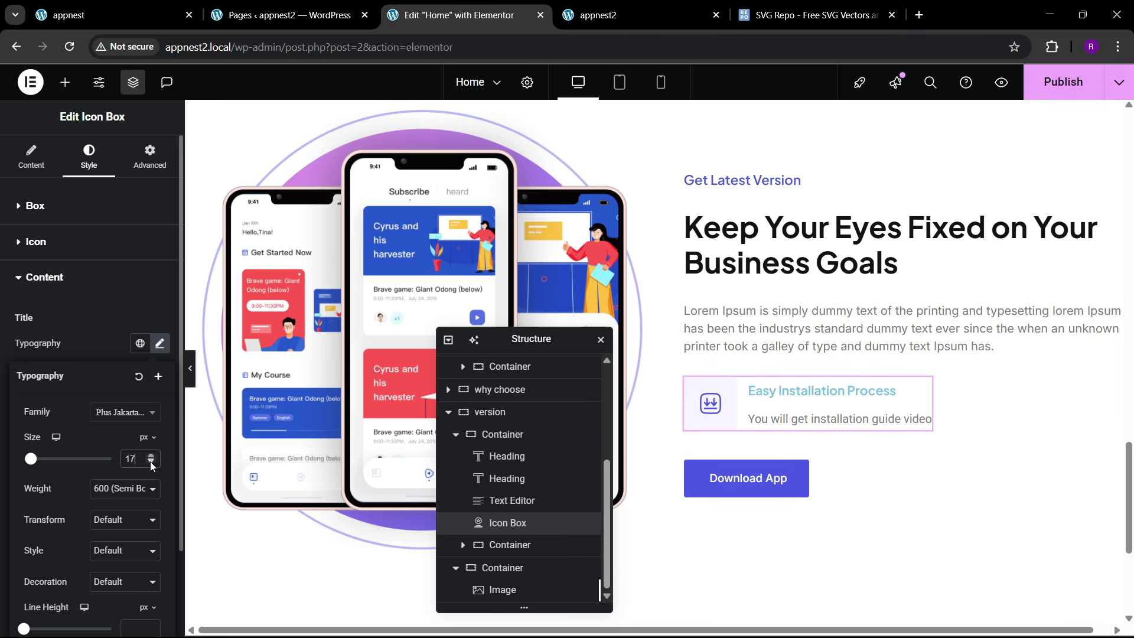
{"action": "left_click", "coordinate": [82, 323]}
{"action": "left_click", "coordinate": [139, 467]}
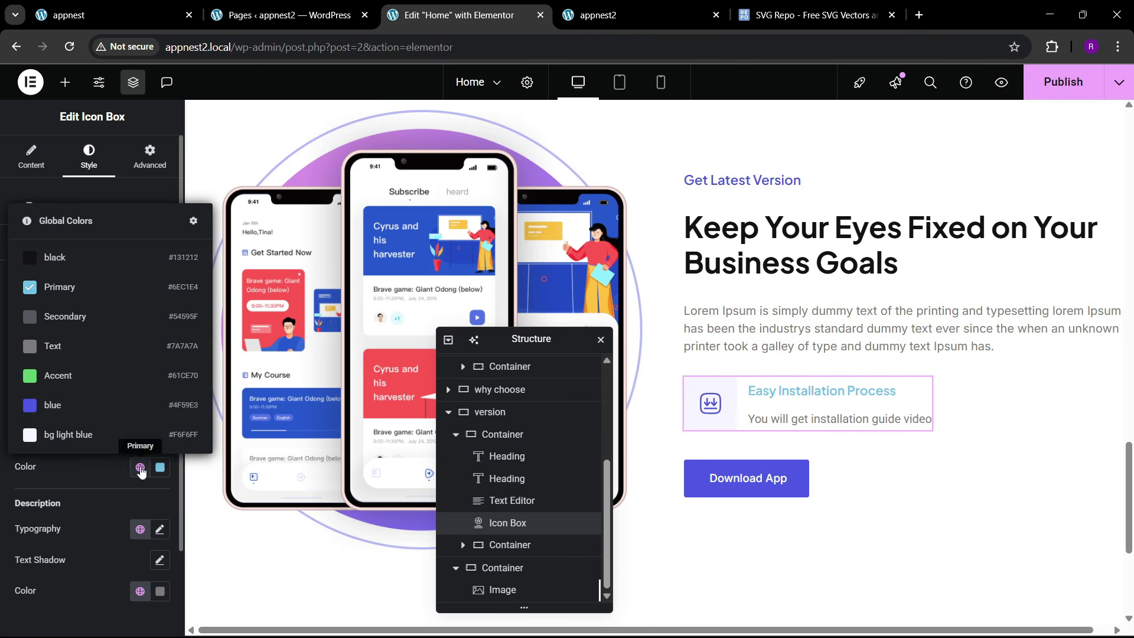
{"action": "left_click", "coordinate": [72, 263]}
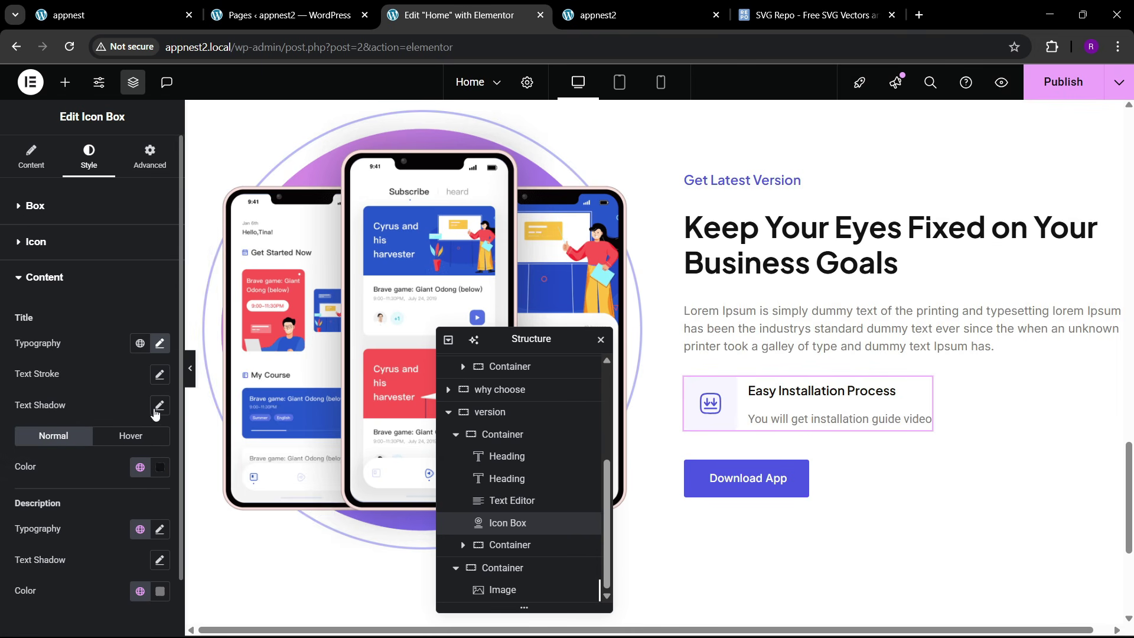
{"action": "left_click", "coordinate": [159, 345]}
{"action": "left_click", "coordinate": [151, 456]}
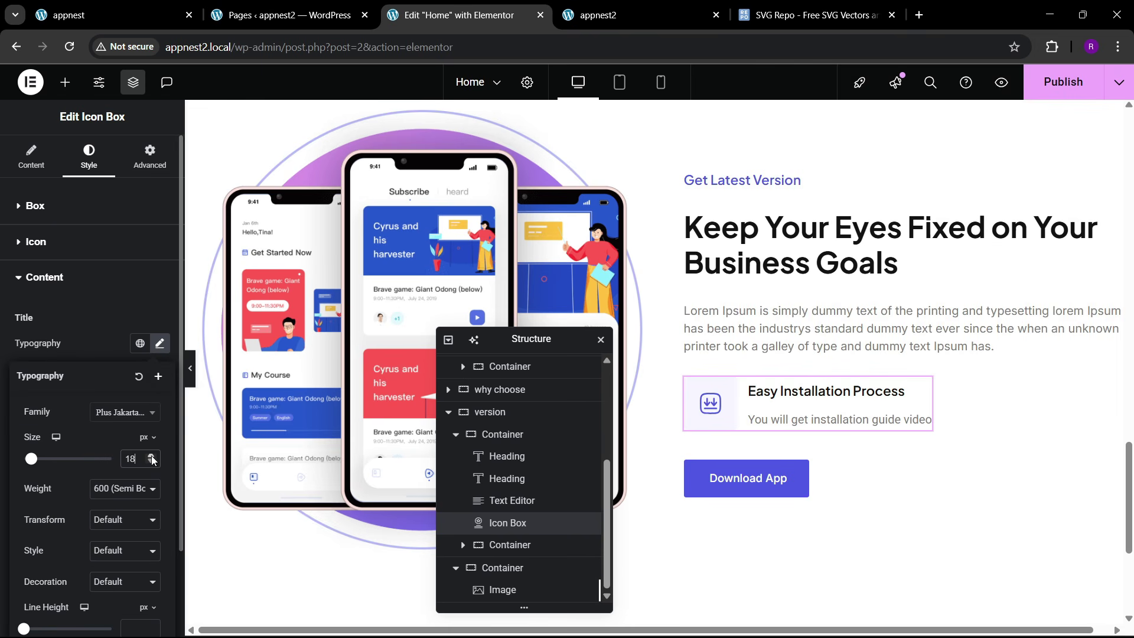
- Set the icon box's content spacing to 7 px and try other vertical alignments
{"action": "left_click", "coordinate": [64, 214]}
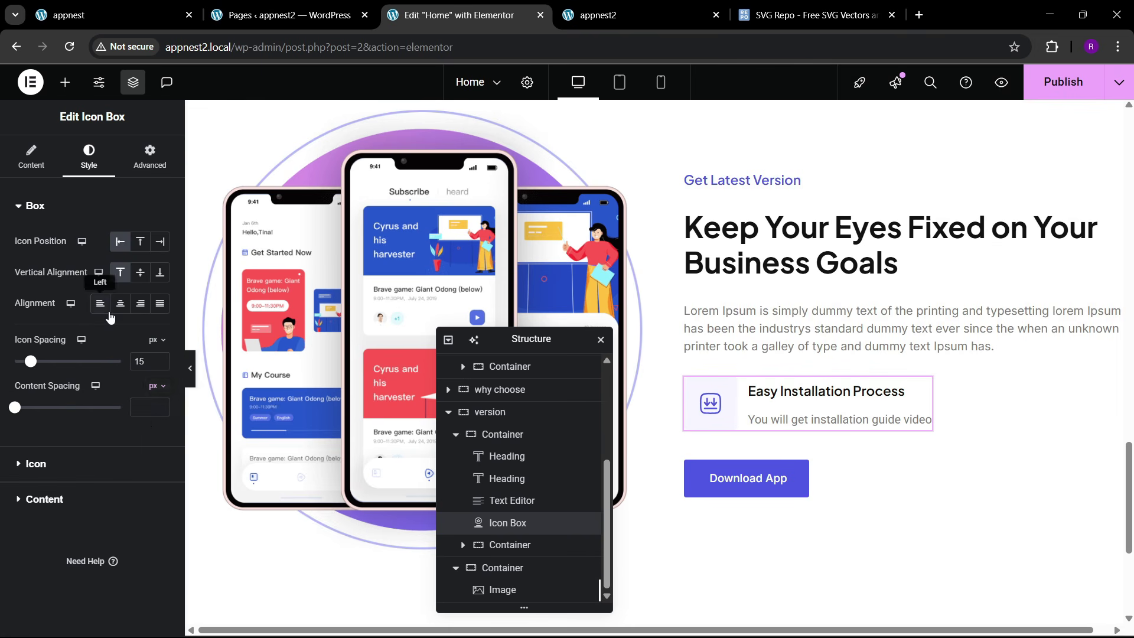
{"action": "left_click", "coordinate": [160, 406]}
{"action": "left_click", "coordinate": [160, 405]}
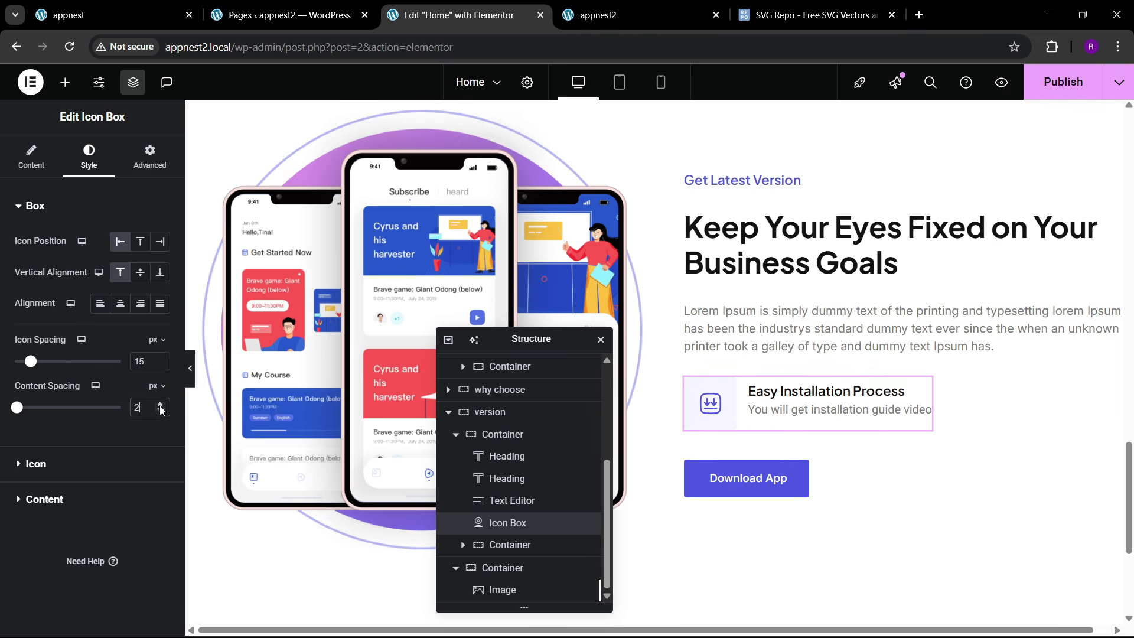
{"action": "left_click", "coordinate": [160, 405]}
{"action": "left_click", "coordinate": [160, 405]}
{"action": "left_click", "coordinate": [160, 405]}
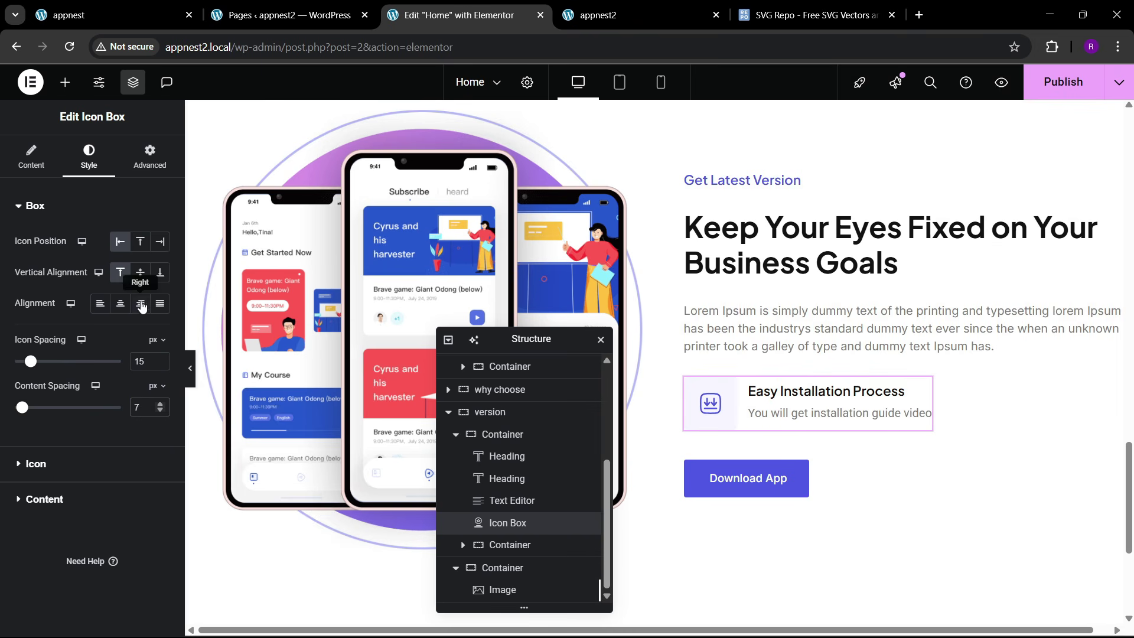
{"action": "left_click", "coordinate": [160, 274]}
{"action": "left_click", "coordinate": [140, 275]}
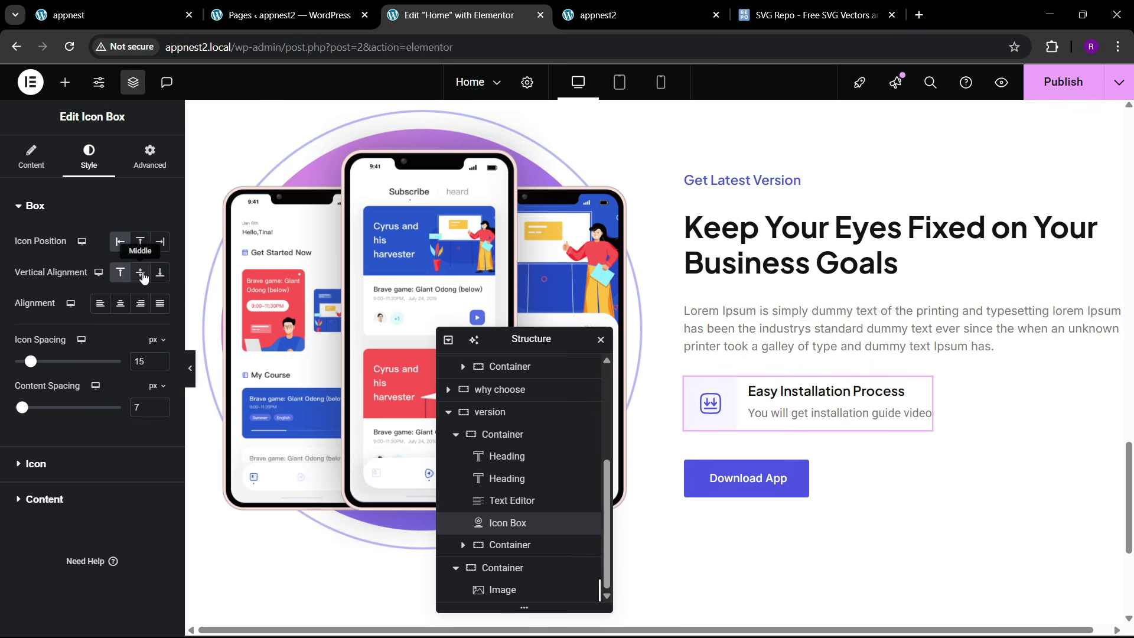
- Compare the icon box with the reference site and publish the page
{"action": "left_click", "coordinate": [118, 5]}
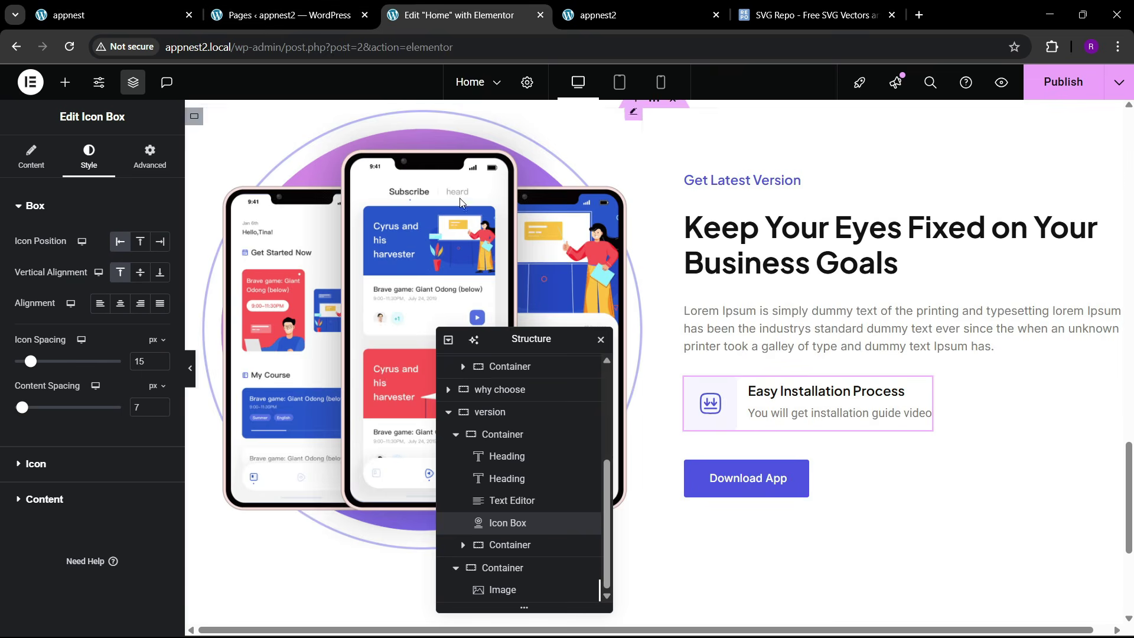
{"action": "left_click", "coordinate": [455, 15]}
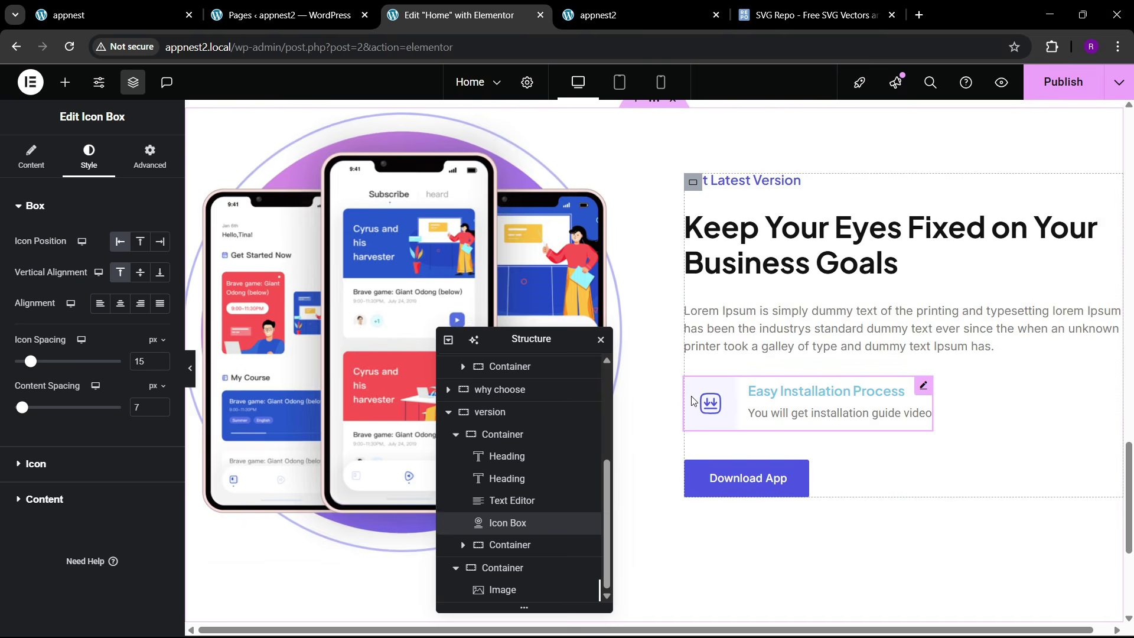
{"action": "left_click", "coordinate": [156, 4]}
{"action": "left_click", "coordinate": [454, 15]}
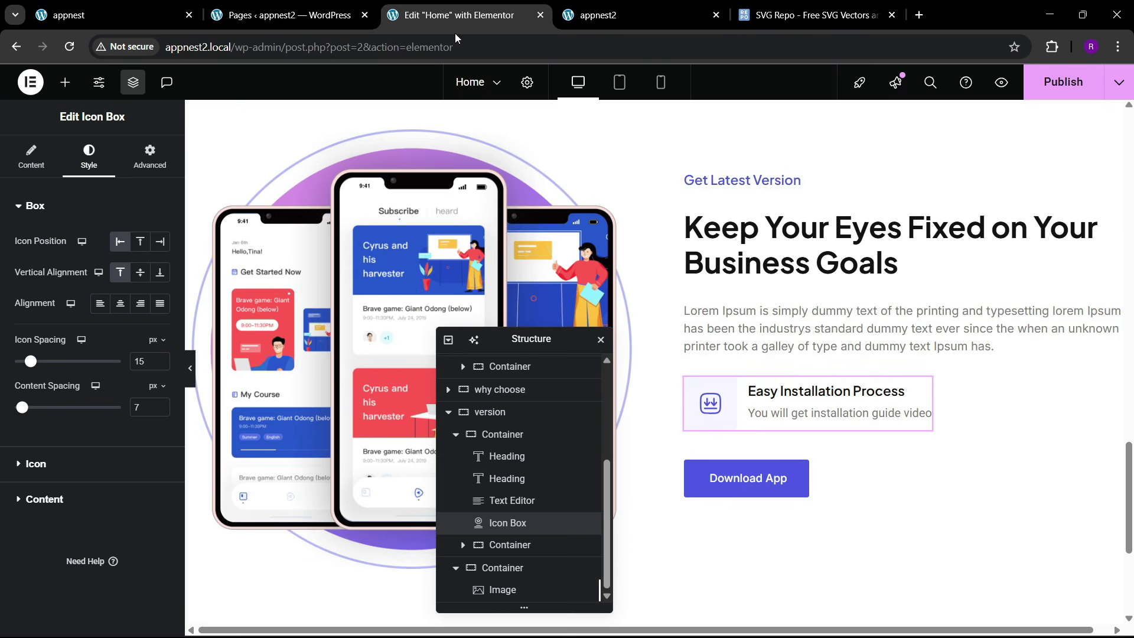
{"action": "left_click", "coordinate": [212, 6]}
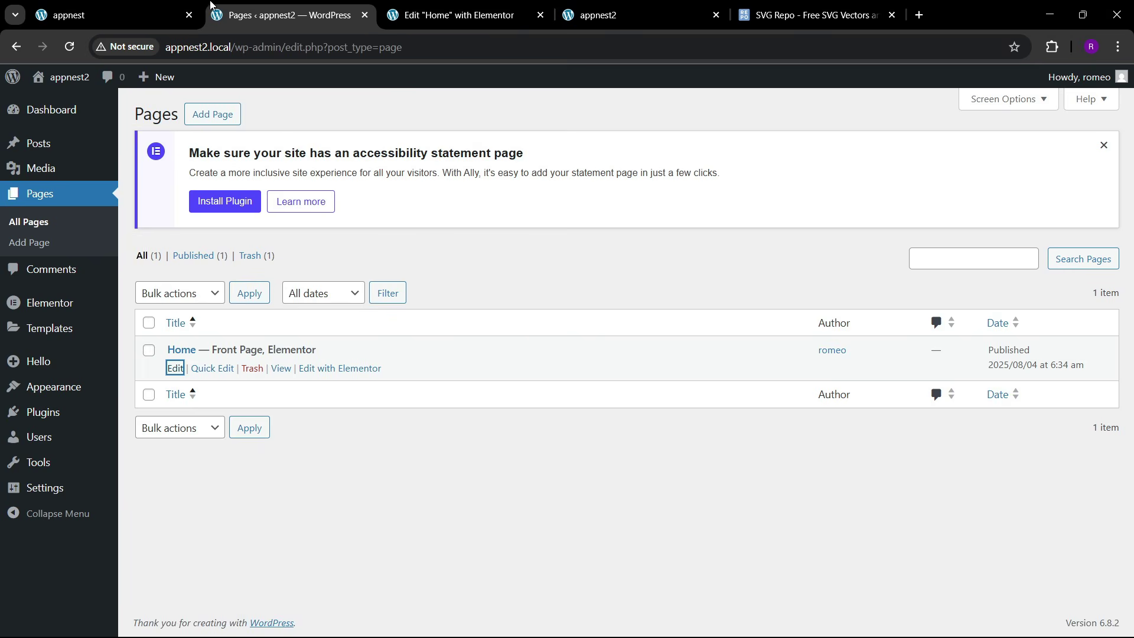
{"action": "left_click", "coordinate": [489, 5]}
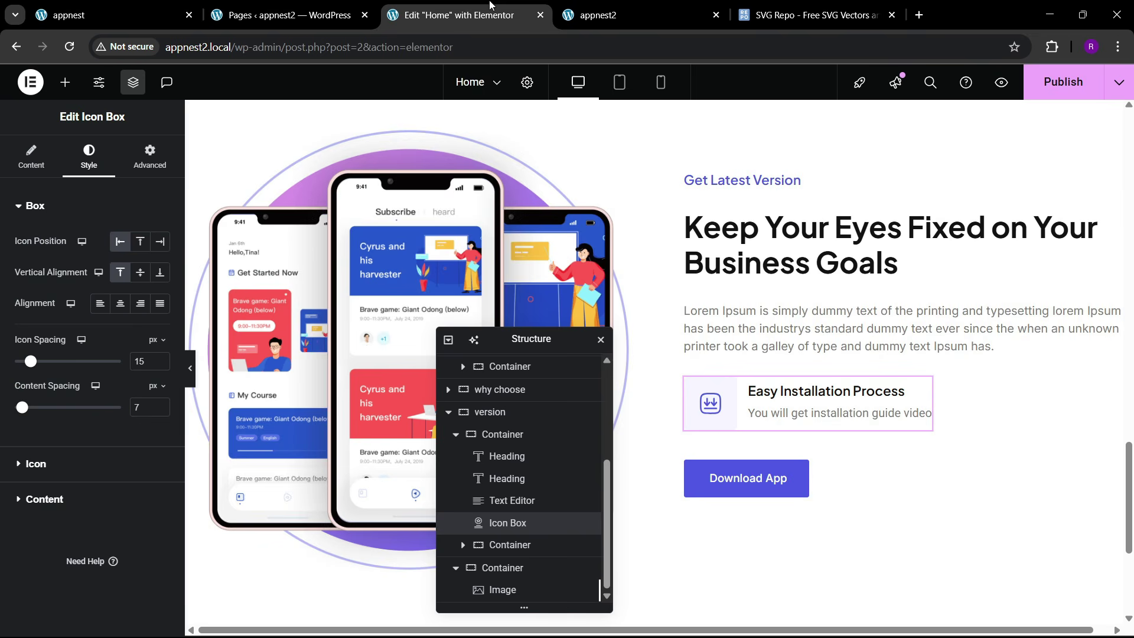
{"action": "left_click", "coordinate": [1031, 87]}
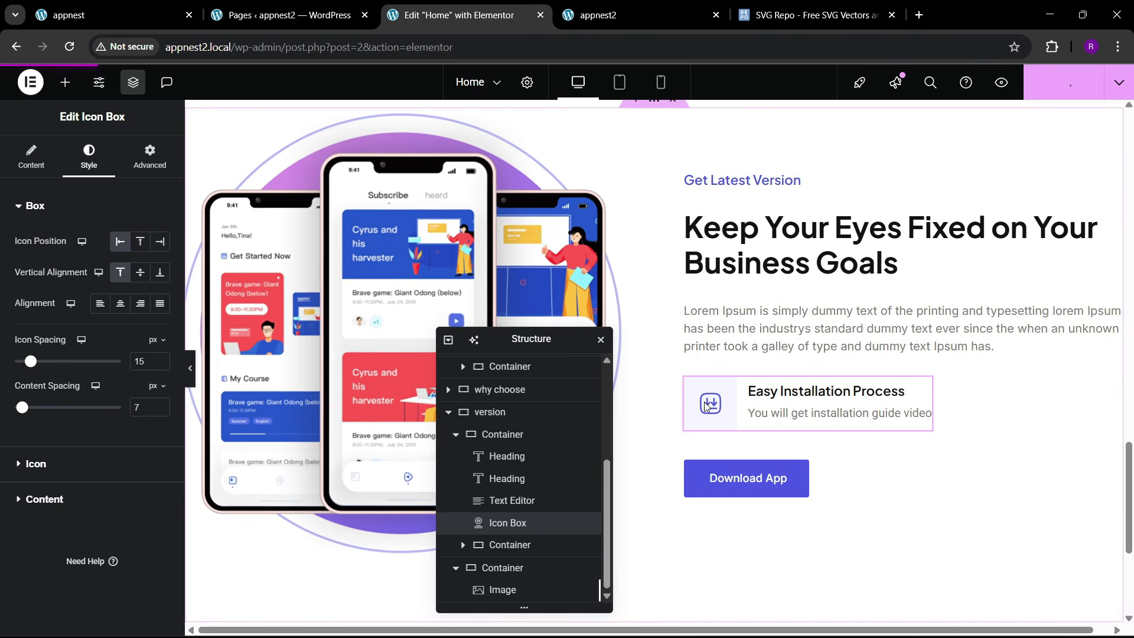
{"action": "left_click", "coordinate": [840, 388]}
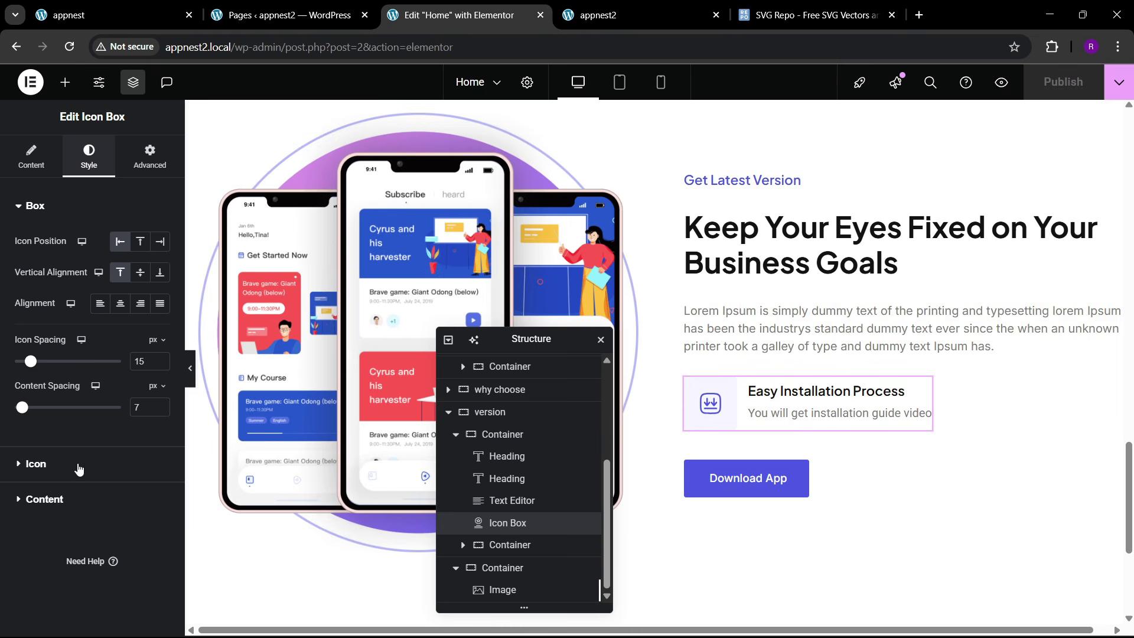
- Set the icon's hover primary colour to global black and secondary to #FFFFFF, and check the reference site
{"action": "left_click", "coordinate": [78, 468]}
{"action": "left_click", "coordinate": [131, 276]}
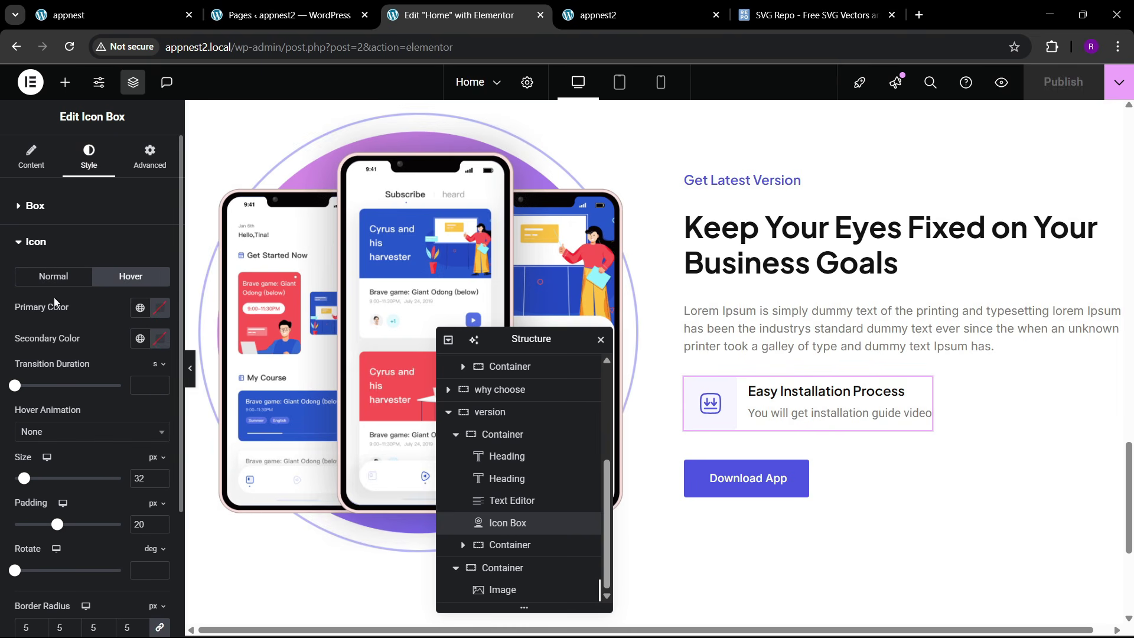
{"action": "left_click", "coordinate": [54, 277]}
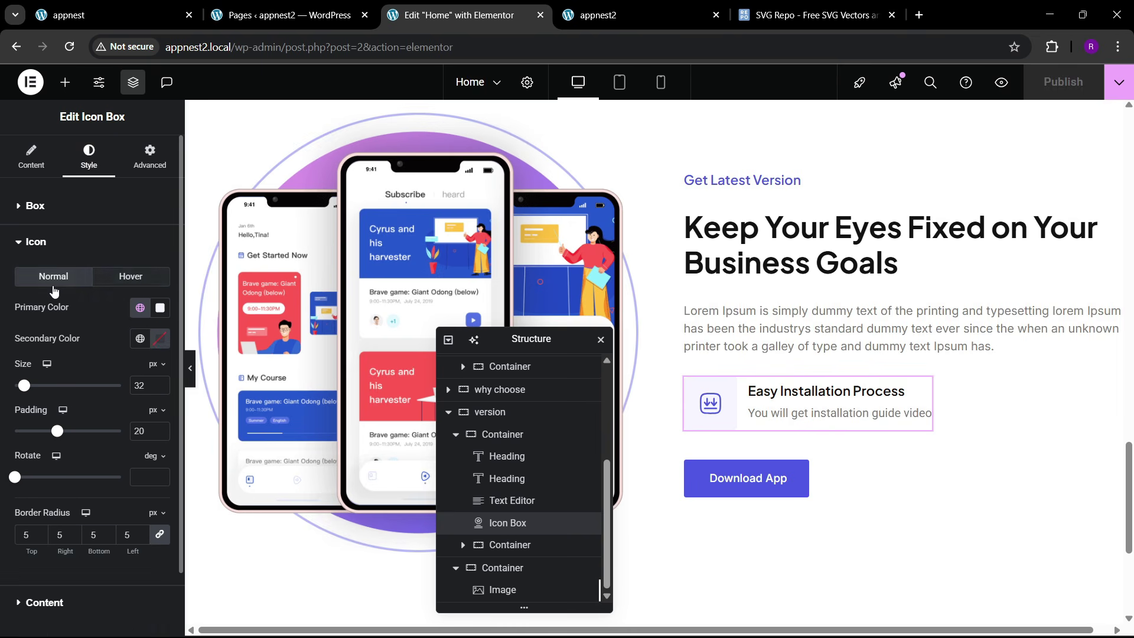
{"action": "left_click", "coordinate": [132, 277]}
{"action": "left_click", "coordinate": [140, 308]}
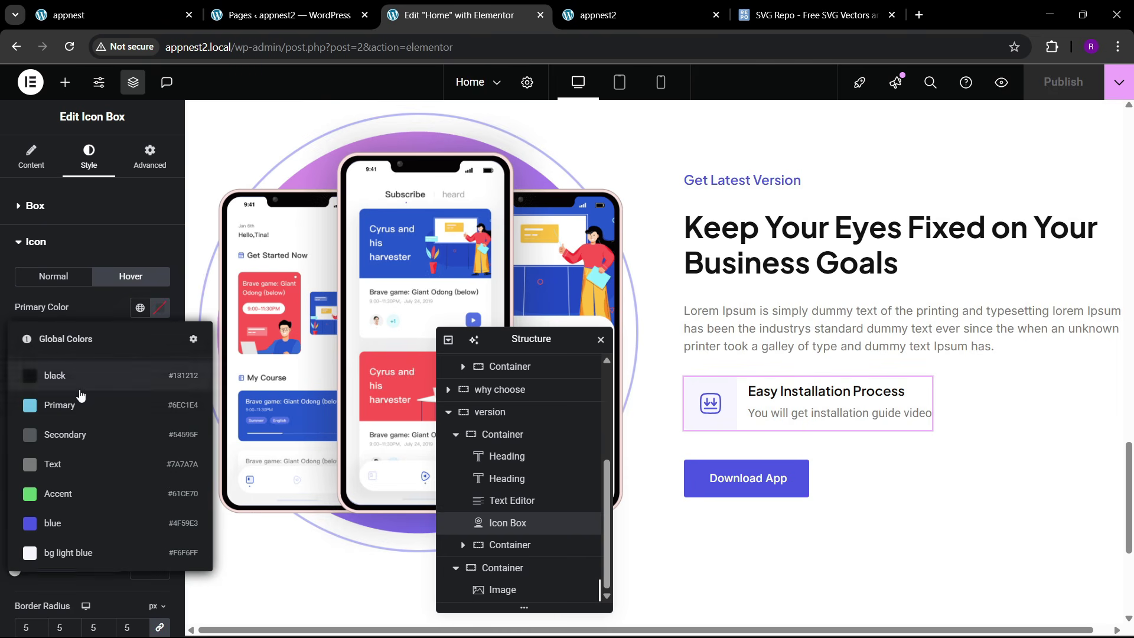
{"action": "left_click", "coordinate": [162, 366]}
{"action": "left_click", "coordinate": [160, 339]}
{"action": "left_click_drag", "start_coordinate": [95, 407], "coordinate": [2, 337]}
{"action": "left_click", "coordinate": [111, 352]}
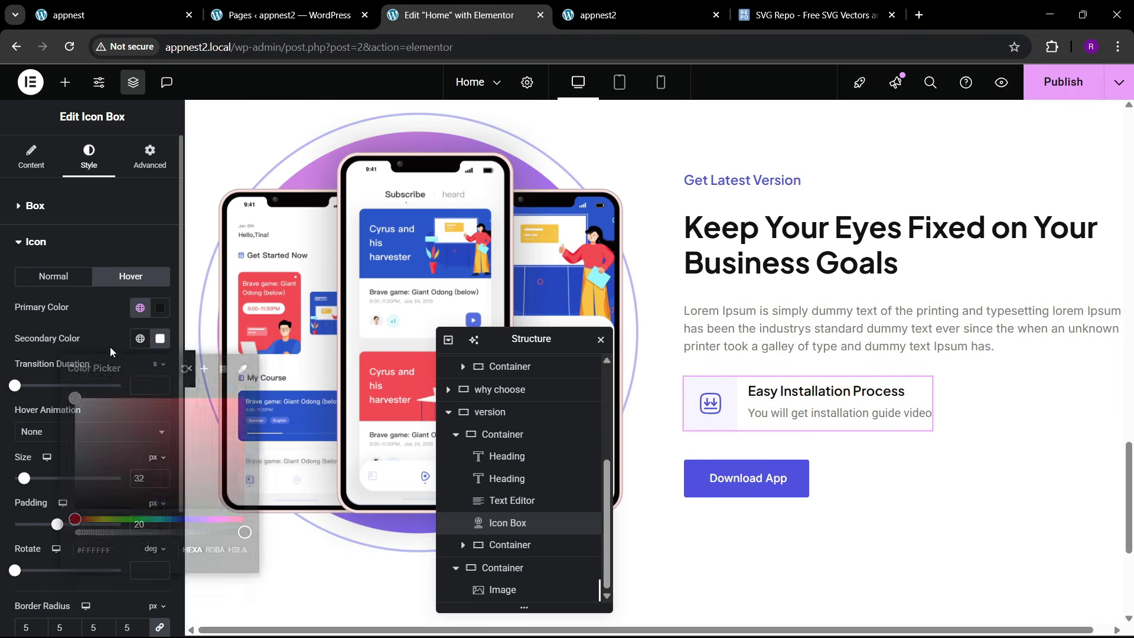
{"action": "left_click", "coordinate": [123, 13]}
{"action": "left_click", "coordinate": [452, 15]}
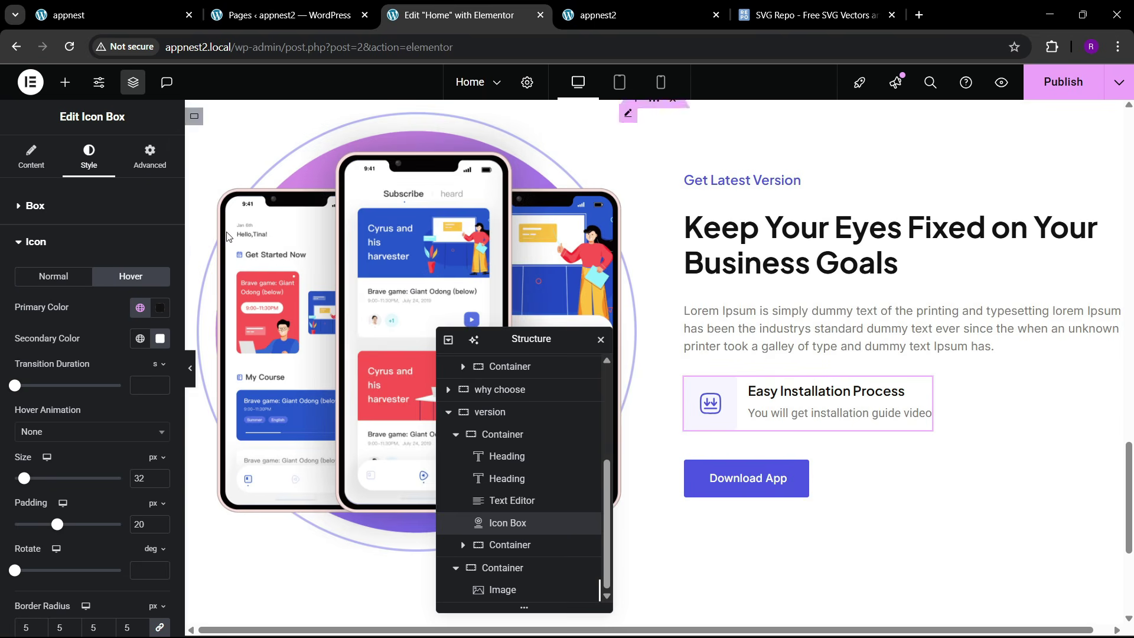
- Clear the icon's primary and secondary hover colours
{"action": "left_click", "coordinate": [160, 316]}
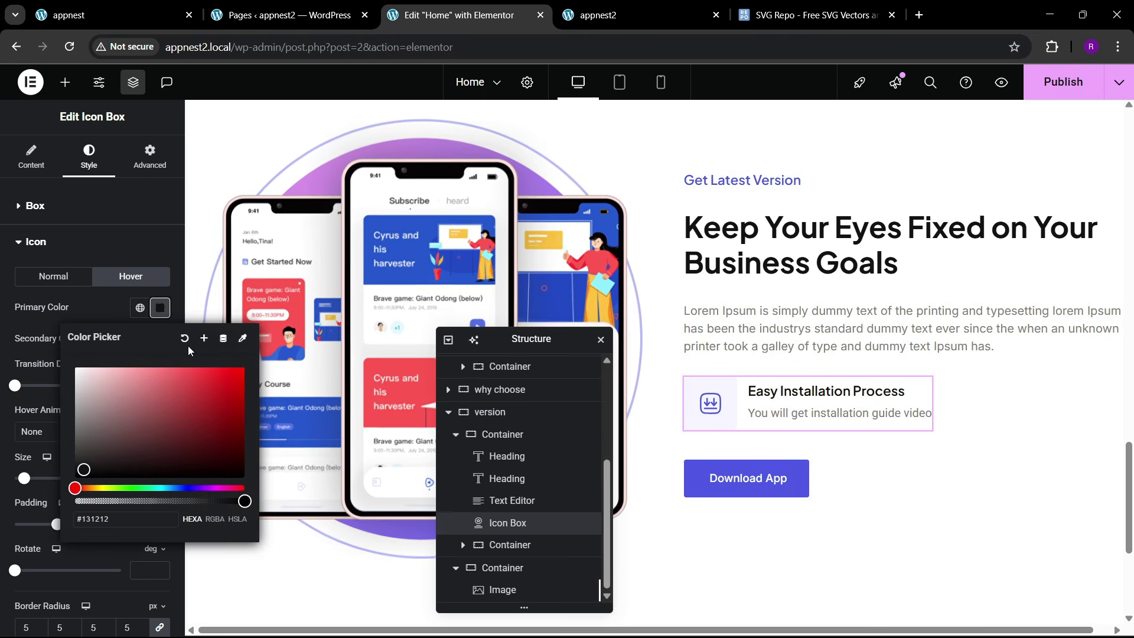
{"action": "left_click", "coordinate": [188, 343]}
{"action": "left_click", "coordinate": [160, 338]}
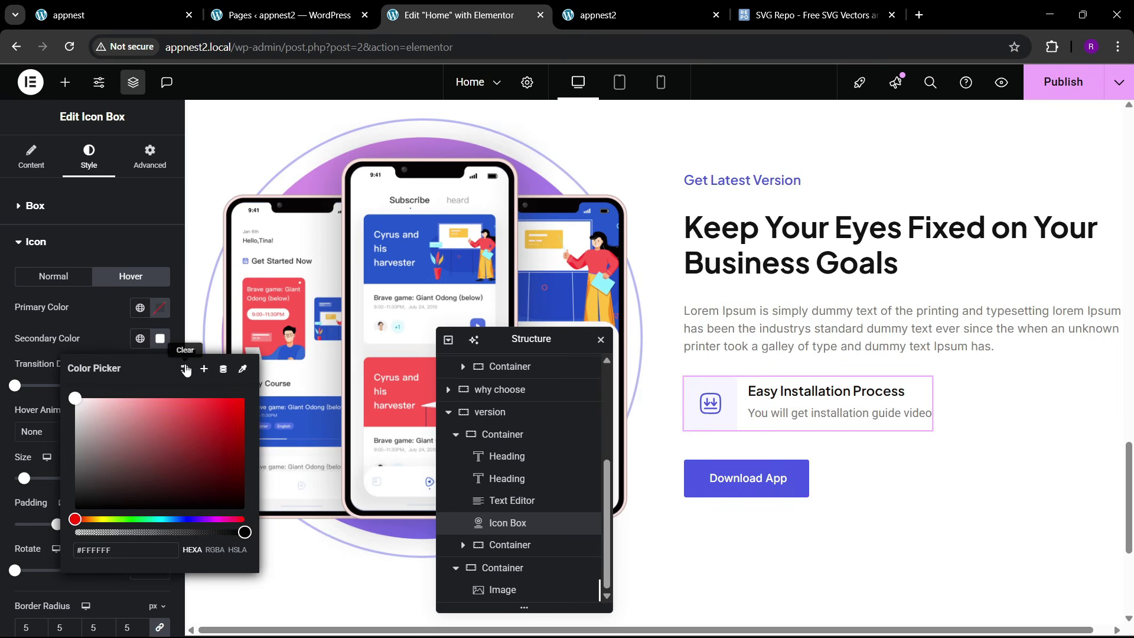
{"action": "left_click", "coordinate": [188, 367]}
- Set the icon box title's hover colour to the global blue
{"action": "scroll", "coordinate": [90, 409], "scroll_direction": "down", "scroll_amount": 3}
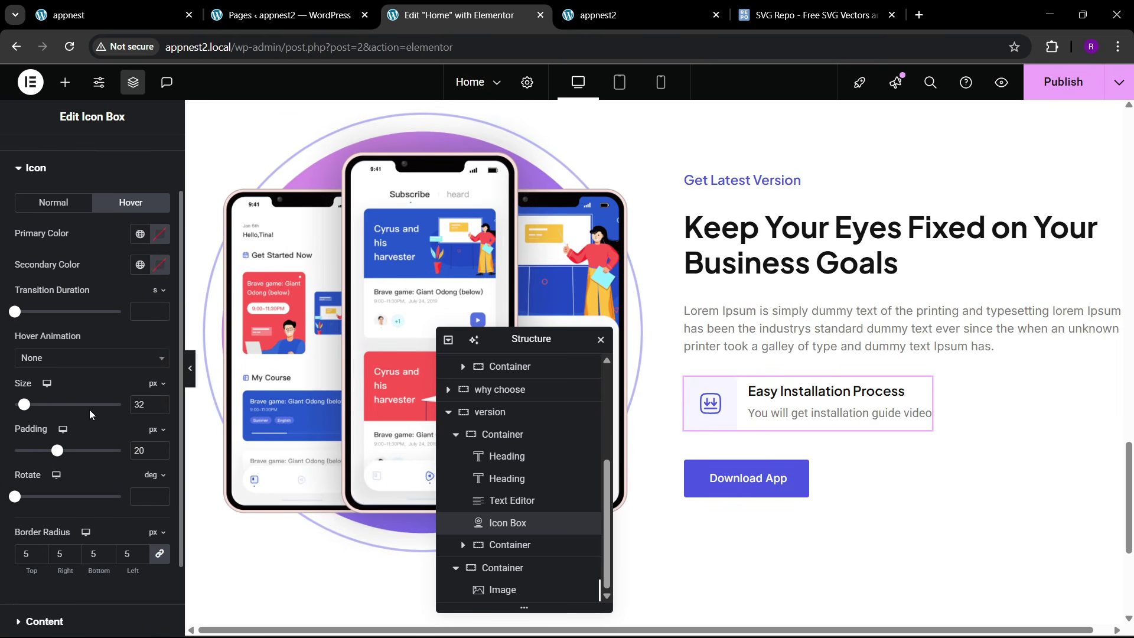
{"action": "left_click", "coordinate": [65, 546]}
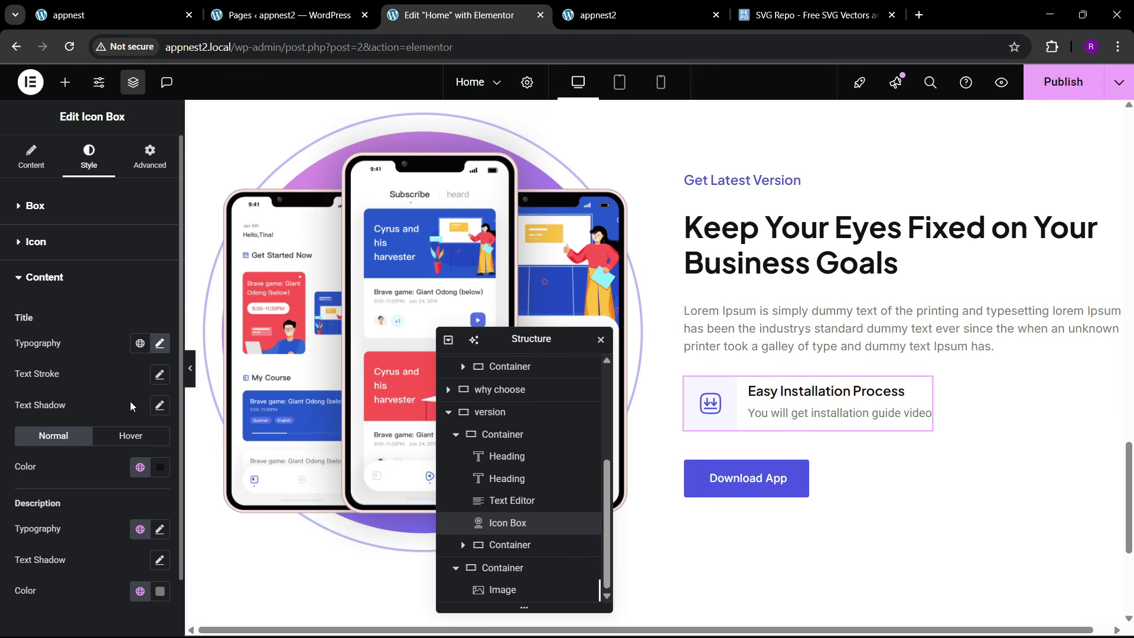
{"action": "left_click", "coordinate": [129, 435]}
{"action": "left_click", "coordinate": [160, 466]}
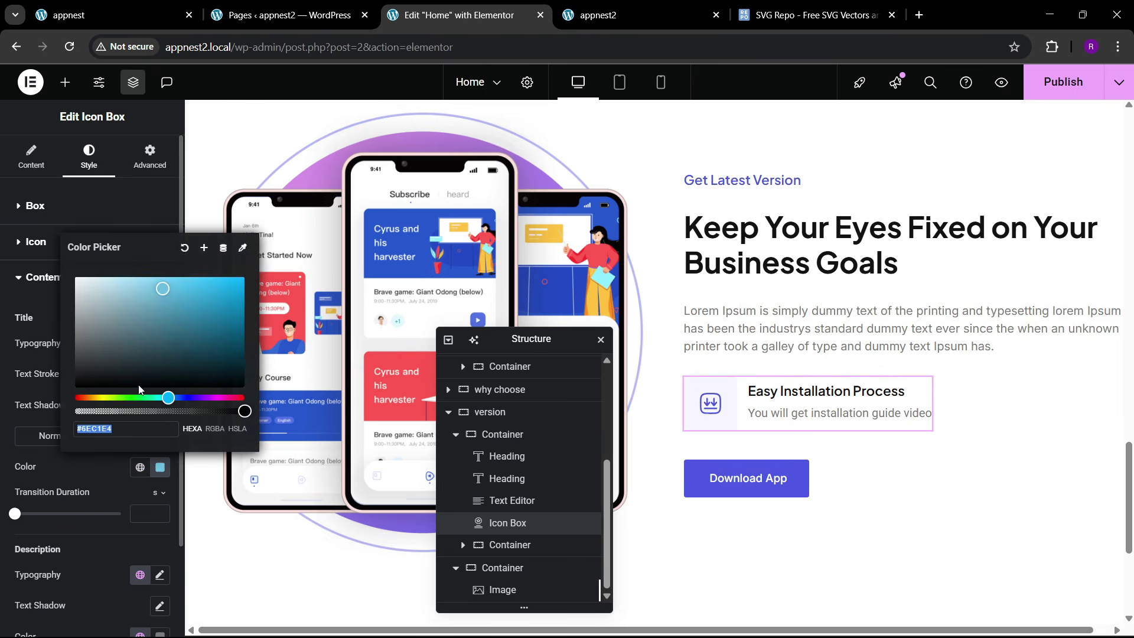
{"action": "left_click", "coordinate": [74, 477]}
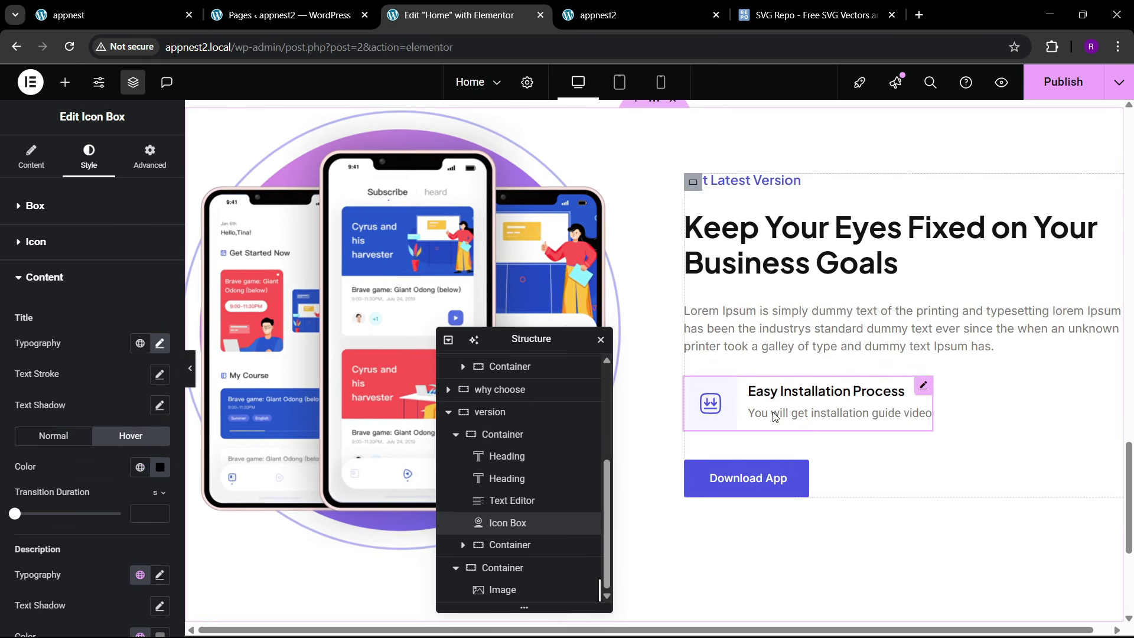
{"action": "left_click", "coordinate": [140, 467]}
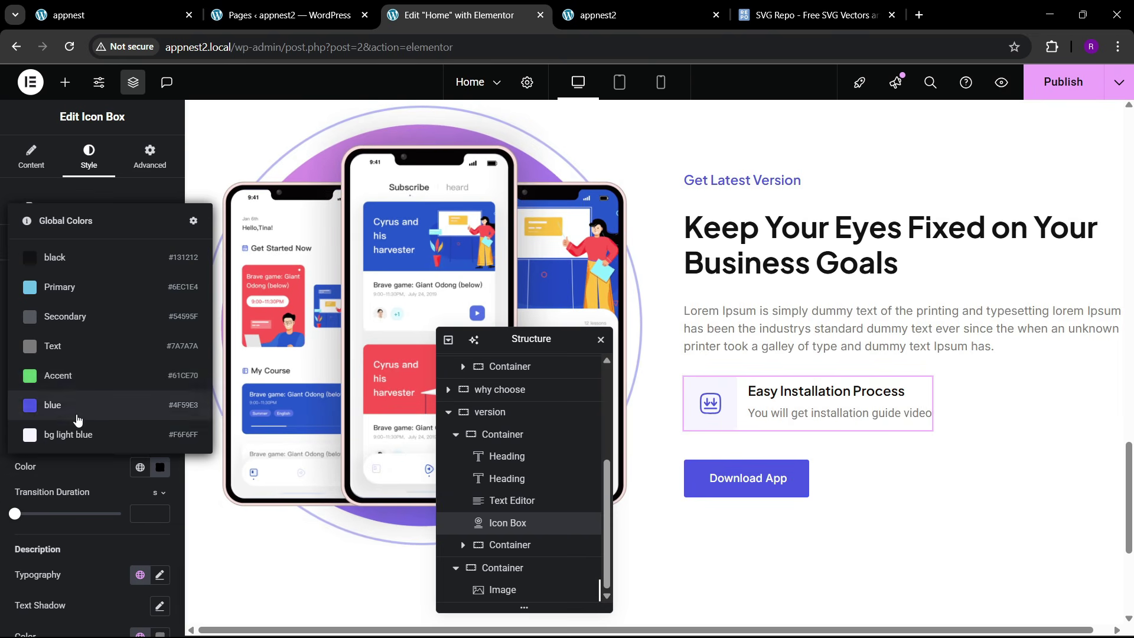
{"action": "left_click", "coordinate": [77, 416]}
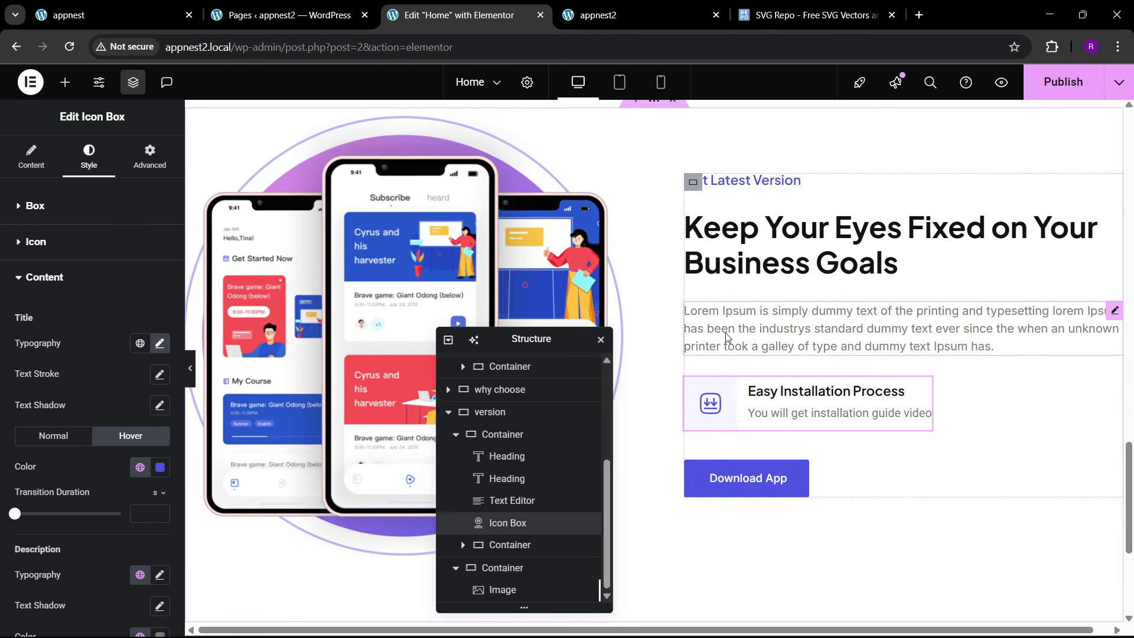
- Duplicate the "Easy Installation Process" icon box and check the section on the reference site
{"action": "right_click", "coordinate": [824, 401]}
{"action": "left_click", "coordinate": [850, 263]}
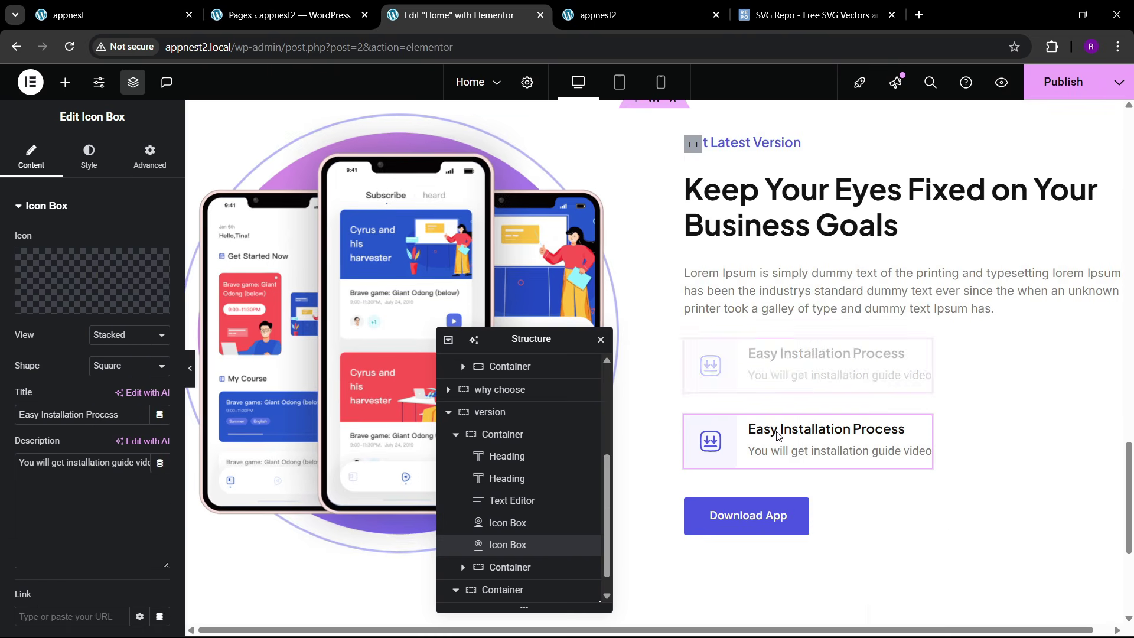
{"action": "left_click", "coordinate": [136, 7]}
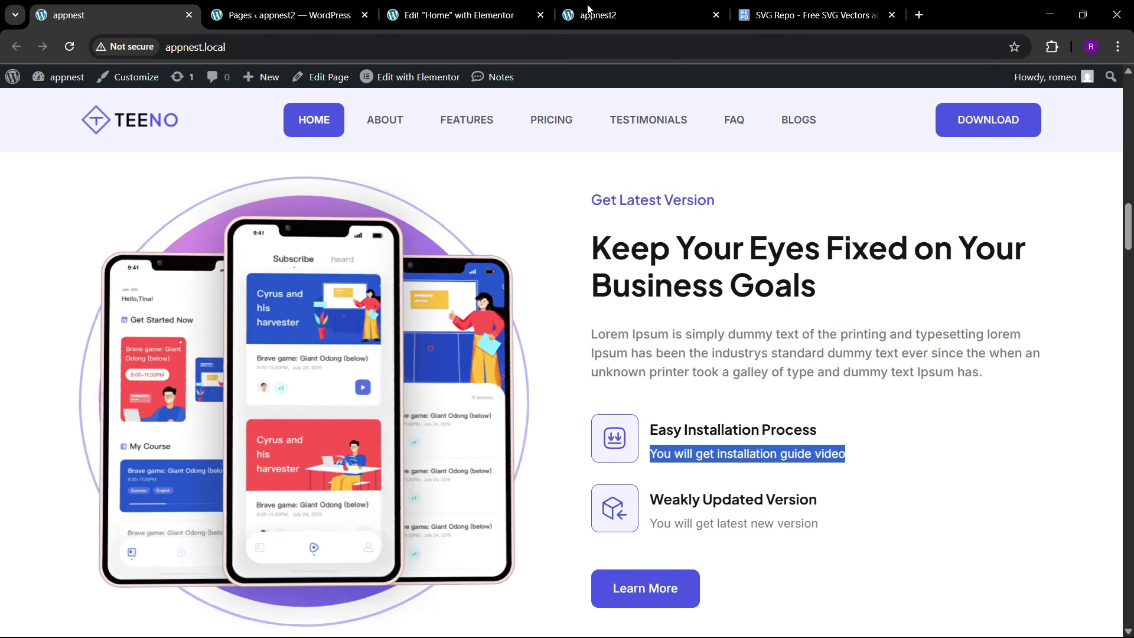
{"action": "left_click", "coordinate": [458, 14]}
- Change the text of the button below the icon boxes to "Learn More" and save the page
{"action": "scroll", "coordinate": [800, 400], "scroll_direction": "down", "scroll_amount": 4}
{"action": "left_click", "coordinate": [785, 294]}
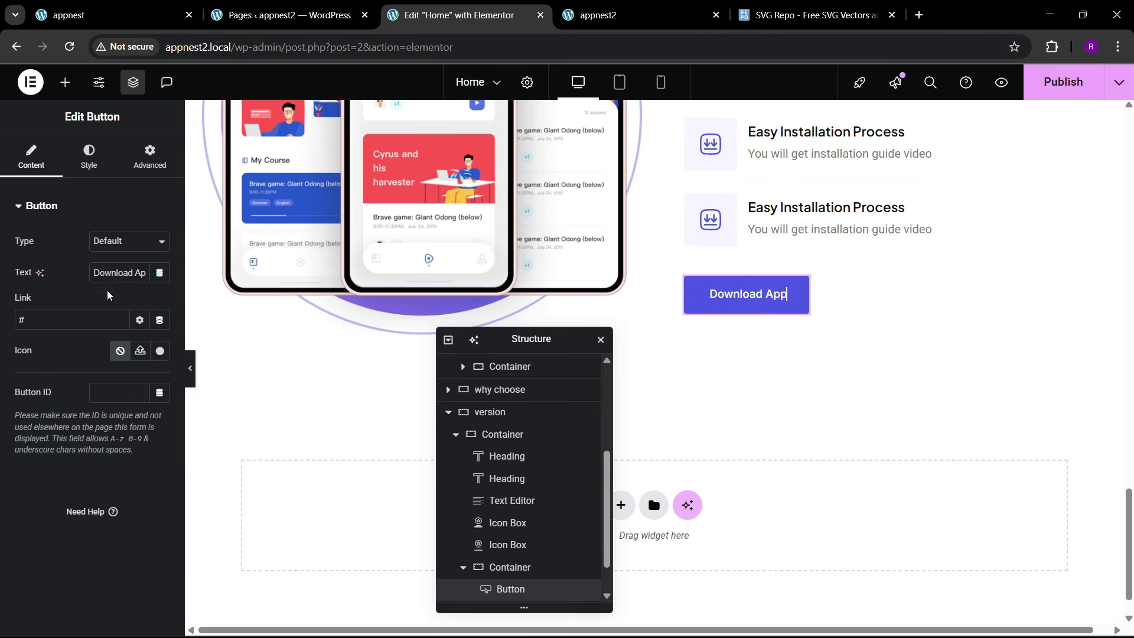
{"action": "type", "text": "Learn More"}
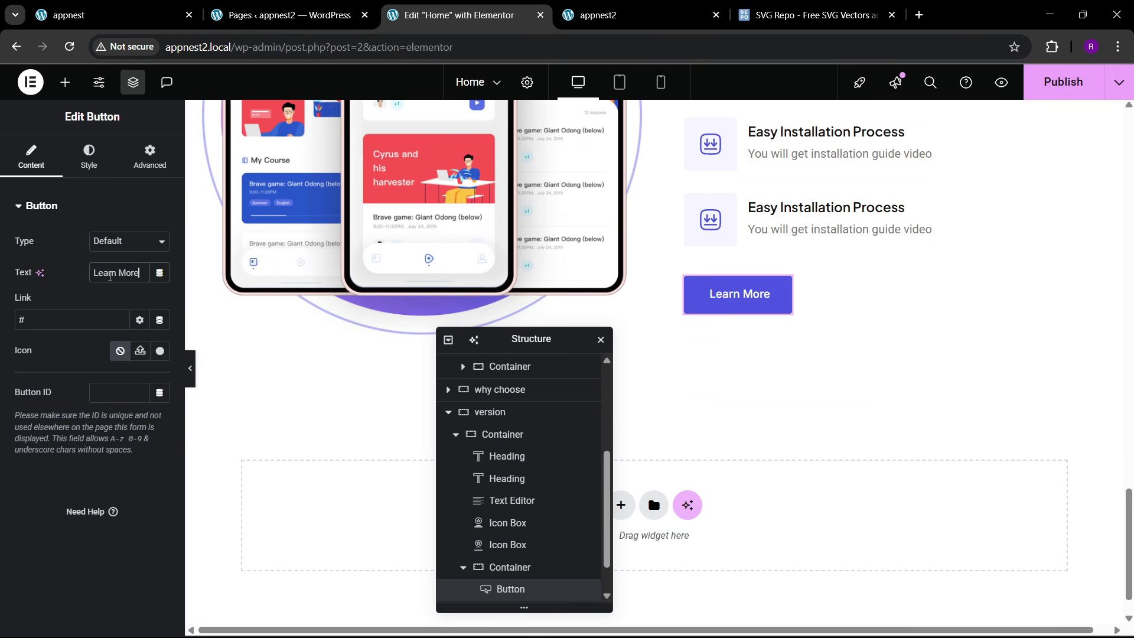
{"action": "key", "text": "ctrl+s"}
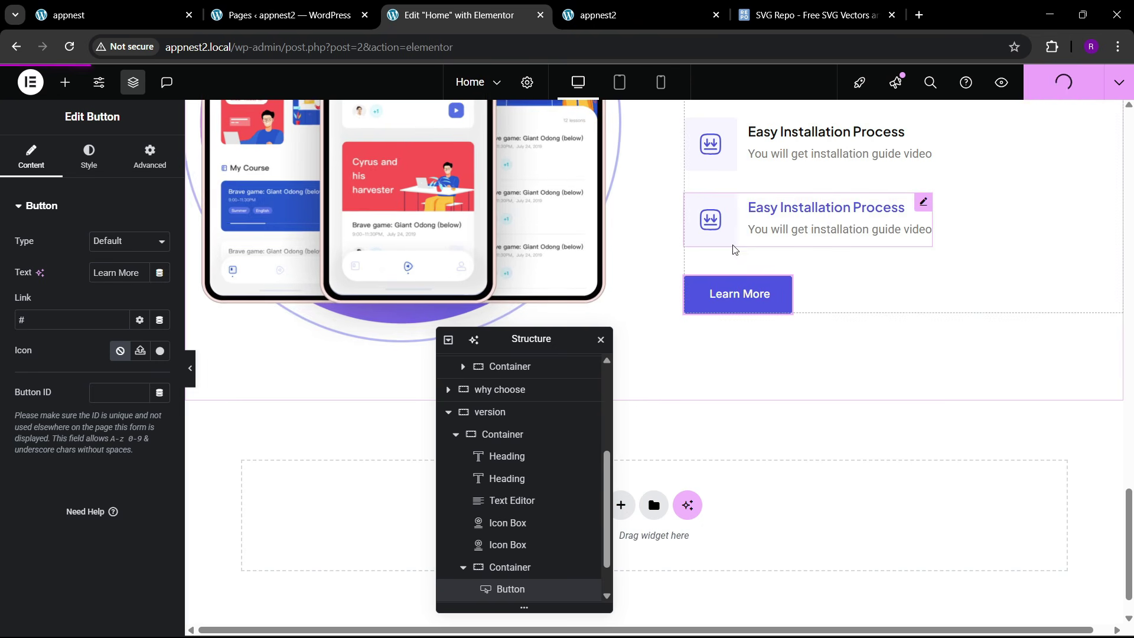
- Reload the live appnest2 page and examine its "Get Latest Version" section
{"action": "left_click", "coordinate": [627, 12]}
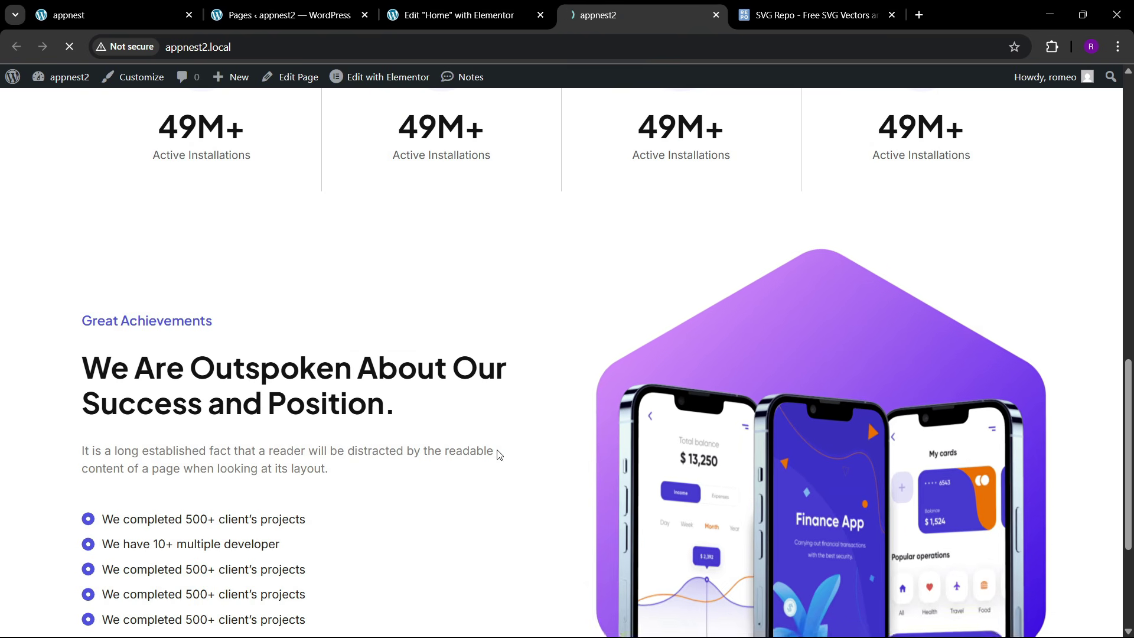
{"action": "scroll", "coordinate": [488, 446], "scroll_direction": "down", "scroll_amount": 4}
{"action": "scroll", "coordinate": [487, 445], "scroll_direction": "down", "scroll_amount": 9}
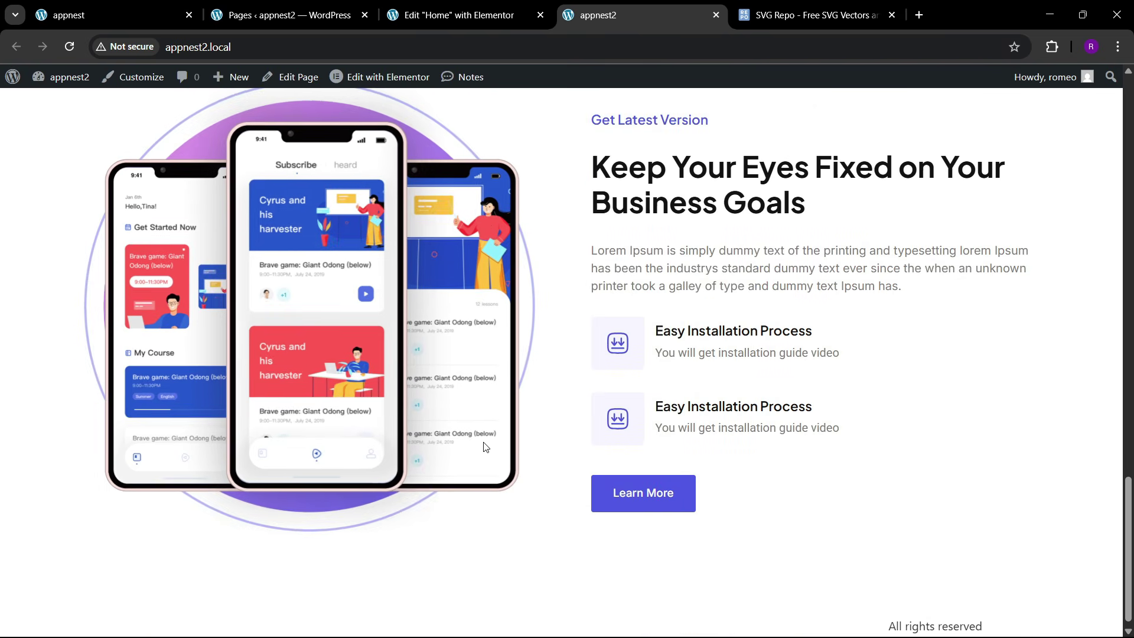
{"action": "left_click", "coordinate": [112, 15]}
{"action": "left_click", "coordinate": [598, 15]}
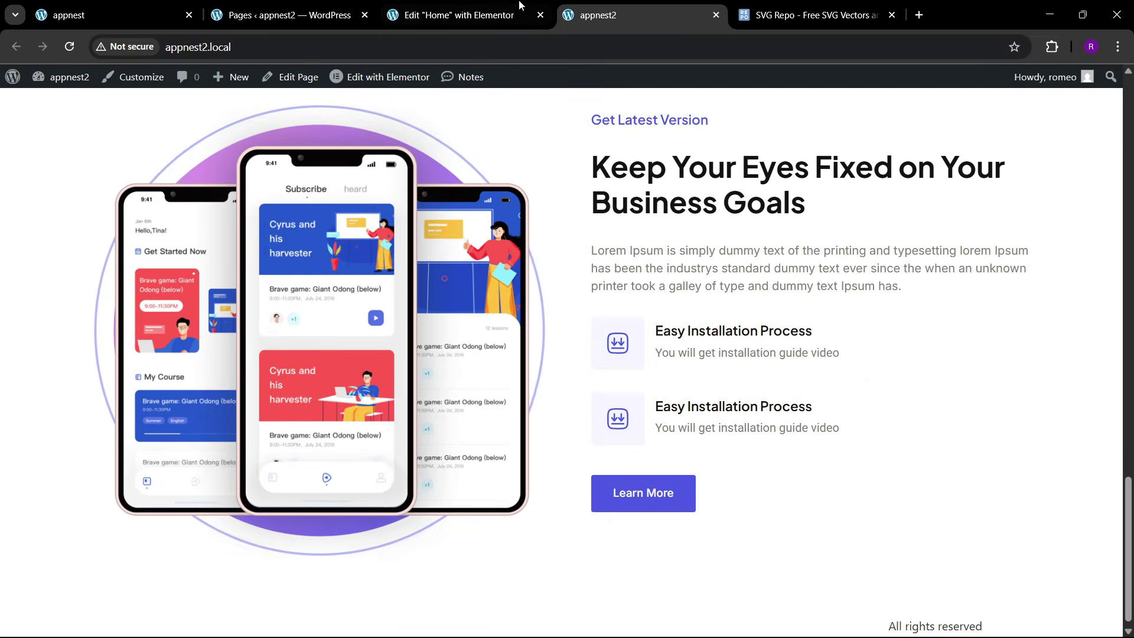
{"action": "left_click", "coordinate": [458, 15]}
{"action": "left_click", "coordinate": [598, 15]}
- Open the developer tools docked below the live page with device emulation off and inspect the first icon box's icon wrapper
{"action": "right_click", "coordinate": [597, 318]}
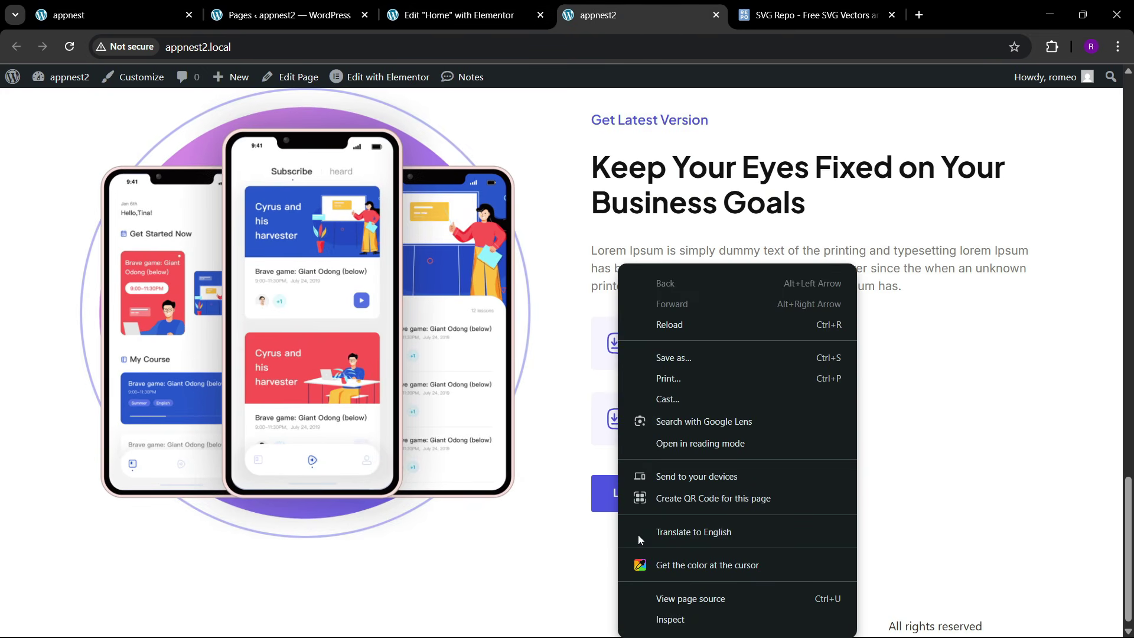
{"action": "left_click", "coordinate": [649, 614]}
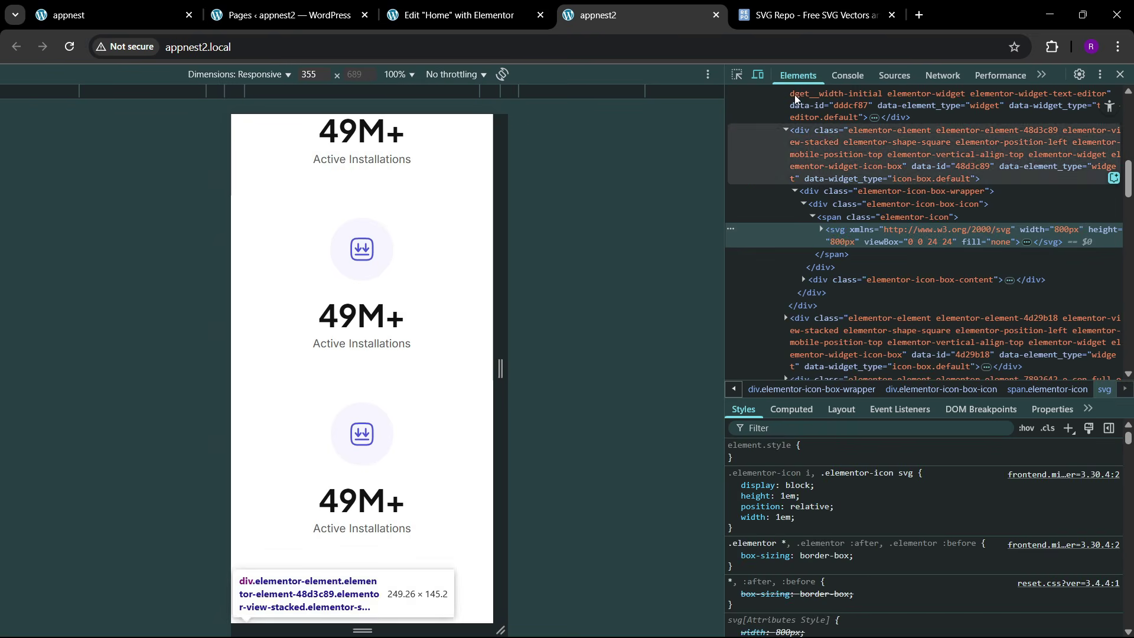
{"action": "left_click", "coordinate": [758, 75]}
{"action": "left_click", "coordinate": [1100, 74]}
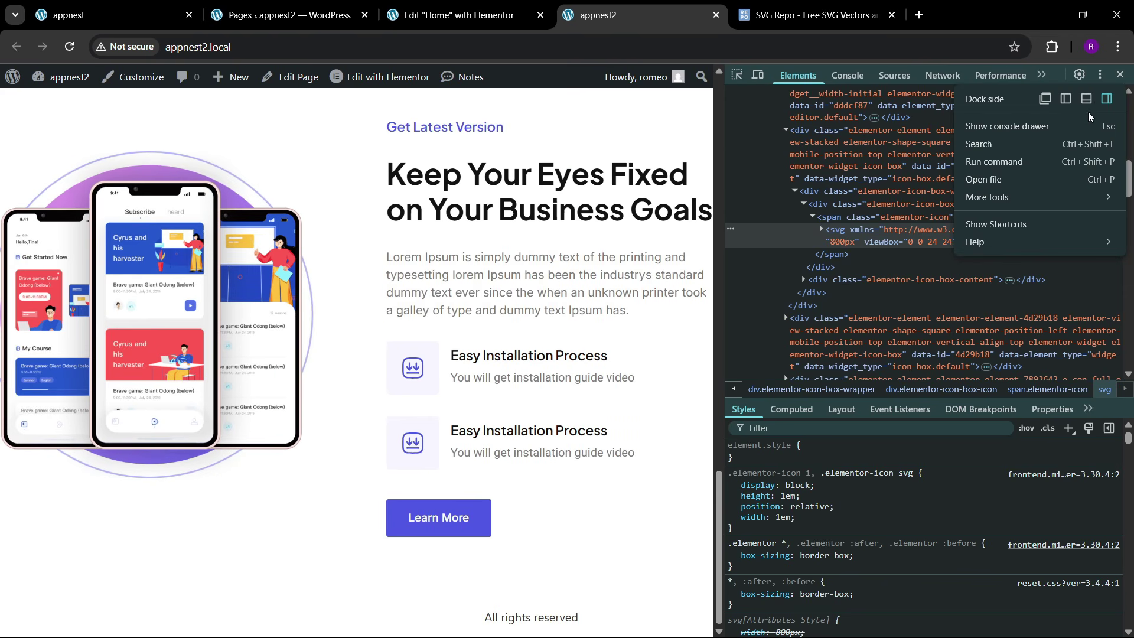
{"action": "left_click", "coordinate": [1092, 100]}
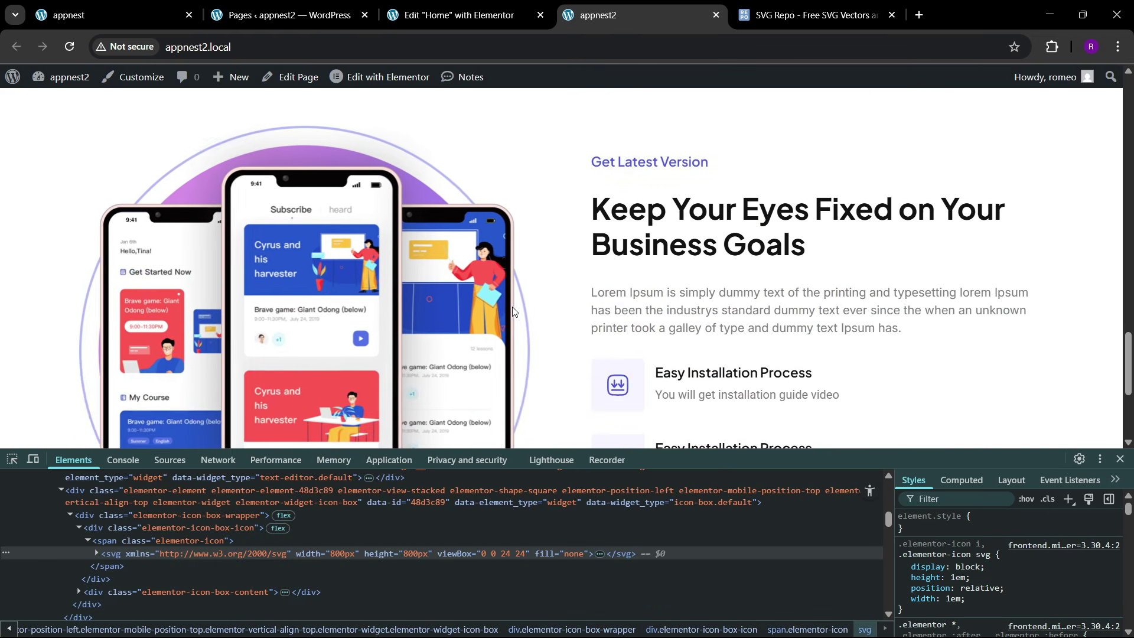
{"action": "scroll", "coordinate": [403, 390], "scroll_direction": "down", "scroll_amount": 3}
{"action": "left_click", "coordinate": [11, 460]}
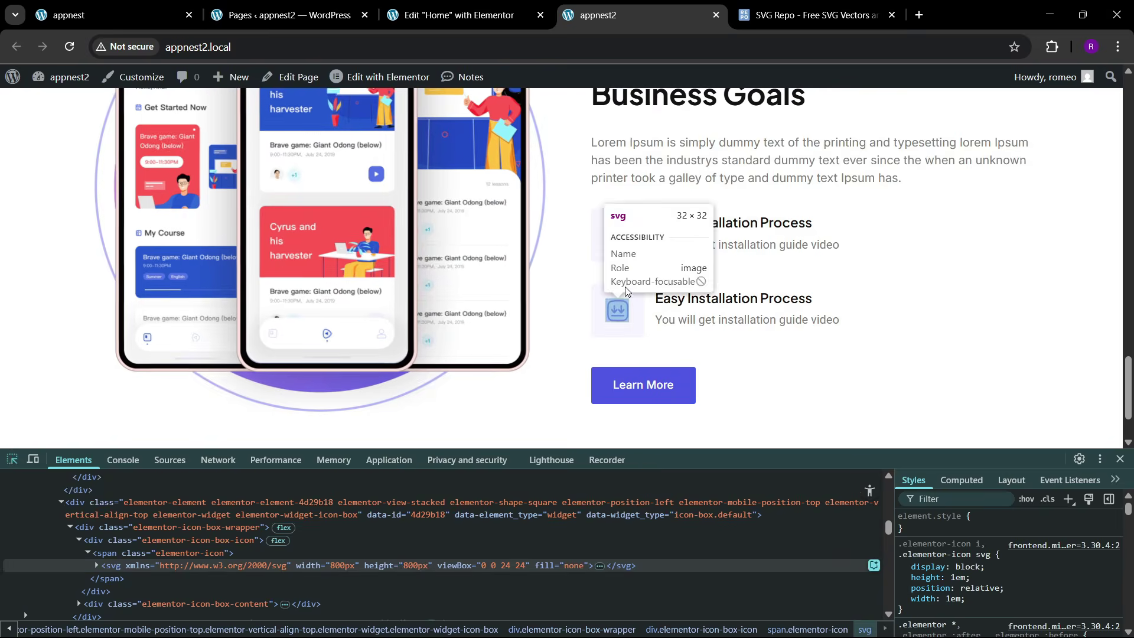
{"action": "left_click", "coordinate": [642, 235]}
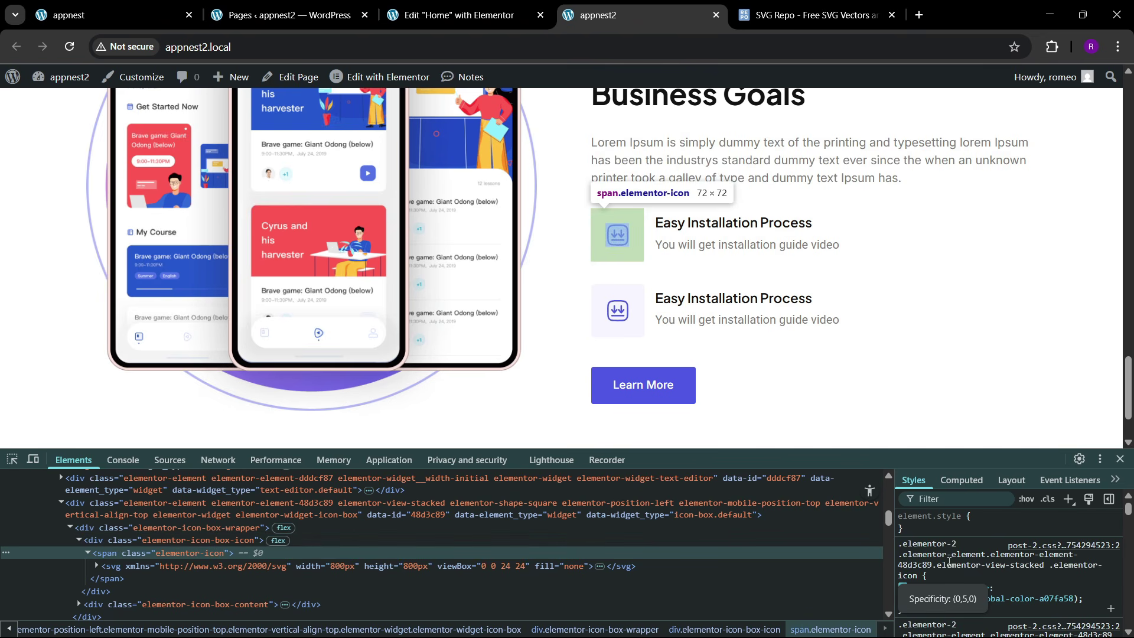
- Try a 1px solid black border and a 5px border radius on the inspected icon's style rule in the developer tools
{"action": "left_click", "coordinate": [1093, 596]}
{"action": "type", "text": "border"}
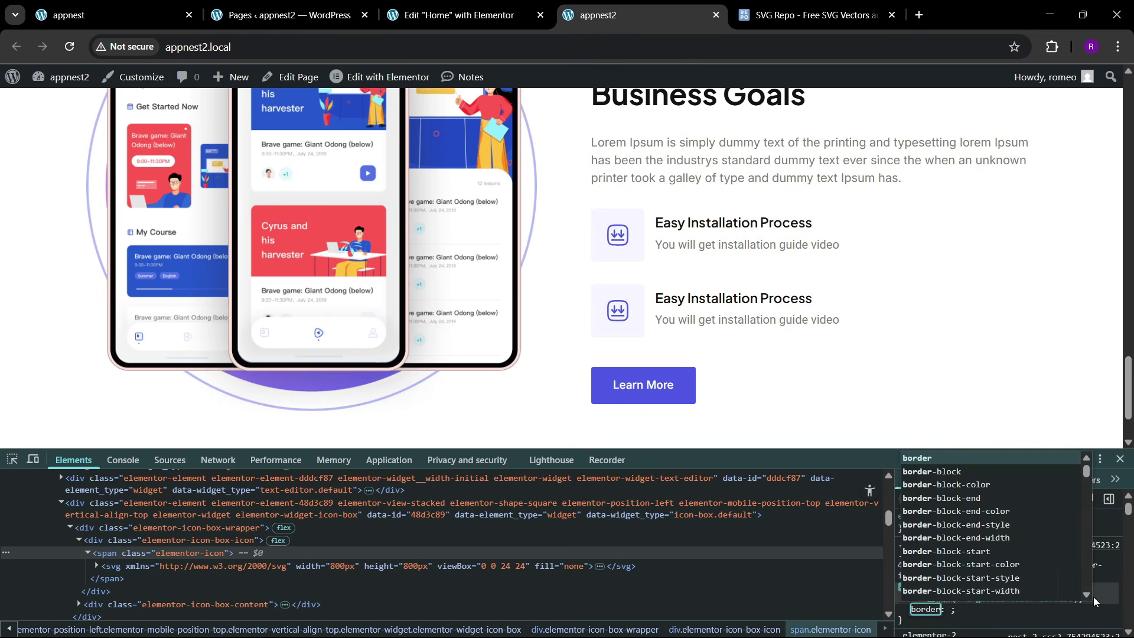
{"action": "key", "text": "Tab"}
{"action": "type", "text": "1"}
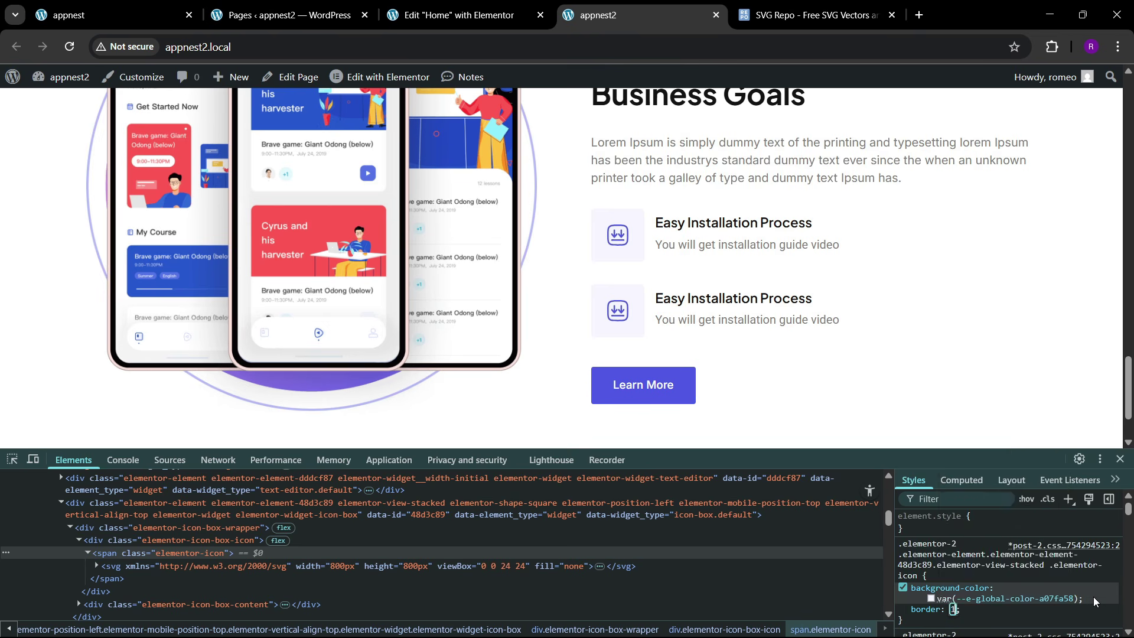
{"action": "type", "text": "px solid black"}
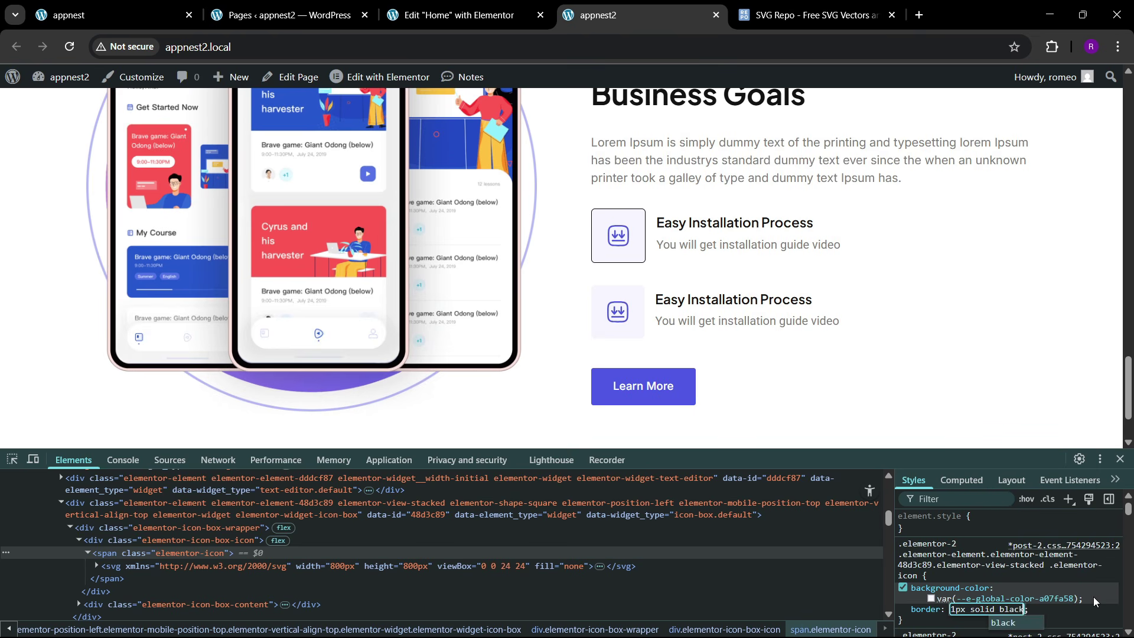
{"action": "key", "text": "Return"}
{"action": "type", "text": "border"}
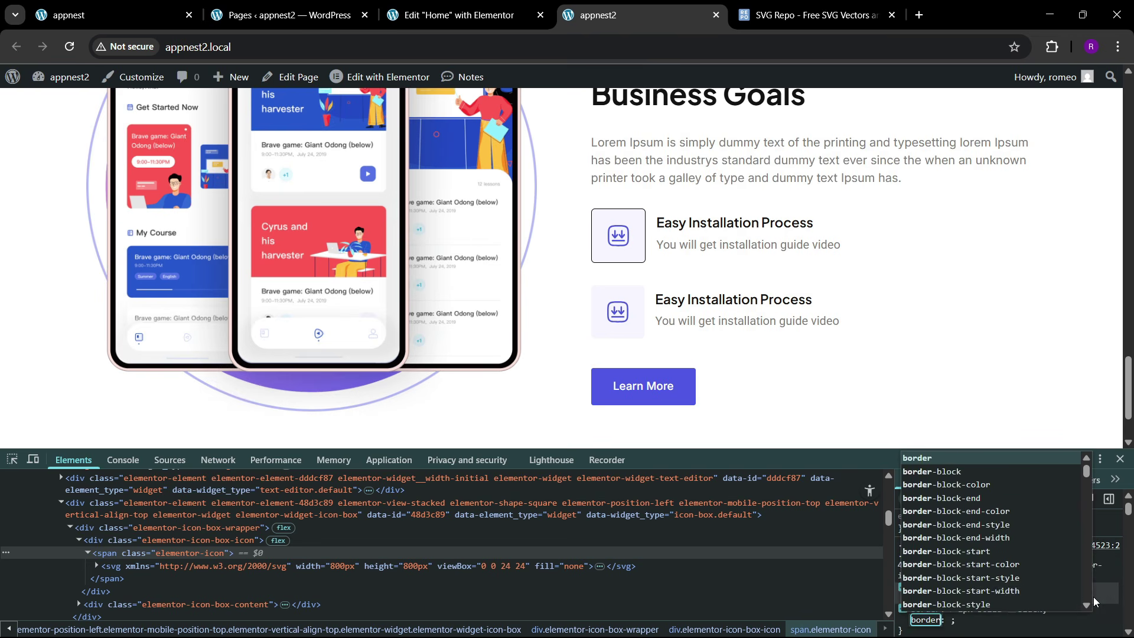
{"action": "type", "text": "-radius"}
{"action": "key", "text": "Tab"}
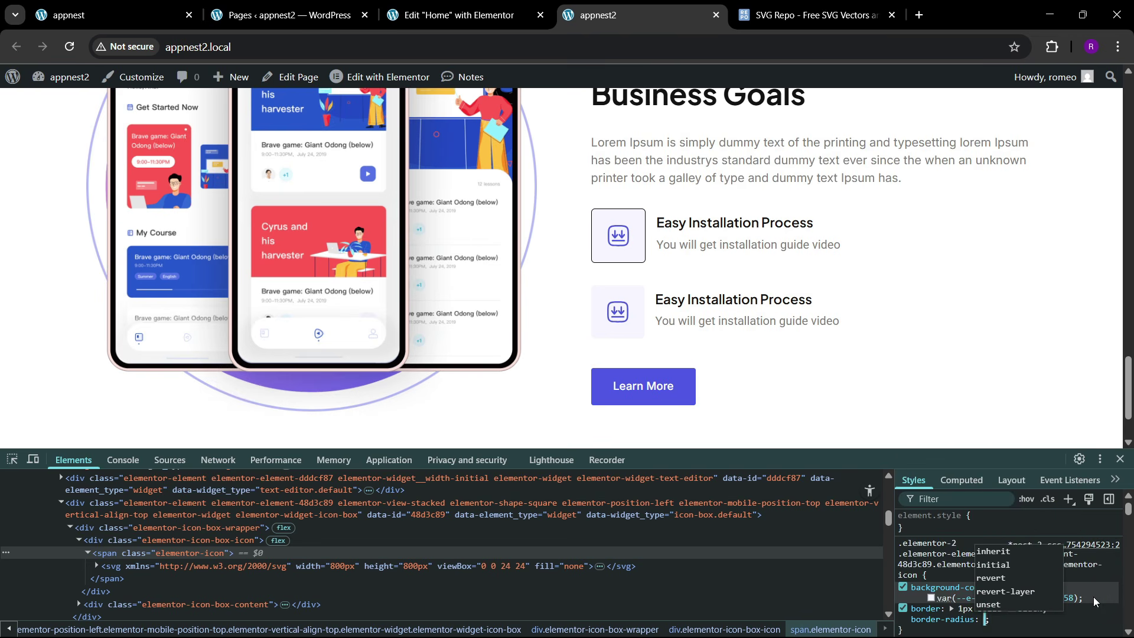
{"action": "type", "text": "5px"}
{"action": "key", "text": "Return"}
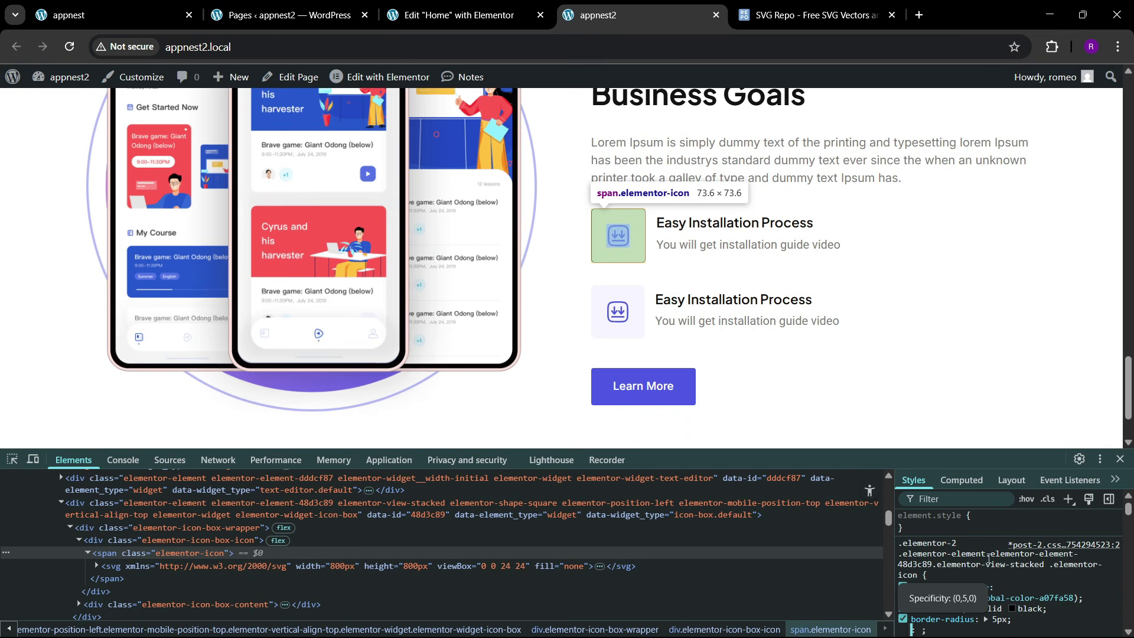
- In the Elementor editor, start an .elementor-icon rule in the first "Easy Installation Process" icon box's custom CSS
{"action": "double_click", "coordinate": [184, 555]}
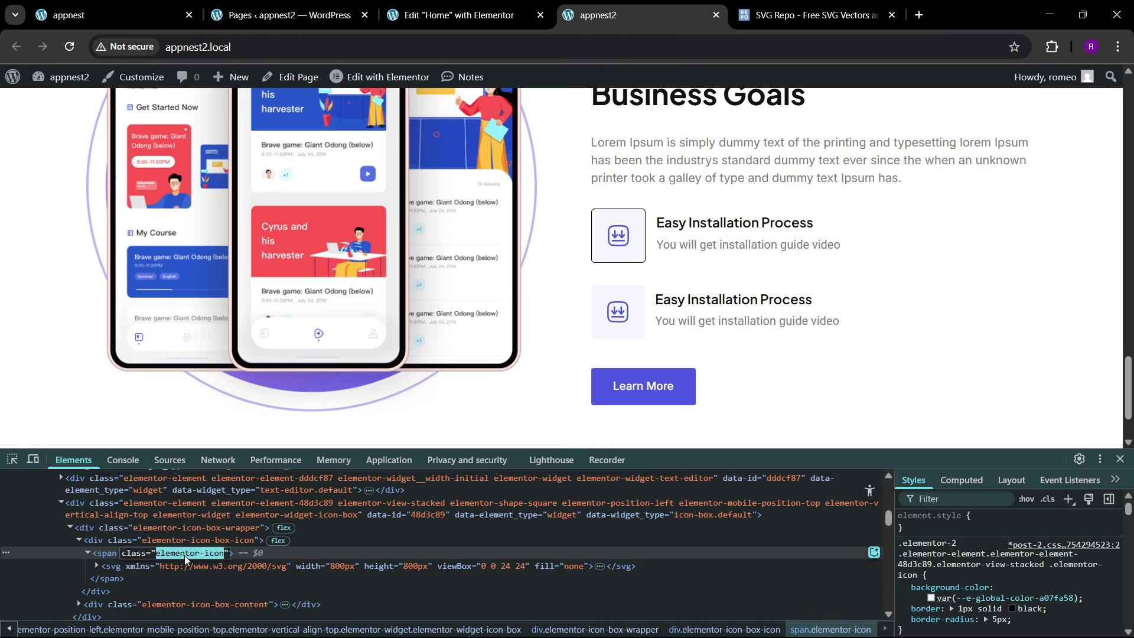
{"action": "left_click", "coordinate": [459, 15]}
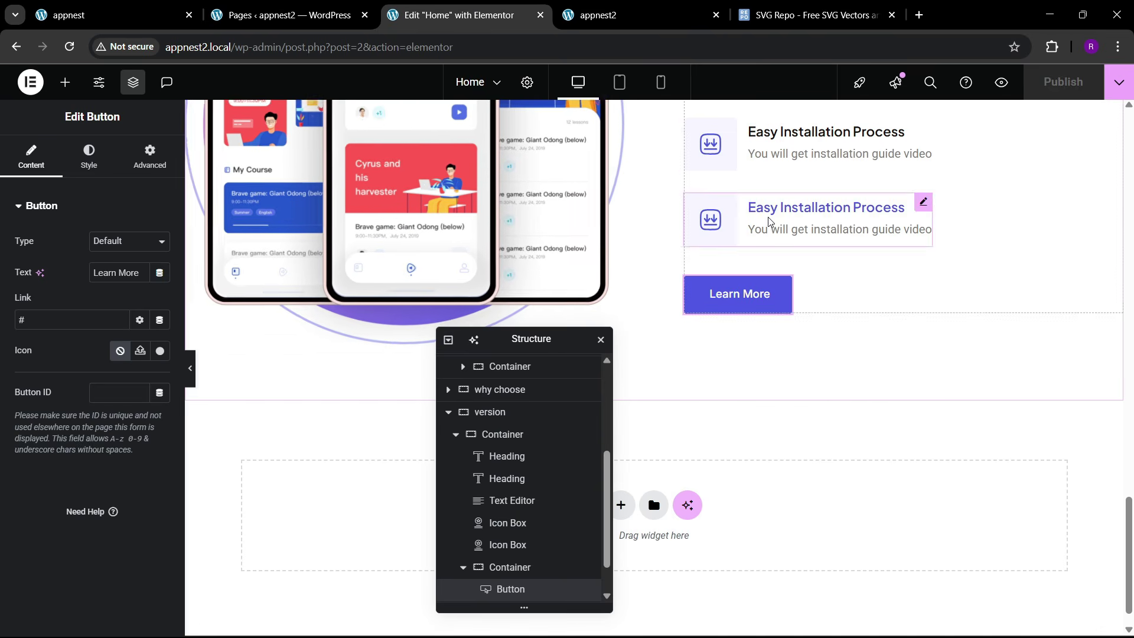
{"action": "left_click", "coordinate": [926, 124]}
{"action": "left_click", "coordinate": [88, 156]}
{"action": "left_click", "coordinate": [142, 167]}
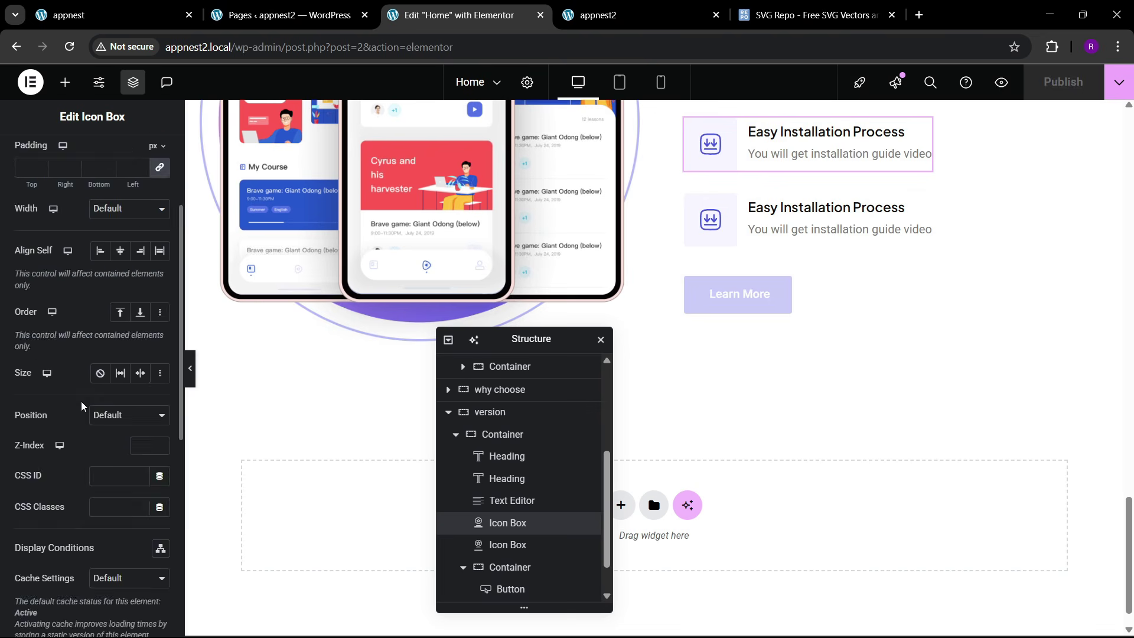
{"action": "scroll", "coordinate": [83, 414], "scroll_direction": "down", "scroll_amount": 6}
{"action": "left_click", "coordinate": [77, 531]}
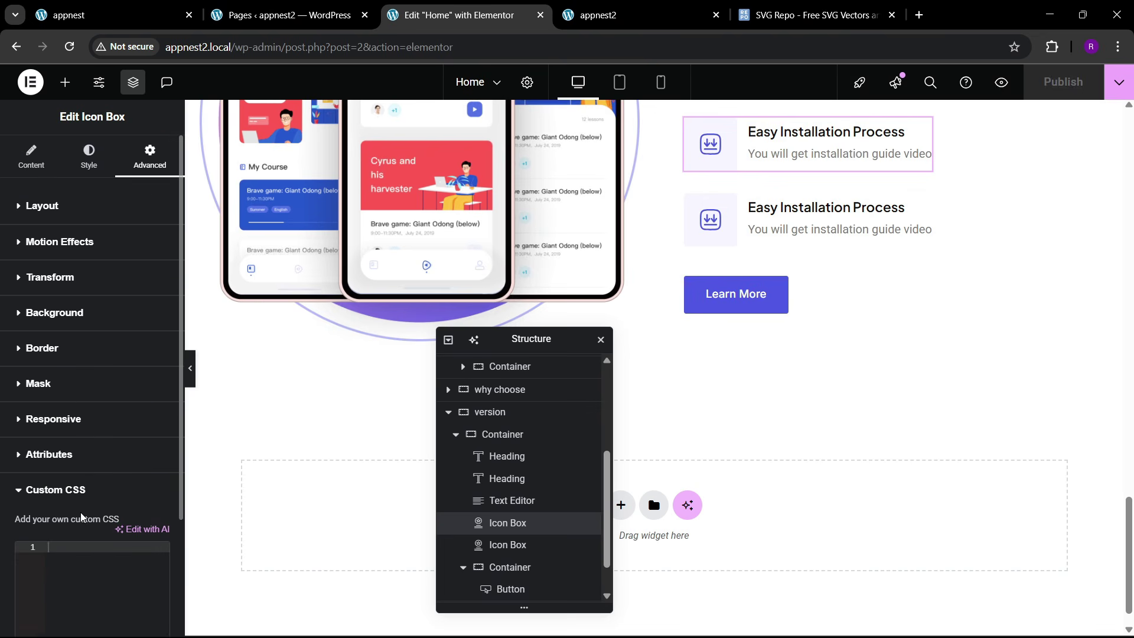
{"action": "scroll", "coordinate": [77, 490], "scroll_direction": "down", "scroll_amount": 2}
{"action": "left_click", "coordinate": [77, 483]}
{"action": "type", "text": ".elementor-icon"}
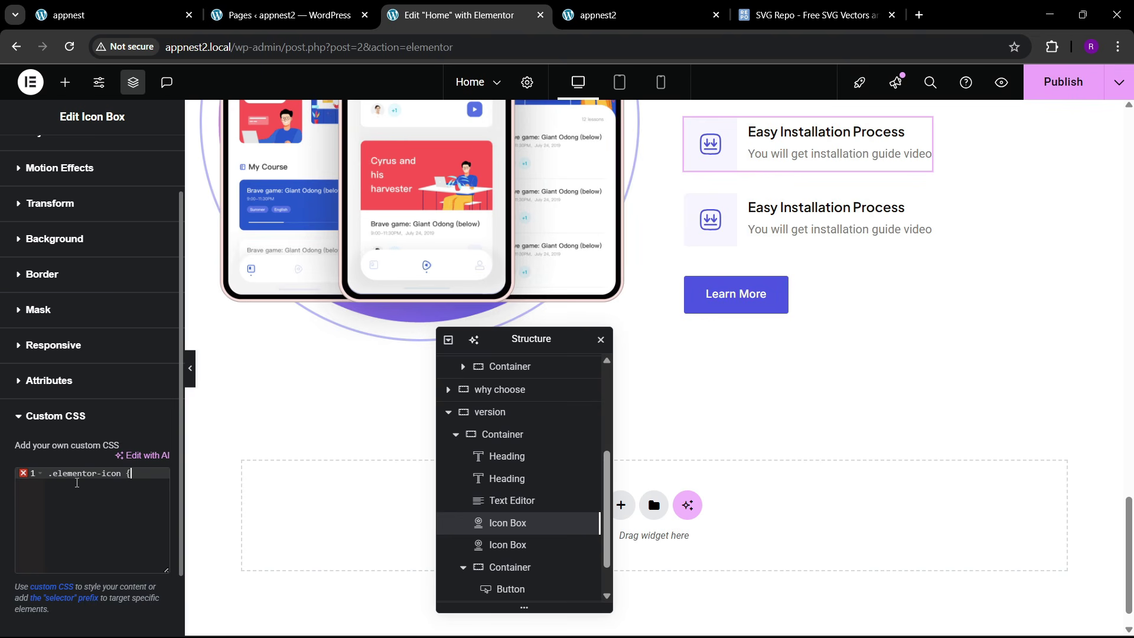
{"action": "type", "text": " {"}
{"action": "key", "text": "Return"}
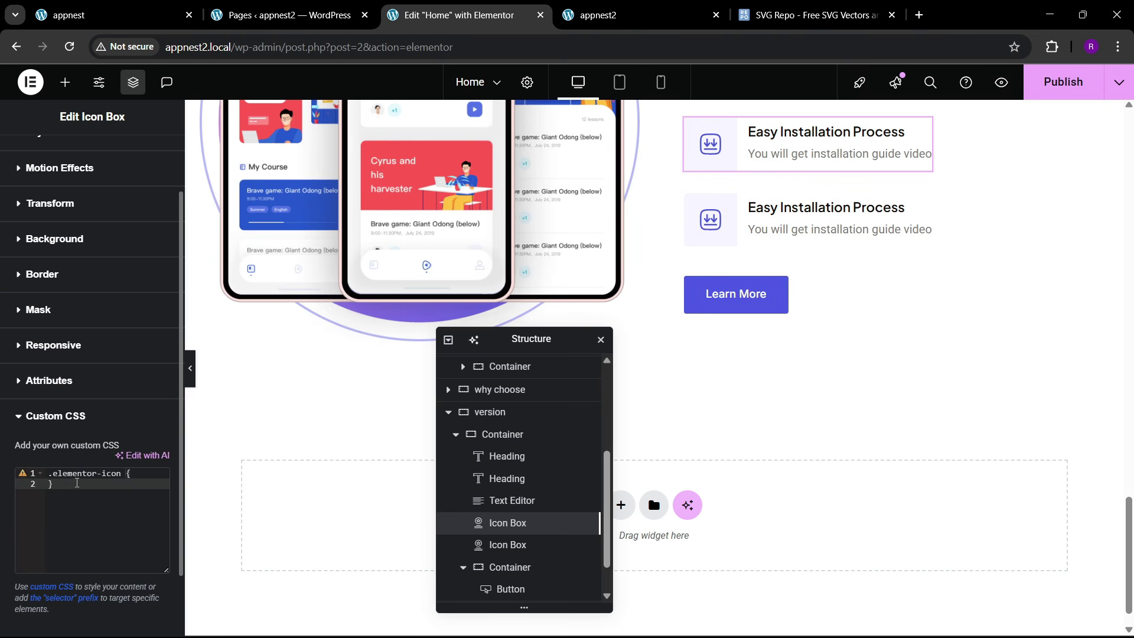
- Give the .elementor-icon rule a 1px solid blue border and a 5px border radius
{"action": "left_click", "coordinate": [150, 473]}
{"action": "key", "text": "Return"}
{"action": "type", "text": "border"}
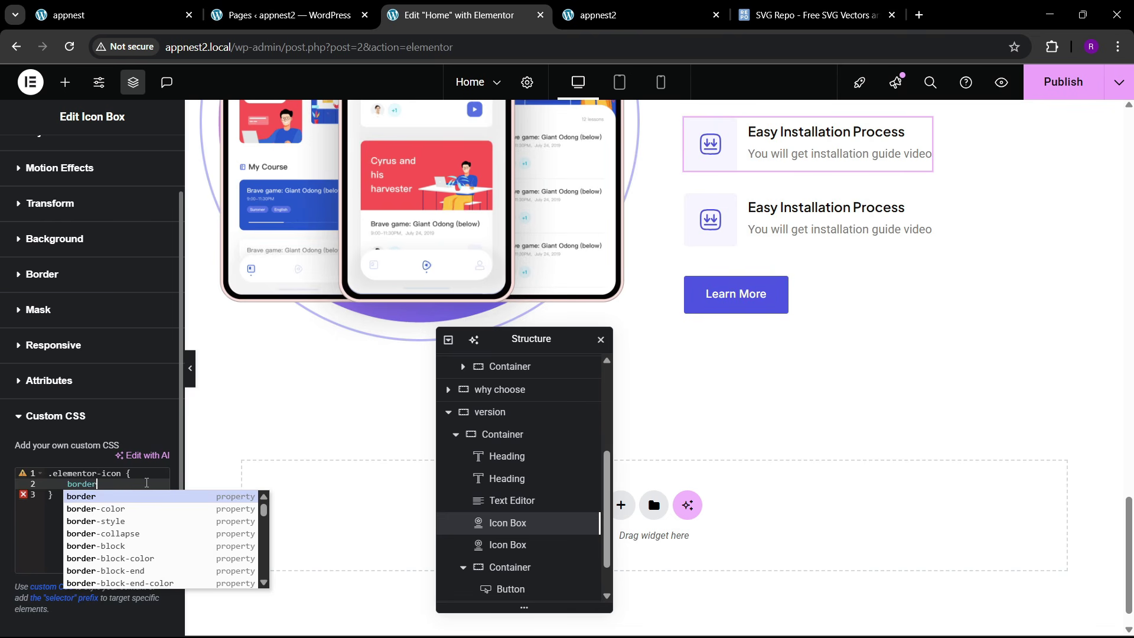
{"action": "type", "text": ":1"}
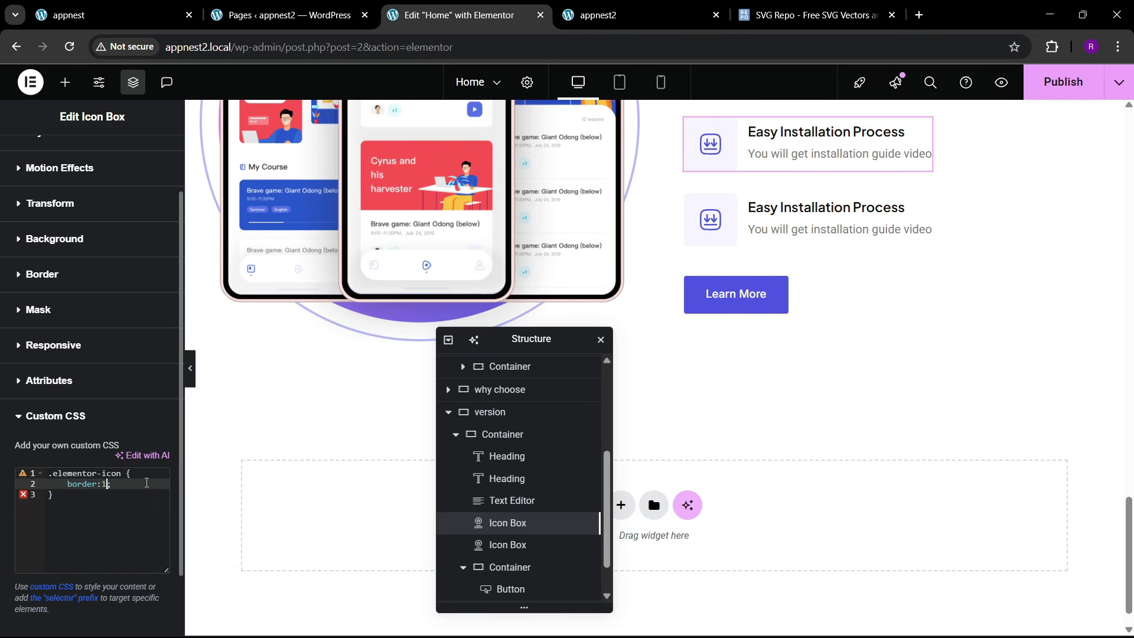
{"action": "type", "text": "px solid blue"}
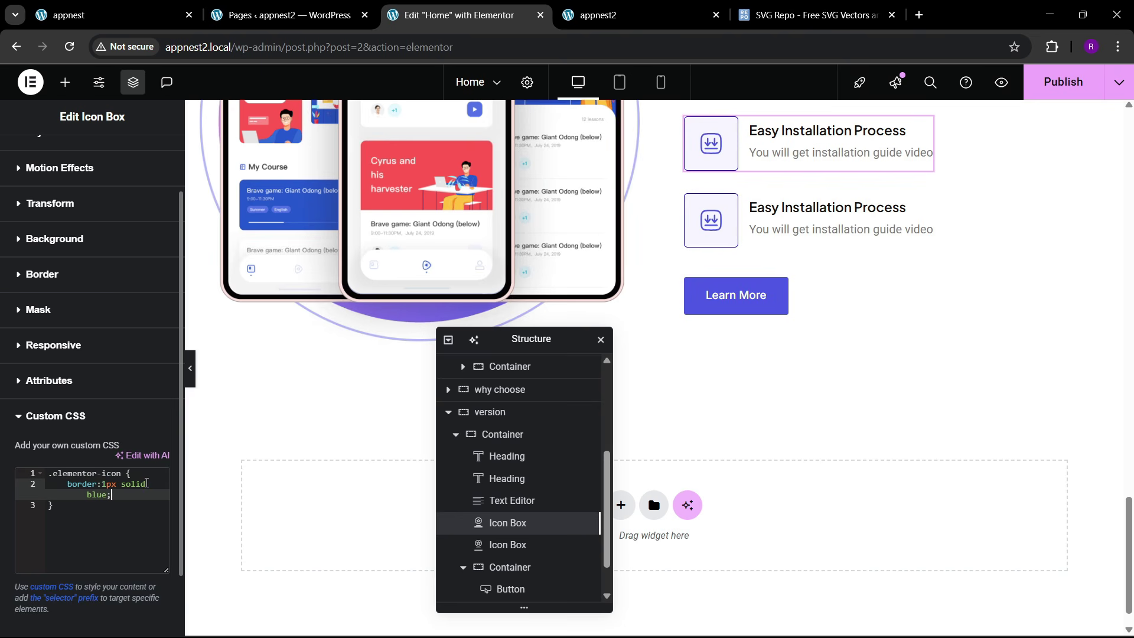
{"action": "key", "text": "Return"}
{"action": "type", "text": "b"}
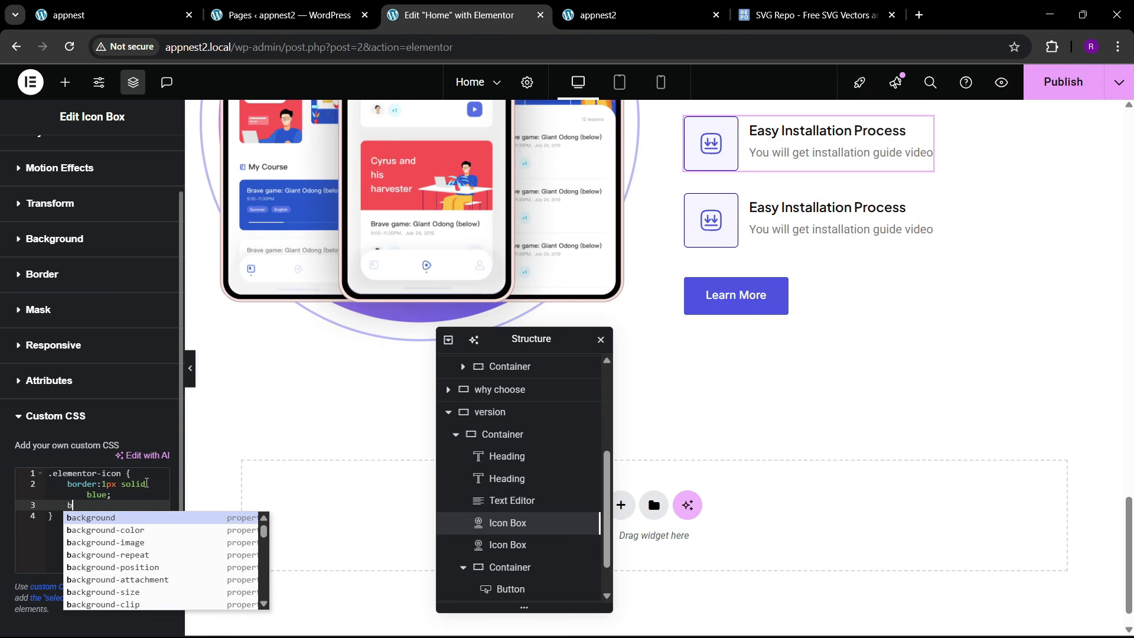
{"action": "type", "text": "order-ra"}
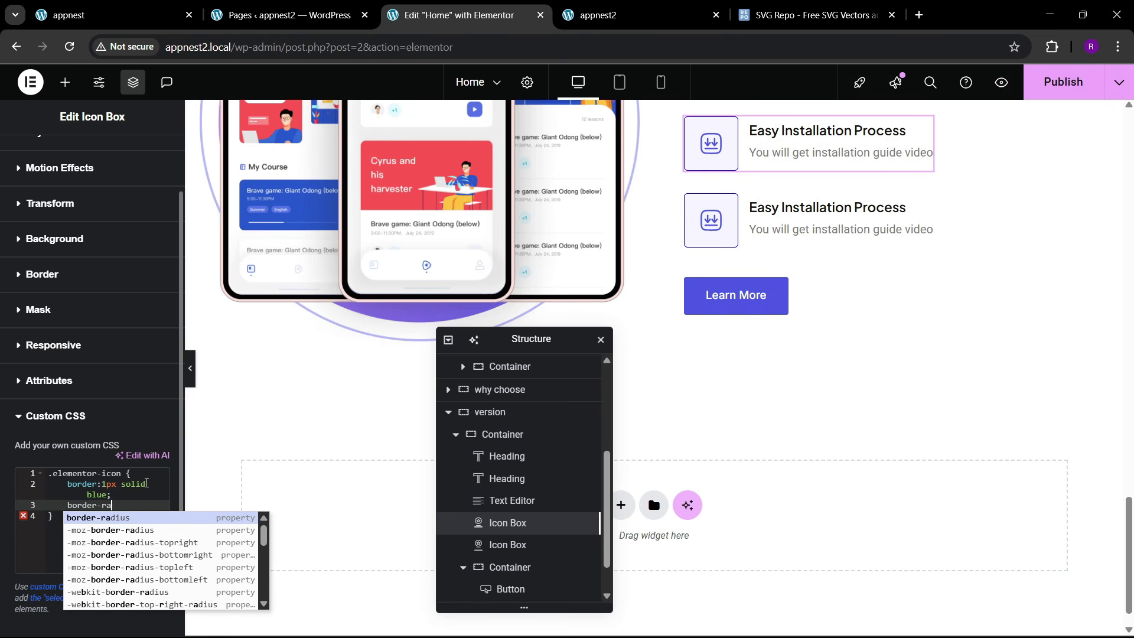
{"action": "type", "text": "dius:5px;"}
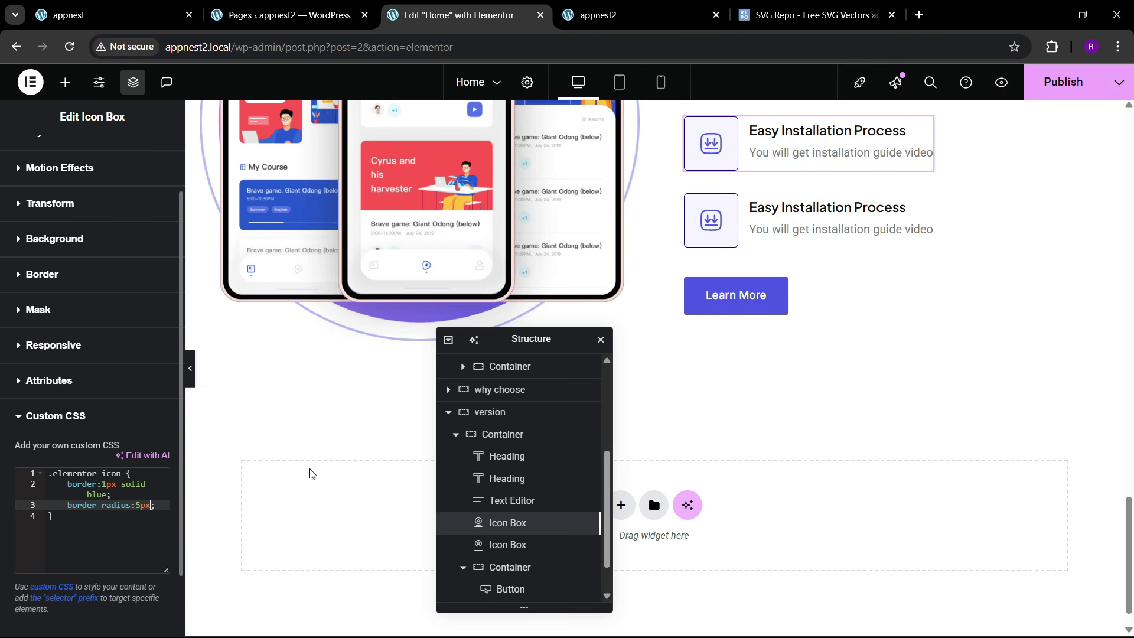
- Publish the page changes, reload the live appnest2 page and close its developer tools
{"action": "scroll", "coordinate": [797, 307], "scroll_direction": "up", "scroll_amount": 2}
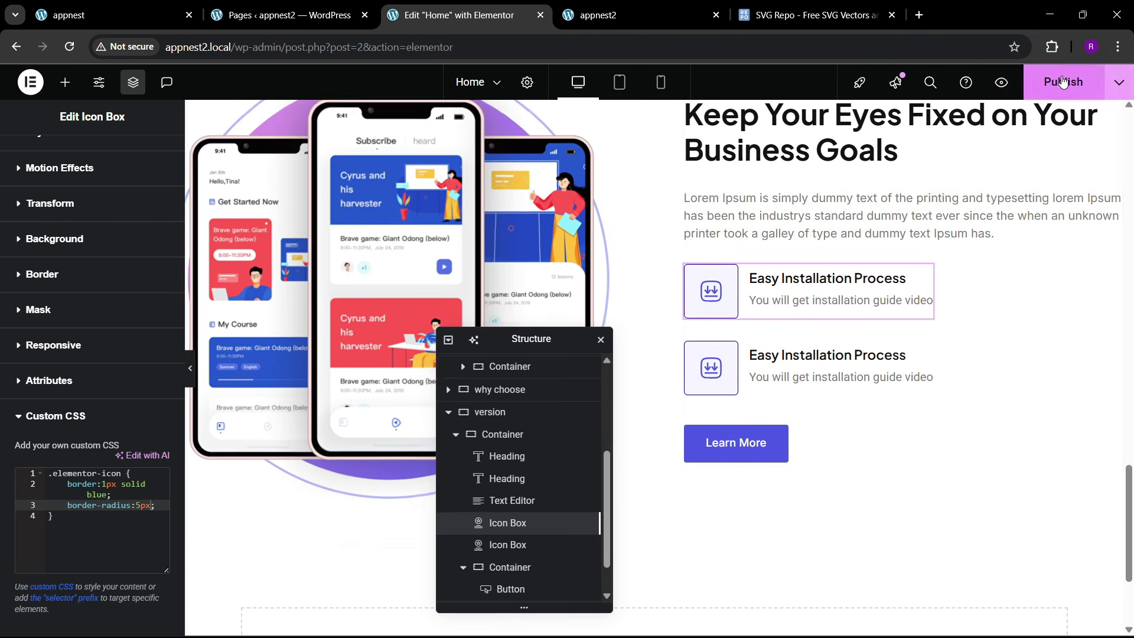
{"action": "left_click", "coordinate": [1063, 81]}
{"action": "left_click", "coordinate": [910, 375]}
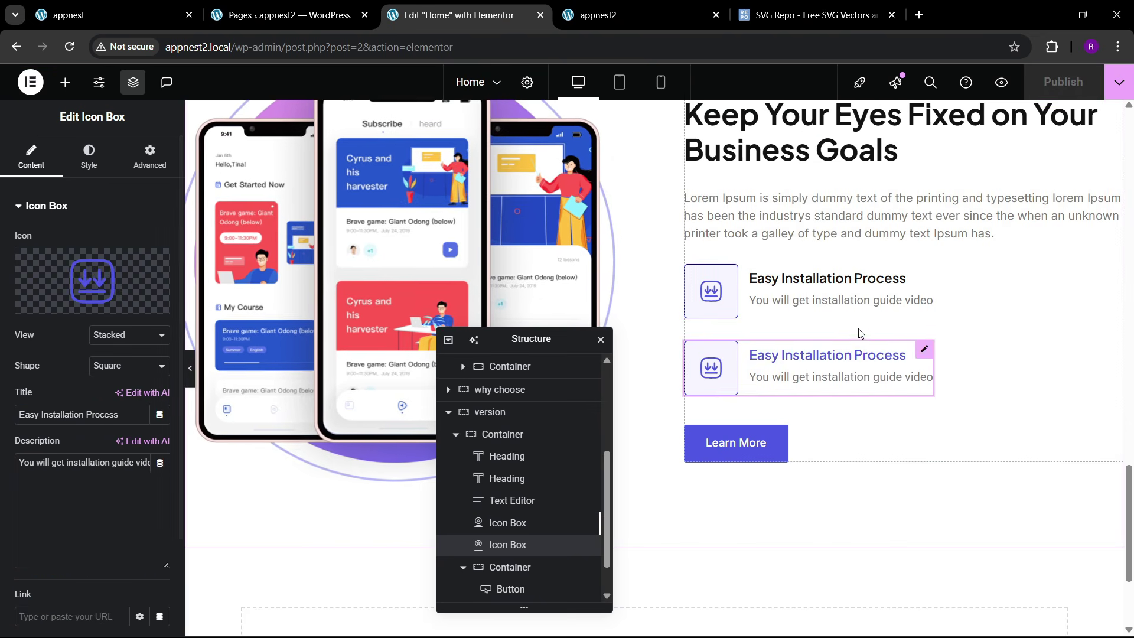
{"action": "left_click", "coordinate": [598, 15]}
{"action": "left_click", "coordinate": [74, 50]}
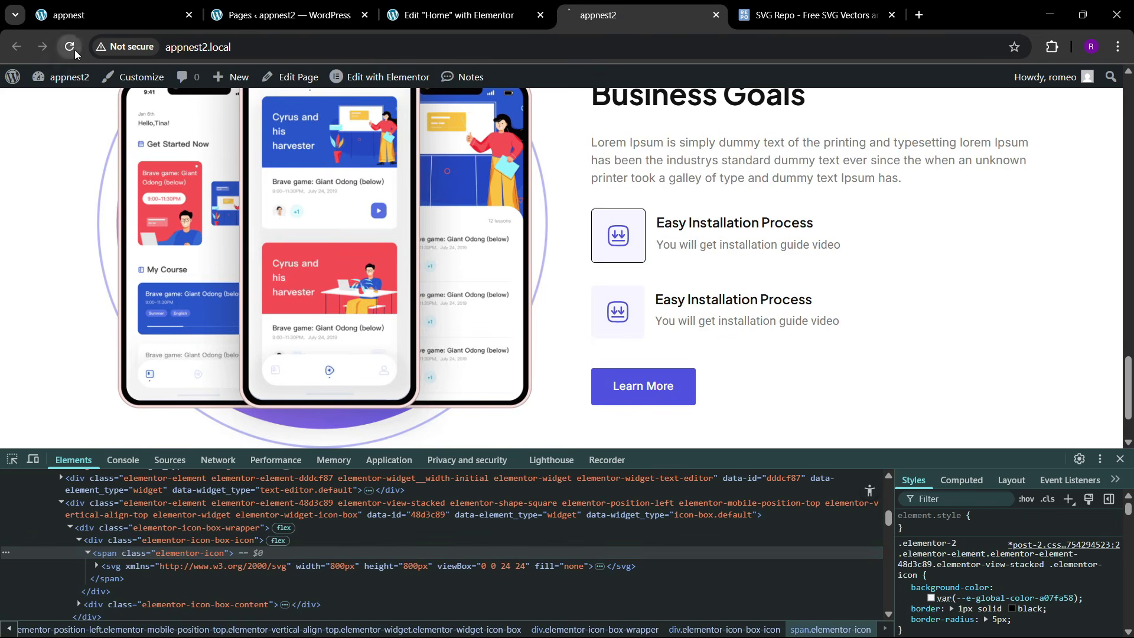
{"action": "key", "text": "F12"}
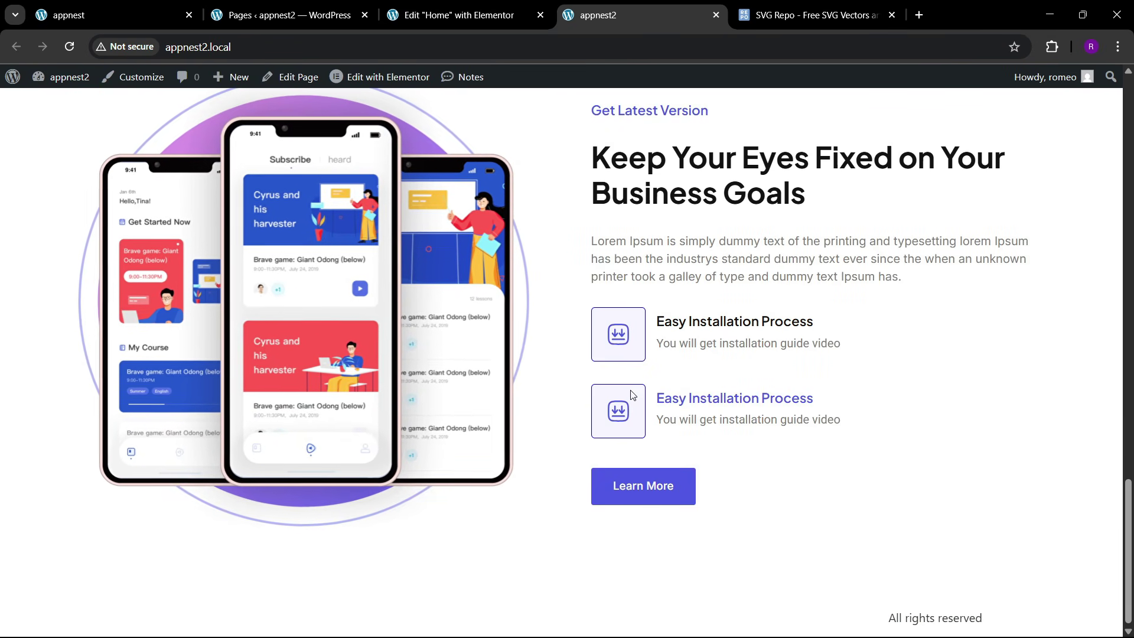
- Examine the "Popular Features That Blows Your Mind" section on the reference site, below the Learn More button
{"action": "left_click", "coordinate": [69, 14]}
{"action": "scroll", "coordinate": [605, 358], "scroll_direction": "down", "scroll_amount": 3}
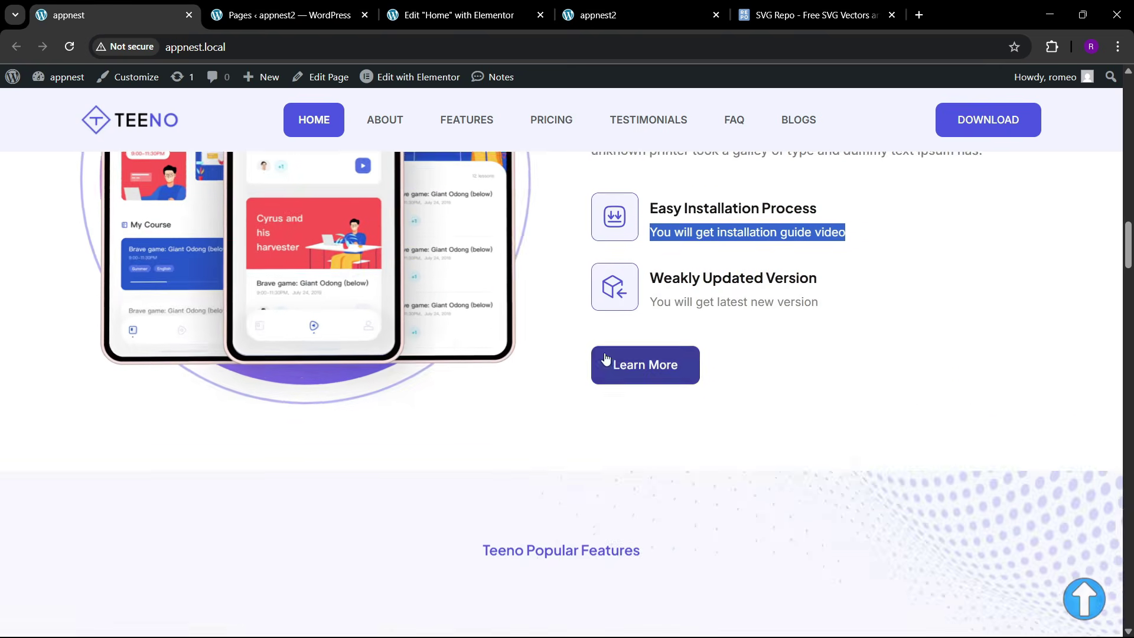
{"action": "scroll", "coordinate": [606, 358], "scroll_direction": "down", "scroll_amount": 7}
{"action": "scroll", "coordinate": [625, 346], "scroll_direction": "up", "scroll_amount": 3}
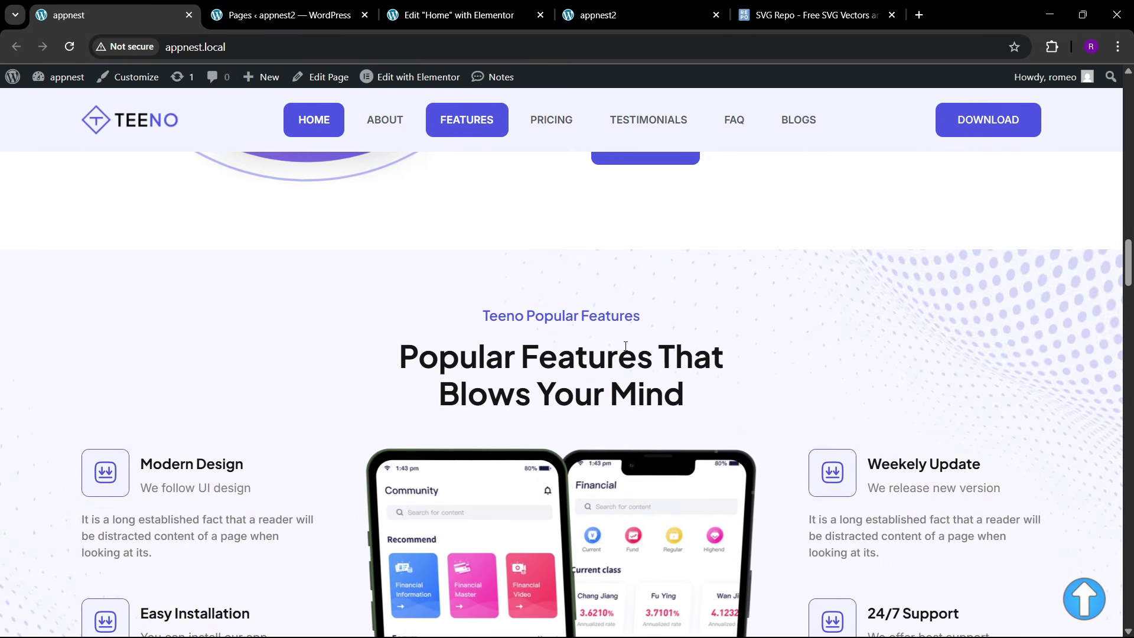
{"action": "scroll", "coordinate": [533, 377], "scroll_direction": "down", "scroll_amount": 2}
{"action": "scroll", "coordinate": [487, 388], "scroll_direction": "up", "scroll_amount": 4}
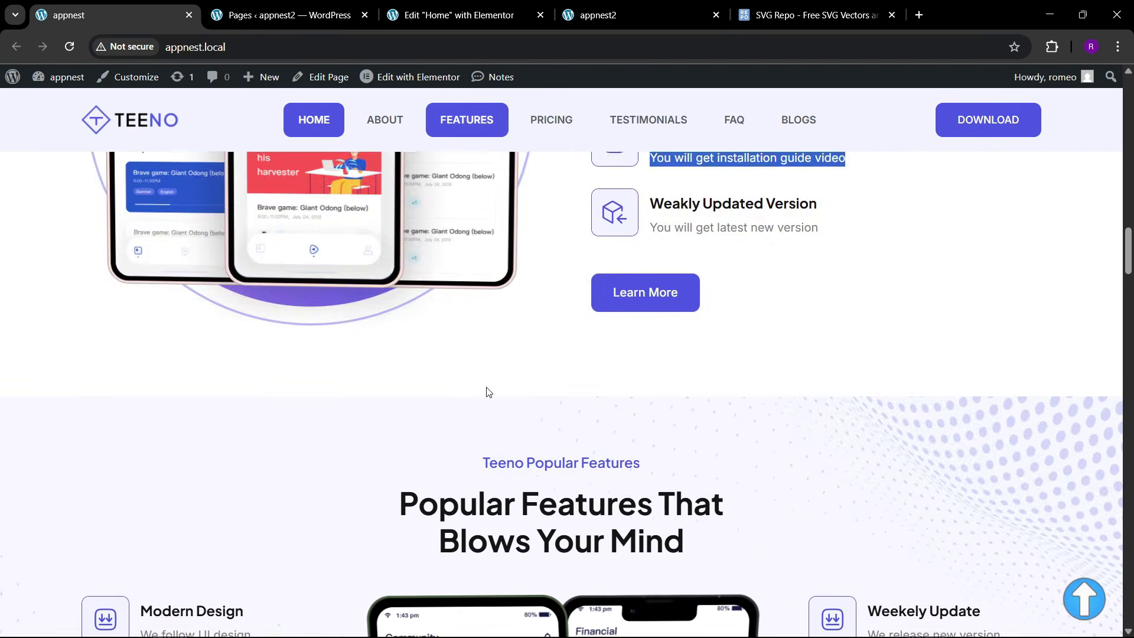
{"action": "scroll", "coordinate": [488, 392], "scroll_direction": "down", "scroll_amount": 5}
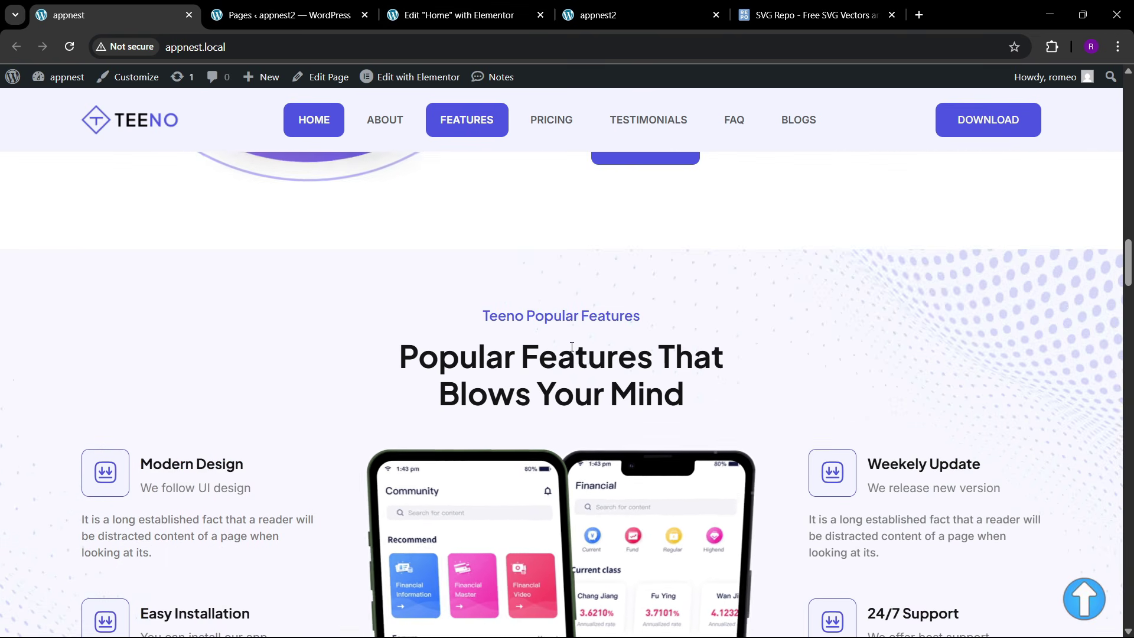
- In the Elementor editor, add a single vertical container below the version section and name it features
{"action": "left_click", "coordinate": [476, 5]}
{"action": "left_click_drag", "start_coordinate": [530, 341], "coordinate": [865, 290]}
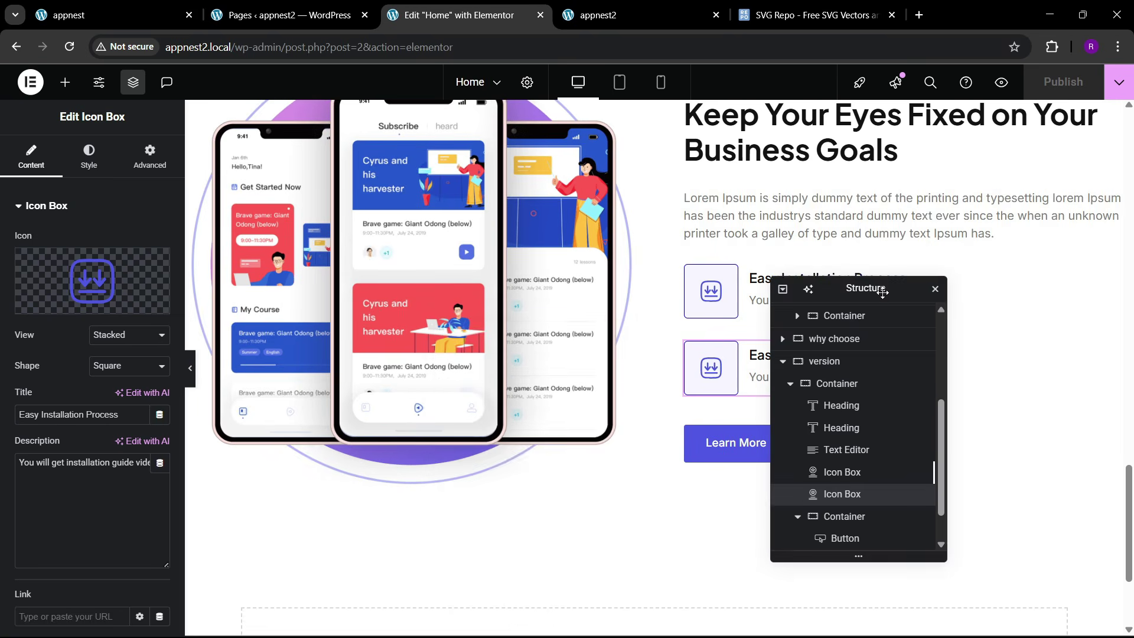
{"action": "scroll", "coordinate": [618, 456], "scroll_direction": "down", "scroll_amount": 3}
{"action": "left_click", "coordinate": [620, 469]}
{"action": "left_click", "coordinate": [607, 514]}
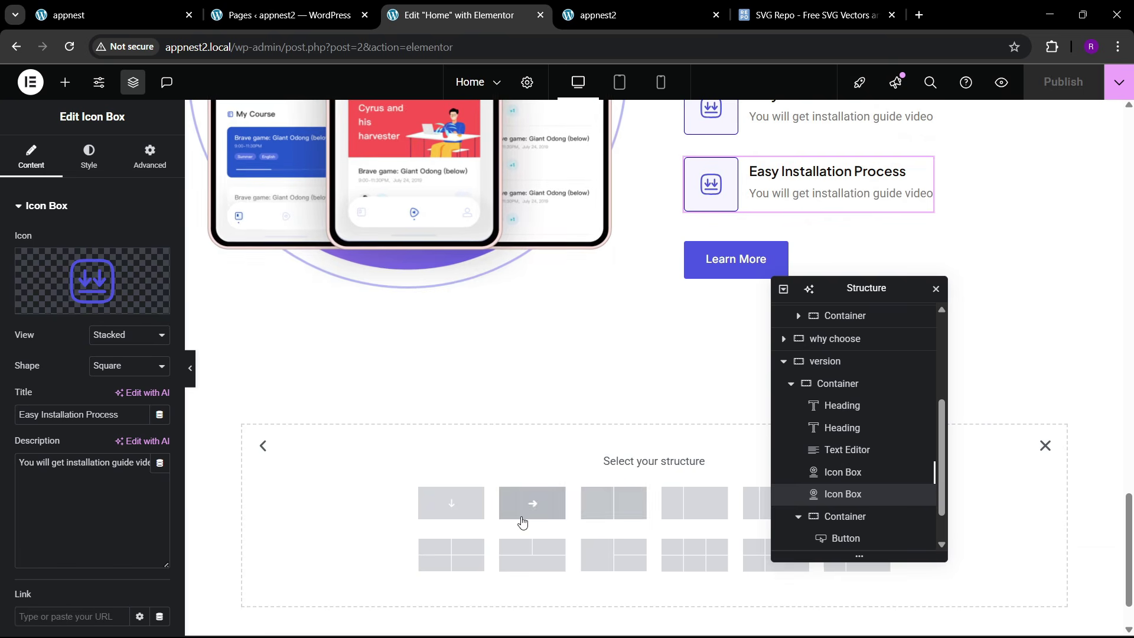
{"action": "left_click", "coordinate": [451, 501]}
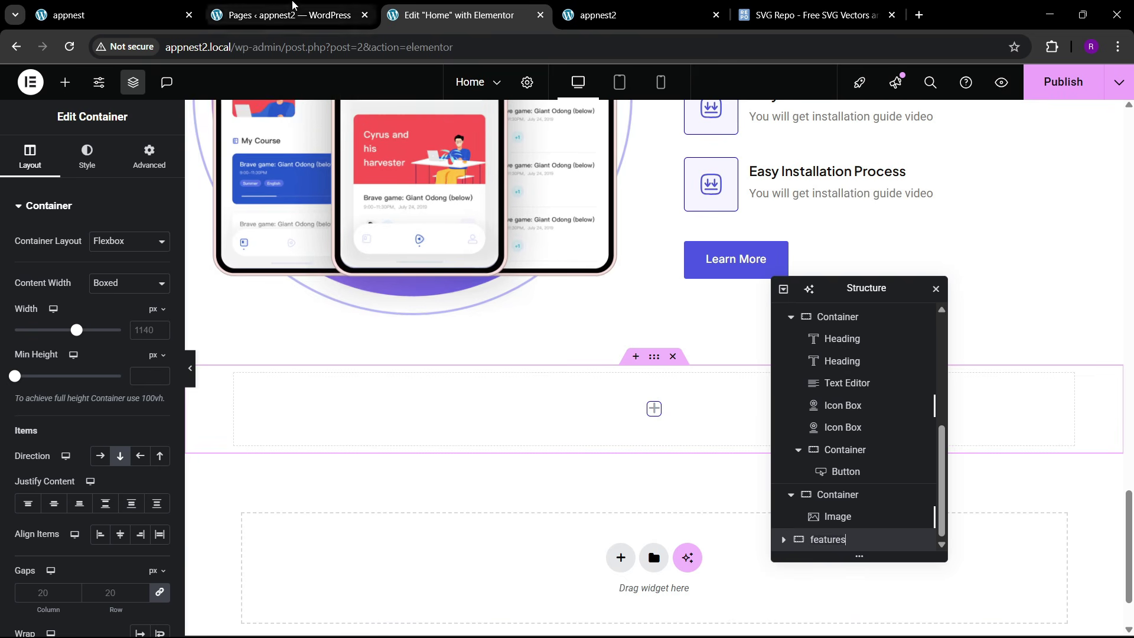
- Compare the reference site's "Popular Features" section with the sections already built above the features container in the editor
{"action": "left_click", "coordinate": [318, 12]}
{"action": "left_click", "coordinate": [123, 5]}
{"action": "scroll", "coordinate": [676, 321], "scroll_direction": "down", "scroll_amount": 2}
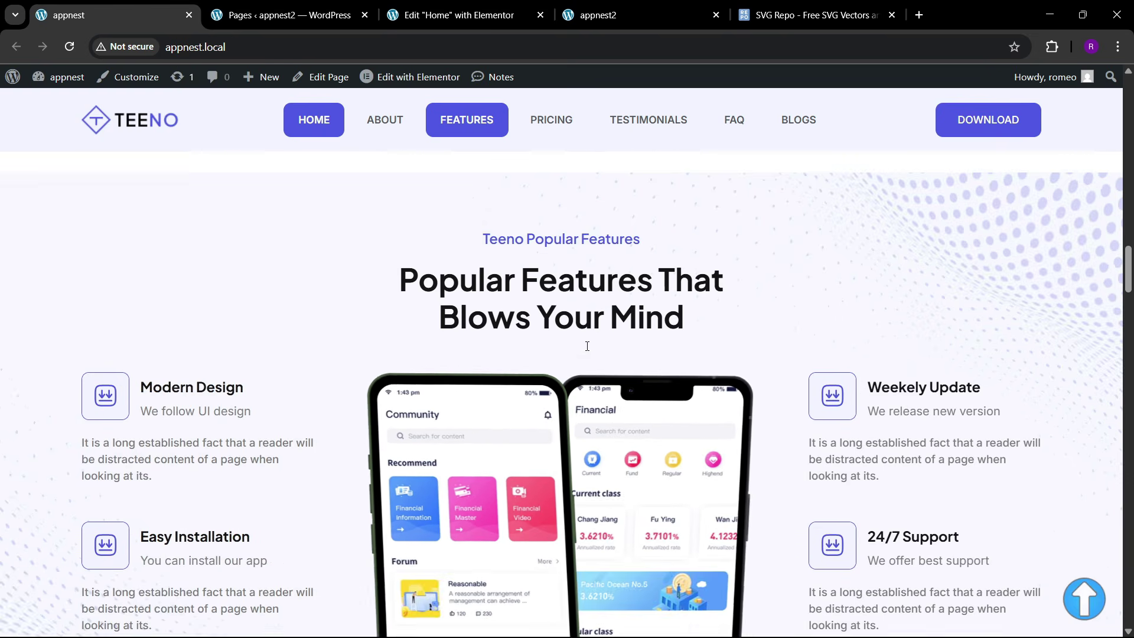
{"action": "left_click", "coordinate": [508, 12]}
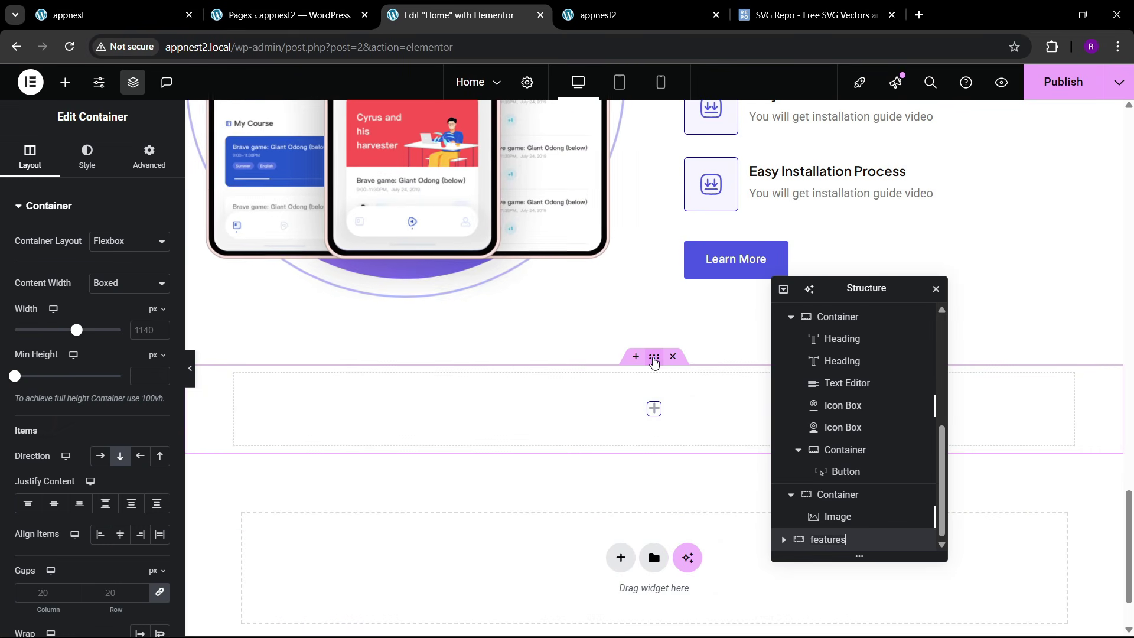
{"action": "scroll", "coordinate": [654, 418], "scroll_direction": "up", "scroll_amount": 7}
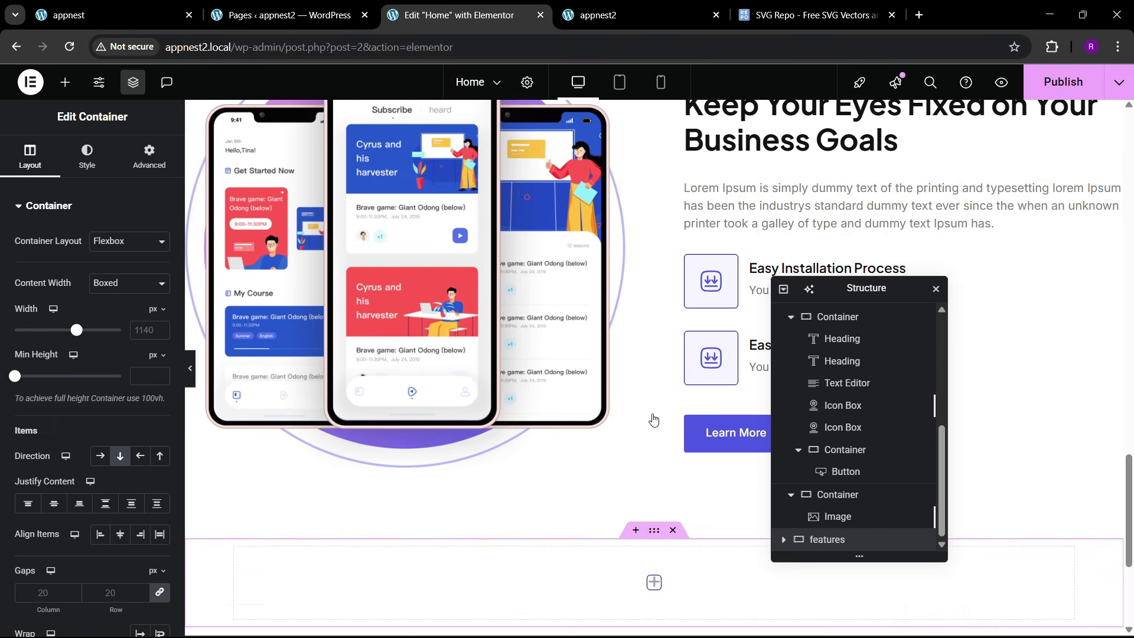
{"action": "scroll", "coordinate": [654, 418], "scroll_direction": "up", "scroll_amount": 3}
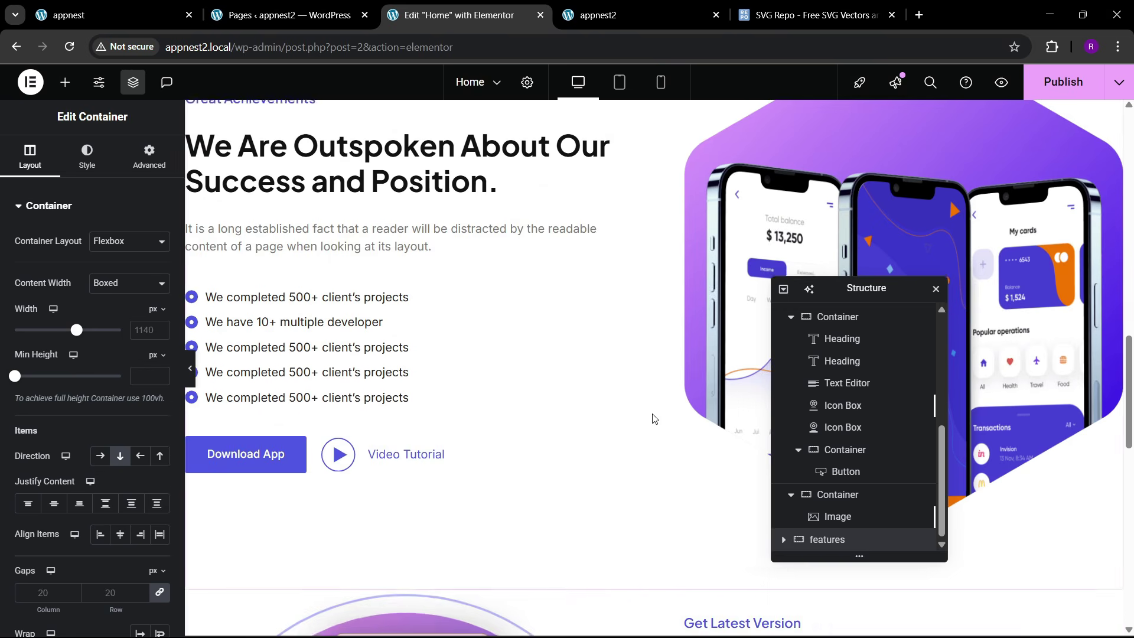
{"action": "scroll", "coordinate": [654, 418], "scroll_direction": "up", "scroll_amount": 3}
{"action": "scroll", "coordinate": [653, 418], "scroll_direction": "down", "scroll_amount": 10}
{"action": "scroll", "coordinate": [654, 418], "scroll_direction": "down", "scroll_amount": 4}
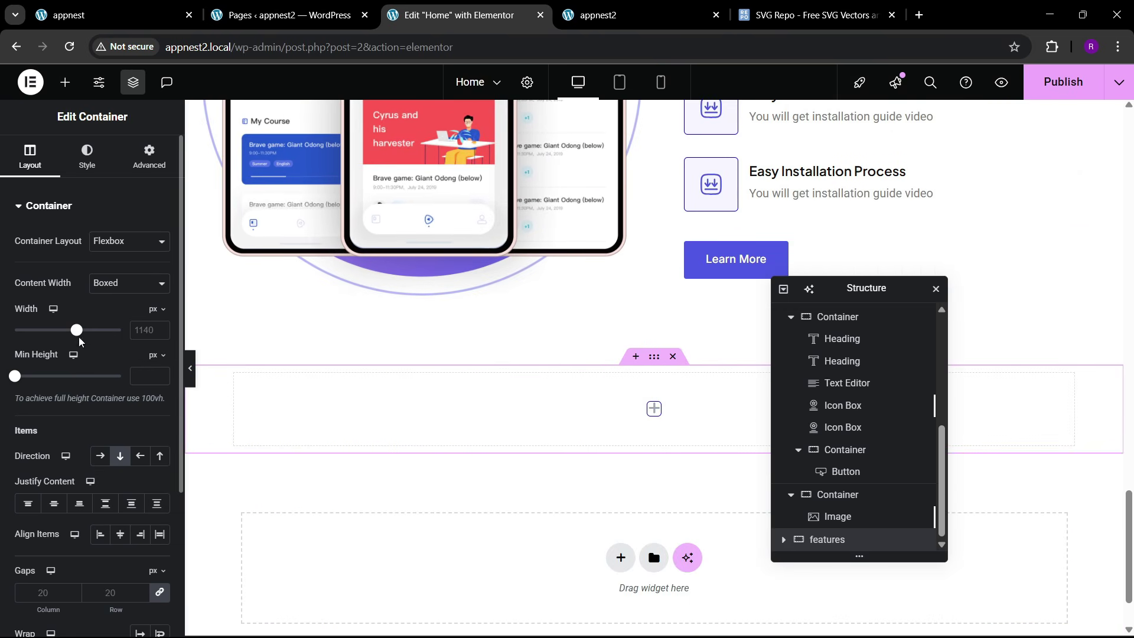
- Set the features container's width to 1300 px and its padding to 80 px at the bottom and 0 on the other sides
{"action": "type", "text": "1300"}
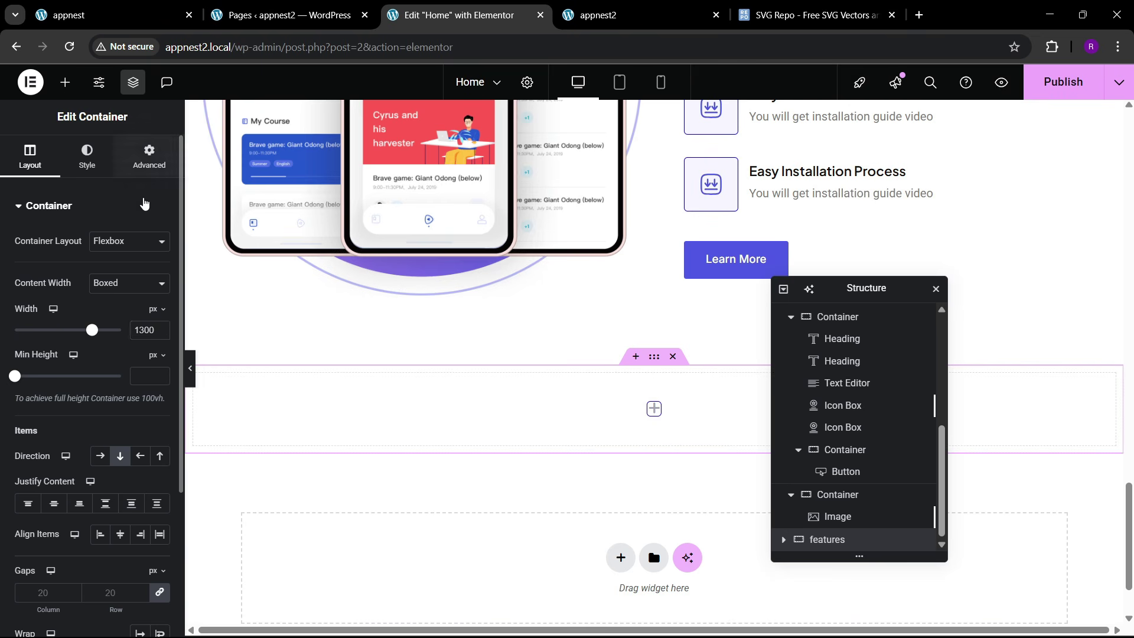
{"action": "left_click", "coordinate": [149, 158]}
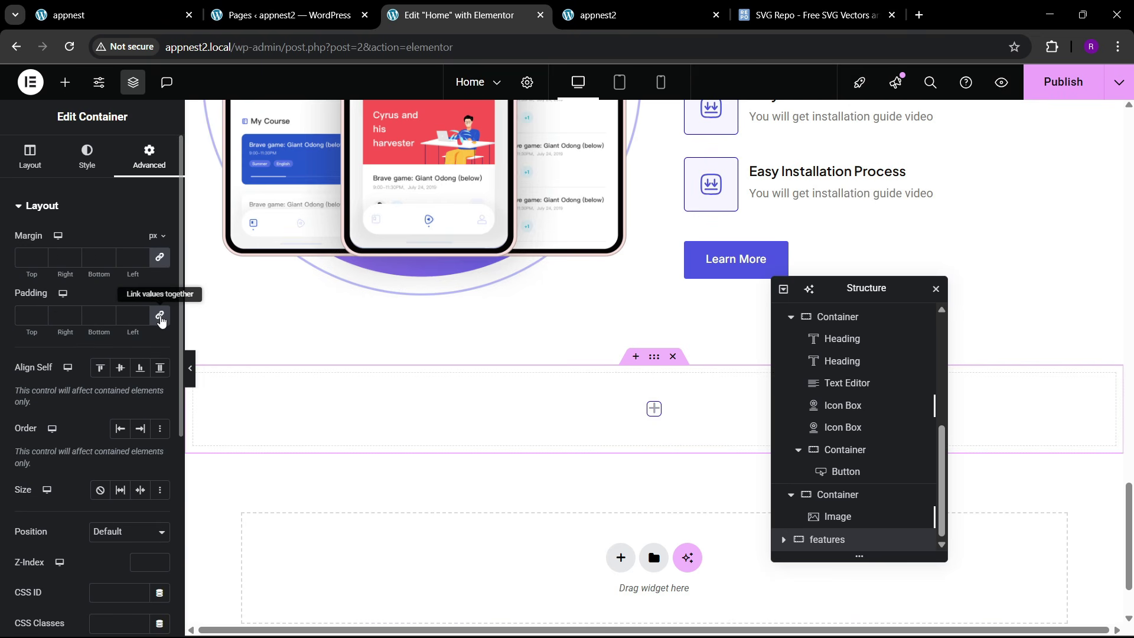
{"action": "left_click", "coordinate": [160, 317]}
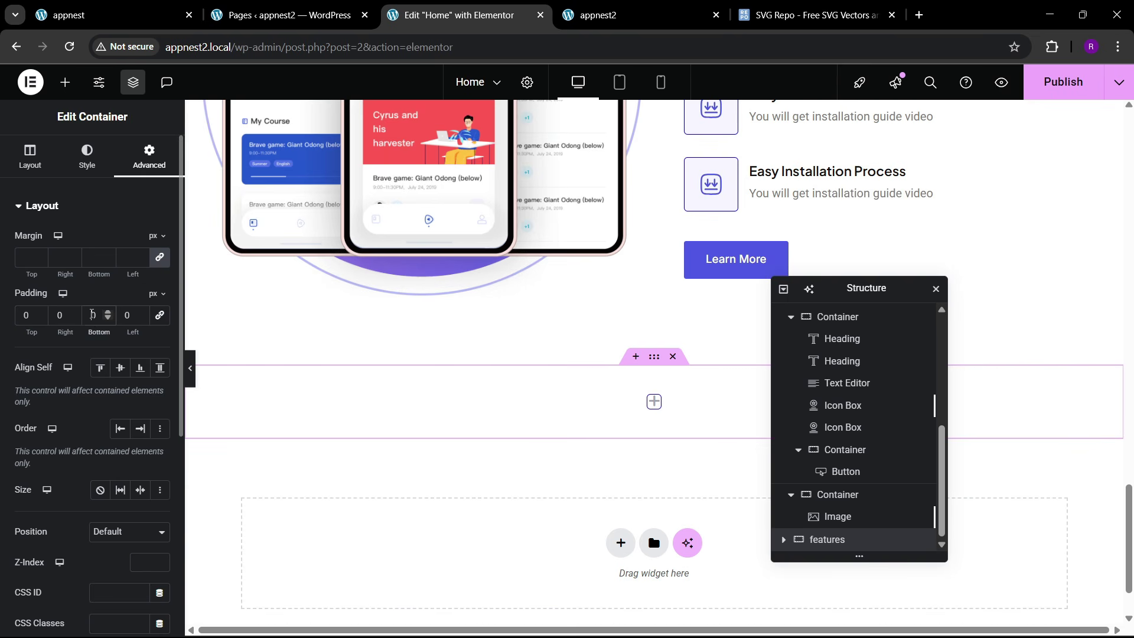
{"action": "type", "text": "8"}
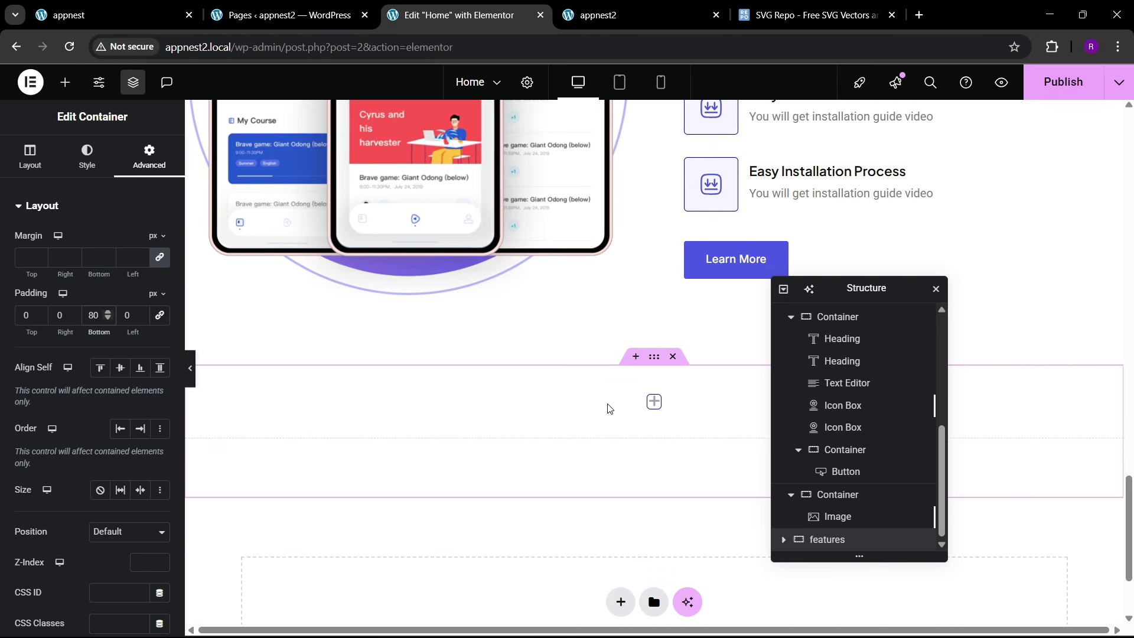
- Copy the "Get Latest Version" heading from the version section and paste it into the features container
{"action": "left_click", "coordinate": [111, 6]}
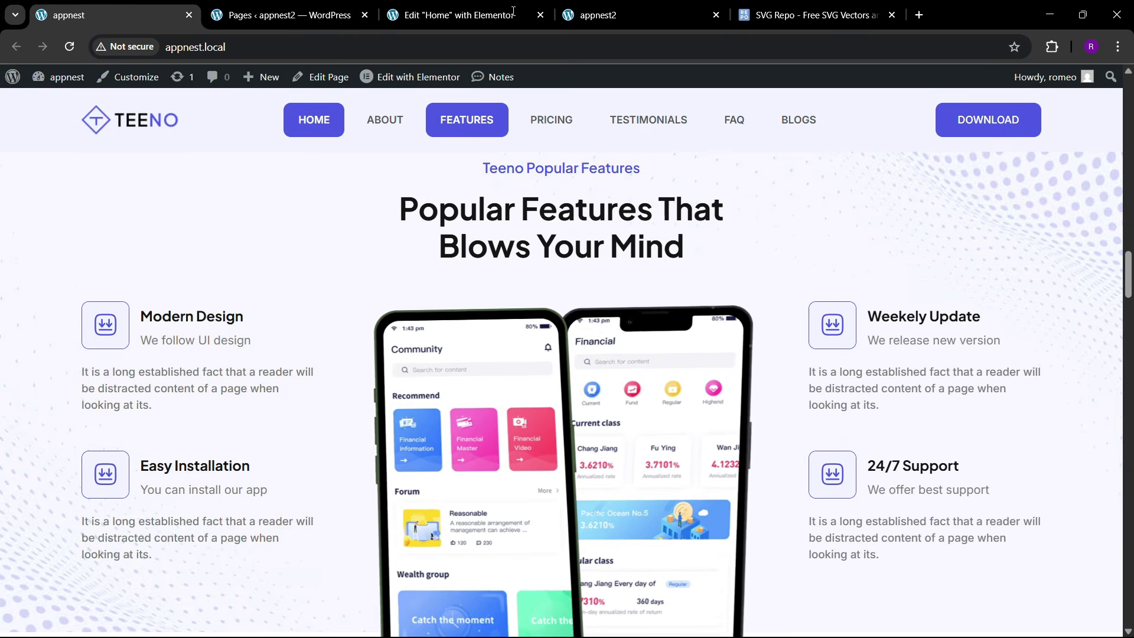
{"action": "left_click", "coordinate": [461, 14]}
{"action": "scroll", "coordinate": [546, 355], "scroll_direction": "up", "scroll_amount": 1}
{"action": "scroll", "coordinate": [615, 304], "scroll_direction": "up", "scroll_amount": 5}
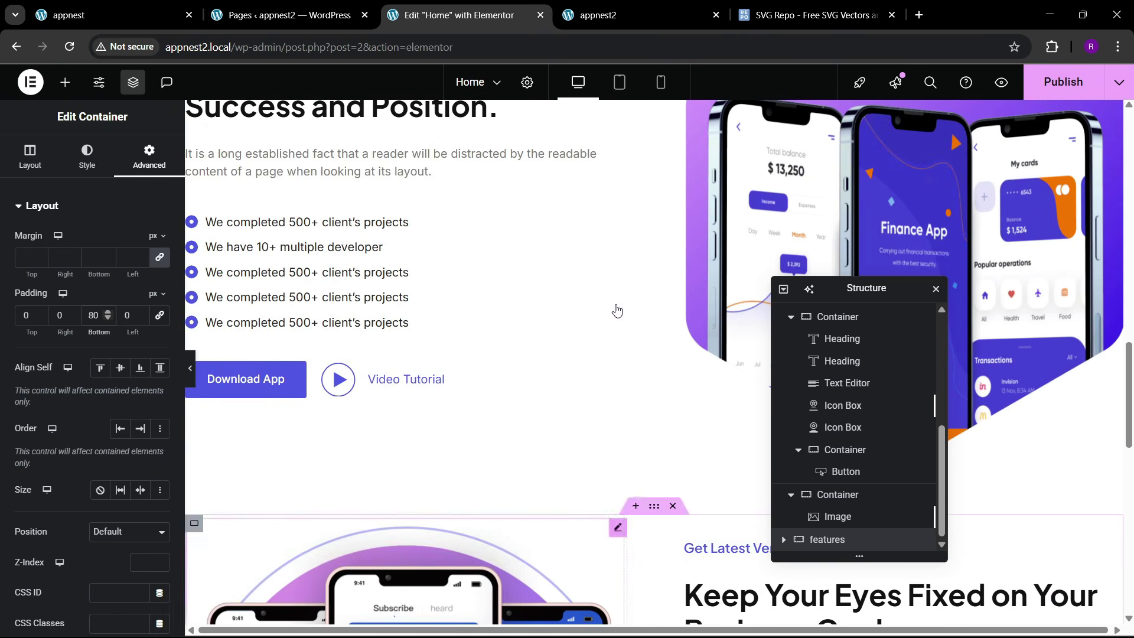
{"action": "scroll", "coordinate": [615, 311], "scroll_direction": "down", "scroll_amount": 2}
{"action": "left_click_drag", "start_coordinate": [844, 290], "coordinate": [373, 378]}
{"action": "scroll", "coordinate": [738, 295], "scroll_direction": "down", "scroll_amount": 2}
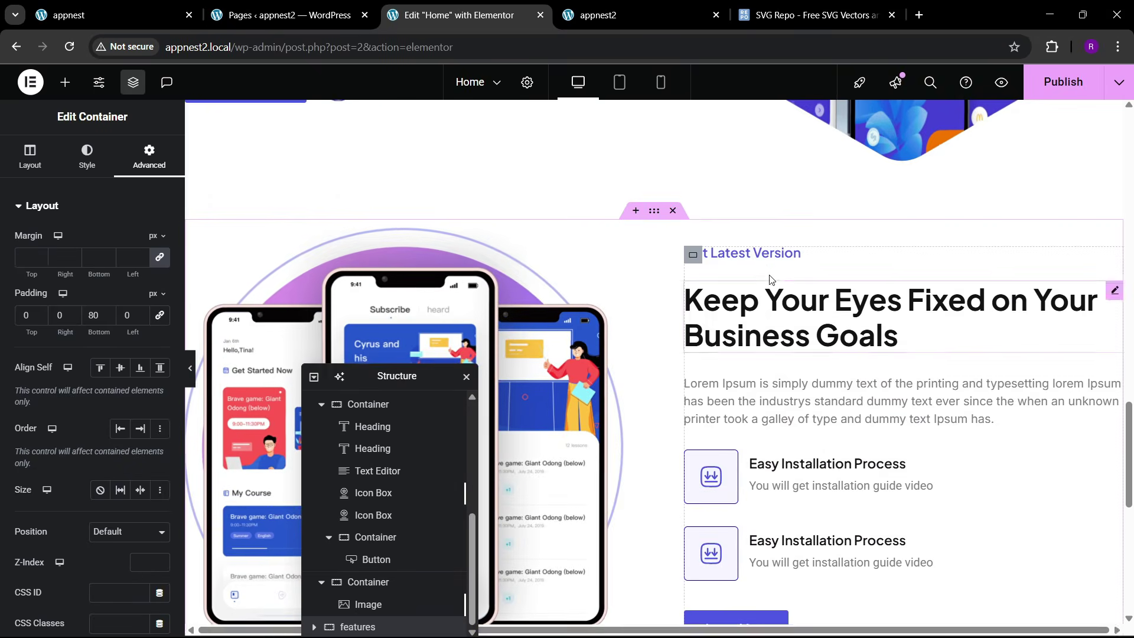
{"action": "right_click", "coordinate": [738, 254]}
{"action": "left_click", "coordinate": [678, 384]}
{"action": "scroll", "coordinate": [671, 397], "scroll_direction": "down", "scroll_amount": 5}
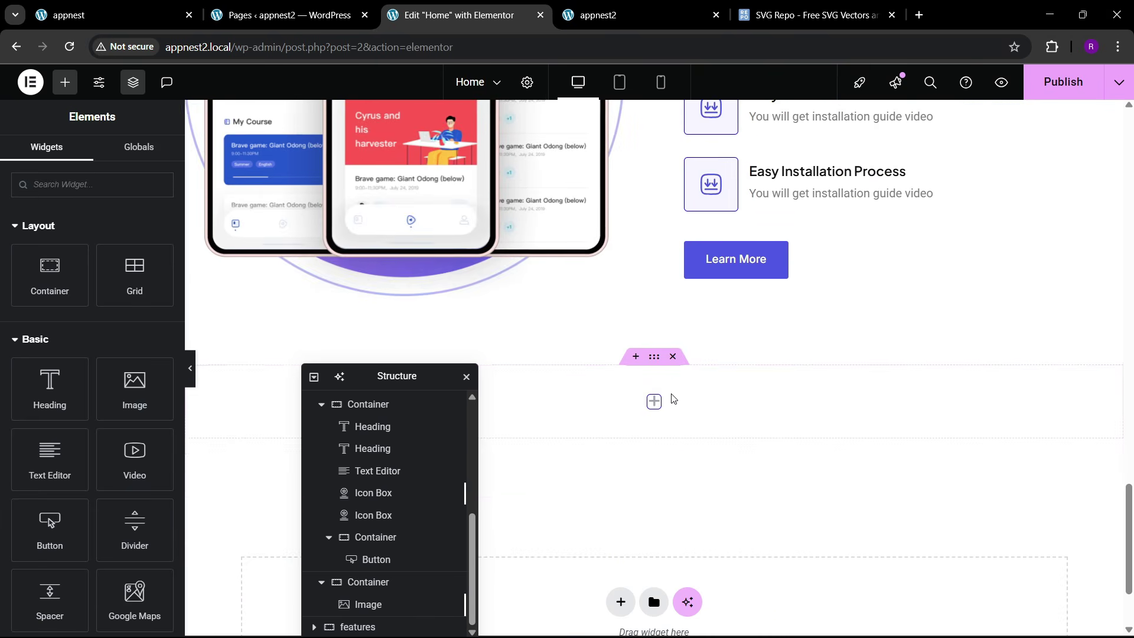
{"action": "right_click", "coordinate": [590, 384]}
{"action": "left_click", "coordinate": [632, 366]}
- Copy the "Keep Your Eyes Fixed on Your Business Goals" heading and paste it below the small heading in the features container
{"action": "scroll", "coordinate": [762, 331], "scroll_direction": "up", "scroll_amount": 7}
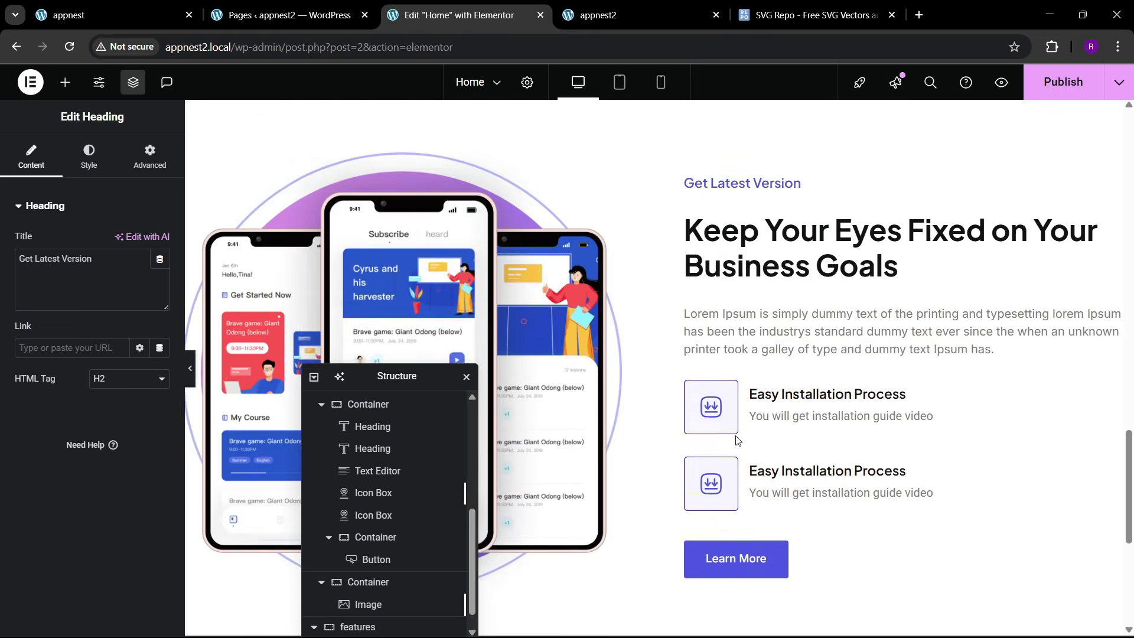
{"action": "right_click", "coordinate": [762, 331]}
{"action": "left_click", "coordinate": [807, 365]}
{"action": "scroll", "coordinate": [630, 489], "scroll_direction": "down", "scroll_amount": 7}
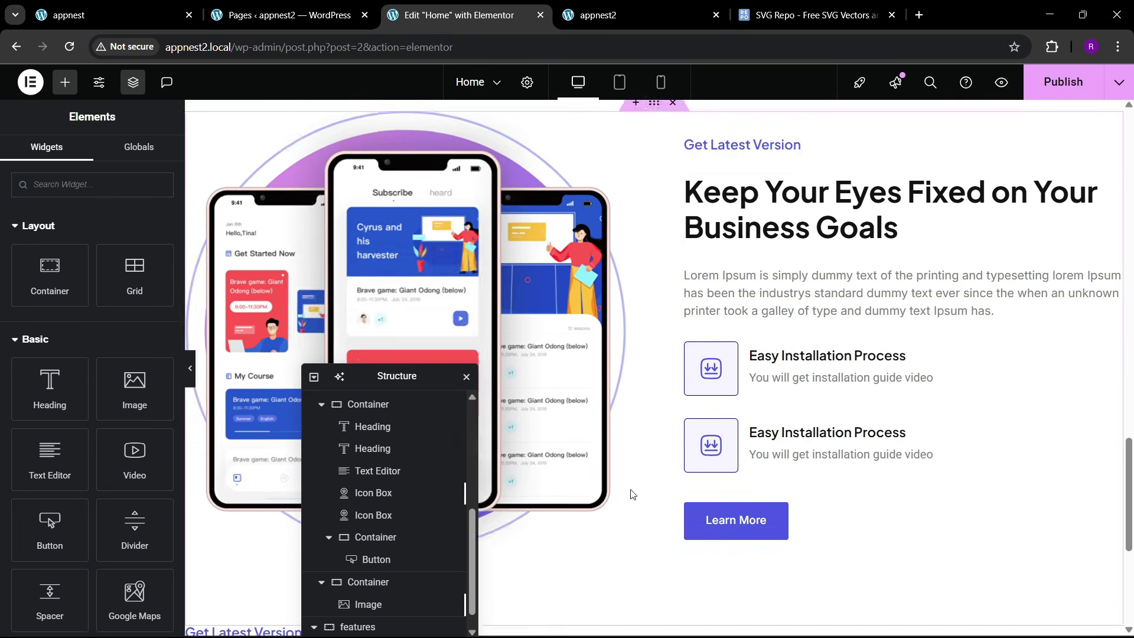
{"action": "right_click", "coordinate": [259, 381]}
{"action": "left_click", "coordinate": [282, 389]}
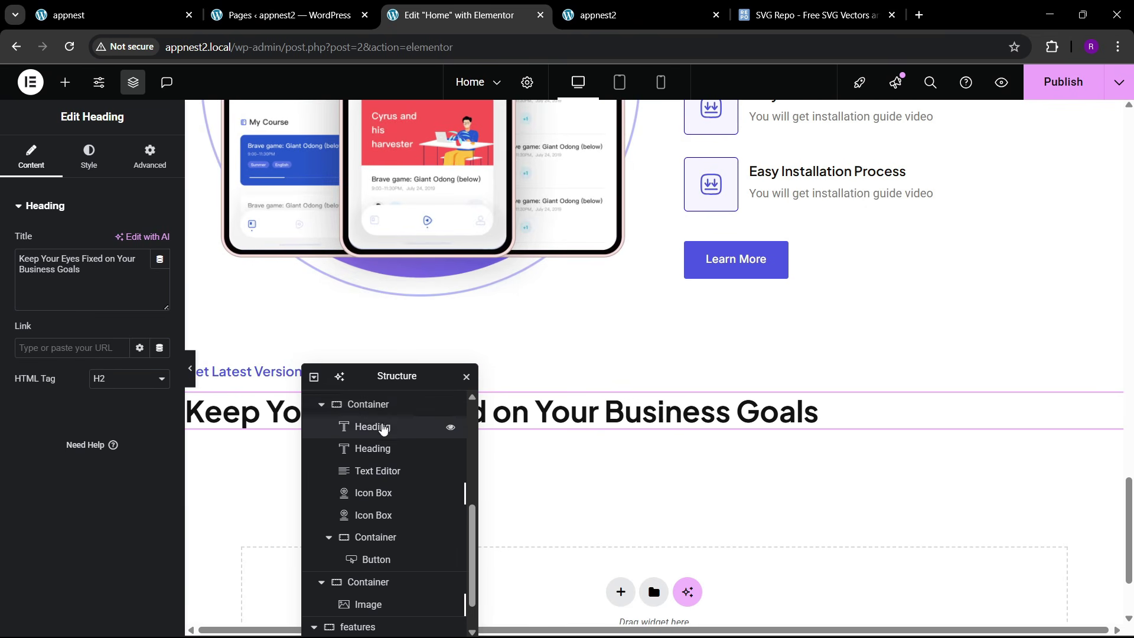
- Align the features container's items to the center
{"action": "left_click_drag", "start_coordinate": [359, 385], "coordinate": [809, 331]}
{"action": "left_click", "coordinate": [654, 357]}
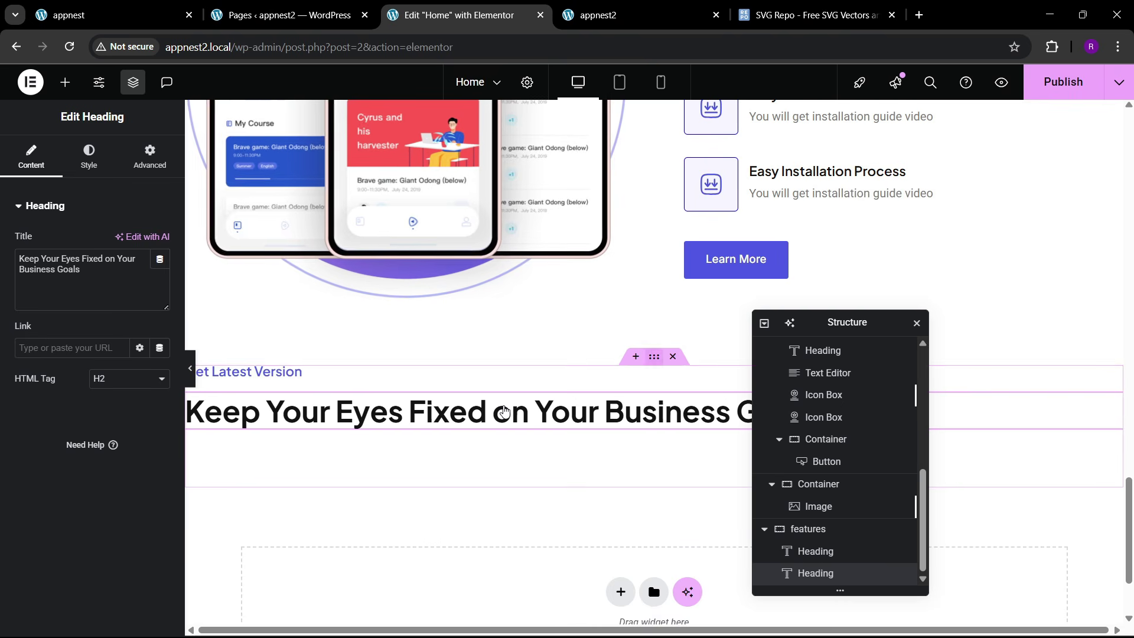
{"action": "left_click", "coordinate": [31, 161]}
{"action": "scroll", "coordinate": [77, 378], "scroll_direction": "down", "scroll_amount": 3}
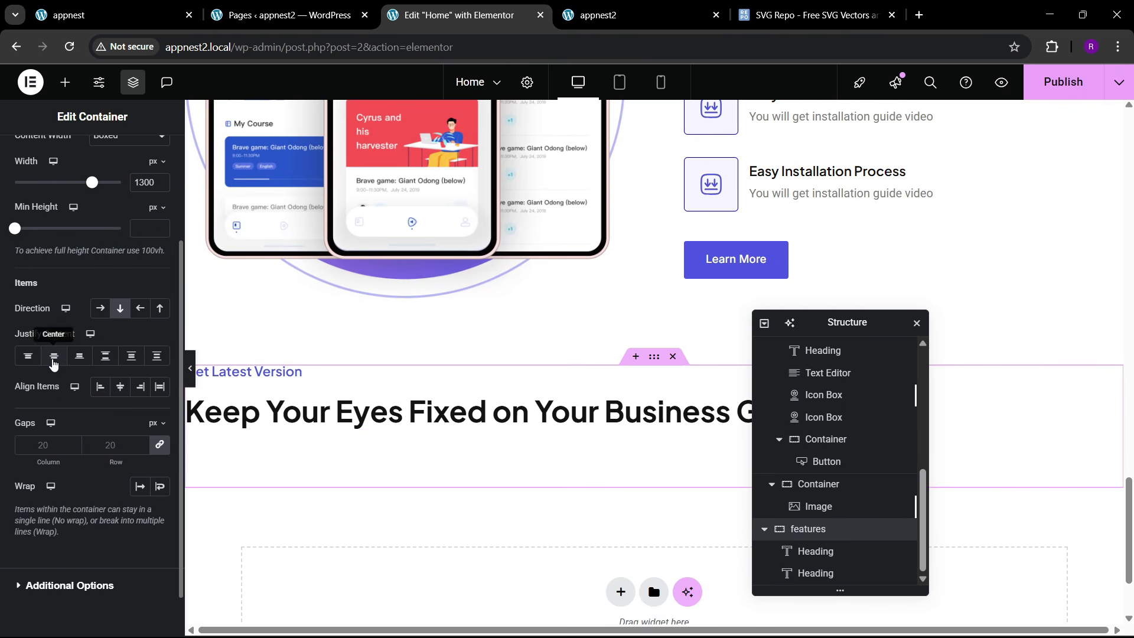
{"action": "left_click", "coordinate": [120, 393]}
- Center-align the text of the "Keep Your Eyes Fixed on Your Business Goals" heading in the features container
{"action": "left_click", "coordinate": [589, 420]}
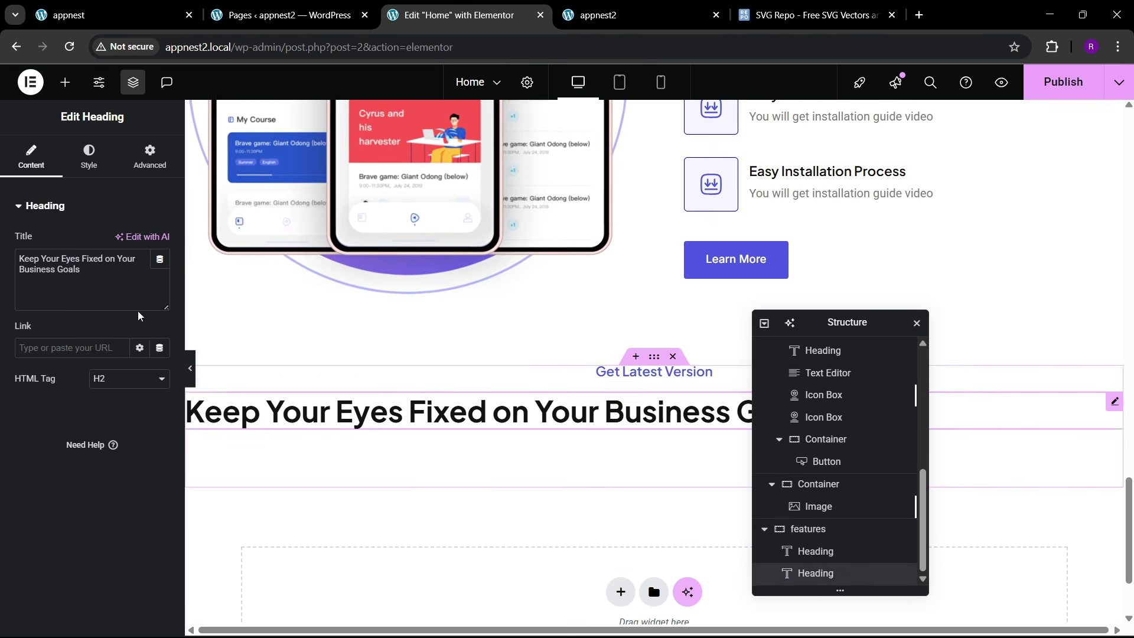
{"action": "left_click", "coordinate": [89, 158]}
{"action": "left_click", "coordinate": [120, 241]}
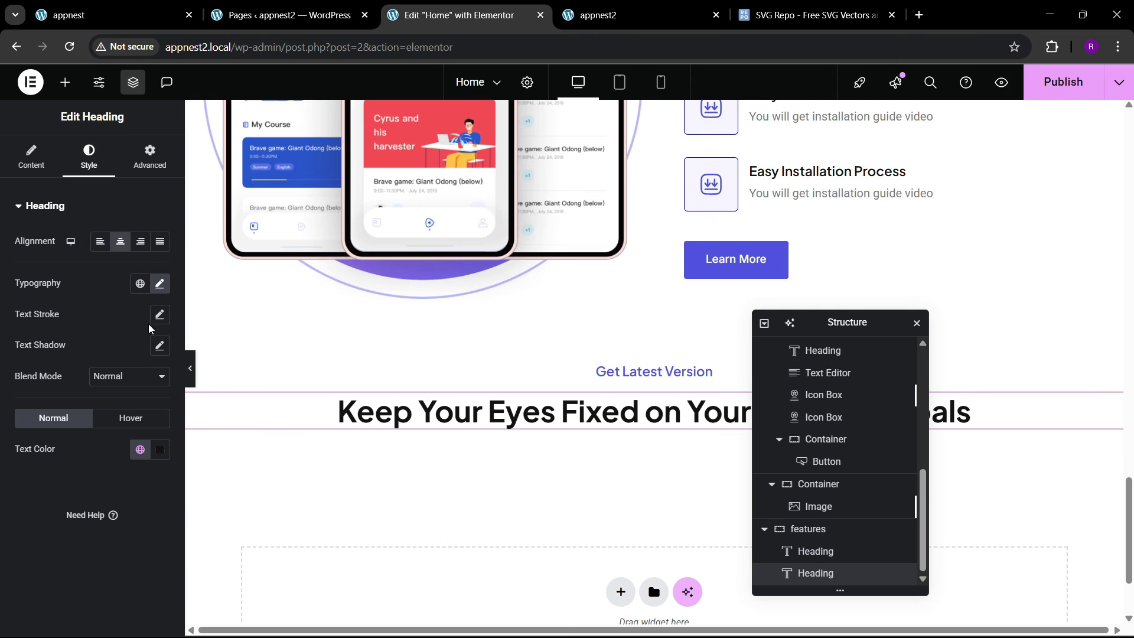
- Replace the large heading's title with "Popular Features That Blows Your Mind", copied from the reference site
{"action": "left_click", "coordinate": [144, 16]}
{"action": "left_click_drag", "start_coordinate": [400, 208], "coordinate": [699, 248]}
{"action": "key", "text": "ctrl+c"}
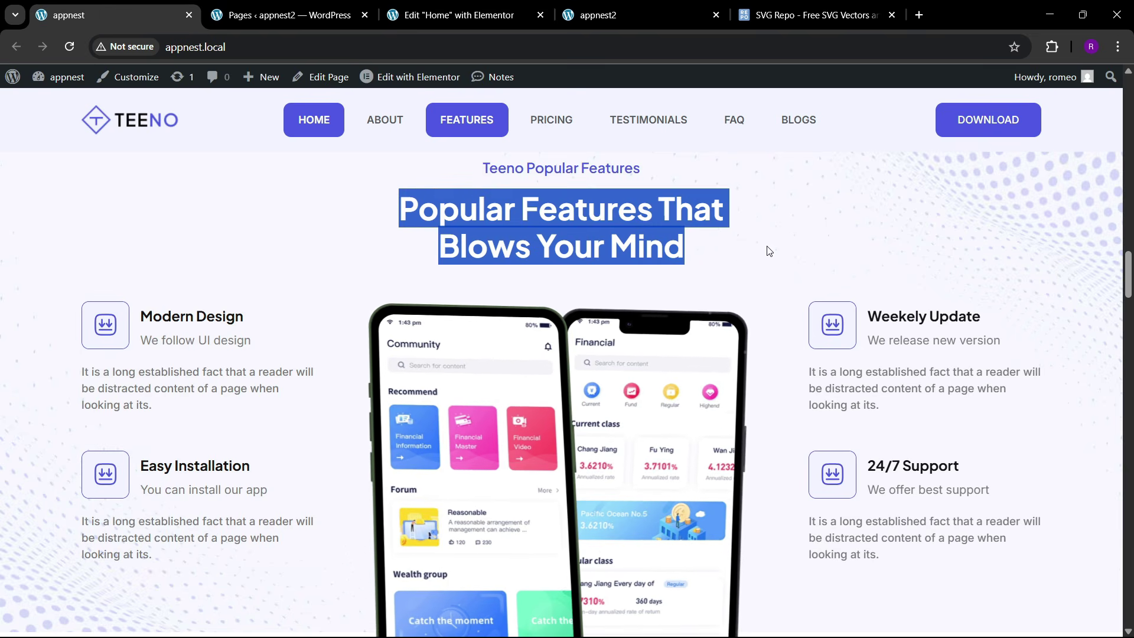
{"action": "left_click", "coordinate": [452, 15]}
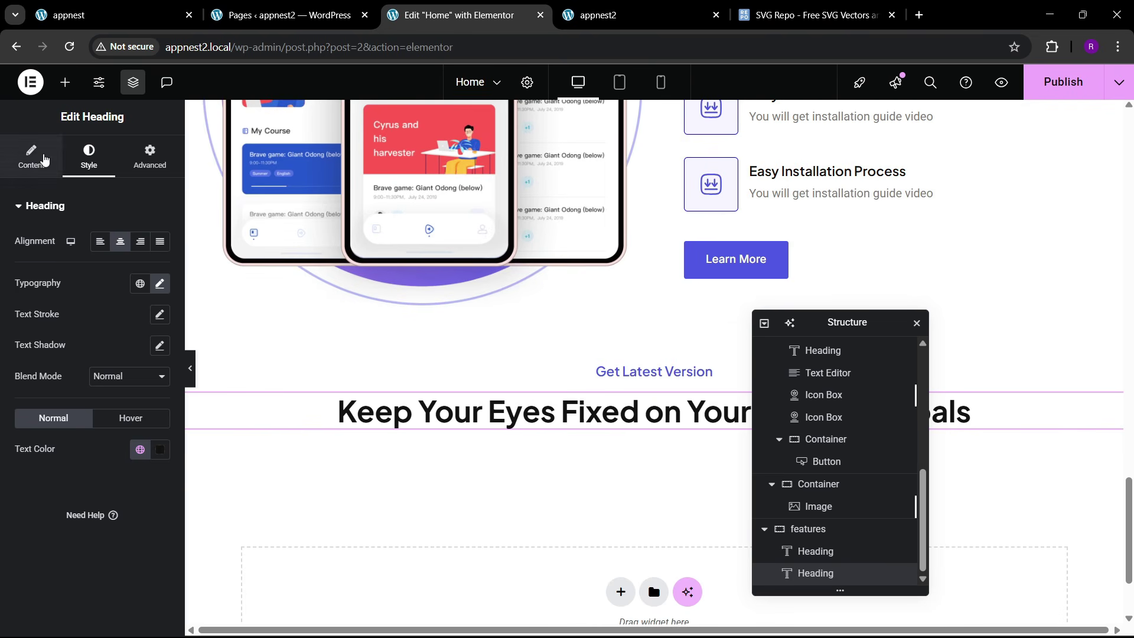
{"action": "left_click", "coordinate": [31, 157]}
{"action": "left_click", "coordinate": [113, 286]}
{"action": "key", "text": "ctrl+v"}
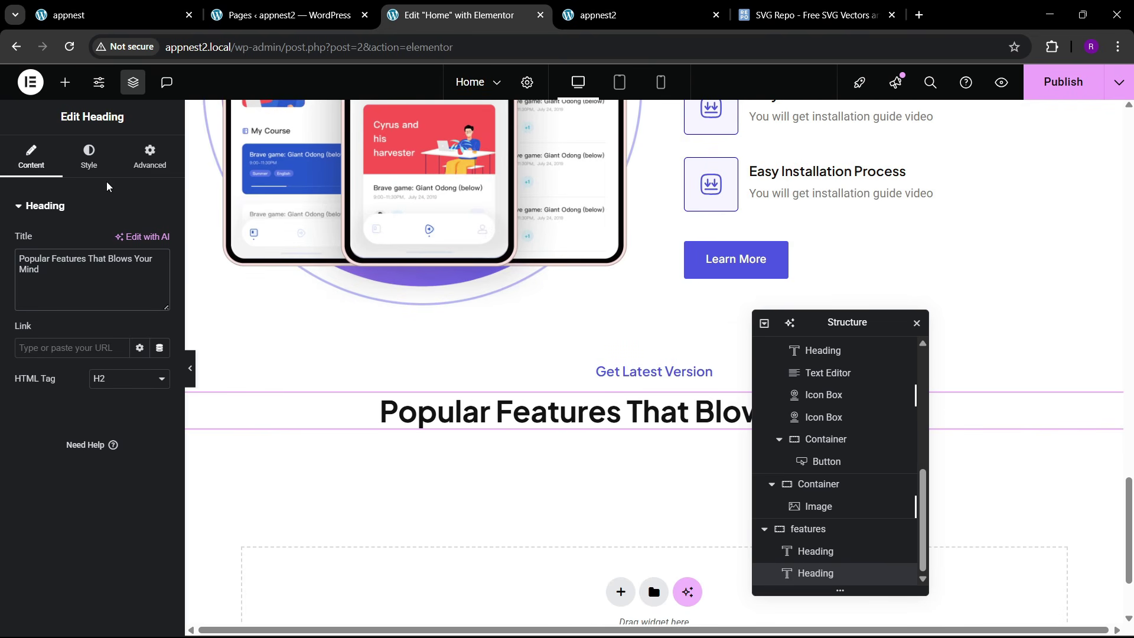
- Give the "Popular Features That Blows Your Mind" heading a custom width of 36%
{"action": "left_click", "coordinate": [149, 157]}
{"action": "left_click", "coordinate": [129, 356]}
{"action": "left_click", "coordinate": [100, 428]}
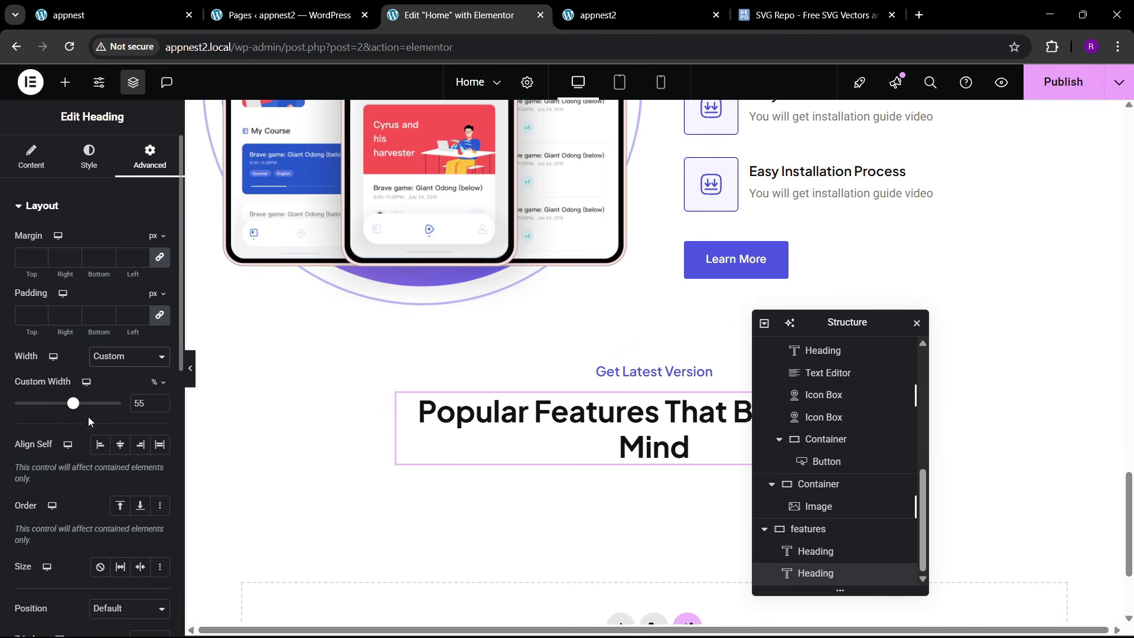
{"action": "left_click_drag", "start_coordinate": [73, 404], "coordinate": [56, 404]}
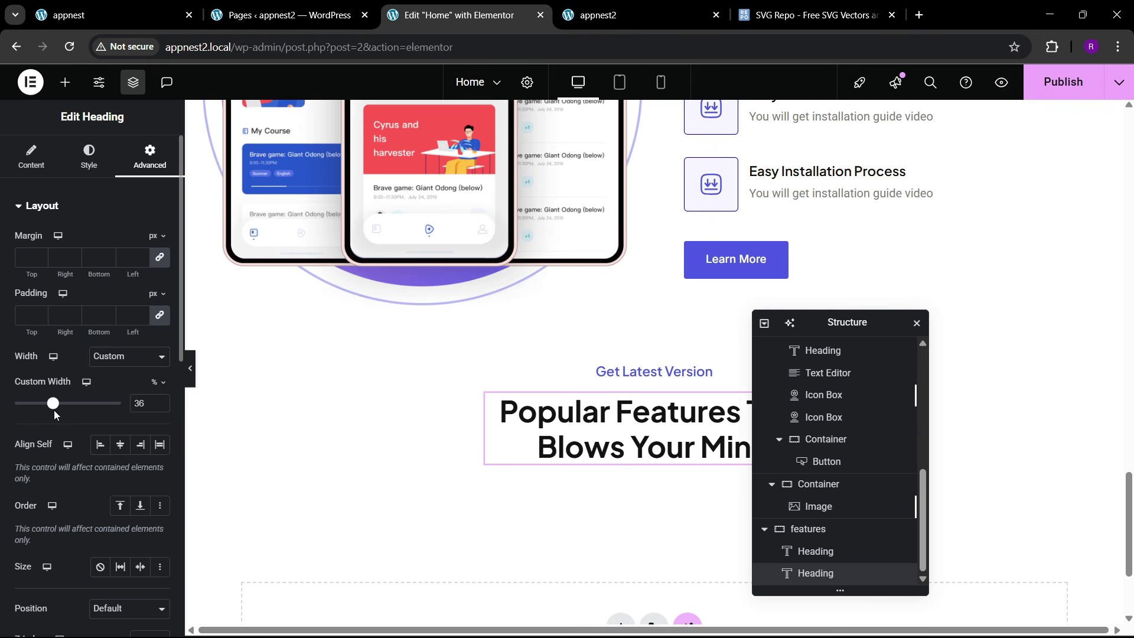
- Add a container below the "Popular Features That Blows Your Mind" heading and set its padding to 0 on all sides
{"action": "left_click", "coordinate": [69, 15]}
{"action": "scroll", "coordinate": [447, 360], "scroll_direction": "down", "scroll_amount": 3}
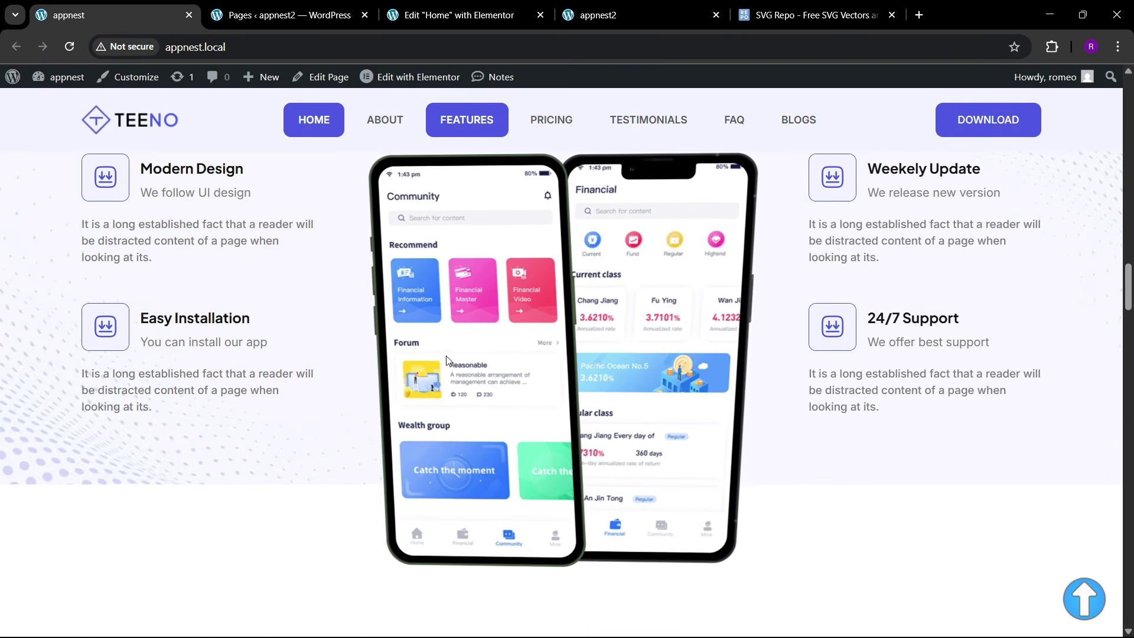
{"action": "scroll", "coordinate": [447, 360], "scroll_direction": "up", "scroll_amount": 3}
{"action": "left_click", "coordinate": [459, 15]}
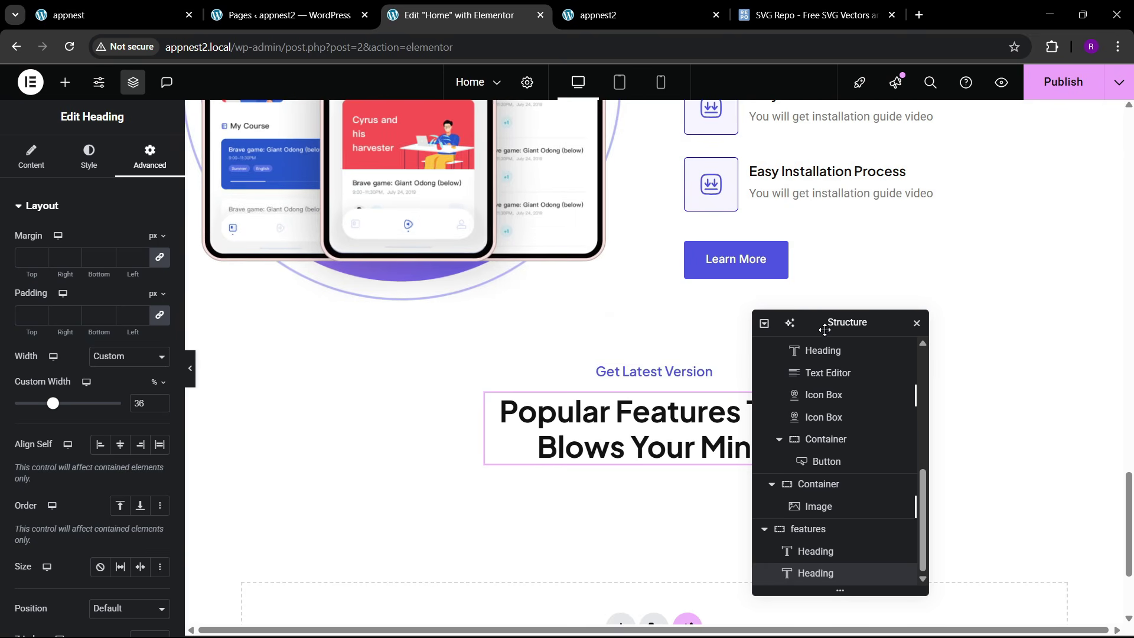
{"action": "left_click_drag", "start_coordinate": [825, 329], "coordinate": [886, 309]}
{"action": "scroll", "coordinate": [605, 329], "scroll_direction": "down", "scroll_amount": 2}
{"action": "left_click", "coordinate": [65, 82]}
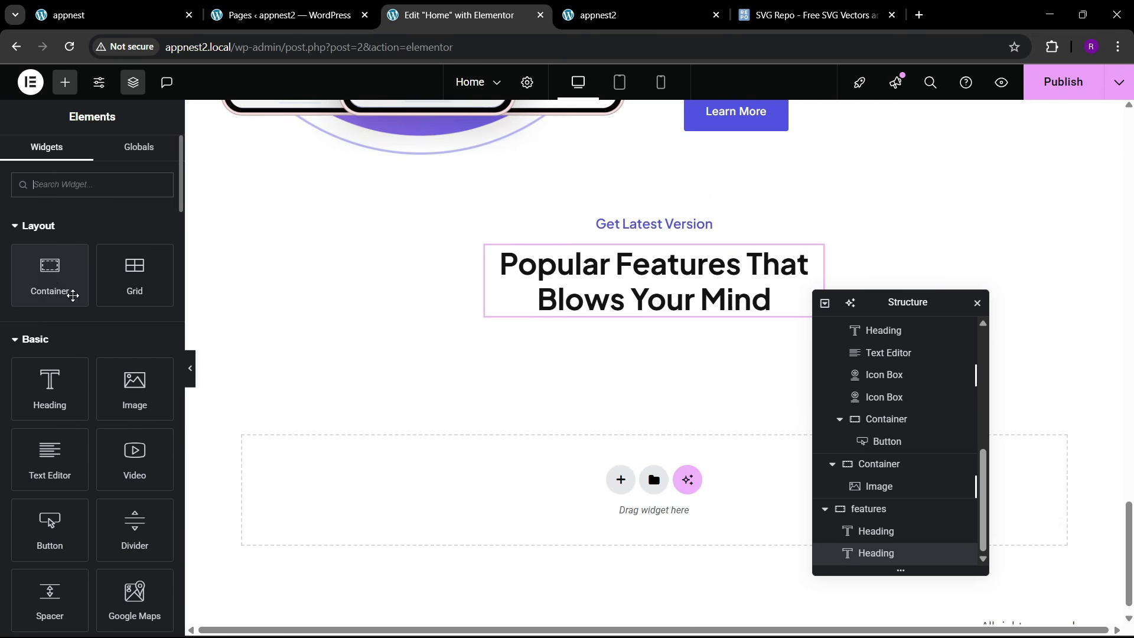
{"action": "left_click_drag", "start_coordinate": [73, 296], "coordinate": [668, 313]}
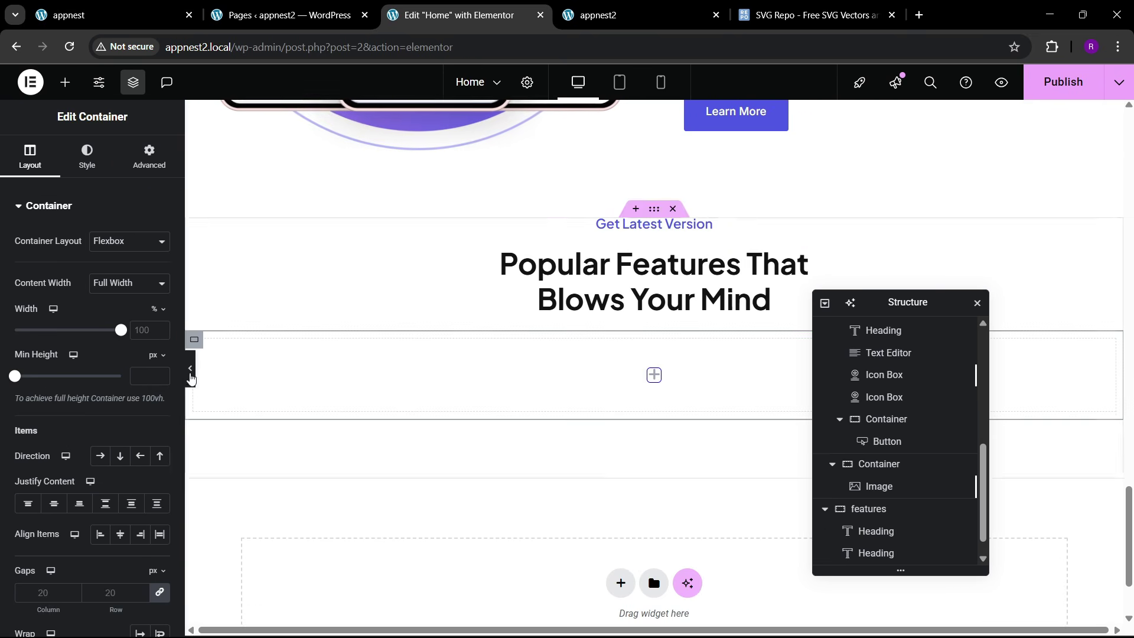
{"action": "left_click", "coordinate": [149, 159]}
{"action": "left_click", "coordinate": [160, 317]}
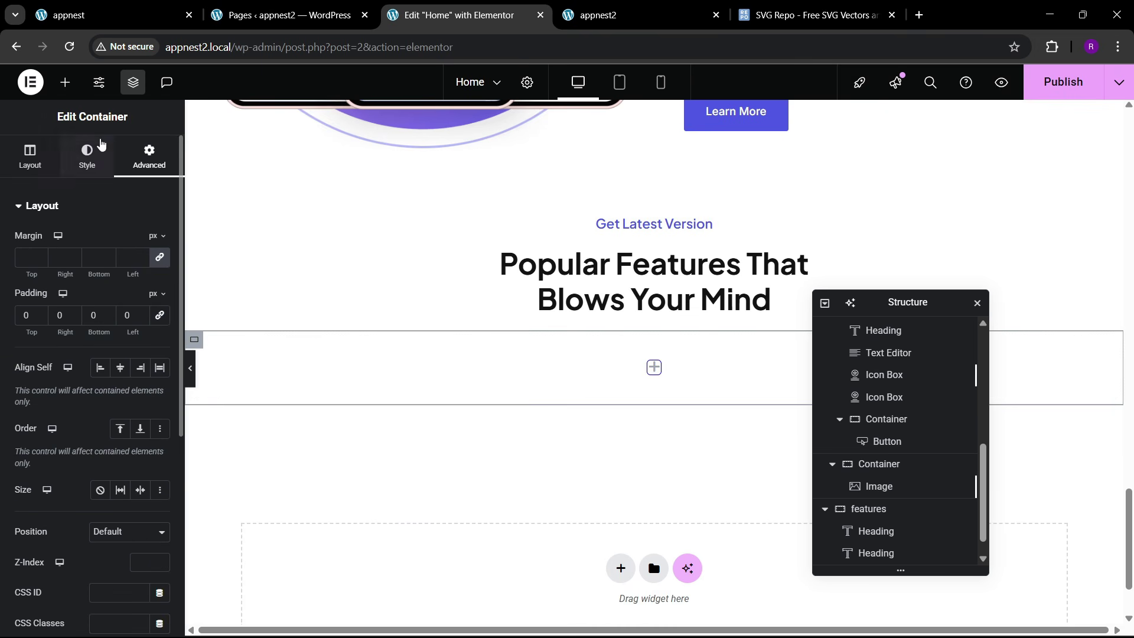
- Add a nested container inside the container below the "Popular Features That Blows Your Mind" heading and set its padding to 0 on all sides
{"action": "left_click", "coordinate": [67, 87]}
{"action": "left_click_drag", "start_coordinate": [46, 266], "coordinate": [390, 378]}
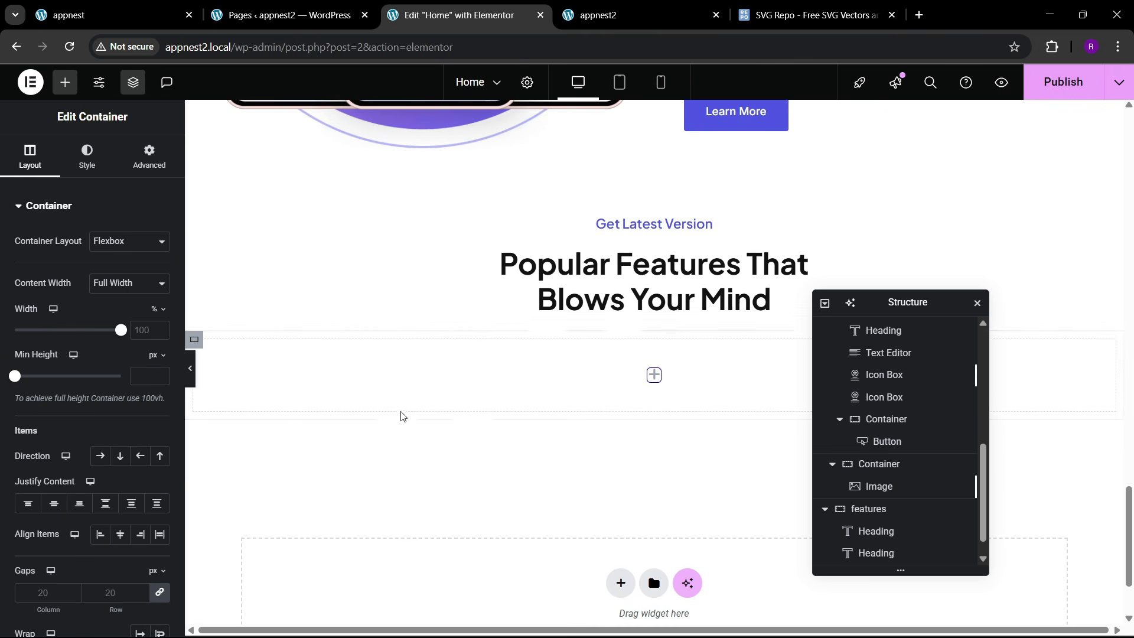
{"action": "right_click", "coordinate": [889, 554]}
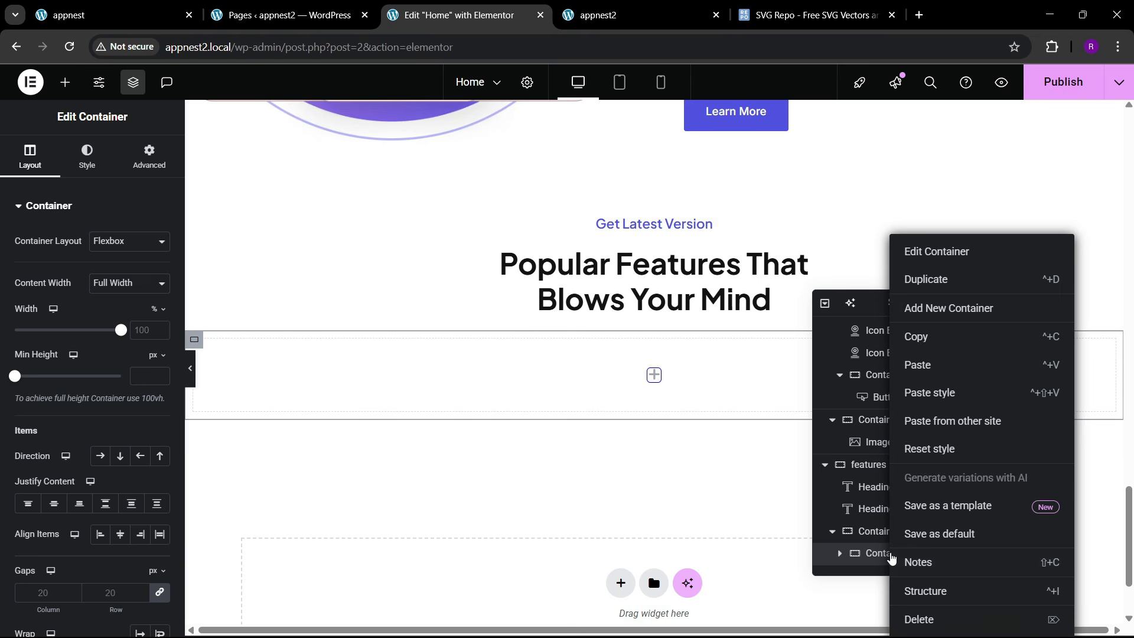
{"action": "left_click", "coordinate": [149, 172]}
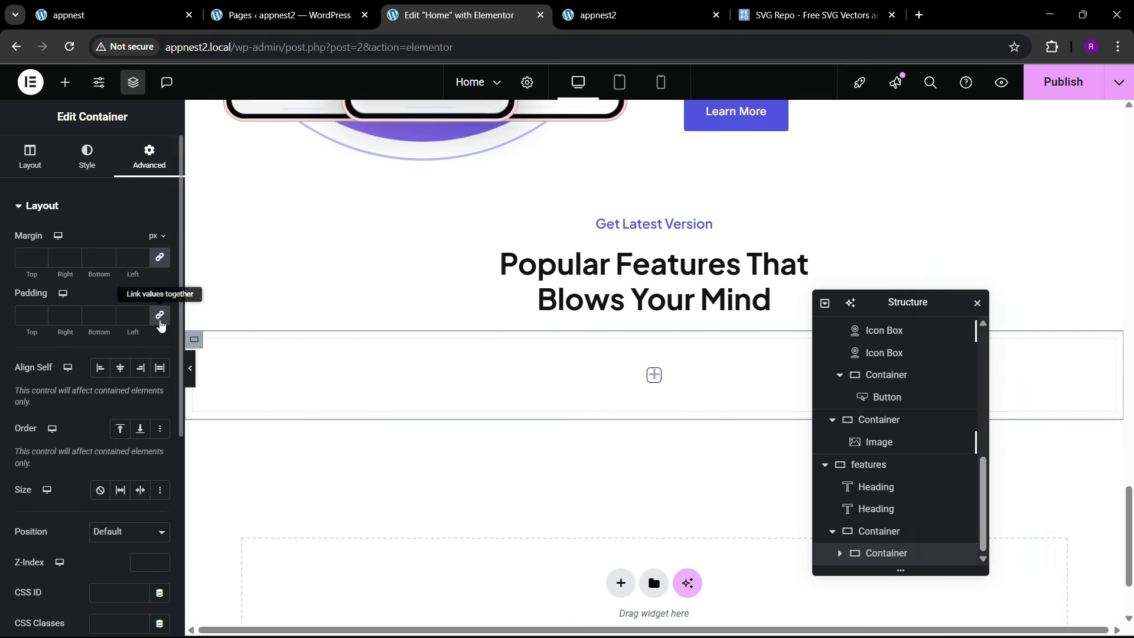
{"action": "left_click", "coordinate": [160, 316]}
- Duplicate the zero-padding nested container twice to make three column containers in the features section
{"action": "right_click", "coordinate": [897, 554]}
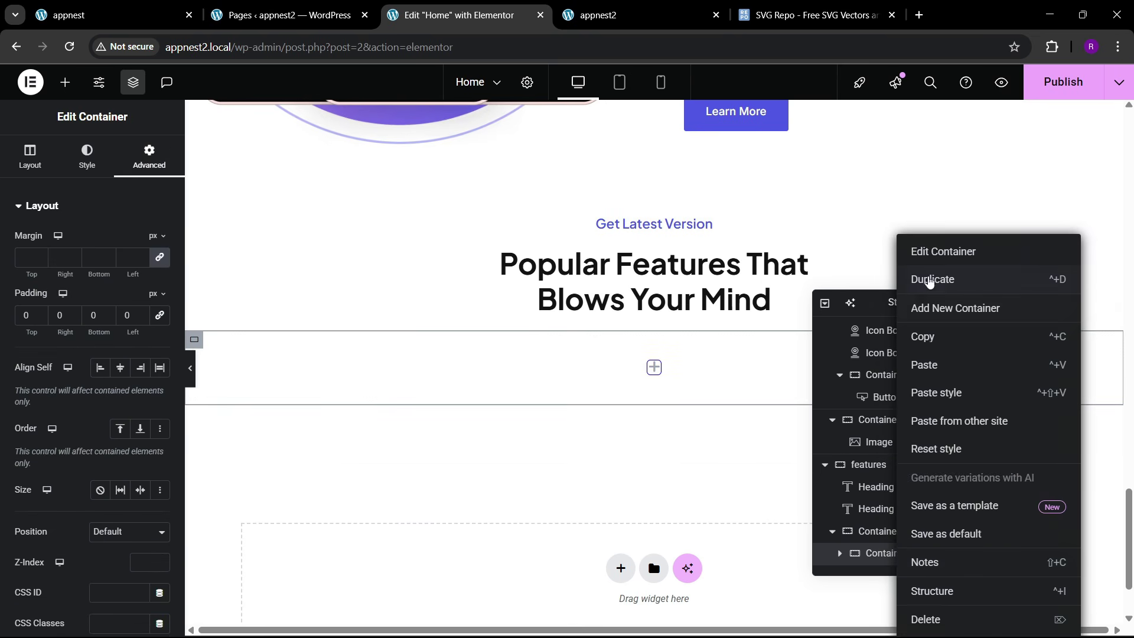
{"action": "left_click", "coordinate": [928, 280]}
{"action": "right_click", "coordinate": [887, 553]}
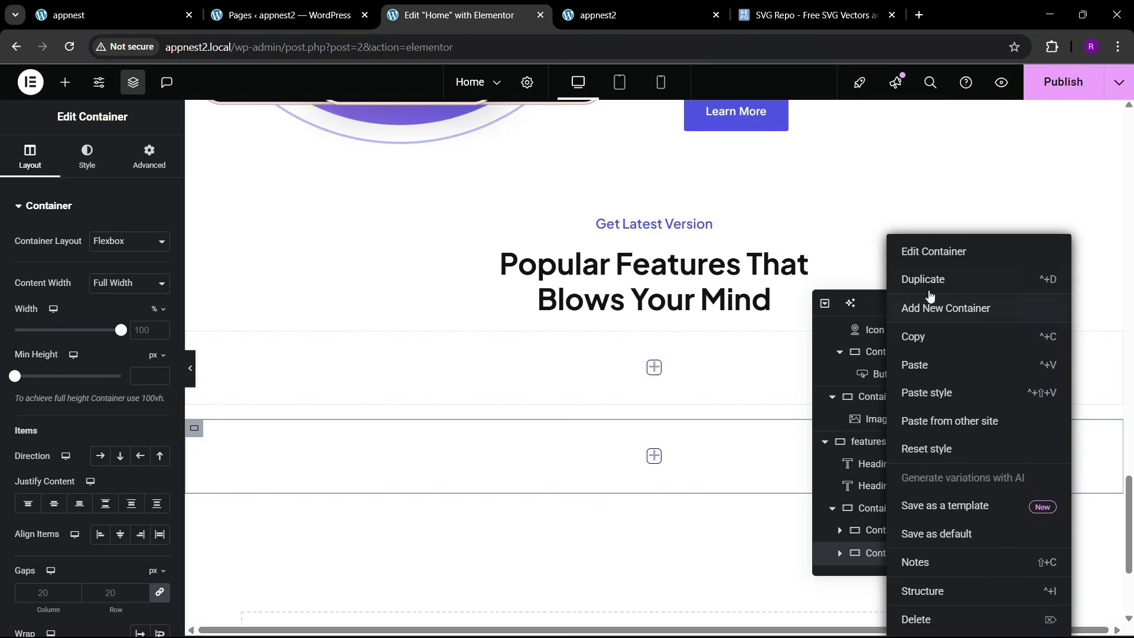
{"action": "left_click", "coordinate": [930, 284]}
- Set the direction of the parent container holding the three nested containers to horizontal row
{"action": "left_click", "coordinate": [891, 489]}
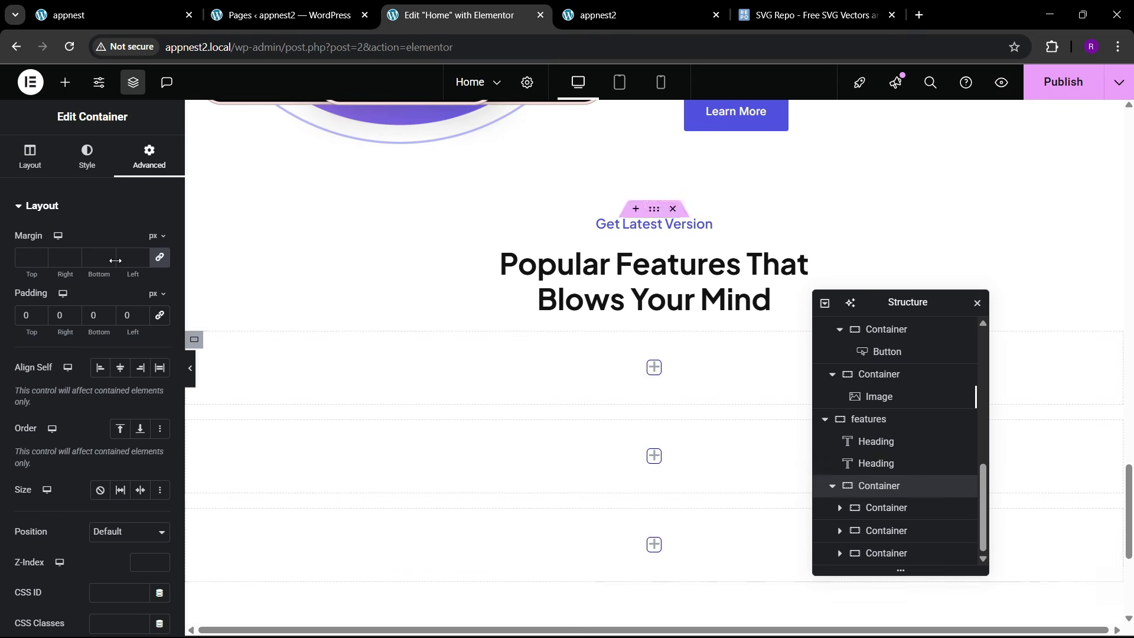
{"action": "left_click", "coordinate": [37, 166]}
{"action": "left_click", "coordinate": [101, 457]}
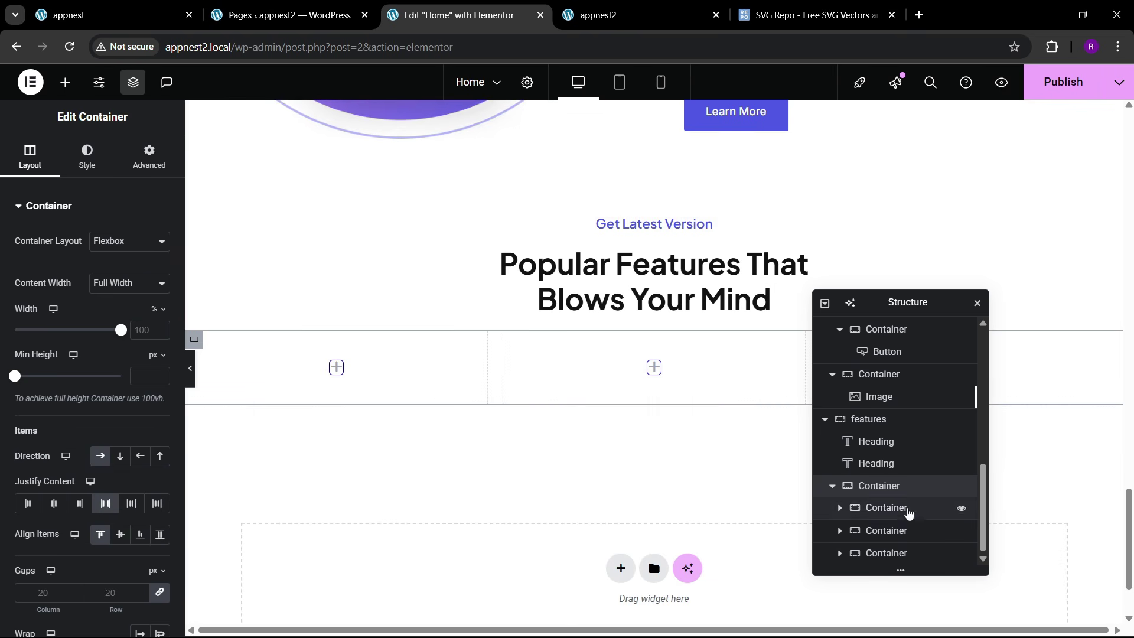
- Set the first and last column containers to 20% width and the middle one to 60%, checking against the reference site
{"action": "left_click", "coordinate": [906, 509]}
{"action": "left_click", "coordinate": [30, 158]}
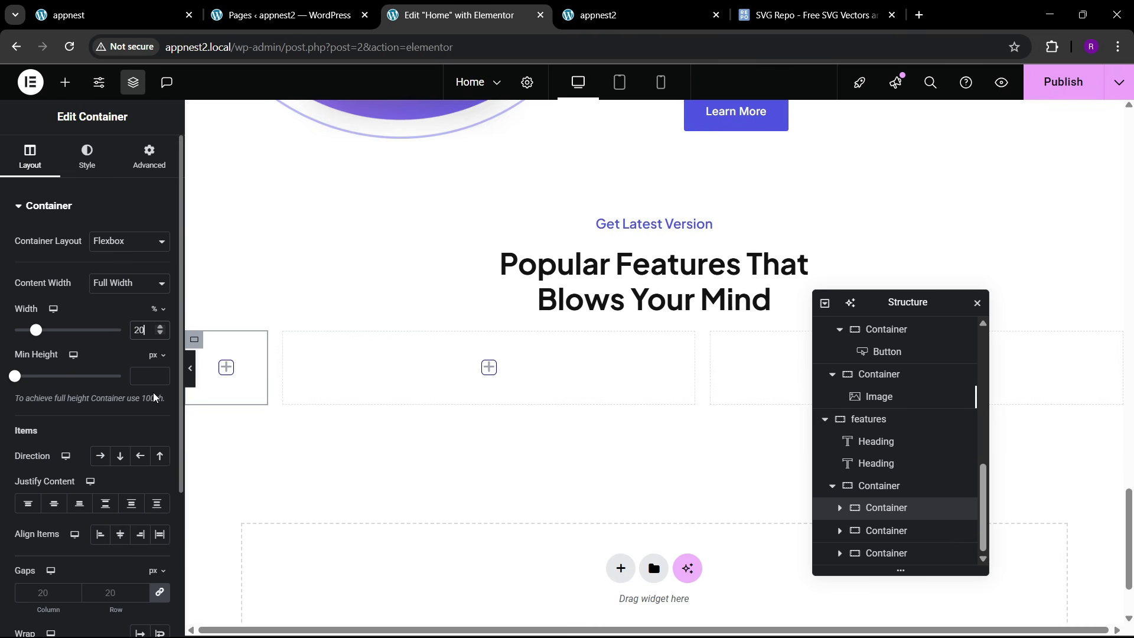
{"action": "left_click", "coordinate": [904, 553]}
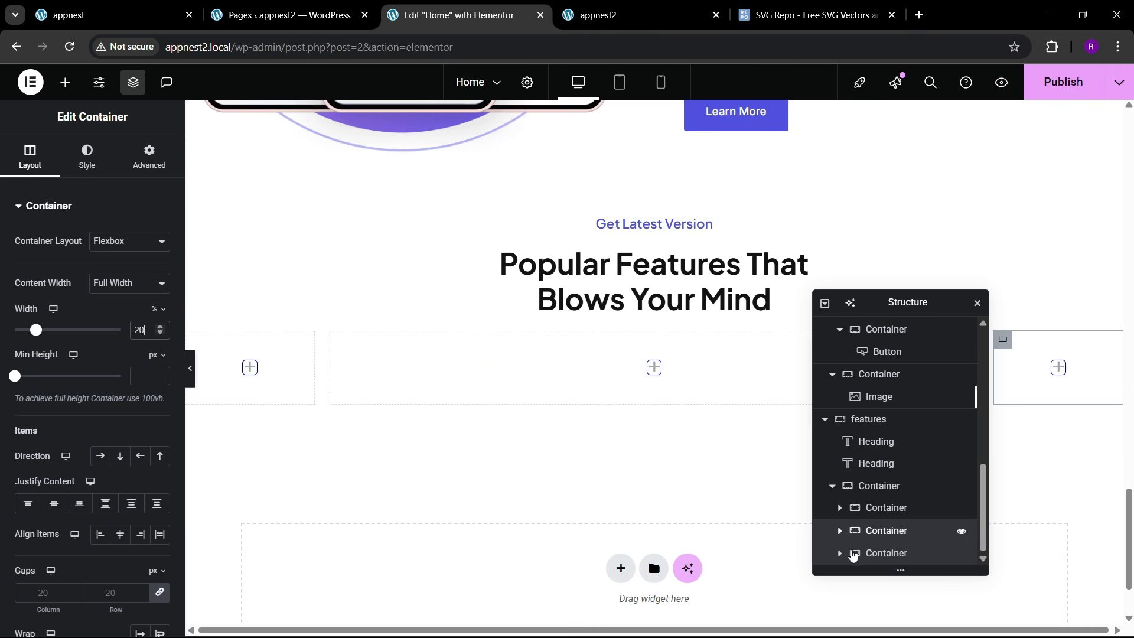
{"action": "left_click", "coordinate": [857, 533]}
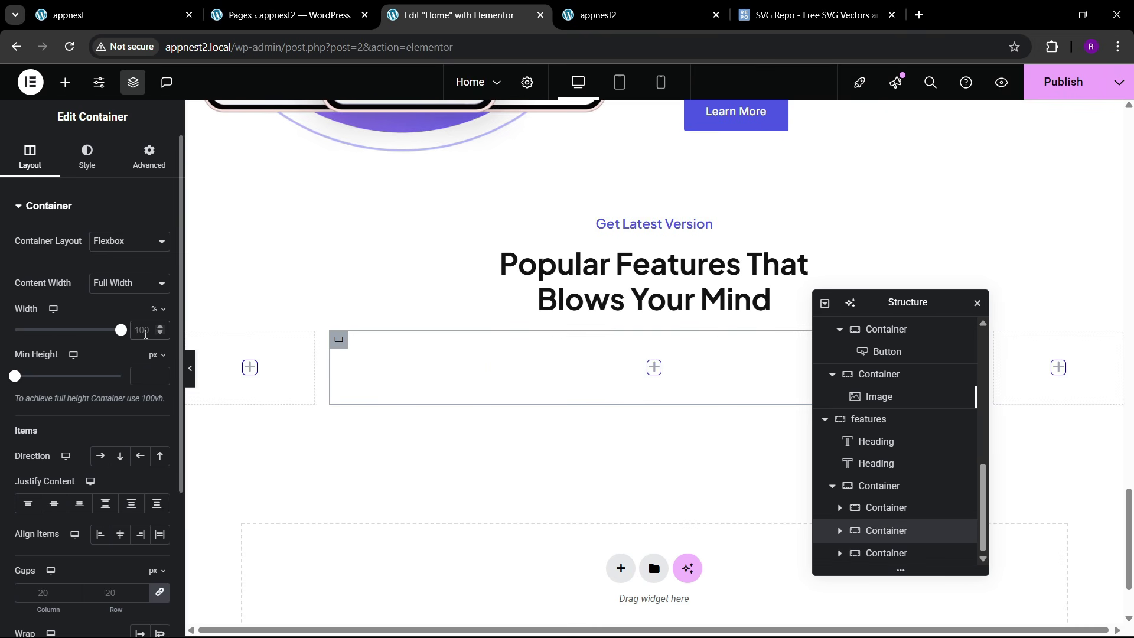
{"action": "left_click", "coordinate": [146, 7]}
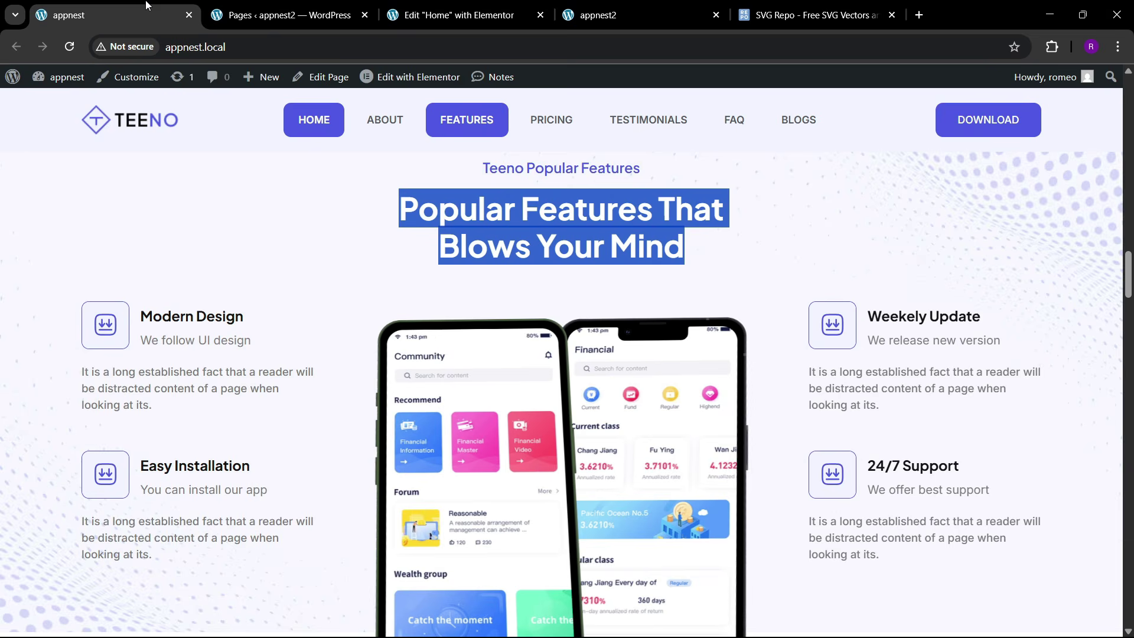
{"action": "left_click", "coordinate": [452, 15]}
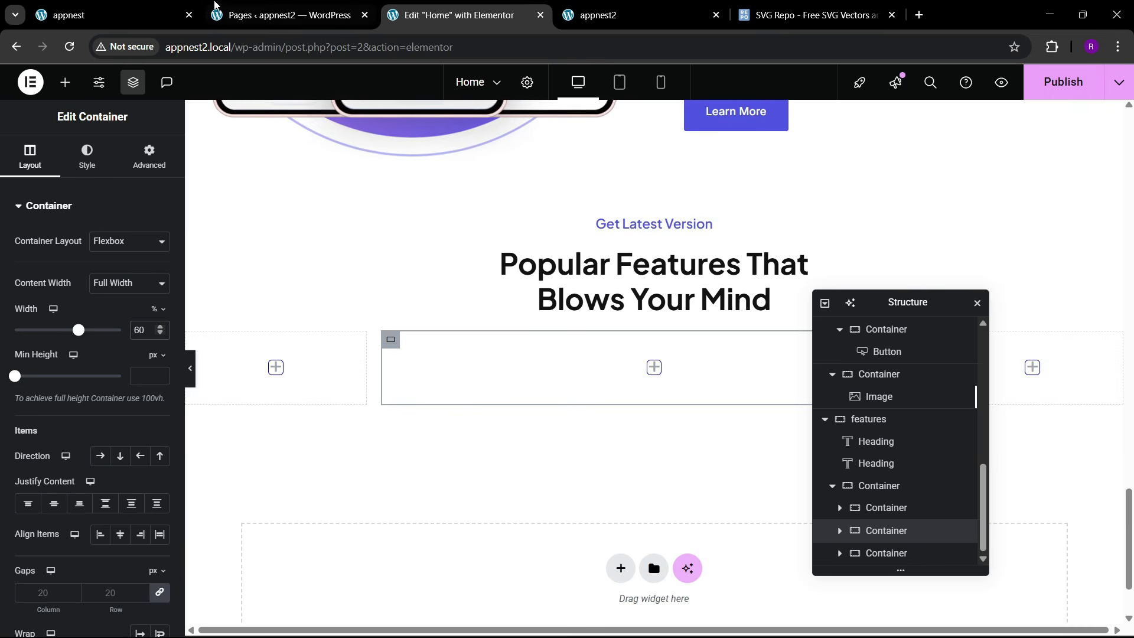
- Check the section spacing on the reference site and set the features container's top padding to 80 px
{"action": "left_click", "coordinate": [112, 14]}
{"action": "scroll", "coordinate": [383, 405], "scroll_direction": "up", "scroll_amount": 4}
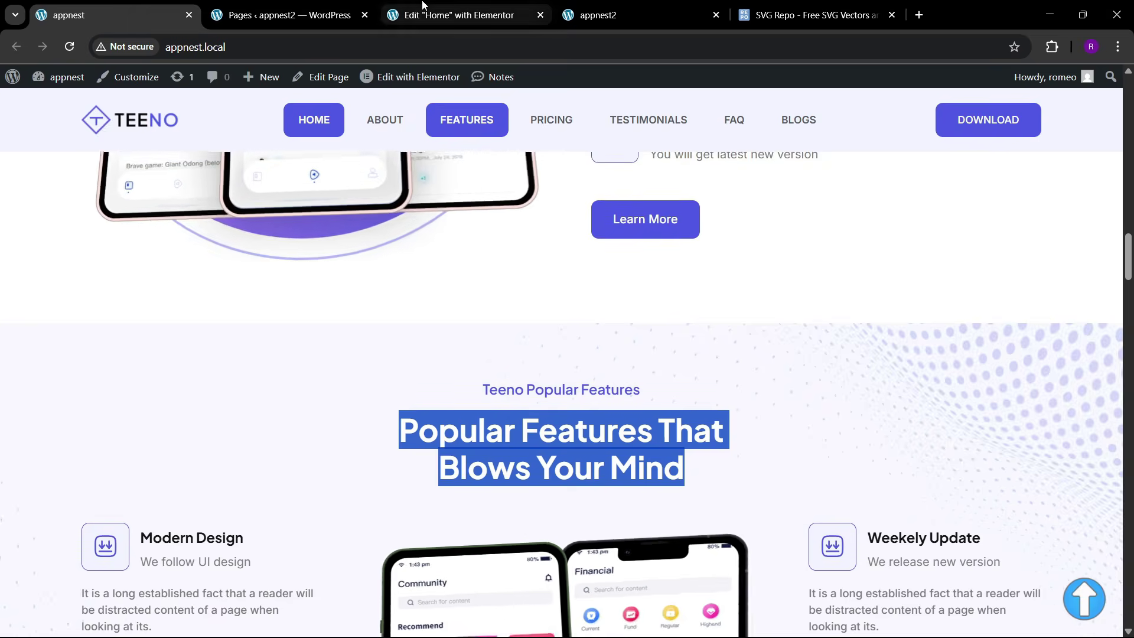
{"action": "left_click", "coordinate": [451, 15]}
{"action": "left_click", "coordinate": [555, 335]}
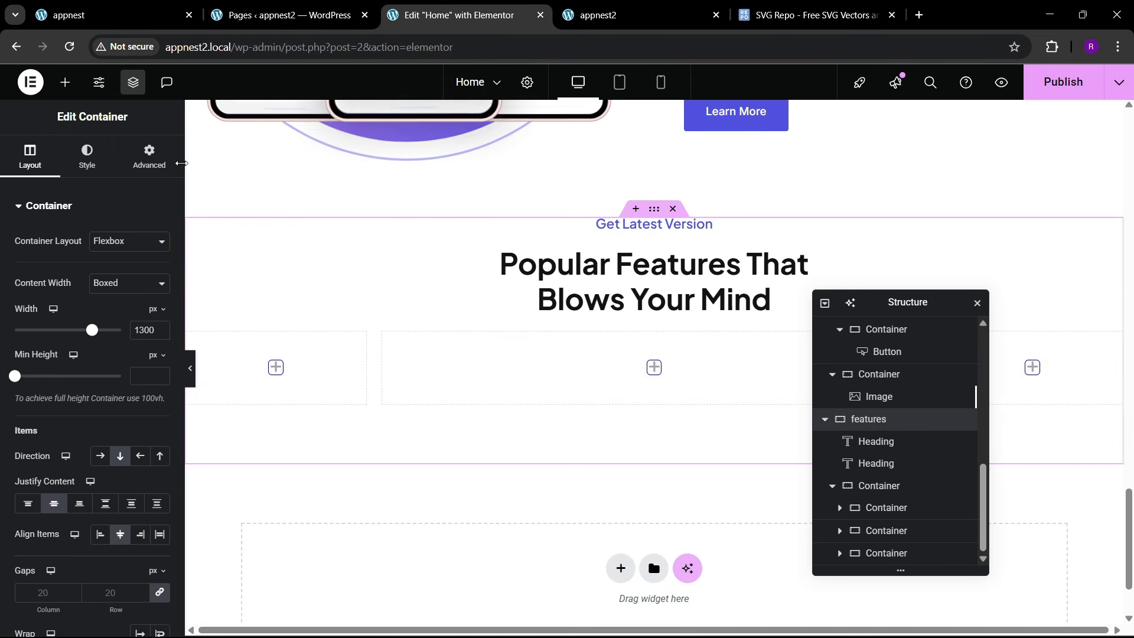
{"action": "left_click", "coordinate": [149, 156]}
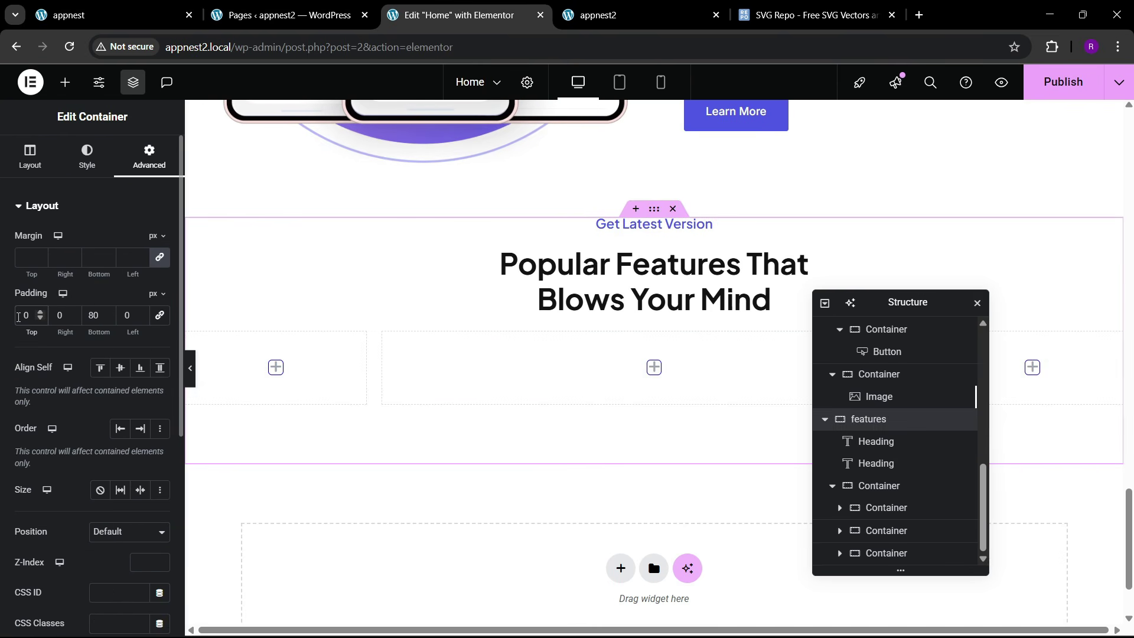
{"action": "left_click", "coordinate": [18, 316]}
{"action": "type", "text": "8"}
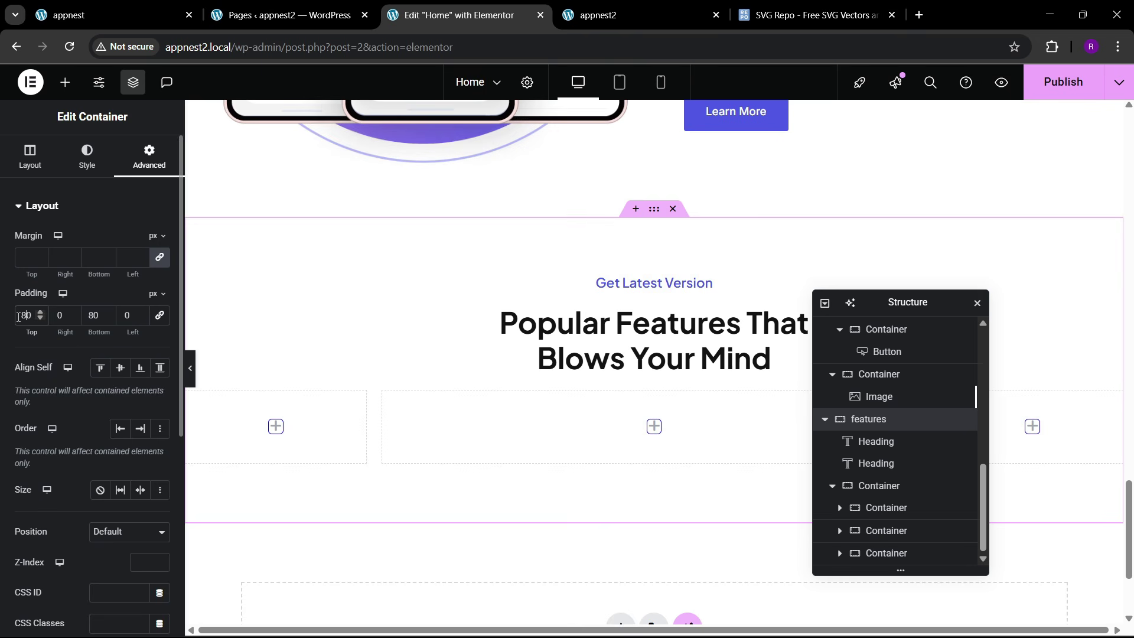
- Give the features container a classic background using the feature-bg-1.jpg image from the media library
{"action": "left_click", "coordinate": [94, 172]}
{"action": "left_click", "coordinate": [99, 272]}
{"action": "left_click", "coordinate": [93, 372]}
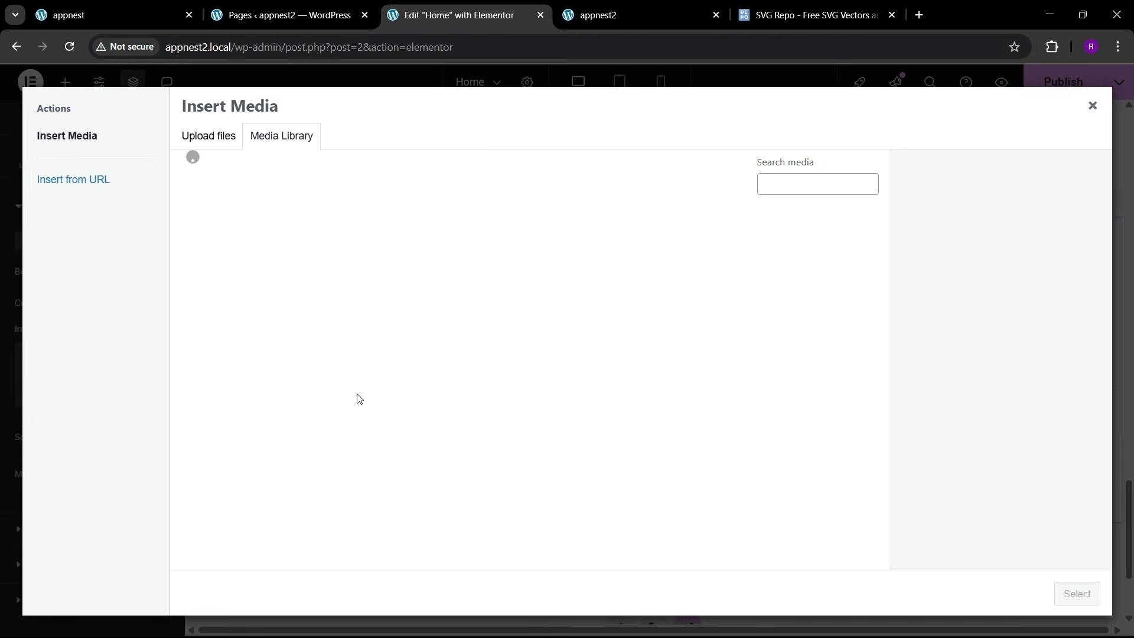
{"action": "scroll", "coordinate": [404, 430], "scroll_direction": "down", "scroll_amount": 4}
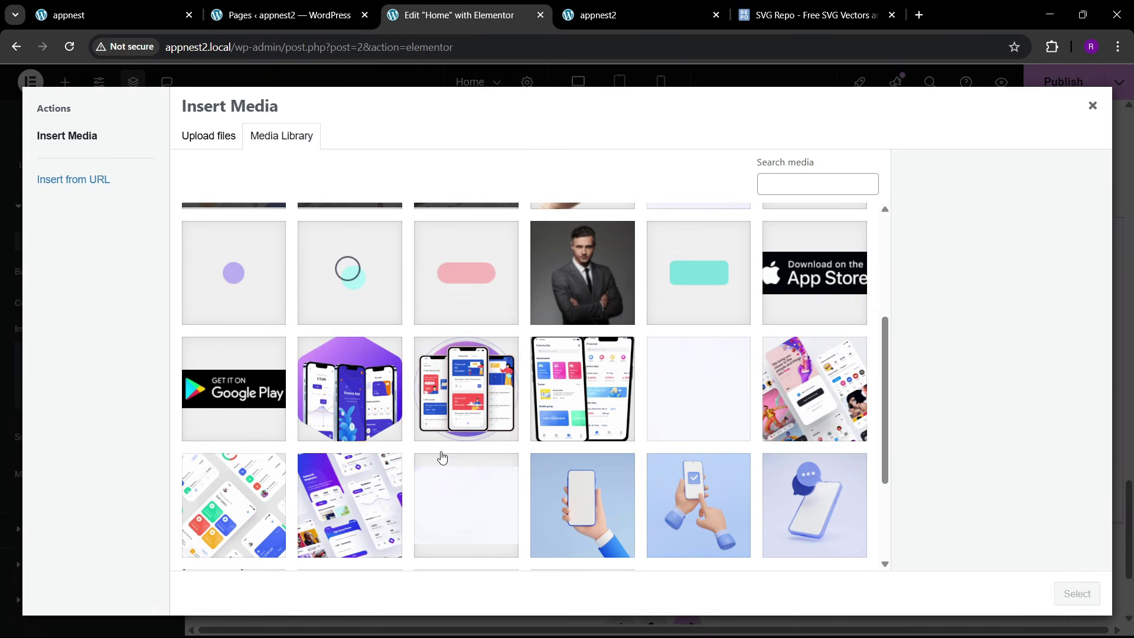
{"action": "left_click", "coordinate": [718, 411]}
{"action": "scroll", "coordinate": [673, 464], "scroll_direction": "down", "scroll_amount": 1}
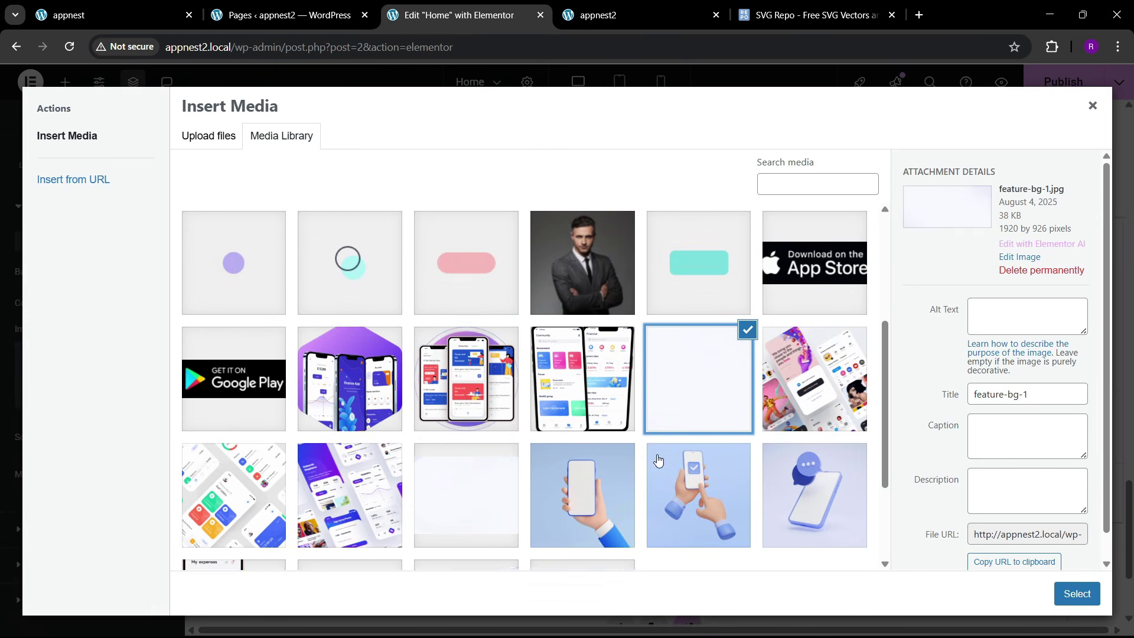
{"action": "left_click", "coordinate": [469, 476]}
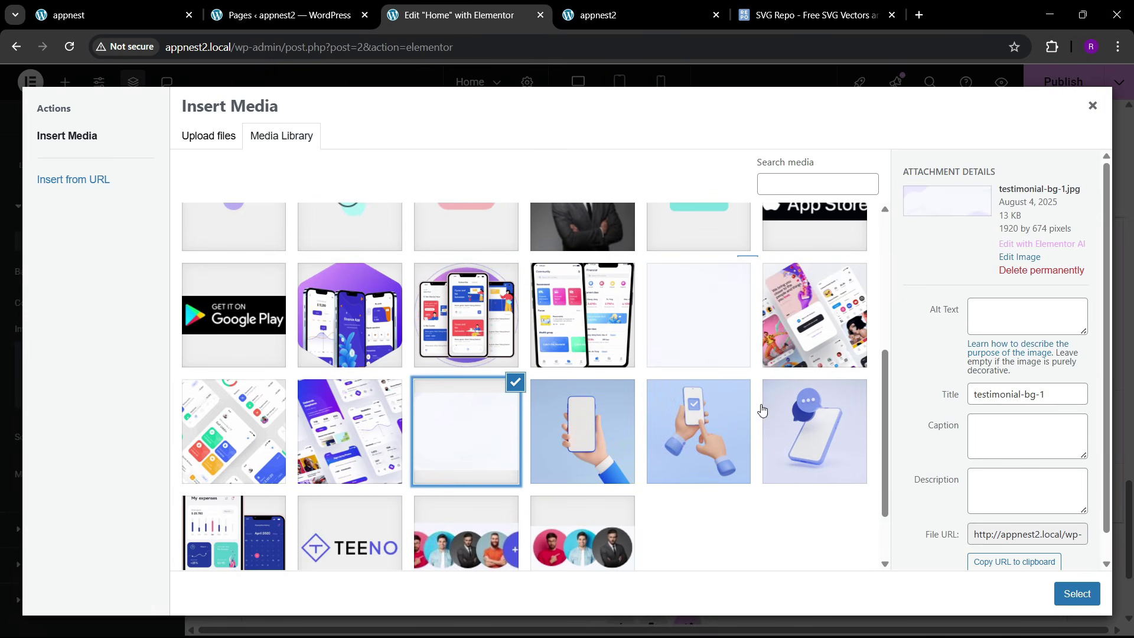
{"action": "left_click", "coordinate": [714, 329]}
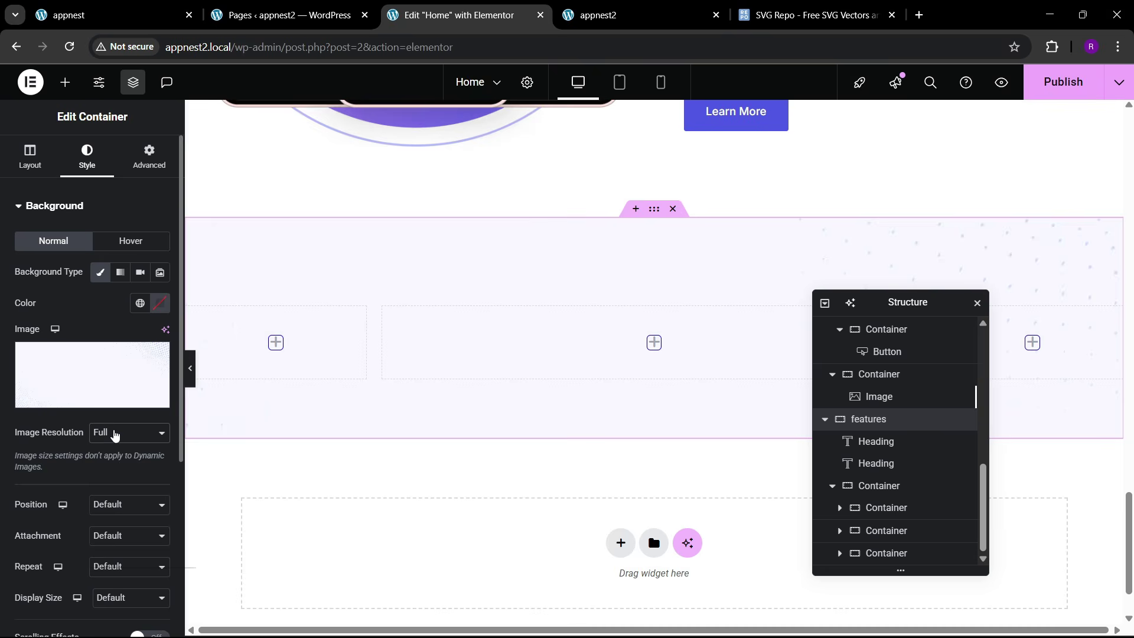
- Try the Large resolution on the features container's background image and set it back to Full
{"action": "left_click", "coordinate": [115, 435]}
{"action": "left_click", "coordinate": [114, 436]}
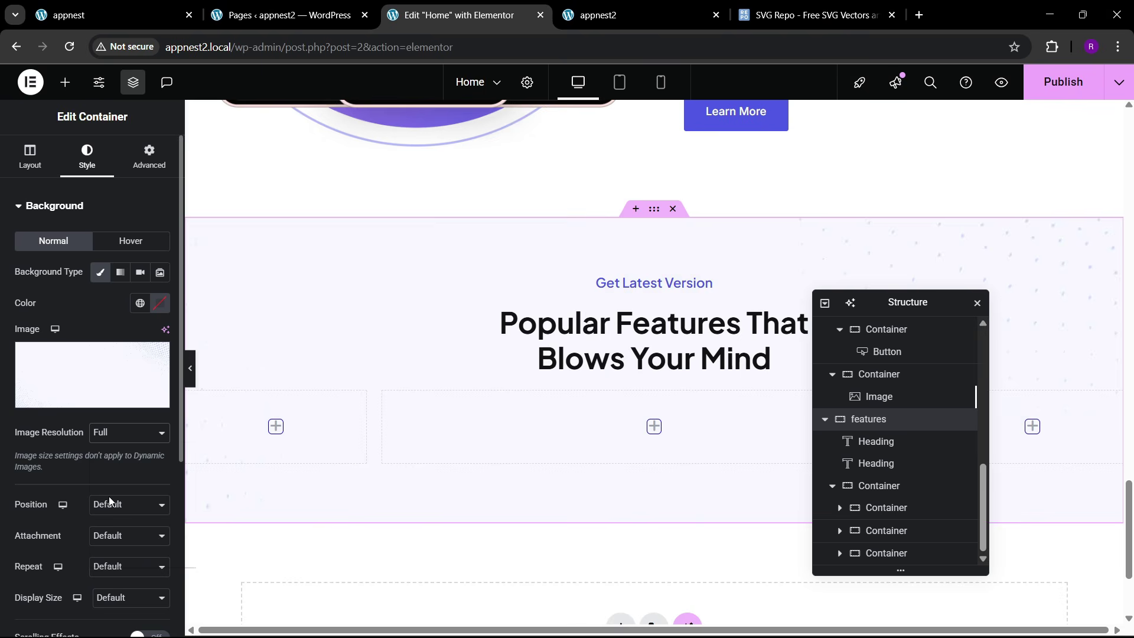
{"action": "key", "text": "ctrl+z"}
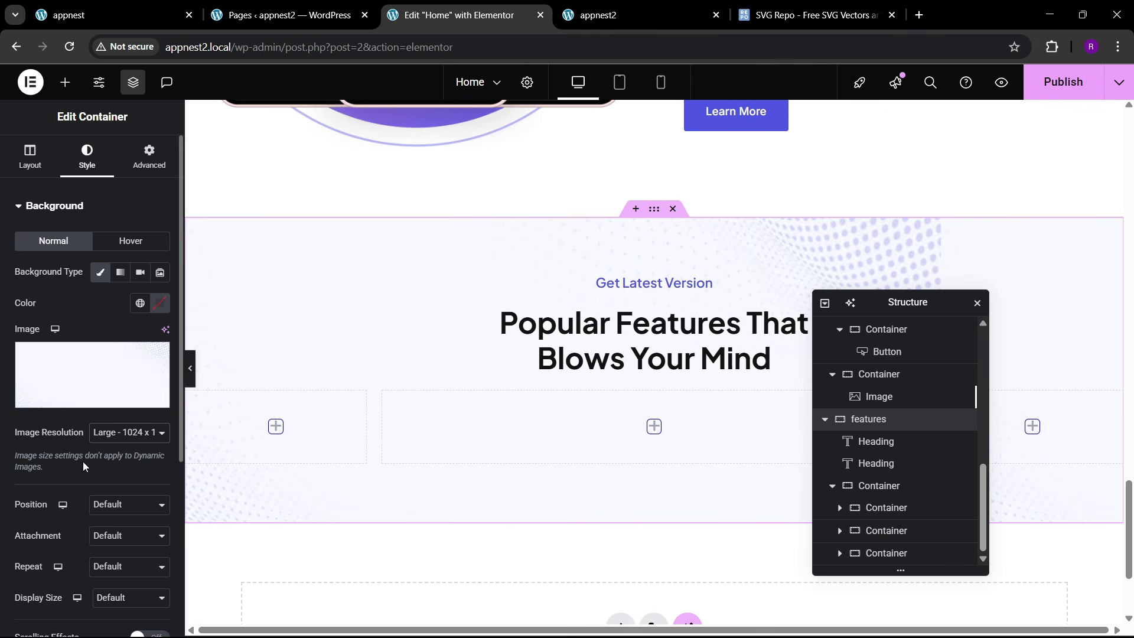
{"action": "left_click", "coordinate": [122, 434]}
{"action": "left_click", "coordinate": [114, 558]}
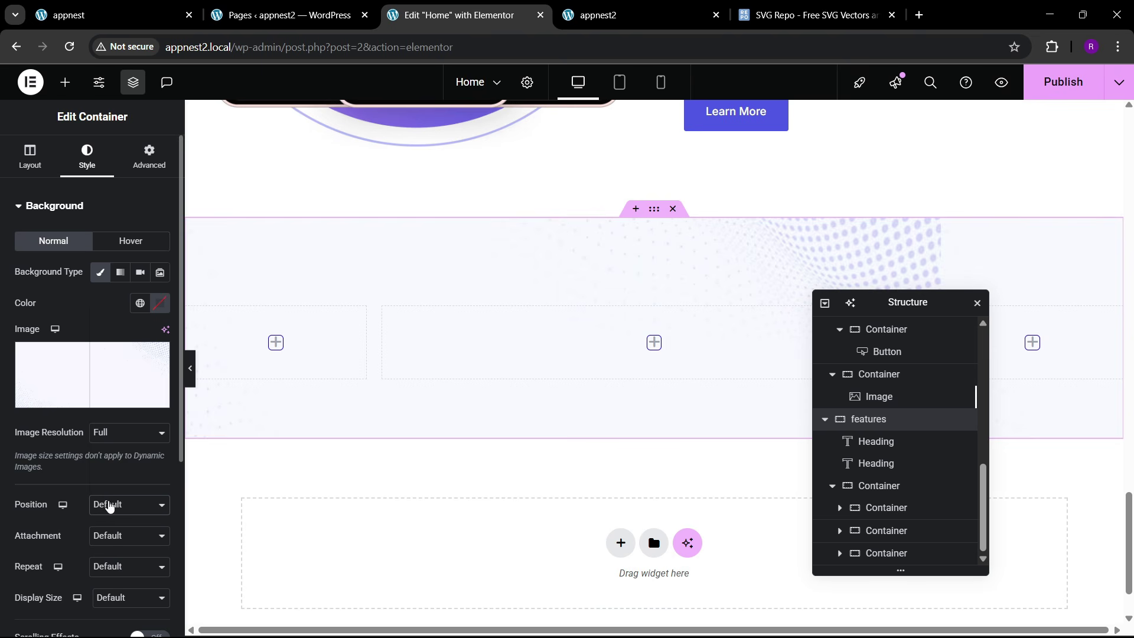
- Set the features background image's position to Center Center and its display size to Cover
{"action": "scroll", "coordinate": [108, 506], "scroll_direction": "down", "scroll_amount": 2}
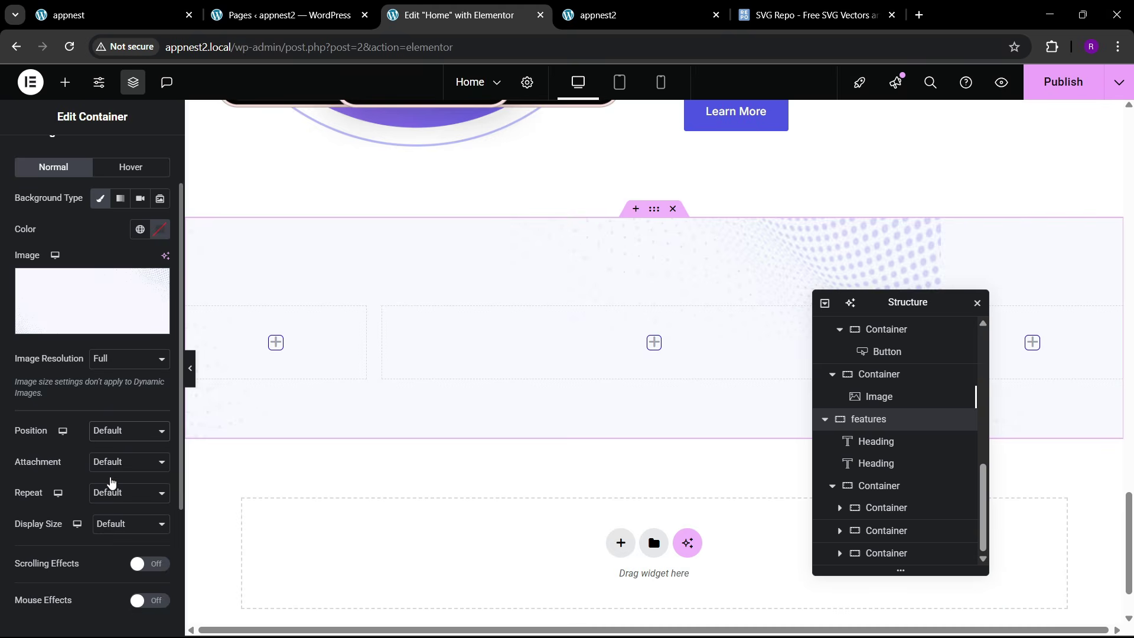
{"action": "left_click", "coordinate": [114, 432]}
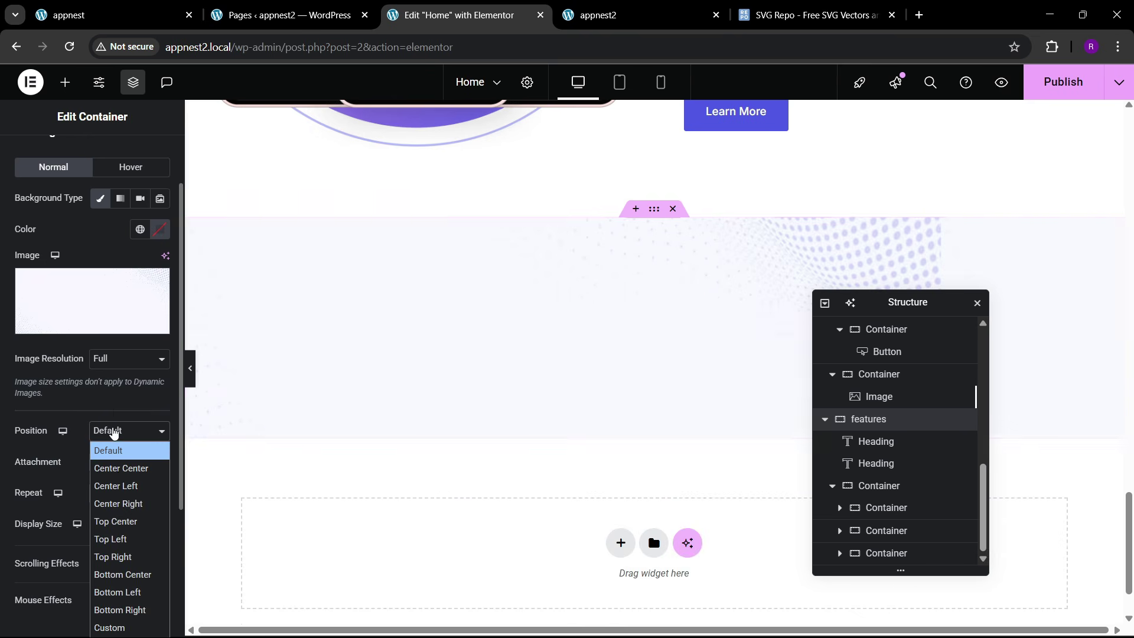
{"action": "left_click", "coordinate": [120, 469]}
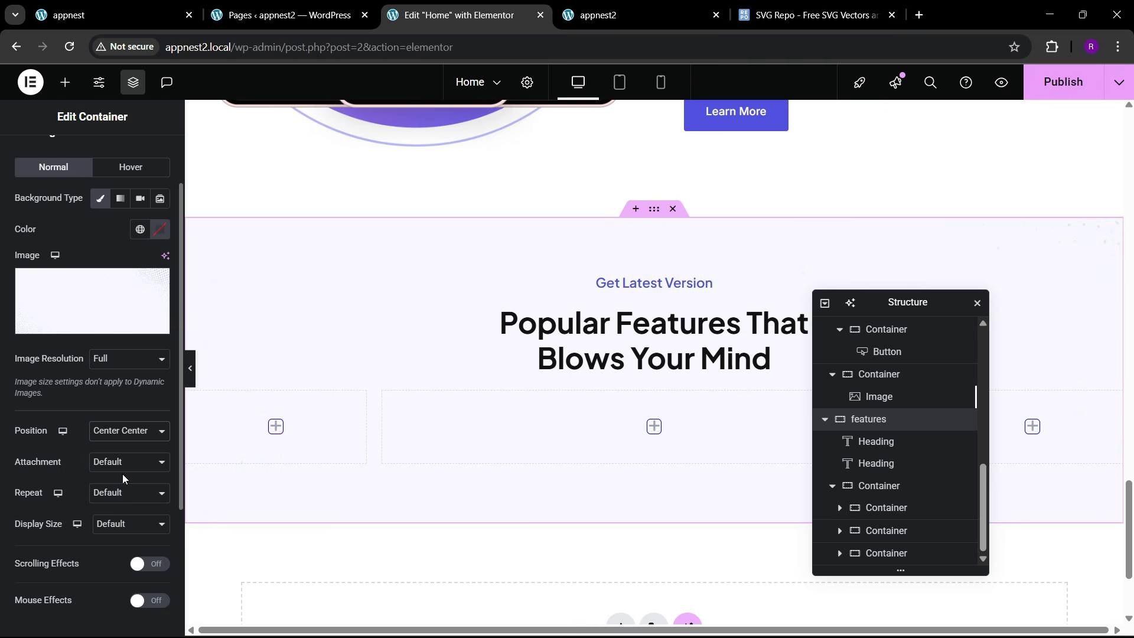
{"action": "left_click", "coordinate": [114, 530]}
{"action": "key", "text": "Escape"}
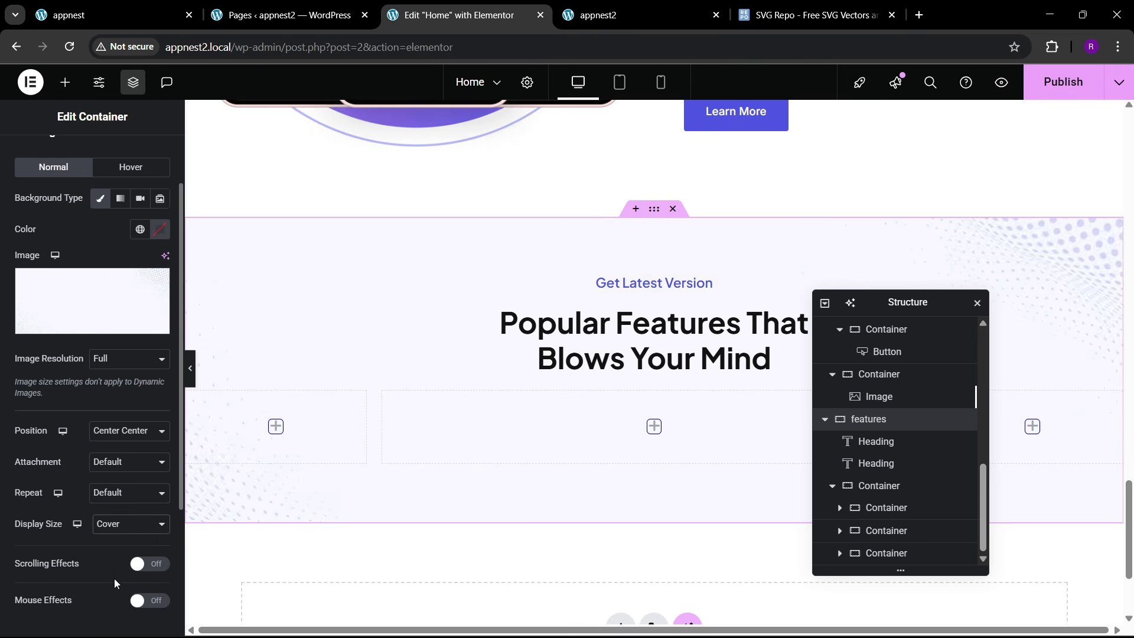
- Review the reference columns, copy an "Easy Installation Process" icon box from the section above, and paste it into the first features column
{"action": "left_click", "coordinate": [159, 5]}
{"action": "scroll", "coordinate": [319, 380], "scroll_direction": "down", "scroll_amount": 5}
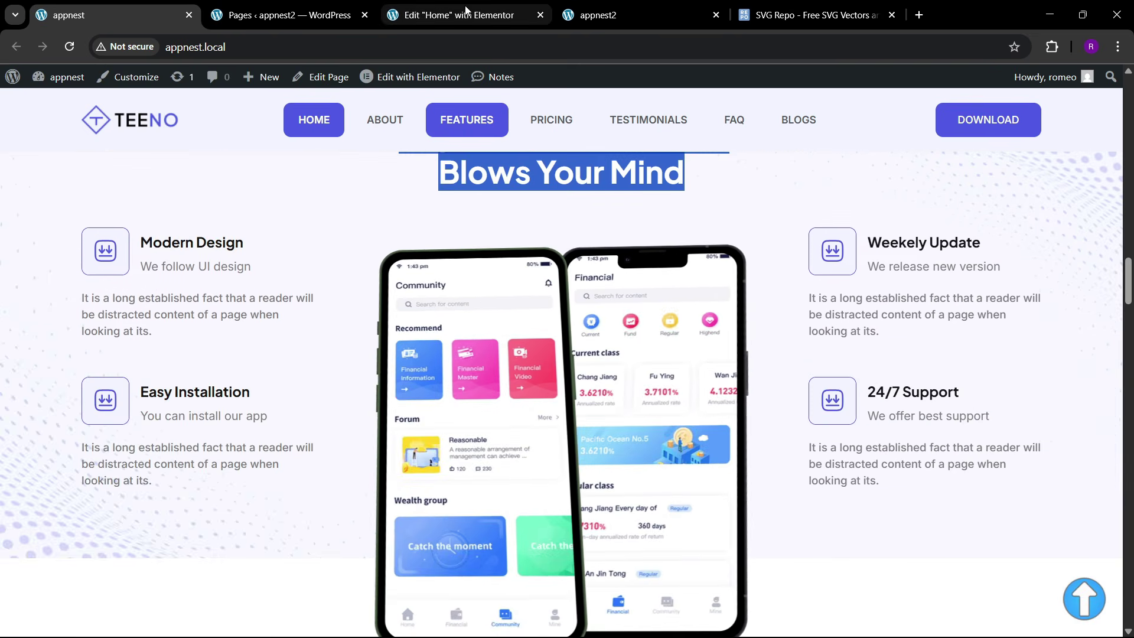
{"action": "left_click", "coordinate": [466, 10]}
{"action": "scroll", "coordinate": [525, 371], "scroll_direction": "up", "scroll_amount": 5}
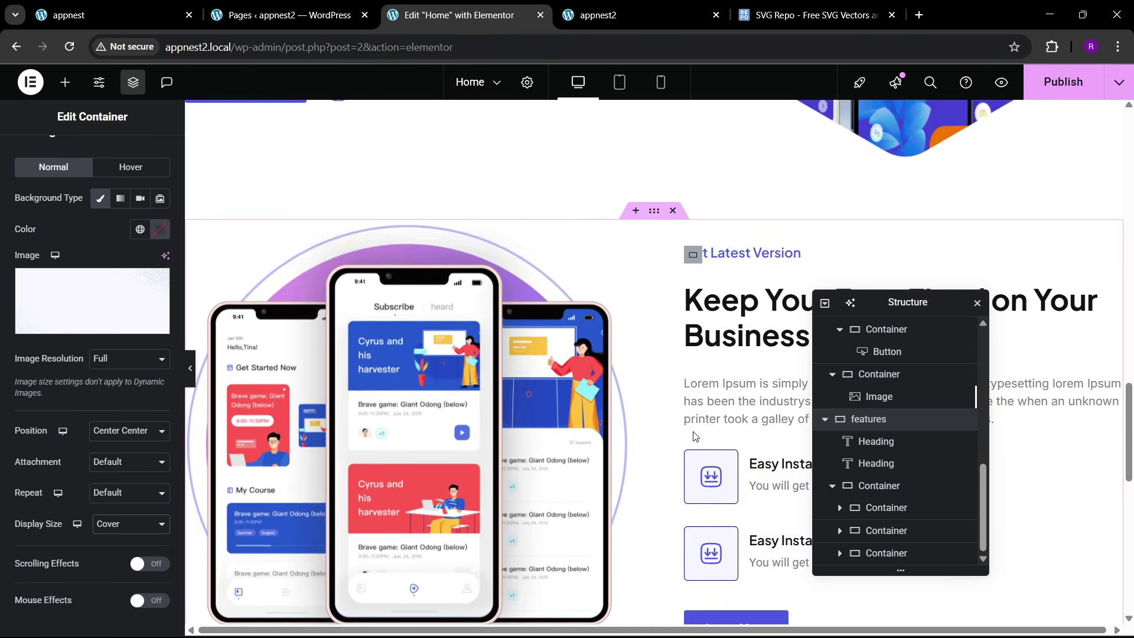
{"action": "scroll", "coordinate": [530, 358], "scroll_direction": "down", "scroll_amount": 3}
{"action": "right_click", "coordinate": [774, 331]}
{"action": "left_click", "coordinate": [793, 366]}
{"action": "scroll", "coordinate": [415, 374], "scroll_direction": "down", "scroll_amount": 10}
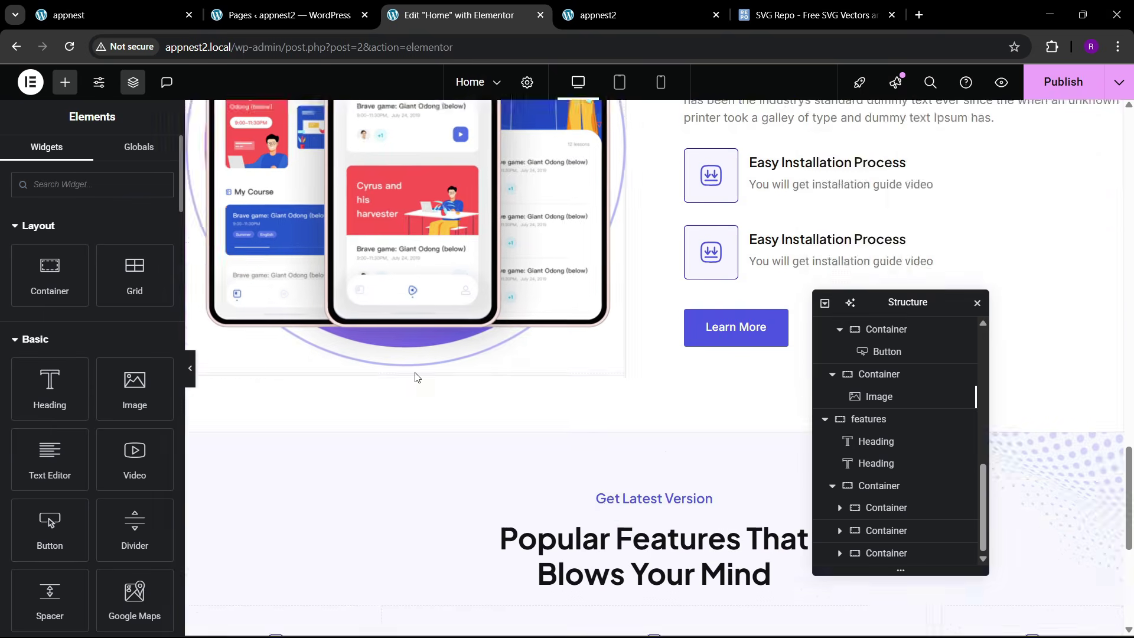
{"action": "right_click", "coordinate": [225, 281]}
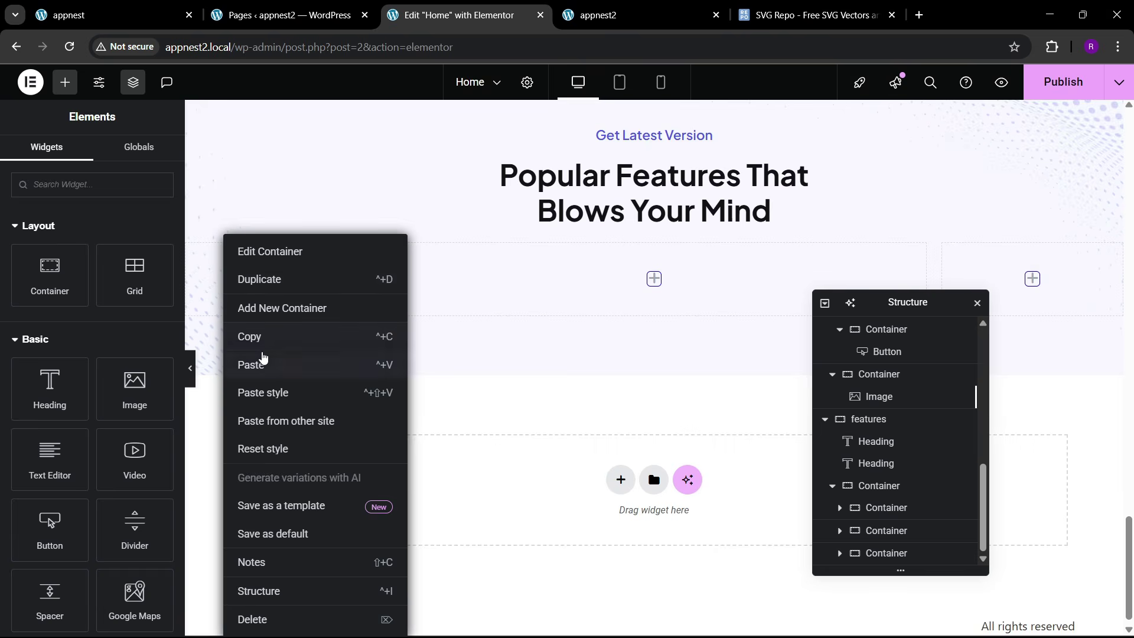
{"action": "left_click", "coordinate": [263, 358]}
- Copy the description text from the "Keep Your Eyes Fixed on Your Business Goals" section and paste it below the icon box in the first features column
{"action": "left_click", "coordinate": [127, 8]}
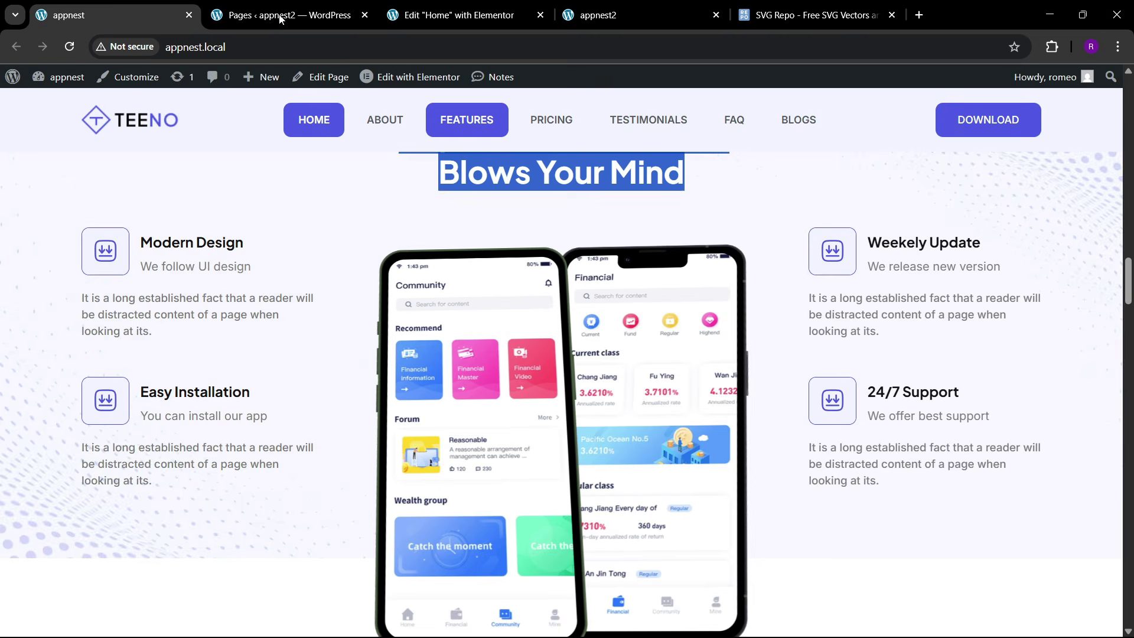
{"action": "left_click", "coordinate": [455, 15]}
{"action": "scroll", "coordinate": [626, 284], "scroll_direction": "up", "scroll_amount": 8}
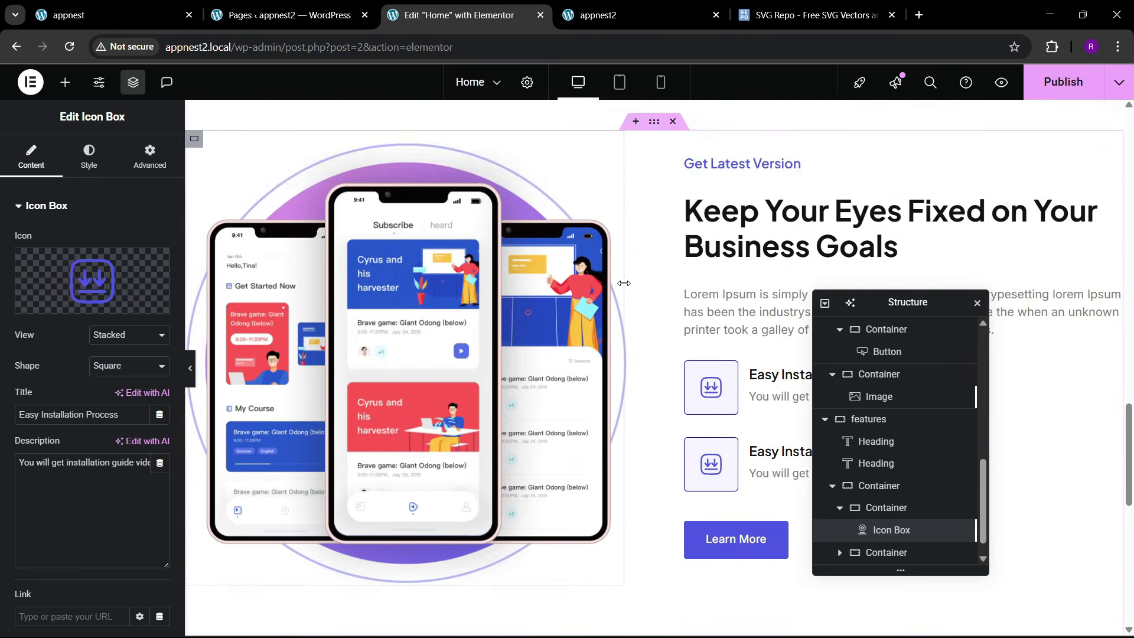
{"action": "scroll", "coordinate": [624, 283], "scroll_direction": "up", "scroll_amount": 1}
{"action": "right_click", "coordinate": [735, 418]}
{"action": "left_click", "coordinate": [761, 368]}
{"action": "scroll", "coordinate": [366, 396], "scroll_direction": "down", "scroll_amount": 4}
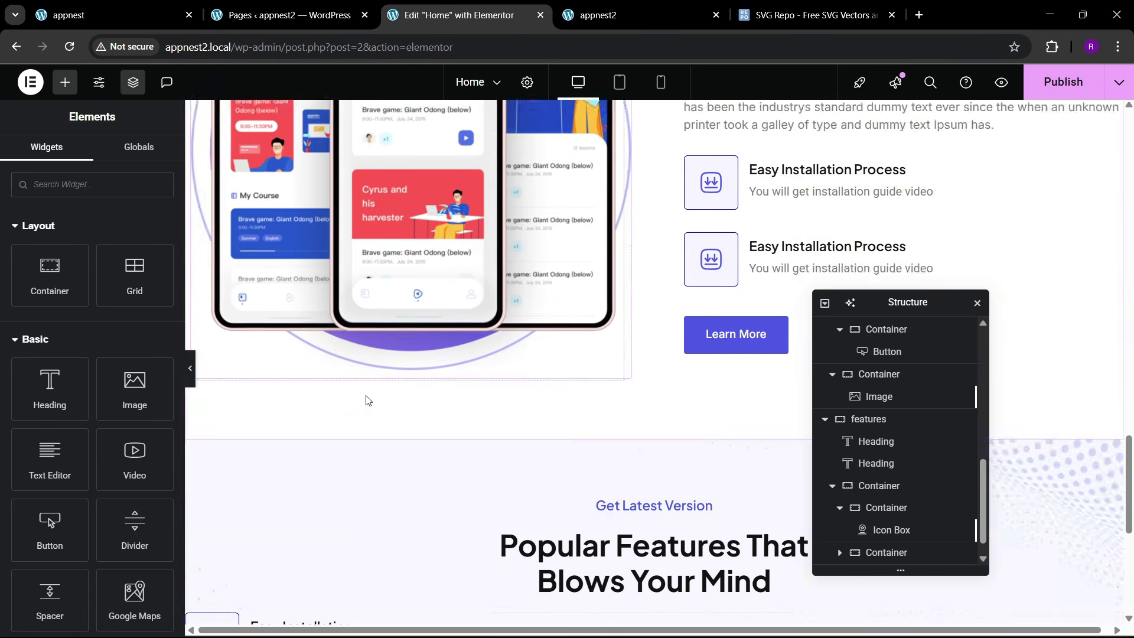
{"action": "scroll", "coordinate": [366, 401], "scroll_direction": "down", "scroll_amount": 6}
{"action": "right_click", "coordinate": [278, 316]}
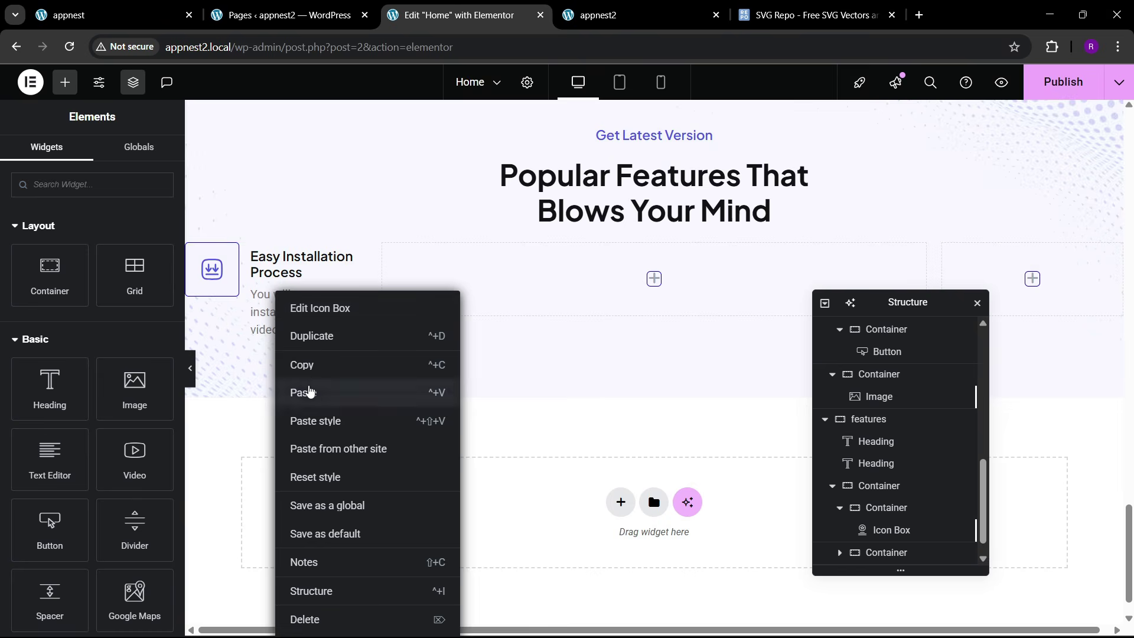
{"action": "left_click", "coordinate": [302, 393]}
- Replace the pasted text with the reference's "It is a long established fact that a reader will be distracted content of a page when looking at its."
{"action": "left_click", "coordinate": [113, 15]}
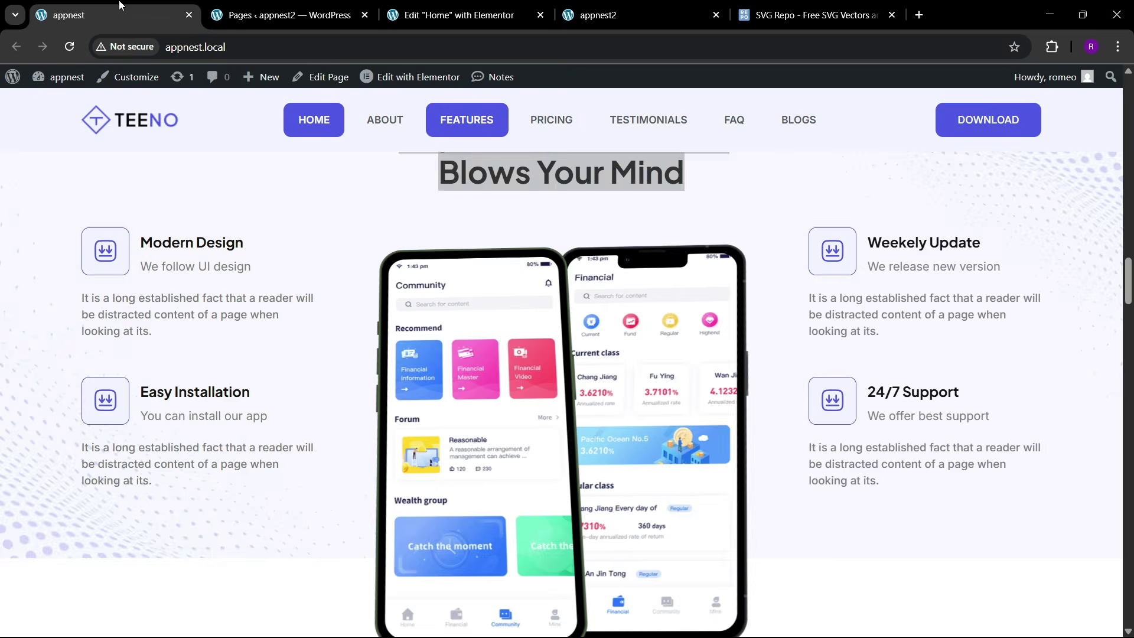
{"action": "left_click_drag", "start_coordinate": [82, 297], "coordinate": [163, 333]}
{"action": "key", "text": "ctrl+c"}
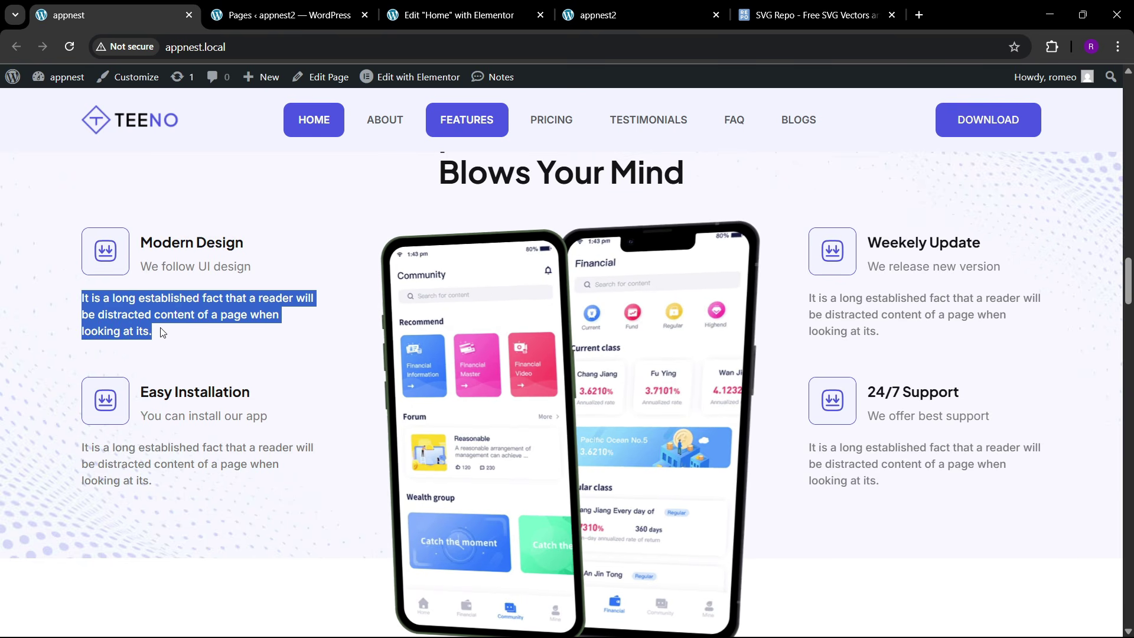
{"action": "left_click", "coordinate": [455, 14]}
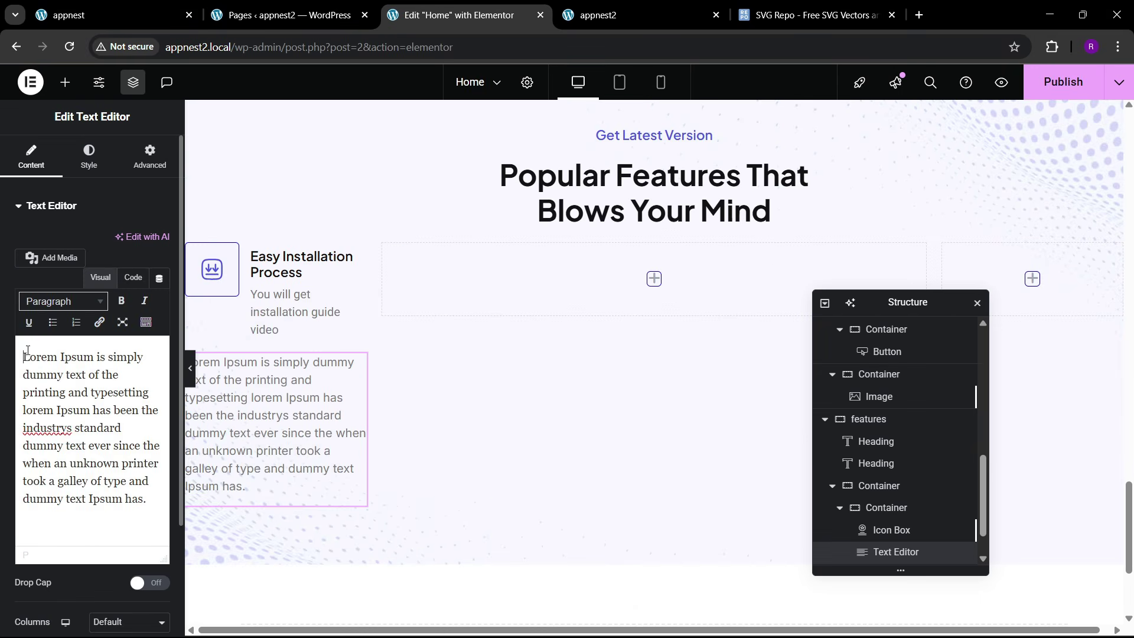
{"action": "left_click", "coordinate": [131, 284]}
{"action": "left_click", "coordinate": [80, 439]}
{"action": "key", "text": "ctrl+a"}
{"action": "key", "text": "ctrl+v"}
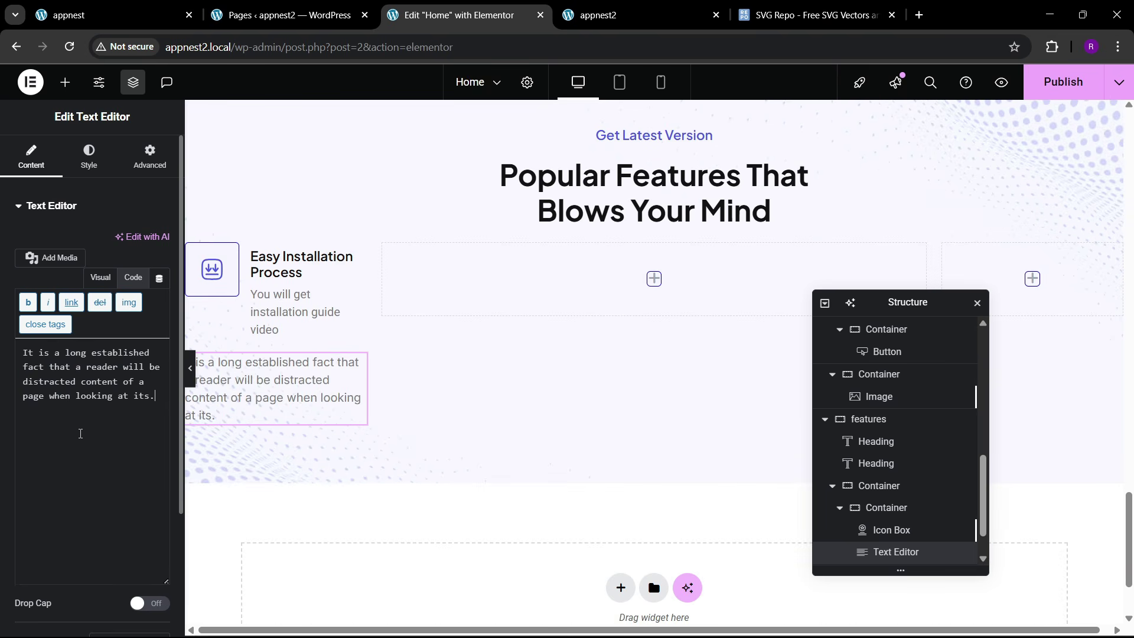
- Set the font size of the first features column's description text to 15 px
{"action": "left_click", "coordinate": [89, 157]}
{"action": "left_click", "coordinate": [159, 283]}
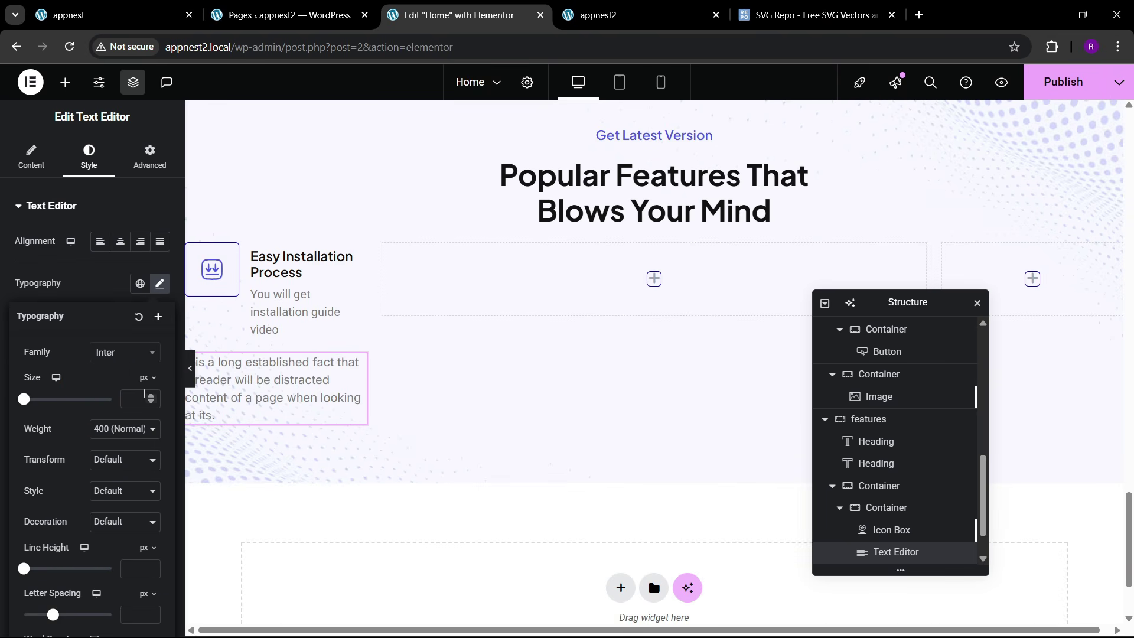
{"action": "left_click", "coordinate": [141, 399]}
{"action": "type", "text": "15"}
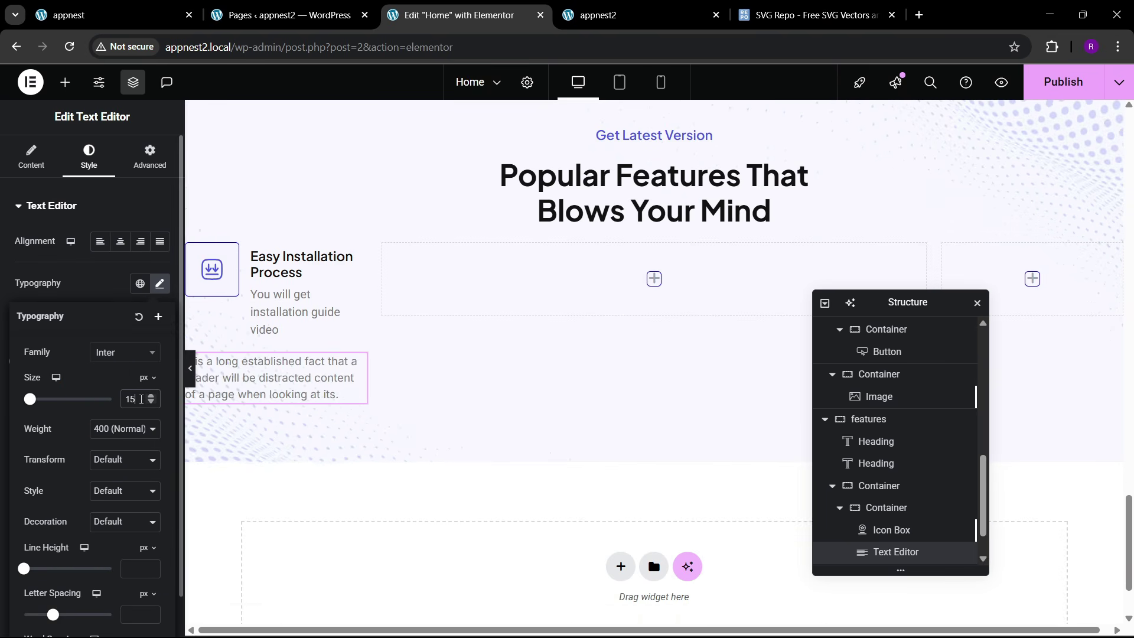
- Retitle the icon box in the first features column "Modern Design", copying the title from the reference page
{"action": "left_click", "coordinate": [155, 21]}
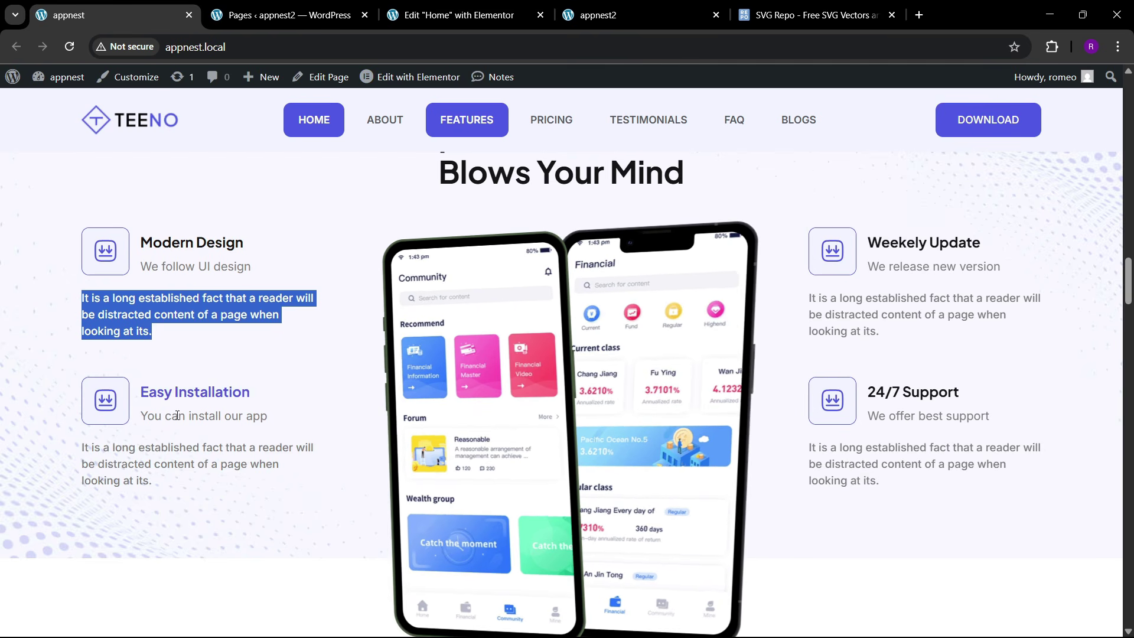
{"action": "left_click", "coordinate": [440, 5]}
{"action": "right_click", "coordinate": [310, 285]}
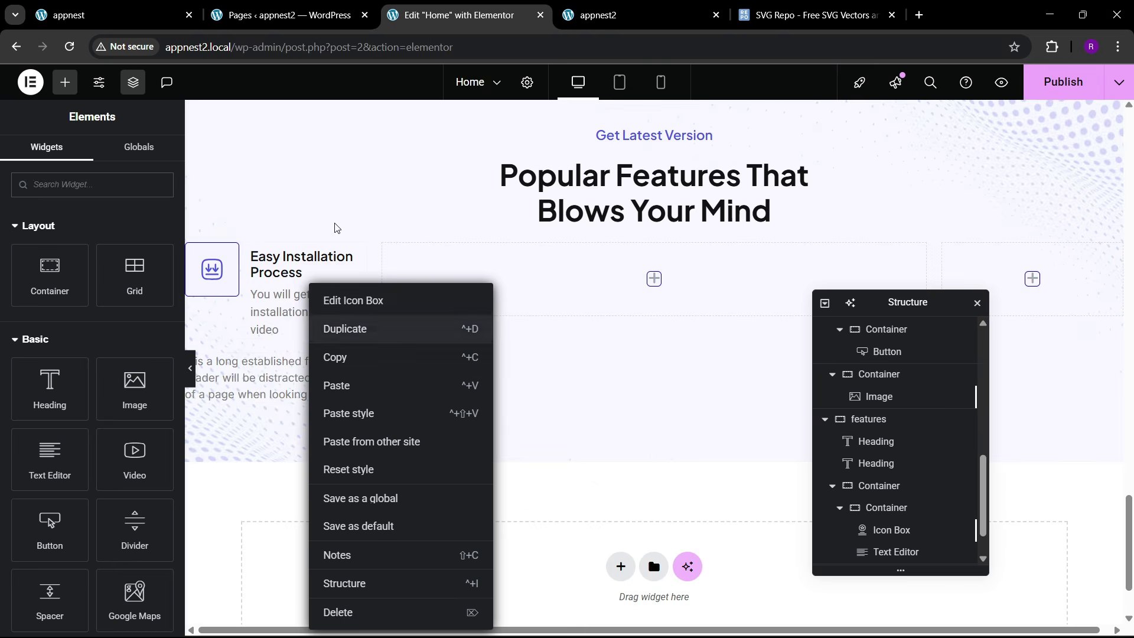
{"action": "left_click", "coordinate": [180, 5]}
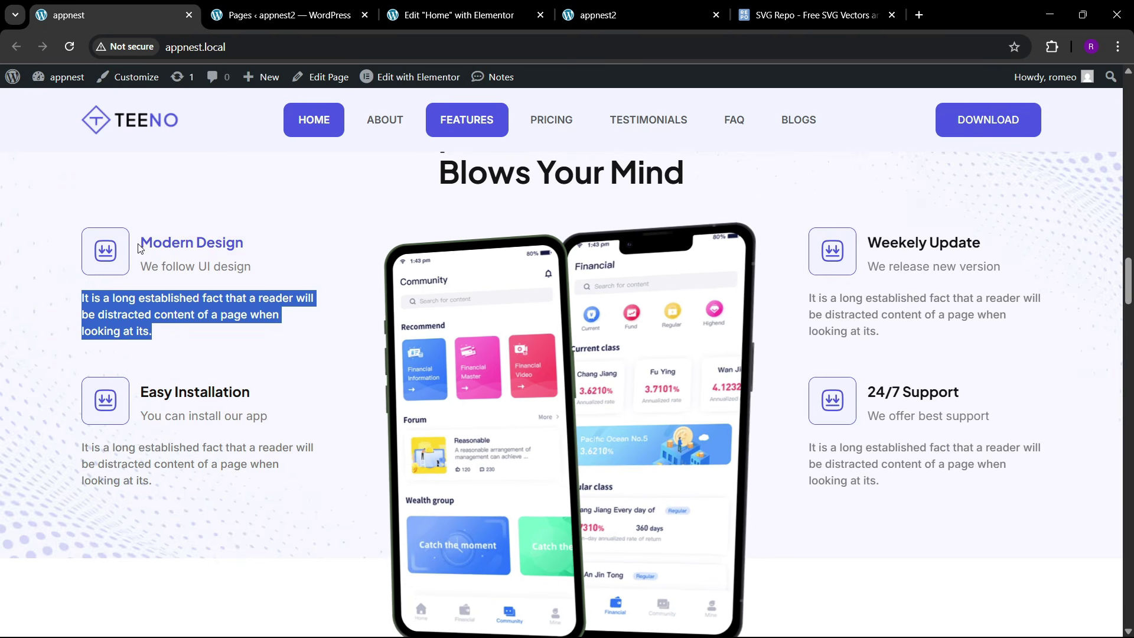
{"action": "left_click_drag", "start_coordinate": [140, 242], "coordinate": [252, 252]}
{"action": "left_click", "coordinate": [454, 11]}
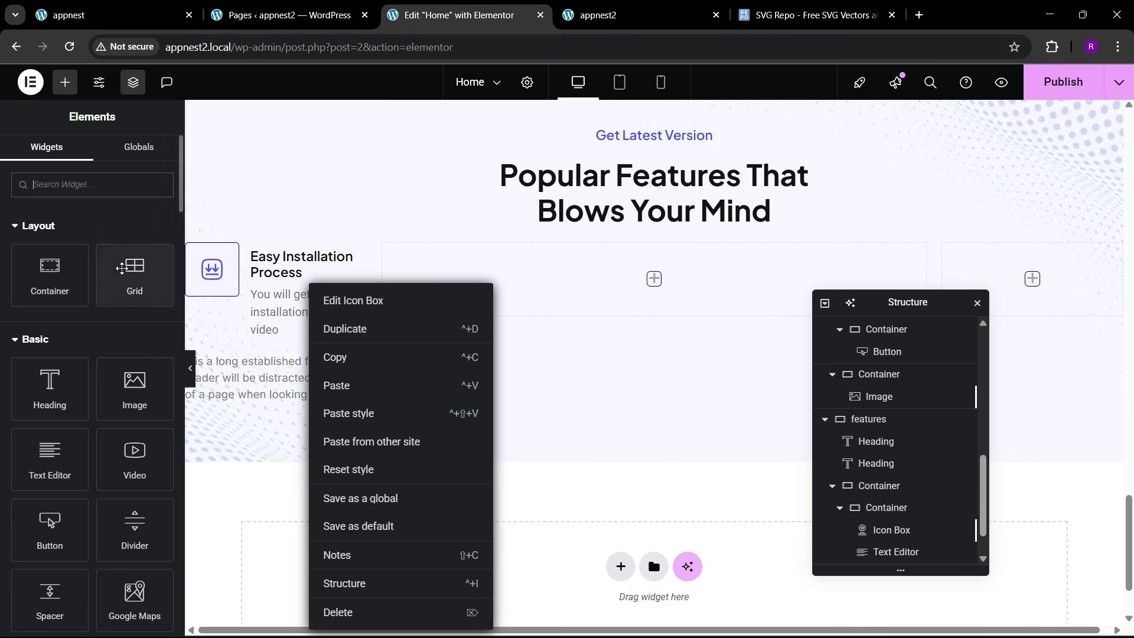
{"action": "left_click", "coordinate": [284, 283]}
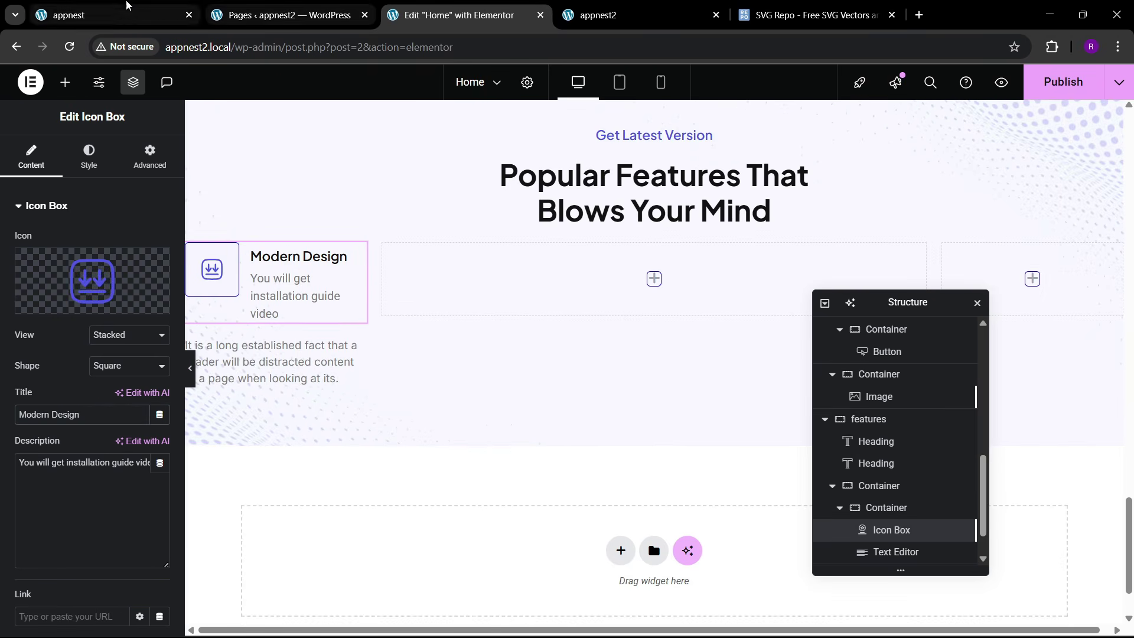
- Replace the "Modern Design" icon box's description with "We follow UI design" from the reference page
{"action": "left_click", "coordinate": [177, 8]}
{"action": "left_click", "coordinate": [447, 9]}
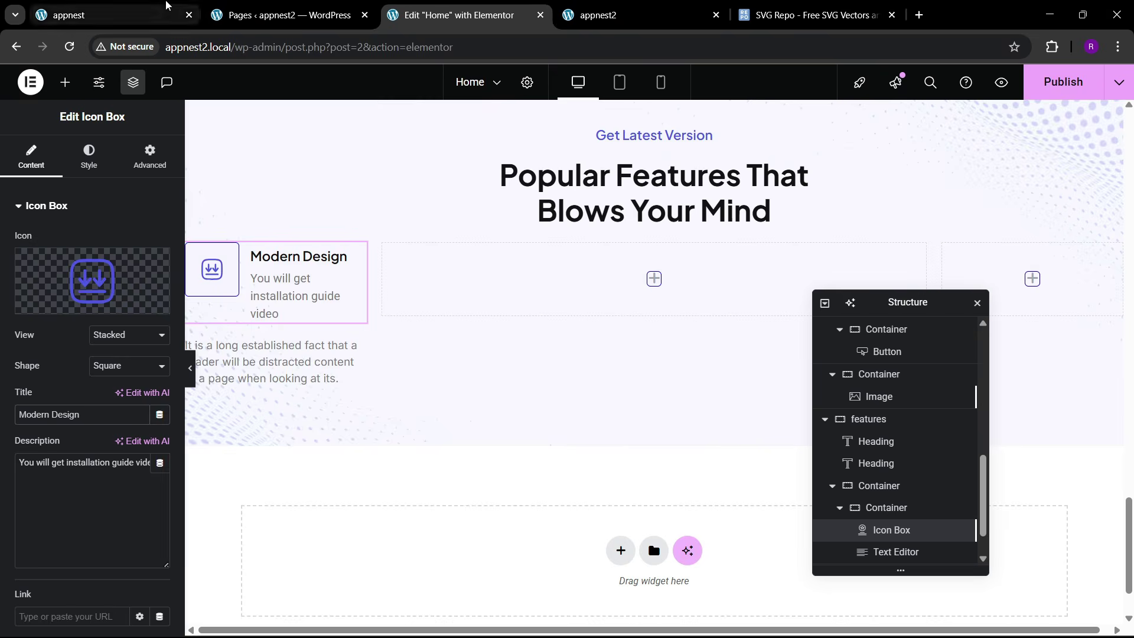
{"action": "left_click", "coordinate": [118, 12]}
{"action": "triple_click", "coordinate": [157, 268]}
{"action": "key", "text": "ctrl+c"}
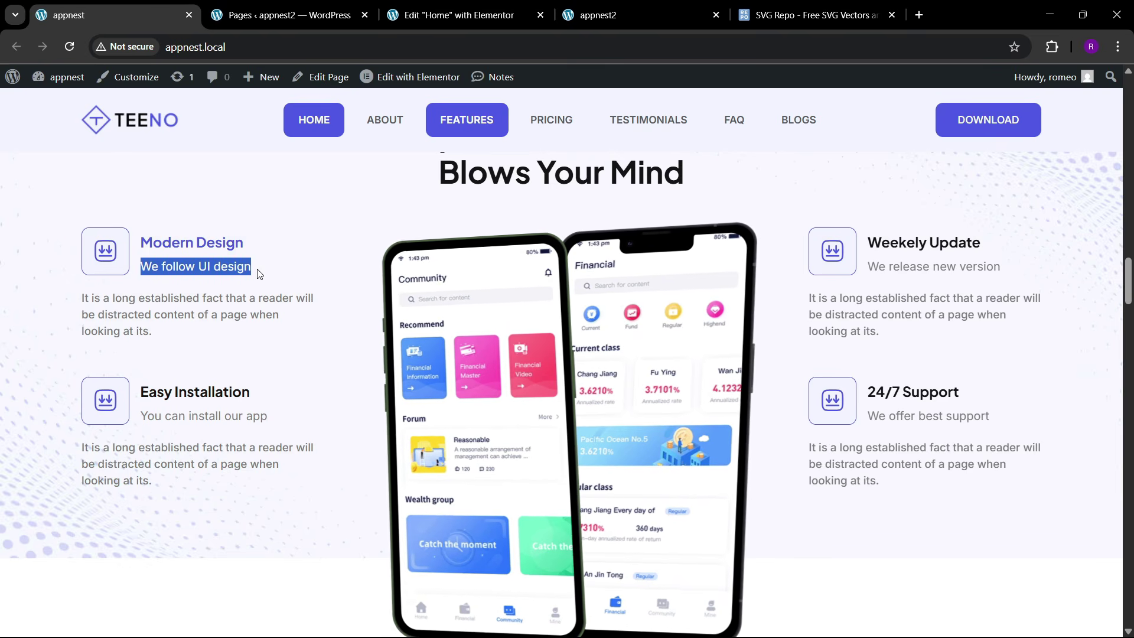
{"action": "left_click", "coordinate": [476, 9]}
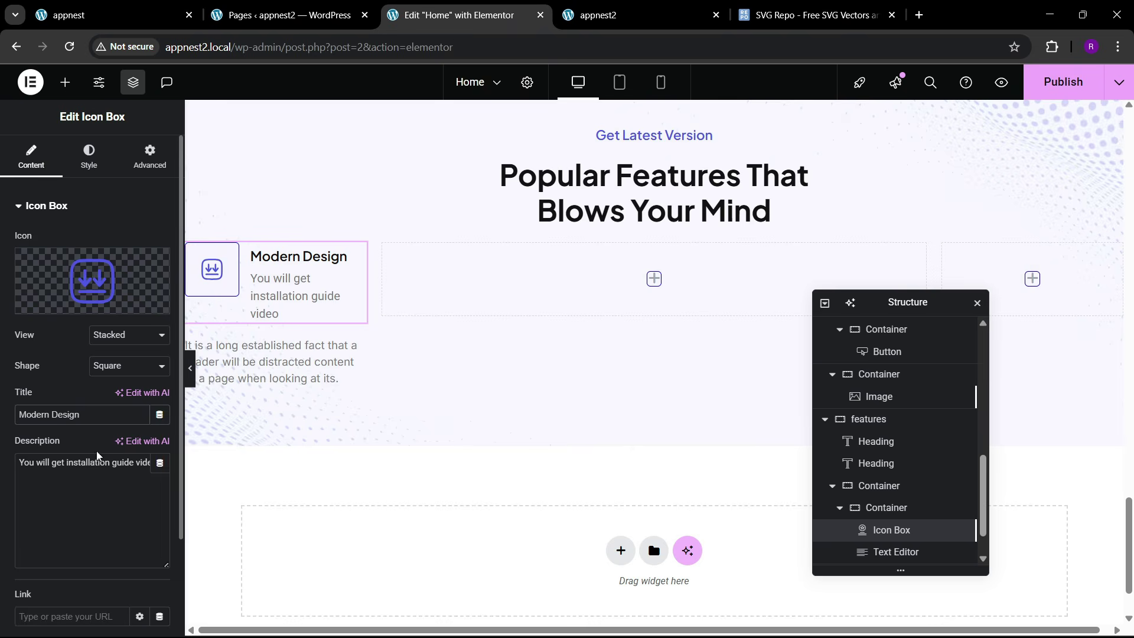
{"action": "key", "text": "ctrl+v"}
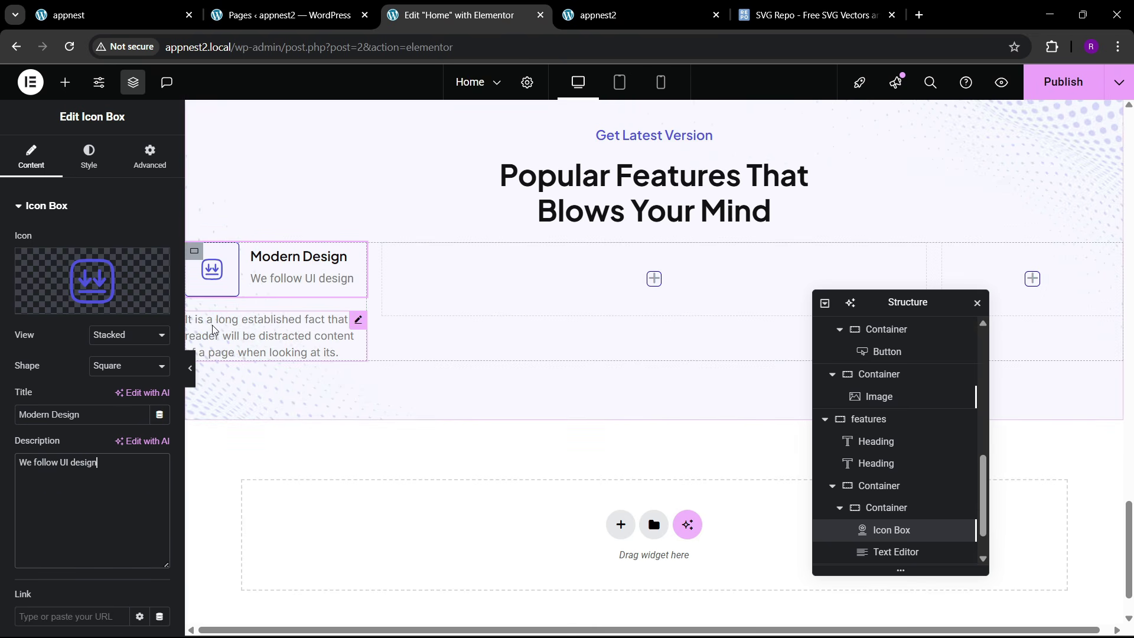
- Set the icon padding of the "Modern Design" icon box to 15 px
{"action": "left_click", "coordinate": [89, 156]}
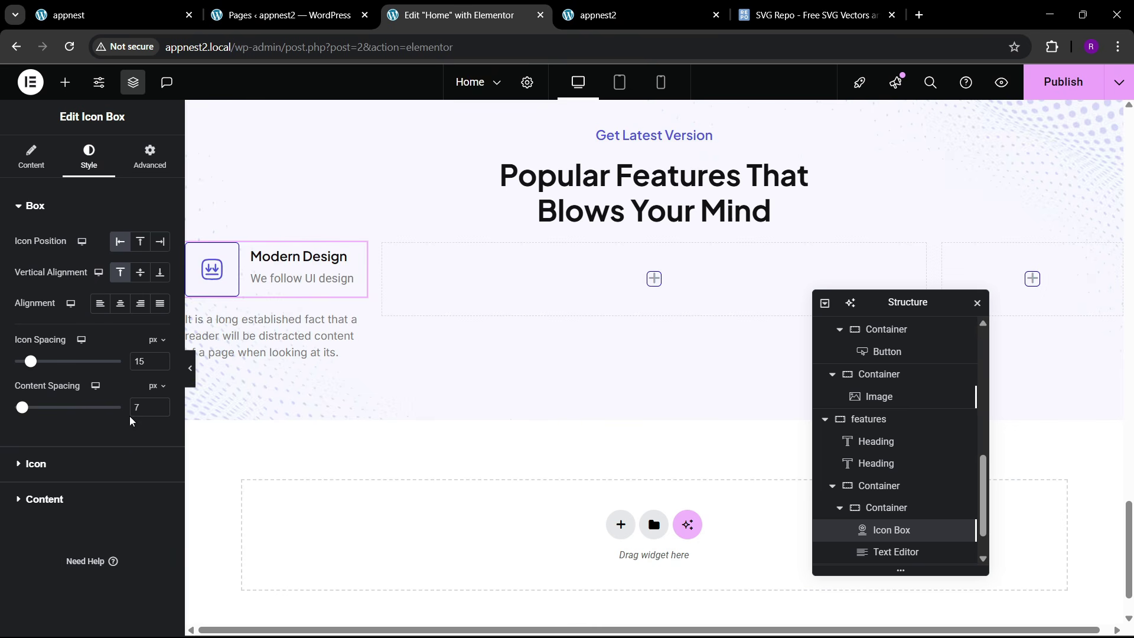
{"action": "left_click", "coordinate": [47, 463]}
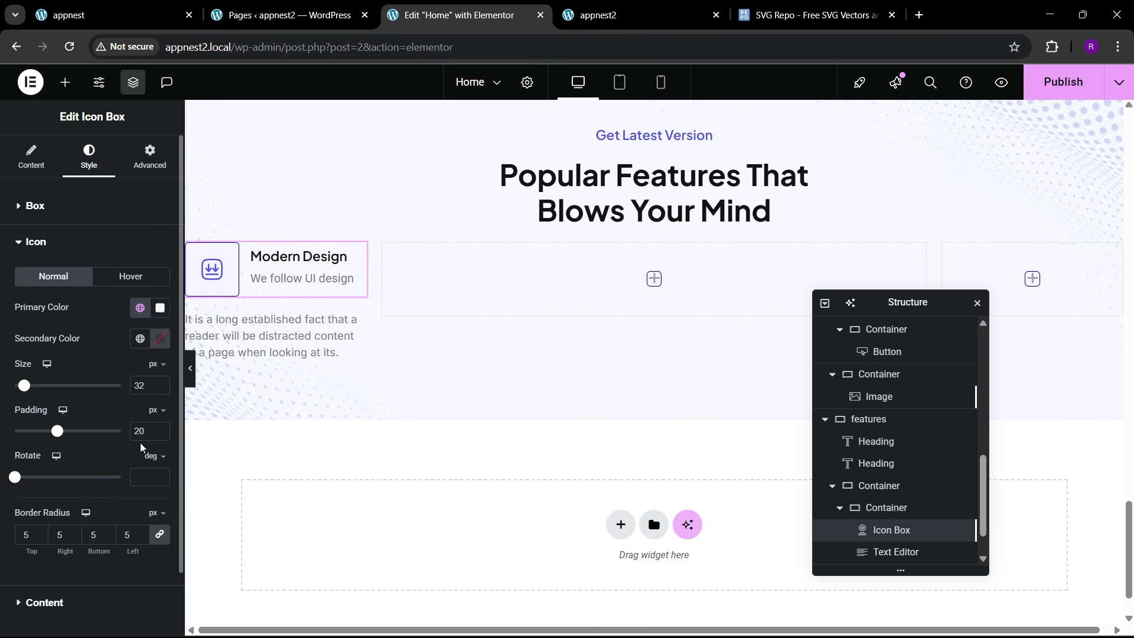
{"action": "type", "text": "15"}
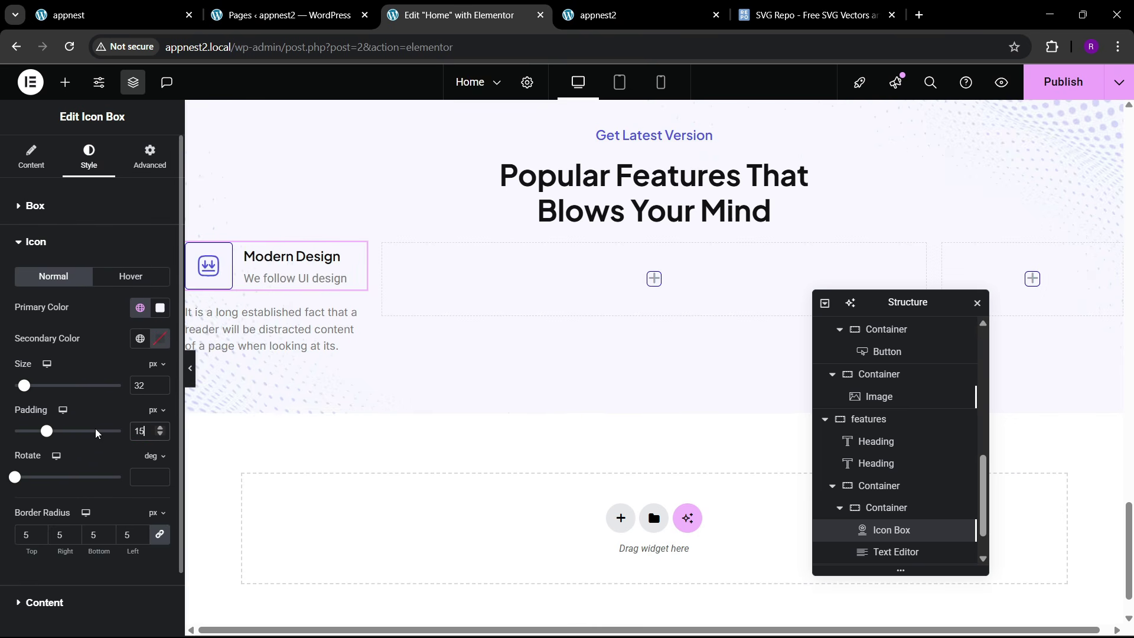
- Set the icon padding of the first "Easy Installation Process" icon box in the section above to 15 px
{"action": "scroll", "coordinate": [456, 388], "scroll_direction": "up", "scroll_amount": 5}
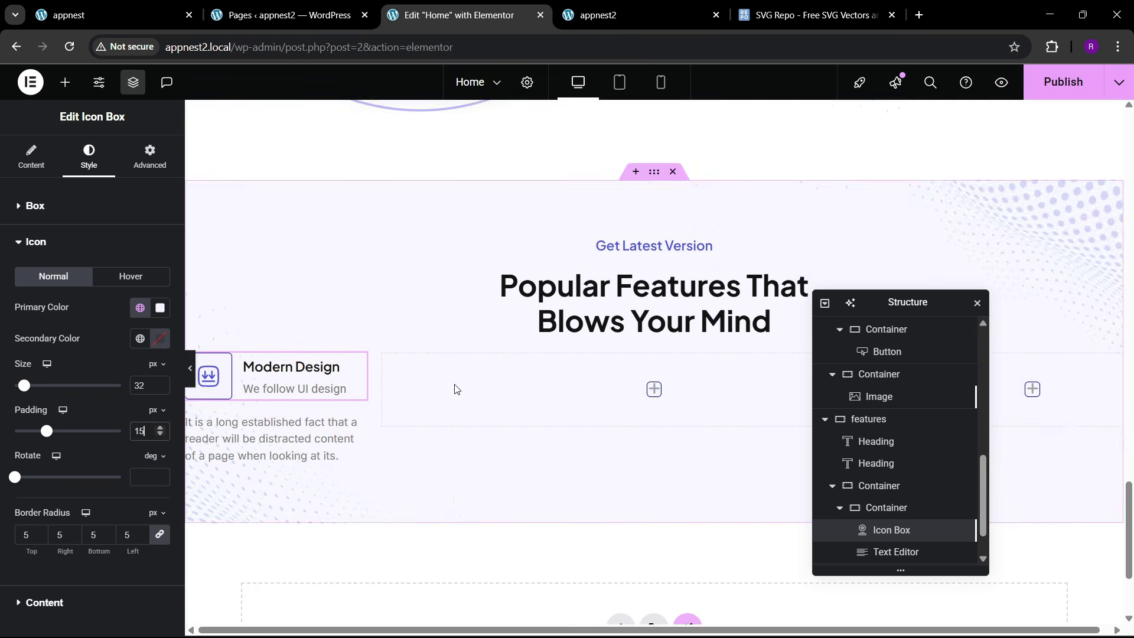
{"action": "left_click", "coordinate": [779, 193]}
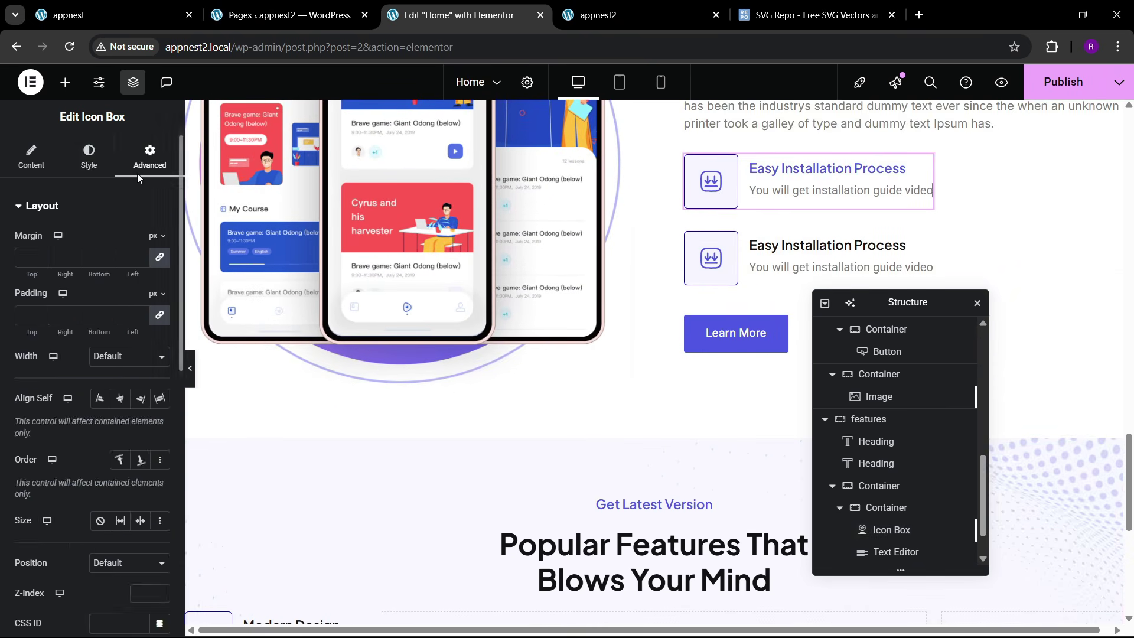
{"action": "left_click", "coordinate": [93, 159]}
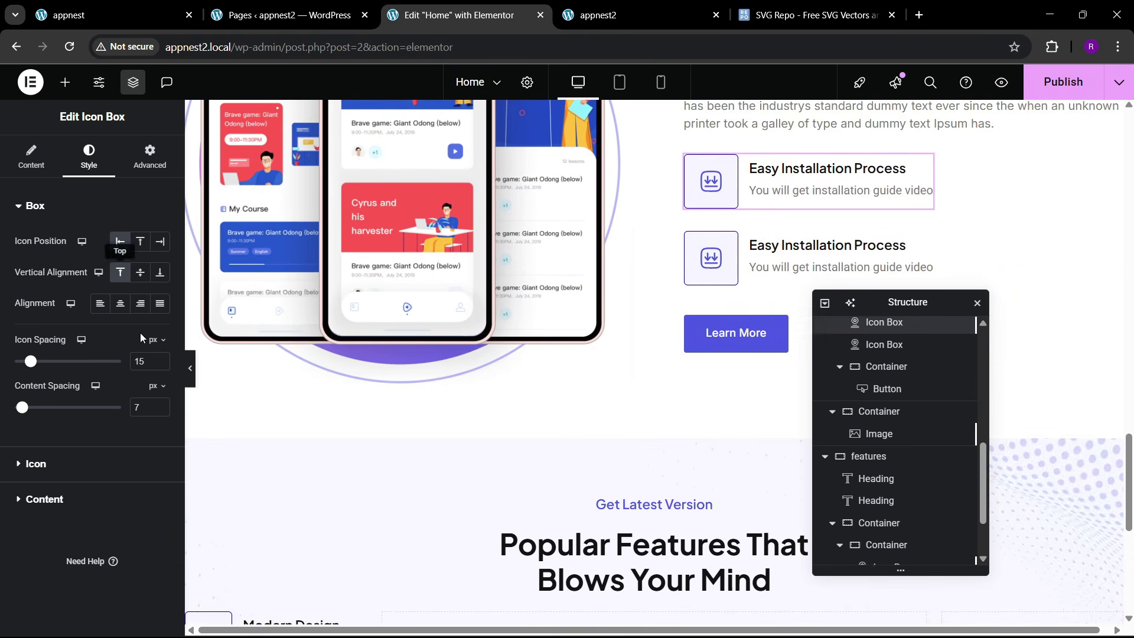
{"action": "left_click", "coordinate": [80, 475]}
{"action": "type", "text": "15"}
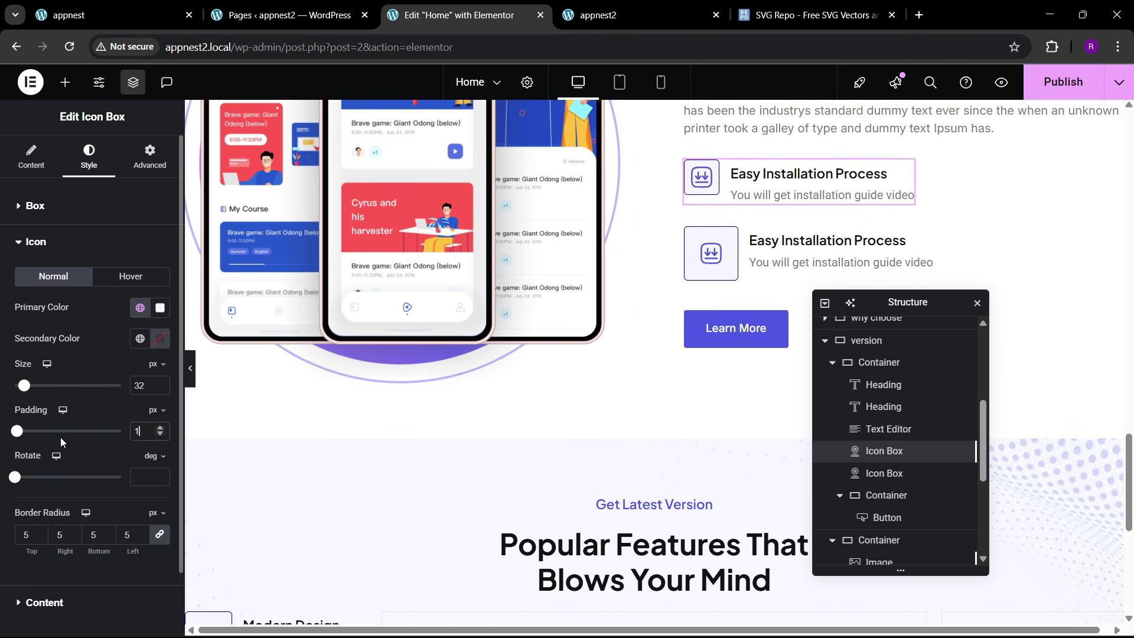
- Set the icon padding of the second "Easy Installation Process" icon box in the section above to 15 px
{"action": "left_click", "coordinate": [803, 238]}
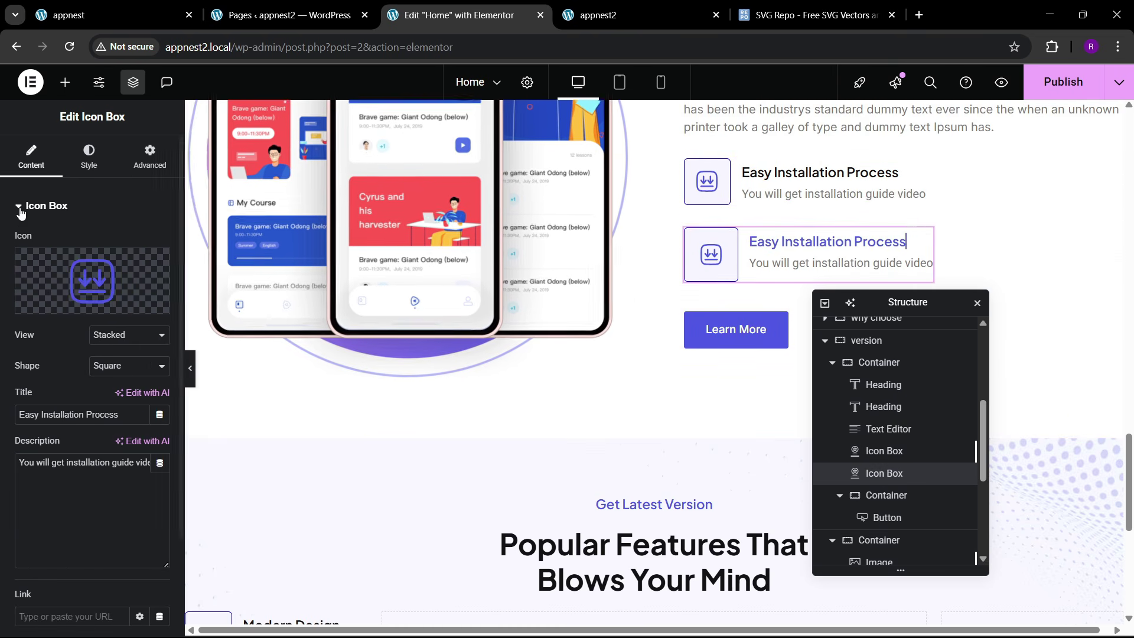
{"action": "left_click", "coordinate": [89, 157]}
{"action": "left_click", "coordinate": [58, 471]}
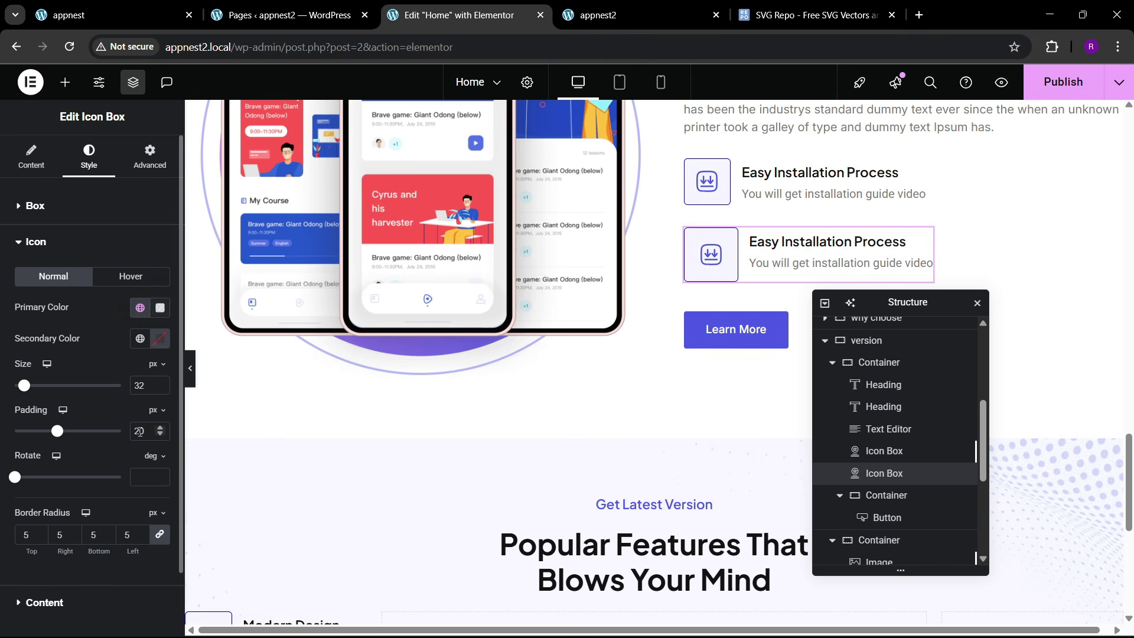
{"action": "double_click", "coordinate": [145, 430]}
{"action": "type", "text": "15"}
- Copy the "Modern Design" icon box and its description text and paste both below the originals in the first features column
{"action": "scroll", "coordinate": [562, 364], "scroll_direction": "down", "scroll_amount": 4}
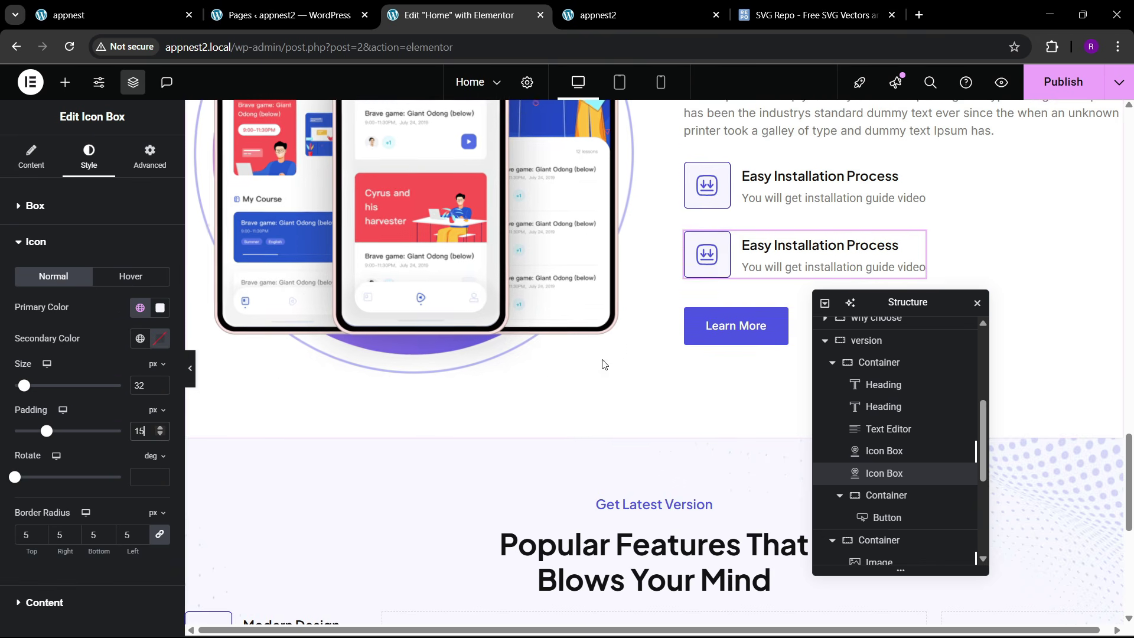
{"action": "scroll", "coordinate": [428, 350], "scroll_direction": "down", "scroll_amount": 2}
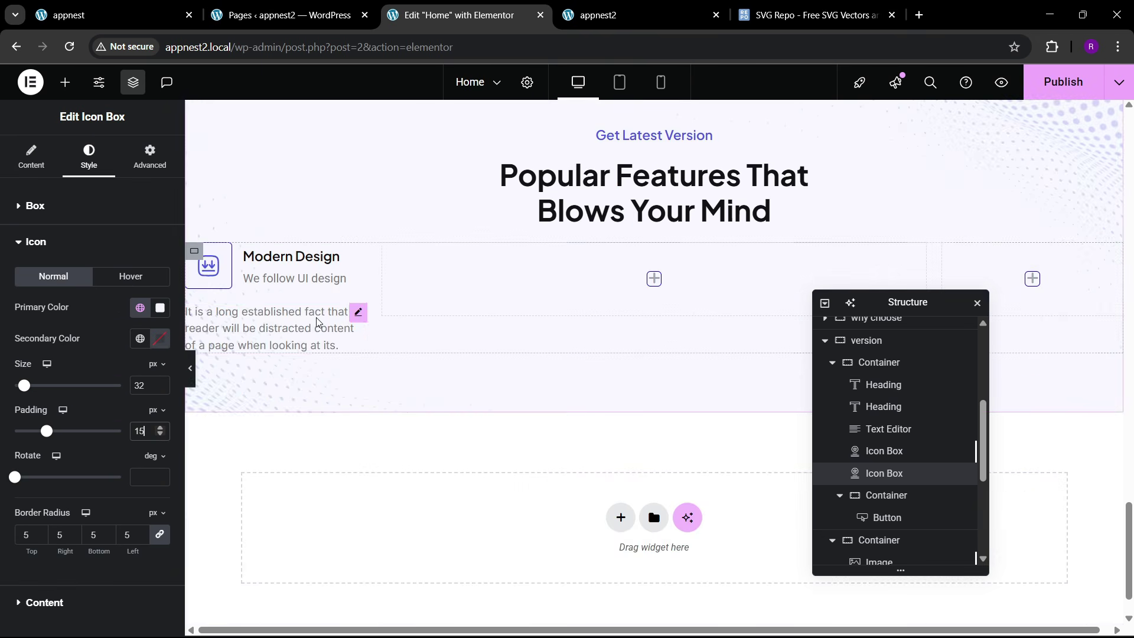
{"action": "right_click", "coordinate": [309, 273]}
{"action": "left_click", "coordinate": [332, 343]}
{"action": "right_click", "coordinate": [298, 341]}
{"action": "left_click", "coordinate": [317, 393]}
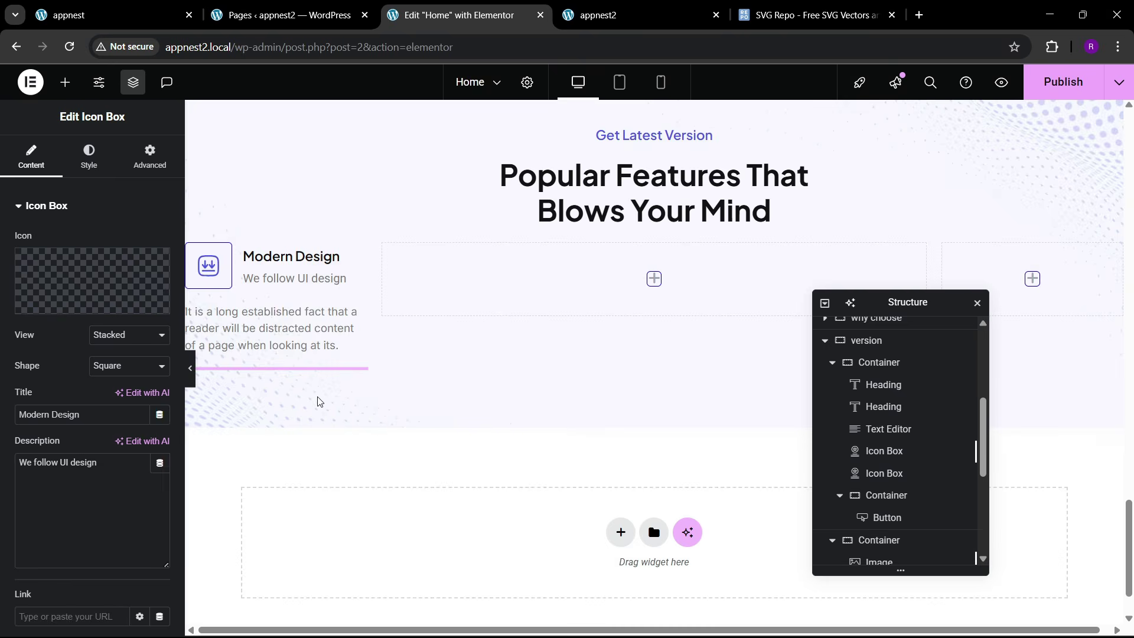
{"action": "right_click", "coordinate": [279, 337]}
{"action": "left_click", "coordinate": [309, 366]}
{"action": "right_click", "coordinate": [278, 400]}
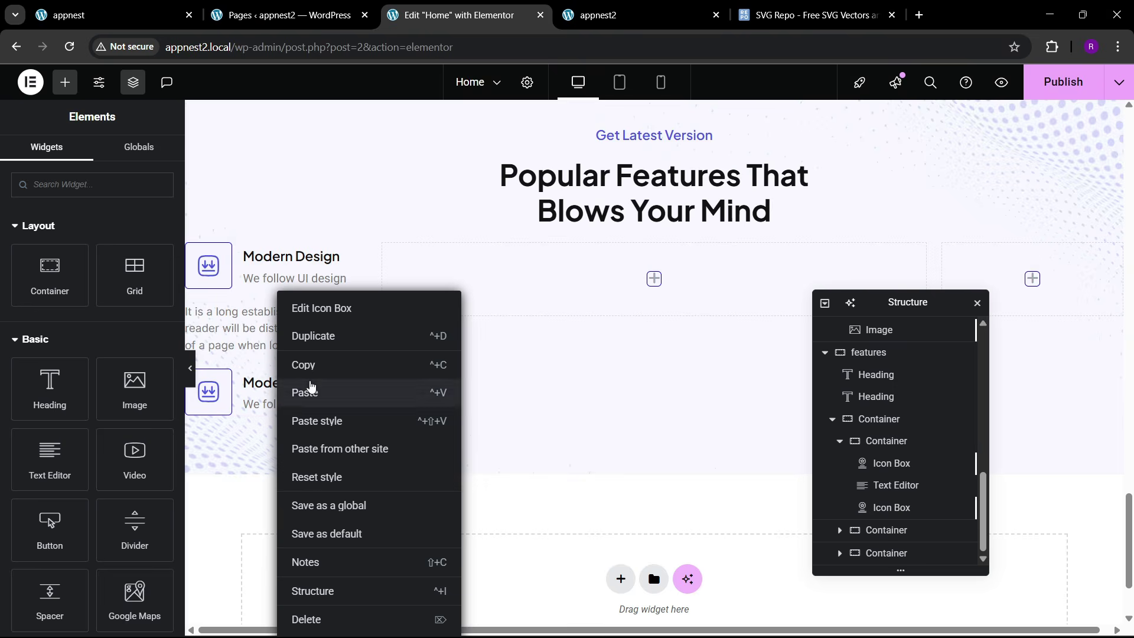
{"action": "left_click", "coordinate": [311, 389]}
- Paste the description text below the second "Modern Design" icon box and set that icon box's top margin to 40 px
{"action": "left_click", "coordinate": [283, 393]}
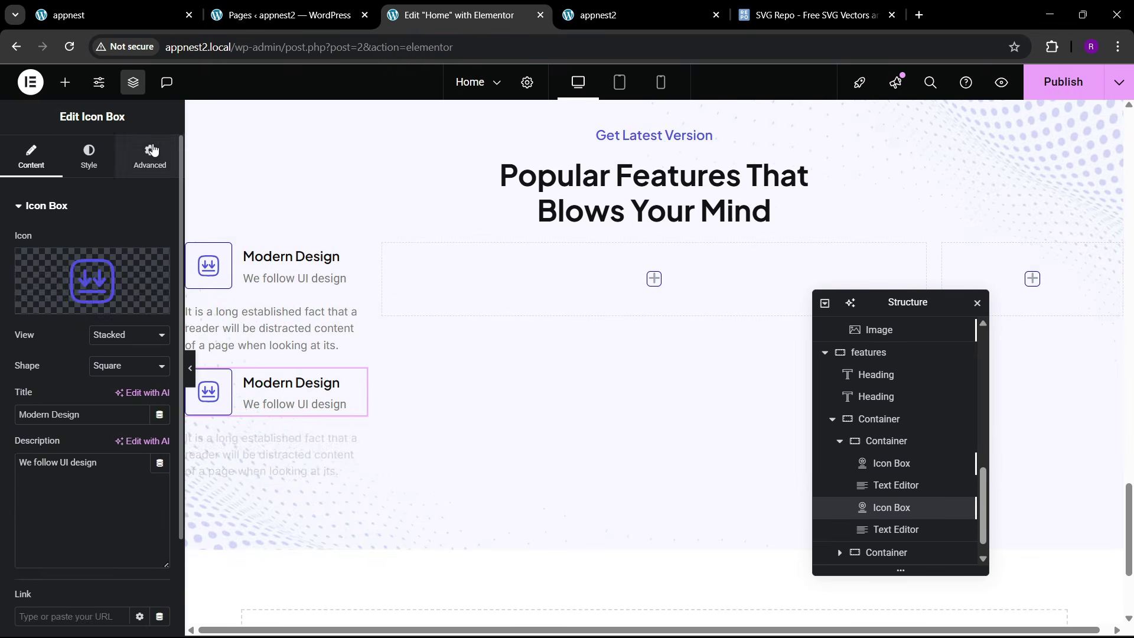
{"action": "left_click", "coordinate": [150, 156]}
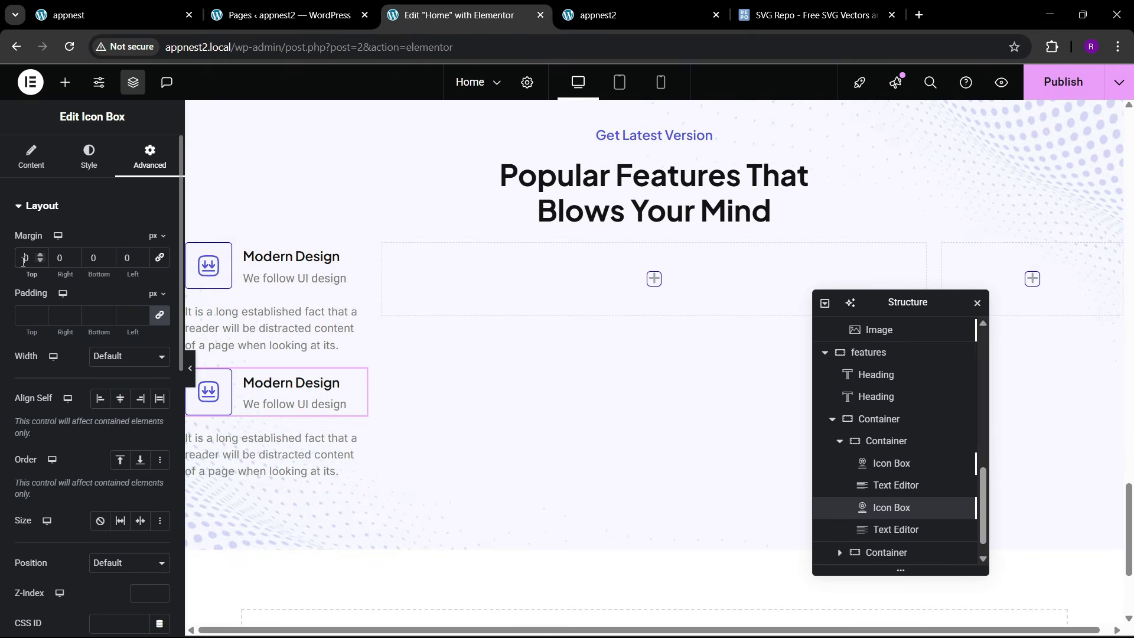
{"action": "left_click", "coordinate": [144, 7]}
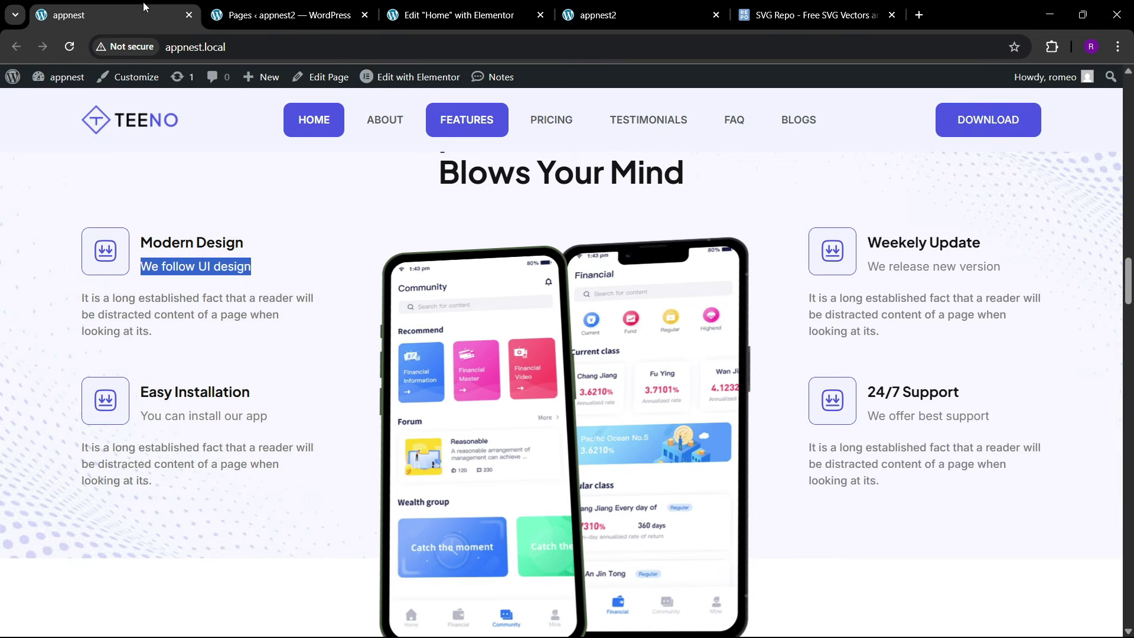
{"action": "left_click", "coordinate": [463, 5]}
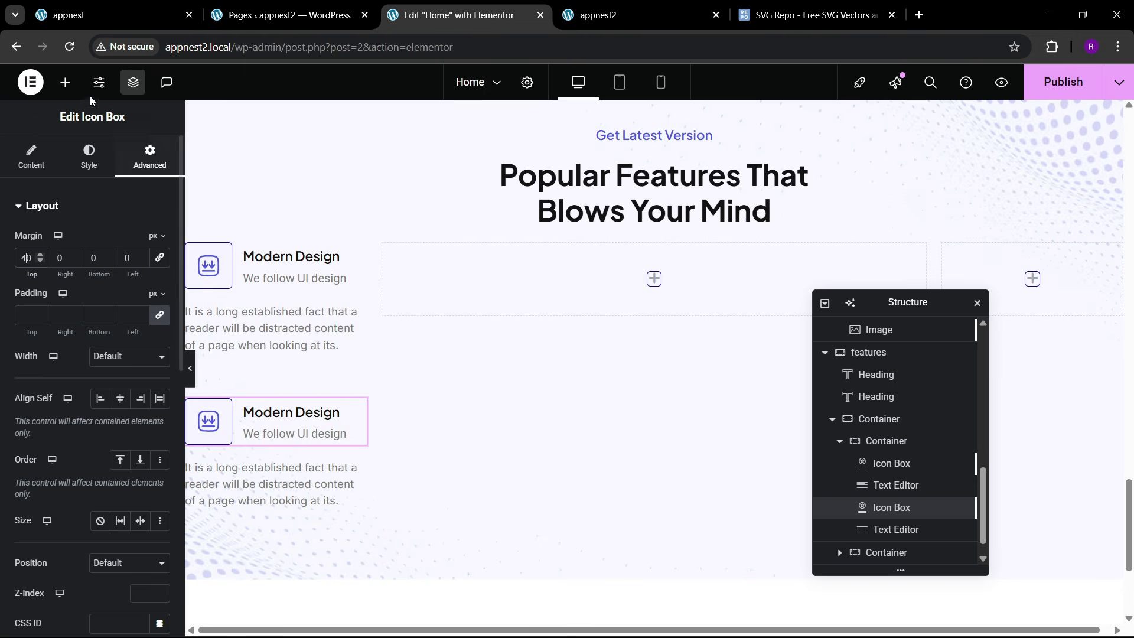
- Add an Image widget to the middle features column and fill it with feature-1.png from the media library
{"action": "left_click", "coordinate": [65, 82]}
{"action": "left_click_drag", "start_coordinate": [121, 384], "coordinate": [569, 348]}
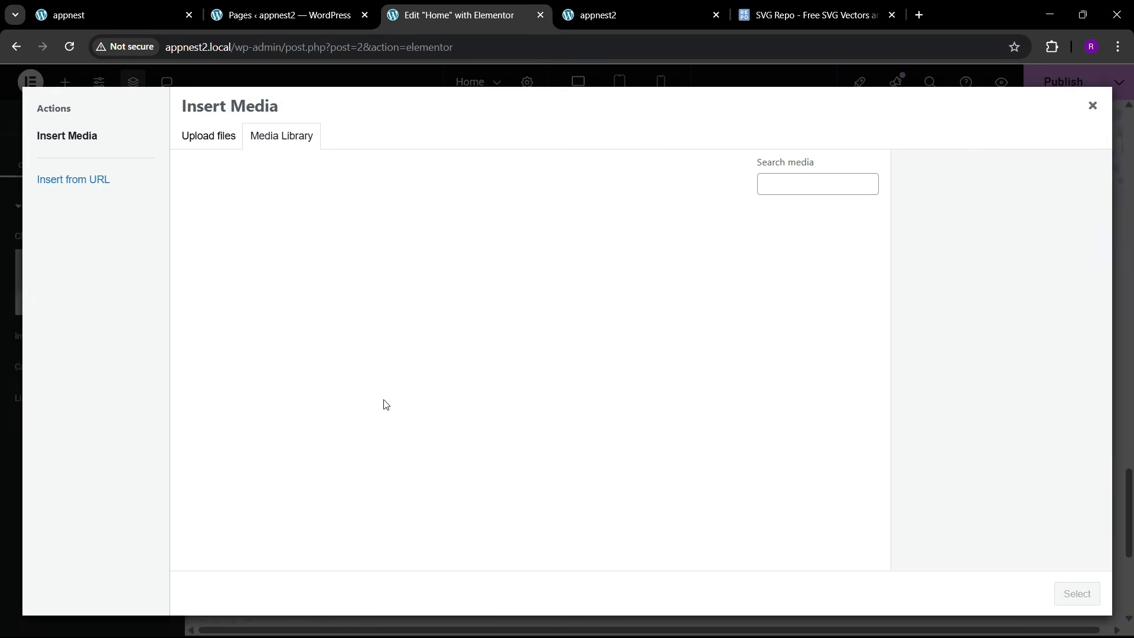
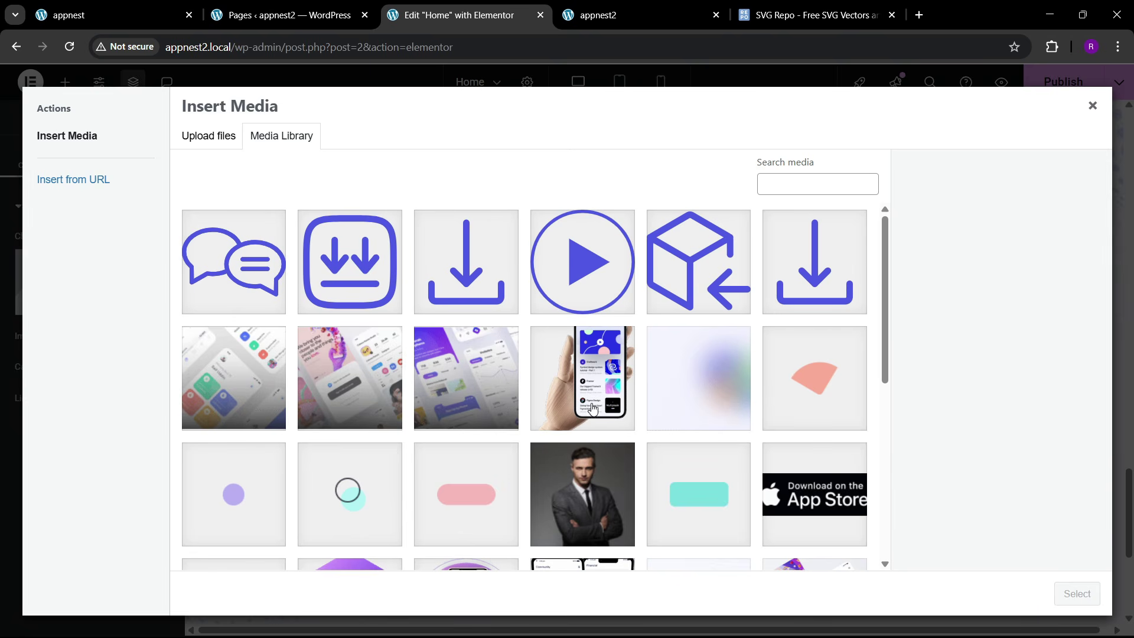
{"action": "left_click", "coordinate": [592, 407]}
{"action": "scroll", "coordinate": [591, 413], "scroll_direction": "down", "scroll_amount": 5}
{"action": "left_click", "coordinate": [582, 331]}
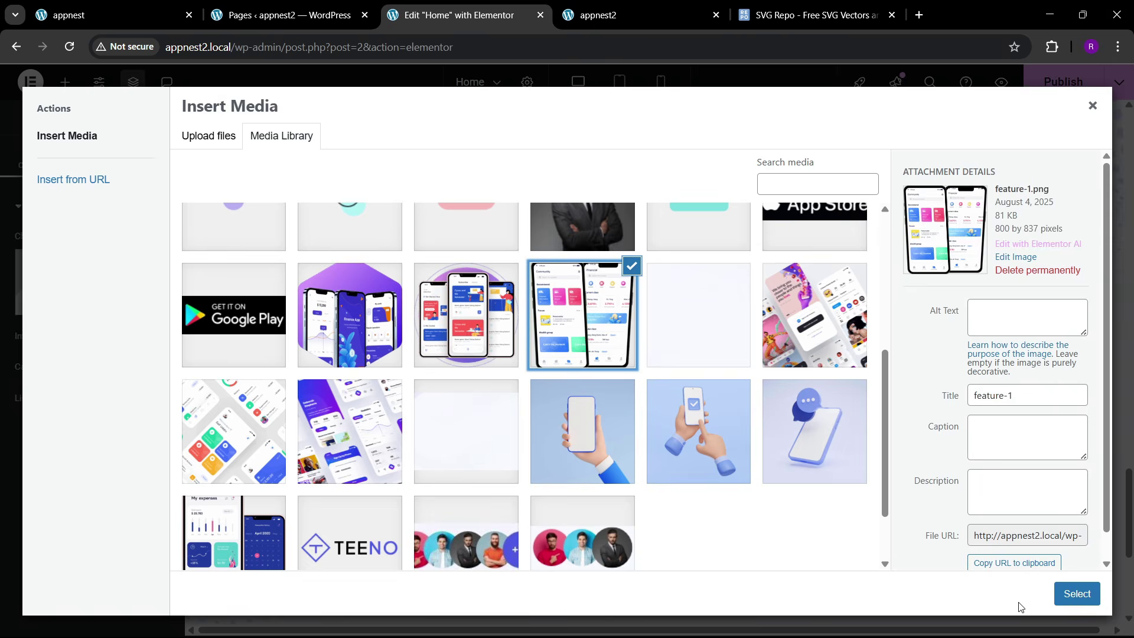
{"action": "left_click", "coordinate": [1072, 595]}
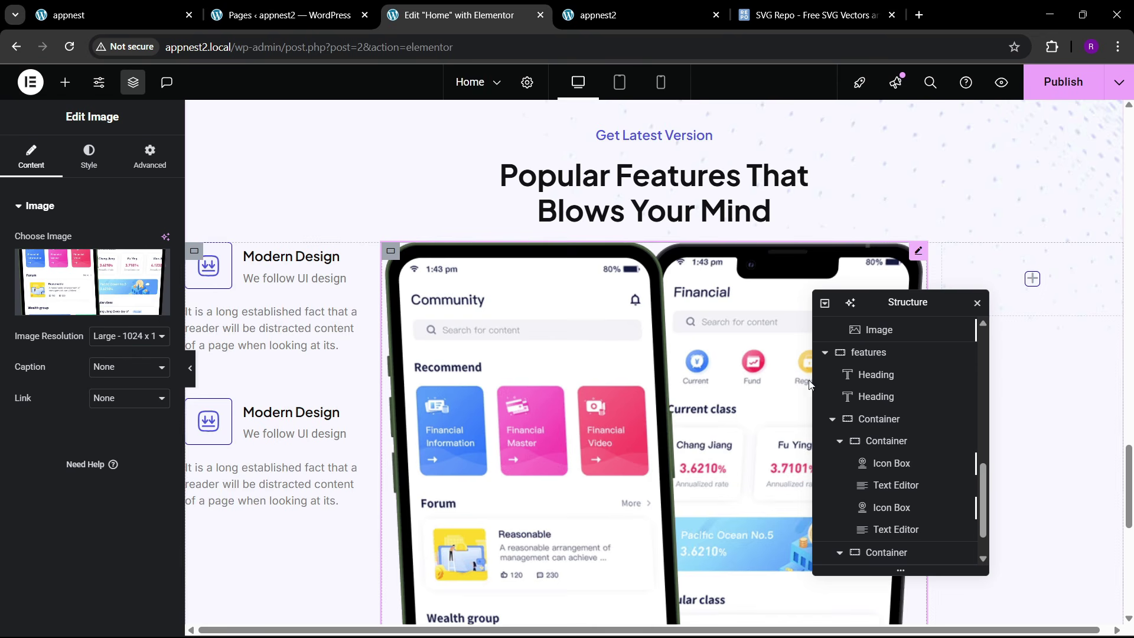
- Delete the empty third column container of the features section
{"action": "left_click_drag", "start_coordinate": [907, 303], "coordinate": [612, 368]}
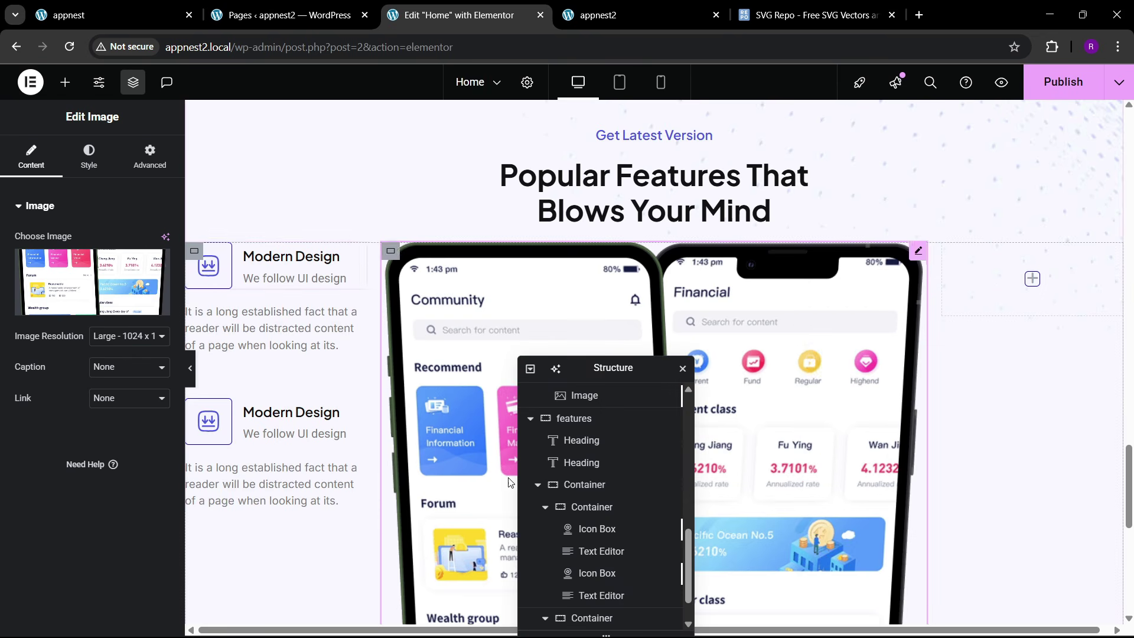
{"action": "left_click", "coordinate": [544, 507]}
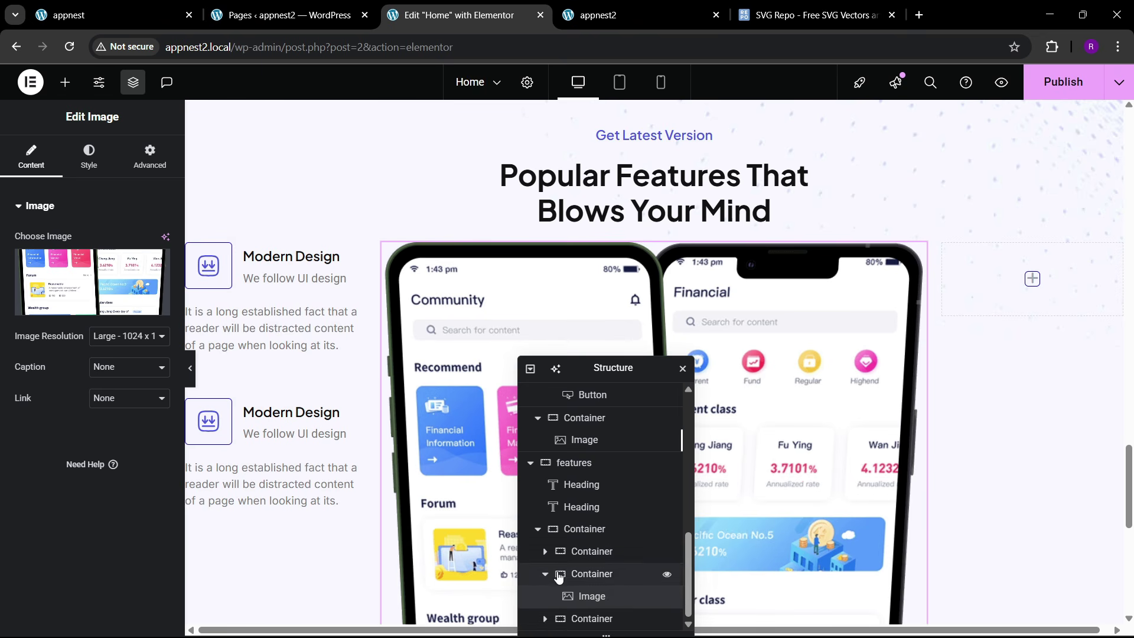
{"action": "left_click", "coordinate": [544, 619]}
{"action": "scroll", "coordinate": [551, 611], "scroll_direction": "down", "scroll_amount": 1}
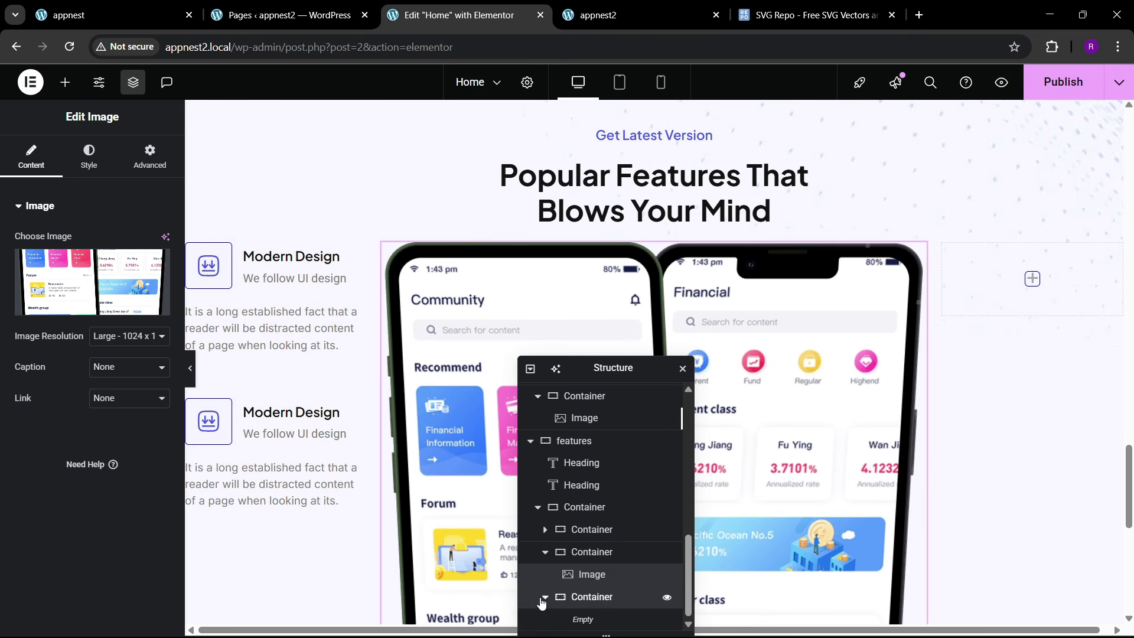
{"action": "left_click", "coordinate": [543, 597]}
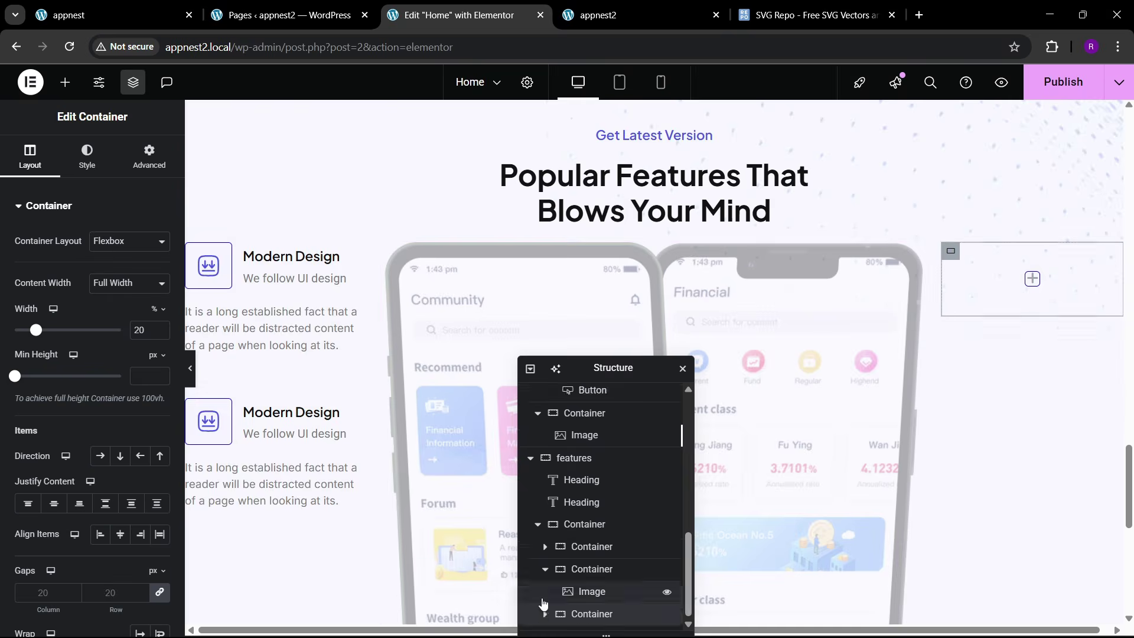
{"action": "right_click", "coordinate": [591, 625]}
{"action": "left_click", "coordinate": [619, 618]}
- Duplicate the first features column with its icon boxes and move the duplicate after the phone image column
{"action": "right_click", "coordinate": [600, 574]}
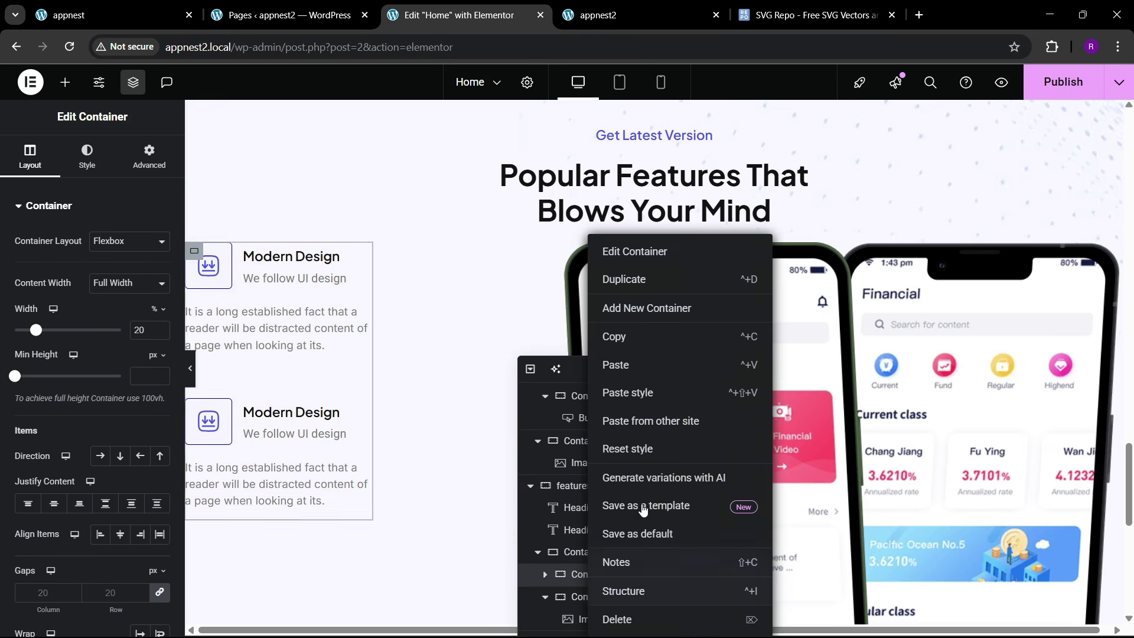
{"action": "left_click", "coordinate": [625, 284]}
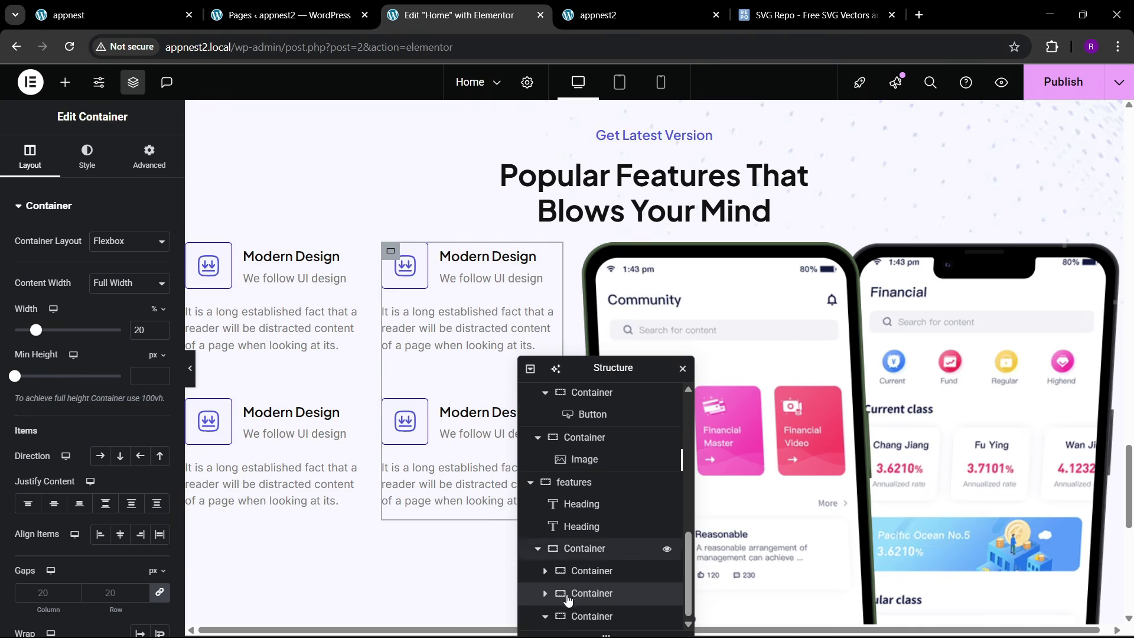
{"action": "scroll", "coordinate": [567, 600], "scroll_direction": "down", "scroll_amount": 1}
{"action": "left_click_drag", "start_coordinate": [565, 598], "coordinate": [572, 629]}
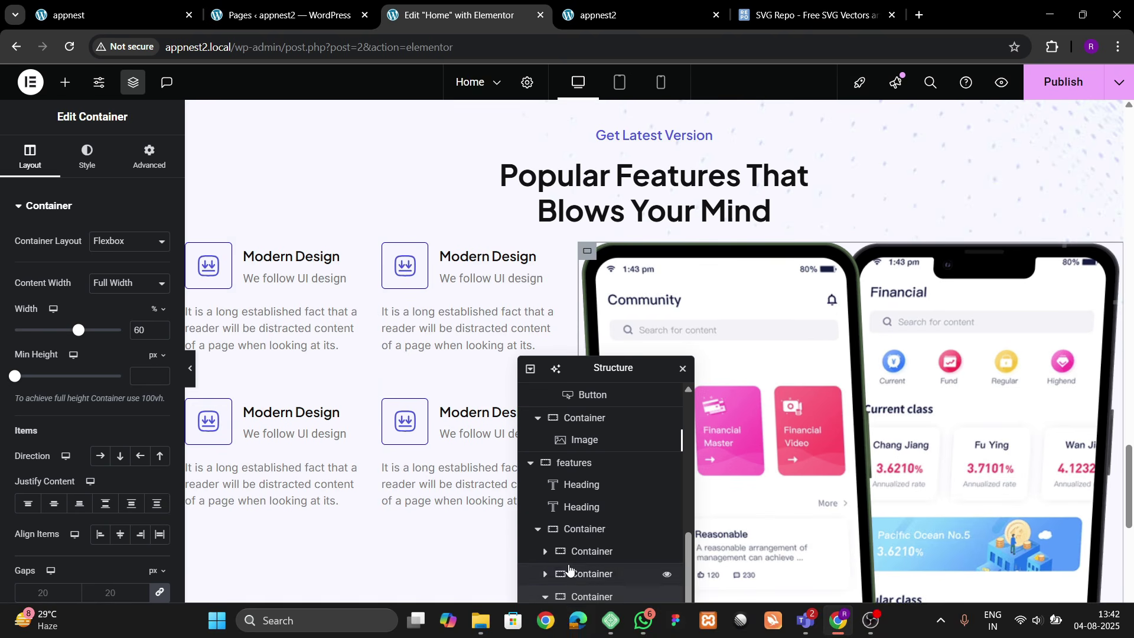
{"action": "left_click", "coordinate": [546, 599]}
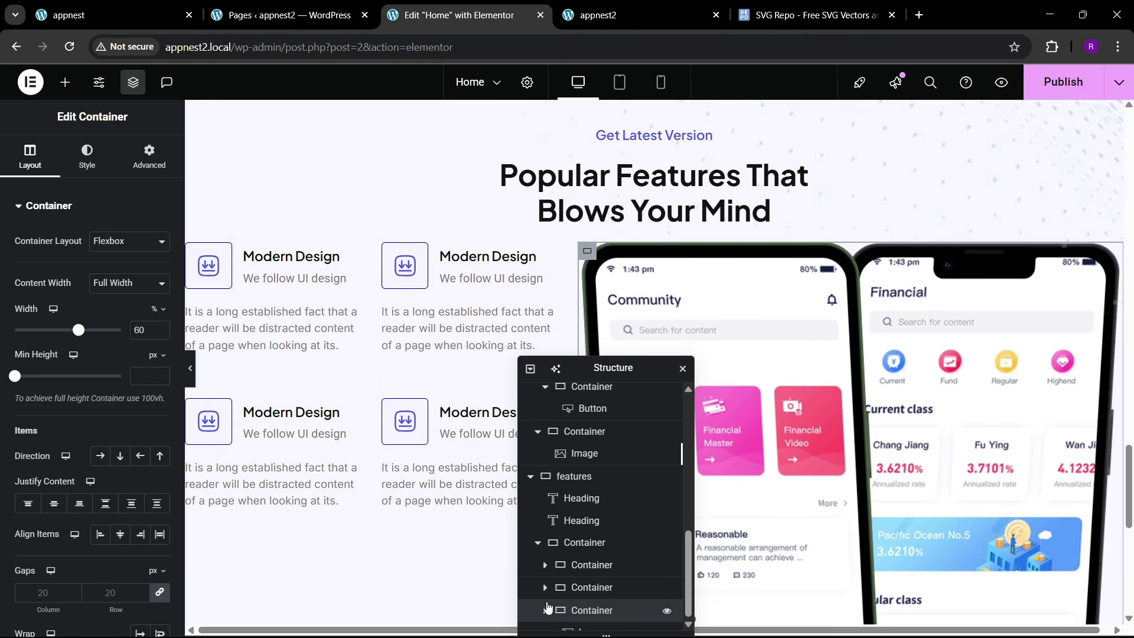
{"action": "left_click", "coordinate": [565, 605]}
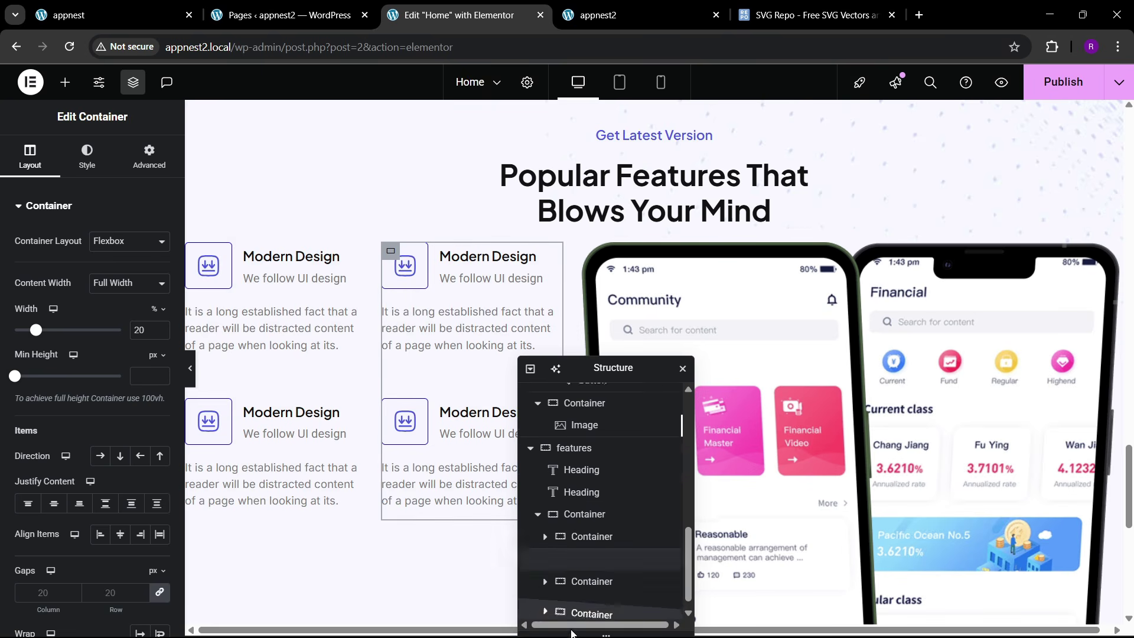
{"action": "left_click_drag", "start_coordinate": [577, 634], "coordinate": [581, 615]}
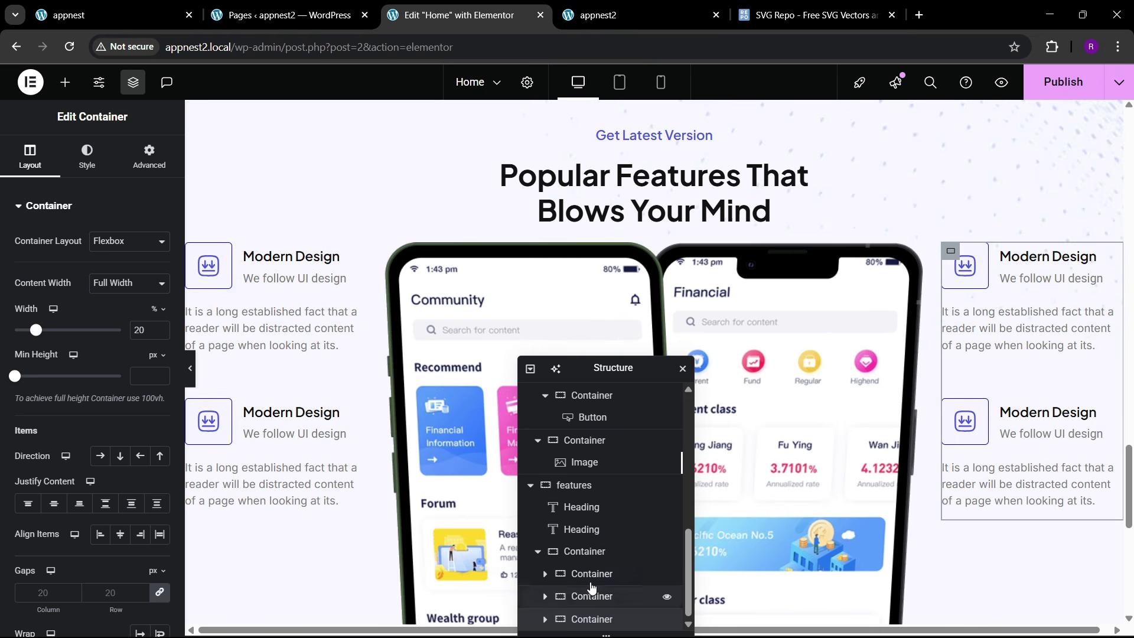
- Set the width of both icon box columns to 25% and the phone image column to 50%
{"action": "left_click", "coordinate": [274, 505]}
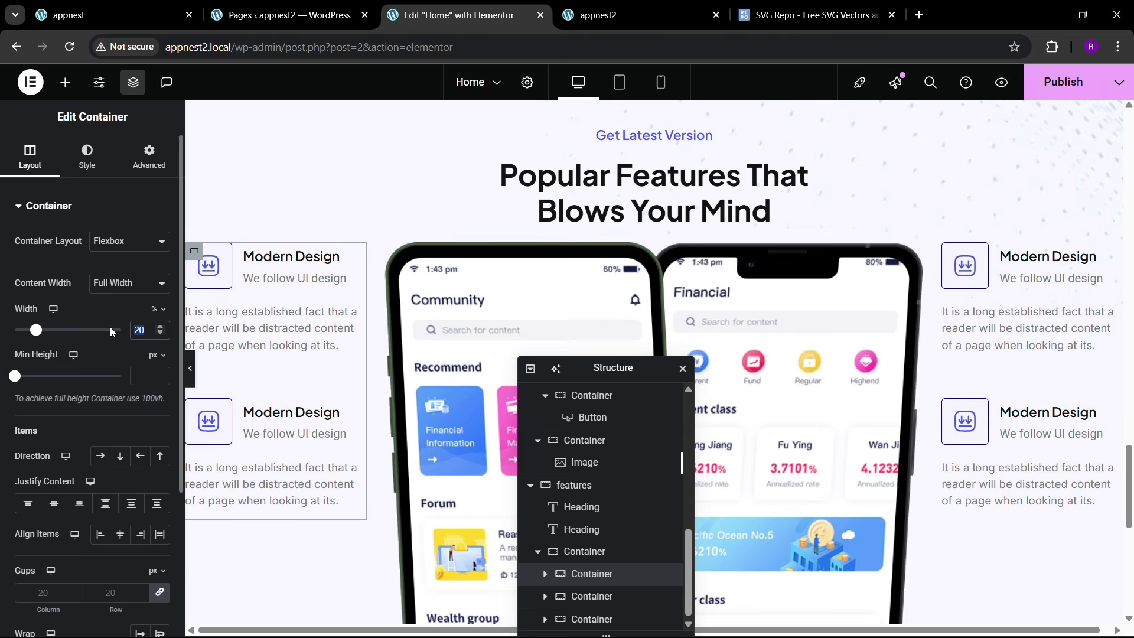
{"action": "type", "text": "25"}
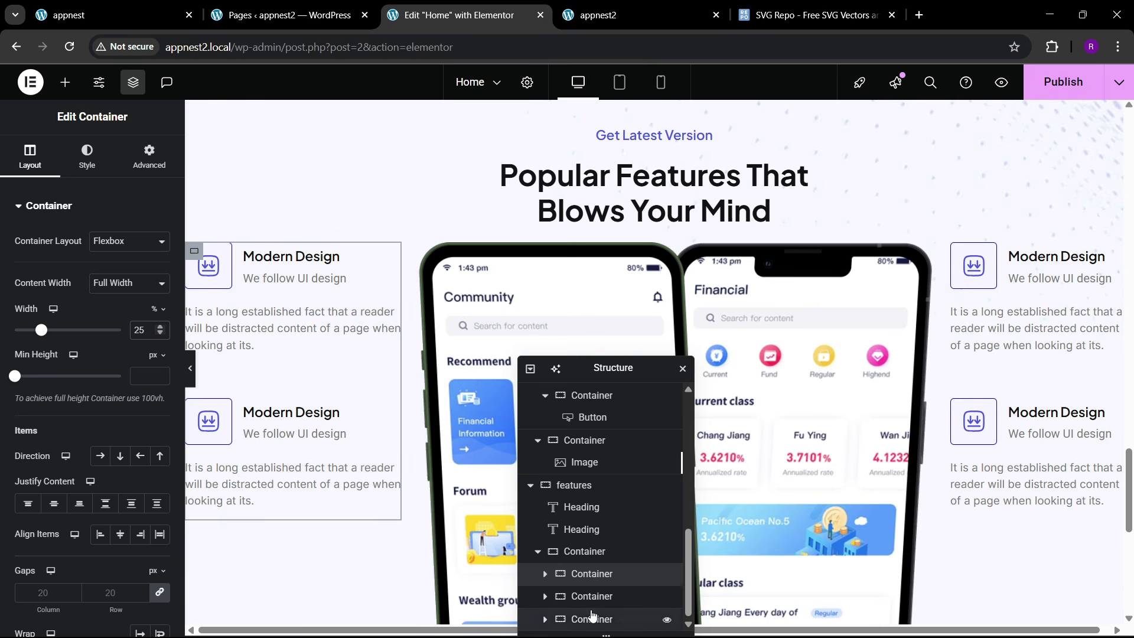
{"action": "left_click", "coordinate": [592, 617]}
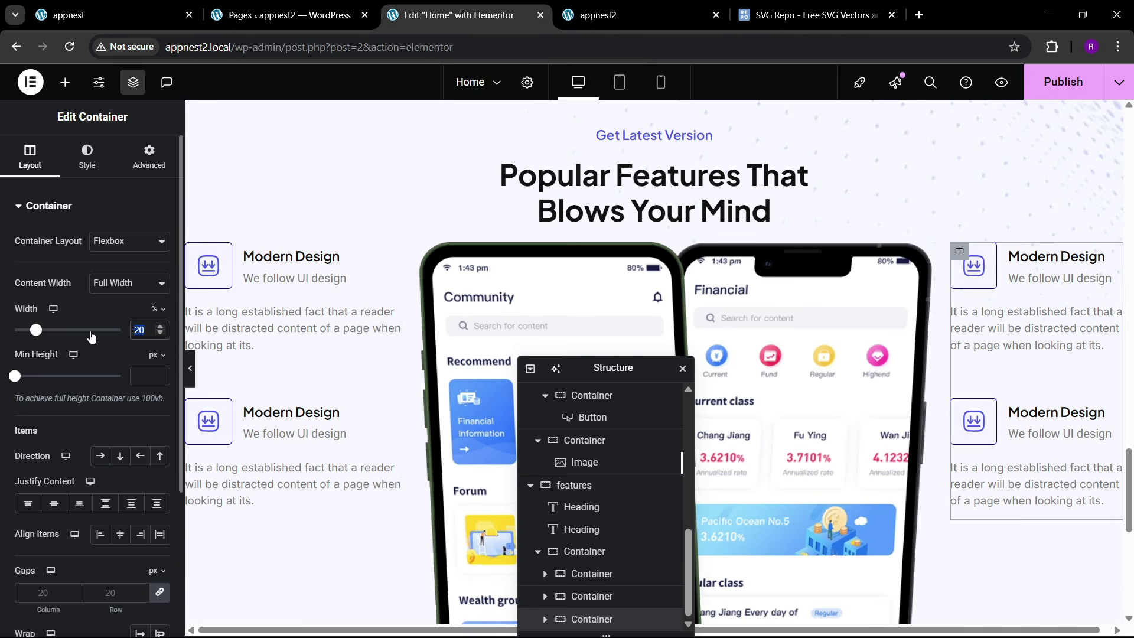
{"action": "type", "text": "25"}
{"action": "left_click", "coordinate": [602, 602]}
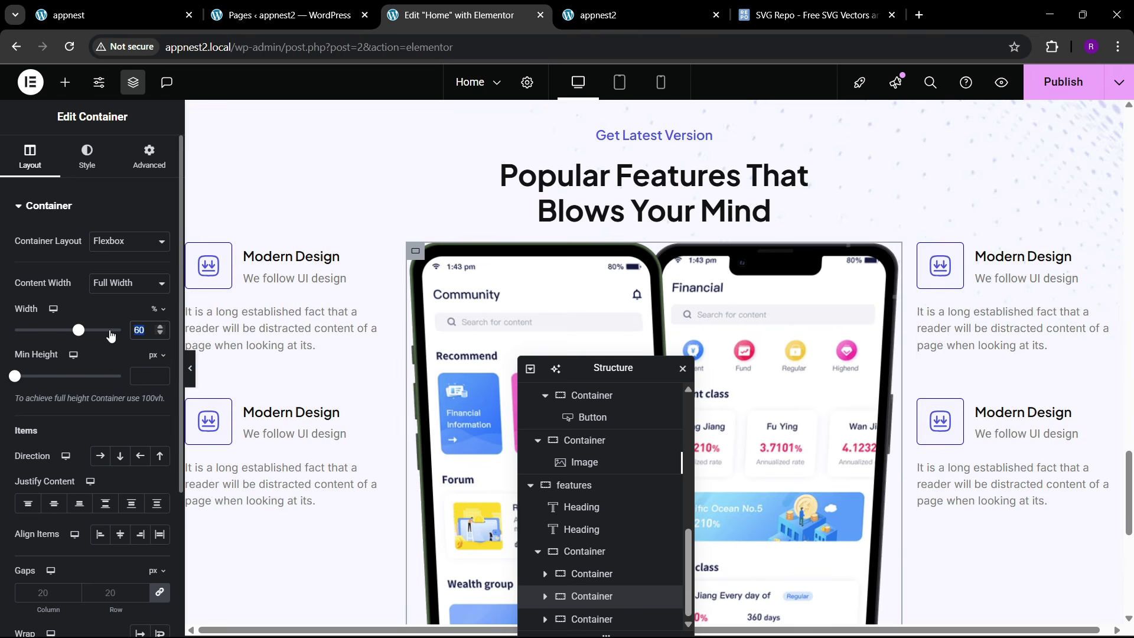
{"action": "type", "text": "50"}
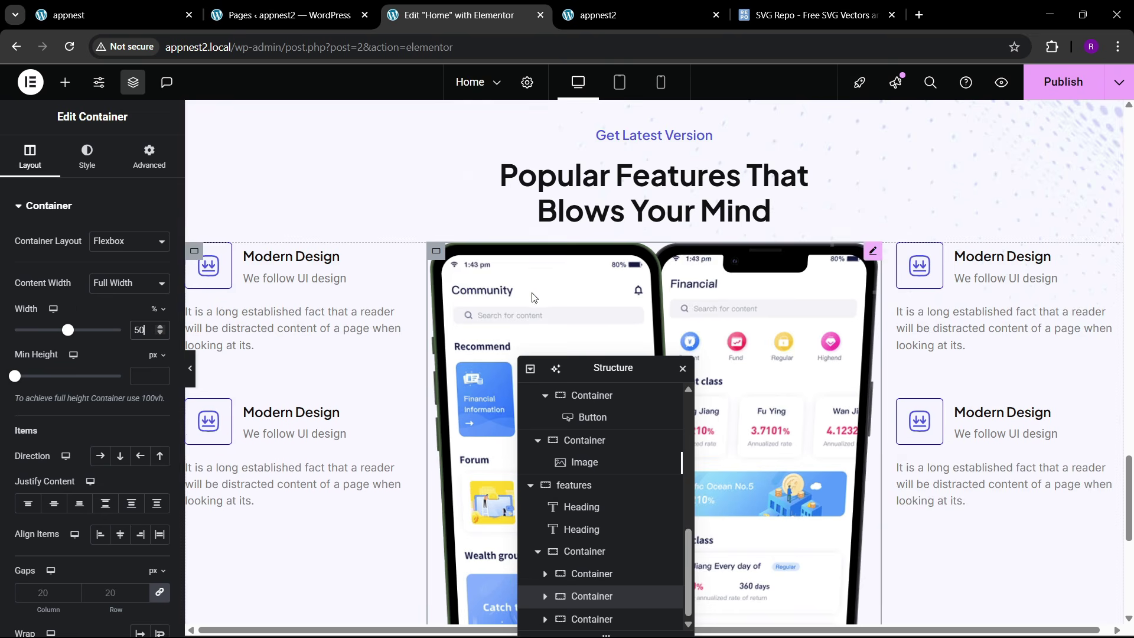
- Set the top margin of the container holding the three features columns to 30 px and publish the page
{"action": "scroll", "coordinate": [412, 332], "scroll_direction": "down", "scroll_amount": 4}
{"action": "scroll", "coordinate": [230, 372], "scroll_direction": "up", "scroll_amount": 3}
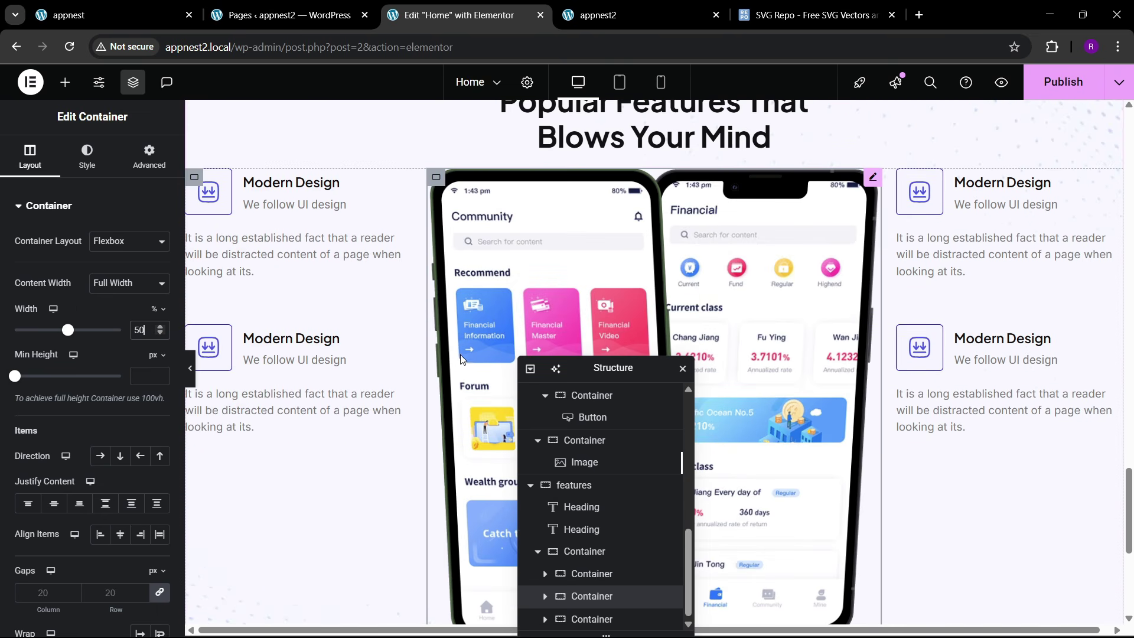
{"action": "scroll", "coordinate": [580, 315], "scroll_direction": "up", "scroll_amount": 2}
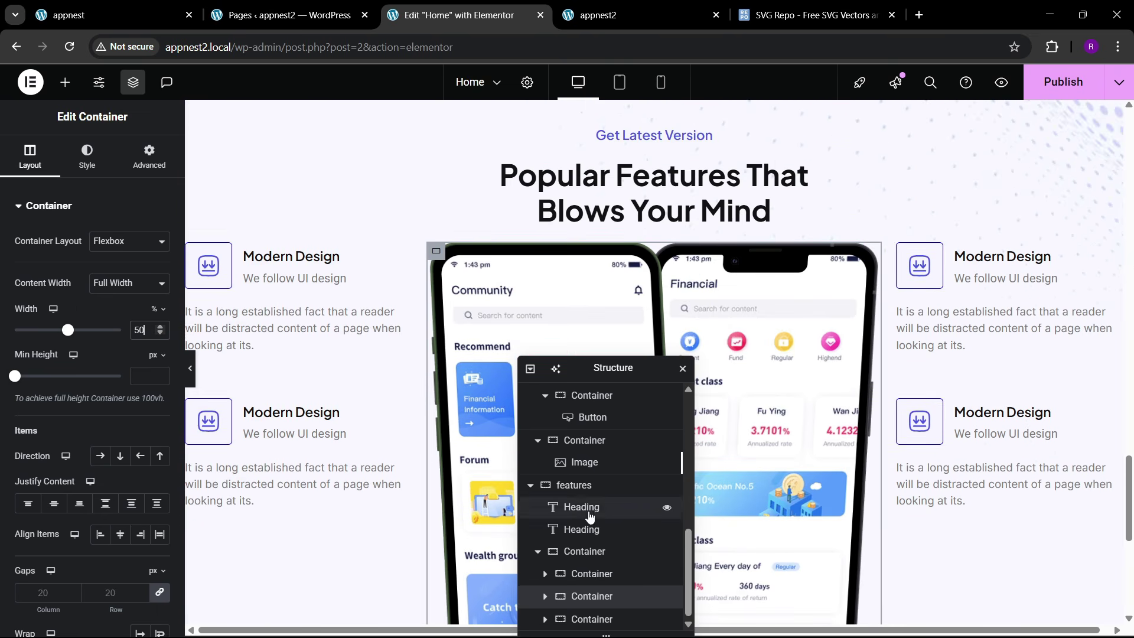
{"action": "left_click", "coordinate": [594, 553]}
{"action": "left_click", "coordinate": [149, 156]}
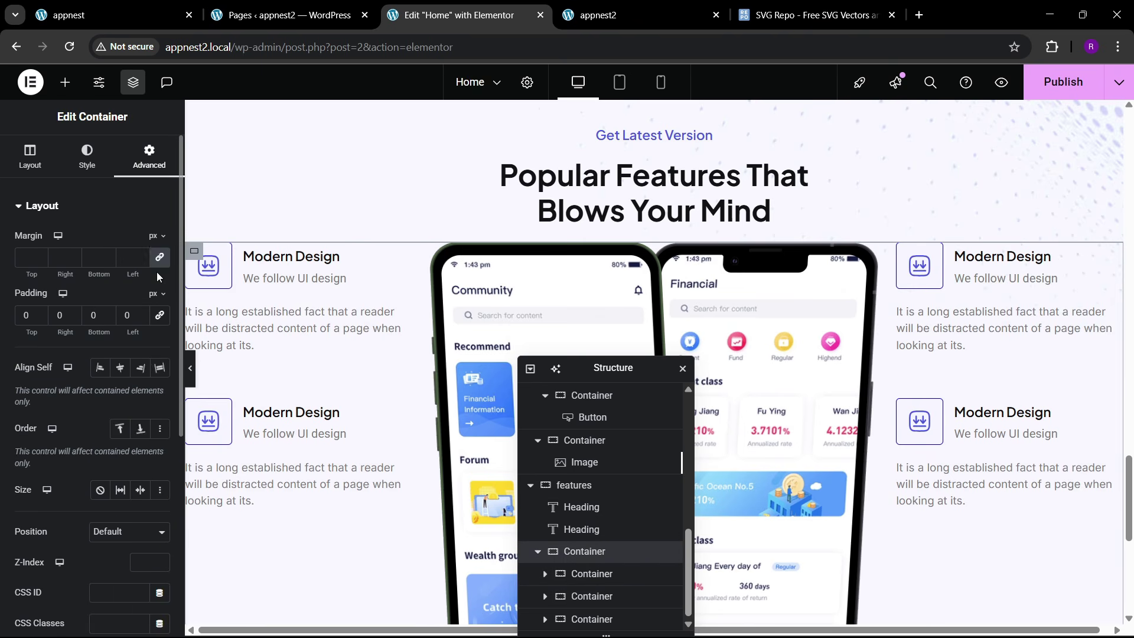
{"action": "left_click_drag", "start_coordinate": [19, 270], "coordinate": [1074, 120]}
{"action": "left_click", "coordinate": [1063, 81]}
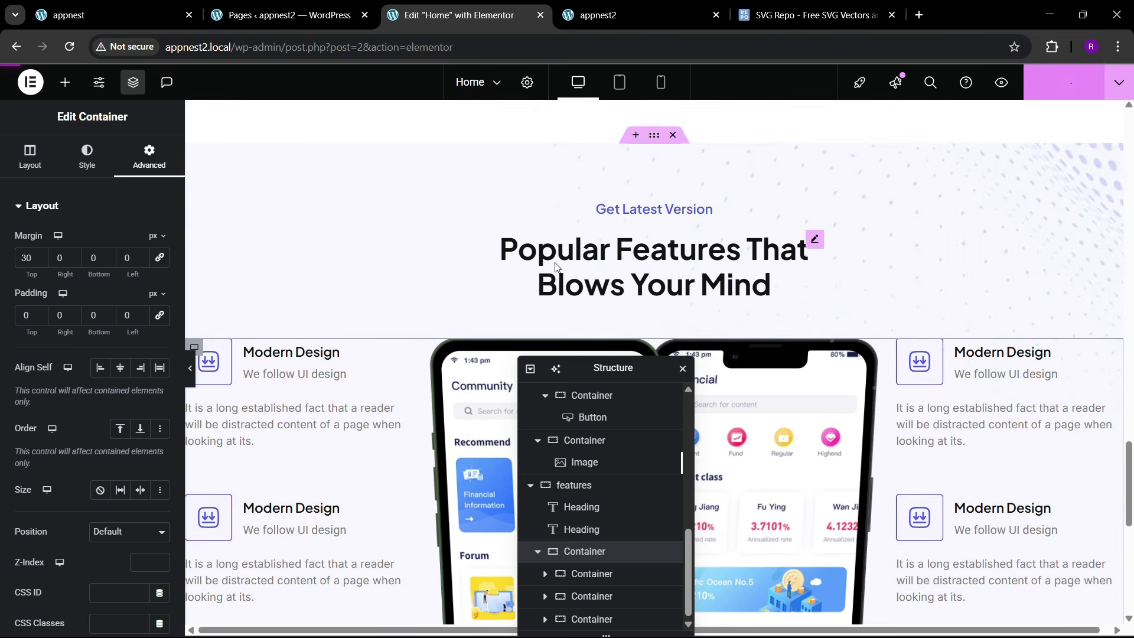
- Try widths of 80% and 85% for the phone image in the middle column, and set it to 90%
{"action": "scroll", "coordinate": [474, 300], "scroll_direction": "down", "scroll_amount": 5}
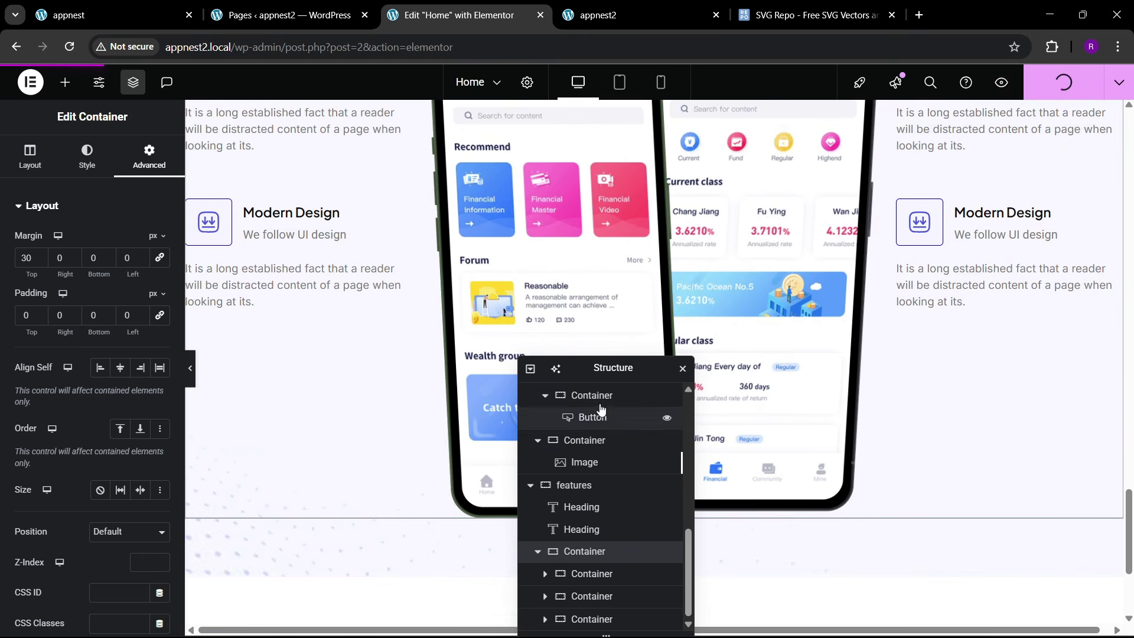
{"action": "left_click_drag", "start_coordinate": [650, 372], "coordinate": [959, 284]}
{"action": "left_click", "coordinate": [431, 373]}
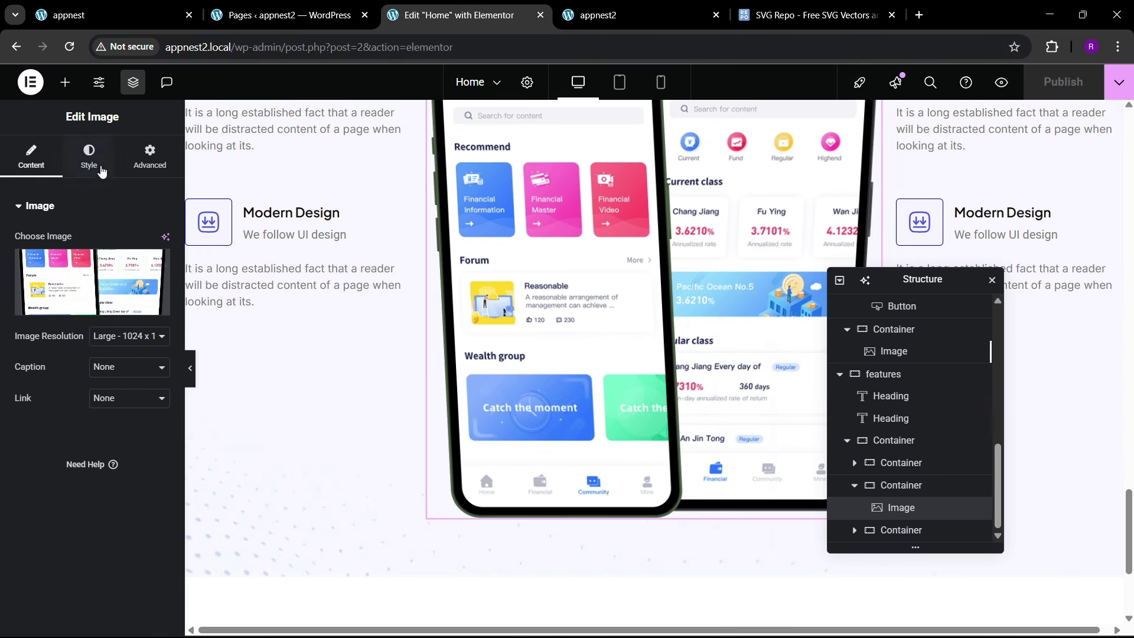
{"action": "left_click", "coordinate": [89, 156]}
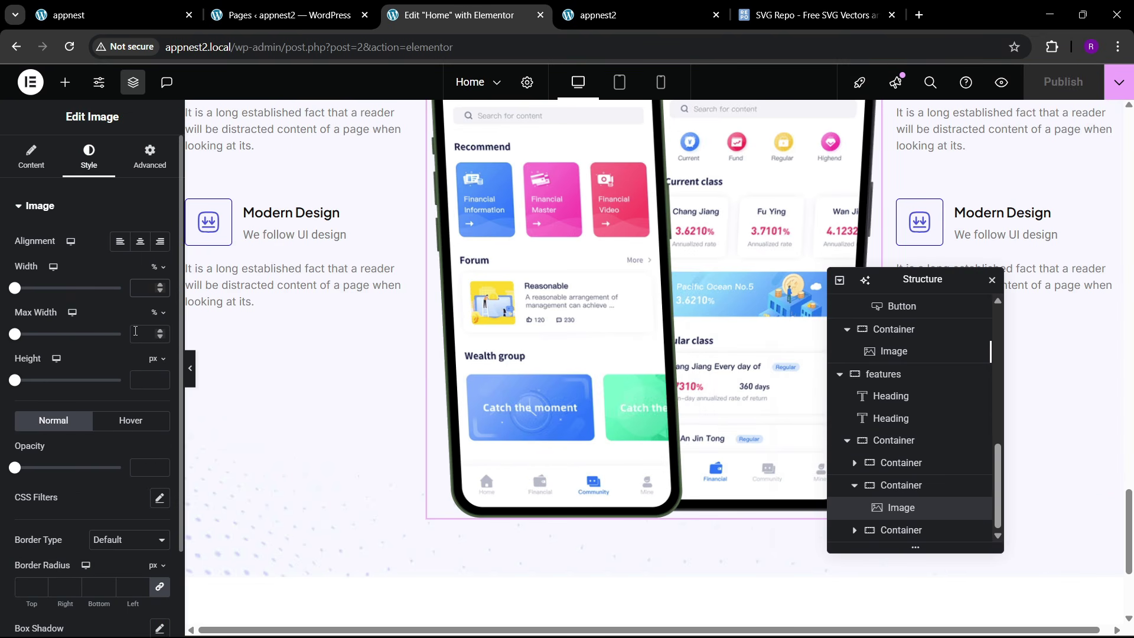
{"action": "type", "text": "80"}
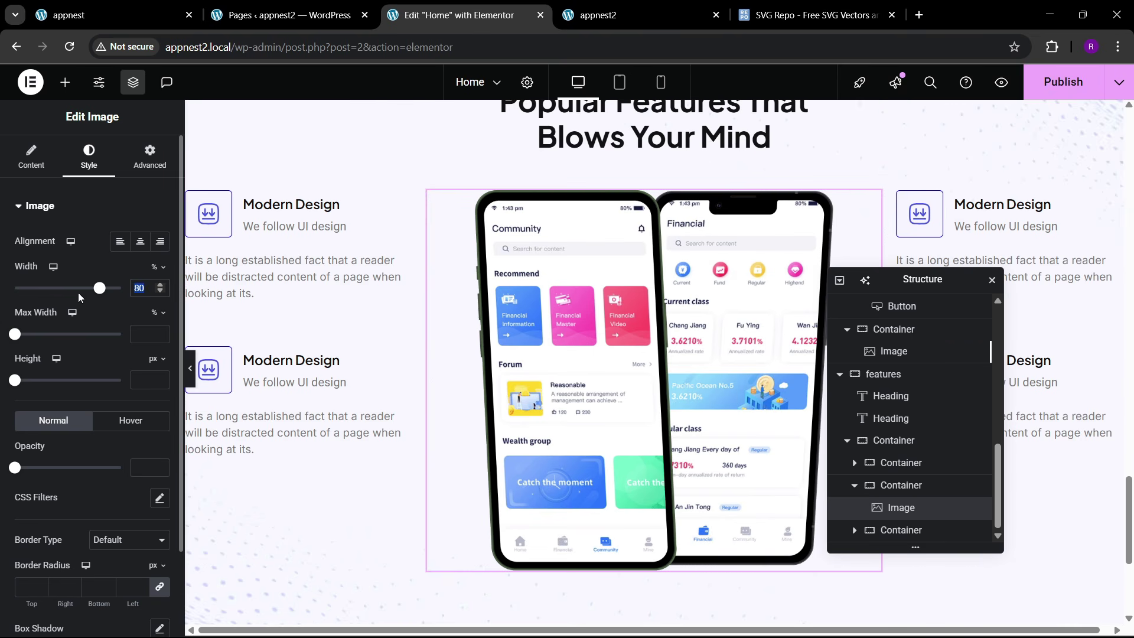
{"action": "left_click_drag", "start_coordinate": [79, 295], "coordinate": [104, 288]}
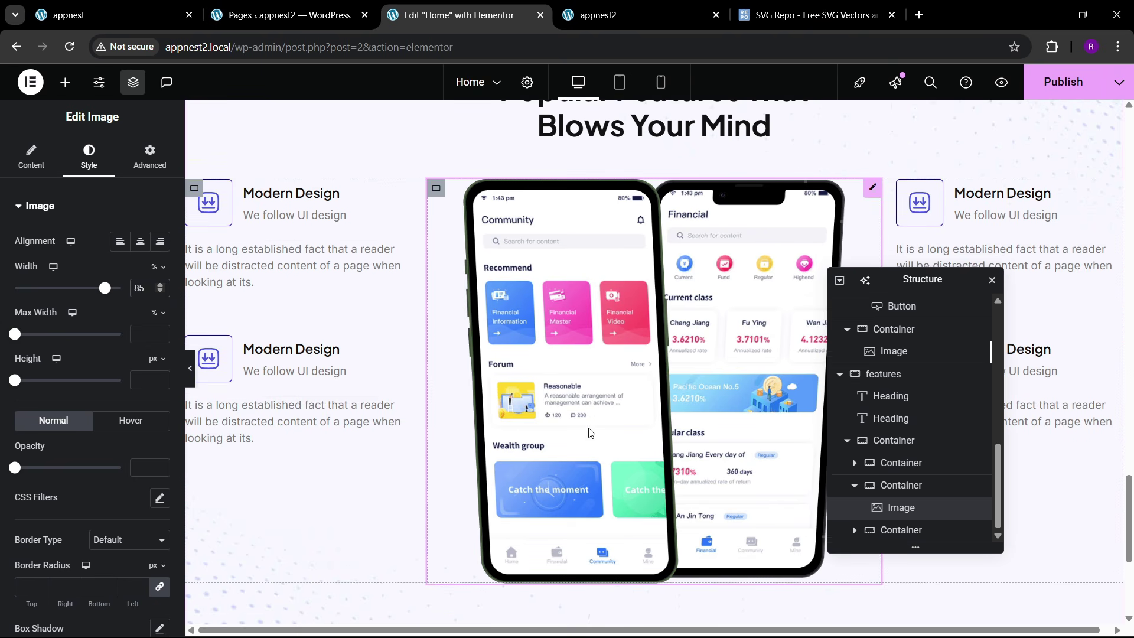
{"action": "scroll", "coordinate": [650, 307], "scroll_direction": "up", "scroll_amount": 3}
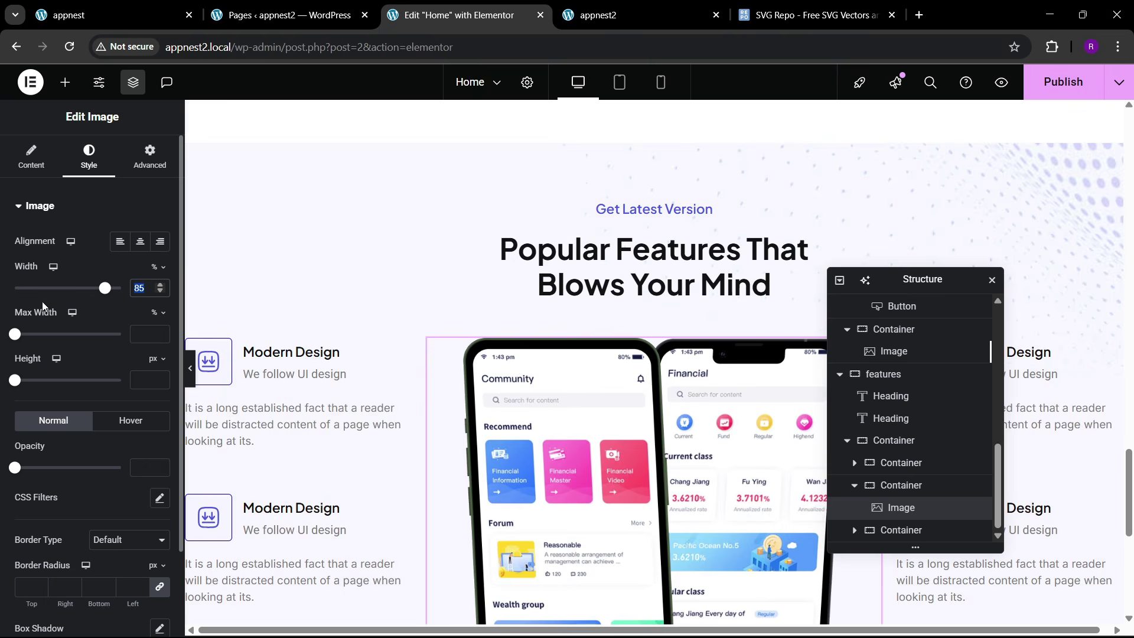
{"action": "type", "text": "90"}
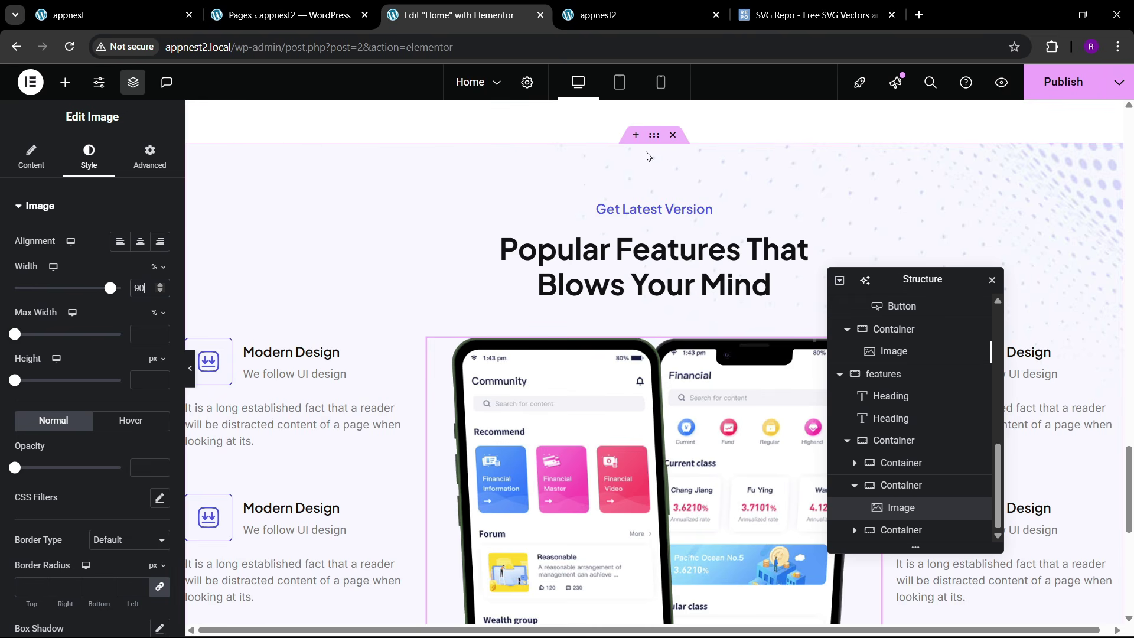
- Set the bottom padding of the features section container to 0 px
{"action": "left_click", "coordinate": [489, 201]}
{"action": "left_click", "coordinate": [149, 156]}
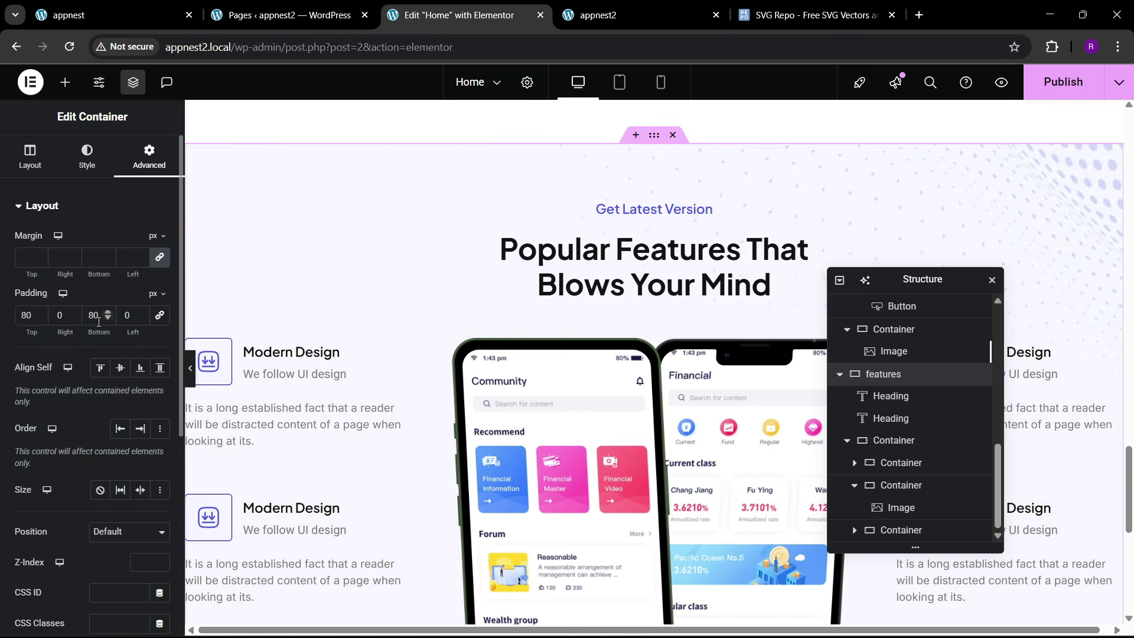
{"action": "key", "text": "BackSpace"}
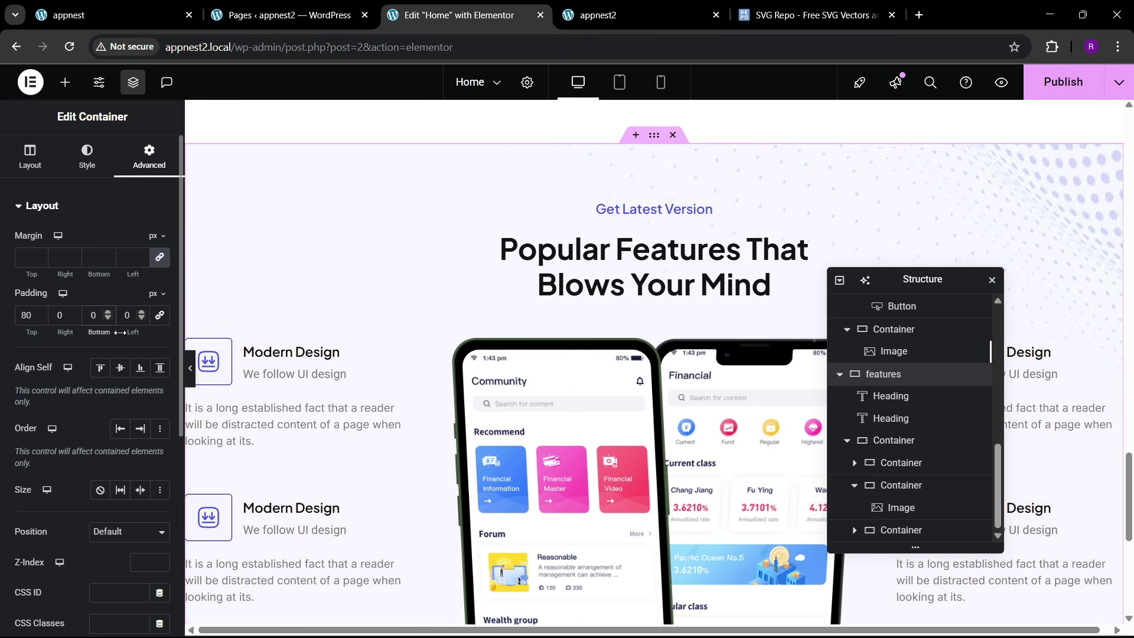
{"action": "scroll", "coordinate": [590, 366], "scroll_direction": "down", "scroll_amount": 4}
- Set the bottom margin of the phone image in the features section to -7 em and publish the page
{"action": "left_click", "coordinate": [890, 395]}
{"action": "left_click", "coordinate": [901, 507]}
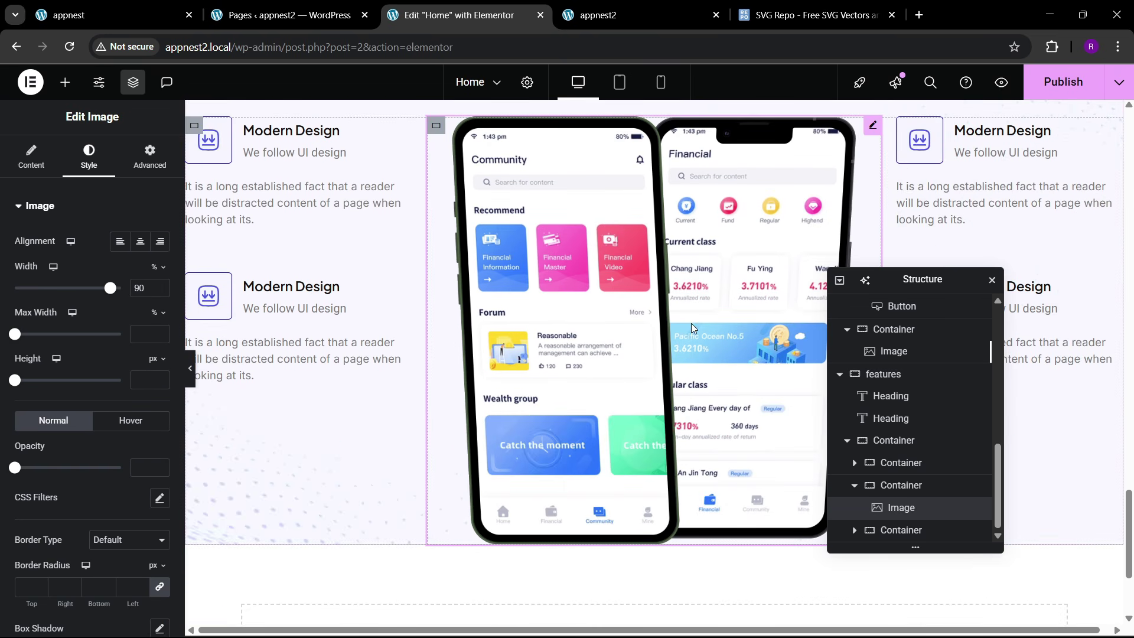
{"action": "scroll", "coordinate": [436, 324], "scroll_direction": "up", "scroll_amount": 5}
{"action": "left_click", "coordinate": [150, 157]}
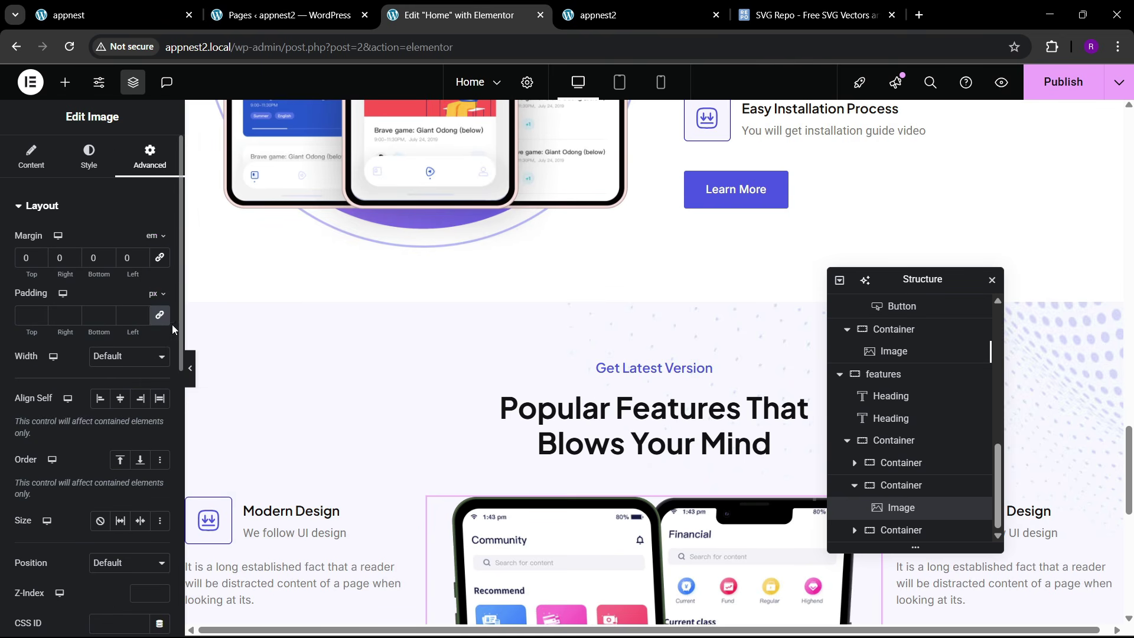
{"action": "scroll", "coordinate": [610, 341], "scroll_direction": "down", "scroll_amount": 3}
{"action": "scroll", "coordinate": [485, 378], "scroll_direction": "down", "scroll_amount": 2}
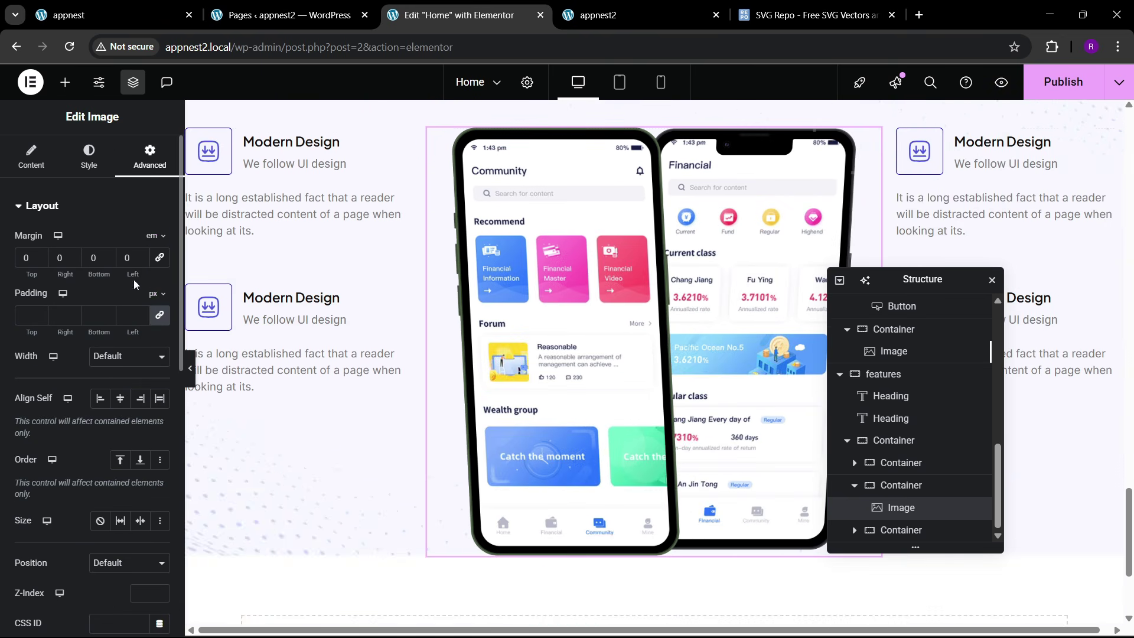
{"action": "left_click", "coordinate": [109, 262]}
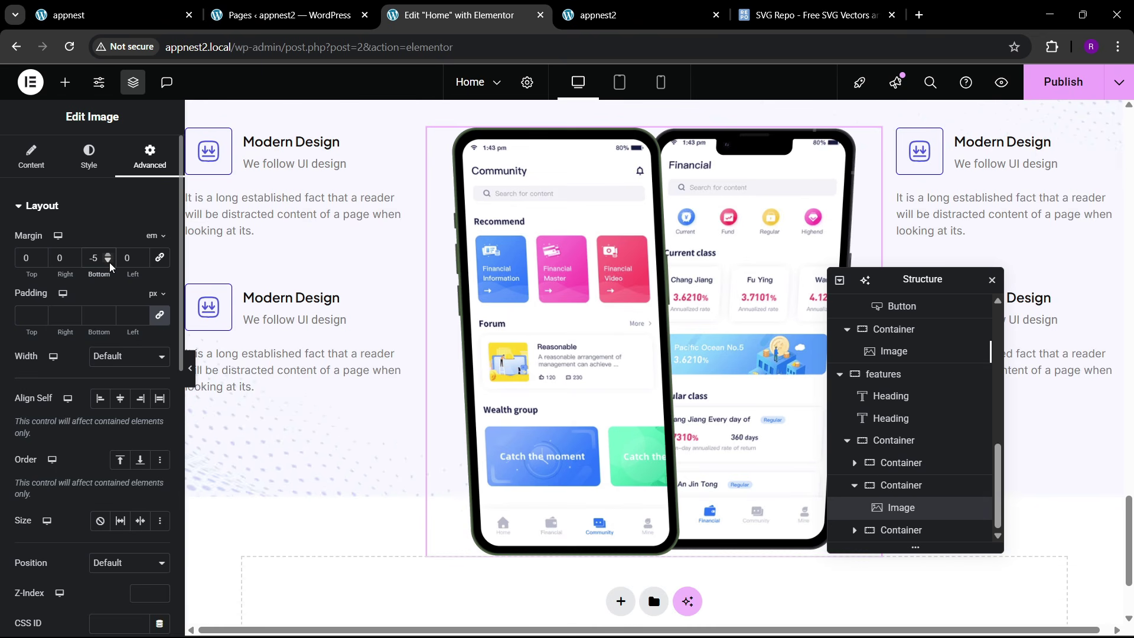
{"action": "left_click", "coordinate": [109, 262]}
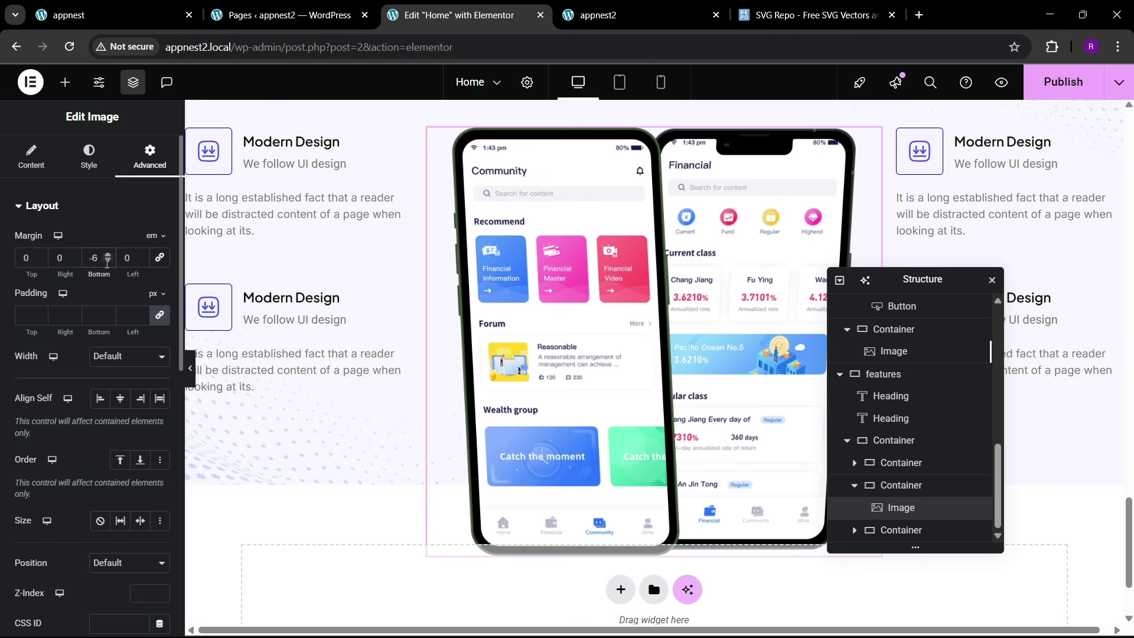
{"action": "left_click", "coordinate": [109, 262]}
{"action": "scroll", "coordinate": [533, 390], "scroll_direction": "up", "scroll_amount": 2}
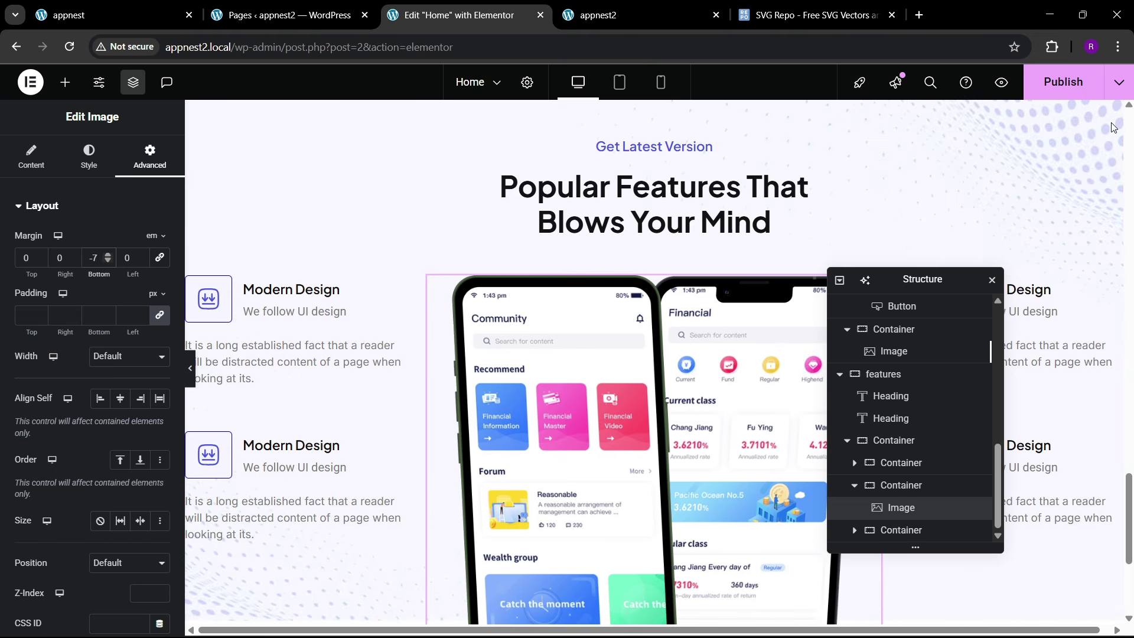
{"action": "left_click", "coordinate": [1056, 96]}
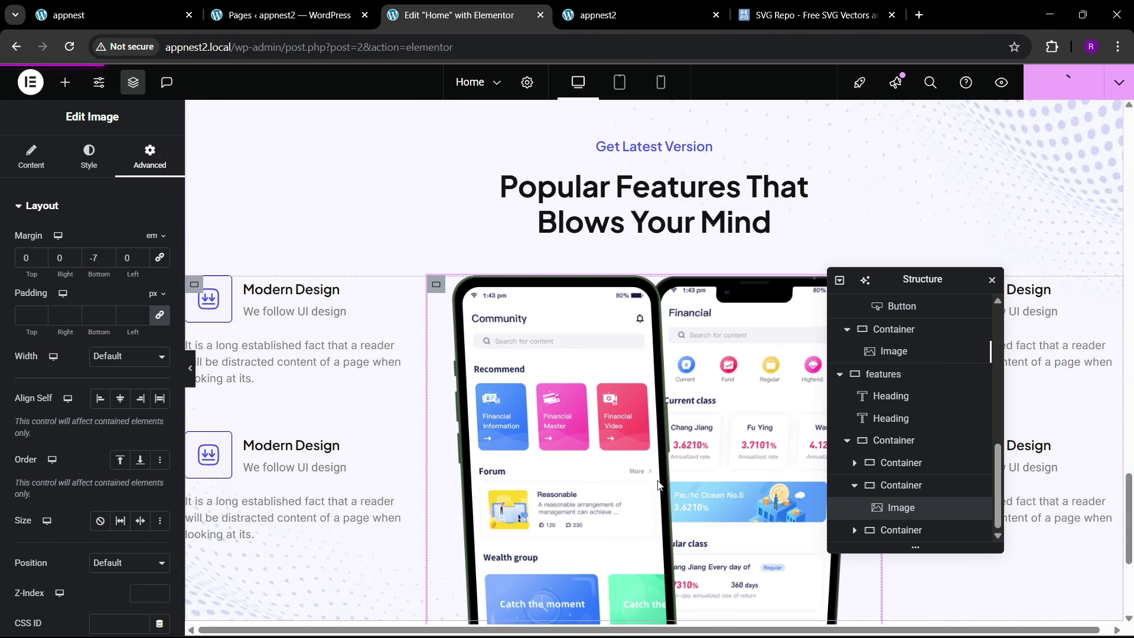
- Reload the live page and compare its Popular Features section with the same section on the reference page
{"action": "left_click", "coordinate": [598, 15]}
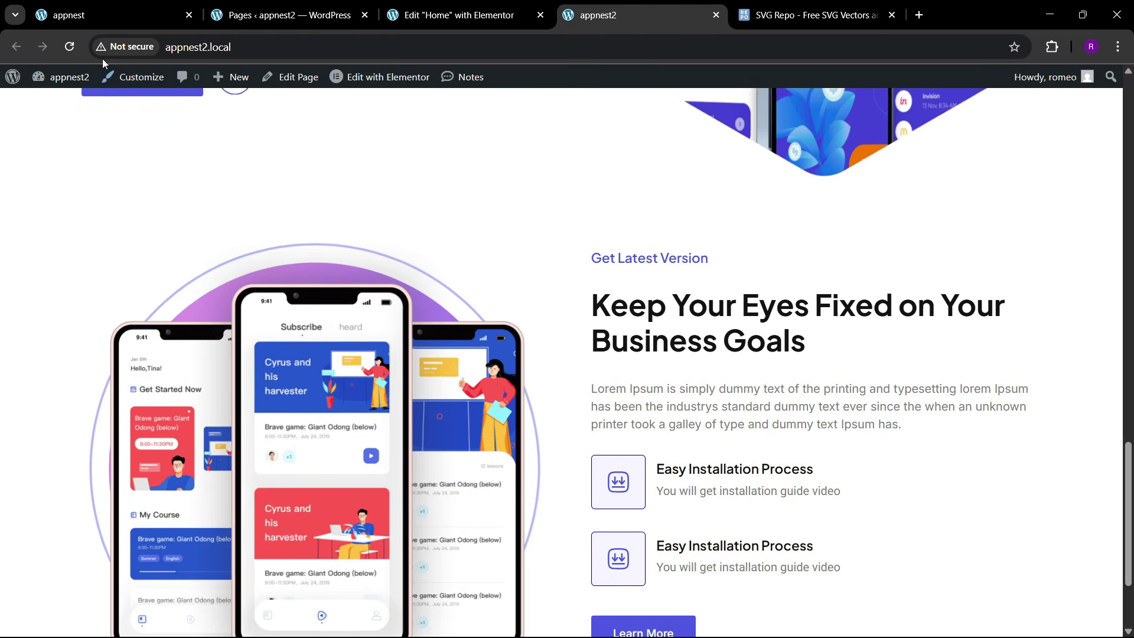
{"action": "key", "text": "F5"}
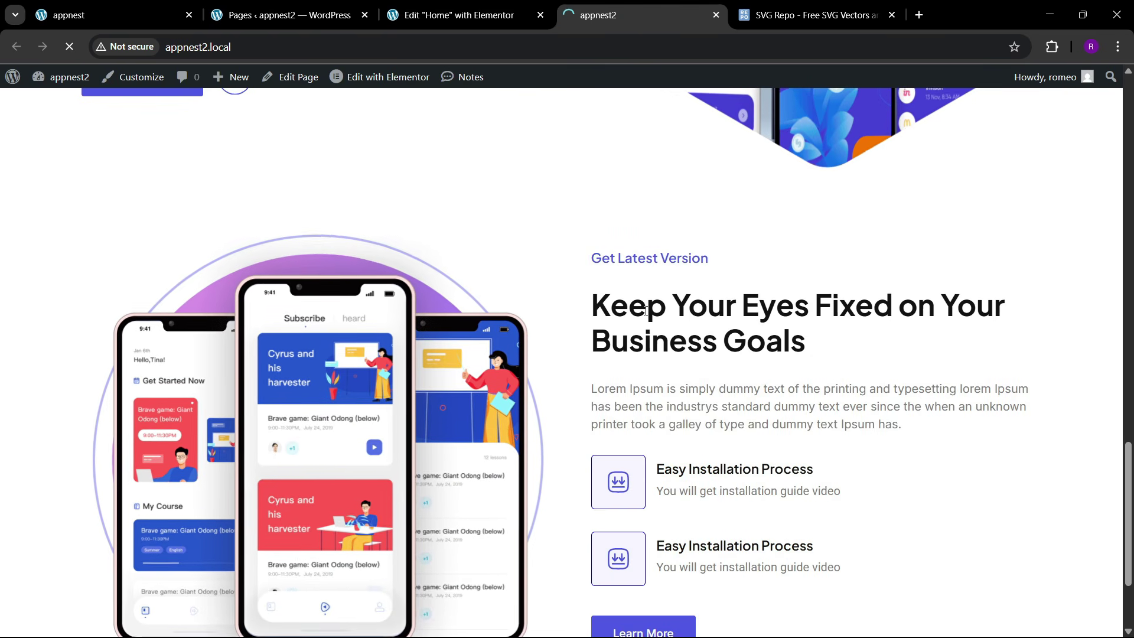
{"action": "scroll", "coordinate": [537, 331], "scroll_direction": "down", "scroll_amount": 9}
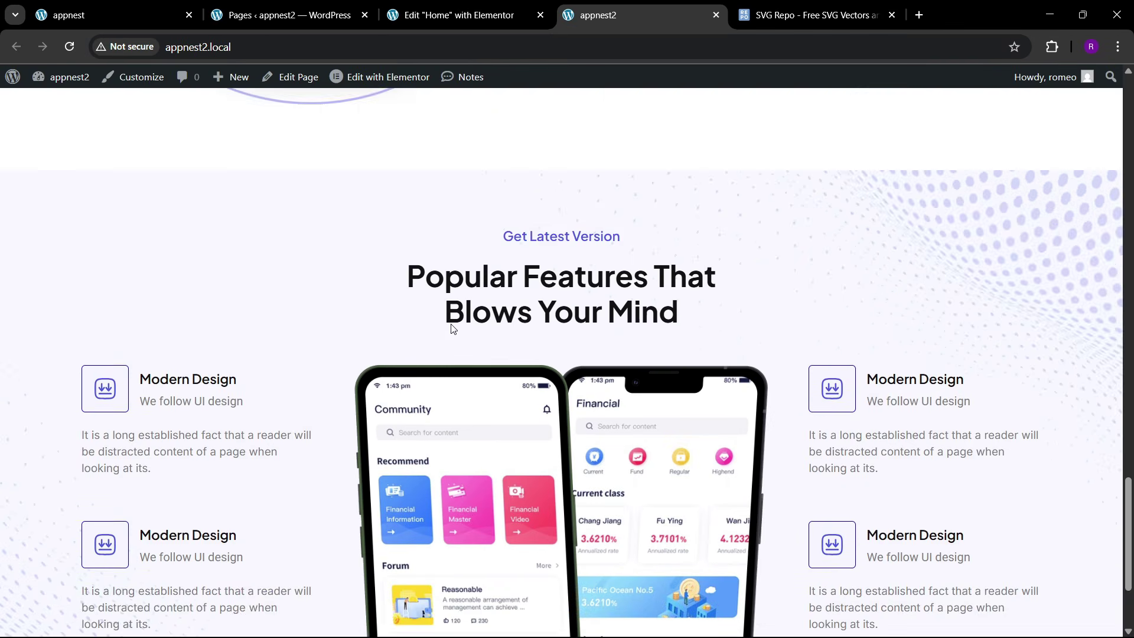
{"action": "scroll", "coordinate": [453, 329], "scroll_direction": "down", "scroll_amount": 3}
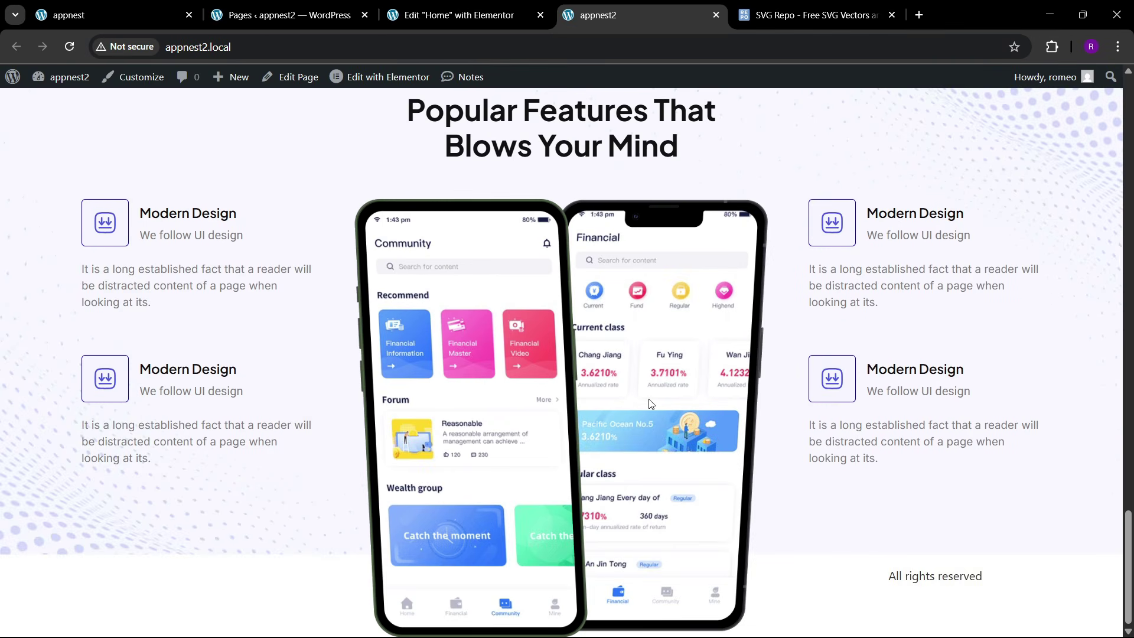
{"action": "left_click", "coordinate": [149, 7]}
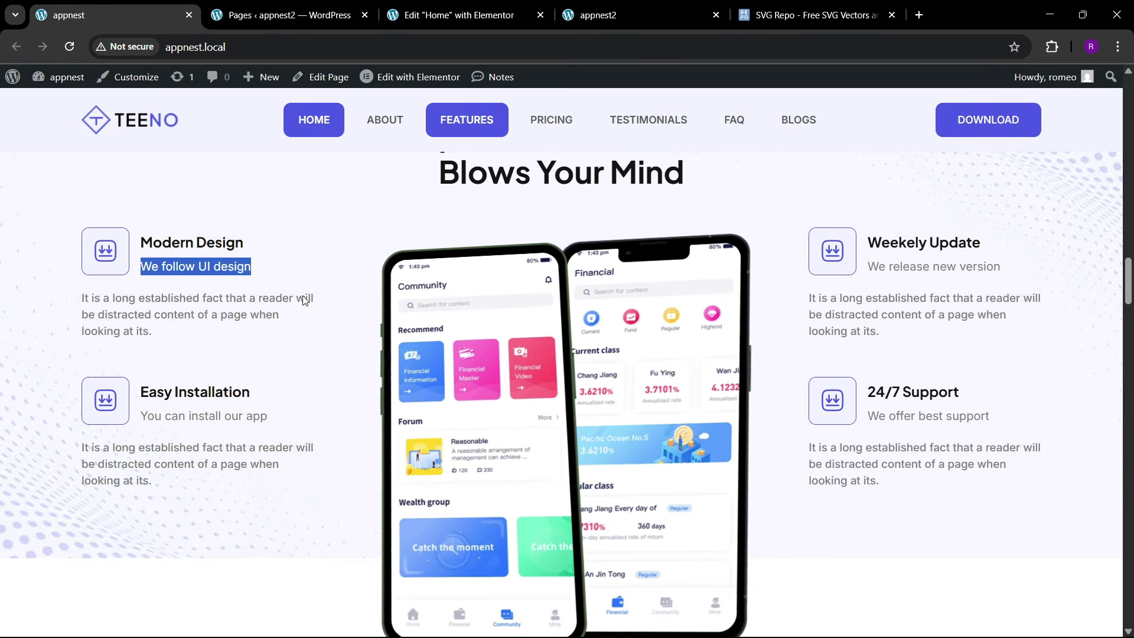
{"action": "left_click", "coordinate": [505, 7]}
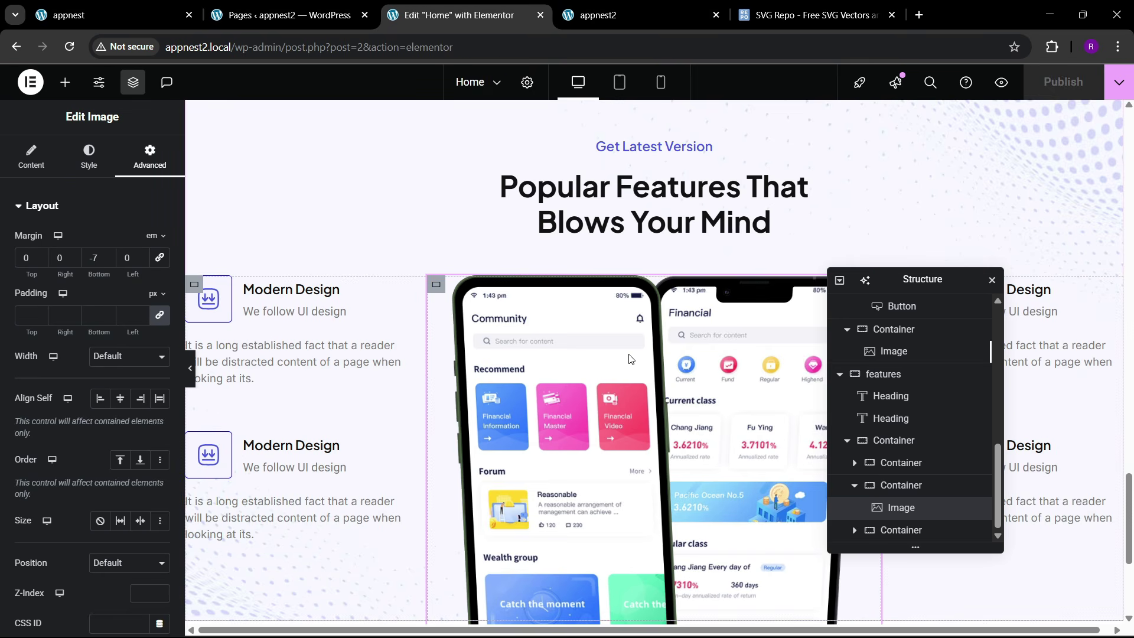
- Enable mouse effects on the phone image with Mouse Track direction Direct and speed 0.3, and publish the page
{"action": "scroll", "coordinate": [60, 403], "scroll_direction": "down", "scroll_amount": 3}
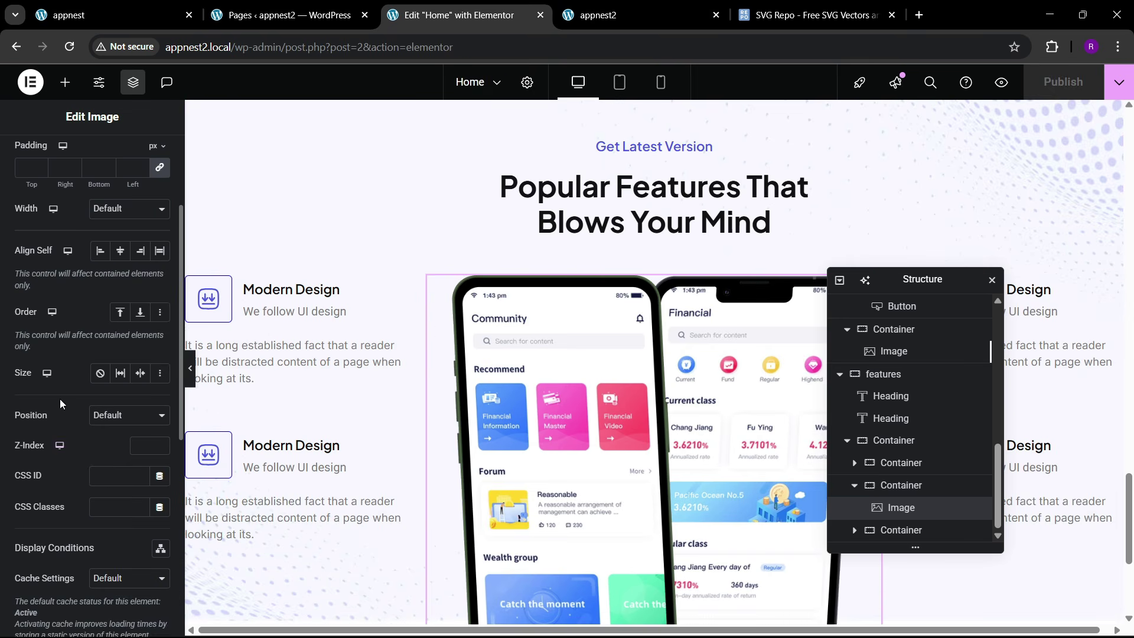
{"action": "scroll", "coordinate": [52, 491], "scroll_direction": "down", "scroll_amount": 4}
{"action": "left_click", "coordinate": [33, 480]}
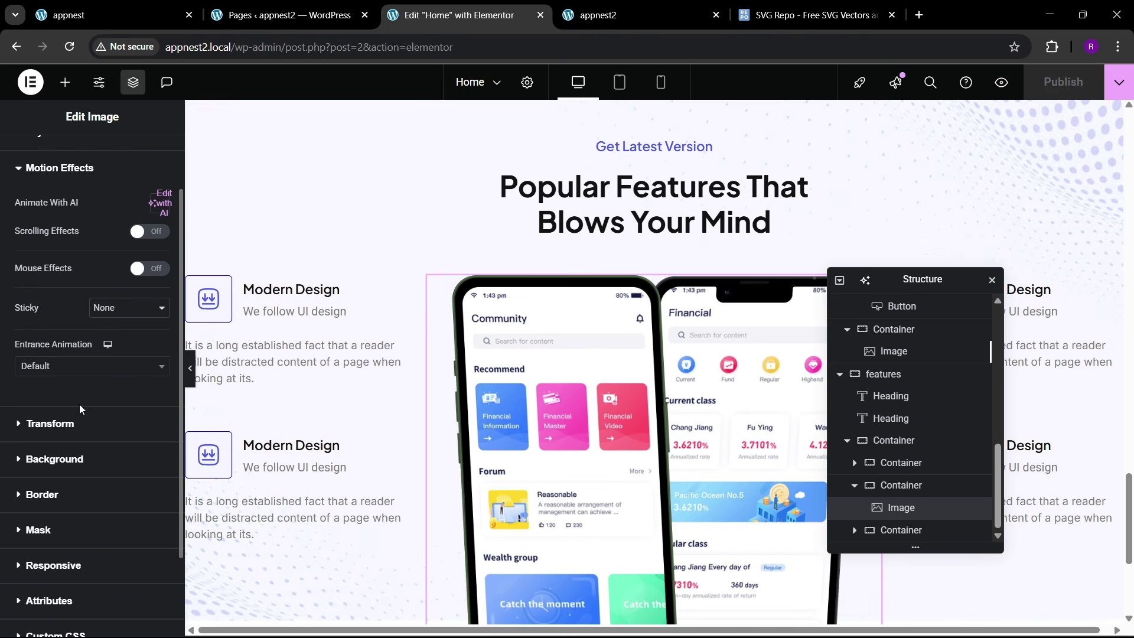
{"action": "left_click", "coordinate": [152, 270]}
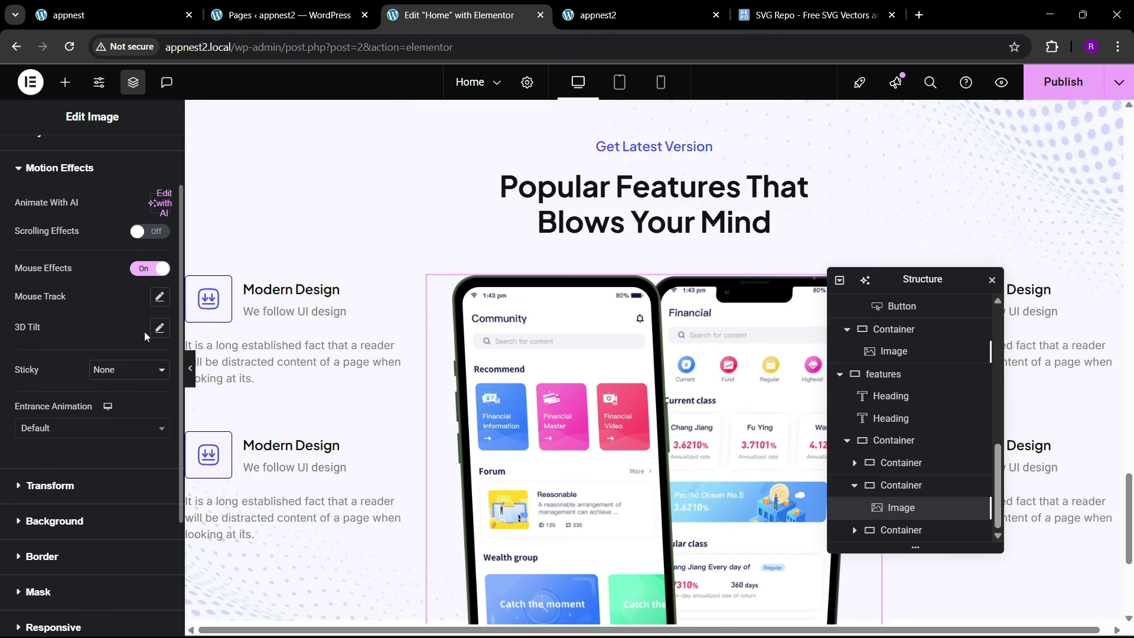
{"action": "left_click", "coordinate": [158, 298]}
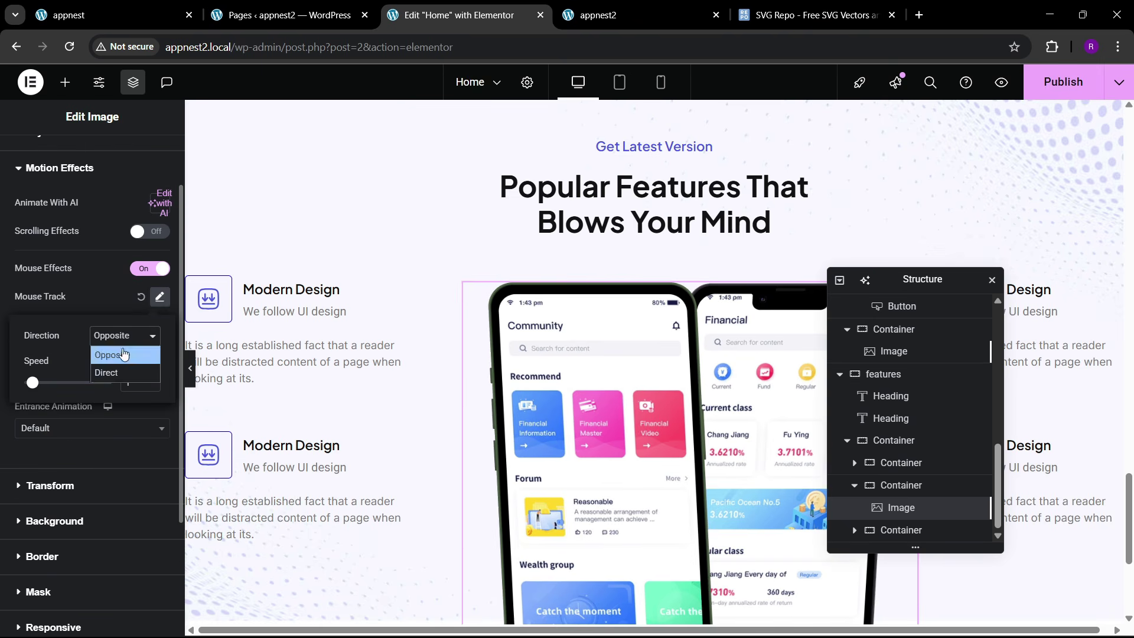
{"action": "left_click", "coordinate": [119, 372]}
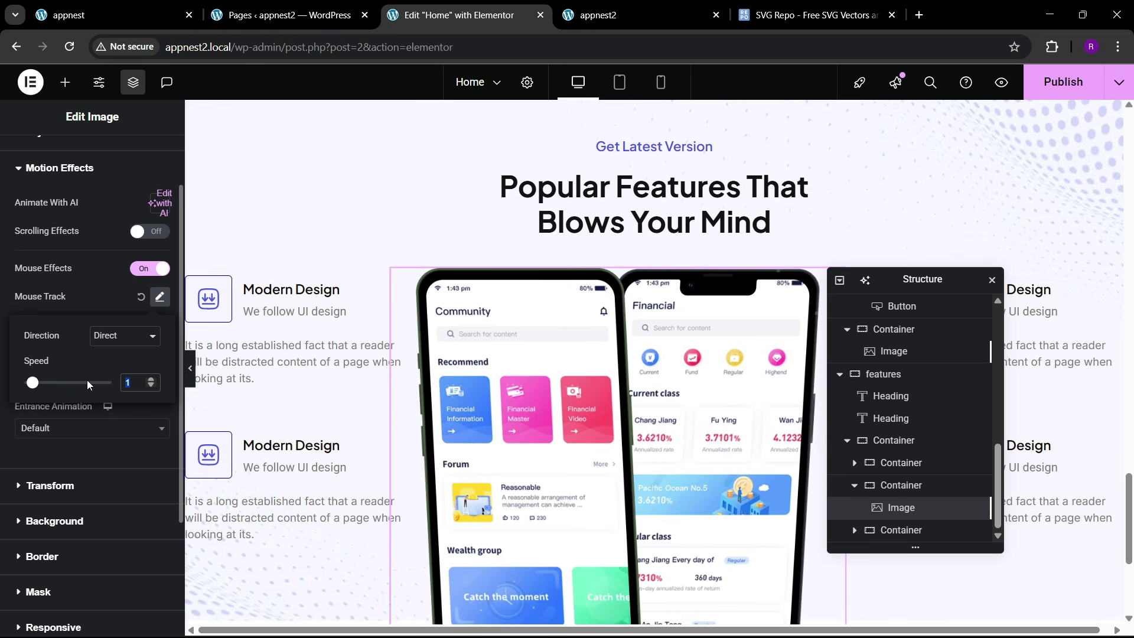
{"action": "type", "text": "0.3"}
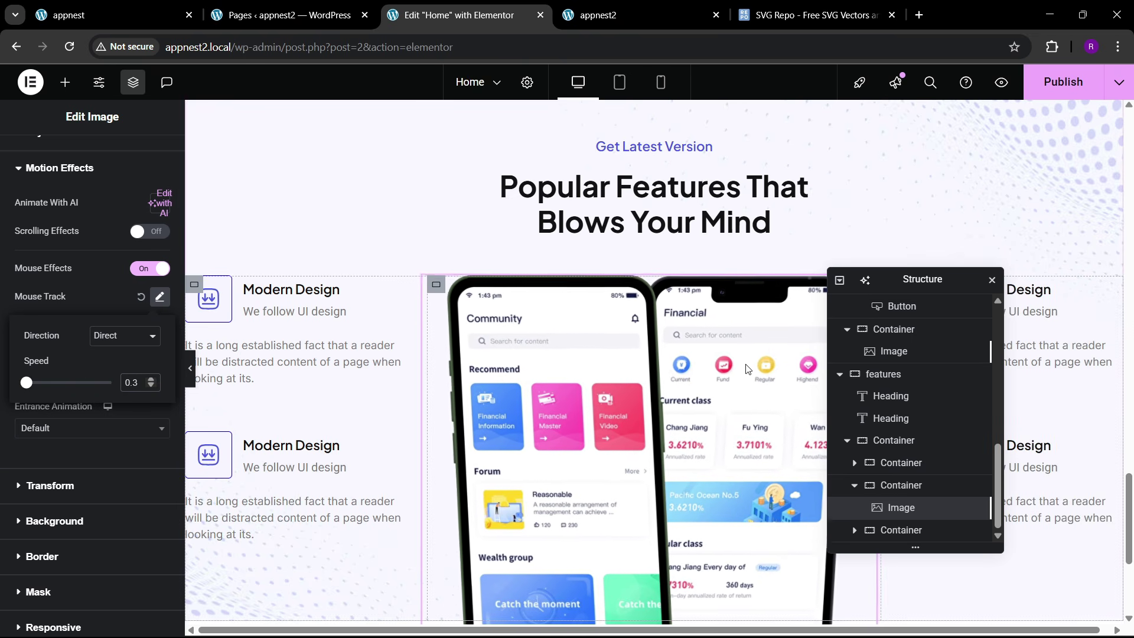
{"action": "scroll", "coordinate": [514, 423], "scroll_direction": "down", "scroll_amount": 1}
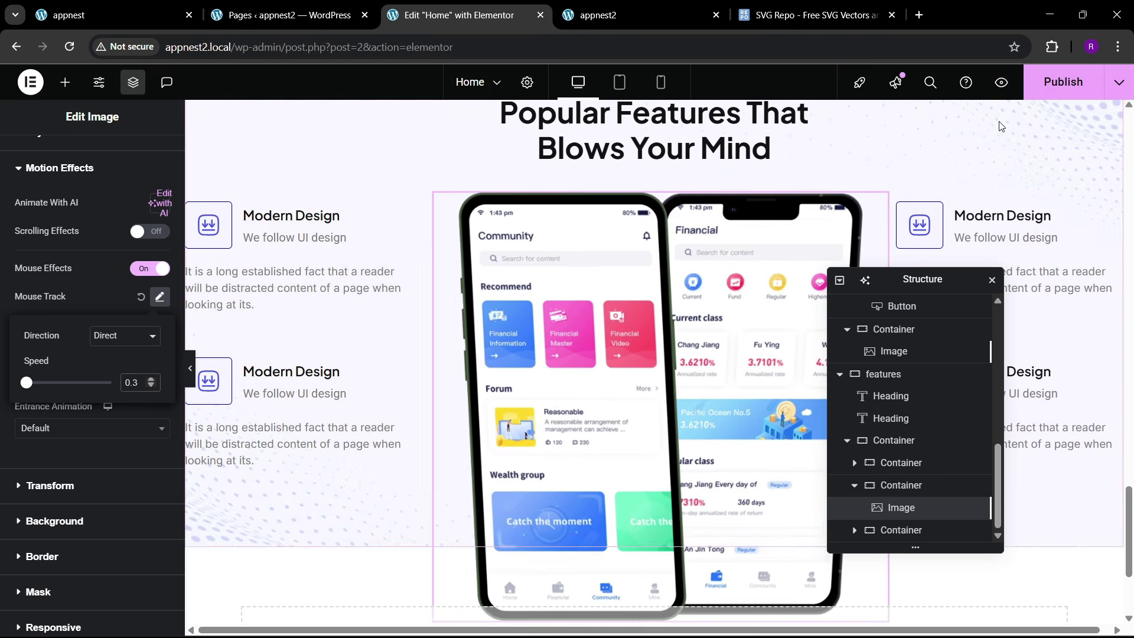
{"action": "left_click", "coordinate": [50, 256]}
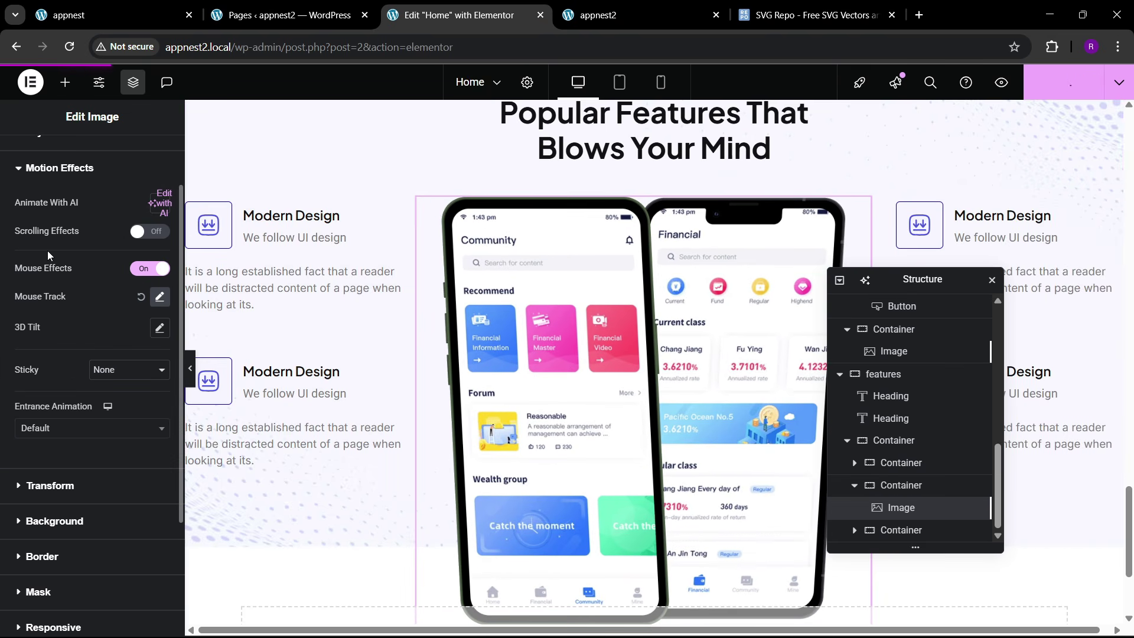
{"action": "scroll", "coordinate": [513, 242], "scroll_direction": "up", "scroll_amount": 1}
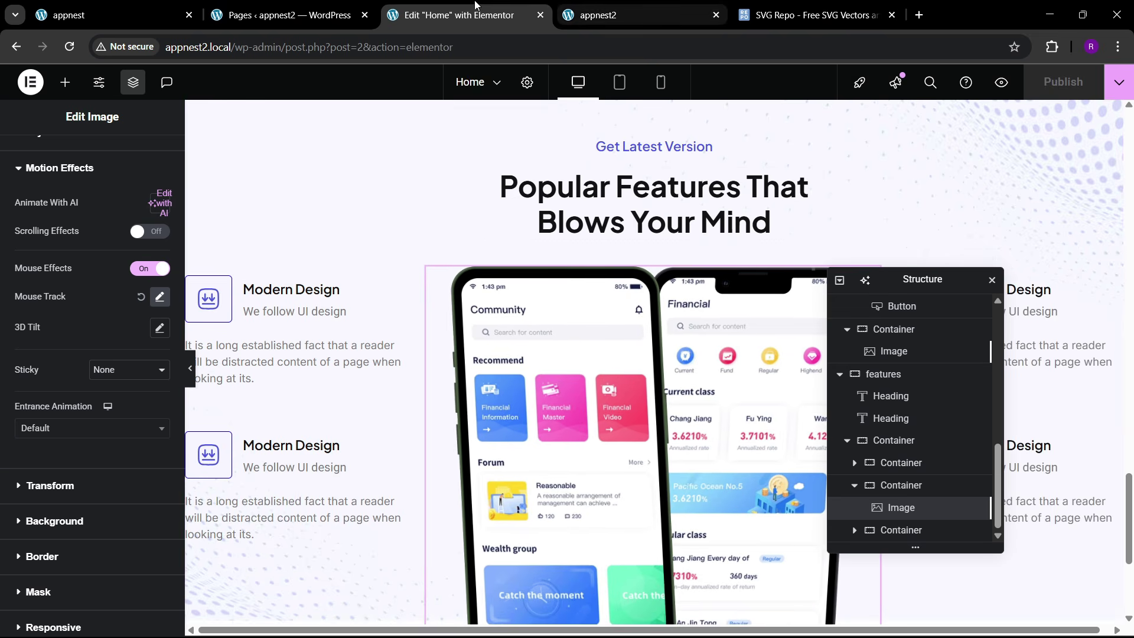
- Compare the subheading above the Popular Features title on the reference page with the one in the editor
{"action": "left_click", "coordinate": [170, 6]}
{"action": "scroll", "coordinate": [504, 232], "scroll_direction": "up", "scroll_amount": 6}
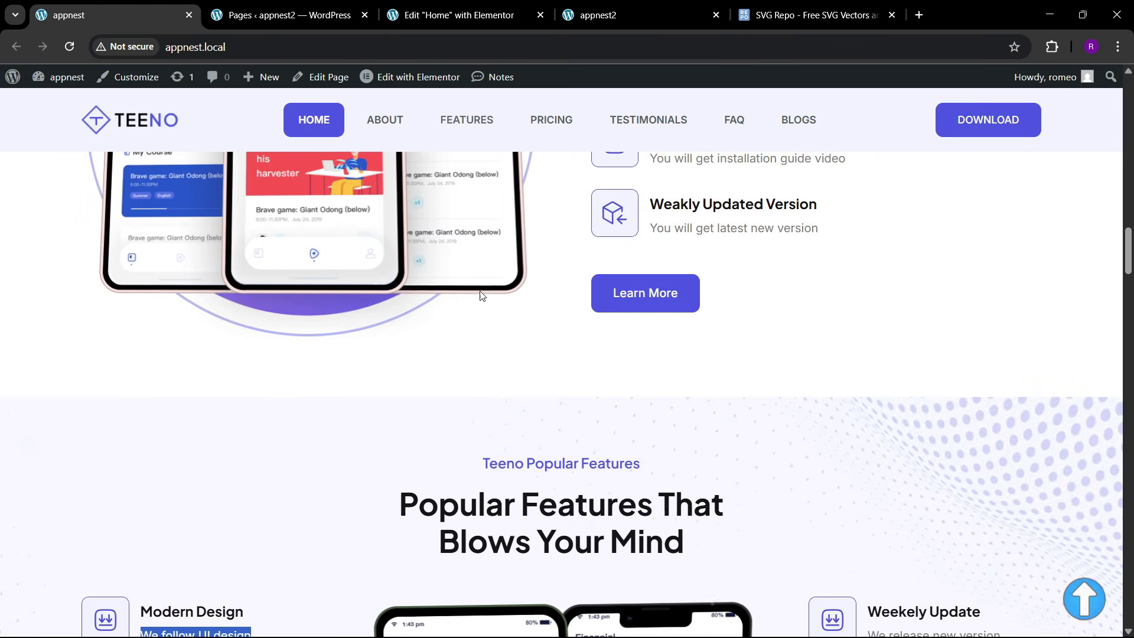
{"action": "left_click_drag", "start_coordinate": [456, 460], "coordinate": [656, 470]}
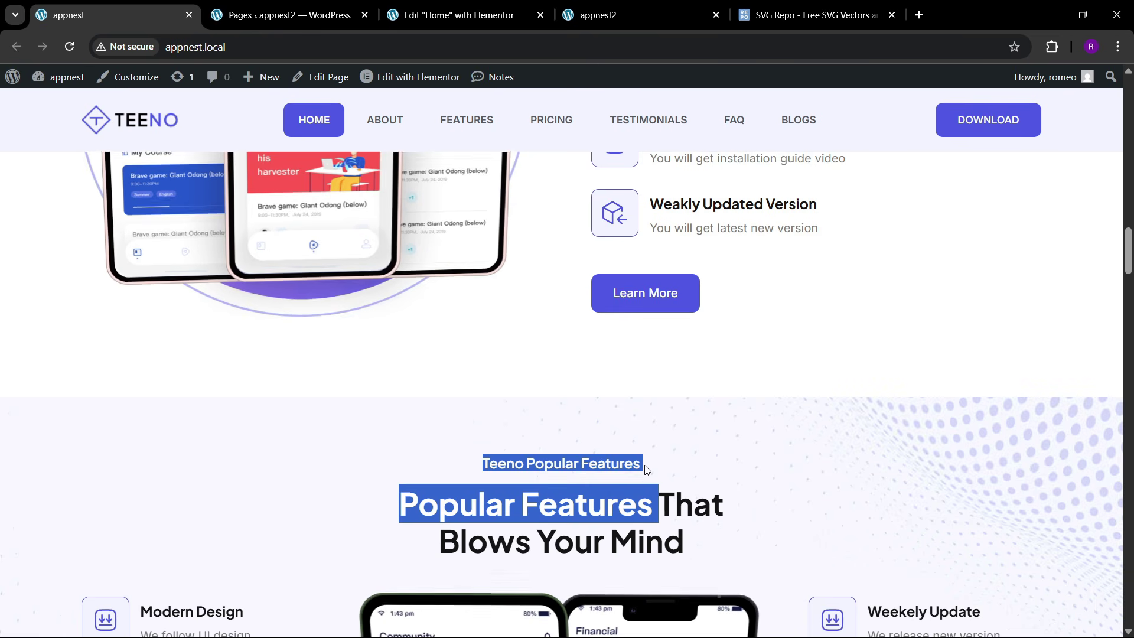
{"action": "left_click", "coordinate": [511, 477]}
{"action": "left_click_drag", "start_coordinate": [489, 465], "coordinate": [657, 467]}
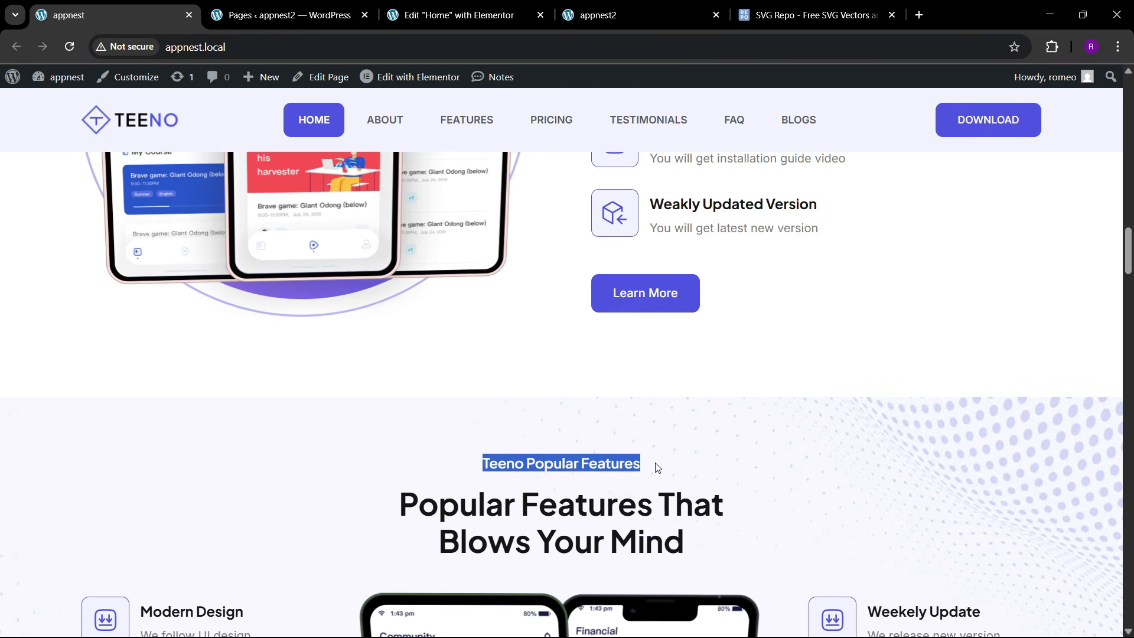
{"action": "left_click", "coordinate": [488, 7]}
{"action": "scroll", "coordinate": [601, 353], "scroll_direction": "down", "scroll_amount": 4}
{"action": "scroll", "coordinate": [602, 352], "scroll_direction": "up", "scroll_amount": 2}
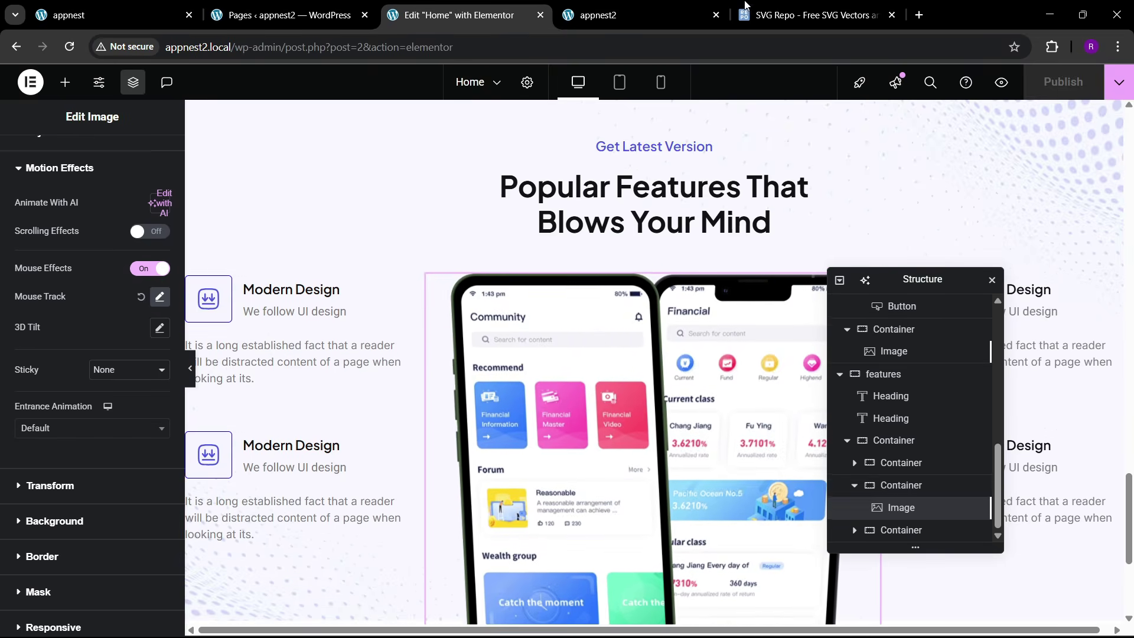
- Review the live page's finished sections and examine the "Examine the User Interface for Our App." section on the reference page
{"action": "left_click", "coordinate": [638, 14]}
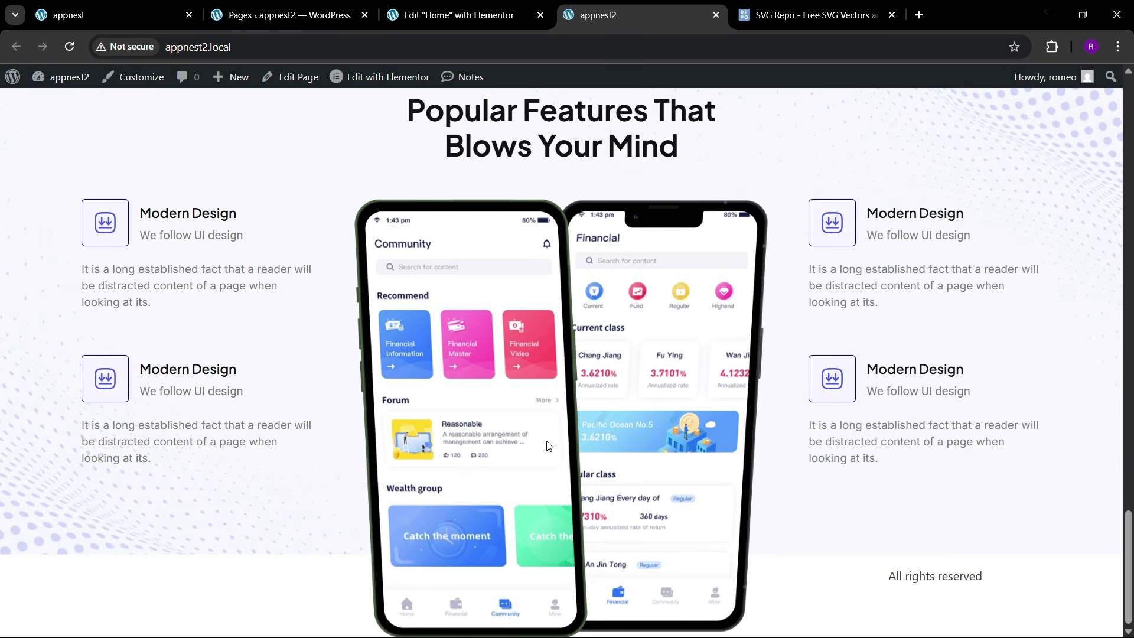
{"action": "scroll", "coordinate": [564, 447], "scroll_direction": "up", "scroll_amount": 1}
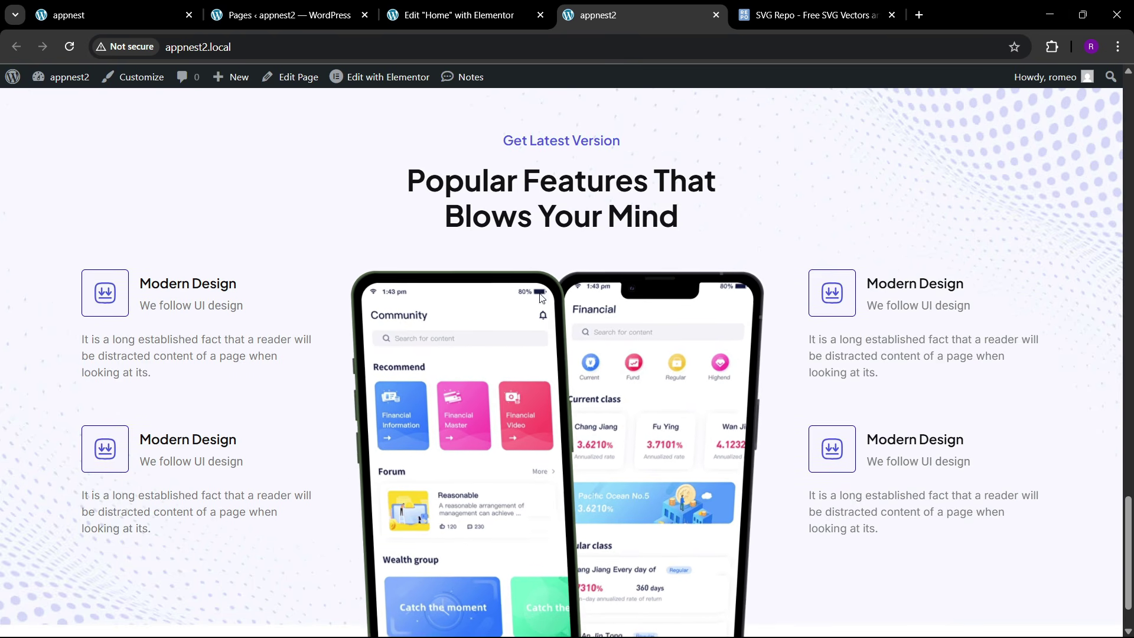
{"action": "scroll", "coordinate": [368, 409], "scroll_direction": "up", "scroll_amount": 3}
{"action": "scroll", "coordinate": [368, 408], "scroll_direction": "up", "scroll_amount": 15}
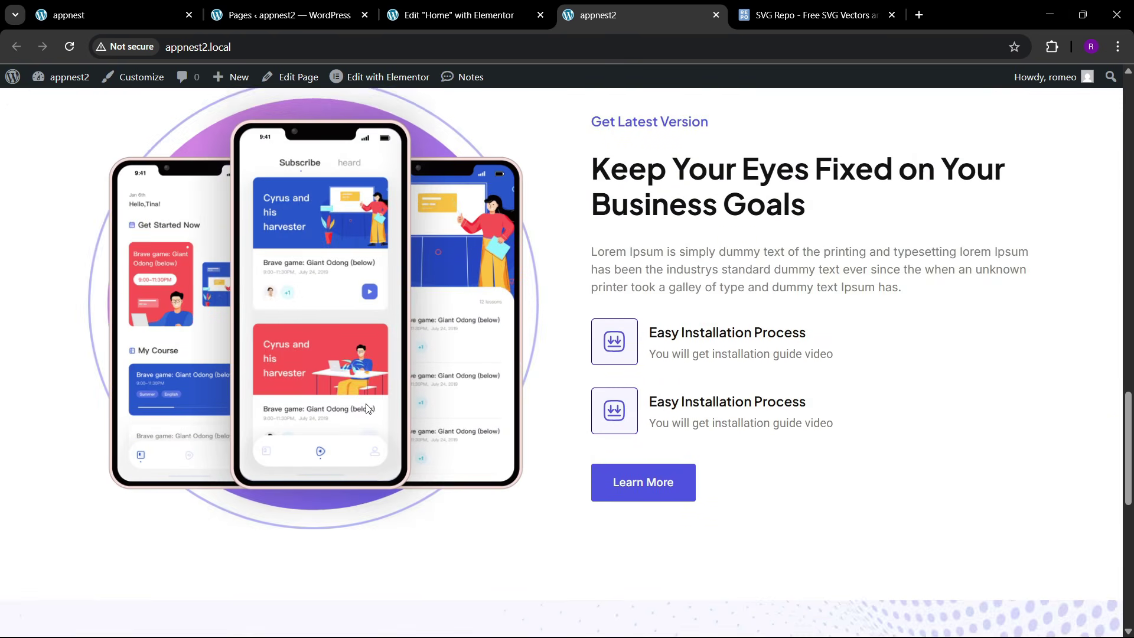
{"action": "scroll", "coordinate": [367, 409], "scroll_direction": "down", "scroll_amount": 1}
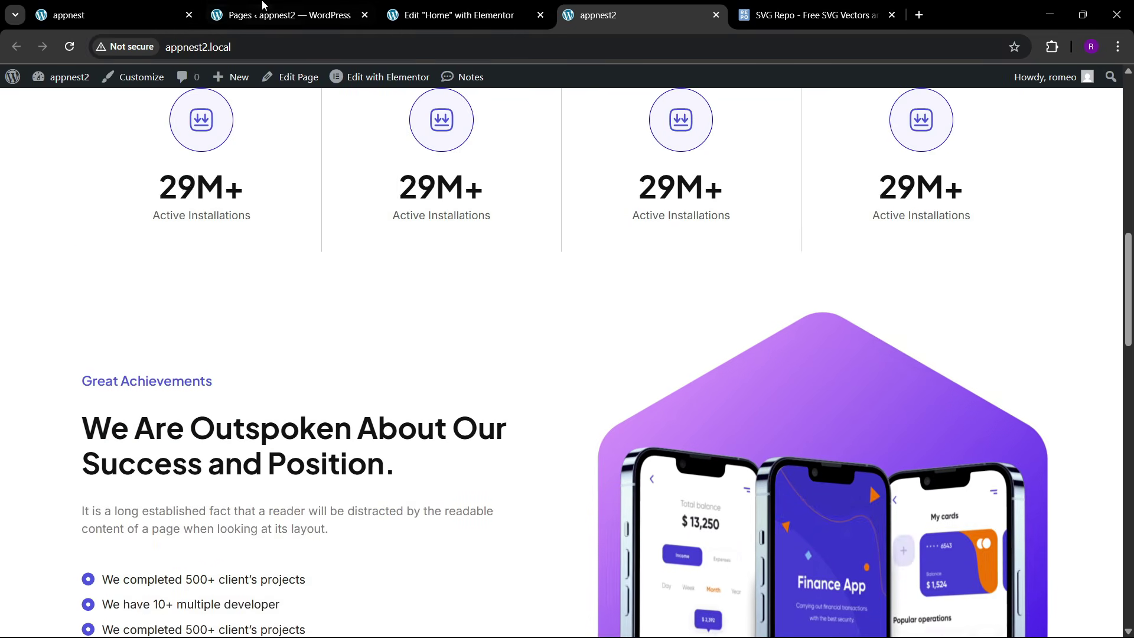
{"action": "left_click", "coordinate": [127, 11]}
{"action": "scroll", "coordinate": [505, 251], "scroll_direction": "down", "scroll_amount": 6}
{"action": "scroll", "coordinate": [572, 394], "scroll_direction": "down", "scroll_amount": 14}
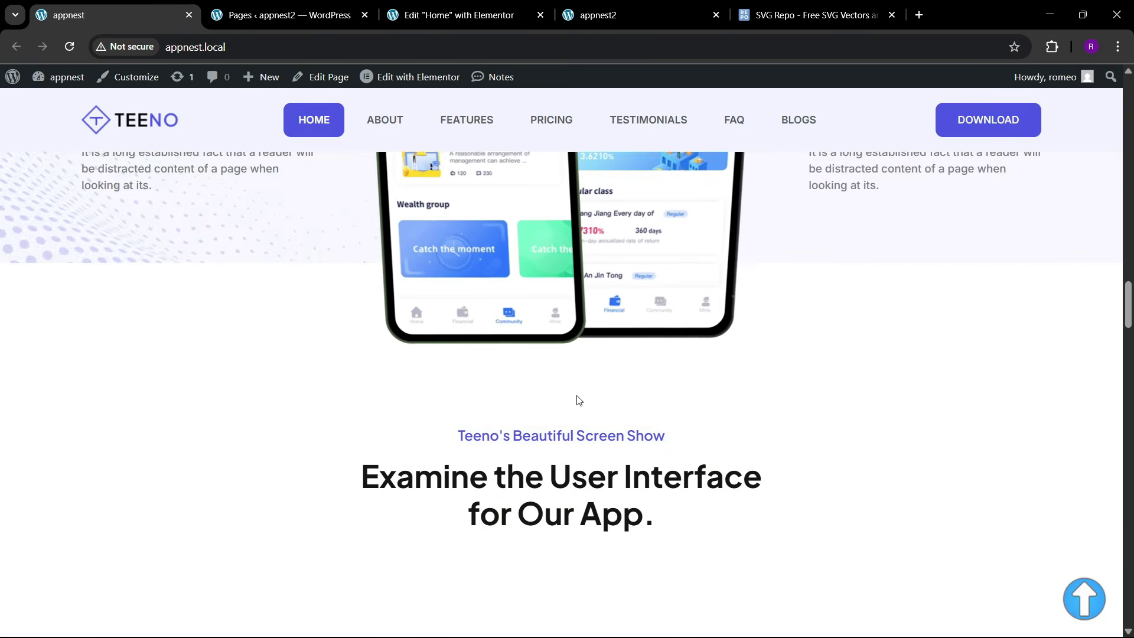
{"action": "scroll", "coordinate": [567, 399], "scroll_direction": "up", "scroll_amount": 4}
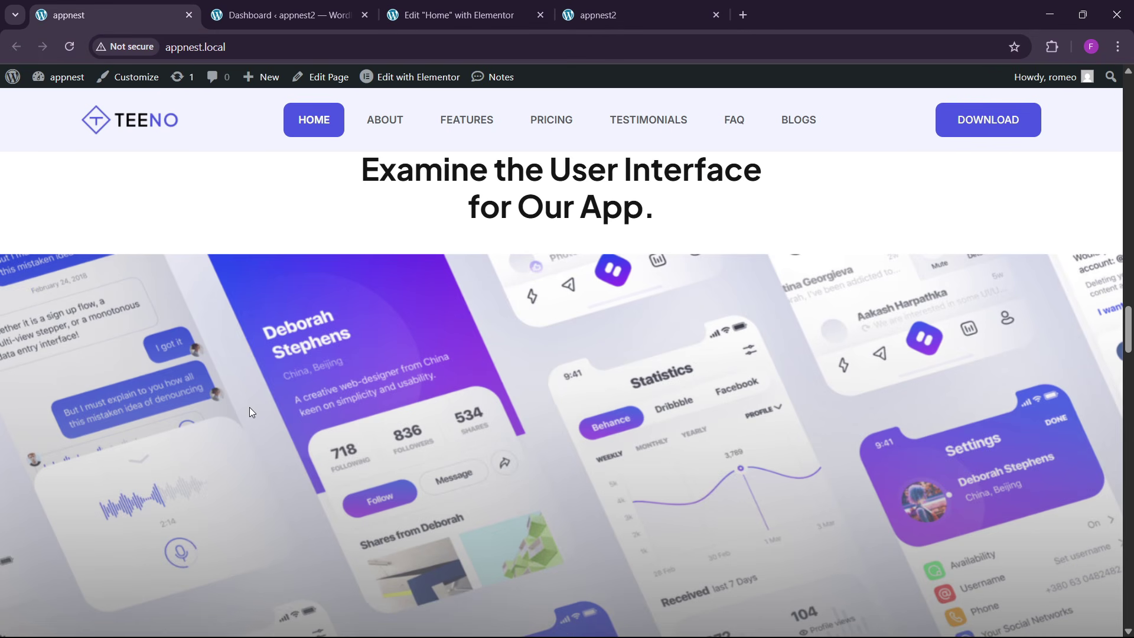
{"action": "scroll", "coordinate": [246, 390], "scroll_direction": "up", "scroll_amount": 3}
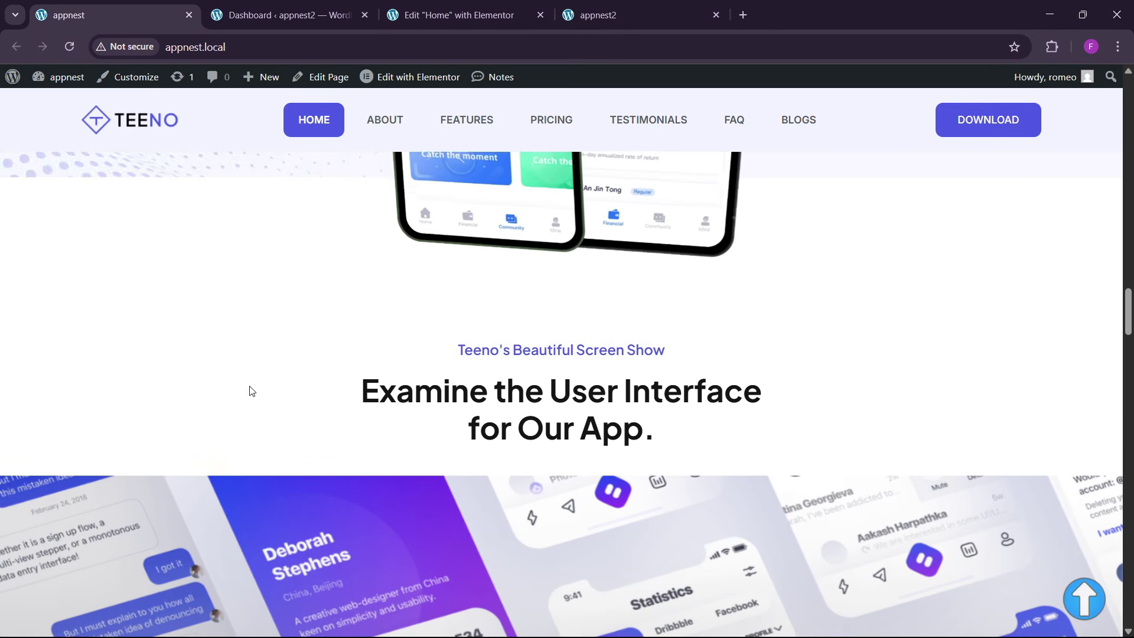
- Add a boxed flexbox container below the features section, name it gallery, and set its width to 1300 px
{"action": "scroll", "coordinate": [490, 384], "scroll_direction": "down", "scroll_amount": 2}
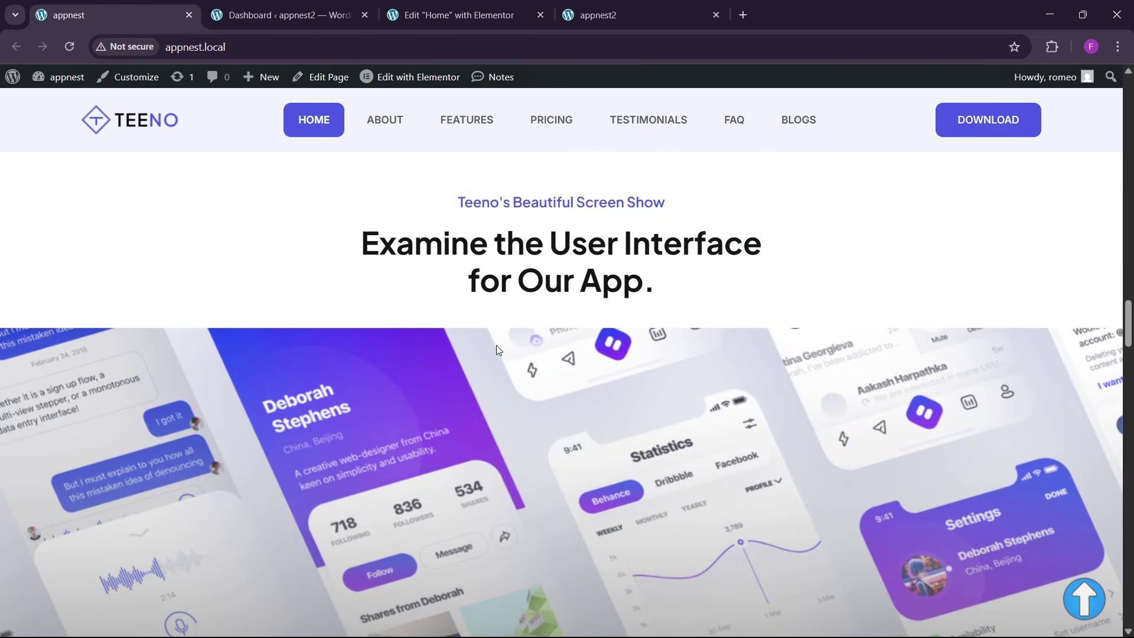
{"action": "left_click", "coordinate": [514, 14]}
{"action": "scroll", "coordinate": [543, 407], "scroll_direction": "up", "scroll_amount": 2}
{"action": "scroll", "coordinate": [590, 449], "scroll_direction": "down", "scroll_amount": 2}
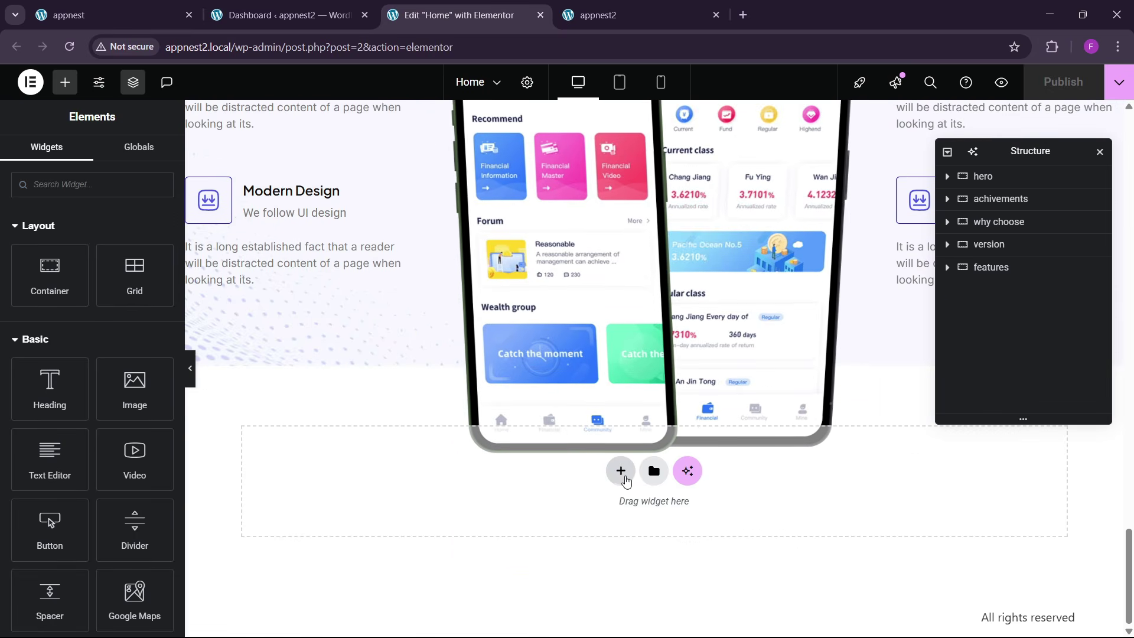
{"action": "left_click", "coordinate": [620, 471]}
{"action": "left_click", "coordinate": [611, 508]}
{"action": "left_click", "coordinate": [454, 507]}
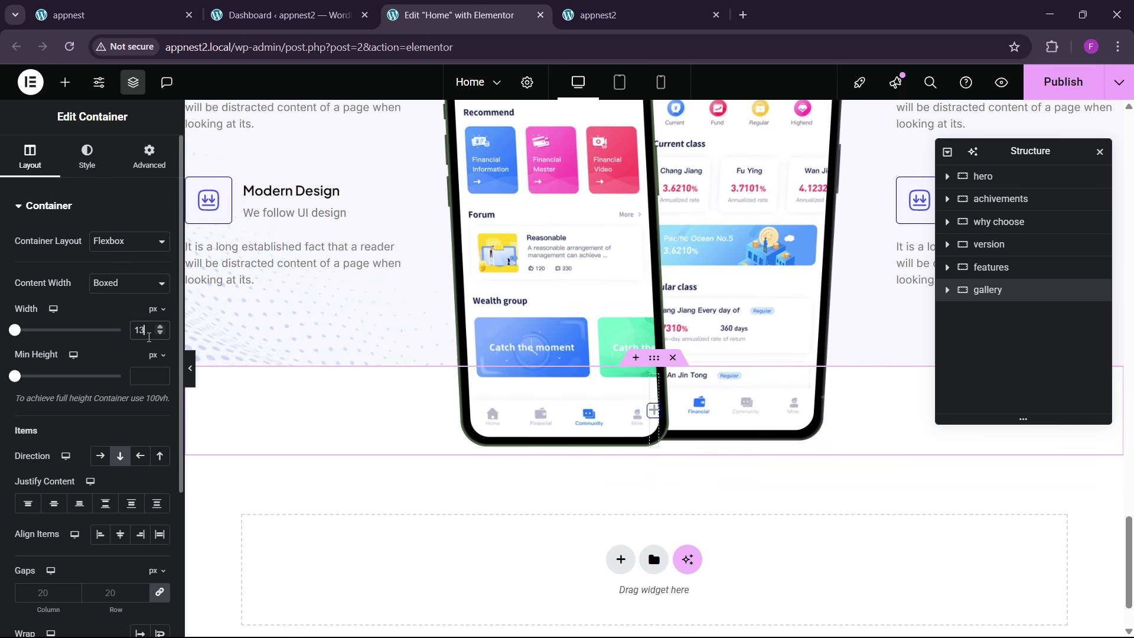
- Set the gallery container's top margin to 200 px with the other sides at 0
{"action": "left_click", "coordinate": [145, 152]}
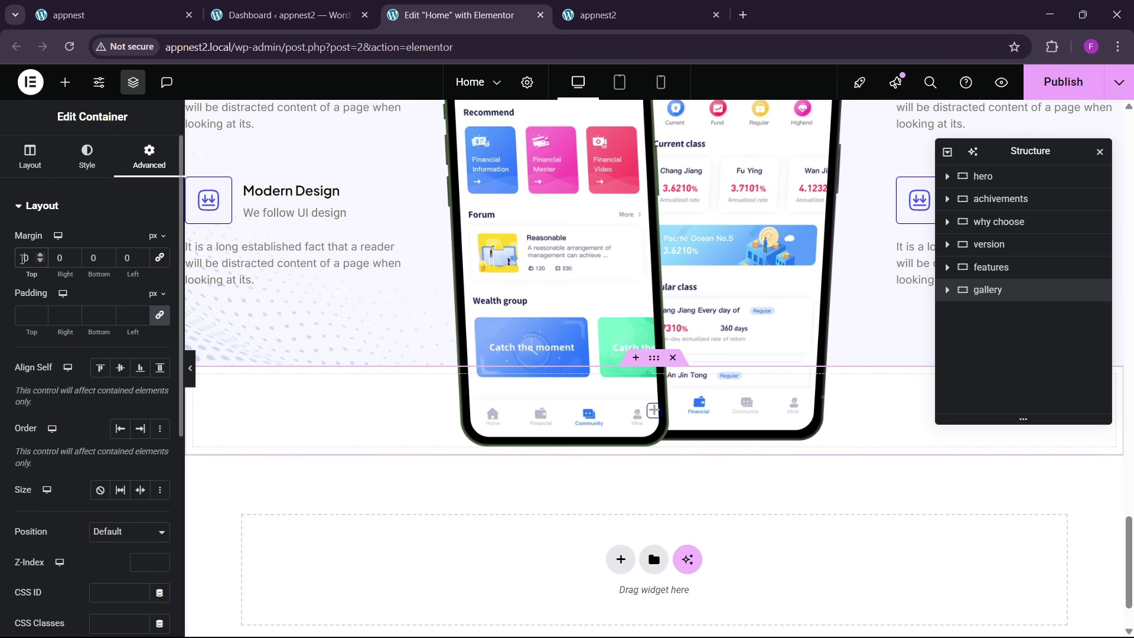
{"action": "type", "text": "100"}
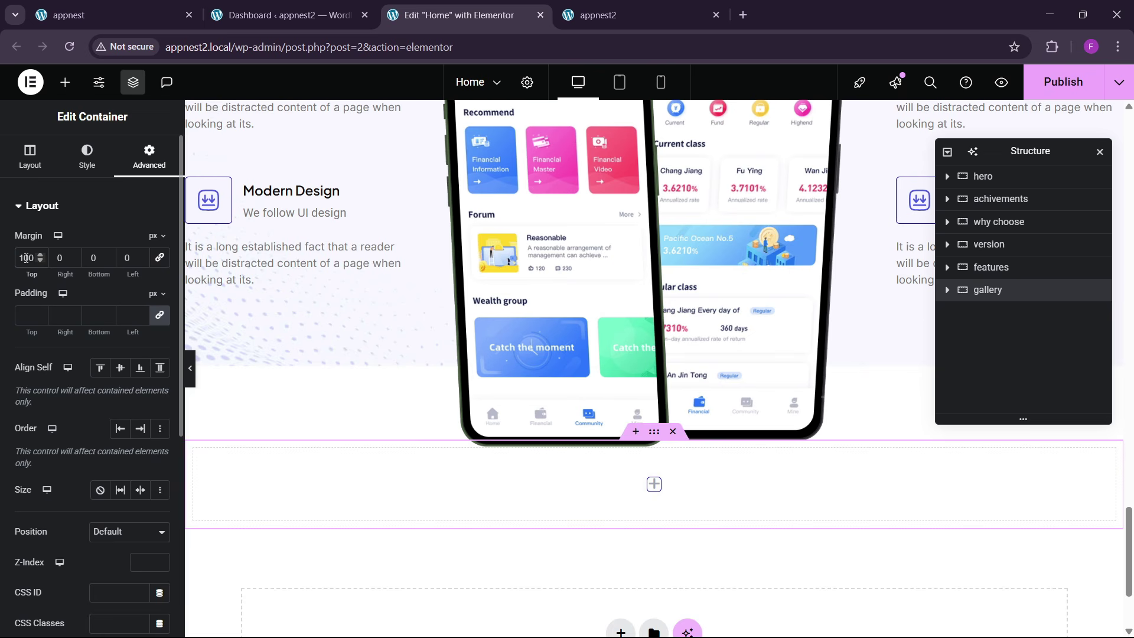
{"action": "key", "text": "BackSpace"}
{"action": "type", "text": "2"}
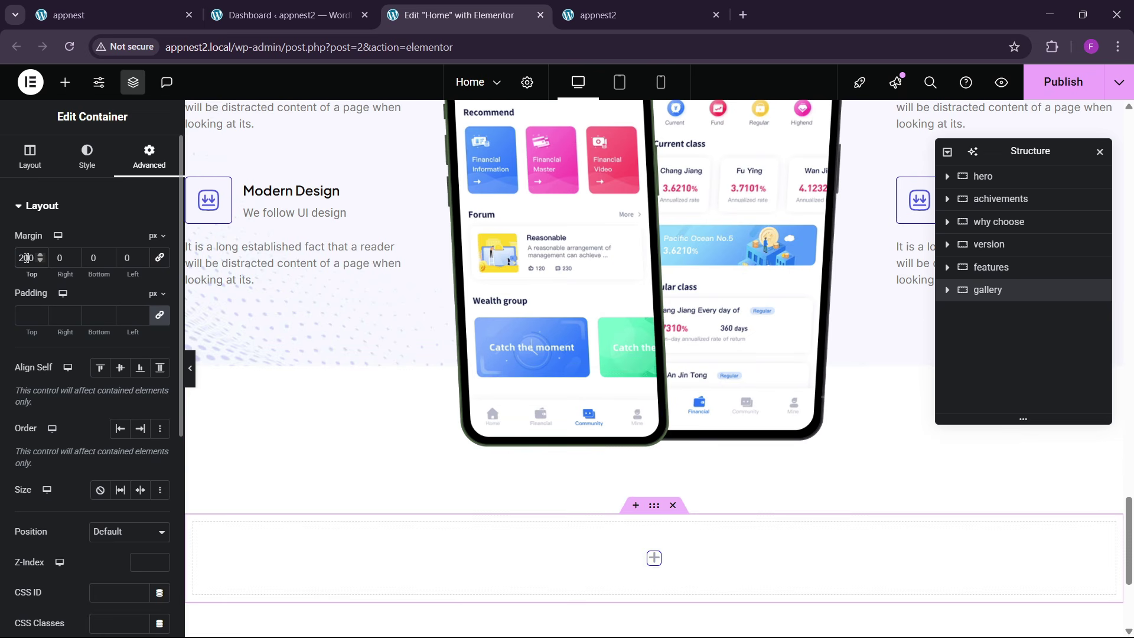
{"action": "key", "text": "BackSpace"}
{"action": "key", "text": "BackSpace"}
{"action": "key", "text": "BackSpace"}
{"action": "type", "text": "200"}
{"action": "scroll", "coordinate": [511, 339], "scroll_direction": "down", "scroll_amount": 2}
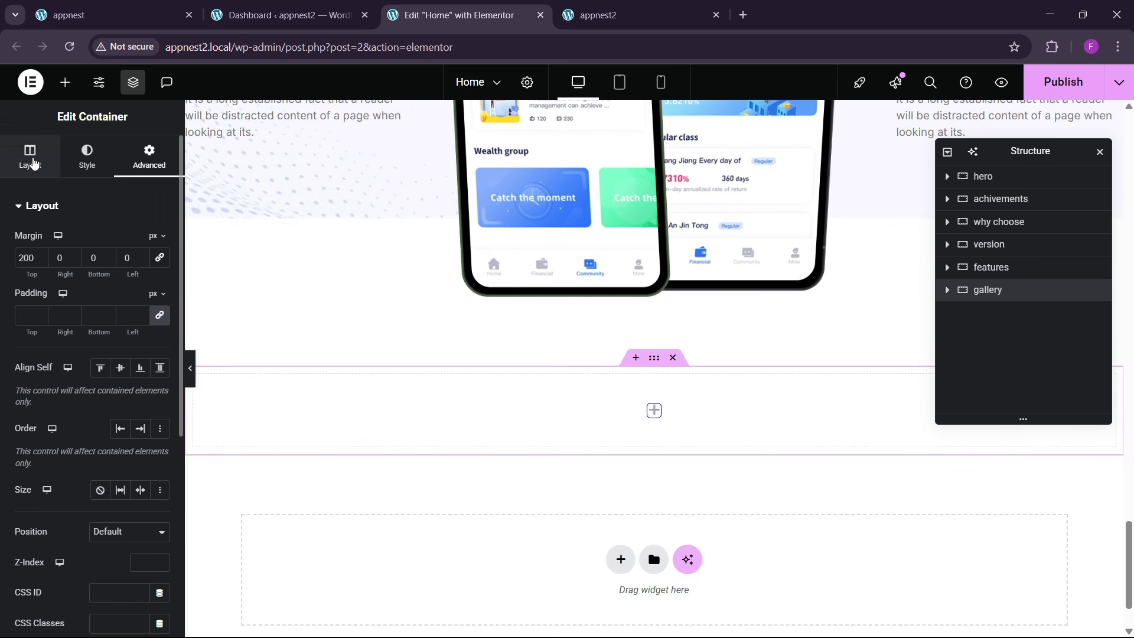
- Center the gallery container's contents with Justify Content and Align Items, and set its padding to 0 on all sides
{"action": "left_click", "coordinate": [30, 157]}
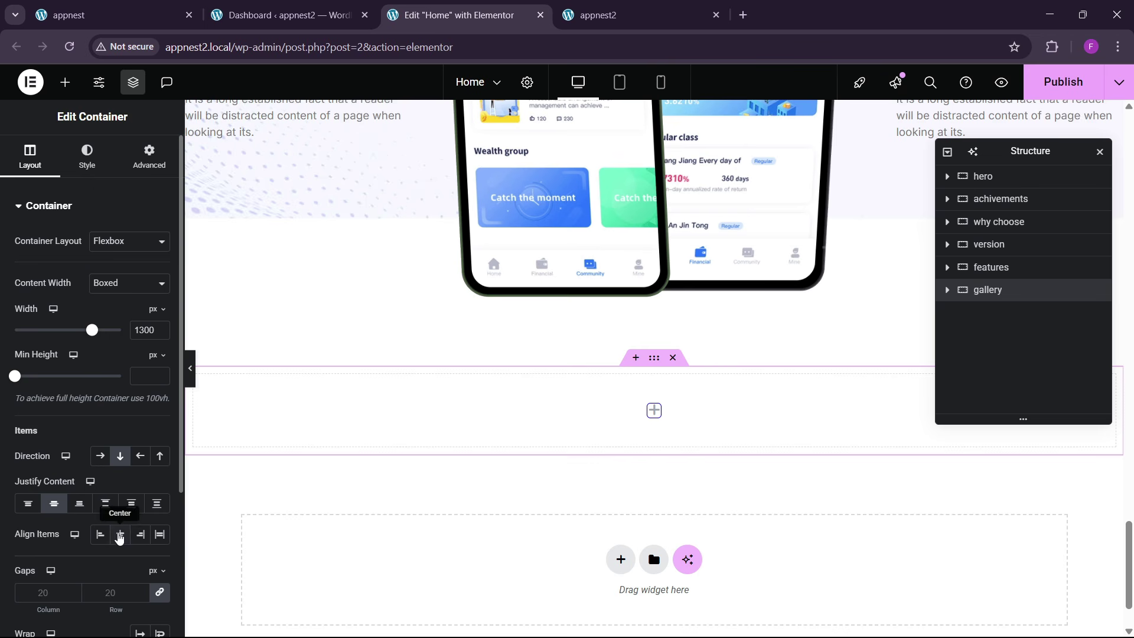
{"action": "left_click", "coordinate": [145, 160]}
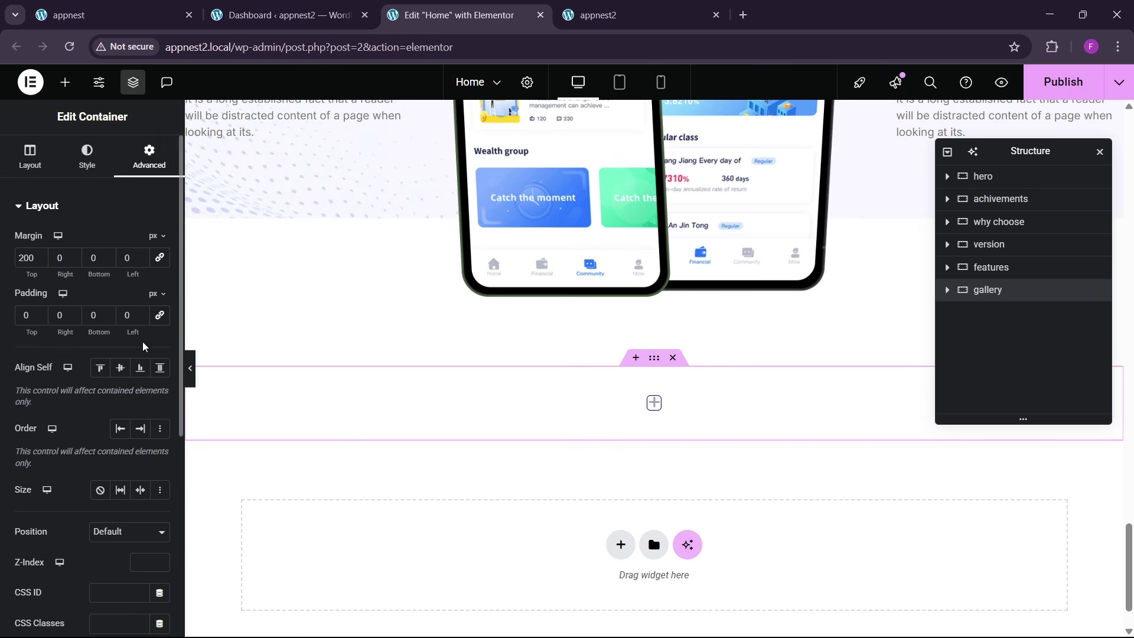
- Copy the "Get Latest Version" subheading from the features section into the gallery container
{"action": "scroll", "coordinate": [588, 425], "scroll_direction": "up", "scroll_amount": 2}
{"action": "scroll", "coordinate": [588, 425], "scroll_direction": "up", "scroll_amount": 4}
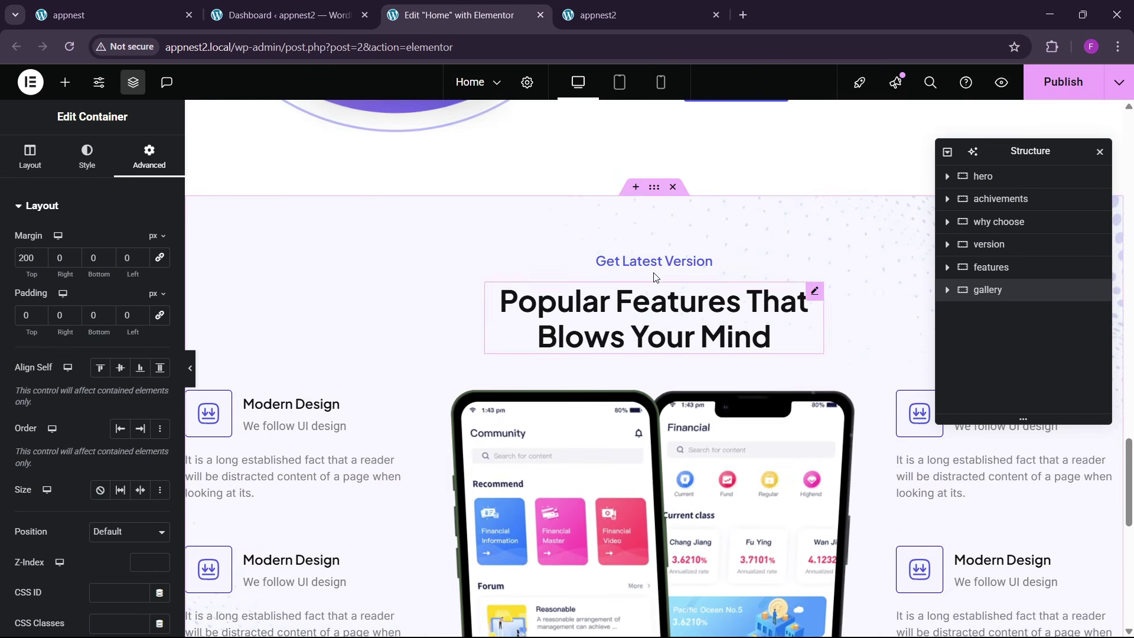
{"action": "right_click", "coordinate": [654, 261]}
{"action": "left_click", "coordinate": [687, 335]}
{"action": "scroll", "coordinate": [590, 384], "scroll_direction": "down", "scroll_amount": 10}
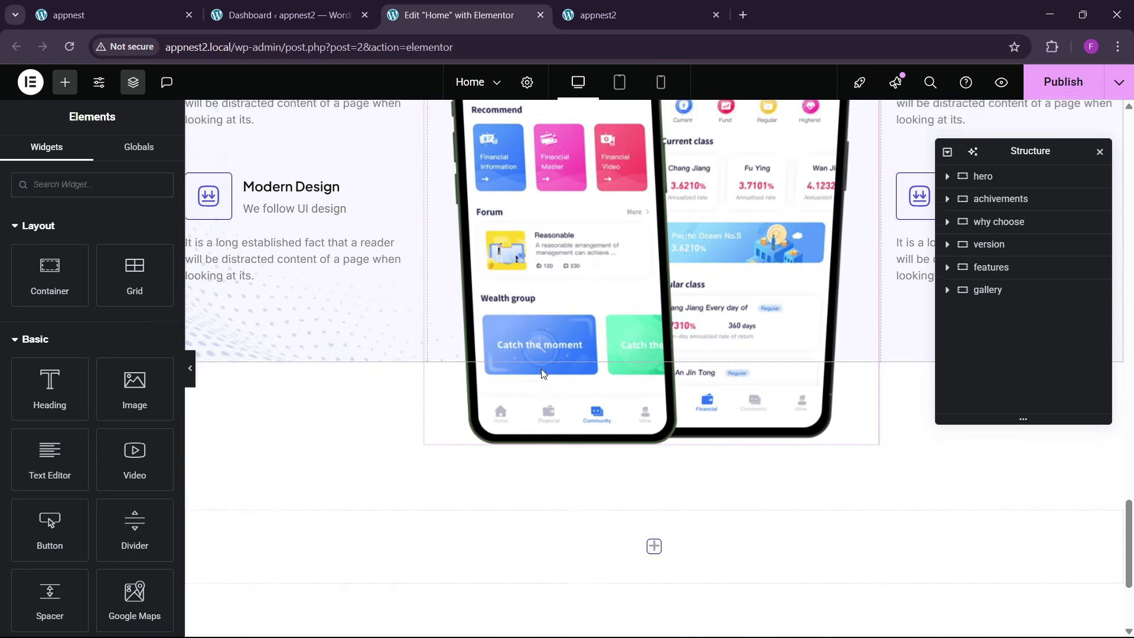
{"action": "right_click", "coordinate": [506, 408]}
{"action": "left_click", "coordinate": [553, 365]}
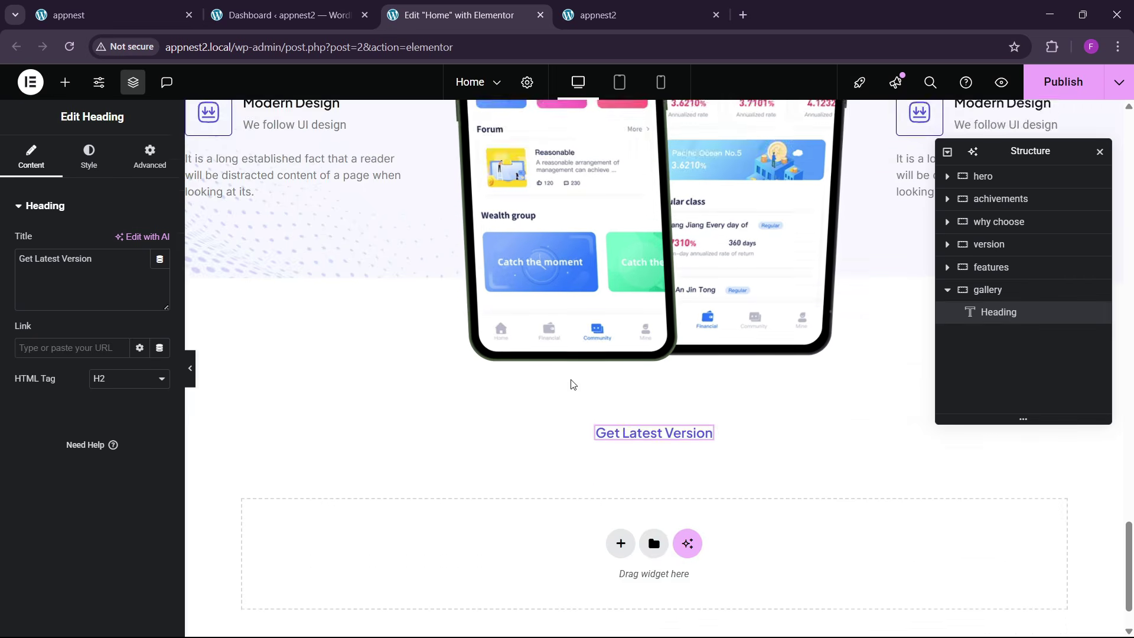
- Copy the "Popular Features That Blows Your Mind" heading into the gallery container below its subheading
{"action": "scroll", "coordinate": [569, 384], "scroll_direction": "up", "scroll_amount": 7}
{"action": "right_click", "coordinate": [586, 258]}
{"action": "left_click", "coordinate": [615, 329]}
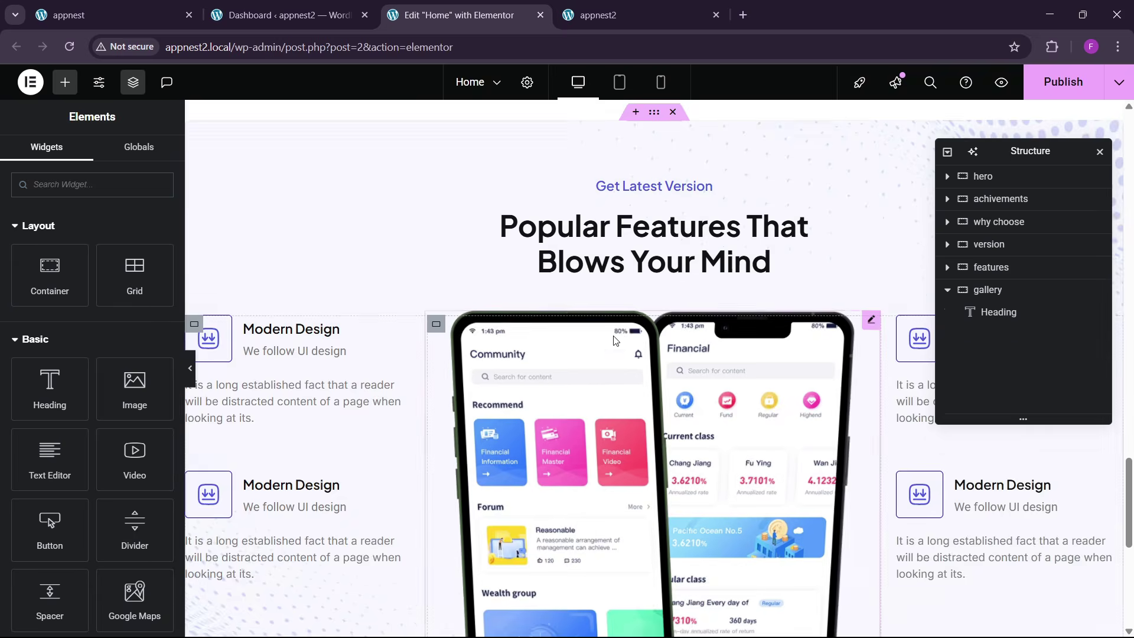
{"action": "scroll", "coordinate": [611, 345], "scroll_direction": "down", "scroll_amount": 7}
{"action": "right_click", "coordinate": [616, 378]}
{"action": "left_click", "coordinate": [645, 391]}
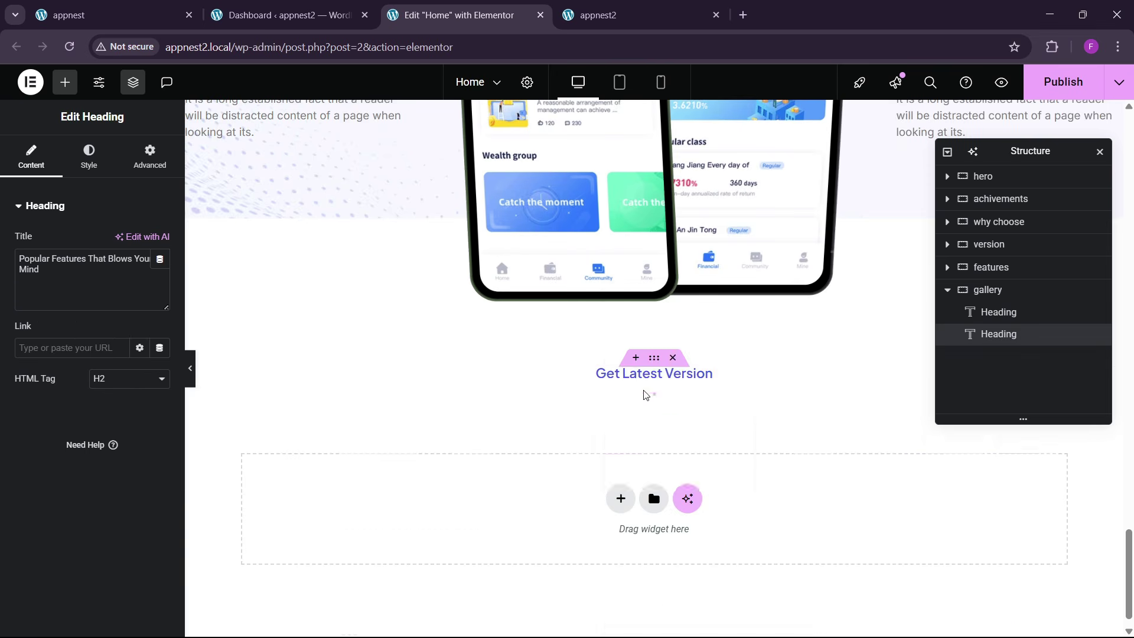
- Replace the gallery subheading's text with "Beautiful Screen Show", taken from the reference page
{"action": "scroll", "coordinate": [591, 384], "scroll_direction": "up", "scroll_amount": 7}
{"action": "left_click", "coordinate": [184, 7]}
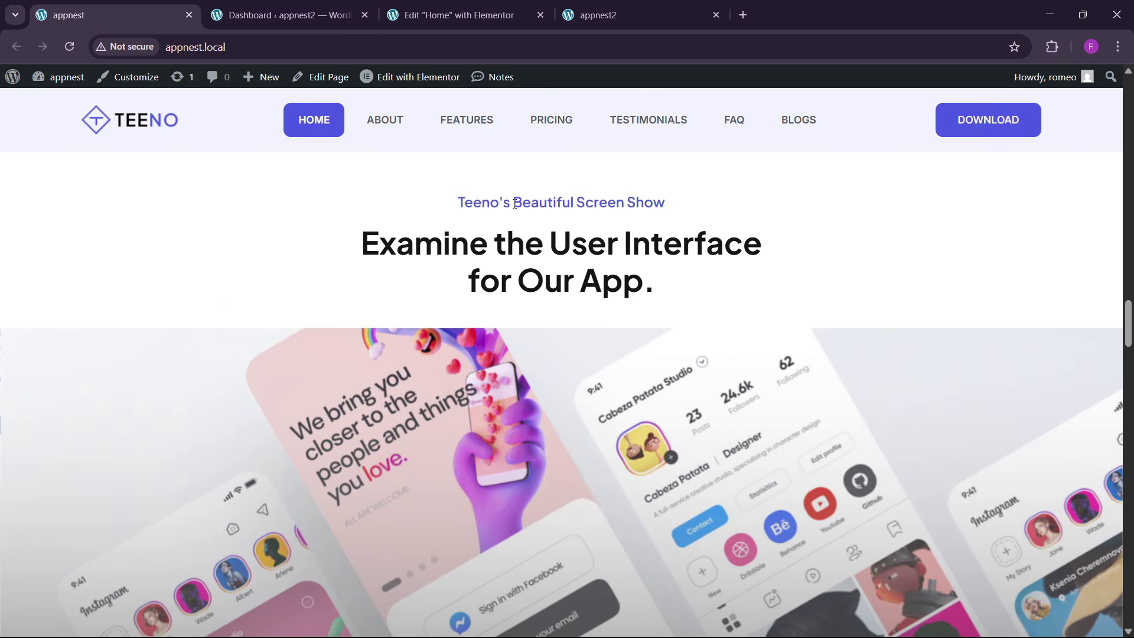
{"action": "left_click", "coordinate": [454, 14]}
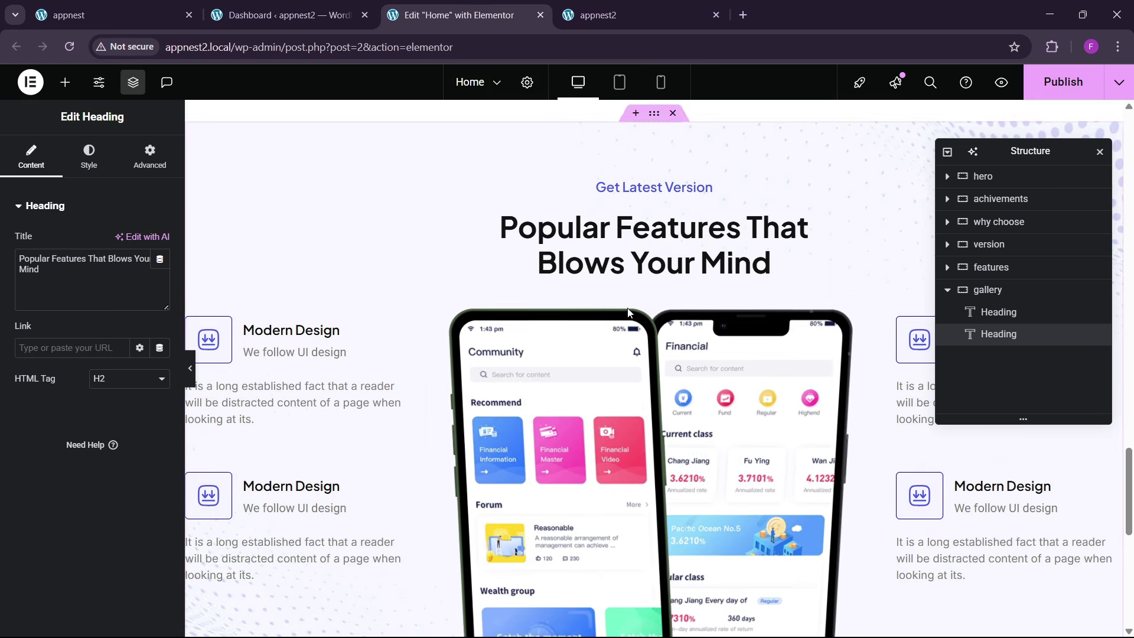
{"action": "scroll", "coordinate": [636, 350], "scroll_direction": "down", "scroll_amount": 3}
{"action": "scroll", "coordinate": [636, 351], "scroll_direction": "down", "scroll_amount": 7}
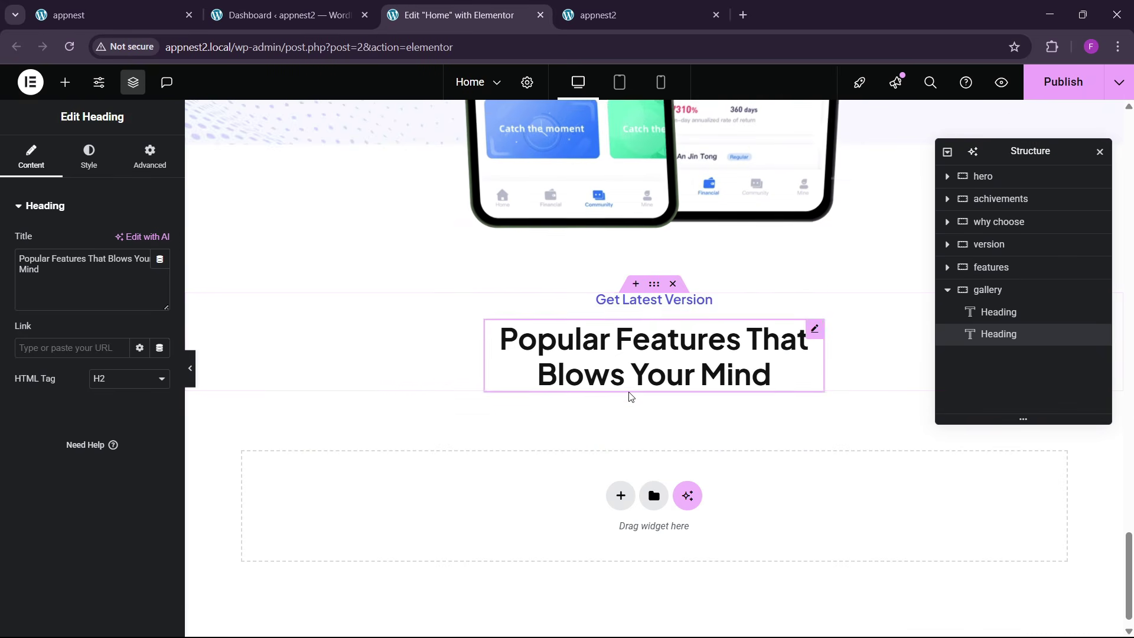
{"action": "left_click", "coordinate": [703, 299]}
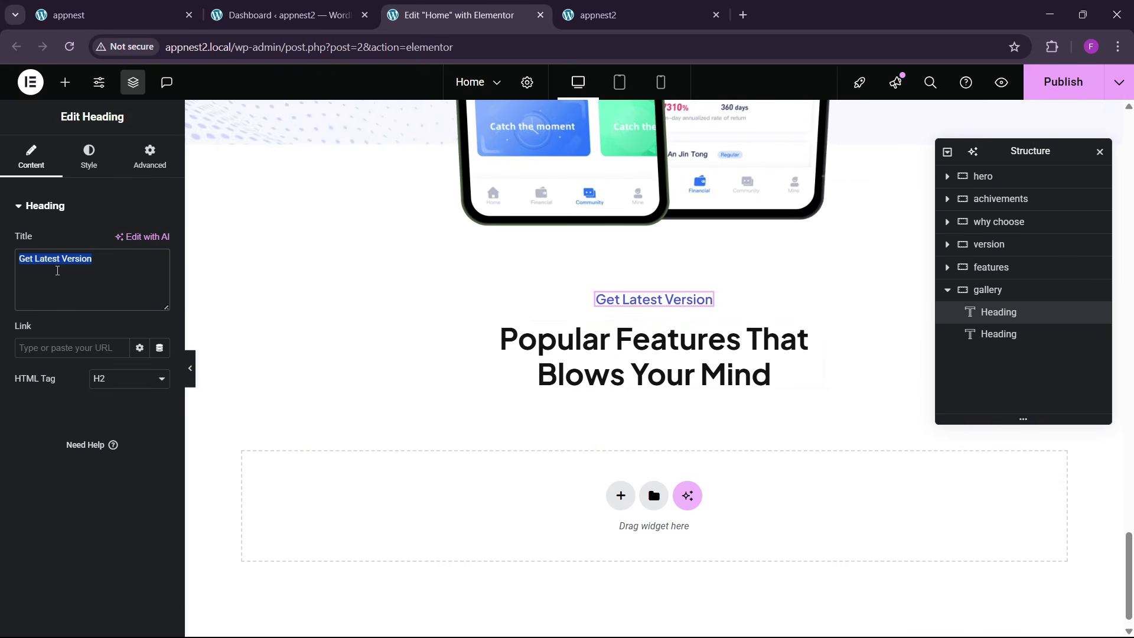
{"action": "type", "text": "Beautiful Screen Show"}
- Replace the gallery title with the reference page's "Examine the User Interface for Our App." and compare it with the reference
{"action": "key", "text": "ctrl+shift+Tab"}
{"action": "key", "text": "ctrl+shift+Tab"}
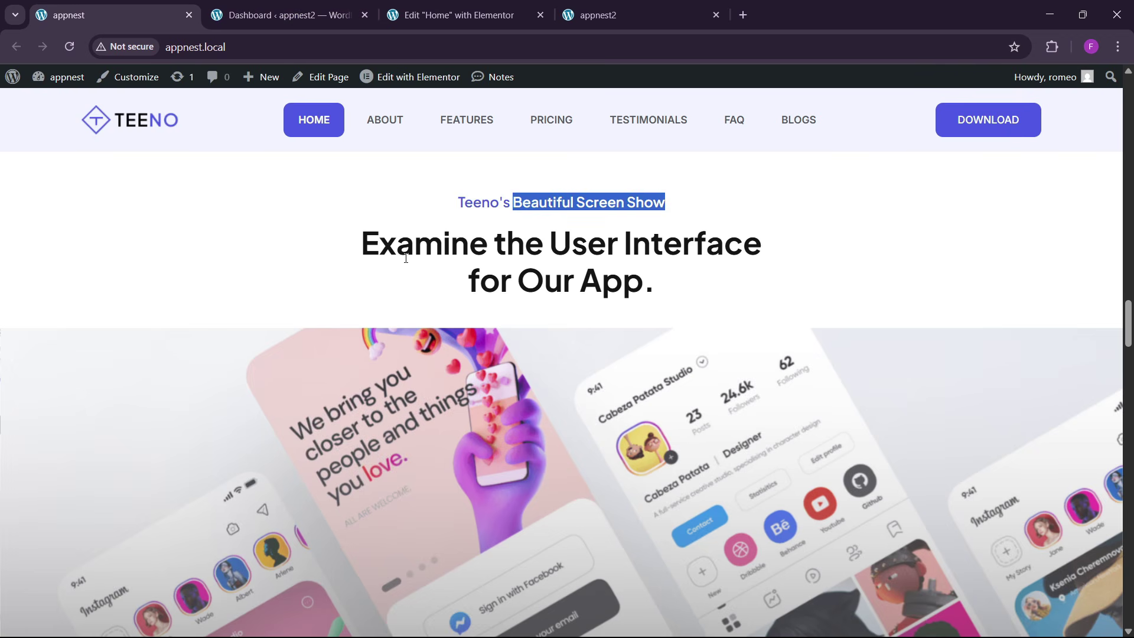
{"action": "triple_click", "coordinate": [384, 257]}
{"action": "key", "text": "ctrl+c"}
{"action": "key", "text": "ctrl+Tab"}
{"action": "key", "text": "ctrl+Tab"}
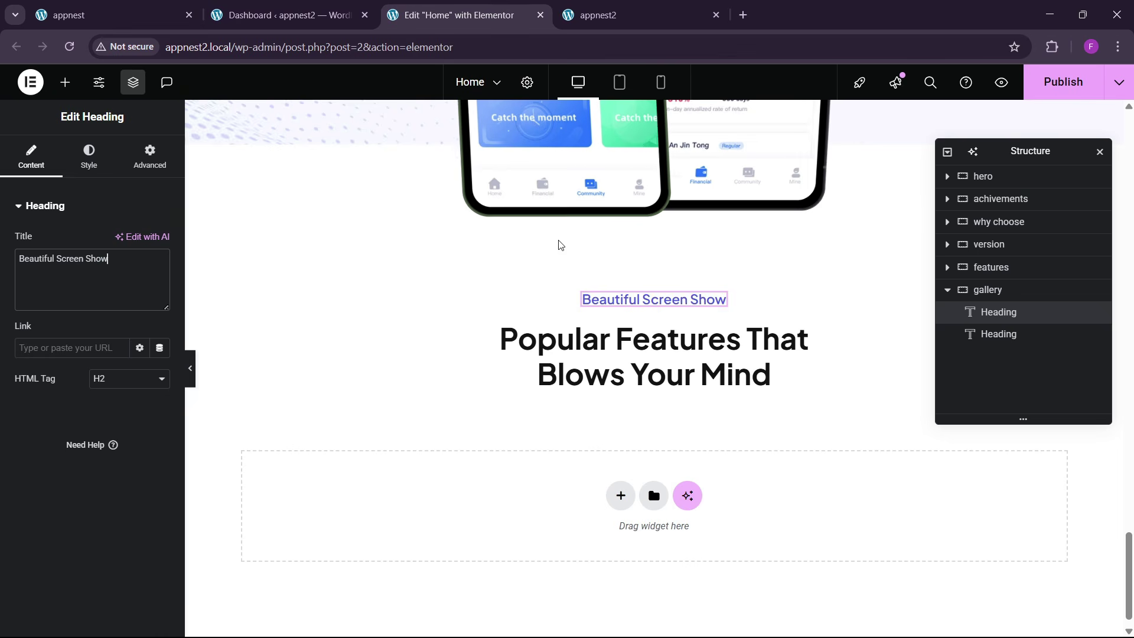
{"action": "left_click", "coordinate": [611, 348]}
{"action": "left_click", "coordinate": [109, 296]}
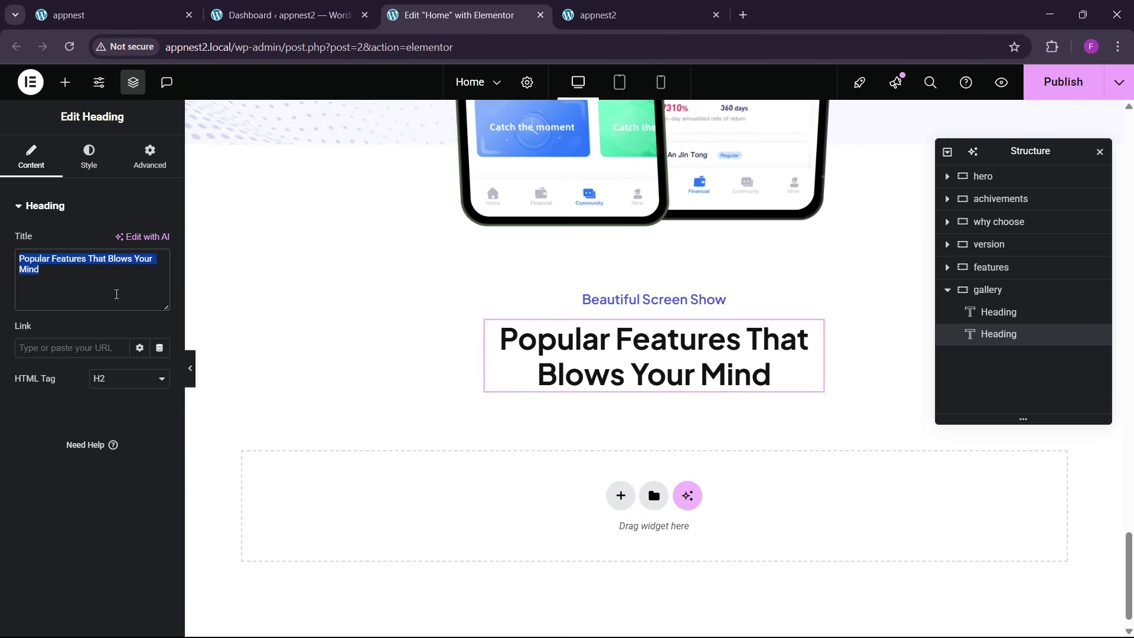
{"action": "key", "text": "ctrl+v"}
{"action": "key", "text": "ctrl+shift+Tab"}
{"action": "key", "text": "ctrl+shift+Tab"}
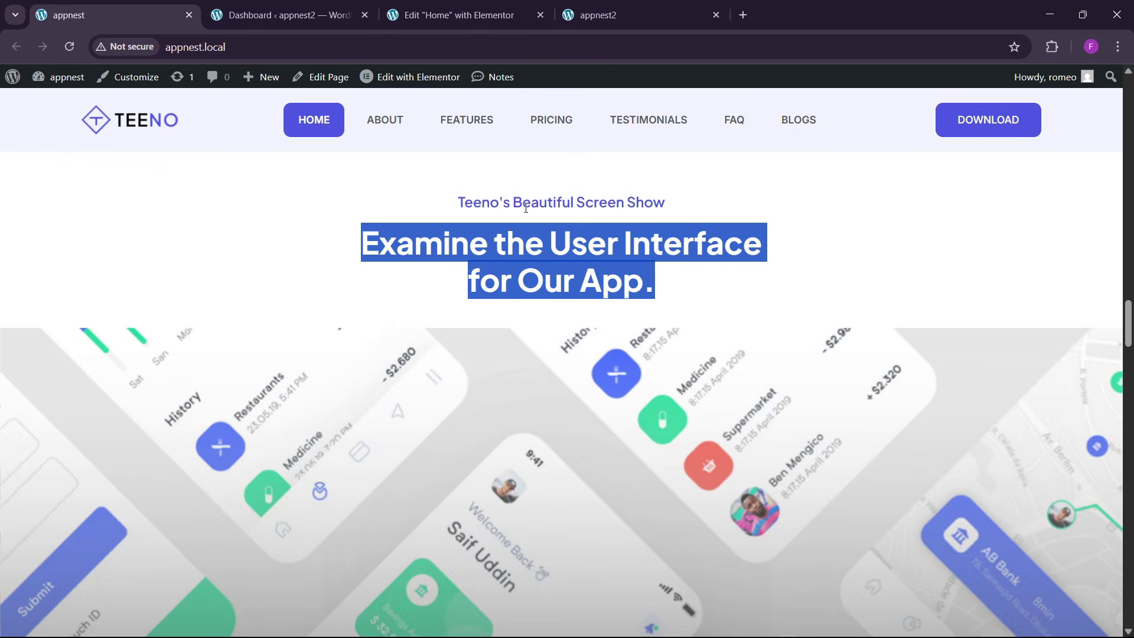
{"action": "key", "text": "ctrl+Tab"}
{"action": "key", "text": "ctrl+Tab"}
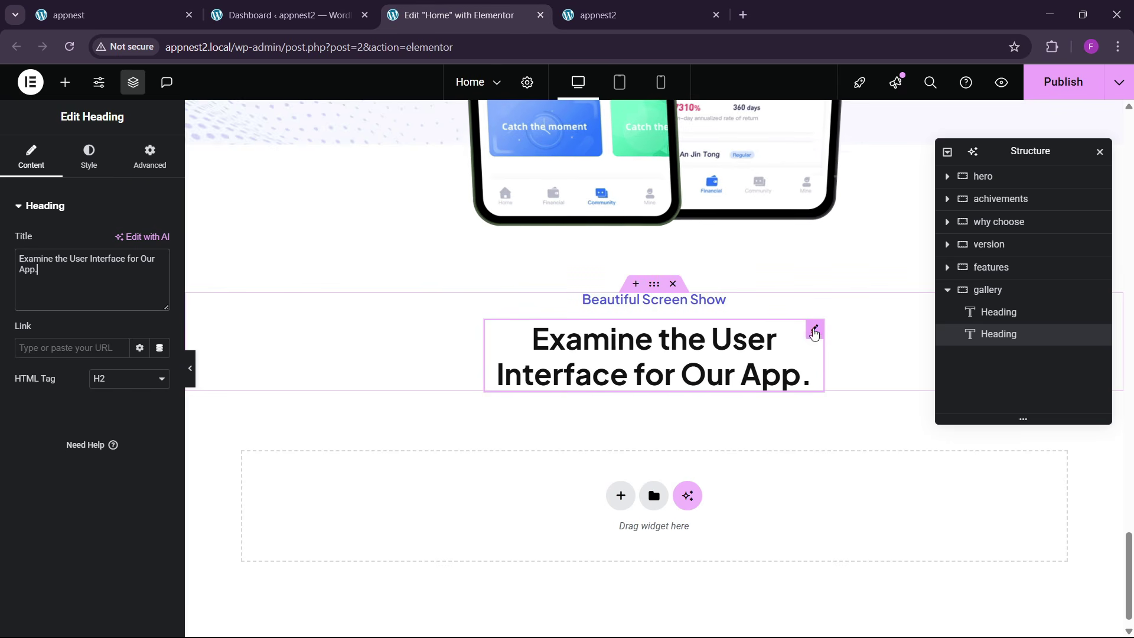
- Set the custom width of the "Examine the User Interface for Our App." heading to 45%
{"action": "left_click", "coordinate": [133, 167]}
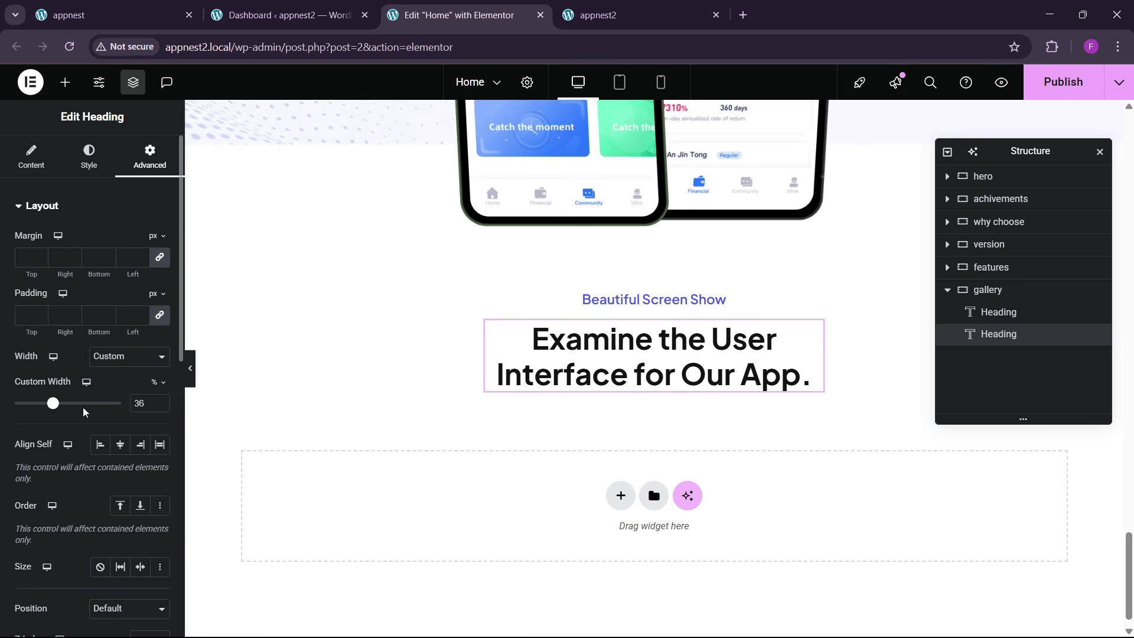
{"action": "left_click", "coordinate": [162, 401]}
{"action": "left_click", "coordinate": [163, 401]}
{"action": "left_click", "coordinate": [163, 401]}
{"action": "left_click", "coordinate": [163, 401]}
{"action": "left_click", "coordinate": [163, 401]}
{"action": "left_click", "coordinate": [163, 401]}
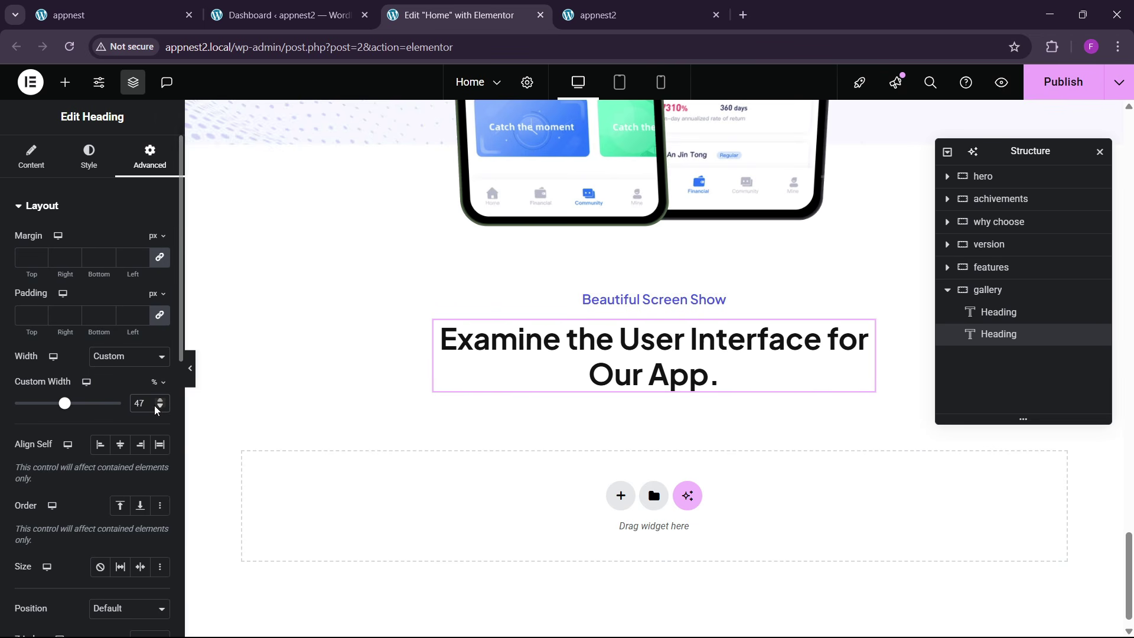
{"action": "left_click", "coordinate": [158, 409]}
- Check the reference site's gallery section and set the gallery container's content width to Full Width
{"action": "left_click", "coordinate": [114, 5]}
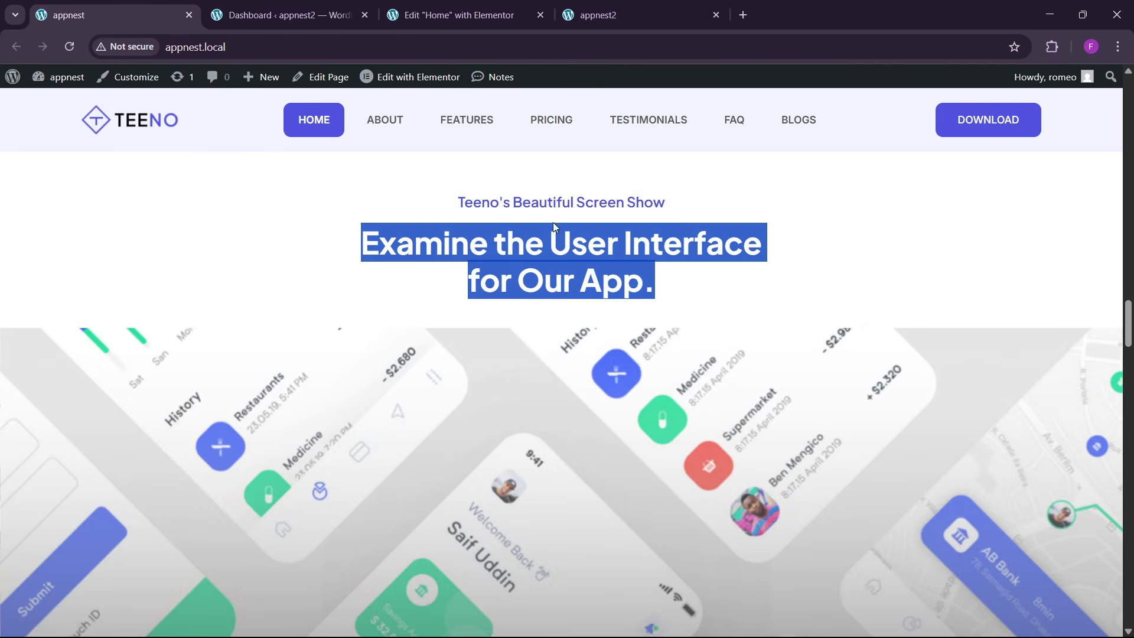
{"action": "scroll", "coordinate": [533, 391], "scroll_direction": "down", "scroll_amount": 4}
{"action": "left_click", "coordinate": [472, 15]}
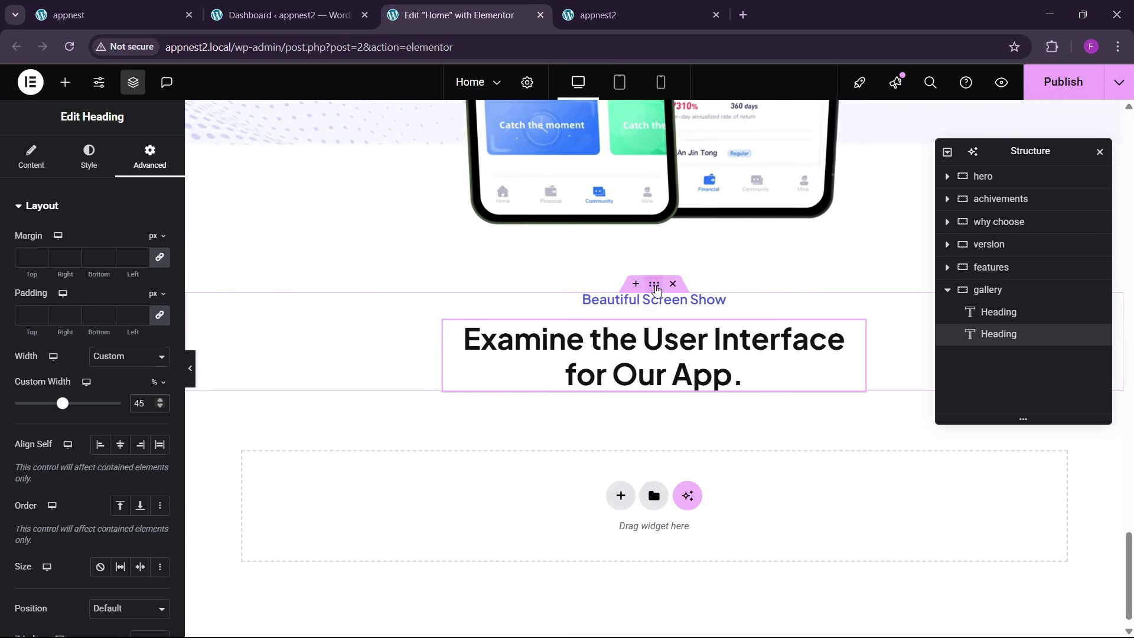
{"action": "left_click", "coordinate": [654, 284]}
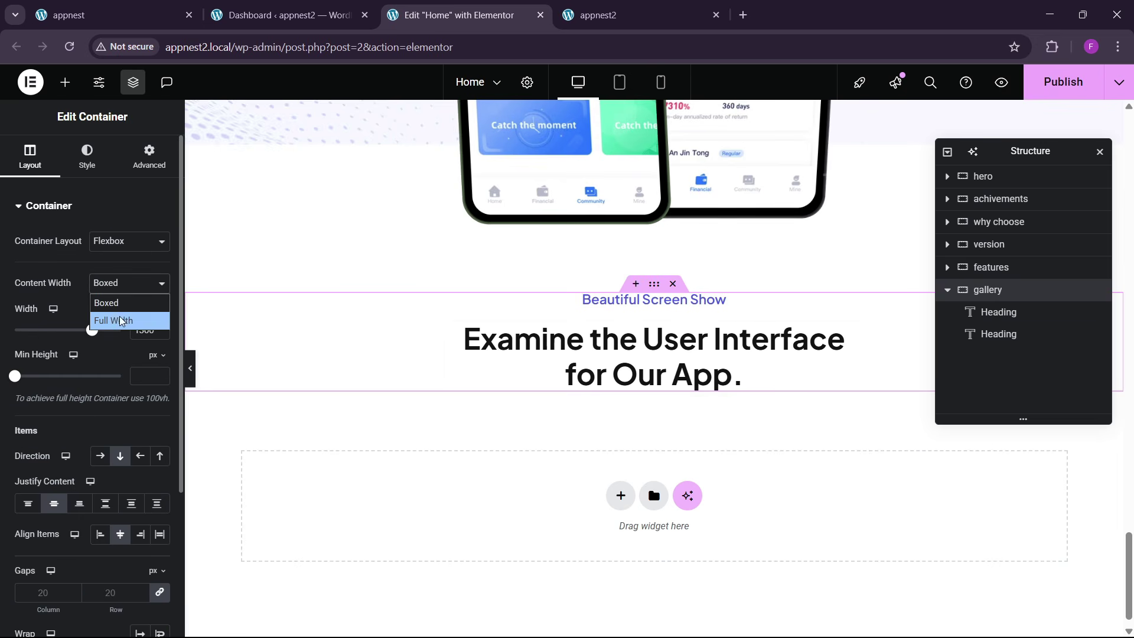
{"action": "left_click", "coordinate": [119, 321]}
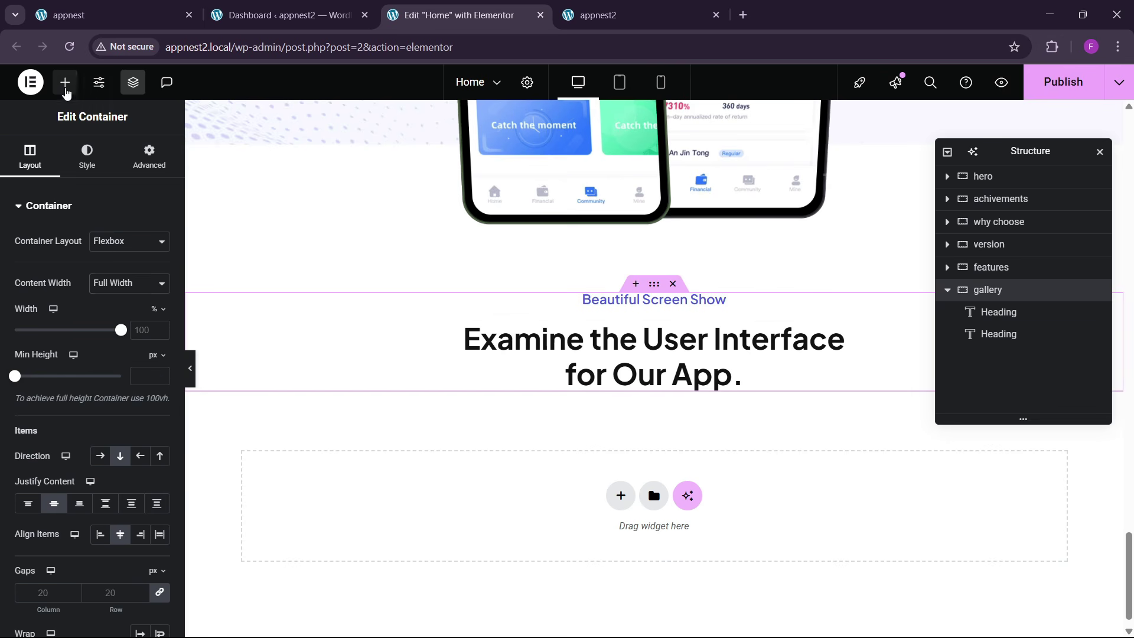
- Add an Image Carousel widget below the headings in the gallery container
{"action": "left_click", "coordinate": [66, 84]}
{"action": "type", "text": "image"}
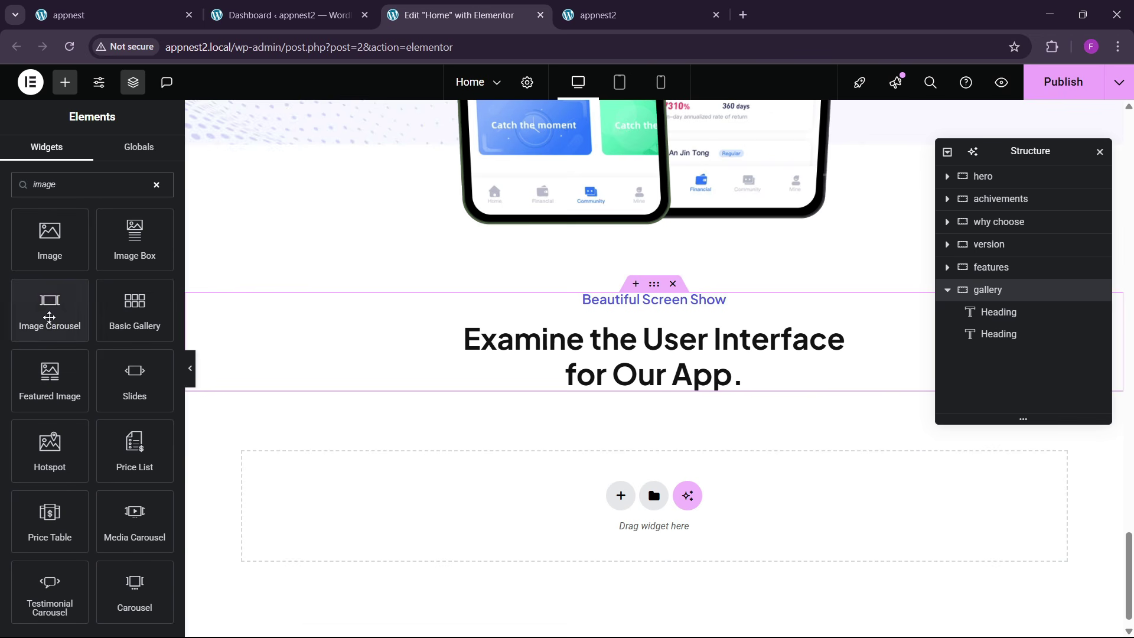
{"action": "left_click_drag", "start_coordinate": [50, 313], "coordinate": [632, 408]}
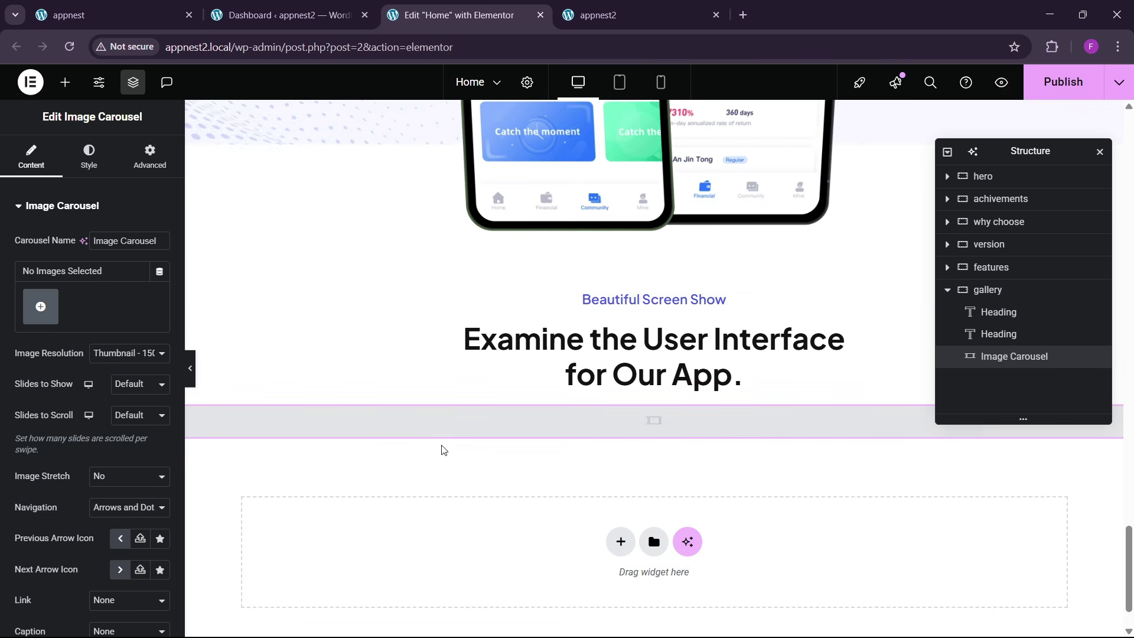
- Configure the carousel with Full image resolution, 1 slide to show, image stretch Yes and Dots navigation
{"action": "left_click", "coordinate": [130, 353]}
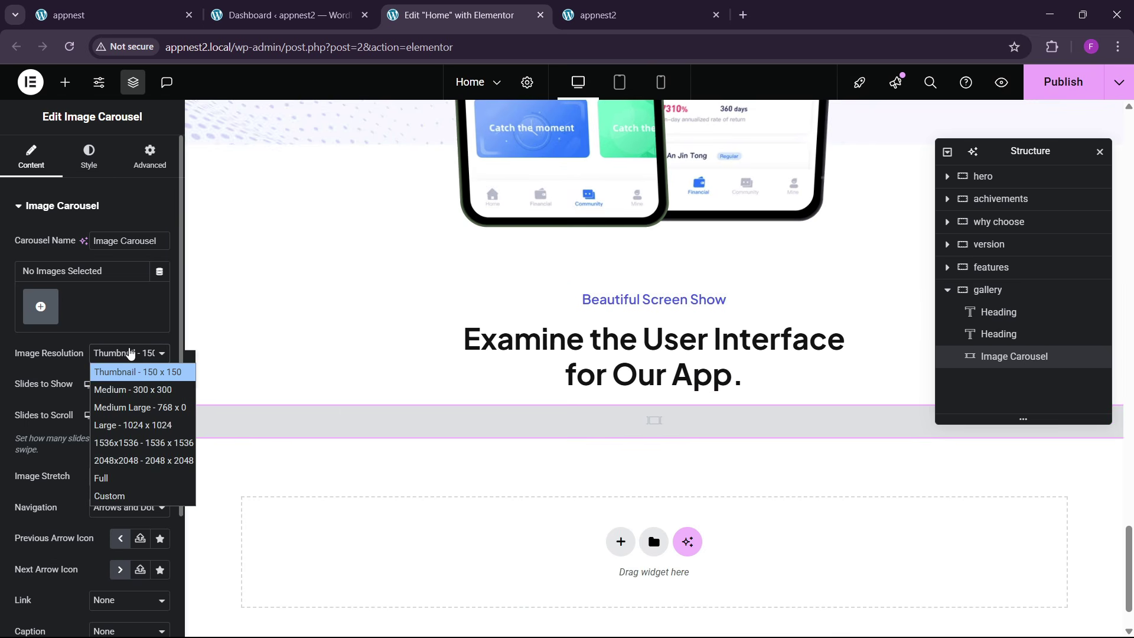
{"action": "left_click", "coordinate": [123, 484]}
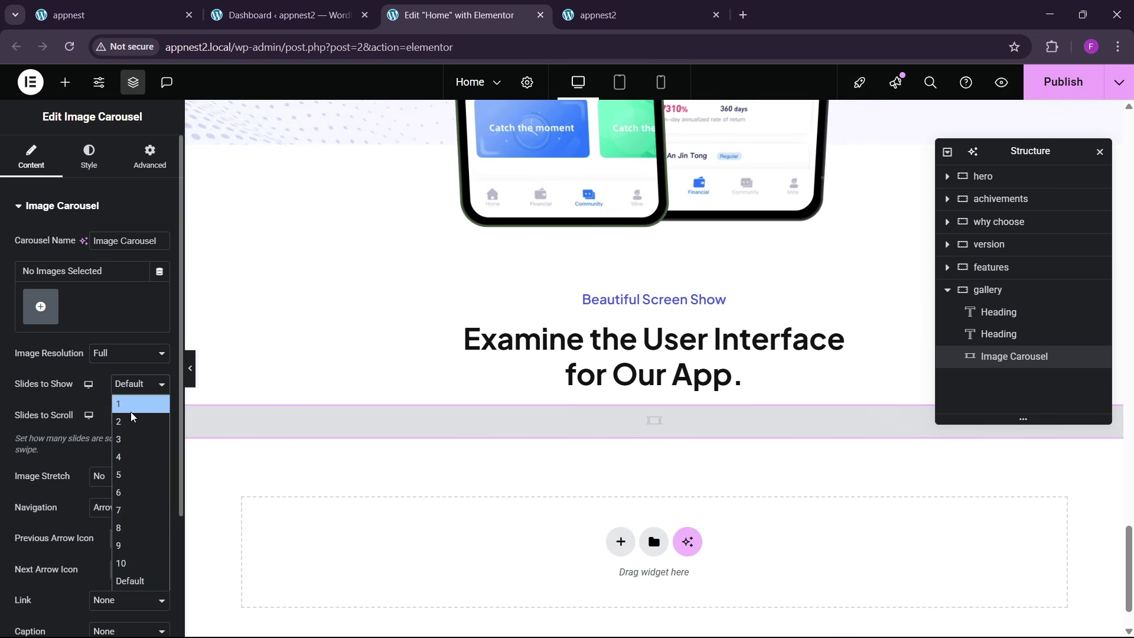
{"action": "left_click", "coordinate": [127, 404]}
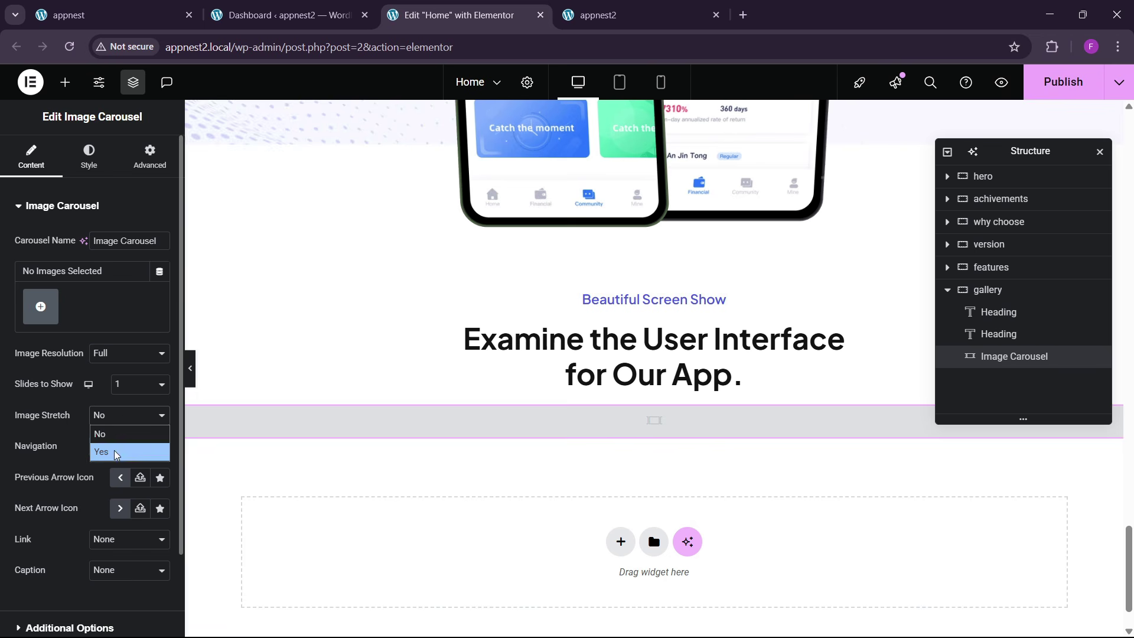
{"action": "left_click", "coordinate": [102, 452]}
{"action": "scroll", "coordinate": [54, 463], "scroll_direction": "down", "scroll_amount": 2}
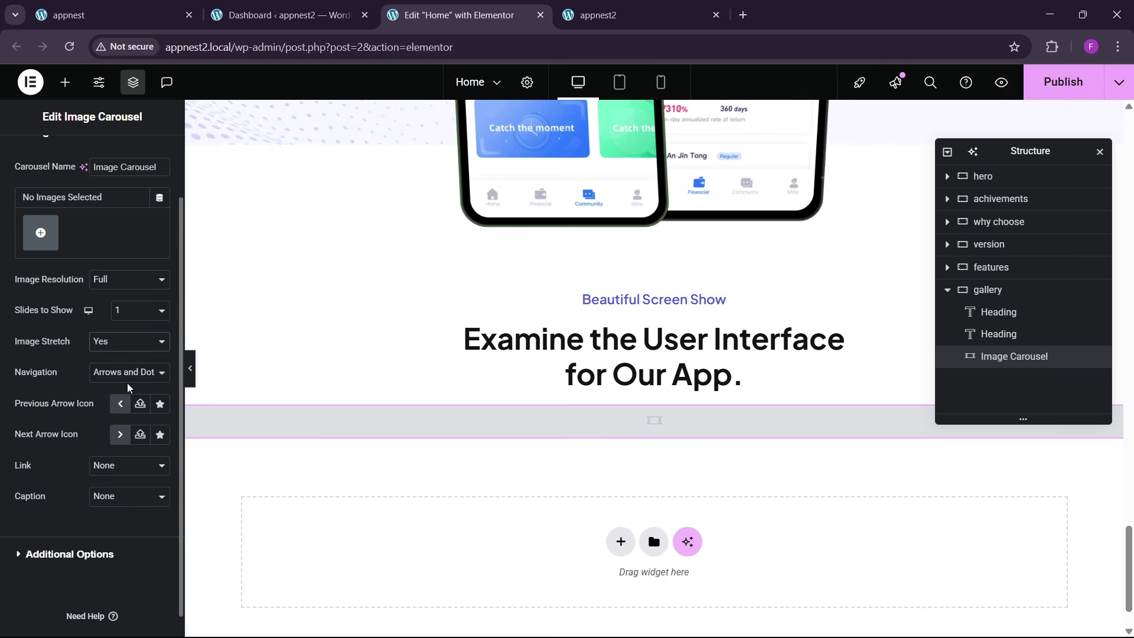
{"action": "left_click", "coordinate": [121, 427]}
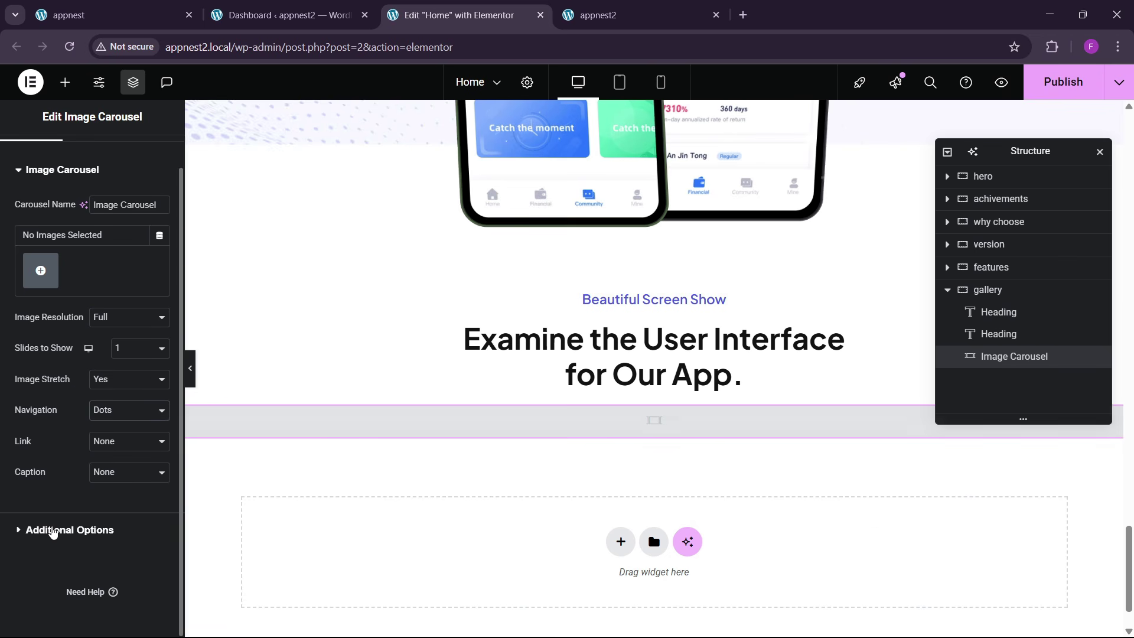
- Set the carousel's autoplay speed to 2000 and turn off Pause on Hover and Pause on Interaction
{"action": "left_click", "coordinate": [50, 533]}
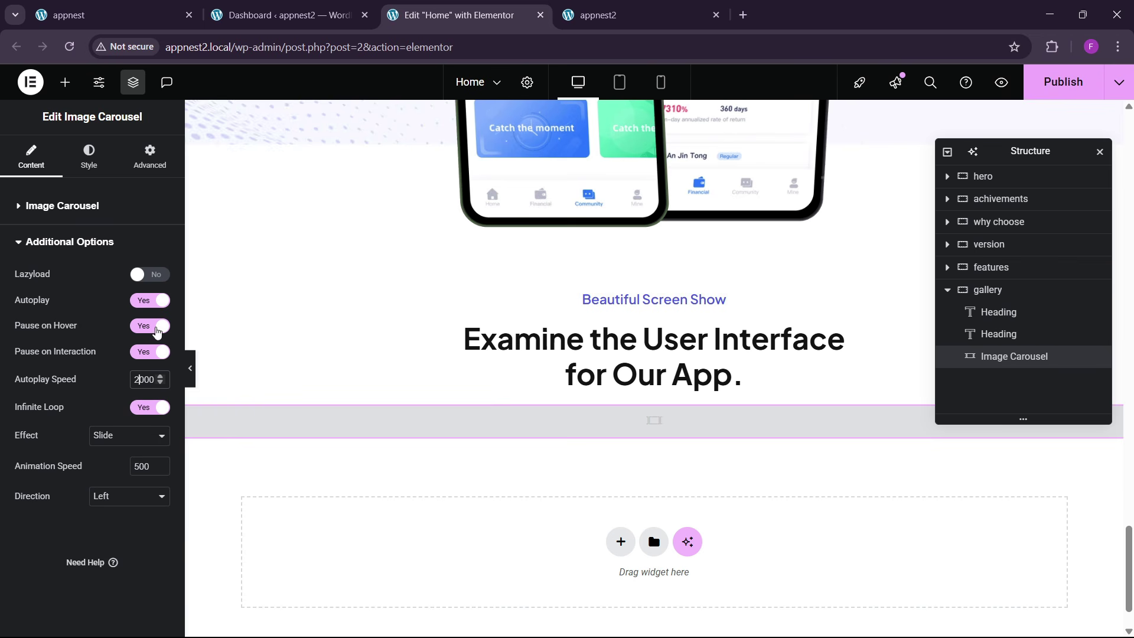
{"action": "left_click", "coordinate": [145, 354]}
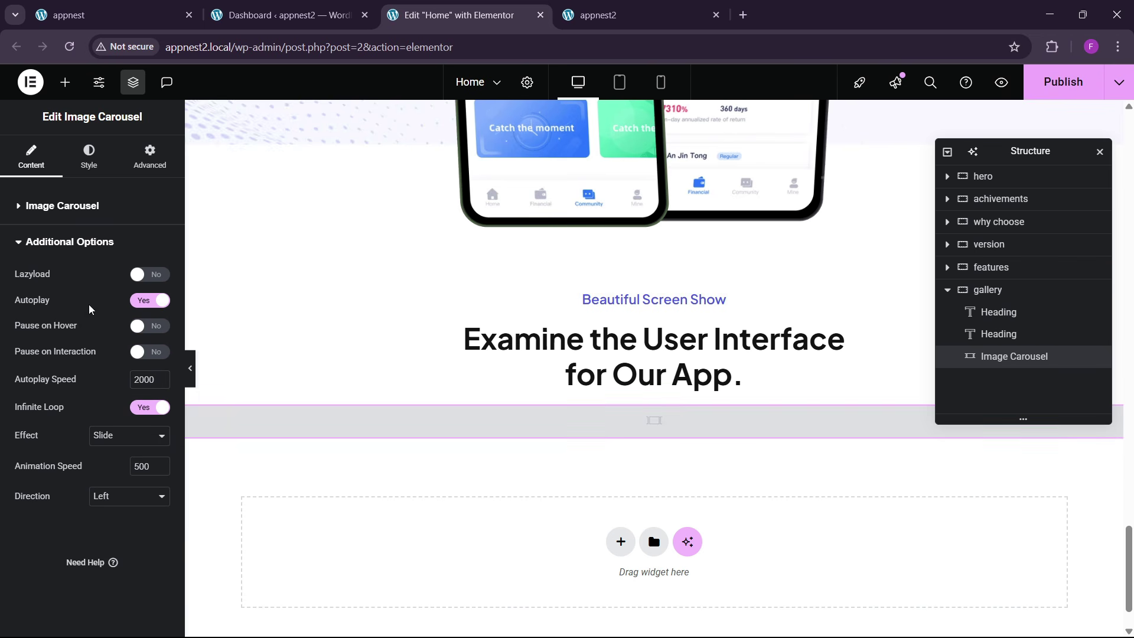
- Create the carousel's gallery from the three app-screen mockup images in the media library and preview its slides
{"action": "left_click", "coordinate": [92, 206]}
{"action": "left_click", "coordinate": [39, 306]}
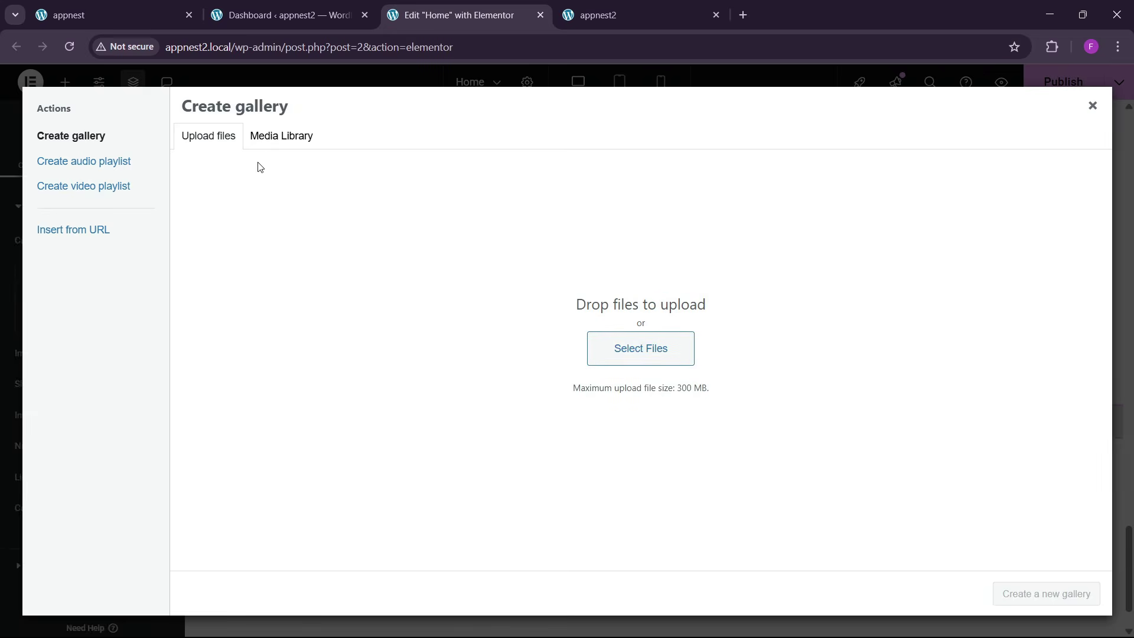
{"action": "left_click", "coordinate": [278, 136]}
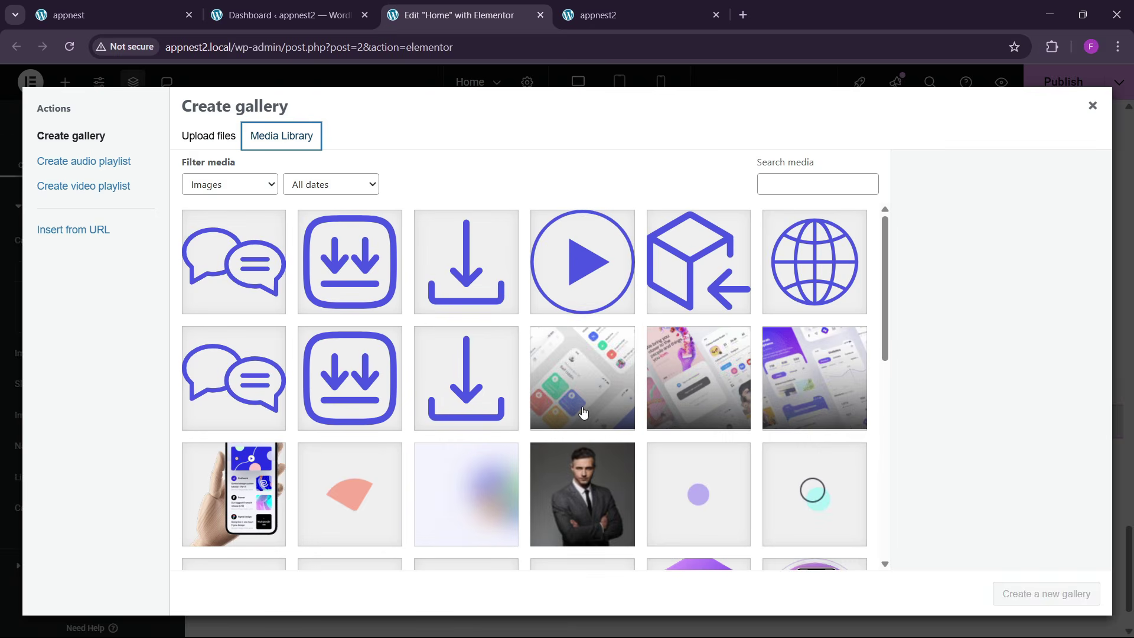
{"action": "left_click", "coordinate": [583, 412]}
{"action": "left_click", "coordinate": [803, 407]}
{"action": "left_click", "coordinate": [705, 395]}
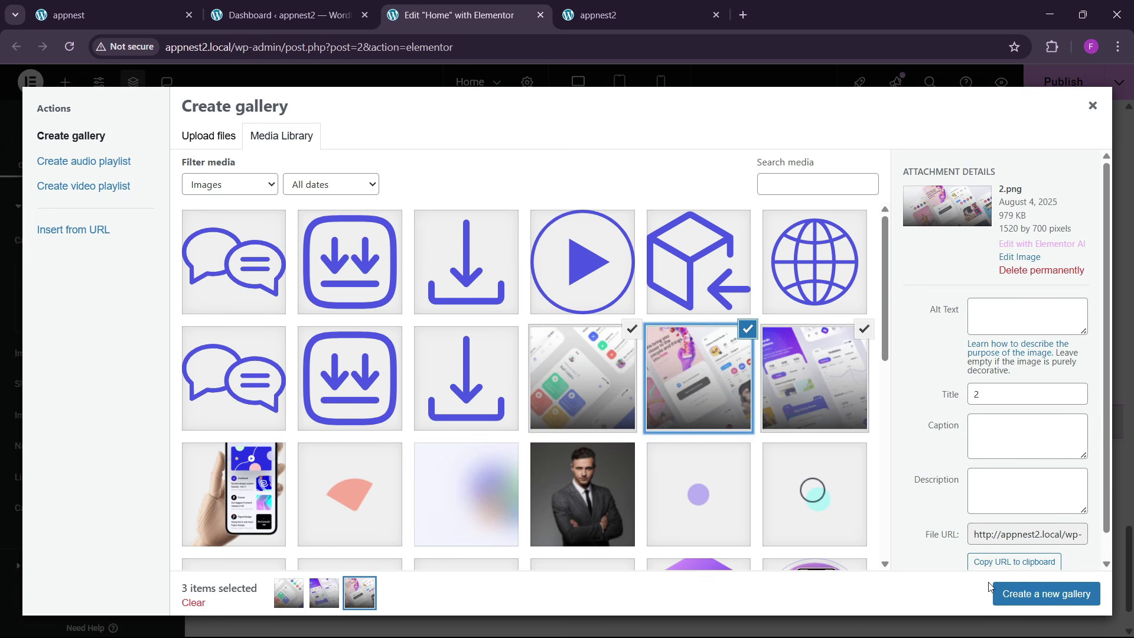
{"action": "left_click", "coordinate": [1046, 594]}
{"action": "left_click", "coordinate": [1057, 600]}
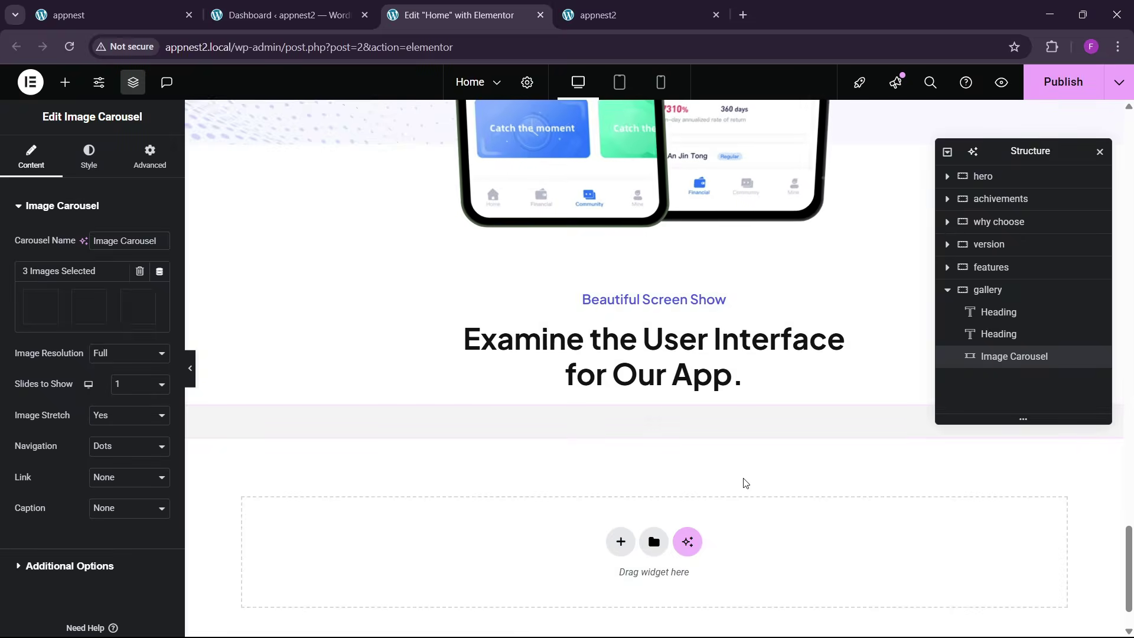
{"action": "scroll", "coordinate": [399, 480], "scroll_direction": "down", "scroll_amount": 4}
{"action": "scroll", "coordinate": [399, 479], "scroll_direction": "down", "scroll_amount": 4}
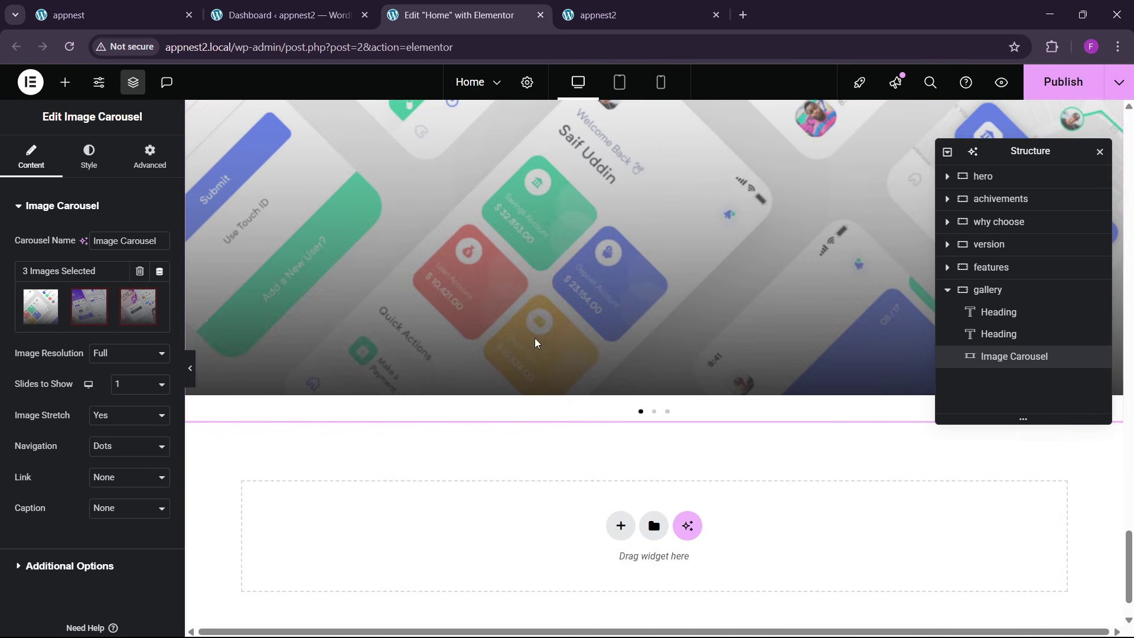
{"action": "scroll", "coordinate": [493, 355], "scroll_direction": "up", "scroll_amount": 3}
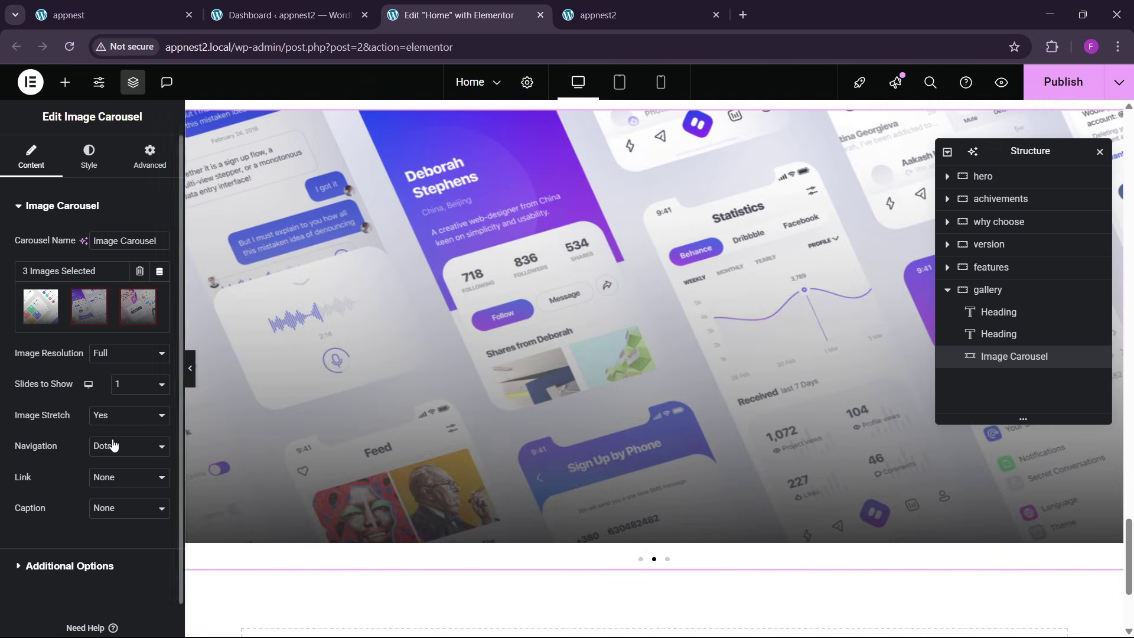
{"action": "left_click", "coordinate": [667, 559]}
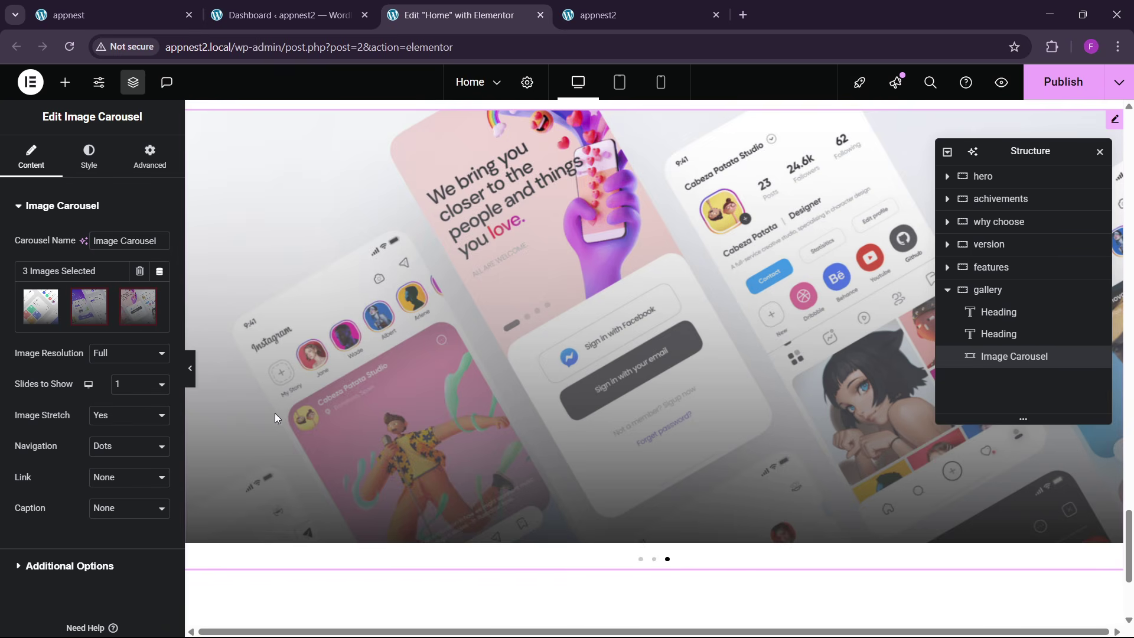
- Compare the carousel with the reference site and set its pagination dots' size to 12 px
{"action": "left_click", "coordinate": [186, 5]}
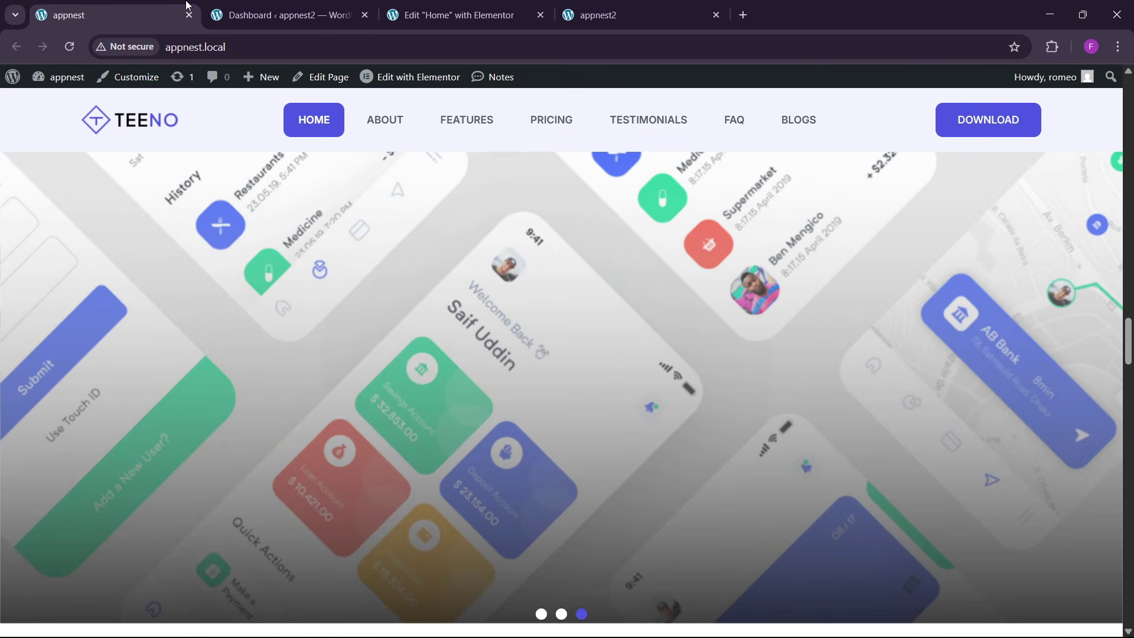
{"action": "left_click", "coordinate": [477, 7]}
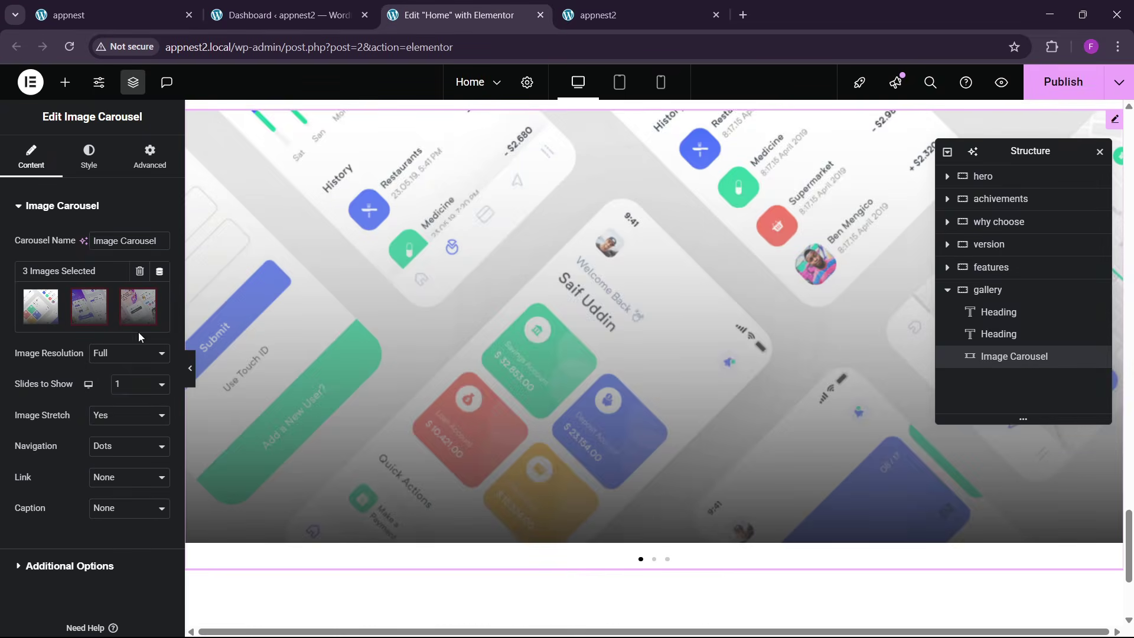
{"action": "left_click", "coordinate": [89, 157]}
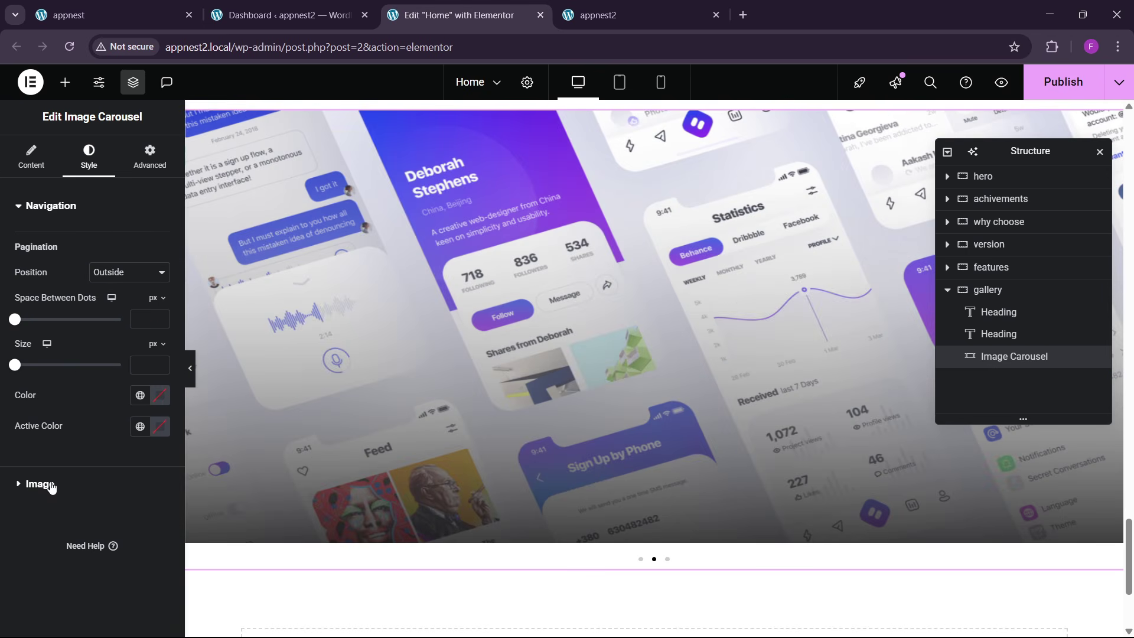
{"action": "left_click", "coordinate": [47, 484]}
{"action": "left_click", "coordinate": [50, 214]}
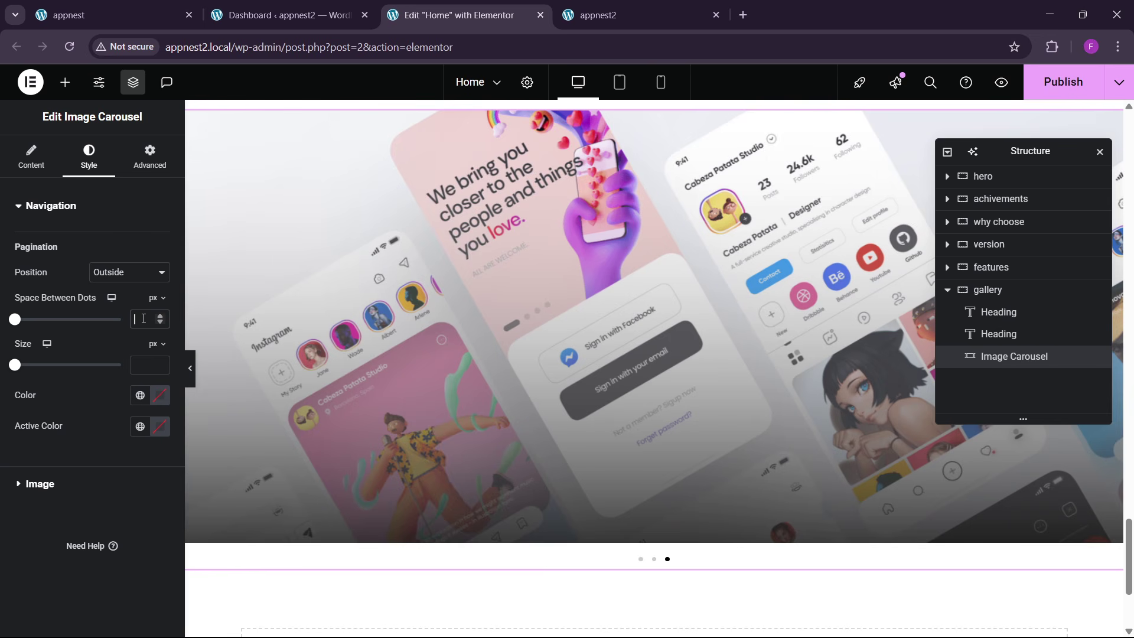
{"action": "left_click", "coordinate": [144, 364]}
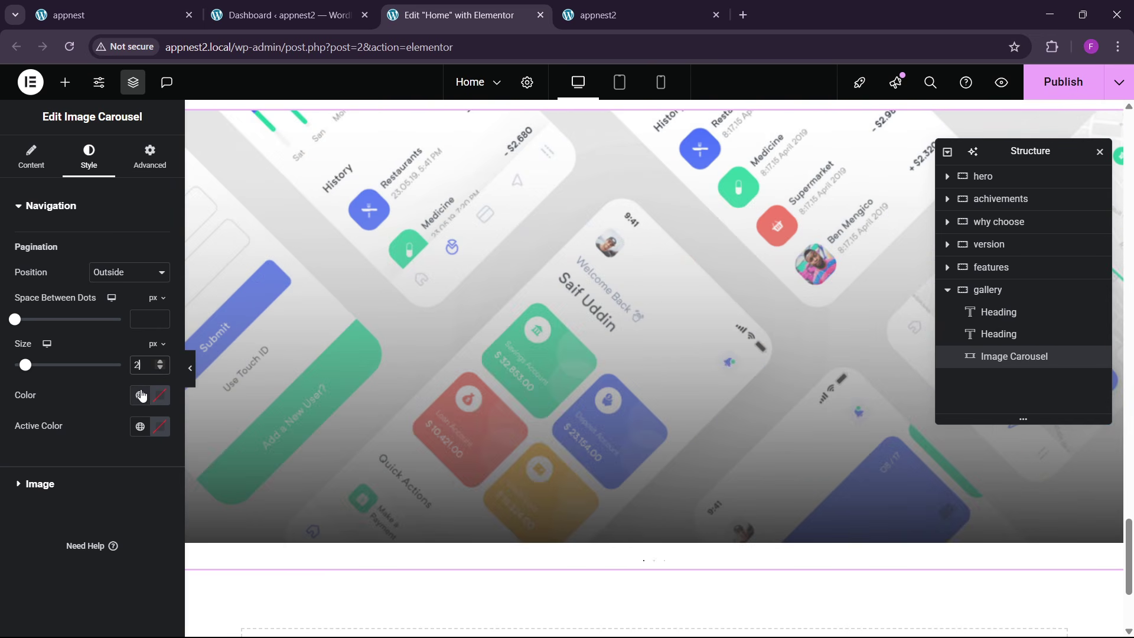
{"action": "type", "text": "20"}
{"action": "key", "text": "BackSpace"}
{"action": "key", "text": "BackSpace"}
{"action": "type", "text": "15"}
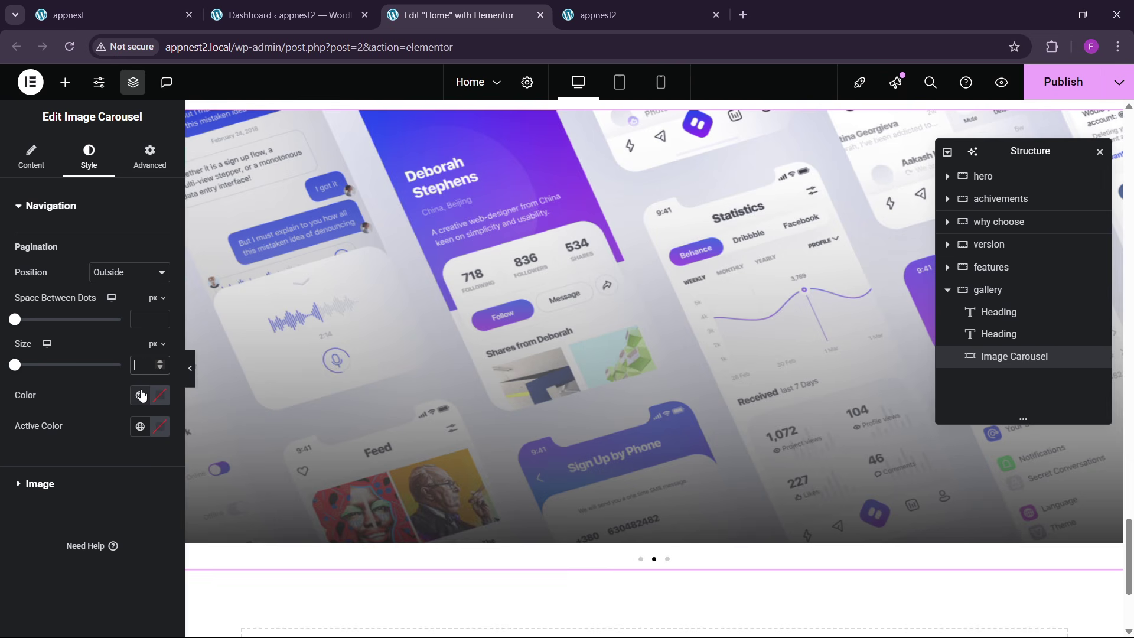
{"action": "key", "text": "BackSpace"}
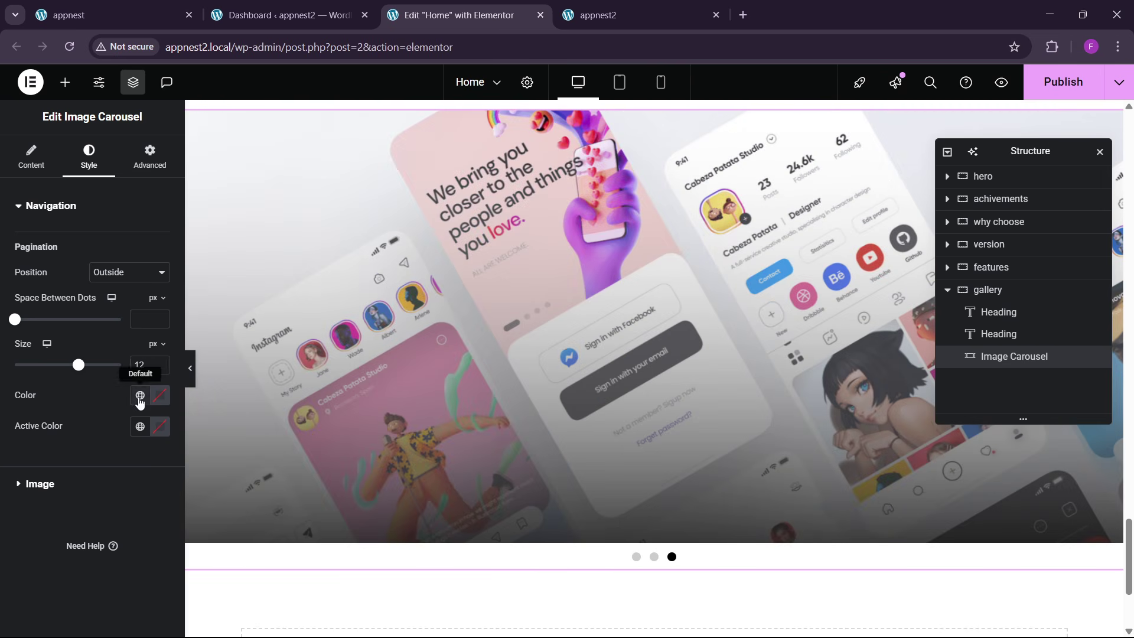
- Set the pagination dots' color to the global blue #4F59E3 and the active dot's color to light gray #D9D6D6
{"action": "left_click", "coordinate": [139, 395]}
{"action": "left_click", "coordinate": [106, 364]}
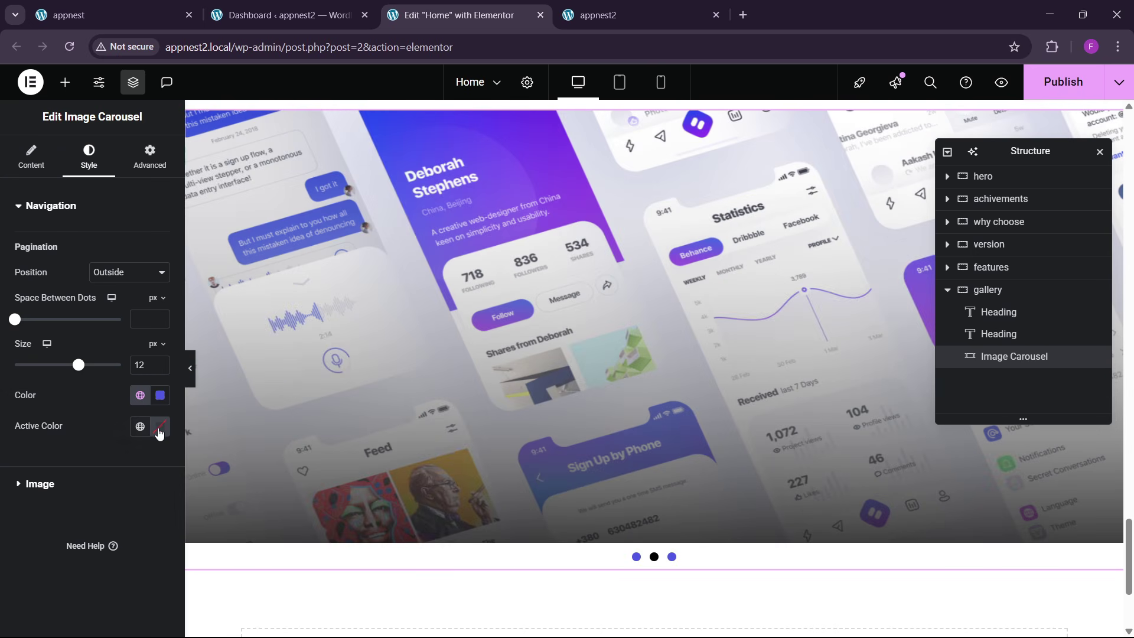
{"action": "left_click", "coordinate": [159, 432]}
{"action": "left_click_drag", "start_coordinate": [141, 316], "coordinate": [90, 267]}
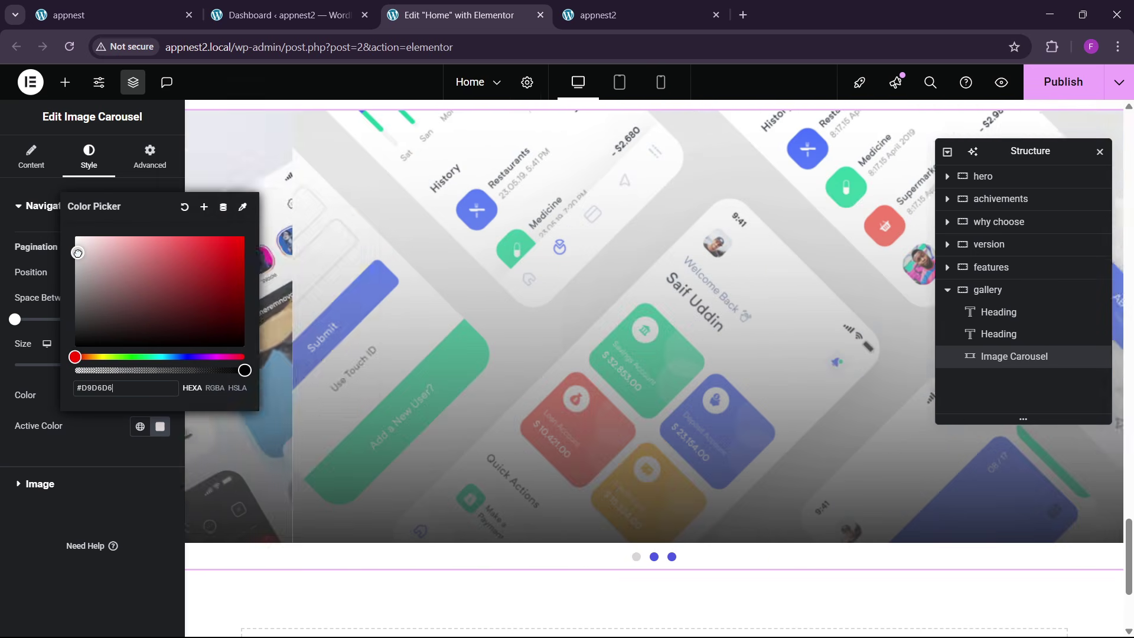
{"action": "left_click", "coordinate": [111, 433]}
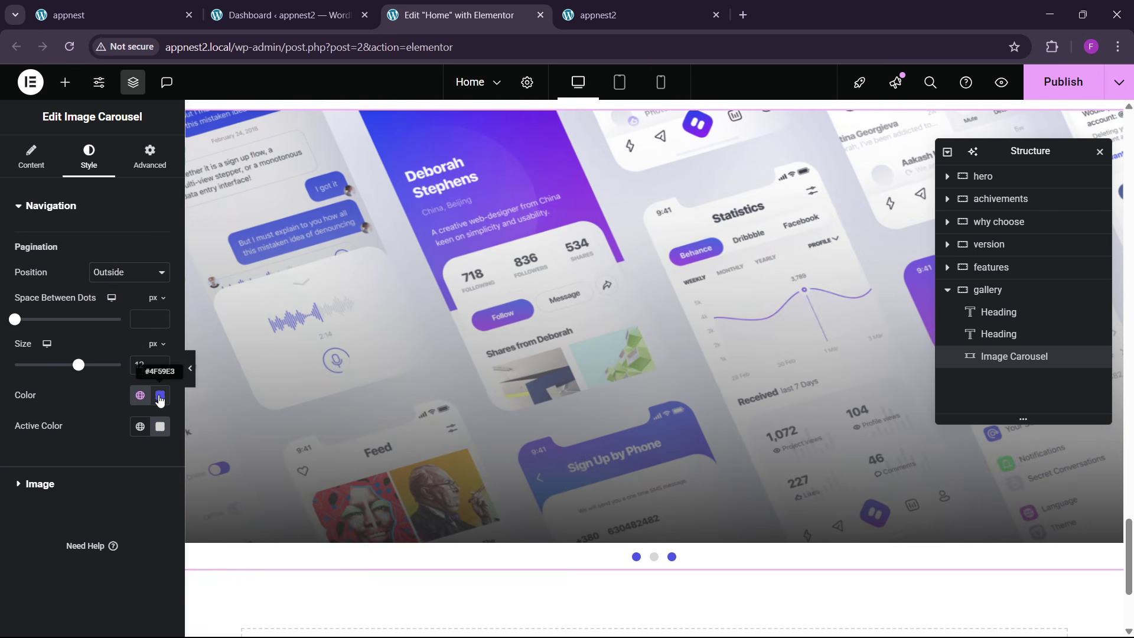
- Set the pagination dots' color to light gray #CCCCCC and the active dot's color to the global green
{"action": "left_click", "coordinate": [160, 397]}
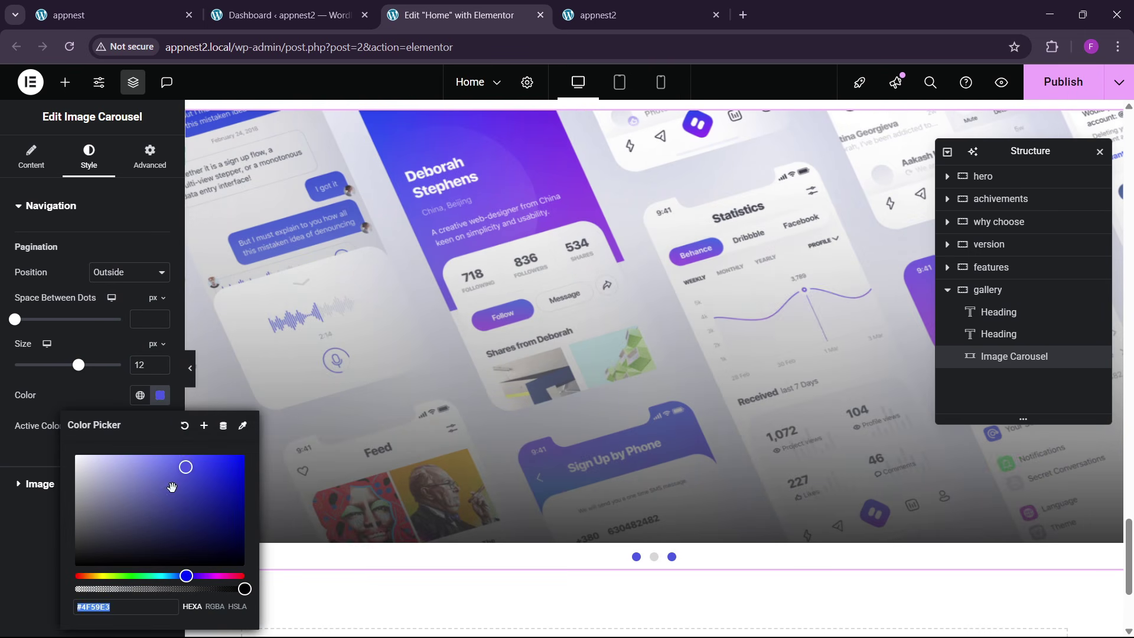
{"action": "left_click_drag", "start_coordinate": [146, 521], "coordinate": [73, 476]}
{"action": "left_click", "coordinate": [80, 399]}
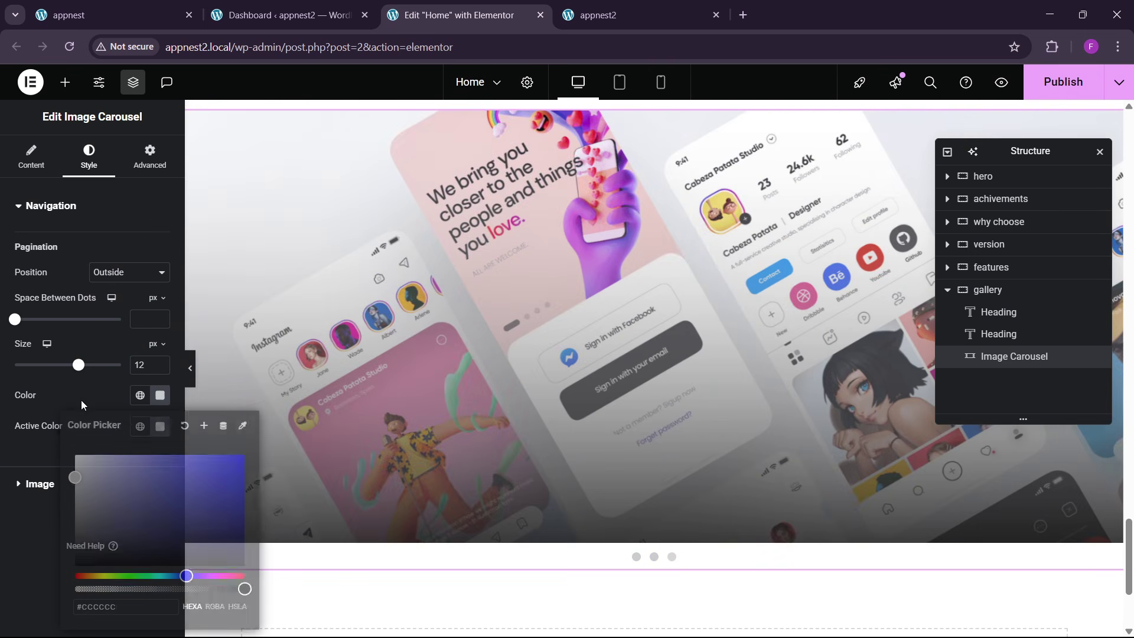
{"action": "left_click", "coordinate": [141, 427]}
{"action": "left_click", "coordinate": [88, 334]}
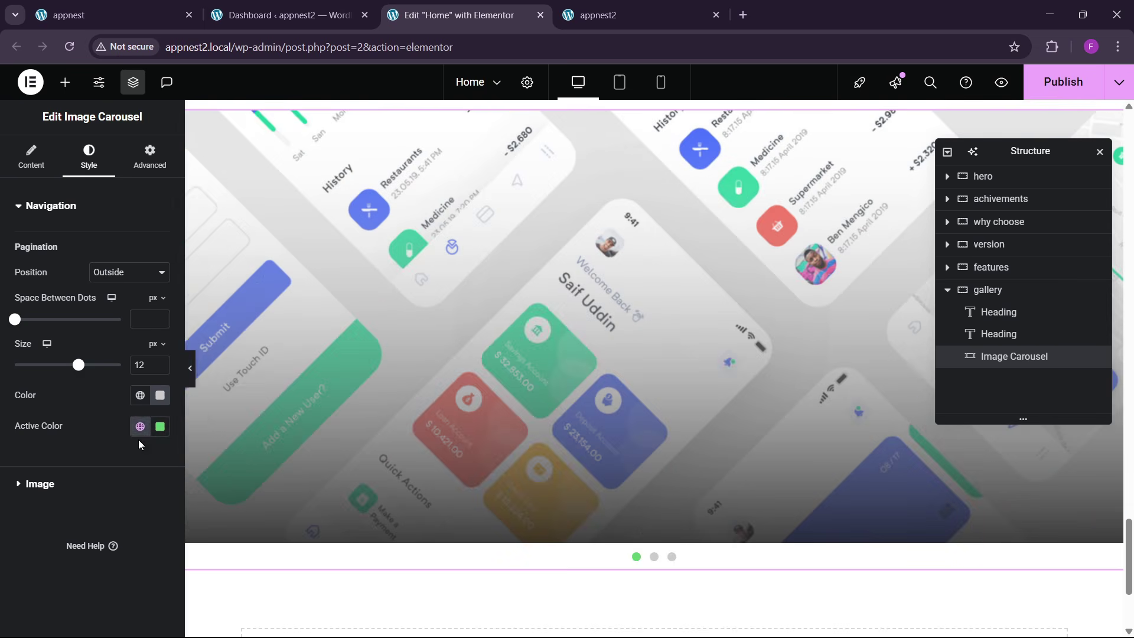
- Set the carousel's active pagination dot color to the global blue
{"action": "left_click", "coordinate": [139, 426]}
{"action": "left_click", "coordinate": [65, 364]}
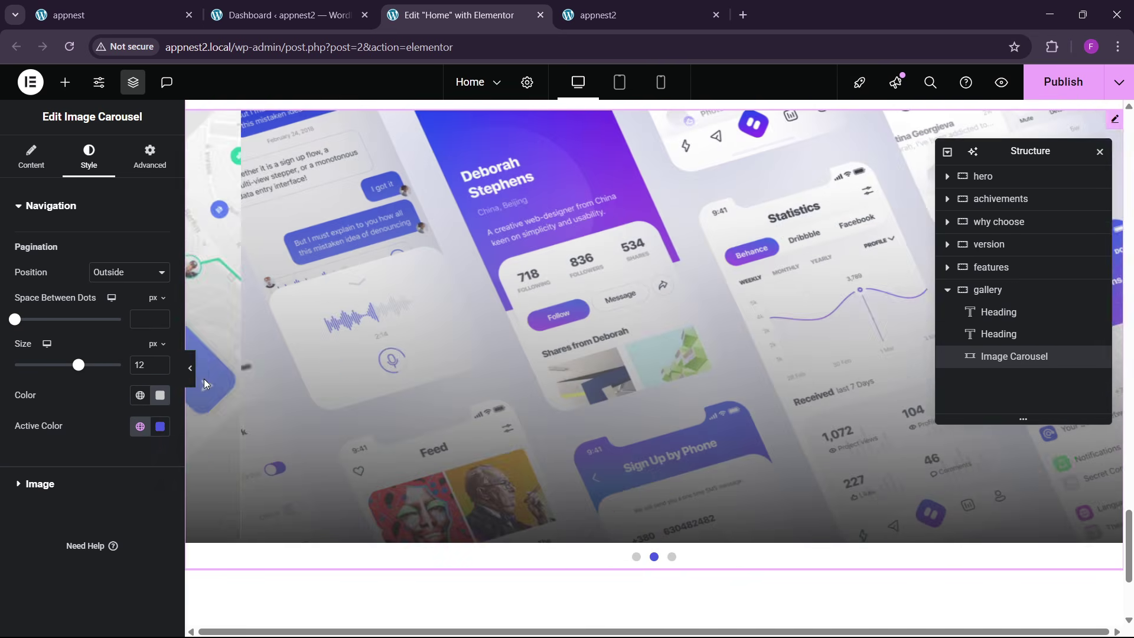
{"action": "scroll", "coordinate": [577, 405], "scroll_direction": "up", "scroll_amount": 4}
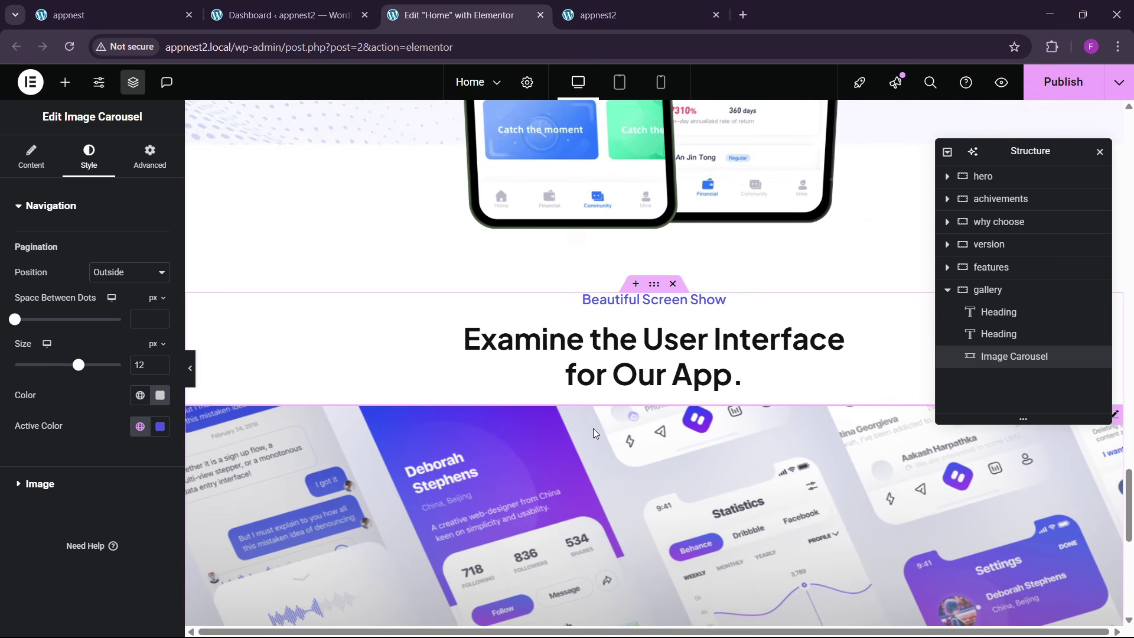
{"action": "scroll", "coordinate": [593, 428], "scroll_direction": "down", "scroll_amount": 2}
{"action": "scroll", "coordinate": [593, 430], "scroll_direction": "up", "scroll_amount": 1}
- Set the image carousel's top margin to 20 px, with the other margins at 0
{"action": "left_click", "coordinate": [987, 290]}
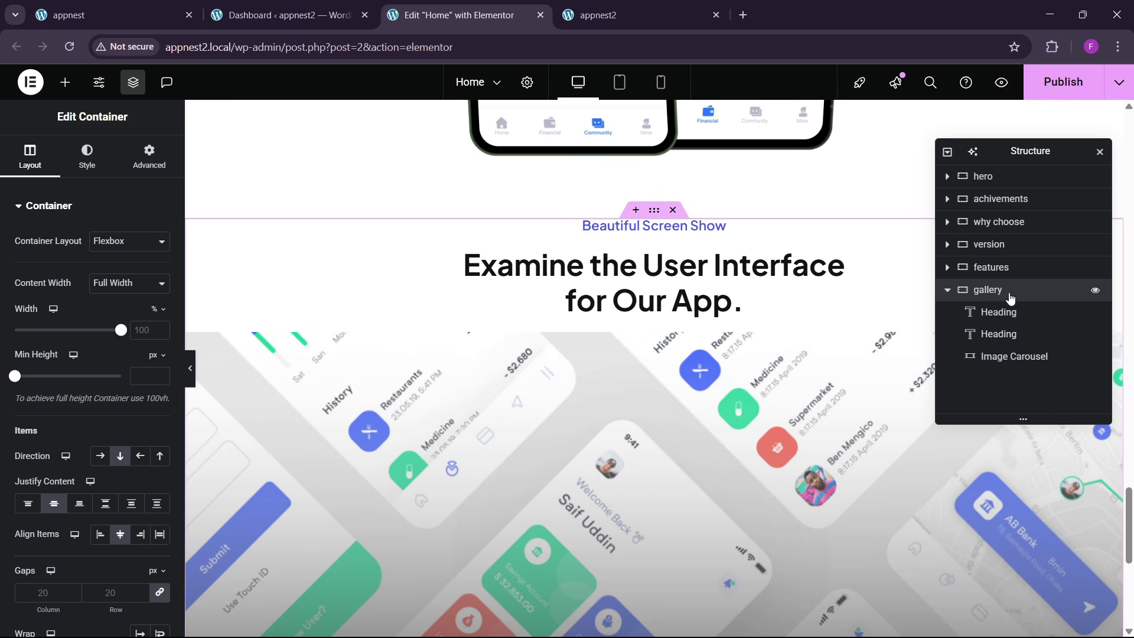
{"action": "left_click", "coordinate": [1002, 358]}
{"action": "left_click", "coordinate": [149, 157]}
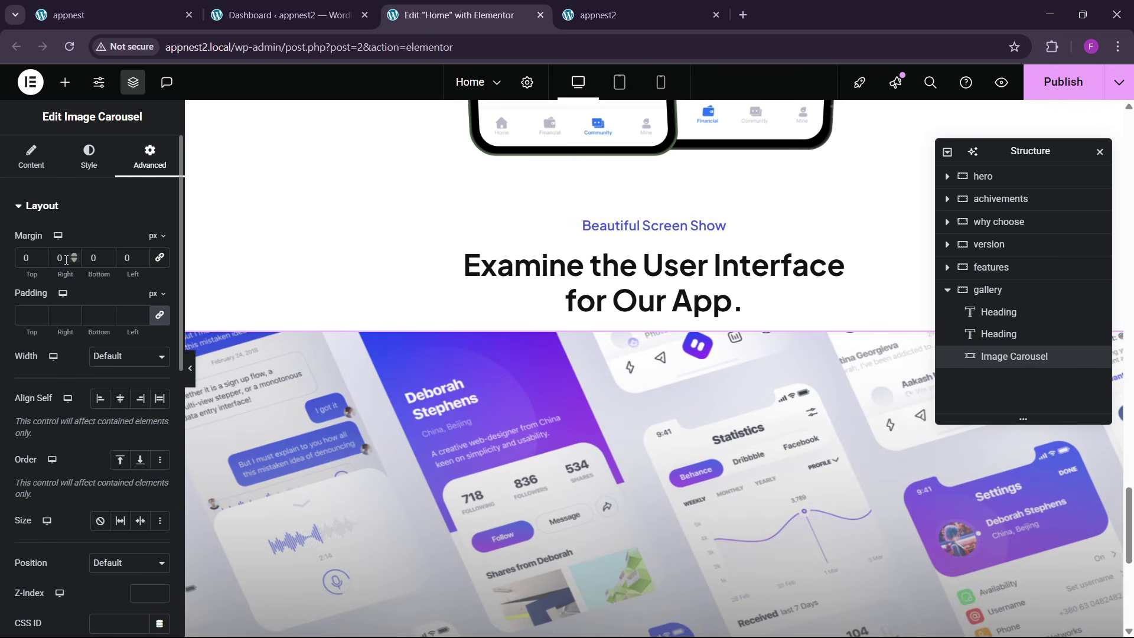
{"action": "type", "text": "2"}
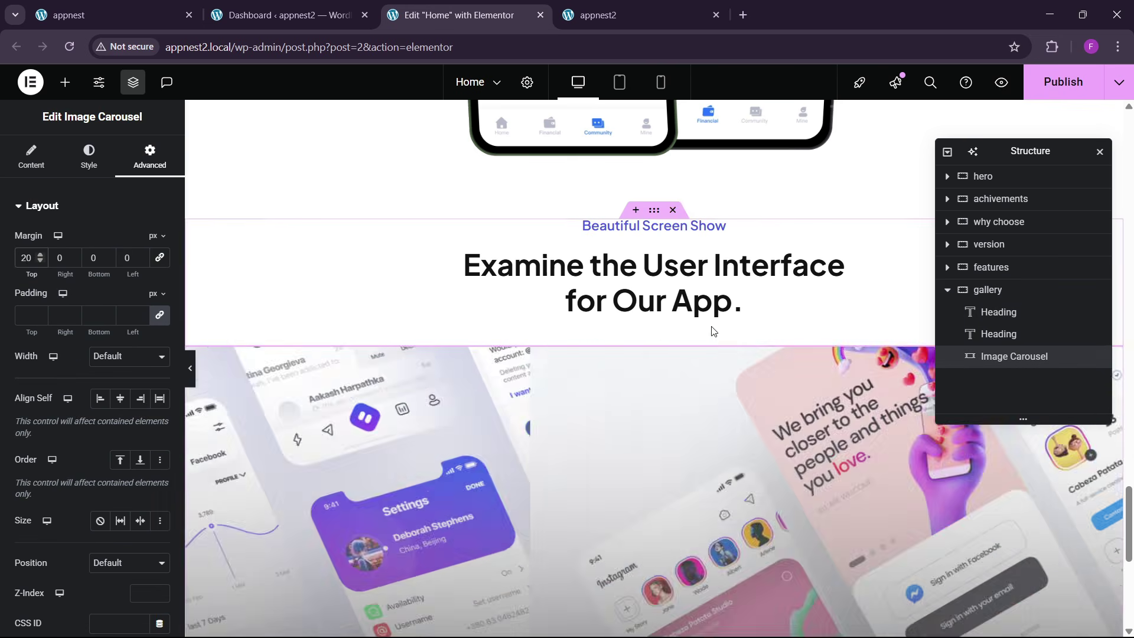
{"action": "scroll", "coordinate": [668, 369], "scroll_direction": "up", "scroll_amount": 2}
{"action": "scroll", "coordinate": [666, 371], "scroll_direction": "down", "scroll_amount": 3}
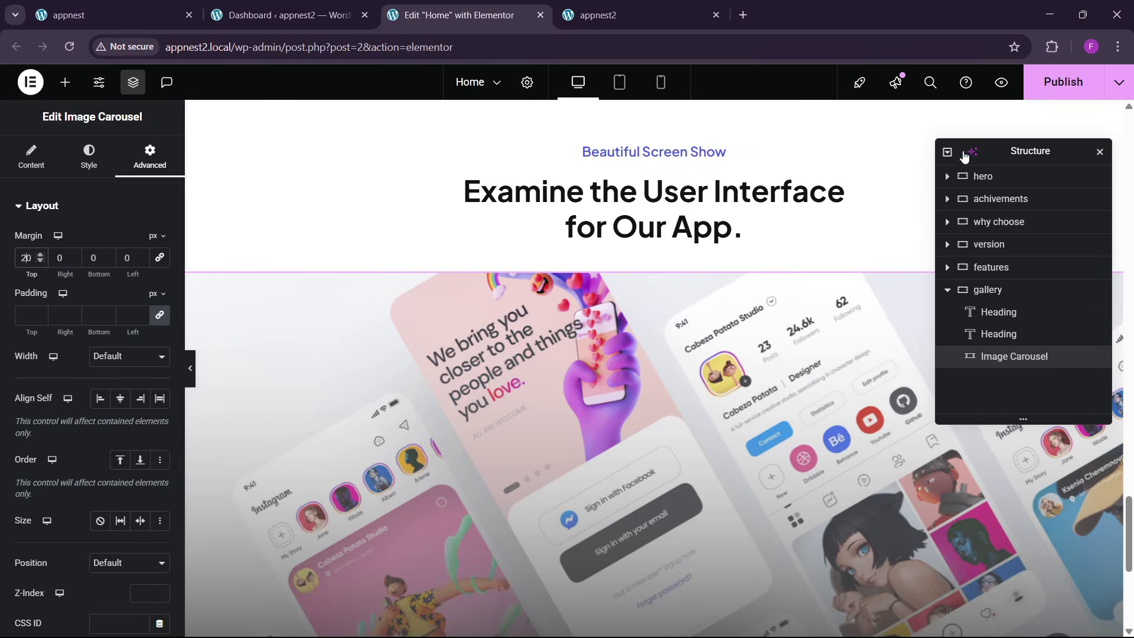
- Publish the page and review the gallery carousel on the reloaded live appnest2 site
{"action": "left_click", "coordinate": [1038, 89]}
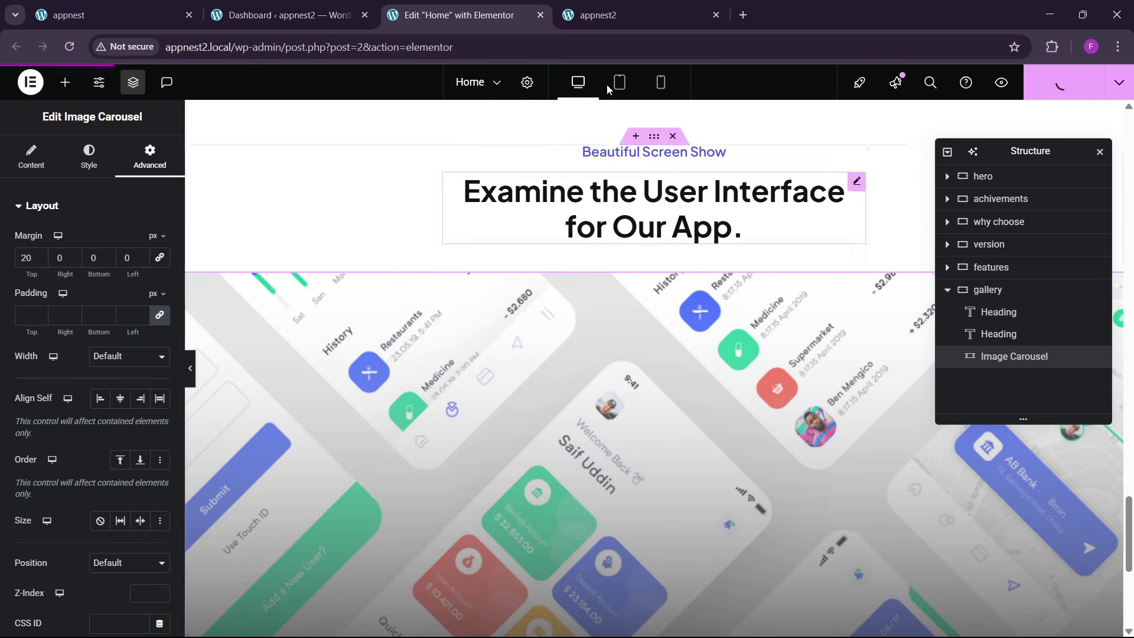
{"action": "left_click", "coordinate": [598, 15]}
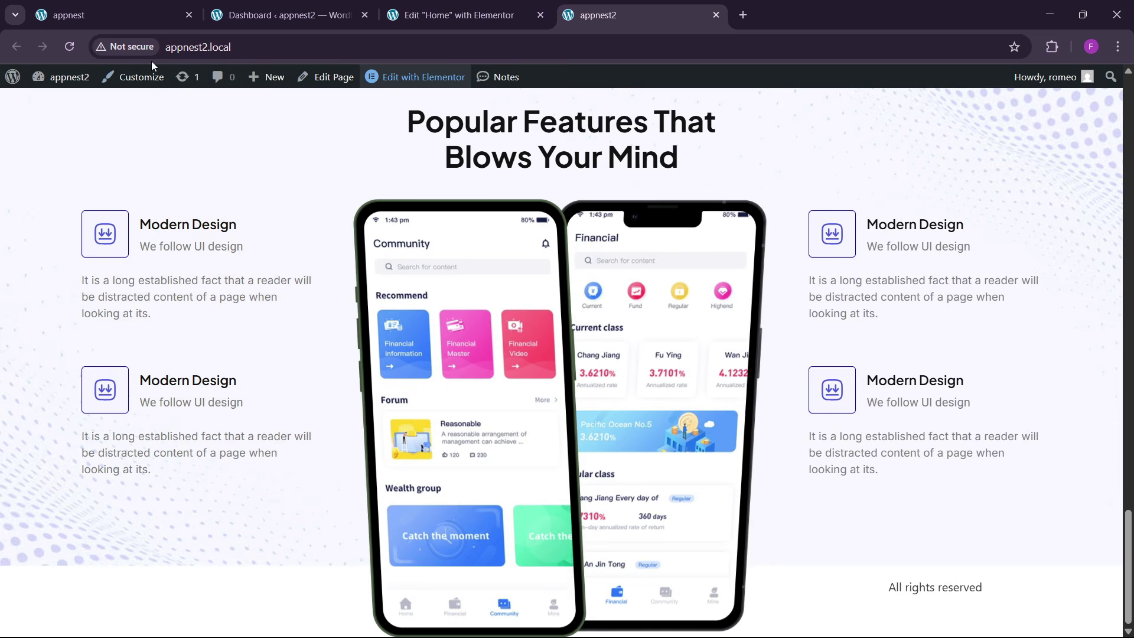
{"action": "left_click", "coordinate": [71, 49]}
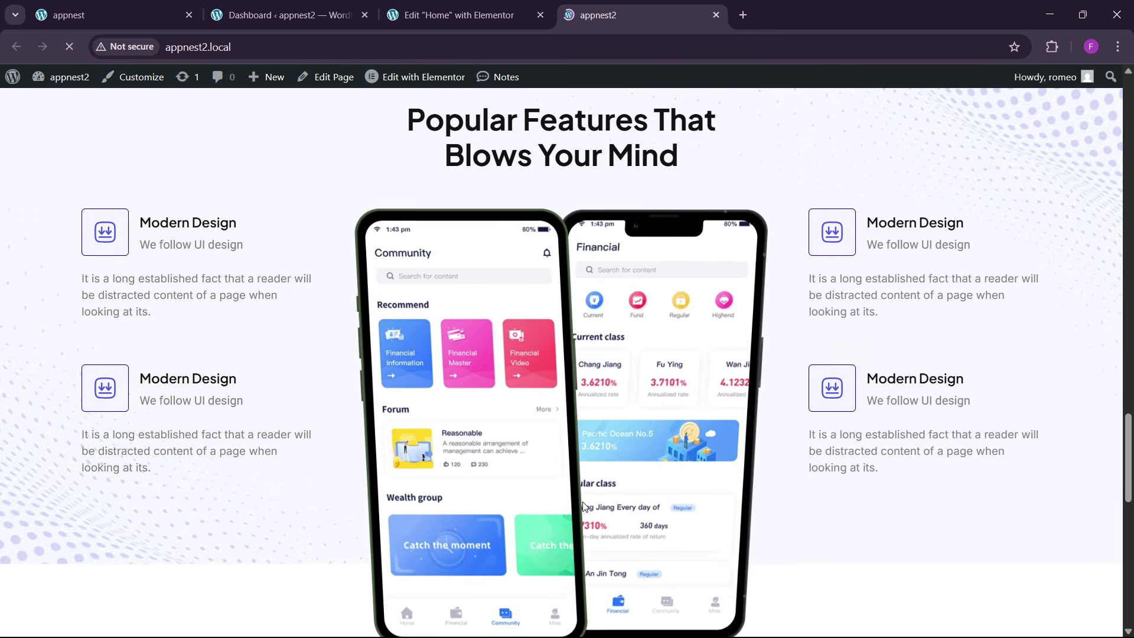
{"action": "scroll", "coordinate": [584, 506], "scroll_direction": "down", "scroll_amount": 10}
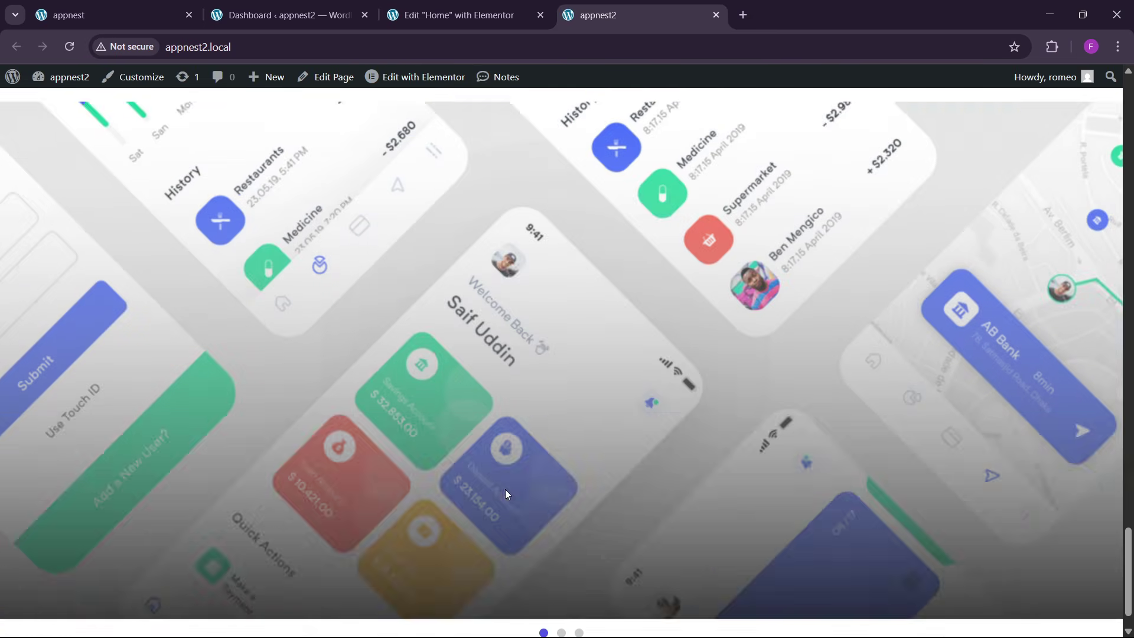
{"action": "scroll", "coordinate": [504, 493], "scroll_direction": "down", "scroll_amount": 1}
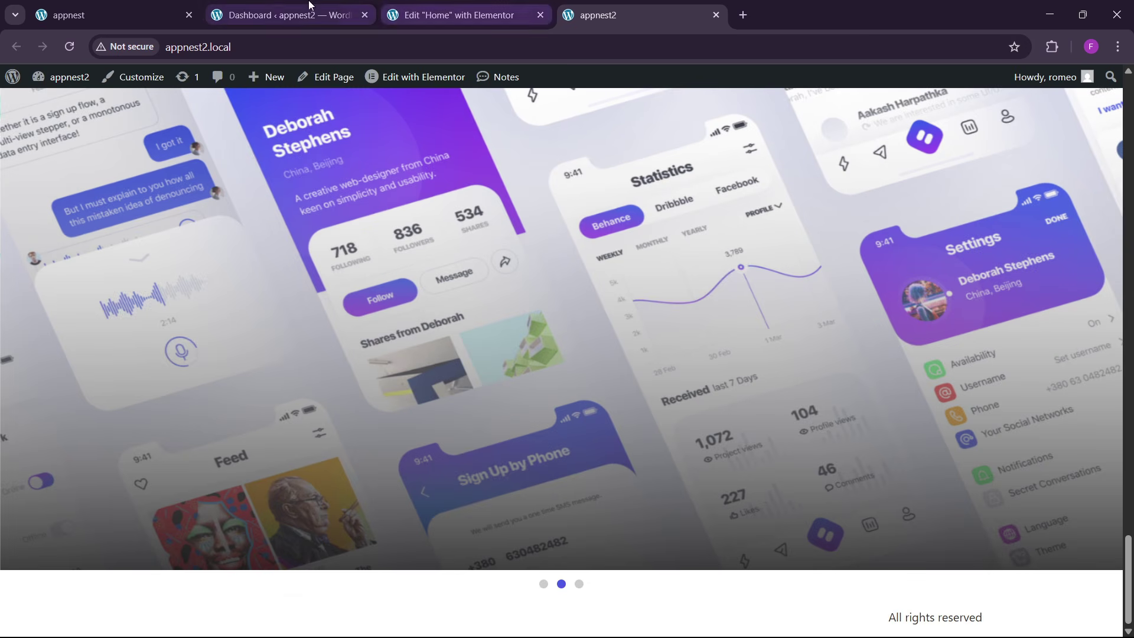
- Examine the reference site's pricing section: its headings, the yearly and monthly billing toggle, and the plan cards
{"action": "left_click", "coordinate": [112, 14]}
{"action": "scroll", "coordinate": [534, 431], "scroll_direction": "down", "scroll_amount": 6}
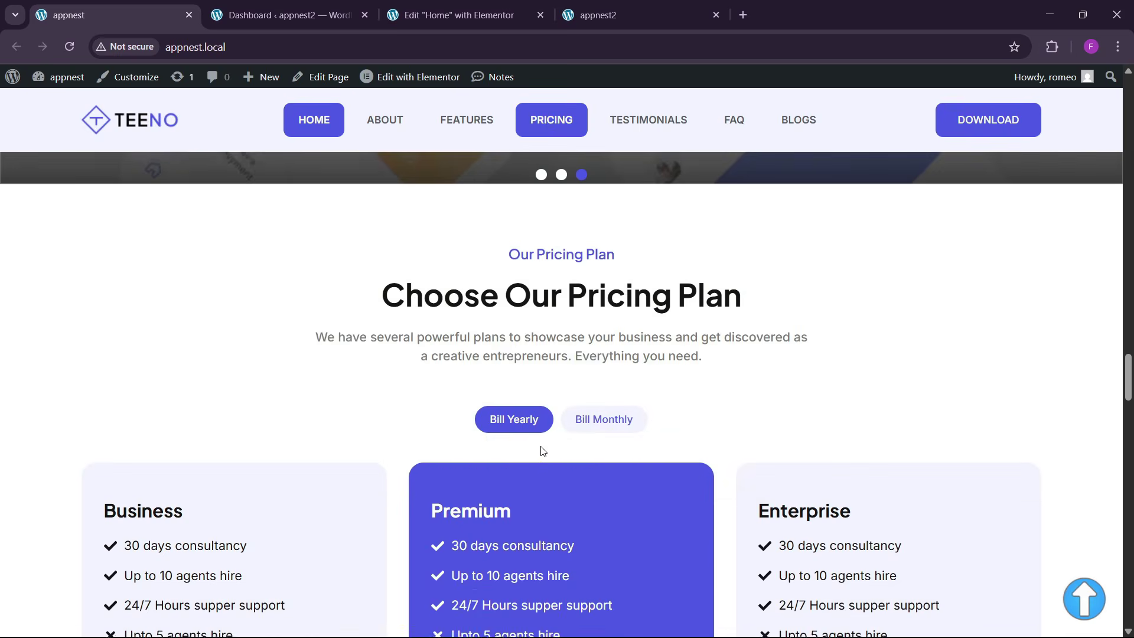
{"action": "scroll", "coordinate": [540, 460], "scroll_direction": "down", "scroll_amount": 1}
{"action": "scroll", "coordinate": [541, 459], "scroll_direction": "up", "scroll_amount": 2}
{"action": "scroll", "coordinate": [494, 506], "scroll_direction": "down", "scroll_amount": 2}
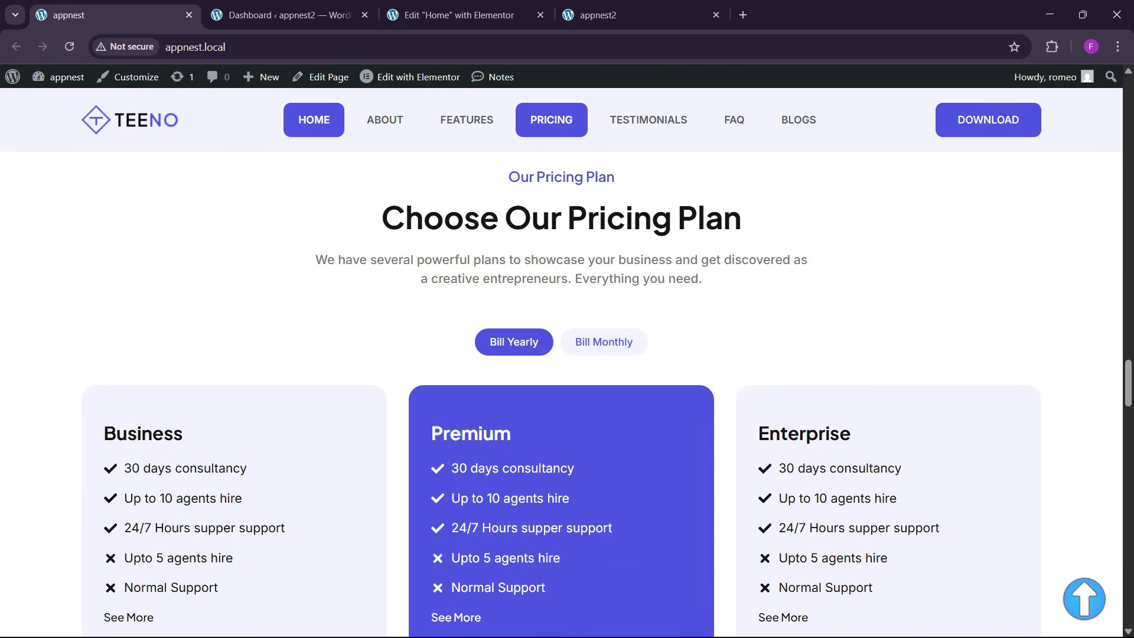
{"action": "left_click", "coordinate": [455, 15]}
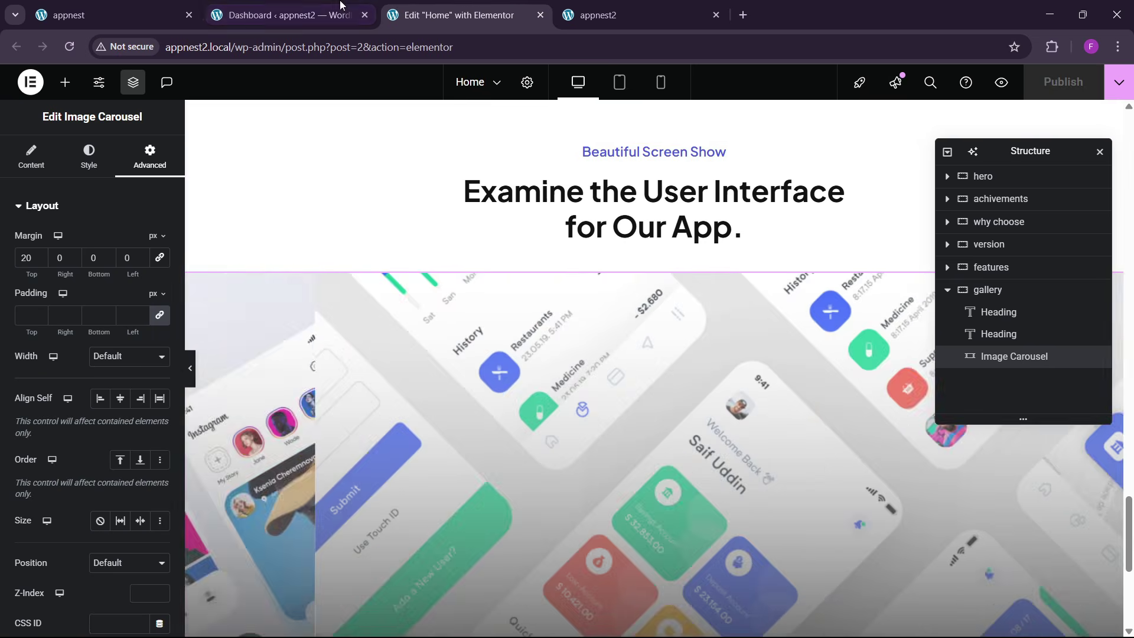
{"action": "left_click", "coordinate": [222, 4]}
{"action": "left_click", "coordinate": [101, 4]}
{"action": "scroll", "coordinate": [594, 412], "scroll_direction": "down", "scroll_amount": 3}
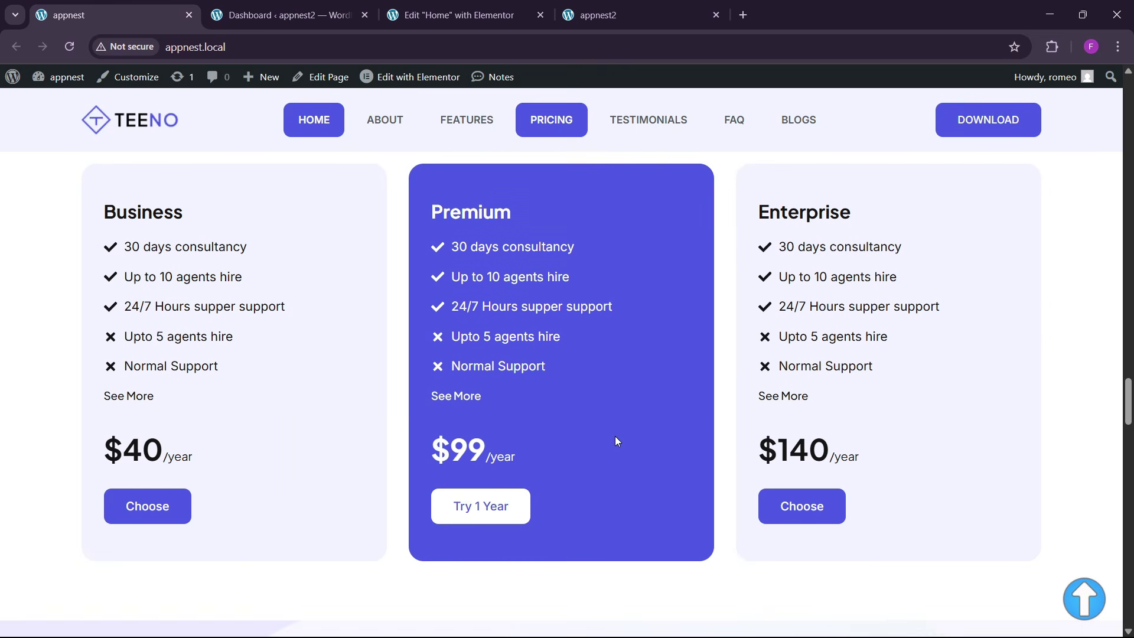
{"action": "scroll", "coordinate": [611, 438], "scroll_direction": "up", "scroll_amount": 3}
{"action": "left_click", "coordinate": [591, 349]}
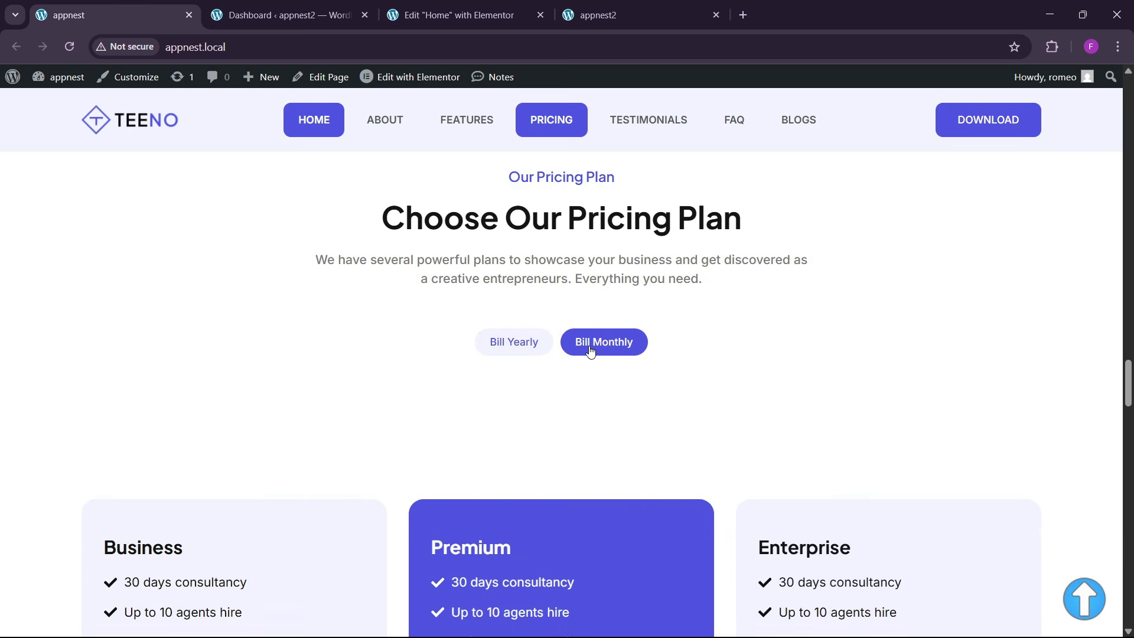
{"action": "left_click", "coordinate": [531, 346]}
{"action": "scroll", "coordinate": [439, 422], "scroll_direction": "down", "scroll_amount": 2}
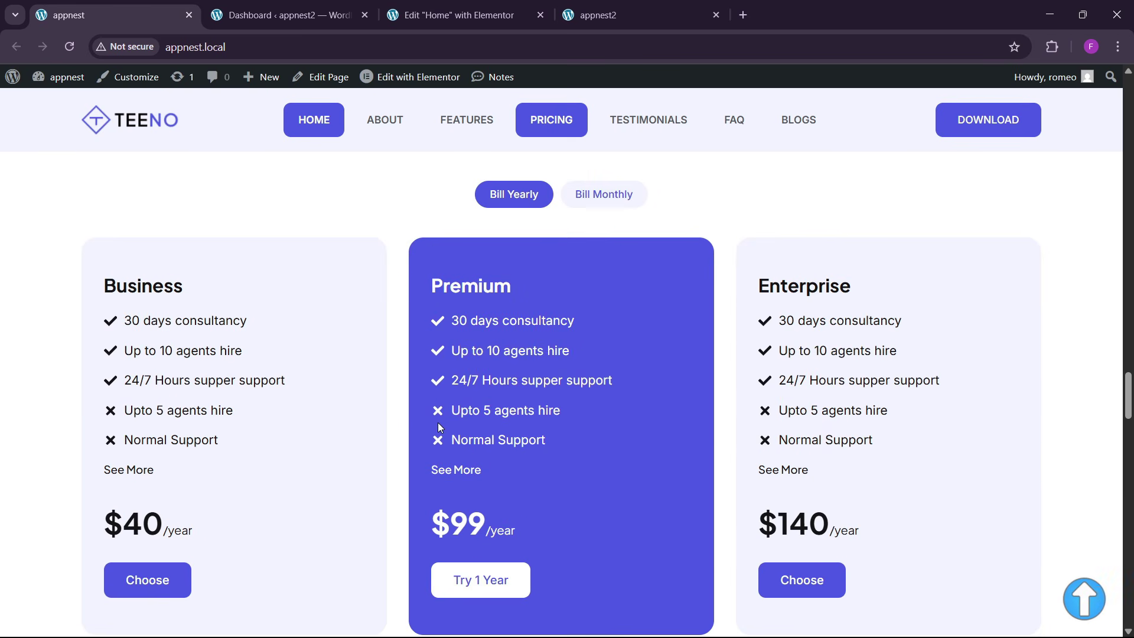
{"action": "scroll", "coordinate": [629, 366], "scroll_direction": "up", "scroll_amount": 2}
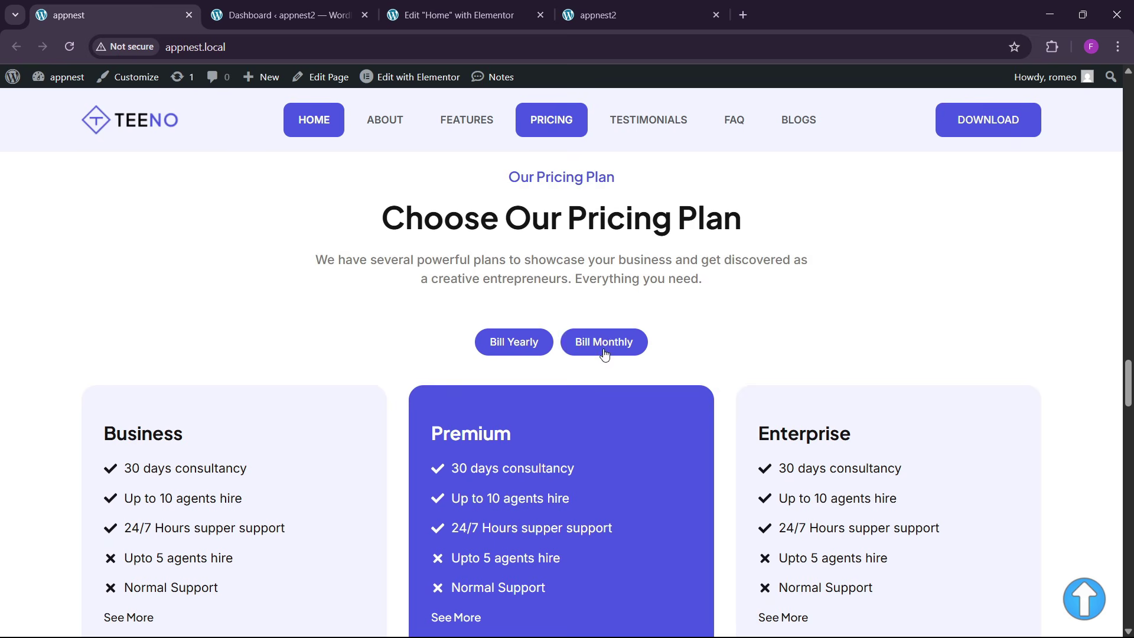
- Back in the Elementor editor, add a vertical flexbox container below the gallery and name it "pricing plans"
{"action": "left_click", "coordinate": [485, 16]}
{"action": "scroll", "coordinate": [561, 375], "scroll_direction": "down", "scroll_amount": 6}
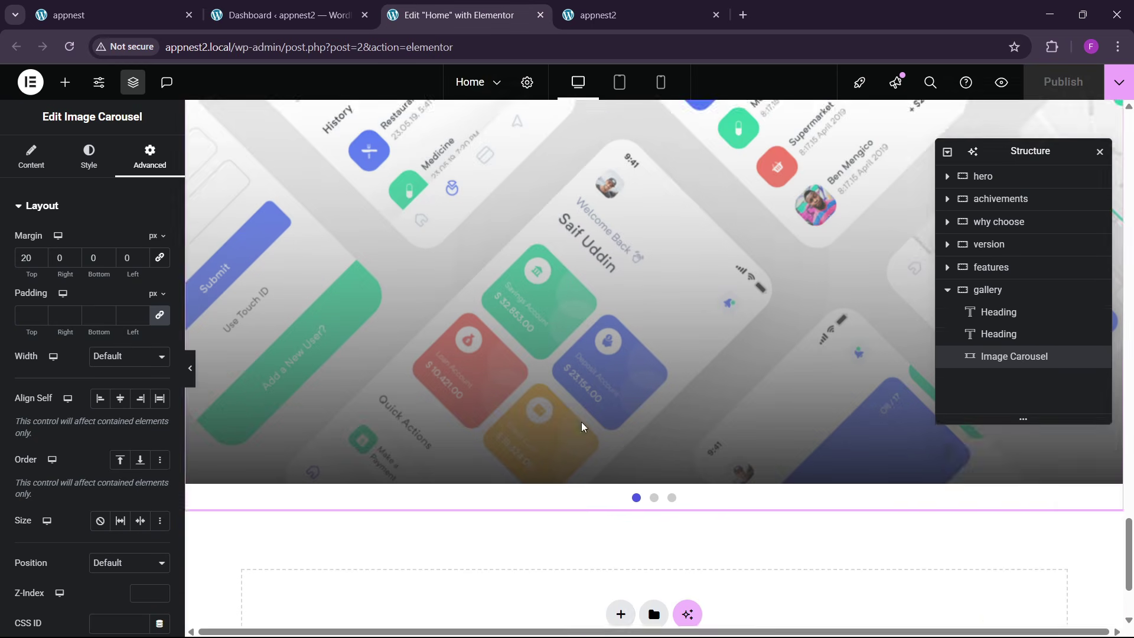
{"action": "left_click", "coordinate": [615, 471]}
{"action": "left_click", "coordinate": [608, 520]}
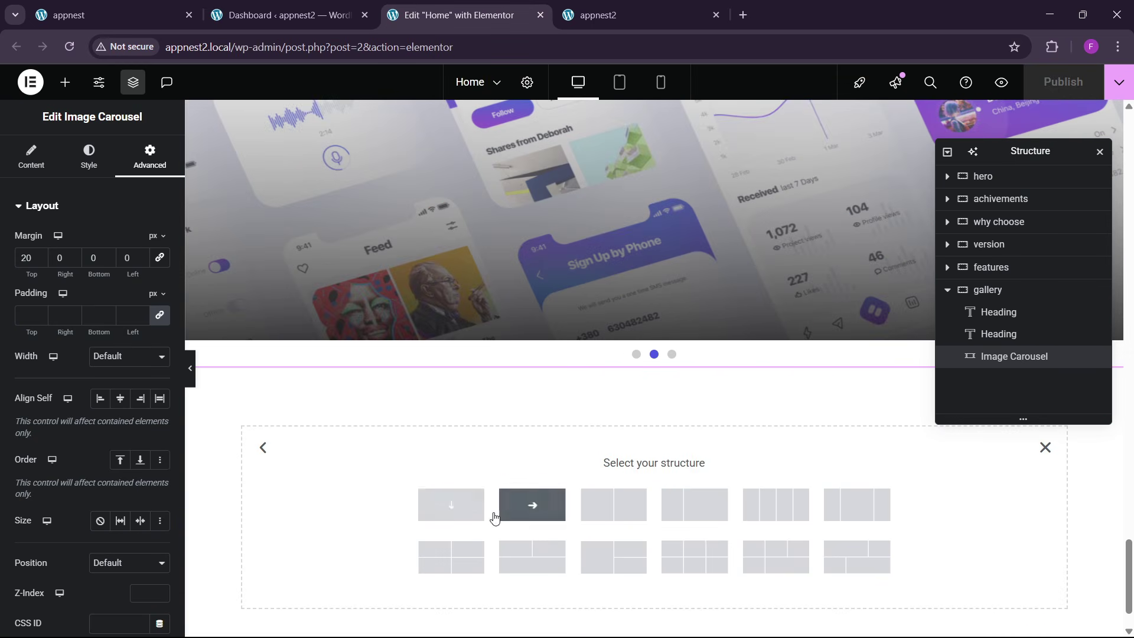
{"action": "left_click", "coordinate": [451, 504]}
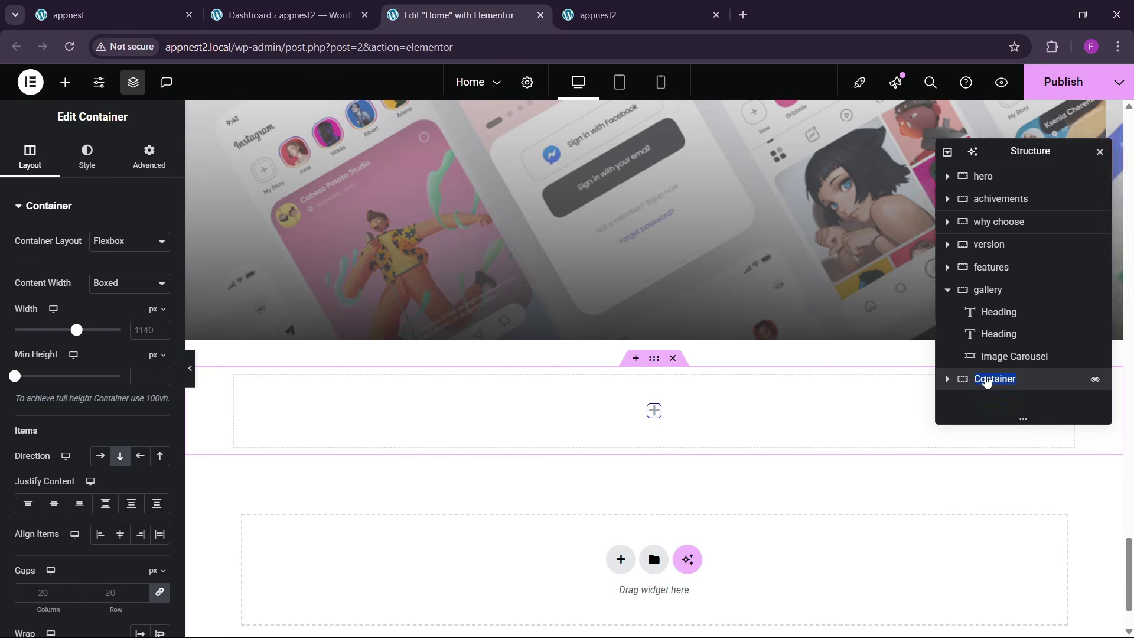
{"action": "type", "text": "pricing plans"}
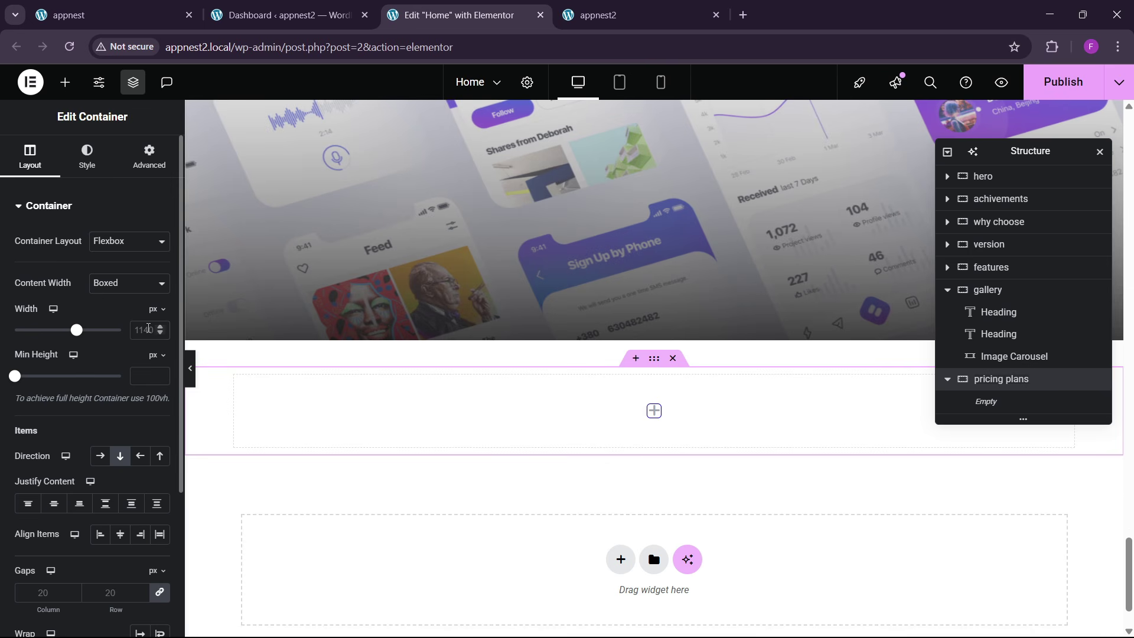
- Set the pricing plans container's width to 1300 px and its padding to 80 px top and bottom, 0 at the sides
{"action": "left_click", "coordinate": [148, 329]}
{"action": "type", "text": "1300"}
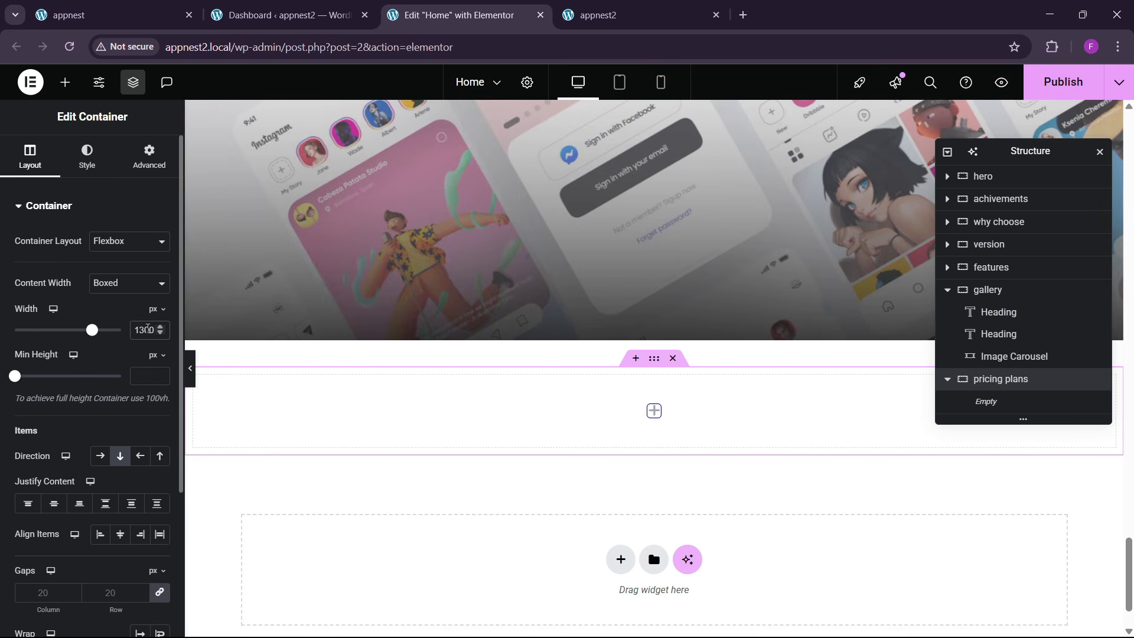
{"action": "left_click", "coordinate": [148, 157]}
{"action": "left_click", "coordinate": [23, 315]}
{"action": "type", "text": "0"}
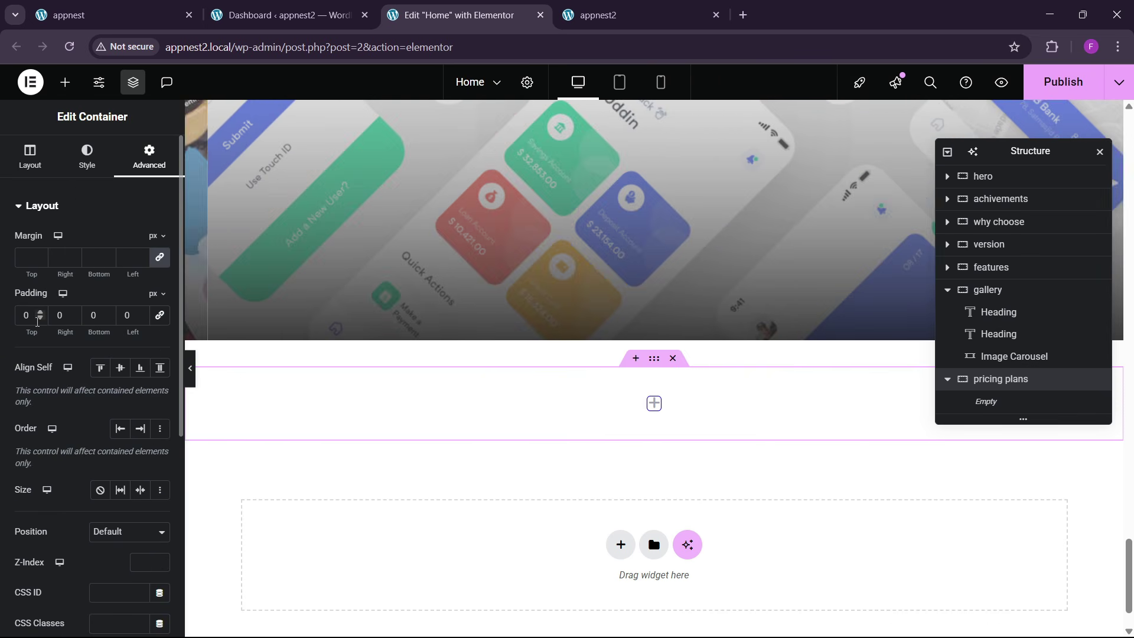
{"action": "type", "text": "8"}
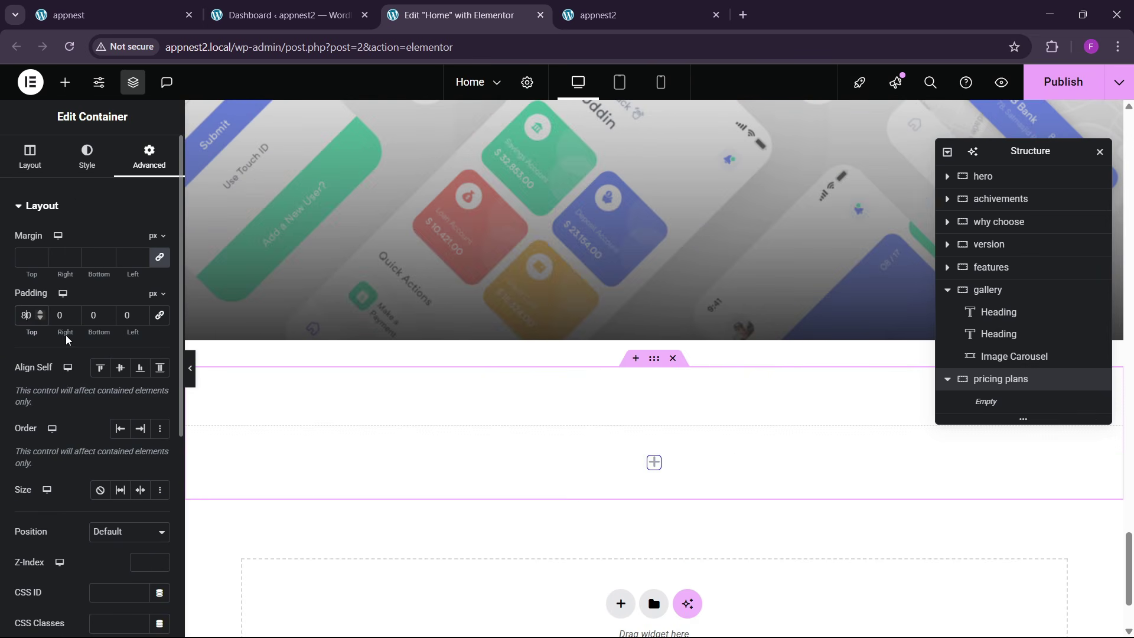
{"action": "left_click", "coordinate": [87, 315]}
{"action": "type", "text": "8"}
- Copy the "Beautiful Screen Show" subheading from the gallery section into the pricing plans container
{"action": "scroll", "coordinate": [567, 435], "scroll_direction": "up", "scroll_amount": 5}
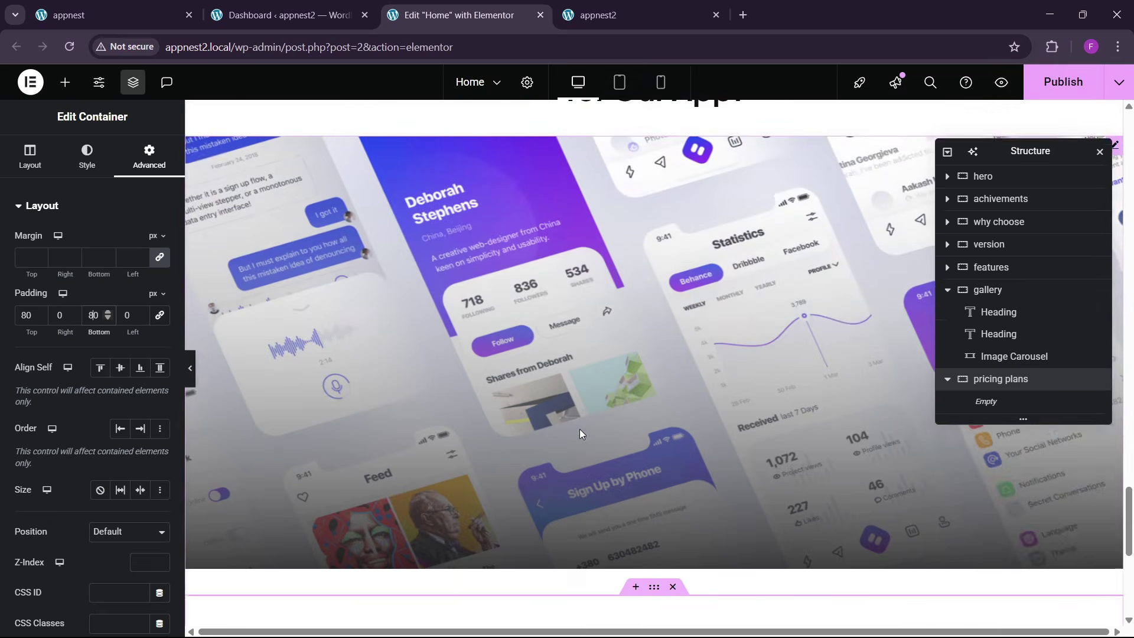
{"action": "right_click", "coordinate": [633, 229]}
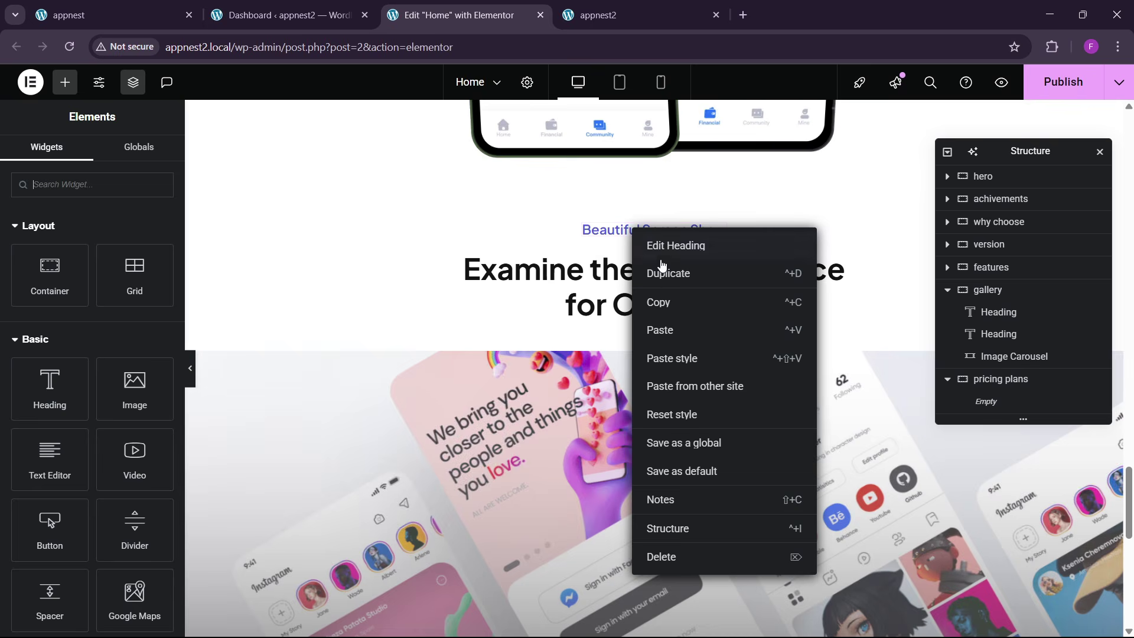
{"action": "left_click", "coordinate": [667, 304]}
{"action": "scroll", "coordinate": [577, 433], "scroll_direction": "down", "scroll_amount": 10}
{"action": "right_click", "coordinate": [556, 458]}
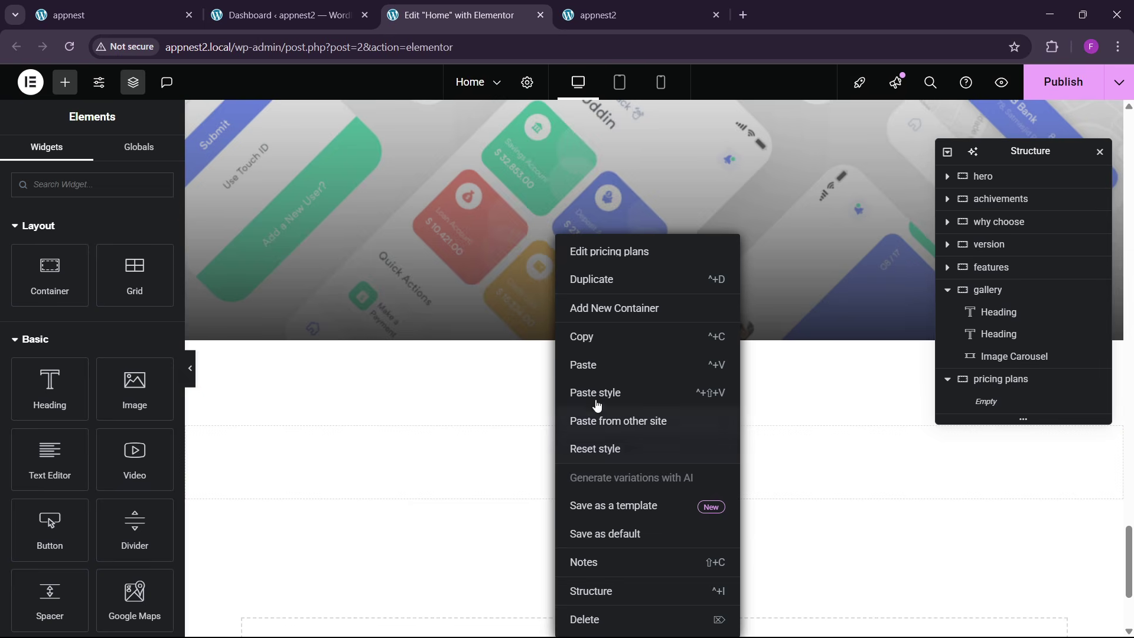
{"action": "left_click", "coordinate": [585, 365]}
- Copy the gallery's main heading "Examine the User Interface for Our App." and paste it below the subheading in pricing plans
{"action": "scroll", "coordinate": [620, 449], "scroll_direction": "up", "scroll_amount": 5}
{"action": "right_click", "coordinate": [617, 323]}
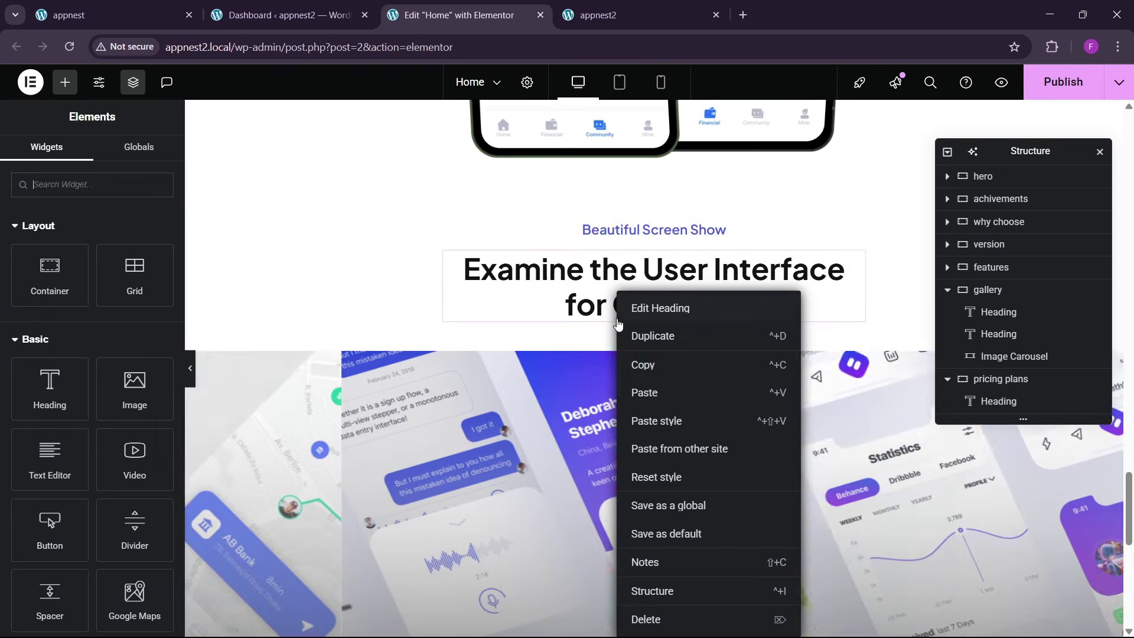
{"action": "left_click", "coordinate": [617, 313]}
{"action": "scroll", "coordinate": [580, 391], "scroll_direction": "down", "scroll_amount": 5}
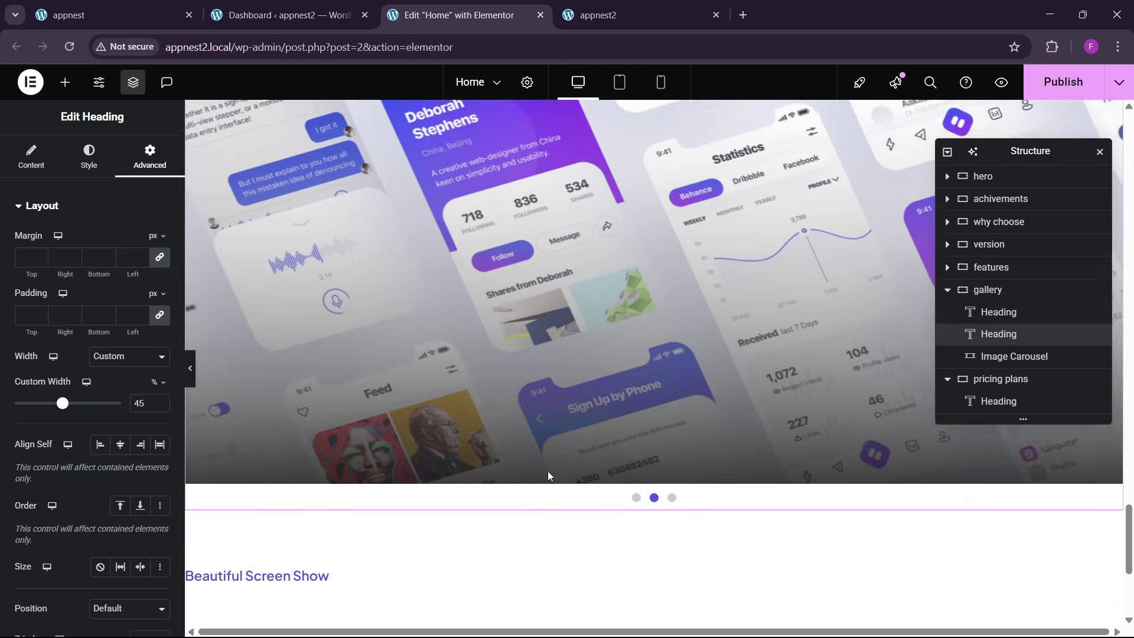
{"action": "scroll", "coordinate": [548, 473], "scroll_direction": "down", "scroll_amount": 1}
{"action": "right_click", "coordinate": [324, 510]}
{"action": "left_click", "coordinate": [366, 393]}
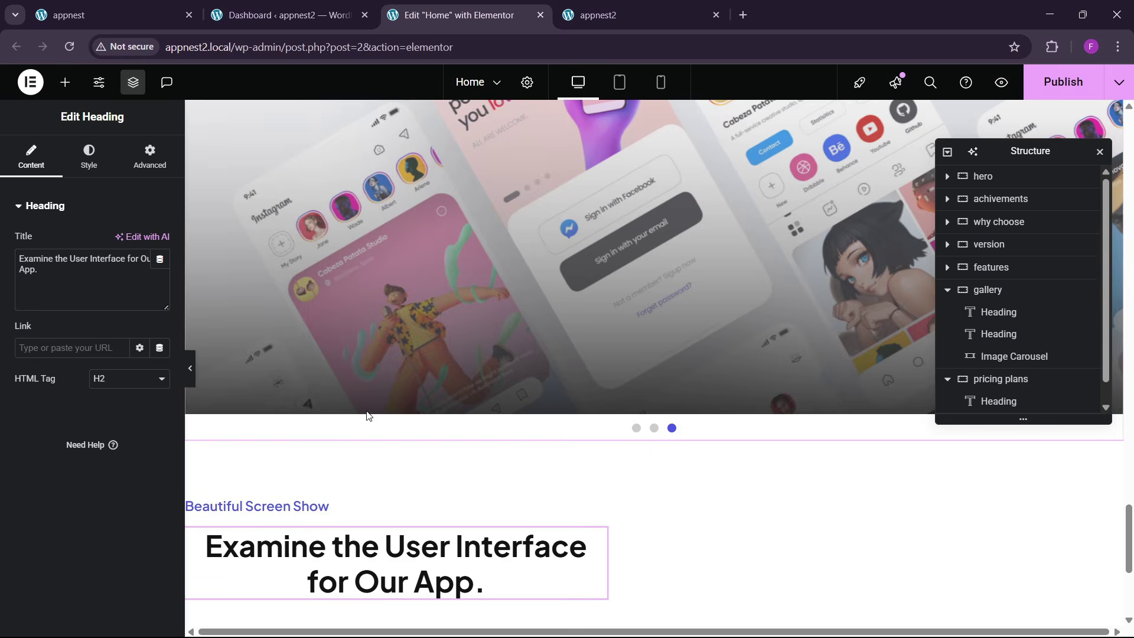
- Center the pricing plans container's content with both Justify Content and Align Items
{"action": "scroll", "coordinate": [515, 442], "scroll_direction": "down", "scroll_amount": 5}
{"action": "scroll", "coordinate": [593, 427], "scroll_direction": "down", "scroll_amount": 5}
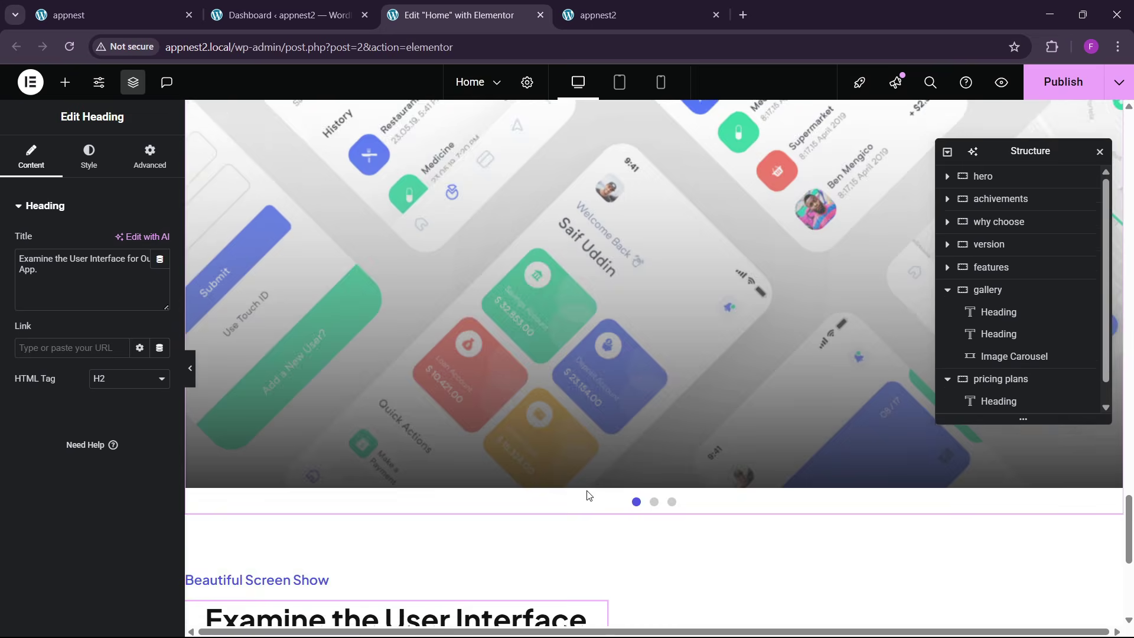
{"action": "scroll", "coordinate": [998, 378], "scroll_direction": "down", "scroll_amount": 1}
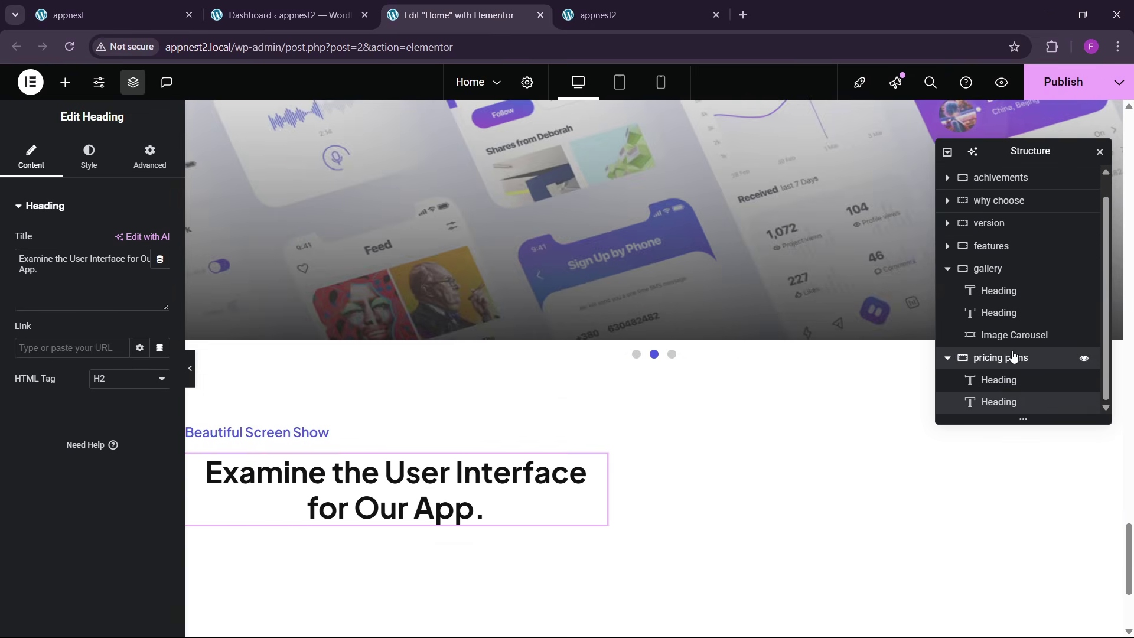
{"action": "left_click", "coordinate": [1000, 357]}
{"action": "left_click", "coordinate": [31, 157]}
{"action": "scroll", "coordinate": [85, 396], "scroll_direction": "down", "scroll_amount": 2}
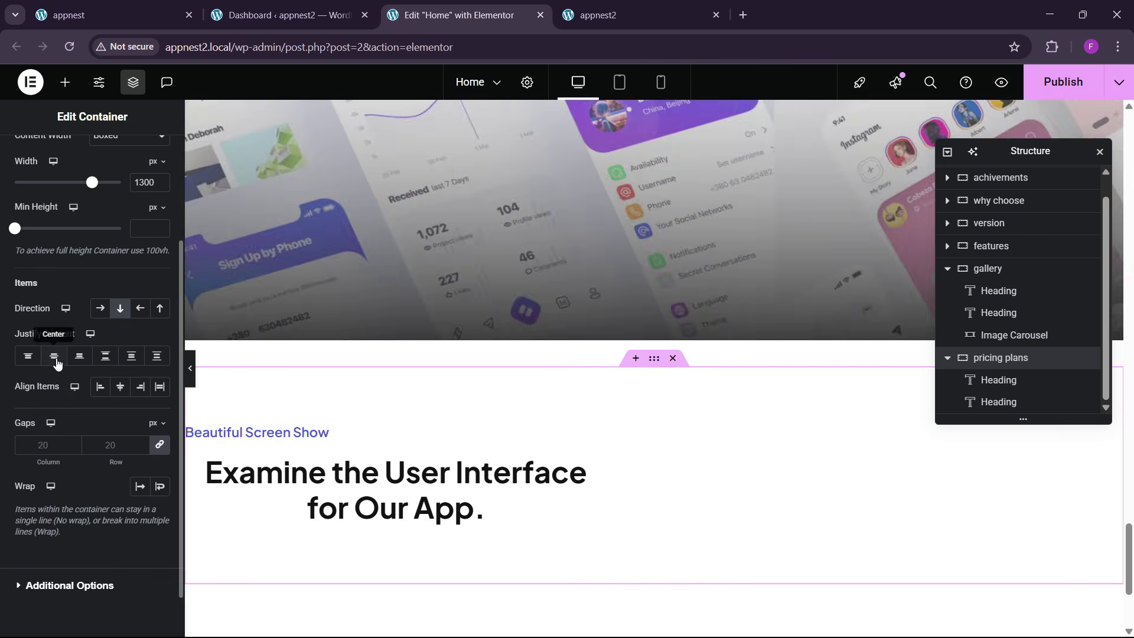
{"action": "left_click", "coordinate": [54, 355]}
{"action": "left_click", "coordinate": [120, 386]}
{"action": "scroll", "coordinate": [591, 392], "scroll_direction": "down", "scroll_amount": 3}
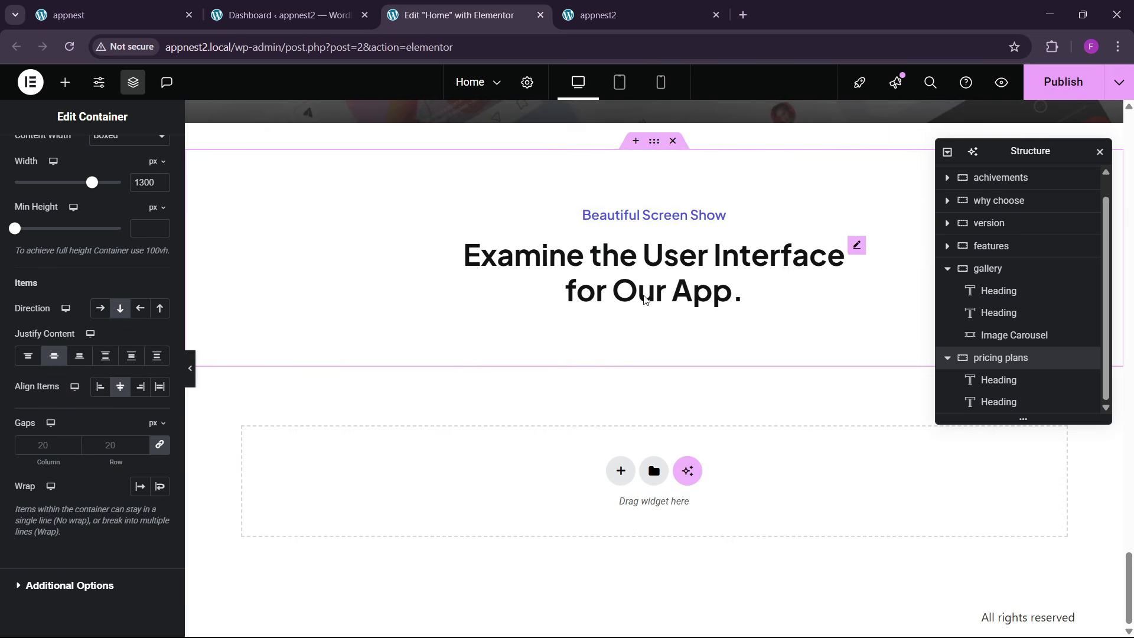
- Replace the pricing plans subheading text with "Our Pricing Plan" from the reference appnest site
{"action": "left_click", "coordinate": [189, 5]}
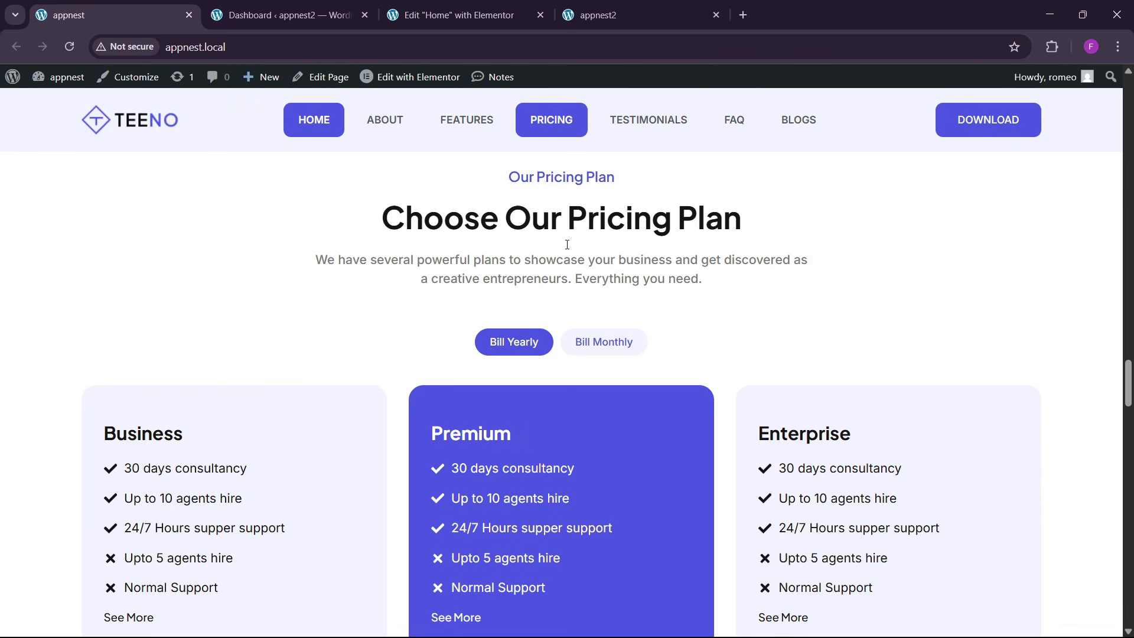
{"action": "left_click_drag", "start_coordinate": [509, 179], "coordinate": [618, 219]}
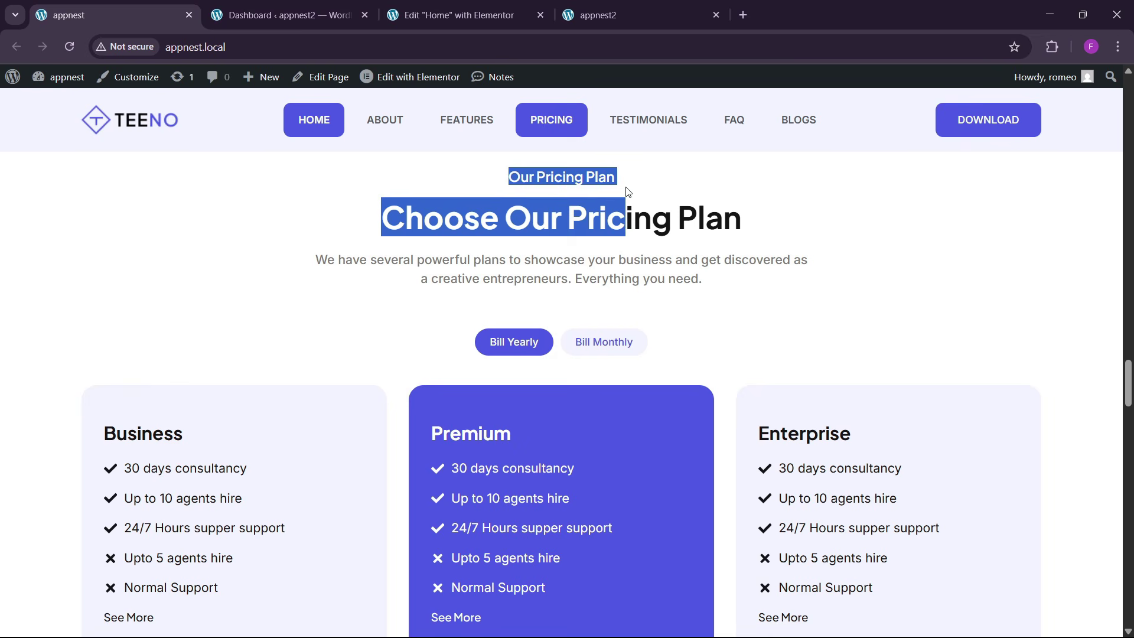
{"action": "left_click", "coordinate": [563, 189]}
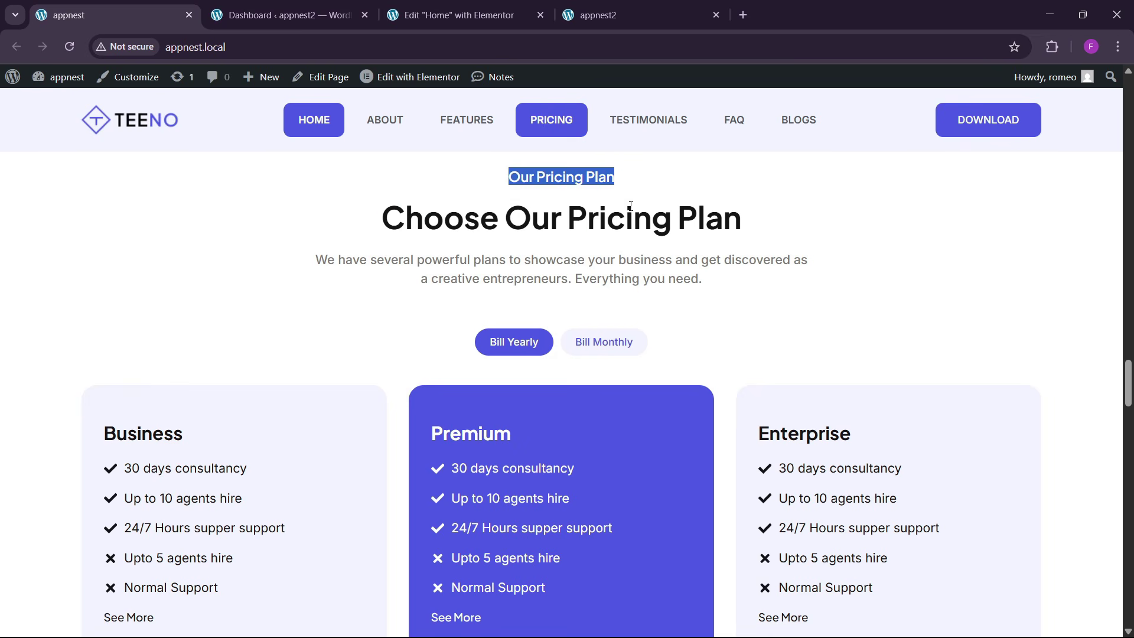
{"action": "left_click", "coordinate": [458, 58]}
{"action": "left_click", "coordinate": [455, 14]}
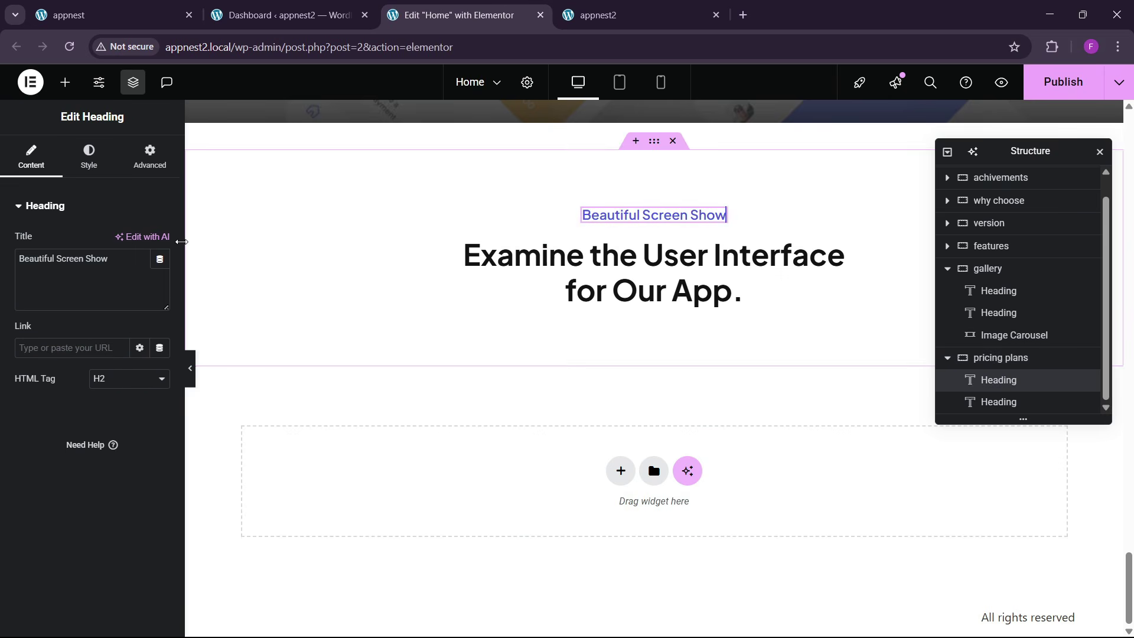
{"action": "key", "text": "ctrl+a"}
{"action": "type", "text": "Our Pricing Plan"}
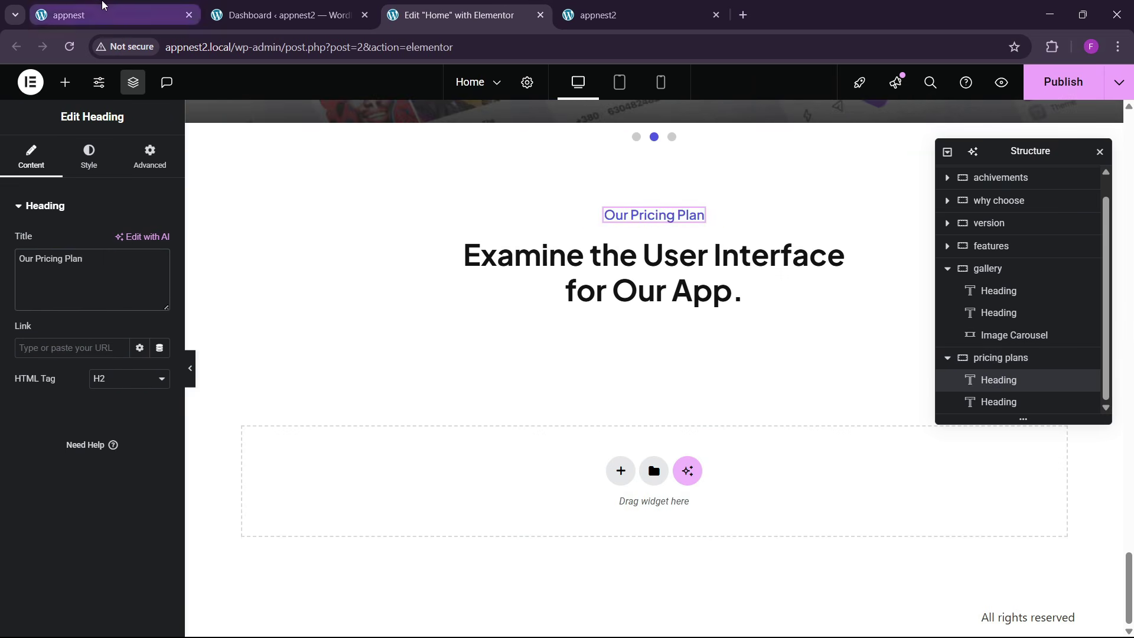
- Replace the pricing plans main heading with "Choose Our Pricing Plan" from the reference site
{"action": "left_click", "coordinate": [107, 14]}
{"action": "left_click_drag", "start_coordinate": [385, 218], "coordinate": [740, 226]}
{"action": "key", "text": "ctrl+c"}
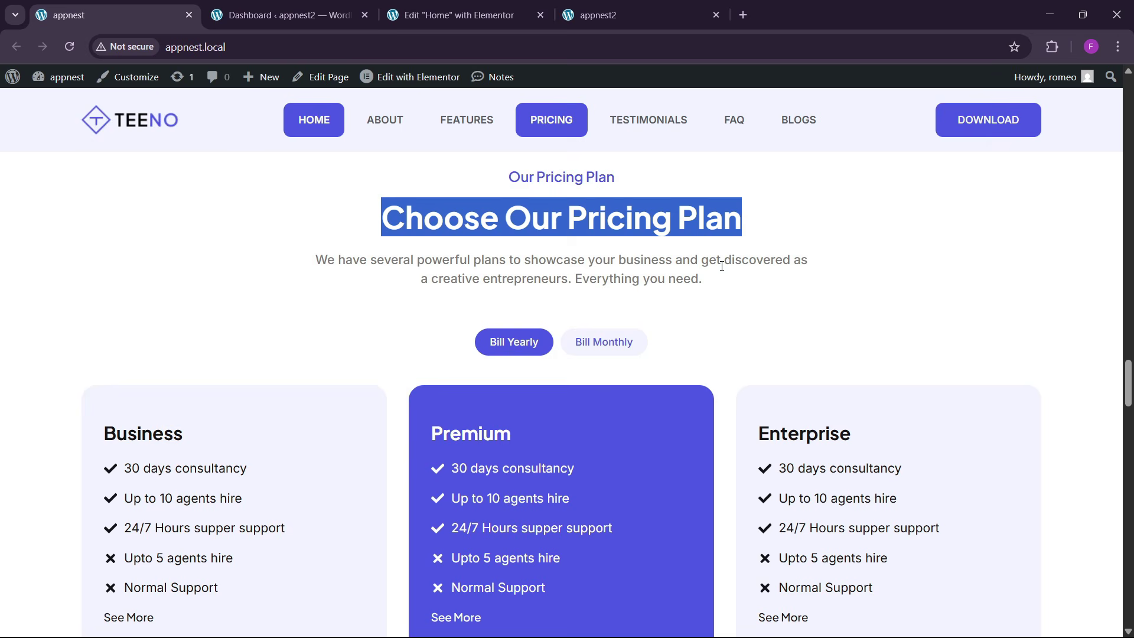
{"action": "left_click", "coordinate": [527, 6]}
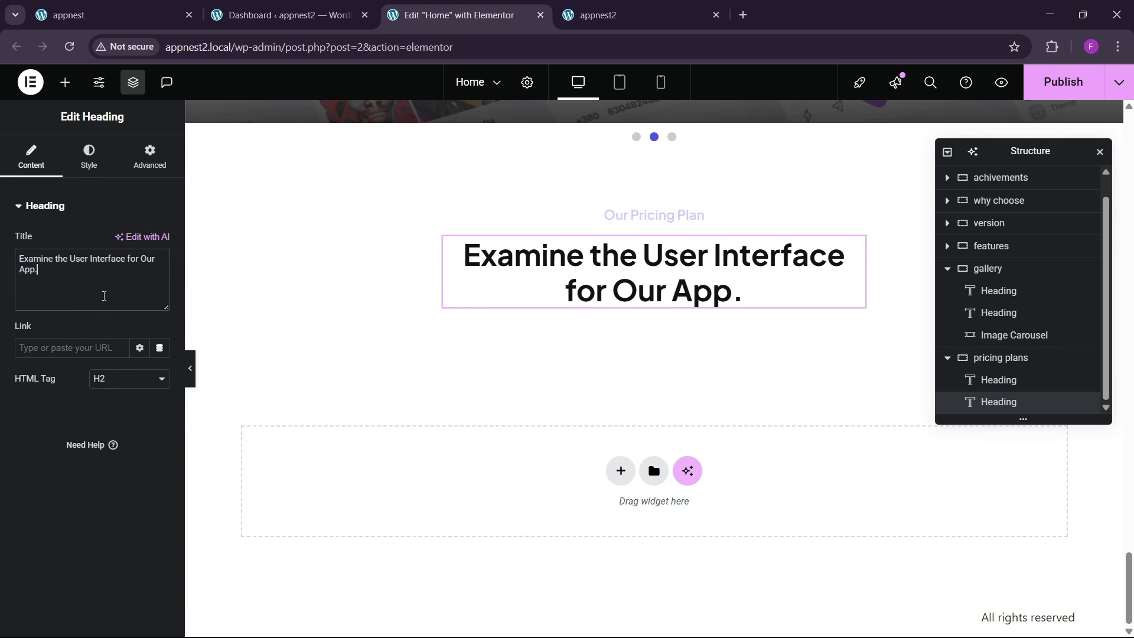
{"action": "key", "text": "ctrl+v"}
- Copy the Lorem Ipsum paragraph under "Keep Your Eyes Fixed on Your Business Goals" and paste it below the pricing plans main heading
{"action": "left_click", "coordinate": [107, 15]}
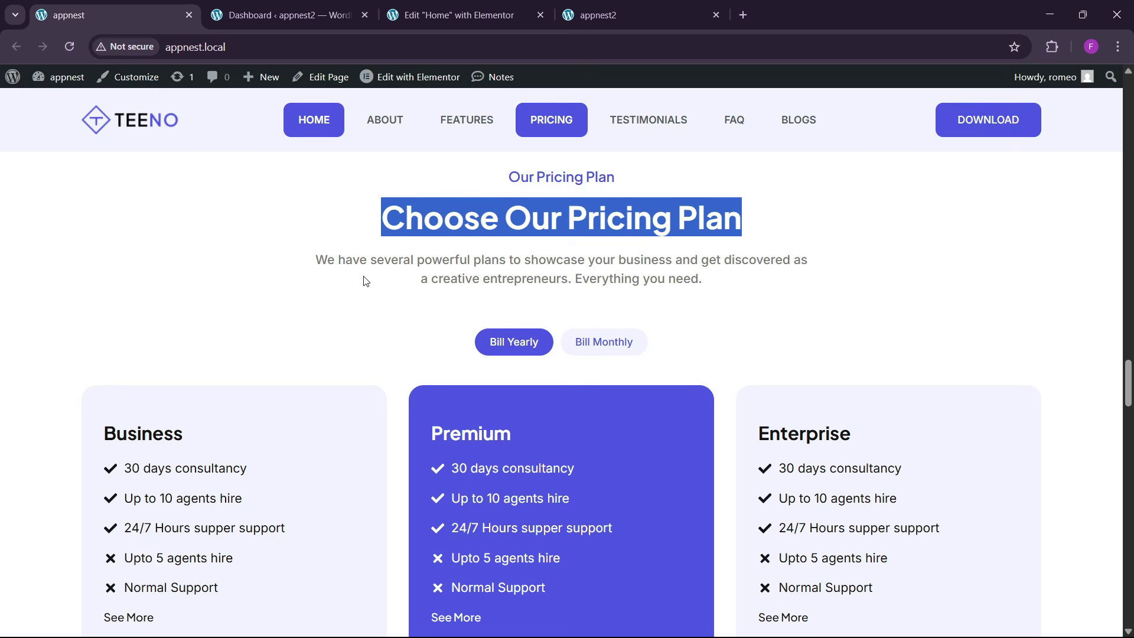
{"action": "left_click", "coordinate": [534, 26]}
{"action": "scroll", "coordinate": [604, 349], "scroll_direction": "up", "scroll_amount": 15}
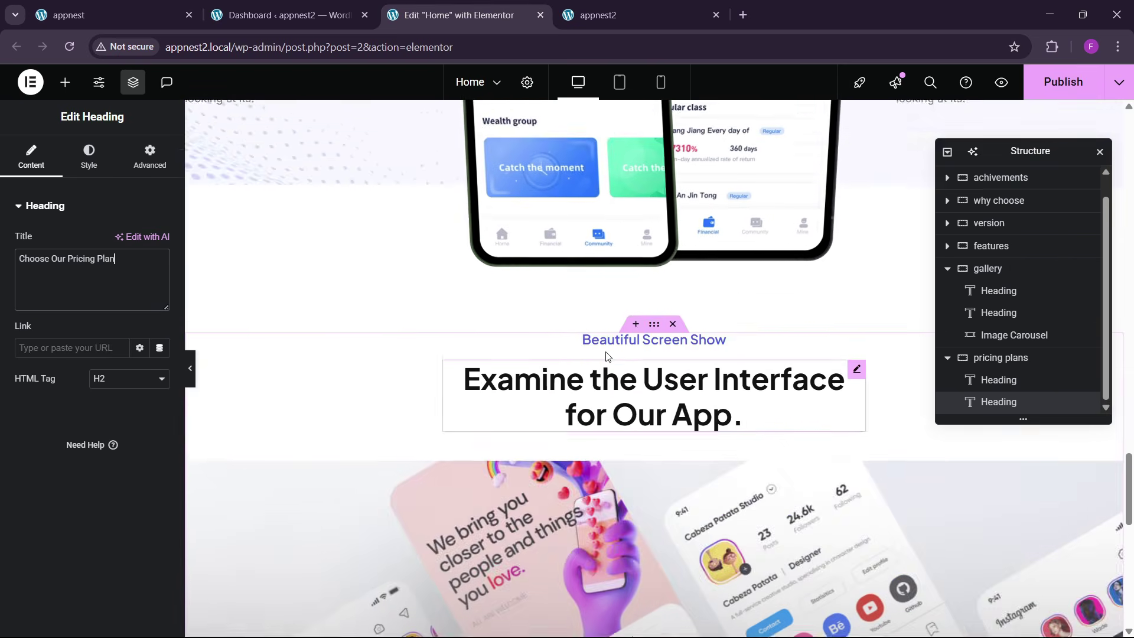
{"action": "scroll", "coordinate": [606, 352], "scroll_direction": "up", "scroll_amount": 8}
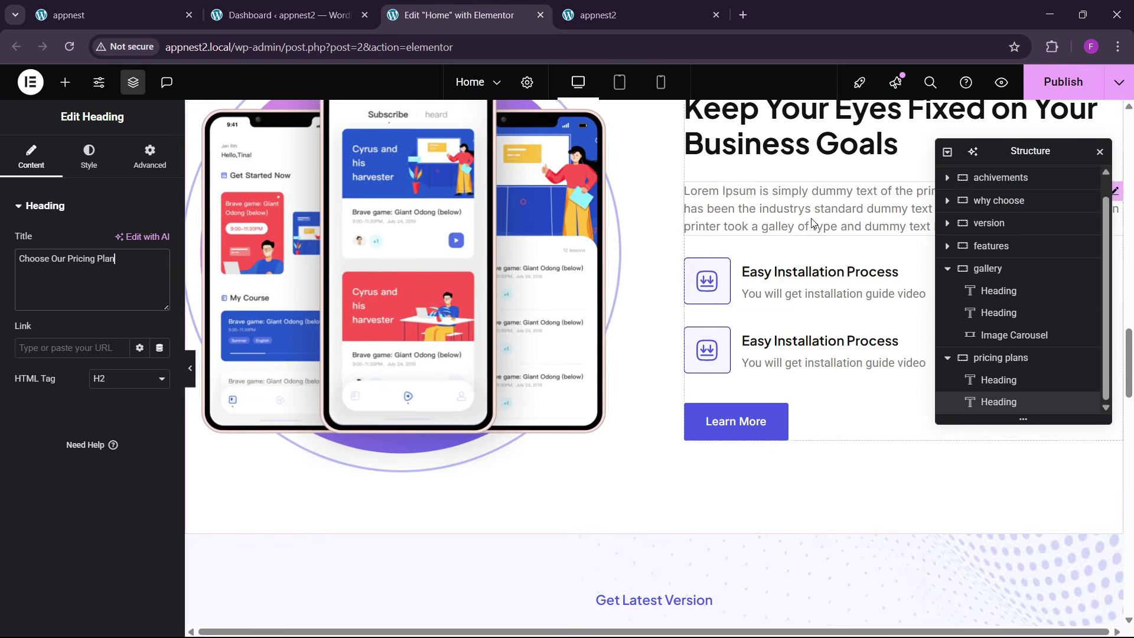
{"action": "right_click", "coordinate": [813, 221]}
{"action": "left_click", "coordinate": [837, 292]}
{"action": "scroll", "coordinate": [653, 311], "scroll_direction": "down", "scroll_amount": 10}
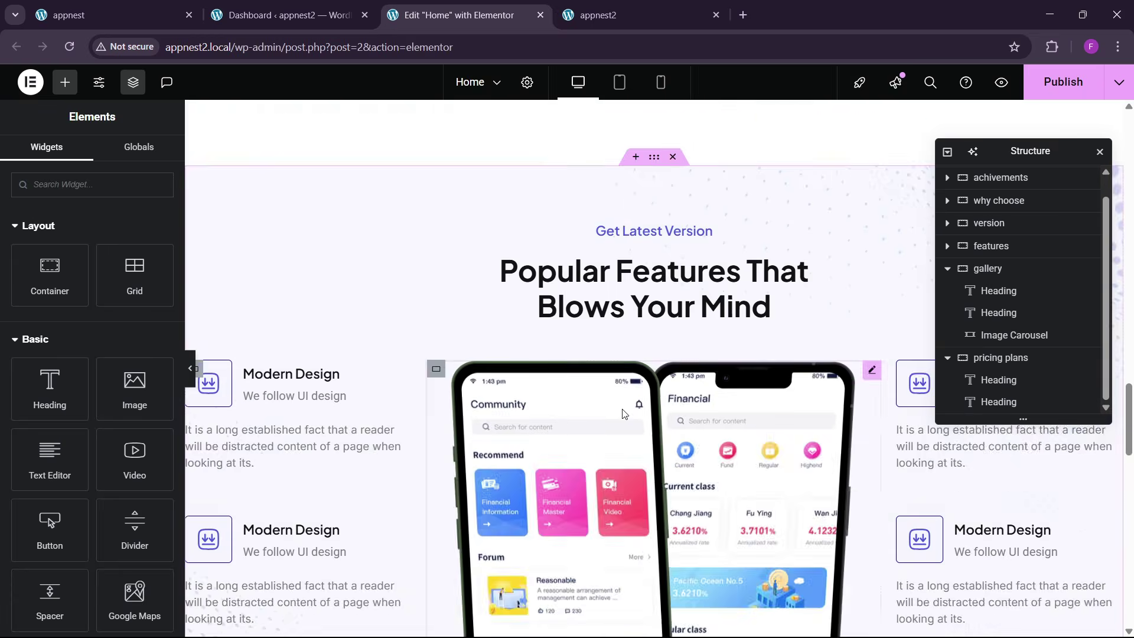
{"action": "scroll", "coordinate": [617, 426], "scroll_direction": "down", "scroll_amount": 10}
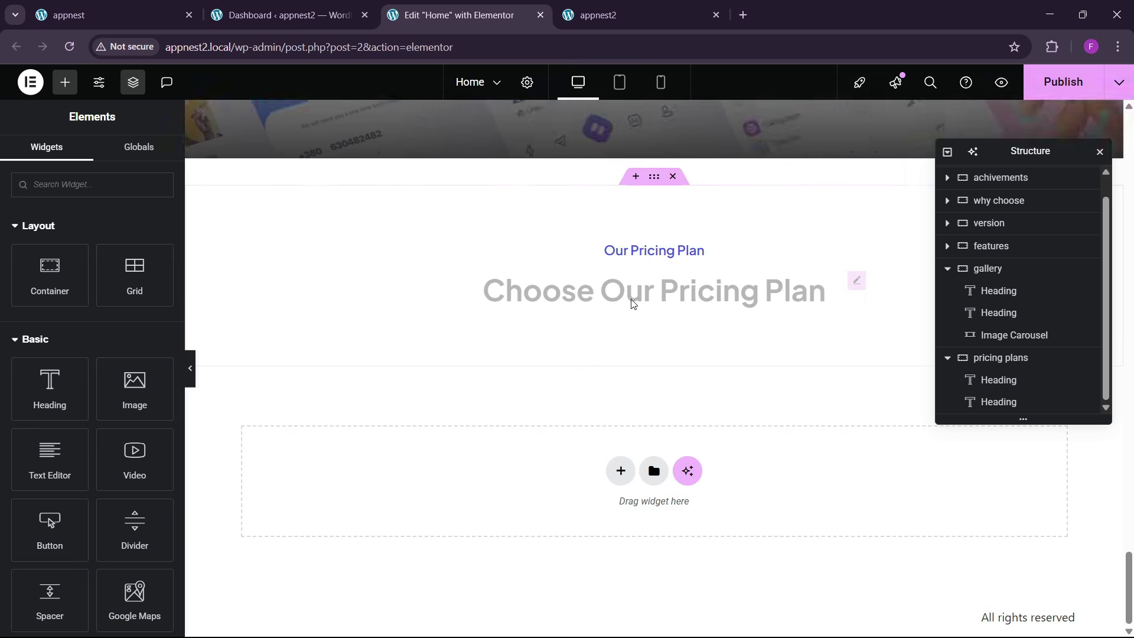
{"action": "right_click", "coordinate": [636, 293]}
{"action": "left_click", "coordinate": [663, 392]}
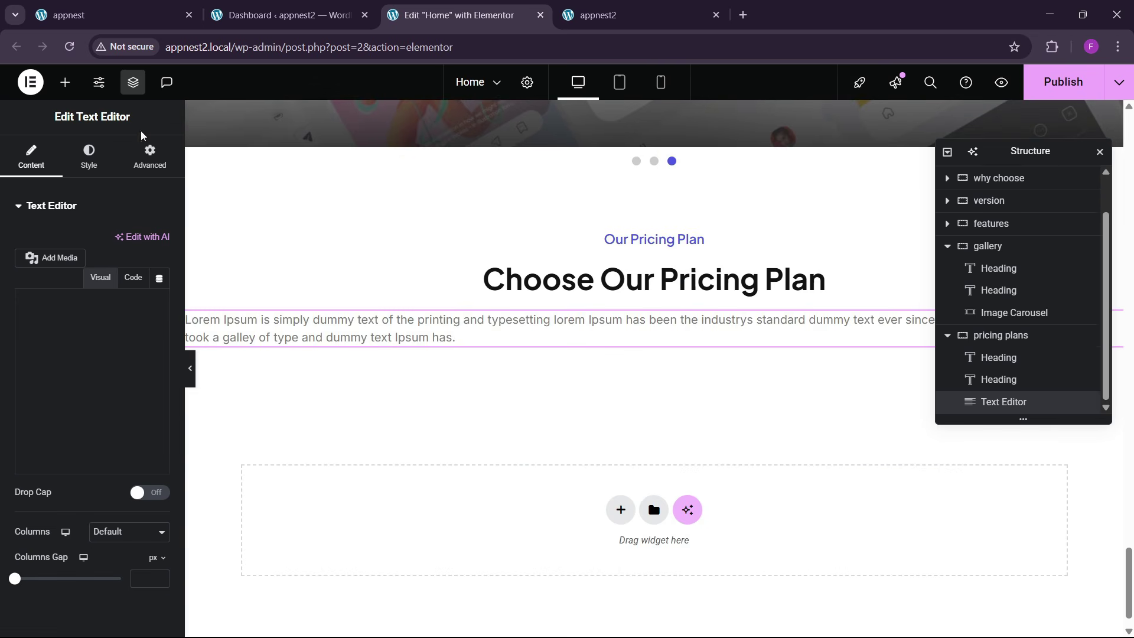
- Center the pasted paragraph and replace its text with the reference pricing description, "We have several powerful plans to showcase your business... Everything you need."
{"action": "left_click", "coordinate": [88, 158]}
{"action": "left_click", "coordinate": [119, 242]}
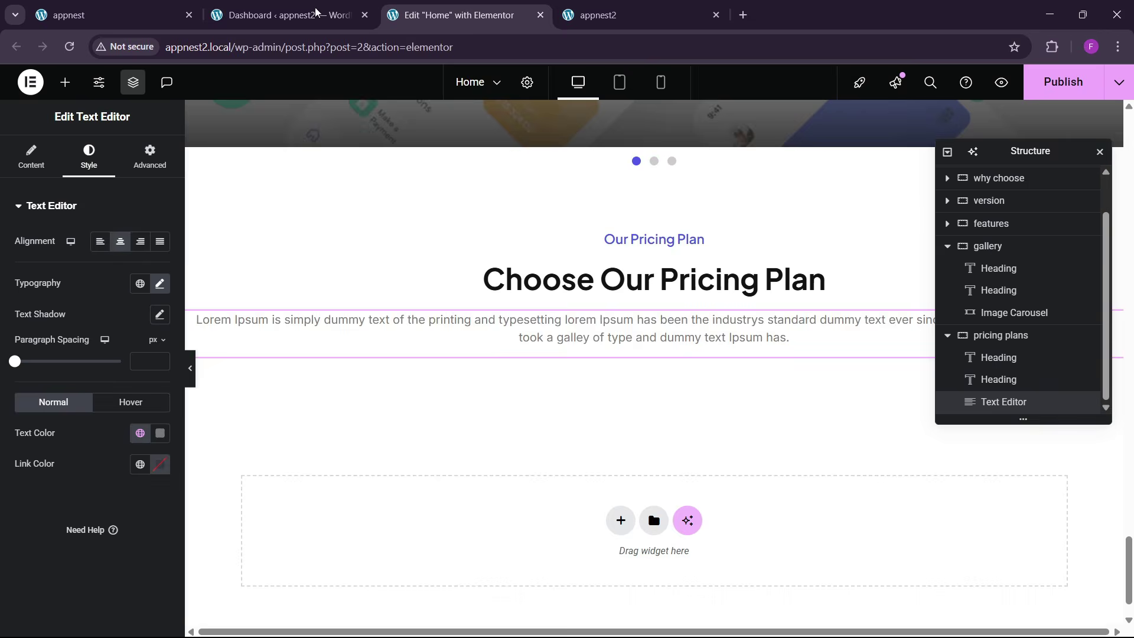
{"action": "left_click", "coordinate": [112, 14]}
{"action": "left_click_drag", "start_coordinate": [316, 274], "coordinate": [660, 279]}
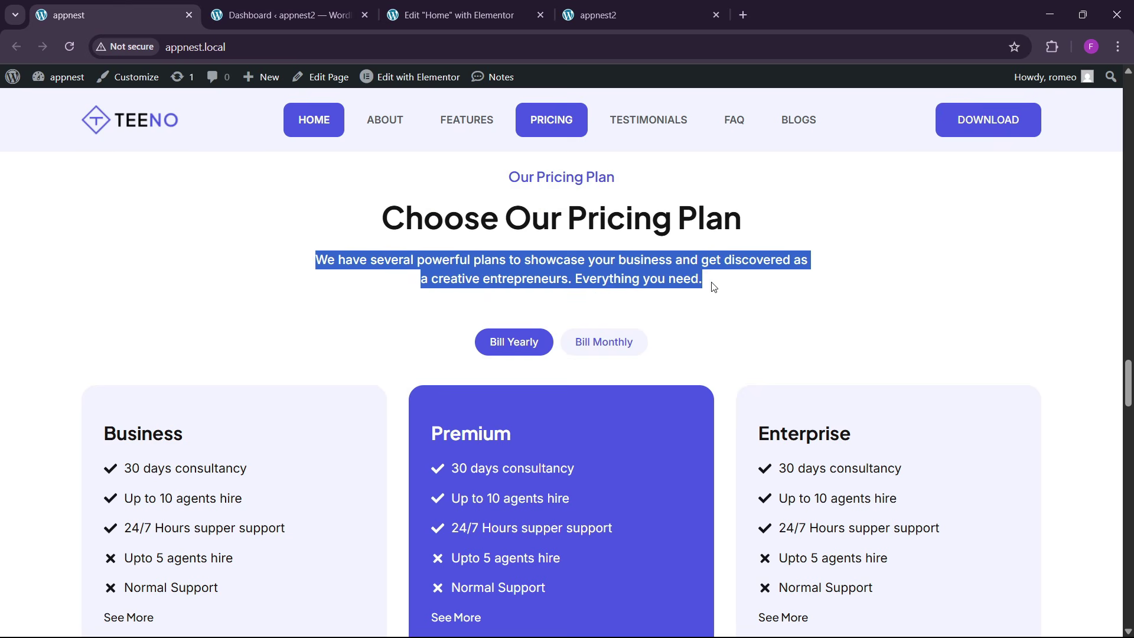
{"action": "left_click", "coordinate": [445, 5]}
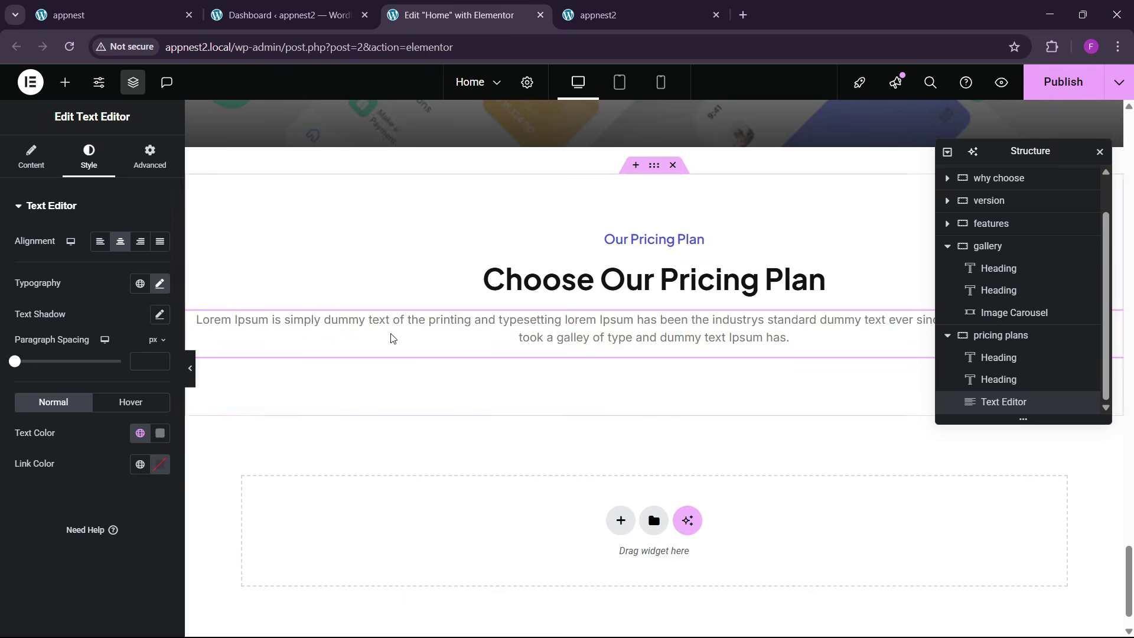
{"action": "left_click", "coordinate": [32, 168]}
{"action": "left_click", "coordinate": [133, 277]}
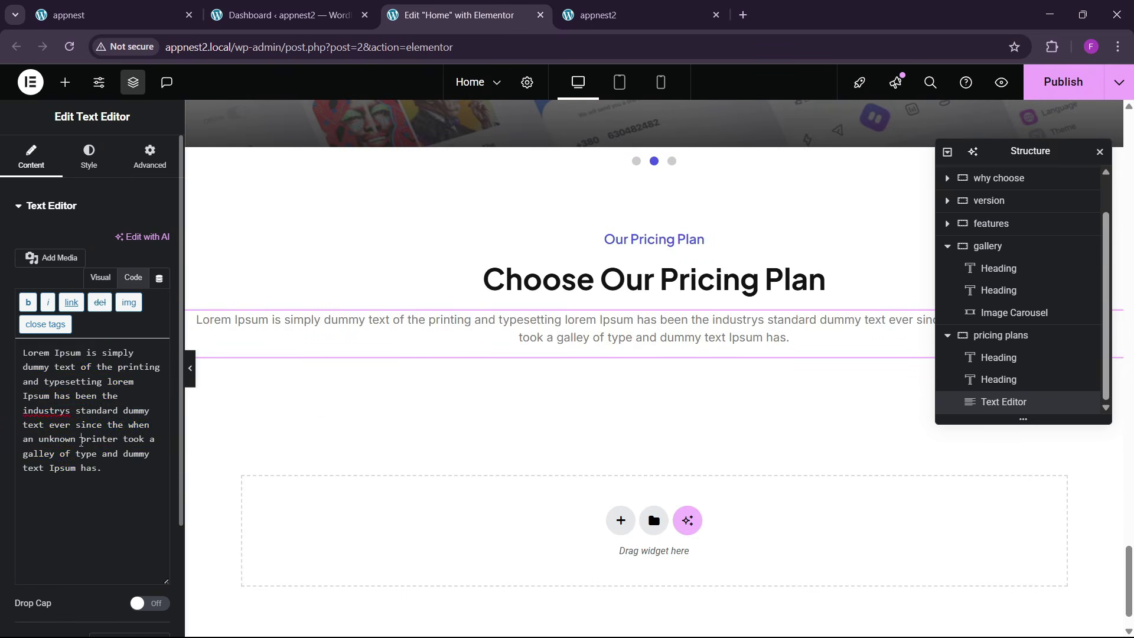
{"action": "left_click", "coordinate": [81, 442]}
{"action": "key", "text": "ctrl+a"}
{"action": "type", "text": "We have several powerful plans to showcase your business and get discovered as a creative entrepreneurs. Everything you need."}
- Narrow the pricing description's custom width to about 46%
{"action": "left_click", "coordinate": [89, 158]}
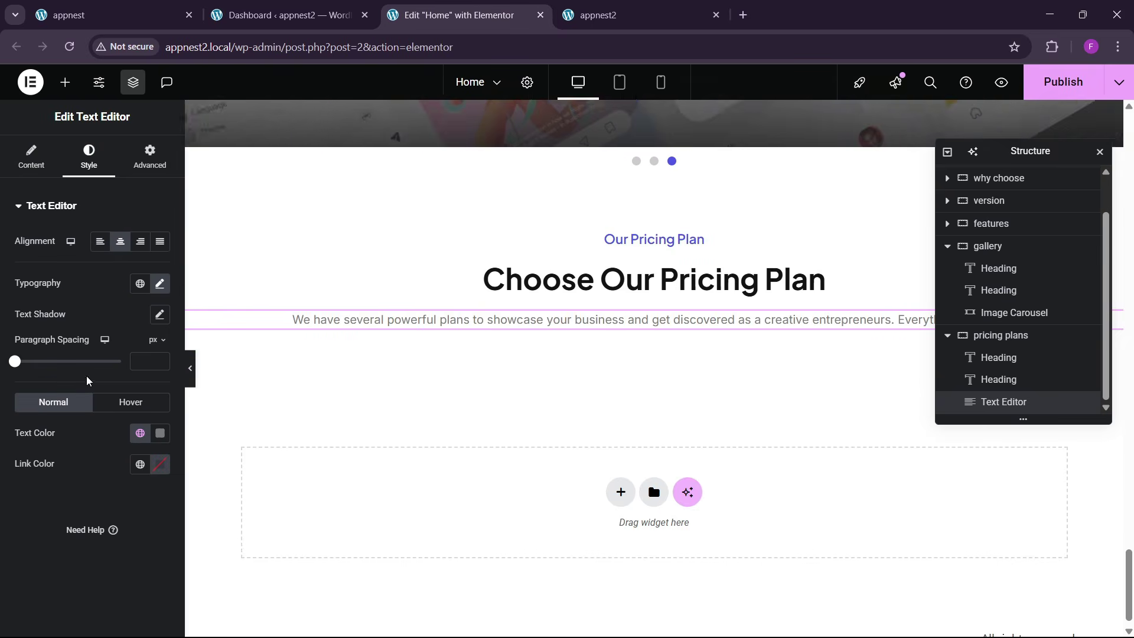
{"action": "left_click", "coordinate": [151, 160]}
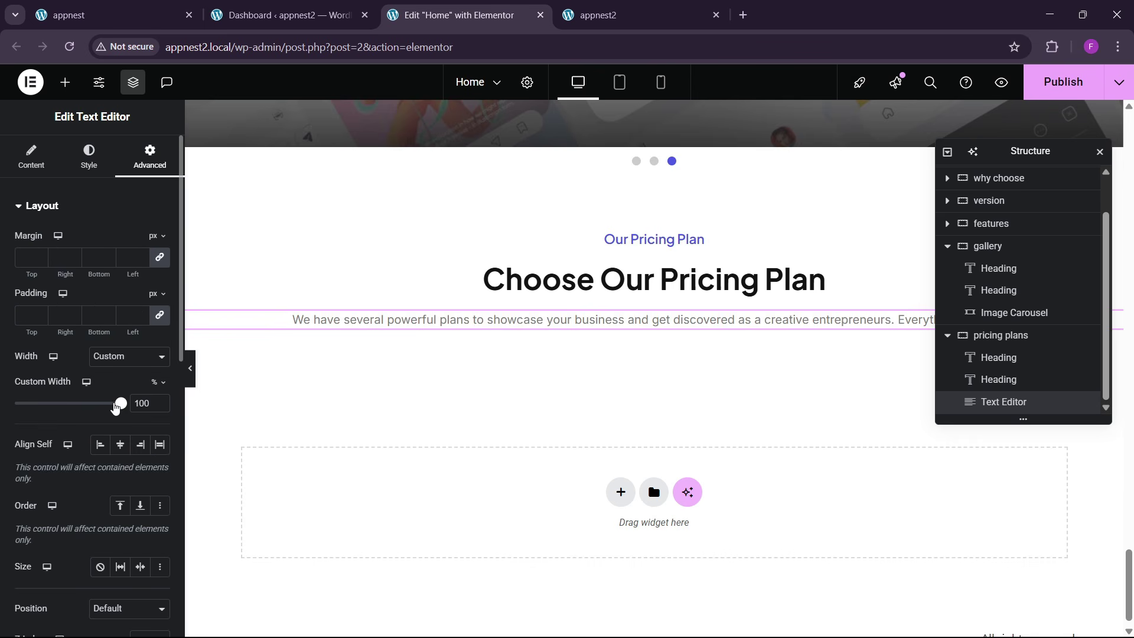
{"action": "left_click_drag", "start_coordinate": [117, 405], "coordinate": [64, 422]}
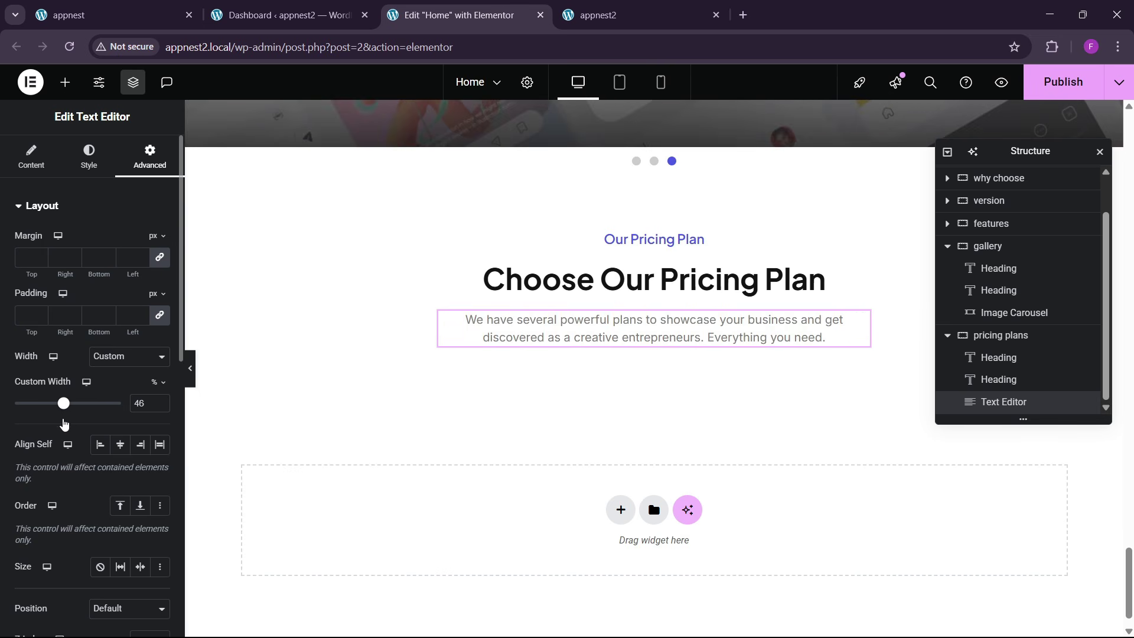
- Add a Tabs widget to the pricing plans container and place it below the description paragraph
{"action": "left_click", "coordinate": [112, 15]}
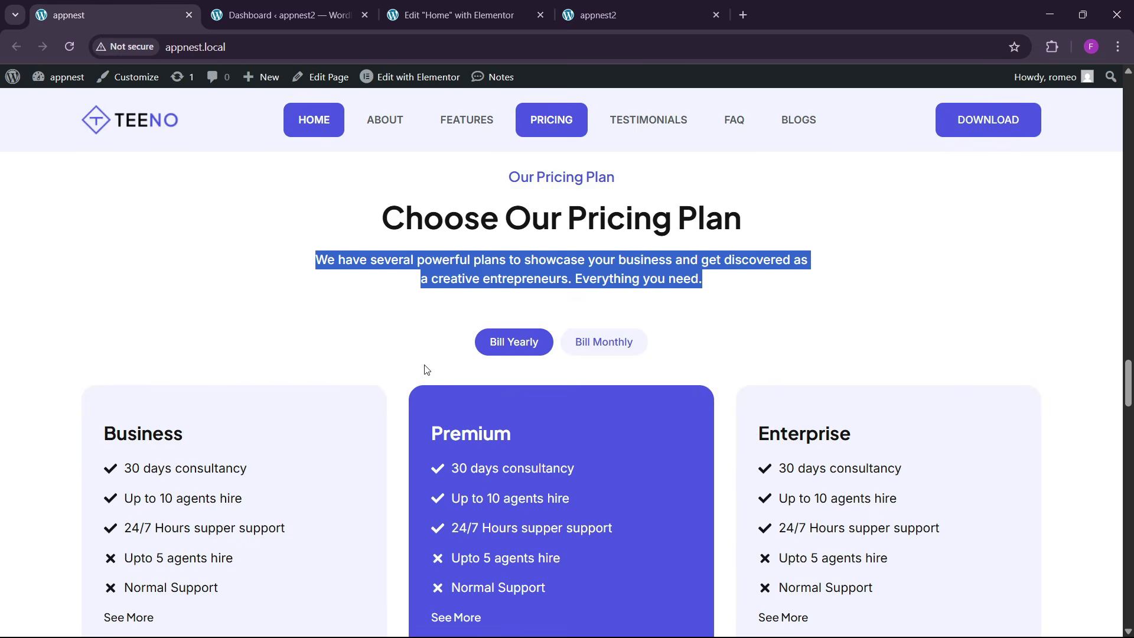
{"action": "left_click", "coordinate": [489, 5]}
{"action": "left_click", "coordinate": [65, 82]}
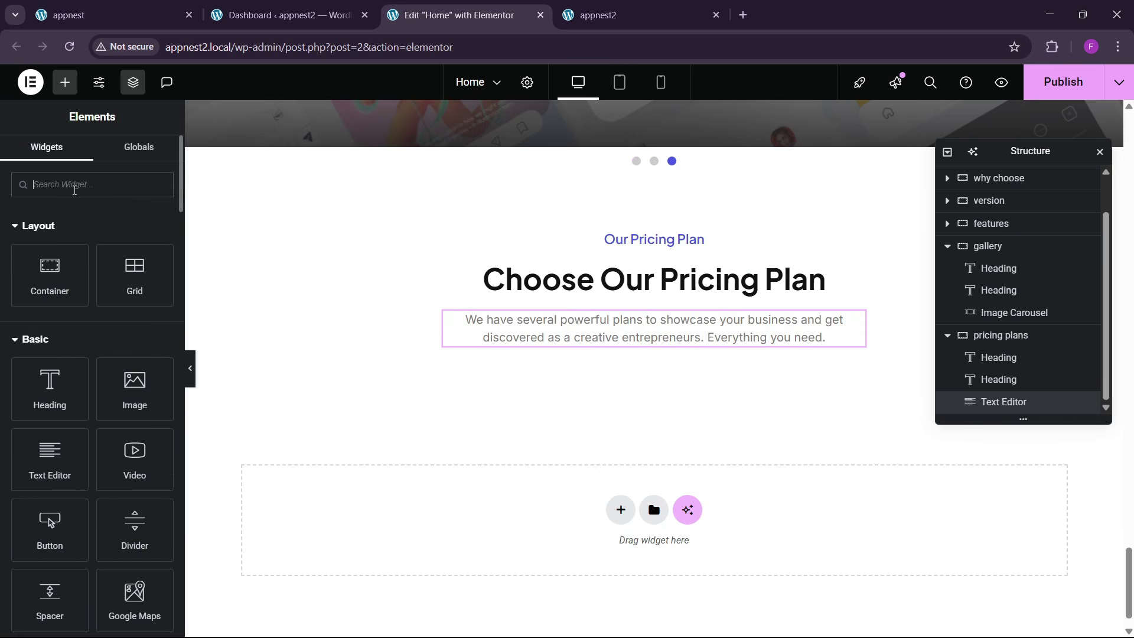
{"action": "type", "text": "tabs"}
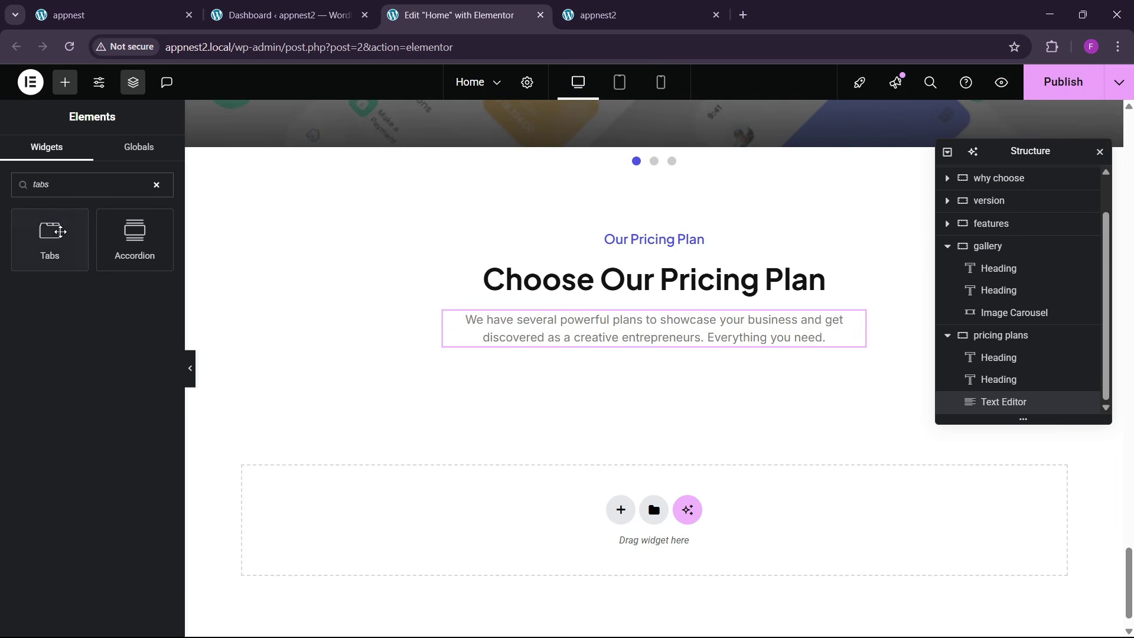
{"action": "left_click_drag", "start_coordinate": [60, 231], "coordinate": [691, 333]}
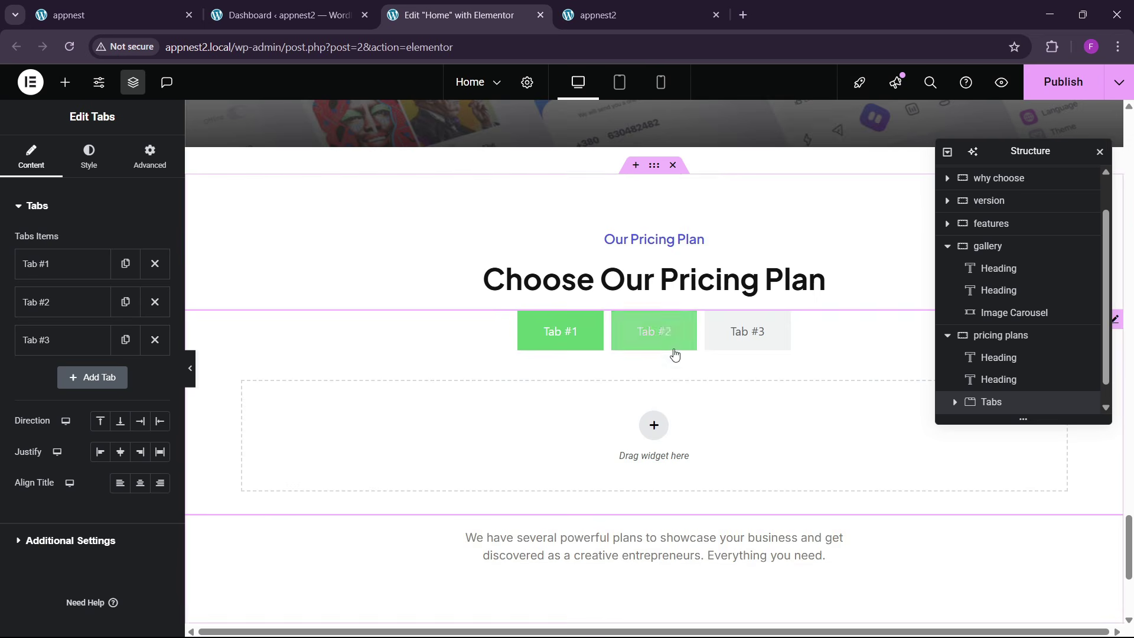
{"action": "scroll", "coordinate": [1027, 384], "scroll_direction": "down", "scroll_amount": 1}
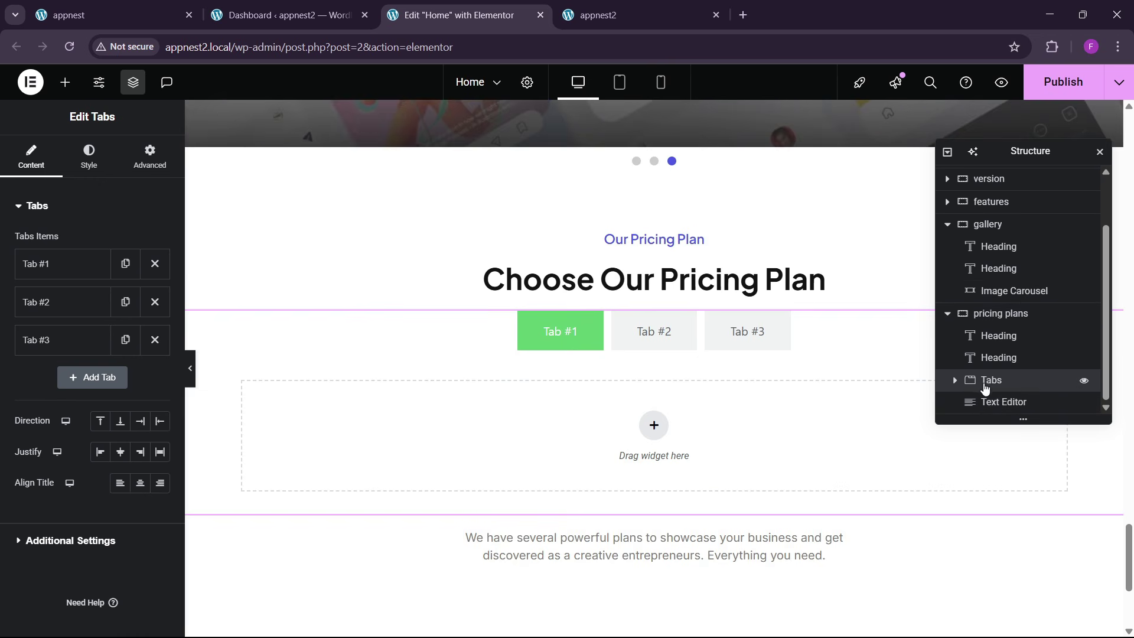
{"action": "left_click_drag", "start_coordinate": [985, 384], "coordinate": [983, 445]}
{"action": "left_click_drag", "start_coordinate": [986, 390], "coordinate": [987, 395]}
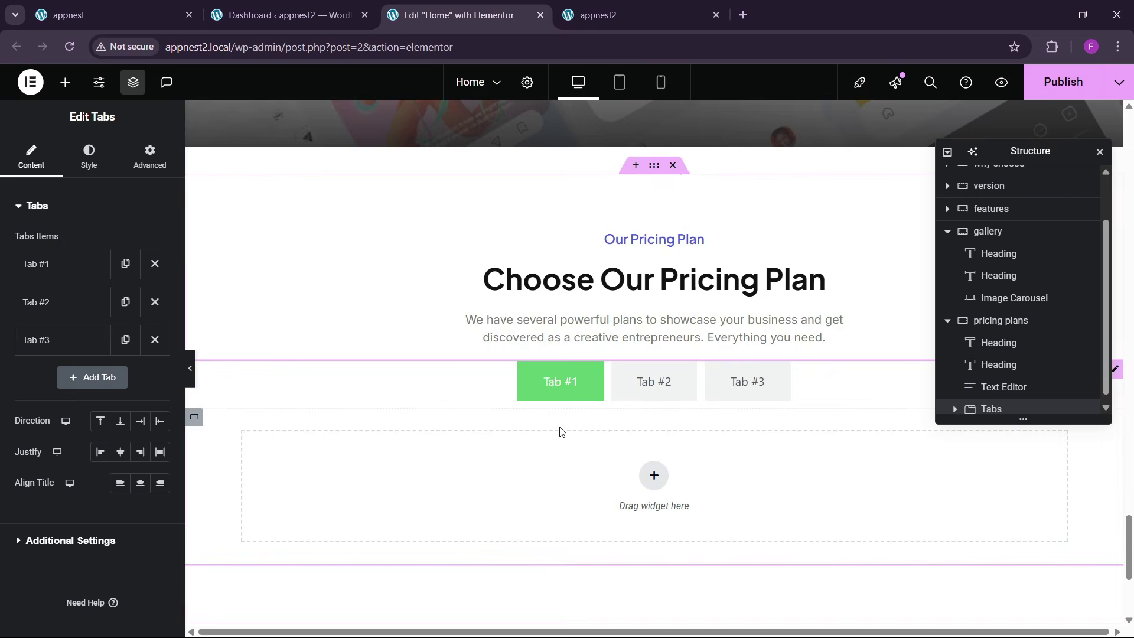
- Remove the third tab and title the first tab "Bill Yearly"
{"action": "left_click", "coordinate": [155, 339]}
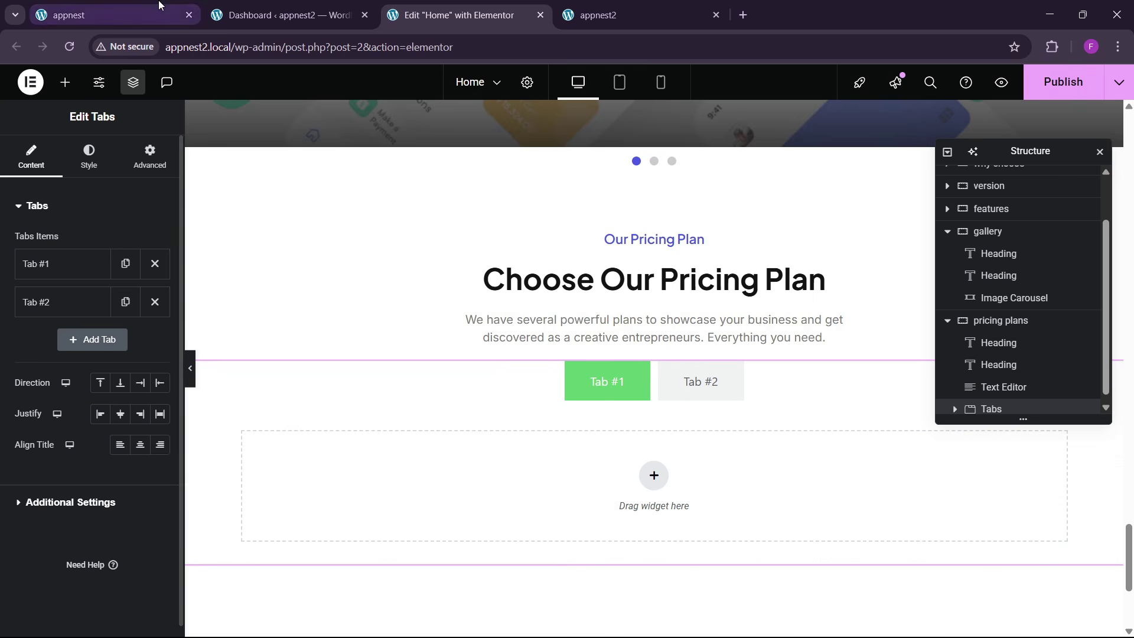
{"action": "left_click", "coordinate": [68, 14]}
{"action": "left_click", "coordinate": [417, 332]}
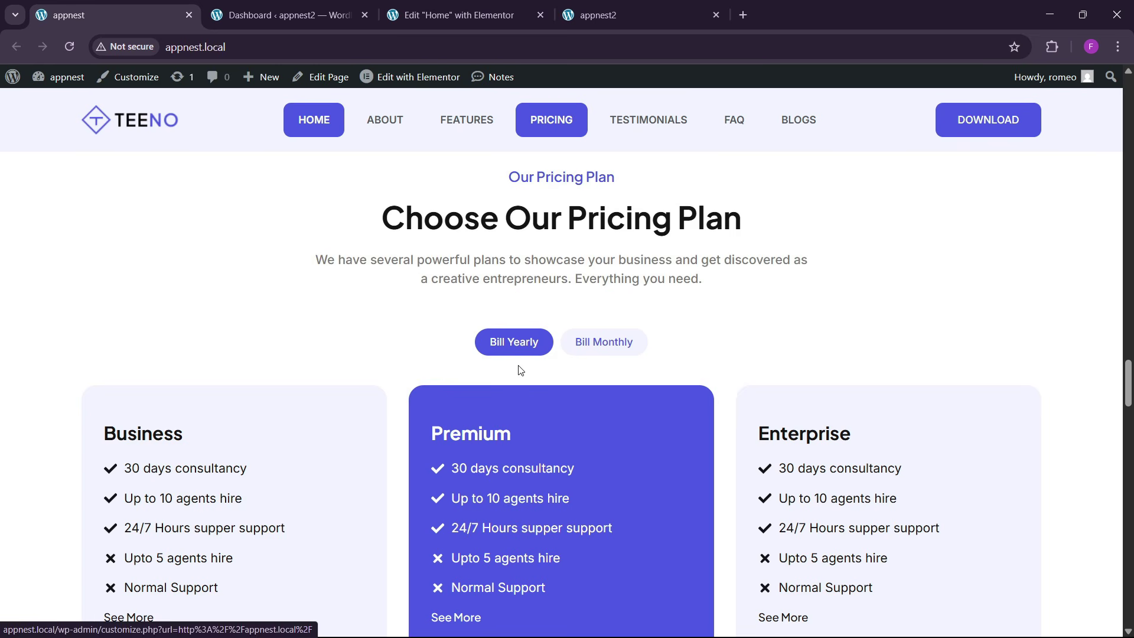
{"action": "left_click", "coordinate": [522, 16]}
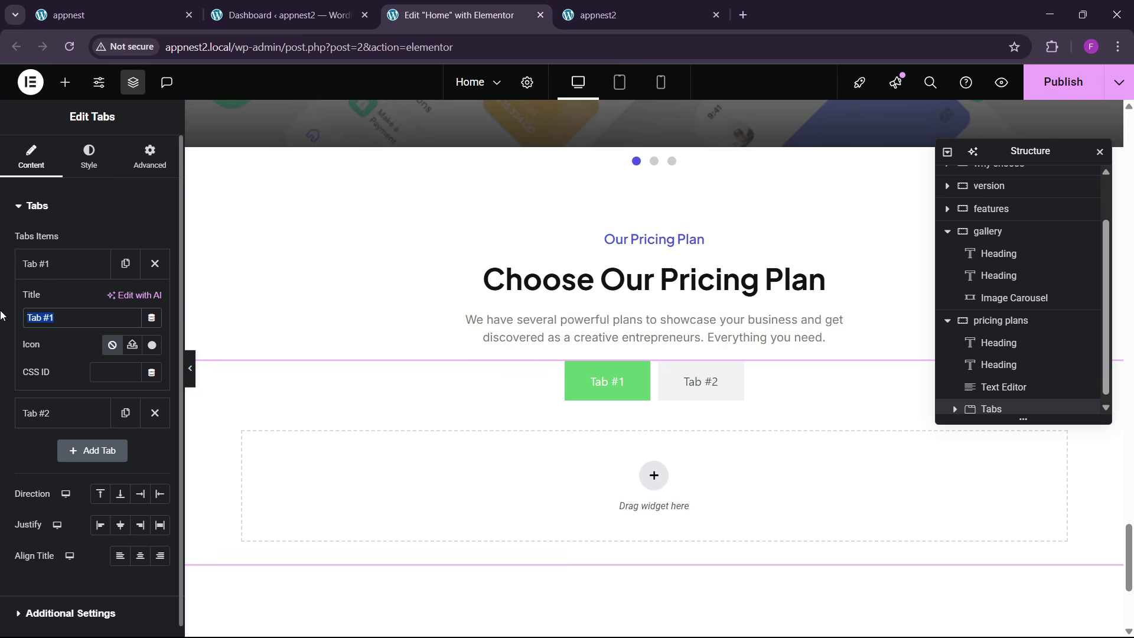
{"action": "type", "text": "Bl"}
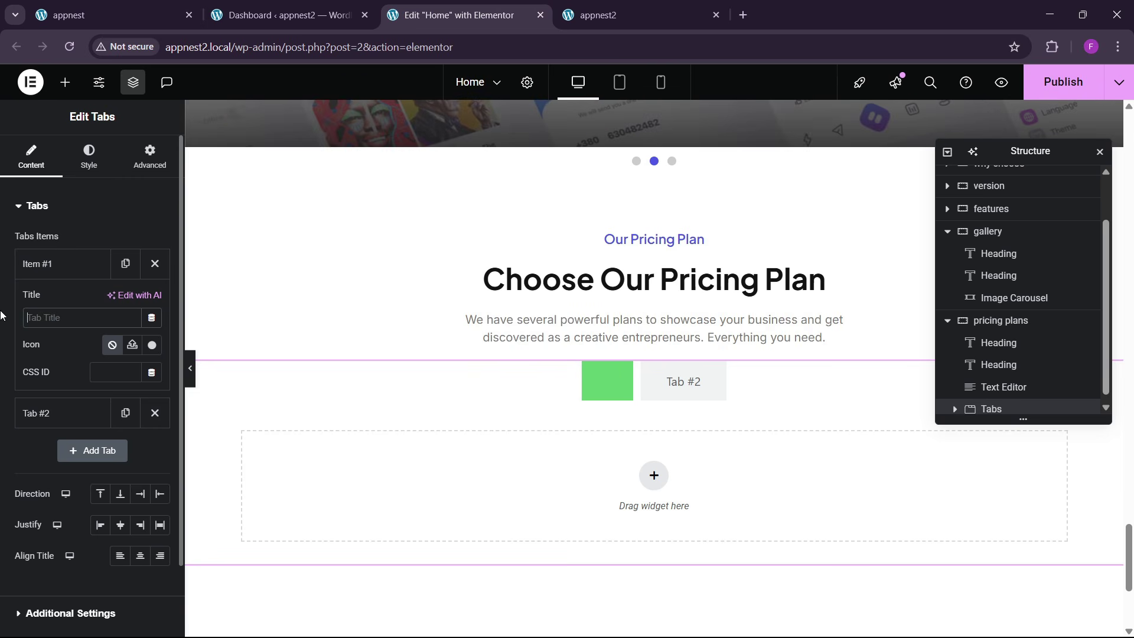
{"action": "type", "text": "ll Yearly"}
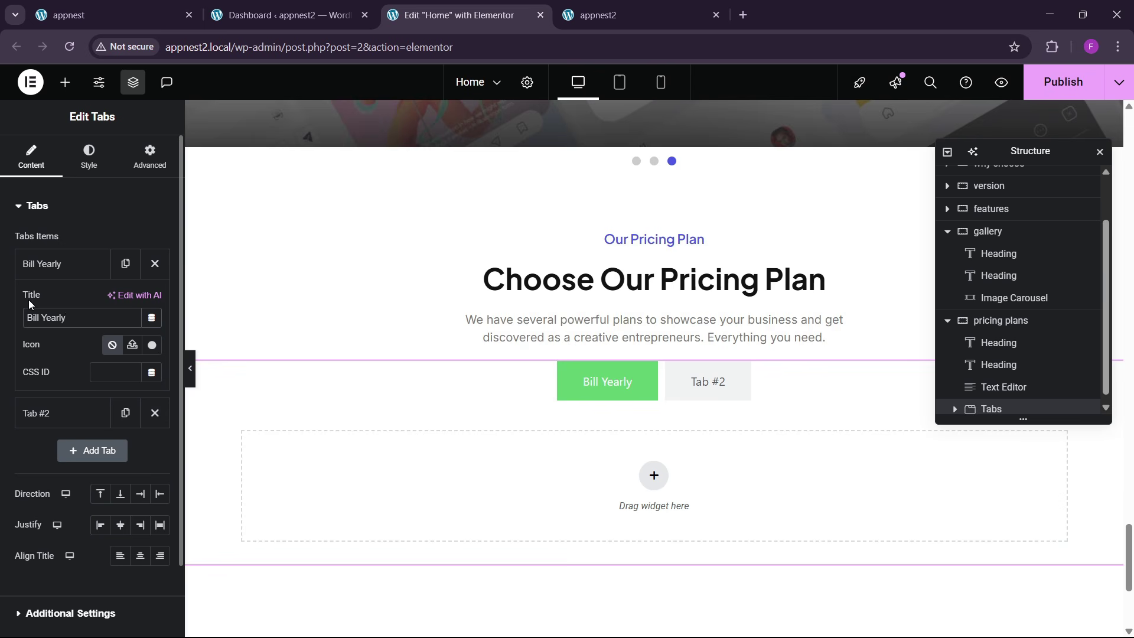
- Title the second tab "Bill Monthly"
{"action": "left_click", "coordinate": [35, 264]}
{"action": "left_click", "coordinate": [36, 302]}
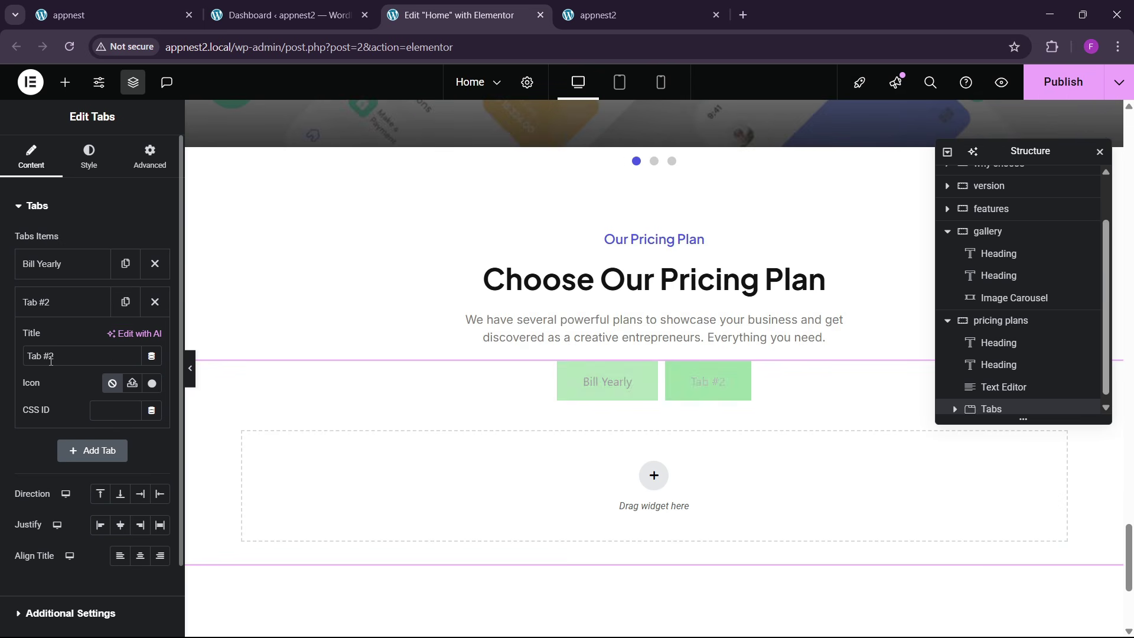
{"action": "type", "text": "Bill Monthly"}
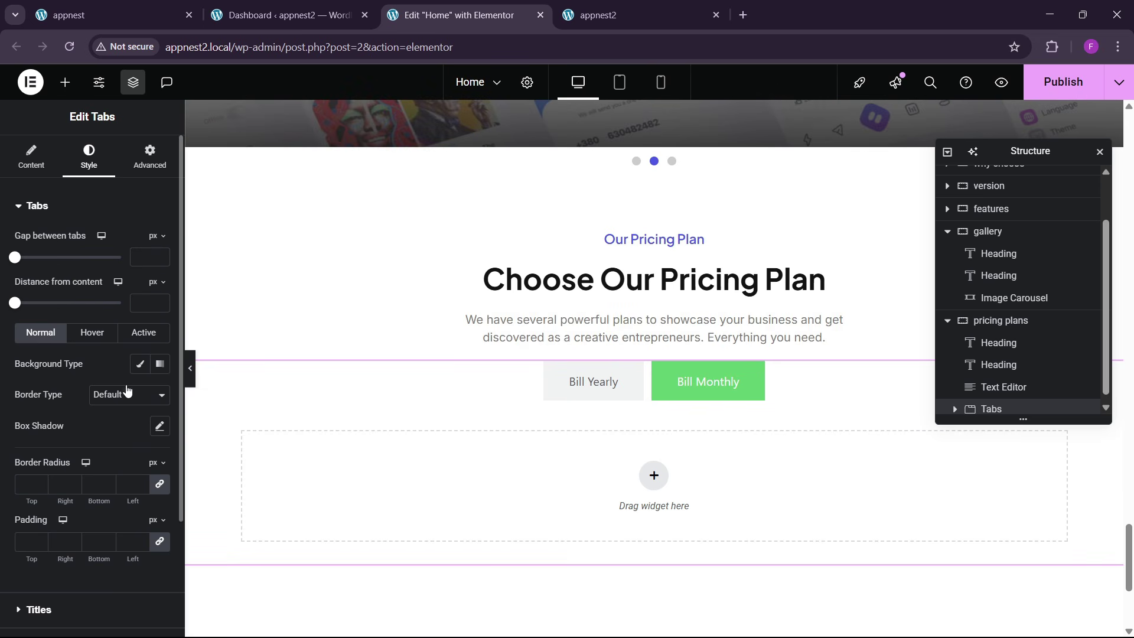
- Give the tabs a classic background in the light lavender global color for their normal state
{"action": "left_click", "coordinate": [139, 363]}
{"action": "left_click", "coordinate": [158, 395]}
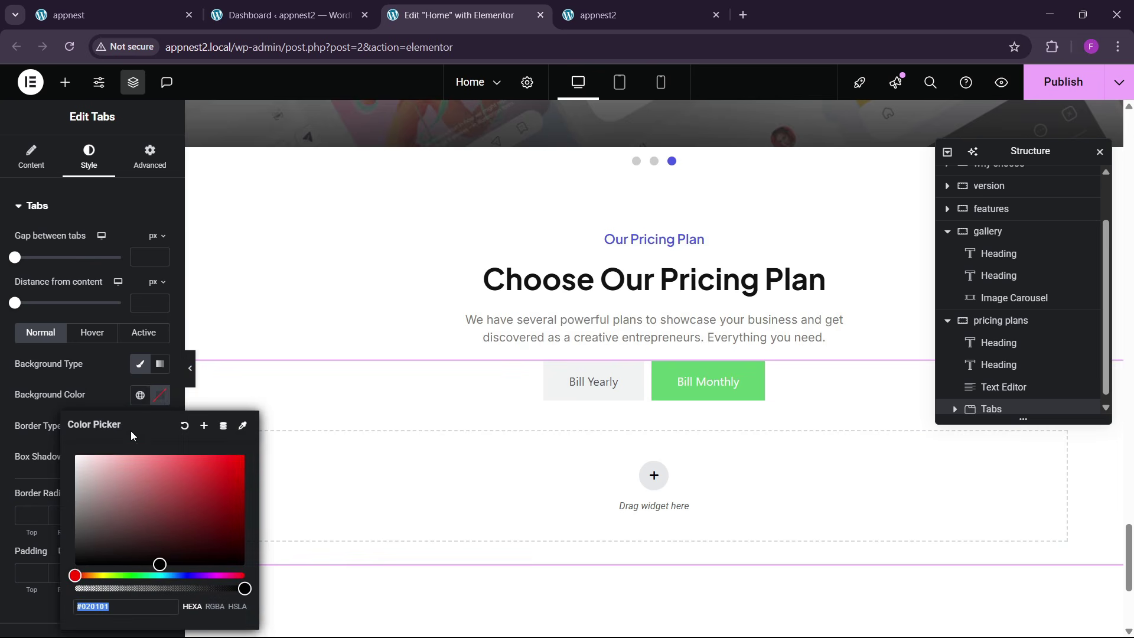
{"action": "left_click", "coordinate": [139, 396]}
{"action": "left_click", "coordinate": [94, 360]}
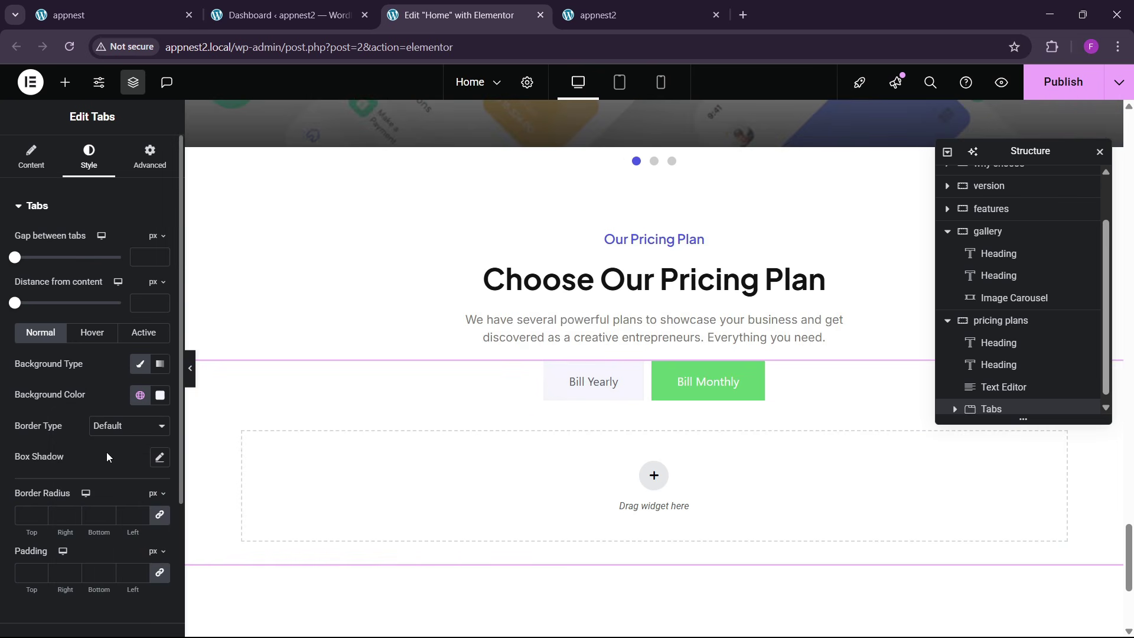
- Set the tabs' background to the blue-violet global color for both their hover and active states
{"action": "left_click", "coordinate": [97, 342]}
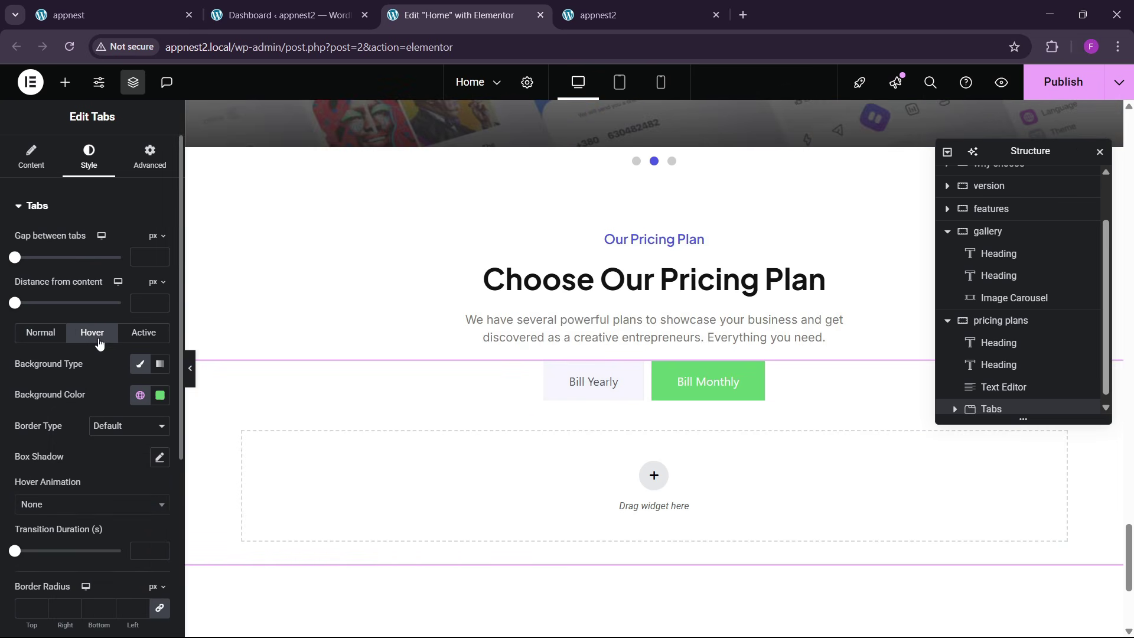
{"action": "left_click", "coordinate": [139, 399]}
{"action": "left_click", "coordinate": [88, 335]}
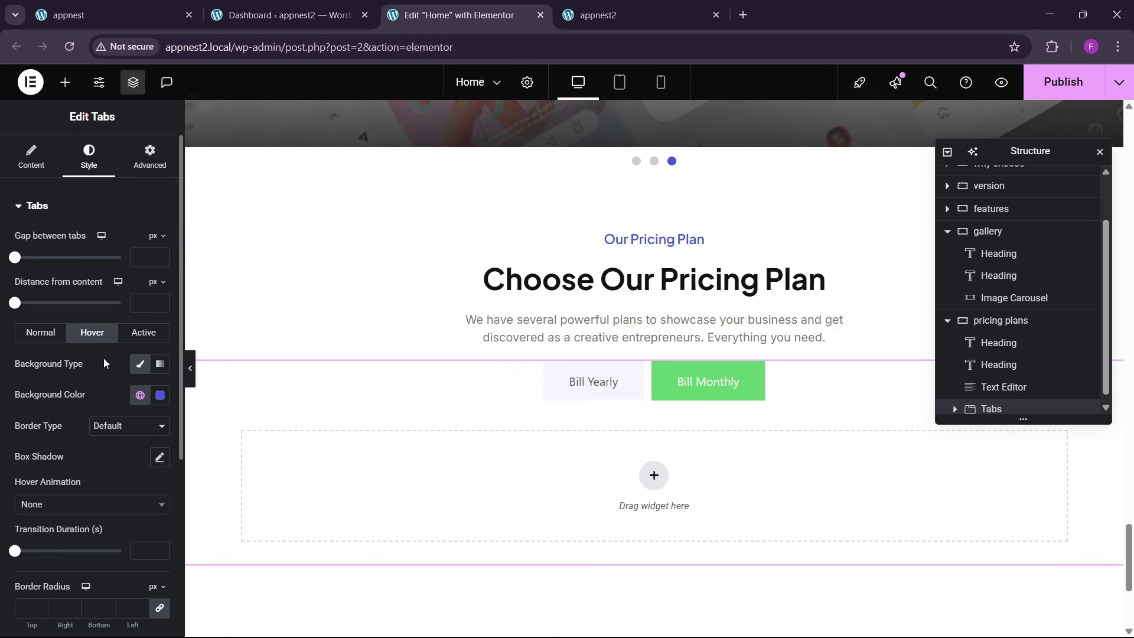
{"action": "left_click", "coordinate": [142, 335]}
{"action": "left_click", "coordinate": [137, 399]}
{"action": "left_click", "coordinate": [65, 332]}
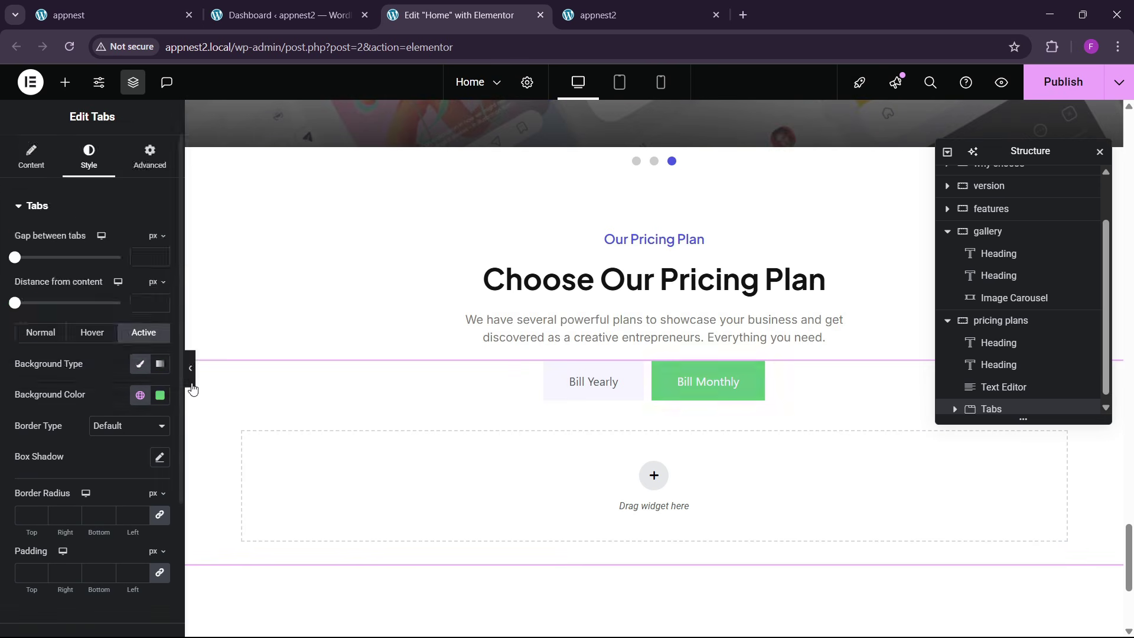
- Set the tabs' padding to 8 px top and bottom and 20 px right and left
{"action": "scroll", "coordinate": [57, 443], "scroll_direction": "down", "scroll_amount": 3}
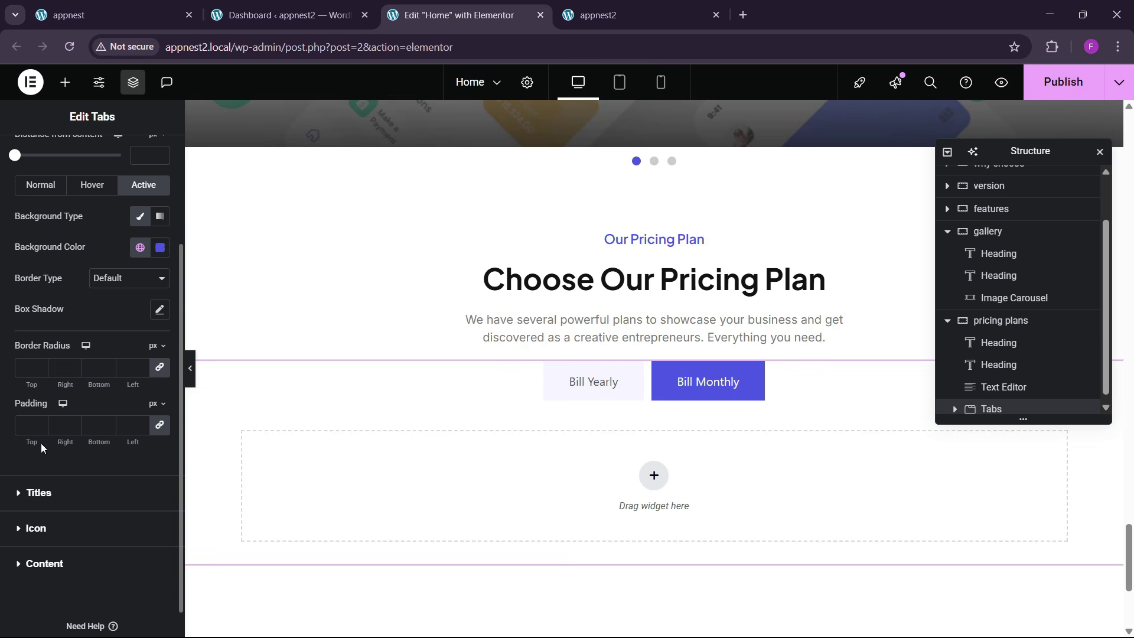
{"action": "left_click", "coordinate": [29, 427]}
{"action": "type", "text": "5"}
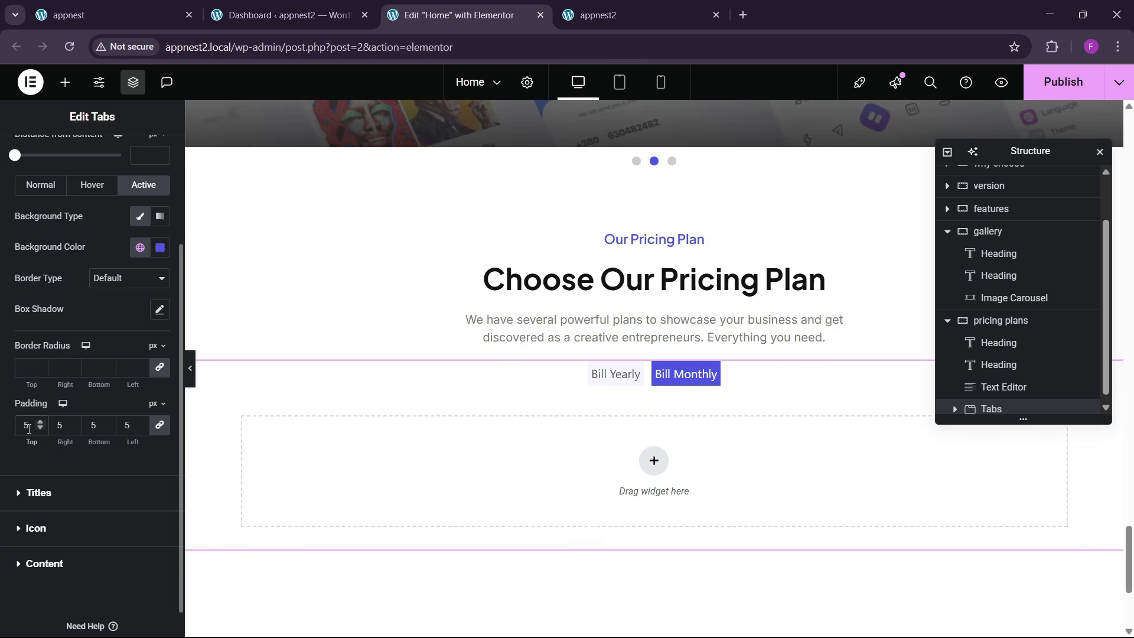
{"action": "key", "text": "BackSpace"}
{"action": "type", "text": "8"}
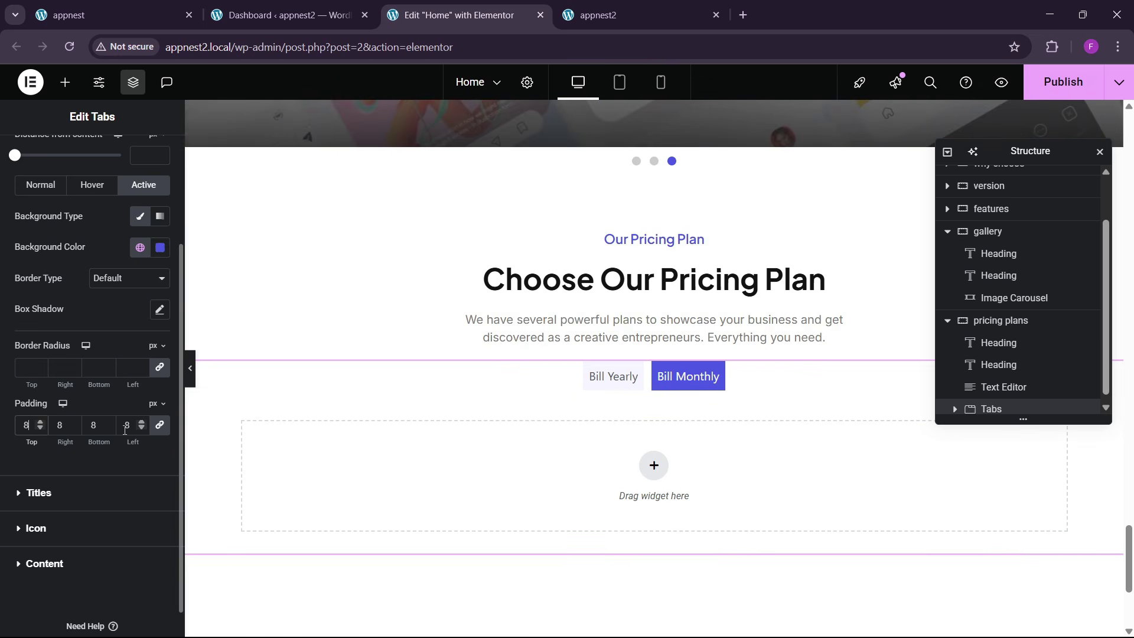
{"action": "key", "text": "BackSpace"}
{"action": "type", "text": "8"}
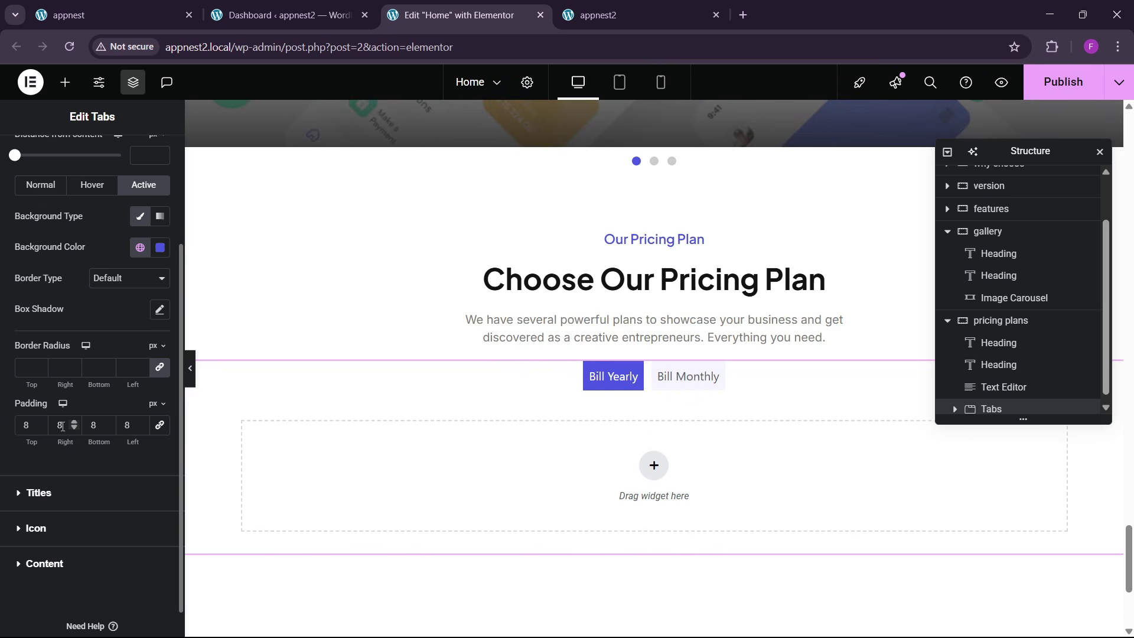
{"action": "left_click_drag", "start_coordinate": [63, 425], "coordinate": [49, 426]}
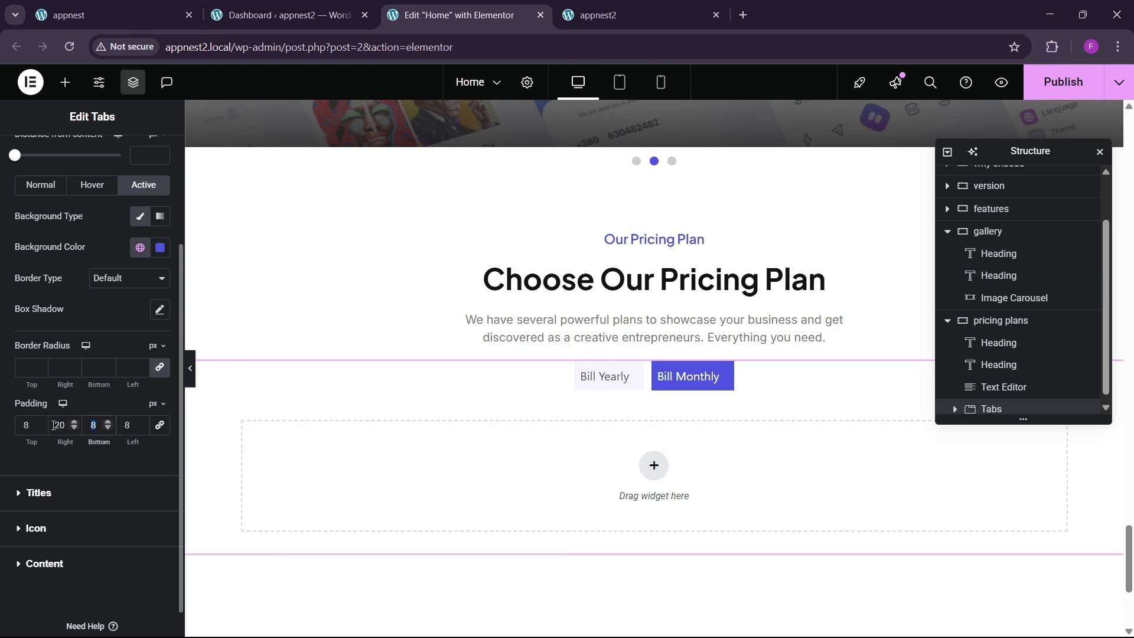
{"action": "type", "text": "20"}
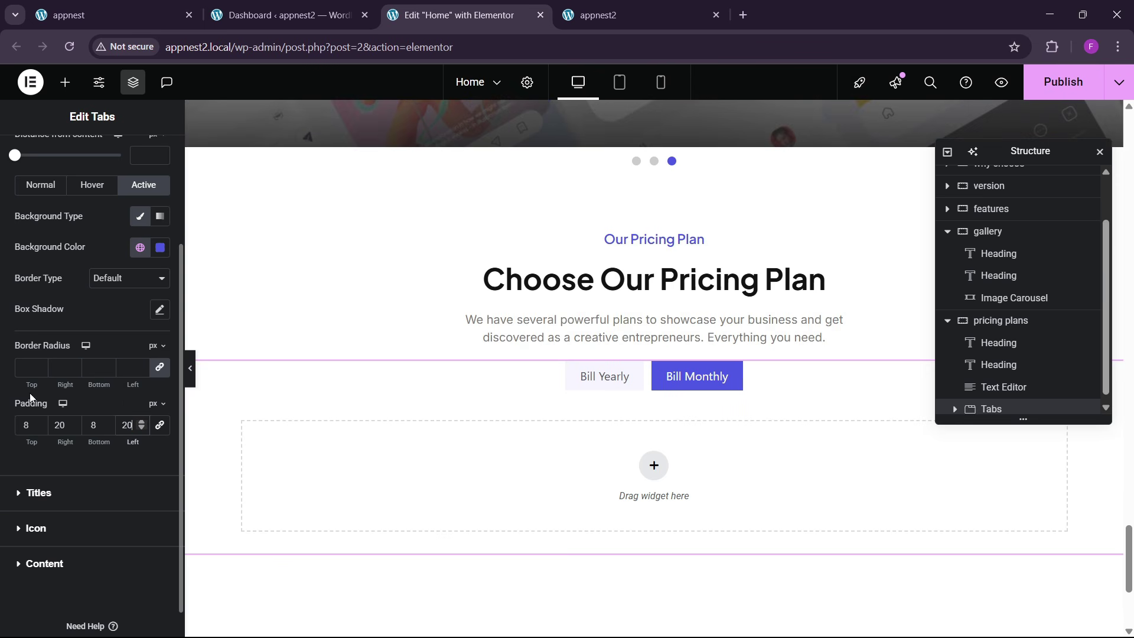
- Round the tabs with a 100 px border radius and set their top and bottom padding to 5 px
{"action": "left_click", "coordinate": [36, 370]}
{"action": "type", "text": "100"}
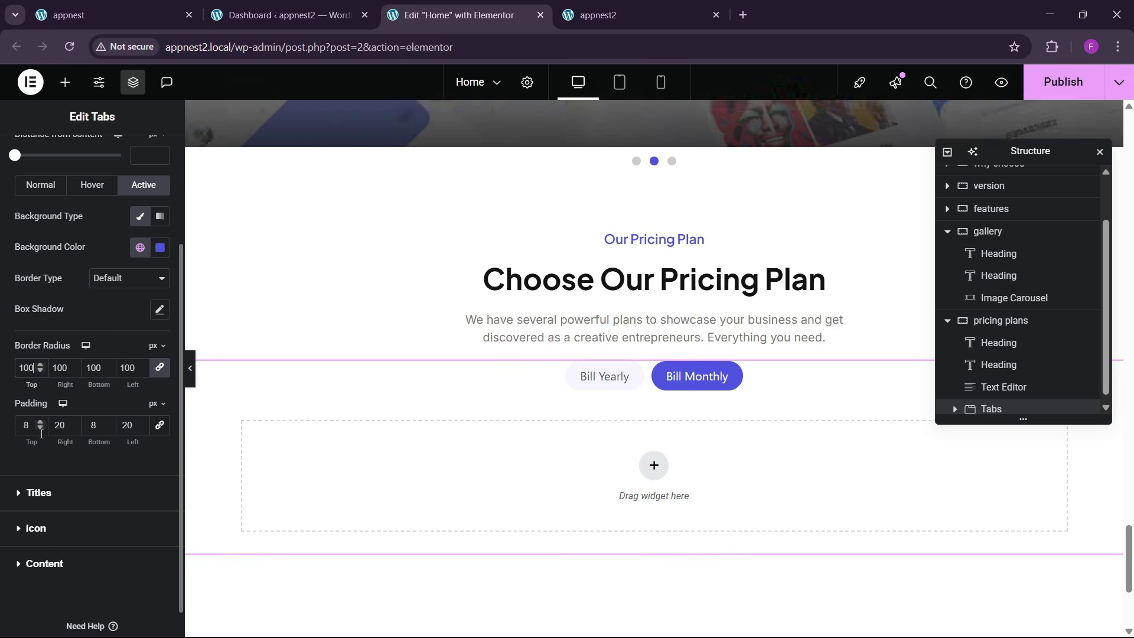
{"action": "left_click", "coordinate": [110, 428]}
{"action": "left_click", "coordinate": [111, 428]}
{"action": "left_click", "coordinate": [110, 428]}
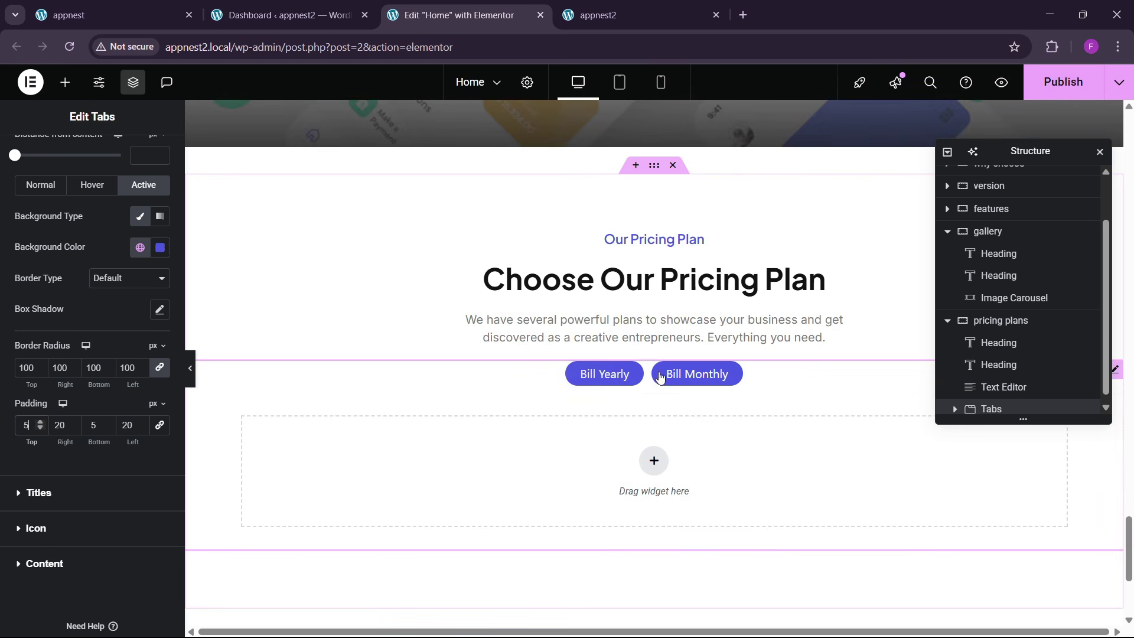
{"action": "left_click", "coordinate": [659, 377]}
- Set the font family of the tab titles to Inter
{"action": "scroll", "coordinate": [54, 348], "scroll_direction": "down", "scroll_amount": 1}
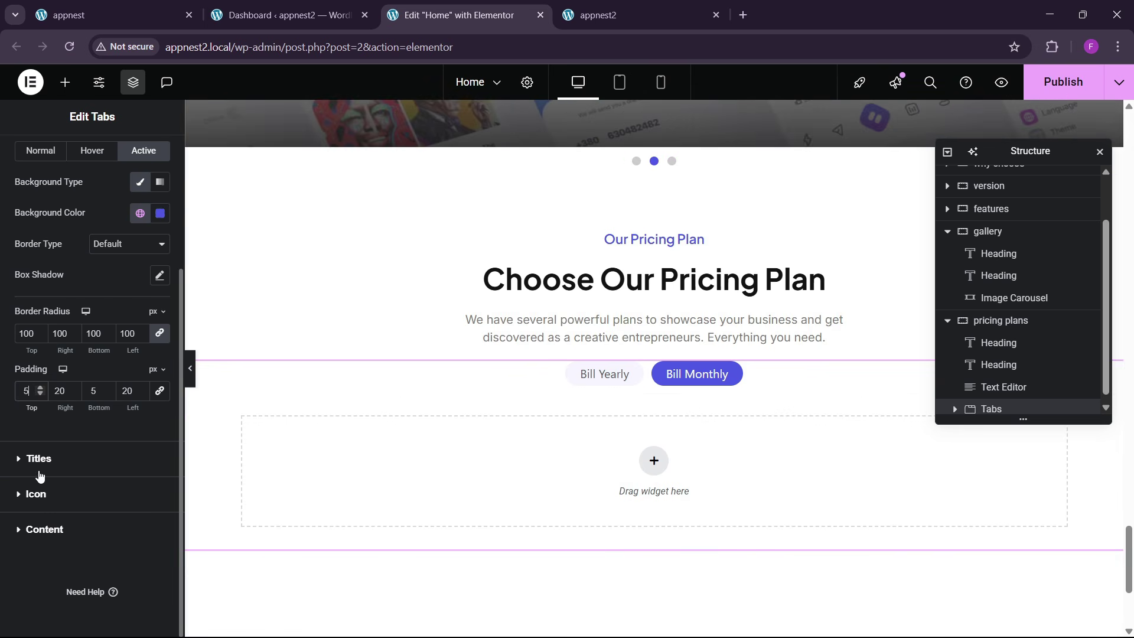
{"action": "left_click", "coordinate": [51, 459]}
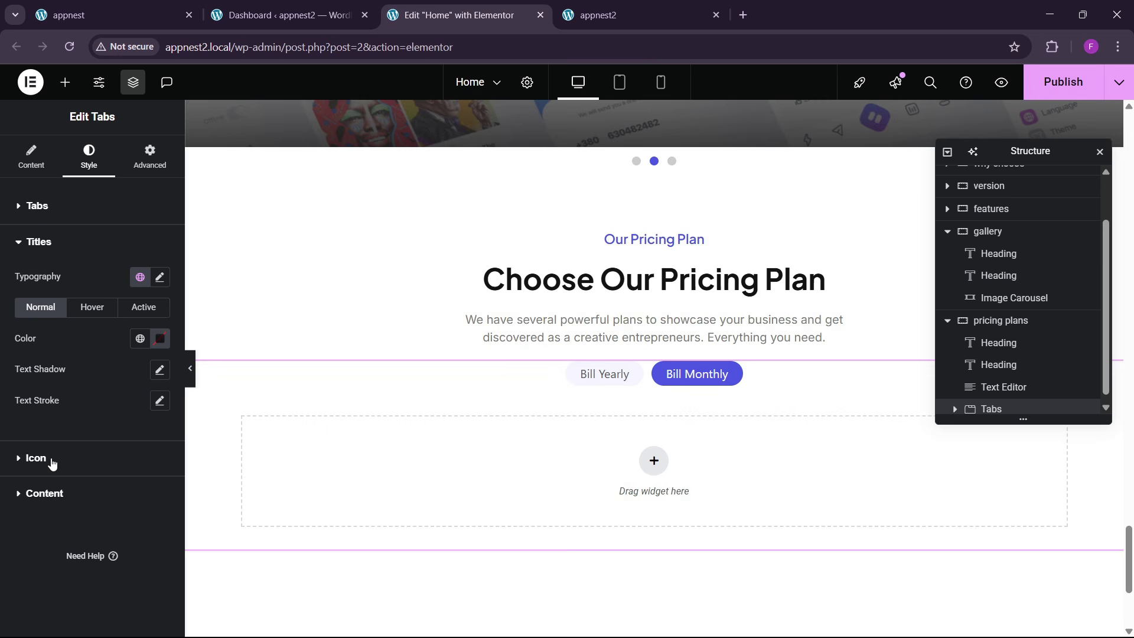
{"action": "left_click", "coordinate": [159, 277]}
{"action": "left_click", "coordinate": [111, 349]}
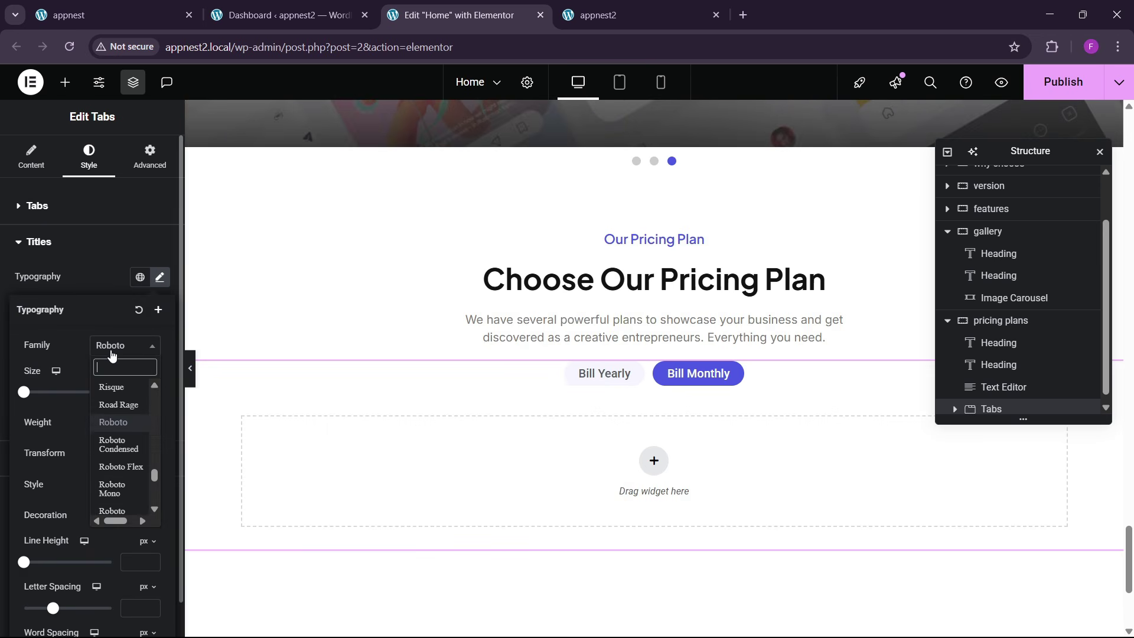
{"action": "type", "text": "intwer"}
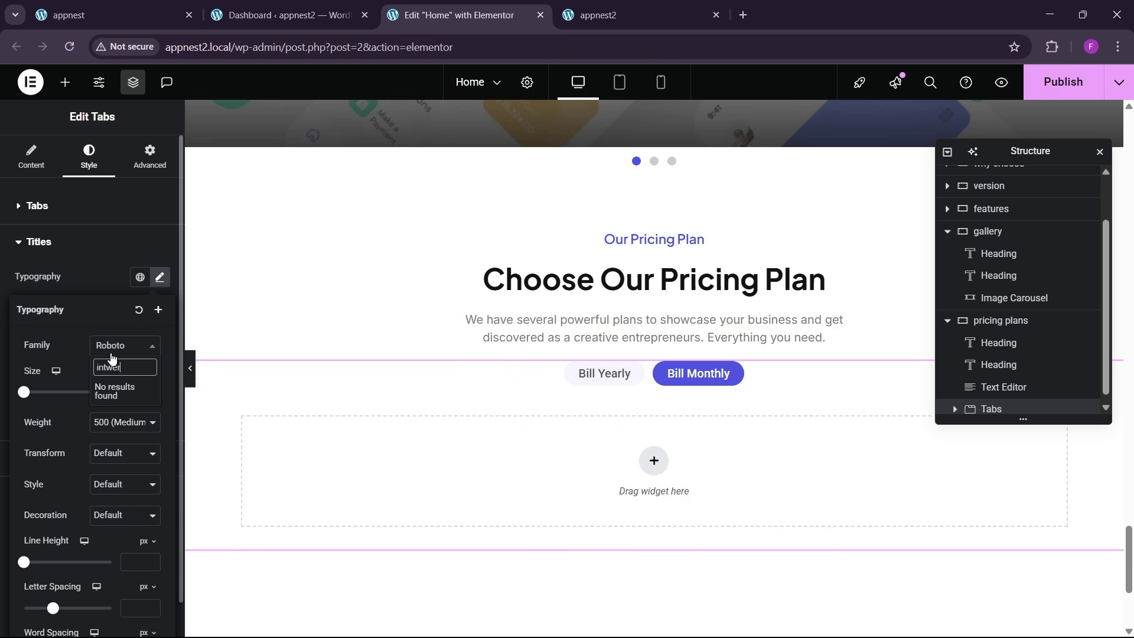
{"action": "key", "text": "BackSpace"}
{"action": "type", "text": "er"}
{"action": "key", "text": "Return"}
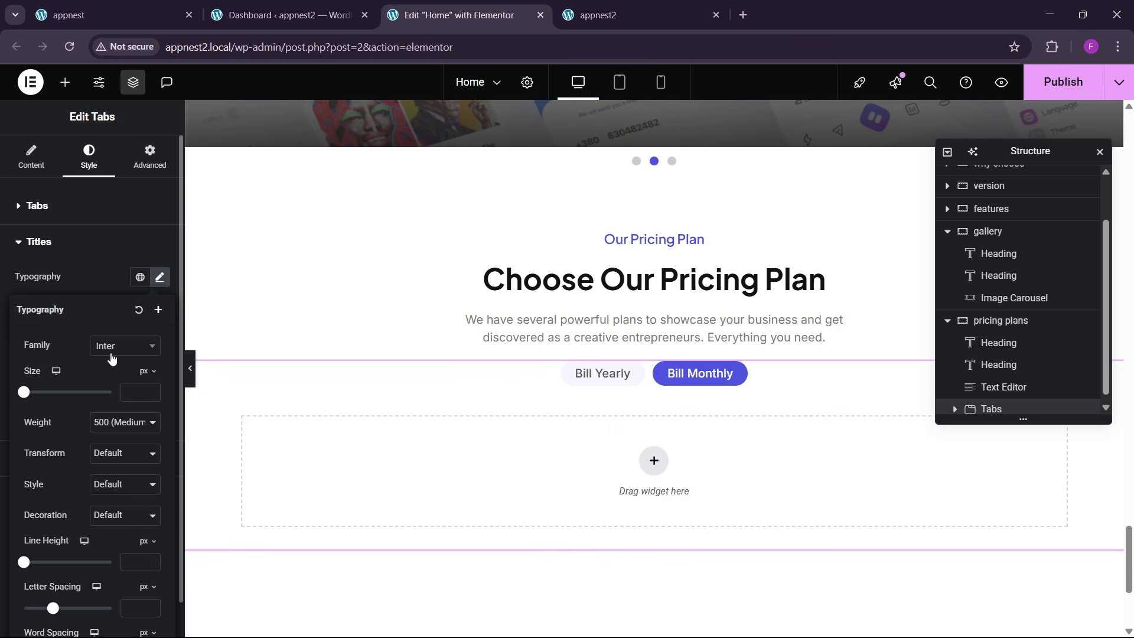
- Set the font size of the tab titles to 15 px
{"action": "left_click", "coordinate": [140, 392]}
{"action": "type", "text": "15"}
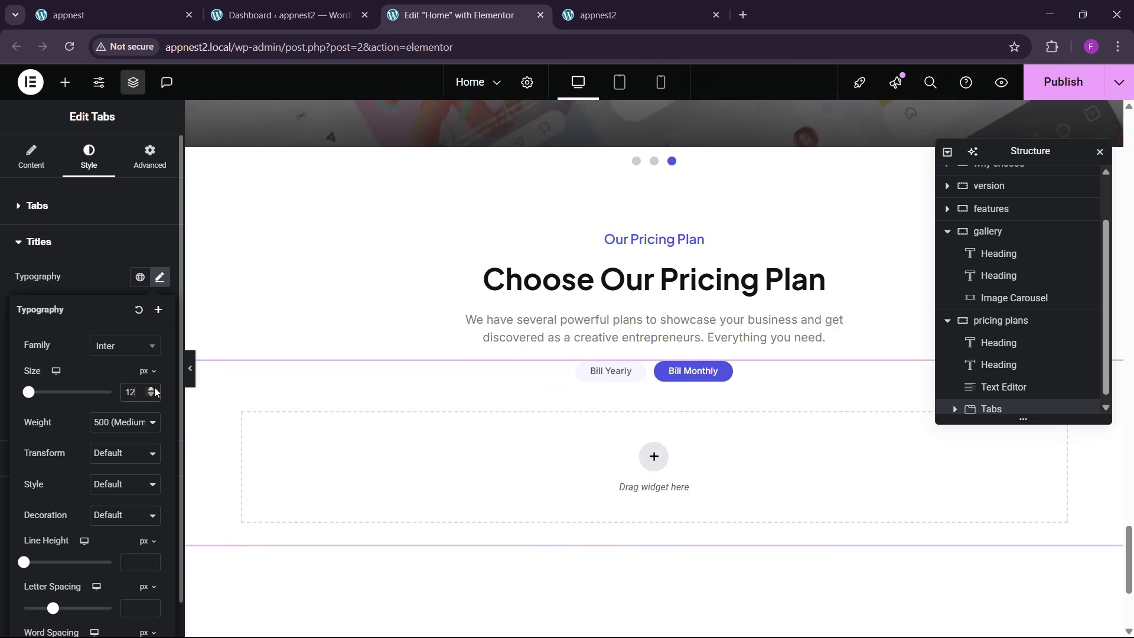
{"action": "left_click", "coordinate": [150, 396]}
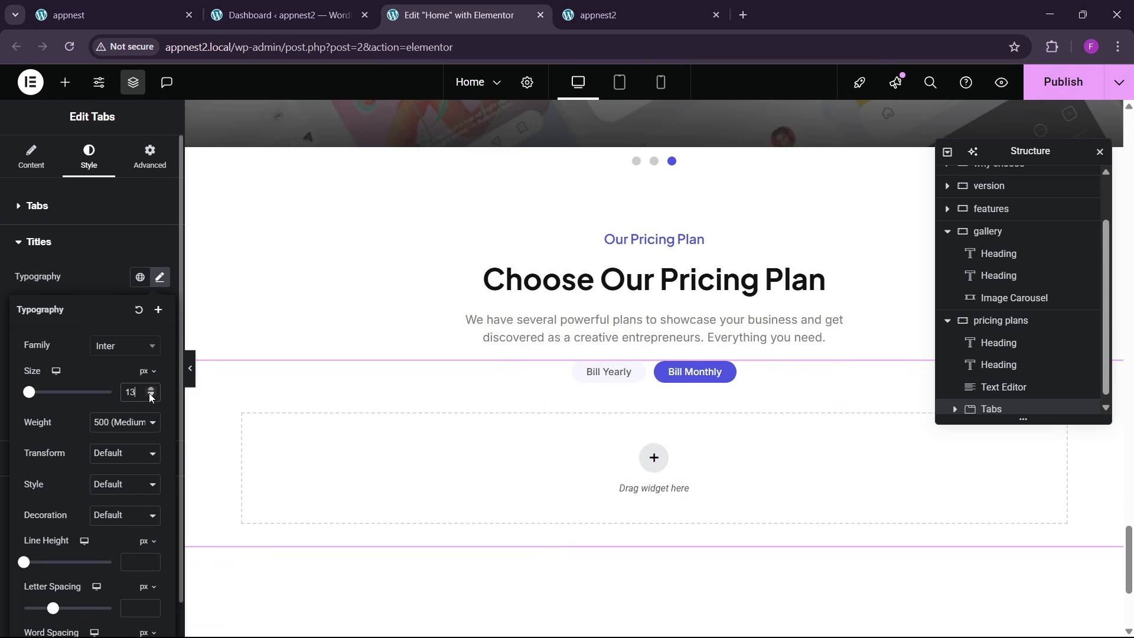
{"action": "left_click", "coordinate": [150, 390]}
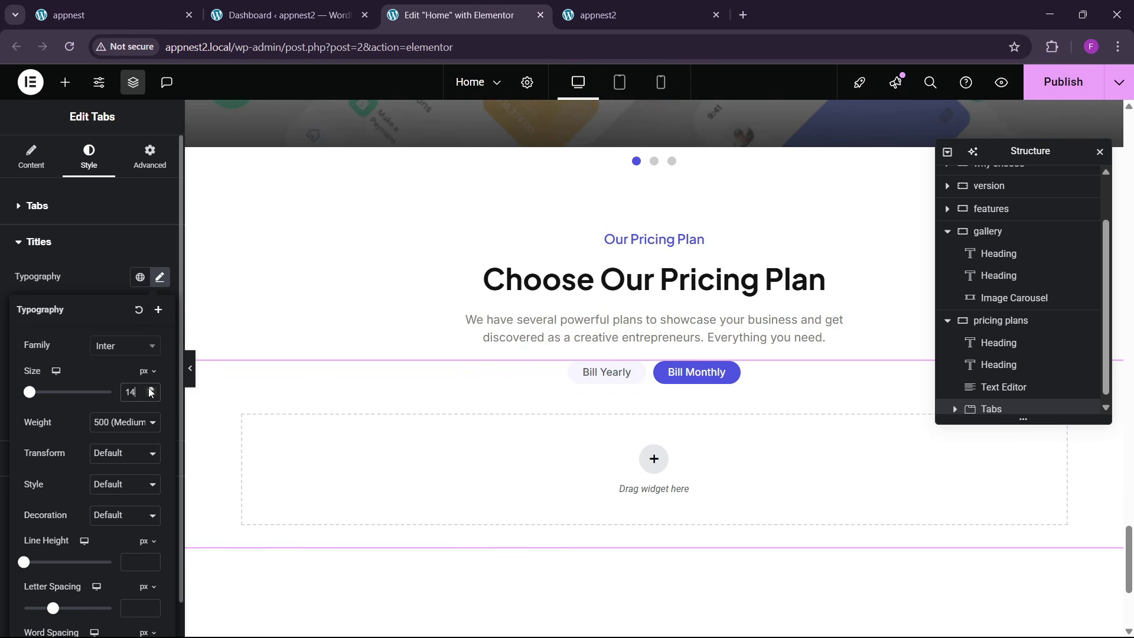
{"action": "left_click", "coordinate": [150, 390]}
- Set the tabs' top and bottom padding to 8 px
{"action": "left_click", "coordinate": [48, 218]}
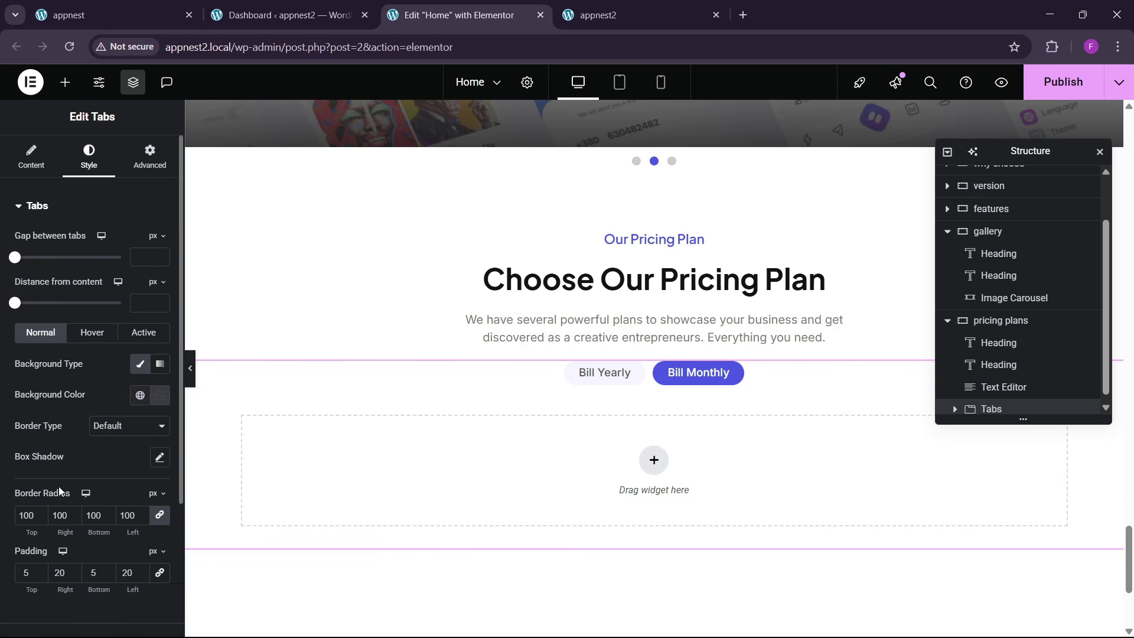
{"action": "scroll", "coordinate": [55, 501], "scroll_direction": "down", "scroll_amount": 1}
{"action": "left_click", "coordinate": [36, 498]}
{"action": "key", "text": "BackSpace"}
{"action": "type", "text": "8"}
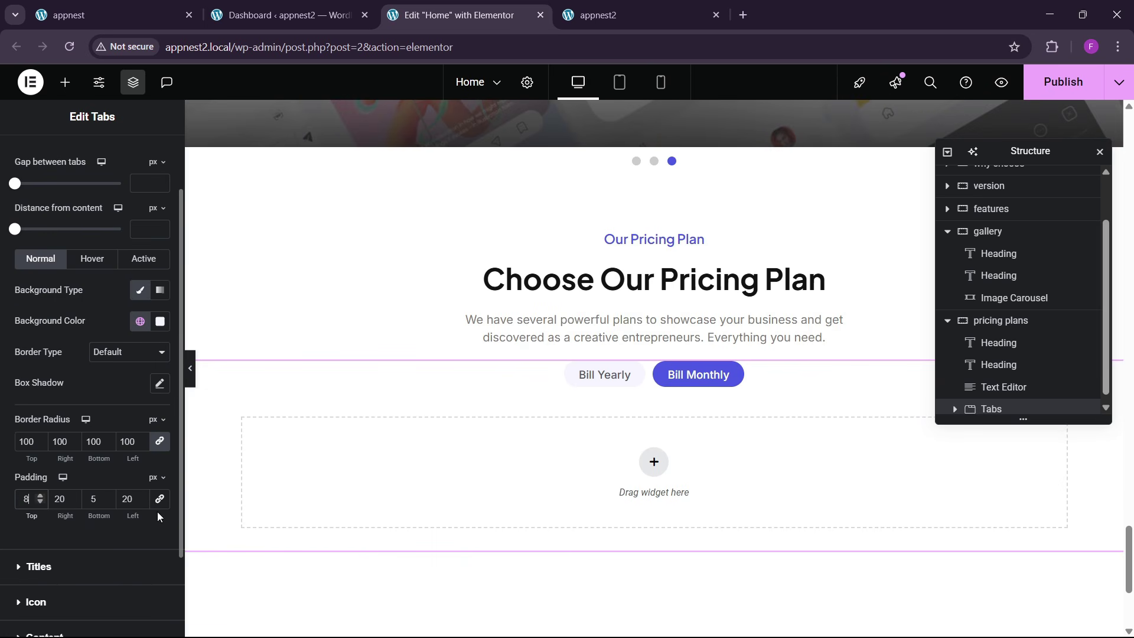
{"action": "left_click", "coordinate": [108, 496]}
{"action": "left_click", "coordinate": [108, 496]}
{"action": "left_click", "coordinate": [108, 496]}
{"action": "left_click", "coordinate": [108, 496]}
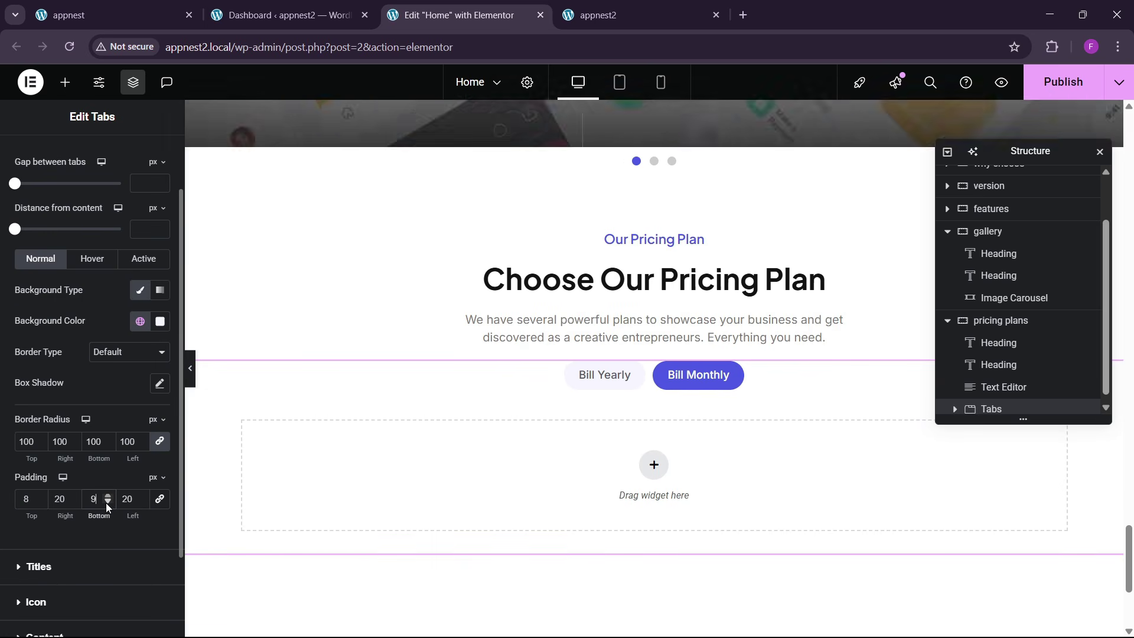
{"action": "left_click", "coordinate": [106, 503]}
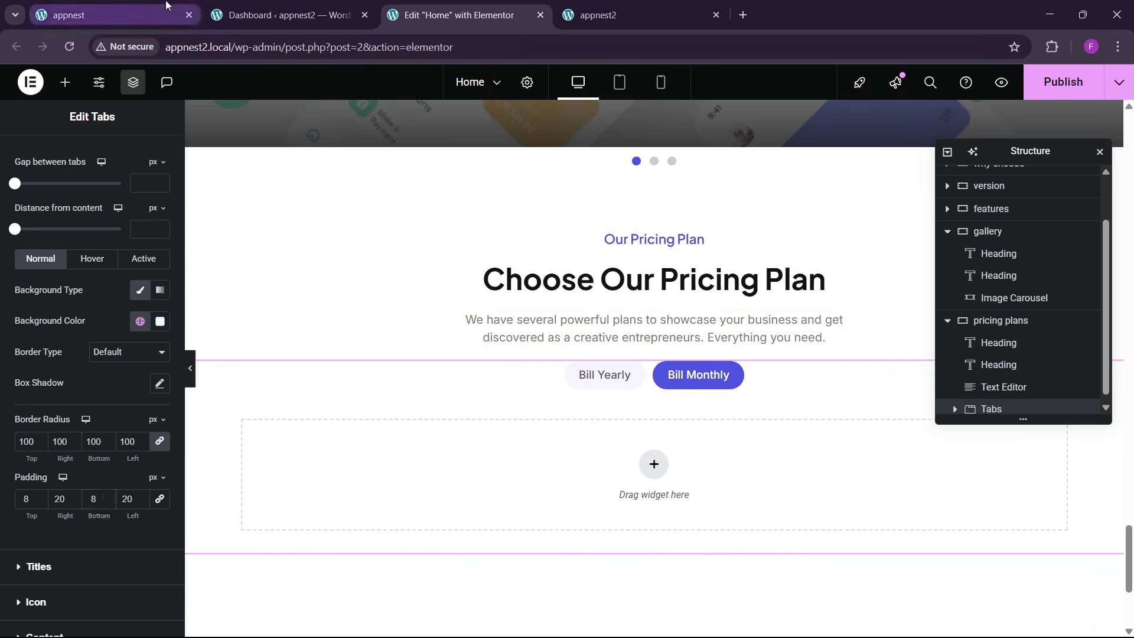
- Examine the billing tabs and plan cards in the reference site's pricing section, and return to the Elementor editor
{"action": "left_click", "coordinate": [89, 15]}
{"action": "left_click", "coordinate": [425, 17]}
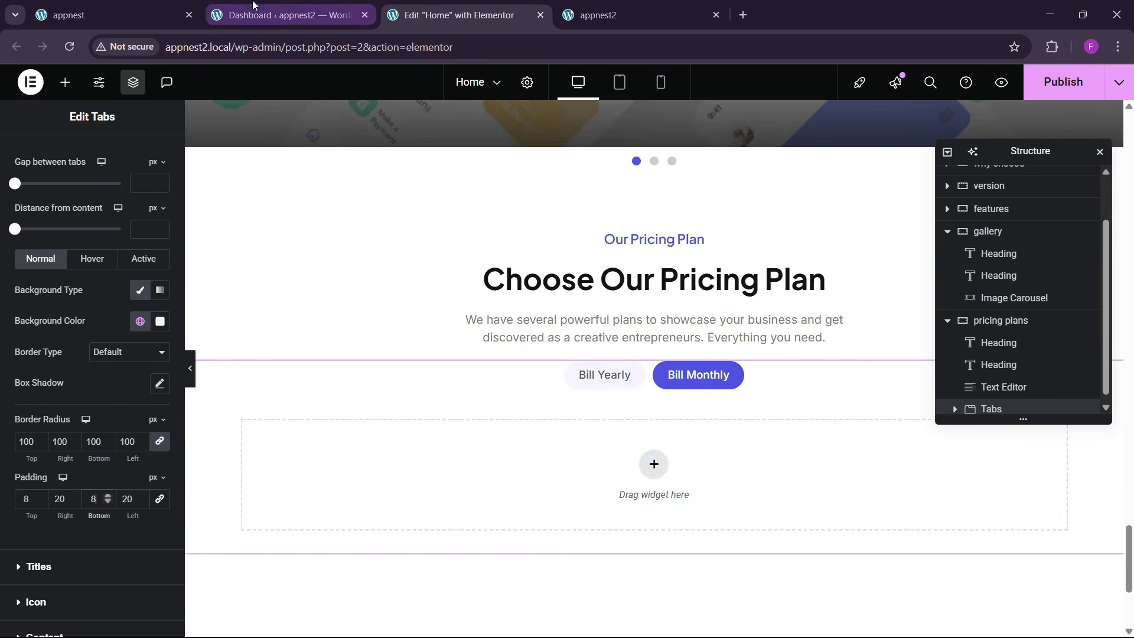
{"action": "left_click", "coordinate": [88, 15]}
{"action": "scroll", "coordinate": [412, 392], "scroll_direction": "down", "scroll_amount": 2}
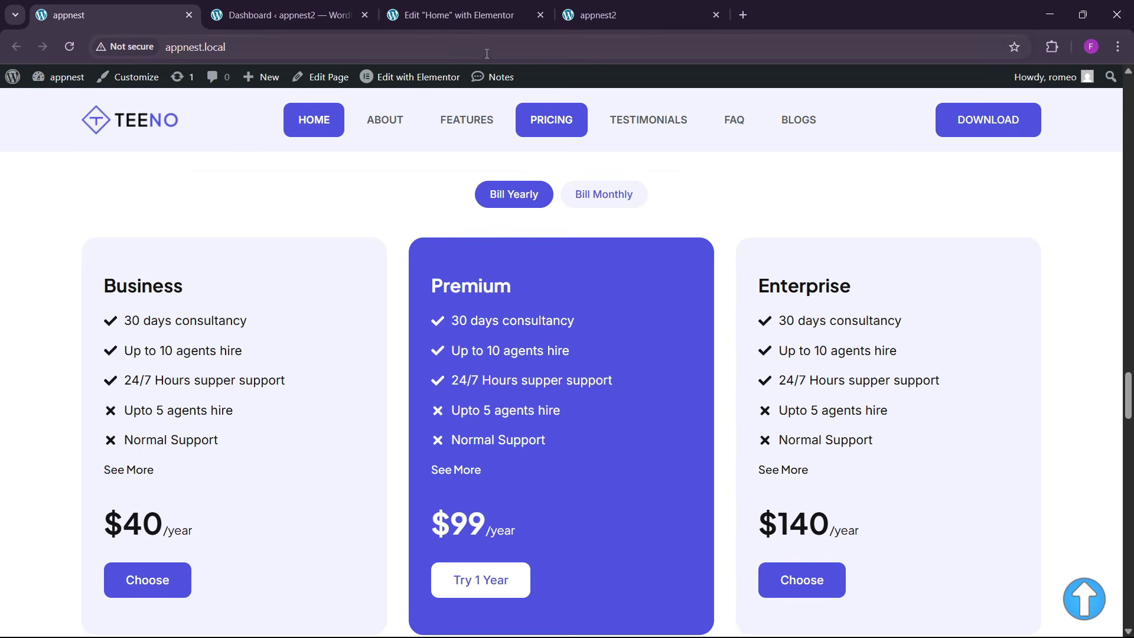
{"action": "left_click", "coordinate": [424, 16]}
- Activate the Bill Yearly tab and add a Grid container to its content area
{"action": "left_click", "coordinate": [597, 383]}
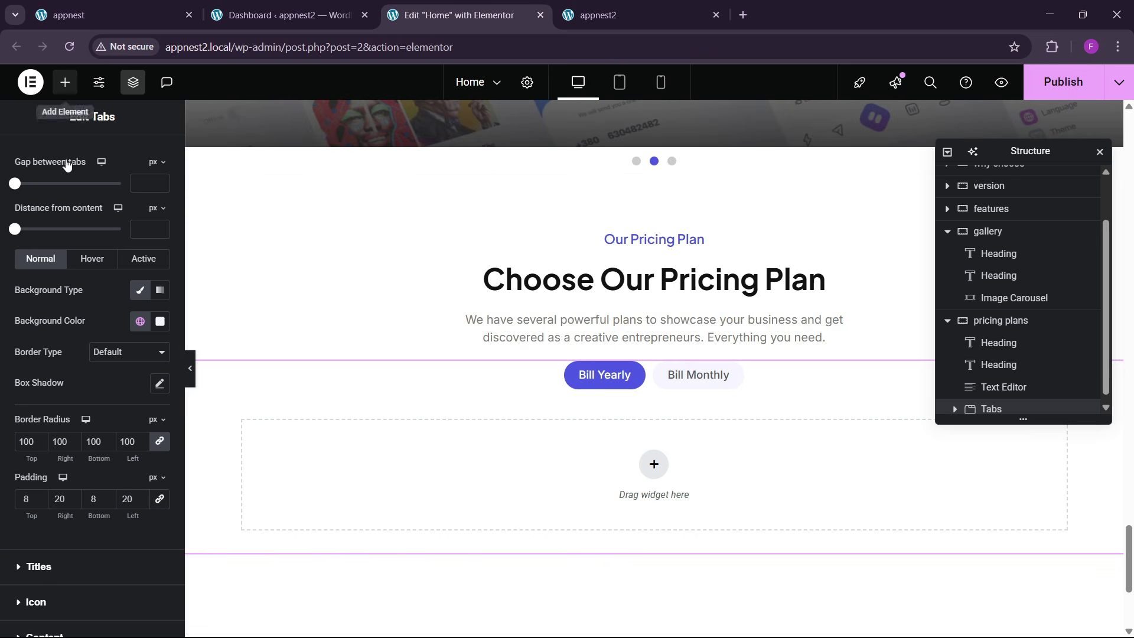
{"action": "left_click", "coordinate": [65, 82]}
{"action": "left_click", "coordinate": [85, 187]}
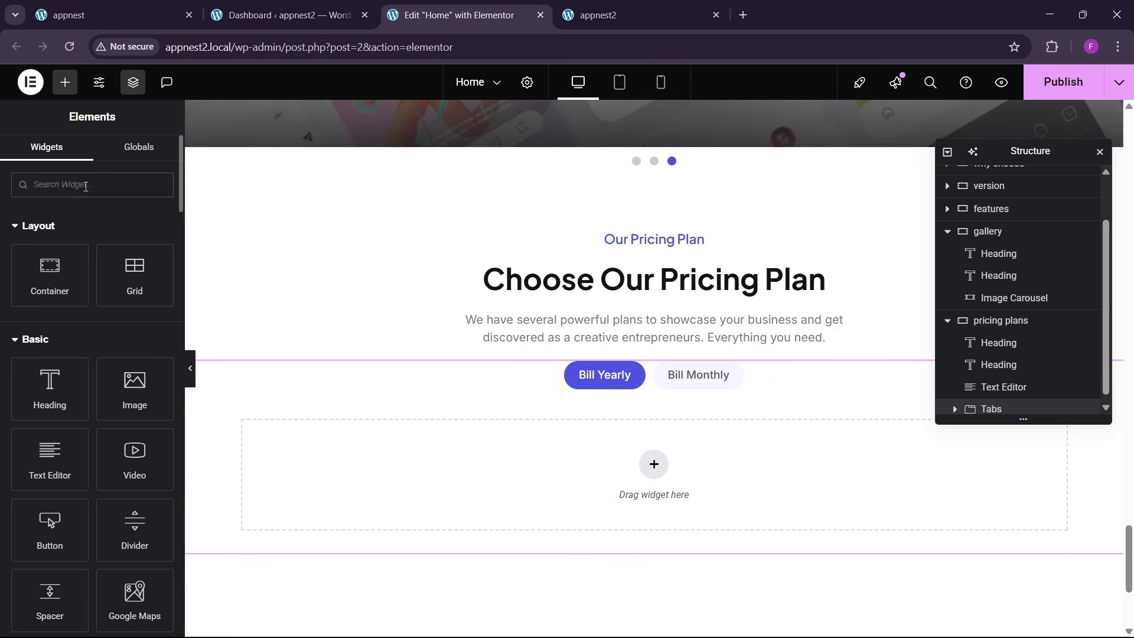
{"action": "type", "text": "grid"}
{"action": "left_click_drag", "start_coordinate": [83, 307], "coordinate": [531, 461]}
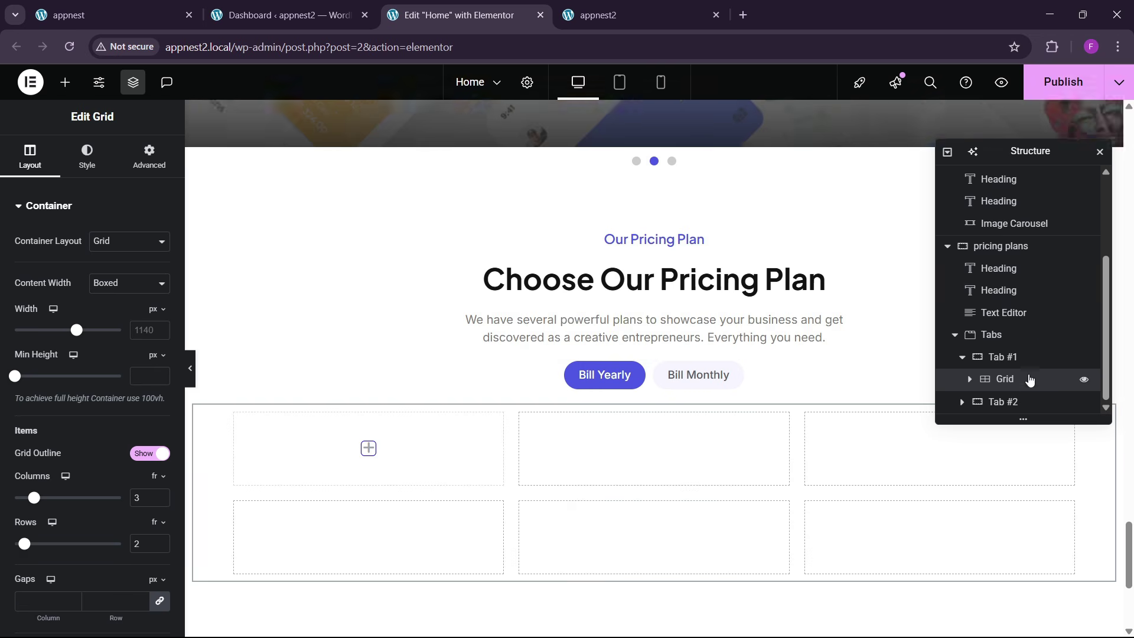
- Remove the padding of the Bill Yearly tab's container, and make the grid inside it full width with 0 padding
{"action": "left_click", "coordinate": [1004, 357]}
{"action": "left_click", "coordinate": [149, 156]}
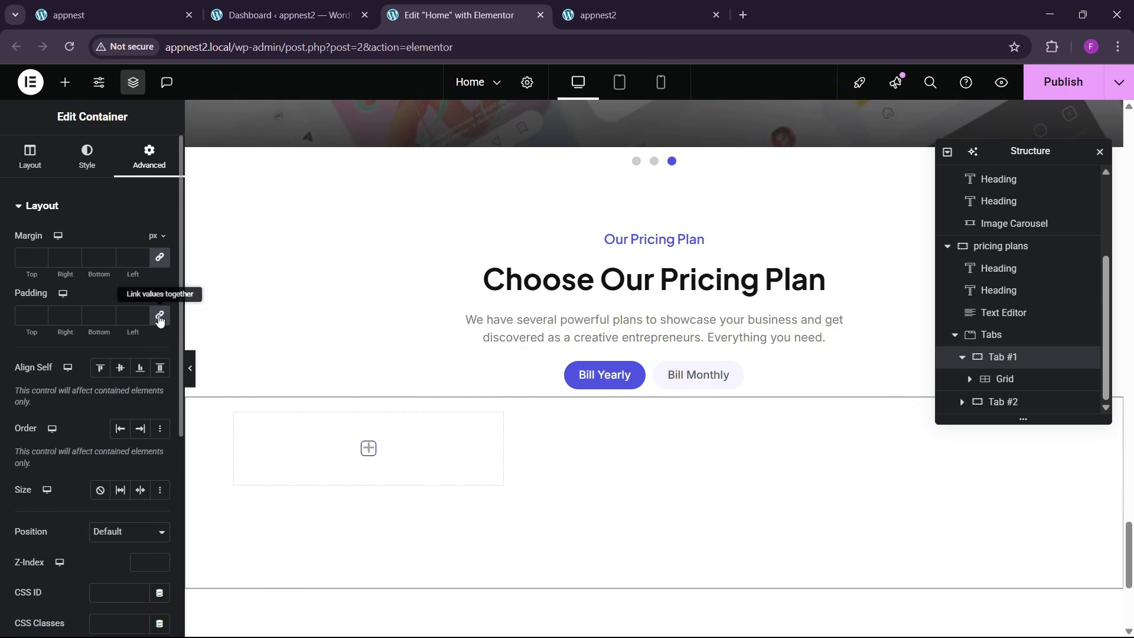
{"action": "left_click", "coordinate": [1002, 381]}
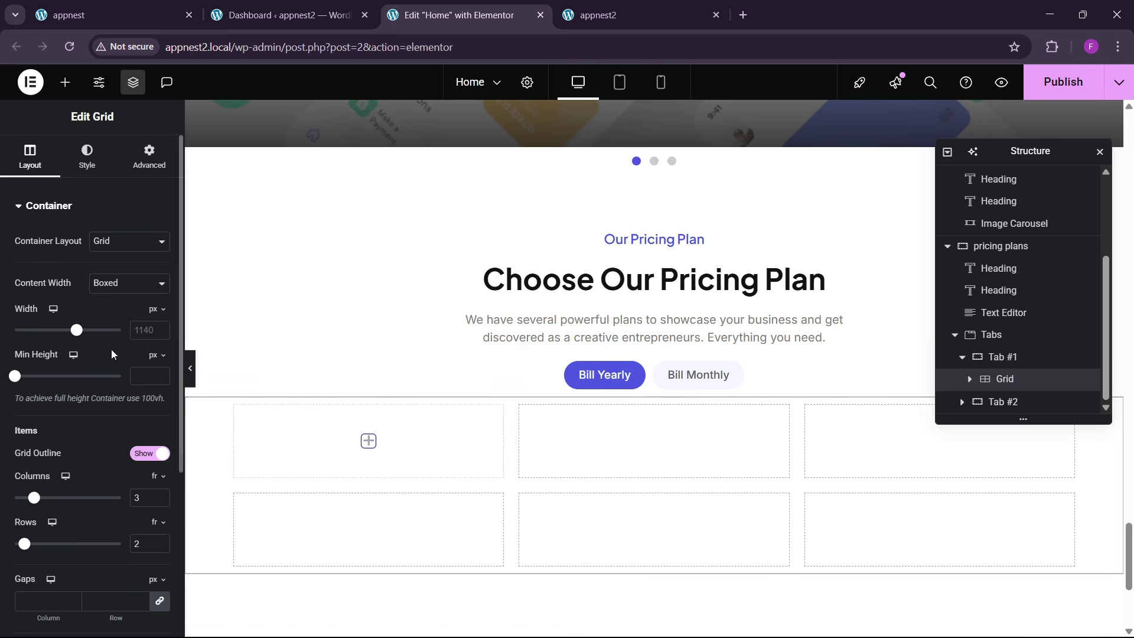
{"action": "left_click", "coordinate": [128, 282]}
{"action": "left_click", "coordinate": [121, 326]}
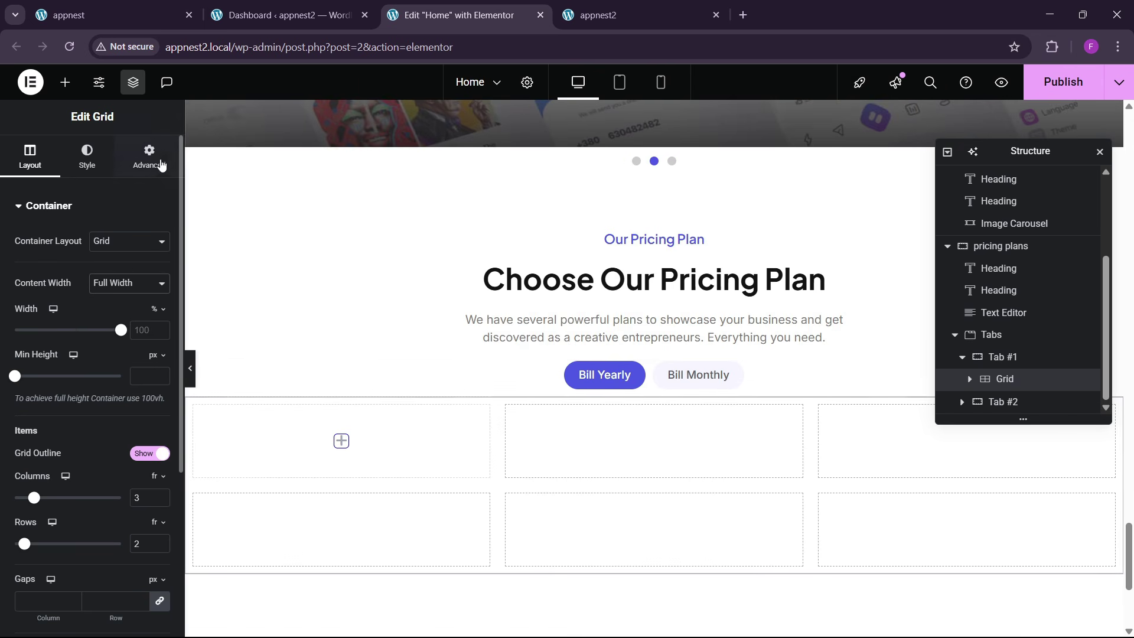
{"action": "left_click", "coordinate": [149, 157]}
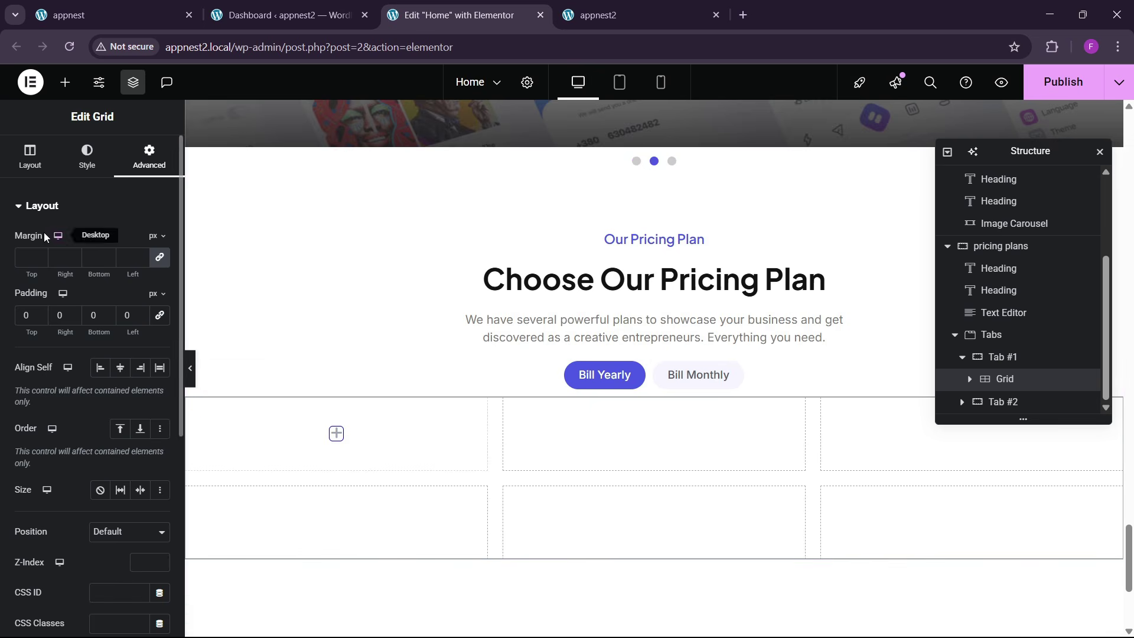
- Add a Container to the first cell of the Bill Yearly tab's grid
{"action": "left_click", "coordinate": [65, 83]}
{"action": "left_click_drag", "start_coordinate": [50, 275], "coordinate": [334, 440]}
{"action": "scroll", "coordinate": [1012, 378], "scroll_direction": "down", "scroll_amount": 1}
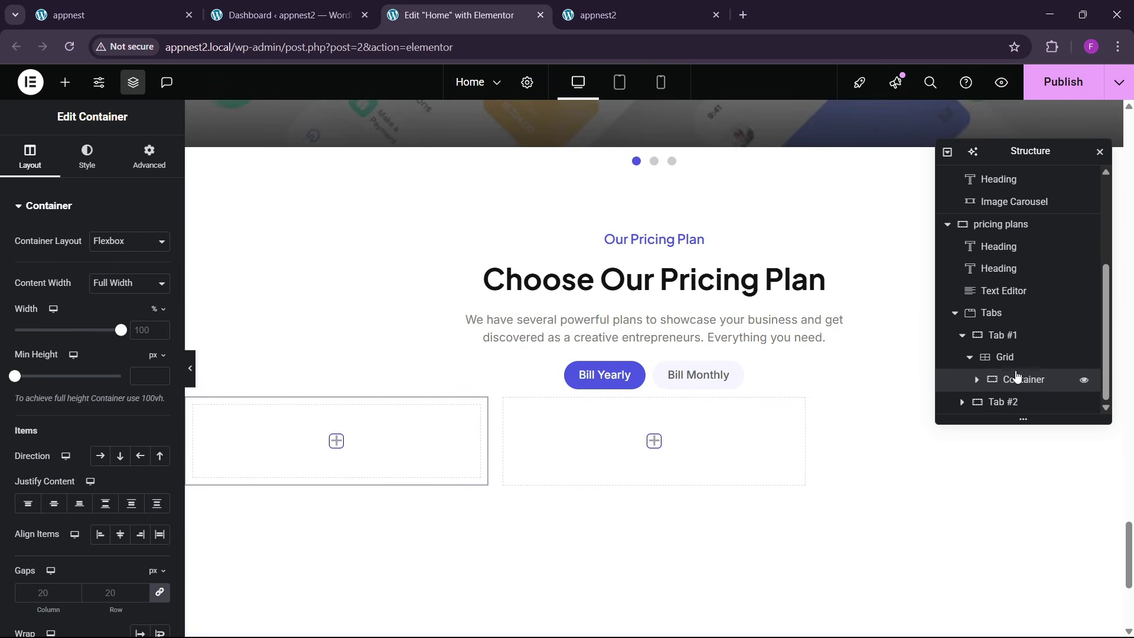
- Reduce the Bill Yearly tab's grid to 1 row
{"action": "left_click", "coordinate": [1004, 357]}
{"action": "left_click", "coordinate": [31, 158]}
{"action": "scroll", "coordinate": [154, 394], "scroll_direction": "down", "scroll_amount": 3}
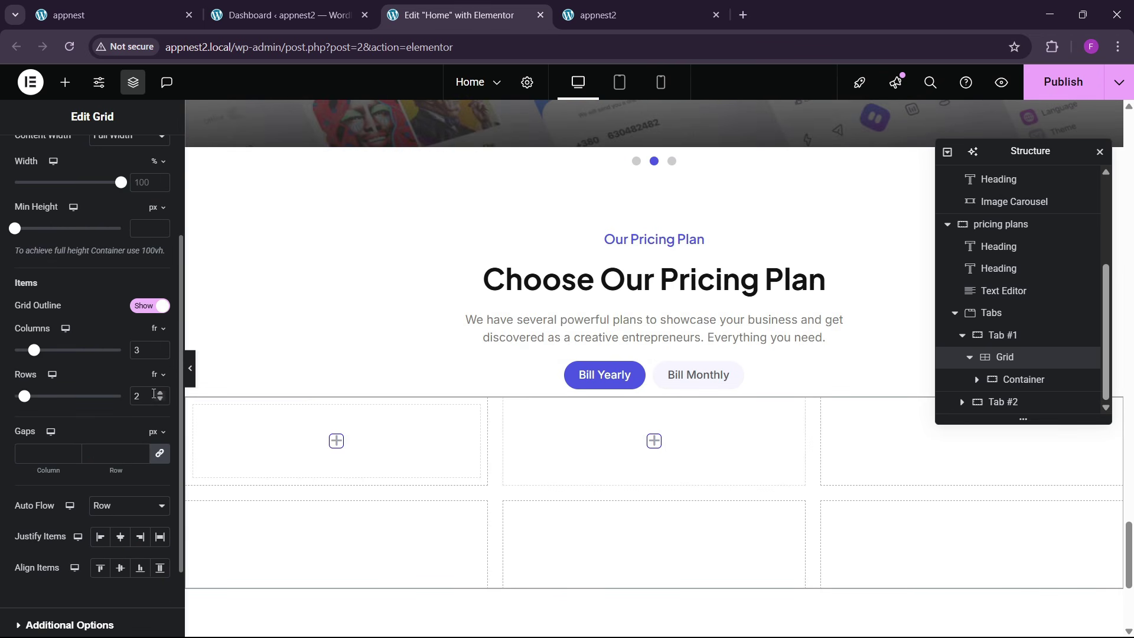
{"action": "left_click", "coordinate": [161, 400]}
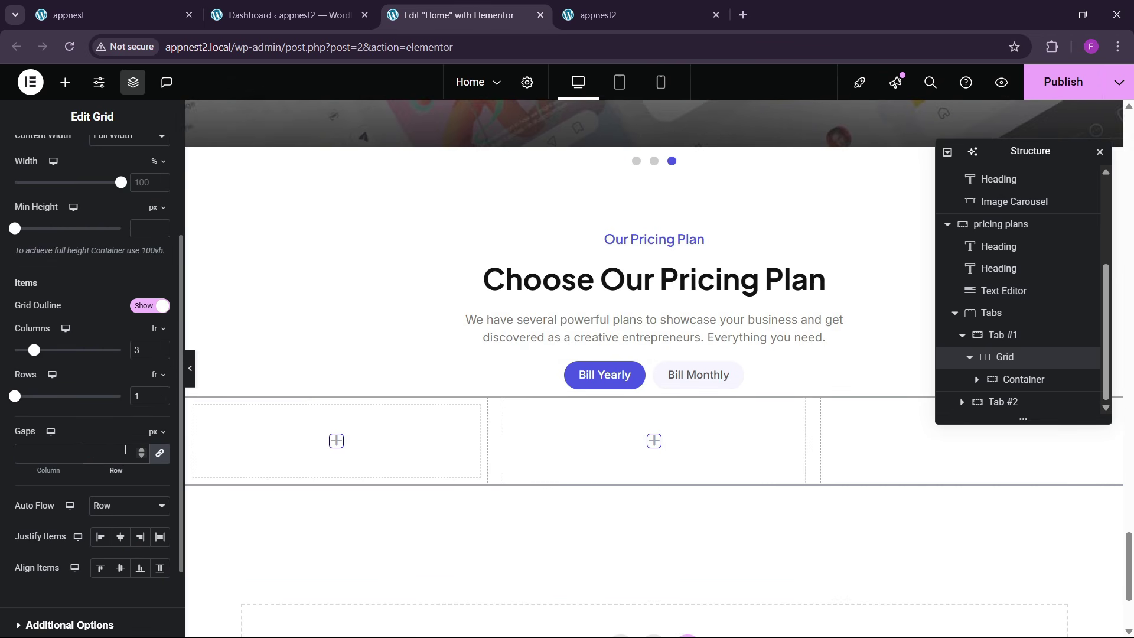
- Set the Bill Yearly grid's column and row gaps to 0 and its first container's padding to 40 px on all sides
{"action": "type", "text": "0"}
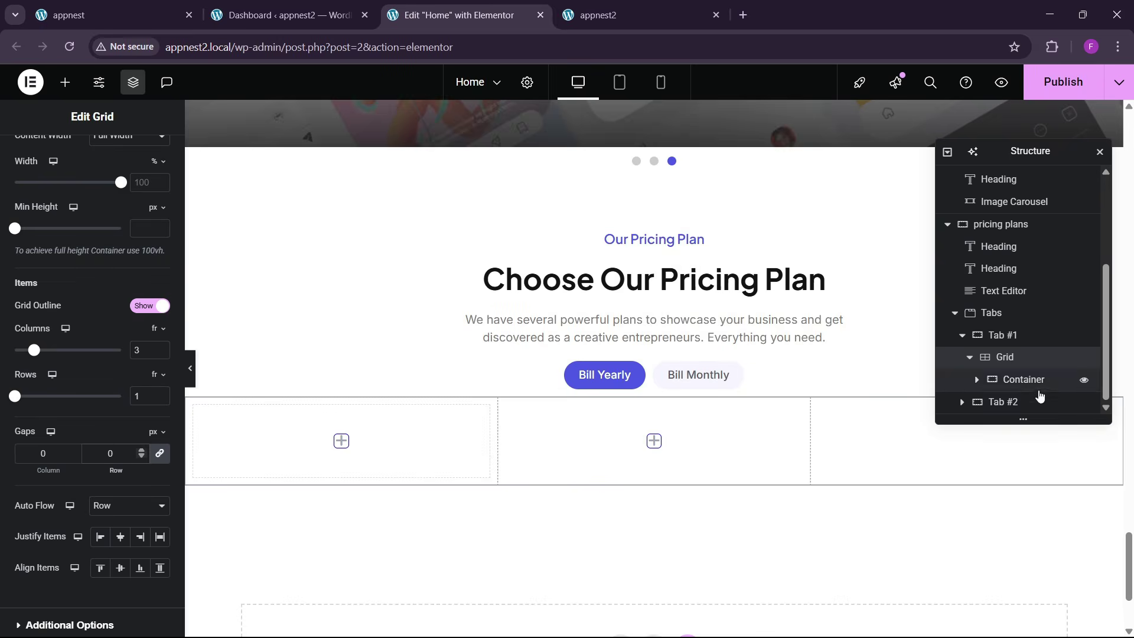
{"action": "left_click", "coordinate": [1015, 381]}
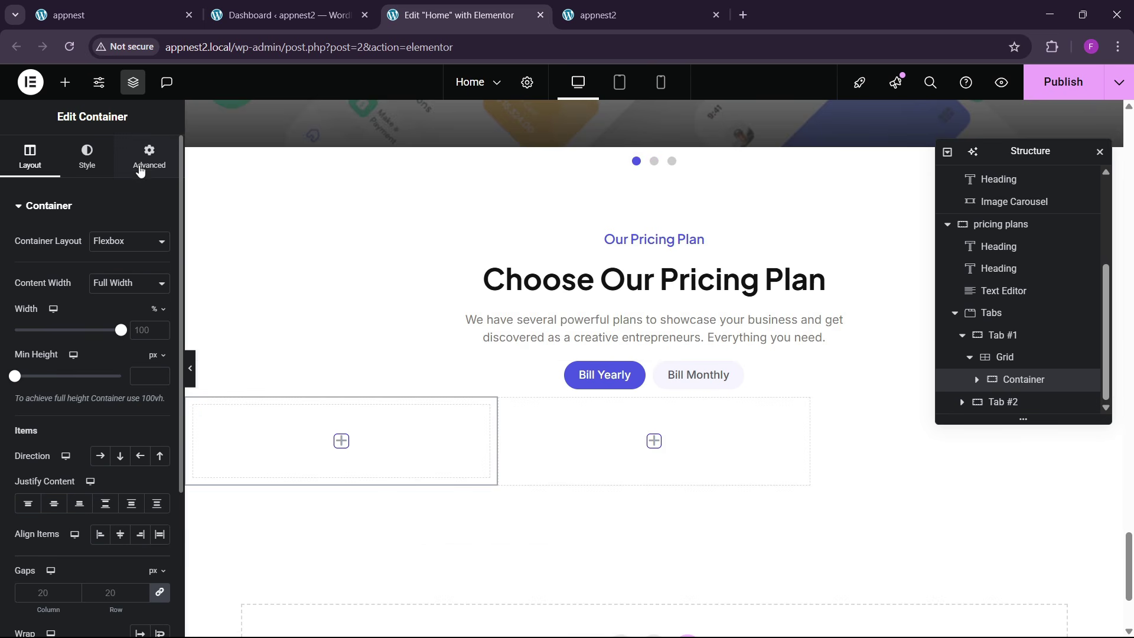
{"action": "left_click", "coordinate": [149, 159]}
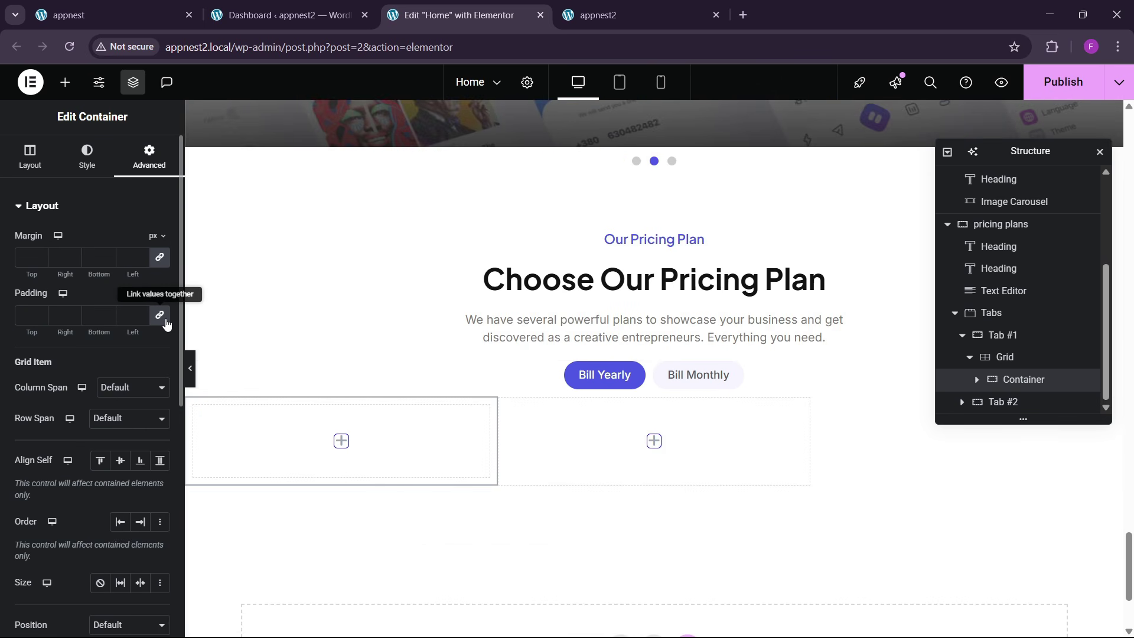
{"action": "left_click", "coordinate": [112, 15]}
{"action": "left_click", "coordinate": [449, 16]}
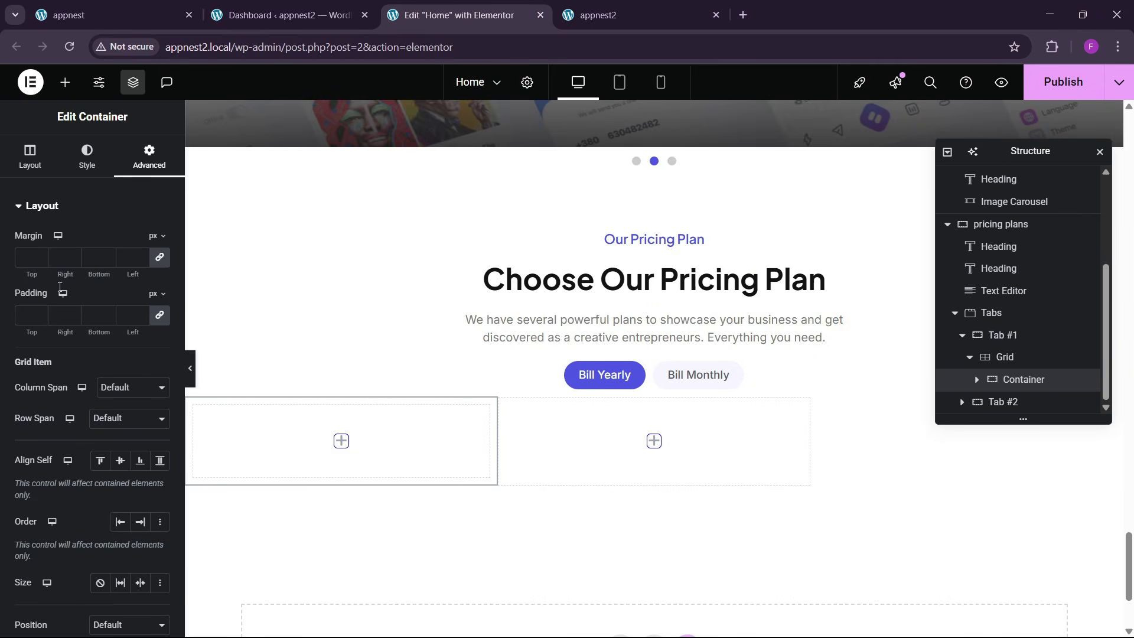
{"action": "left_click", "coordinate": [29, 316]}
{"action": "type", "text": "40"}
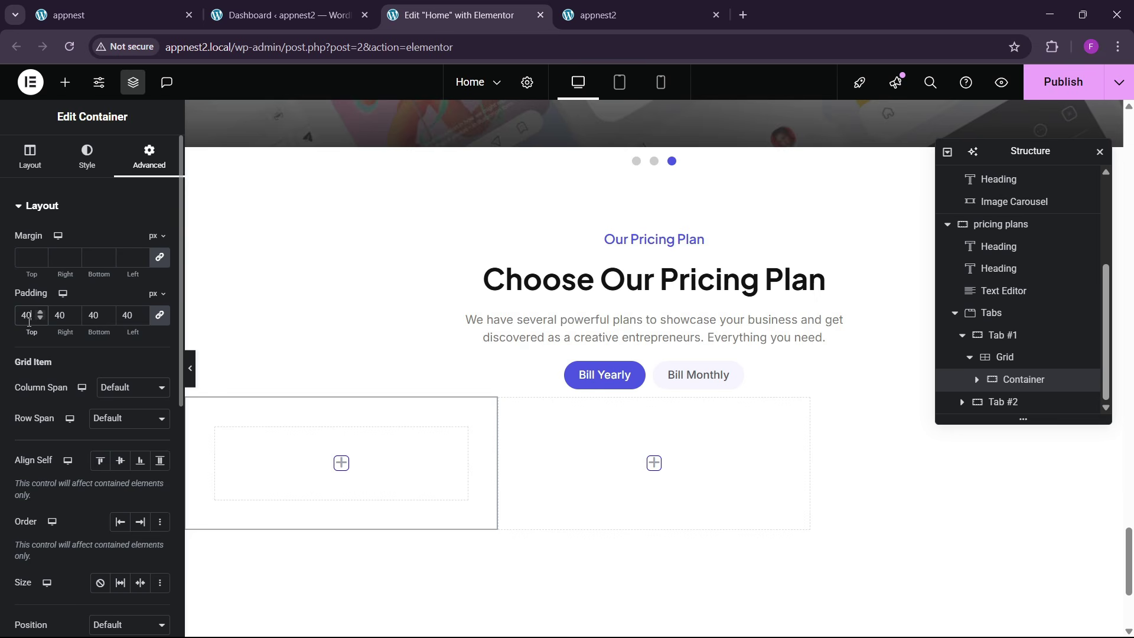
- Copy the "Choose Our Pricing Plan" heading into the container in the grid's first cell
{"action": "left_click", "coordinate": [70, 4]}
{"action": "left_click", "coordinate": [449, 15]}
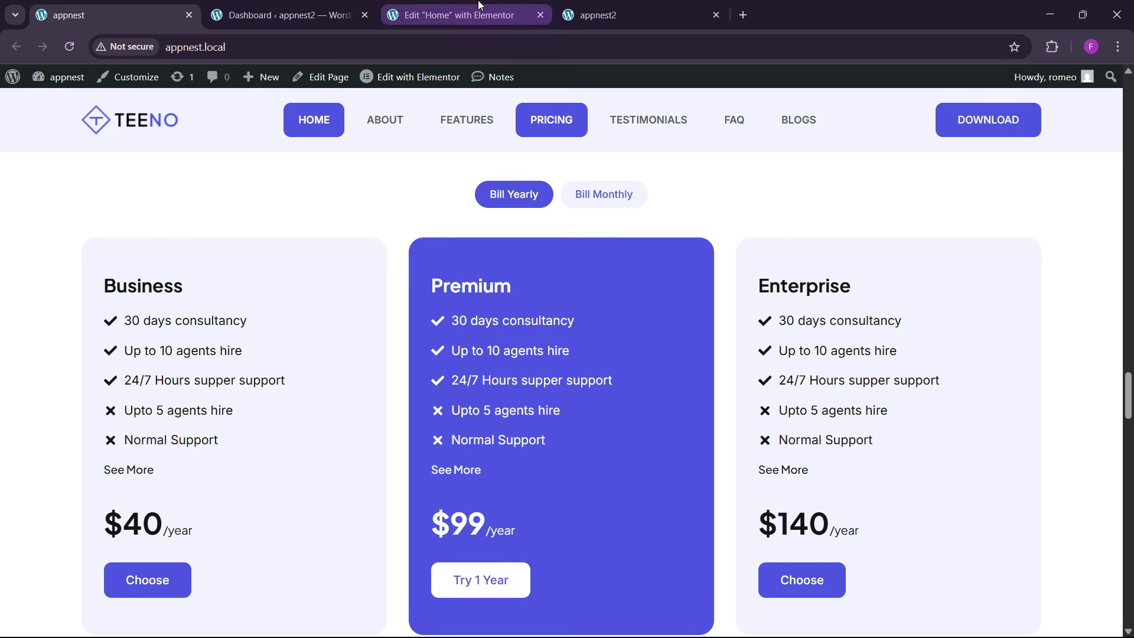
{"action": "right_click", "coordinate": [596, 282]}
{"action": "left_click", "coordinate": [625, 353]}
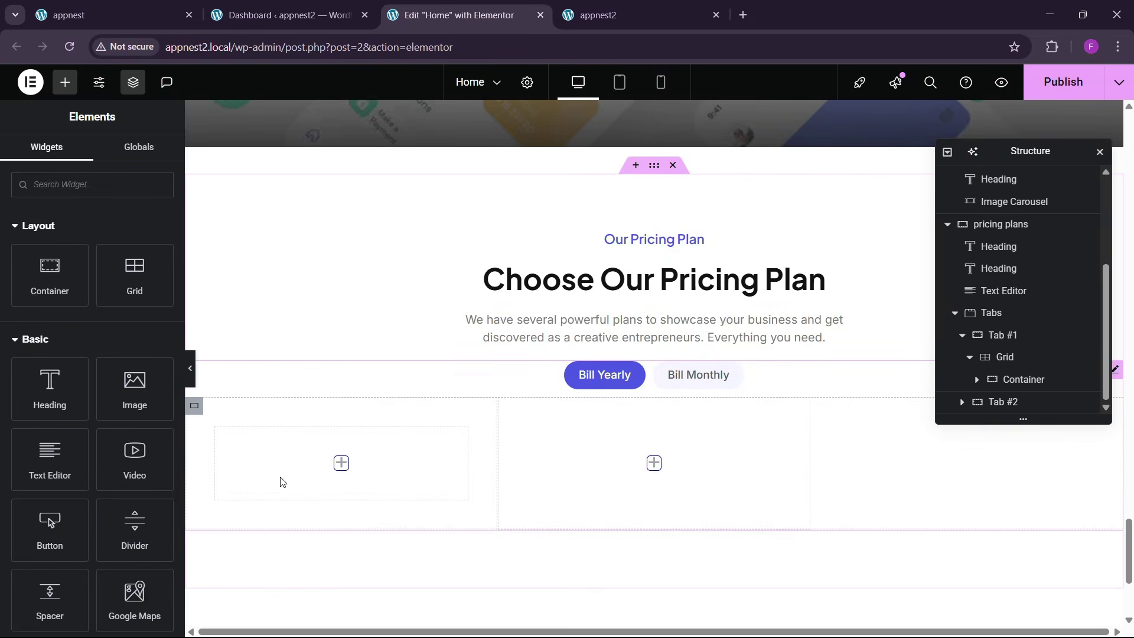
{"action": "right_click", "coordinate": [282, 481]}
{"action": "left_click", "coordinate": [326, 365]}
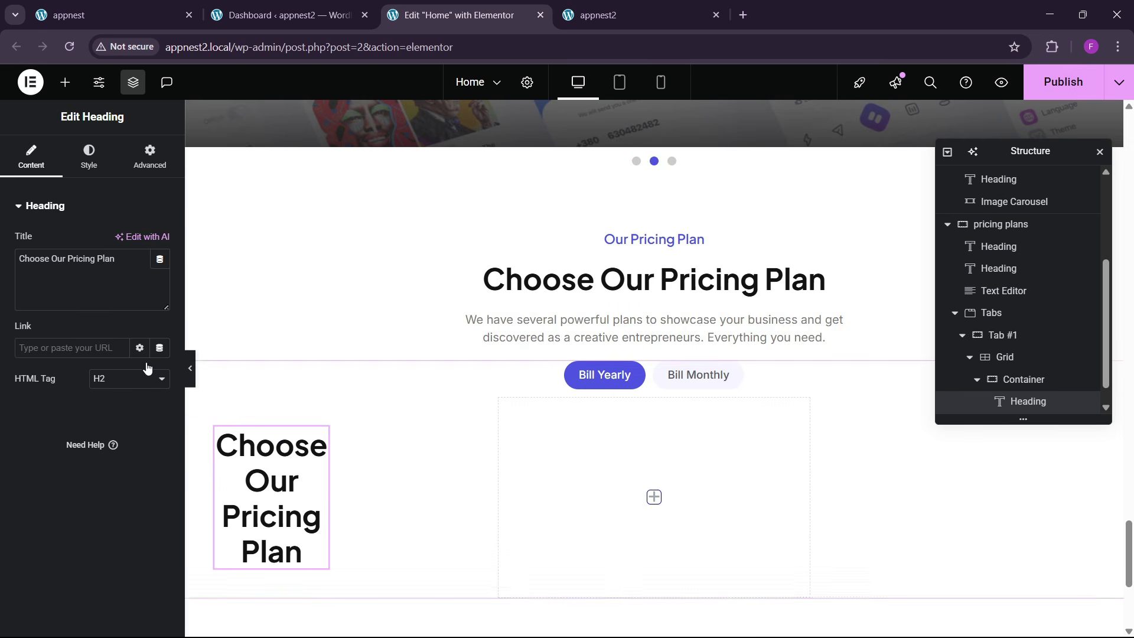
- Make the copied heading in the first card full width (100%) and left-aligned
{"action": "left_click", "coordinate": [150, 158]}
{"action": "left_click", "coordinate": [110, 357]}
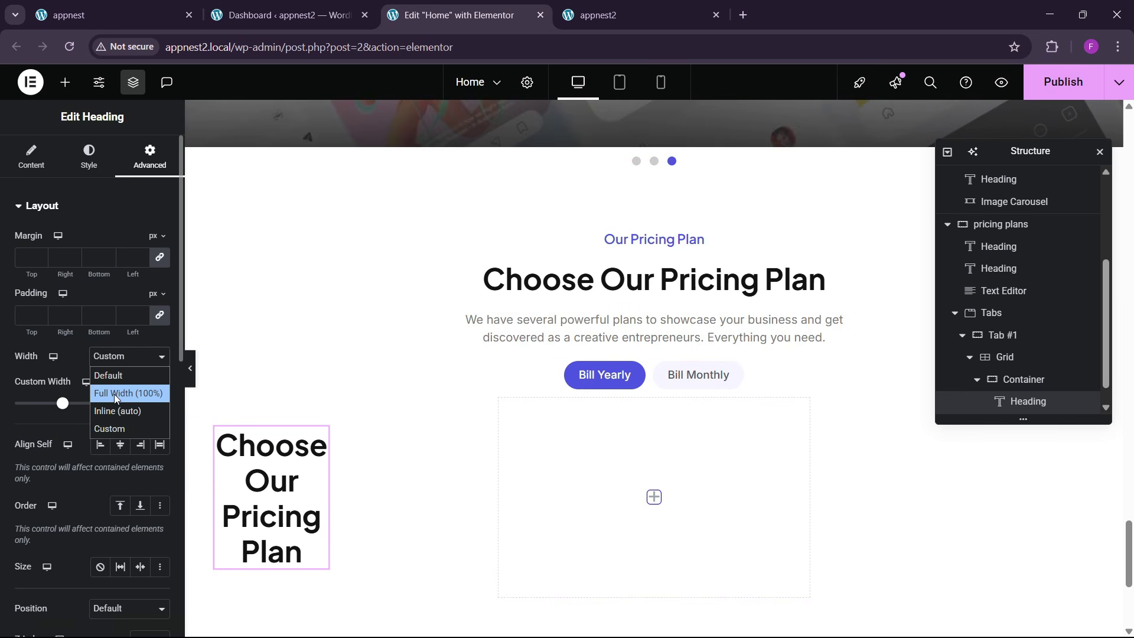
{"action": "left_click", "coordinate": [115, 393]}
{"action": "left_click", "coordinate": [89, 158]}
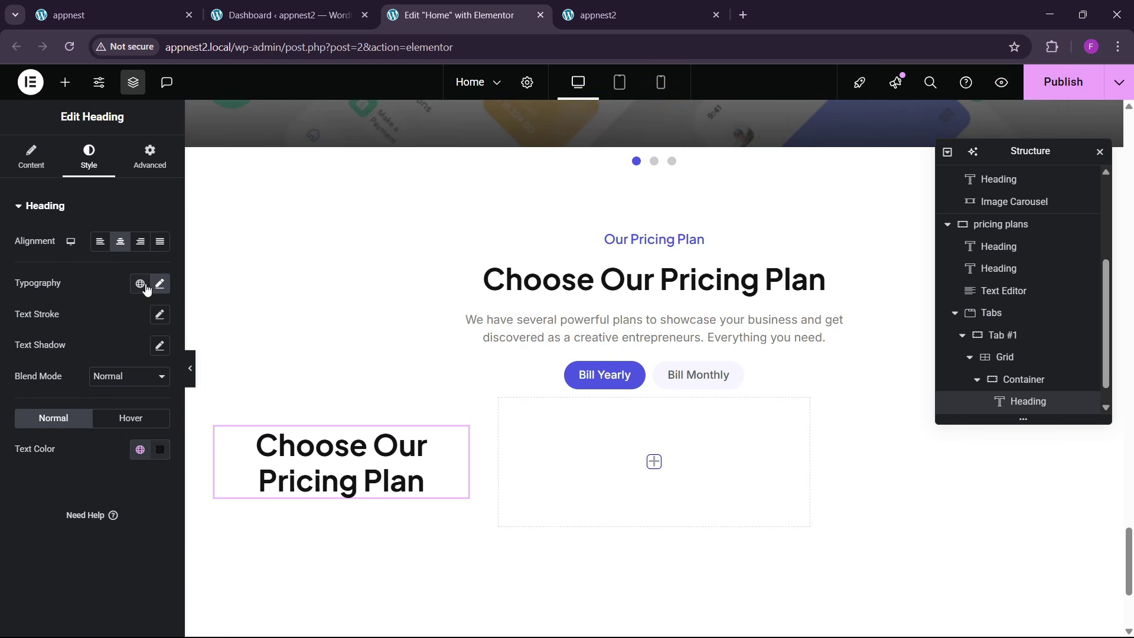
{"action": "left_click", "coordinate": [101, 243]}
{"action": "left_click", "coordinate": [33, 157]}
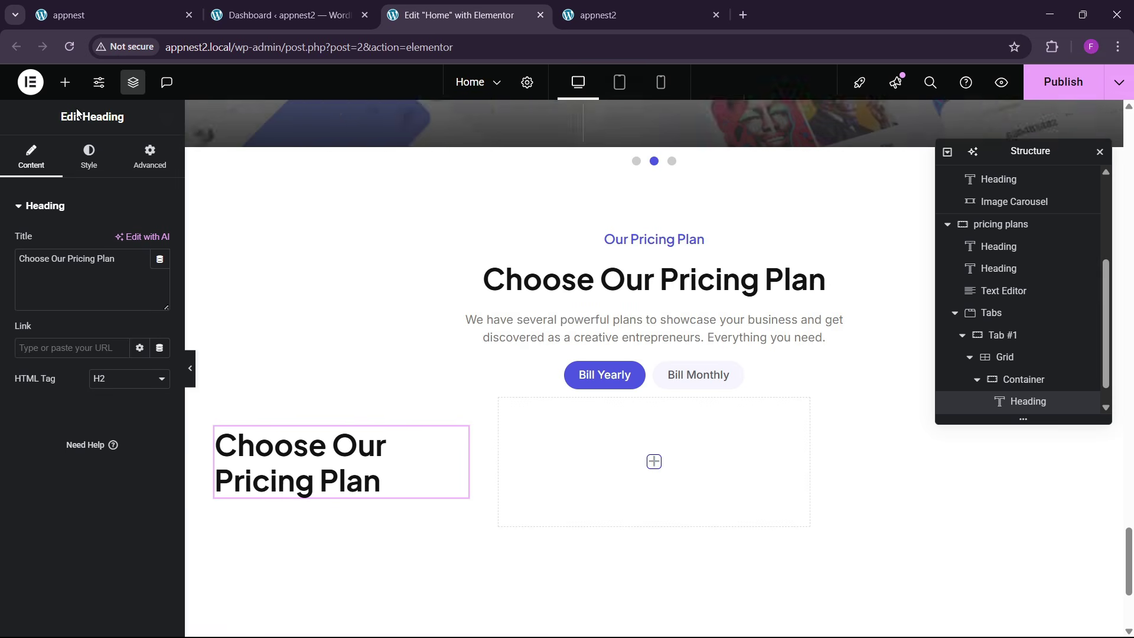
- Change the first card's heading text to "Business", matching the plan name on the reference site
{"action": "left_click", "coordinate": [89, 156]}
{"action": "key", "text": "ctrl+1"}
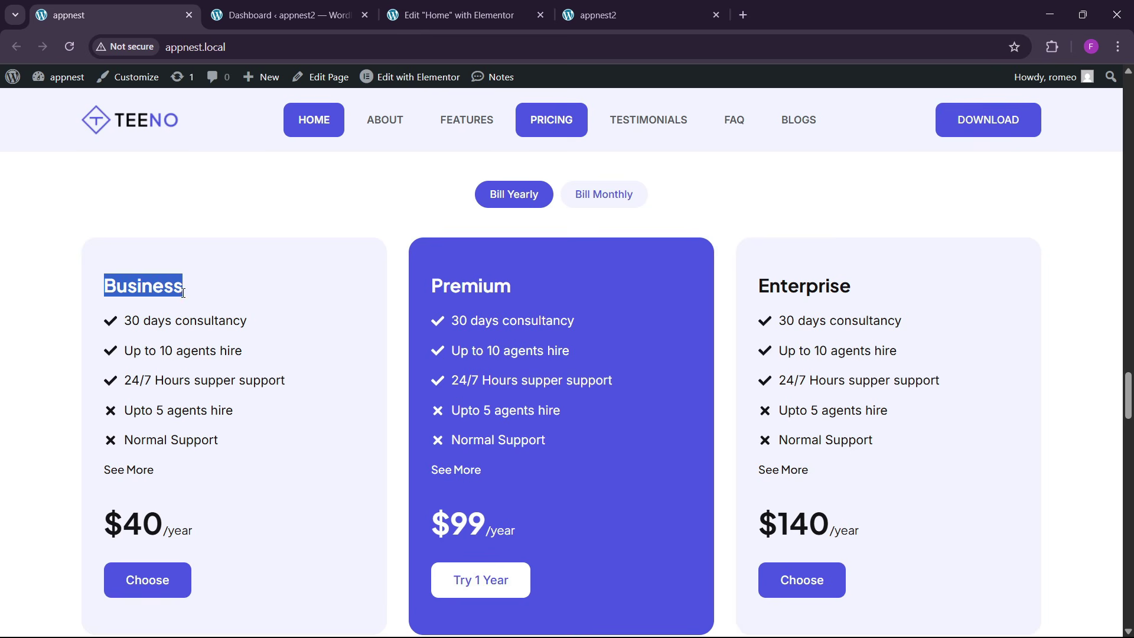
{"action": "key", "text": "ctrl+3"}
{"action": "left_click", "coordinate": [34, 168]}
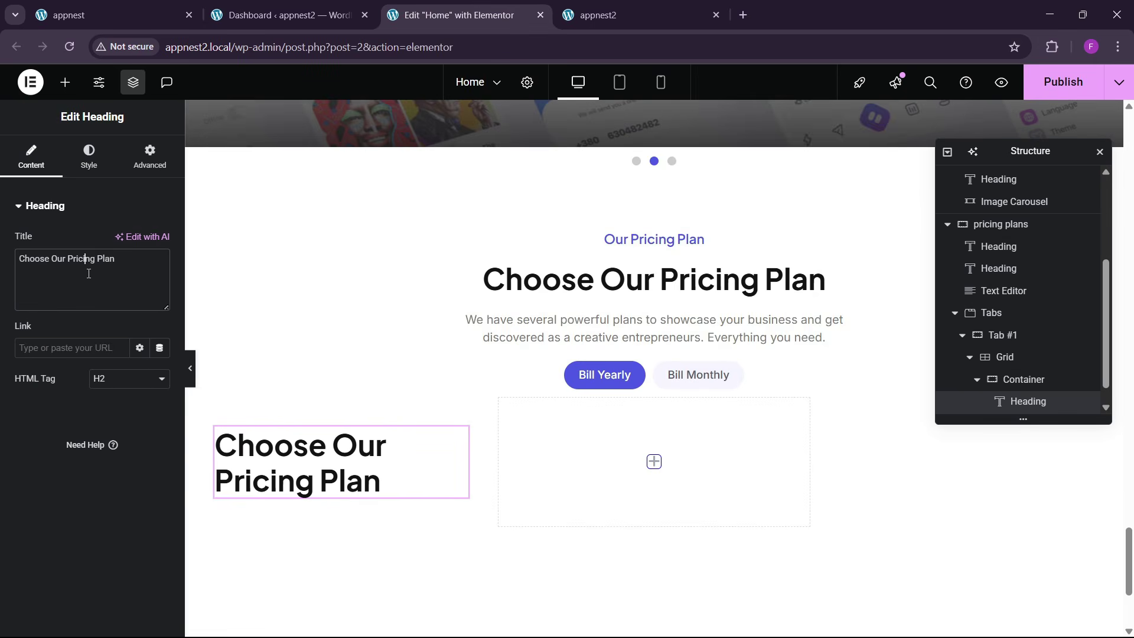
{"action": "type", "text": "Business"}
- Set the Business heading's font size to 24 px, comparing it with the reference site
{"action": "left_click", "coordinate": [89, 159]}
{"action": "left_click", "coordinate": [159, 283]}
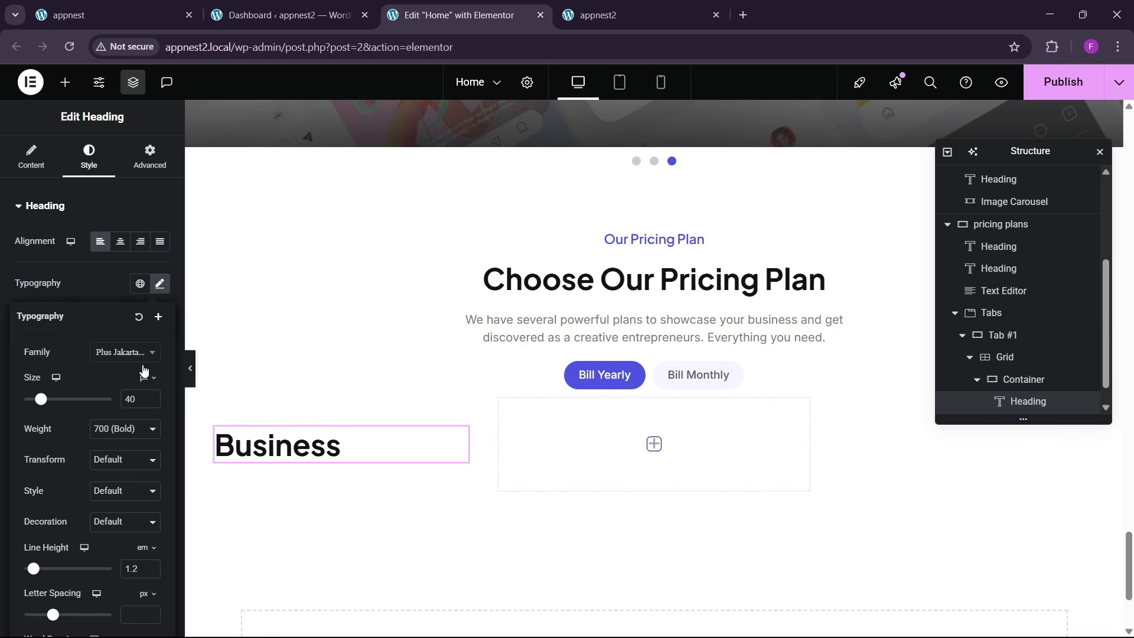
{"action": "double_click", "coordinate": [156, 403]}
{"action": "type", "text": "24"}
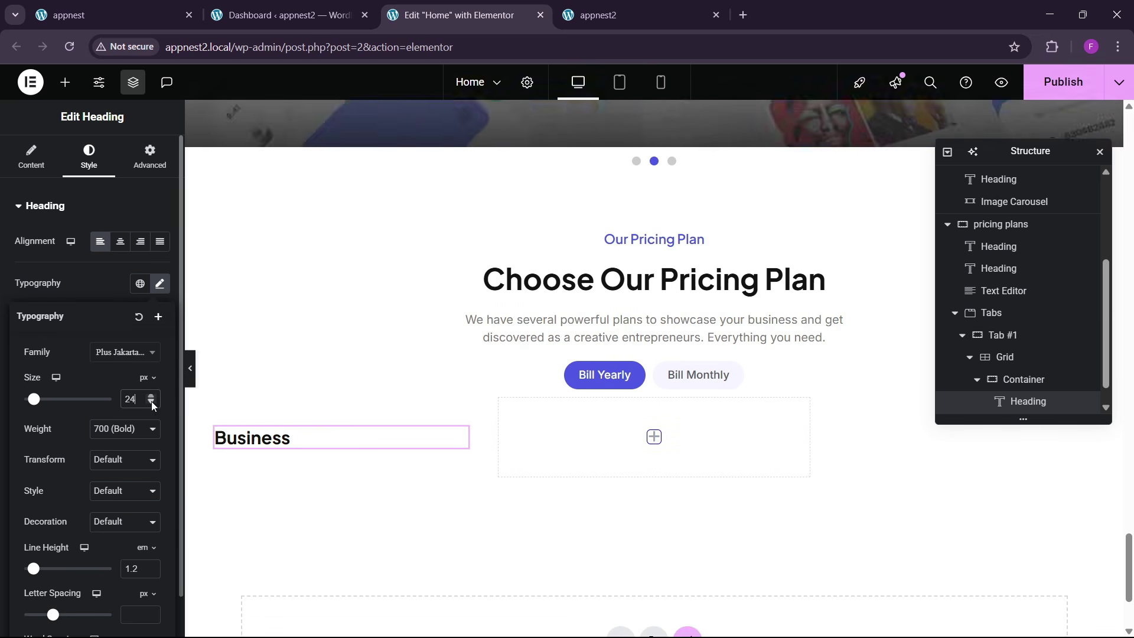
{"action": "left_click", "coordinate": [128, 6]}
{"action": "left_click", "coordinate": [468, 8]}
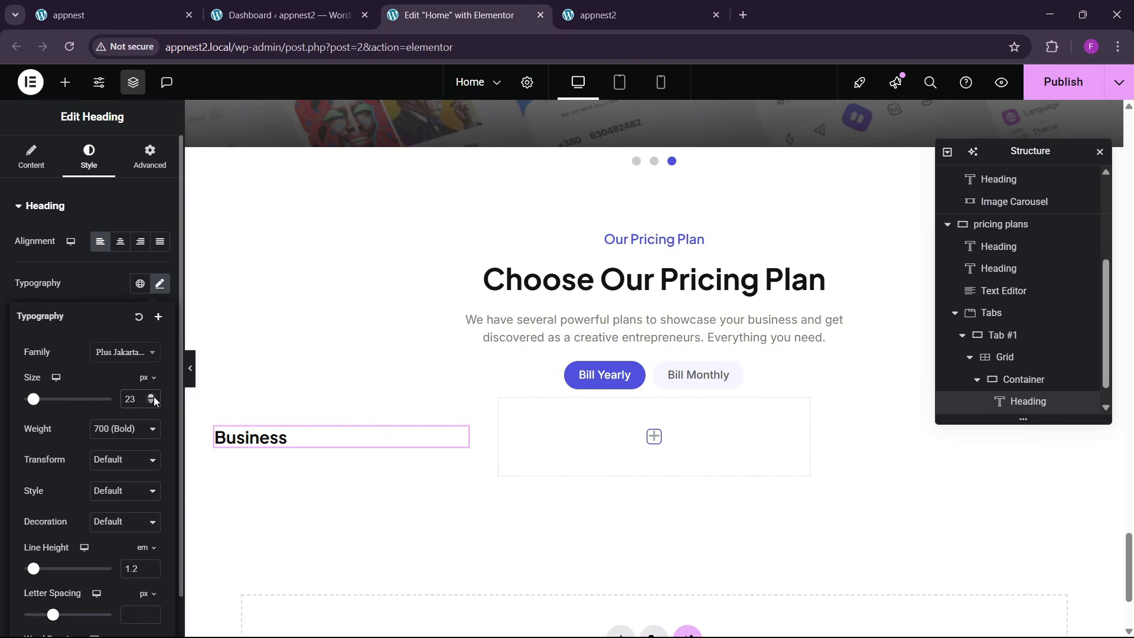
{"action": "left_click", "coordinate": [151, 6]}
{"action": "left_click", "coordinate": [420, 11]}
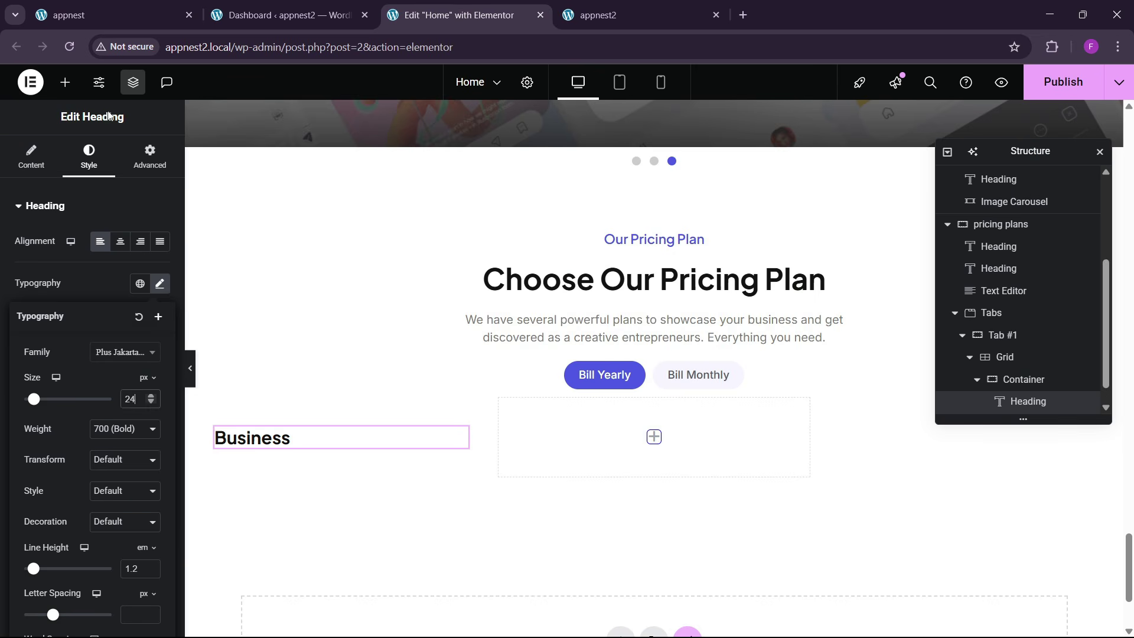
- Add an Icon List widget below the Business heading in the first card
{"action": "left_click", "coordinate": [61, 85]}
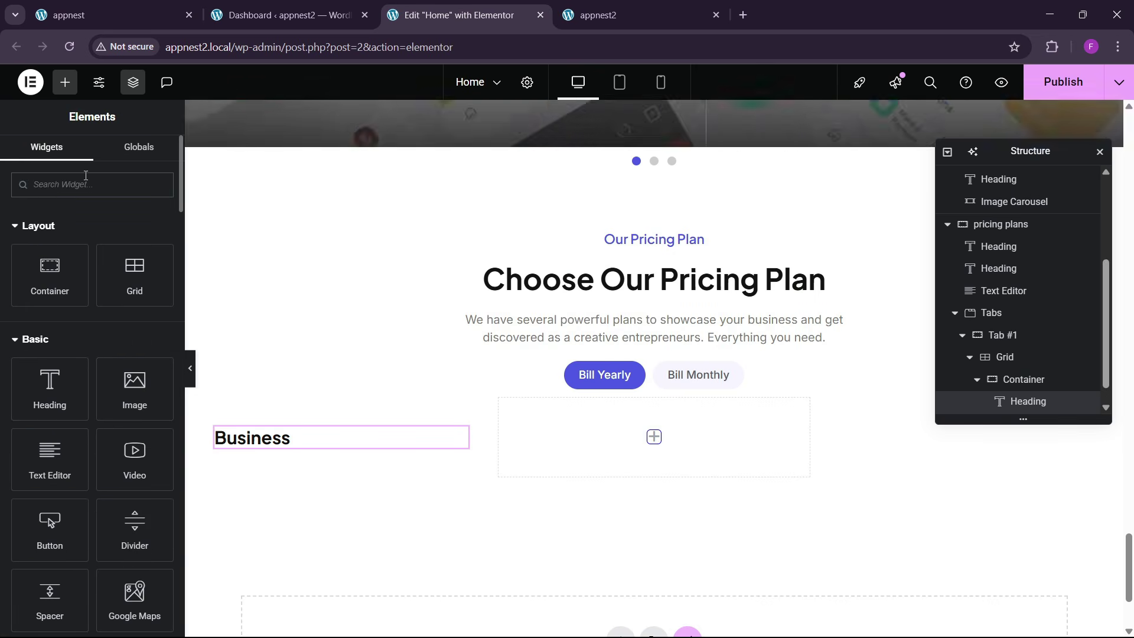
{"action": "type", "text": "list"}
{"action": "left_click_drag", "start_coordinate": [47, 254], "coordinate": [356, 442]}
- Reduce the icon list to a single check-marked item reading "30 days consultancy"
{"action": "left_click", "coordinate": [191, 5]}
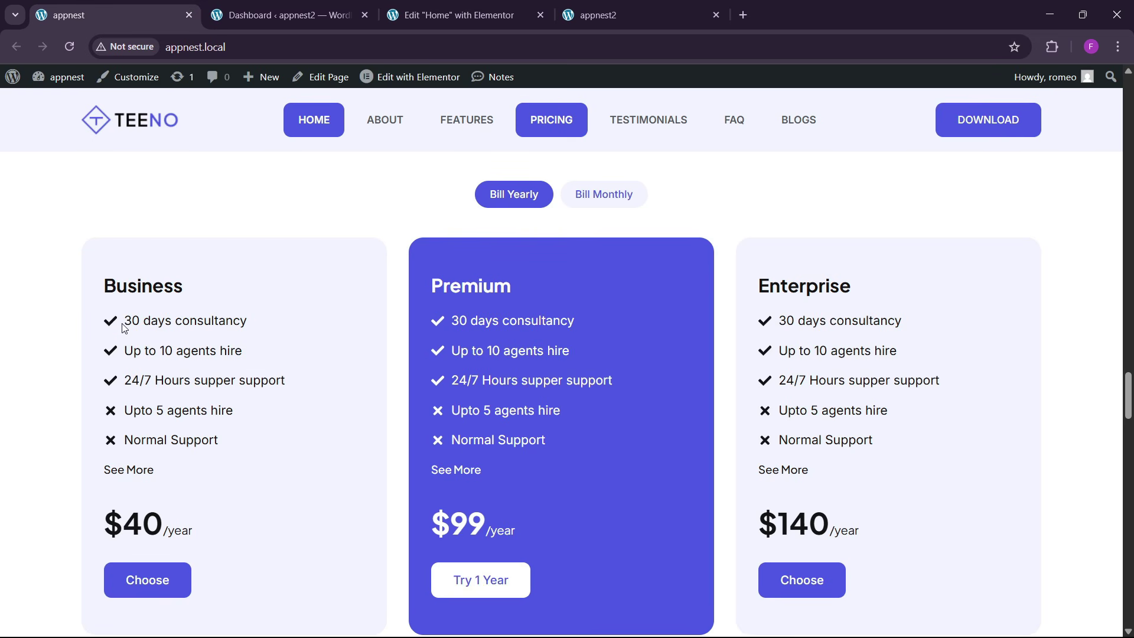
{"action": "left_click", "coordinate": [455, 15]}
{"action": "left_click", "coordinate": [155, 332]}
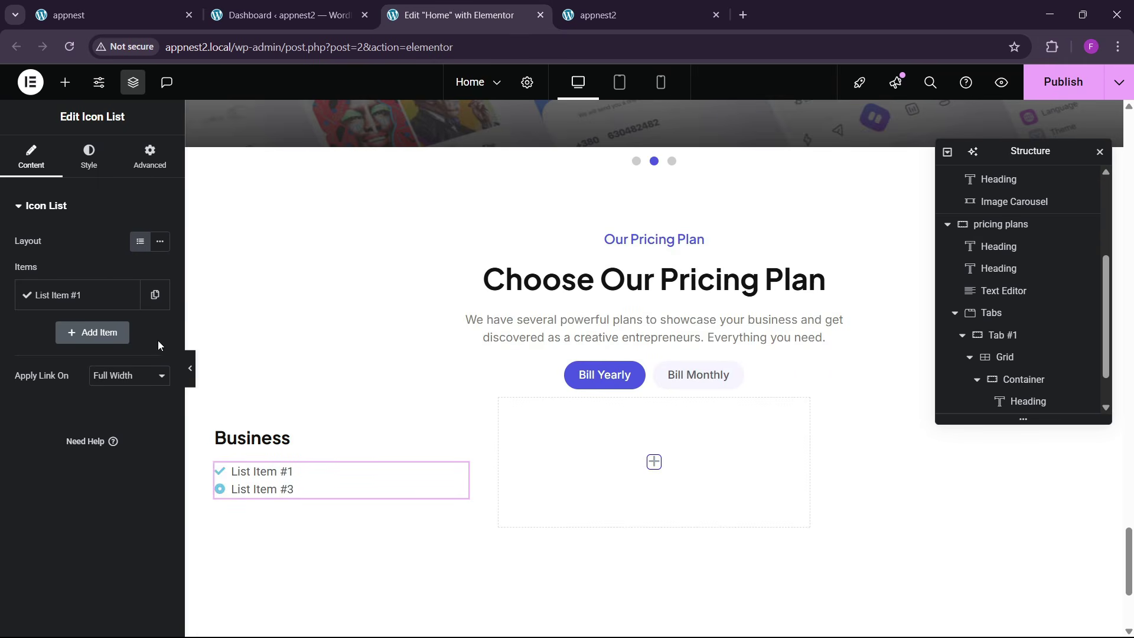
{"action": "left_click", "coordinate": [83, 300]}
{"action": "type", "text": "30 days consultancy"}
{"action": "left_click", "coordinate": [83, 295]}
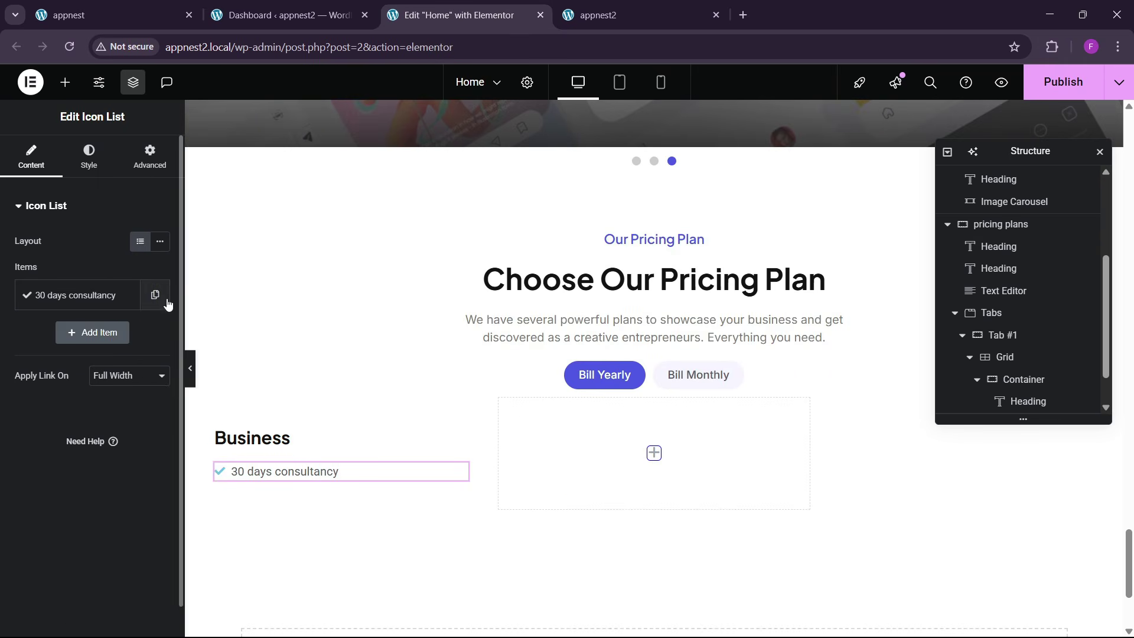
- Duplicate the "30 days consultancy" item until the icon list has five items
{"action": "left_click", "coordinate": [154, 297]}
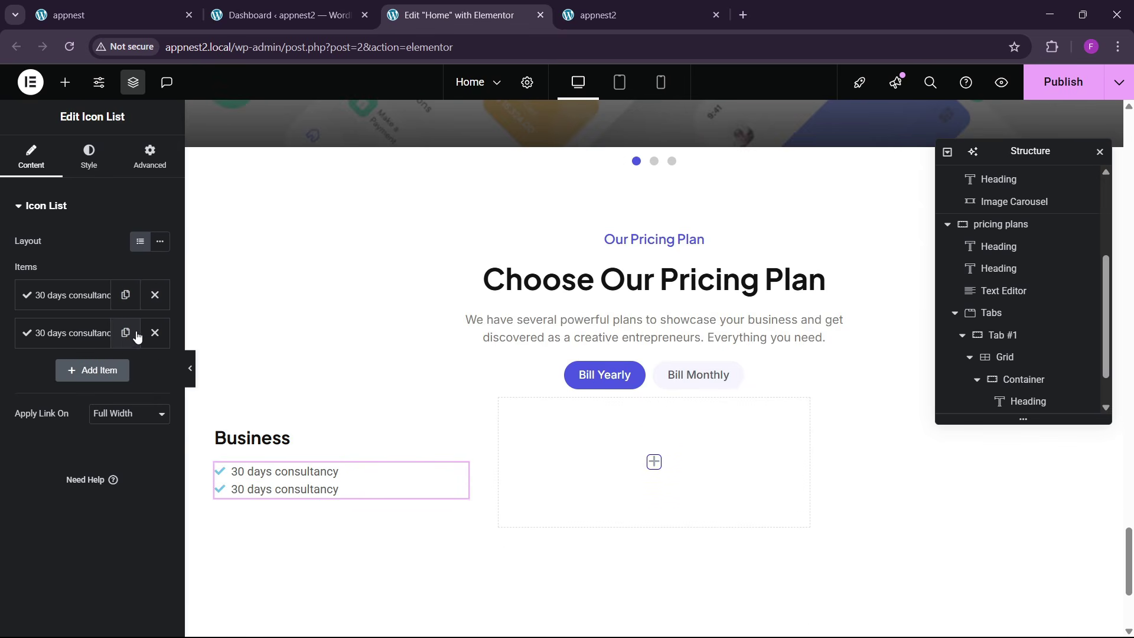
{"action": "left_click", "coordinate": [125, 333]}
{"action": "left_click", "coordinate": [125, 371]}
{"action": "left_click", "coordinate": [125, 409]}
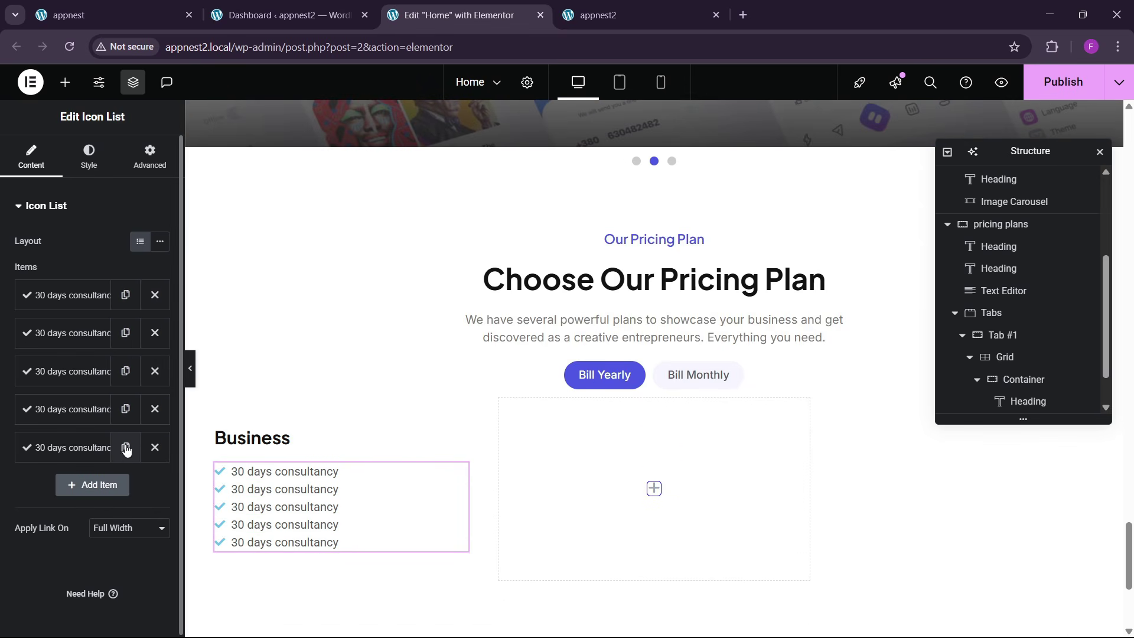
- Give the fourth list item the Times icon, and replace the fifth item with a duplicate of the fourth
{"action": "left_click", "coordinate": [88, 413]}
{"action": "left_click", "coordinate": [56, 541]}
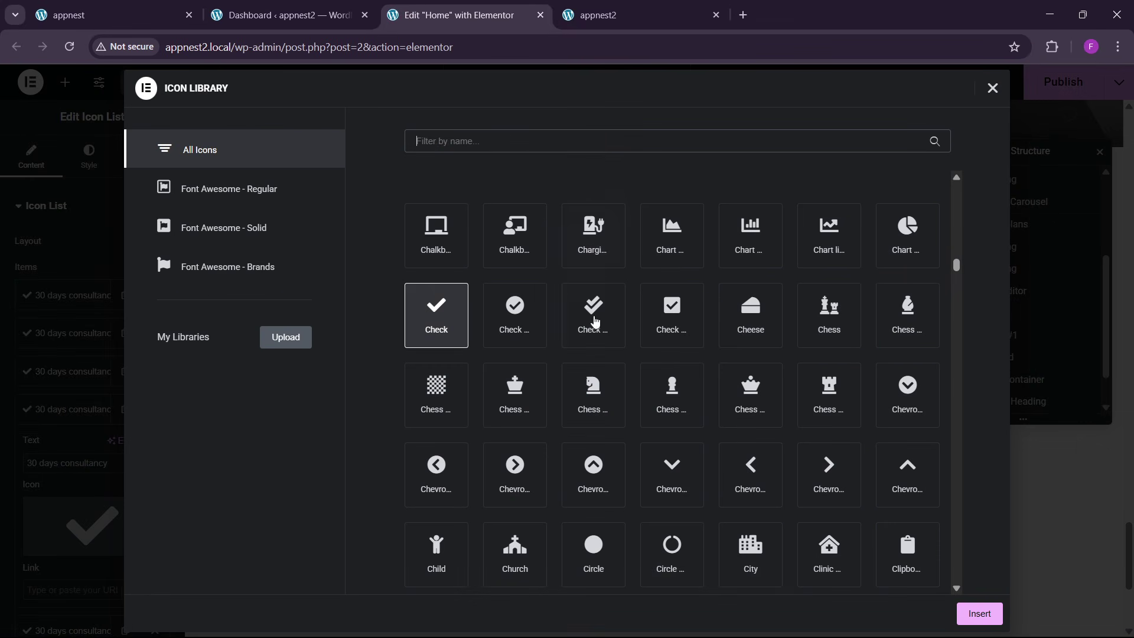
{"action": "left_click_drag", "start_coordinate": [957, 273], "coordinate": [928, 447]}
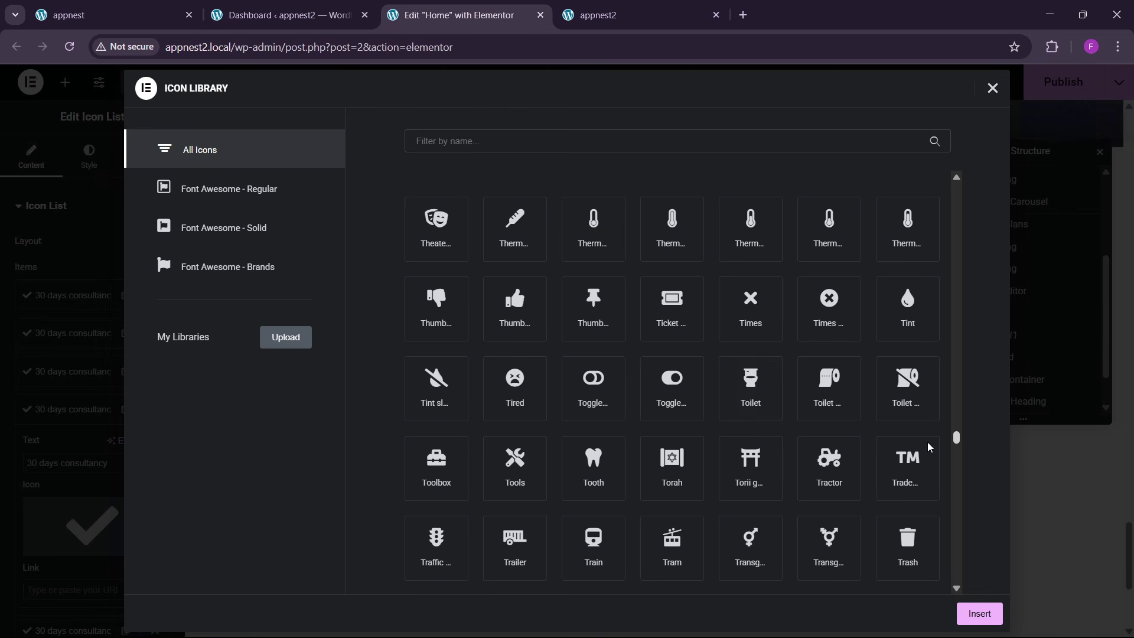
{"action": "left_click", "coordinate": [721, 323]}
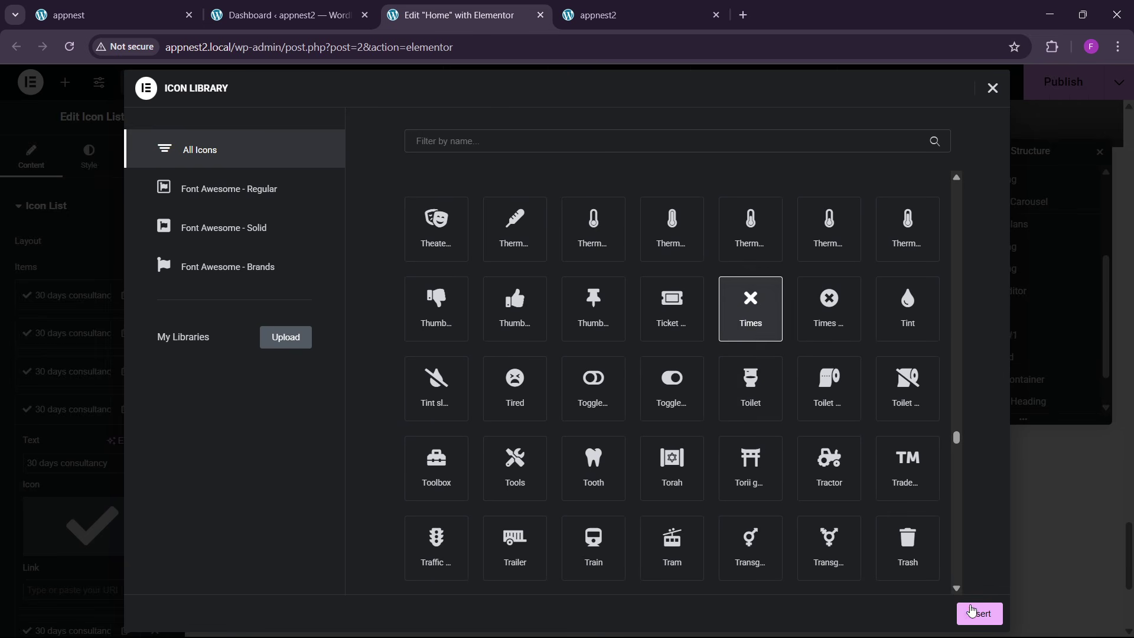
{"action": "left_click", "coordinate": [971, 610]}
{"action": "left_click", "coordinate": [74, 414]}
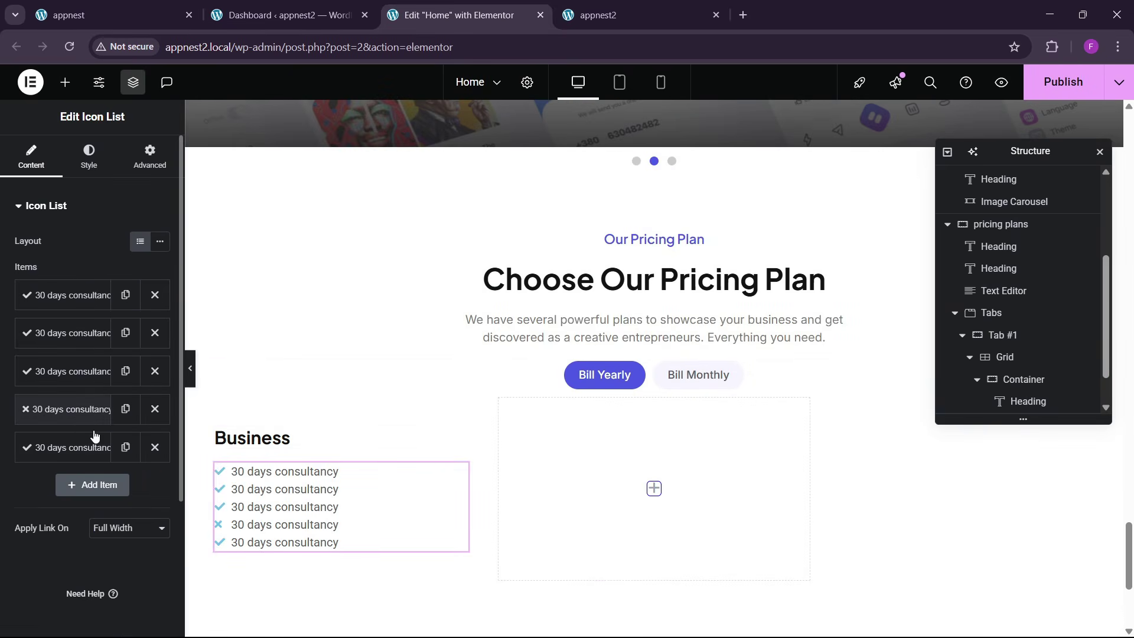
{"action": "left_click", "coordinate": [155, 447]}
{"action": "left_click", "coordinate": [126, 409]}
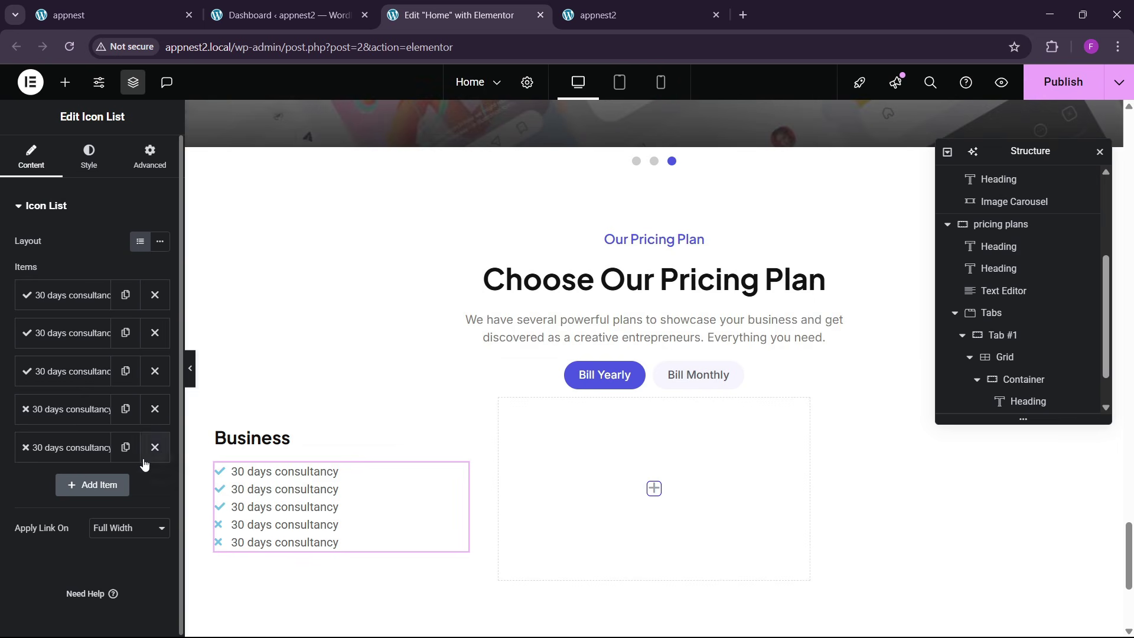
{"action": "left_click", "coordinate": [95, 15]}
{"action": "left_click", "coordinate": [441, 17]}
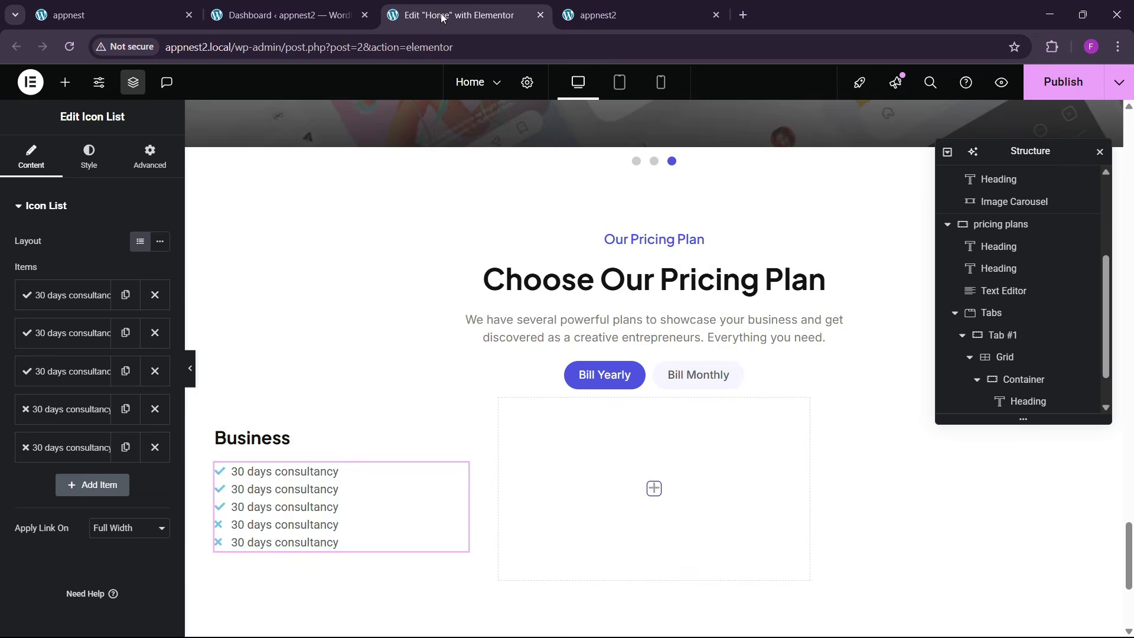
{"action": "left_click", "coordinate": [89, 159]}
{"action": "left_click", "coordinate": [46, 383]}
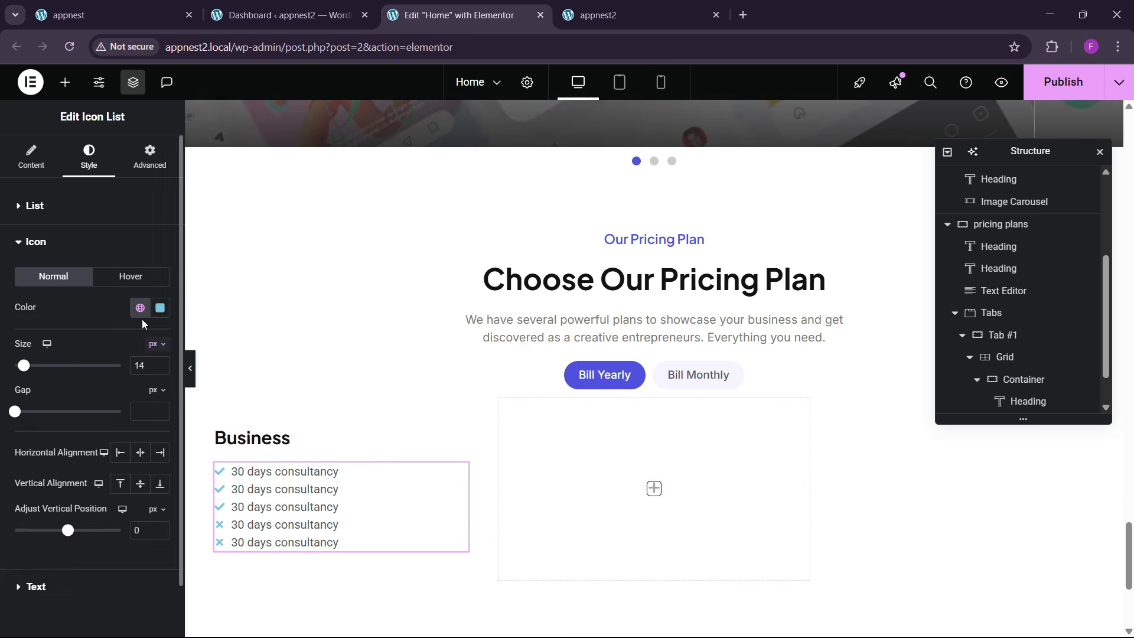
{"action": "left_click", "coordinate": [140, 308]}
{"action": "left_click", "coordinate": [118, 14]}
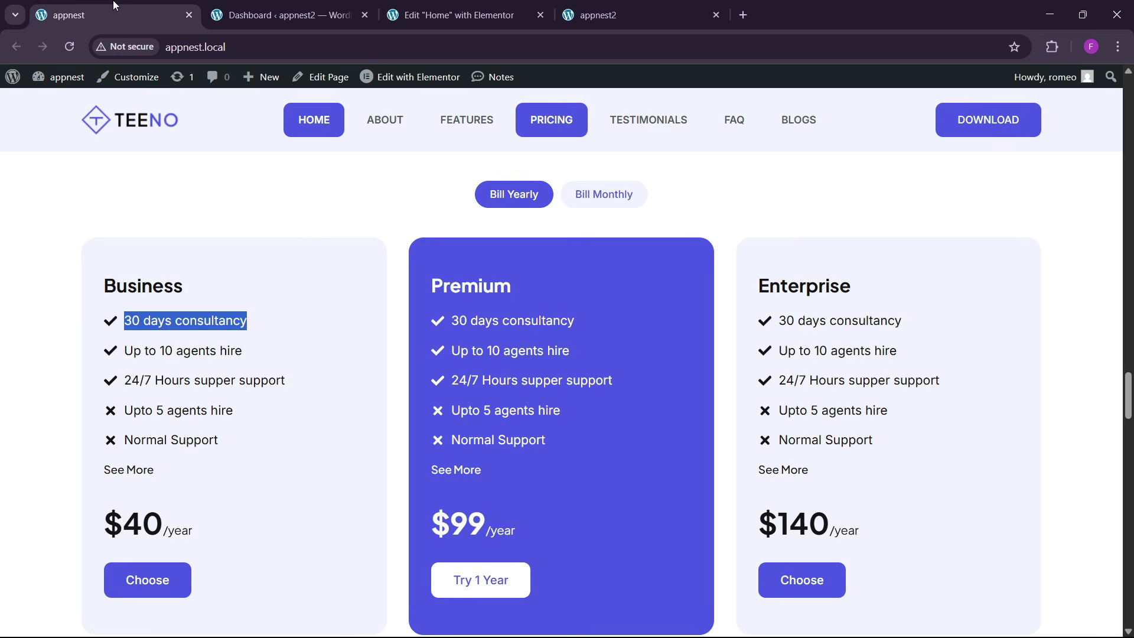
{"action": "left_click", "coordinate": [467, 7]}
{"action": "scroll", "coordinate": [414, 437], "scroll_direction": "down", "scroll_amount": 3}
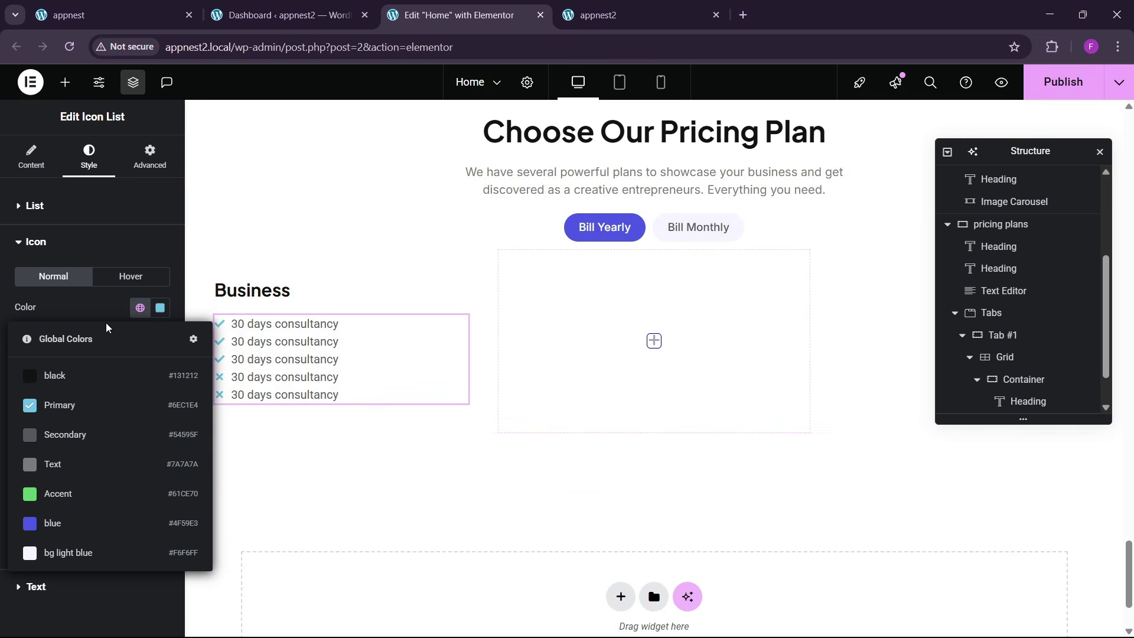
- Give the Business card's container a classic background in the global color "bg light blue"
{"action": "left_click", "coordinate": [192, 258]}
{"action": "left_click", "coordinate": [87, 155]}
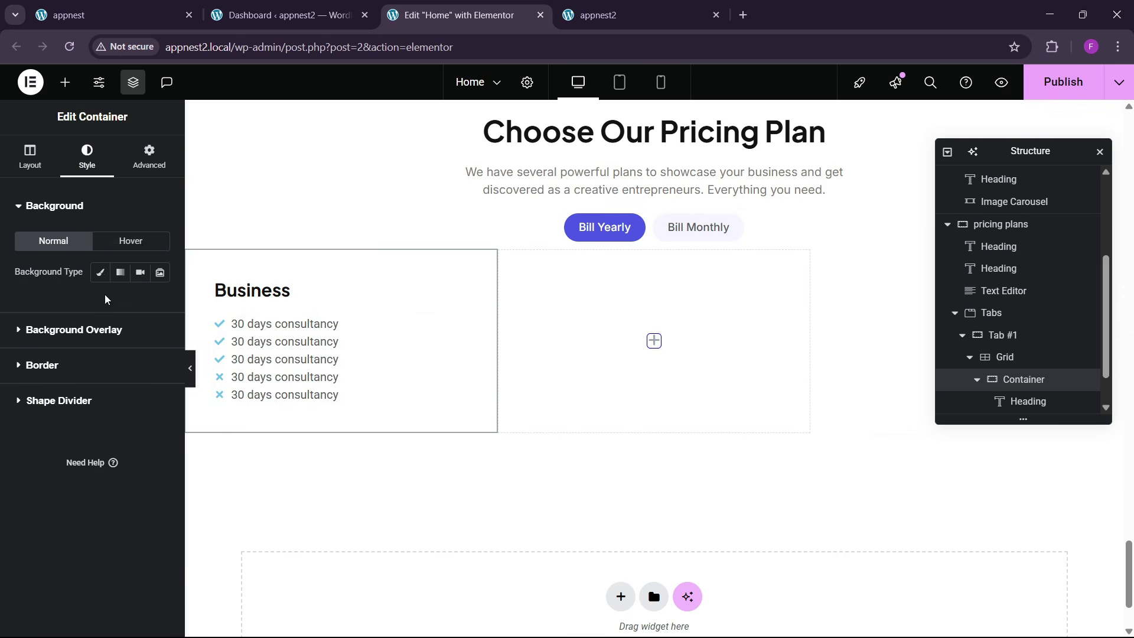
{"action": "left_click", "coordinate": [106, 272]}
{"action": "left_click", "coordinate": [140, 303]}
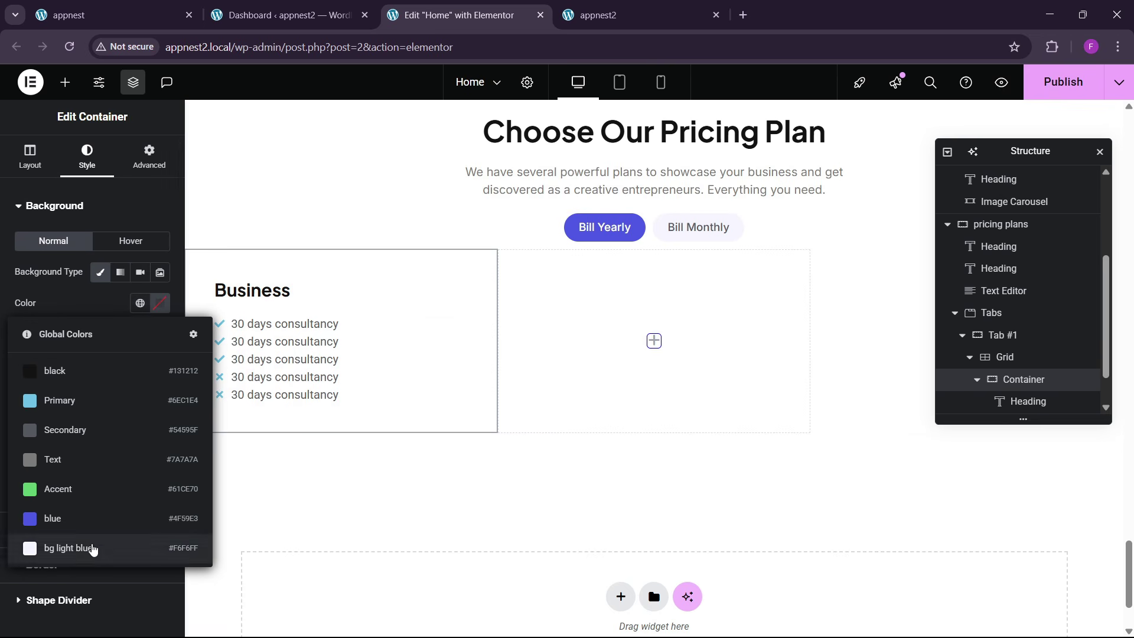
{"action": "left_click", "coordinate": [94, 546]}
{"action": "scroll", "coordinate": [58, 469], "scroll_direction": "down", "scroll_amount": 1}
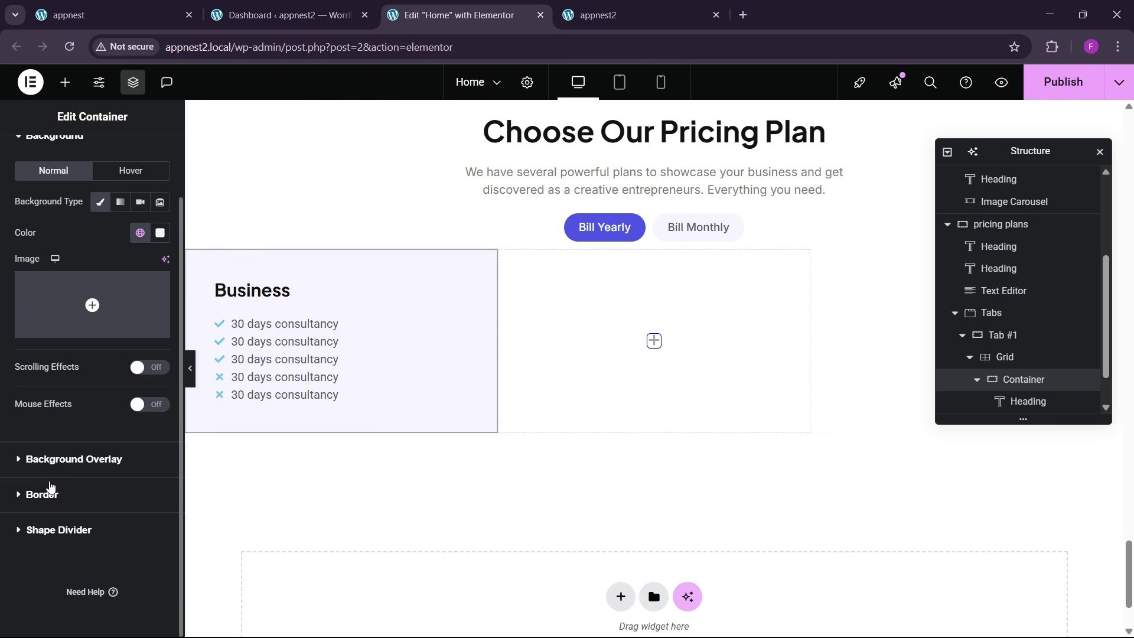
- Give the Business card's container a 20 px border radius and set its icon list's space between items to 10 px
{"action": "left_click", "coordinate": [51, 489]}
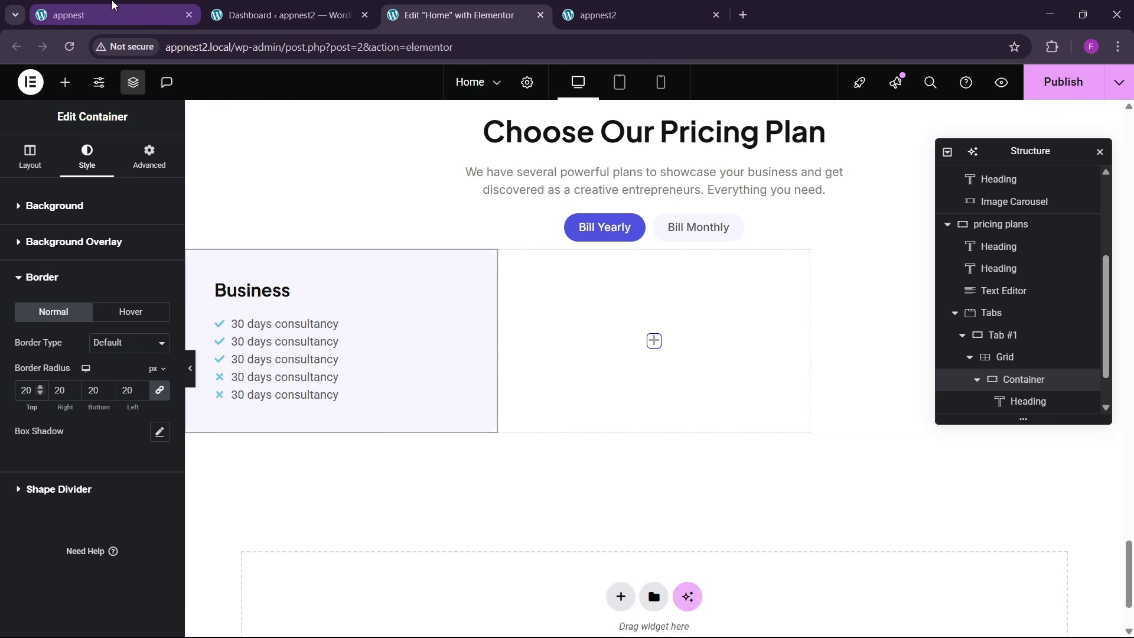
{"action": "left_click", "coordinate": [277, 324]}
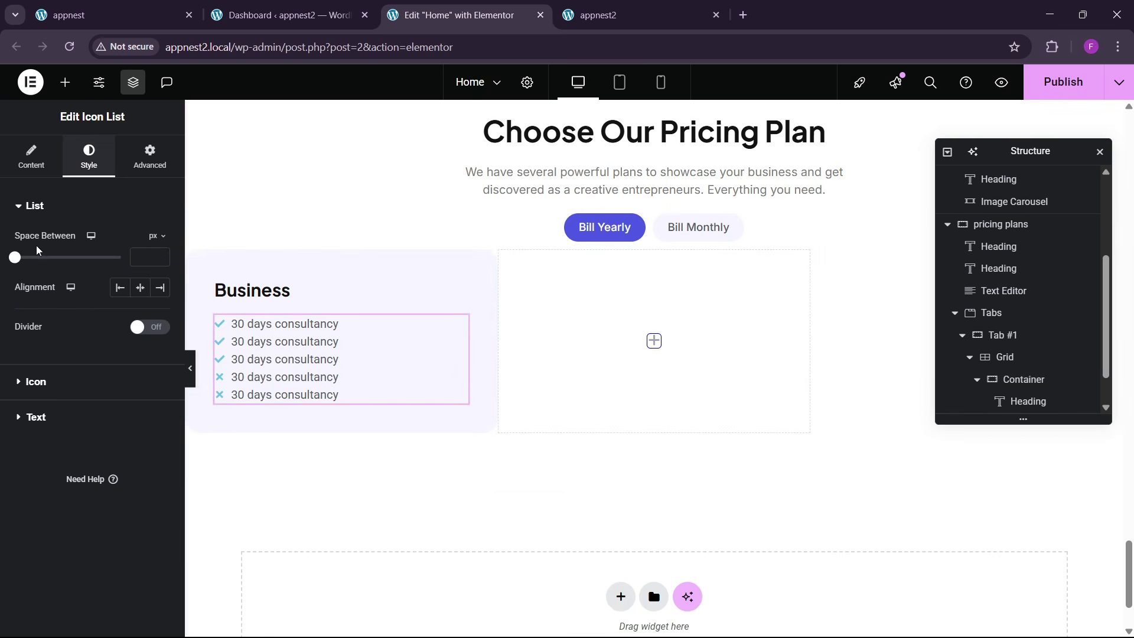
{"action": "type", "text": "10"}
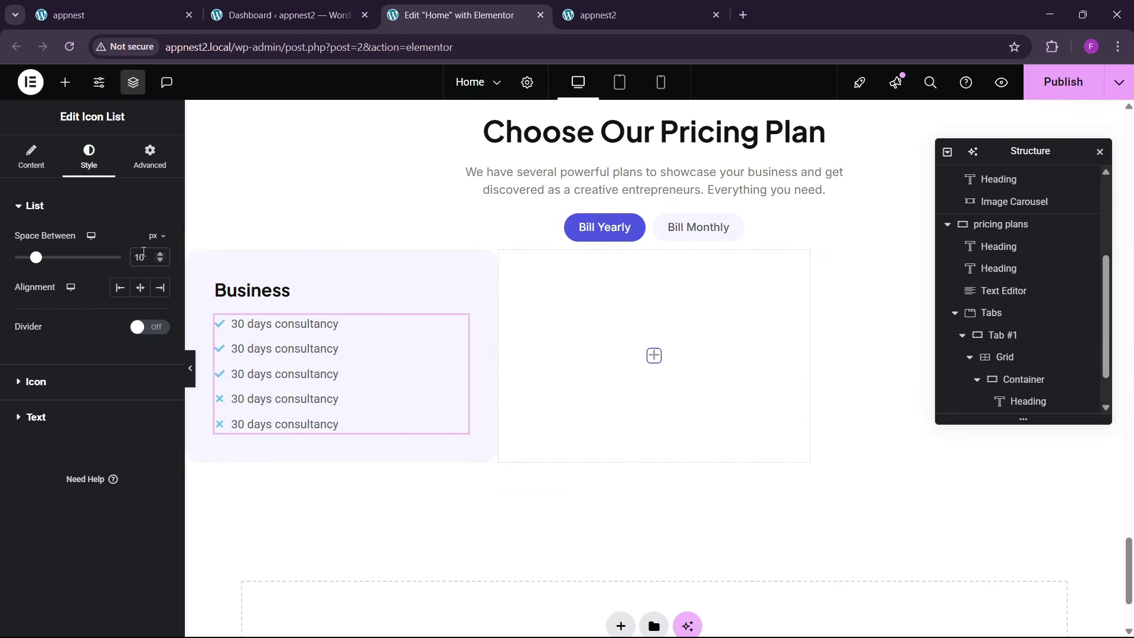
- Change the icon list's icon color to the black global color and increase the icon size to 20 px
{"action": "left_click", "coordinate": [36, 417]}
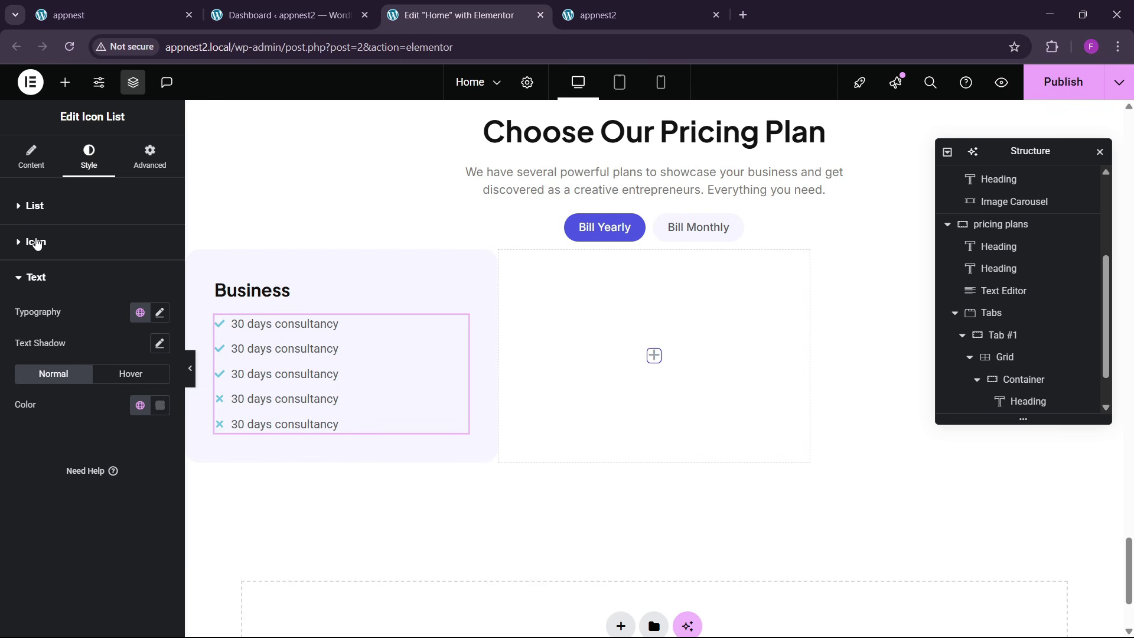
{"action": "left_click", "coordinate": [36, 242]}
{"action": "left_click", "coordinate": [140, 307]}
{"action": "left_click", "coordinate": [78, 381]}
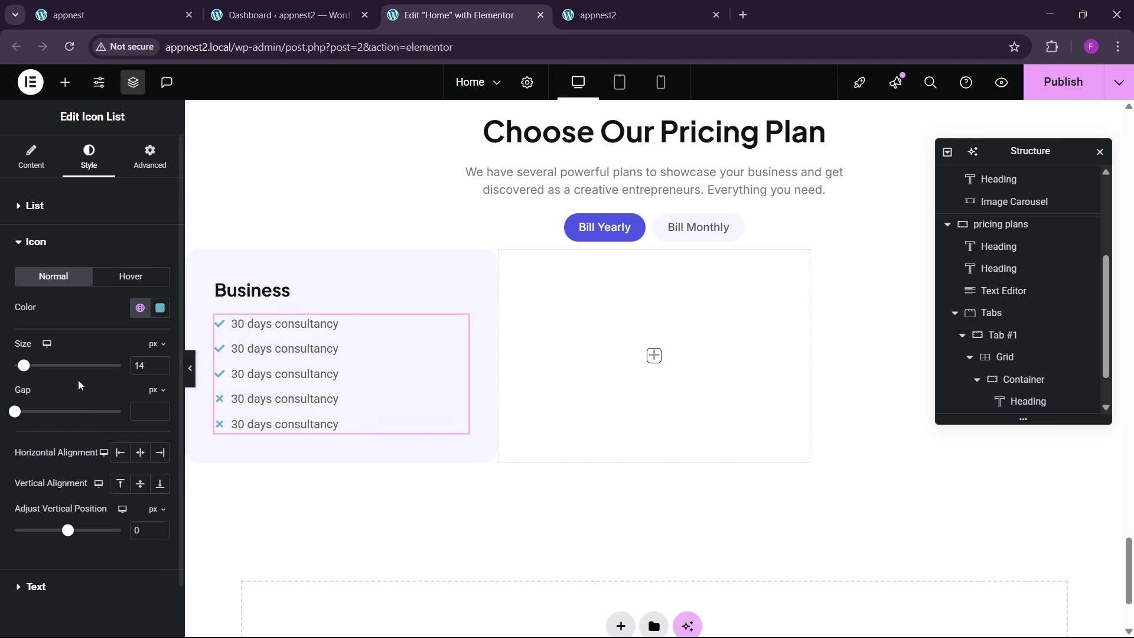
{"action": "left_click", "coordinate": [160, 362]}
{"action": "left_click", "coordinate": [160, 362]}
{"action": "left_click", "coordinate": [160, 362]}
{"action": "left_click", "coordinate": [160, 362]}
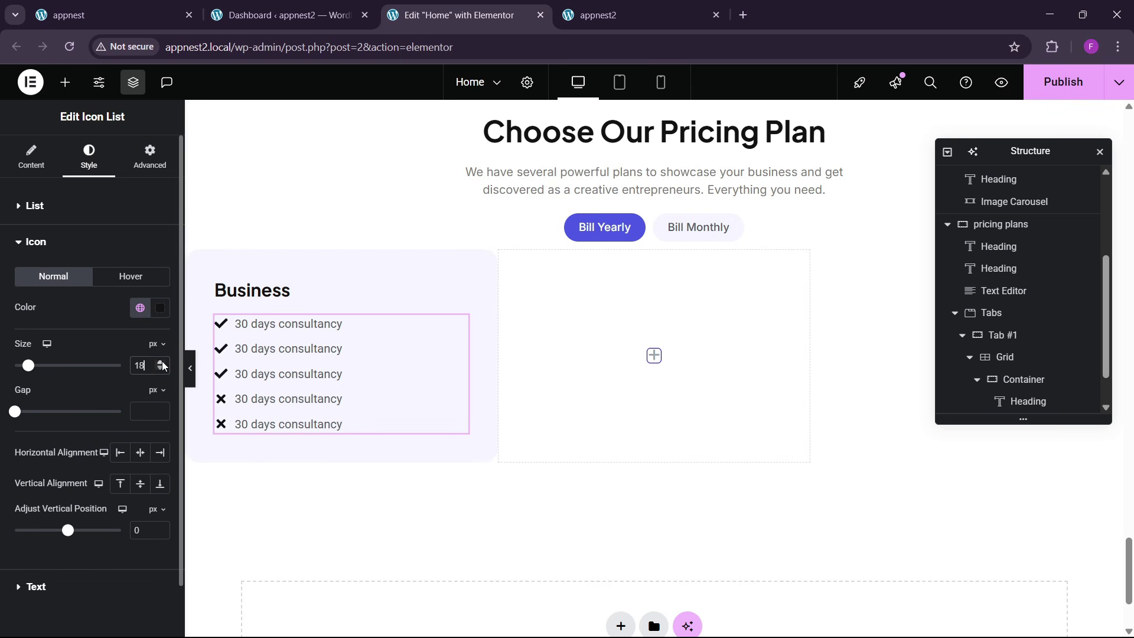
{"action": "left_click", "coordinate": [160, 362]}
{"action": "left_click", "coordinate": [160, 362]}
- Set the icon list text's typography to the Inter font with 500 (Medium) weight
{"action": "left_click", "coordinate": [35, 586]}
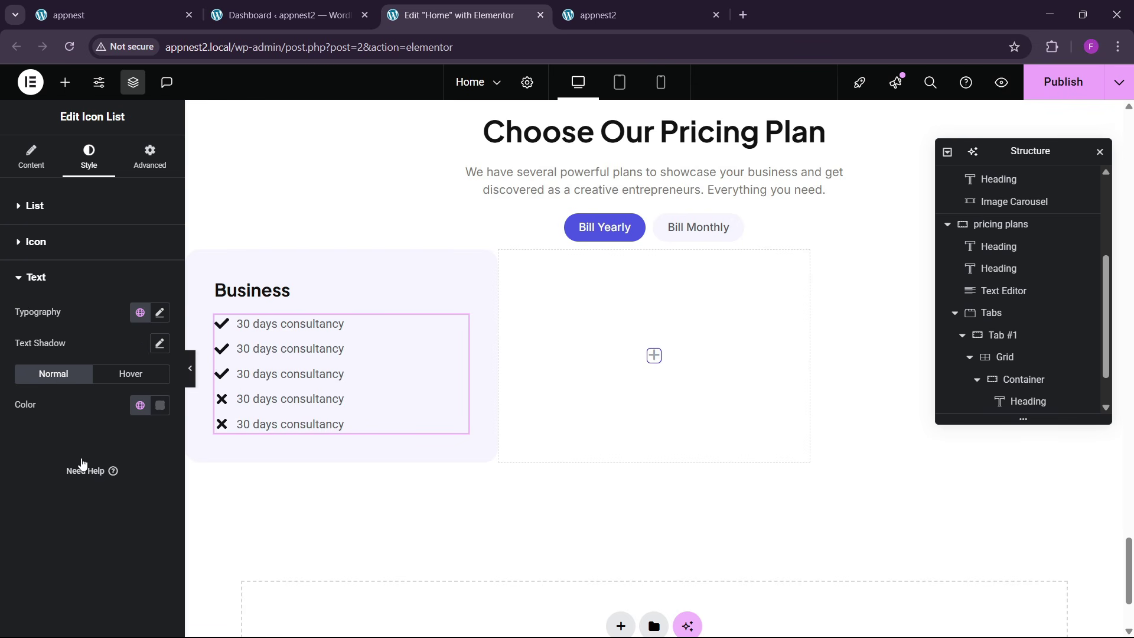
{"action": "left_click", "coordinate": [160, 312]}
{"action": "left_click", "coordinate": [124, 381]}
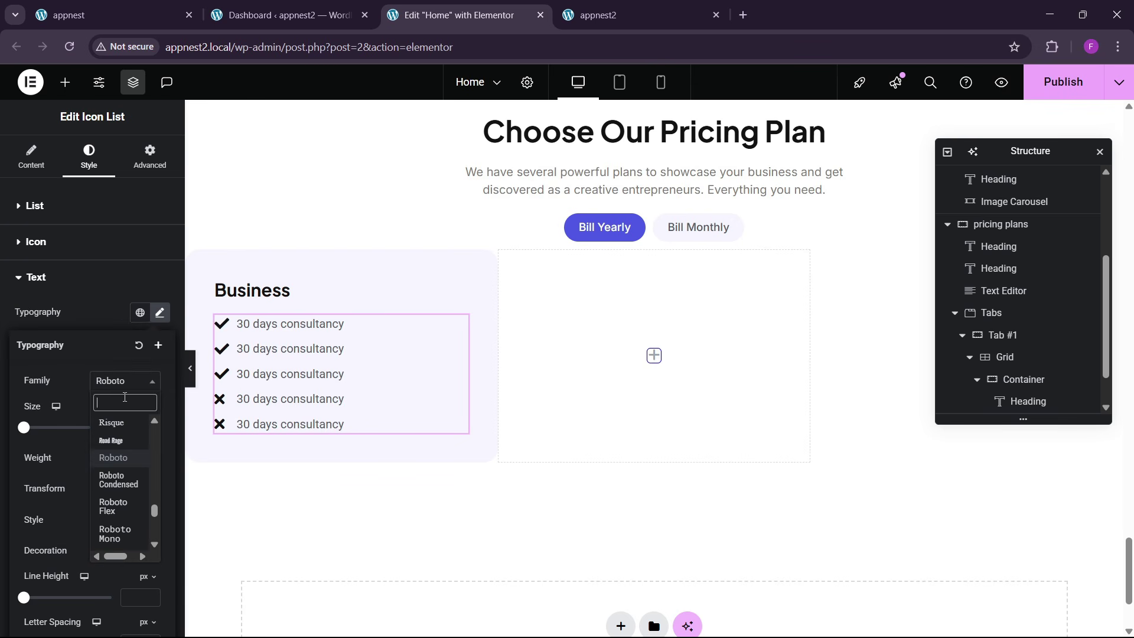
{"action": "type", "text": "inter"}
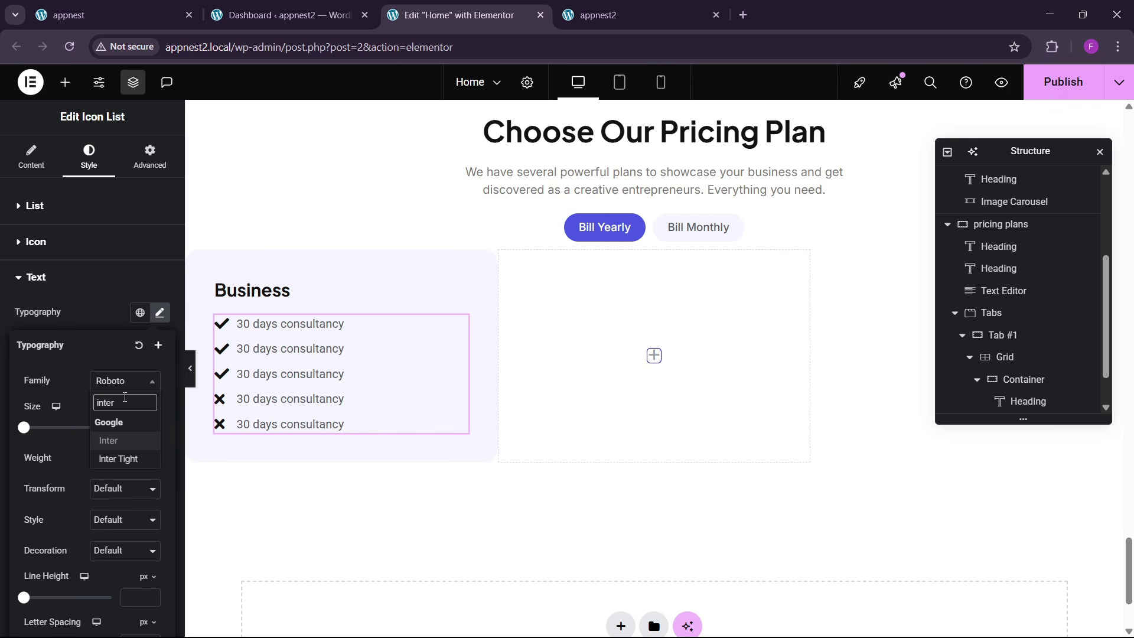
{"action": "key", "text": "Return"}
{"action": "left_click", "coordinate": [130, 458]}
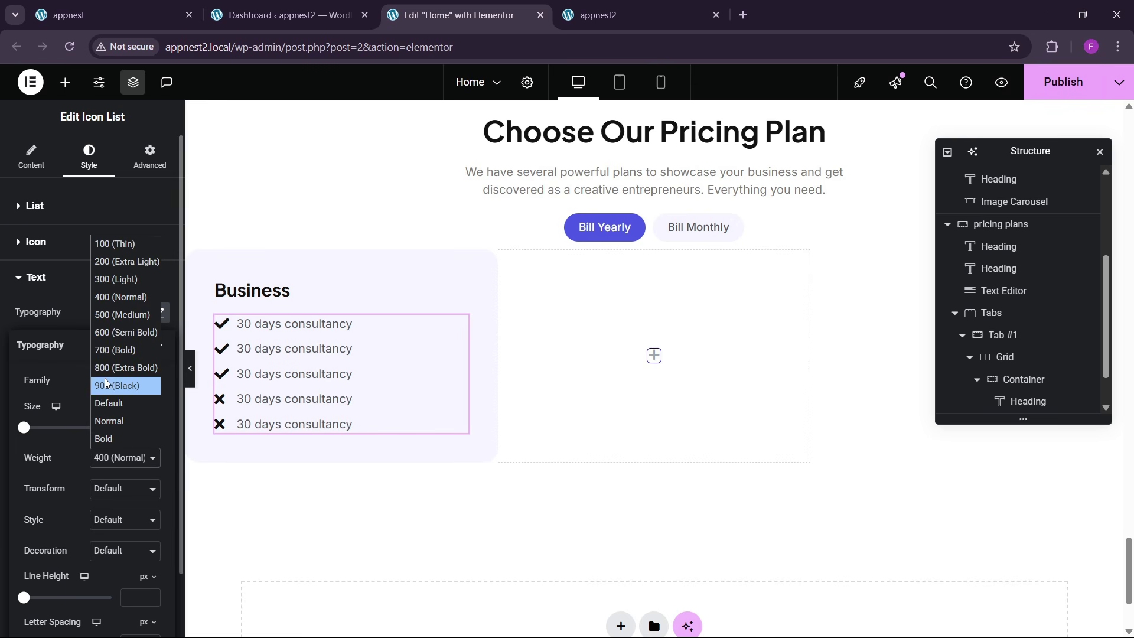
{"action": "left_click", "coordinate": [107, 316]}
- Compare the icon list text with the reference site's pricing card and set its font size to 17 px
{"action": "left_click", "coordinate": [152, 422]}
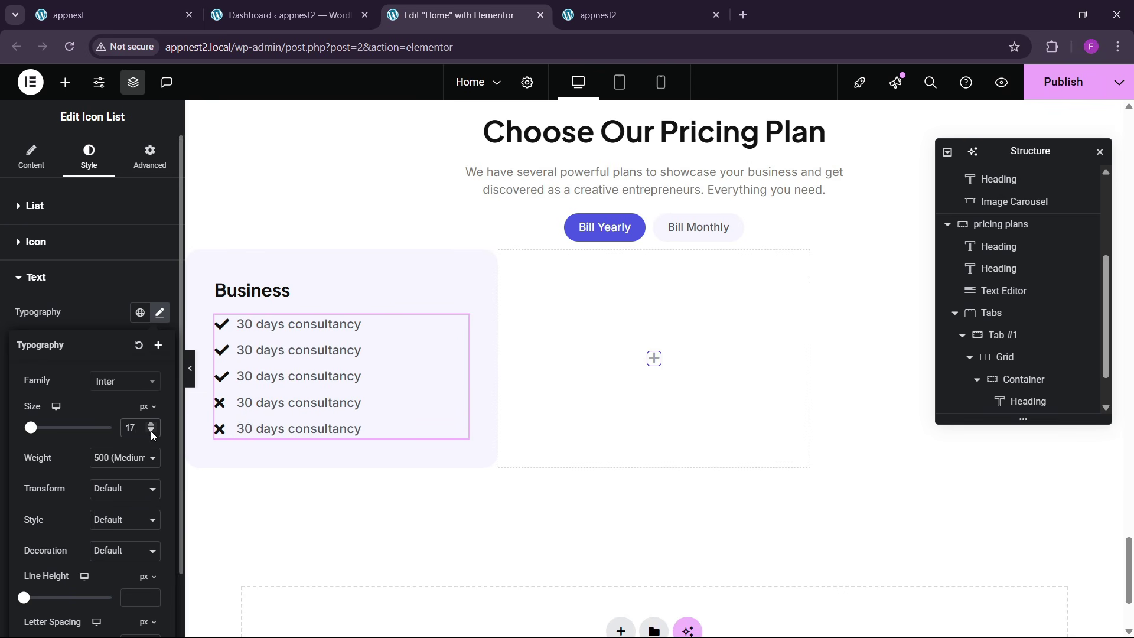
{"action": "left_click", "coordinate": [151, 432]}
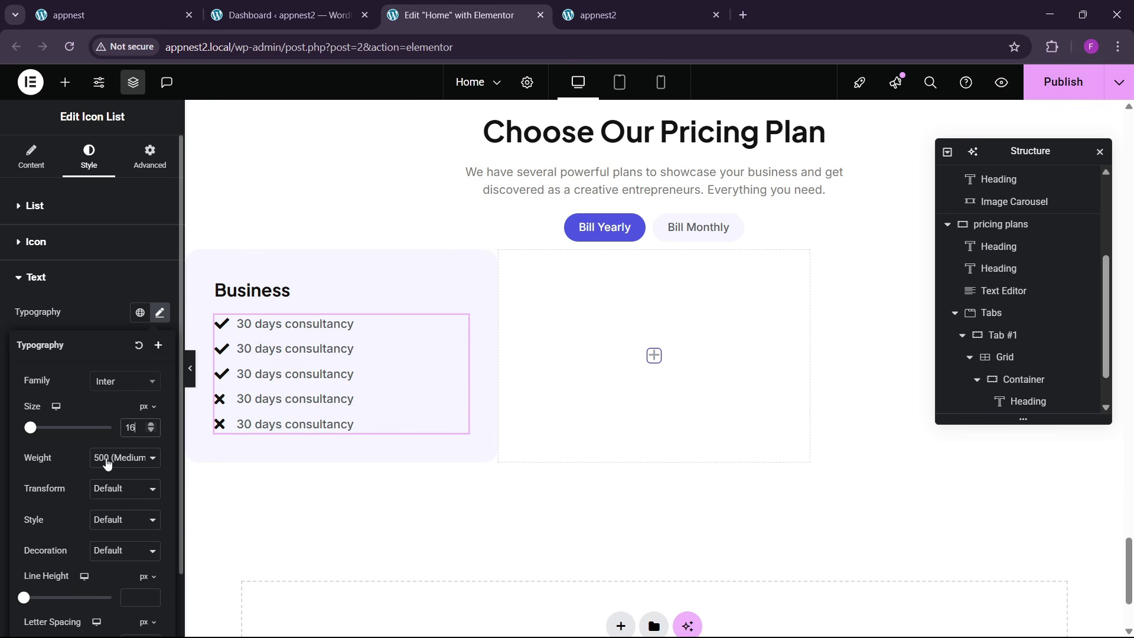
{"action": "left_click", "coordinate": [94, 326]}
{"action": "left_click", "coordinate": [113, 15]}
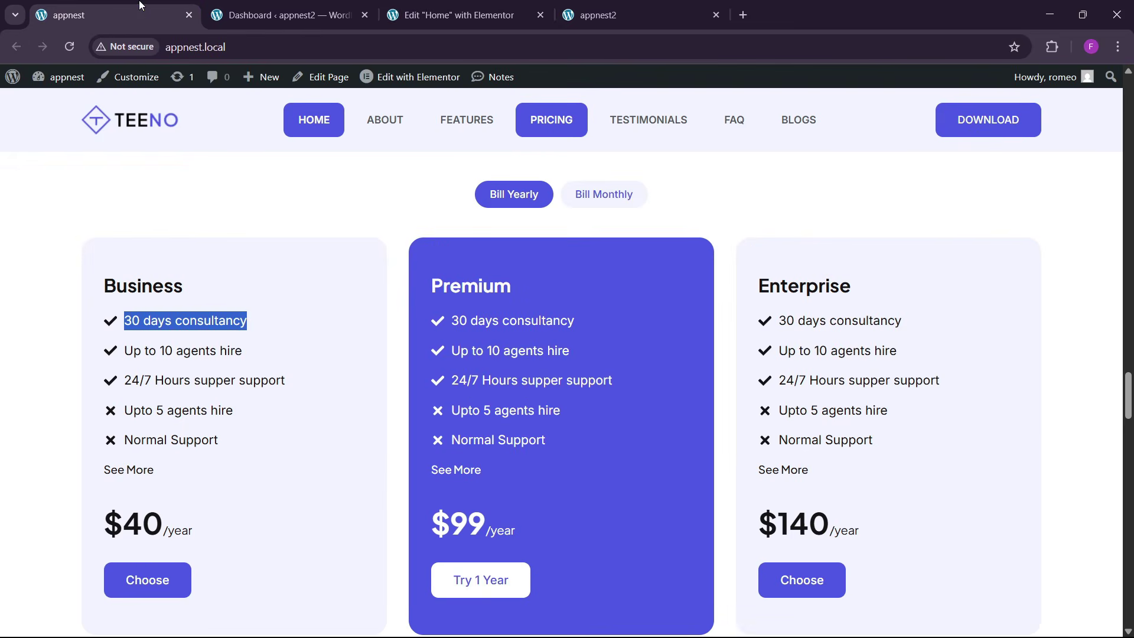
{"action": "left_click", "coordinate": [460, 15]}
{"action": "left_click", "coordinate": [159, 313]}
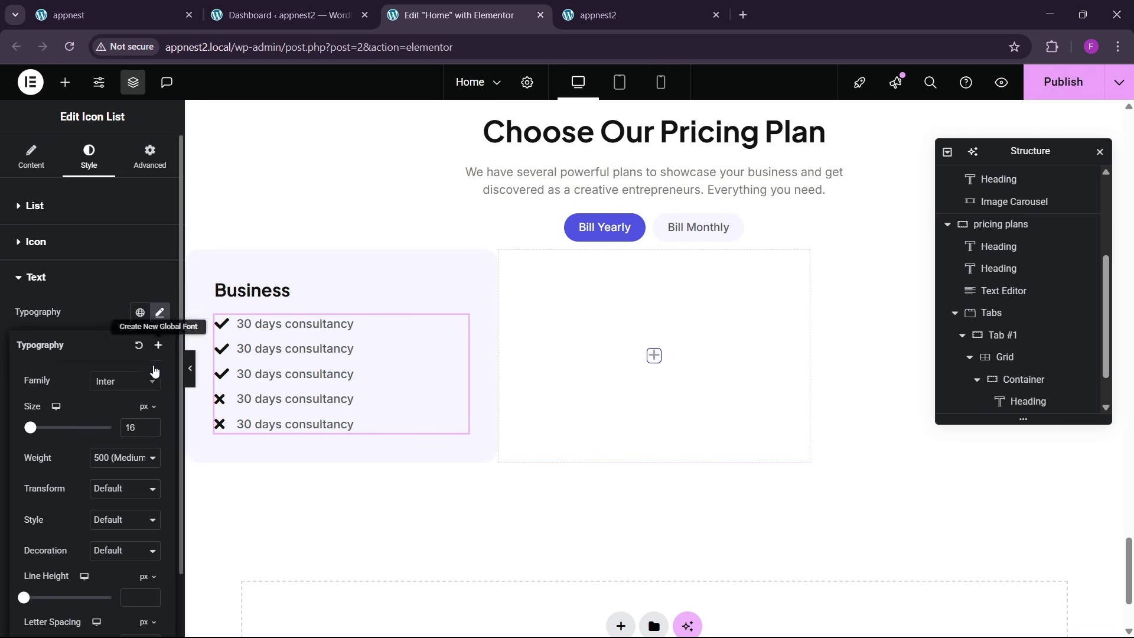
{"action": "left_click", "coordinate": [160, 13]}
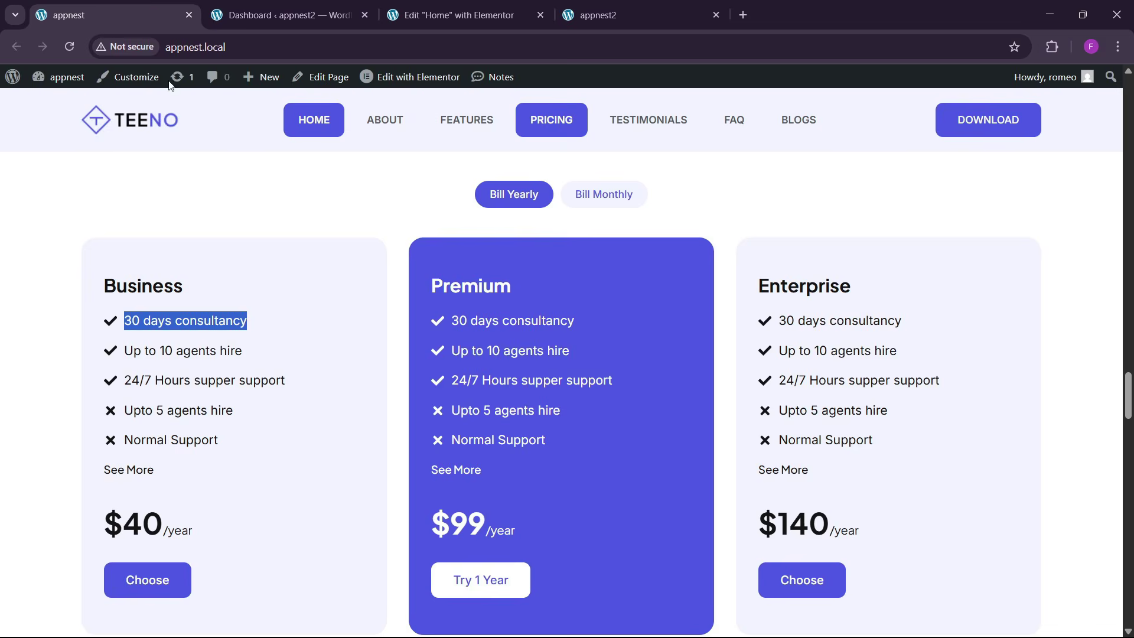
{"action": "scroll", "coordinate": [175, 478], "scroll_direction": "down", "scroll_amount": 3}
{"action": "left_click", "coordinate": [461, 14]}
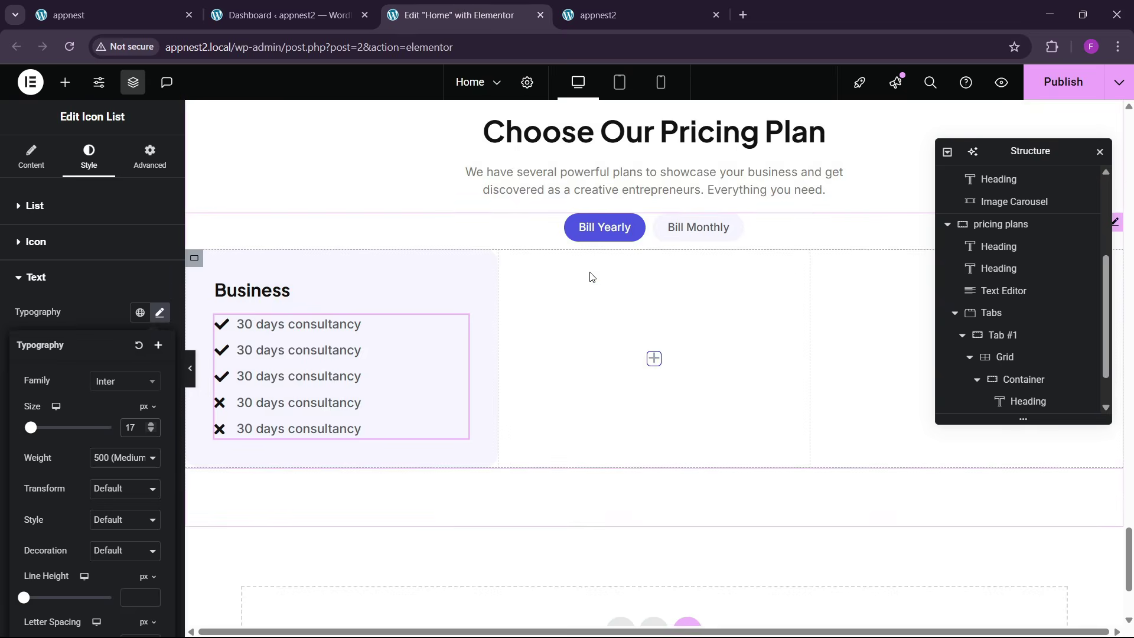
- Paste a copy of the "Our Pricing Plan" heading below the Business card's icon list and retitle it "See More"
{"action": "scroll", "coordinate": [591, 277], "scroll_direction": "up", "scroll_amount": 1}
{"action": "right_click", "coordinate": [643, 168]}
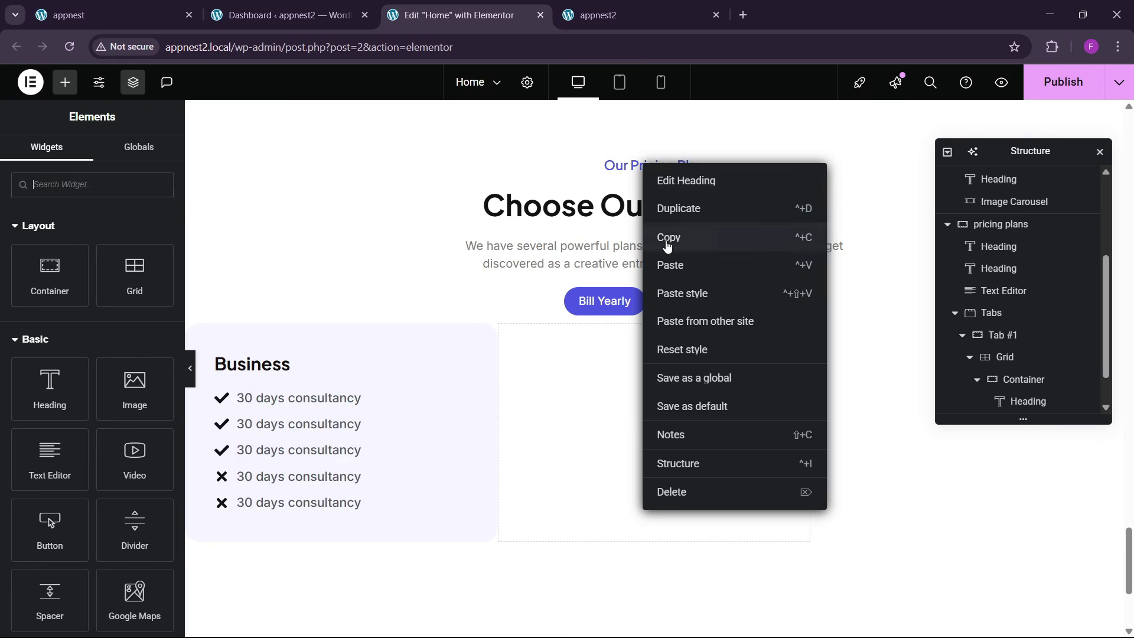
{"action": "left_click", "coordinate": [663, 235]}
{"action": "scroll", "coordinate": [400, 375], "scroll_direction": "down", "scroll_amount": 2}
{"action": "right_click", "coordinate": [276, 330]}
{"action": "left_click", "coordinate": [307, 393]}
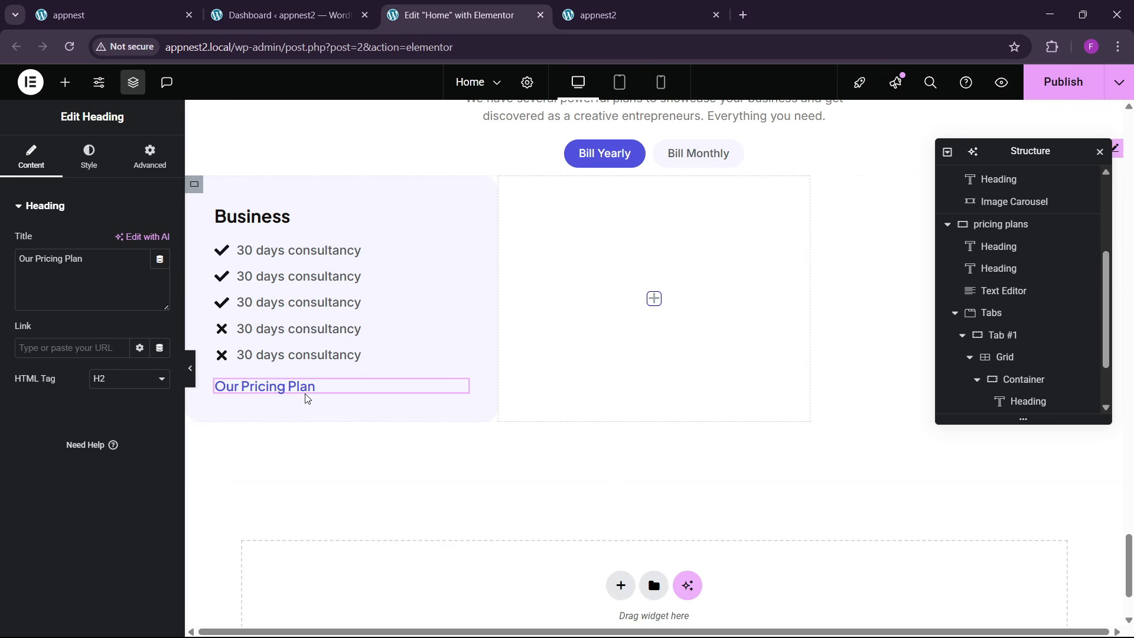
{"action": "left_click_drag", "start_coordinate": [94, 260], "coordinate": [2, 263]}
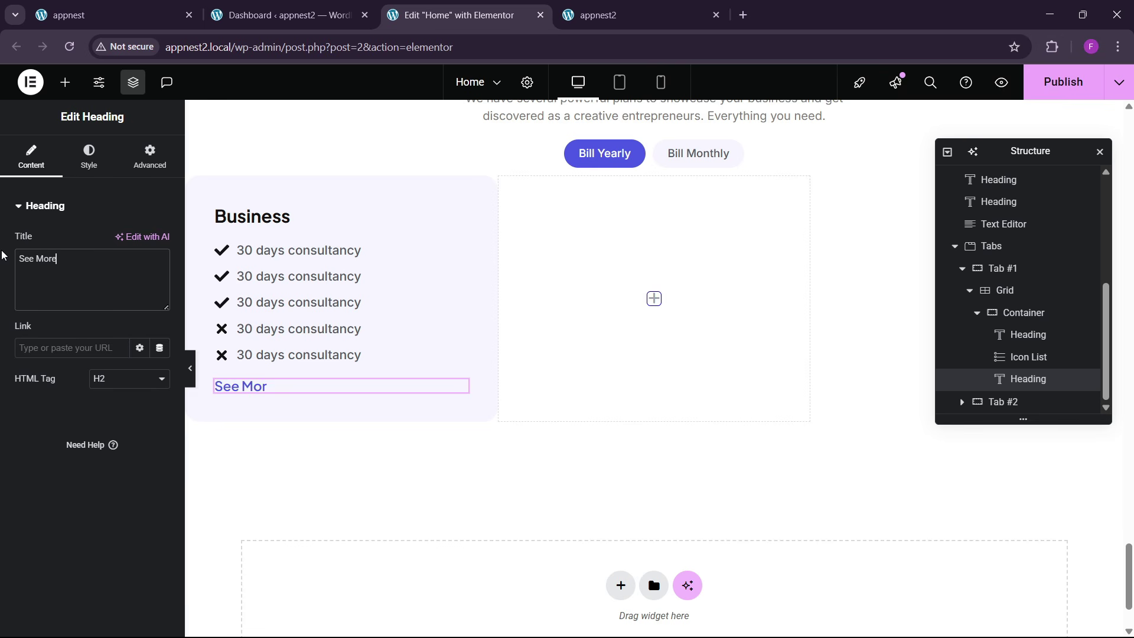
- Check the reference site's "See More" line and set the card's "See More" heading to a font size of 16 px
{"action": "left_click", "coordinate": [70, 15]}
{"action": "left_click", "coordinate": [504, 6]}
{"action": "left_click", "coordinate": [89, 158]}
{"action": "left_click", "coordinate": [160, 284]}
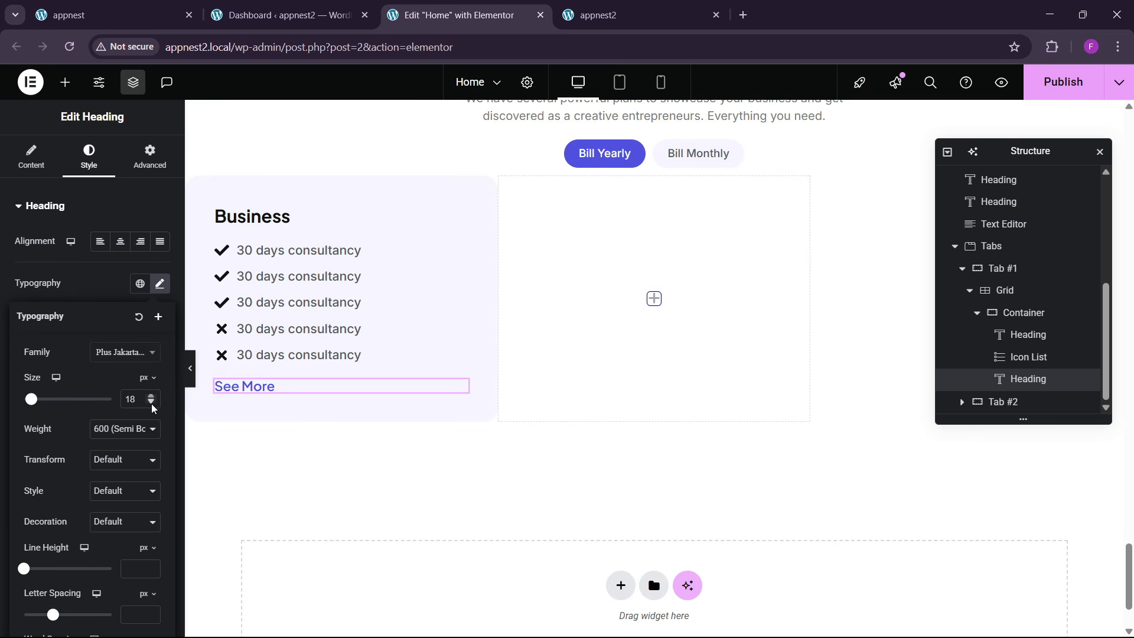
{"action": "double_click", "coordinate": [151, 405]}
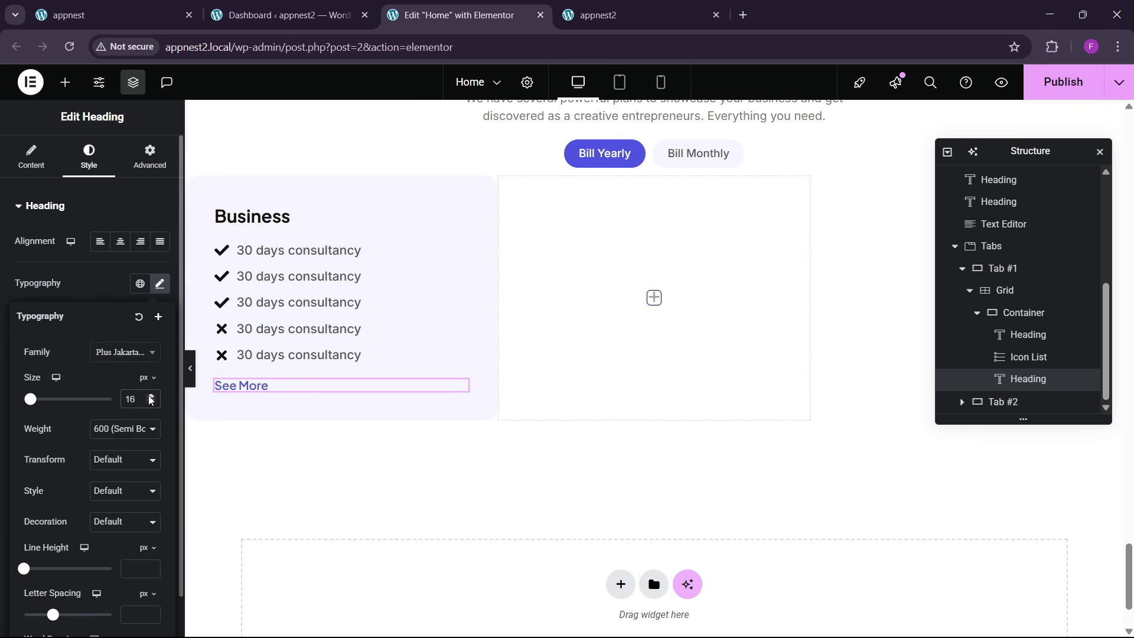
- Check the reference price line, then paste a copy of the "Business" heading below "See More" and retitle it "$40<span>/year</span>"
{"action": "left_click", "coordinate": [95, 14]}
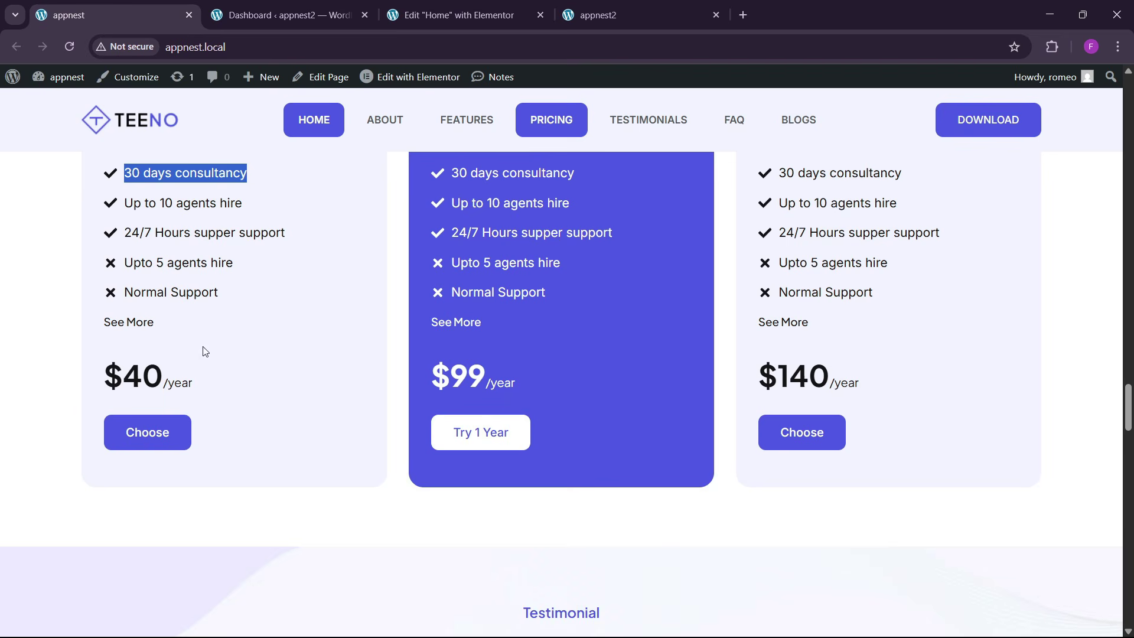
{"action": "left_click", "coordinate": [562, 7]}
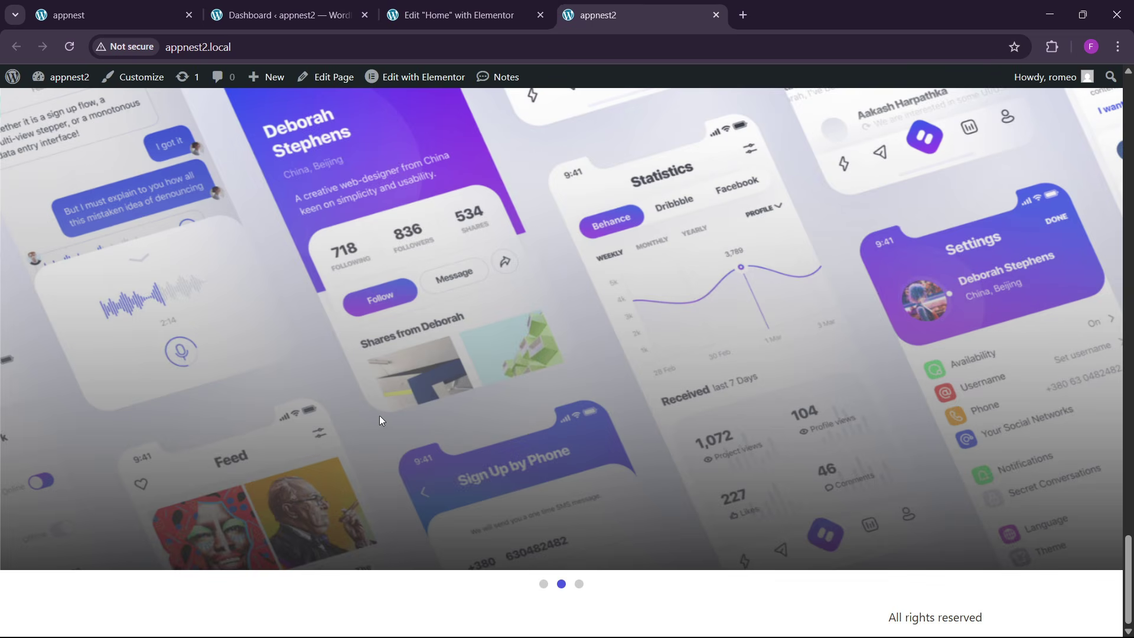
{"action": "left_click", "coordinate": [529, 7]}
{"action": "left_click", "coordinate": [100, 11]}
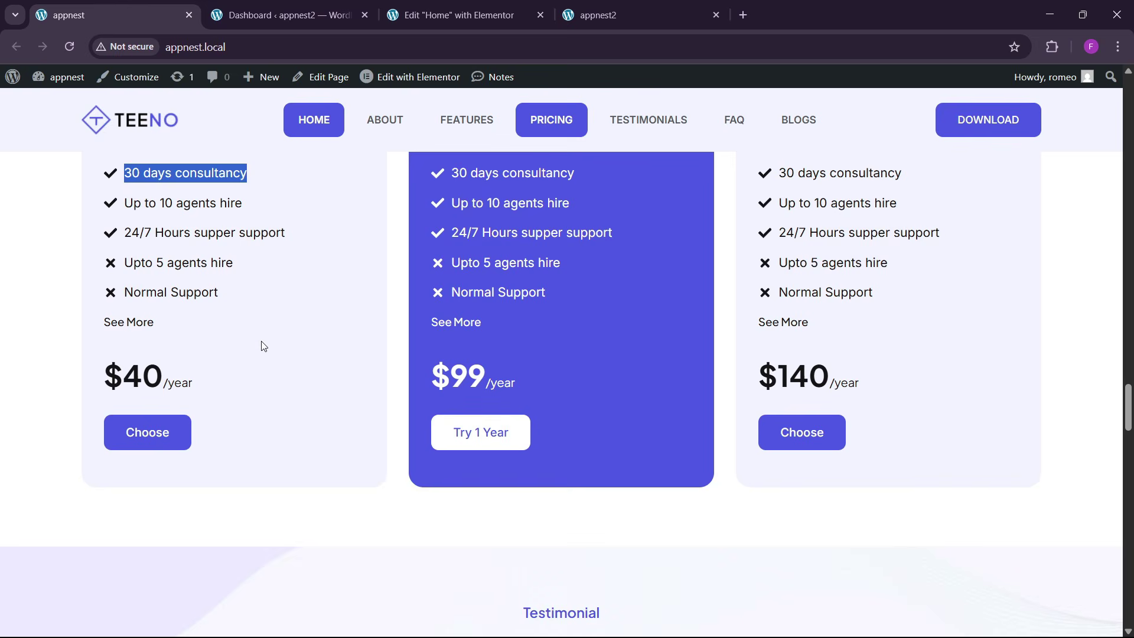
{"action": "left_click", "coordinate": [475, 5]}
{"action": "right_click", "coordinate": [319, 223]}
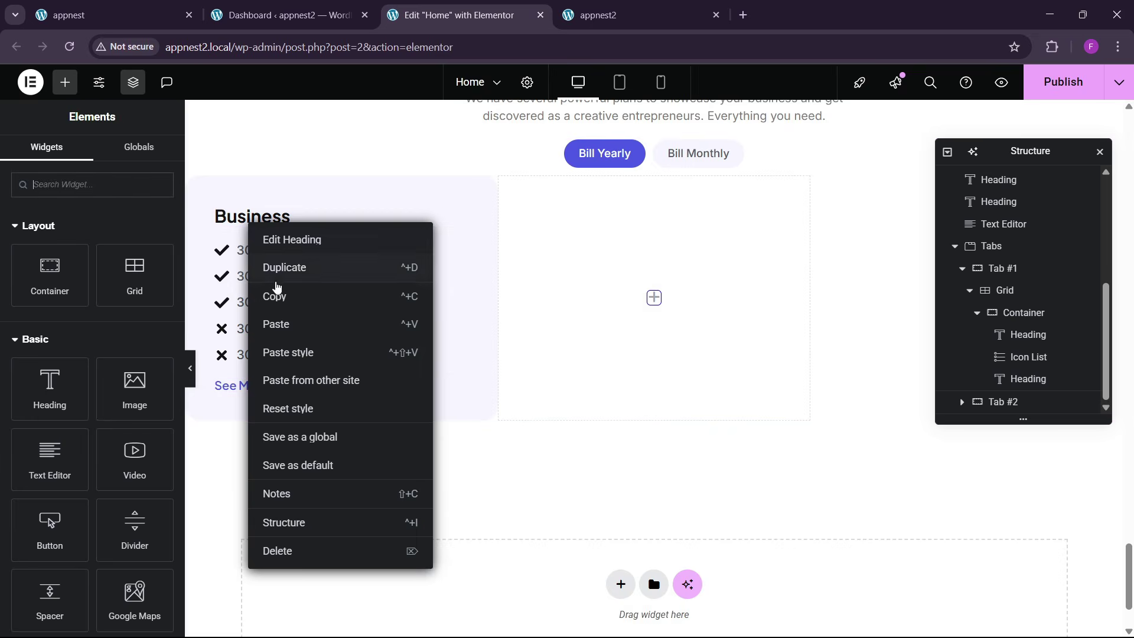
{"action": "left_click", "coordinate": [276, 418]}
{"action": "right_click", "coordinate": [264, 393]}
{"action": "left_click", "coordinate": [295, 395]}
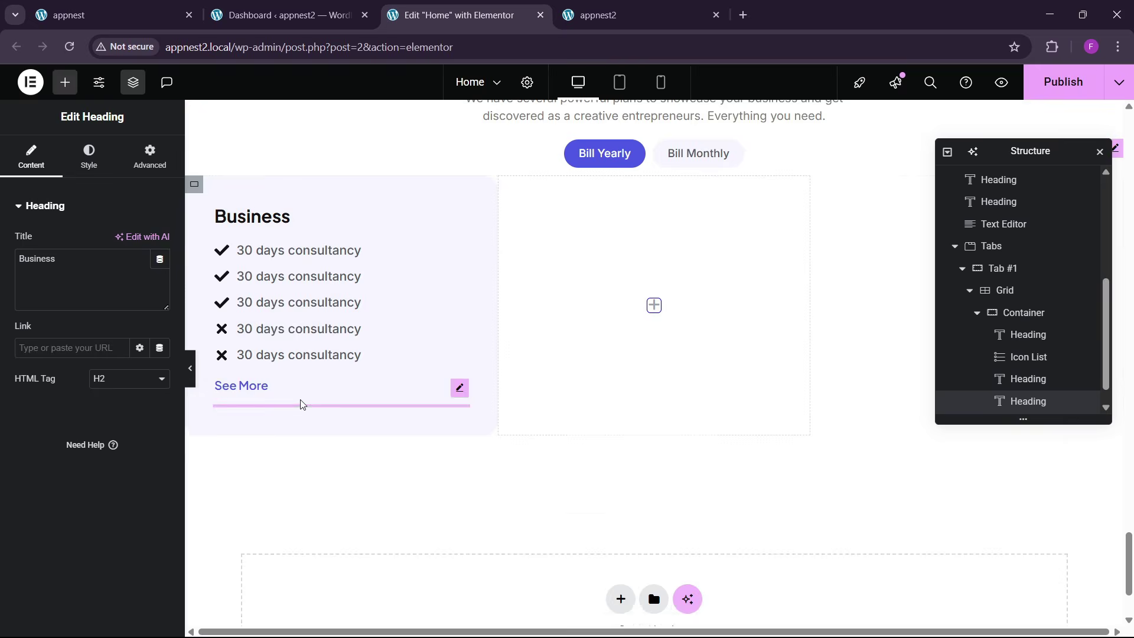
{"action": "left_click_drag", "start_coordinate": [159, 260], "coordinate": [2, 282]}
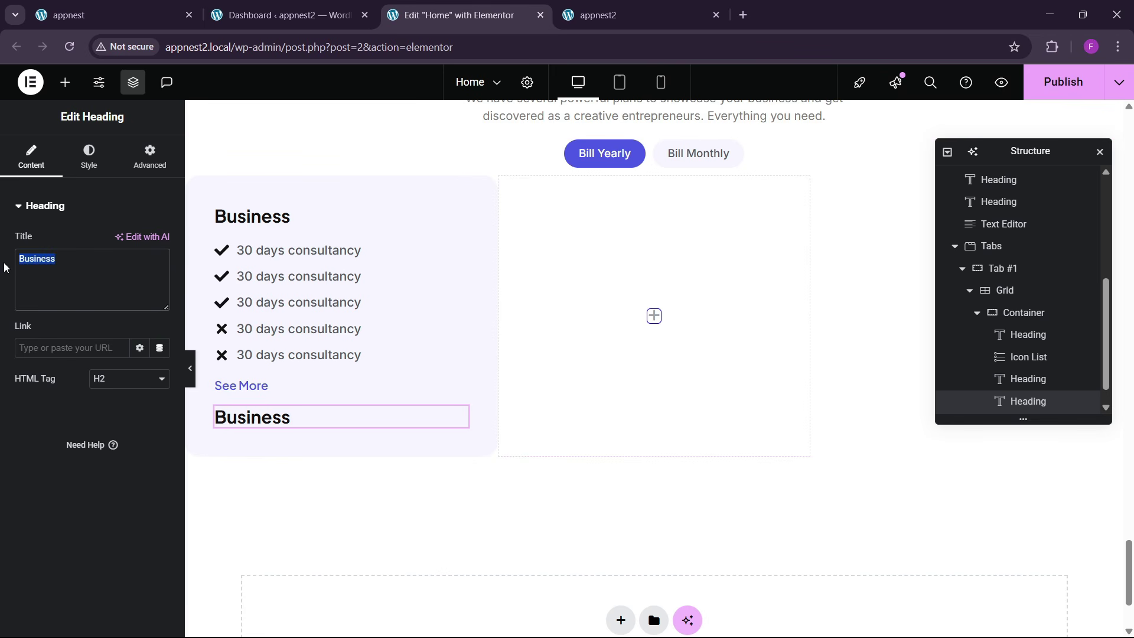
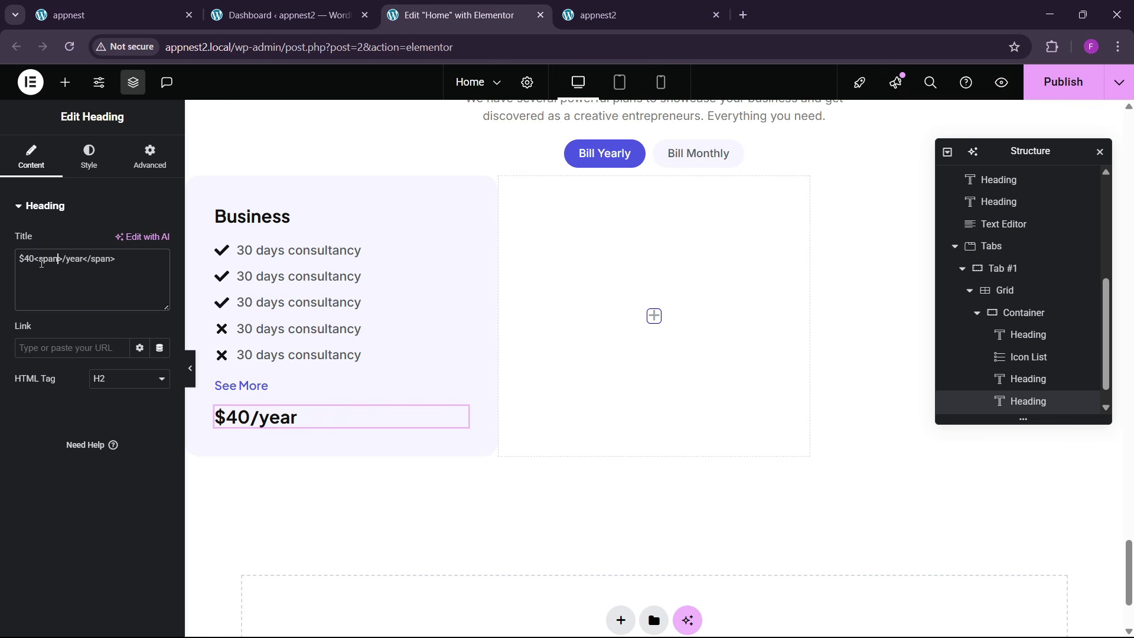
- Add the inline style "font-size:18px; font-weight:normal;" to the "/year" span in the price heading, checking it against the reference site
{"action": "type", "text": "=\"color:"}
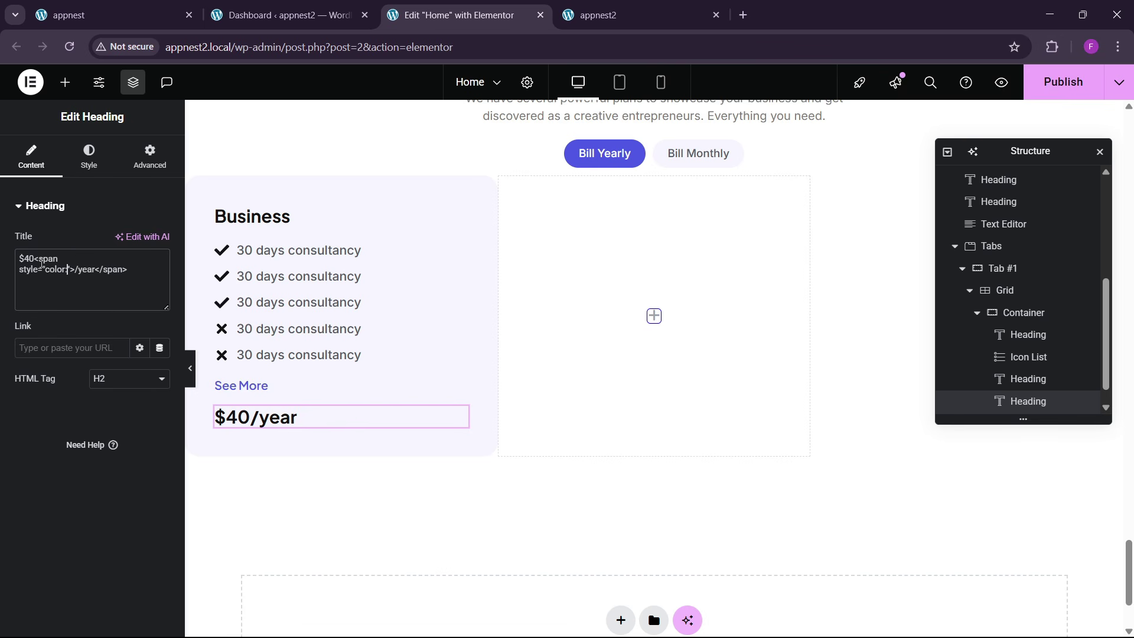
{"action": "key", "text": "BackSpace"}
{"action": "key", "text": "BackSpace"}
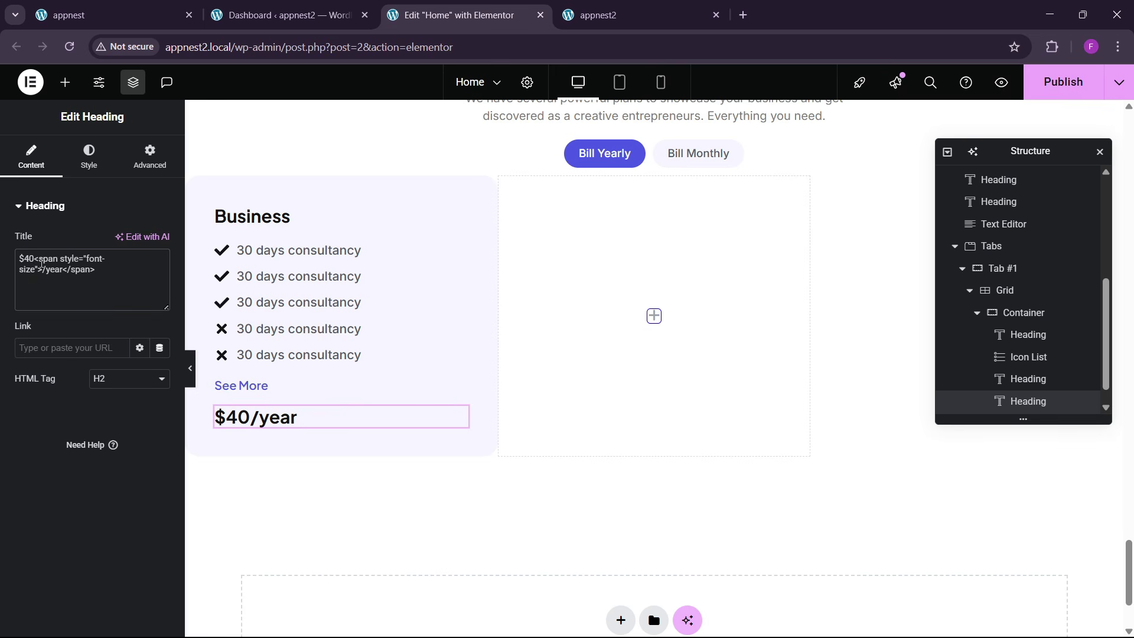
{"action": "type", "text": "x;"}
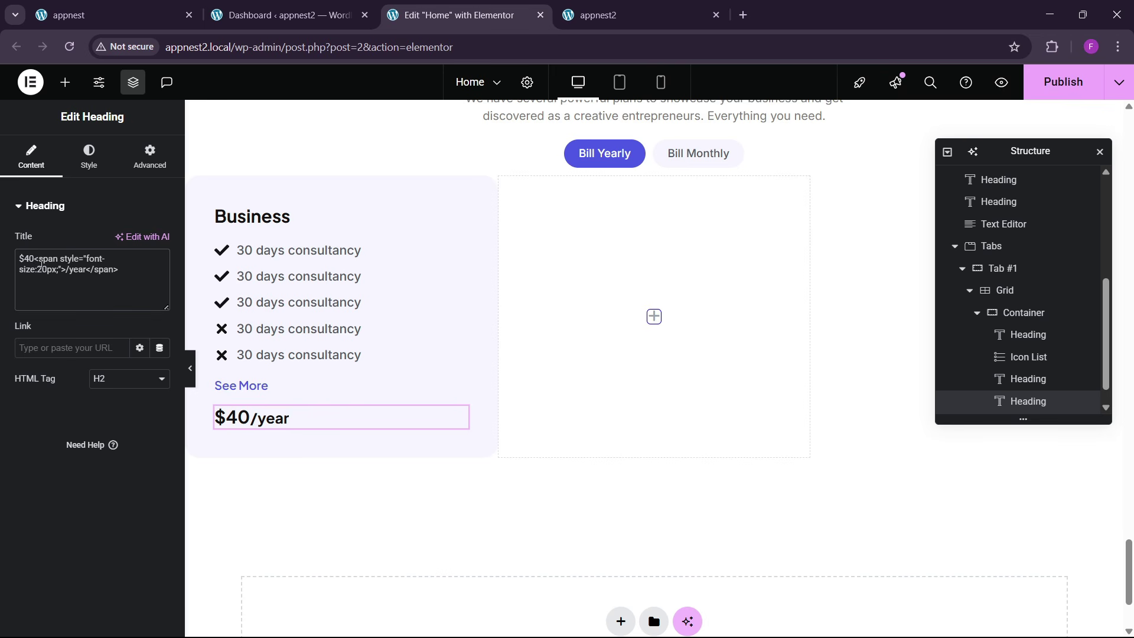
{"action": "key", "text": "BackSpace"}
{"action": "key", "text": "BackSpace"}
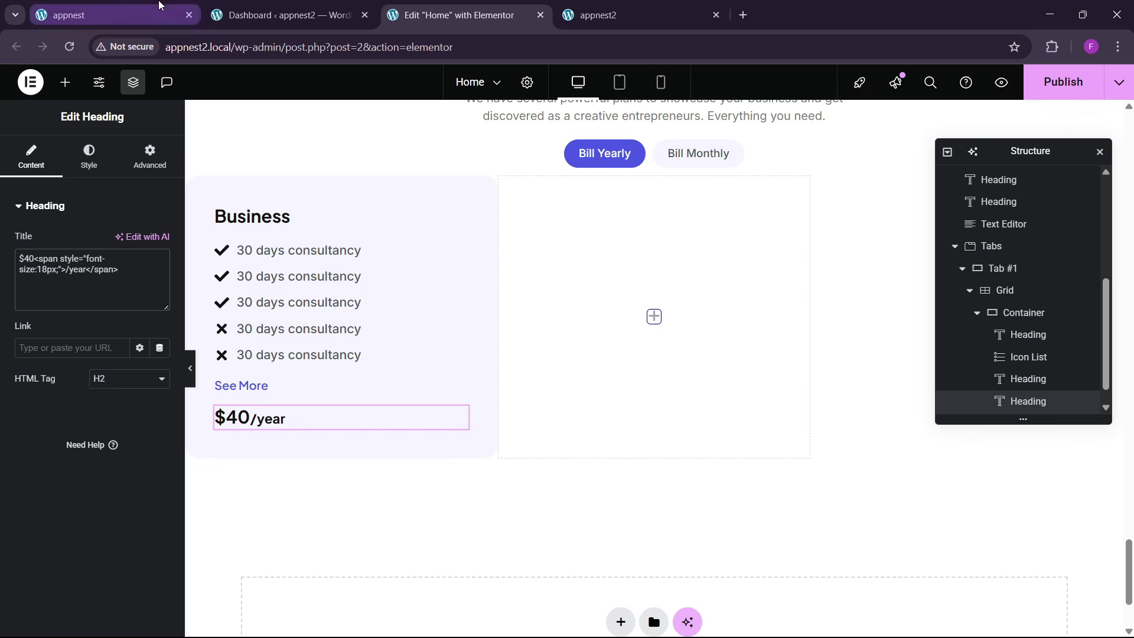
{"action": "left_click", "coordinate": [113, 15]}
{"action": "left_click", "coordinate": [444, 7]}
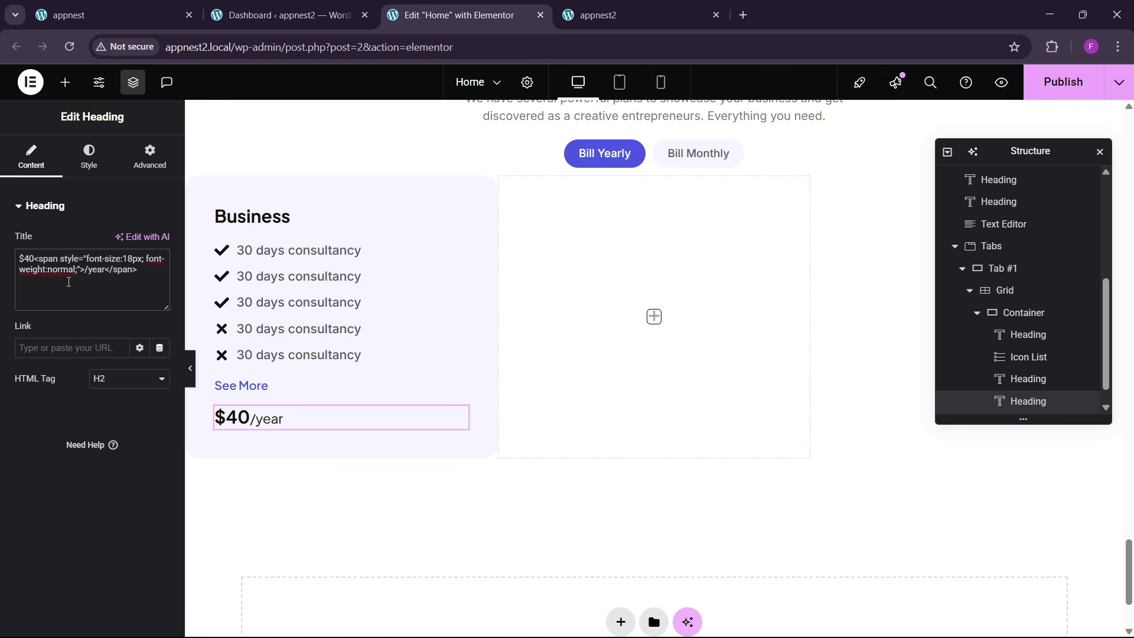
- Increase the price heading's font size to 30 px
{"action": "left_click", "coordinate": [79, 172]}
{"action": "left_click", "coordinate": [159, 283]}
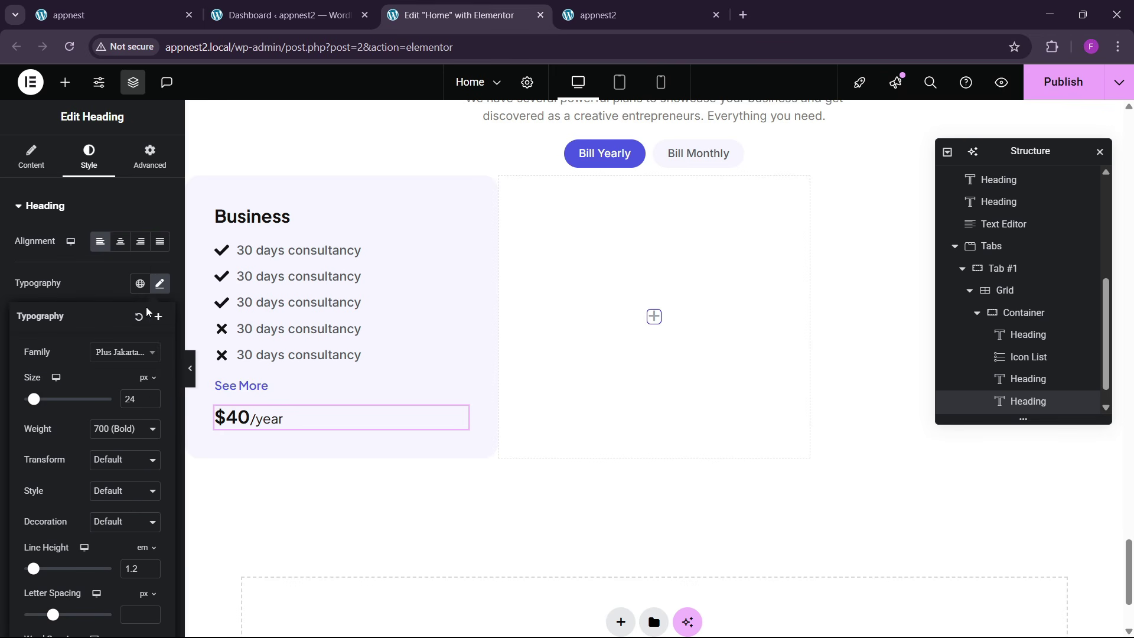
{"action": "left_click", "coordinate": [150, 395]}
{"action": "left_click", "coordinate": [150, 395]}
{"action": "left_click", "coordinate": [150, 395]}
{"action": "left_click", "coordinate": [150, 395]}
{"action": "left_click", "coordinate": [150, 395]}
{"action": "left_click", "coordinate": [150, 395]}
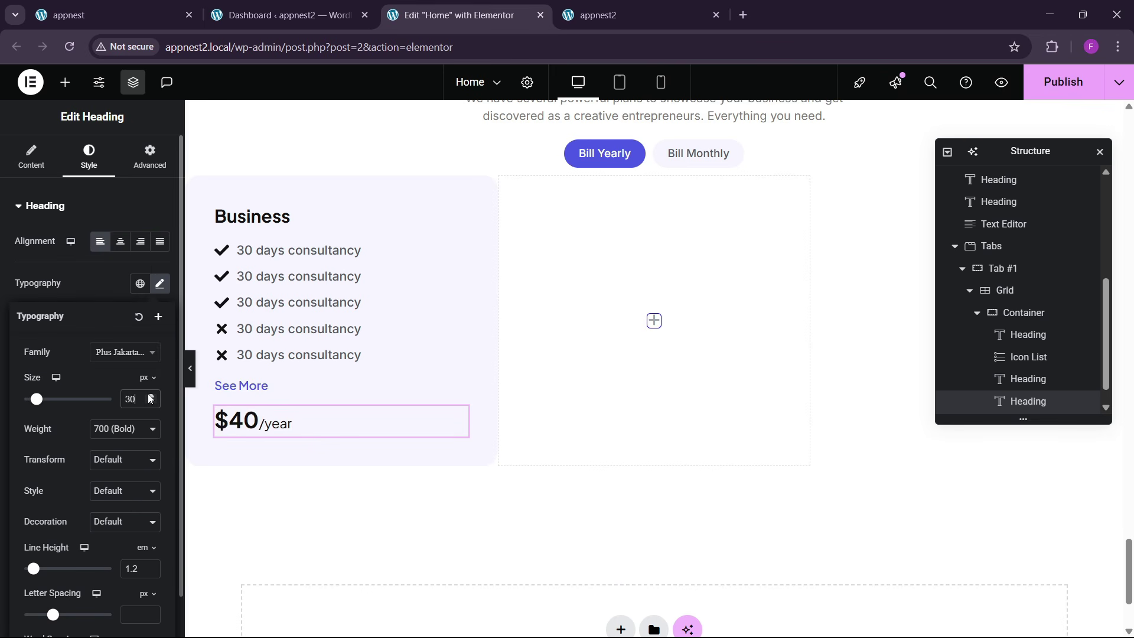
- Increase the price heading's font size to 35 px and compare it with the reference site's price line
{"action": "left_click", "coordinate": [150, 395]}
{"action": "left_click", "coordinate": [151, 396]}
{"action": "left_click", "coordinate": [150, 395]}
{"action": "left_click", "coordinate": [151, 395]}
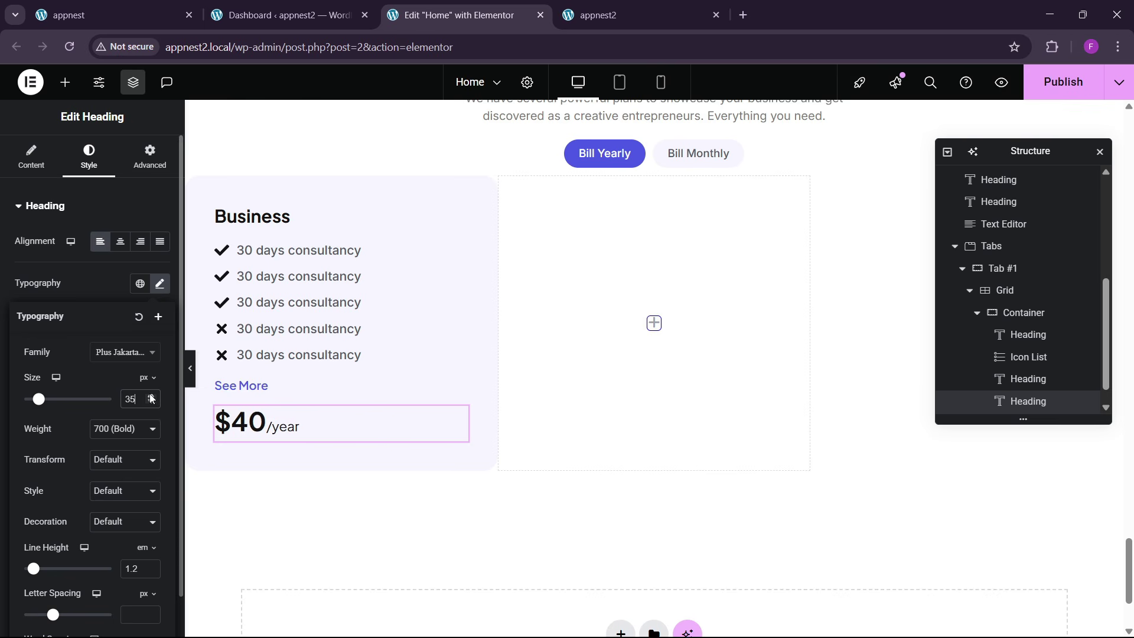
{"action": "left_click", "coordinate": [151, 396]}
{"action": "left_click", "coordinate": [174, 6]}
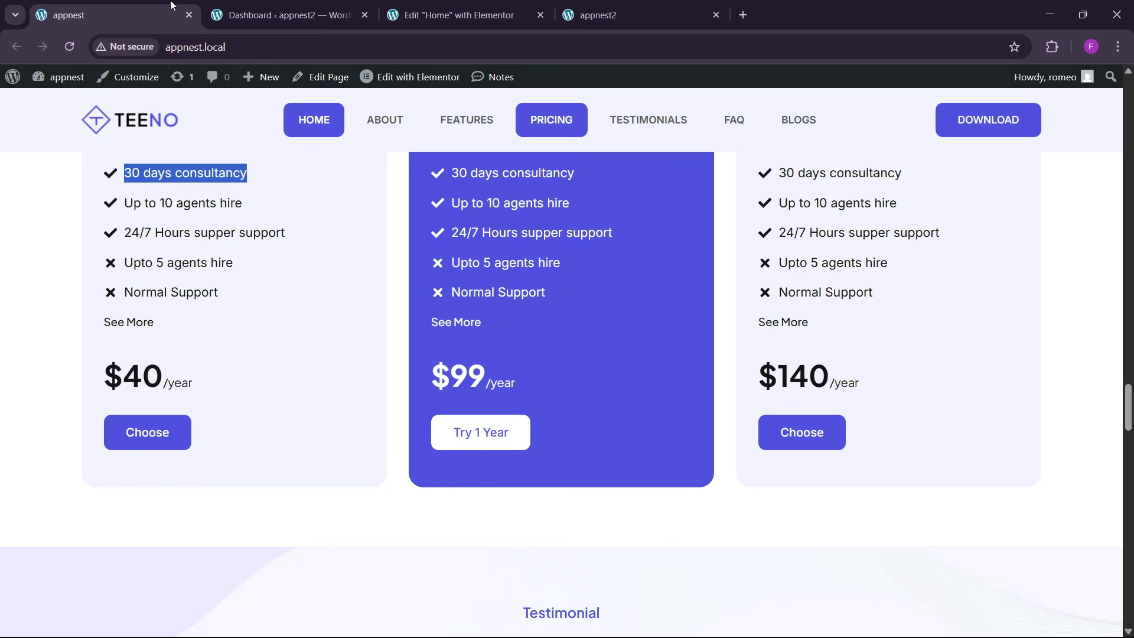
{"action": "left_click", "coordinate": [459, 8]}
- Copy the "Learn More" button from the "Keep Your Eyes Fixed" section and paste it below the Business card's price
{"action": "scroll", "coordinate": [594, 406], "scroll_direction": "up", "scroll_amount": 9}
{"action": "scroll", "coordinate": [594, 407], "scroll_direction": "up", "scroll_amount": 15}
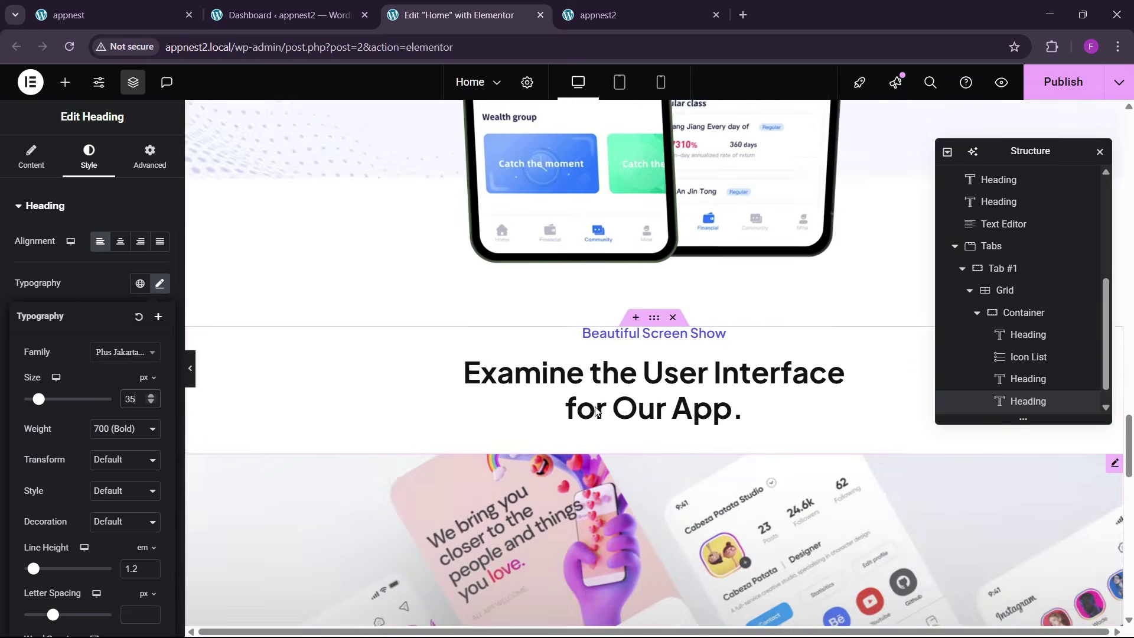
{"action": "scroll", "coordinate": [596, 415], "scroll_direction": "up", "scroll_amount": 2}
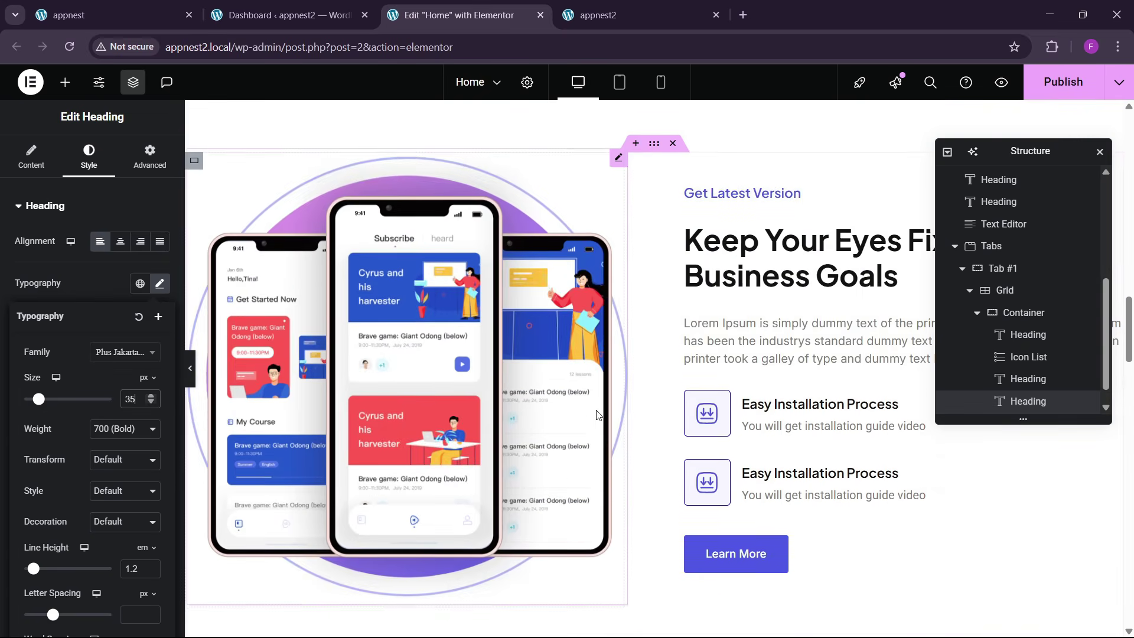
{"action": "scroll", "coordinate": [596, 415], "scroll_direction": "down", "scroll_amount": 3}
{"action": "right_click", "coordinate": [746, 410]}
{"action": "left_click", "coordinate": [759, 366]}
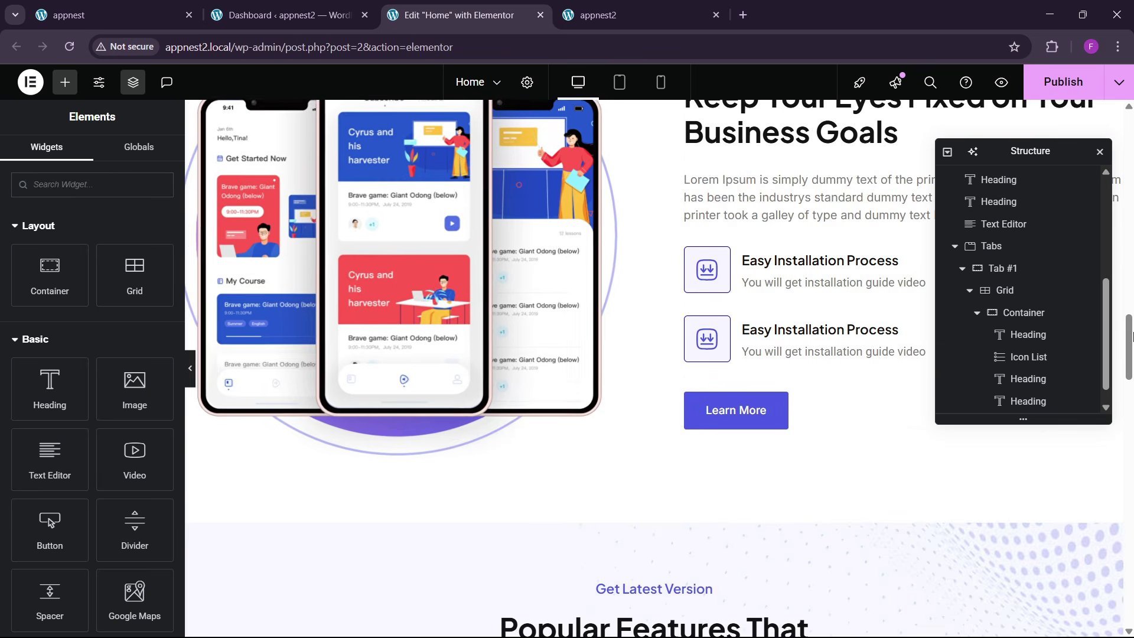
{"action": "left_click_drag", "start_coordinate": [1128, 347], "coordinate": [1119, 561]}
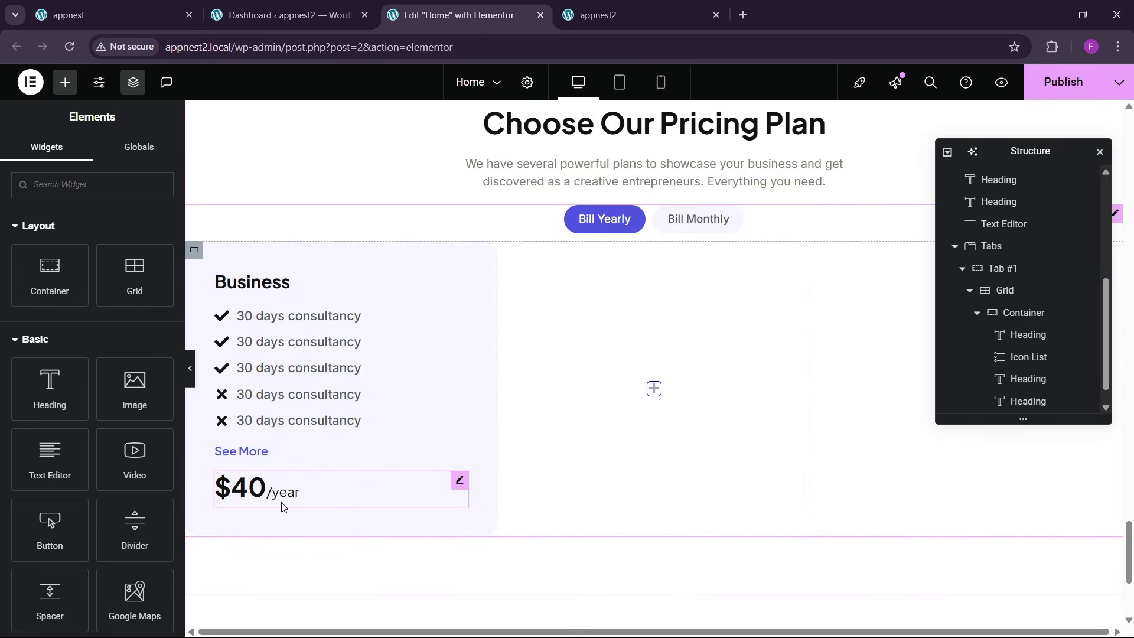
{"action": "right_click", "coordinate": [308, 493]}
{"action": "left_click", "coordinate": [366, 396]}
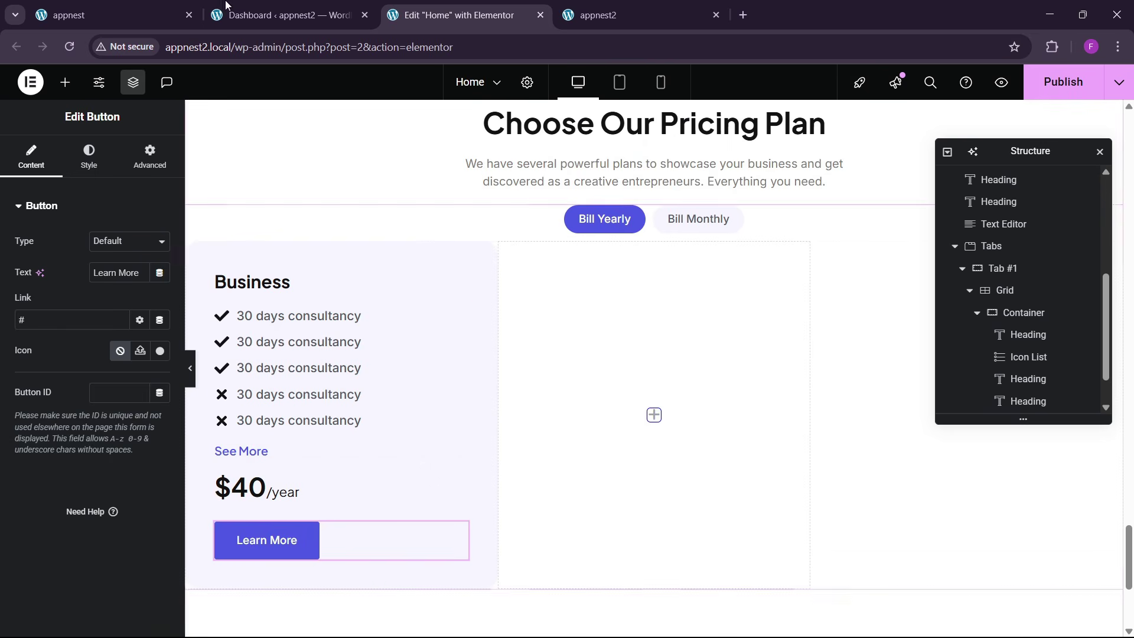
- Change the pasted button's text to "Choose", checking it against the reference site's pricing card
{"action": "left_click", "coordinate": [88, 15]}
{"action": "left_click", "coordinate": [458, 14]}
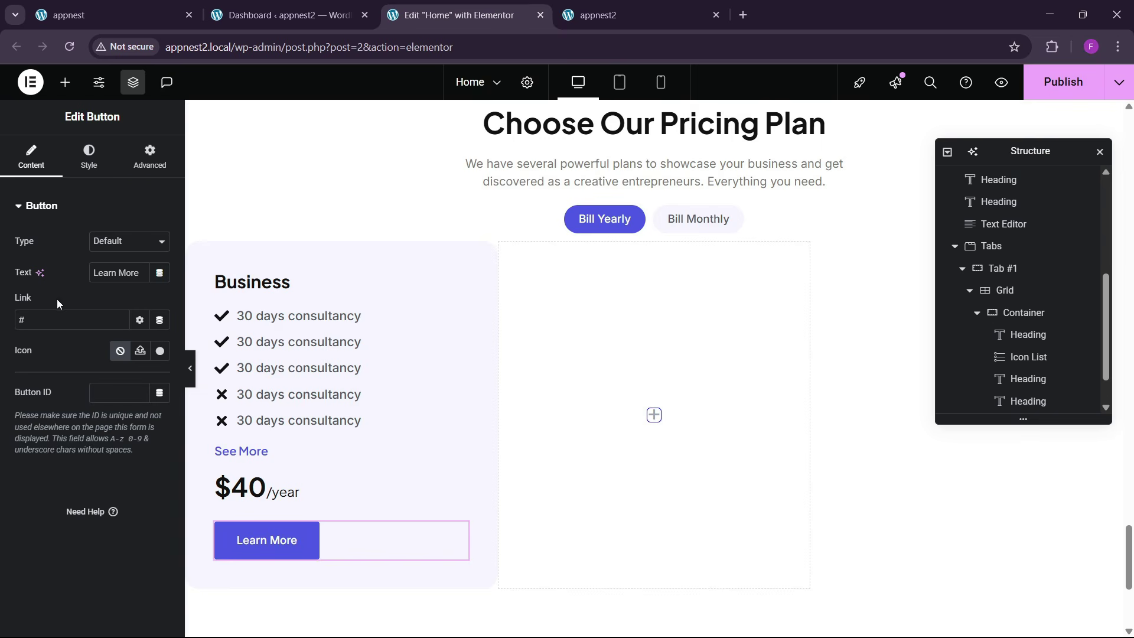
{"action": "key", "text": "BackSpace"}
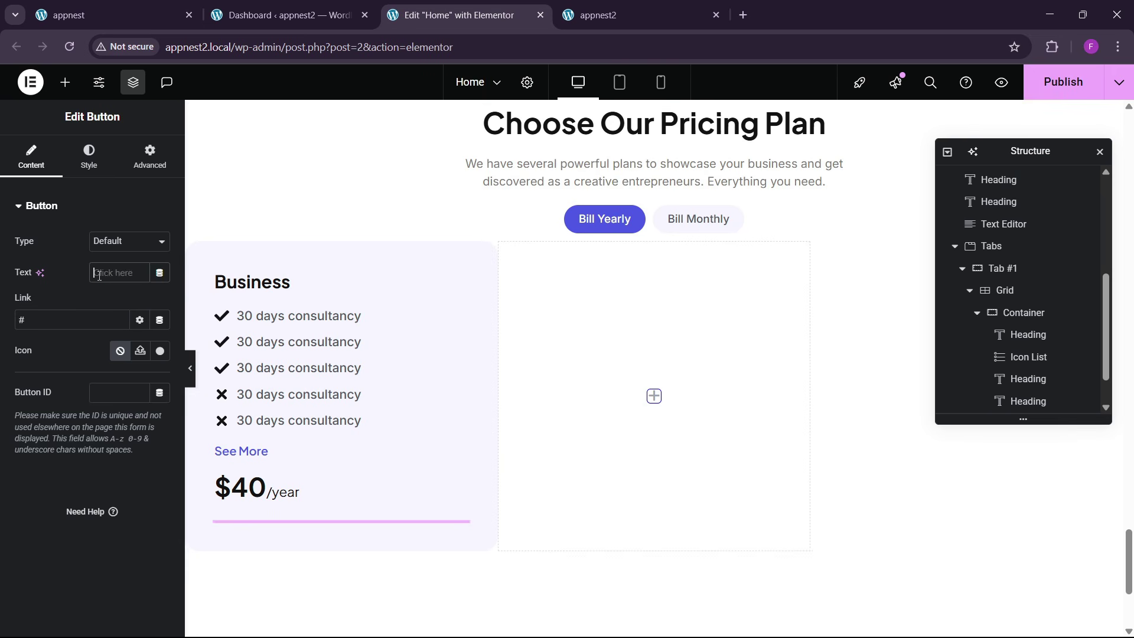
{"action": "type", "text": "Ch"}
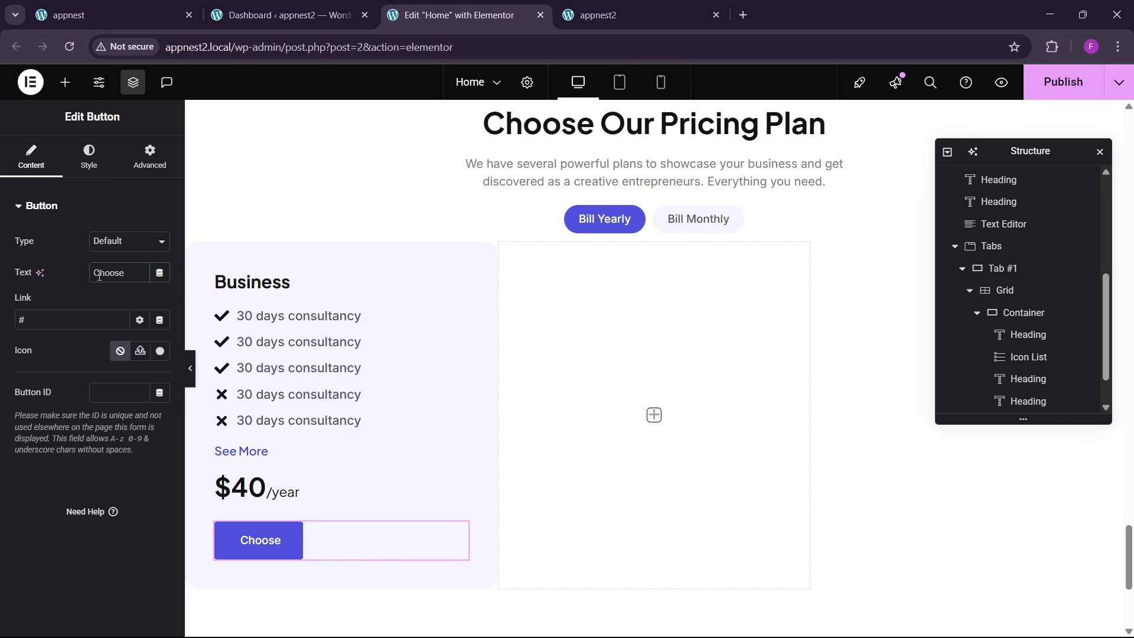
{"action": "type", "text": "oose"}
{"action": "left_click", "coordinate": [88, 14]}
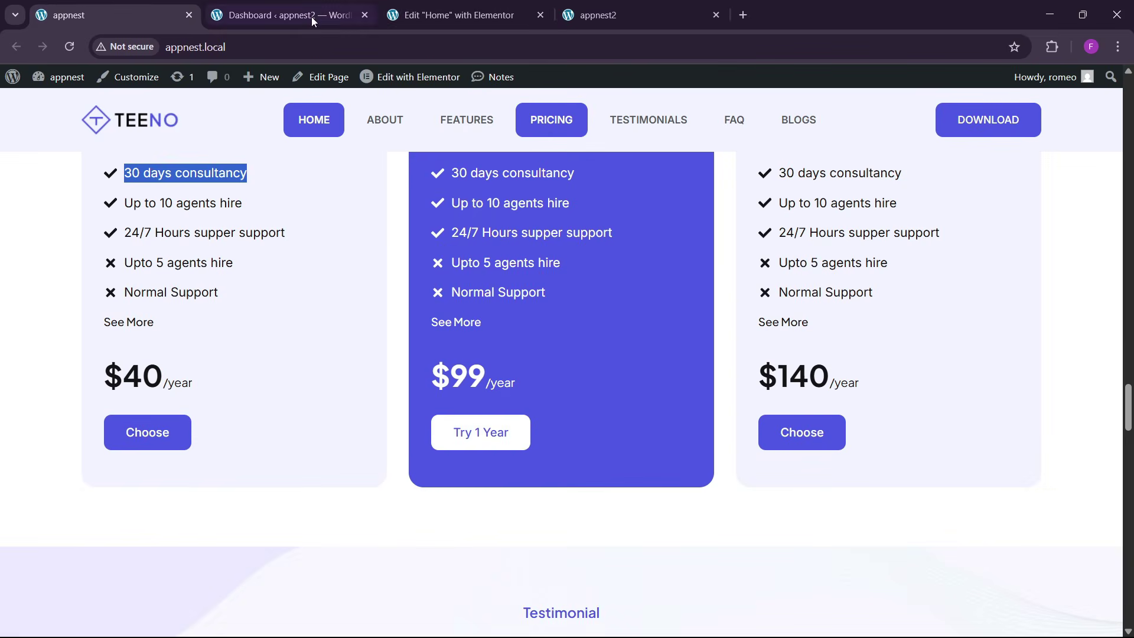
{"action": "left_click", "coordinate": [458, 14]}
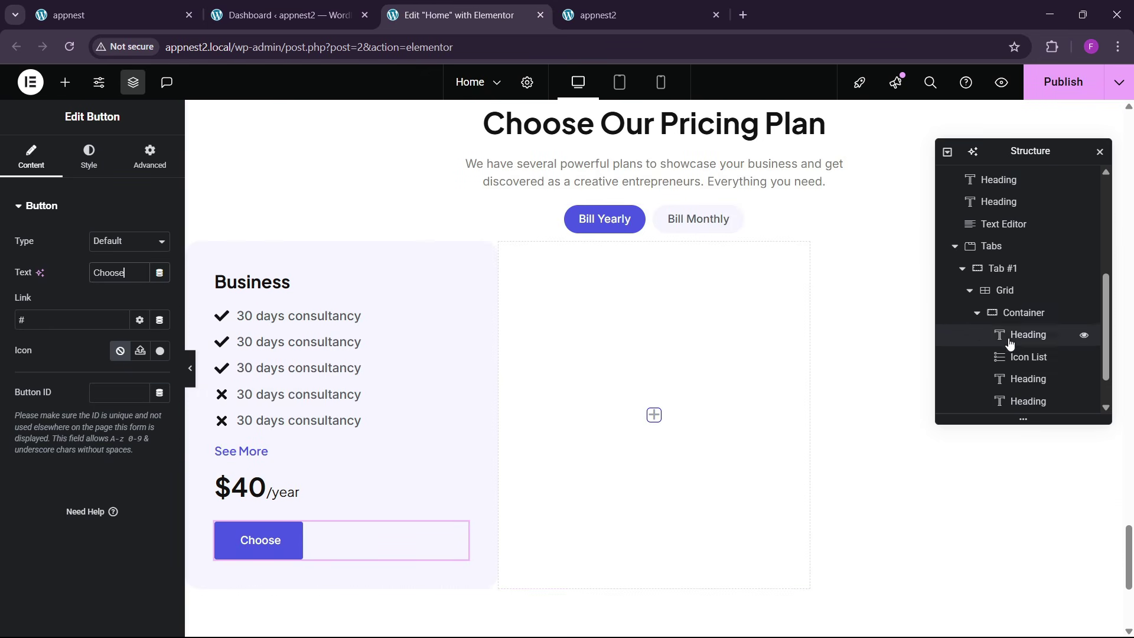
- Duplicate the Business card container twice to fill the three grid columns
{"action": "left_click", "coordinate": [976, 313]}
{"action": "right_click", "coordinate": [997, 379]}
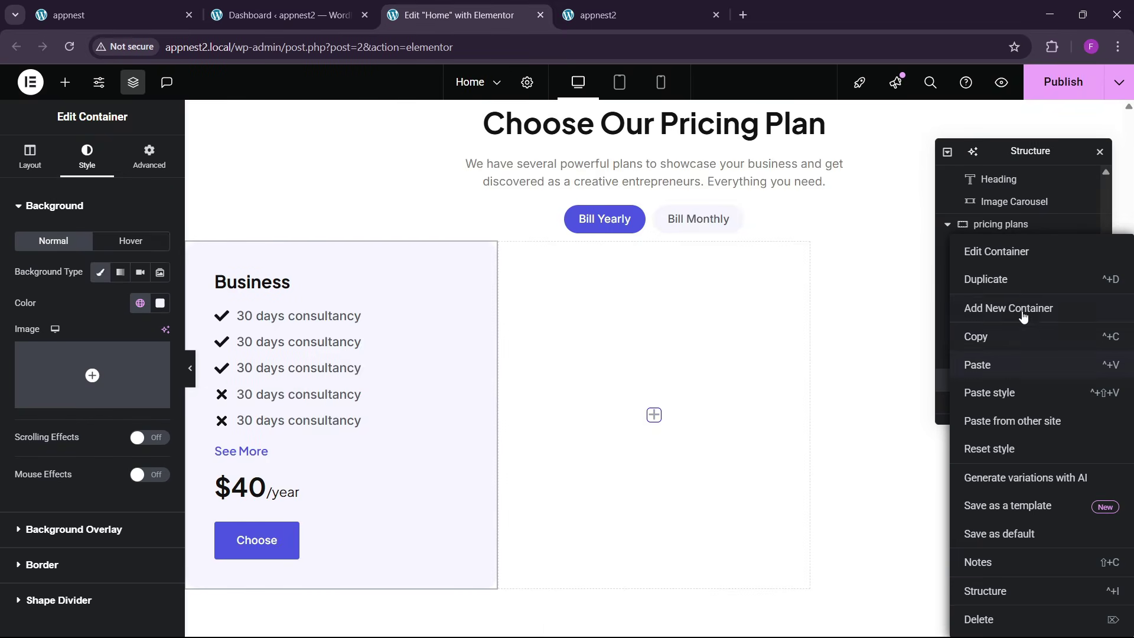
{"action": "left_click", "coordinate": [1001, 282]}
{"action": "right_click", "coordinate": [1021, 404]}
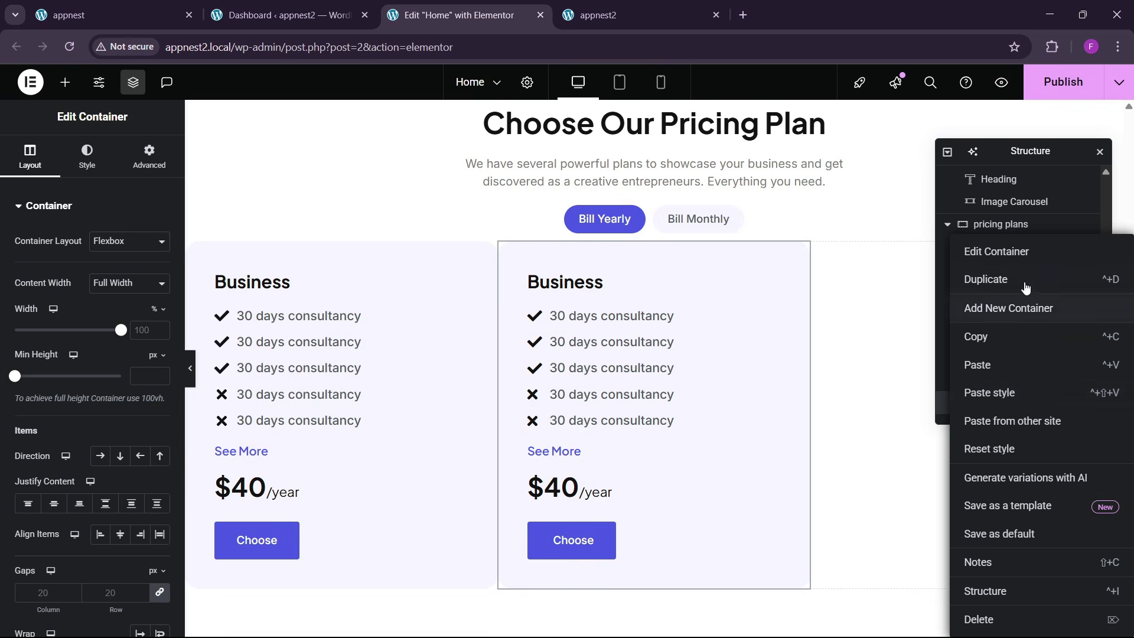
{"action": "left_click", "coordinate": [1024, 280]}
- Set the pricing grid's column and row gaps to 30 px
{"action": "scroll", "coordinate": [1000, 344], "scroll_direction": "down", "scroll_amount": 1}
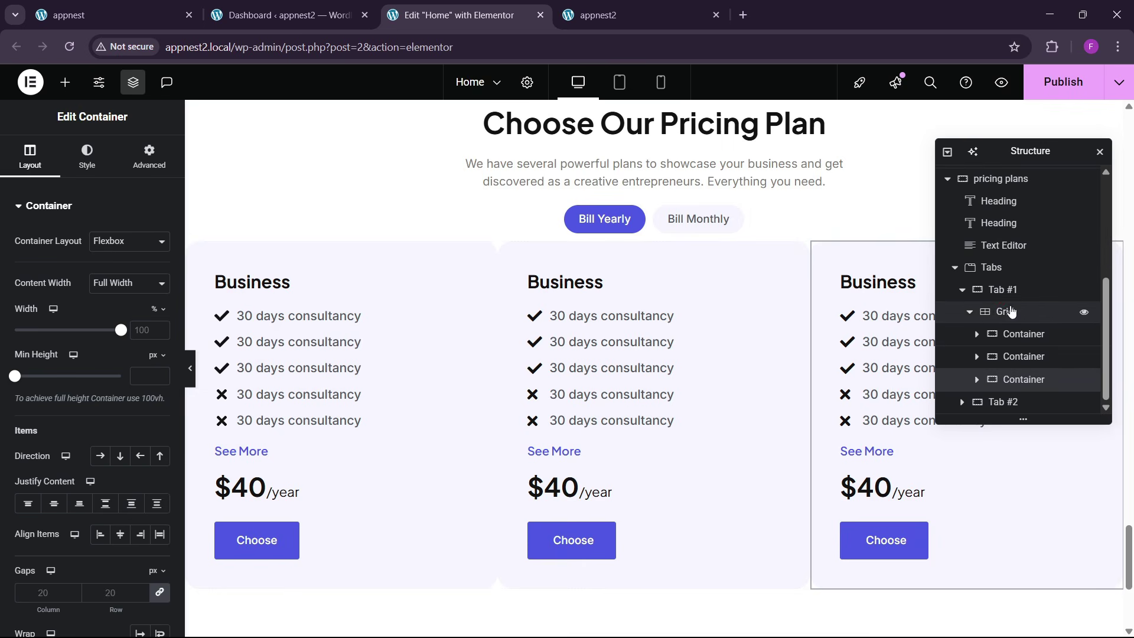
{"action": "left_click", "coordinate": [1004, 311]}
{"action": "left_click", "coordinate": [87, 157]}
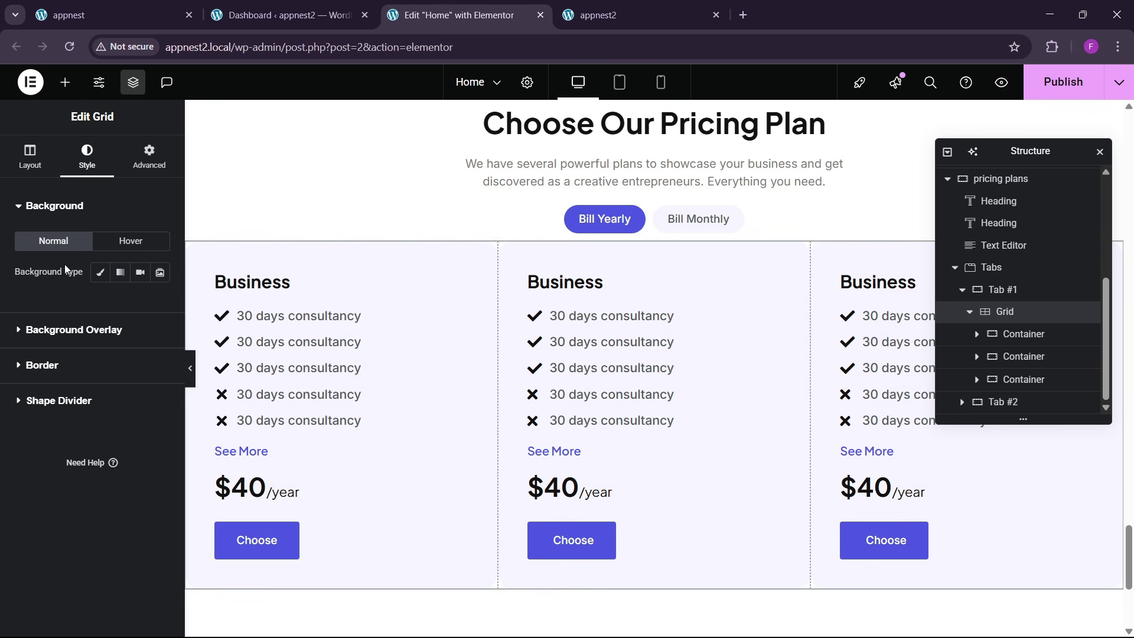
{"action": "left_click", "coordinate": [29, 176]}
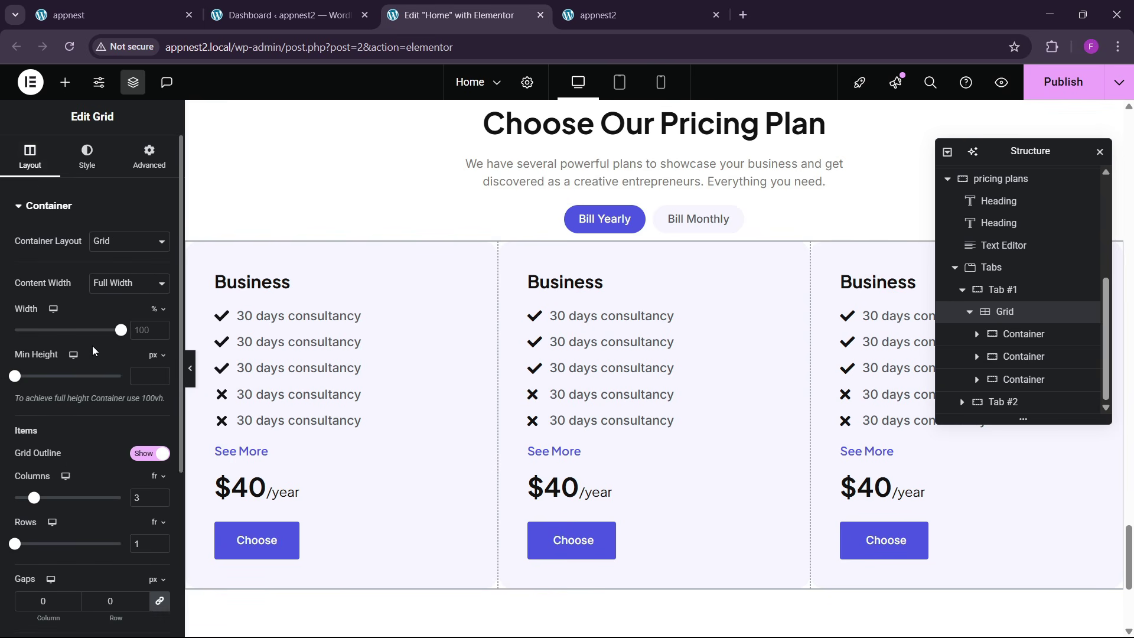
{"action": "scroll", "coordinate": [94, 360], "scroll_direction": "down", "scroll_amount": 3}
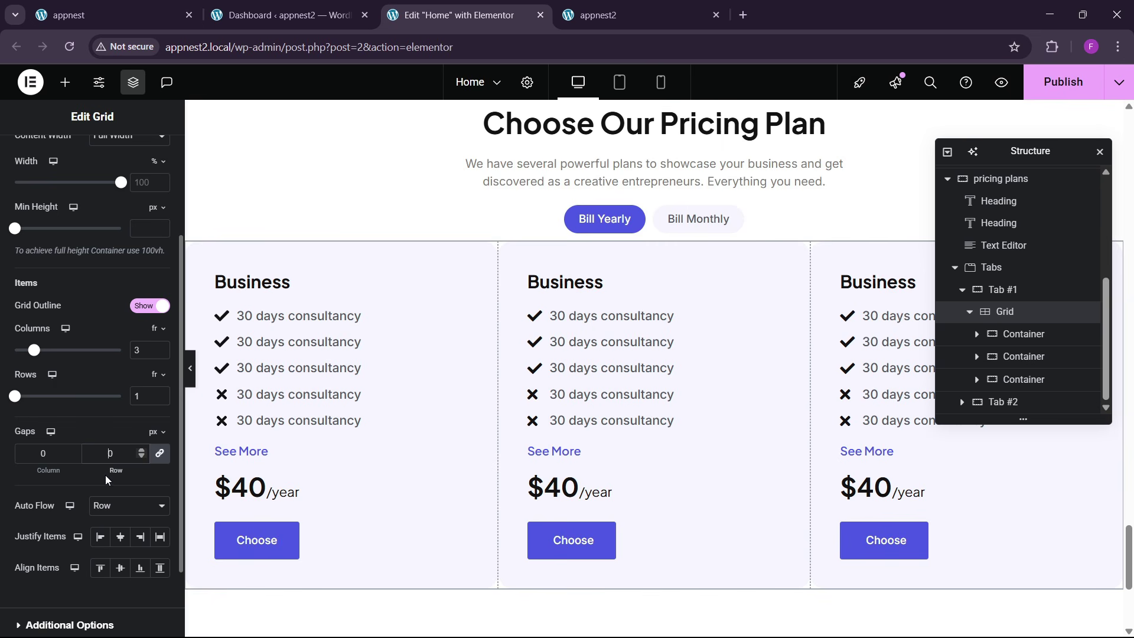
{"action": "type", "text": "30"}
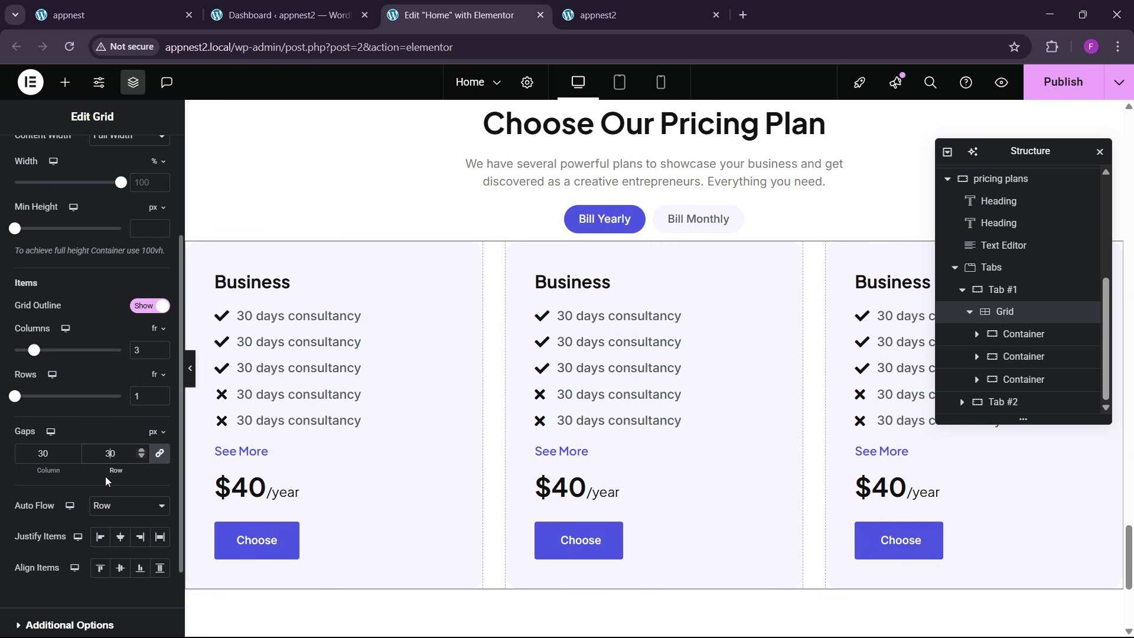
- Check the reference site's Premium card and set the middle card's background to the global colour "blue"
{"action": "left_click", "coordinate": [116, 6]}
{"action": "scroll", "coordinate": [526, 319], "scroll_direction": "up", "scroll_amount": 2}
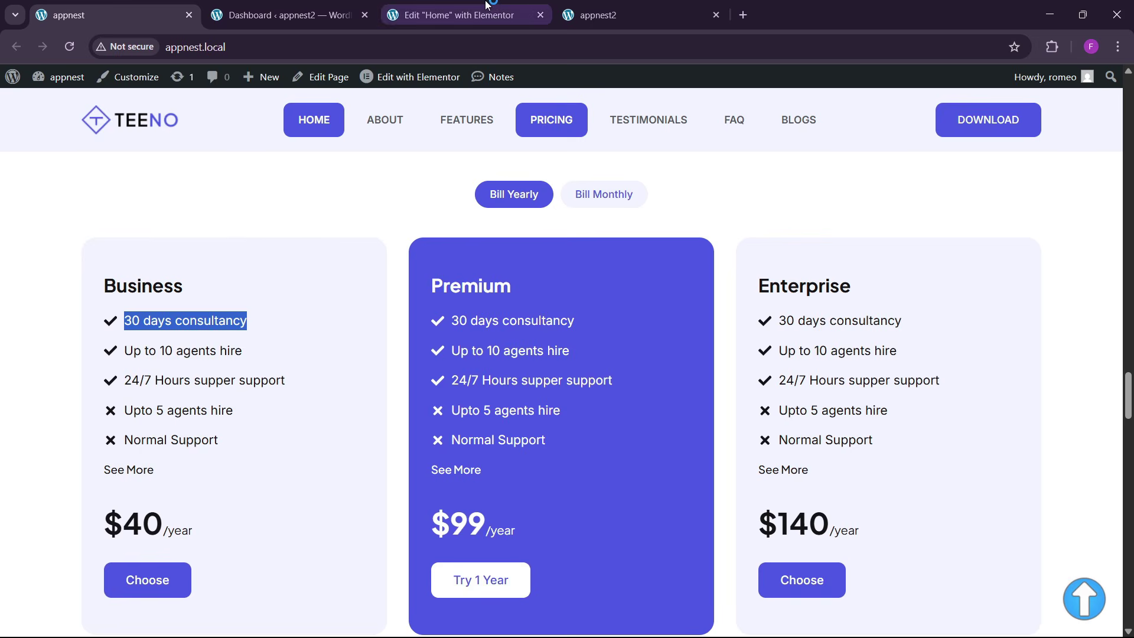
{"action": "left_click", "coordinate": [467, 14]}
{"action": "left_click", "coordinate": [513, 265]}
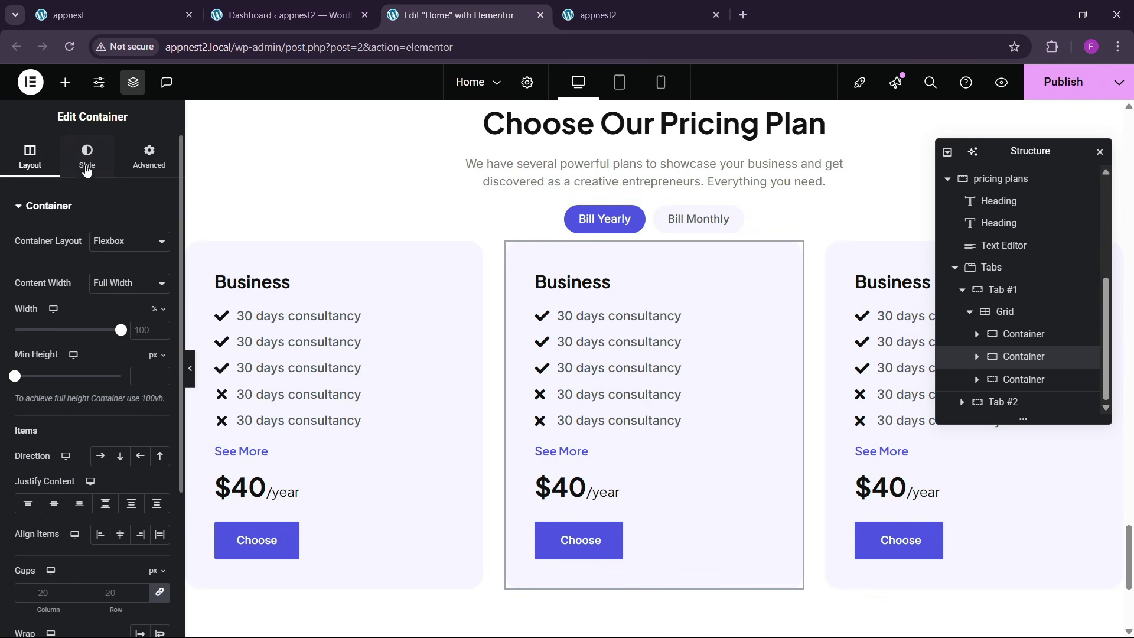
{"action": "left_click", "coordinate": [87, 158]}
{"action": "left_click", "coordinate": [140, 303]}
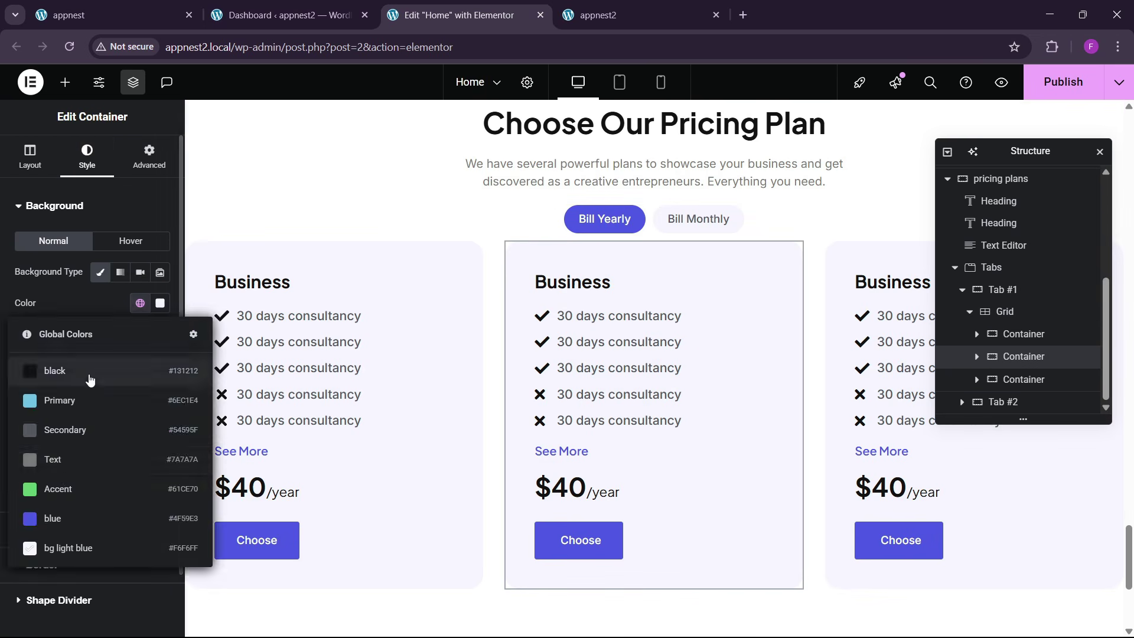
{"action": "left_click", "coordinate": [71, 516]}
- Set the text colour of the middle card's "Business" heading to white
{"action": "left_click", "coordinate": [628, 274]}
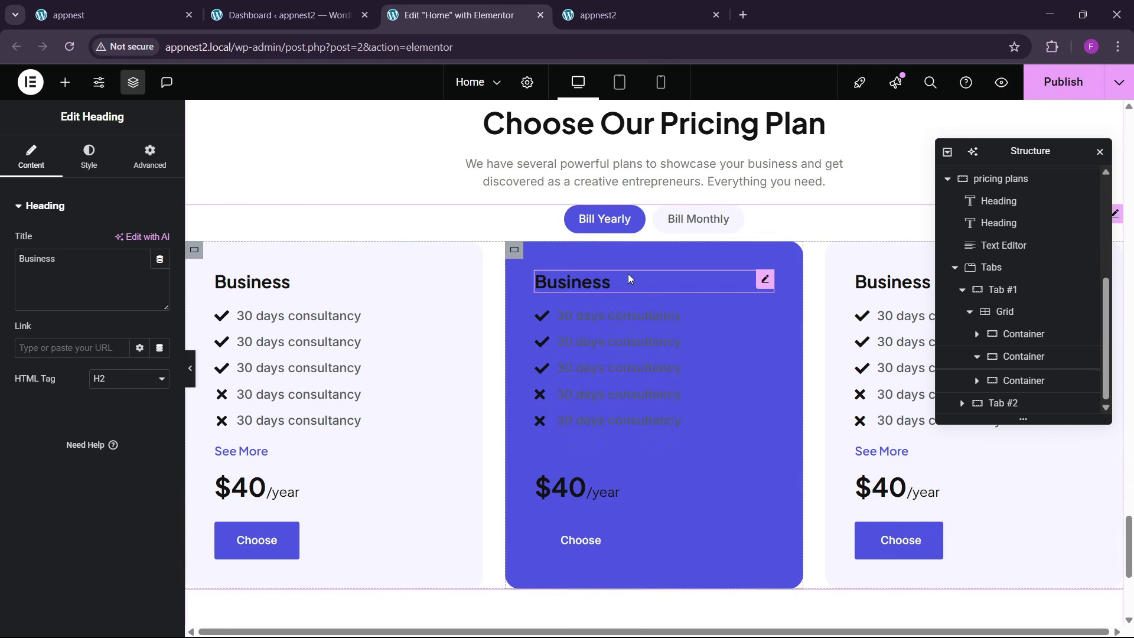
{"action": "left_click", "coordinate": [88, 158]}
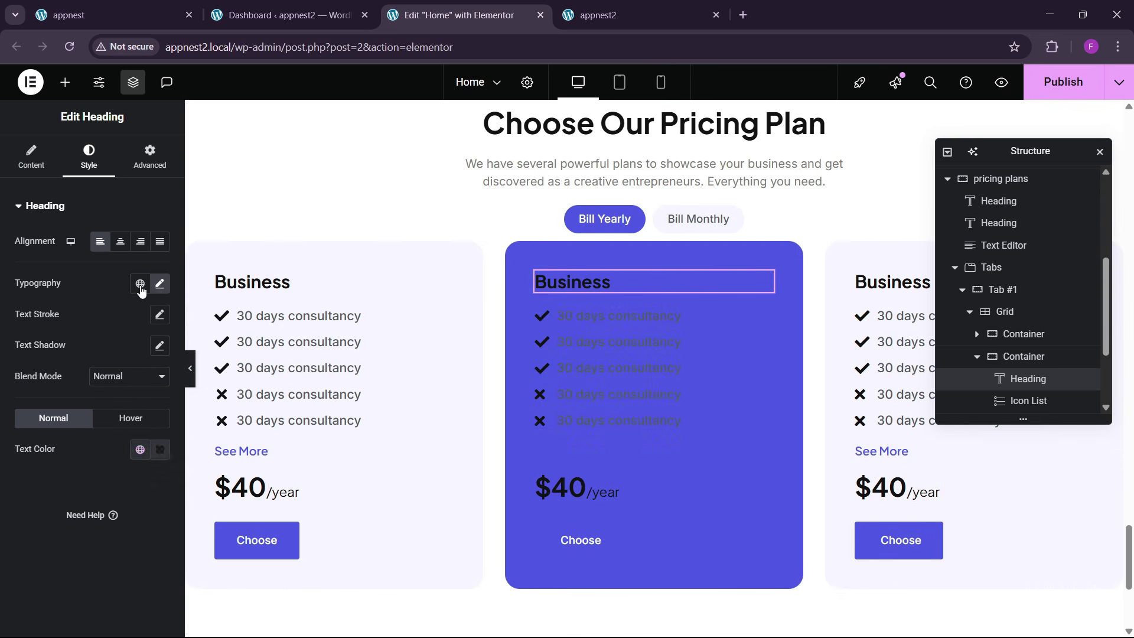
{"action": "left_click", "coordinate": [159, 451]}
{"action": "left_click", "coordinate": [76, 258]}
{"action": "left_click", "coordinate": [10, 519]}
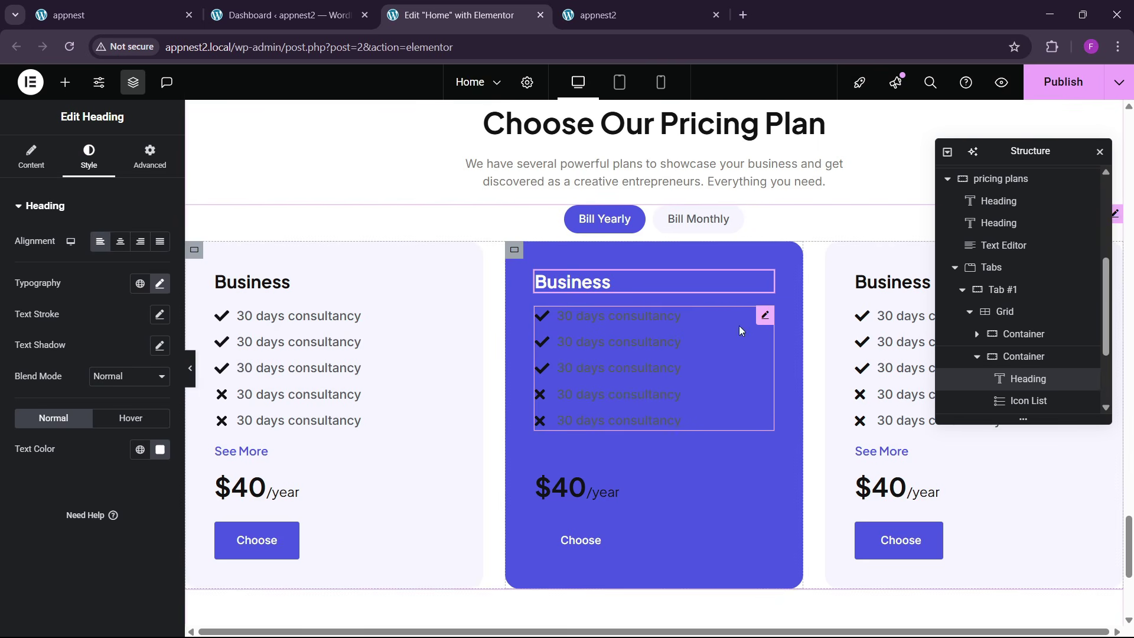
- Change the icon colour of the middle card's icon list to white
{"action": "left_click", "coordinate": [719, 322]}
{"action": "left_click", "coordinate": [89, 157]}
{"action": "left_click", "coordinate": [35, 380]}
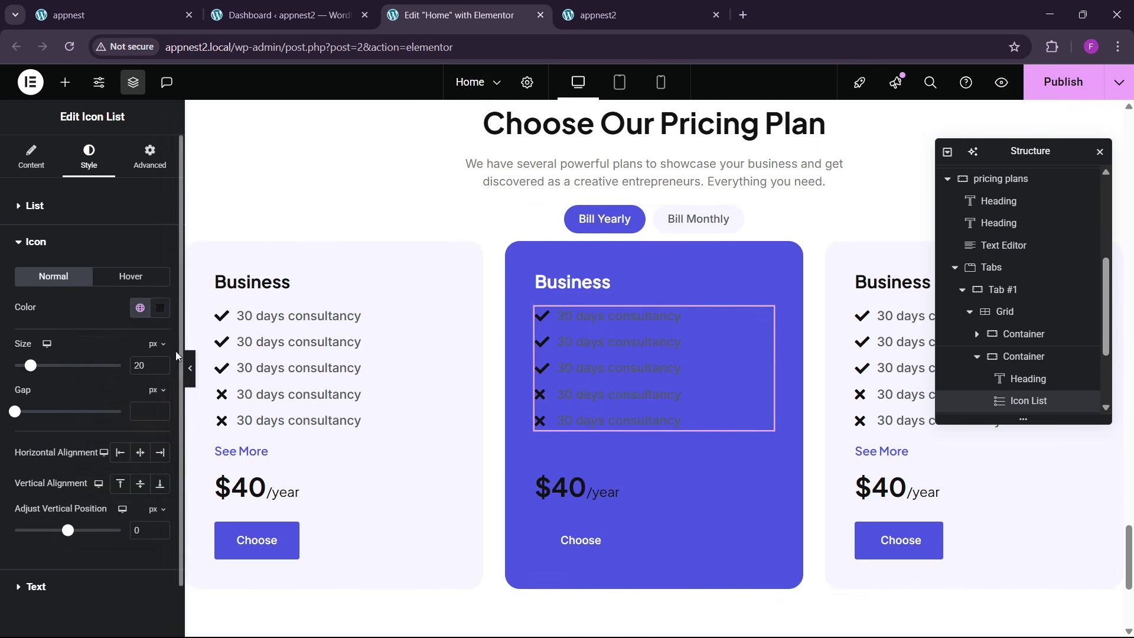
{"action": "left_click", "coordinate": [160, 307]}
{"action": "left_click", "coordinate": [91, 377]}
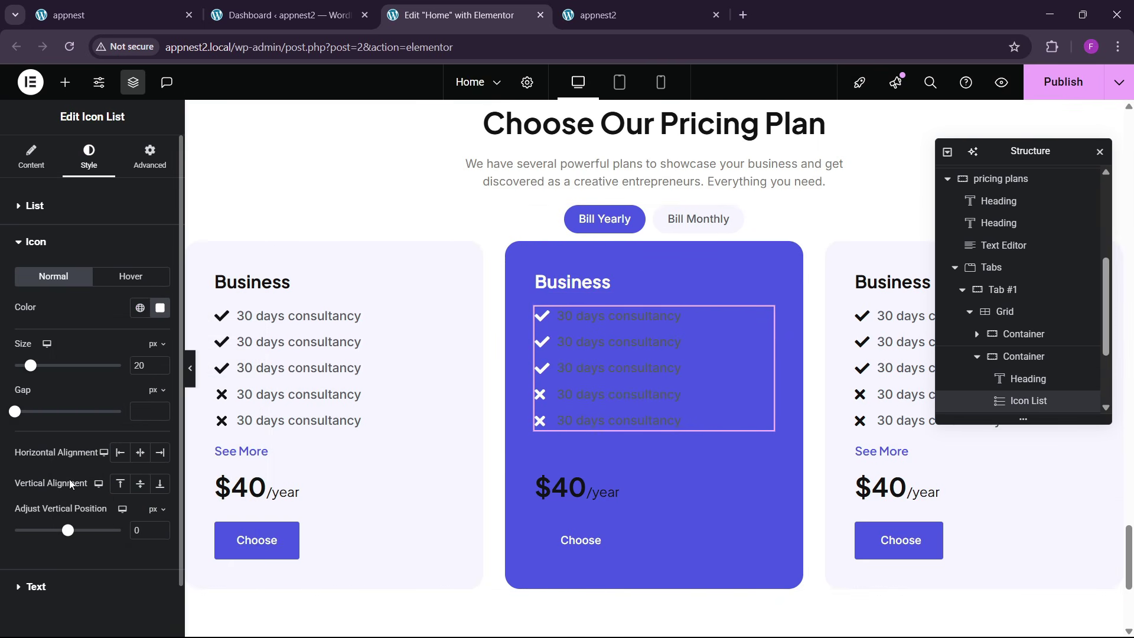
- Change the text colour of the middle card's icon list to white
{"action": "scroll", "coordinate": [65, 531], "scroll_direction": "down", "scroll_amount": 1}
{"action": "left_click", "coordinate": [45, 519]}
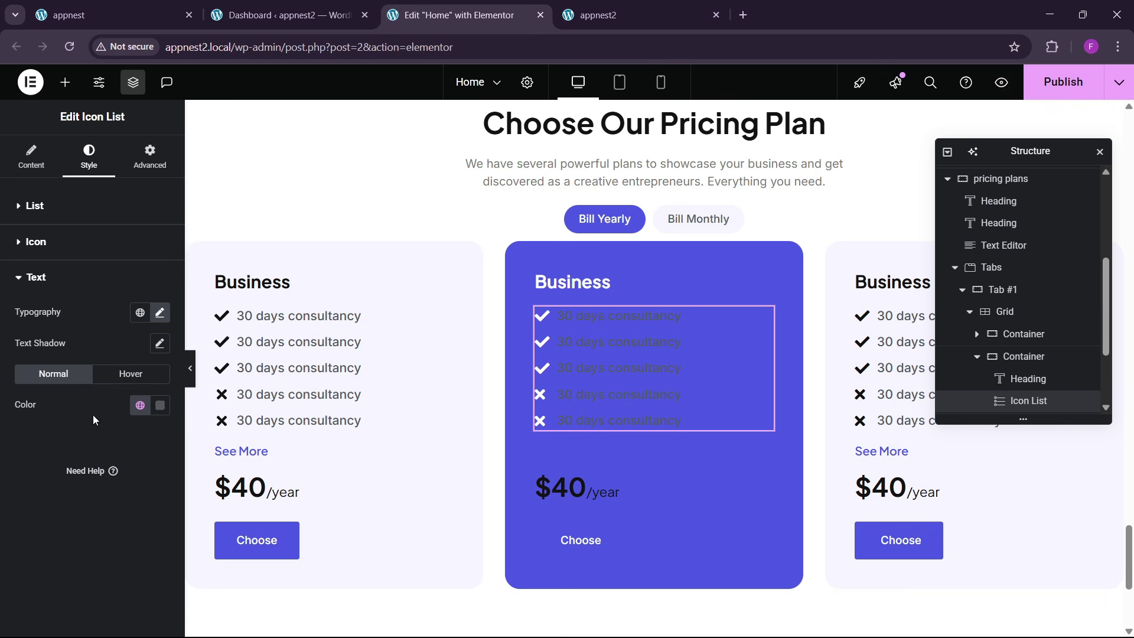
{"action": "left_click", "coordinate": [159, 405]}
{"action": "left_click", "coordinate": [77, 214]}
{"action": "left_click", "coordinate": [14, 428]}
- Set the text colour of the middle card's "$40/year" price heading to white
{"action": "scroll", "coordinate": [626, 448], "scroll_direction": "down", "scroll_amount": 1}
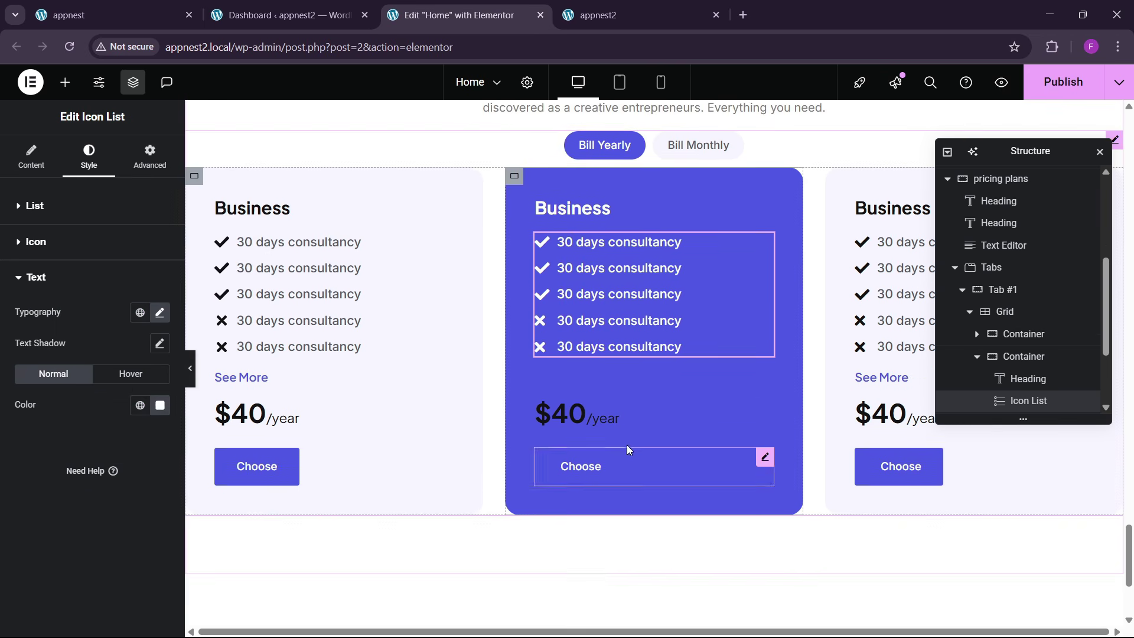
{"action": "left_click", "coordinate": [625, 420]}
{"action": "left_click", "coordinate": [89, 156]}
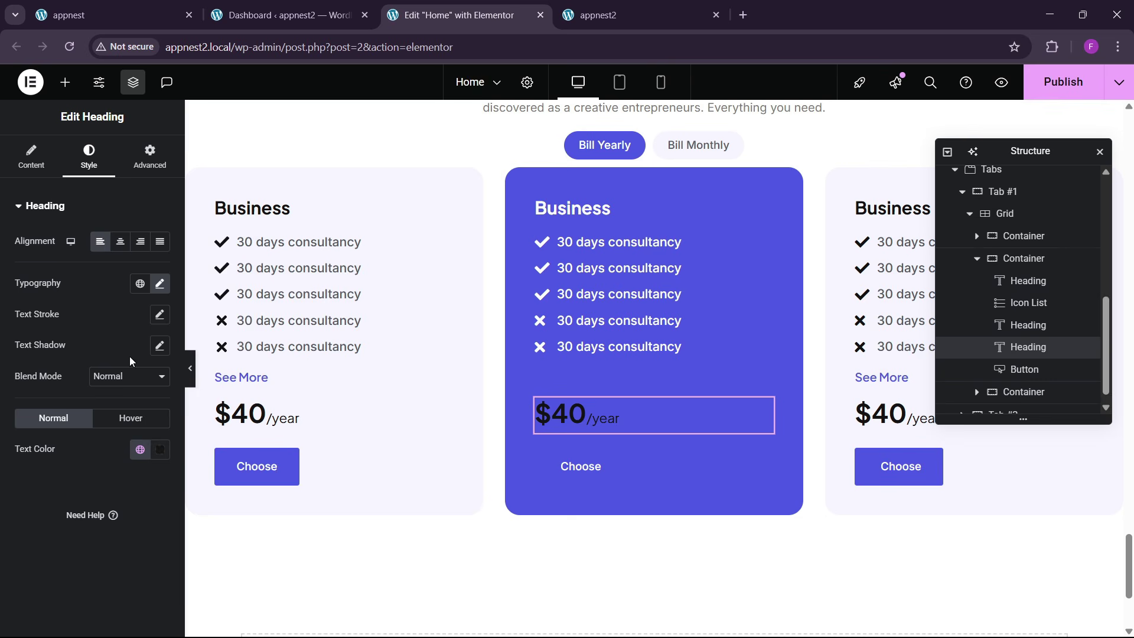
{"action": "left_click", "coordinate": [160, 449]}
{"action": "left_click", "coordinate": [75, 252]}
{"action": "left_click", "coordinate": [13, 494]}
- Give the middle card's "Choose" button a white background (#FFFFFF) and the global "blue" text colour
{"action": "scroll", "coordinate": [619, 441], "scroll_direction": "down", "scroll_amount": 1}
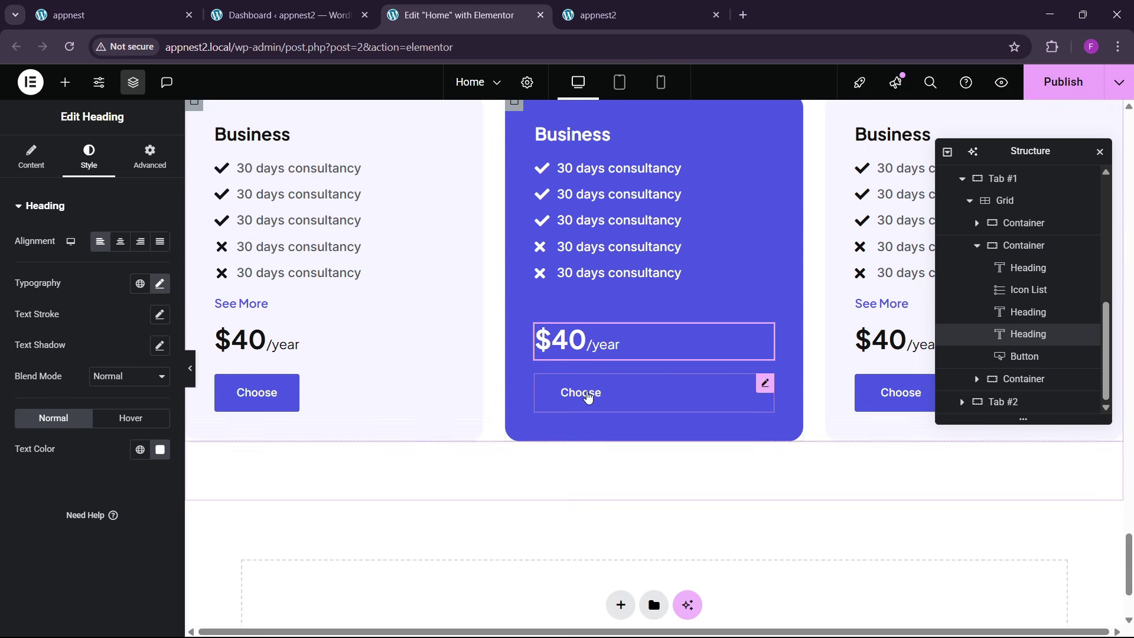
{"action": "left_click", "coordinate": [587, 396]}
{"action": "left_click", "coordinate": [89, 156]}
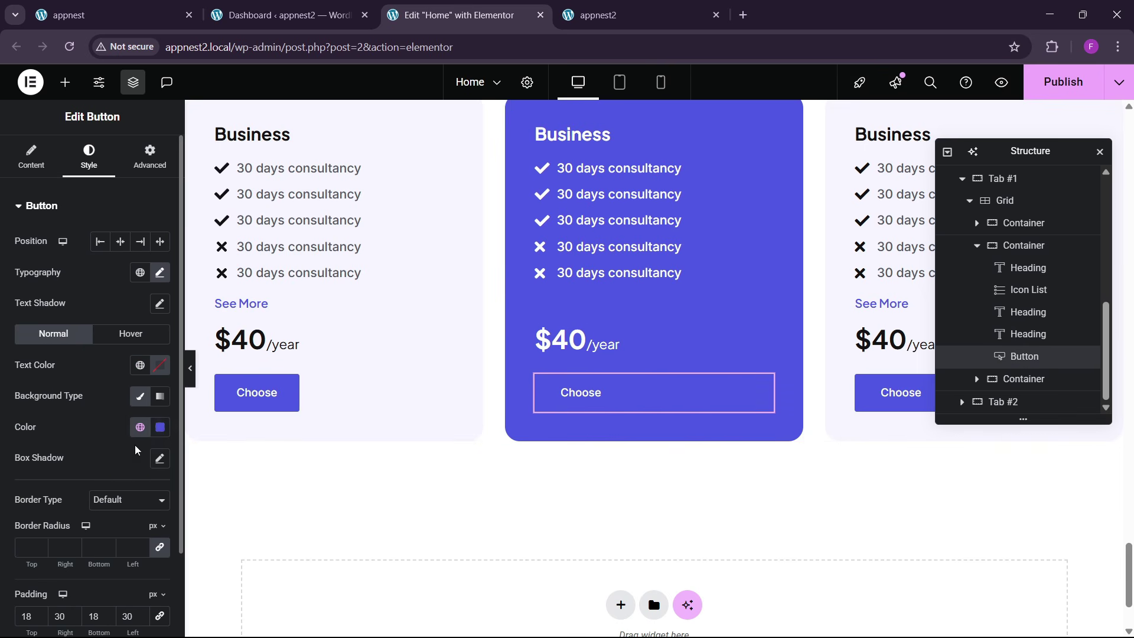
{"action": "left_click", "coordinate": [160, 426]}
{"action": "left_click", "coordinate": [75, 237]}
{"action": "left_click", "coordinate": [108, 433]}
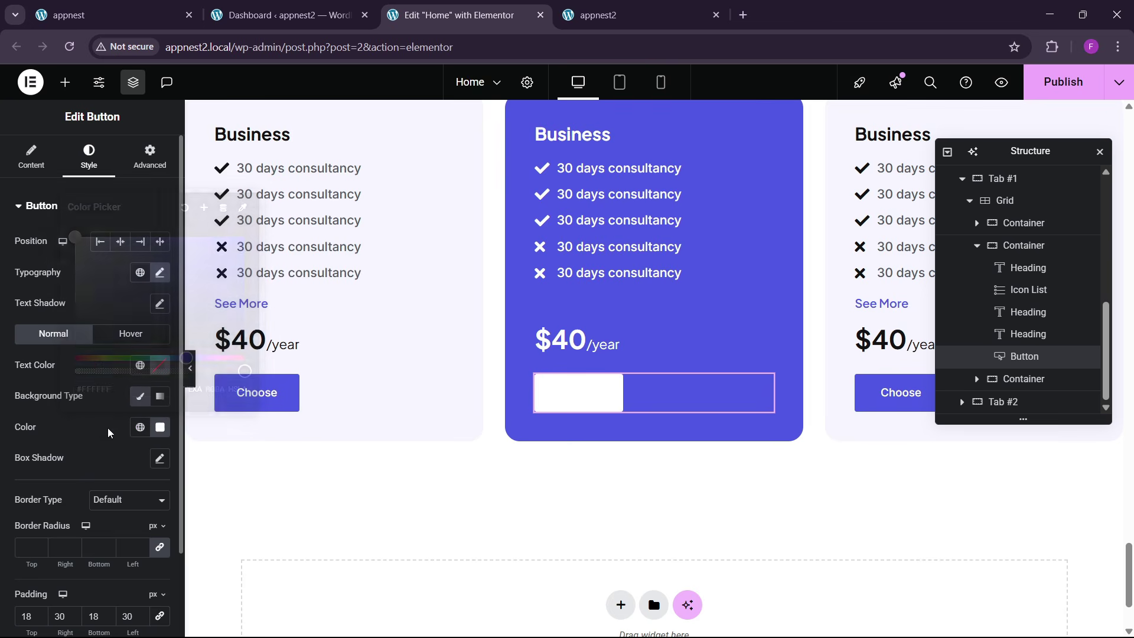
{"action": "left_click", "coordinate": [140, 366]}
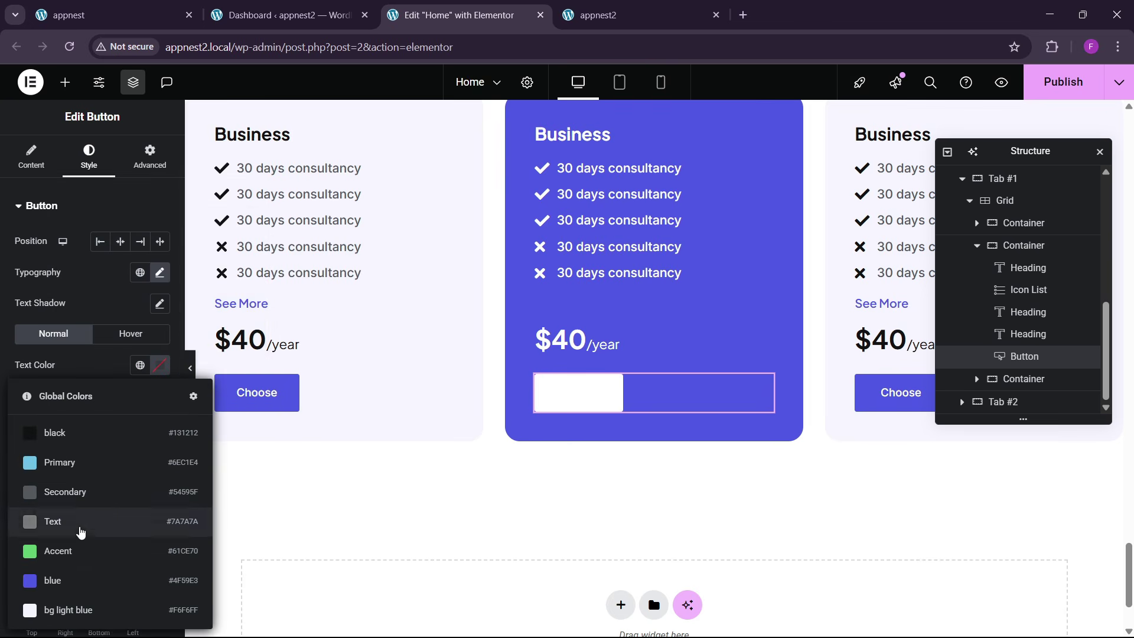
{"action": "left_click", "coordinate": [76, 580]}
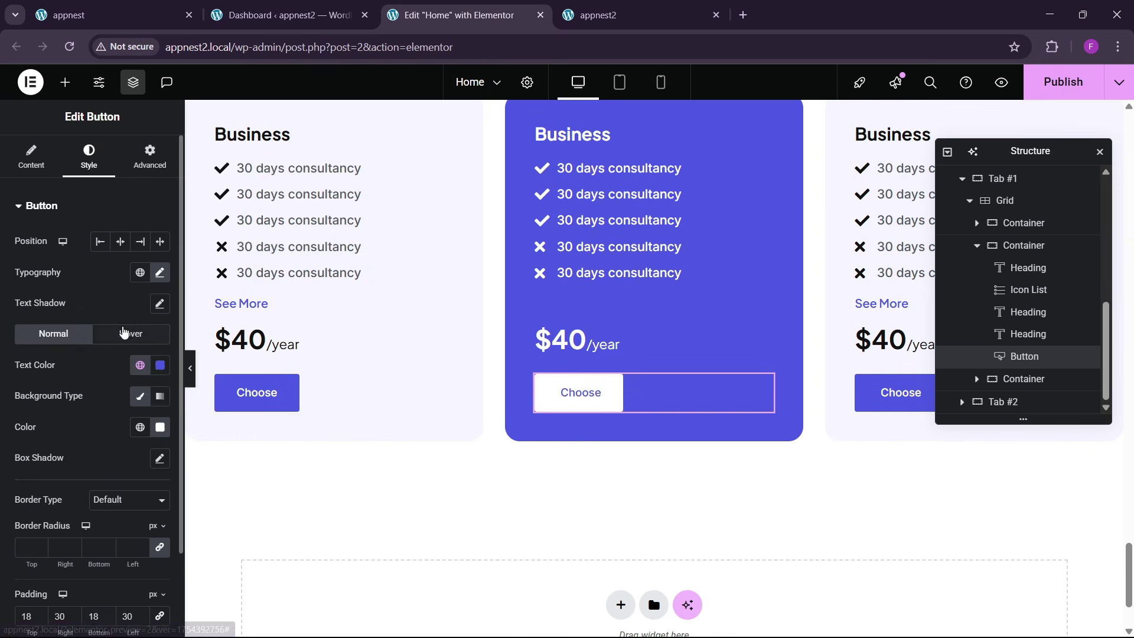
- Give the middle card's "Choose" button a hover background of the global "black" colour and white hover text
{"action": "left_click", "coordinate": [129, 334]}
{"action": "left_click", "coordinate": [146, 431]}
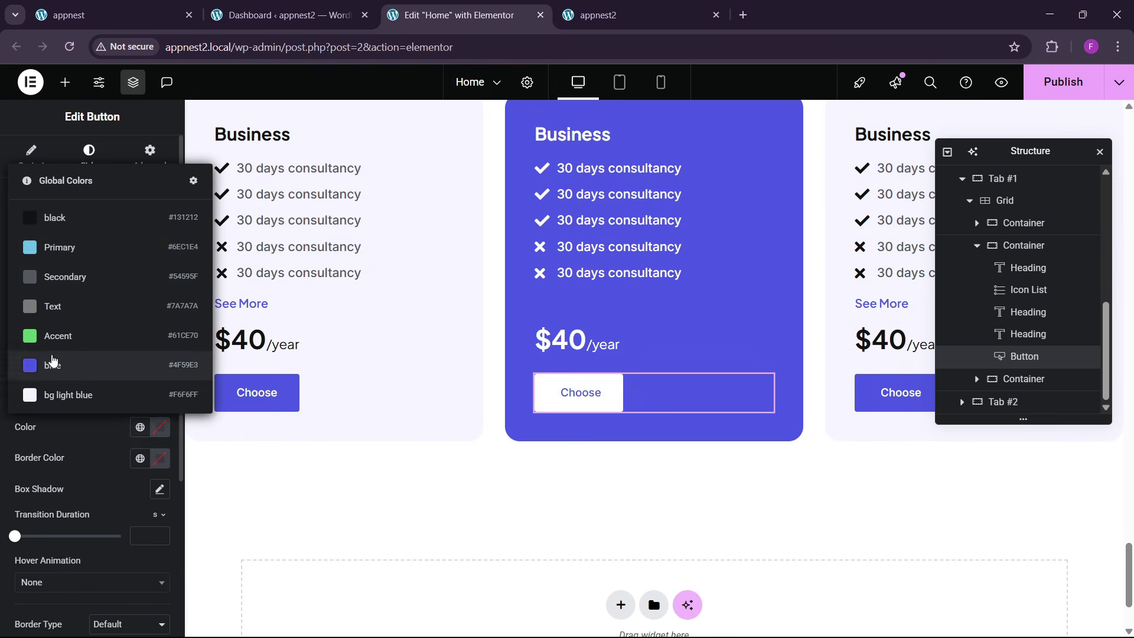
{"action": "left_click", "coordinate": [51, 245]}
{"action": "left_click", "coordinate": [157, 366]}
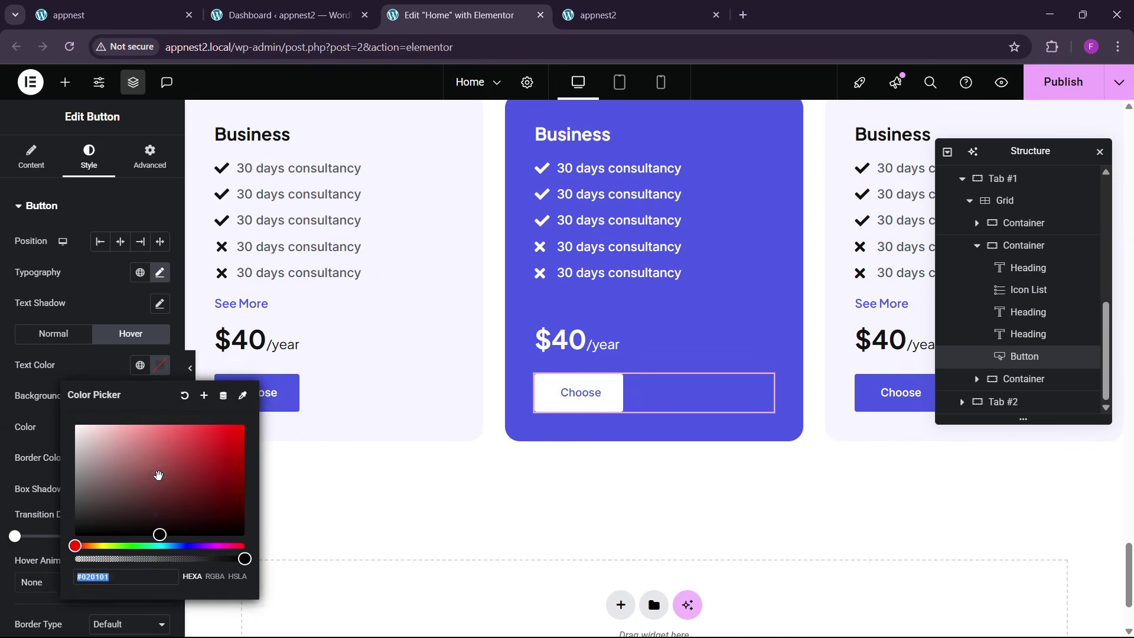
{"action": "left_click", "coordinate": [75, 425]}
{"action": "left_click", "coordinate": [564, 399]}
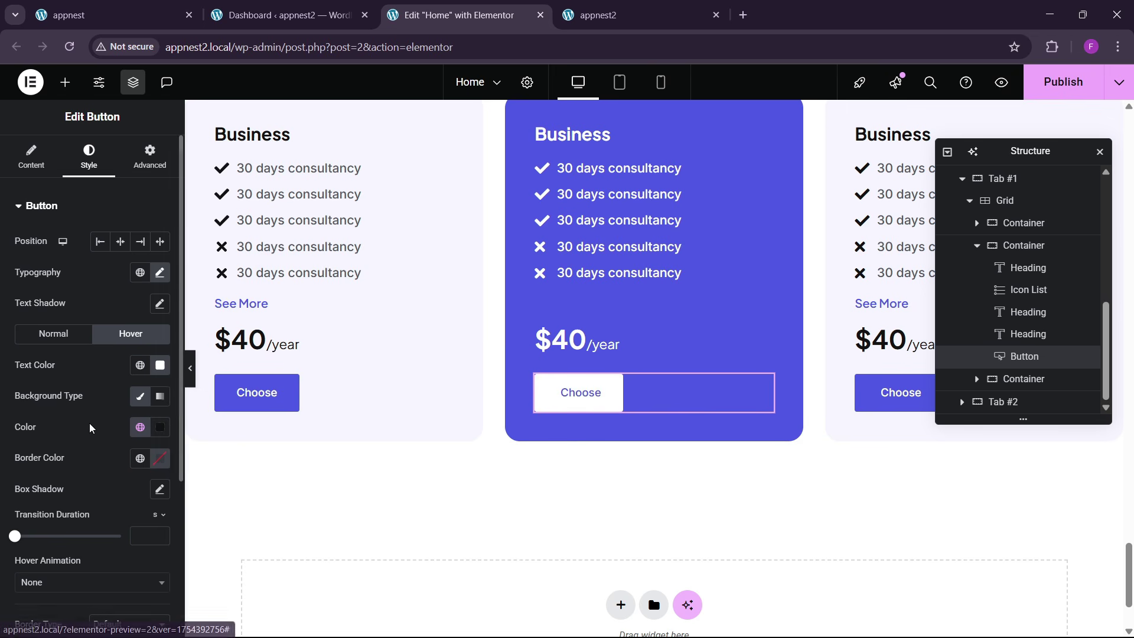
- Set the hover animation of the middle card's "Choose" button to Bob
{"action": "scroll", "coordinate": [92, 428], "scroll_direction": "down", "scroll_amount": 3}
{"action": "left_click", "coordinate": [75, 440]}
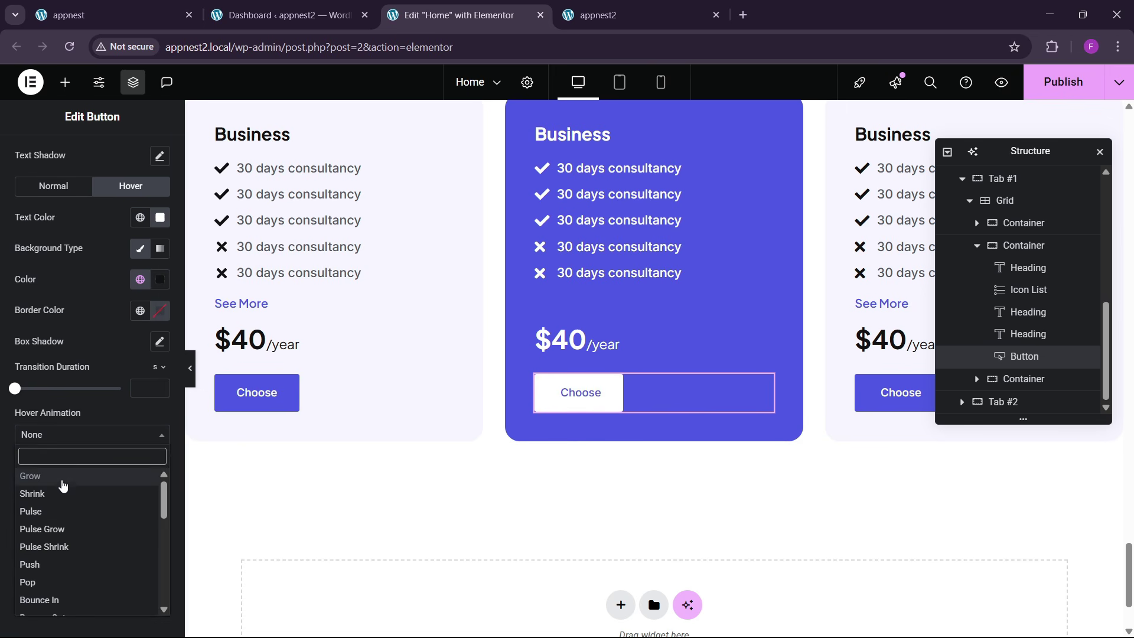
{"action": "scroll", "coordinate": [62, 589], "scroll_direction": "down", "scroll_amount": 5}
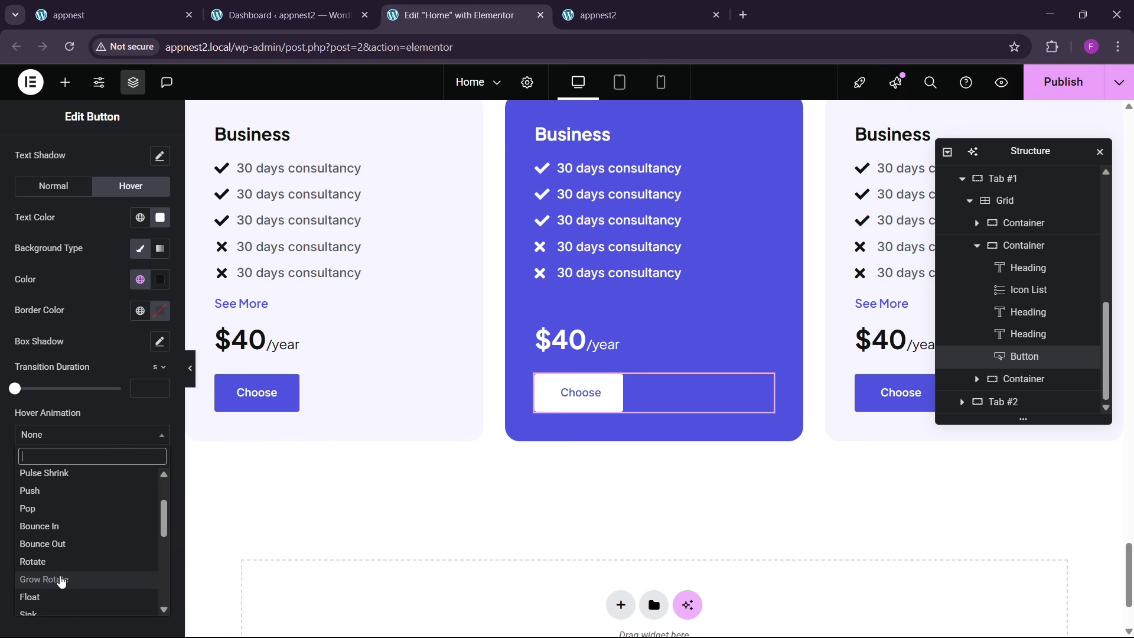
{"action": "left_click", "coordinate": [35, 556]}
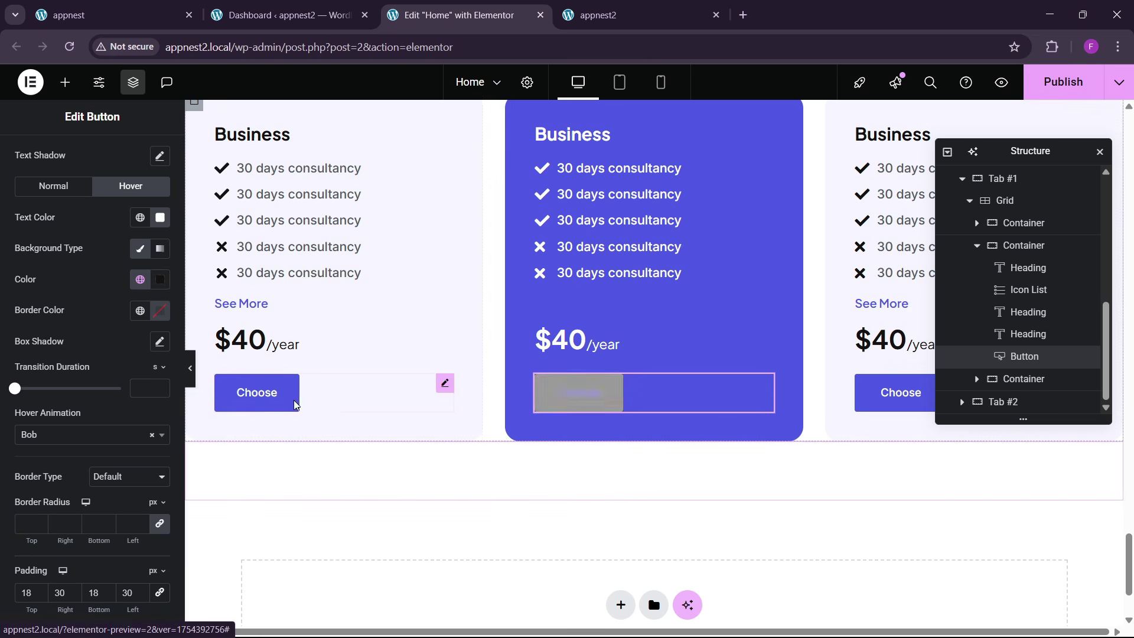
{"action": "scroll", "coordinate": [515, 391], "scroll_direction": "up", "scroll_amount": 3}
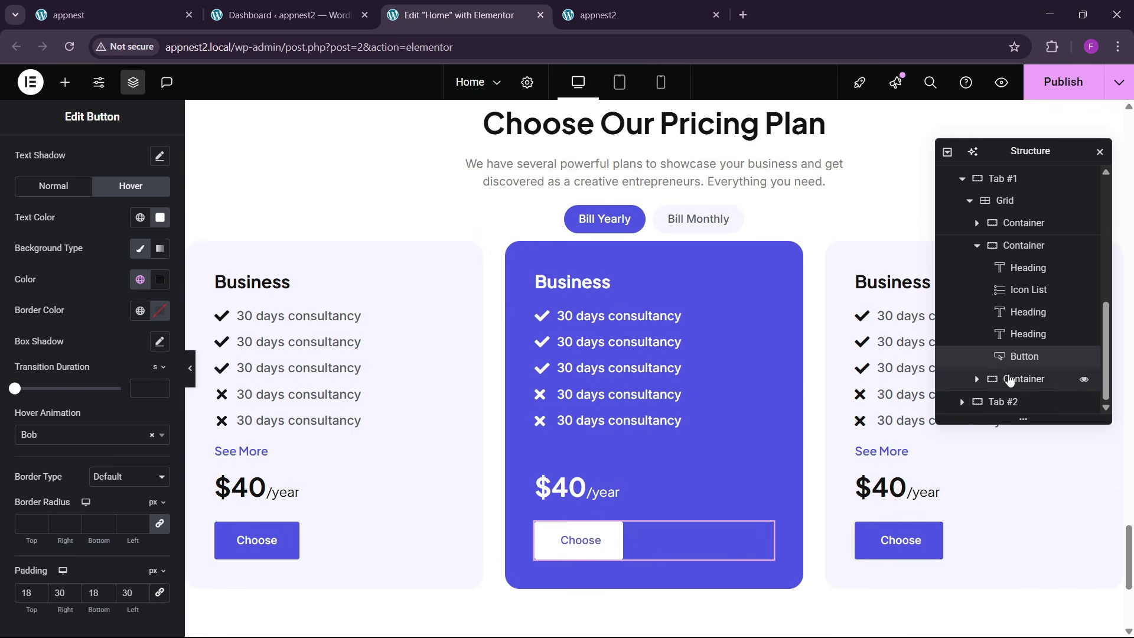
- Give the pricing cards' grid in the first tab a top margin of 30 px, with the margin values unlinked
{"action": "scroll", "coordinate": [1007, 378], "scroll_direction": "up", "scroll_amount": 2}
{"action": "left_click", "coordinate": [1007, 252]}
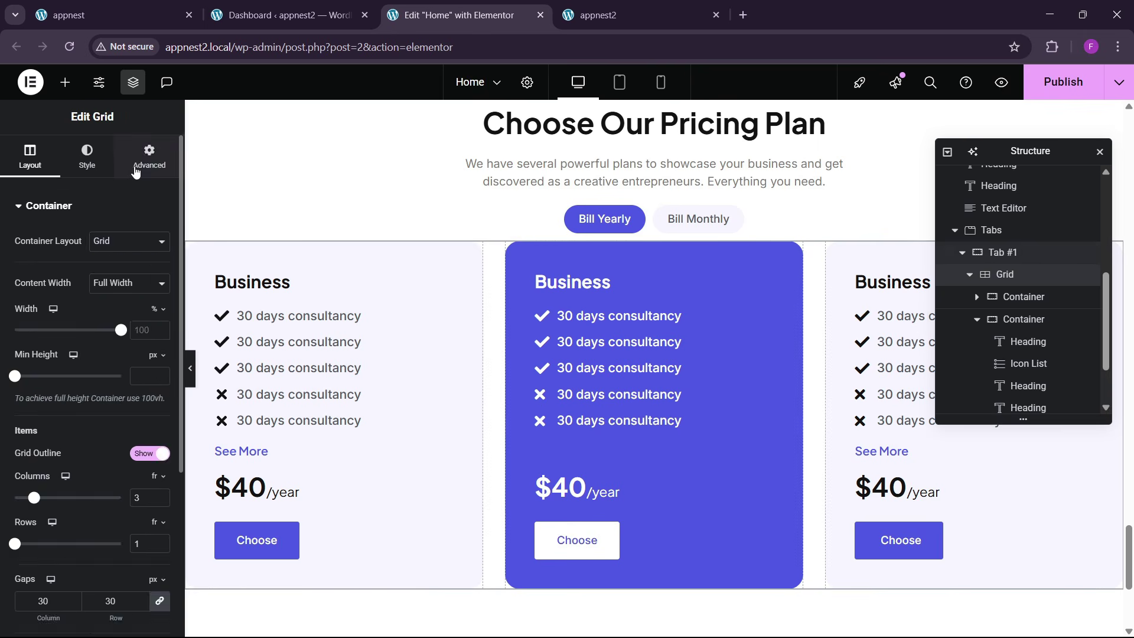
{"action": "left_click", "coordinate": [146, 161]}
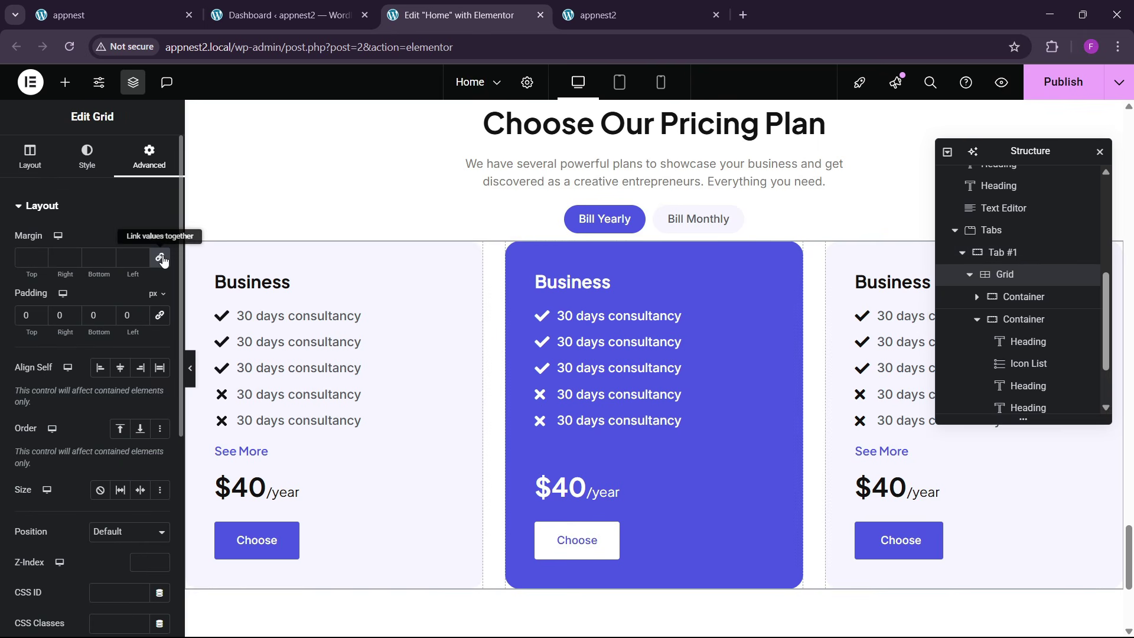
{"action": "left_click", "coordinate": [22, 259]}
{"action": "type", "text": "3"}
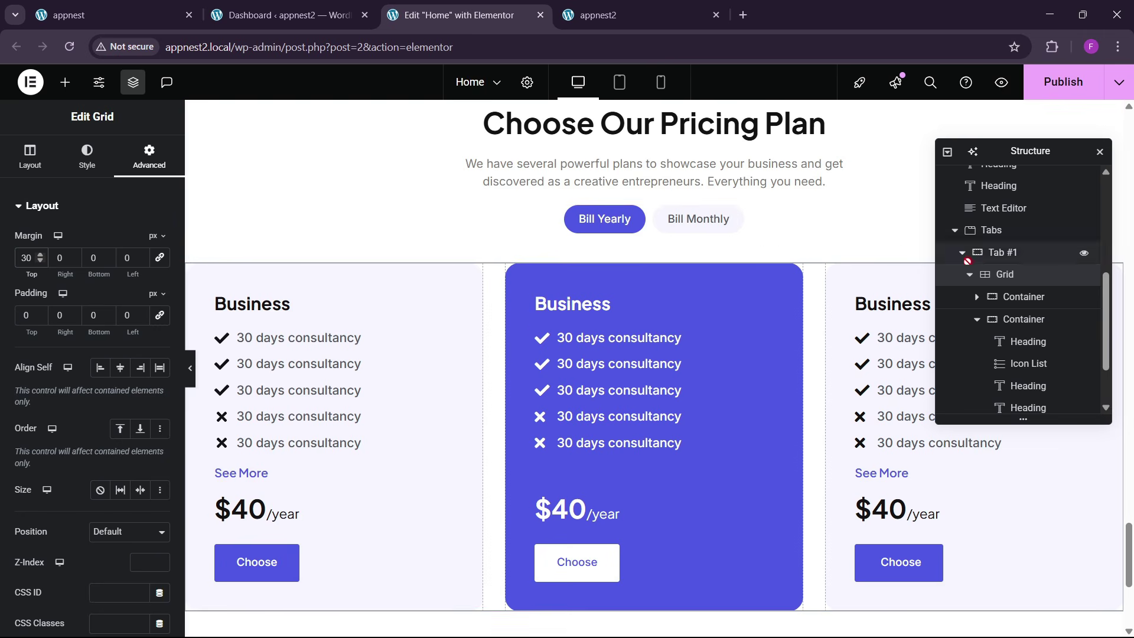
- Replace the Bill Monthly tab with a duplicate of the Bill Yearly tab, titled "Bill Monthly"
{"action": "left_click", "coordinate": [991, 230]}
{"action": "left_click", "coordinate": [30, 156]}
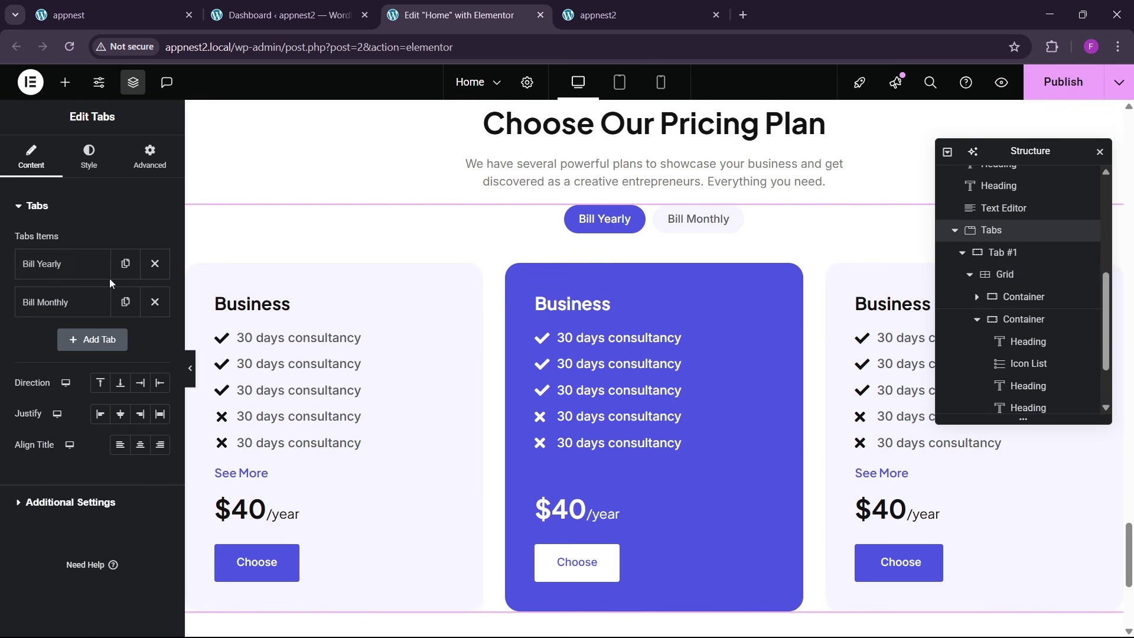
{"action": "left_click", "coordinate": [154, 301]}
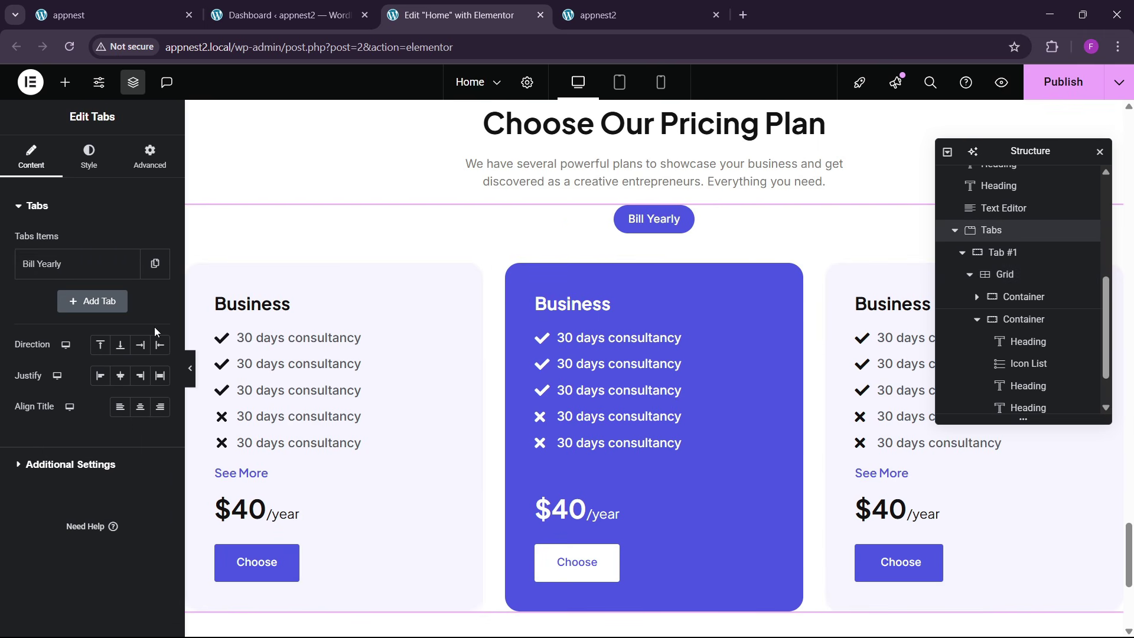
{"action": "left_click", "coordinate": [155, 263]}
{"action": "left_click", "coordinate": [77, 302]}
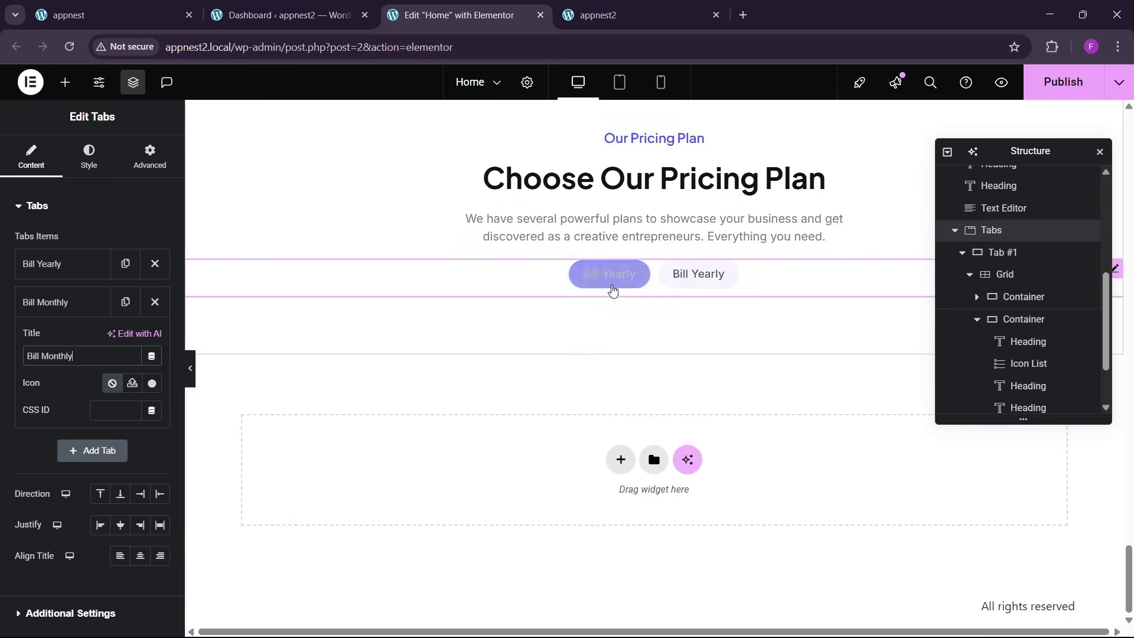
{"action": "left_click", "coordinate": [608, 276]}
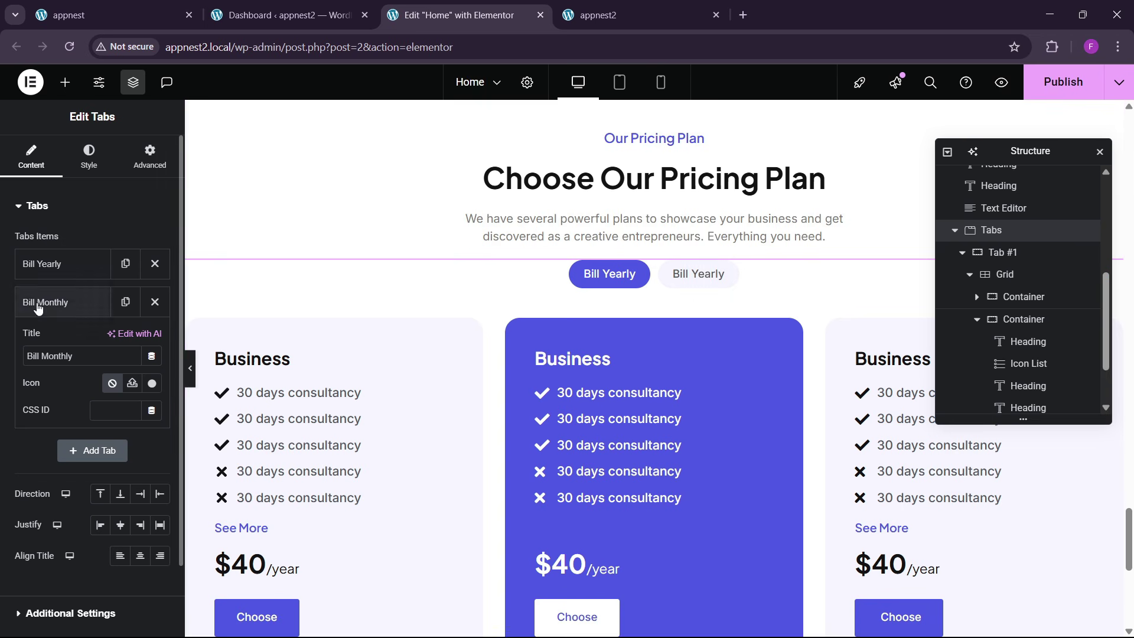
{"action": "left_click", "coordinate": [59, 302]}
{"action": "scroll", "coordinate": [604, 393], "scroll_direction": "down", "scroll_amount": 1}
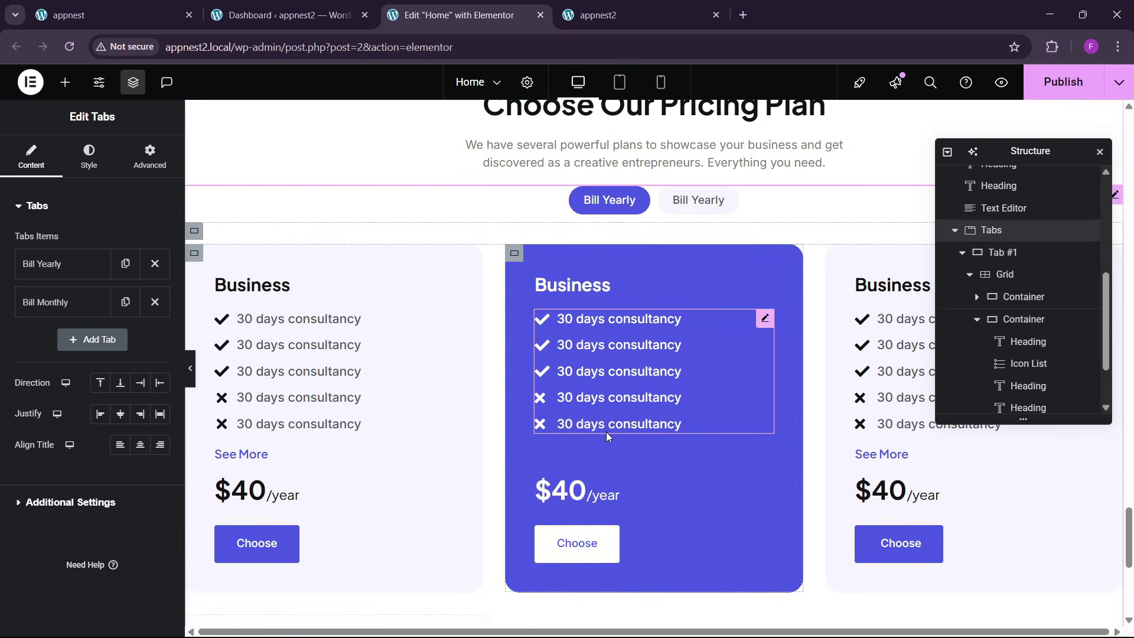
{"action": "scroll", "coordinate": [606, 431], "scroll_direction": "up", "scroll_amount": 2}
{"action": "scroll", "coordinate": [673, 407], "scroll_direction": "down", "scroll_amount": 1}
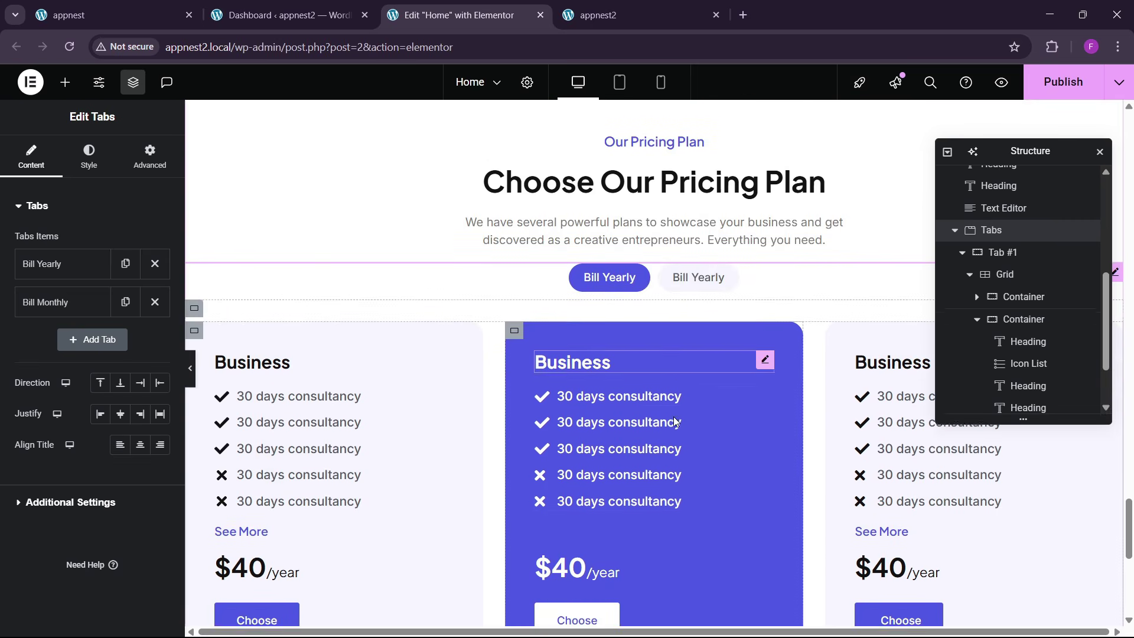
- Set the entrance animation of the grid inside the first (Bill Yearly) tab to Slide In Up
{"action": "left_click", "coordinate": [979, 319]}
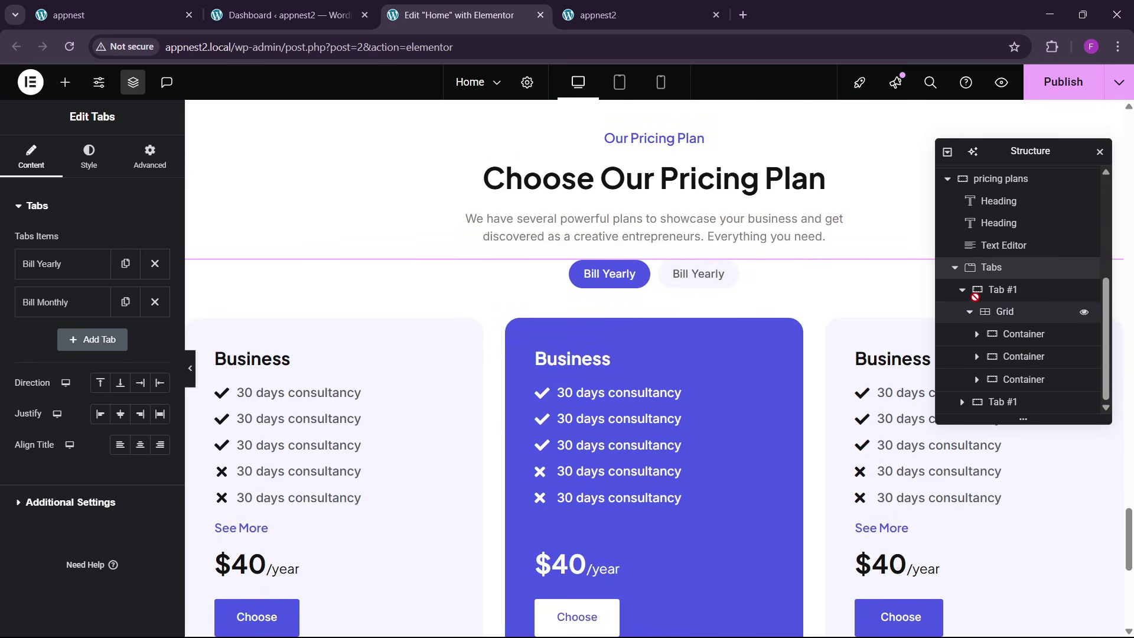
{"action": "left_click", "coordinate": [963, 298]}
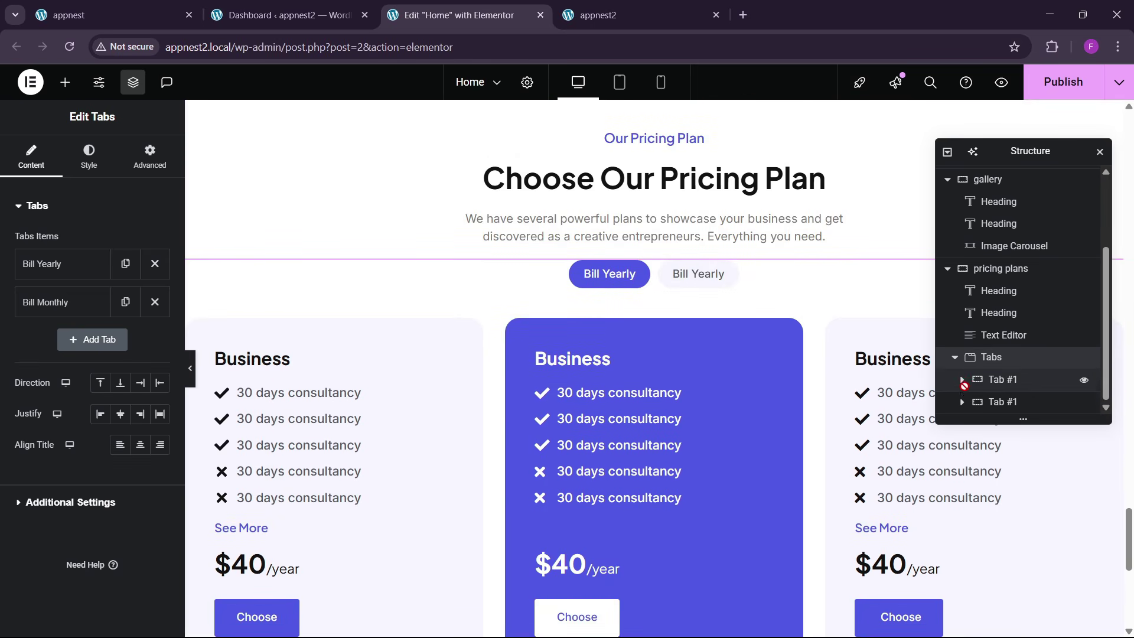
{"action": "left_click", "coordinate": [964, 404]}
{"action": "scroll", "coordinate": [964, 404], "scroll_direction": "down", "scroll_amount": 1}
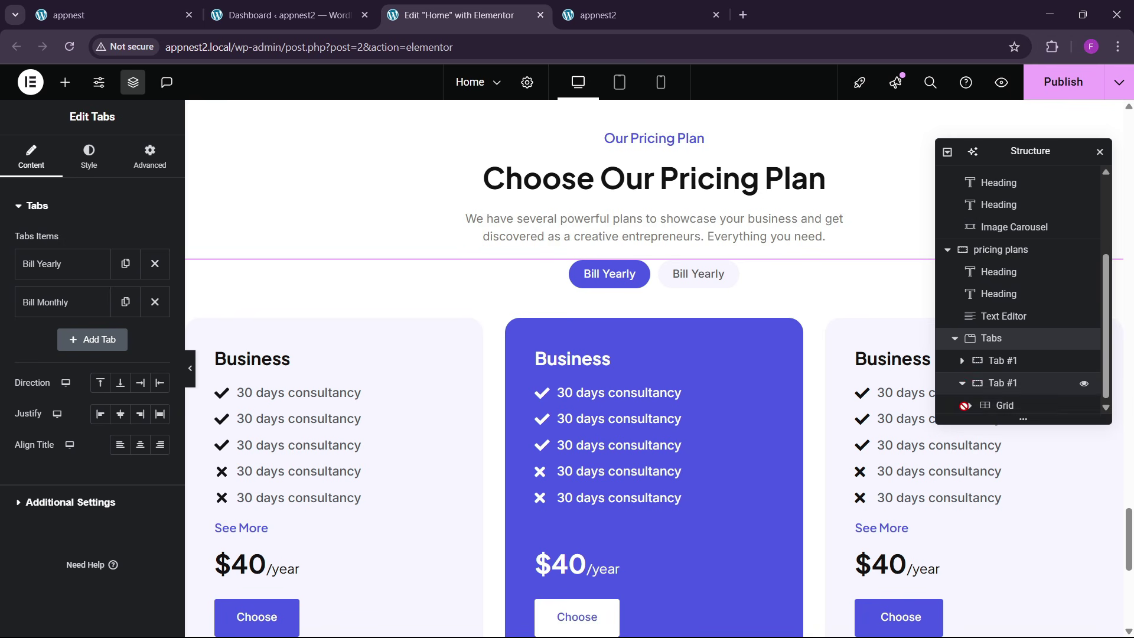
{"action": "left_click", "coordinate": [965, 357]}
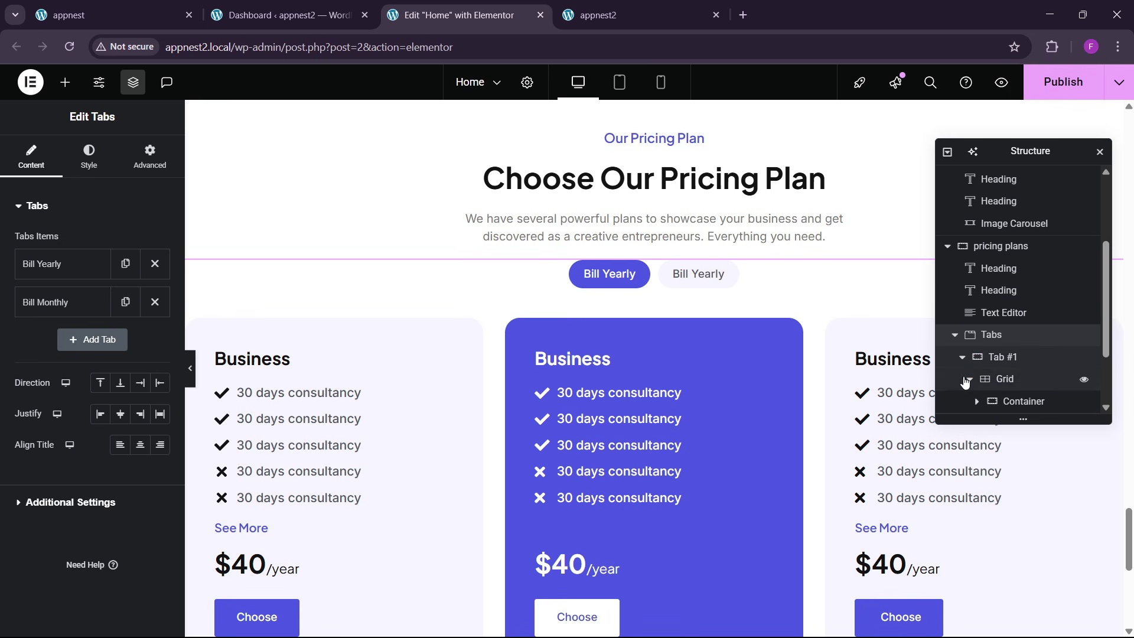
{"action": "left_click", "coordinate": [1012, 381]}
{"action": "scroll", "coordinate": [49, 383], "scroll_direction": "down", "scroll_amount": 5}
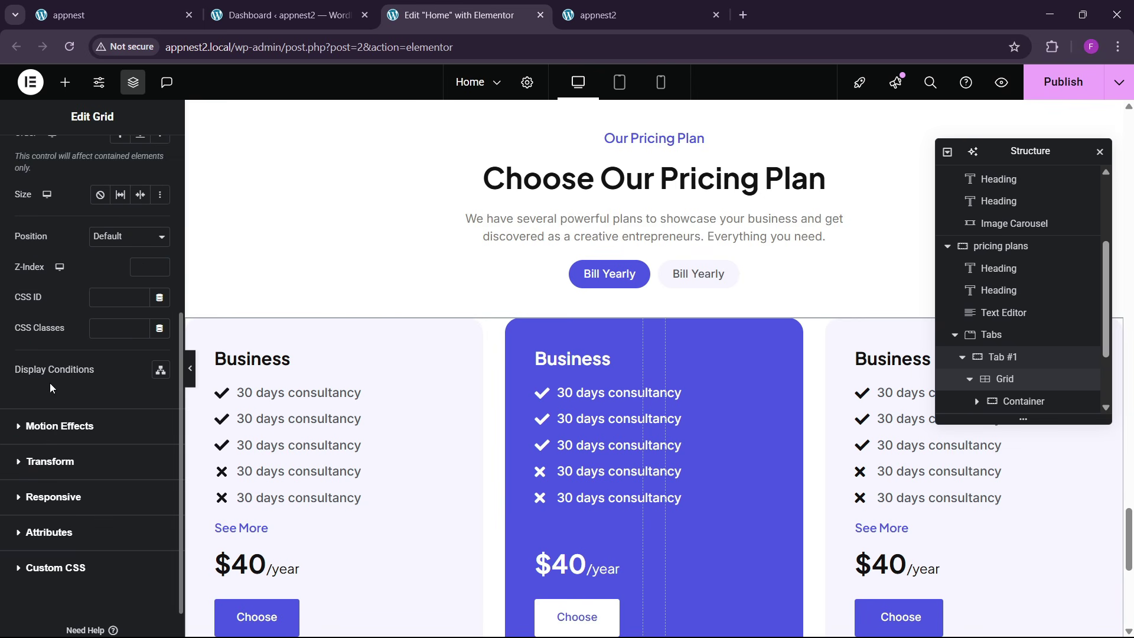
{"action": "left_click", "coordinate": [56, 427]}
{"action": "left_click", "coordinate": [59, 439]}
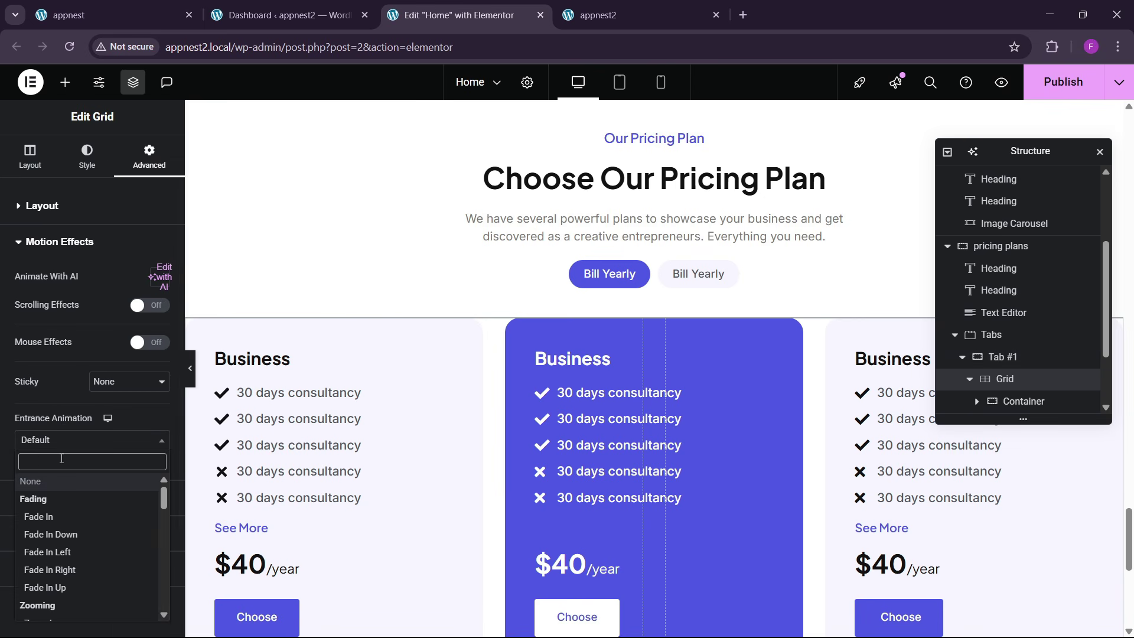
{"action": "type", "text": "slidde"}
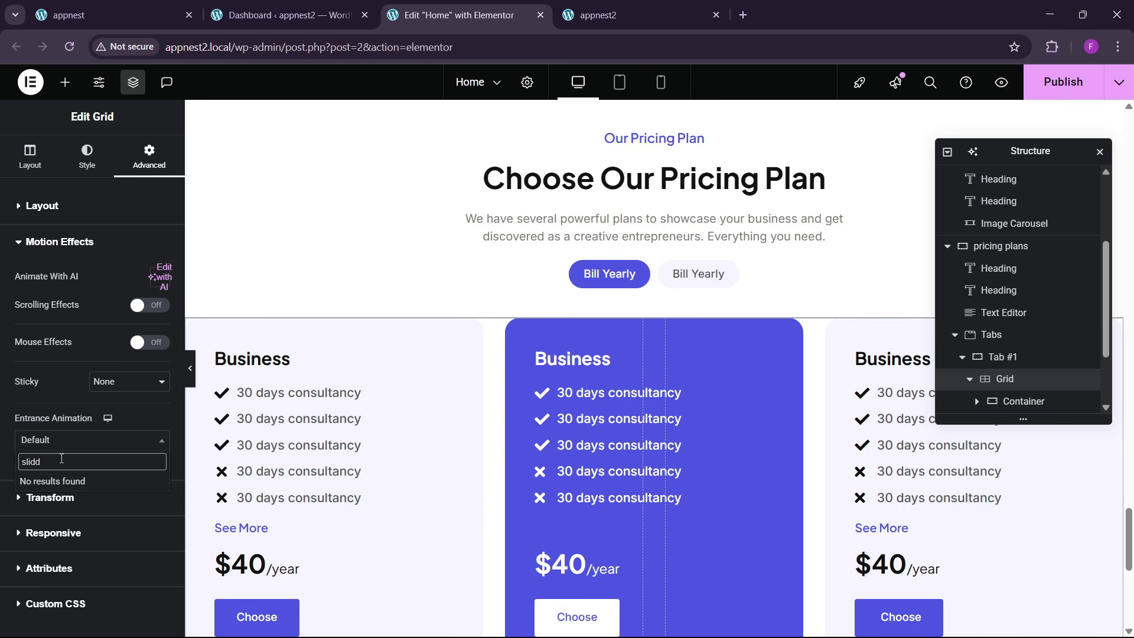
{"action": "key", "text": "BackSpace"}
{"action": "key", "text": "Down"}
{"action": "key", "text": "Down"}
{"action": "key", "text": "Down"}
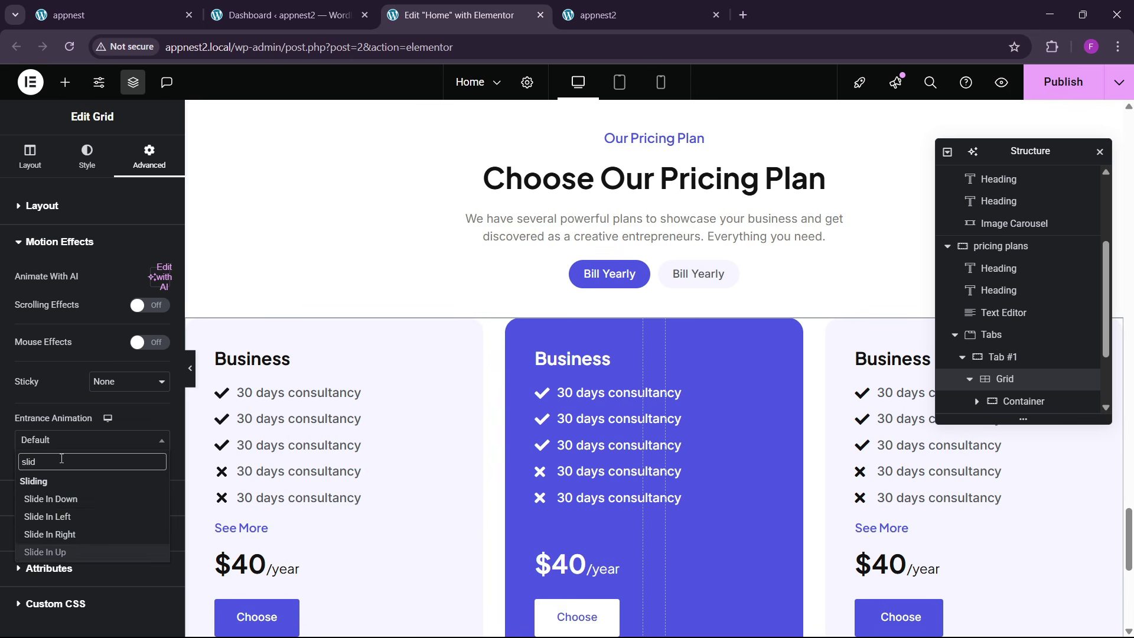
{"action": "key", "text": "Return"}
- Set the entrance animation of the grid inside the duplicated second tab to Slide In Up
{"action": "scroll", "coordinate": [968, 380], "scroll_direction": "down", "scroll_amount": 3}
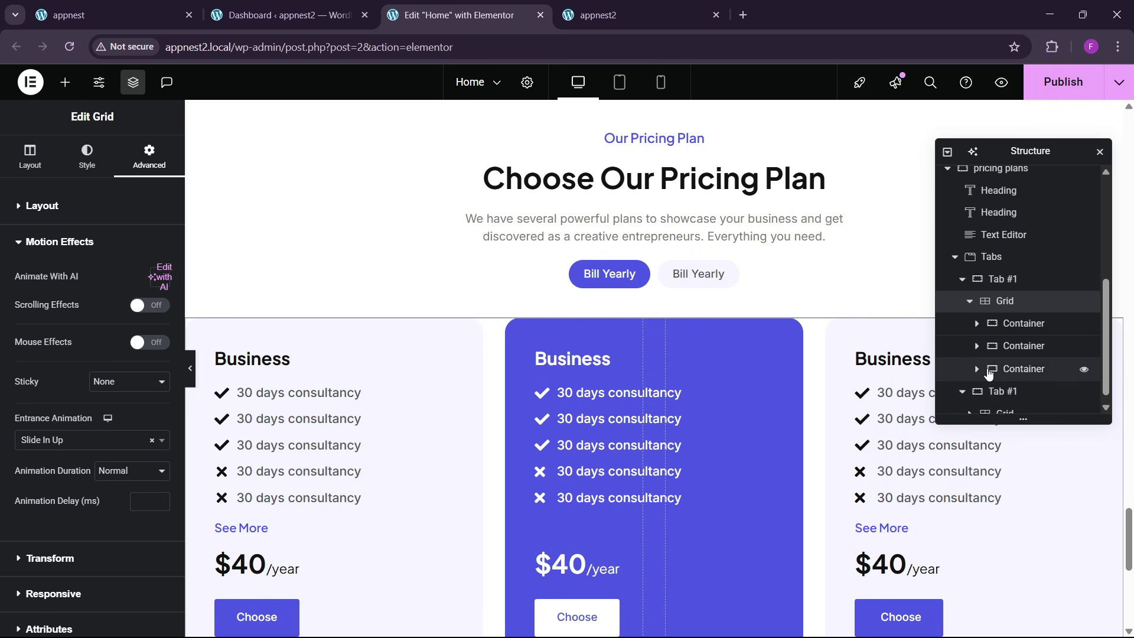
{"action": "left_click", "coordinate": [998, 402]}
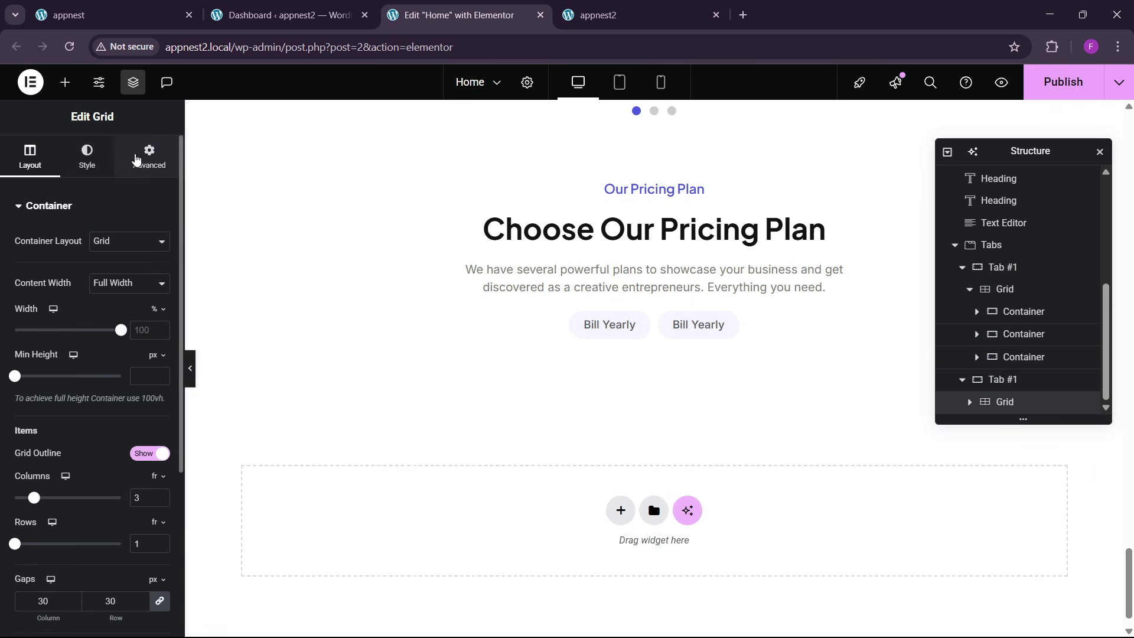
{"action": "left_click", "coordinate": [148, 157]}
{"action": "scroll", "coordinate": [101, 331], "scroll_direction": "down", "scroll_amount": 5}
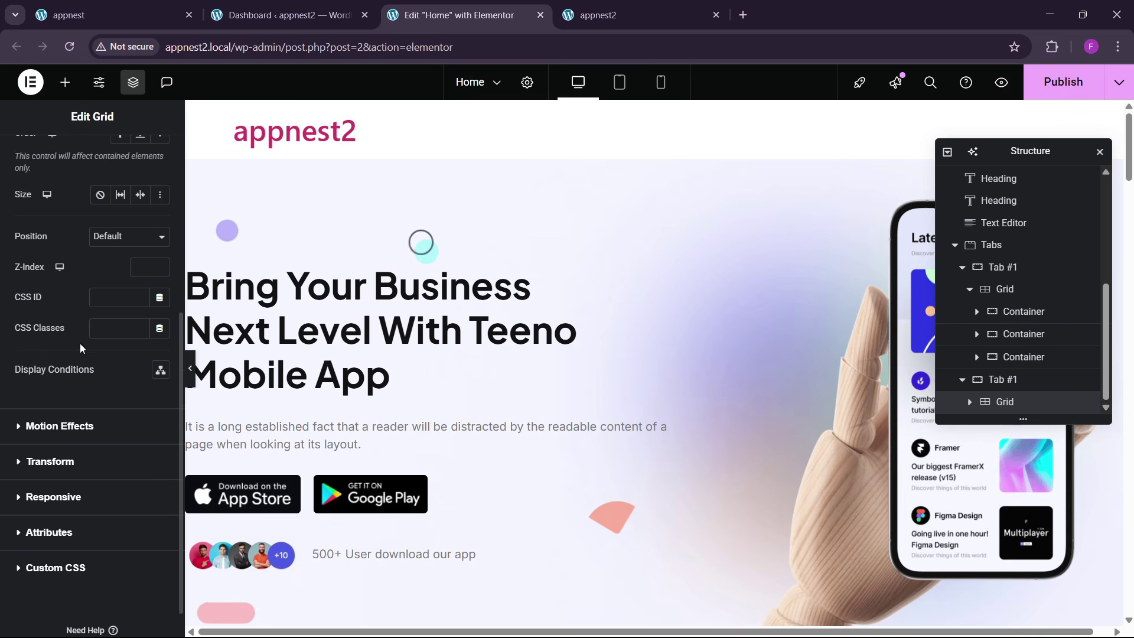
{"action": "scroll", "coordinate": [79, 342], "scroll_direction": "down", "scroll_amount": 1}
{"action": "left_click", "coordinate": [61, 385]}
{"action": "left_click", "coordinate": [67, 441]}
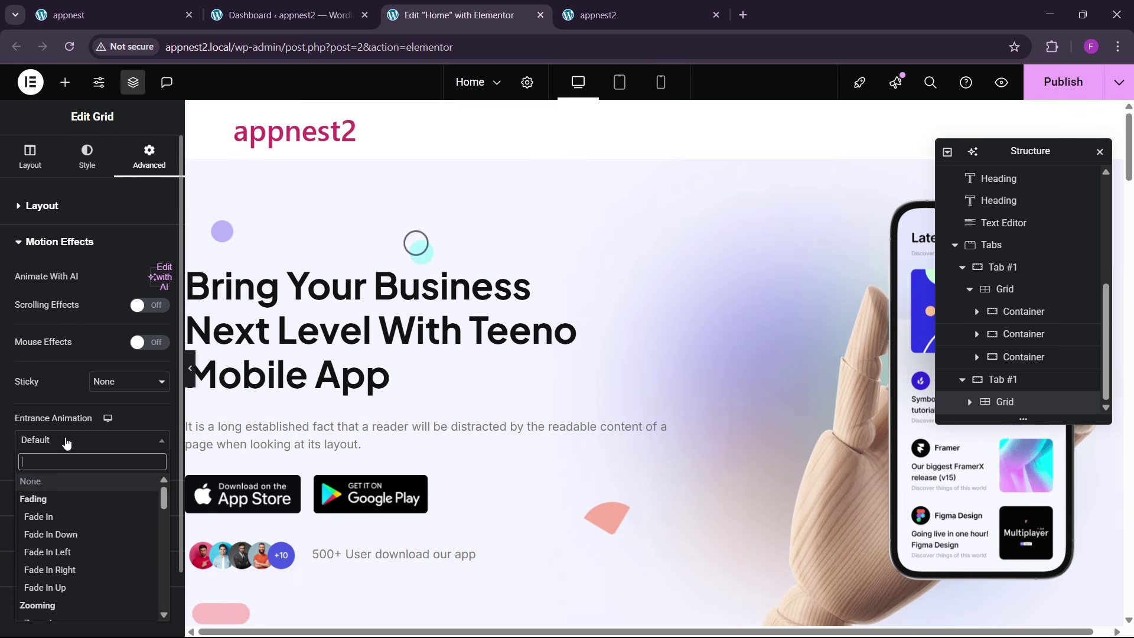
{"action": "type", "text": "slide"}
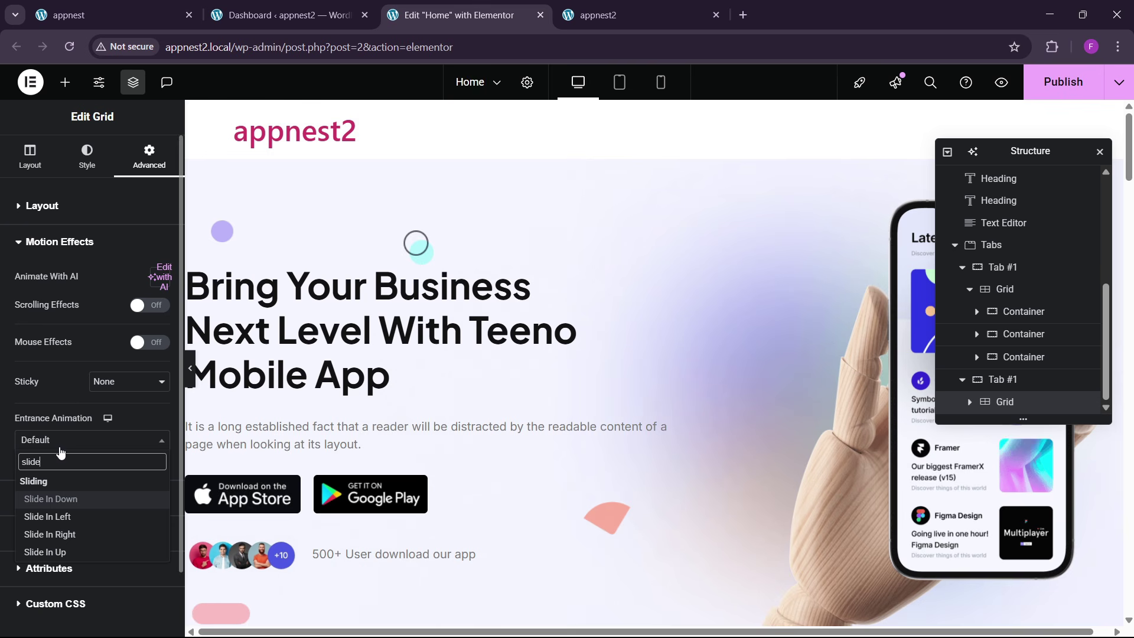
{"action": "key", "text": "Down"}
{"action": "key", "text": "Down"}
{"action": "key", "text": "Down"}
{"action": "key", "text": "Return"}
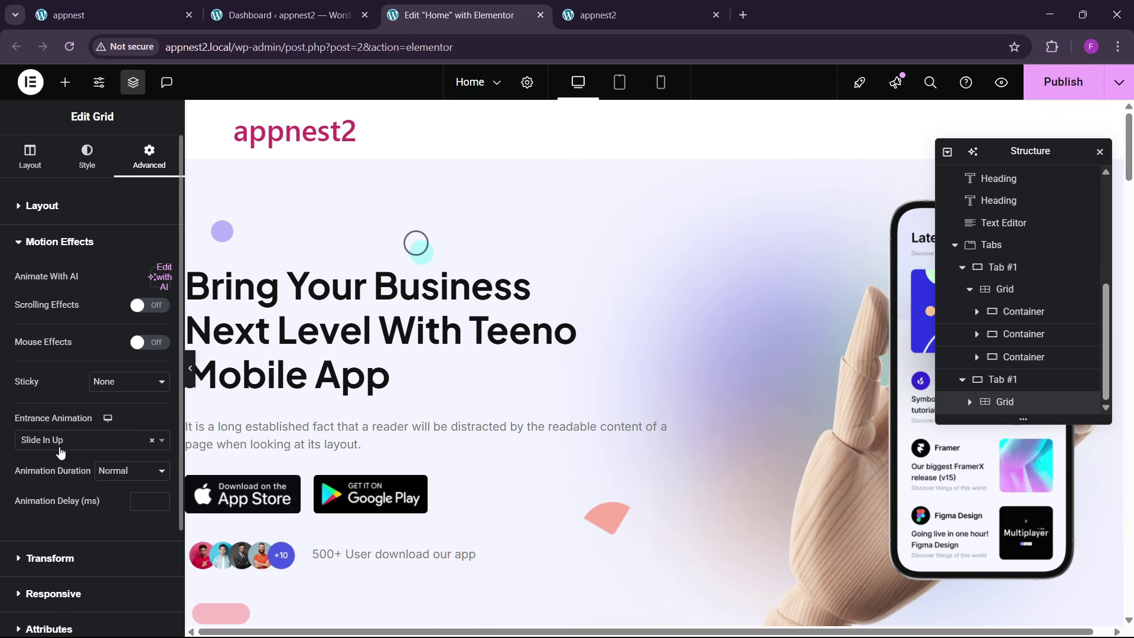
- Publish the updated Home page and switch to the live appnest2 site
{"action": "scroll", "coordinate": [1122, 398], "scroll_direction": "down", "scroll_amount": 10}
{"action": "scroll", "coordinate": [1122, 398], "scroll_direction": "down", "scroll_amount": 10}
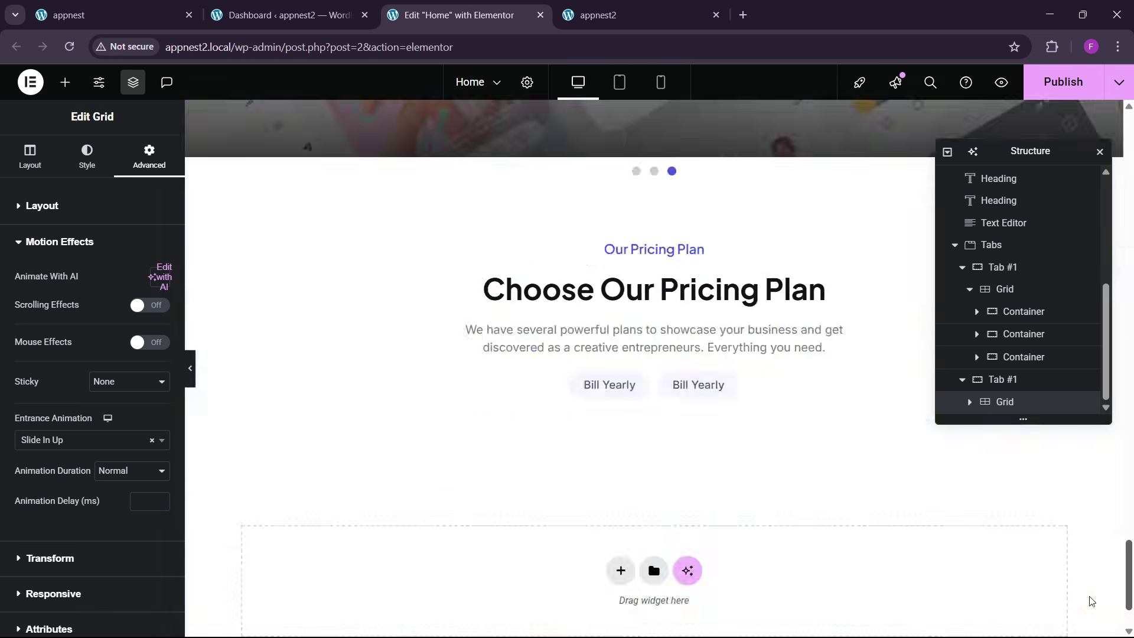
{"action": "left_click", "coordinate": [698, 286]}
{"action": "left_click", "coordinate": [619, 289]}
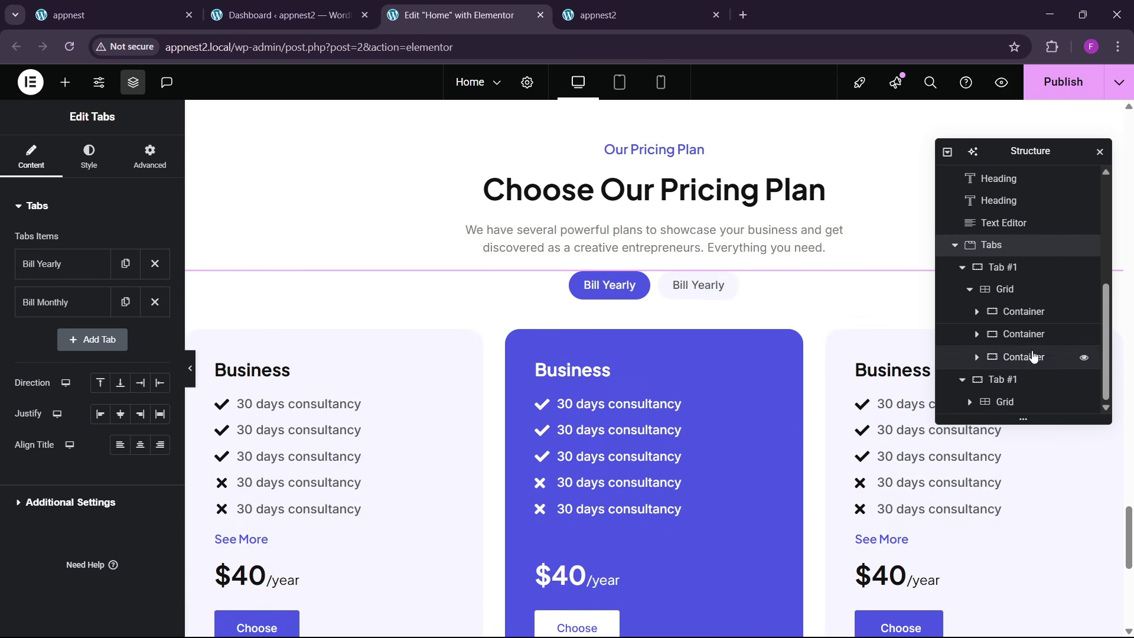
{"action": "scroll", "coordinate": [975, 408], "scroll_direction": "down", "scroll_amount": 2}
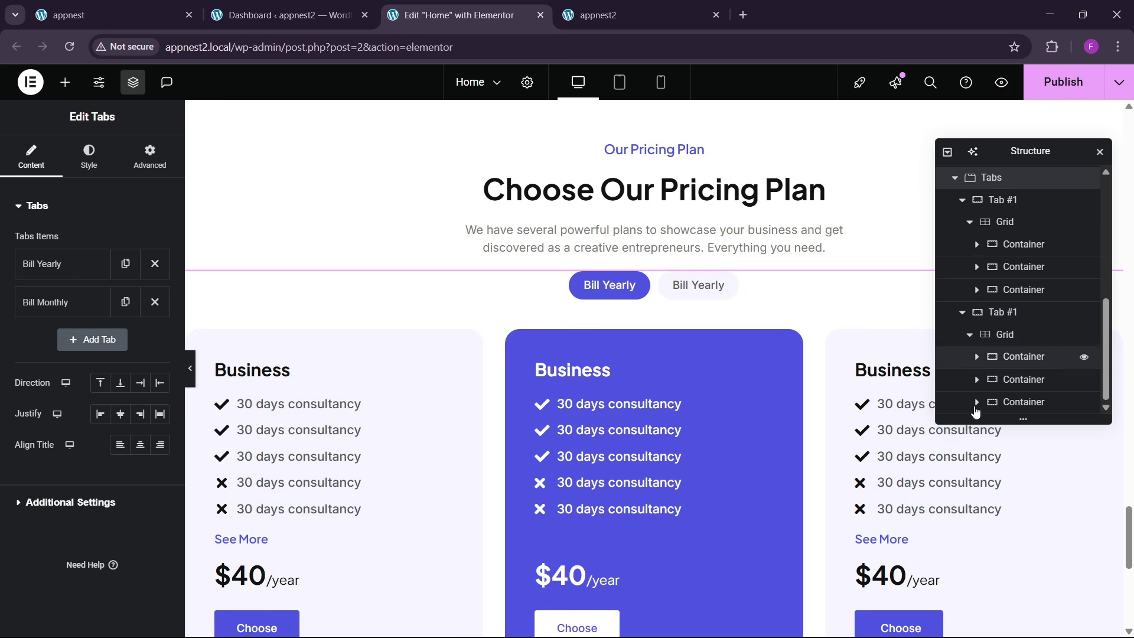
{"action": "left_click", "coordinate": [1050, 95]}
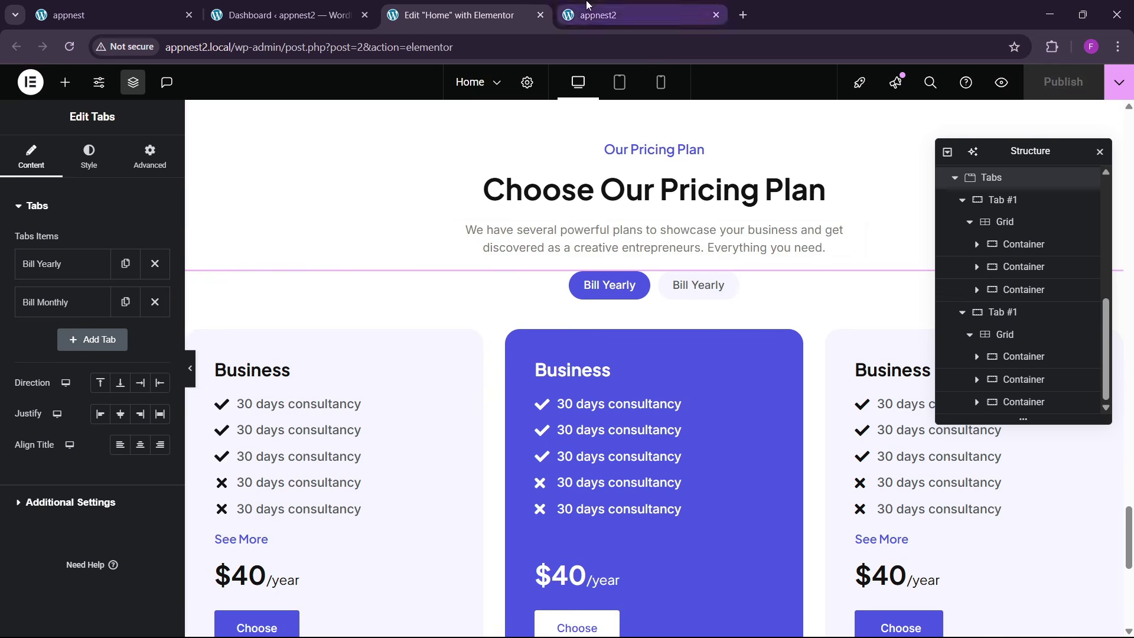
{"action": "left_click", "coordinate": [599, 15]}
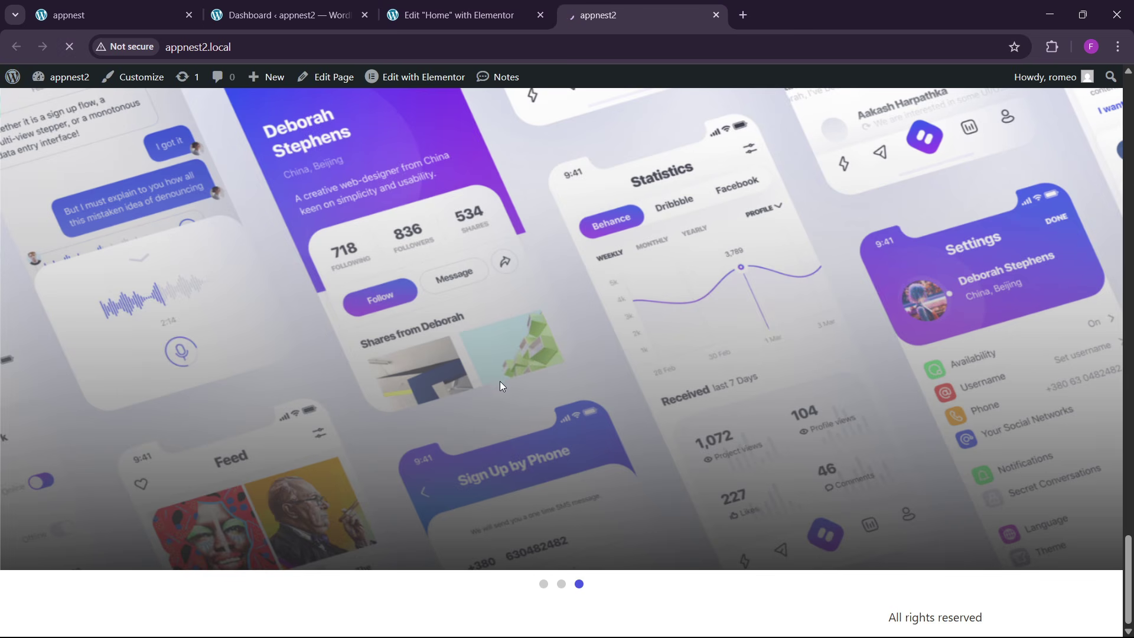
- Check the pricing section on the live page by switching repeatedly between the Bill Yearly and Bill Monthly tabs
{"action": "scroll", "coordinate": [668, 414], "scroll_direction": "down", "scroll_amount": 9}
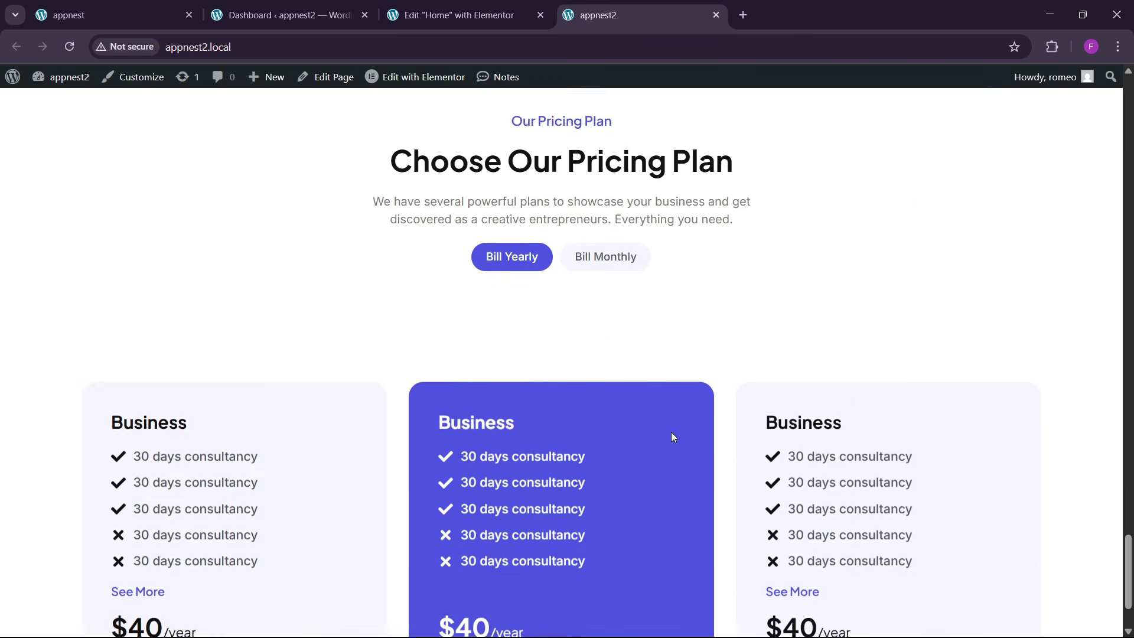
{"action": "scroll", "coordinate": [649, 395], "scroll_direction": "down", "scroll_amount": 2}
{"action": "scroll", "coordinate": [626, 354], "scroll_direction": "up", "scroll_amount": 2}
{"action": "left_click", "coordinate": [600, 300]}
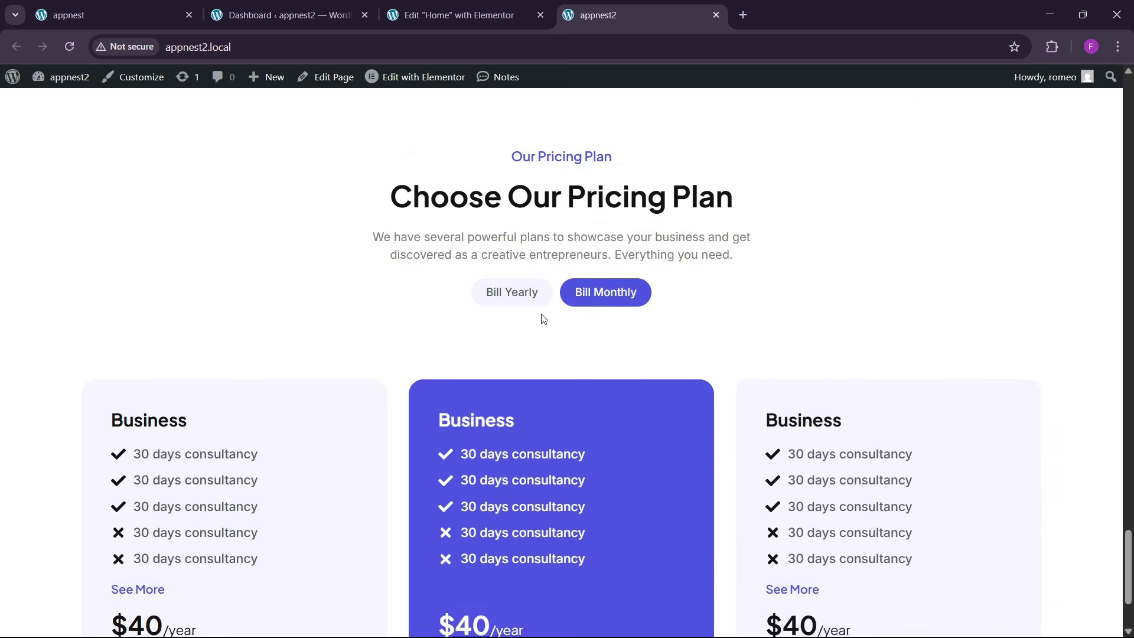
{"action": "left_click", "coordinate": [546, 304]}
{"action": "left_click", "coordinate": [602, 301]}
{"action": "left_click", "coordinate": [514, 296]}
{"action": "left_click", "coordinate": [598, 305]}
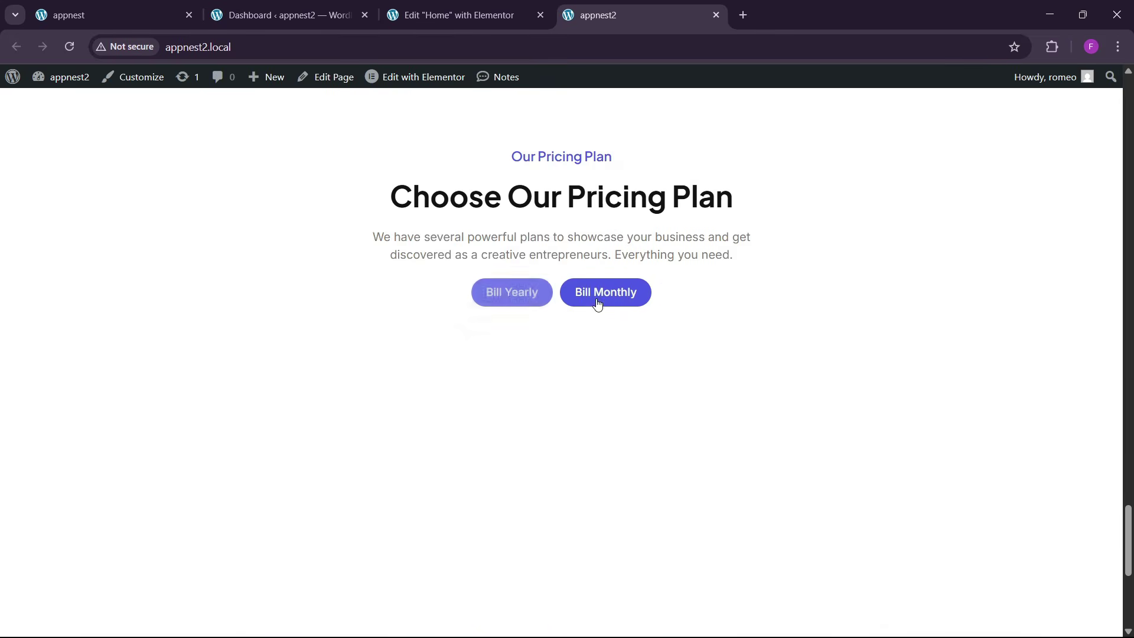
{"action": "scroll", "coordinate": [598, 304], "scroll_direction": "down", "scroll_amount": 3}
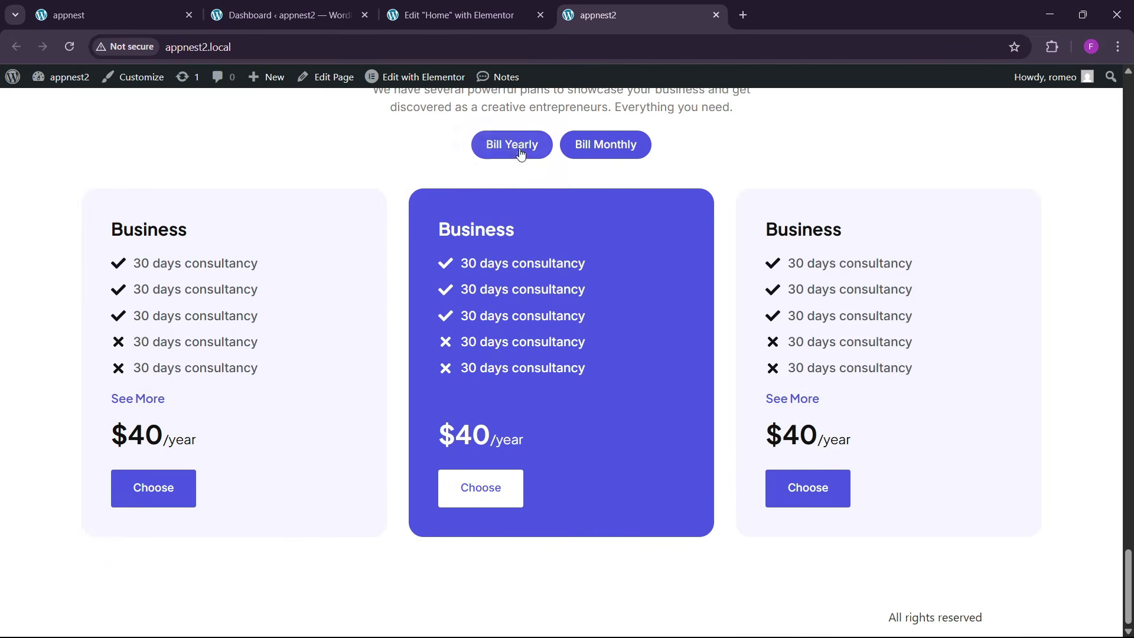
{"action": "left_click", "coordinate": [520, 154]}
{"action": "left_click", "coordinate": [598, 144]}
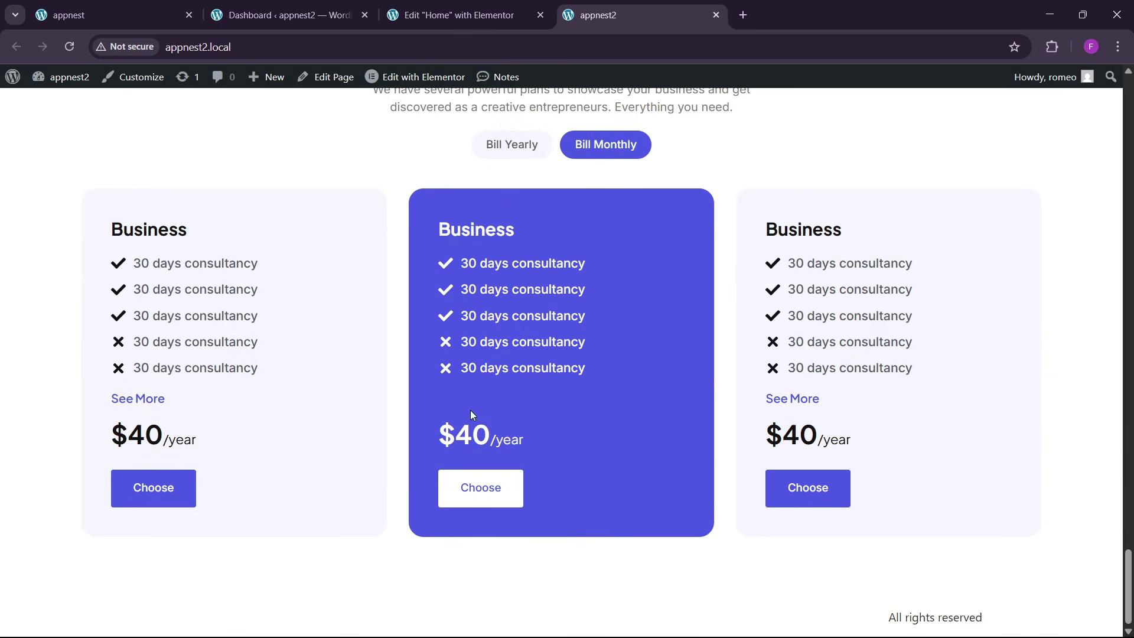
- In the Elementor editor, set the middle Business card's See More heading colour to white and publish the page
{"action": "left_click", "coordinate": [480, 19]}
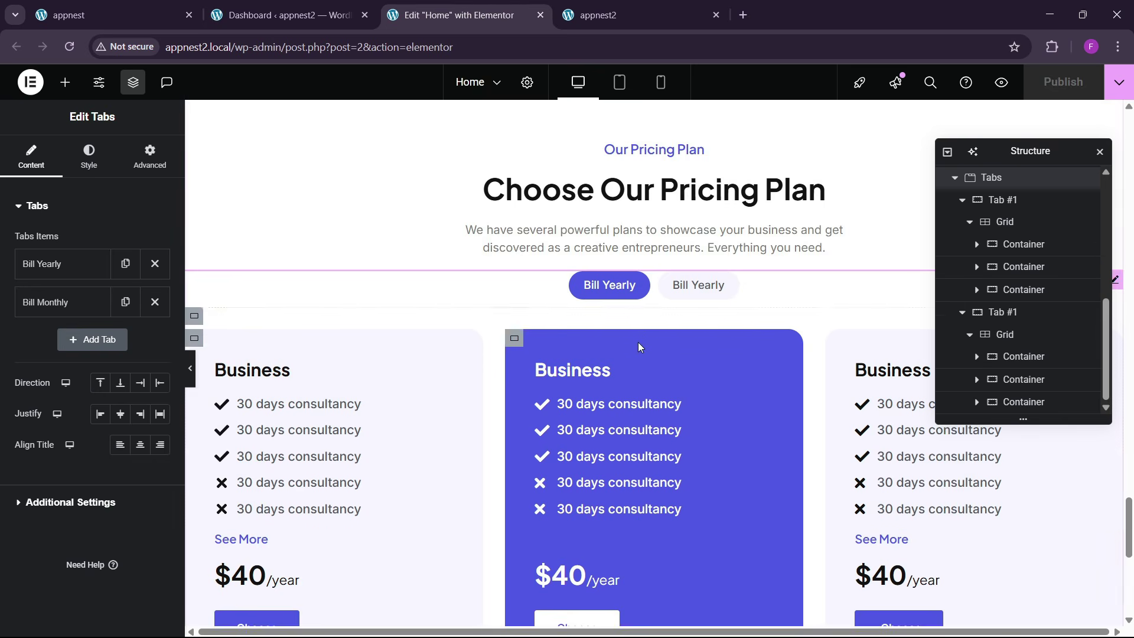
{"action": "scroll", "coordinate": [638, 342], "scroll_direction": "down", "scroll_amount": 3}
{"action": "left_click", "coordinate": [571, 317]}
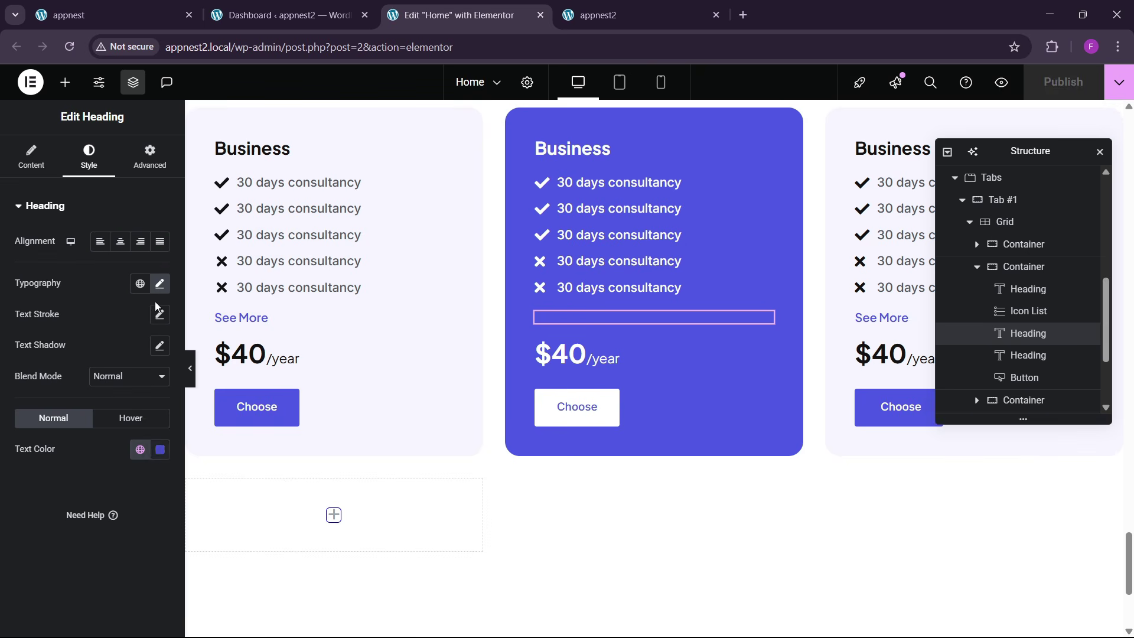
{"action": "left_click", "coordinate": [155, 454]}
{"action": "left_click", "coordinate": [75, 255]}
{"action": "left_click", "coordinate": [33, 466]}
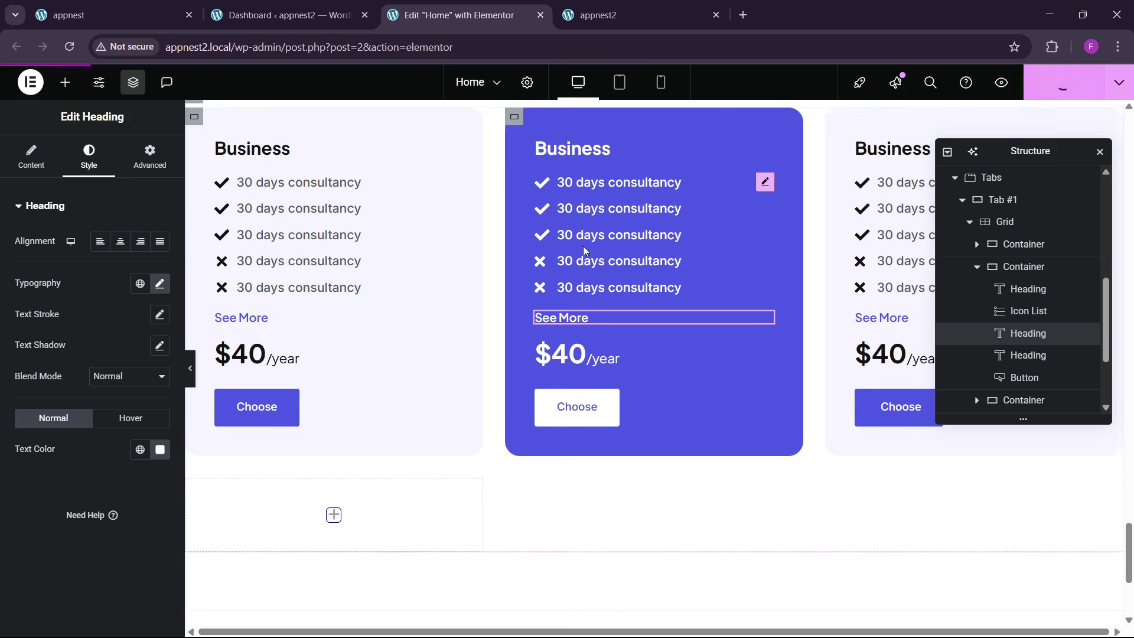
{"action": "scroll", "coordinate": [582, 245], "scroll_direction": "up", "scroll_amount": 3}
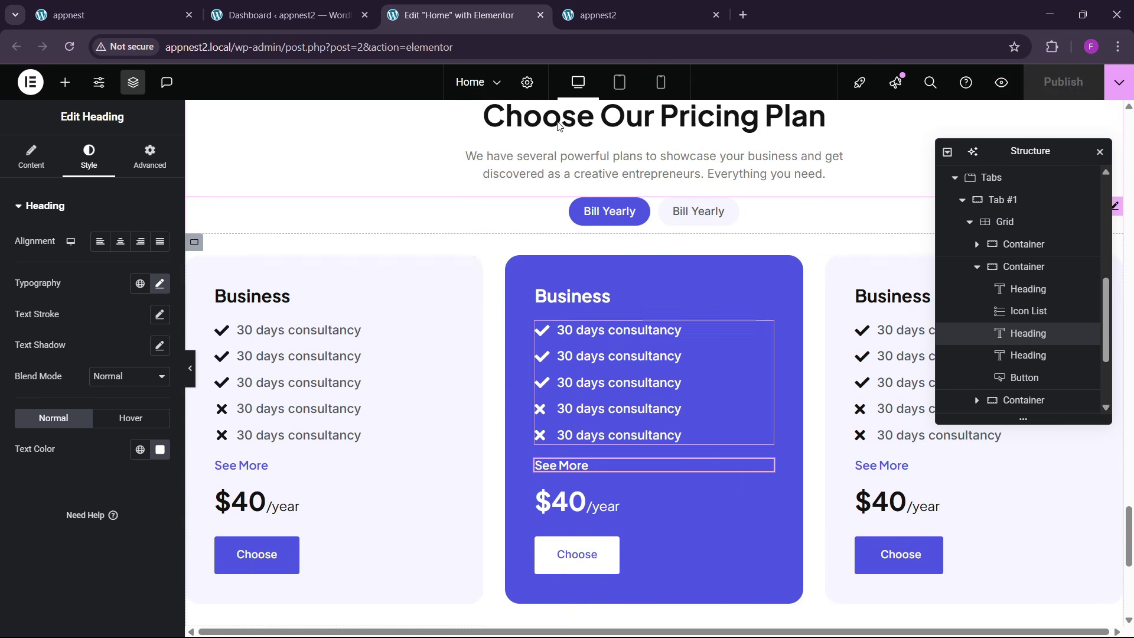
- Review the remaining sections of the reference appnest site, focusing on the Testimonial section, and return to the Elementor editor
{"action": "left_click", "coordinate": [112, 15]}
{"action": "scroll", "coordinate": [449, 360], "scroll_direction": "down", "scroll_amount": 10}
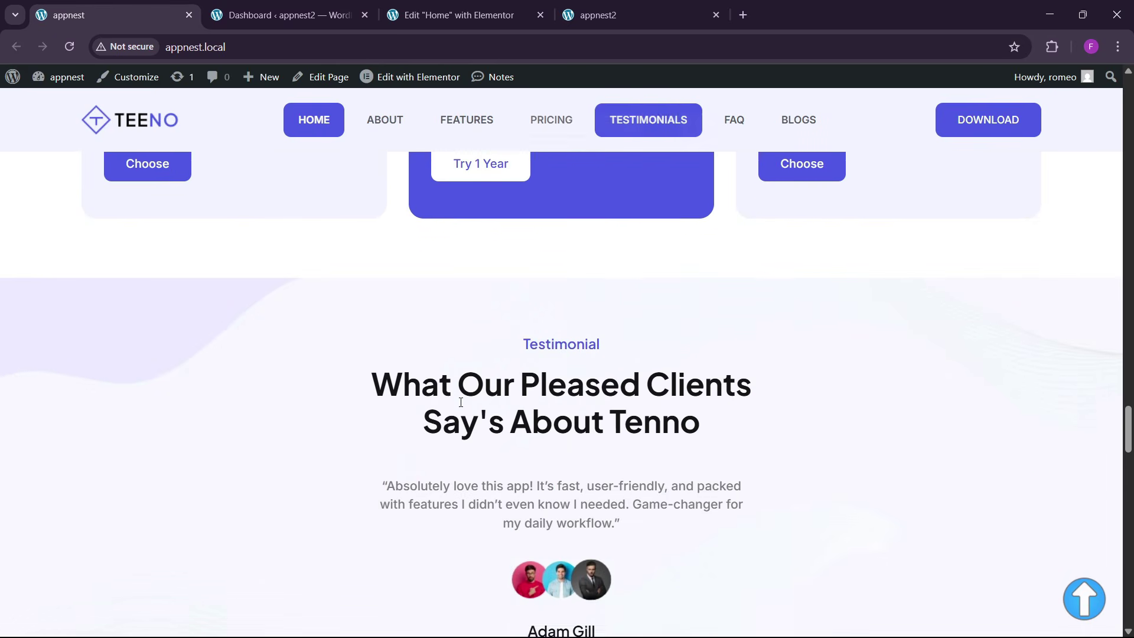
{"action": "scroll", "coordinate": [466, 419], "scroll_direction": "down", "scroll_amount": 15}
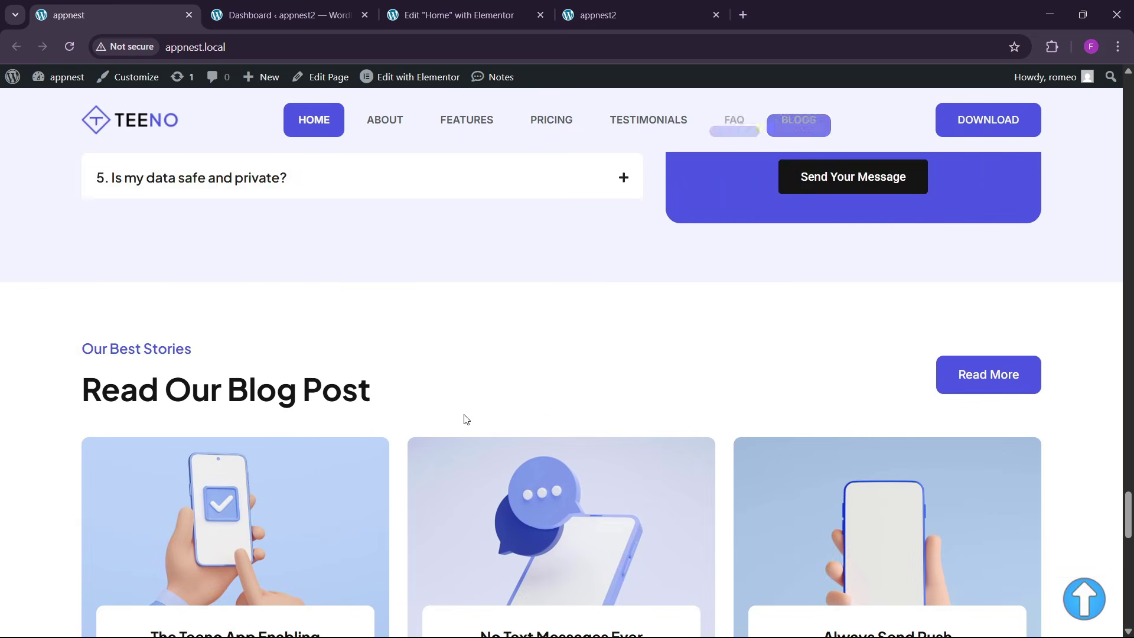
{"action": "scroll", "coordinate": [461, 424], "scroll_direction": "down", "scroll_amount": 8}
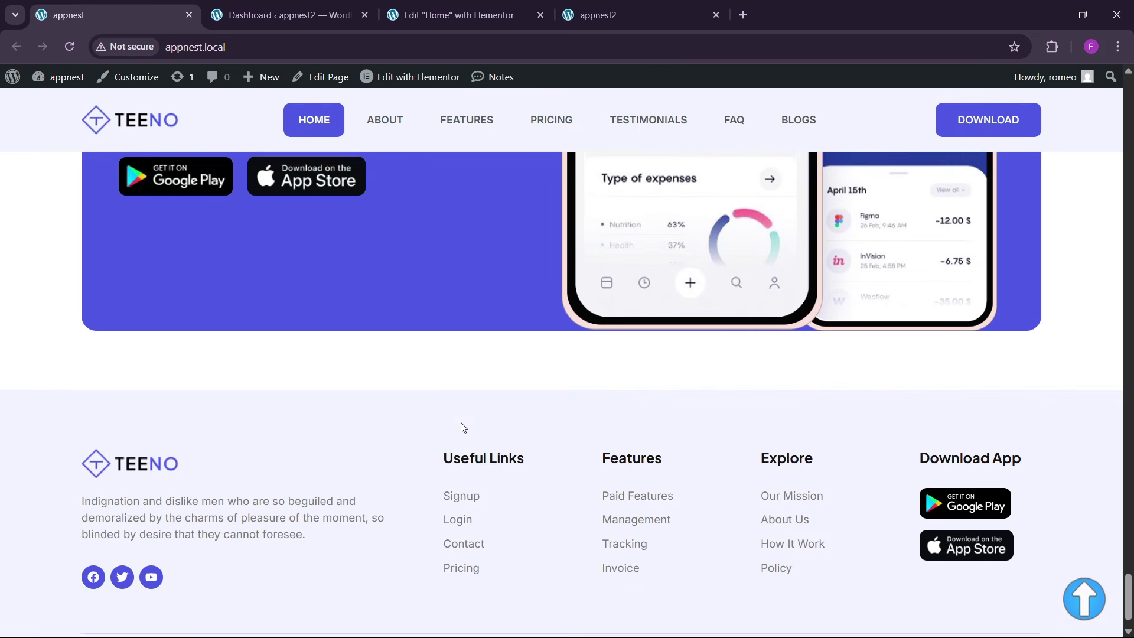
{"action": "scroll", "coordinate": [658, 371], "scroll_direction": "up", "scroll_amount": 15}
{"action": "scroll", "coordinate": [657, 371], "scroll_direction": "up", "scroll_amount": 15}
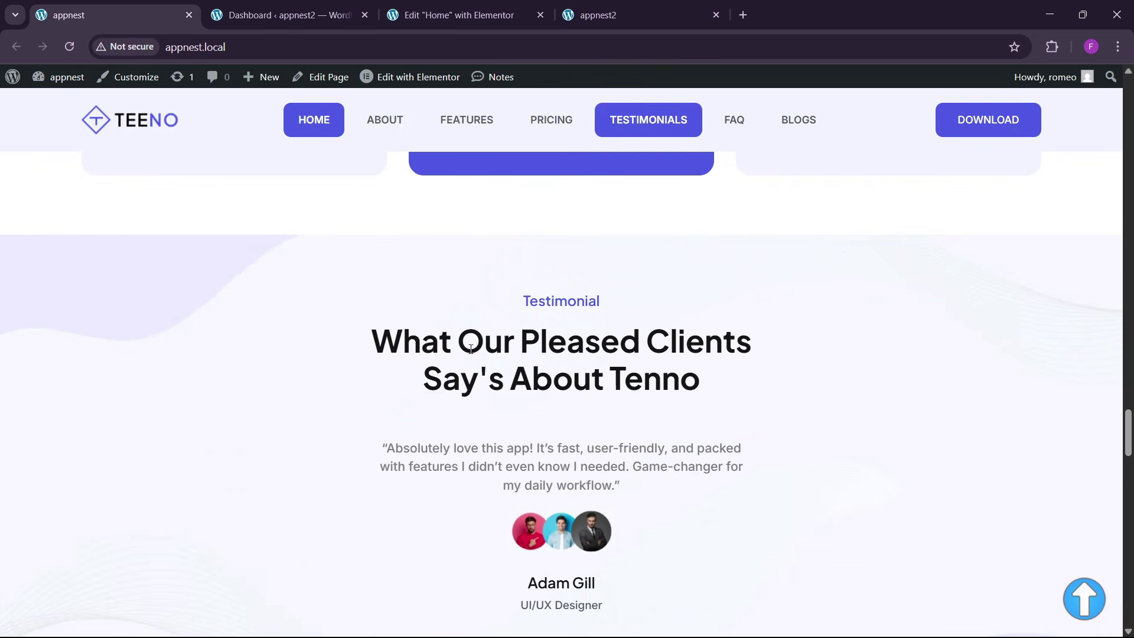
{"action": "scroll", "coordinate": [462, 368], "scroll_direction": "down", "scroll_amount": 2}
{"action": "scroll", "coordinate": [461, 370], "scroll_direction": "up", "scroll_amount": 2}
{"action": "left_click", "coordinate": [486, 7]}
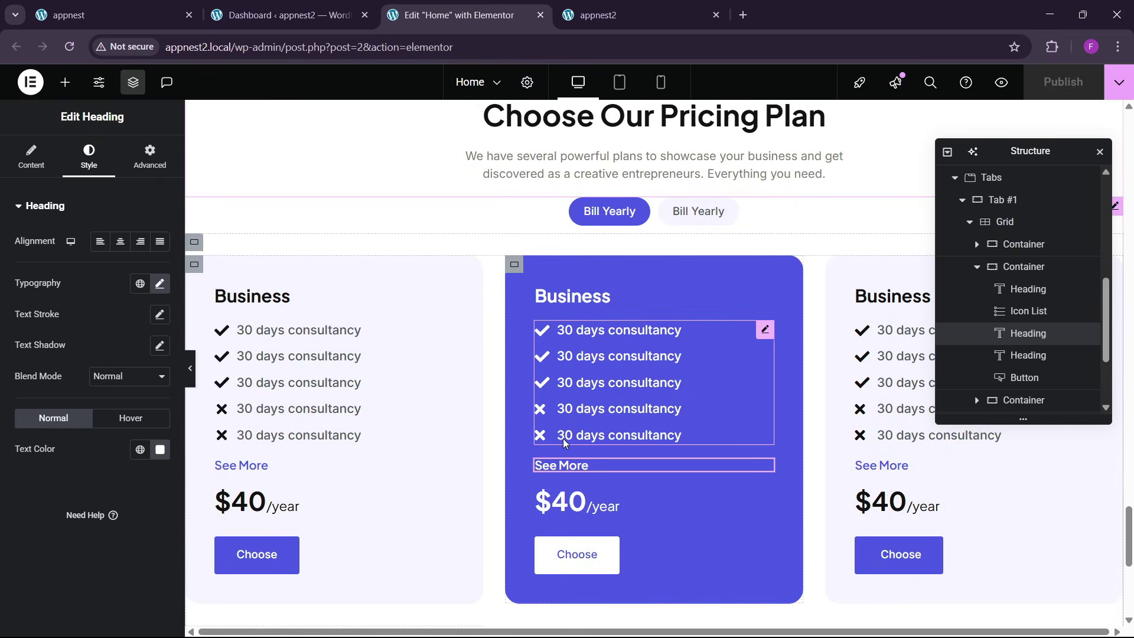
- Add a single-column flexbox container below the pricing section, named testimonial, with a boxed width of 1300 px
{"action": "scroll", "coordinate": [562, 440], "scroll_direction": "down", "scroll_amount": 6}
{"action": "left_click", "coordinate": [619, 469]}
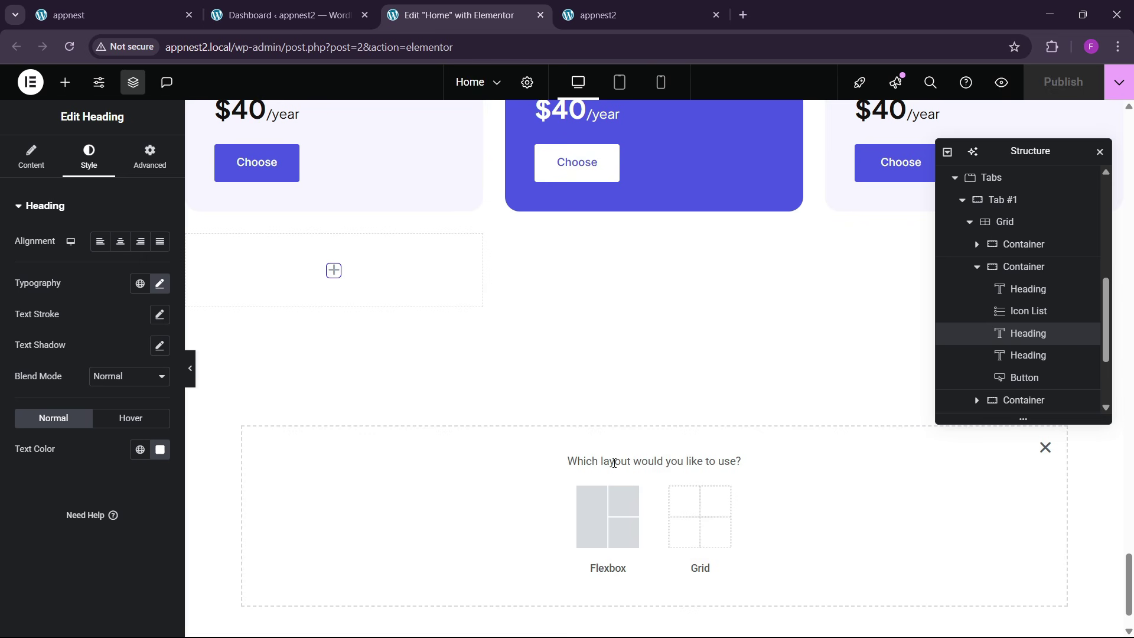
{"action": "left_click", "coordinate": [609, 519]}
{"action": "left_click", "coordinate": [452, 504]}
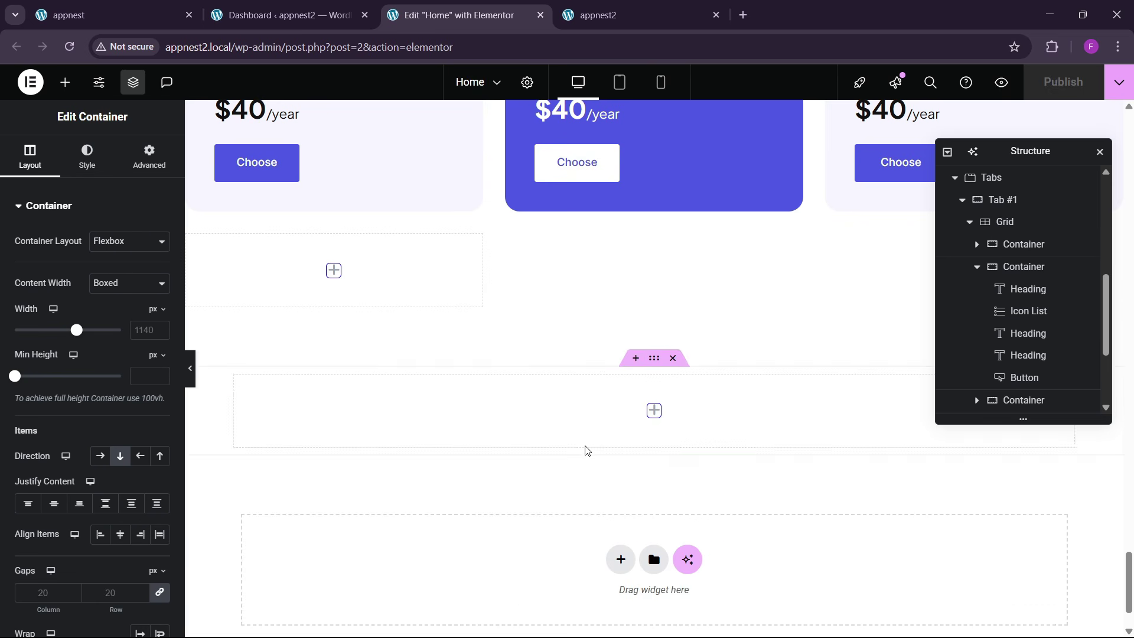
{"action": "scroll", "coordinate": [1039, 354], "scroll_direction": "down", "scroll_amount": 2}
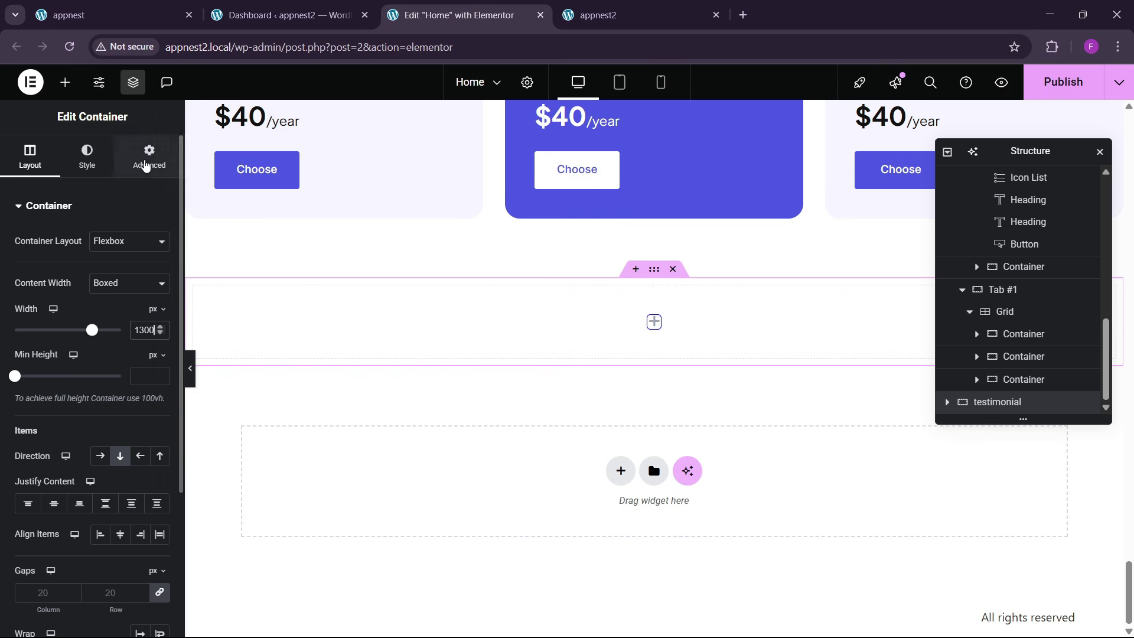
- Set the testimonial container's padding to 80 px top and bottom and 0 px right and left
{"action": "left_click", "coordinate": [146, 160]}
{"action": "left_click", "coordinate": [160, 314]}
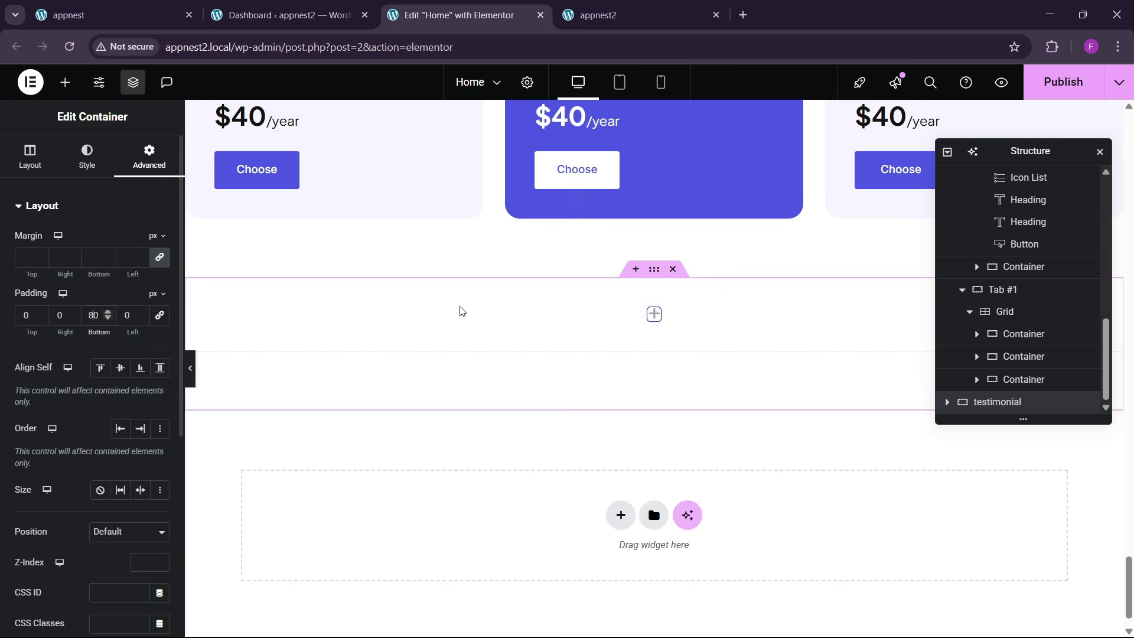
{"action": "left_click", "coordinate": [154, 13]}
{"action": "left_click", "coordinate": [526, 9]}
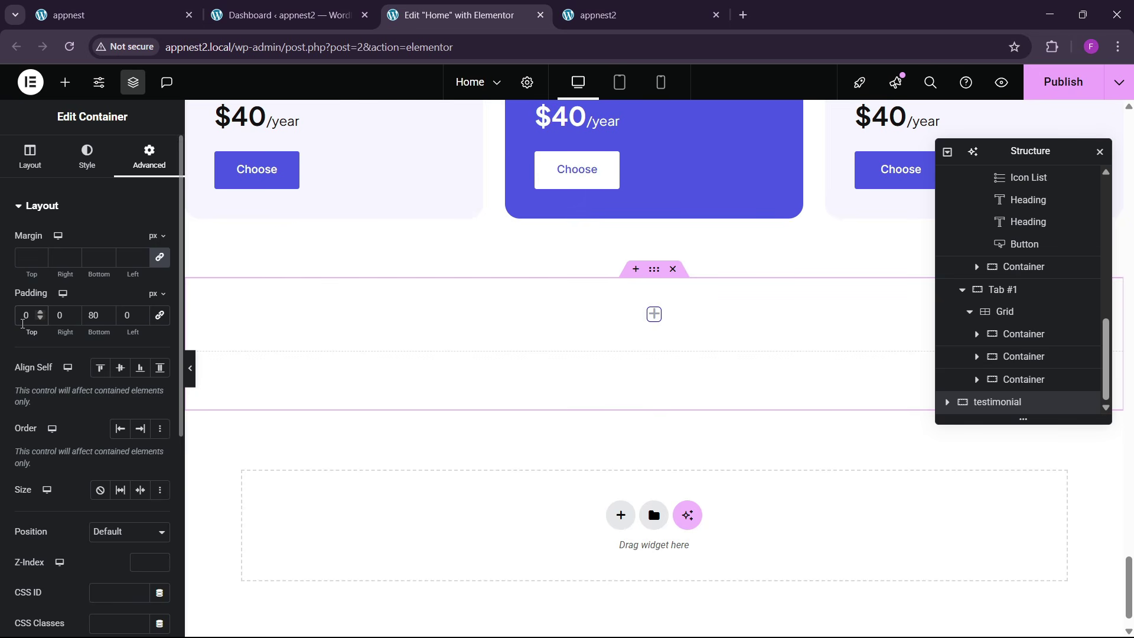
{"action": "type", "text": "80"}
- Copy the "Our Pricing Plan" heading from the pricing section and paste it into the testimonial container
{"action": "scroll", "coordinate": [617, 336], "scroll_direction": "up", "scroll_amount": 8}
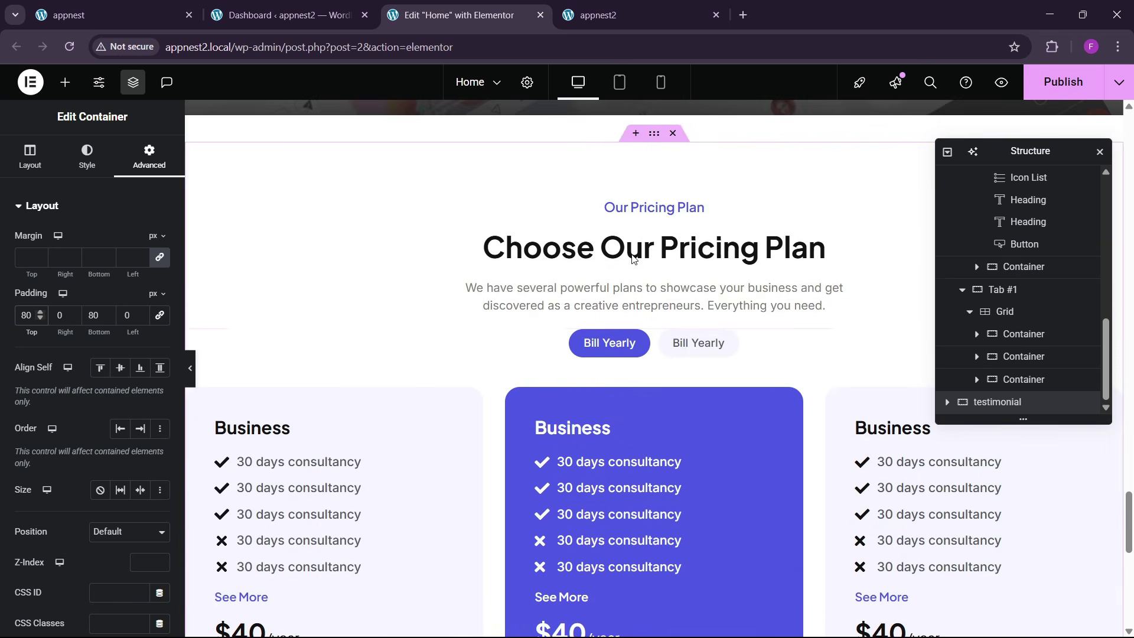
{"action": "right_click", "coordinate": [647, 203]}
{"action": "left_click", "coordinate": [676, 277]}
{"action": "scroll", "coordinate": [567, 342], "scroll_direction": "down", "scroll_amount": 5}
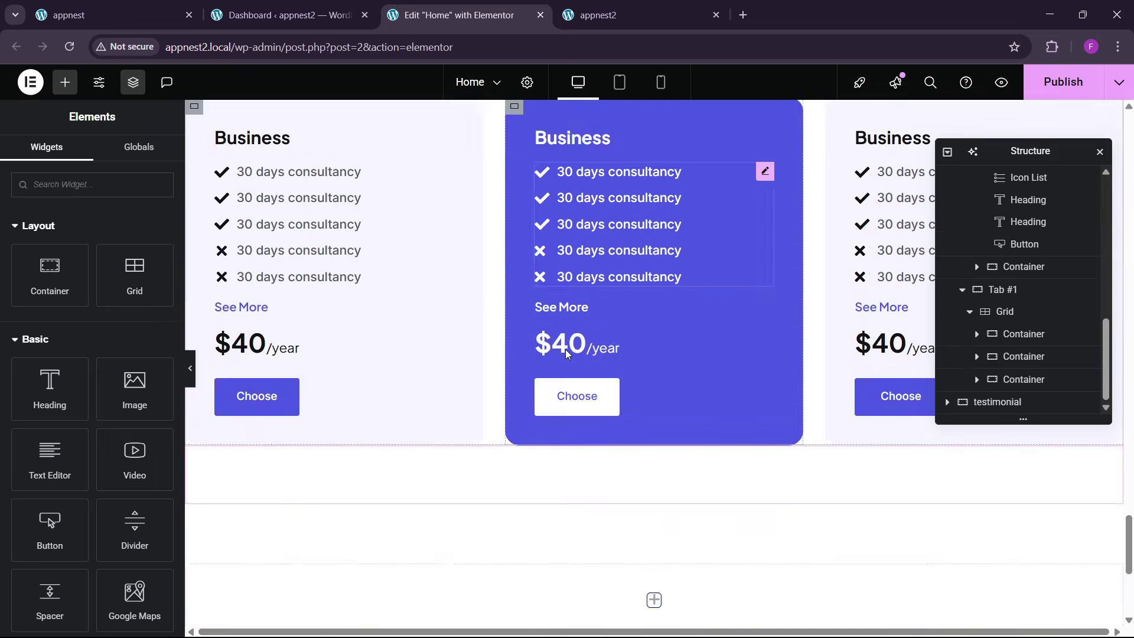
{"action": "scroll", "coordinate": [565, 354], "scroll_direction": "down", "scroll_amount": 5}
{"action": "right_click", "coordinate": [543, 294]}
{"action": "left_click", "coordinate": [572, 361]}
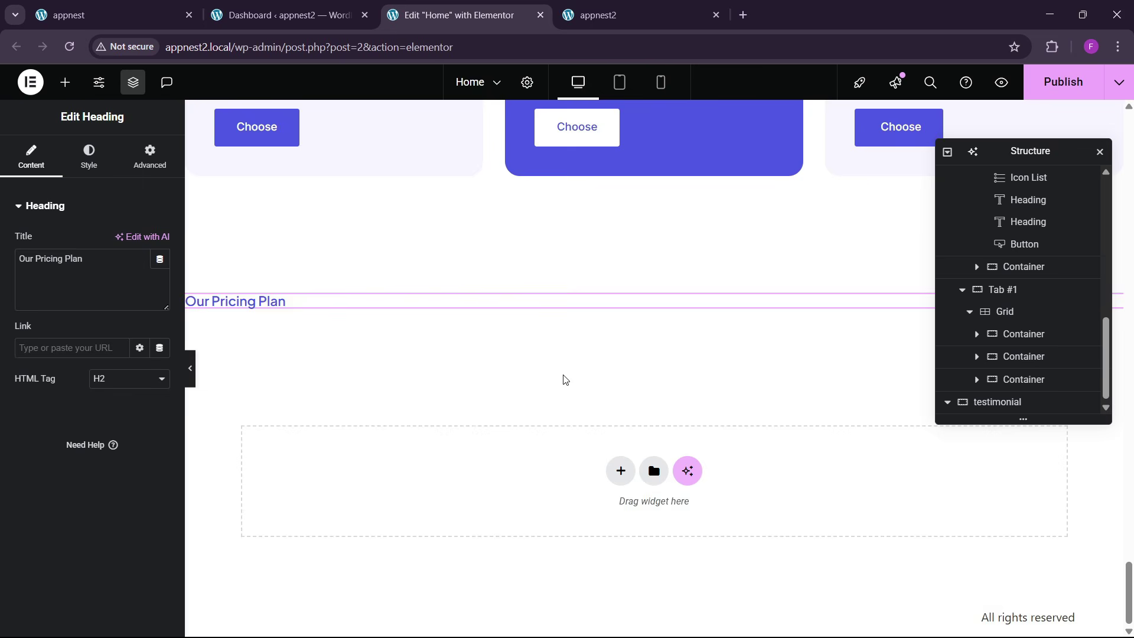
- Copy the "Choose Our Pricing Plan" heading and paste it below the small heading in the testimonial container
{"action": "scroll", "coordinate": [564, 378], "scroll_direction": "up", "scroll_amount": 10}
{"action": "right_click", "coordinate": [584, 354]}
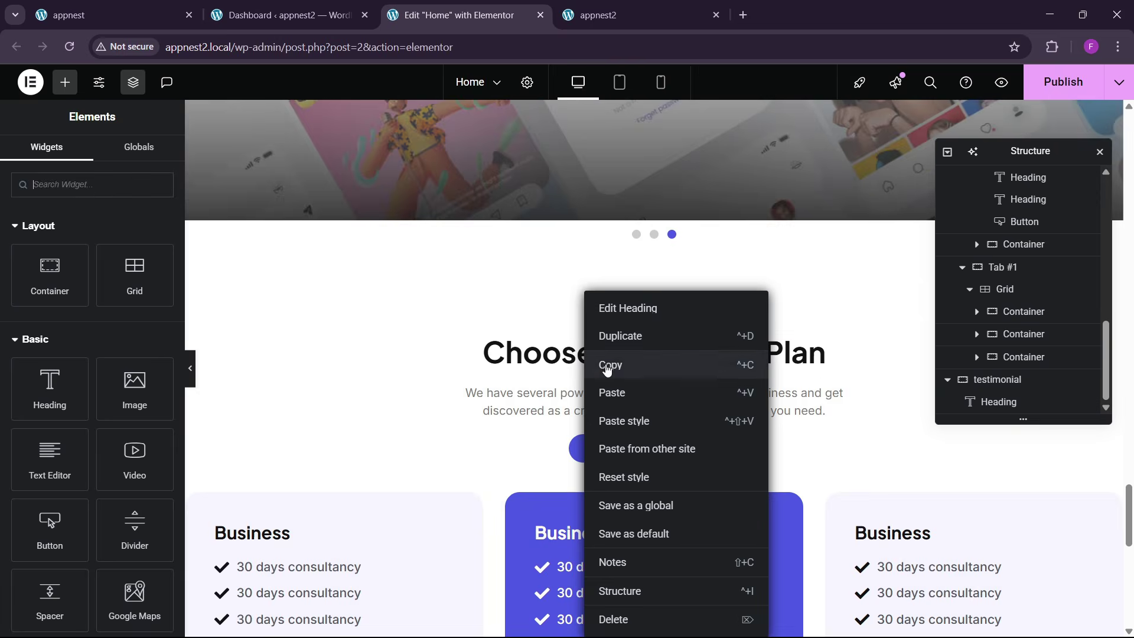
{"action": "left_click", "coordinate": [607, 366]}
{"action": "scroll", "coordinate": [606, 366], "scroll_direction": "down", "scroll_amount": 10}
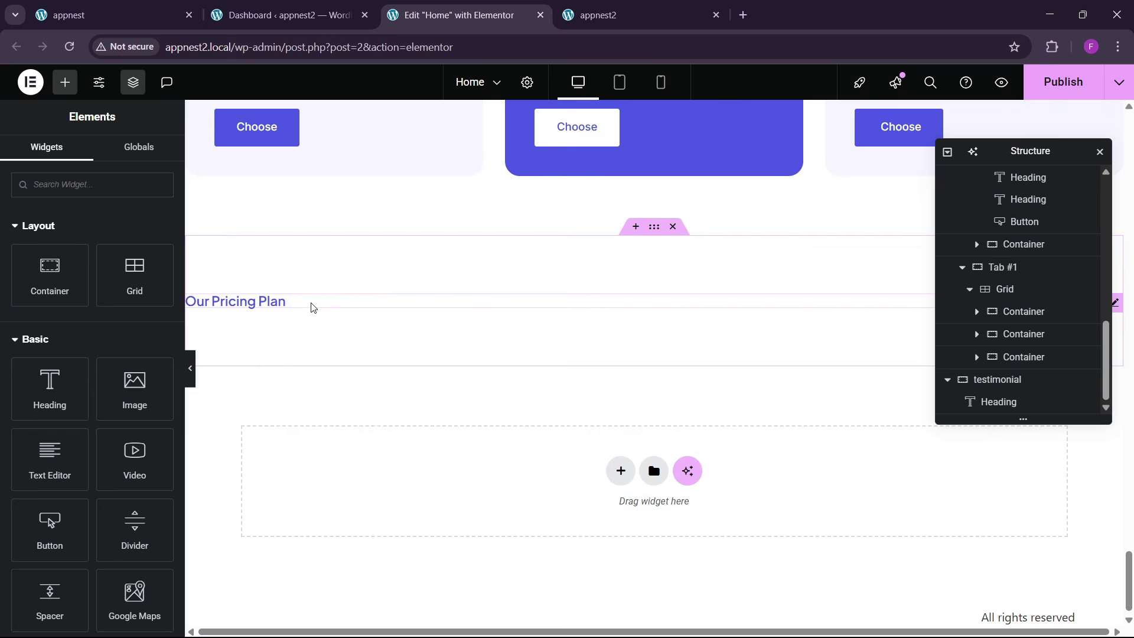
{"action": "right_click", "coordinate": [311, 307]}
{"action": "left_click", "coordinate": [324, 392]}
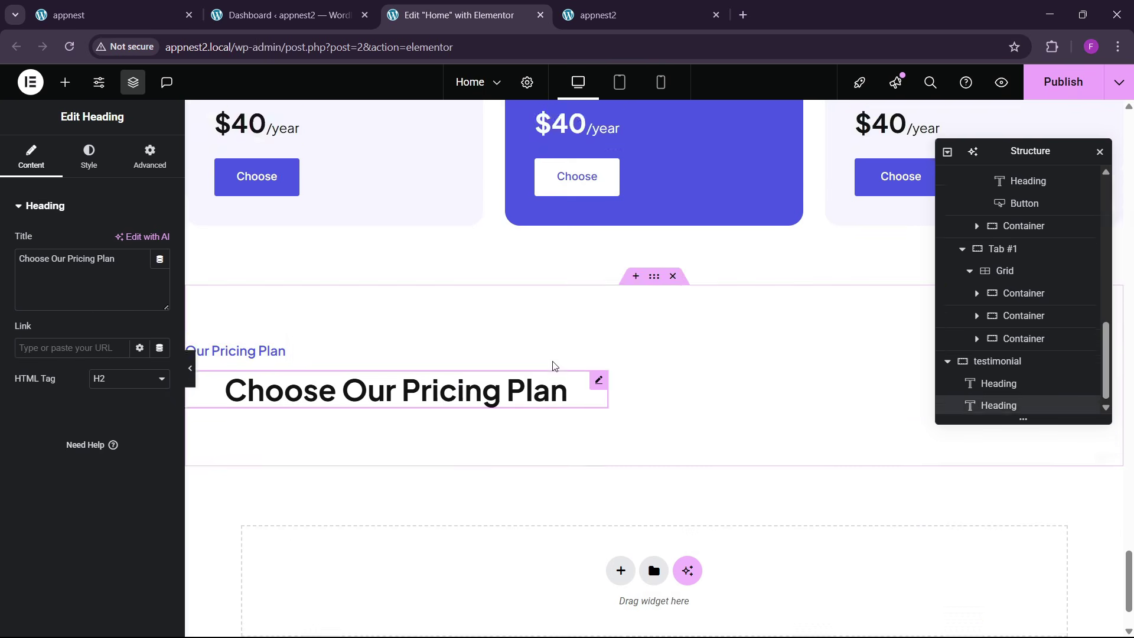
- Check the reference site's testimonial header, then centre the testimonial container's contents with Justify Content and Align Items
{"action": "scroll", "coordinate": [590, 341], "scroll_direction": "up", "scroll_amount": 7}
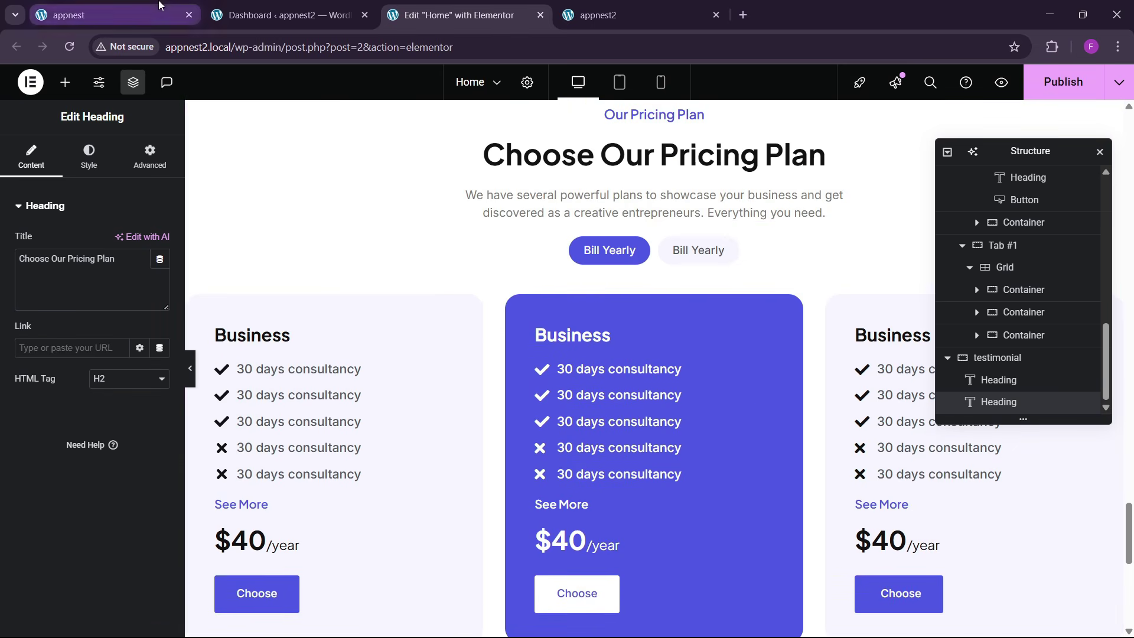
{"action": "left_click", "coordinate": [158, 5]}
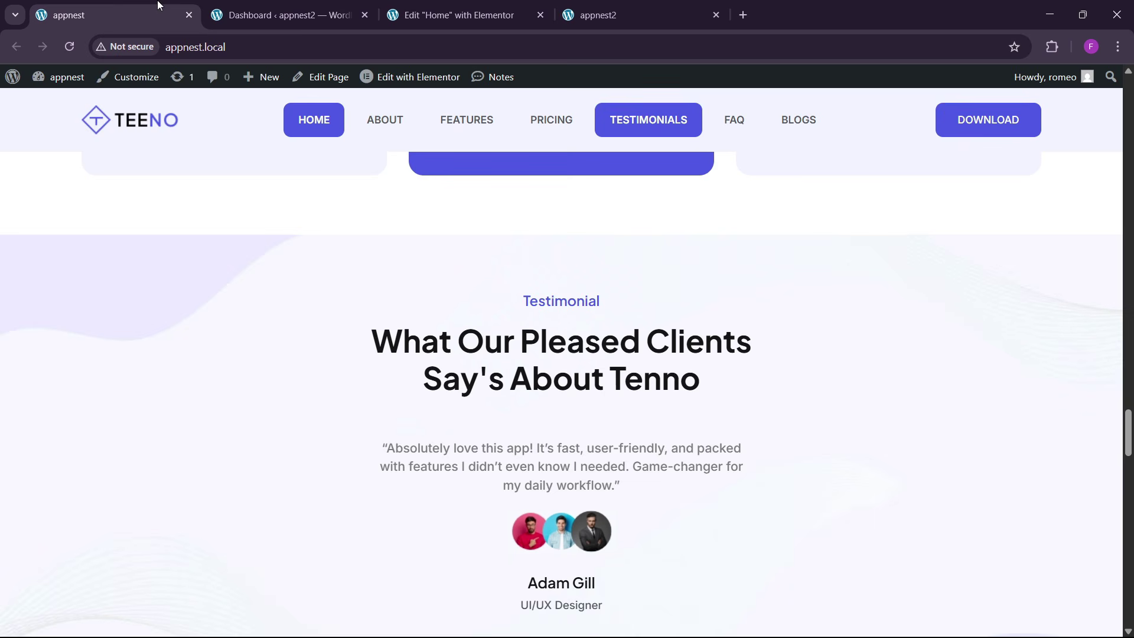
{"action": "left_click", "coordinate": [458, 15]}
{"action": "scroll", "coordinate": [579, 378], "scroll_direction": "down", "scroll_amount": 7}
{"action": "scroll", "coordinate": [579, 402], "scroll_direction": "down", "scroll_amount": 1}
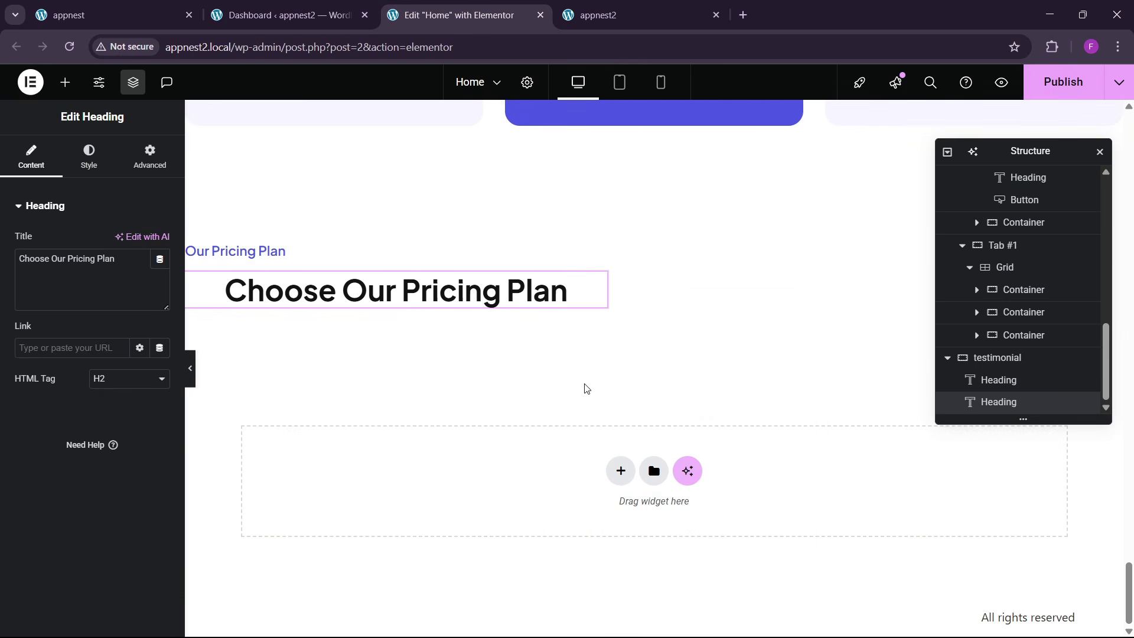
{"action": "left_click", "coordinate": [511, 196]}
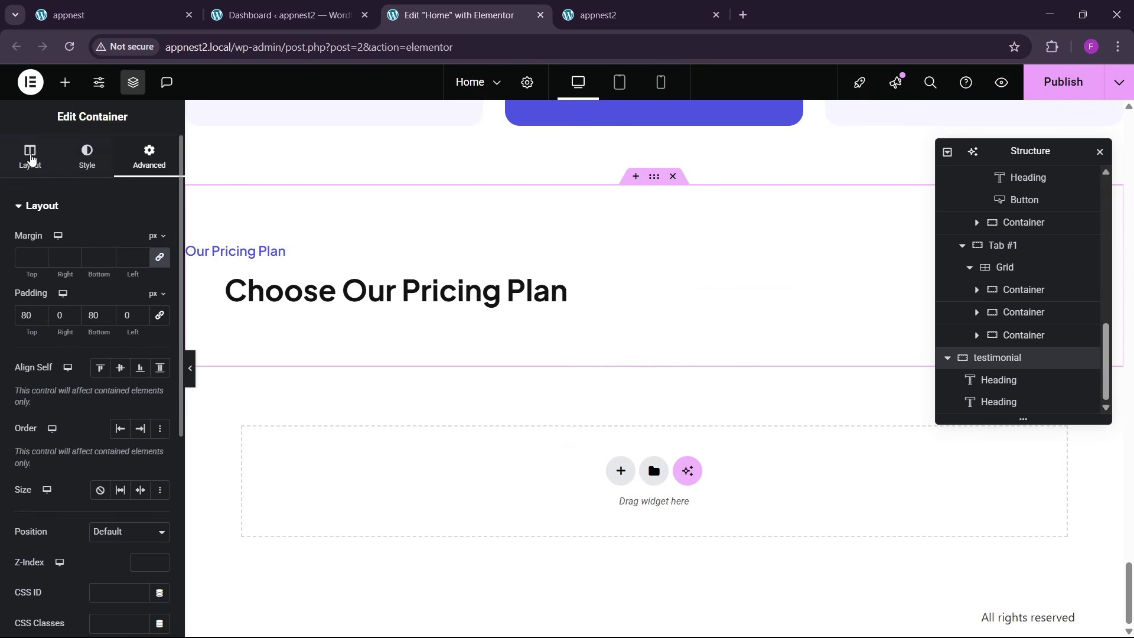
{"action": "left_click", "coordinate": [31, 156]}
{"action": "scroll", "coordinate": [70, 411], "scroll_direction": "down", "scroll_amount": 3}
{"action": "left_click", "coordinate": [54, 356]}
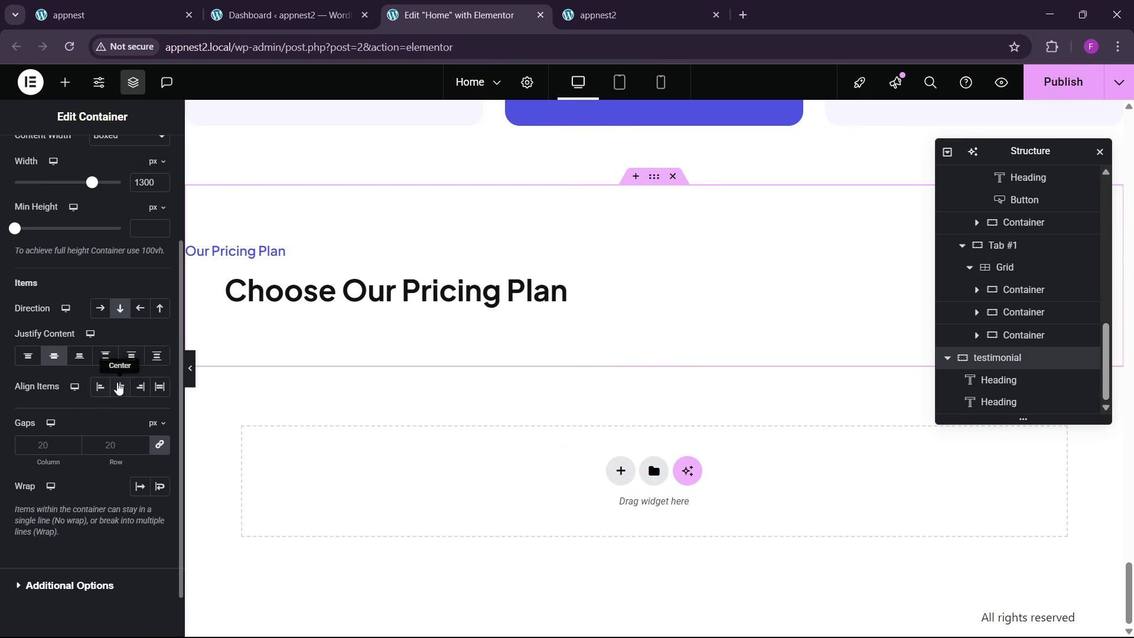
{"action": "left_click", "coordinate": [120, 386]}
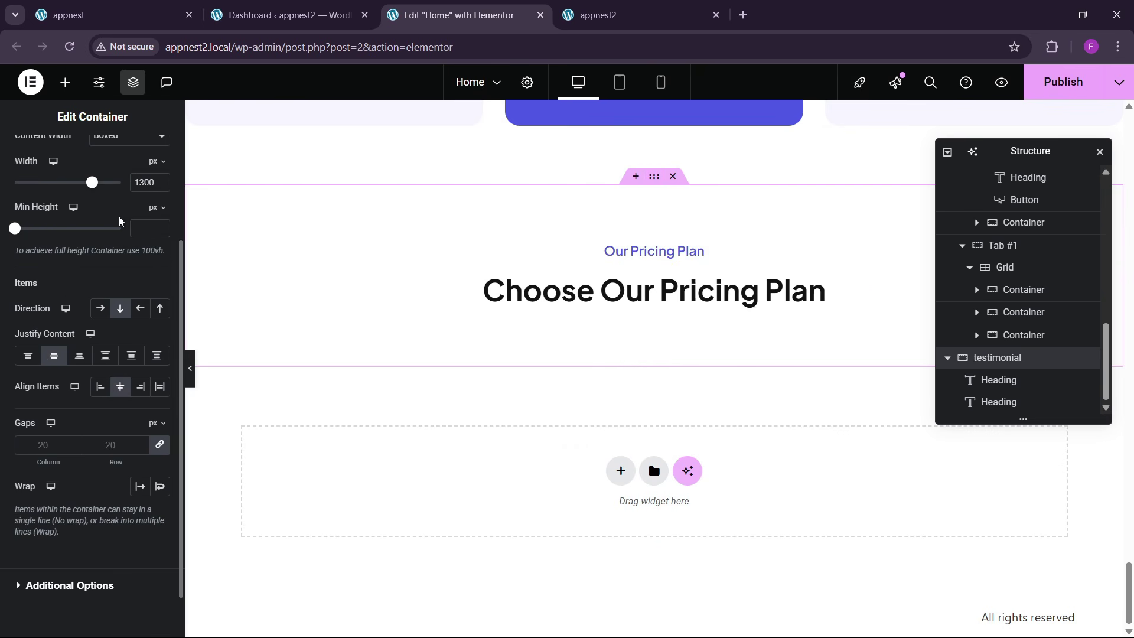
- Give the testimonial container a classic background using the pale lavender dotted image from the media library
{"action": "scroll", "coordinate": [99, 242], "scroll_direction": "up", "scroll_amount": 3}
{"action": "left_click", "coordinate": [86, 155]}
{"action": "left_click", "coordinate": [101, 270]}
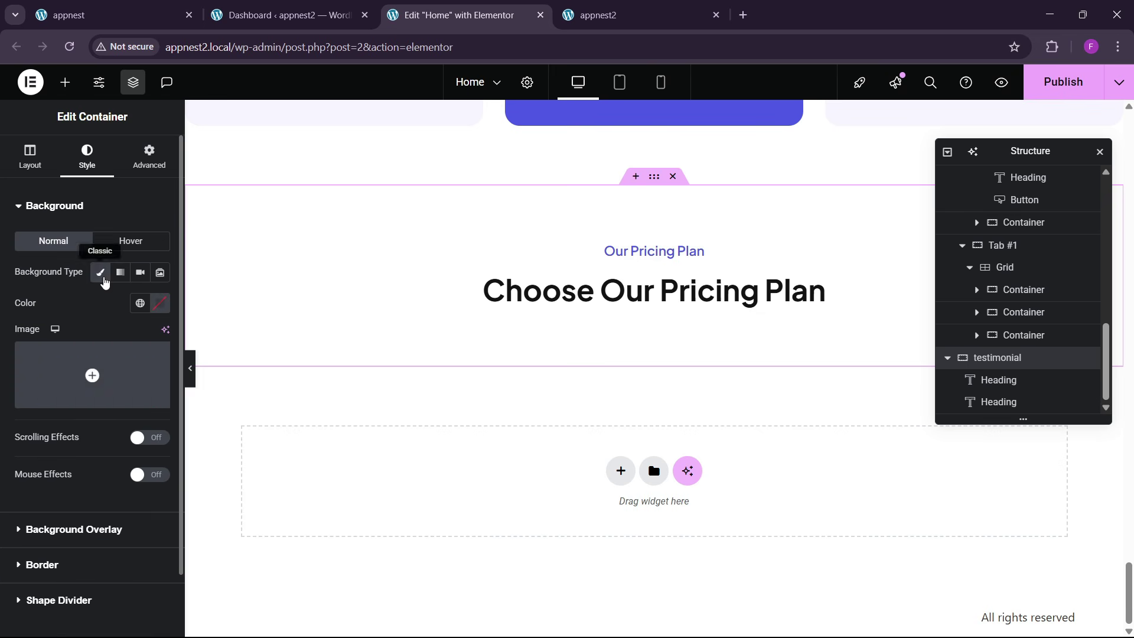
{"action": "left_click", "coordinate": [92, 373]}
{"action": "scroll", "coordinate": [483, 423], "scroll_direction": "down", "scroll_amount": 8}
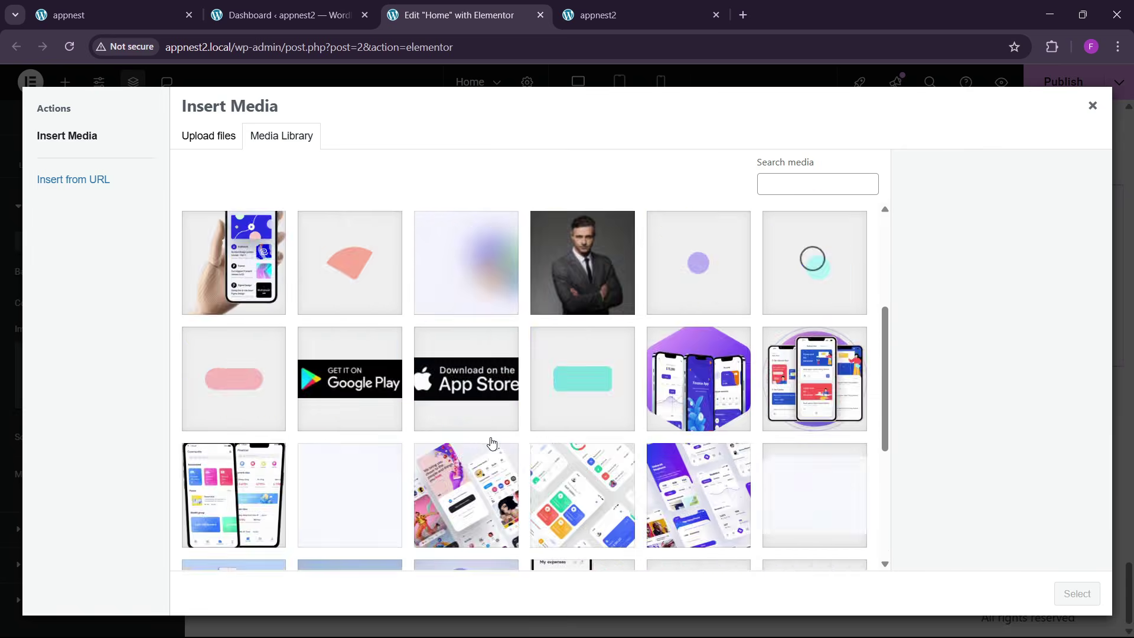
{"action": "left_click", "coordinate": [388, 313]}
{"action": "left_click", "coordinate": [1077, 594]}
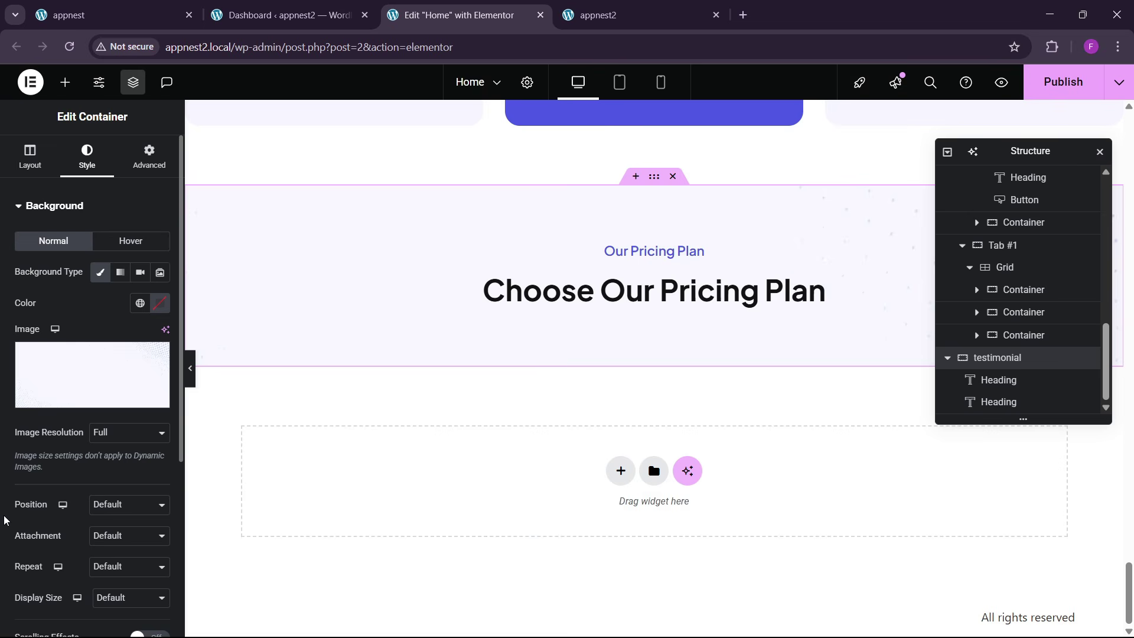
- Set the testimonial container's background image position to Center Center and its display size to Cover
{"action": "scroll", "coordinate": [5, 520], "scroll_direction": "down", "scroll_amount": 3}
{"action": "left_click", "coordinate": [110, 358]}
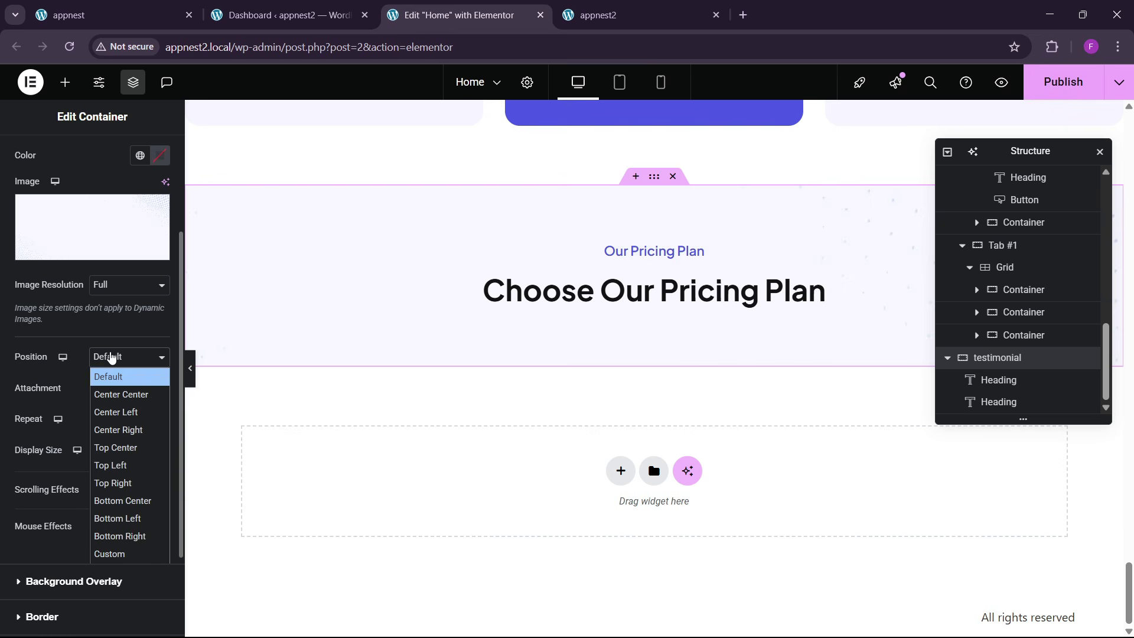
{"action": "left_click", "coordinate": [109, 392]}
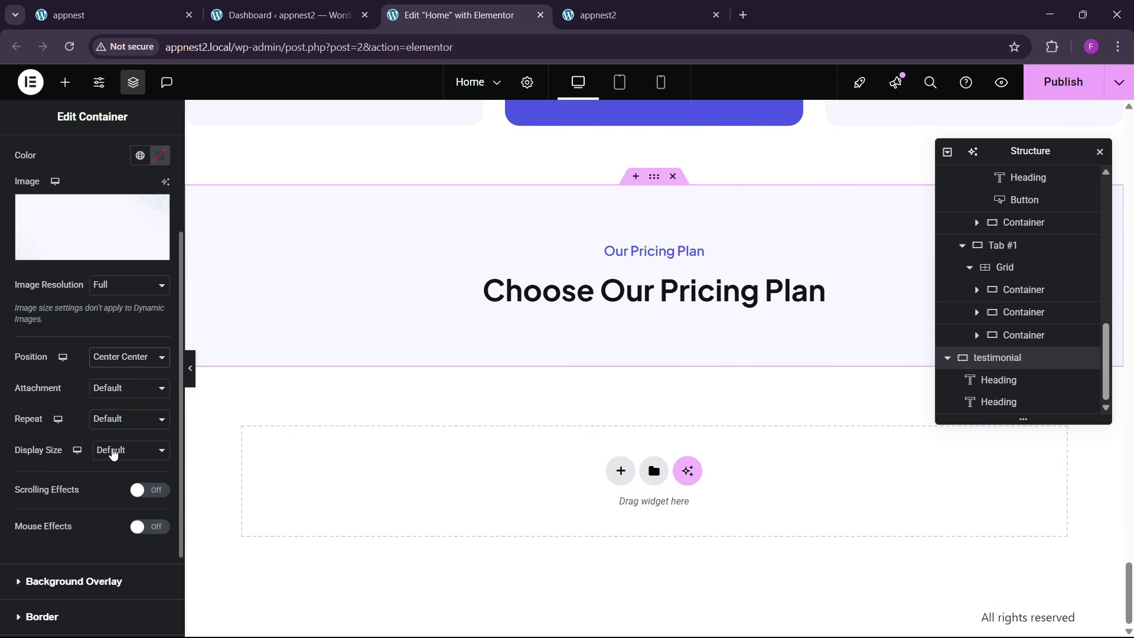
{"action": "left_click", "coordinate": [112, 452]}
{"action": "left_click", "coordinate": [110, 505]}
- Replace the testimonial container's background image with testimonial-bg-1.jpg from the media library
{"action": "left_click", "coordinate": [83, 236]}
{"action": "scroll", "coordinate": [527, 408], "scroll_direction": "down", "scroll_amount": 1}
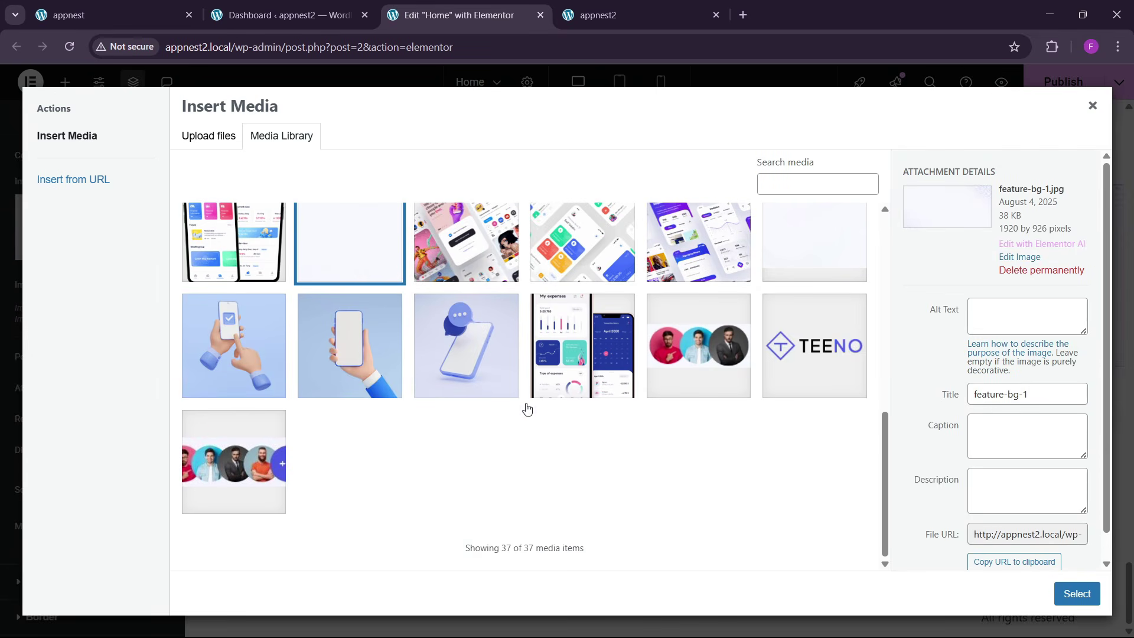
{"action": "scroll", "coordinate": [731, 299], "scroll_direction": "up", "scroll_amount": 1}
{"action": "left_click", "coordinate": [827, 342]}
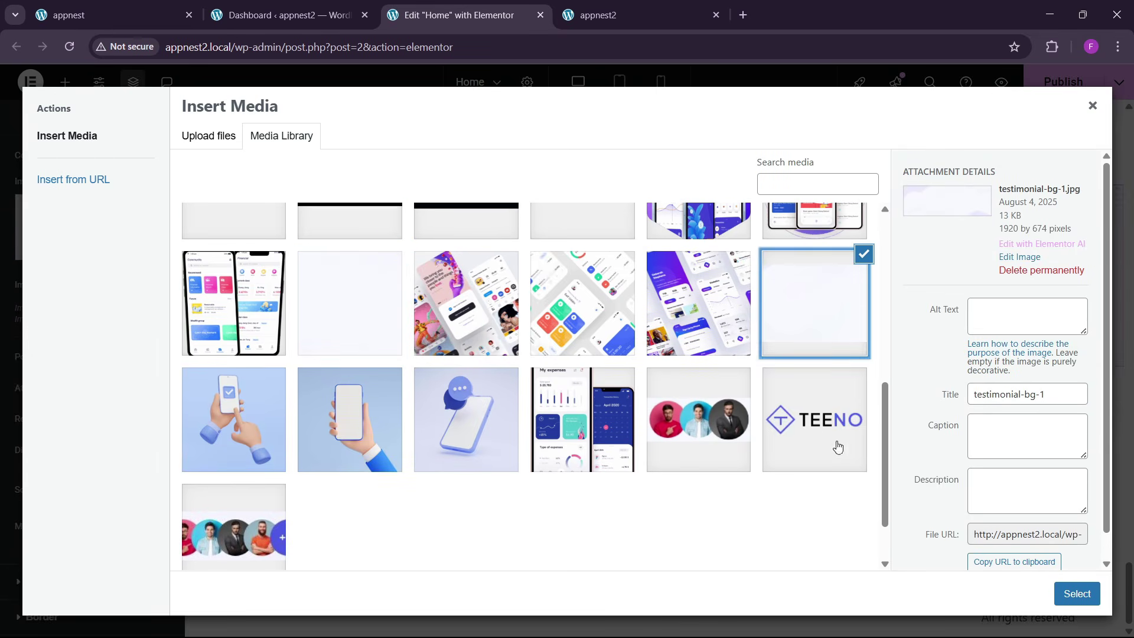
{"action": "left_click", "coordinate": [1076, 593]}
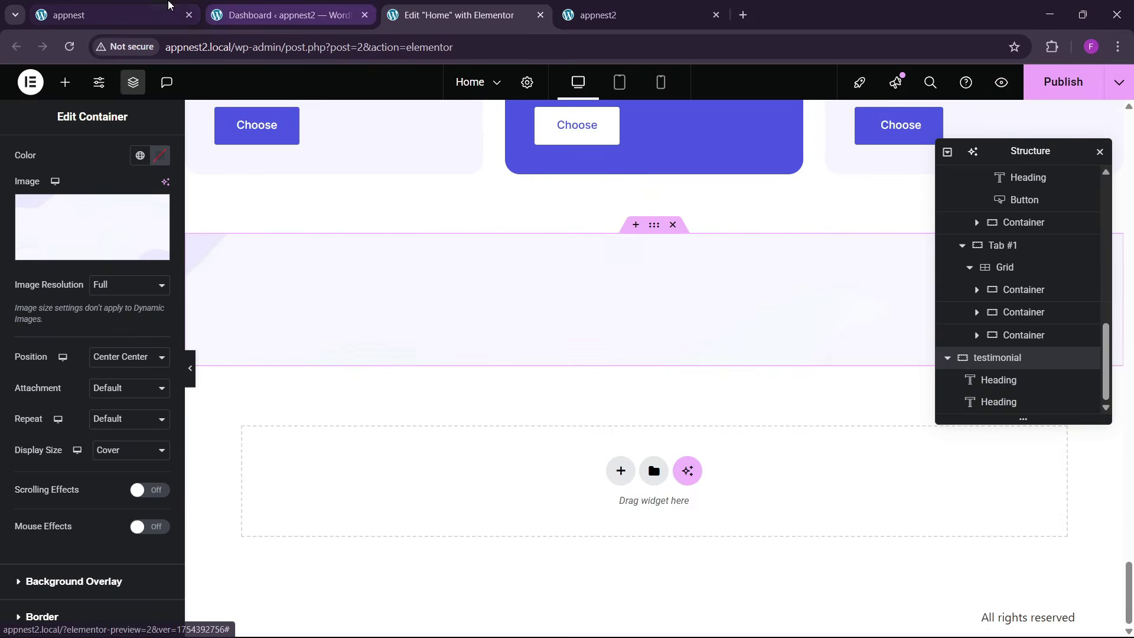
- Copy "Testimonial" from the reference site and use it as the title of the small heading in the testimonial container
{"action": "left_click", "coordinate": [107, 15]}
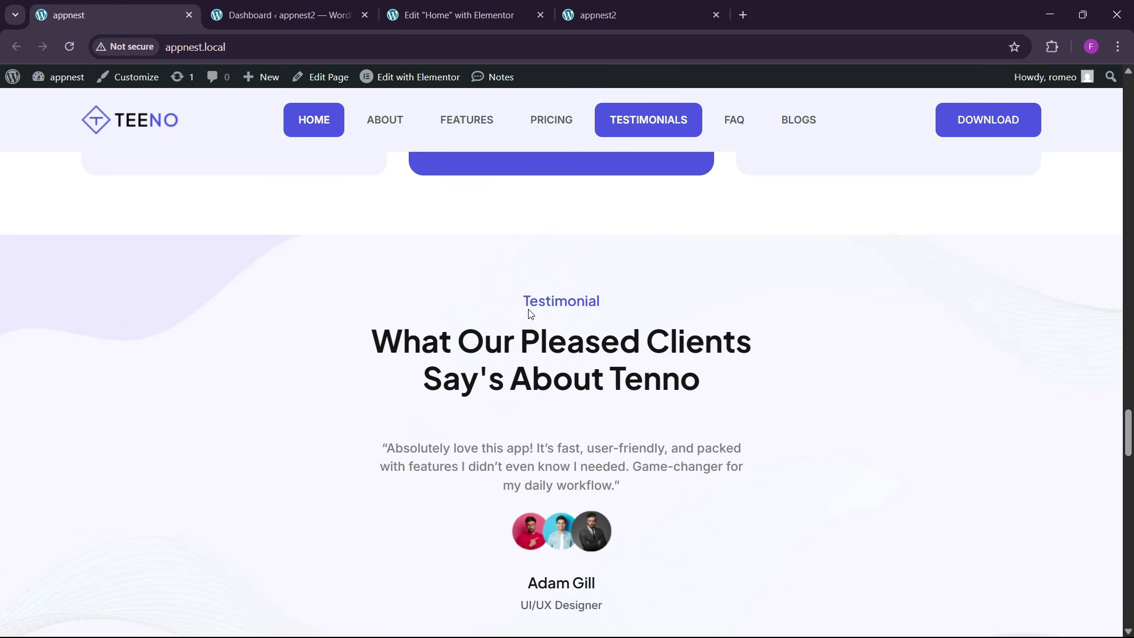
{"action": "left_click_drag", "start_coordinate": [556, 309], "coordinate": [603, 314]}
{"action": "key", "text": "ctrl+c"}
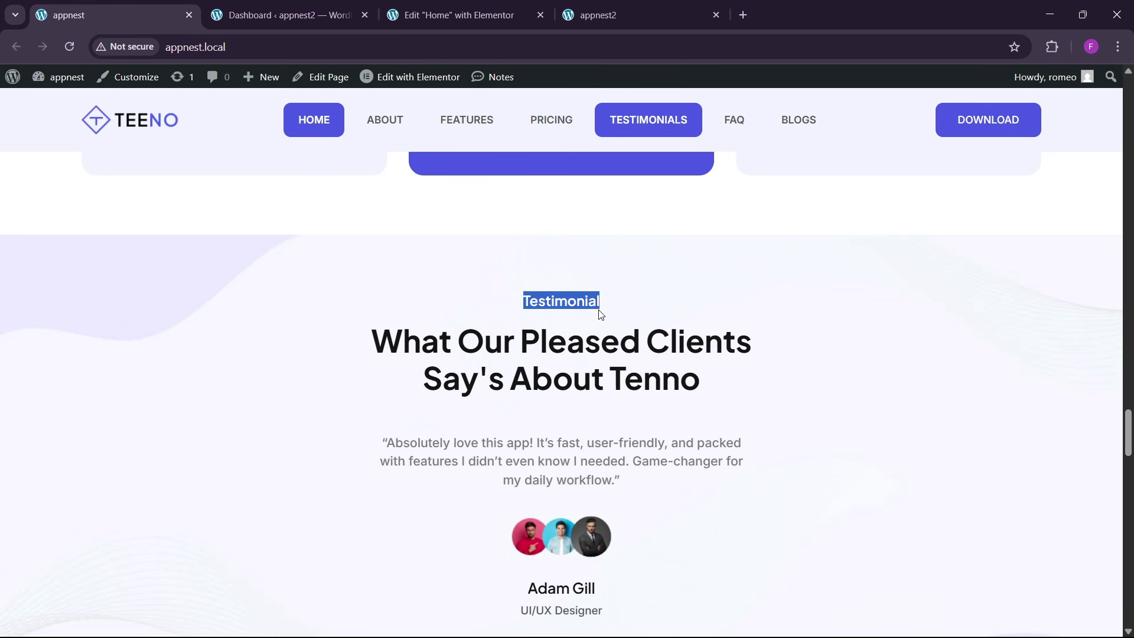
{"action": "left_click", "coordinate": [424, 18]}
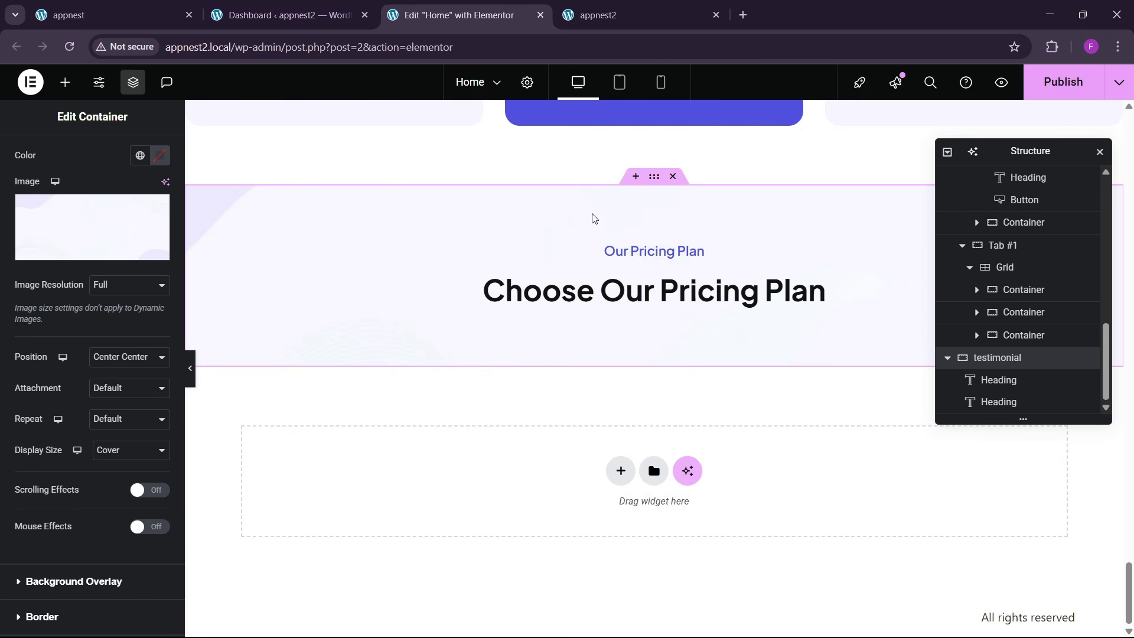
{"action": "left_click", "coordinate": [644, 264]}
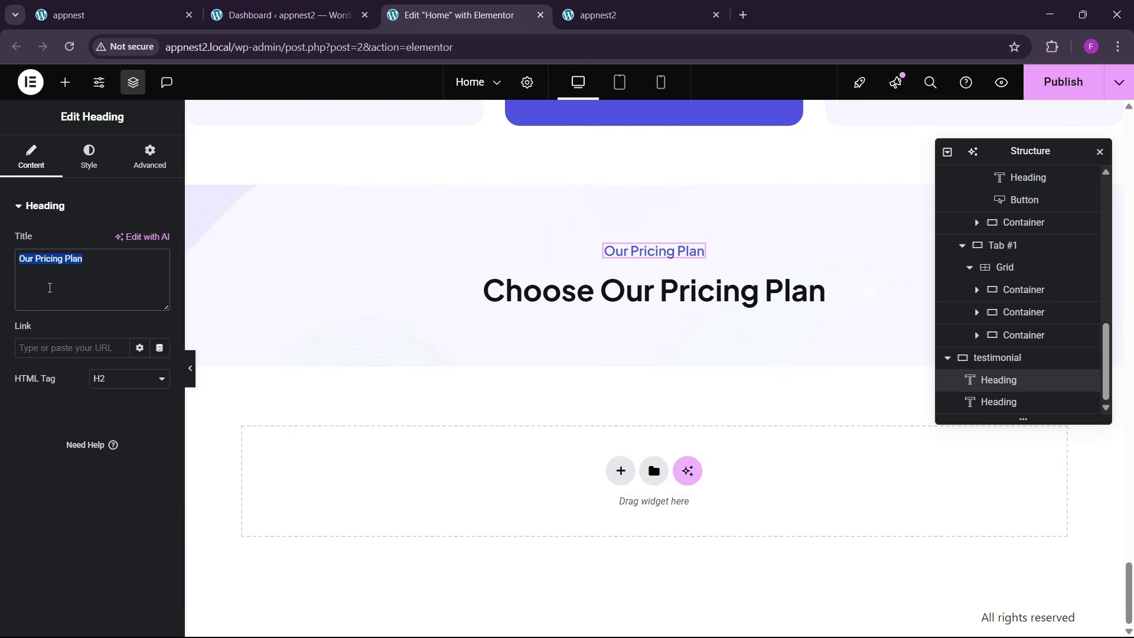
{"action": "key", "text": "ctrl+v"}
- Copy "What Our Pleased Clients Say's About Tenno" from the reference site and use it as the large testimonial heading's title
{"action": "left_click", "coordinate": [178, 9]}
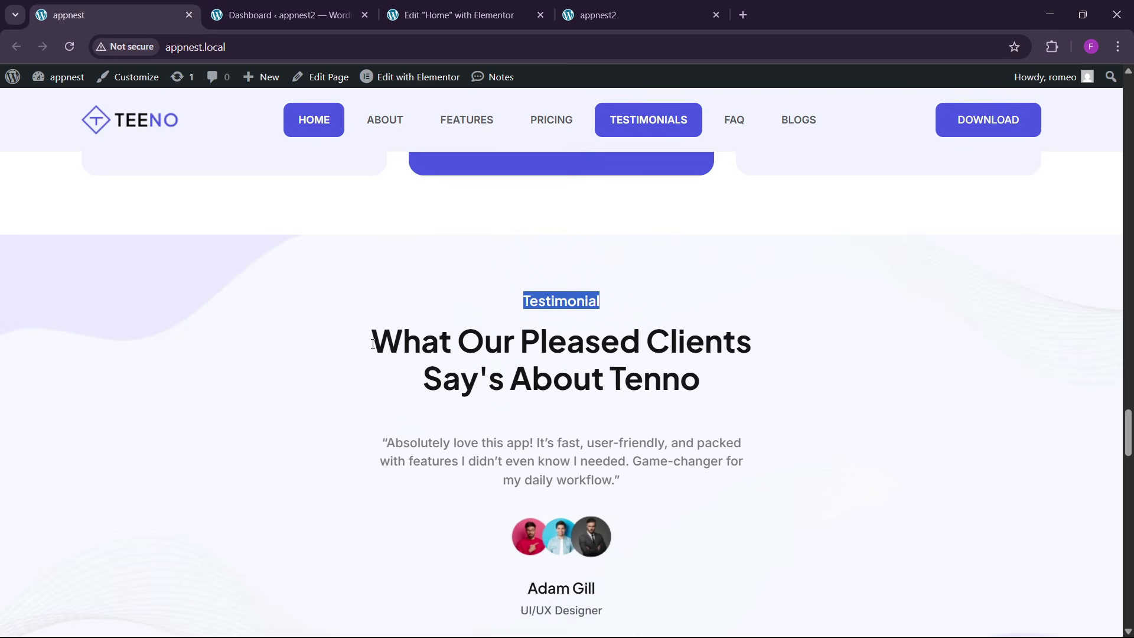
{"action": "left_click_drag", "start_coordinate": [373, 344], "coordinate": [836, 390]}
{"action": "key", "text": "ctrl+c"}
{"action": "left_click", "coordinate": [551, 24]}
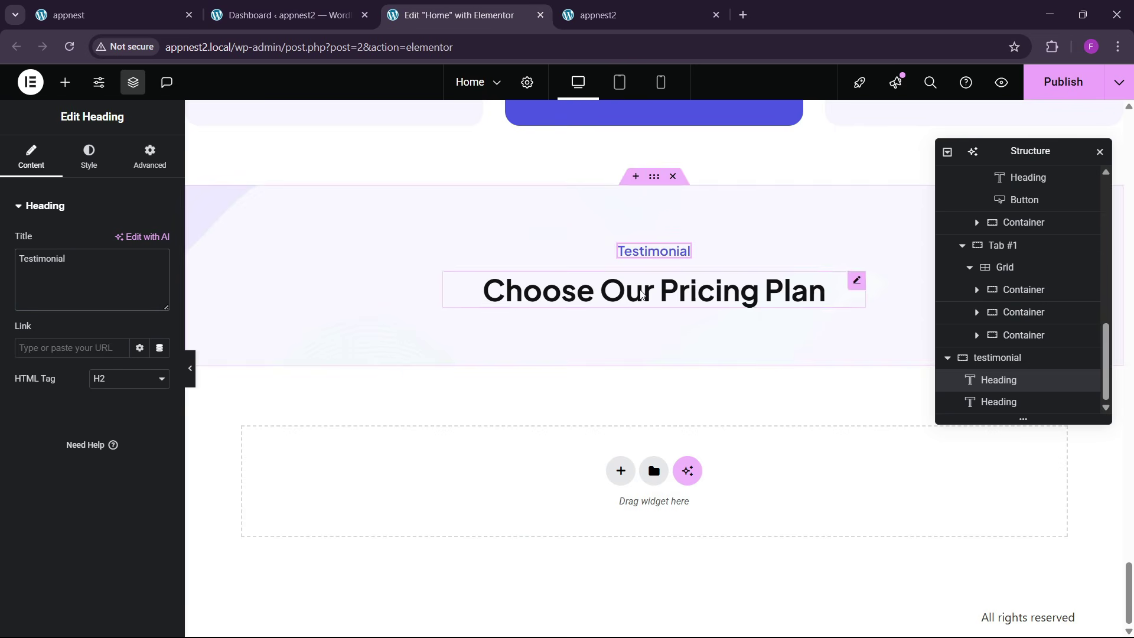
{"action": "left_click", "coordinate": [821, 290]}
{"action": "key", "text": "ctrl+v"}
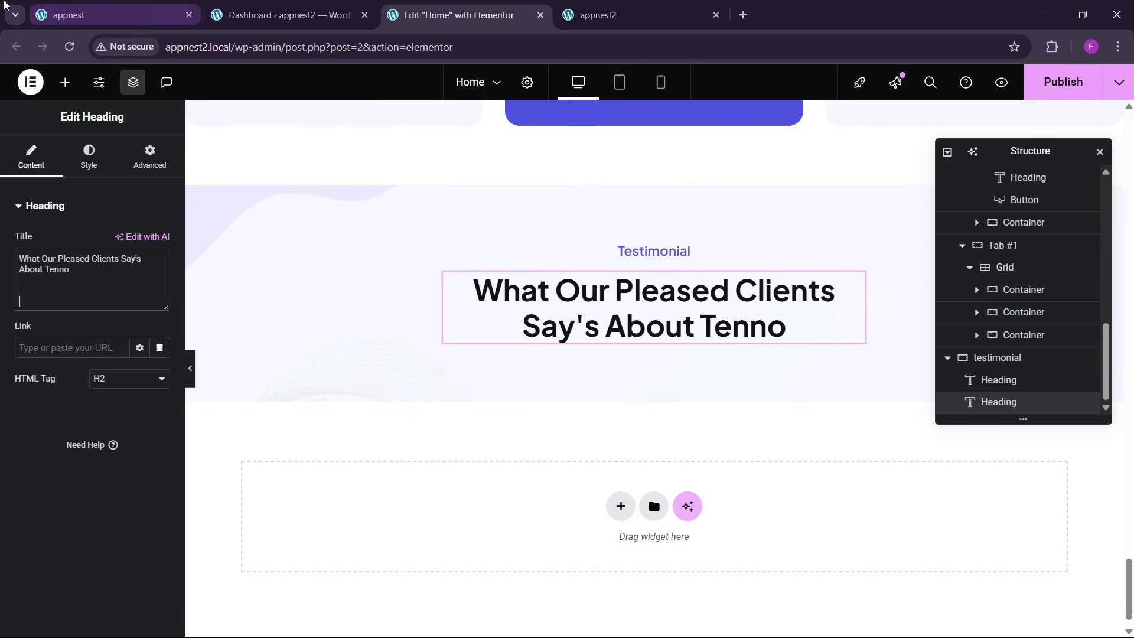
- Find the Carousel widget by searching "carou" and place it below the large heading in the testimonial container
{"action": "left_click", "coordinate": [85, 5]}
{"action": "left_click", "coordinate": [461, 15]}
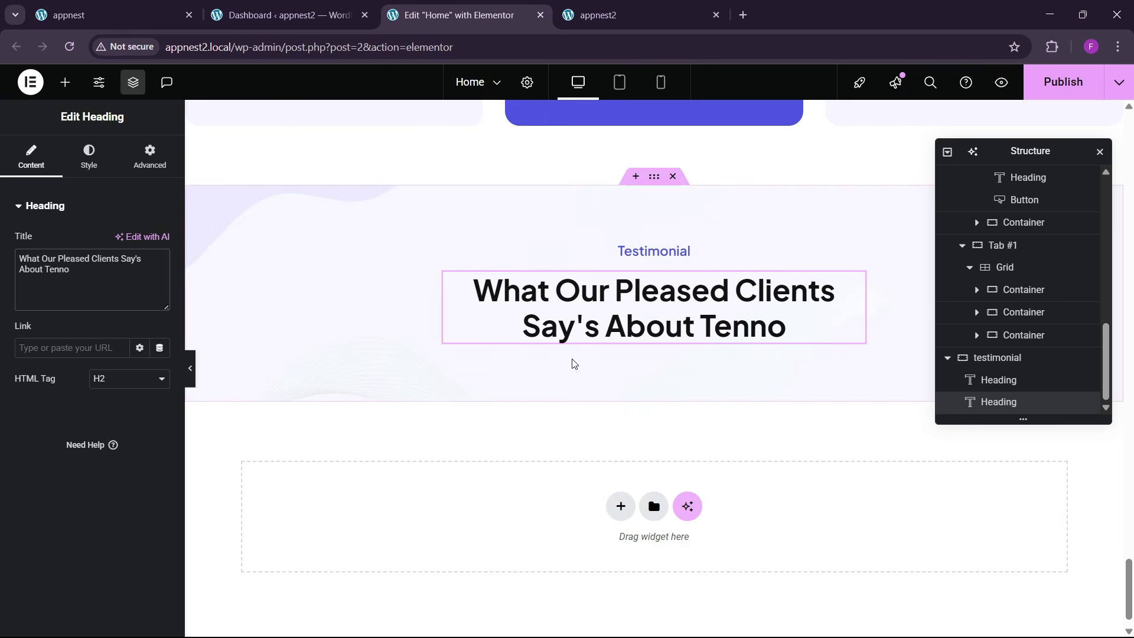
{"action": "left_click", "coordinate": [65, 82]}
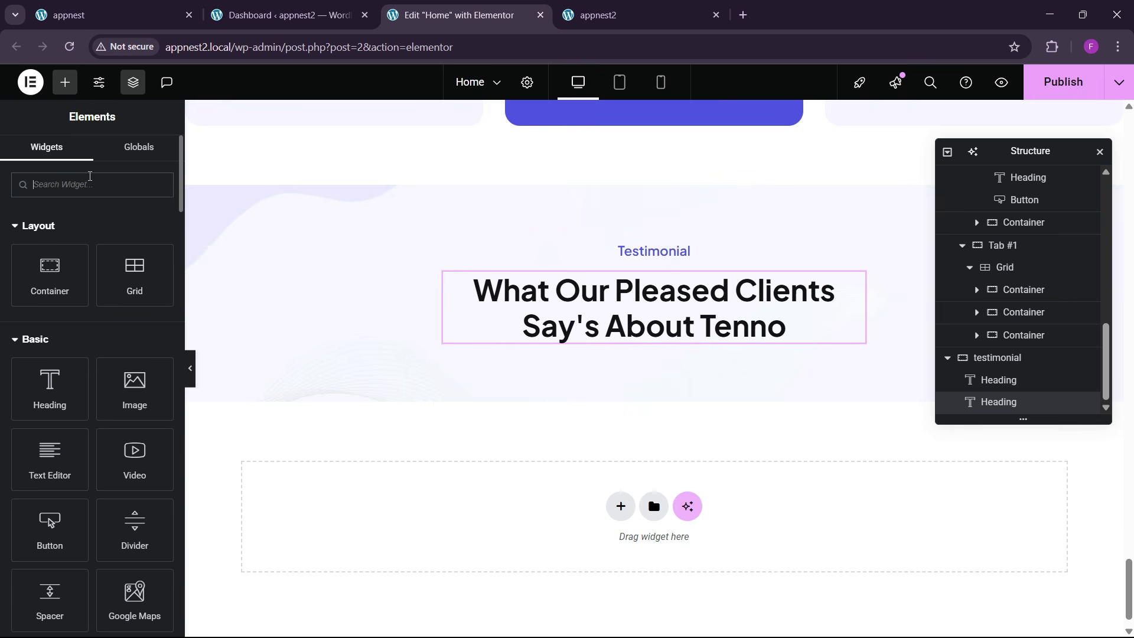
{"action": "type", "text": "carou"}
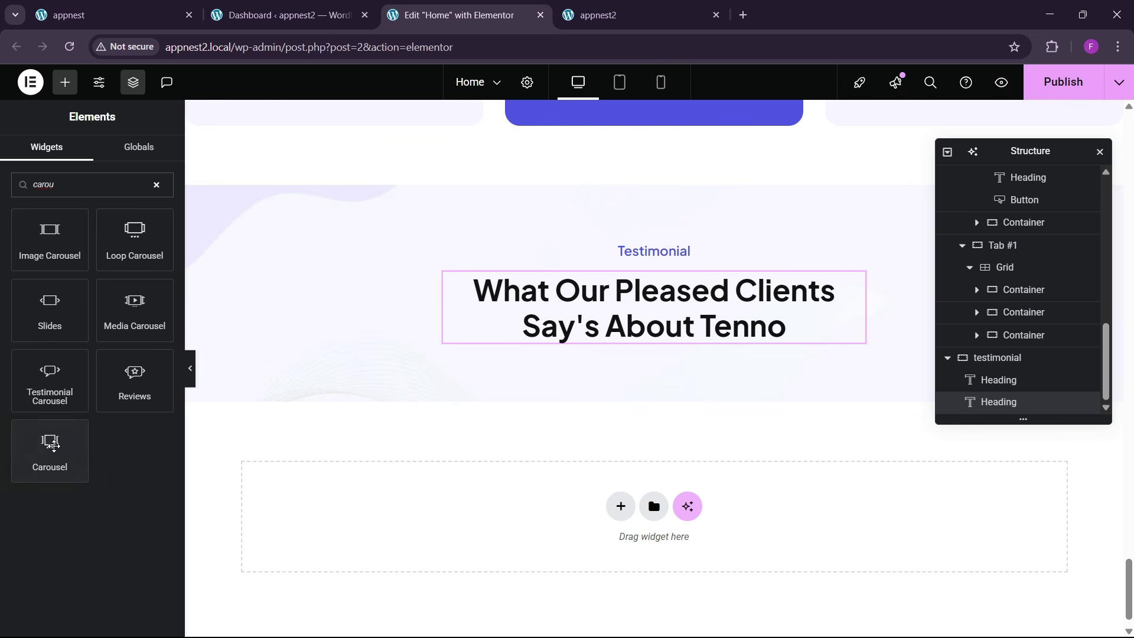
{"action": "left_click_drag", "start_coordinate": [51, 451], "coordinate": [691, 340]}
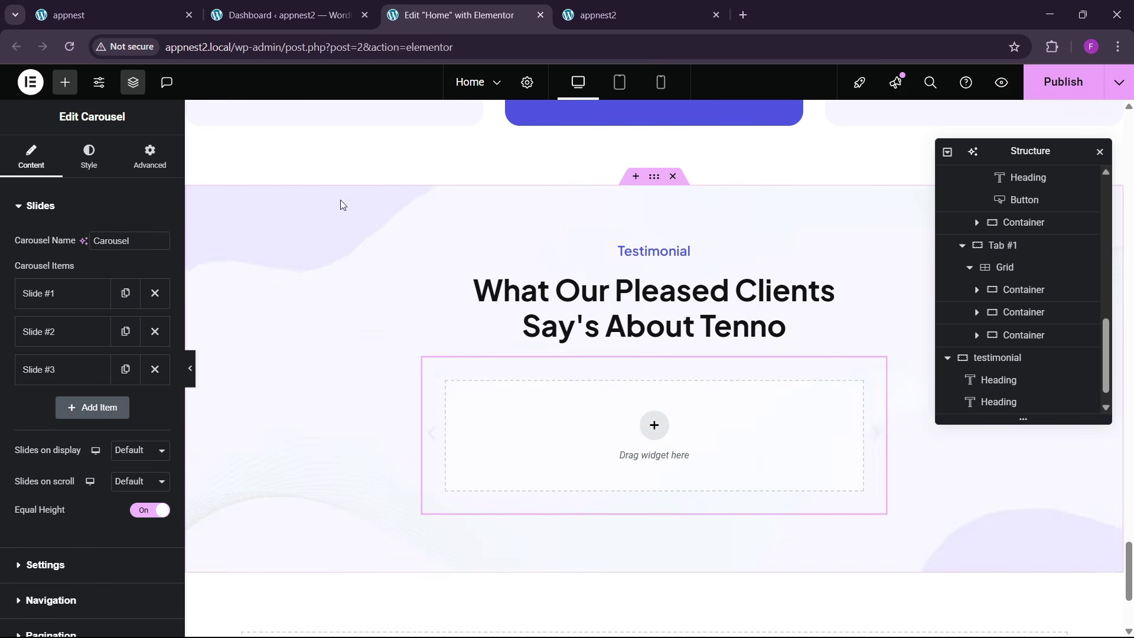
- Check how the reference site's testimonial slider changes slides, then delete two carousel slides so that only Slide #1 remains
{"action": "left_click", "coordinate": [112, 14]}
{"action": "scroll", "coordinate": [388, 526], "scroll_direction": "down", "scroll_amount": 2}
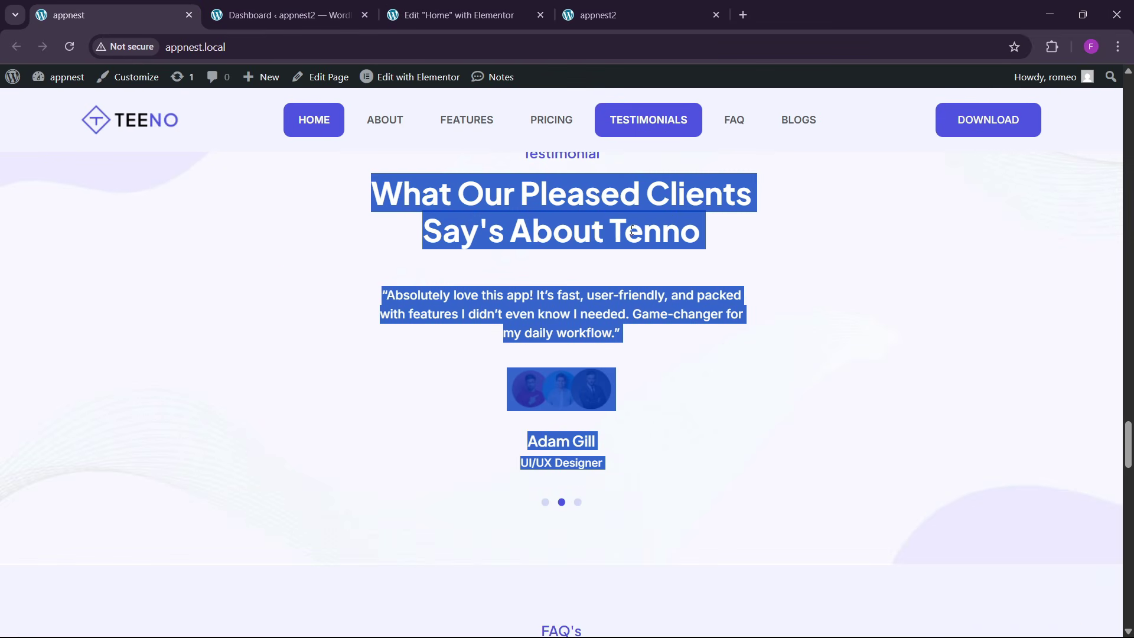
{"action": "left_click", "coordinate": [628, 303]}
{"action": "left_click", "coordinate": [577, 502]}
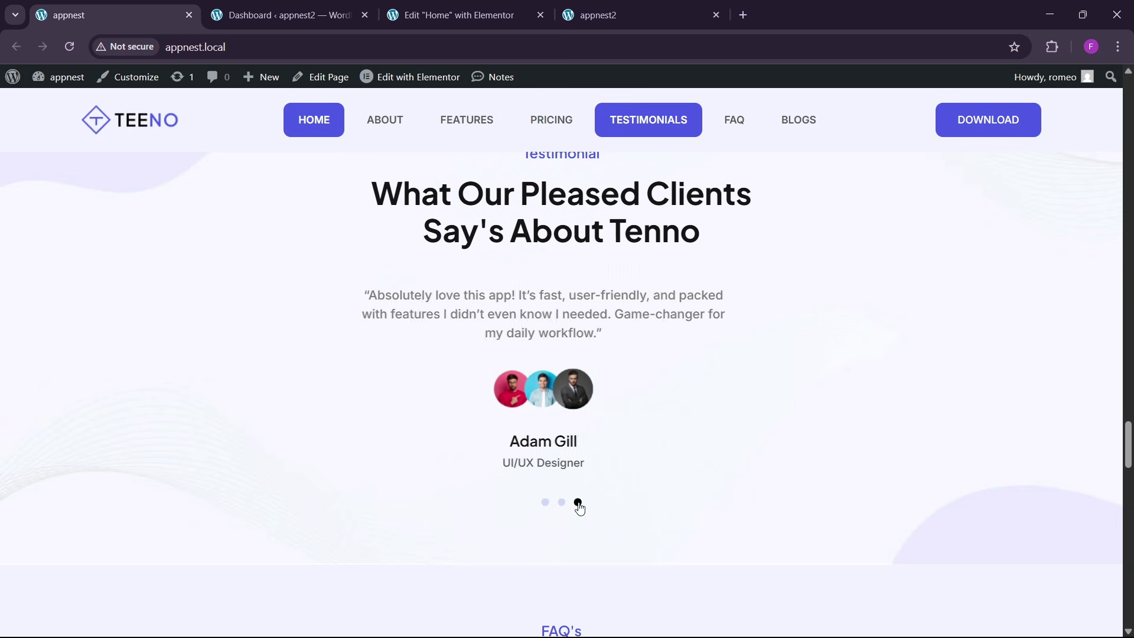
{"action": "left_click", "coordinate": [545, 502]}
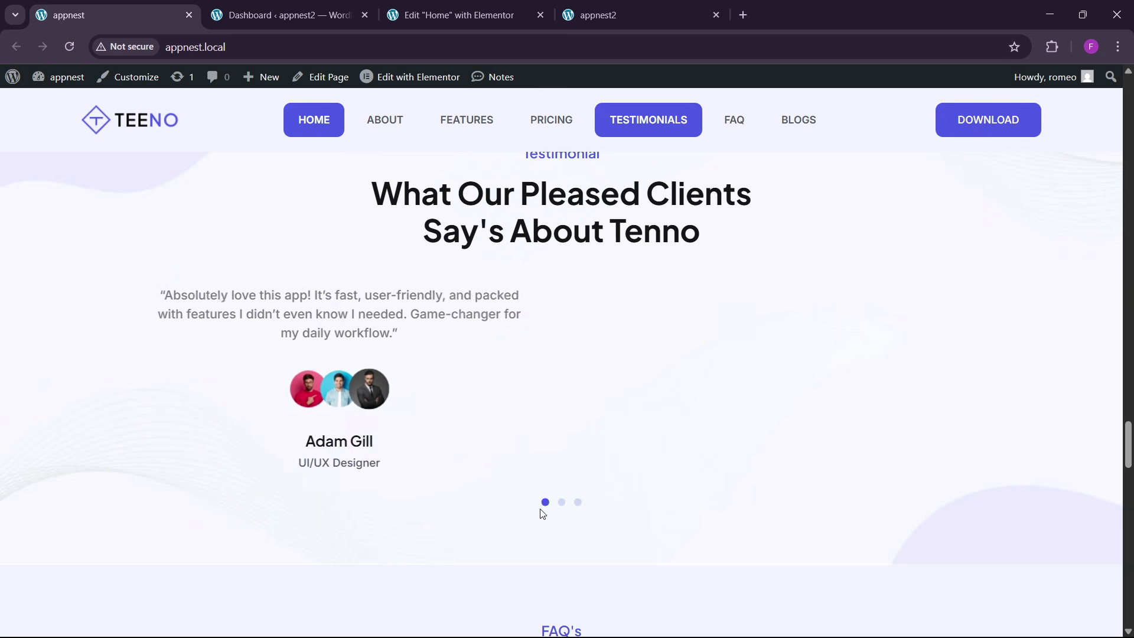
{"action": "left_click", "coordinate": [455, 14]}
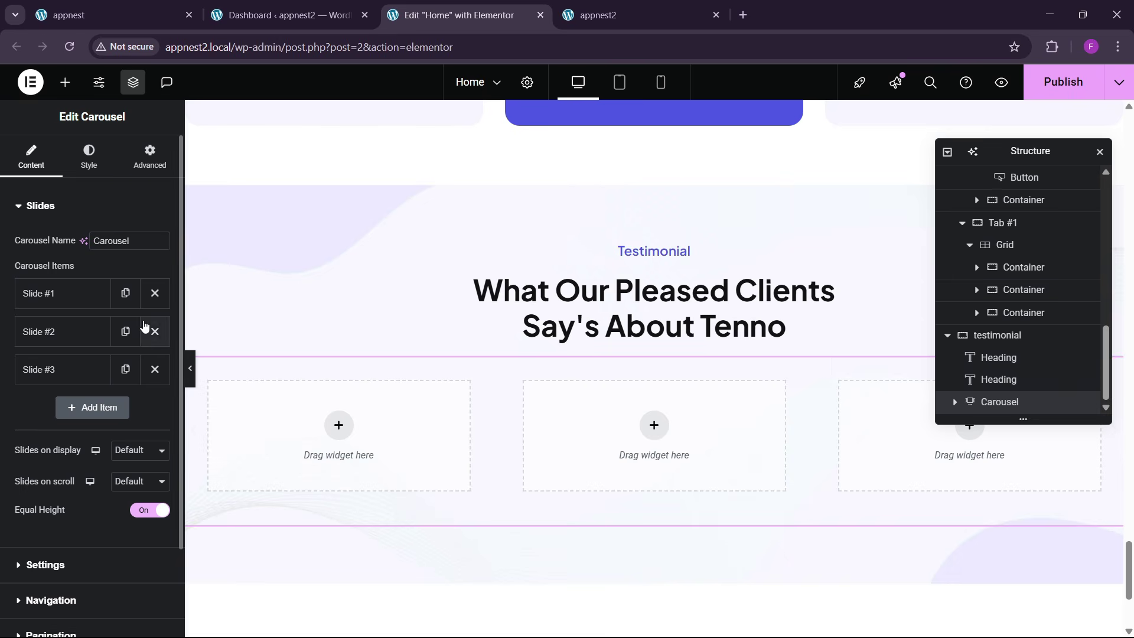
{"action": "left_click", "coordinate": [155, 331]}
{"action": "left_click", "coordinate": [155, 331]}
- Set the carousel's slides on display and slides on scroll to 1, and its scroll speed to 2000 ms
{"action": "left_click", "coordinate": [138, 373]}
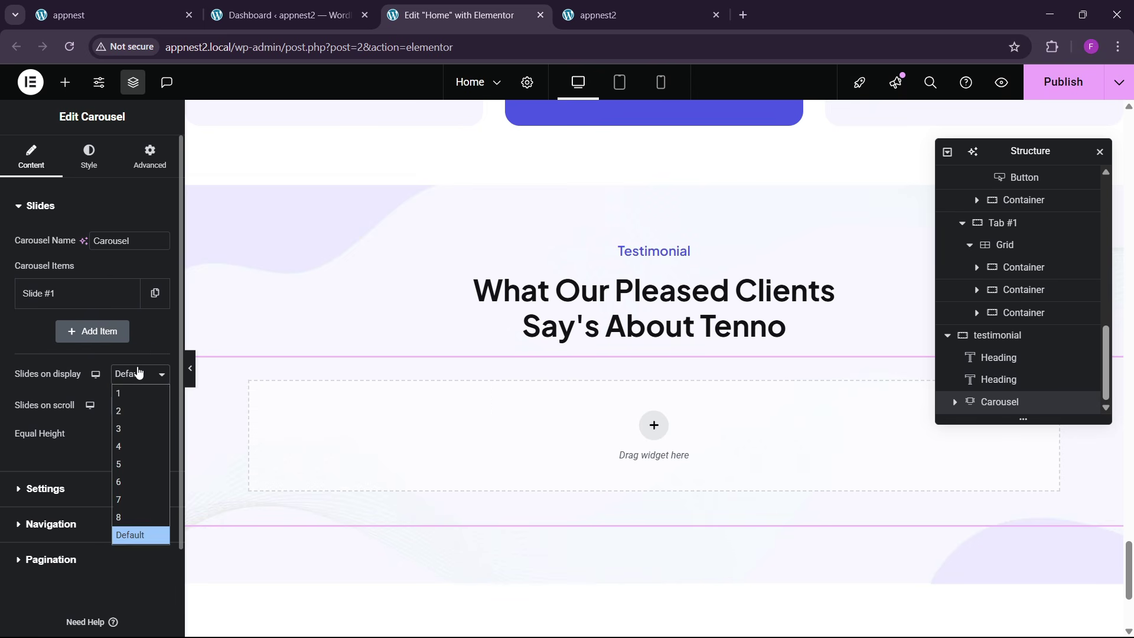
{"action": "left_click", "coordinate": [134, 408]}
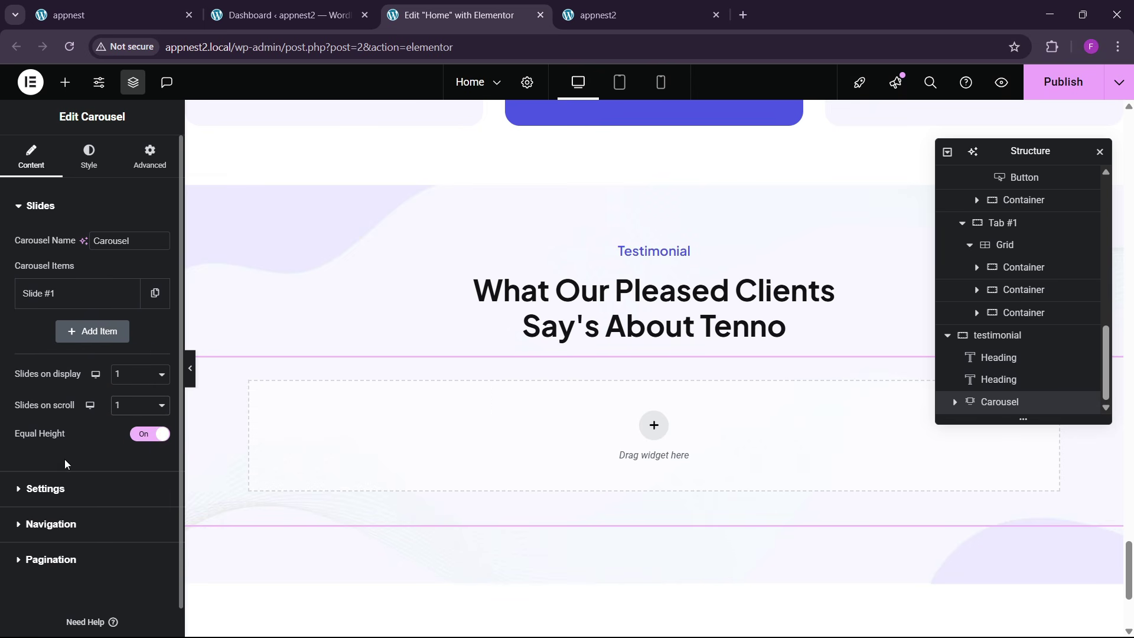
{"action": "left_click", "coordinate": [45, 489]}
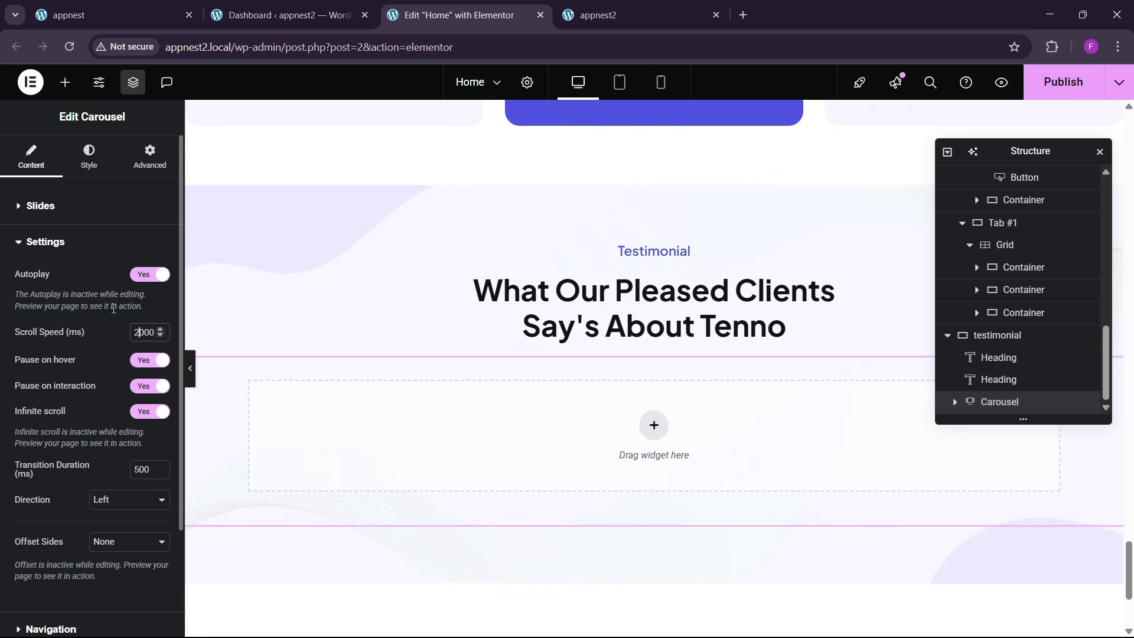
{"action": "scroll", "coordinate": [95, 436], "scroll_direction": "down", "scroll_amount": 3}
- Turn off the carousel's navigation arrows and review its pagination setting
{"action": "left_click", "coordinate": [51, 494]}
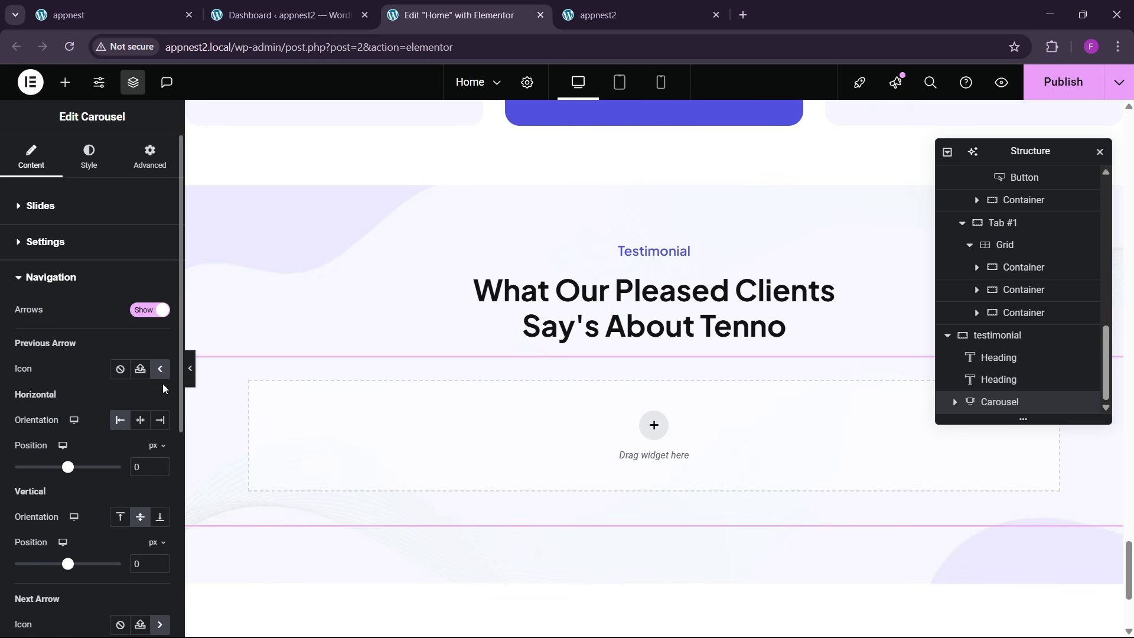
{"action": "left_click", "coordinate": [148, 313]}
{"action": "left_click", "coordinate": [86, 363]}
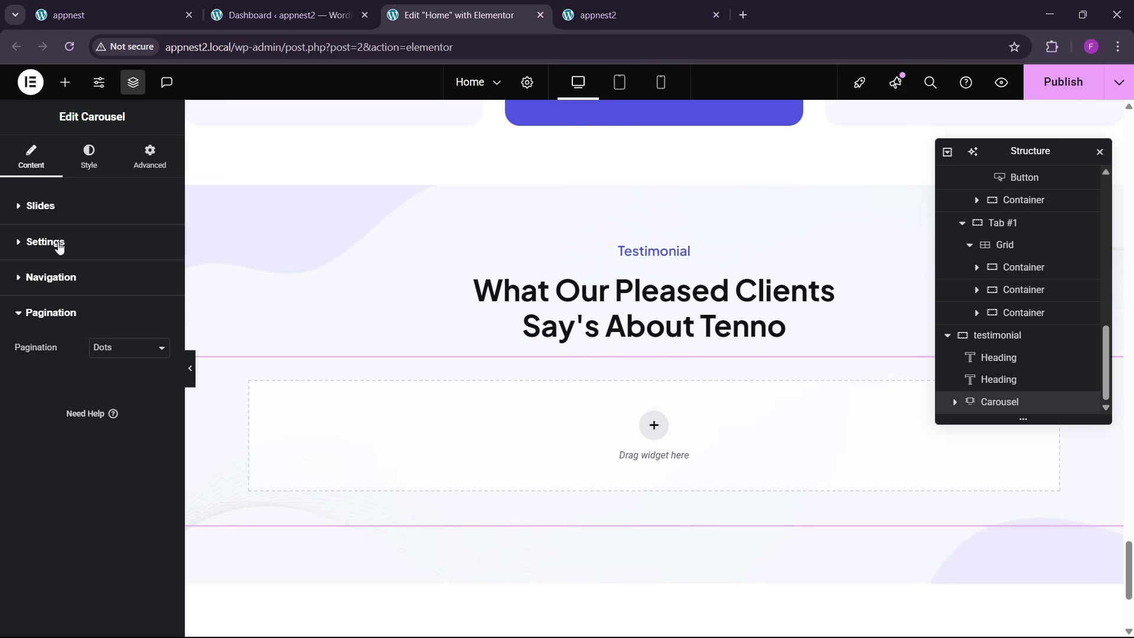
{"action": "left_click", "coordinate": [60, 219]}
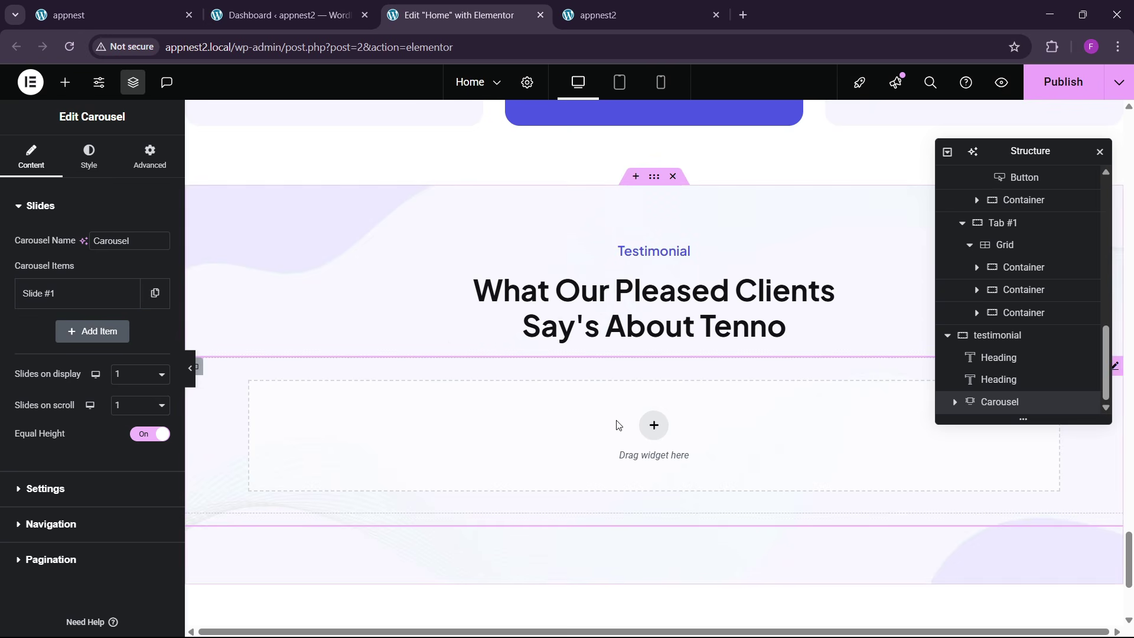
- Set the Slide #1 container's content width to Full Width and its padding to 0 on all sides
{"action": "left_click", "coordinate": [954, 402]}
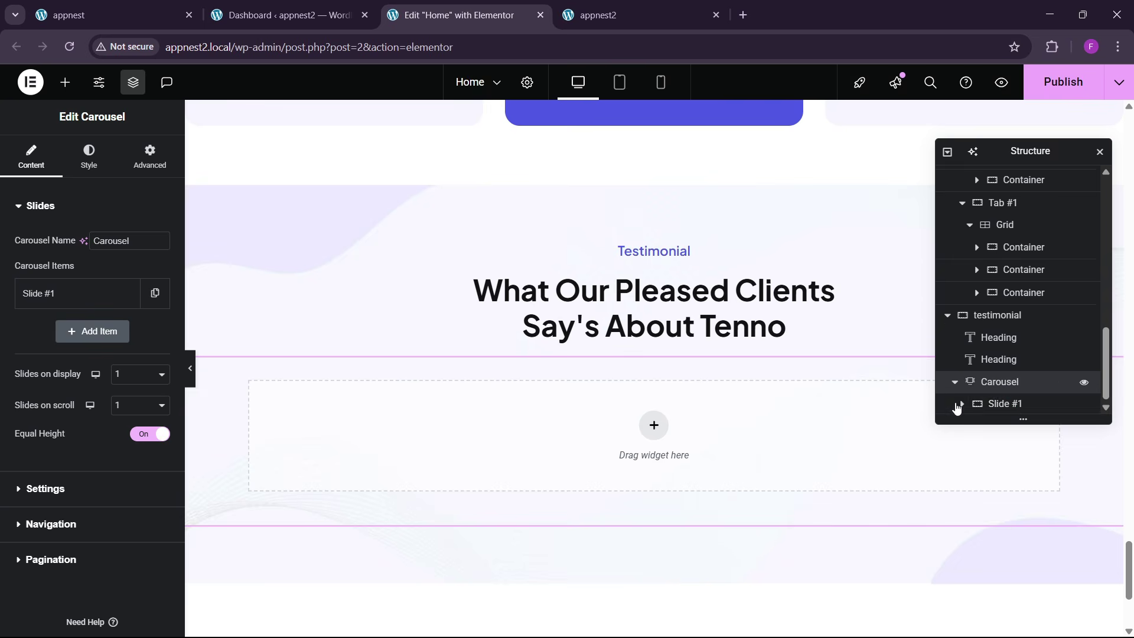
{"action": "left_click", "coordinate": [1007, 401]}
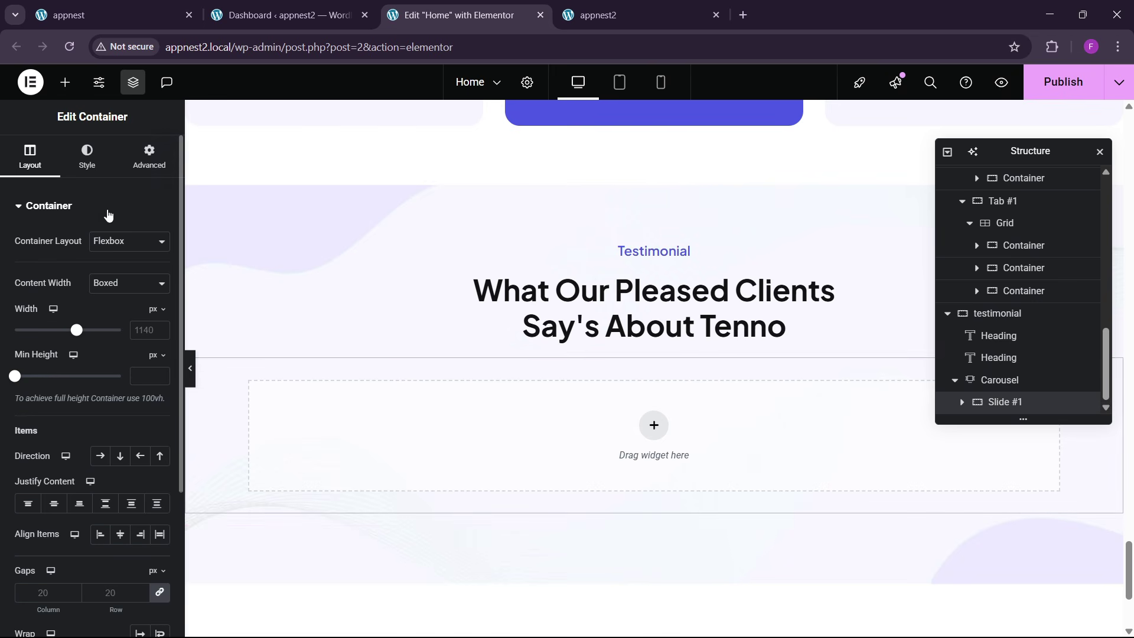
{"action": "left_click", "coordinate": [115, 283]}
{"action": "left_click", "coordinate": [105, 321]}
{"action": "left_click", "coordinate": [148, 158]}
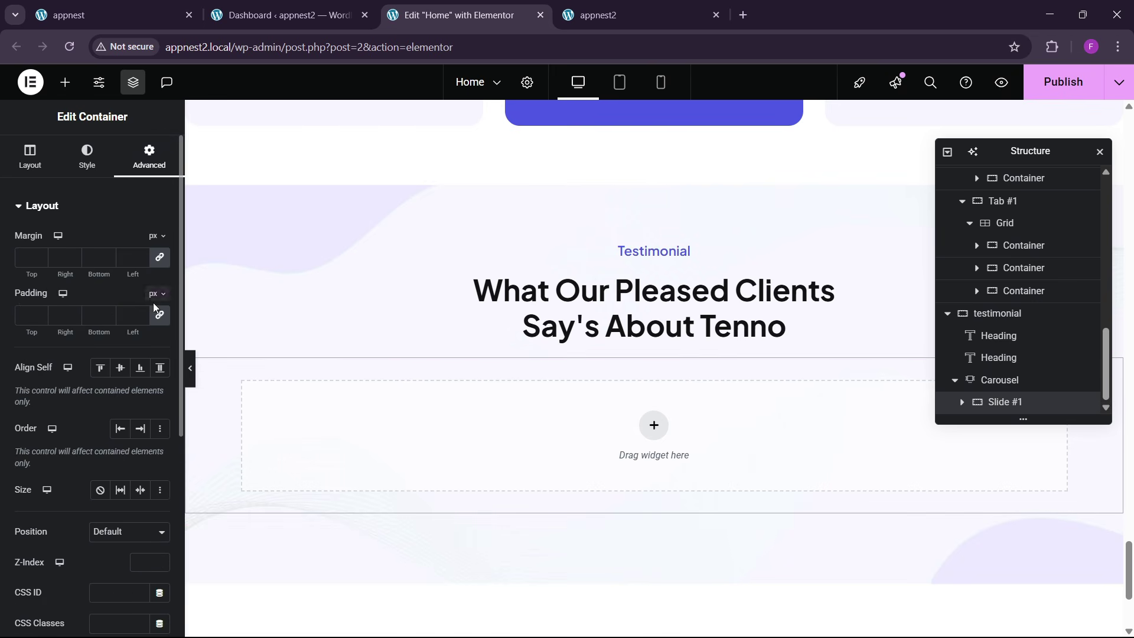
{"action": "left_click", "coordinate": [65, 82]}
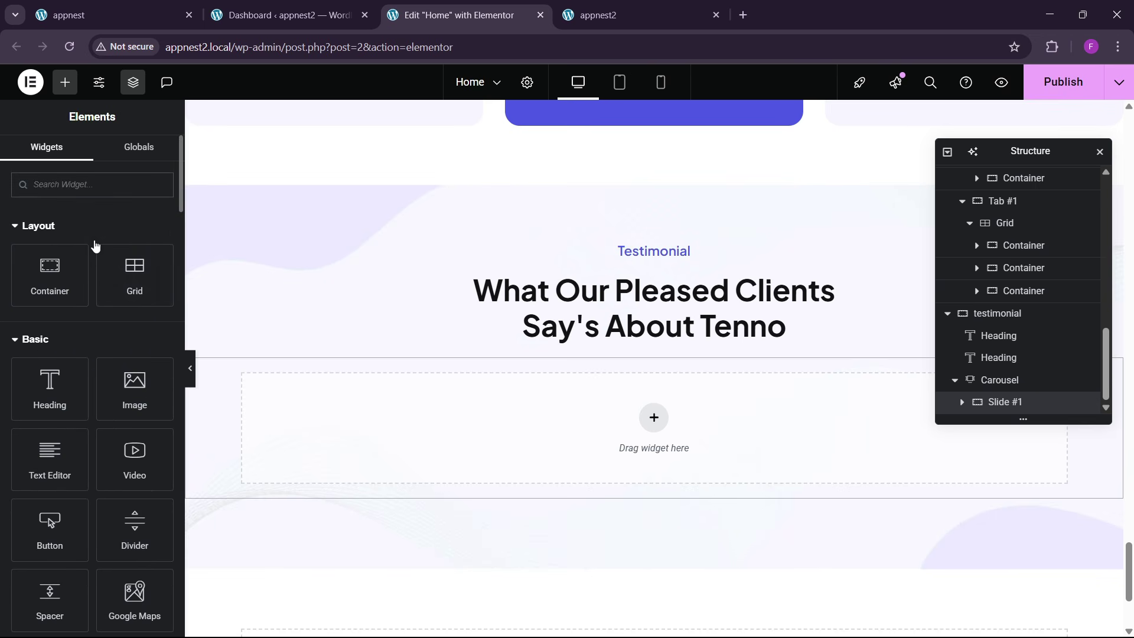
{"action": "left_click", "coordinate": [150, 7]}
{"action": "left_click", "coordinate": [486, 10]}
{"action": "left_click", "coordinate": [284, 15]}
{"action": "left_click", "coordinate": [461, 15]}
- Copy the description text from the pricing section, paste it into the carousel's Slide #1, and select the Slide #1 container
{"action": "scroll", "coordinate": [525, 324], "scroll_direction": "up", "scroll_amount": 8}
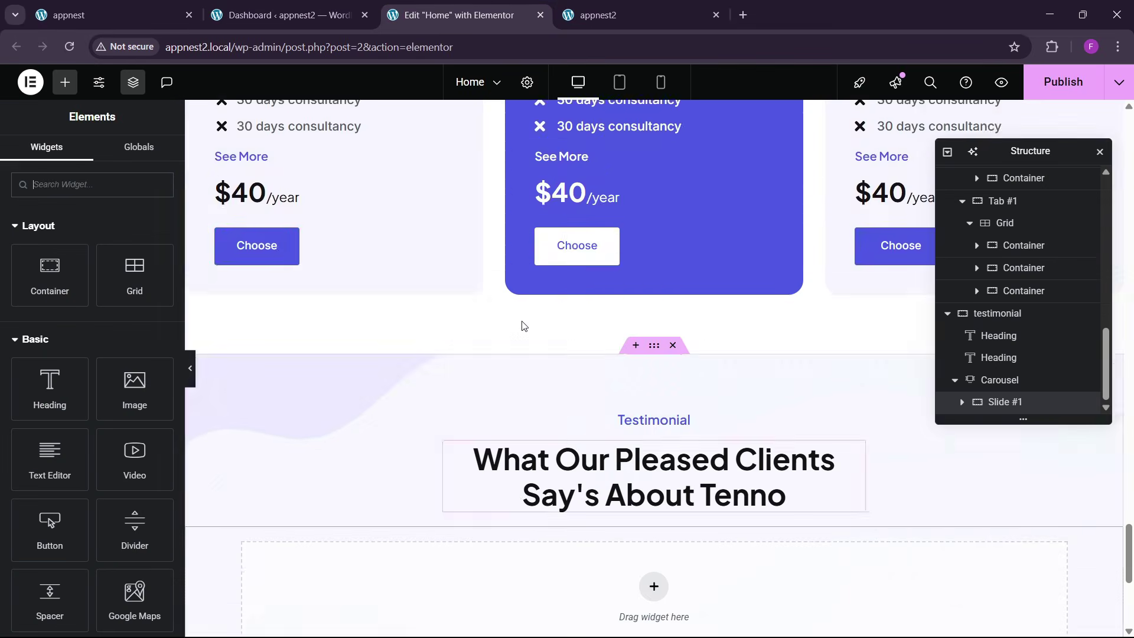
{"action": "scroll", "coordinate": [528, 325], "scroll_direction": "up", "scroll_amount": 3}
{"action": "right_click", "coordinate": [563, 423]}
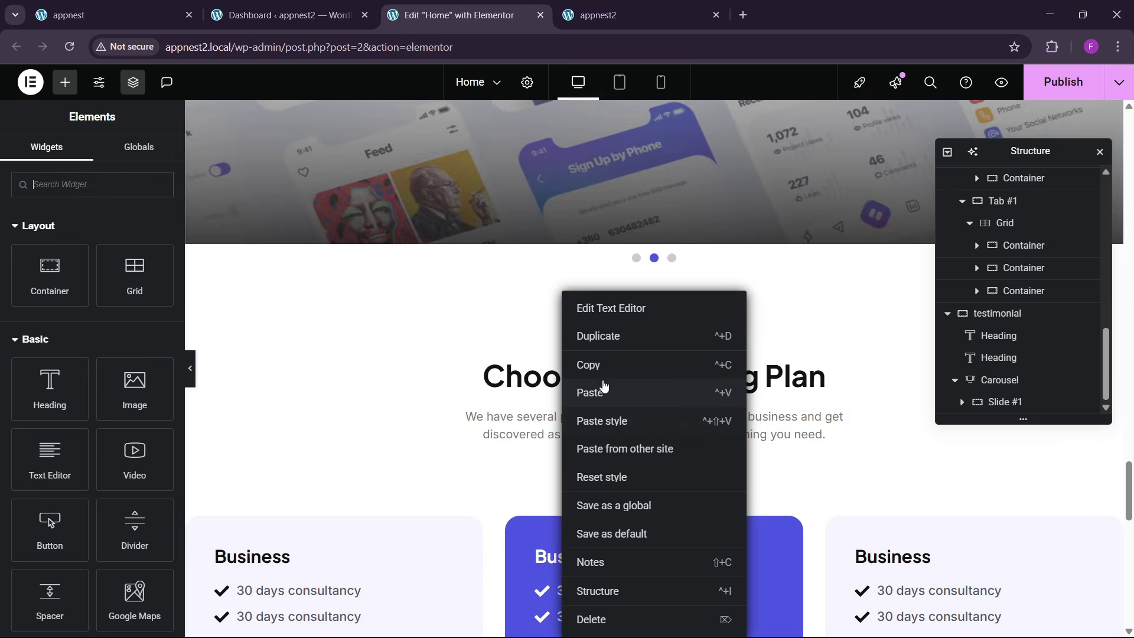
{"action": "left_click", "coordinate": [595, 365]}
{"action": "scroll", "coordinate": [494, 412], "scroll_direction": "down", "scroll_amount": 10}
{"action": "left_click", "coordinate": [539, 430]}
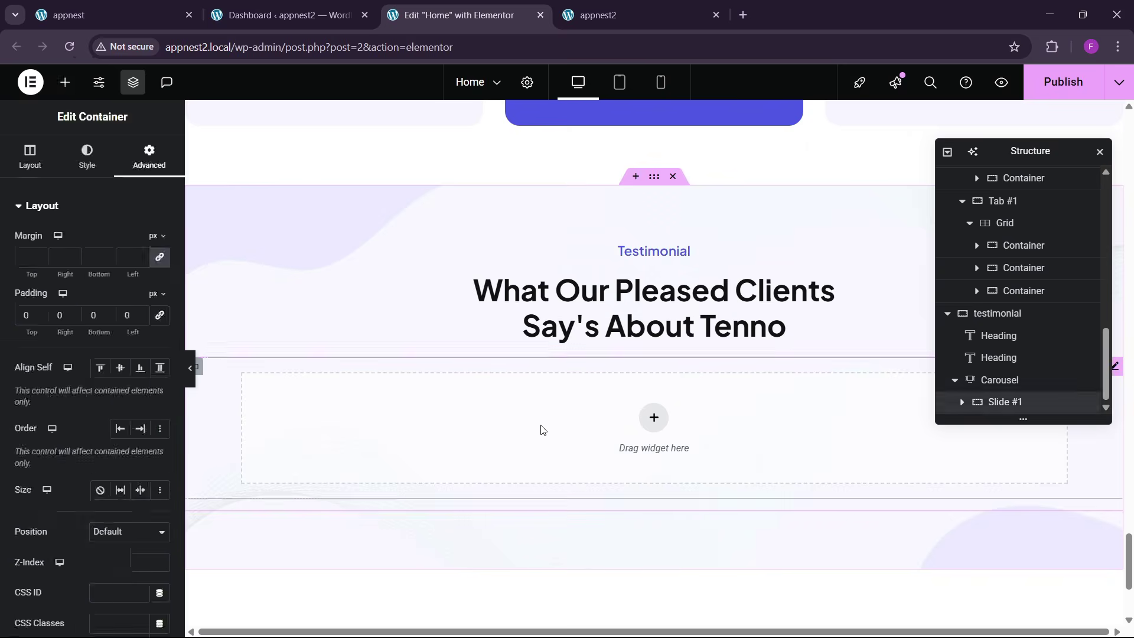
{"action": "right_click", "coordinate": [540, 431]}
{"action": "left_click", "coordinate": [568, 364]}
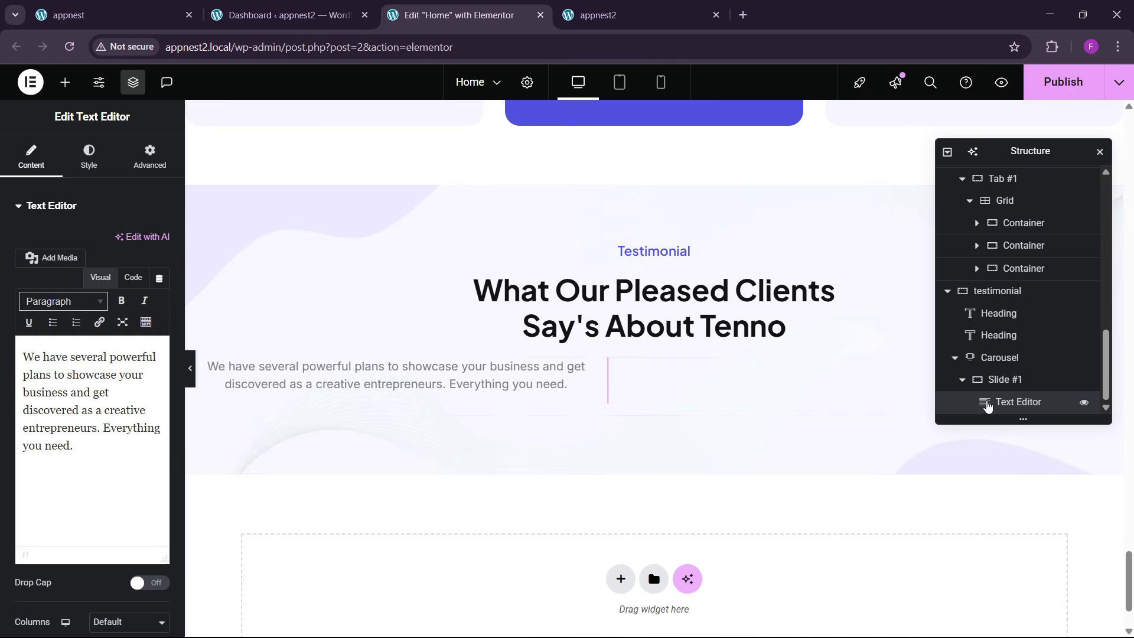
{"action": "left_click", "coordinate": [1005, 379]}
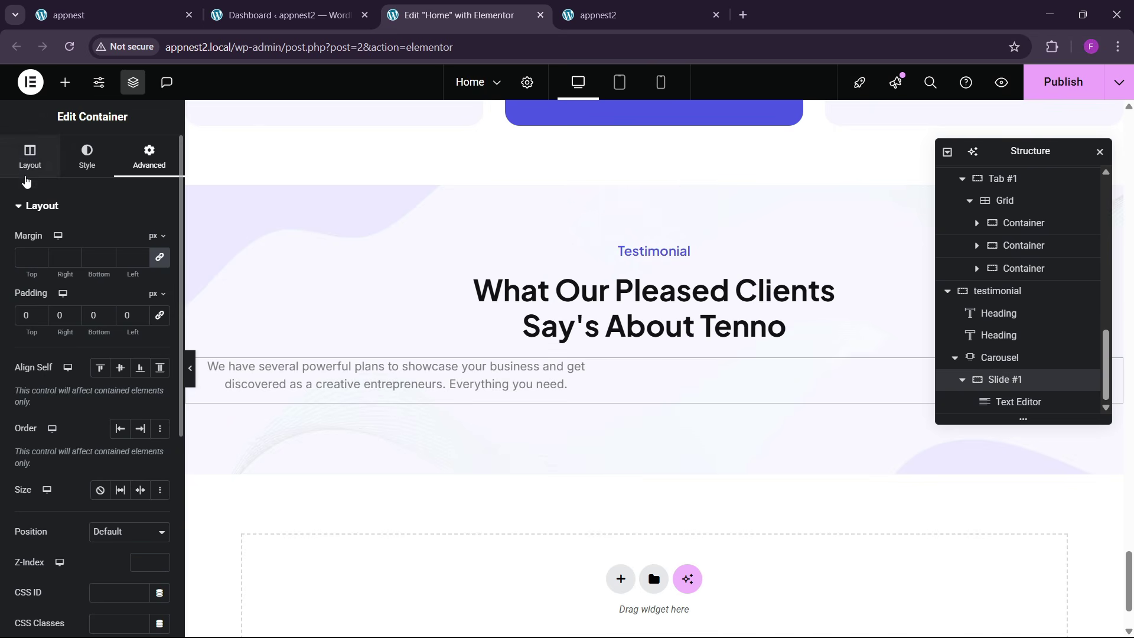
- Set the Slide #1 container to column direction with centered items and 40 px padding on all sides
{"action": "left_click", "coordinate": [27, 172]}
{"action": "left_click", "coordinate": [120, 458]}
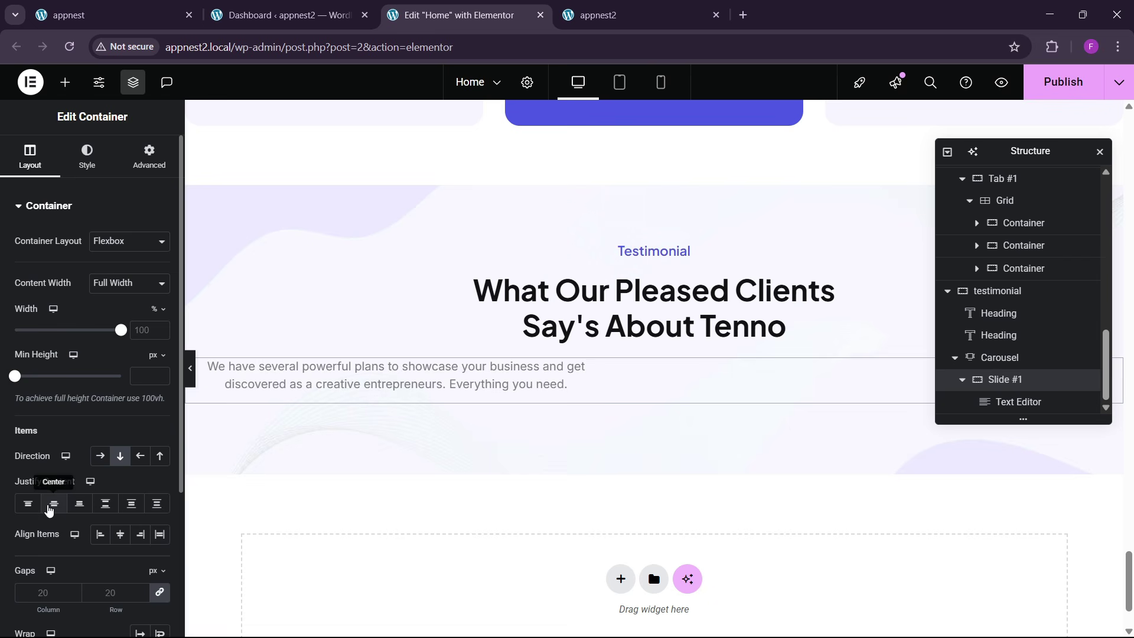
{"action": "left_click", "coordinate": [121, 533]}
{"action": "left_click", "coordinate": [150, 158]}
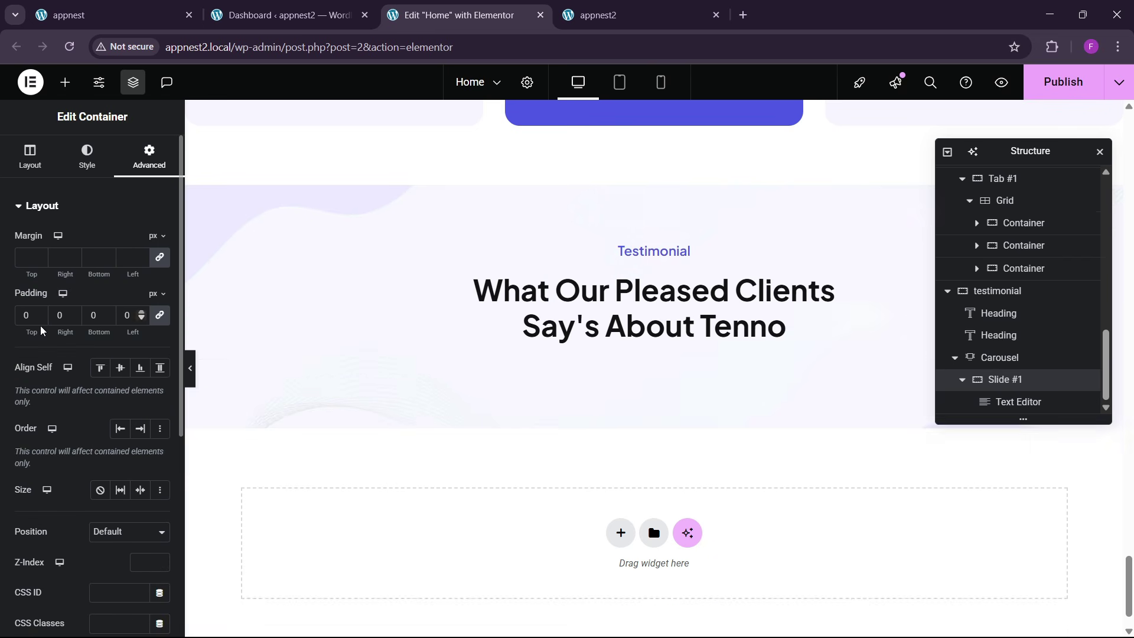
{"action": "type", "text": "40"}
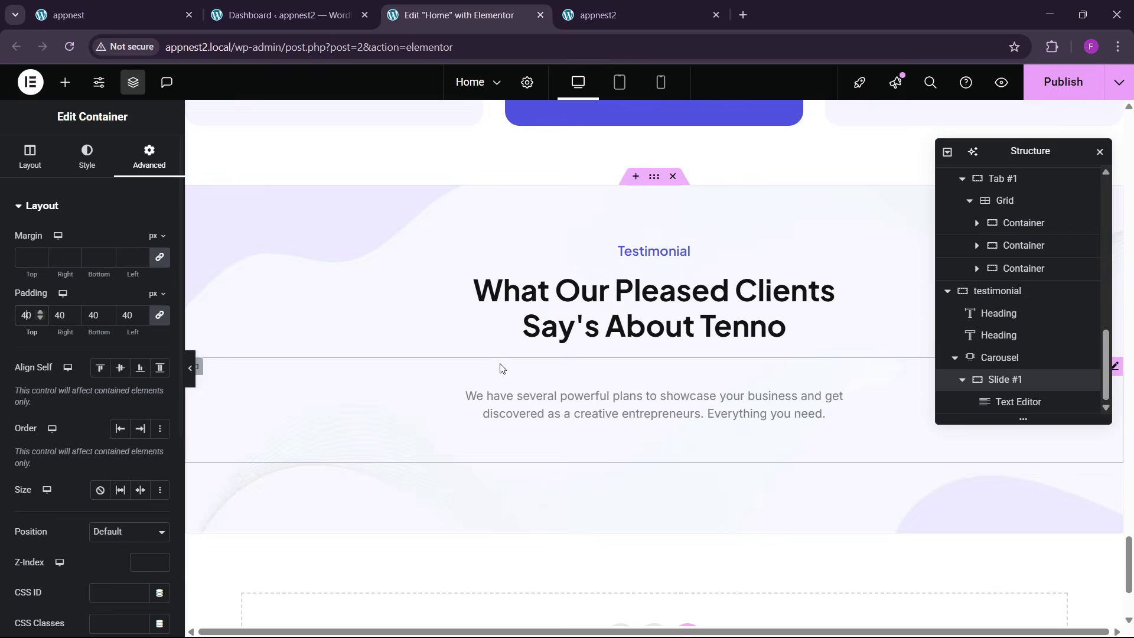
- Check the reference testimonial, add an Image widget below the slide's description text, and choose avatar1.jpeg from the media library
{"action": "left_click", "coordinate": [180, 6]}
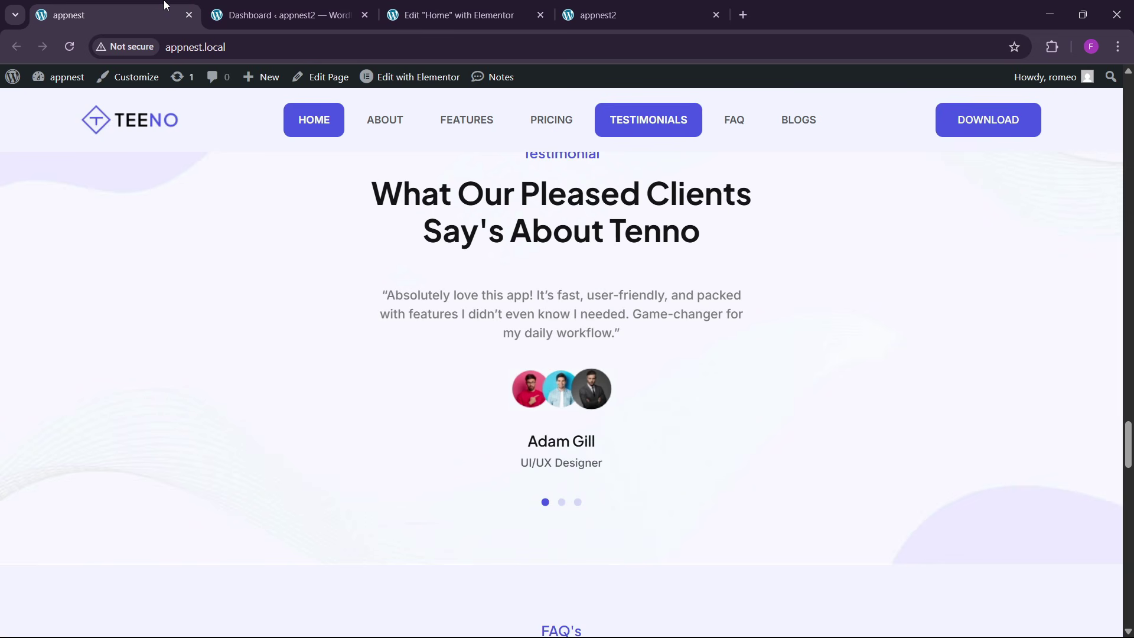
{"action": "left_click", "coordinate": [454, 14]}
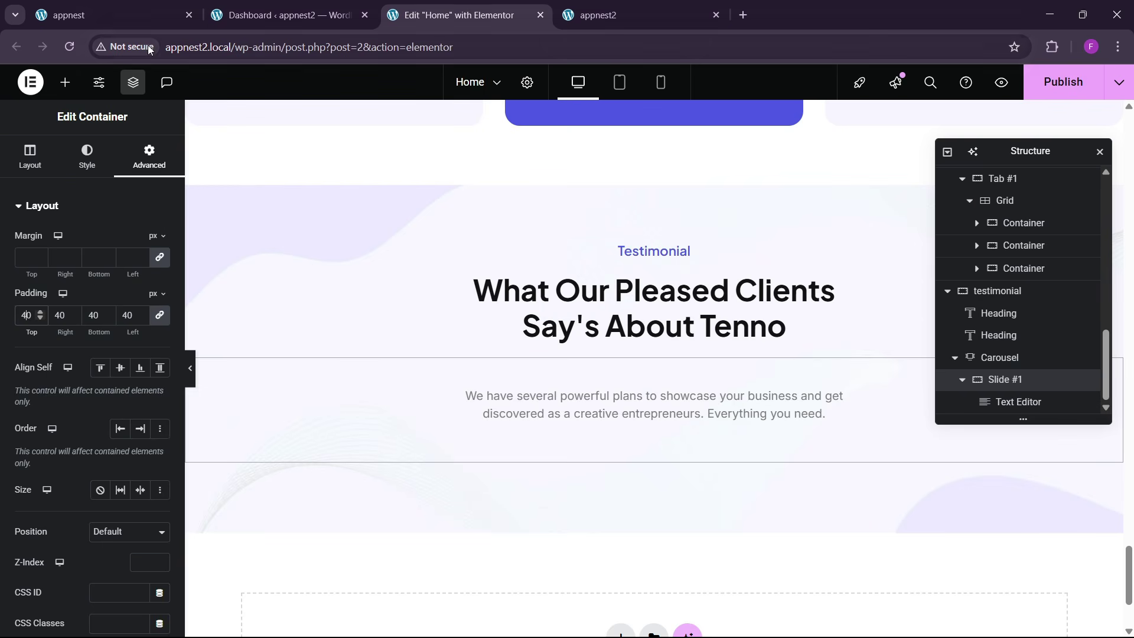
{"action": "left_click", "coordinate": [66, 83]}
{"action": "left_click_drag", "start_coordinate": [128, 416], "coordinate": [685, 420]}
{"action": "left_click", "coordinate": [112, 289]}
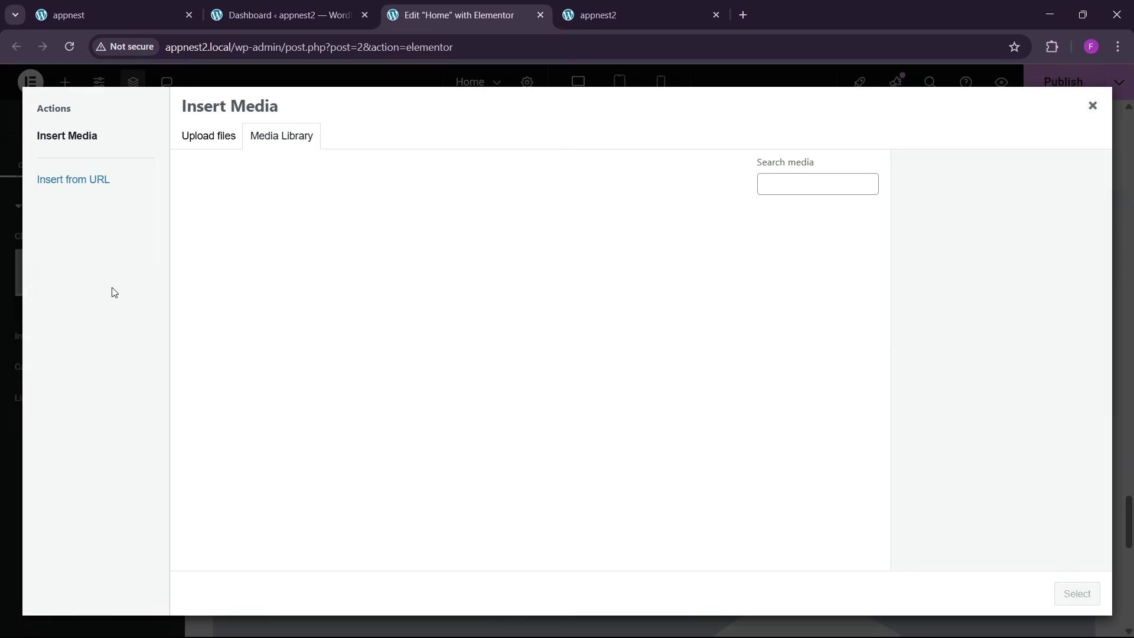
{"action": "scroll", "coordinate": [529, 425], "scroll_direction": "down", "scroll_amount": 1}
{"action": "scroll", "coordinate": [529, 426], "scroll_direction": "down", "scroll_amount": 7}
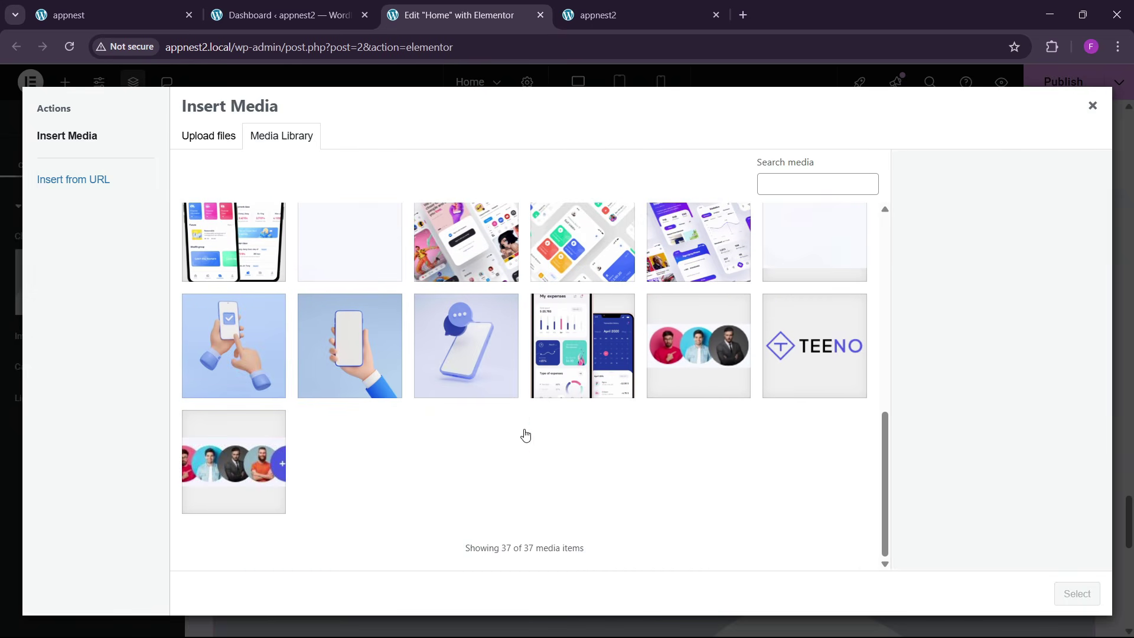
{"action": "left_click", "coordinate": [705, 355]}
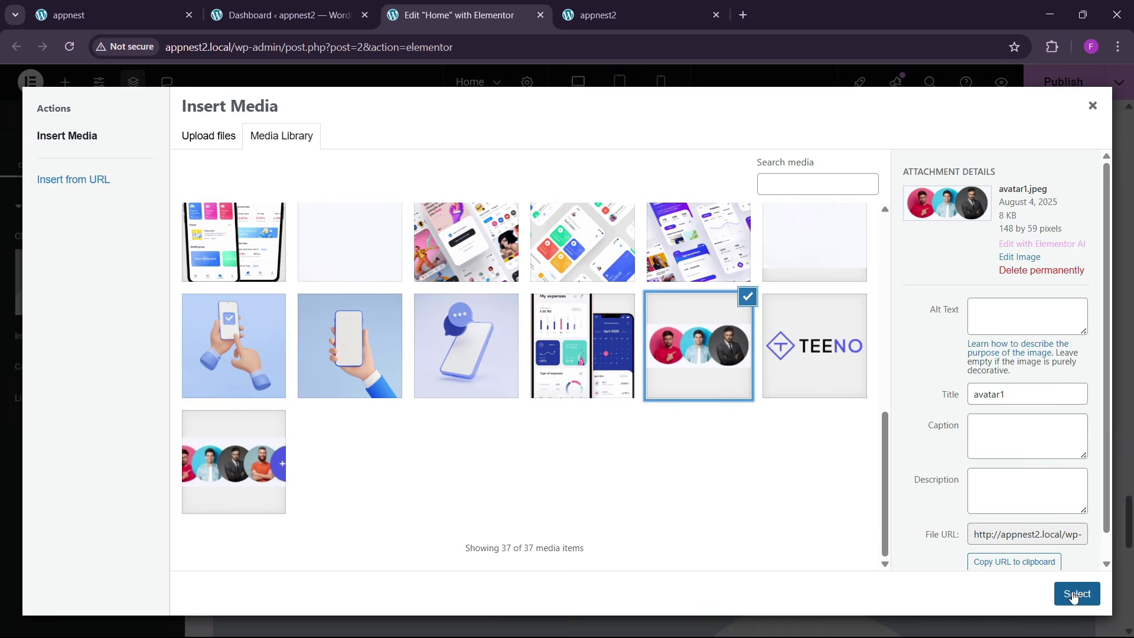
{"action": "left_click", "coordinate": [1075, 596]}
- Copy the "What Our Pleased Clients Say's About Tenno" heading, paste it below the slide's avatar image, and check the reference testimonial
{"action": "left_click", "coordinate": [112, 15]}
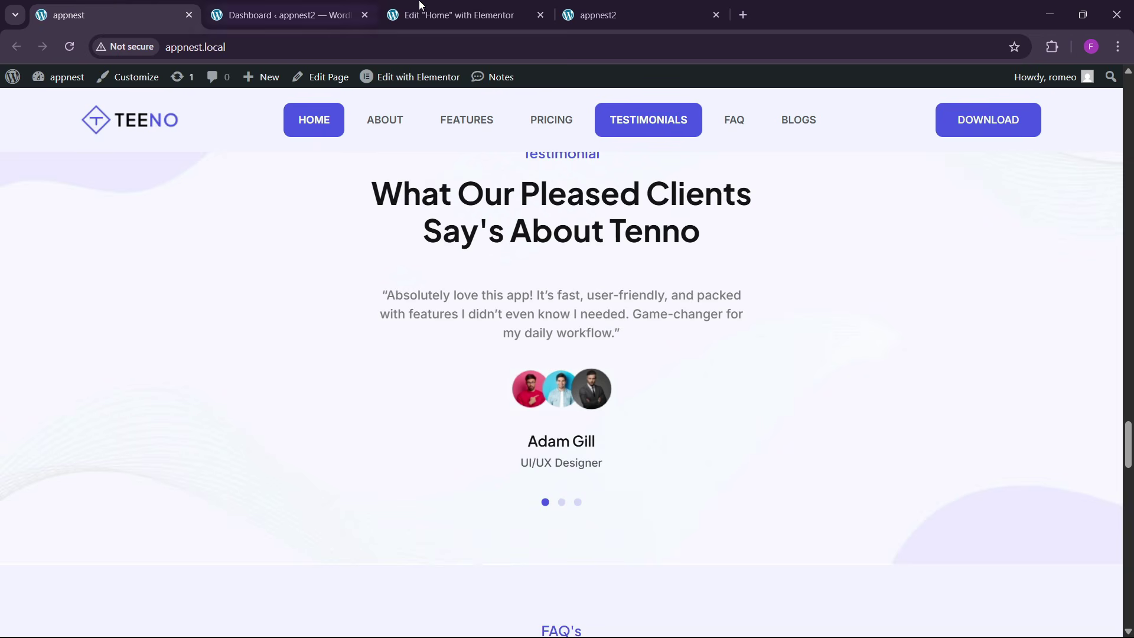
{"action": "left_click", "coordinate": [454, 15]}
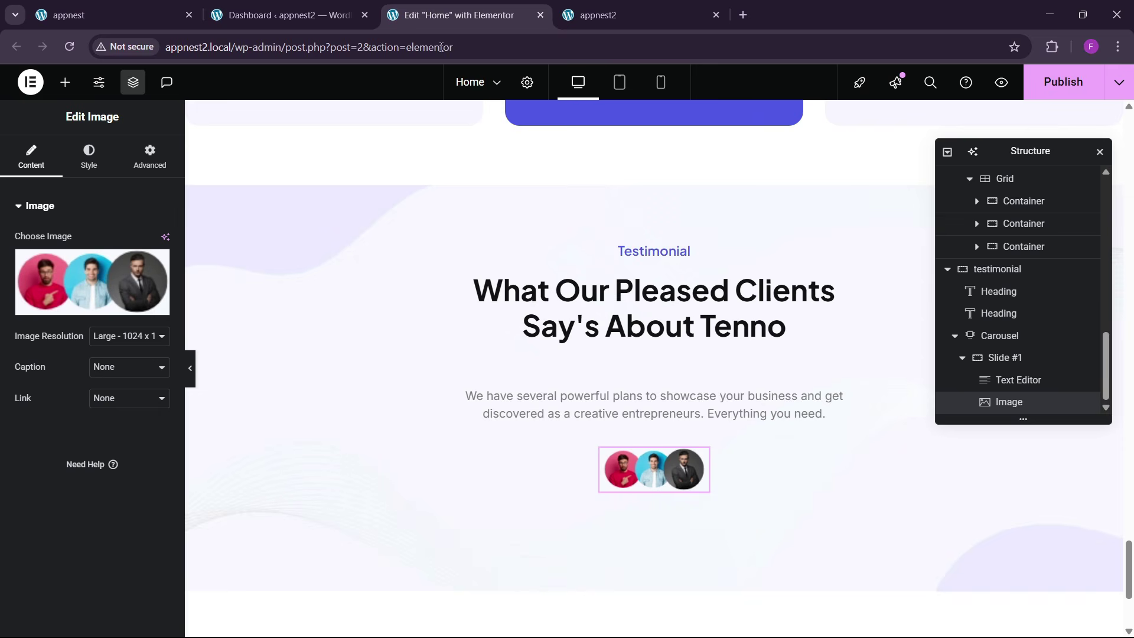
{"action": "right_click", "coordinate": [662, 295]}
{"action": "key", "text": "Escape"}
{"action": "right_click", "coordinate": [664, 455]}
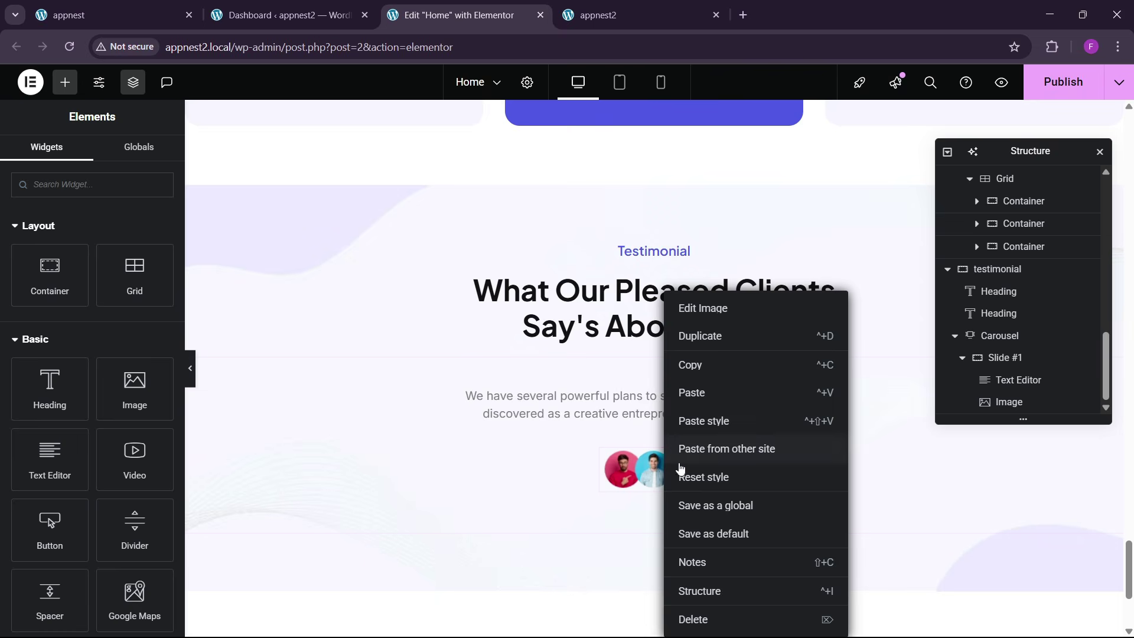
{"action": "left_click", "coordinate": [703, 389]}
{"action": "left_click", "coordinate": [113, 15]}
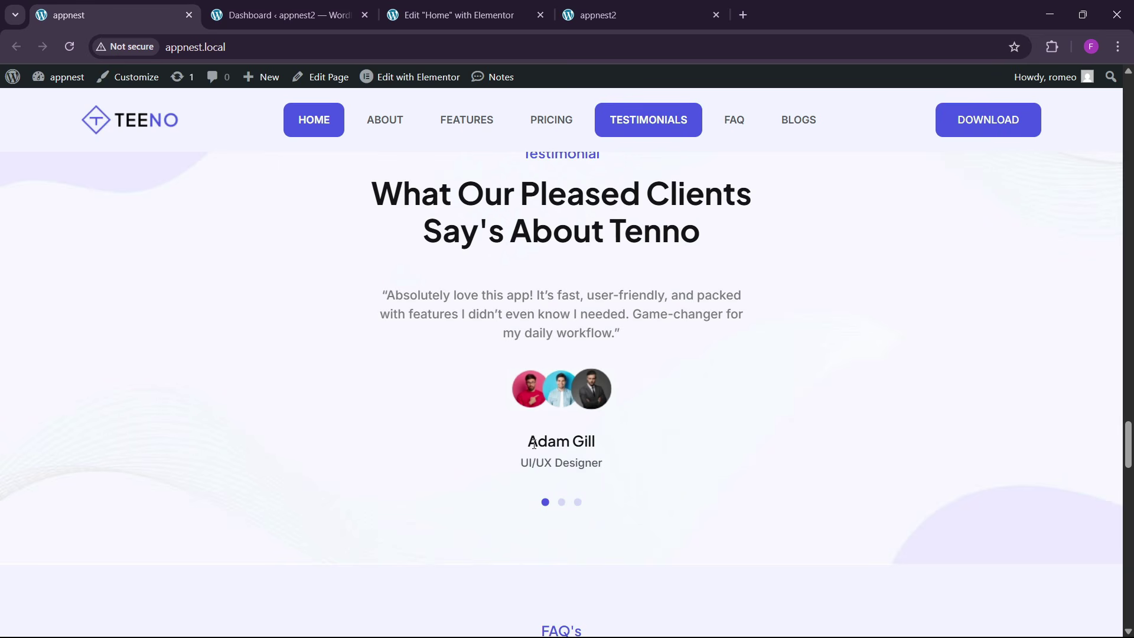
{"action": "left_click", "coordinate": [458, 15]}
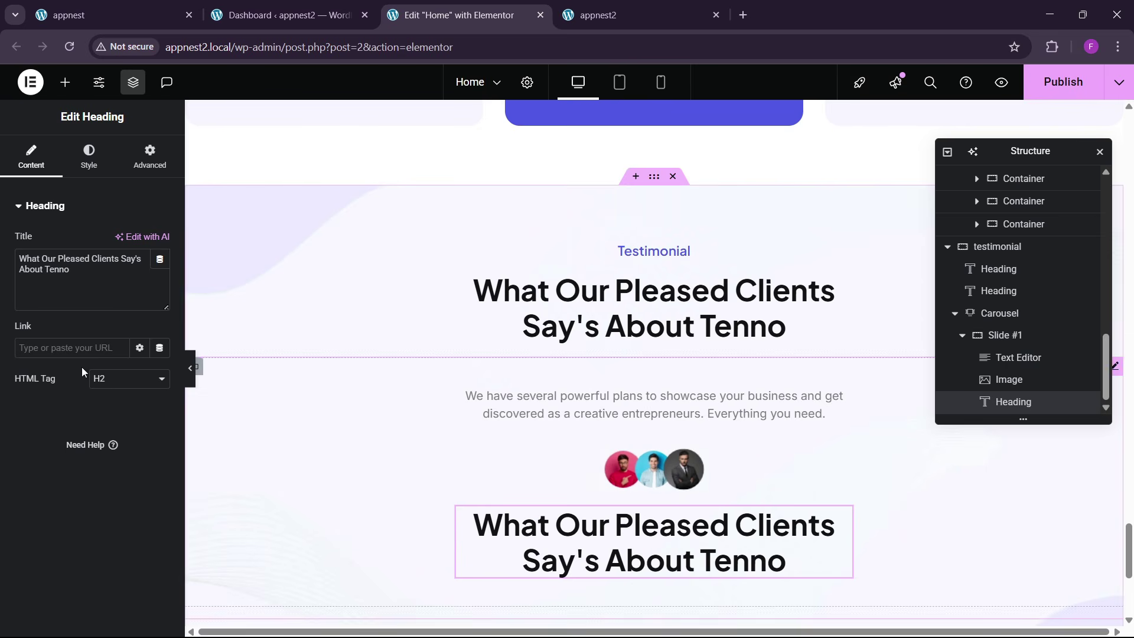
- Replace the duplicated heading's text below the avatar image with the client's full name
{"action": "left_click", "coordinate": [101, 301]}
{"action": "key", "text": "ctrl+a"}
{"action": "key", "text": "BackSpace"}
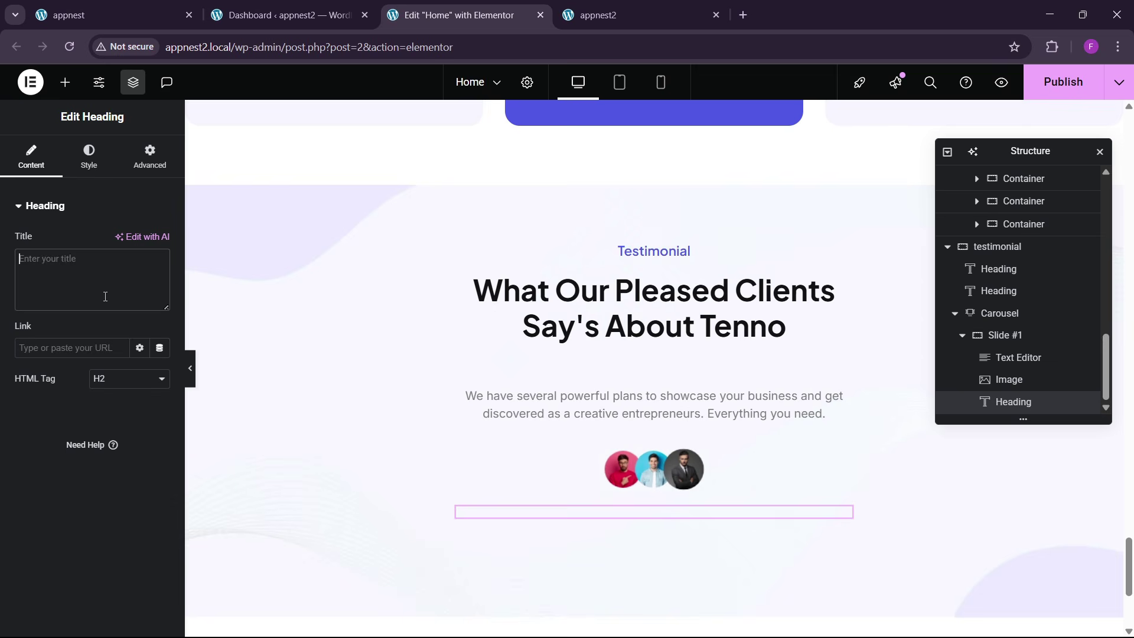
{"action": "type", "text": "Adam Gill"}
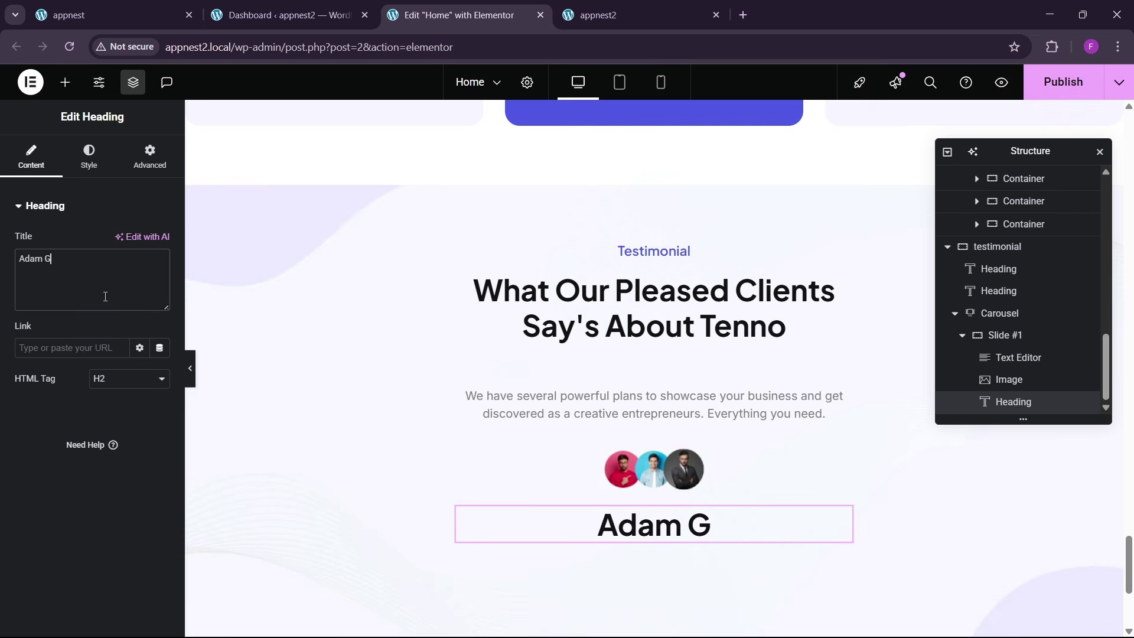
- Set the client name heading's font size to 20 px and compare it with the testimonial on the reference site
{"action": "left_click", "coordinate": [108, 175]}
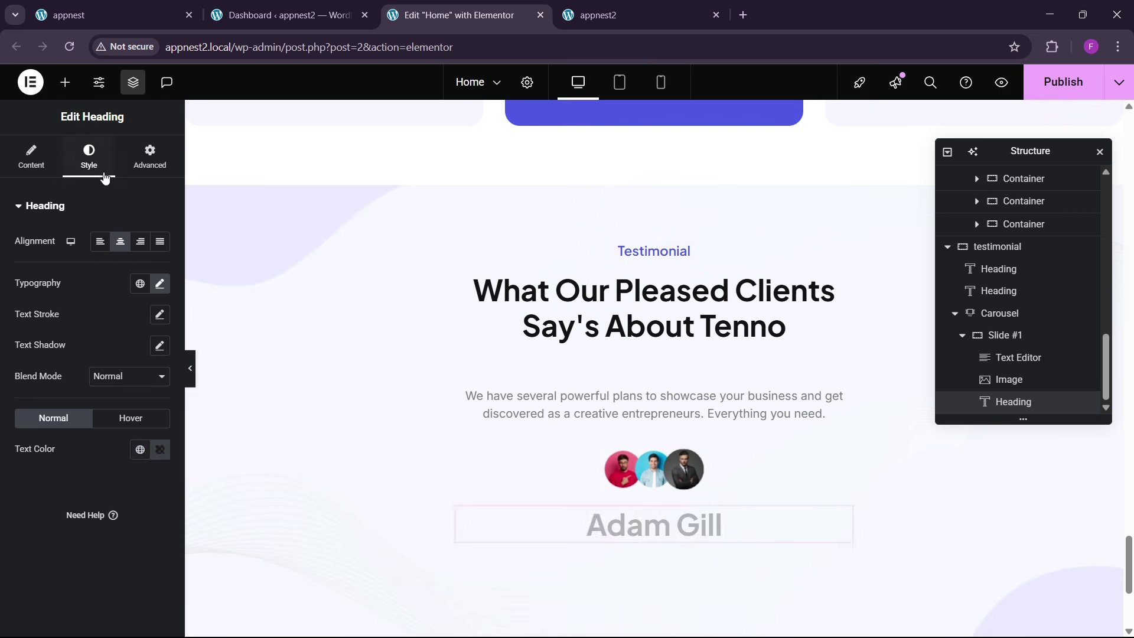
{"action": "left_click", "coordinate": [160, 285]}
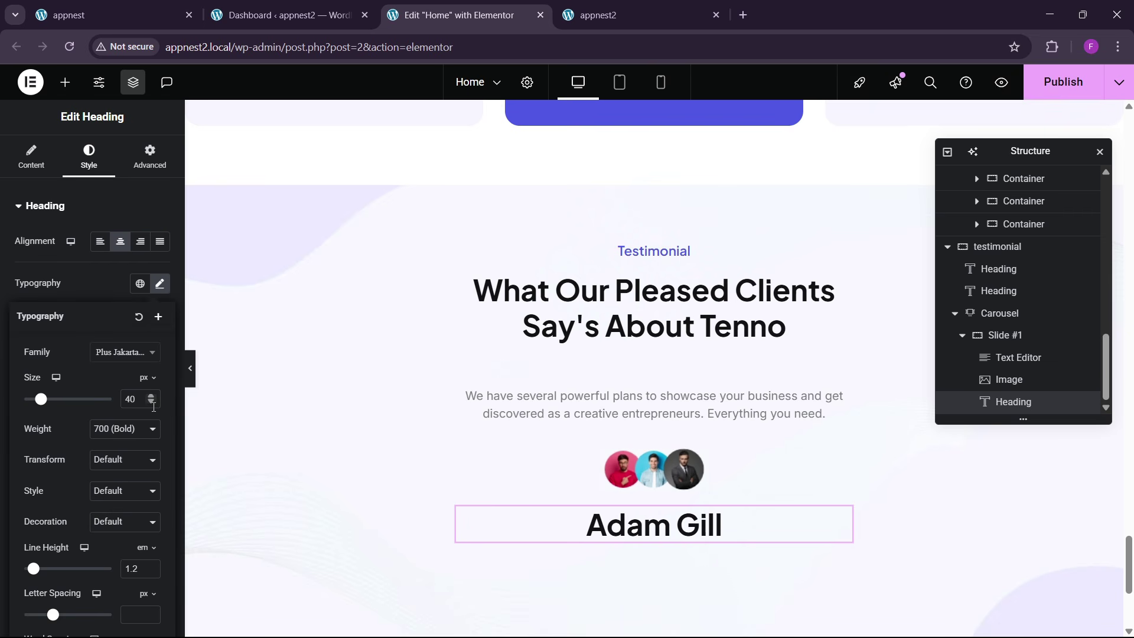
{"action": "left_click_drag", "start_coordinate": [152, 402], "coordinate": [153, 401]}
{"action": "left_click", "coordinate": [153, 402]}
{"action": "left_click", "coordinate": [153, 402]}
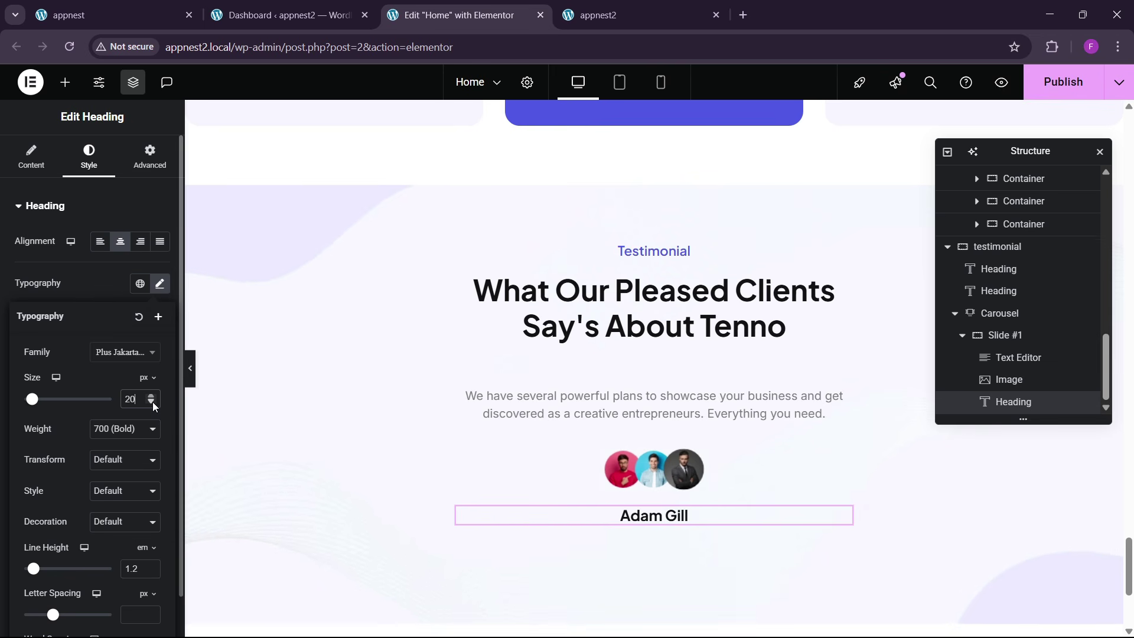
{"action": "left_click", "coordinate": [152, 401]}
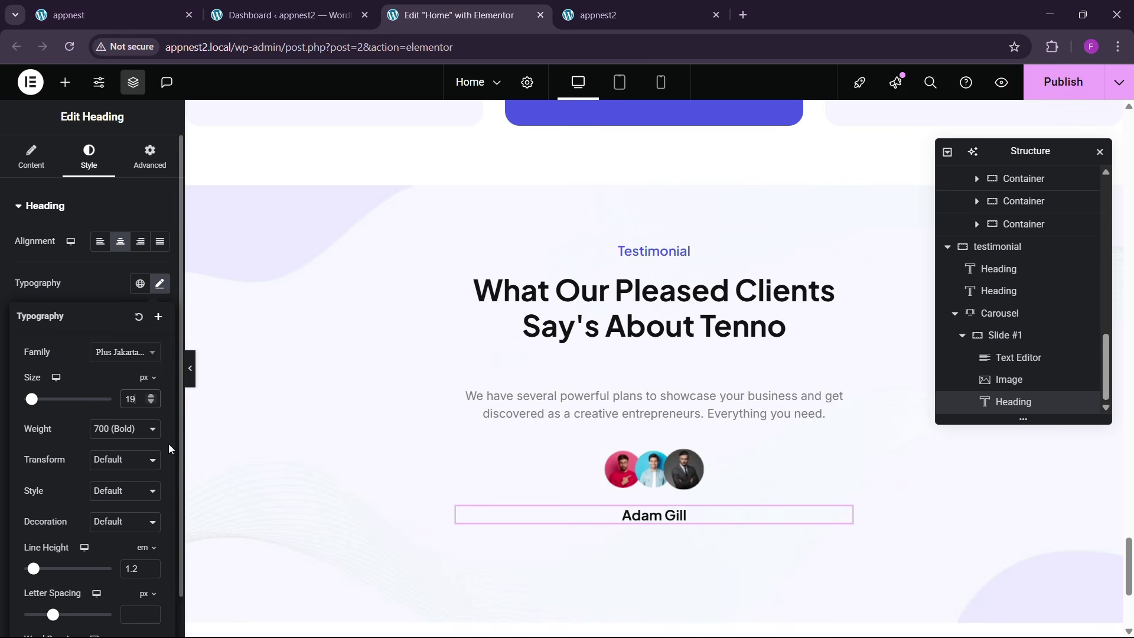
{"action": "left_click", "coordinate": [109, 3]}
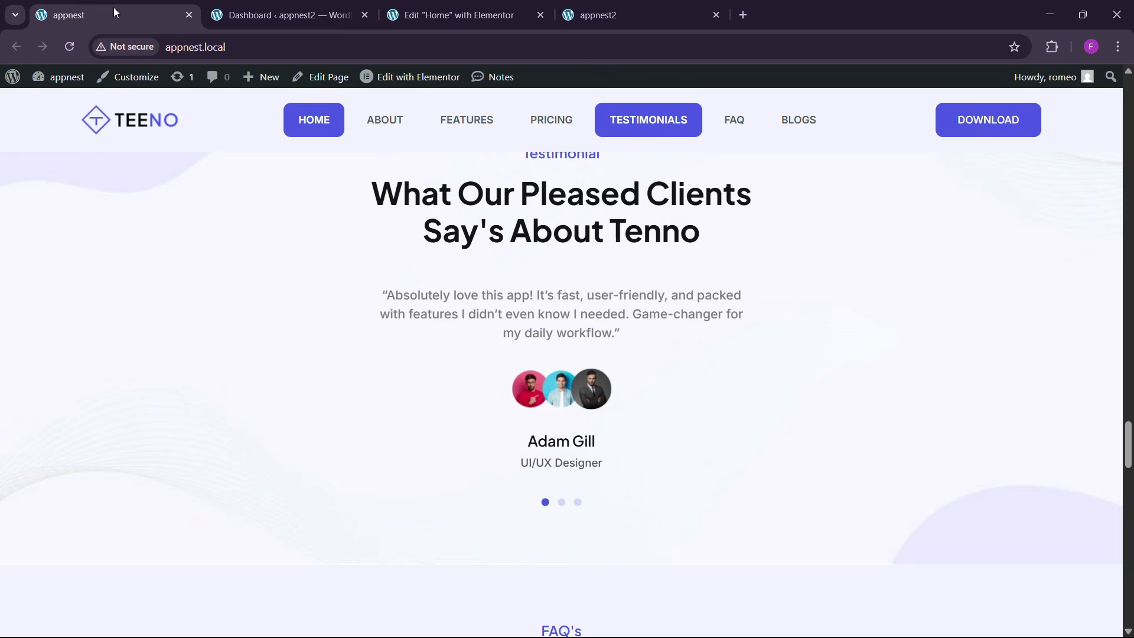
{"action": "left_click", "coordinate": [455, 14]}
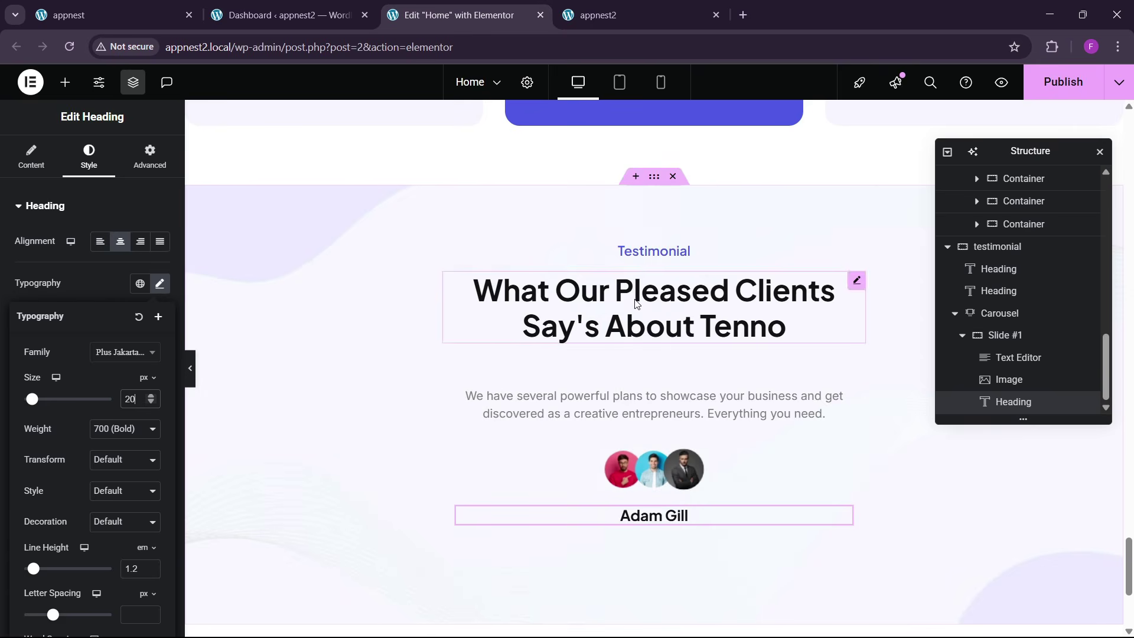
- Duplicate the client name heading inside the carousel slide
{"action": "right_click", "coordinate": [662, 251]}
{"action": "key", "text": "Escape"}
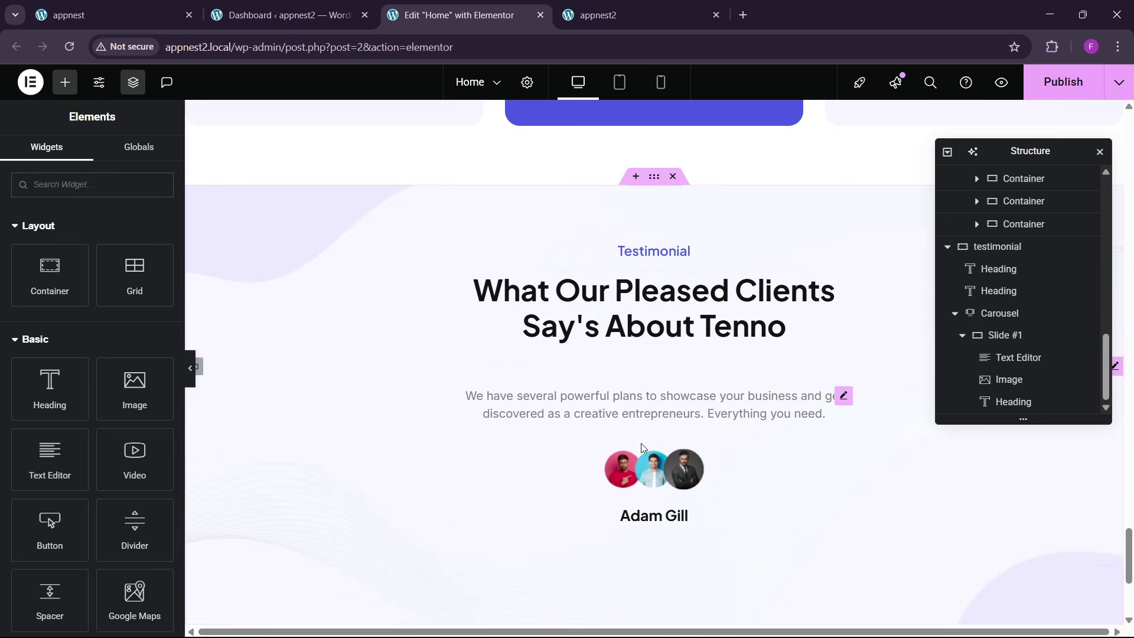
{"action": "right_click", "coordinate": [643, 515]}
{"action": "left_click", "coordinate": [677, 335]}
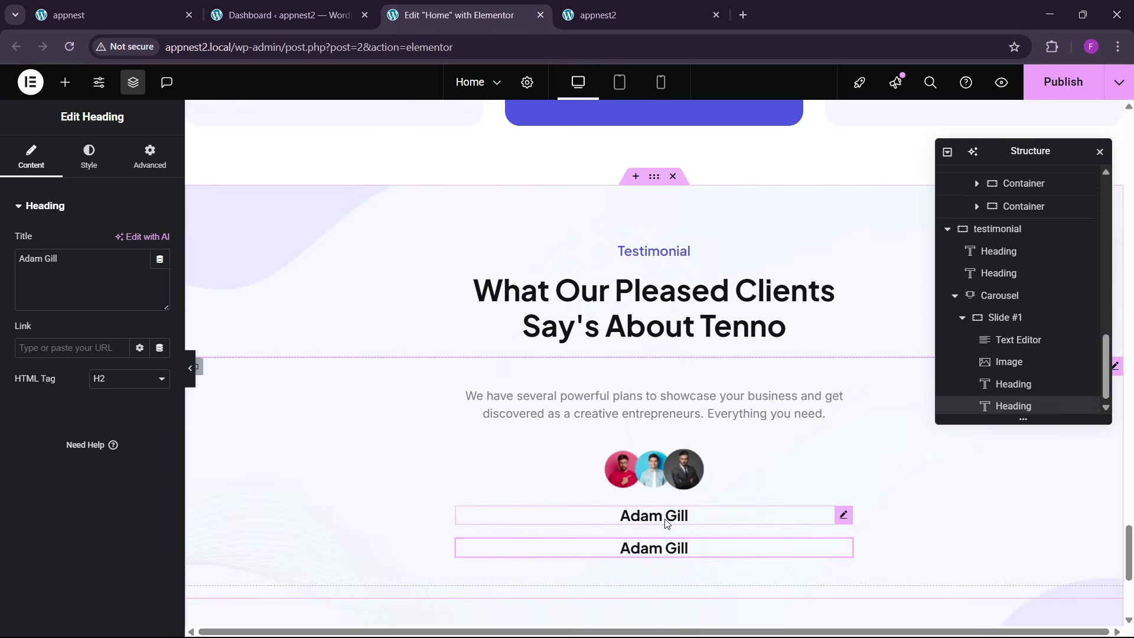
- Set the font size of the upper client name heading to 21 px
{"action": "left_click", "coordinate": [665, 515]}
{"action": "left_click", "coordinate": [88, 157]}
{"action": "left_click", "coordinate": [158, 290]}
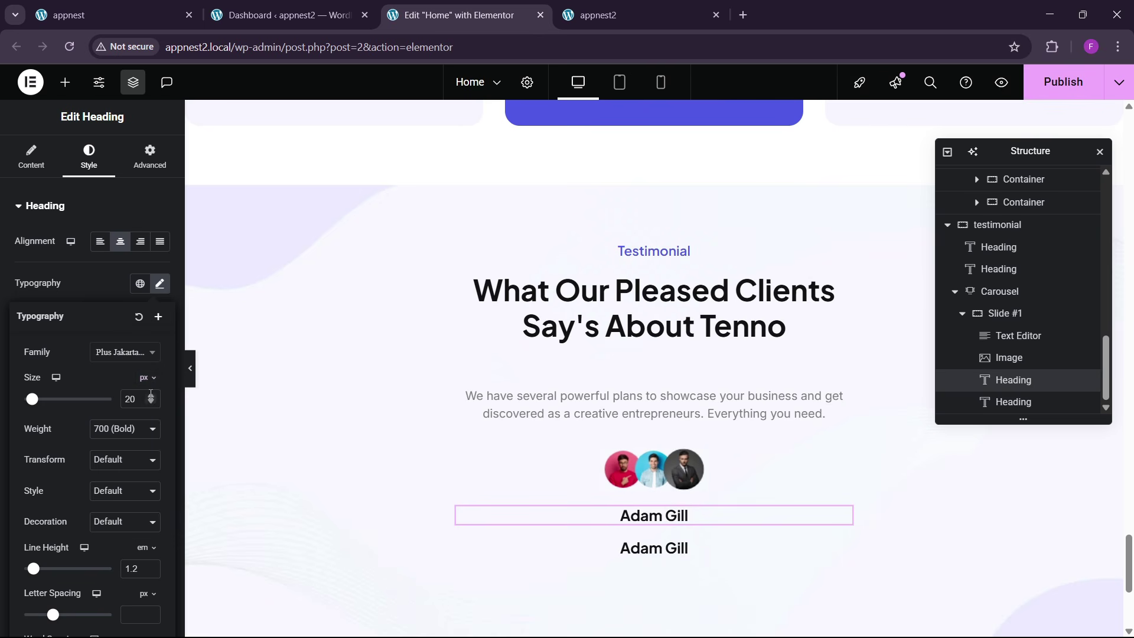
{"action": "left_click", "coordinate": [151, 396]}
{"action": "left_click", "coordinate": [152, 396]}
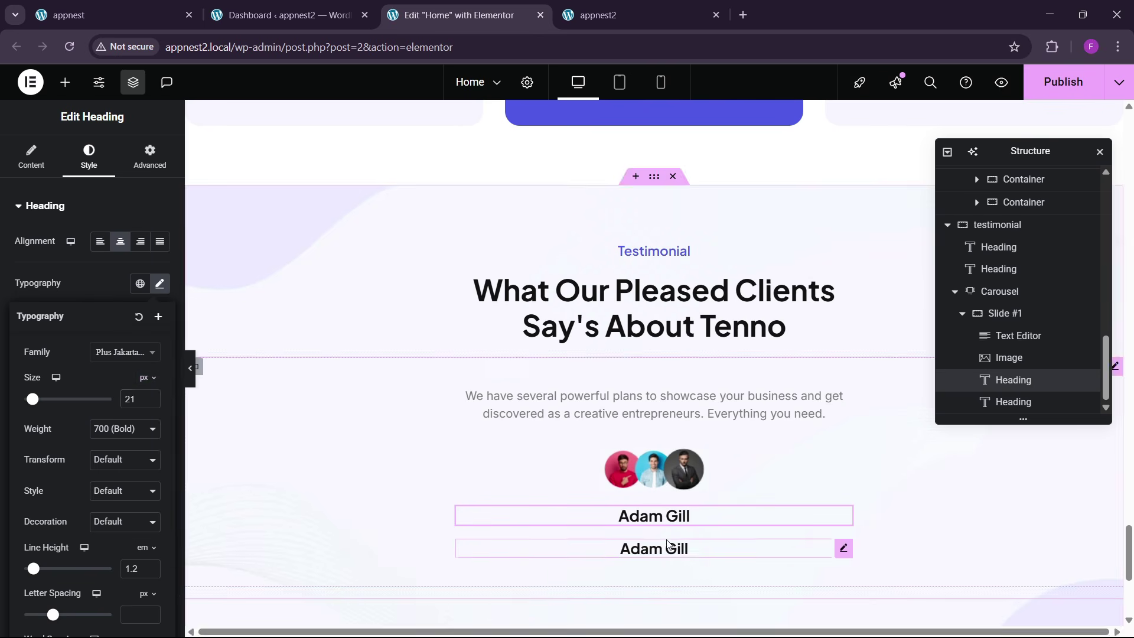
- Change the lower duplicated heading's text to "UI/UX Designer"
{"action": "left_click", "coordinate": [688, 549]}
{"action": "type", "text": "U"}
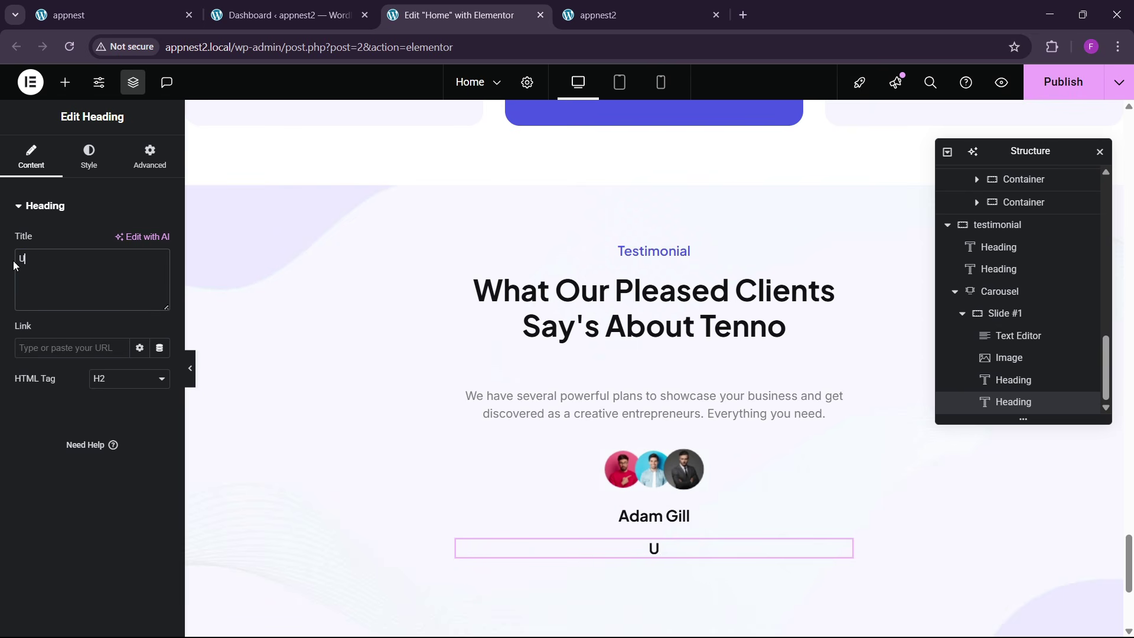
{"action": "type", "text": "I/UX Desi"}
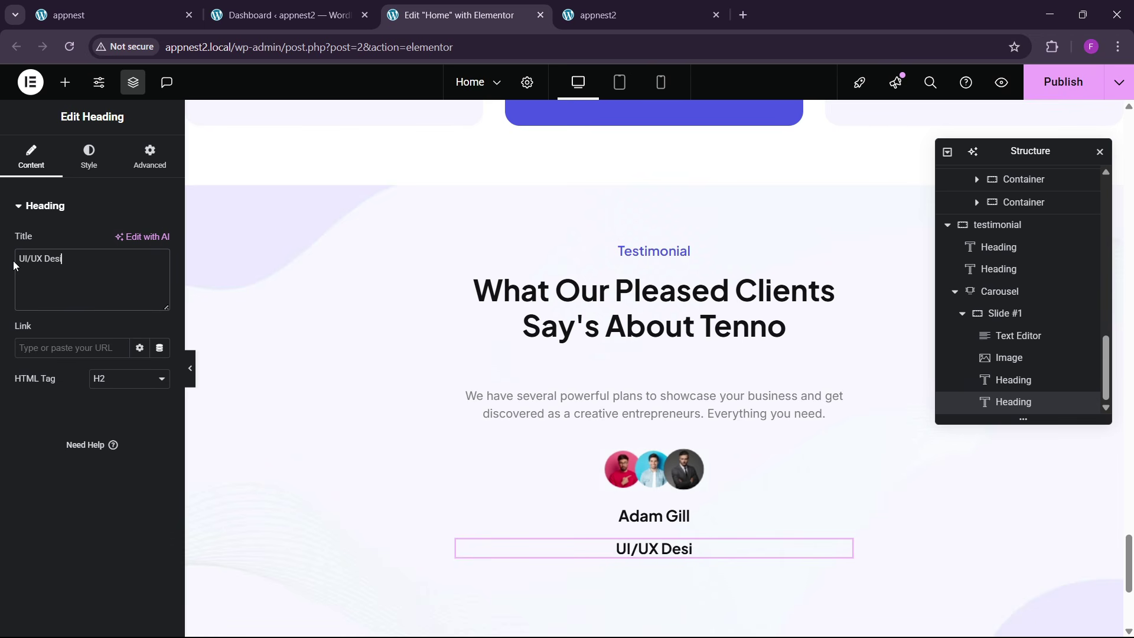
{"action": "type", "text": "gner"}
- Set the "UI/UX Designer" heading's font family to Inter
{"action": "left_click", "coordinate": [88, 155]}
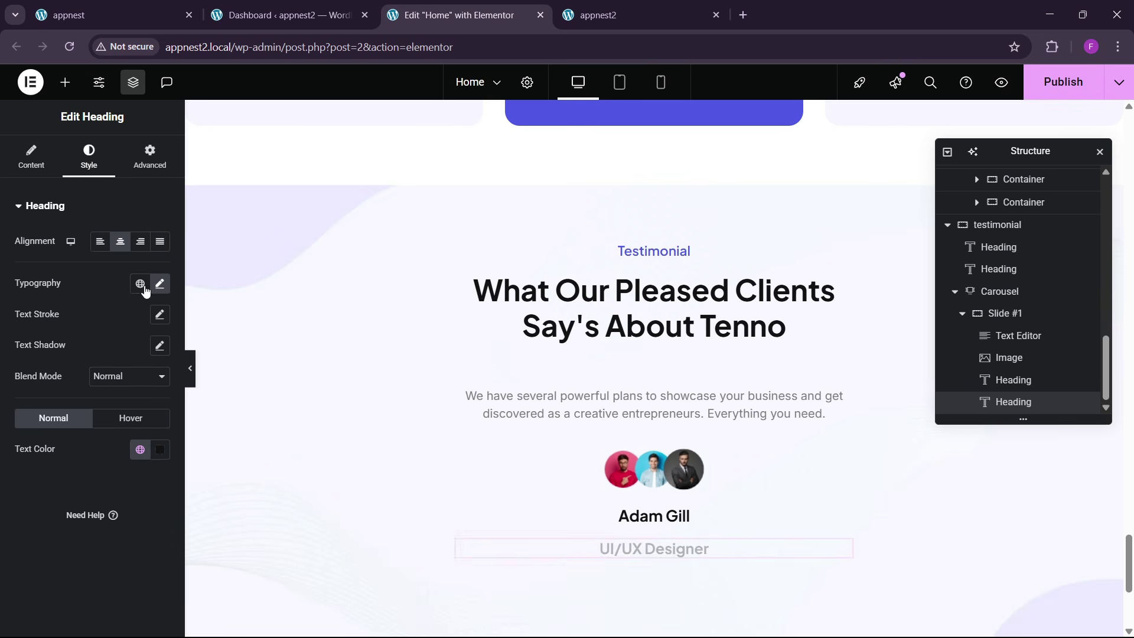
{"action": "left_click", "coordinate": [159, 284]}
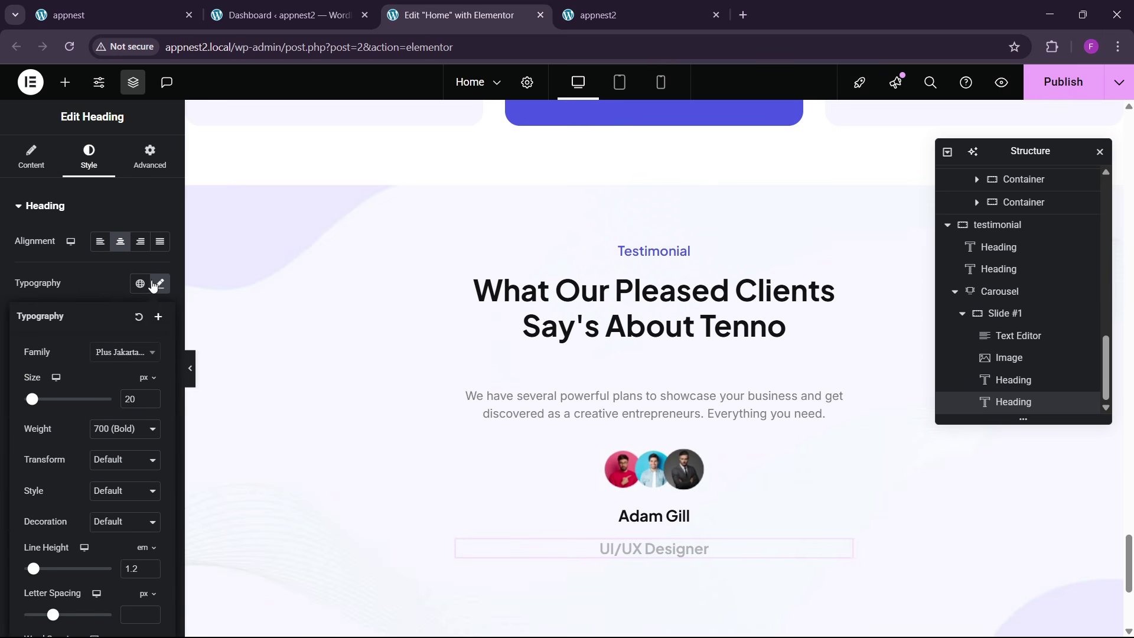
{"action": "left_click", "coordinate": [115, 354]}
{"action": "type", "text": "inter"}
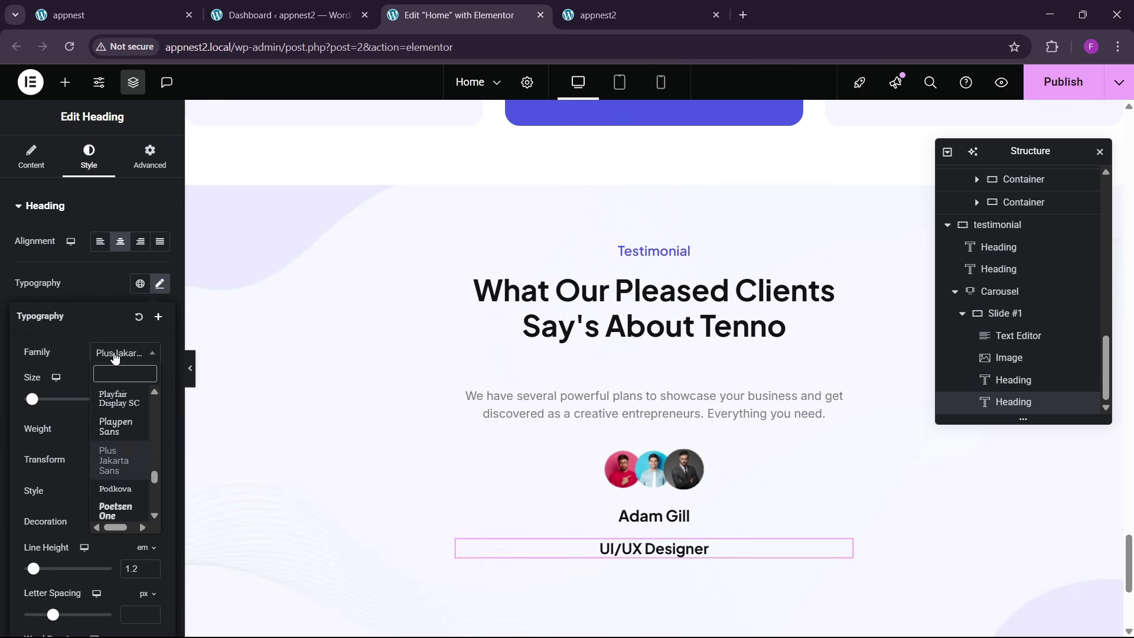
{"action": "key", "text": "Return"}
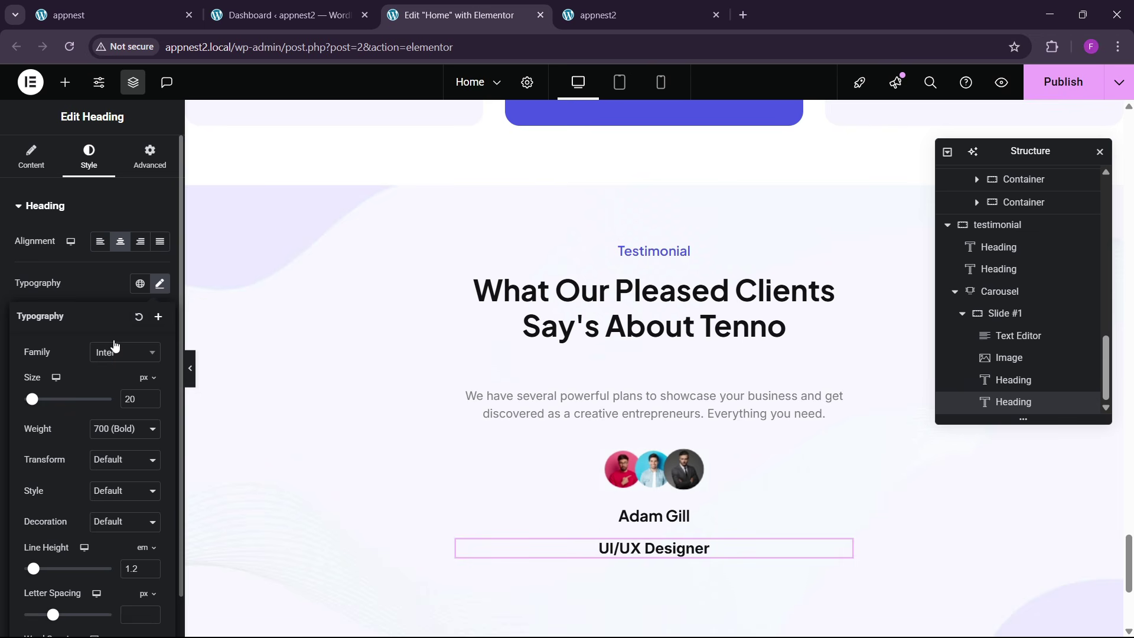
- Give the "UI/UX Designer" heading a grey global text color and a font weight of 400 (Normal)
{"action": "left_click", "coordinate": [104, 275]}
{"action": "left_click", "coordinate": [141, 450]}
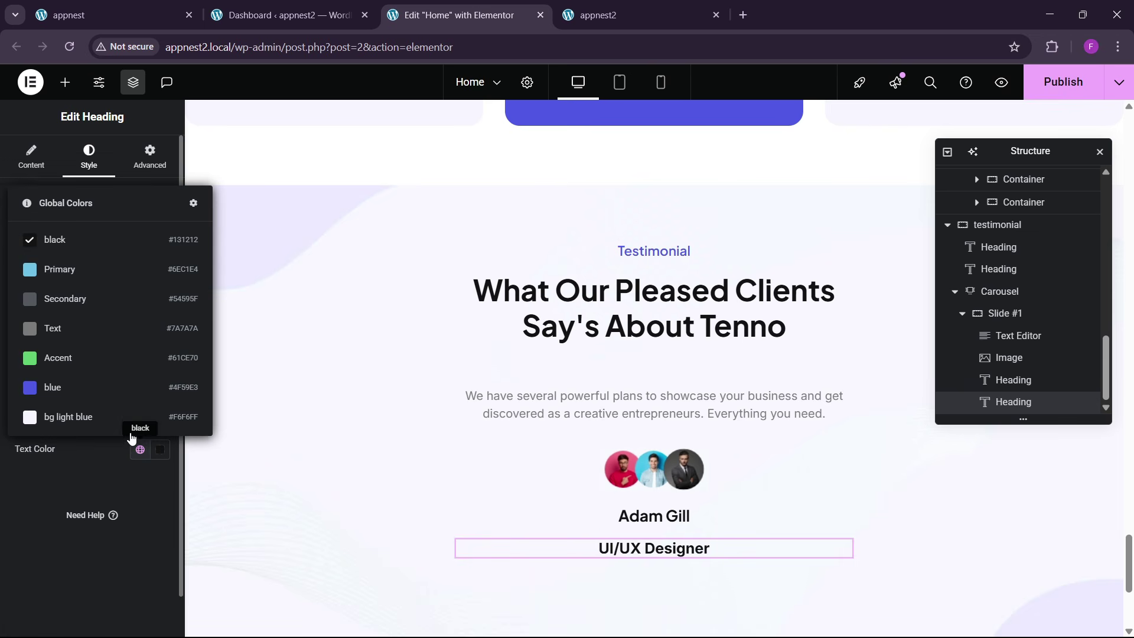
{"action": "left_click", "coordinate": [66, 315]}
{"action": "left_click", "coordinate": [159, 284]}
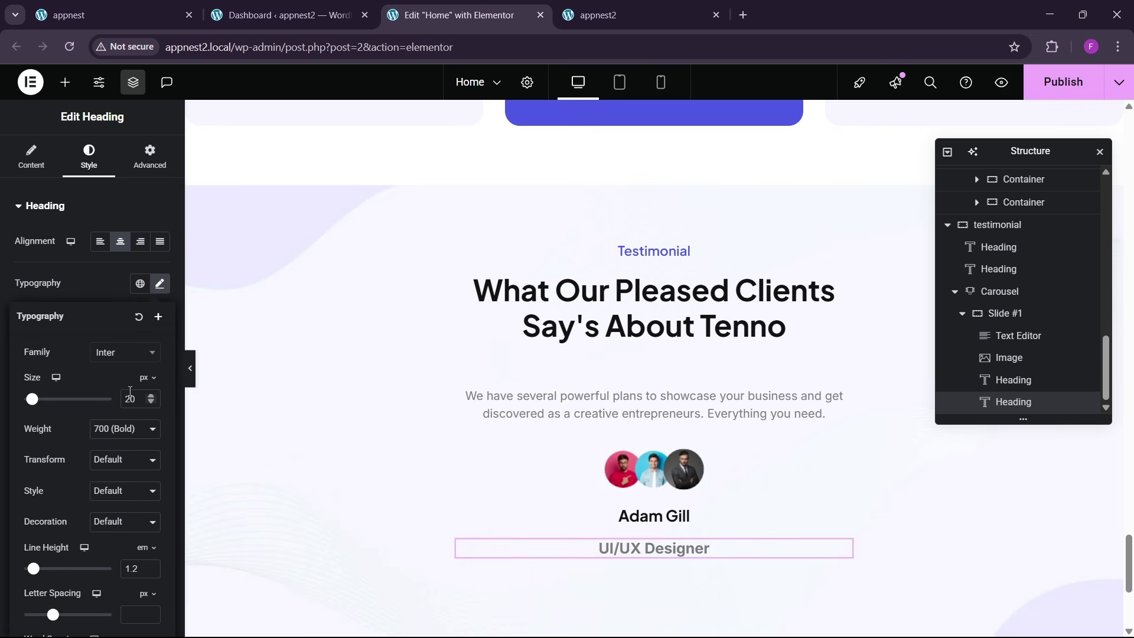
{"action": "left_click", "coordinate": [124, 428]}
{"action": "left_click", "coordinate": [112, 266]}
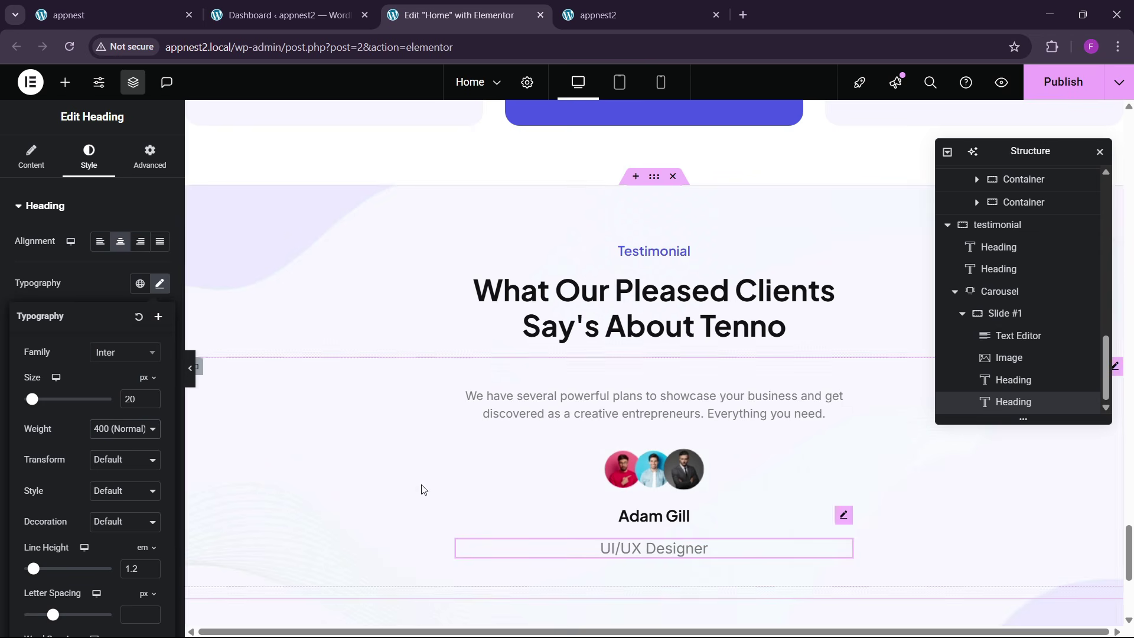
- Reduce the "UI/UX Designer" heading's font size to 14 px
{"action": "left_click", "coordinate": [145, 169]}
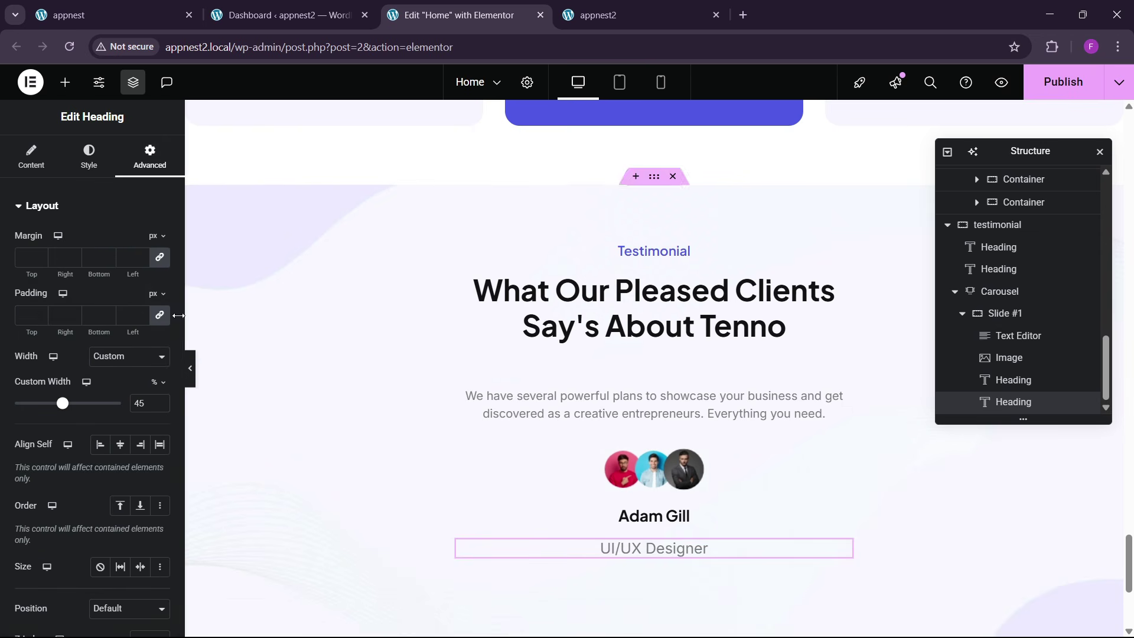
{"action": "left_click", "coordinate": [89, 157]}
{"action": "left_click", "coordinate": [159, 284]}
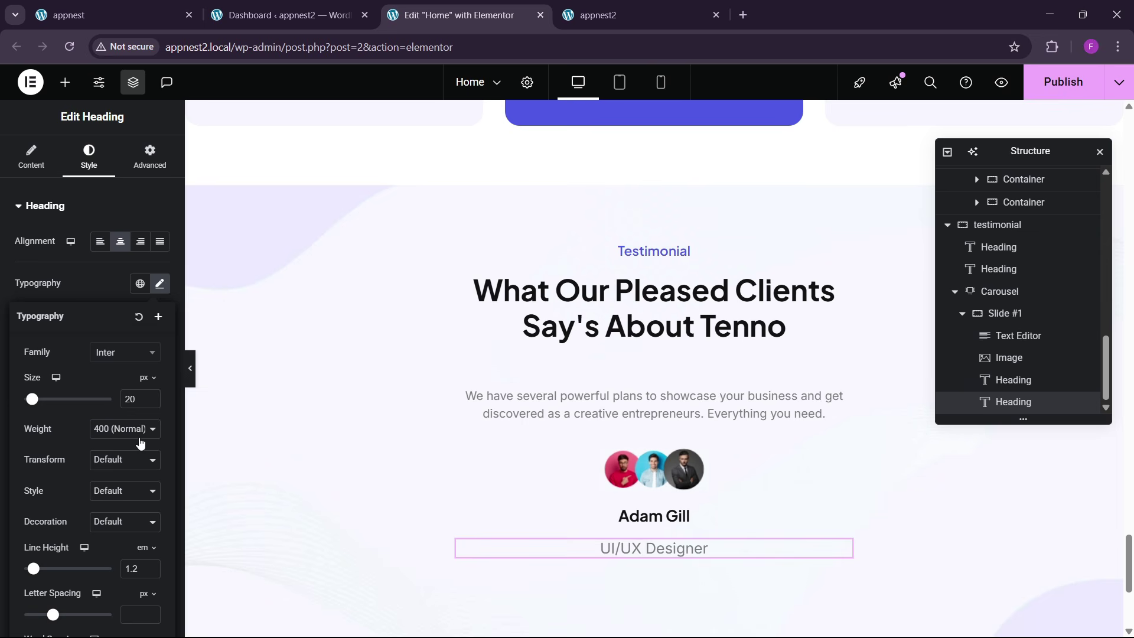
{"action": "left_click", "coordinate": [151, 402]}
{"action": "left_click", "coordinate": [151, 402]}
{"action": "left_click", "coordinate": [151, 402]}
{"action": "left_click", "coordinate": [151, 402]}
{"action": "left_click", "coordinate": [151, 402]}
{"action": "left_click", "coordinate": [151, 402]}
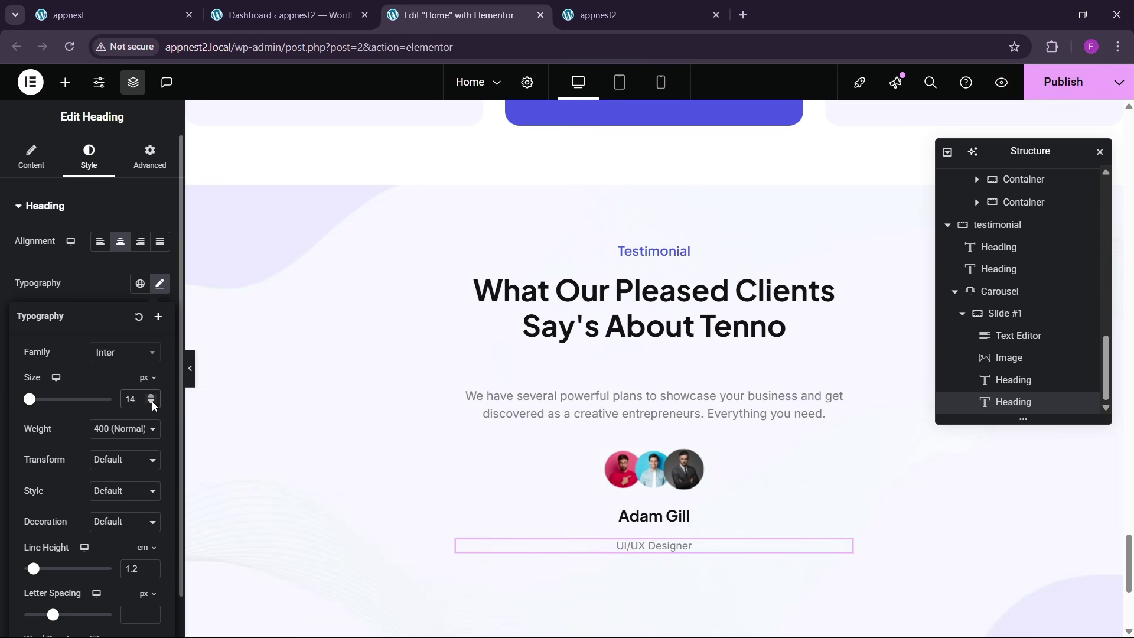
- Set the client name heading's bottom margin to -13 px, leaving its other margins at 0
{"action": "left_click", "coordinate": [1013, 380]}
{"action": "left_click", "coordinate": [150, 156]}
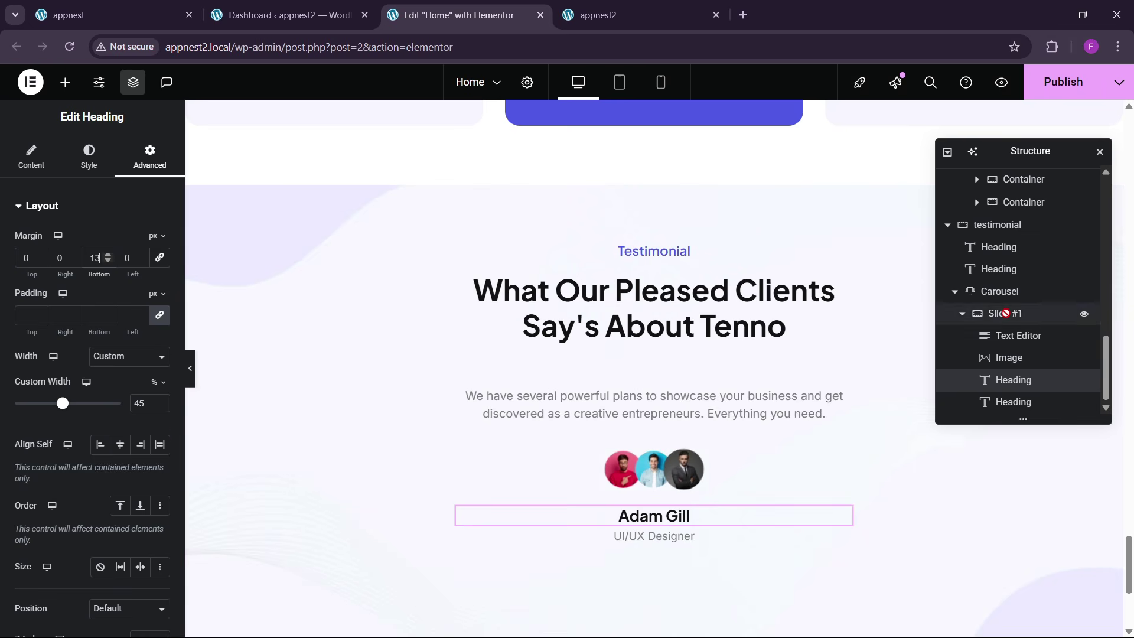
- Duplicate the finished testimonial slide in the carousel to make three slides in total
{"action": "left_click", "coordinate": [1003, 313]}
{"action": "left_click", "coordinate": [125, 293]}
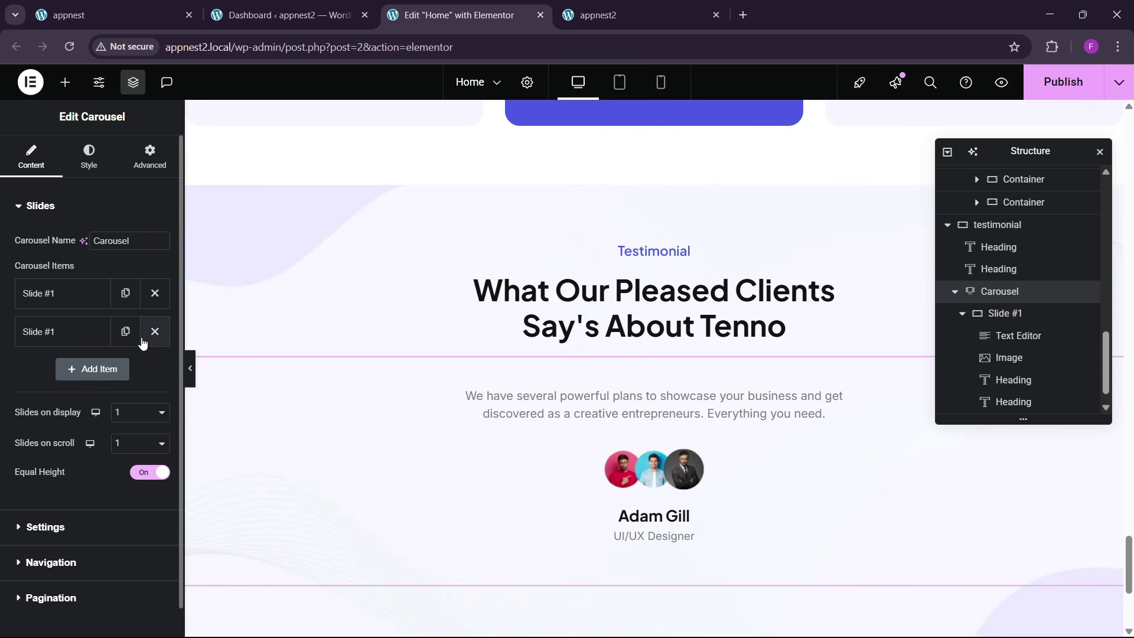
- Set the size of the carousel's pagination dots to 15 px
{"action": "left_click", "coordinate": [89, 159]}
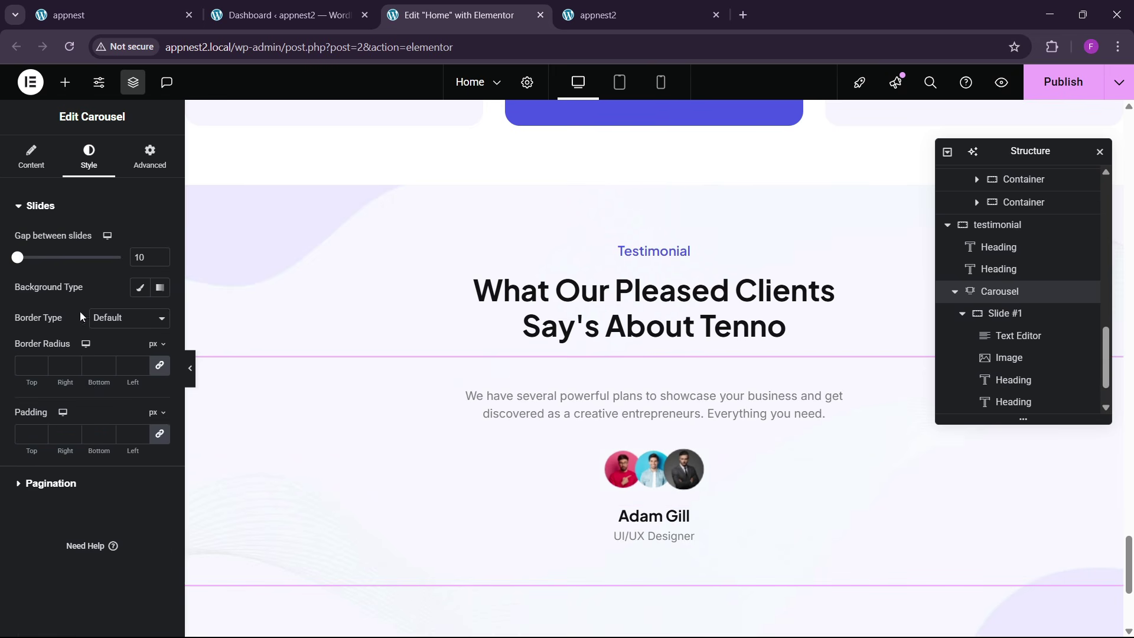
{"action": "scroll", "coordinate": [704, 577], "scroll_direction": "down", "scroll_amount": 3}
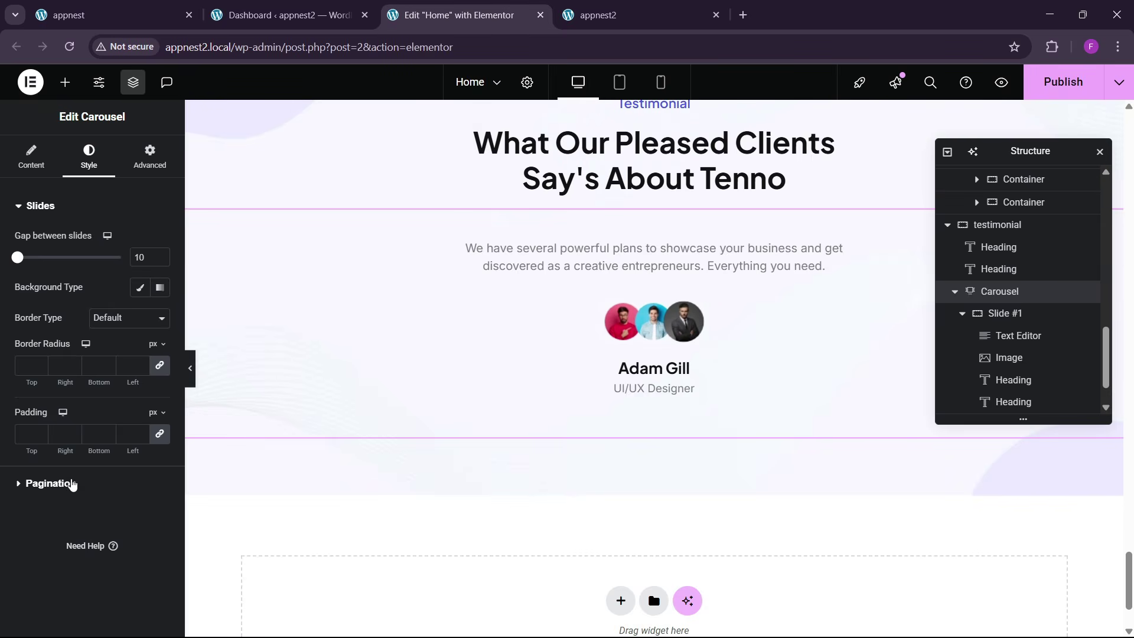
{"action": "left_click", "coordinate": [70, 481]}
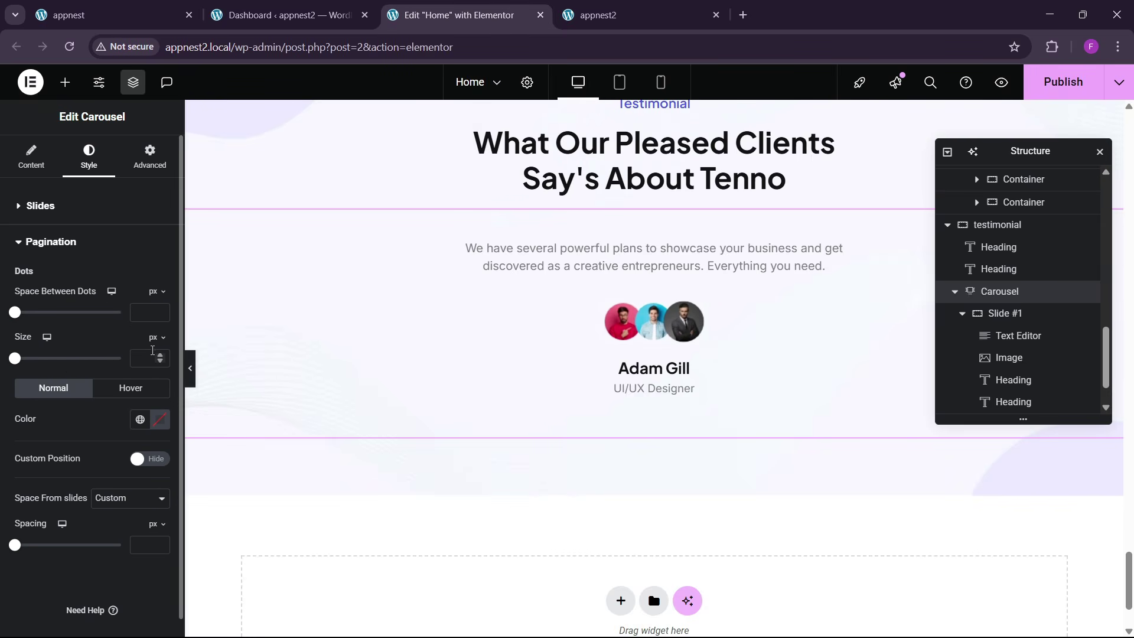
{"action": "left_click", "coordinate": [141, 357]}
{"action": "type", "text": "18"}
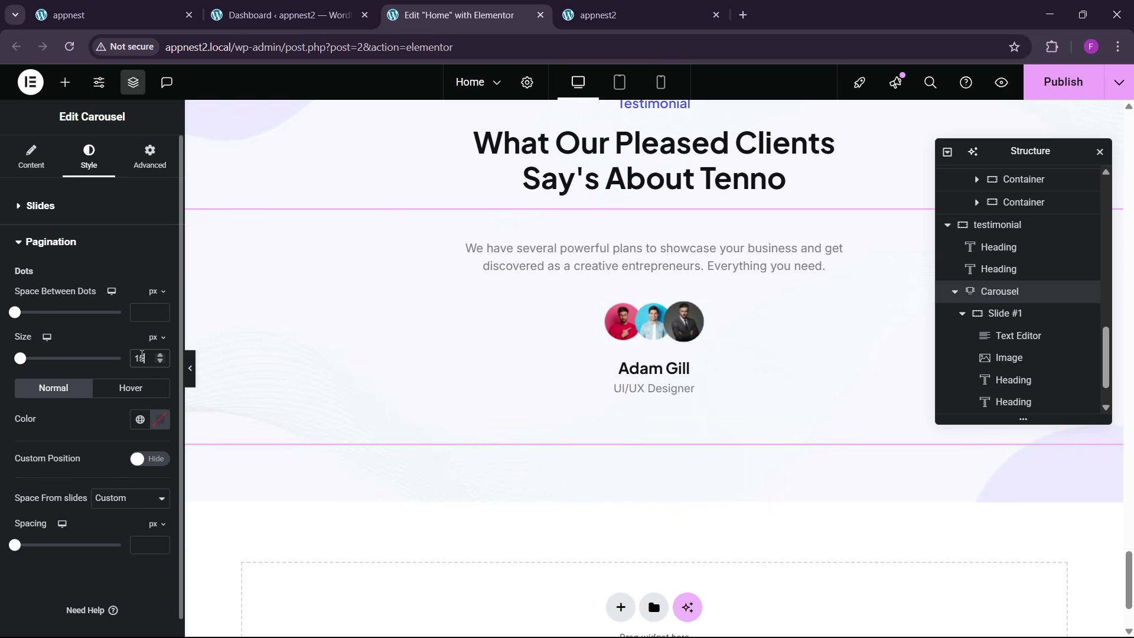
- Set the normal color of the pagination dots to the global color blue (#4F59E3)
{"action": "left_click", "coordinate": [140, 420]}
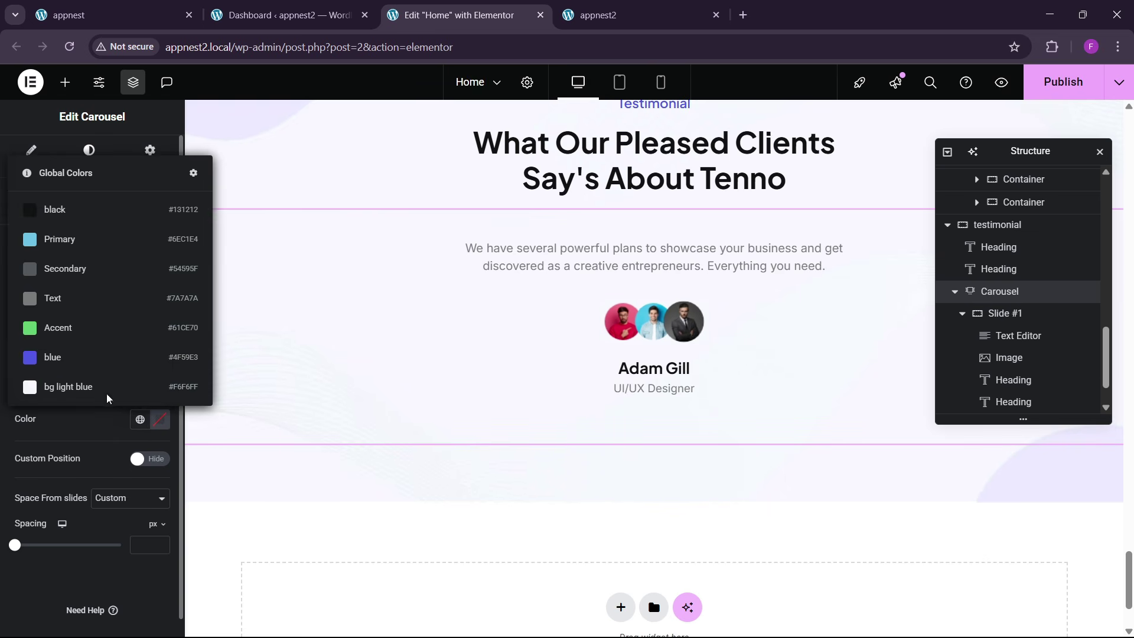
{"action": "left_click", "coordinate": [76, 376]}
{"action": "left_click", "coordinate": [140, 419]}
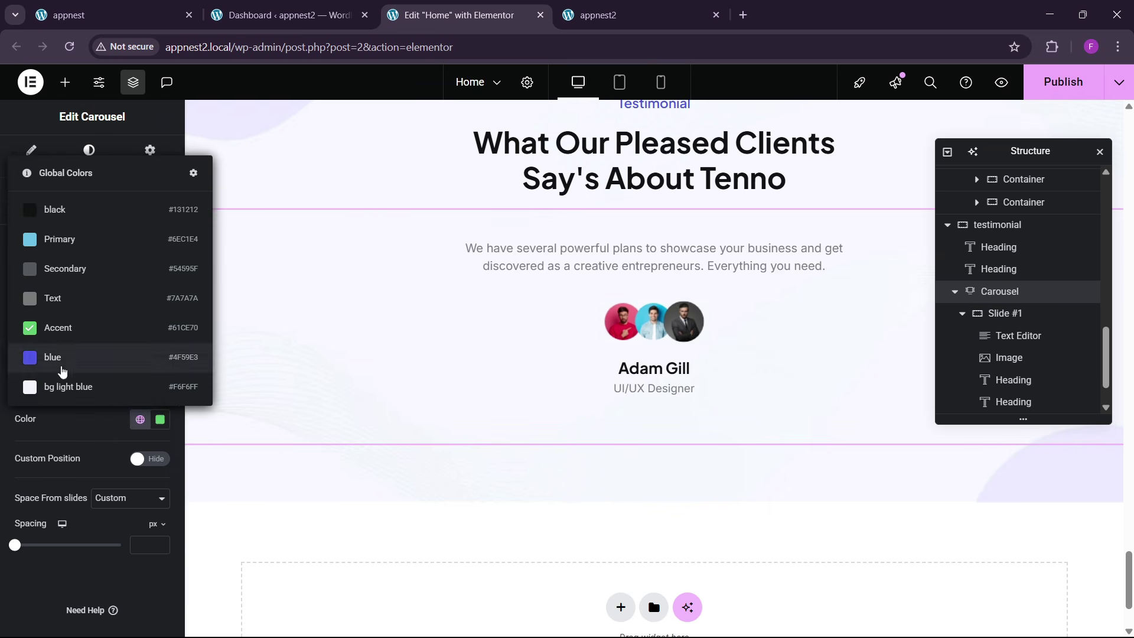
{"action": "left_click", "coordinate": [82, 356]}
- Set the hover color of the pagination dots to the global color black (#131212)
{"action": "left_click", "coordinate": [123, 399]}
{"action": "left_click", "coordinate": [140, 420]}
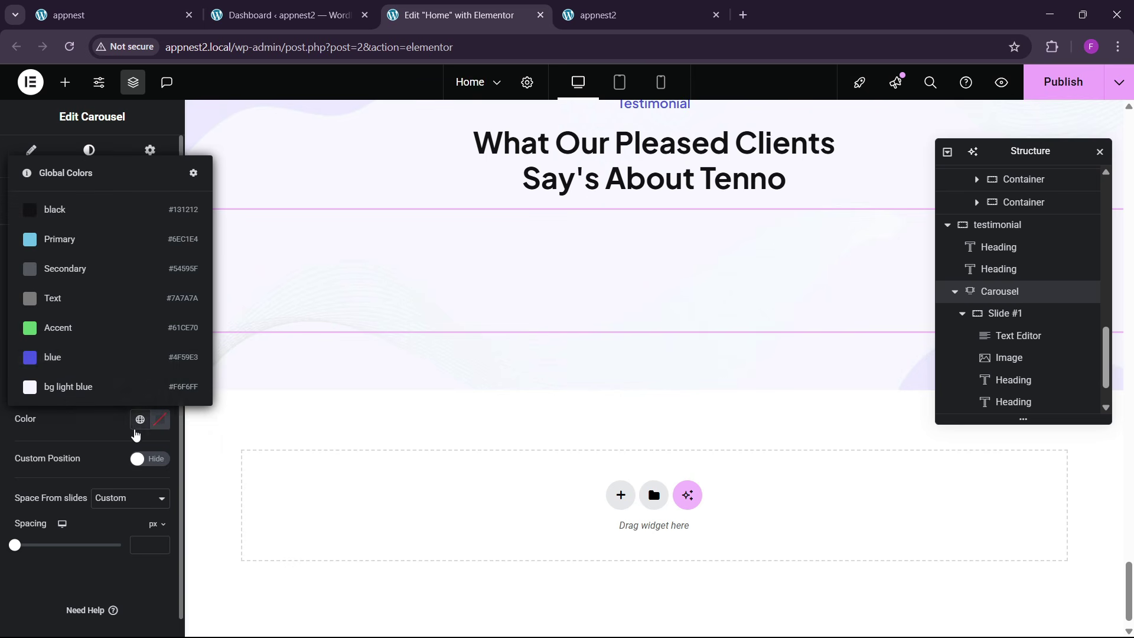
{"action": "left_click", "coordinate": [60, 219]}
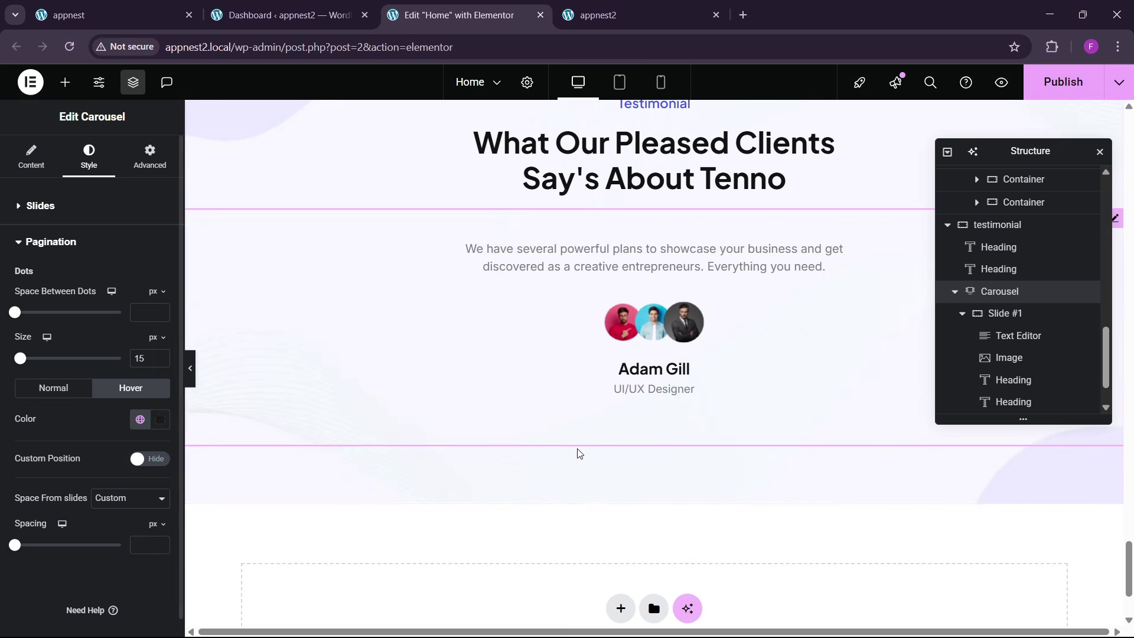
- Review the finished testimonial carousel and publish the page
{"action": "scroll", "coordinate": [577, 454], "scroll_direction": "up", "scroll_amount": 2}
{"action": "scroll", "coordinate": [579, 452], "scroll_direction": "down", "scroll_amount": 3}
{"action": "scroll", "coordinate": [573, 447], "scroll_direction": "up", "scroll_amount": 3}
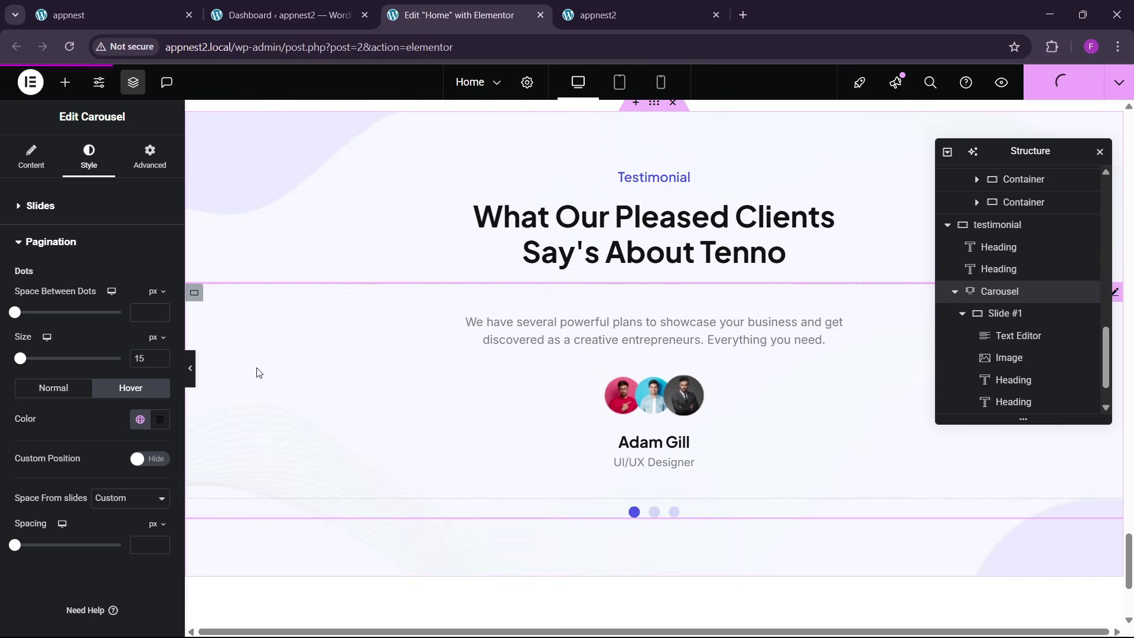
- Set the size of the carousel's pagination dots to 10 px and publish the page
{"action": "left_click", "coordinate": [158, 362]}
{"action": "left_click", "coordinate": [160, 363]}
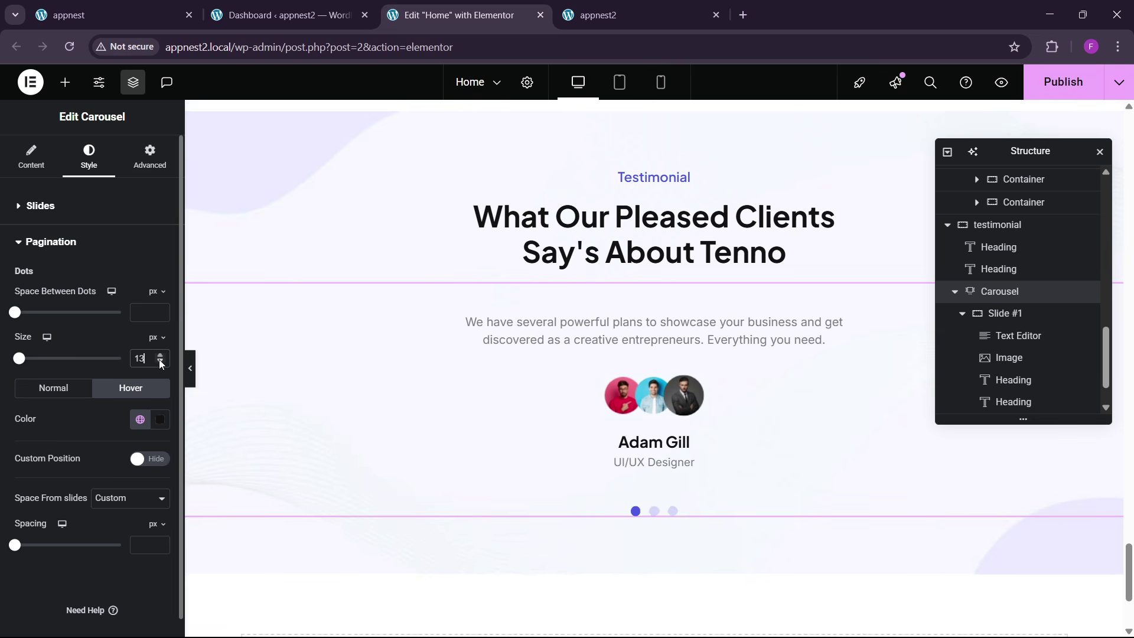
{"action": "left_click", "coordinate": [159, 363]}
{"action": "left_click", "coordinate": [160, 362]}
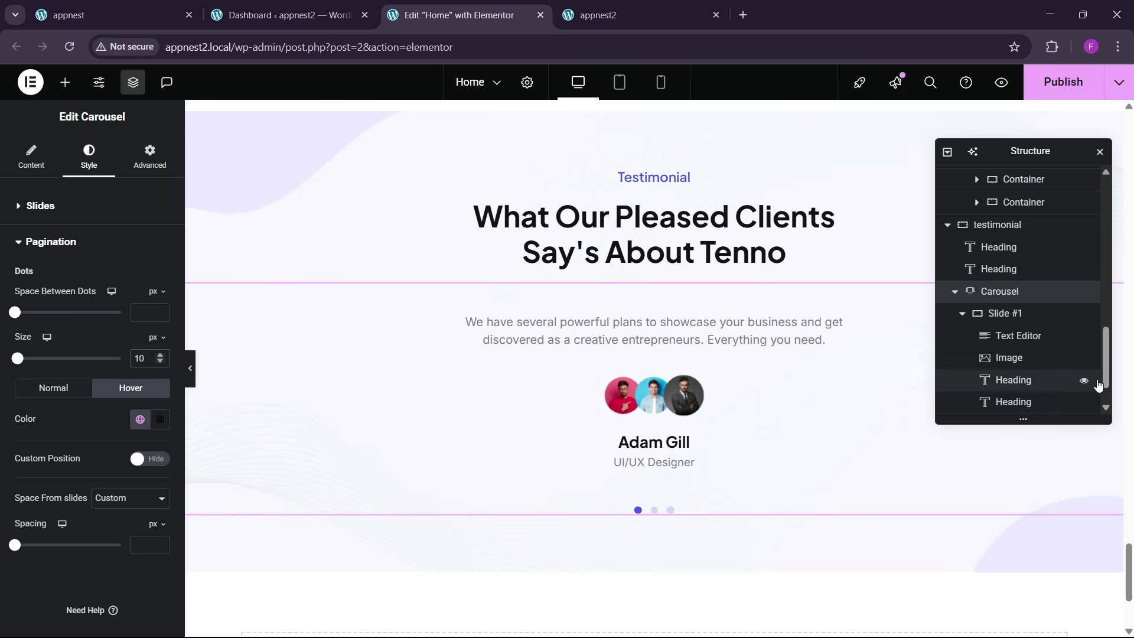
{"action": "left_click", "coordinate": [1063, 81]}
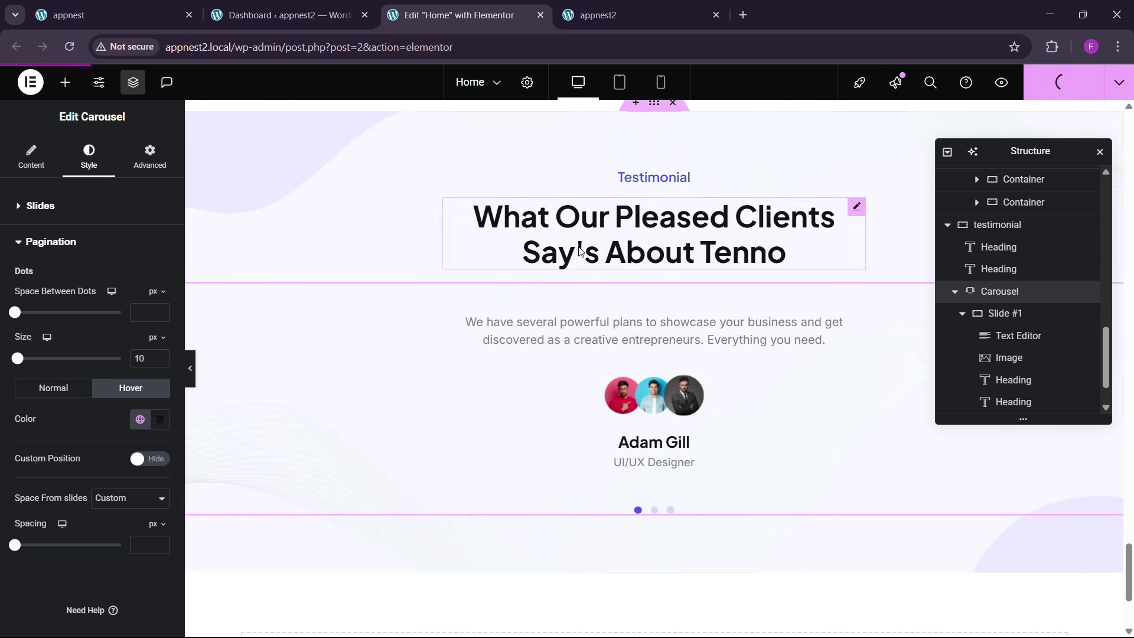
- Open the live appnest2 page and test the last pagination dot of the testimonial carousel
{"action": "left_click", "coordinate": [600, 14]}
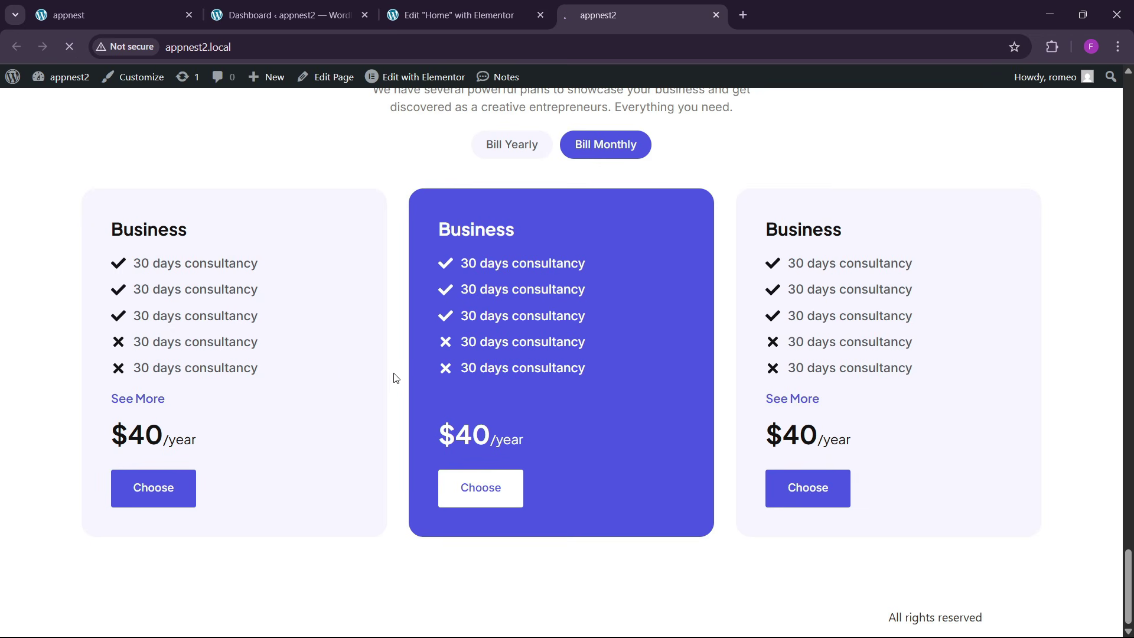
{"action": "scroll", "coordinate": [412, 349], "scroll_direction": "down", "scroll_amount": 8}
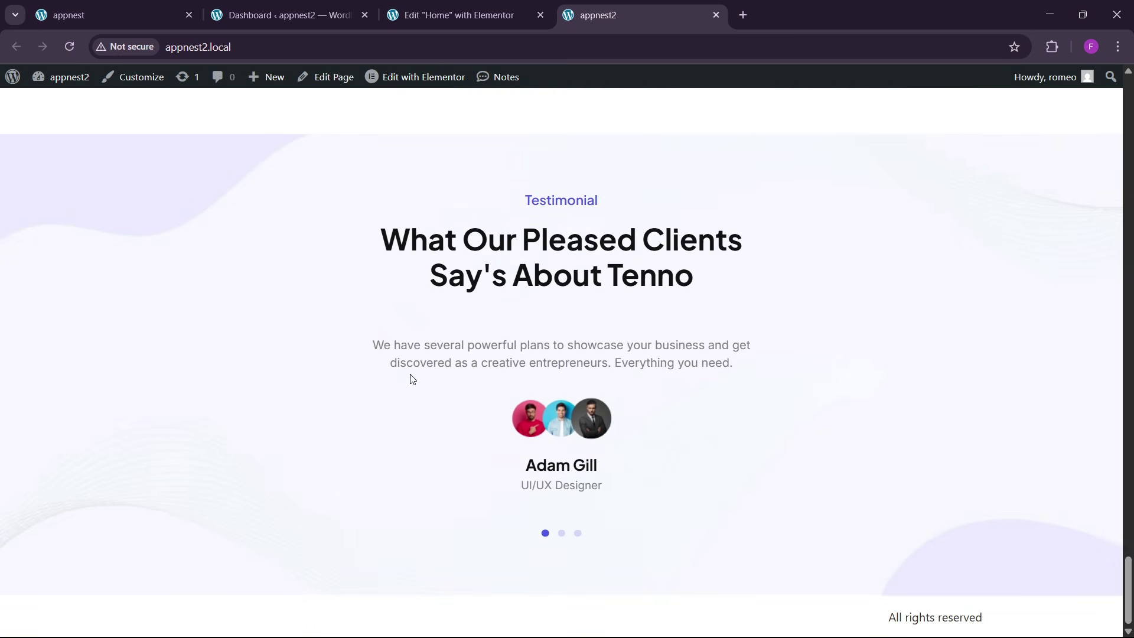
{"action": "left_click", "coordinate": [578, 533]}
- Examine the layout of the FAQ section on the reference appnest site
{"action": "key", "text": "ctrl+1"}
{"action": "scroll", "coordinate": [429, 328], "scroll_direction": "down", "scroll_amount": 12}
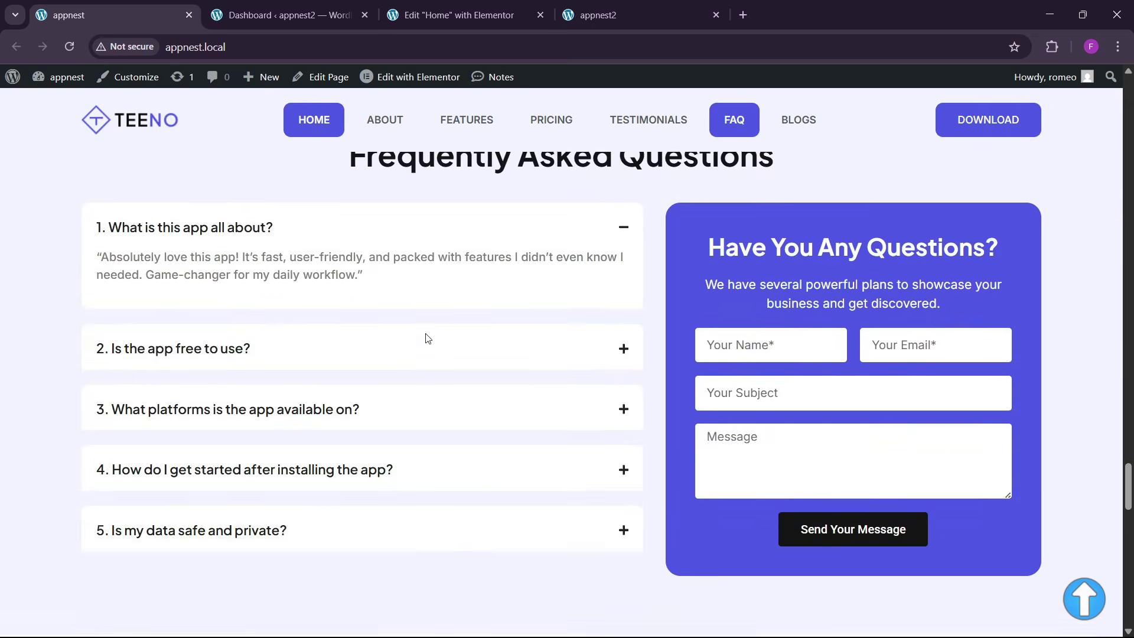
{"action": "scroll", "coordinate": [424, 336], "scroll_direction": "up", "scroll_amount": 3}
{"action": "scroll", "coordinate": [426, 342], "scroll_direction": "down", "scroll_amount": 8}
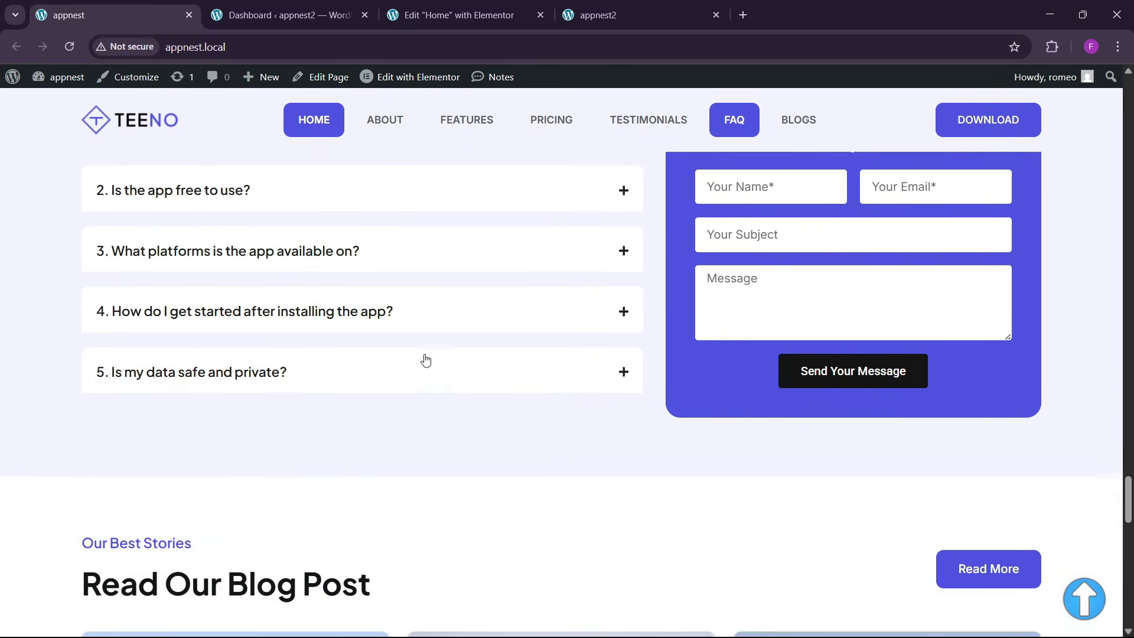
{"action": "scroll", "coordinate": [425, 354], "scroll_direction": "up", "scroll_amount": 5}
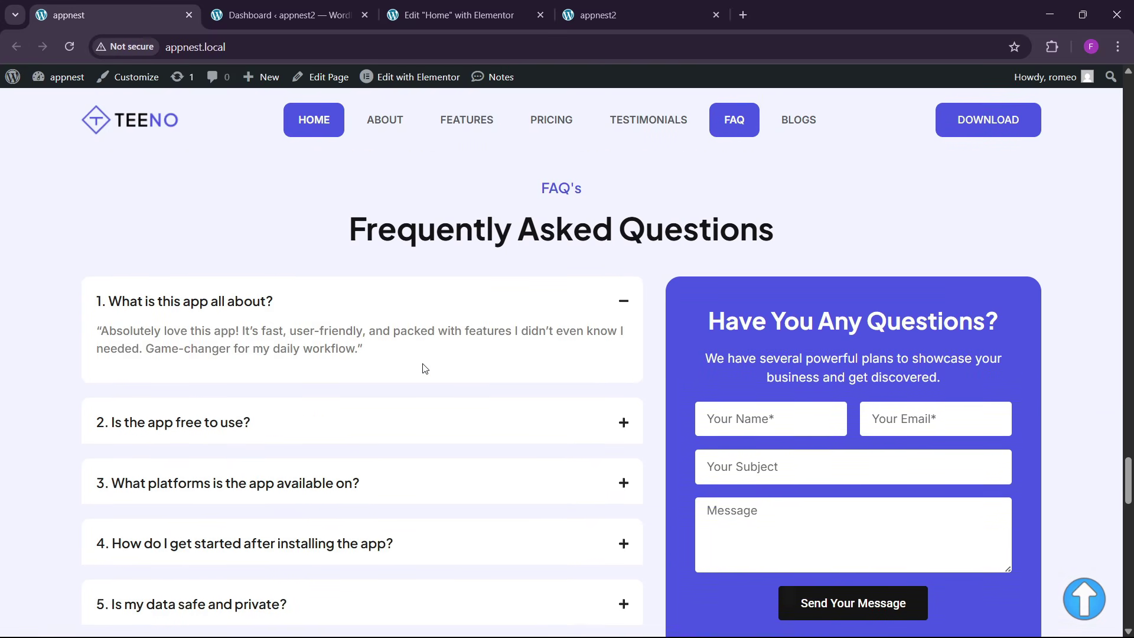
{"action": "scroll", "coordinate": [423, 368], "scroll_direction": "down", "scroll_amount": 1}
{"action": "scroll", "coordinate": [449, 177], "scroll_direction": "up", "scroll_amount": 1}
- Add a one-column container named faq below the testimonial section, with 1300 px boxed width, 80 px top and bottom padding and 0 side padding
{"action": "left_click", "coordinate": [459, 15]}
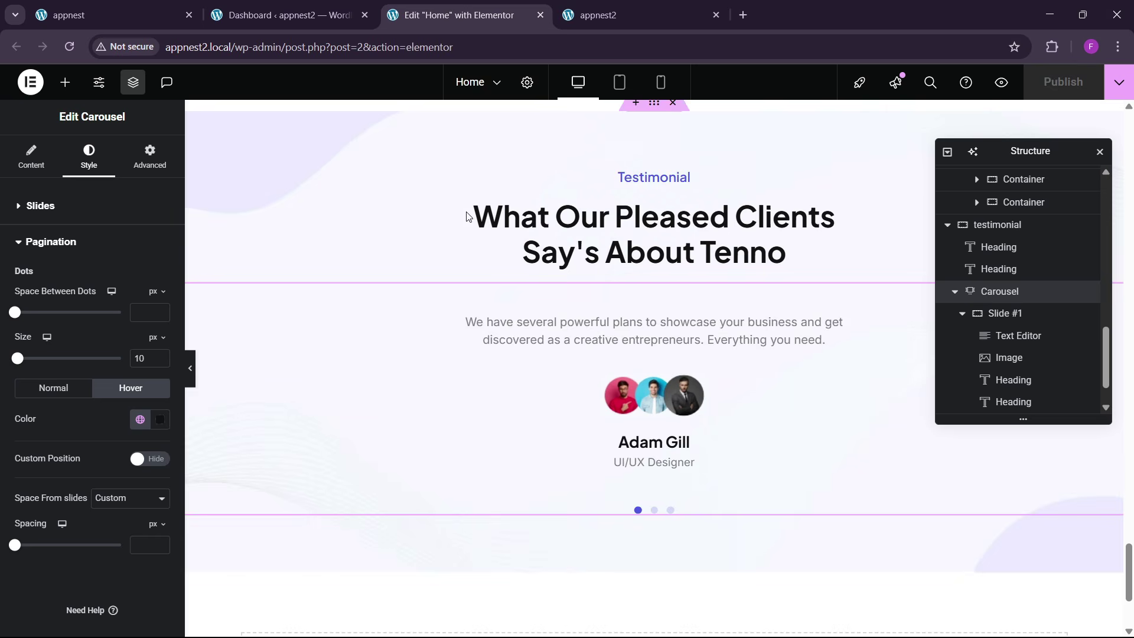
{"action": "scroll", "coordinate": [544, 412], "scroll_direction": "down", "scroll_amount": 4}
{"action": "left_click", "coordinate": [619, 472]}
{"action": "left_click", "coordinate": [598, 506]}
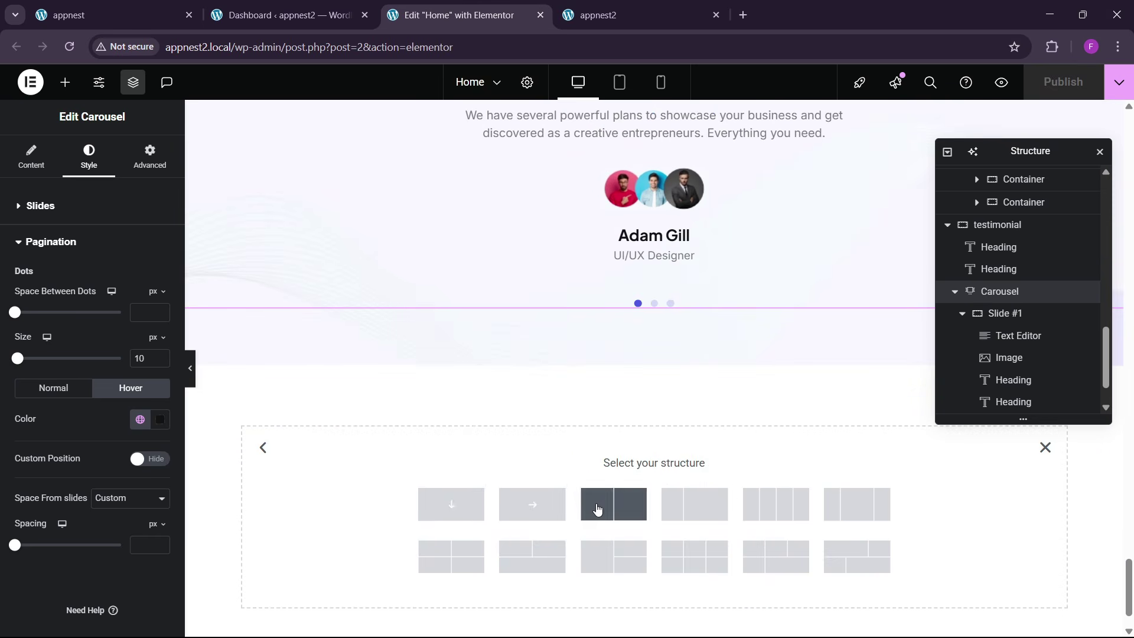
{"action": "left_click", "coordinate": [451, 504]}
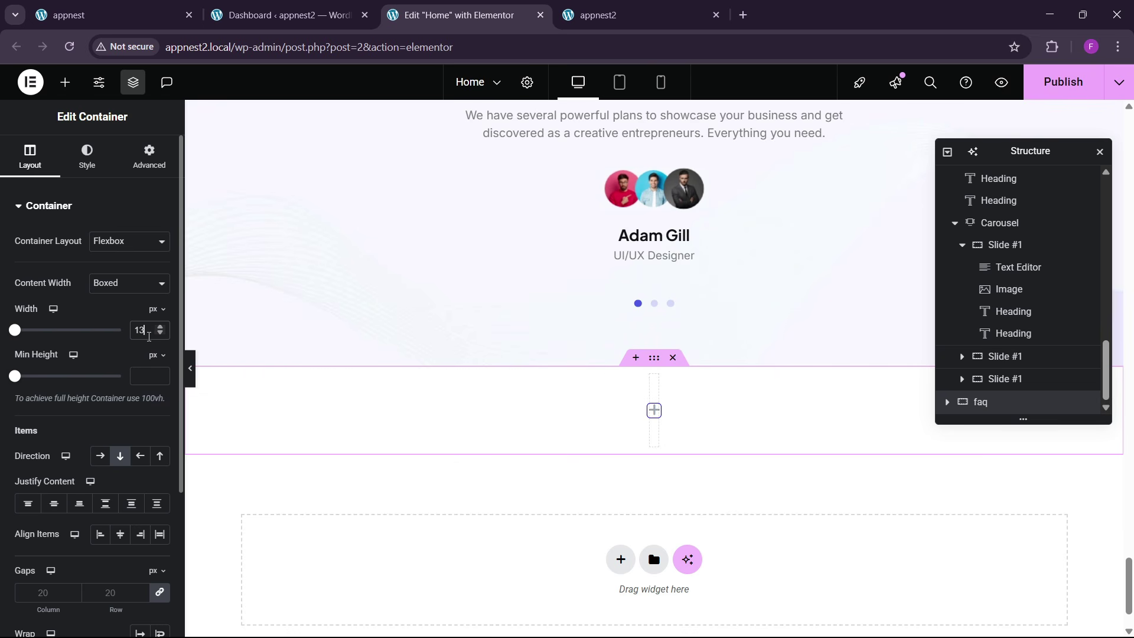
{"action": "left_click", "coordinate": [146, 162]}
{"action": "left_click", "coordinate": [160, 316]}
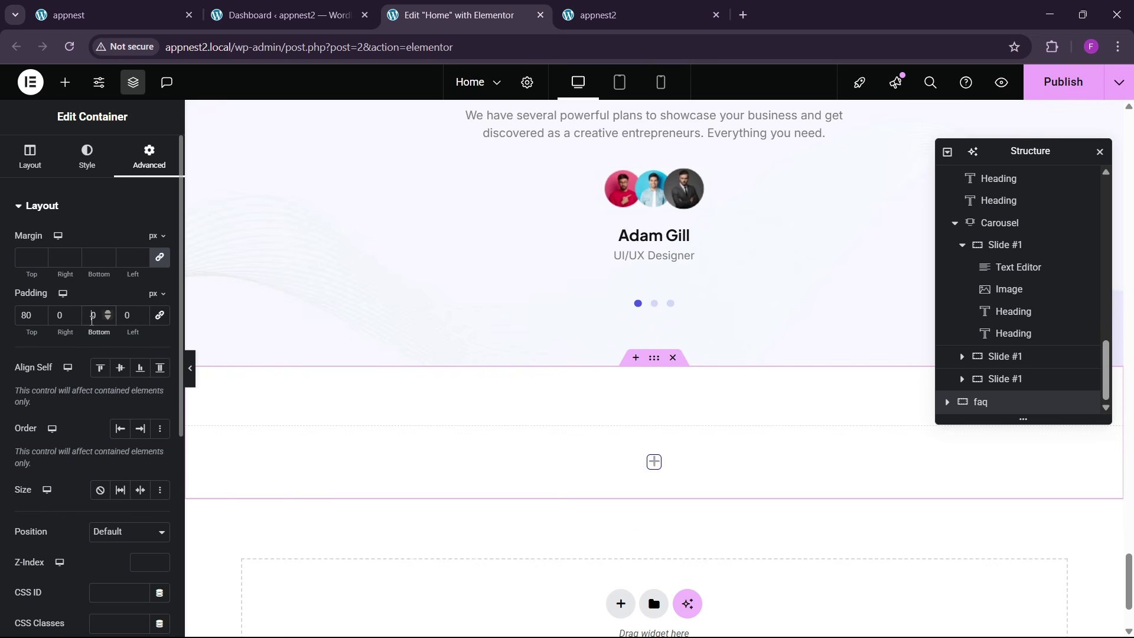
- Copy the small "Testimonial" heading from the testimonial section into the faq container
{"action": "left_click", "coordinate": [179, 8]}
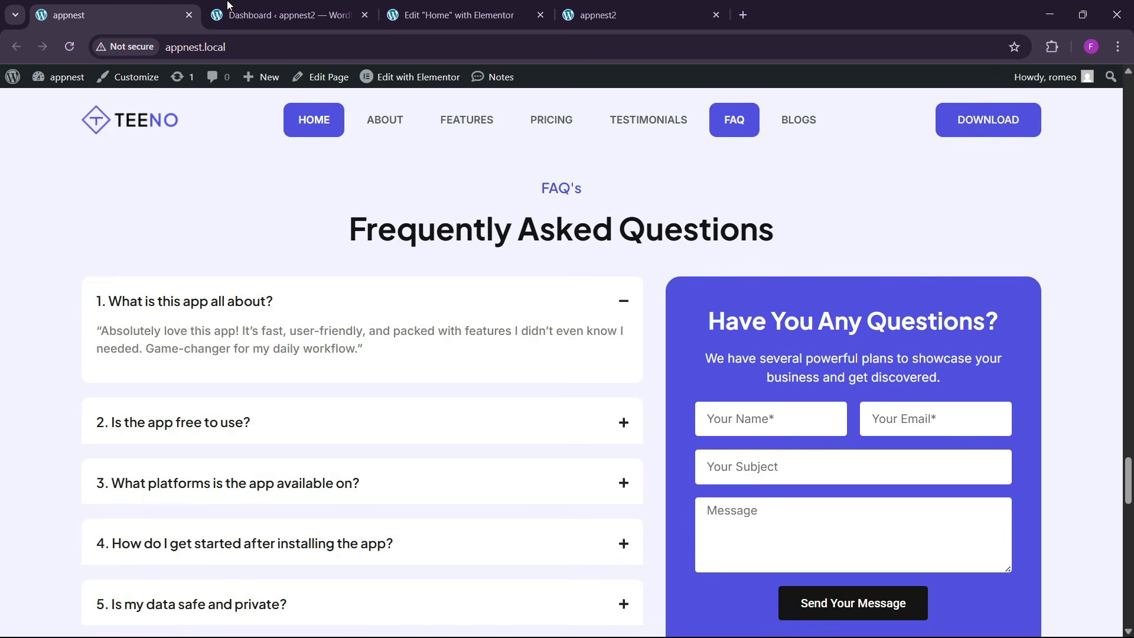
{"action": "left_click", "coordinate": [455, 15]}
{"action": "scroll", "coordinate": [673, 299], "scroll_direction": "up", "scroll_amount": 8}
{"action": "right_click", "coordinate": [651, 346]}
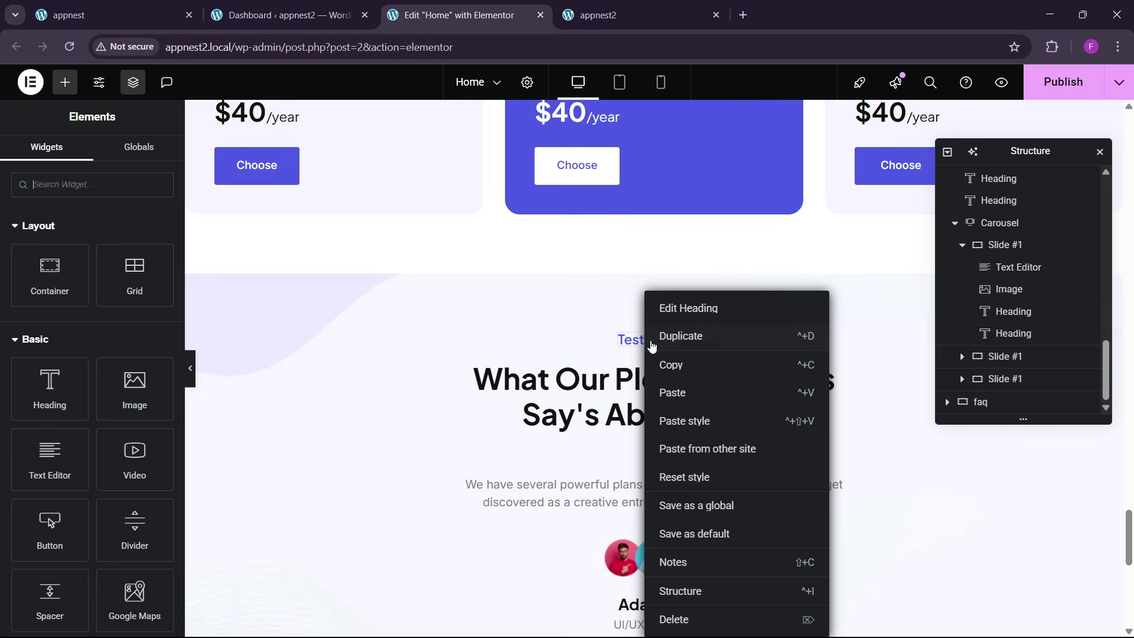
{"action": "left_click", "coordinate": [670, 365]}
{"action": "scroll", "coordinate": [549, 430], "scroll_direction": "down", "scroll_amount": 6}
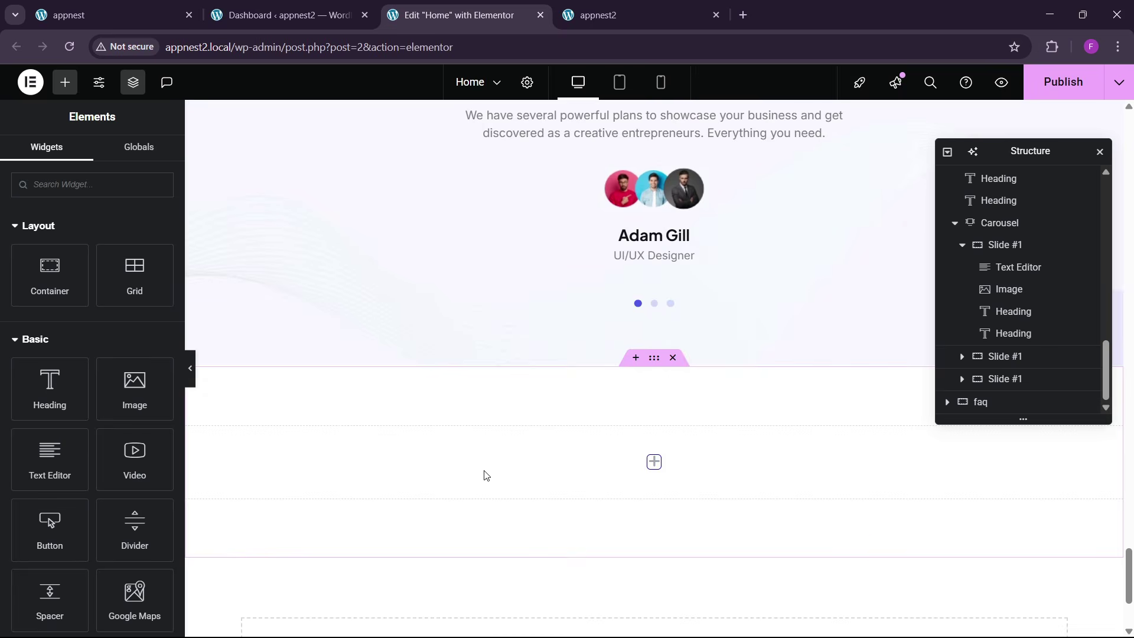
{"action": "right_click", "coordinate": [486, 475]}
{"action": "left_click", "coordinate": [514, 365]}
- Copy the "What Our Pleased Clients Say's About Tenno" heading and paste it under the small heading in the faq container
{"action": "scroll", "coordinate": [608, 392], "scroll_direction": "up", "scroll_amount": 4}
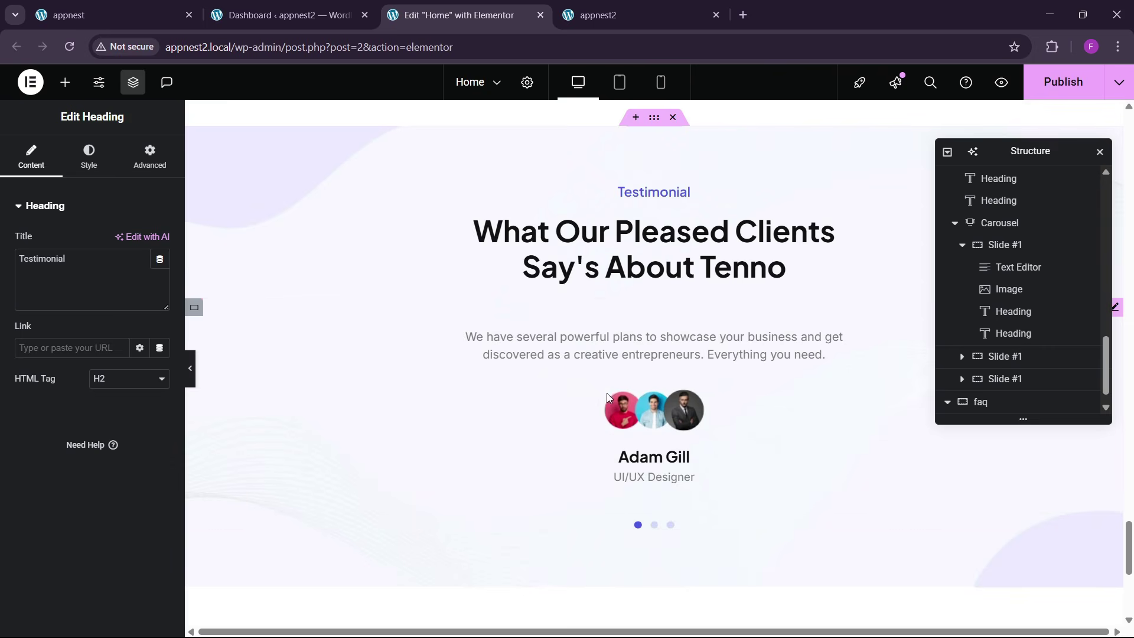
{"action": "right_click", "coordinate": [627, 280]}
{"action": "left_click", "coordinate": [647, 347]}
{"action": "scroll", "coordinate": [242, 389], "scroll_direction": "down", "scroll_amount": 5}
{"action": "left_click", "coordinate": [243, 363]}
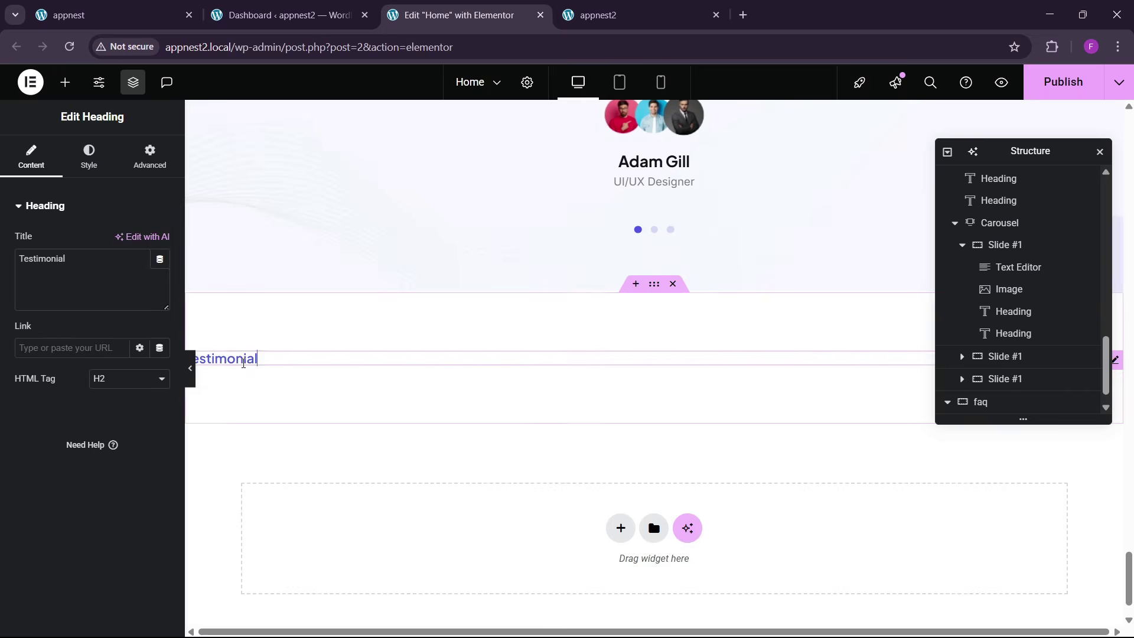
{"action": "right_click", "coordinate": [243, 362]}
{"action": "left_click", "coordinate": [260, 391]}
- Center the faq container's content by setting both its justify content and align items to center
{"action": "scroll", "coordinate": [992, 366], "scroll_direction": "down", "scroll_amount": 2}
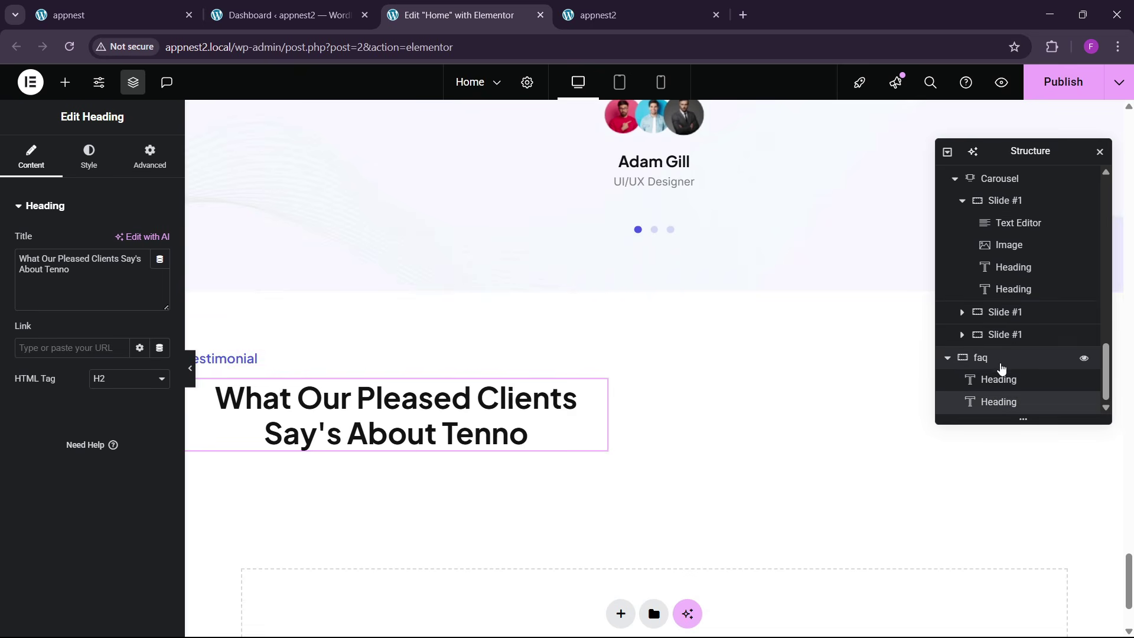
{"action": "left_click", "coordinate": [1001, 366]}
{"action": "left_click", "coordinate": [29, 157]}
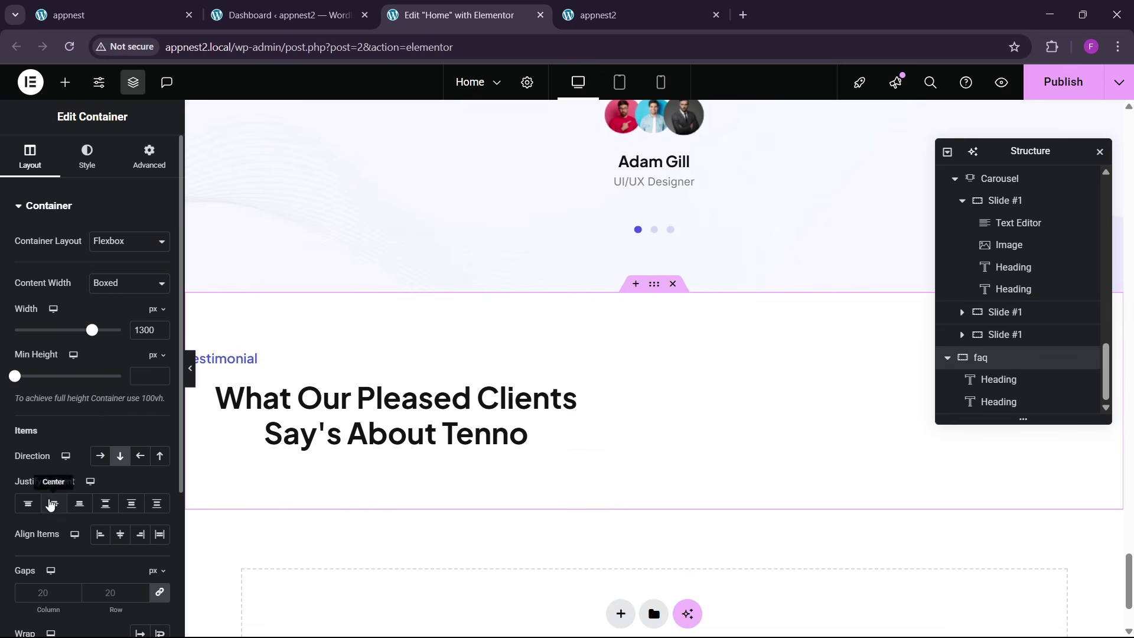
{"action": "left_click", "coordinate": [120, 534]}
- Replace the text of the faq container's small heading with "FAQ's" copied from the reference site
{"action": "left_click", "coordinate": [114, 5]}
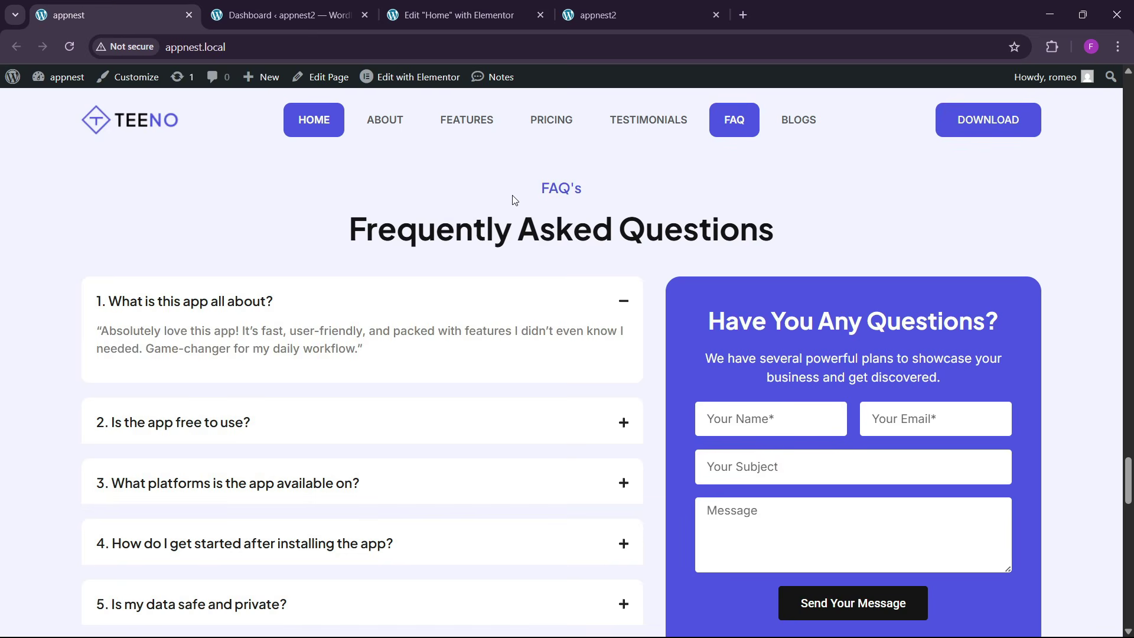
{"action": "left_click_drag", "start_coordinate": [529, 185], "coordinate": [624, 193]}
{"action": "left_click", "coordinate": [561, 192]}
{"action": "left_click_drag", "start_coordinate": [517, 182], "coordinate": [592, 182]}
{"action": "key", "text": "ctrl+c"}
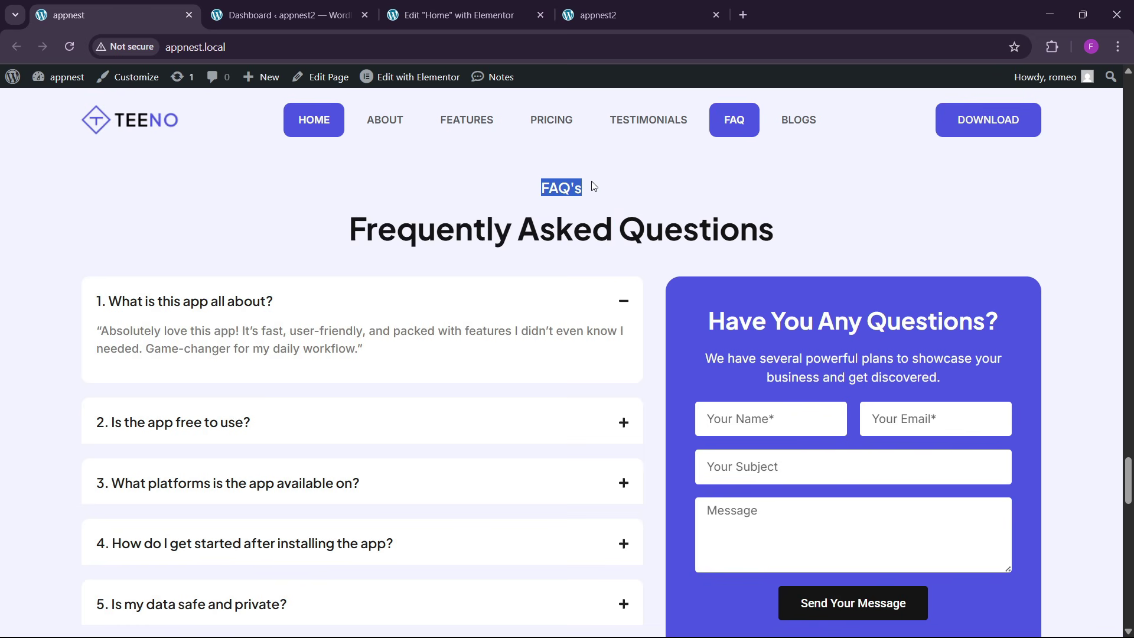
{"action": "left_click", "coordinate": [455, 15]}
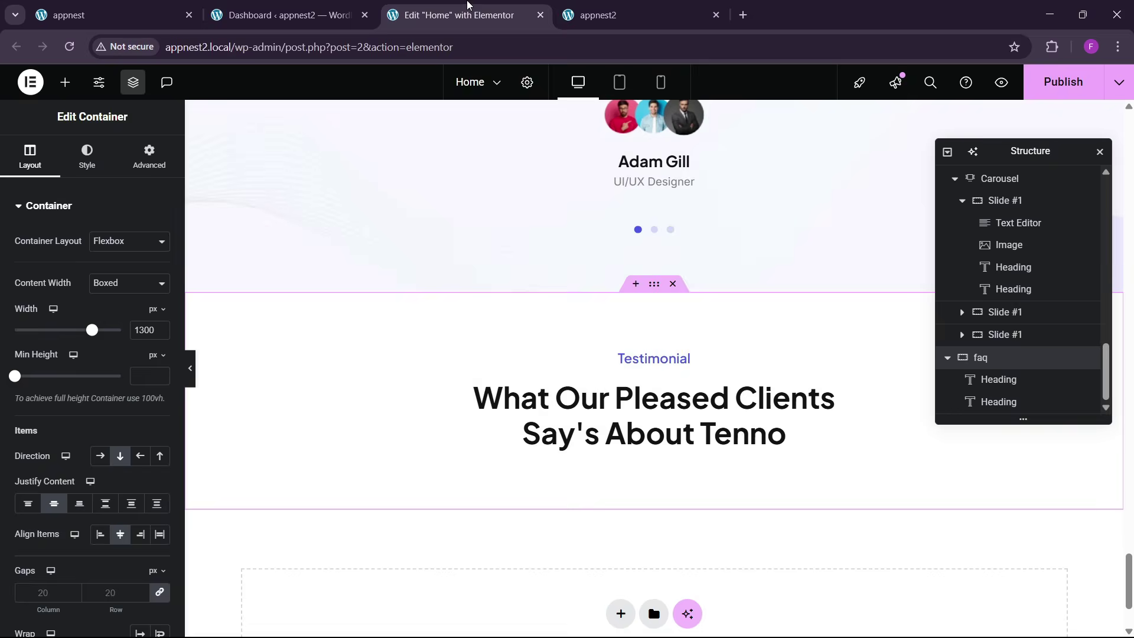
{"action": "left_click", "coordinate": [656, 360]}
{"action": "left_click", "coordinate": [96, 287]}
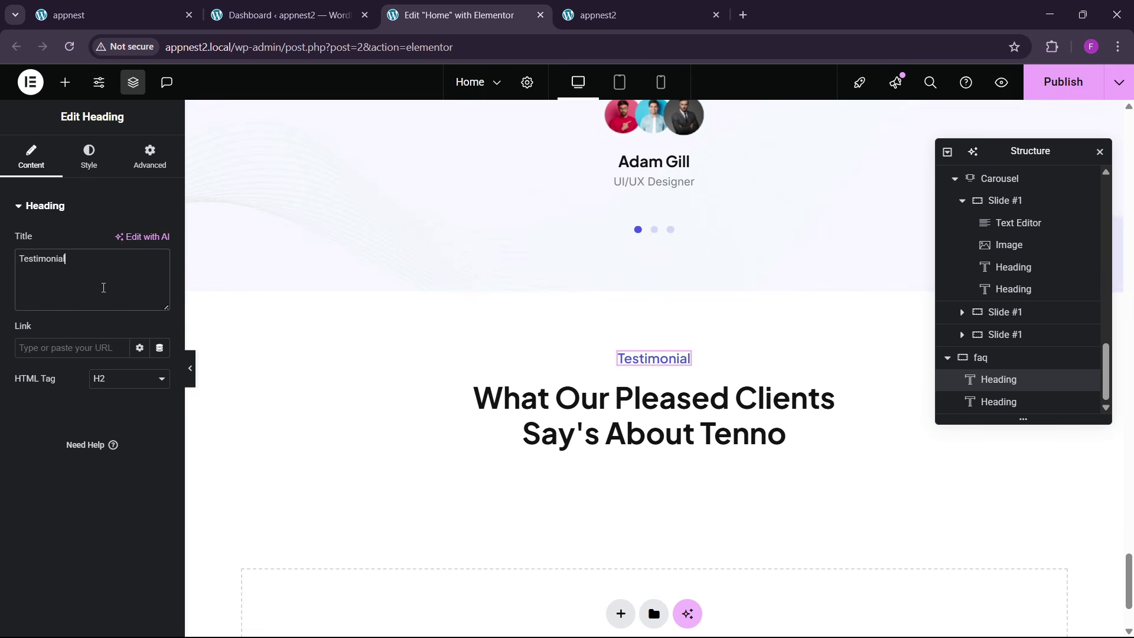
{"action": "key", "text": "ctrl+a"}
{"action": "key", "text": "ctrl+v"}
- Replace the faq container's main heading text with "Frequently Asked Questions" copied from the reference site
{"action": "left_click", "coordinate": [172, 6]}
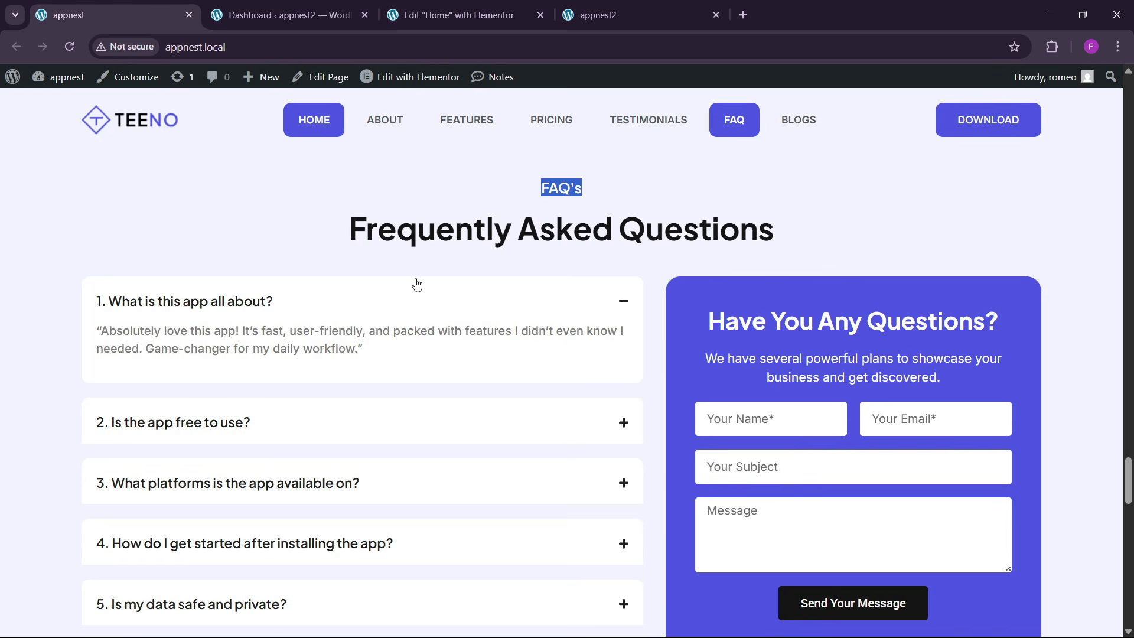
{"action": "left_click_drag", "start_coordinate": [348, 229], "coordinate": [812, 240]}
{"action": "key", "text": "ctrl+c"}
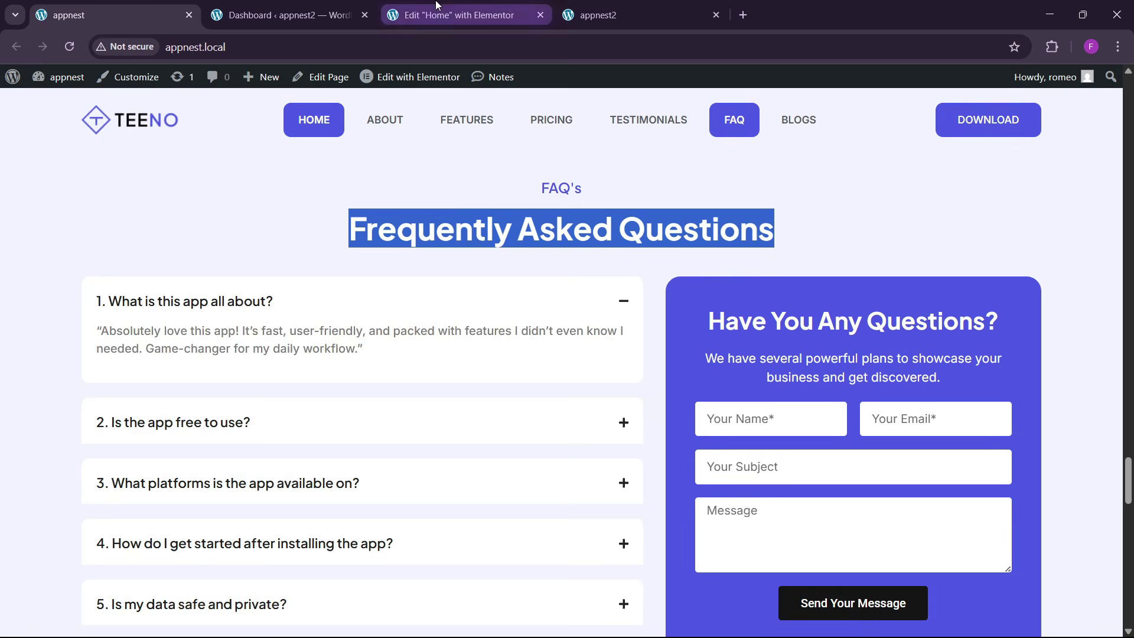
{"action": "left_click", "coordinate": [455, 15]}
{"action": "left_click", "coordinate": [654, 413]}
{"action": "left_click", "coordinate": [77, 293]}
{"action": "key", "text": "ctrl+a"}
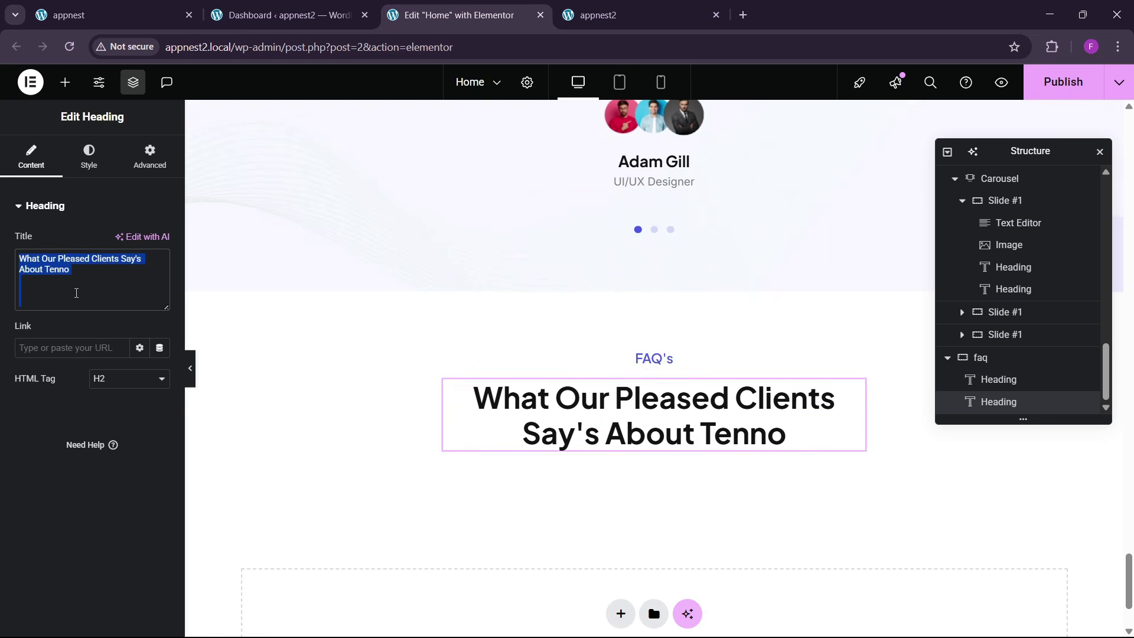
{"action": "key", "text": "ctrl+v"}
- Add a container below the FAQ headings with row direction, space-between justification and items aligned to start
{"action": "left_click", "coordinate": [118, 13]}
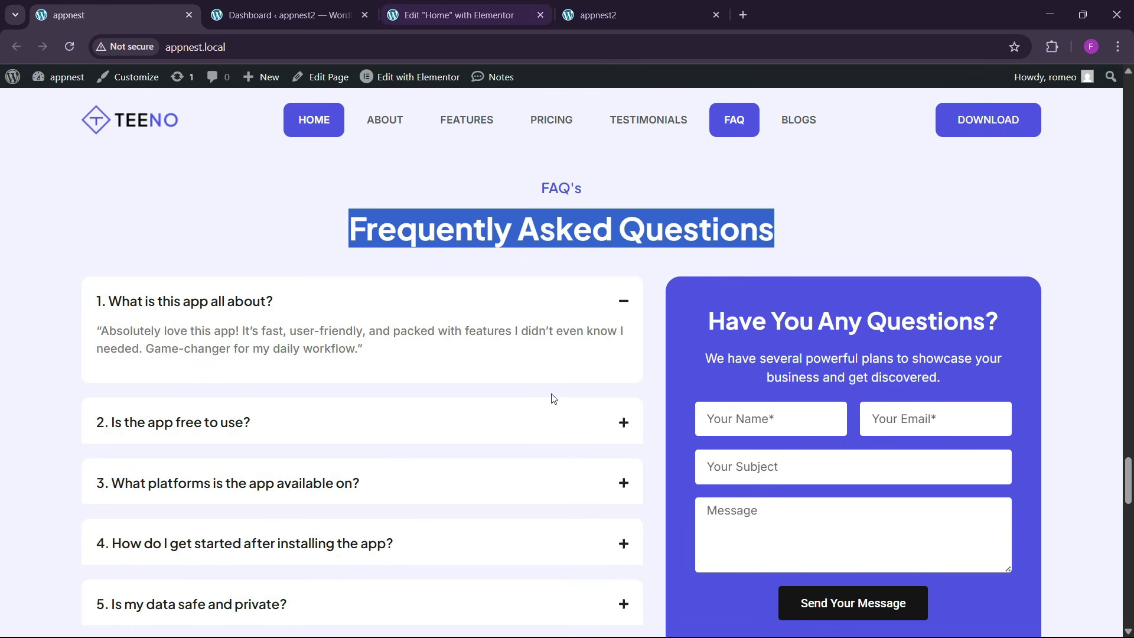
{"action": "scroll", "coordinate": [558, 414], "scroll_direction": "down", "scroll_amount": 1}
{"action": "left_click", "coordinate": [455, 15]}
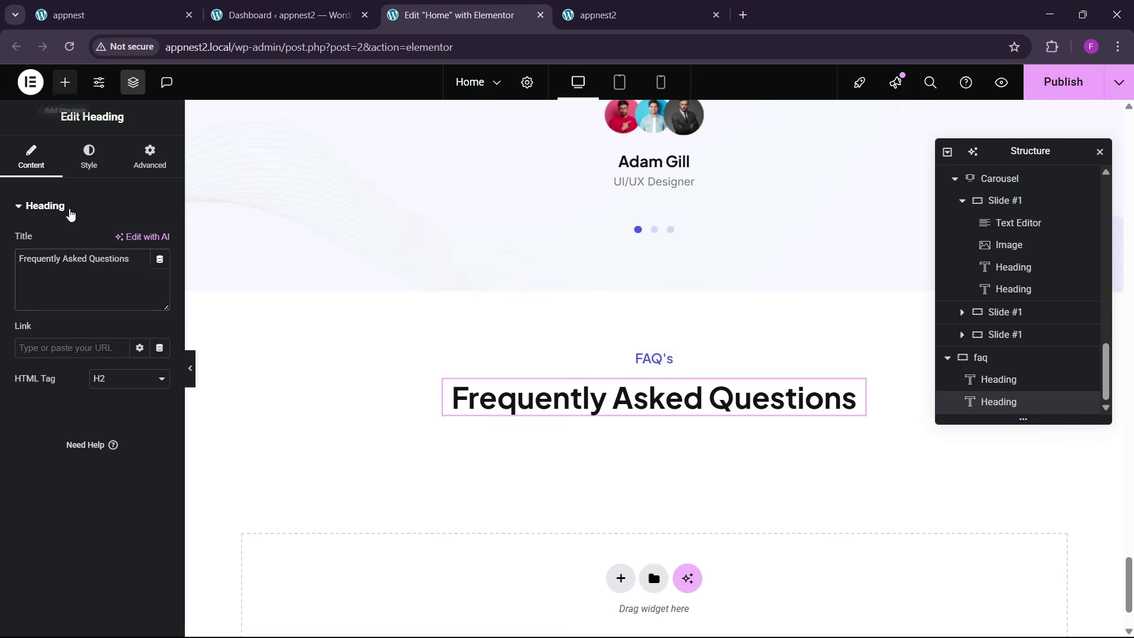
{"action": "left_click", "coordinate": [65, 82]}
{"action": "left_click_drag", "start_coordinate": [49, 271], "coordinate": [557, 422]}
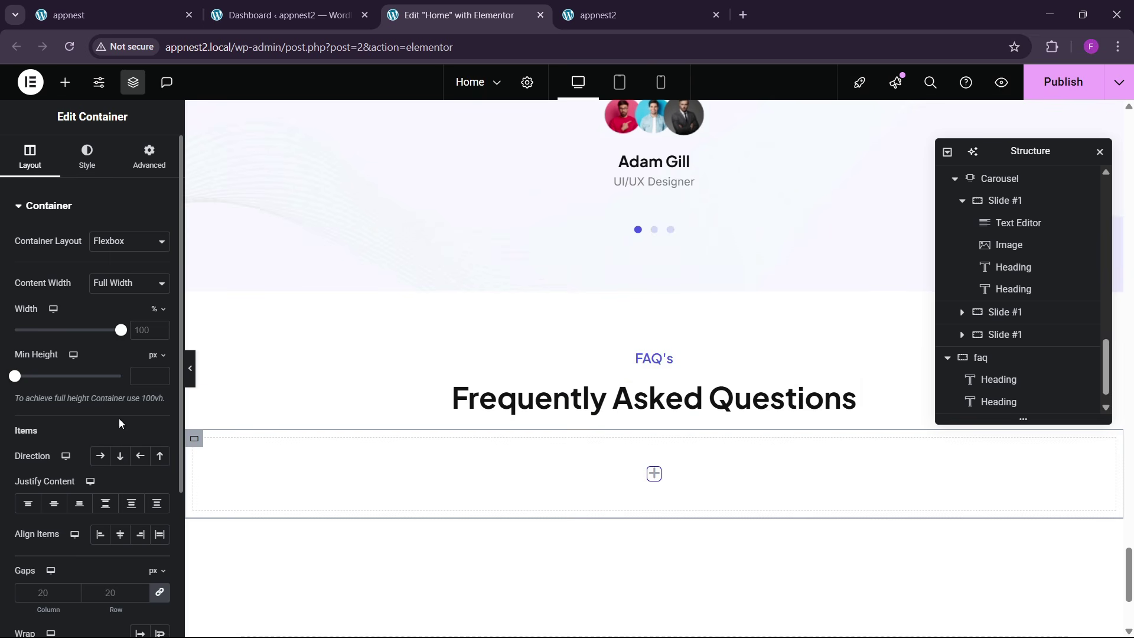
{"action": "left_click", "coordinate": [101, 455]}
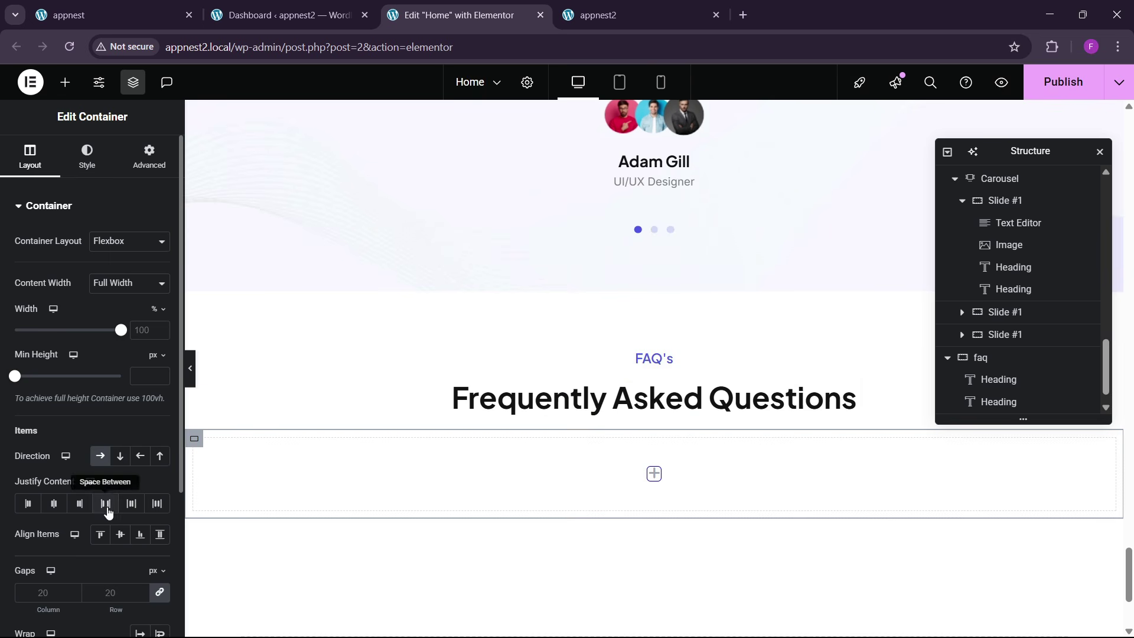
{"action": "left_click", "coordinate": [106, 506]}
{"action": "left_click", "coordinate": [121, 534]}
- Rename the container below the FAQ headings to parent and set its padding to 0 on all sides
{"action": "left_click", "coordinate": [65, 82]}
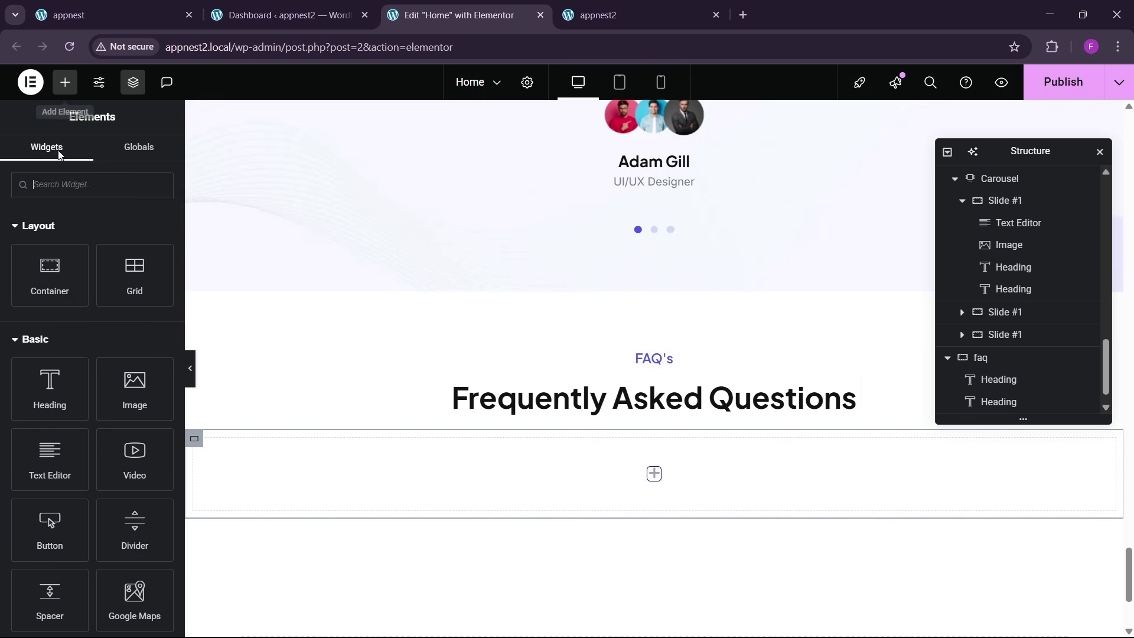
{"action": "left_click_drag", "start_coordinate": [52, 299], "coordinate": [356, 463]}
{"action": "scroll", "coordinate": [734, 437], "scroll_direction": "down", "scroll_amount": 2}
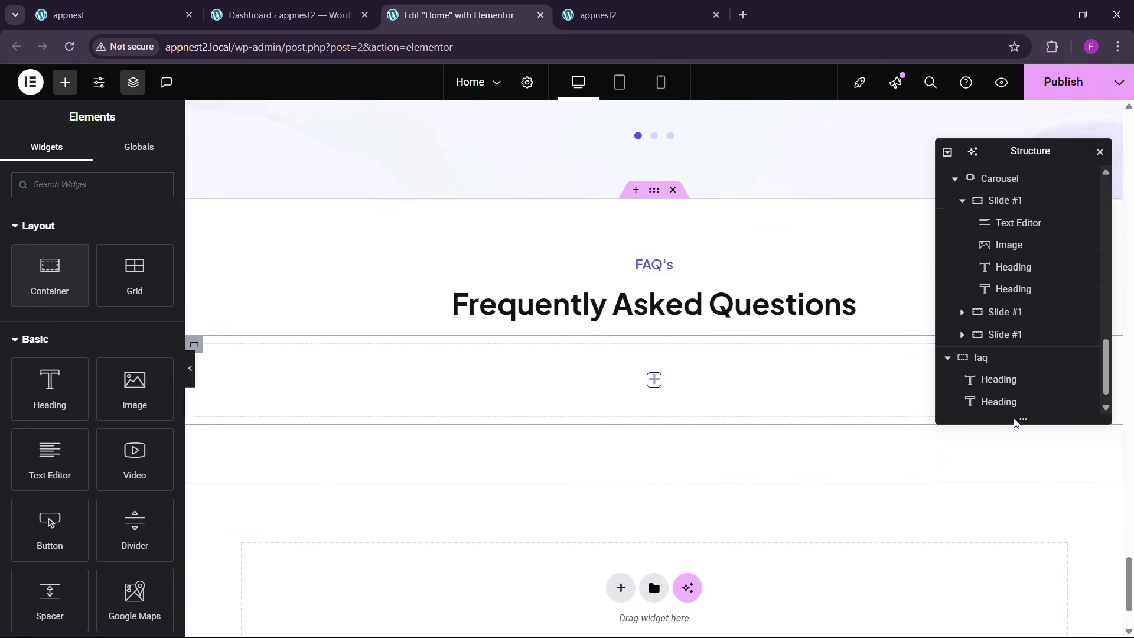
{"action": "scroll", "coordinate": [1003, 390], "scroll_direction": "down", "scroll_amount": 1}
{"action": "double_click", "coordinate": [1002, 402]}
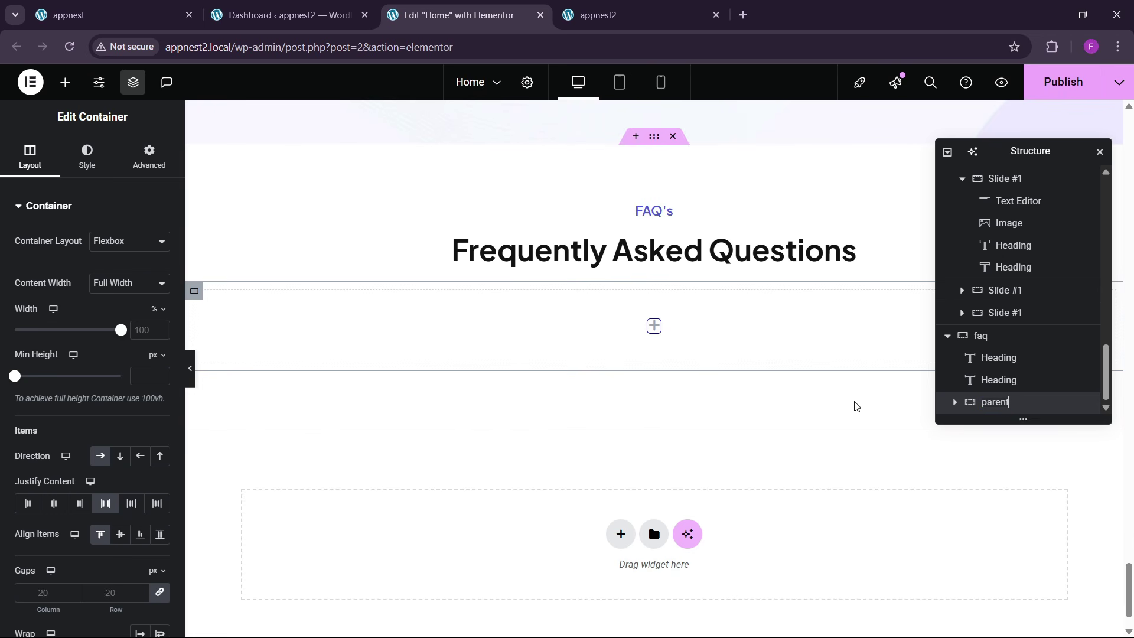
{"action": "left_click", "coordinate": [145, 155]}
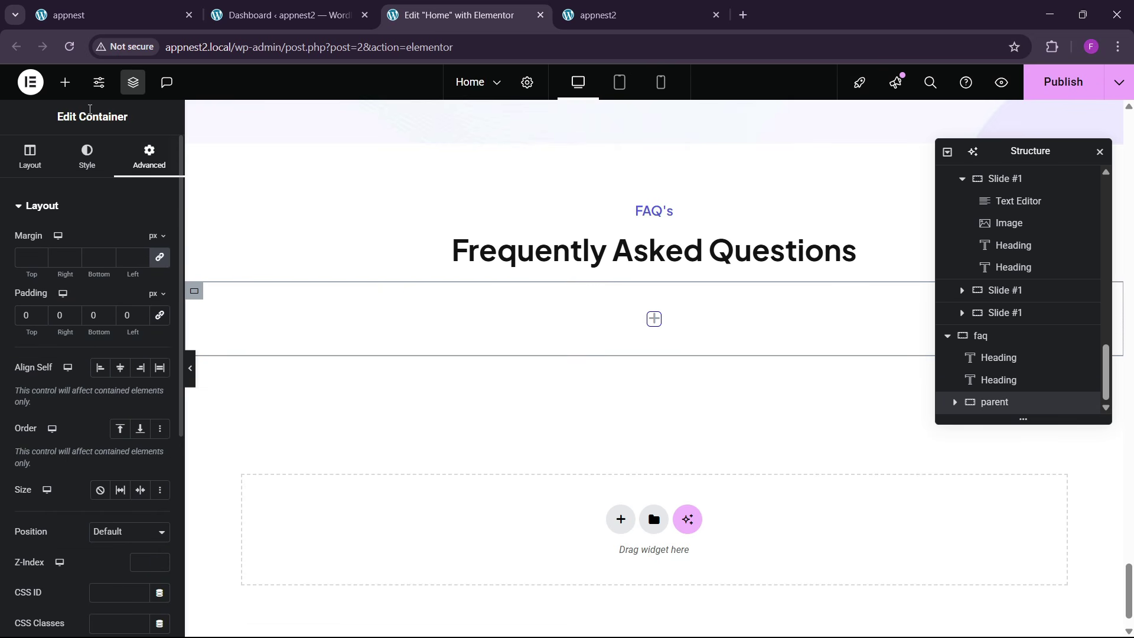
- Add a nested container inside the parent container of the FAQ section
{"action": "left_click", "coordinate": [65, 82]}
{"action": "left_click_drag", "start_coordinate": [69, 278], "coordinate": [415, 359]}
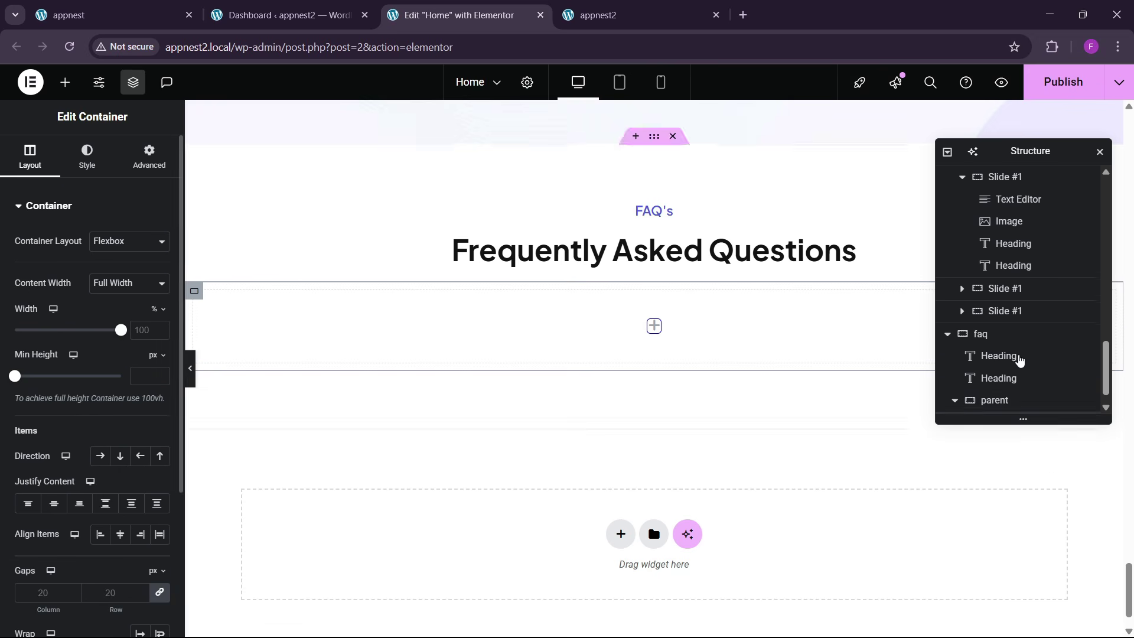
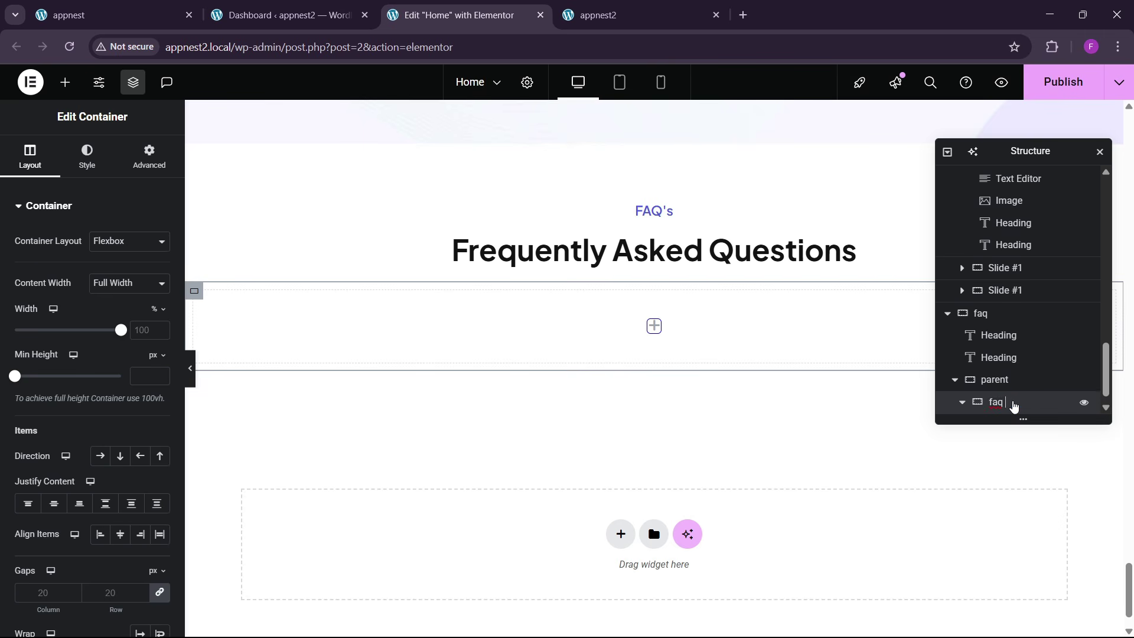
- Rename the nested container inside parent to faq box and set its padding to 0 on all sides
{"action": "left_click", "coordinate": [149, 157]}
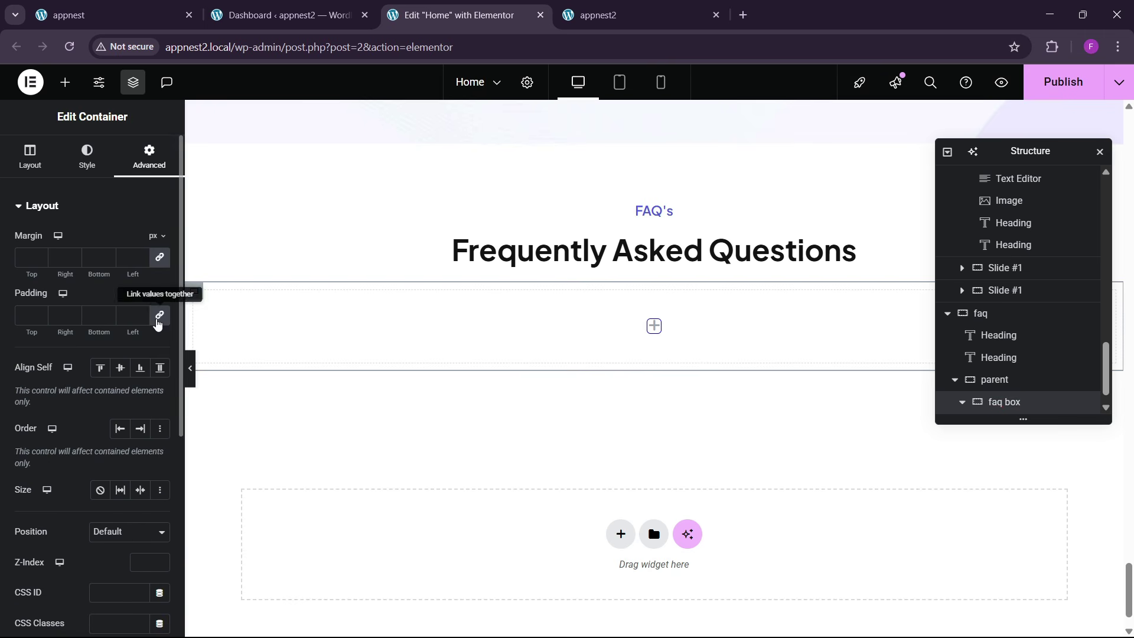
- Duplicate the faq box container inside parent and rename the copy to form
{"action": "right_click", "coordinate": [1023, 411]}
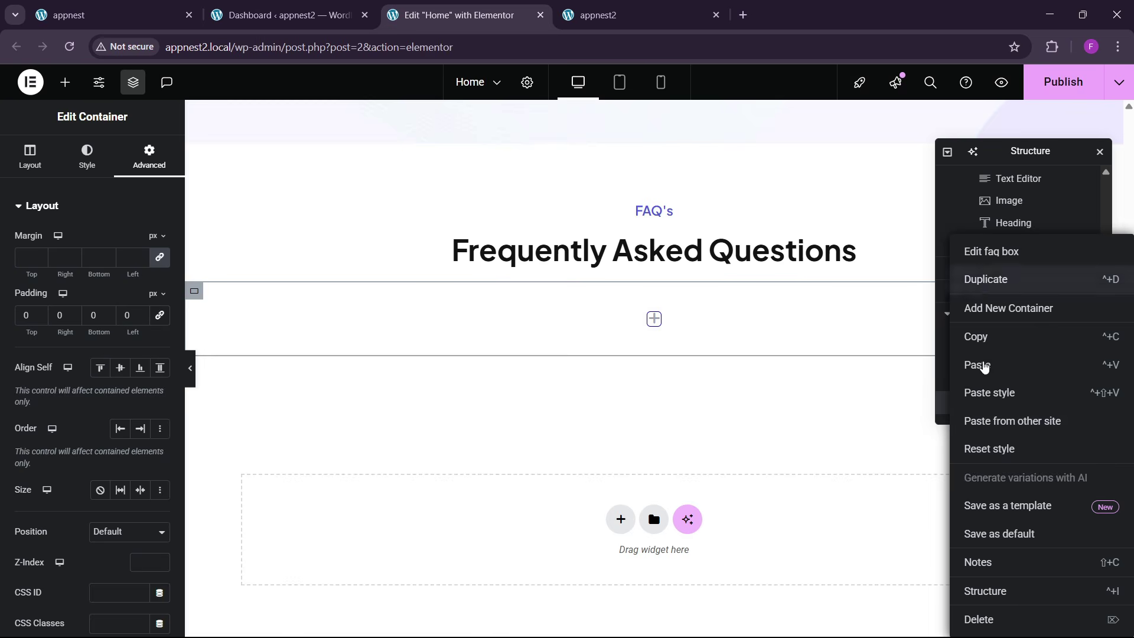
{"action": "left_click", "coordinate": [1004, 278]}
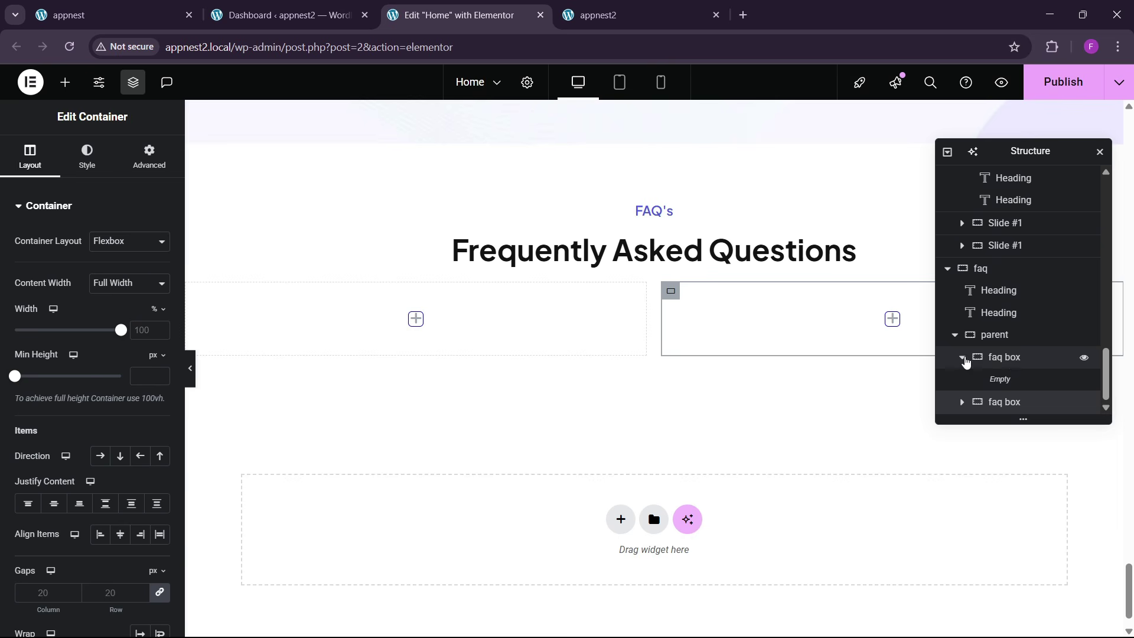
{"action": "left_click", "coordinate": [961, 357]}
{"action": "left_click", "coordinate": [994, 357]}
{"action": "left_click", "coordinate": [43, 145]}
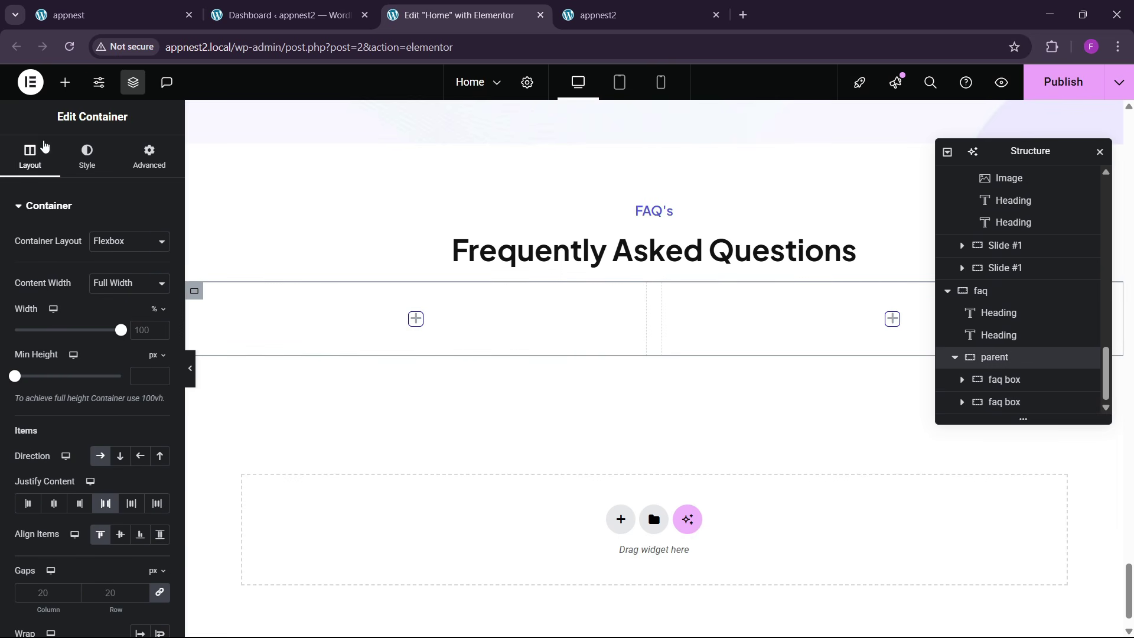
{"action": "left_click", "coordinate": [1001, 403]}
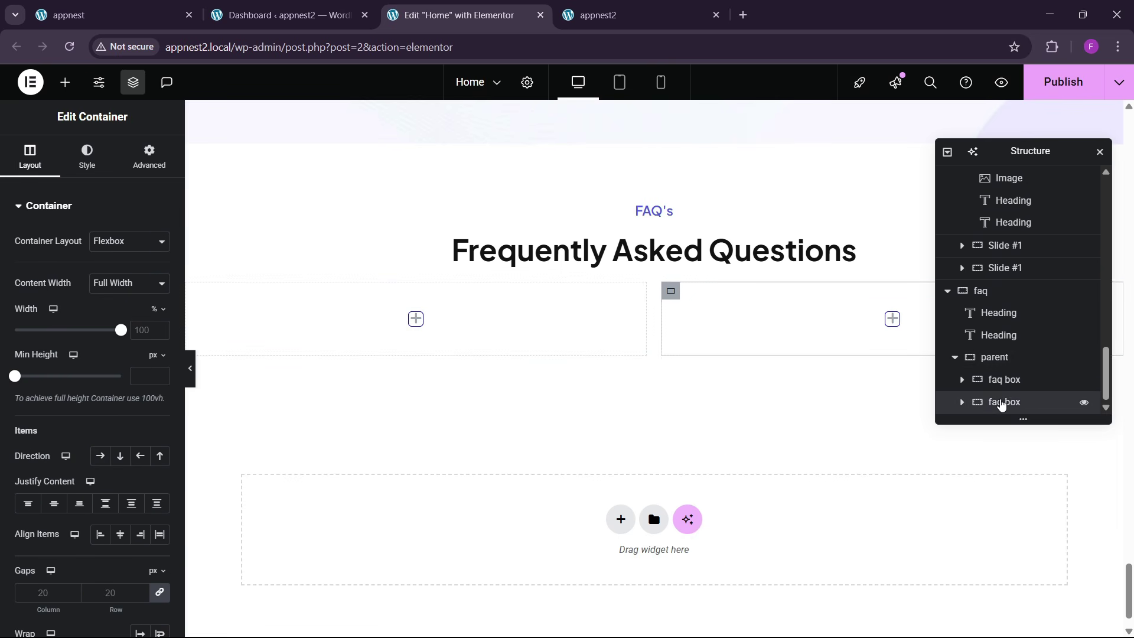
{"action": "double_click", "coordinate": [1001, 402]}
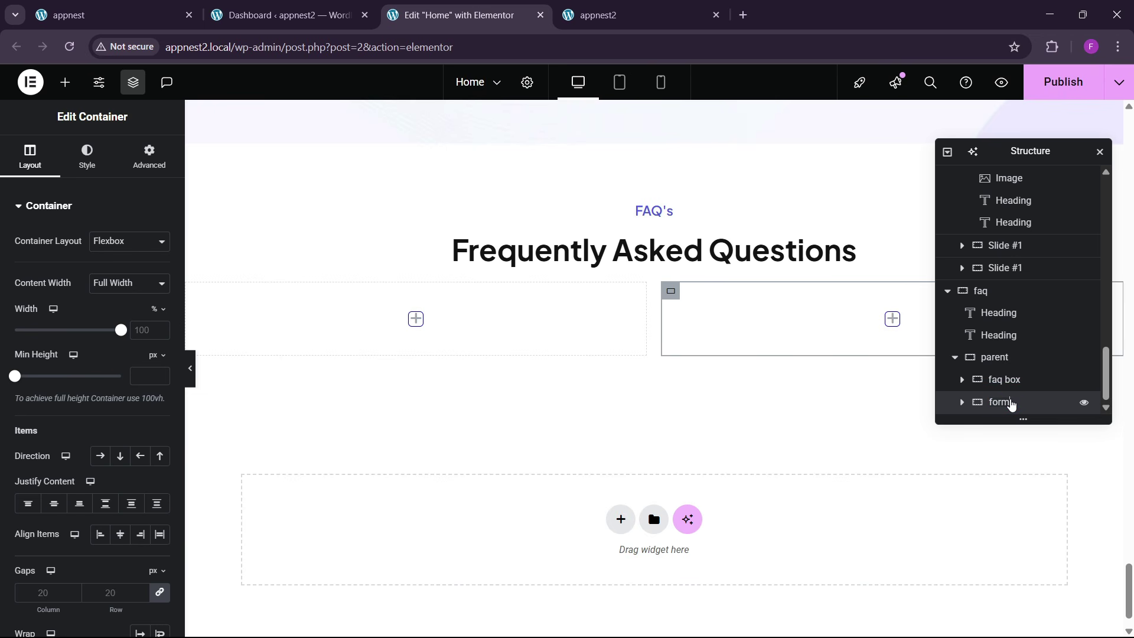
- Set the faq box container's width to 60% and the form container's width to 40%, following the reference site's layout
{"action": "left_click", "coordinate": [175, 15]}
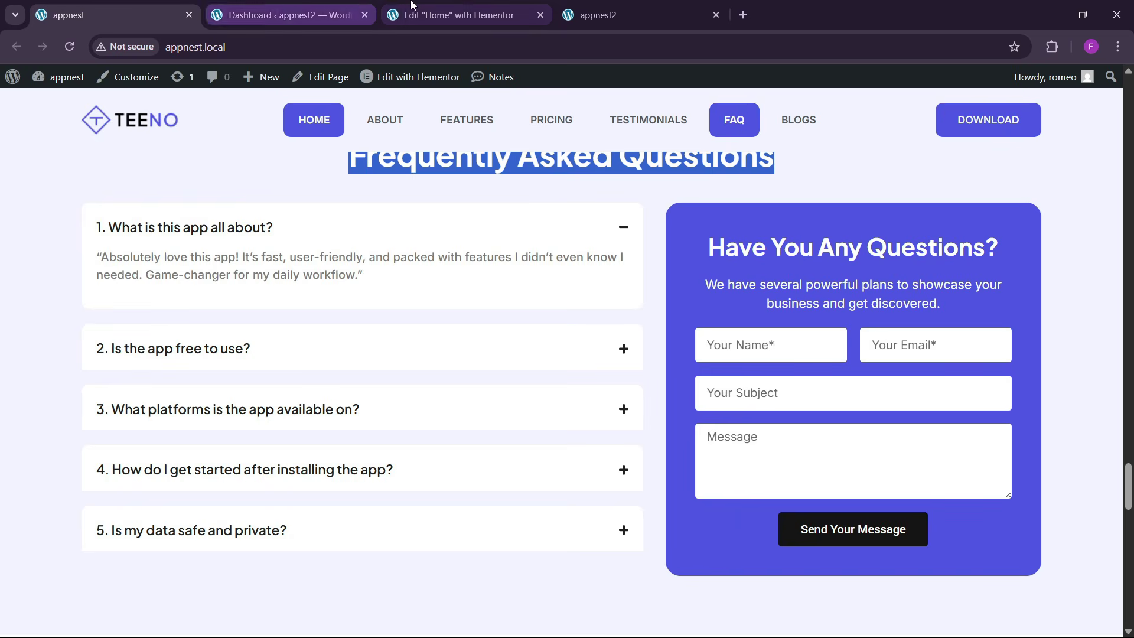
{"action": "left_click", "coordinate": [460, 15]}
{"action": "left_click", "coordinate": [1004, 380]}
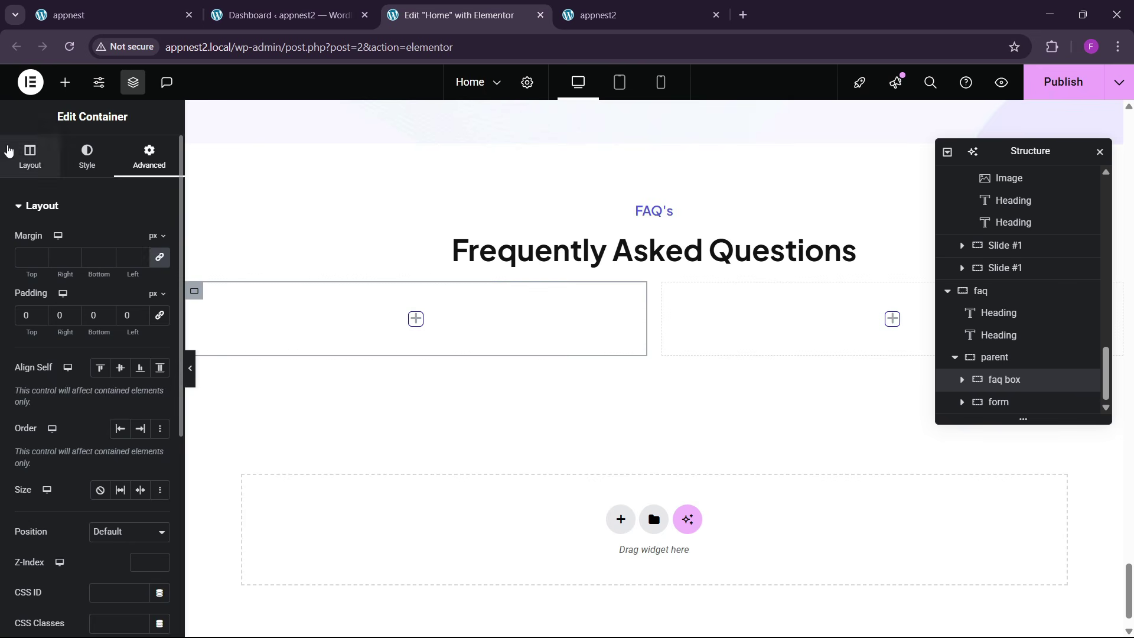
{"action": "left_click", "coordinate": [30, 156]}
{"action": "type", "text": "60"}
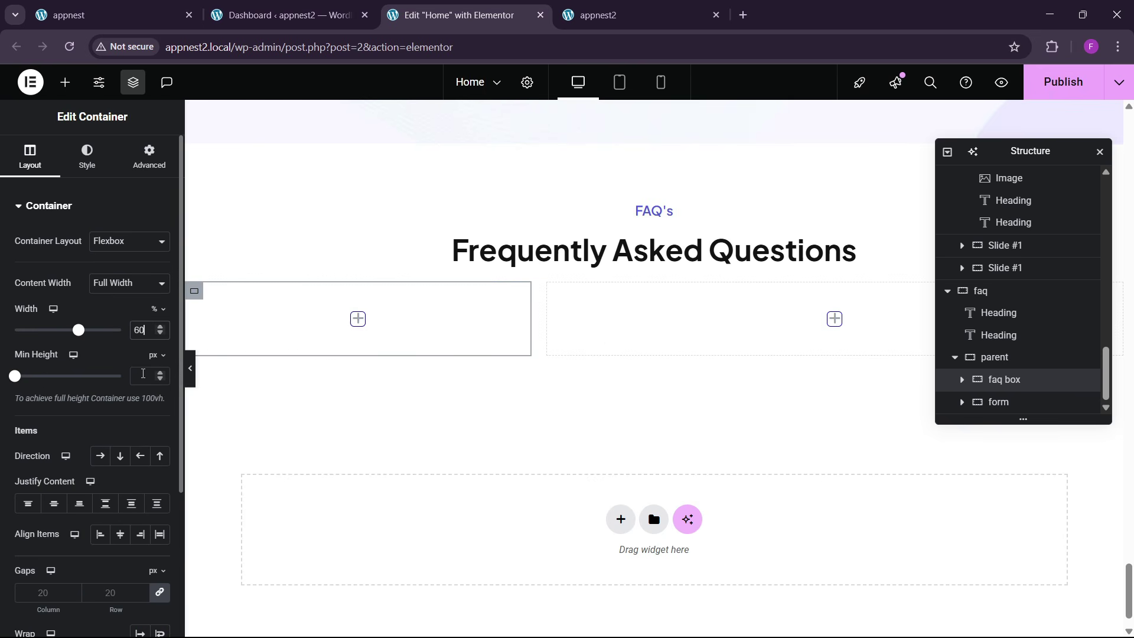
{"action": "left_click", "coordinate": [948, 406]}
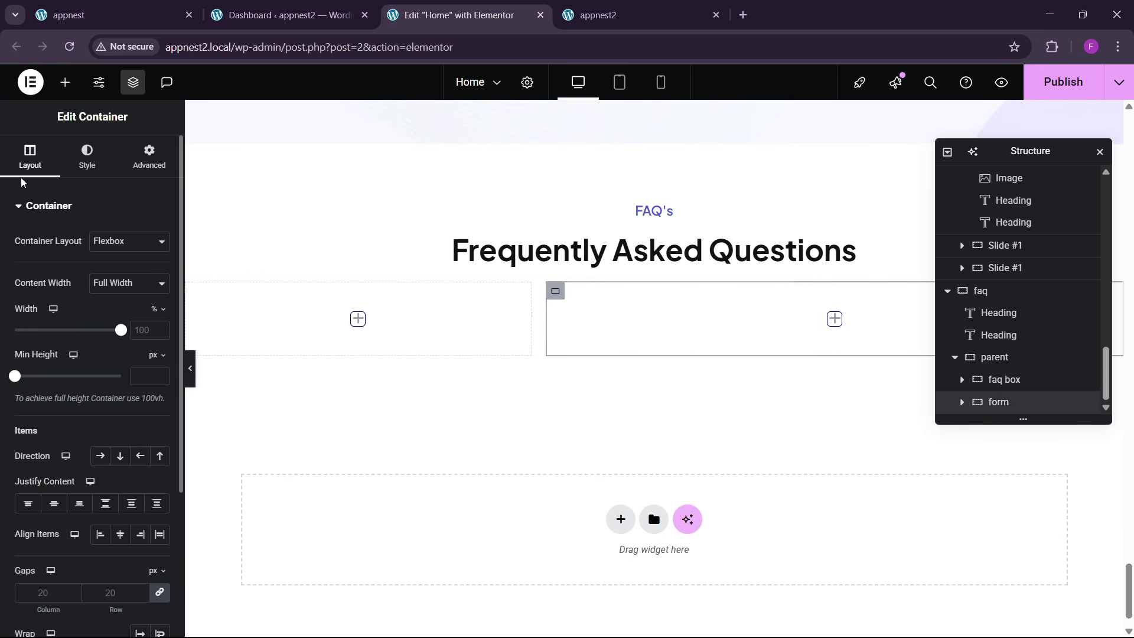
{"action": "left_click", "coordinate": [143, 334]}
{"action": "type", "text": "40"}
- Give the form container a classic background in the global blue color and a border radius of 20 px on all corners
{"action": "left_click", "coordinate": [149, 12]}
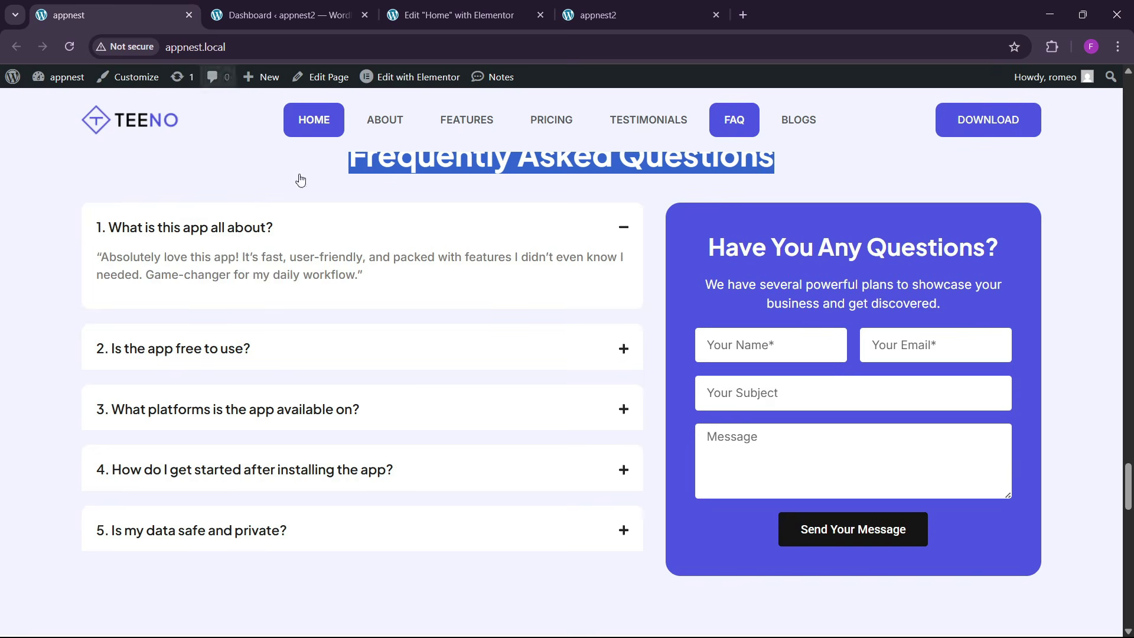
{"action": "left_click", "coordinate": [489, 5]}
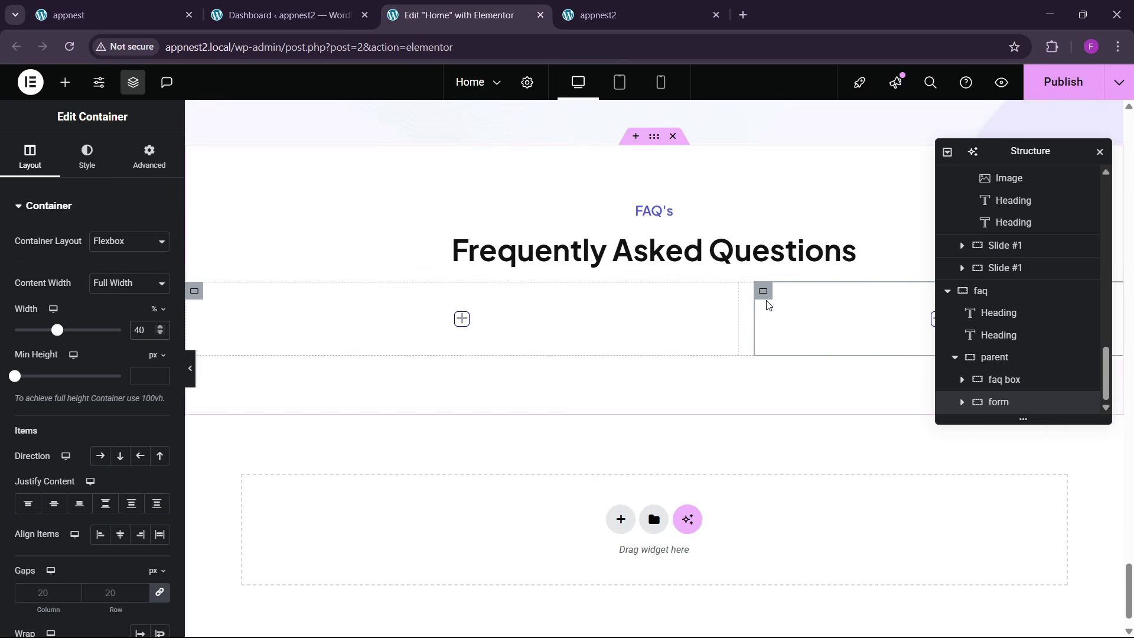
{"action": "left_click", "coordinate": [87, 158]}
{"action": "left_click", "coordinate": [100, 273]}
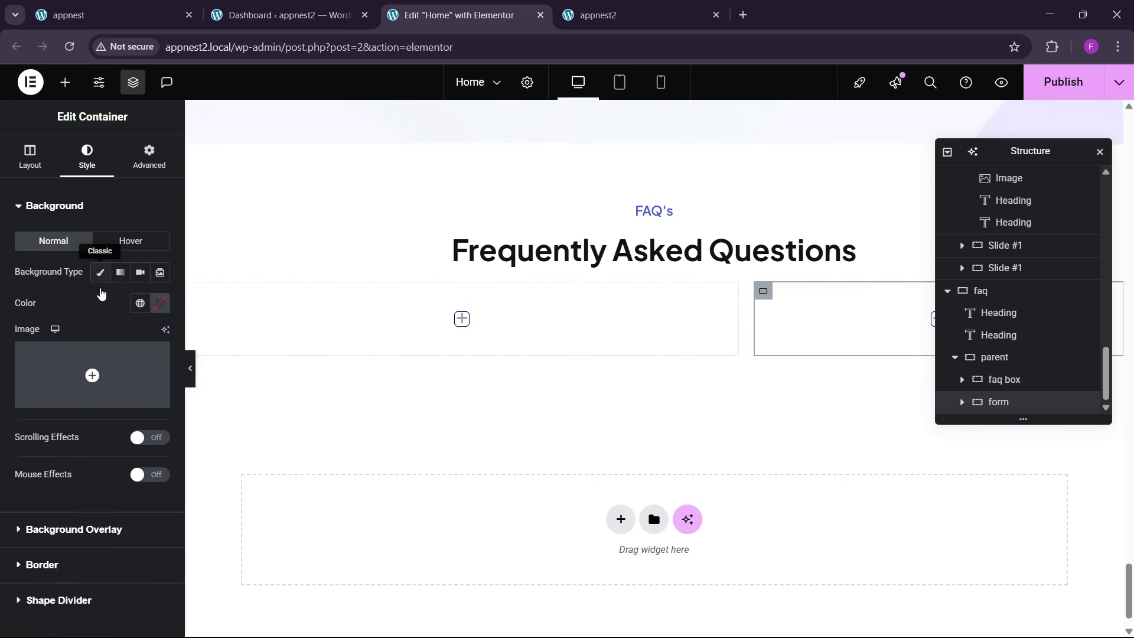
{"action": "left_click", "coordinate": [140, 303]}
{"action": "left_click", "coordinate": [79, 519]}
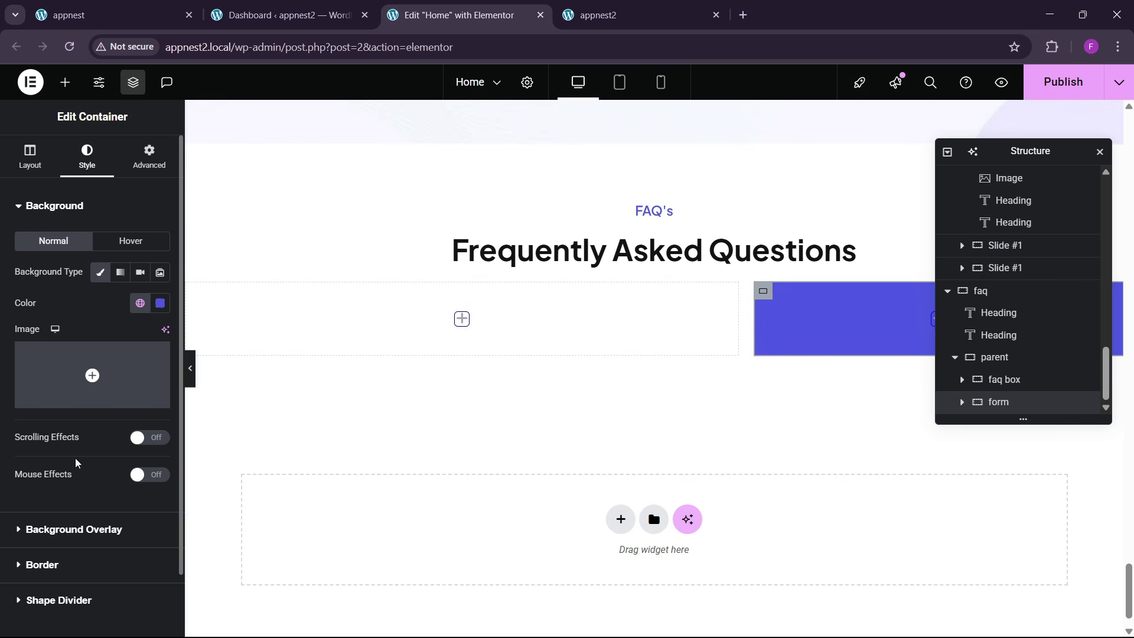
{"action": "left_click", "coordinate": [41, 565]}
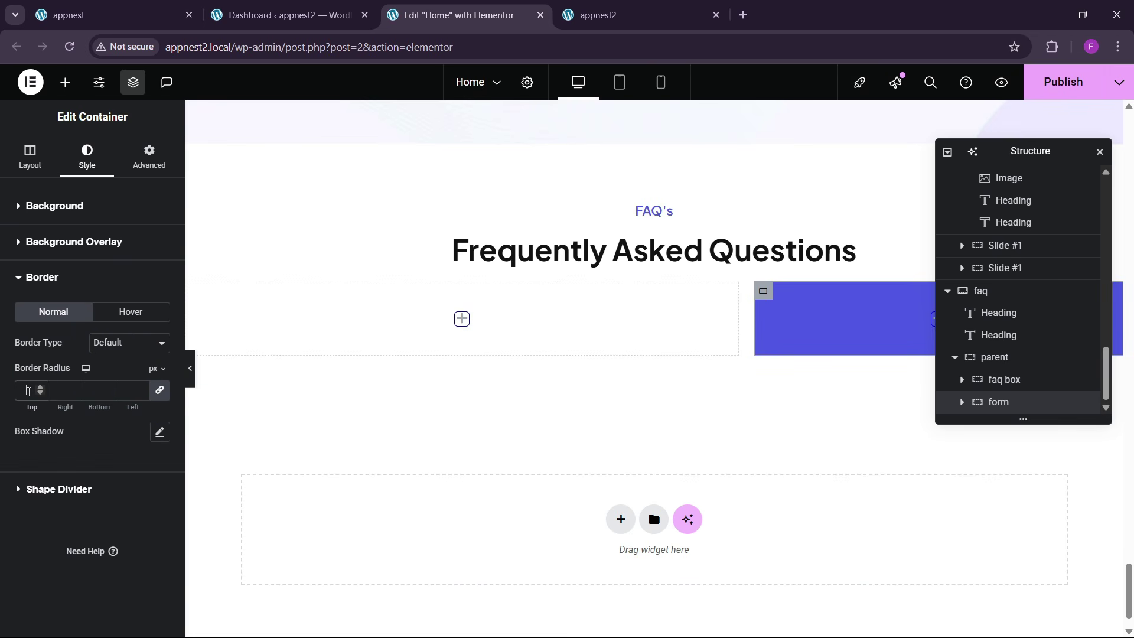
{"action": "type", "text": "20"}
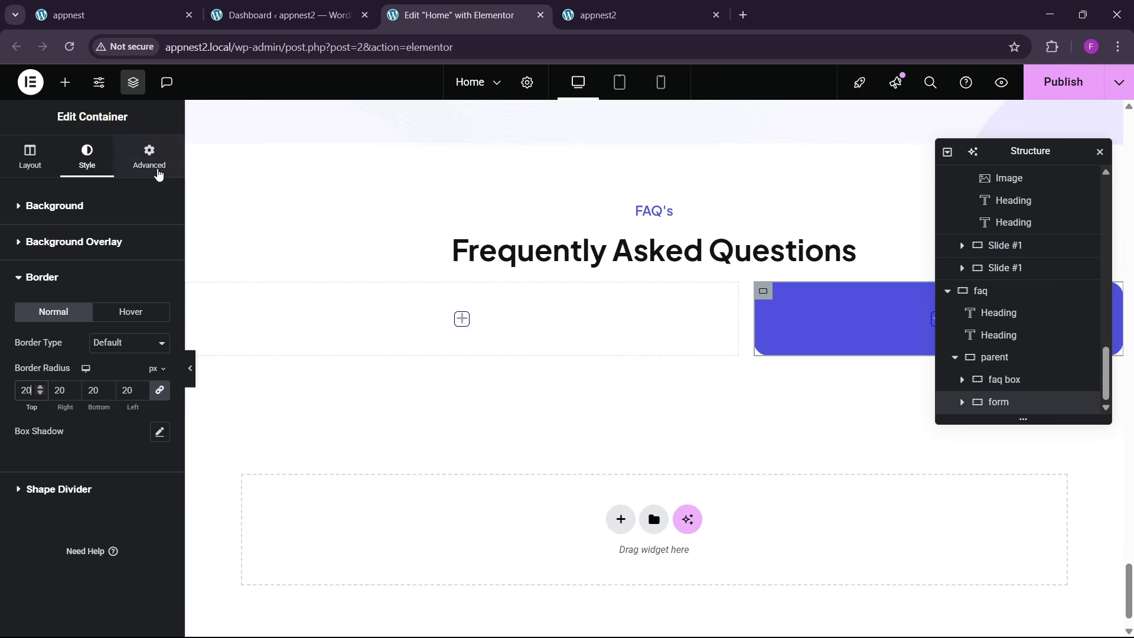
- Set the form container's padding to 40 px on all sides, comparing with the form box on the reference site
{"action": "left_click", "coordinate": [158, 174]}
{"action": "left_click", "coordinate": [18, 316]}
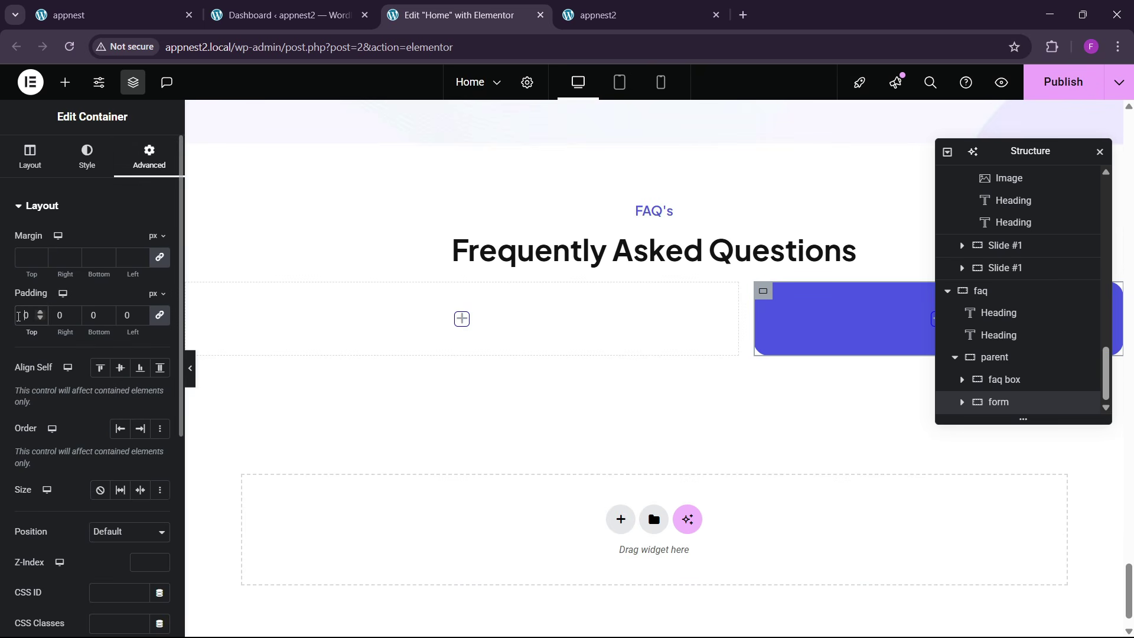
{"action": "left_click", "coordinate": [120, 7]}
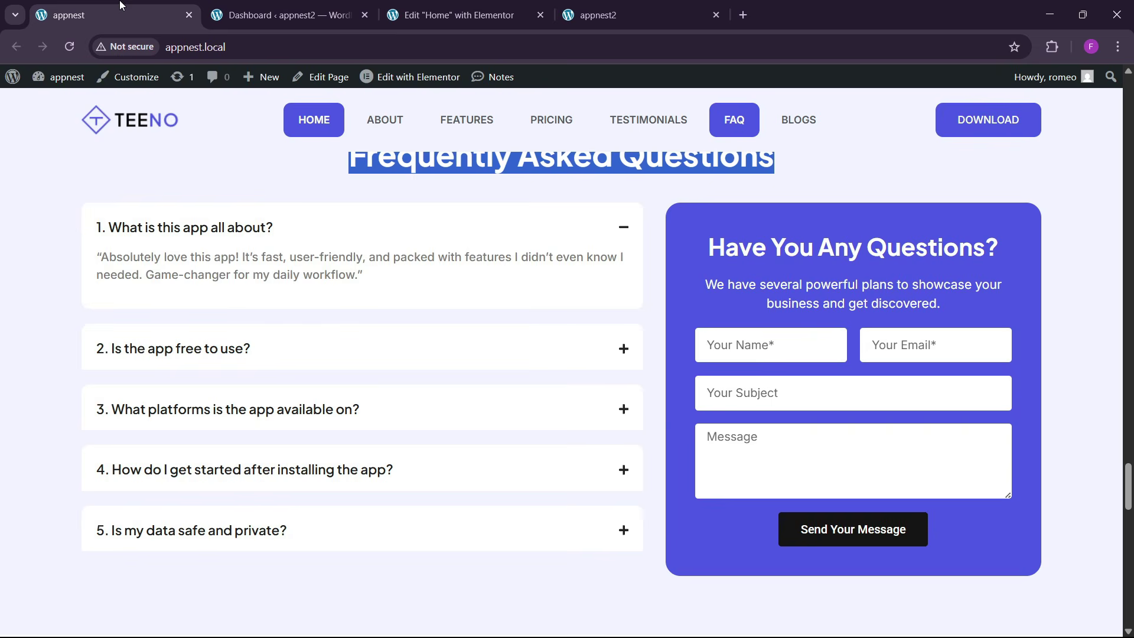
{"action": "left_click", "coordinate": [447, 7]}
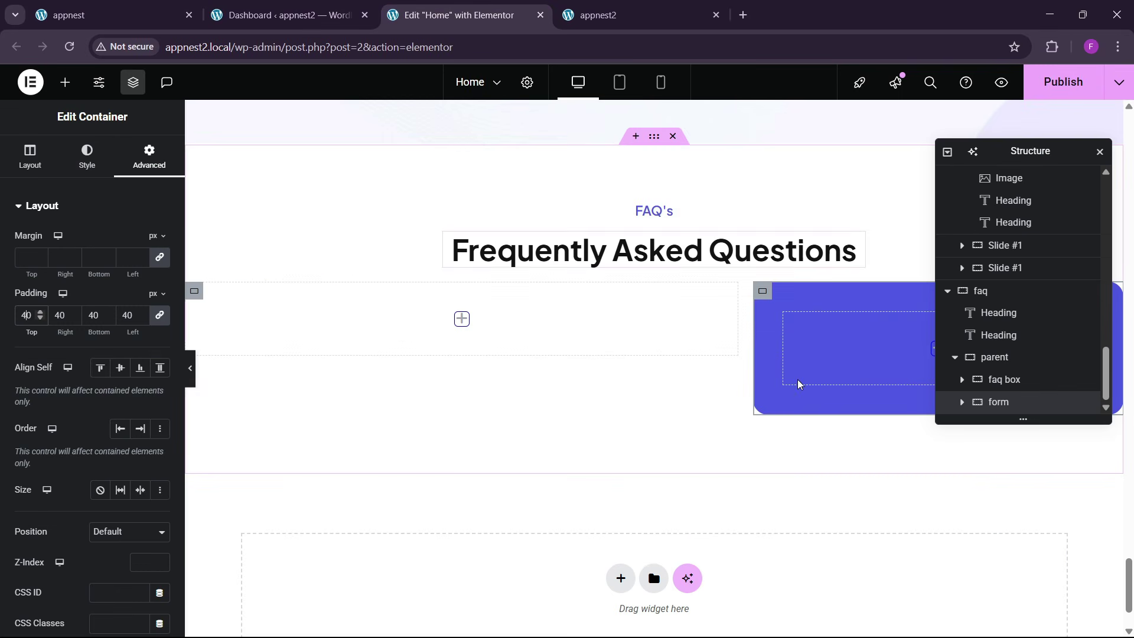
- Set the top margin of the FAQ section's parent container to 20 px
{"action": "left_click", "coordinate": [990, 359]}
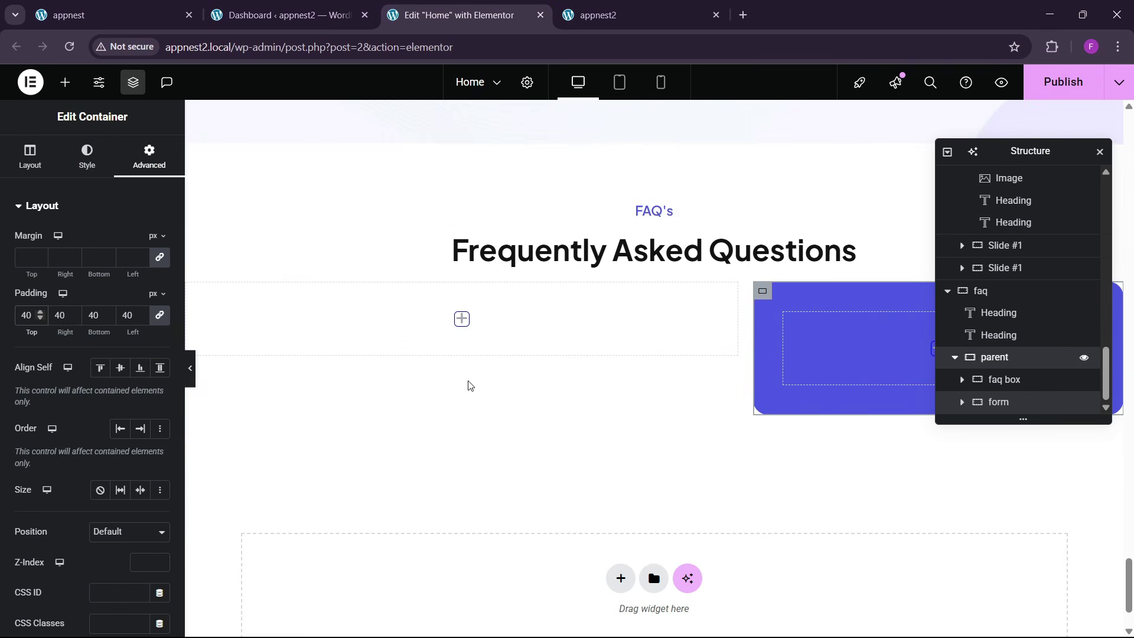
{"action": "left_click", "coordinate": [148, 157]}
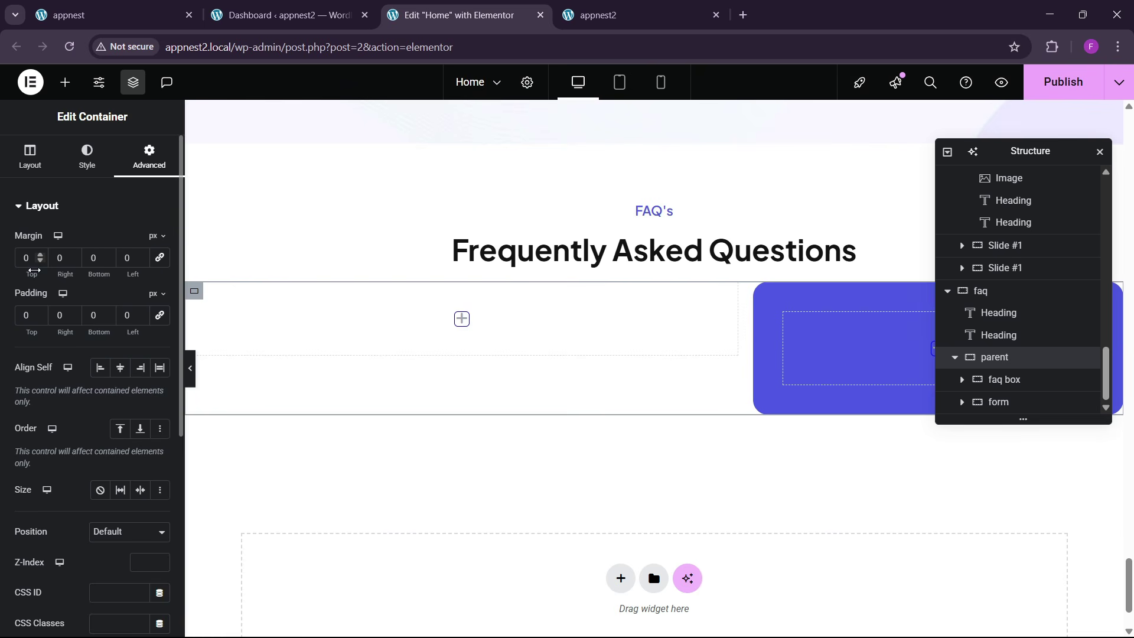
{"action": "type", "text": "2"}
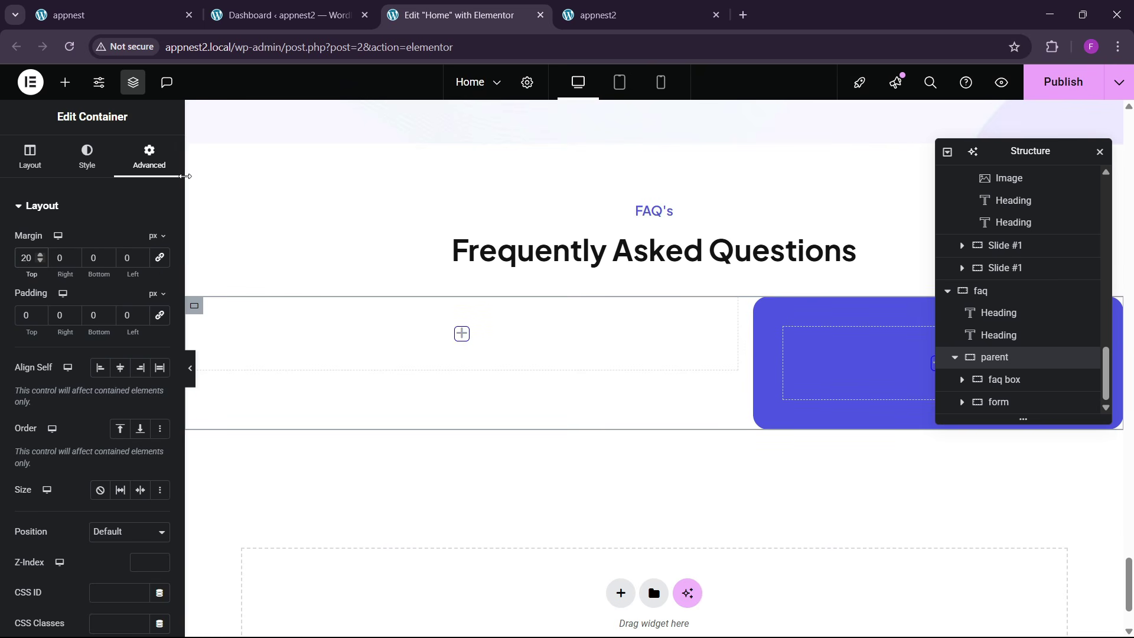
- Copy the "Frequently Asked Questions" heading and paste it into the form container
{"action": "right_click", "coordinate": [577, 264]}
{"action": "left_click", "coordinate": [603, 332]}
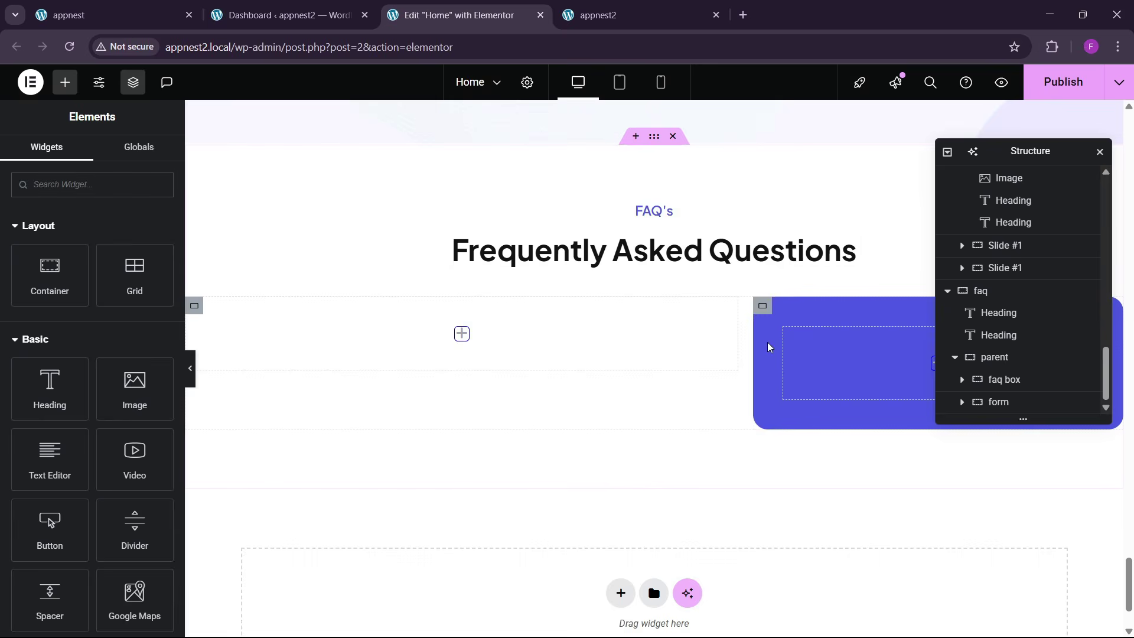
{"action": "right_click", "coordinate": [798, 355]}
{"action": "left_click", "coordinate": [824, 364]}
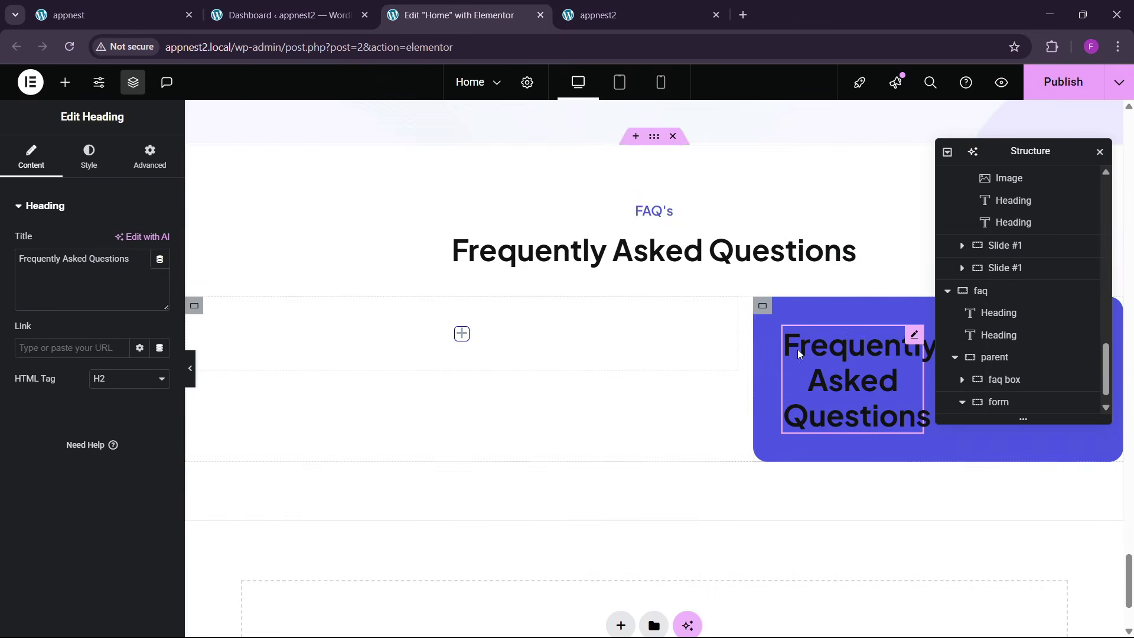
- Replace the form container's heading text with "Have You Any Questions?" copied from the reference site
{"action": "left_click", "coordinate": [95, 6]}
{"action": "left_click_drag", "start_coordinate": [708, 253], "coordinate": [993, 246]}
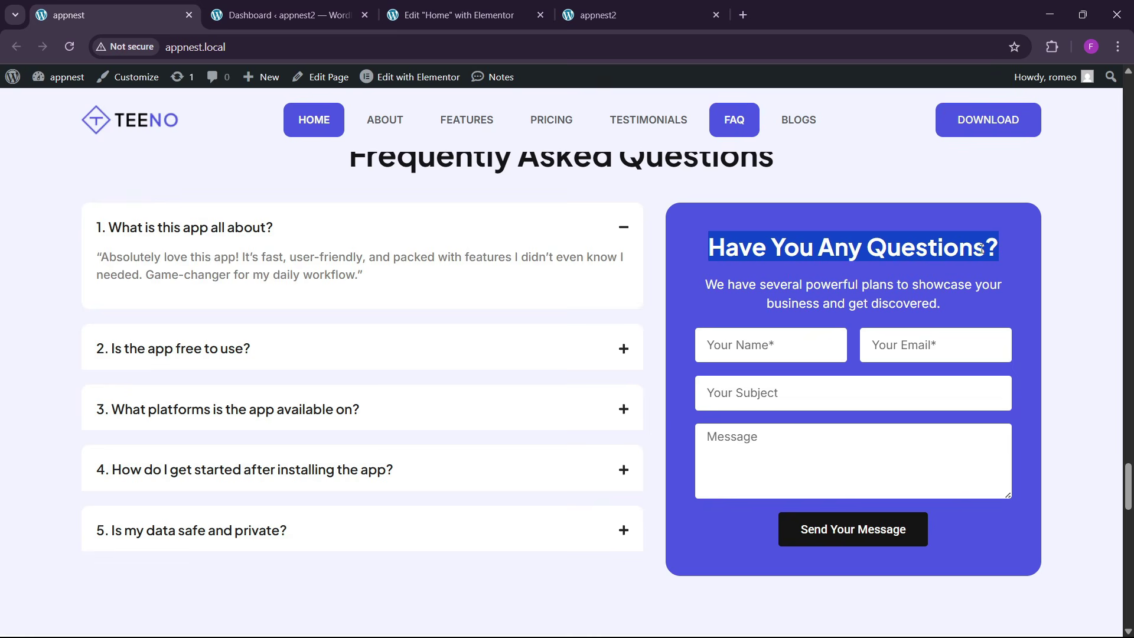
{"action": "left_click", "coordinate": [454, 15]}
{"action": "key", "text": "ctrl+a"}
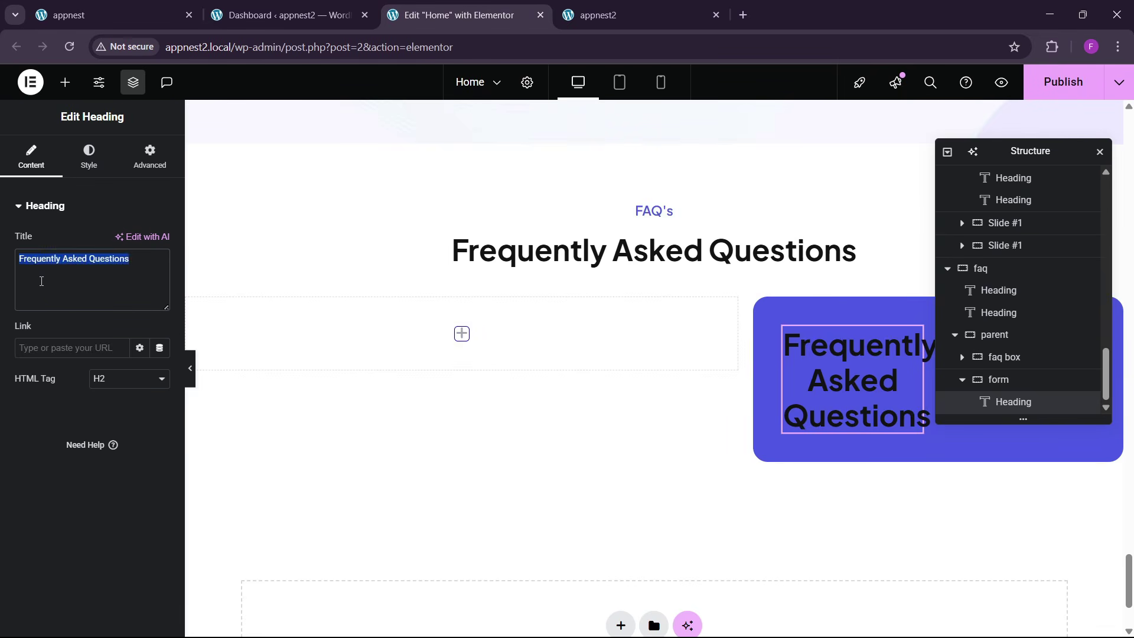
{"action": "key", "text": "ctrl+v"}
- Change the form heading's width from custom to Full Width (100%)
{"action": "left_click", "coordinate": [81, 162]}
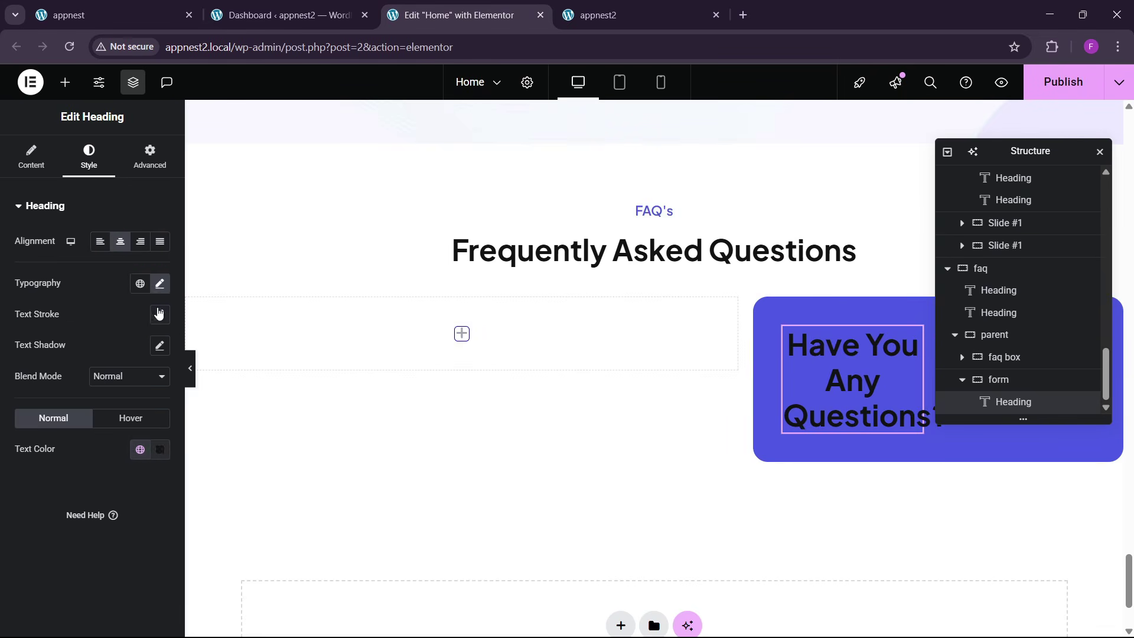
{"action": "left_click", "coordinate": [150, 158]}
{"action": "left_click", "coordinate": [129, 356]}
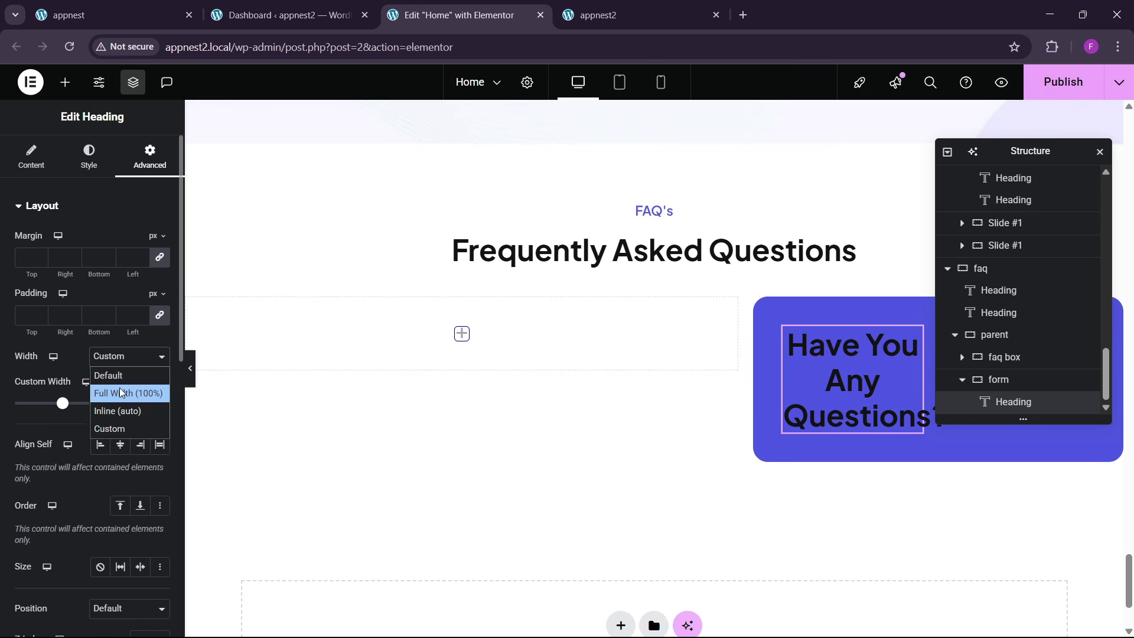
{"action": "left_click", "coordinate": [118, 392]}
{"action": "left_click", "coordinate": [1010, 384]}
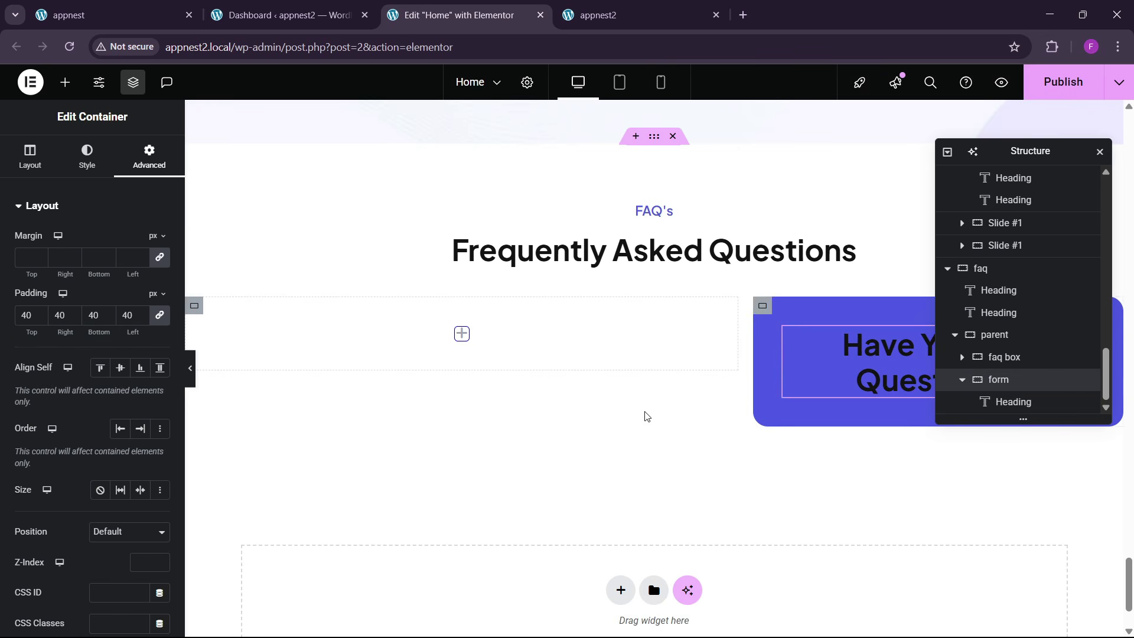
{"action": "left_click", "coordinate": [1053, 403]}
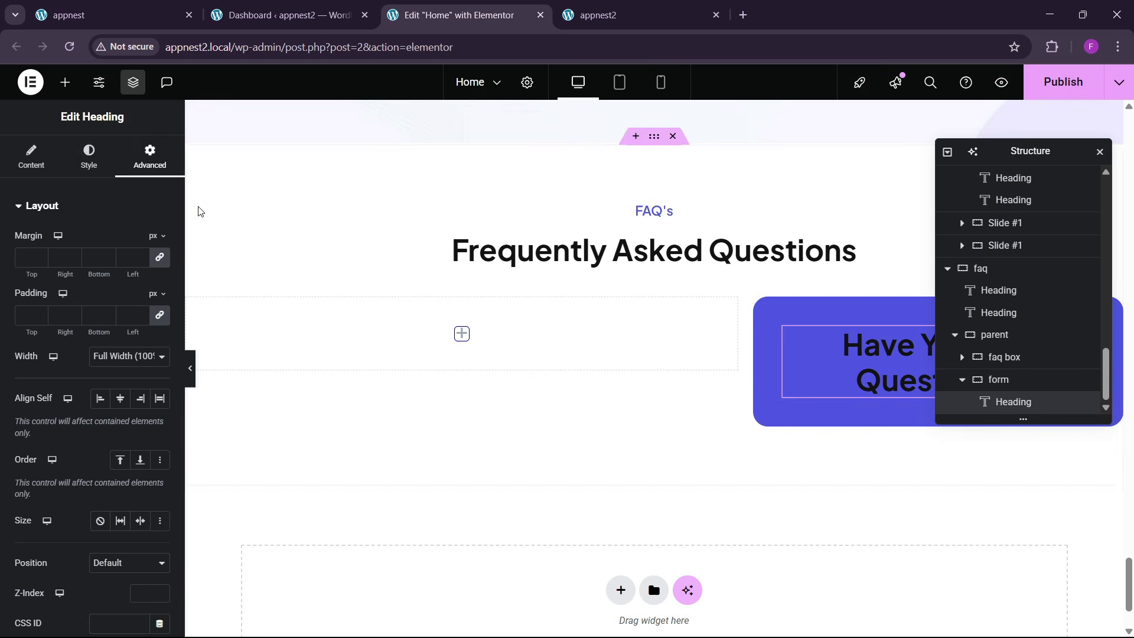
- Set the form heading's text color to white
{"action": "left_click", "coordinate": [91, 161]}
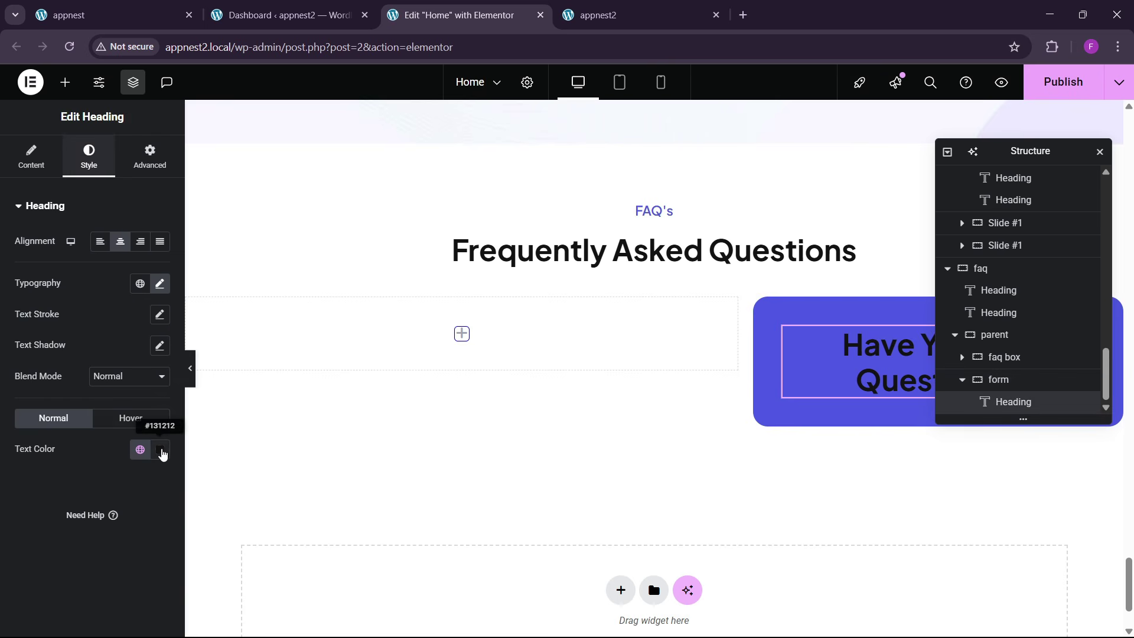
{"action": "left_click", "coordinate": [162, 453]}
{"action": "left_click_drag", "start_coordinate": [144, 324], "coordinate": [25, 223]}
{"action": "left_click", "coordinate": [25, 448]}
- Reduce the form heading's font size to 32 px
{"action": "left_click", "coordinate": [159, 284]}
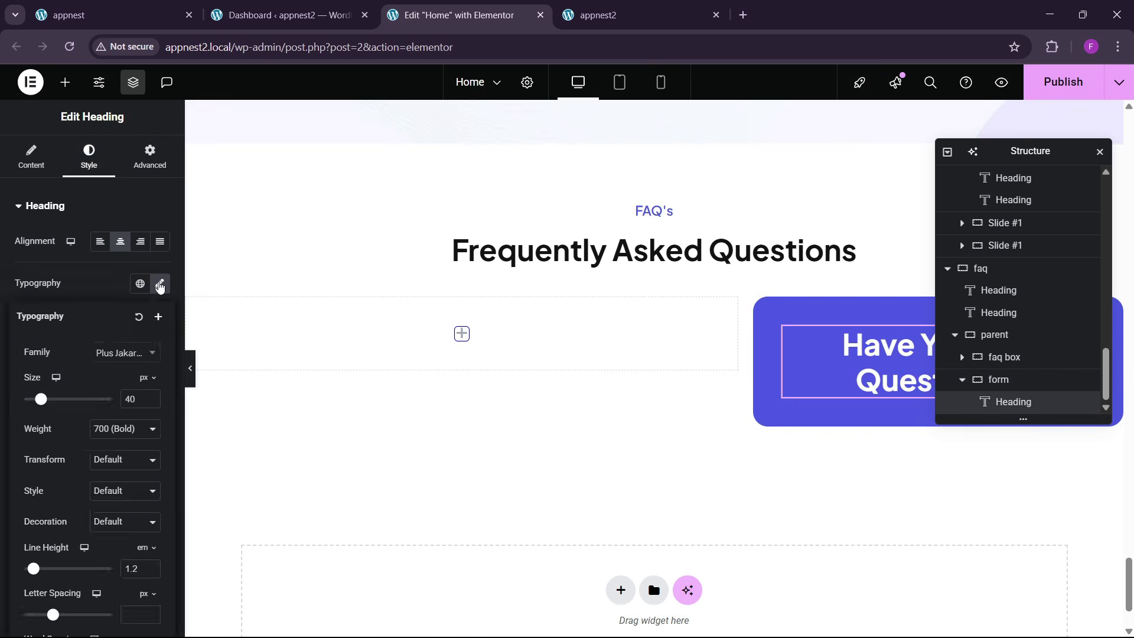
{"action": "left_click", "coordinate": [160, 284]}
{"action": "left_click", "coordinate": [160, 284]}
{"action": "left_click", "coordinate": [151, 404]}
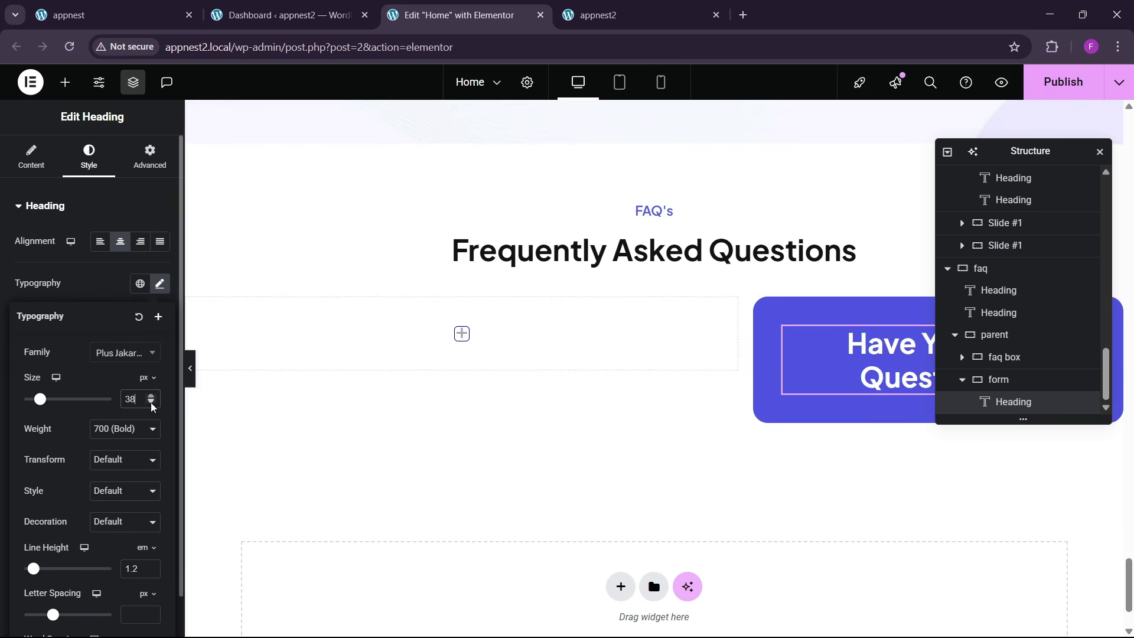
{"action": "left_click", "coordinate": [152, 404]}
{"action": "left_click", "coordinate": [151, 404]}
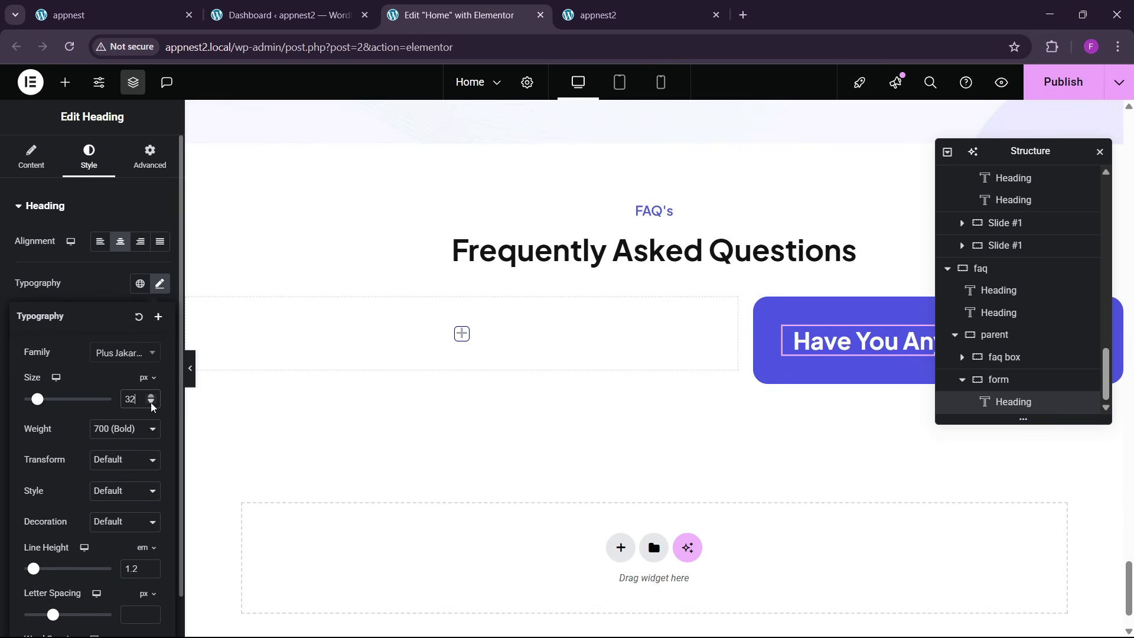
- Reduce the form heading's font size slightly further, move the Structure window clear of the form, and compare with the reference site
{"action": "left_click", "coordinate": [151, 404]}
{"action": "left_click", "coordinate": [151, 403]}
{"action": "left_click_drag", "start_coordinate": [1033, 152], "coordinate": [591, 231]}
{"action": "left_click", "coordinate": [141, 15]}
{"action": "left_click", "coordinate": [460, 15]}
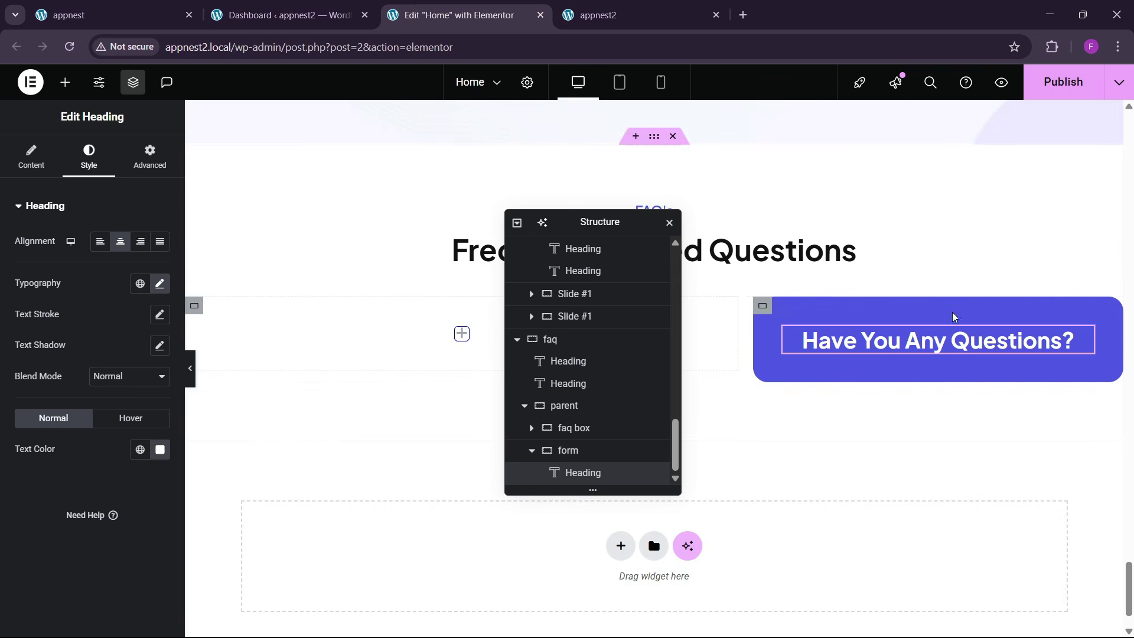
- Copy the testimonial section's description text and paste it below the "Have You Any Questions?" heading in the form container
{"action": "scroll", "coordinate": [954, 318], "scroll_direction": "up", "scroll_amount": 6}
{"action": "right_click", "coordinate": [780, 282]}
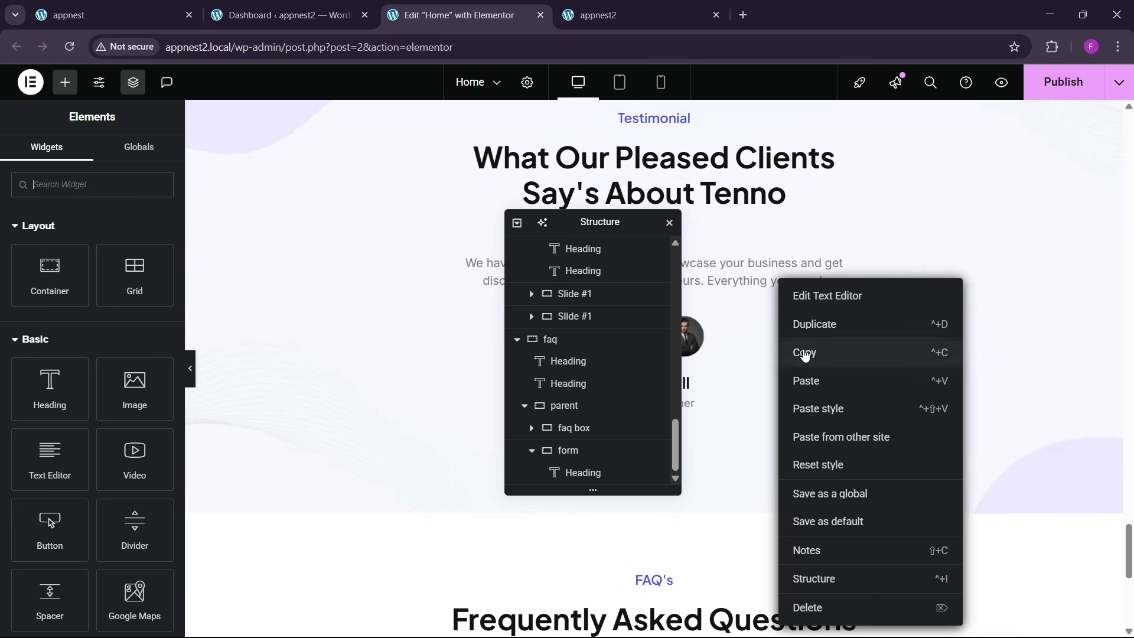
{"action": "left_click", "coordinate": [805, 353]}
{"action": "scroll", "coordinate": [957, 420], "scroll_direction": "down", "scroll_amount": 7}
{"action": "right_click", "coordinate": [891, 272]}
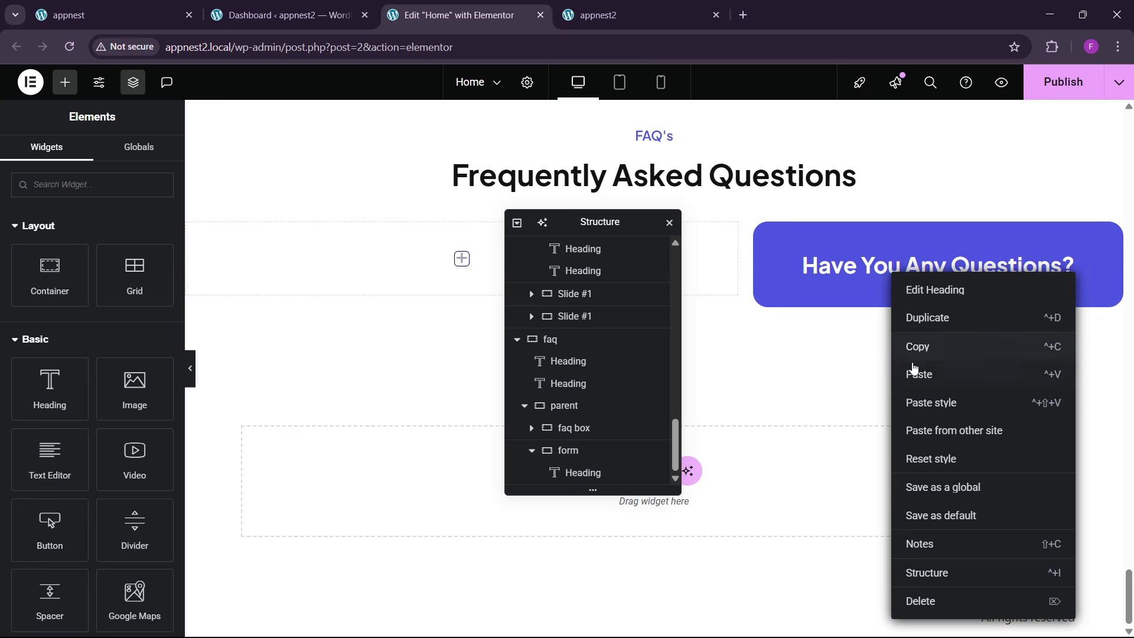
{"action": "left_click", "coordinate": [918, 374]}
- Change the pasted description's width from custom to Full Width (100%)
{"action": "left_click", "coordinate": [88, 156]}
{"action": "left_click", "coordinate": [150, 156]}
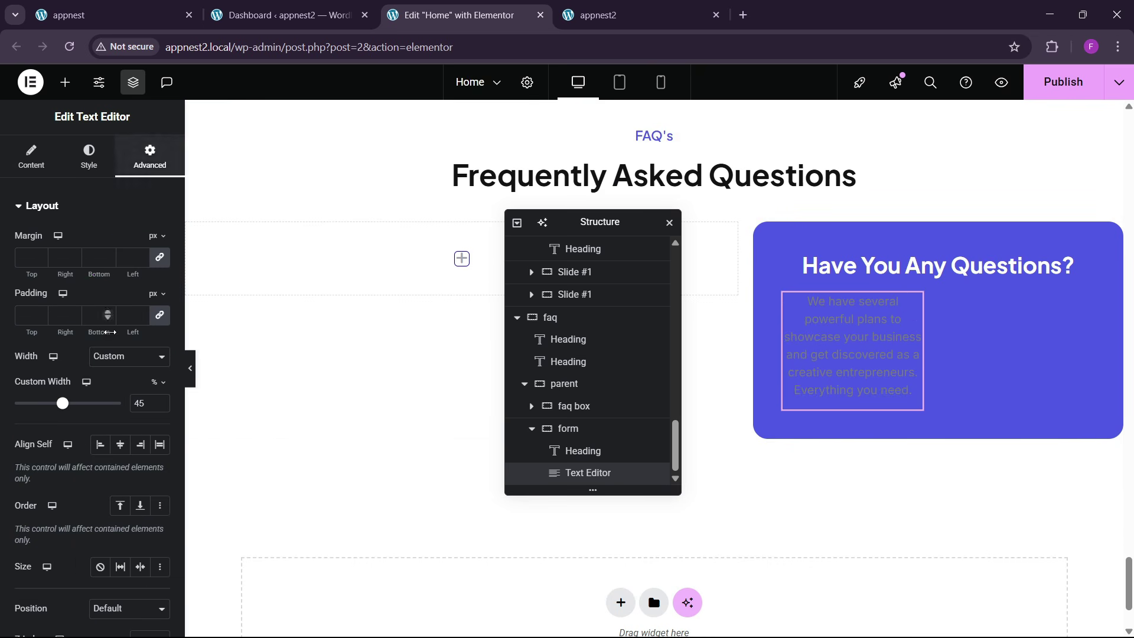
{"action": "left_click", "coordinate": [118, 357]}
{"action": "left_click", "coordinate": [116, 392]}
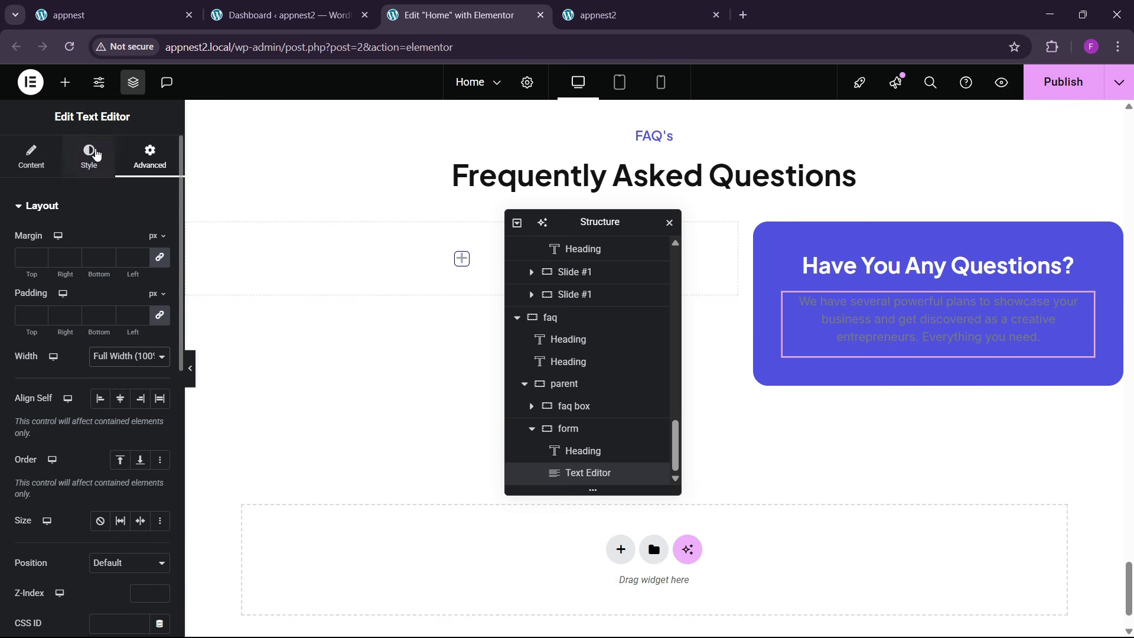
- Set the form description's text color to white (#FFFFFF) and check it against the reference site
{"action": "left_click", "coordinate": [96, 154]}
{"action": "left_click", "coordinate": [160, 436]}
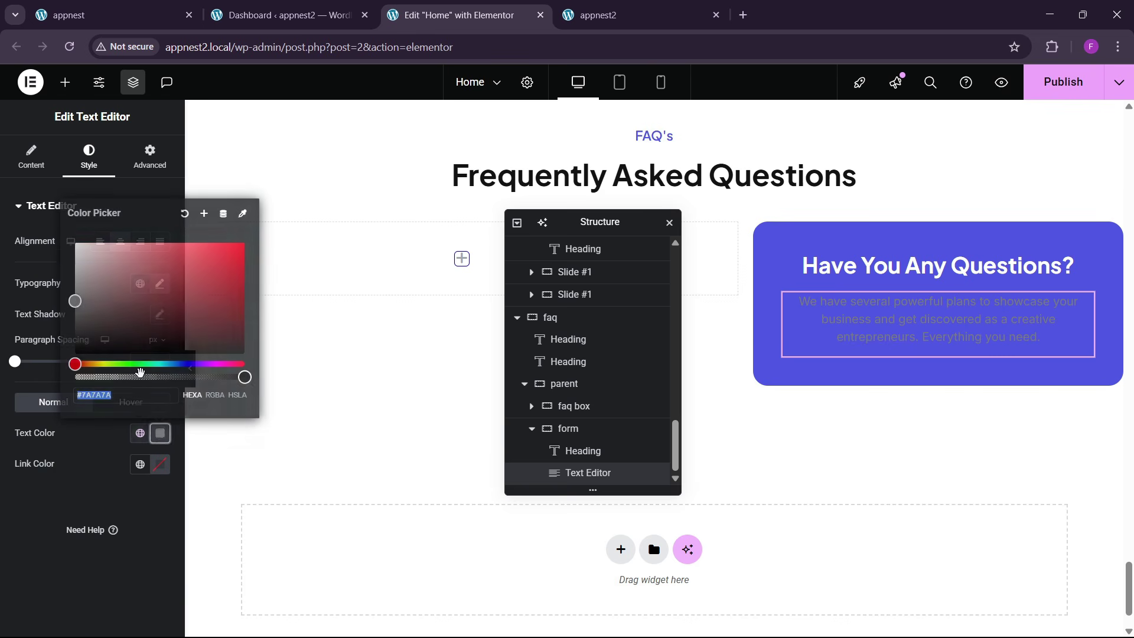
{"action": "left_click_drag", "start_coordinate": [116, 289], "coordinate": [32, 243]}
{"action": "left_click", "coordinate": [100, 8]}
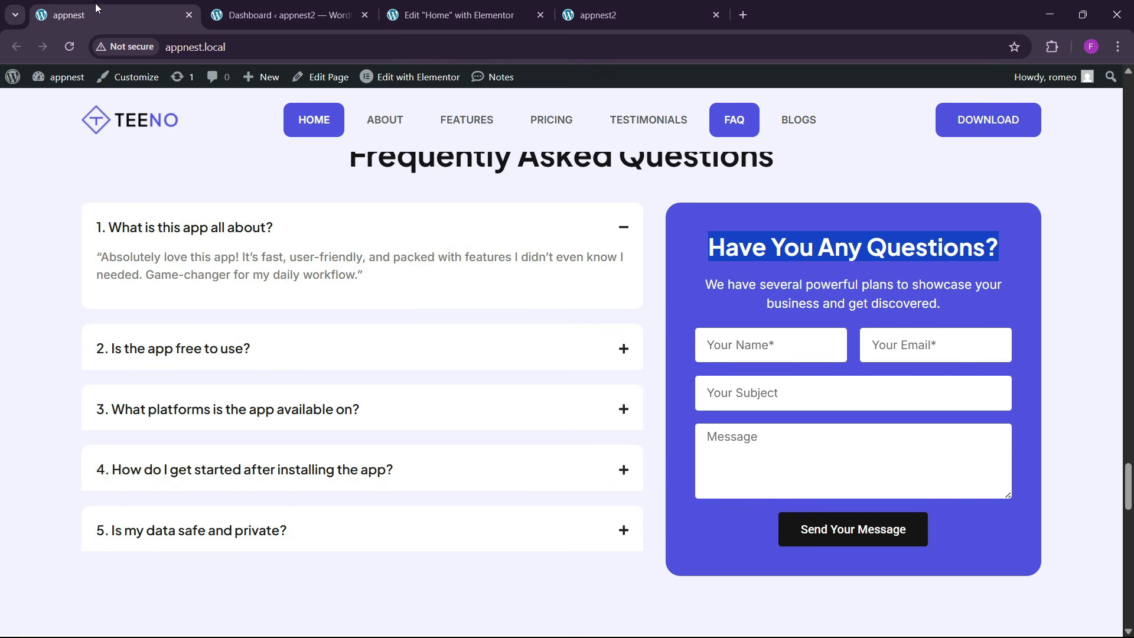
{"action": "left_click", "coordinate": [455, 15]}
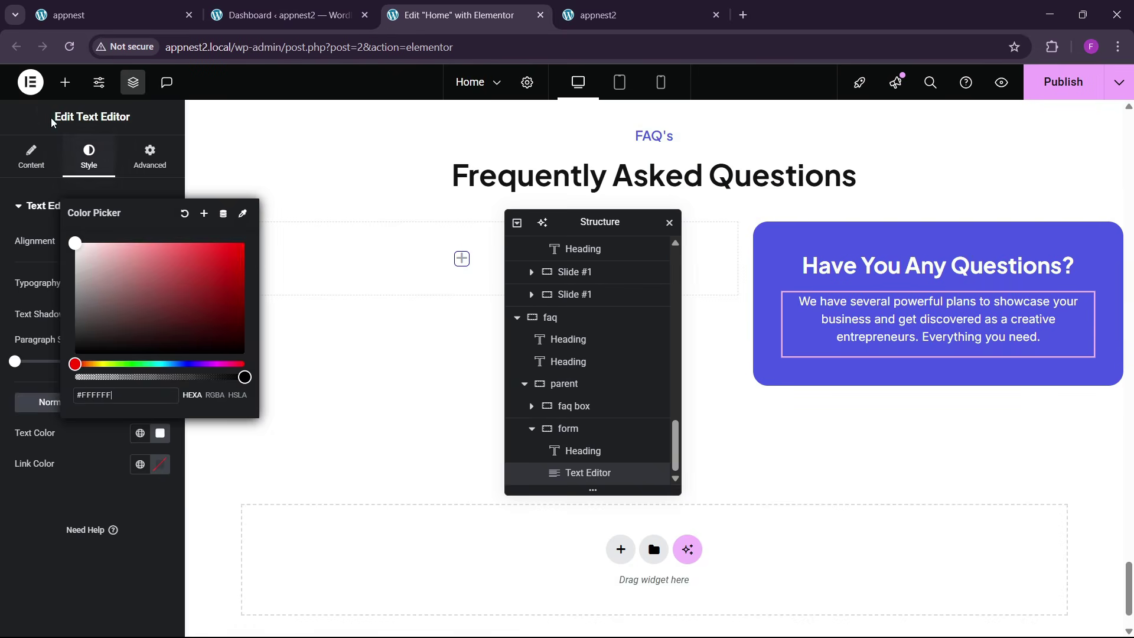
- Find the Form widget and add it below the description in the form container
{"action": "left_click", "coordinate": [65, 82]}
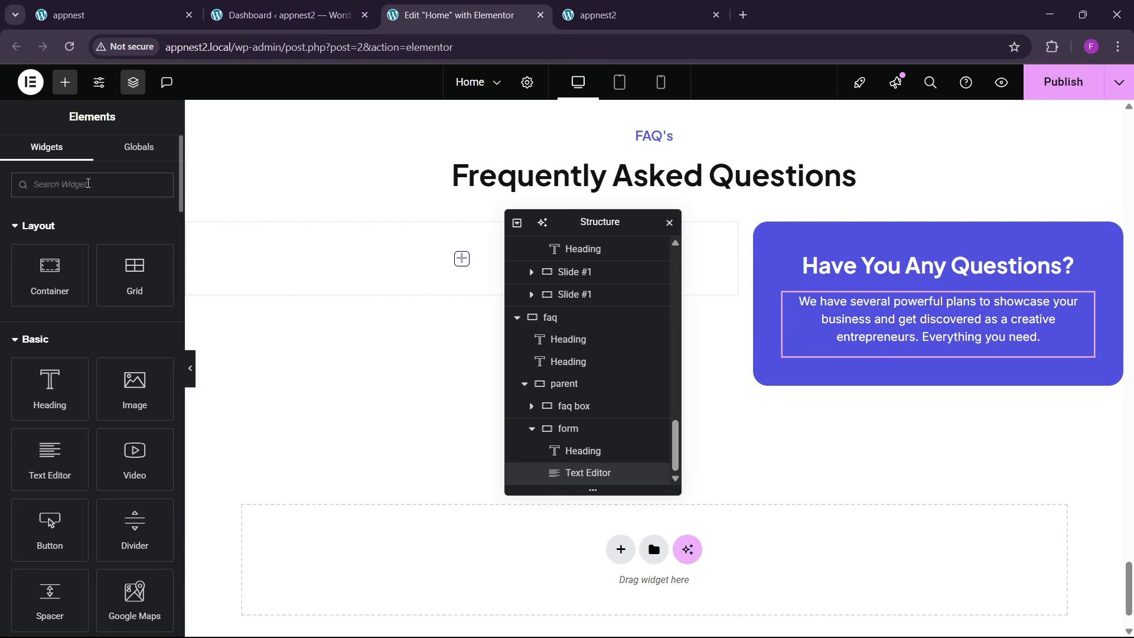
{"action": "left_click", "coordinate": [88, 183]}
{"action": "type", "text": "form"}
{"action": "left_click_drag", "start_coordinate": [84, 258], "coordinate": [921, 333]}
- Replace the form description with "We have several powerful plans to showcase your business and get discovered." copied from the reference site
{"action": "left_click", "coordinate": [118, 14]}
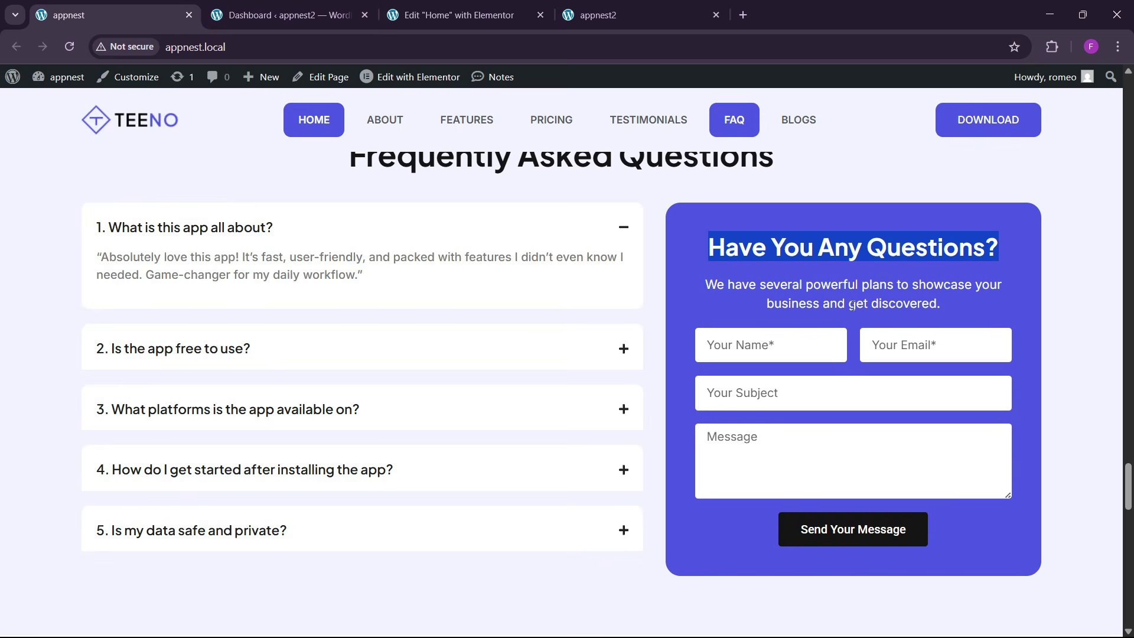
{"action": "left_click_drag", "start_coordinate": [725, 294], "coordinate": [947, 308]}
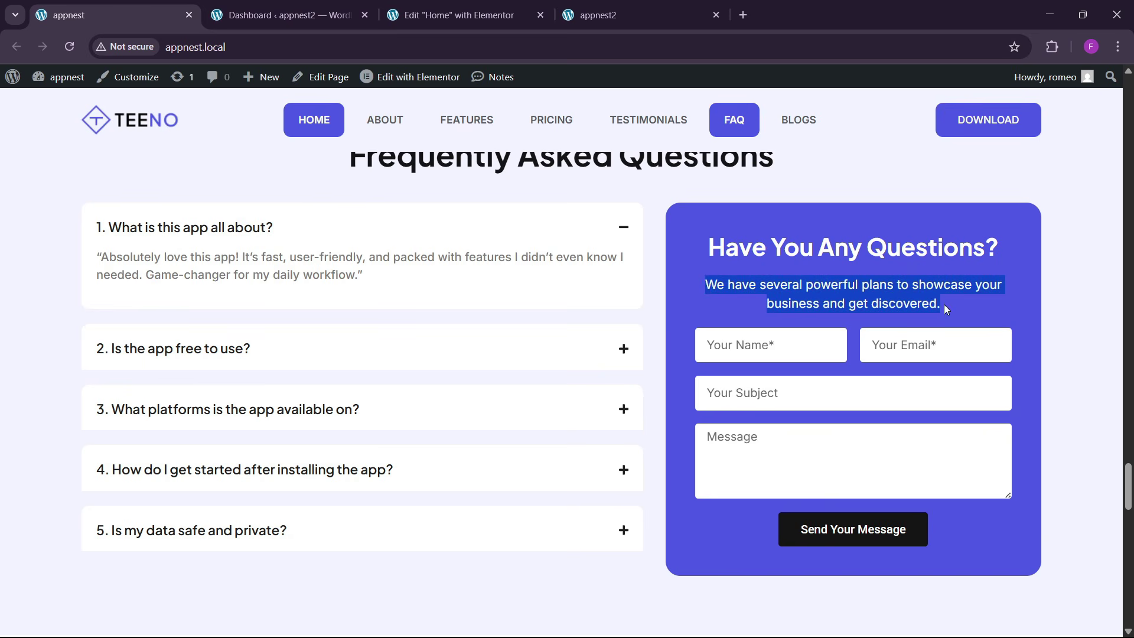
{"action": "left_click", "coordinate": [528, 6]}
{"action": "left_click", "coordinate": [1043, 336]}
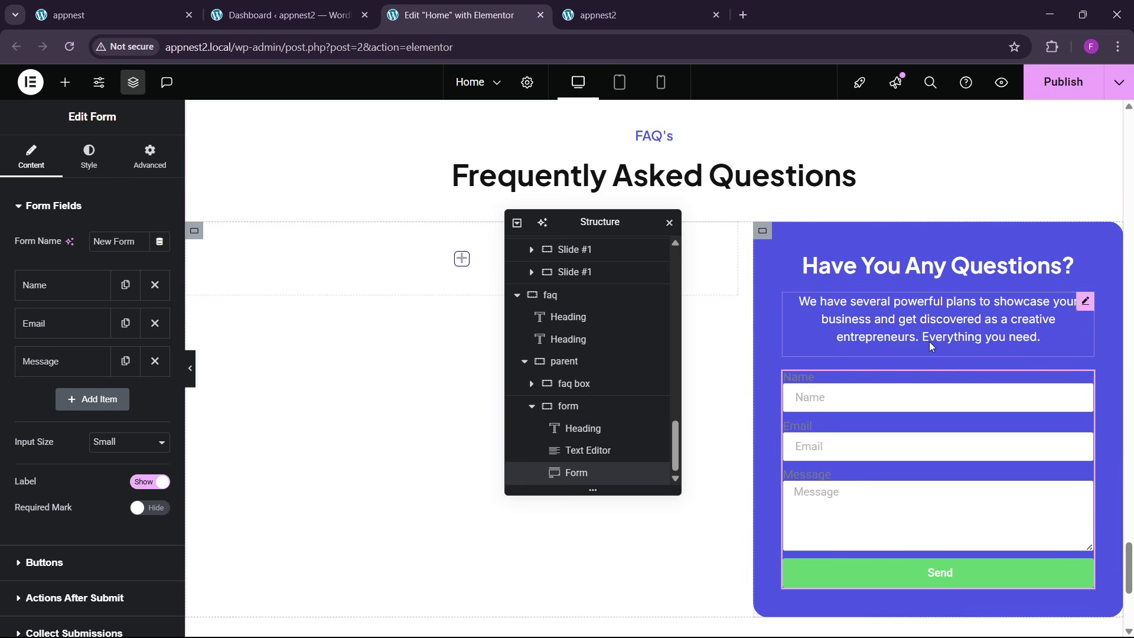
{"action": "left_click", "coordinate": [31, 156]}
{"action": "left_click", "coordinate": [133, 277]}
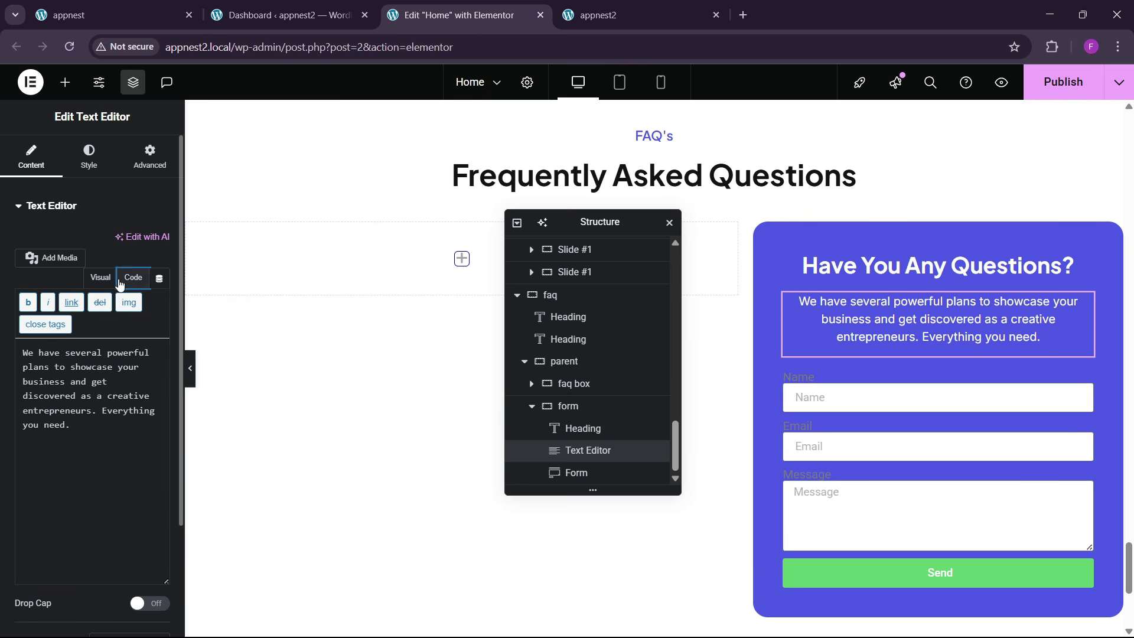
{"action": "triple_click", "coordinate": [112, 370]}
{"action": "key", "text": "ctrl+v"}
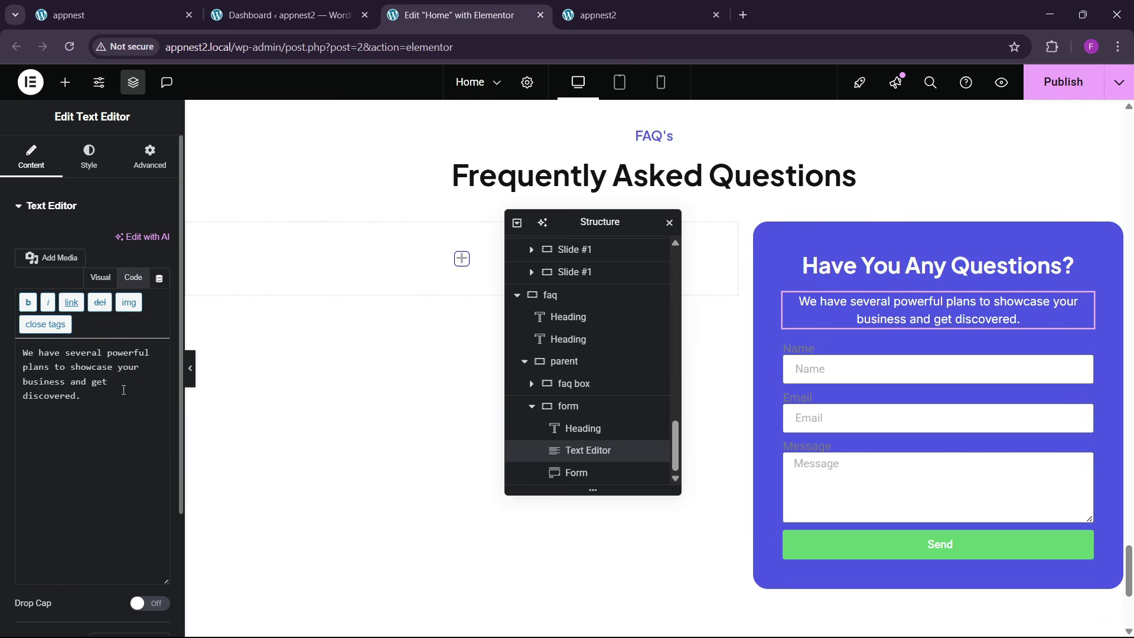
- Hide the form's field labels and compare its fields with the reference site's form
{"action": "left_click", "coordinate": [823, 407]}
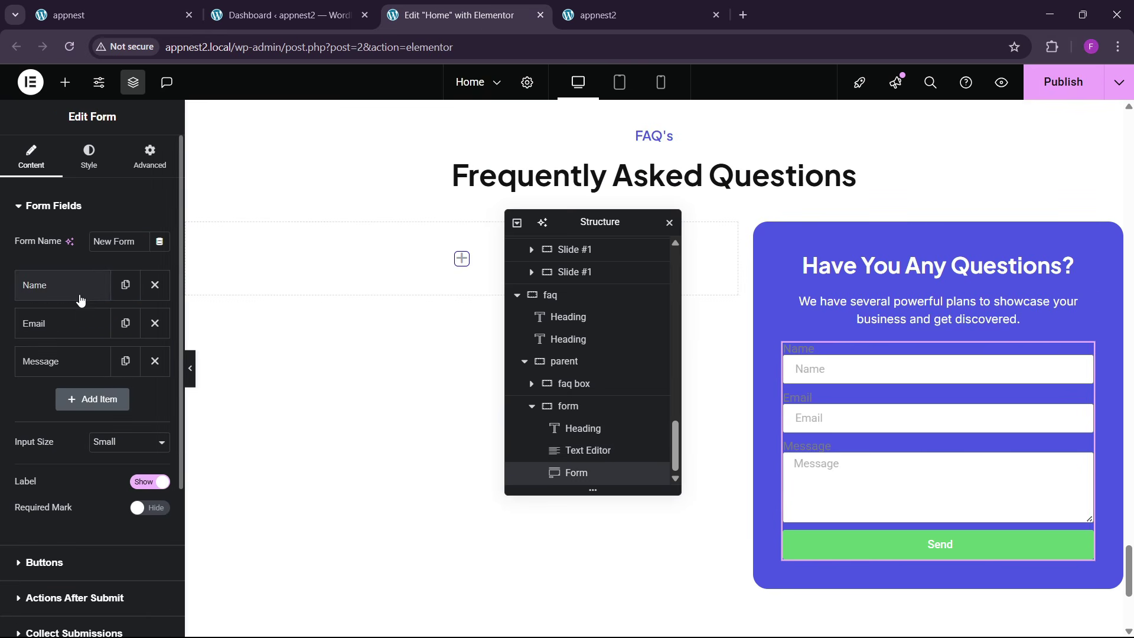
{"action": "left_click", "coordinate": [159, 485]}
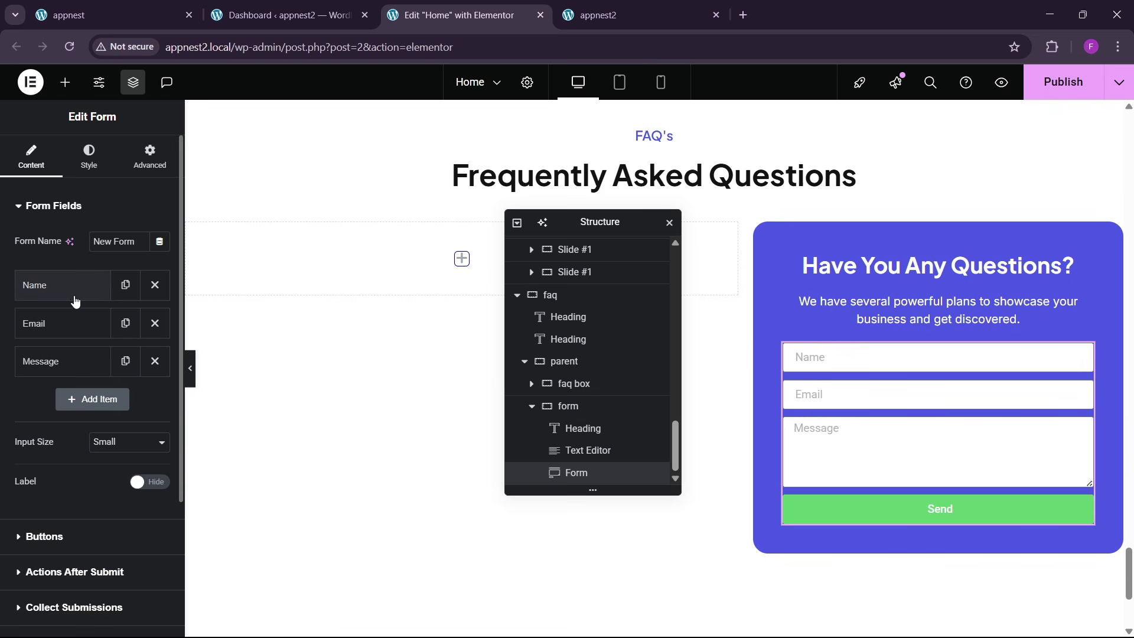
{"action": "left_click", "coordinate": [112, 14]}
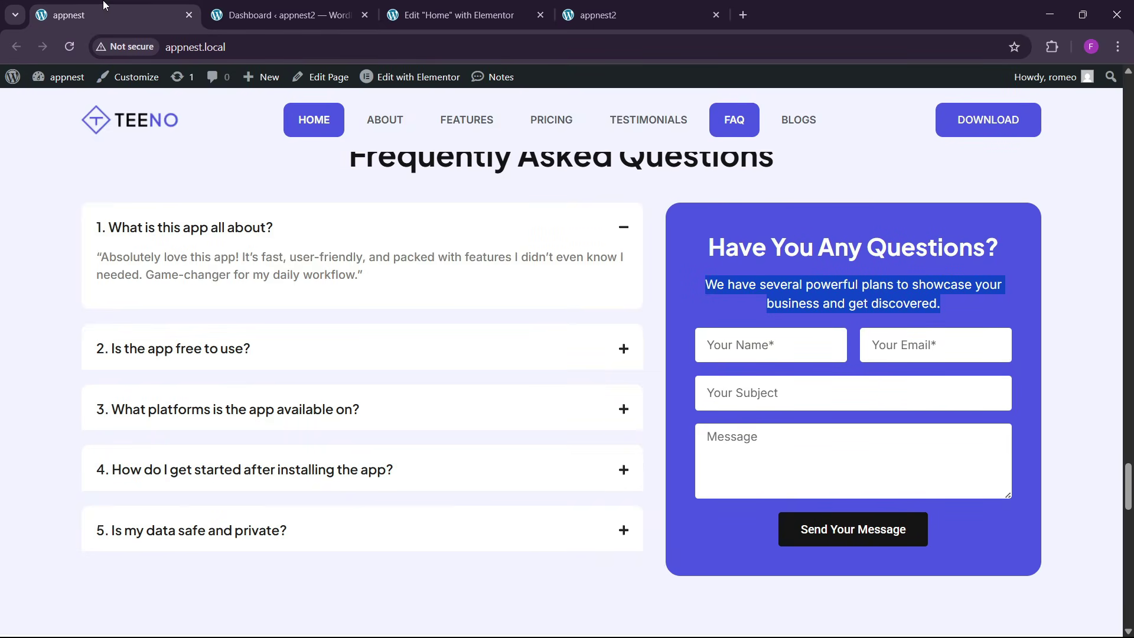
{"action": "left_click", "coordinate": [451, 14]}
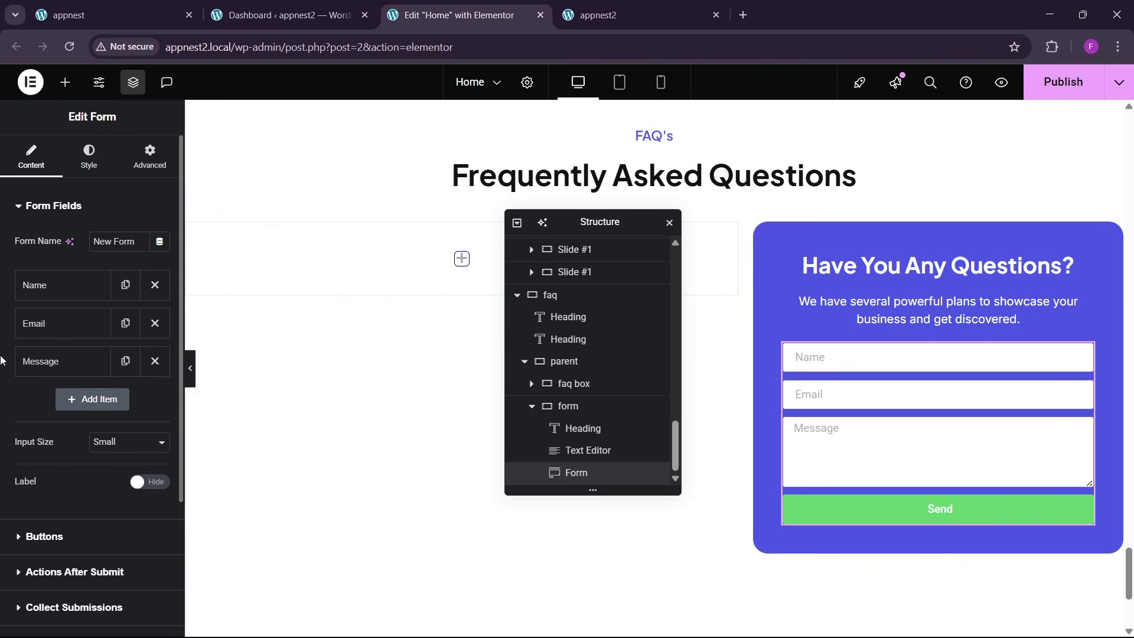
- Duplicate the form's Name field and give the copy the label "Subject" and the placeholder "Your Subject"
{"action": "left_click", "coordinate": [126, 285]}
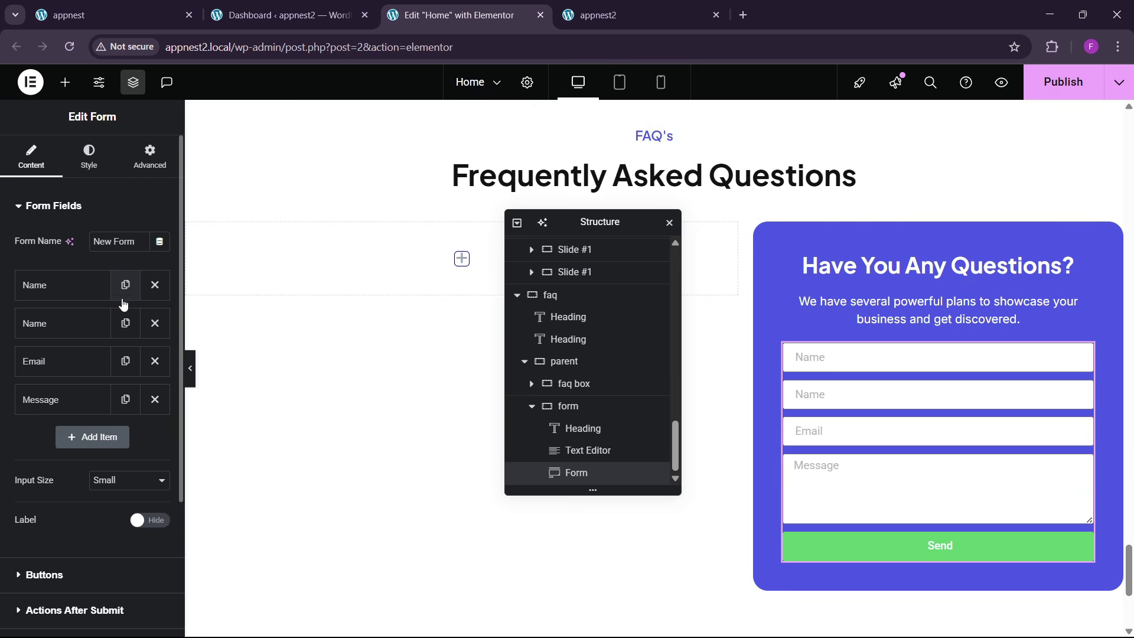
{"action": "left_click", "coordinate": [63, 367]}
{"action": "left_click", "coordinate": [63, 367]}
{"action": "left_click", "coordinate": [64, 327]}
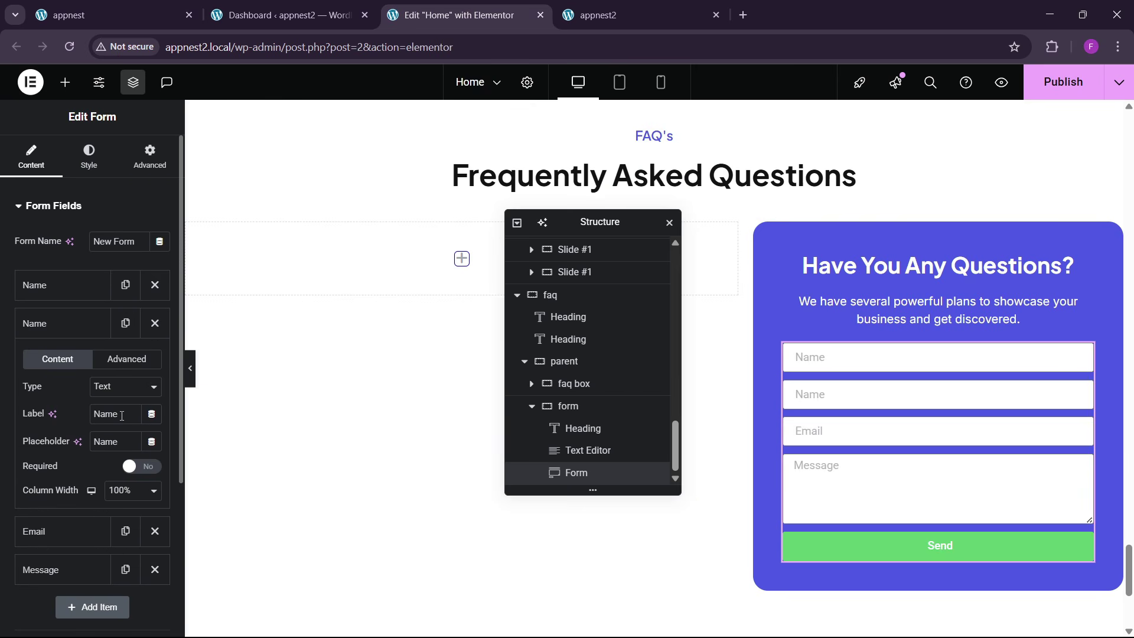
{"action": "type", "text": "Subej"}
{"action": "key", "text": "BackSpace"}
{"action": "key", "text": "BackSpace"}
{"action": "type", "text": "ject"}
{"action": "type", "text": "Your"}
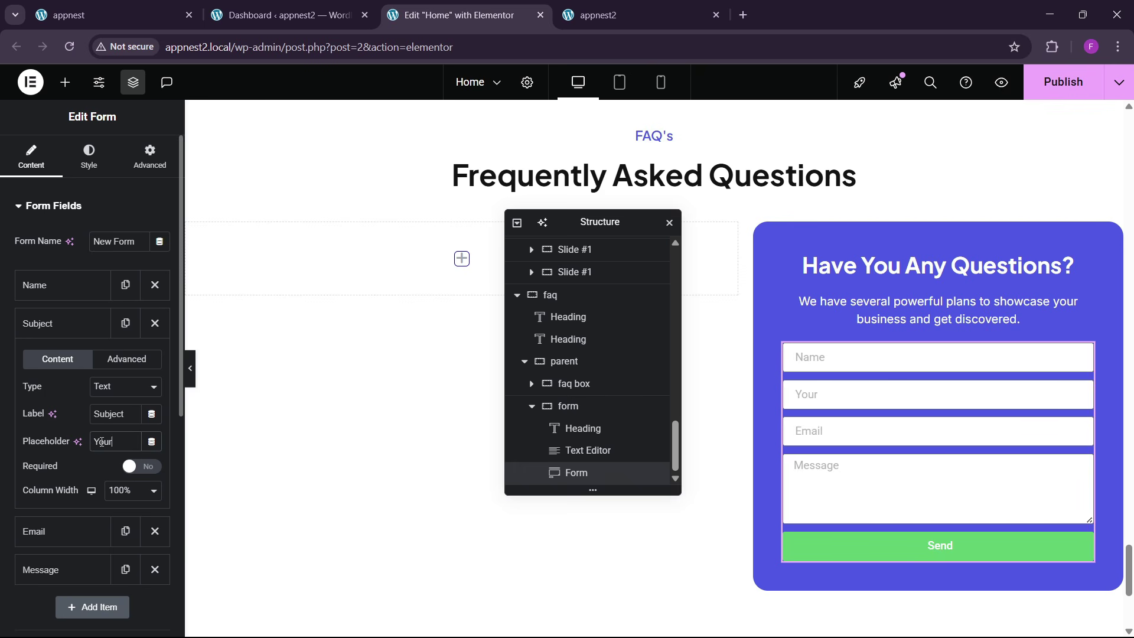
{"action": "type", "text": " Subject"}
{"action": "left_click", "coordinate": [146, 467]}
- Make the form's Name field required and set its placeholder to "Your Name *"
{"action": "left_click", "coordinate": [71, 286]}
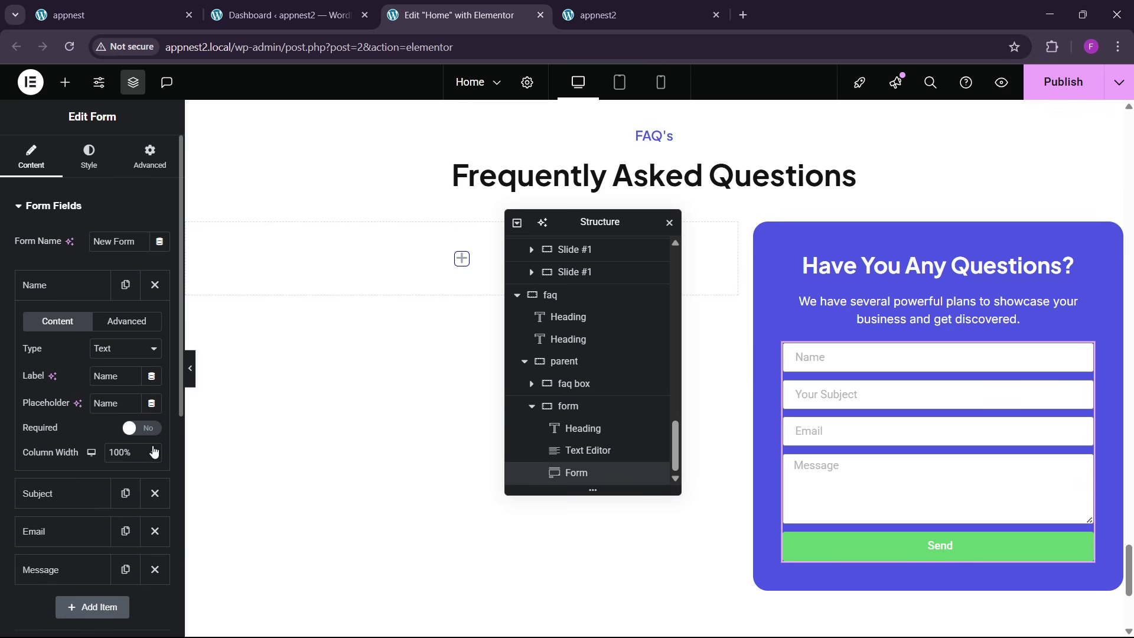
{"action": "left_click", "coordinate": [145, 427]}
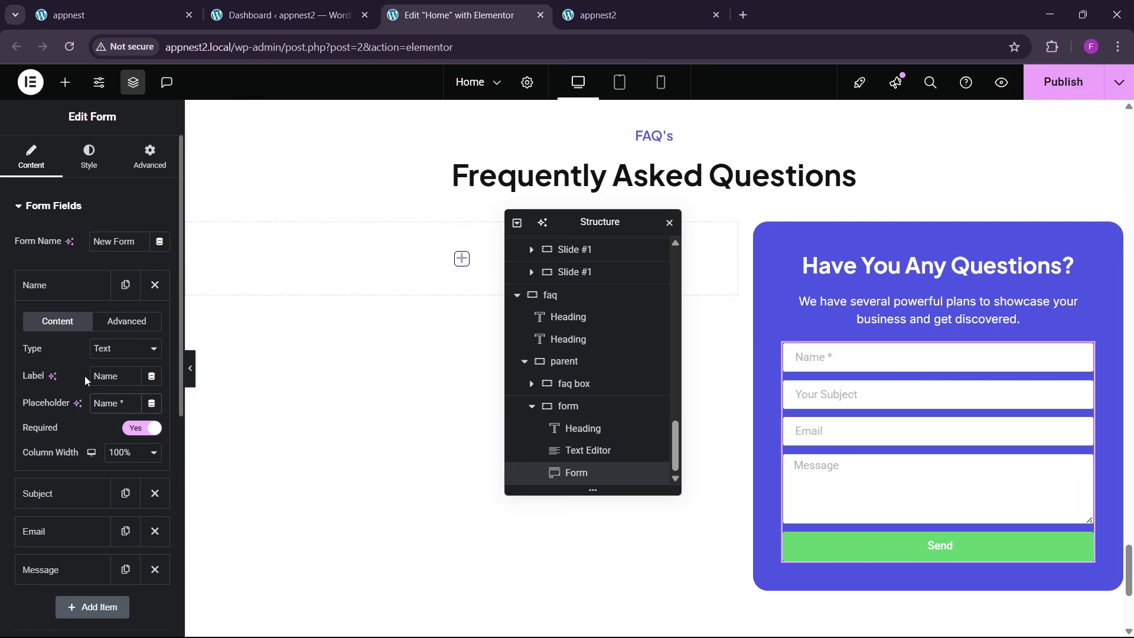
{"action": "left_click", "coordinate": [52, 285]}
{"action": "left_click", "coordinate": [52, 286]}
{"action": "left_click_drag", "start_coordinate": [125, 404], "coordinate": [68, 408]}
{"action": "type", "text": "Your Name *"}
{"action": "left_click", "coordinate": [60, 284]}
- Set the Name field's column width to 50%
{"action": "left_click", "coordinate": [57, 286]}
{"action": "left_click", "coordinate": [120, 452]}
{"action": "left_click", "coordinate": [122, 344]}
{"action": "left_click", "coordinate": [62, 286]}
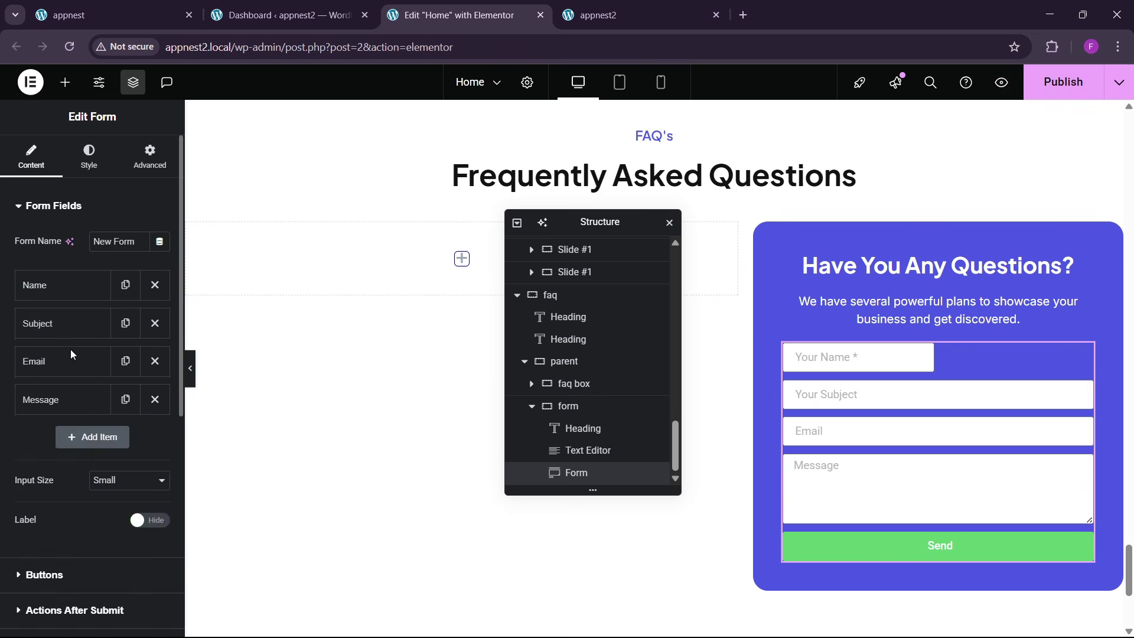
- Move the Email field above the Subject field in the form's field order
{"action": "left_click", "coordinate": [69, 358]}
{"action": "left_click", "coordinate": [69, 337]}
{"action": "left_click", "coordinate": [69, 335]}
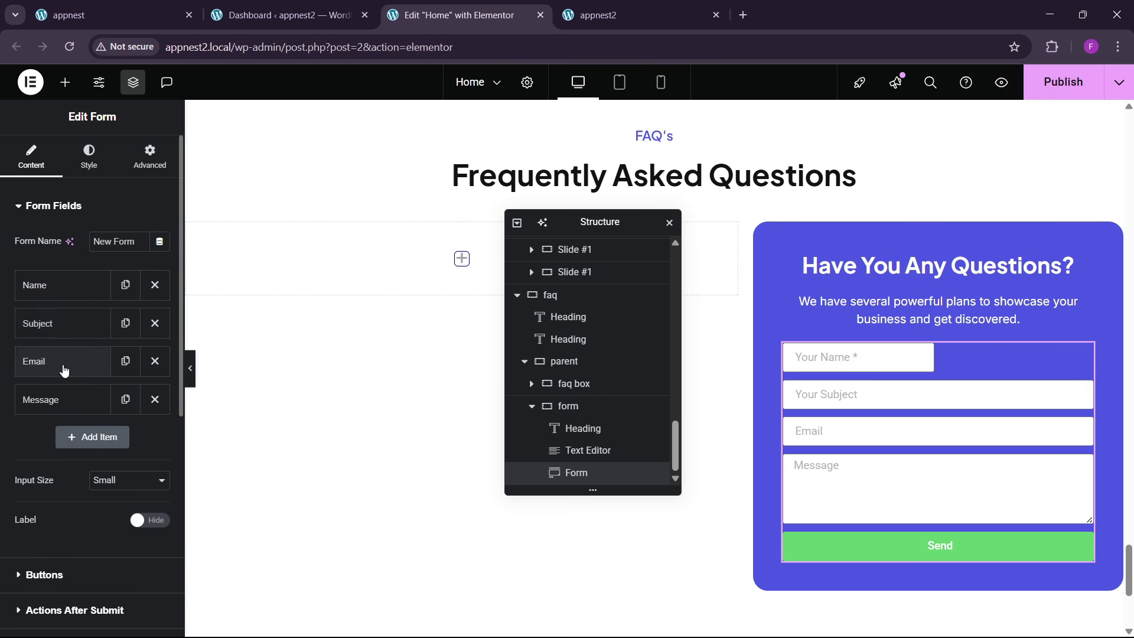
{"action": "left_click_drag", "start_coordinate": [65, 368], "coordinate": [65, 328]}
- Set the Email field's column width to 50% and its placeholder to "Your Email"
{"action": "left_click", "coordinate": [68, 334]}
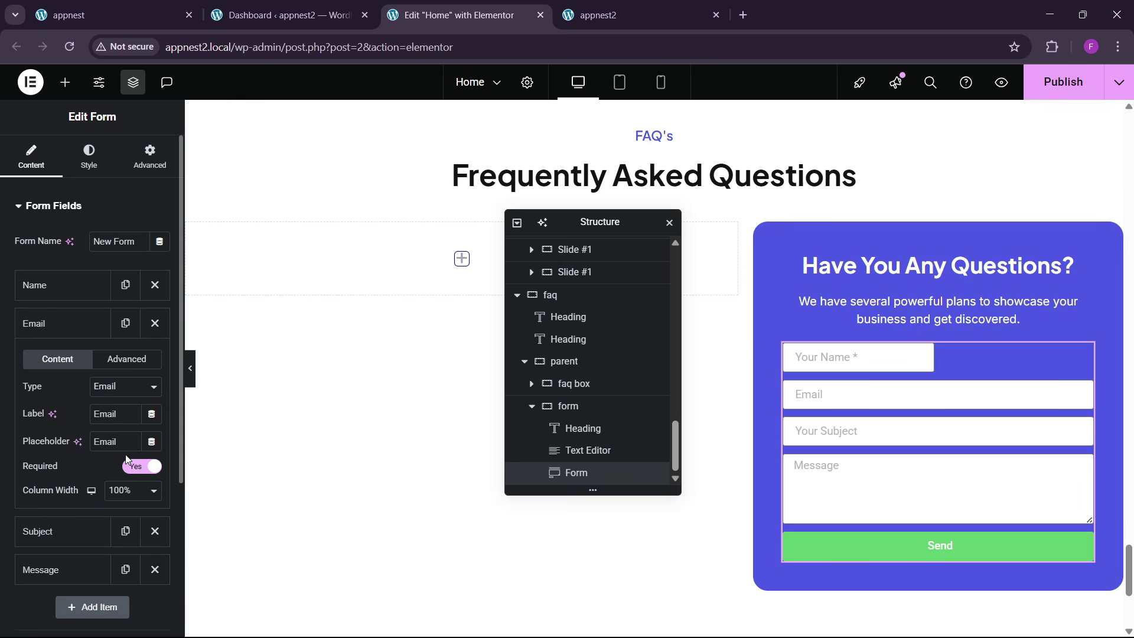
{"action": "left_click", "coordinate": [141, 490]}
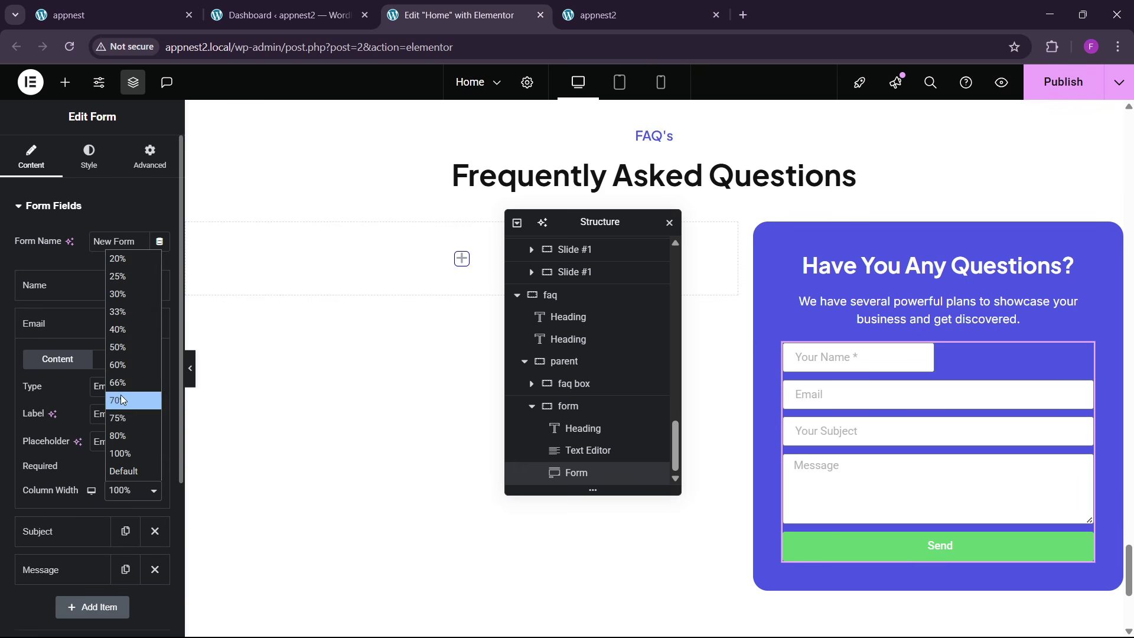
{"action": "left_click", "coordinate": [116, 331]}
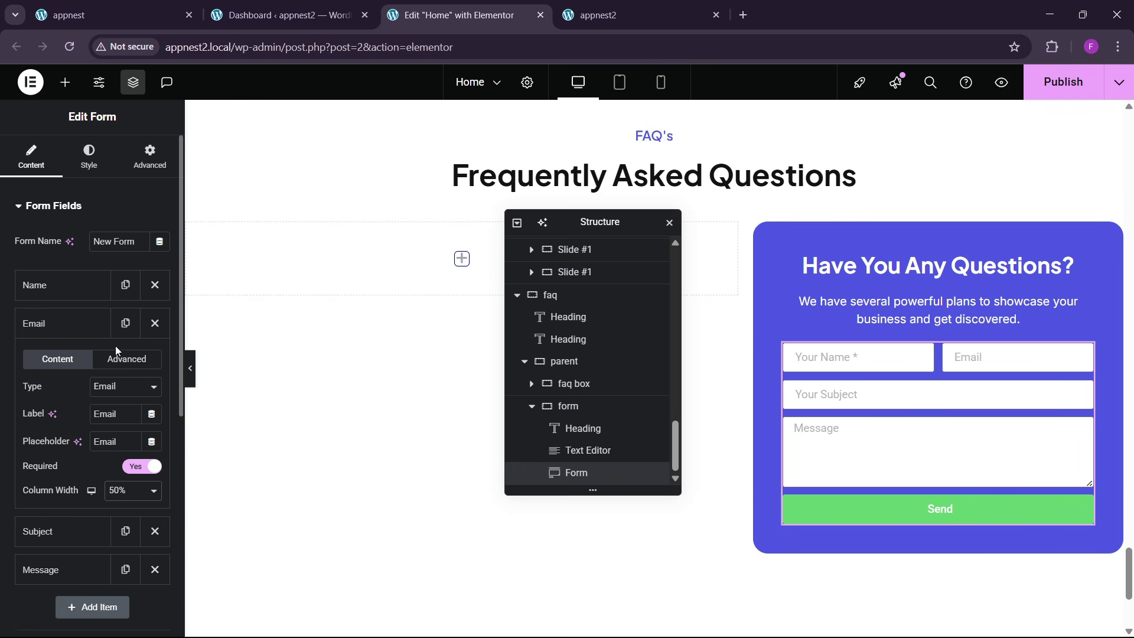
{"action": "left_click", "coordinate": [95, 441]}
{"action": "type", "text": "Your"}
{"action": "left_click", "coordinate": [80, 334]}
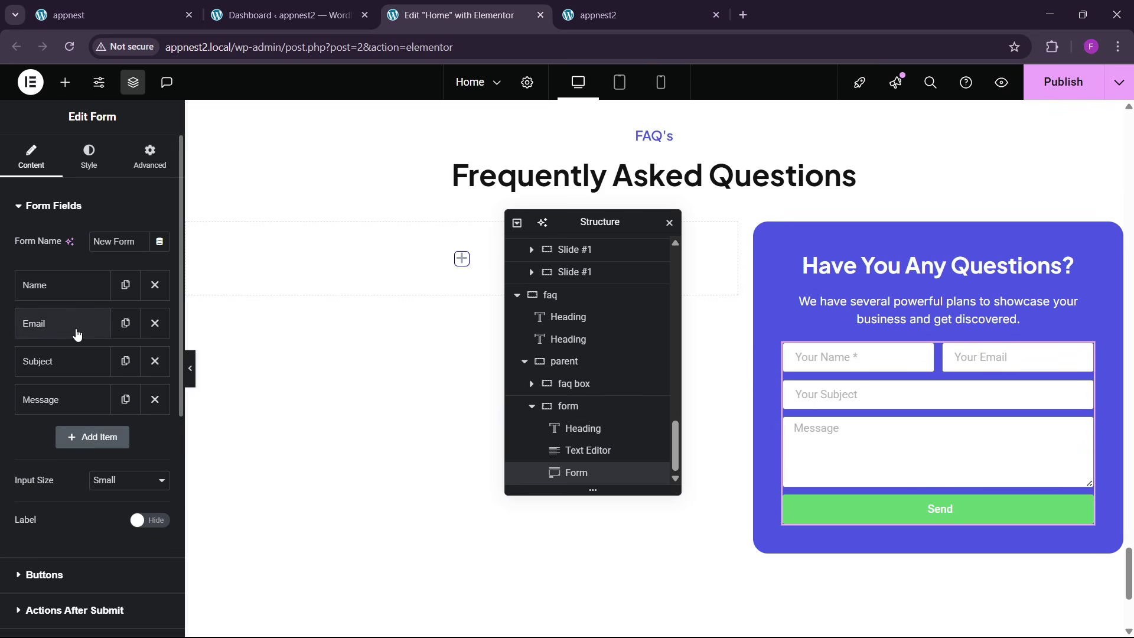
- Set the form's input size to Medium
{"action": "left_click", "coordinate": [101, 487]}
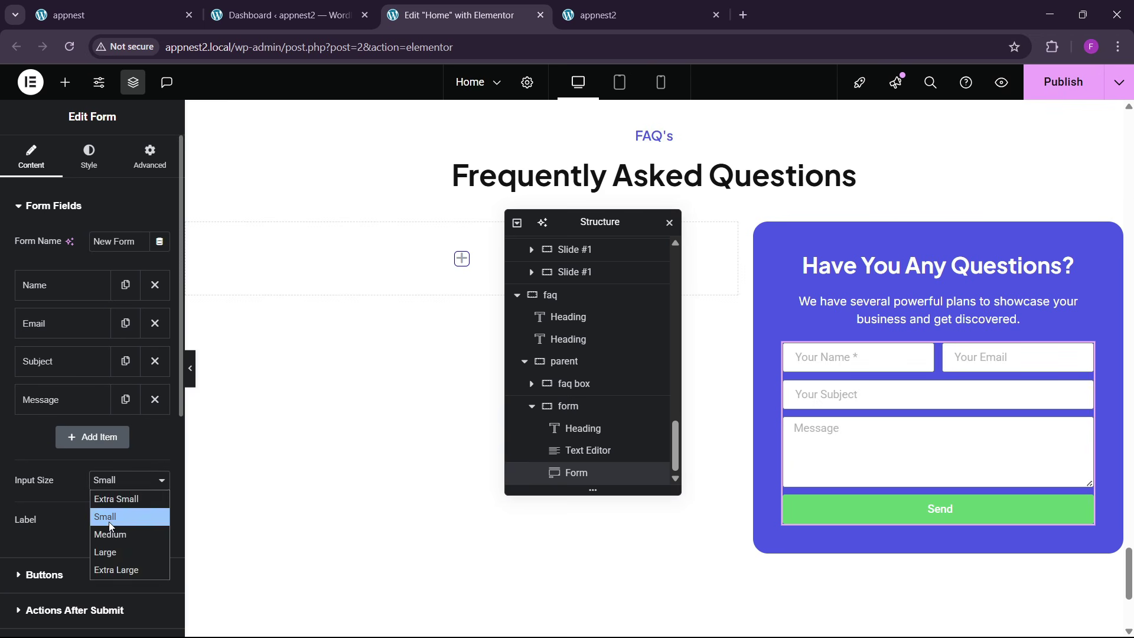
{"action": "left_click", "coordinate": [108, 531]}
- Change the submit button's text to "Send Your Message", as on the reference site
{"action": "scroll", "coordinate": [88, 564], "scroll_direction": "down", "scroll_amount": 4}
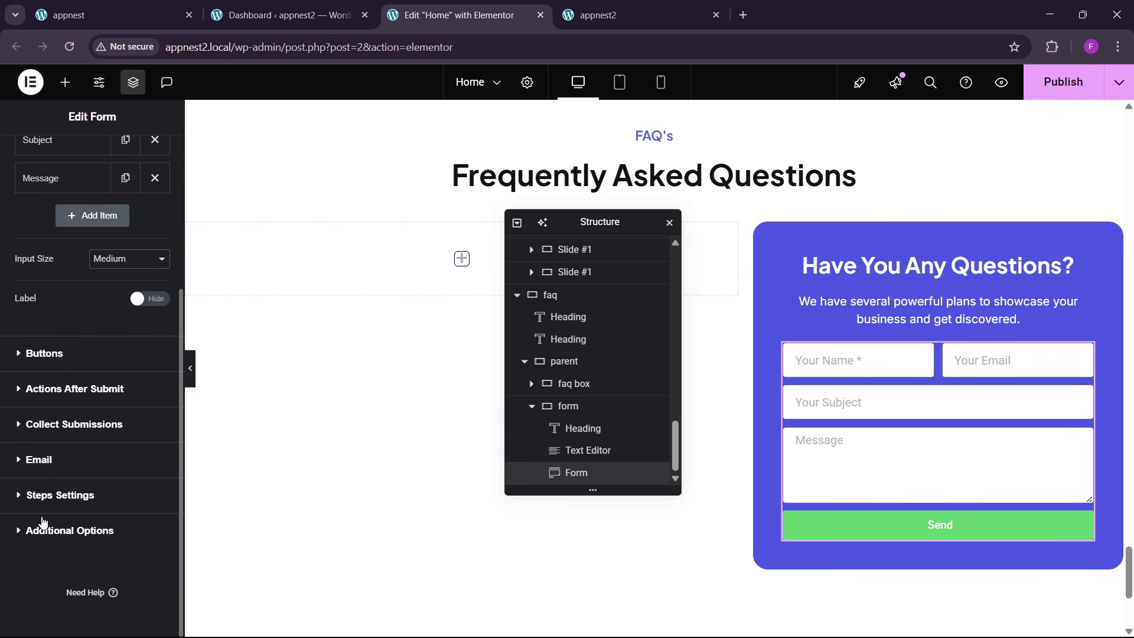
{"action": "left_click", "coordinate": [73, 362]}
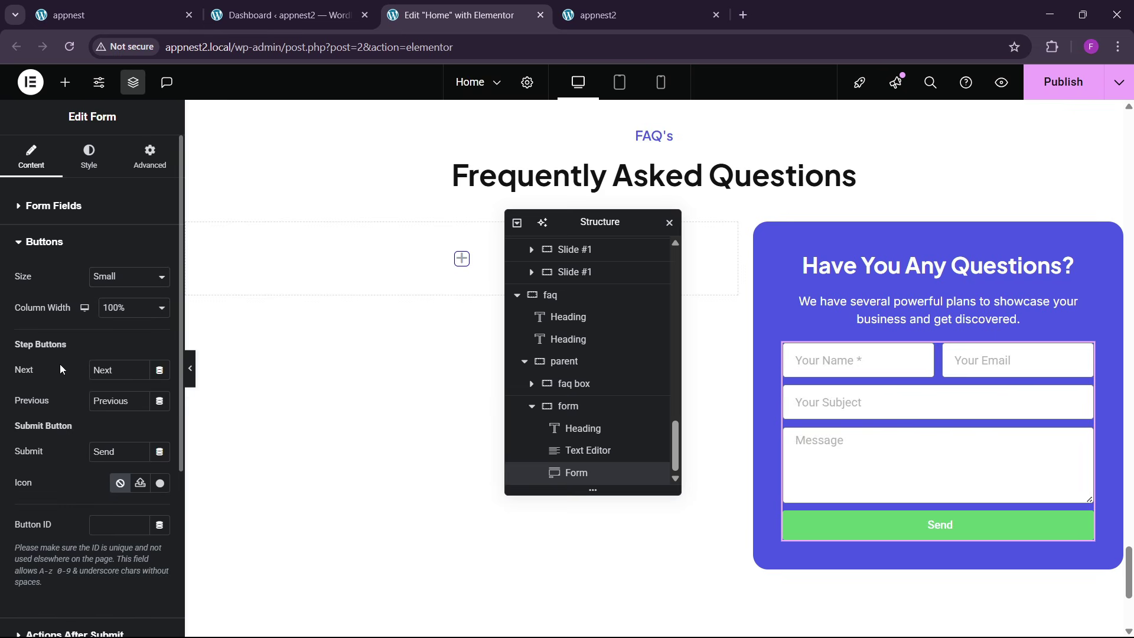
{"action": "left_click", "coordinate": [133, 7]}
{"action": "left_click", "coordinate": [421, 5]}
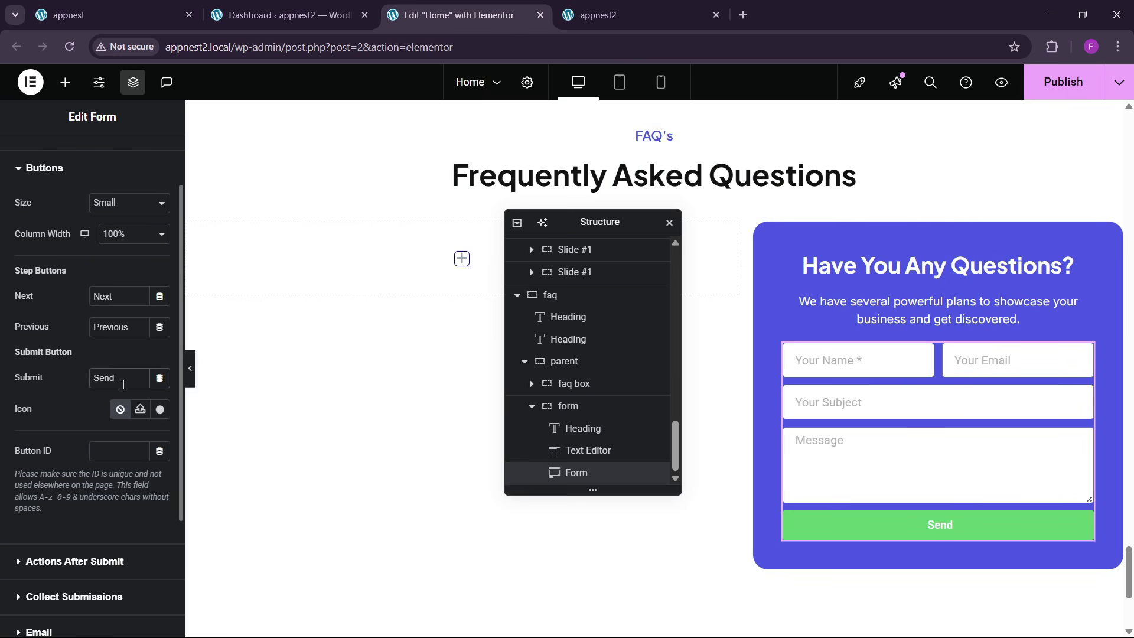
{"action": "type", "text": "Your Mess"}
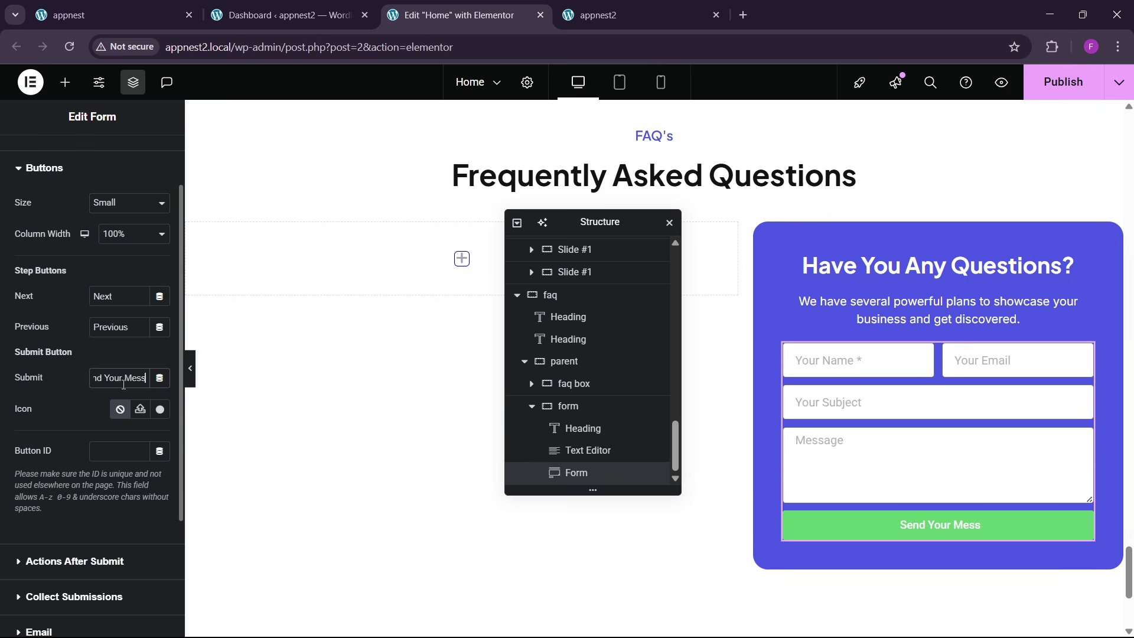
{"action": "type", "text": "age"}
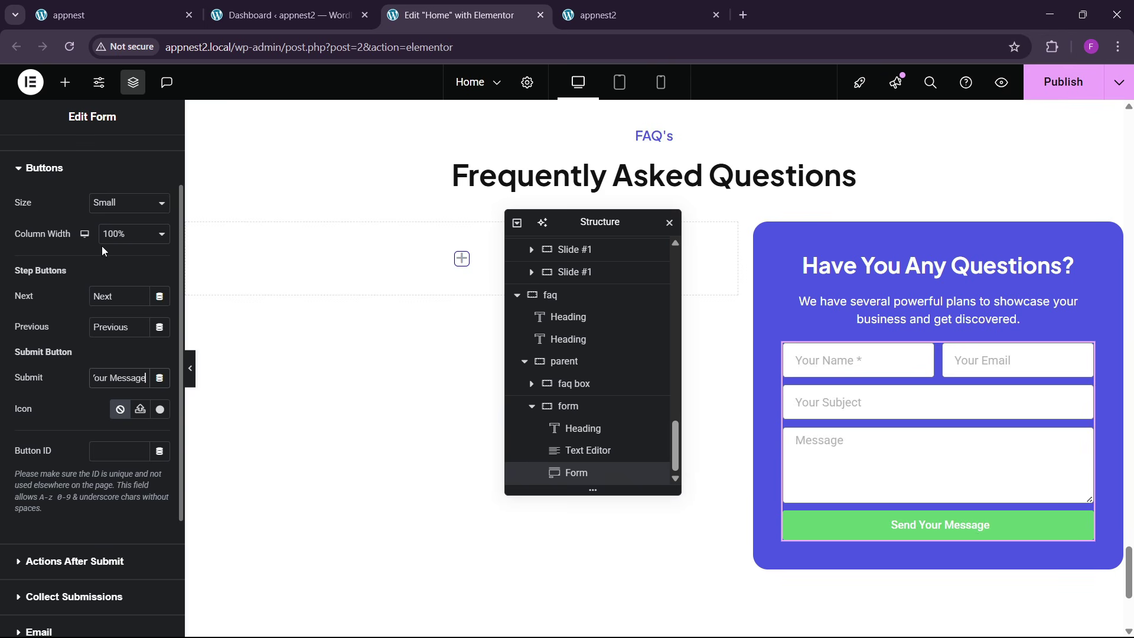
- Set the submit button's column width to 80% and its size to Medium
{"action": "left_click", "coordinate": [118, 234]}
{"action": "left_click", "coordinate": [108, 413]}
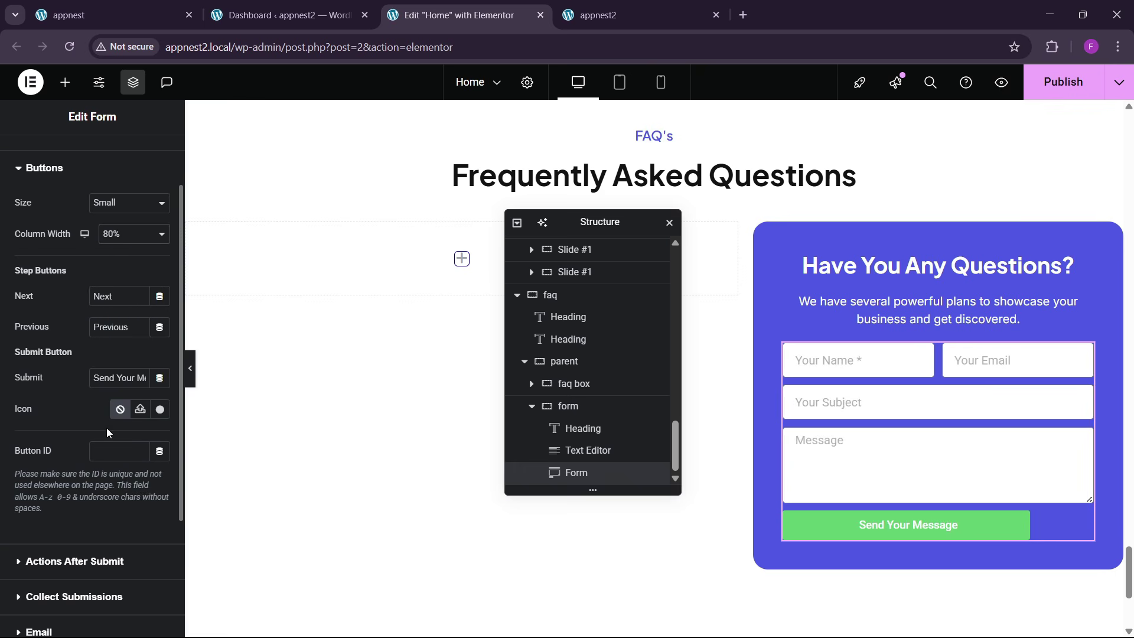
{"action": "scroll", "coordinate": [84, 338], "scroll_direction": "up", "scroll_amount": 2}
{"action": "left_click", "coordinate": [127, 273]}
{"action": "left_click", "coordinate": [112, 329]}
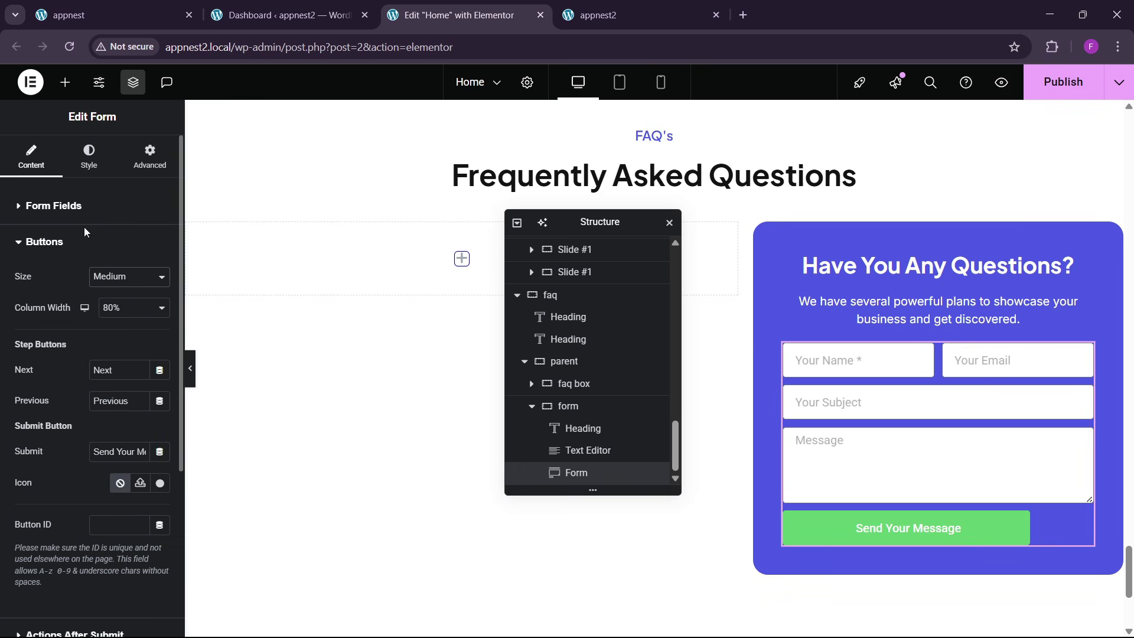
- Set both the columns gap and the rows gap of the form to 15 px
{"action": "left_click", "coordinate": [88, 155]}
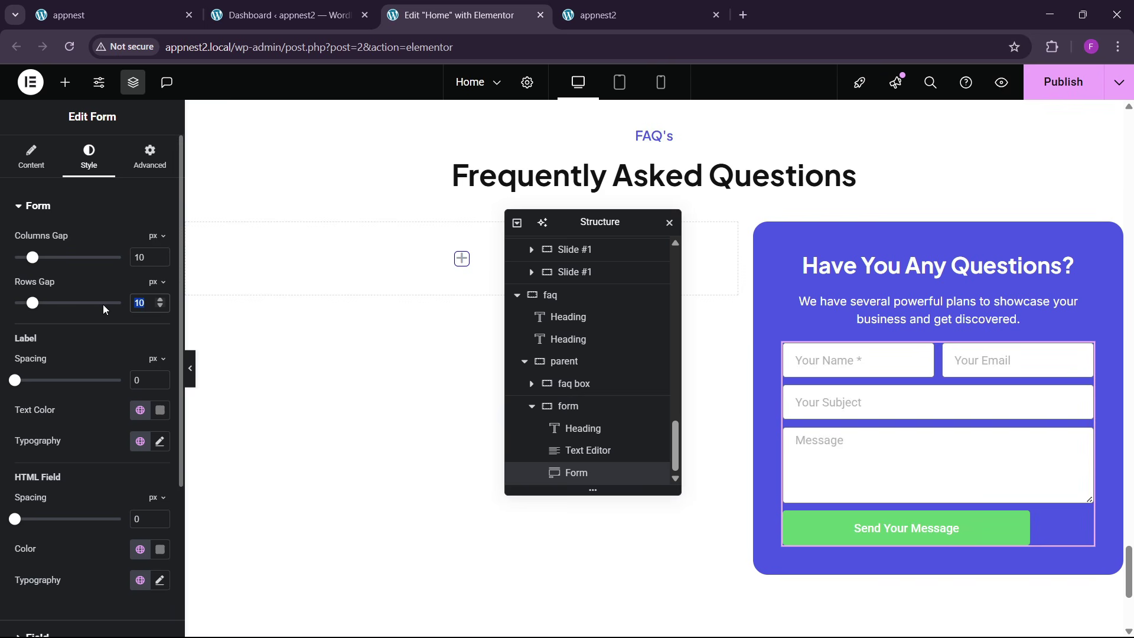
{"action": "type", "text": "20"}
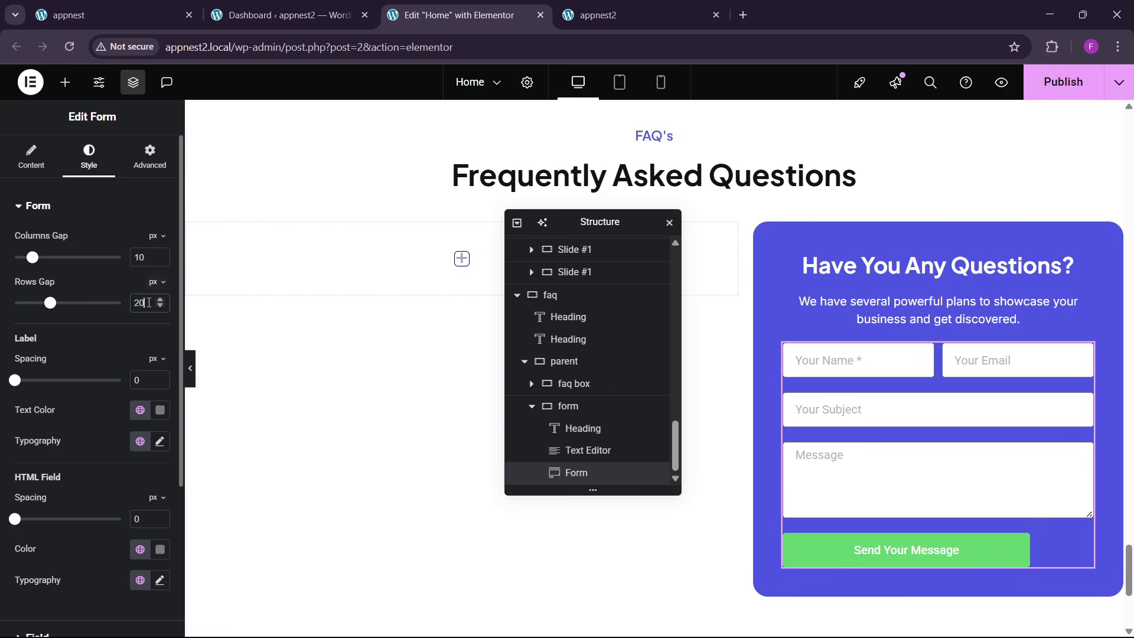
{"action": "key", "text": "BackSpace"}
{"action": "key", "text": "BackSpace"}
{"action": "type", "text": "15"}
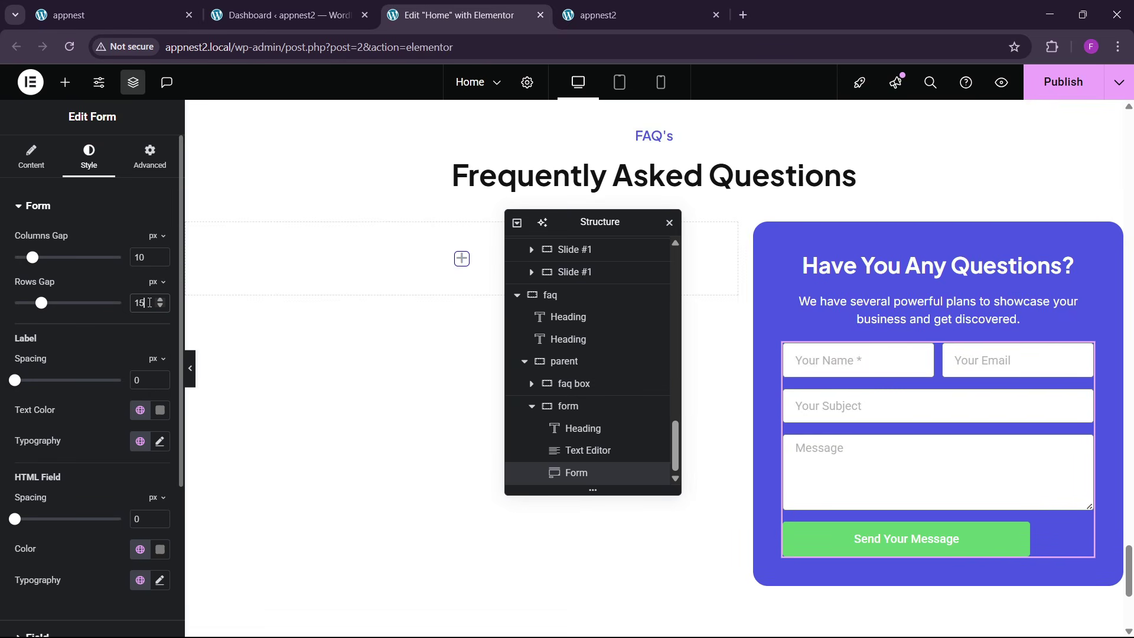
{"action": "type", "text": "15"}
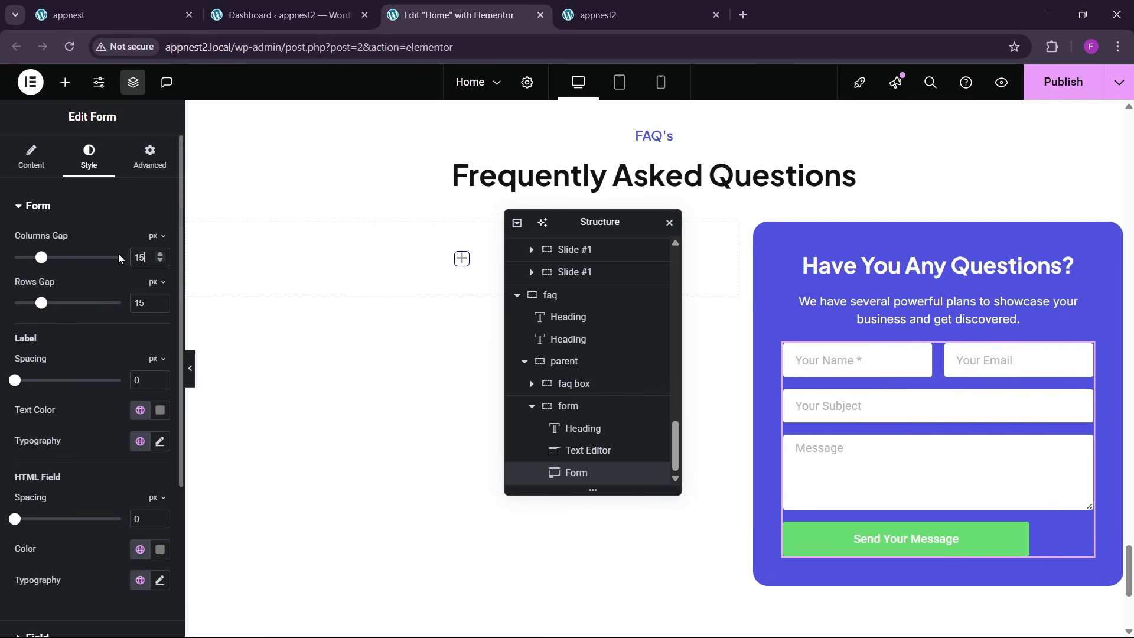
- Set the form's HTML field color to black (#000000)
{"action": "scroll", "coordinate": [79, 333], "scroll_direction": "down", "scroll_amount": 1}
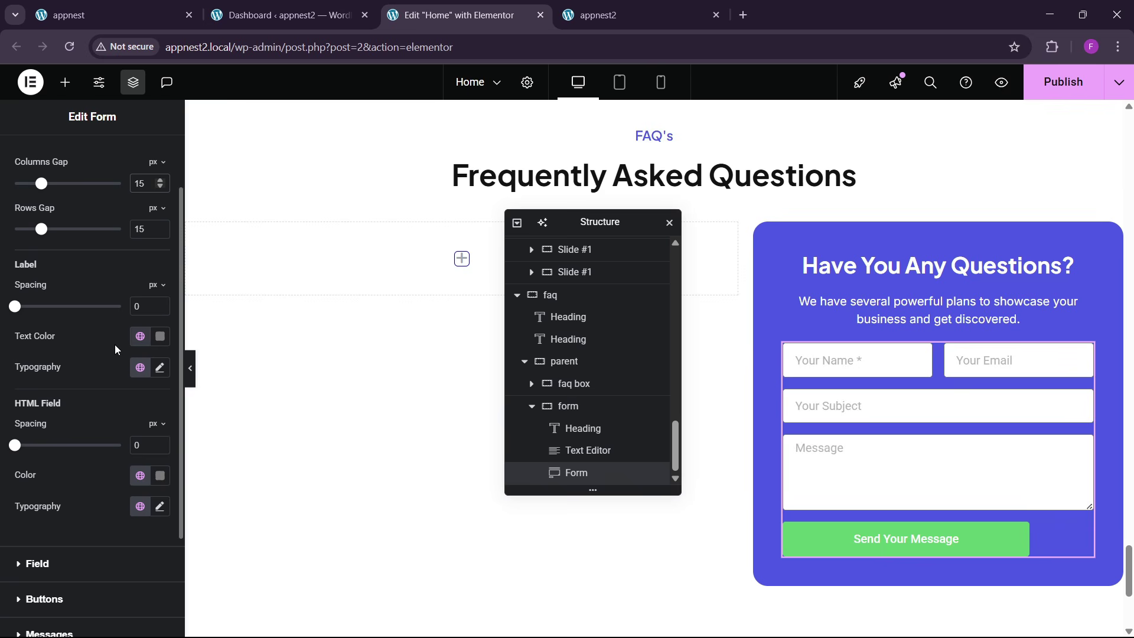
{"action": "scroll", "coordinate": [111, 346], "scroll_direction": "down", "scroll_amount": 1}
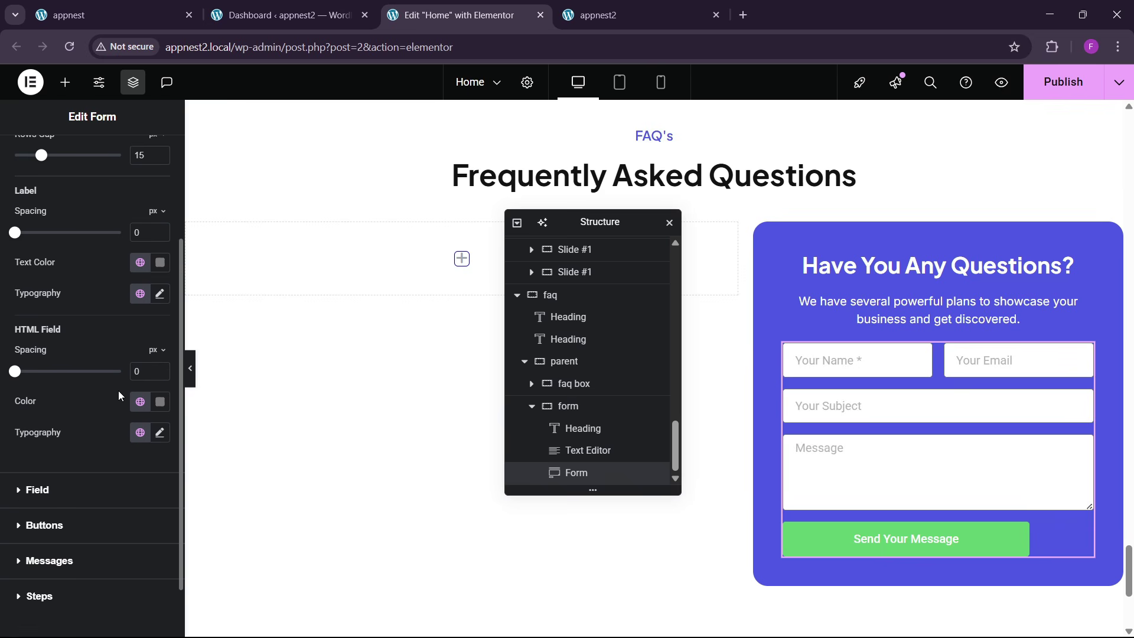
{"action": "left_click", "coordinate": [160, 402]}
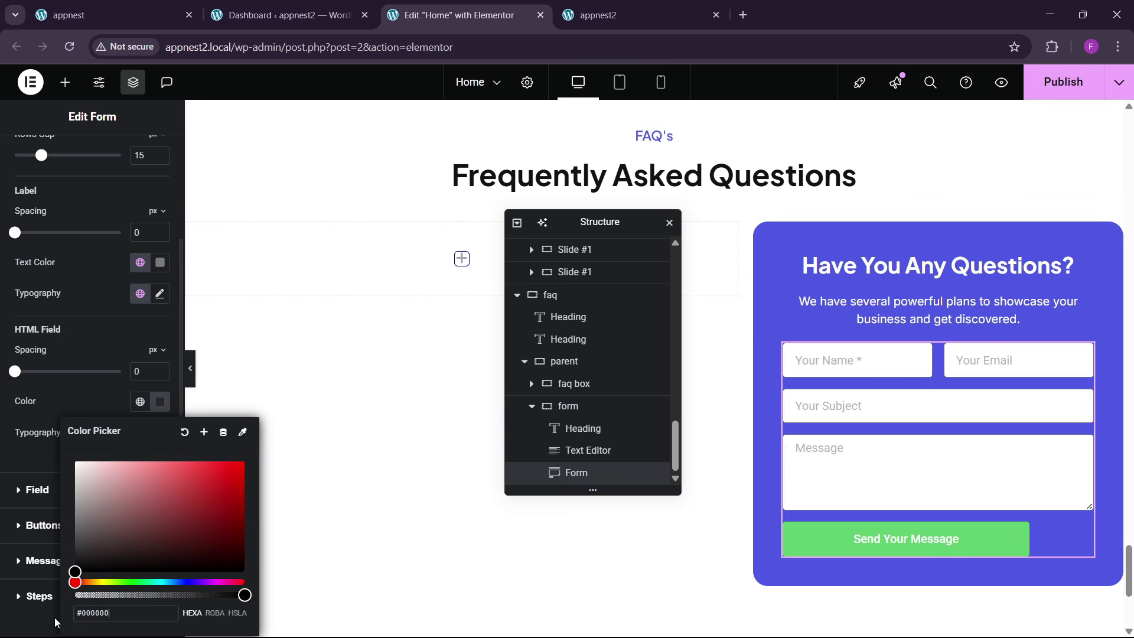
{"action": "left_click", "coordinate": [81, 413]}
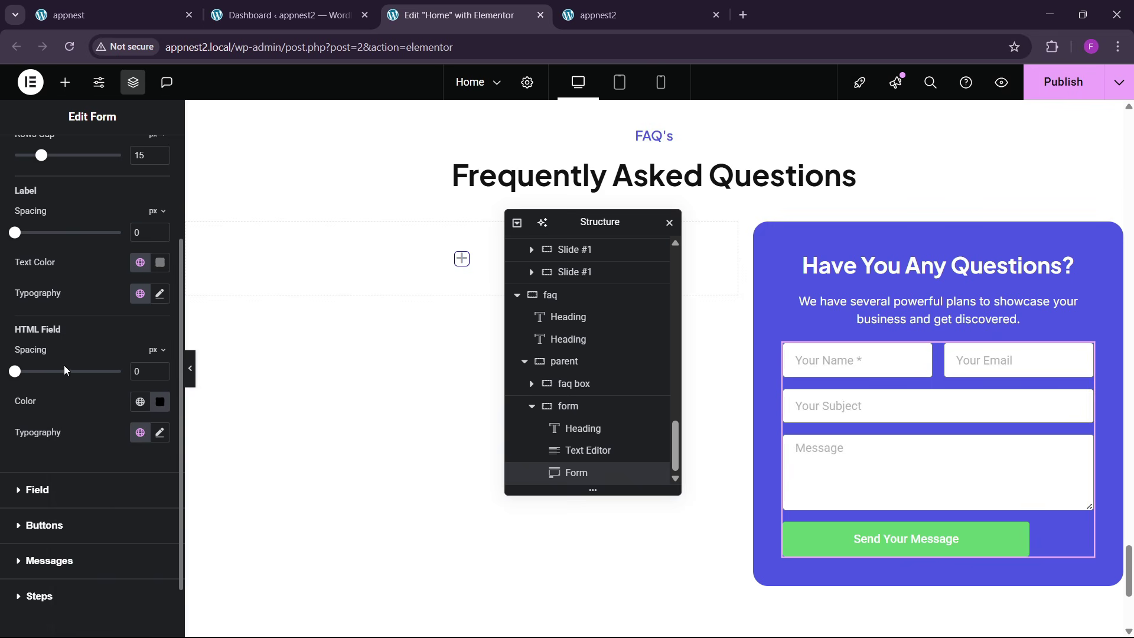
- Set the text color of the form's input fields to black
{"action": "scroll", "coordinate": [64, 365], "scroll_direction": "up", "scroll_amount": 2}
{"action": "scroll", "coordinate": [109, 342], "scroll_direction": "down", "scroll_amount": 2}
{"action": "left_click", "coordinate": [52, 485]}
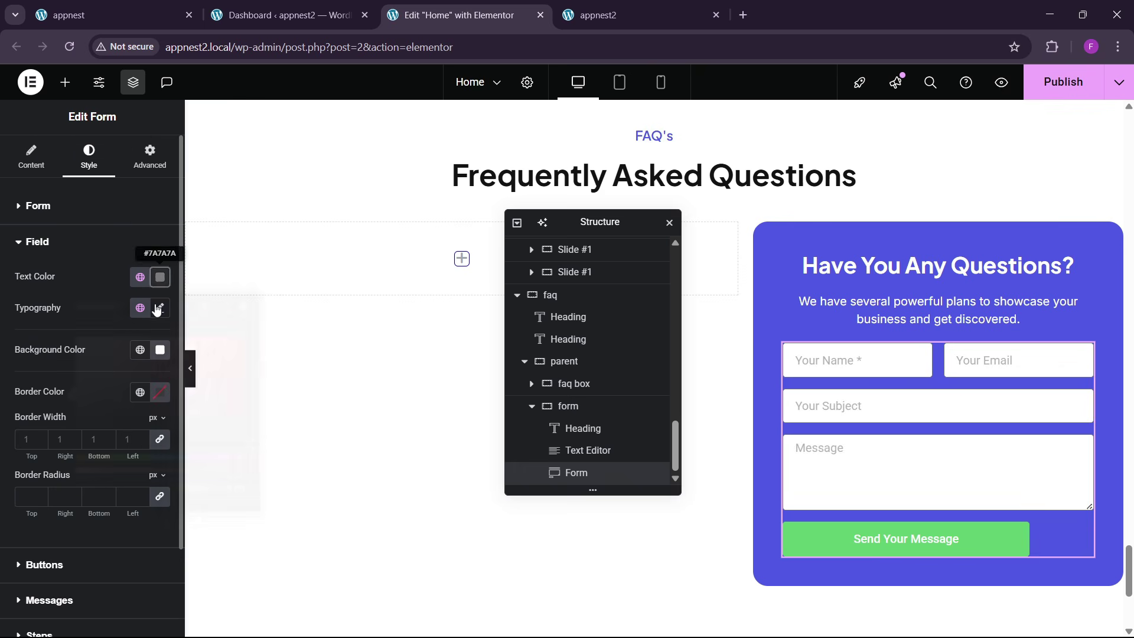
{"action": "left_click", "coordinate": [160, 276]}
{"action": "left_click", "coordinate": [82, 282]}
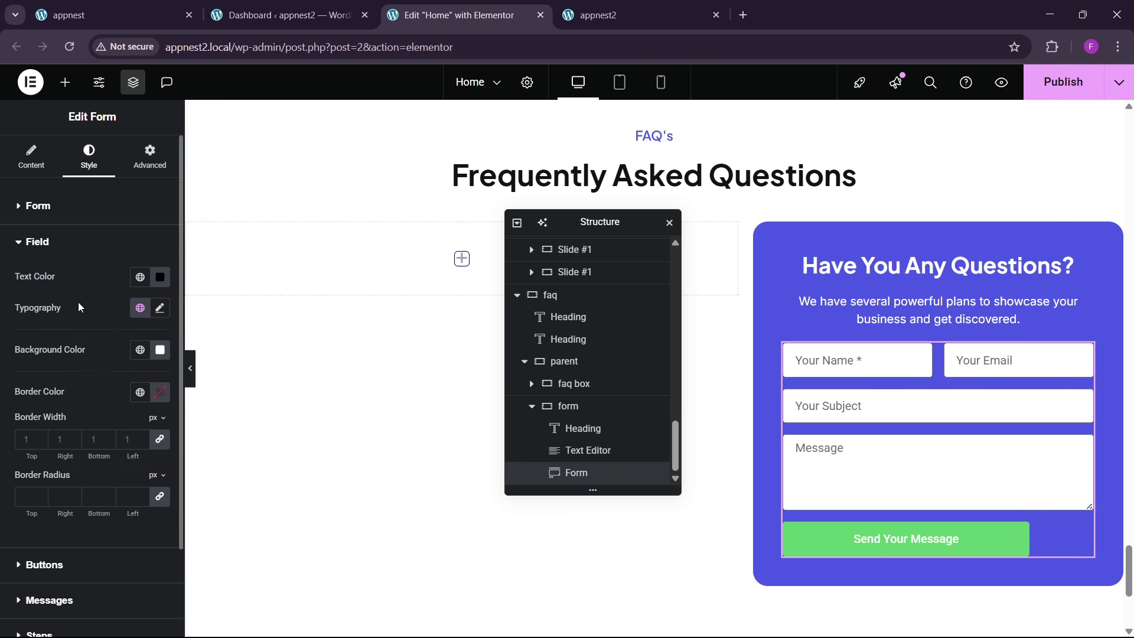
- Change the font family of the form's input fields to Inter
{"action": "left_click", "coordinate": [159, 309]}
{"action": "left_click", "coordinate": [119, 375]}
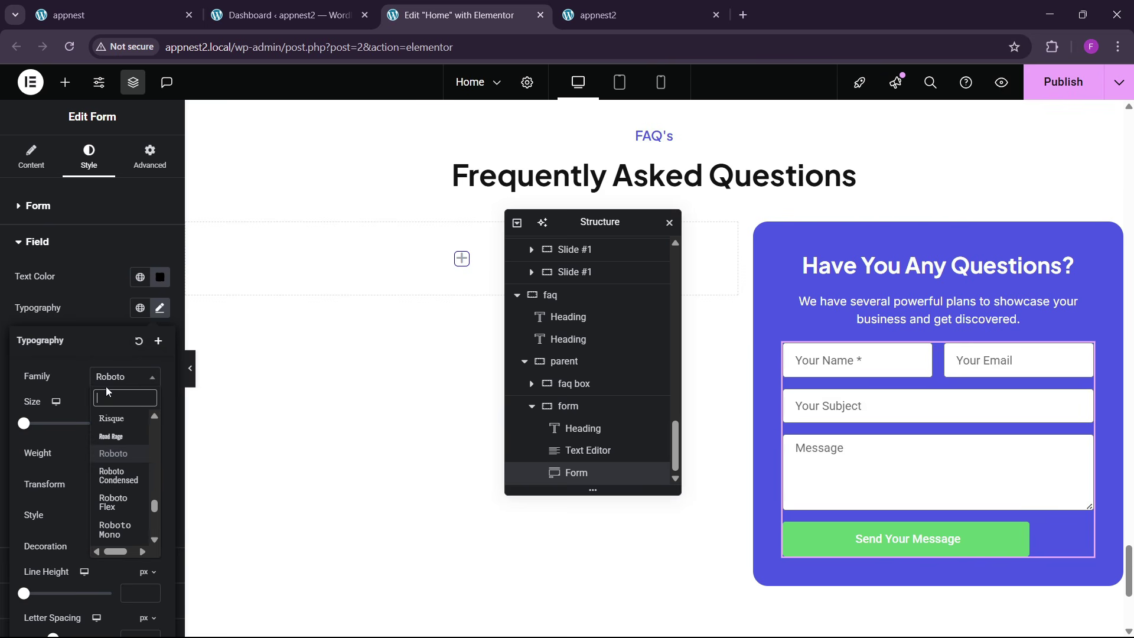
{"action": "type", "text": "inter"}
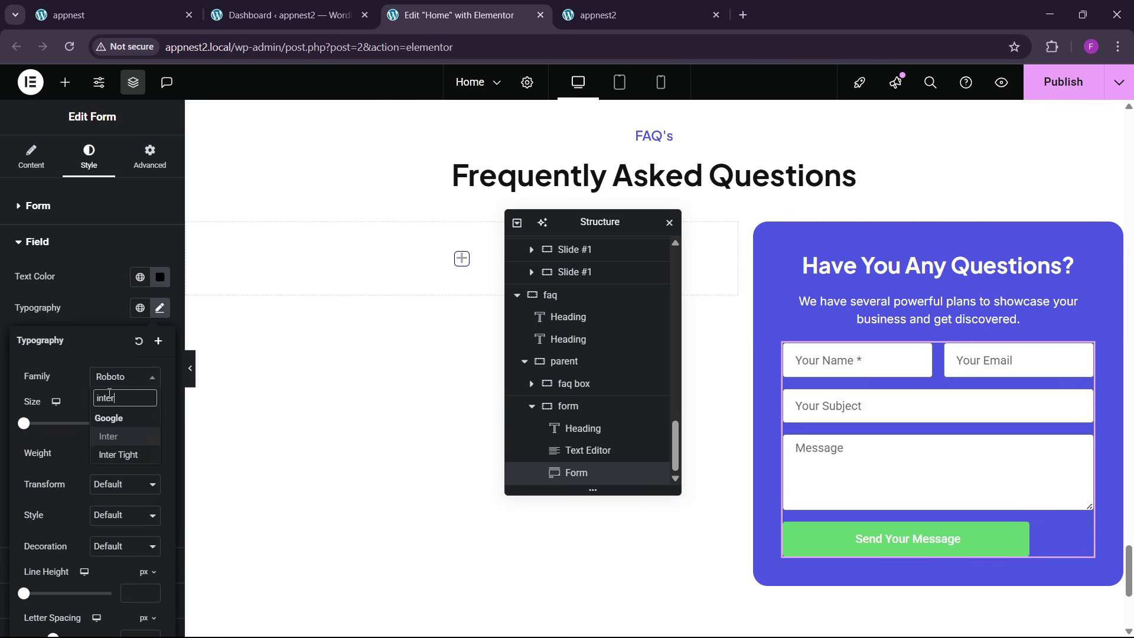
{"action": "key", "text": "Return"}
{"action": "left_click", "coordinate": [101, 286]}
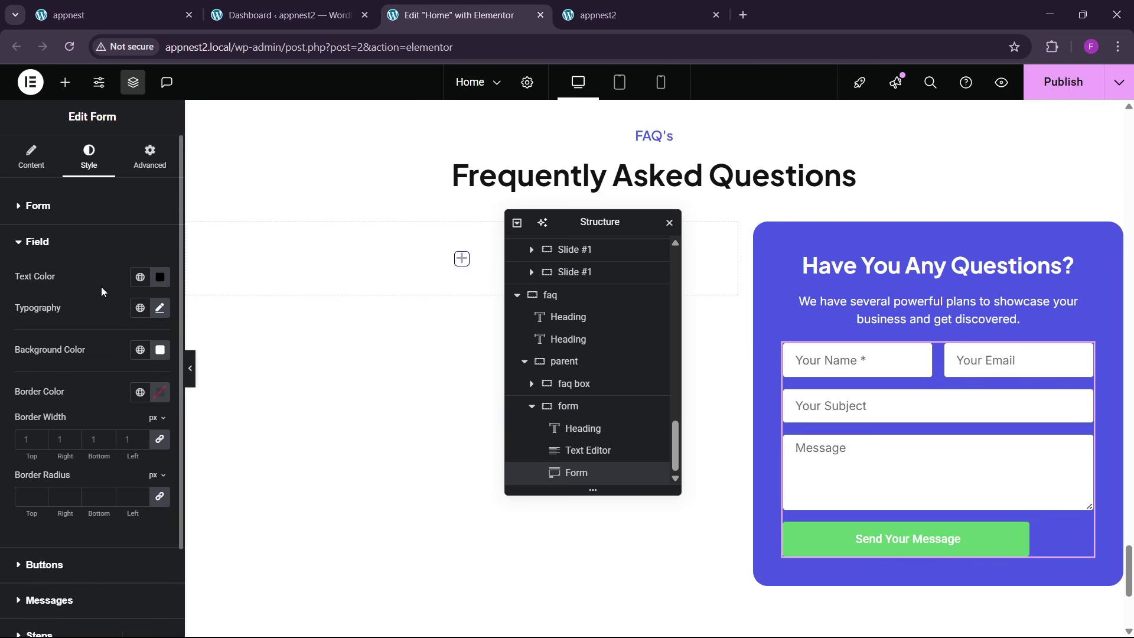
- Set the input fields' border width to 0 px on all sides, comparing the form with the reference site
{"action": "scroll", "coordinate": [41, 371], "scroll_direction": "down", "scroll_amount": 3}
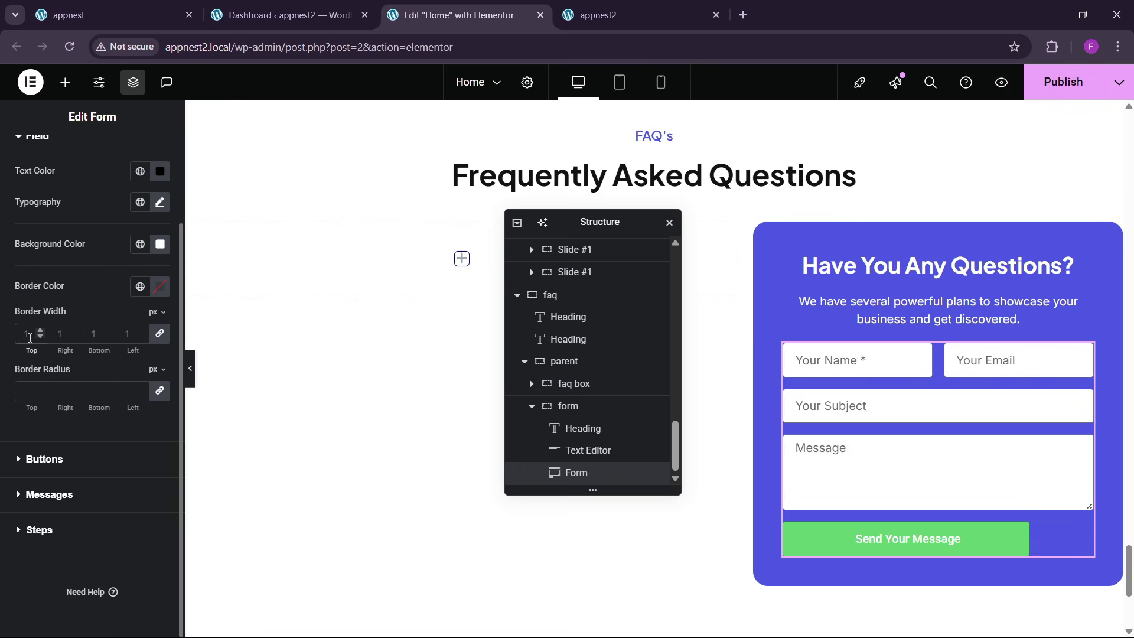
{"action": "left_click", "coordinate": [68, 15]}
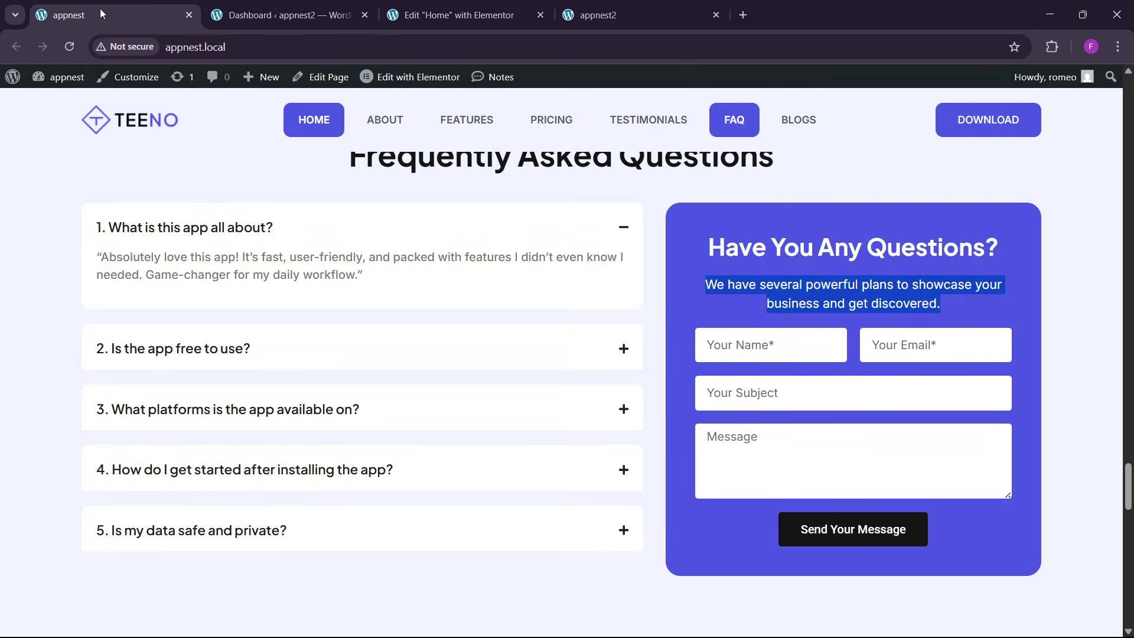
{"action": "left_click", "coordinate": [459, 15]}
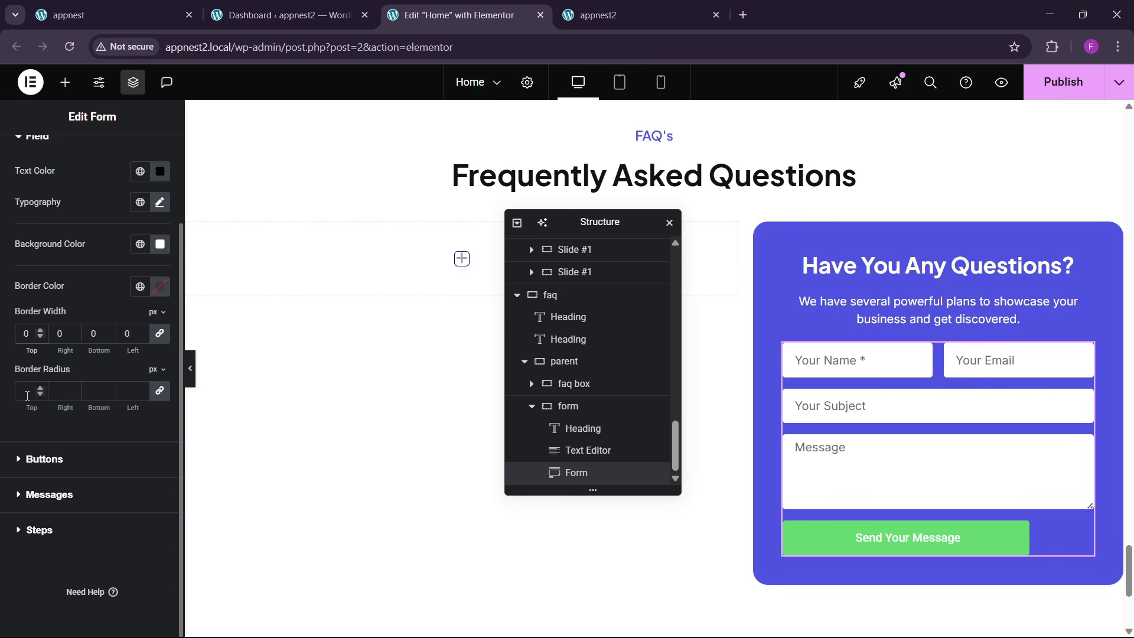
{"action": "left_click", "coordinate": [68, 14]}
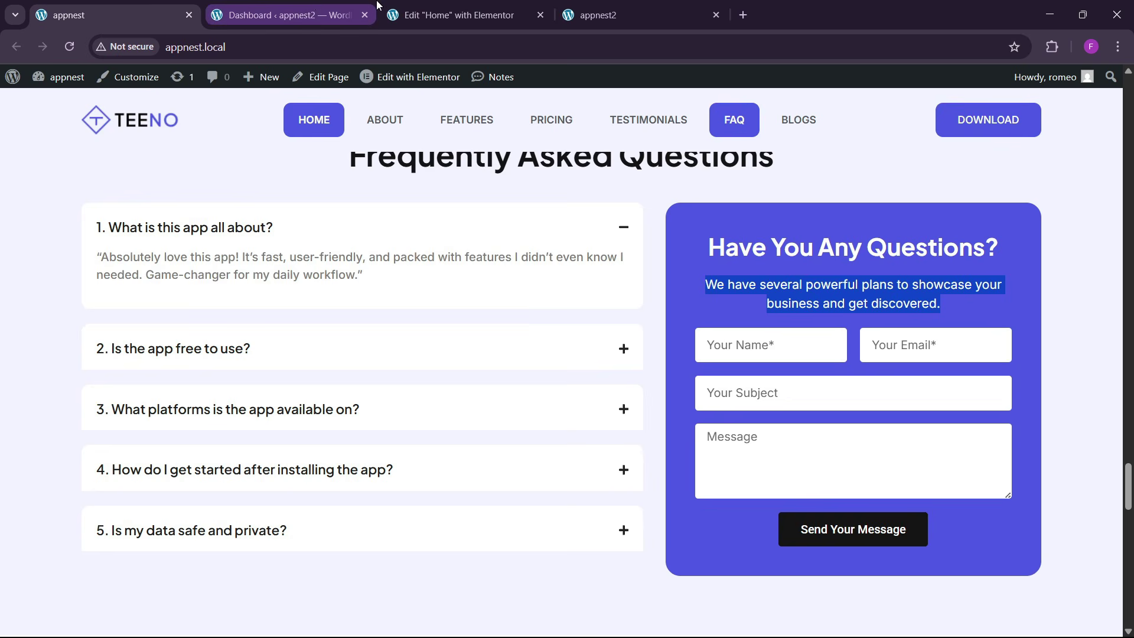
{"action": "left_click", "coordinate": [330, 15]}
{"action": "left_click", "coordinate": [459, 15]}
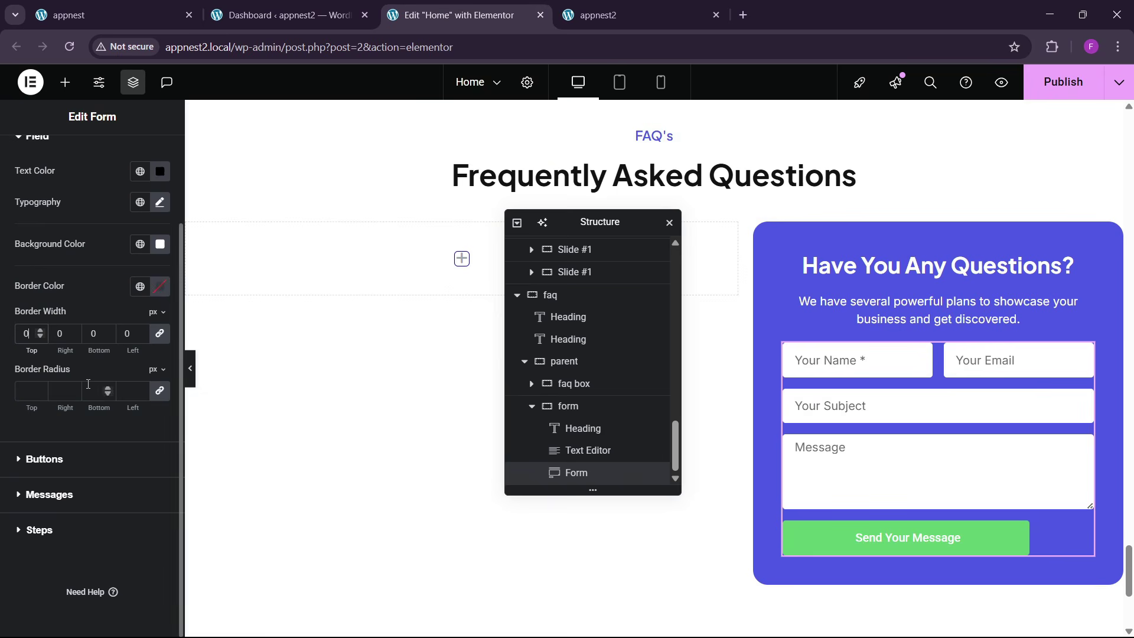
- Try the submit button's position options and set the position to center
{"action": "left_click", "coordinate": [25, 473]}
{"action": "left_click", "coordinate": [121, 313]}
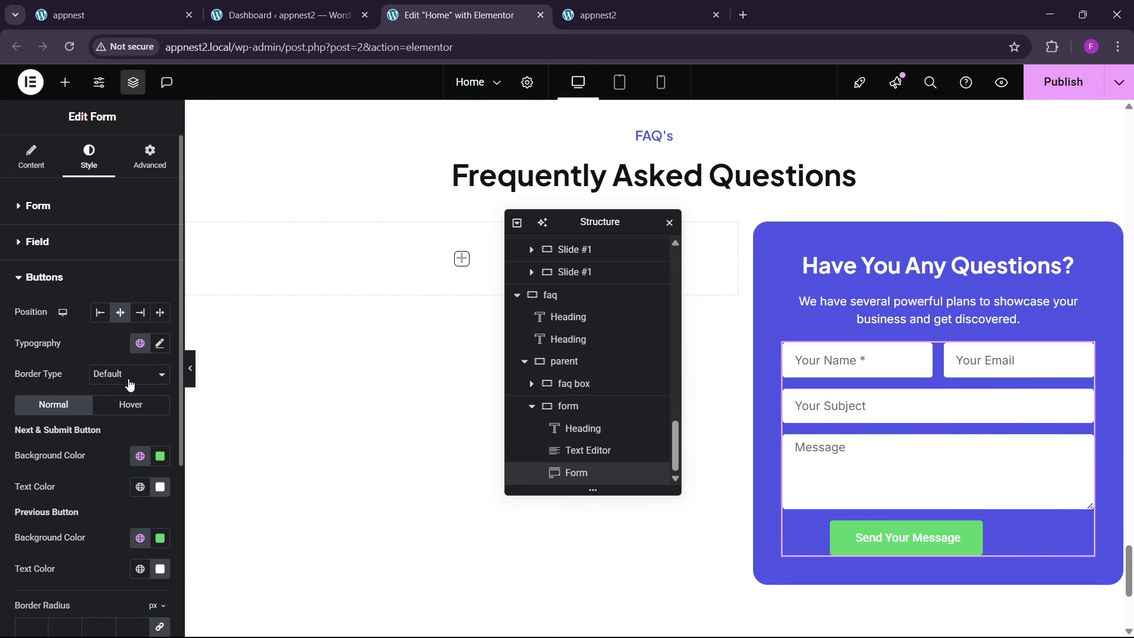
{"action": "left_click", "coordinate": [140, 313]}
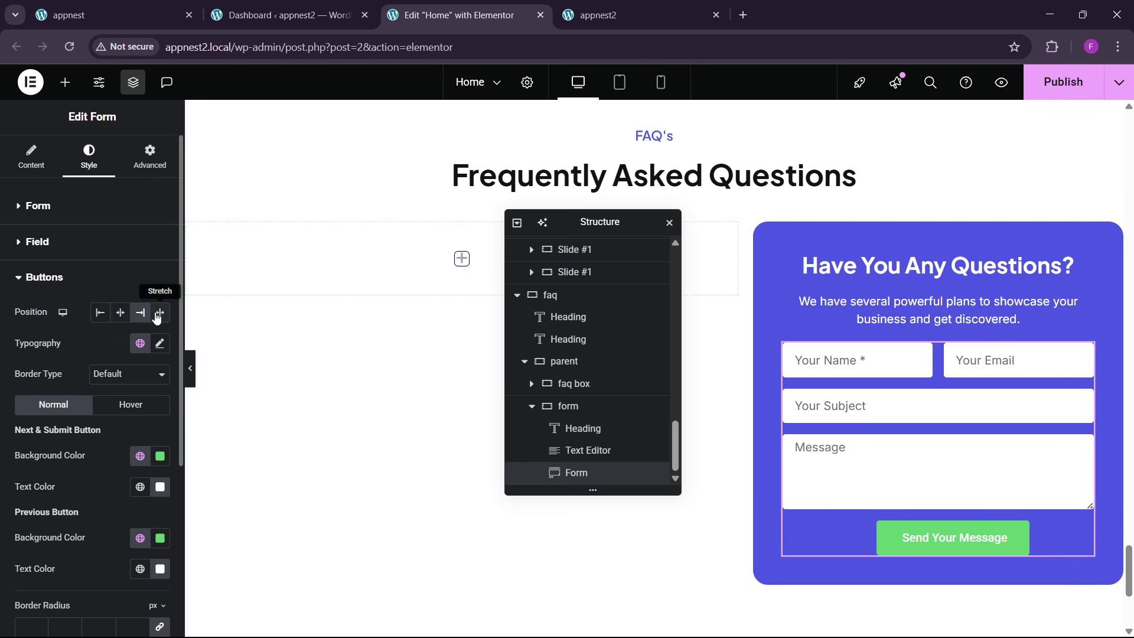
{"action": "left_click", "coordinate": [156, 316]}
{"action": "left_click", "coordinate": [120, 314]}
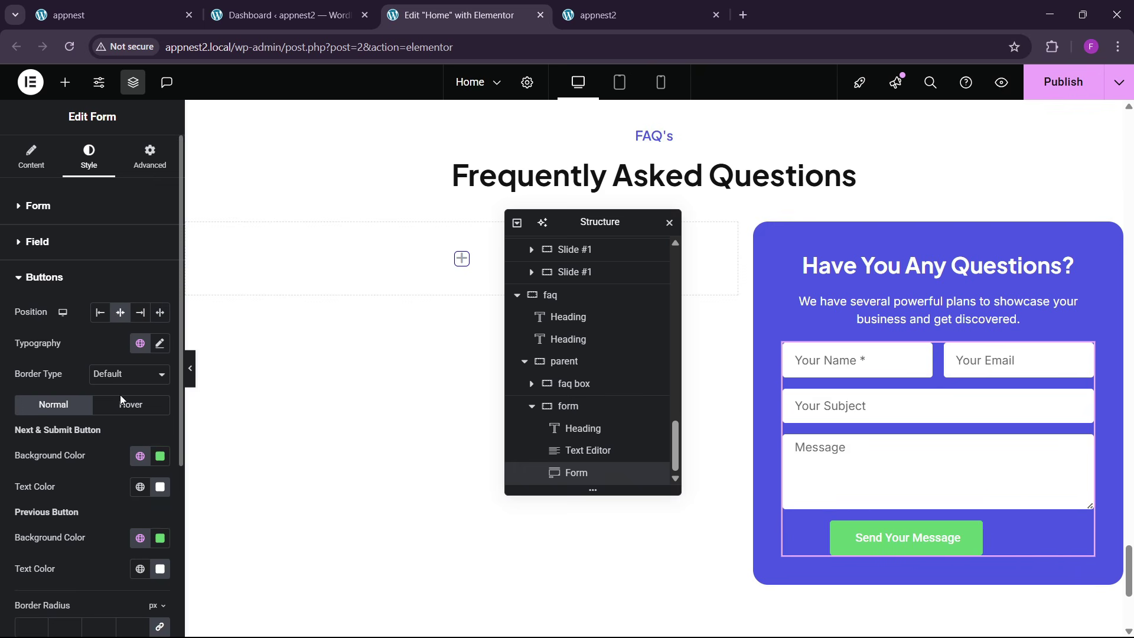
- Compare the submit button with the reference site and set its column width to 100%
{"action": "scroll", "coordinate": [119, 396], "scroll_direction": "down", "scroll_amount": 3}
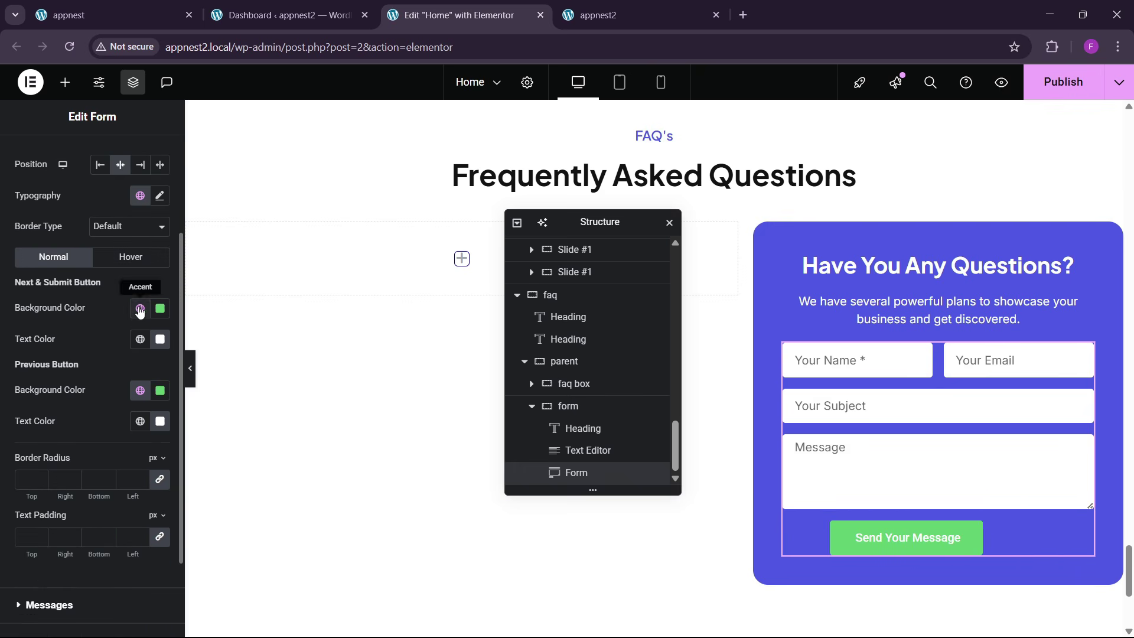
{"action": "left_click", "coordinate": [124, 13]}
{"action": "left_click", "coordinate": [487, 13]}
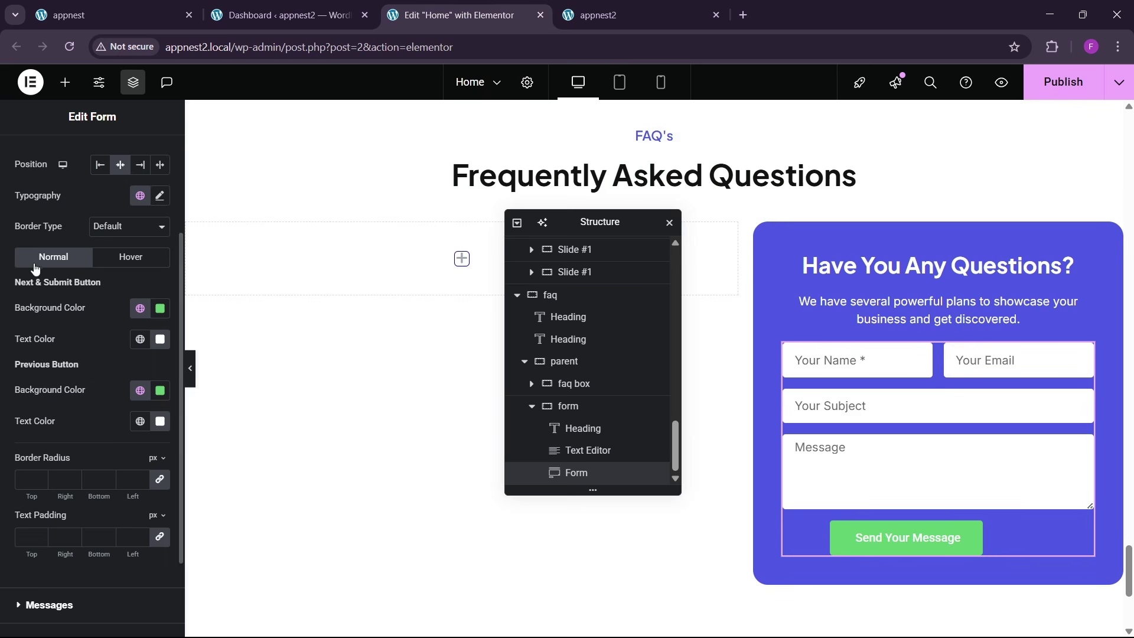
{"action": "scroll", "coordinate": [51, 287], "scroll_direction": "up", "scroll_amount": 3}
{"action": "scroll", "coordinate": [50, 201], "scroll_direction": "down", "scroll_amount": 1}
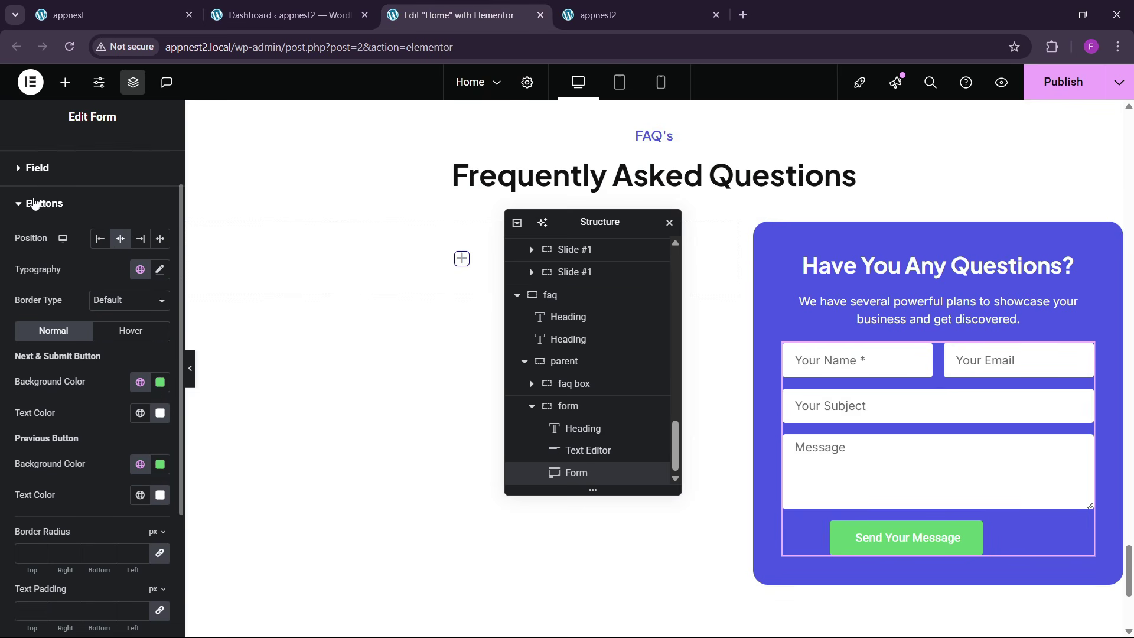
{"action": "scroll", "coordinate": [35, 203], "scroll_direction": "up", "scroll_amount": 2}
{"action": "left_click", "coordinate": [37, 150]}
{"action": "scroll", "coordinate": [80, 425], "scroll_direction": "down", "scroll_amount": 3}
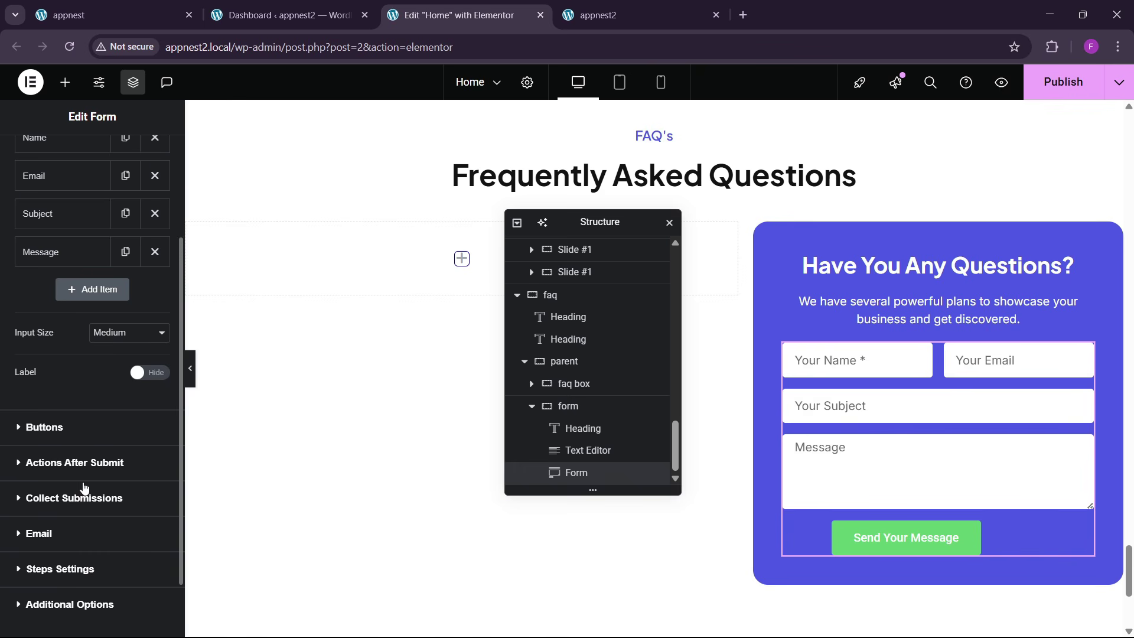
{"action": "left_click", "coordinate": [44, 427]}
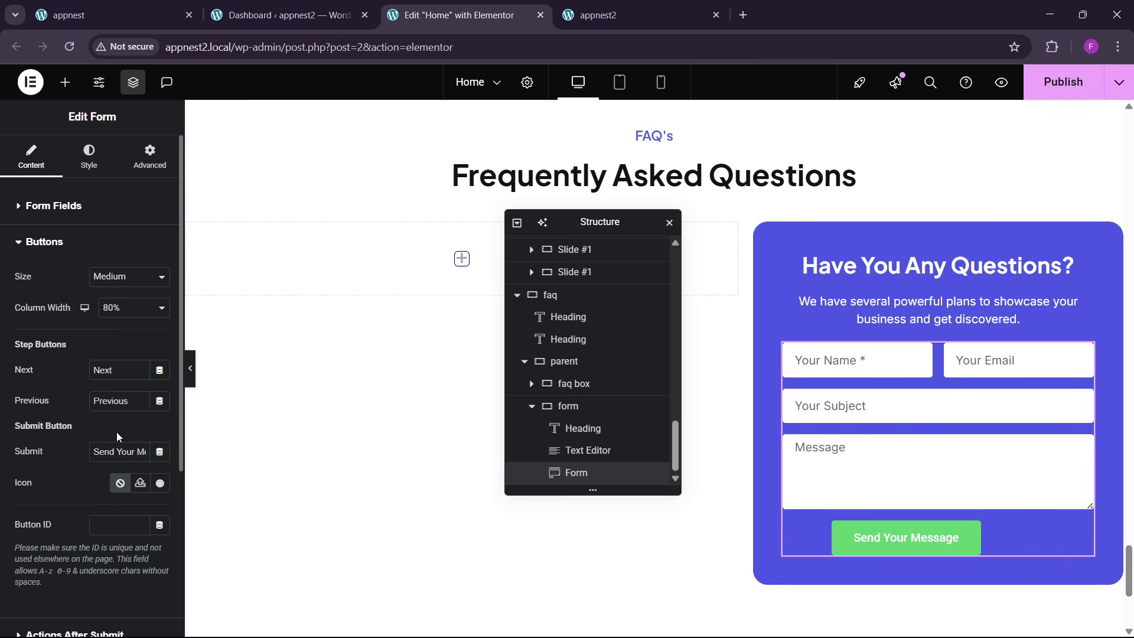
{"action": "left_click", "coordinate": [116, 302]}
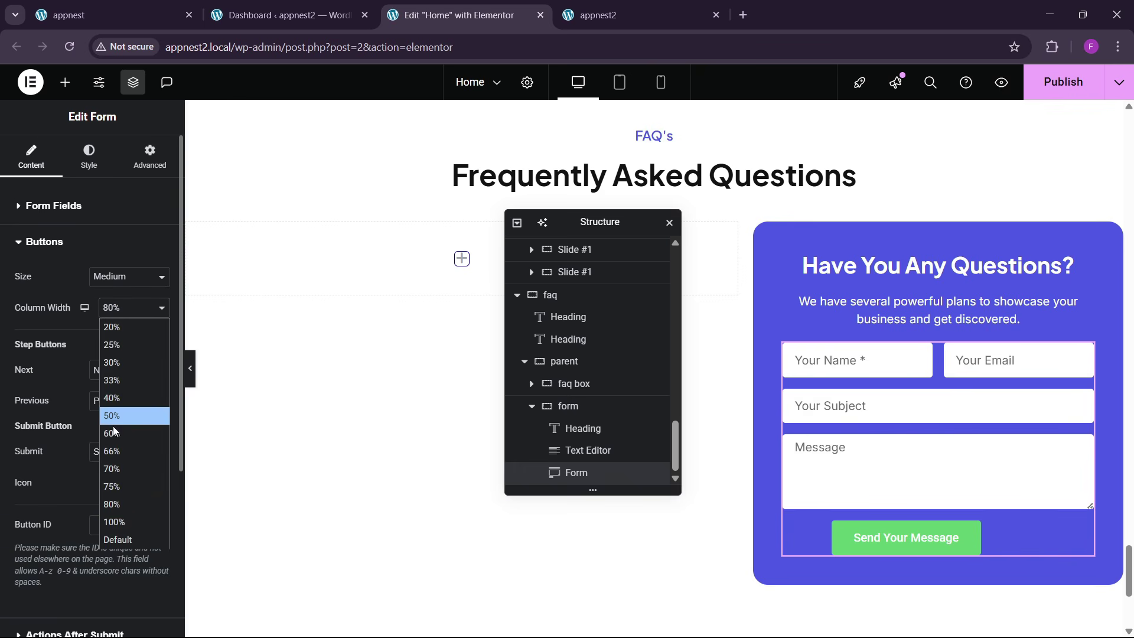
{"action": "left_click", "coordinate": [116, 530]}
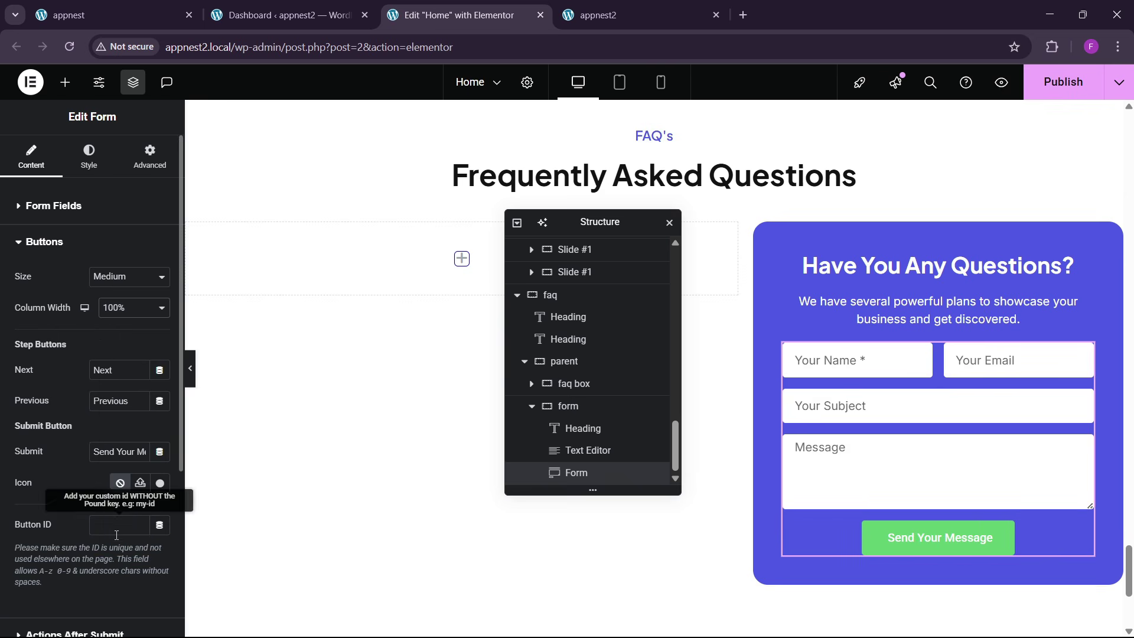
- Compare the form's submit button with the reference site and set its normal background to the global color black
{"action": "left_click", "coordinate": [83, 165]}
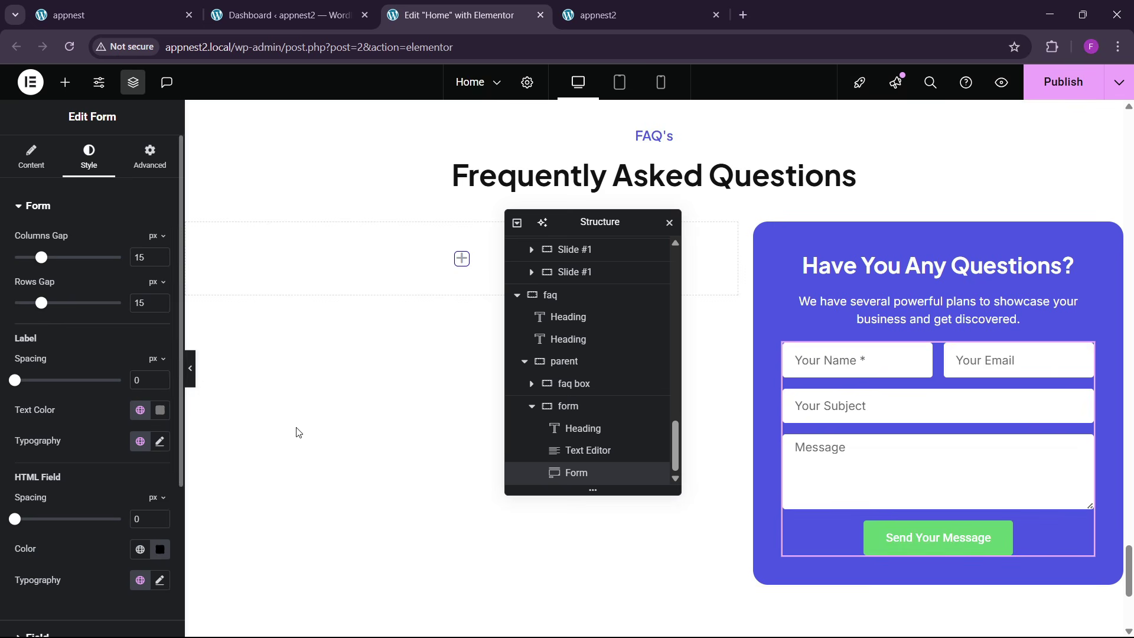
{"action": "scroll", "coordinate": [81, 400], "scroll_direction": "down", "scroll_amount": 3}
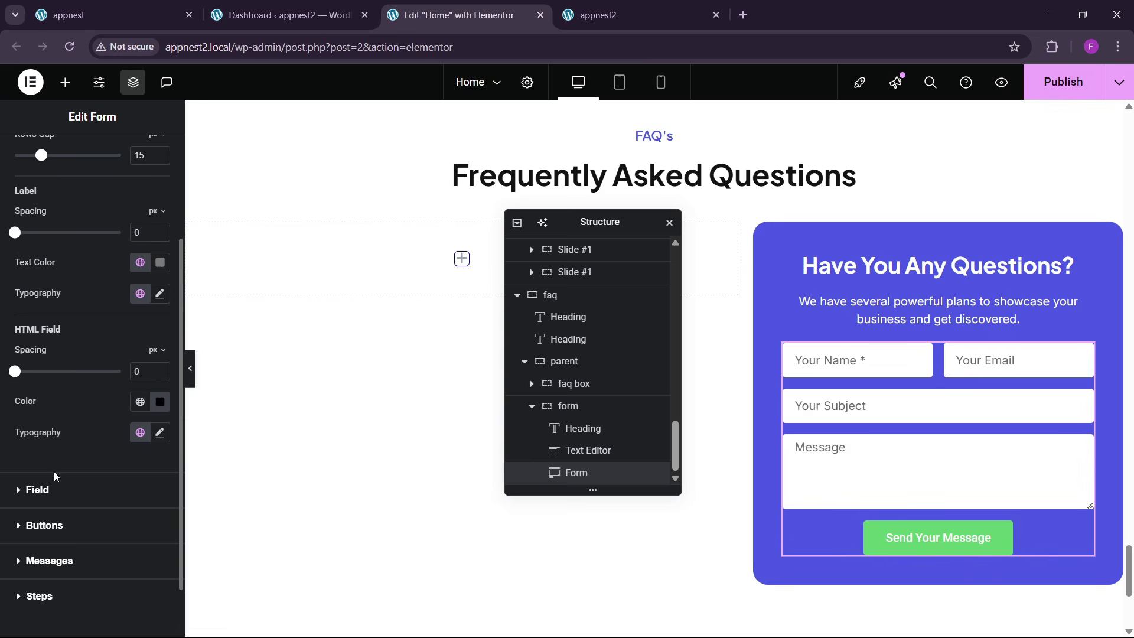
{"action": "left_click", "coordinate": [52, 490]}
{"action": "left_click", "coordinate": [94, 14]}
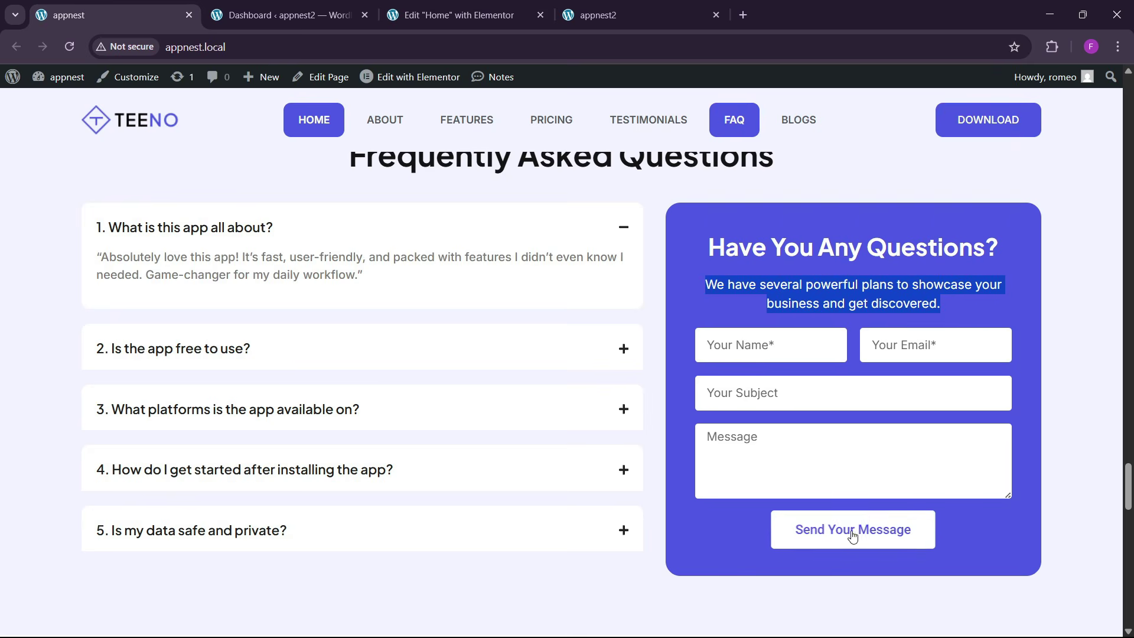
{"action": "left_click", "coordinate": [455, 15]}
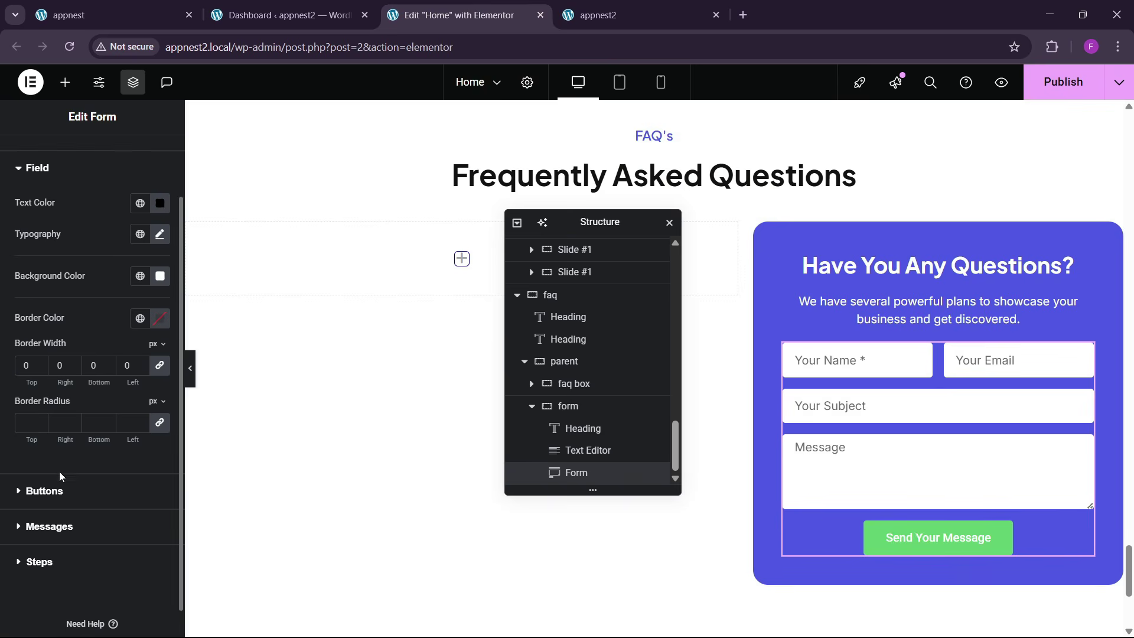
{"action": "left_click", "coordinate": [60, 491]}
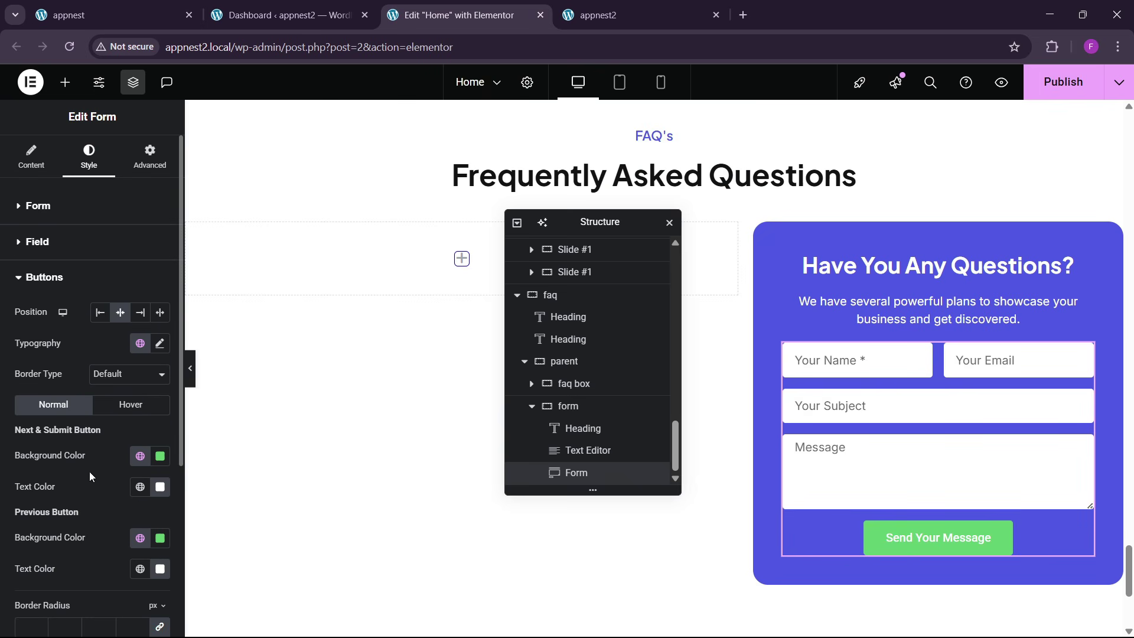
{"action": "left_click", "coordinate": [140, 456]}
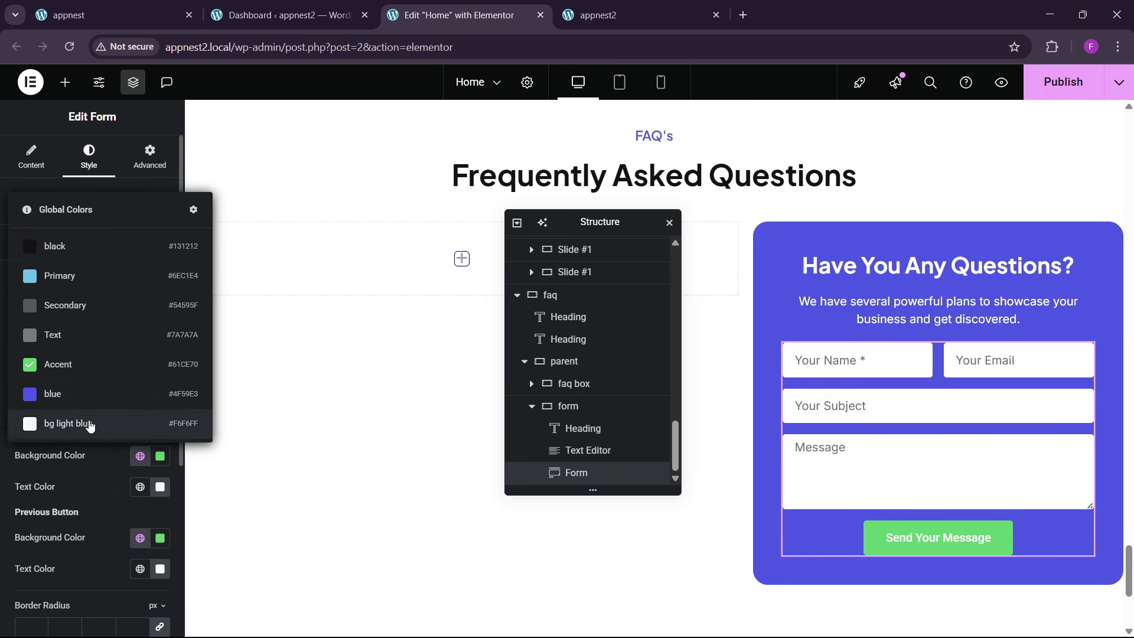
{"action": "left_click", "coordinate": [68, 271]}
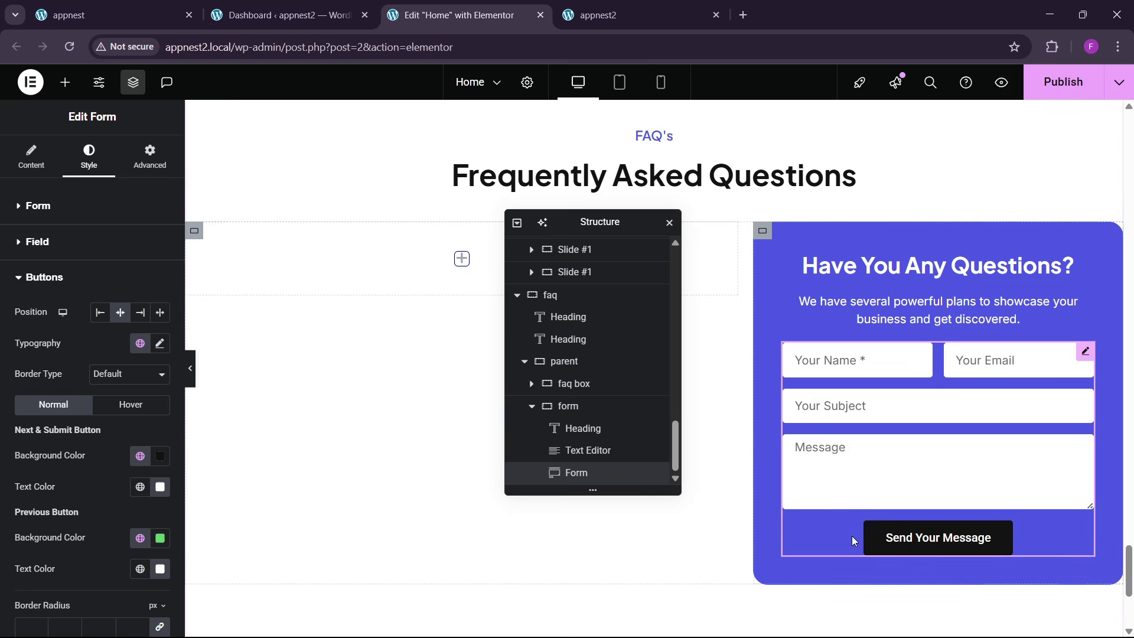
- Set the submit button's hover background to white and its hover text to the global color blue
{"action": "scroll", "coordinate": [107, 463], "scroll_direction": "down", "scroll_amount": 2}
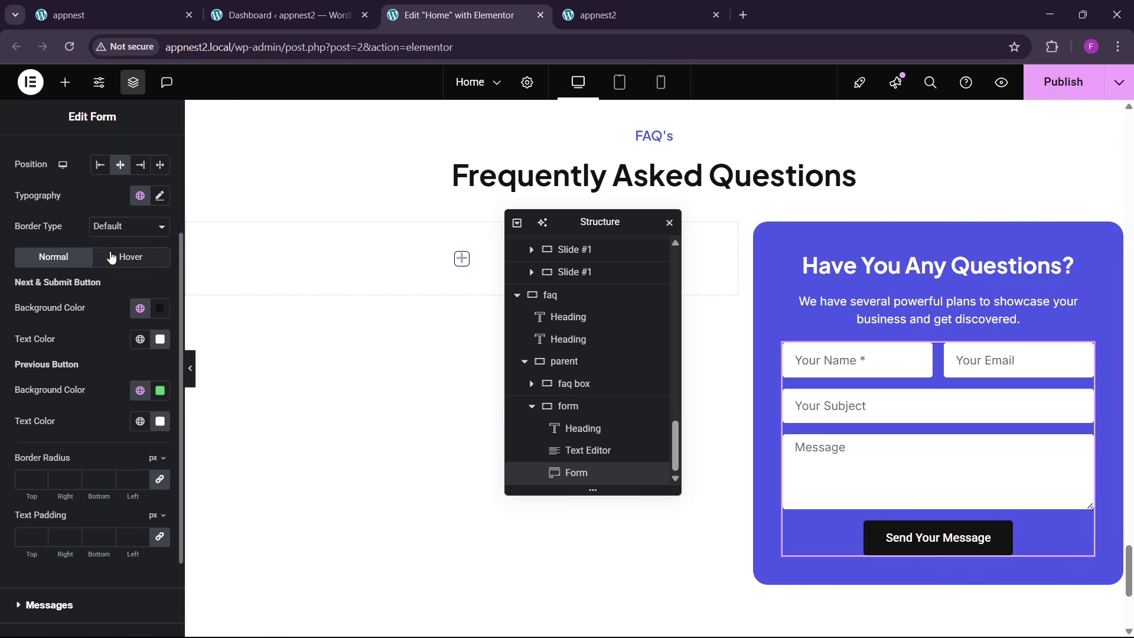
{"action": "left_click", "coordinate": [127, 257]}
{"action": "left_click", "coordinate": [160, 307]}
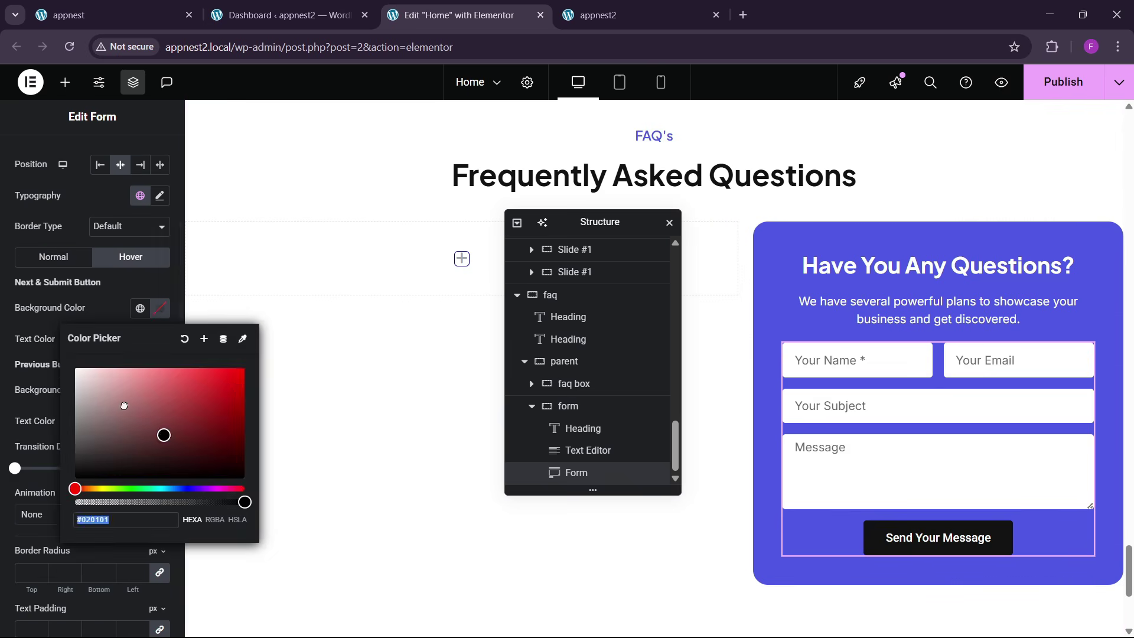
{"action": "left_click", "coordinate": [140, 339]}
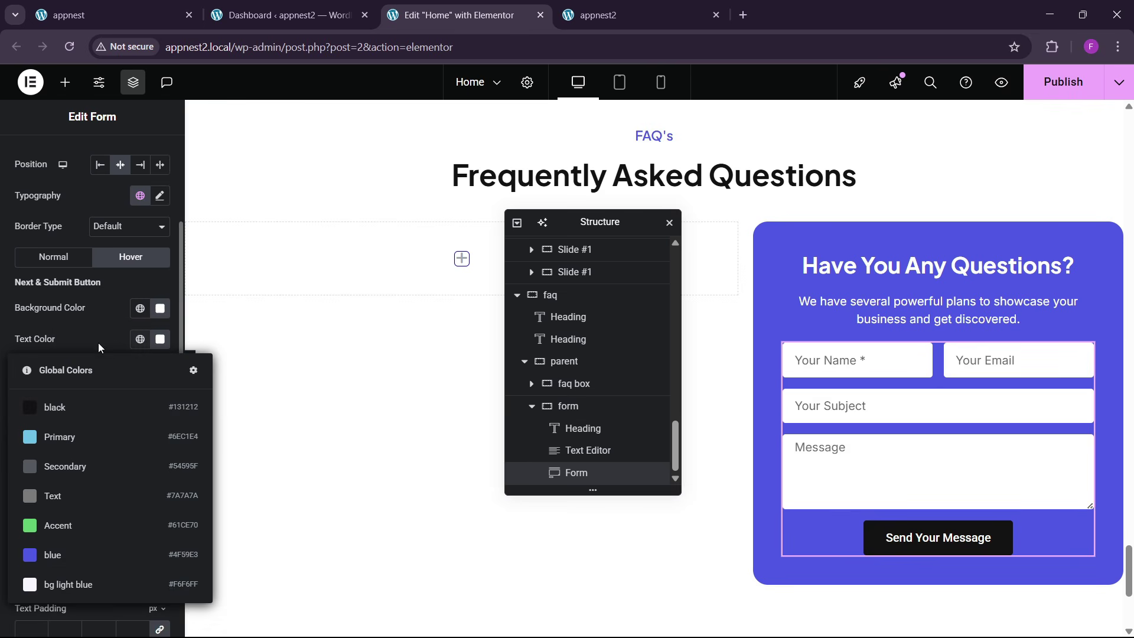
{"action": "left_click", "coordinate": [68, 552]}
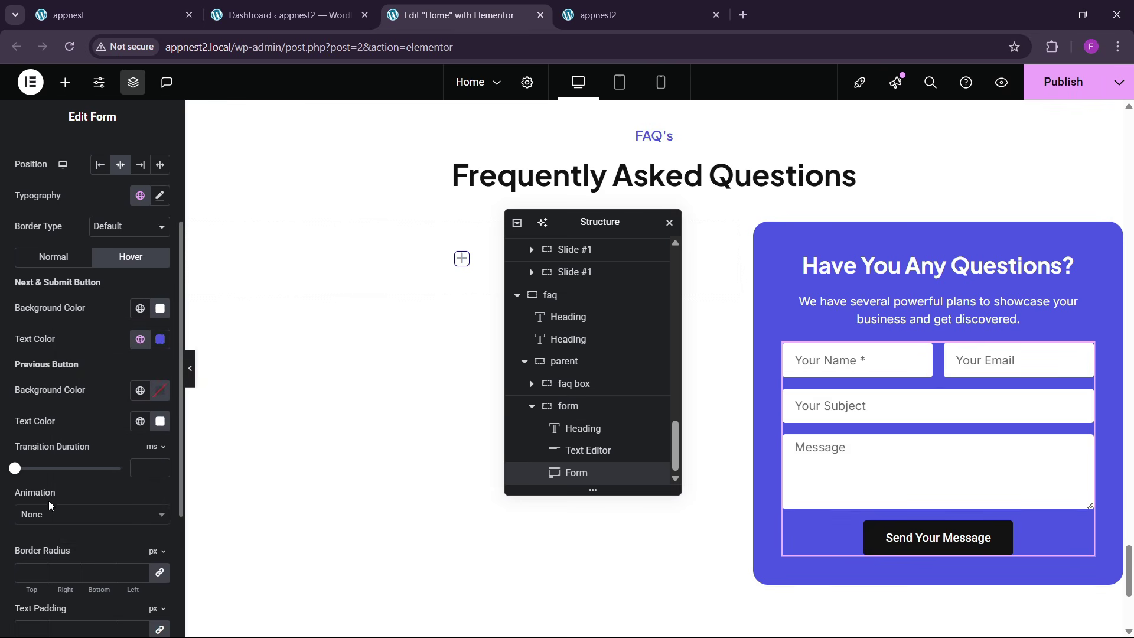
- Set the submit button's hover animation to Grow and publish the page
{"action": "scroll", "coordinate": [49, 505], "scroll_direction": "down", "scroll_amount": 2}
{"action": "left_click", "coordinate": [47, 441]}
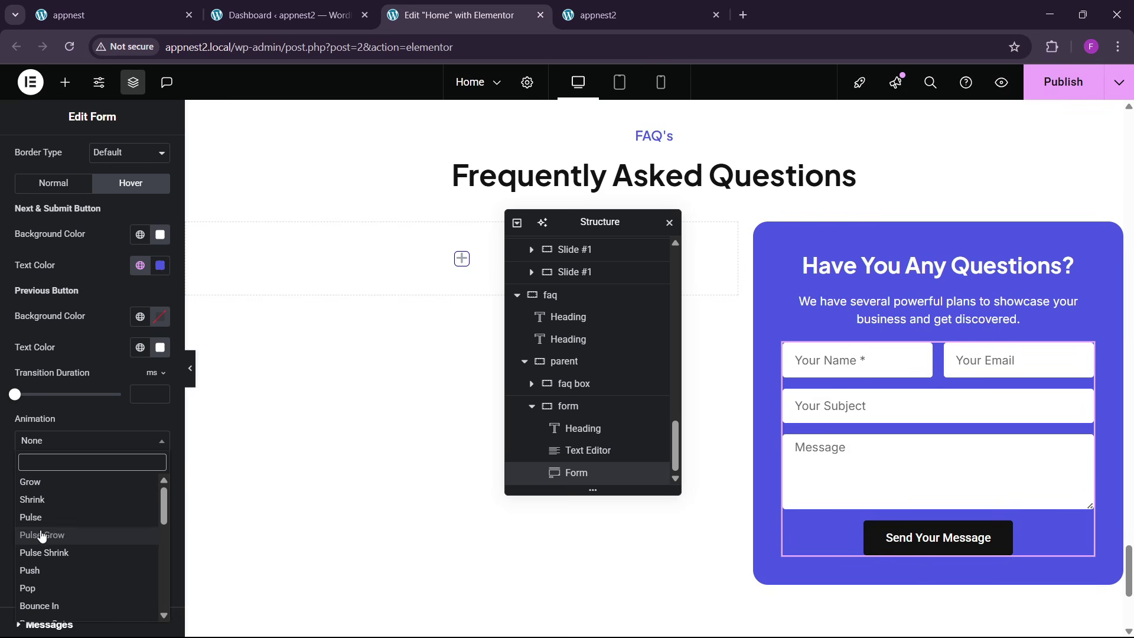
{"action": "left_click", "coordinate": [32, 481]}
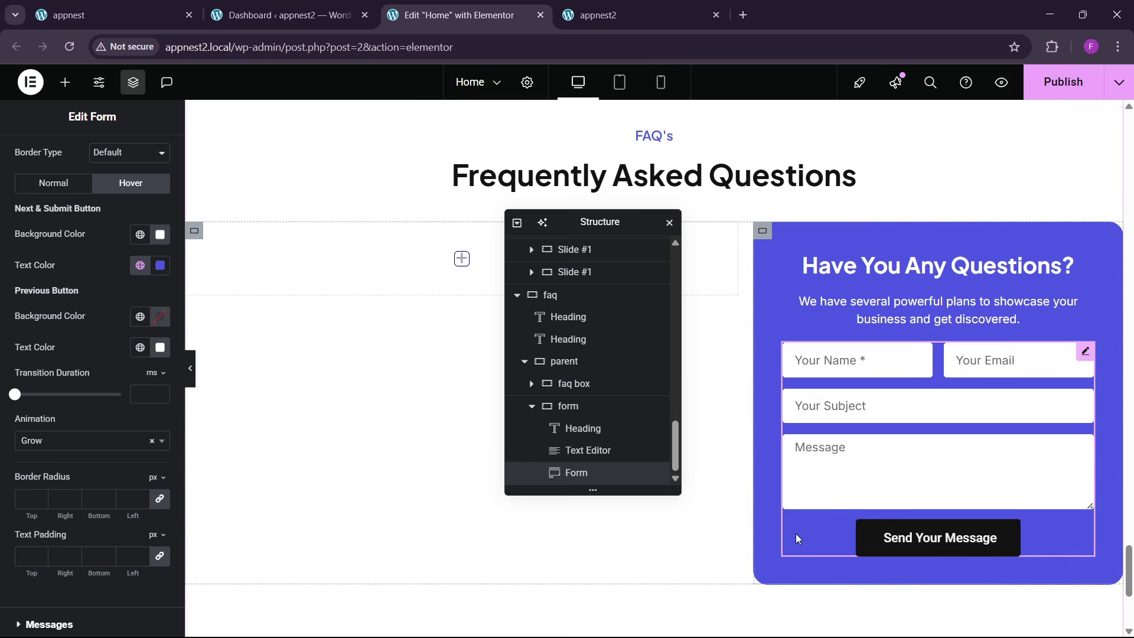
{"action": "left_click_drag", "start_coordinate": [532, 223], "coordinate": [674, 258]}
{"action": "left_click", "coordinate": [1062, 82]}
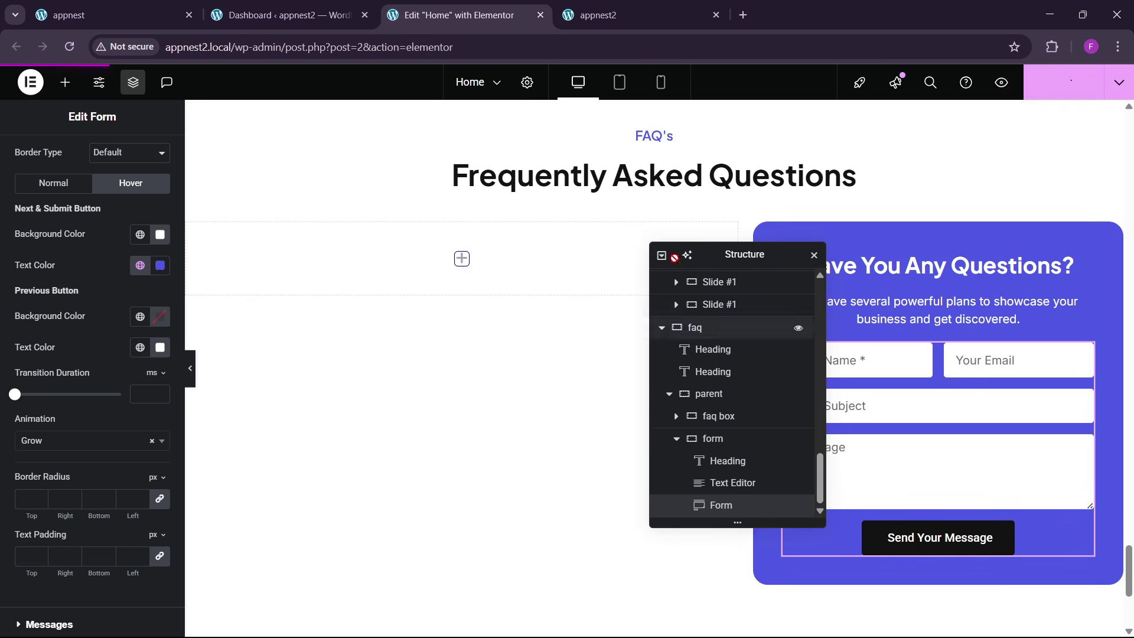
- Find the Accordion widget and add it to the empty faq box beside the form
{"action": "left_click", "coordinate": [127, 6]}
{"action": "left_click", "coordinate": [454, 14]}
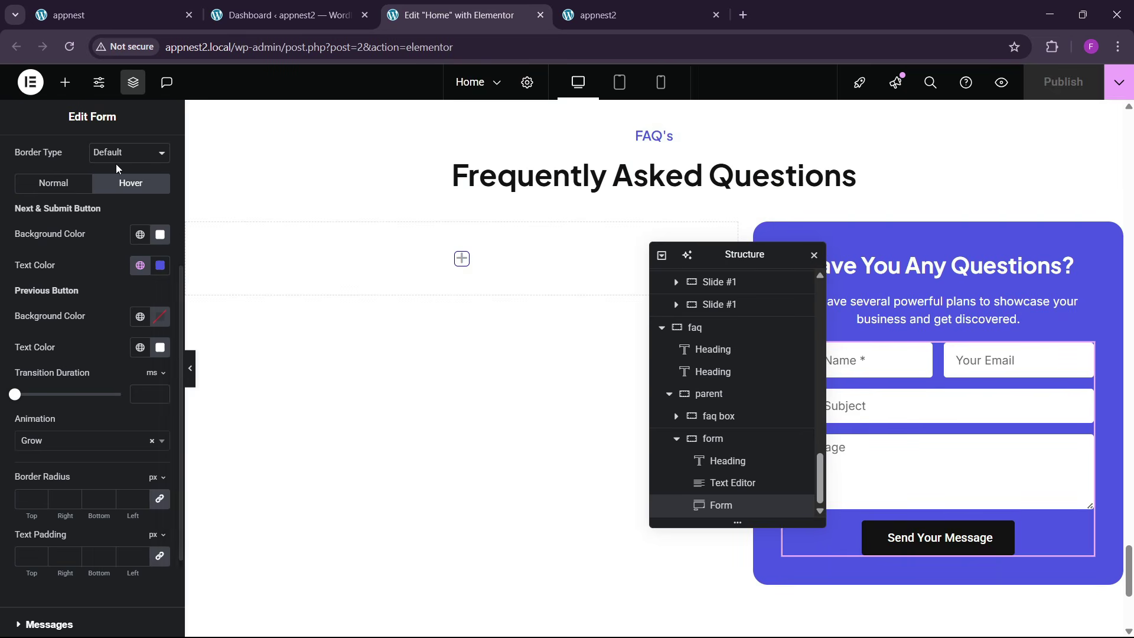
{"action": "left_click", "coordinate": [65, 81]}
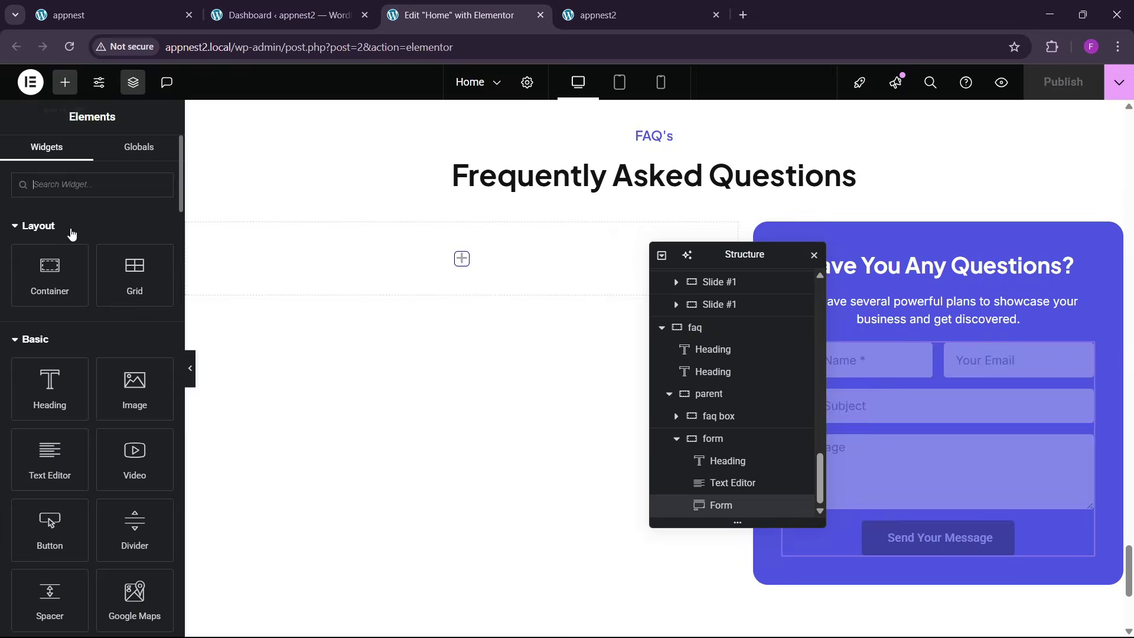
{"action": "left_click", "coordinate": [73, 188]}
{"action": "type", "text": "acco"}
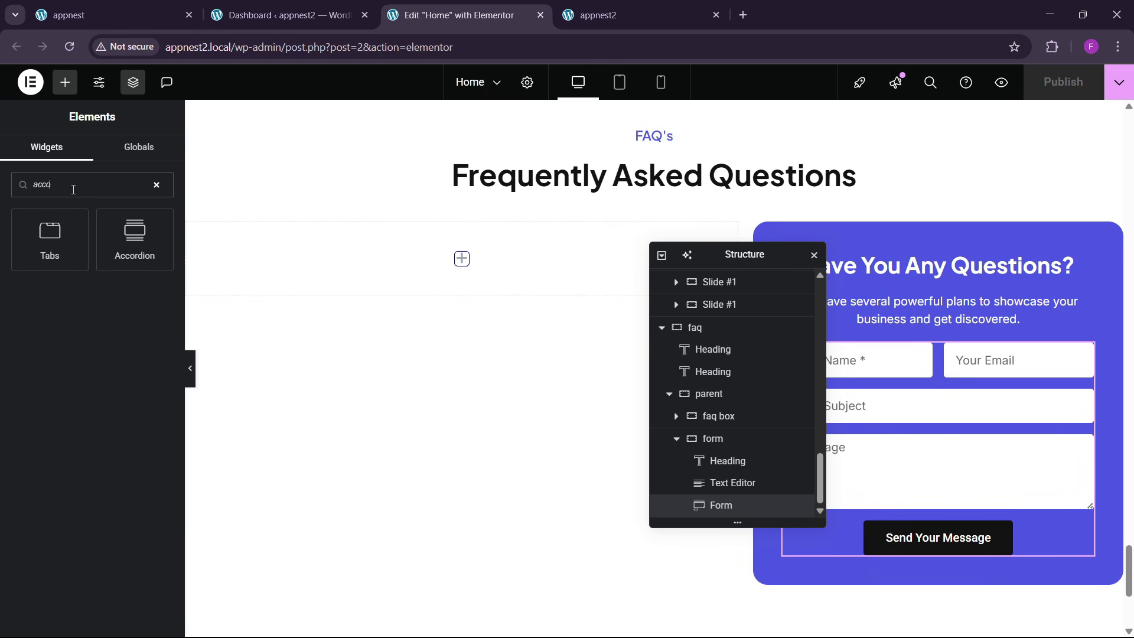
{"action": "left_click_drag", "start_coordinate": [135, 236], "coordinate": [356, 276]}
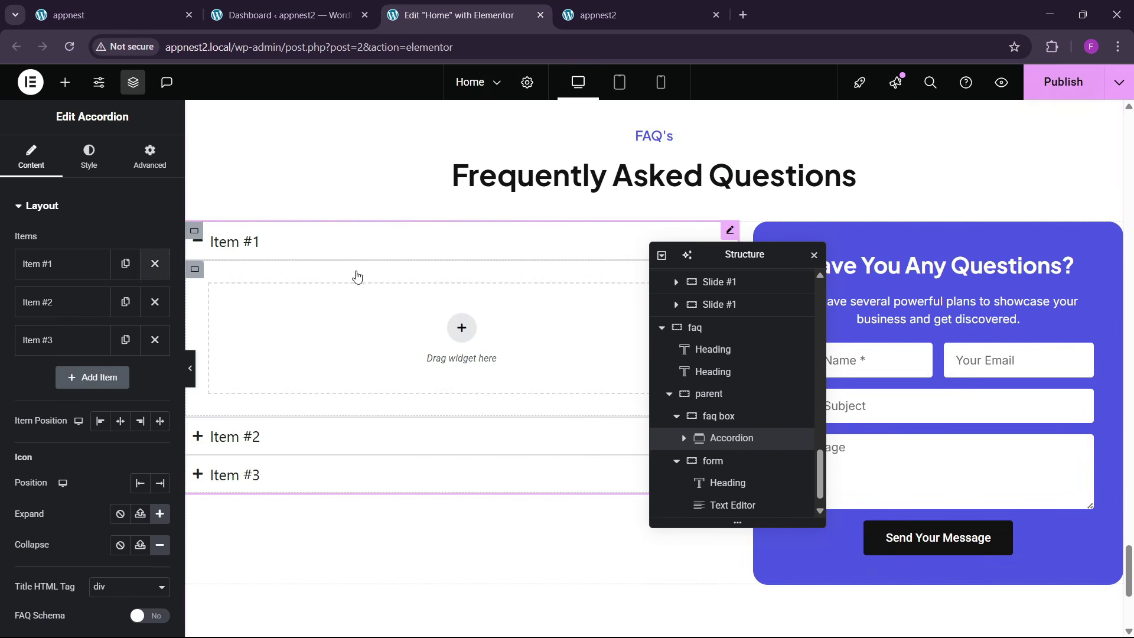
- Stretch the accordion's items across the full width and place their expand icons at the end
{"action": "left_click", "coordinate": [357, 238]}
{"action": "left_click", "coordinate": [356, 238]}
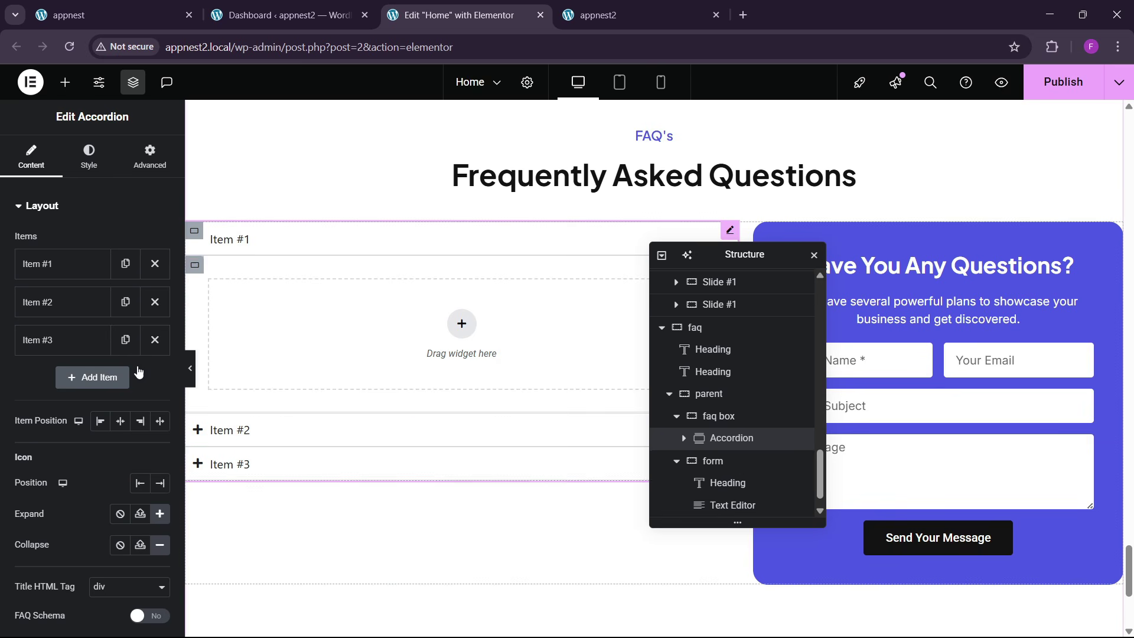
{"action": "left_click", "coordinate": [159, 423]}
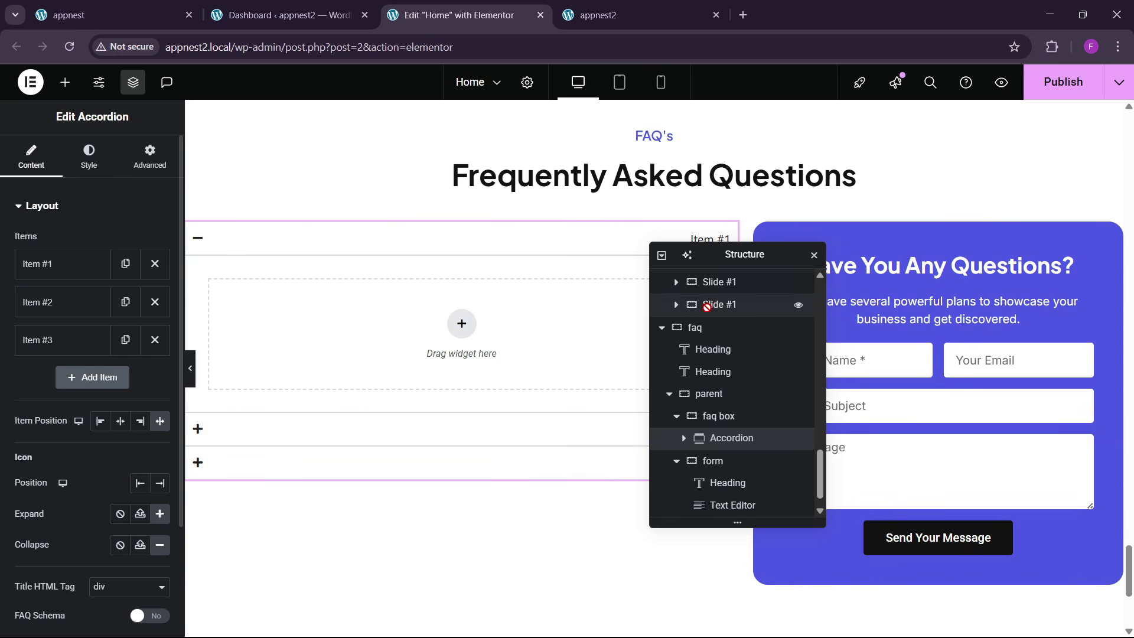
{"action": "left_click_drag", "start_coordinate": [704, 273], "coordinate": [482, 299]}
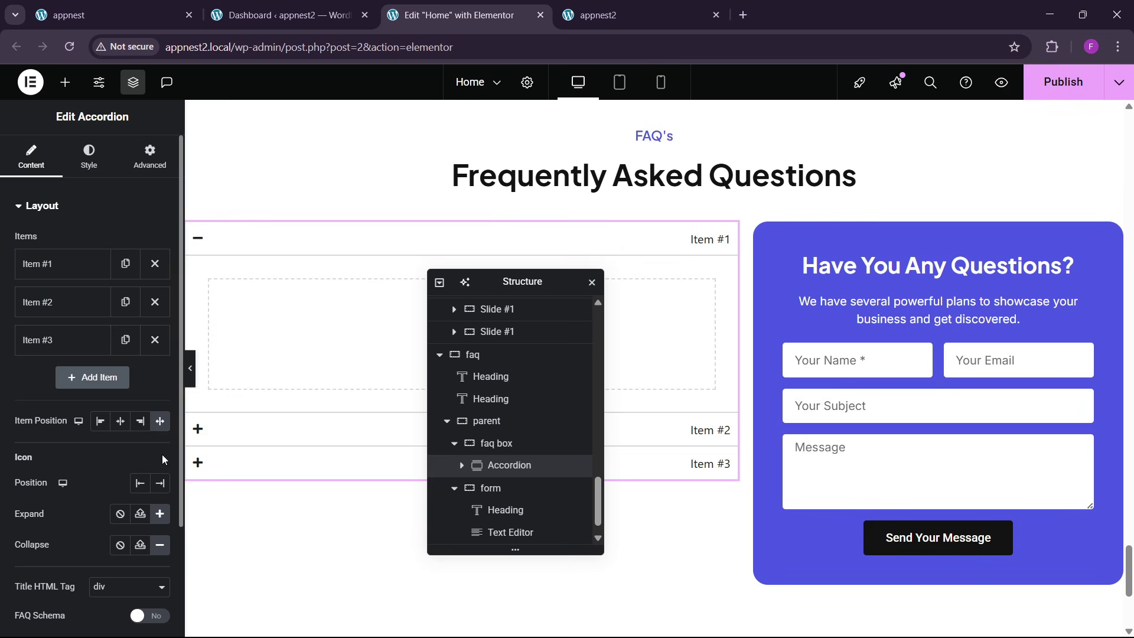
{"action": "left_click", "coordinate": [157, 485]}
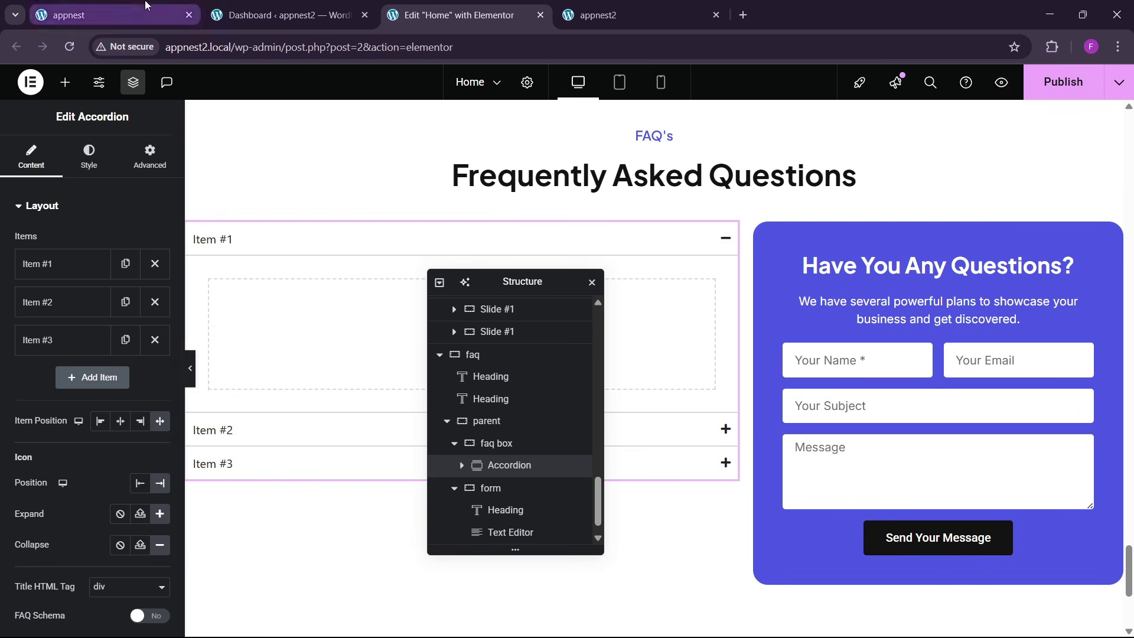
- Title the first accordion item "1. What is this app all about?", copied from the reference site, and delete the other two items
{"action": "left_click", "coordinate": [112, 15]}
{"action": "left_click_drag", "start_coordinate": [96, 235], "coordinate": [286, 229]}
{"action": "key", "text": "ctrl+c"}
{"action": "left_click", "coordinate": [402, 13]}
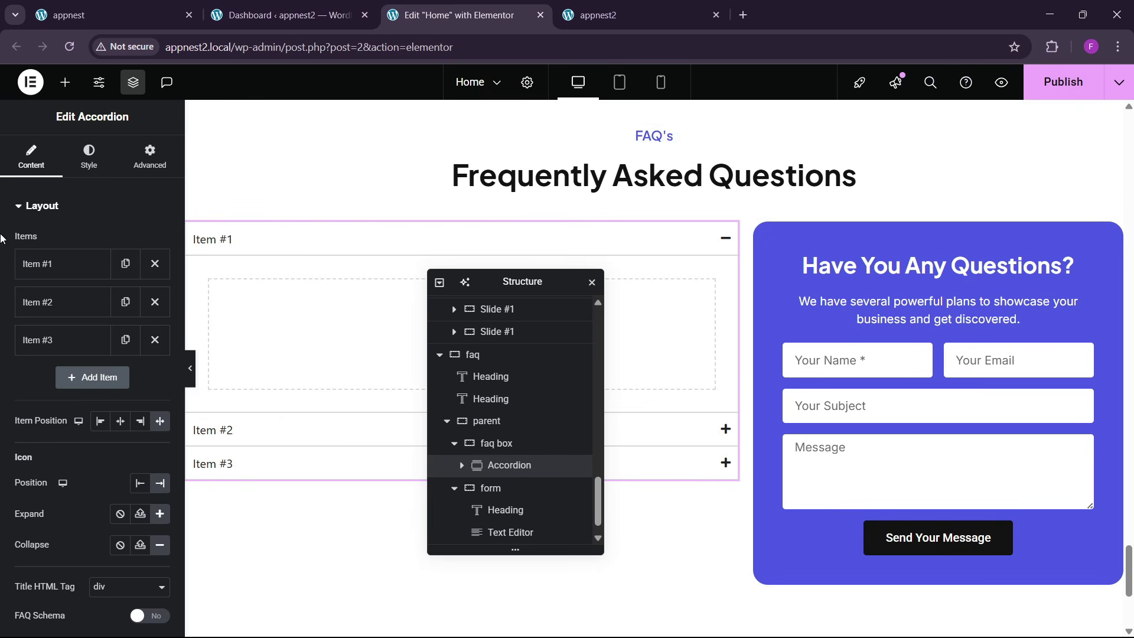
{"action": "left_click", "coordinate": [37, 263]}
{"action": "left_click", "coordinate": [68, 319]}
{"action": "key", "text": "ctrl+v"}
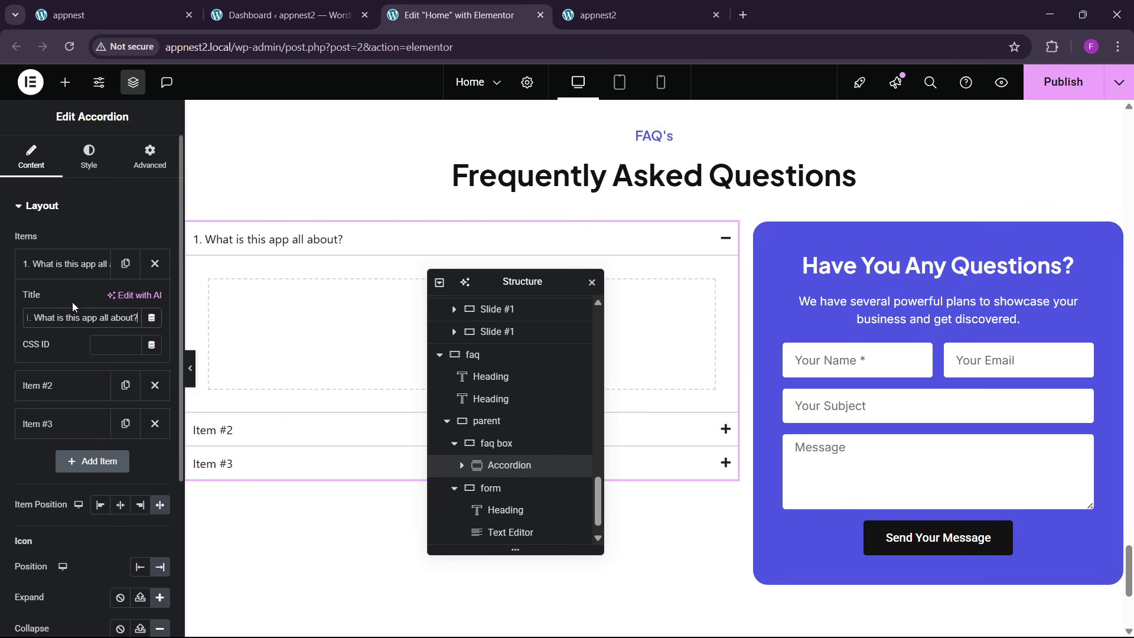
{"action": "left_click", "coordinate": [74, 264]}
{"action": "left_click", "coordinate": [155, 302]}
{"action": "left_click", "coordinate": [154, 301]}
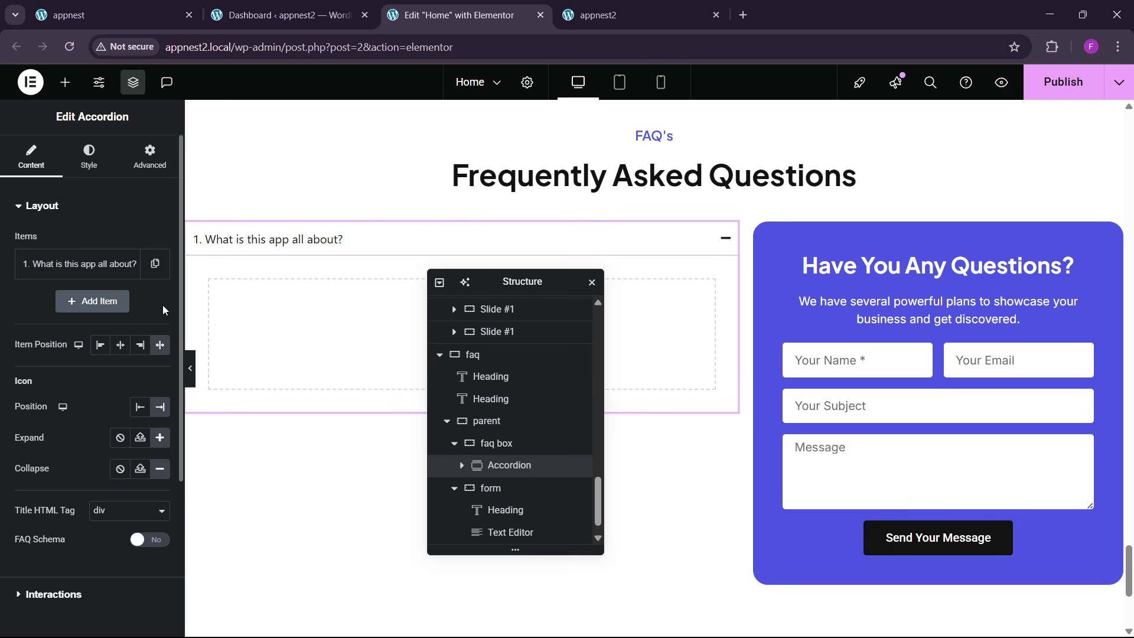
{"action": "left_click", "coordinate": [154, 263]}
{"action": "left_click", "coordinate": [125, 302]}
{"action": "left_click", "coordinate": [125, 340]}
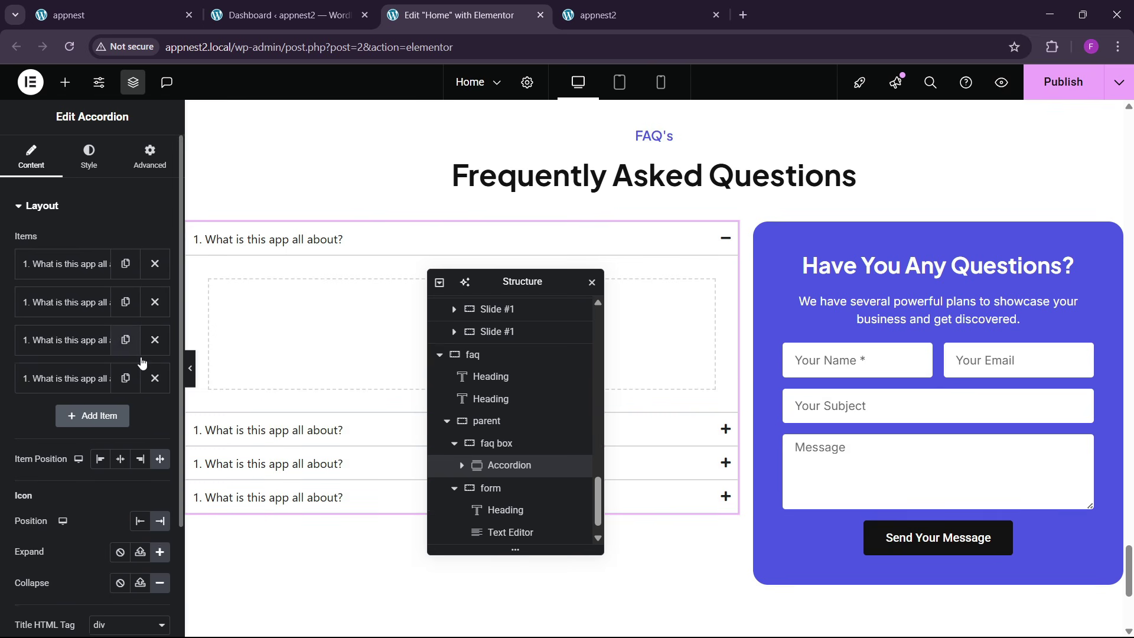
{"action": "left_click", "coordinate": [154, 338]}
{"action": "left_click", "coordinate": [154, 336]}
{"action": "left_click", "coordinate": [154, 299]}
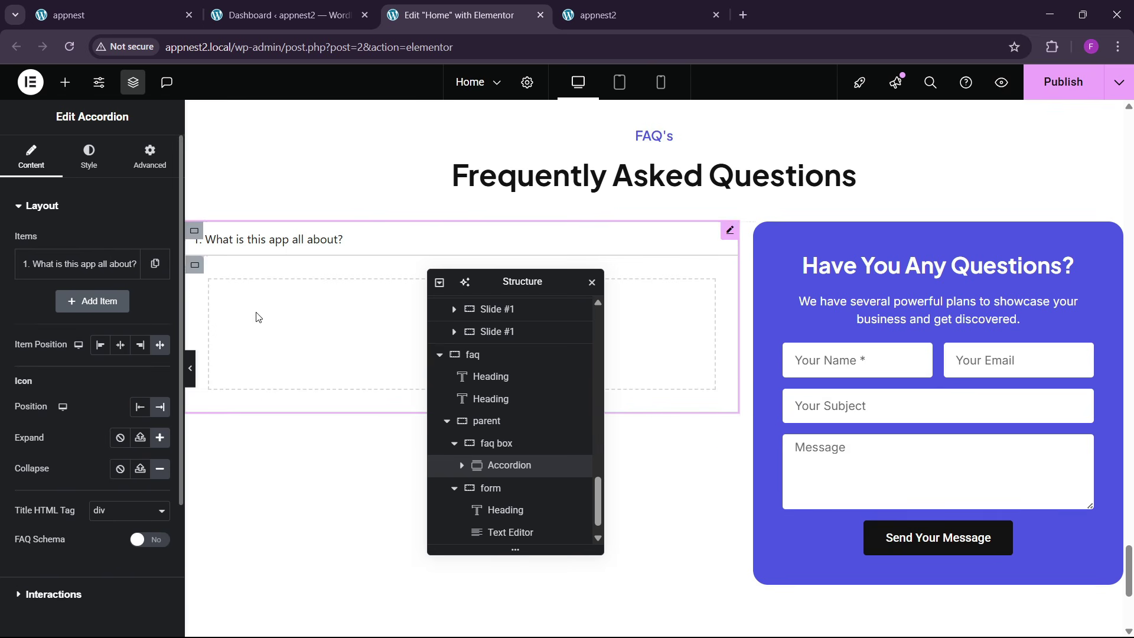
- Copy the testimonial's text widget and paste it into the first accordion item
{"action": "left_click", "coordinate": [65, 82]}
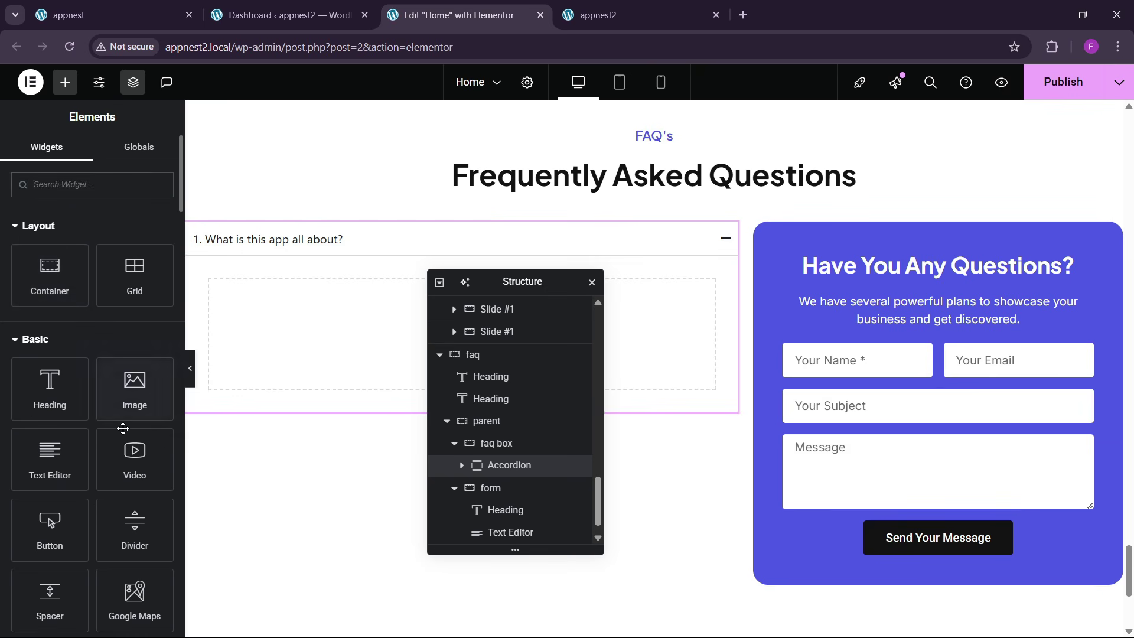
{"action": "scroll", "coordinate": [405, 342], "scroll_direction": "up", "scroll_amount": 6}
{"action": "scroll", "coordinate": [596, 314], "scroll_direction": "up", "scroll_amount": 2}
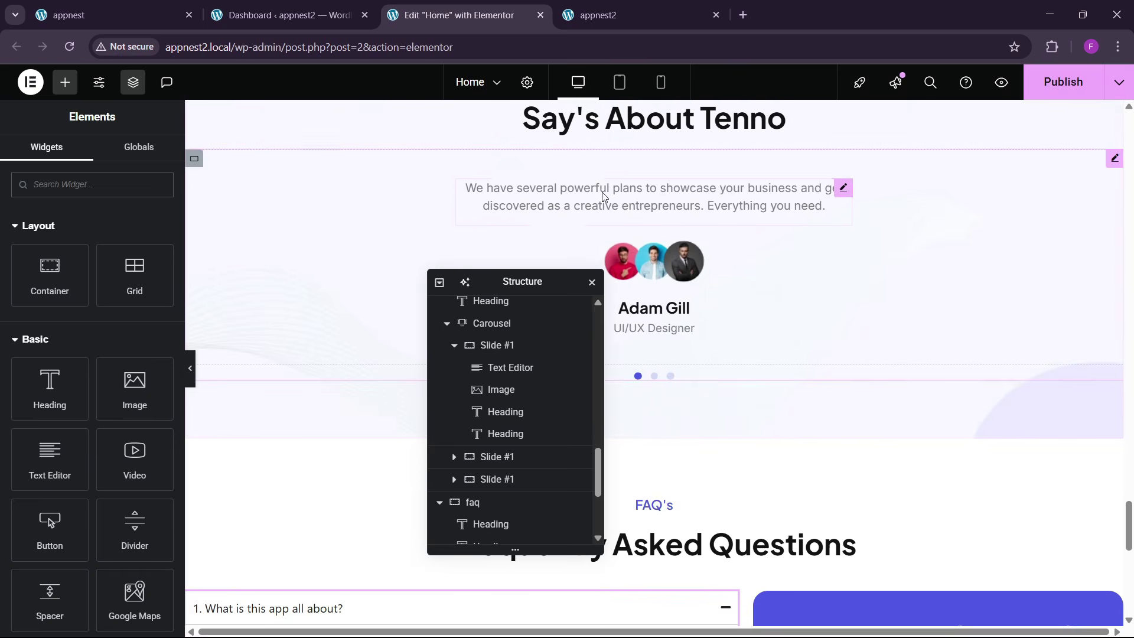
{"action": "right_click", "coordinate": [603, 194]}
{"action": "left_click", "coordinate": [632, 267]}
{"action": "scroll", "coordinate": [248, 389], "scroll_direction": "down", "scroll_amount": 6}
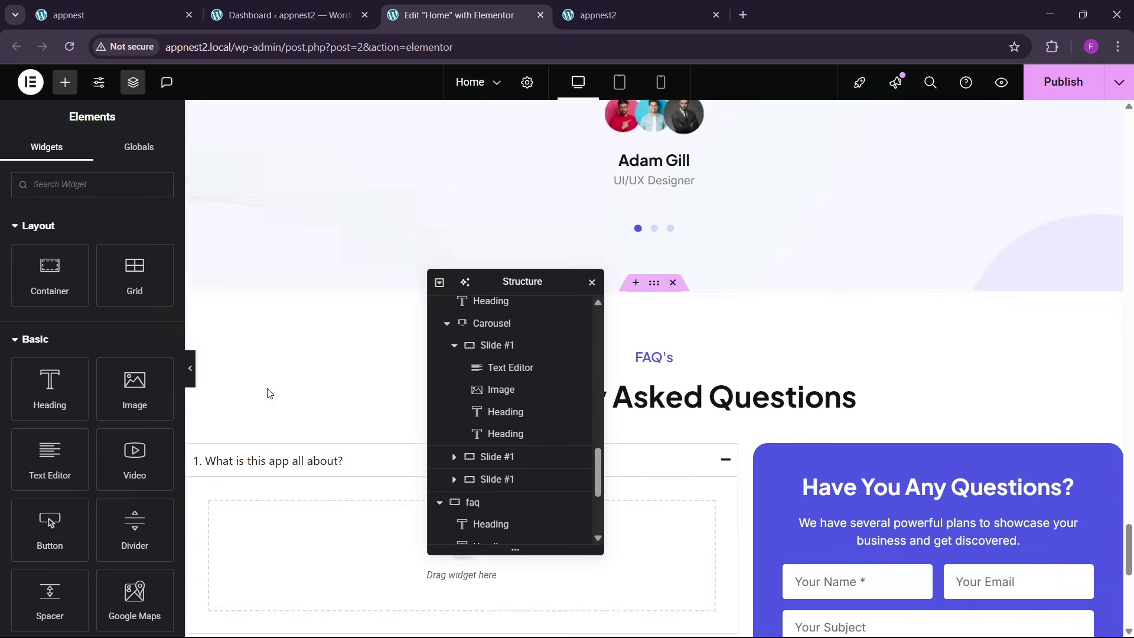
{"action": "right_click", "coordinate": [269, 308]}
{"action": "left_click", "coordinate": [304, 366]}
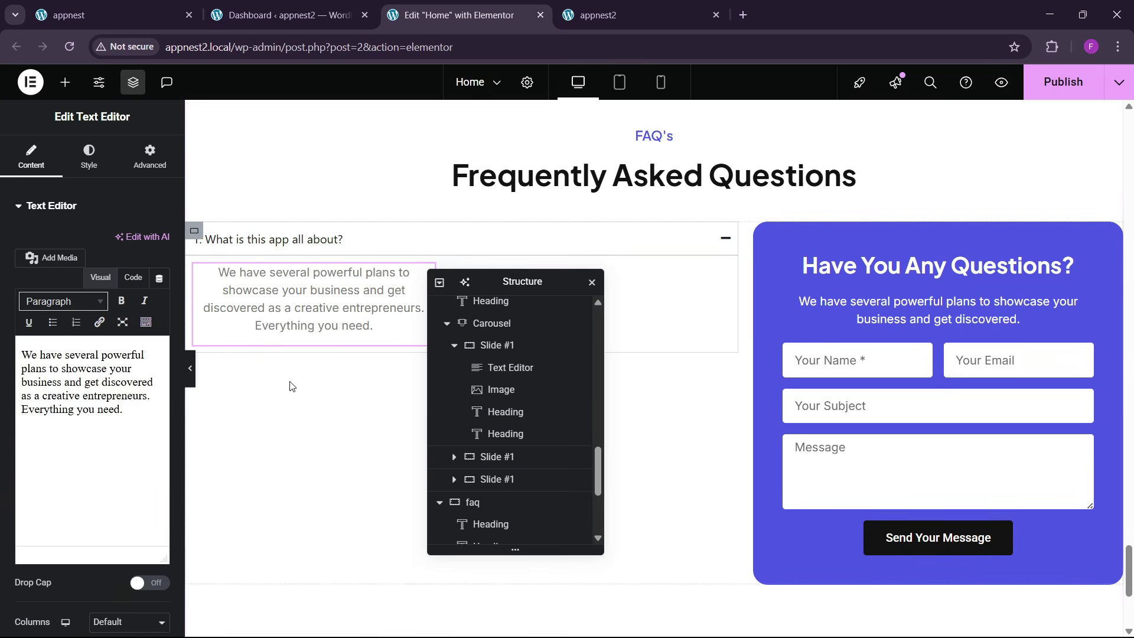
- Set the pasted answer text's width to Full Width (100%) and align it left
{"action": "left_click", "coordinate": [150, 157]}
{"action": "left_click", "coordinate": [115, 355]}
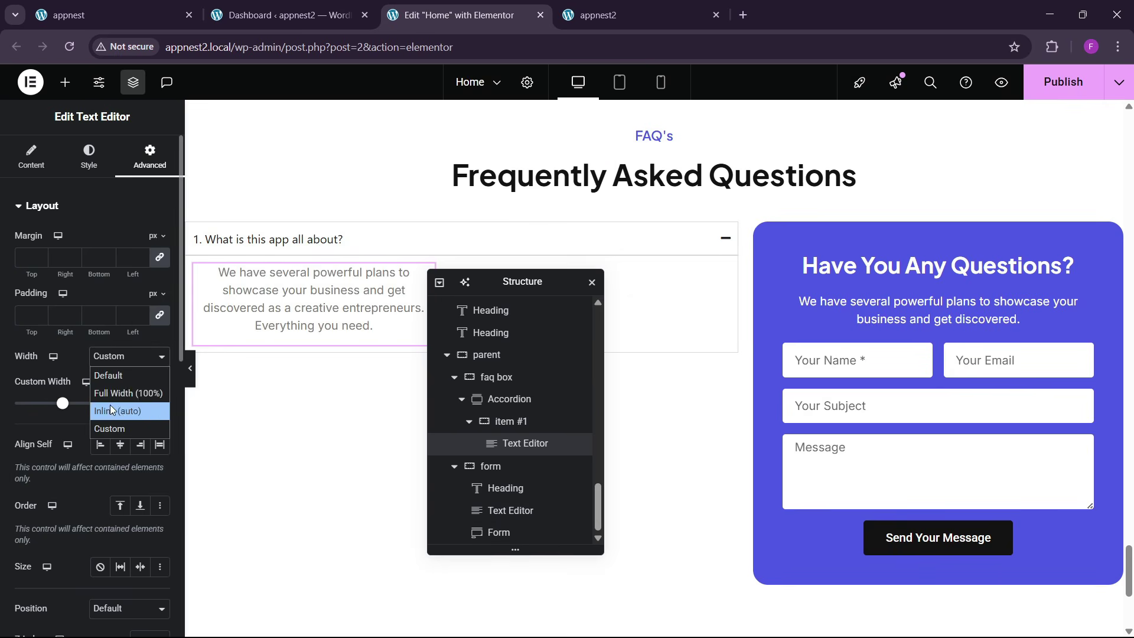
{"action": "left_click", "coordinate": [104, 385]}
{"action": "left_click", "coordinate": [92, 164]}
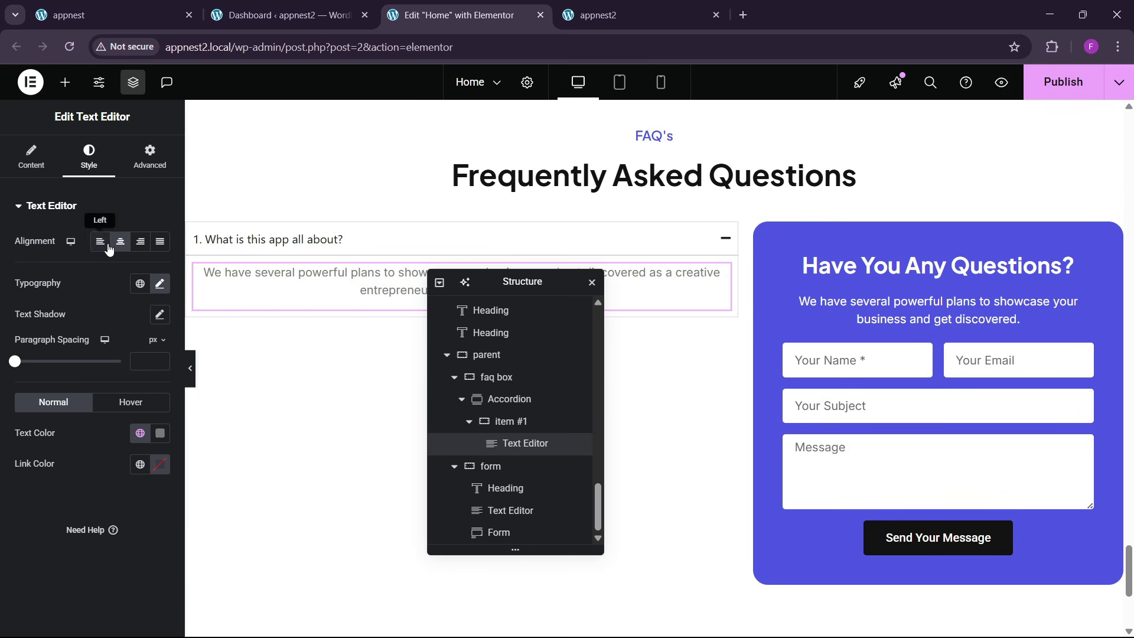
{"action": "left_click", "coordinate": [100, 241]}
- Expand the first FAQ item on the reference site and compare its styling with the accordion's style settings in the editor
{"action": "left_click", "coordinate": [121, 6]}
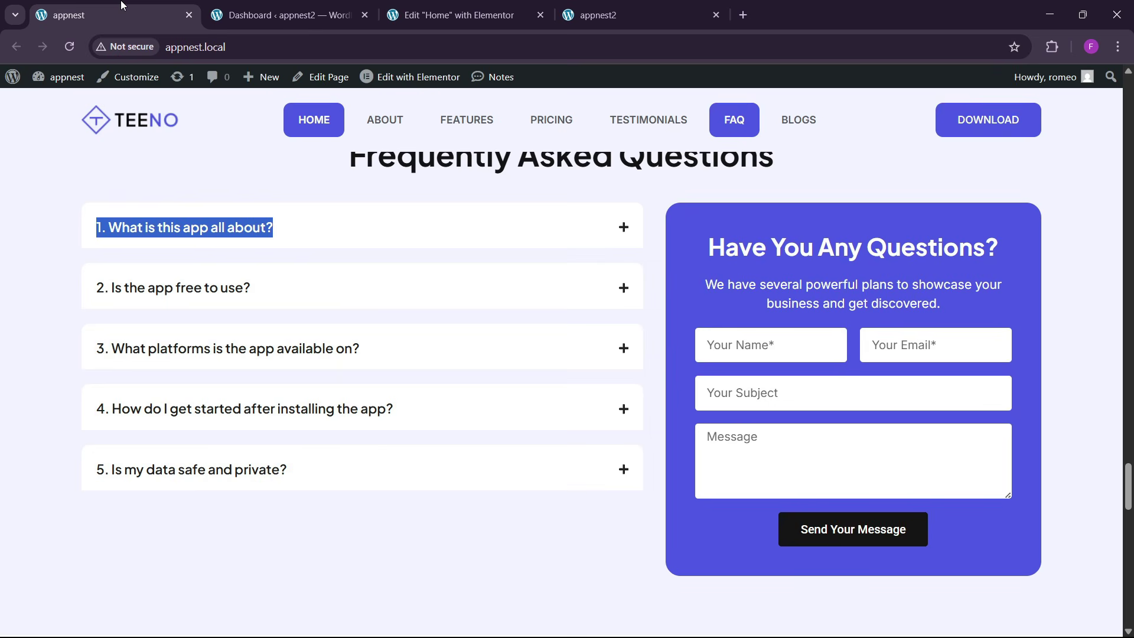
{"action": "left_click", "coordinate": [205, 238]}
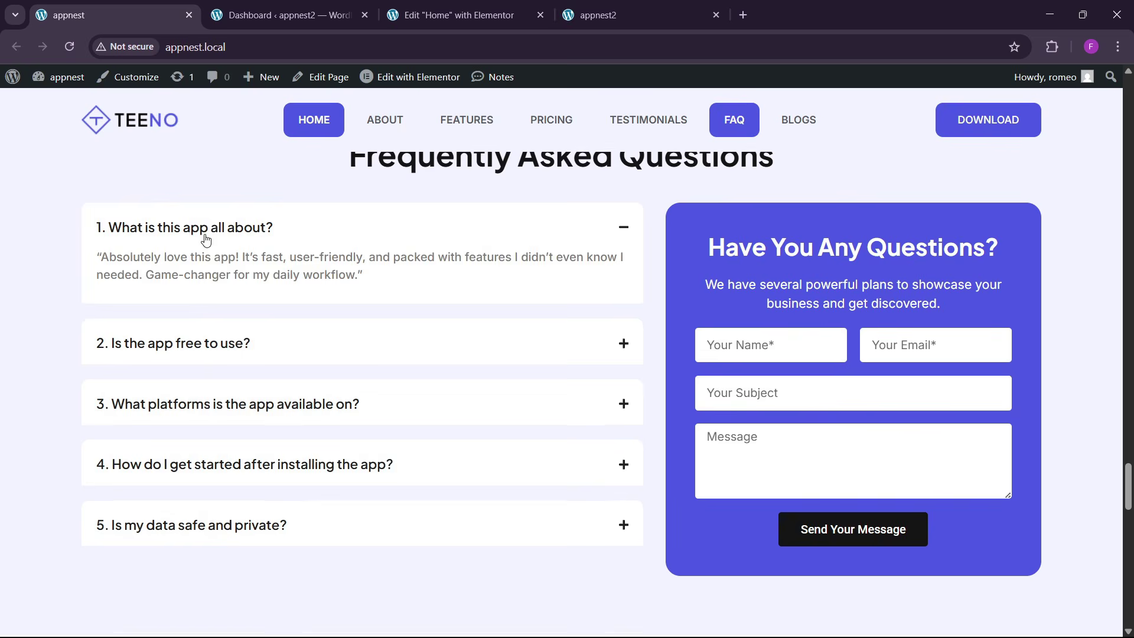
{"action": "left_click", "coordinate": [455, 15]}
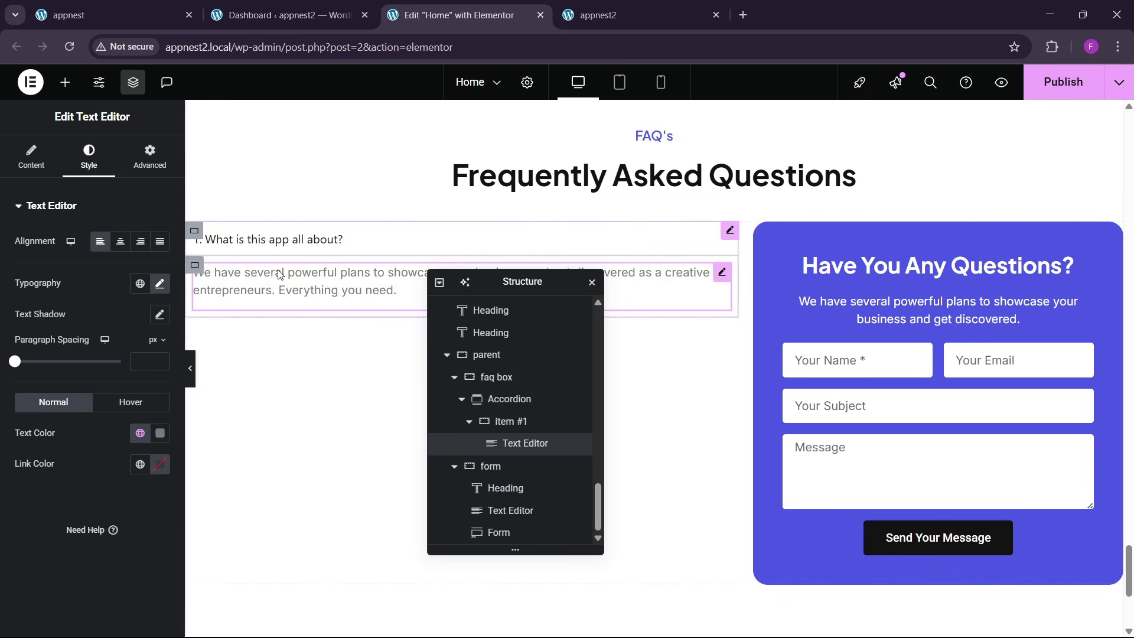
{"action": "left_click", "coordinate": [300, 238]}
{"action": "left_click", "coordinate": [300, 238]}
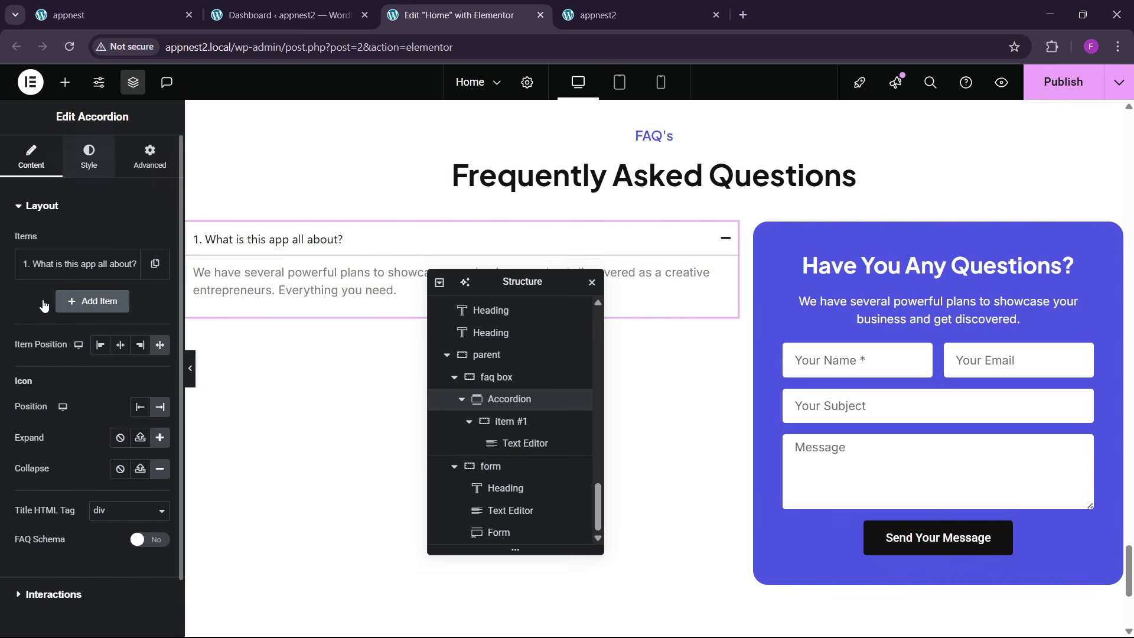
{"action": "left_click", "coordinate": [89, 157]}
{"action": "scroll", "coordinate": [52, 363], "scroll_direction": "down", "scroll_amount": 1}
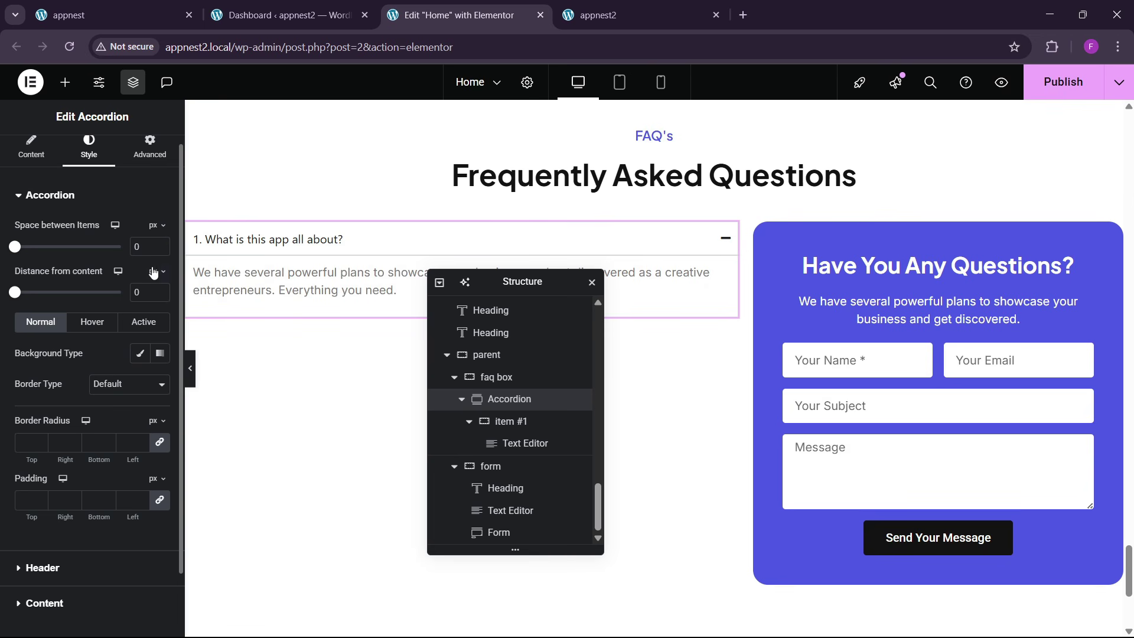
{"action": "left_click", "coordinate": [105, 7]}
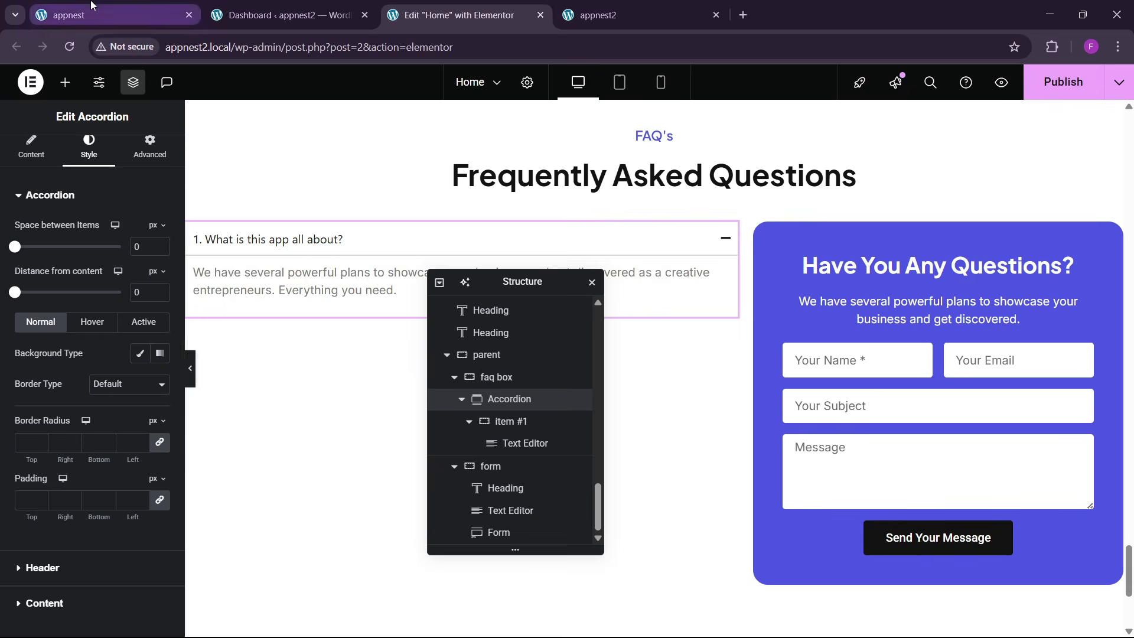
{"action": "scroll", "coordinate": [571, 310], "scroll_direction": "up", "scroll_amount": 4}
{"action": "left_click", "coordinate": [400, 6]}
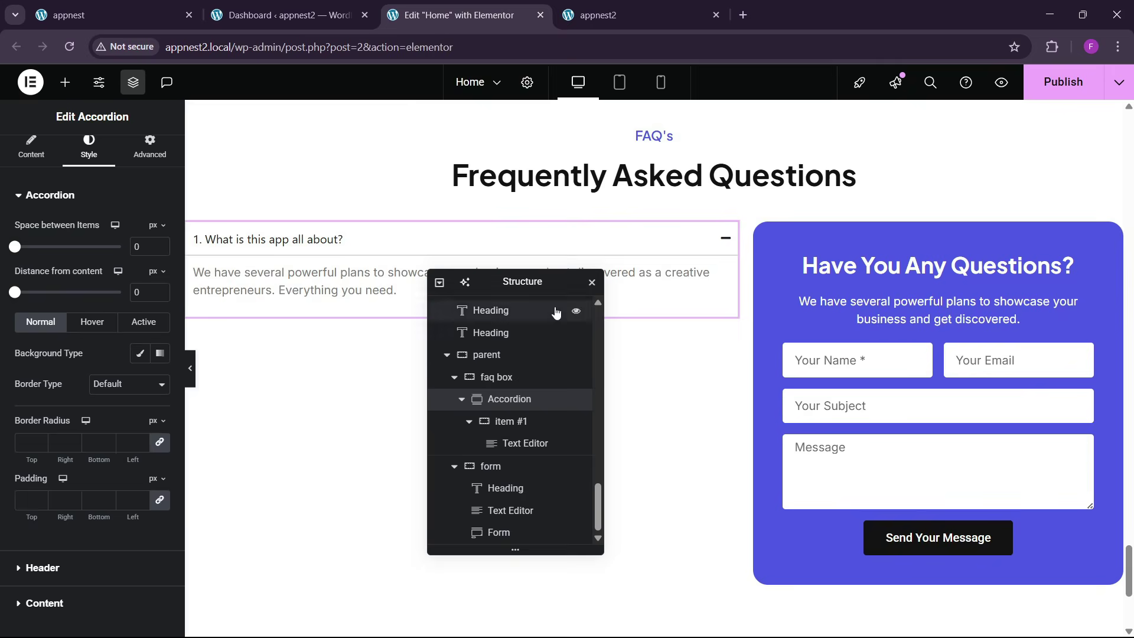
- Apply the light lavender global color as the classic background of the whole faq section container
{"action": "scroll", "coordinate": [668, 188], "scroll_direction": "up", "scroll_amount": 1}
{"action": "left_click", "coordinate": [654, 136]}
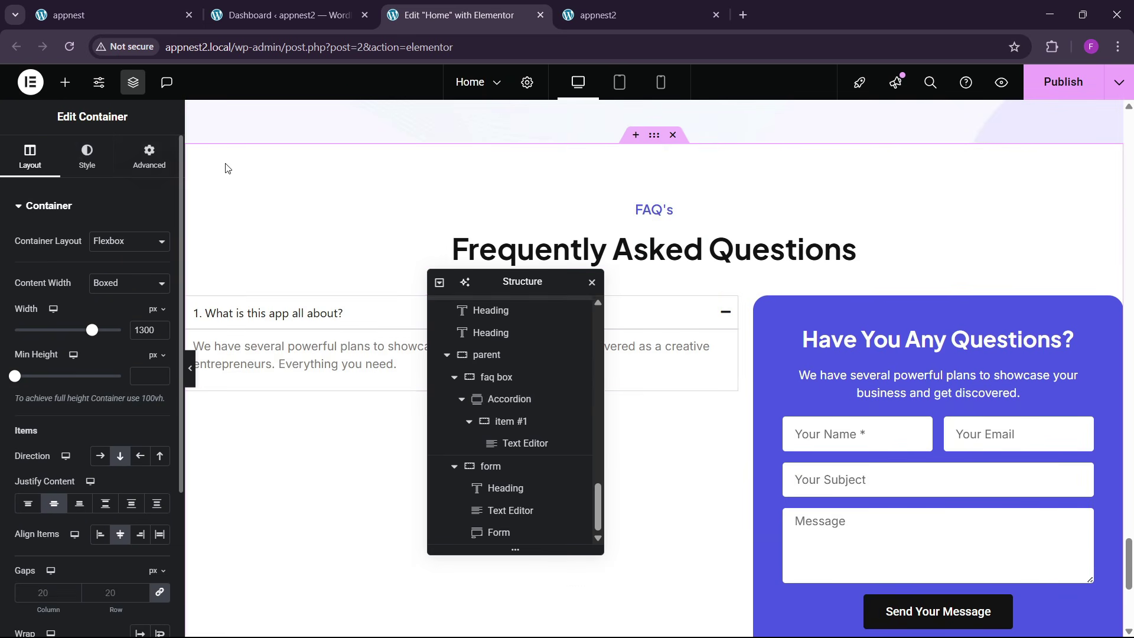
{"action": "left_click", "coordinate": [87, 157]}
{"action": "left_click", "coordinate": [101, 272]}
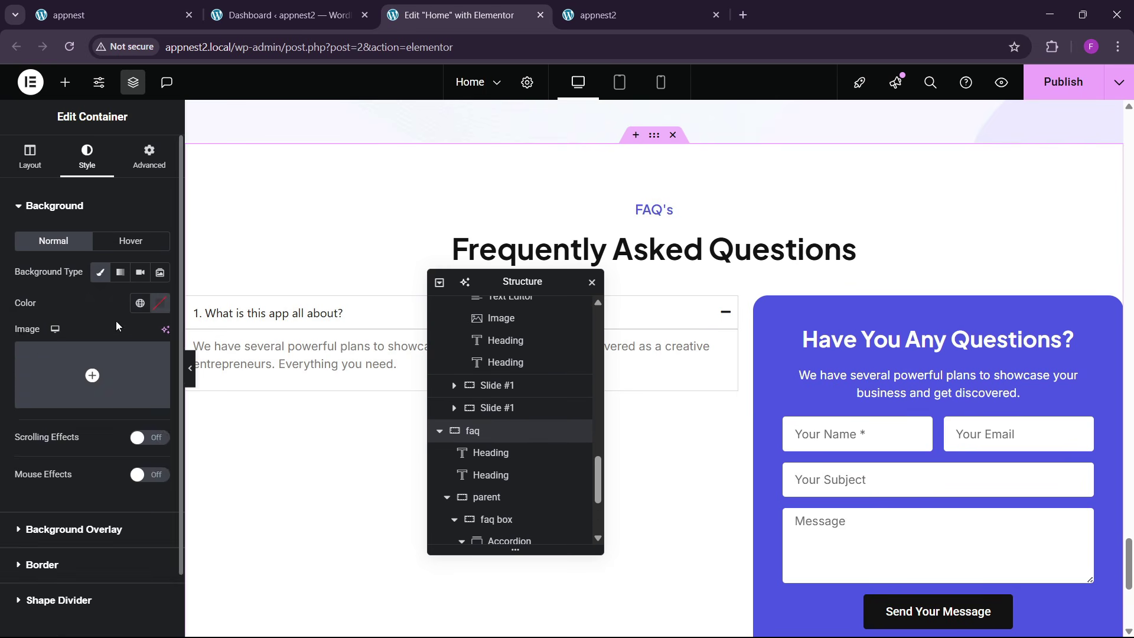
{"action": "left_click", "coordinate": [140, 303]}
{"action": "left_click", "coordinate": [36, 545]}
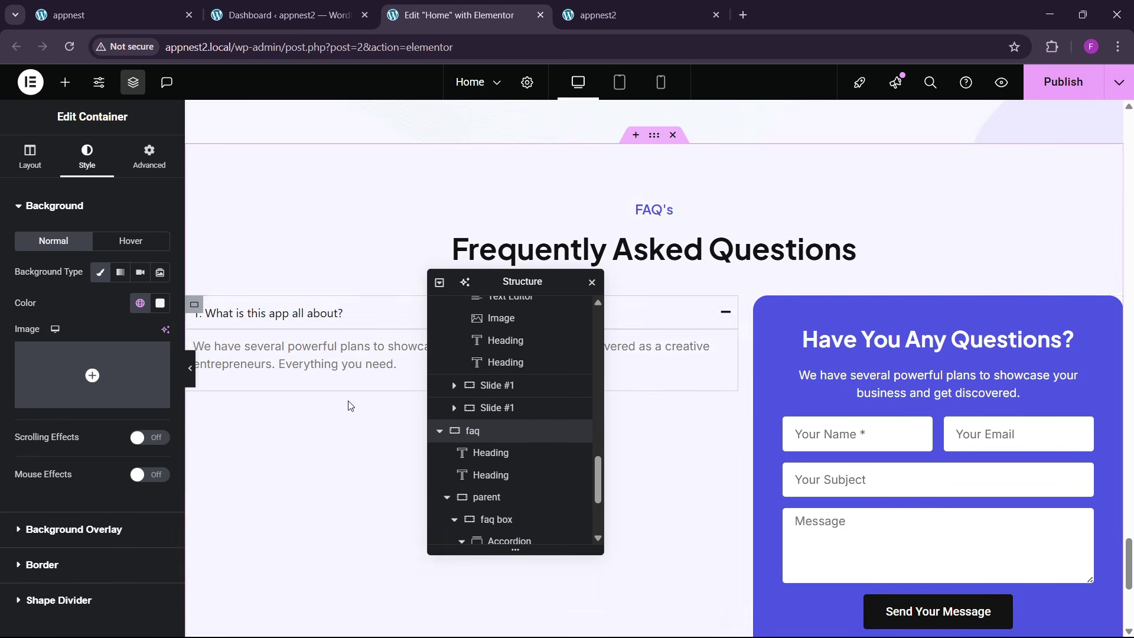
- Give the accordion's items a classic white background and set their border type to None
{"action": "left_click", "coordinate": [329, 315]}
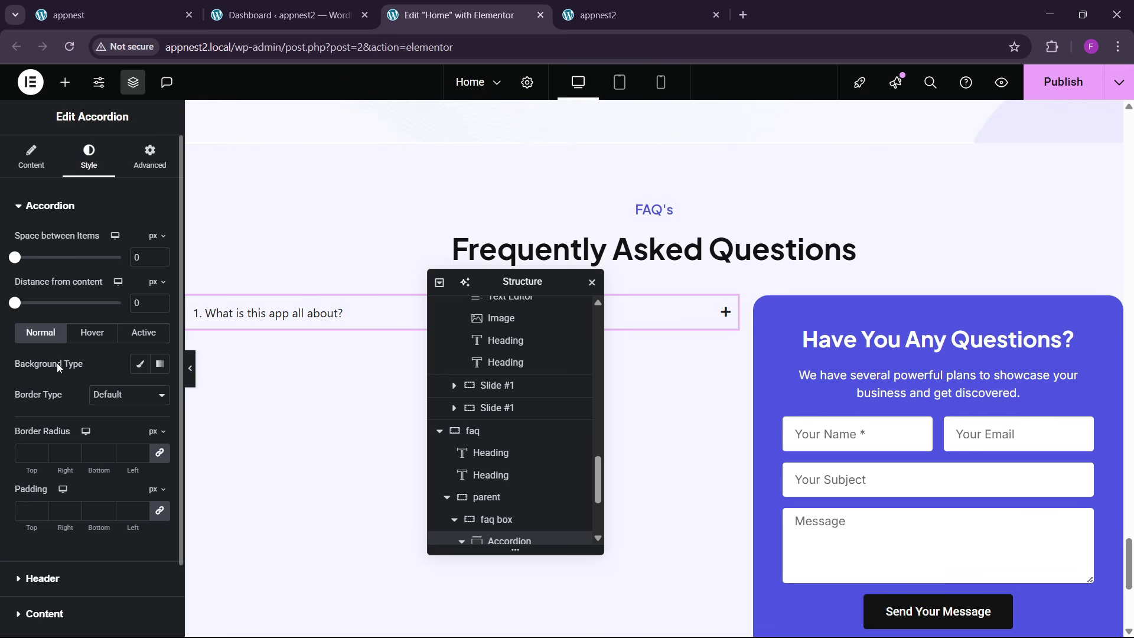
{"action": "left_click", "coordinate": [140, 364]}
{"action": "left_click", "coordinate": [160, 395]}
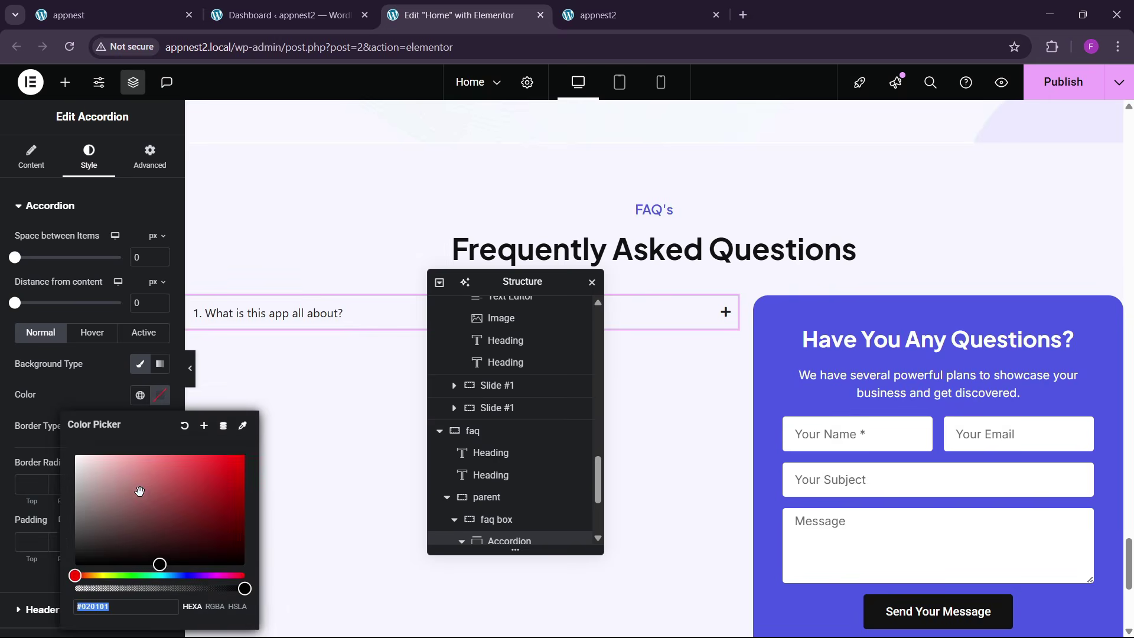
{"action": "left_click", "coordinate": [83, 391]}
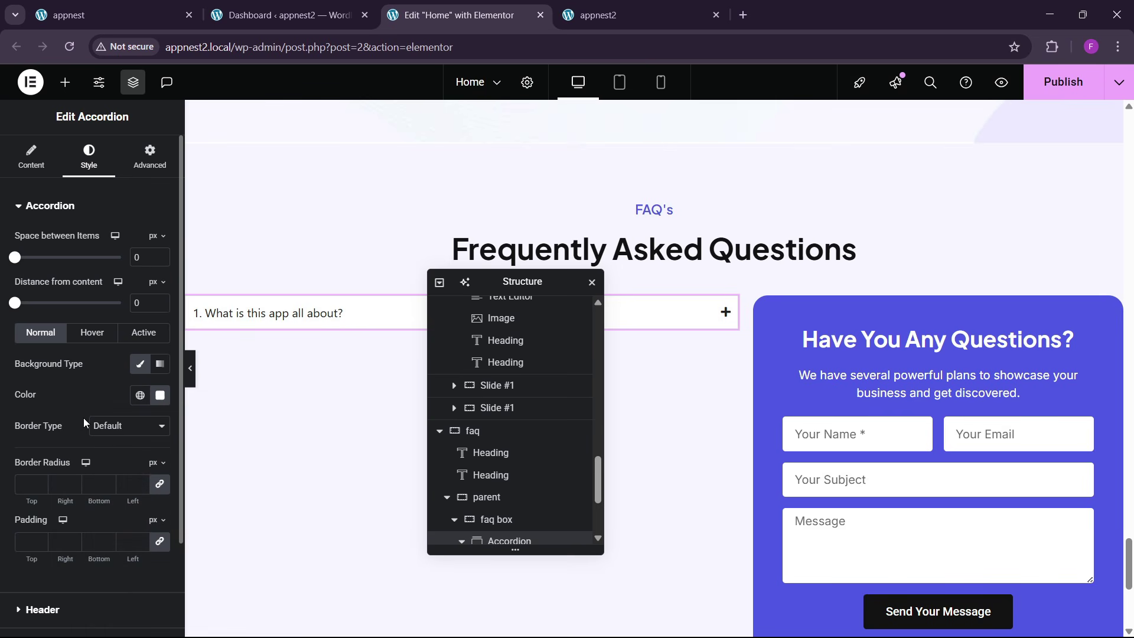
{"action": "left_click", "coordinate": [114, 430]}
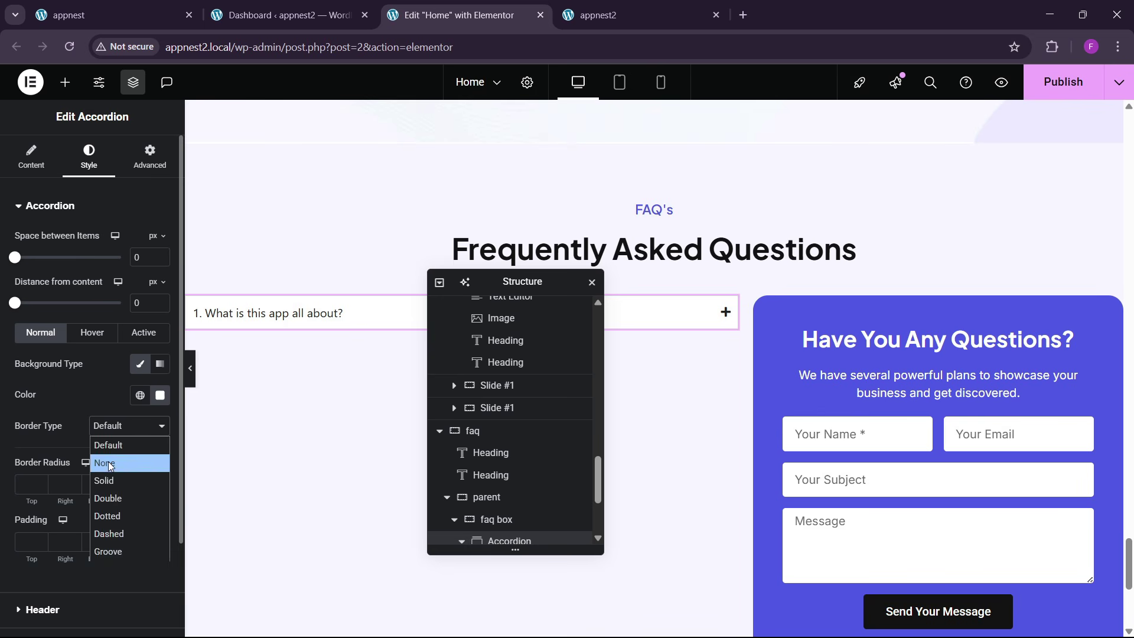
{"action": "left_click", "coordinate": [106, 463]}
{"action": "scroll", "coordinate": [49, 532], "scroll_direction": "down", "scroll_amount": 2}
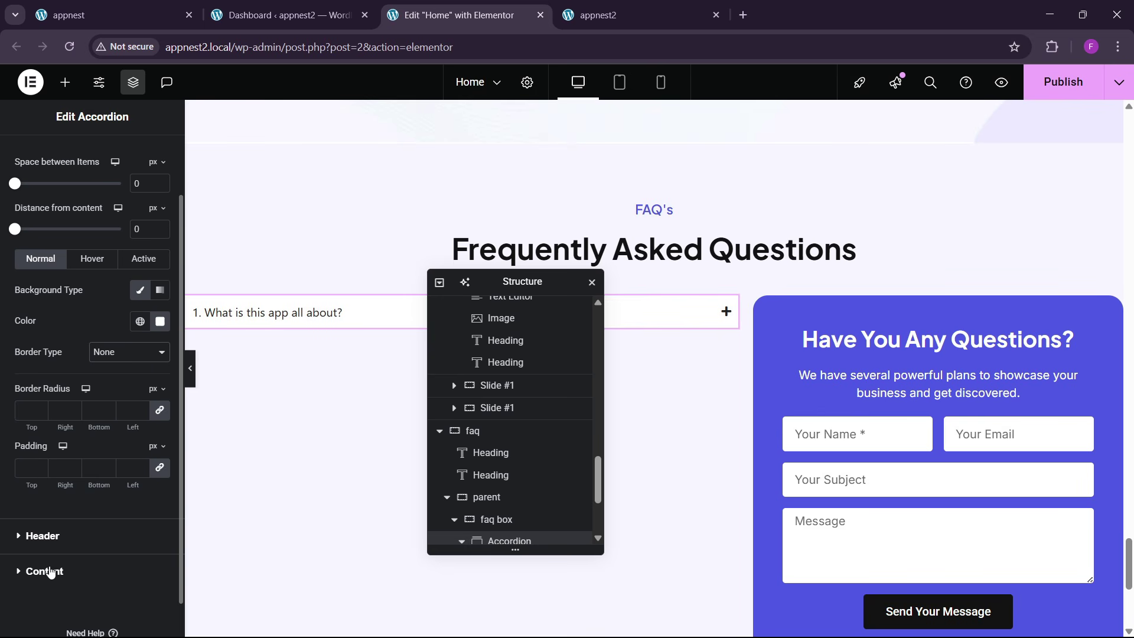
{"action": "scroll", "coordinate": [52, 544], "scroll_direction": "down", "scroll_amount": 1}
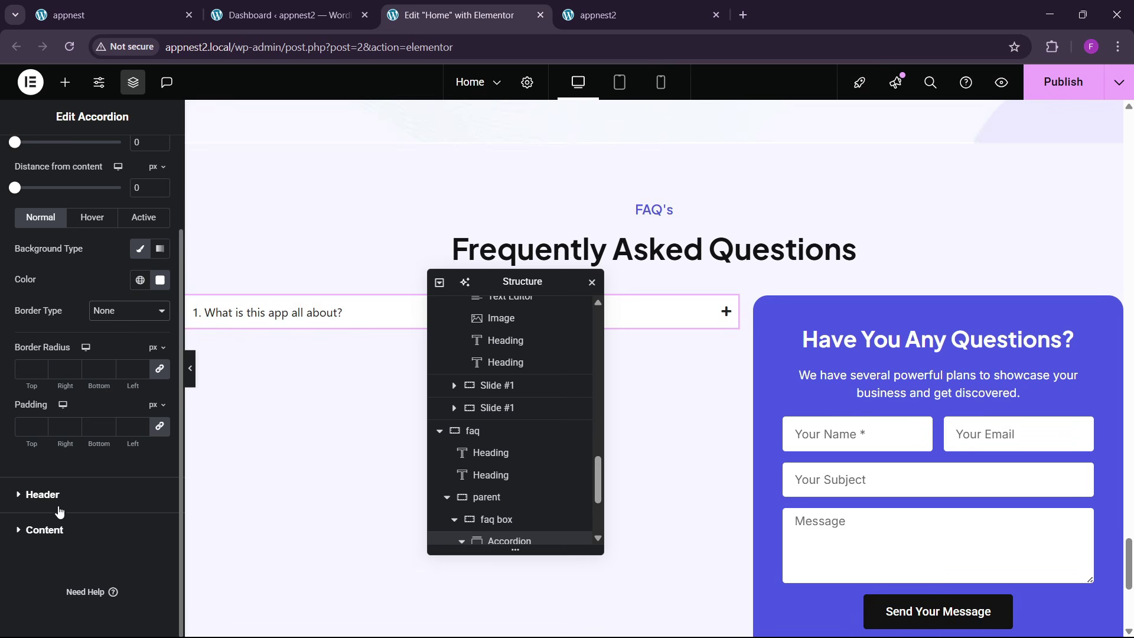
- Expand the first accordion item and set its answer container's background color to #FFFFFF
{"action": "left_click", "coordinate": [361, 322]}
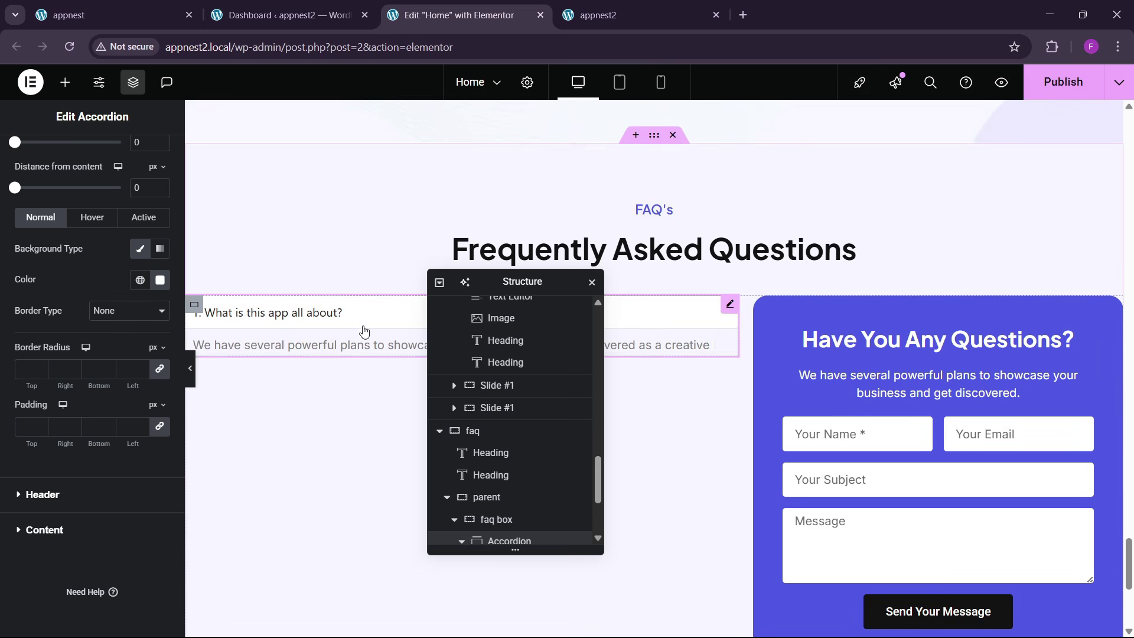
{"action": "left_click", "coordinate": [214, 356]}
{"action": "left_click", "coordinate": [86, 157]}
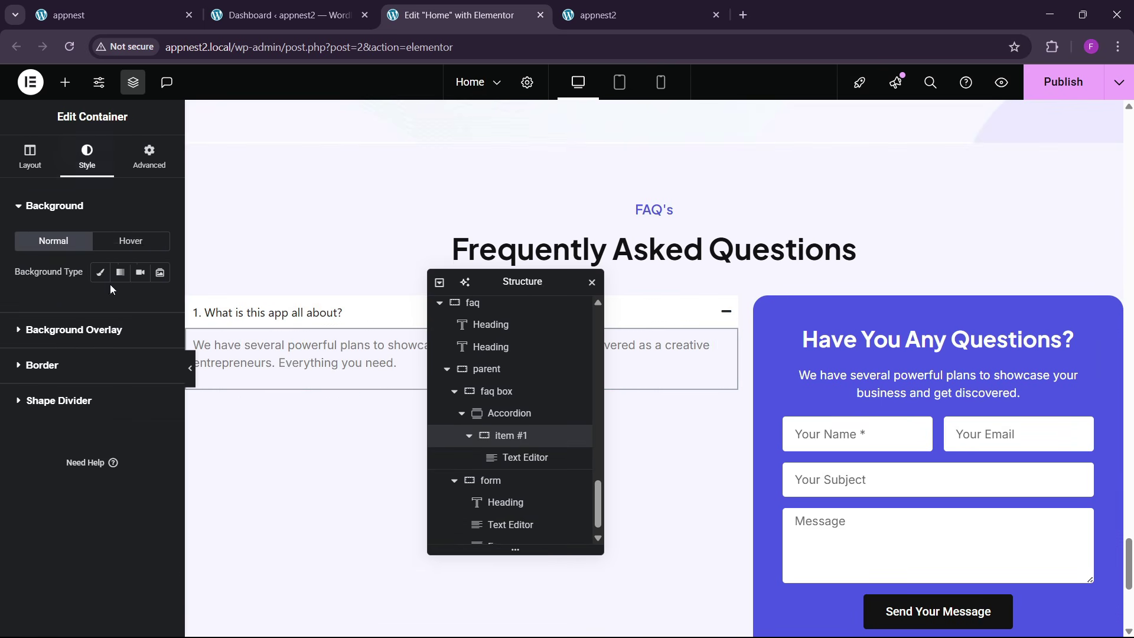
{"action": "left_click", "coordinate": [100, 272]}
{"action": "left_click", "coordinate": [160, 303]}
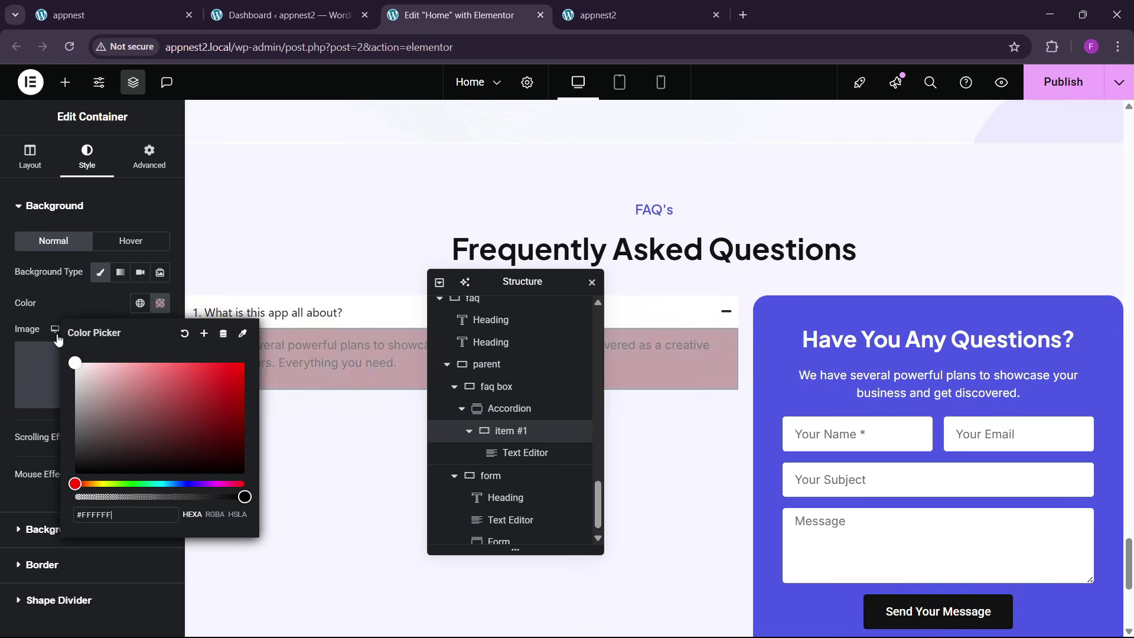
{"action": "left_click", "coordinate": [58, 338]}
- Set the border type of the first item's answer container to None
{"action": "scroll", "coordinate": [74, 454], "scroll_direction": "down", "scroll_amount": 1}
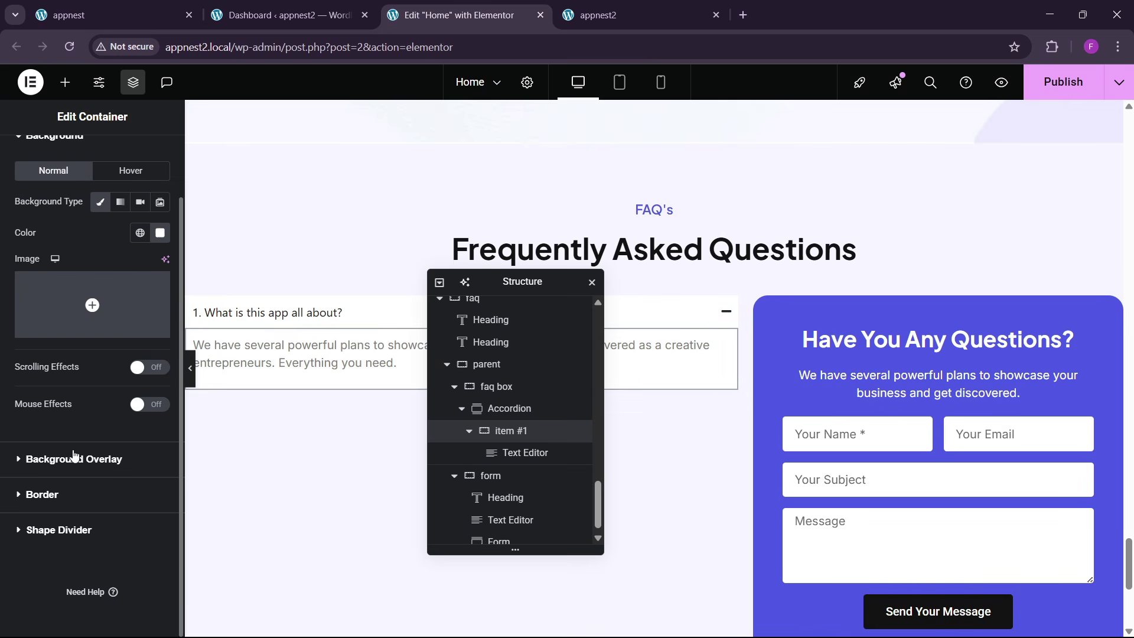
{"action": "left_click", "coordinate": [53, 490]}
{"action": "left_click", "coordinate": [112, 349]}
{"action": "left_click", "coordinate": [105, 383]}
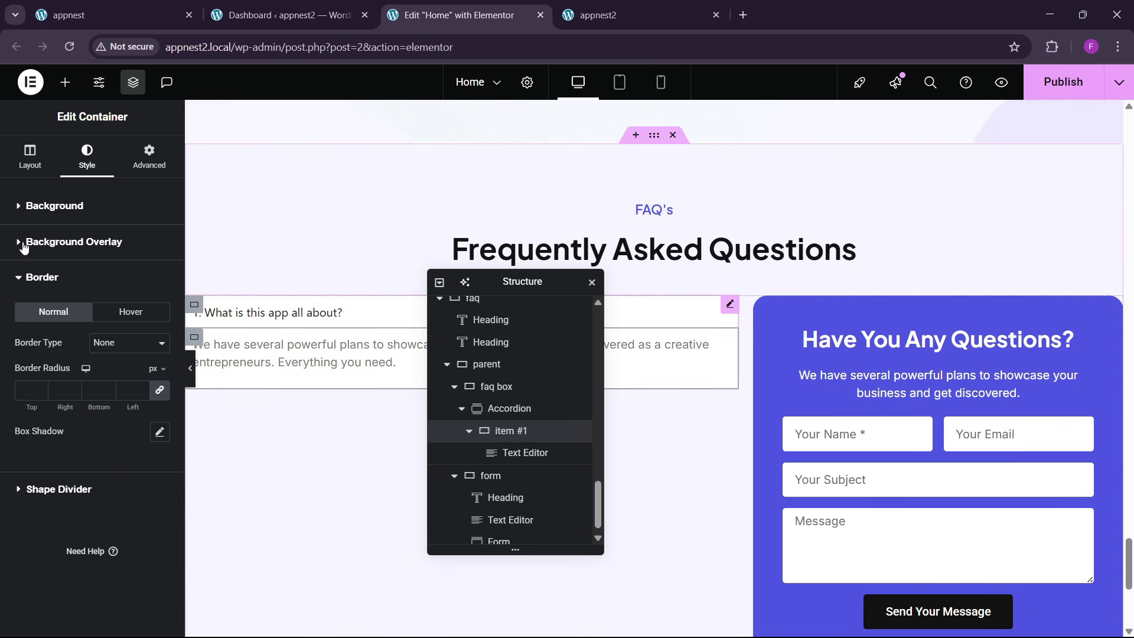
- Set the font family of the accordion's header titles to Inter
{"action": "scroll", "coordinate": [61, 347], "scroll_direction": "down", "scroll_amount": 2}
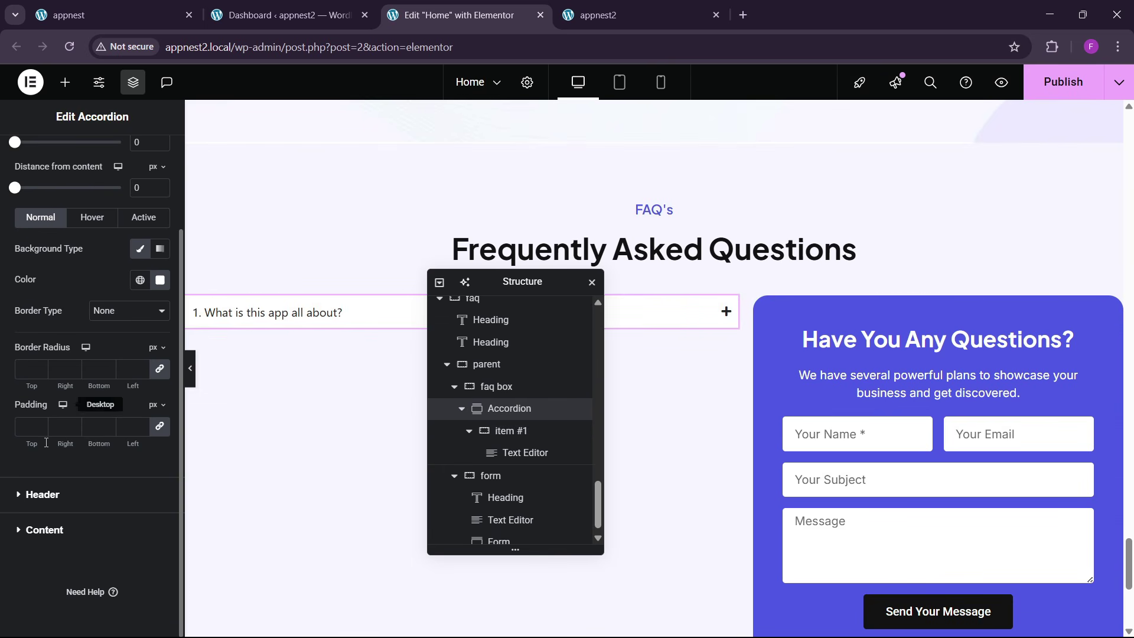
{"action": "left_click", "coordinate": [43, 495]}
{"action": "left_click", "coordinate": [158, 299]}
{"action": "left_click", "coordinate": [113, 366]}
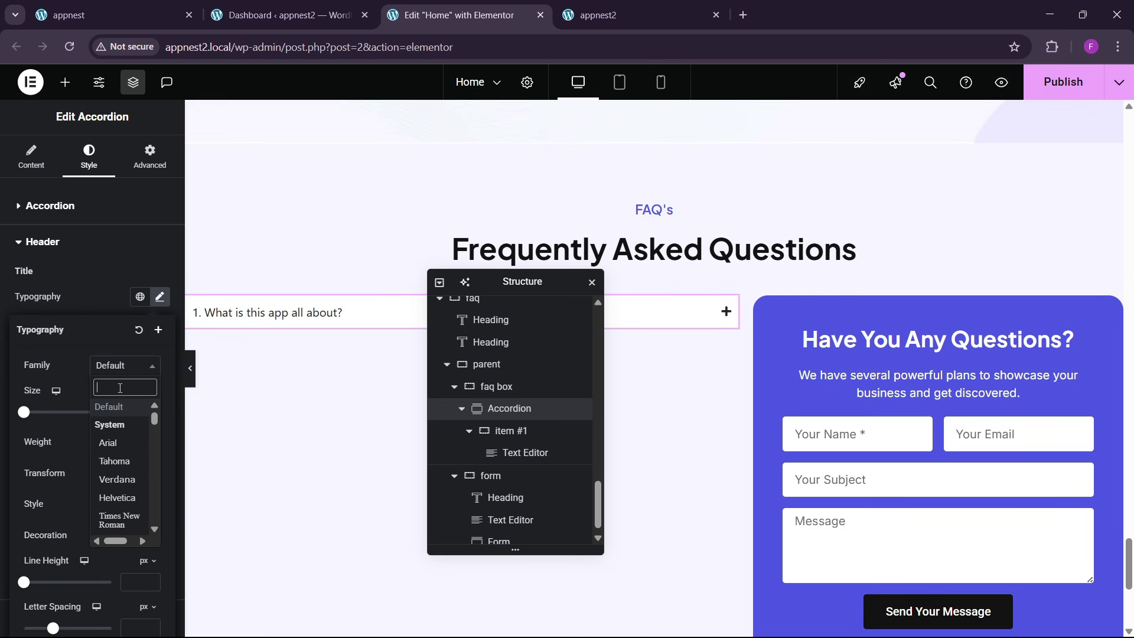
{"action": "type", "text": "inter"}
{"action": "key", "text": "Return"}
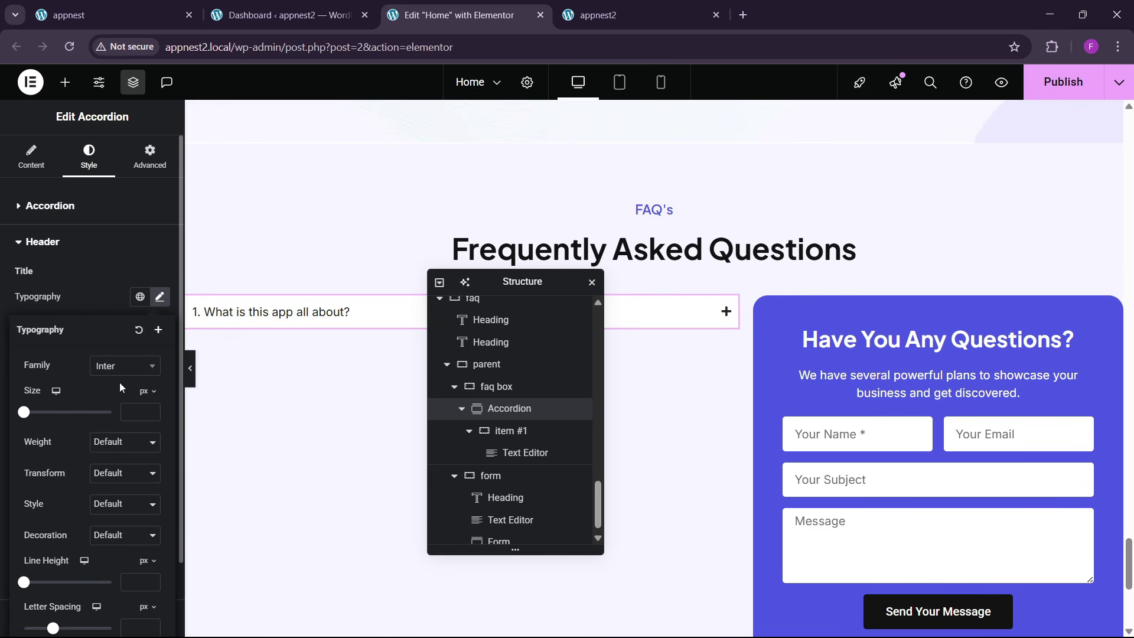
- Try the 600 and 400 weights on the accordion's header titles and settle on 500 (Medium)
{"action": "left_click", "coordinate": [118, 444]}
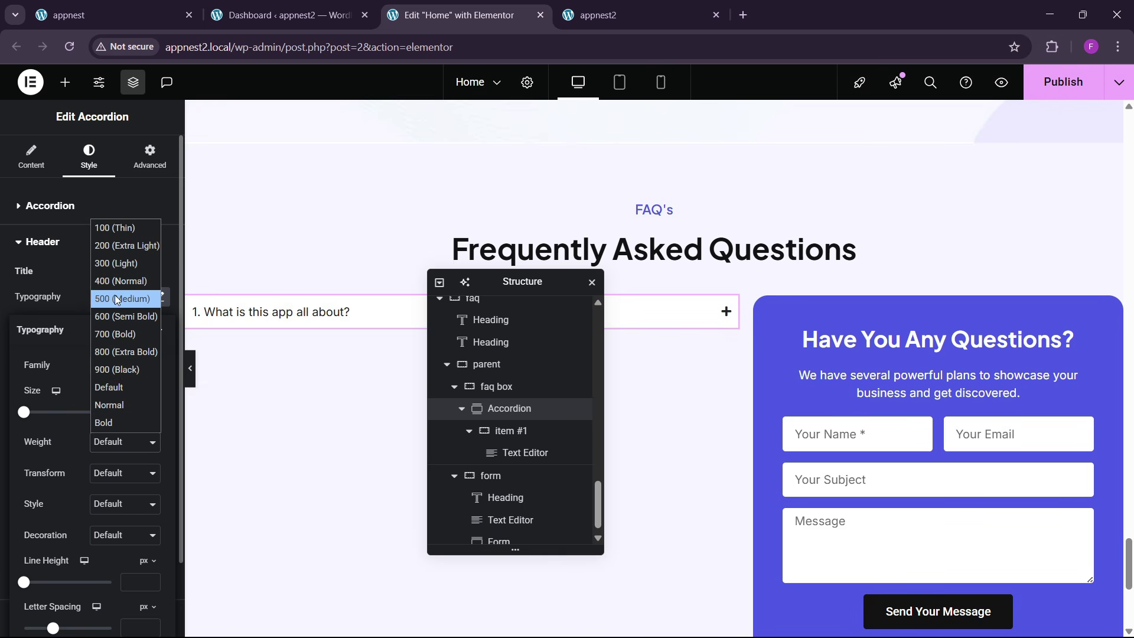
{"action": "left_click", "coordinate": [111, 315]}
{"action": "left_click", "coordinate": [131, 444]}
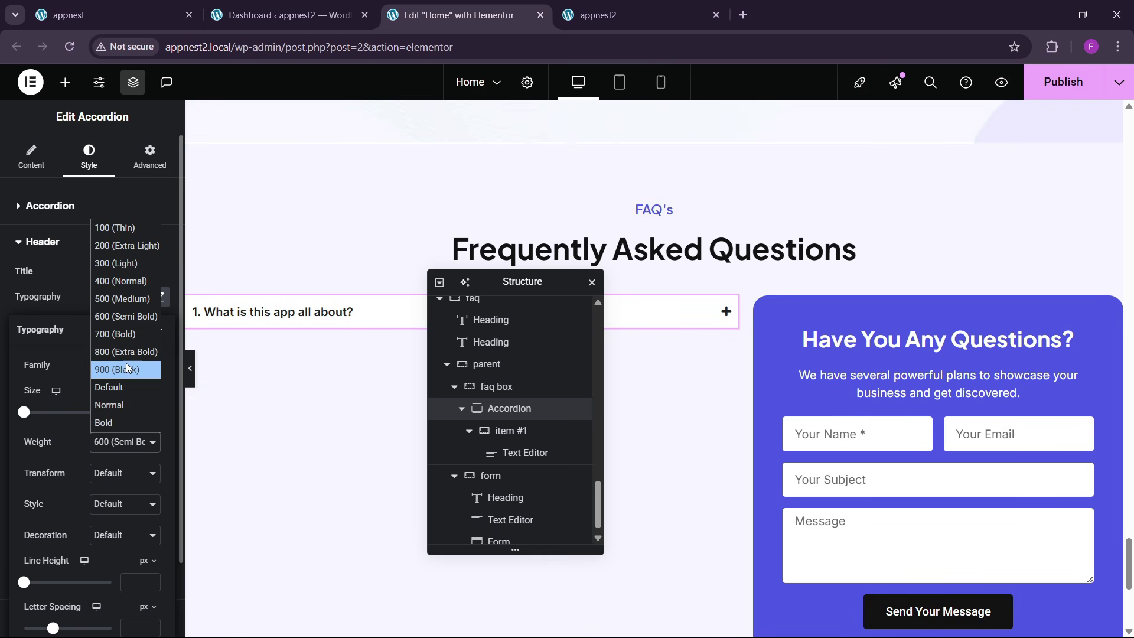
{"action": "left_click", "coordinate": [116, 282]}
{"action": "left_click", "coordinate": [118, 443]}
{"action": "left_click", "coordinate": [103, 299]}
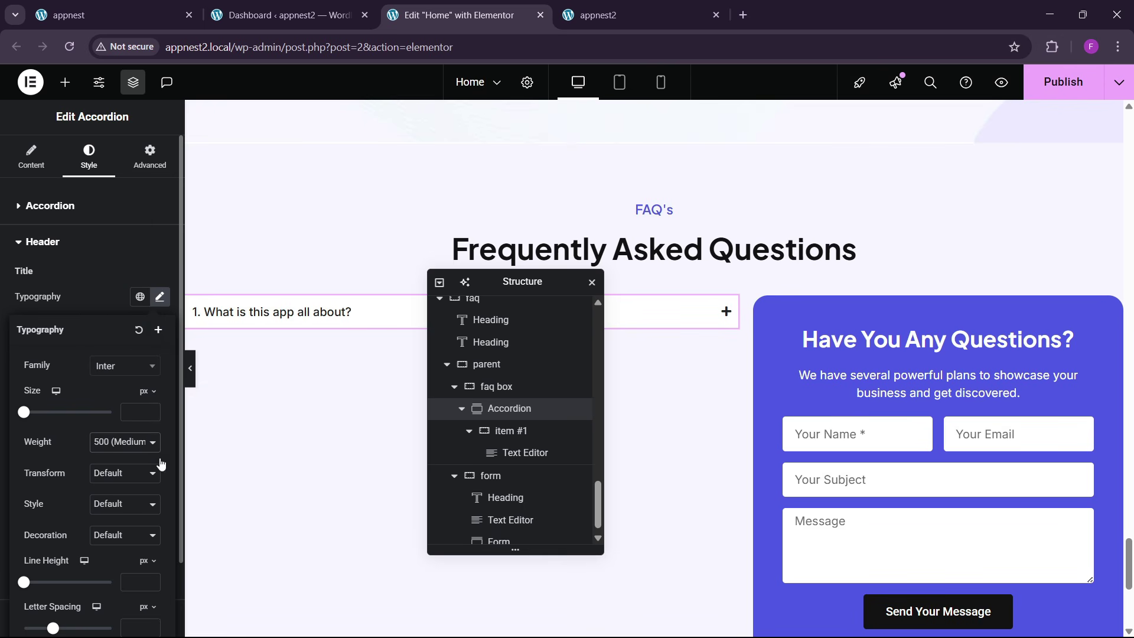
- Enlarge the accordion titles' font size slightly and expand the first item to check it
{"action": "left_click", "coordinate": [151, 412]}
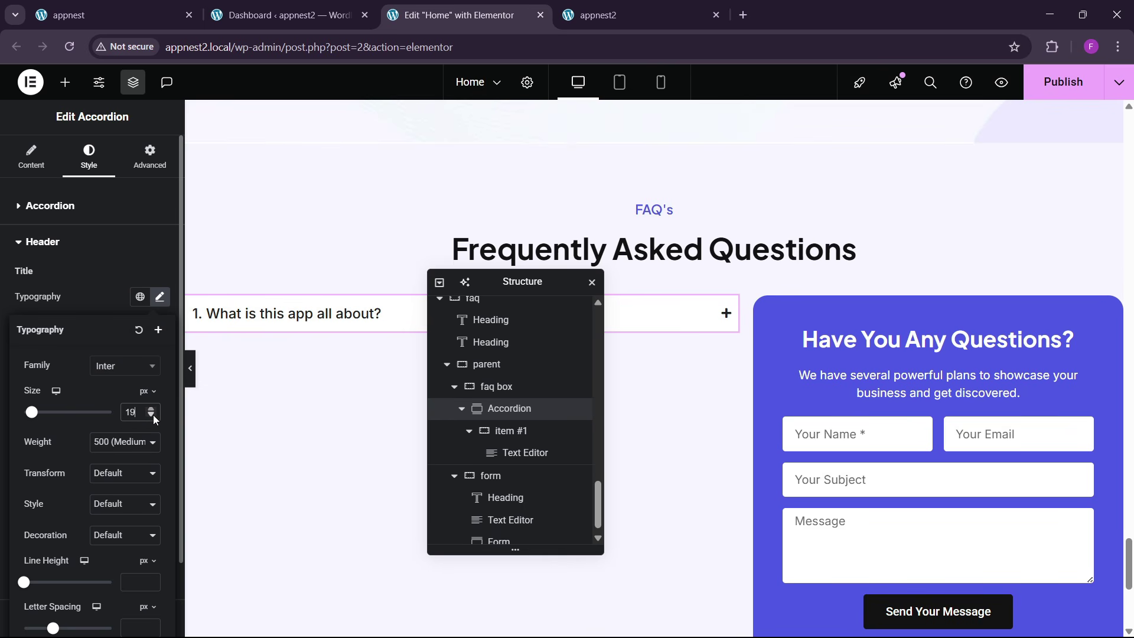
{"action": "left_click", "coordinate": [154, 414]}
{"action": "left_click", "coordinate": [86, 299]}
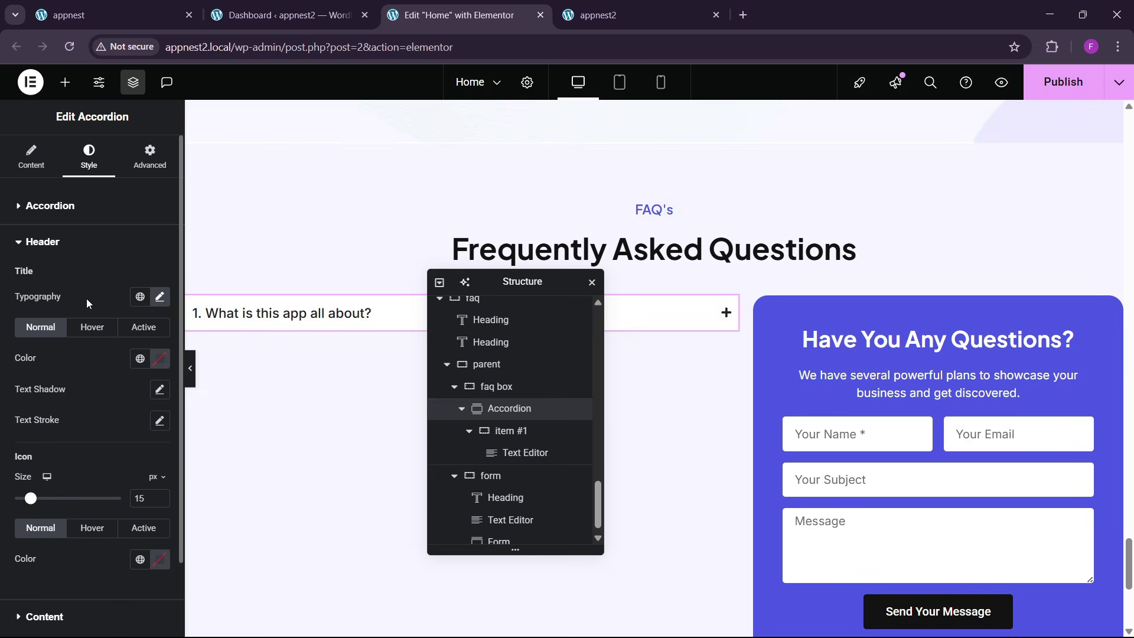
{"action": "left_click", "coordinate": [288, 326]}
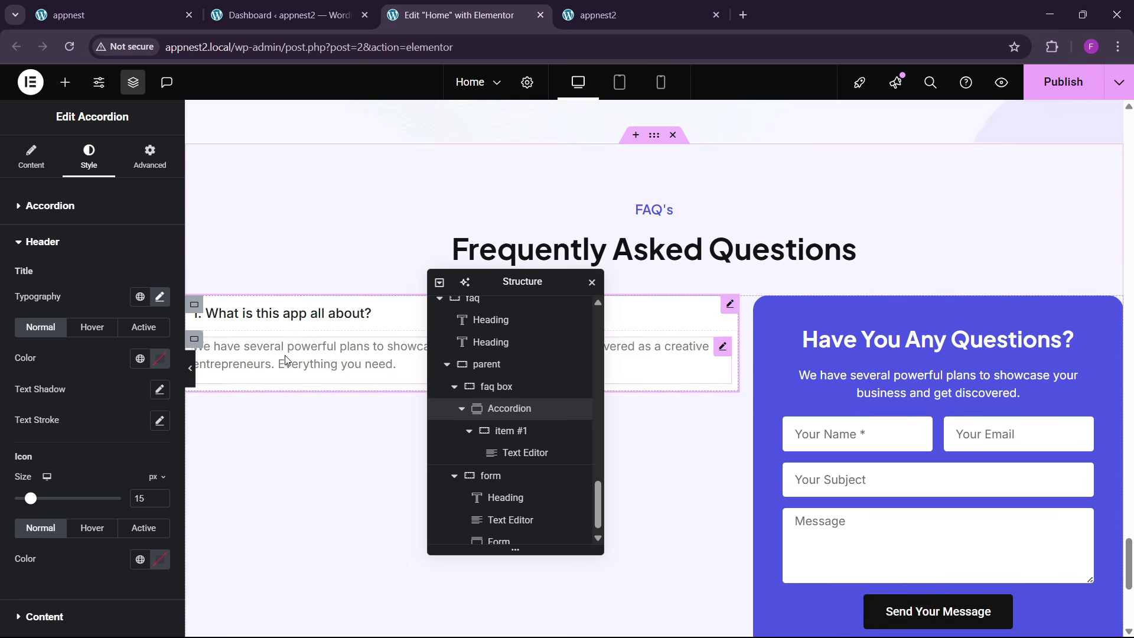
{"action": "scroll", "coordinate": [285, 359], "scroll_direction": "down", "scroll_amount": 1}
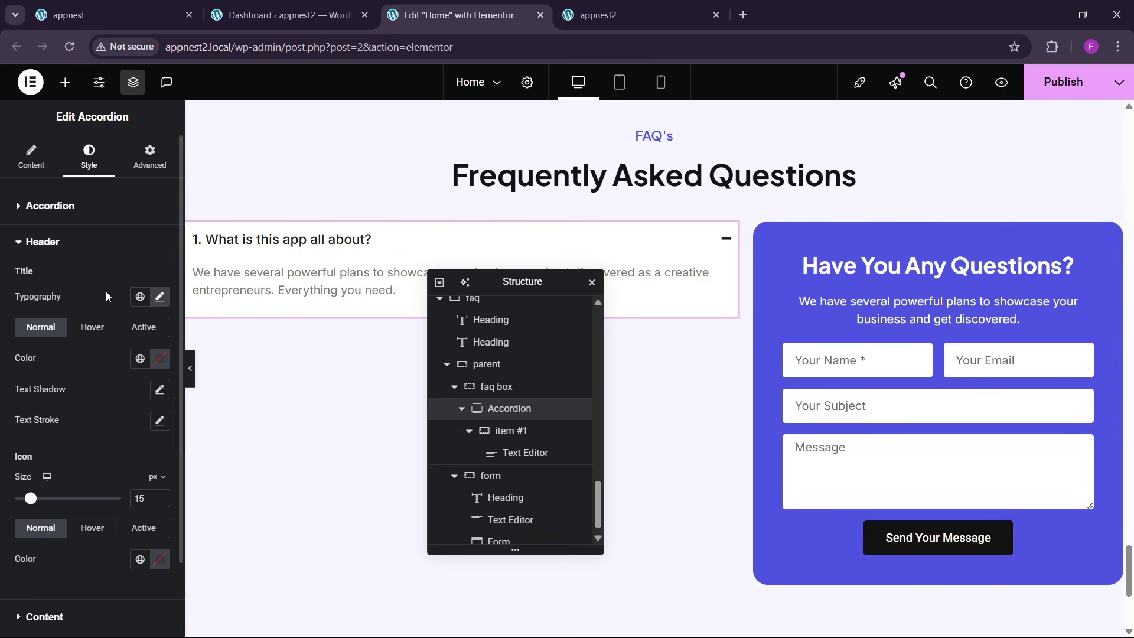
- Duplicate the "1. What is this app all about?" accordion item five times
{"action": "left_click", "coordinate": [30, 156]}
{"action": "left_click", "coordinate": [126, 263]}
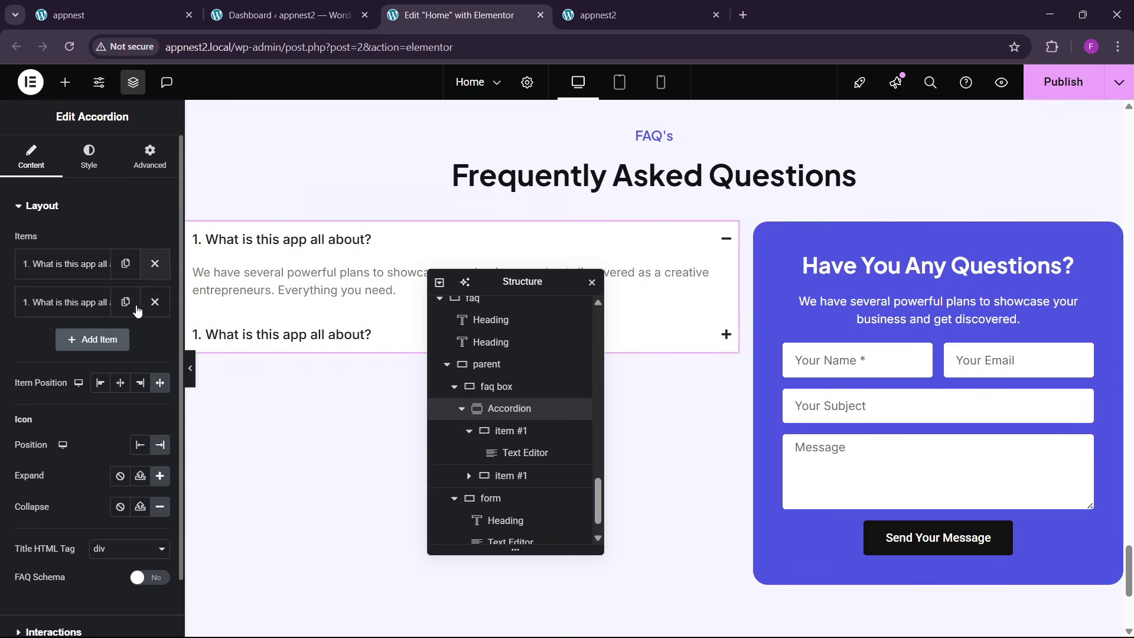
{"action": "left_click", "coordinate": [125, 302]}
{"action": "left_click", "coordinate": [125, 339]}
{"action": "left_click", "coordinate": [126, 378]}
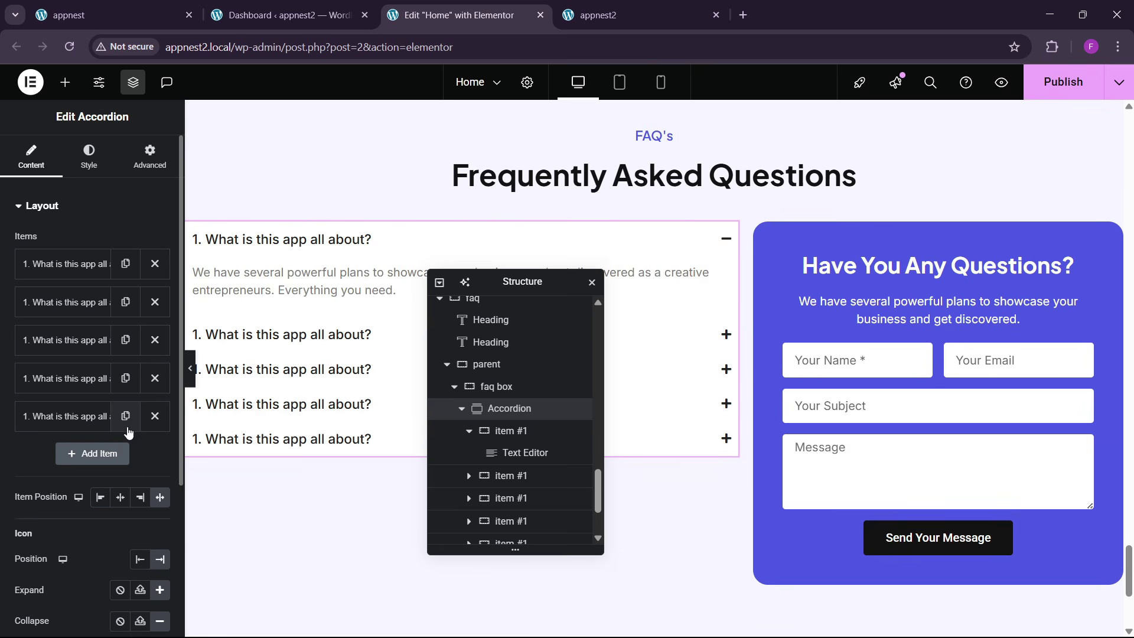
{"action": "left_click", "coordinate": [125, 415]}
- Set the space between the accordion's items to 20 px
{"action": "left_click", "coordinate": [86, 168]}
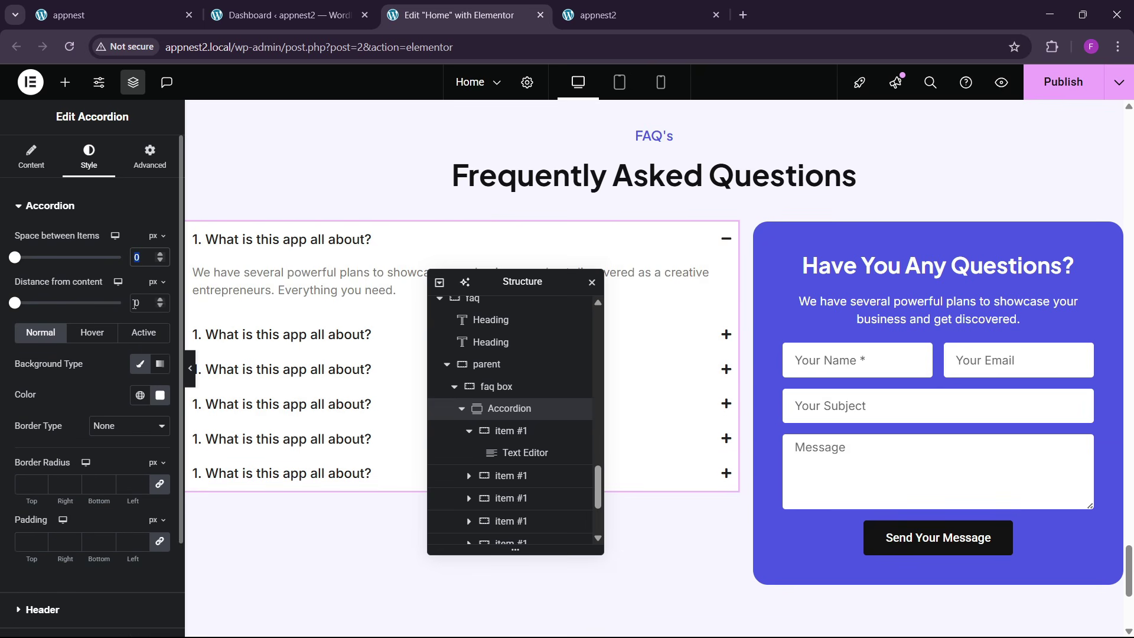
{"action": "type", "text": "20"}
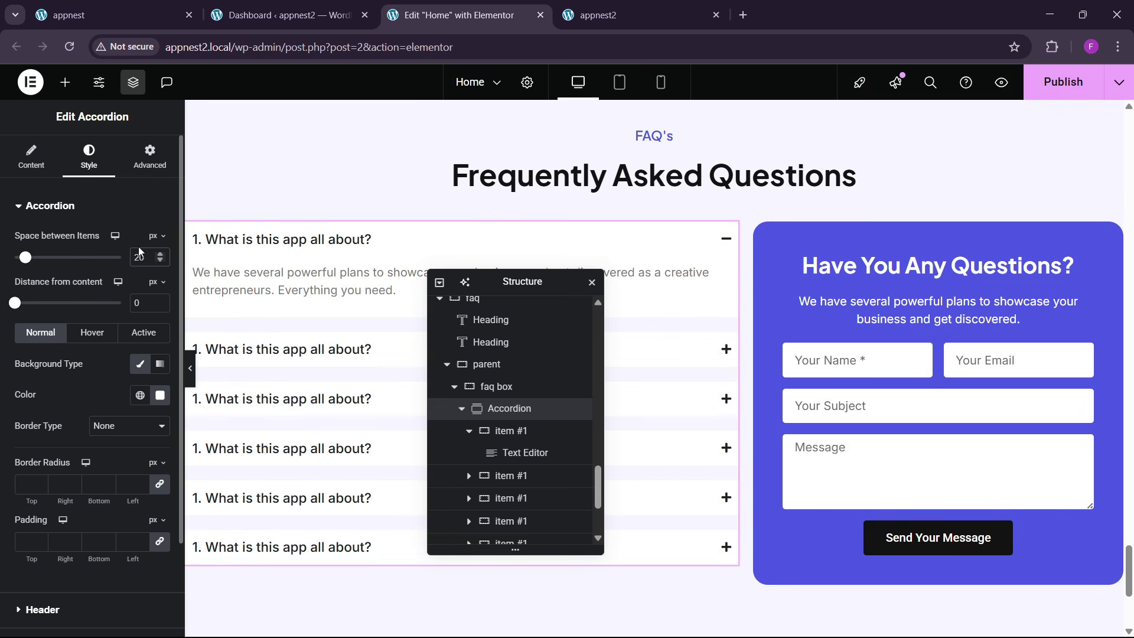
- Set the column and row gaps of the FAQ section's parent container to 40 px
{"action": "left_click", "coordinate": [352, 354]}
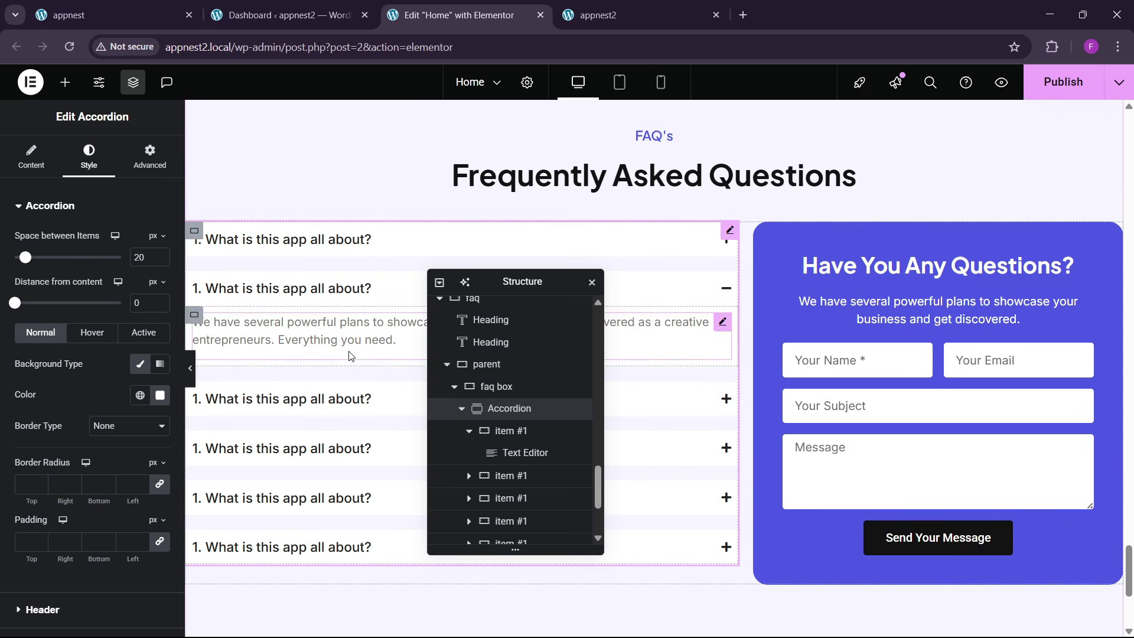
{"action": "scroll", "coordinate": [356, 513], "scroll_direction": "up", "scroll_amount": 3}
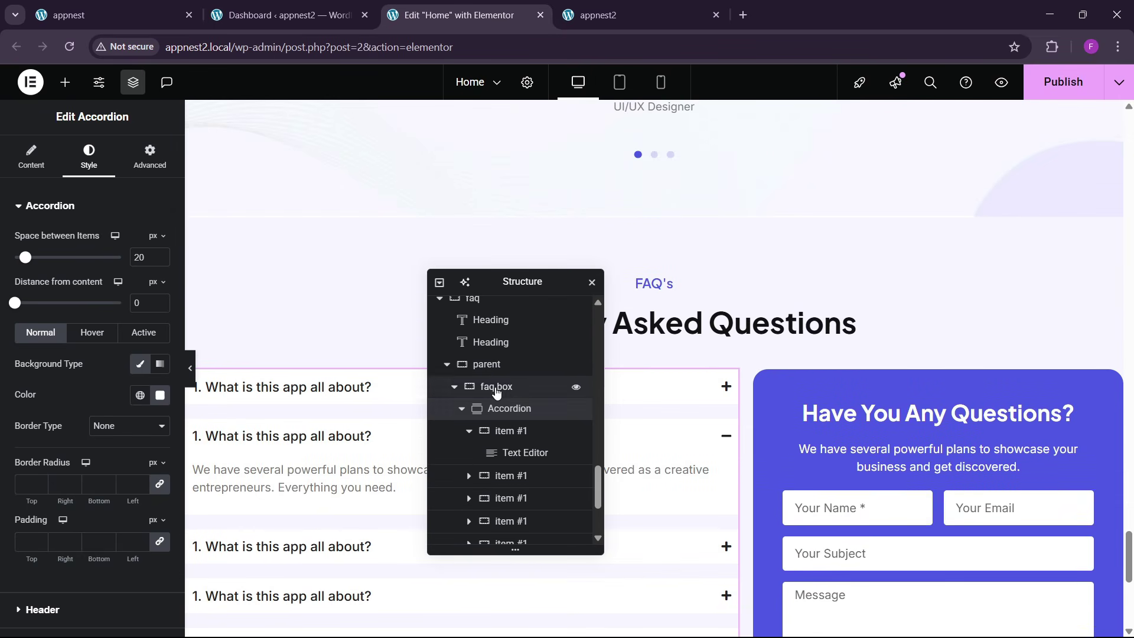
{"action": "scroll", "coordinate": [496, 393], "scroll_direction": "up", "scroll_amount": 1}
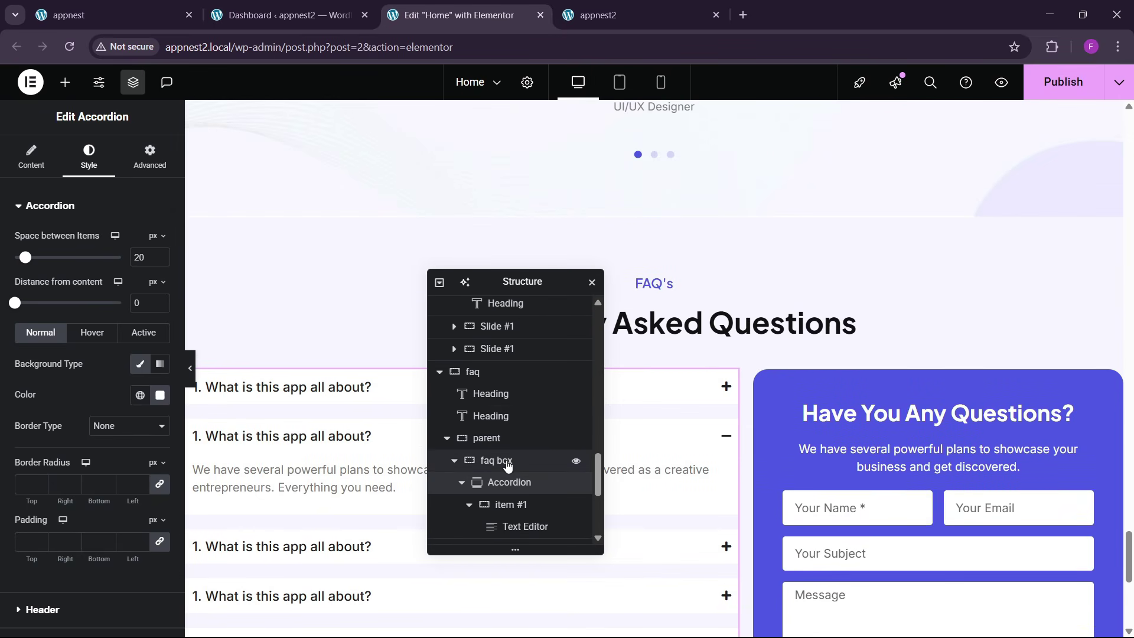
{"action": "left_click", "coordinate": [506, 438]}
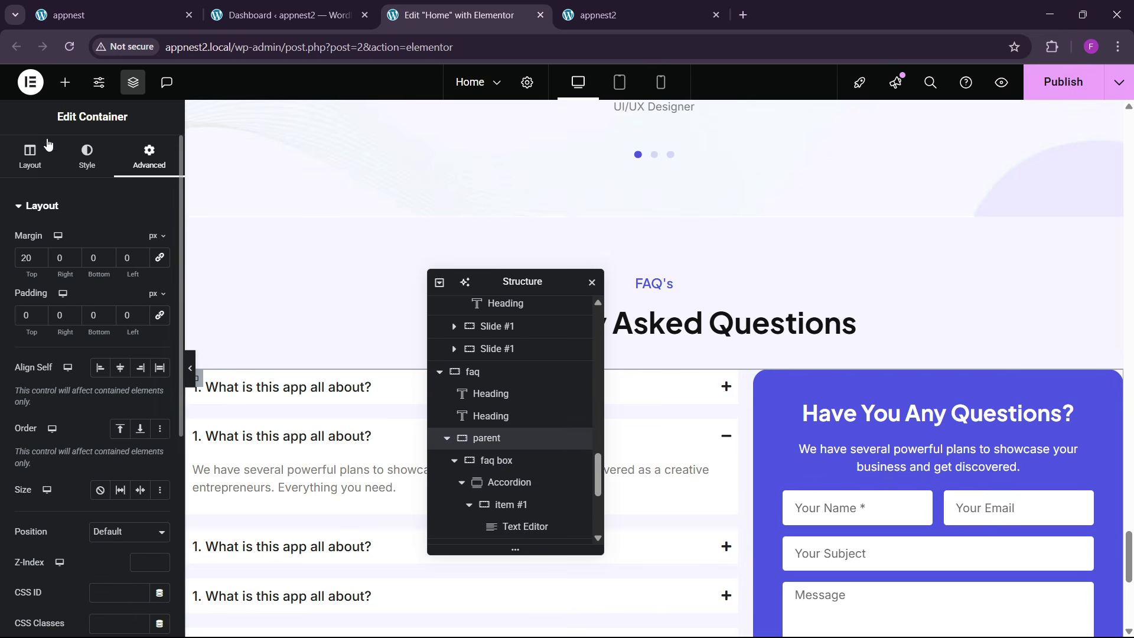
{"action": "left_click", "coordinate": [36, 171]}
{"action": "scroll", "coordinate": [130, 437], "scroll_direction": "down", "scroll_amount": 1}
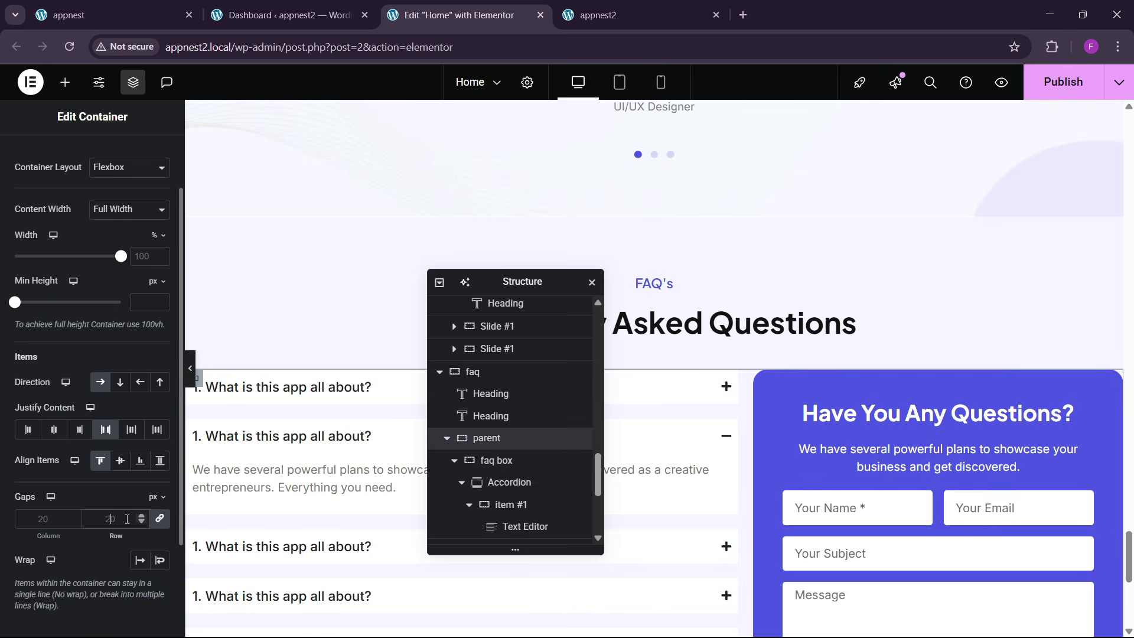
{"action": "left_click", "coordinate": [127, 519]}
{"action": "type", "text": "30"}
{"action": "key", "text": "BackSpace"}
{"action": "key", "text": "BackSpace"}
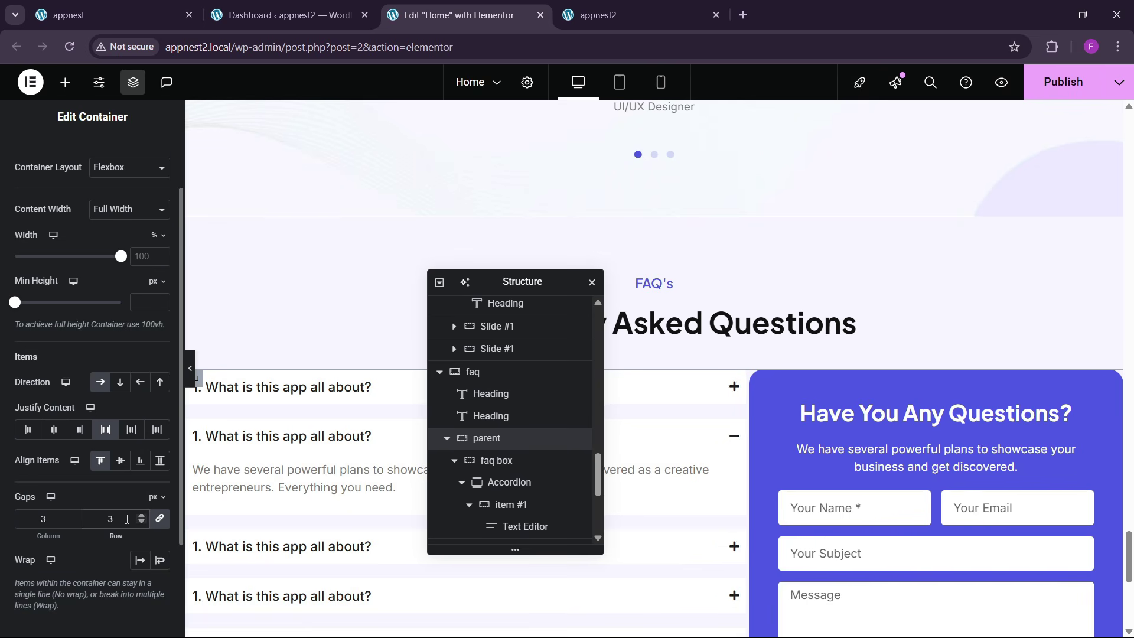
{"action": "type", "text": "40"}
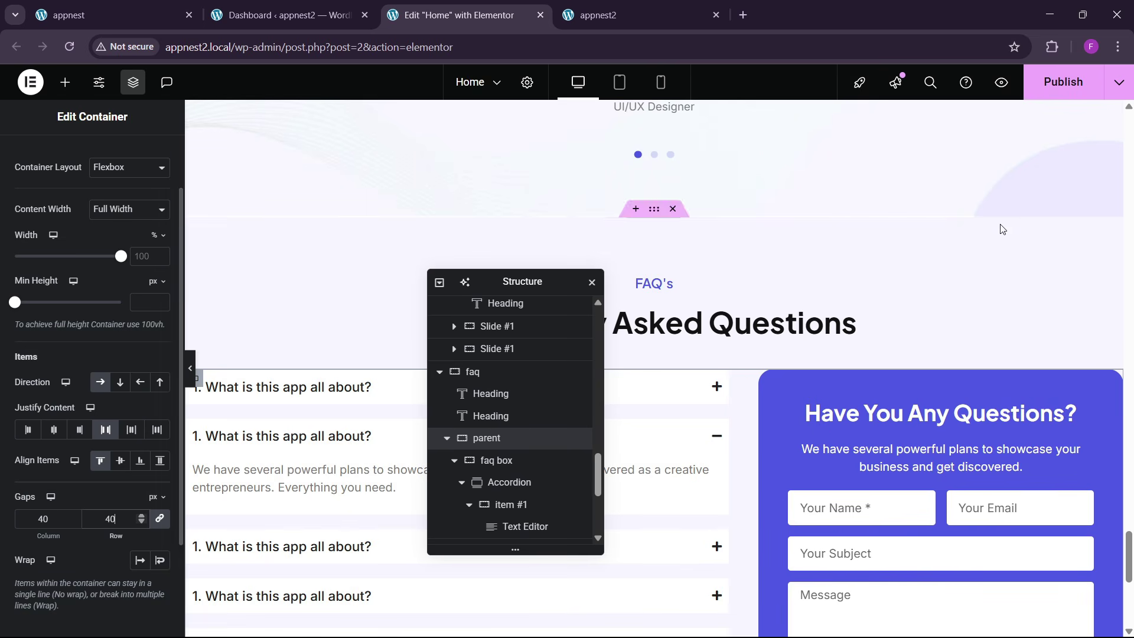
- Publish the page, reload the live appnest2 site and test opening and closing the FAQ accordion items
{"action": "left_click", "coordinate": [1063, 82]}
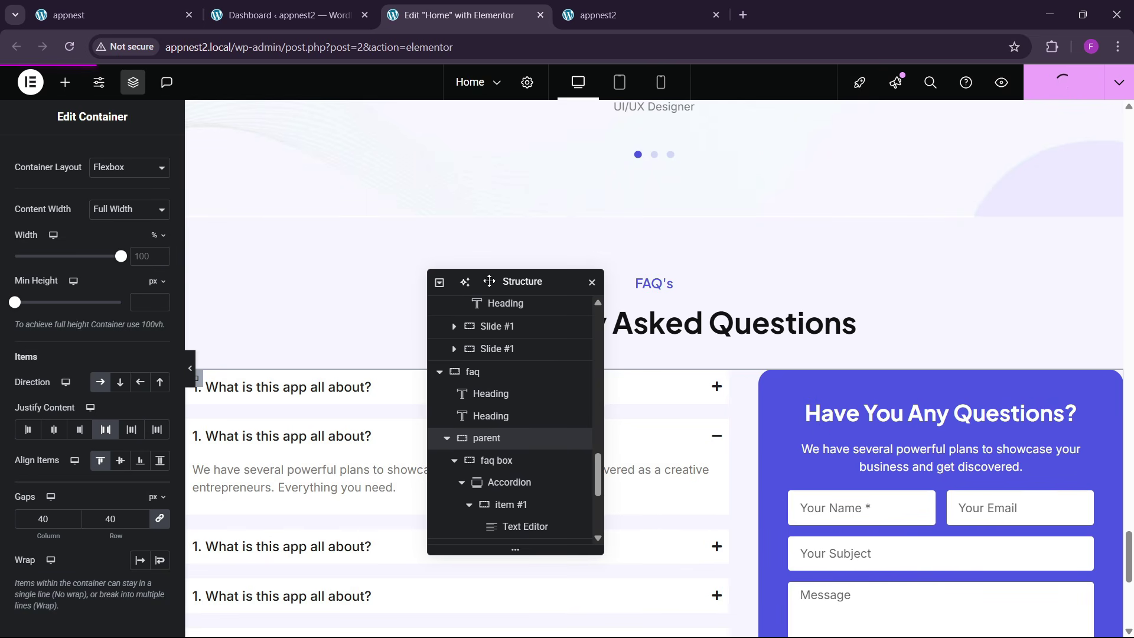
{"action": "left_click", "coordinate": [622, 5]}
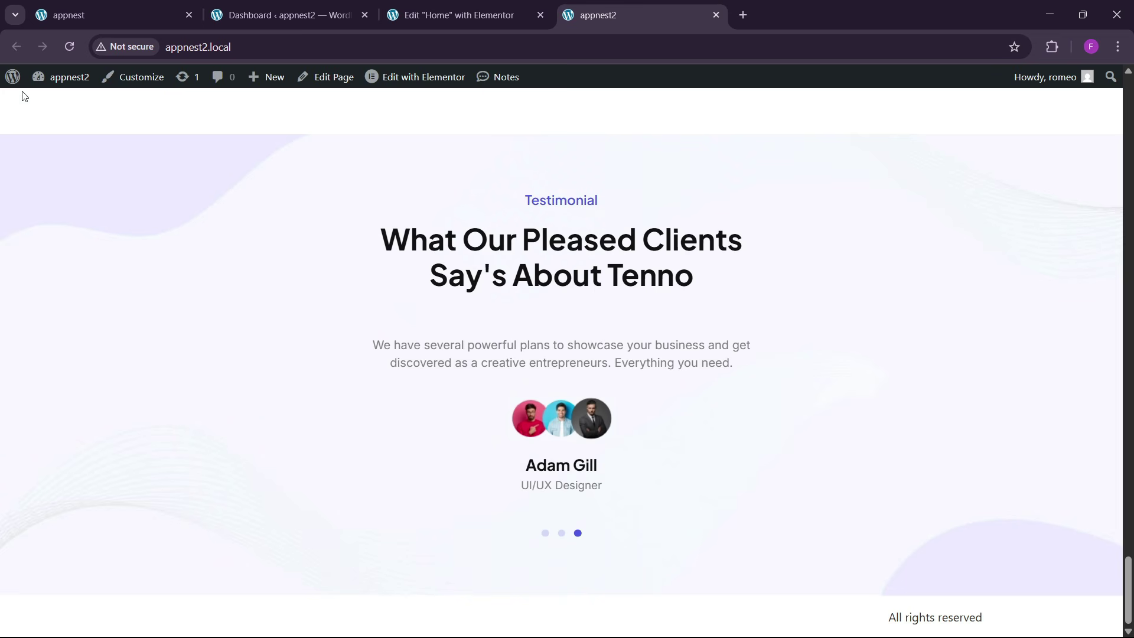
{"action": "left_click", "coordinate": [65, 42]}
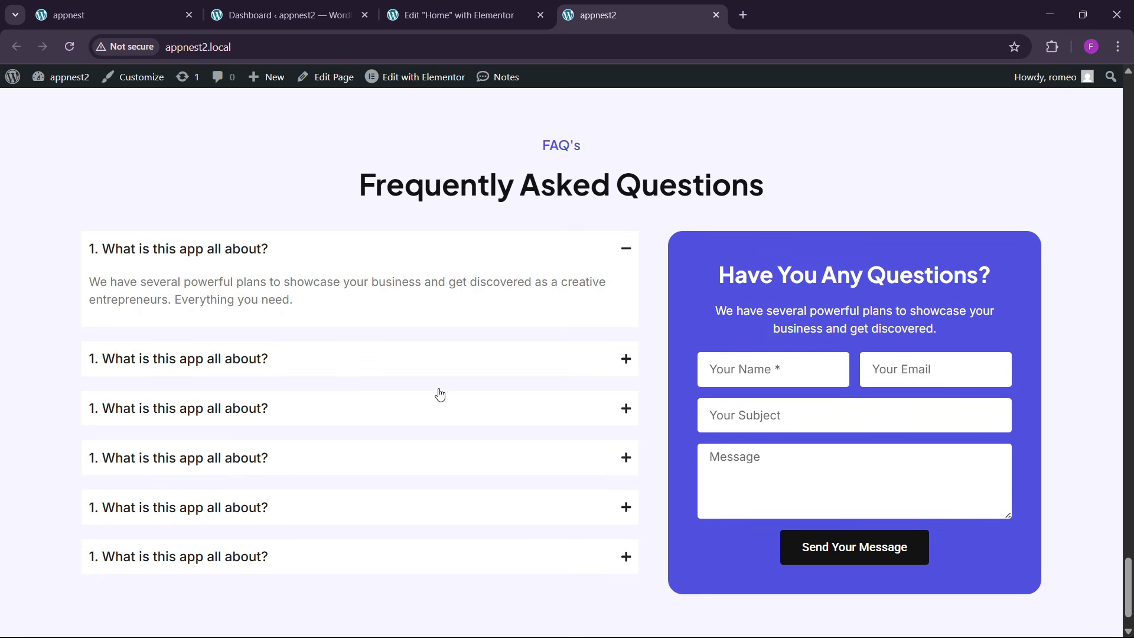
{"action": "left_click", "coordinate": [382, 253]}
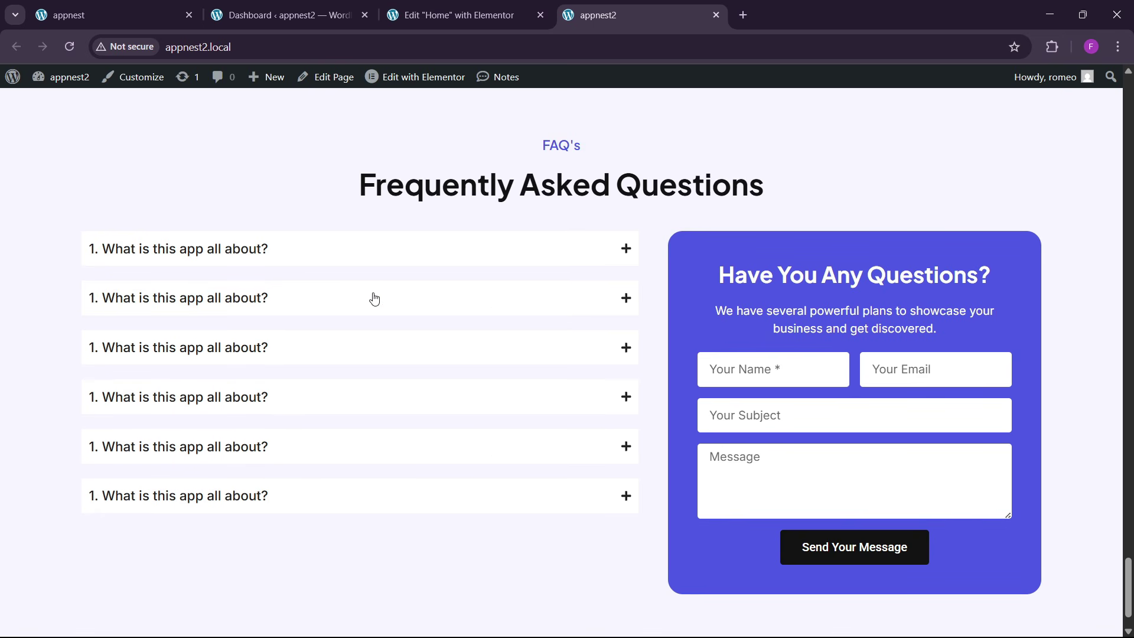
{"action": "left_click", "coordinate": [372, 298]}
{"action": "left_click", "coordinate": [351, 412]}
{"action": "left_click", "coordinate": [341, 452]}
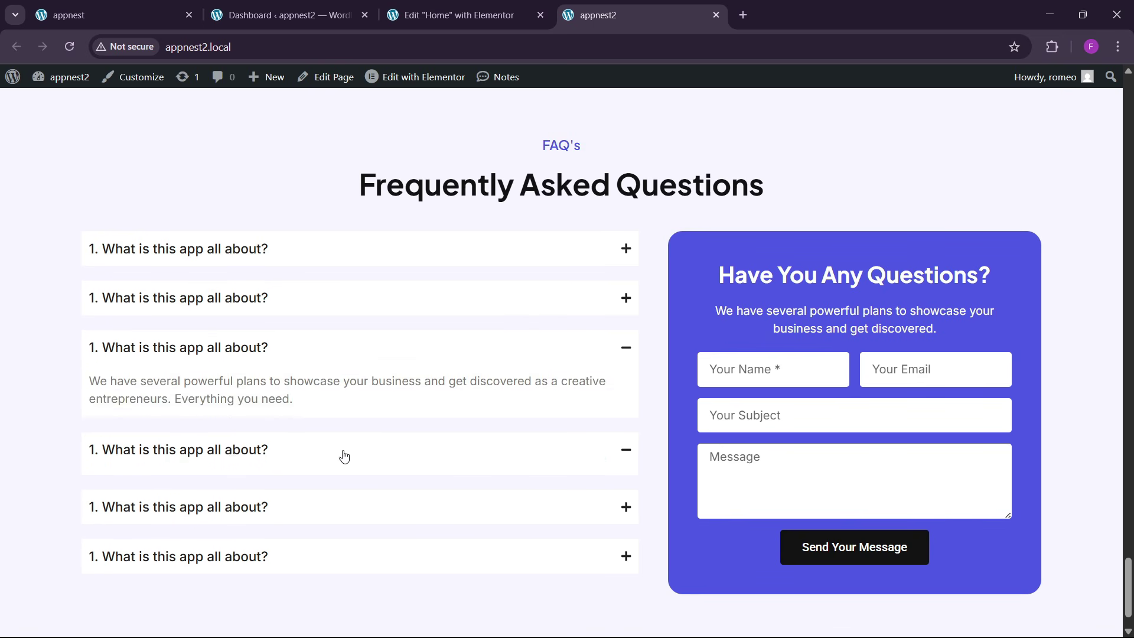
{"action": "left_click", "coordinate": [337, 507]}
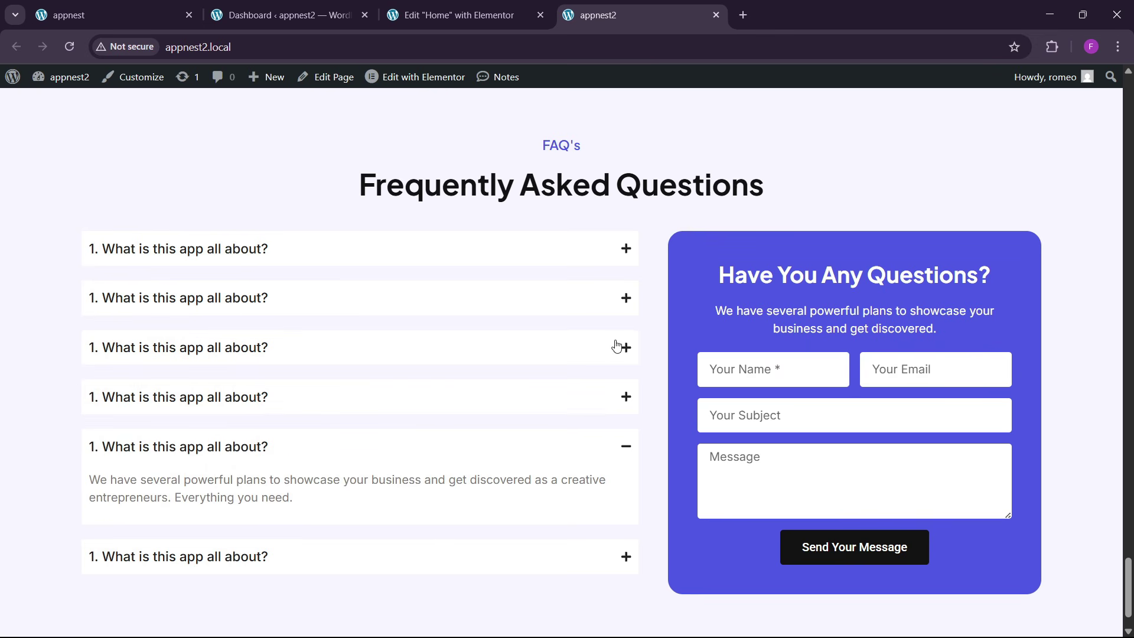
- Examine the sections below the FAQ on the appnest reference site, especially the blog section's heading, Read More button and post cards
{"action": "left_click", "coordinate": [136, 15]}
{"action": "scroll", "coordinate": [562, 387], "scroll_direction": "down", "scroll_amount": 8}
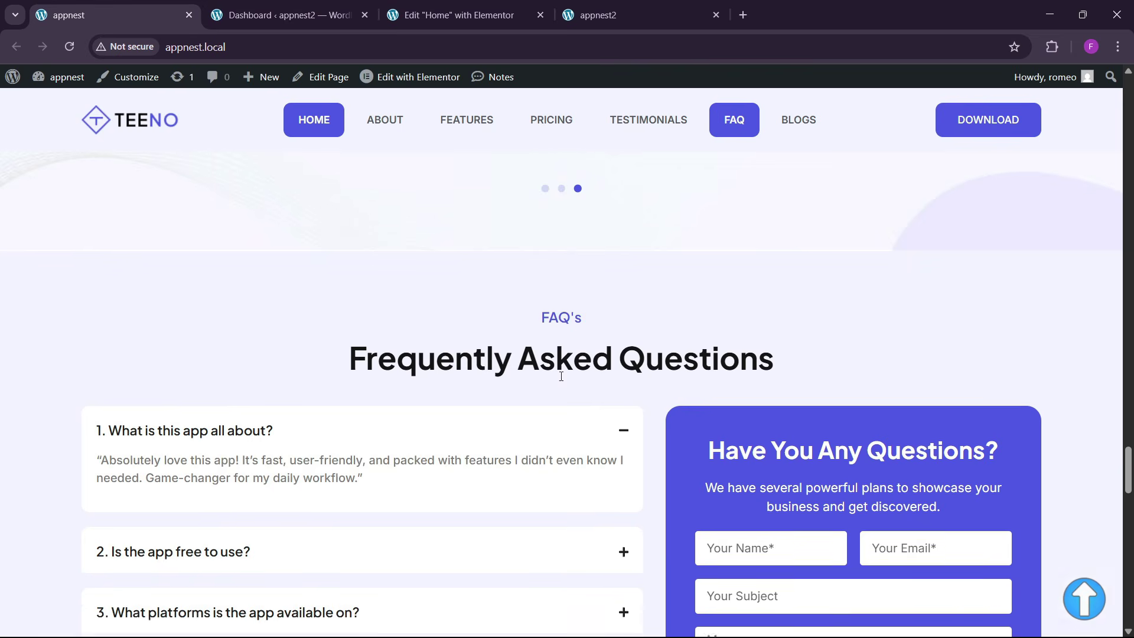
{"action": "scroll", "coordinate": [561, 384], "scroll_direction": "down", "scroll_amount": 6}
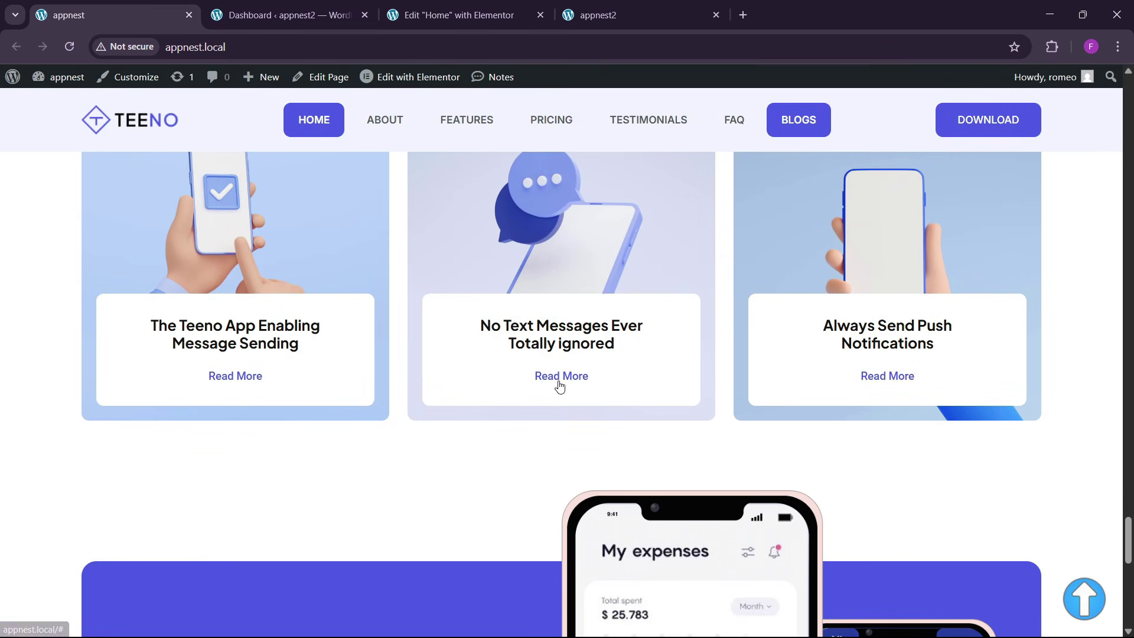
{"action": "scroll", "coordinate": [556, 383], "scroll_direction": "up", "scroll_amount": 5}
{"action": "scroll", "coordinate": [554, 384], "scroll_direction": "down", "scroll_amount": 8}
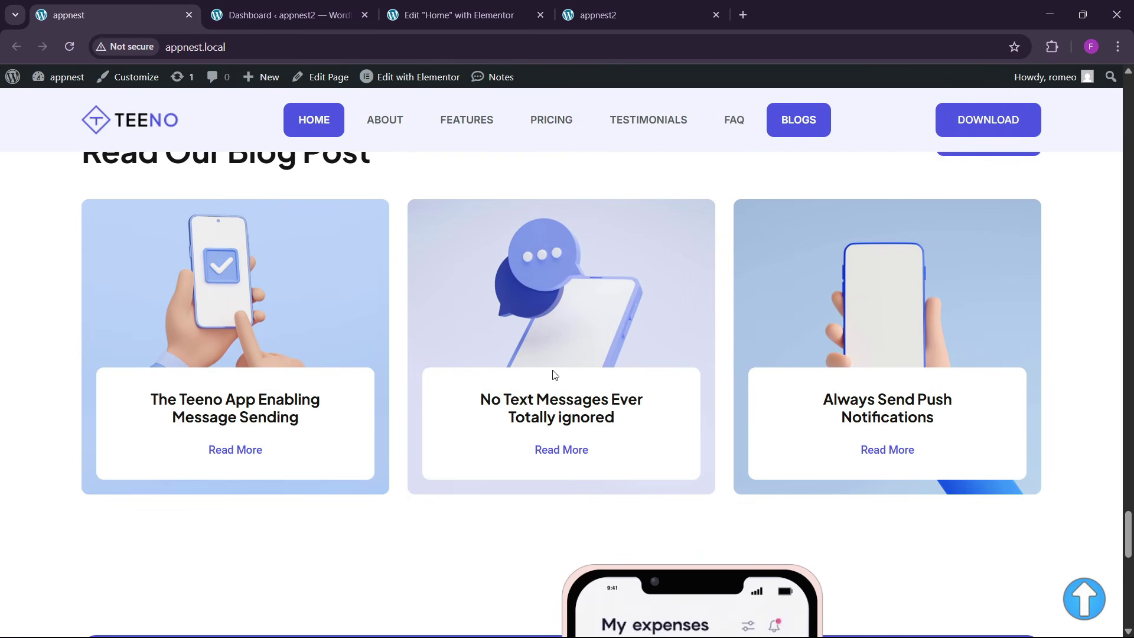
{"action": "scroll", "coordinate": [547, 388], "scroll_direction": "down", "scroll_amount": 9}
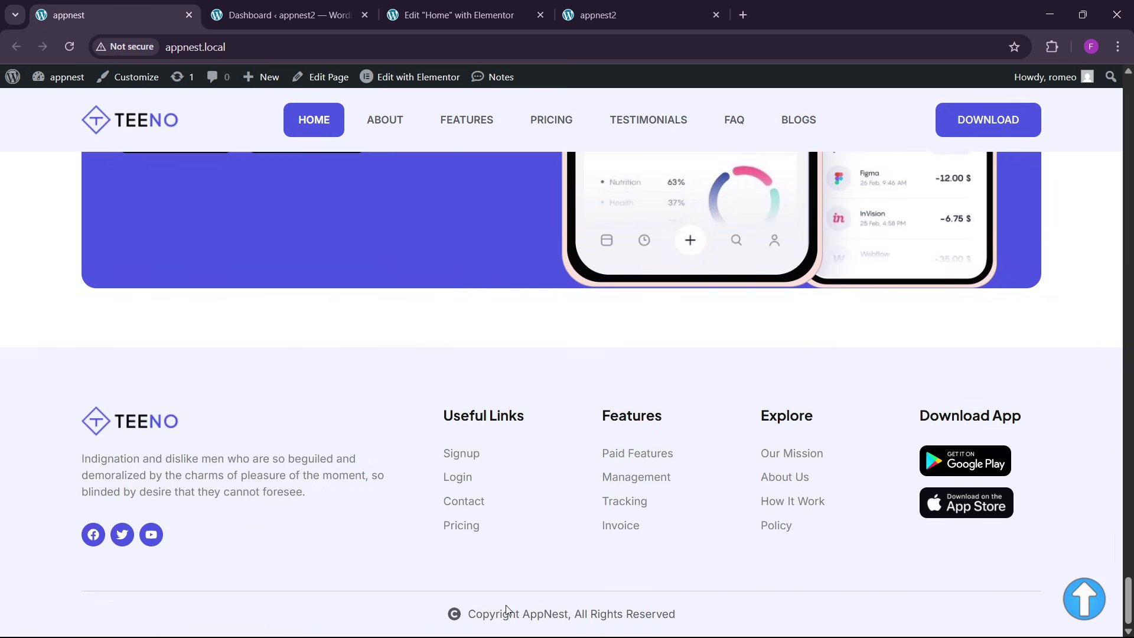
{"action": "scroll", "coordinate": [475, 339], "scroll_direction": "up", "scroll_amount": 17}
{"action": "scroll", "coordinate": [467, 345], "scroll_direction": "down", "scroll_amount": 5}
{"action": "scroll", "coordinate": [407, 421], "scroll_direction": "down", "scroll_amount": 1}
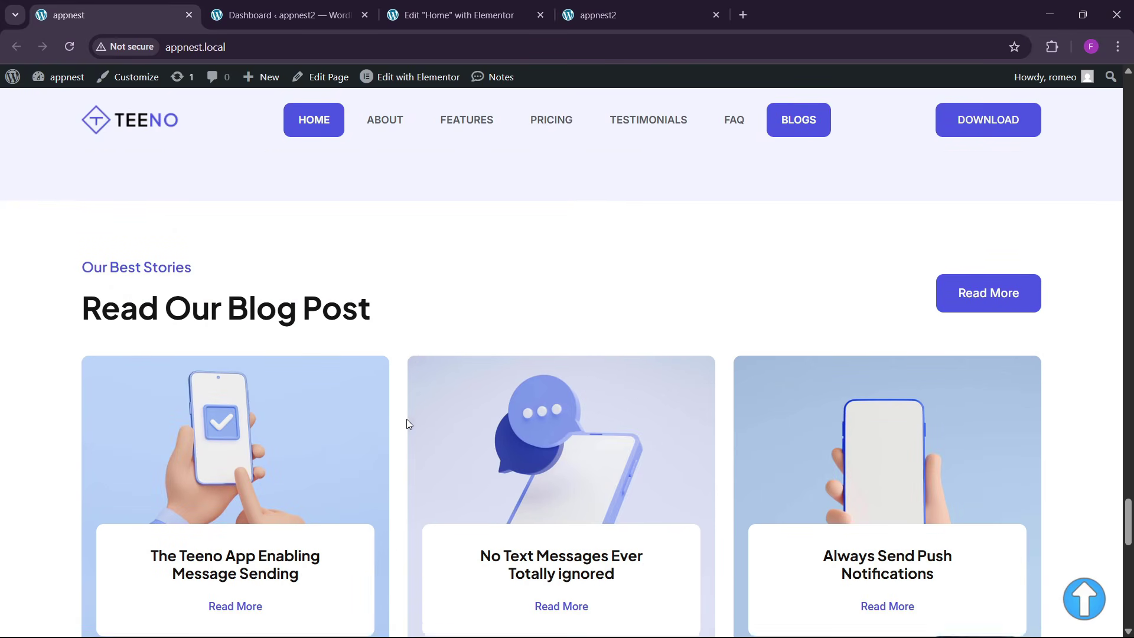
- Back in the Elementor editor, add a single-column flexbox container below the FAQ section and name it blogs
{"action": "left_click", "coordinate": [456, 15]}
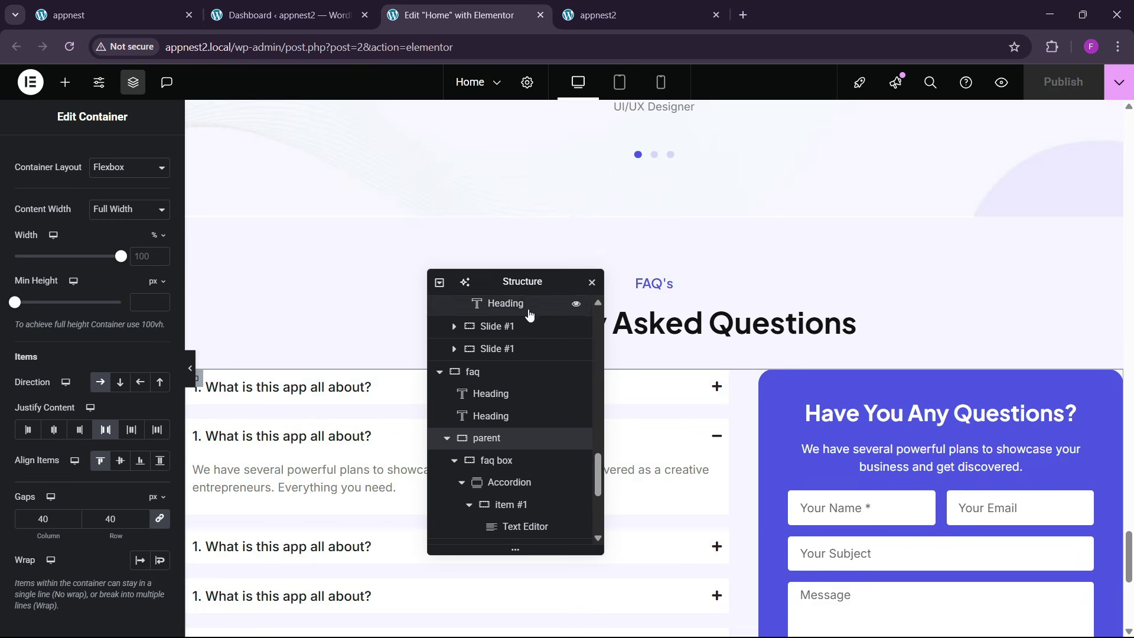
{"action": "scroll", "coordinate": [508, 378], "scroll_direction": "down", "scroll_amount": 5}
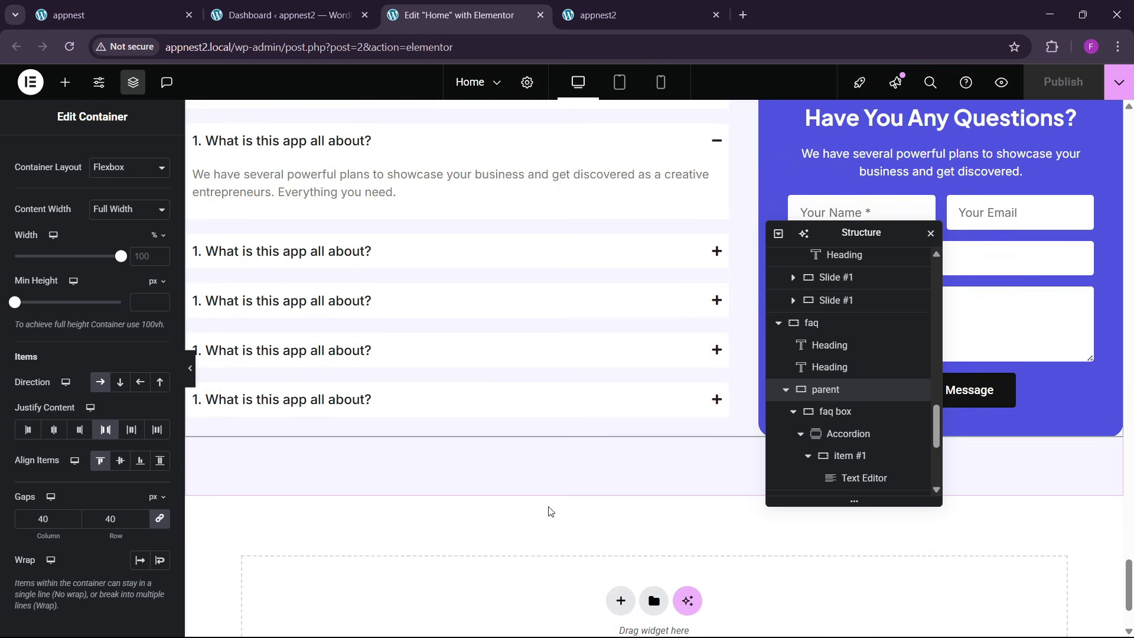
{"action": "scroll", "coordinate": [549, 511], "scroll_direction": "down", "scroll_amount": 1}
{"action": "left_click", "coordinate": [617, 527]}
{"action": "left_click", "coordinate": [609, 555]}
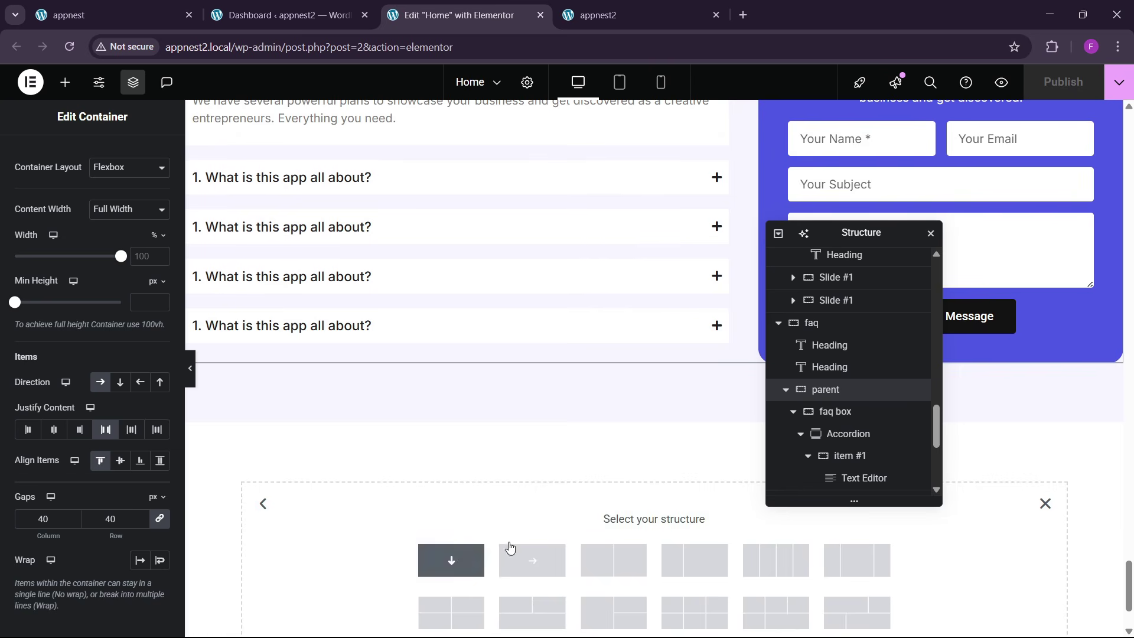
{"action": "left_click", "coordinate": [452, 560]}
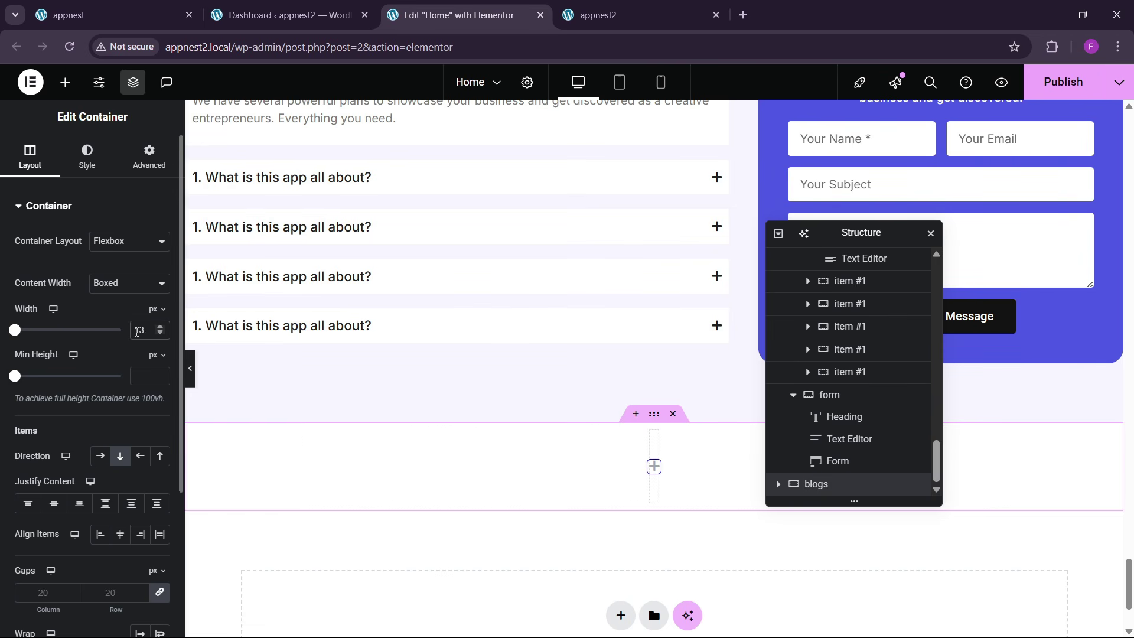
- Set the blogs container's top and bottom padding to 80 px with 0 at the sides
{"action": "left_click", "coordinate": [149, 157]}
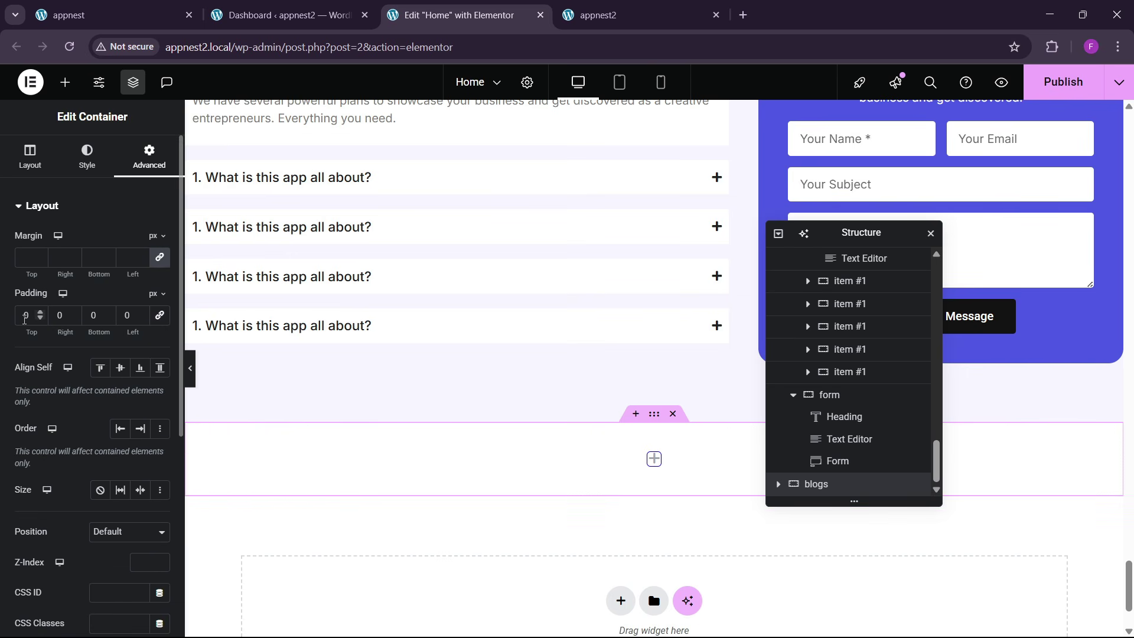
{"action": "type", "text": "8"}
{"action": "left_click", "coordinate": [91, 317]}
{"action": "type", "text": "8"}
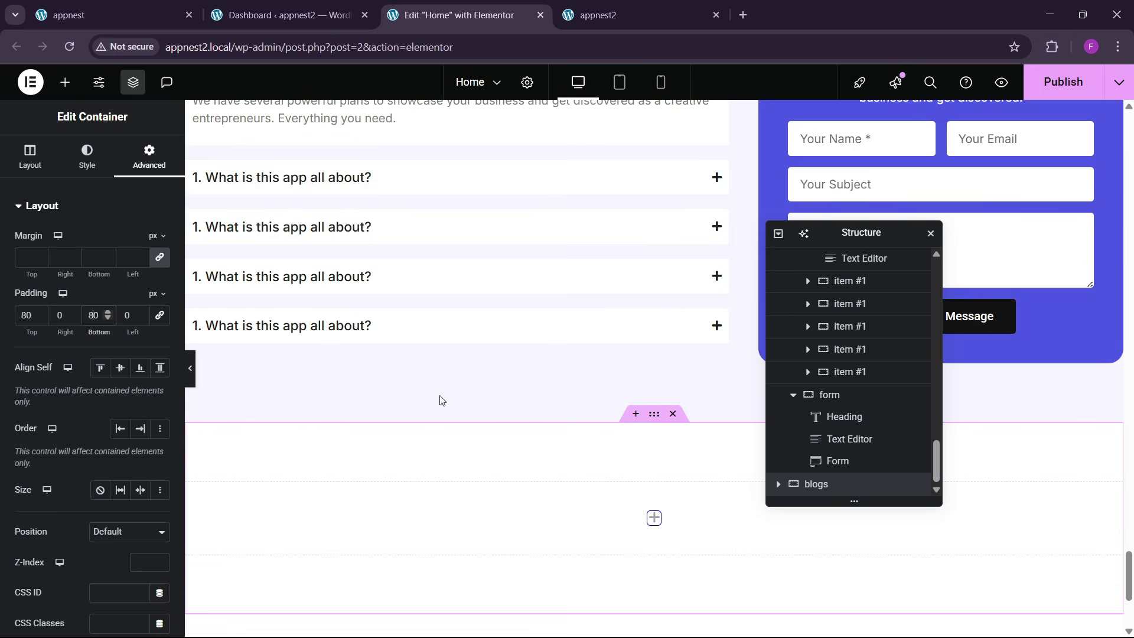
{"action": "scroll", "coordinate": [522, 475], "scroll_direction": "up", "scroll_amount": 5}
{"action": "scroll", "coordinate": [522, 476], "scroll_direction": "down", "scroll_amount": 5}
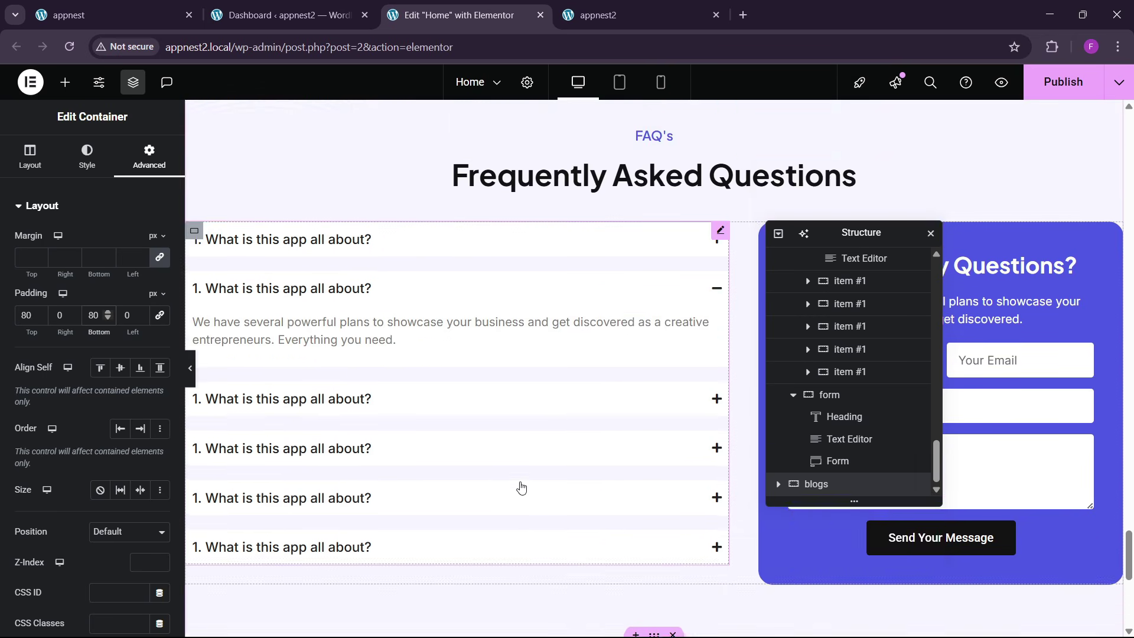
- Nest a zero-padding container named 1 inside the blogs container and duplicate it
{"action": "left_click", "coordinate": [66, 82]}
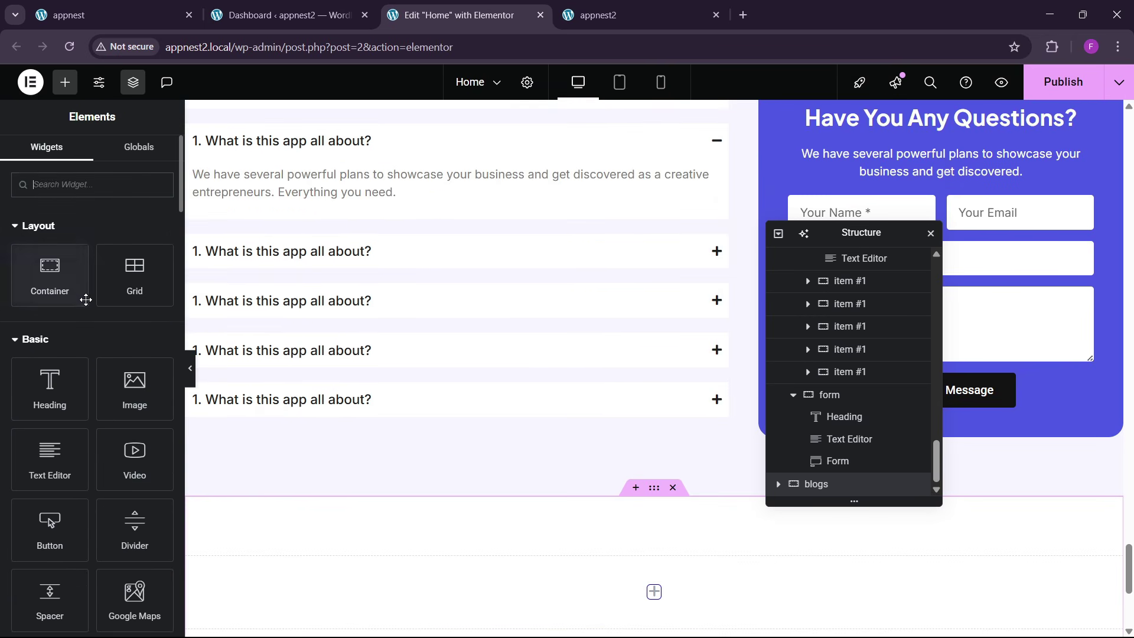
{"action": "scroll", "coordinate": [488, 397], "scroll_direction": "down", "scroll_amount": 4}
{"action": "left_click_drag", "start_coordinate": [49, 268], "coordinate": [437, 360]}
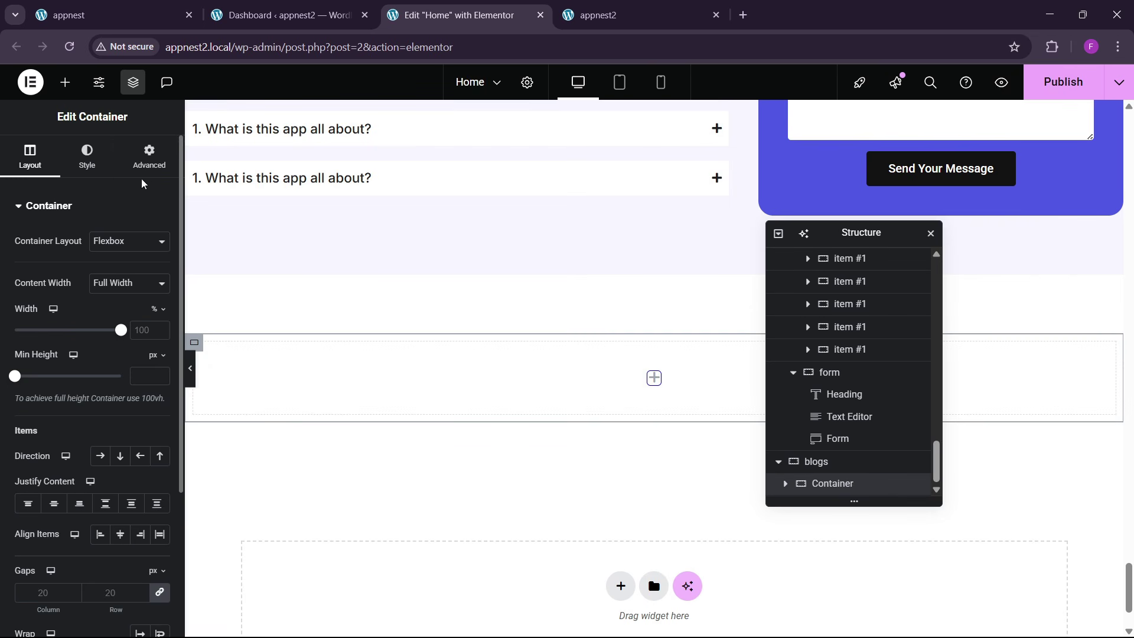
{"action": "left_click", "coordinate": [145, 162]}
{"action": "left_click", "coordinate": [161, 318]}
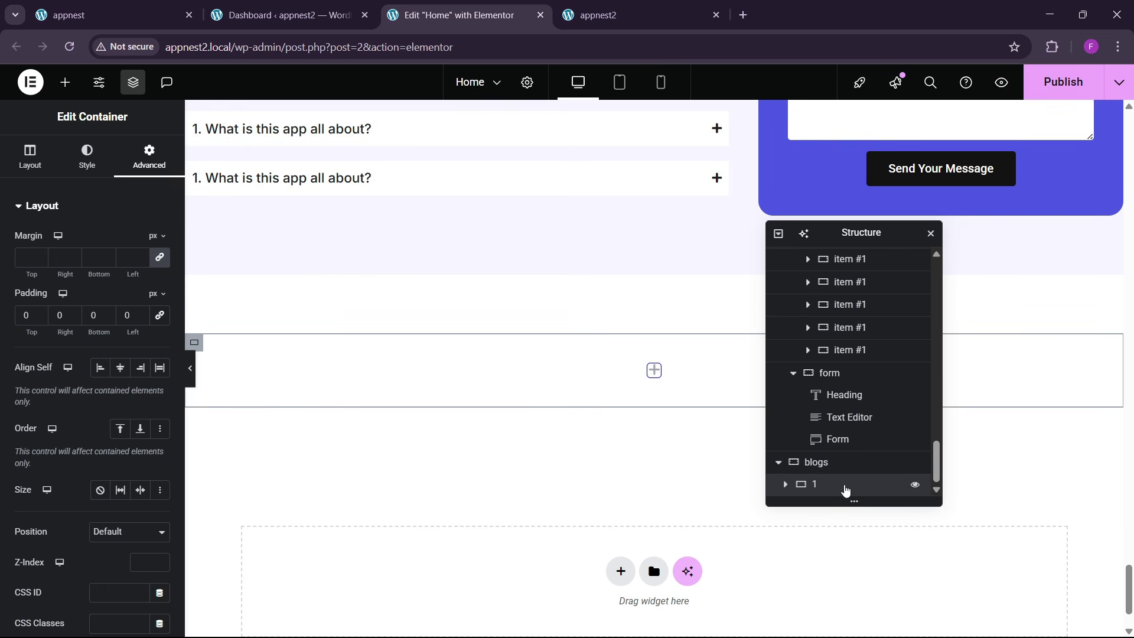
{"action": "right_click", "coordinate": [847, 491]}
{"action": "left_click", "coordinate": [889, 279]}
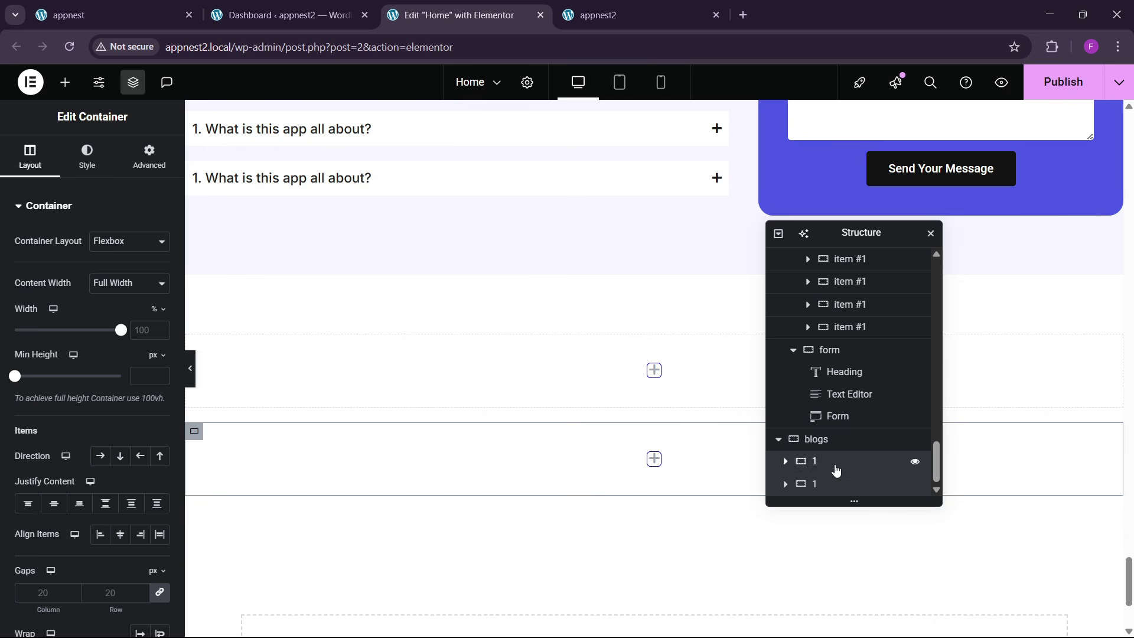
- Nest a zero-padding container inside the first container named 1 and duplicate the nested one
{"action": "left_click", "coordinate": [835, 465]}
{"action": "left_click", "coordinate": [67, 82]}
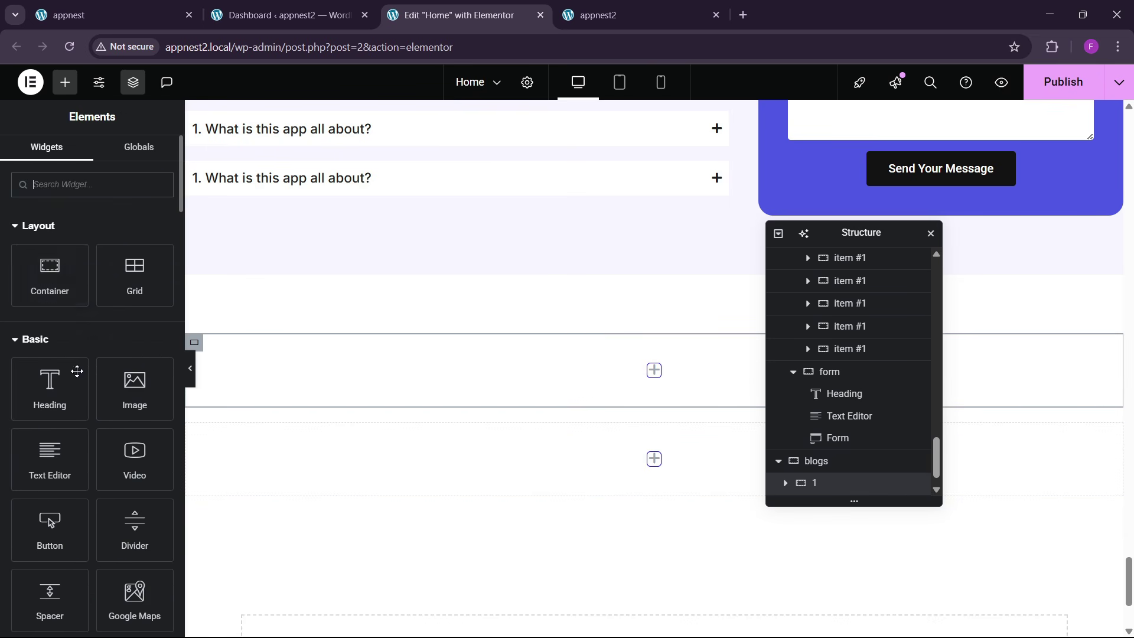
{"action": "left_click_drag", "start_coordinate": [52, 277], "coordinate": [397, 381]}
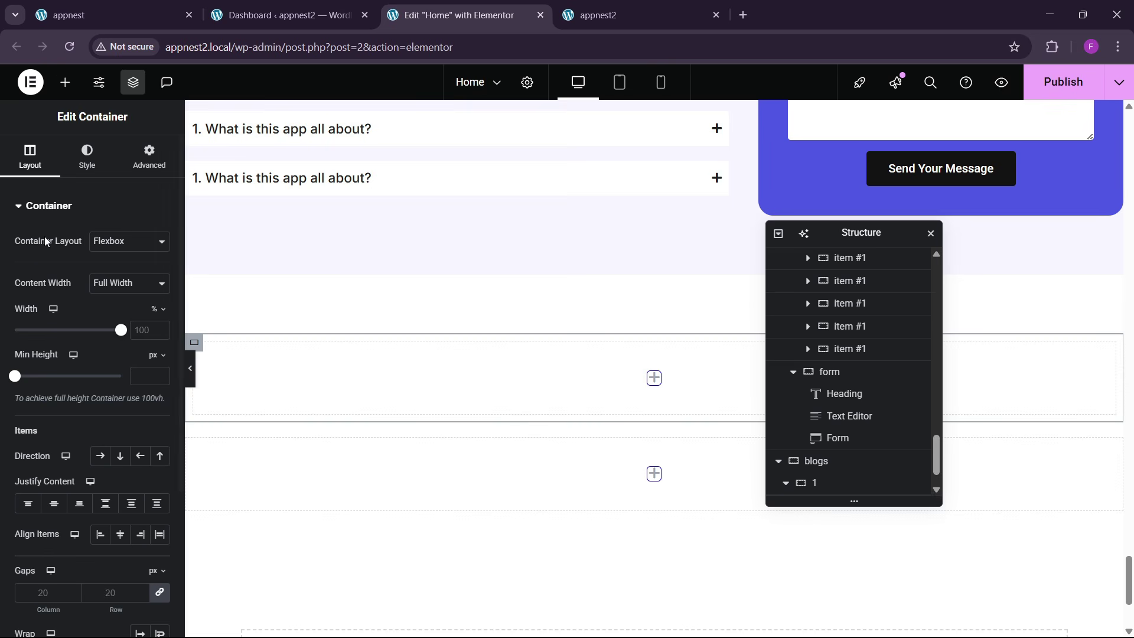
{"action": "left_click", "coordinate": [149, 156]}
{"action": "left_click", "coordinate": [159, 315]}
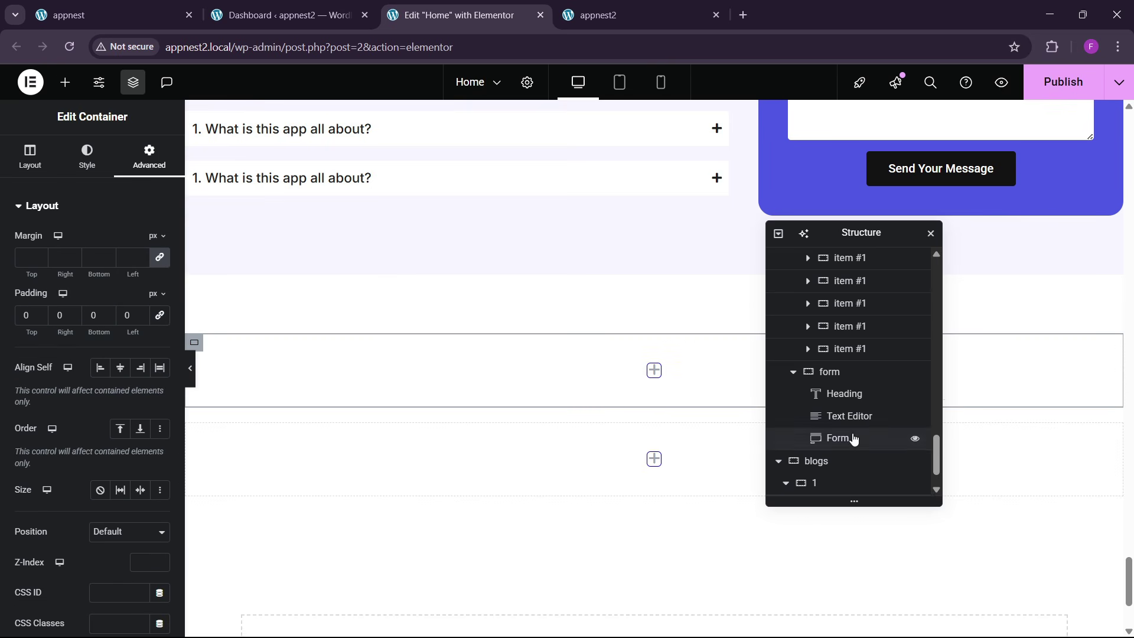
{"action": "scroll", "coordinate": [851, 435], "scroll_direction": "down", "scroll_amount": 1}
{"action": "right_click", "coordinate": [839, 461]}
{"action": "left_click", "coordinate": [897, 281]}
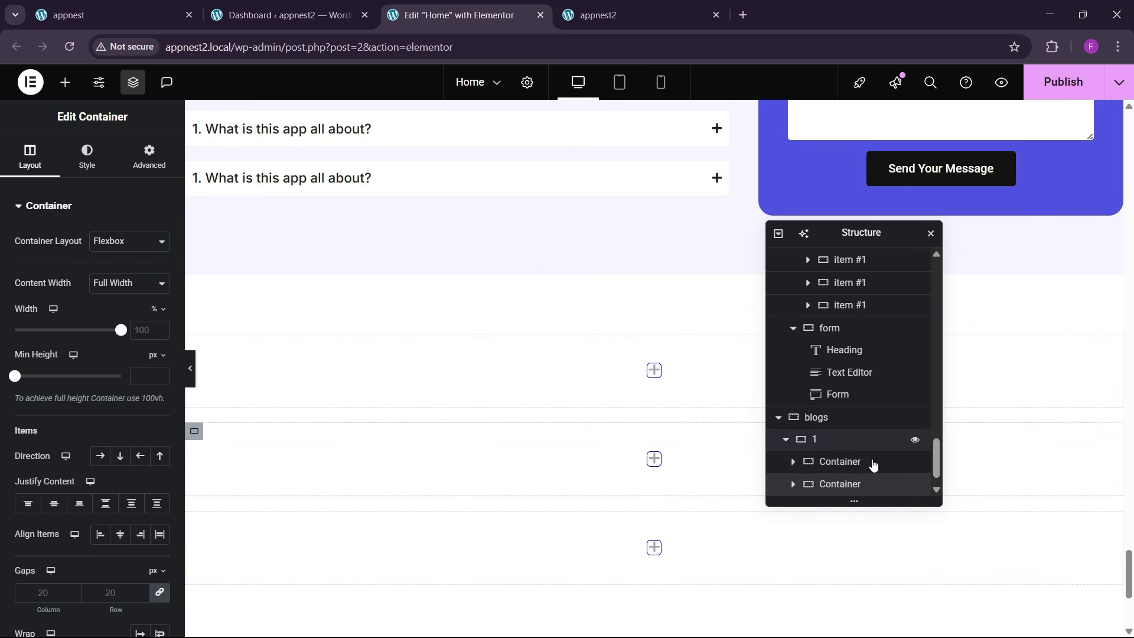
- Lay out the first container named 1 as a row with space-between justification and centred item alignment
{"action": "left_click", "coordinate": [843, 417]}
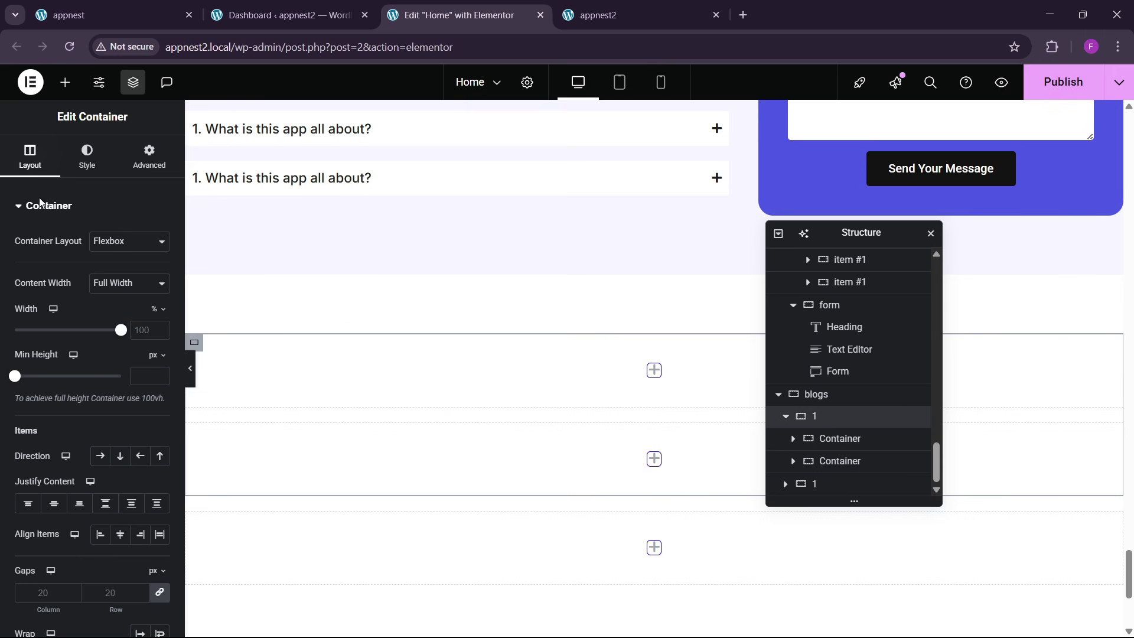
{"action": "left_click", "coordinate": [99, 456]}
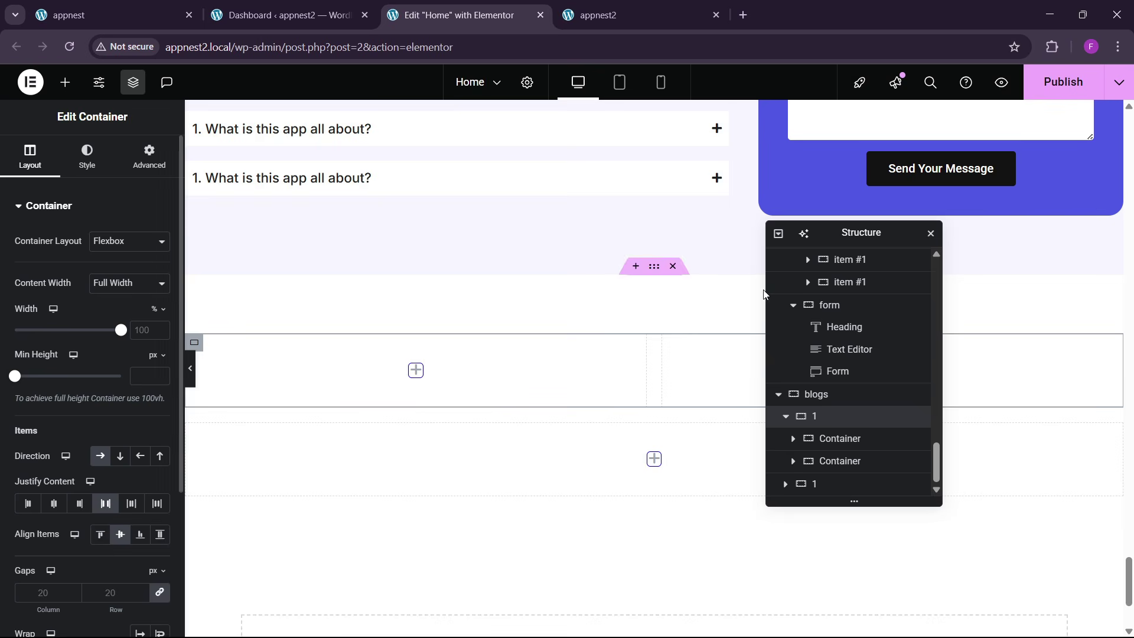
- Copy the "FAQ's" heading and paste it into the first nested container of the blogs section
{"action": "left_click", "coordinate": [152, 6]}
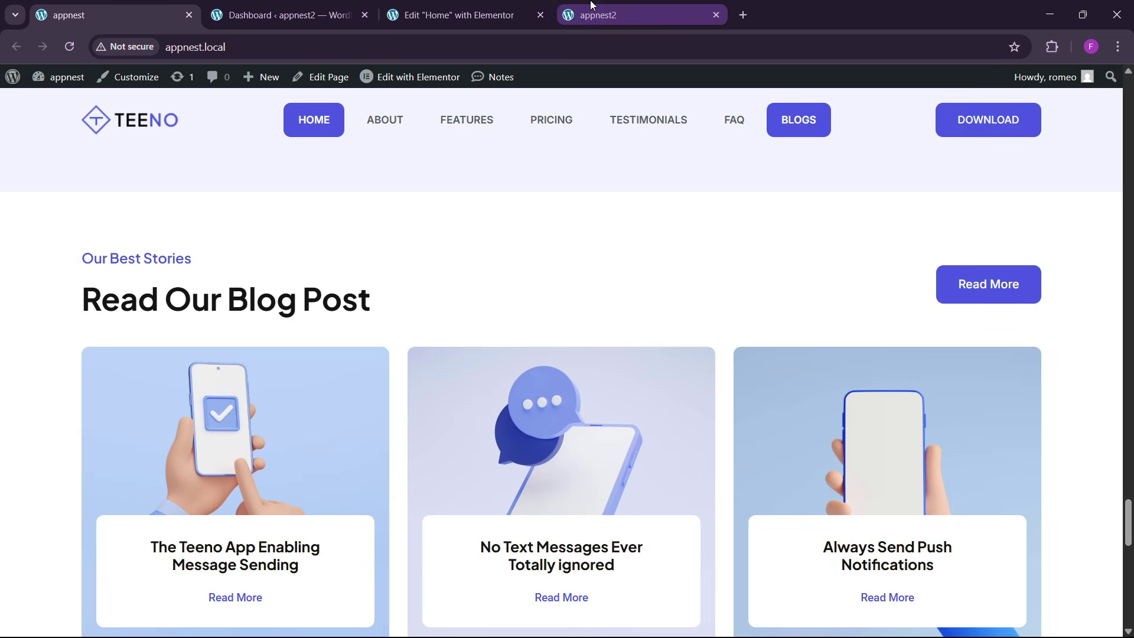
{"action": "left_click", "coordinate": [455, 14]}
{"action": "scroll", "coordinate": [471, 396], "scroll_direction": "up", "scroll_amount": 3}
{"action": "scroll", "coordinate": [472, 396], "scroll_direction": "up", "scroll_amount": 4}
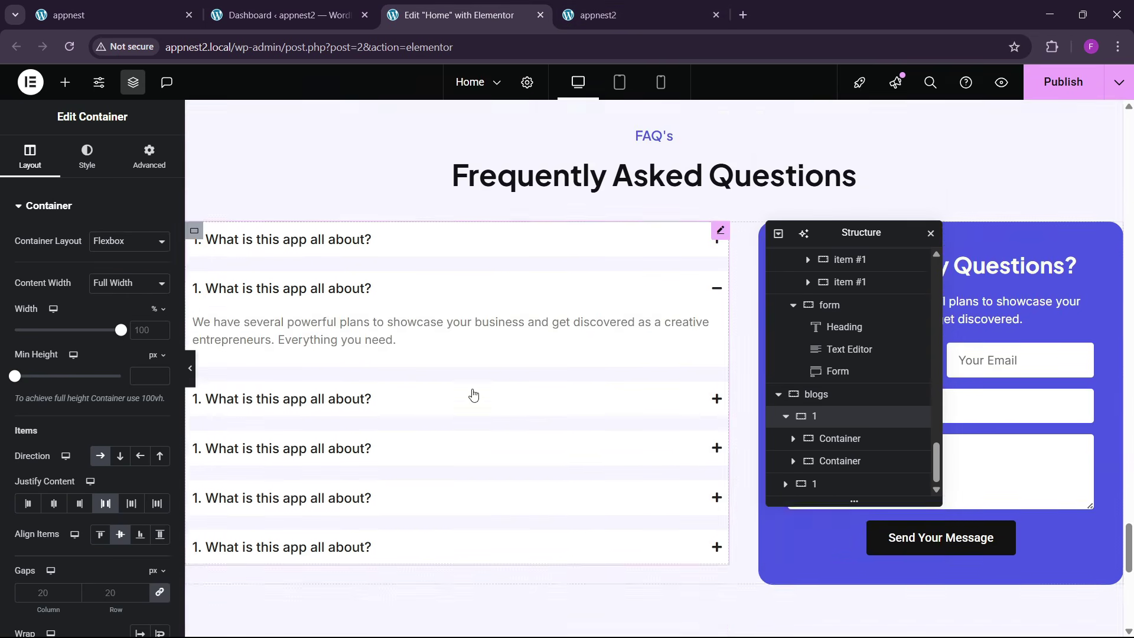
{"action": "right_click", "coordinate": [648, 217]}
{"action": "left_click", "coordinate": [679, 286]}
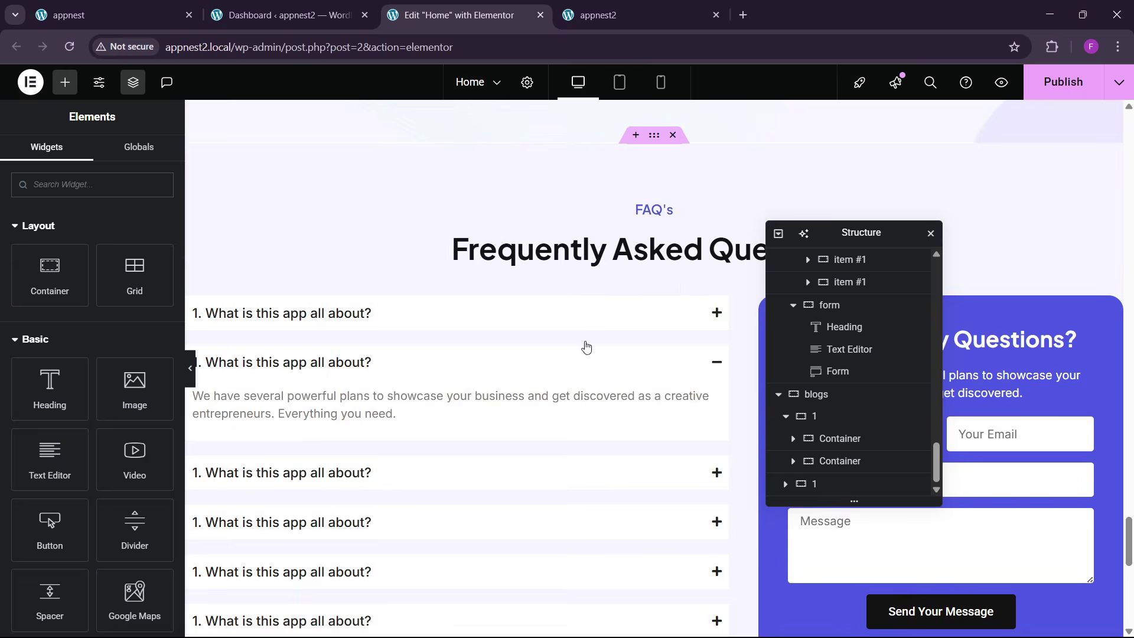
{"action": "scroll", "coordinate": [402, 441], "scroll_direction": "down", "scroll_amount": 4}
{"action": "scroll", "coordinate": [402, 442], "scroll_direction": "down", "scroll_amount": 1}
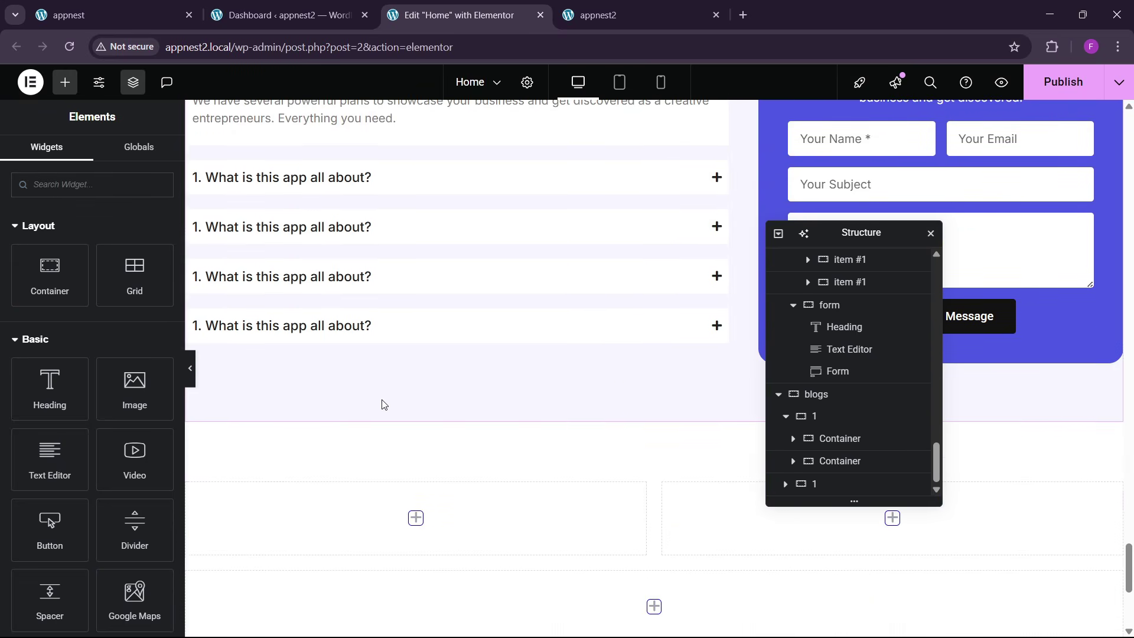
{"action": "right_click", "coordinate": [261, 516]}
{"action": "left_click", "coordinate": [294, 374]}
- Copy the "Frequently Asked Questions" heading and paste it below the pasted "FAQ's" heading in the blogs section
{"action": "scroll", "coordinate": [493, 436], "scroll_direction": "up", "scroll_amount": 3}
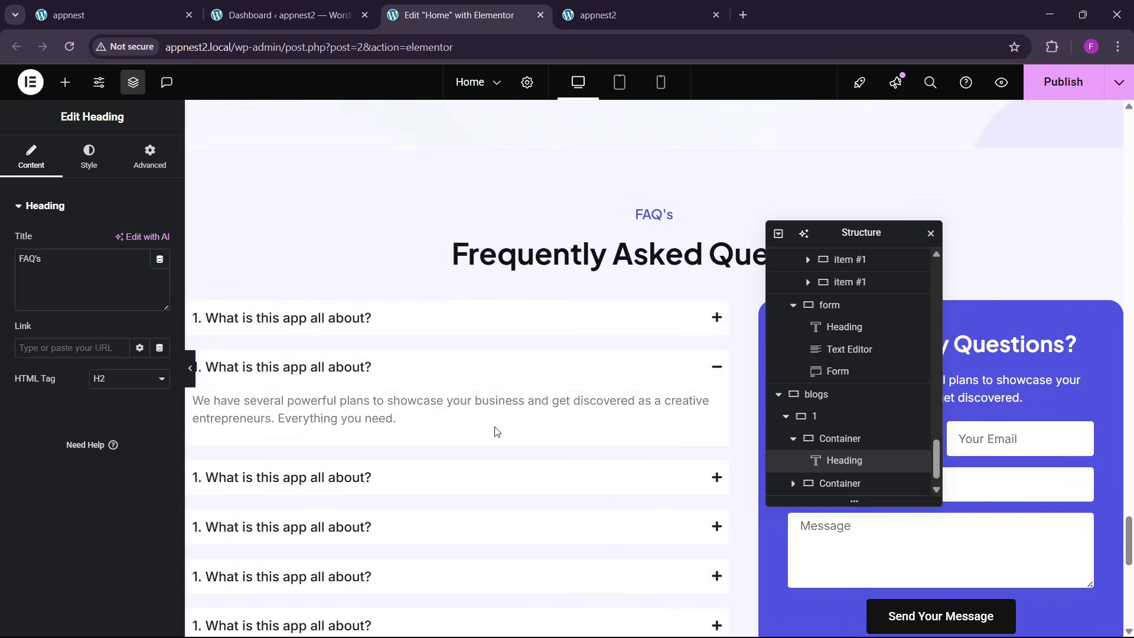
{"action": "right_click", "coordinate": [572, 341]}
{"action": "left_click", "coordinate": [601, 375]}
{"action": "scroll", "coordinate": [393, 409], "scroll_direction": "down", "scroll_amount": 4}
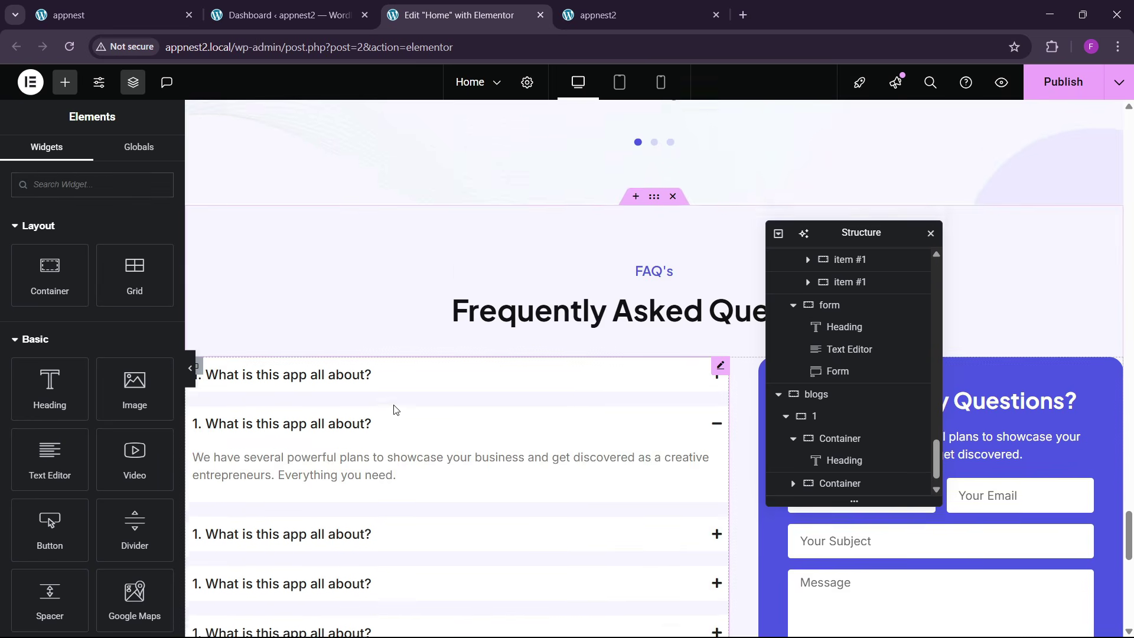
{"action": "right_click", "coordinate": [222, 592]}
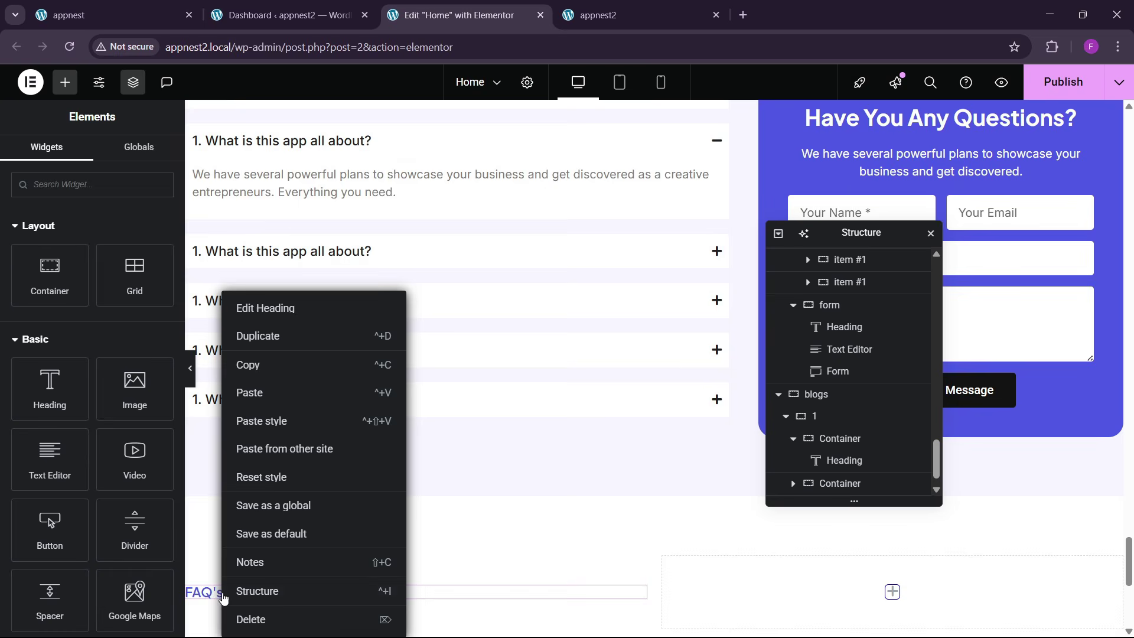
{"action": "left_click", "coordinate": [277, 394]}
- Set the pasted "Frequently Asked Questions" heading to full width (100%) and align it left
{"action": "scroll", "coordinate": [355, 460], "scroll_direction": "down", "scroll_amount": 1}
{"action": "left_click", "coordinate": [149, 169]}
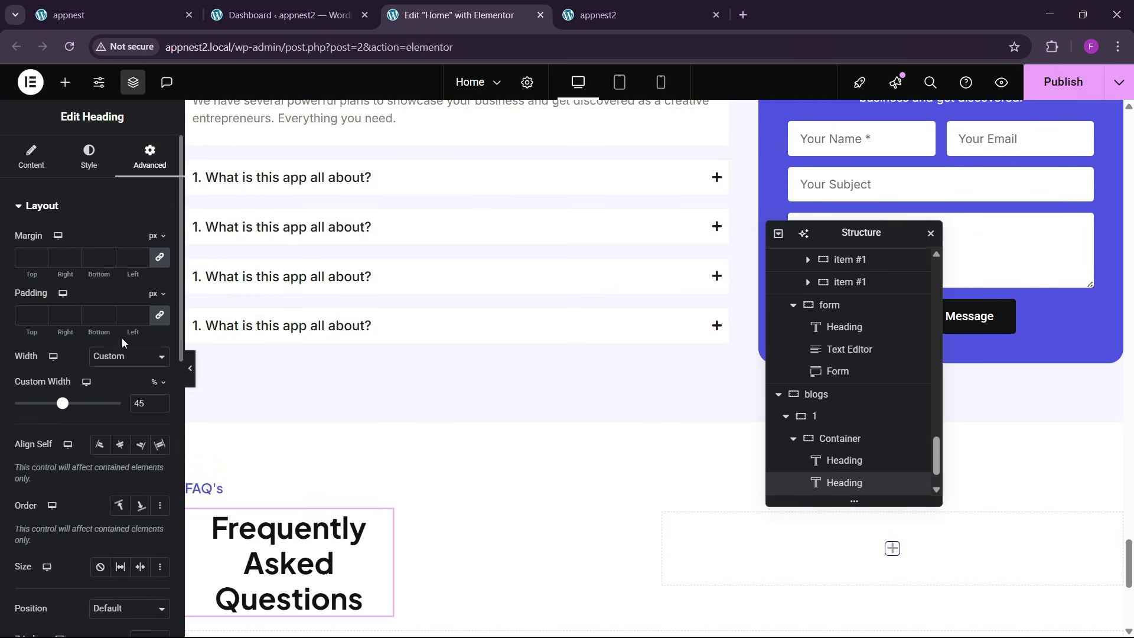
{"action": "left_click", "coordinate": [129, 356]}
{"action": "left_click", "coordinate": [109, 393]}
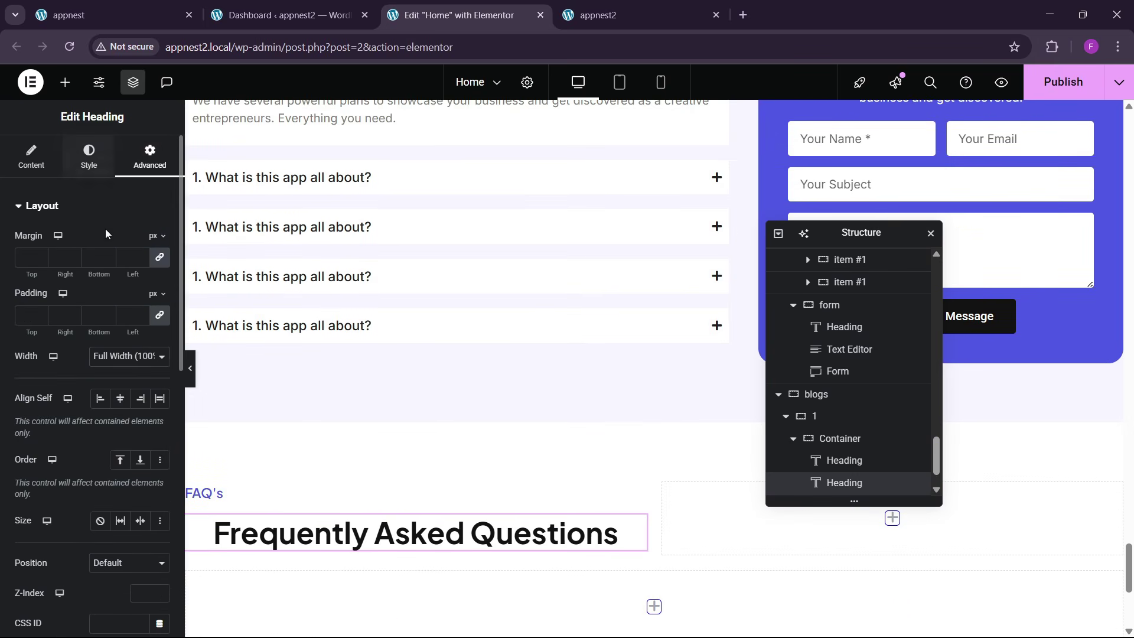
{"action": "left_click", "coordinate": [88, 157]}
{"action": "left_click", "coordinate": [99, 240]}
- Copy the Choose button from the first pricing card and paste it into the blogs section's second nested container
{"action": "left_click", "coordinate": [149, 17]}
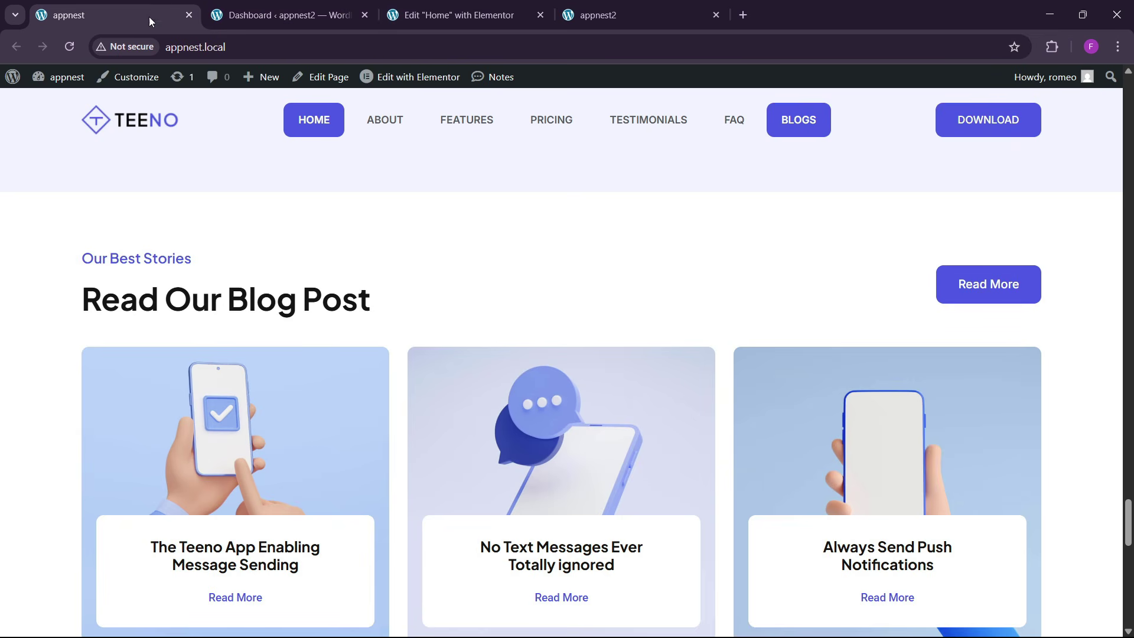
{"action": "left_click", "coordinate": [501, 15]}
{"action": "scroll", "coordinate": [641, 353], "scroll_direction": "up", "scroll_amount": 5}
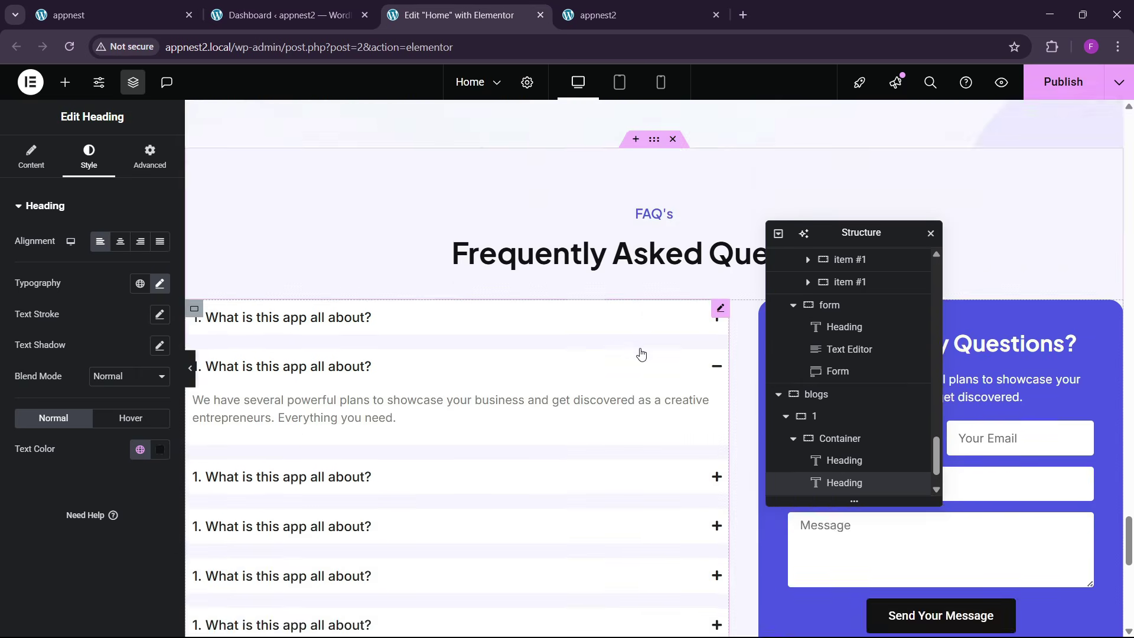
{"action": "scroll", "coordinate": [641, 354], "scroll_direction": "up", "scroll_amount": 15}
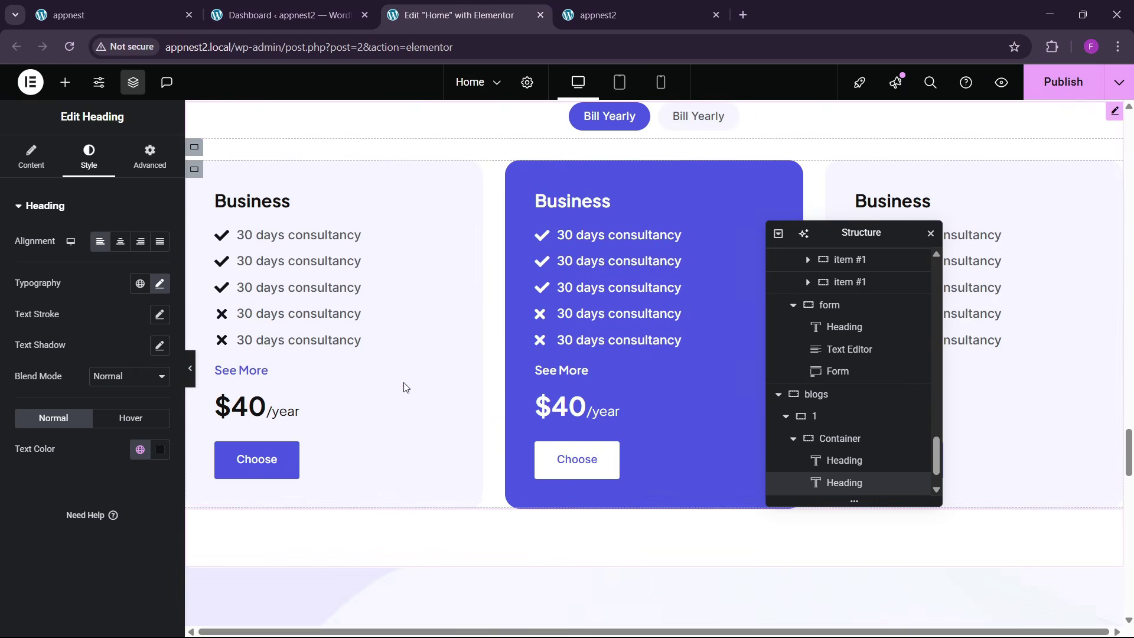
{"action": "right_click", "coordinate": [265, 458]}
{"action": "left_click", "coordinate": [289, 366]}
{"action": "scroll", "coordinate": [1102, 407], "scroll_direction": "down", "scroll_amount": 1}
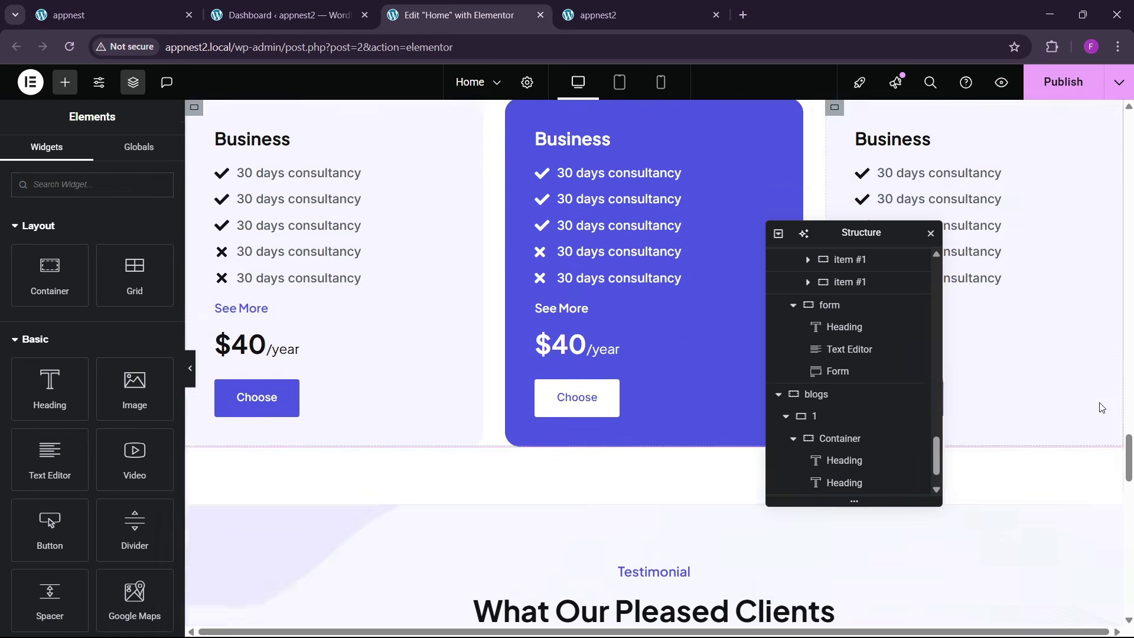
{"action": "scroll", "coordinate": [1102, 407], "scroll_direction": "down", "scroll_amount": 10}
{"action": "left_click_drag", "start_coordinate": [868, 234], "coordinate": [590, 293]}
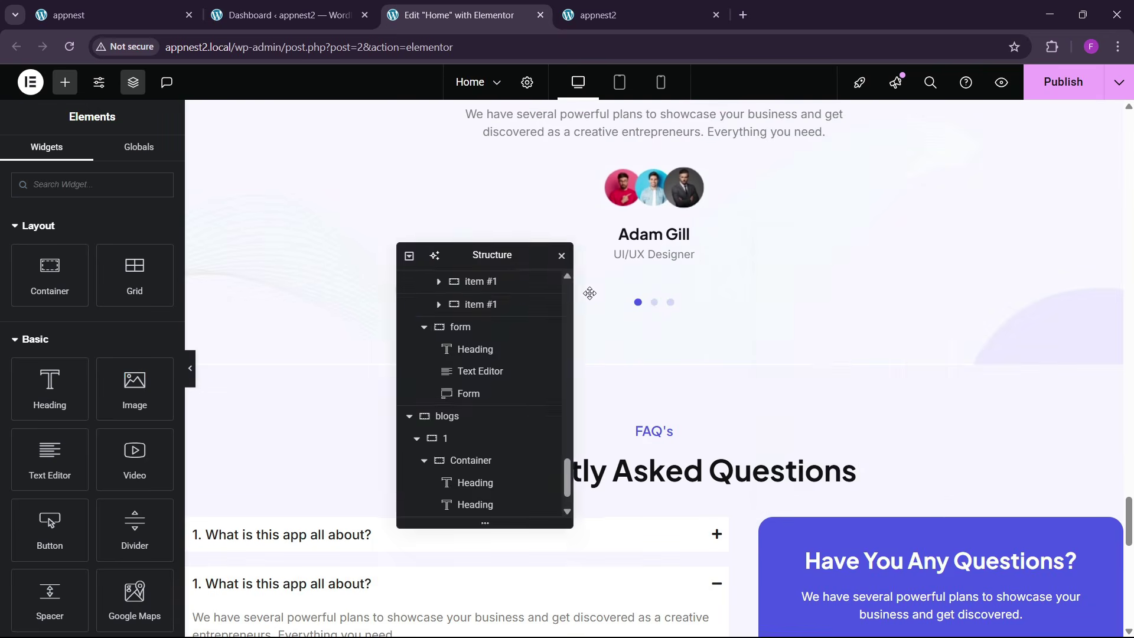
{"action": "scroll", "coordinate": [924, 412], "scroll_direction": "down", "scroll_amount": 10}
{"action": "right_click", "coordinate": [797, 302]}
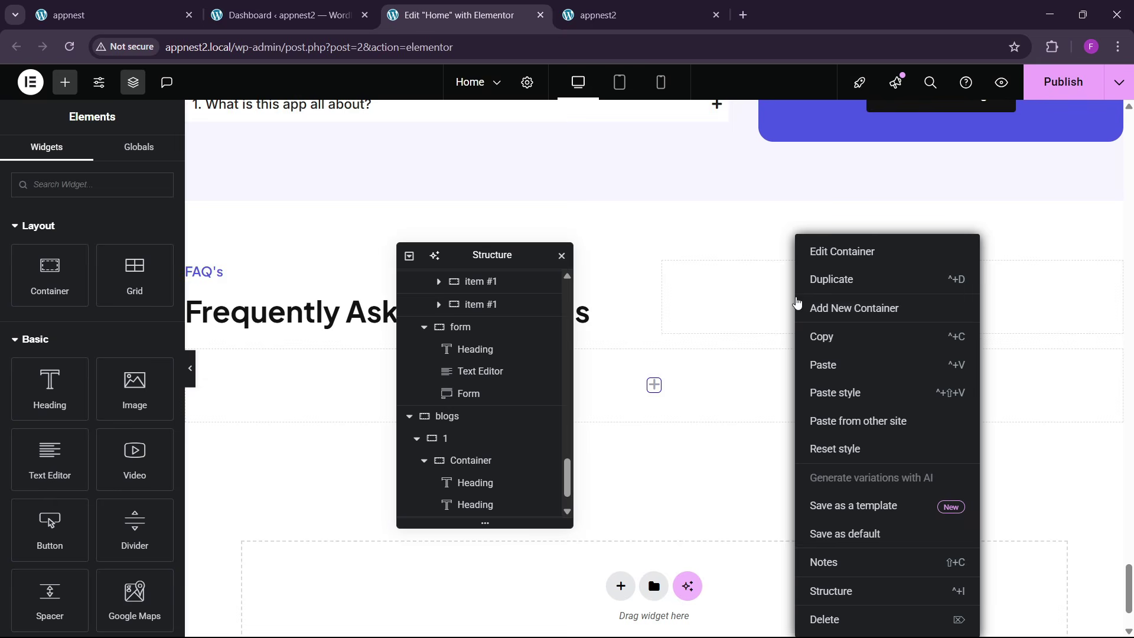
{"action": "left_click", "coordinate": [833, 371]}
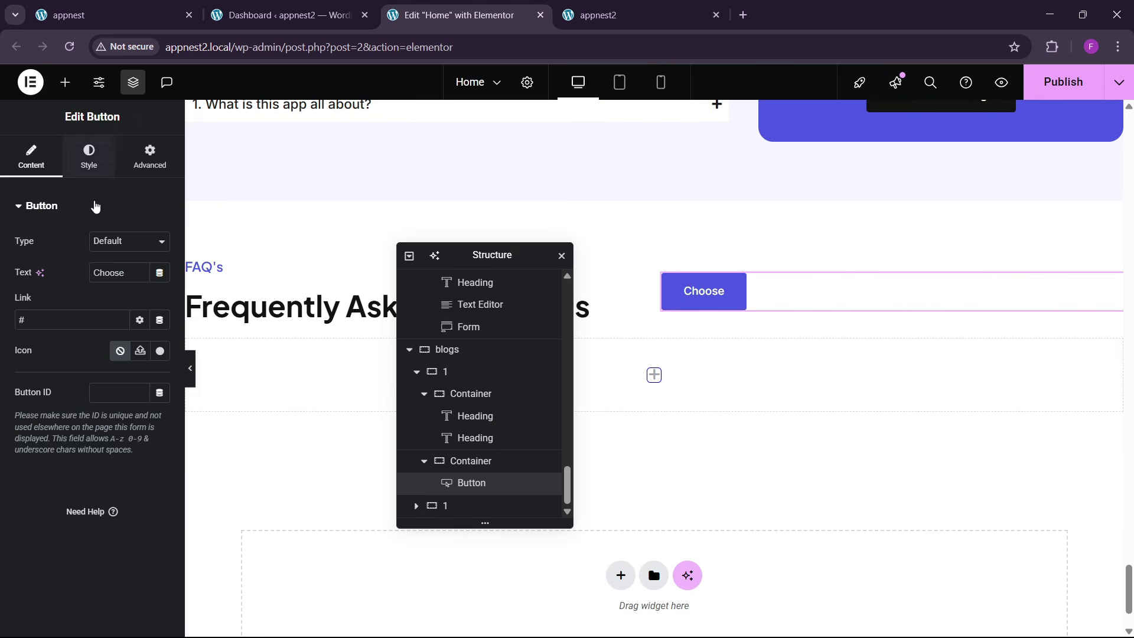
- Align the blogs button to the right and change its text to "Read More"
{"action": "left_click", "coordinate": [89, 156]}
{"action": "left_click", "coordinate": [140, 241]}
{"action": "left_click", "coordinate": [154, 12]}
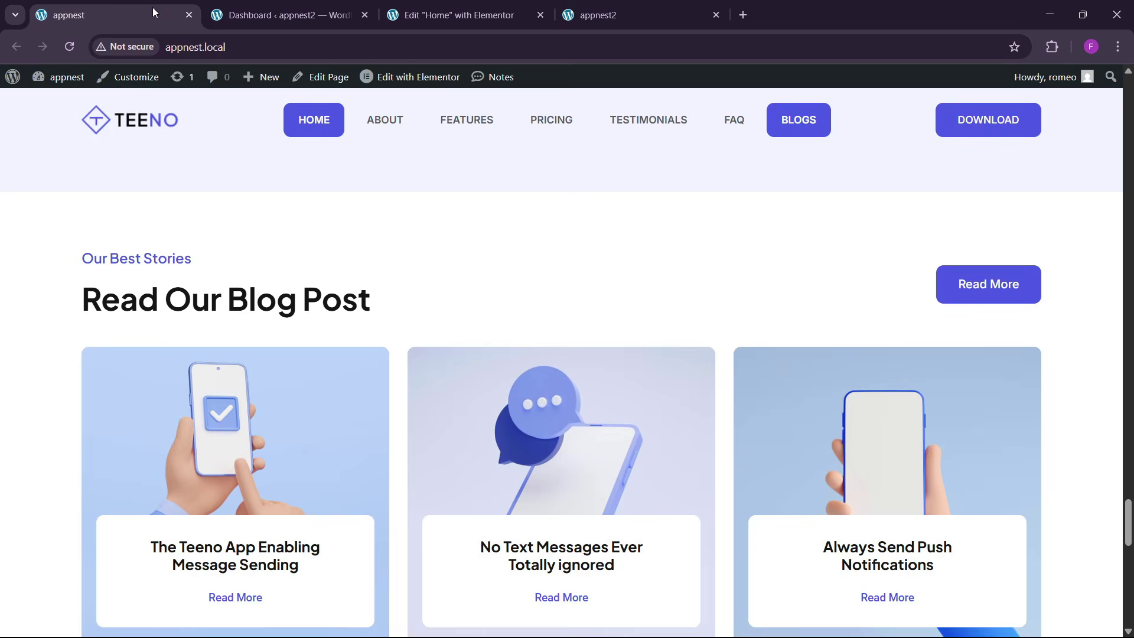
{"action": "left_click", "coordinate": [419, 7]}
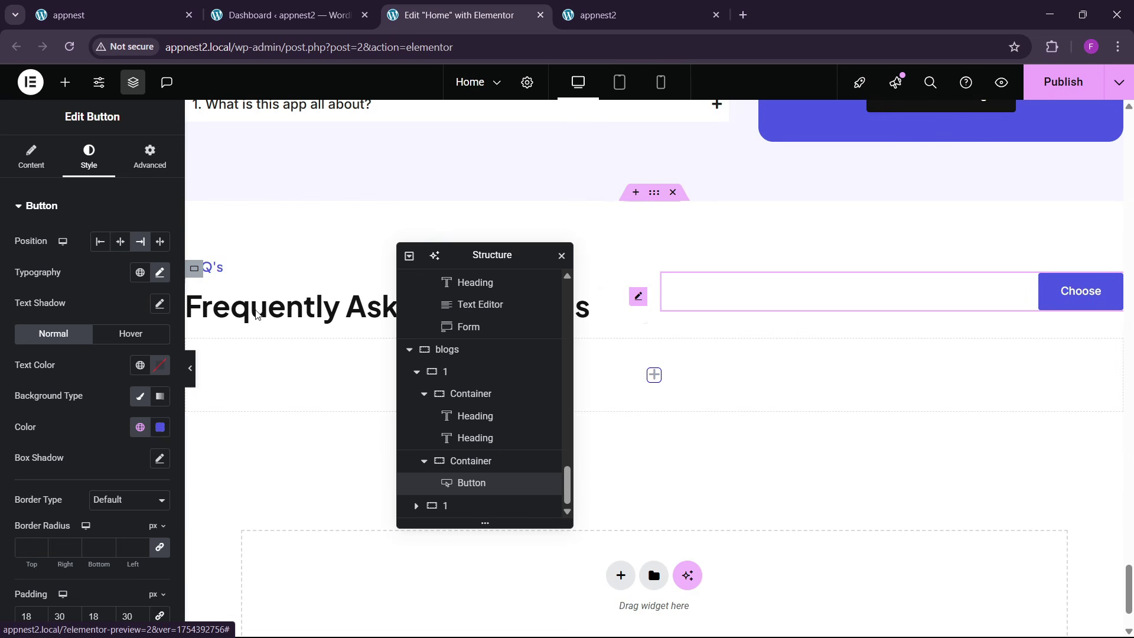
{"action": "left_click", "coordinate": [41, 170]}
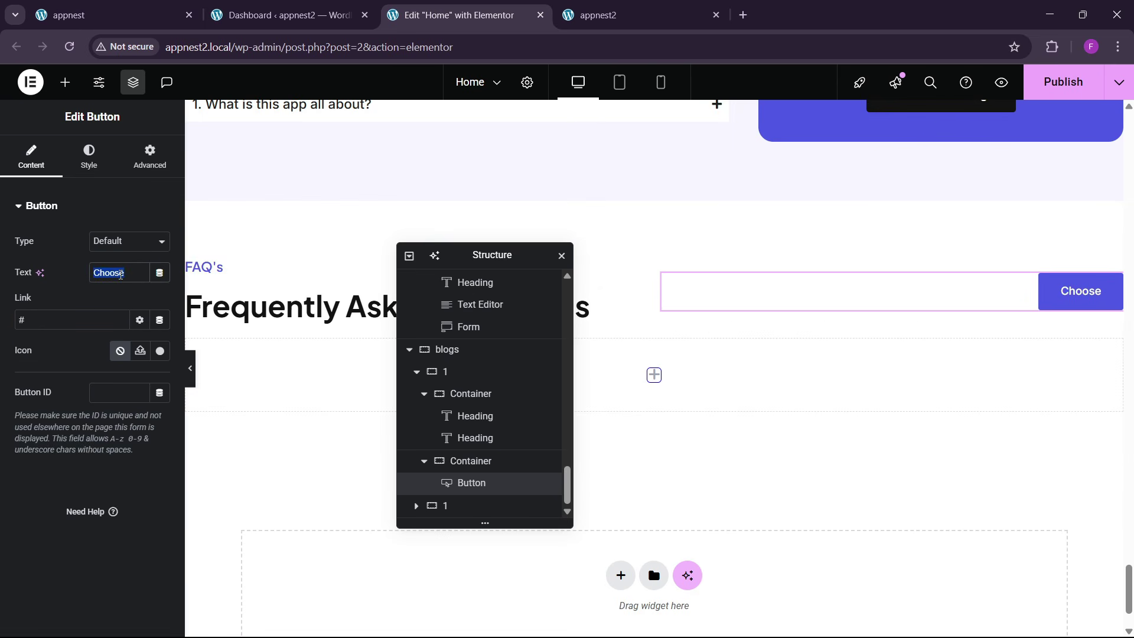
{"action": "key", "text": "BackSpace"}
{"action": "type", "text": "Read More"}
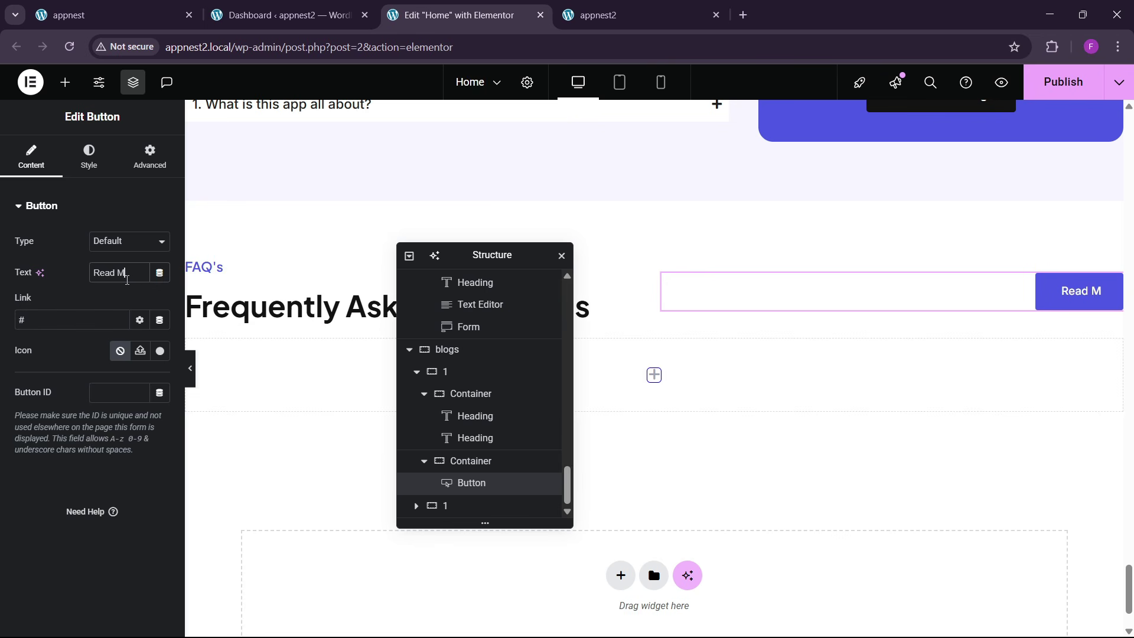
- Copy "Our Best Stories" from the reference site and use it to replace the title of the blogs section's small heading
{"action": "key", "text": "ctrl+1"}
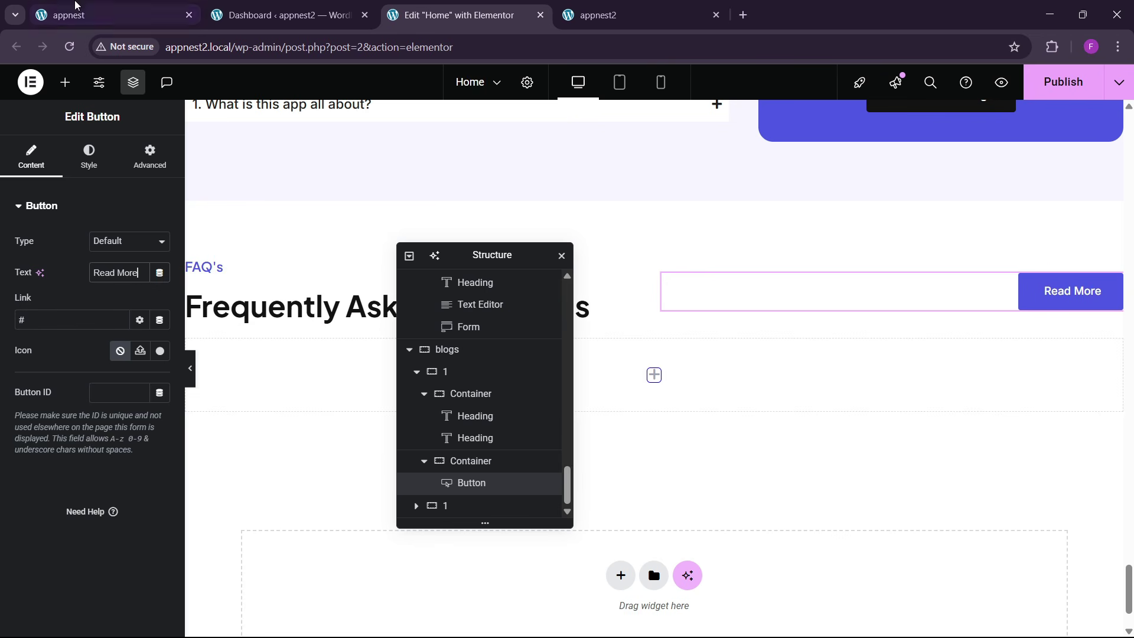
{"action": "left_click_drag", "start_coordinate": [75, 260], "coordinate": [240, 258]}
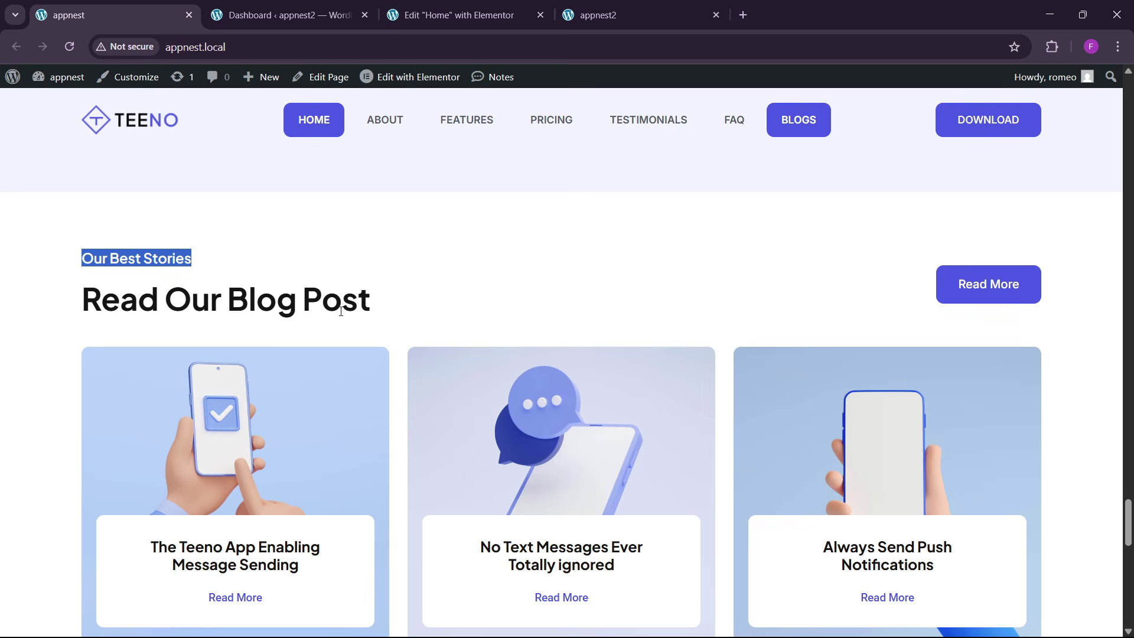
{"action": "left_click", "coordinate": [430, 13]}
{"action": "left_click", "coordinate": [213, 267]}
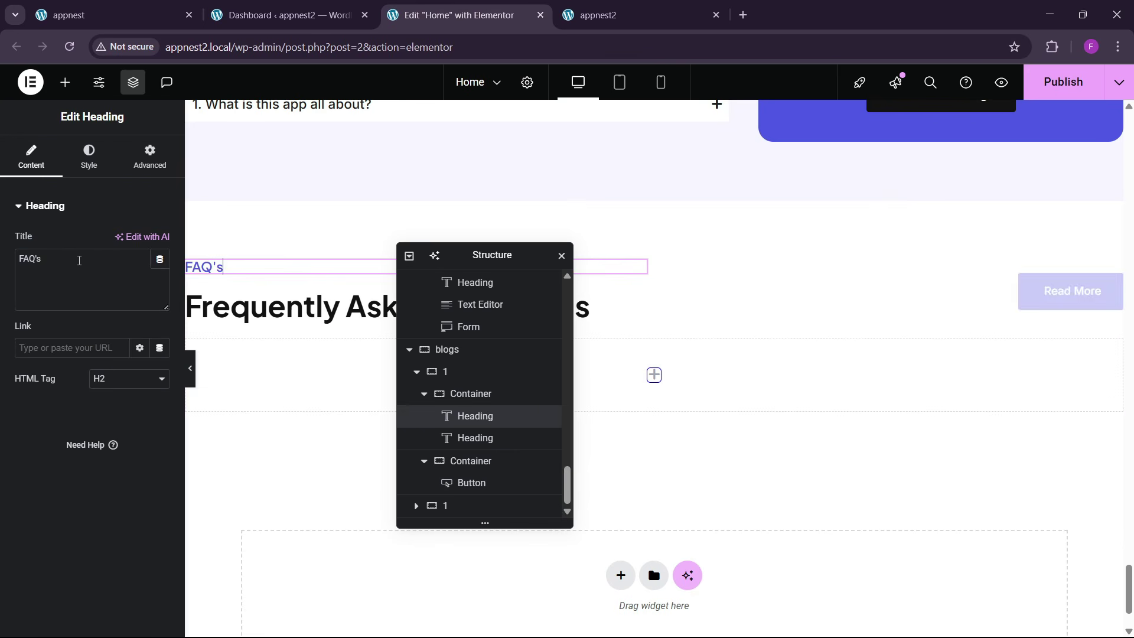
{"action": "left_click", "coordinate": [75, 259]}
- Copy "Read Our Blog Post" from the reference site and use it to replace the title of the blogs section's large heading
{"action": "left_click", "coordinate": [179, 4]}
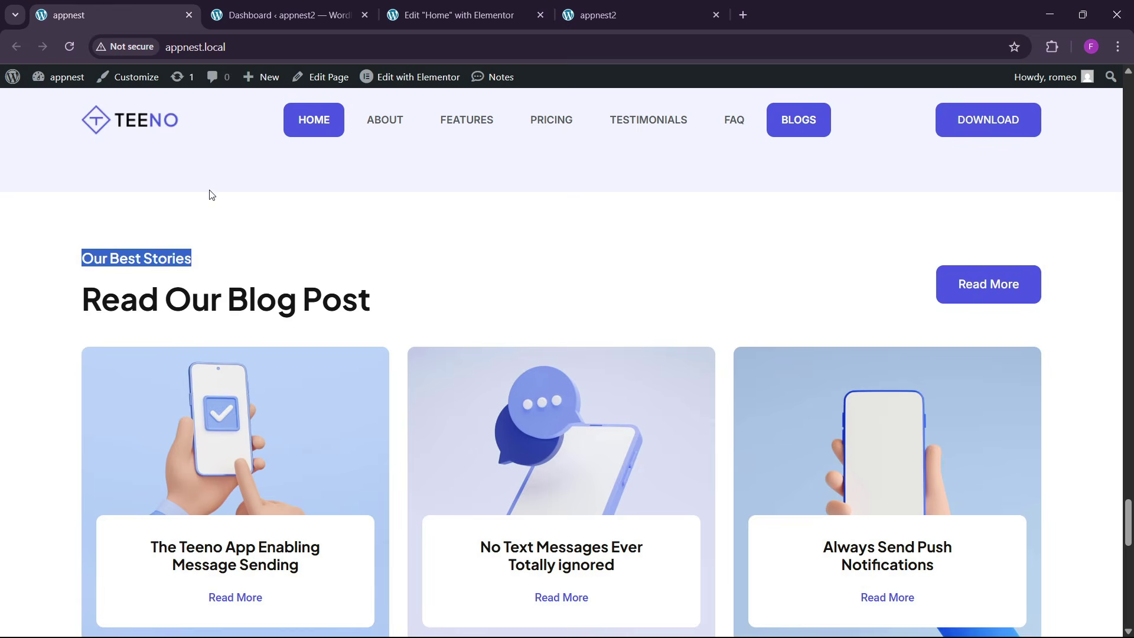
{"action": "left_click_drag", "start_coordinate": [82, 302], "coordinate": [420, 313]}
{"action": "key", "text": "ctrl+c"}
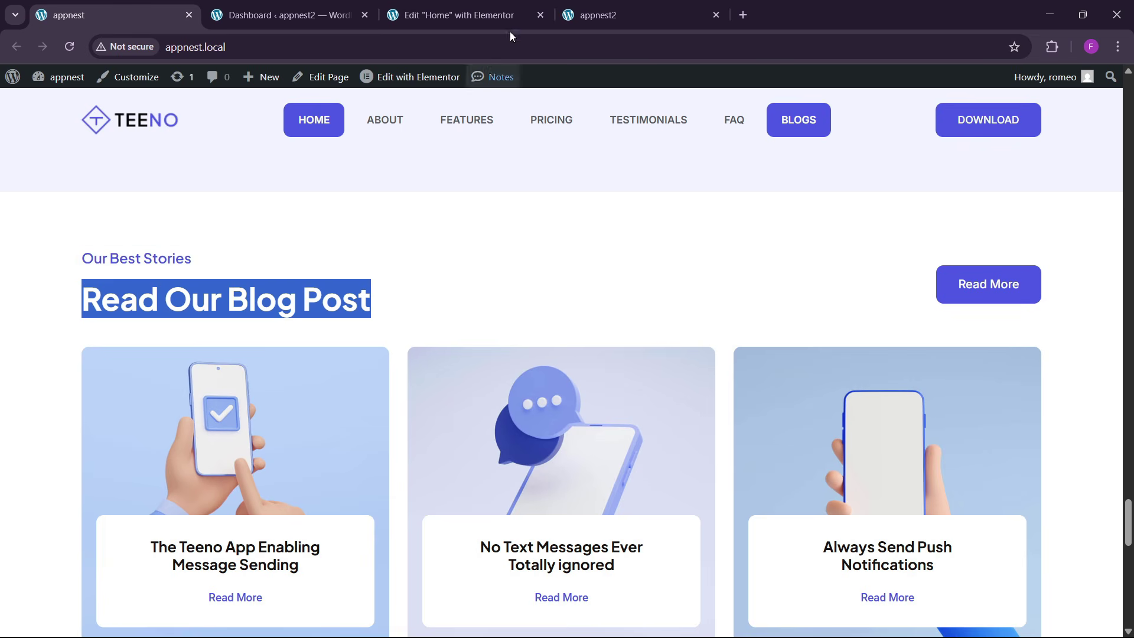
{"action": "left_click", "coordinate": [502, 18]}
{"action": "left_click", "coordinate": [308, 307]}
{"action": "left_click", "coordinate": [89, 156]}
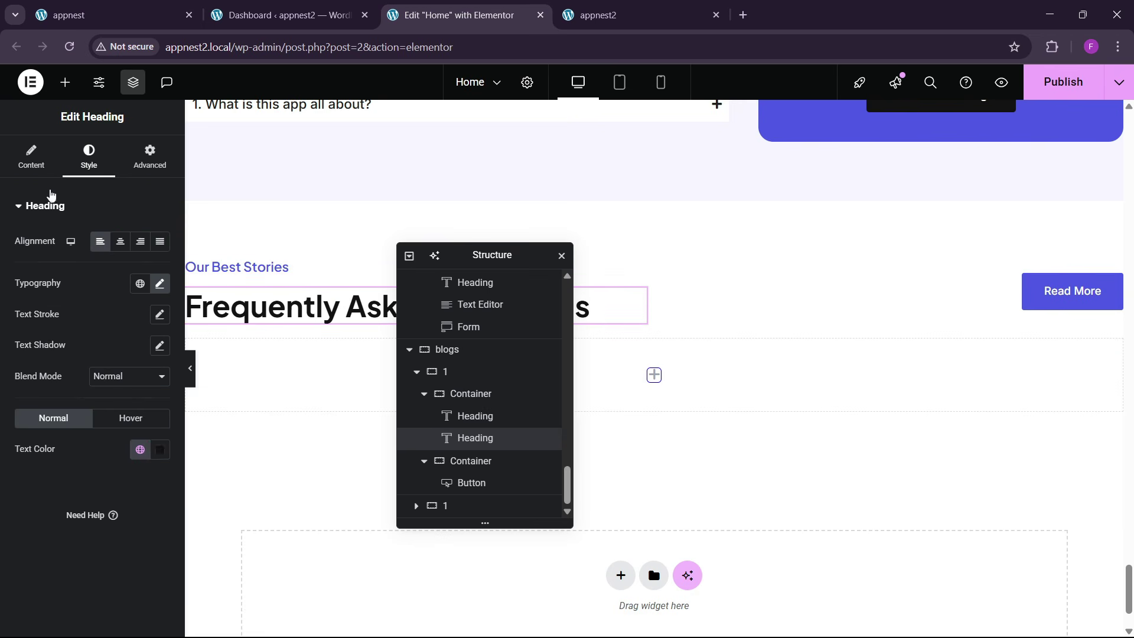
{"action": "left_click", "coordinate": [50, 171]}
{"action": "key", "text": "ctrl+v"}
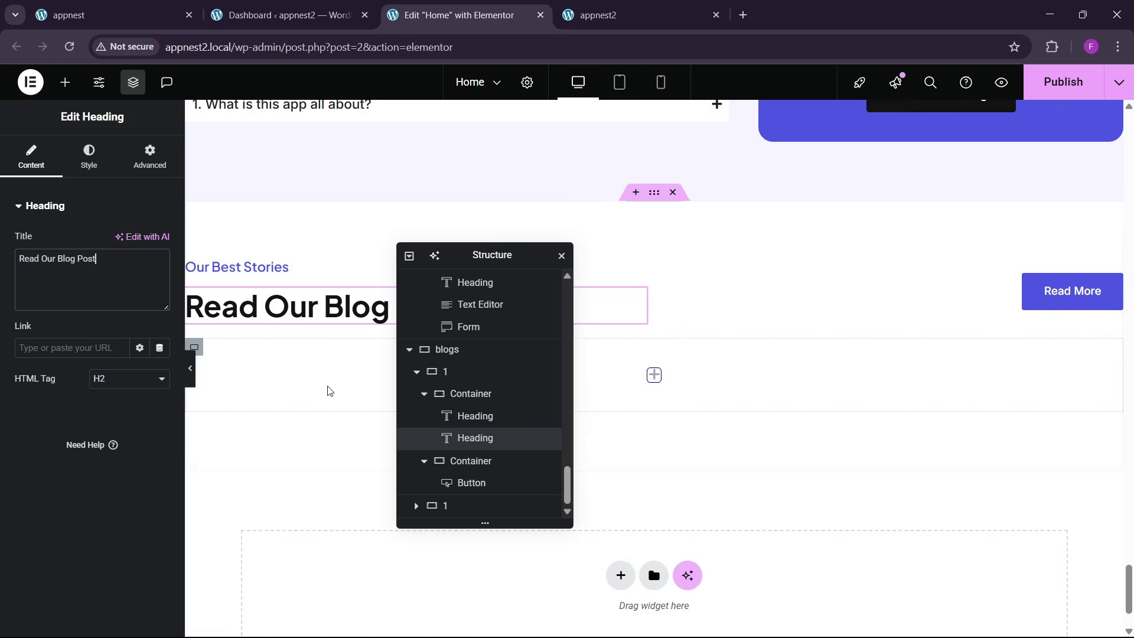
- Add a Grid to the second container named 1 in the blogs section and set it to 1 row
{"action": "left_click", "coordinate": [134, 4]}
{"action": "left_click", "coordinate": [458, 15]}
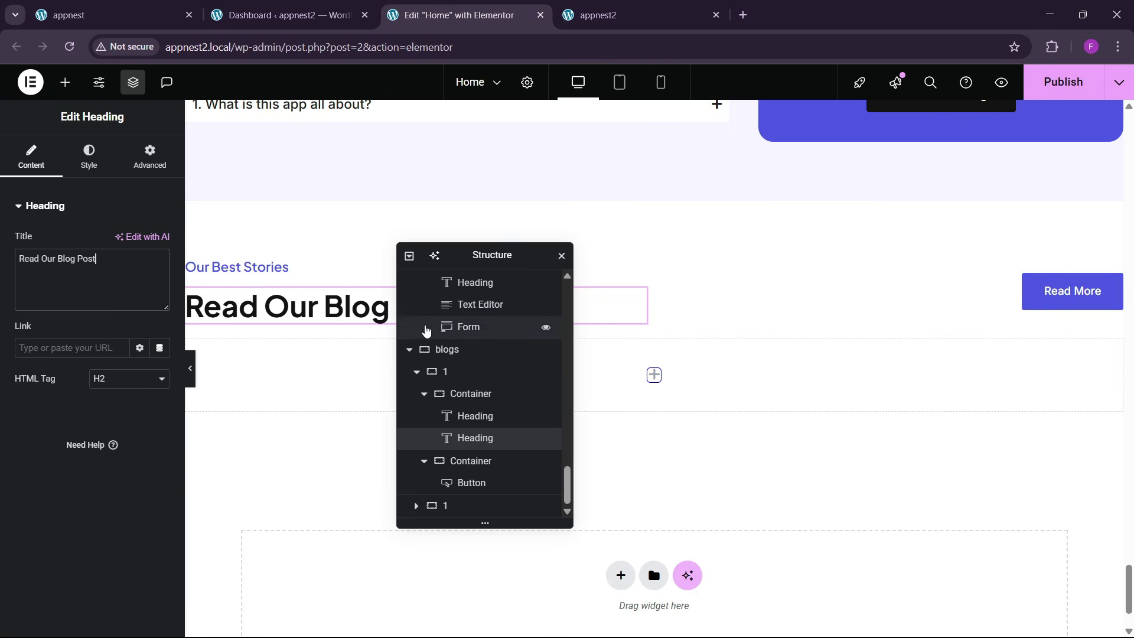
{"action": "left_click", "coordinate": [65, 83]}
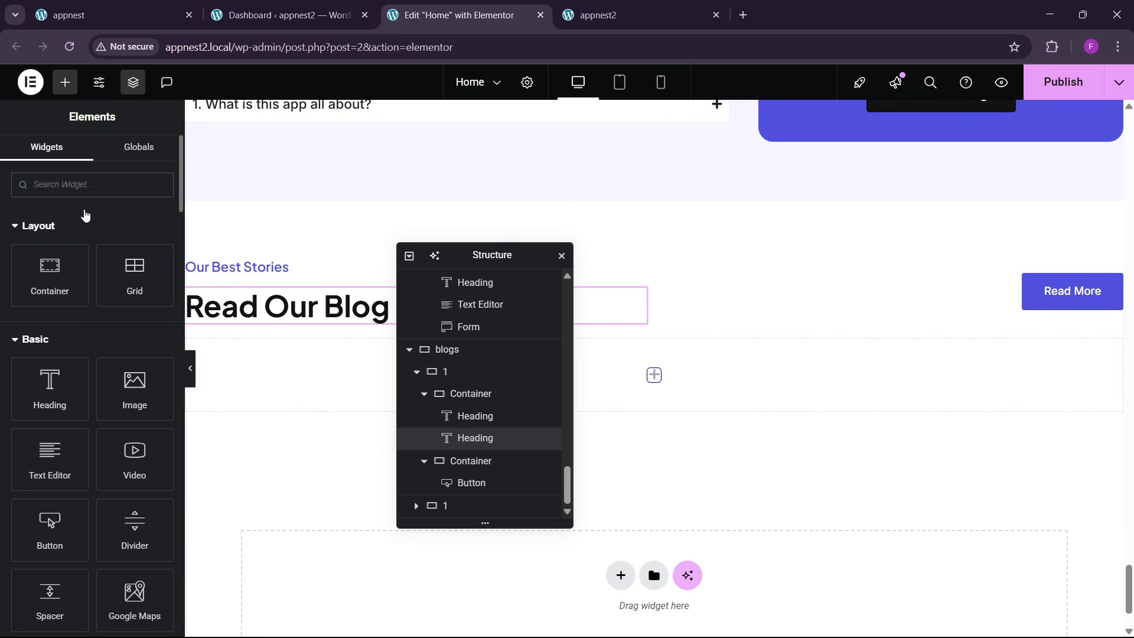
{"action": "type", "text": "grid"}
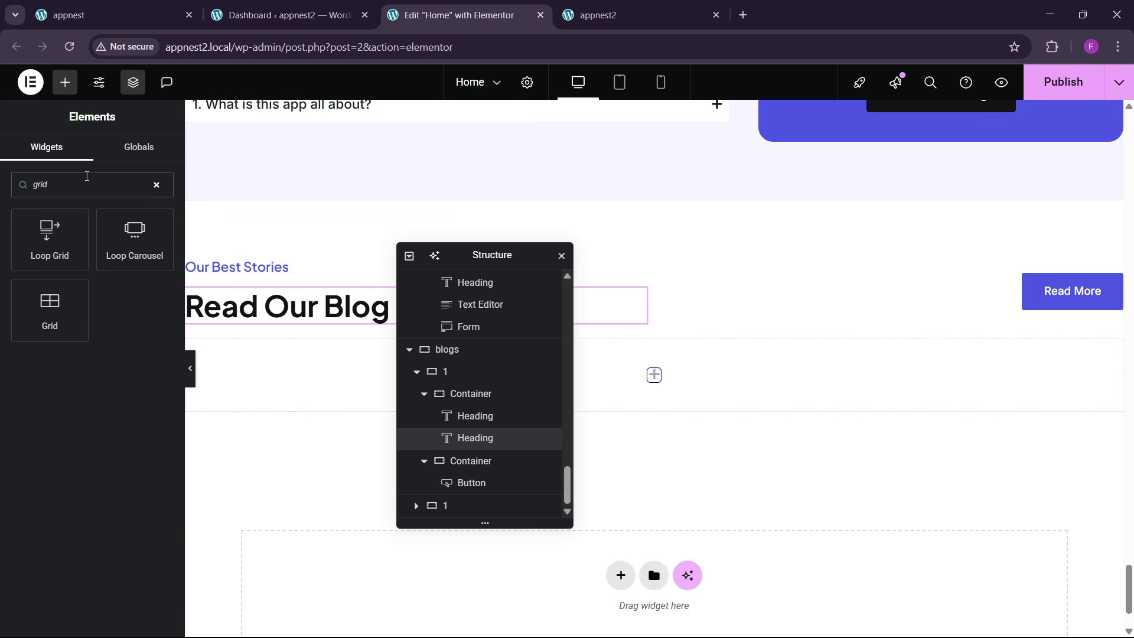
{"action": "left_click_drag", "start_coordinate": [61, 335], "coordinate": [295, 382]}
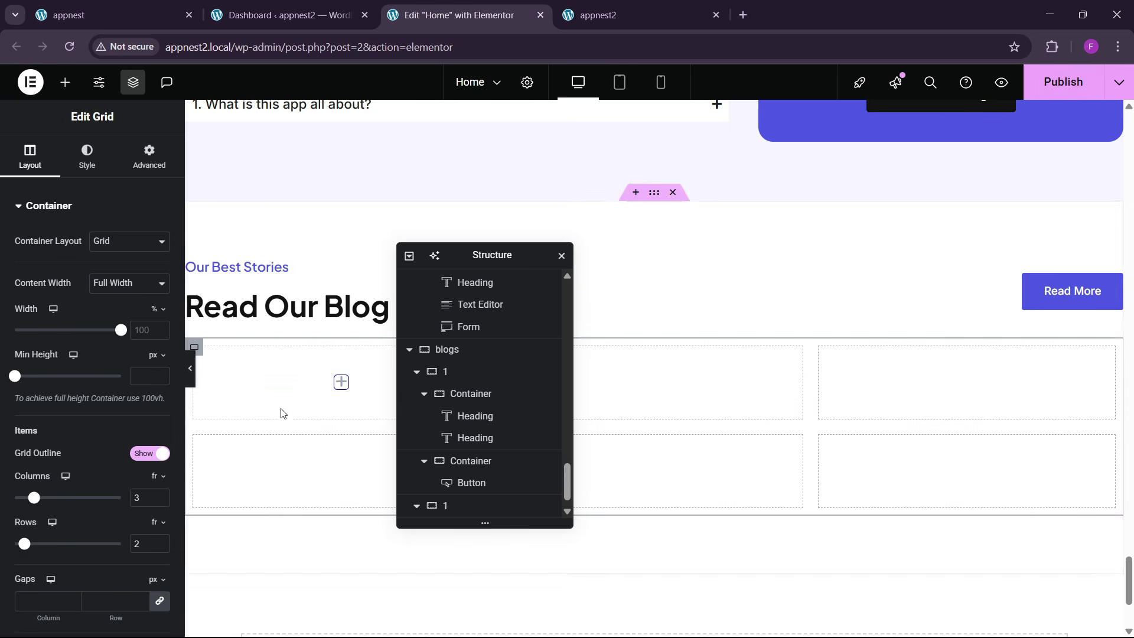
{"action": "left_click", "coordinate": [159, 547]}
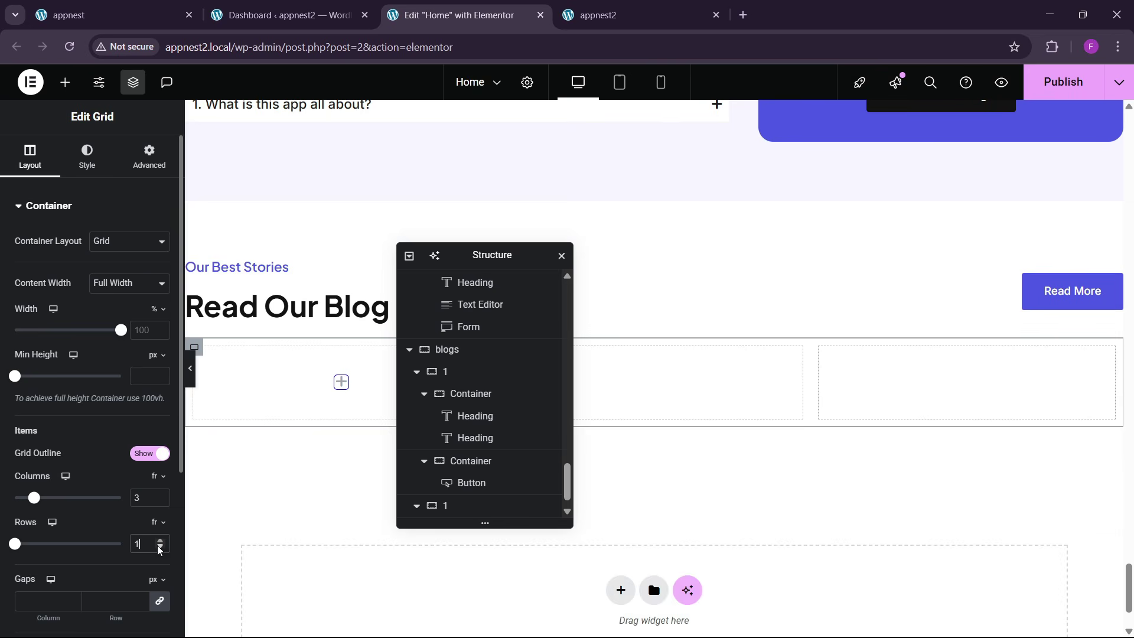
- Remove the blogs grid's padding and open the widget library
{"action": "left_click", "coordinate": [112, 13]}
{"action": "left_click", "coordinate": [385, 5]}
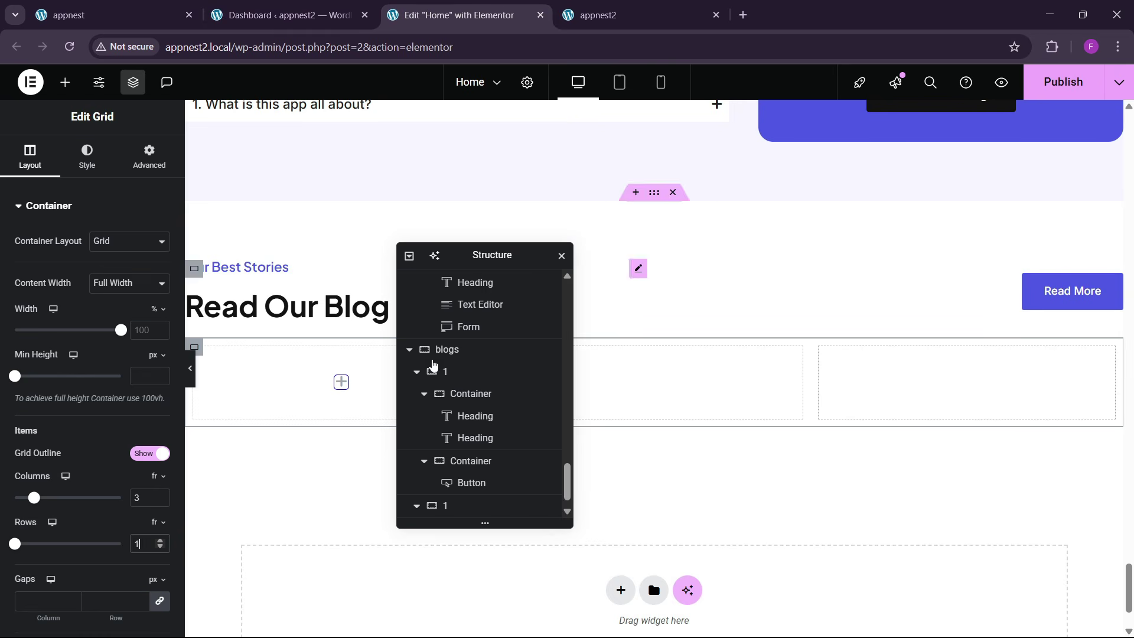
{"action": "scroll", "coordinate": [457, 484], "scroll_direction": "down", "scroll_amount": 1}
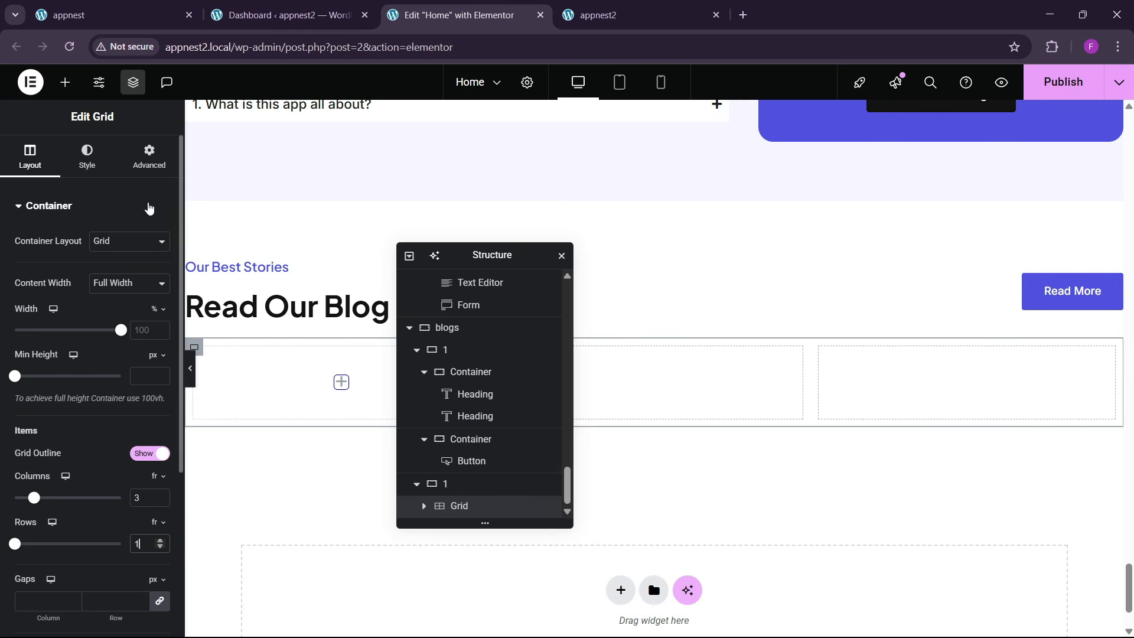
{"action": "left_click", "coordinate": [150, 160]}
{"action": "left_click", "coordinate": [65, 82]}
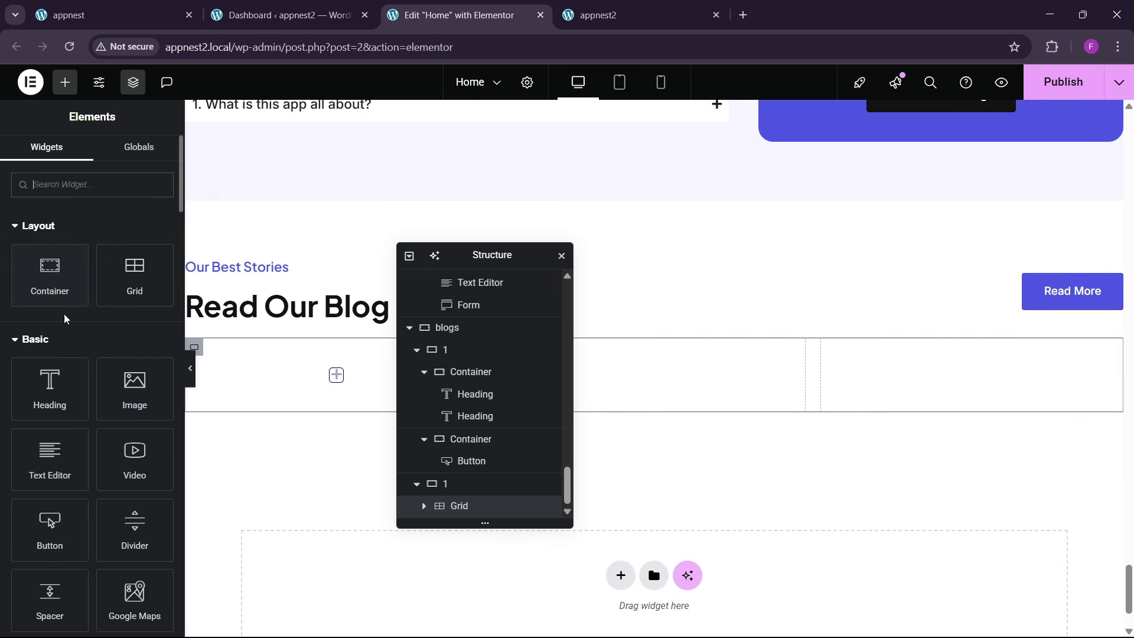
- Add a container to the first cell of the blogs grid, with zero padding and a 400 px minimum height
{"action": "left_click_drag", "start_coordinate": [50, 282], "coordinate": [330, 365]}
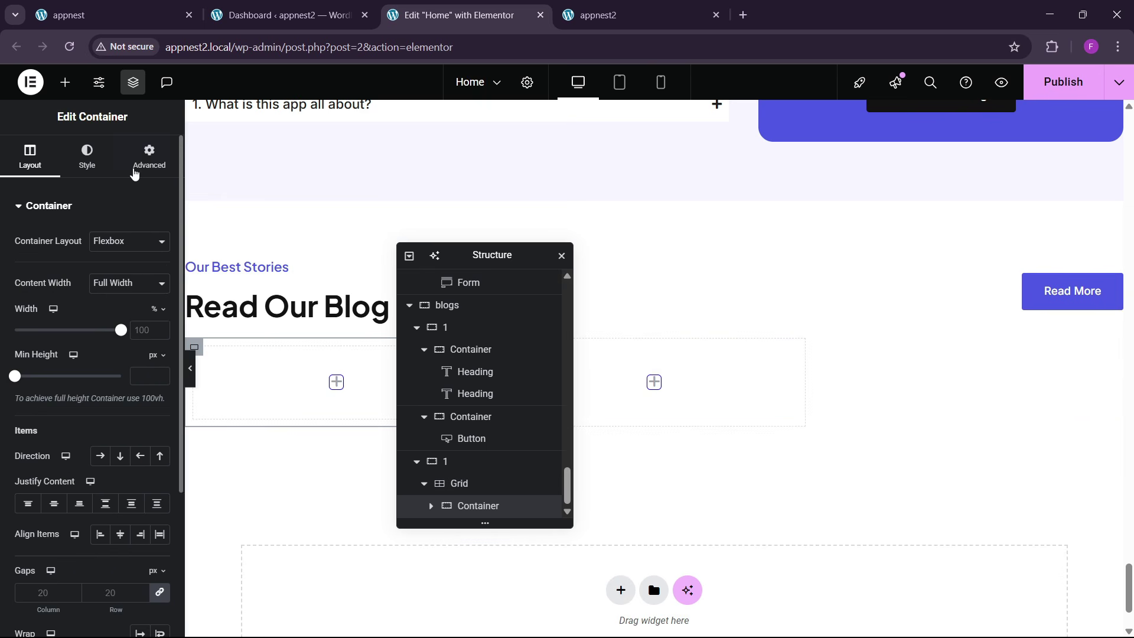
{"action": "left_click", "coordinate": [149, 158]}
{"action": "left_click", "coordinate": [134, 6]}
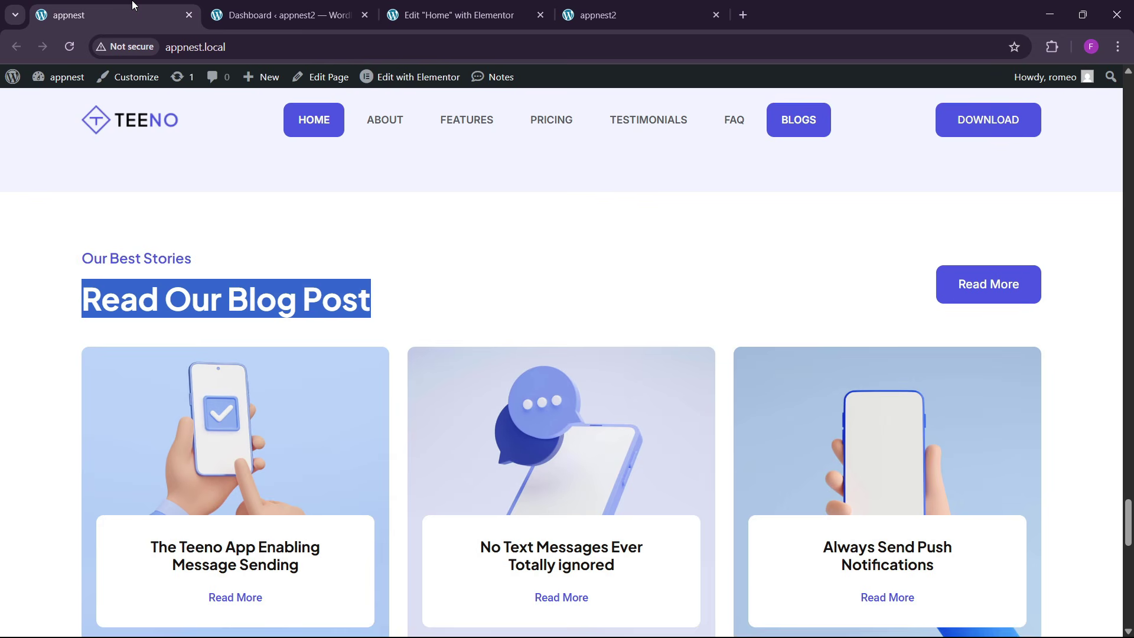
{"action": "left_click", "coordinate": [454, 15]}
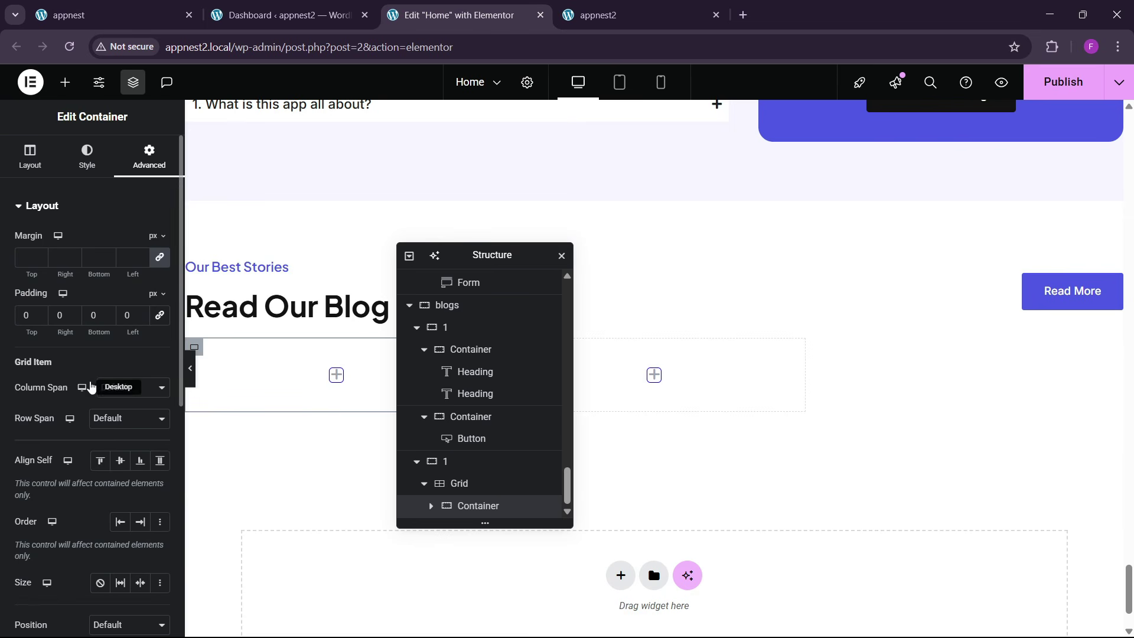
{"action": "left_click", "coordinate": [27, 151]}
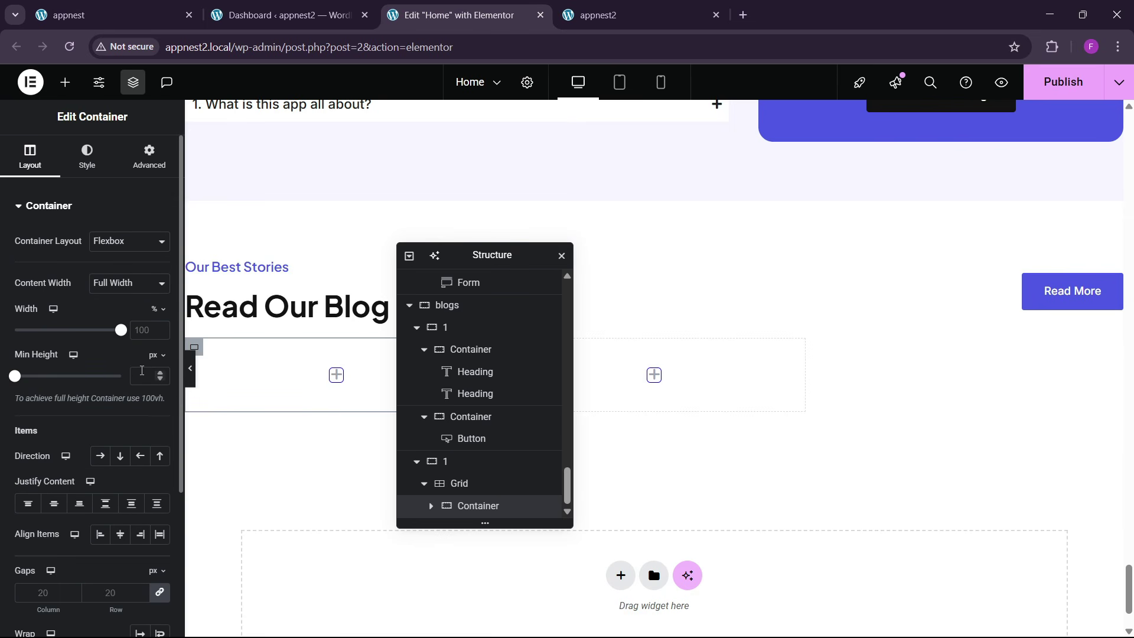
{"action": "left_click", "coordinate": [143, 376]}
{"action": "type", "text": "400"}
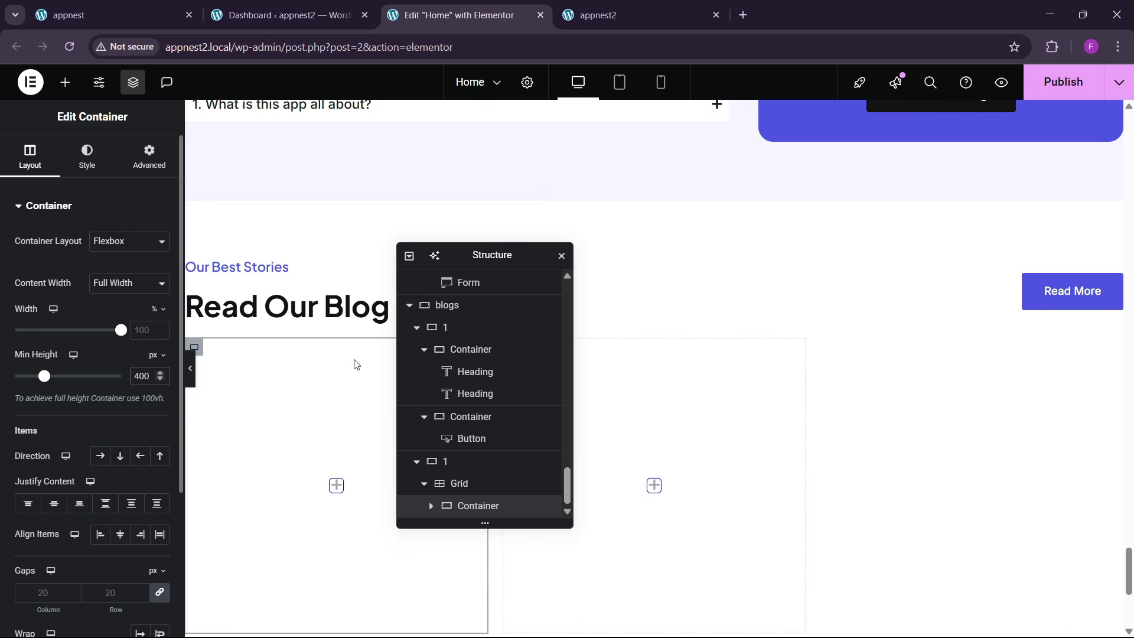
- Set blog-2.jpg from the media library as the background image of the first blog card container
{"action": "scroll", "coordinate": [357, 365], "scroll_direction": "up", "scroll_amount": 1}
{"action": "scroll", "coordinate": [282, 428], "scroll_direction": "down", "scroll_amount": 2}
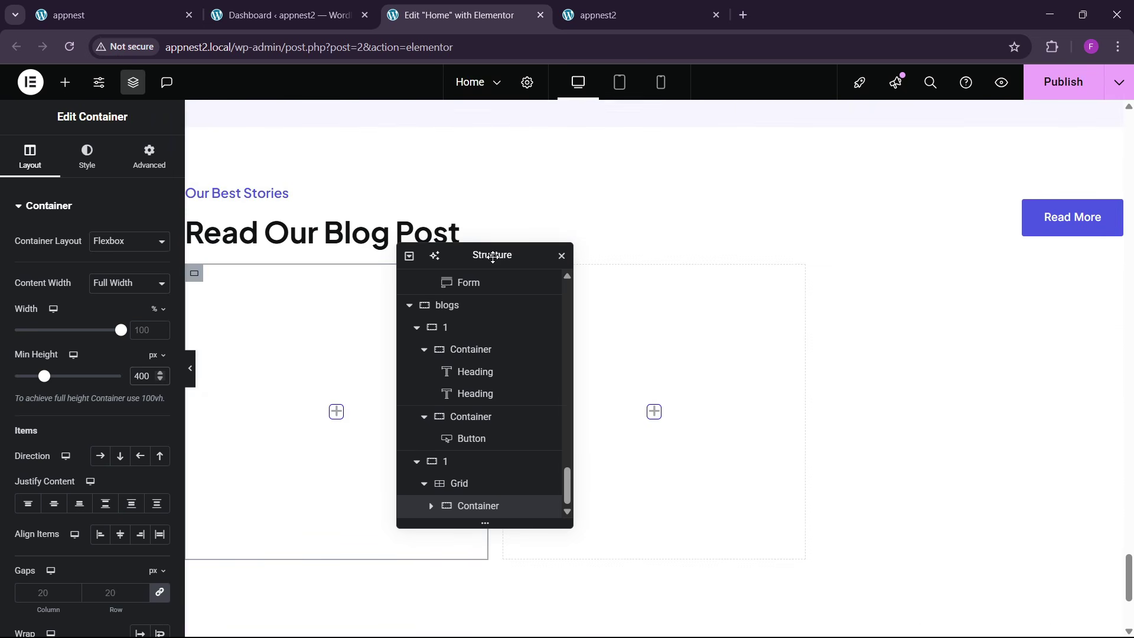
{"action": "left_click_drag", "start_coordinate": [492, 256], "coordinate": [695, 306]}
{"action": "left_click", "coordinate": [88, 155]}
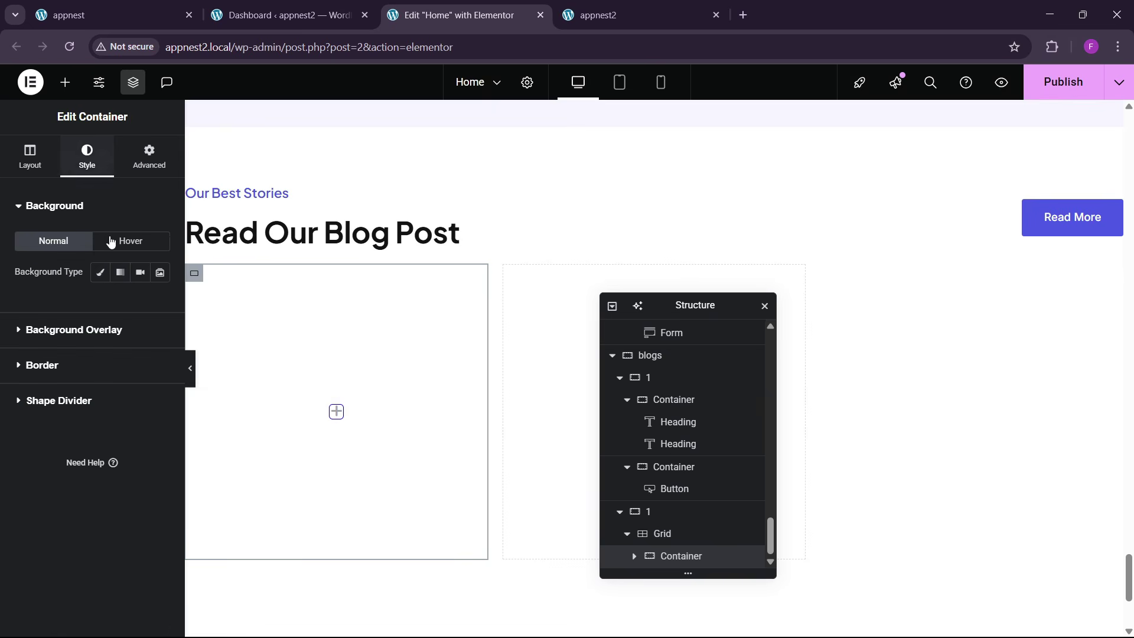
{"action": "left_click", "coordinate": [102, 273]}
{"action": "left_click", "coordinate": [88, 360]}
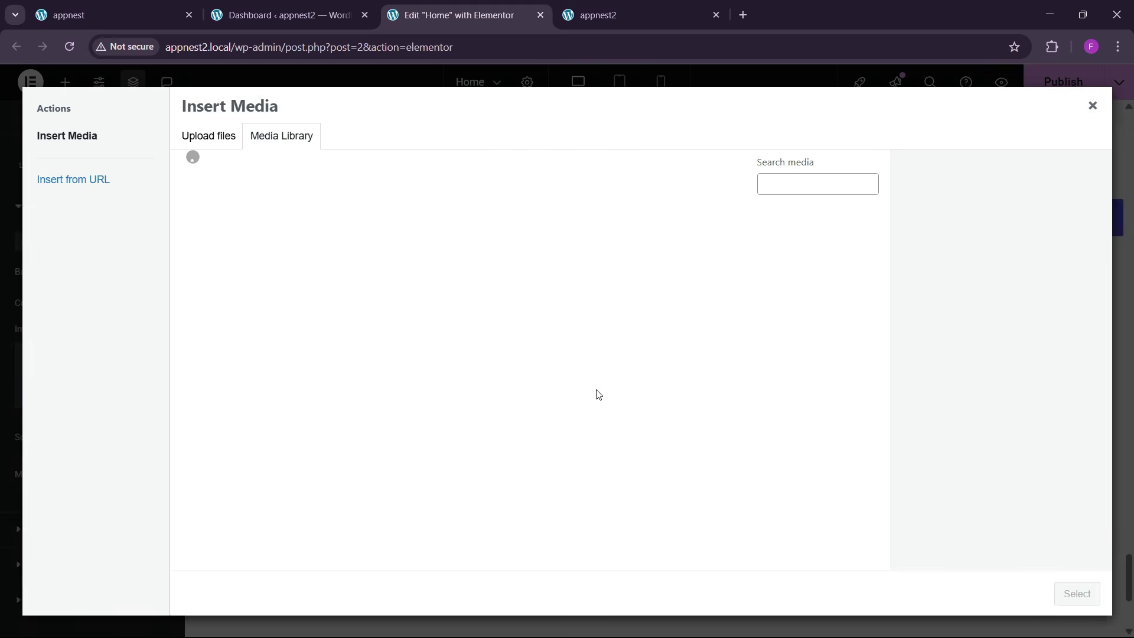
{"action": "scroll", "coordinate": [491, 400], "scroll_direction": "down", "scroll_amount": 6}
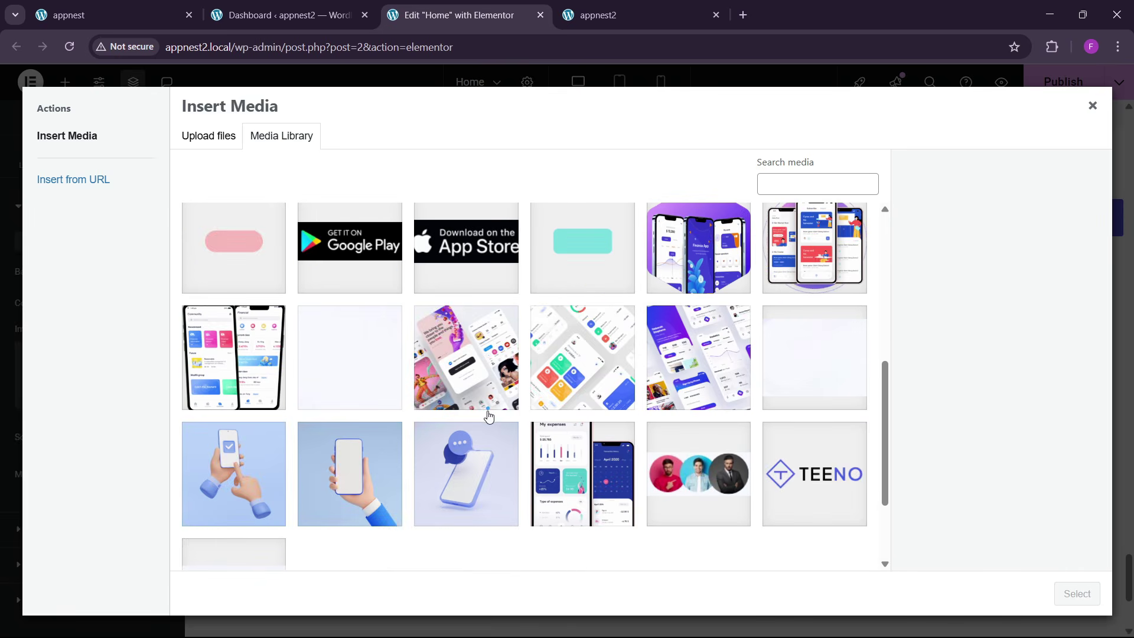
{"action": "left_click", "coordinate": [264, 490]}
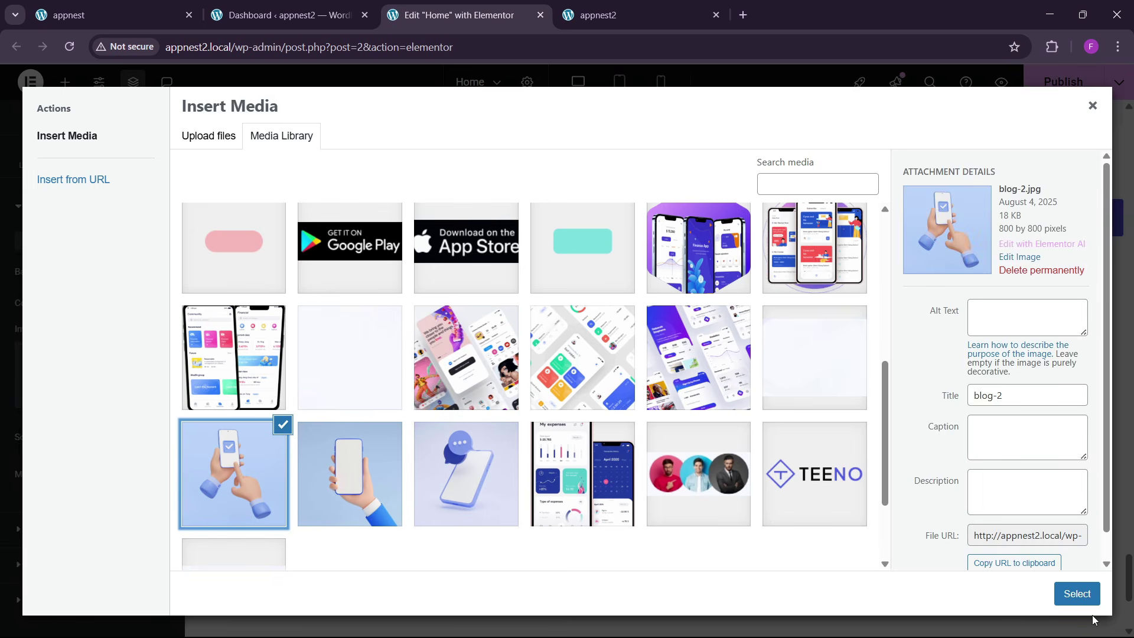
{"action": "left_click", "coordinate": [1078, 598]}
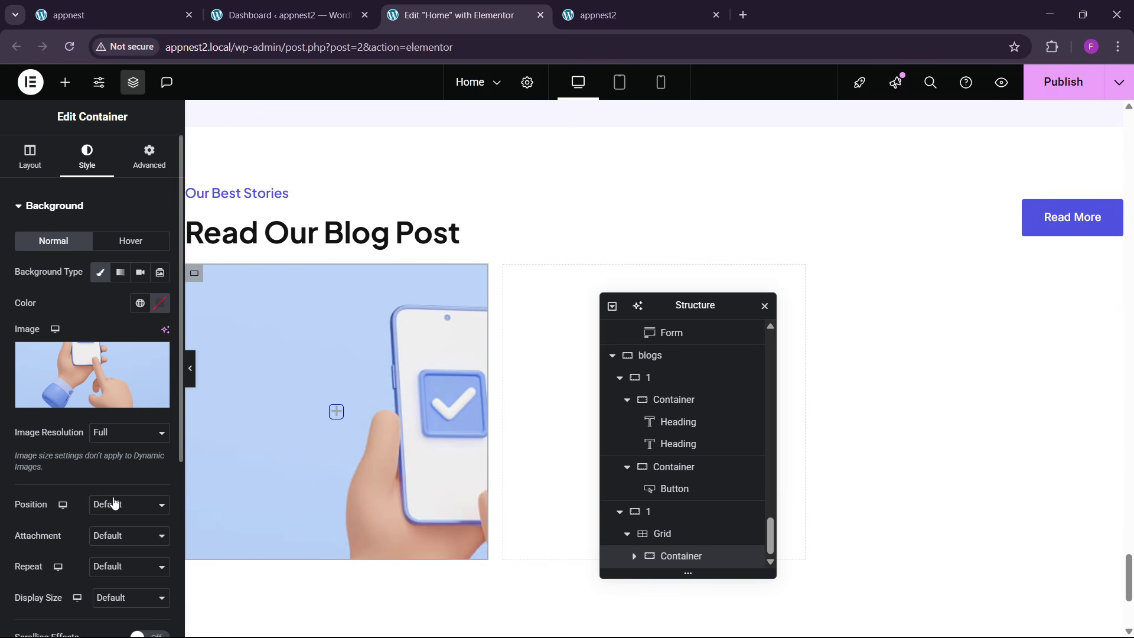
- Set the card's background image position to Center Center and its display size to Cover
{"action": "left_click", "coordinate": [114, 502]}
{"action": "left_click", "coordinate": [112, 324]}
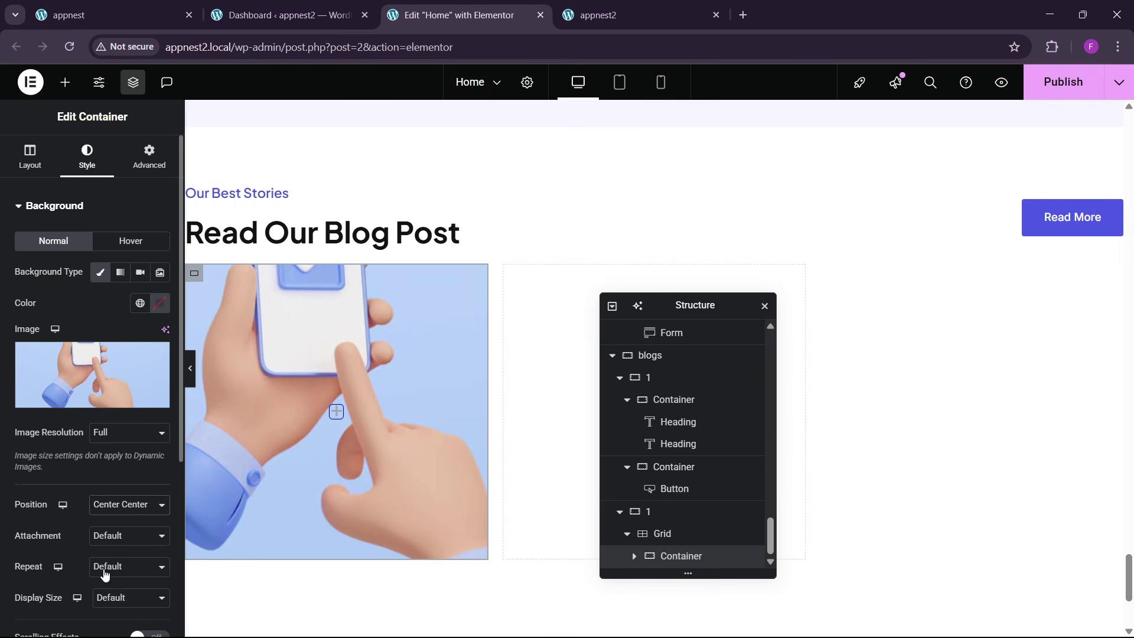
{"action": "left_click", "coordinate": [104, 597]}
{"action": "left_click", "coordinate": [119, 542]}
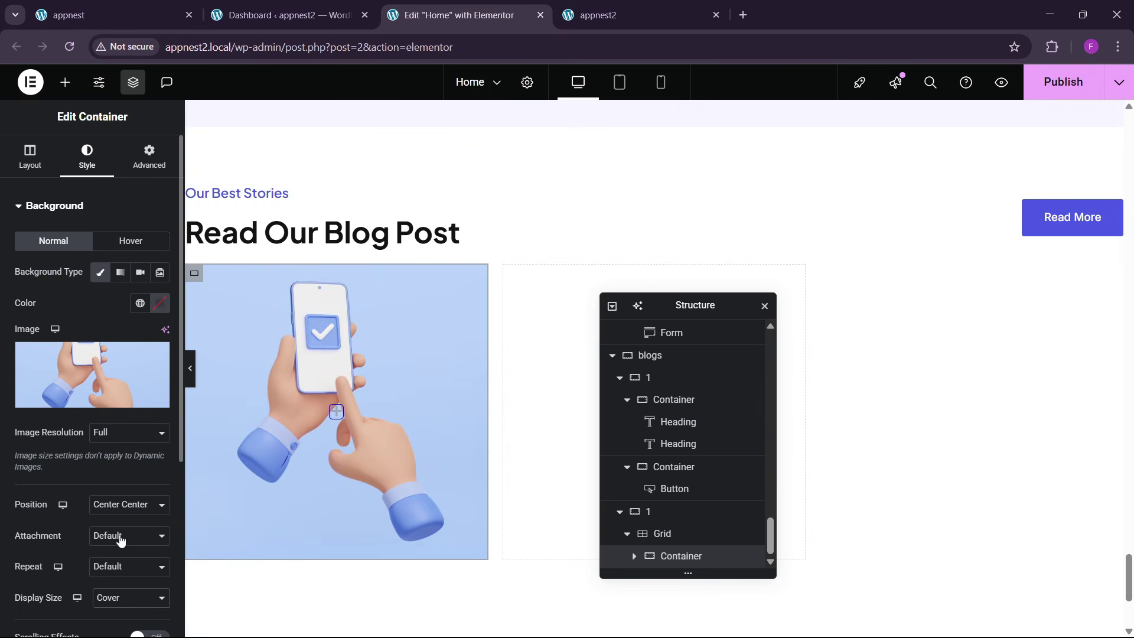
- Check the blog cards on the reference site and set the first card container's padding to 30 px on all sides
{"action": "left_click", "coordinate": [112, 15]}
{"action": "scroll", "coordinate": [324, 496], "scroll_direction": "down", "scroll_amount": 3}
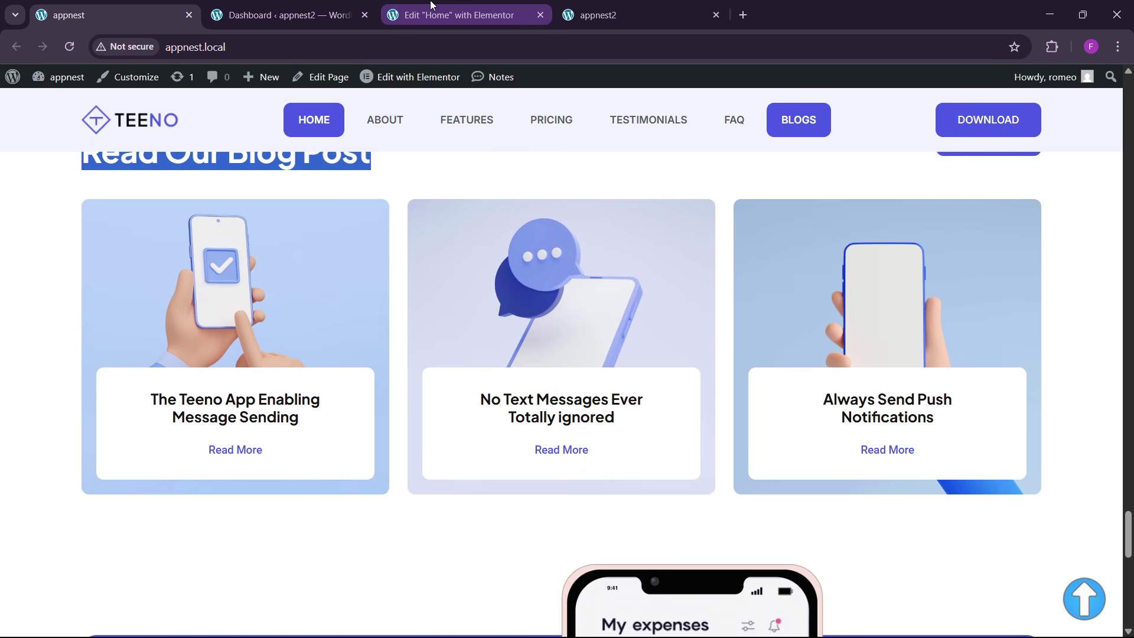
{"action": "left_click", "coordinate": [431, 6]}
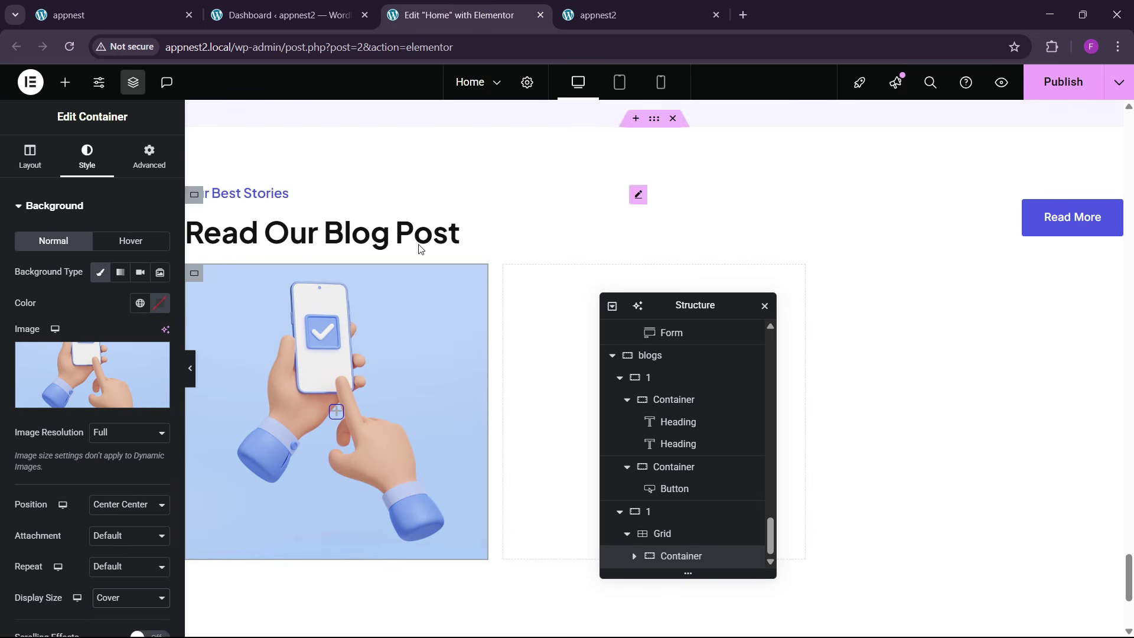
{"action": "left_click", "coordinate": [148, 169]}
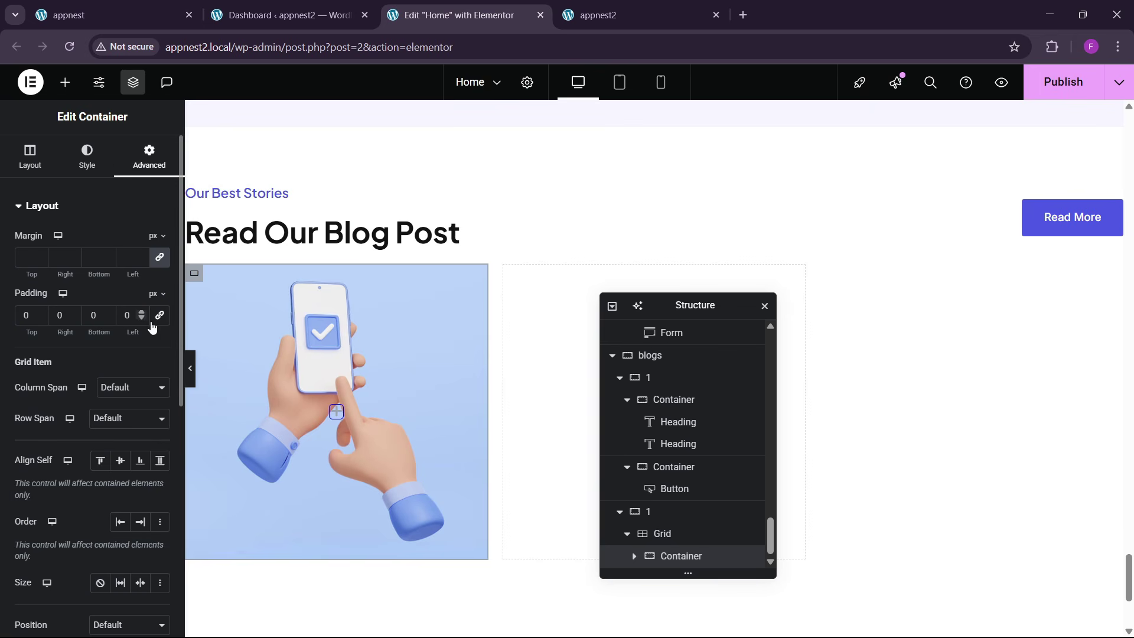
{"action": "type", "text": "3"}
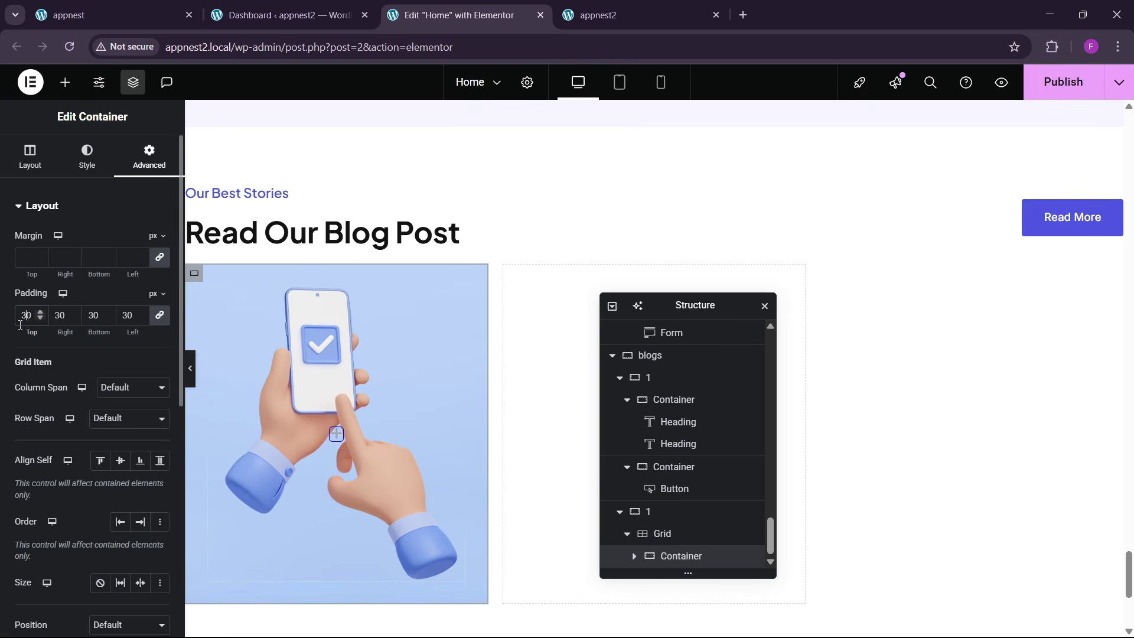
- Add a nested container inside the first blog card and give it a white background color
{"action": "left_click", "coordinate": [65, 82]}
{"action": "left_click_drag", "start_coordinate": [45, 265], "coordinate": [352, 459]}
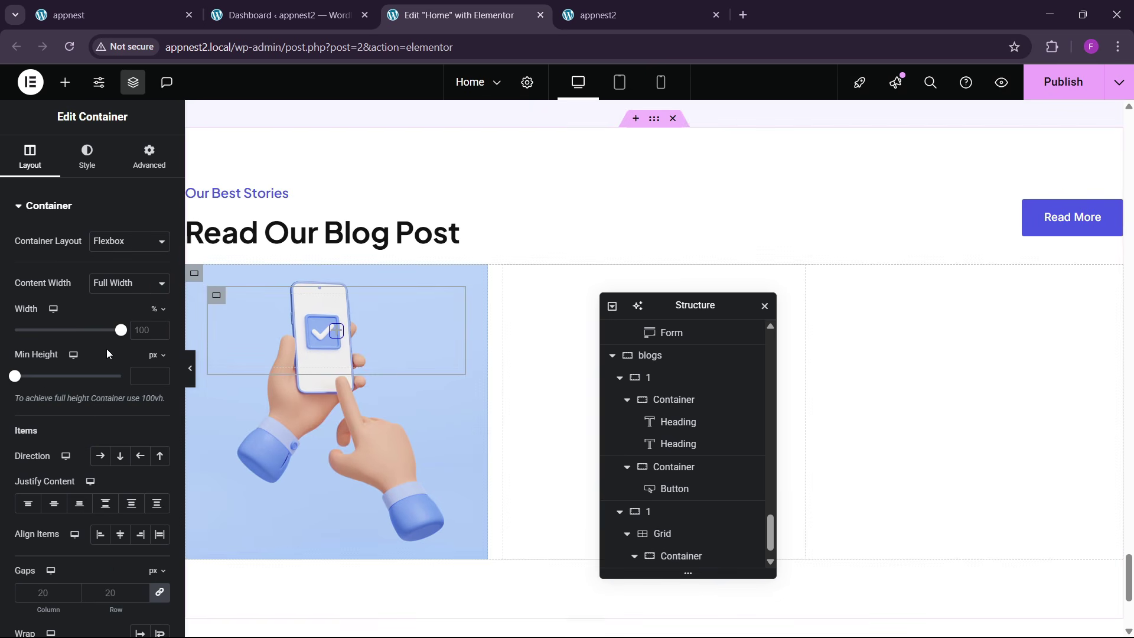
{"action": "left_click", "coordinate": [86, 156]}
{"action": "left_click", "coordinate": [100, 272]}
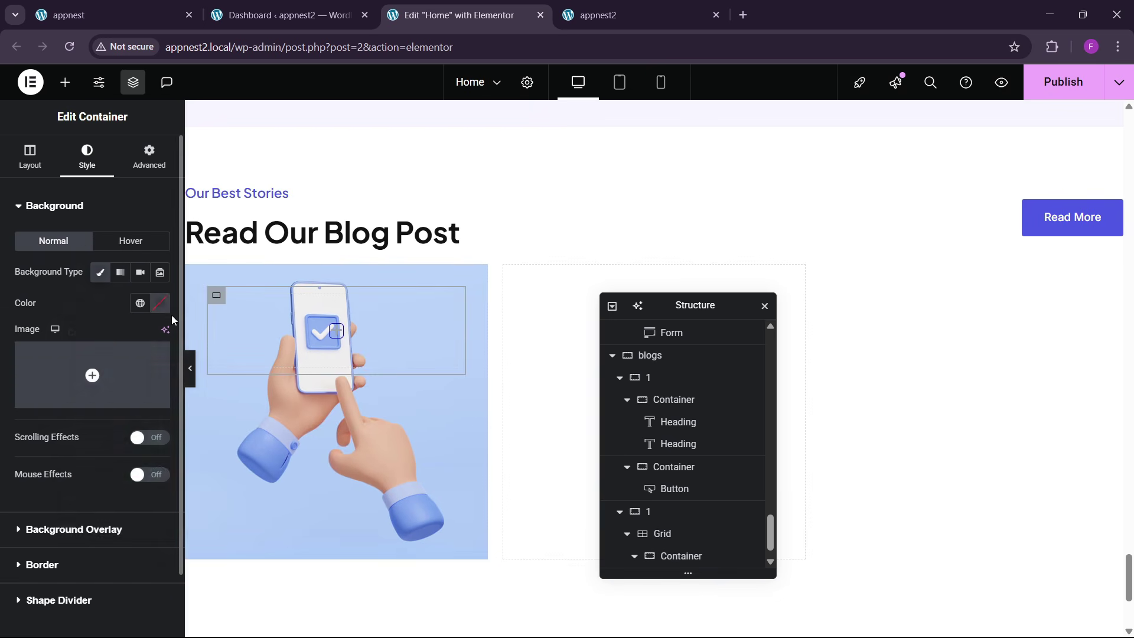
{"action": "left_click", "coordinate": [160, 302]}
{"action": "scroll", "coordinate": [91, 438], "scroll_direction": "down", "scroll_amount": 1}
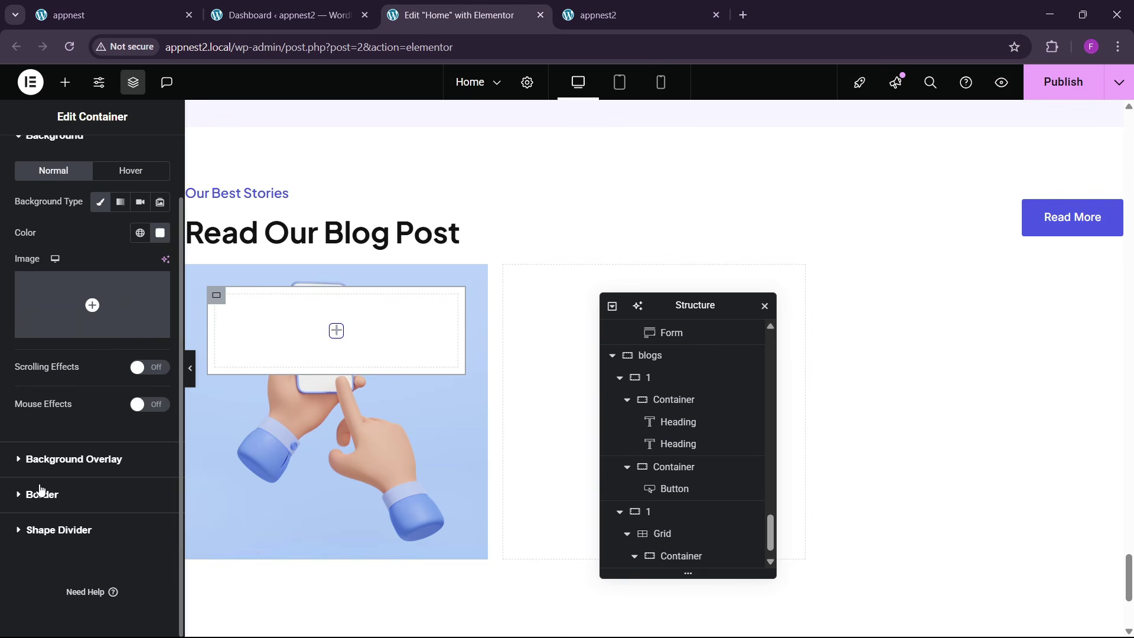
- Round the corners of the white container inside the first blog card
{"action": "left_click", "coordinate": [42, 489]}
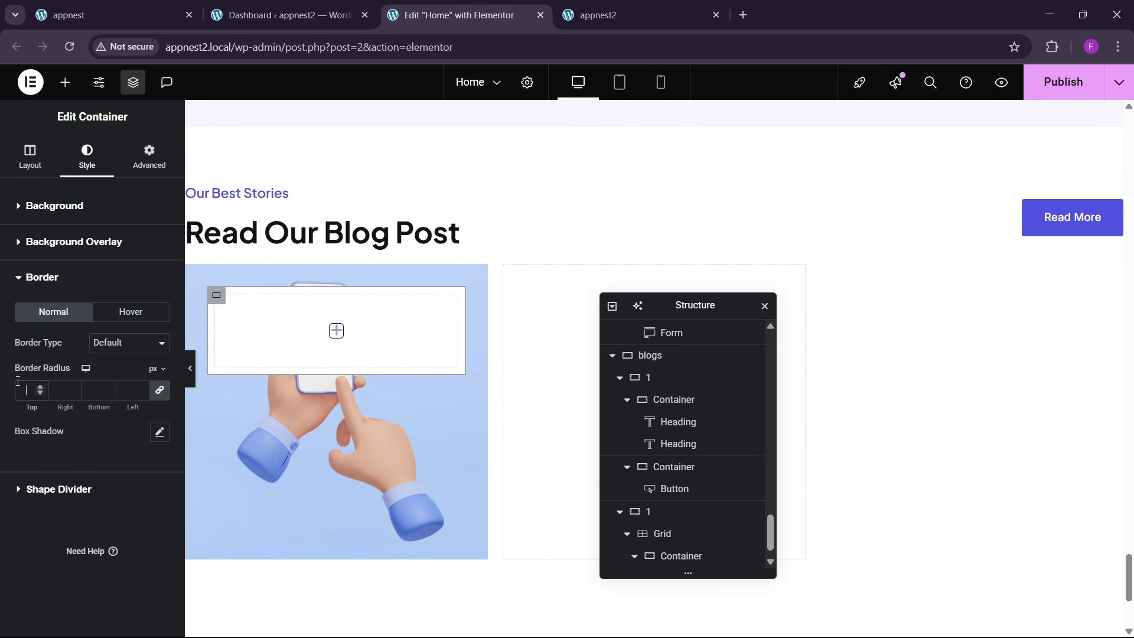
{"action": "left_click", "coordinate": [153, 158]}
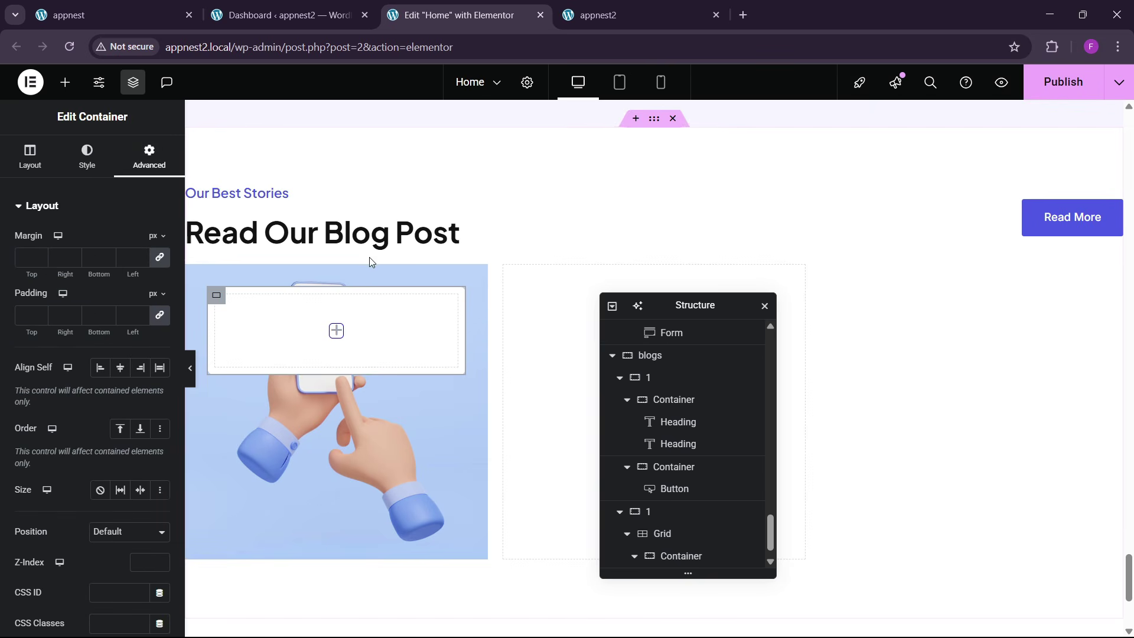
{"action": "scroll", "coordinate": [676, 552], "scroll_direction": "down", "scroll_amount": 1}
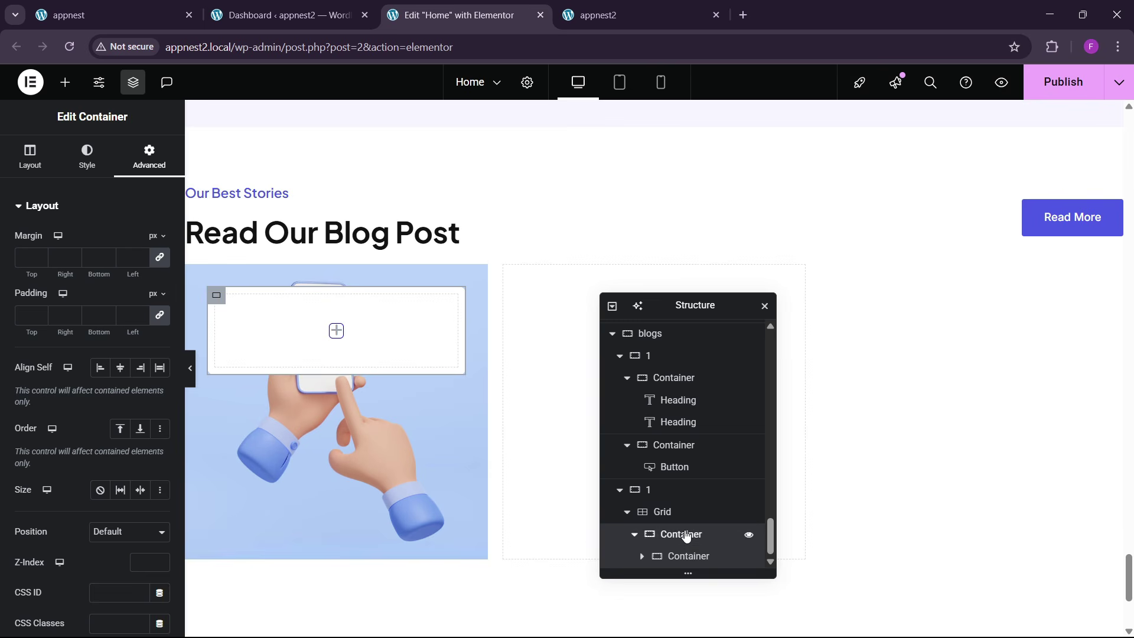
- Set the first blog card's container to column direction, with its items justified to the end and aligned to the center
{"action": "left_click", "coordinate": [685, 536]}
{"action": "left_click", "coordinate": [30, 157]}
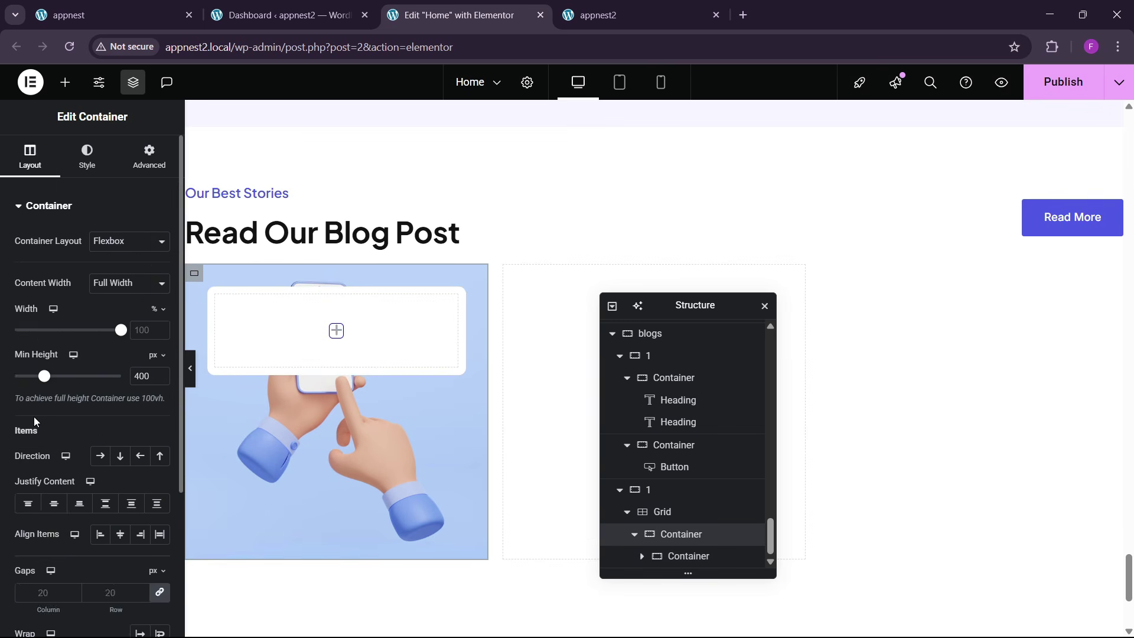
{"action": "scroll", "coordinate": [36, 425], "scroll_direction": "down", "scroll_amount": 3}
{"action": "left_click", "coordinate": [120, 309]}
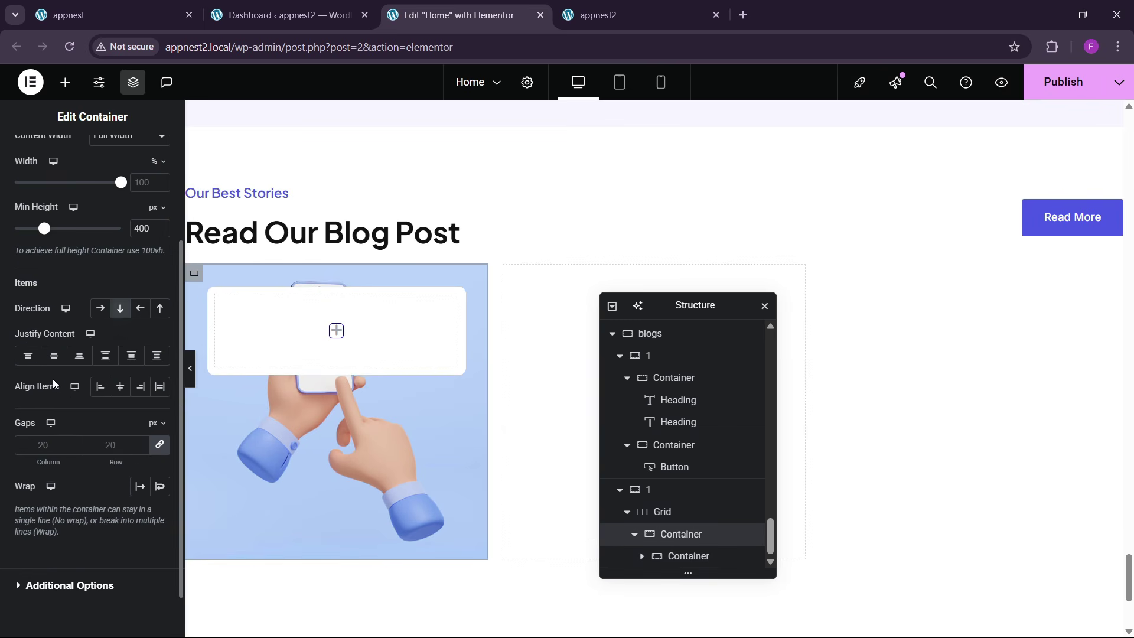
{"action": "left_click", "coordinate": [81, 358]}
{"action": "left_click", "coordinate": [120, 386]}
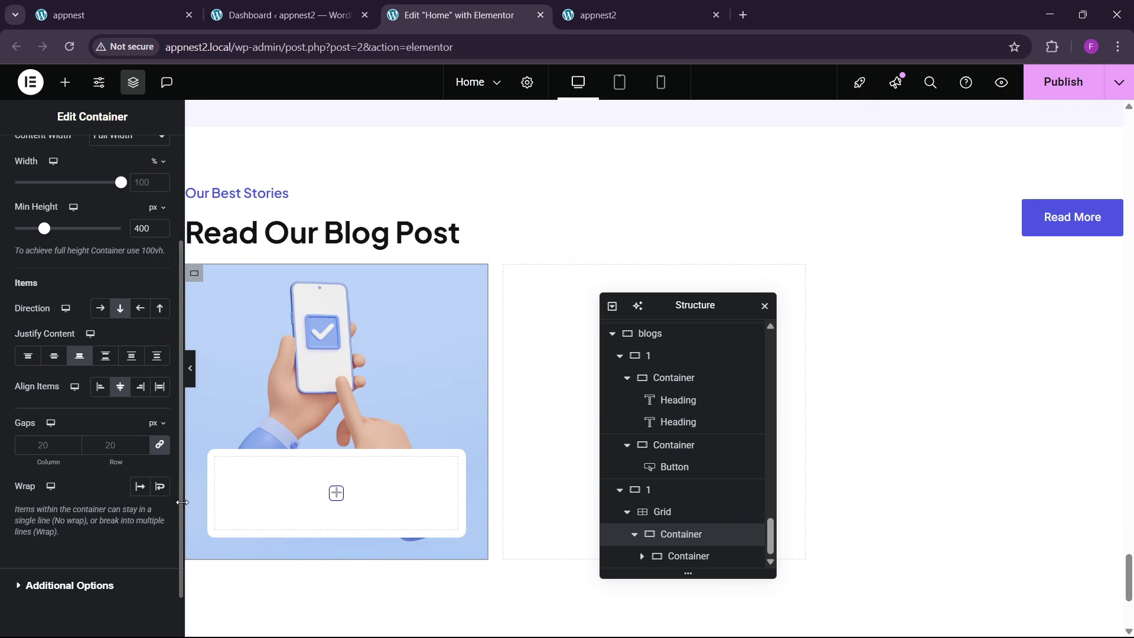
- Compare with the reference cards and paste a copy of the "Read Our Blog Post" heading into the card's white container
{"action": "left_click", "coordinate": [112, 15]}
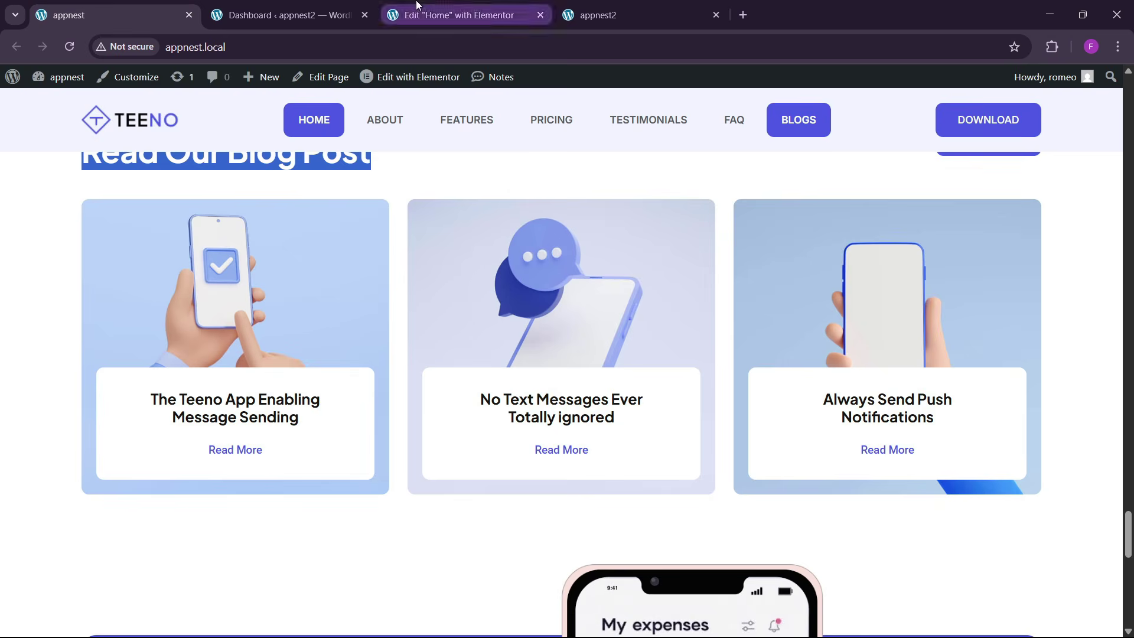
{"action": "left_click", "coordinate": [416, 7]}
{"action": "right_click", "coordinate": [363, 233]}
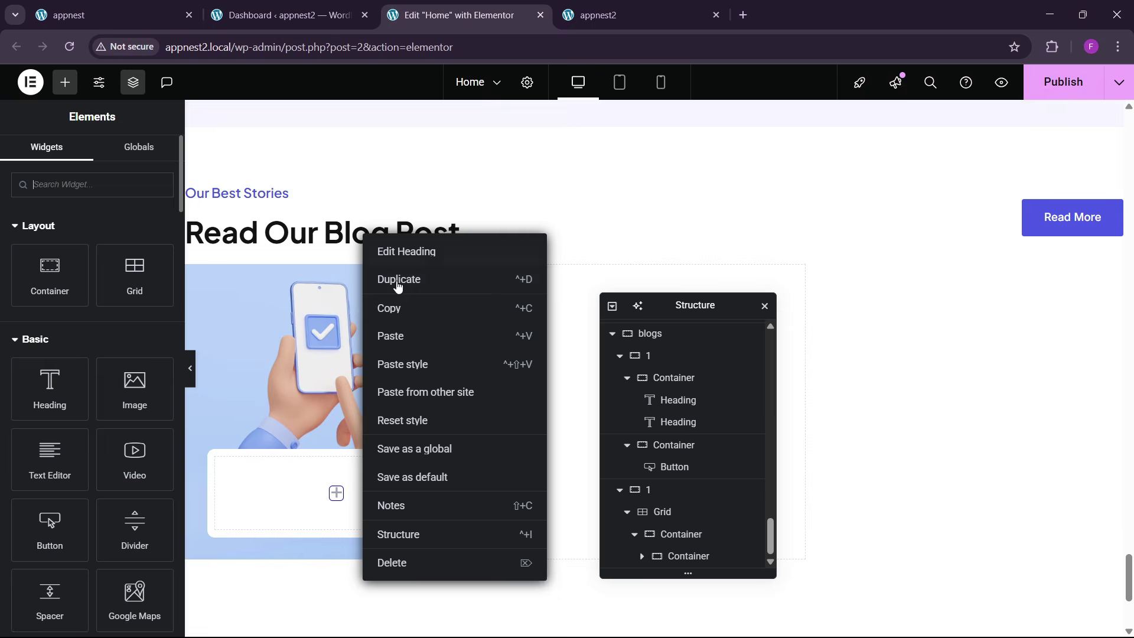
{"action": "left_click", "coordinate": [401, 313]}
{"action": "right_click", "coordinate": [281, 490]}
{"action": "left_click", "coordinate": [299, 365]}
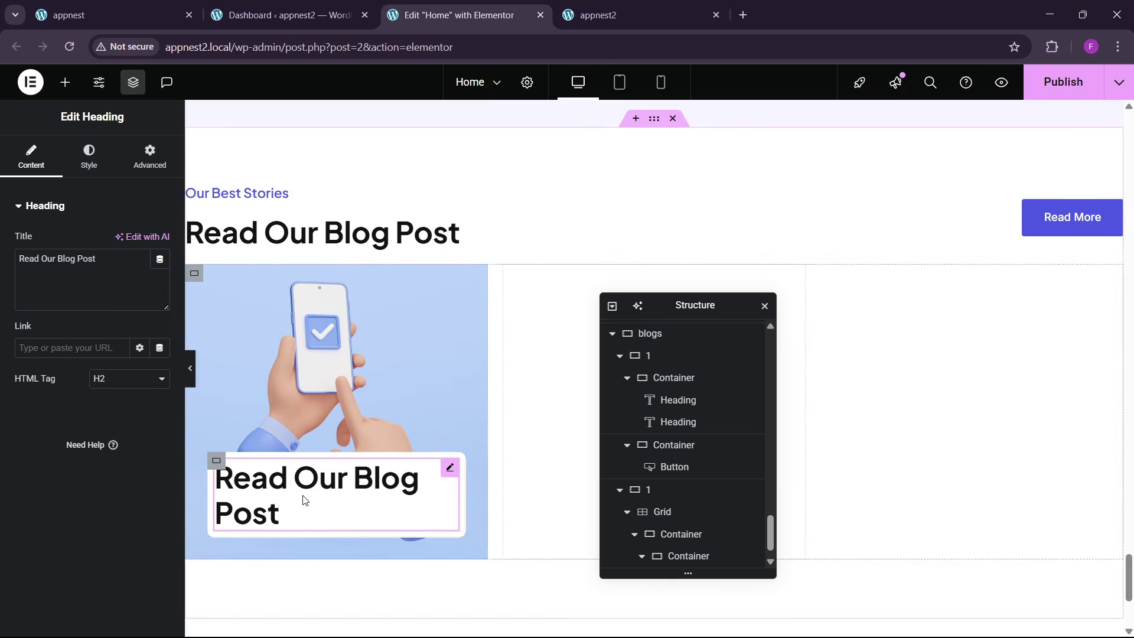
- Copy "The Teeno App Enabling Message Sending" from the reference site and use it to replace the card heading's title
{"action": "left_click", "coordinate": [112, 15]}
{"action": "left_click_drag", "start_coordinate": [147, 404], "coordinate": [271, 413]}
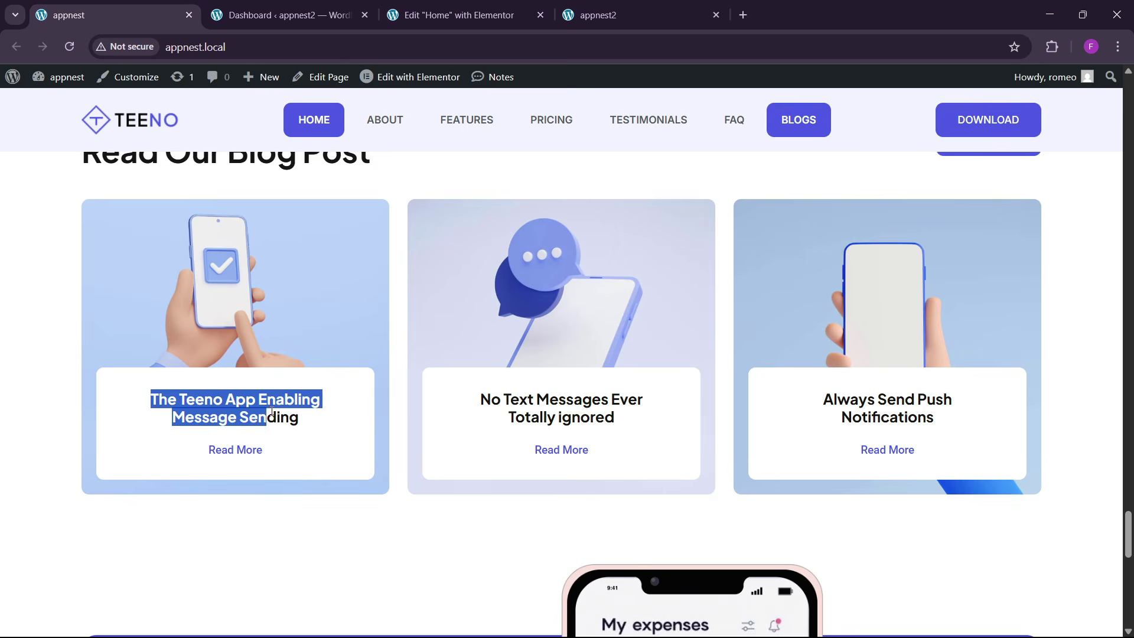
{"action": "left_click", "coordinate": [455, 14]}
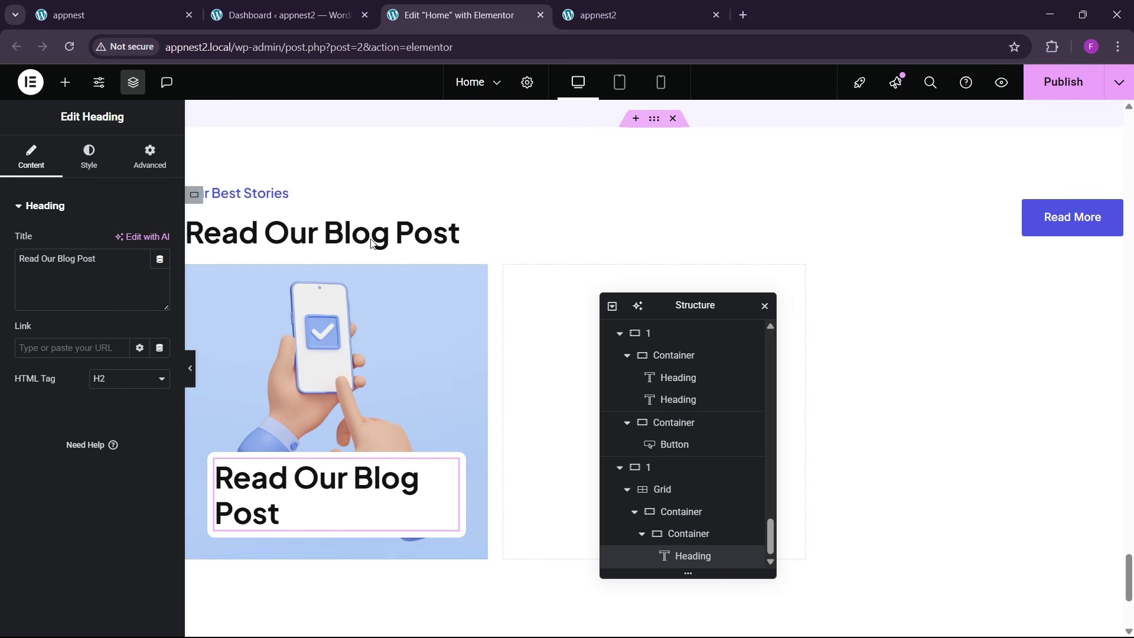
{"action": "type", "text": "The Teeno App Enabling Message Sending"}
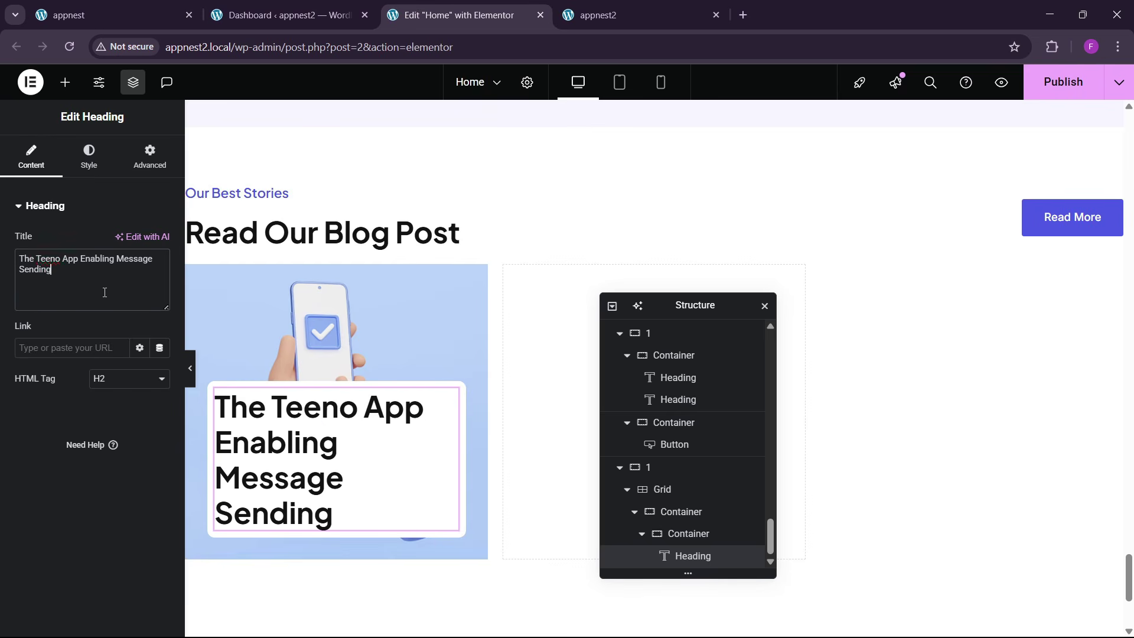
- Set the font size of the first blog card's heading to 20 px
{"action": "left_click", "coordinate": [88, 159]}
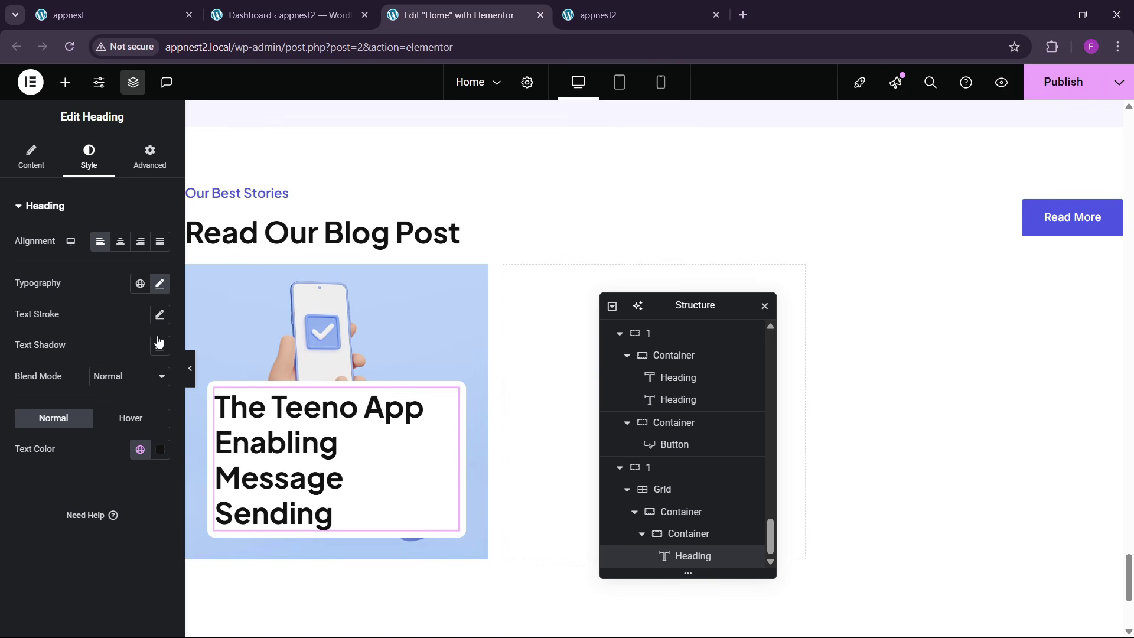
{"action": "left_click", "coordinate": [159, 284]}
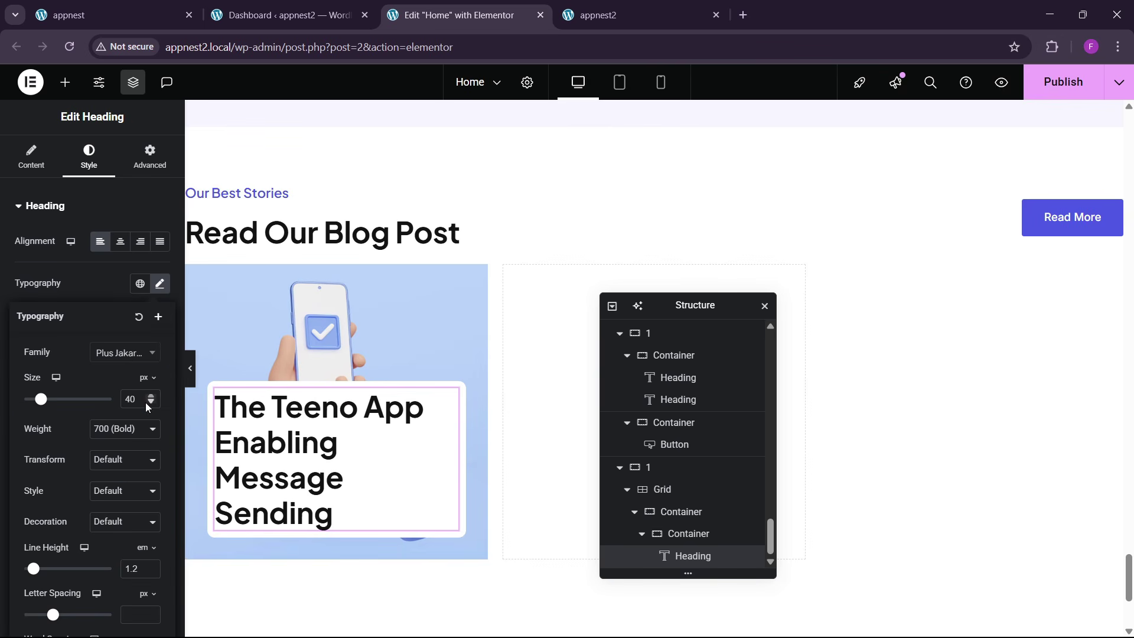
{"action": "left_click", "coordinate": [151, 401]}
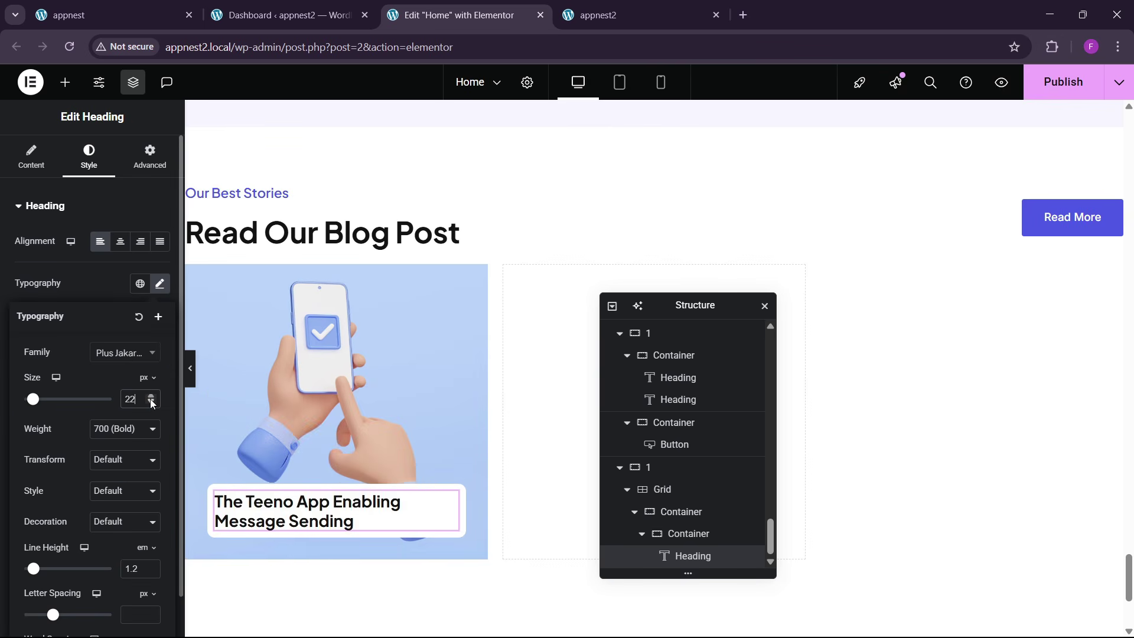
{"action": "left_click", "coordinate": [152, 401]}
{"action": "left_click", "coordinate": [151, 402]}
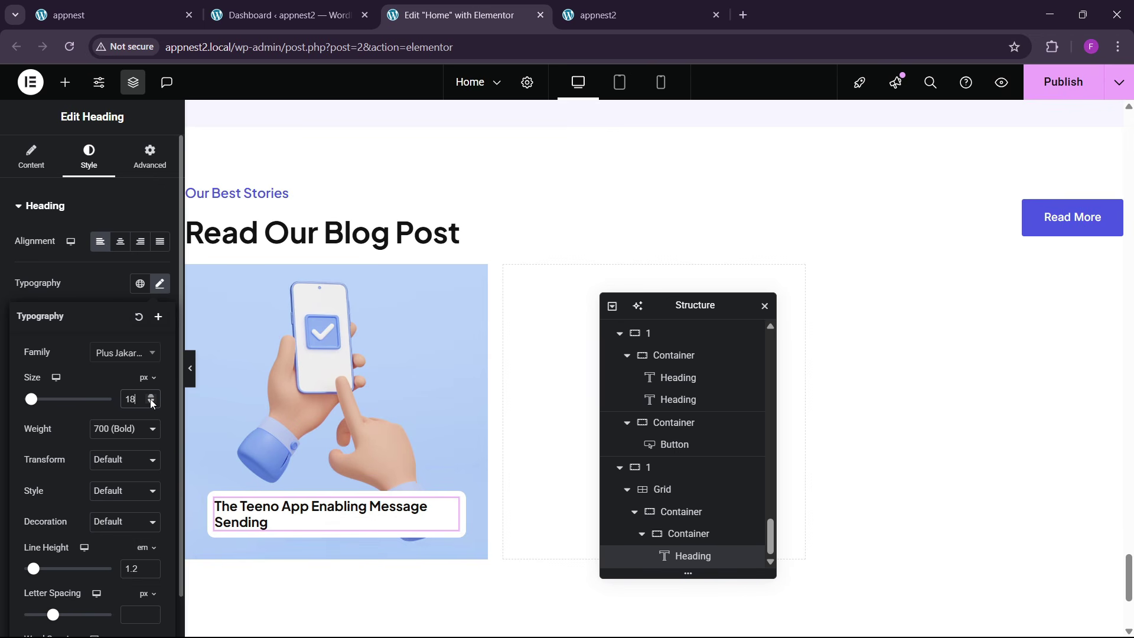
{"action": "left_click", "coordinate": [152, 397]}
{"action": "left_click", "coordinate": [151, 396]}
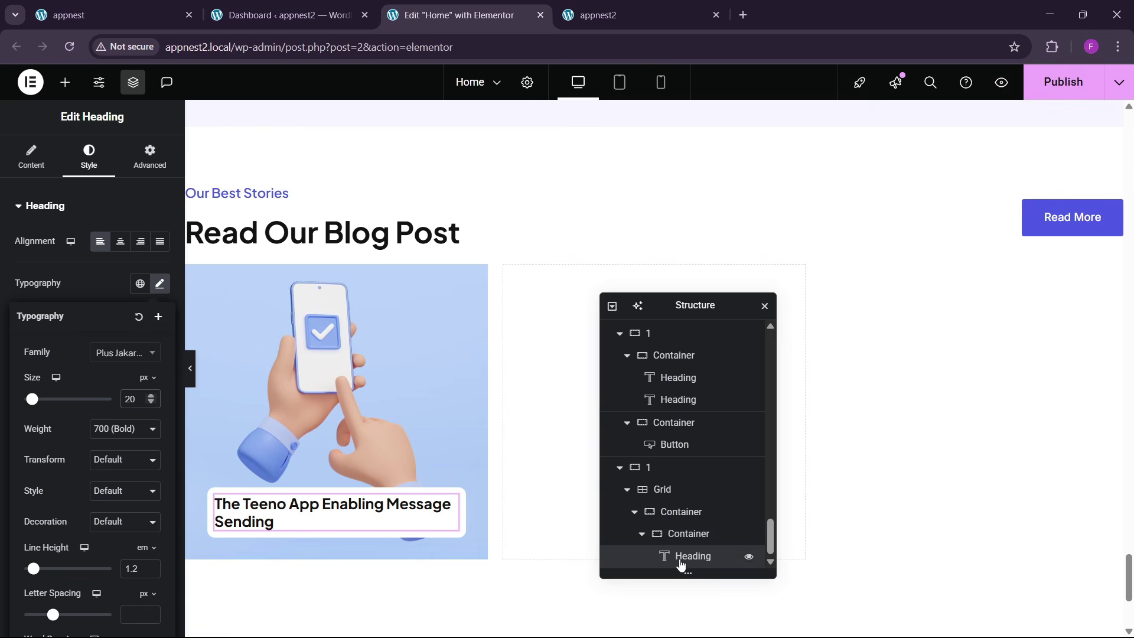
- Give the white container inside the first blog card 30 px of padding on all sides
{"action": "left_click", "coordinate": [670, 534]}
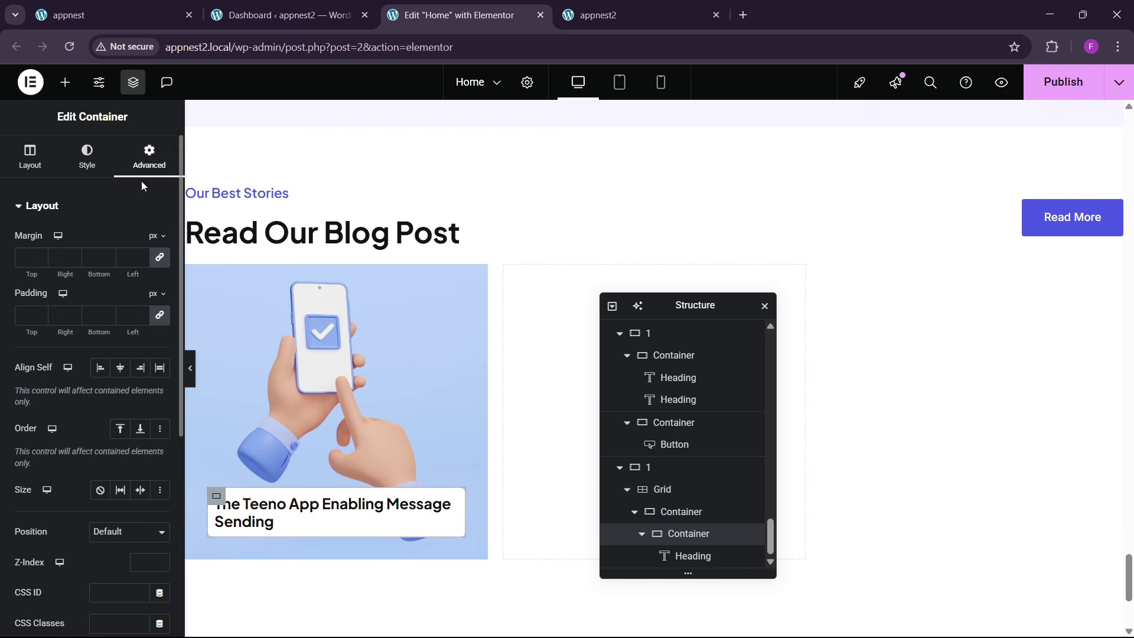
{"action": "left_click", "coordinate": [30, 323]}
{"action": "type", "text": "30"}
{"action": "key", "text": "BackSpace"}
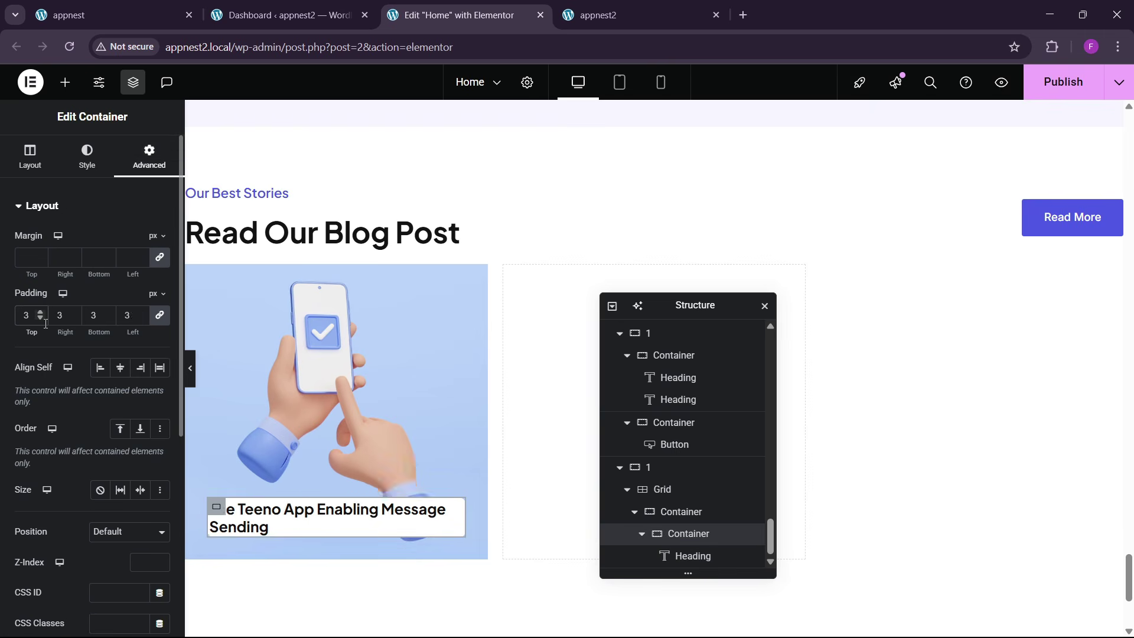
{"action": "type", "text": "0"}
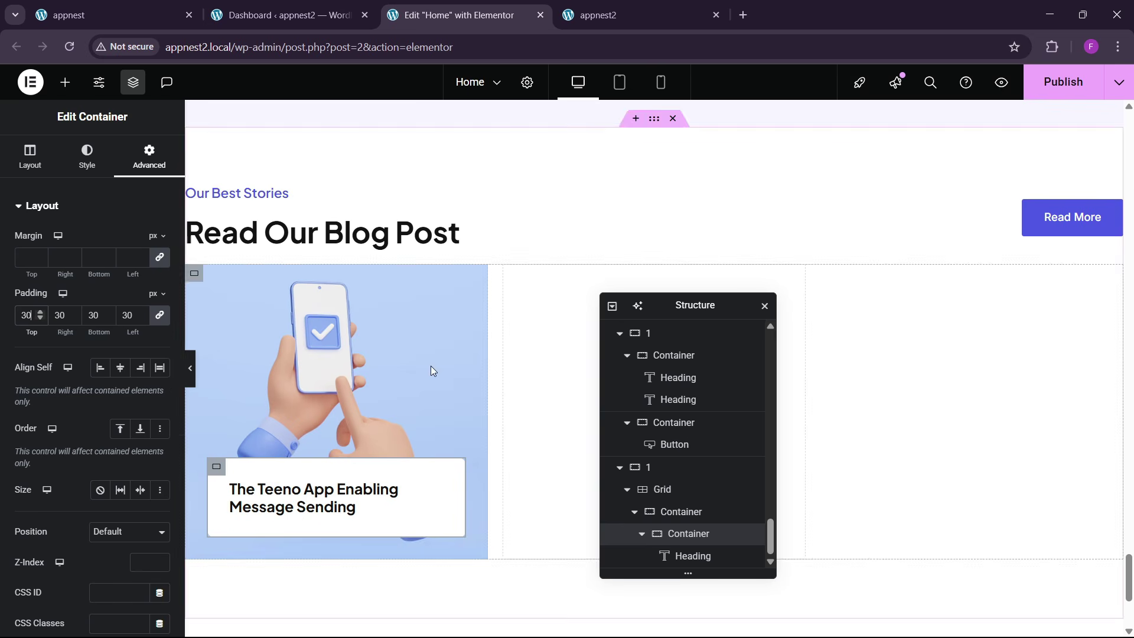
- Set the white container to column direction with its content justified and its items aligned to the center
{"action": "left_click", "coordinate": [35, 166]}
{"action": "scroll", "coordinate": [83, 385], "scroll_direction": "down", "scroll_amount": 3}
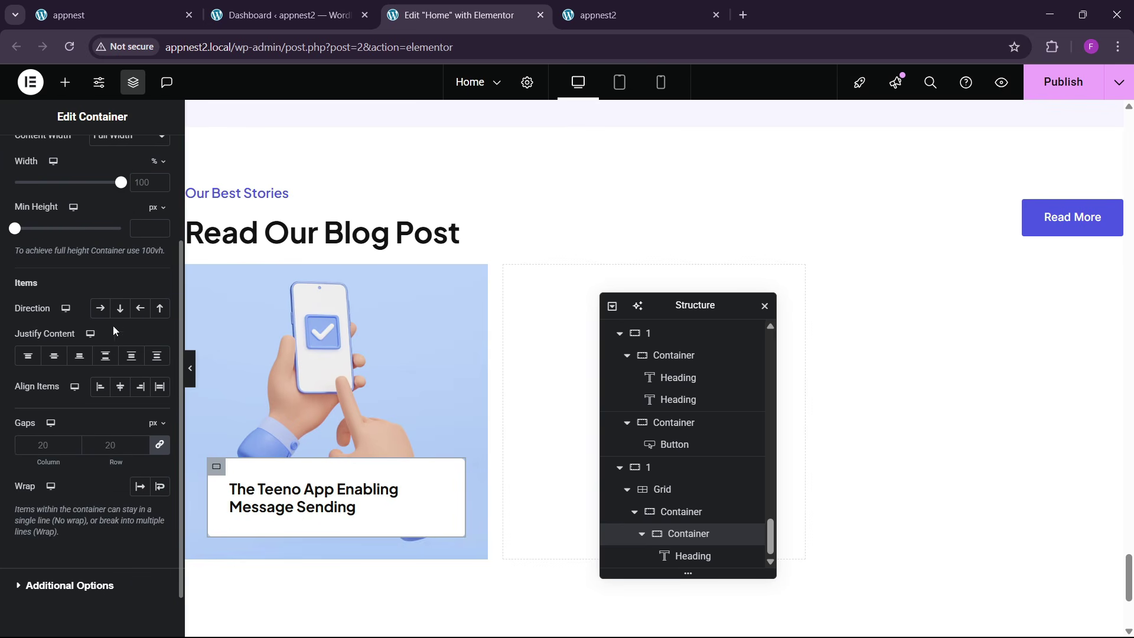
{"action": "left_click", "coordinate": [120, 308]}
{"action": "left_click", "coordinate": [54, 355]}
{"action": "left_click", "coordinate": [120, 386]}
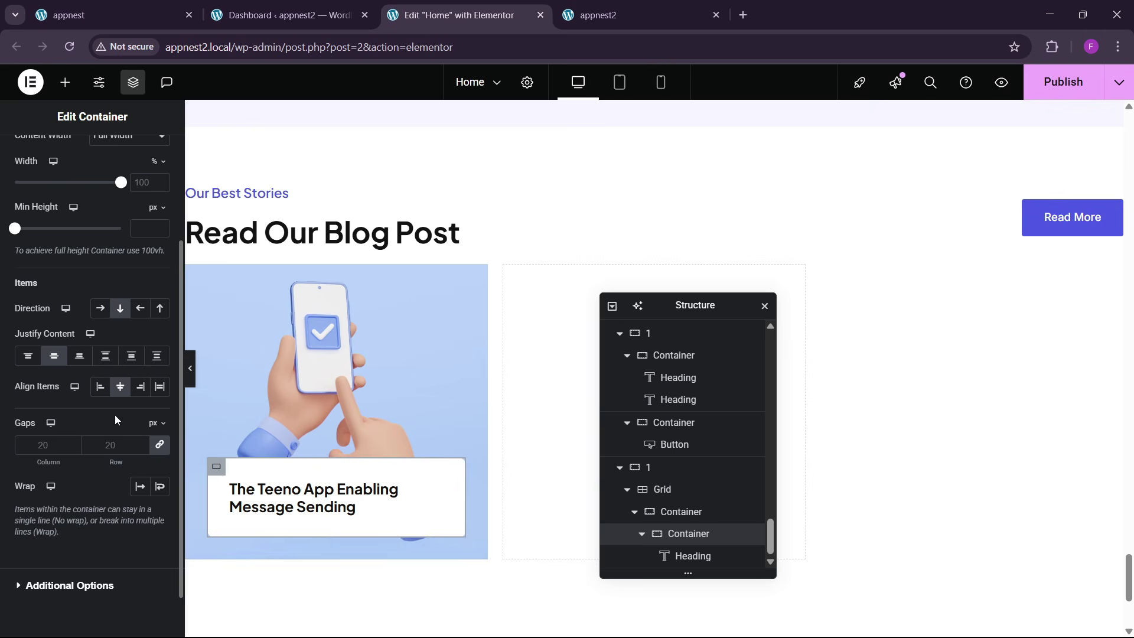
- Center-align the text of the first blog card's heading and compare it with the reference card
{"action": "left_click", "coordinate": [354, 506]}
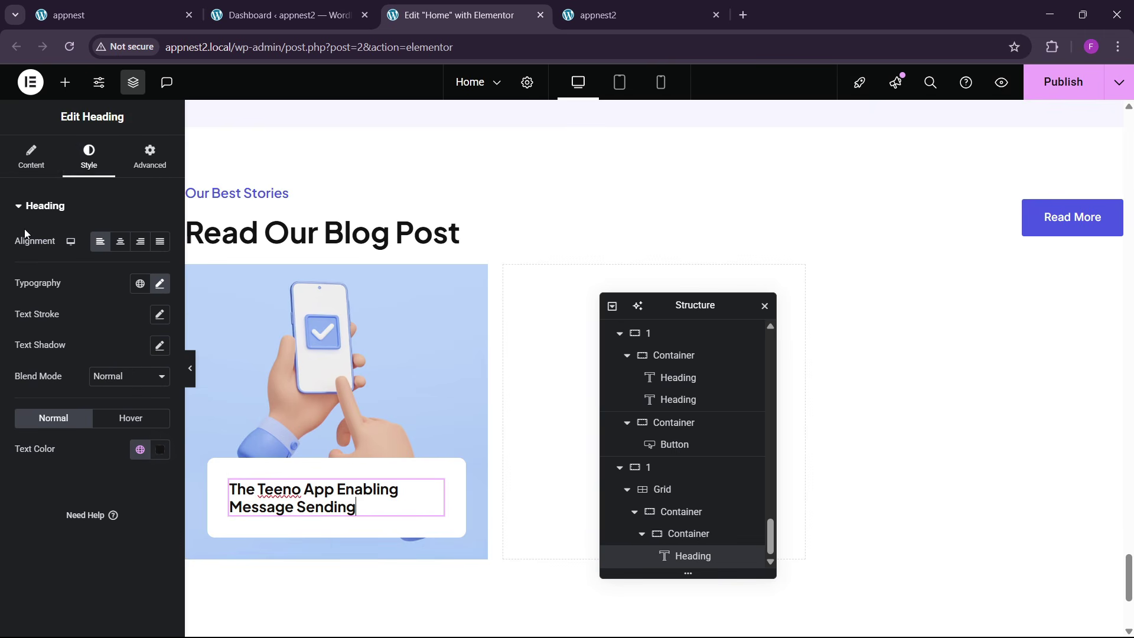
{"action": "left_click", "coordinate": [118, 241]}
{"action": "left_click", "coordinate": [147, 7]}
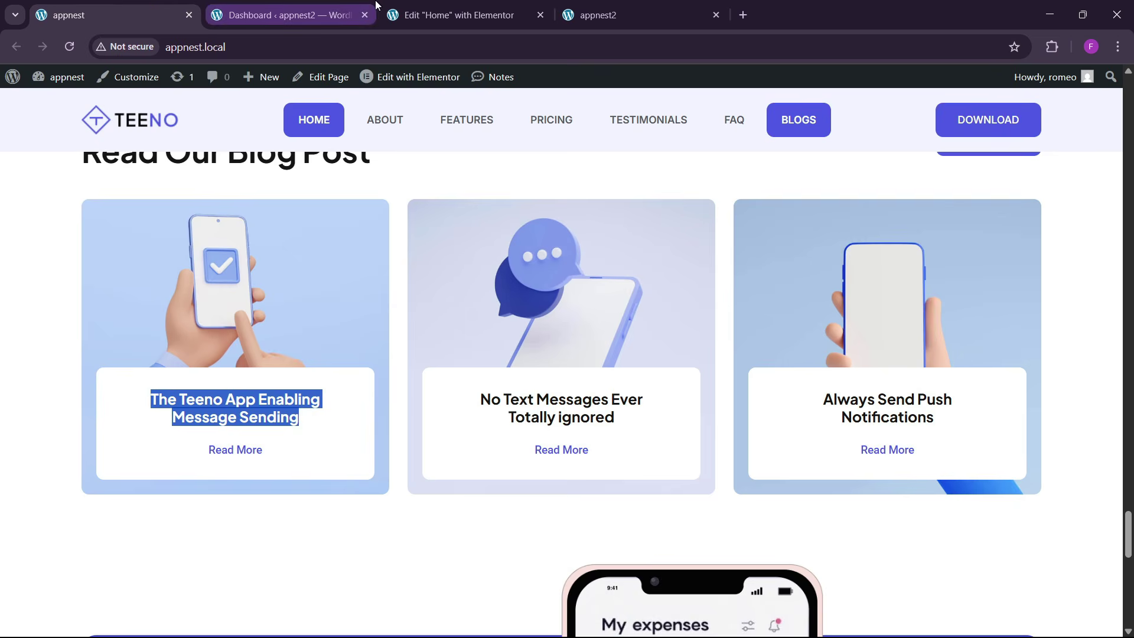
{"action": "left_click", "coordinate": [452, 14]}
- Copy the "See More" heading from the first Business card in the pricing section
{"action": "scroll", "coordinate": [431, 247], "scroll_direction": "down", "scroll_amount": 1}
{"action": "scroll", "coordinate": [382, 322], "scroll_direction": "up", "scroll_amount": 5}
{"action": "scroll", "coordinate": [382, 322], "scroll_direction": "up", "scroll_amount": 15}
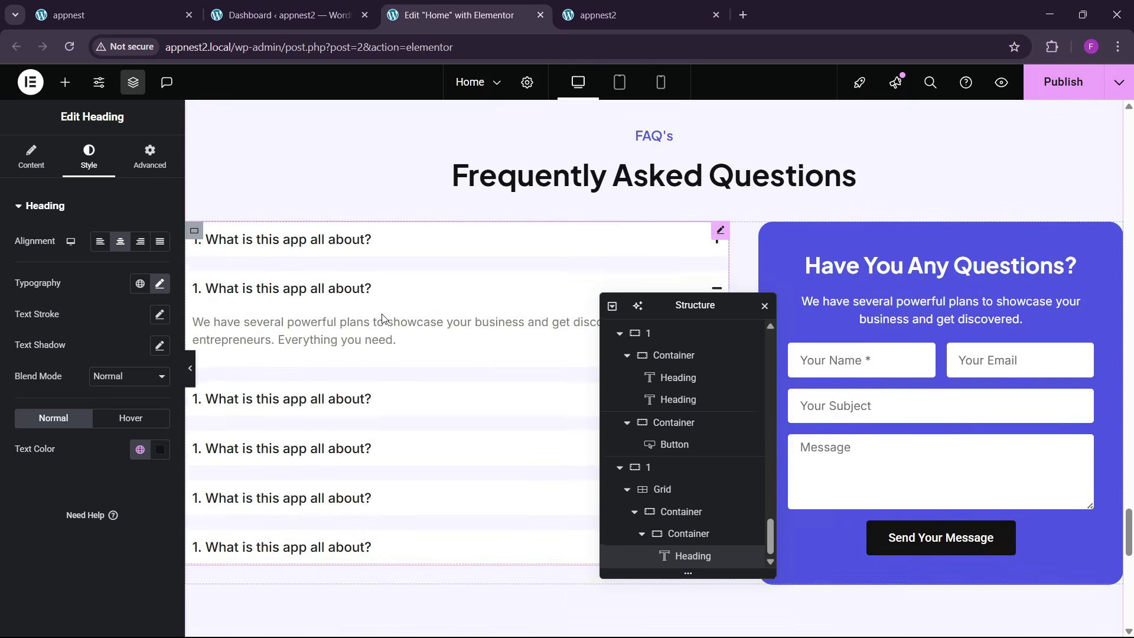
{"action": "scroll", "coordinate": [235, 255], "scroll_direction": "up", "scroll_amount": 2}
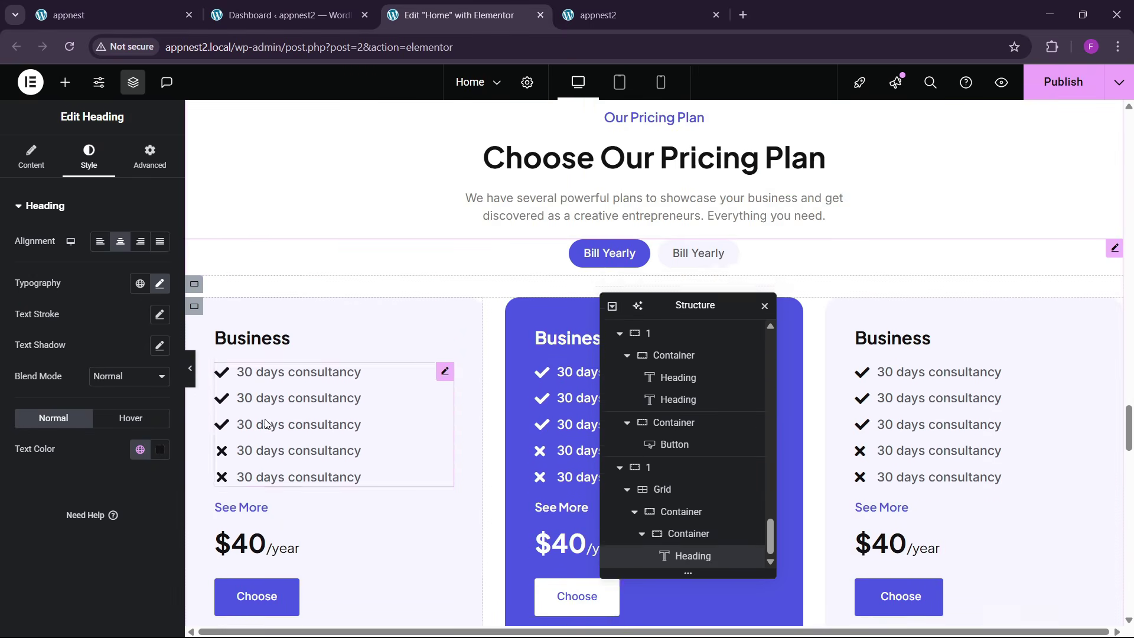
{"action": "scroll", "coordinate": [234, 255], "scroll_direction": "down", "scroll_amount": 4}
{"action": "right_click", "coordinate": [254, 303]}
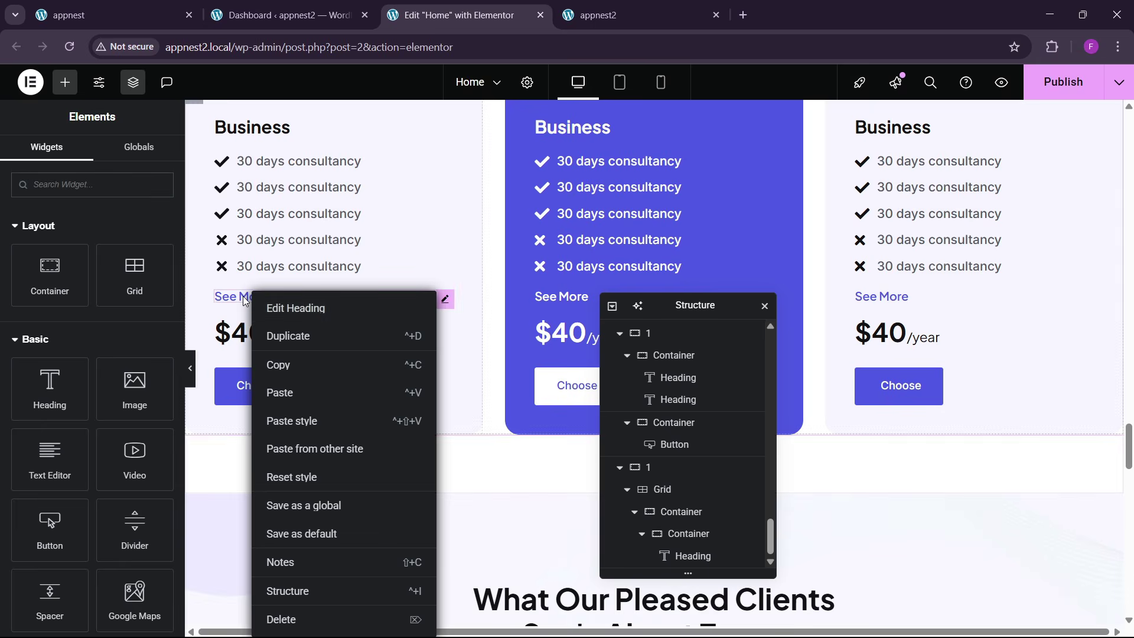
{"action": "left_click", "coordinate": [243, 299]}
{"action": "right_click", "coordinate": [244, 299]}
{"action": "left_click", "coordinate": [274, 370]}
- Paste the copied "See More" heading below the title in the first blog card's white container
{"action": "scroll", "coordinate": [325, 389], "scroll_direction": "down", "scroll_amount": 1}
{"action": "scroll", "coordinate": [328, 392], "scroll_direction": "down", "scroll_amount": 15}
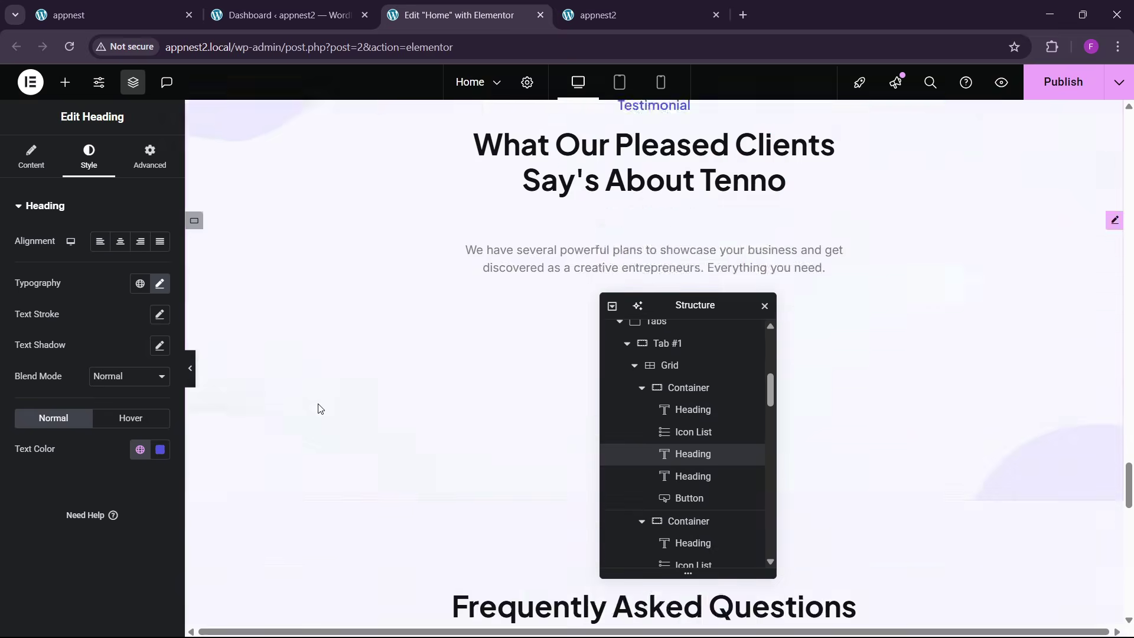
{"action": "scroll", "coordinate": [312, 417], "scroll_direction": "down", "scroll_amount": 4}
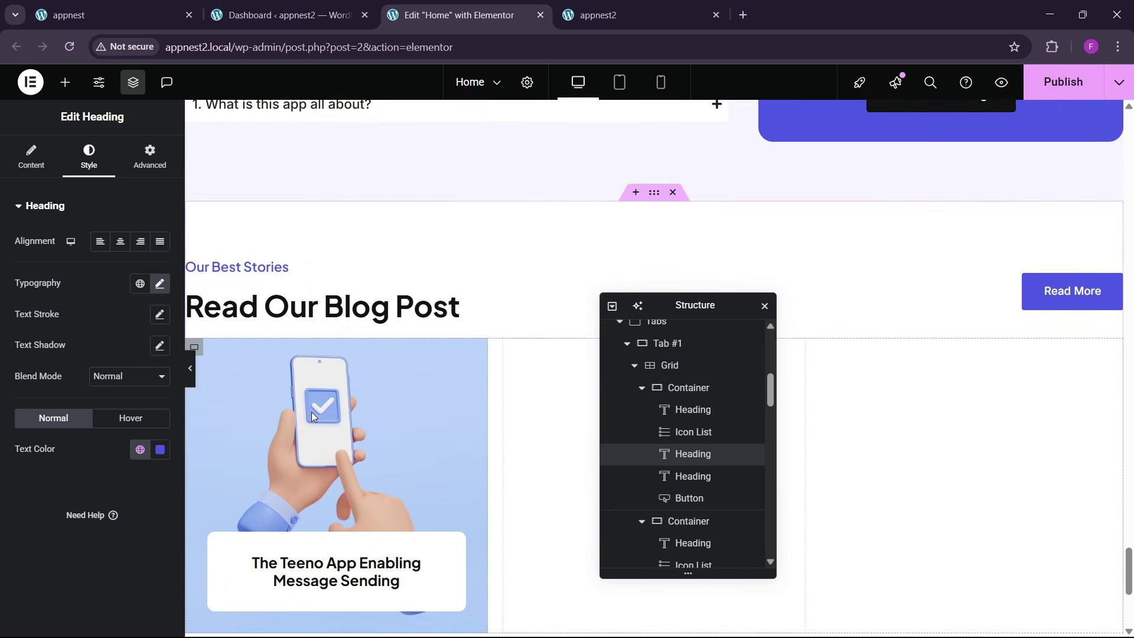
{"action": "right_click", "coordinate": [322, 561]}
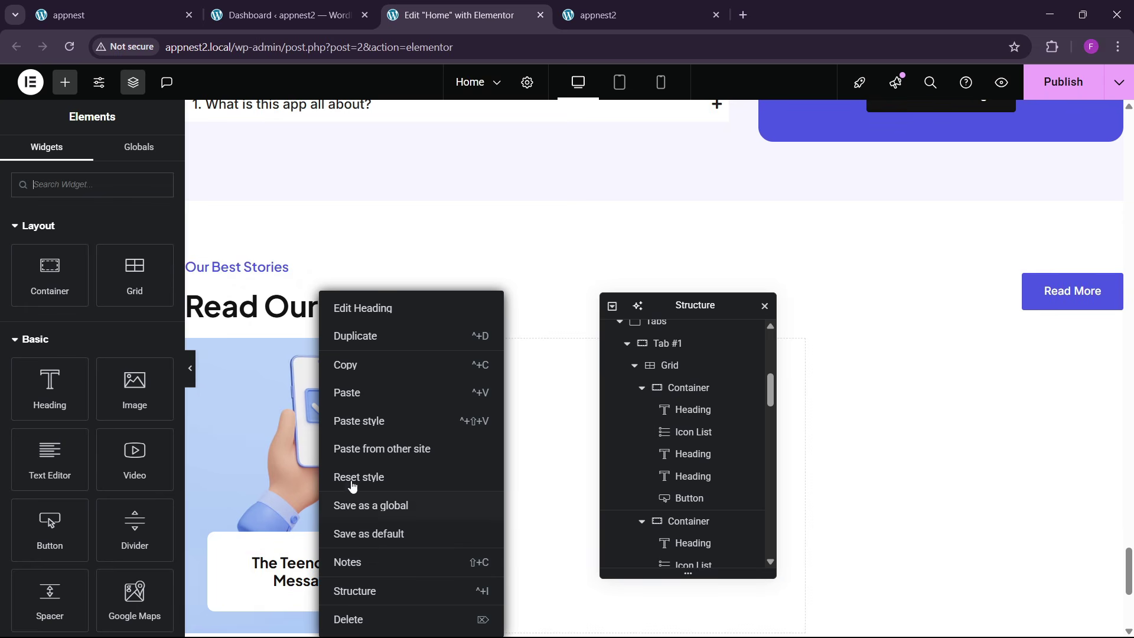
{"action": "left_click", "coordinate": [354, 394]}
- Check the link wording on the reference card and change the pasted heading's title to "Read More"
{"action": "left_click", "coordinate": [100, 12]}
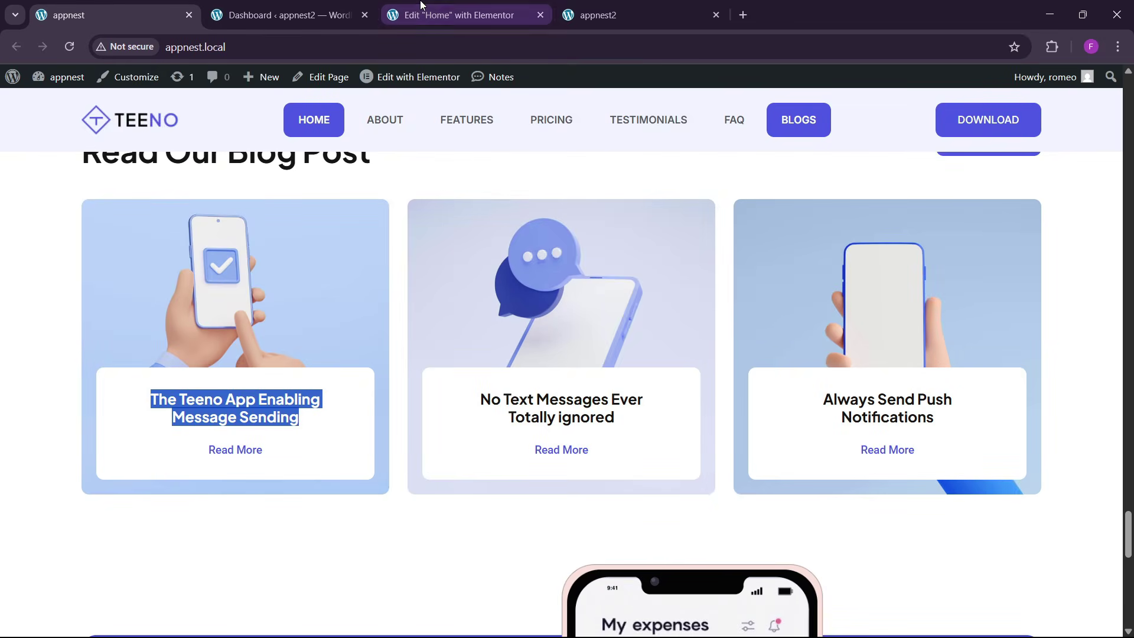
{"action": "left_click", "coordinate": [454, 15]}
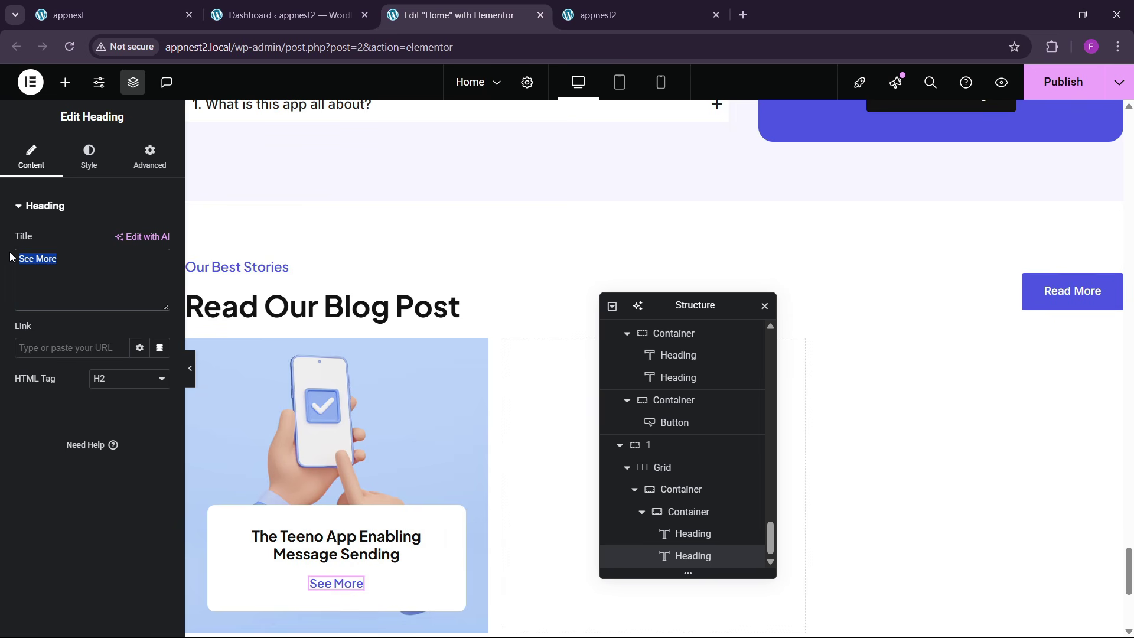
{"action": "type", "text": "Read"}
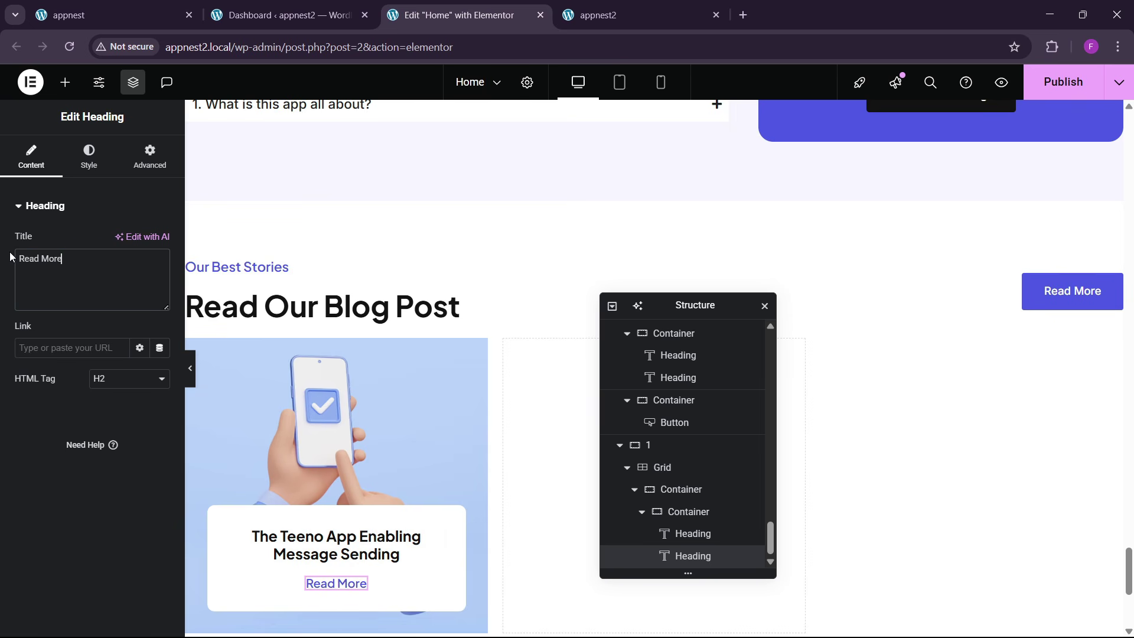
{"action": "scroll", "coordinate": [342, 484], "scroll_direction": "down", "scroll_amount": 4}
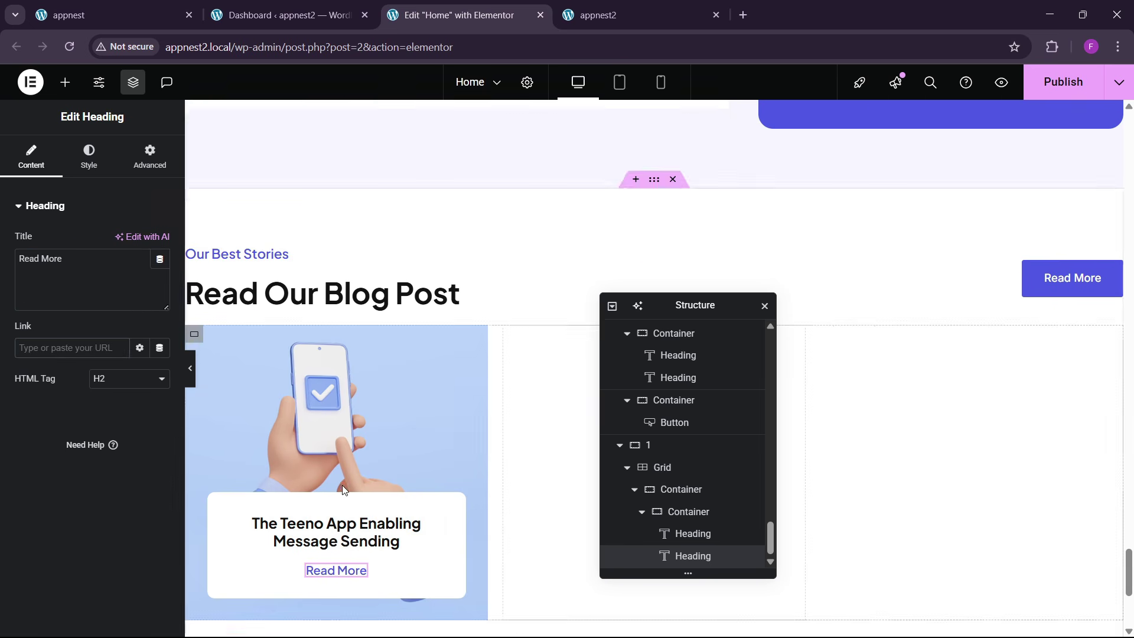
- Compare the first blog card with the reference site, preview it full width, and check its inner text container's border settings
{"action": "scroll", "coordinate": [378, 369], "scroll_direction": "up", "scroll_amount": 3}
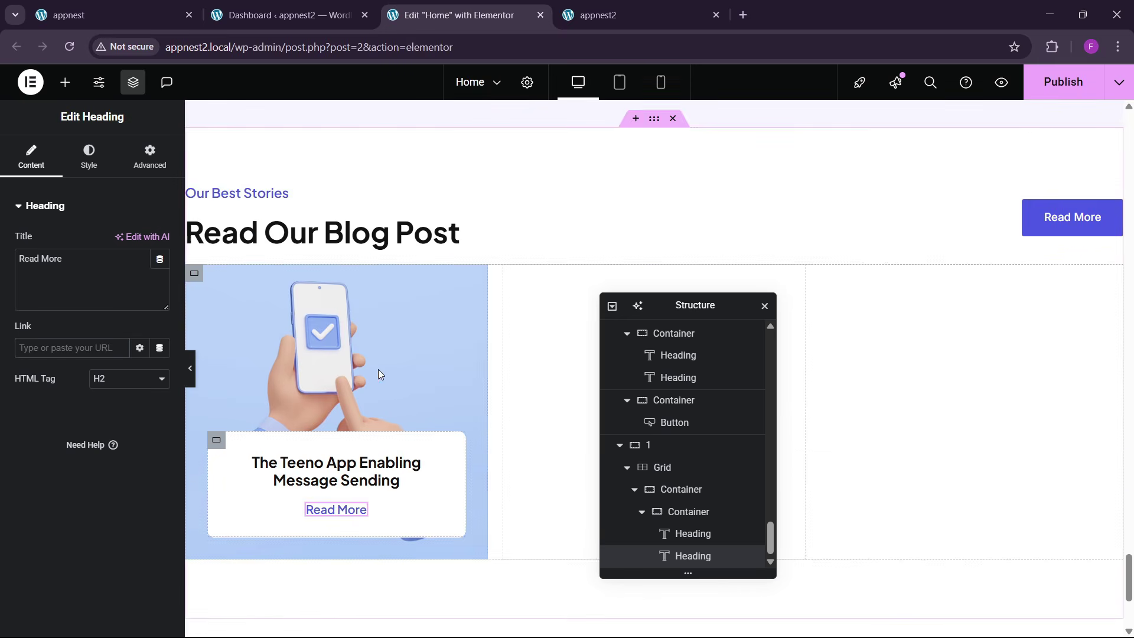
{"action": "left_click", "coordinate": [172, 13]}
{"action": "left_click", "coordinate": [449, 14]}
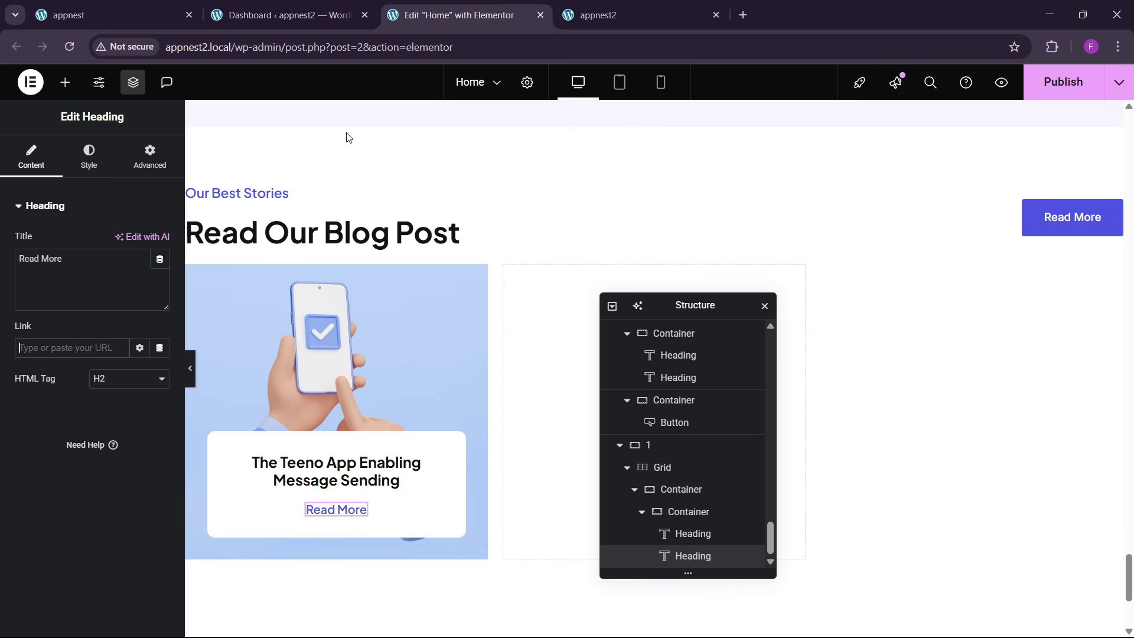
{"action": "left_click", "coordinate": [189, 372]}
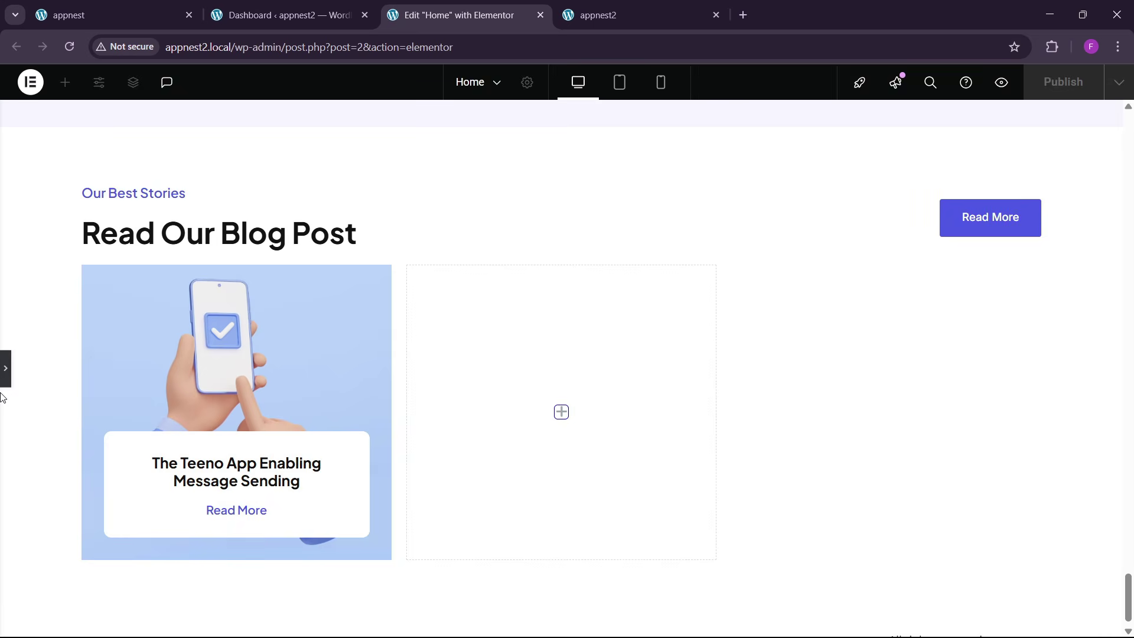
{"action": "left_click", "coordinate": [6, 378]}
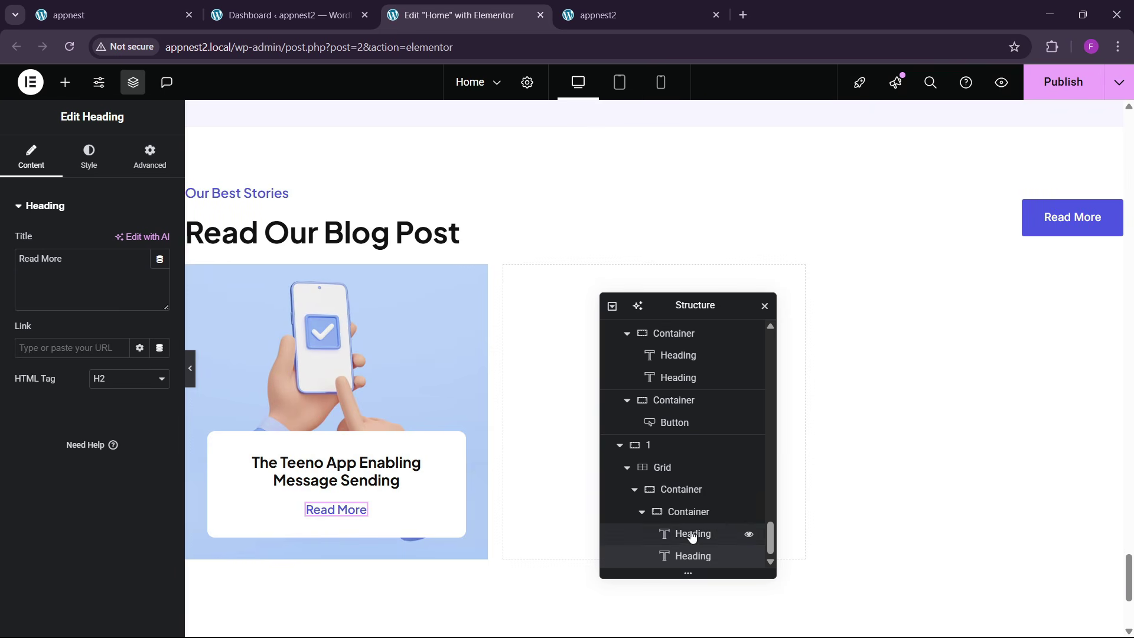
{"action": "left_click", "coordinate": [704, 516]}
{"action": "left_click", "coordinate": [87, 156]}
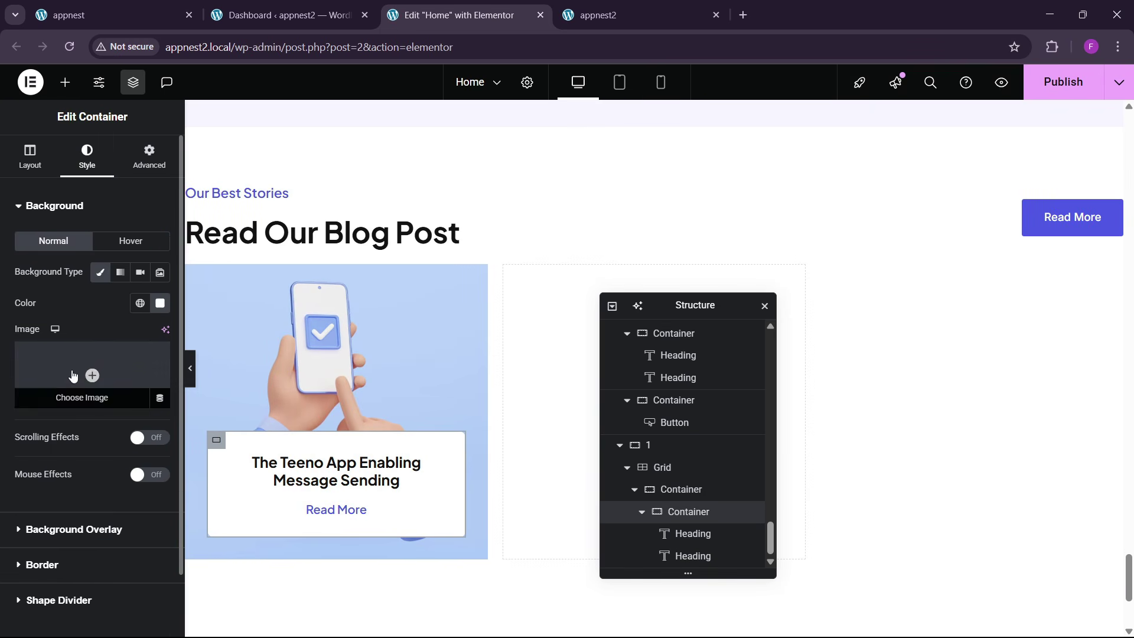
{"action": "left_click", "coordinate": [42, 565]}
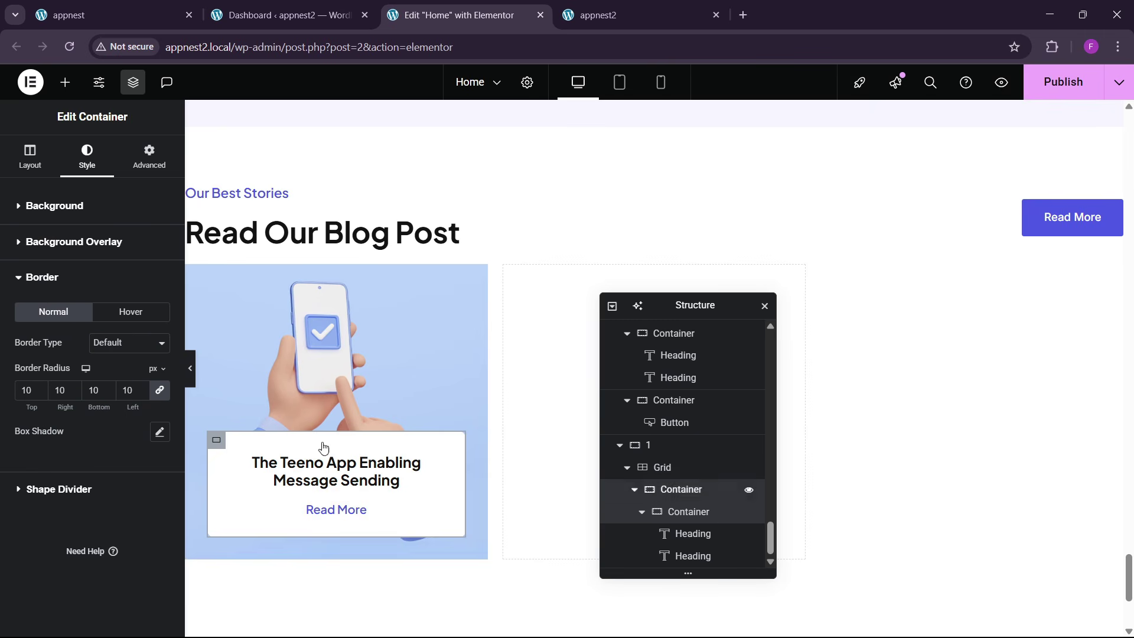
- Set the border radius of the blog card's outer container to 10 px on all corners
{"action": "left_click", "coordinate": [745, 489]}
{"action": "left_click", "coordinate": [87, 156]}
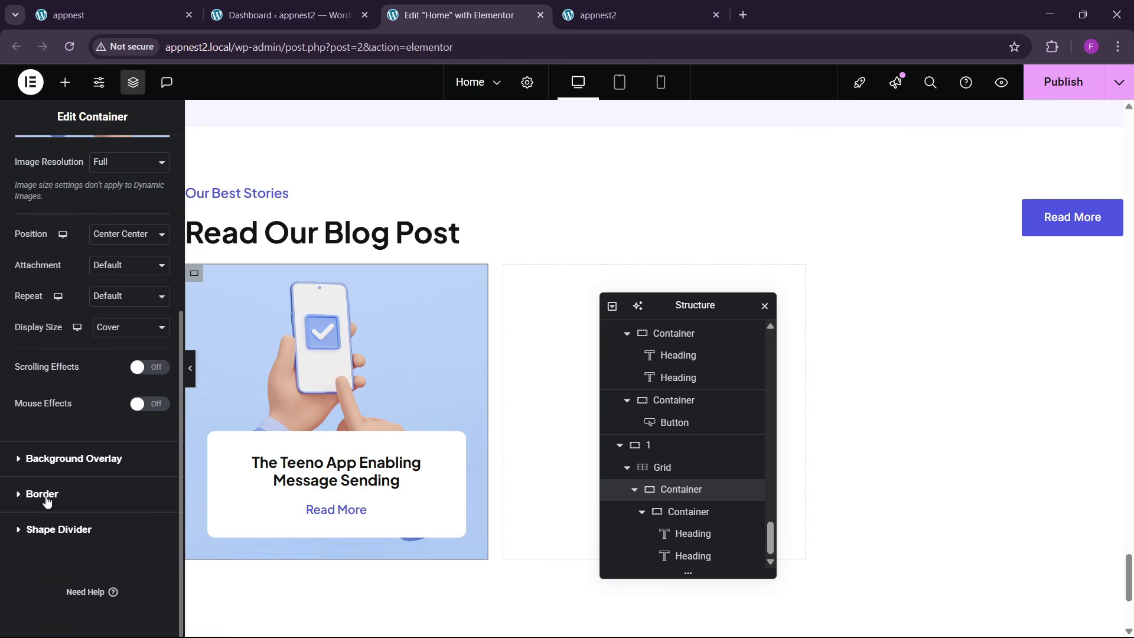
{"action": "left_click", "coordinate": [42, 493]}
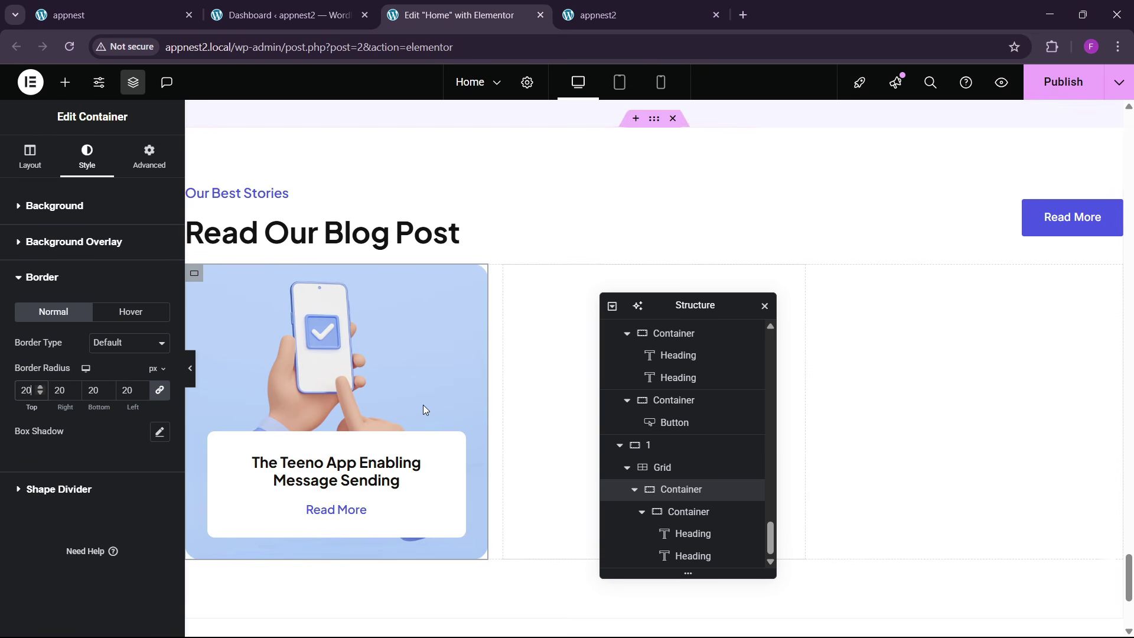
{"action": "key", "text": "BackSpace"}
{"action": "key", "text": "BackSpace"}
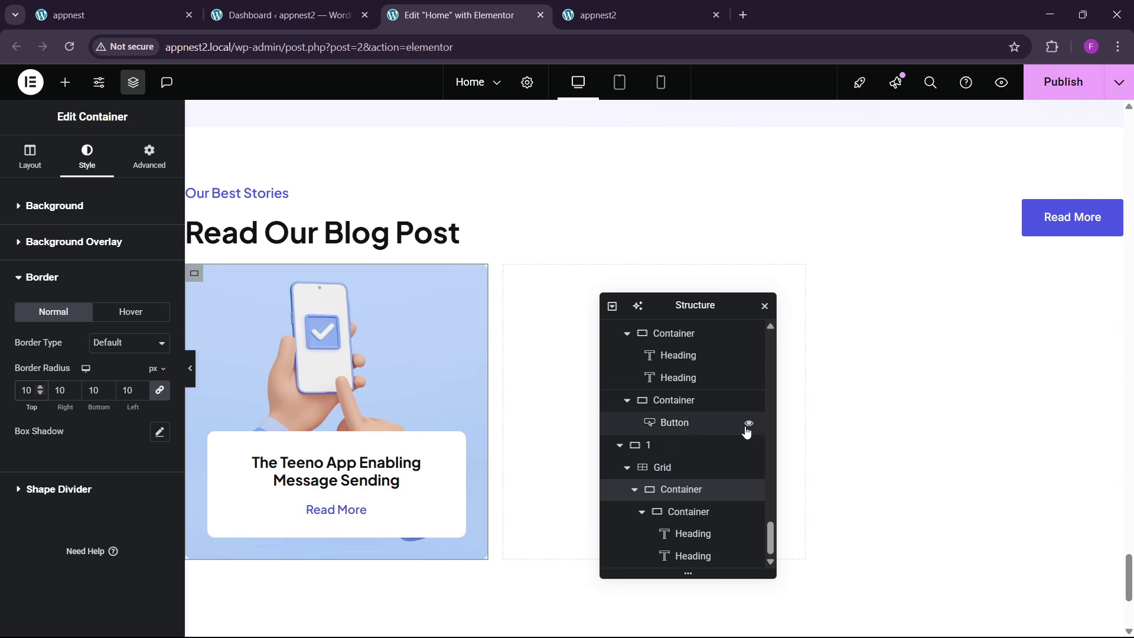
- Duplicate the finished blog card container twice to fill the three-column grid
{"action": "left_click", "coordinate": [636, 492]}
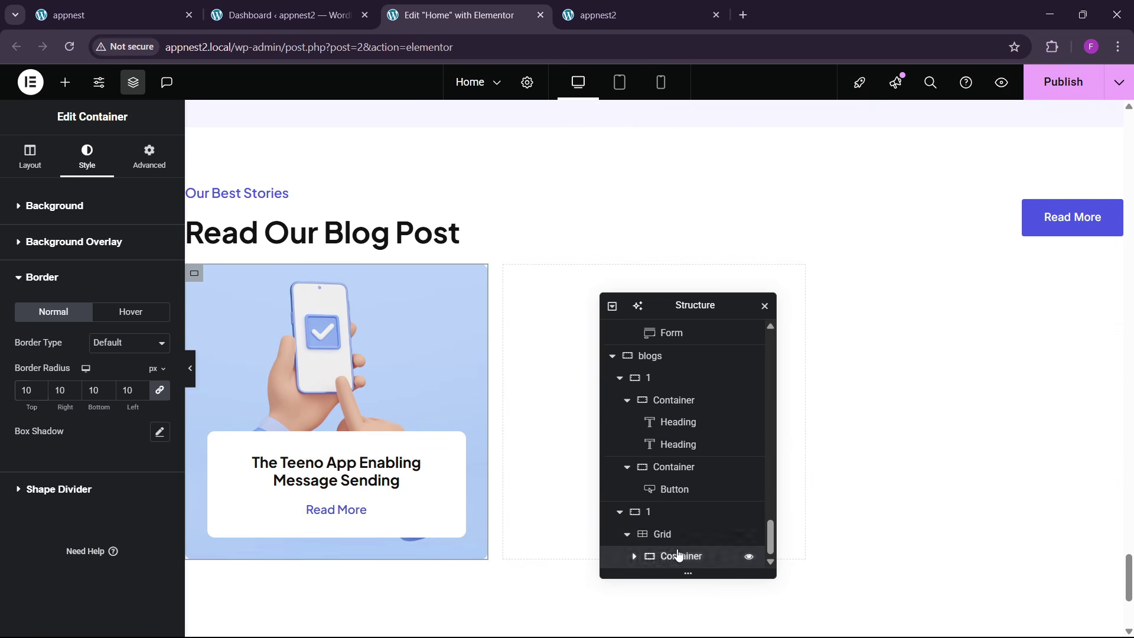
{"action": "right_click", "coordinate": [678, 556]}
{"action": "left_click", "coordinate": [690, 404]}
{"action": "scroll", "coordinate": [681, 516], "scroll_direction": "down", "scroll_amount": 1}
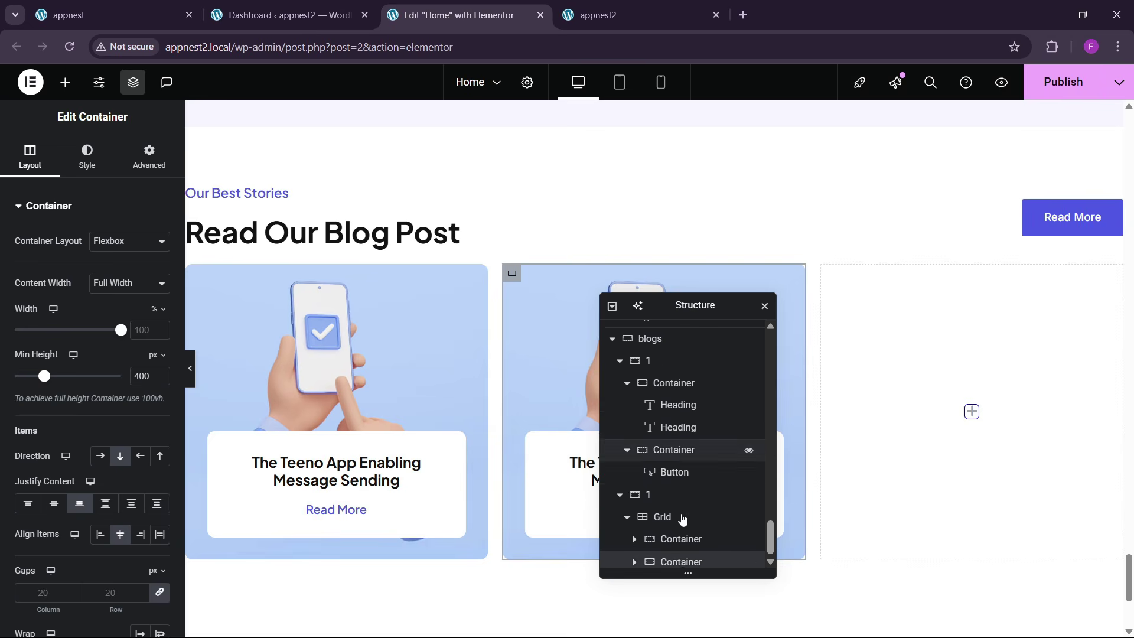
{"action": "right_click", "coordinate": [681, 555]}
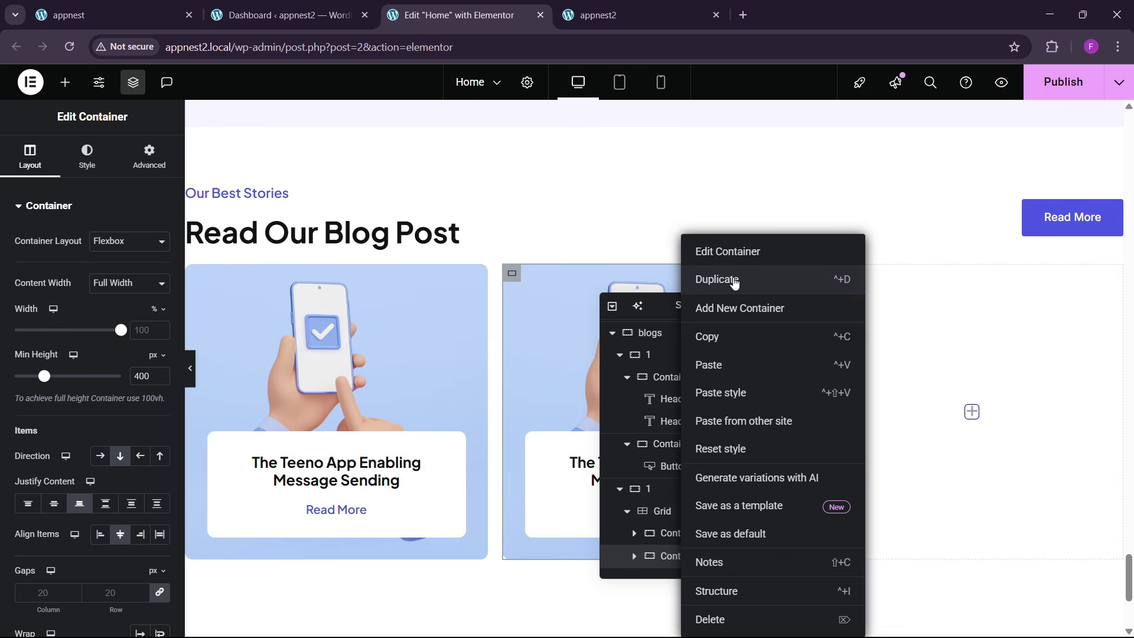
{"action": "left_click", "coordinate": [718, 280]}
- Set the column and row gaps of the blog card grid to 30 px
{"action": "left_click", "coordinate": [668, 509]}
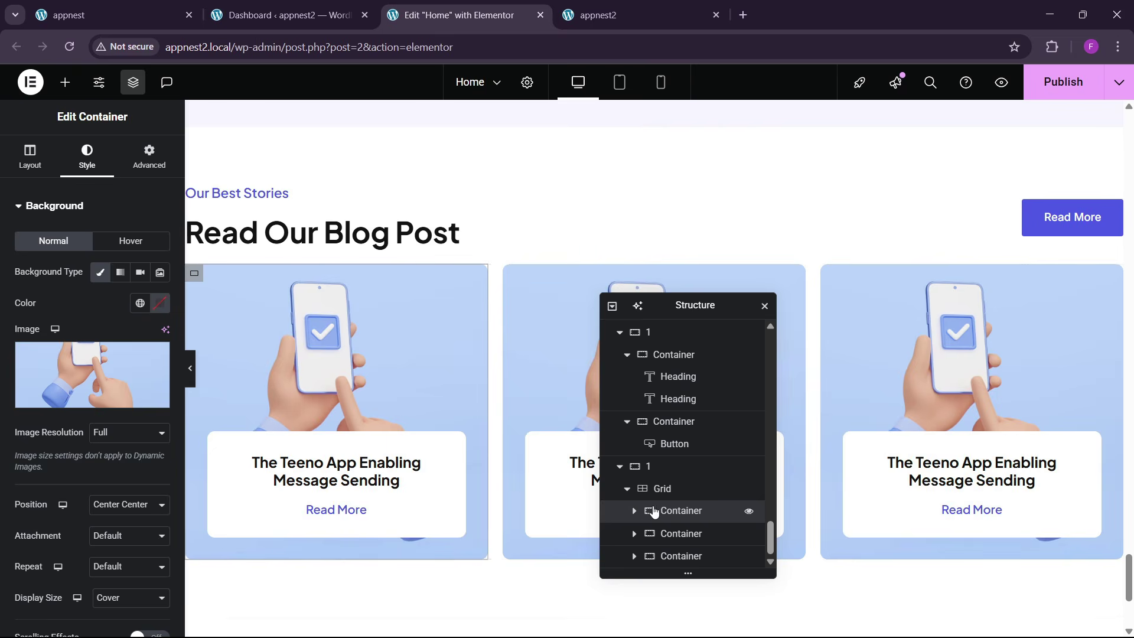
{"action": "left_click", "coordinate": [661, 490]}
{"action": "left_click", "coordinate": [87, 157]}
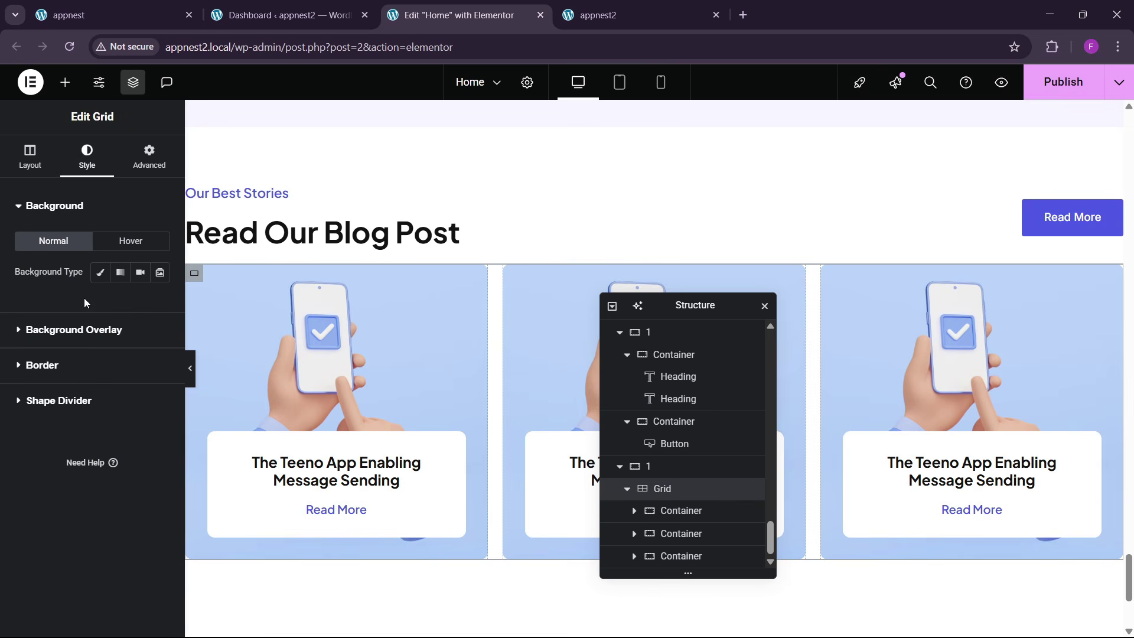
{"action": "left_click", "coordinate": [36, 166]}
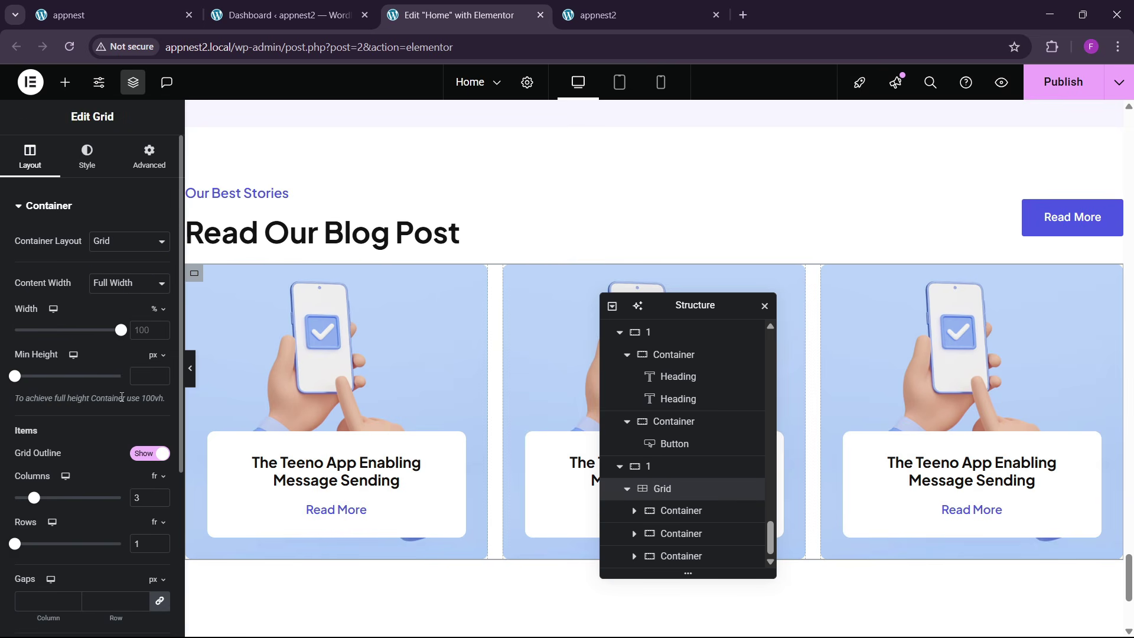
{"action": "scroll", "coordinate": [86, 466], "scroll_direction": "down", "scroll_amount": 3}
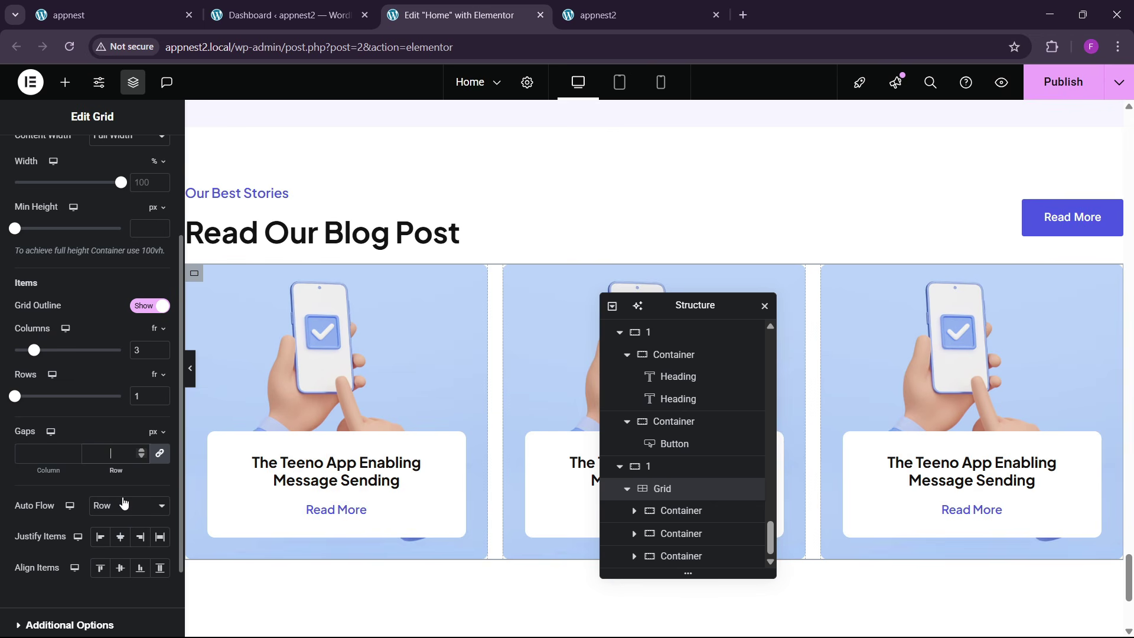
{"action": "type", "text": "30"}
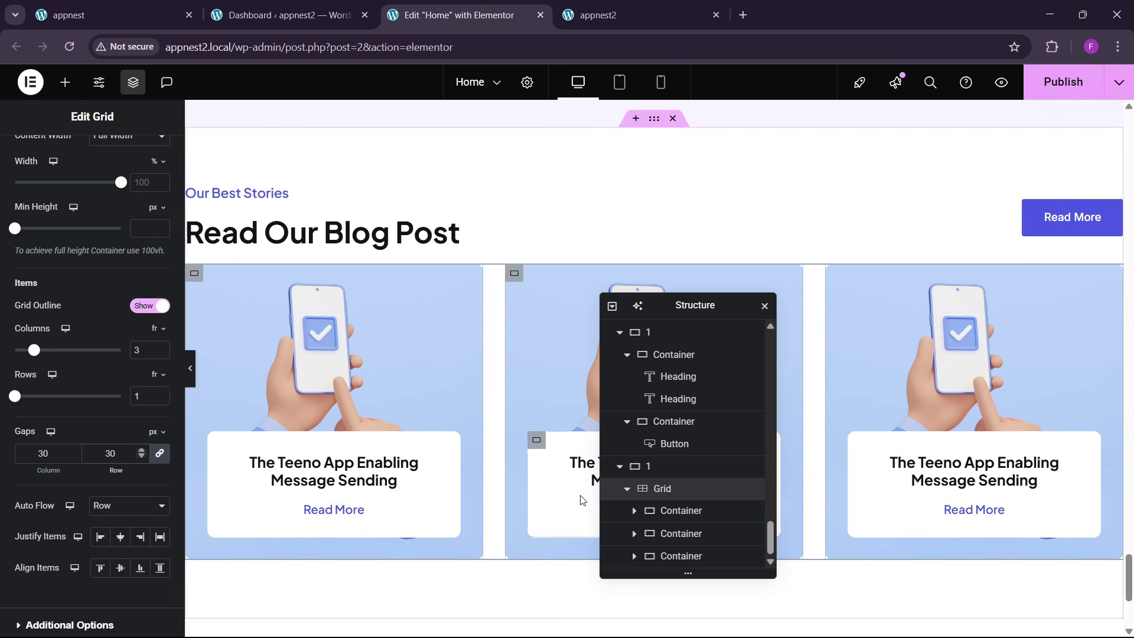
{"action": "scroll", "coordinate": [126, 198], "scroll_direction": "up", "scroll_amount": 3}
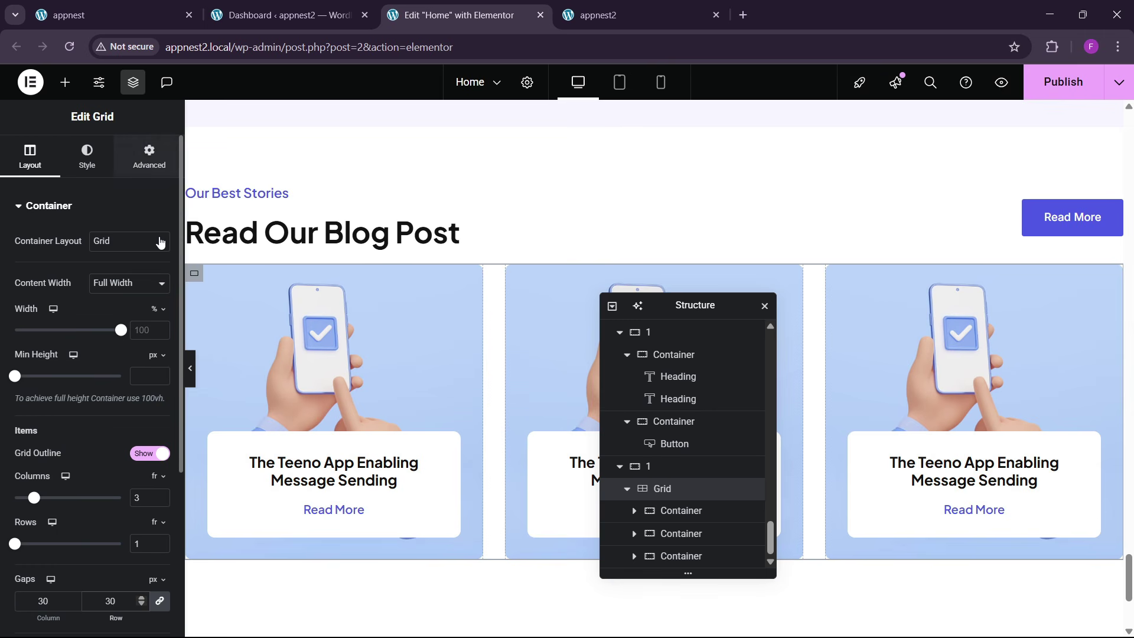
{"action": "scroll", "coordinate": [676, 501], "scroll_direction": "up", "scroll_amount": 3}
{"action": "scroll", "coordinate": [675, 506], "scroll_direction": "down", "scroll_amount": 3}
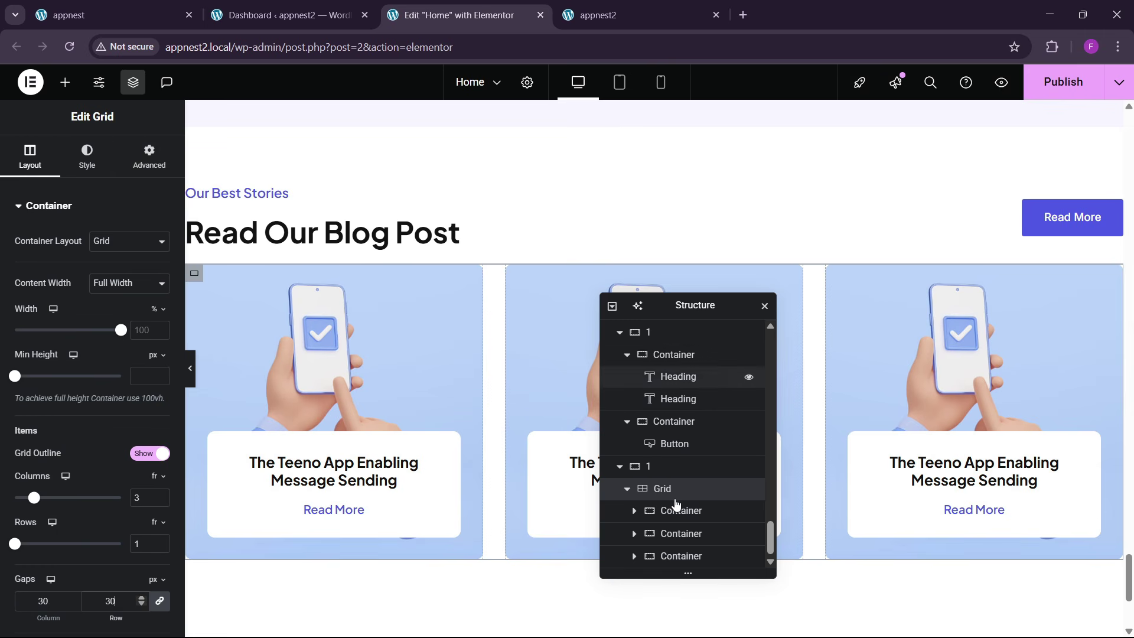
- Rename the container holding the blog grid to 2 and set its top margin to 20 px
{"action": "left_click", "coordinate": [653, 468]}
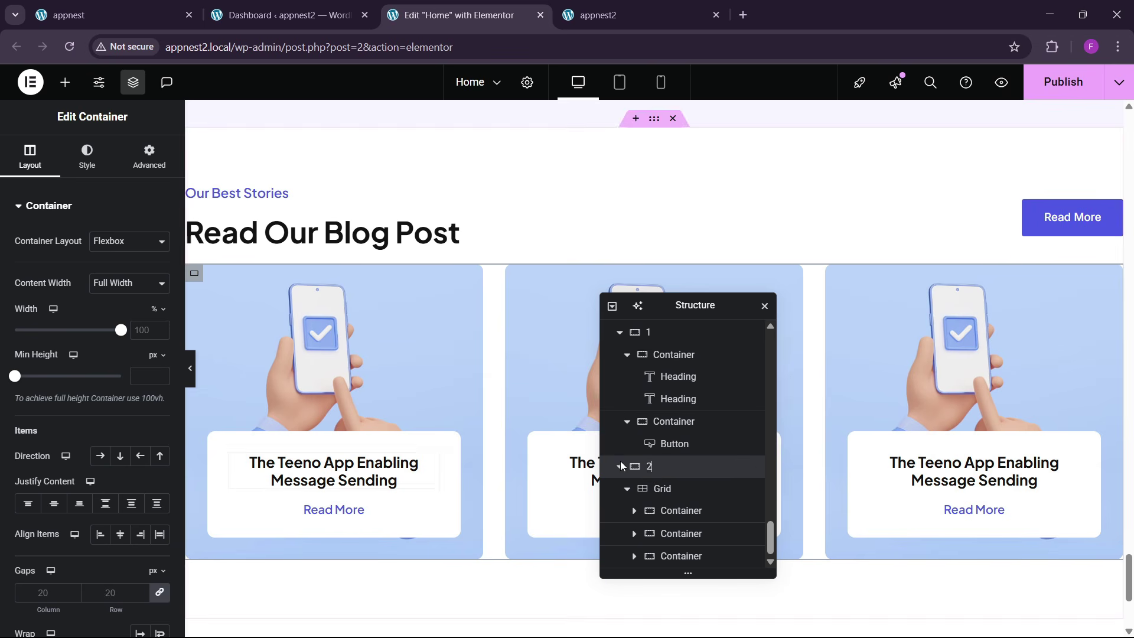
{"action": "left_click", "coordinate": [150, 162]}
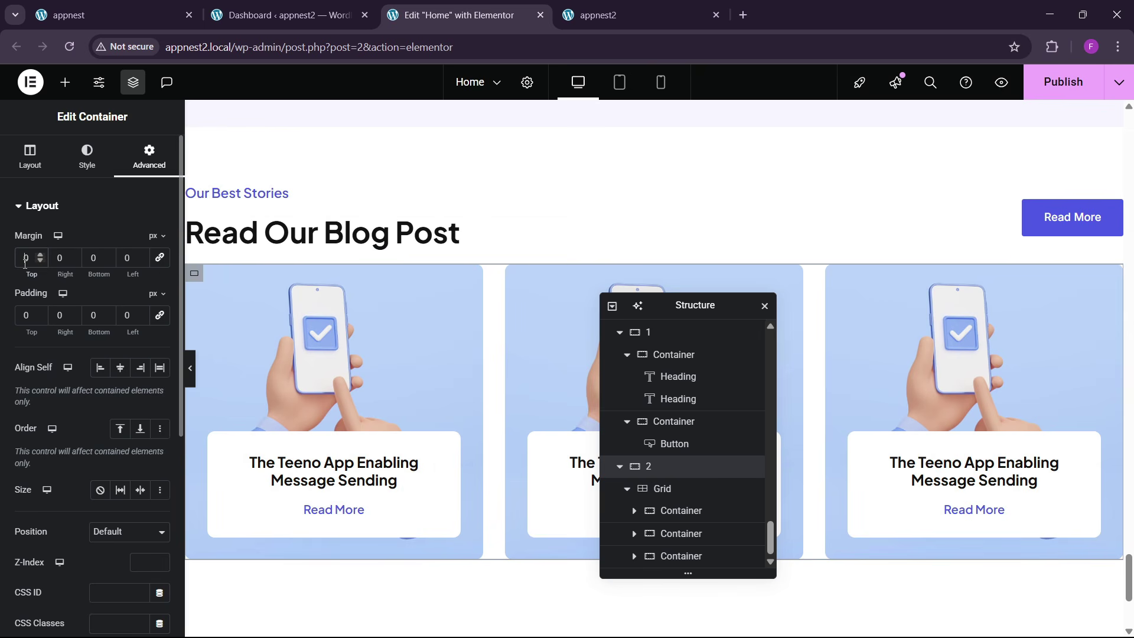
{"action": "type", "text": "2"}
{"action": "scroll", "coordinate": [445, 411], "scroll_direction": "up", "scroll_amount": 2}
- Publish the Home page and check the blog section on the reloaded appnest2 live page
{"action": "left_click", "coordinate": [1062, 91]}
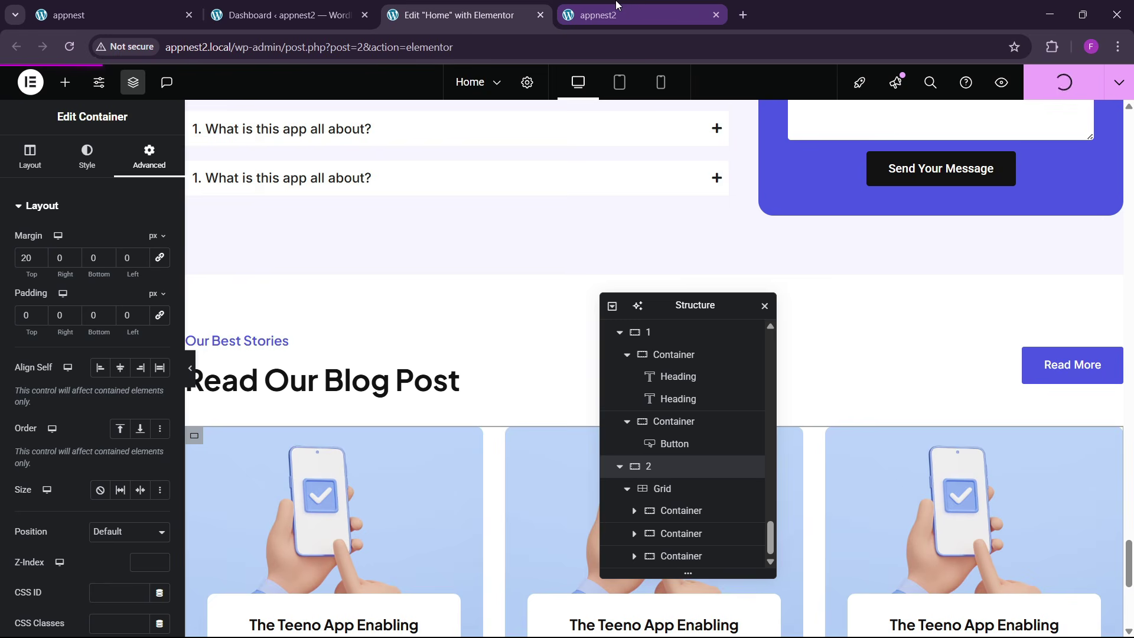
{"action": "scroll", "coordinate": [476, 404], "scroll_direction": "down", "scroll_amount": 3}
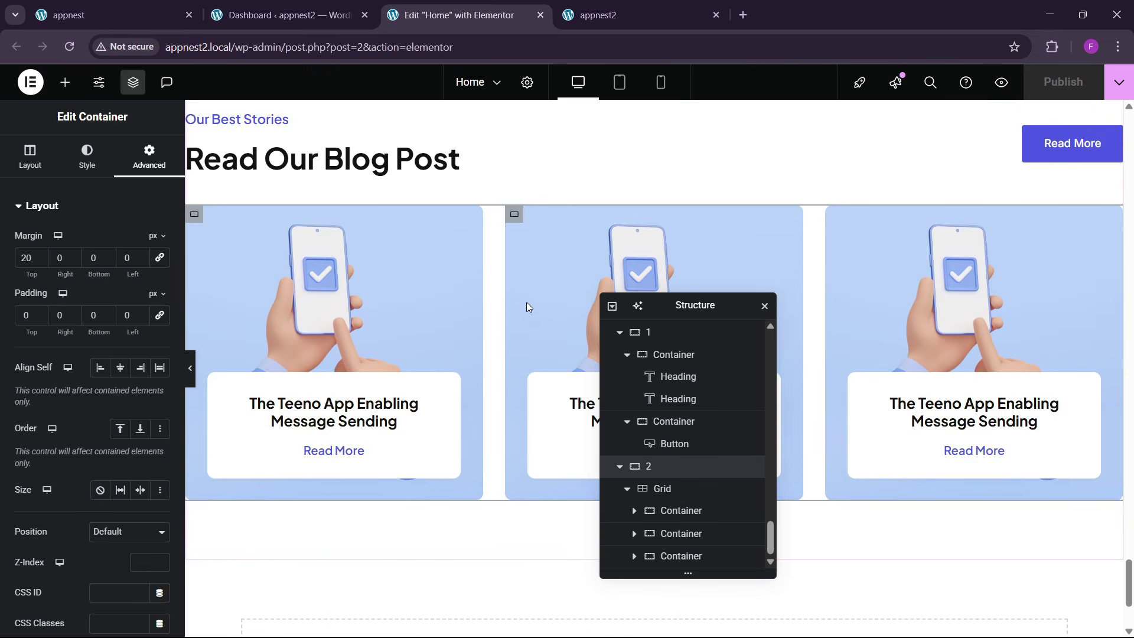
{"action": "left_click", "coordinate": [602, 15]}
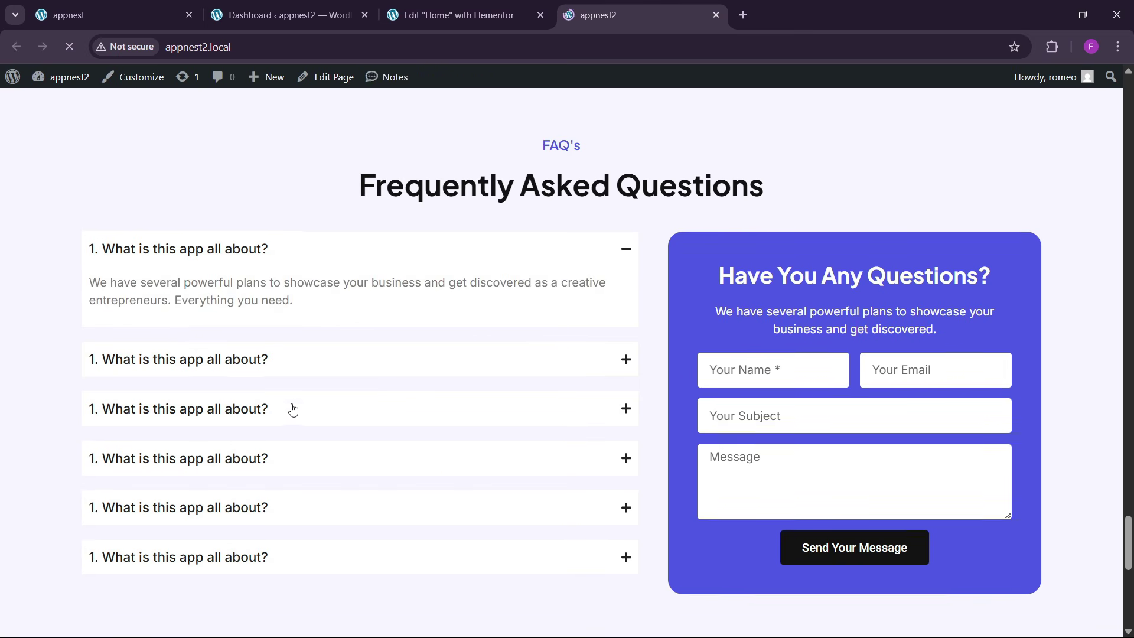
{"action": "scroll", "coordinate": [423, 392], "scroll_direction": "down", "scroll_amount": 10}
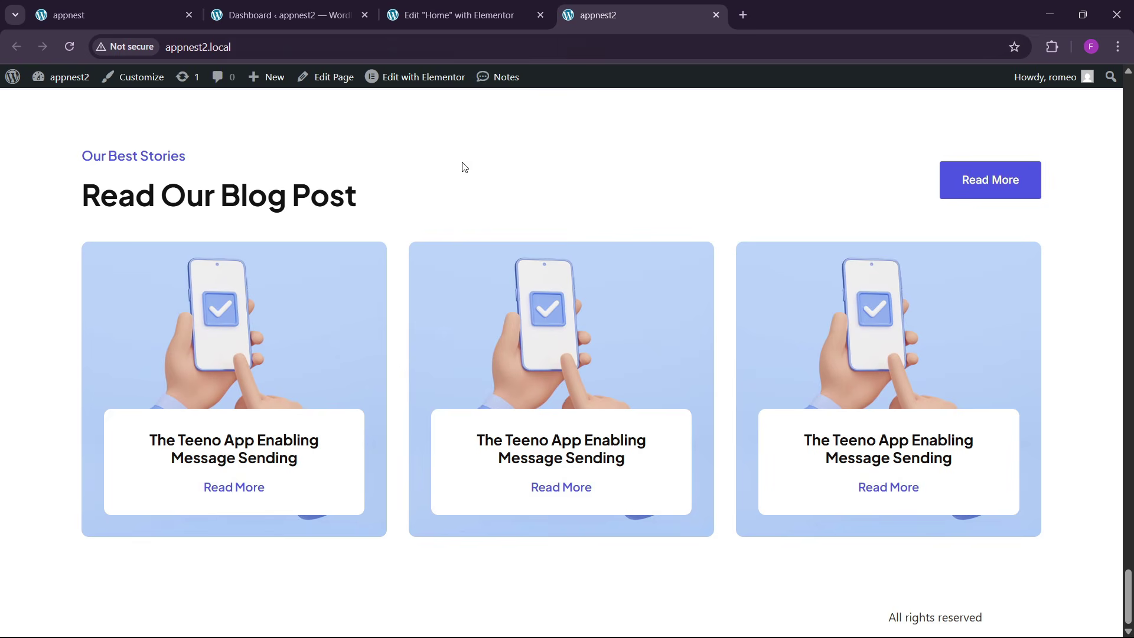
- Examine the app download section that follows the blog posts on the appnest reference site
{"action": "left_click", "coordinate": [114, 11]}
{"action": "scroll", "coordinate": [629, 437], "scroll_direction": "down", "scroll_amount": 10}
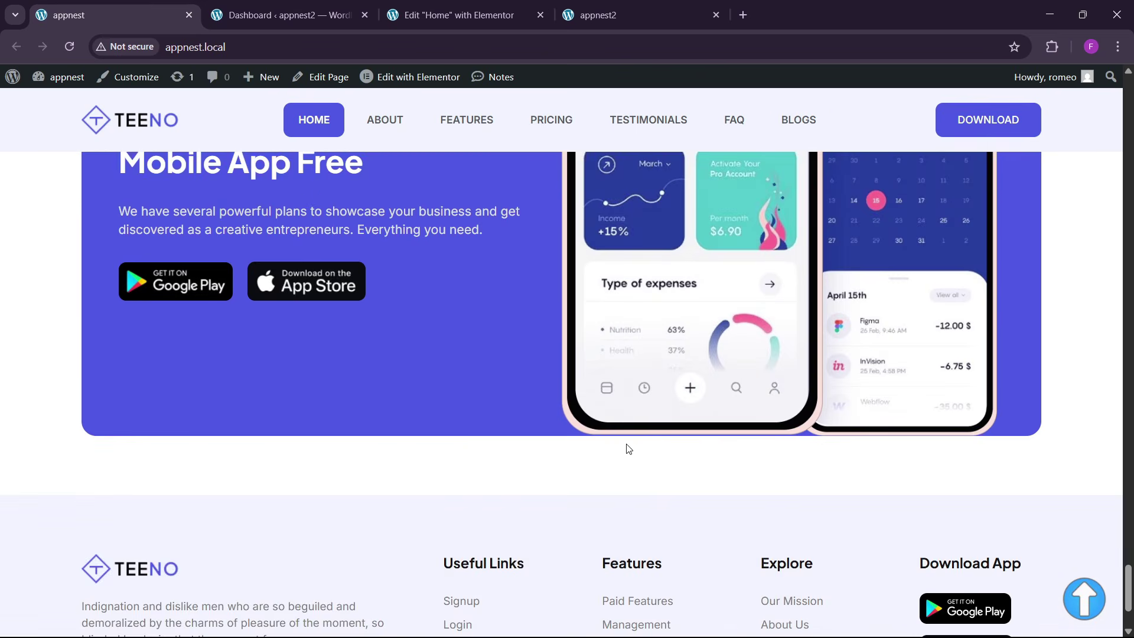
{"action": "scroll", "coordinate": [625, 448], "scroll_direction": "up", "scroll_amount": 4}
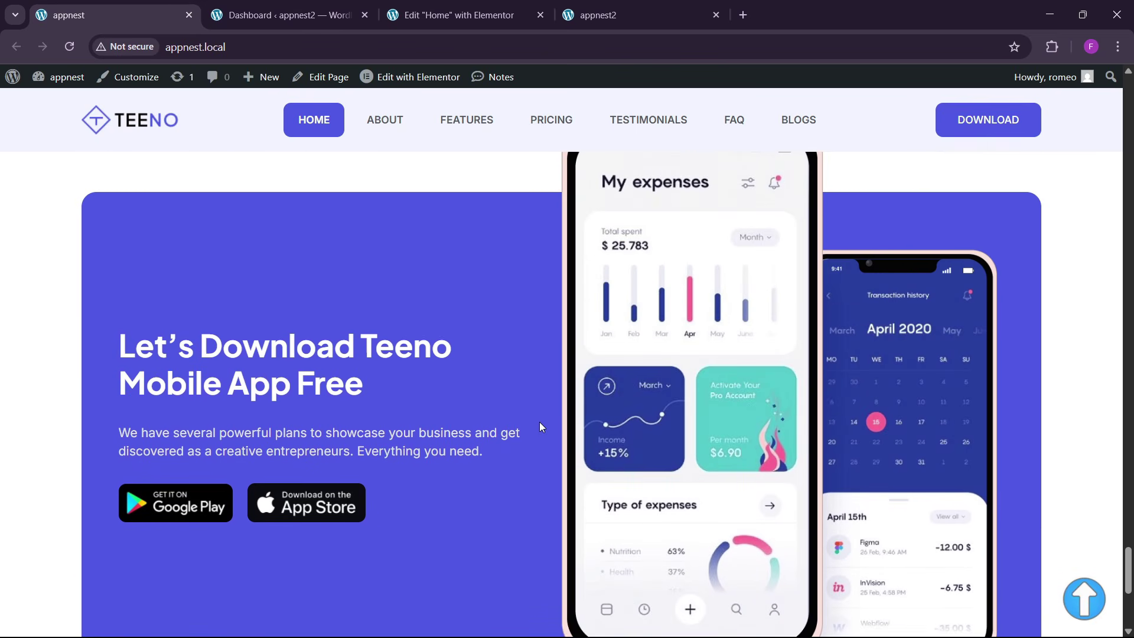
{"action": "left_click", "coordinate": [496, 13]}
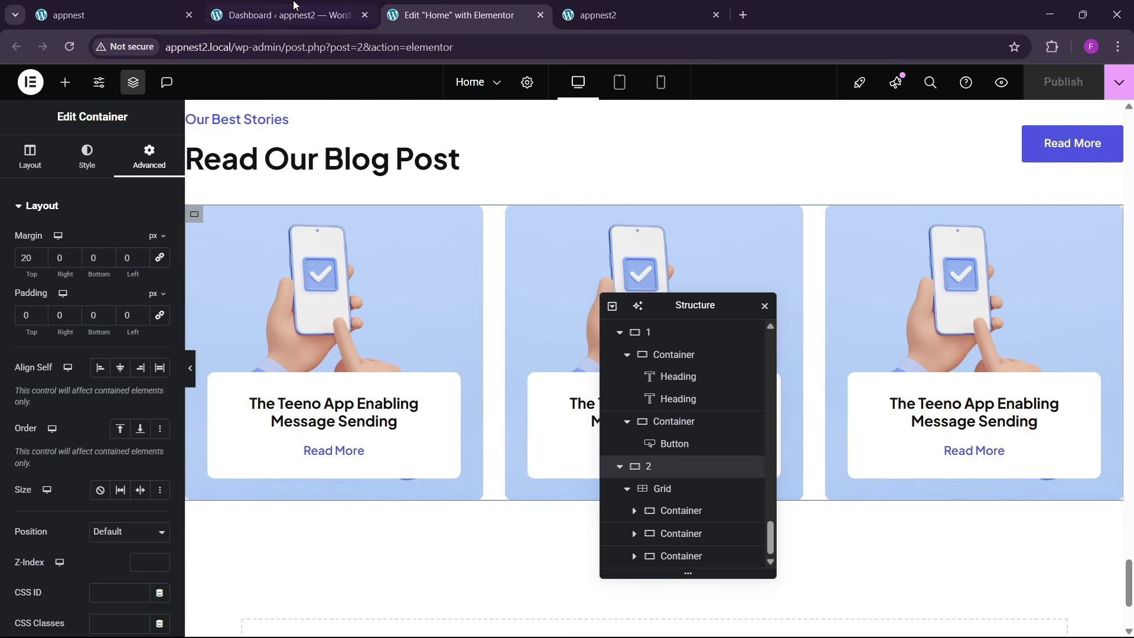
{"action": "left_click", "coordinate": [114, 13]}
{"action": "scroll", "coordinate": [515, 373], "scroll_direction": "up", "scroll_amount": 5}
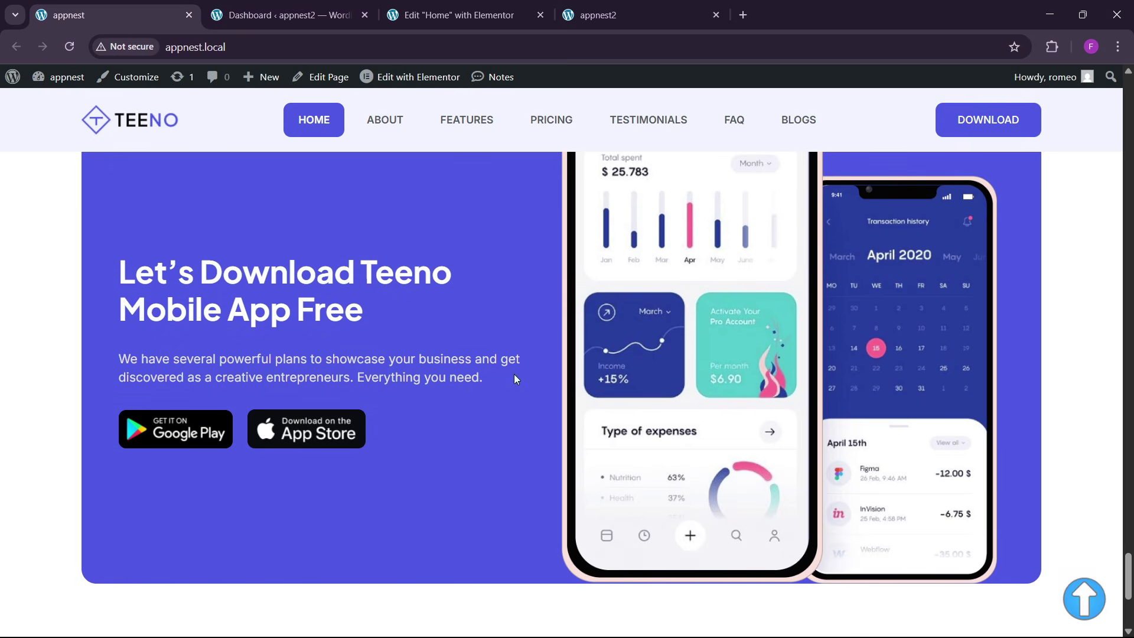
{"action": "left_click", "coordinate": [473, 14]}
- Add a single-column flexbox container below the blog section and name it cta
{"action": "scroll", "coordinate": [473, 363], "scroll_direction": "down", "scroll_amount": 3}
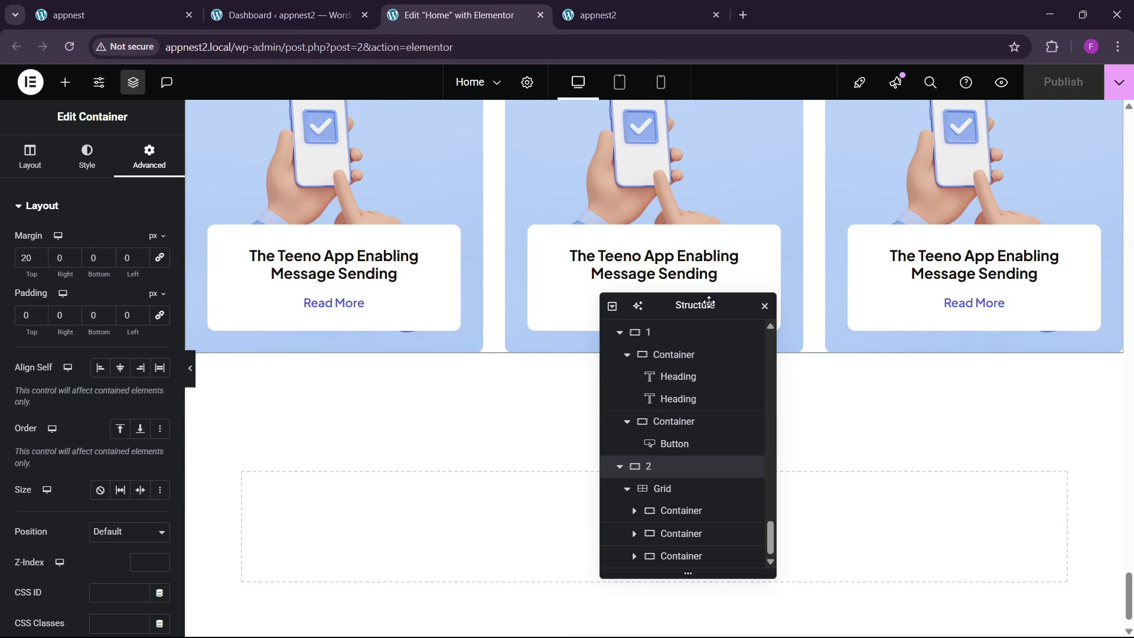
{"action": "left_click_drag", "start_coordinate": [706, 304], "coordinate": [855, 241]}
{"action": "left_click", "coordinate": [630, 518]}
{"action": "left_click", "coordinate": [586, 532]}
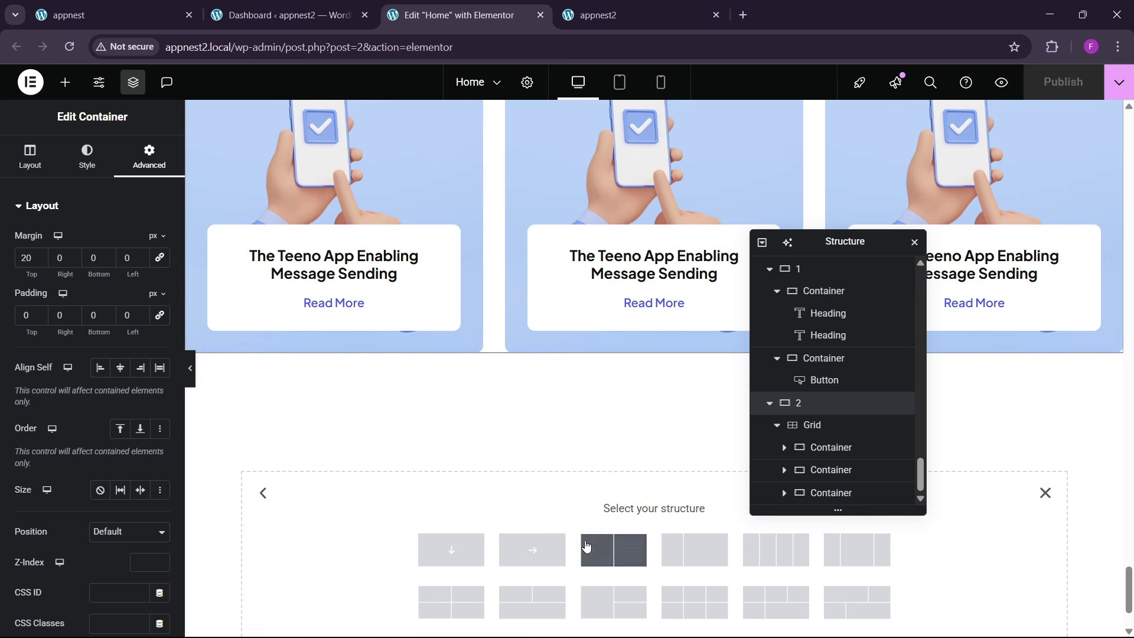
{"action": "left_click", "coordinate": [467, 553]}
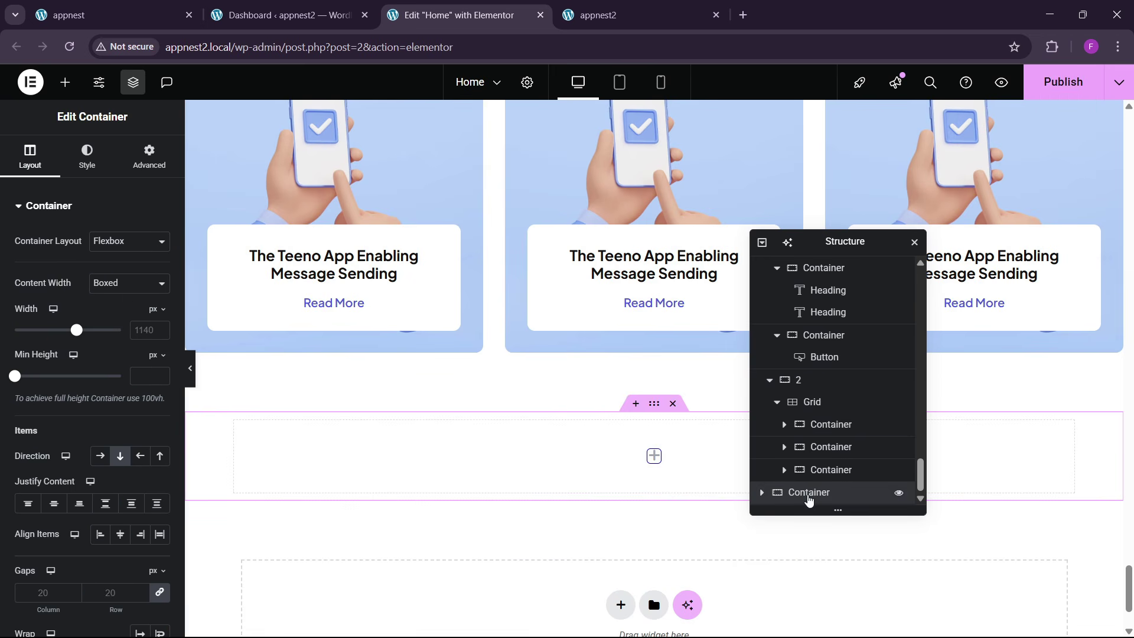
{"action": "type", "text": "cta"}
{"action": "key", "text": "Return"}
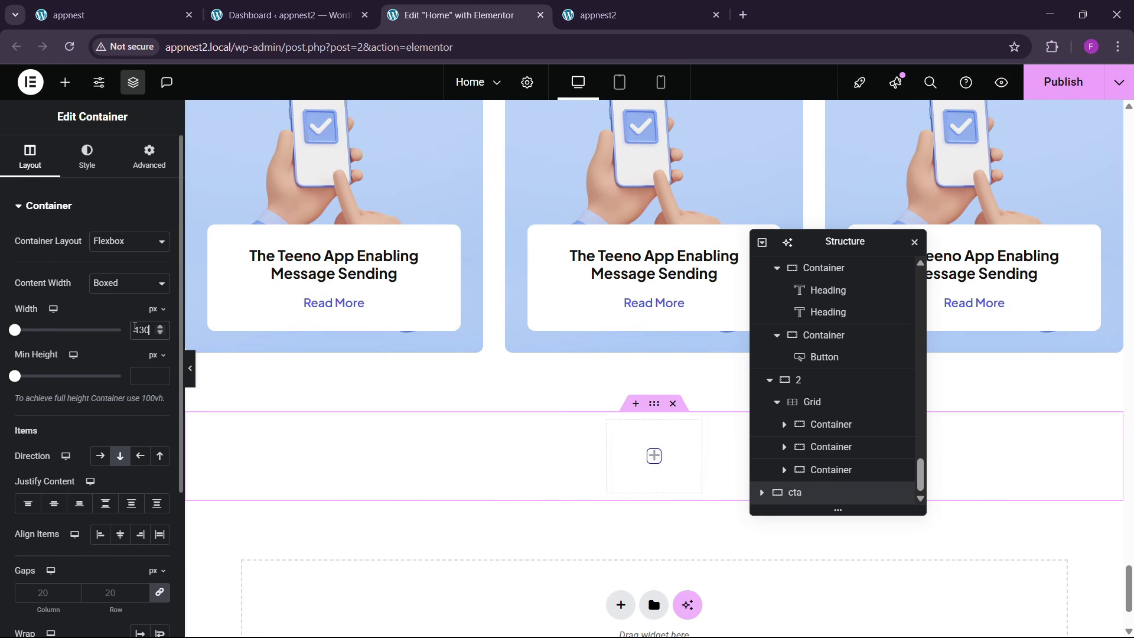
- Widen the cta container's boxed content and set its padding to 0 on all sides
{"action": "left_click", "coordinate": [149, 157]}
{"action": "left_click", "coordinate": [159, 315]}
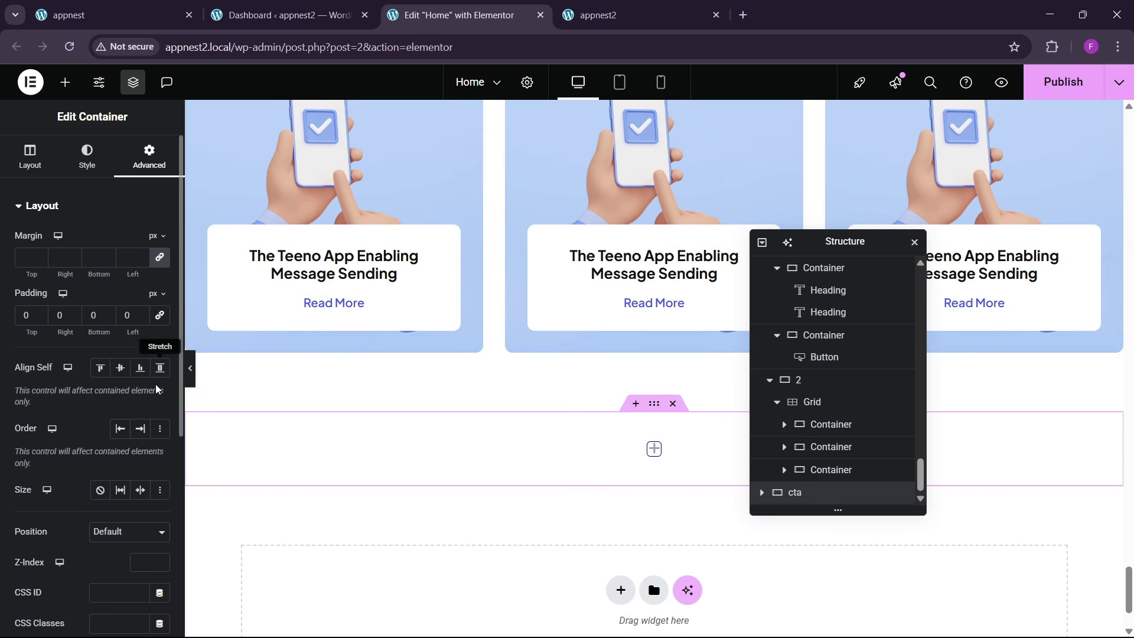
- Add a container inside the cta container and set its padding to 0 on all sides
{"action": "left_click", "coordinate": [65, 82]}
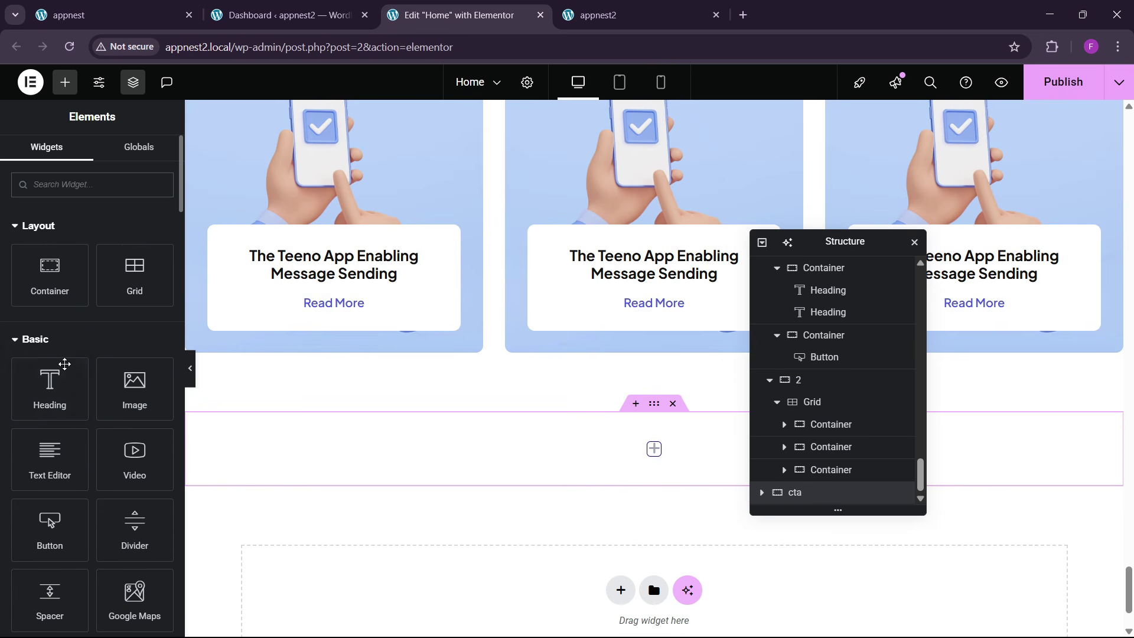
{"action": "left_click_drag", "start_coordinate": [50, 273], "coordinate": [437, 463]}
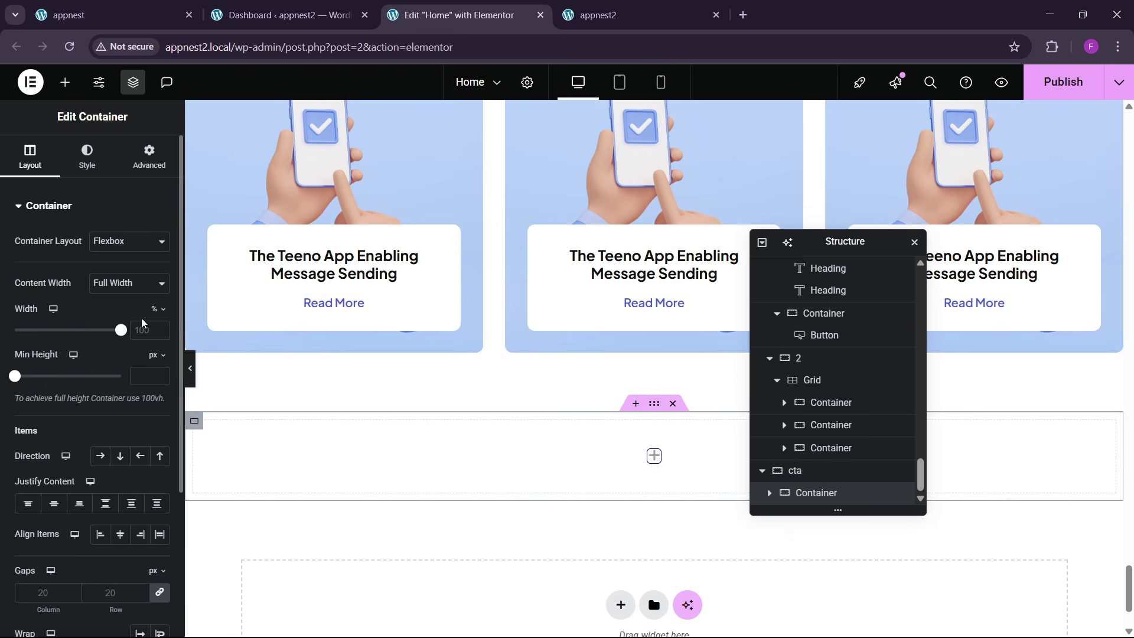
{"action": "left_click", "coordinate": [149, 157]}
{"action": "left_click", "coordinate": [160, 315]}
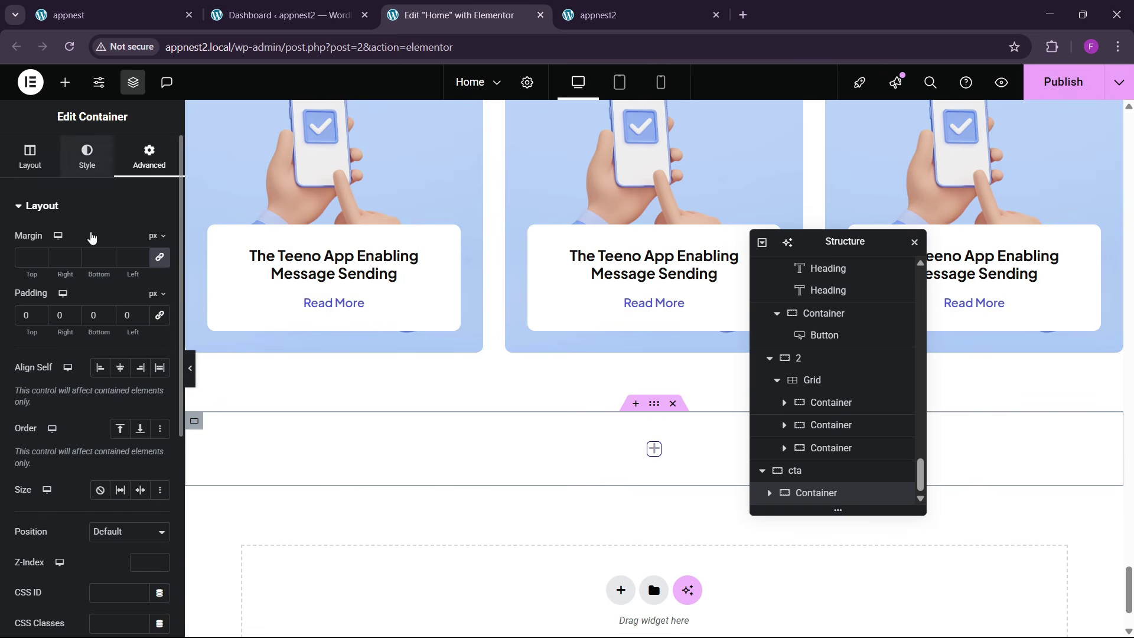
- Give the nested container the global blue background color and a 20 px border radius on all corners
{"action": "left_click", "coordinate": [87, 157]}
{"action": "left_click", "coordinate": [99, 273]}
{"action": "left_click", "coordinate": [140, 302]}
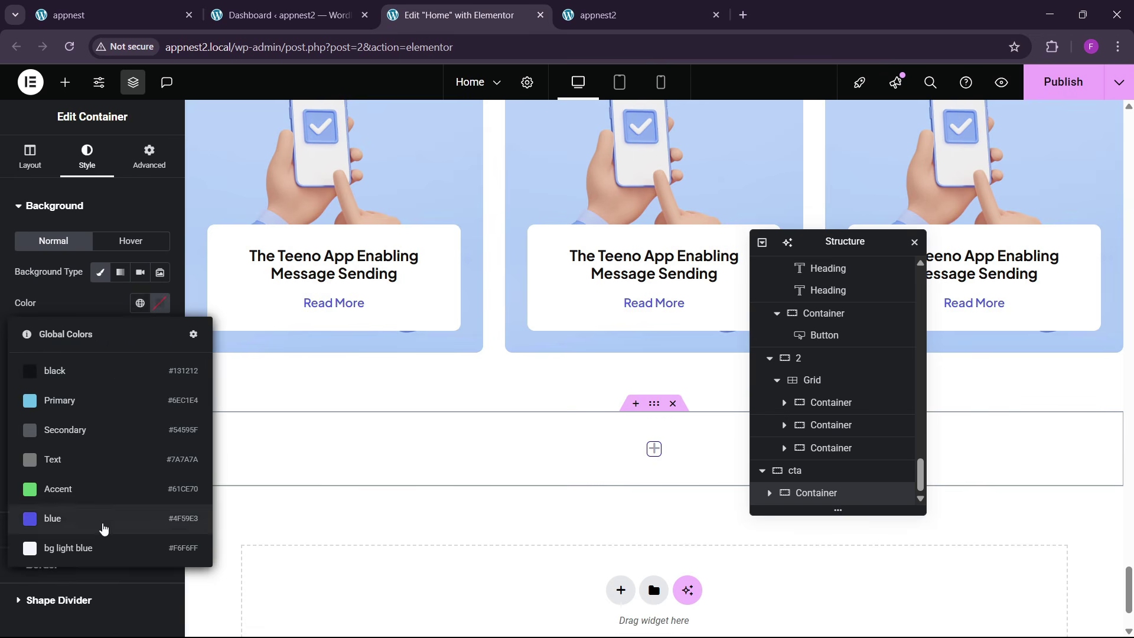
{"action": "left_click", "coordinate": [103, 528]}
{"action": "scroll", "coordinate": [71, 448], "scroll_direction": "down", "scroll_amount": 1}
{"action": "left_click", "coordinate": [33, 487]}
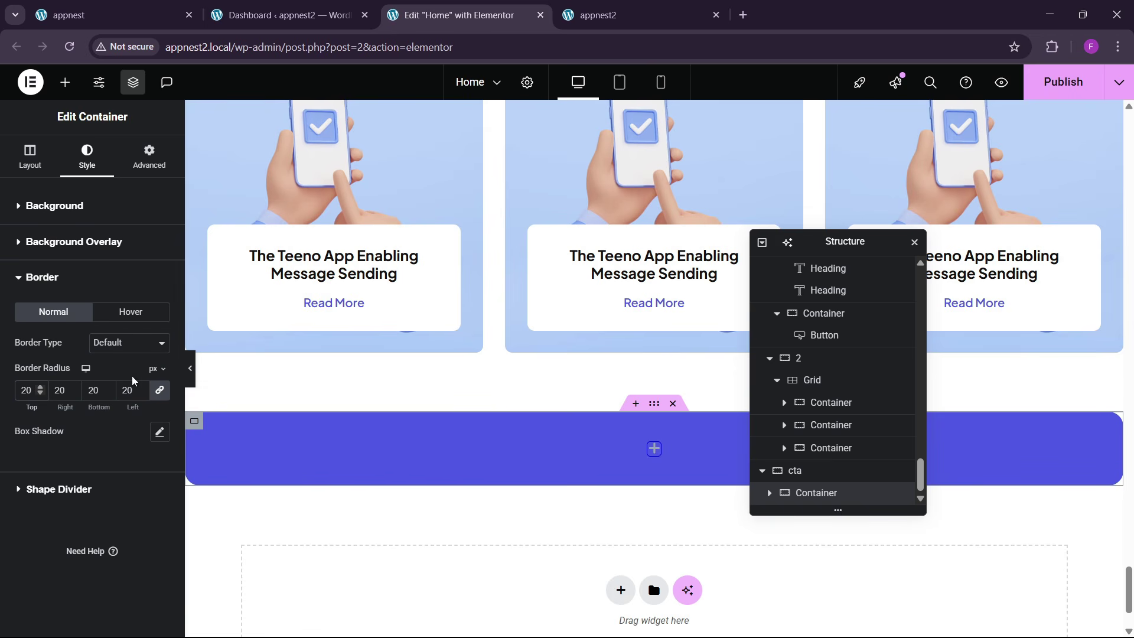
- Check the reference site's app download section, and add a zero-padding container inside the blue container
{"action": "left_click", "coordinate": [106, 5]}
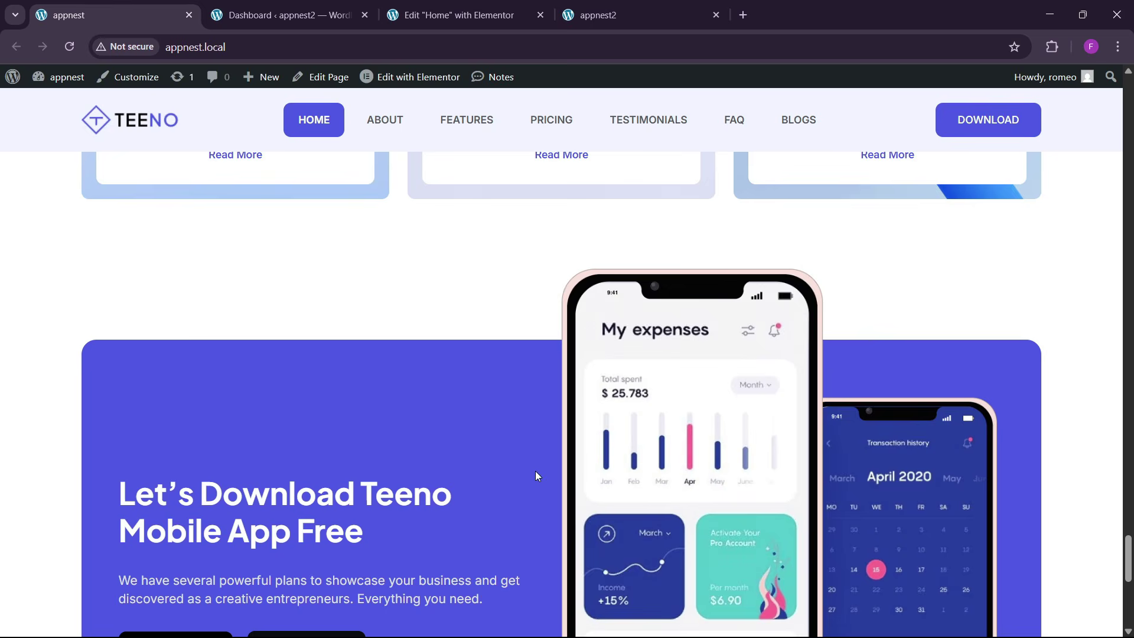
{"action": "scroll", "coordinate": [536, 474], "scroll_direction": "down", "scroll_amount": 4}
{"action": "left_click", "coordinate": [443, 16]}
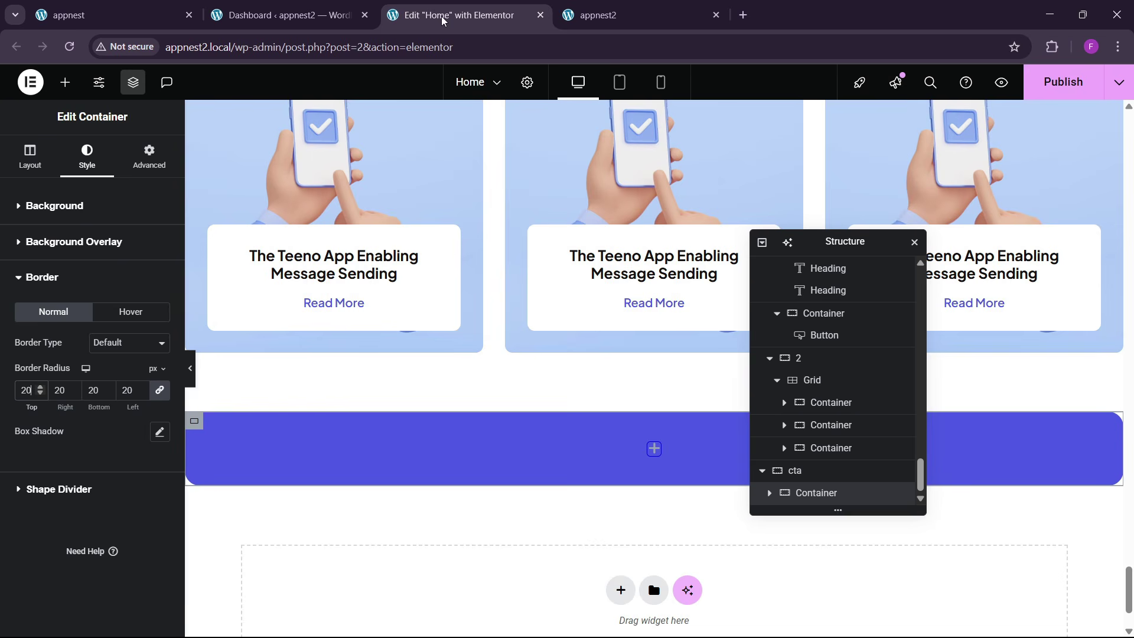
{"action": "left_click", "coordinate": [72, 89]}
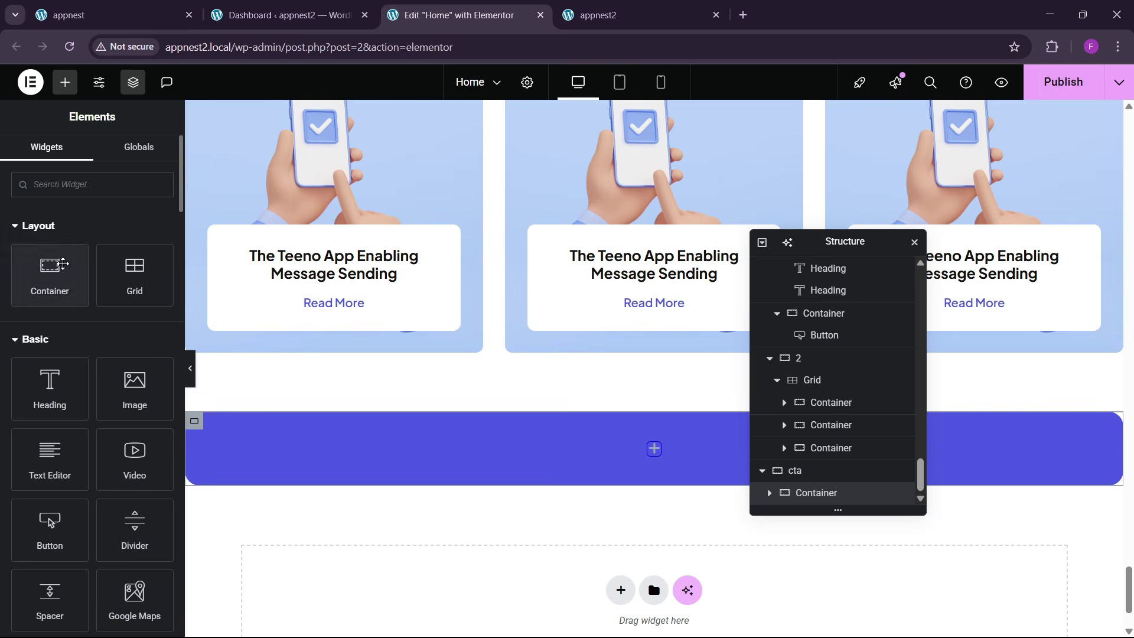
{"action": "left_click_drag", "start_coordinate": [51, 266], "coordinate": [504, 449]}
{"action": "left_click", "coordinate": [148, 159]}
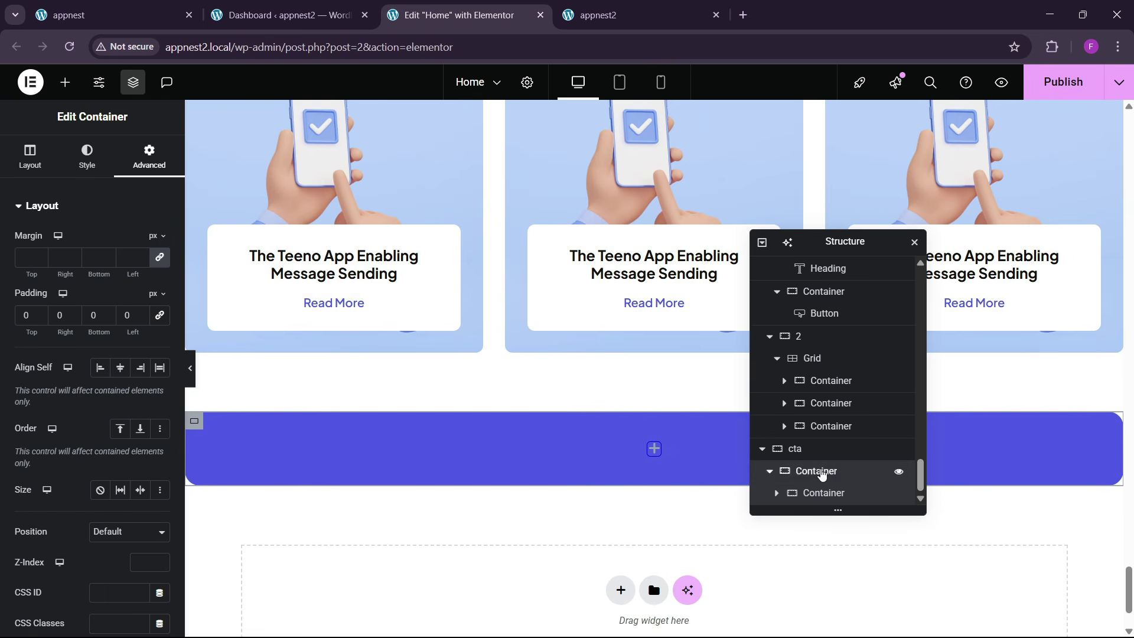
- Rename the blue container as main box and the container nested inside it as 1
{"action": "left_click", "coordinate": [820, 472]}
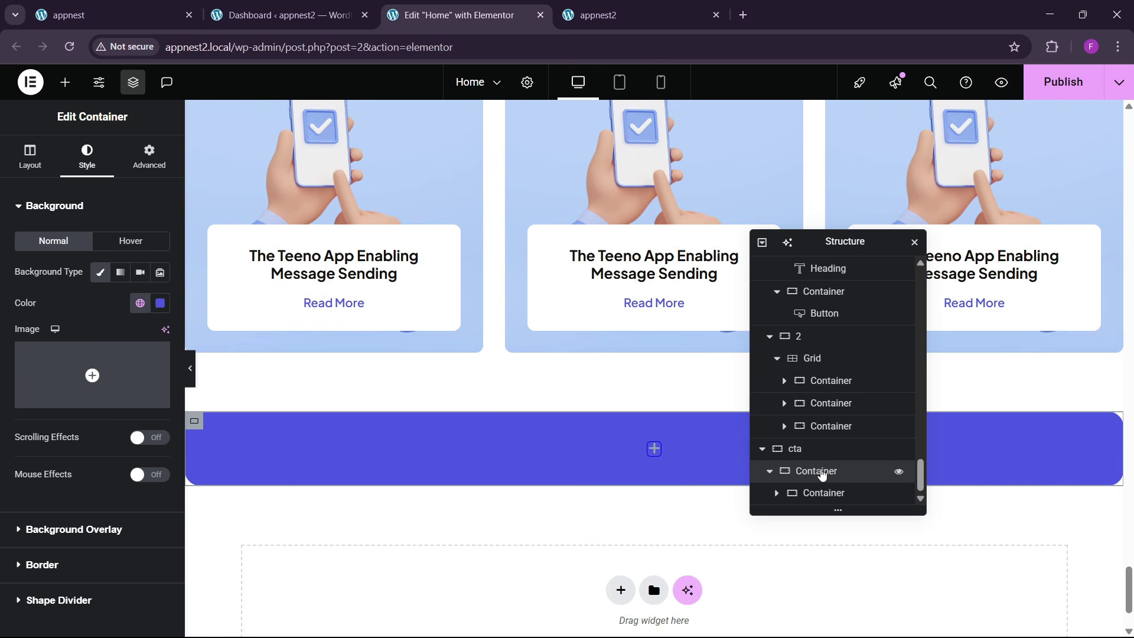
{"action": "type", "text": "main box"}
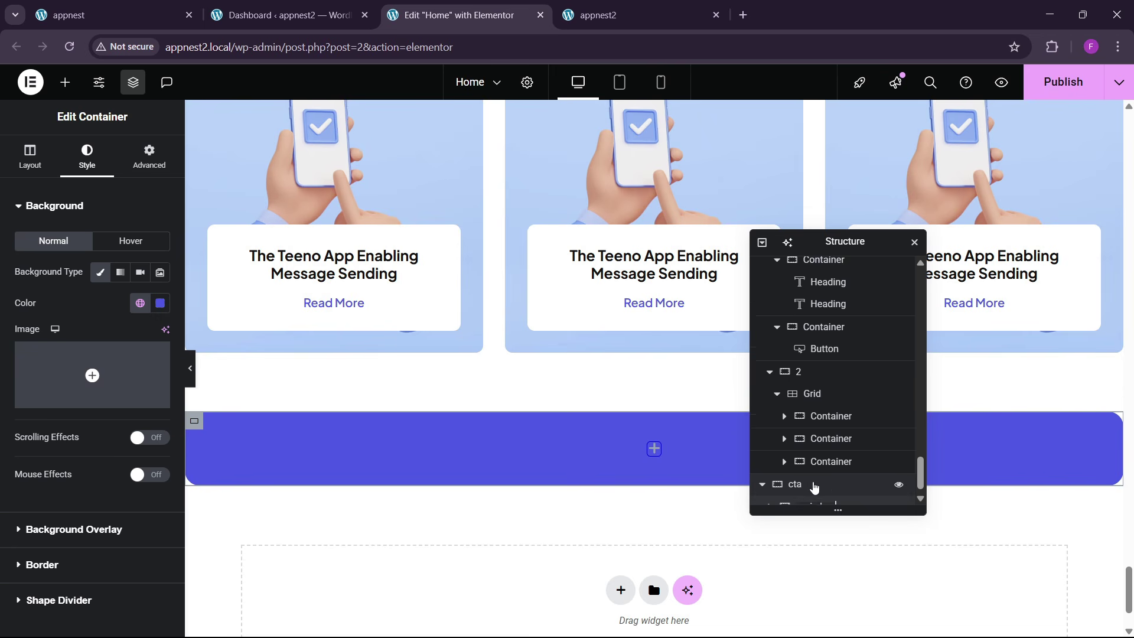
{"action": "left_click", "coordinate": [767, 494]}
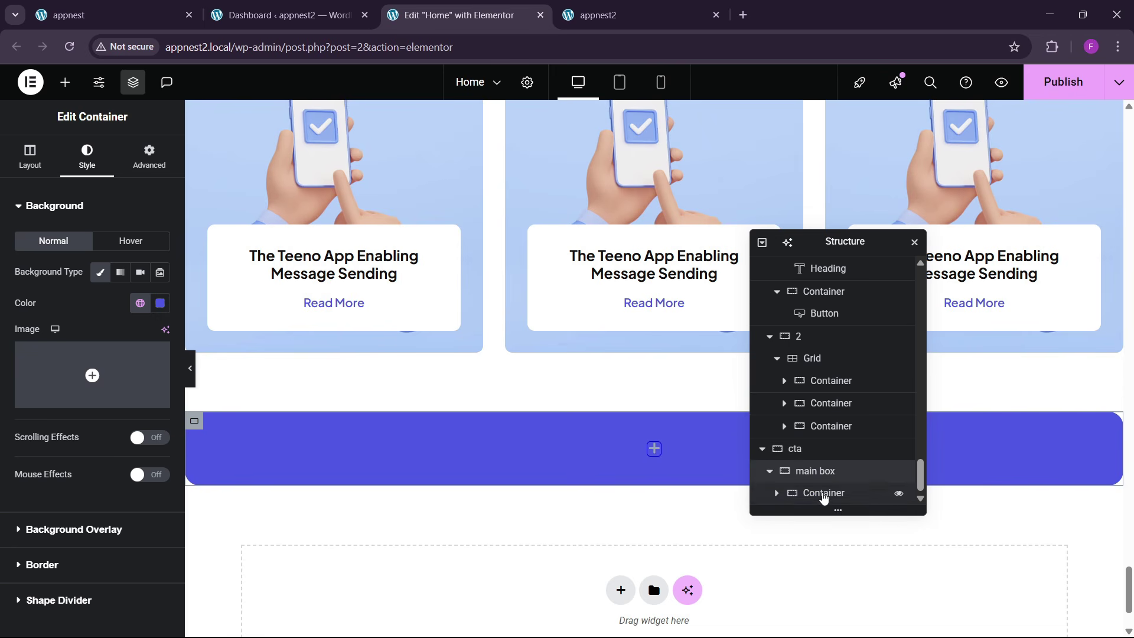
{"action": "double_click", "coordinate": [823, 495]}
{"action": "type", "text": "1"}
- Duplicate container 1 and lay out main box as a row with space-between justification and centered items
{"action": "right_click", "coordinate": [823, 496]}
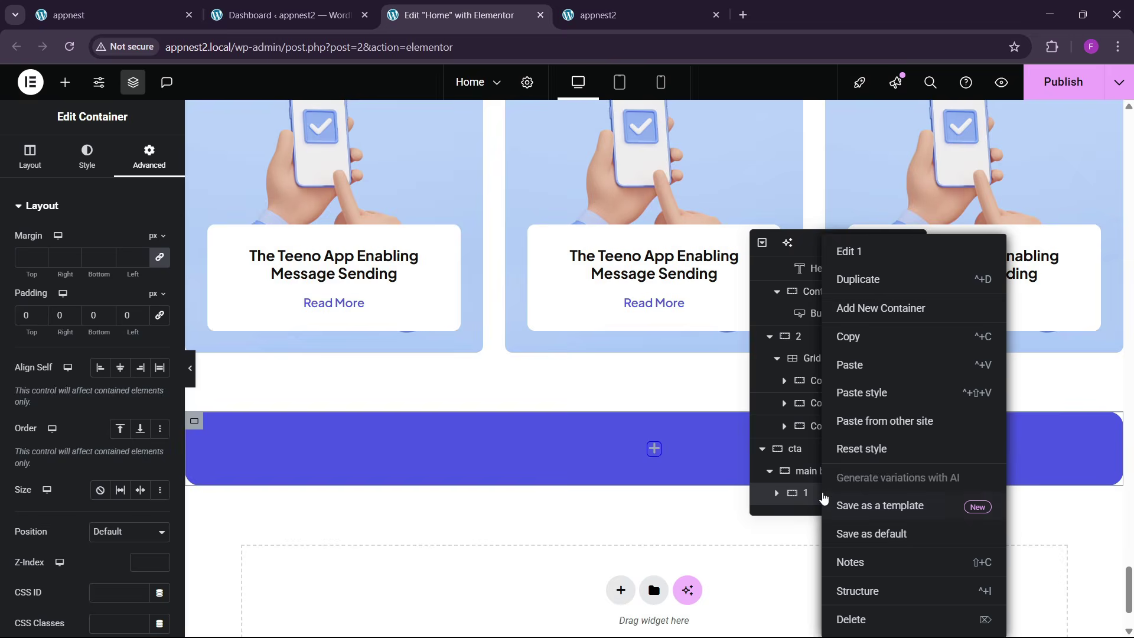
{"action": "left_click", "coordinate": [861, 294]}
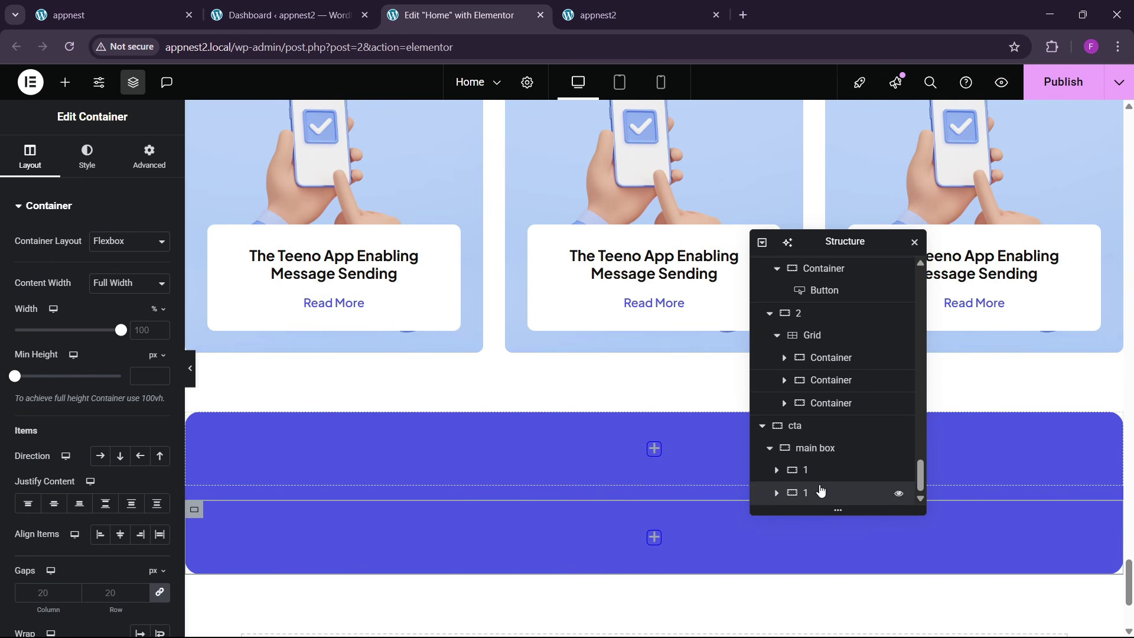
{"action": "left_click", "coordinate": [818, 449]}
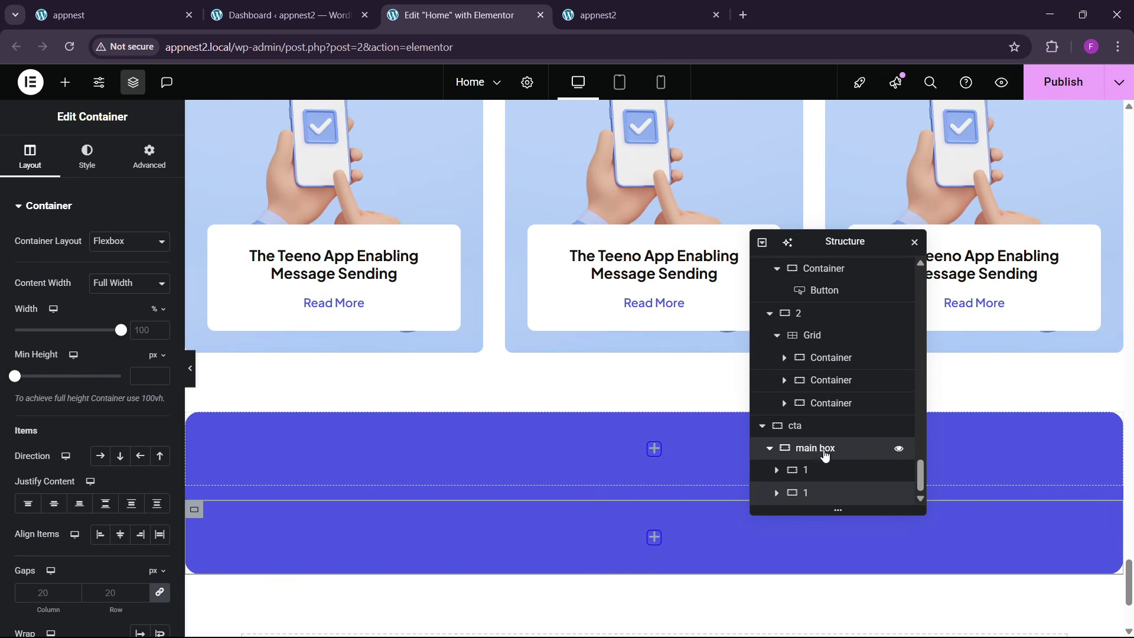
{"action": "left_click", "coordinate": [108, 460]}
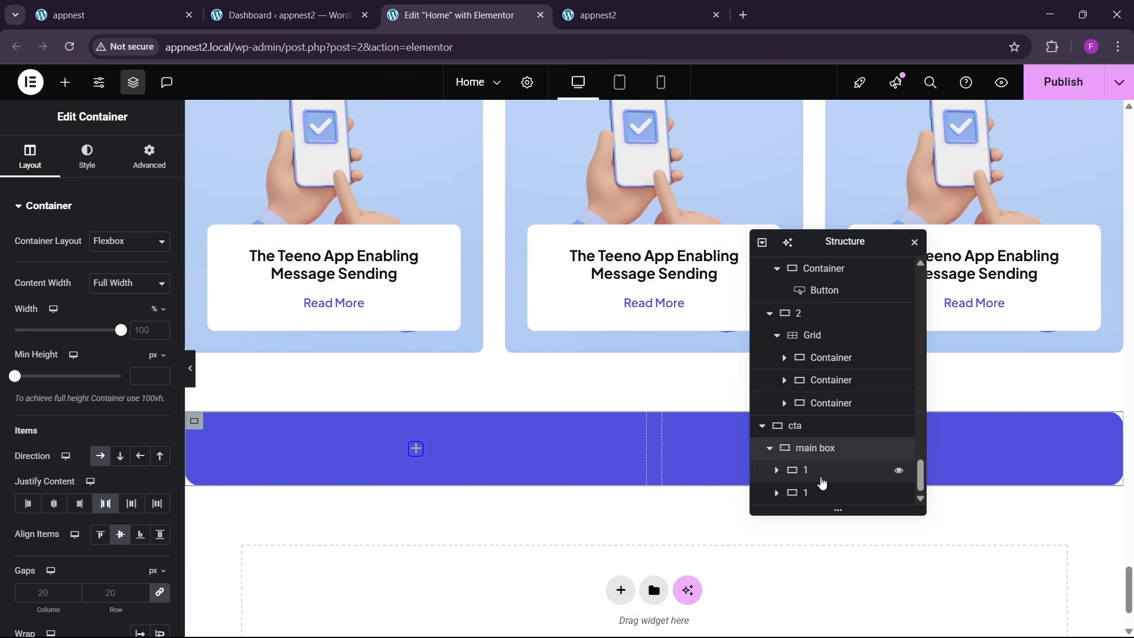
- Add an Image widget to the second container in main box, using the media library's My expenses and calendar phone mockup
{"action": "left_click", "coordinate": [95, 15]}
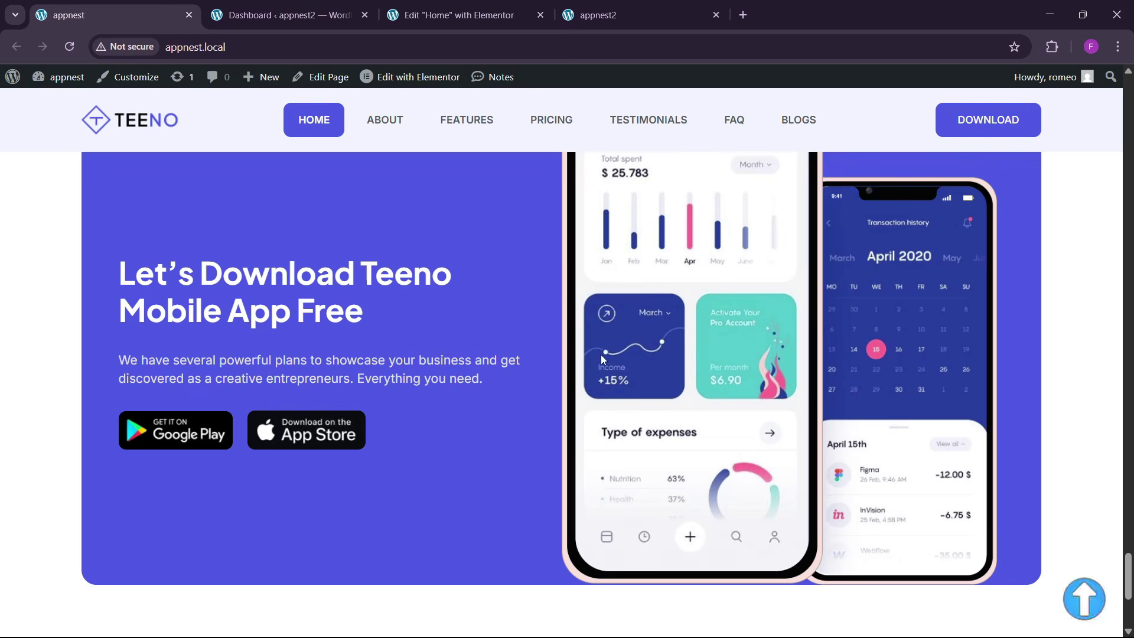
{"action": "left_click", "coordinate": [424, 18]}
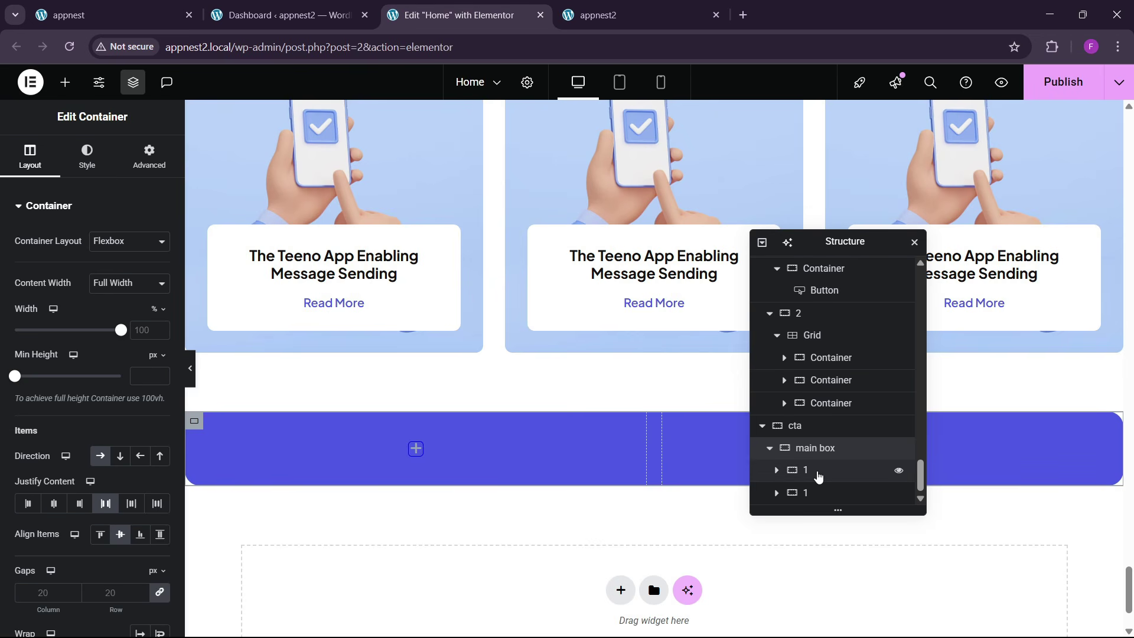
{"action": "left_click_drag", "start_coordinate": [825, 248], "coordinate": [256, 327]}
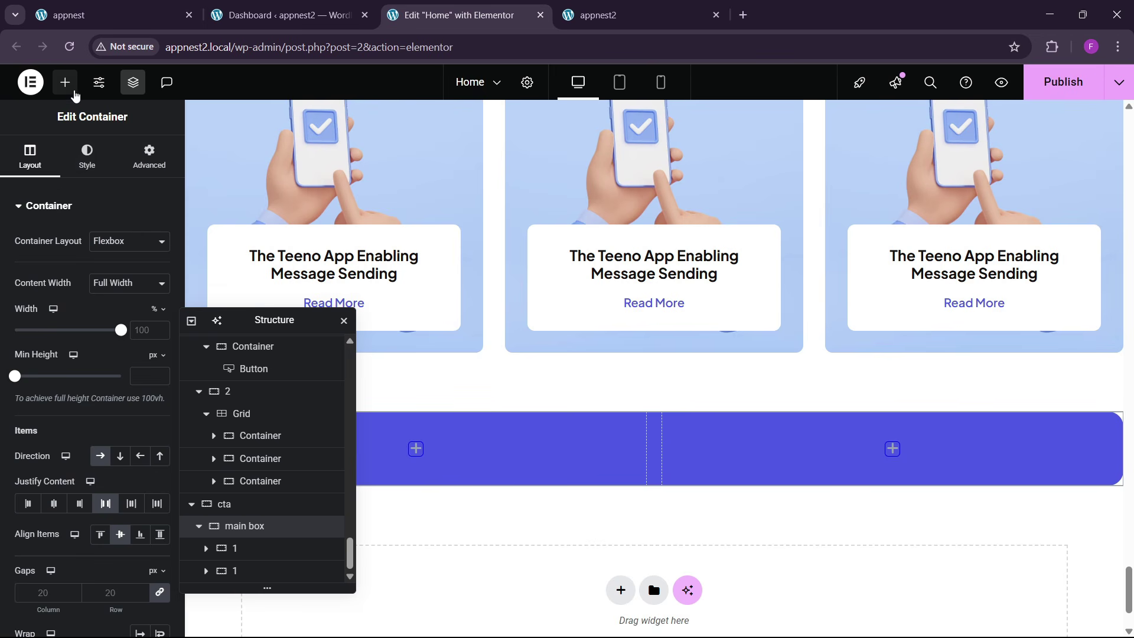
{"action": "left_click", "coordinate": [66, 83]}
{"action": "left_click_drag", "start_coordinate": [132, 392], "coordinate": [749, 491]}
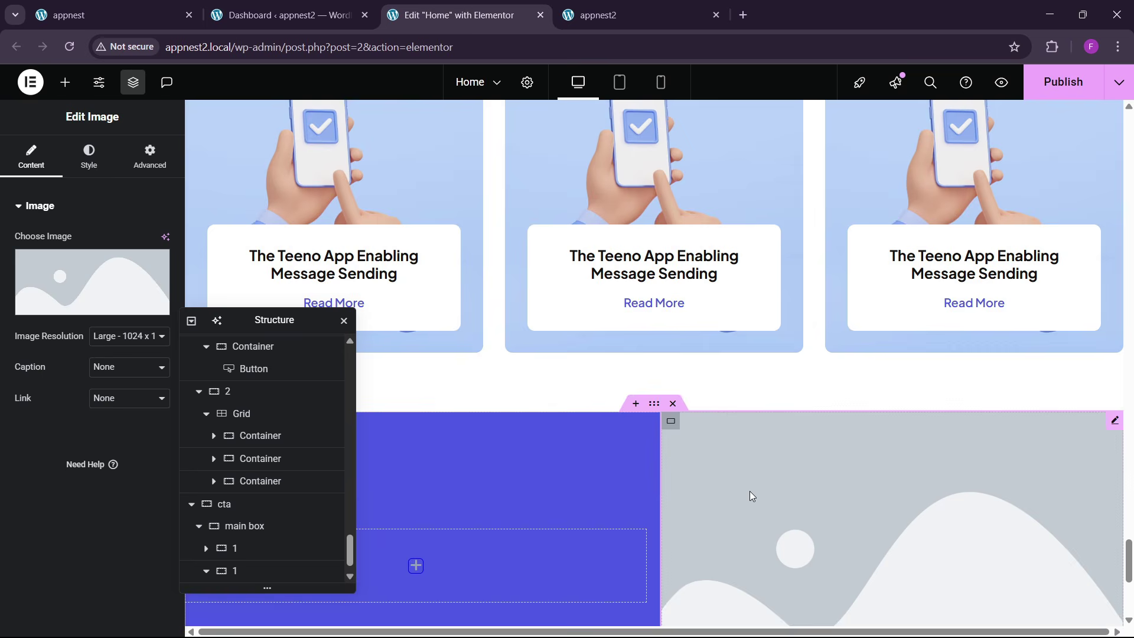
{"action": "left_click", "coordinate": [113, 298]}
{"action": "scroll", "coordinate": [531, 451], "scroll_direction": "down", "scroll_amount": 5}
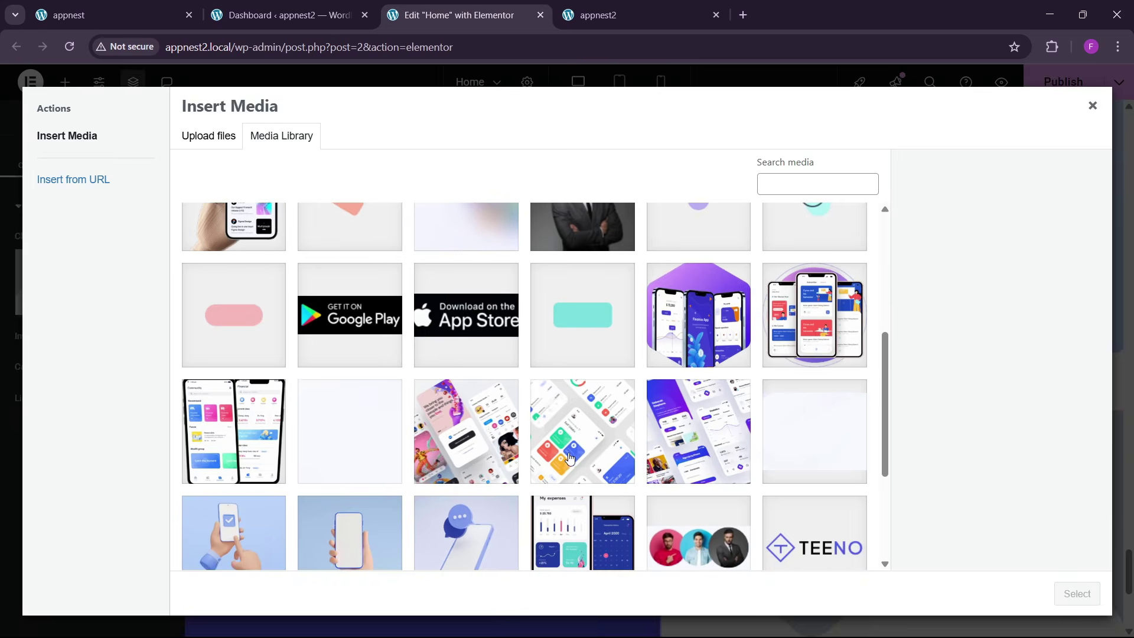
{"action": "scroll", "coordinate": [372, 341], "scroll_direction": "down", "scroll_amount": 5}
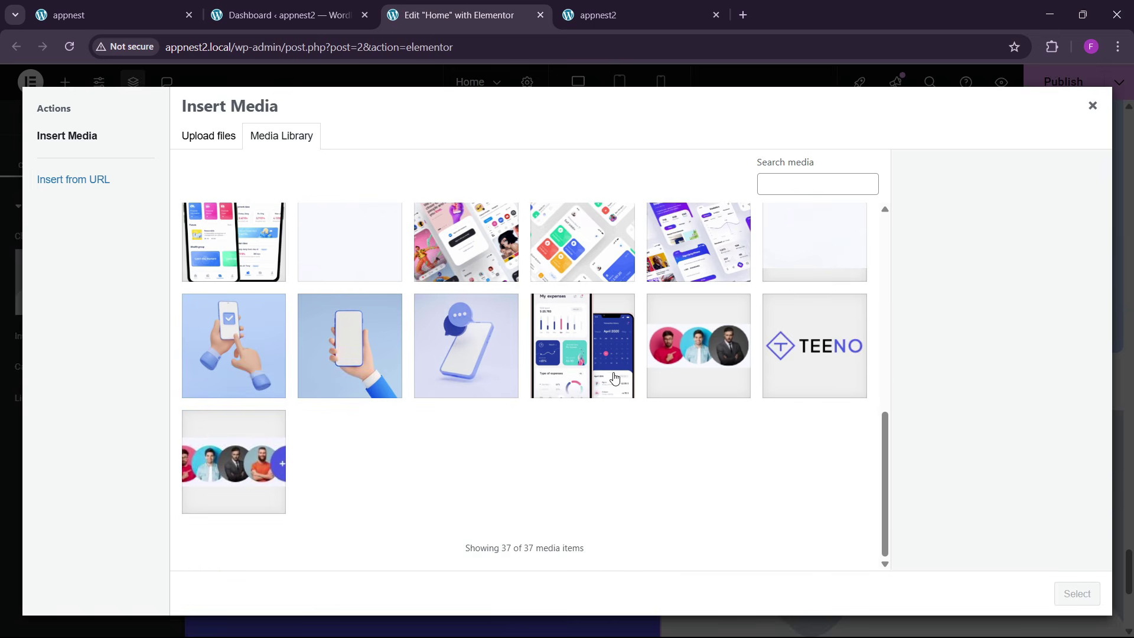
{"action": "left_click", "coordinate": [610, 370]}
{"action": "left_click", "coordinate": [1076, 594]}
{"action": "scroll", "coordinate": [778, 611], "scroll_direction": "down", "scroll_amount": 8}
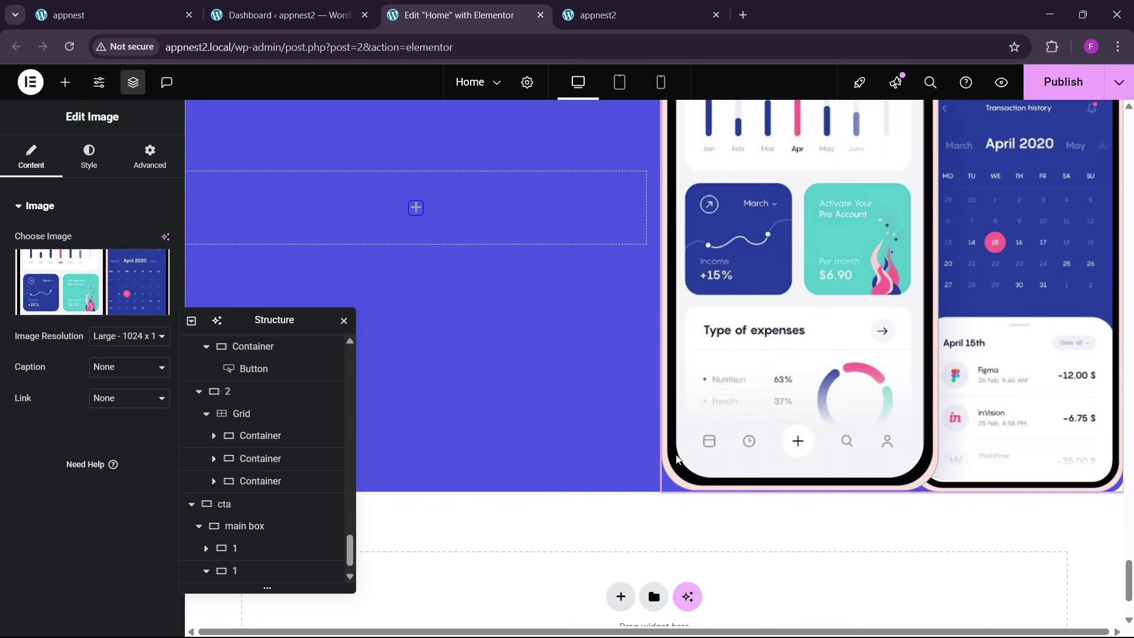
- Set the padding of the first container in main box to 40 px on all sides
{"action": "left_click_drag", "start_coordinate": [246, 318], "coordinate": [671, 314]}
{"action": "scroll", "coordinate": [653, 479], "scroll_direction": "down", "scroll_amount": 1}
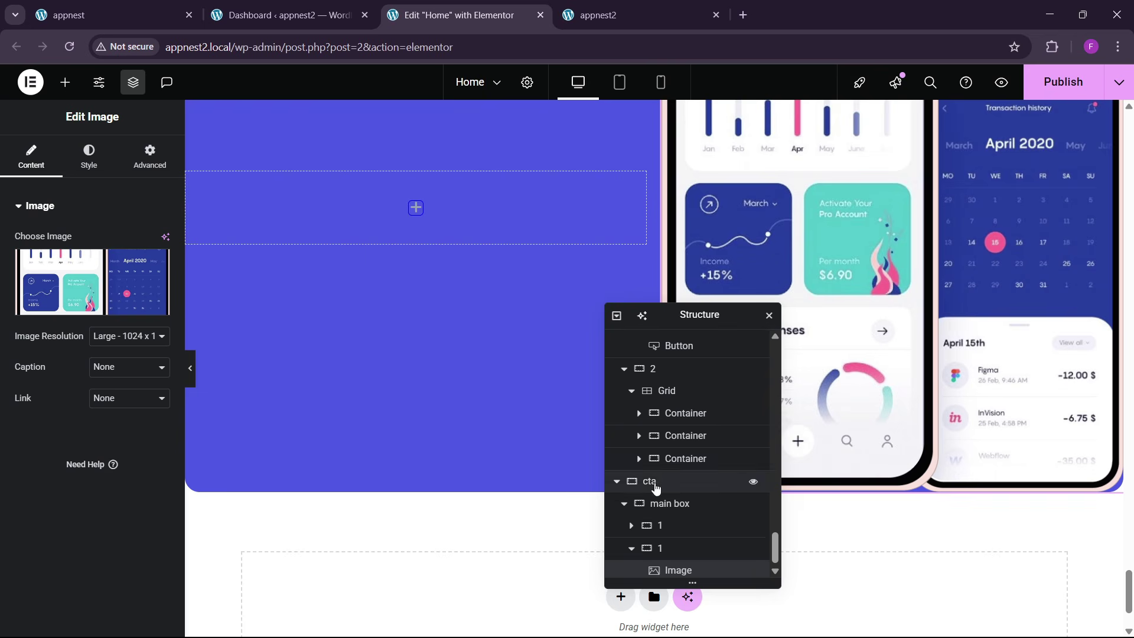
{"action": "left_click", "coordinate": [660, 520]}
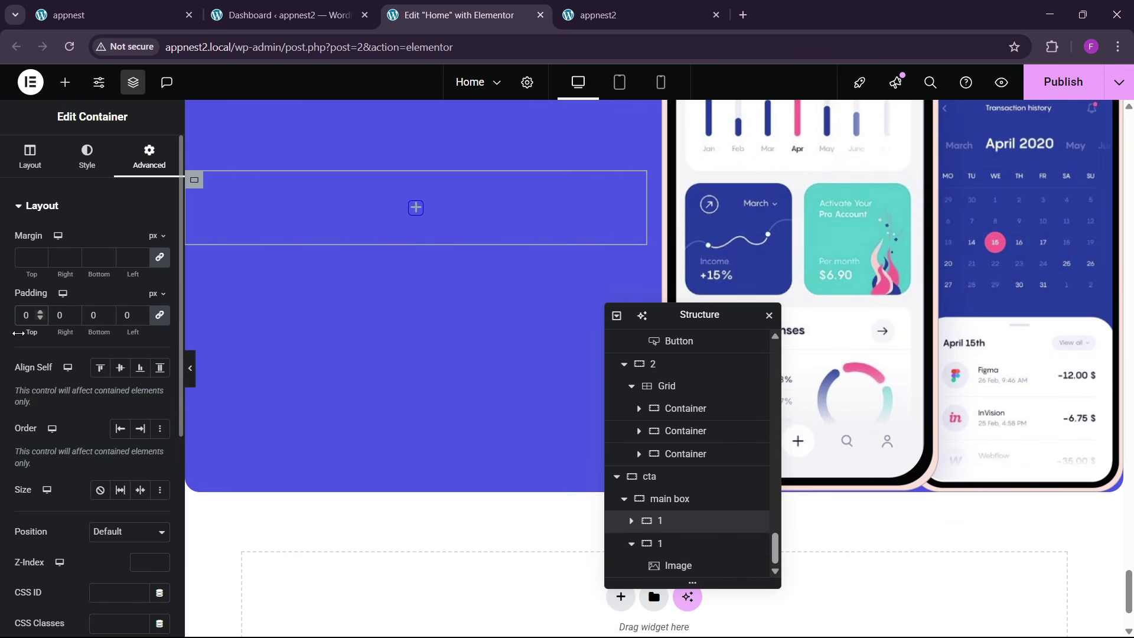
{"action": "left_click_drag", "start_coordinate": [19, 332], "coordinate": [15, 352]}
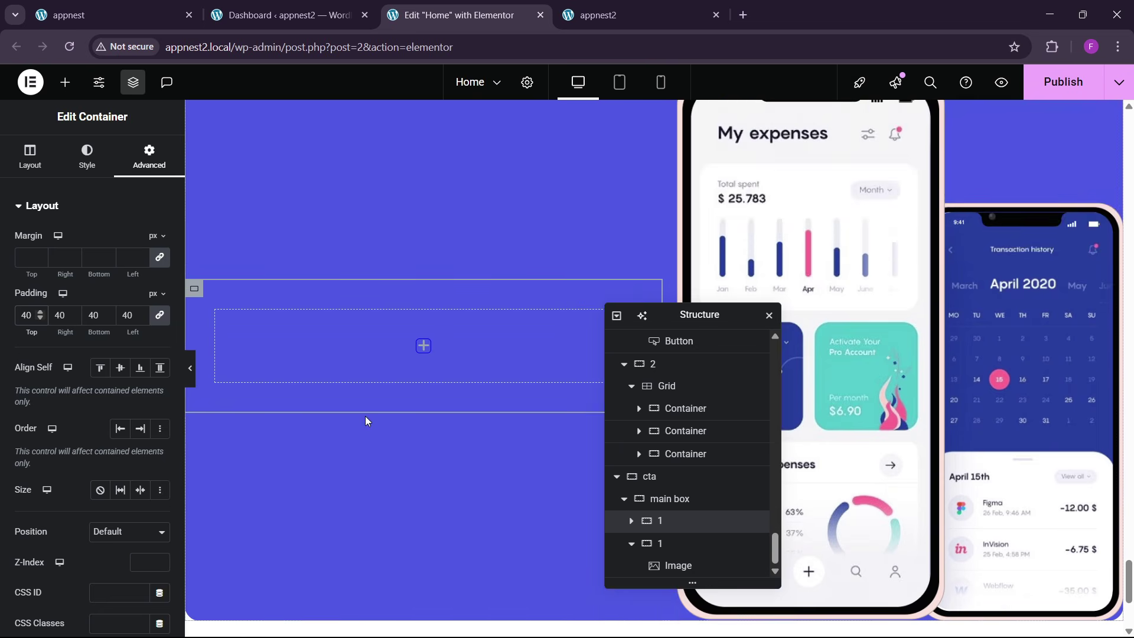
- Copy the "Read Our Blog Post" heading from the blog section and paste it into the first container of main box
{"action": "left_click", "coordinate": [88, 15]}
{"action": "left_click", "coordinate": [393, 5]}
{"action": "scroll", "coordinate": [448, 275], "scroll_direction": "up", "scroll_amount": 12}
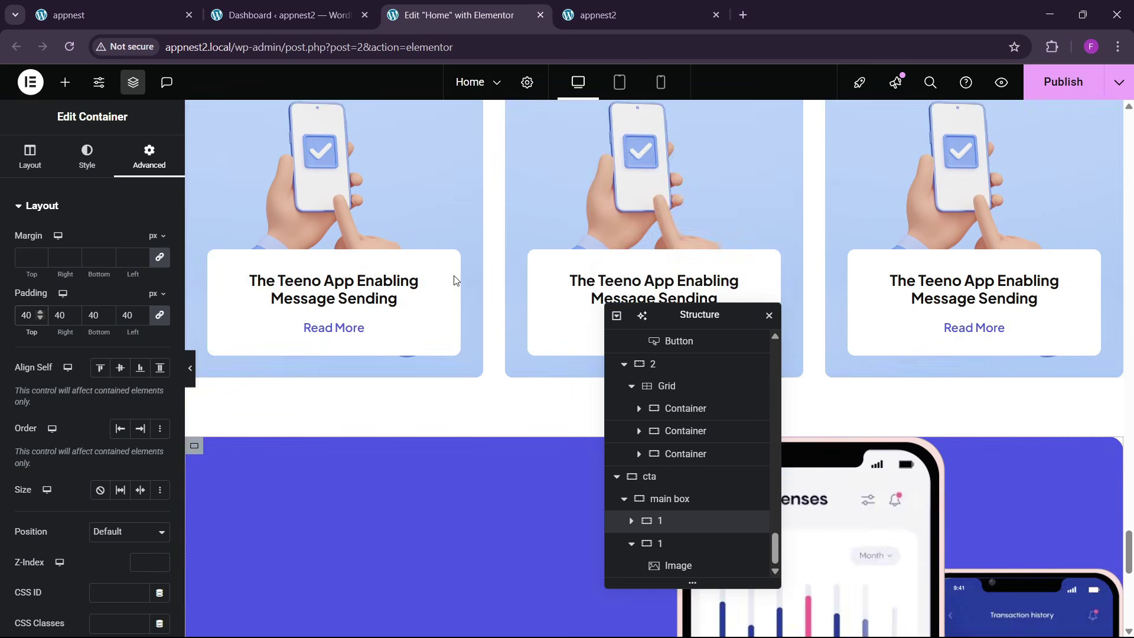
{"action": "scroll", "coordinate": [435, 296], "scroll_direction": "down", "scroll_amount": 2}
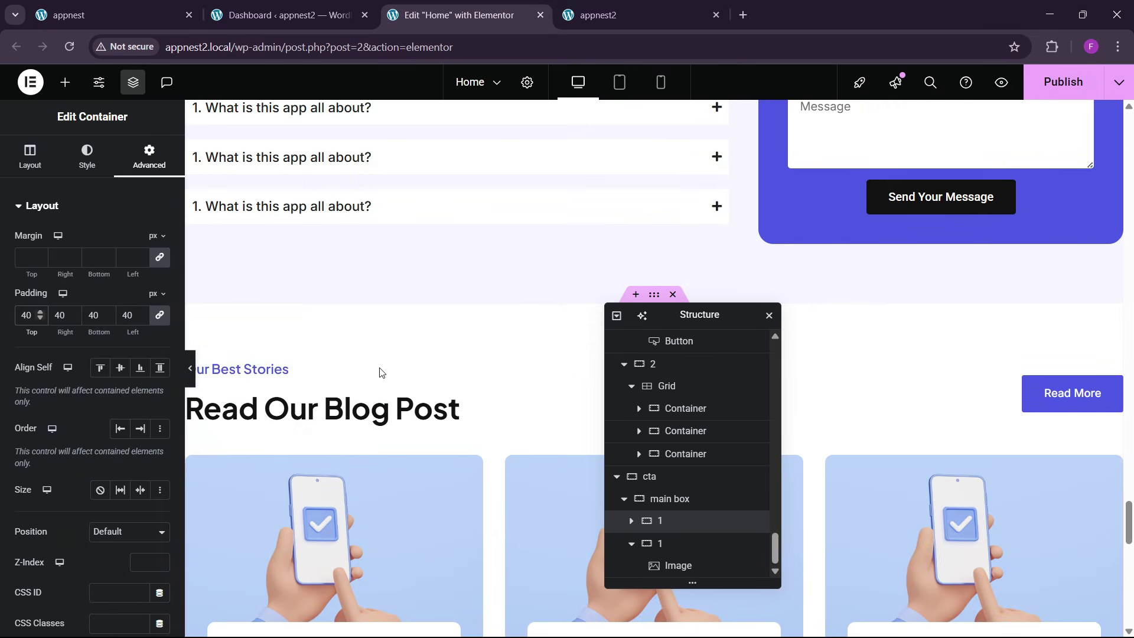
{"action": "right_click", "coordinate": [380, 370]}
{"action": "left_click", "coordinate": [407, 366]}
{"action": "scroll", "coordinate": [398, 370], "scroll_direction": "down", "scroll_amount": 12}
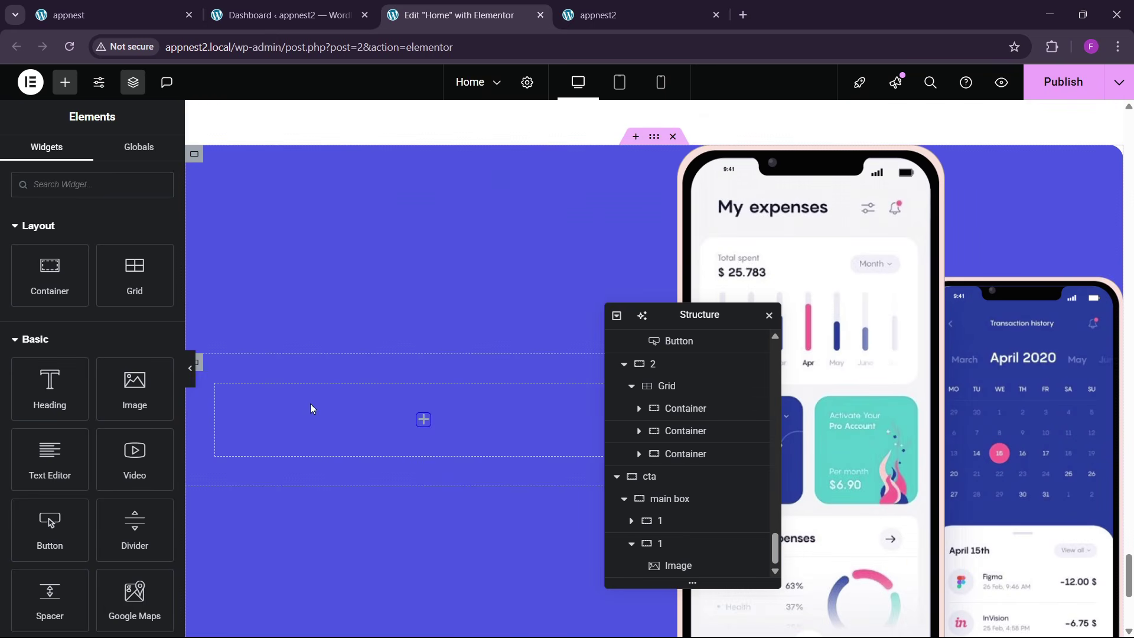
{"action": "right_click", "coordinate": [310, 403]}
{"action": "left_click", "coordinate": [353, 366]}
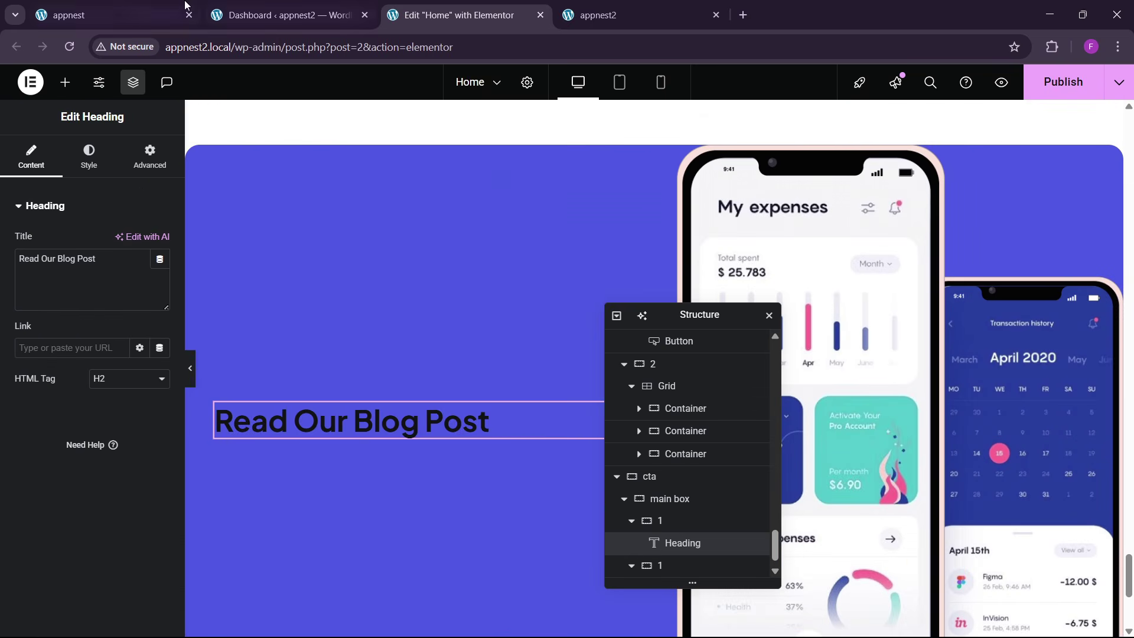
- Copy the paragraph below the "Let's Download Teeno Mobile App Free" heading on the appnest reference site
{"action": "left_click", "coordinate": [112, 14]}
{"action": "left_click_drag", "start_coordinate": [235, 437], "coordinate": [440, 448]}
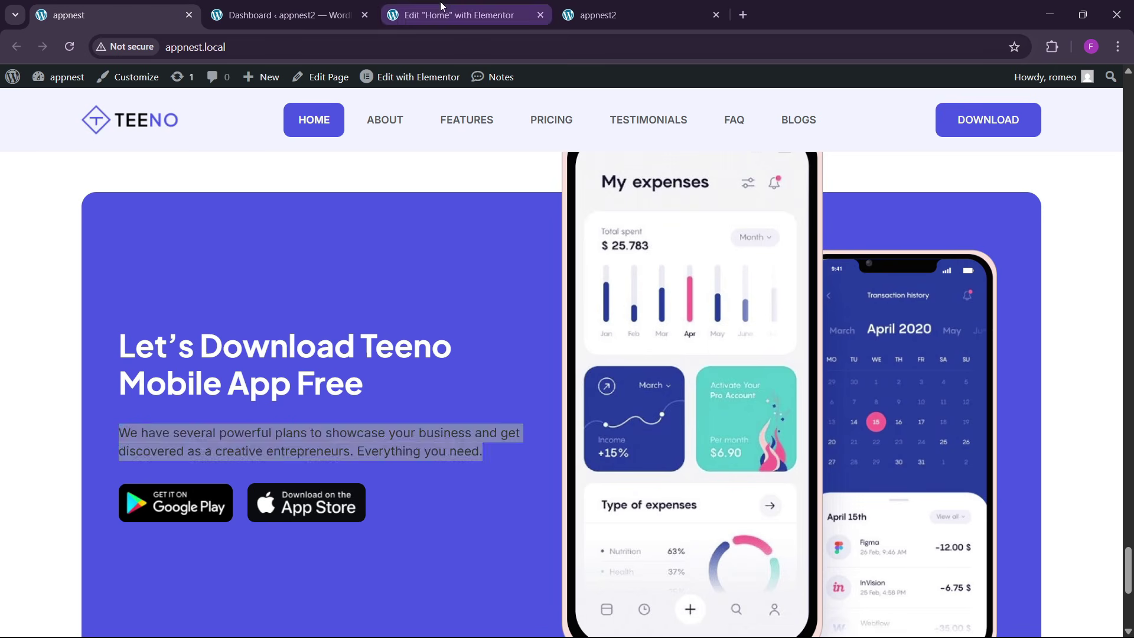
{"action": "left_click", "coordinate": [454, 15]}
{"action": "right_click", "coordinate": [262, 420]}
{"action": "left_click", "coordinate": [308, 393]}
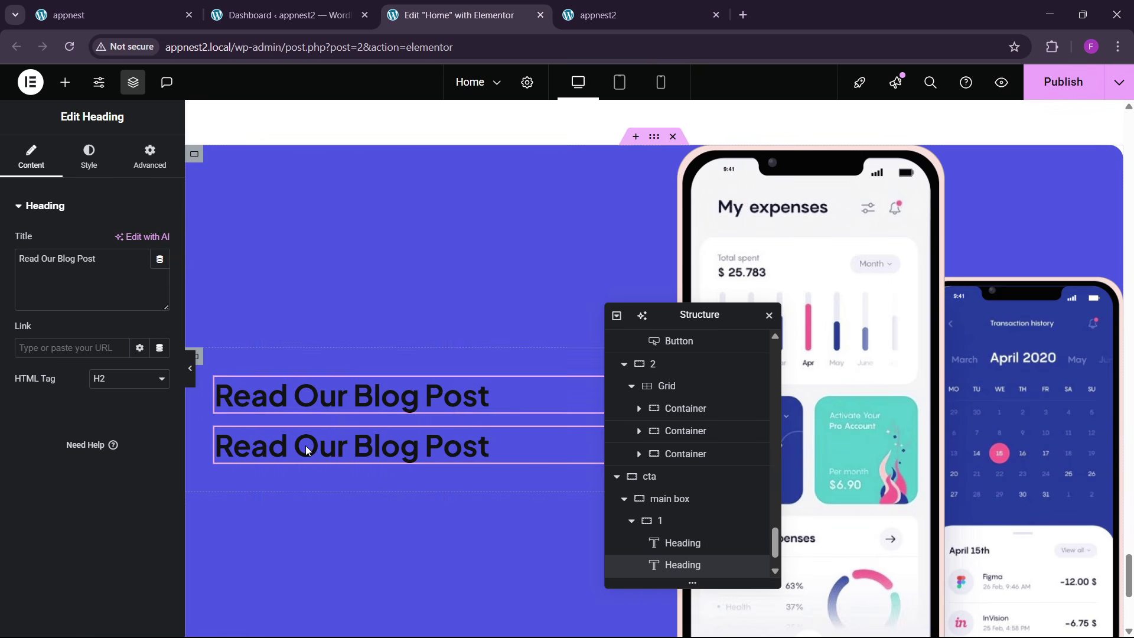
{"action": "right_click", "coordinate": [346, 451]}
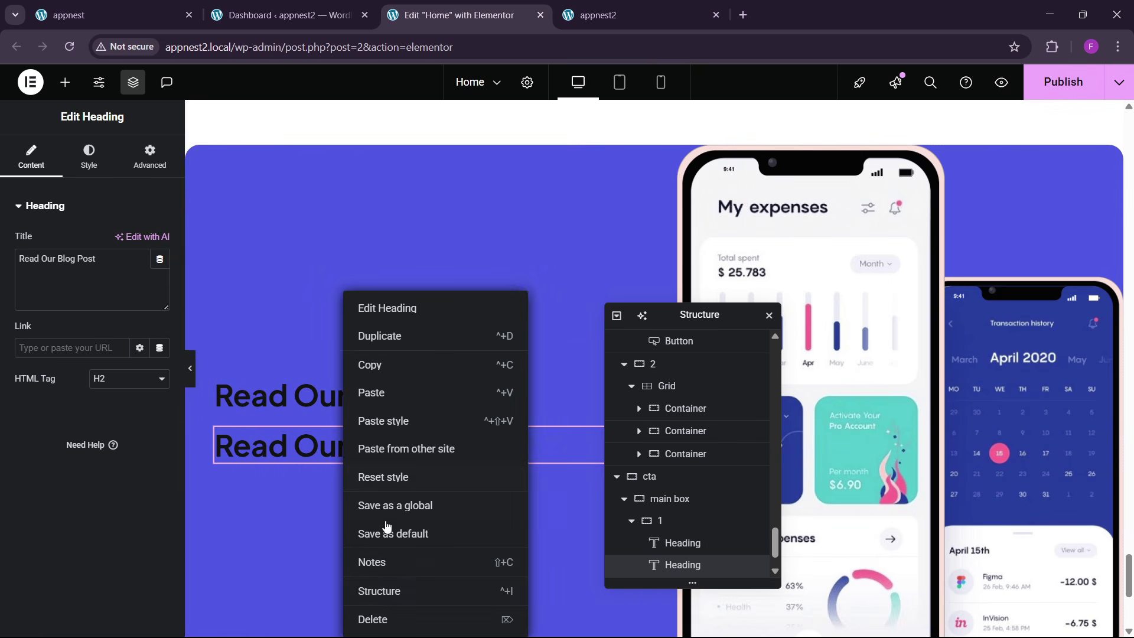
{"action": "left_click", "coordinate": [372, 617]}
- Paste a second copy of the blog heading below the first one in the cta section
{"action": "right_click", "coordinate": [326, 430]}
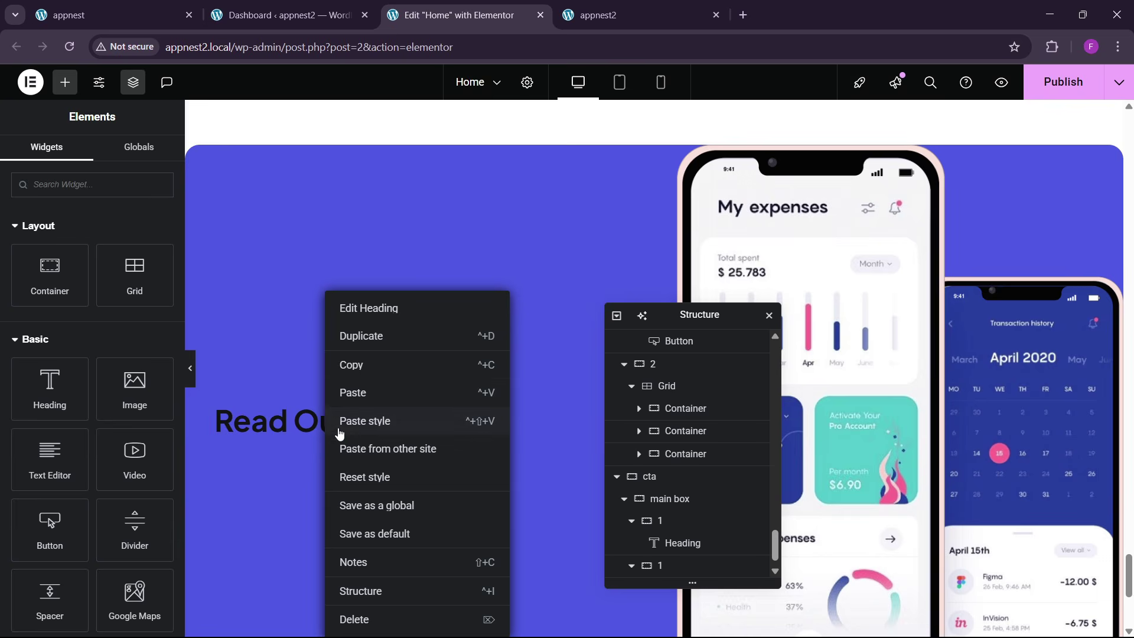
{"action": "left_click", "coordinate": [356, 394]}
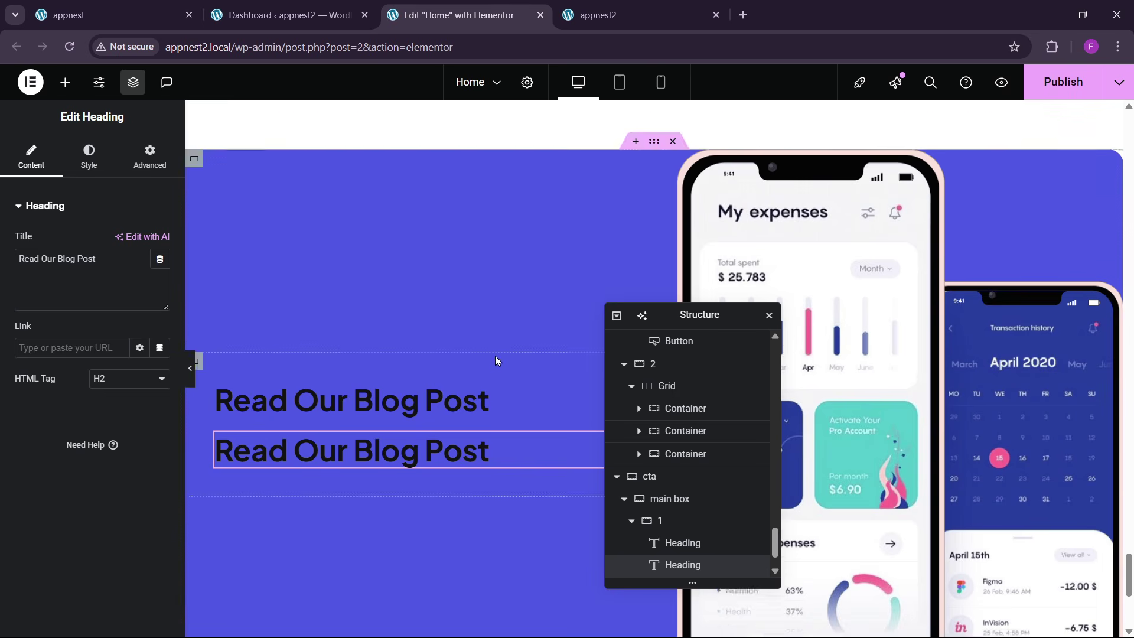
- Copy the paragraph from the testimonial section, paste it below the first cta heading, and delete the duplicate heading beneath it
{"action": "scroll", "coordinate": [495, 357], "scroll_direction": "up", "scroll_amount": 15}
{"action": "scroll", "coordinate": [491, 361], "scroll_direction": "up", "scroll_amount": 3}
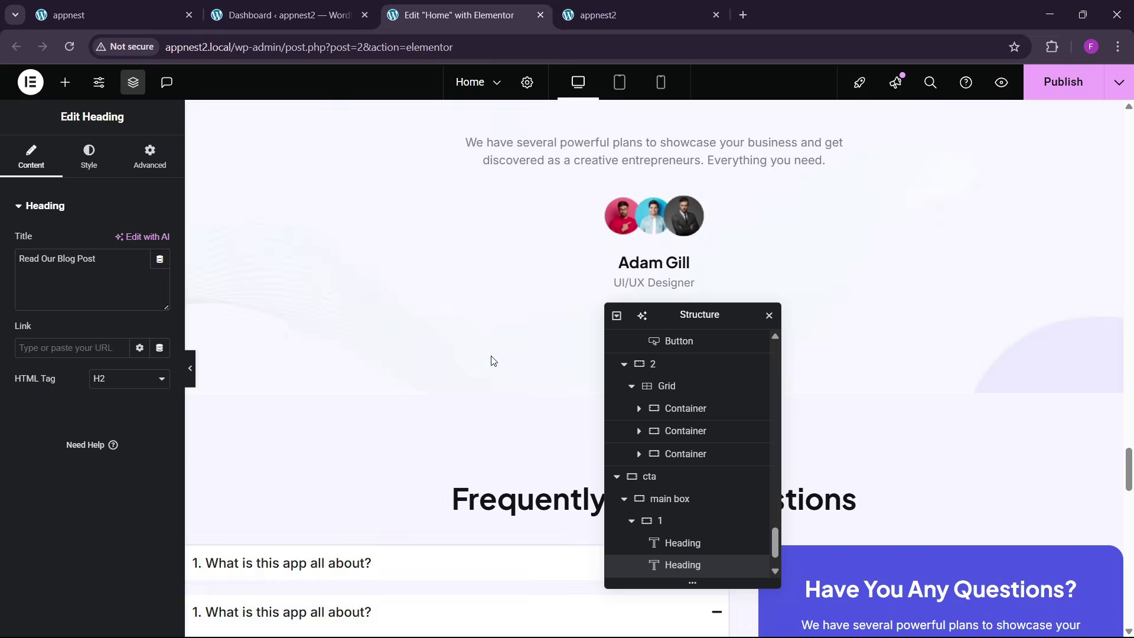
{"action": "right_click", "coordinate": [624, 167]}
{"action": "left_click", "coordinate": [612, 234]}
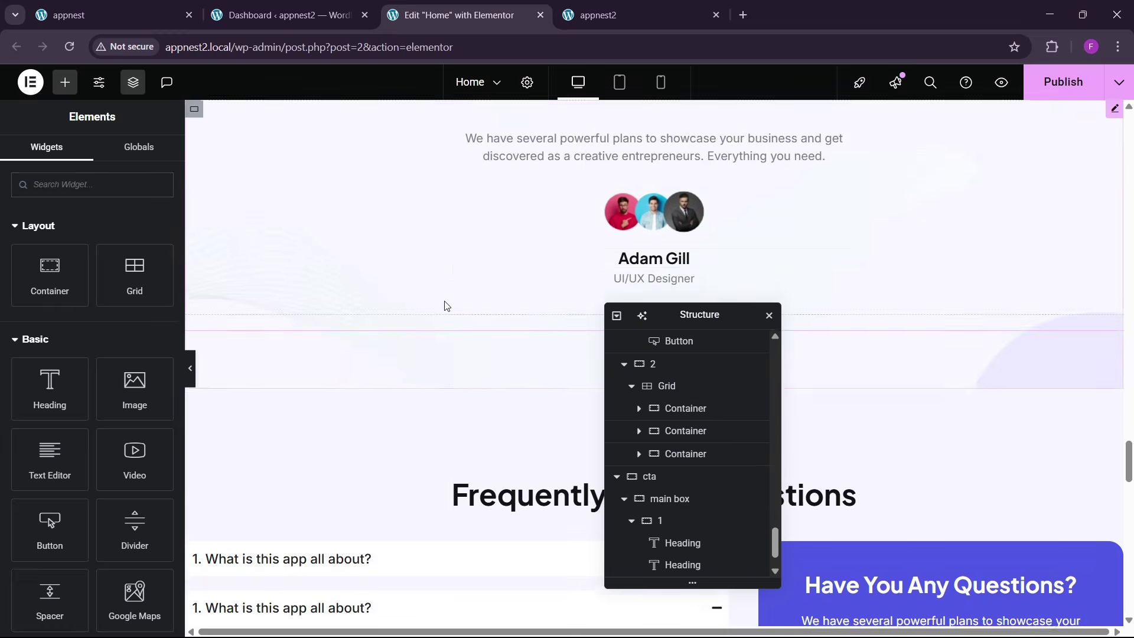
{"action": "scroll", "coordinate": [399, 337], "scroll_direction": "down", "scroll_amount": 10}
{"action": "scroll", "coordinate": [387, 370], "scroll_direction": "down", "scroll_amount": 8}
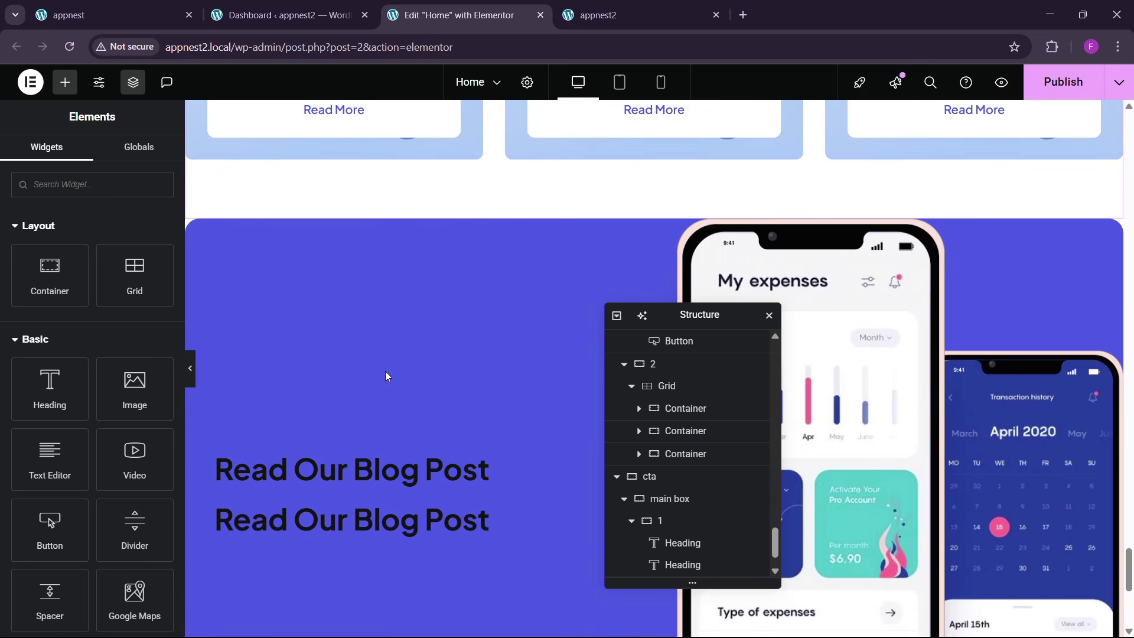
{"action": "right_click", "coordinate": [352, 324]}
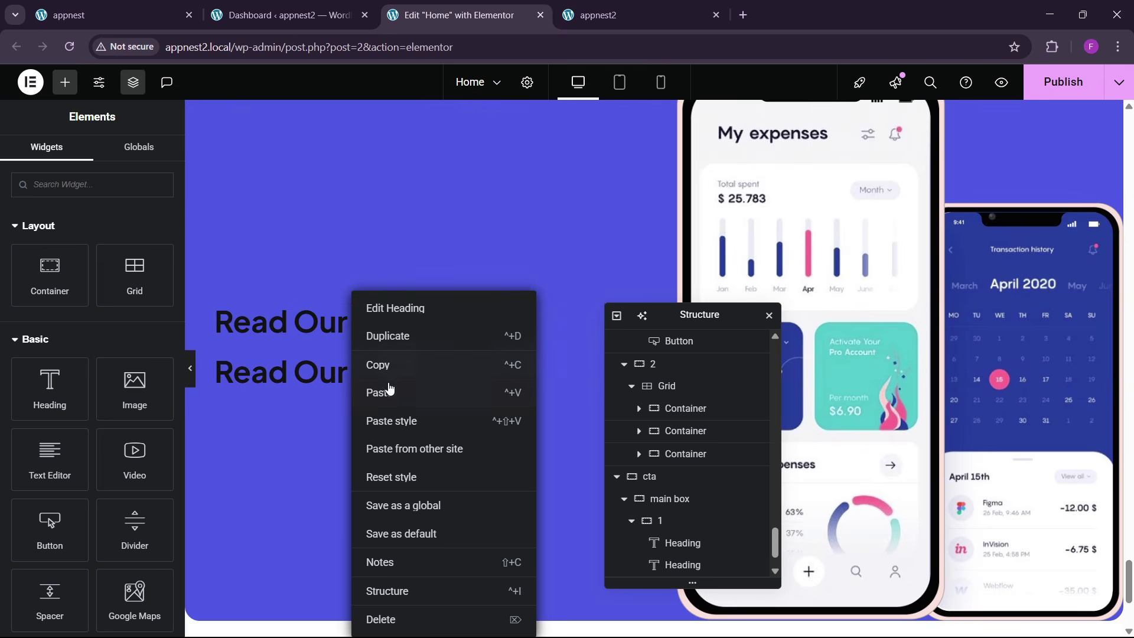
{"action": "left_click", "coordinate": [386, 392]}
{"action": "right_click", "coordinate": [300, 441]}
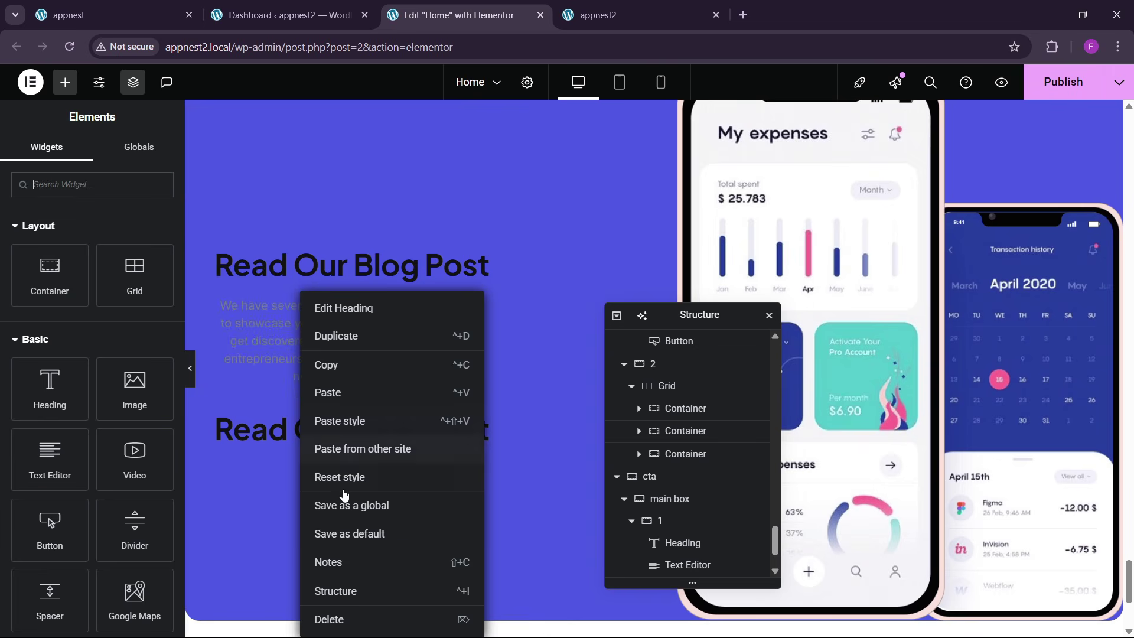
{"action": "left_click", "coordinate": [331, 617]}
- Set the width of the pasted cta paragraph to Full Width (100%)
{"action": "right_click", "coordinate": [307, 357]}
{"action": "left_click", "coordinate": [260, 358]}
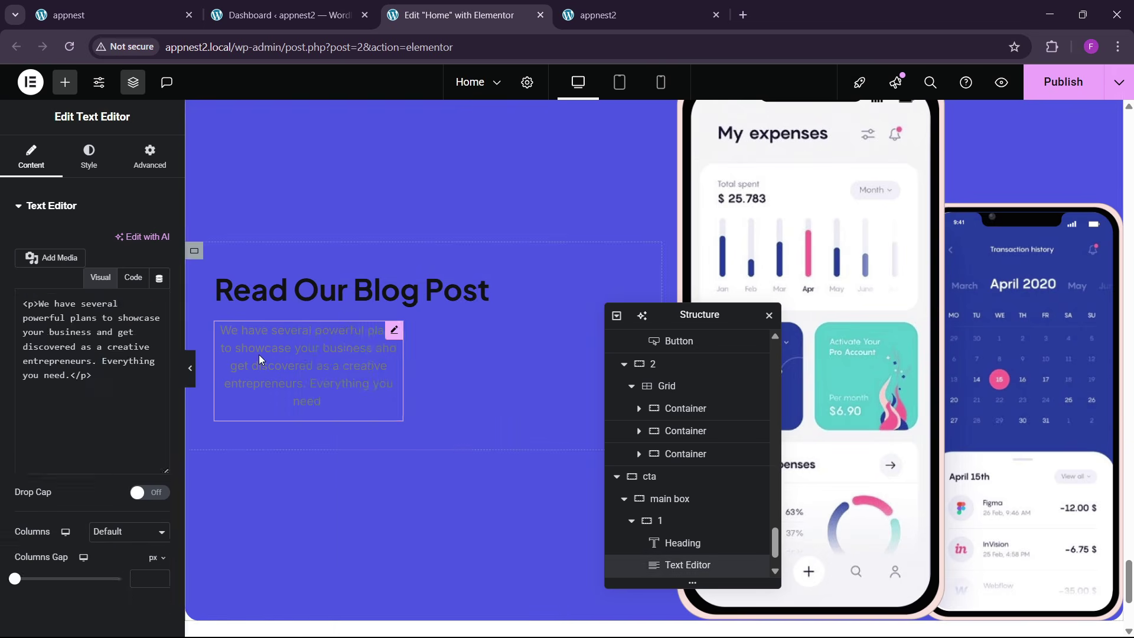
{"action": "left_click", "coordinate": [150, 157]}
{"action": "left_click", "coordinate": [121, 358]}
{"action": "left_click", "coordinate": [127, 392]}
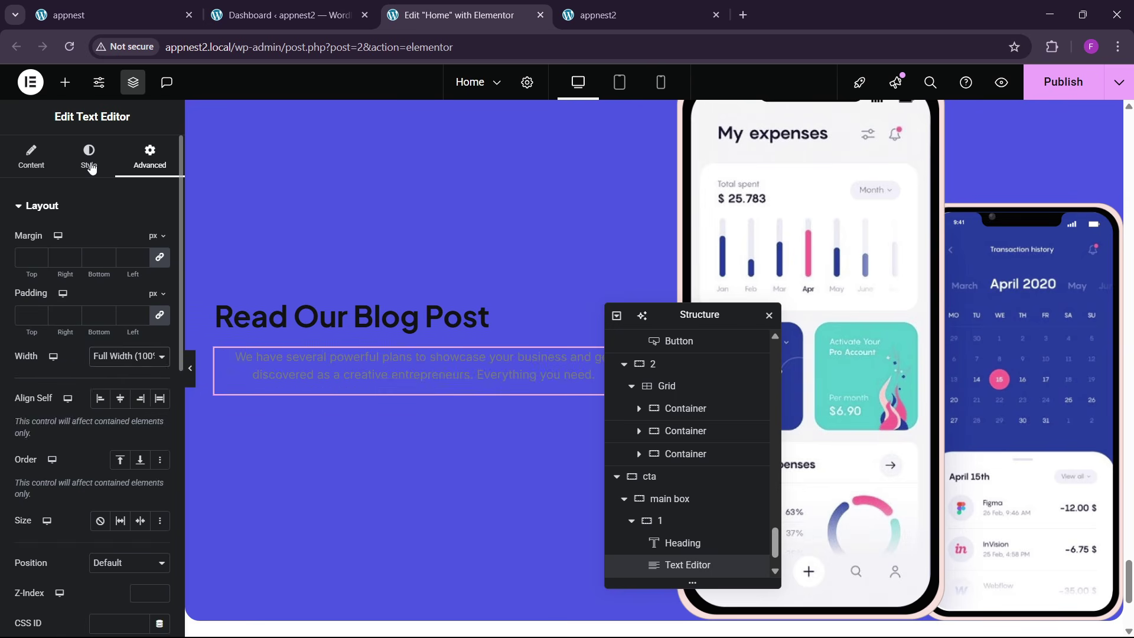
- Left-align the cta paragraph and set its text color to #F6F6F6
{"action": "left_click", "coordinate": [88, 157]}
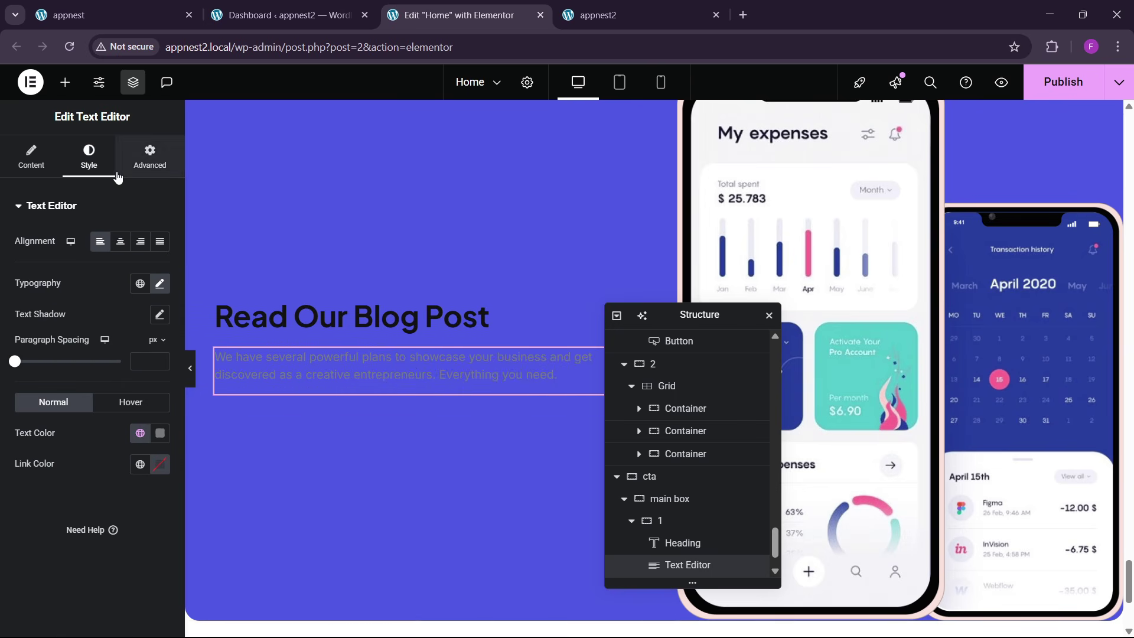
{"action": "left_click", "coordinate": [161, 439]}
{"action": "left_click_drag", "start_coordinate": [187, 329], "coordinate": [27, 251]}
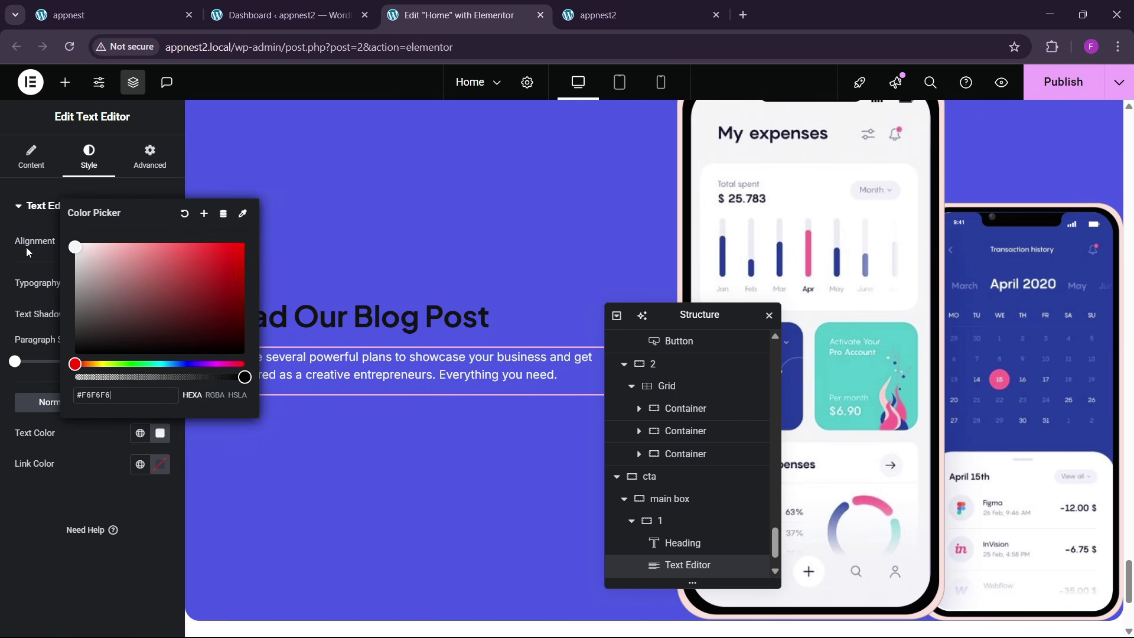
- Set the text color of the cta heading to white, #FFFFFF
{"action": "left_click", "coordinate": [367, 317]}
{"action": "left_click", "coordinate": [89, 158]}
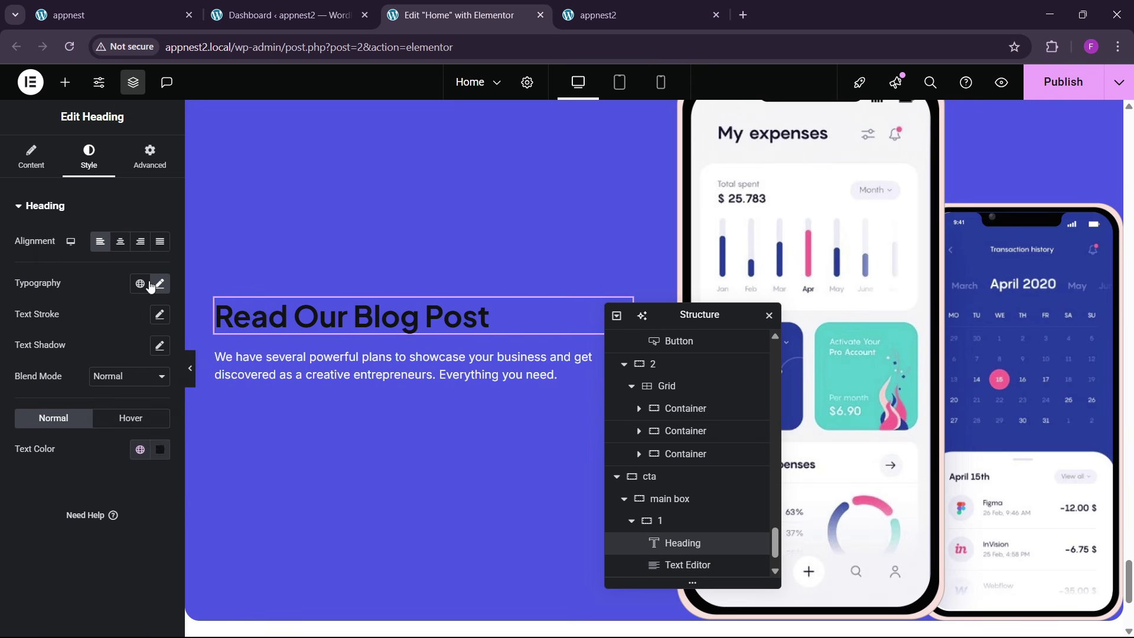
{"action": "left_click", "coordinate": [159, 455]}
{"action": "left_click_drag", "start_coordinate": [124, 331], "coordinate": [4, 190]}
{"action": "left_click", "coordinate": [69, 488]}
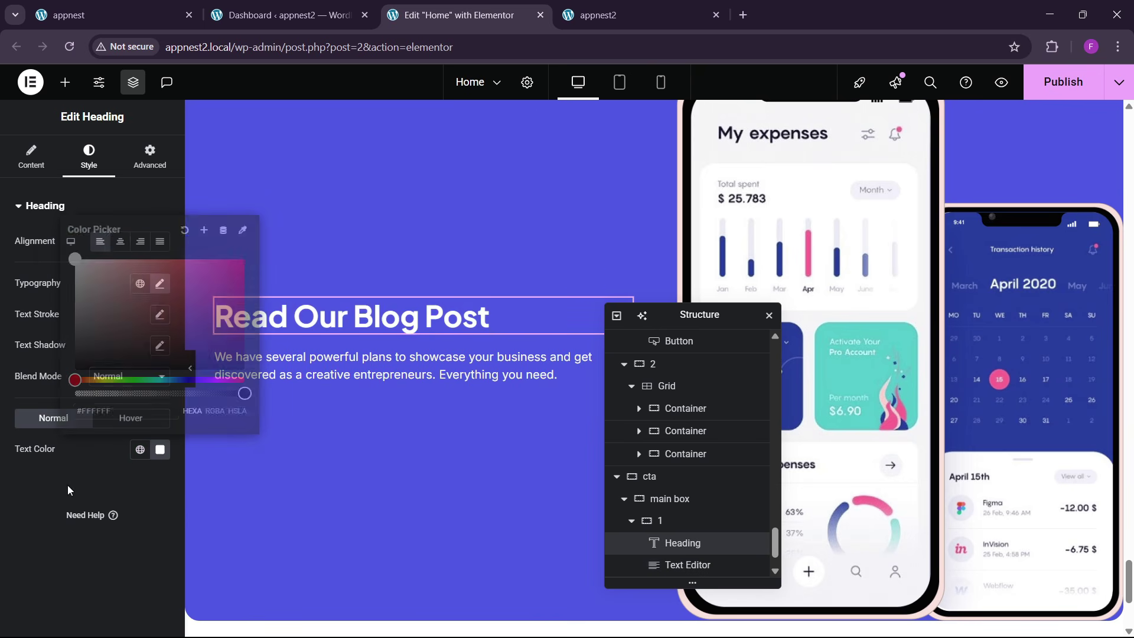
- Replace the cta heading title with "Let's Download Teeno Mobile App Free" copied from the appnest reference site
{"action": "left_click", "coordinate": [148, 13]}
{"action": "left_click", "coordinate": [461, 402]}
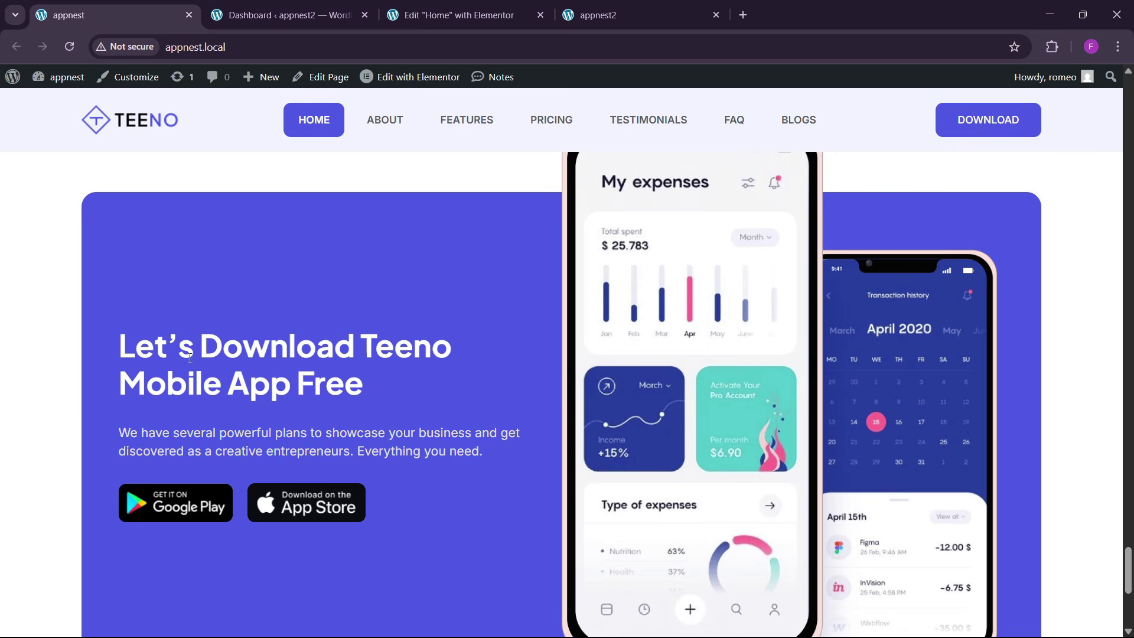
{"action": "left_click_drag", "start_coordinate": [112, 353], "coordinate": [418, 394]}
{"action": "key", "text": "ctrl+c"}
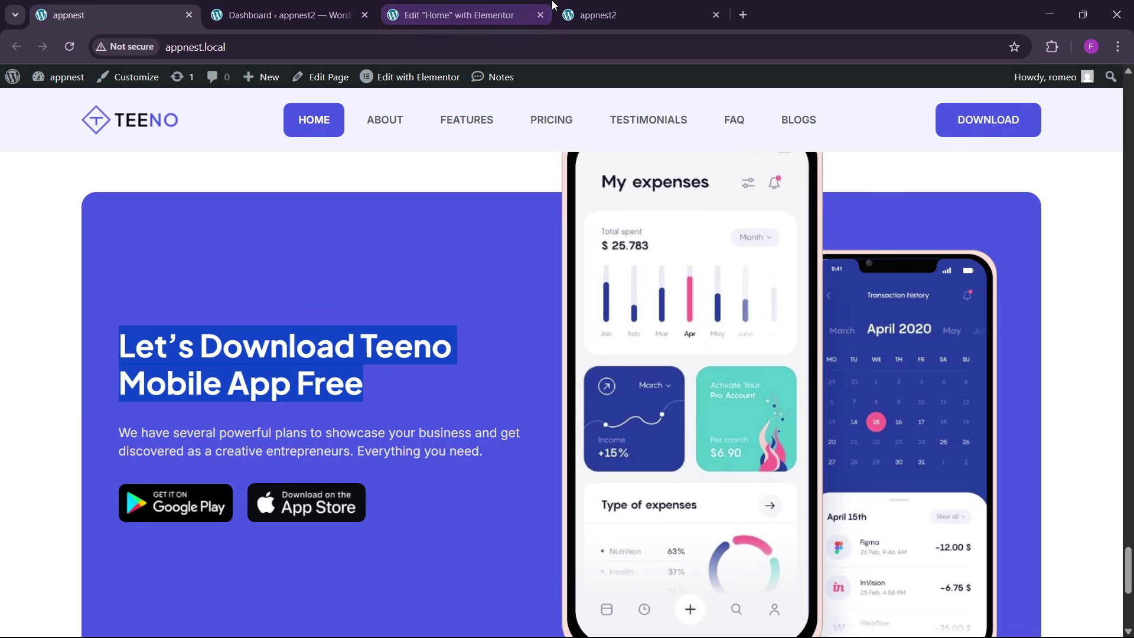
{"action": "left_click", "coordinate": [458, 14]}
{"action": "left_click", "coordinate": [65, 83]}
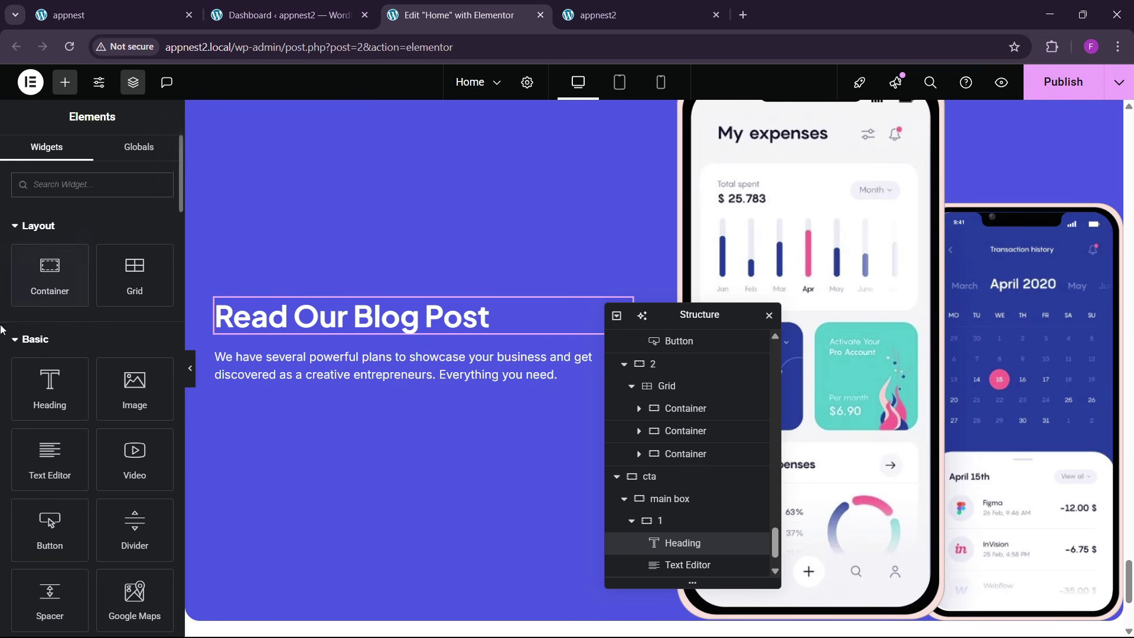
{"action": "left_click", "coordinate": [319, 326]}
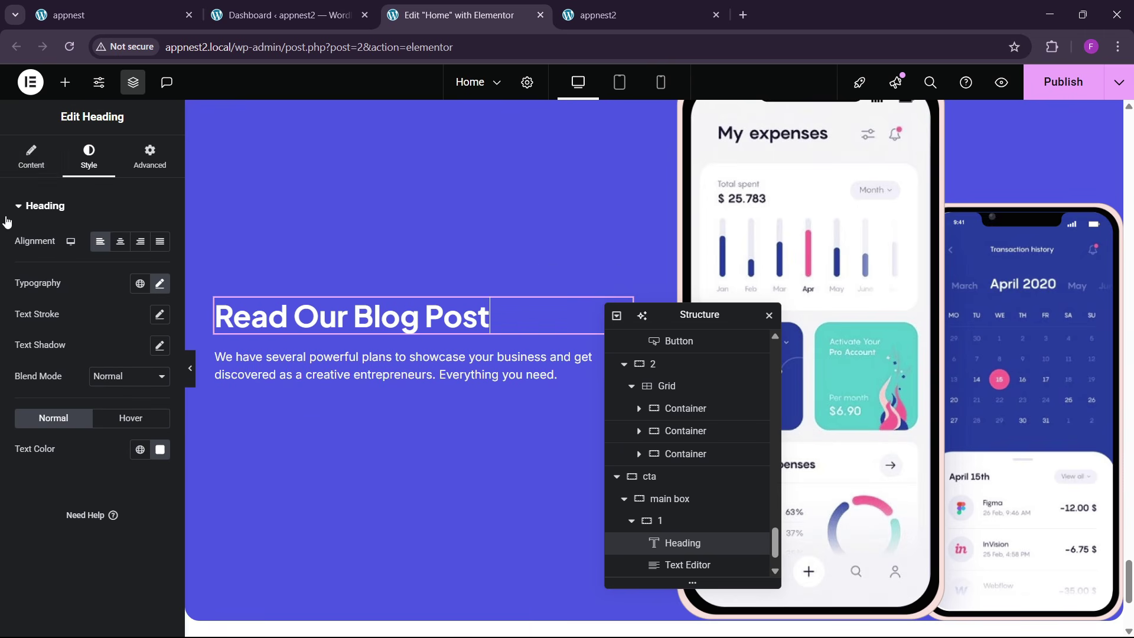
{"action": "left_click", "coordinate": [31, 145]}
{"action": "key", "text": "ctrl+v"}
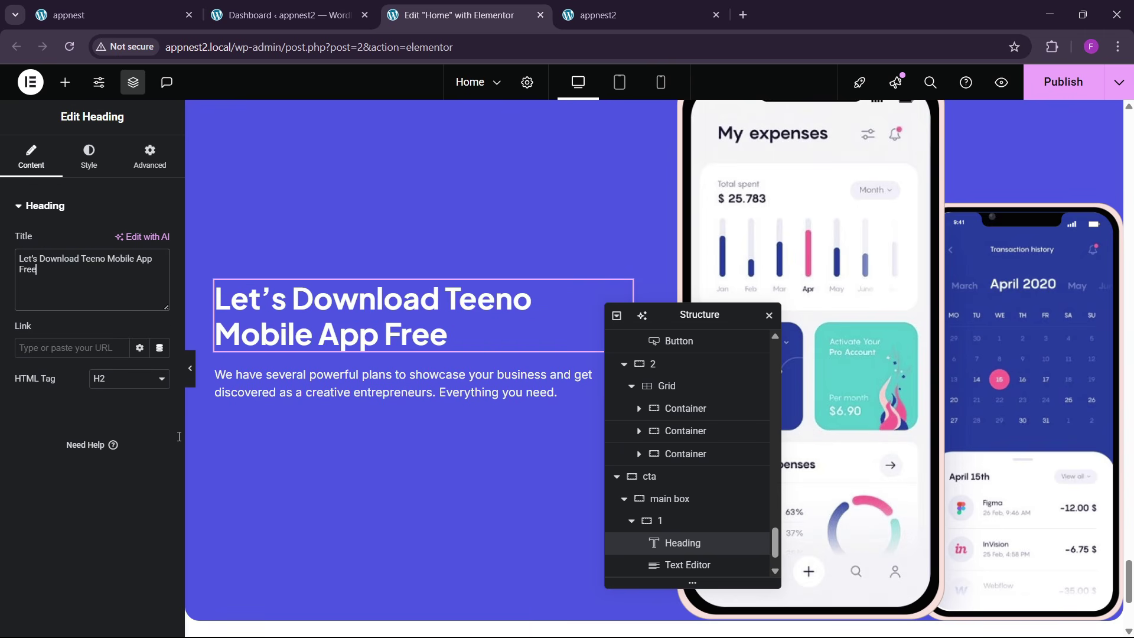
- Replace the cta paragraph text with the description below the download heading on the appnest reference site
{"action": "left_click", "coordinate": [126, 21]}
{"action": "left_click_drag", "start_coordinate": [118, 432], "coordinate": [350, 464]}
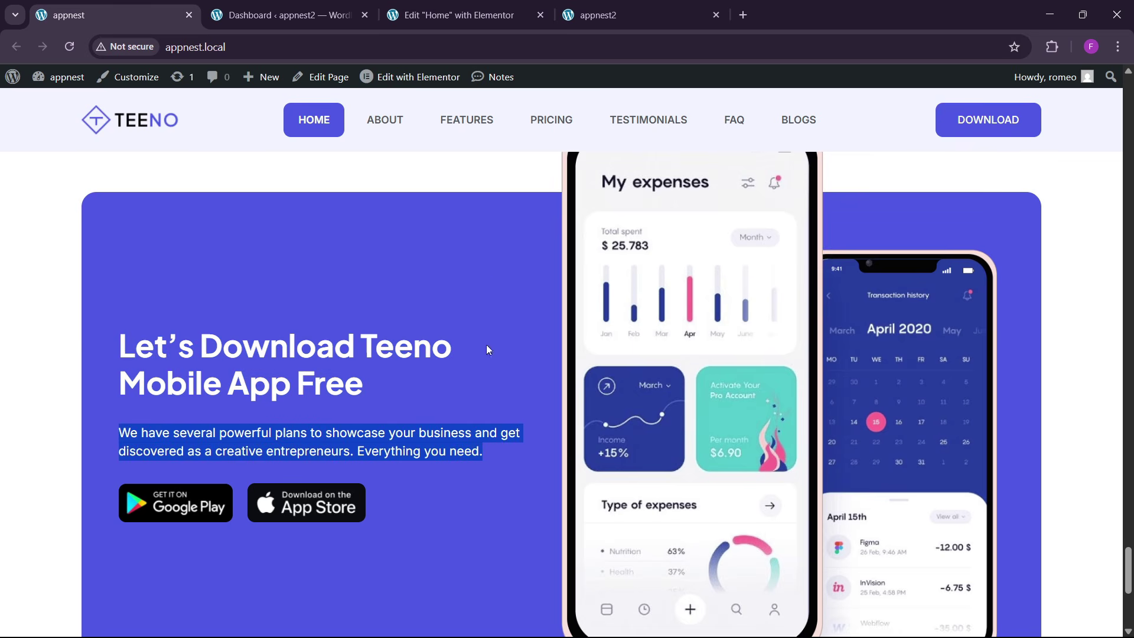
{"action": "left_click", "coordinate": [426, 12]}
{"action": "left_click", "coordinate": [238, 384]}
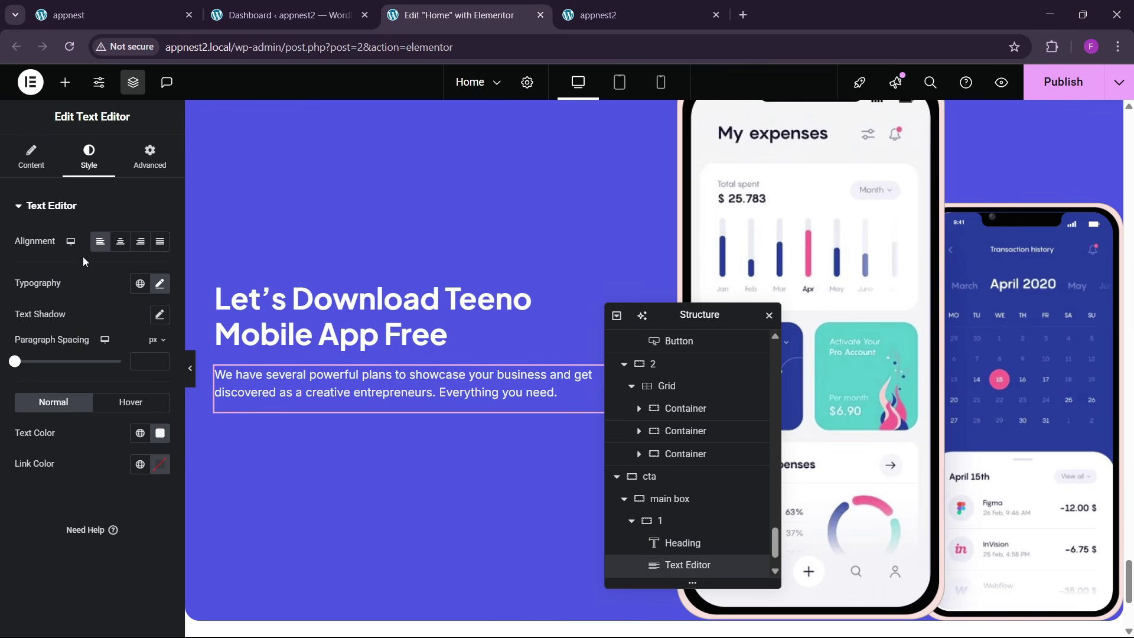
{"action": "left_click", "coordinate": [31, 156]}
{"action": "left_click", "coordinate": [133, 277]}
{"action": "triple_click", "coordinate": [67, 386]}
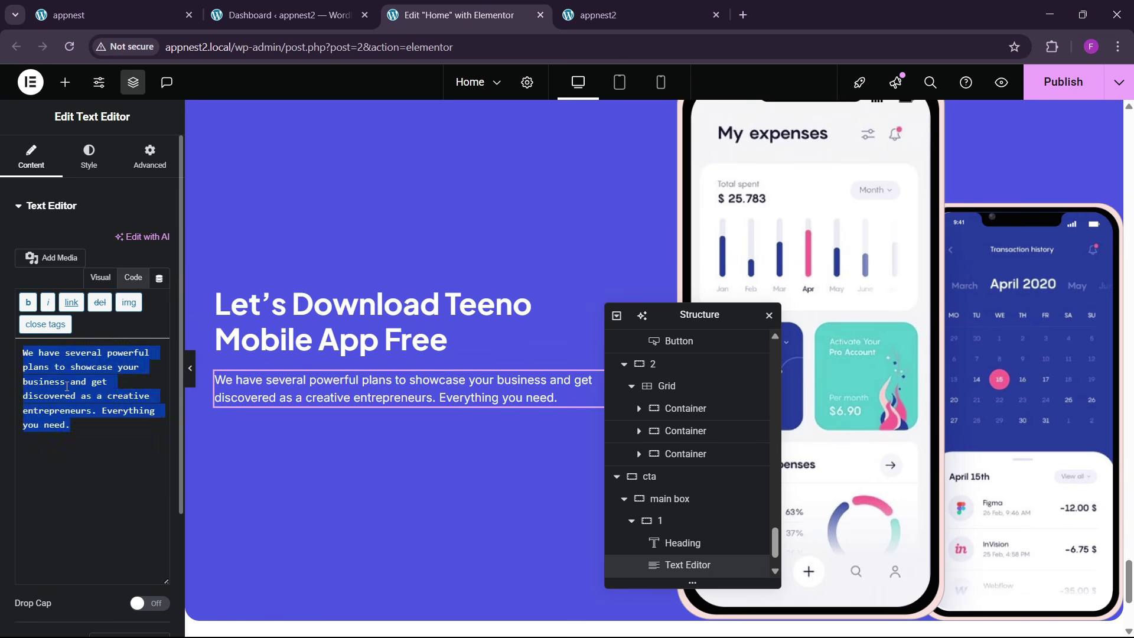
{"action": "type", "text": "We have several powerful plans to showcase your business and get discovered as a creative entrepreneurs. Everything you need."}
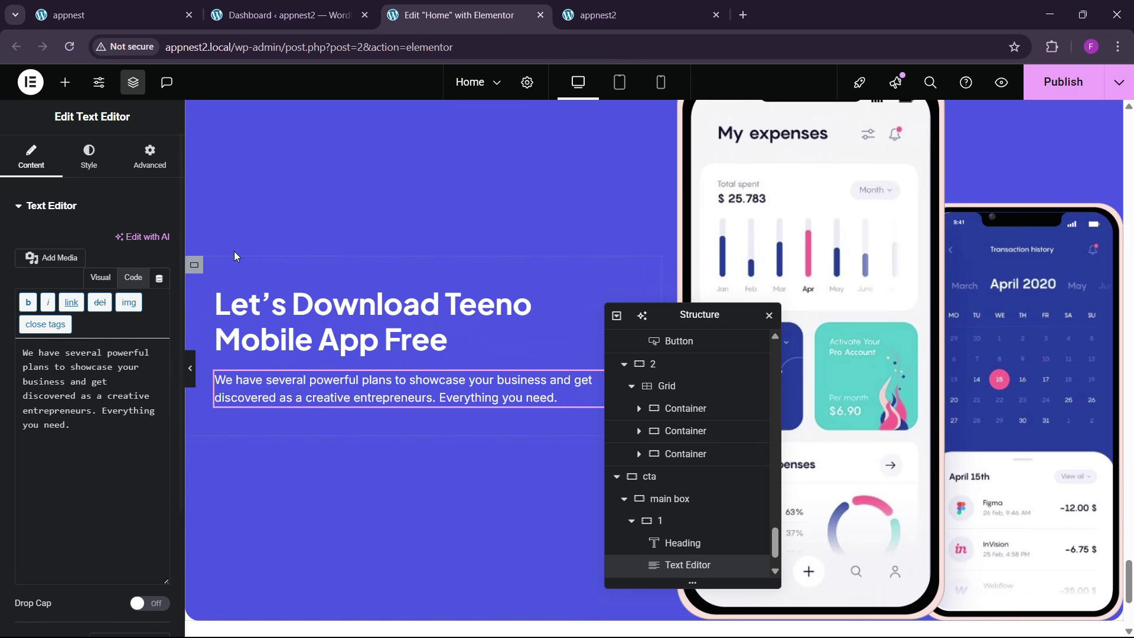
- Try to copy the store badges container from the hero section and paste it below the cta paragraph
{"action": "left_click", "coordinate": [65, 82]}
{"action": "left_click", "coordinate": [116, 14]}
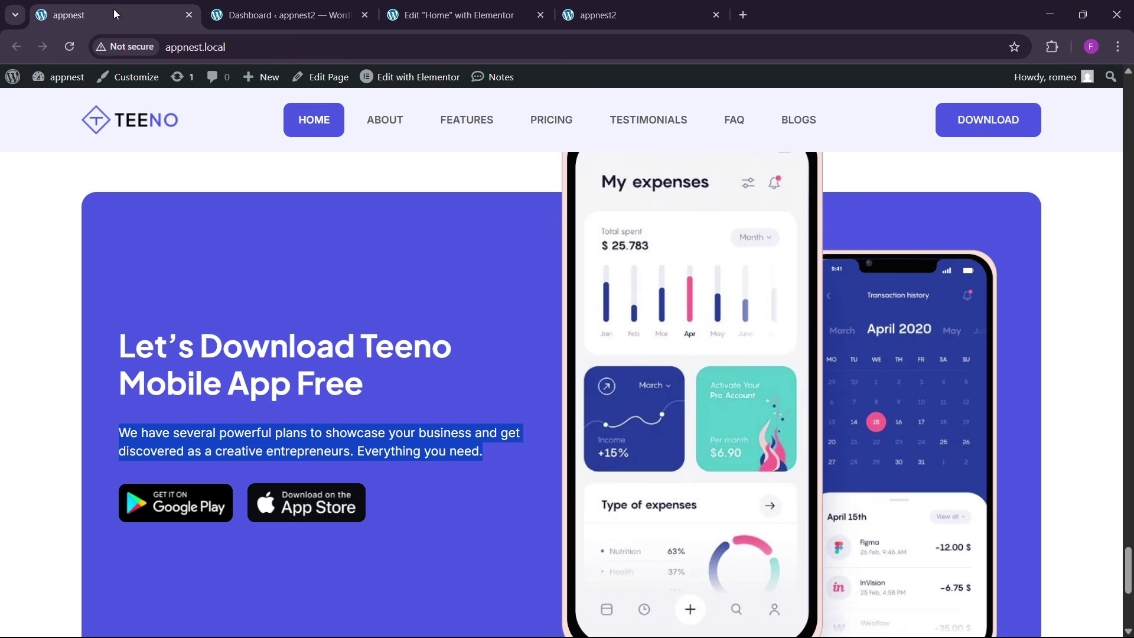
{"action": "left_click", "coordinate": [413, 15]}
{"action": "scroll", "coordinate": [496, 324], "scroll_direction": "up", "scroll_amount": 3}
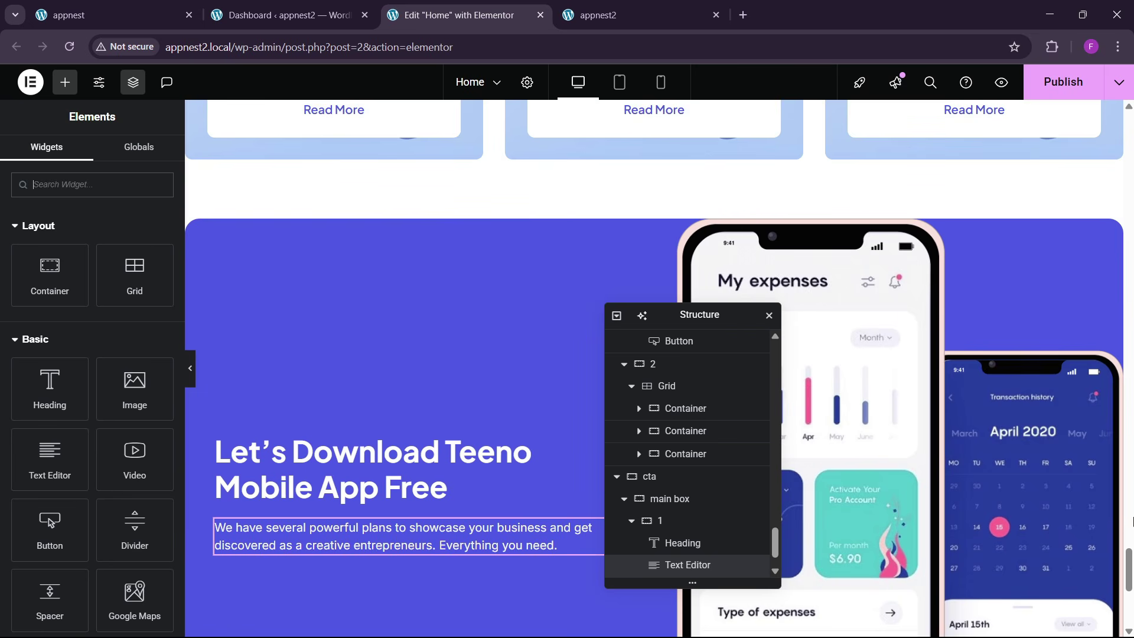
{"action": "left_click_drag", "start_coordinate": [1128, 578], "coordinate": [1128, 127]}
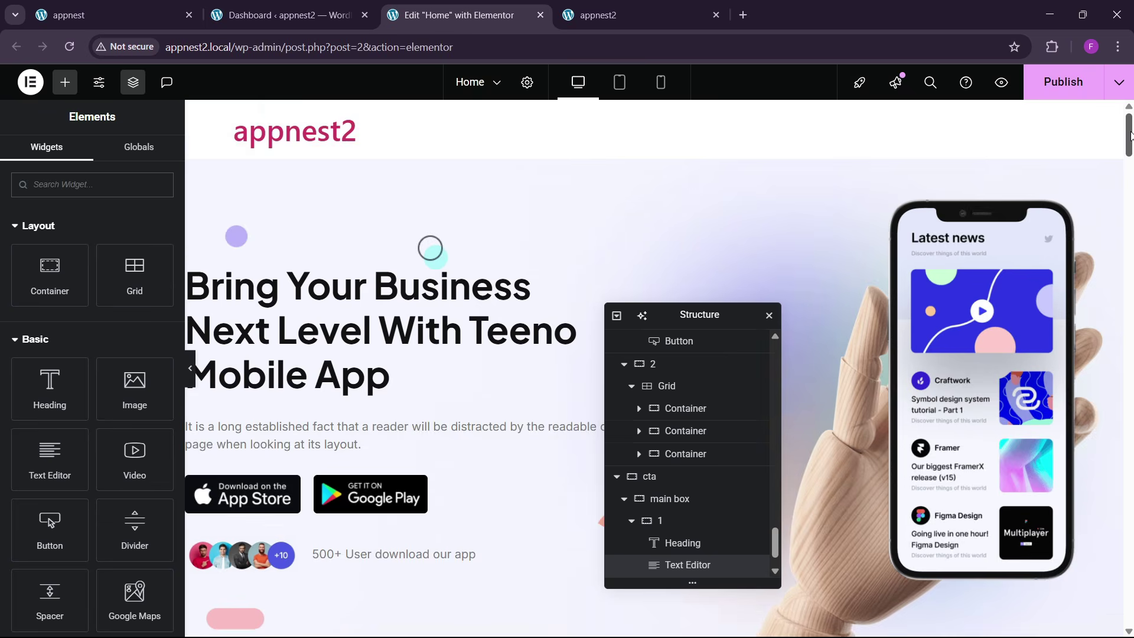
{"action": "scroll", "coordinate": [355, 517], "scroll_direction": "down", "scroll_amount": 3}
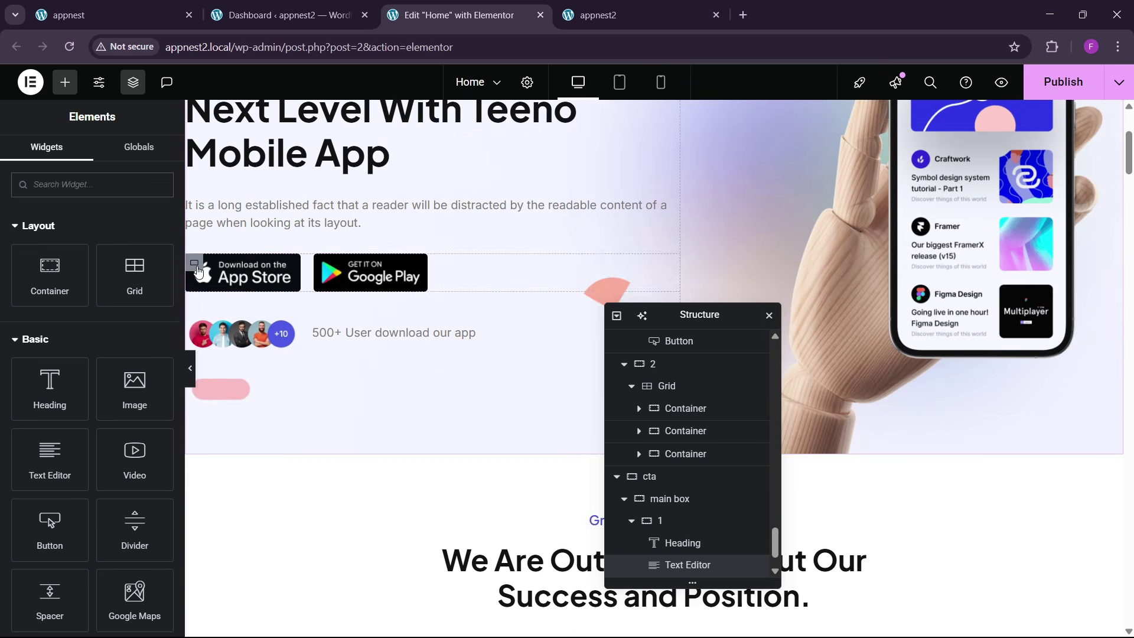
{"action": "left_click", "coordinate": [195, 265]}
{"action": "right_click", "coordinate": [196, 269]}
{"action": "left_click", "coordinate": [223, 334]}
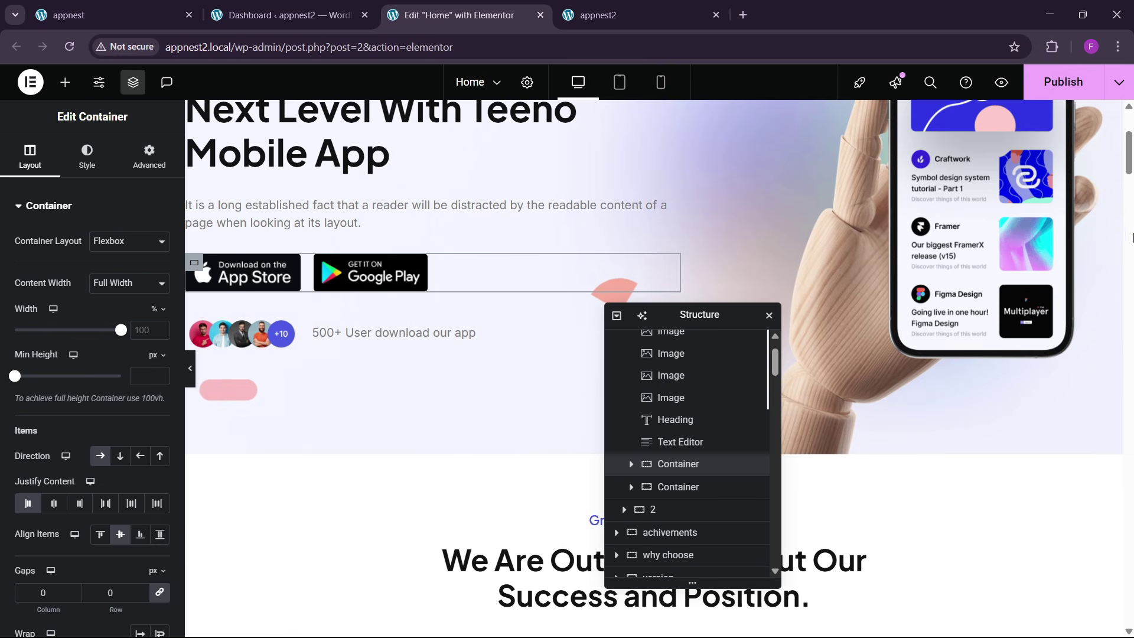
{"action": "left_click_drag", "start_coordinate": [1129, 182], "coordinate": [1129, 632]}
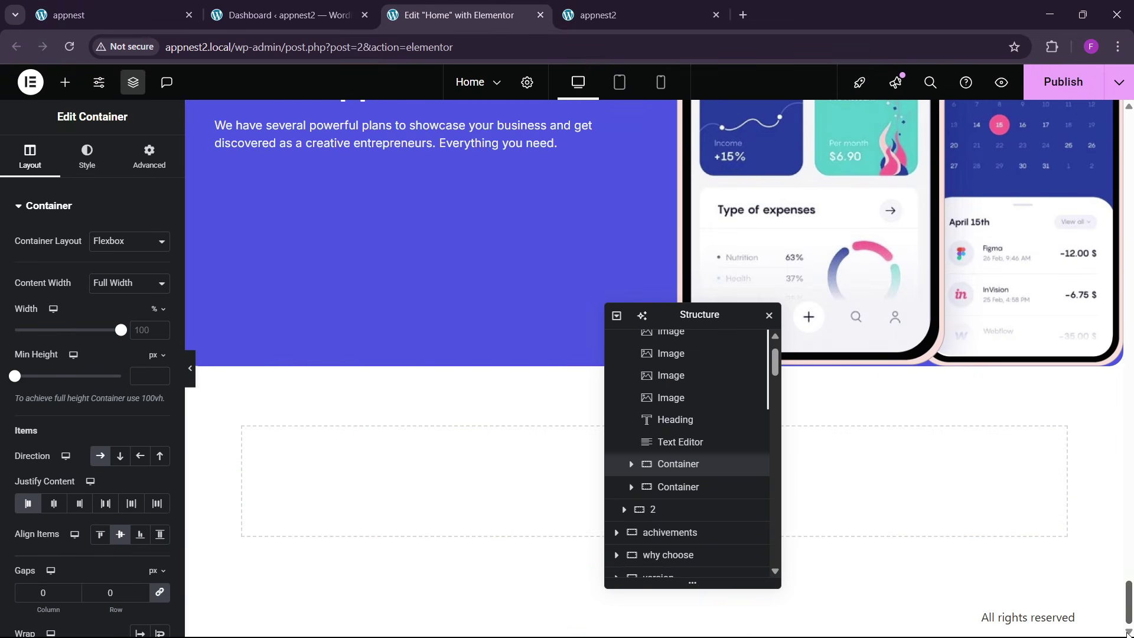
{"action": "scroll", "coordinate": [348, 289], "scroll_direction": "up", "scroll_amount": 3}
{"action": "right_click", "coordinate": [341, 287]}
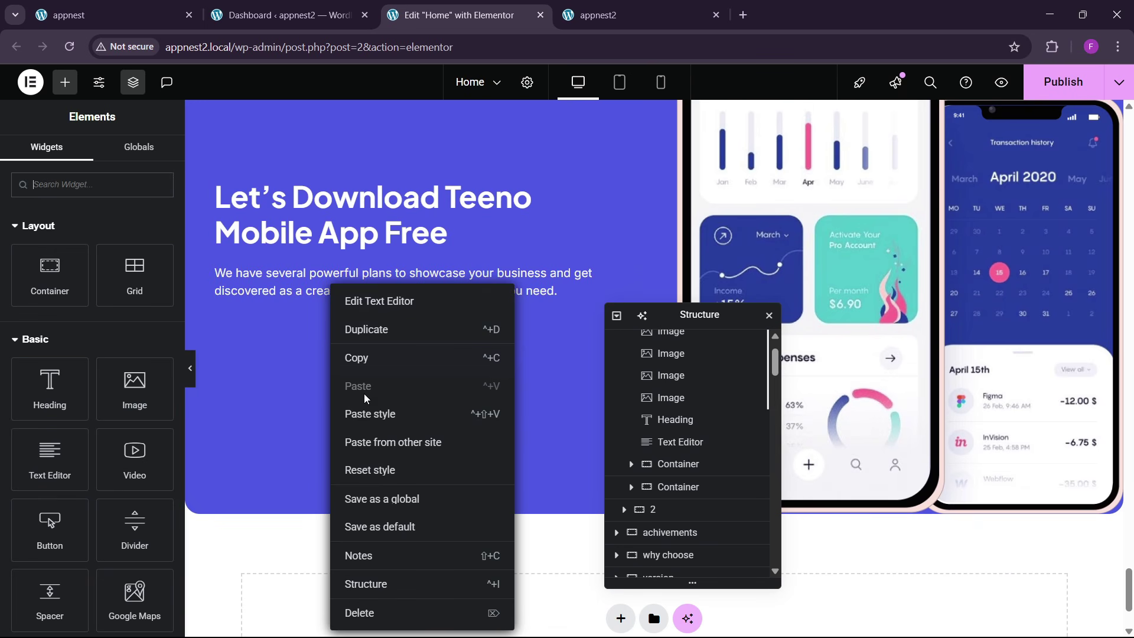
{"action": "left_click", "coordinate": [55, 205]}
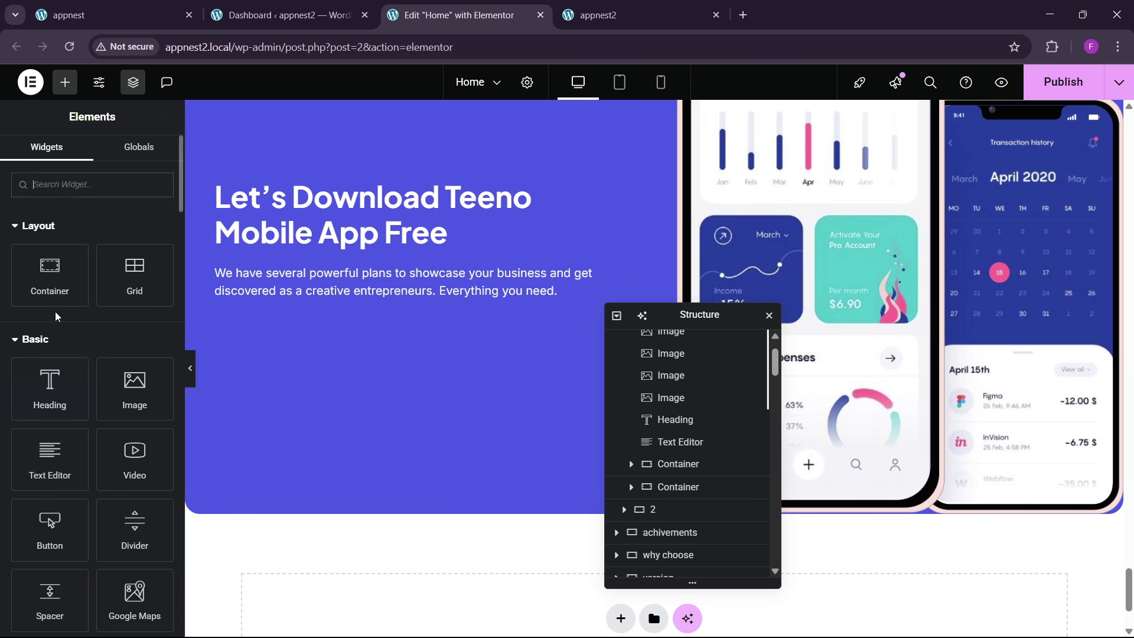
- Add a container below the cta paragraph and set its padding to 0 px on all sides
{"action": "left_click_drag", "start_coordinate": [49, 275], "coordinate": [281, 362]}
{"action": "left_click", "coordinate": [149, 157]}
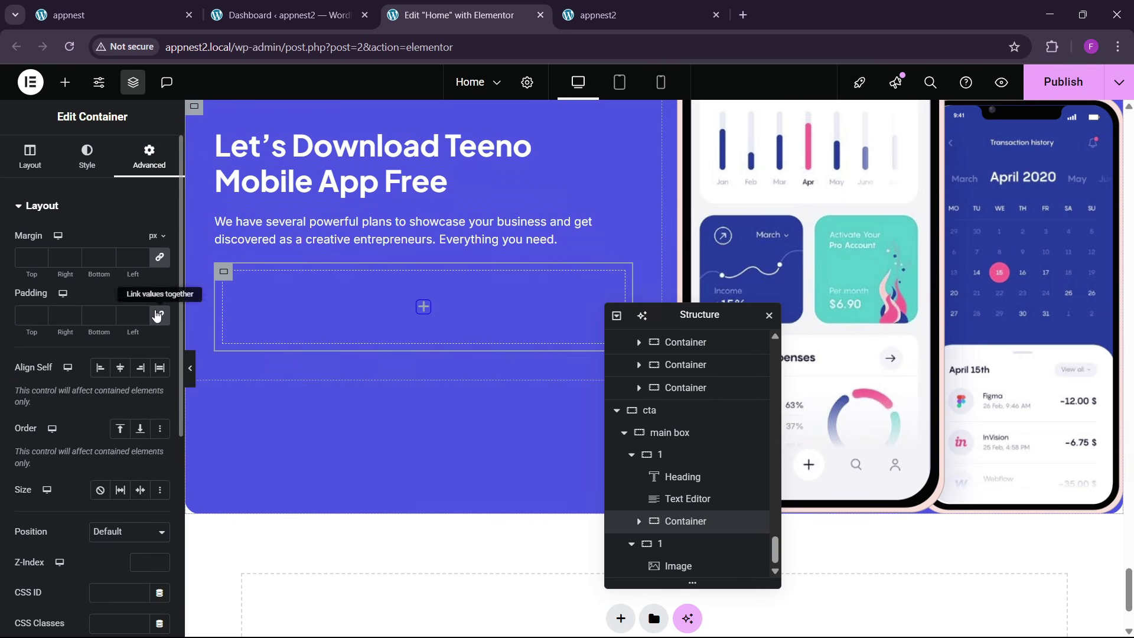
{"action": "left_click", "coordinate": [158, 315]}
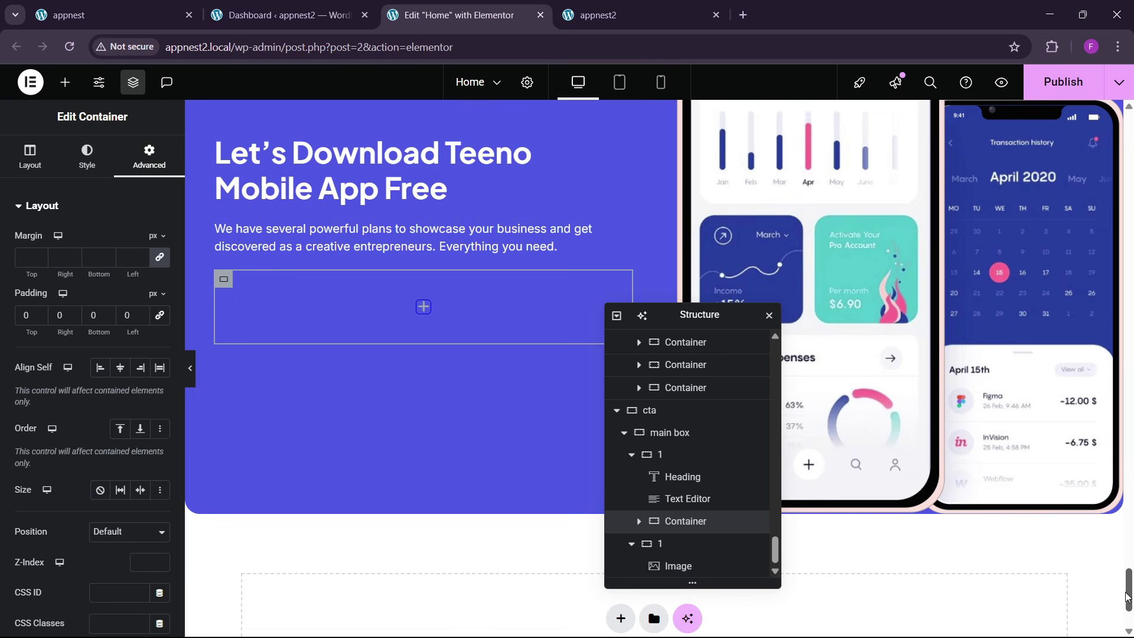
- Copy the App Store badge image from the hero section and paste it into the new cta container
{"action": "left_click_drag", "start_coordinate": [1128, 596], "coordinate": [1129, 155]}
{"action": "right_click", "coordinate": [271, 262]}
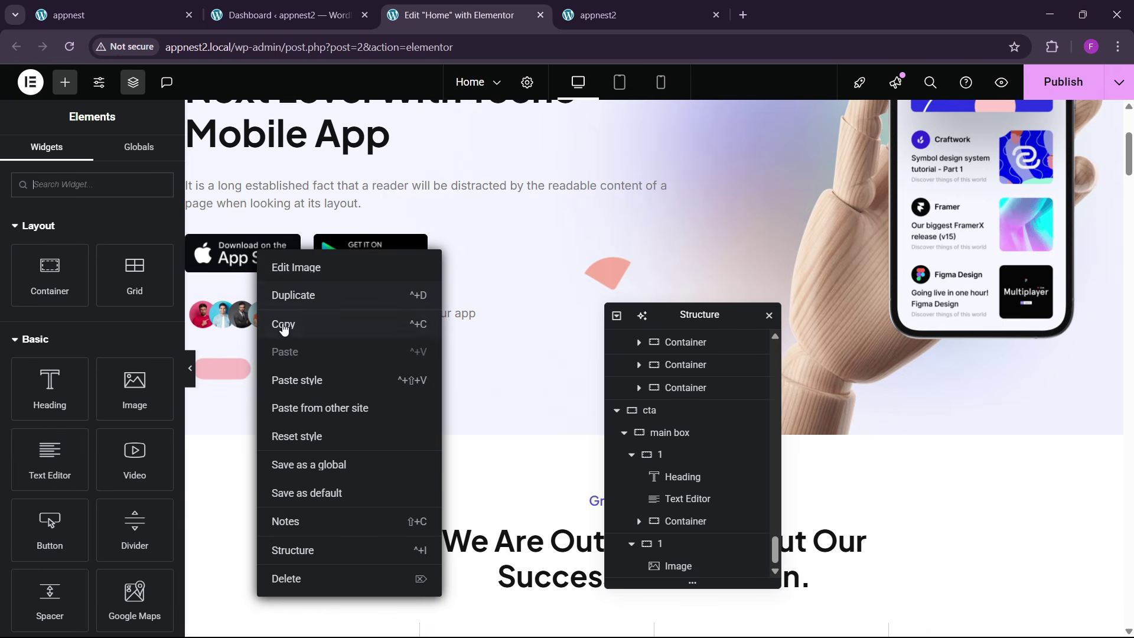
{"action": "left_click", "coordinate": [283, 326]}
{"action": "left_click_drag", "start_coordinate": [1130, 194], "coordinate": [1123, 635]}
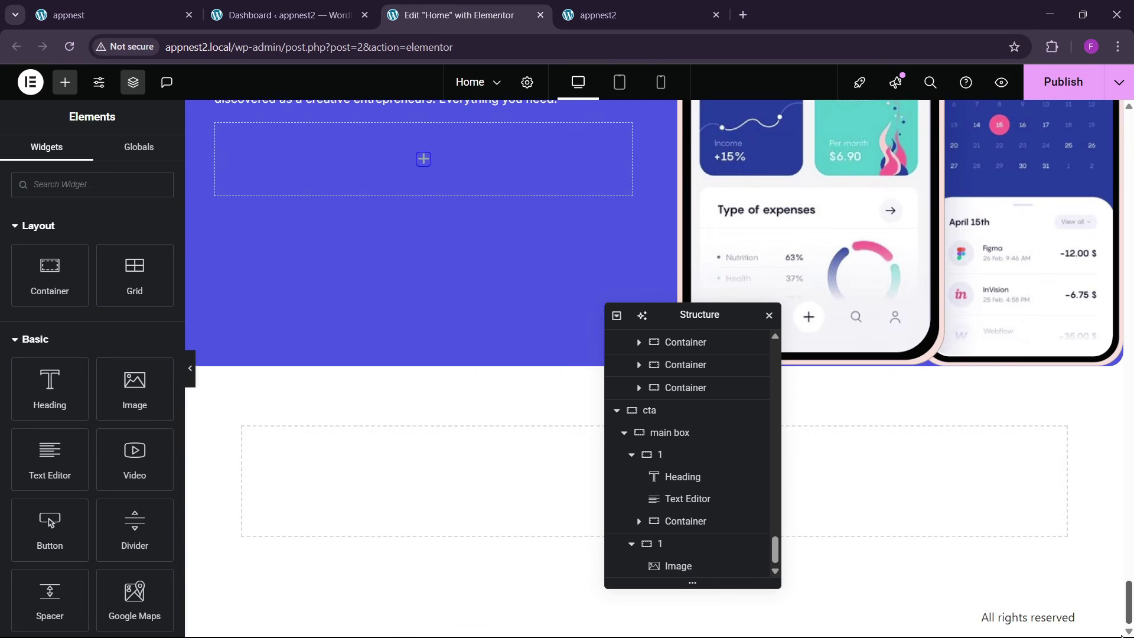
{"action": "right_click", "coordinate": [314, 183]}
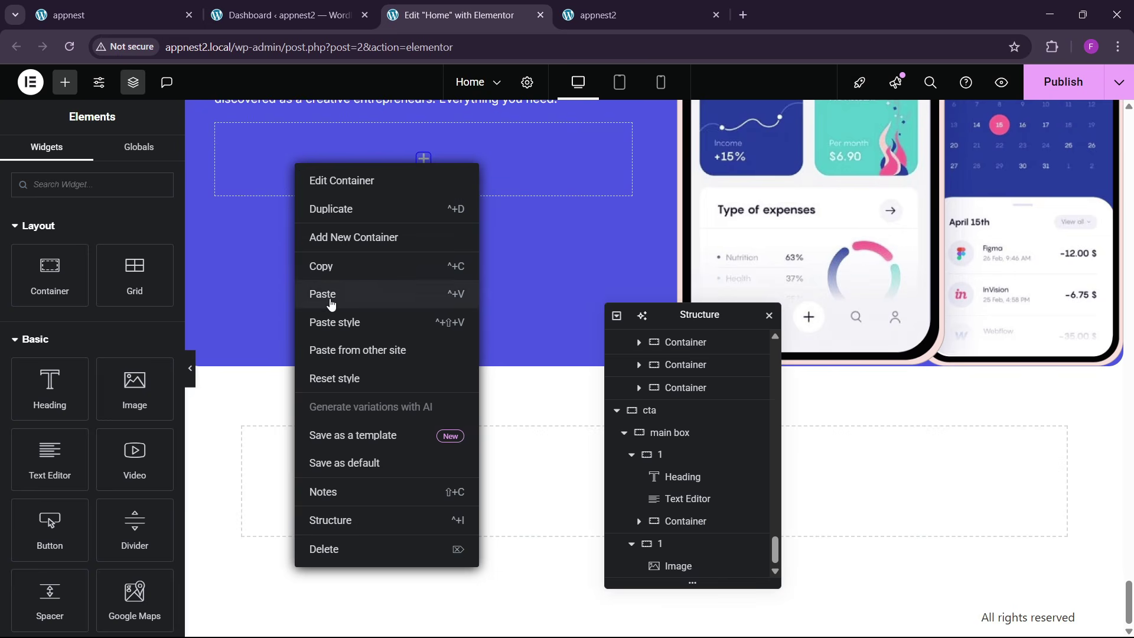
{"action": "left_click", "coordinate": [314, 294]}
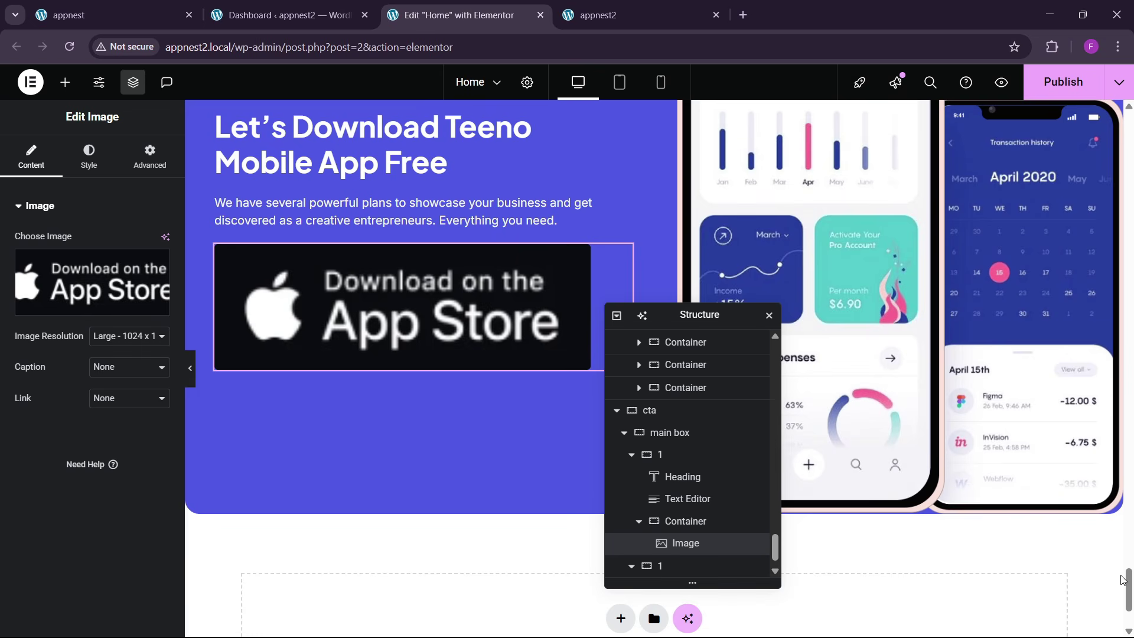
- Copy the Google Play badge image from the hero section and paste it below the App Store badge in the cta container
{"action": "mouse_move", "coordinate": [1128, 590]}
{"action": "left_mouse_down"}
{"action": "mouse_move", "coordinate": [1128, 158]}
{"action": "mouse_move", "coordinate": [1127, 582]}
{"action": "left_mouse_up"}
{"action": "right_click", "coordinate": [377, 195]}
{"action": "left_click", "coordinate": [414, 276]}
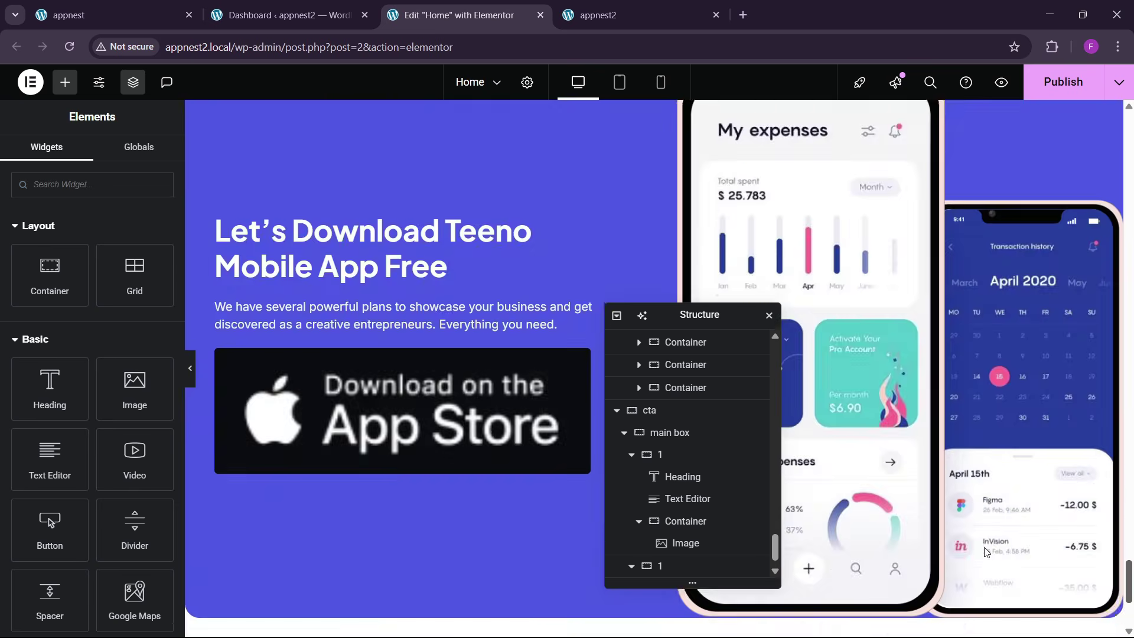
{"action": "right_click", "coordinate": [375, 434]}
{"action": "left_click", "coordinate": [415, 393]}
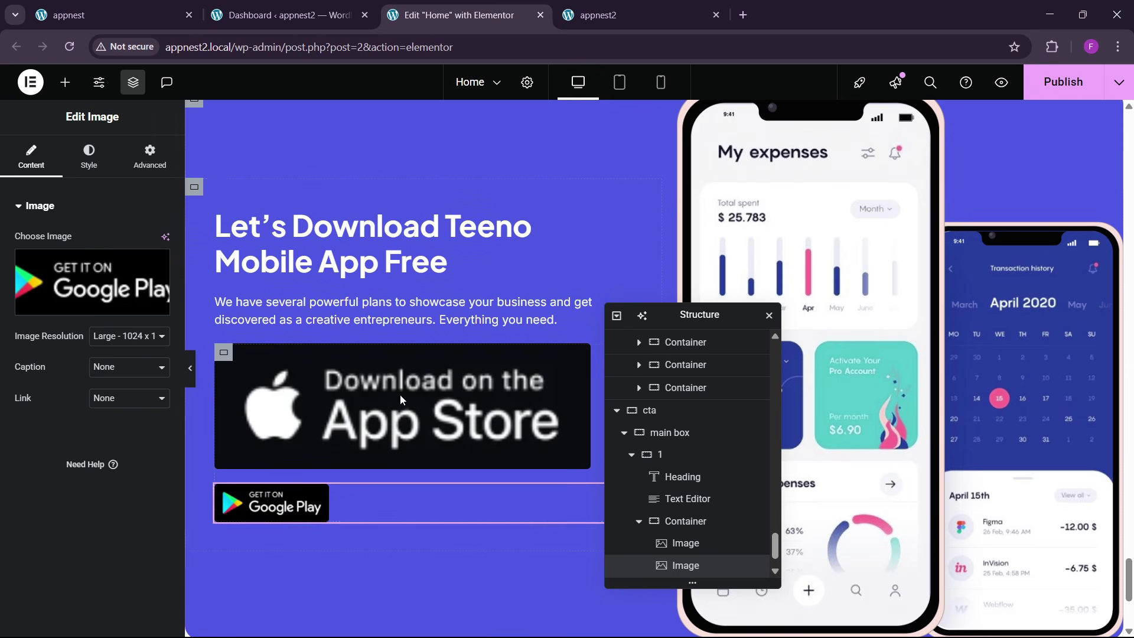
- Arrange the cta store badges container as a row, start-justified and vertically centred, with gaps set to 0 px
{"action": "left_click", "coordinate": [346, 437]}
{"action": "scroll", "coordinate": [690, 532], "scroll_direction": "down", "scroll_amount": 1}
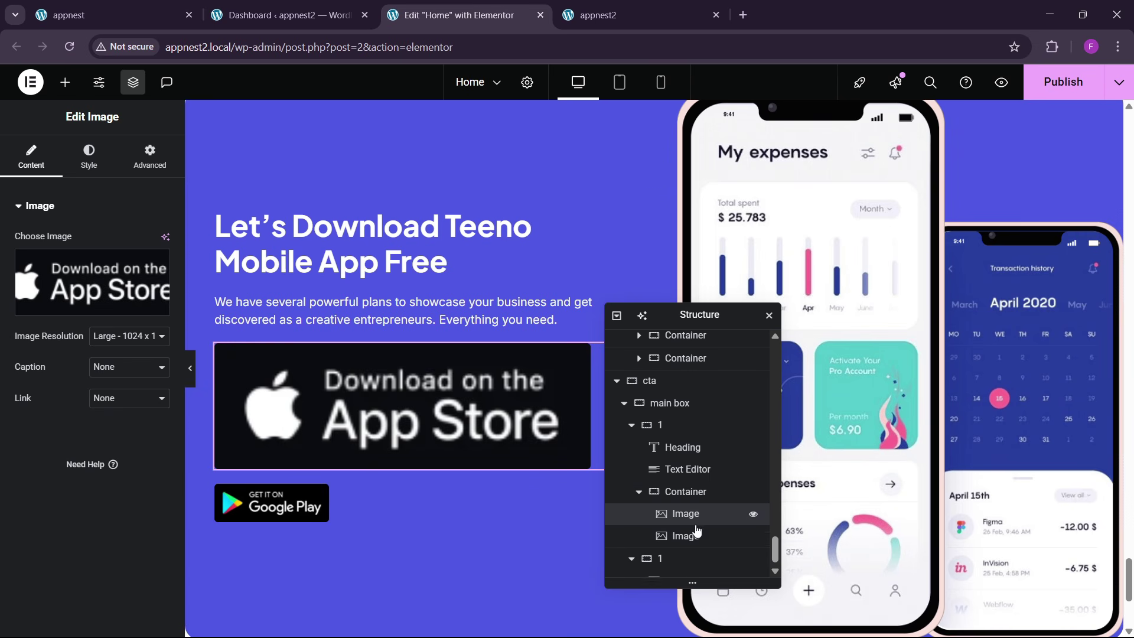
{"action": "left_click", "coordinate": [17, 161]}
{"action": "scroll", "coordinate": [112, 437], "scroll_direction": "down", "scroll_amount": 4}
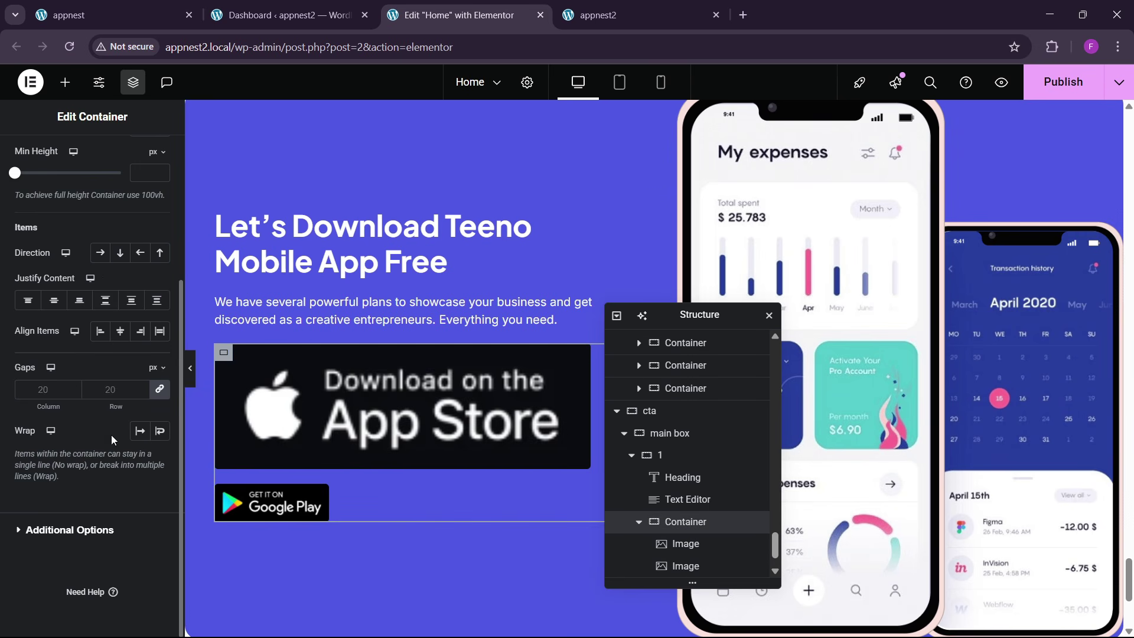
{"action": "left_click", "coordinate": [100, 253]}
{"action": "left_click", "coordinate": [105, 300]}
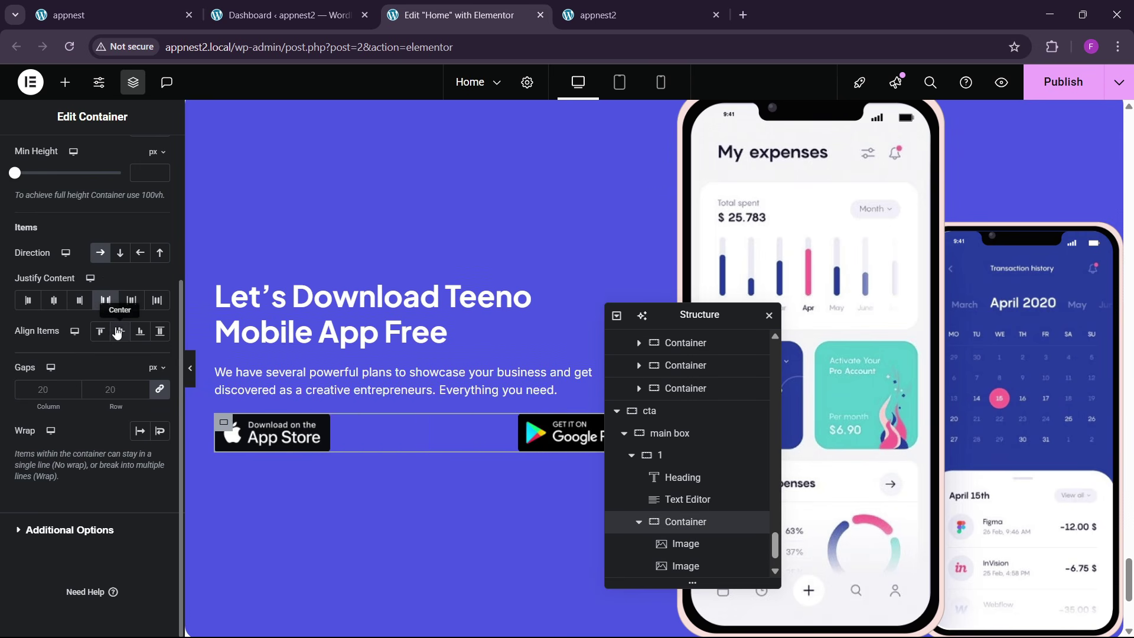
{"action": "left_click", "coordinate": [28, 303]}
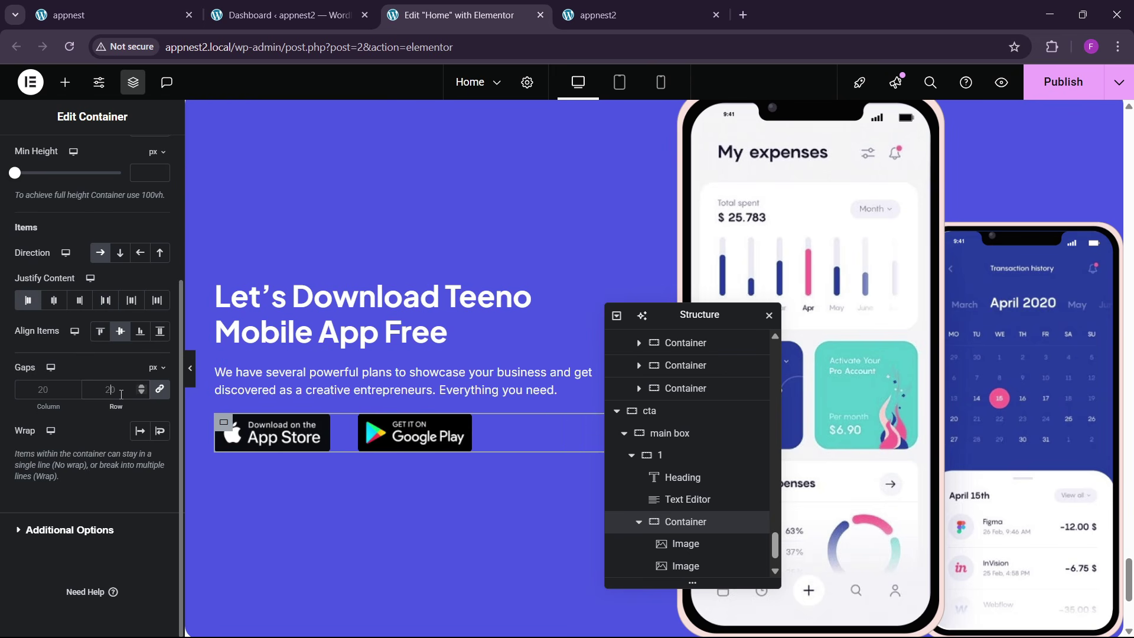
{"action": "type", "text": "0"}
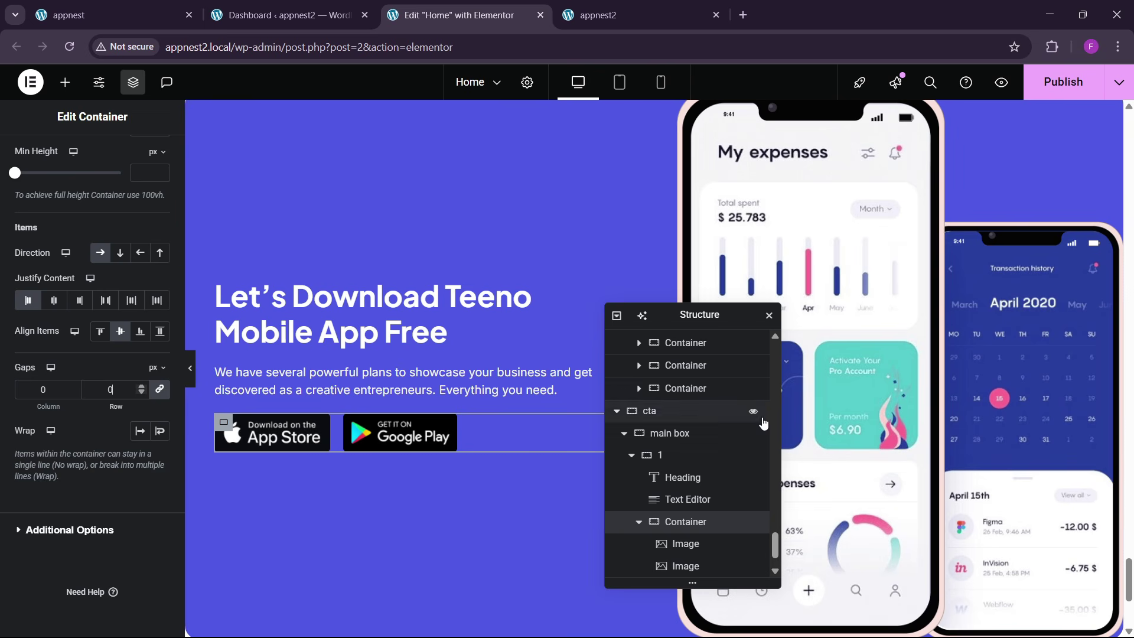
- Align the items of the cta text container to the start and set its gaps to 30 px
{"action": "scroll", "coordinate": [711, 543], "scroll_direction": "down", "scroll_amount": 1}
{"action": "left_click", "coordinate": [679, 415]}
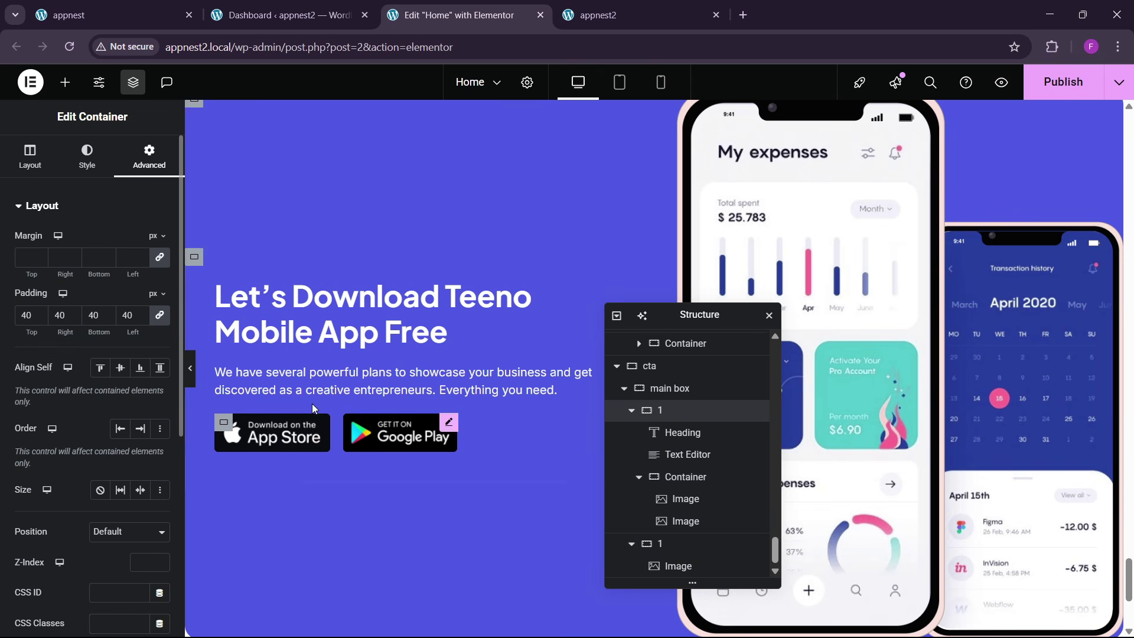
{"action": "scroll", "coordinate": [19, 298], "scroll_direction": "down", "scroll_amount": 1}
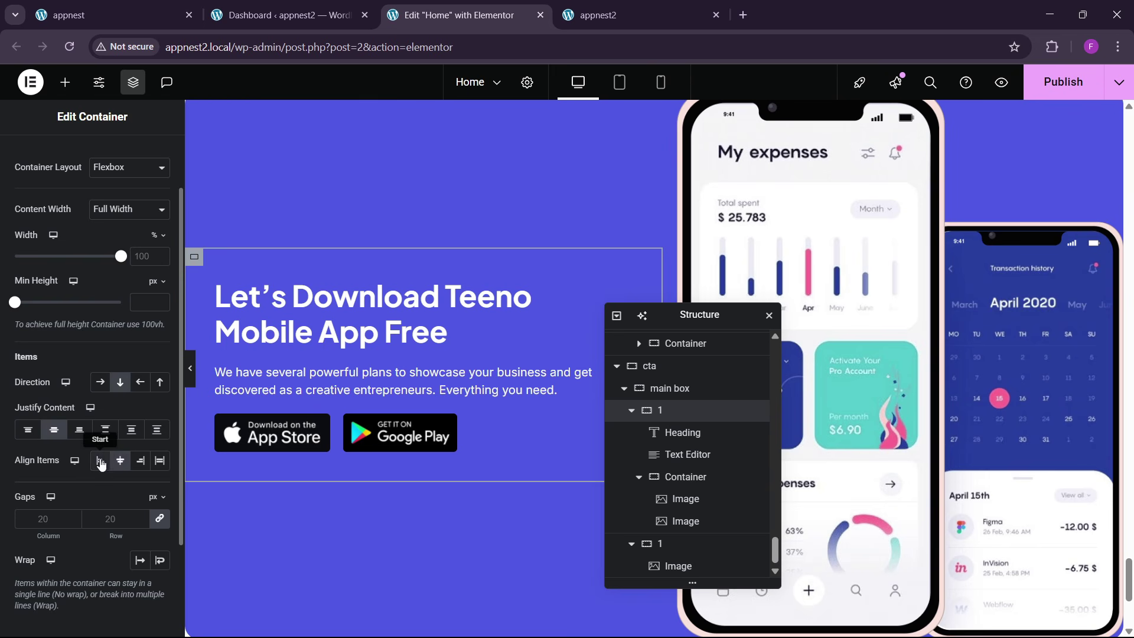
{"action": "left_click", "coordinate": [114, 518]}
{"action": "type", "text": "30"}
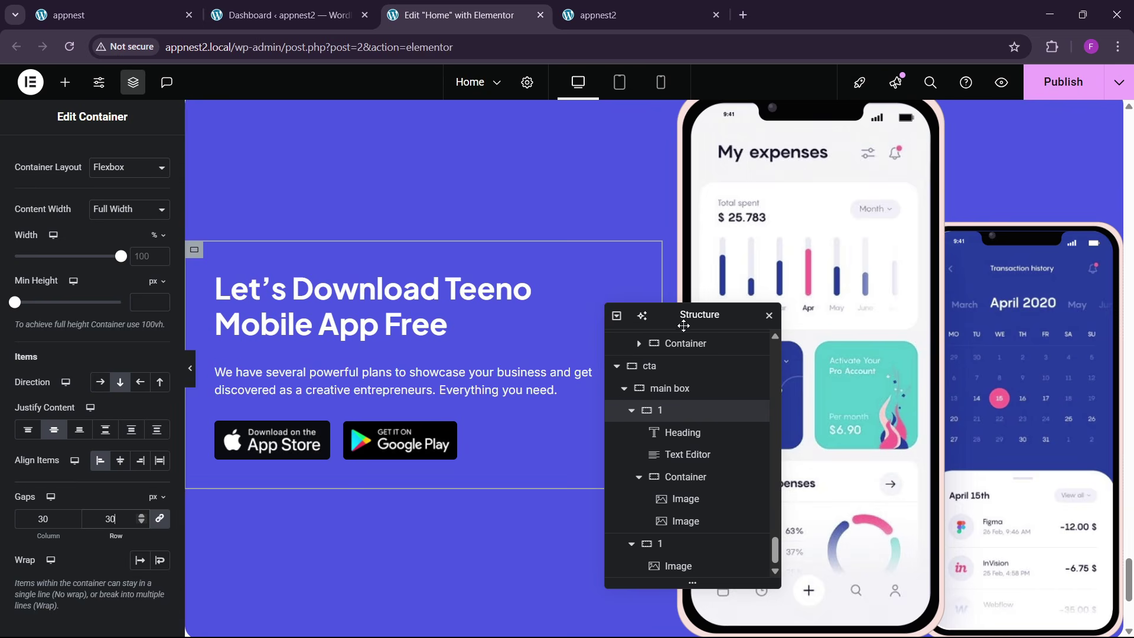
- Set the cta phone mockup image's width to 80%
{"action": "left_click_drag", "start_coordinate": [683, 324], "coordinate": [257, 343]}
{"action": "scroll", "coordinate": [742, 437], "scroll_direction": "down", "scroll_amount": 2}
{"action": "scroll", "coordinate": [827, 383], "scroll_direction": "up", "scroll_amount": 3}
{"action": "left_click", "coordinate": [833, 378]}
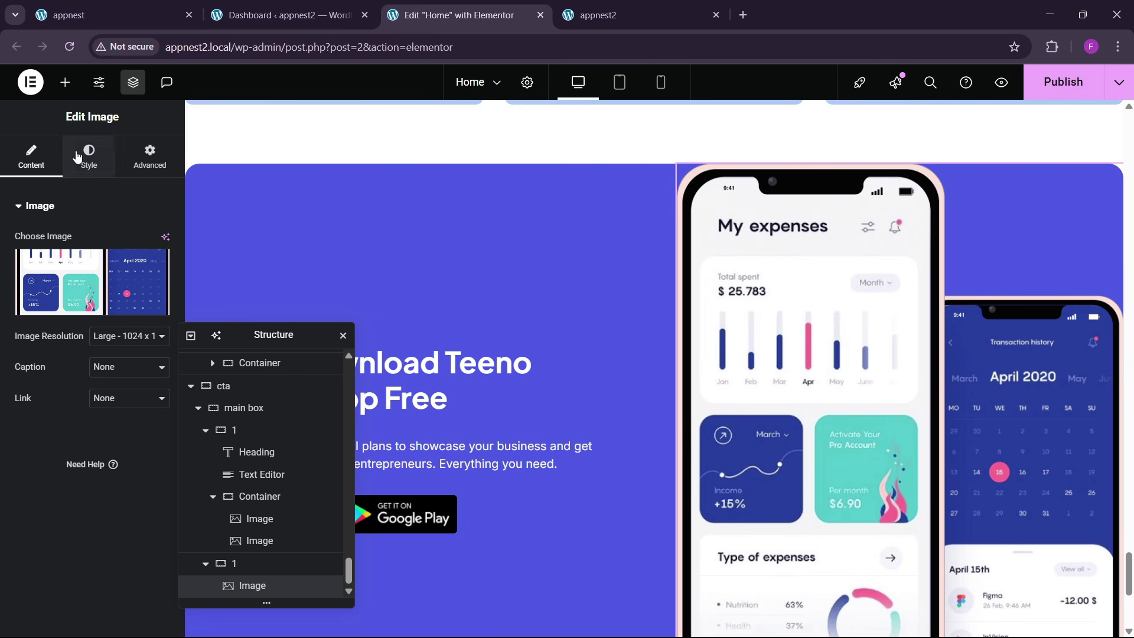
{"action": "left_click", "coordinate": [89, 156]}
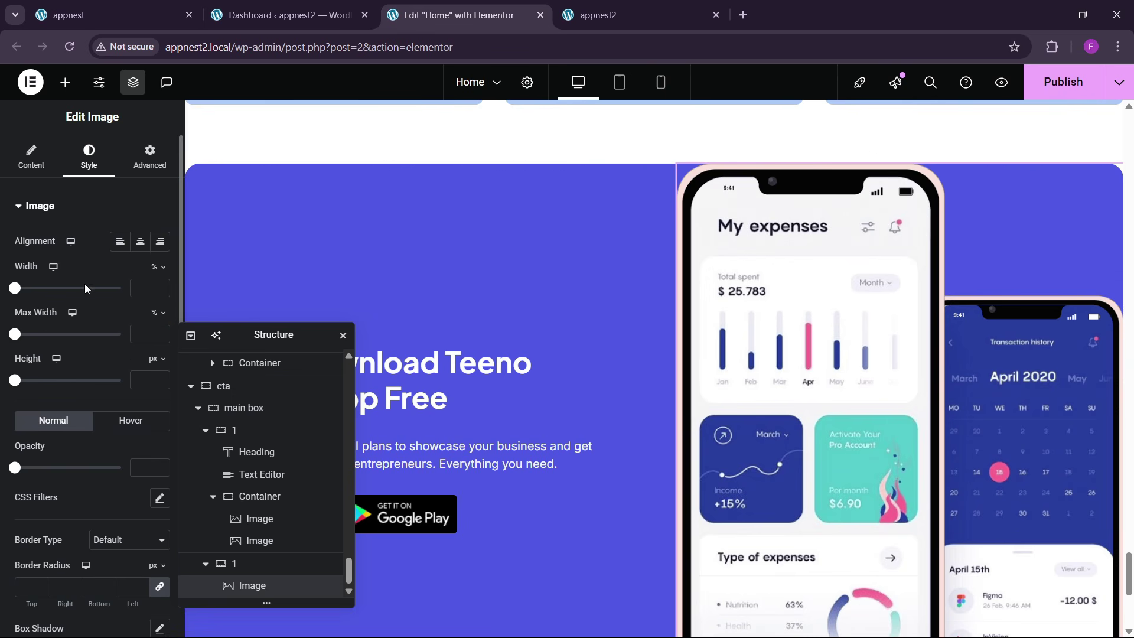
{"action": "left_click", "coordinate": [142, 288]}
{"action": "type", "text": "80"}
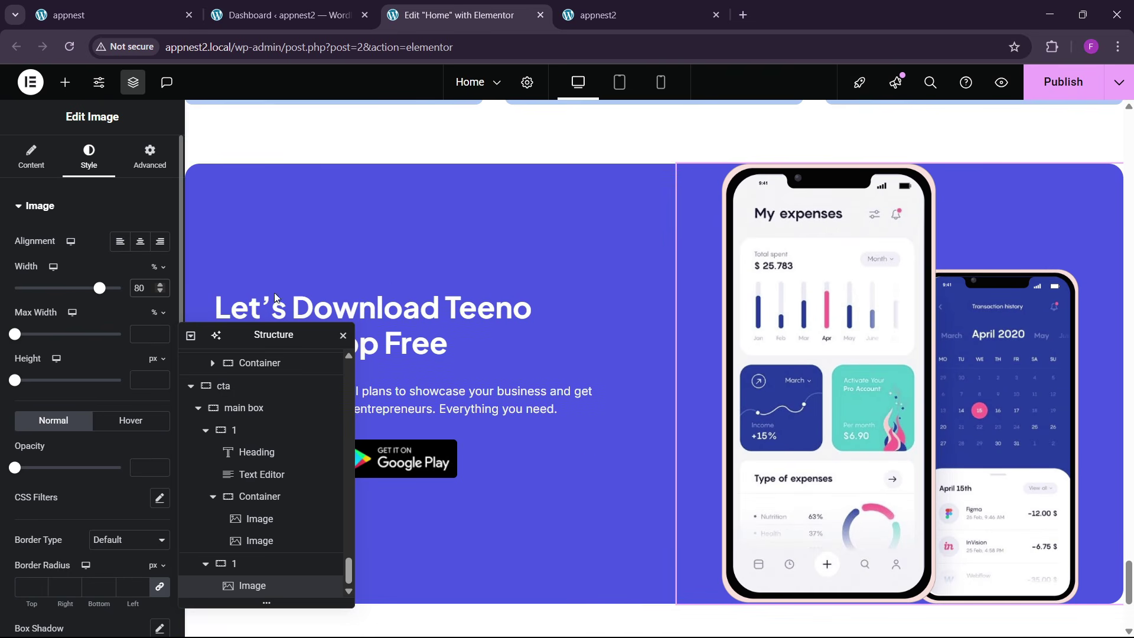
- Compare the phone mockup with the appnest reference site, try a width of 90%, and set it back to 80%
{"action": "left_click", "coordinate": [112, 15]}
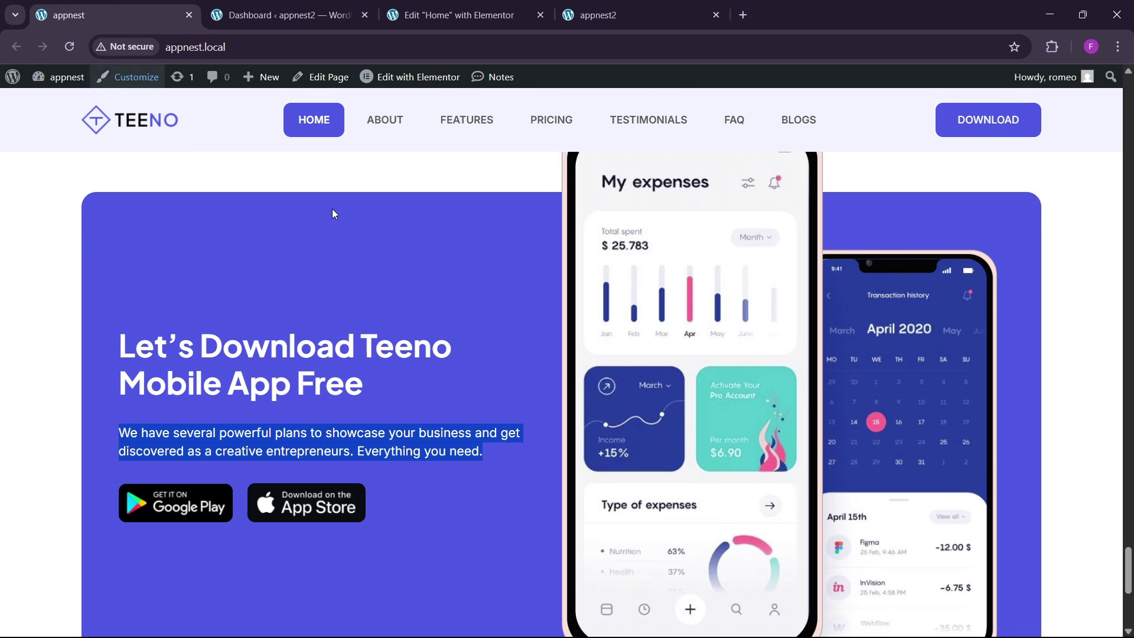
{"action": "scroll", "coordinate": [514, 324], "scroll_direction": "down", "scroll_amount": 1}
{"action": "scroll", "coordinate": [523, 340], "scroll_direction": "up", "scroll_amount": 3}
{"action": "left_click", "coordinate": [467, 15]}
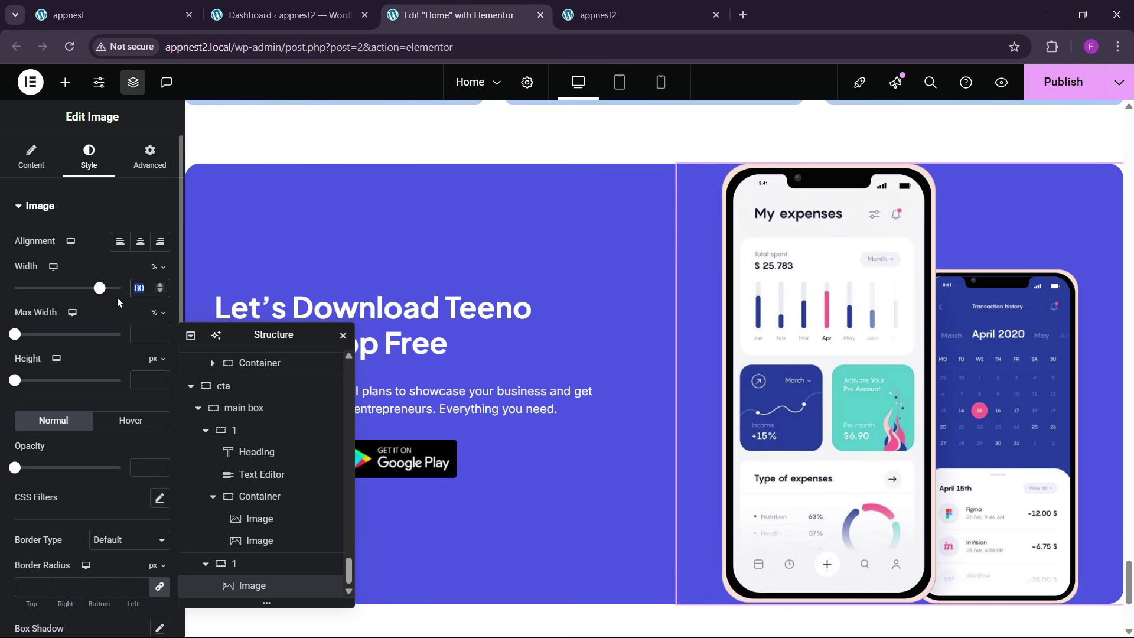
{"action": "type", "text": "90"}
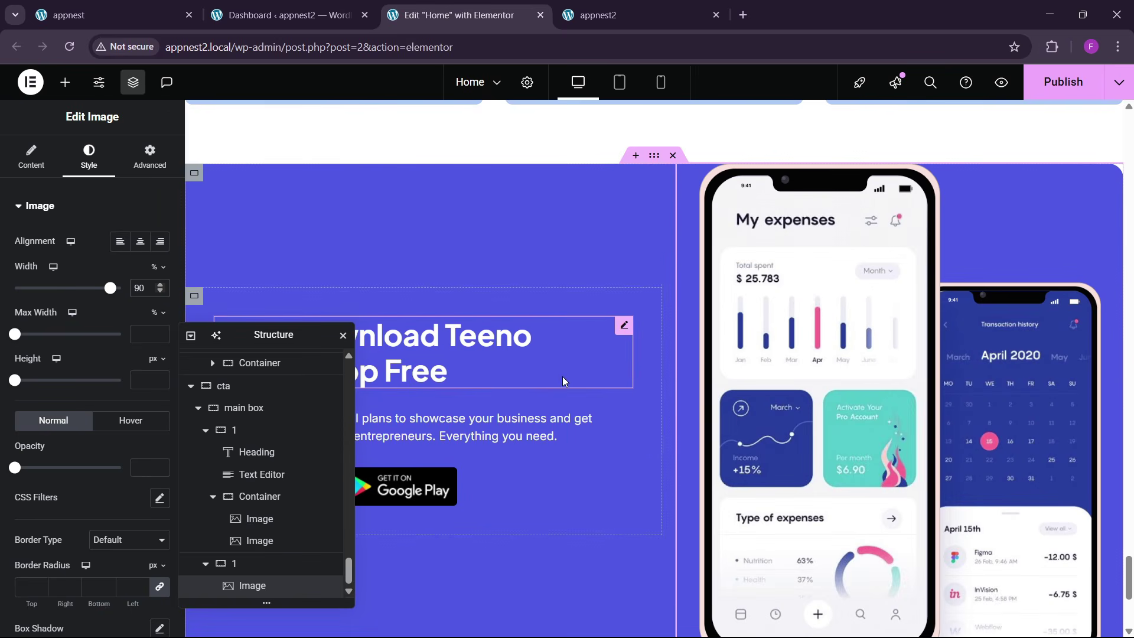
{"action": "left_click_drag", "start_coordinate": [146, 289], "coordinate": [129, 292]}
{"action": "key", "text": "BackSpace"}
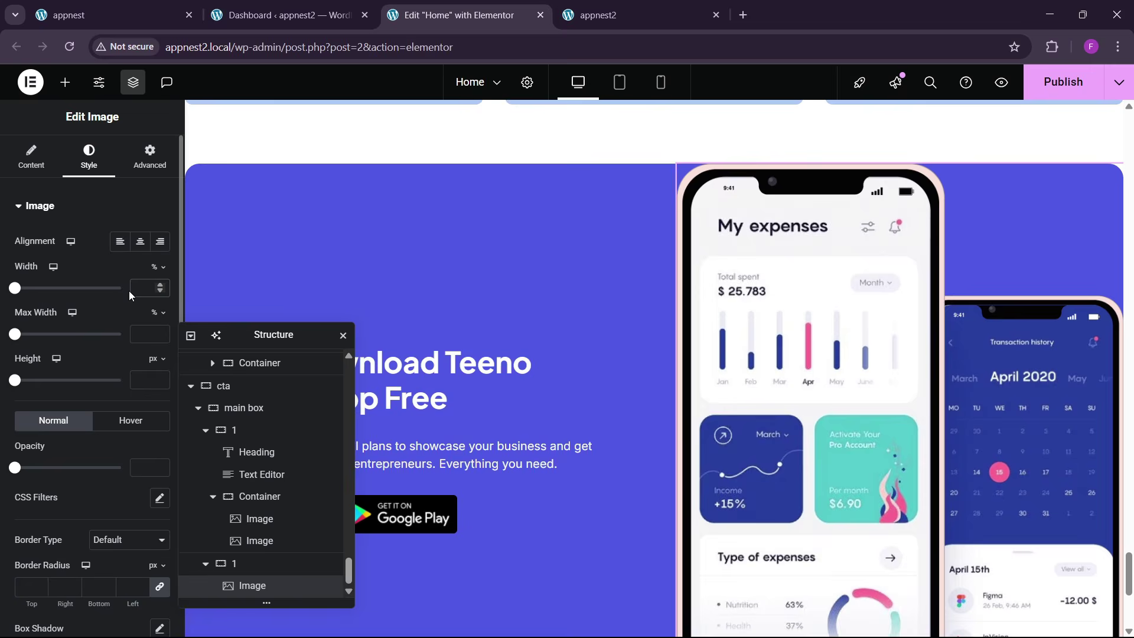
{"action": "type", "text": "80"}
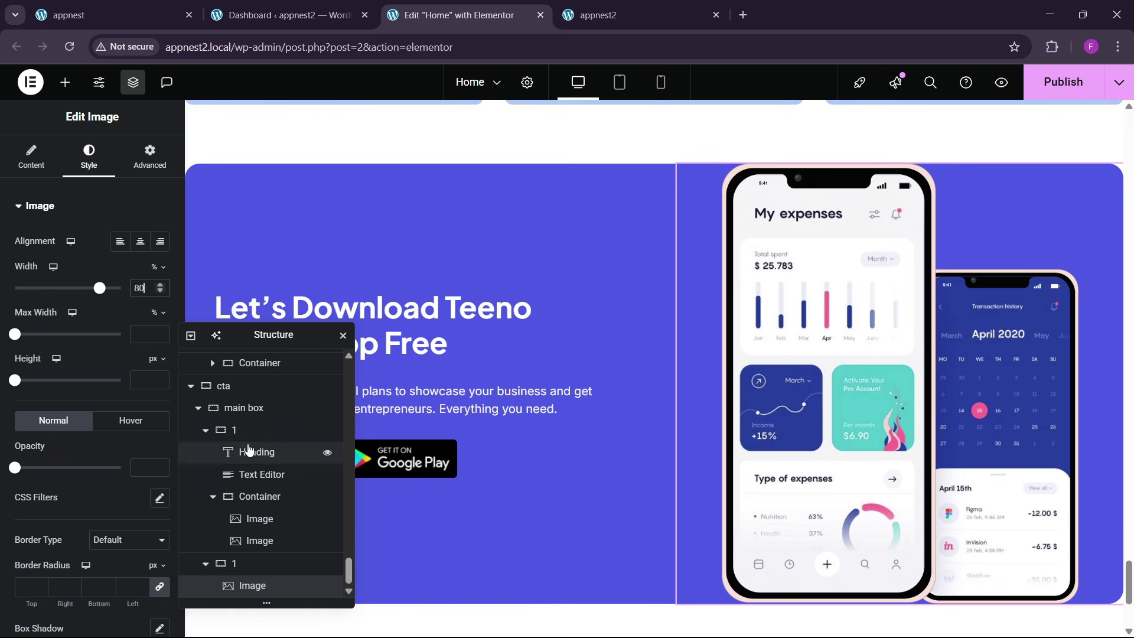
- Try 0 px gaps on the cta main box container and clear the value again
{"action": "left_click", "coordinate": [245, 410]}
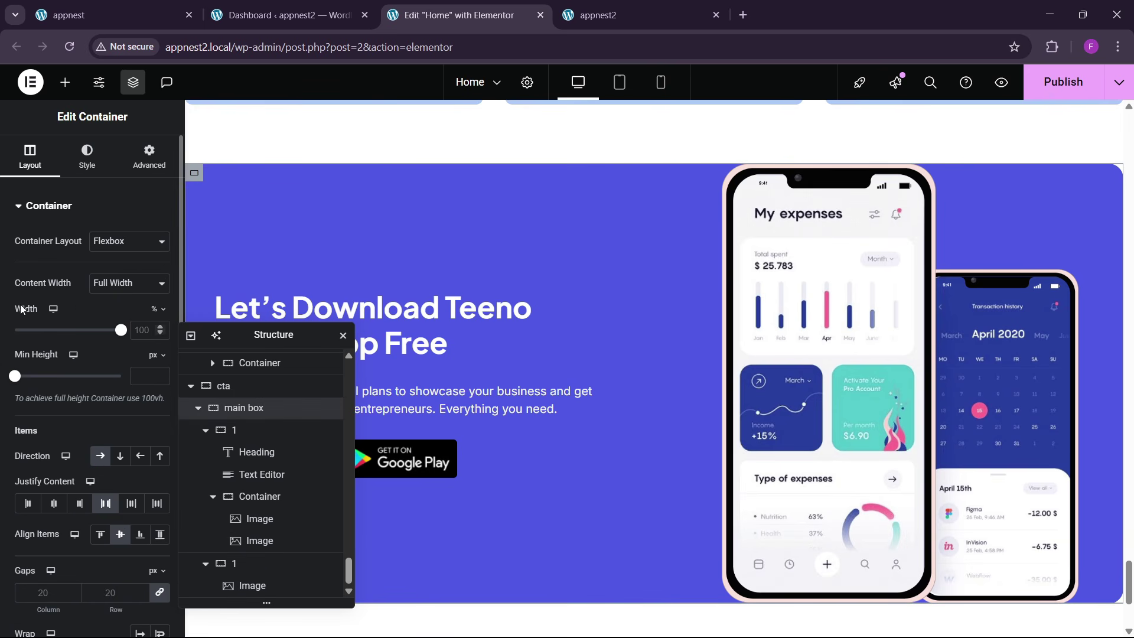
{"action": "type", "text": "0"}
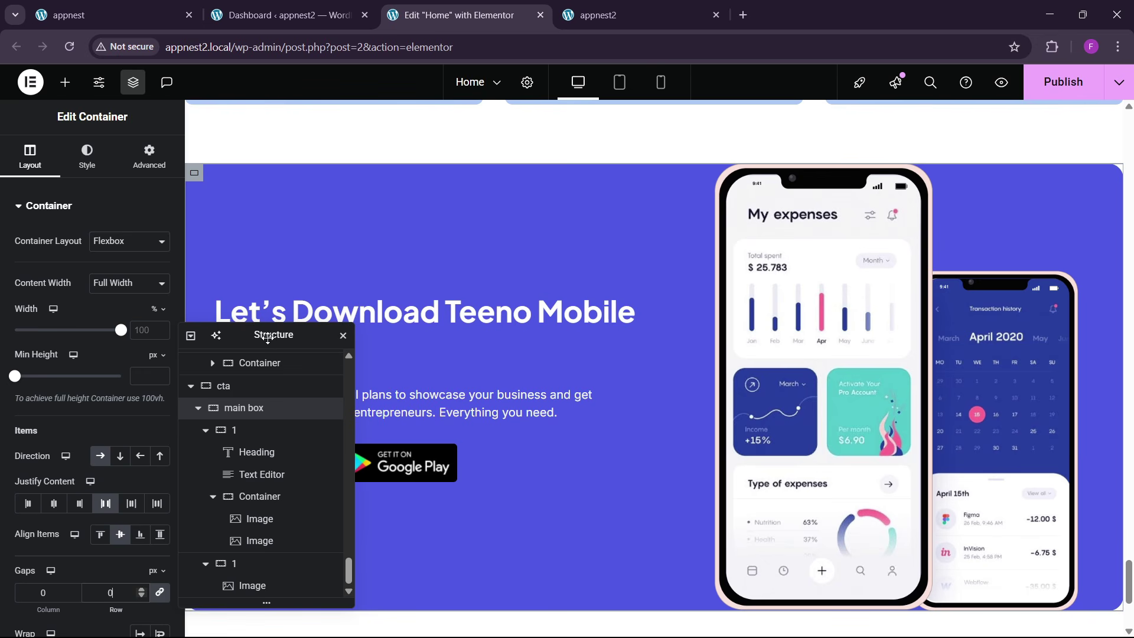
{"action": "left_click_drag", "start_coordinate": [267, 338], "coordinate": [823, 260]}
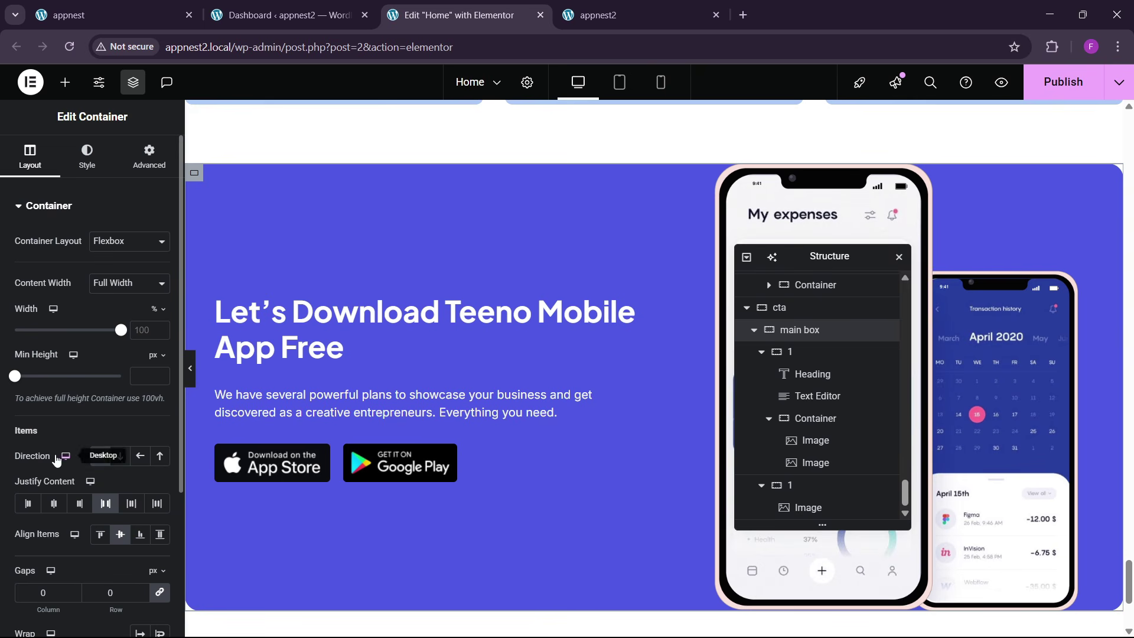
{"action": "key", "text": "BackSpace"}
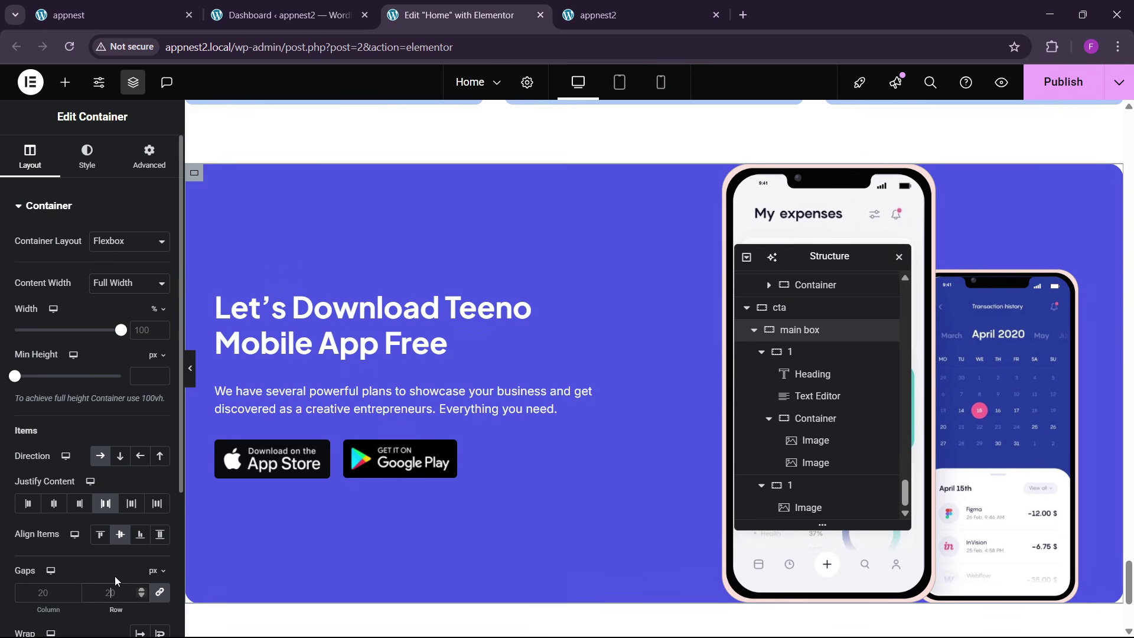
- Check the mockup's size on the appnest reference site and set the cta phone image's width to 90%
{"action": "left_click_drag", "start_coordinate": [807, 261], "coordinate": [343, 303]}
{"action": "left_click", "coordinate": [190, 372]}
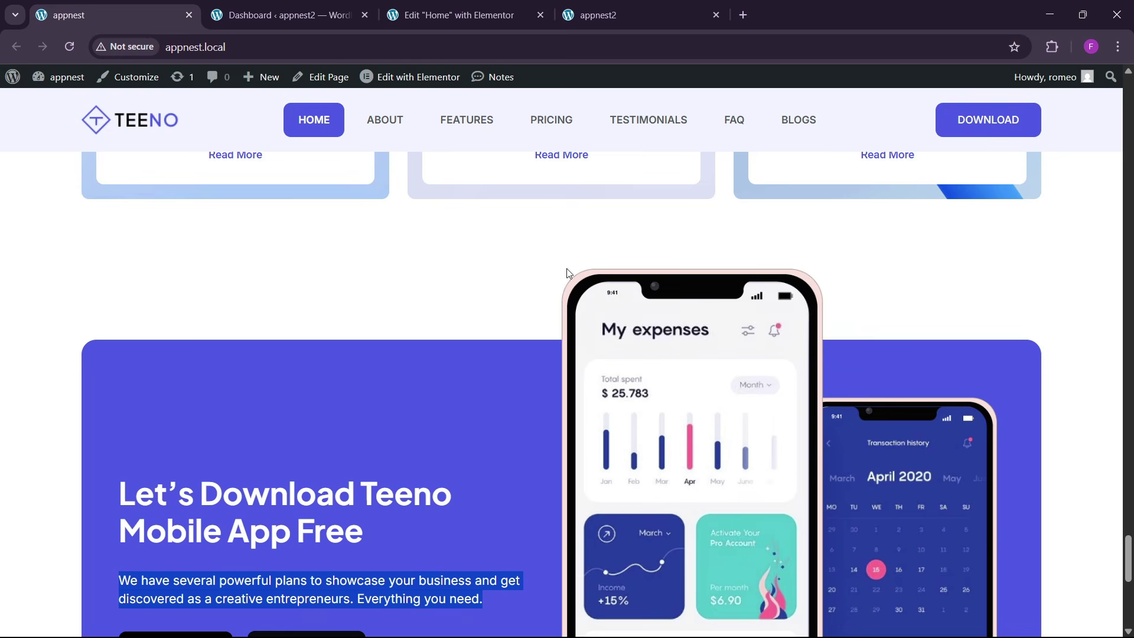
{"action": "scroll", "coordinate": [568, 273], "scroll_direction": "down", "scroll_amount": 5}
{"action": "left_click", "coordinate": [540, 7]}
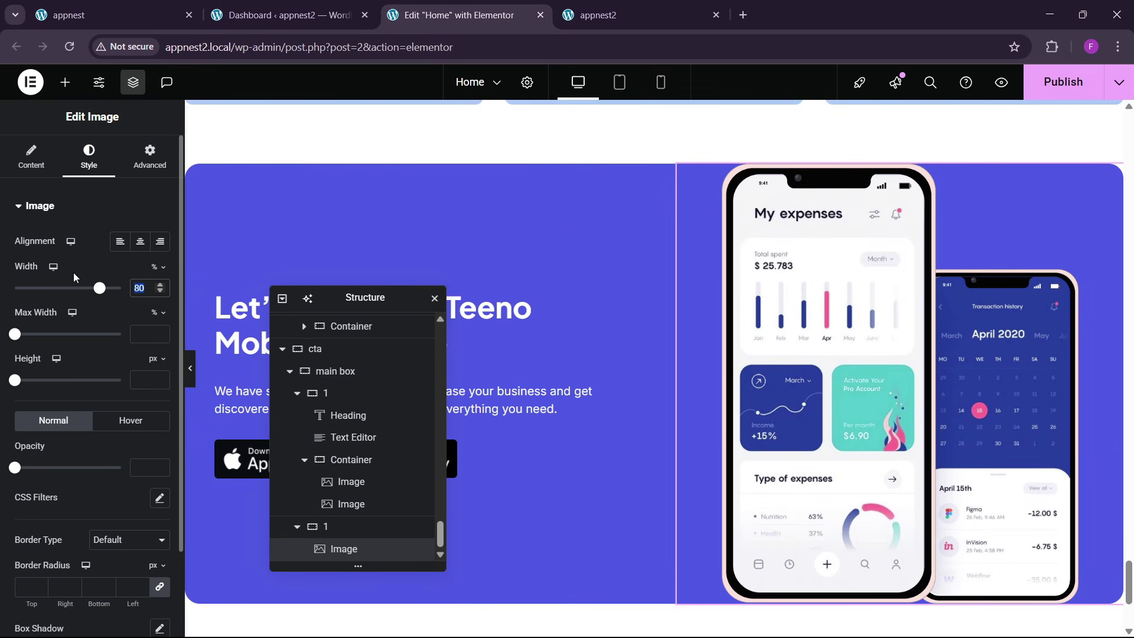
{"action": "type", "text": "90"}
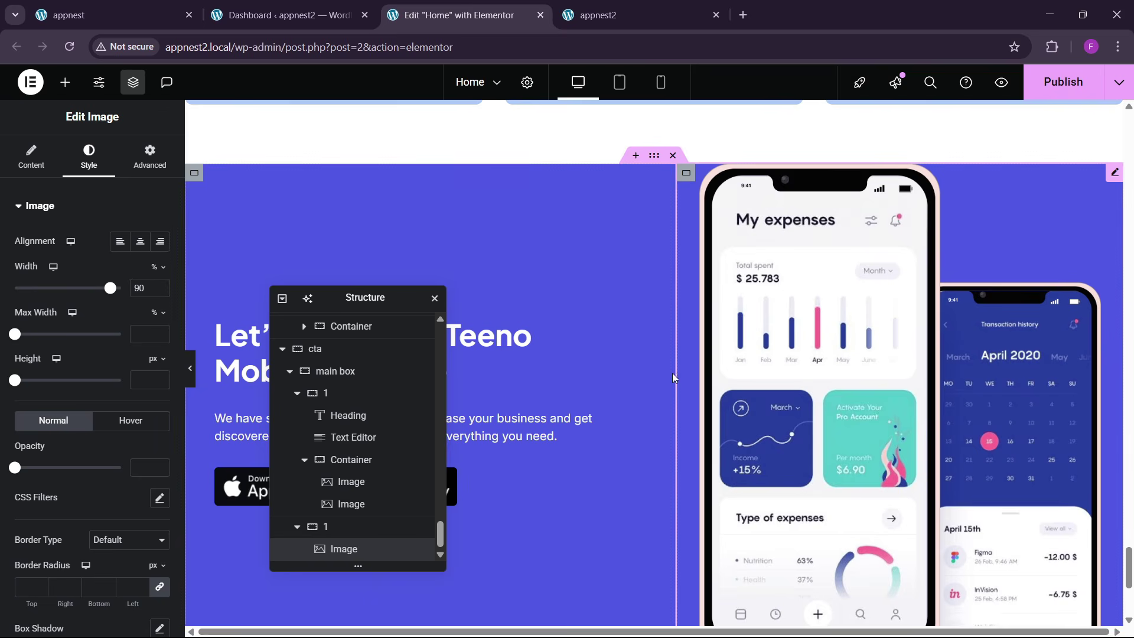
- Give the cta phone mockup image a top margin of -7 em, with the other sides at 0
{"action": "left_click", "coordinate": [148, 155]}
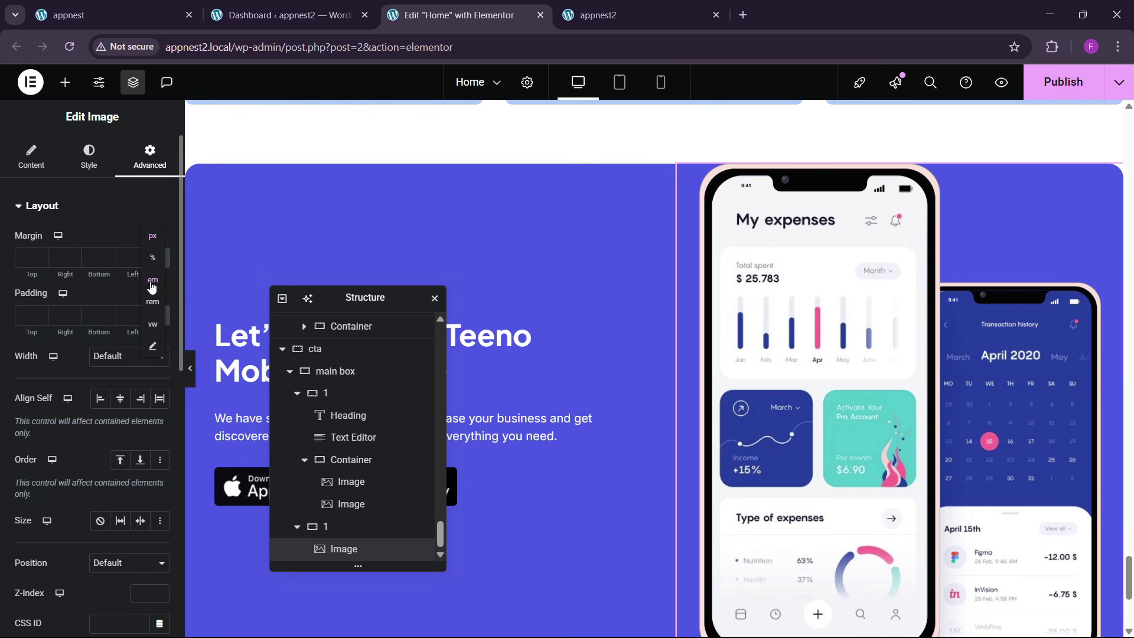
{"action": "left_click", "coordinate": [43, 260]}
{"action": "left_click", "coordinate": [43, 260]}
{"action": "left_click", "coordinate": [42, 260]}
{"action": "left_click", "coordinate": [42, 260]}
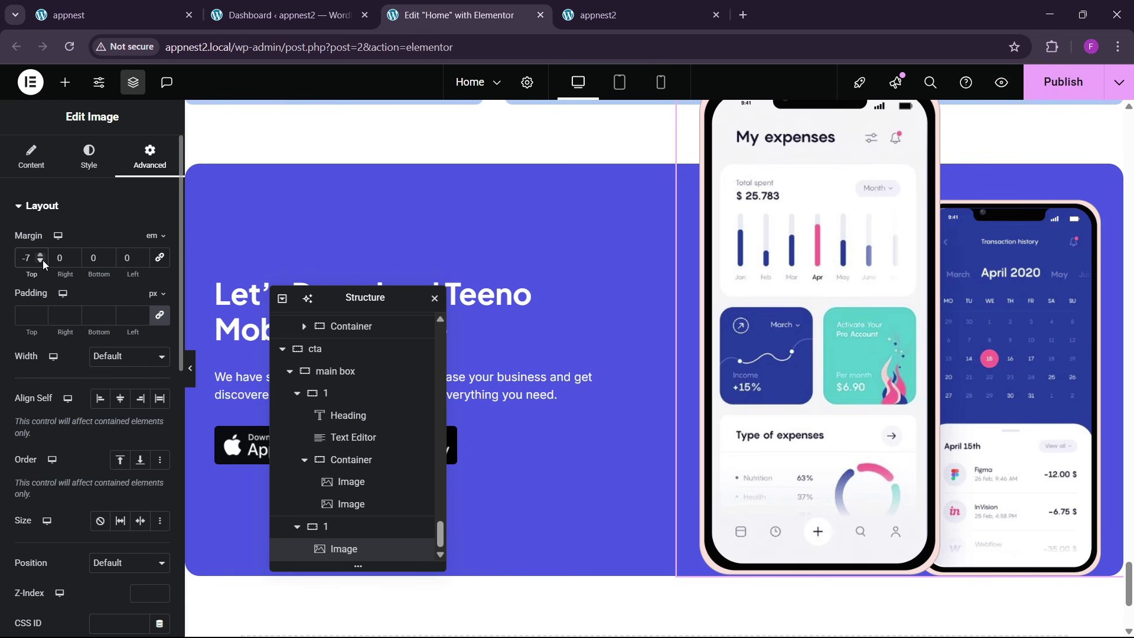
{"action": "scroll", "coordinate": [722, 395], "scroll_direction": "up", "scroll_amount": 4}
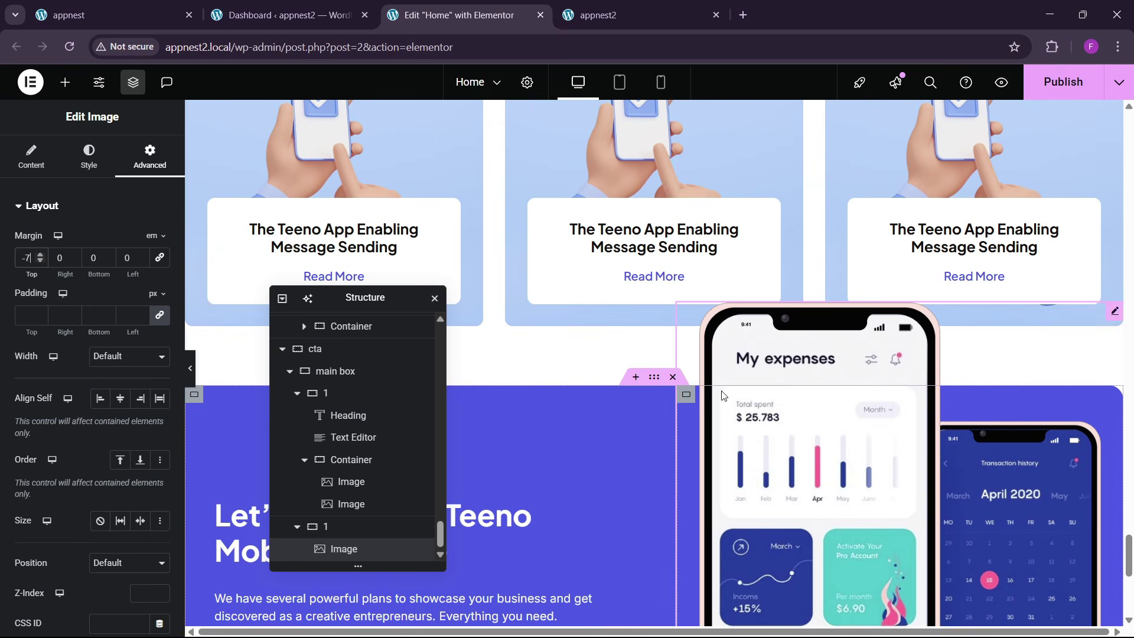
- Unlink the cta container's margins and set its top margin to 120 px after trying 200 and 150 px
{"action": "scroll", "coordinate": [349, 482], "scroll_direction": "up", "scroll_amount": 1}
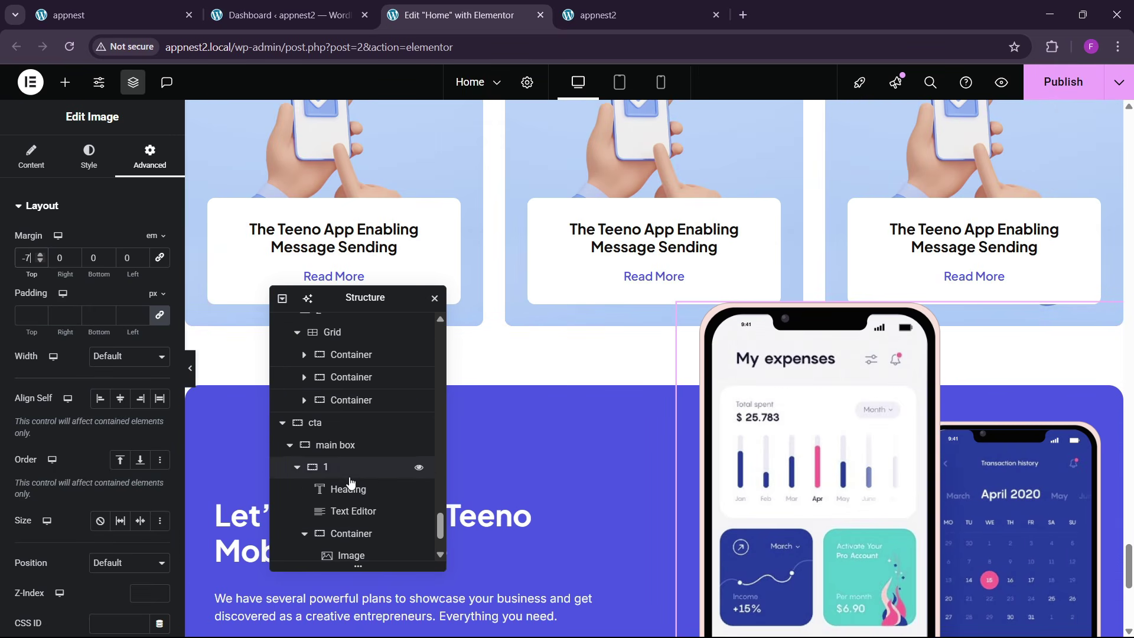
{"action": "left_click", "coordinate": [341, 424]}
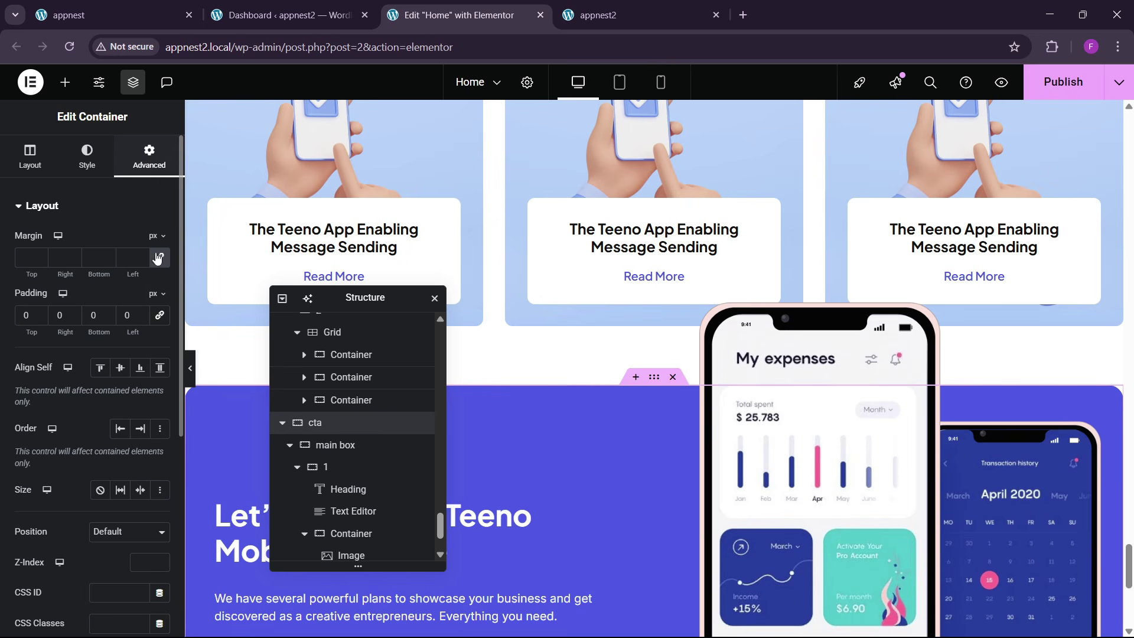
{"action": "left_click", "coordinate": [158, 258]}
{"action": "type", "text": "200"}
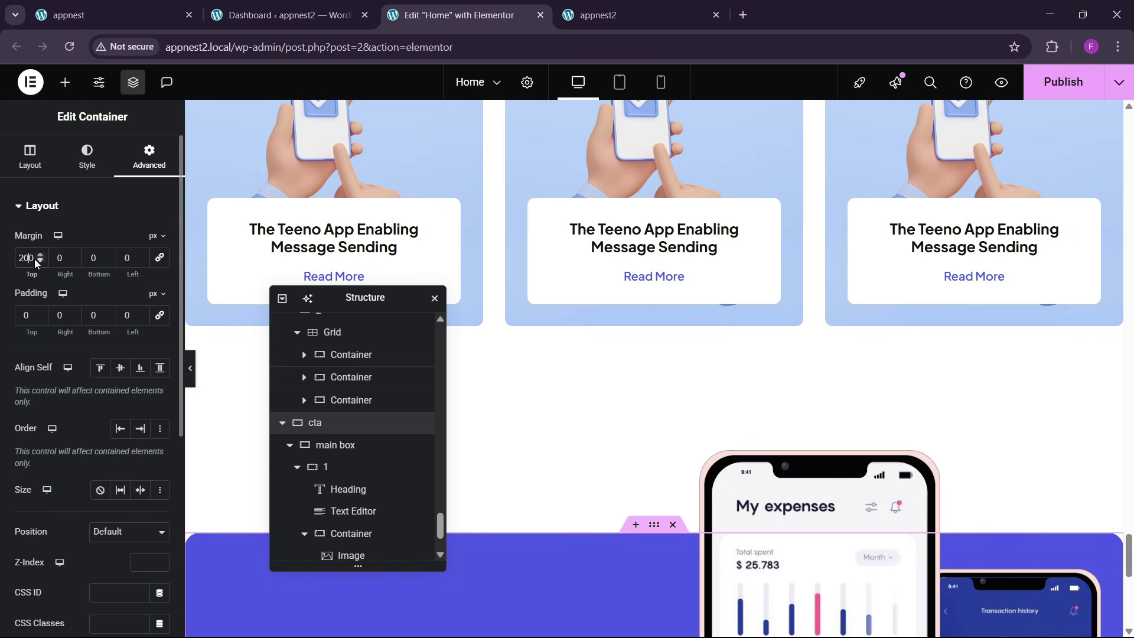
{"action": "key", "text": "BackSpace"}
{"action": "key", "text": "BackSpace"}
{"action": "type", "text": "150"}
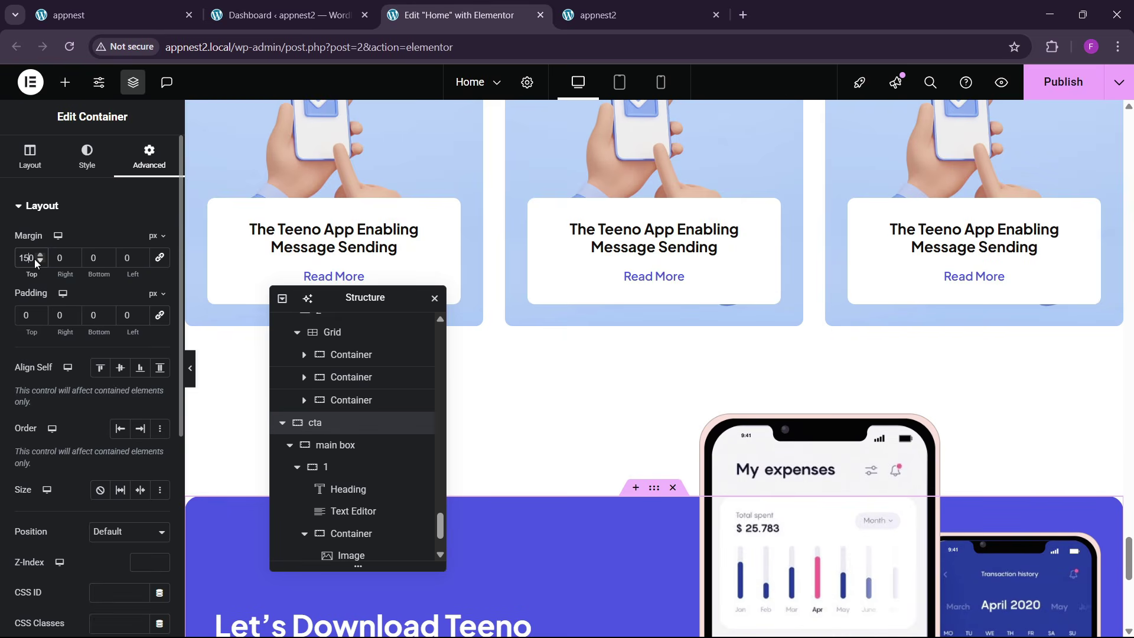
{"action": "key", "text": "BackSpace"}
{"action": "type", "text": "2"}
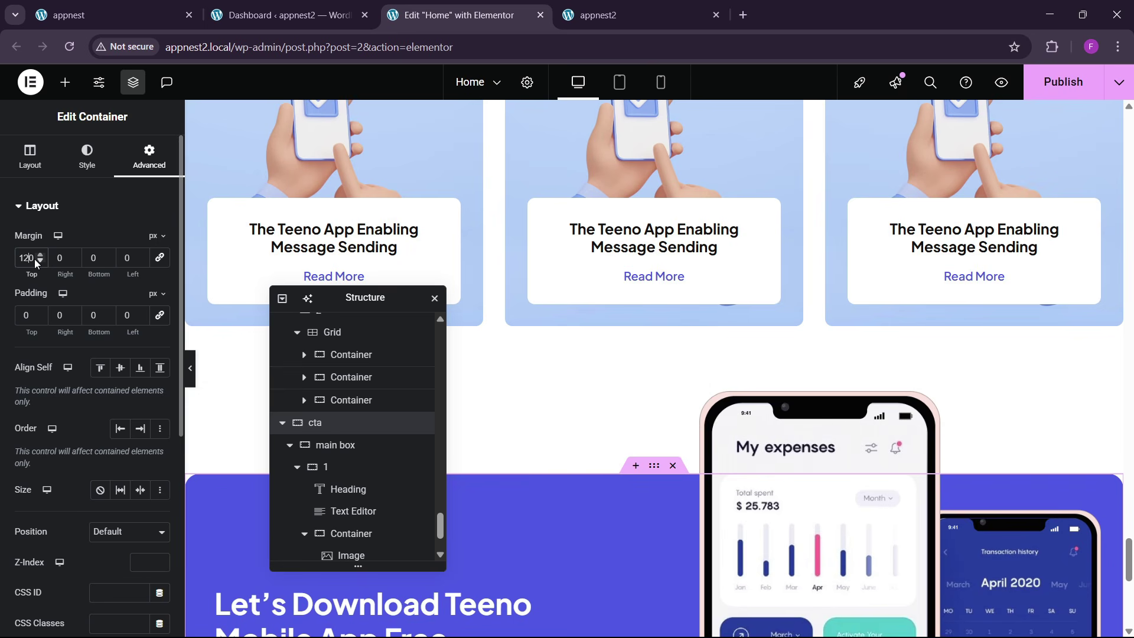
- Publish the page changes and reload the live appnest2 site to review the cta section
{"action": "scroll", "coordinate": [920, 337], "scroll_direction": "down", "scroll_amount": 5}
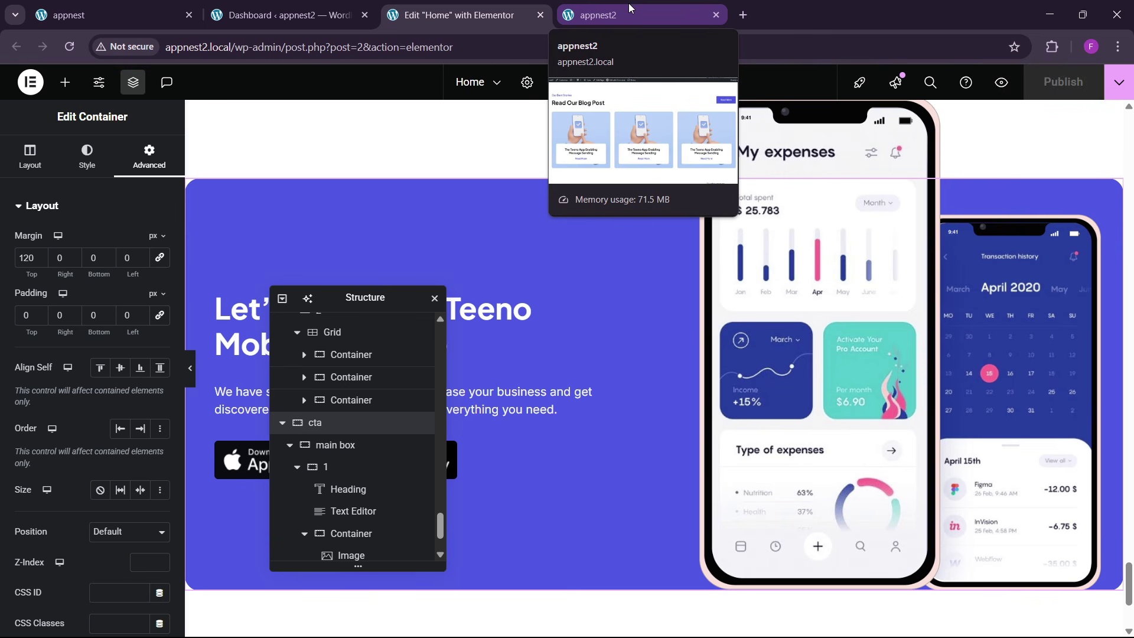
{"action": "left_click", "coordinate": [630, 17]}
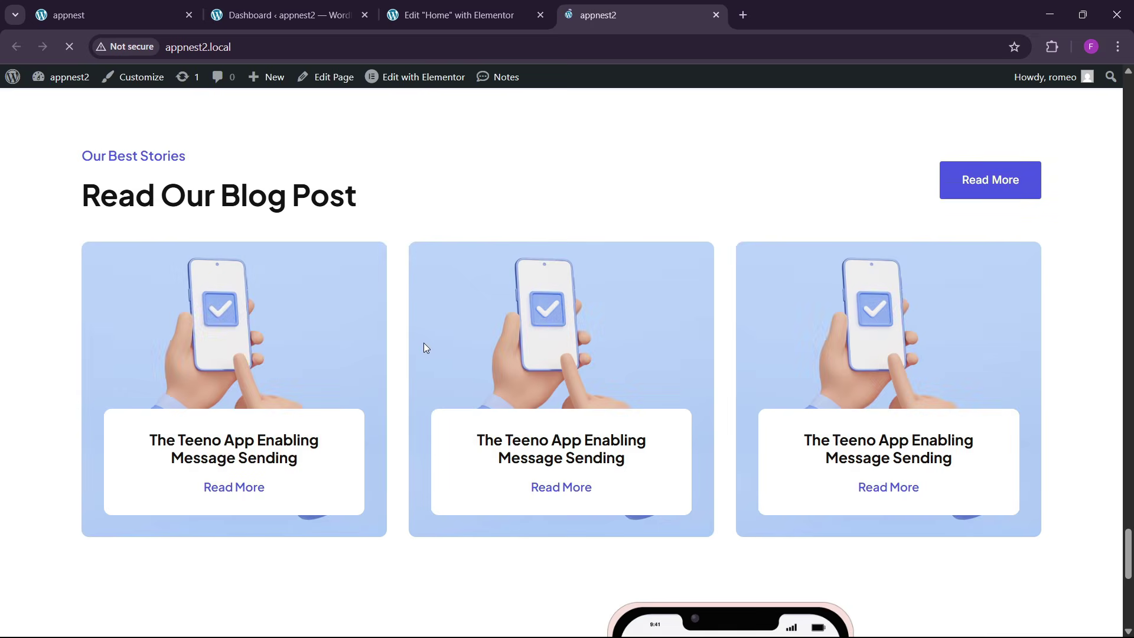
- Compare the live appnest2 cta section with the appnest reference and examine what follows it, including the reference footer
{"action": "scroll", "coordinate": [423, 343], "scroll_direction": "down", "scroll_amount": 8}
{"action": "scroll", "coordinate": [425, 356], "scroll_direction": "down", "scroll_amount": 1}
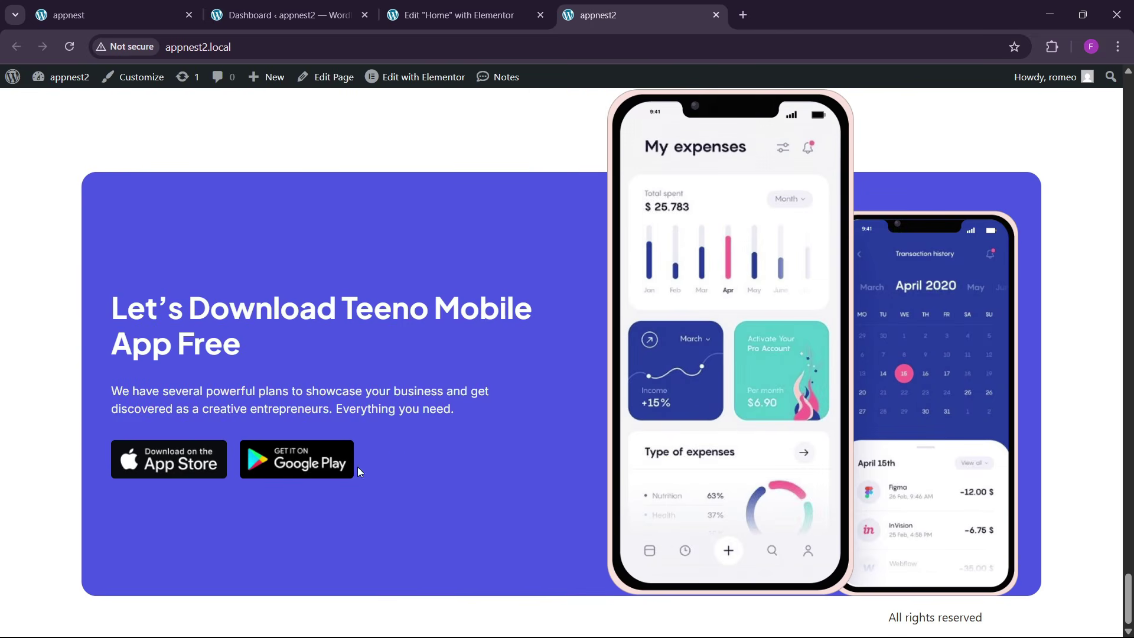
{"action": "left_click", "coordinate": [112, 15]}
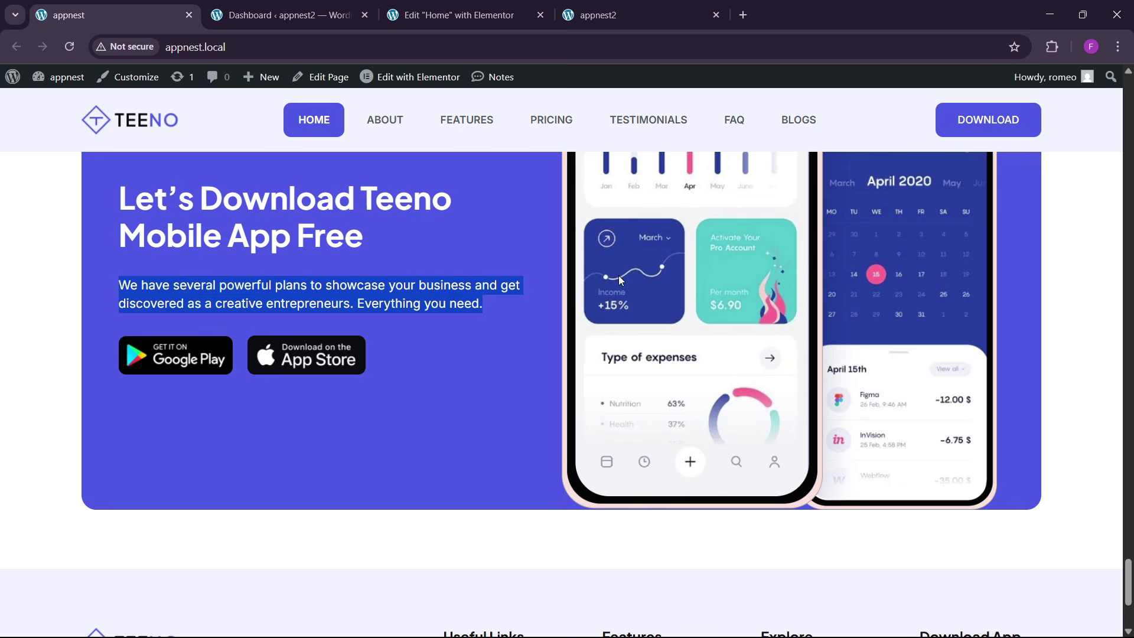
{"action": "left_click", "coordinate": [420, 441]}
{"action": "scroll", "coordinate": [402, 451], "scroll_direction": "down", "scroll_amount": 4}
{"action": "left_click", "coordinate": [460, 14]}
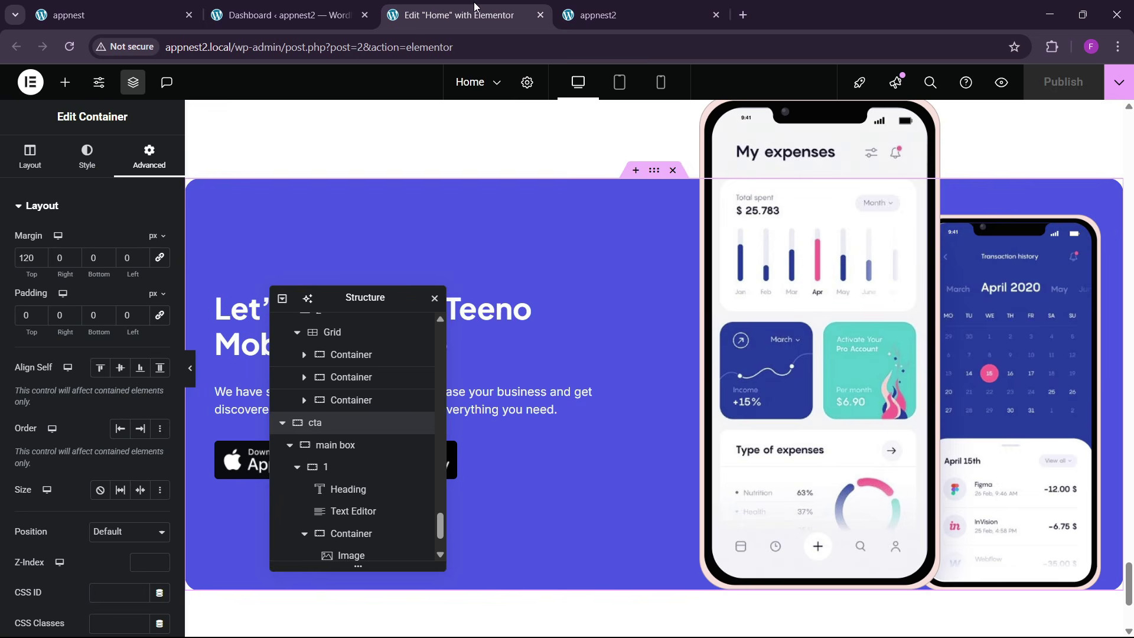
{"action": "scroll", "coordinate": [623, 437], "scroll_direction": "down", "scroll_amount": 4}
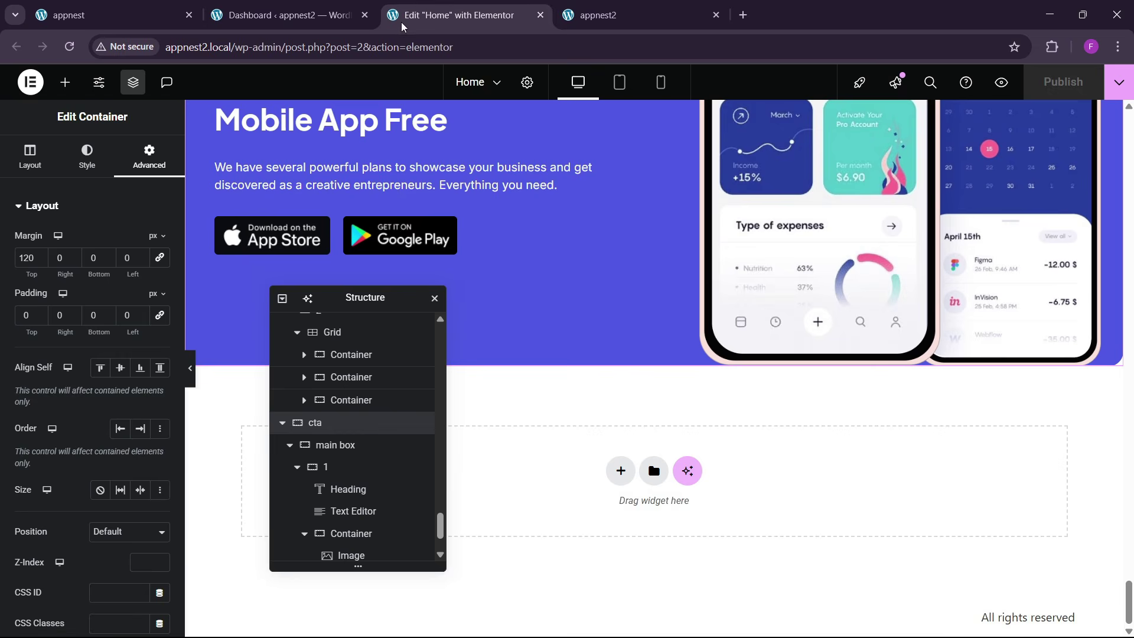
{"action": "left_click", "coordinate": [112, 15]}
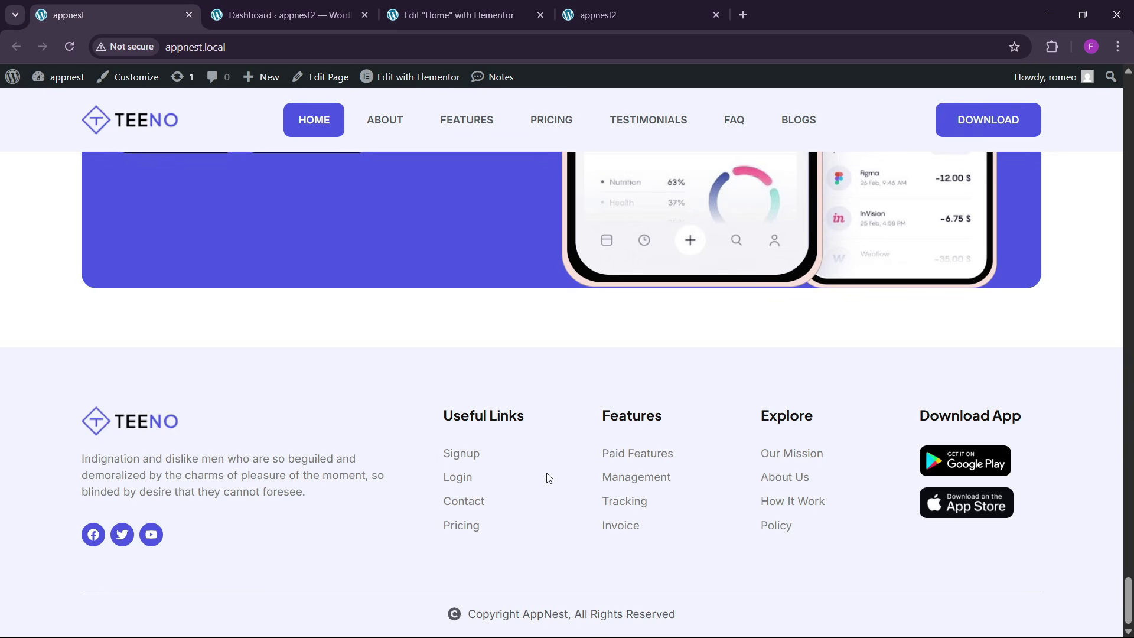
- Open the Theme Builder from the appnest2 dashboard in a new tab and create a blank footer template, dismissing the block library
{"action": "left_click", "coordinate": [283, 15]}
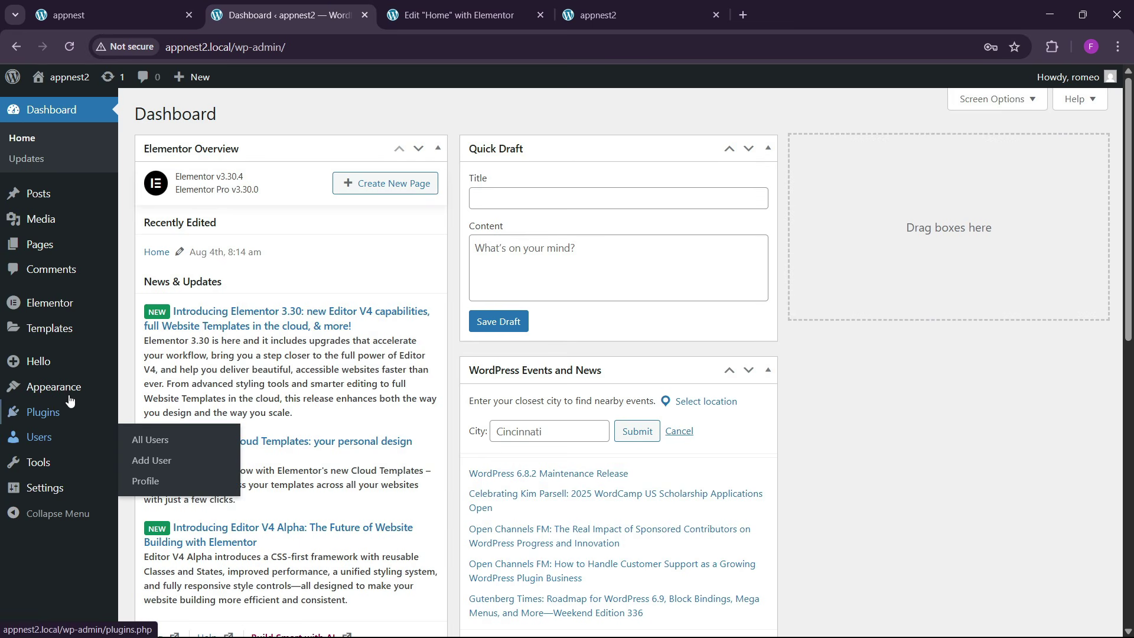
{"action": "mouse_move", "coordinate": [148, 403]}
{"action": "mouse_move", "coordinate": [151, 351]}
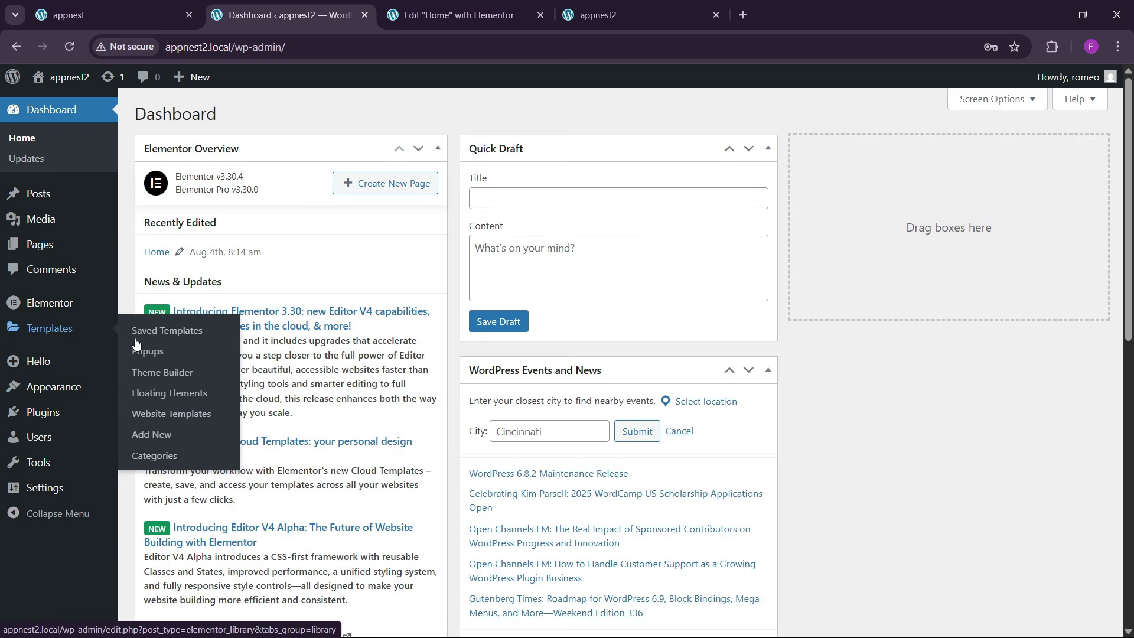
{"action": "right_click", "coordinate": [154, 377]}
{"action": "left_click", "coordinate": [201, 384]}
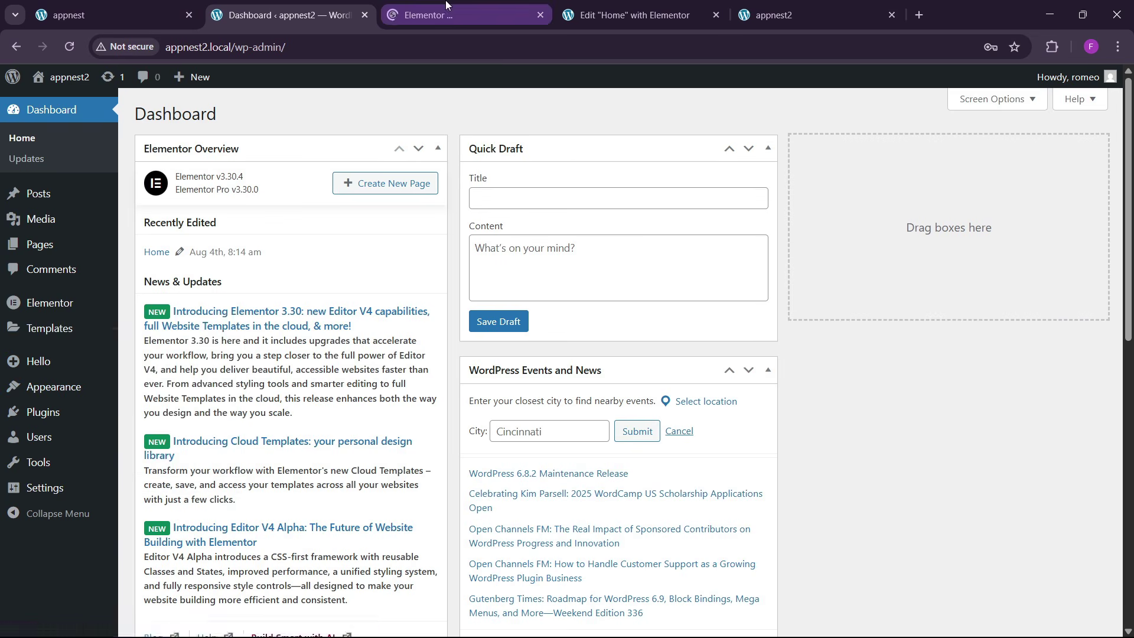
{"action": "left_click", "coordinate": [428, 14]}
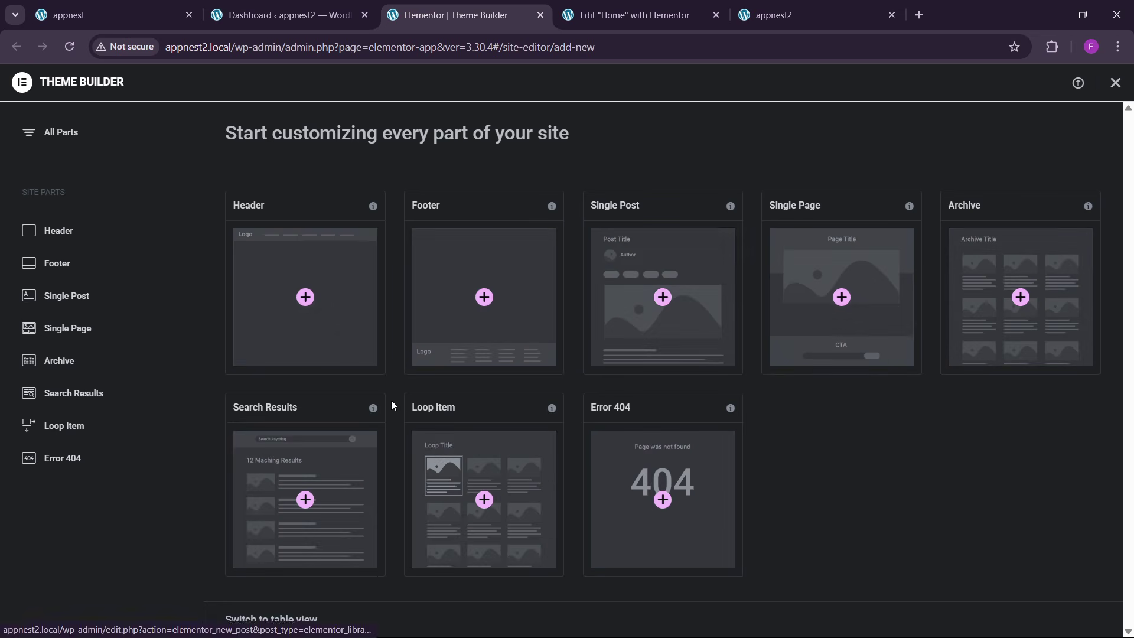
{"action": "left_click", "coordinate": [482, 342]}
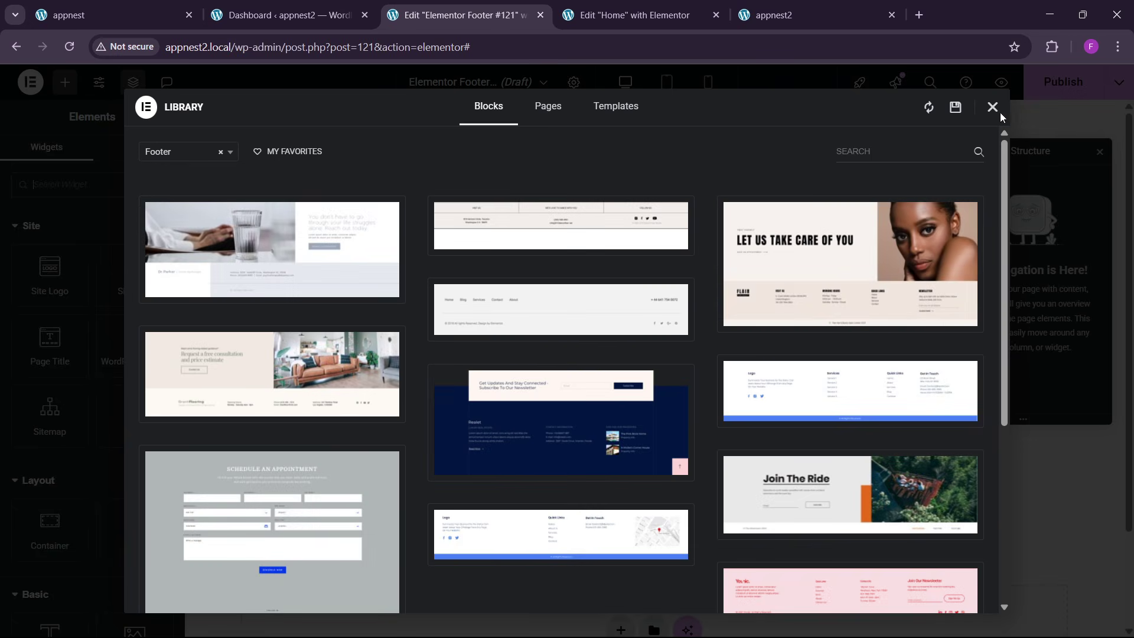
{"action": "left_click", "coordinate": [993, 107]}
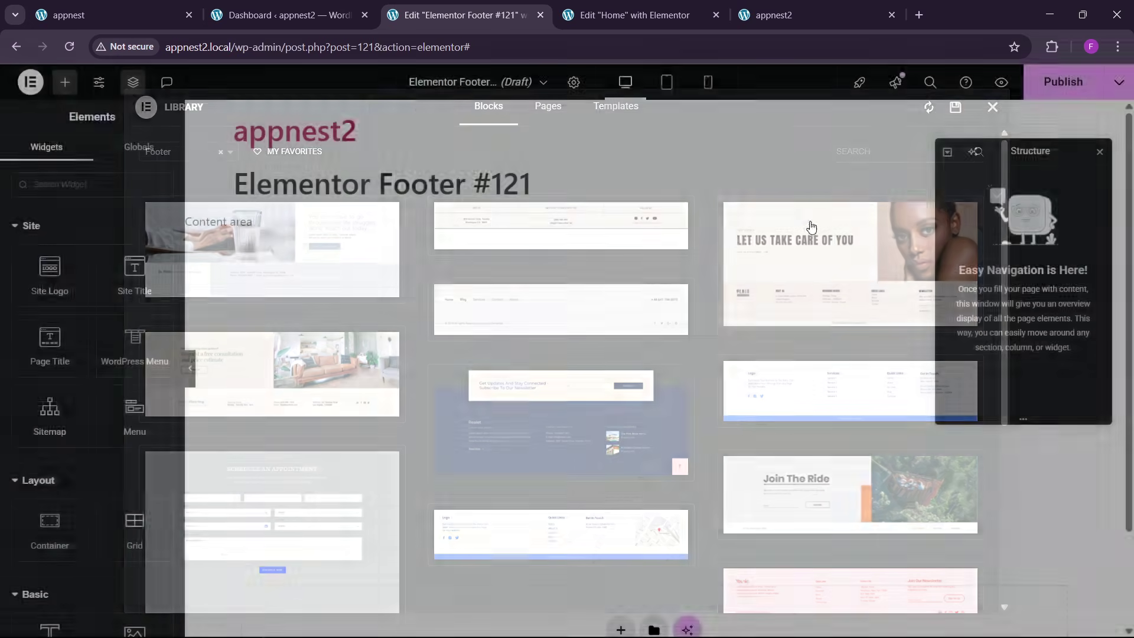
{"action": "scroll", "coordinate": [605, 342], "scroll_direction": "down", "scroll_amount": 2}
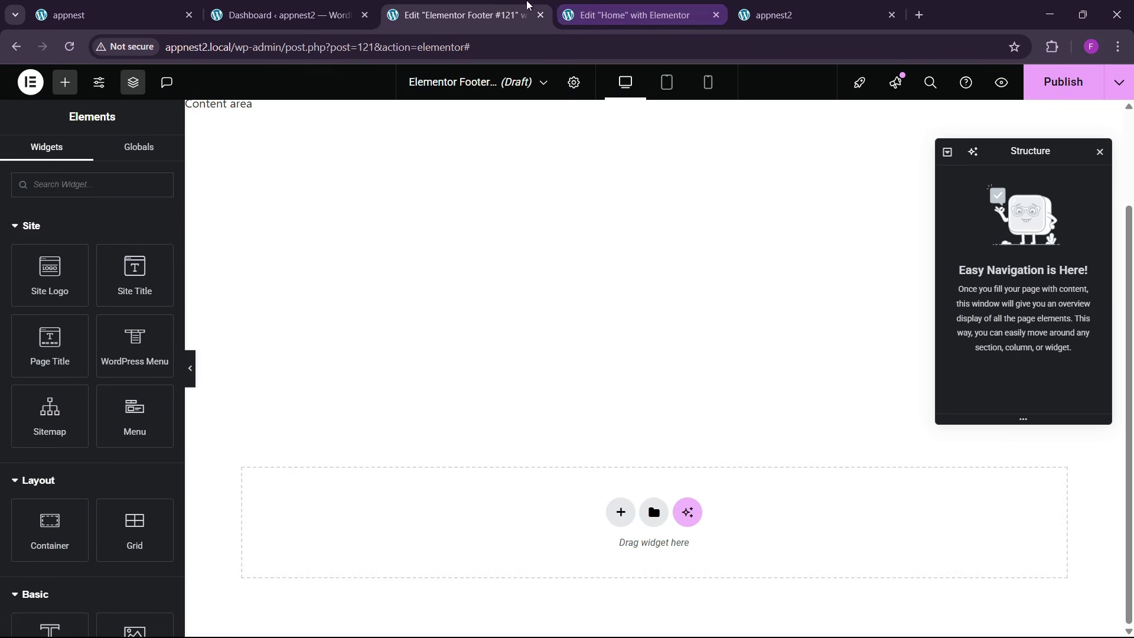
- Check the footer layout on the appnest reference site, add a single downward Flexbox container to the template and name it footer
{"action": "left_click", "coordinate": [135, 7]}
{"action": "scroll", "coordinate": [482, 310], "scroll_direction": "up", "scroll_amount": 1}
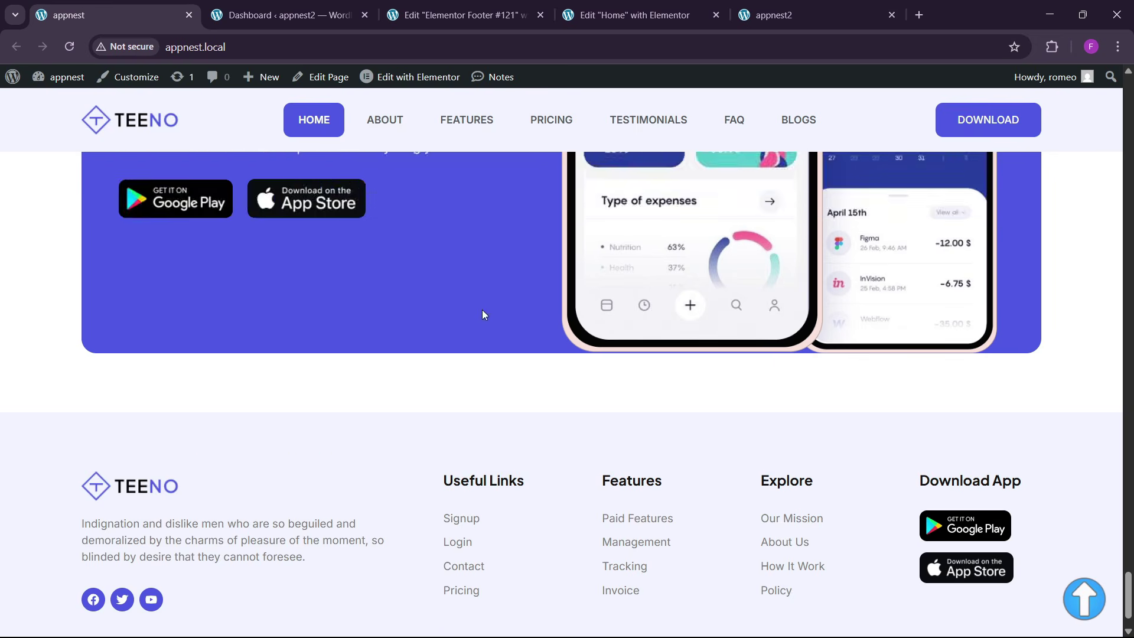
{"action": "scroll", "coordinate": [482, 309], "scroll_direction": "down", "scroll_amount": 1}
{"action": "left_click", "coordinate": [460, 15]}
{"action": "left_click", "coordinate": [620, 512]}
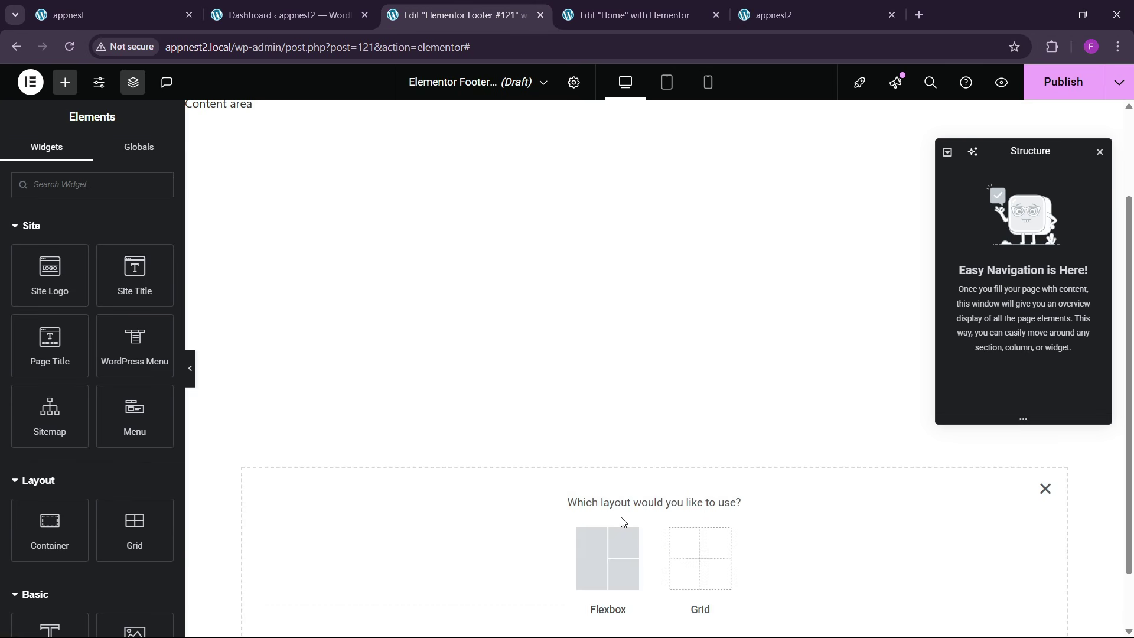
{"action": "left_click", "coordinate": [113, 15]}
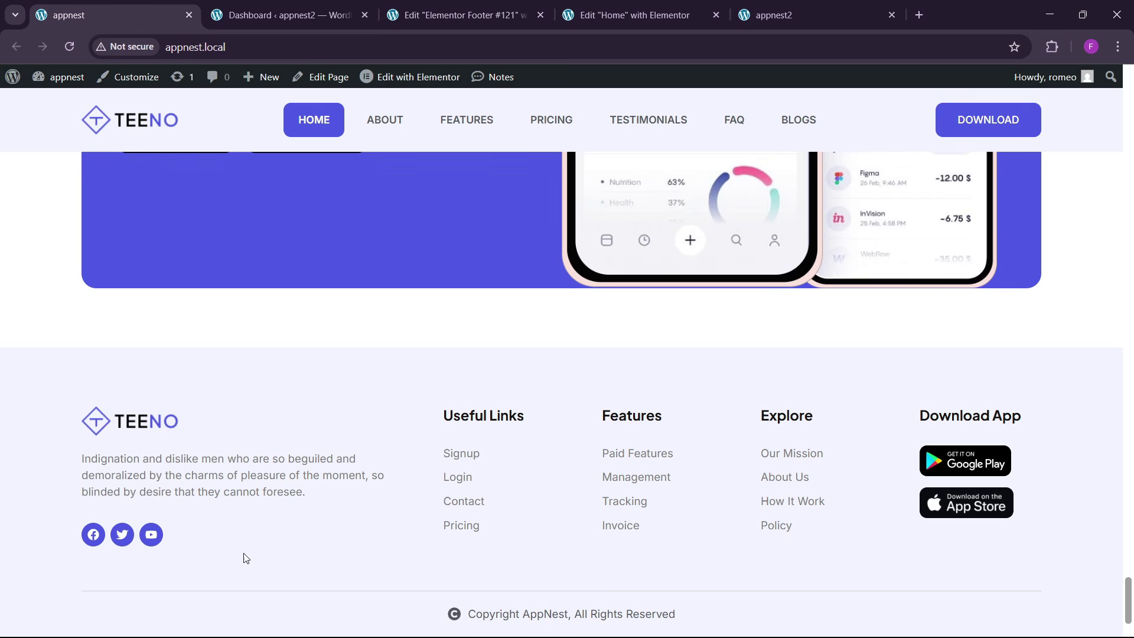
{"action": "left_click", "coordinate": [438, 5]}
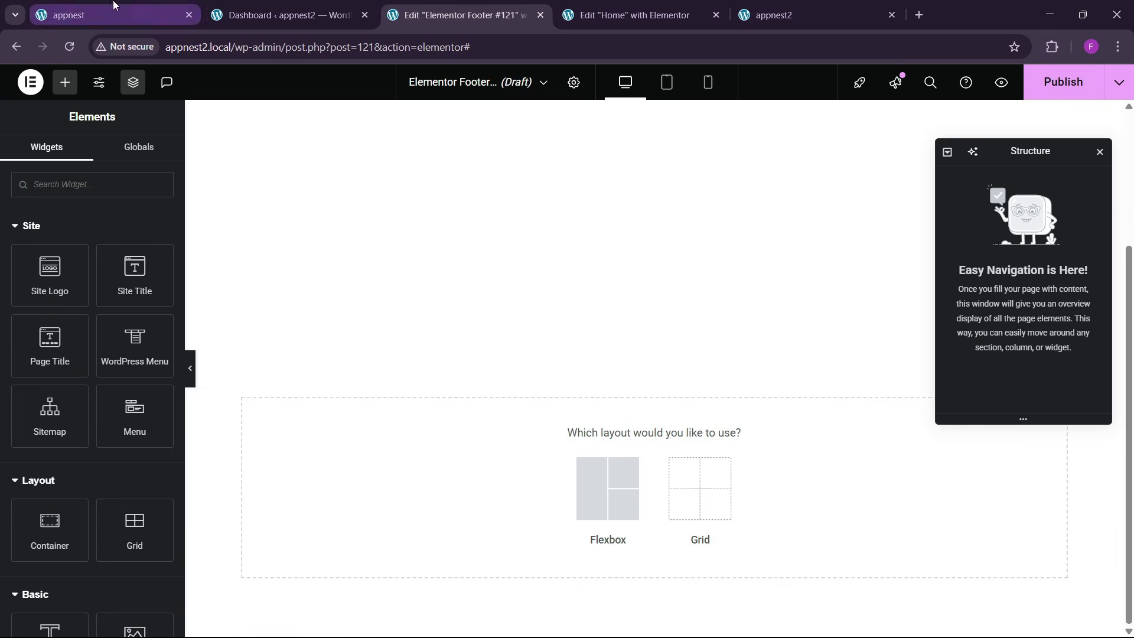
{"action": "left_click", "coordinate": [608, 489]}
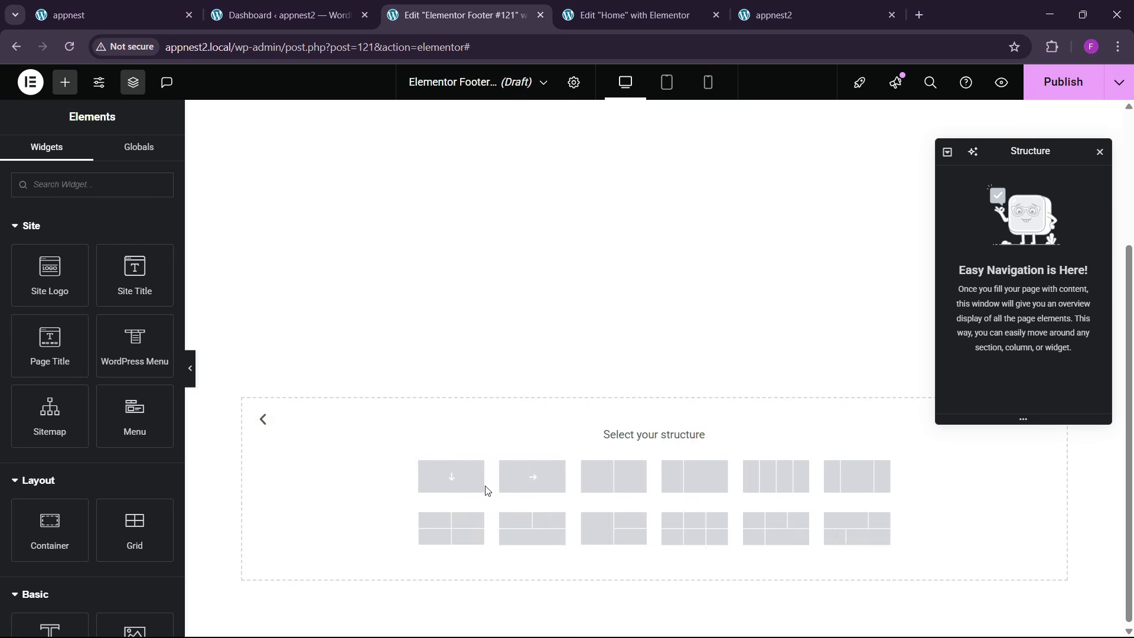
{"action": "left_click", "coordinate": [450, 478]}
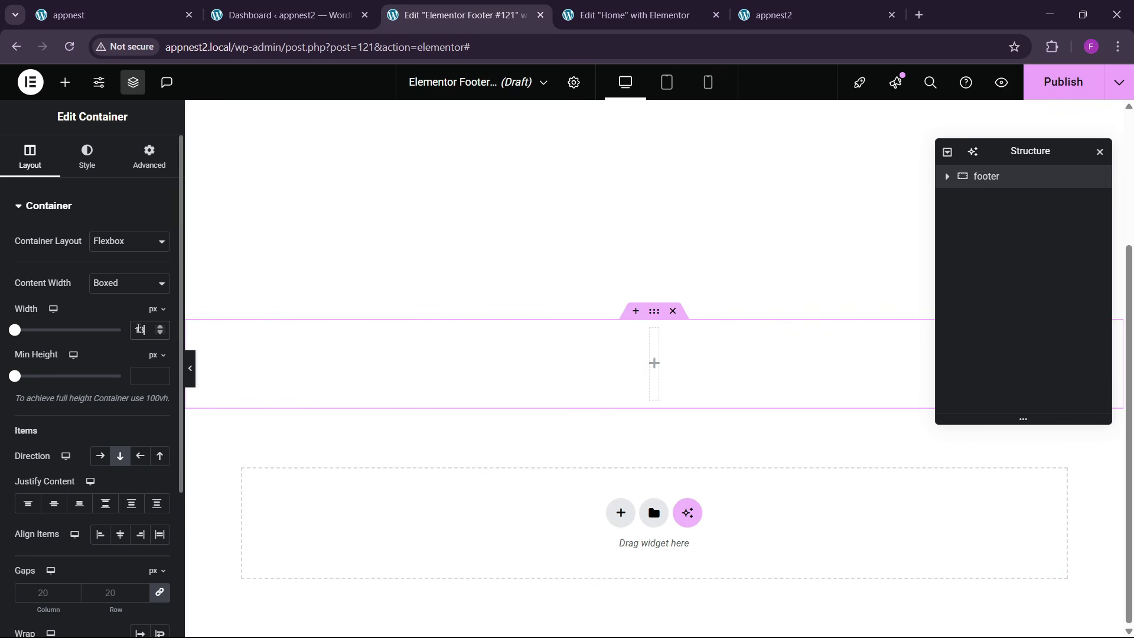
- Give the footer container the light lavender global background color and padding of 60 px top and bottom, with 0 on the sides
{"action": "left_click", "coordinate": [87, 160]}
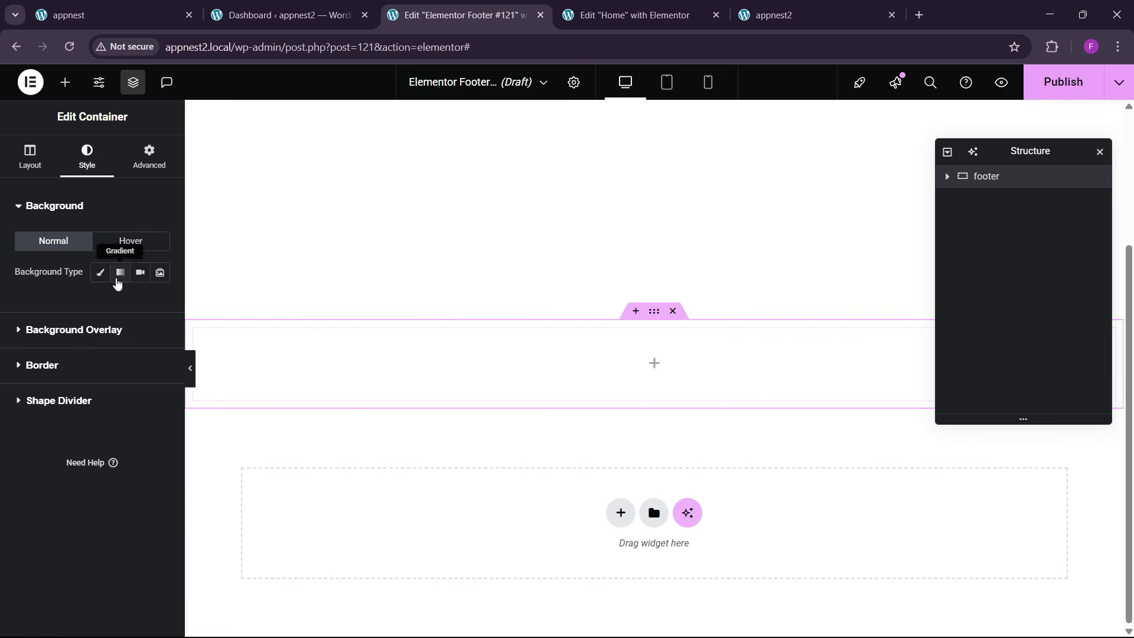
{"action": "left_click", "coordinate": [101, 272]}
{"action": "left_click", "coordinate": [140, 303]}
{"action": "left_click", "coordinate": [81, 547]}
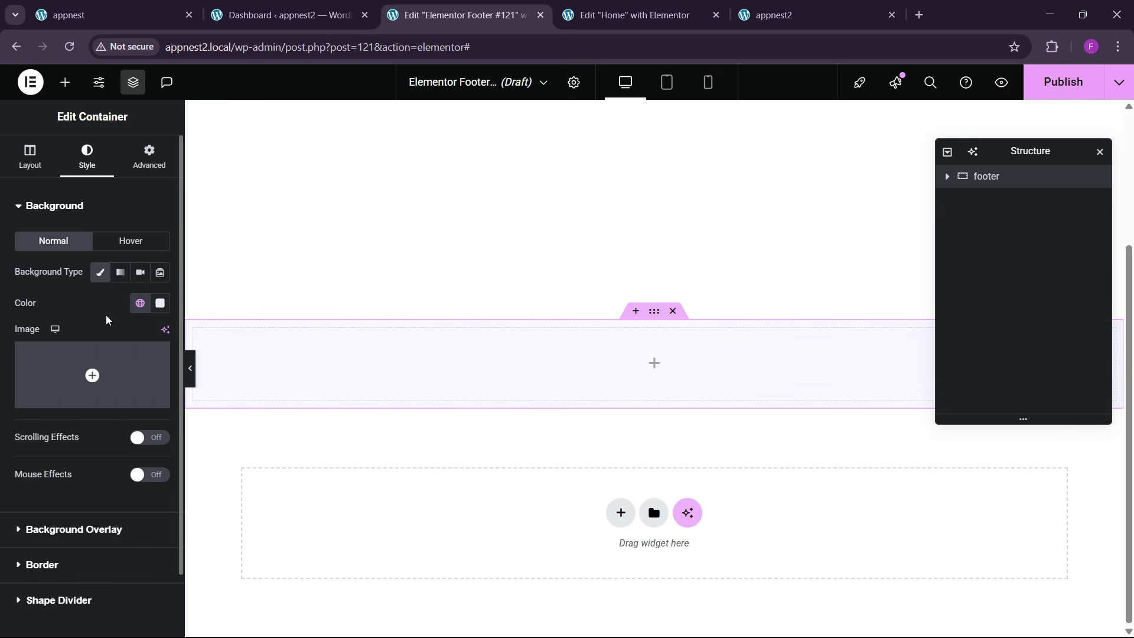
{"action": "left_click", "coordinate": [148, 157]}
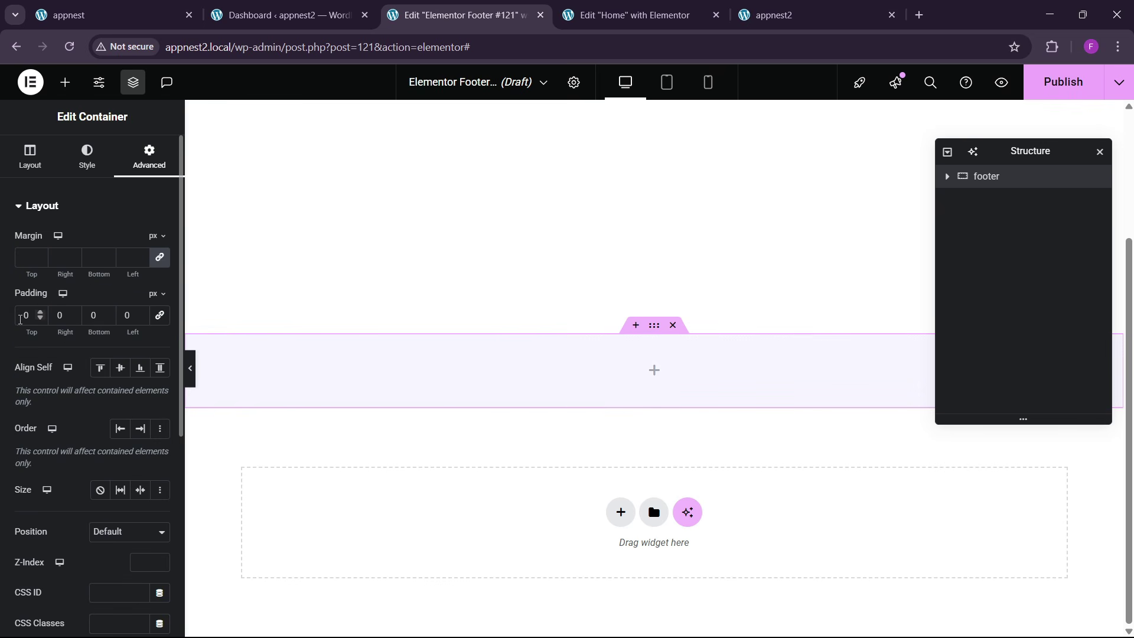
{"action": "type", "text": "606"}
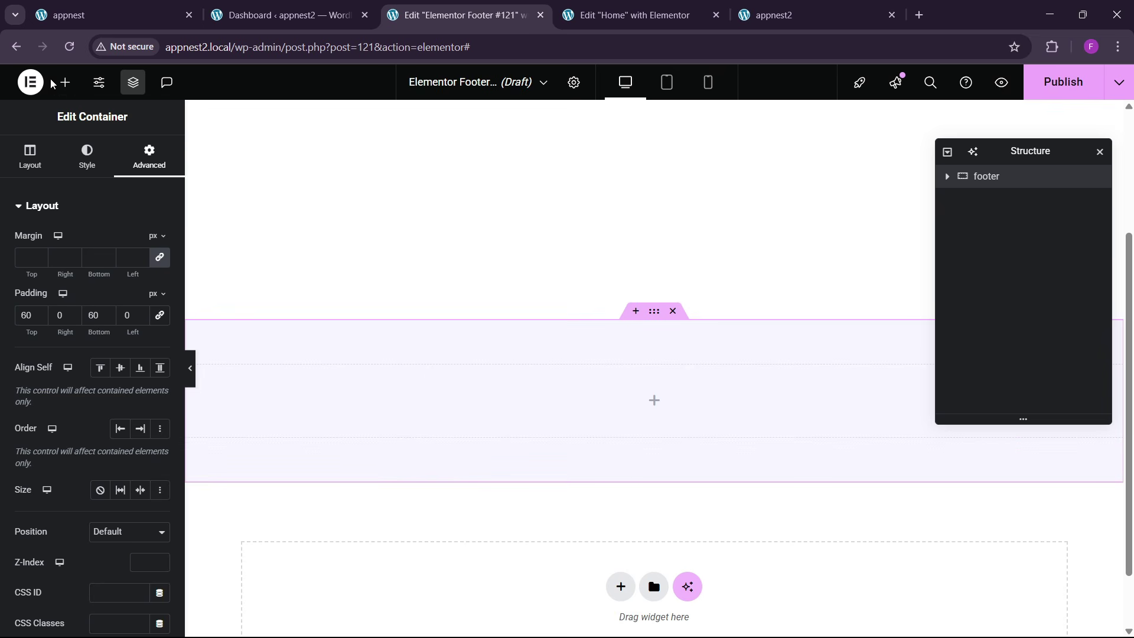
- Add a container named 1 with 0 padding inside the footer container, and duplicate it as a second container named 2
{"action": "left_click", "coordinate": [65, 82]}
{"action": "scroll", "coordinate": [53, 416], "scroll_direction": "down", "scroll_amount": 3}
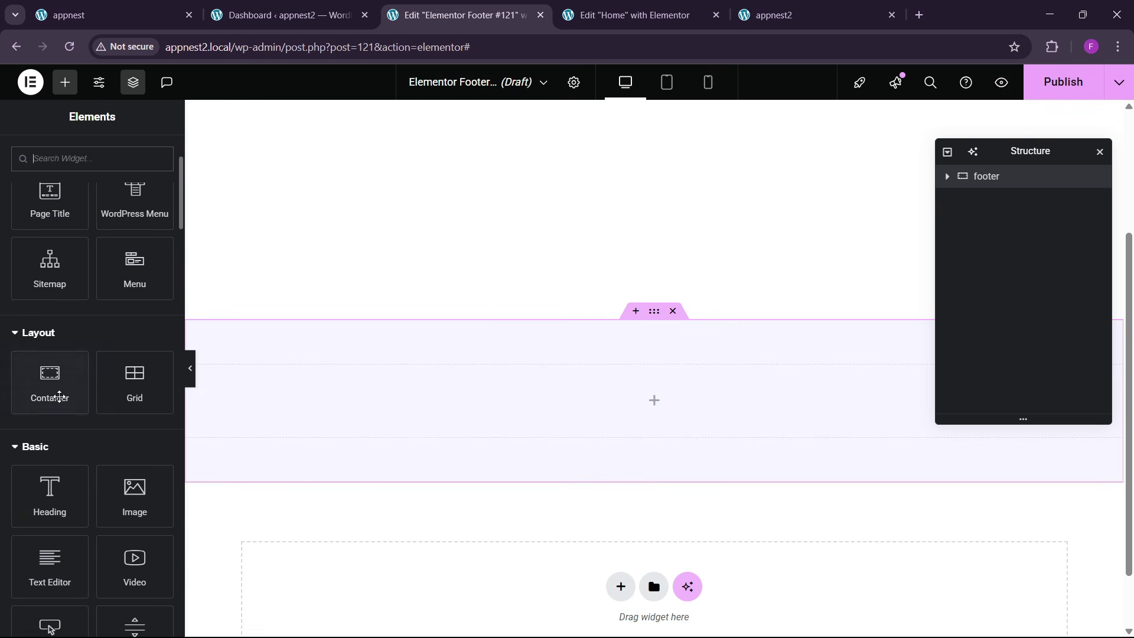
{"action": "left_click_drag", "start_coordinate": [55, 392], "coordinate": [331, 402]}
{"action": "left_click", "coordinate": [149, 157]}
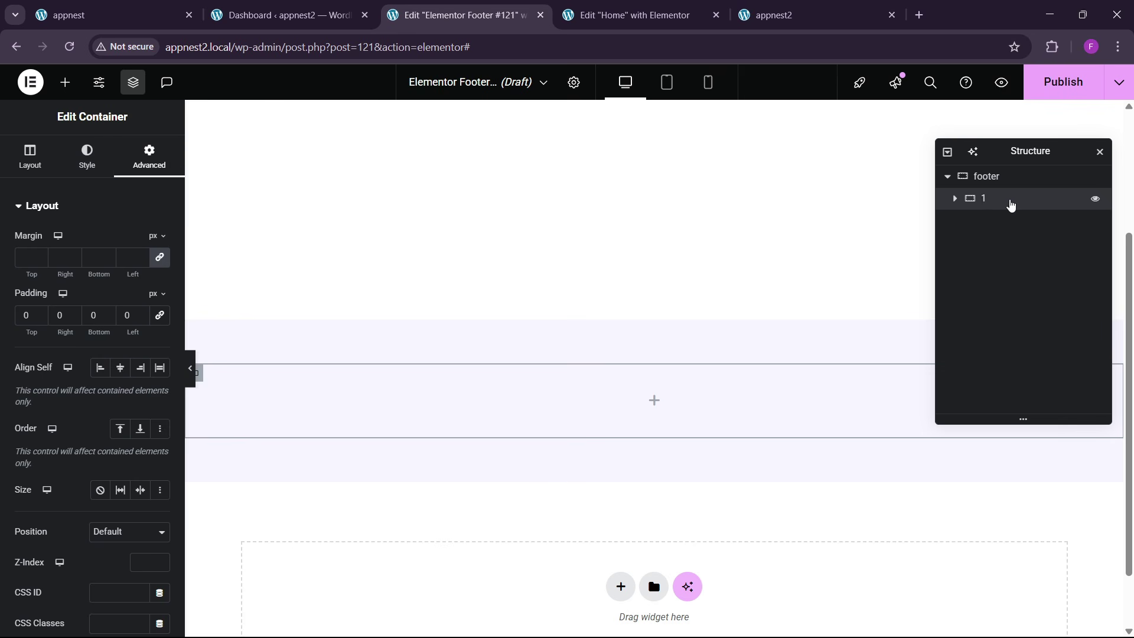
{"action": "right_click", "coordinate": [1010, 204]}
{"action": "left_click", "coordinate": [1005, 243]}
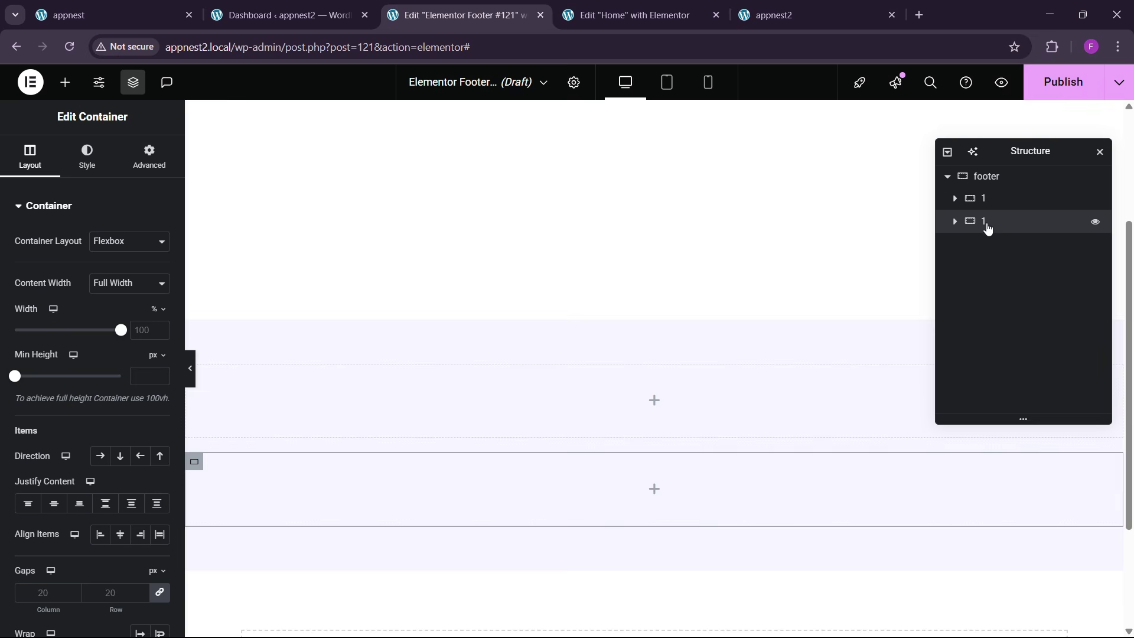
- Add a nested container inside container 1 and set its padding to 0 on all sides
{"action": "left_click", "coordinate": [999, 203]}
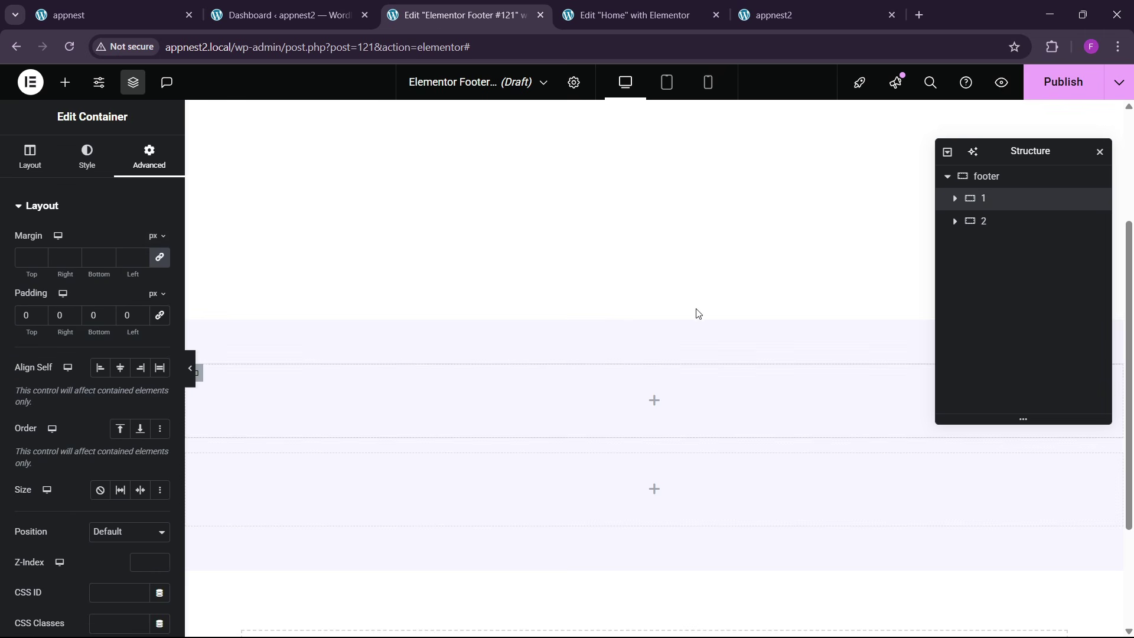
{"action": "left_click", "coordinate": [65, 88]}
{"action": "scroll", "coordinate": [56, 299], "scroll_direction": "down", "scroll_amount": 3}
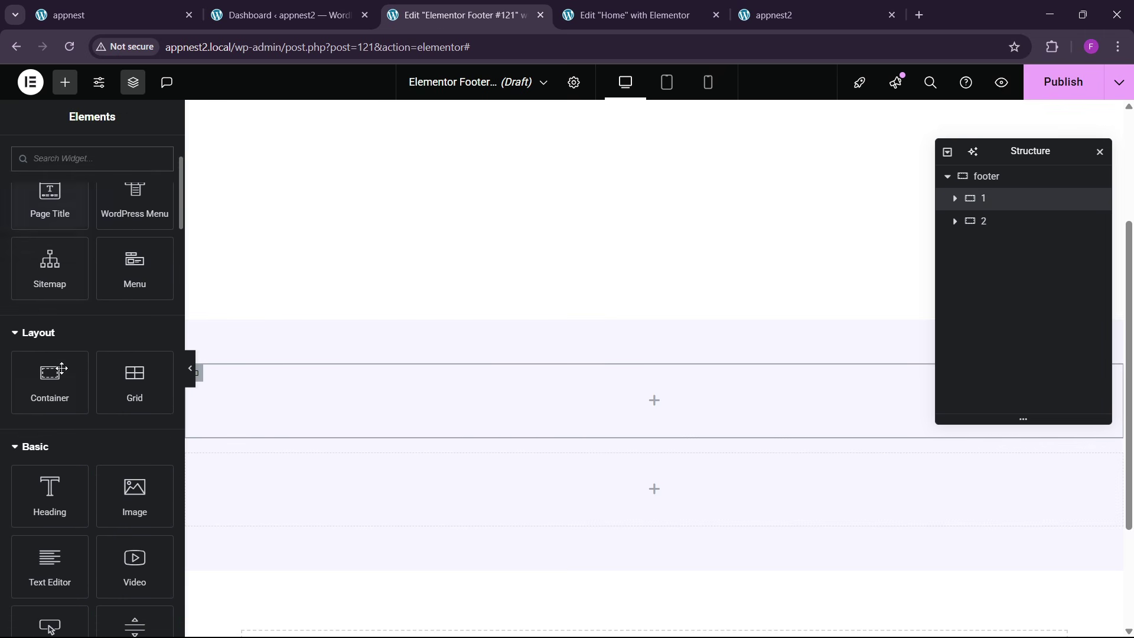
{"action": "left_click_drag", "start_coordinate": [51, 392], "coordinate": [274, 413]}
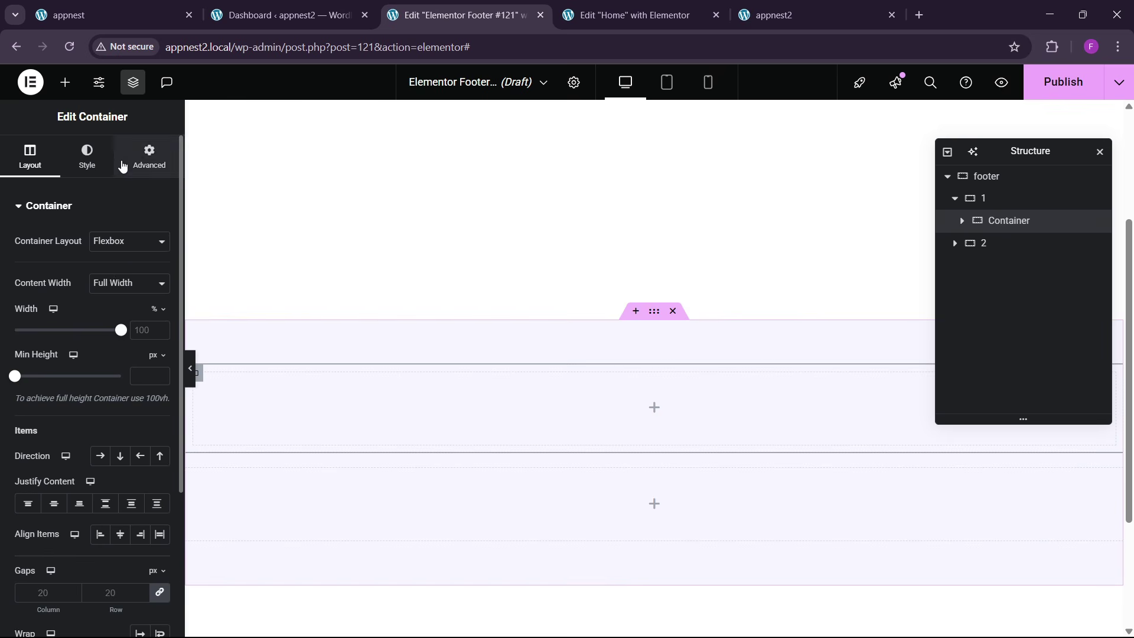
{"action": "left_click", "coordinate": [149, 156]}
- Duplicate the nested container four times so that container 1 holds five column containers
{"action": "right_click", "coordinate": [992, 227]}
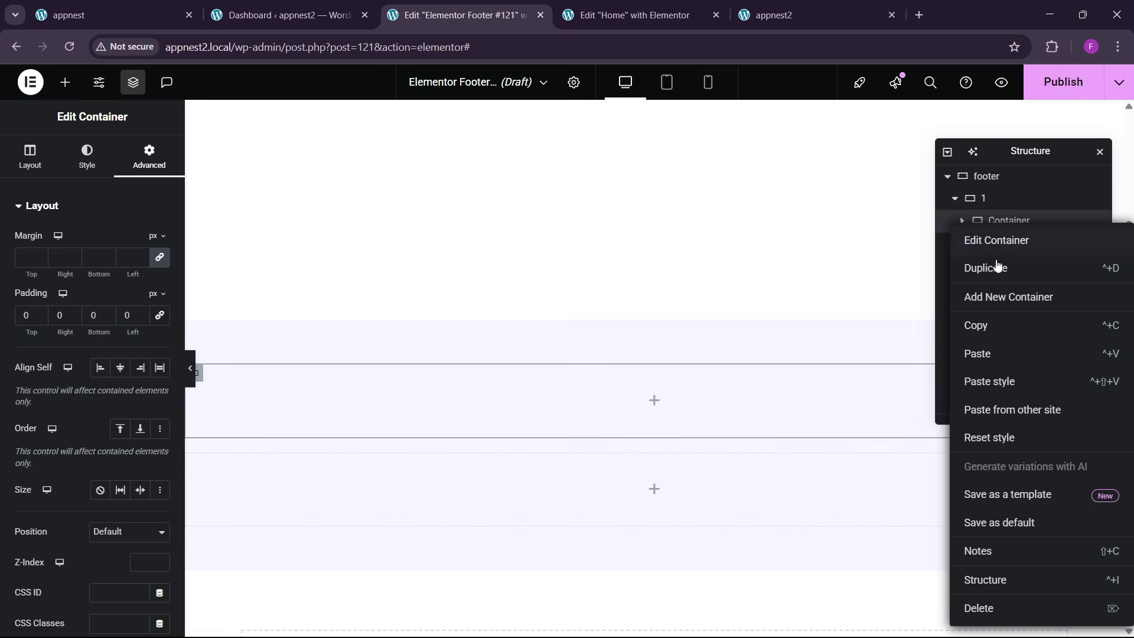
{"action": "left_click", "coordinate": [995, 264]}
{"action": "right_click", "coordinate": [1003, 253]}
{"action": "left_click", "coordinate": [1014, 279]}
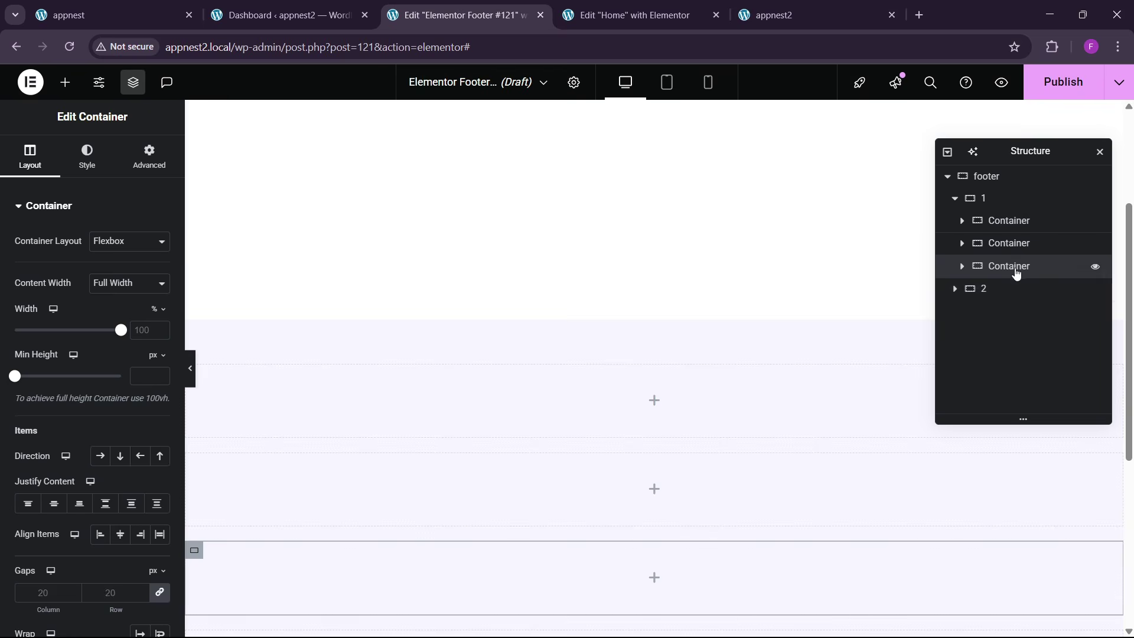
{"action": "right_click", "coordinate": [1015, 267]}
{"action": "left_click", "coordinate": [1014, 279]}
{"action": "right_click", "coordinate": [1013, 288]}
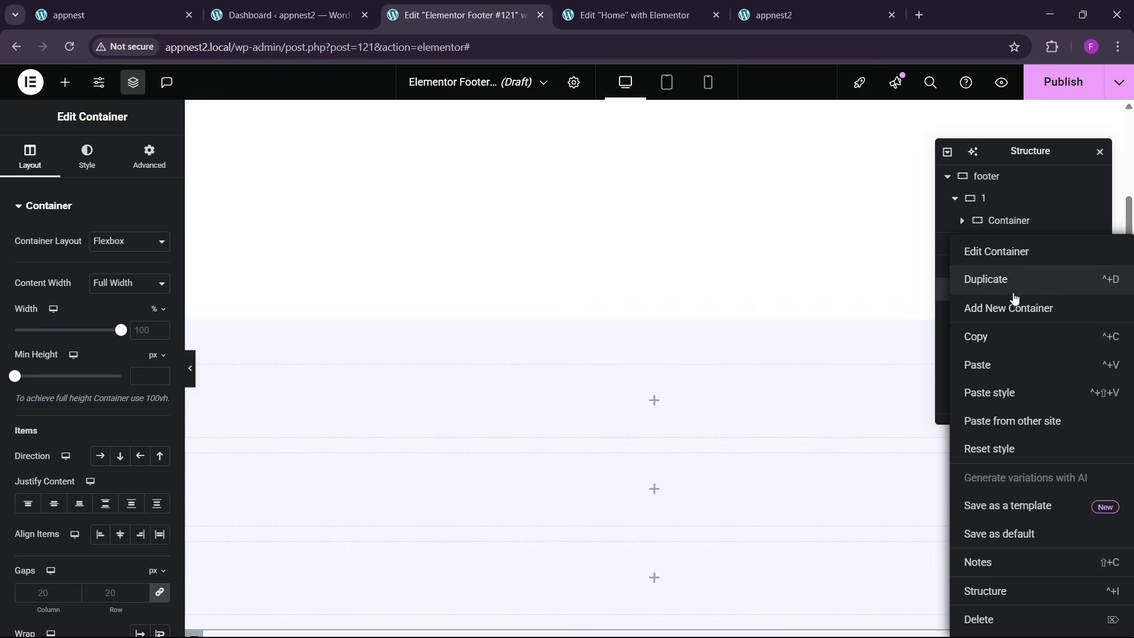
{"action": "left_click", "coordinate": [1012, 279]}
- Arrange container 1's items in a horizontal row, justified Space Between and aligned to Start, and compare with the reference footer
{"action": "left_click", "coordinate": [978, 210]}
{"action": "left_click", "coordinate": [30, 156]}
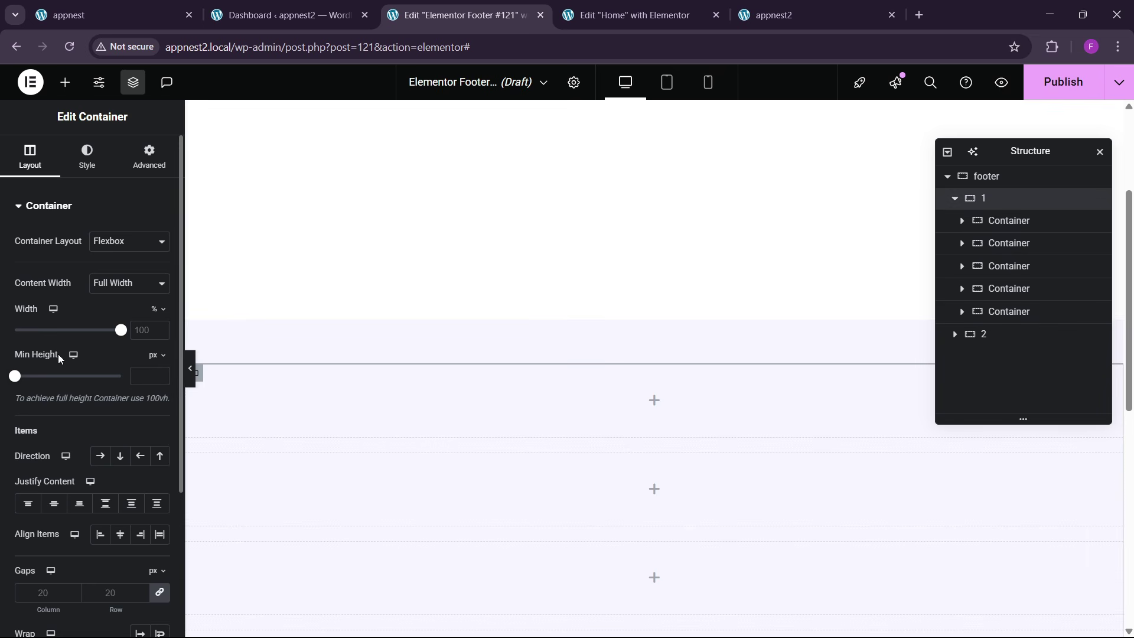
{"action": "left_click", "coordinate": [100, 460]}
{"action": "left_click", "coordinate": [105, 503]}
{"action": "left_click", "coordinate": [100, 535]}
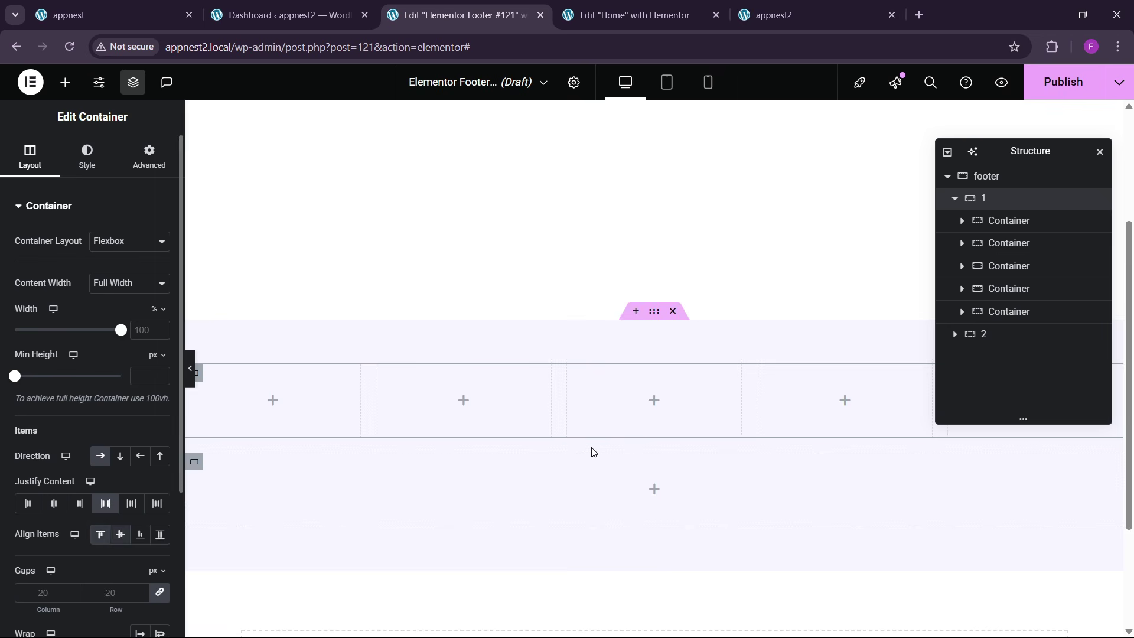
{"action": "scroll", "coordinate": [541, 419], "scroll_direction": "down", "scroll_amount": 3}
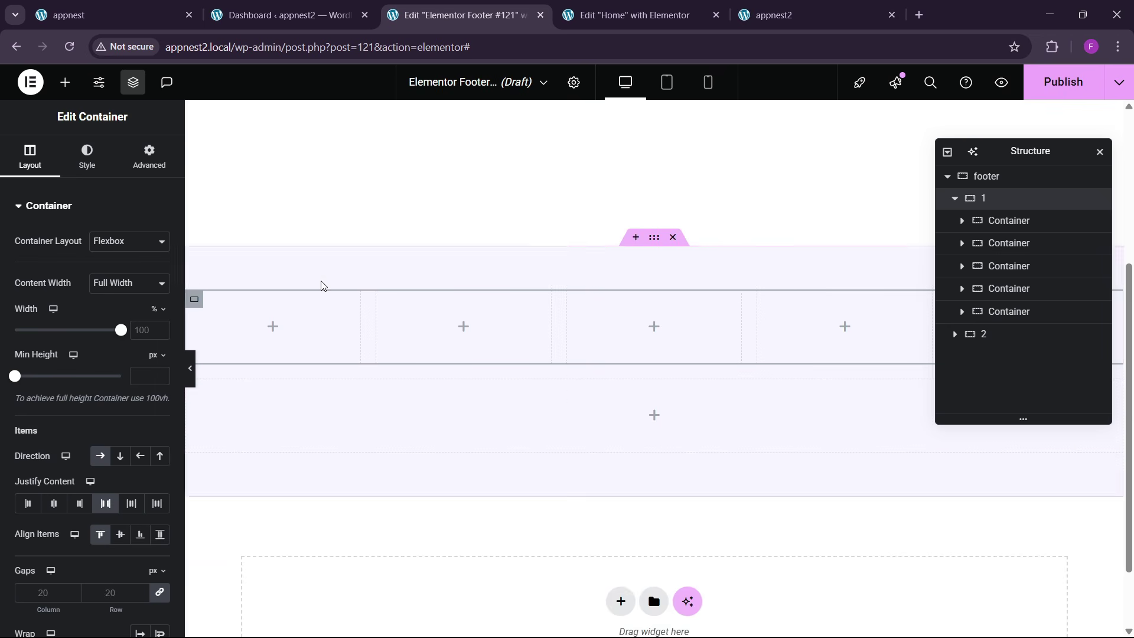
{"action": "left_click", "coordinate": [75, 12]}
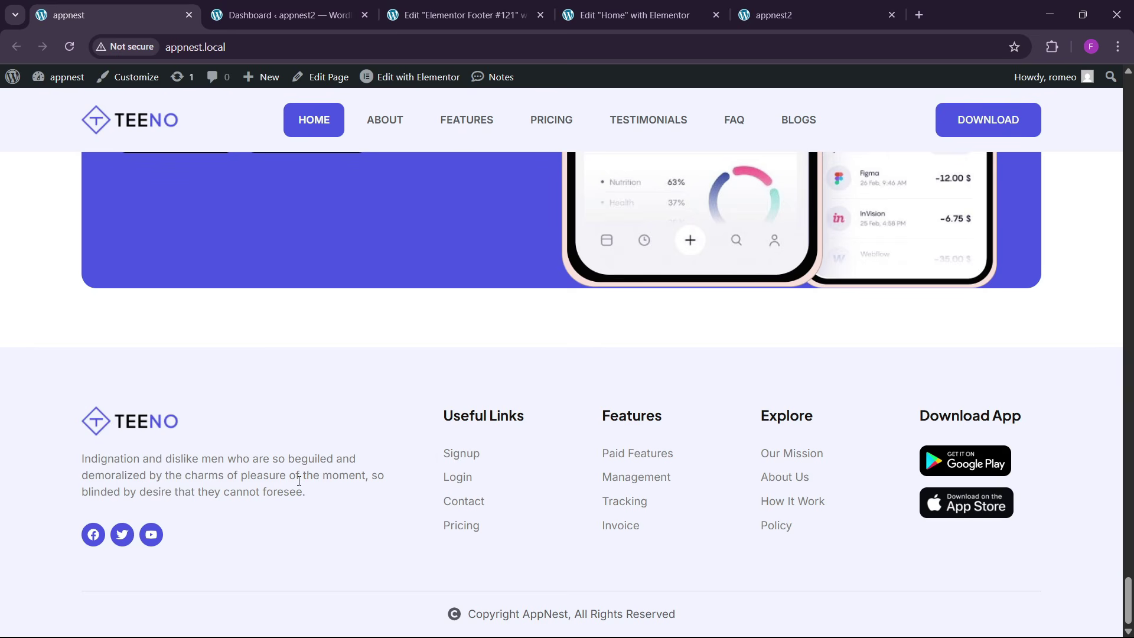
- Insert an Image widget in the first footer column and choose the TEENO logo from the media library
{"action": "left_click", "coordinate": [458, 15]}
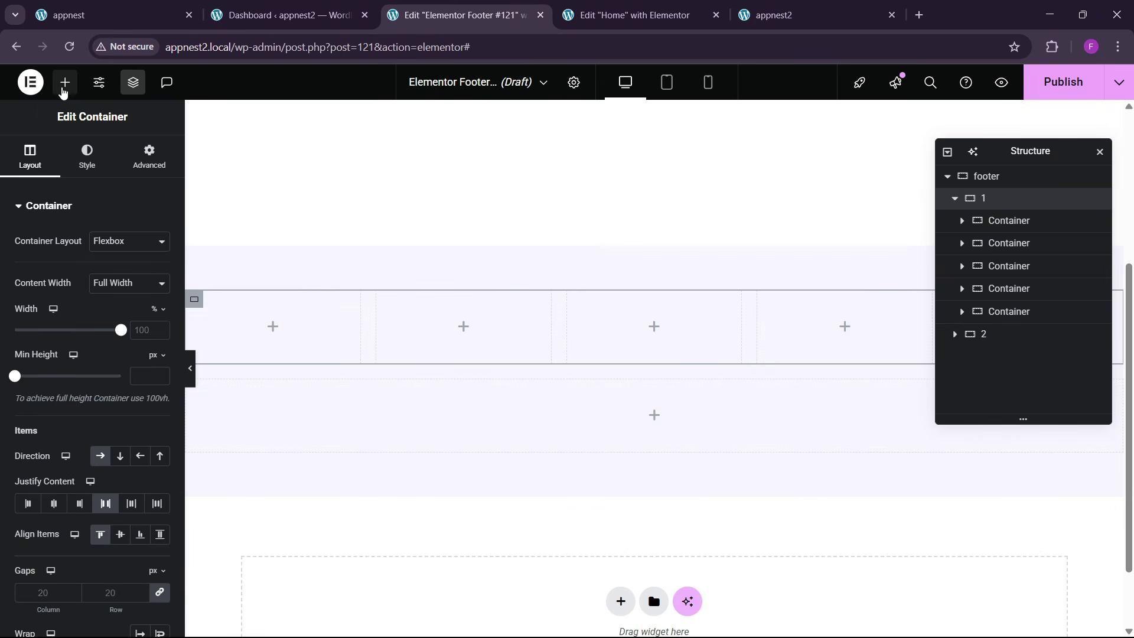
{"action": "left_click", "coordinate": [64, 82]}
{"action": "scroll", "coordinate": [66, 352], "scroll_direction": "down", "scroll_amount": 3}
{"action": "left_click_drag", "start_coordinate": [134, 425], "coordinate": [277, 326]}
{"action": "left_click", "coordinate": [98, 281]}
{"action": "scroll", "coordinate": [541, 423], "scroll_direction": "down", "scroll_amount": 8}
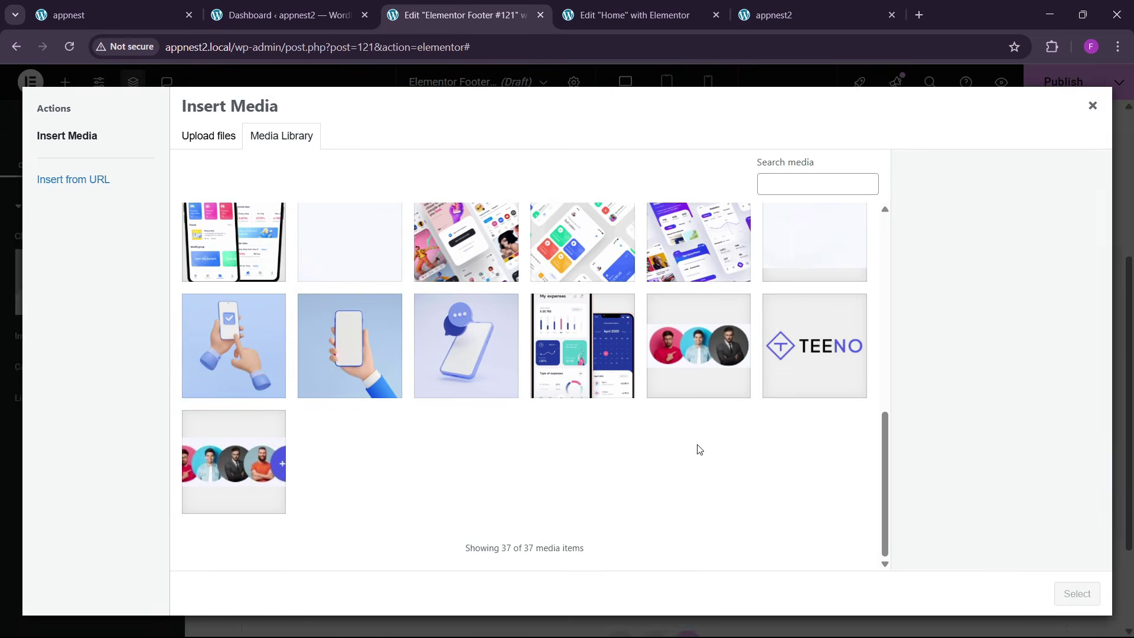
{"action": "left_click", "coordinate": [770, 384]}
{"action": "left_click", "coordinate": [1077, 594]}
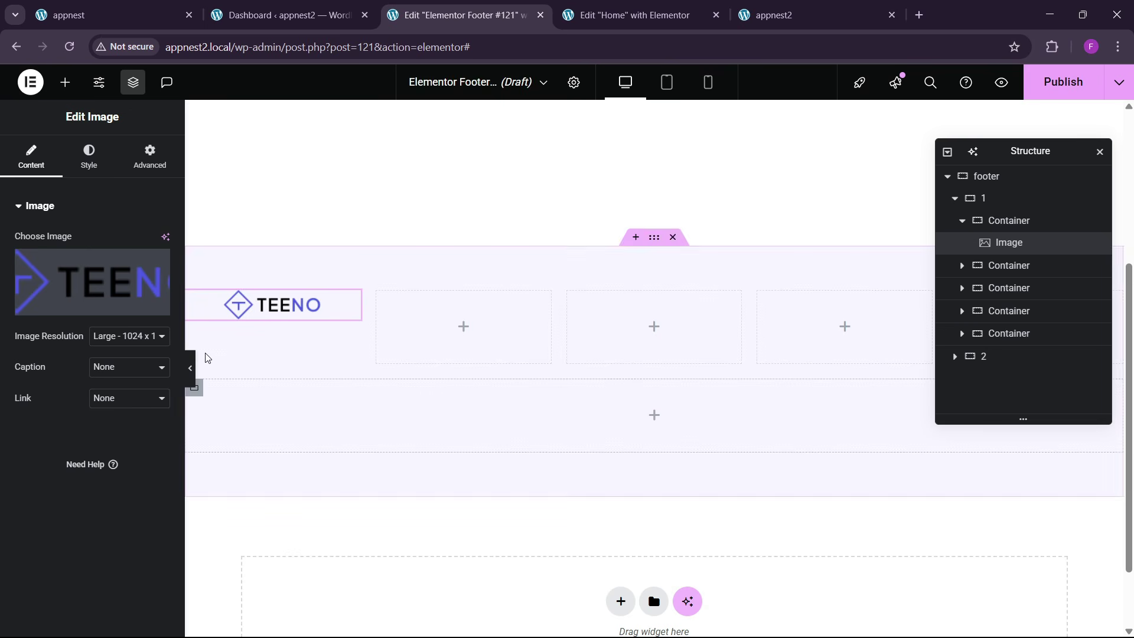
- Align the logo image to the left and compare it with the reference footer
{"action": "left_click", "coordinate": [89, 158]}
{"action": "left_click", "coordinate": [120, 241]}
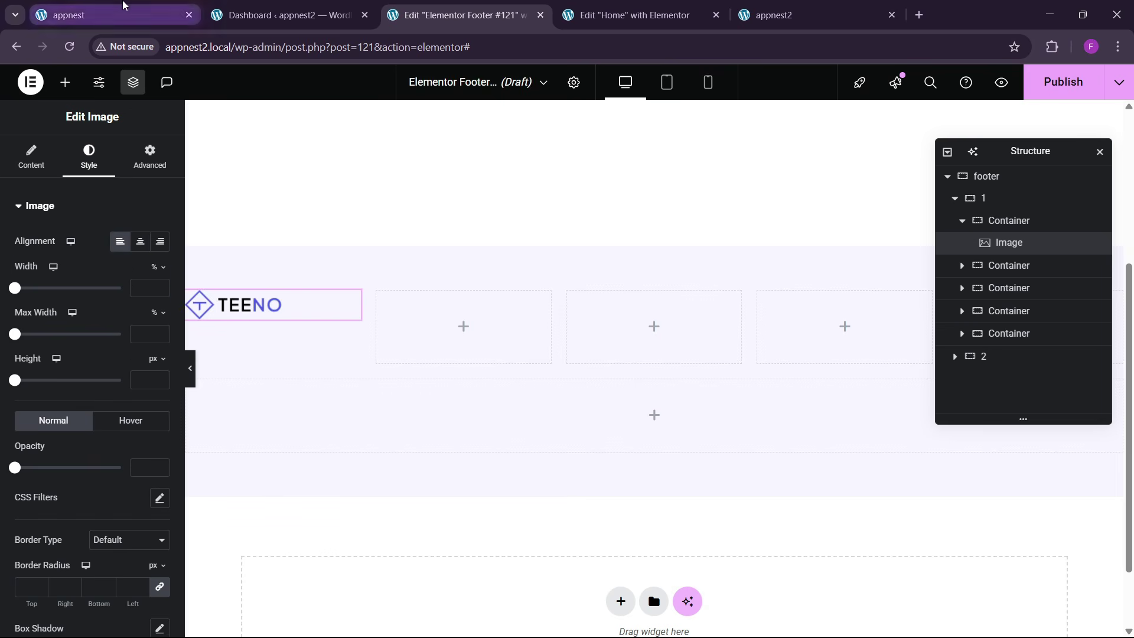
{"action": "left_click", "coordinate": [122, 4]}
{"action": "left_click", "coordinate": [461, 15]}
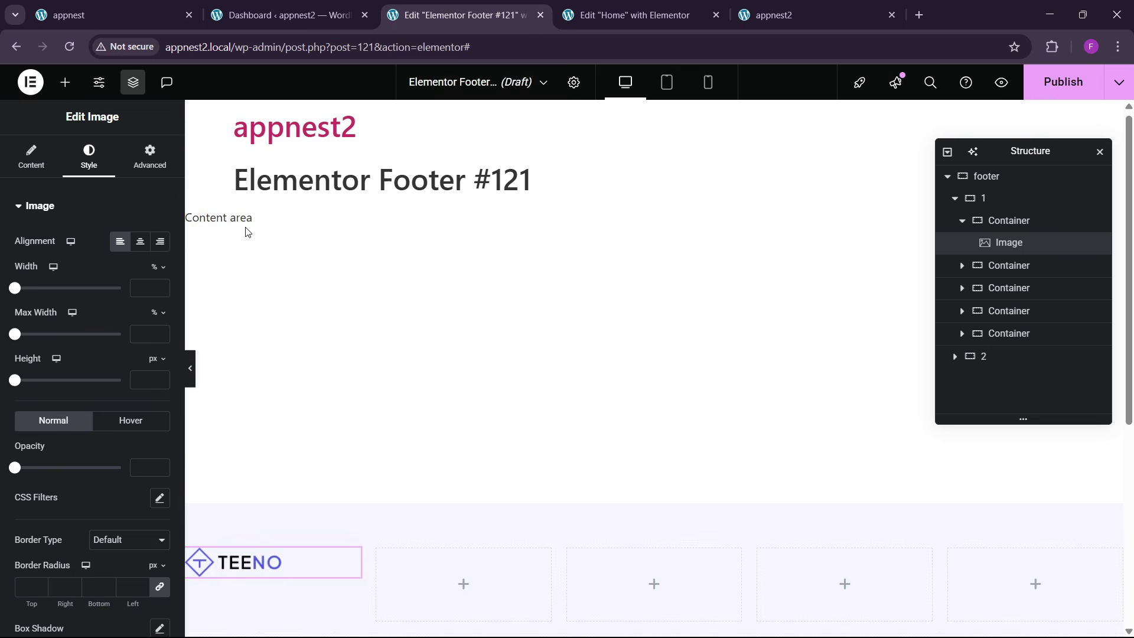
- Copy the Testimonial section's description text from the Home page and paste it below the logo in the first footer column
{"action": "left_click", "coordinate": [65, 82]}
{"action": "scroll", "coordinate": [423, 457], "scroll_direction": "down", "scroll_amount": 2}
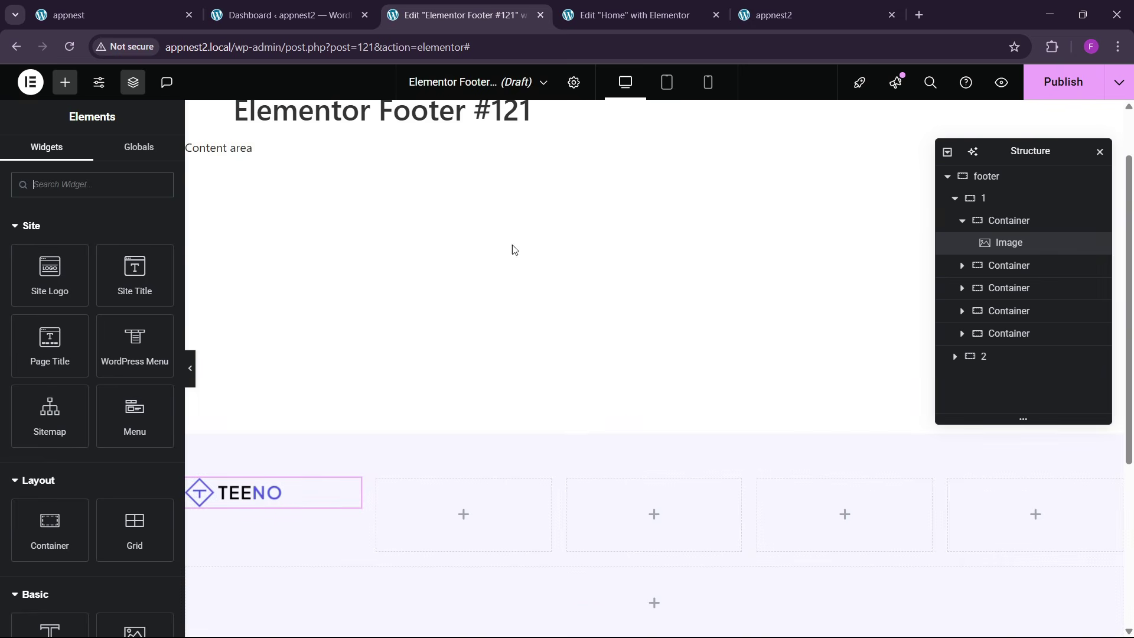
{"action": "left_click", "coordinate": [644, 13]}
{"action": "scroll", "coordinate": [603, 312], "scroll_direction": "up", "scroll_amount": 15}
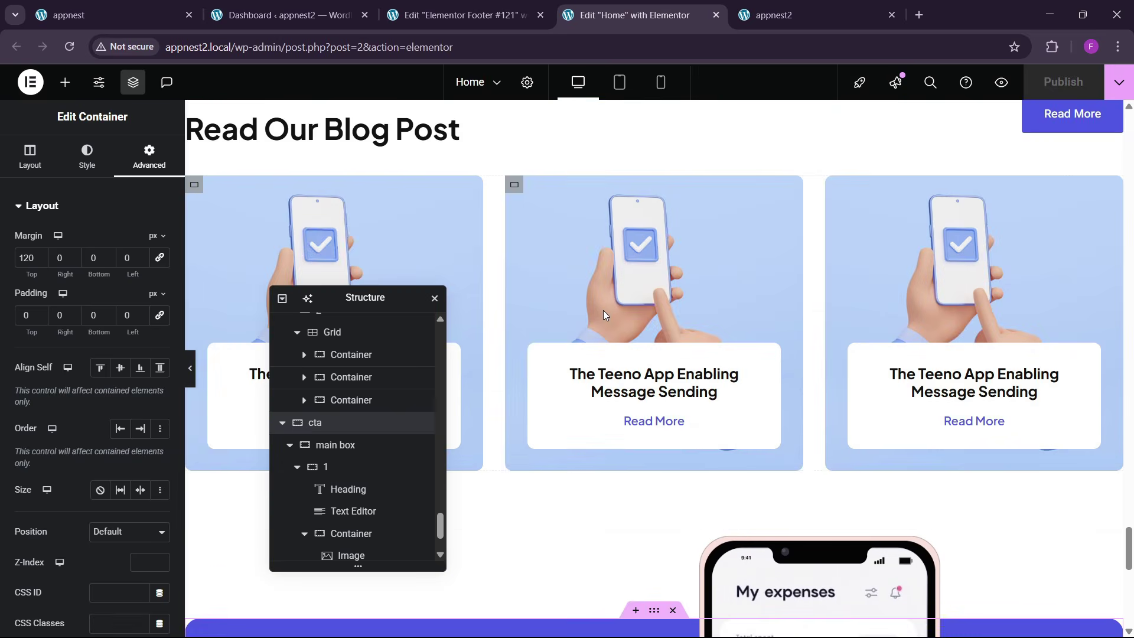
{"action": "scroll", "coordinate": [605, 315], "scroll_direction": "up", "scroll_amount": 10}
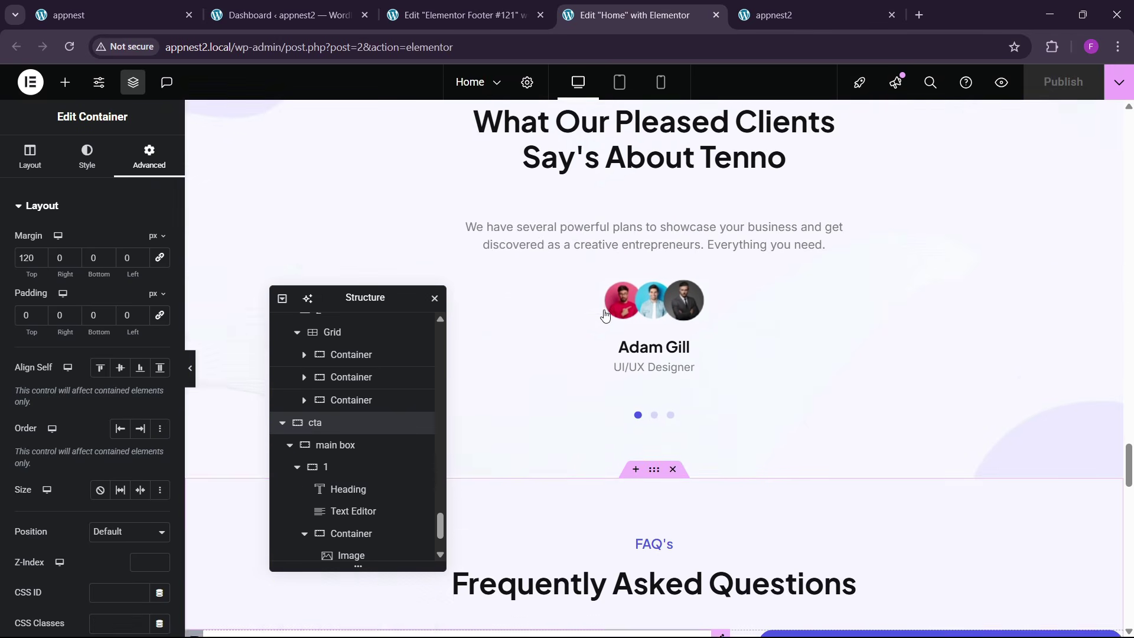
{"action": "right_click", "coordinate": [635, 396]}
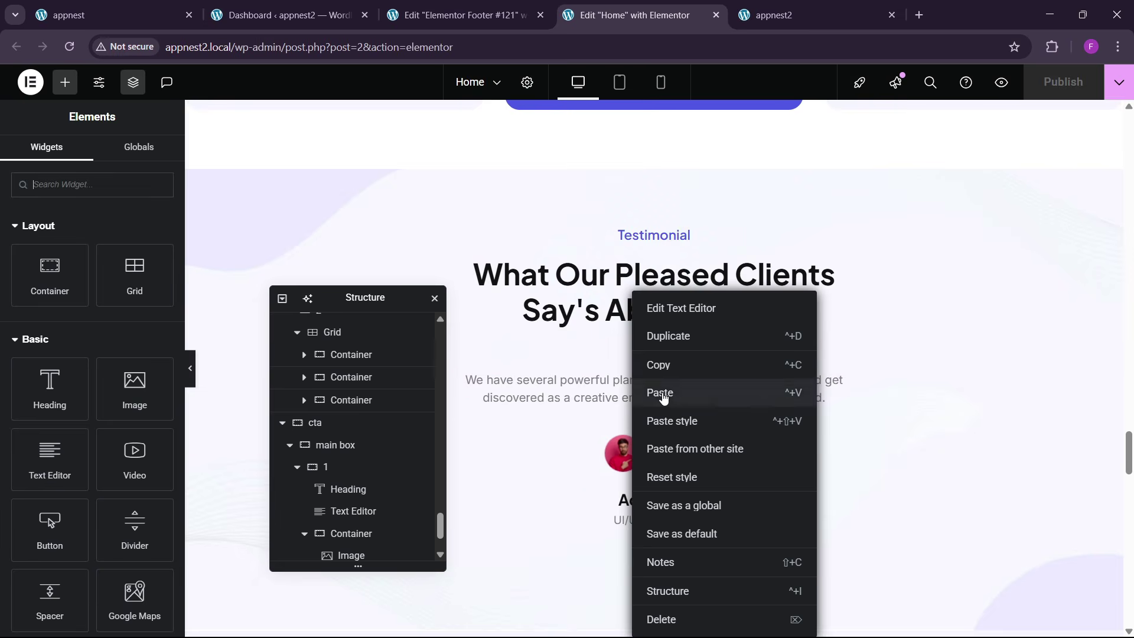
{"action": "left_click", "coordinate": [658, 371]}
{"action": "left_click", "coordinate": [495, 5]}
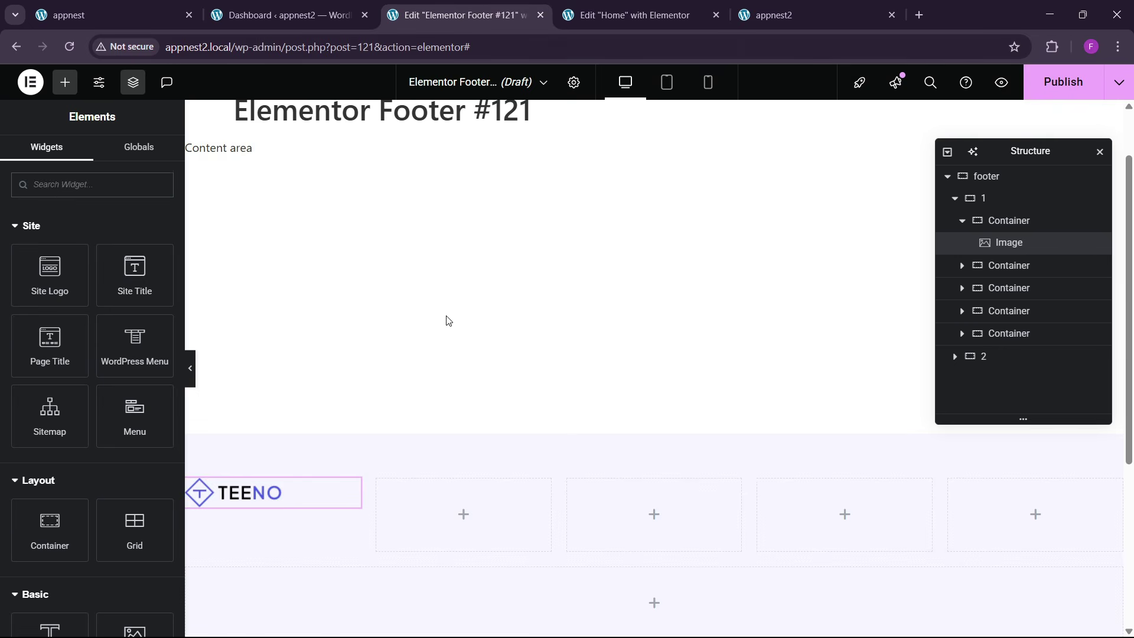
{"action": "scroll", "coordinate": [448, 321], "scroll_direction": "down", "scroll_amount": 5}
{"action": "right_click", "coordinate": [259, 222]}
{"action": "left_click", "coordinate": [295, 322]}
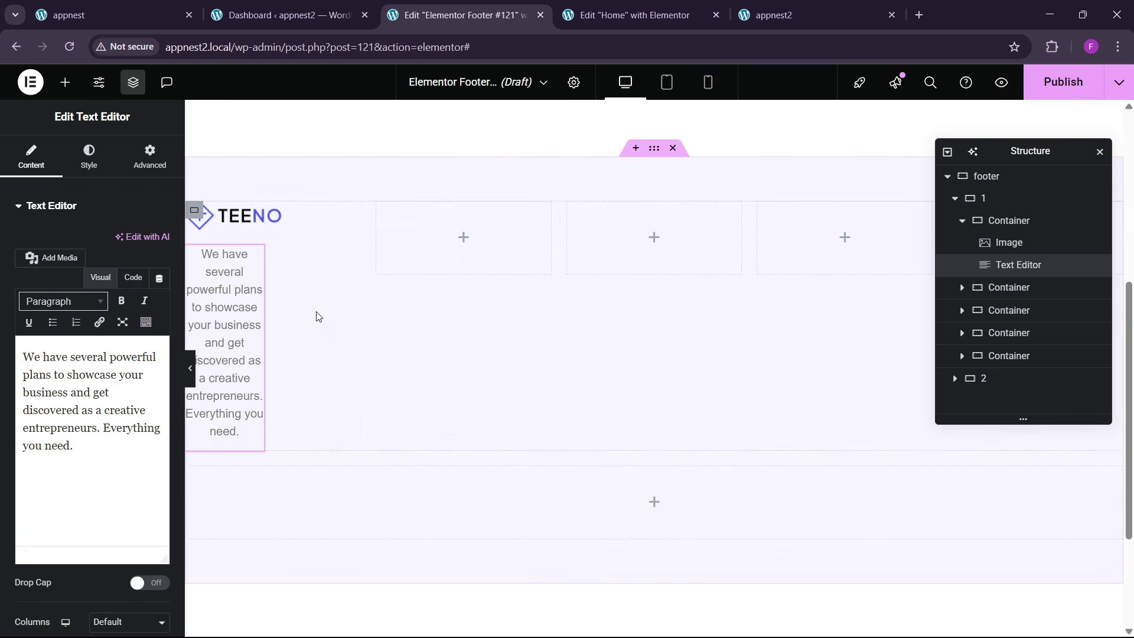
- Set the pasted text widget's width to Full Width (100%) and align its text to the left
{"action": "left_click", "coordinate": [150, 157]}
{"action": "left_click", "coordinate": [132, 359]}
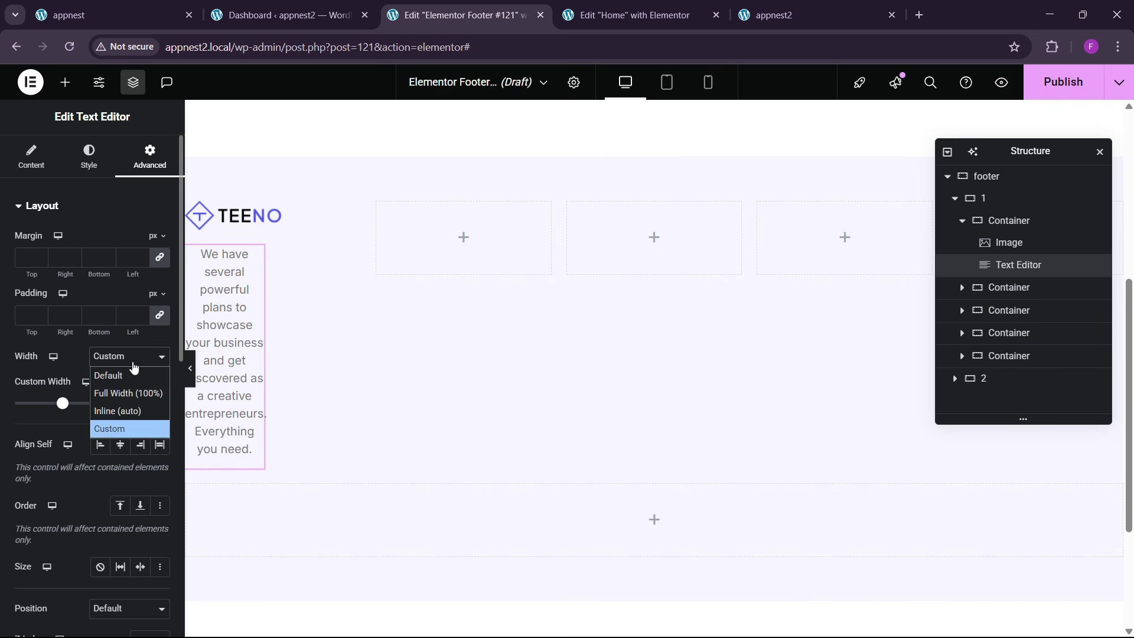
{"action": "left_click", "coordinate": [122, 392]}
{"action": "left_click", "coordinate": [88, 157]}
{"action": "left_click", "coordinate": [100, 241]}
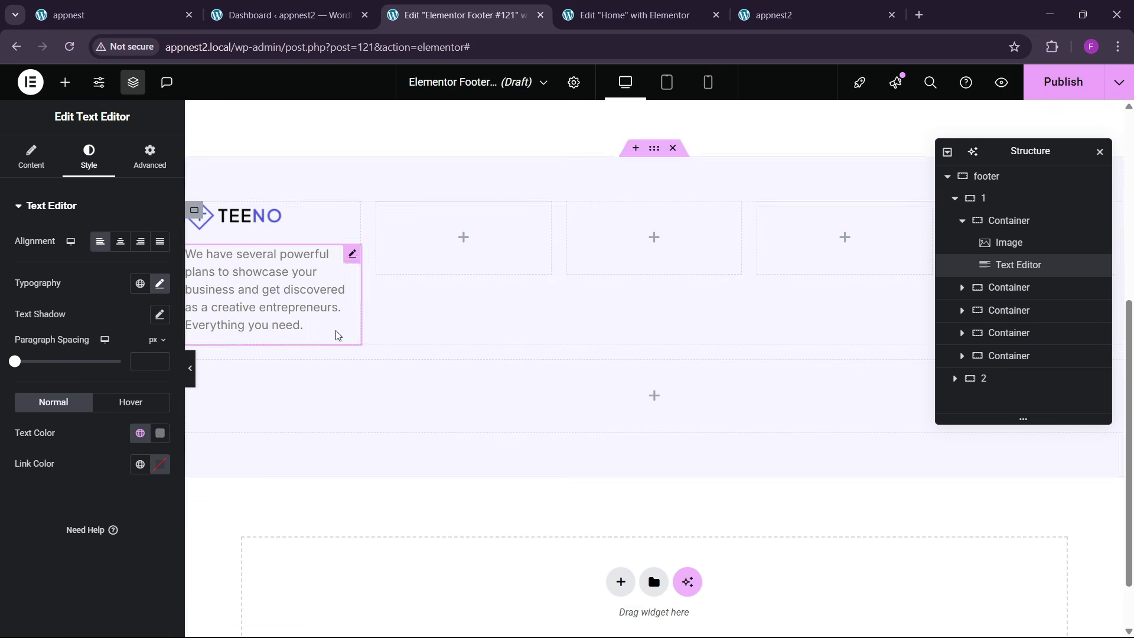
- Replace the footer text with the "Indignation and dislike men" paragraph copied from the reference site's footer
{"action": "left_click", "coordinate": [78, 6]}
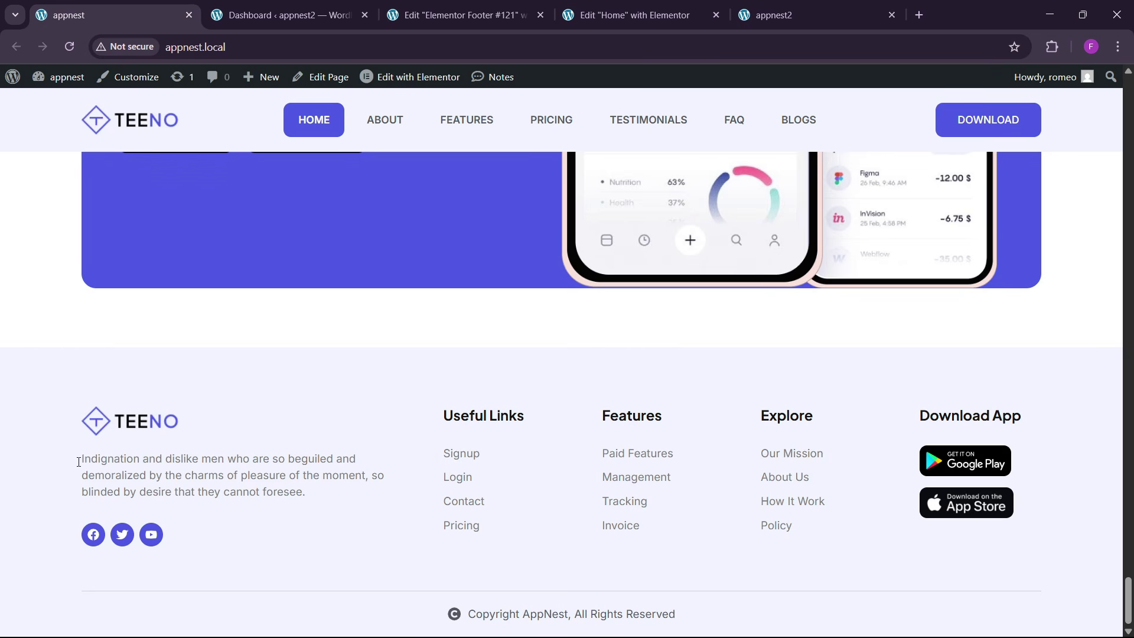
{"action": "left_click_drag", "start_coordinate": [78, 462], "coordinate": [345, 495]}
{"action": "key", "text": "ctrl+c"}
{"action": "left_click", "coordinate": [460, 14]}
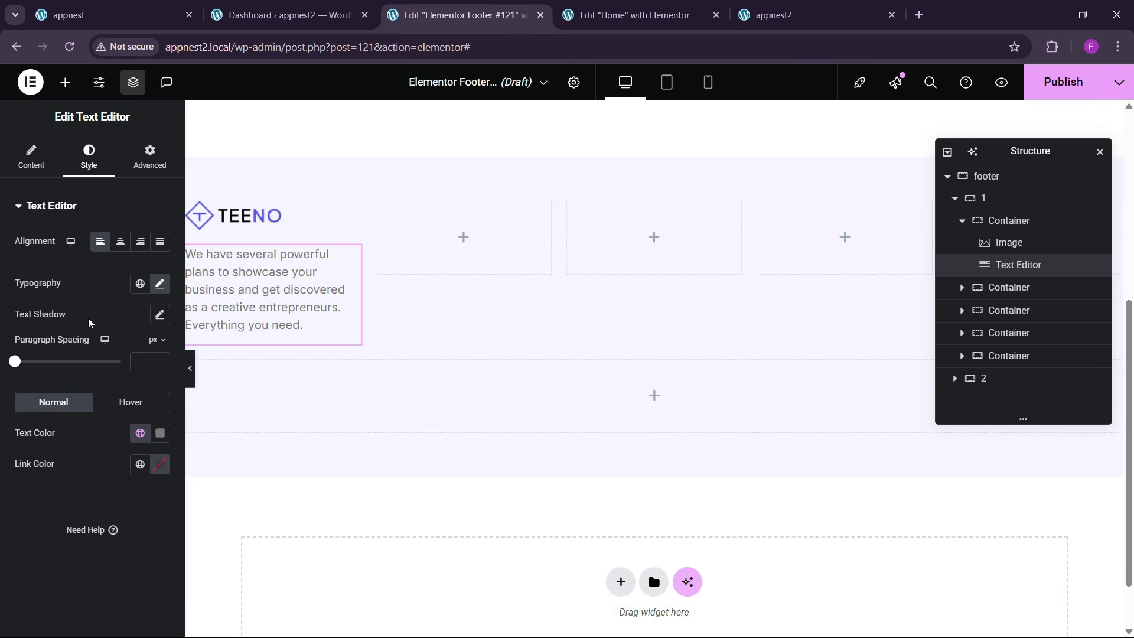
{"action": "left_click", "coordinate": [26, 167]}
{"action": "left_click", "coordinate": [133, 277]}
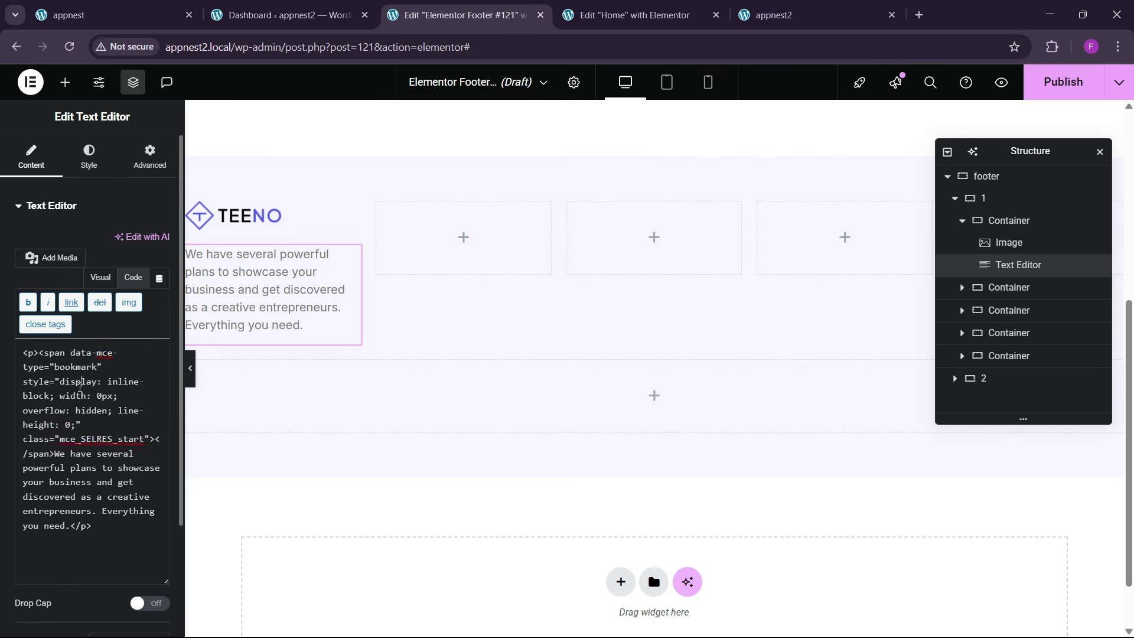
{"action": "triple_click", "coordinate": [80, 386]}
{"action": "key", "text": "ctrl+v"}
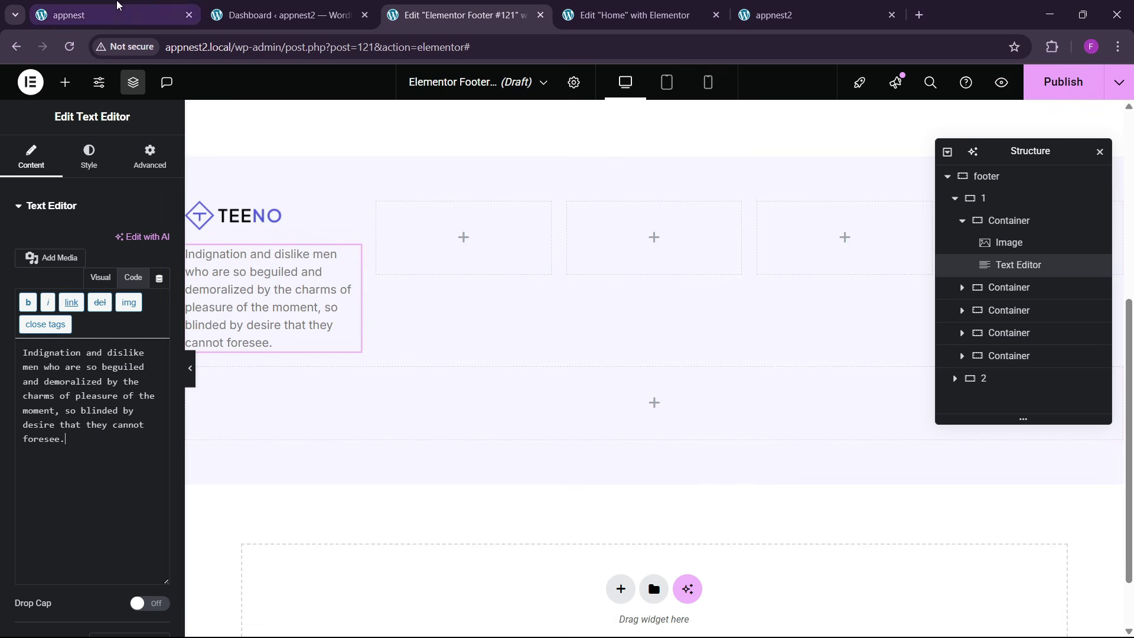
- Set the footer paragraph's font size to 15 px and compare it with the reference footer
{"action": "left_click", "coordinate": [89, 157]}
{"action": "left_click", "coordinate": [158, 284]}
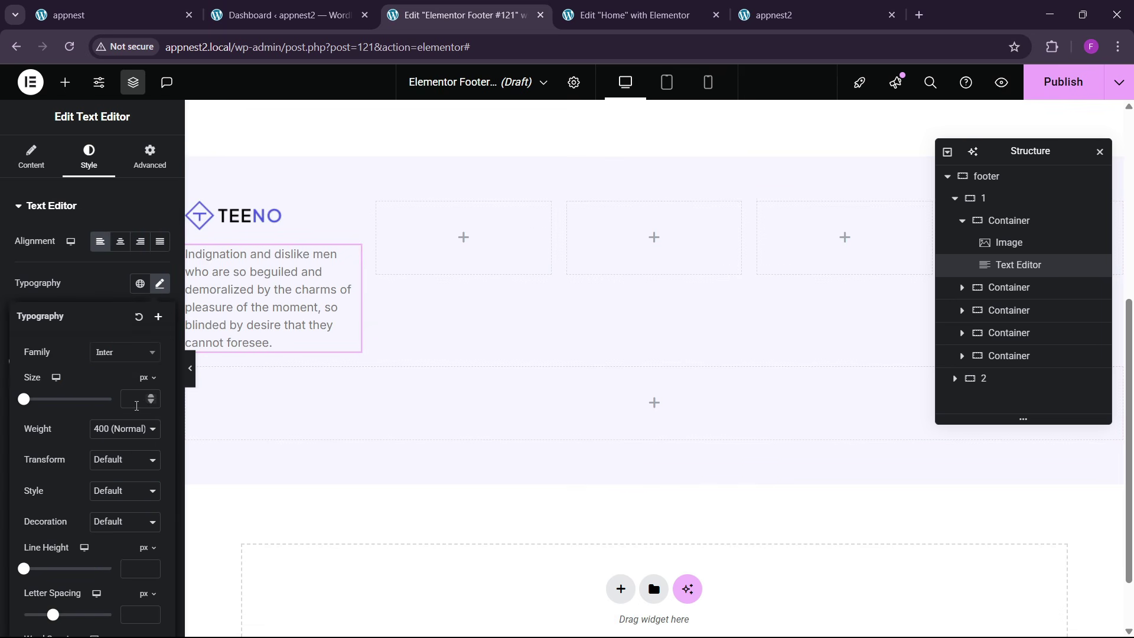
{"action": "left_click", "coordinate": [136, 400]}
{"action": "type", "text": "1"}
{"action": "type", "text": "6"}
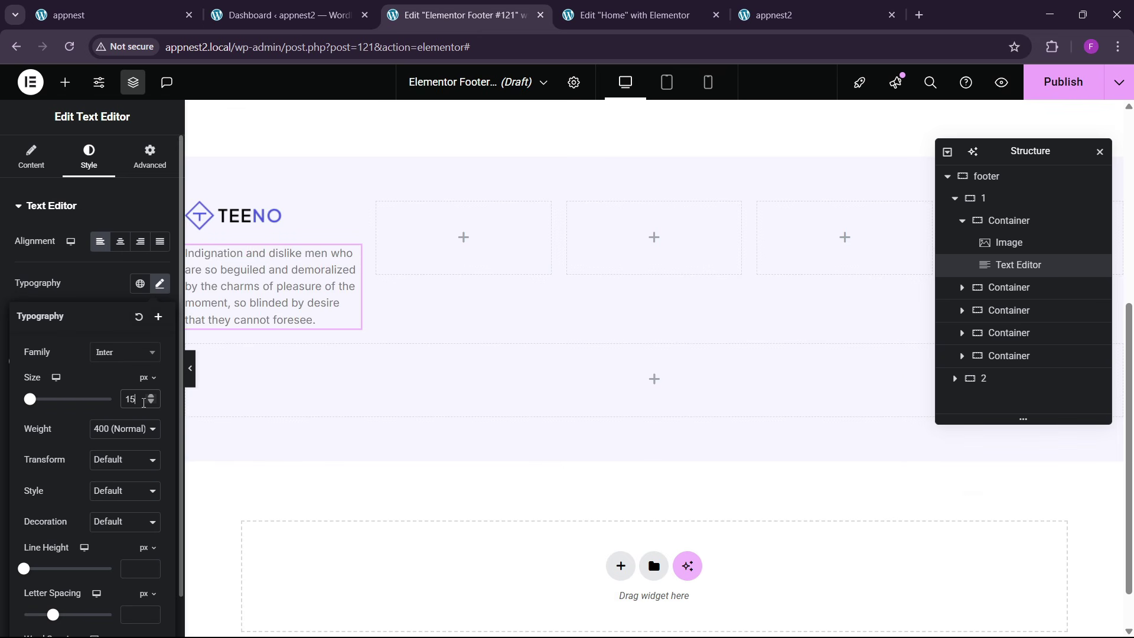
{"action": "left_click", "coordinate": [126, 7]}
{"action": "left_click", "coordinate": [420, 17]}
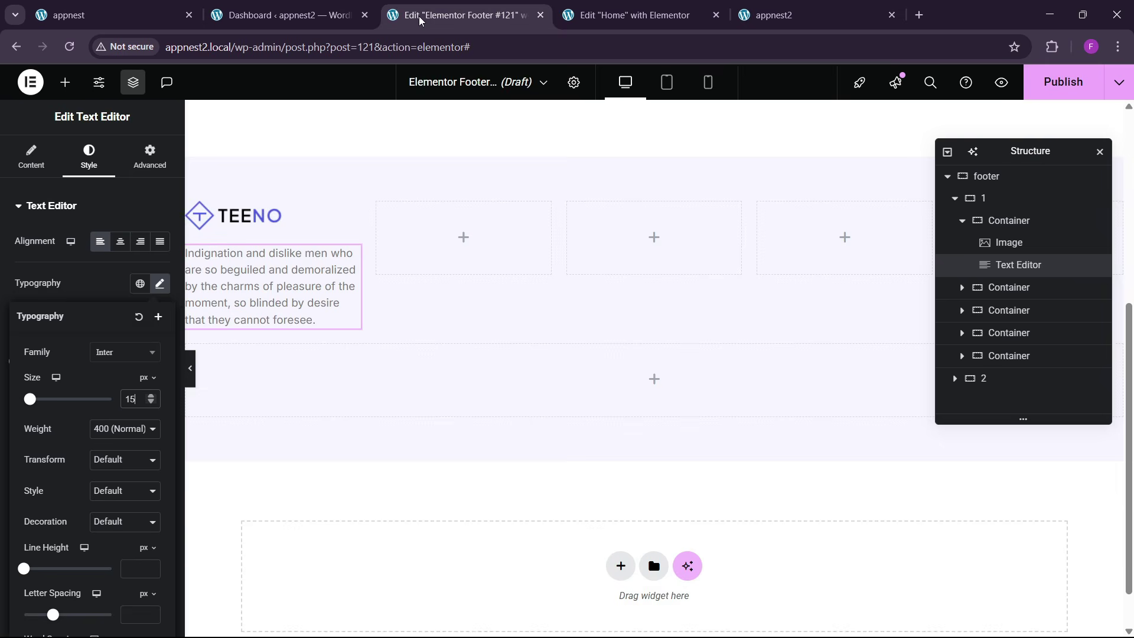
- Add a Social Icons widget below the footer paragraph, aligned left with the Circle shape
{"action": "left_click", "coordinate": [66, 83]}
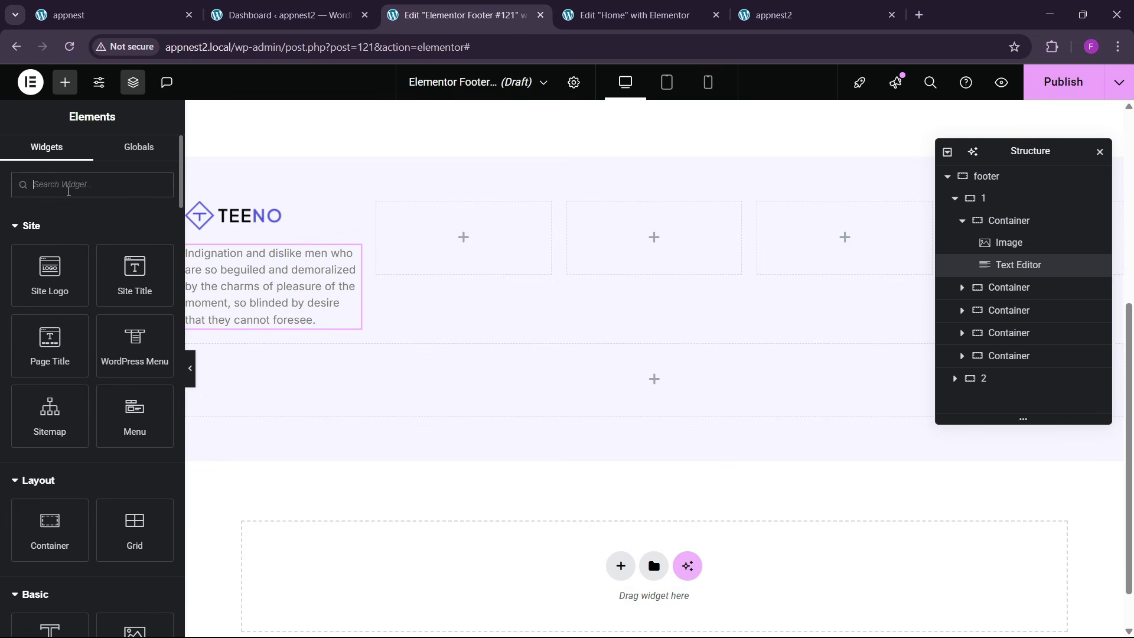
{"action": "type", "text": "social"}
{"action": "left_click_drag", "start_coordinate": [66, 240], "coordinate": [271, 321]}
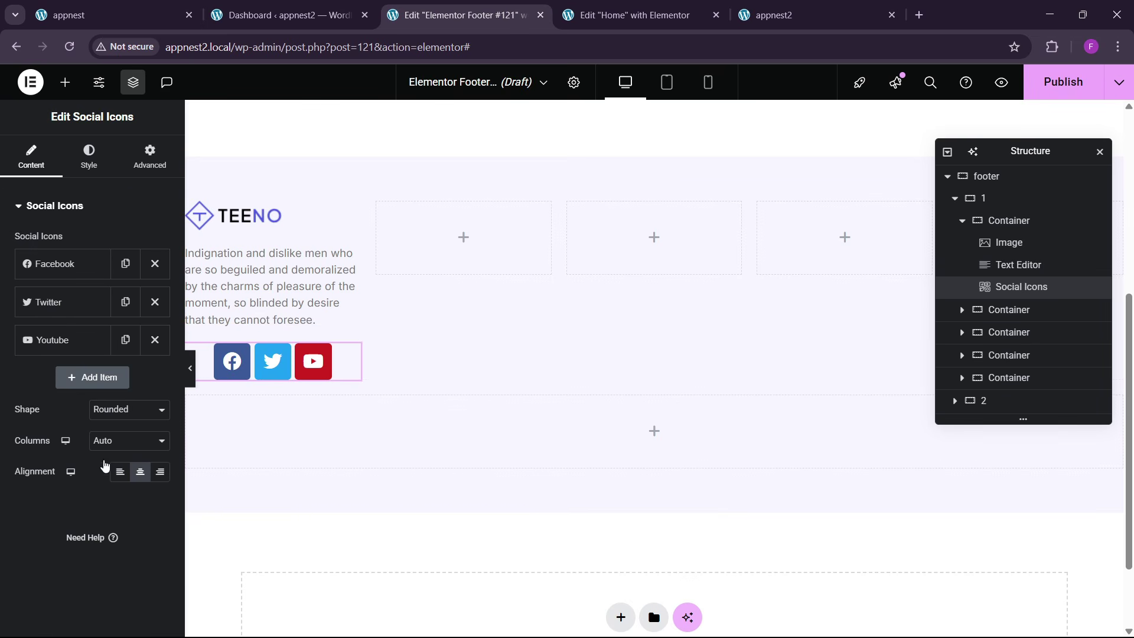
{"action": "left_click", "coordinate": [121, 472]}
{"action": "left_click", "coordinate": [115, 409]}
{"action": "left_click", "coordinate": [103, 465]}
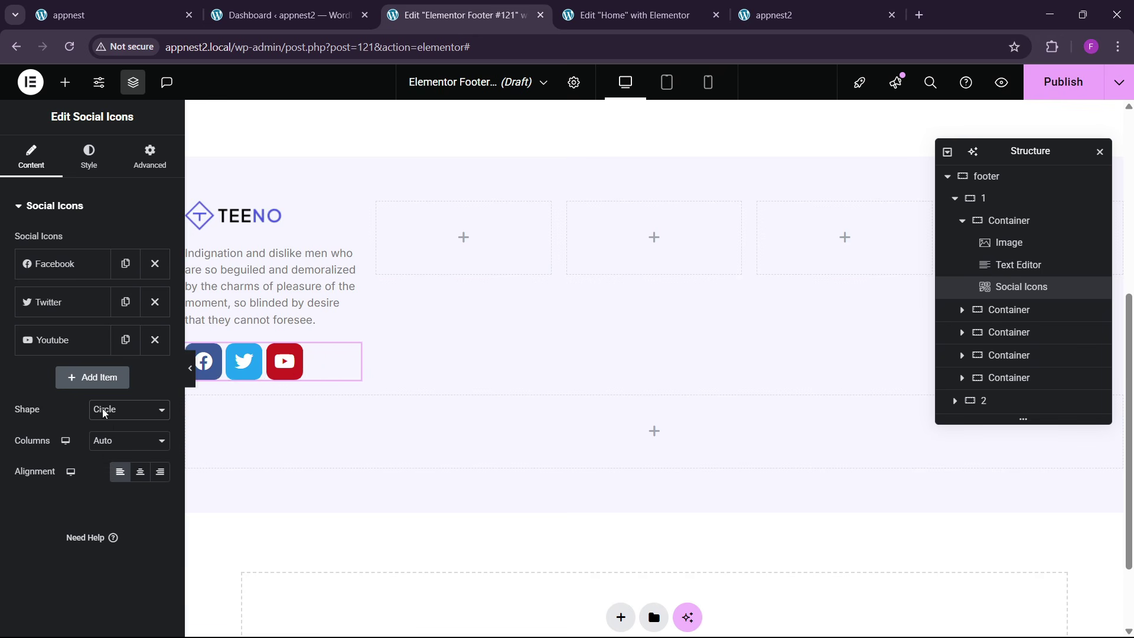
- Give the social icons custom colors, with the global blue as primary and white as secondary, and set their size to 15 px
{"action": "left_click", "coordinate": [89, 157]}
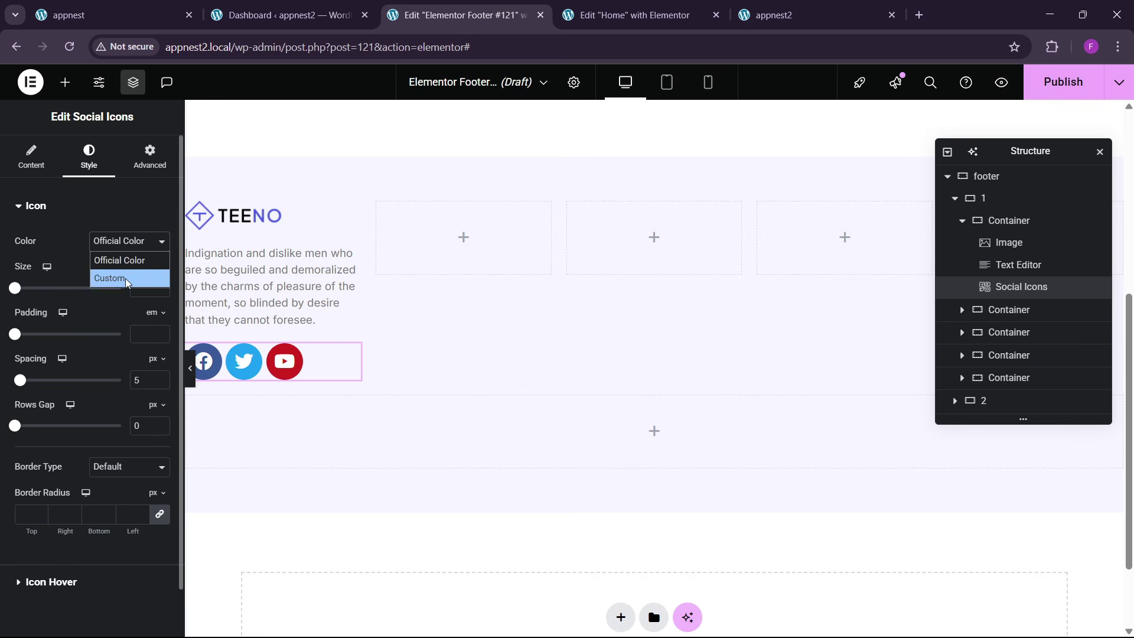
{"action": "left_click", "coordinate": [126, 278]}
{"action": "left_click", "coordinate": [140, 272]}
{"action": "left_click", "coordinate": [76, 455]}
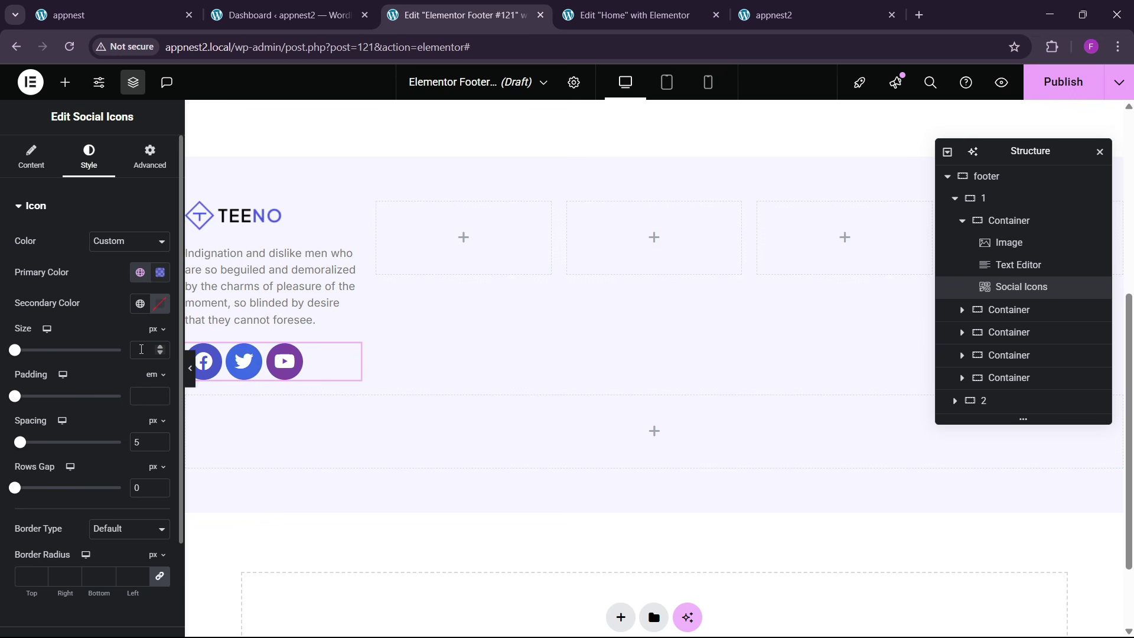
{"action": "left_click", "coordinate": [159, 304]}
{"action": "left_click", "coordinate": [59, 297]}
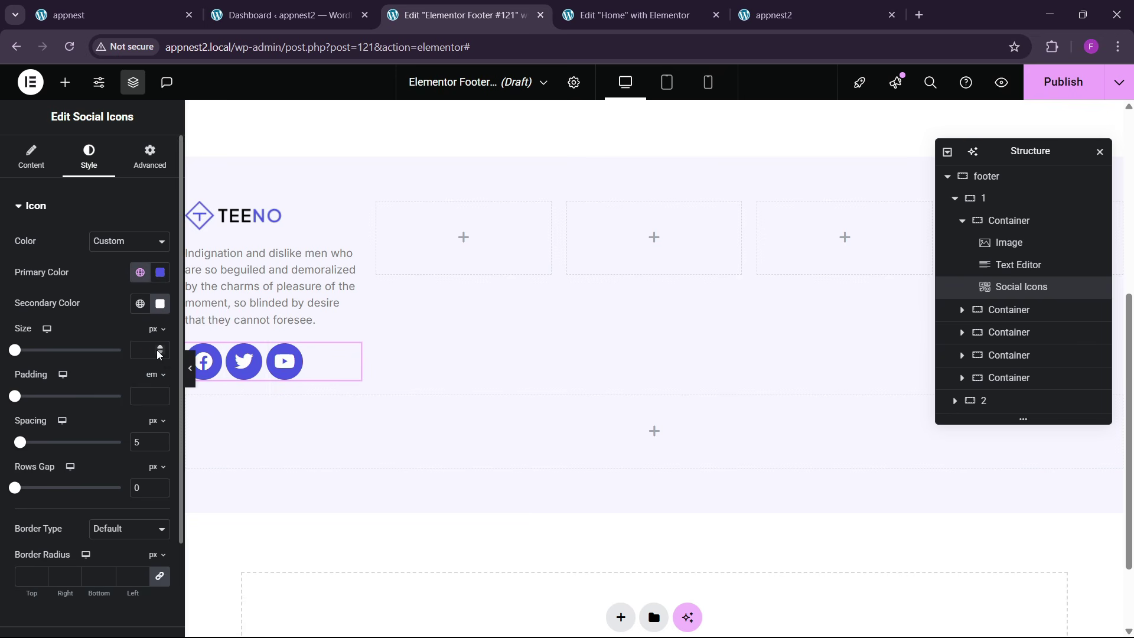
{"action": "left_click", "coordinate": [160, 348]}
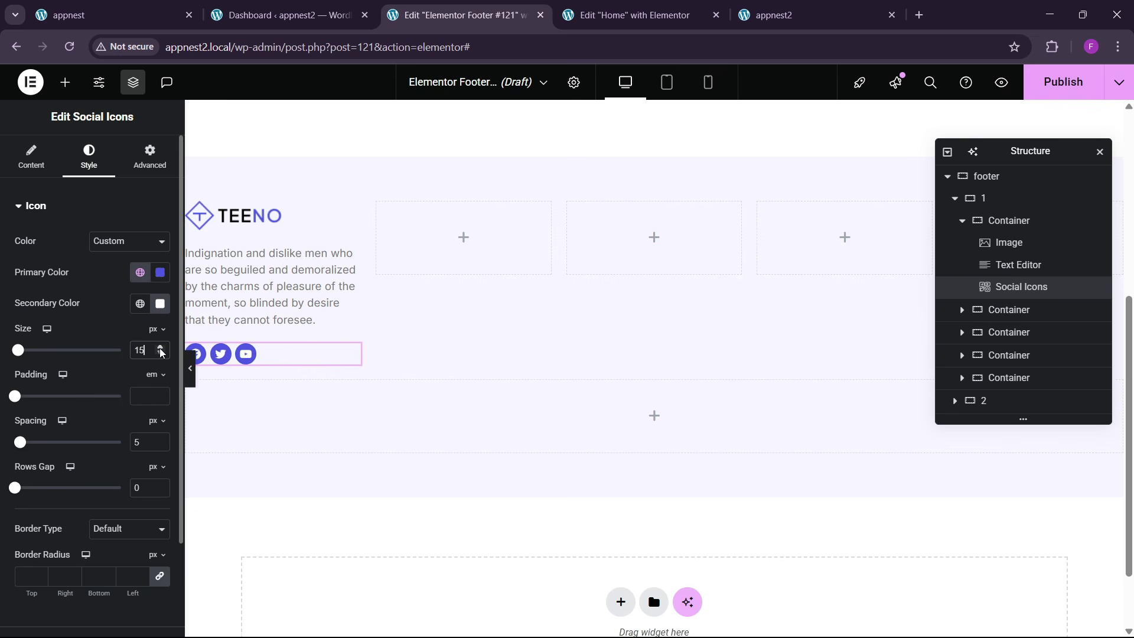
- Set the social icons' hover style to the global dark primary color, white secondary color and Grow Rotate animation
{"action": "scroll", "coordinate": [81, 404], "scroll_direction": "down", "scroll_amount": 2}
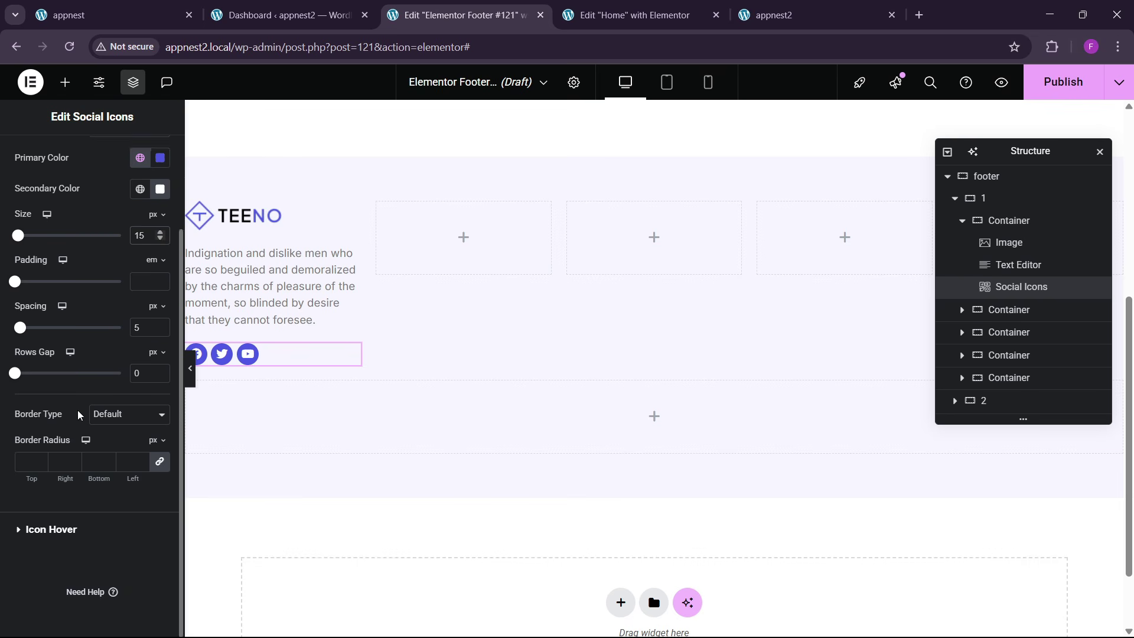
{"action": "scroll", "coordinate": [79, 415], "scroll_direction": "up", "scroll_amount": 2}
{"action": "scroll", "coordinate": [72, 442], "scroll_direction": "down", "scroll_amount": 2}
{"action": "left_click", "coordinate": [59, 530]}
{"action": "left_click", "coordinate": [144, 283]}
{"action": "left_click", "coordinate": [79, 340]}
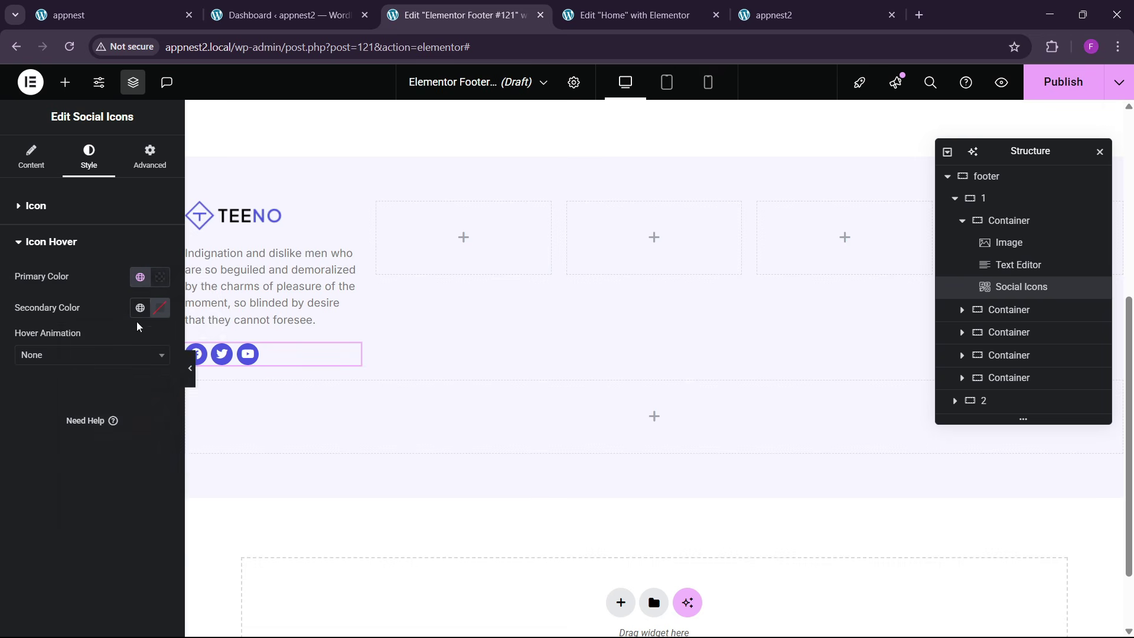
{"action": "left_click", "coordinate": [160, 310]}
{"action": "left_click_drag", "start_coordinate": [144, 400], "coordinate": [14, 336]}
{"action": "left_click", "coordinate": [43, 367]}
{"action": "left_click", "coordinate": [48, 355]}
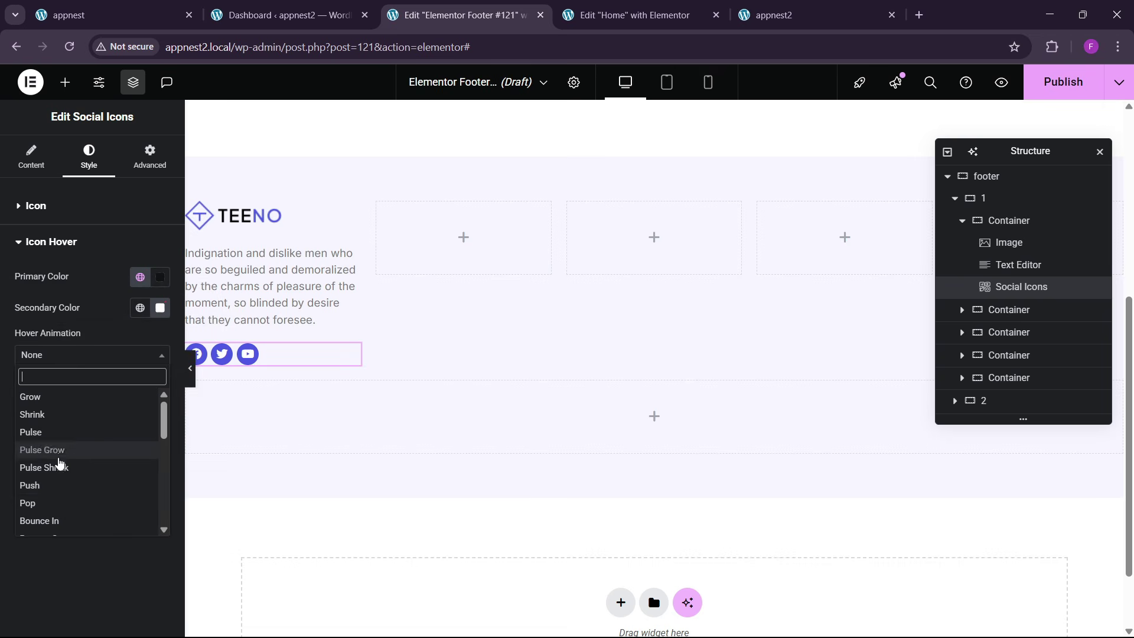
{"action": "scroll", "coordinate": [56, 472], "scroll_direction": "down", "scroll_amount": 2}
{"action": "left_click", "coordinate": [54, 500]}
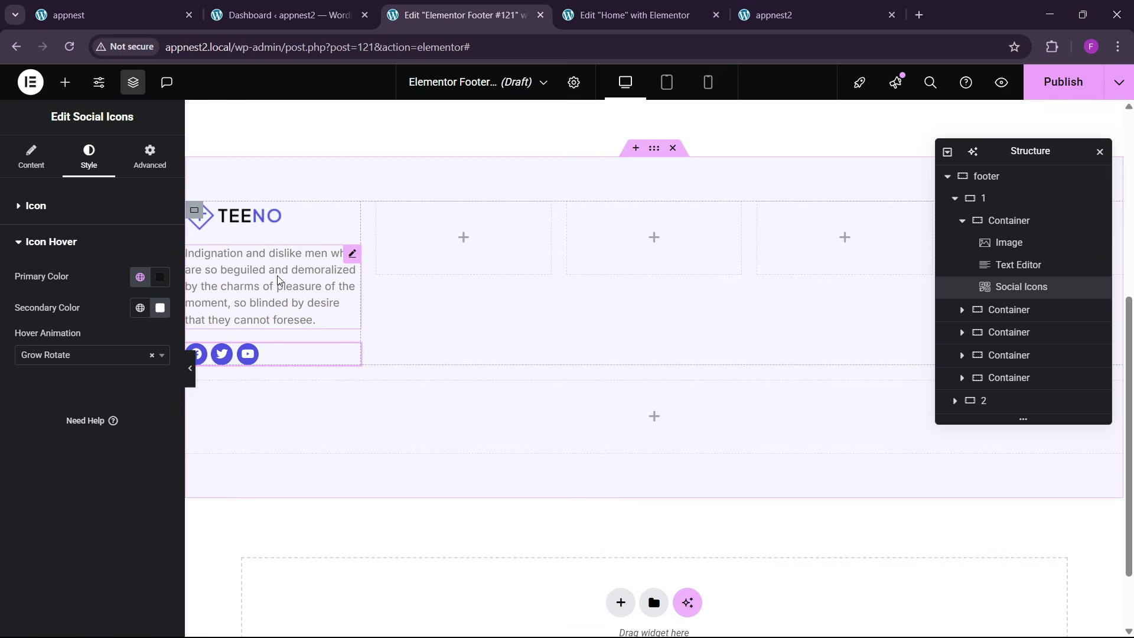
- Set the first footer column's direction to vertical, justify its content to center, align items to start and set the gaps to 30 px
{"action": "left_click", "coordinate": [100, 7]}
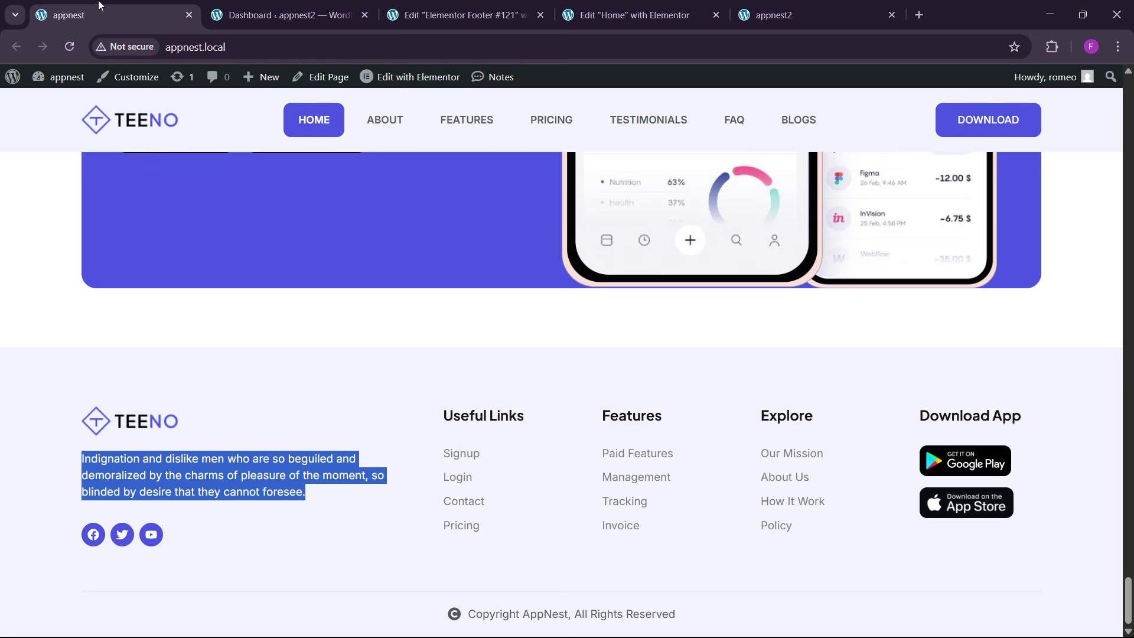
{"action": "left_click", "coordinate": [428, 5]}
{"action": "left_click", "coordinate": [337, 7]}
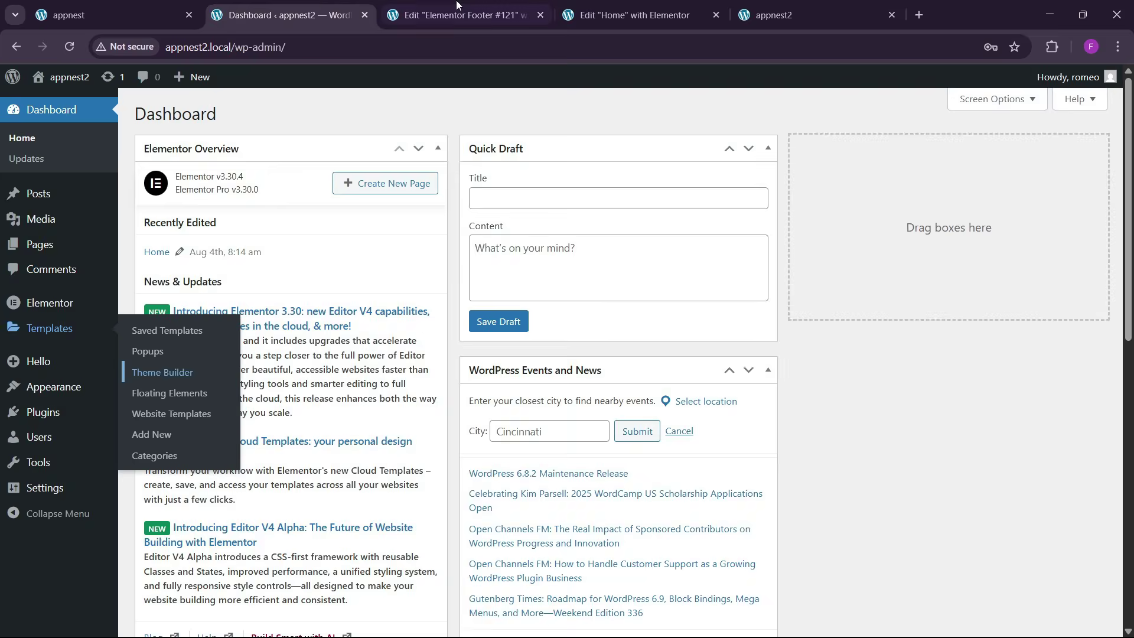
{"action": "left_click", "coordinate": [457, 6]}
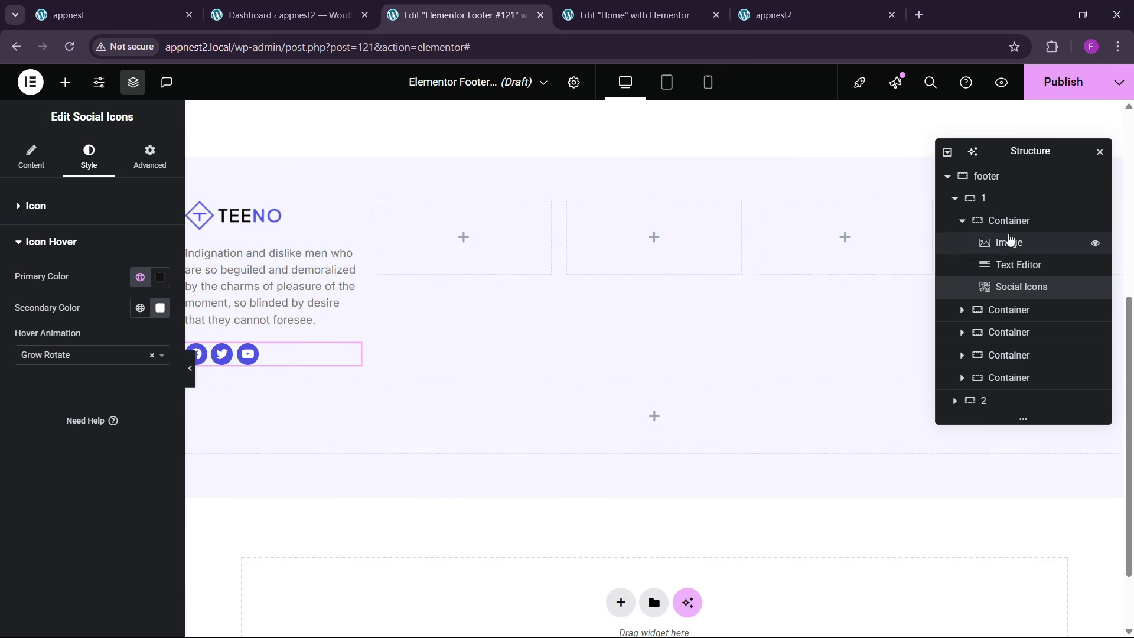
{"action": "left_click", "coordinate": [1008, 225]}
{"action": "left_click", "coordinate": [31, 155]}
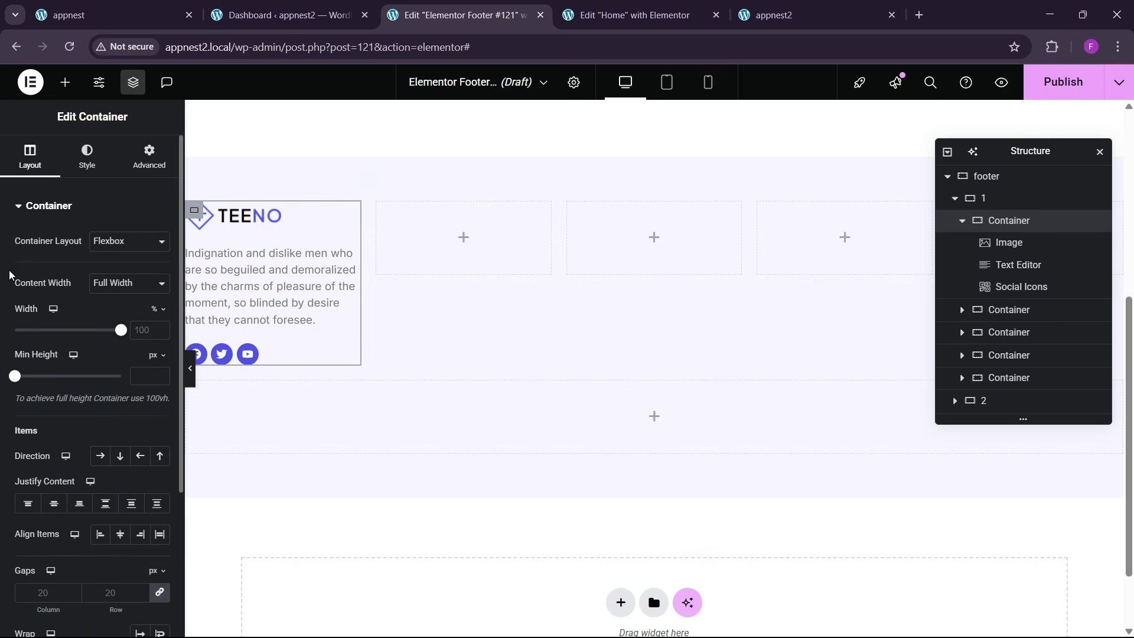
{"action": "scroll", "coordinate": [97, 365], "scroll_direction": "down", "scroll_amount": 1}
{"action": "left_click", "coordinate": [53, 429]}
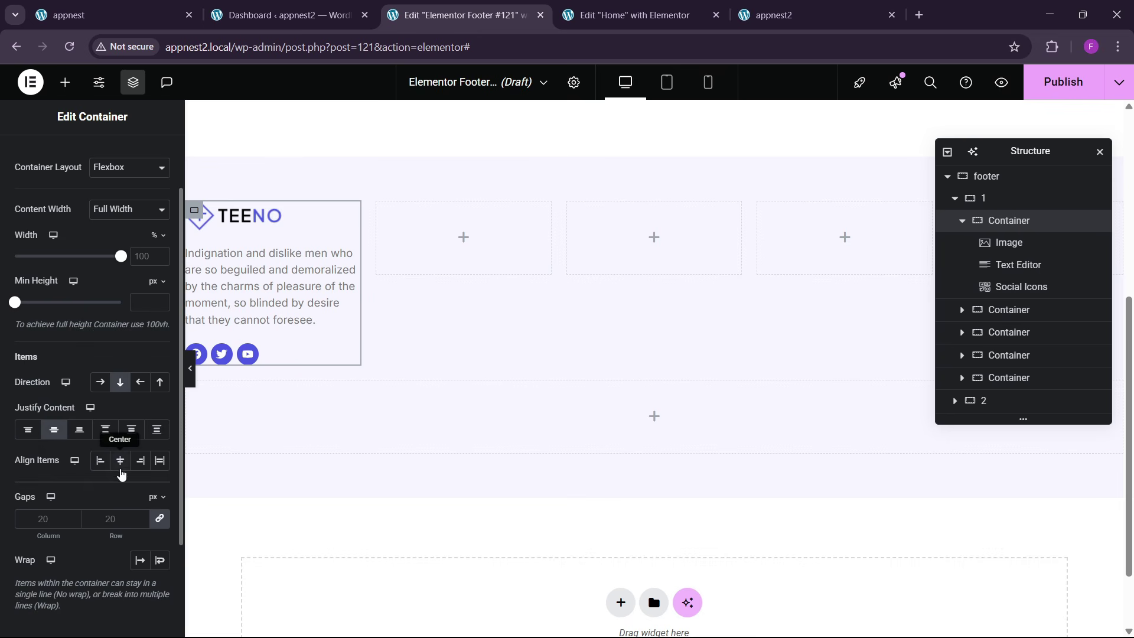
{"action": "left_click", "coordinate": [121, 460]}
{"action": "left_click", "coordinate": [100, 460]}
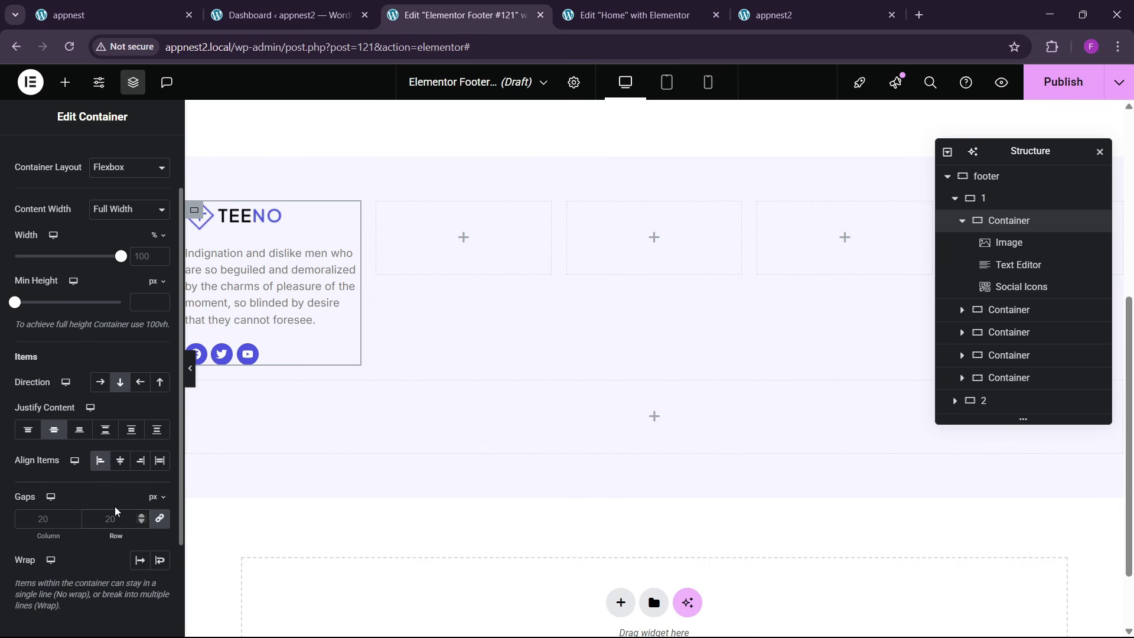
{"action": "type", "text": "30"}
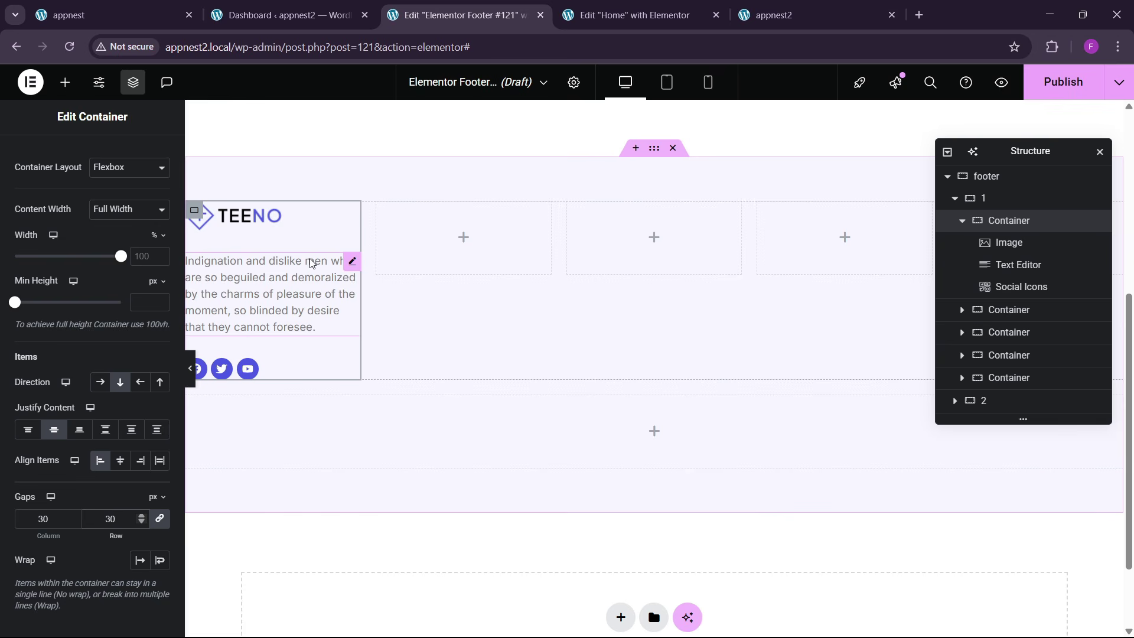
- Copy the "What Our Pleased Clients Say's About Tenno" heading from the Home page and paste it into the second footer column
{"action": "left_click", "coordinate": [166, 9]}
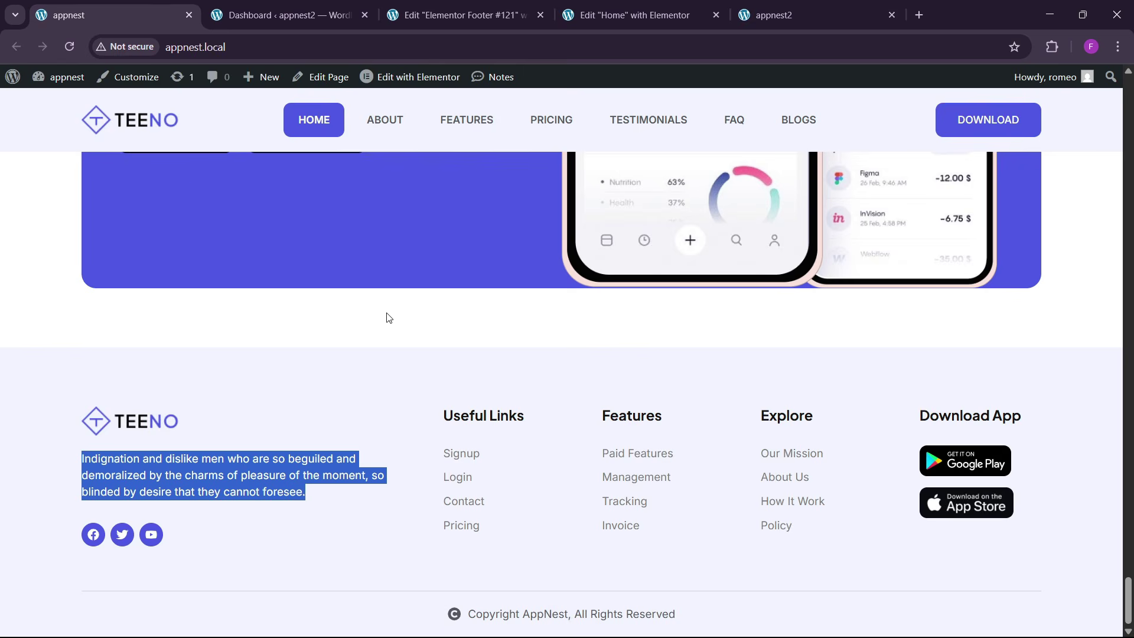
{"action": "left_click", "coordinate": [496, 10]}
{"action": "key", "text": "ctrl+Tab"}
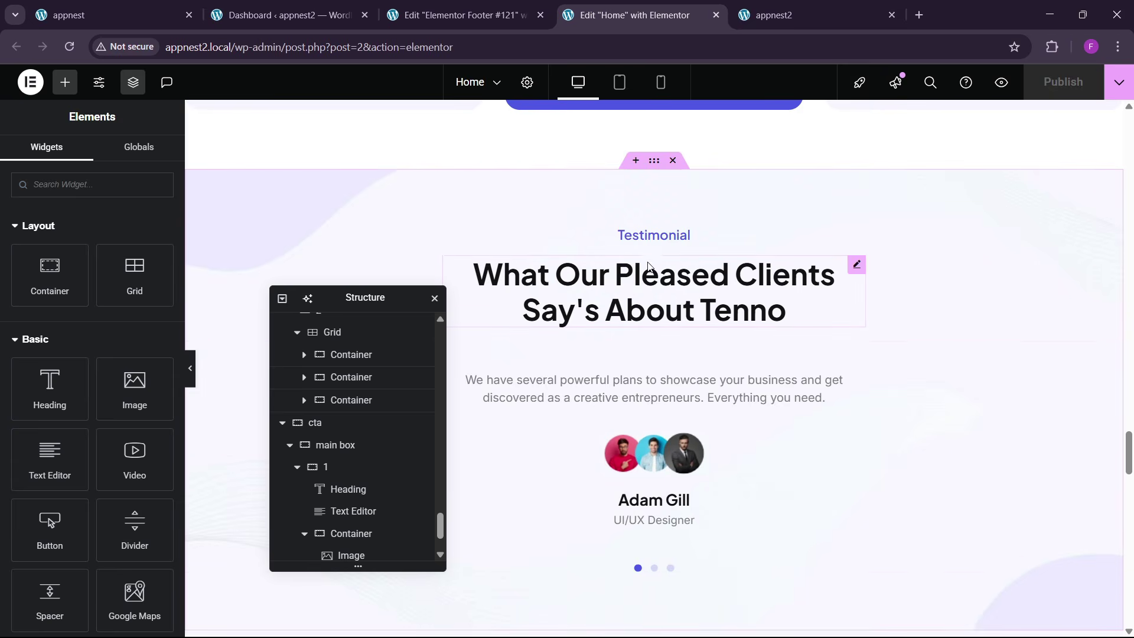
{"action": "right_click", "coordinate": [633, 291]}
{"action": "left_click", "coordinate": [655, 362]}
{"action": "key", "text": "ctrl+shift+Tab"}
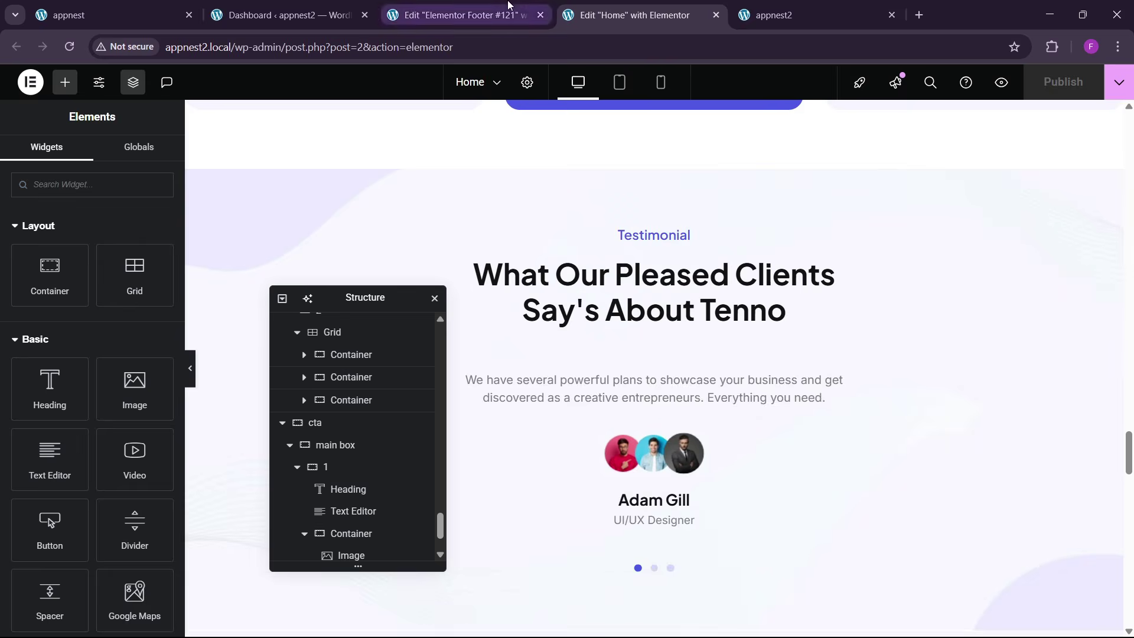
{"action": "scroll", "coordinate": [446, 410], "scroll_direction": "down", "scroll_amount": 3}
{"action": "right_click", "coordinate": [424, 323]}
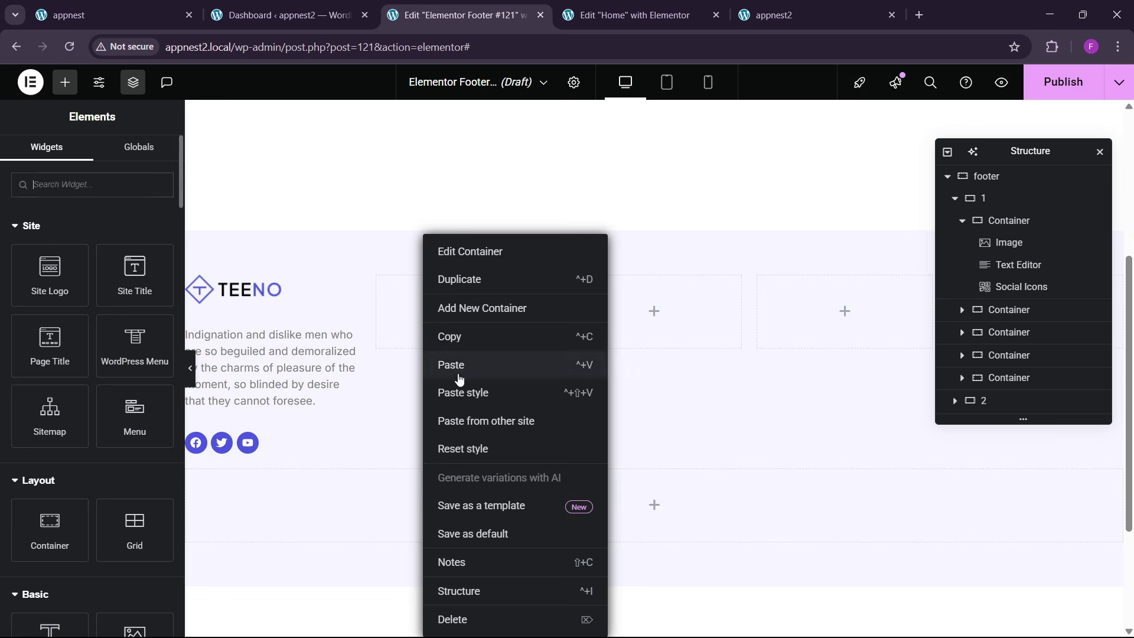
{"action": "left_click", "coordinate": [458, 368]}
- Replace the pasted heading's title with "Useful Links"
{"action": "left_click", "coordinate": [45, 281]}
{"action": "key", "text": "ctrl+a"}
{"action": "key", "text": "BackSpace"}
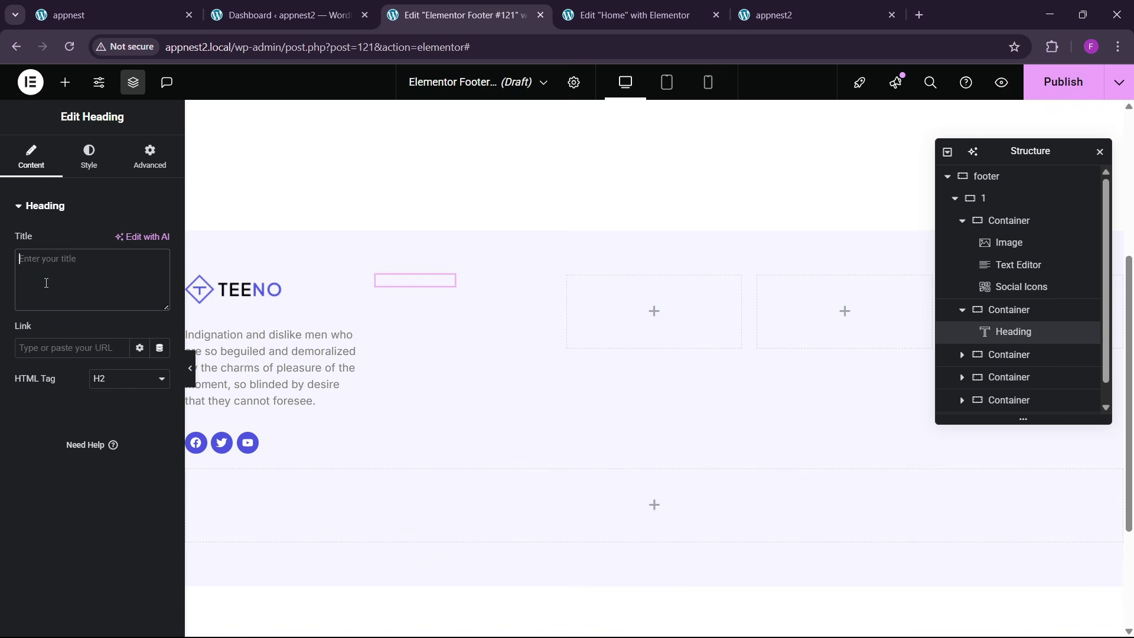
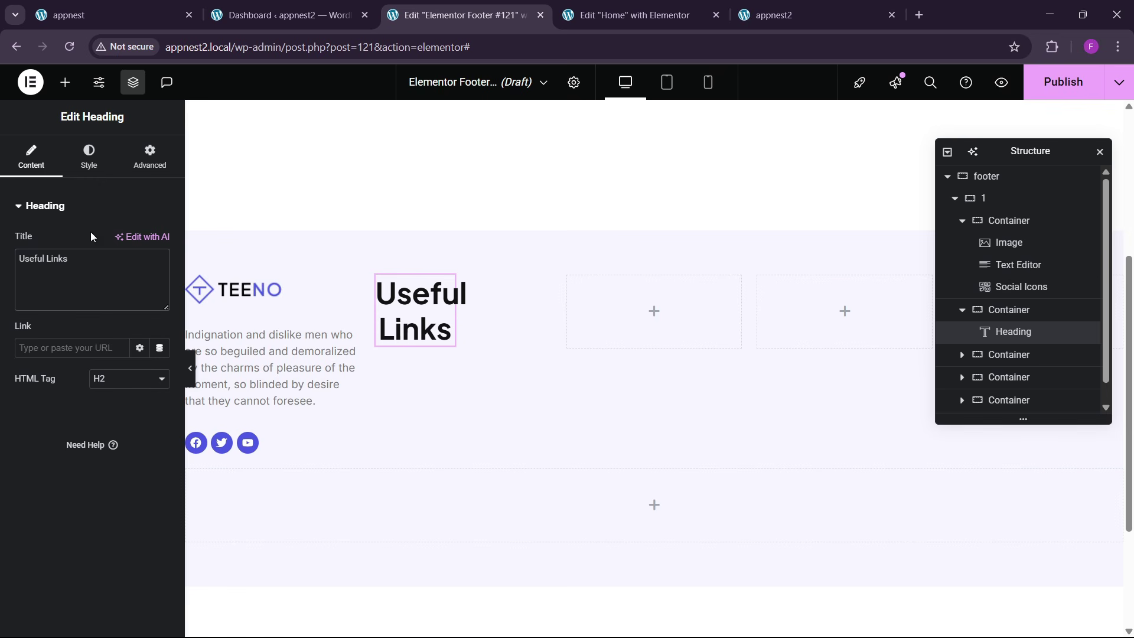
- Set the Useful Links heading's font size to 20 px
{"action": "left_click", "coordinate": [90, 157]}
{"action": "left_click", "coordinate": [159, 284]}
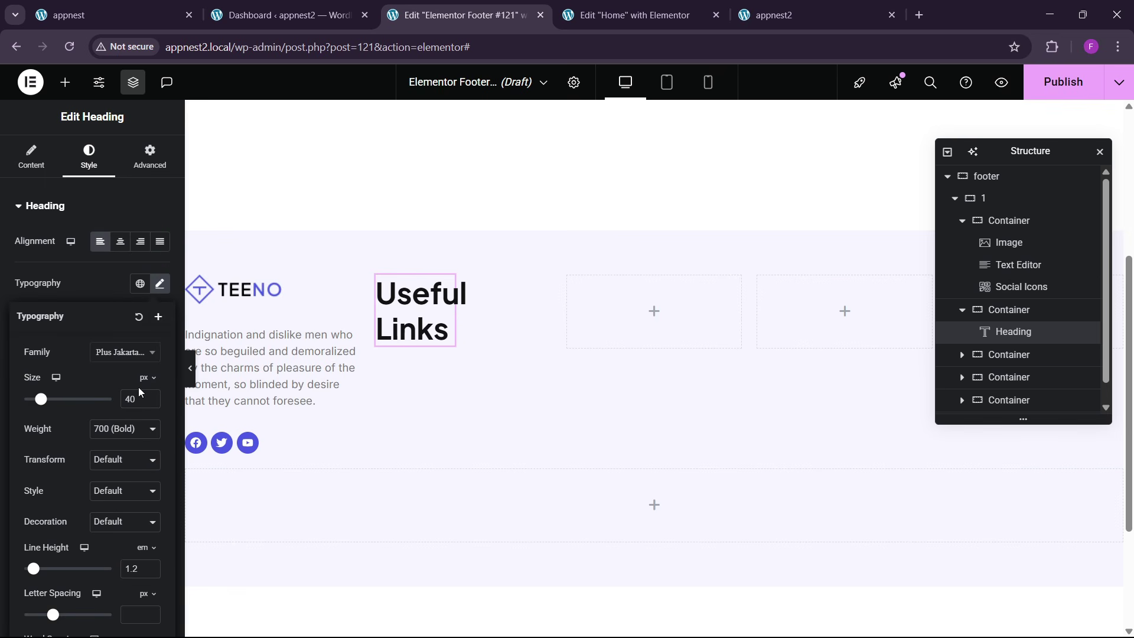
{"action": "left_click", "coordinate": [150, 403]}
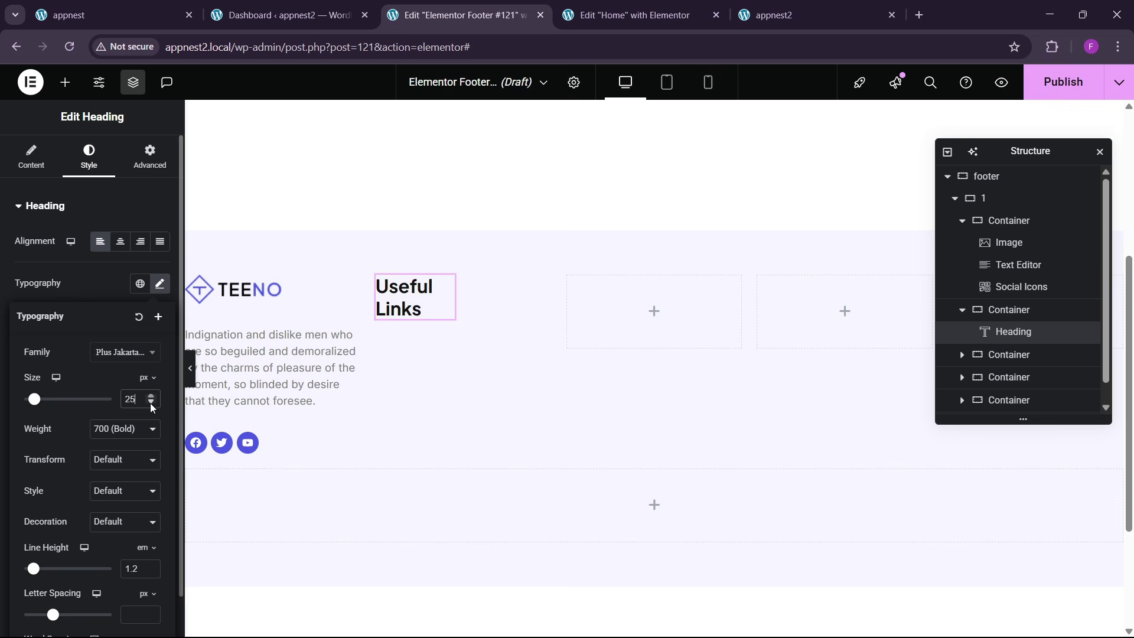
{"action": "left_click", "coordinate": [150, 403]}
{"action": "left_click", "coordinate": [150, 403]}
{"action": "left_click", "coordinate": [150, 404]}
{"action": "left_click", "coordinate": [150, 403]}
{"action": "left_click", "coordinate": [150, 404]}
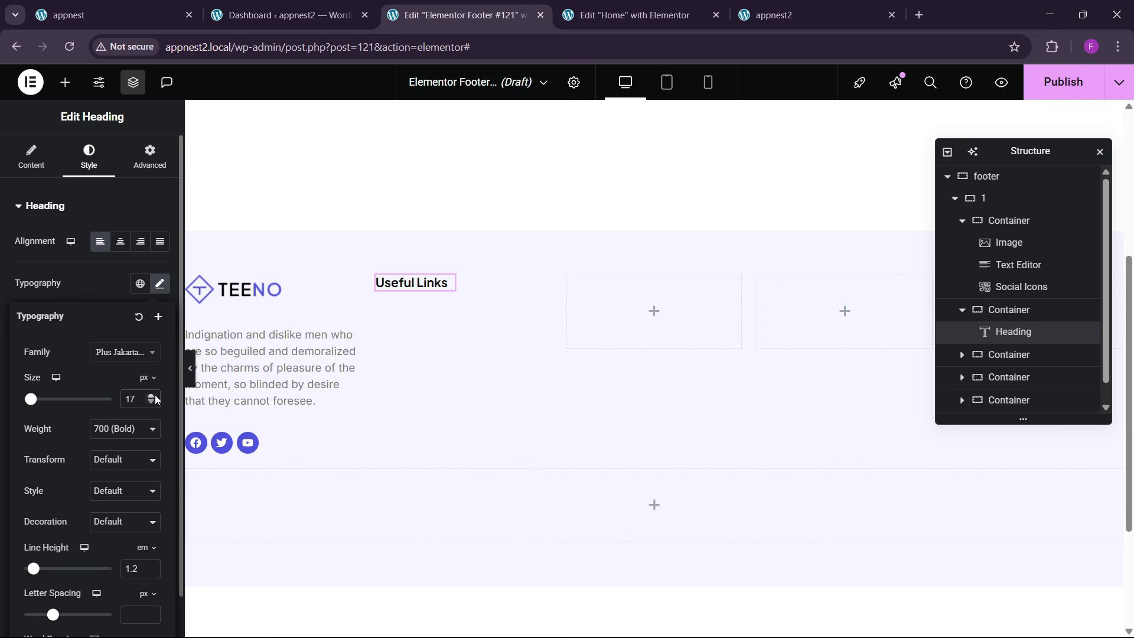
{"action": "left_click", "coordinate": [155, 395]}
{"action": "left_click", "coordinate": [155, 395]}
{"action": "left_click", "coordinate": [155, 395]}
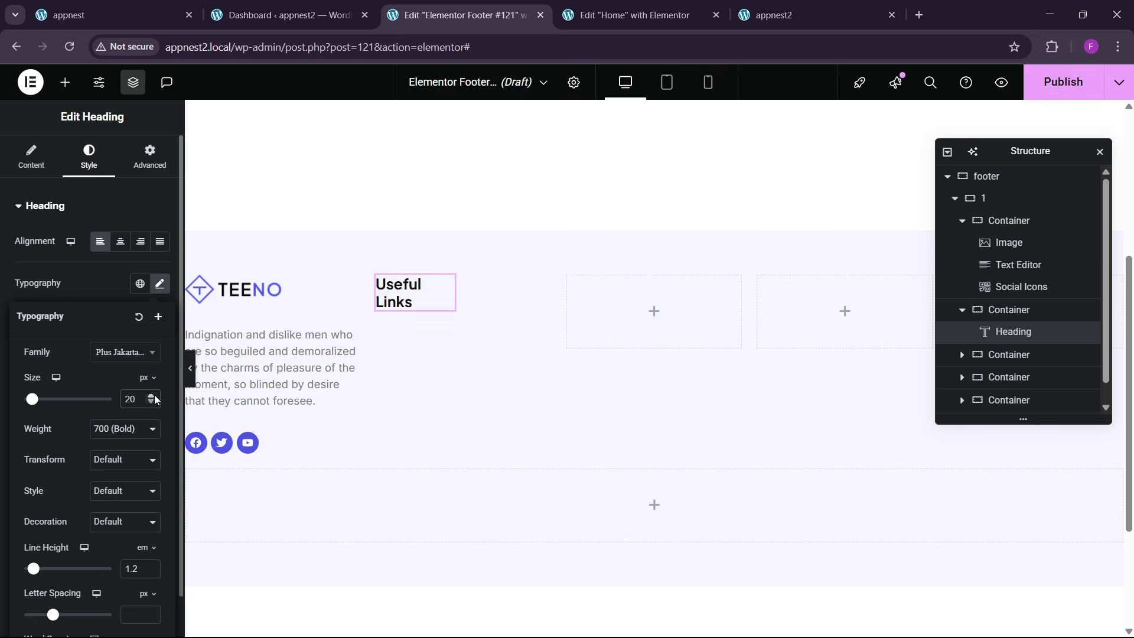
{"action": "left_click", "coordinate": [439, 294]}
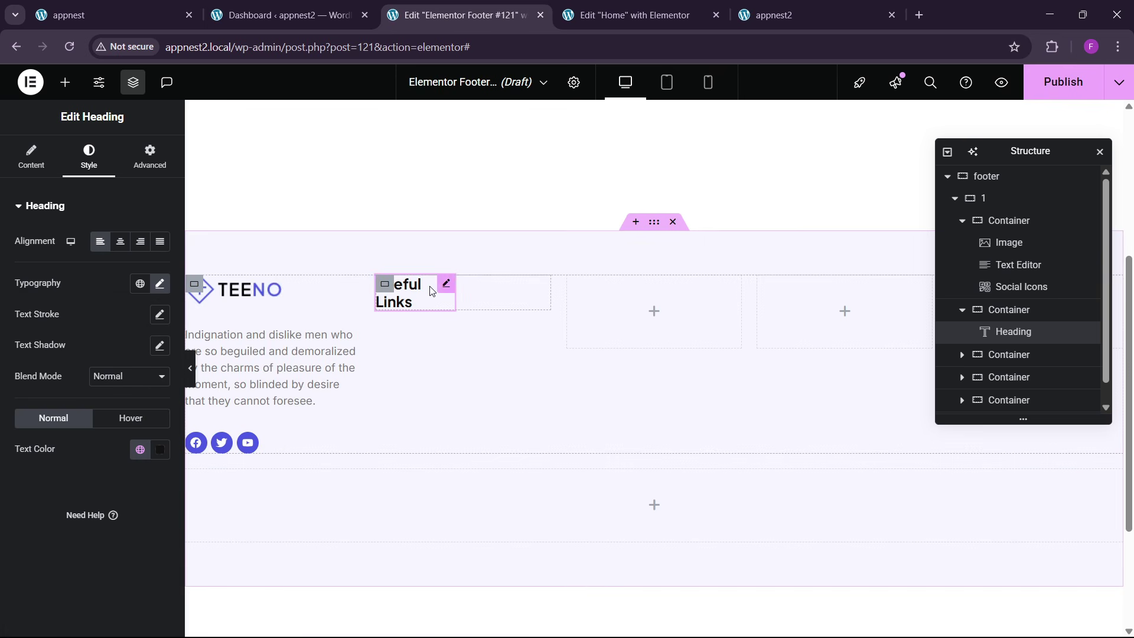
- Set the Useful Links heading's width to Full Width (100%) and reduce its font size slightly to match the reference footer
{"action": "left_click", "coordinate": [150, 157]}
{"action": "left_click", "coordinate": [125, 357]}
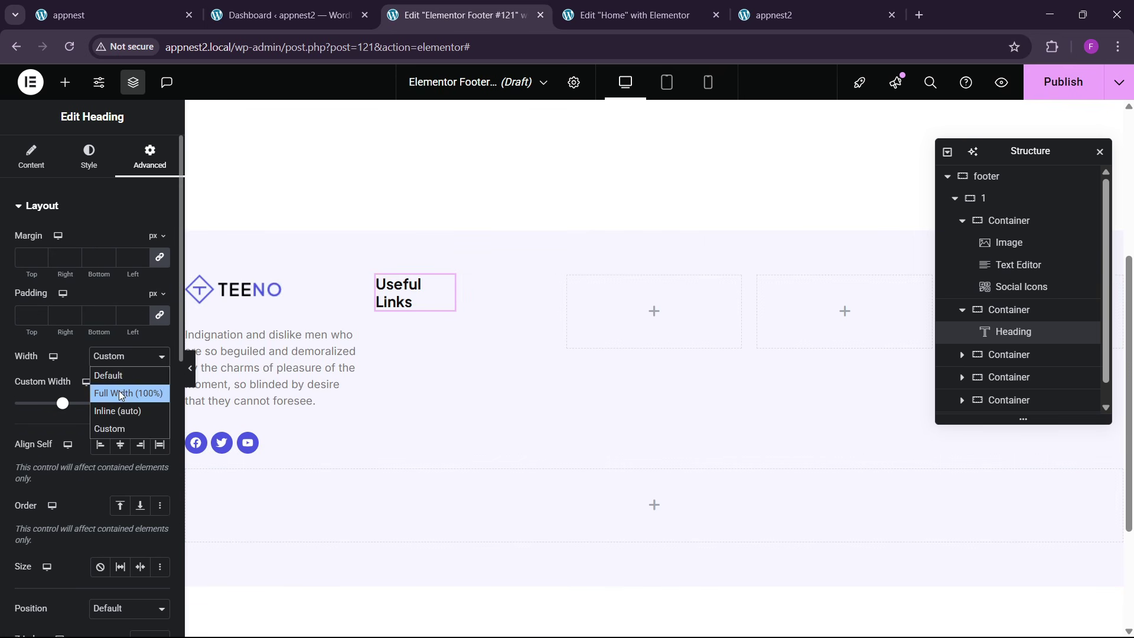
{"action": "left_click", "coordinate": [118, 391]}
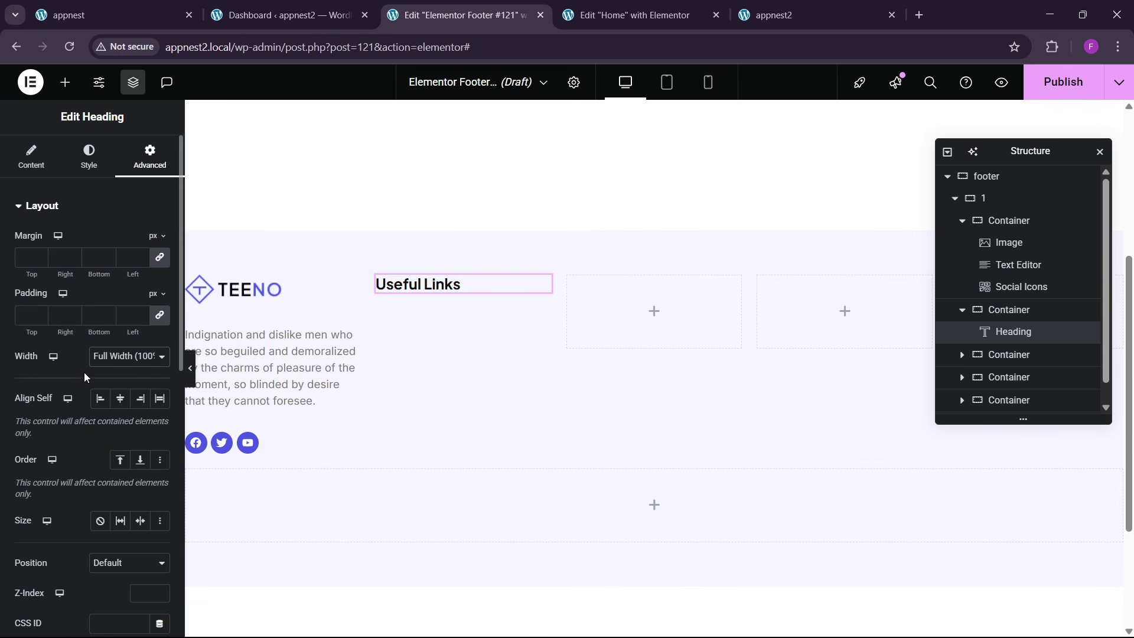
{"action": "left_click", "coordinate": [89, 157]}
{"action": "left_click", "coordinate": [159, 283]}
{"action": "left_click", "coordinate": [151, 405]}
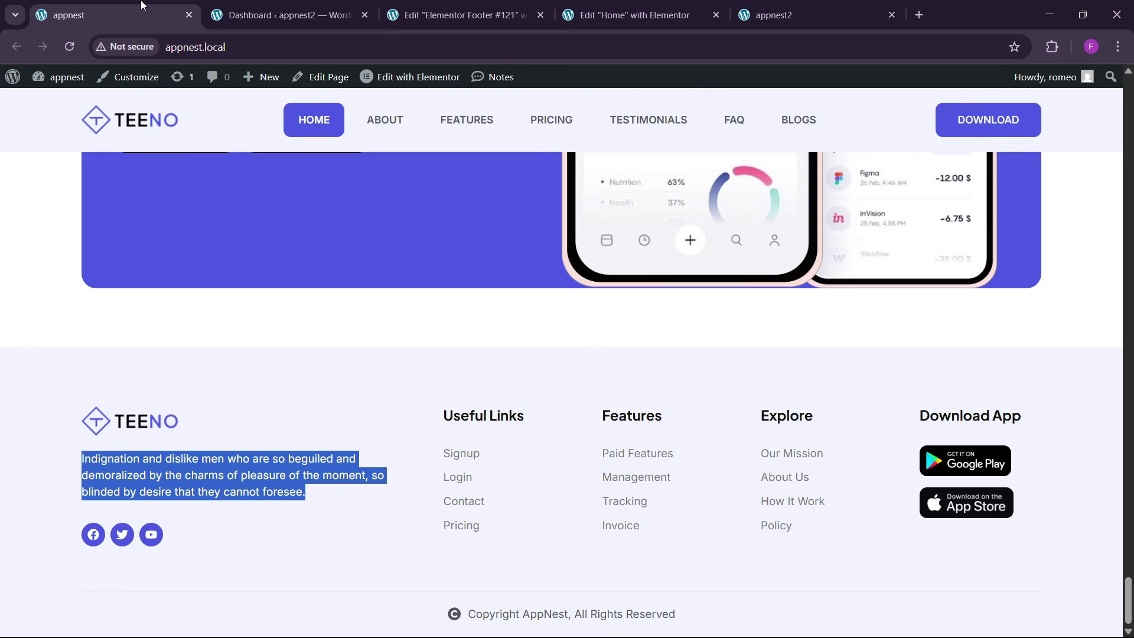
{"action": "left_click", "coordinate": [140, 8]}
{"action": "left_click", "coordinate": [464, 15]}
- Add an Icon List widget below the Useful Links heading
{"action": "left_click", "coordinate": [64, 85]}
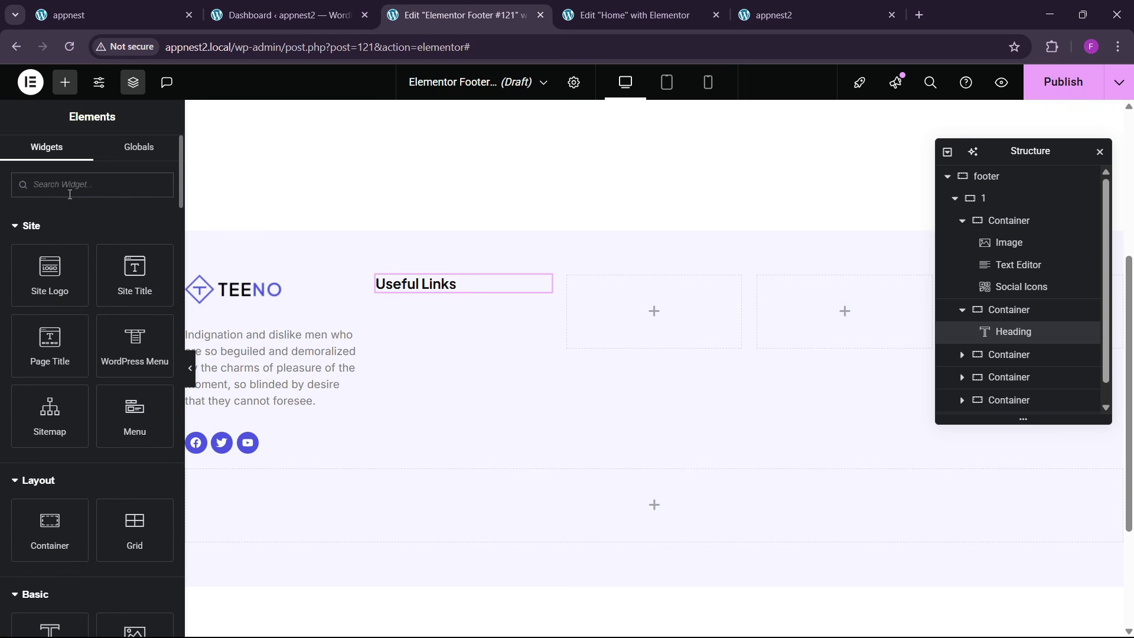
{"action": "type", "text": "list"}
{"action": "left_click_drag", "start_coordinate": [50, 232], "coordinate": [490, 287]}
- Change the first list item's text to "Signup", as in the reference footer, and remove its icon
{"action": "left_click", "coordinate": [118, 15]}
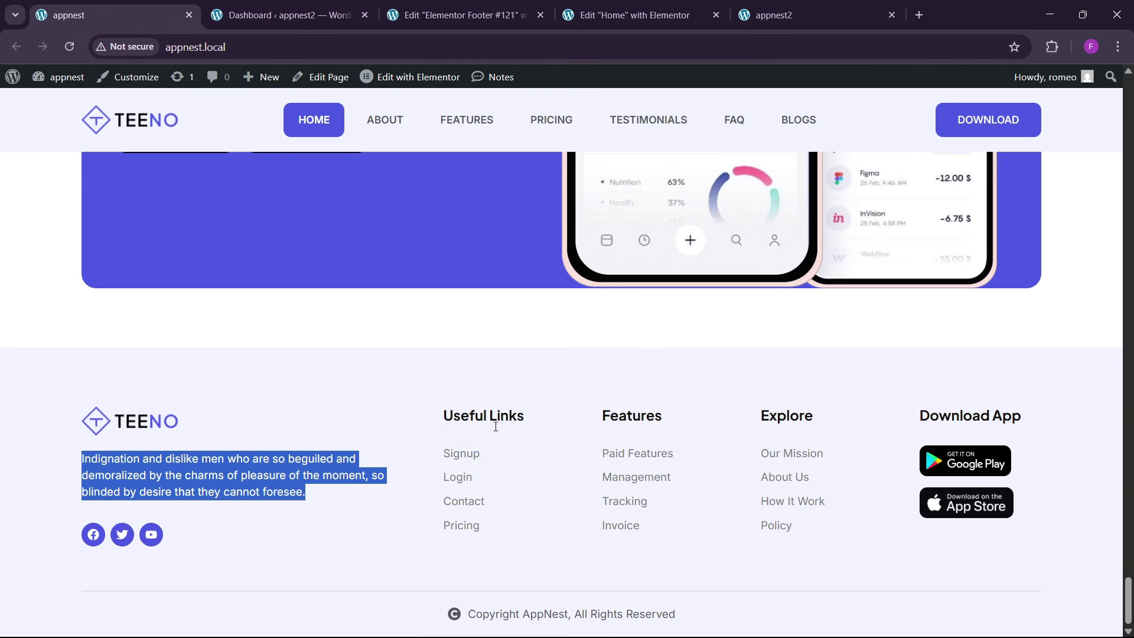
{"action": "left_click", "coordinate": [446, 465]}
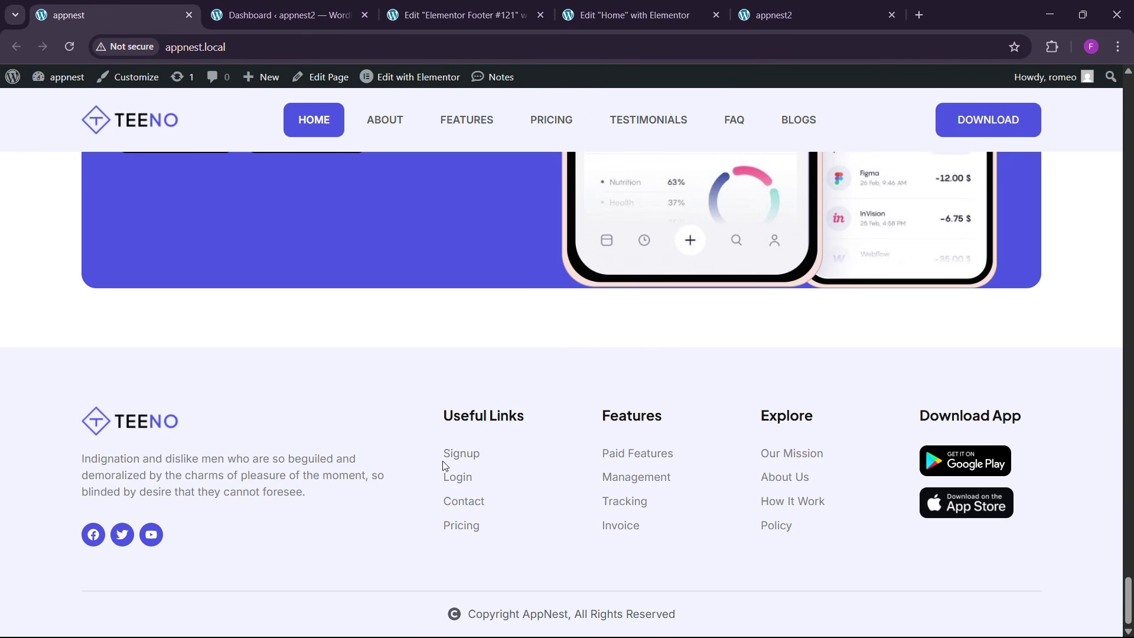
{"action": "left_click", "coordinate": [493, 23]}
{"action": "left_click", "coordinate": [65, 294]}
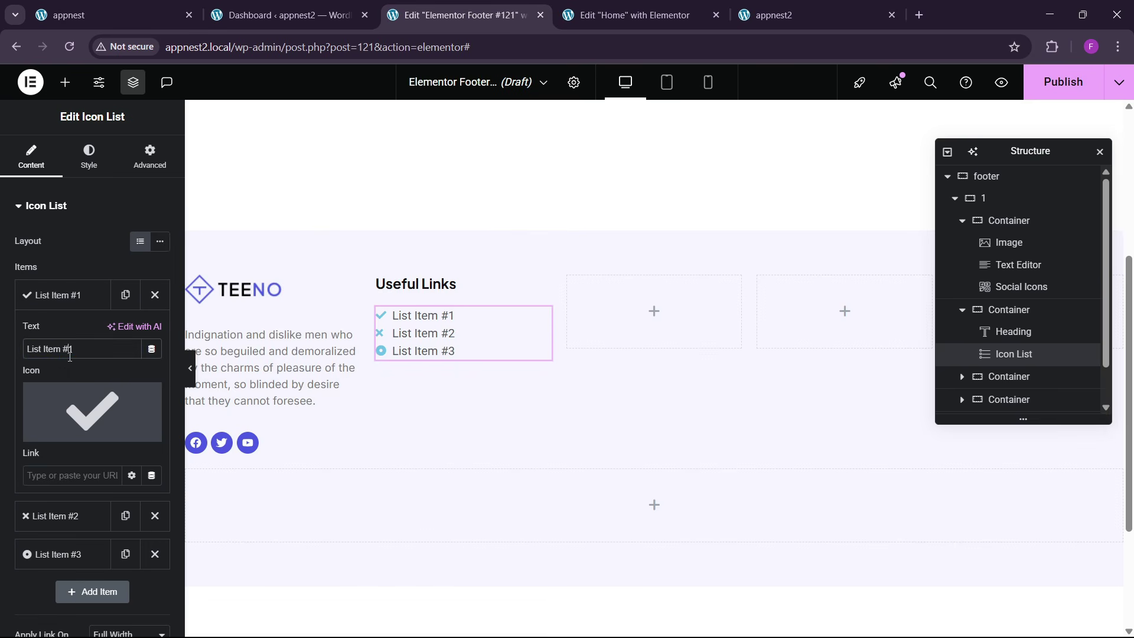
{"action": "type", "text": "Signup"}
{"action": "left_click", "coordinate": [74, 405]}
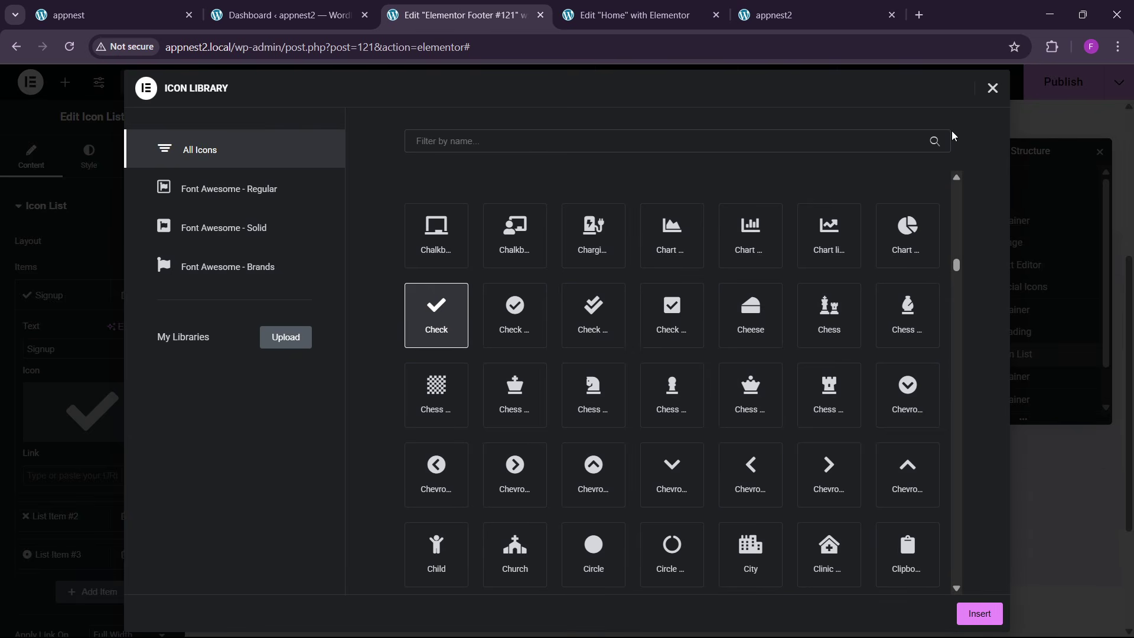
{"action": "left_click", "coordinate": [997, 94]}
{"action": "left_click", "coordinate": [149, 399]}
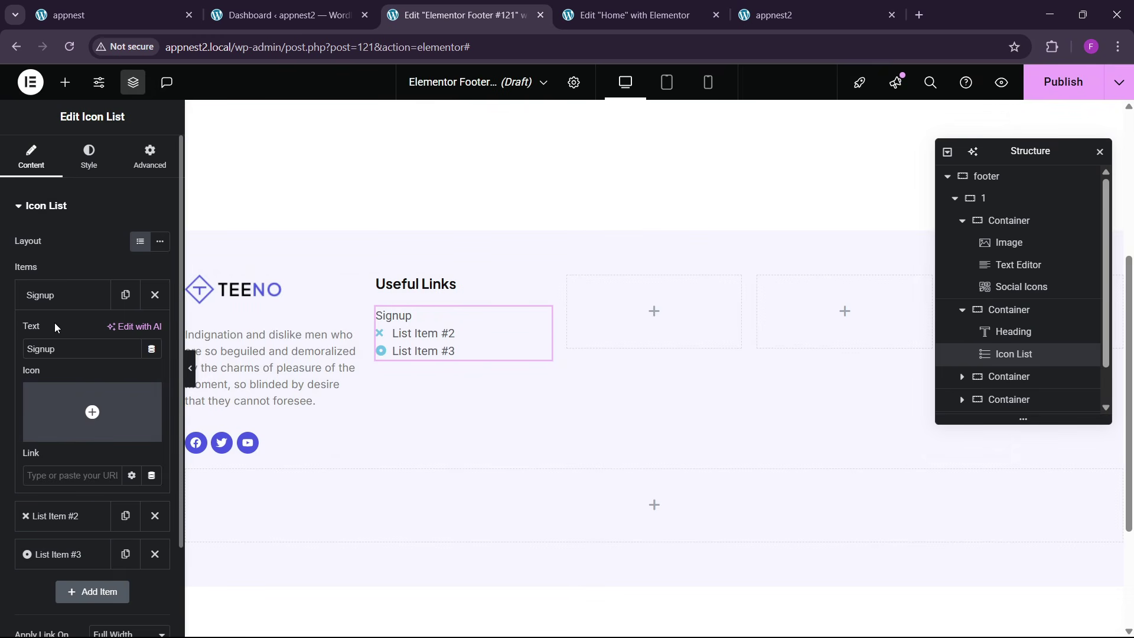
- Delete the other two default list items and duplicate the Signup item until the list has five entries
{"action": "left_click", "coordinate": [56, 298]}
{"action": "left_click", "coordinate": [155, 332]}
{"action": "left_click", "coordinate": [154, 332]}
{"action": "left_click", "coordinate": [126, 294]}
{"action": "left_click", "coordinate": [126, 333]}
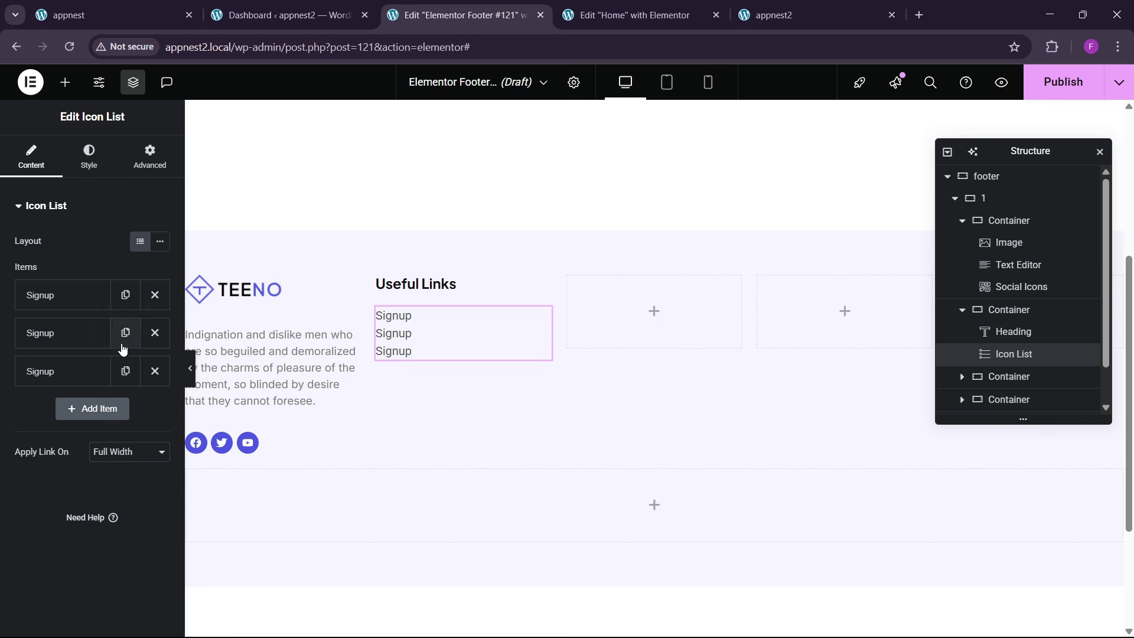
{"action": "left_click", "coordinate": [125, 371]}
{"action": "left_click", "coordinate": [126, 409]}
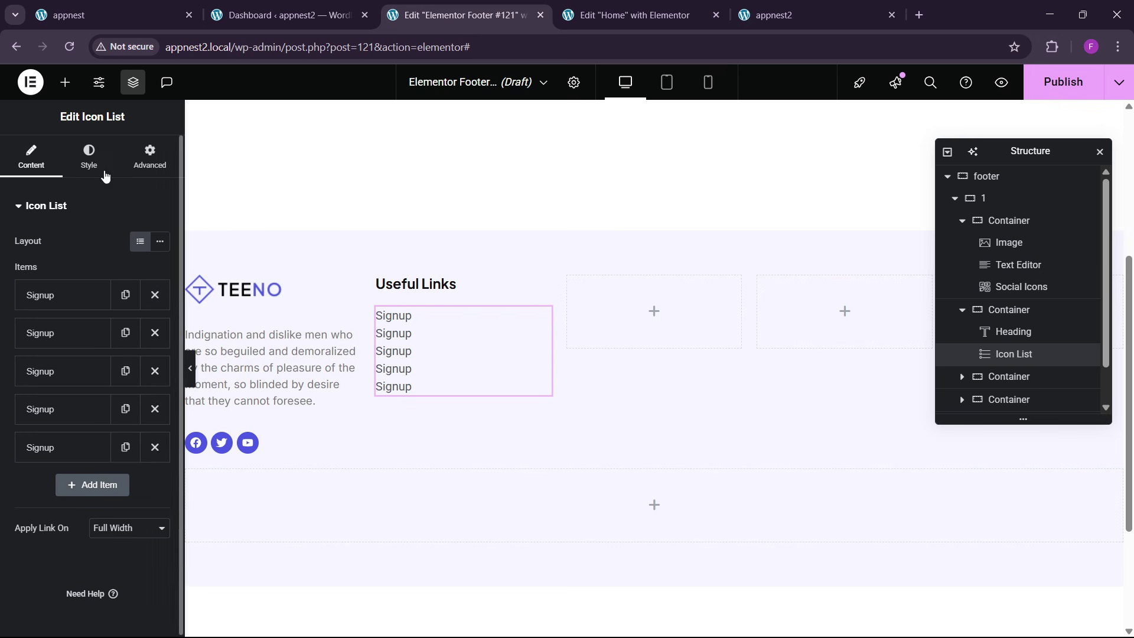
- Set the icon list's text font family to Inter
{"action": "left_click", "coordinate": [89, 157]}
{"action": "left_click", "coordinate": [59, 418]}
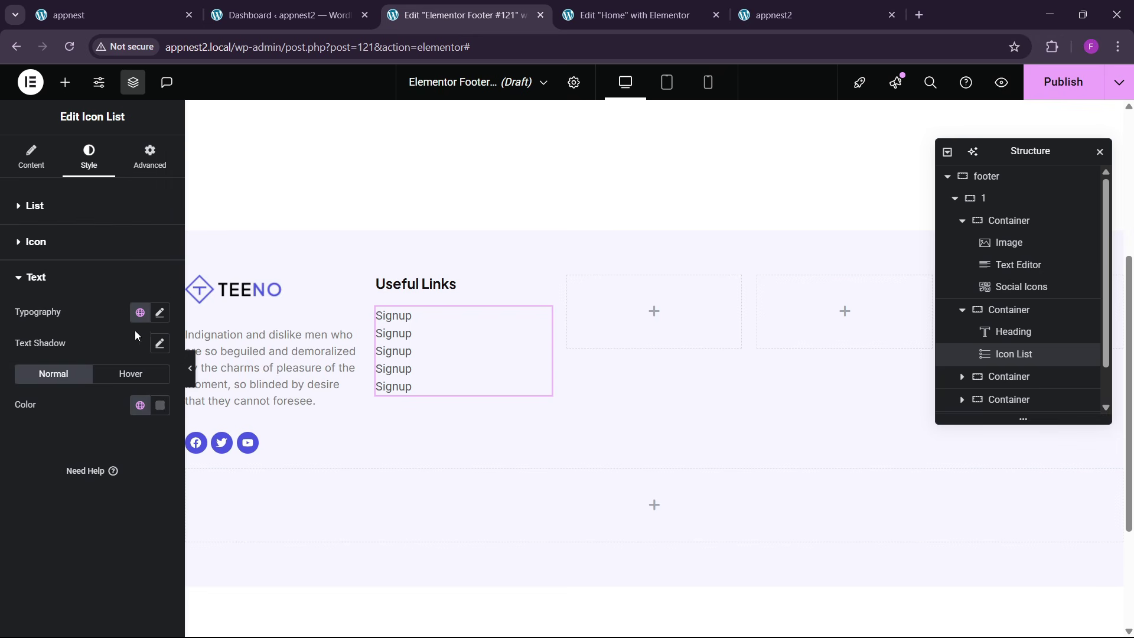
{"action": "left_click", "coordinate": [142, 409]}
{"action": "left_click", "coordinate": [160, 313]}
{"action": "left_click", "coordinate": [123, 381]}
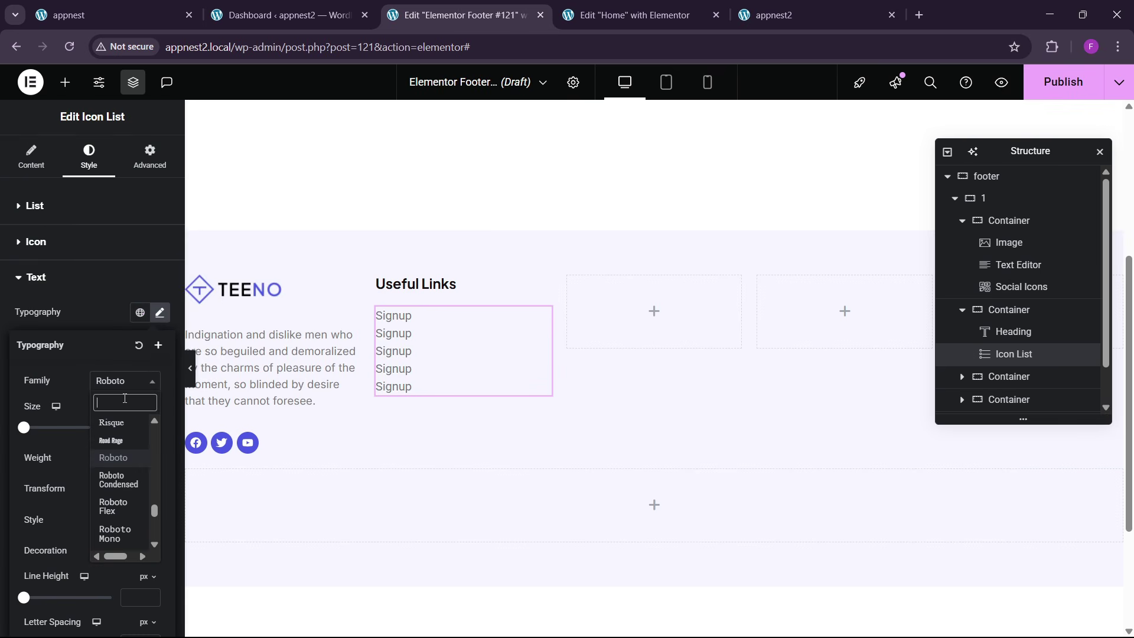
{"action": "type", "text": "inter"}
{"action": "key", "text": "Return"}
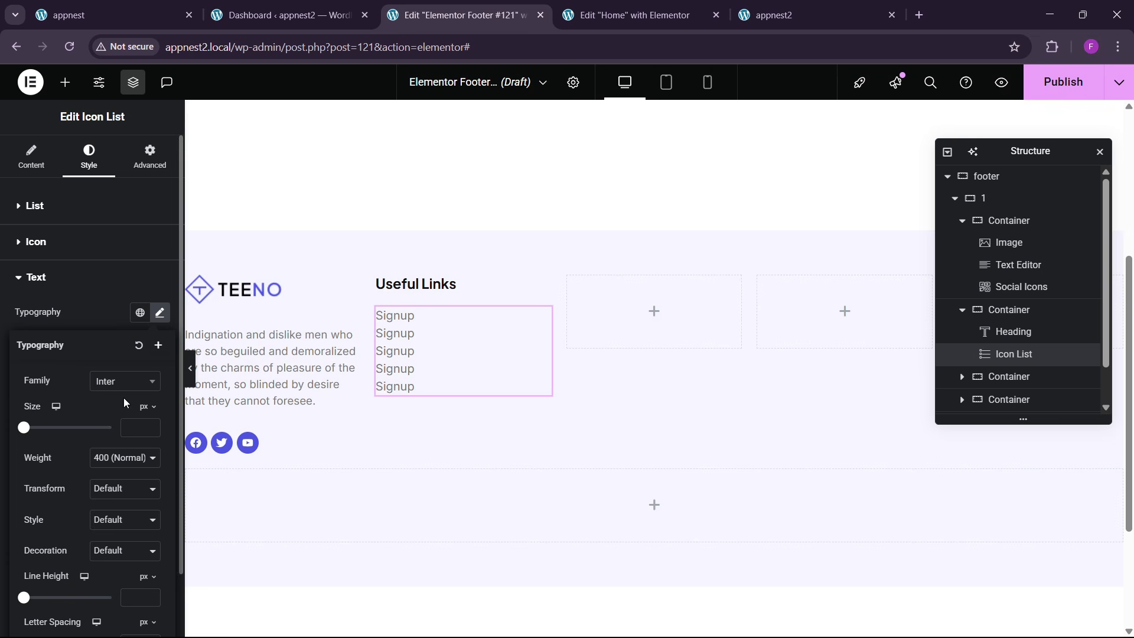
- Set the space between the list items to 7 px and compare it with the reference footer
{"action": "left_click", "coordinate": [56, 214]}
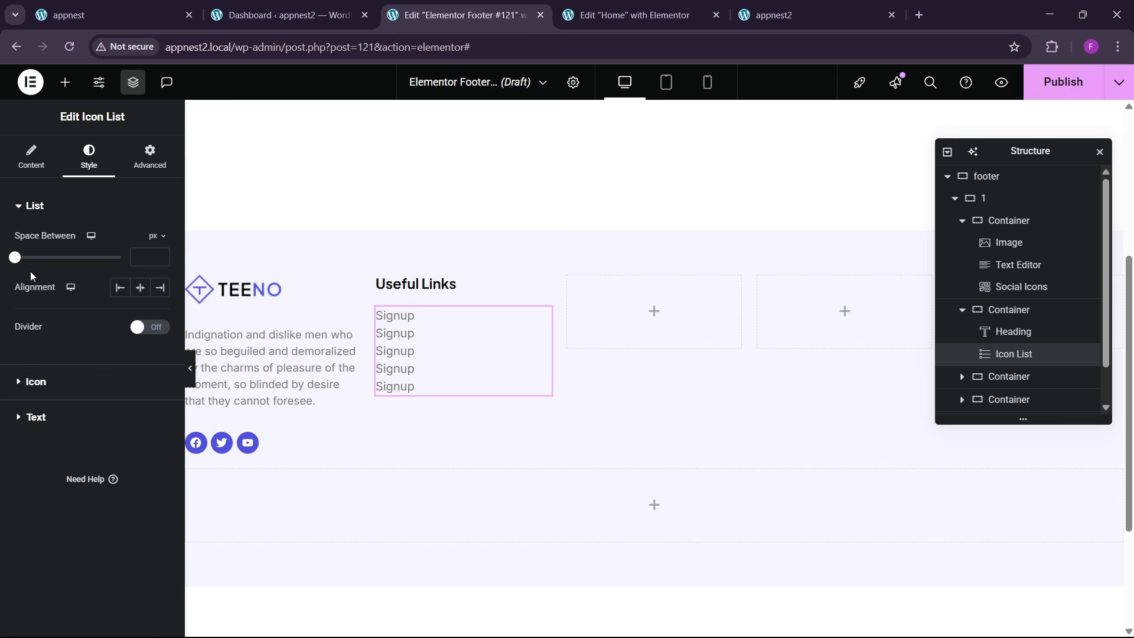
{"action": "left_click_drag", "start_coordinate": [19, 265], "coordinate": [30, 264]}
{"action": "left_click", "coordinate": [93, 8]}
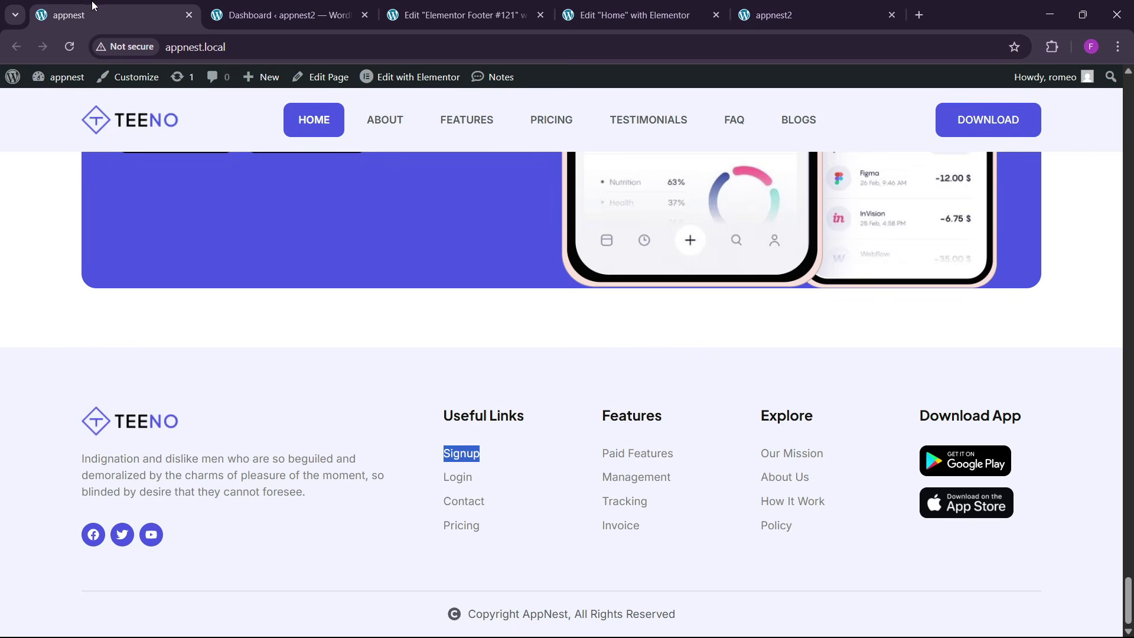
{"action": "left_click", "coordinate": [460, 14]}
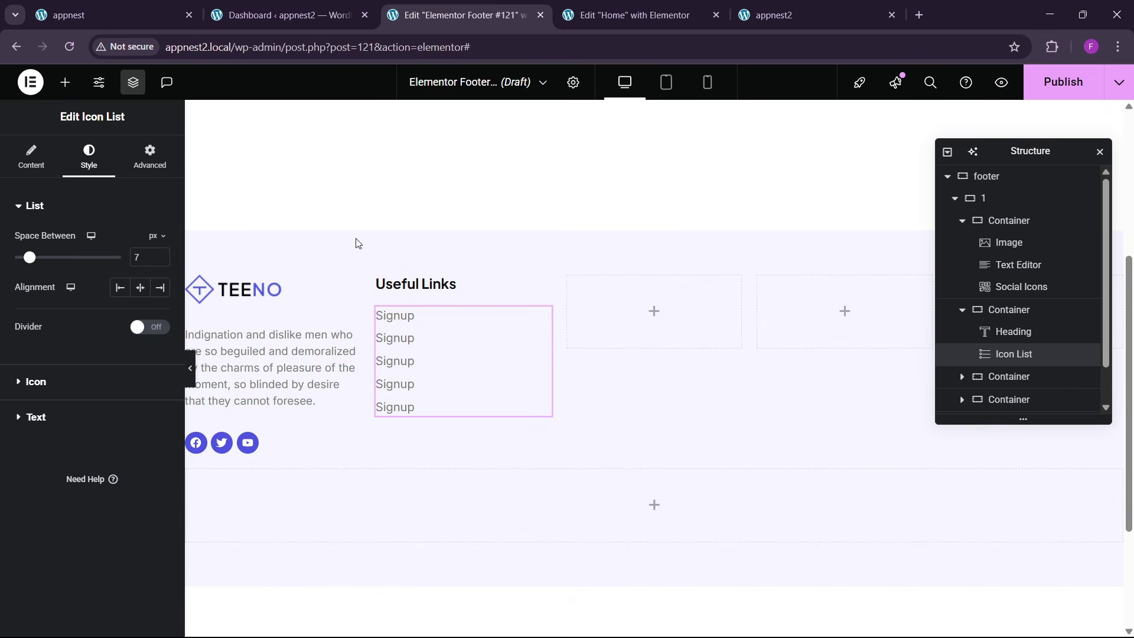
- Set the icon list's text font size to 15 px
{"action": "left_click", "coordinate": [40, 413]}
{"action": "left_click", "coordinate": [160, 313]}
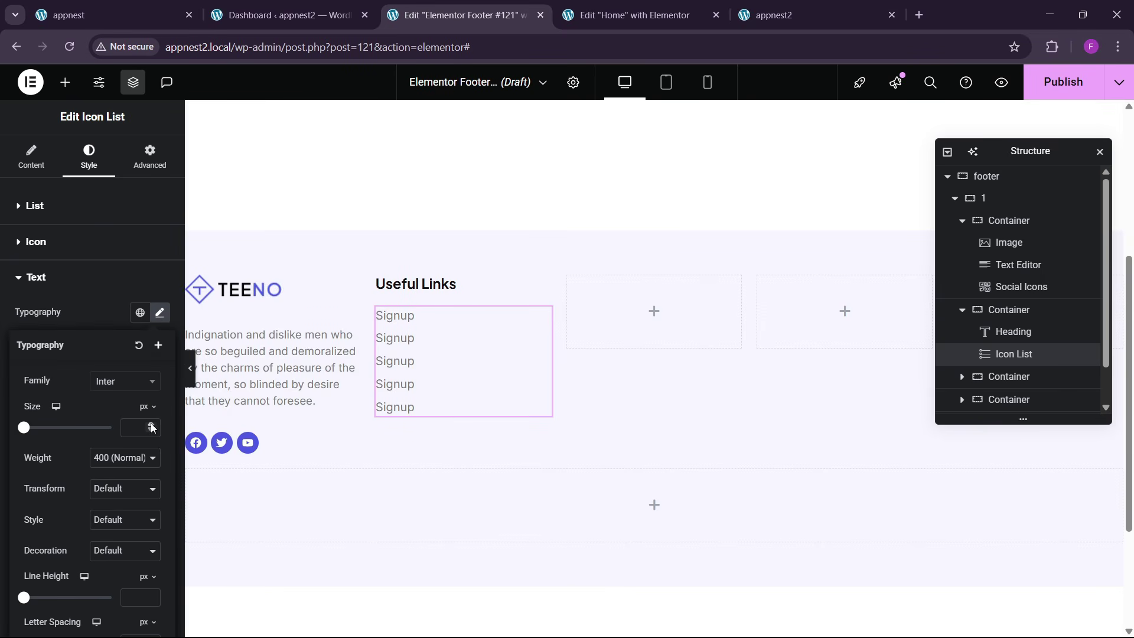
{"action": "left_click", "coordinate": [151, 424]}
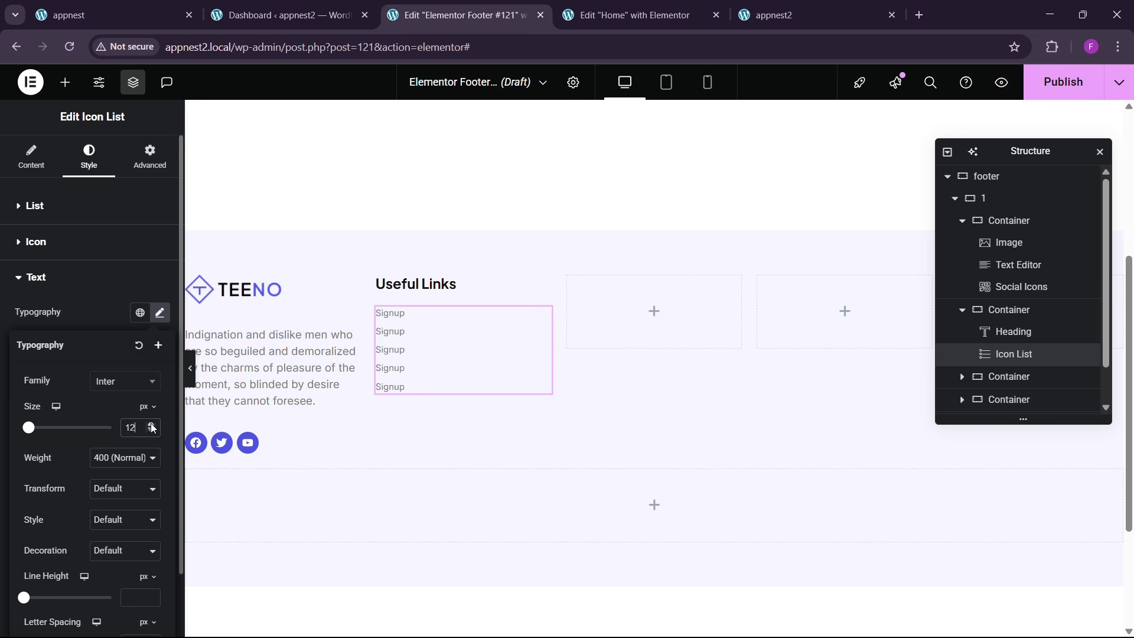
{"action": "left_click", "coordinate": [152, 424]}
{"action": "left_click", "coordinate": [151, 424]}
{"action": "left_click", "coordinate": [151, 424]}
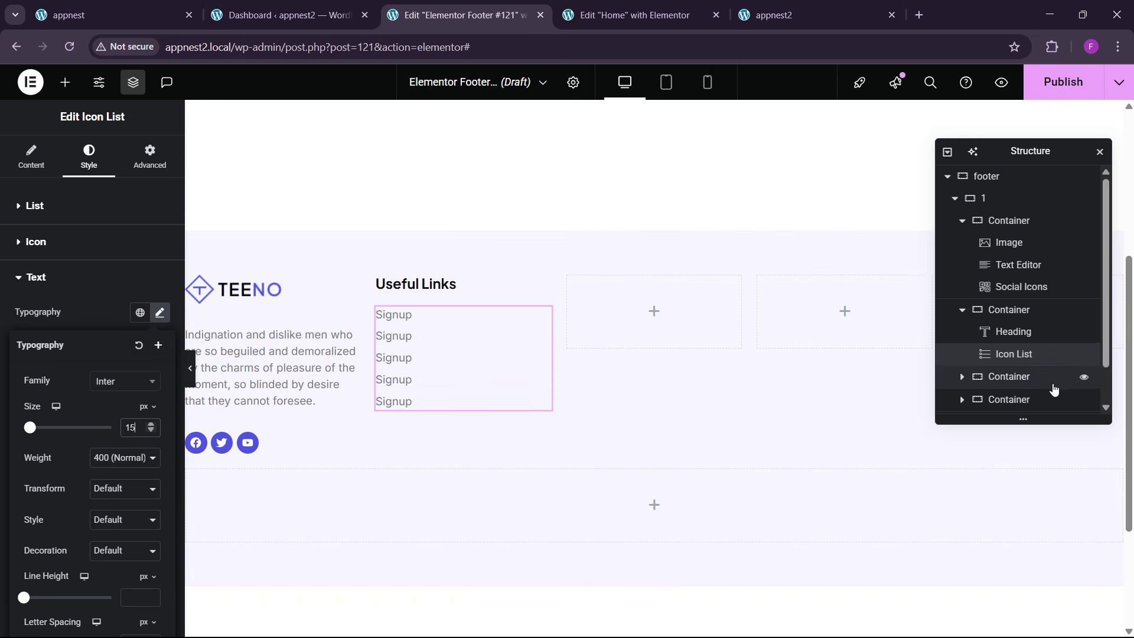
- Align the items of the Useful Links column container to the start and set its gaps to 30 px
{"action": "scroll", "coordinate": [1025, 388], "scroll_direction": "down", "scroll_amount": 1}
{"action": "left_click", "coordinate": [1028, 267]}
{"action": "scroll", "coordinate": [59, 295], "scroll_direction": "down", "scroll_amount": 3}
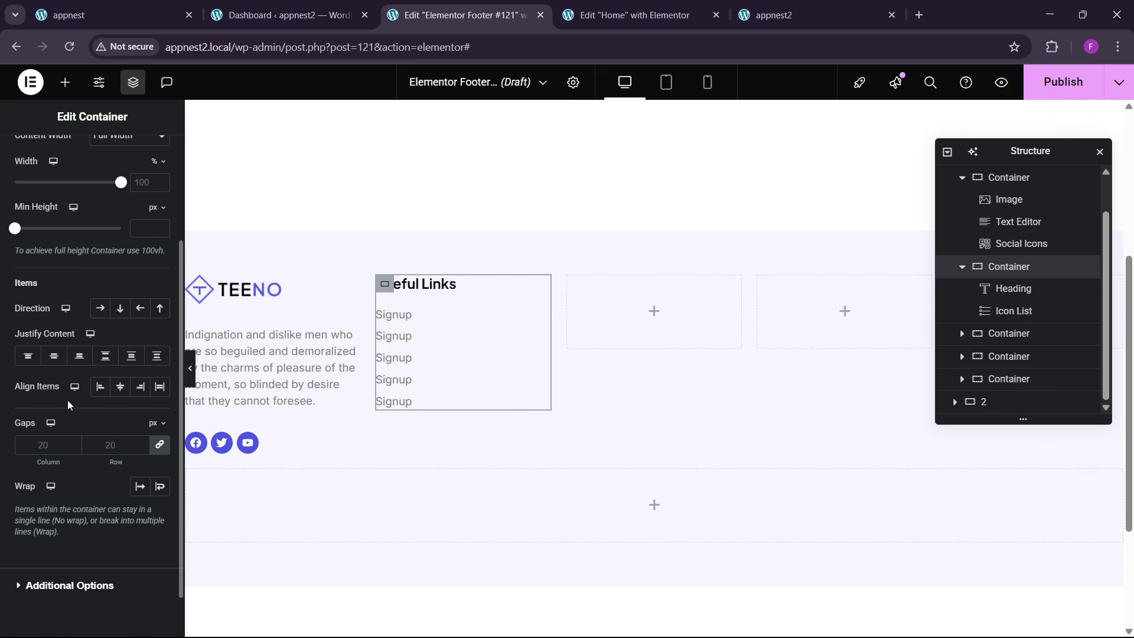
{"action": "left_click", "coordinate": [100, 386]}
{"action": "left_click", "coordinate": [116, 444]}
{"action": "type", "text": "30"}
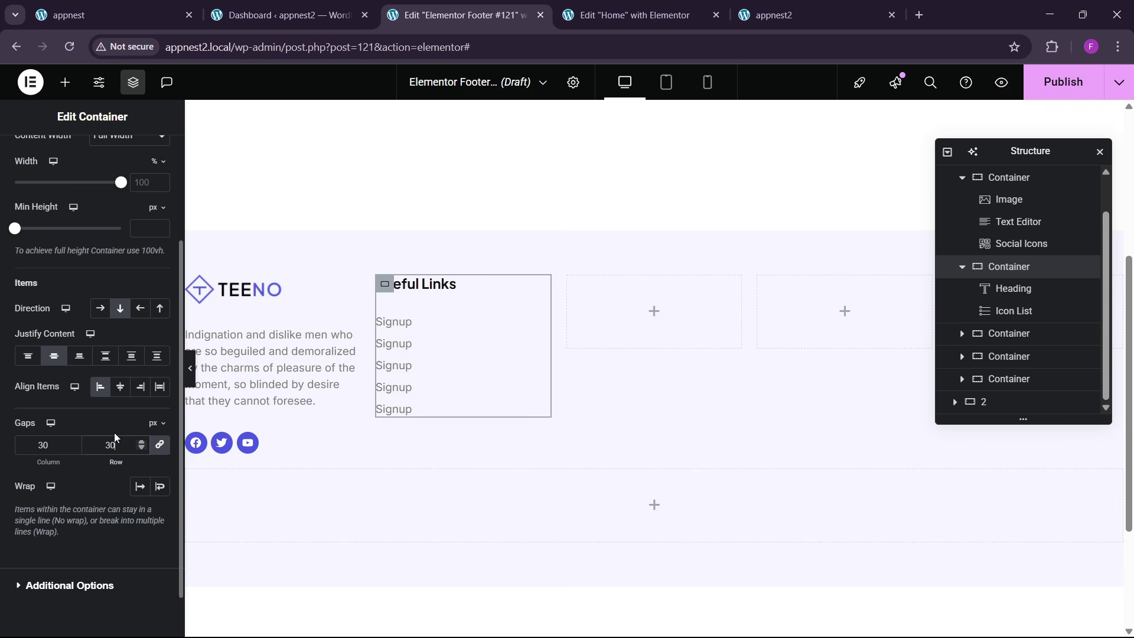
- Delete the three empty column containers after the Useful Links column in the footer row
{"action": "right_click", "coordinate": [1007, 335]}
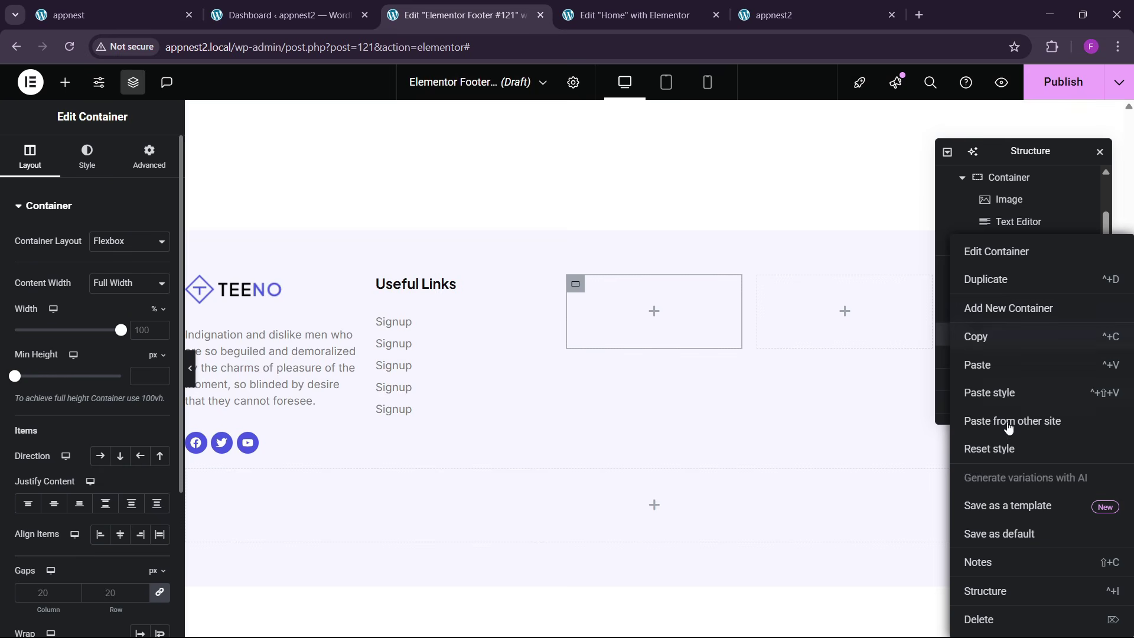
{"action": "left_click", "coordinate": [983, 620]}
{"action": "right_click", "coordinate": [1007, 356]}
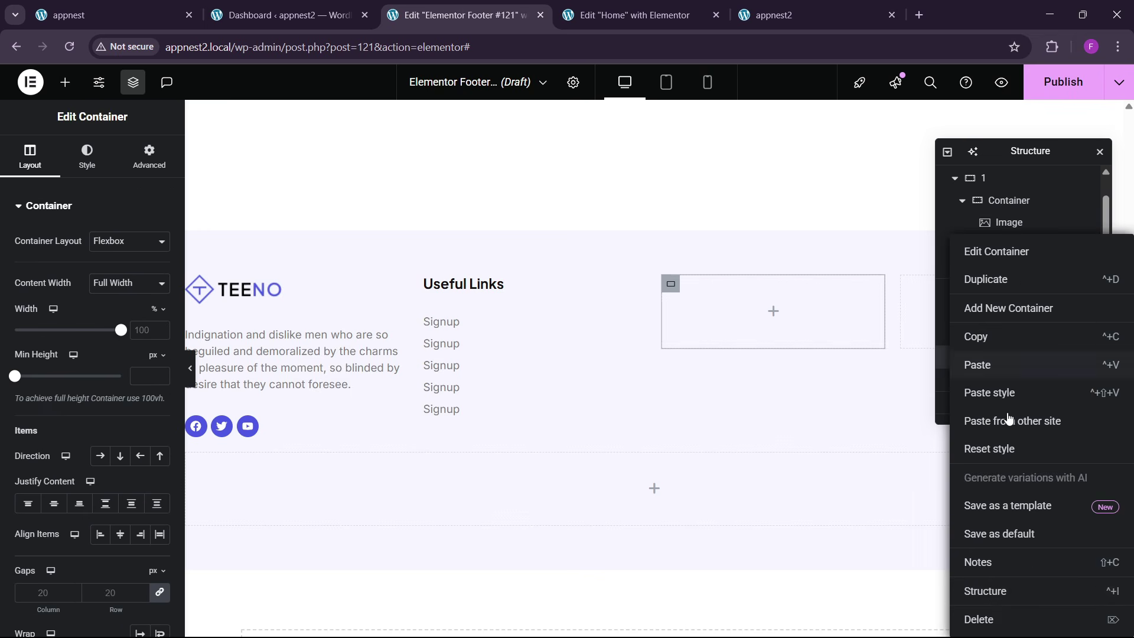
{"action": "left_click", "coordinate": [992, 620]}
{"action": "right_click", "coordinate": [1006, 378]}
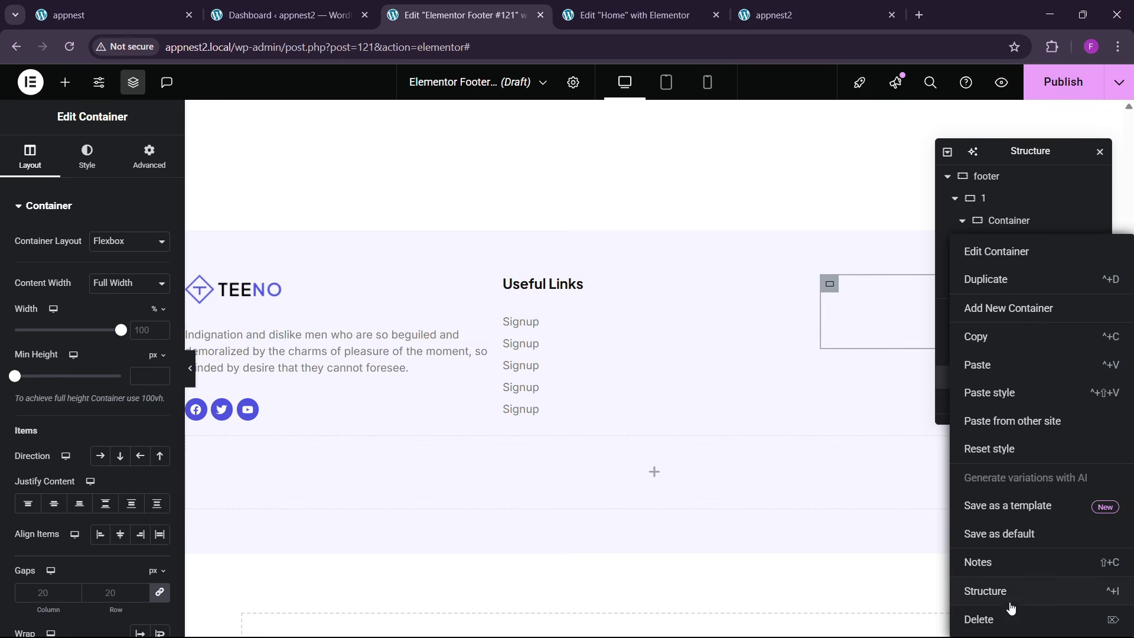
{"action": "left_click", "coordinate": [1011, 610]}
- Duplicate the Useful Links column container three times to fill the footer row
{"action": "right_click", "coordinate": [1012, 311]}
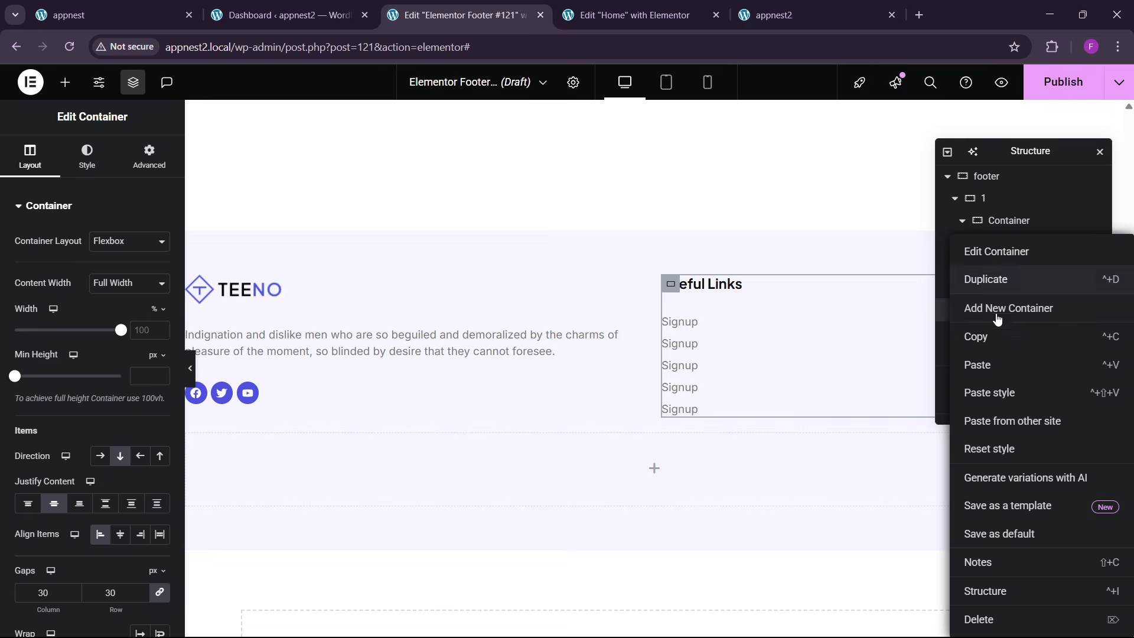
{"action": "left_click", "coordinate": [1002, 281]}
{"action": "right_click", "coordinate": [1005, 382]}
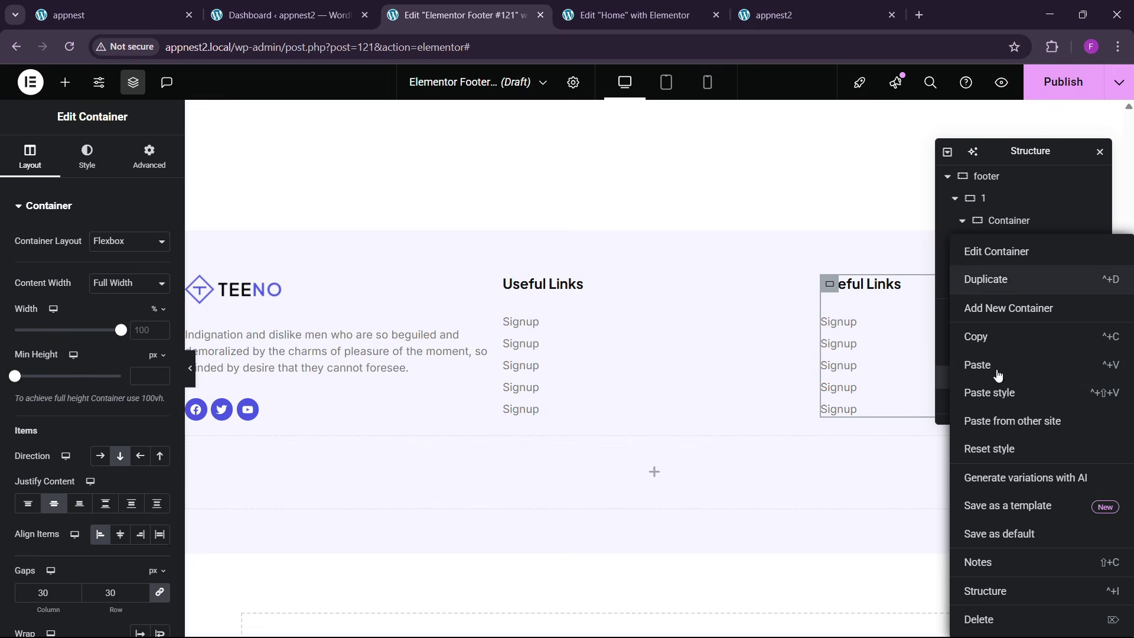
{"action": "left_click", "coordinate": [999, 283]}
{"action": "right_click", "coordinate": [1007, 403]}
{"action": "left_click", "coordinate": [1008, 282]}
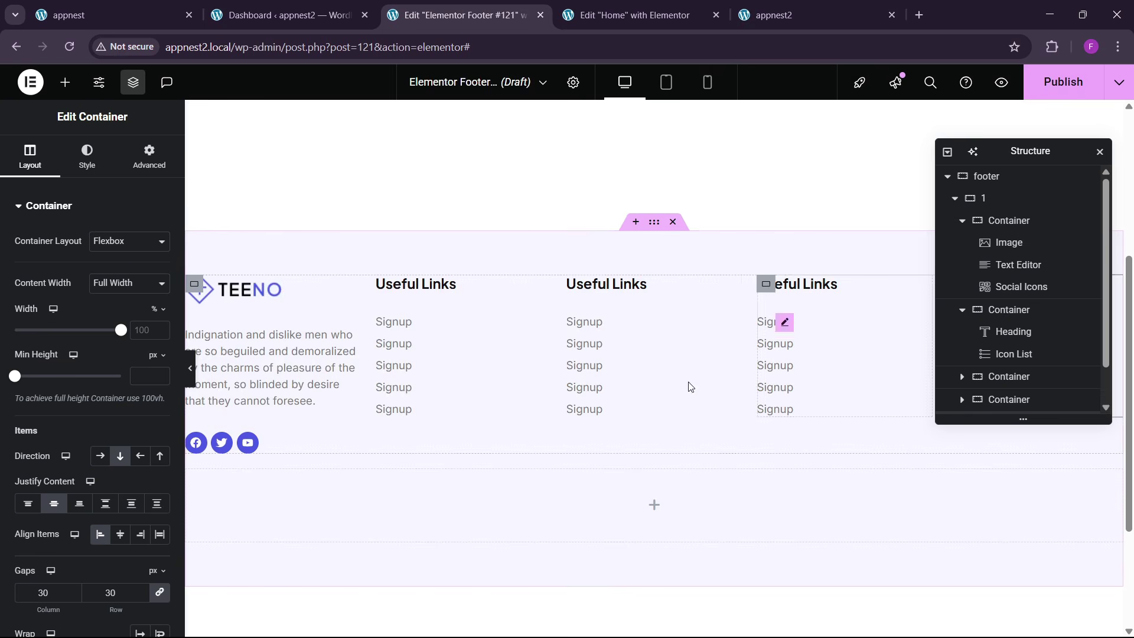
- Publish the footer template with the display condition Include Entire site
{"action": "scroll", "coordinate": [1083, 390], "scroll_direction": "down", "scroll_amount": 1}
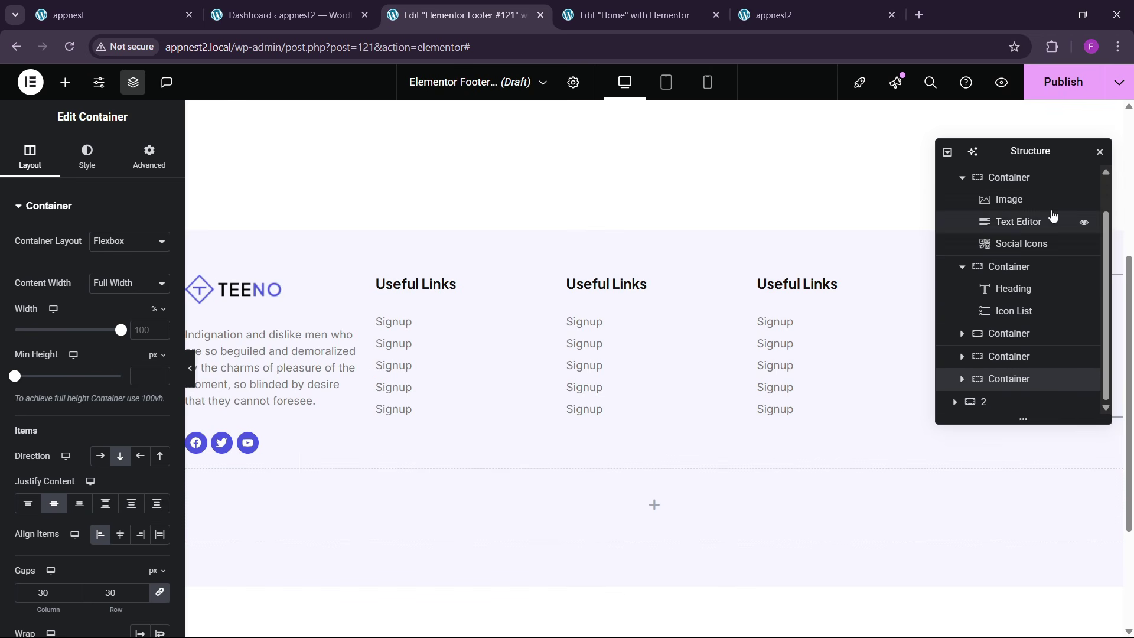
{"action": "left_click_drag", "start_coordinate": [1031, 163], "coordinate": [674, 258]}
{"action": "left_click", "coordinate": [1073, 94]}
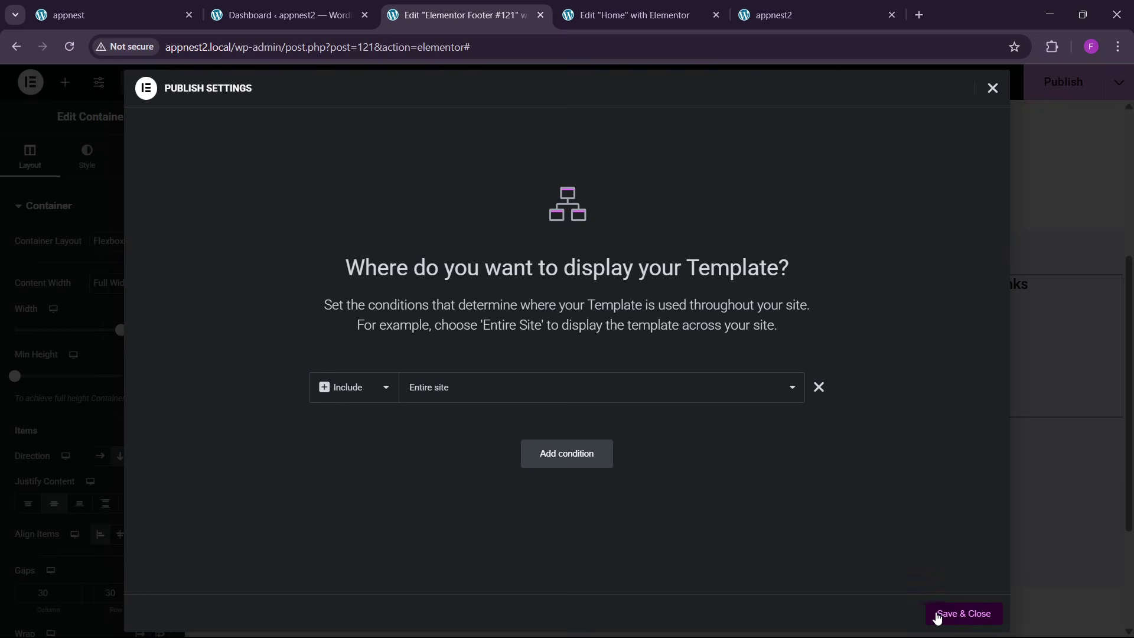
{"action": "left_click", "coordinate": [963, 614]}
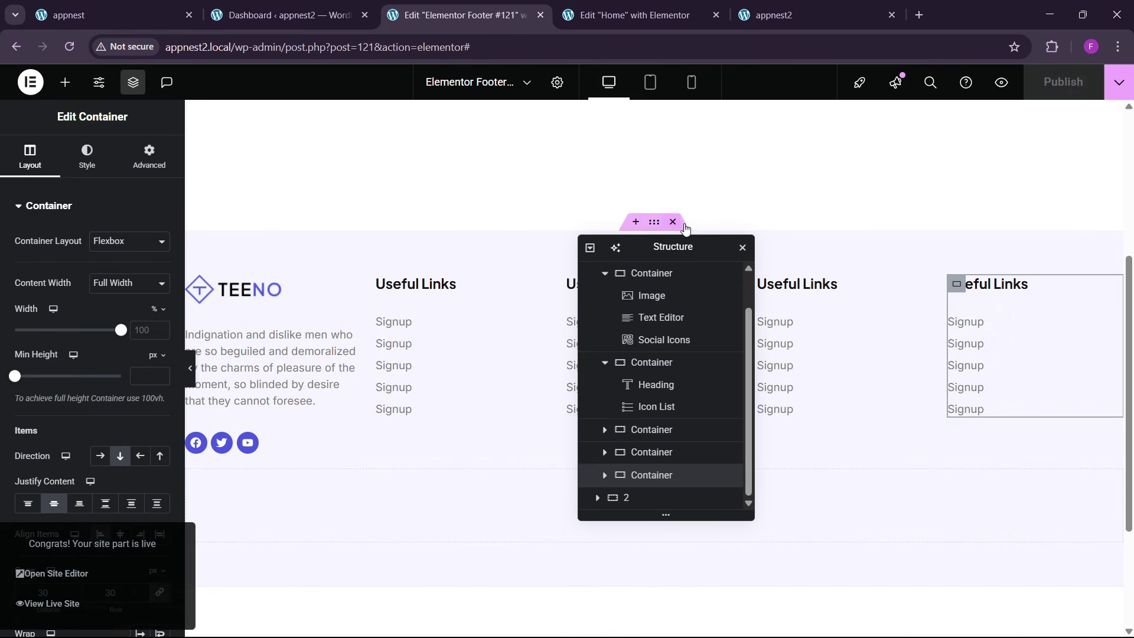
- Widen the footer's first column with the logo to about a third of the row's width
{"action": "left_click_drag", "start_coordinate": [673, 247], "coordinate": [831, 246]}
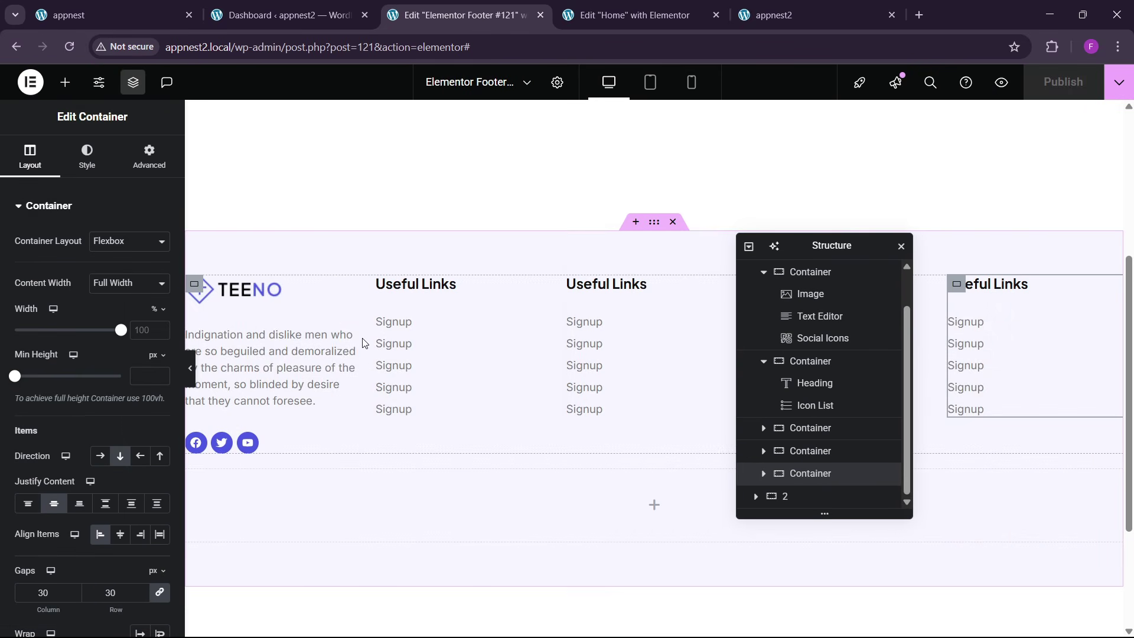
{"action": "left_click_drag", "start_coordinate": [367, 348], "coordinate": [492, 355]}
{"action": "left_click_drag", "start_coordinate": [806, 253], "coordinate": [651, 255]}
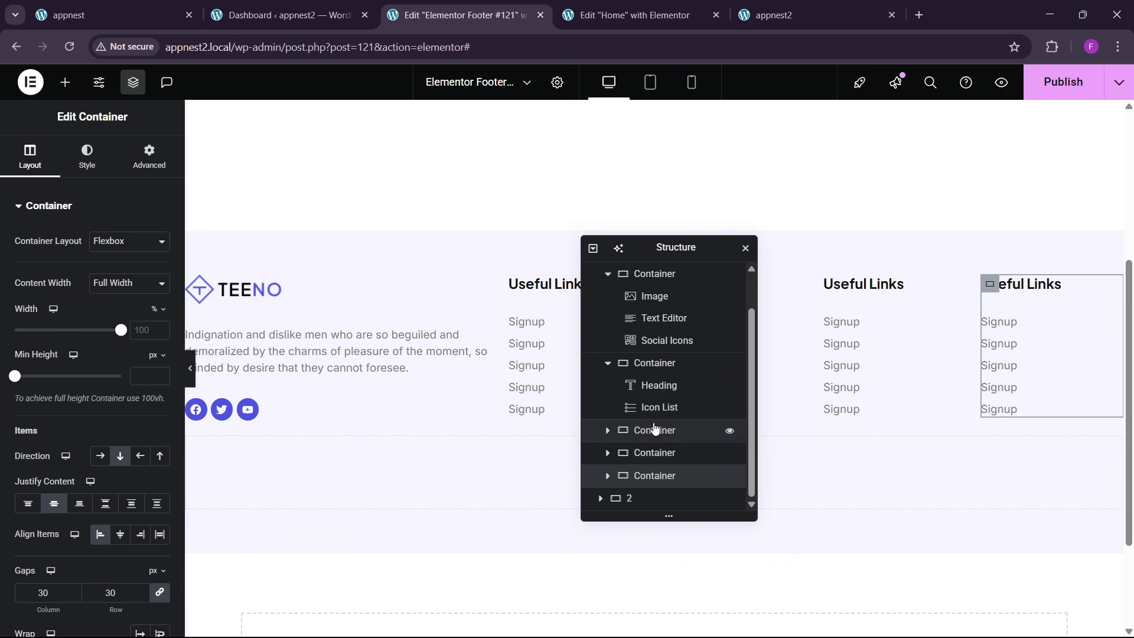
- Set the gaps of the footer row container "1" to 50 px and compare it with the reference footer
{"action": "scroll", "coordinate": [653, 431], "scroll_direction": "up", "scroll_amount": 1}
{"action": "left_click", "coordinate": [629, 295]}
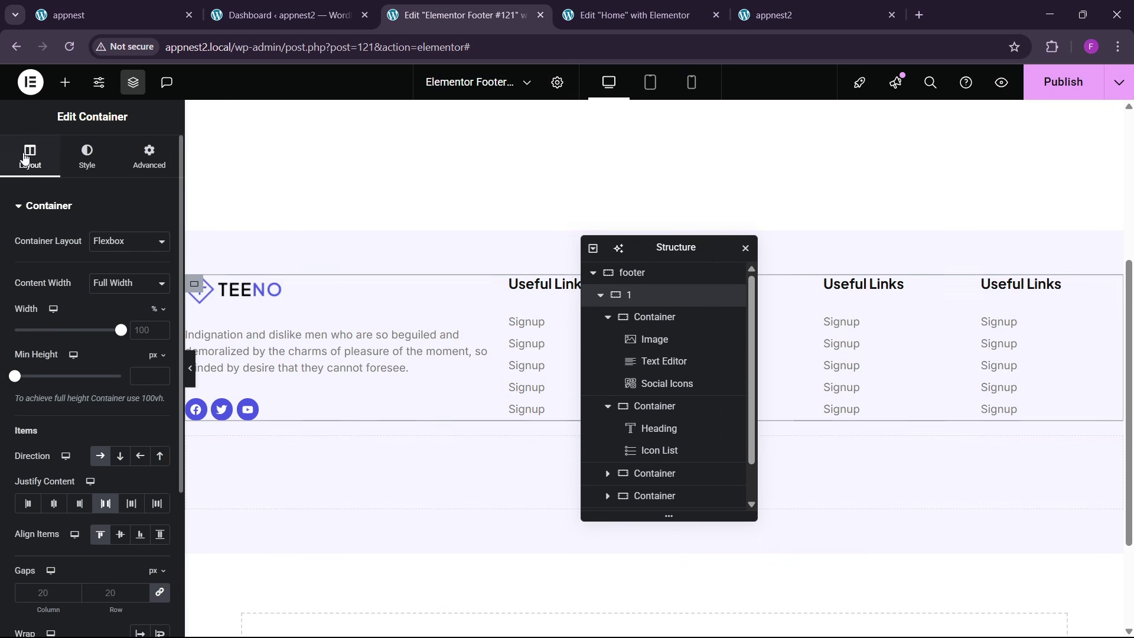
{"action": "scroll", "coordinate": [67, 461], "scroll_direction": "down", "scroll_amount": 1}
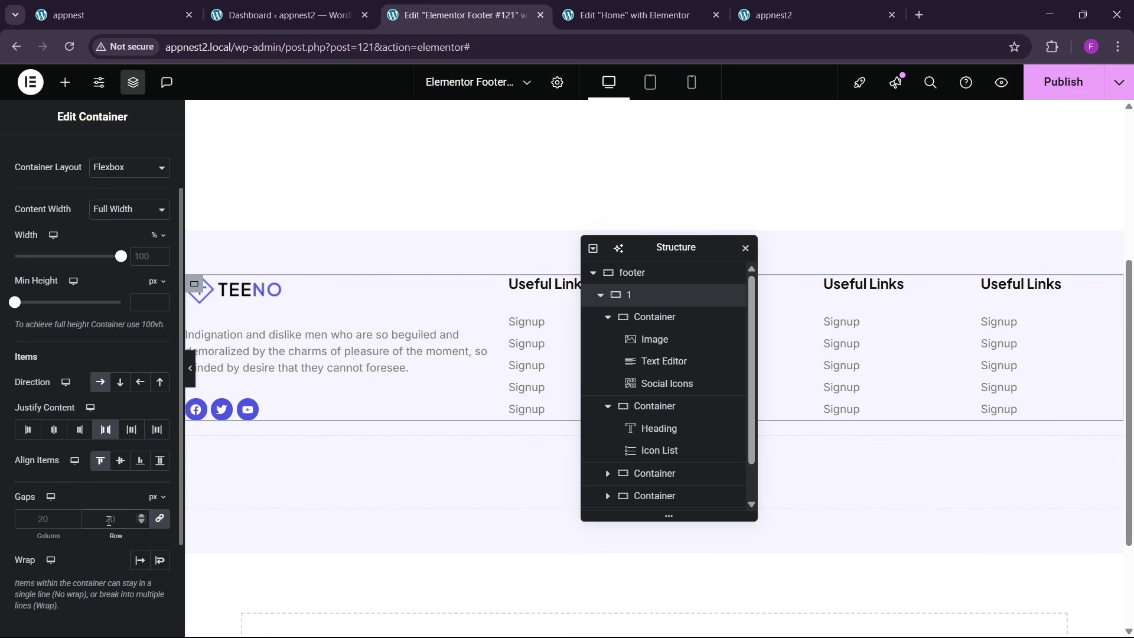
{"action": "left_click", "coordinate": [109, 520]}
{"action": "type", "text": "30"}
{"action": "key", "text": "BackSpace"}
{"action": "key", "text": "BackSpace"}
{"action": "type", "text": "40"}
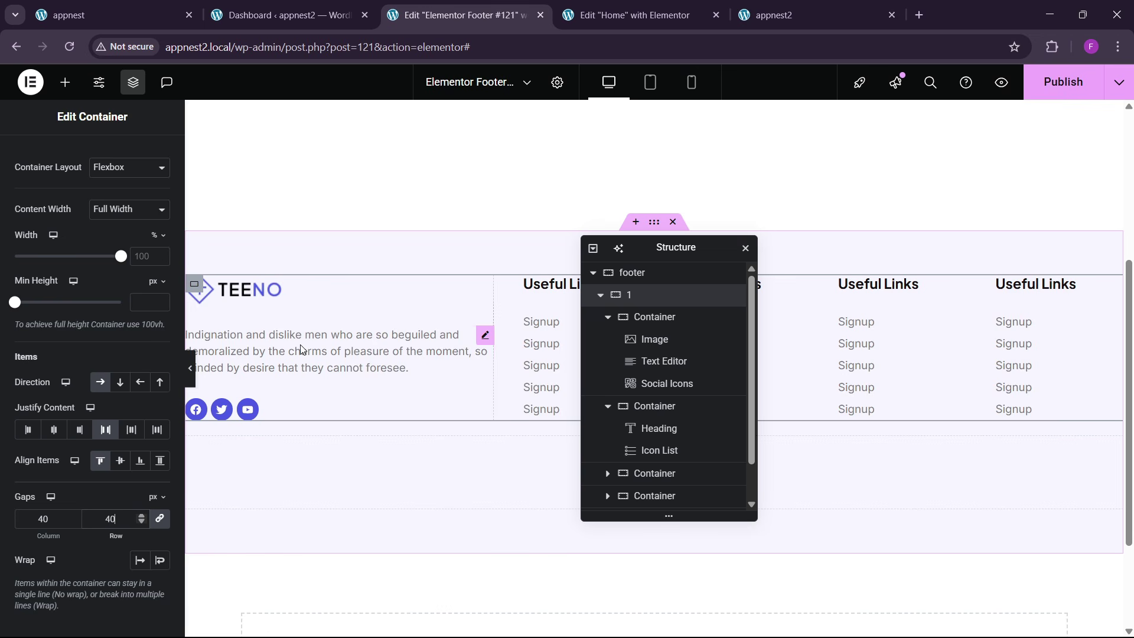
{"action": "key", "text": "BackSpace"}
{"action": "key", "text": "BackSpace"}
{"action": "type", "text": "50"}
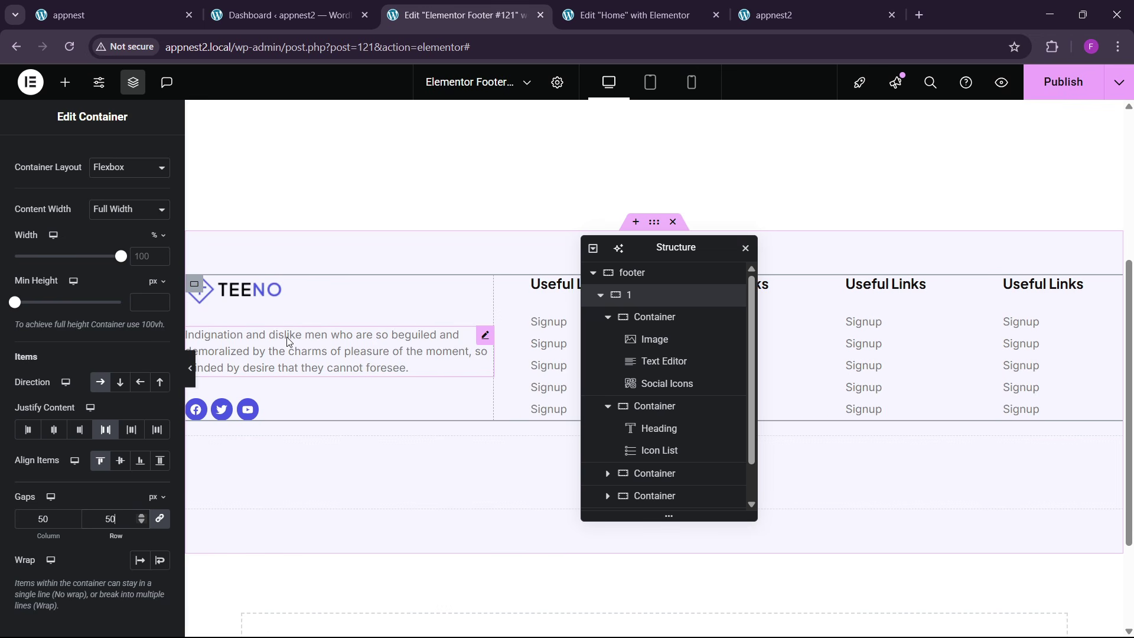
{"action": "left_click", "coordinate": [109, 4]}
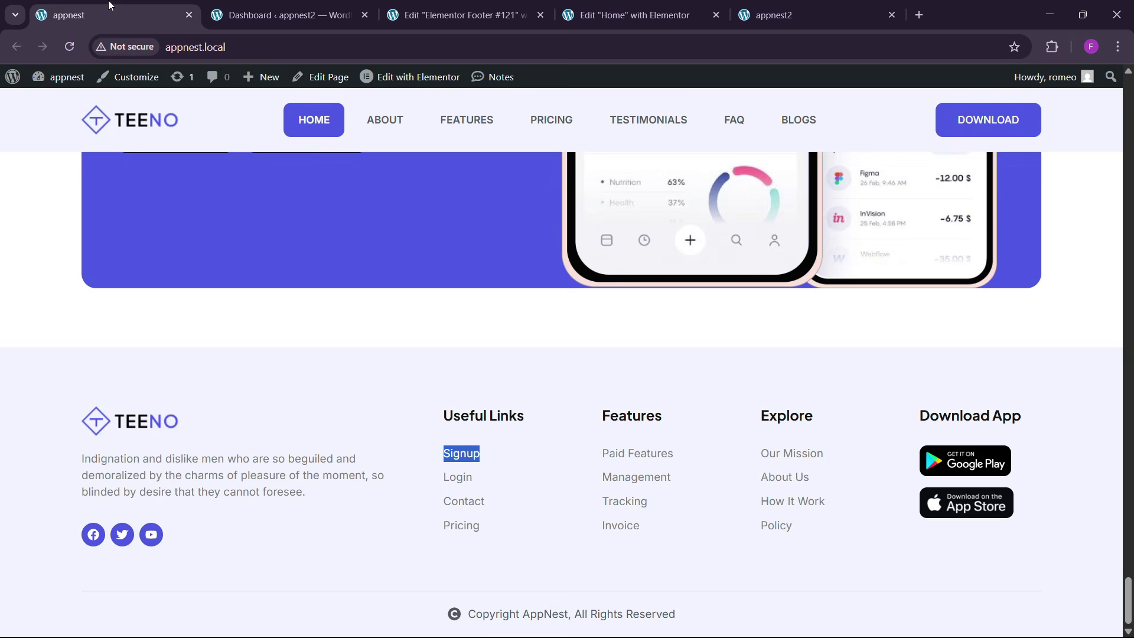
{"action": "left_click", "coordinate": [479, 8]}
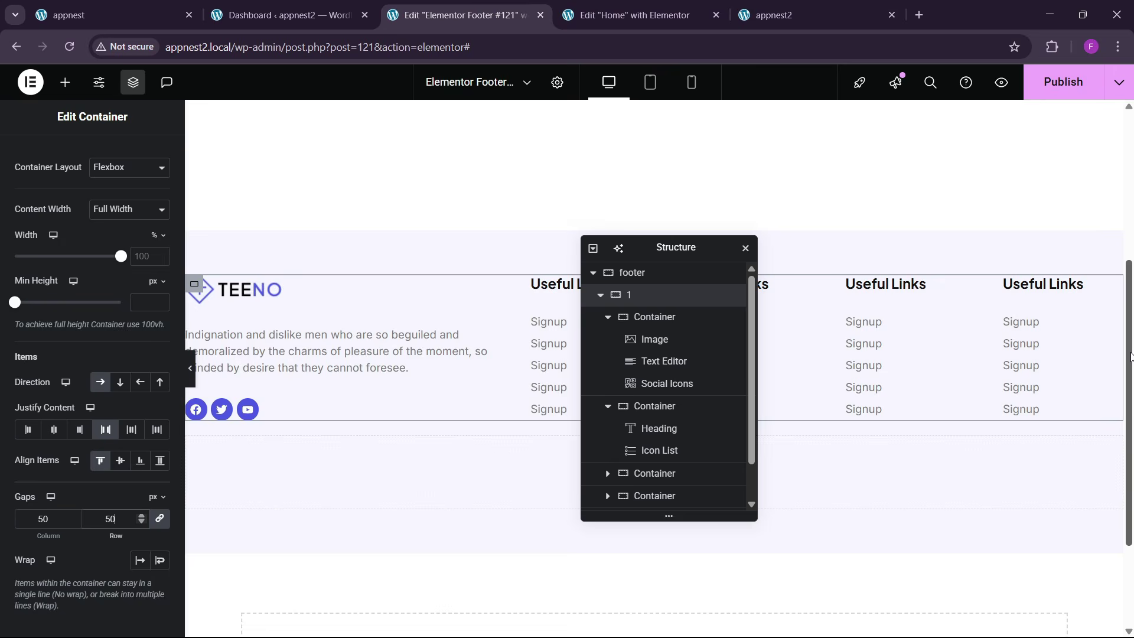
- Change the last column's heading to "Download App" and delete the icon list beneath it
{"action": "left_click", "coordinate": [1063, 289]}
{"action": "left_click_drag", "start_coordinate": [84, 260], "coordinate": [2, 270]}
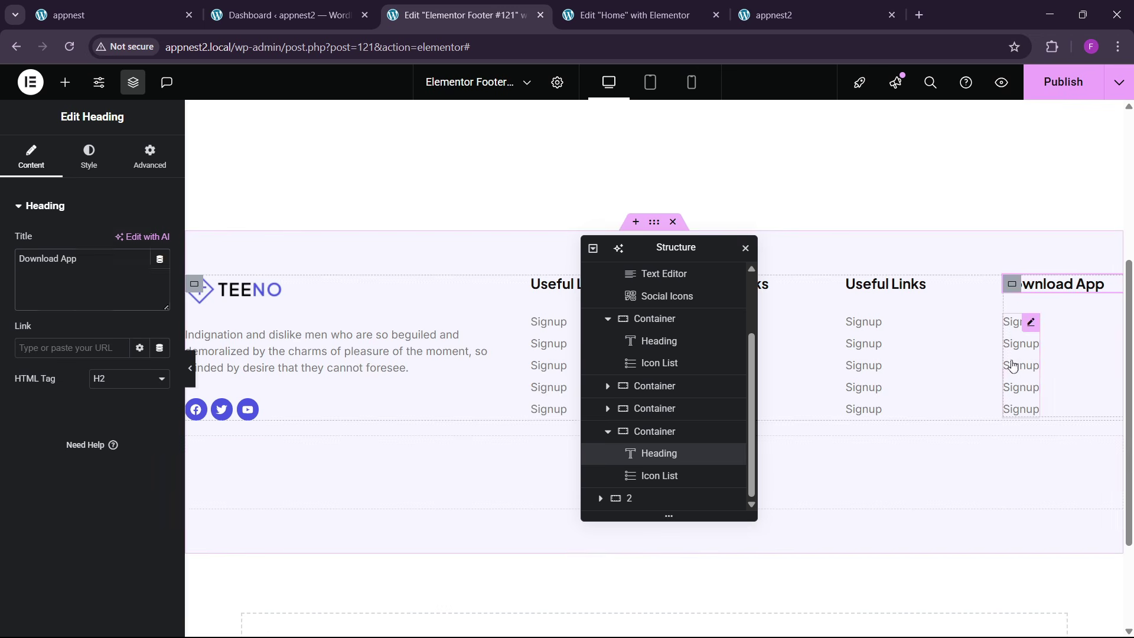
{"action": "right_click", "coordinate": [1010, 366]}
{"action": "left_click", "coordinate": [966, 607]}
- Copy the App Store badge from the Home page's download section and paste it under the footer's Download App heading
{"action": "left_click", "coordinate": [633, 14]}
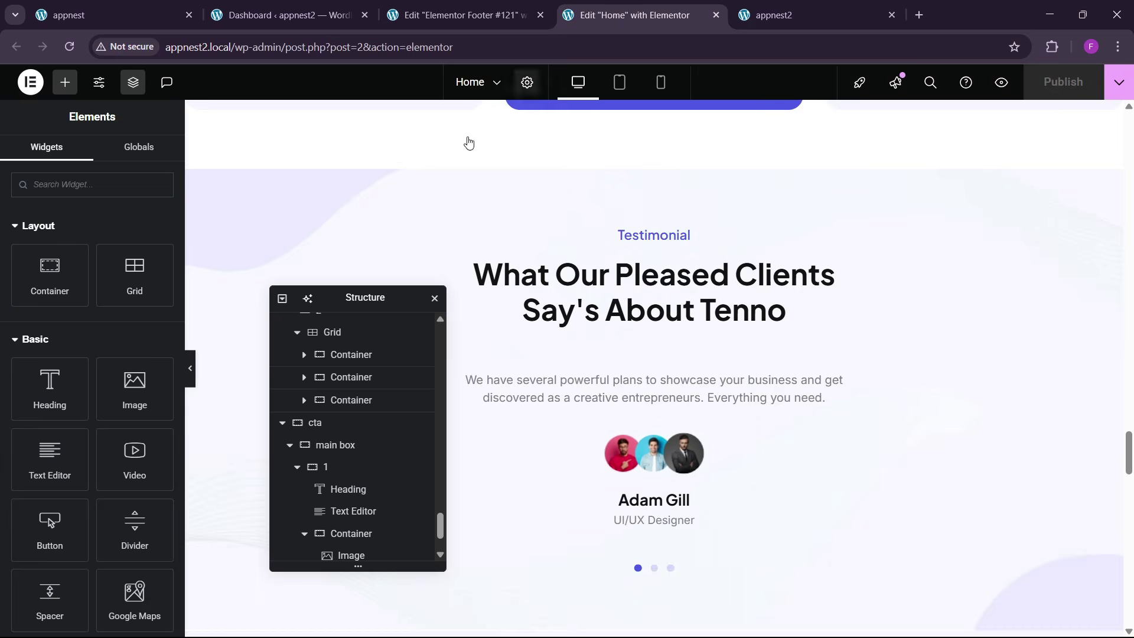
{"action": "scroll", "coordinate": [628, 405], "scroll_direction": "down", "scroll_amount": 5}
{"action": "scroll", "coordinate": [627, 405], "scroll_direction": "down", "scroll_amount": 3}
{"action": "left_click_drag", "start_coordinate": [366, 297], "coordinate": [903, 208]}
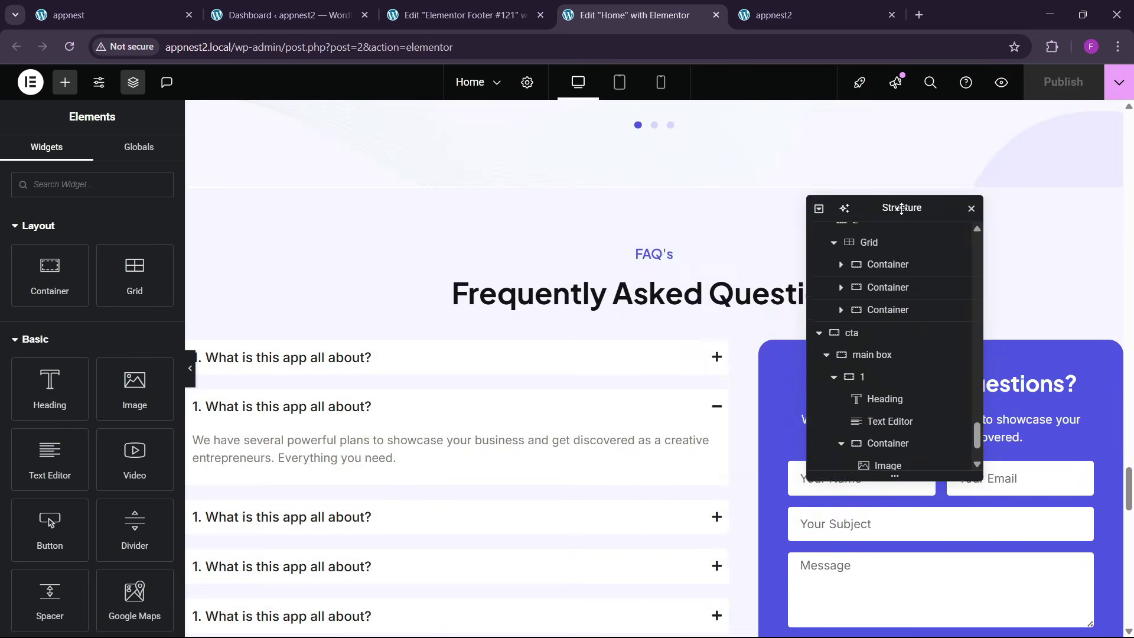
{"action": "scroll", "coordinate": [403, 392], "scroll_direction": "down", "scroll_amount": 8}
{"action": "scroll", "coordinate": [404, 397], "scroll_direction": "down", "scroll_amount": 10}
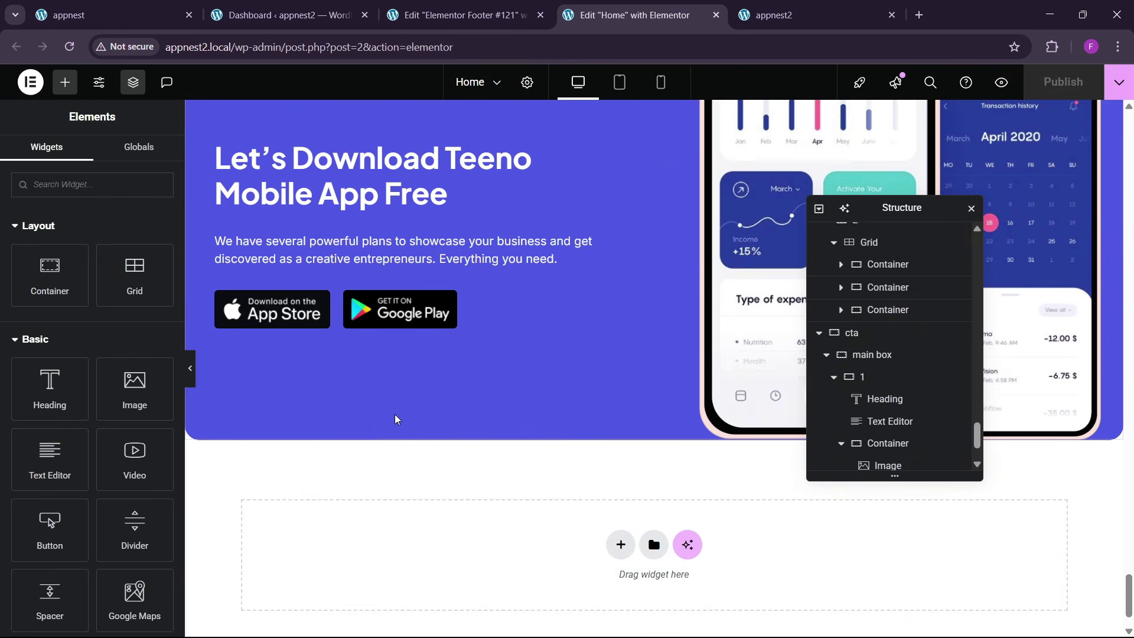
{"action": "right_click", "coordinate": [285, 318]}
{"action": "left_click", "coordinate": [322, 362]}
{"action": "left_click", "coordinate": [462, 15]}
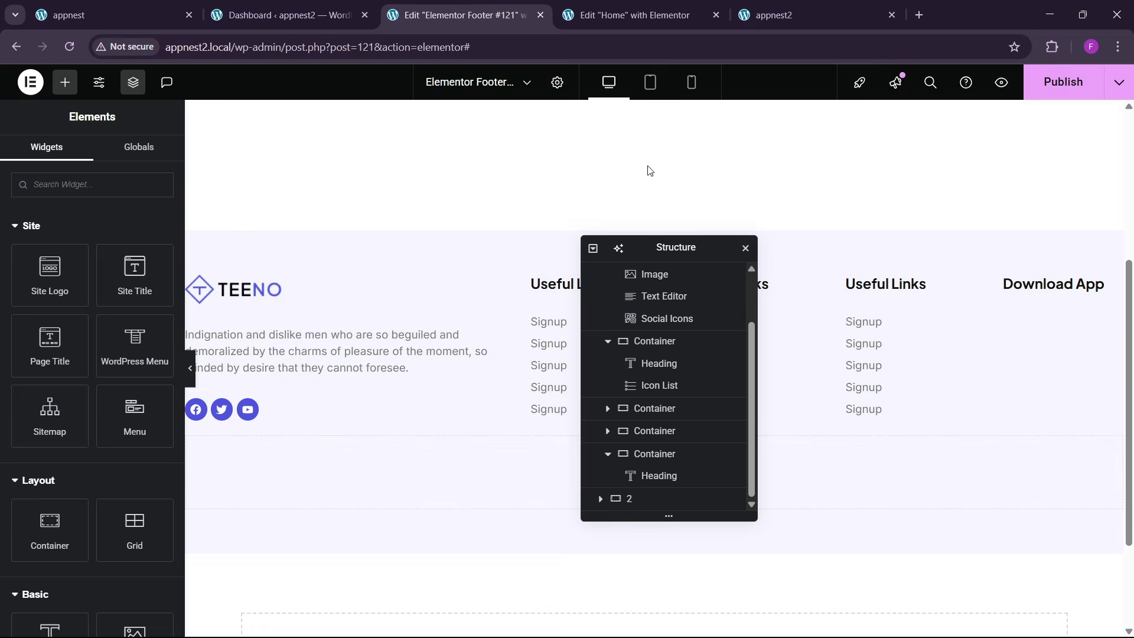
{"action": "right_click", "coordinate": [1032, 286]}
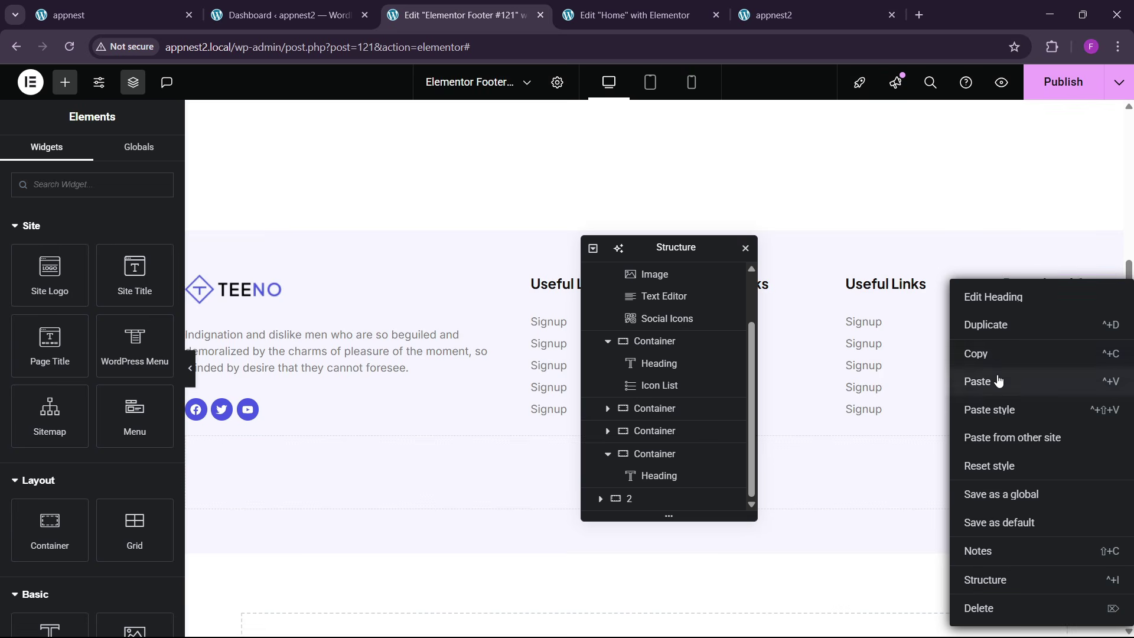
{"action": "left_click", "coordinate": [1003, 380]}
- Copy the Google Play badge from the Home page and paste it below the App Store badge in the footer
{"action": "left_click", "coordinate": [629, 14]}
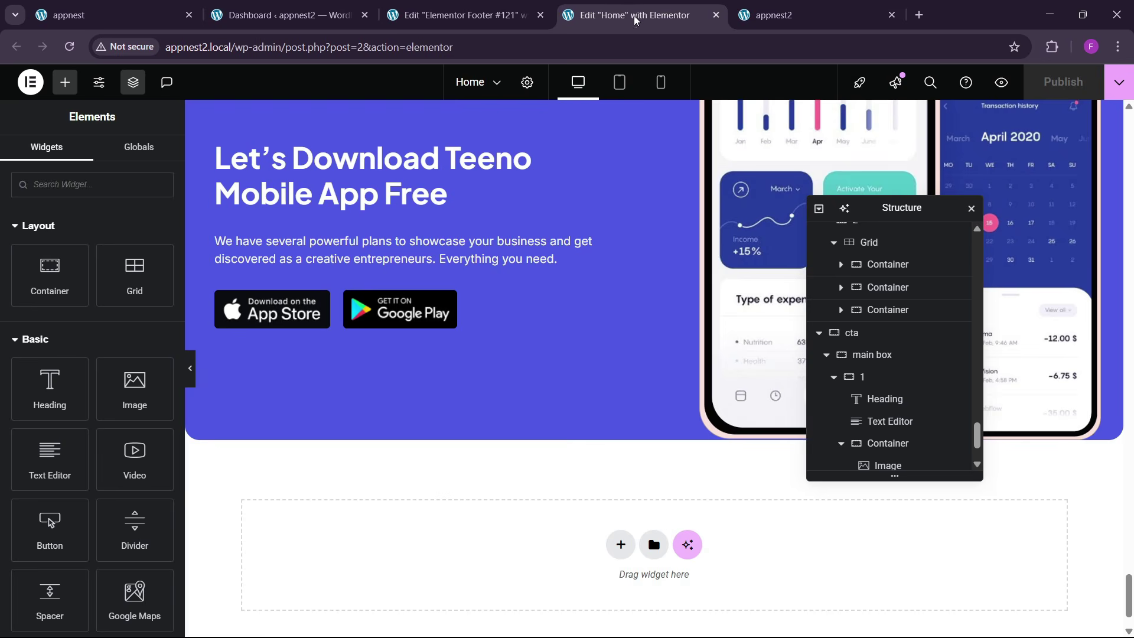
{"action": "right_click", "coordinate": [394, 323]}
{"action": "left_click", "coordinate": [418, 362]}
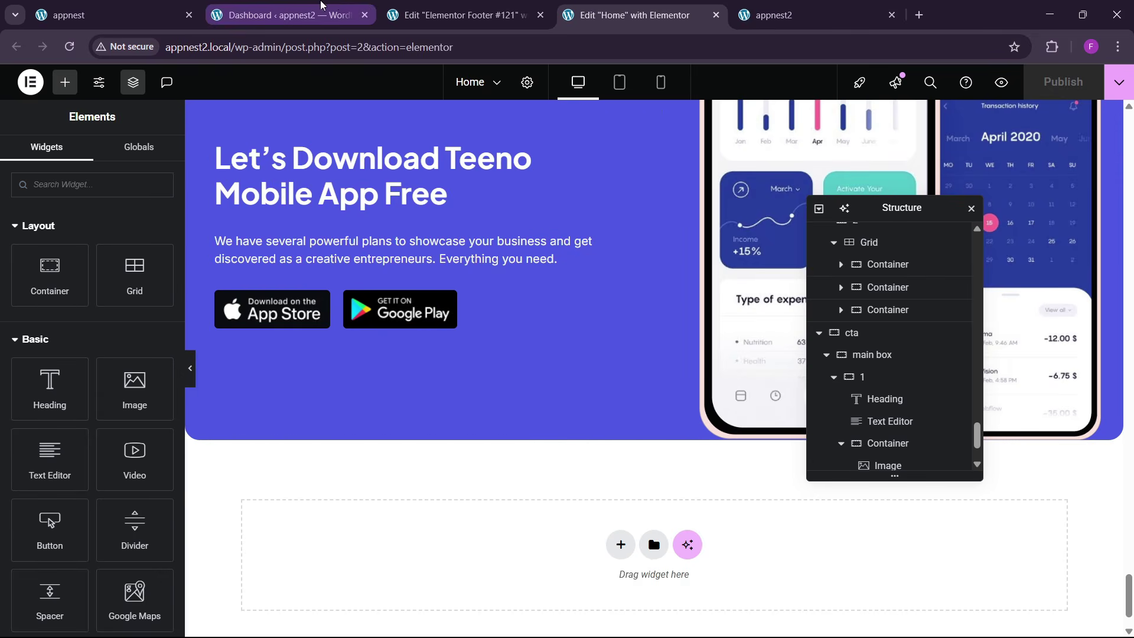
{"action": "left_click", "coordinate": [463, 14]}
{"action": "right_click", "coordinate": [1016, 298]}
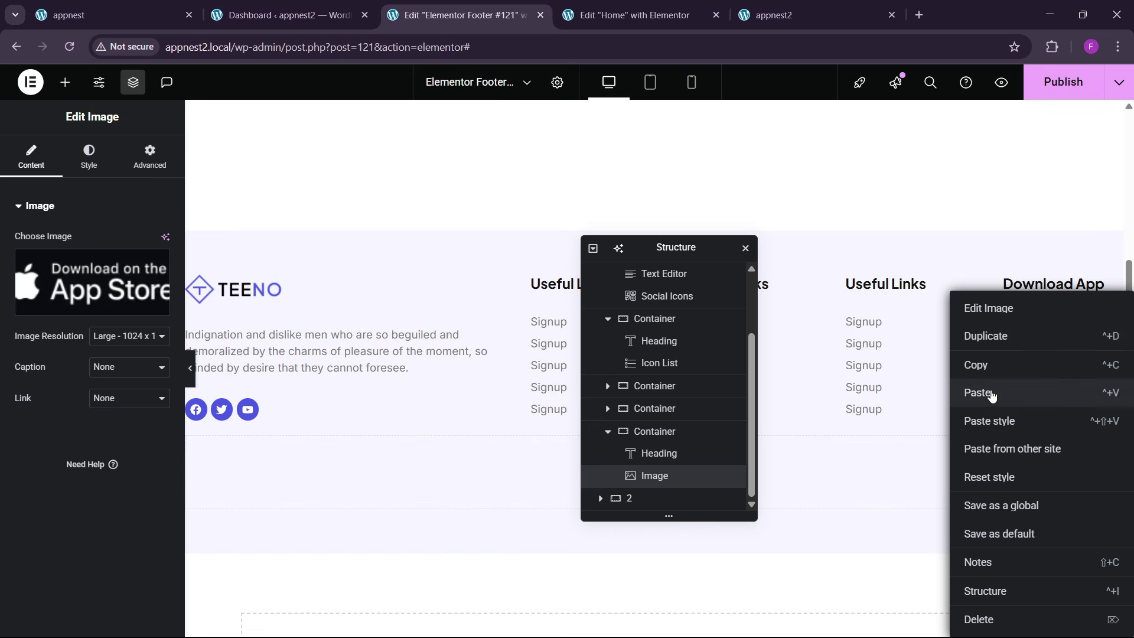
{"action": "left_click", "coordinate": [992, 392]}
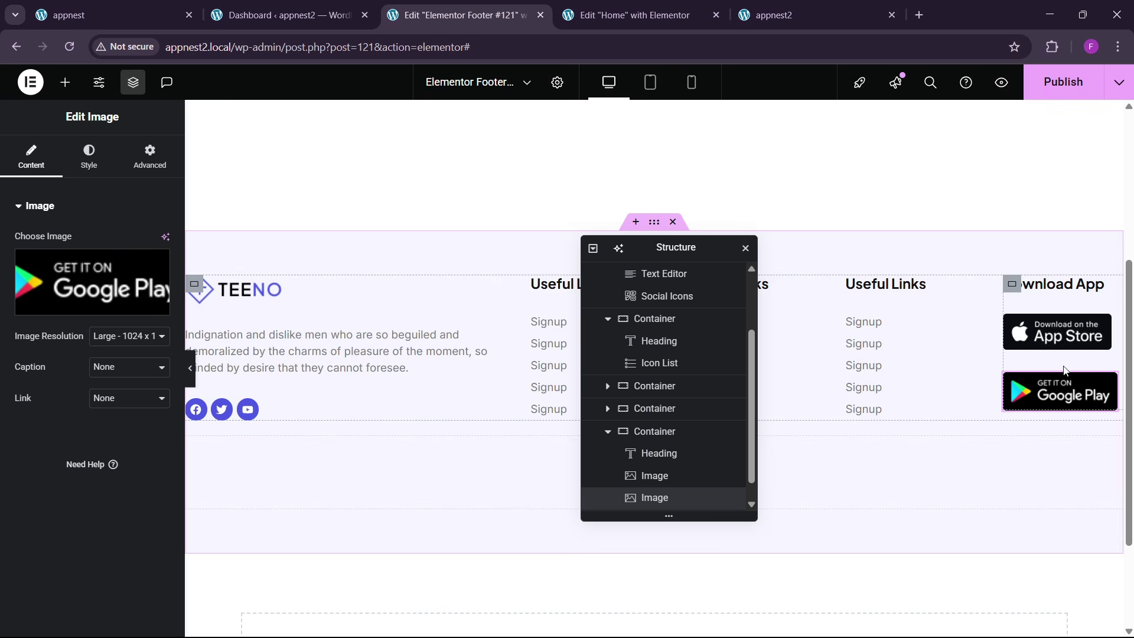
- Unlink the margins of the footer's App Store badge and set its bottom margin to -14 px
{"action": "left_click", "coordinate": [1060, 334]}
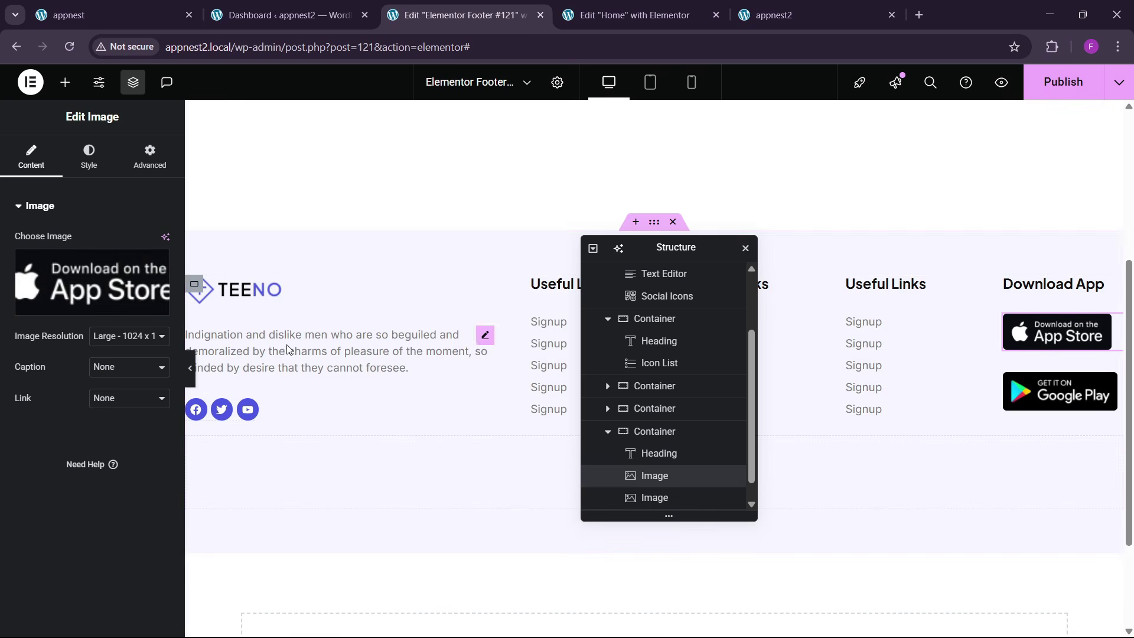
{"action": "left_click", "coordinate": [154, 170]}
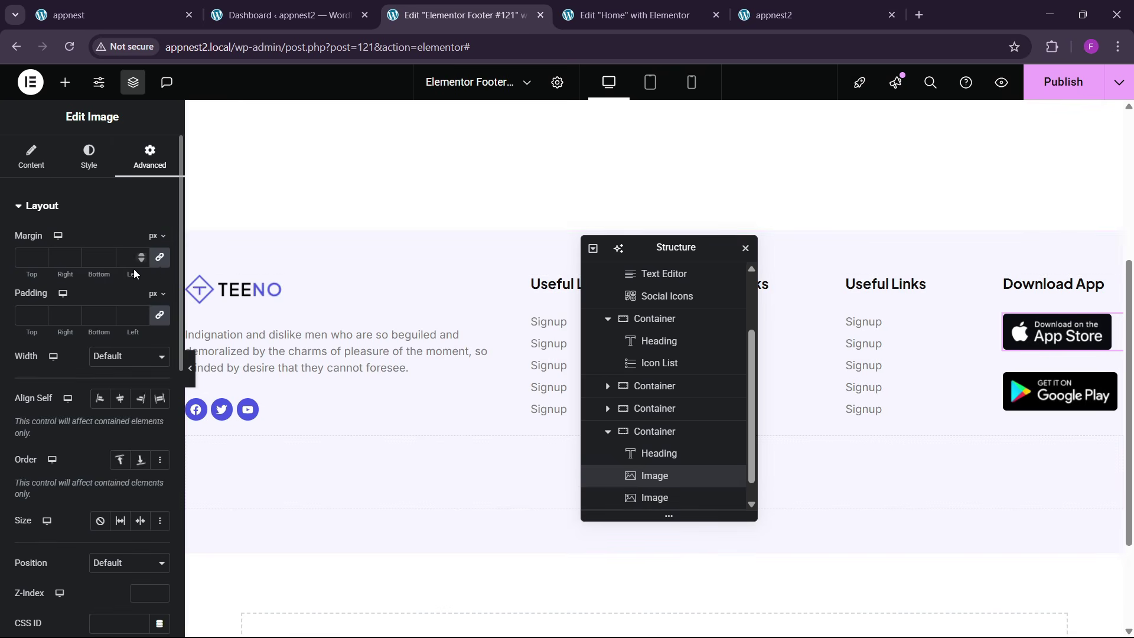
{"action": "left_click", "coordinate": [160, 263]}
{"action": "left_click", "coordinate": [107, 261]}
{"action": "left_click", "coordinate": [108, 261]}
{"action": "left_click", "coordinate": [108, 261]}
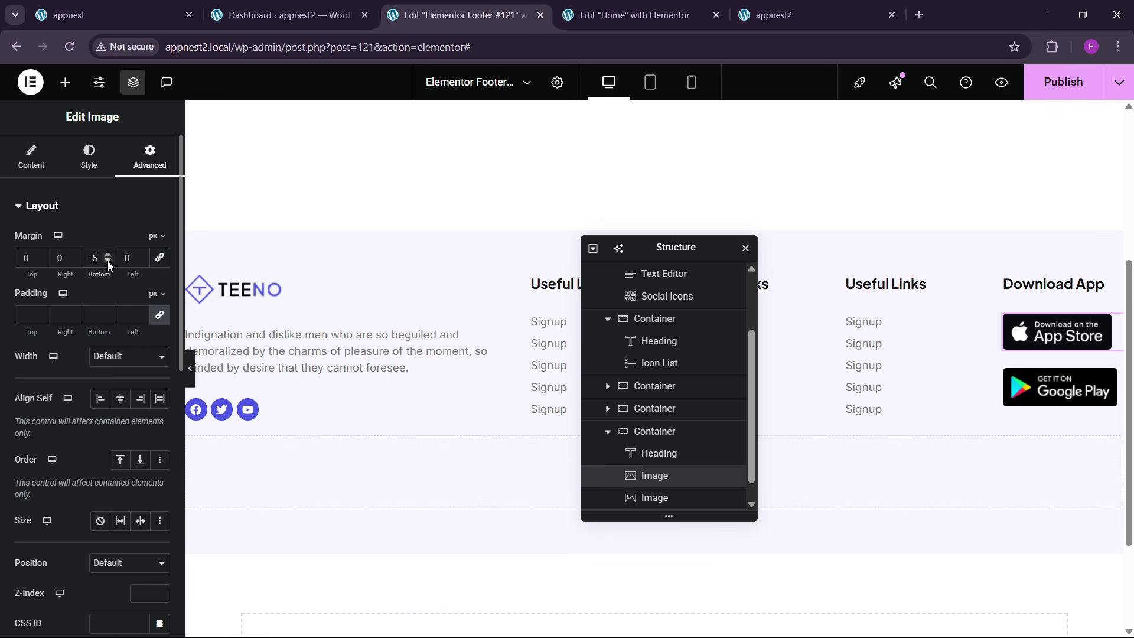
{"action": "left_click", "coordinate": [108, 261]}
{"action": "left_click", "coordinate": [108, 261]}
{"action": "left_click", "coordinate": [107, 261]}
{"action": "left_click", "coordinate": [107, 261]}
{"action": "left_click", "coordinate": [108, 261]}
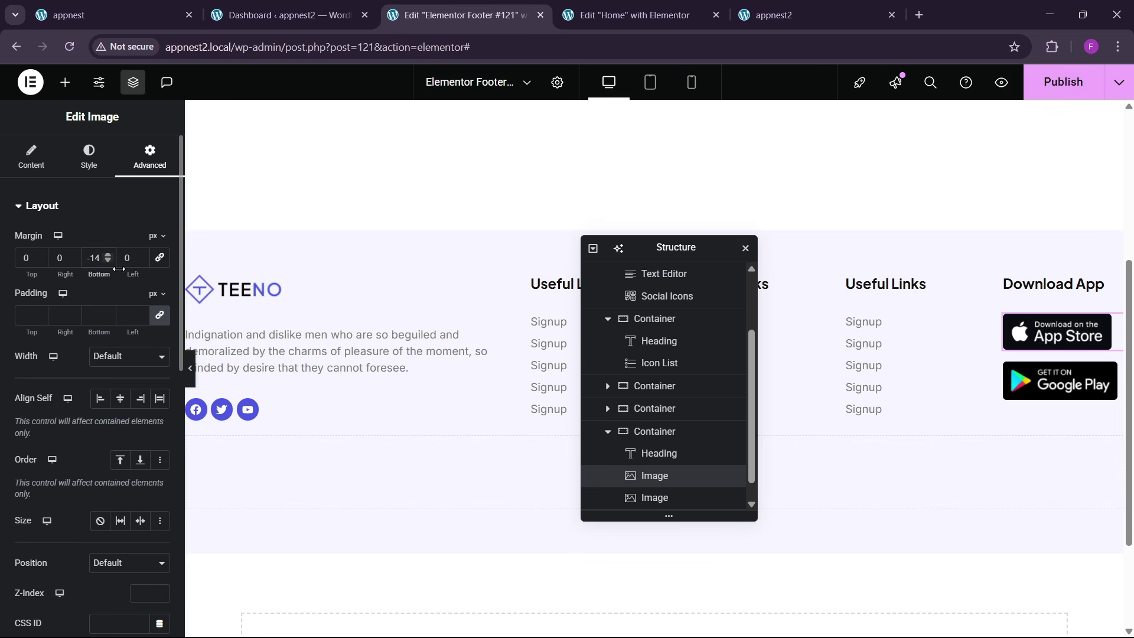
- Set the App Store badge's width to 94% and publish the footer template
{"action": "left_click", "coordinate": [89, 158]}
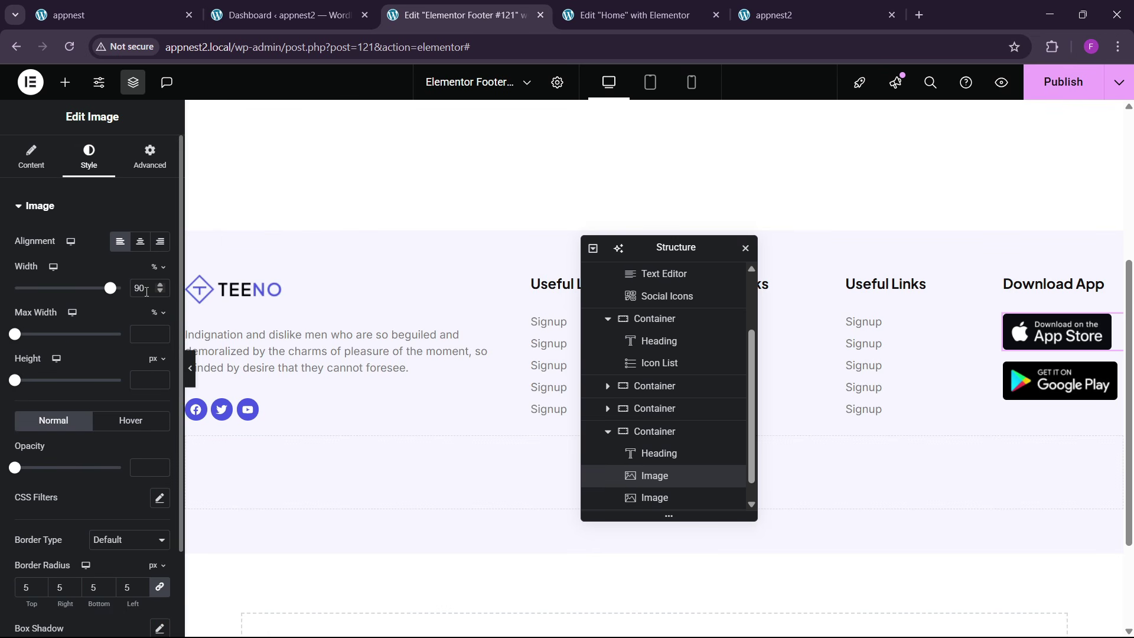
{"action": "left_click", "coordinate": [159, 285]}
{"action": "left_click", "coordinate": [159, 285]}
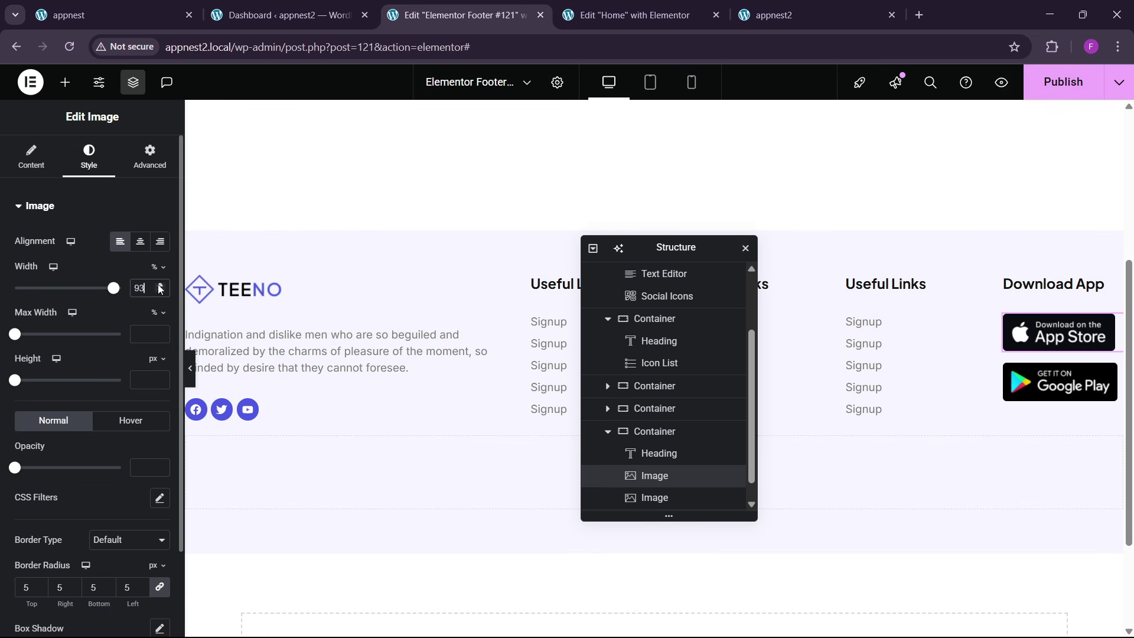
{"action": "left_click", "coordinate": [159, 286]}
{"action": "left_click", "coordinate": [159, 286]}
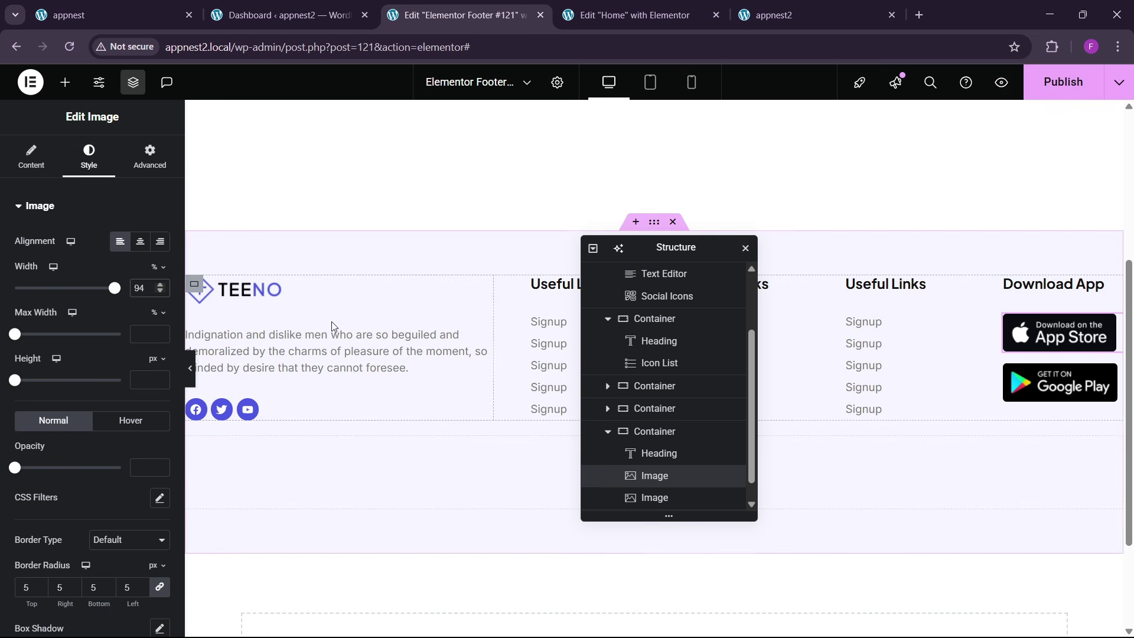
{"action": "left_click", "coordinate": [1058, 97]}
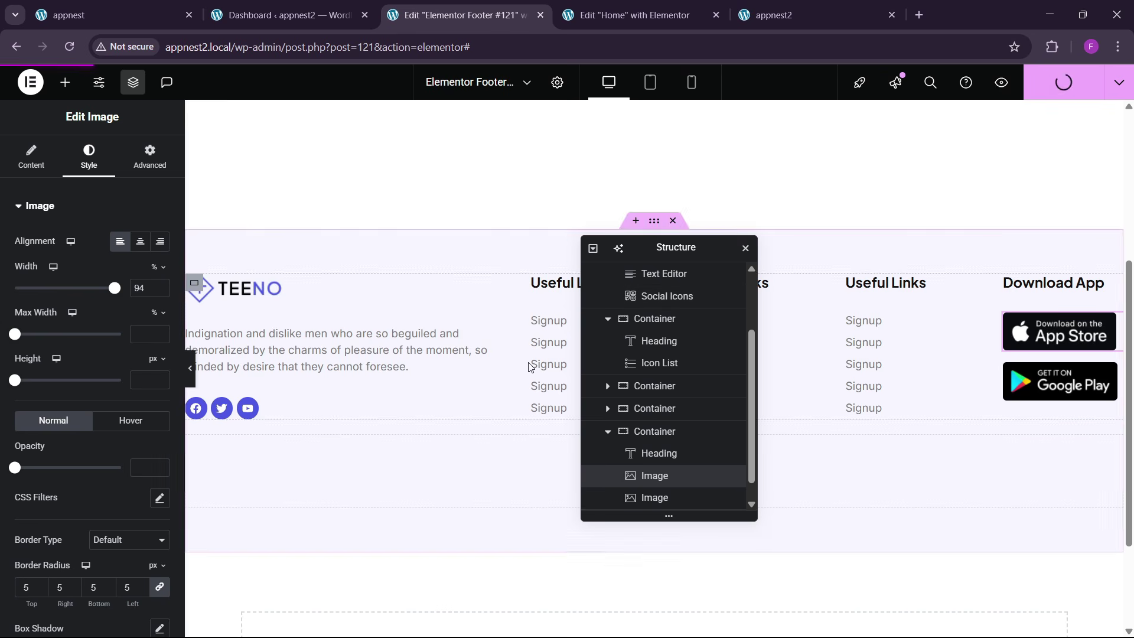
- Copy the first Useful Links icon list and paste it into the footer's empty row container "2"
{"action": "left_click", "coordinate": [608, 316]}
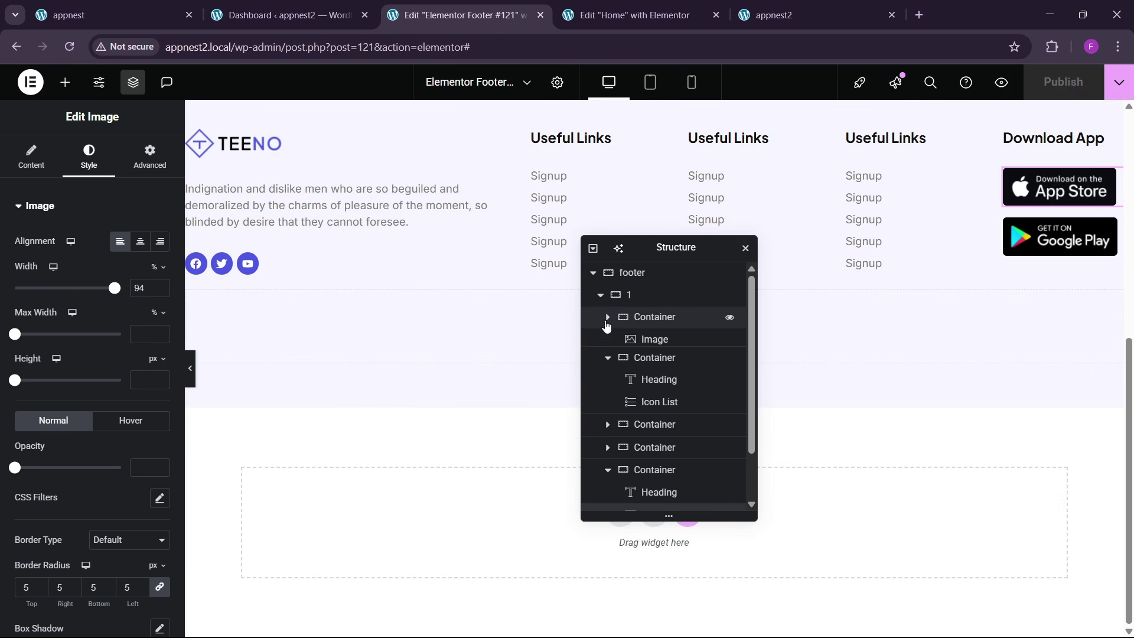
{"action": "left_click", "coordinate": [617, 295]}
{"action": "left_click", "coordinate": [601, 295]}
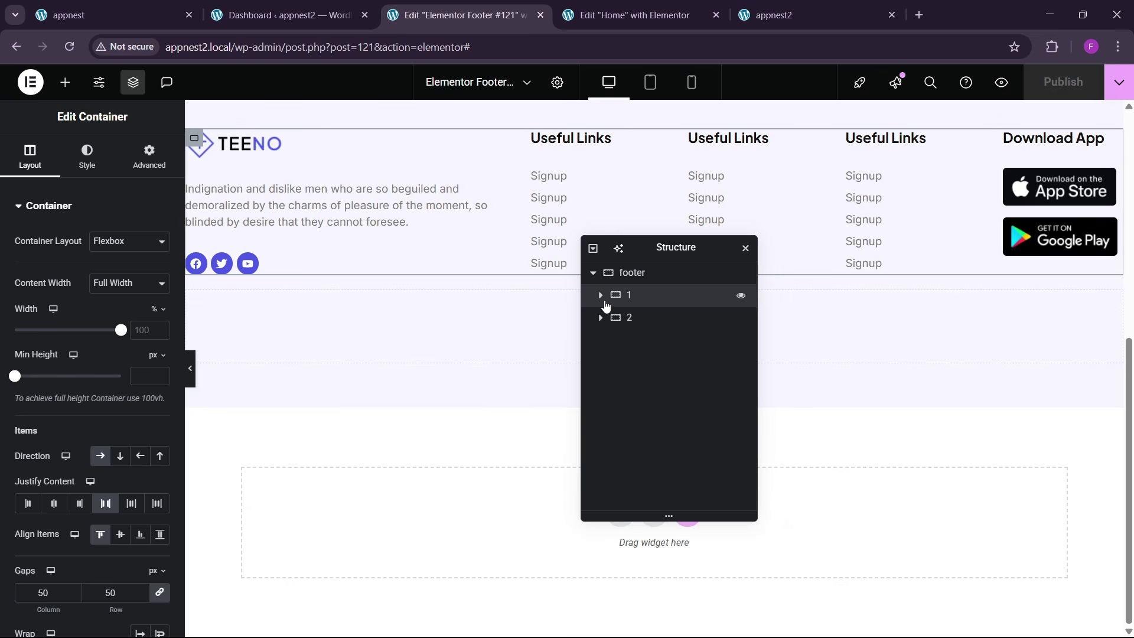
{"action": "left_click", "coordinate": [625, 318]}
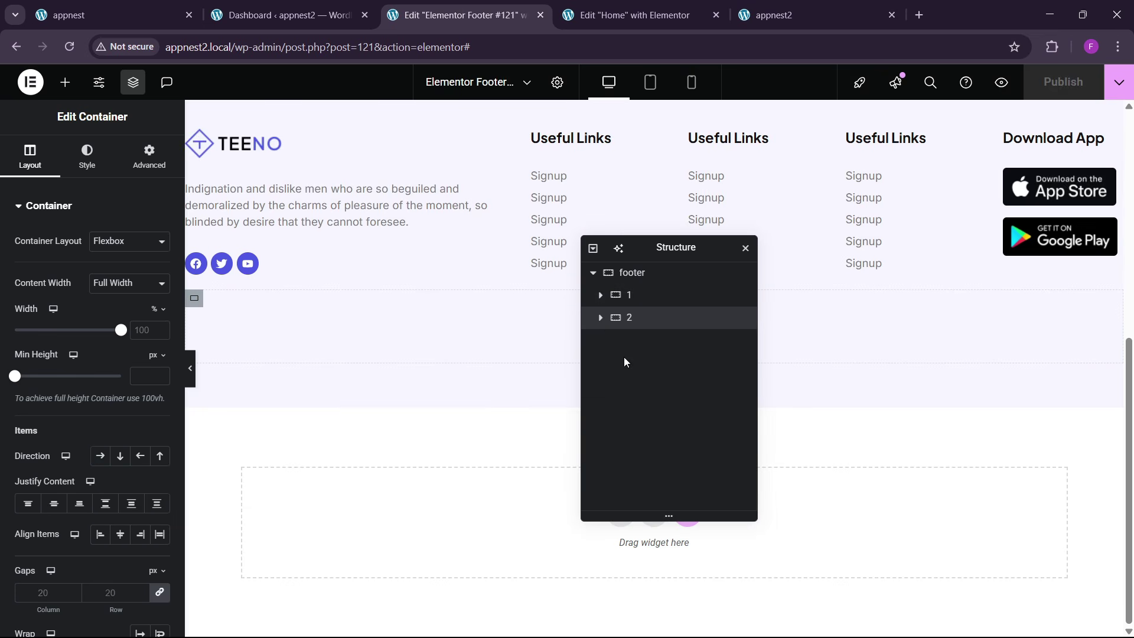
{"action": "left_click", "coordinate": [65, 83]}
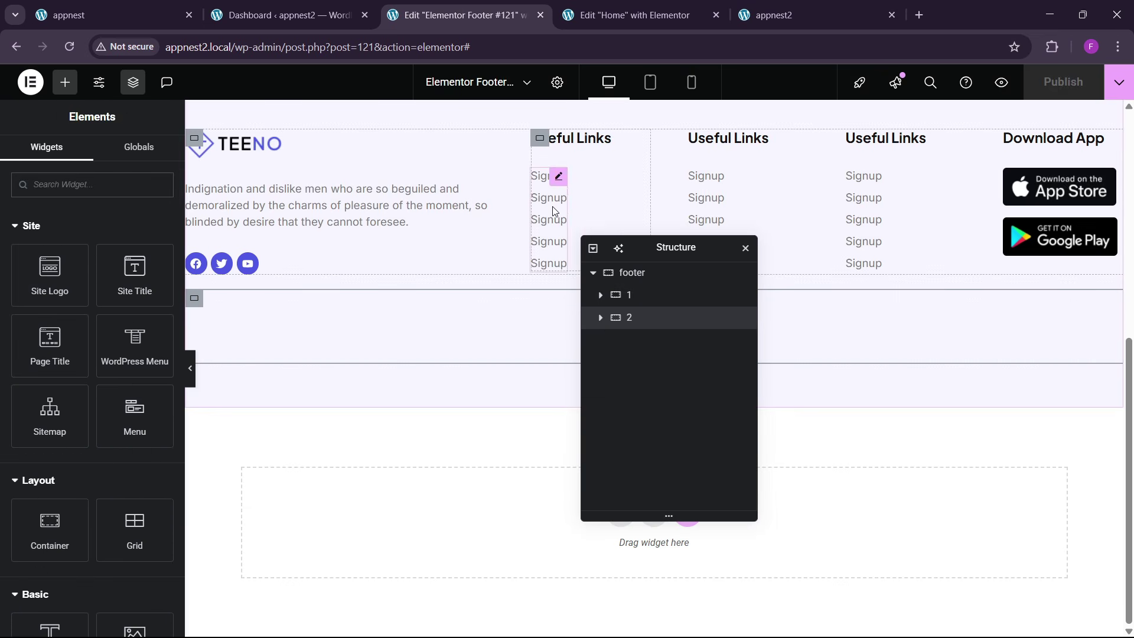
{"action": "right_click", "coordinate": [555, 213]}
{"action": "left_click", "coordinate": [577, 283]}
{"action": "right_click", "coordinate": [458, 317]}
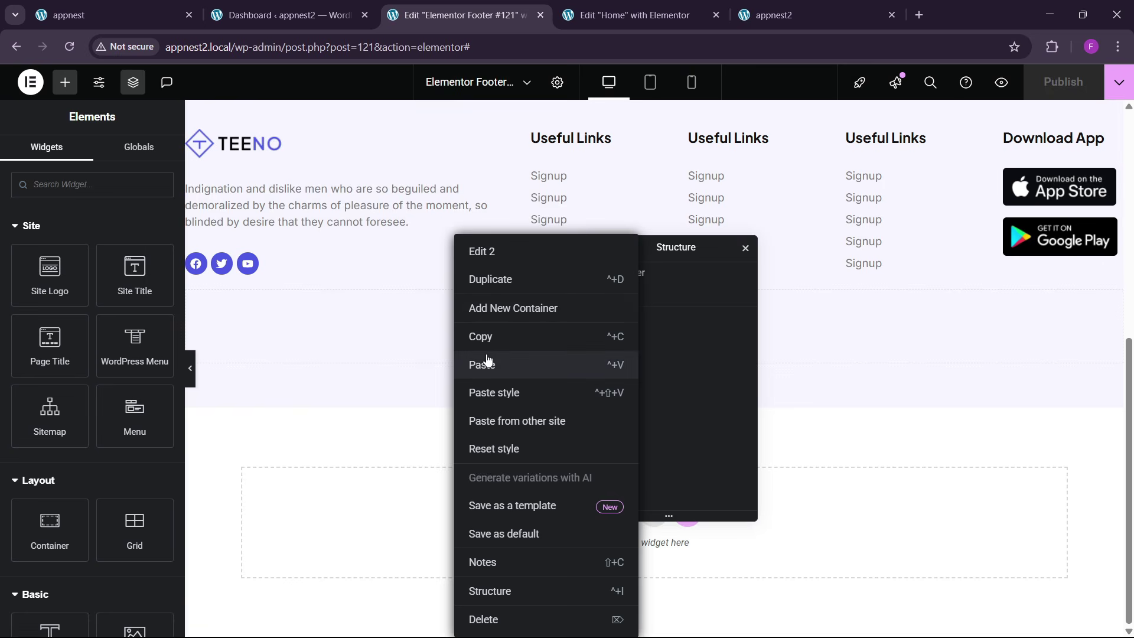
{"action": "left_click", "coordinate": [487, 362]}
- Remove all but one item from the pasted icon list and set its layout to inline
{"action": "left_click", "coordinate": [154, 334]}
{"action": "left_click", "coordinate": [153, 334]}
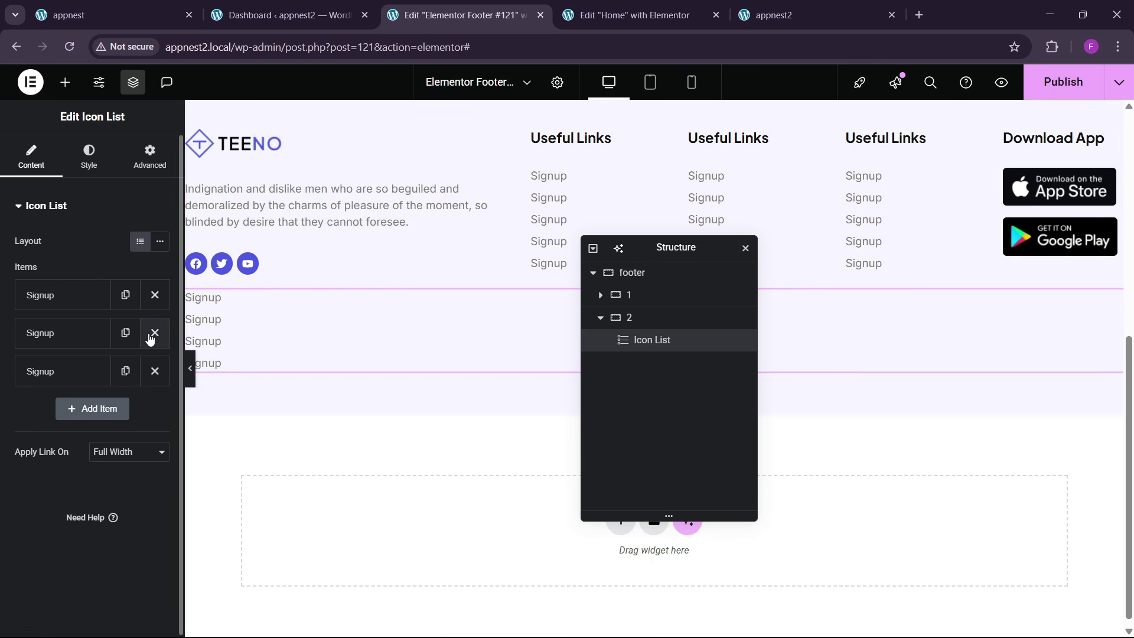
{"action": "left_click", "coordinate": [154, 333]}
{"action": "left_click", "coordinate": [154, 334]}
- Replace the remaining item's text with "Copyright AppNest, All Rights Reserved", copied from the reference site's footer
{"action": "left_click", "coordinate": [82, 295]}
{"action": "left_click", "coordinate": [54, 345]}
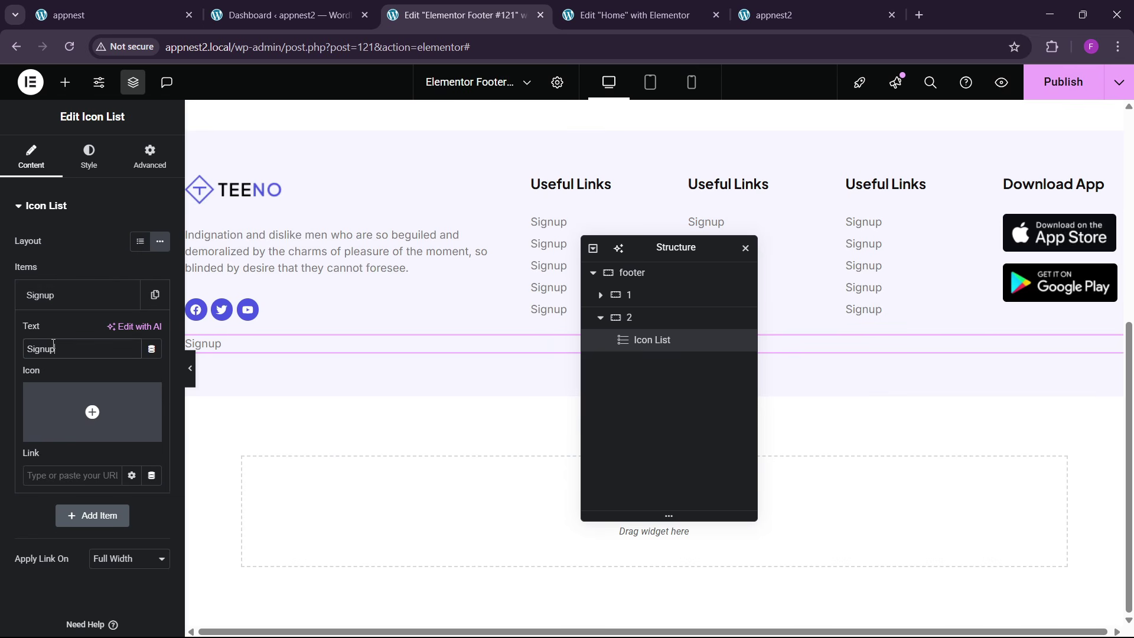
{"action": "left_click", "coordinate": [94, 14]}
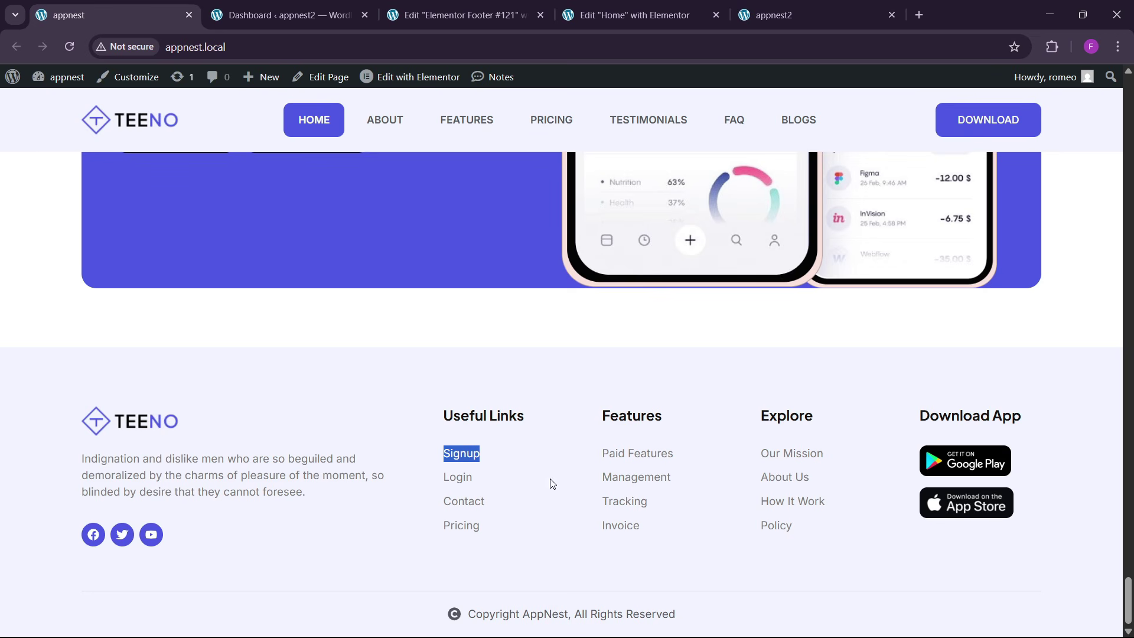
{"action": "left_click_drag", "start_coordinate": [549, 619], "coordinate": [692, 623]}
{"action": "key", "text": "ctrl+c"}
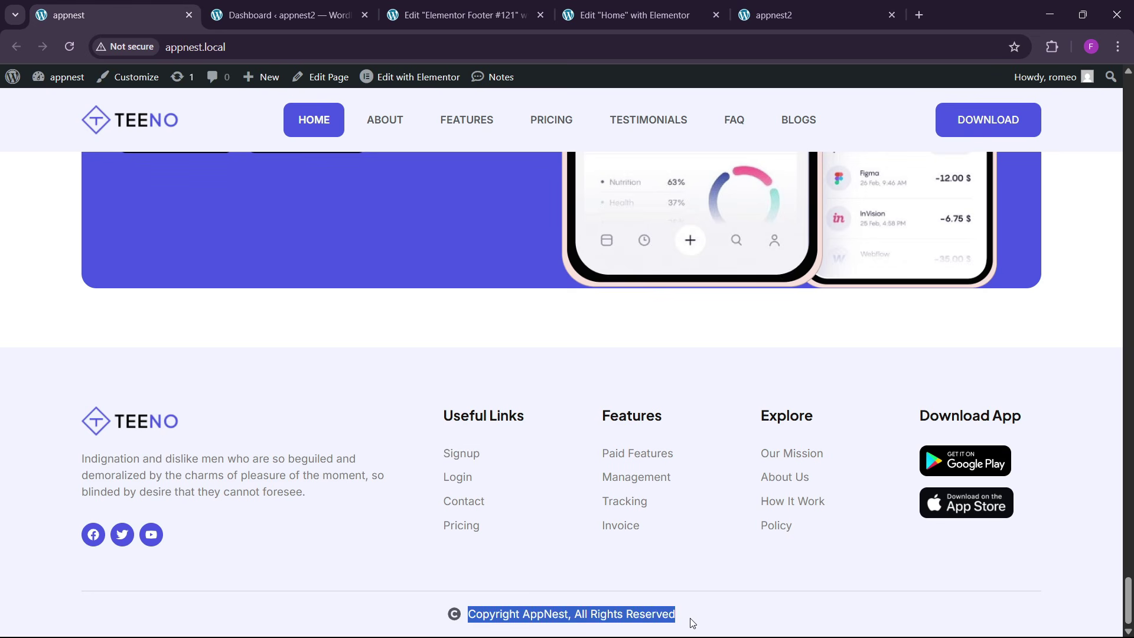
{"action": "left_click", "coordinate": [416, 15]}
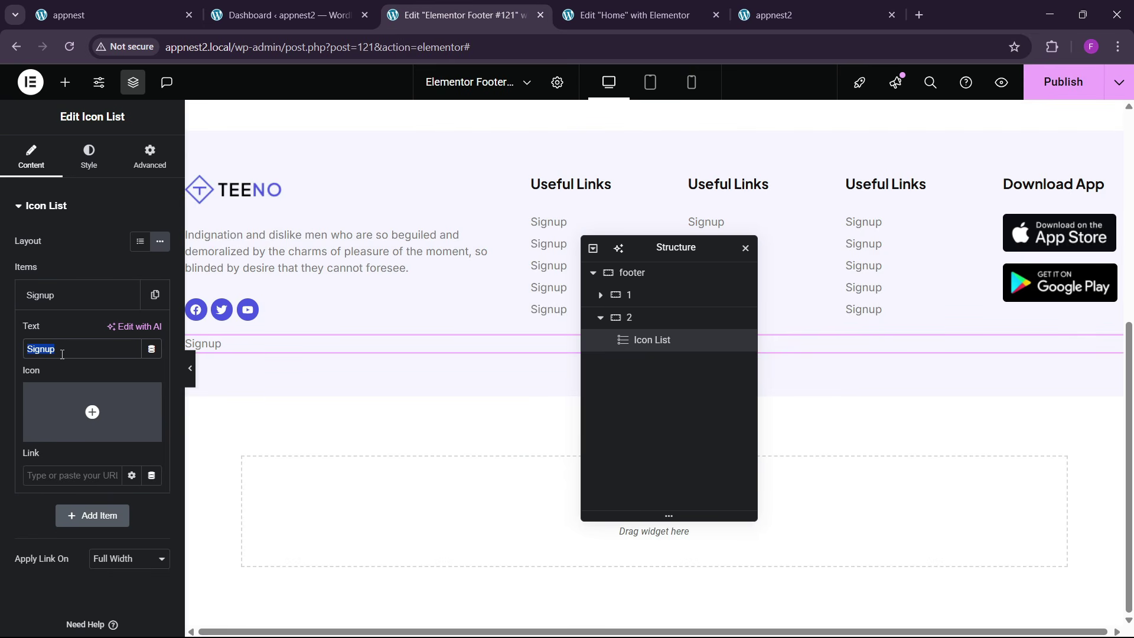
{"action": "key", "text": "ctrl+v"}
{"action": "left_click", "coordinate": [63, 302]}
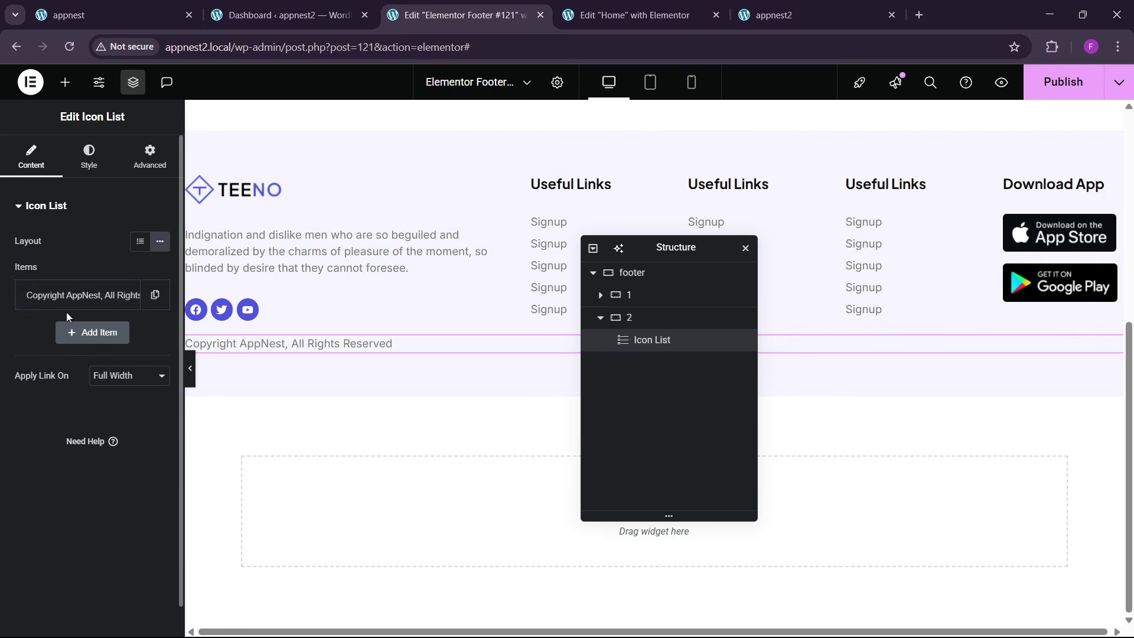
- Find the outlined copyright icon in the icon library with "copy" and insert it for the copyright item
{"action": "left_click", "coordinate": [67, 304]}
{"action": "left_click", "coordinate": [90, 390]}
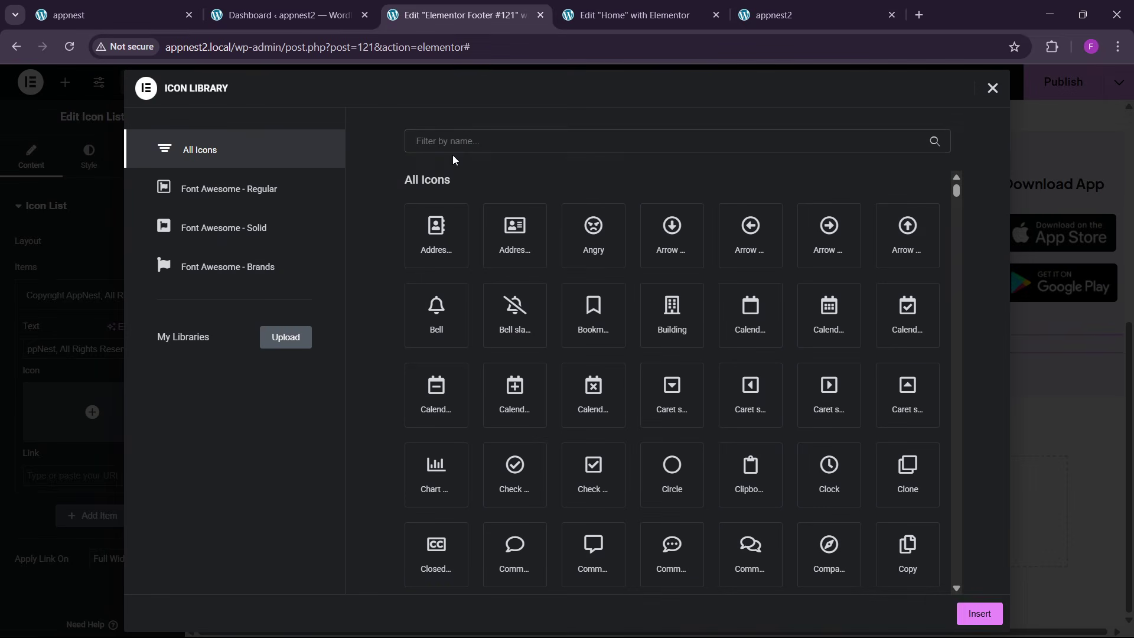
{"action": "left_click", "coordinate": [460, 138]}
{"action": "type", "text": "copy"}
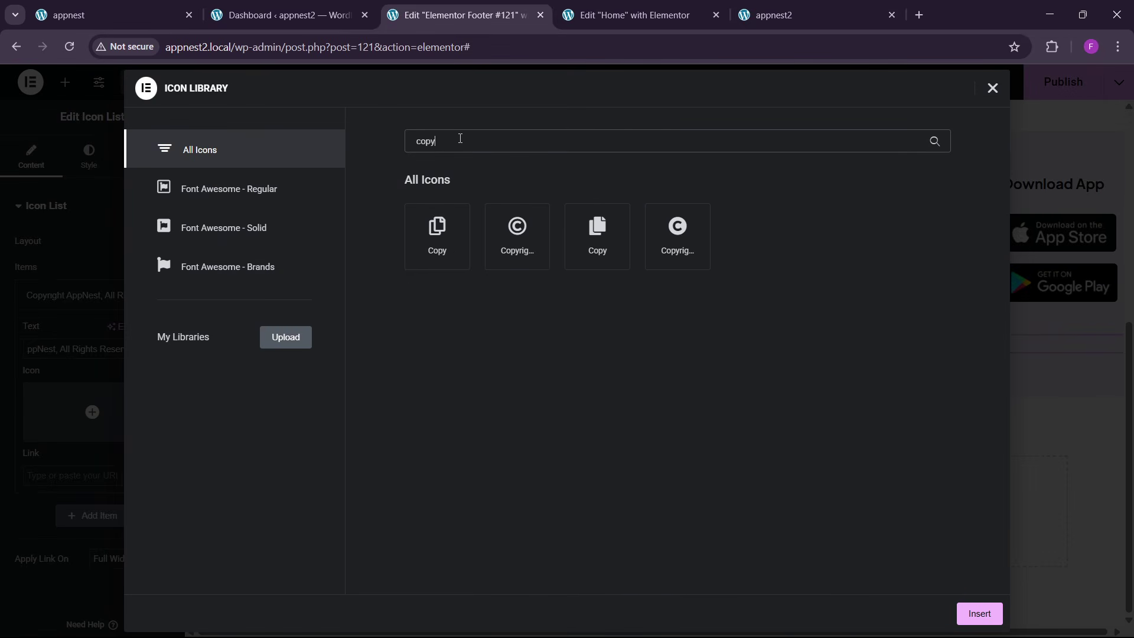
{"action": "left_click", "coordinate": [517, 236]}
{"action": "left_click", "coordinate": [959, 612]}
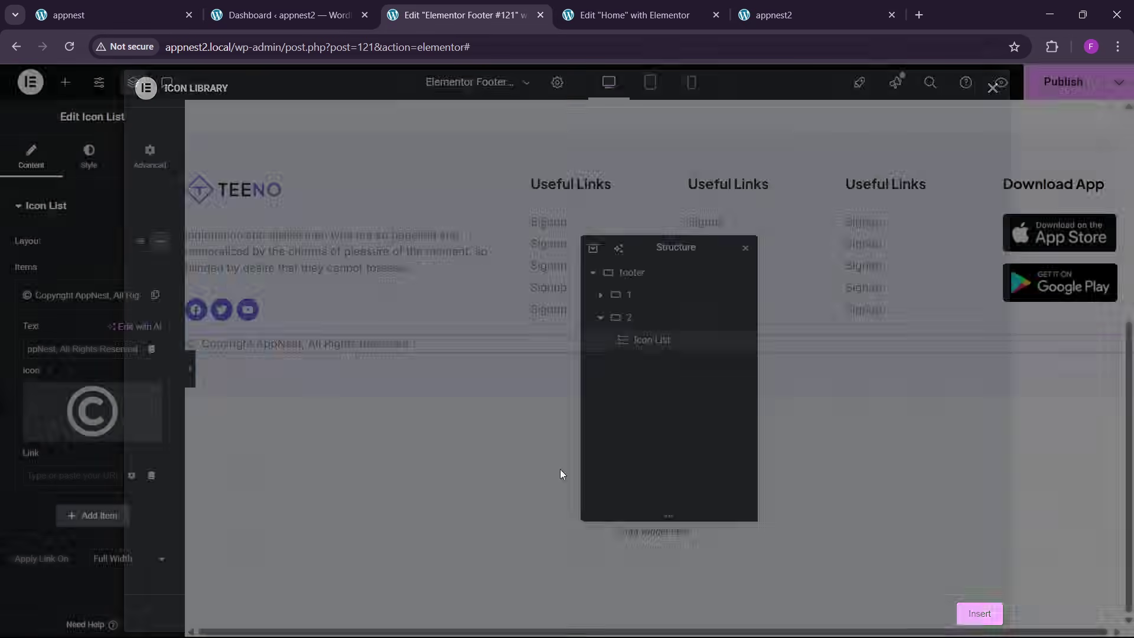
- Set both Justify Content and Align Items of footer container "2" to center
{"action": "left_click", "coordinate": [643, 320]}
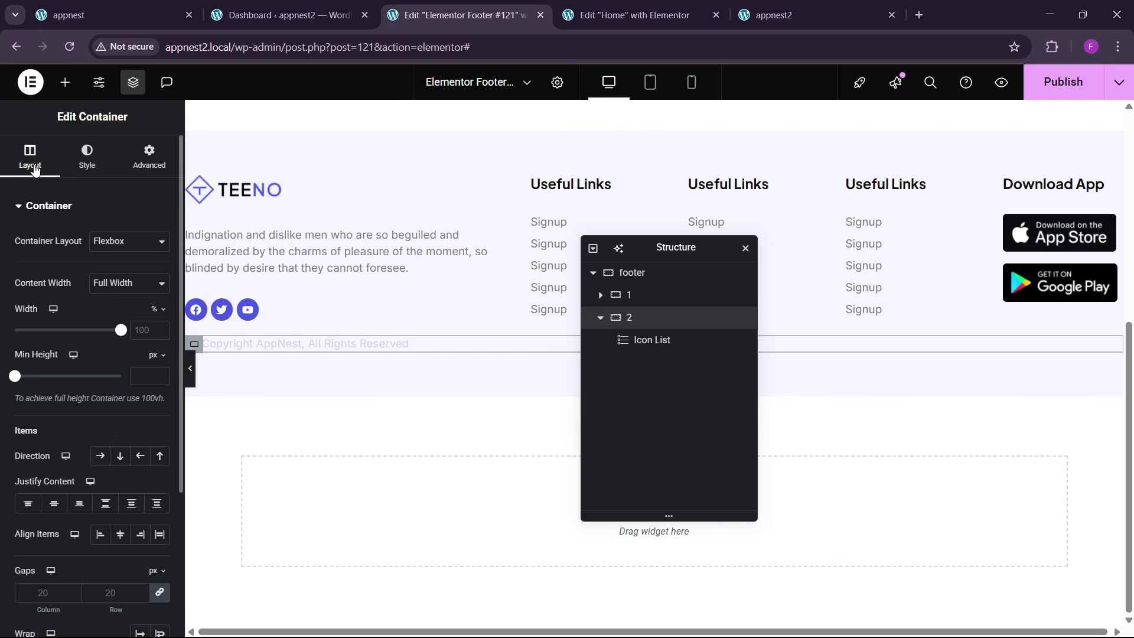
{"action": "left_click", "coordinate": [54, 503]}
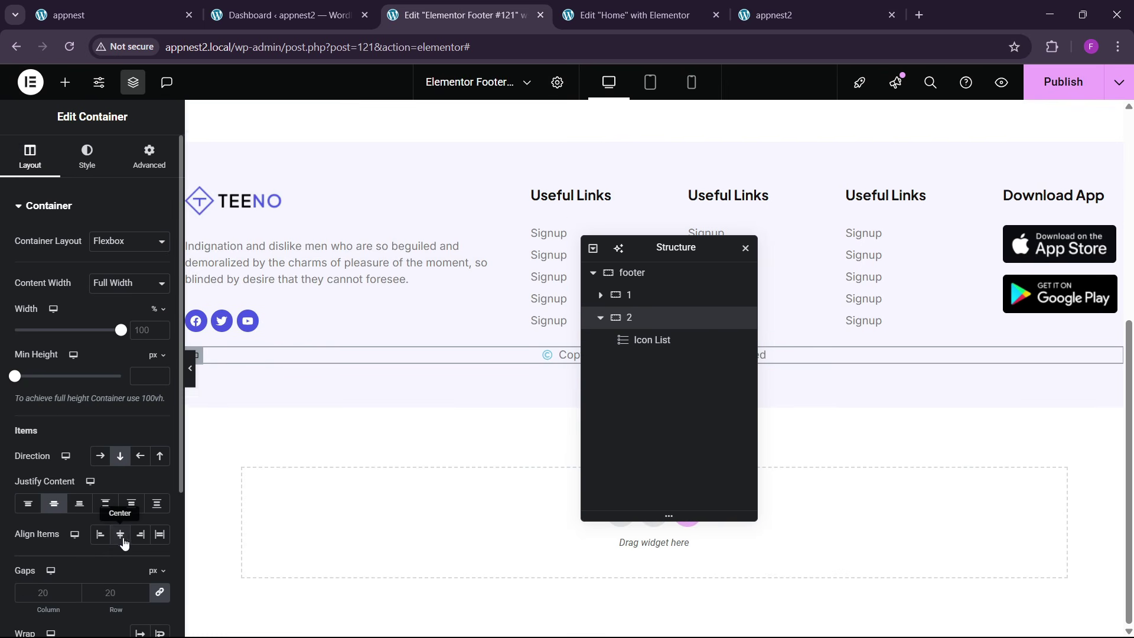
{"action": "left_click", "coordinate": [120, 534]}
- Set the top and bottom padding of the outer footer container to 0
{"action": "left_click_drag", "start_coordinate": [665, 254], "coordinate": [491, 313]}
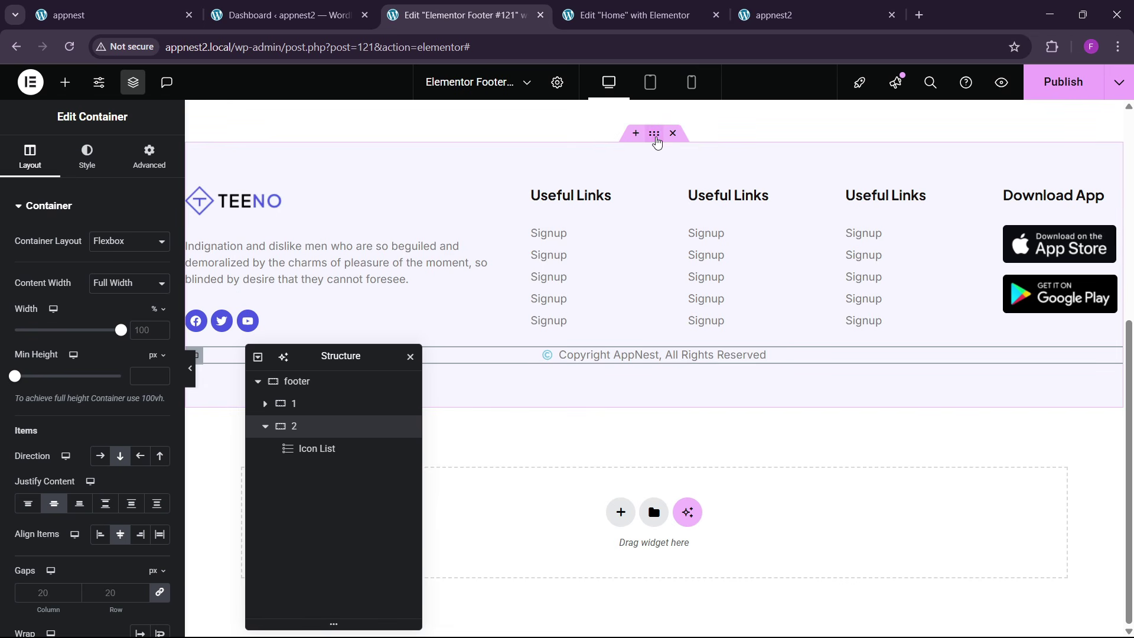
{"action": "left_click", "coordinate": [653, 133]}
{"action": "left_click", "coordinate": [149, 156]}
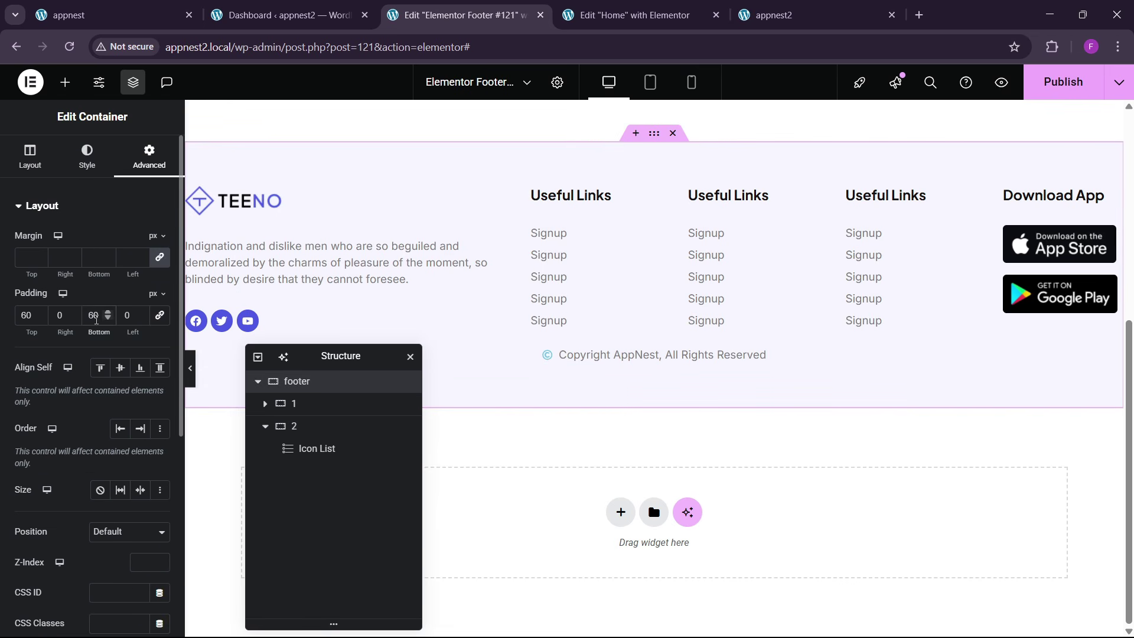
{"action": "left_click", "coordinate": [97, 320]}
{"action": "key", "text": "BackSpace"}
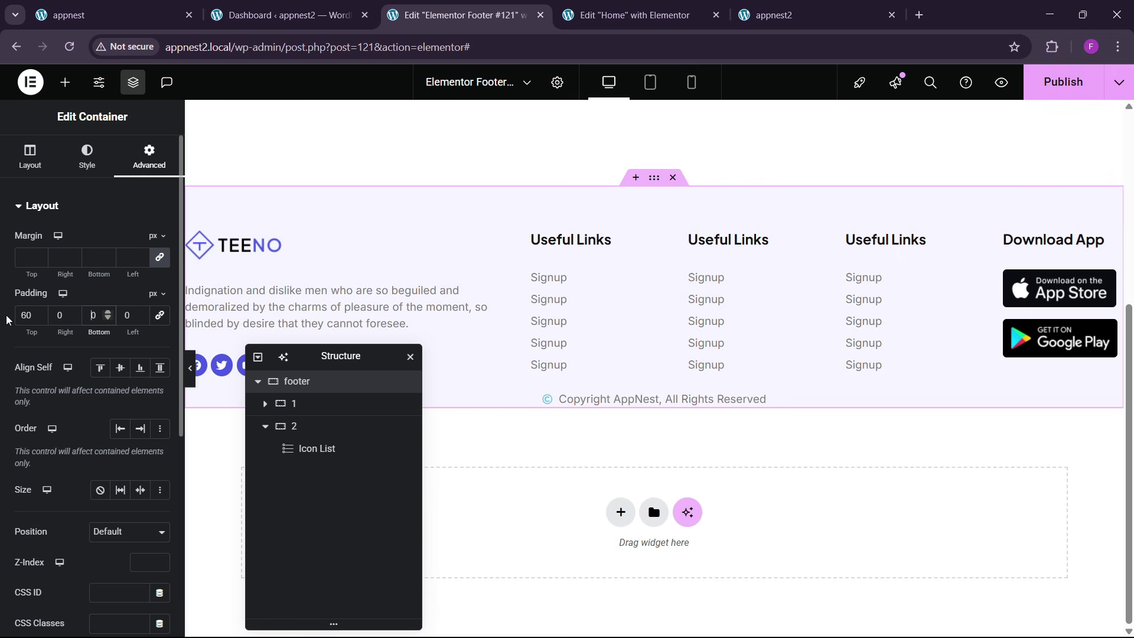
{"action": "key", "text": "BackSpace"}
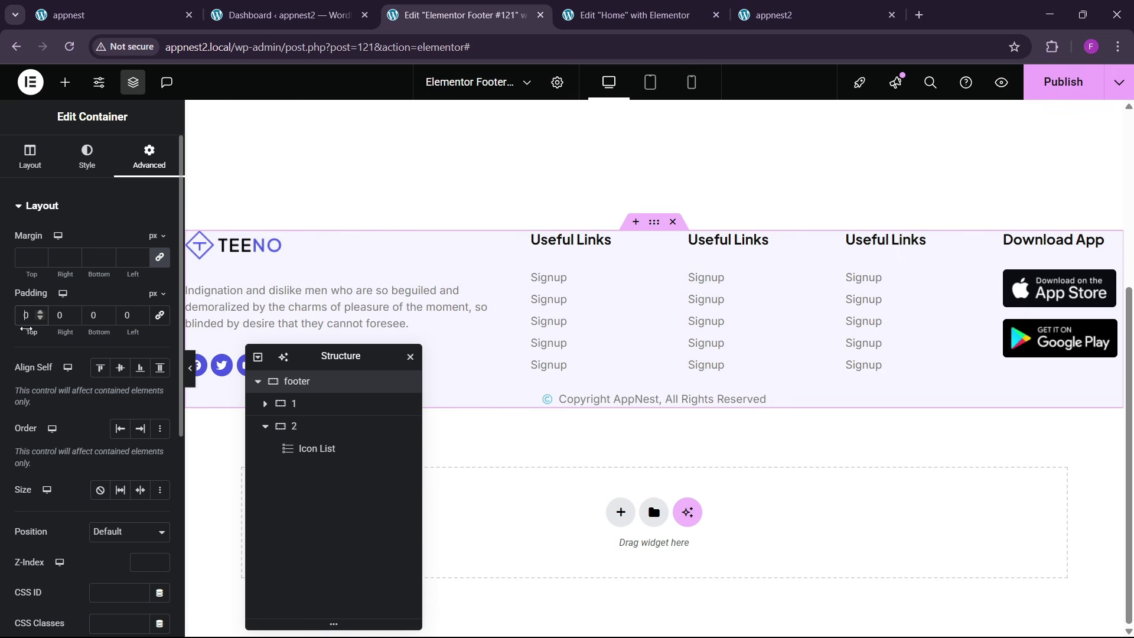
- Set the top and bottom padding of footer container "1" to 60 px
{"action": "left_click", "coordinate": [294, 403]}
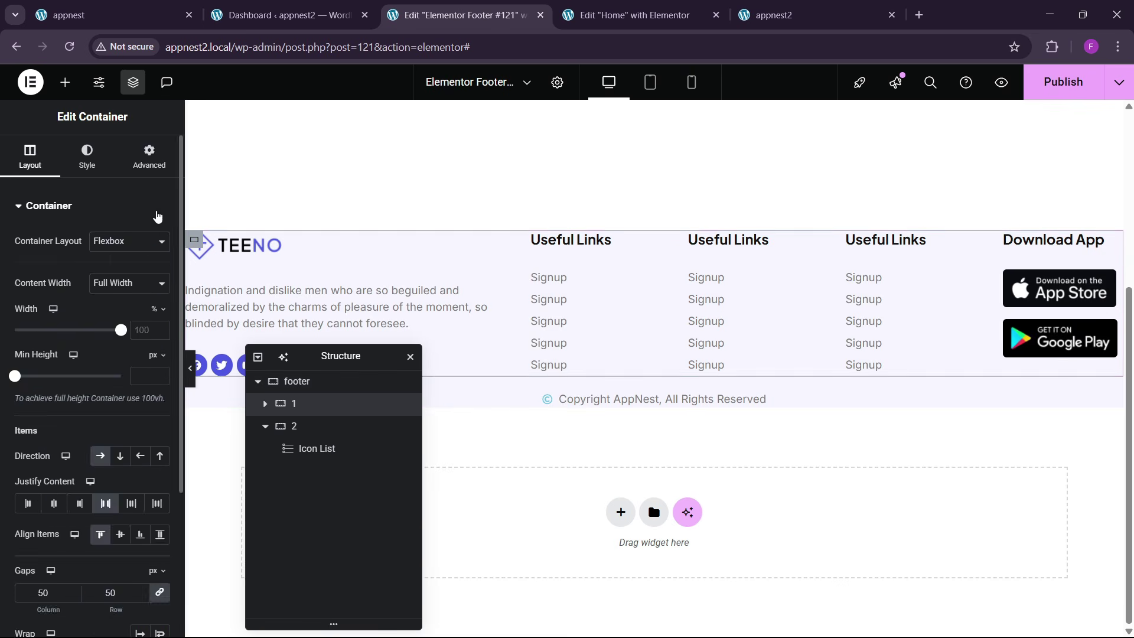
{"action": "left_click", "coordinate": [149, 156]}
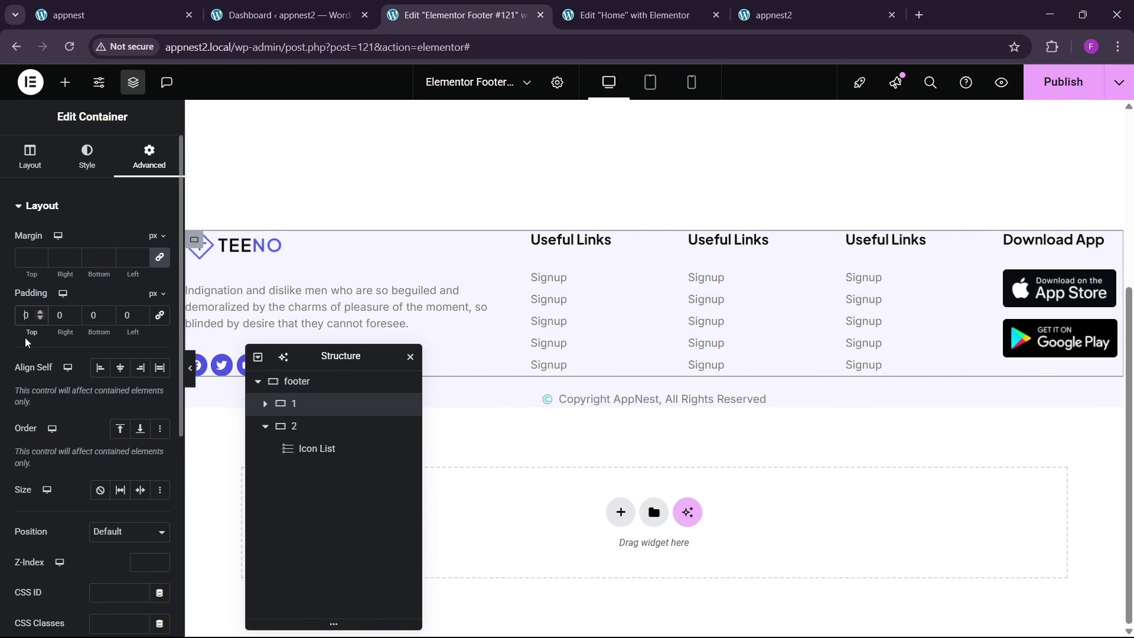
{"action": "type", "text": "6"}
{"action": "left_click", "coordinate": [90, 313]}
{"action": "type", "text": "6"}
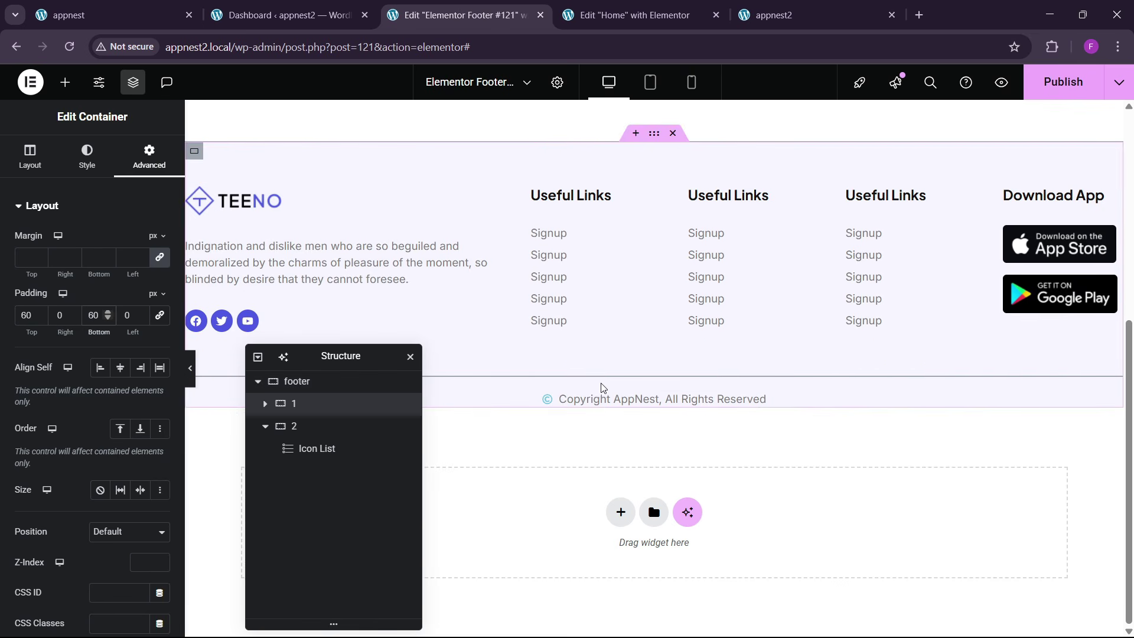
- Set the padding of footer container "2" to 20 px on all sides
{"action": "left_click", "coordinate": [304, 435]}
{"action": "left_click", "coordinate": [149, 157]}
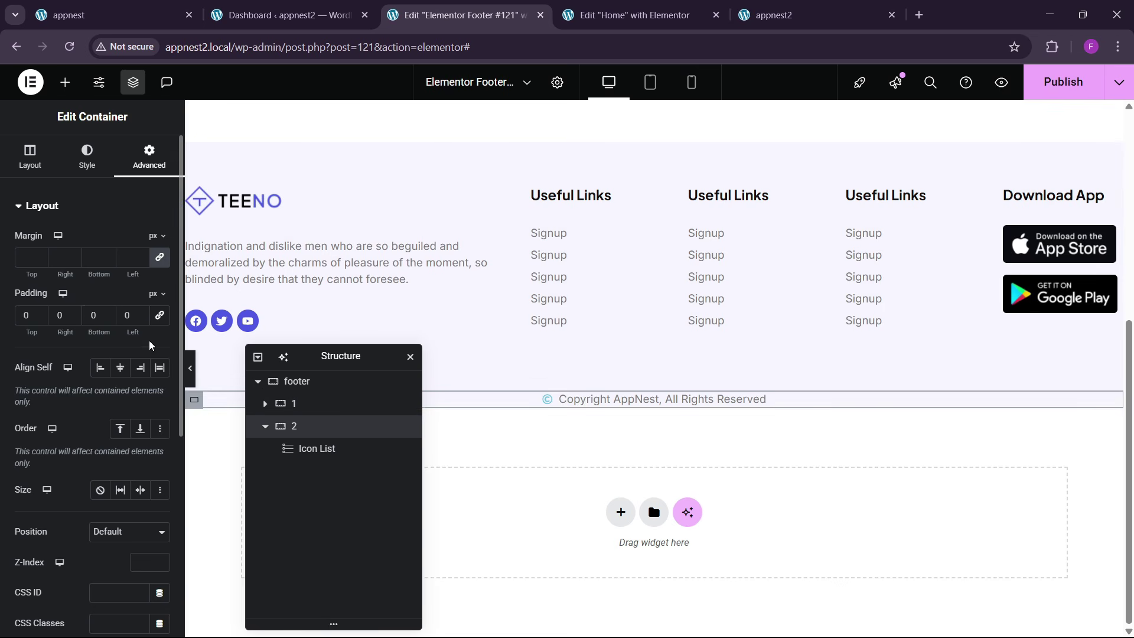
{"action": "type", "text": "2"}
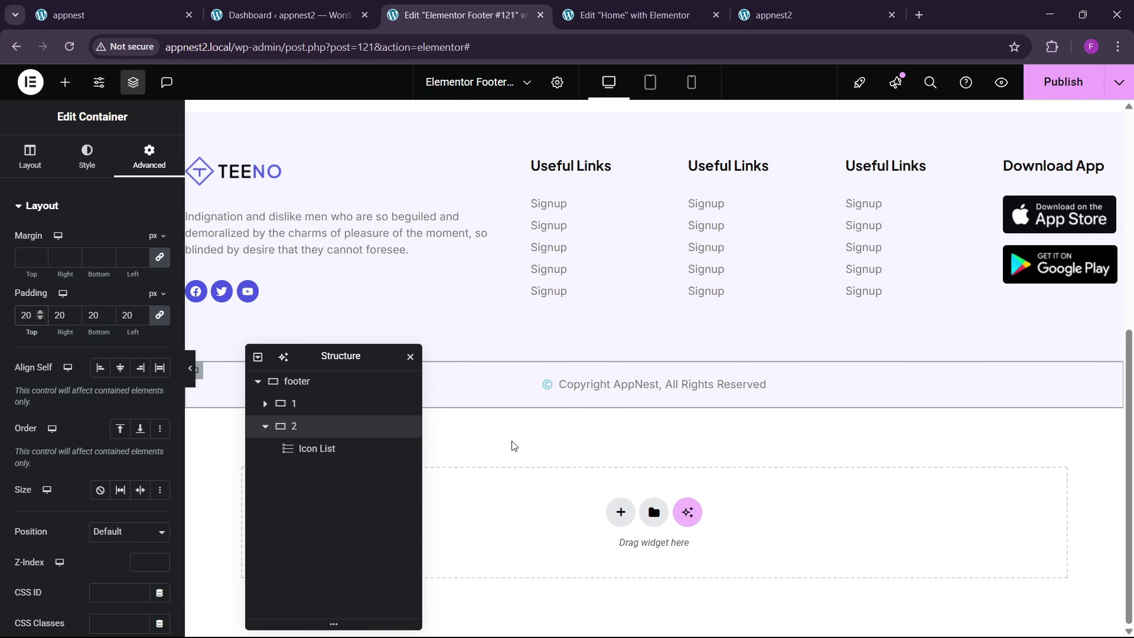
- Give footer container "2" a solid border with a 1 px top width and the color #CDCDCD, and preview the footer full width
{"action": "left_click", "coordinate": [87, 157]}
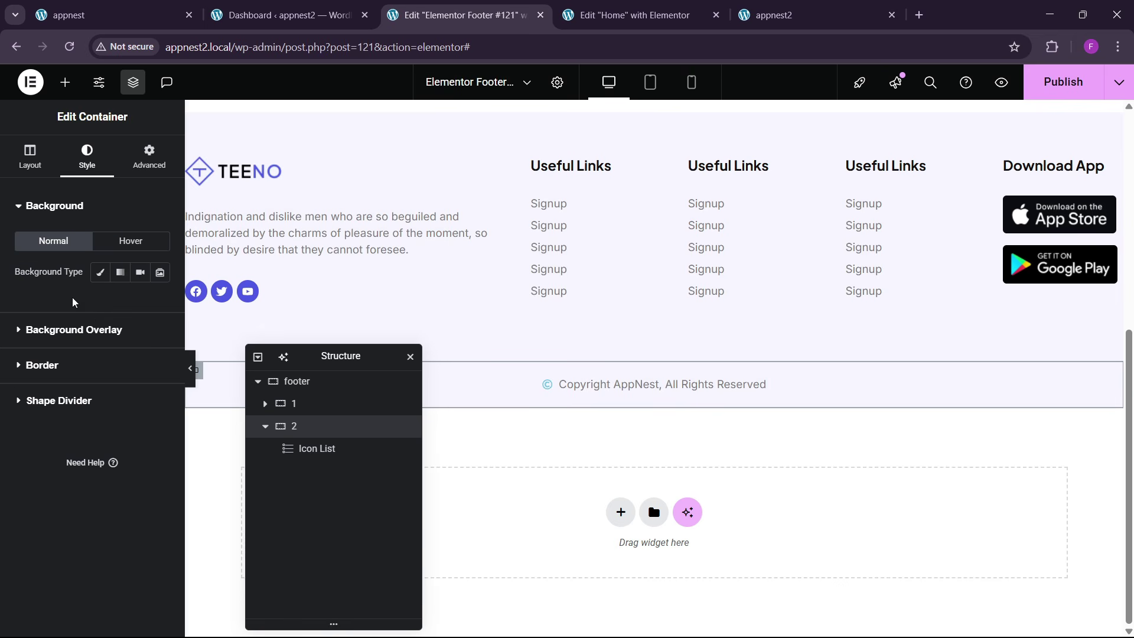
{"action": "left_click", "coordinate": [54, 370]}
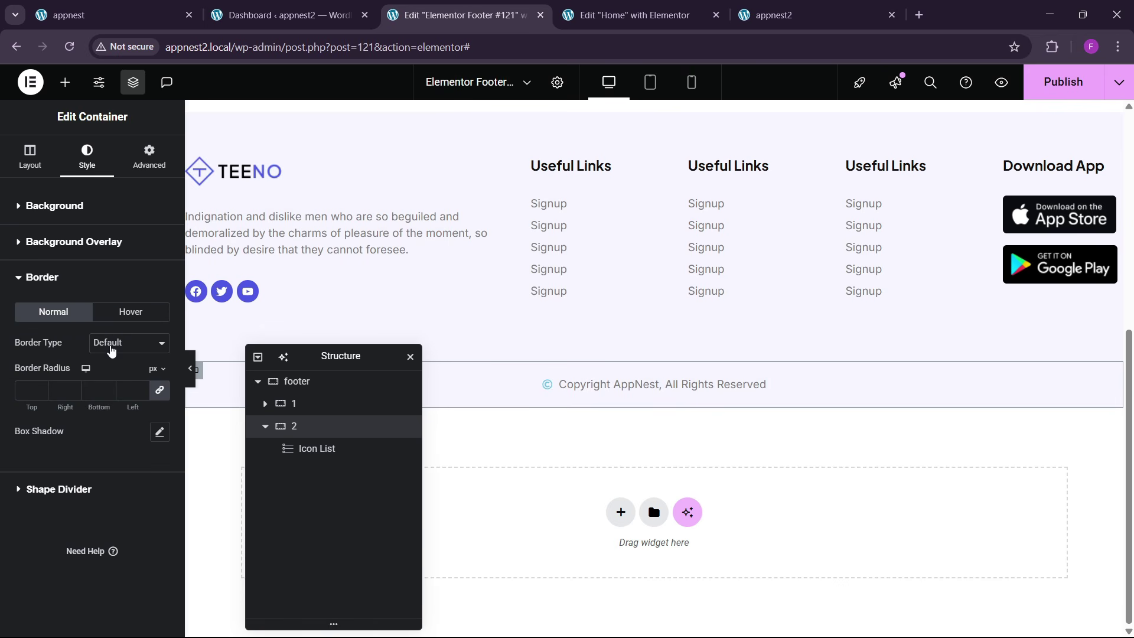
{"action": "left_click", "coordinate": [110, 350]}
{"action": "left_click", "coordinate": [108, 396]}
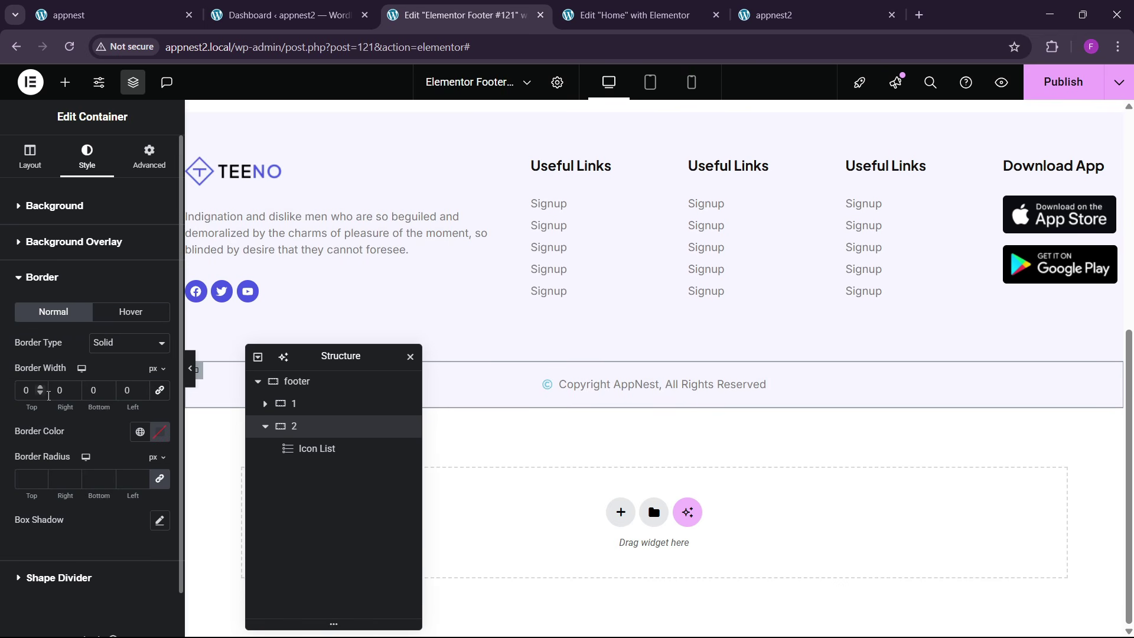
{"action": "left_click", "coordinate": [40, 388]}
{"action": "left_click", "coordinate": [160, 431]}
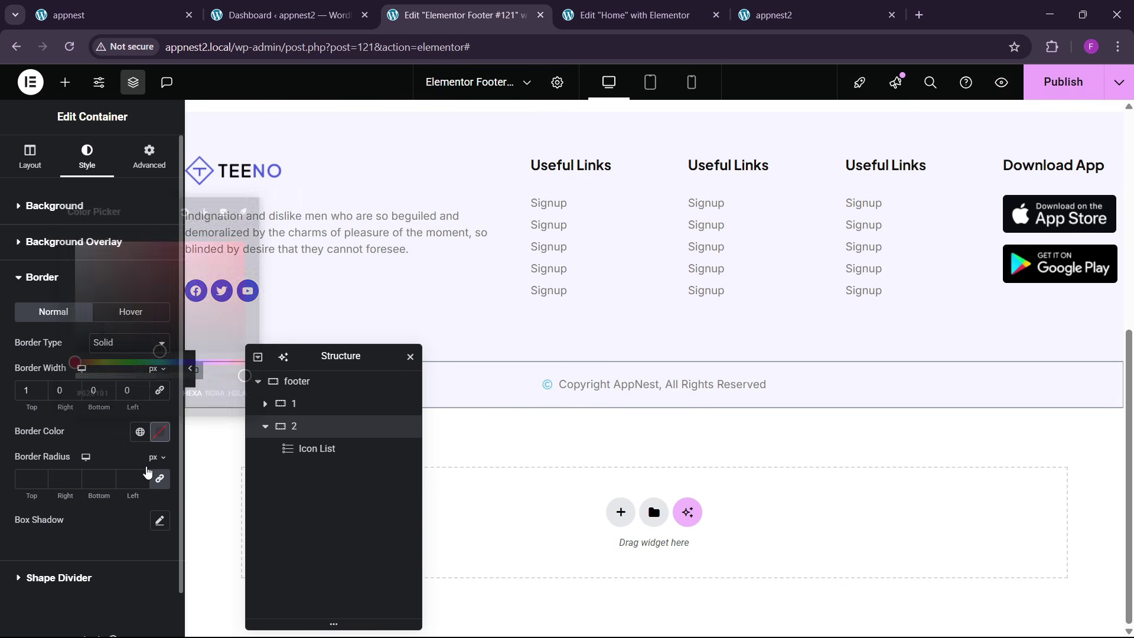
{"action": "left_click_drag", "start_coordinate": [172, 317], "coordinate": [70, 266]}
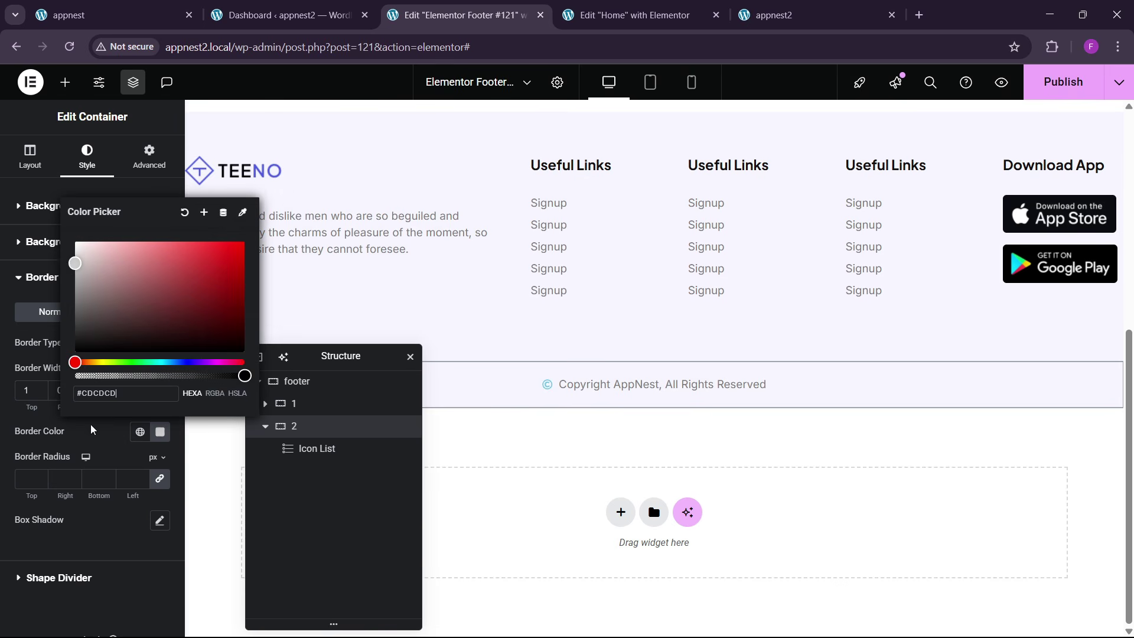
{"action": "left_click", "coordinate": [207, 419]}
{"action": "left_click", "coordinate": [190, 369]}
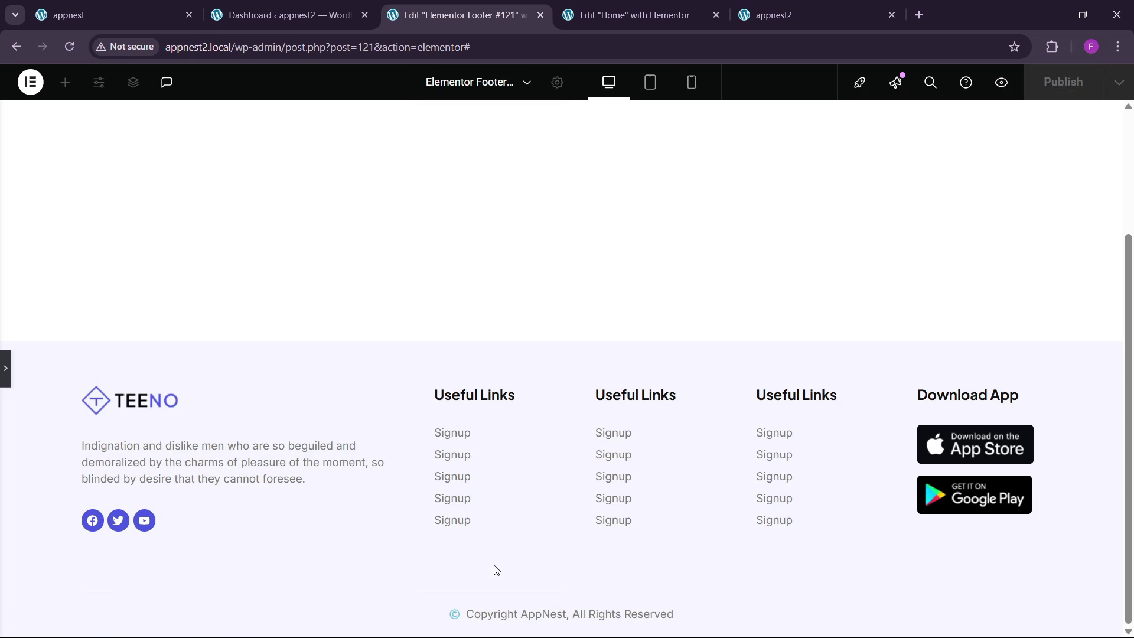
{"action": "left_click", "coordinate": [5, 369]}
- Darken the text color of the copyright icon list and set its font weight to 500 (Medium)
{"action": "left_click", "coordinate": [649, 384]}
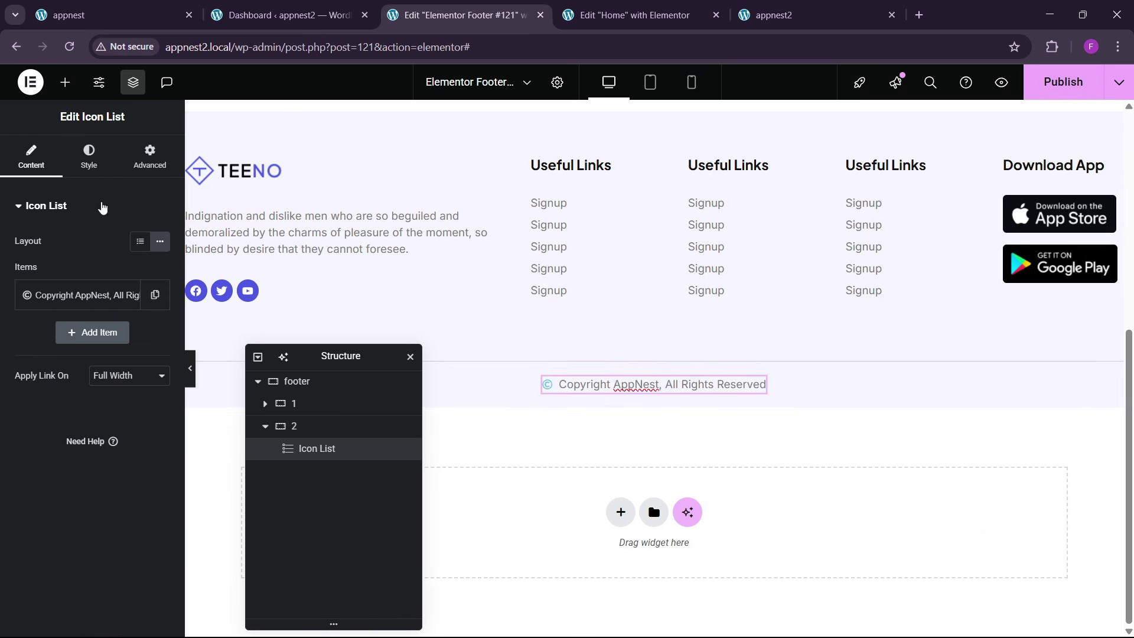
{"action": "left_click", "coordinate": [89, 158]}
{"action": "left_click", "coordinate": [61, 415]}
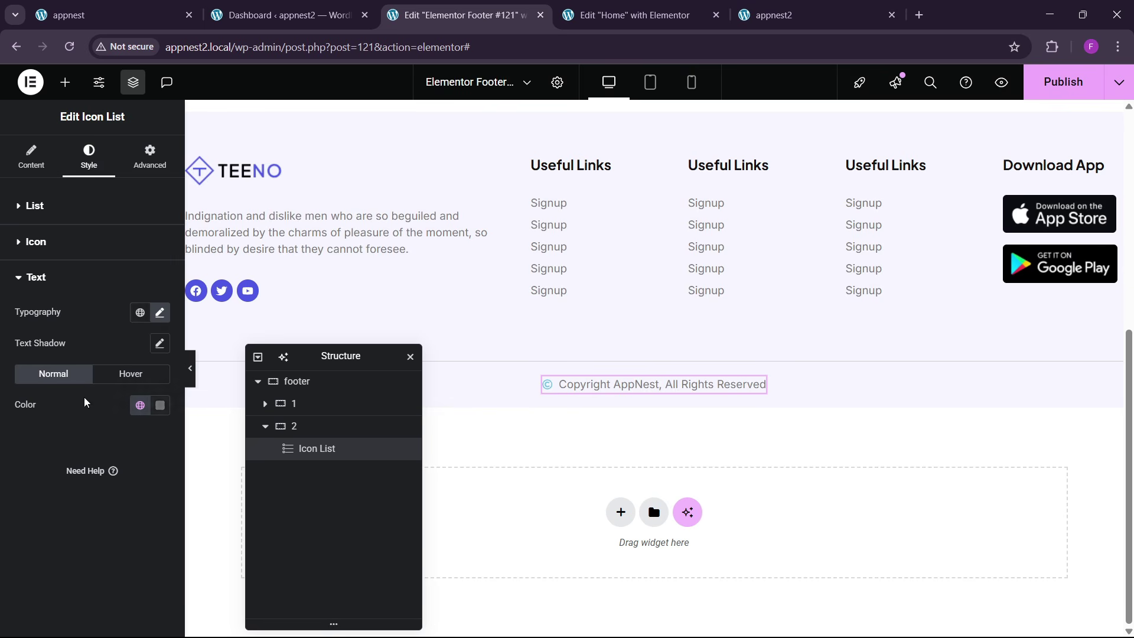
{"action": "left_click", "coordinate": [160, 405]}
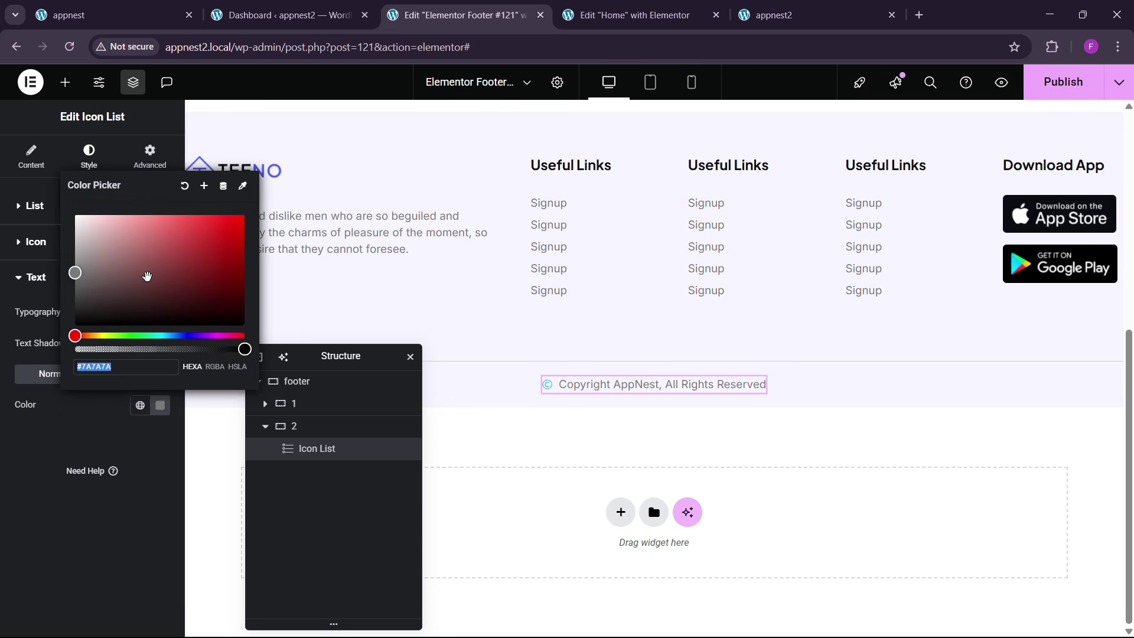
{"action": "left_click_drag", "start_coordinate": [99, 295], "coordinate": [89, 312]}
{"action": "left_click", "coordinate": [34, 455]}
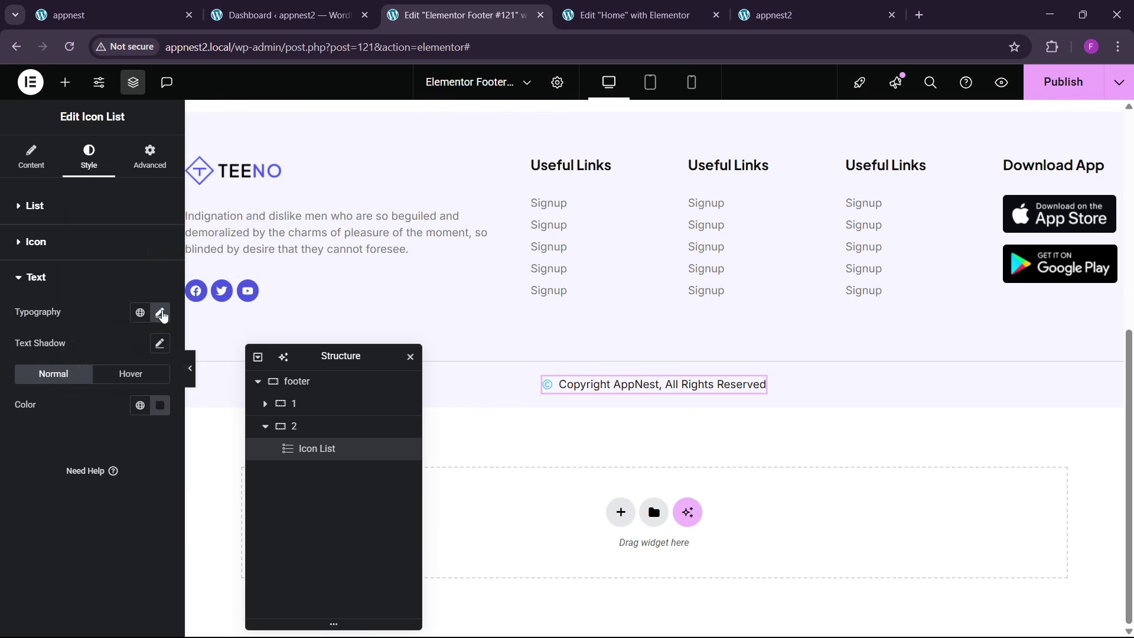
{"action": "left_click", "coordinate": [164, 314]}
{"action": "left_click", "coordinate": [124, 458]}
{"action": "left_click", "coordinate": [122, 314]}
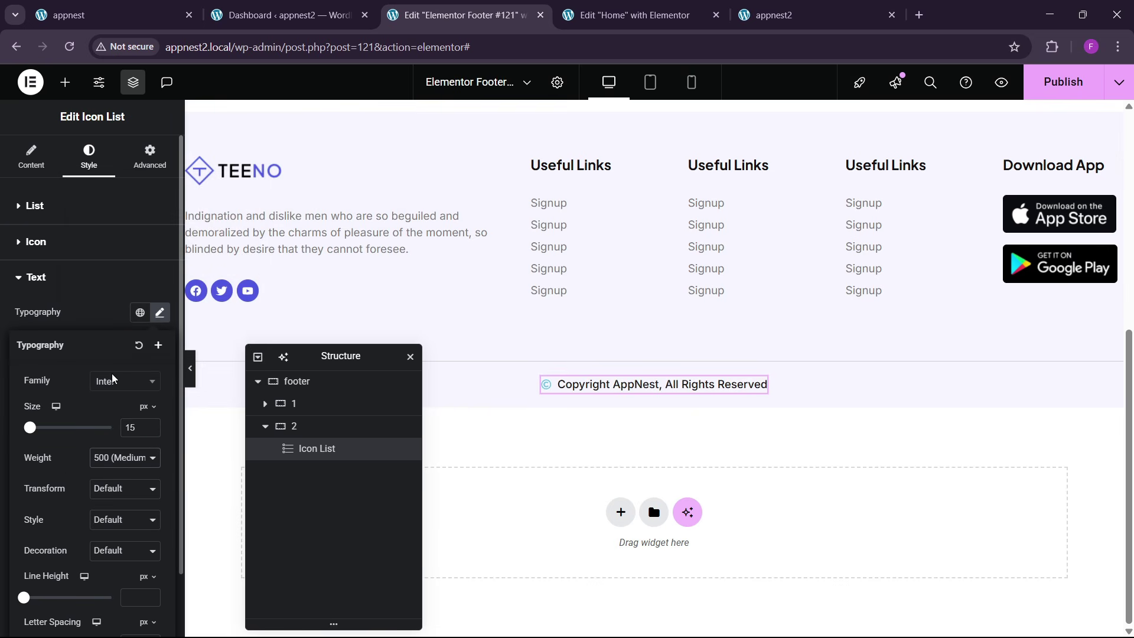
- Set the copyright icon's color to the global color blue and its size to 19 px
{"action": "left_click", "coordinate": [44, 243]}
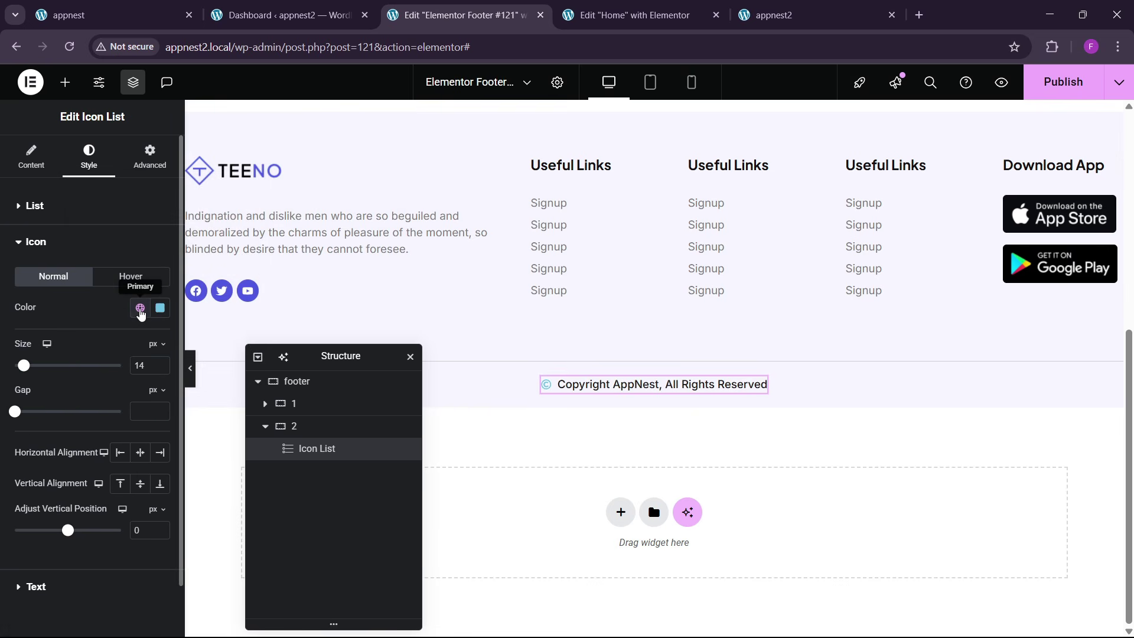
{"action": "left_click", "coordinate": [141, 310]}
{"action": "left_click", "coordinate": [88, 444]}
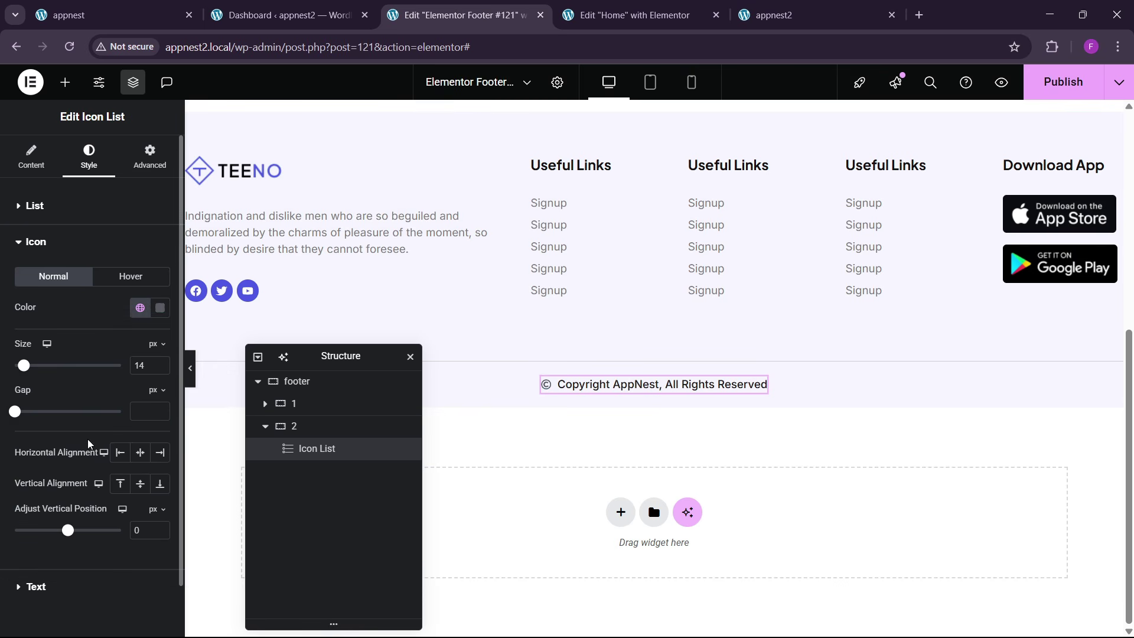
{"action": "left_click", "coordinate": [140, 308]}
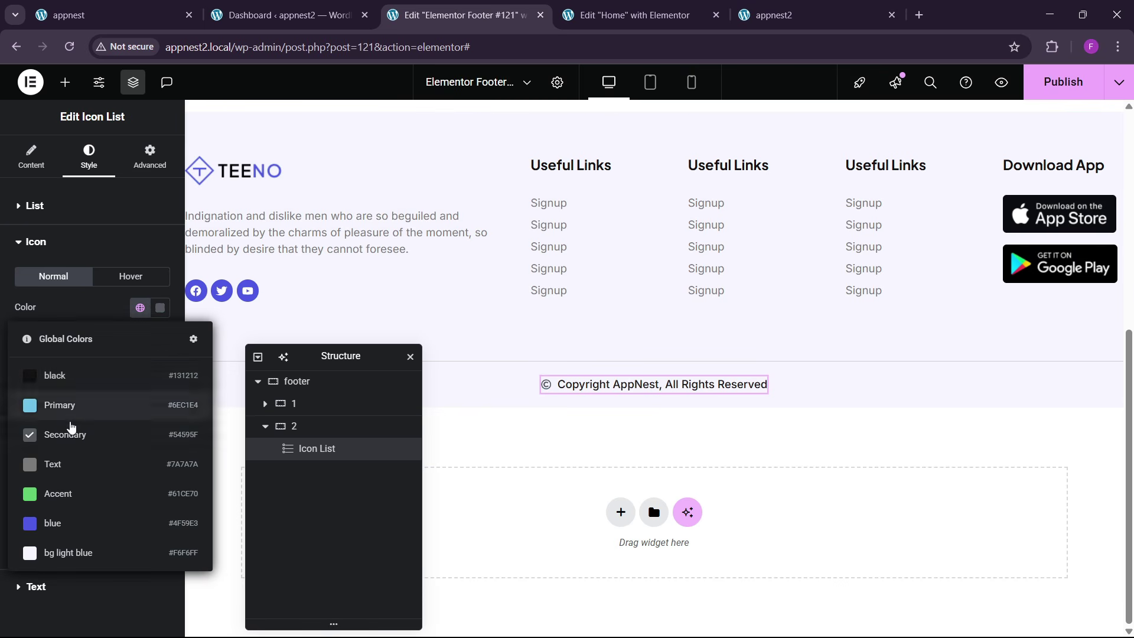
{"action": "left_click", "coordinate": [73, 522]}
{"action": "left_click", "coordinate": [160, 362]}
{"action": "left_click", "coordinate": [160, 362]}
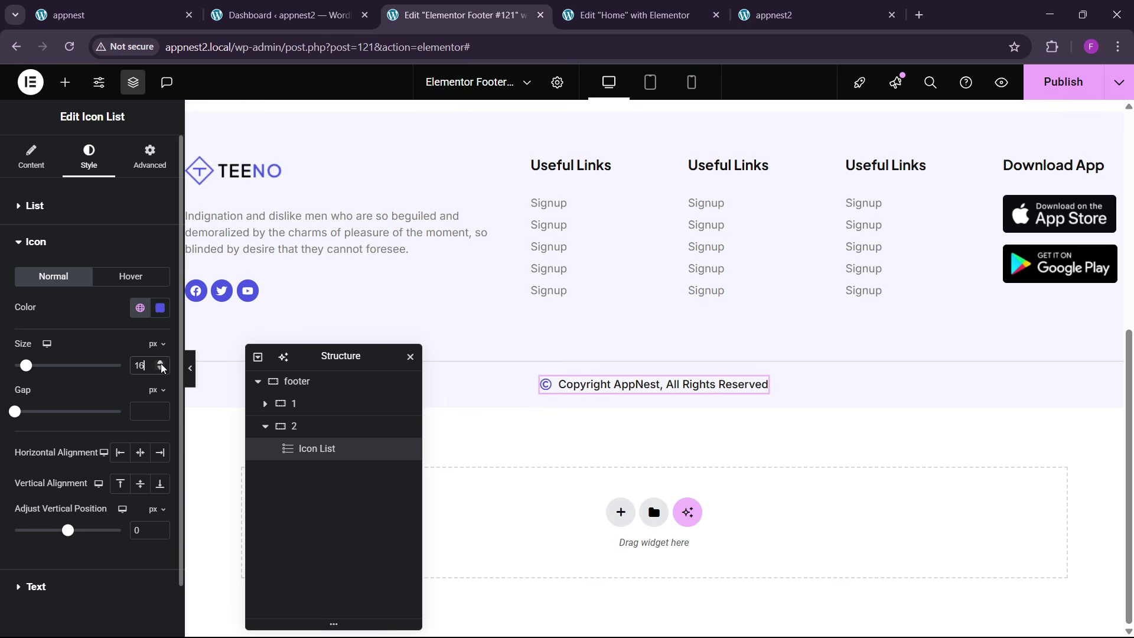
{"action": "left_click", "coordinate": [160, 363]}
{"action": "left_click", "coordinate": [160, 363]}
{"action": "left_click", "coordinate": [160, 363]}
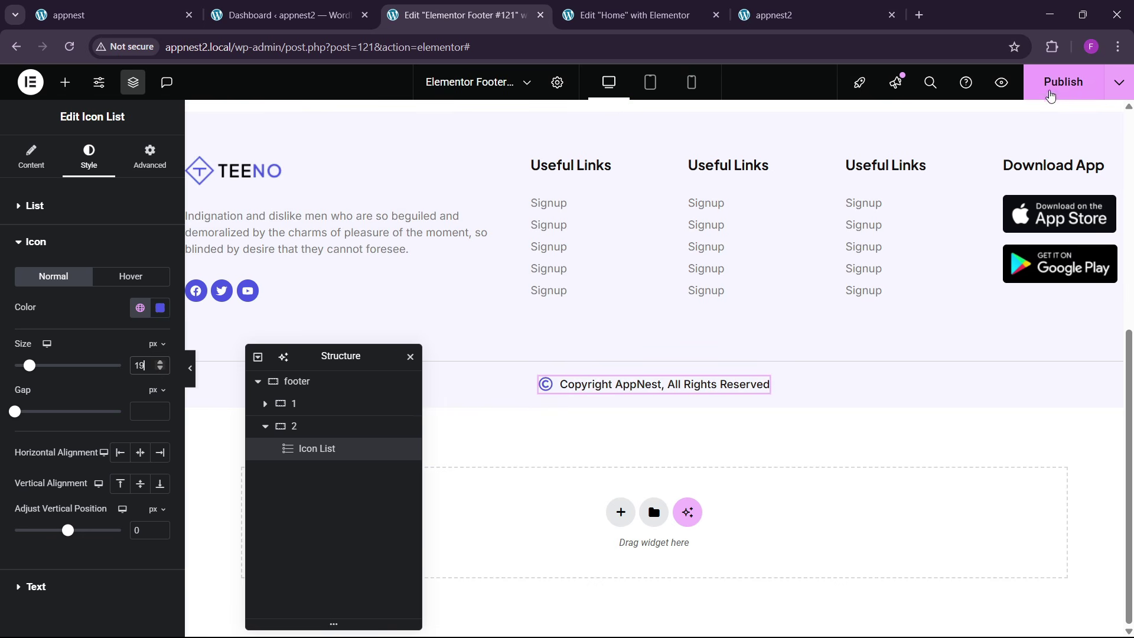
- Publish the footer template and check the footer on the reloaded live appnest2 page
{"action": "left_click", "coordinate": [1063, 82]}
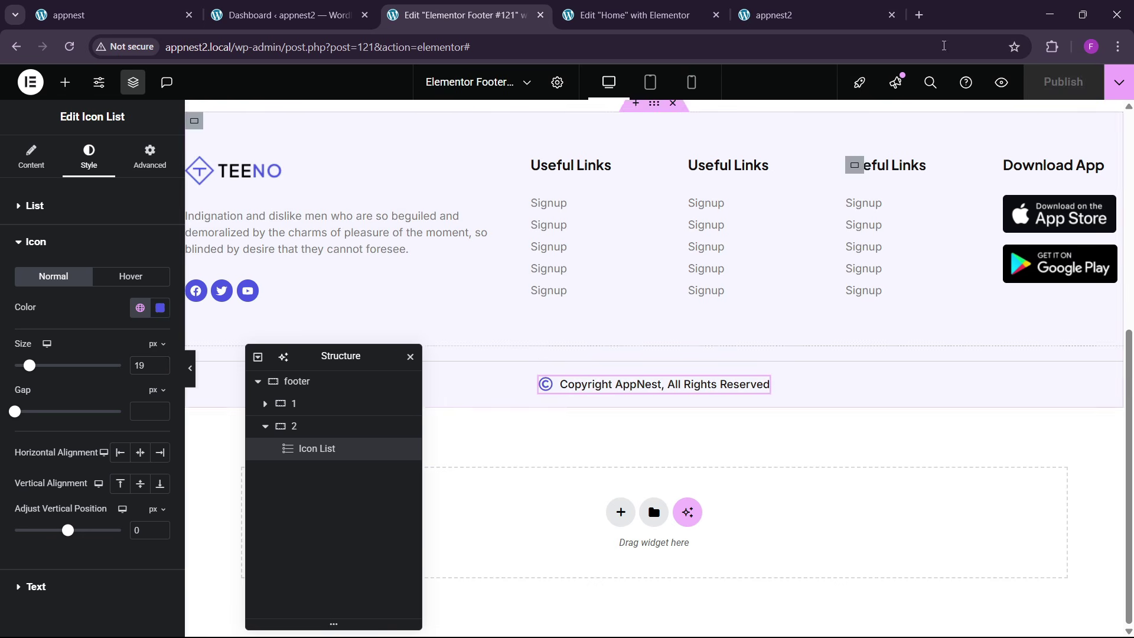
{"action": "left_click", "coordinate": [773, 15]}
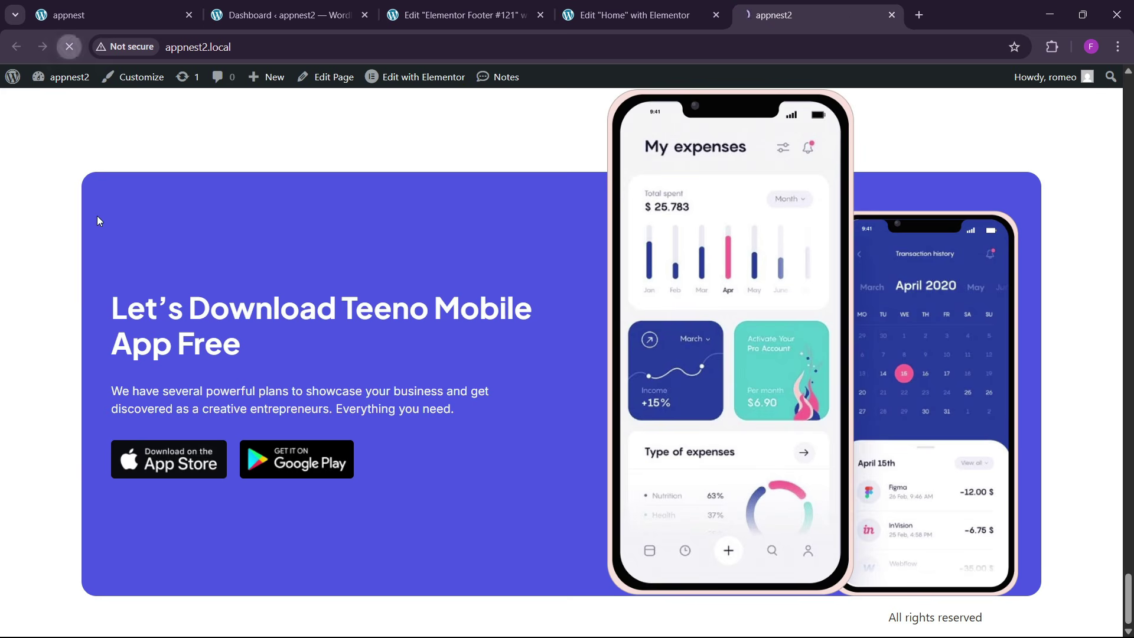
{"action": "scroll", "coordinate": [498, 352], "scroll_direction": "down", "scroll_amount": 4}
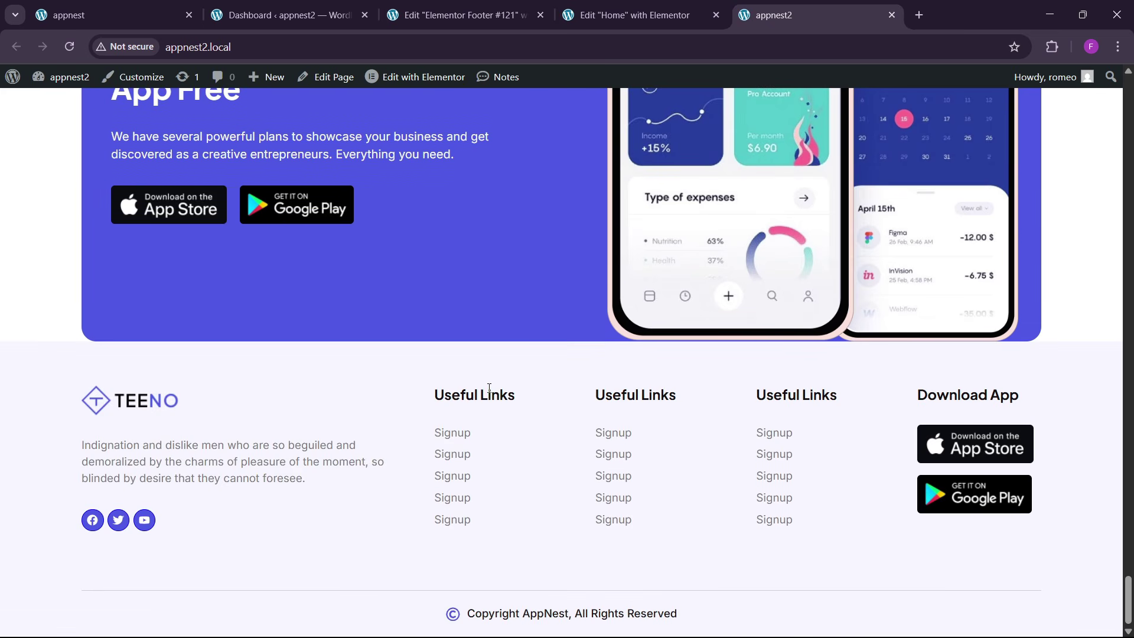
- Set the bottom margin of the Home page's cta container to 80 px and publish the page
{"action": "left_click", "coordinate": [635, 6]}
{"action": "scroll", "coordinate": [566, 319], "scroll_direction": "up", "scroll_amount": 5}
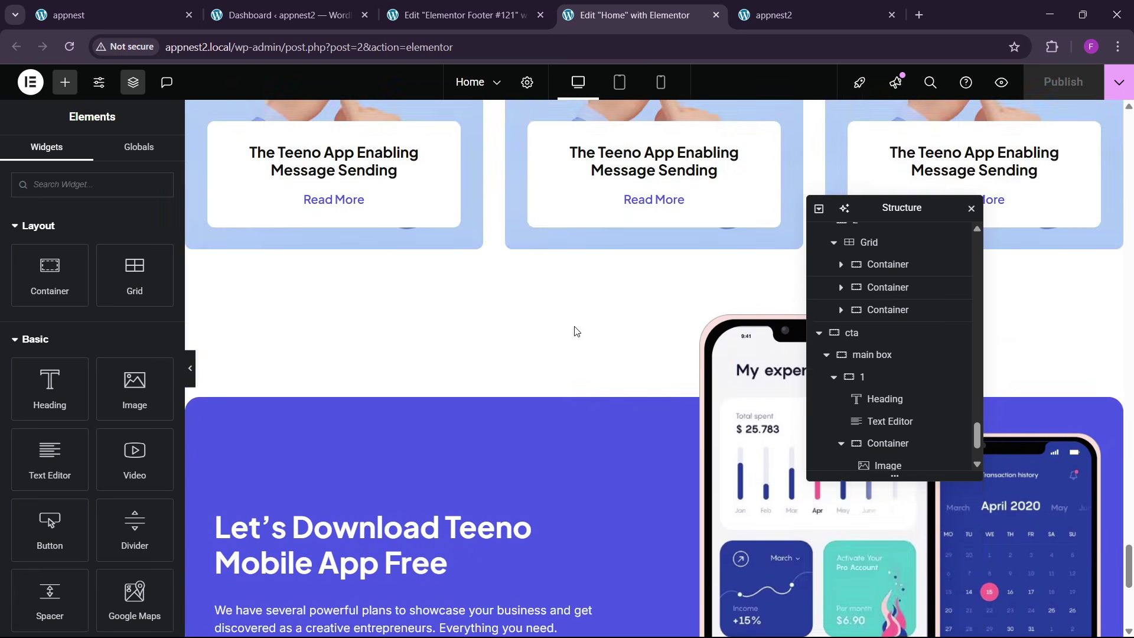
{"action": "scroll", "coordinate": [642, 286], "scroll_direction": "down", "scroll_amount": 2}
{"action": "left_click", "coordinate": [643, 287]}
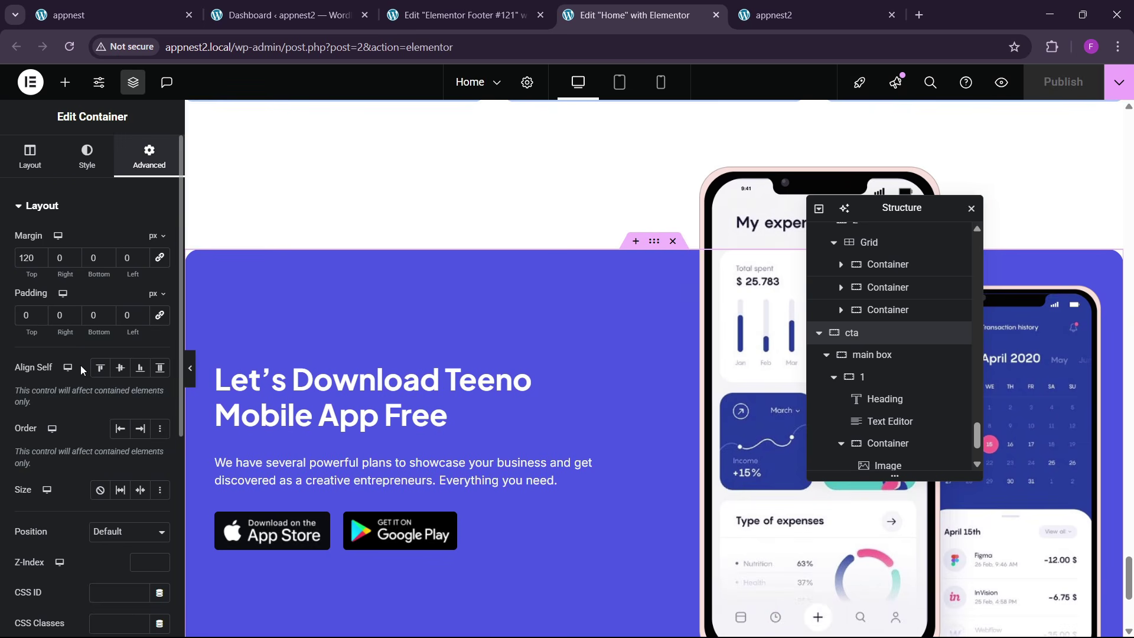
{"action": "type", "text": "8"}
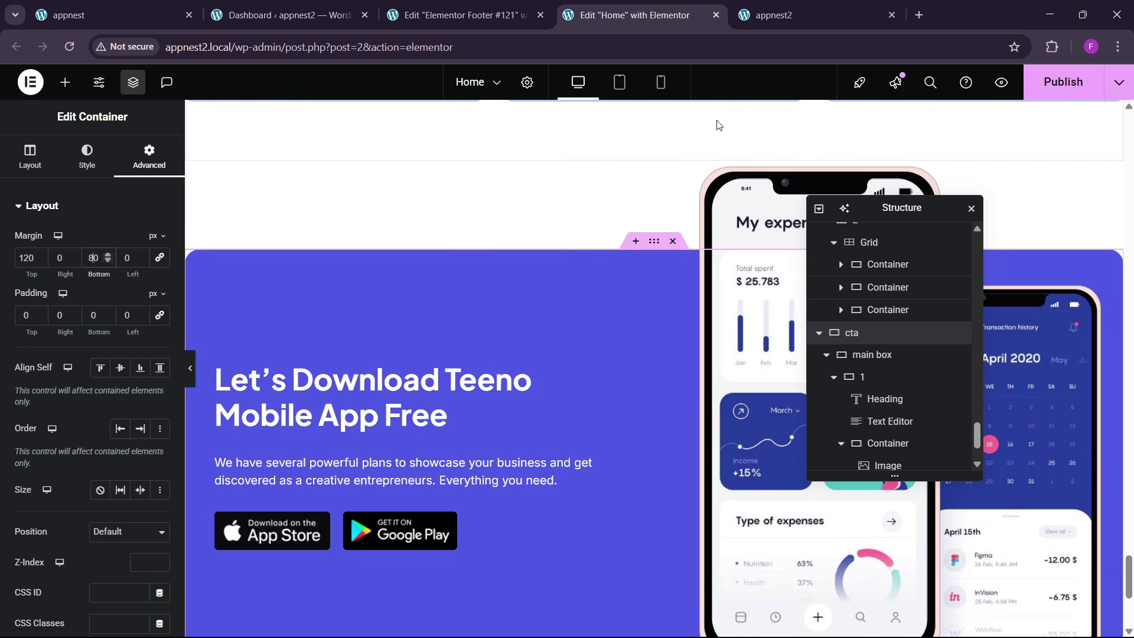
{"action": "left_click", "coordinate": [1044, 85]}
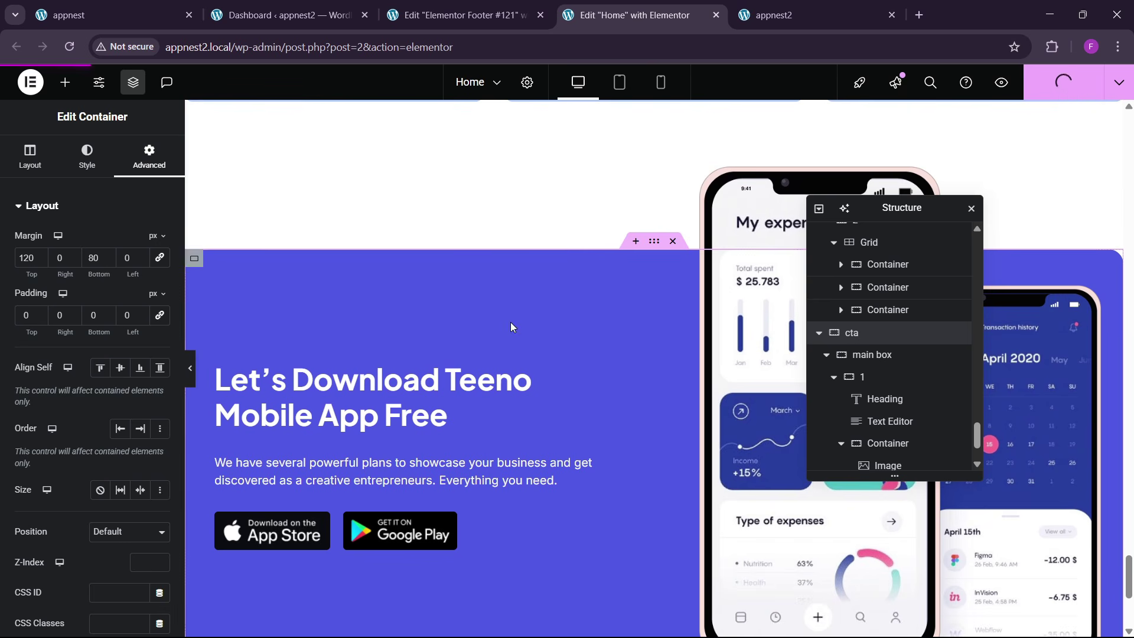
- Reload the live appnest2 page to check the spacing above the footer, and review the footer and header of the reference appnest page
{"action": "left_click", "coordinate": [802, 7]}
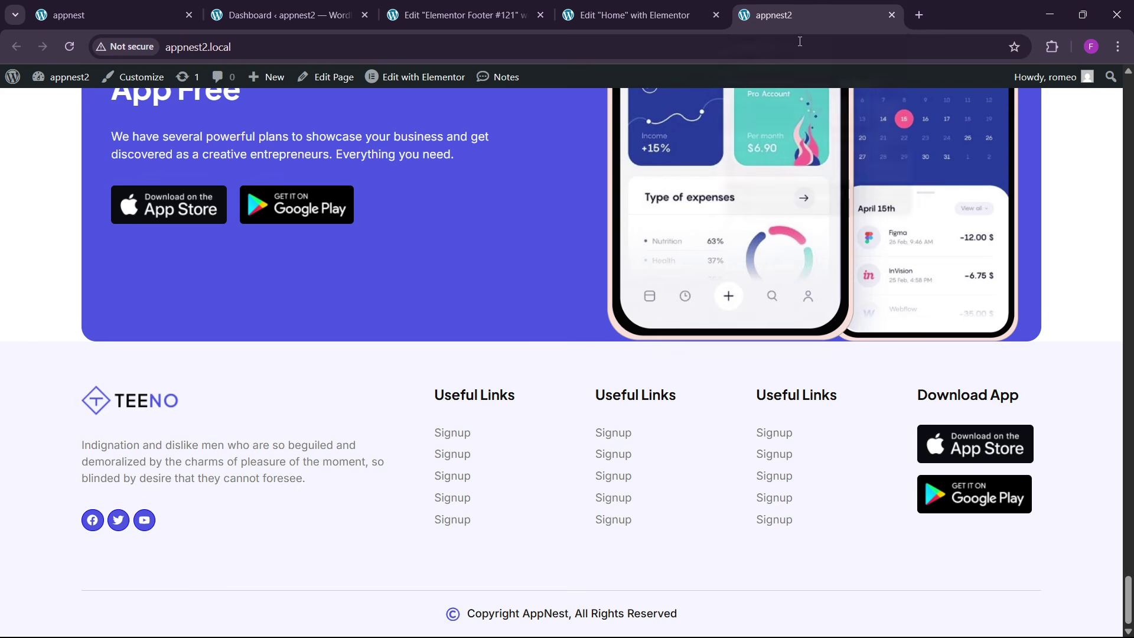
{"action": "left_click", "coordinate": [69, 47]}
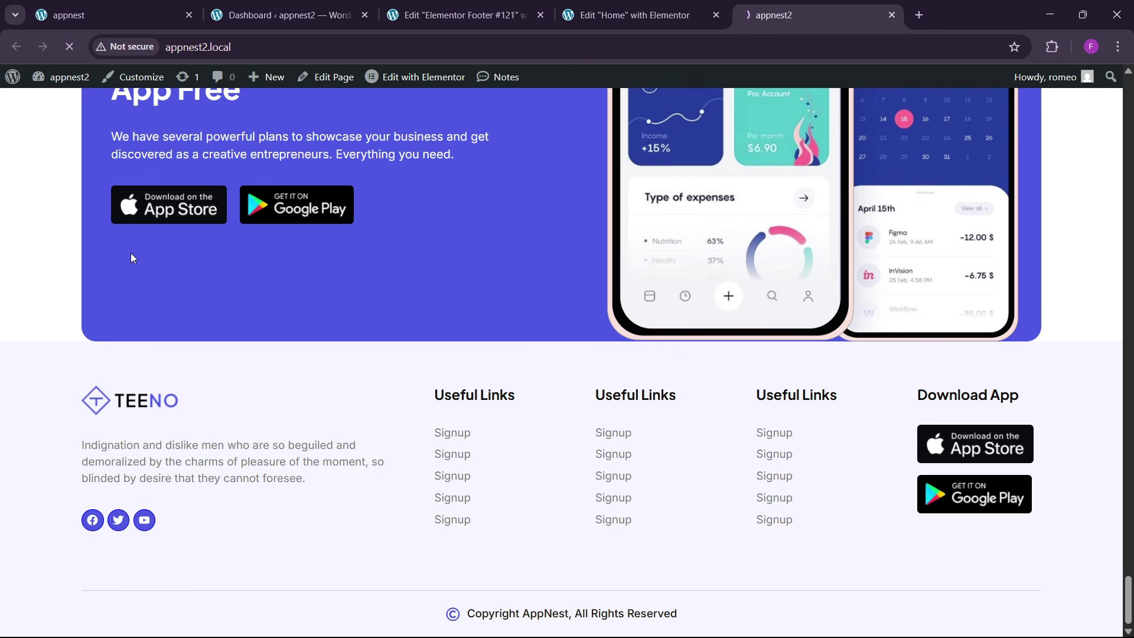
{"action": "scroll", "coordinate": [453, 383], "scroll_direction": "up", "scroll_amount": 3}
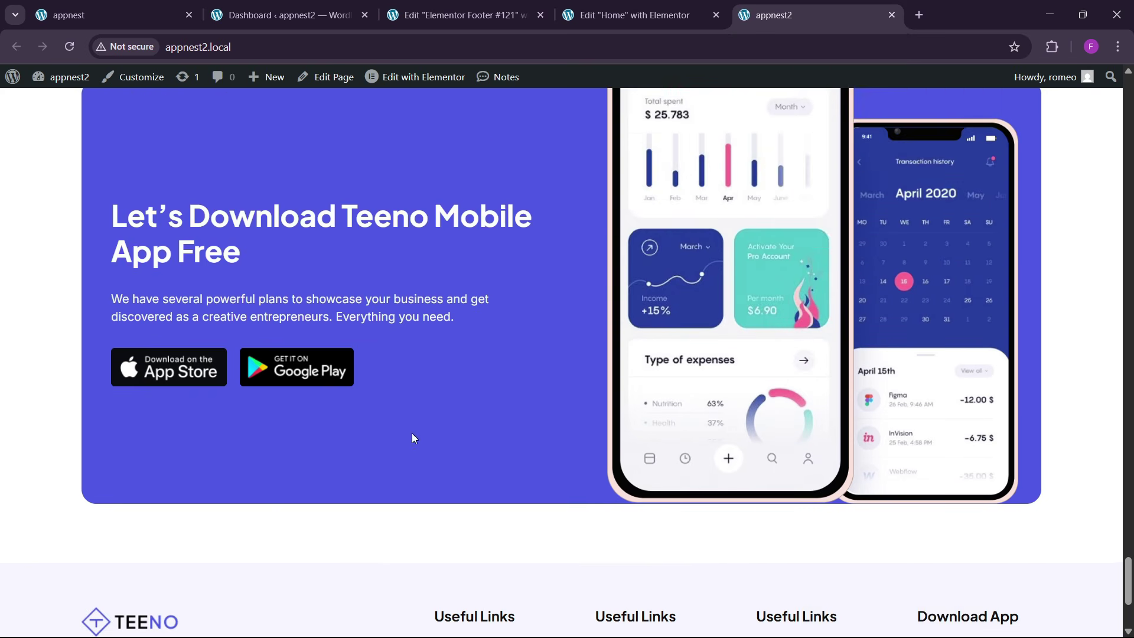
{"action": "scroll", "coordinate": [412, 436], "scroll_direction": "down", "scroll_amount": 4}
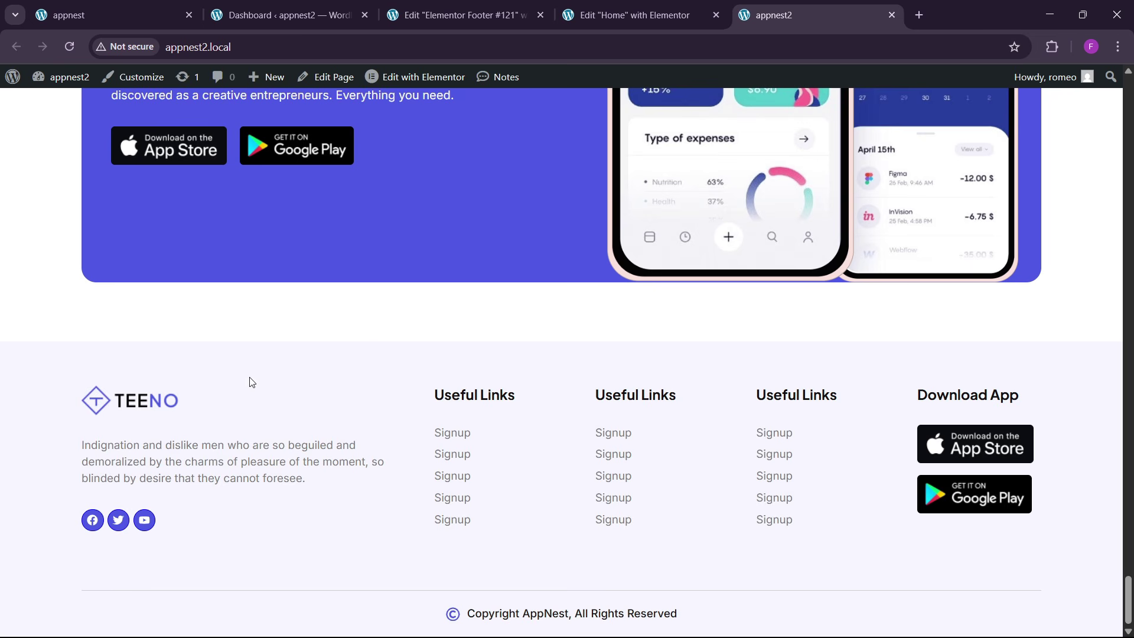
{"action": "scroll", "coordinate": [406, 328], "scroll_direction": "up", "scroll_amount": 1}
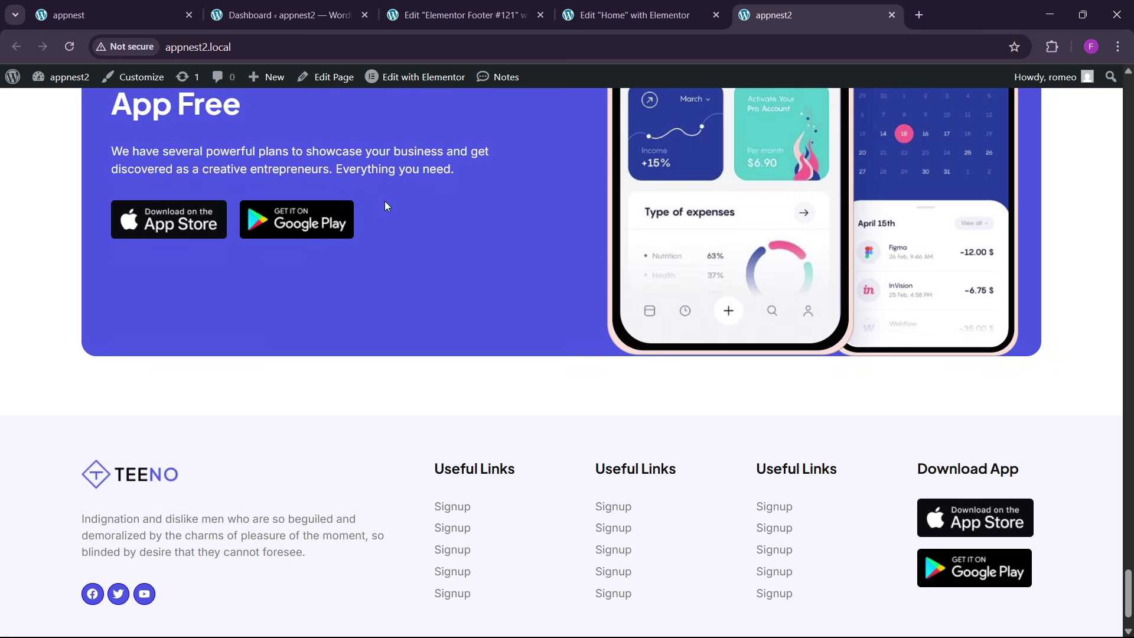
{"action": "left_click", "coordinate": [192, 6]}
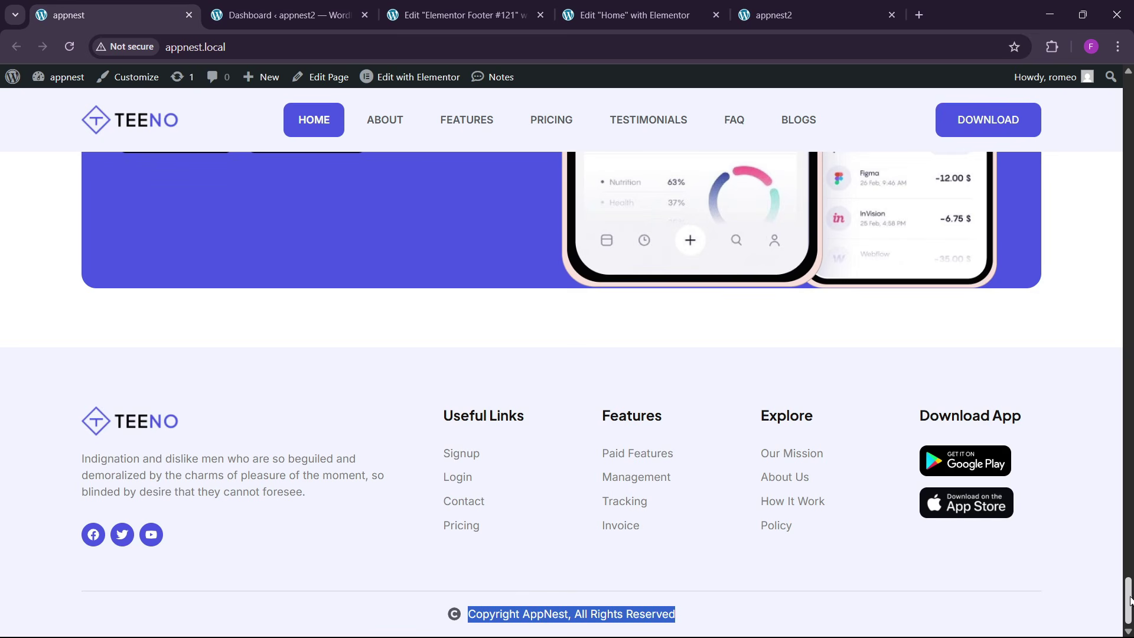
{"action": "left_click_drag", "start_coordinate": [1129, 597], "coordinate": [1128, 92]}
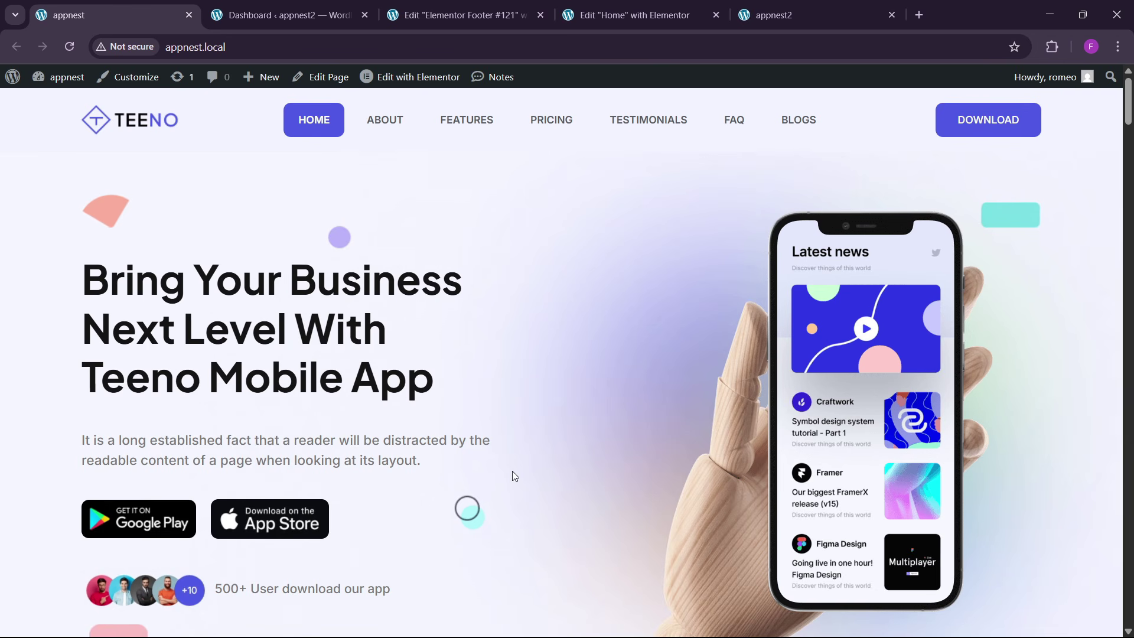
- Close the footer editor and open the Theme Builder from the appnest2 dashboard in a new browser tab
{"action": "left_click", "coordinate": [534, 18]}
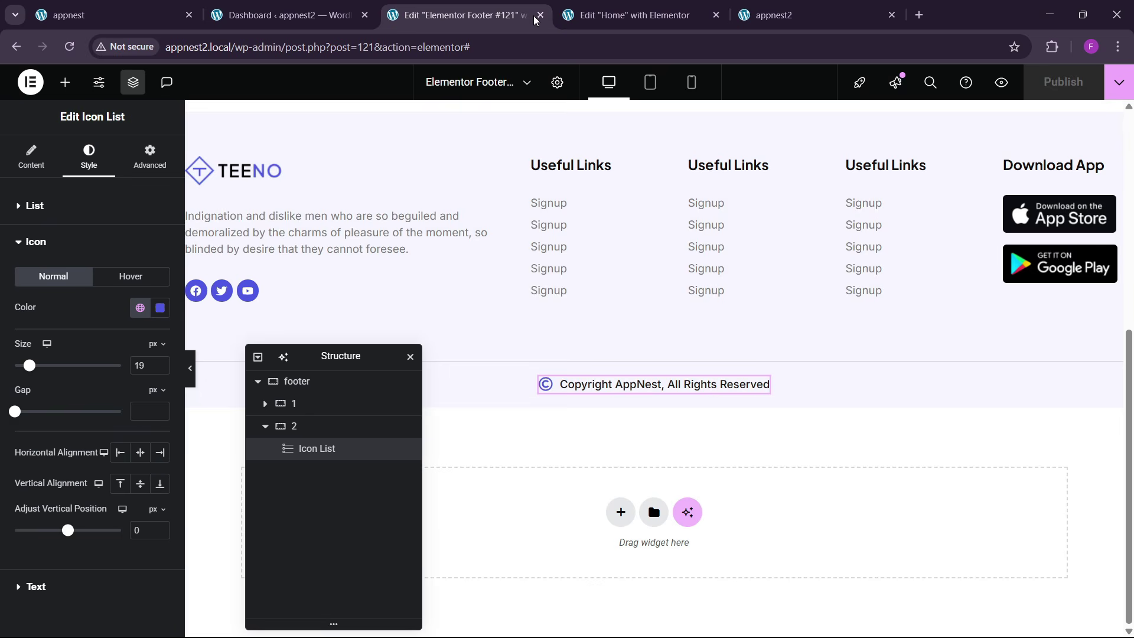
{"action": "left_click", "coordinate": [539, 14]}
{"action": "left_click", "coordinate": [271, 15]}
{"action": "mouse_move", "coordinate": [50, 328]}
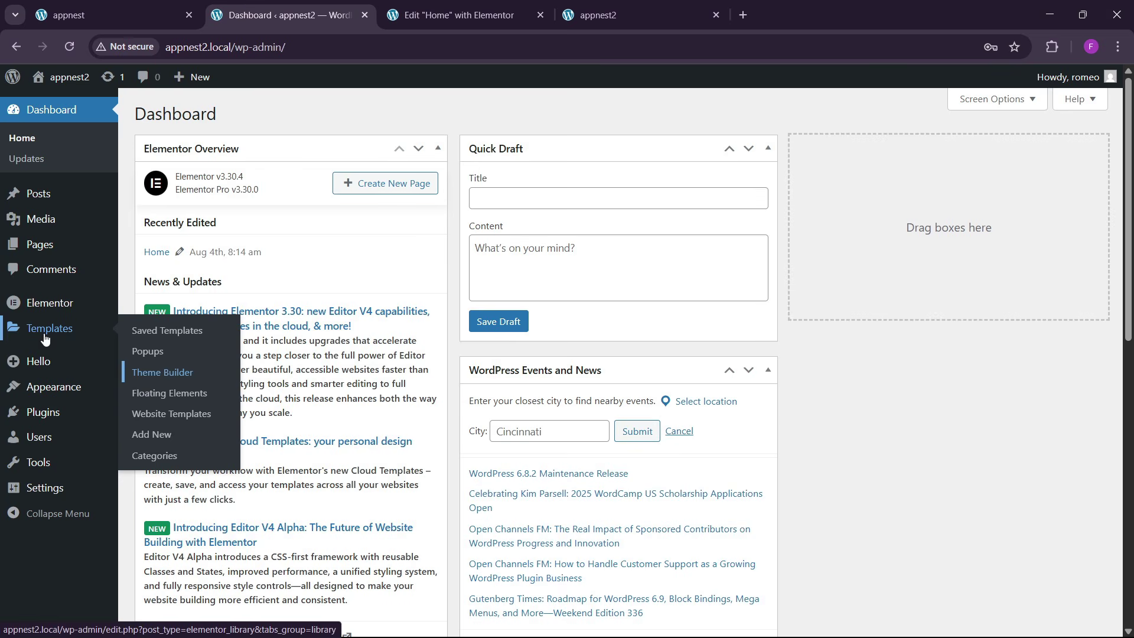
{"action": "right_click", "coordinate": [176, 372]}
{"action": "left_click", "coordinate": [225, 385]}
{"action": "left_click", "coordinate": [407, 7]}
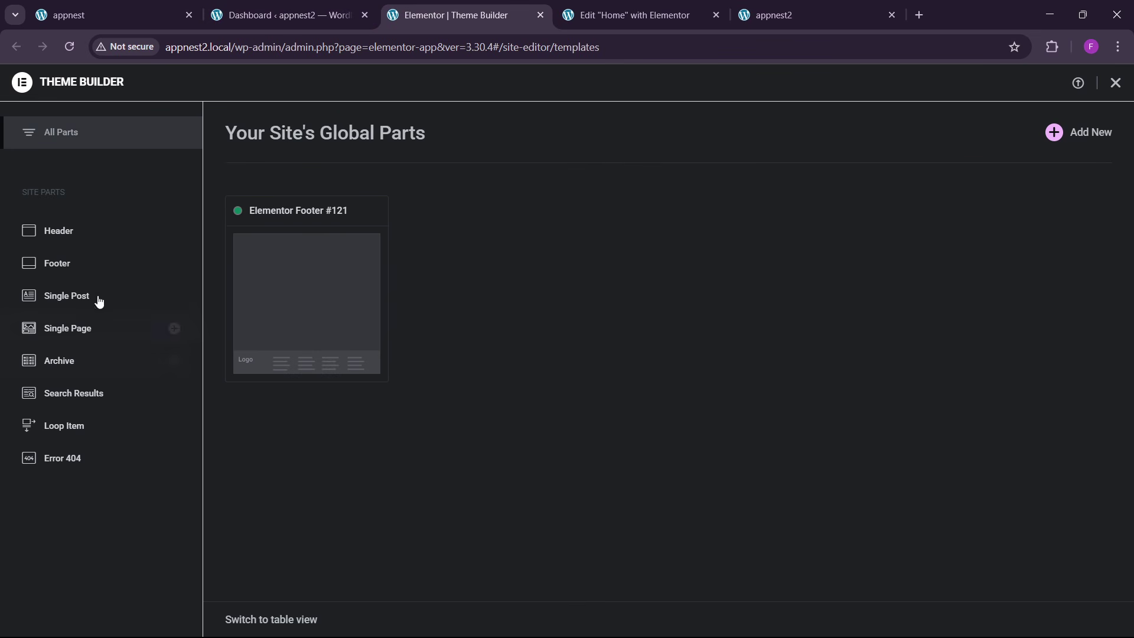
- Create a new header template in the Theme Builder and dismiss the block library to start from a blank canvas
{"action": "left_click", "coordinate": [90, 234]}
{"action": "left_click", "coordinate": [1054, 133]}
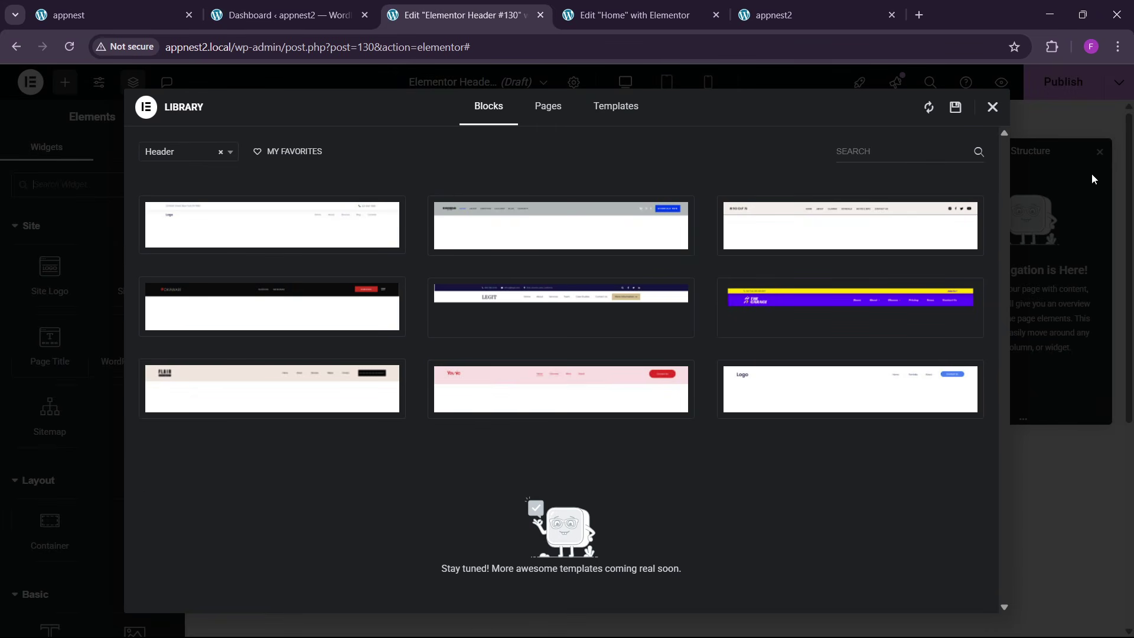
{"action": "left_click", "coordinate": [991, 108]}
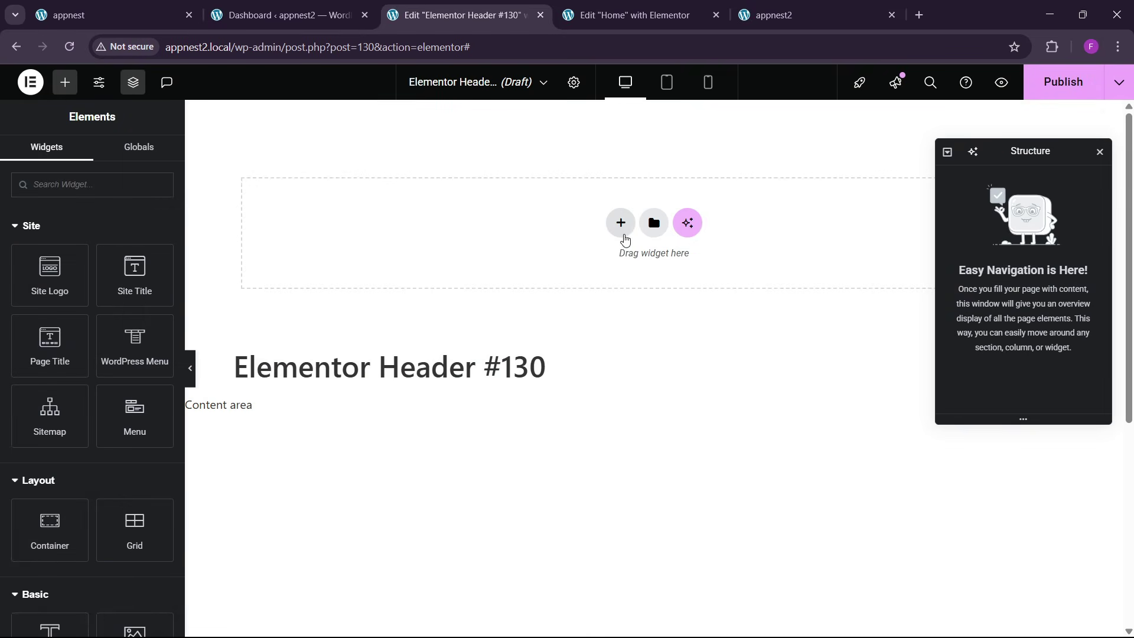
- Add a row-direction flexbox container to the header template, name it header, and set its boxed width to 1300 px
{"action": "left_click", "coordinate": [621, 222]}
{"action": "left_click", "coordinate": [604, 266]}
{"action": "left_click", "coordinate": [532, 257]}
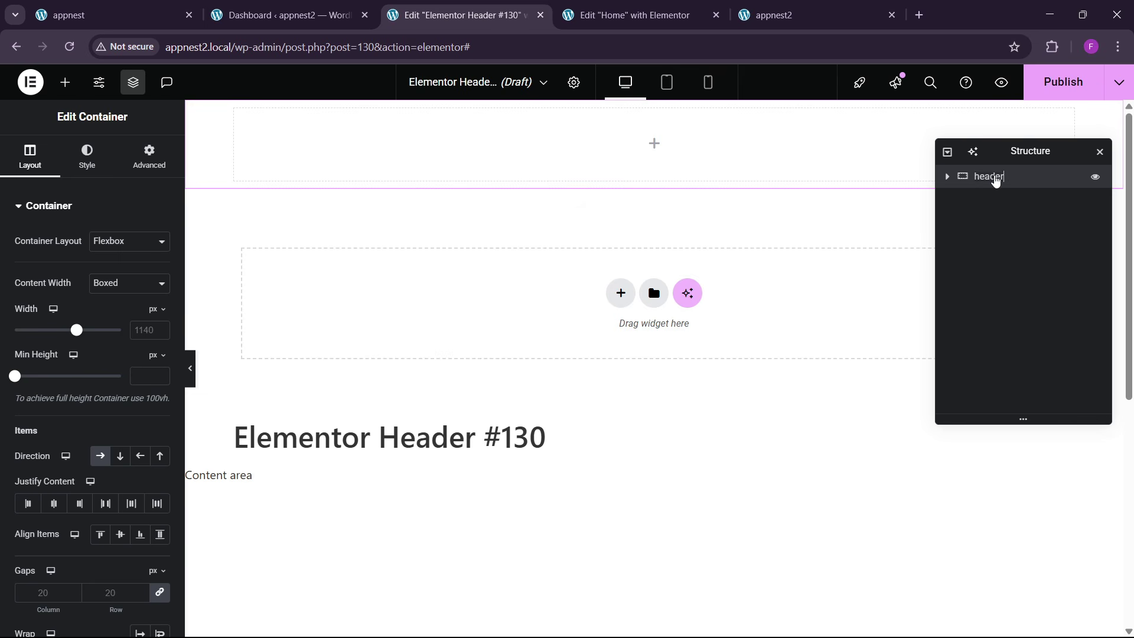
{"action": "double_click", "coordinate": [993, 176]}
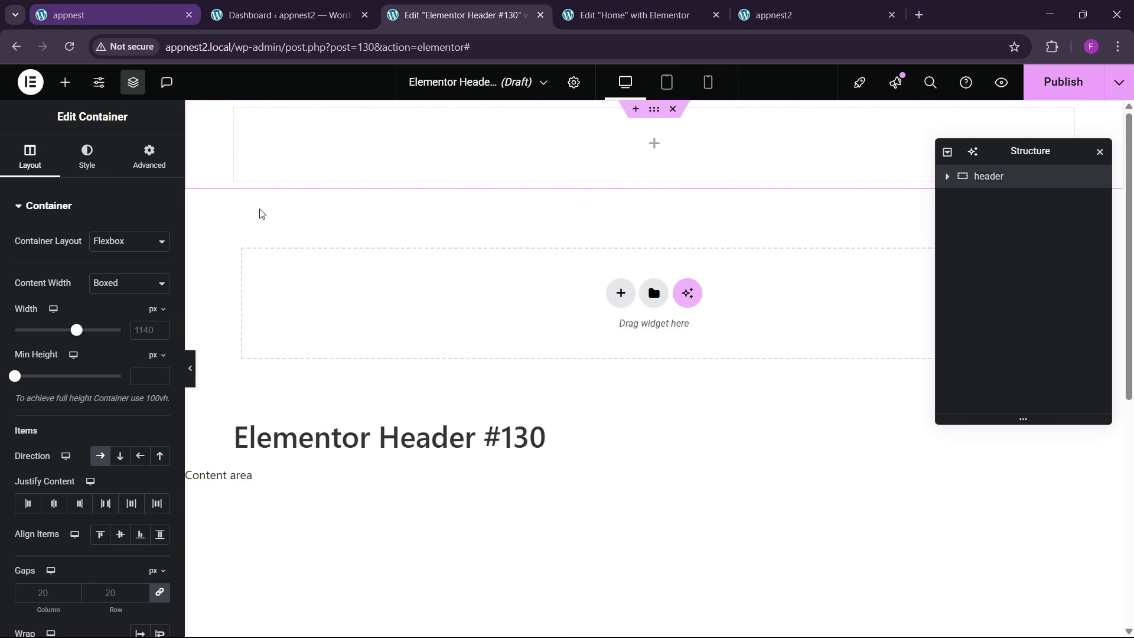
{"action": "left_click", "coordinate": [141, 339]}
{"action": "type", "text": "1"}
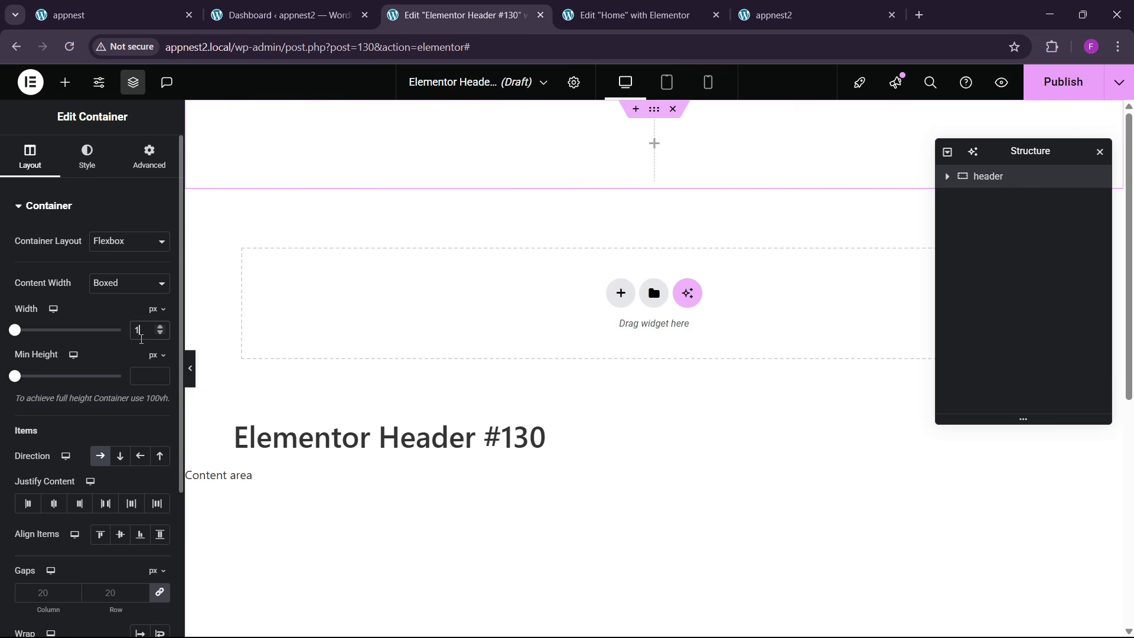
{"action": "type", "text": "300"}
- Add an Image widget to the header container and choose logo-1.png from the media library
{"action": "left_click", "coordinate": [65, 83]}
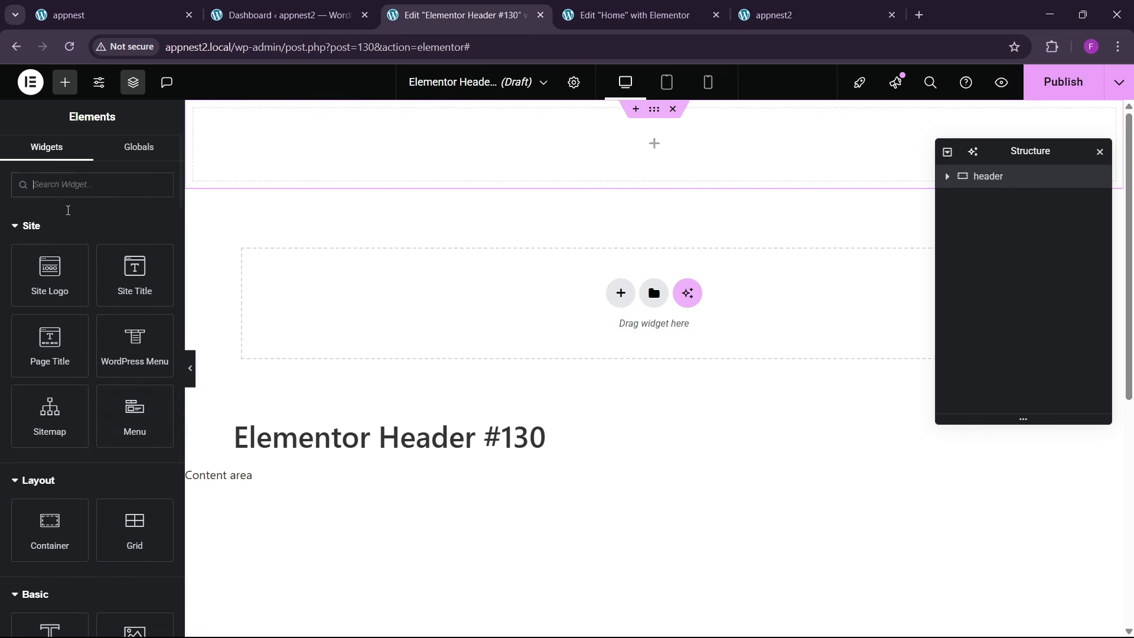
{"action": "scroll", "coordinate": [95, 437], "scroll_direction": "down", "scroll_amount": 1}
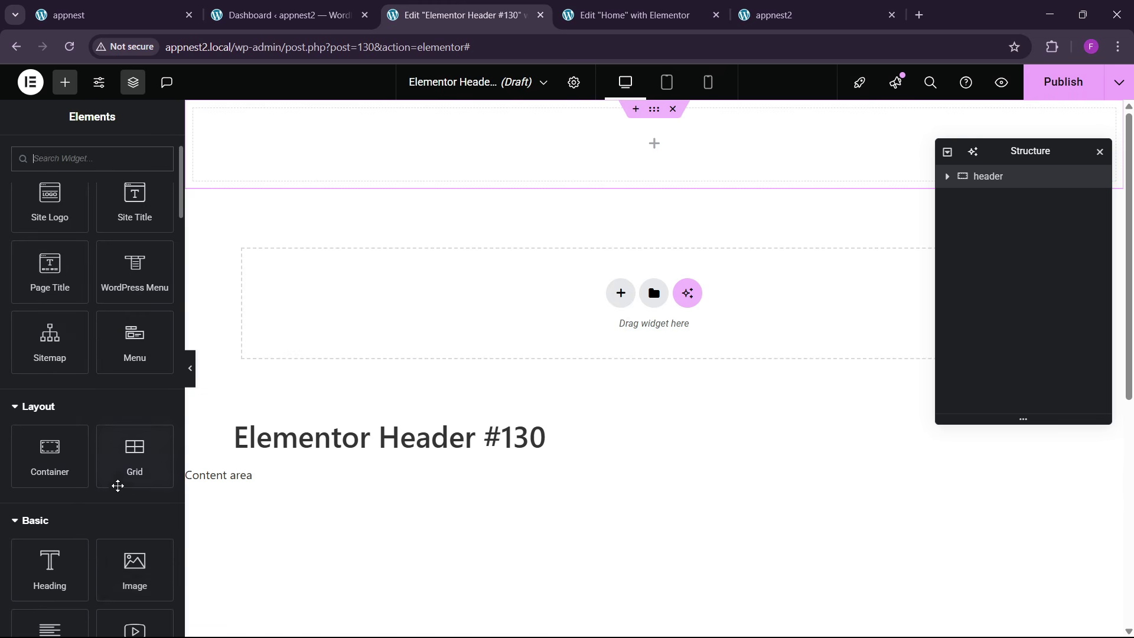
{"action": "left_click_drag", "start_coordinate": [141, 541], "coordinate": [283, 142]}
{"action": "left_click", "coordinate": [100, 308]}
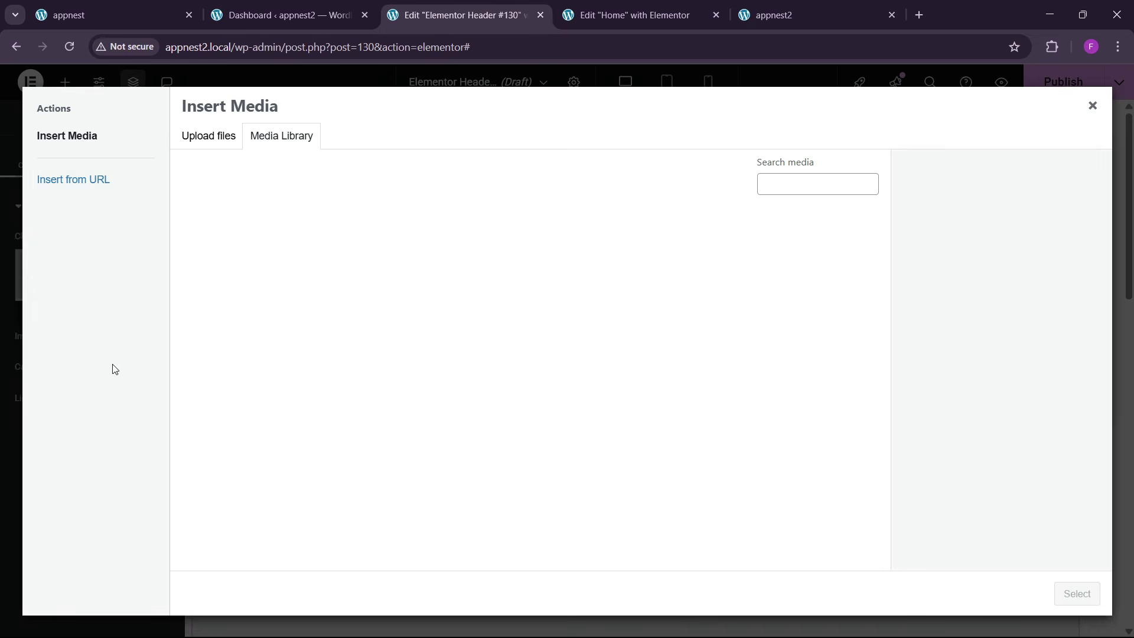
{"action": "scroll", "coordinate": [840, 426], "scroll_direction": "down", "scroll_amount": 10}
{"action": "left_click", "coordinate": [839, 427]}
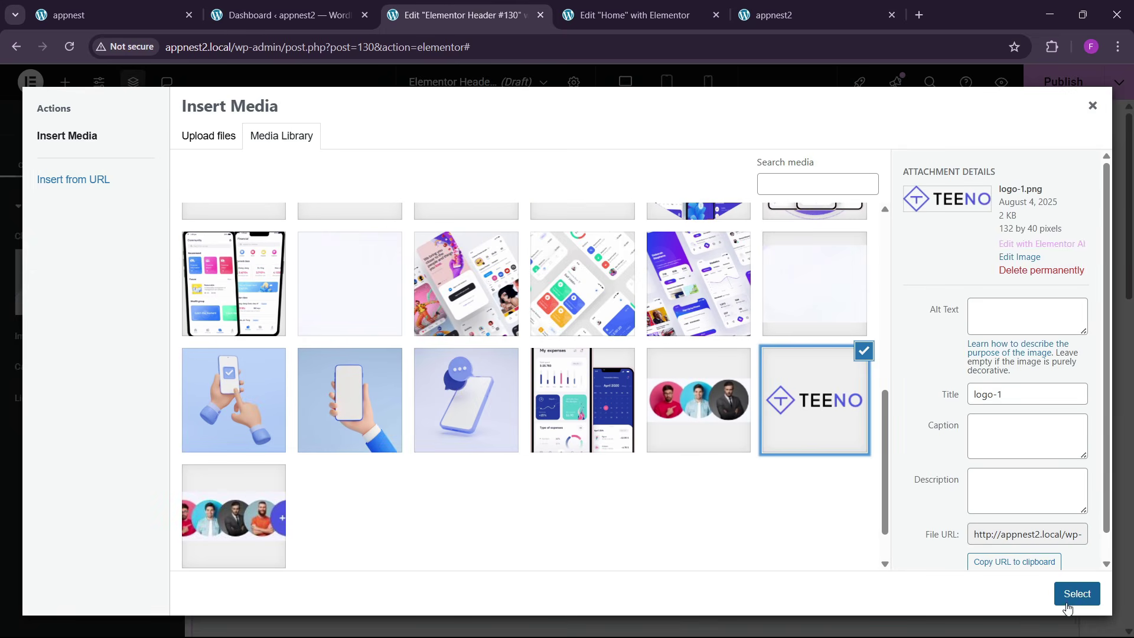
{"action": "left_click", "coordinate": [1076, 594]}
- Check the reference header, then copy the Read More button from the Home page's blog section and paste it into the header beside the logo
{"action": "left_click", "coordinate": [126, 11]}
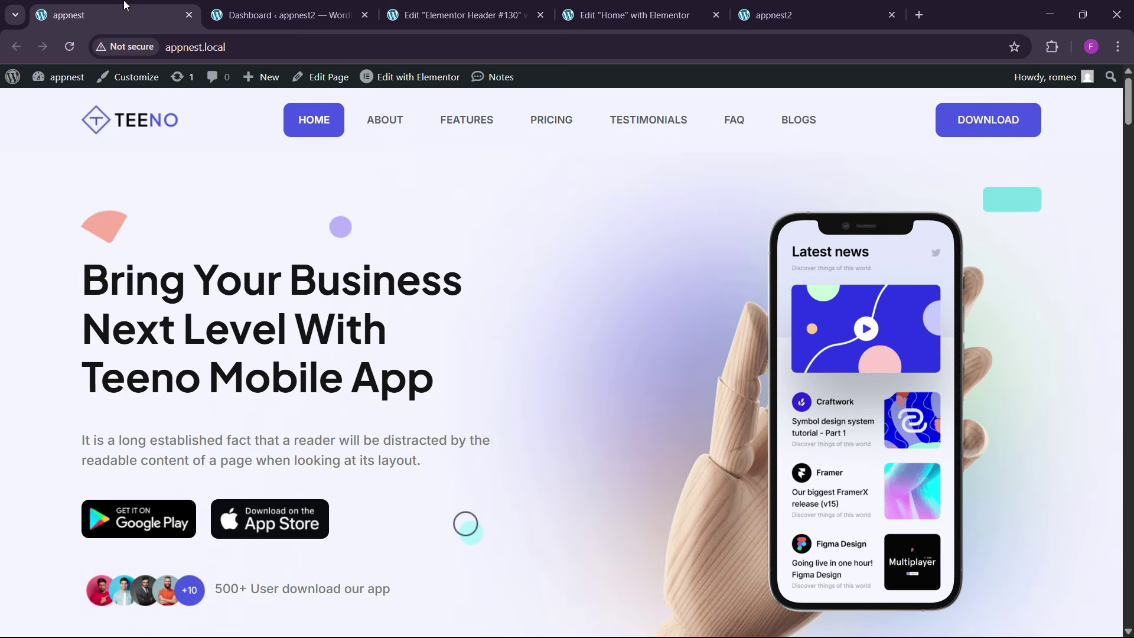
{"action": "left_click", "coordinate": [460, 14]}
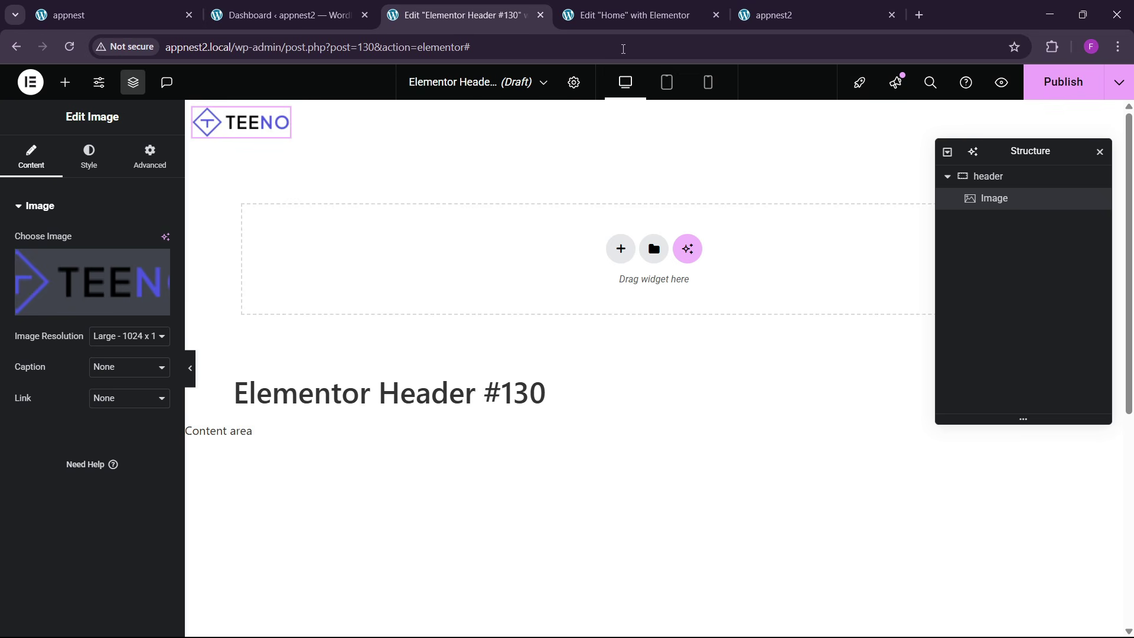
{"action": "left_click", "coordinate": [620, 16]}
{"action": "scroll", "coordinate": [608, 304], "scroll_direction": "up", "scroll_amount": 8}
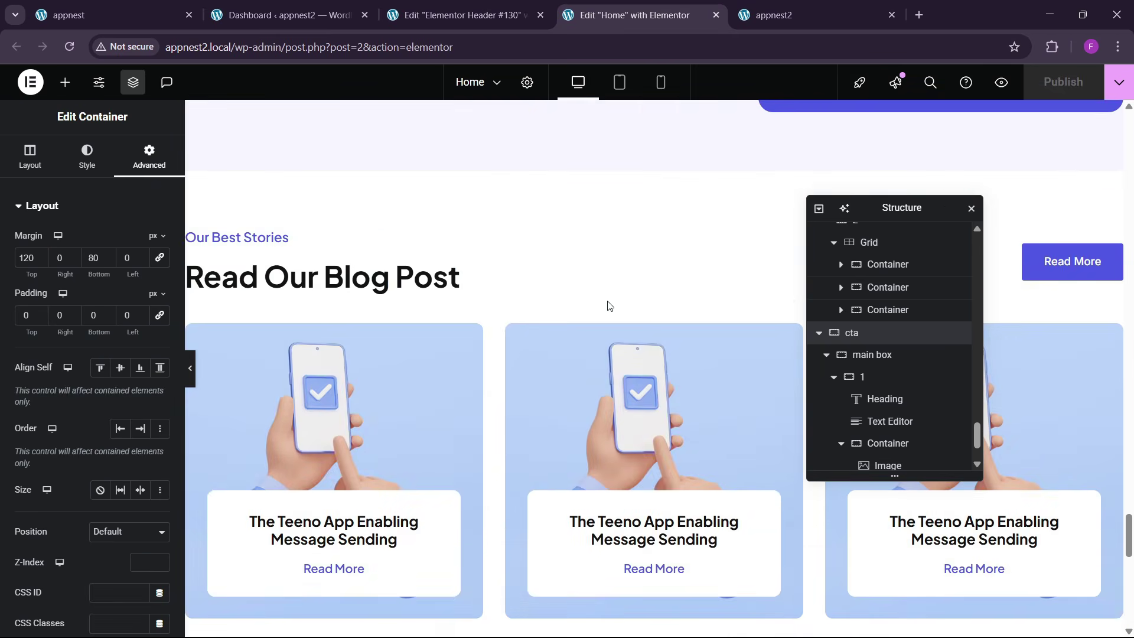
{"action": "scroll", "coordinate": [608, 304], "scroll_direction": "up", "scroll_amount": 4}
{"action": "right_click", "coordinate": [1052, 481]}
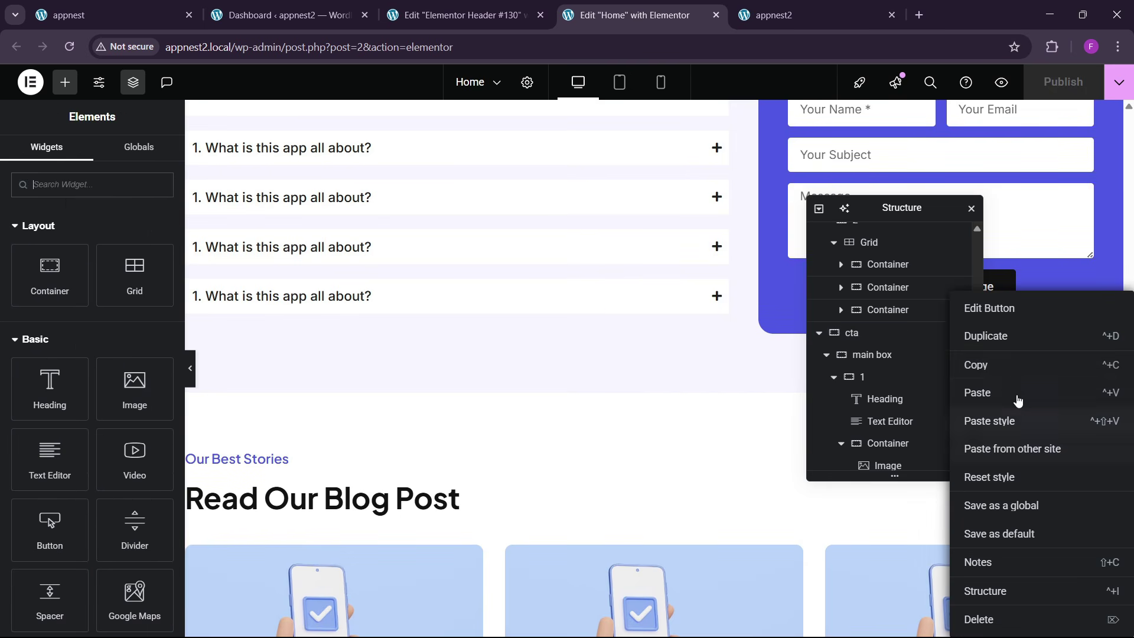
{"action": "left_click", "coordinate": [998, 366]}
{"action": "left_click", "coordinate": [461, 15]}
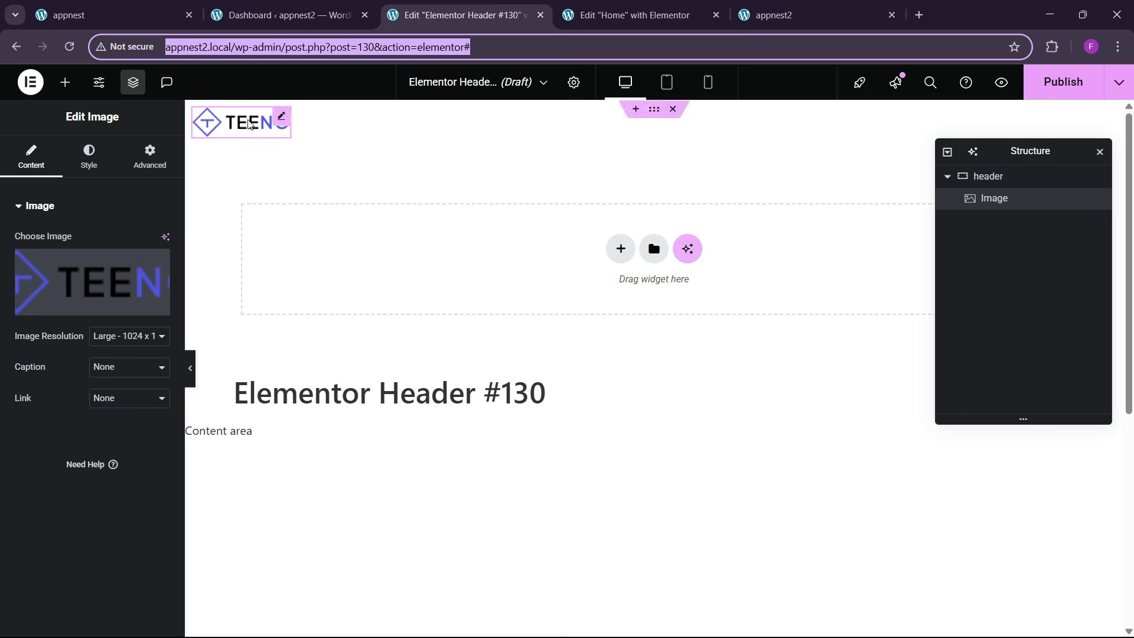
{"action": "right_click", "coordinate": [250, 124]}
{"action": "left_click", "coordinate": [280, 219]}
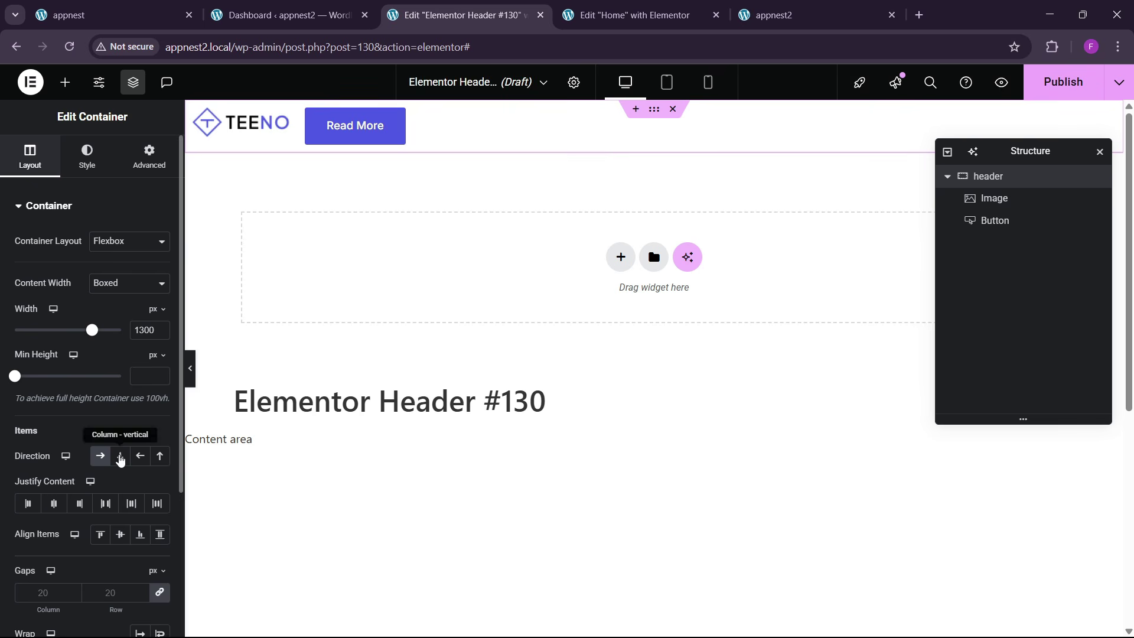
- Justify the header container's items with space between, align them to the center, and compare with the reference header
{"action": "left_click", "coordinate": [106, 503]}
{"action": "left_click", "coordinate": [120, 534]}
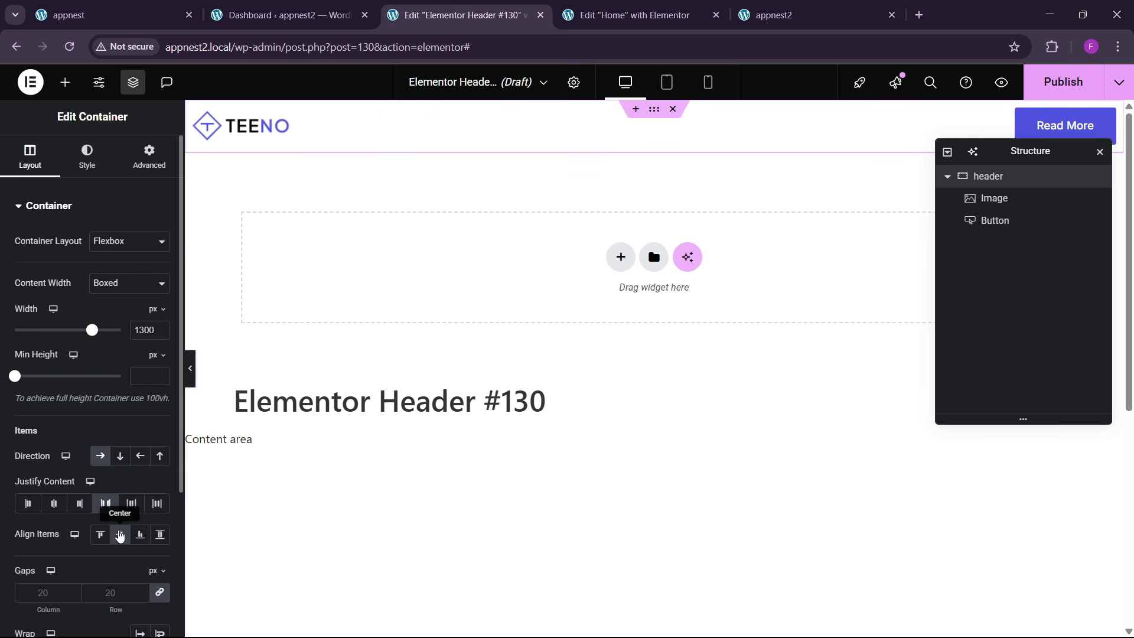
{"action": "left_click", "coordinate": [132, 7]}
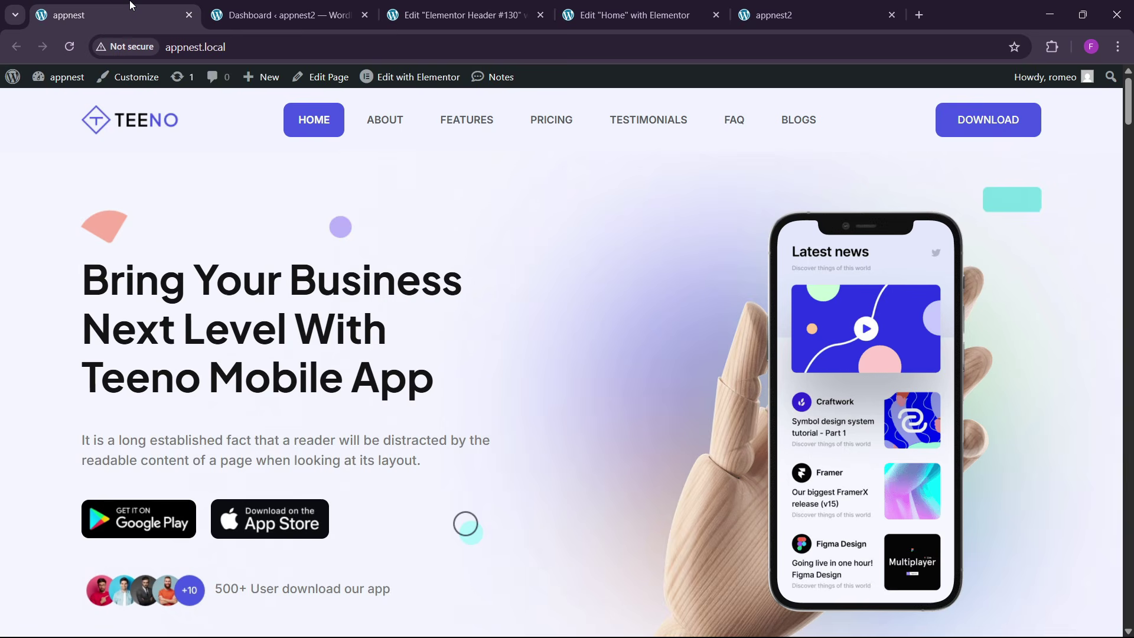
{"action": "left_click", "coordinate": [499, 7]}
- Change the header button's text to Download
{"action": "left_click", "coordinate": [1067, 126]}
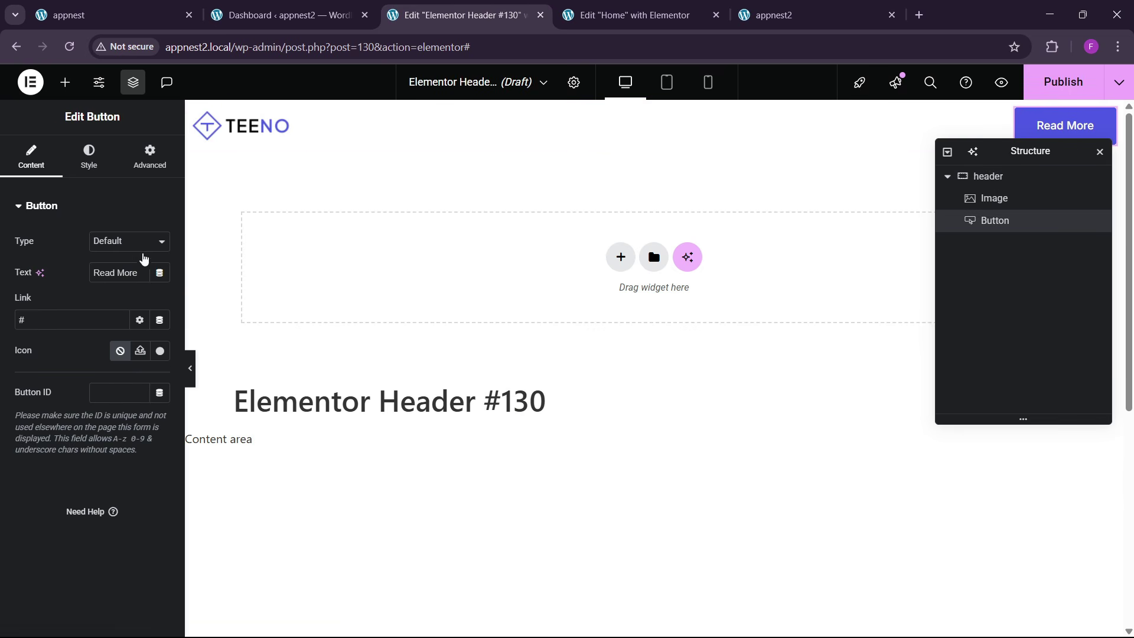
{"action": "key", "text": "ctrl+a"}
{"action": "key", "text": "BackSpace"}
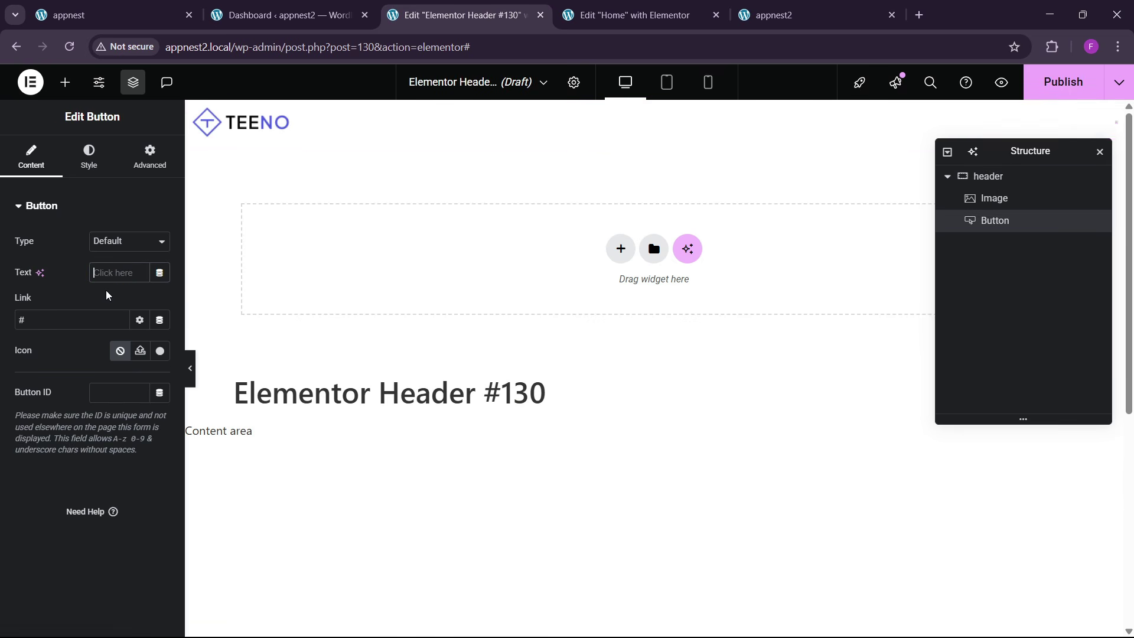
{"action": "type", "text": "Download"}
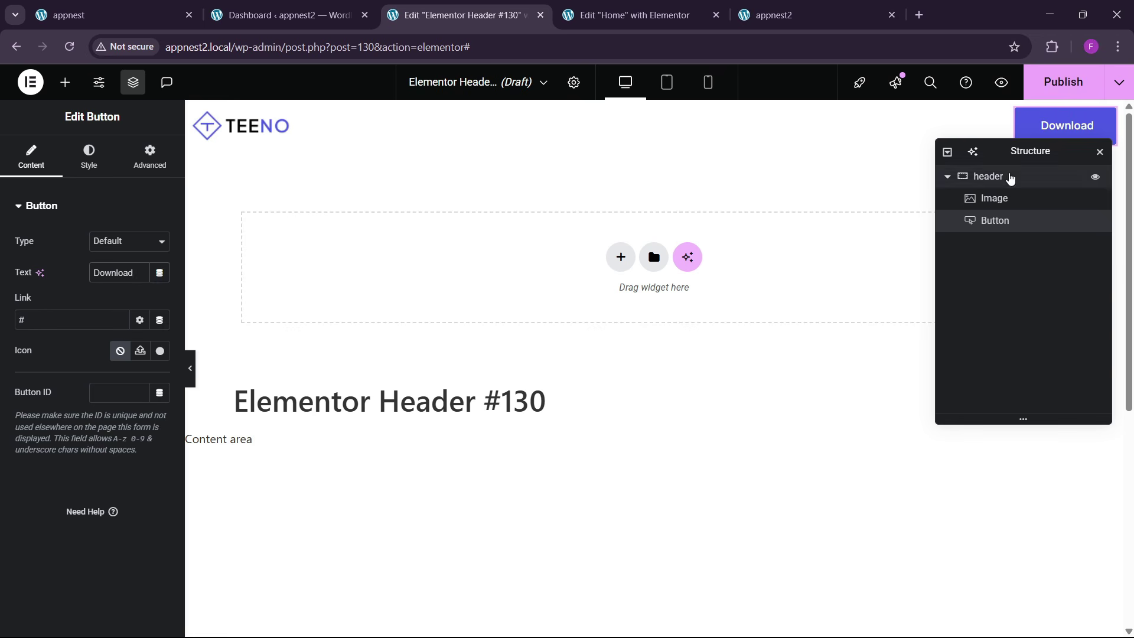
- Move the Structure window away from the header, and publish the header template with the display condition Include Entire site
{"action": "left_click_drag", "start_coordinate": [1013, 158], "coordinate": [772, 232]}
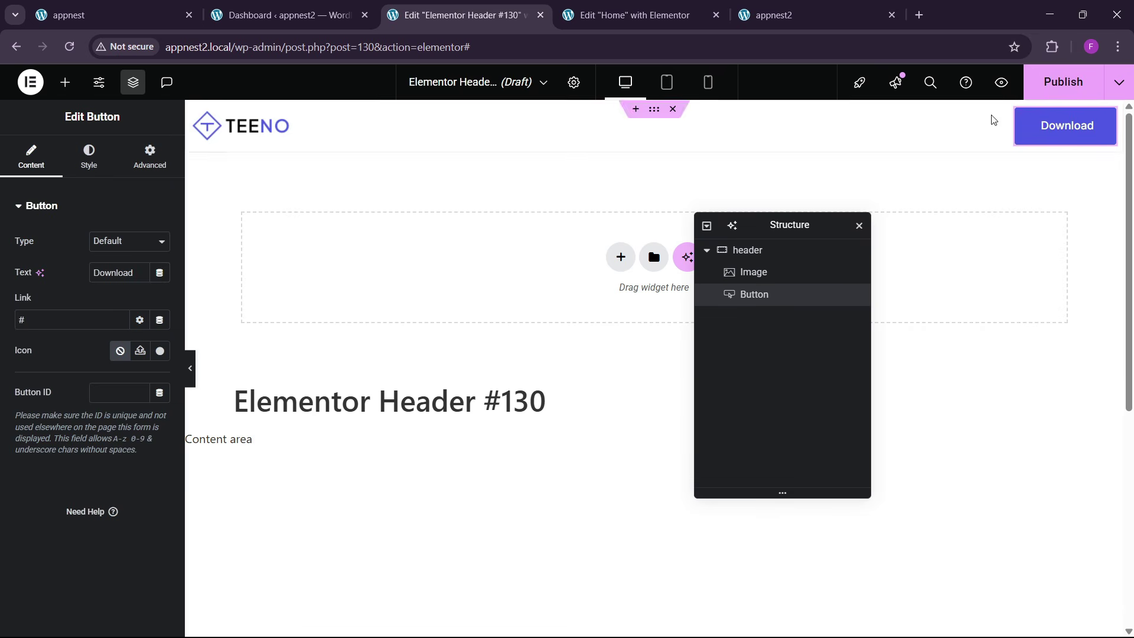
{"action": "left_click", "coordinate": [1063, 82]}
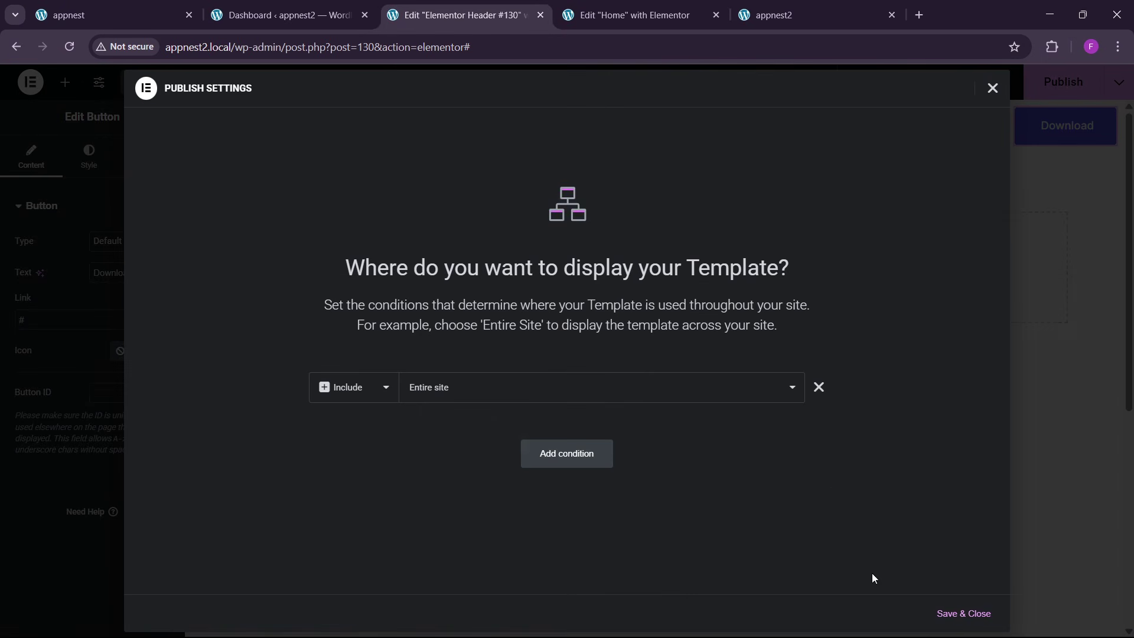
{"action": "left_click", "coordinate": [957, 610]}
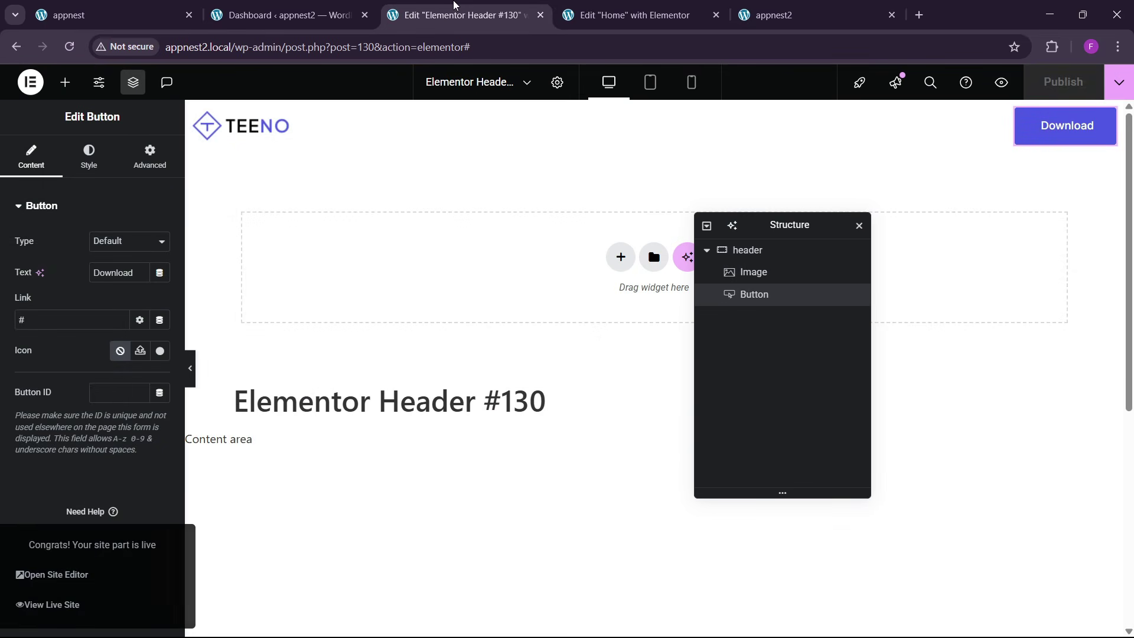
- Open the menu management page from the appnest2 dashboard and review the navigation items in the reference appnest header
{"action": "left_click", "coordinate": [197, 5]}
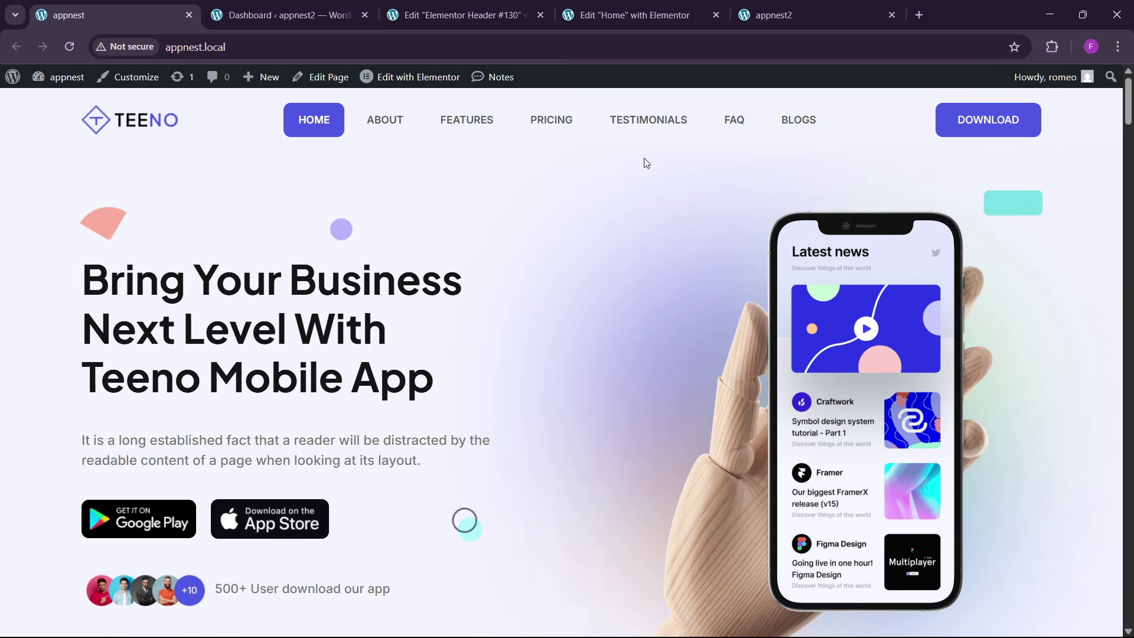
{"action": "left_click", "coordinate": [307, 13]}
{"action": "left_click", "coordinate": [141, 451]}
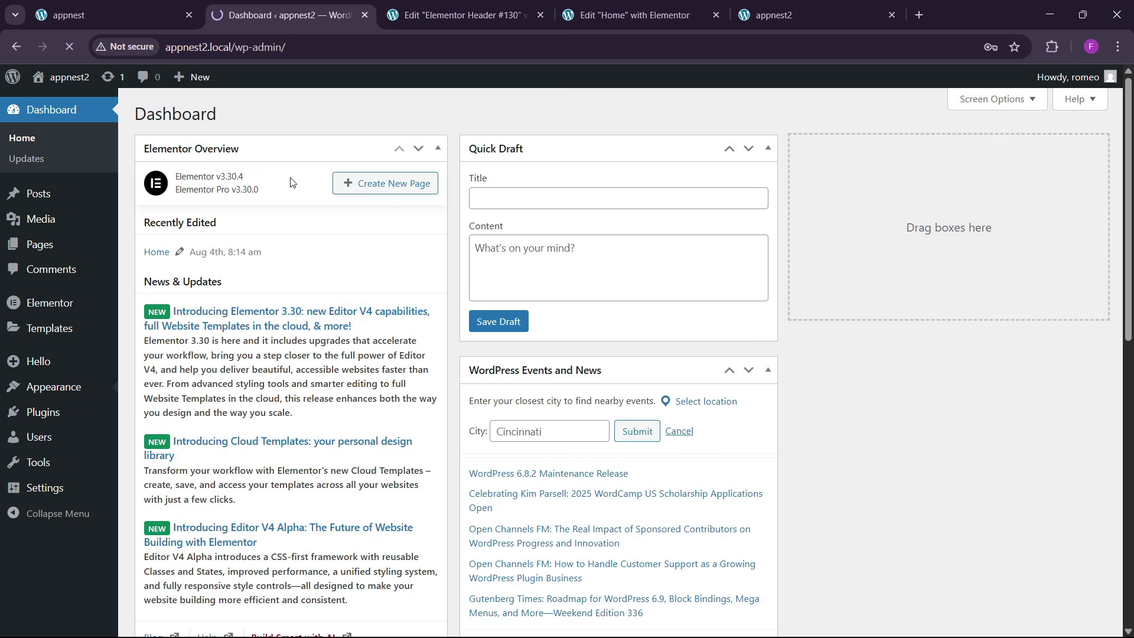
{"action": "left_click", "coordinate": [119, 5]}
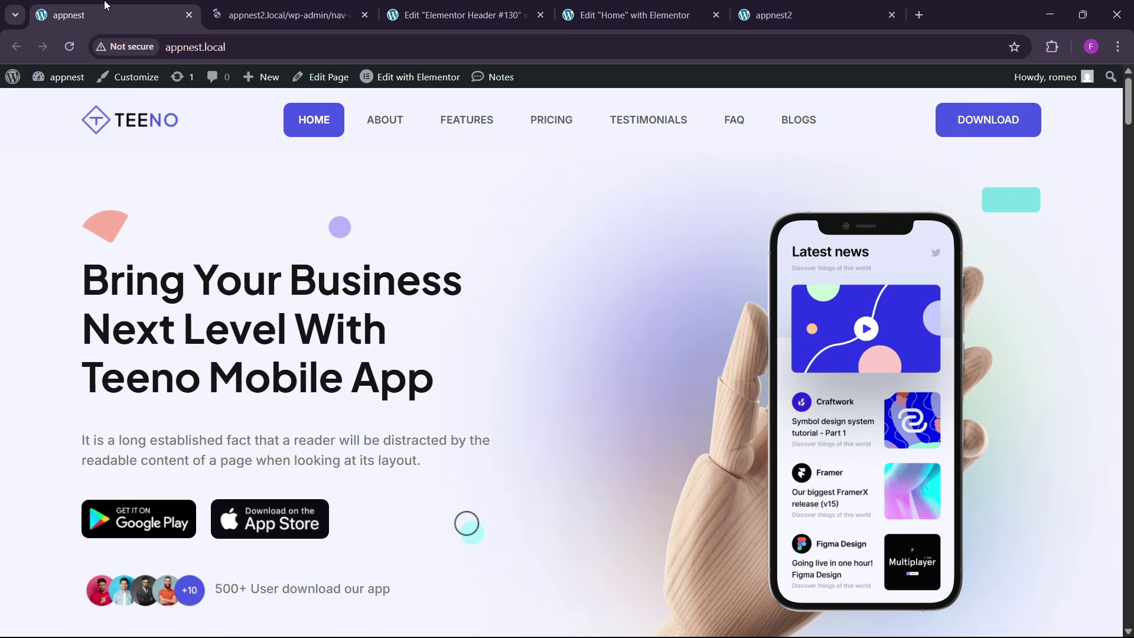
- Create a site menu named Final Menu on the appnest2 Menus page and assign it to the Header location
{"action": "left_click", "coordinate": [298, 13]}
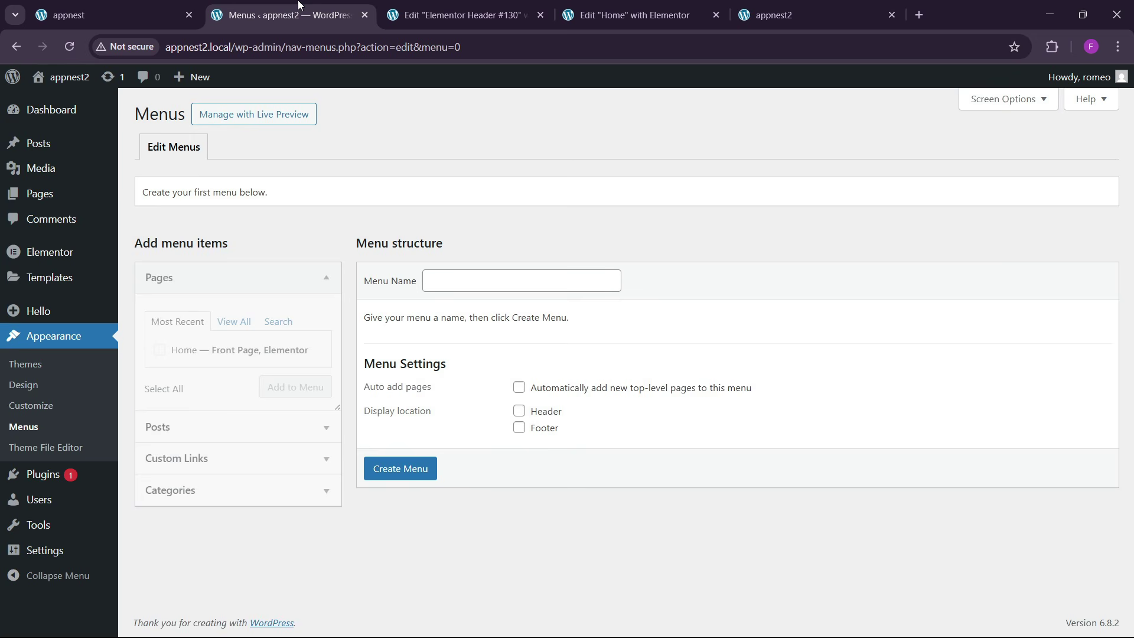
{"action": "left_click", "coordinate": [466, 286]}
{"action": "left_click", "coordinate": [522, 312]}
{"action": "left_click", "coordinate": [519, 411]}
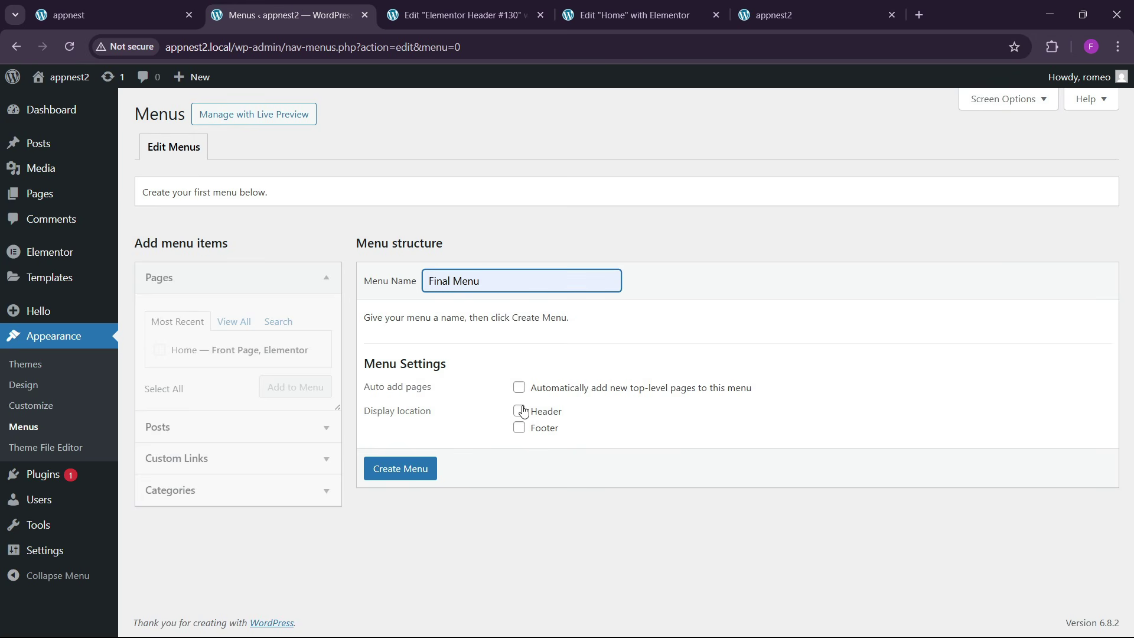
{"action": "left_click", "coordinate": [419, 470]}
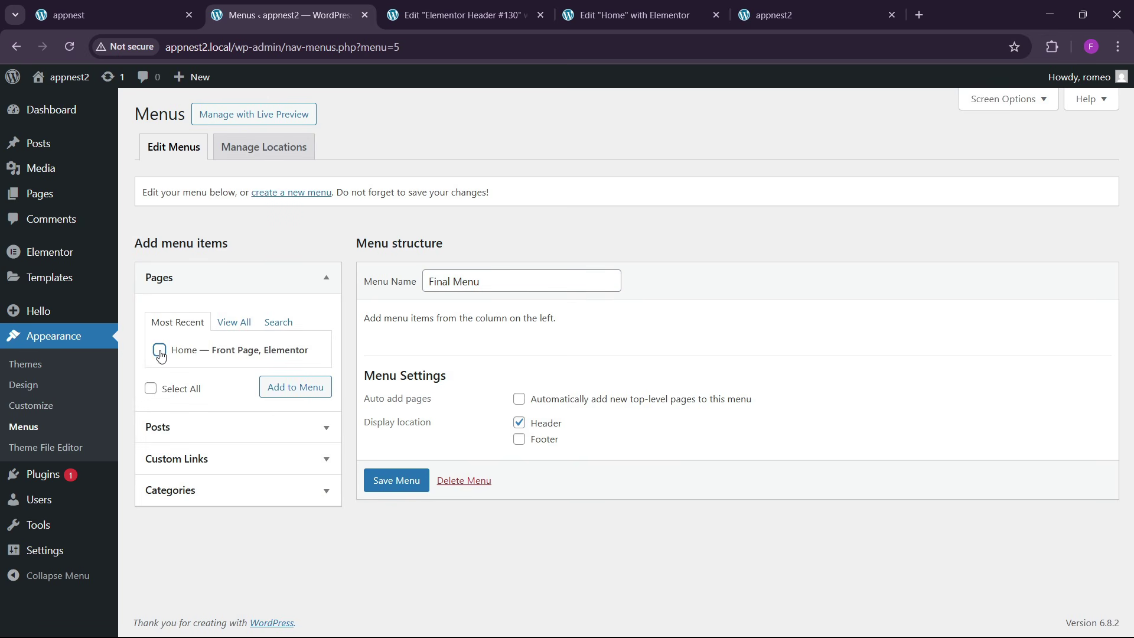
- Add the Home page and a custom link About with the URL #about to the menu
{"action": "left_click", "coordinate": [159, 350]}
{"action": "left_click", "coordinate": [290, 387]}
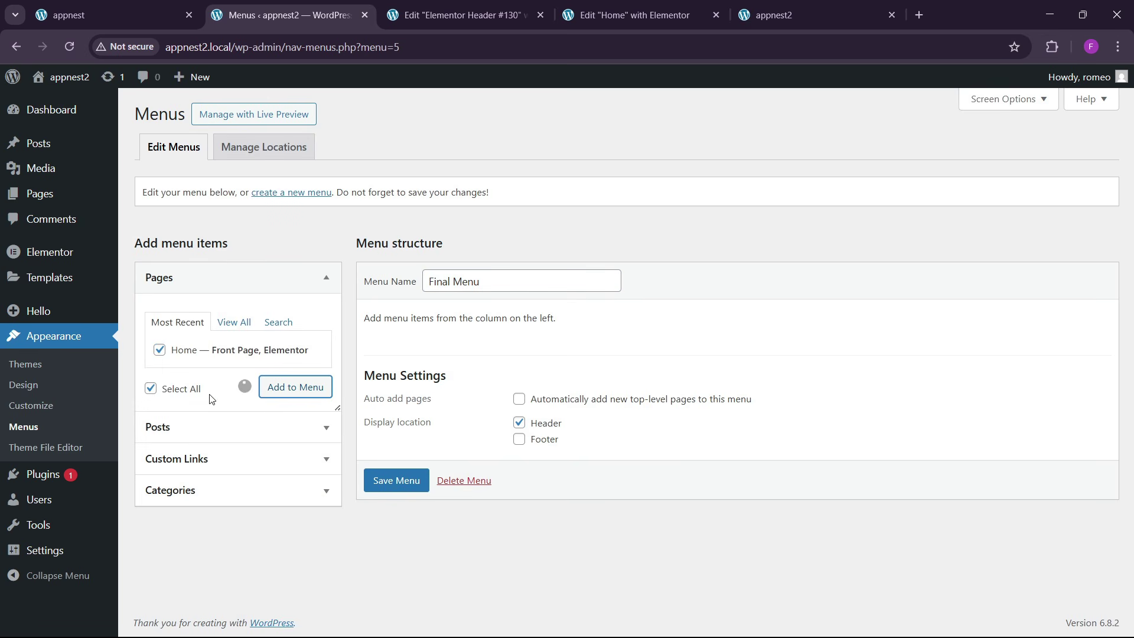
{"action": "left_click", "coordinate": [207, 448]}
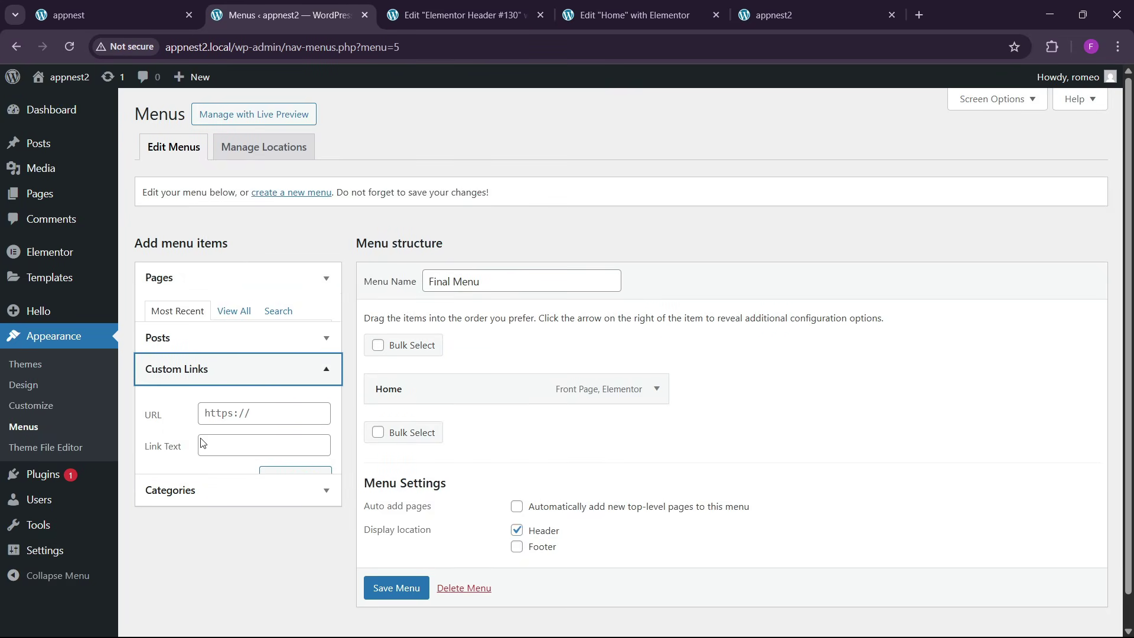
{"action": "left_click", "coordinate": [222, 392]}
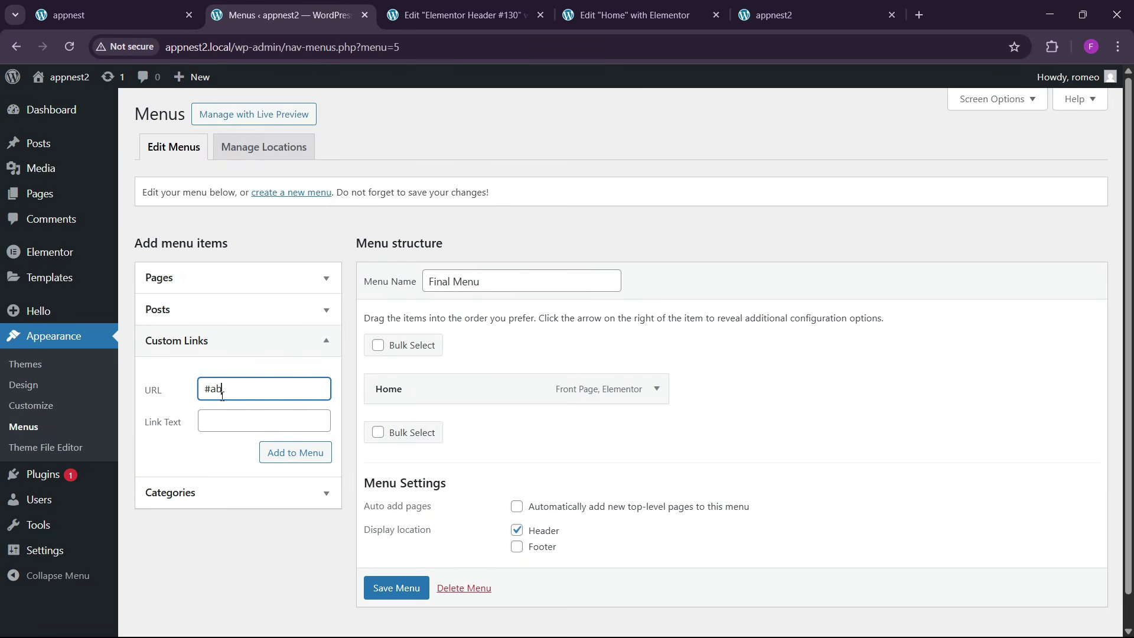
{"action": "type", "text": "#about"}
{"action": "key", "text": "Tab"}
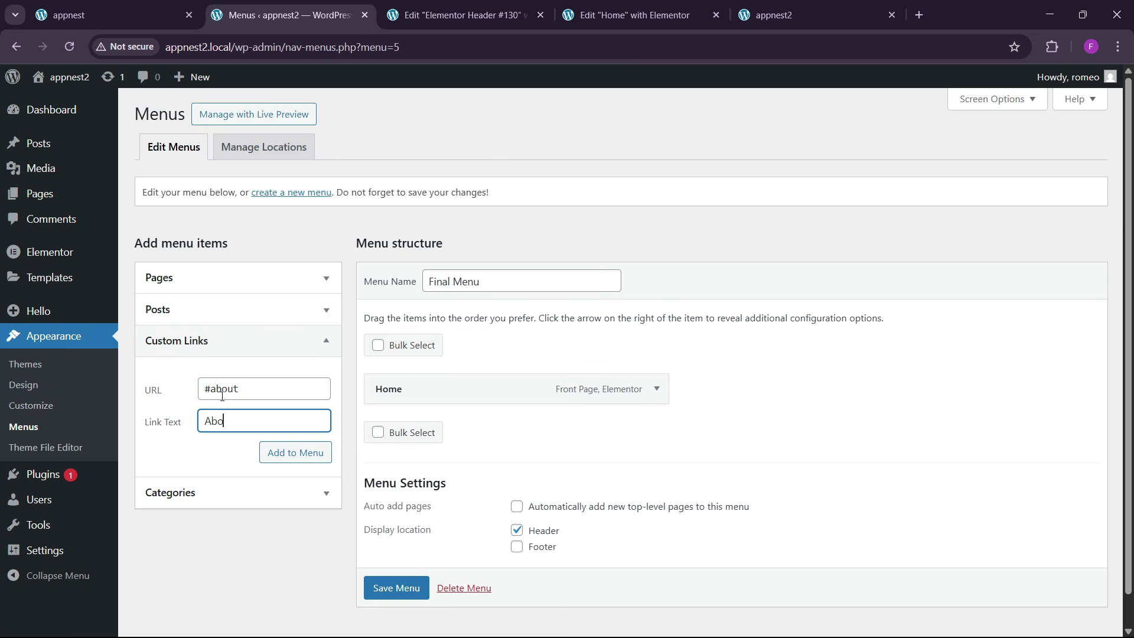
{"action": "left_click", "coordinate": [302, 452]}
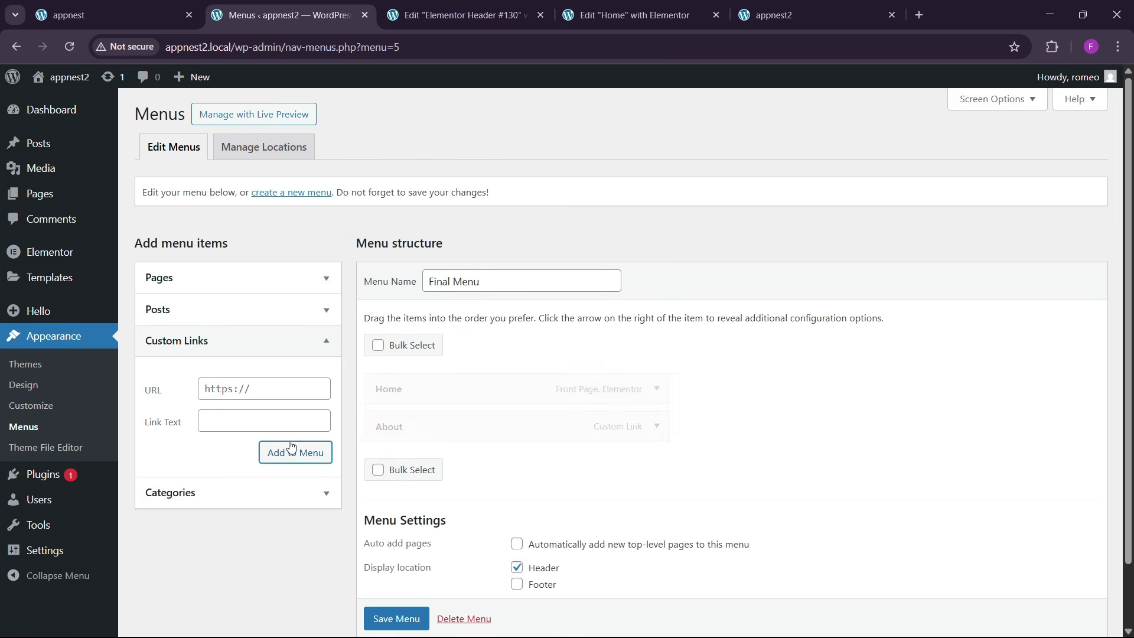
- Add a custom link Features with the URL #features to the menu
{"action": "left_click", "coordinate": [225, 393]}
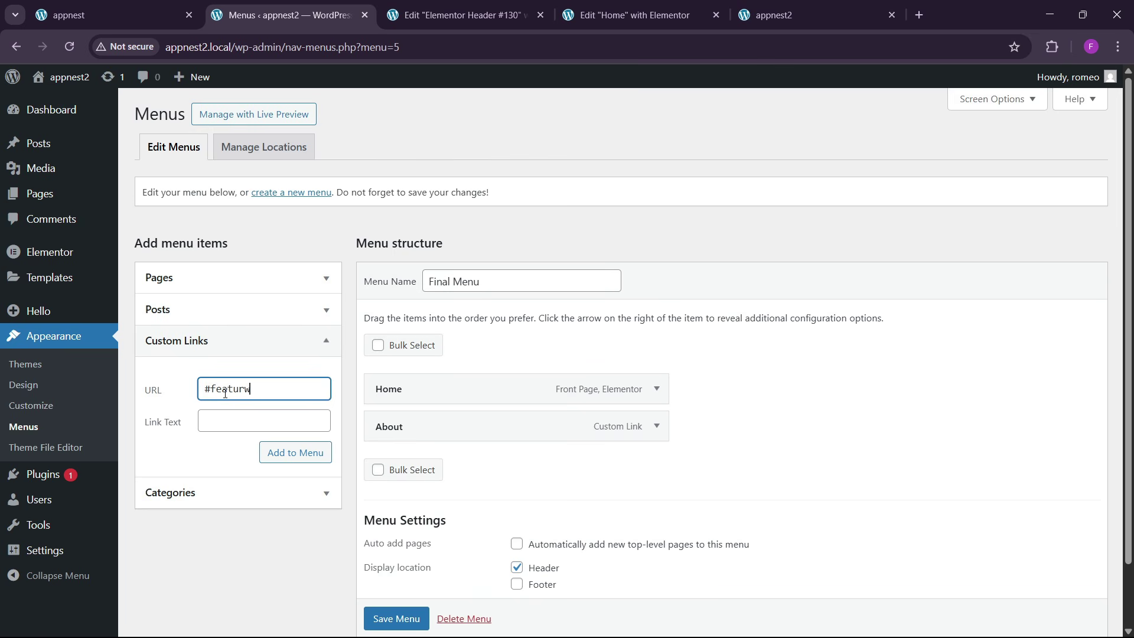
{"action": "key", "text": "Tab"}
{"action": "type", "text": "Fe"}
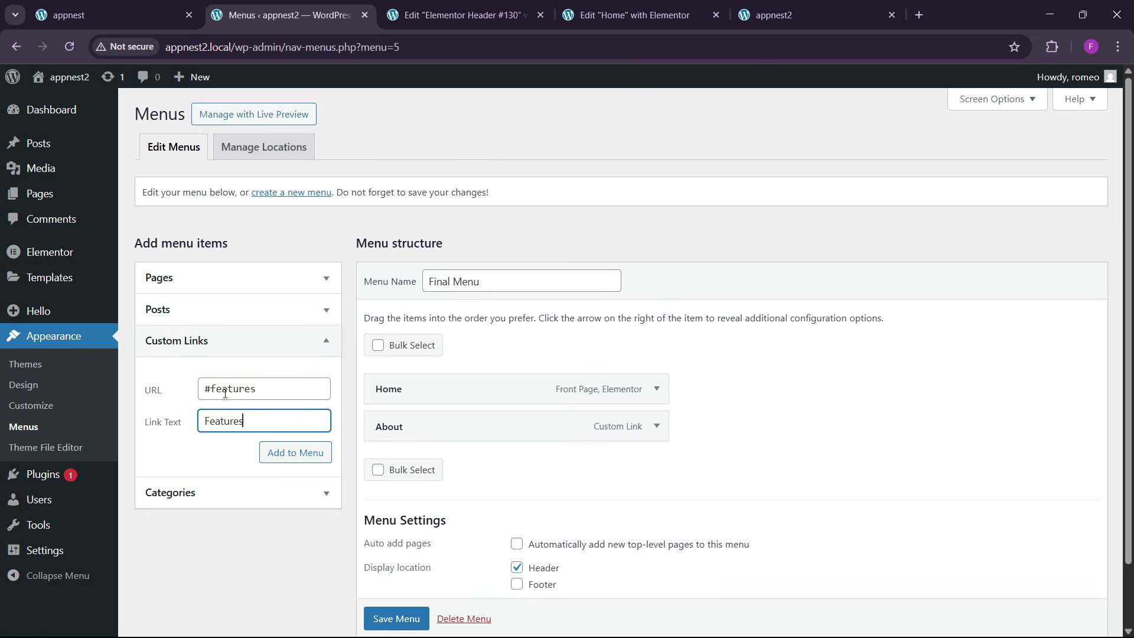
{"action": "left_click", "coordinate": [272, 458]}
- Check the reference site's navigation and add a custom link Pricing with the URL #pricing to the menu
{"action": "left_click", "coordinate": [164, 7]}
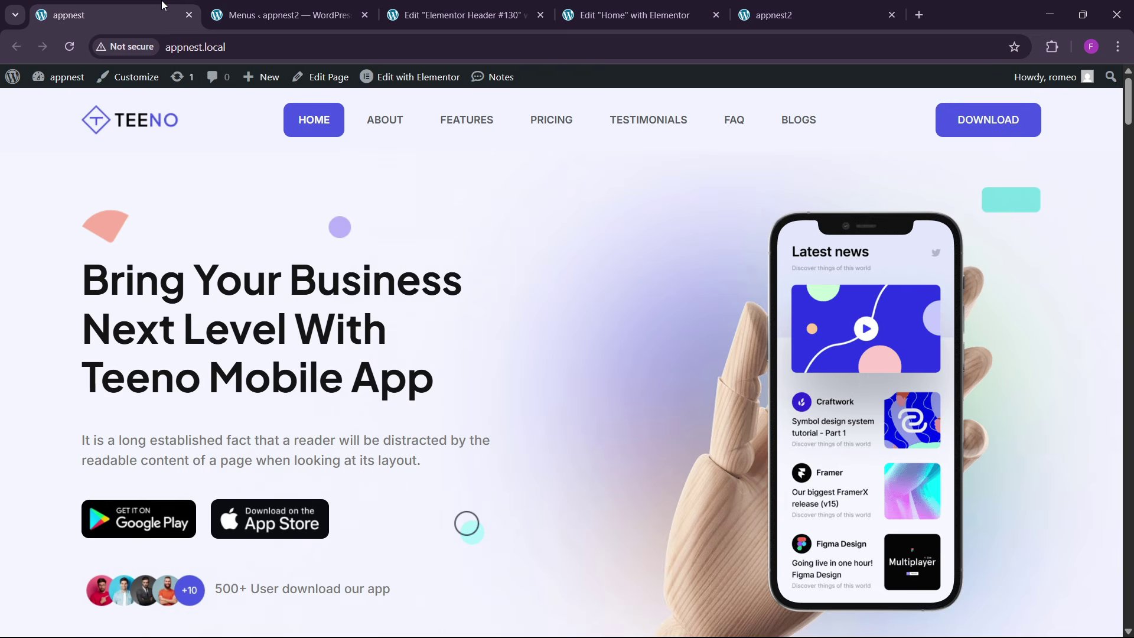
{"action": "left_click", "coordinate": [278, 15]}
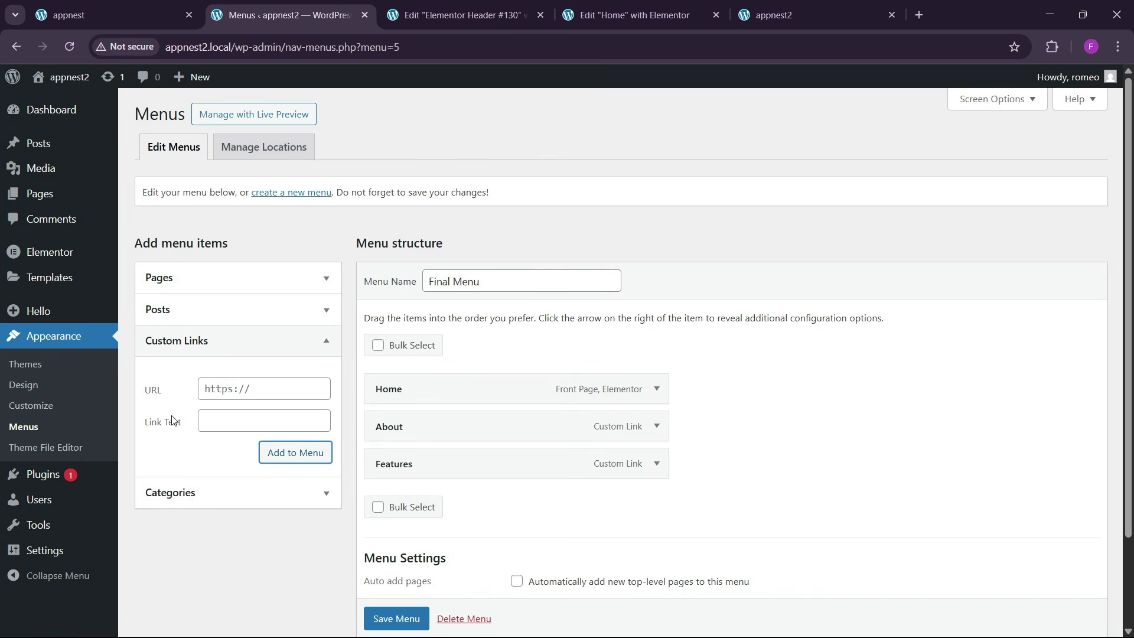
{"action": "left_click", "coordinate": [225, 391]}
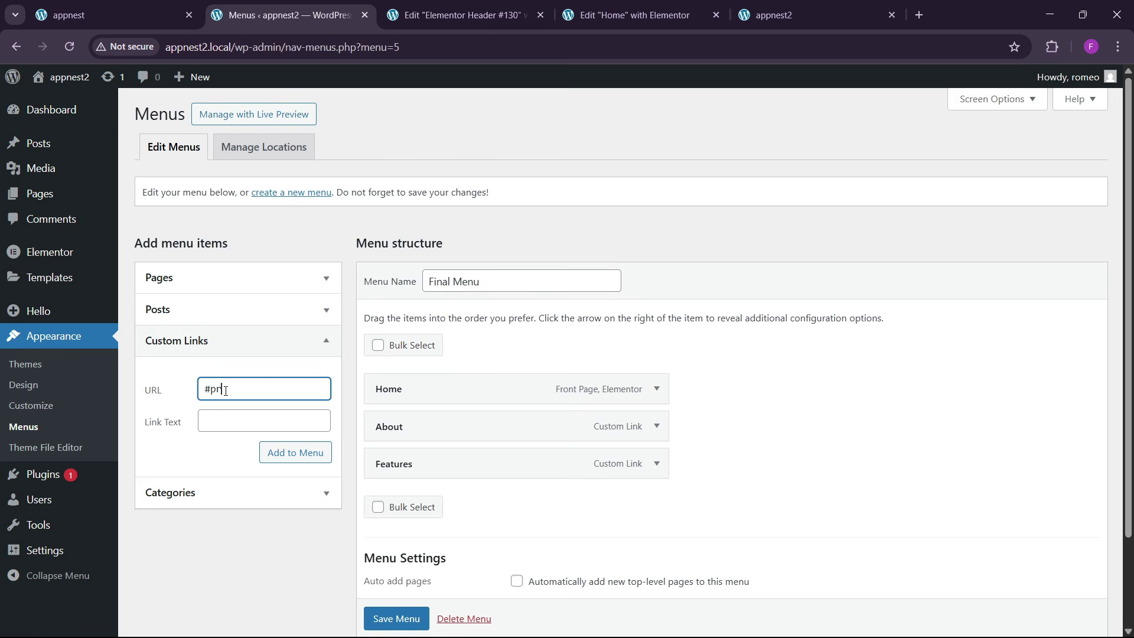
{"action": "type", "text": "g"}
{"action": "key", "text": "Tab"}
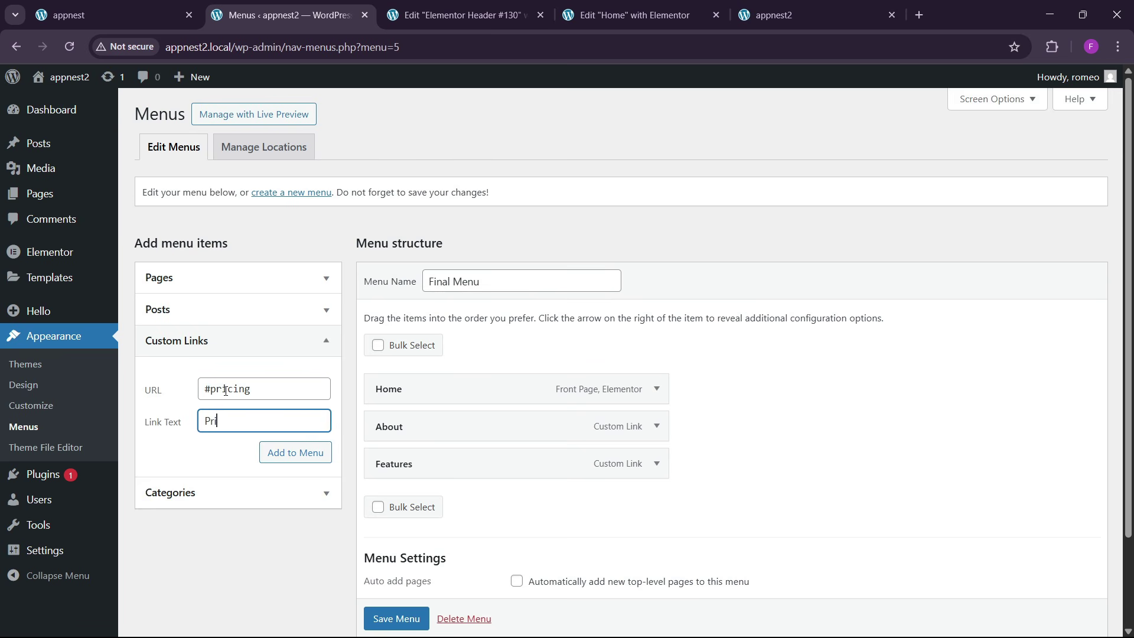
{"action": "left_click", "coordinate": [304, 450]}
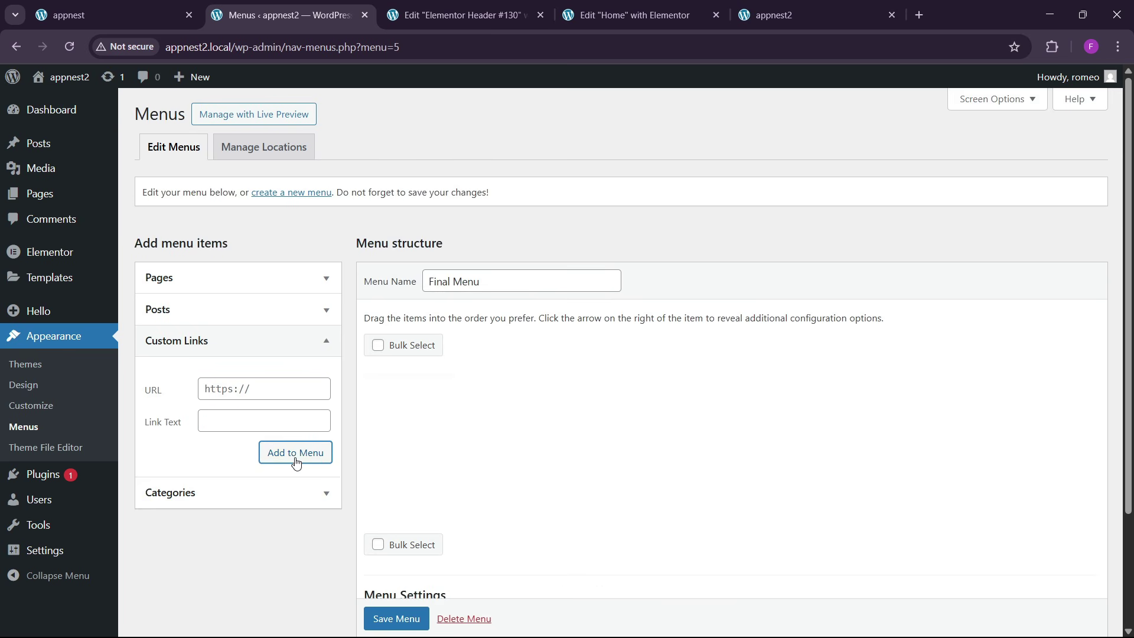
- Add a custom link Testimonials with the URL #testimonials to the menu
{"action": "left_click", "coordinate": [228, 391]}
{"action": "type", "text": "#testimonials"}
{"action": "key", "text": "Tab"}
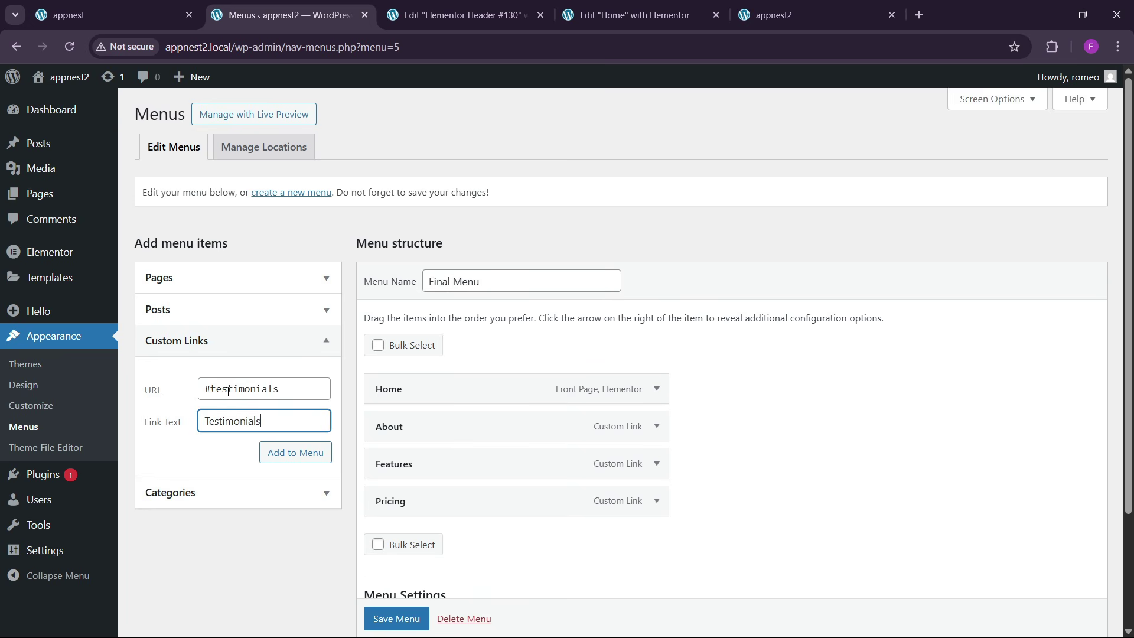
{"action": "left_click", "coordinate": [295, 454]}
- Check the reference site's navigation and add a custom link Faq with the URL #faq to the menu
{"action": "left_click", "coordinate": [101, 15]}
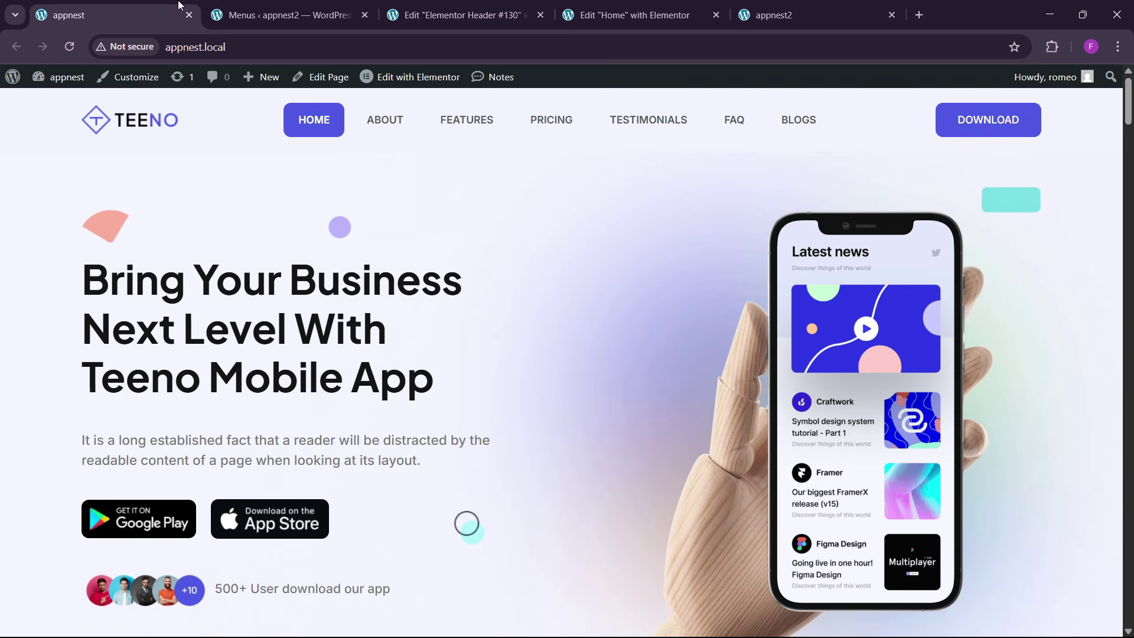
{"action": "left_click", "coordinate": [348, 10]}
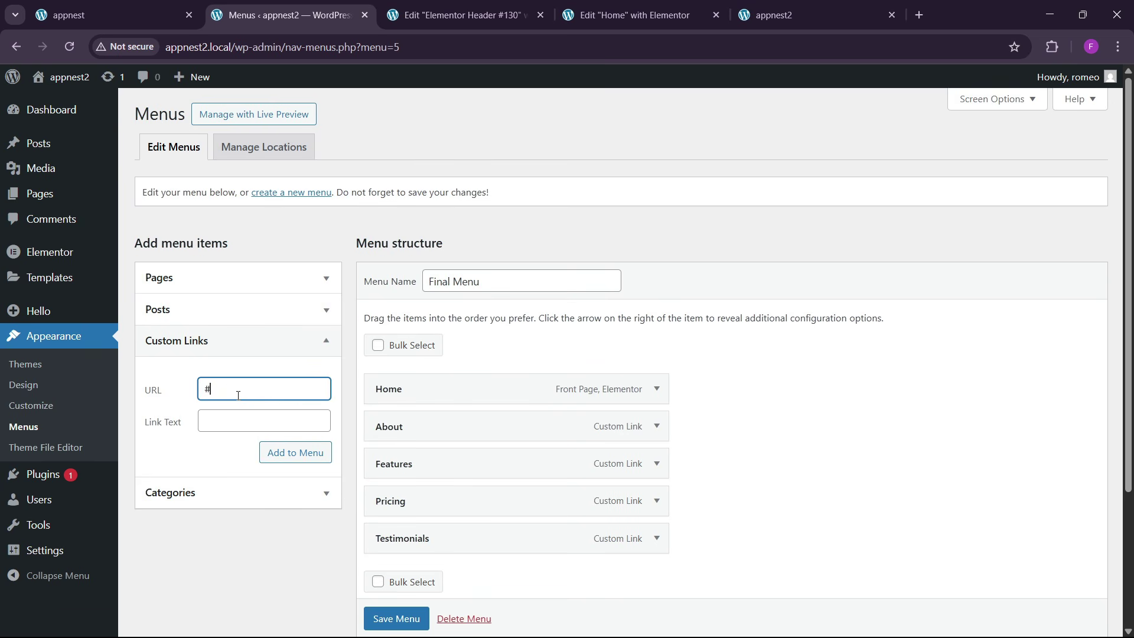
{"action": "key", "text": "Tab"}
{"action": "type", "text": "F"}
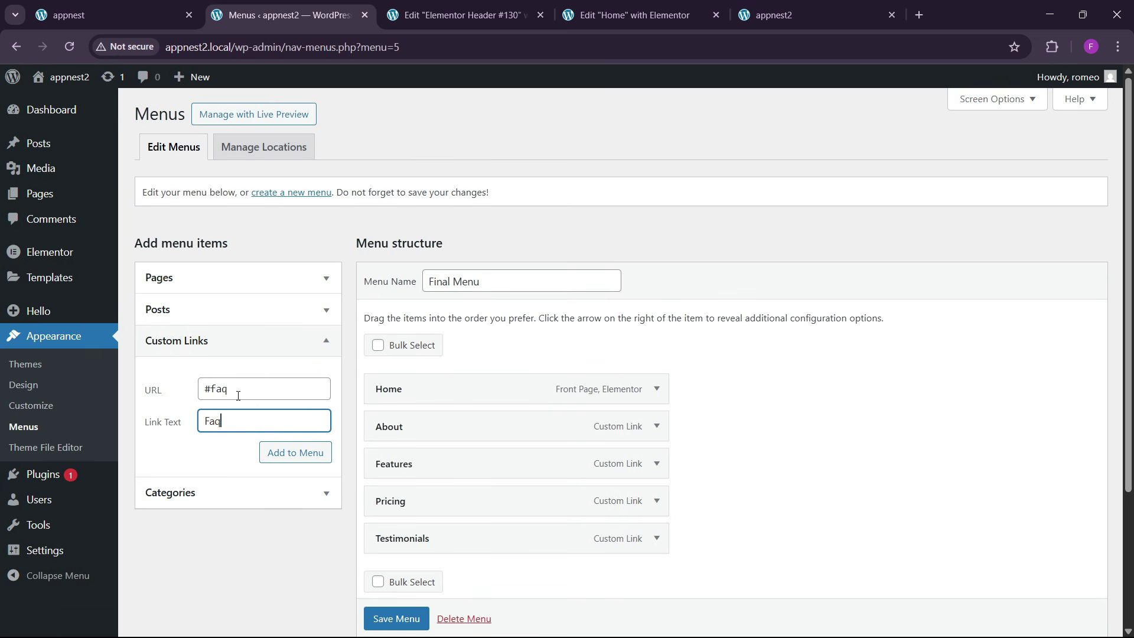
{"action": "left_click", "coordinate": [281, 466]}
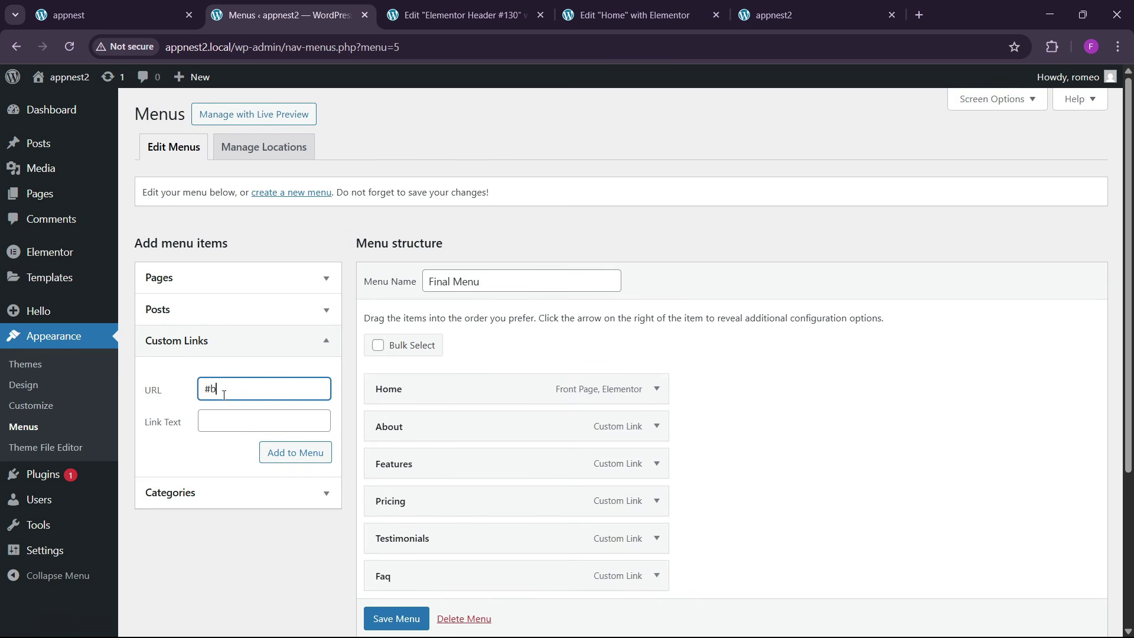
- Add a custom link Blogs with the URL #blogs and save the menu
{"action": "key", "text": "Tab"}
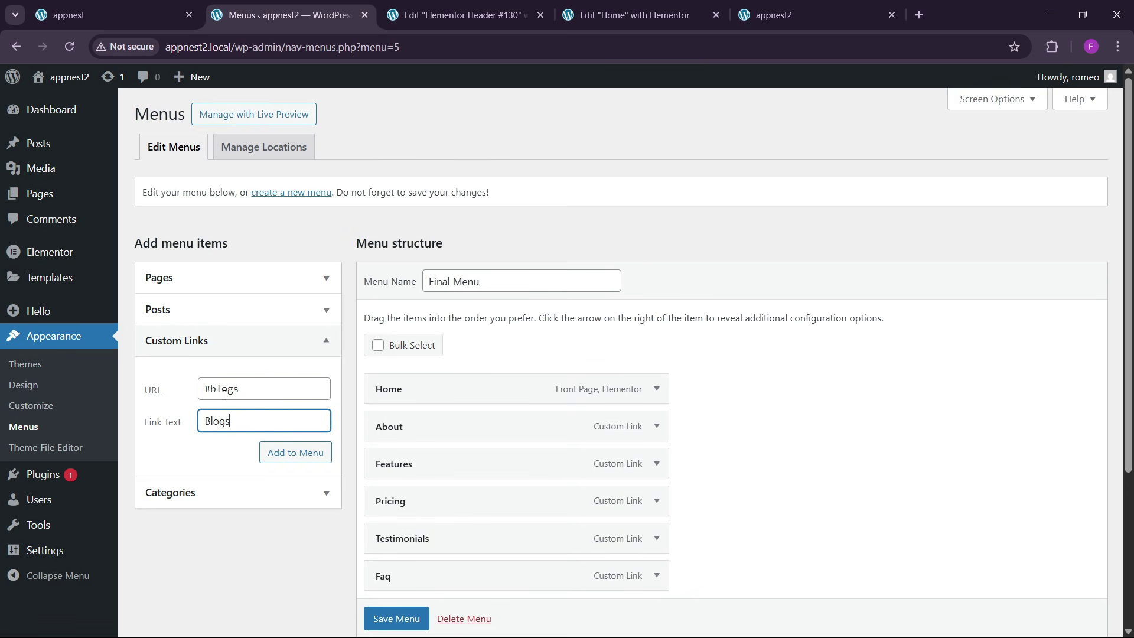
{"action": "left_click", "coordinate": [293, 450]}
{"action": "scroll", "coordinate": [578, 398], "scroll_direction": "down", "scroll_amount": 2}
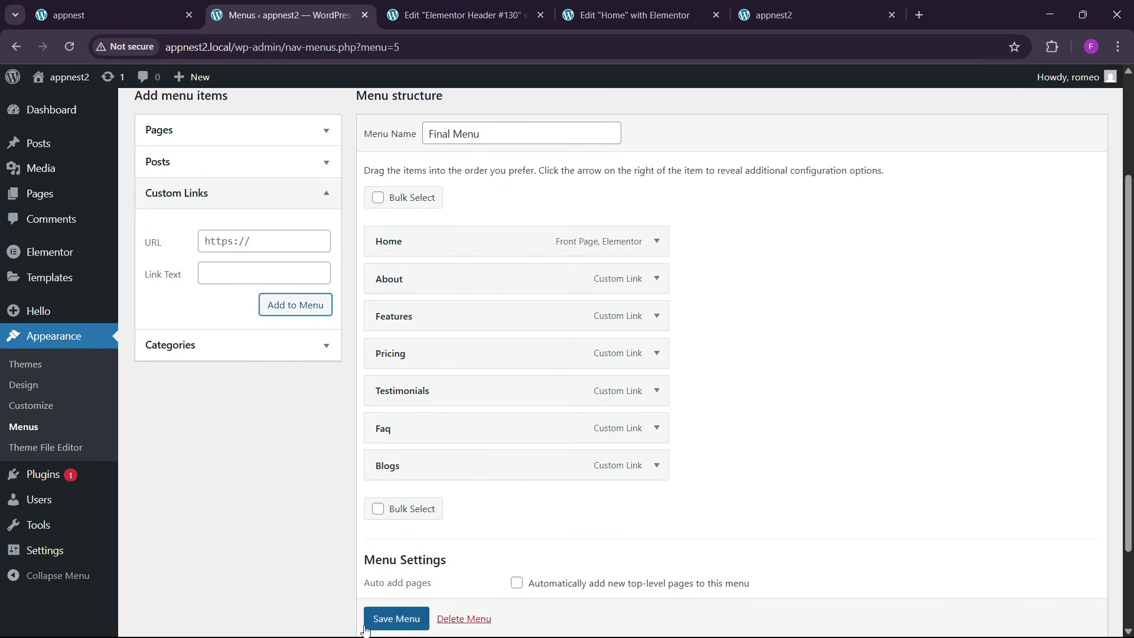
{"action": "left_click", "coordinate": [390, 620]}
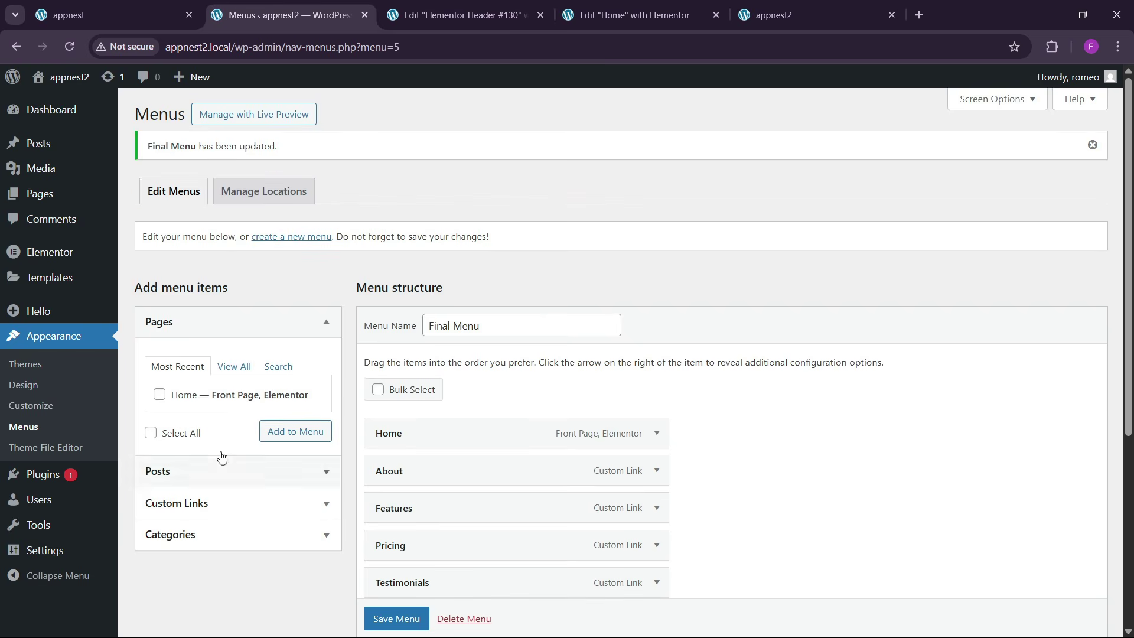
- Switch to the Elementor header template and insert a WordPress Menu widget between the logo and the Download button
{"action": "left_click", "coordinate": [435, 14]}
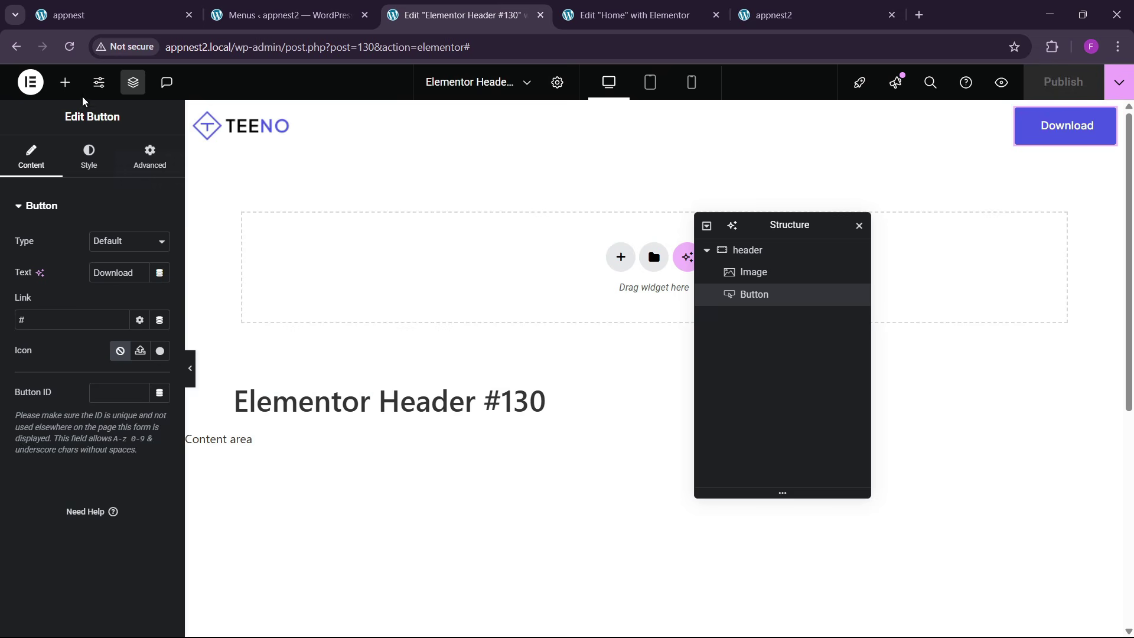
{"action": "left_click", "coordinate": [65, 82]}
{"action": "left_click_drag", "start_coordinate": [135, 348], "coordinate": [280, 138]}
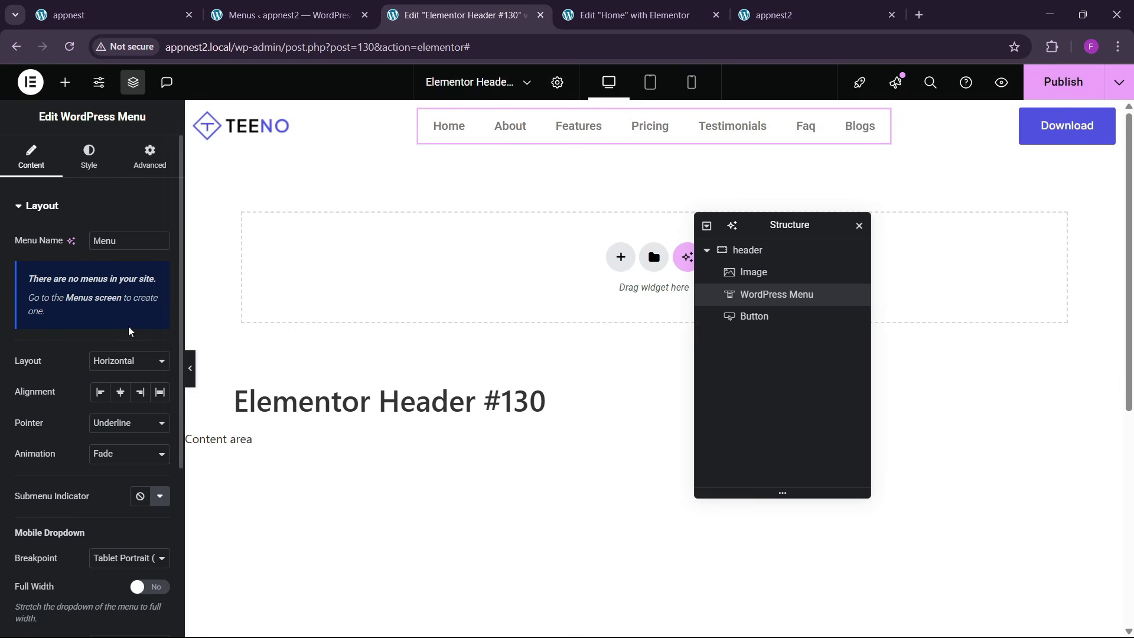
- Set the header menu's pointer to Background and its animation to Sweep Up
{"action": "scroll", "coordinate": [94, 365], "scroll_direction": "down", "scroll_amount": 3}
{"action": "left_click", "coordinate": [109, 282]}
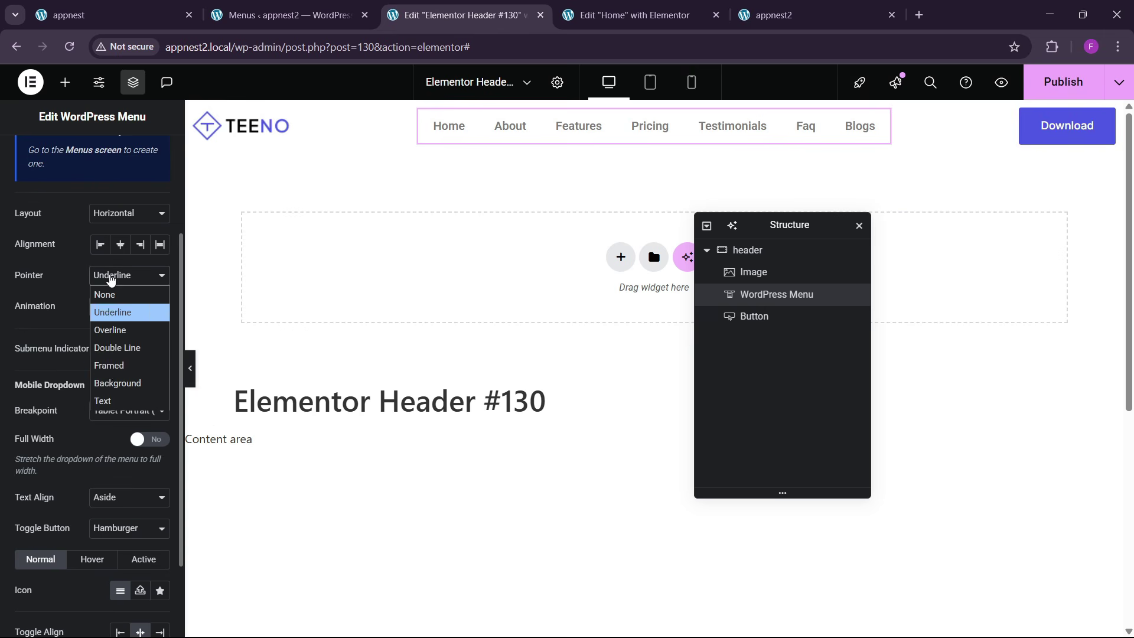
{"action": "left_click", "coordinate": [109, 380]}
{"action": "left_click", "coordinate": [106, 310]}
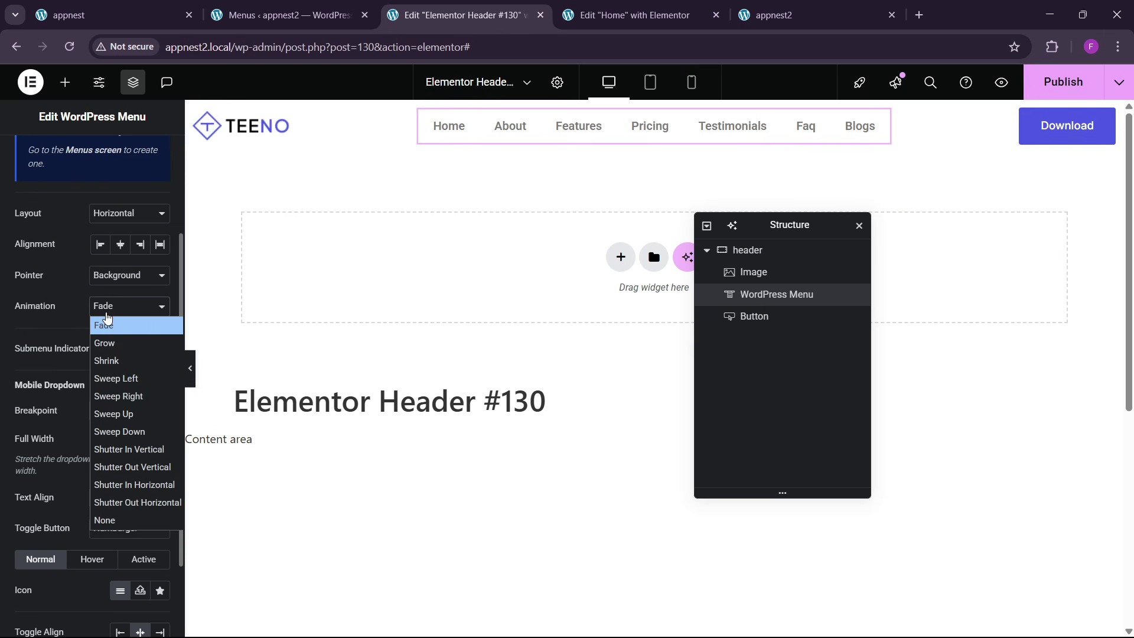
{"action": "left_click", "coordinate": [115, 399]}
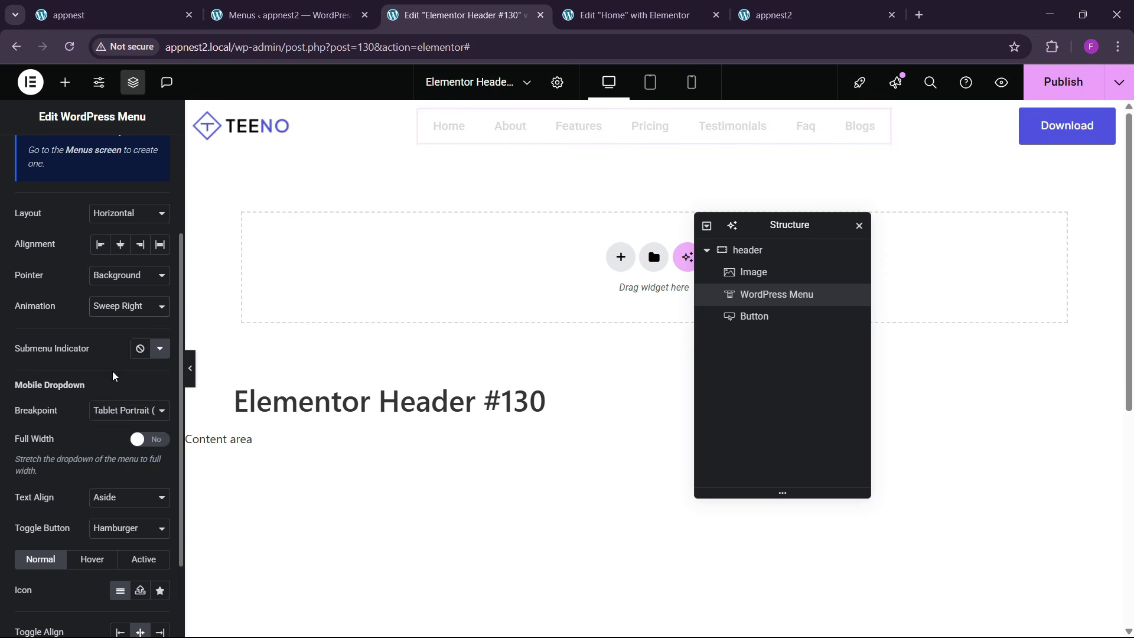
{"action": "left_click", "coordinate": [110, 313]}
{"action": "left_click", "coordinate": [111, 412]}
{"action": "left_click", "coordinate": [116, 310]}
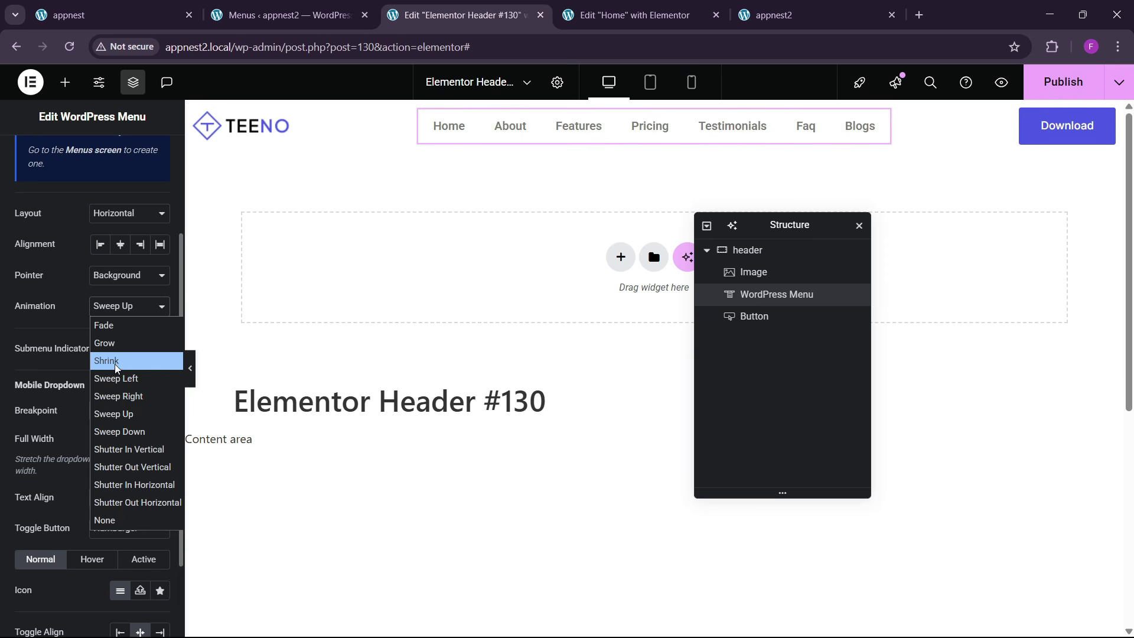
{"action": "left_click", "coordinate": [65, 416]}
- Make the menu's mobile dropdown full width and set its text alignment to Center
{"action": "scroll", "coordinate": [125, 356], "scroll_direction": "down", "scroll_amount": 3}
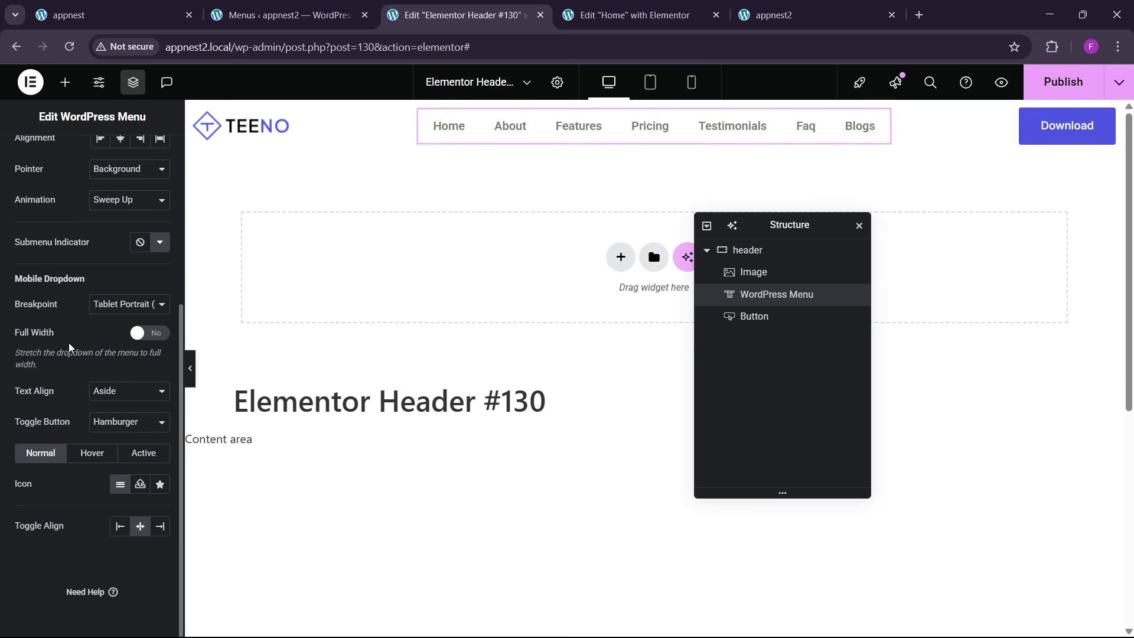
{"action": "left_click", "coordinate": [103, 398]}
{"action": "left_click", "coordinate": [111, 437]}
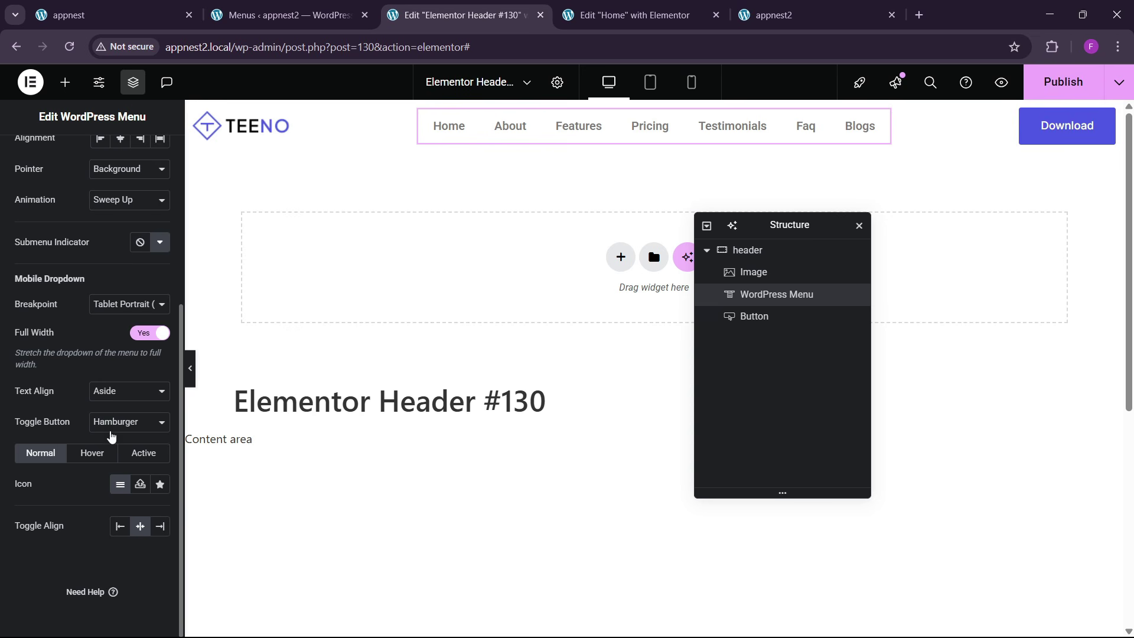
{"action": "left_click", "coordinate": [116, 392]}
{"action": "left_click", "coordinate": [113, 428]}
{"action": "scroll", "coordinate": [61, 272], "scroll_direction": "up", "scroll_amount": 5}
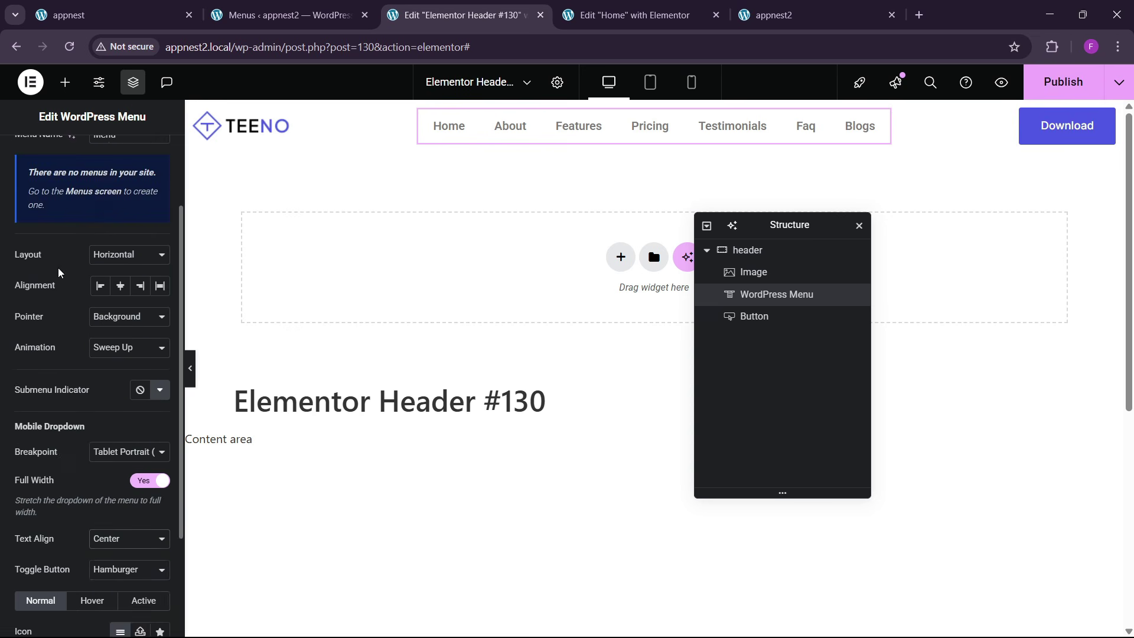
- Set the header menu's typography to the Inter font, 14 px size and Uppercase transform
{"action": "left_click", "coordinate": [81, 169]}
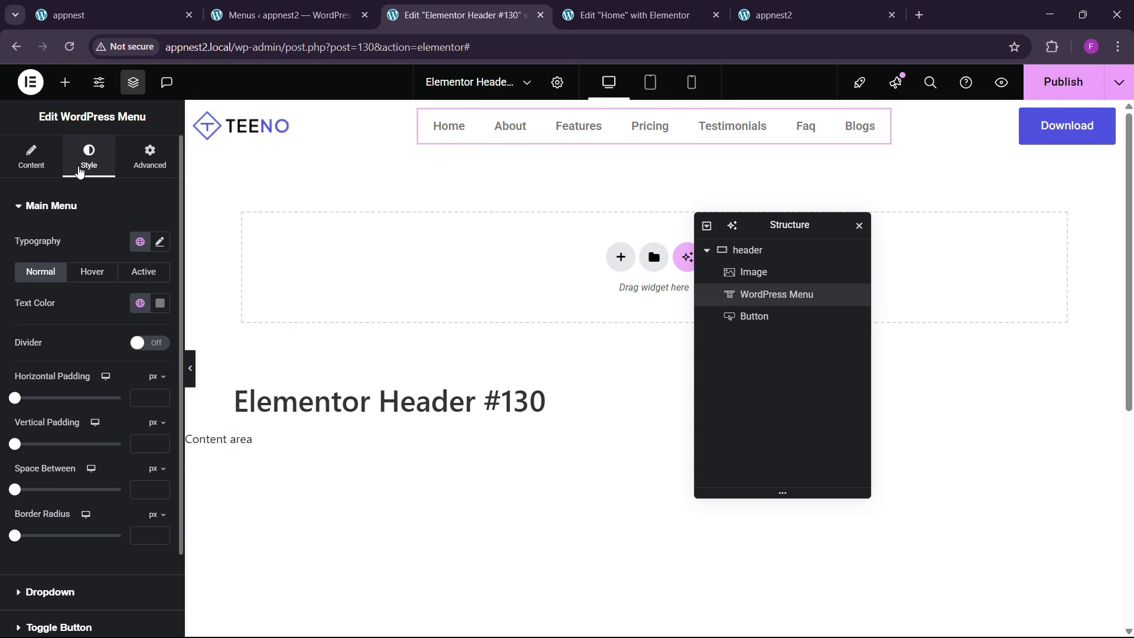
{"action": "left_click", "coordinate": [160, 242]}
{"action": "left_click", "coordinate": [122, 311]}
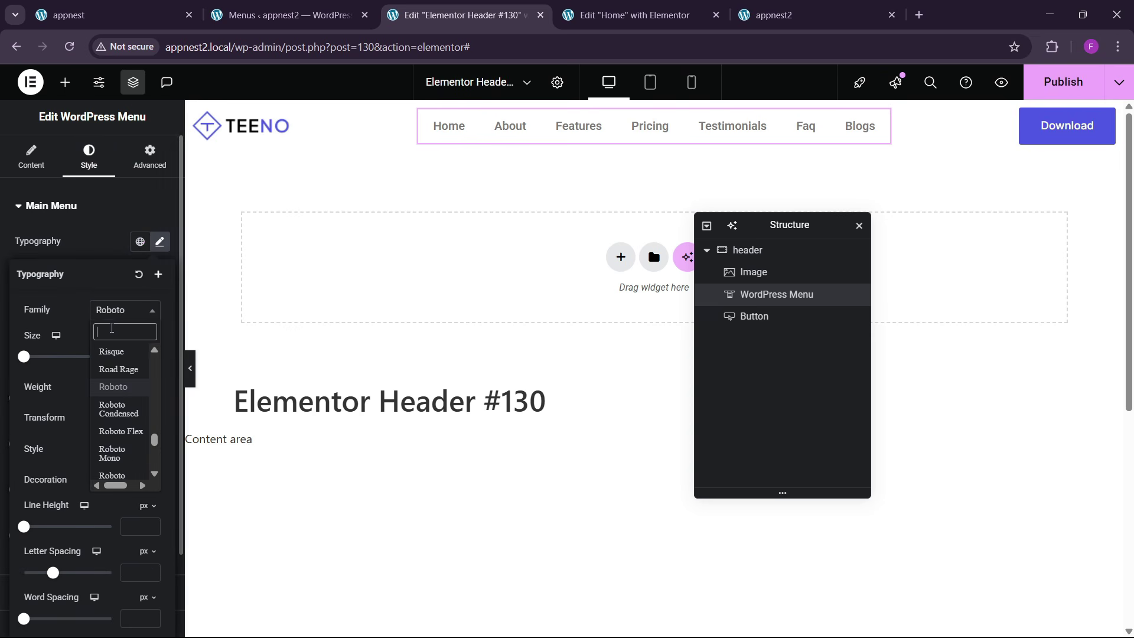
{"action": "type", "text": "inter"}
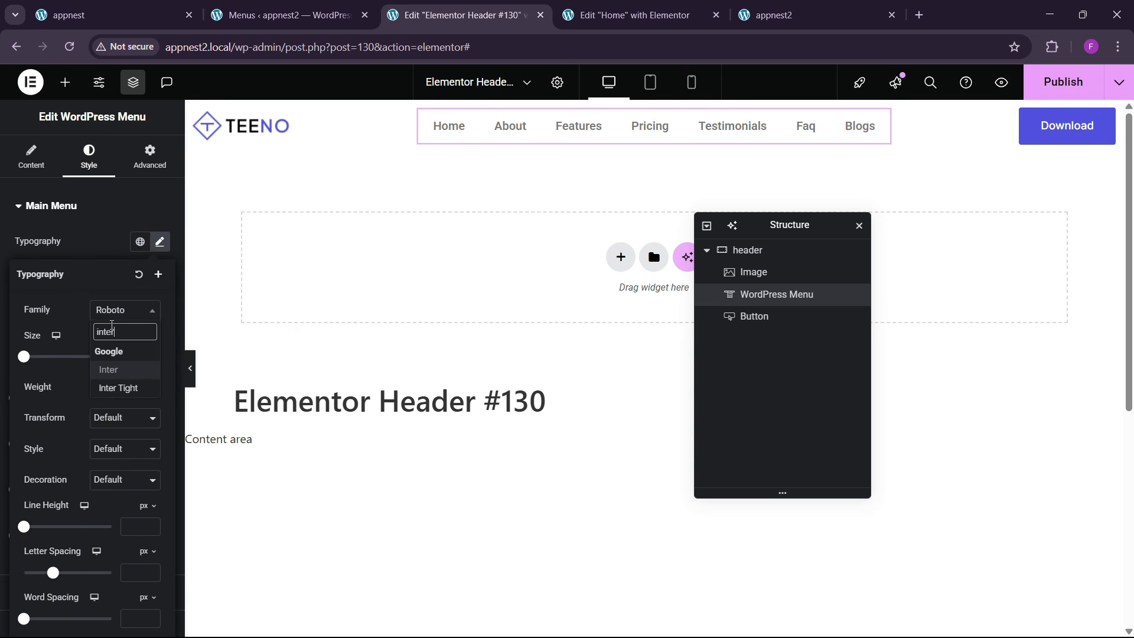
{"action": "key", "text": "Return"}
{"action": "left_click", "coordinate": [108, 431]}
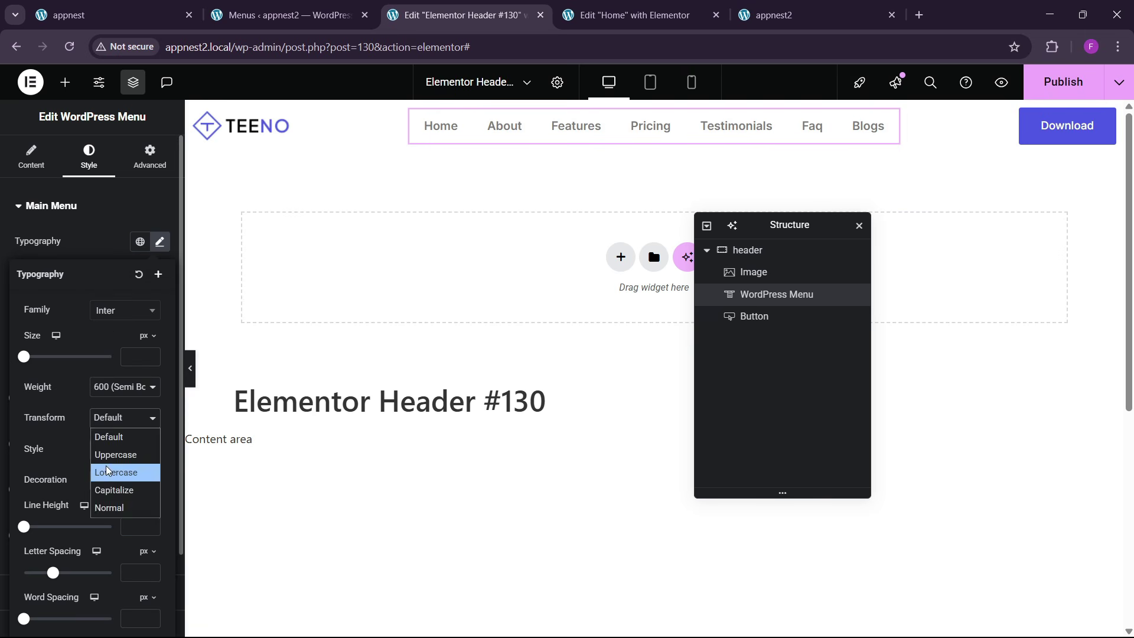
{"action": "left_click", "coordinate": [110, 458]}
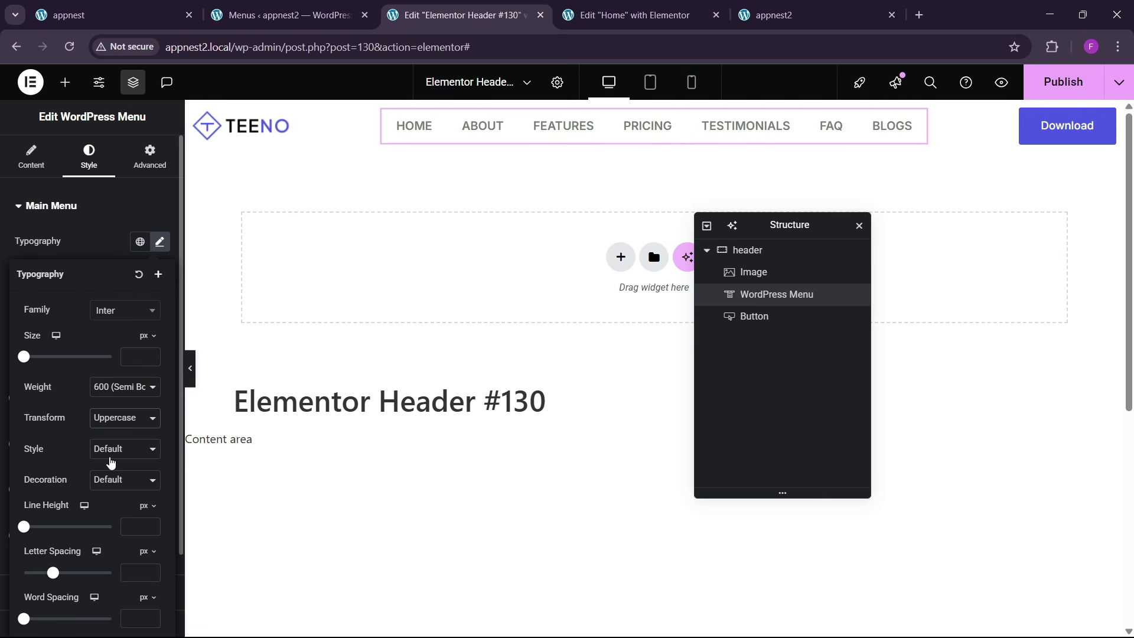
{"action": "left_click", "coordinate": [150, 355]}
{"action": "left_click_drag", "start_coordinate": [152, 356], "coordinate": [151, 356]}
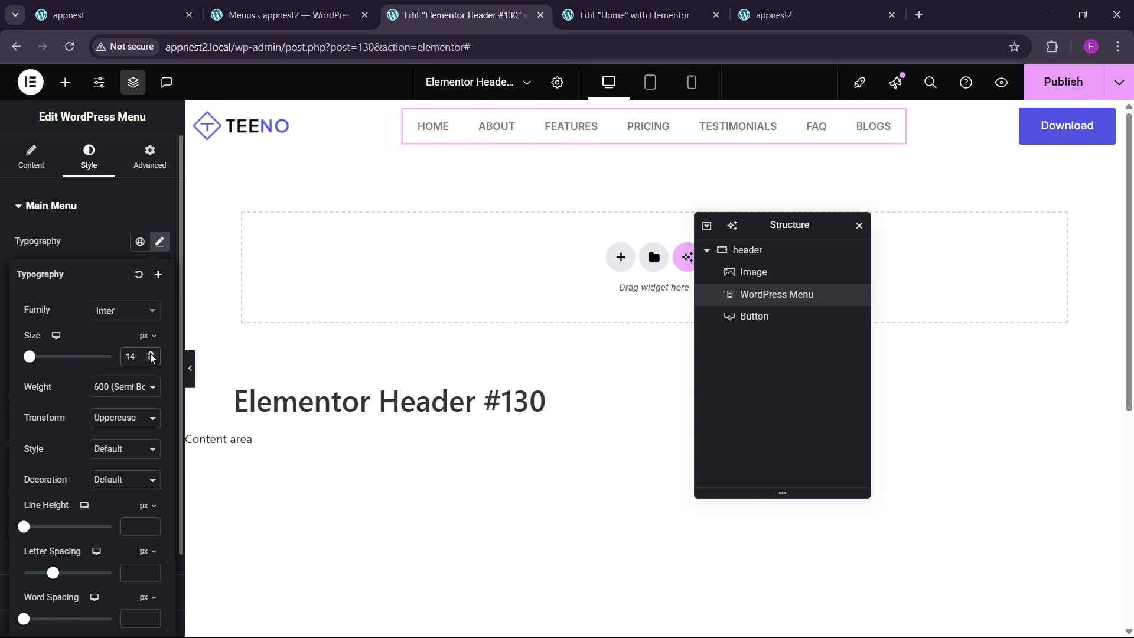
{"action": "left_click", "coordinate": [109, 244]}
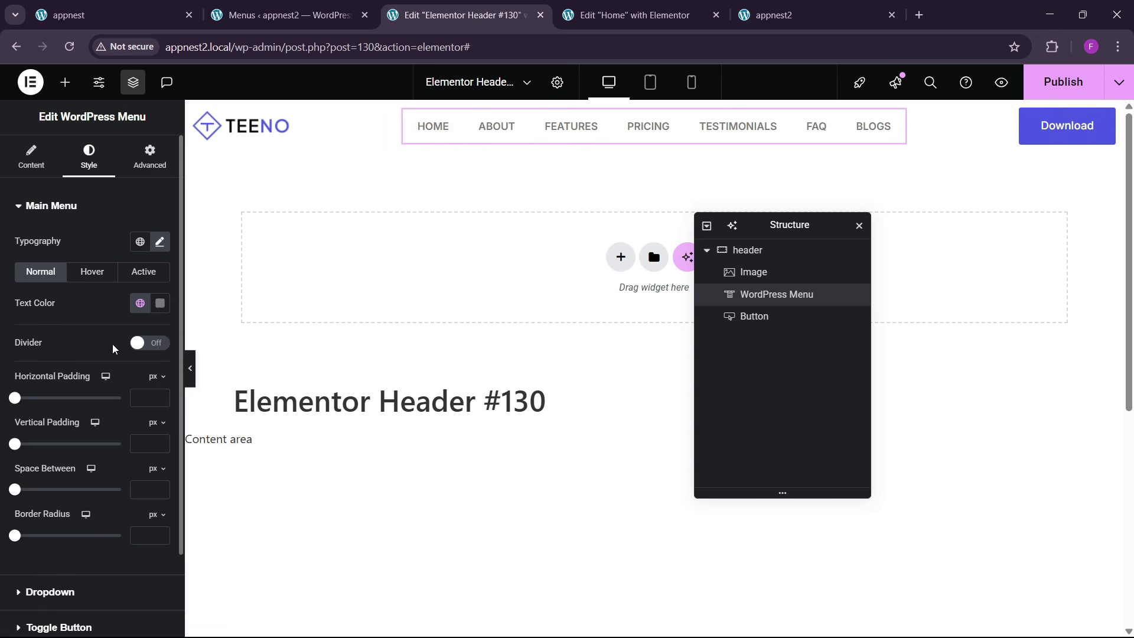
- Compare the menu text with the appnest reference site and set its normal text color to #352E2E
{"action": "left_click", "coordinate": [137, 304]}
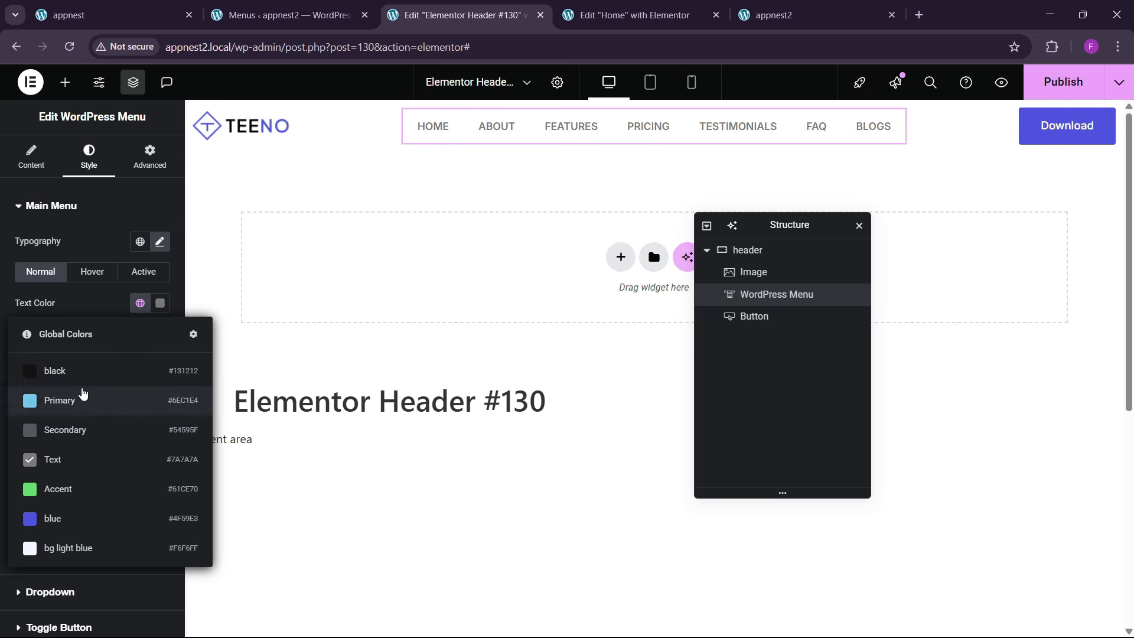
{"action": "left_click", "coordinate": [80, 373]}
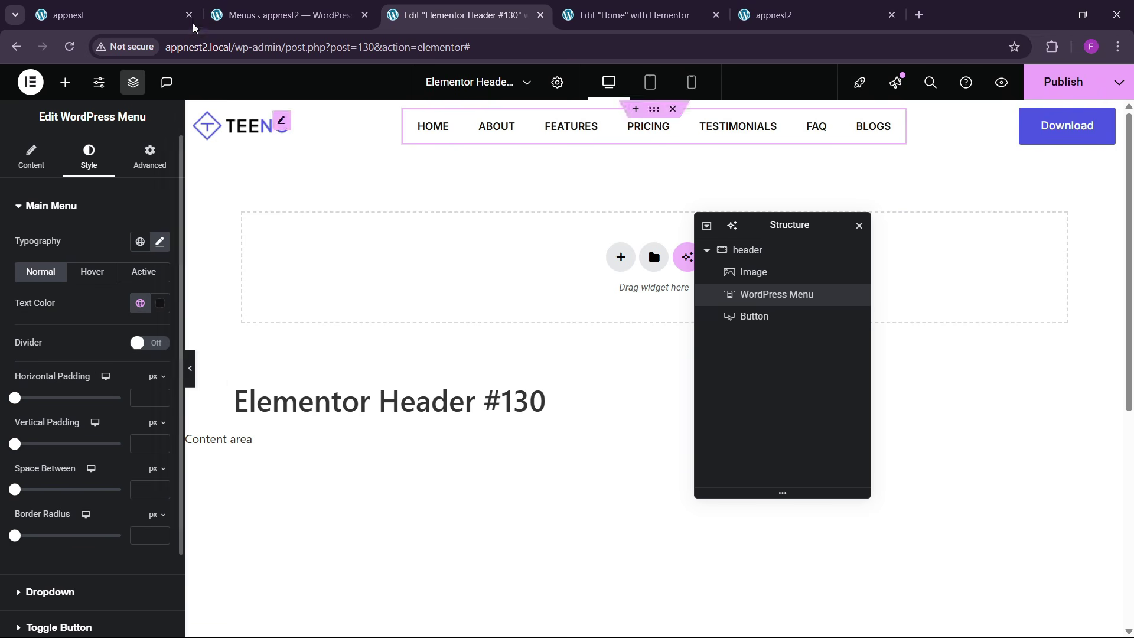
{"action": "left_click", "coordinate": [113, 14]}
{"action": "left_click", "coordinate": [405, 6]}
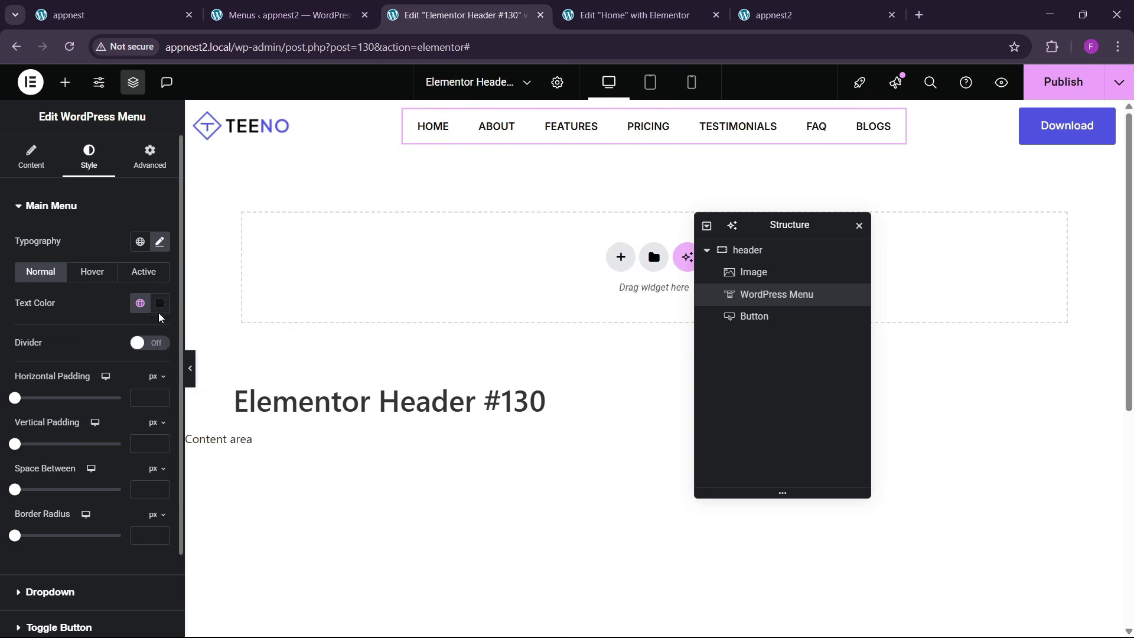
{"action": "left_click", "coordinate": [159, 303]}
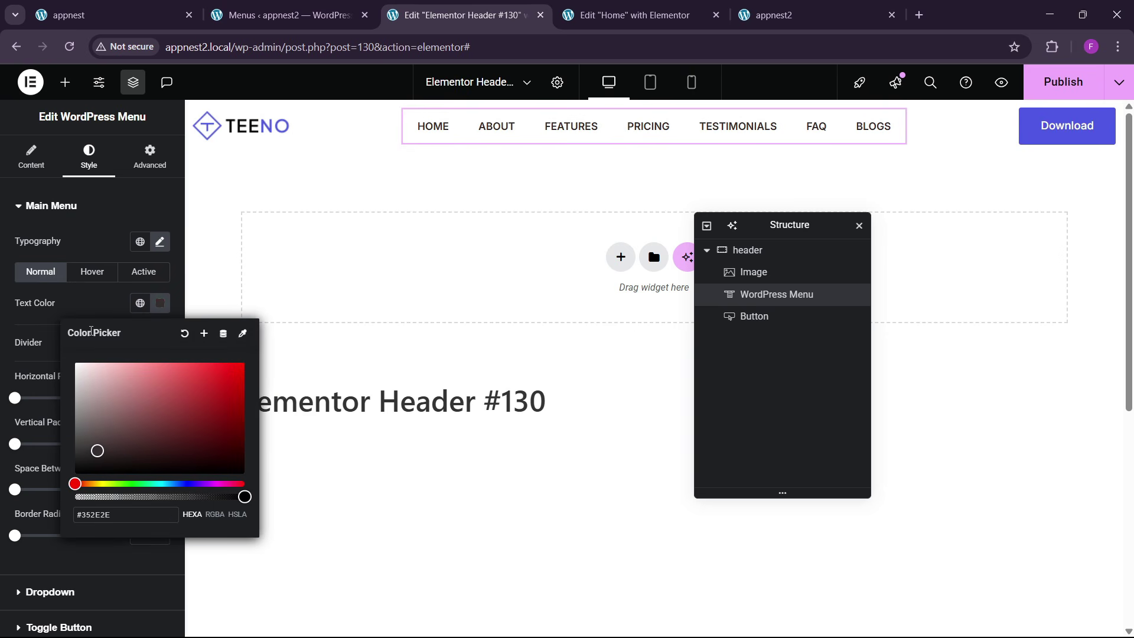
- Set the menu's pointer color to the global blue for both the Hover and Active states
{"action": "left_click", "coordinate": [92, 272]}
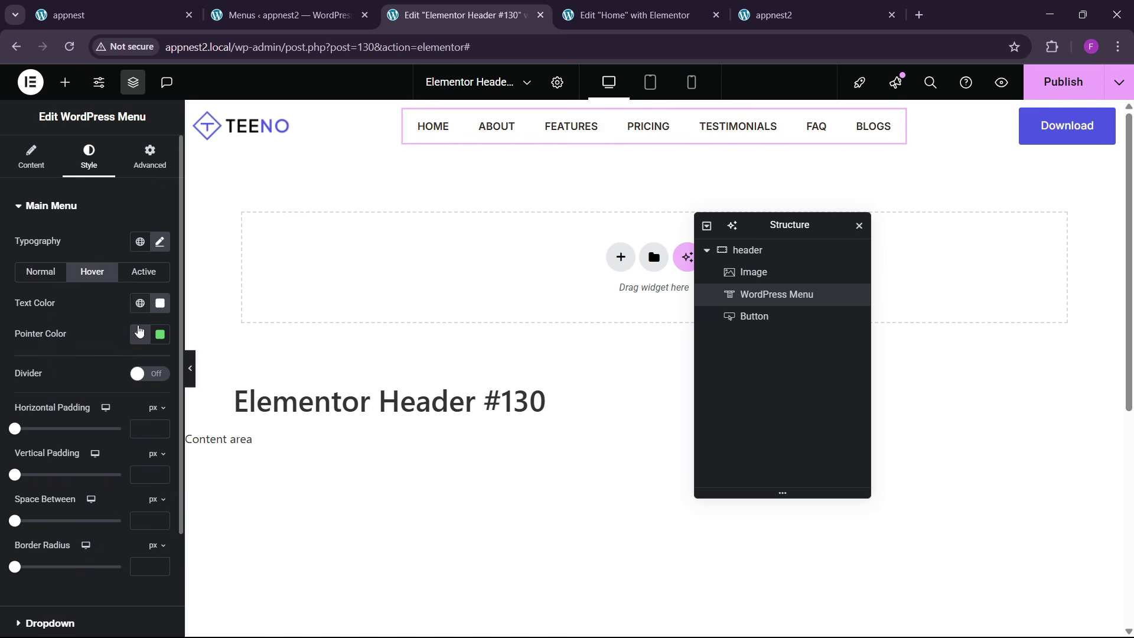
{"action": "left_click", "coordinate": [139, 331]}
{"action": "left_click", "coordinate": [89, 546]}
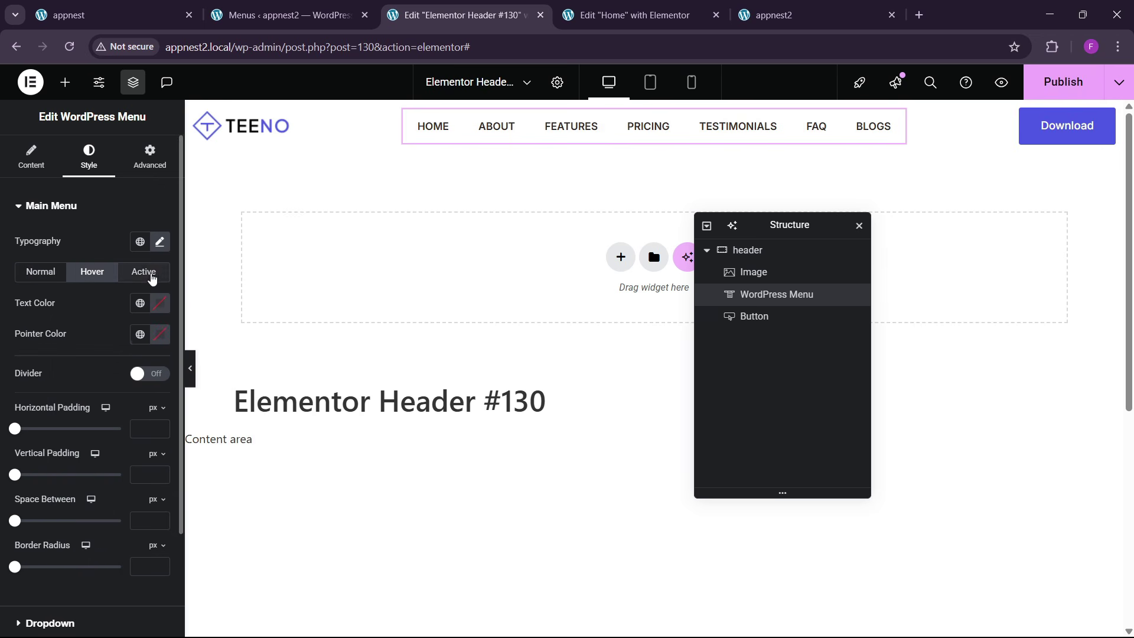
{"action": "left_click", "coordinate": [152, 275]}
{"action": "left_click", "coordinate": [139, 334]}
{"action": "left_click", "coordinate": [71, 547]}
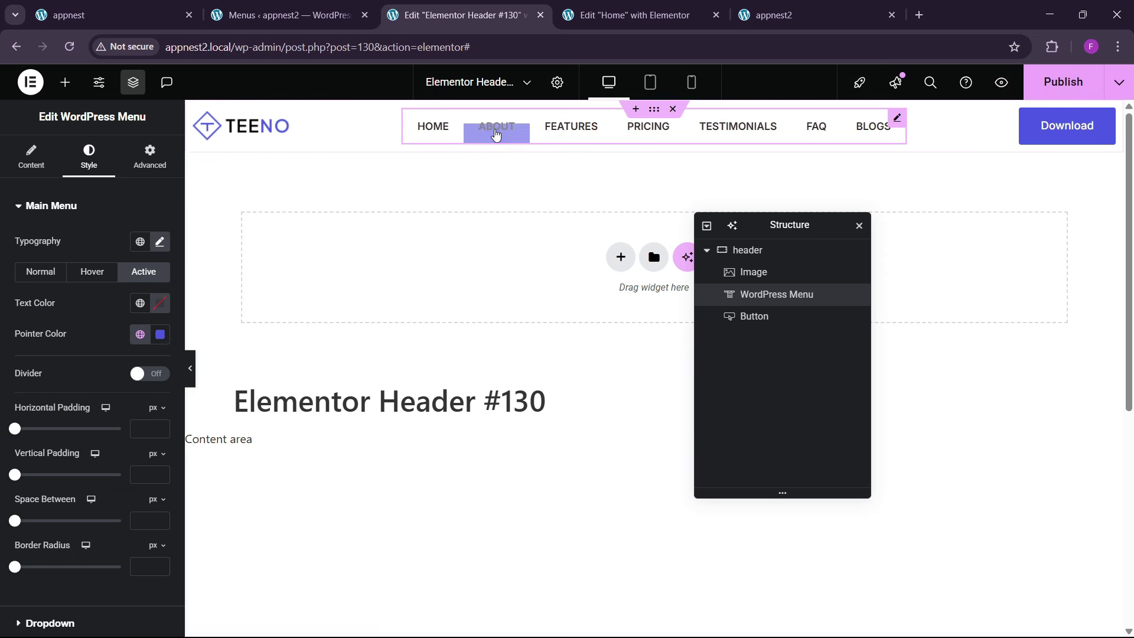
- Set the header menu items' border radius to 10 px
{"action": "scroll", "coordinate": [69, 369], "scroll_direction": "down", "scroll_amount": 2}
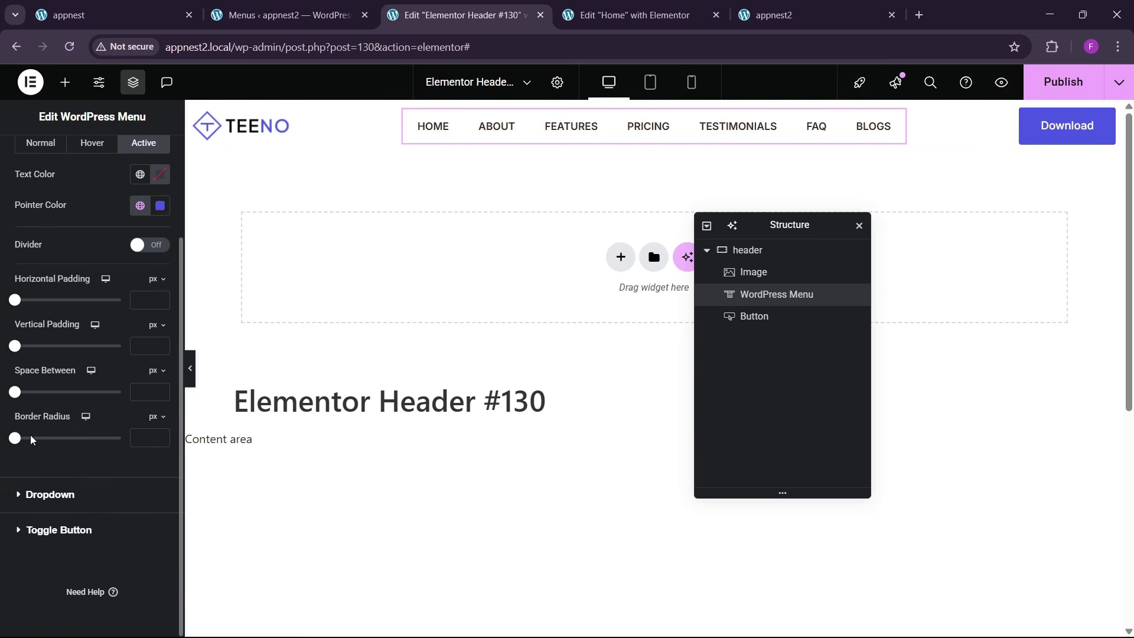
{"action": "scroll", "coordinate": [47, 331], "scroll_direction": "up", "scroll_amount": 2}
{"action": "left_click", "coordinate": [36, 273]}
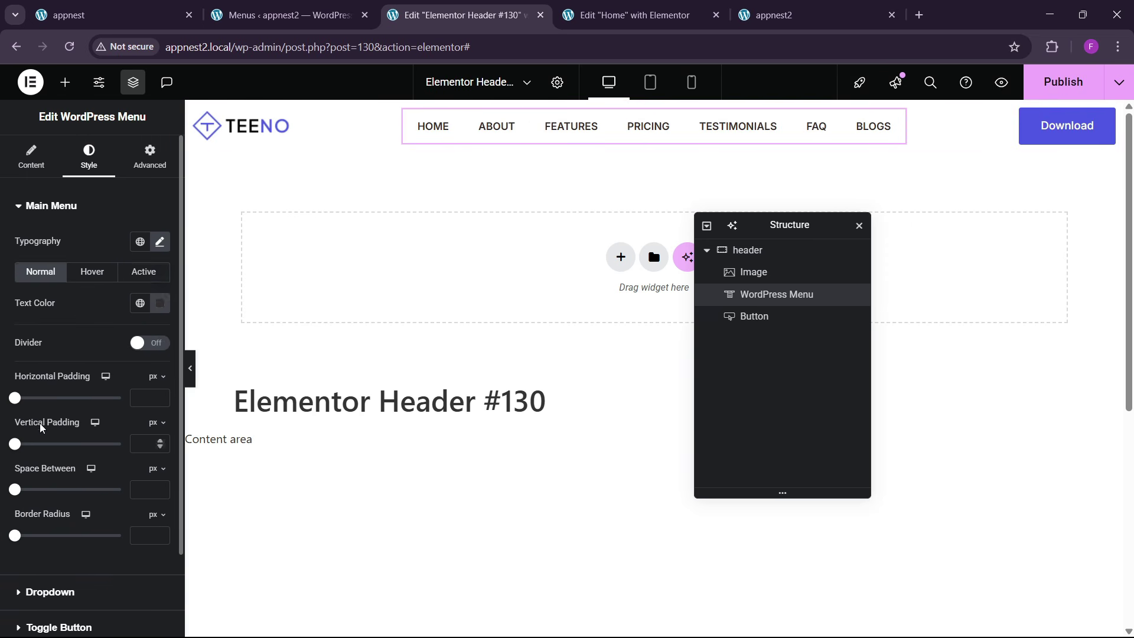
{"action": "scroll", "coordinate": [45, 458], "scroll_direction": "down", "scroll_amount": 2}
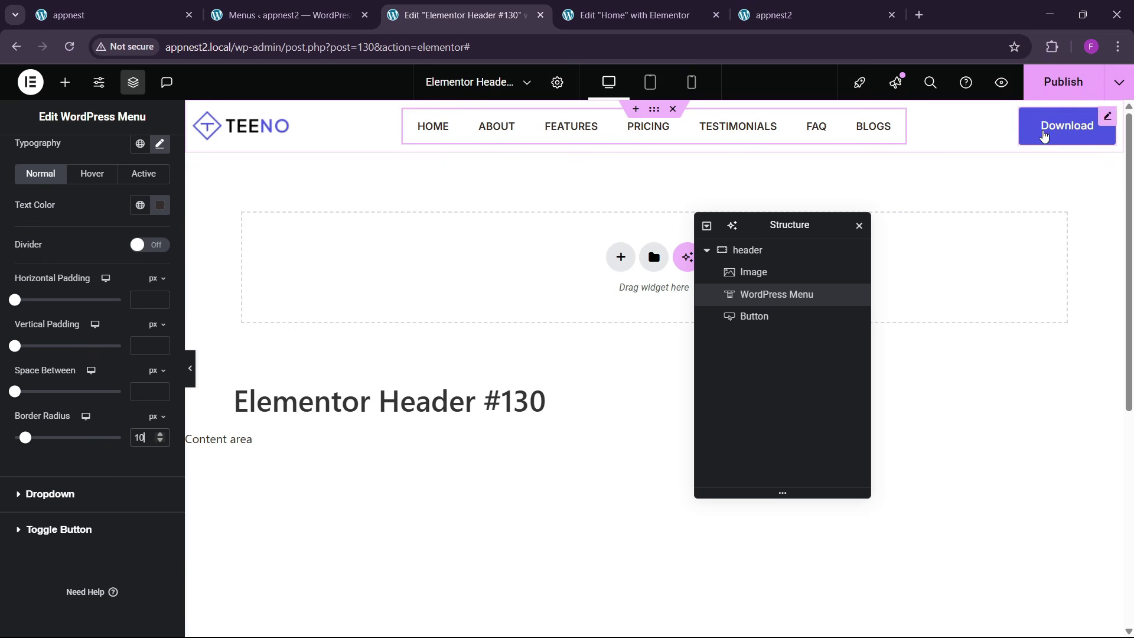
- Round all four corners of the header's Download button with a 10 px border radius
{"action": "left_click", "coordinate": [1044, 136]}
{"action": "left_click", "coordinate": [89, 156]}
{"action": "scroll", "coordinate": [53, 421], "scroll_direction": "down", "scroll_amount": 2}
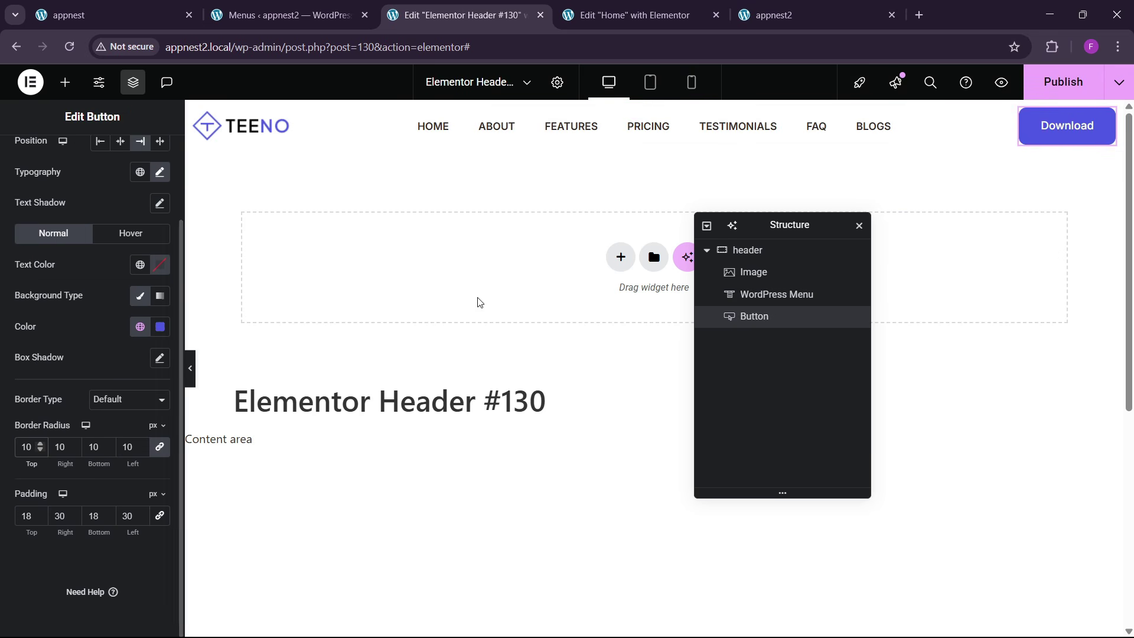
- Set the space between the header menu items to 10 px
{"action": "left_click", "coordinate": [554, 137]}
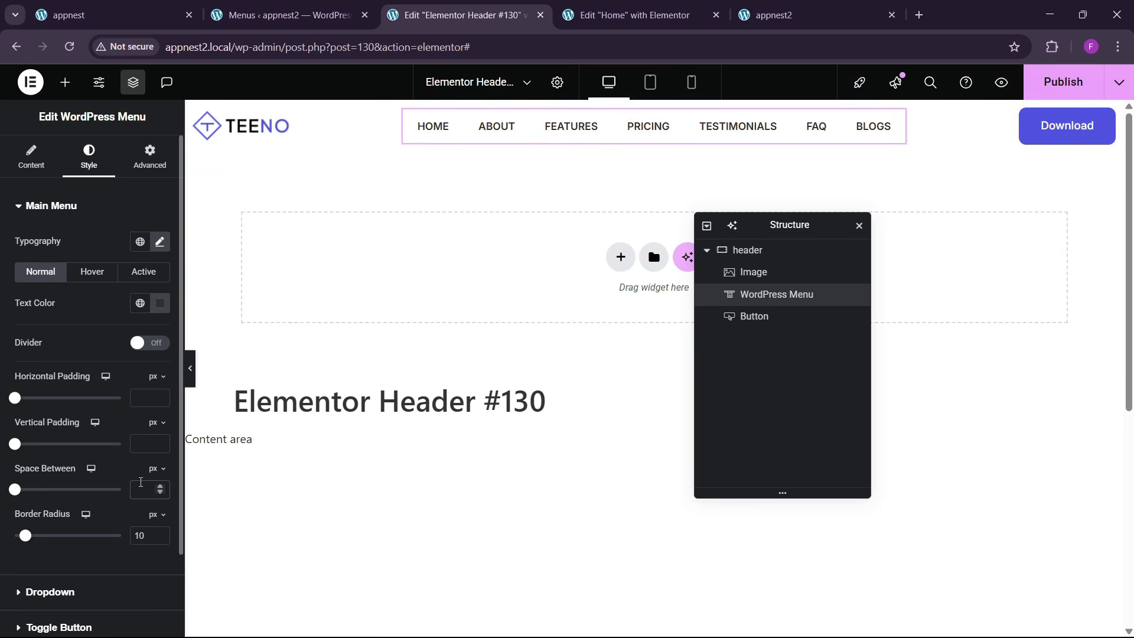
{"action": "left_click", "coordinate": [141, 481]}
{"action": "type", "text": "10"}
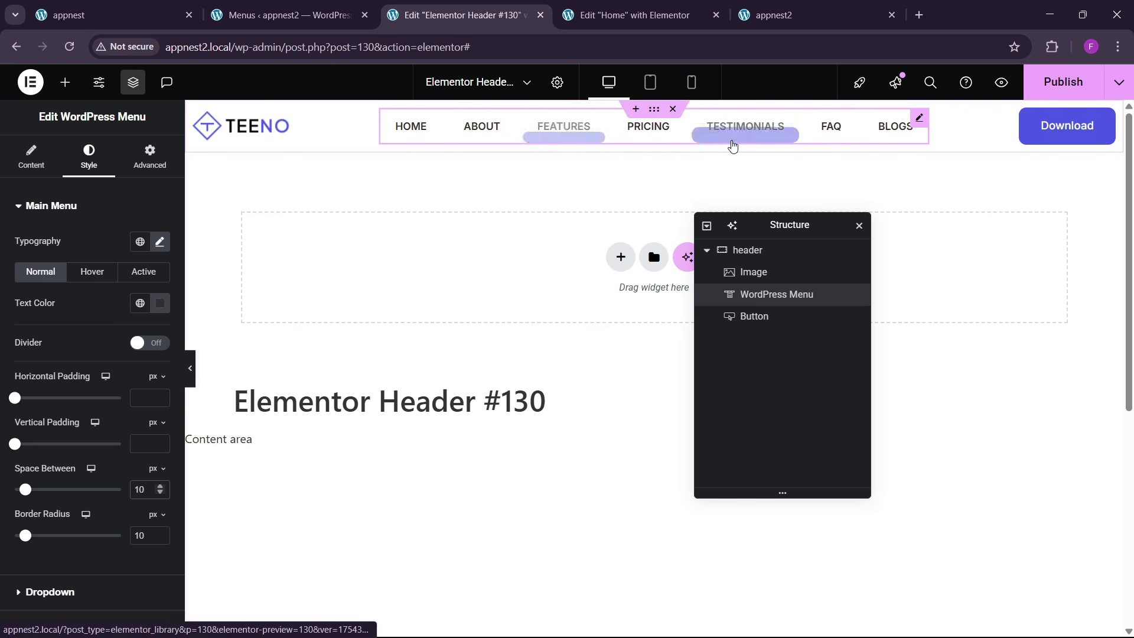
- Give the header container a classic background in the global color bg light blue
{"action": "left_click", "coordinate": [736, 251]}
{"action": "left_click", "coordinate": [87, 157]}
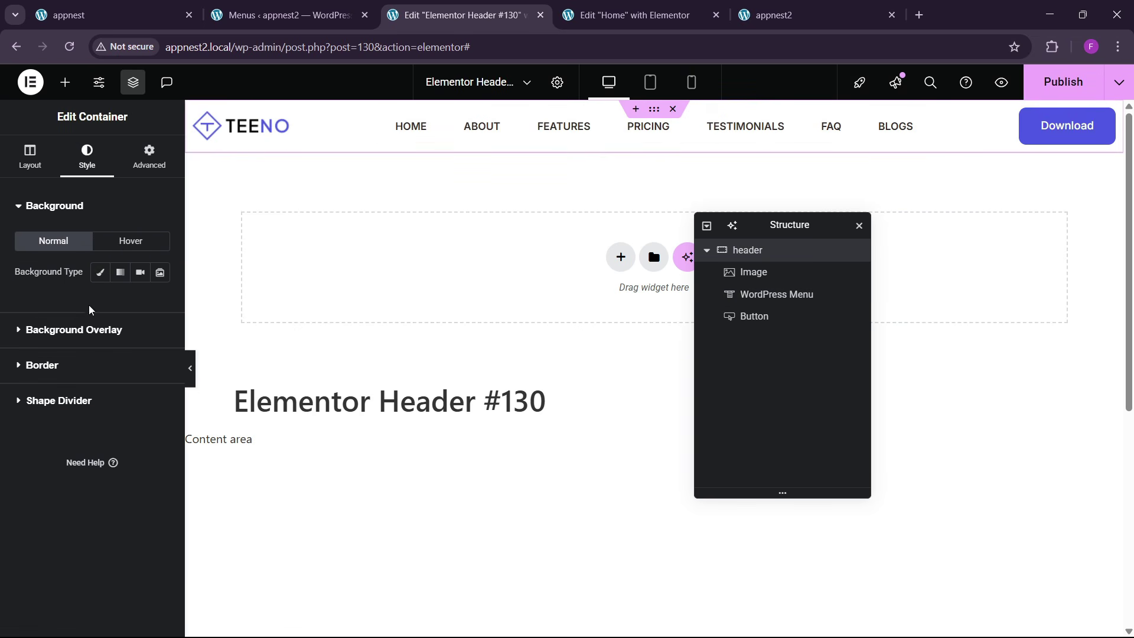
{"action": "left_click", "coordinate": [100, 272]}
{"action": "left_click", "coordinate": [161, 304]}
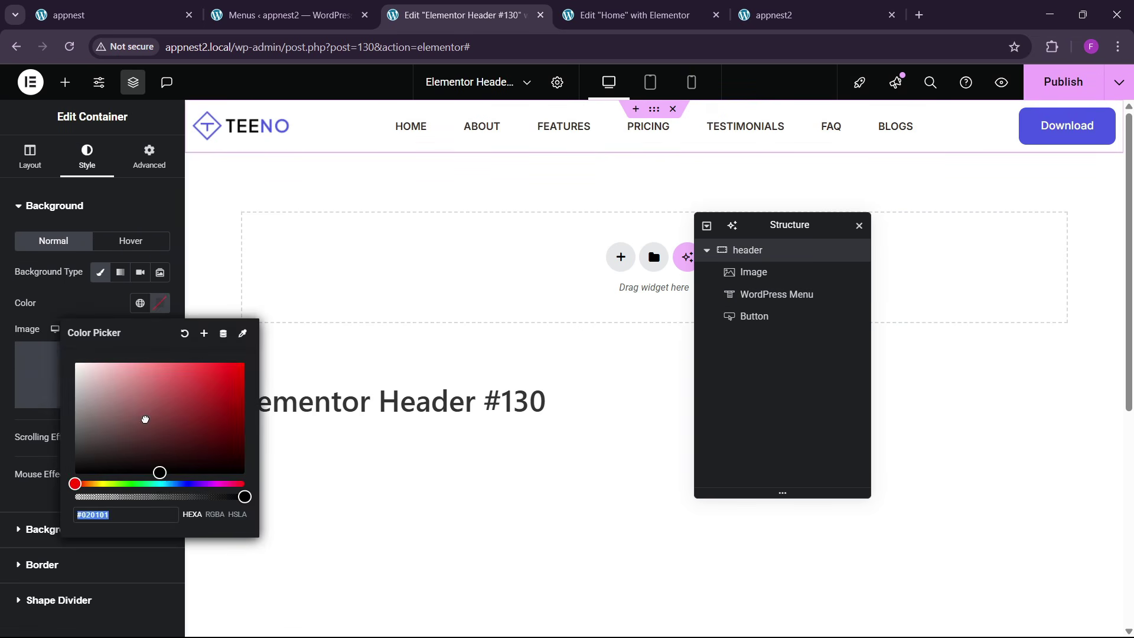
{"action": "left_click_drag", "start_coordinate": [144, 420], "coordinate": [75, 361]}
{"action": "left_click", "coordinate": [127, 300]}
{"action": "left_click", "coordinate": [143, 304]}
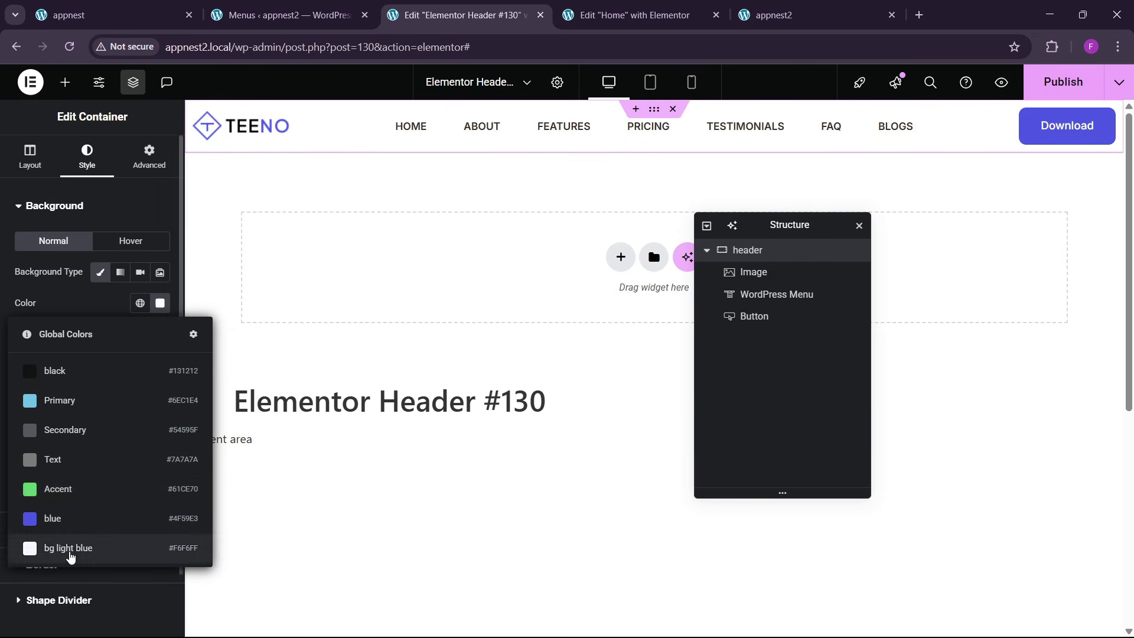
{"action": "left_click", "coordinate": [35, 549]}
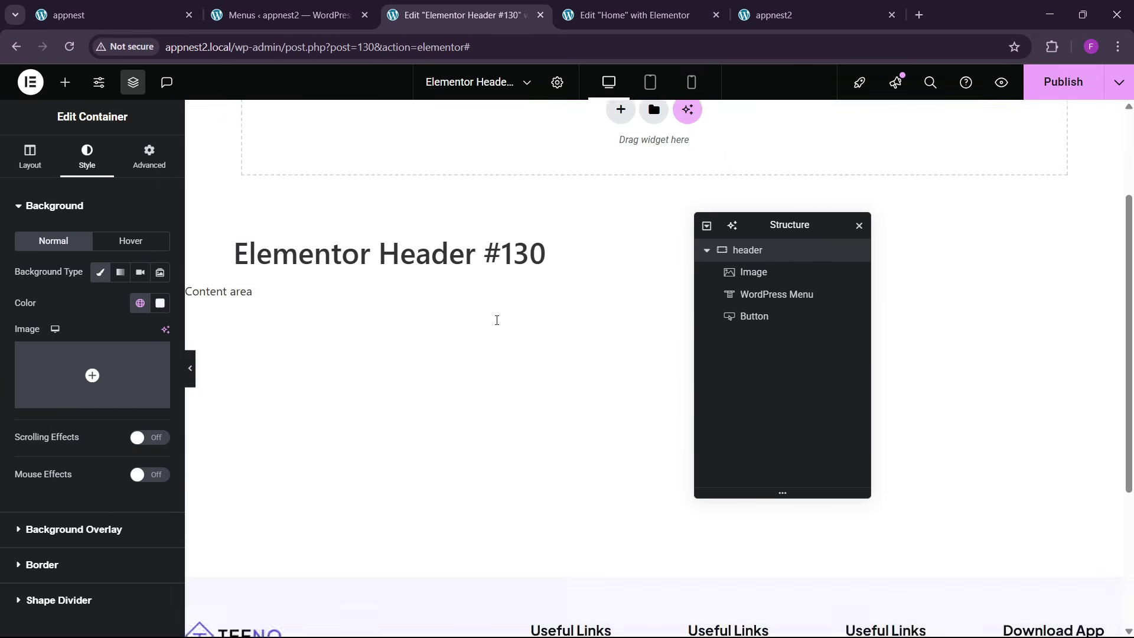
- Make the header container sticky to the Top through its motion effects and publish the header template
{"action": "left_click", "coordinate": [150, 152]}
{"action": "scroll", "coordinate": [60, 412], "scroll_direction": "down", "scroll_amount": 2}
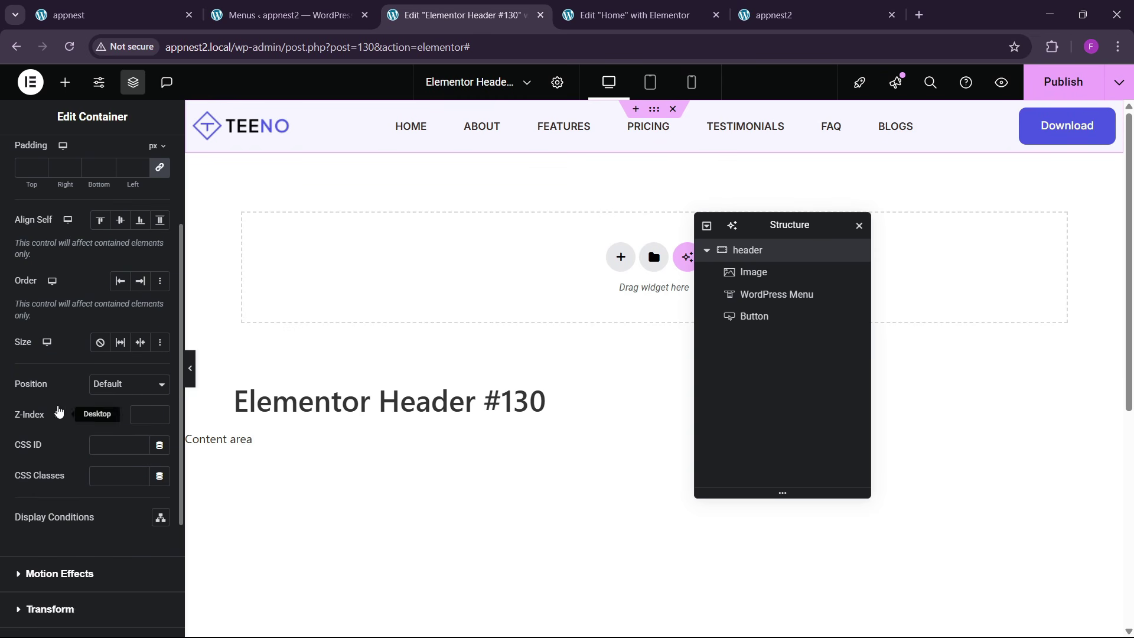
{"action": "left_click", "coordinate": [48, 567]}
{"action": "scroll", "coordinate": [68, 438], "scroll_direction": "down", "scroll_amount": 1}
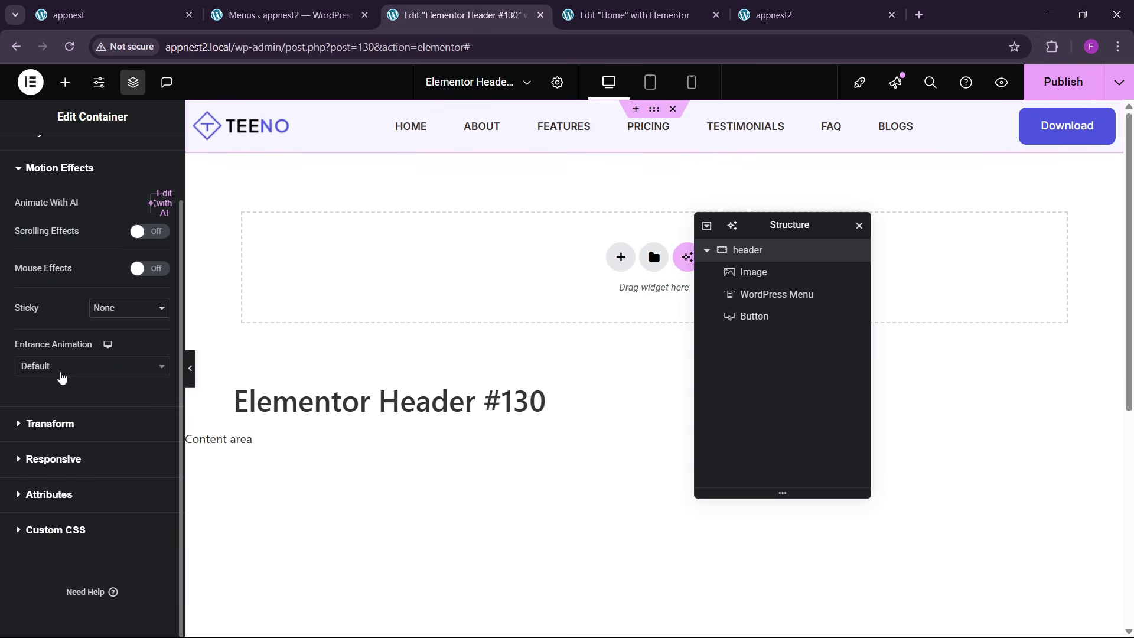
{"action": "left_click", "coordinate": [117, 307]}
{"action": "left_click", "coordinate": [107, 345]}
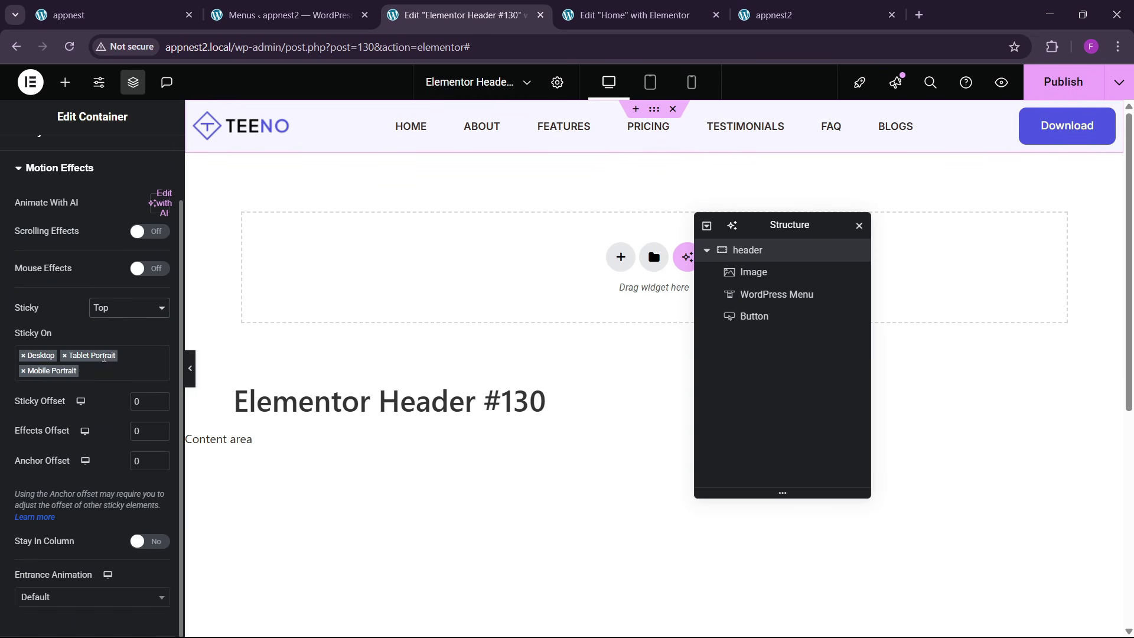
{"action": "left_click", "coordinate": [1063, 82]}
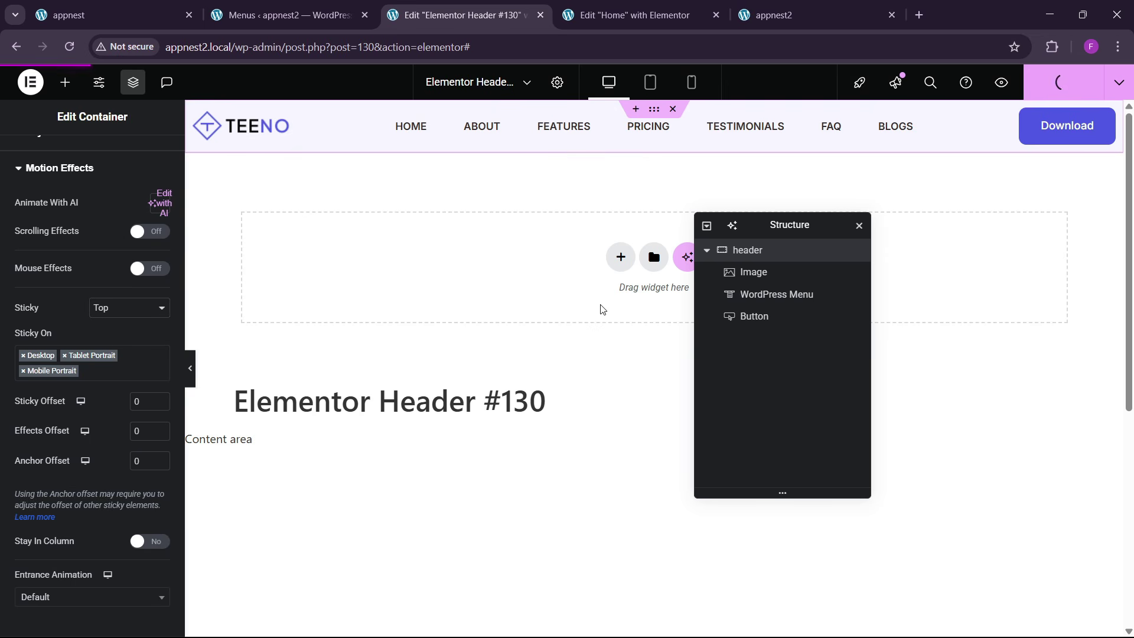
- Scroll through the live appnest2 home page to check the sticky header and compare it with the appnest reference site
{"action": "left_click", "coordinate": [775, 5]}
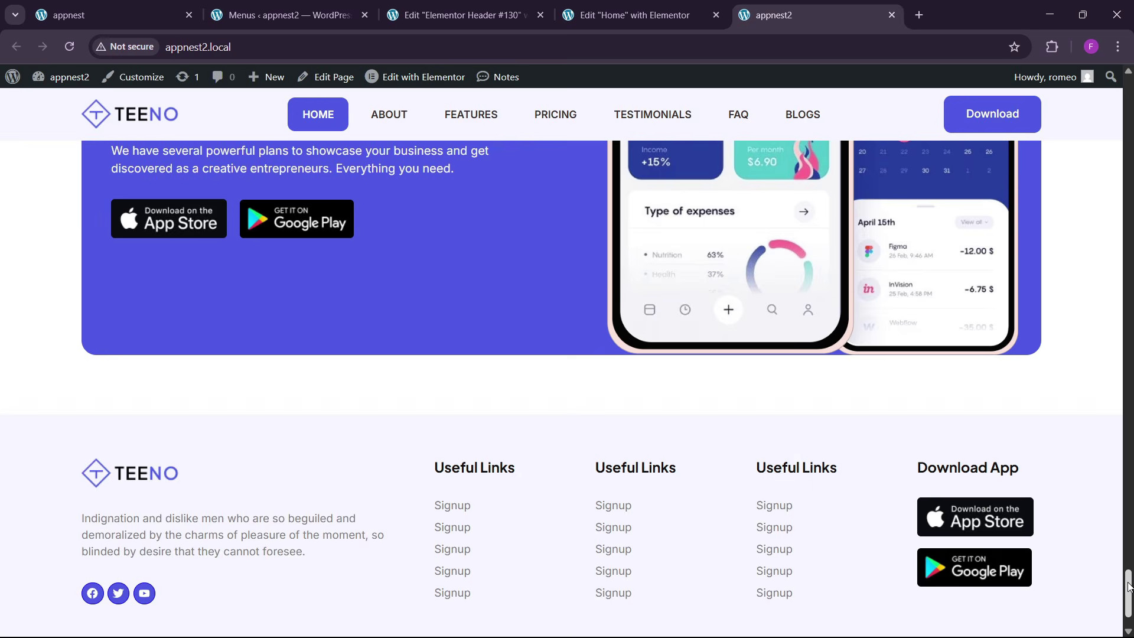
{"action": "left_click_drag", "start_coordinate": [1128, 587], "coordinate": [1128, 104]}
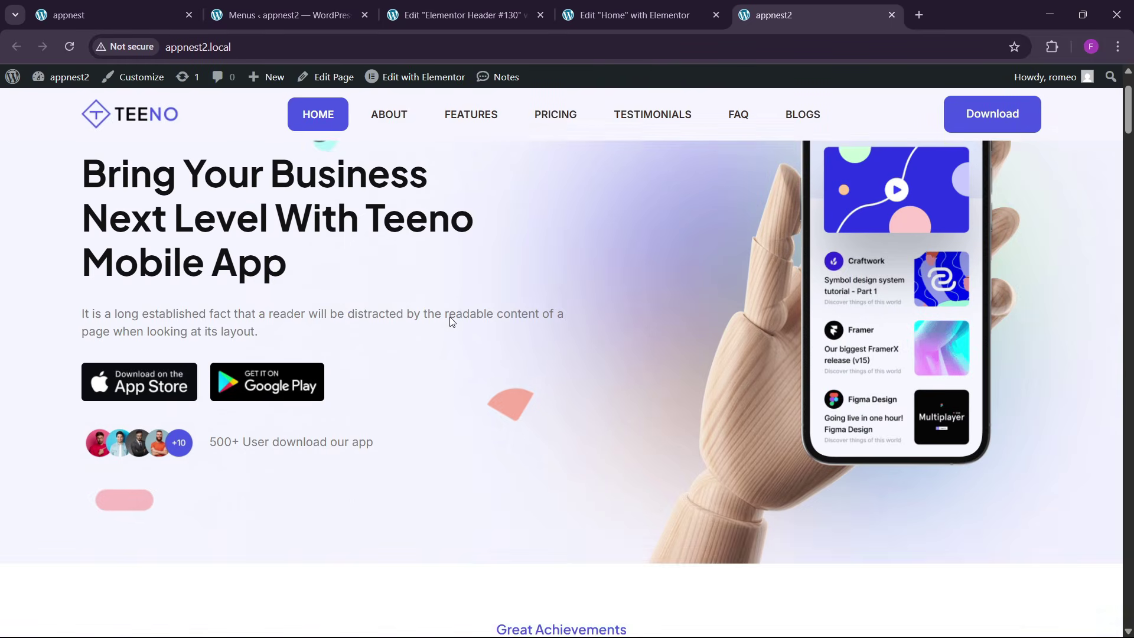
{"action": "scroll", "coordinate": [455, 317], "scroll_direction": "up", "scroll_amount": 2}
{"action": "scroll", "coordinate": [336, 526], "scroll_direction": "down", "scroll_amount": 15}
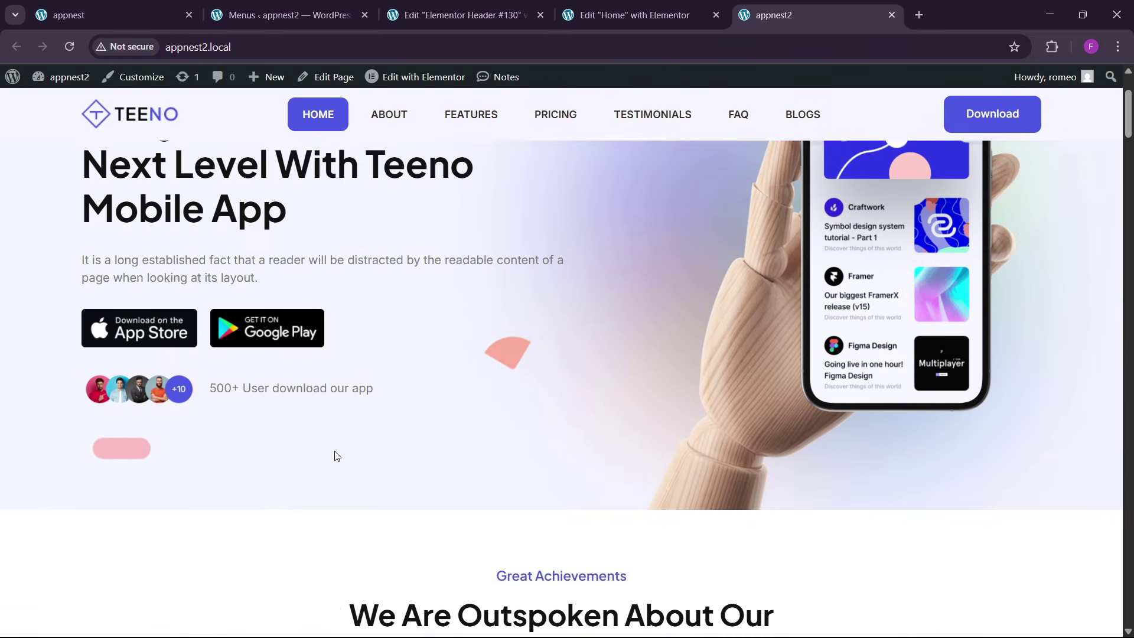
{"action": "scroll", "coordinate": [346, 527], "scroll_direction": "down", "scroll_amount": 5}
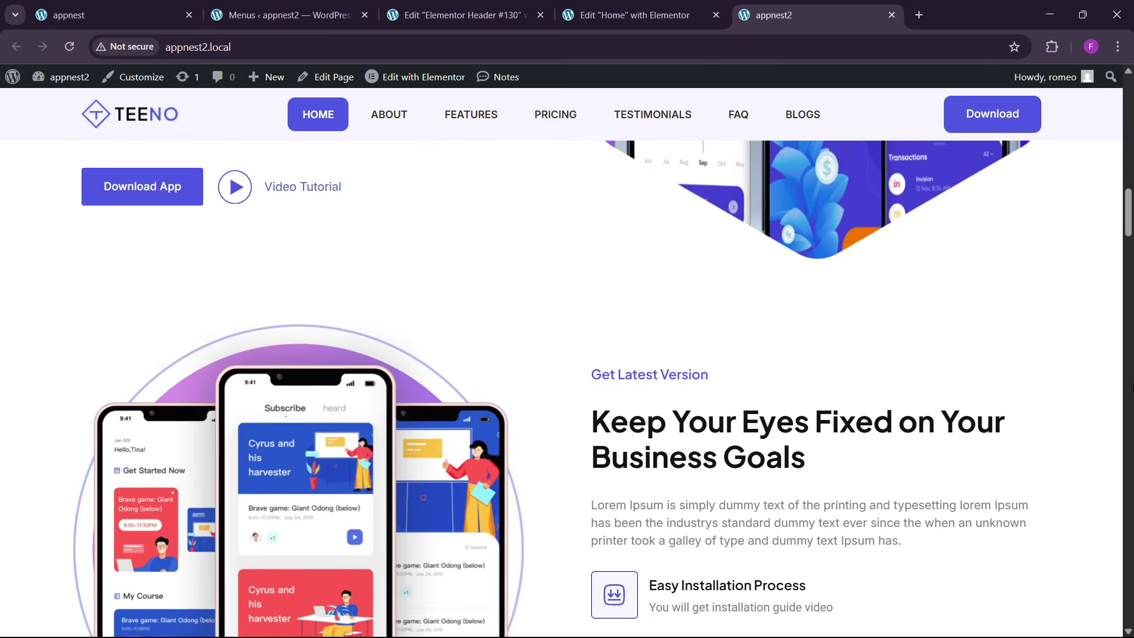
{"action": "scroll", "coordinate": [1093, 577], "scroll_direction": "down", "scroll_amount": 15}
{"action": "scroll", "coordinate": [1094, 577], "scroll_direction": "down", "scroll_amount": 8}
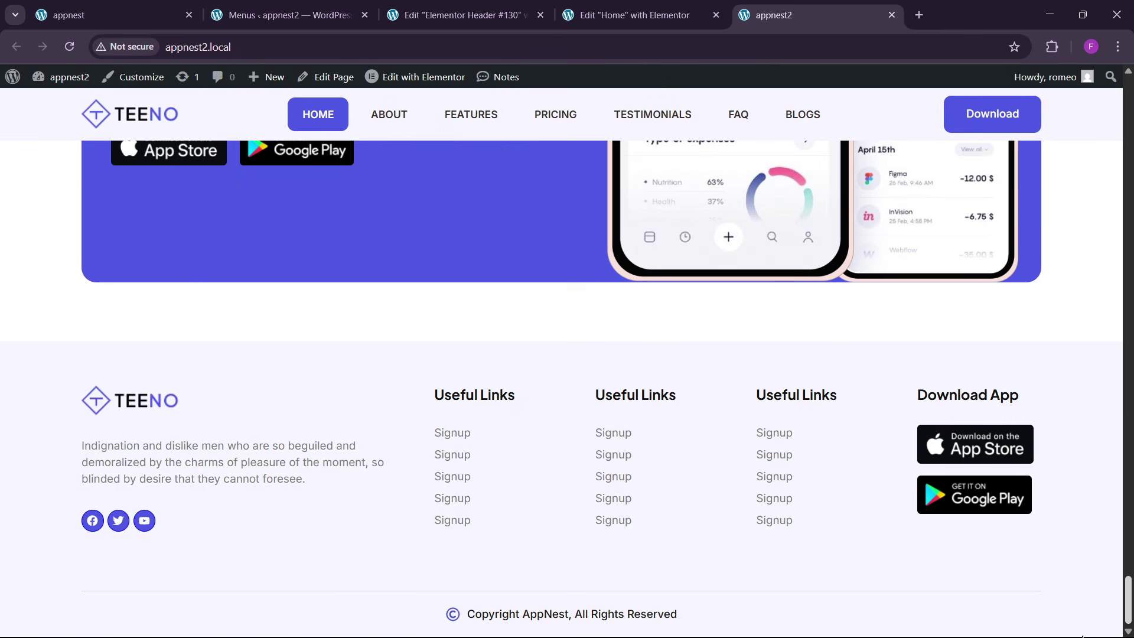
{"action": "scroll", "coordinate": [1082, 635], "scroll_direction": "up", "scroll_amount": 20}
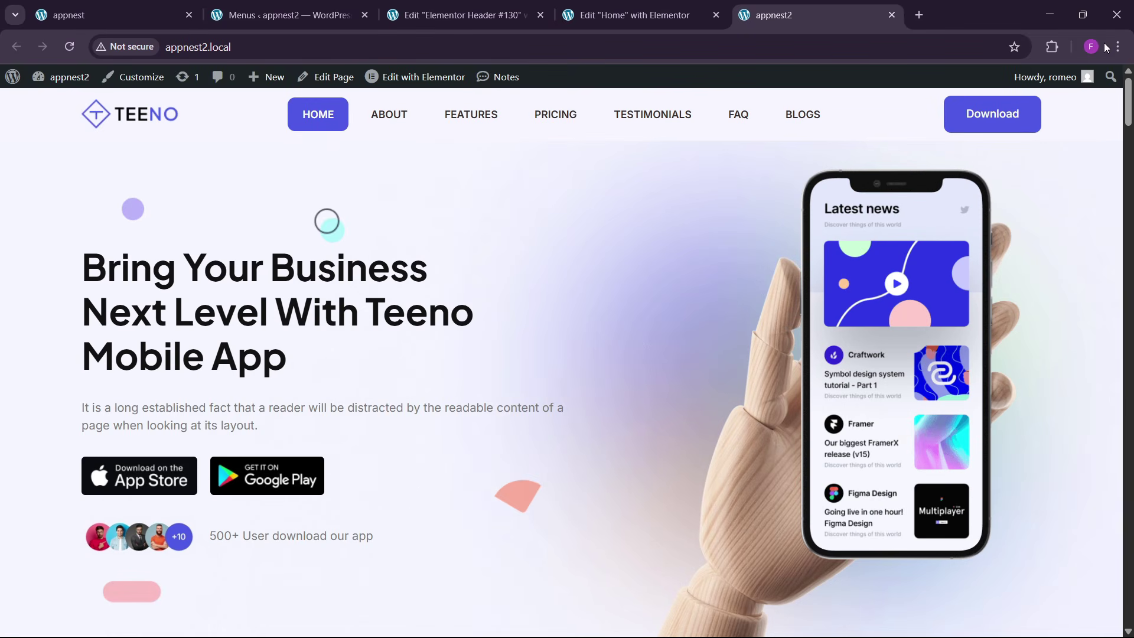
{"action": "left_click", "coordinate": [112, 15]}
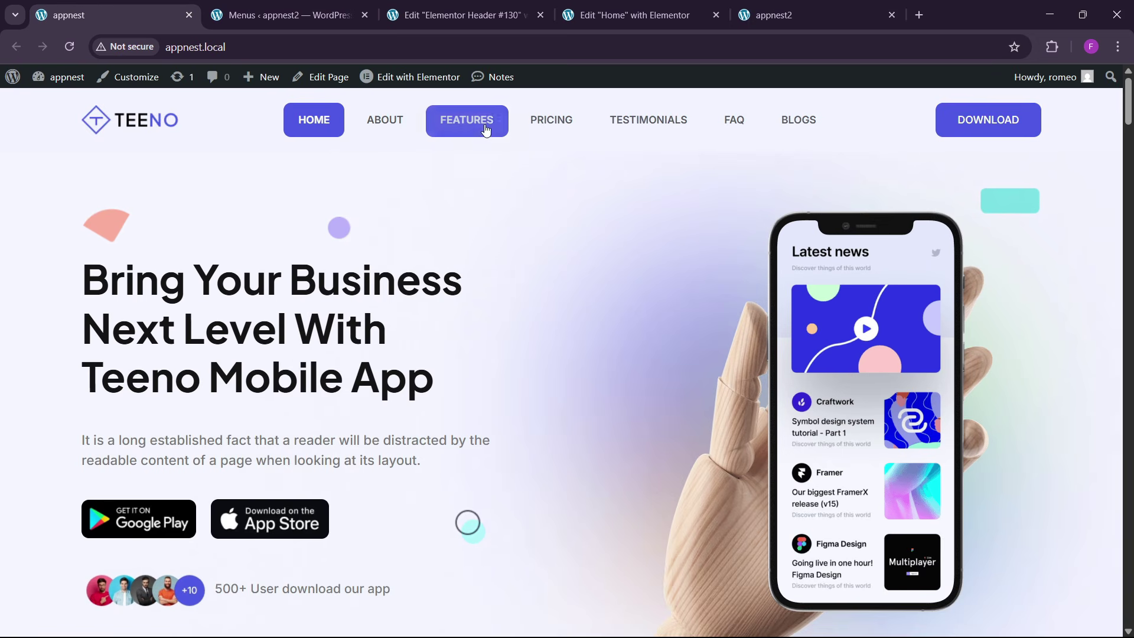
- Test the About and Pricing menu links on the appnest reference site
{"action": "left_click", "coordinate": [394, 131]}
{"action": "left_click", "coordinate": [551, 119]}
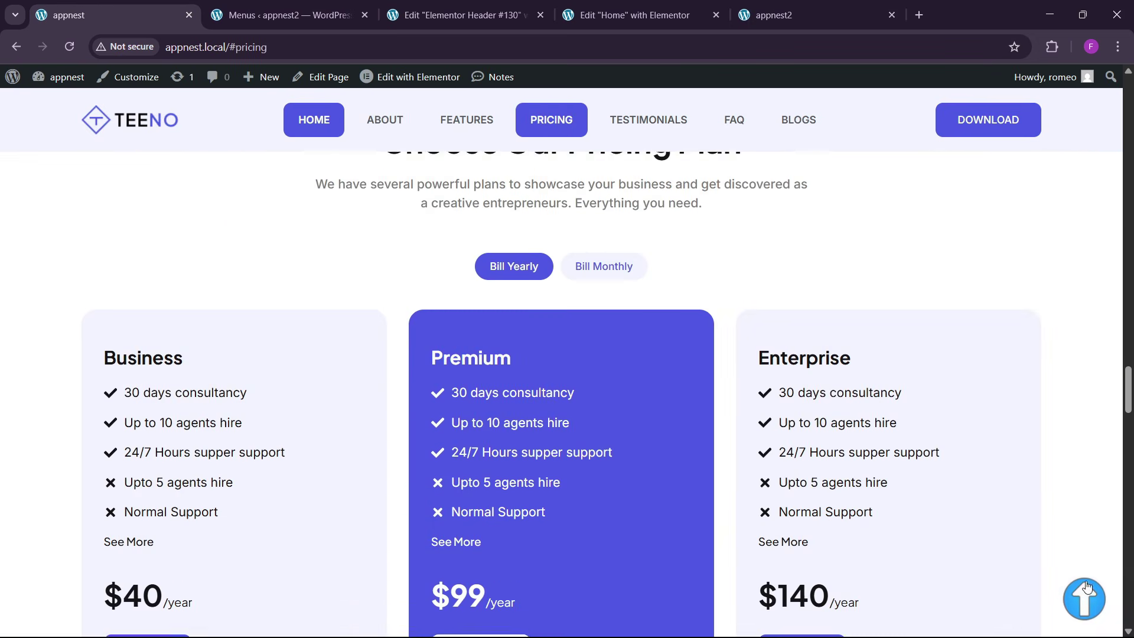
{"action": "left_click", "coordinate": [621, 6]}
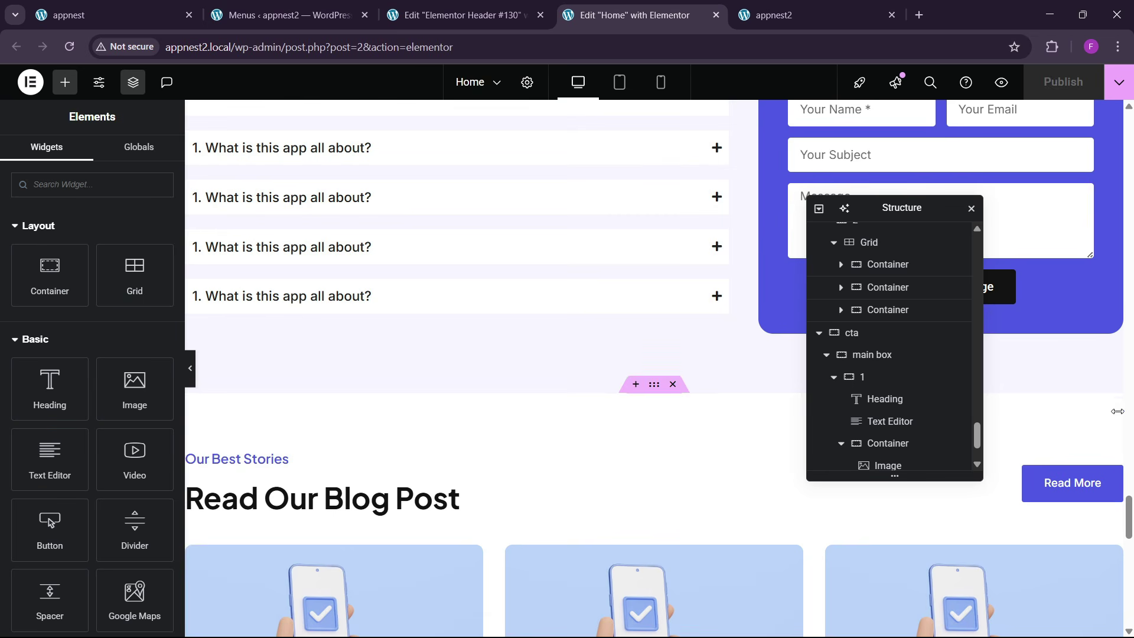
{"action": "left_click_drag", "start_coordinate": [1128, 523], "coordinate": [1129, 174]}
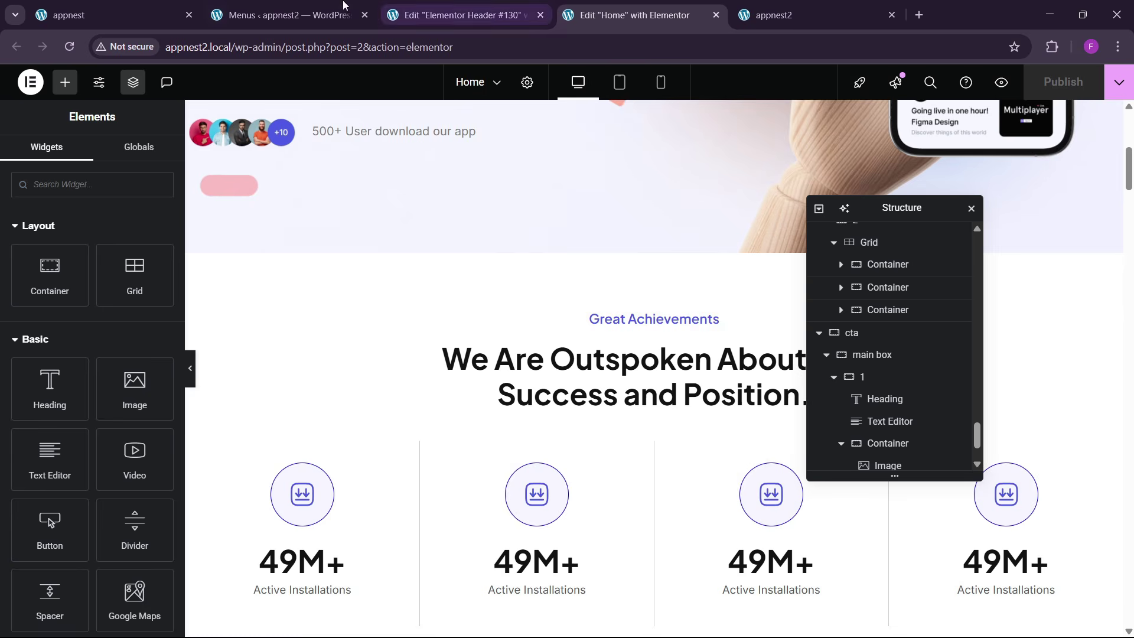
{"action": "left_click", "coordinate": [283, 15]}
{"action": "left_click", "coordinate": [452, 13]}
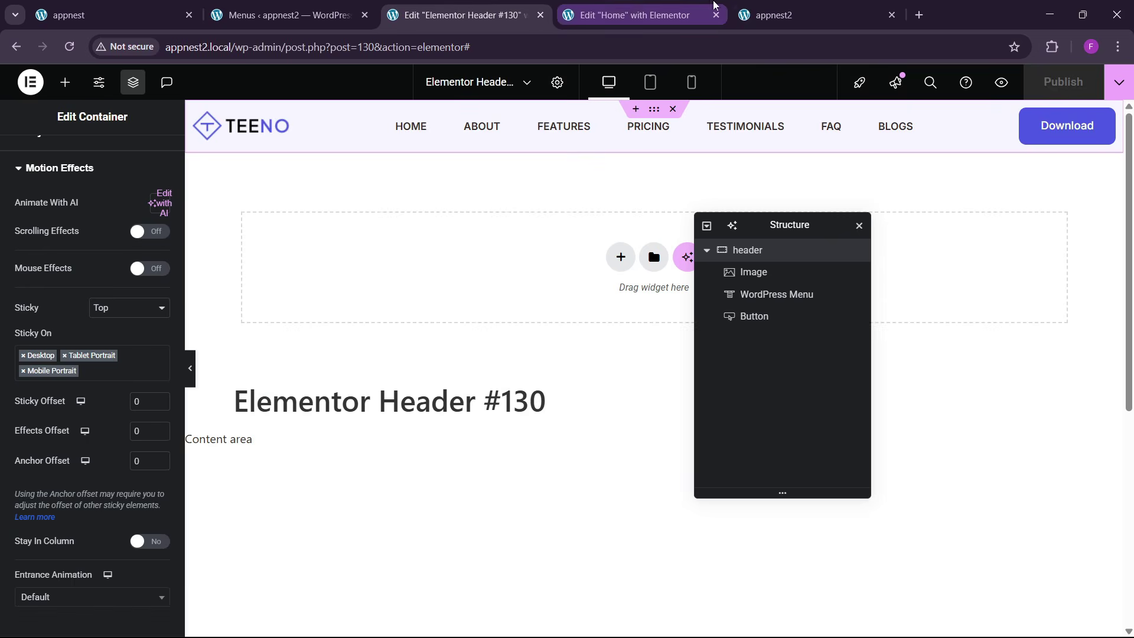
{"action": "left_click", "coordinate": [768, 13]}
{"action": "left_click", "coordinate": [460, 15]}
- In the Home page editor, give the "why choose" container the CSS ID about
{"action": "left_click", "coordinate": [635, 14]}
{"action": "scroll", "coordinate": [604, 341], "scroll_direction": "up", "scroll_amount": 6}
{"action": "scroll", "coordinate": [604, 343], "scroll_direction": "down", "scroll_amount": 5}
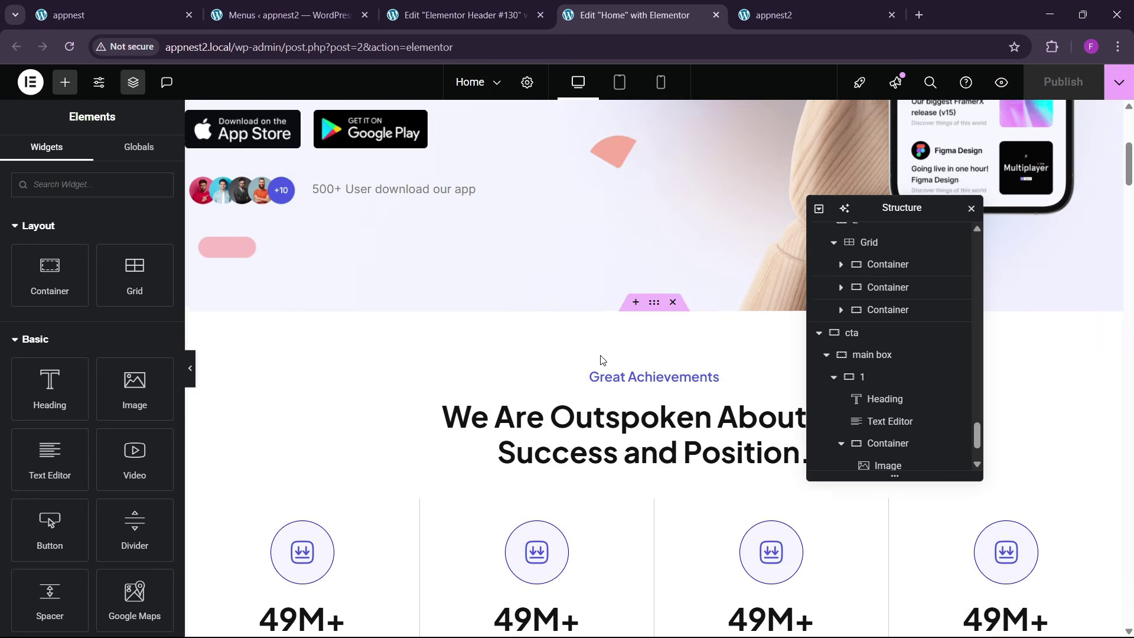
{"action": "scroll", "coordinate": [599, 360], "scroll_direction": "up", "scroll_amount": 1}
{"action": "scroll", "coordinate": [597, 374], "scroll_direction": "down", "scroll_amount": 2}
{"action": "scroll", "coordinate": [591, 401], "scroll_direction": "down", "scroll_amount": 7}
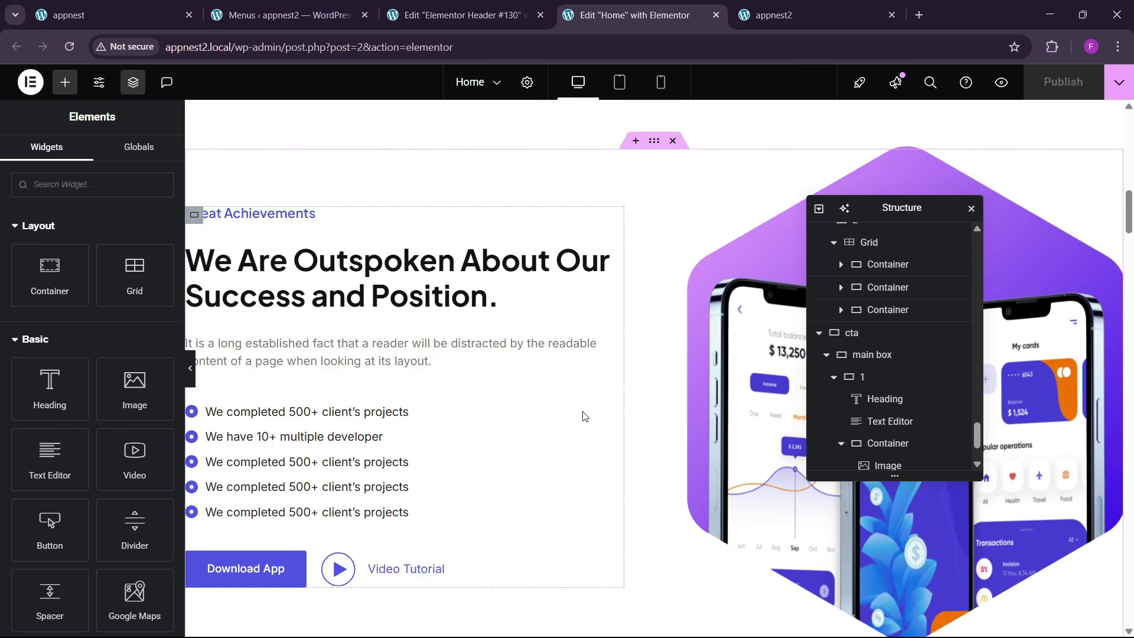
{"action": "scroll", "coordinate": [650, 266], "scroll_direction": "up", "scroll_amount": 2}
{"action": "left_click", "coordinate": [639, 317]}
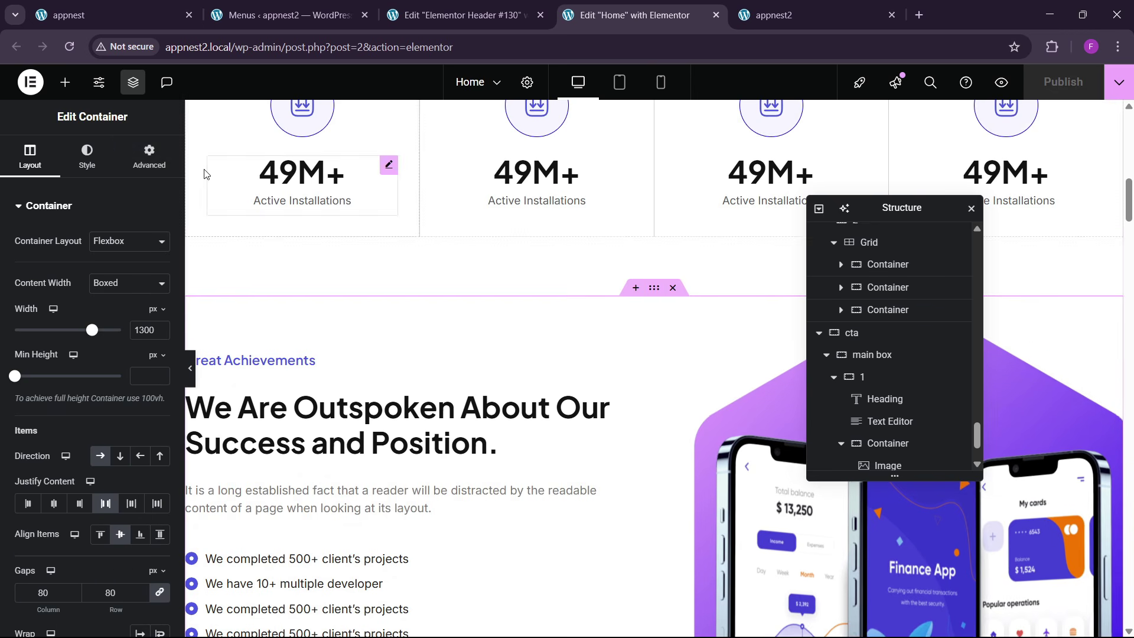
{"action": "left_click", "coordinate": [150, 156]}
{"action": "scroll", "coordinate": [88, 401], "scroll_direction": "down", "scroll_amount": 3}
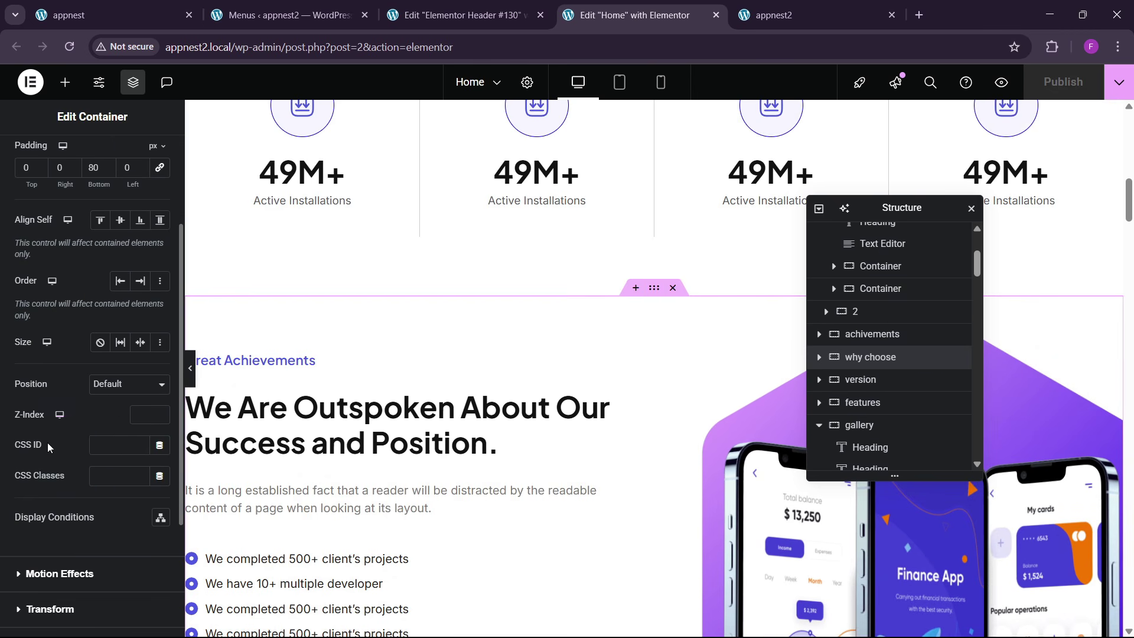
{"action": "left_click", "coordinate": [94, 447]}
{"action": "type", "text": "about"}
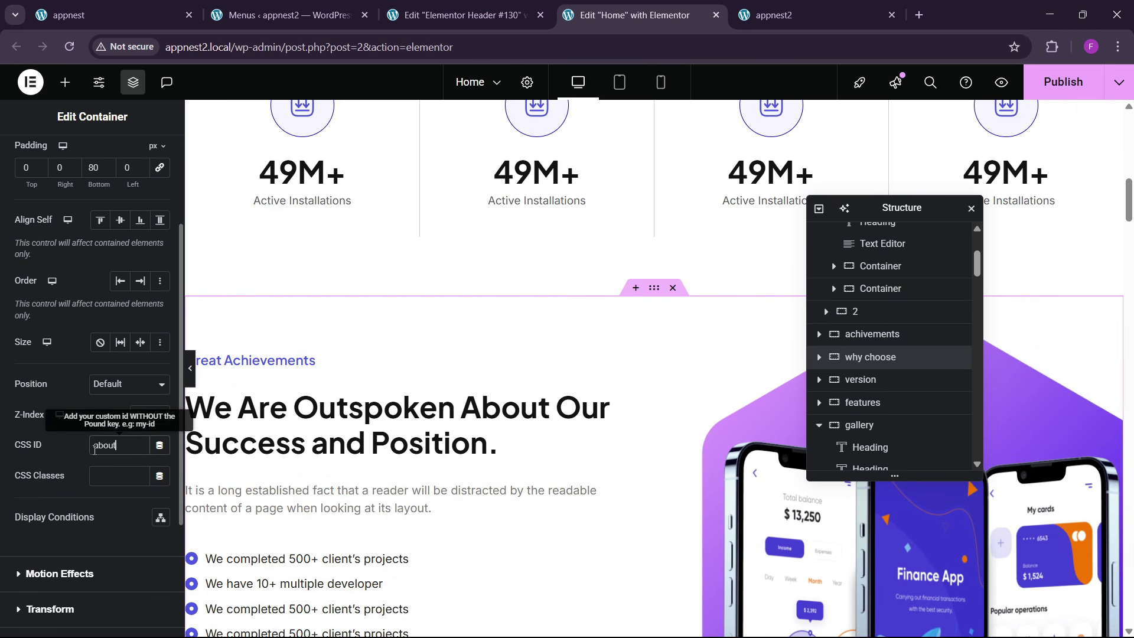
- Give the "Popular Features That Blows Your Mind" section's container the CSS ID features and publish the page
{"action": "scroll", "coordinate": [478, 374], "scroll_direction": "down", "scroll_amount": 20}
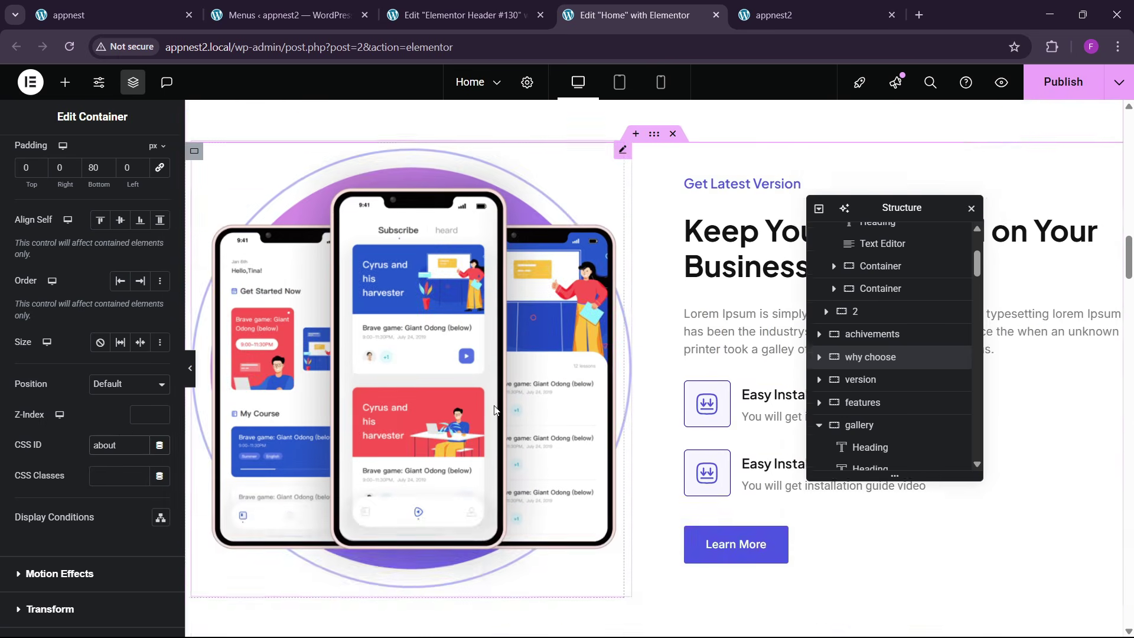
{"action": "scroll", "coordinate": [520, 413], "scroll_direction": "up", "scroll_amount": 3}
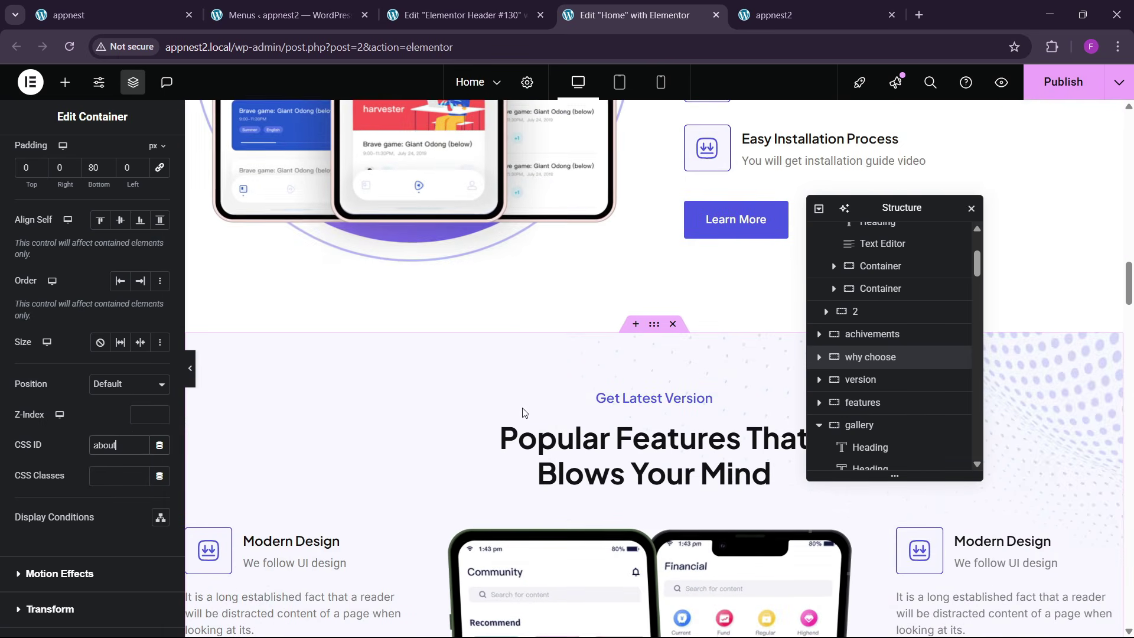
{"action": "left_click", "coordinate": [654, 324]}
{"action": "left_click", "coordinate": [146, 159]}
{"action": "scroll", "coordinate": [63, 408], "scroll_direction": "down", "scroll_amount": 5}
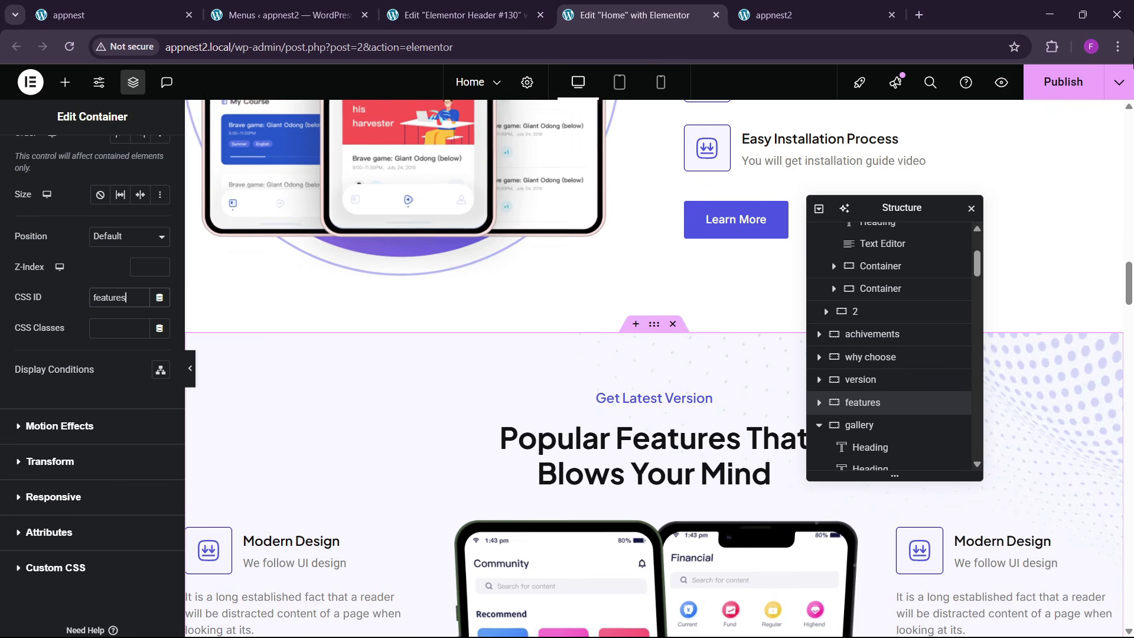
{"action": "left_click", "coordinate": [1063, 82]}
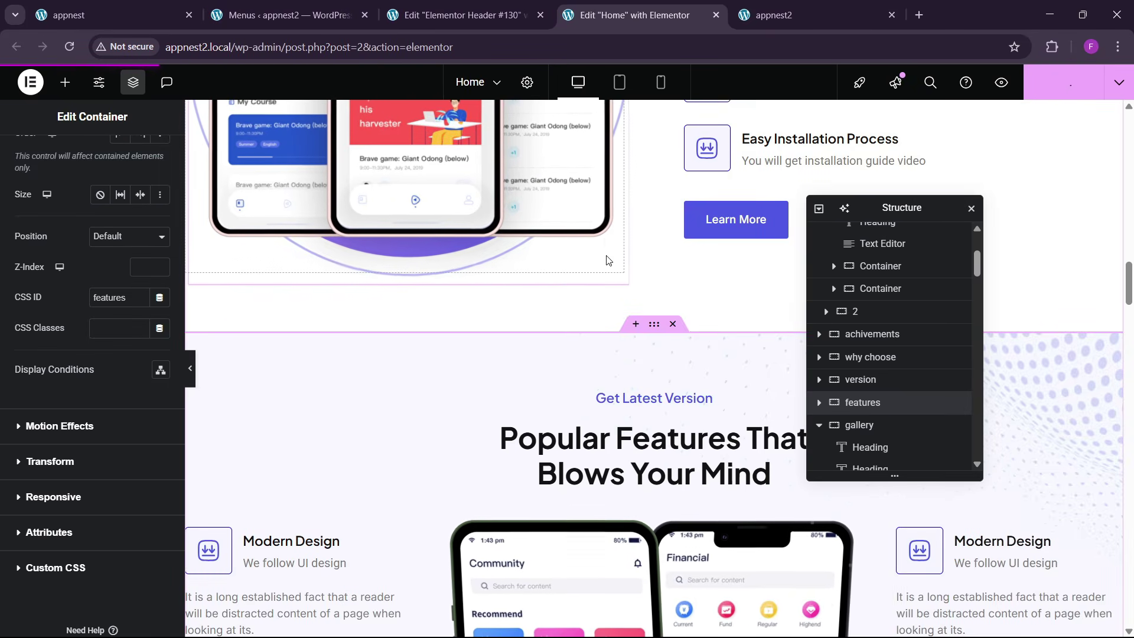
- Test the About, Features, FAQ and Blogs menu links on the live appnest2 page and return to the hero section
{"action": "left_click", "coordinate": [780, 15]}
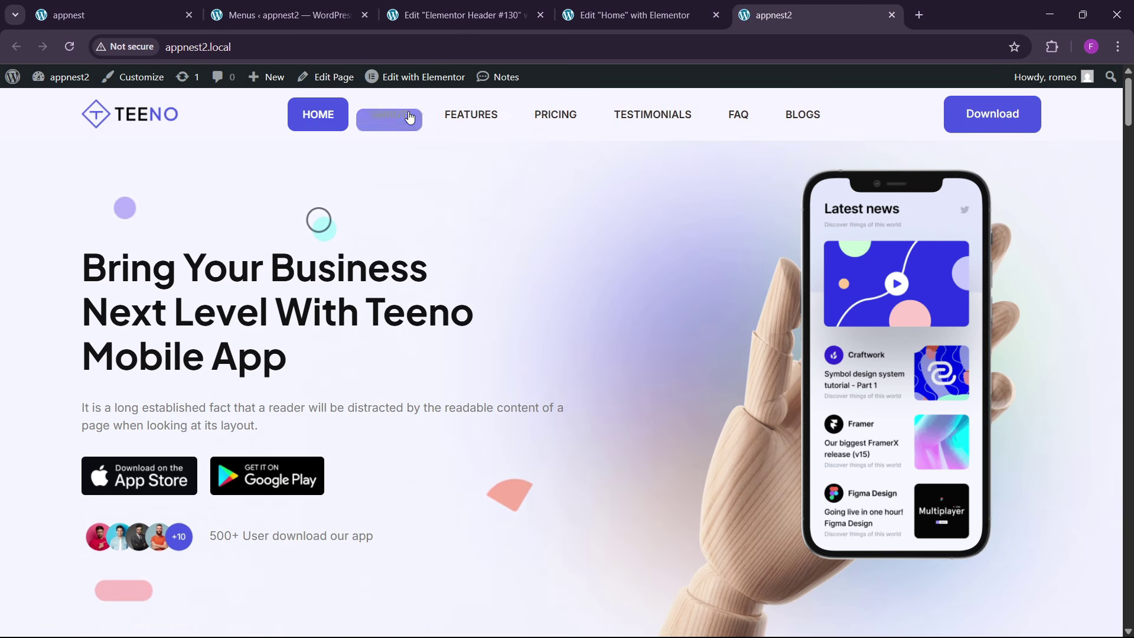
{"action": "left_click", "coordinate": [389, 114]}
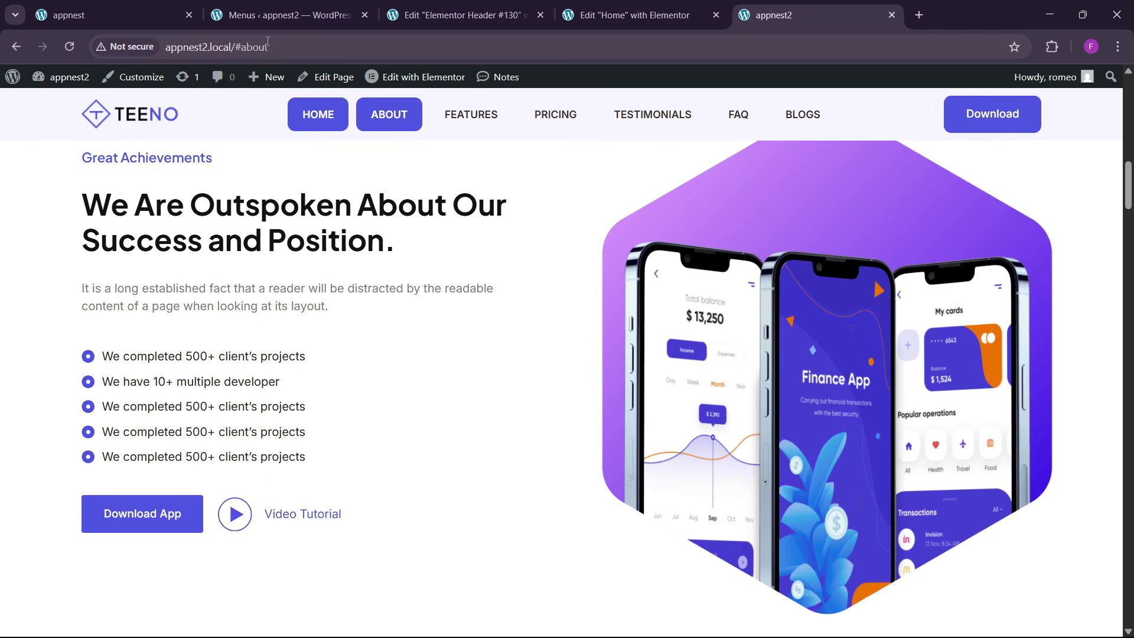
{"action": "left_click", "coordinate": [499, 114]}
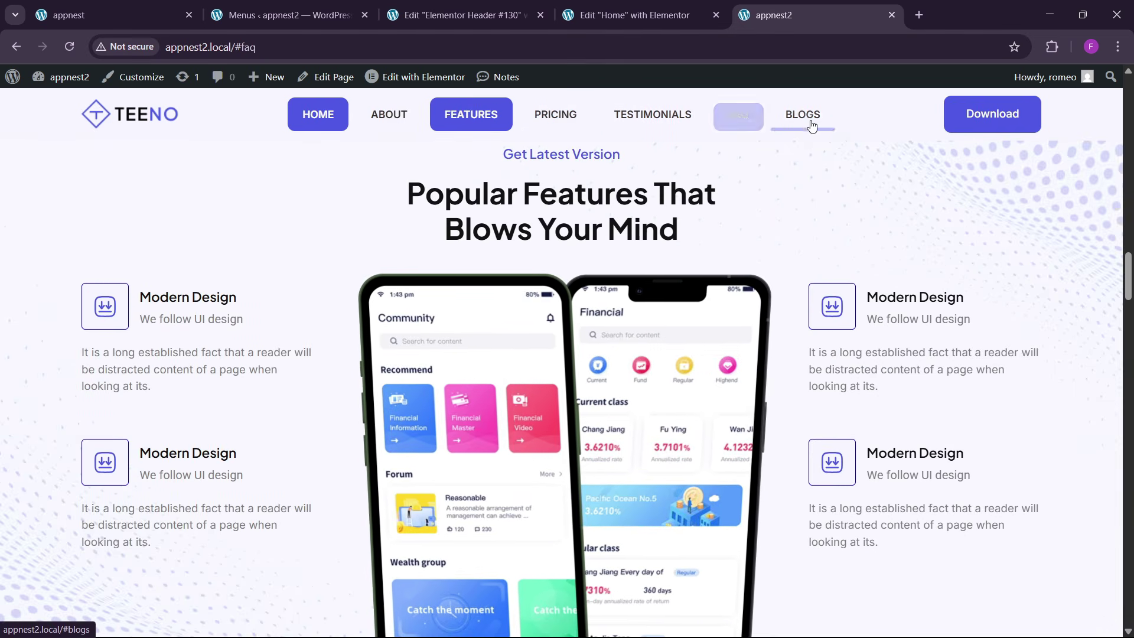
{"action": "left_click", "coordinate": [806, 116]}
{"action": "scroll", "coordinate": [634, 368], "scroll_direction": "down", "scroll_amount": 5}
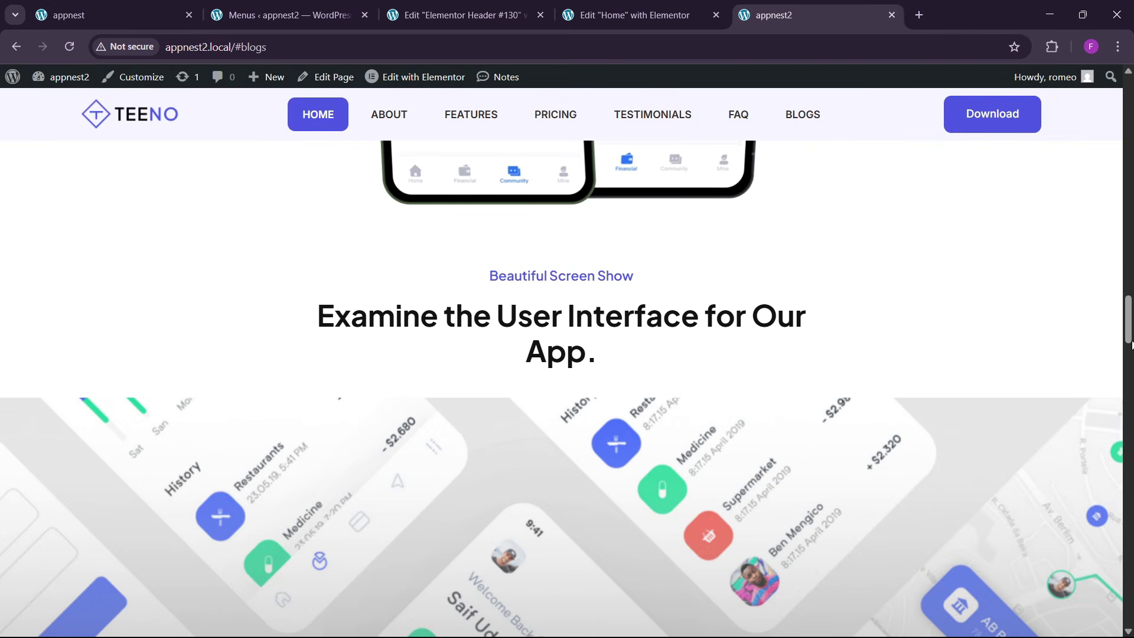
{"action": "left_click_drag", "start_coordinate": [1126, 328], "coordinate": [1125, 109]}
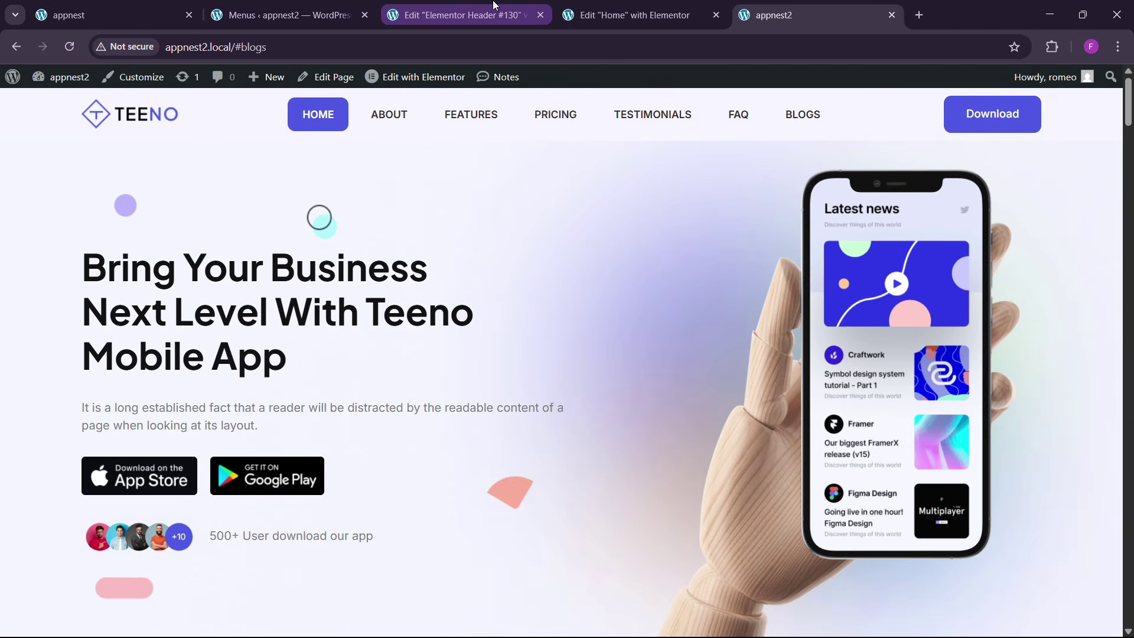
- Reload the appnest reference site and examine how its hero section loads
{"action": "left_click", "coordinate": [626, 15]}
{"action": "scroll", "coordinate": [626, 278], "scroll_direction": "up", "scroll_amount": 10}
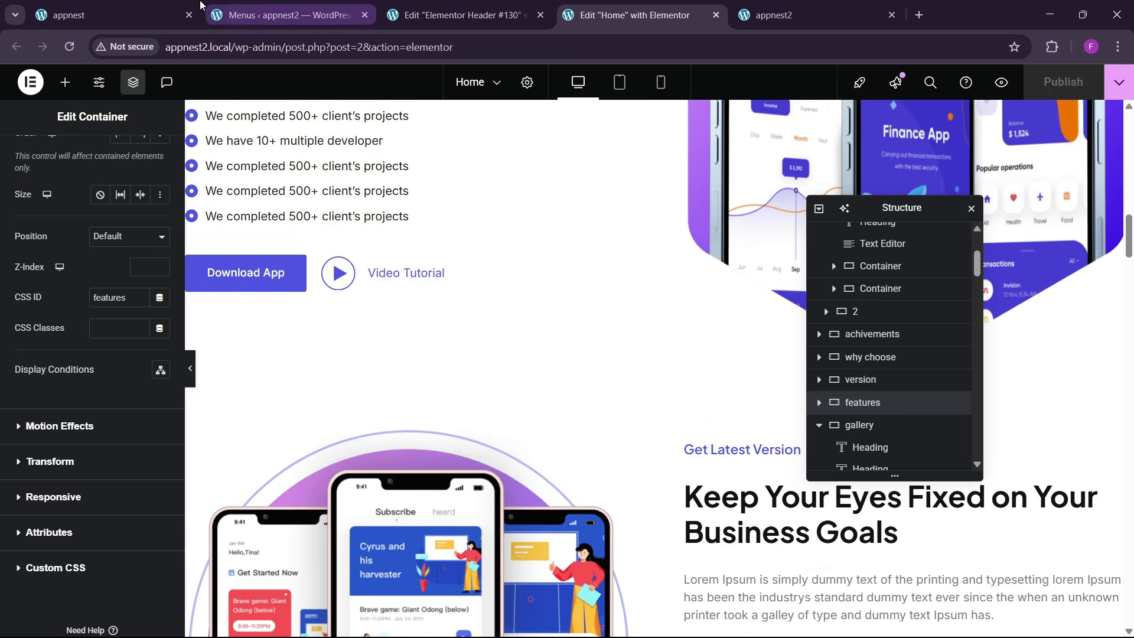
{"action": "left_click", "coordinate": [197, 7]}
{"action": "left_click_drag", "start_coordinate": [1128, 368], "coordinate": [1133, 111]}
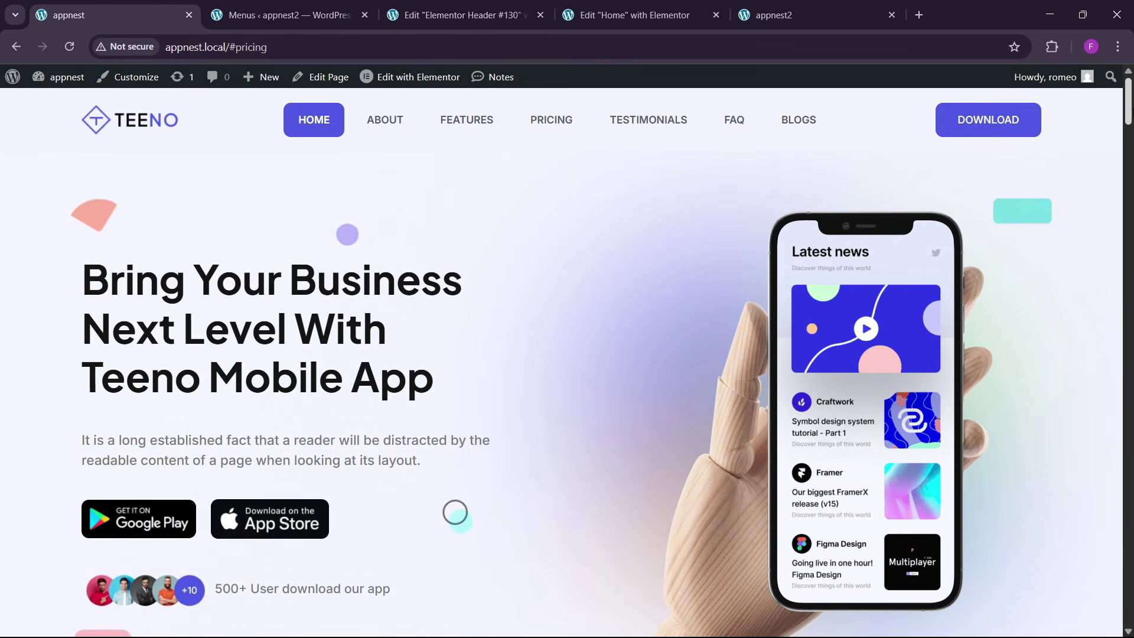
{"action": "left_click", "coordinate": [69, 46]}
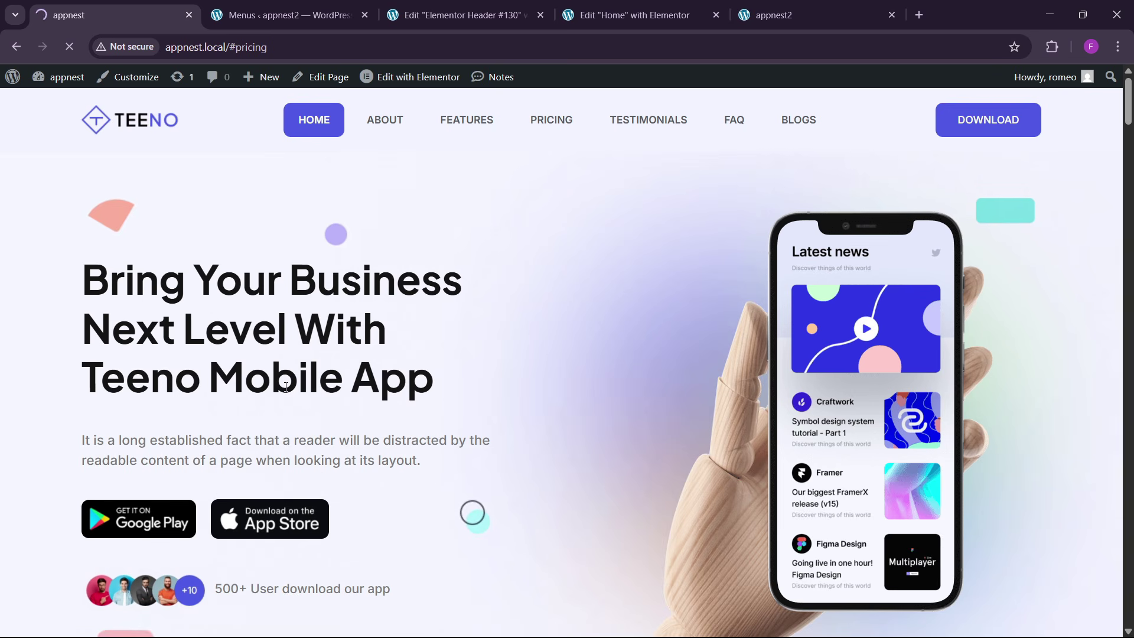
{"action": "scroll", "coordinate": [393, 431], "scroll_direction": "down", "scroll_amount": 2}
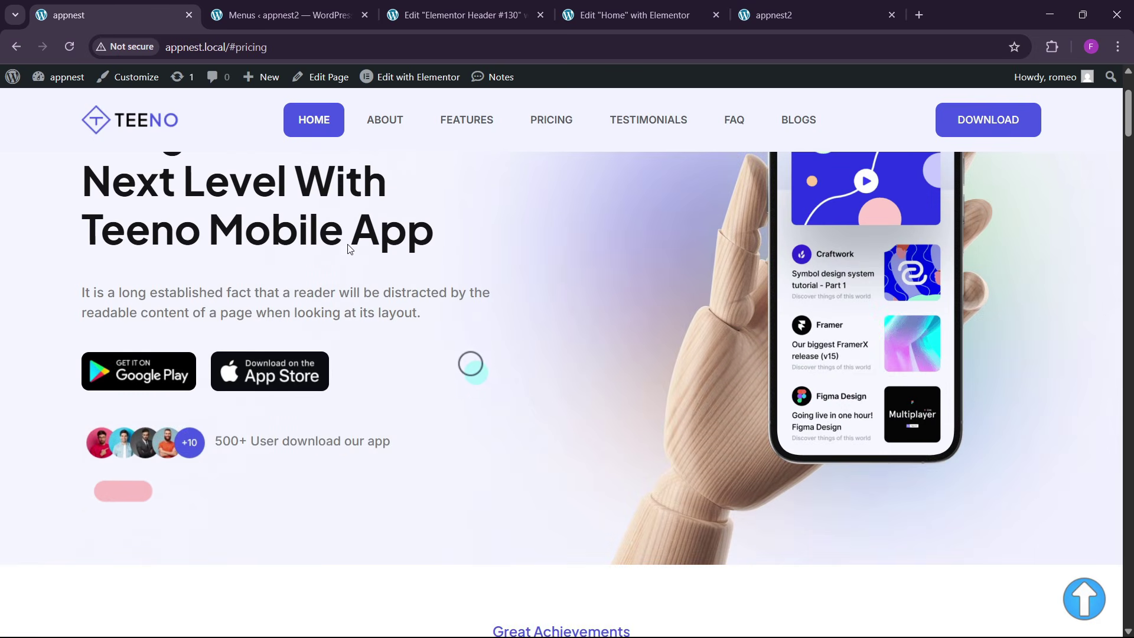
- In the Home page editor, give the hero heading a Slide In Up entrance animation
{"action": "left_click", "coordinate": [635, 15]}
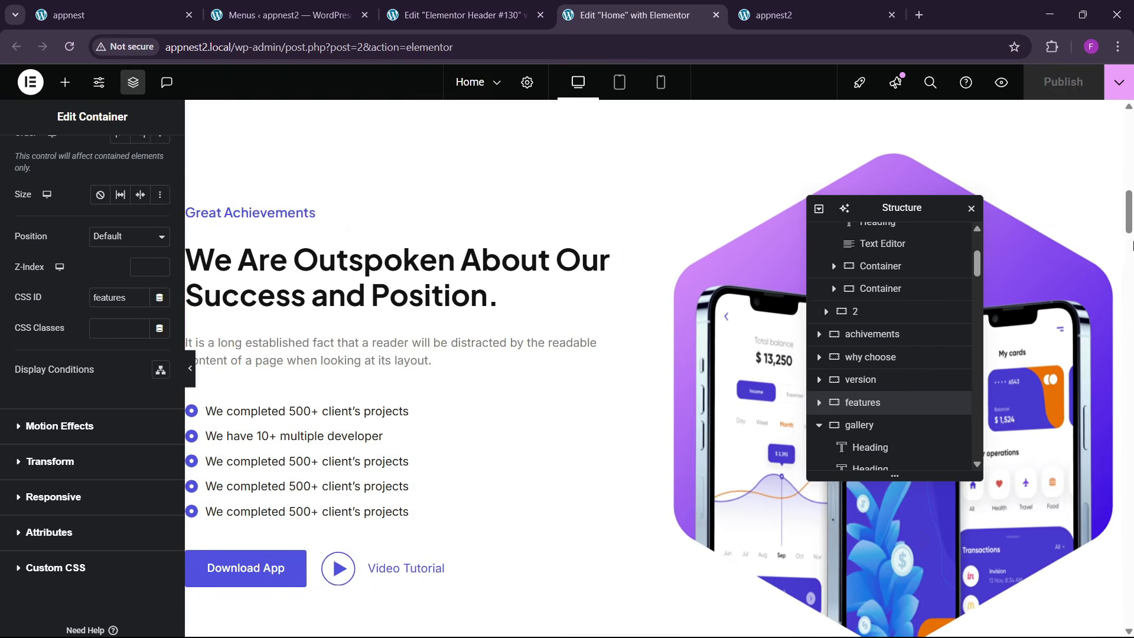
{"action": "scroll", "coordinate": [875, 183], "scroll_direction": "up", "scroll_amount": 10}
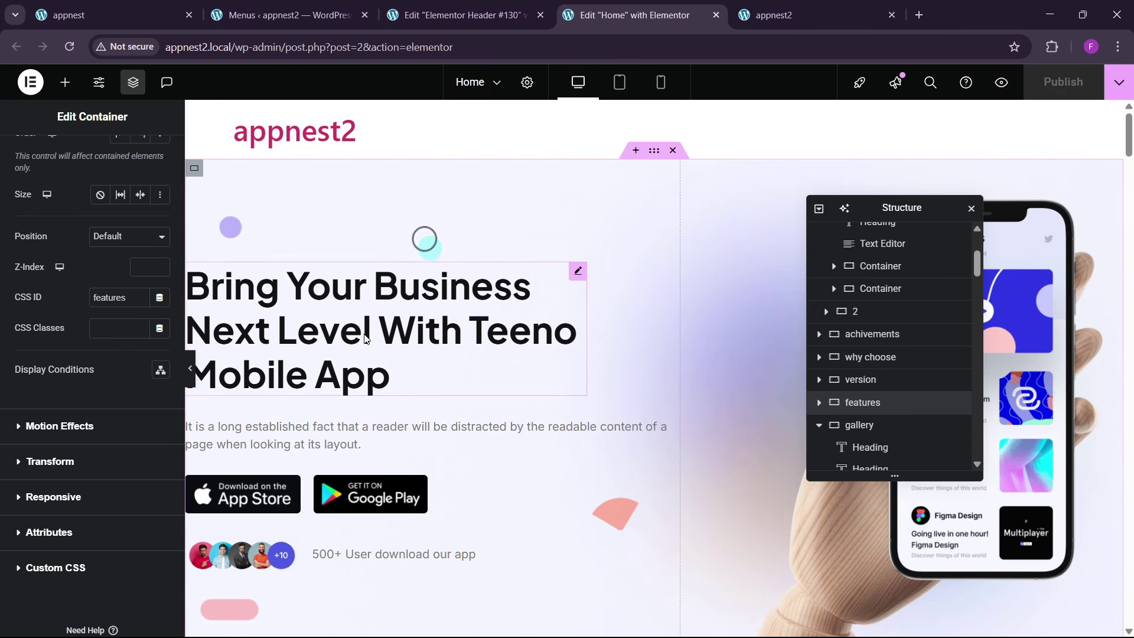
{"action": "left_click", "coordinate": [577, 271]}
{"action": "left_click", "coordinate": [146, 161]}
{"action": "scroll", "coordinate": [93, 353], "scroll_direction": "down", "scroll_amount": 2}
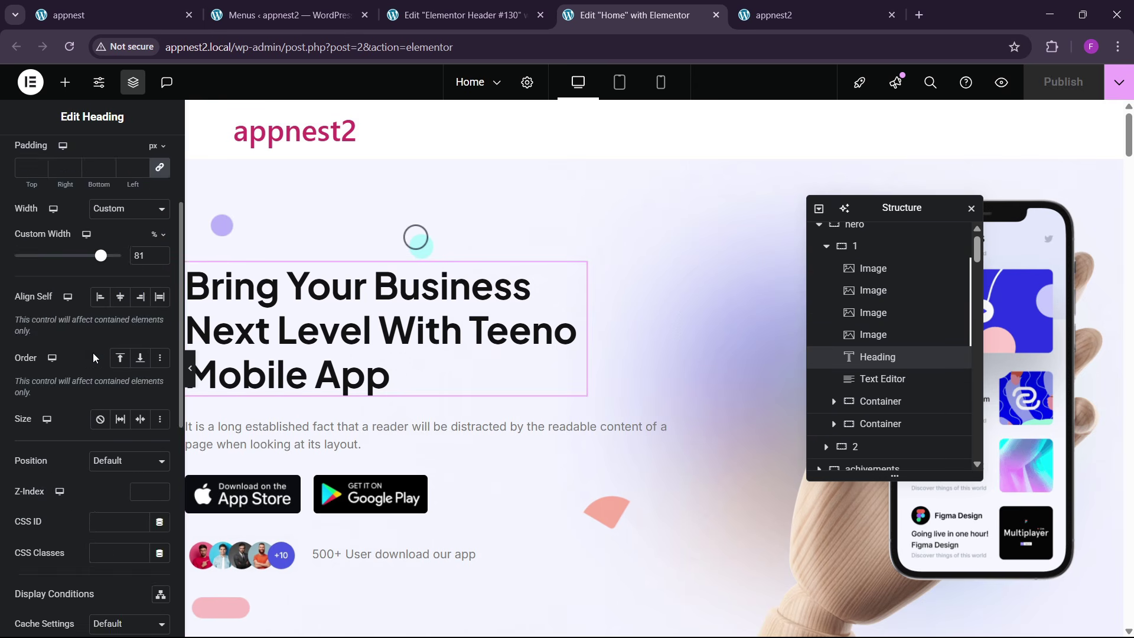
{"action": "scroll", "coordinate": [93, 355], "scroll_direction": "down", "scroll_amount": 5}
{"action": "left_click", "coordinate": [59, 451]}
{"action": "left_click", "coordinate": [59, 440]}
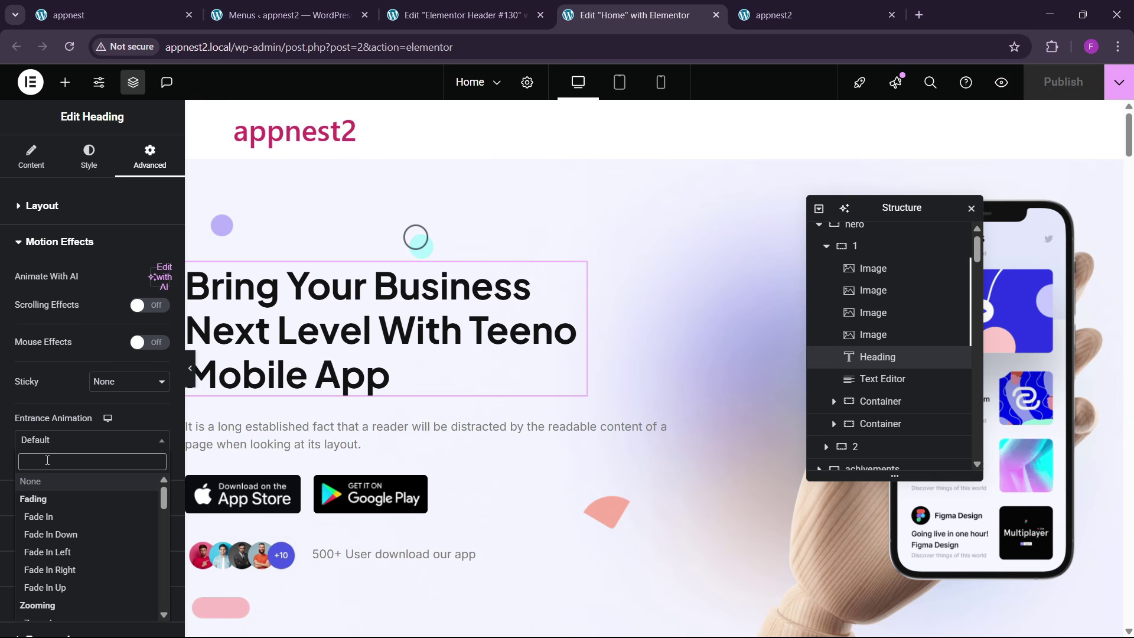
{"action": "type", "text": "slide"}
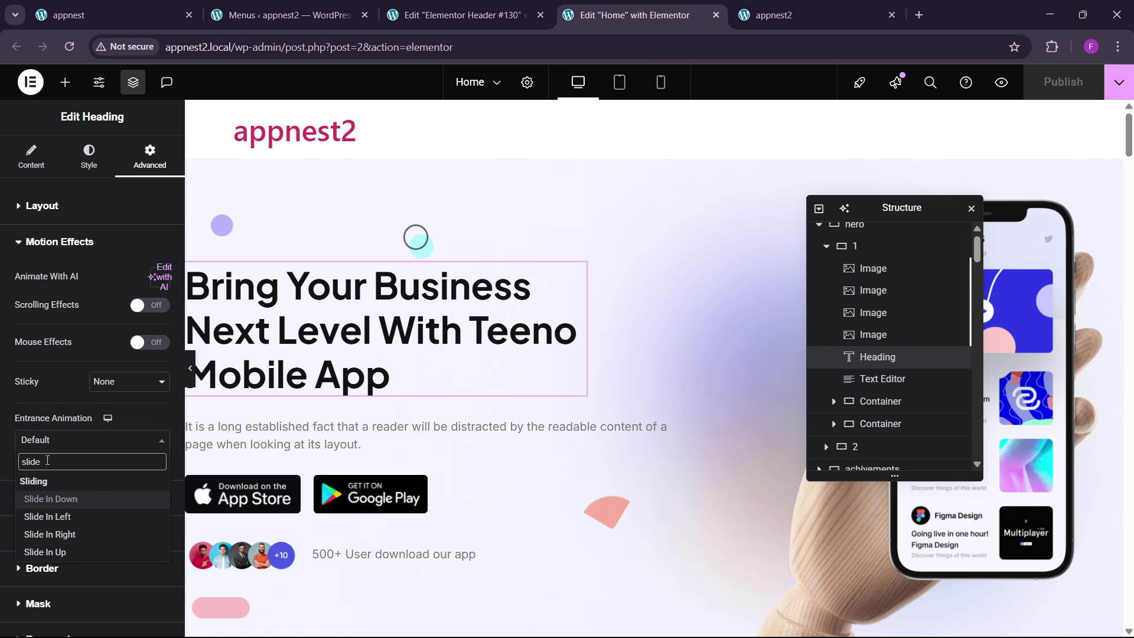
{"action": "key", "text": "Down"}
{"action": "key", "text": "Down"}
{"action": "key", "text": "Down"}
{"action": "key", "text": "Return"}
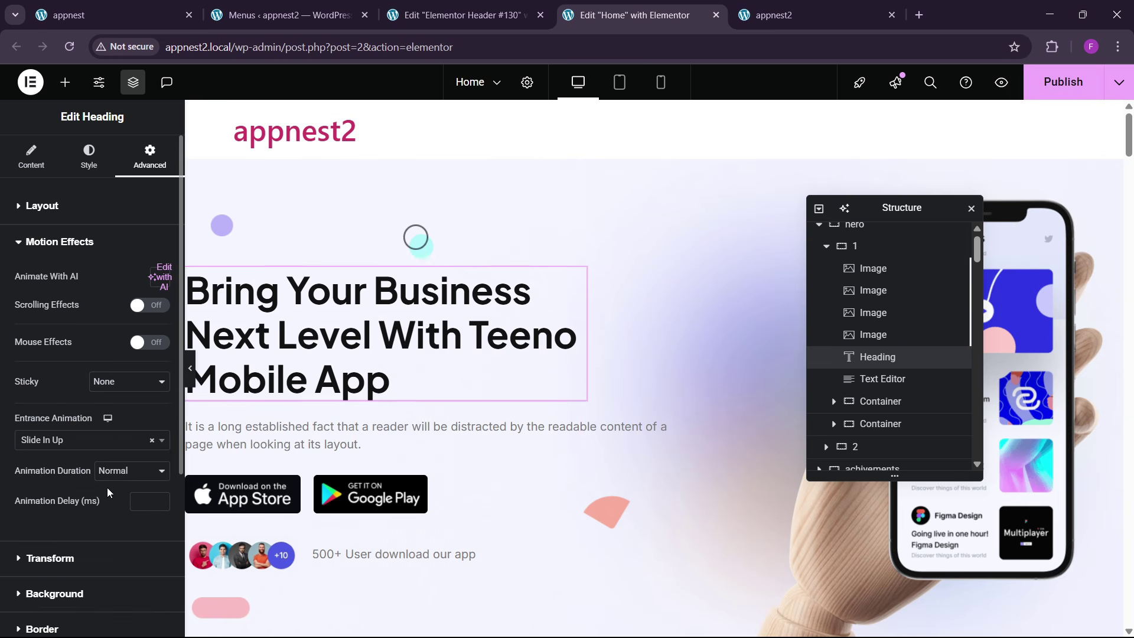
- Set the hero heading's animation duration to Fast and its animation delay to 50 ms
{"action": "left_click", "coordinate": [130, 470]}
{"action": "left_click", "coordinate": [128, 525]}
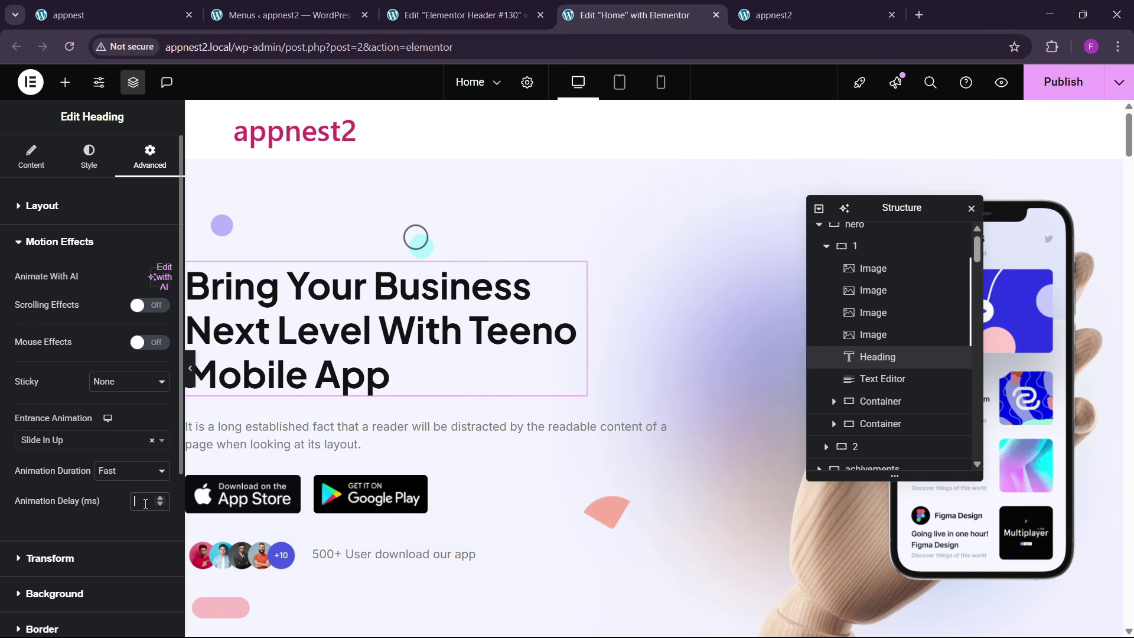
{"action": "left_click", "coordinate": [144, 501]}
{"action": "type", "text": "50"}
- Give the paragraph below the hero heading a Slide In Up entrance animation with Fast duration
{"action": "scroll", "coordinate": [369, 396], "scroll_direction": "down", "scroll_amount": 1}
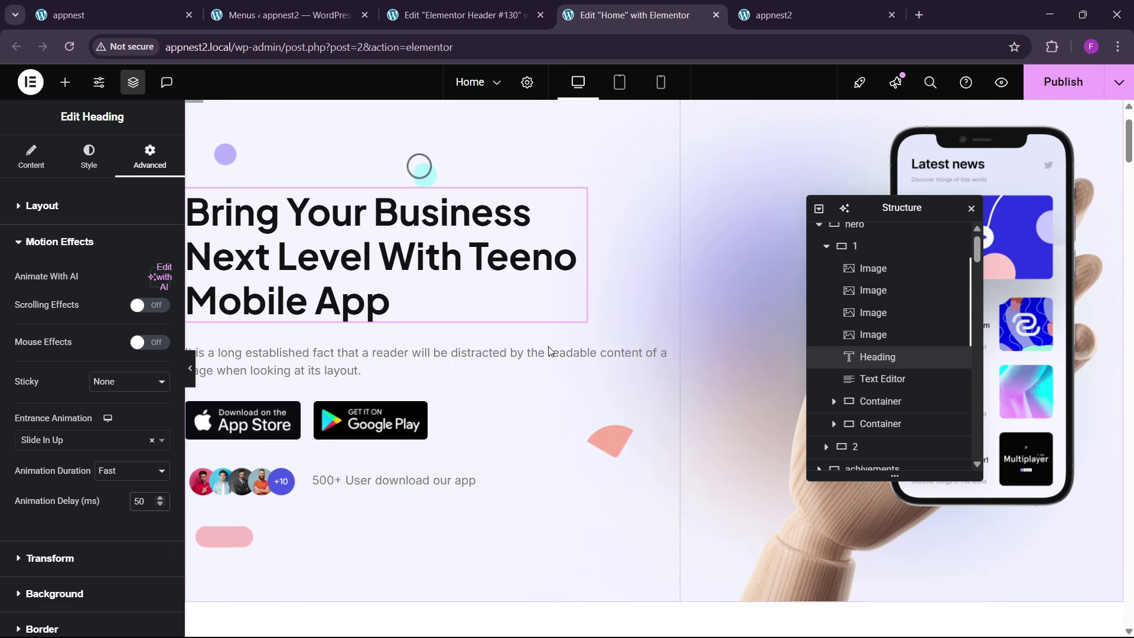
{"action": "left_click", "coordinate": [672, 353]}
{"action": "left_click", "coordinate": [150, 158]}
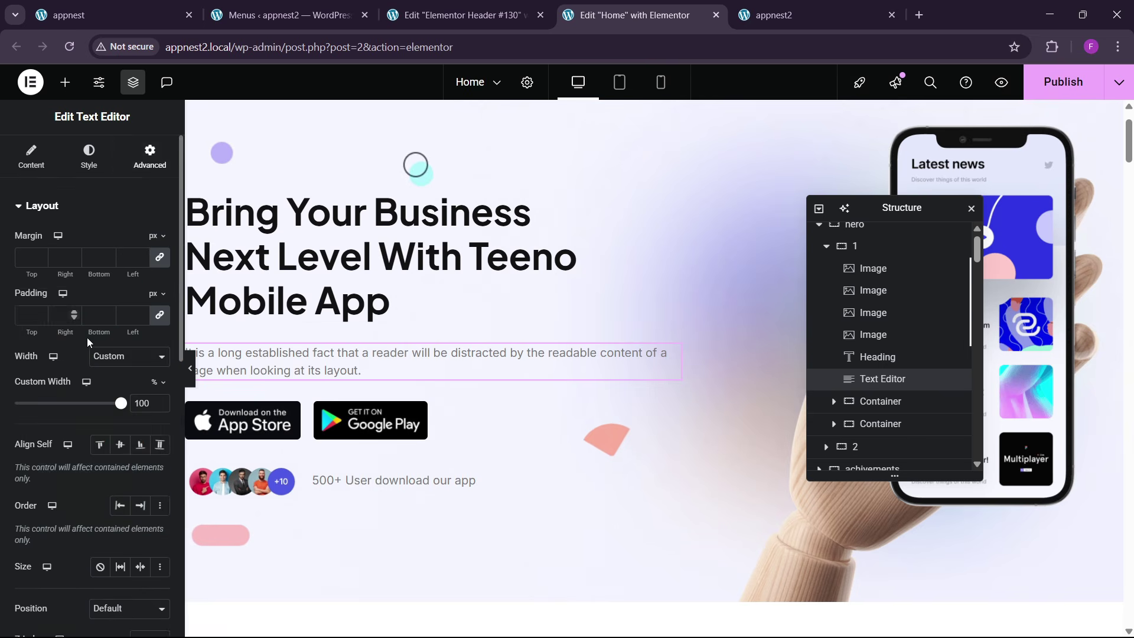
{"action": "scroll", "coordinate": [88, 342], "scroll_direction": "down", "scroll_amount": 5}
{"action": "scroll", "coordinate": [53, 455], "scroll_direction": "down", "scroll_amount": 1}
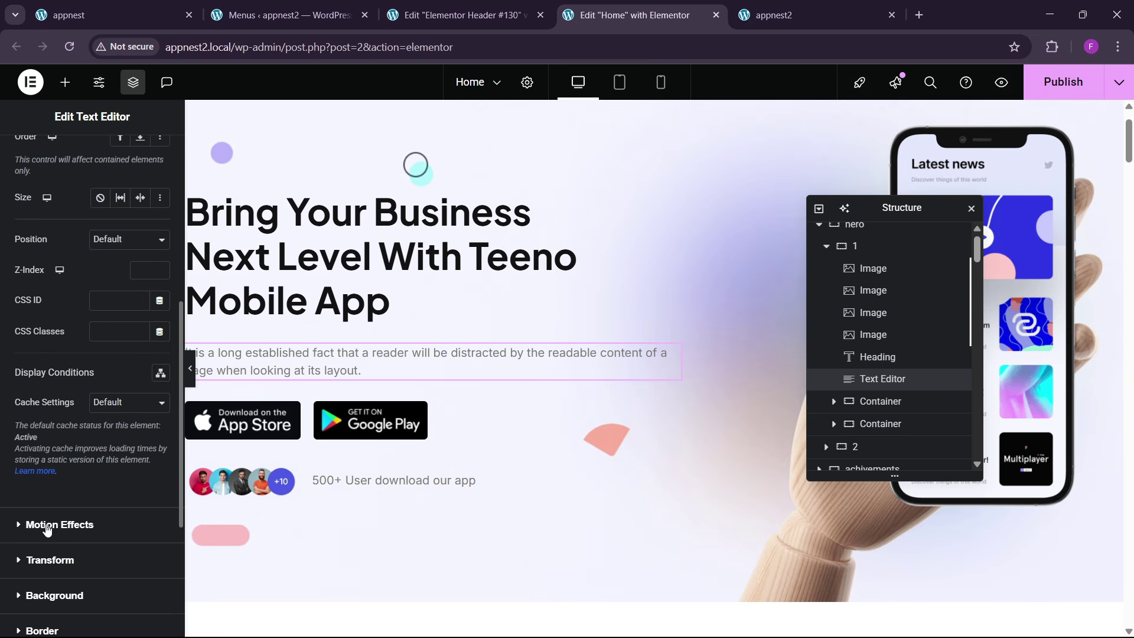
{"action": "left_click", "coordinate": [47, 526]}
{"action": "left_click", "coordinate": [58, 443]}
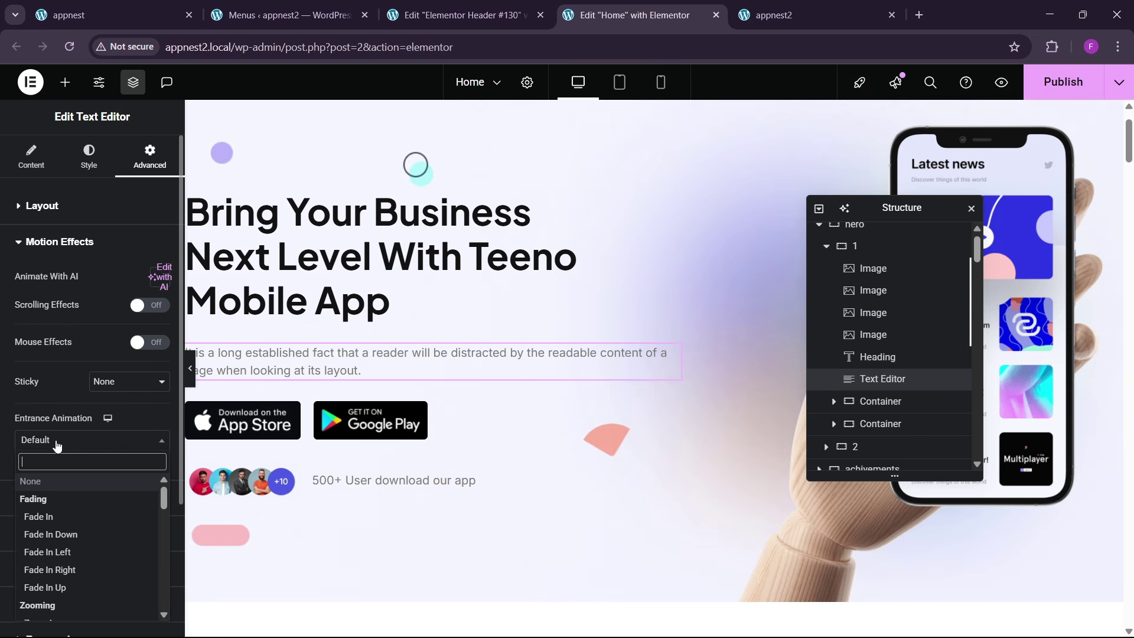
{"action": "type", "text": "slide"}
{"action": "key", "text": "Down"}
{"action": "key", "text": "Down"}
{"action": "key", "text": "Down"}
{"action": "key", "text": "Return"}
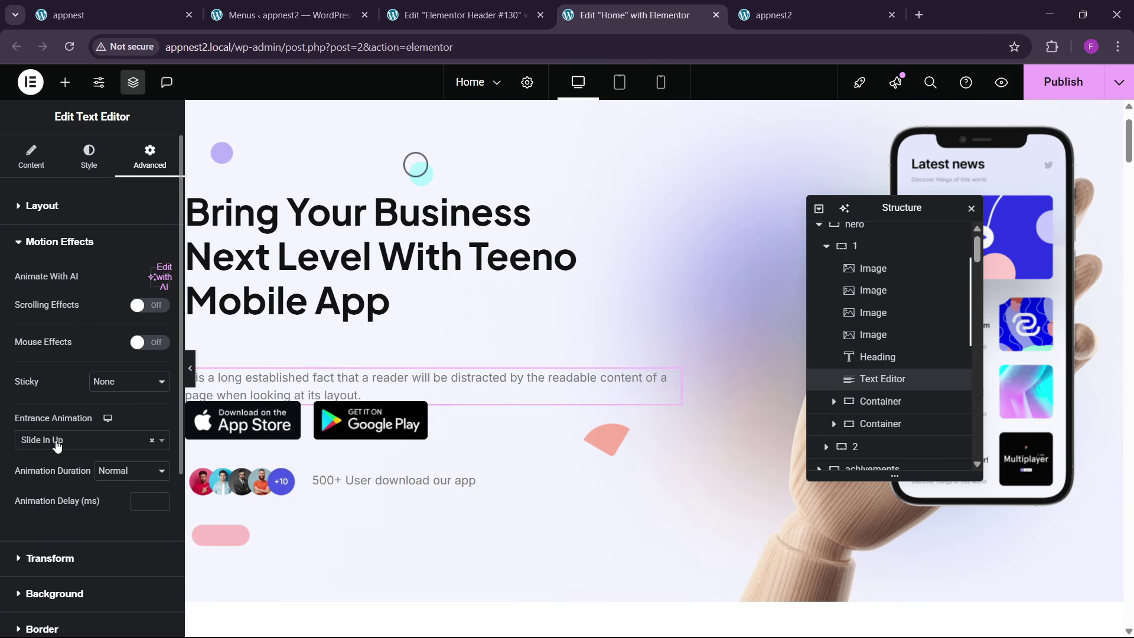
{"action": "left_click", "coordinate": [115, 471]}
{"action": "left_click", "coordinate": [126, 525]}
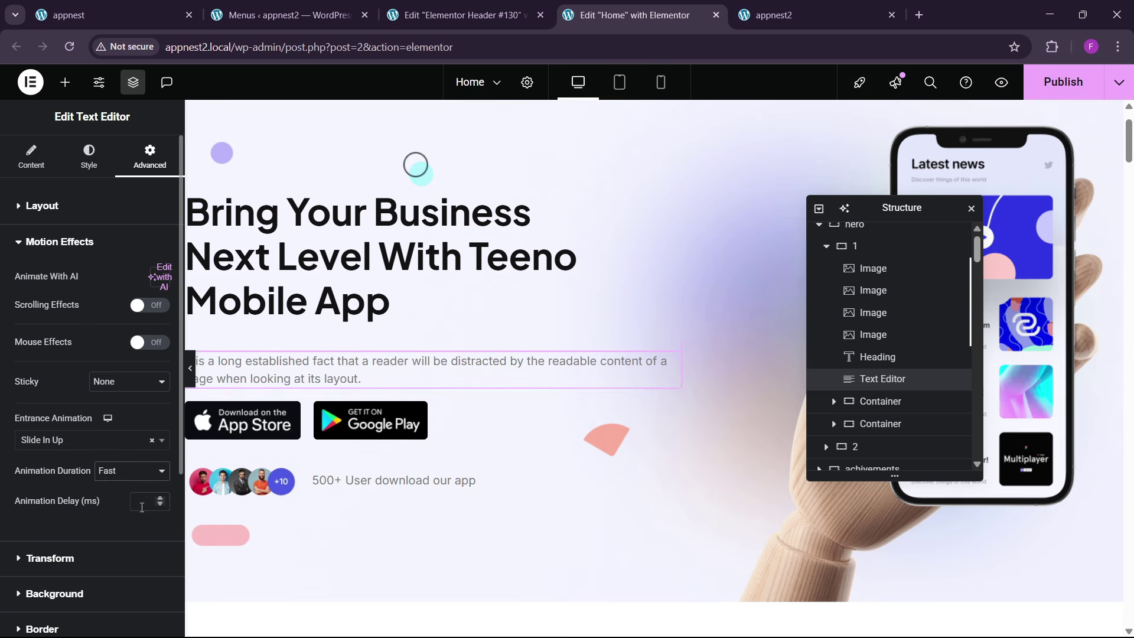
- Set the animation delay of the paragraph below the hero heading to 100 ms
{"action": "left_click", "coordinate": [142, 506]}
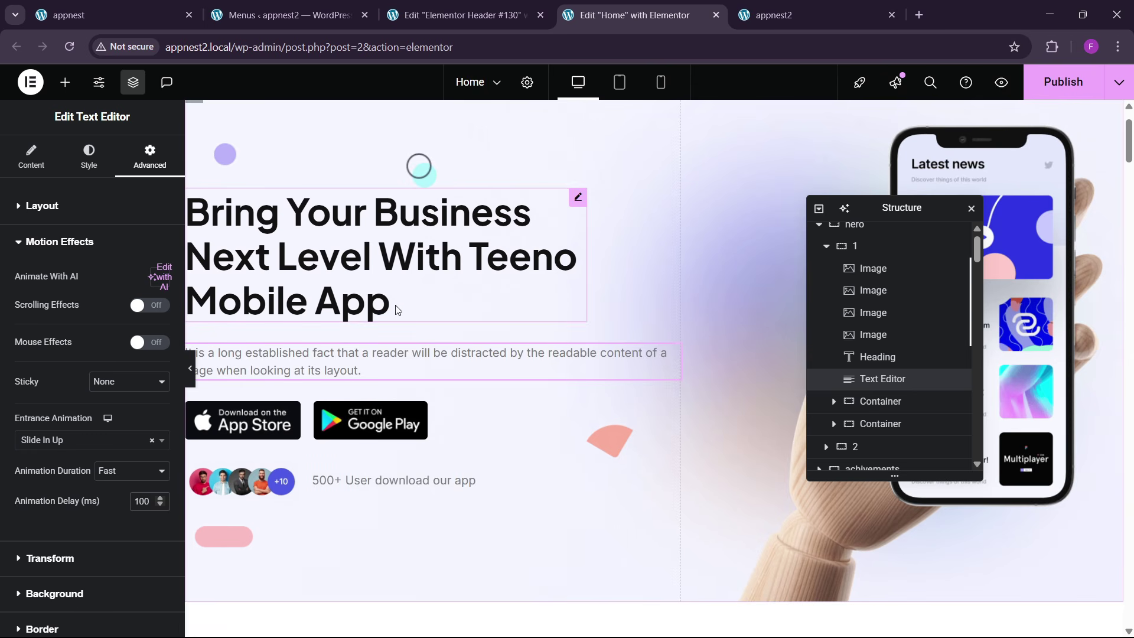
- Give the container holding the app store badges a Zoom In entrance animation with Fast duration and a 150 ms delay
{"action": "scroll", "coordinate": [349, 350], "scroll_direction": "down", "scroll_amount": 3}
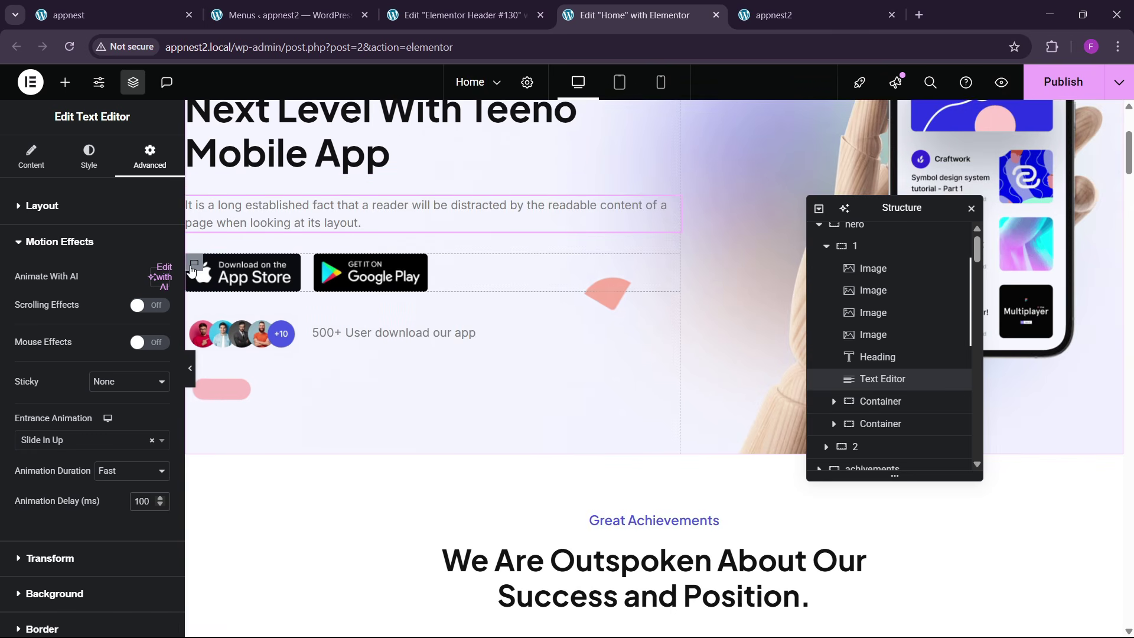
{"action": "left_click", "coordinate": [194, 263]}
{"action": "left_click", "coordinate": [149, 156]}
{"action": "scroll", "coordinate": [65, 386], "scroll_direction": "down", "scroll_amount": 5}
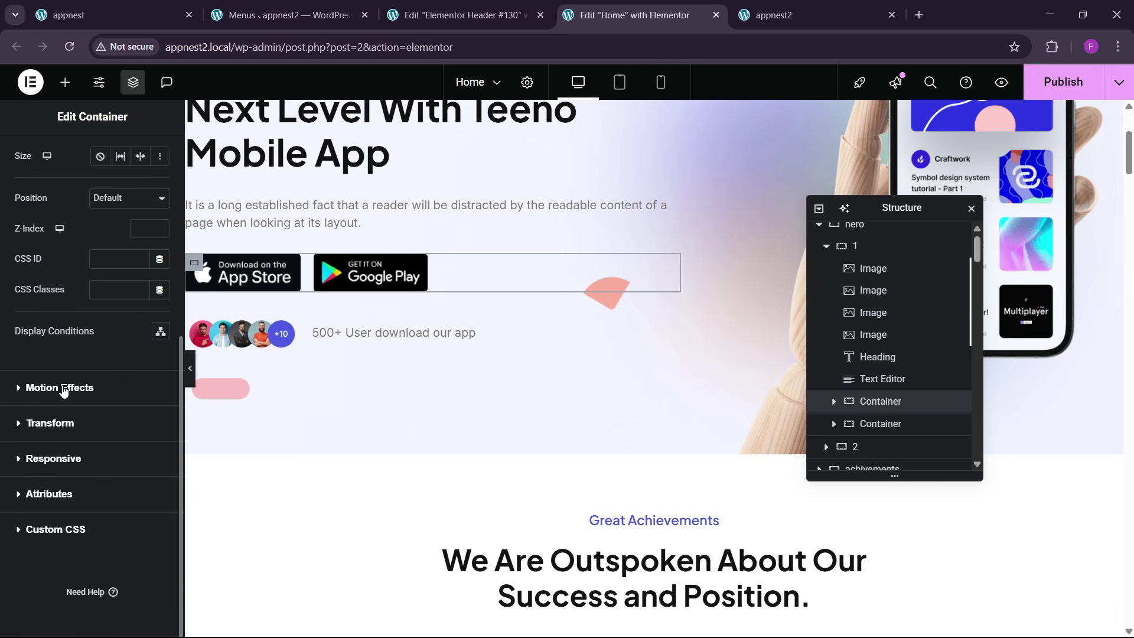
{"action": "left_click", "coordinate": [64, 388]}
{"action": "left_click", "coordinate": [42, 440]}
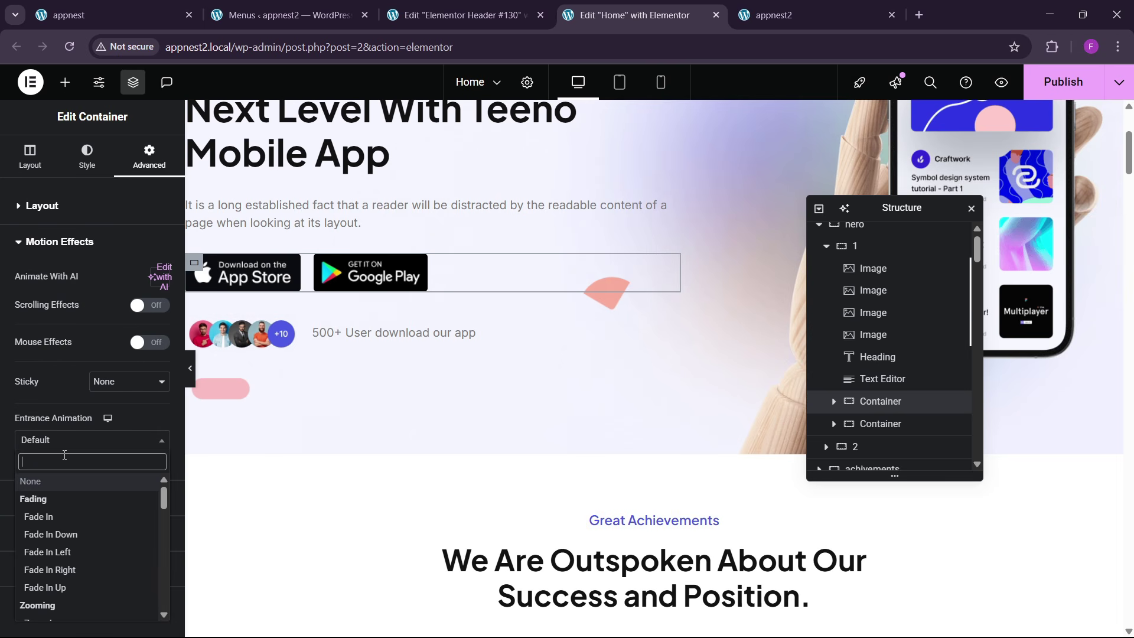
{"action": "type", "text": "zoom"}
{"action": "key", "text": "Return"}
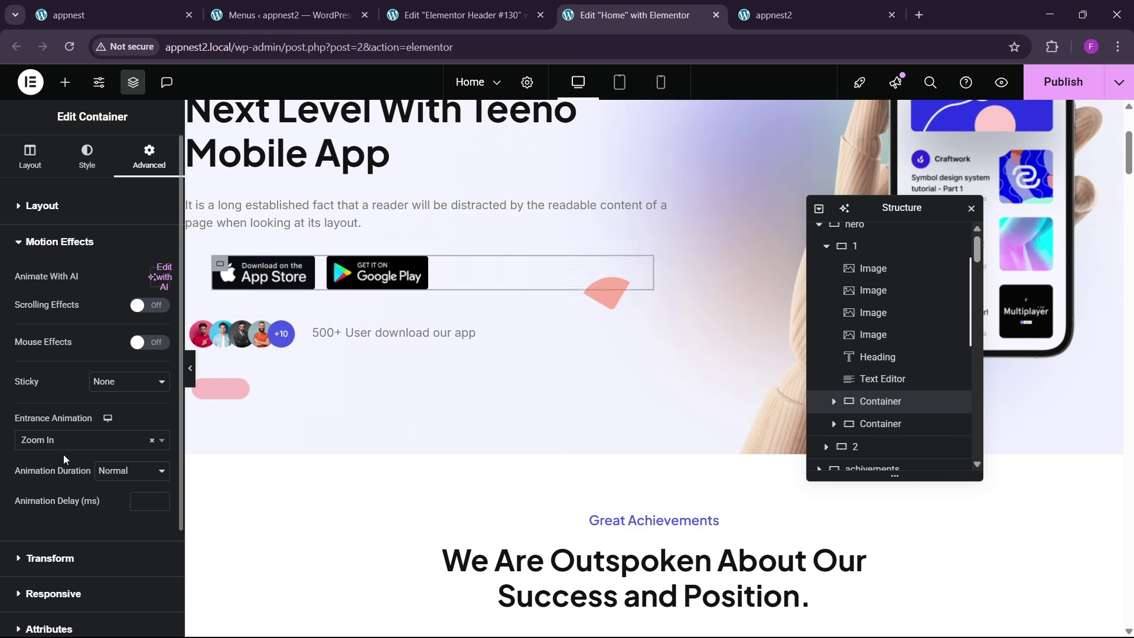
{"action": "left_click", "coordinate": [121, 471]}
{"action": "left_click", "coordinate": [116, 515]}
{"action": "left_click", "coordinate": [145, 501]}
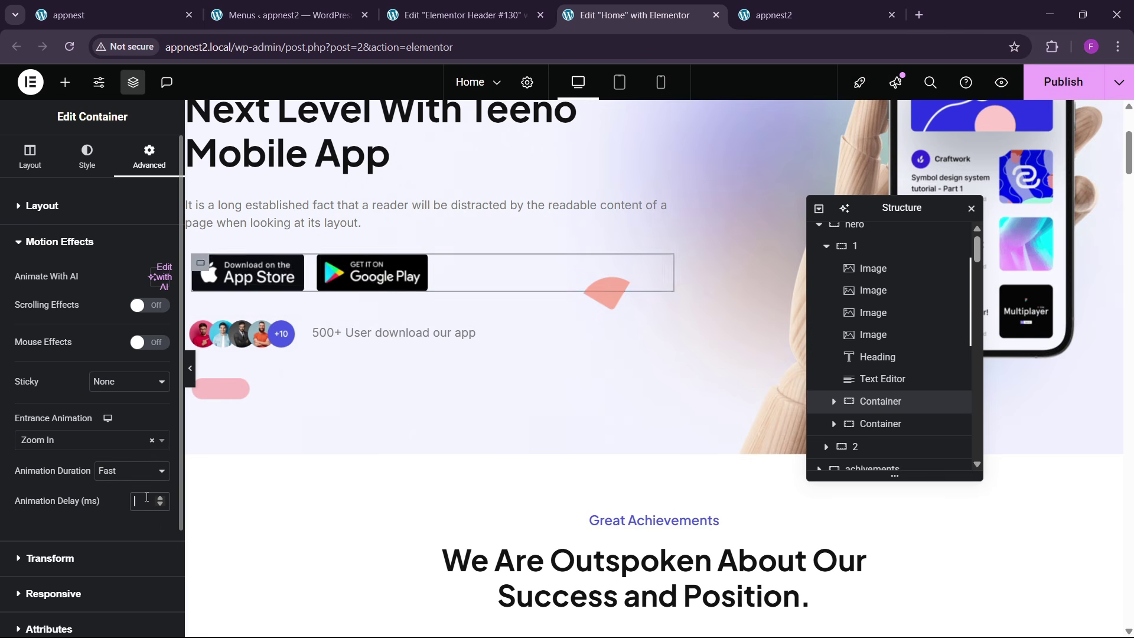
{"action": "type", "text": "150"}
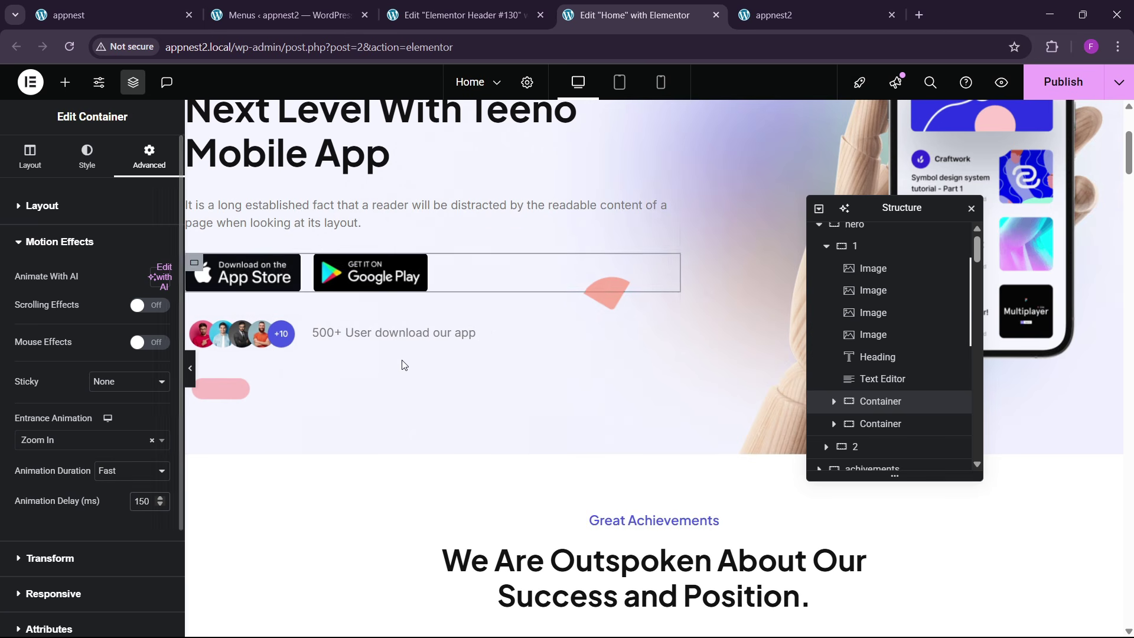
- Give the container with the user avatars and download text a Zoom In entrance animation with Fast duration and a 200 ms delay
{"action": "left_click", "coordinate": [198, 332]}
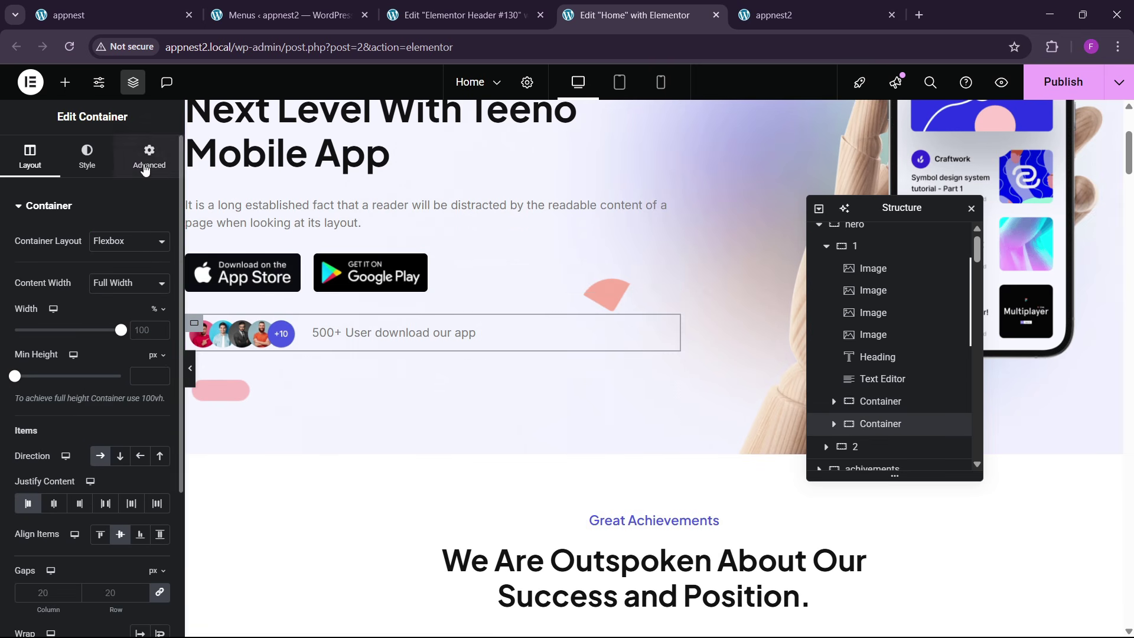
{"action": "left_click", "coordinate": [149, 156]}
{"action": "scroll", "coordinate": [76, 328], "scroll_direction": "down", "scroll_amount": 6}
{"action": "left_click", "coordinate": [60, 387]}
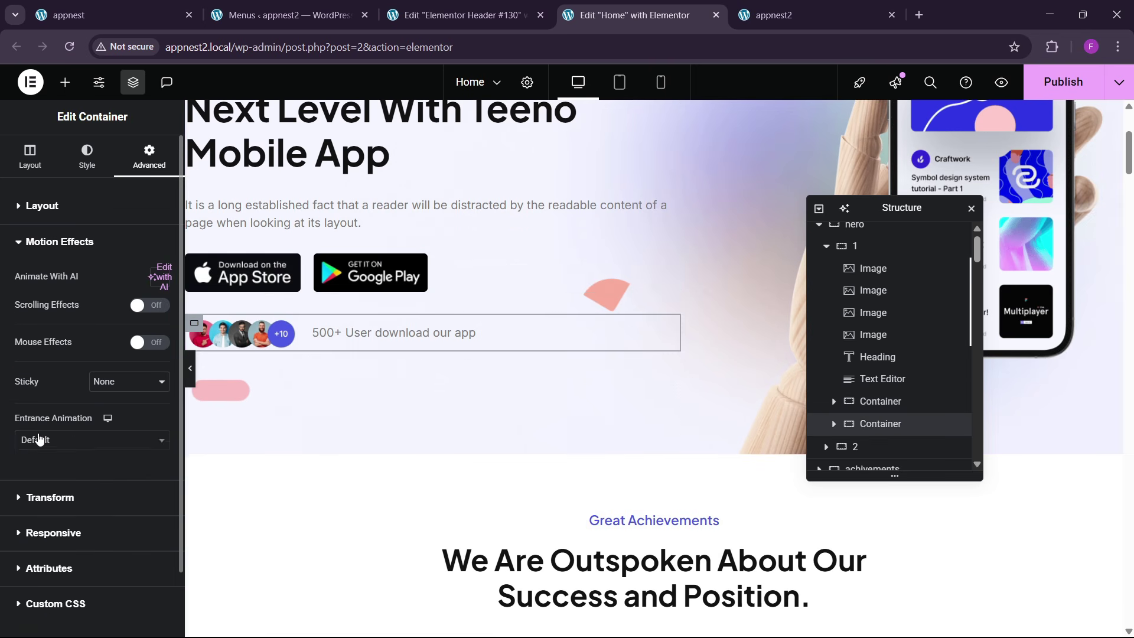
{"action": "left_click", "coordinate": [38, 443]}
{"action": "type", "text": "zoom"}
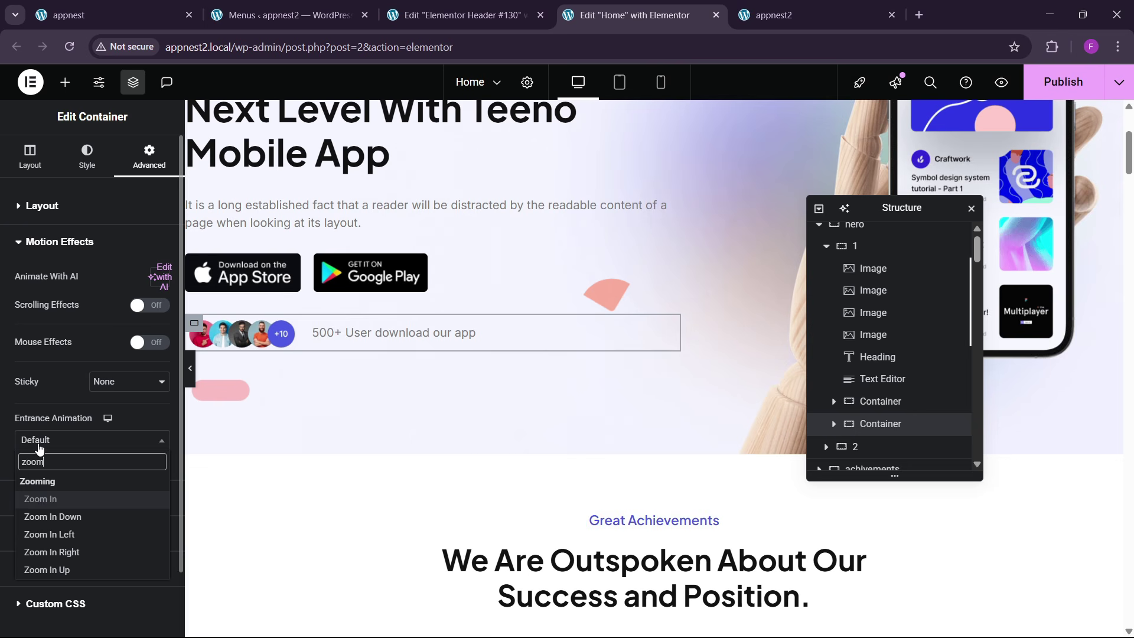
{"action": "left_click", "coordinate": [40, 499]}
{"action": "left_click", "coordinate": [132, 470]}
{"action": "left_click", "coordinate": [119, 525]}
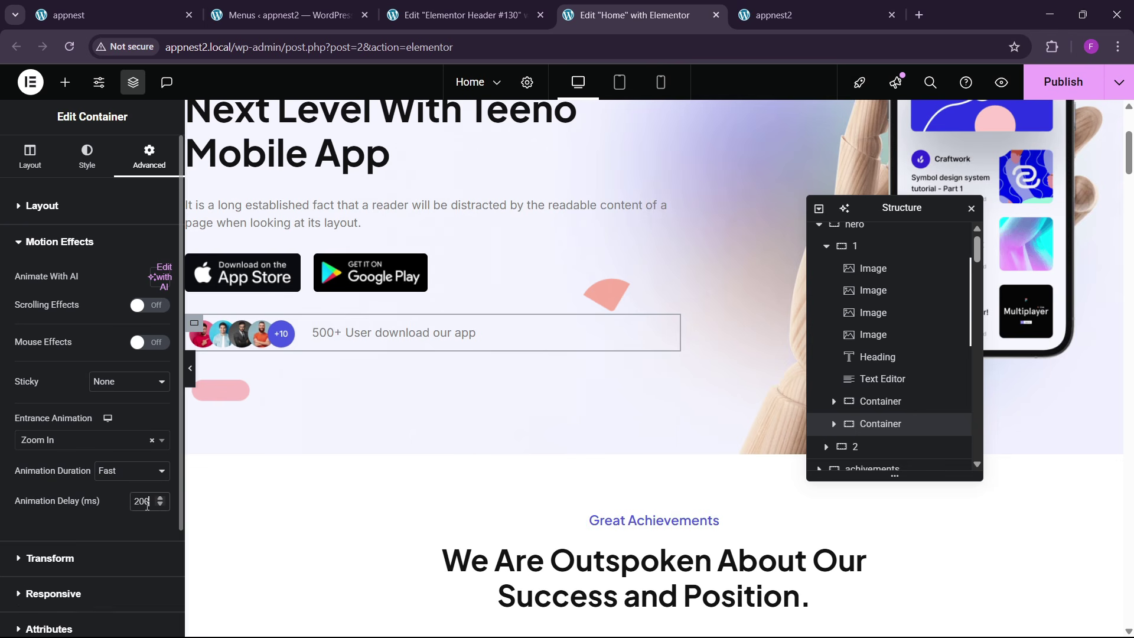
- Give the hero's phone-in-hand image a Zoom In entrance animation with Fast duration and a 230 ms delay
{"action": "left_click_drag", "start_coordinate": [892, 208], "coordinate": [635, 288]}
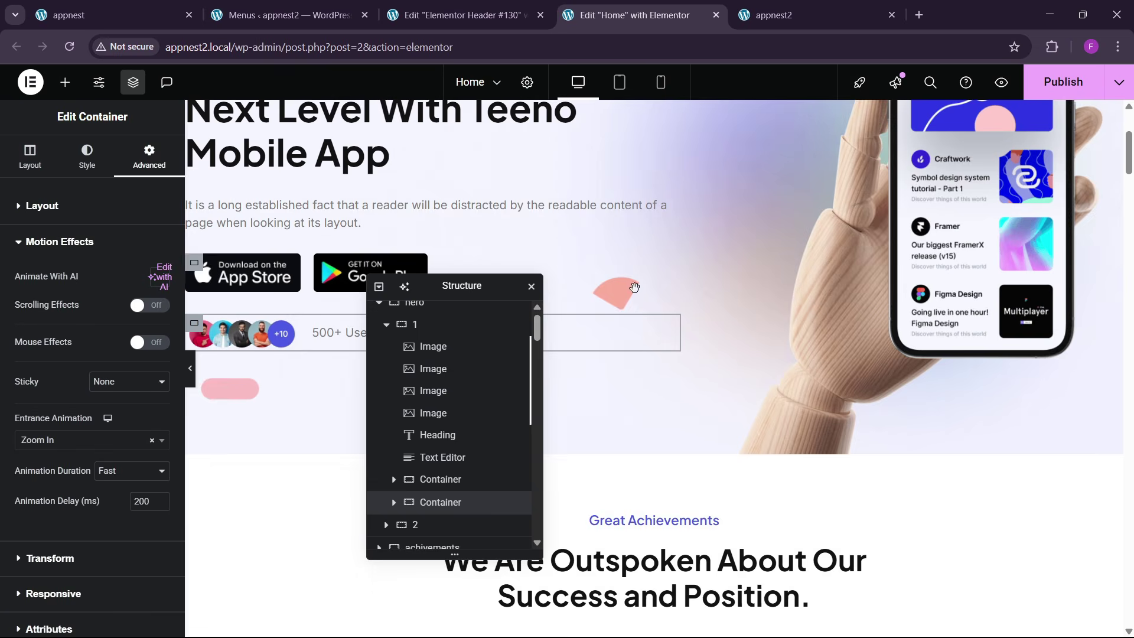
{"action": "scroll", "coordinate": [634, 288], "scroll_direction": "up", "scroll_amount": 2}
{"action": "left_click", "coordinate": [810, 286]}
{"action": "left_click", "coordinate": [141, 157]}
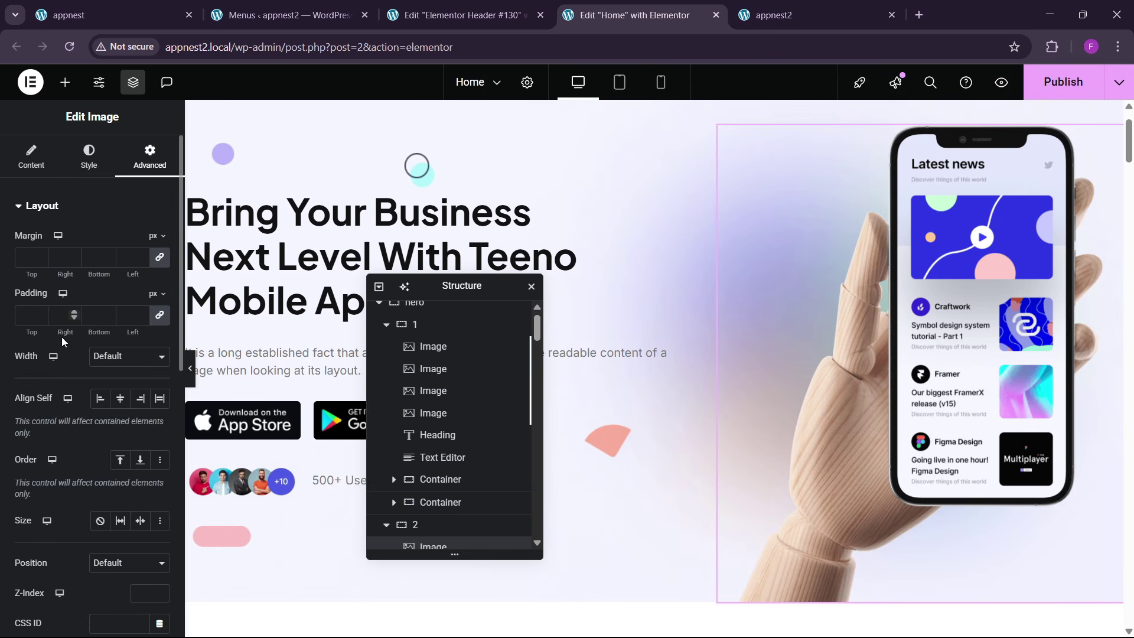
{"action": "scroll", "coordinate": [63, 342], "scroll_direction": "down", "scroll_amount": 8}
{"action": "left_click", "coordinate": [62, 410]}
{"action": "left_click", "coordinate": [50, 444]}
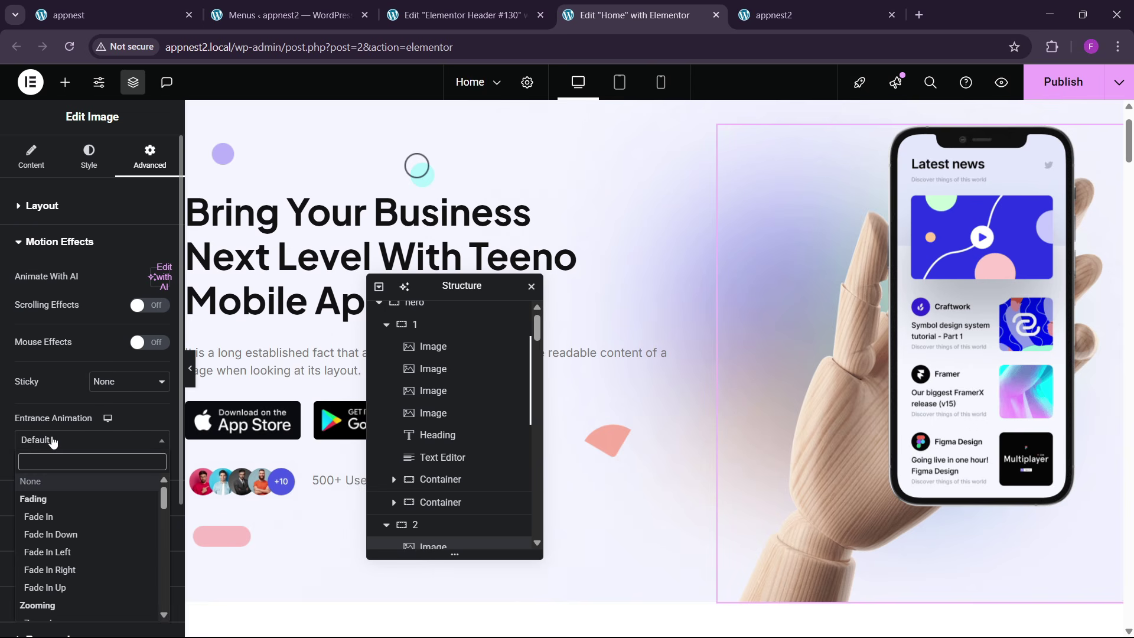
{"action": "type", "text": "zoom"}
{"action": "key", "text": "Return"}
{"action": "left_click", "coordinate": [125, 472]}
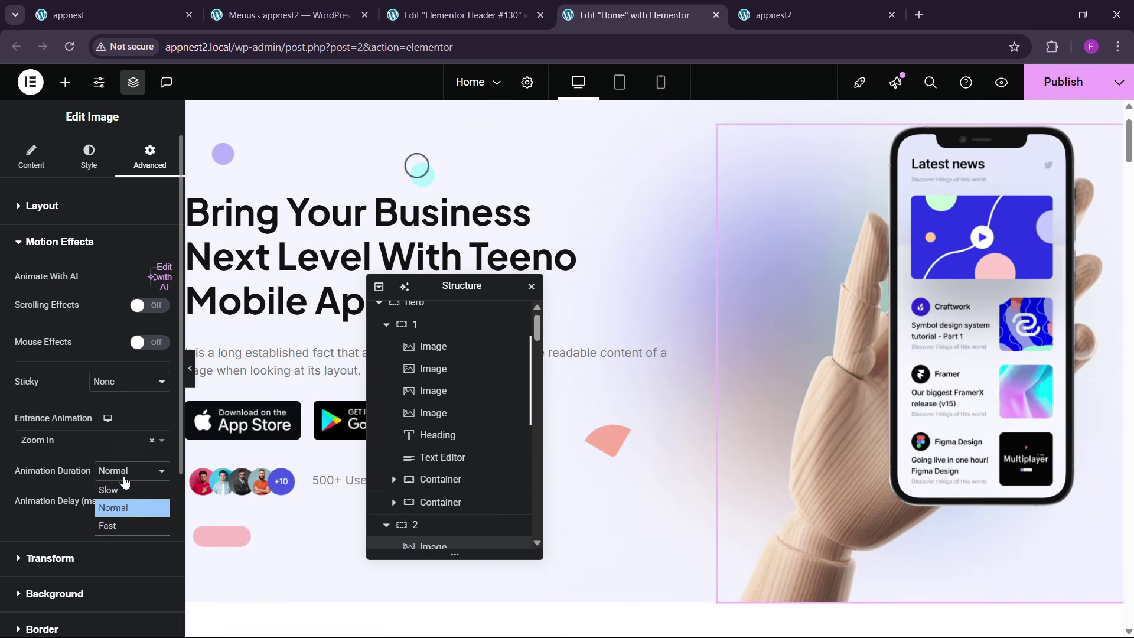
{"action": "left_click", "coordinate": [113, 524]}
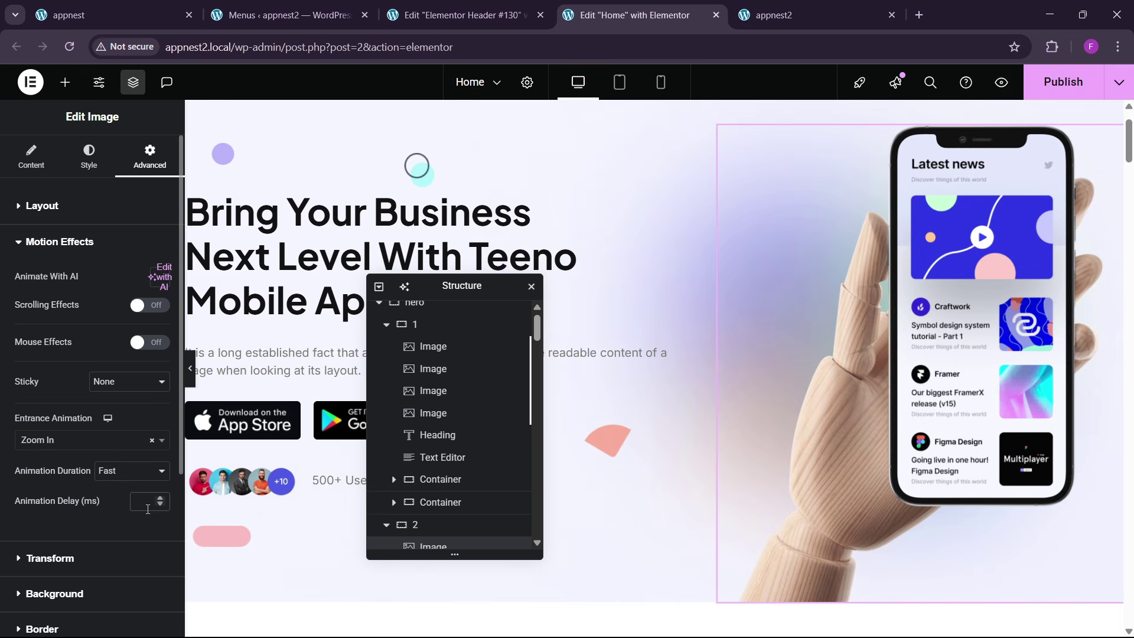
{"action": "type", "text": "230"}
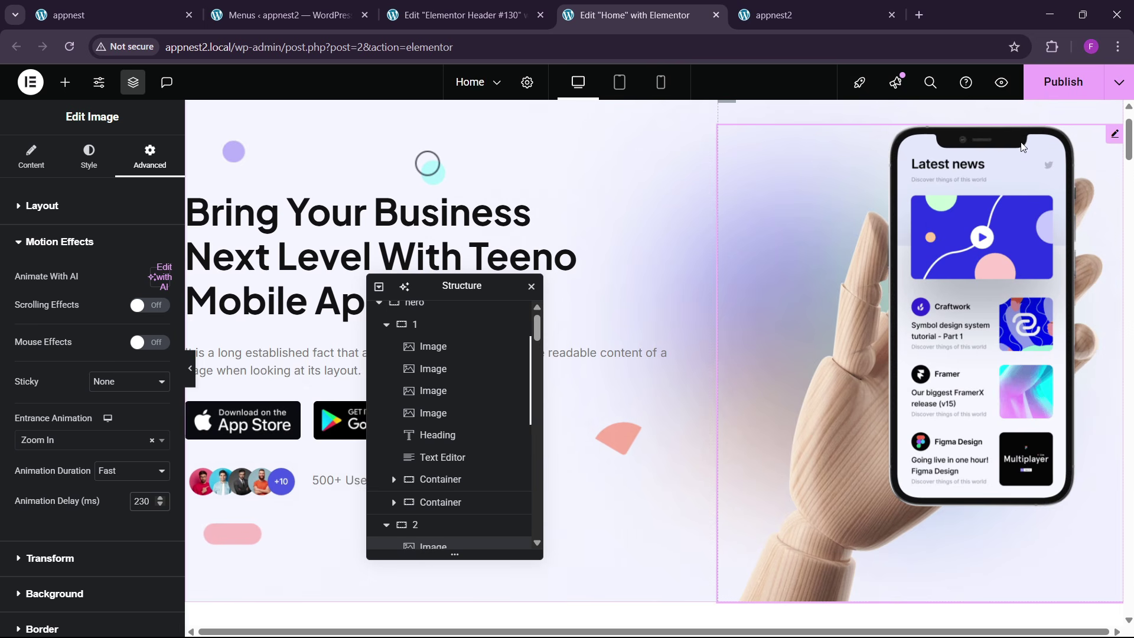
- Publish the Home page and reload the live appnest2 site to check the hero animations
{"action": "left_click", "coordinate": [1062, 83]}
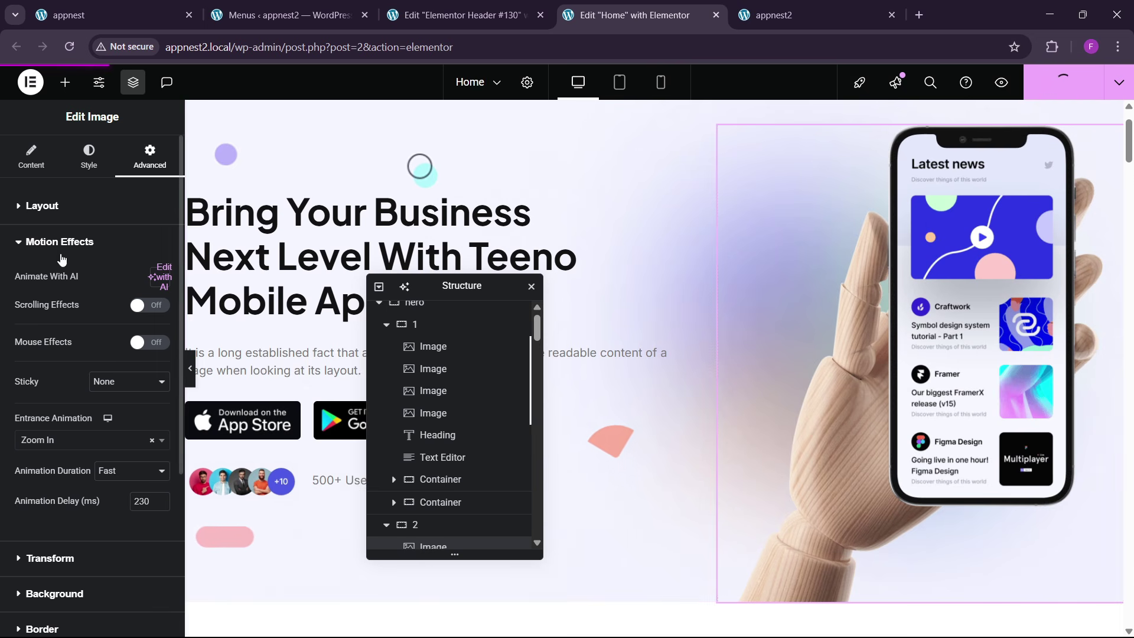
{"action": "left_click", "coordinate": [774, 15]}
{"action": "left_click", "coordinate": [69, 46]}
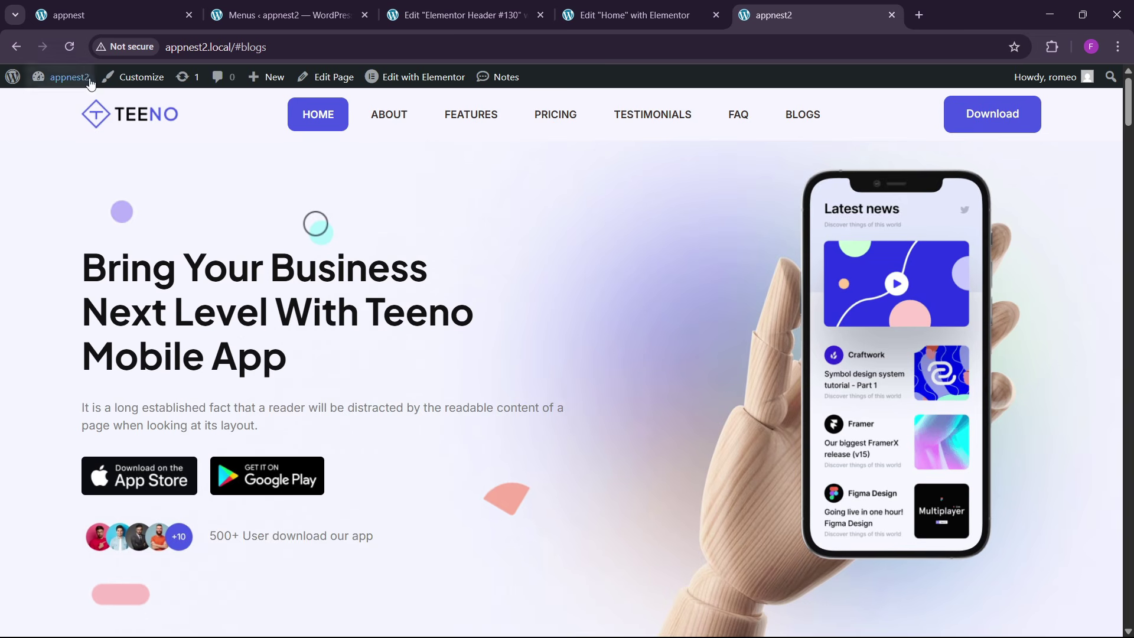
{"action": "left_click", "coordinate": [69, 46]}
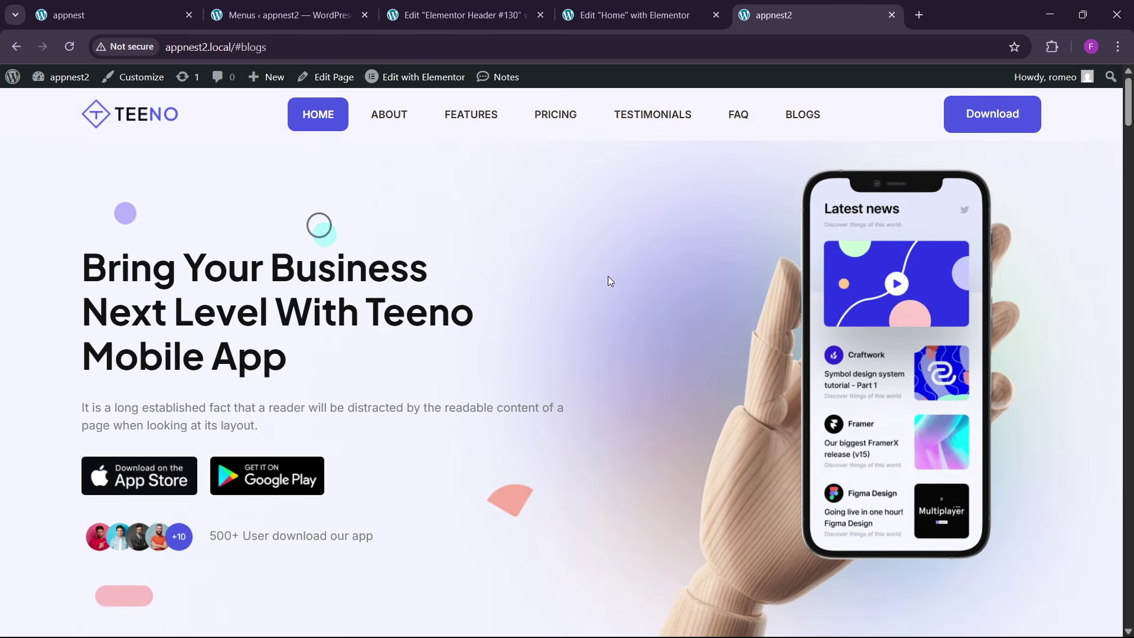
- Reload the Home page editor, switch it to the mobile view and set the hero heading's font size to 30 px
{"action": "key", "text": "ctrl+shift+Tab"}
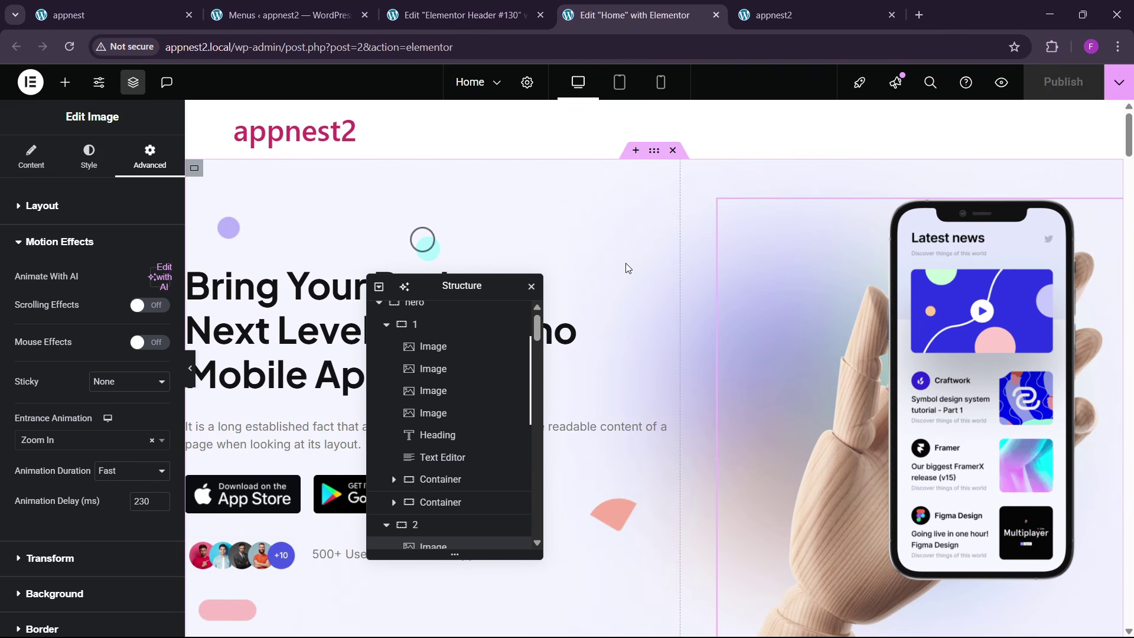
{"action": "left_click", "coordinate": [69, 47]}
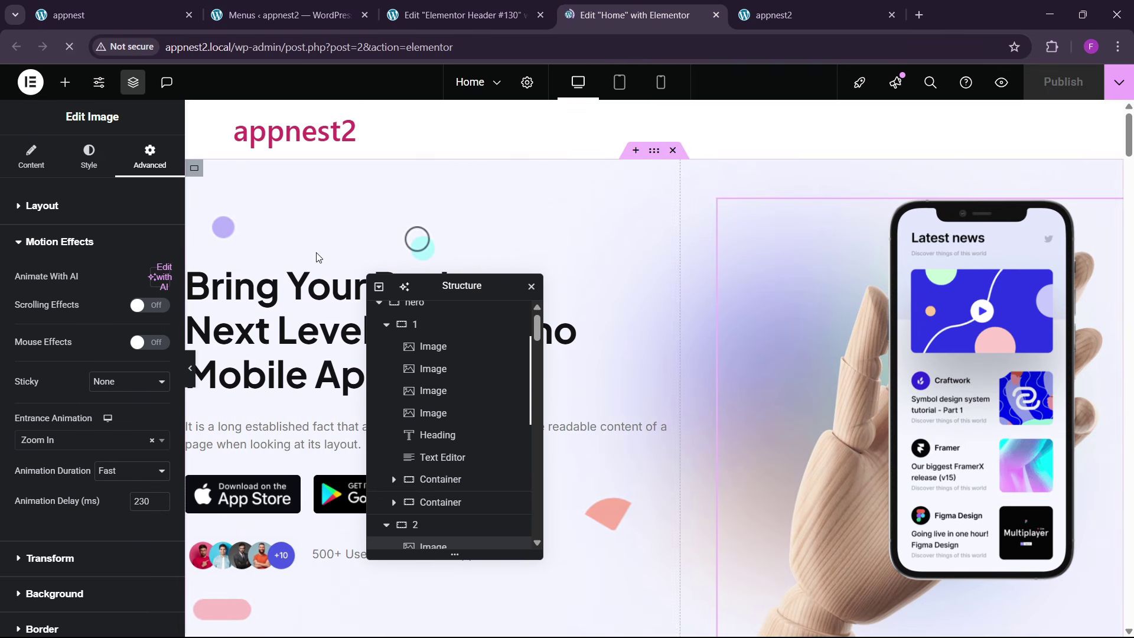
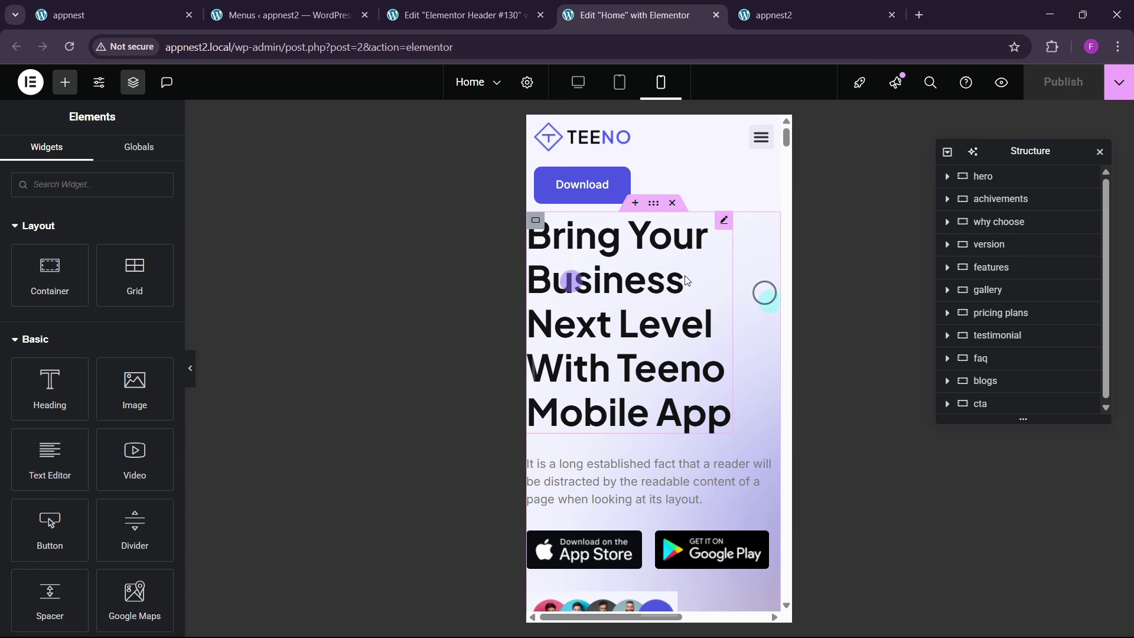
{"action": "left_click", "coordinate": [722, 228]}
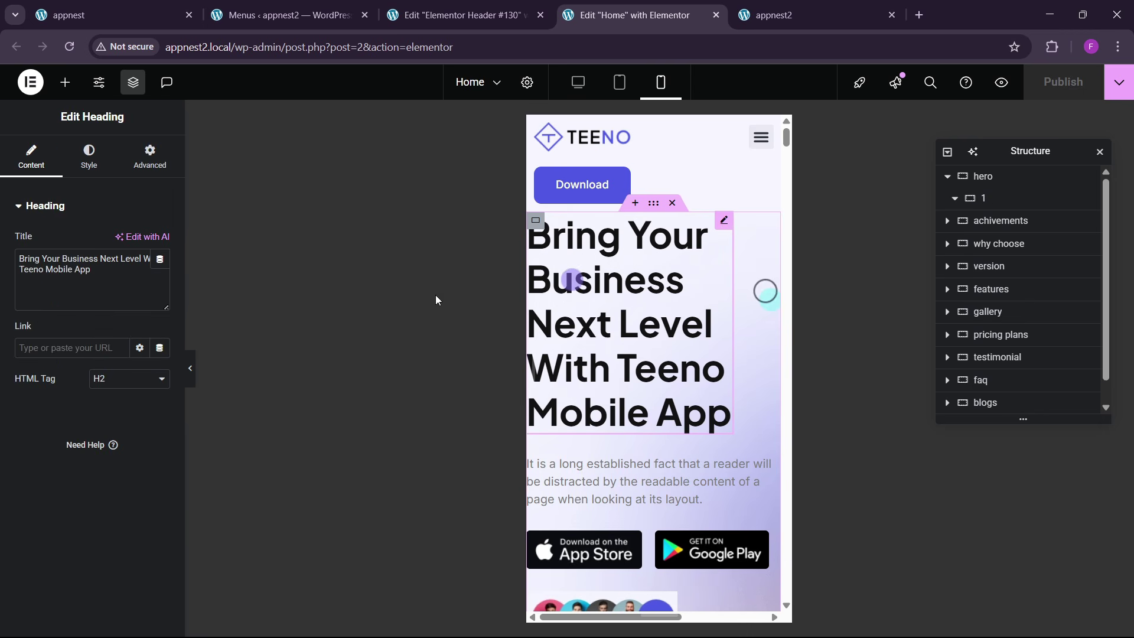
{"action": "left_click", "coordinate": [92, 161]}
{"action": "left_click", "coordinate": [159, 286]}
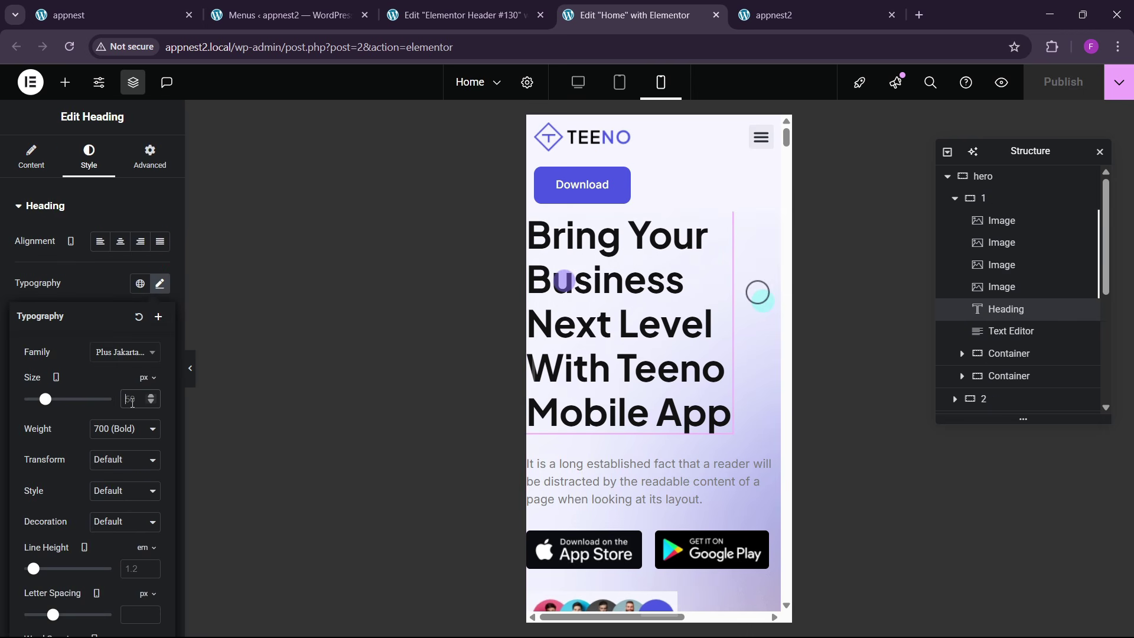
{"action": "left_click", "coordinate": [132, 400]}
{"action": "type", "text": "30"}
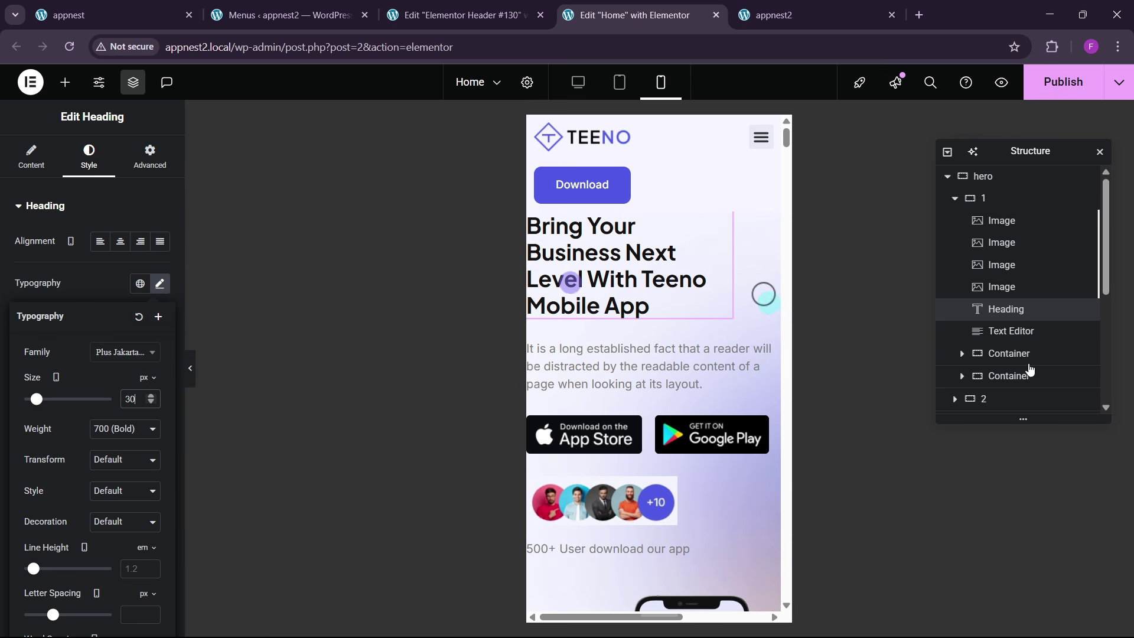
- Set the hero container's mobile padding to 40 px top and bottom and 20 px right and left
{"action": "left_click", "coordinate": [988, 203]}
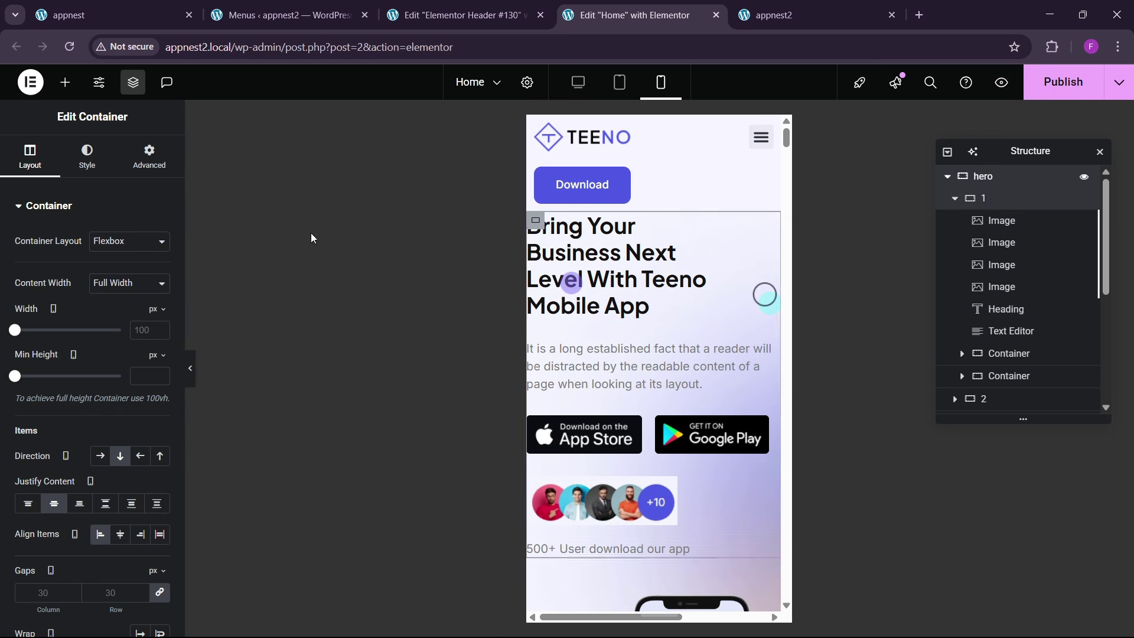
{"action": "left_click", "coordinate": [132, 162]}
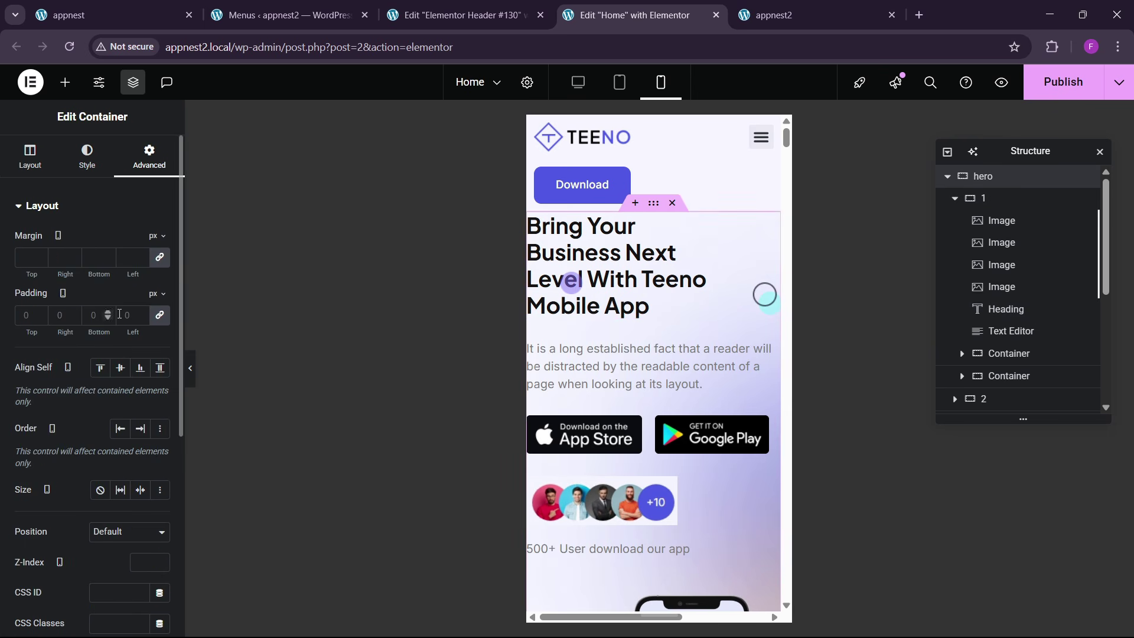
{"action": "left_click", "coordinate": [158, 322]}
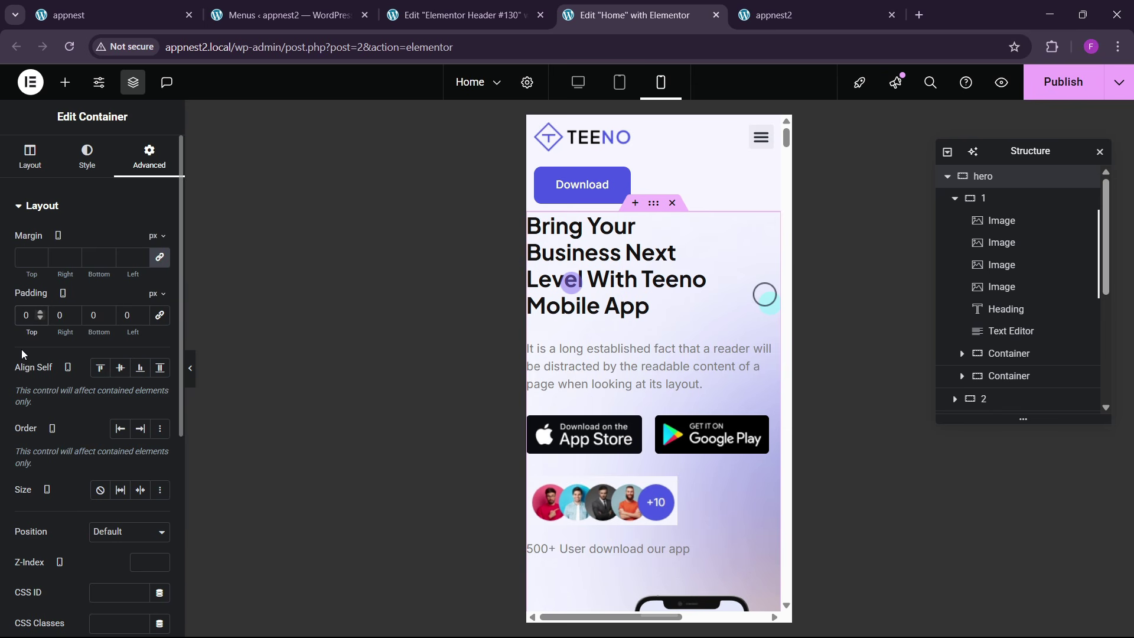
{"action": "type", "text": "40"}
{"action": "key", "text": "Tab"}
{"action": "type", "text": "20"}
{"action": "key", "text": "Tab"}
{"action": "type", "text": "40"}
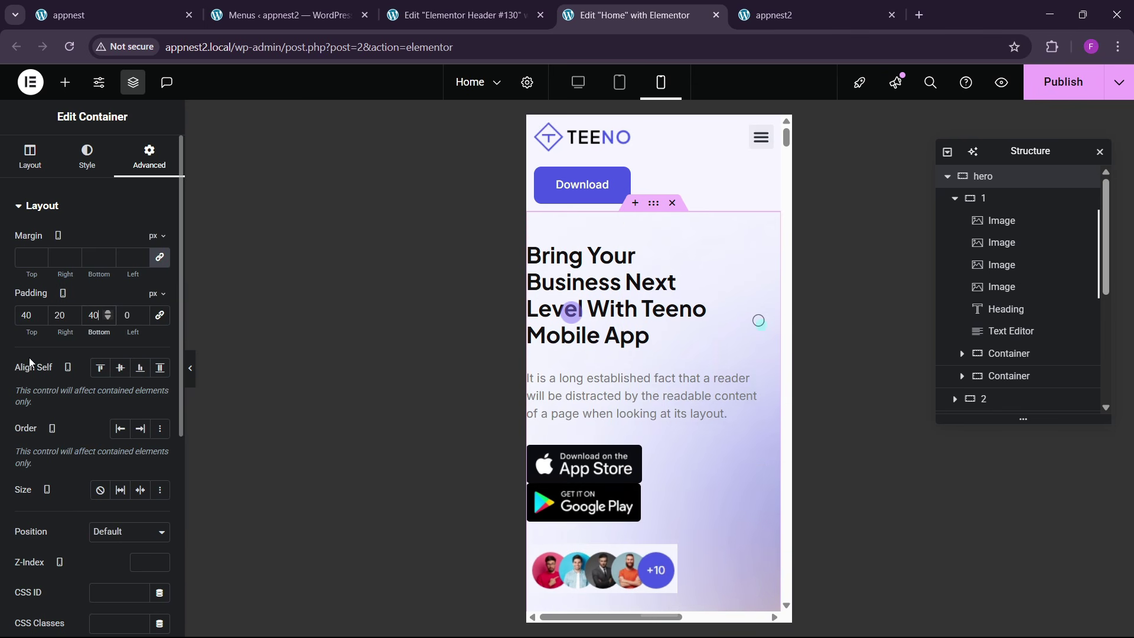
{"action": "key", "text": "Tab"}
{"action": "type", "text": "20"}
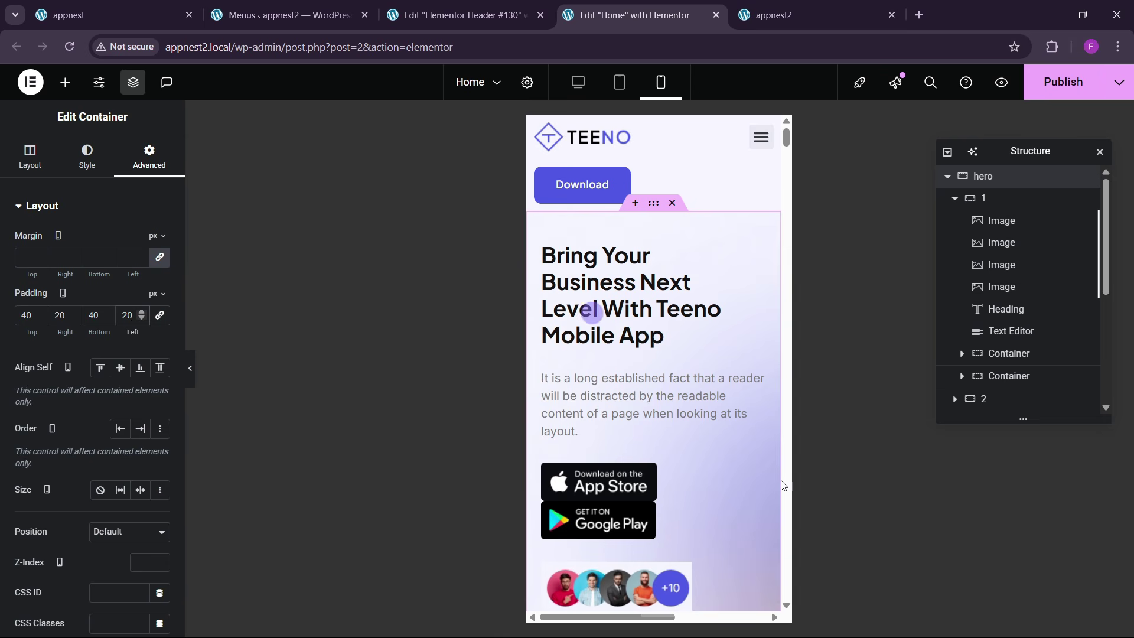
- Set the mobile column and row gaps of the container holding the app store badges to 10 px
{"action": "left_click", "coordinate": [549, 476]}
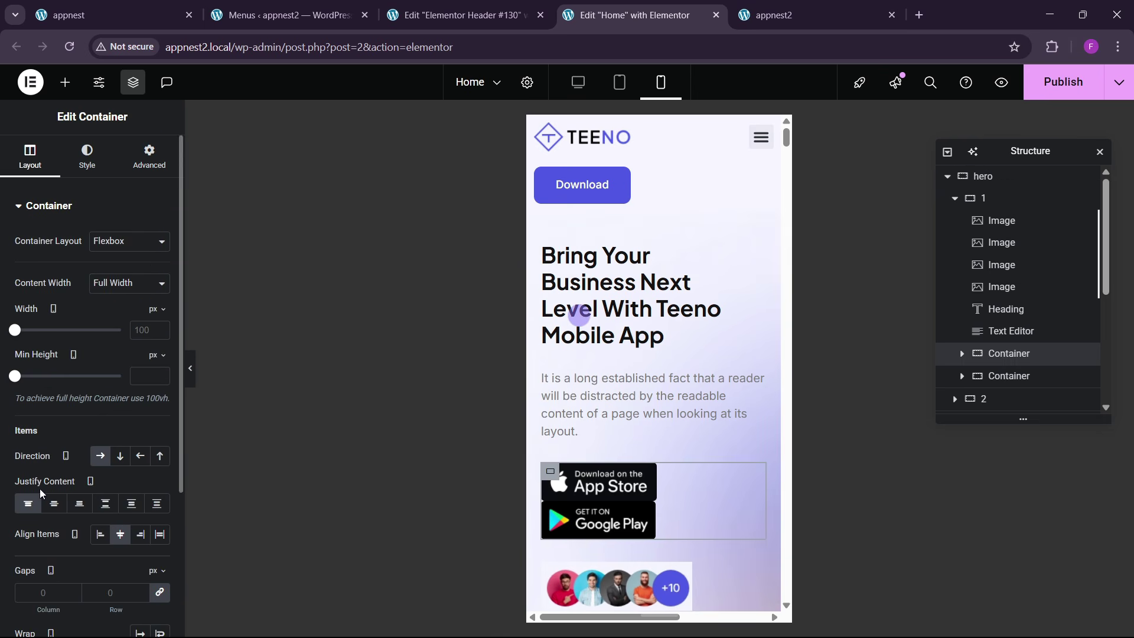
{"action": "scroll", "coordinate": [112, 481], "scroll_direction": "down", "scroll_amount": 3}
{"action": "type", "text": "10"}
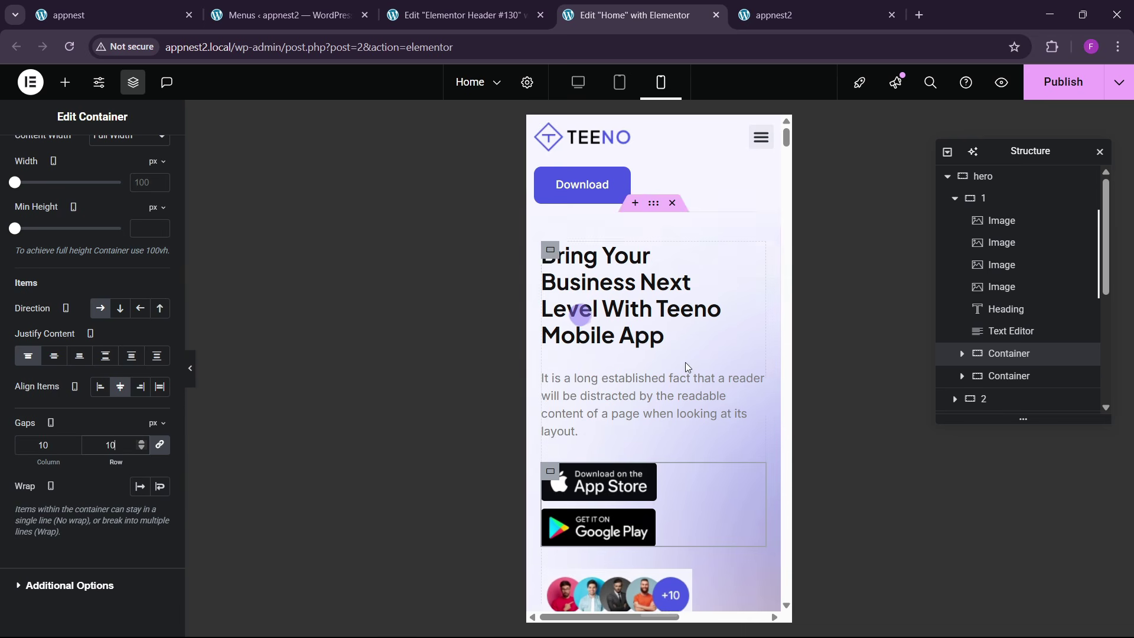
- Set the mobile width of the user avatars image in the hero section to 65%
{"action": "scroll", "coordinate": [685, 362], "scroll_direction": "down", "scroll_amount": 4}
{"action": "left_click", "coordinate": [636, 371]}
{"action": "left_click", "coordinate": [94, 162]}
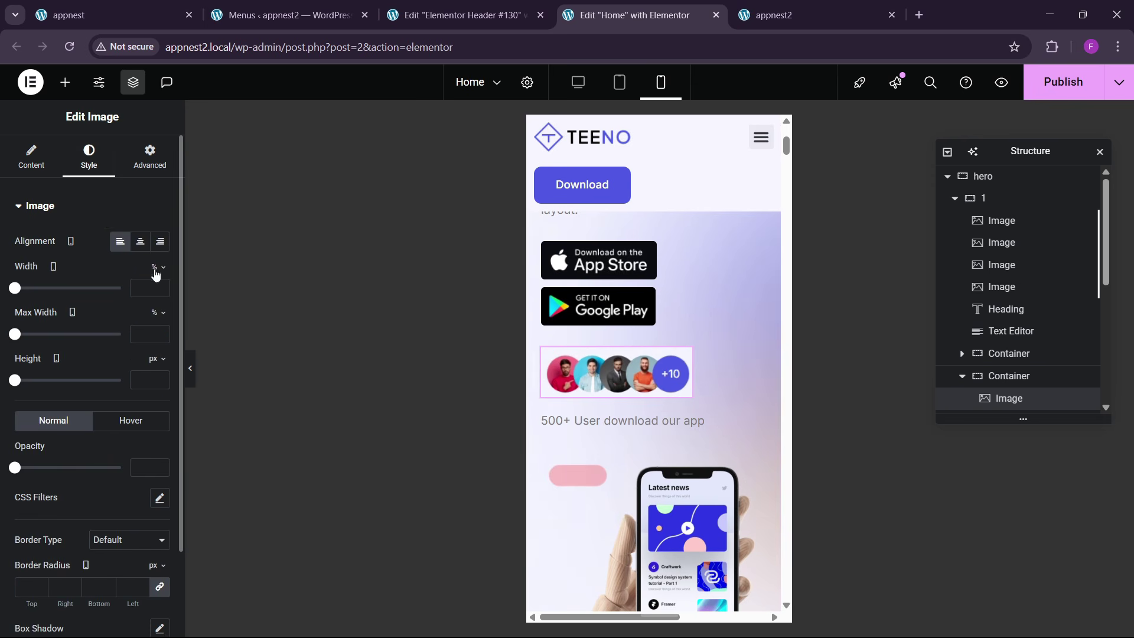
{"action": "type", "text": "6"}
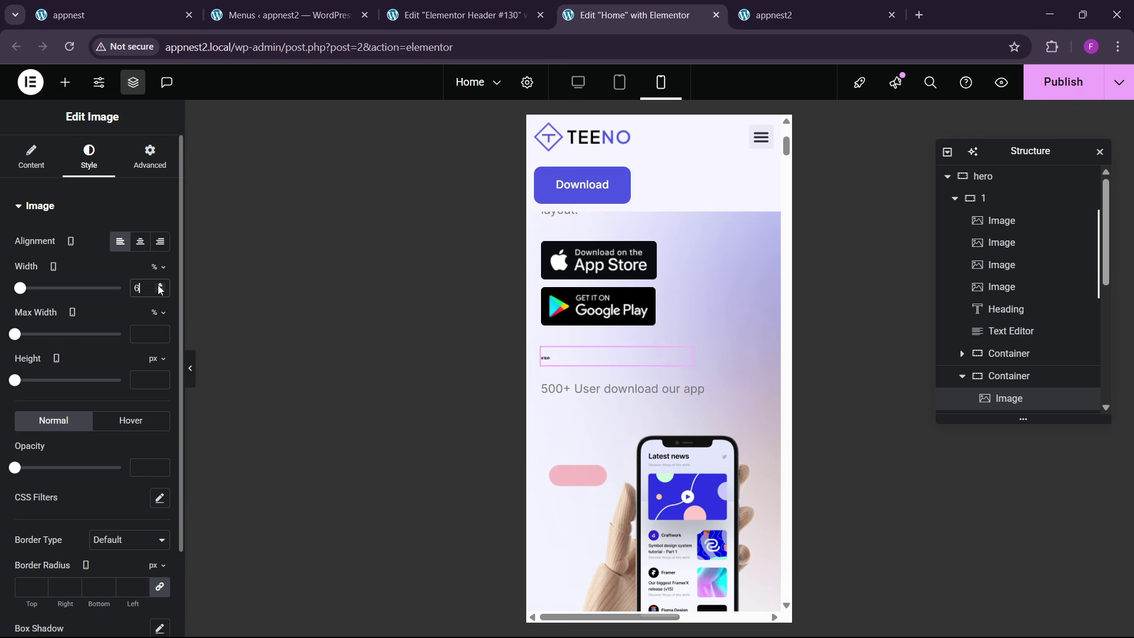
{"action": "left_click", "coordinate": [159, 286]}
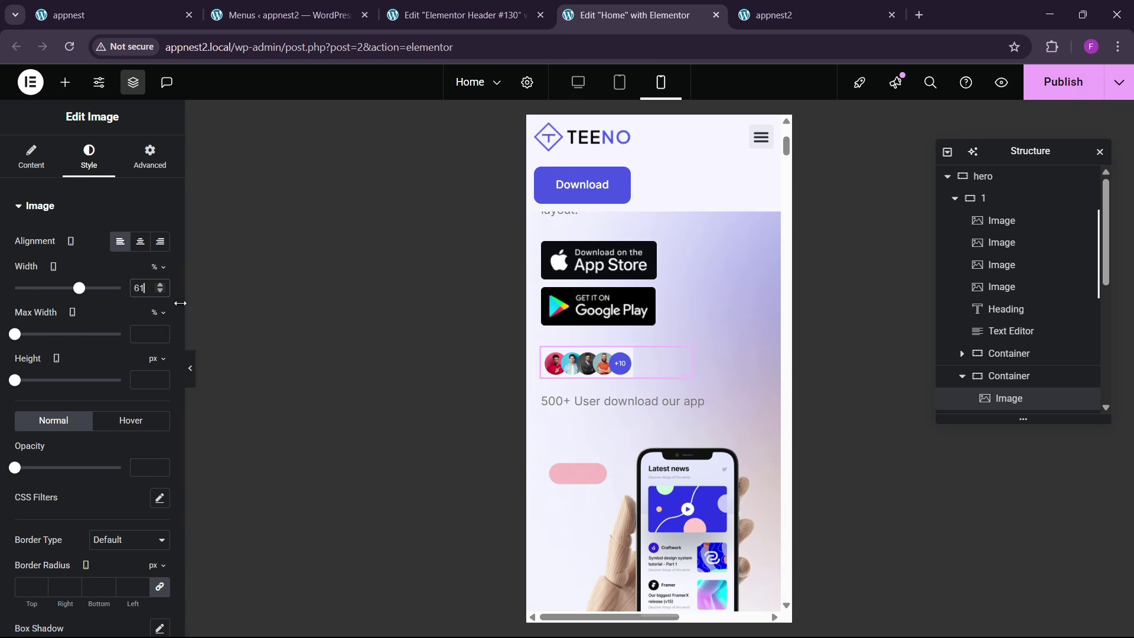
{"action": "left_click", "coordinate": [160, 285]}
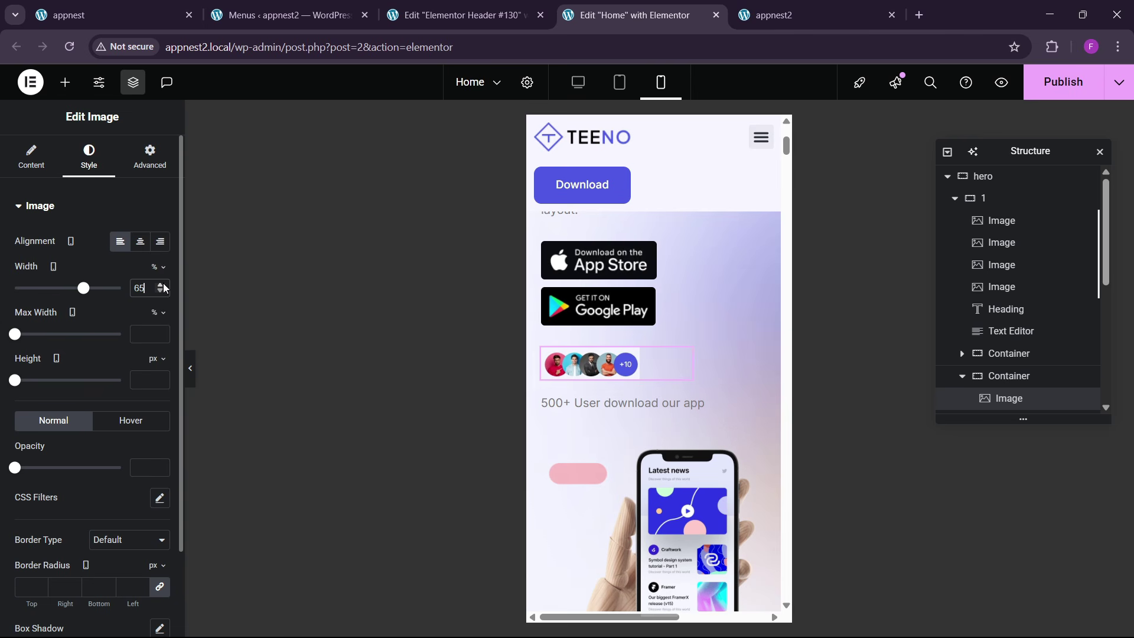
- Unlink the achievements container's mobile padding and set it to 60 px top and 20 px right and left
{"action": "scroll", "coordinate": [592, 490], "scroll_direction": "down", "scroll_amount": 10}
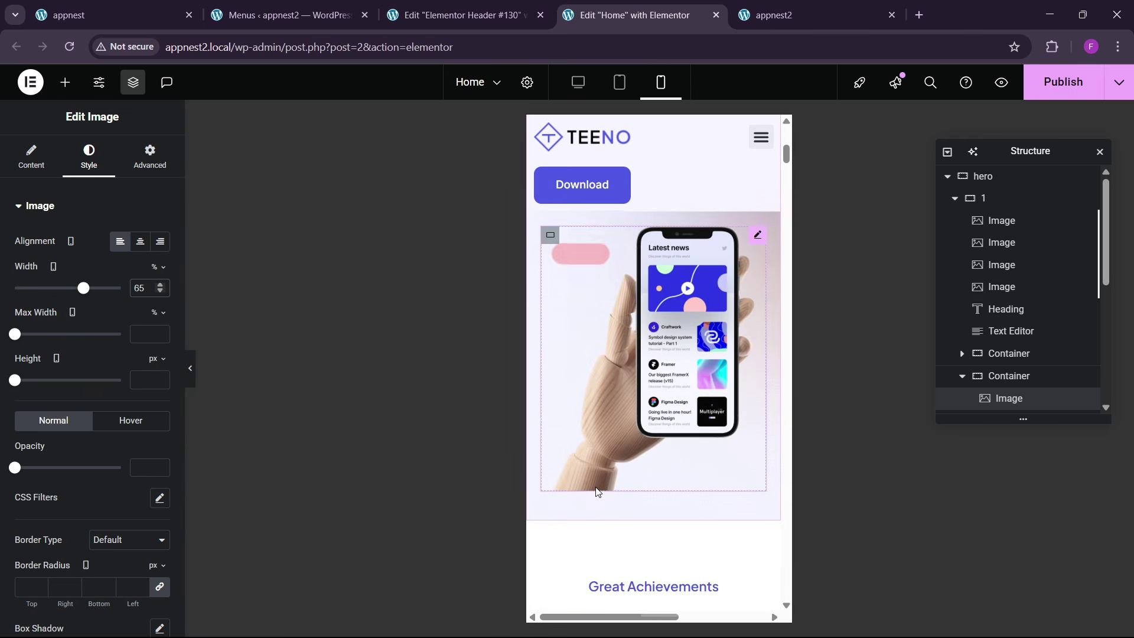
{"action": "scroll", "coordinate": [592, 490], "scroll_direction": "up", "scroll_amount": 1}
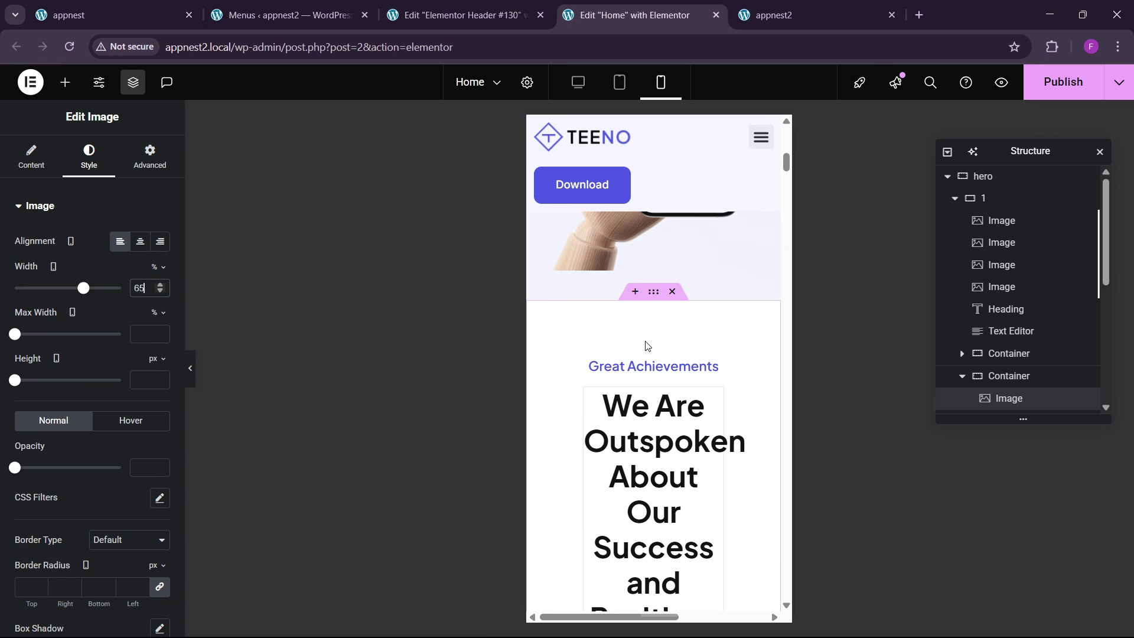
{"action": "left_click", "coordinate": [654, 293]}
{"action": "left_click", "coordinate": [149, 157]}
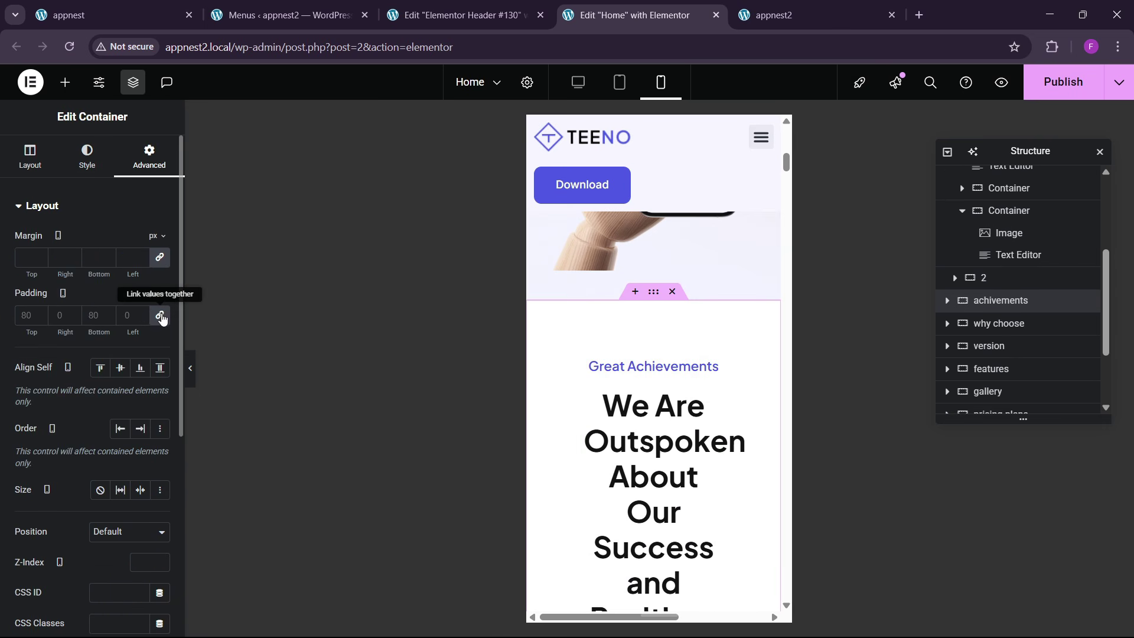
{"action": "left_click", "coordinate": [161, 316]}
{"action": "type", "text": "60"}
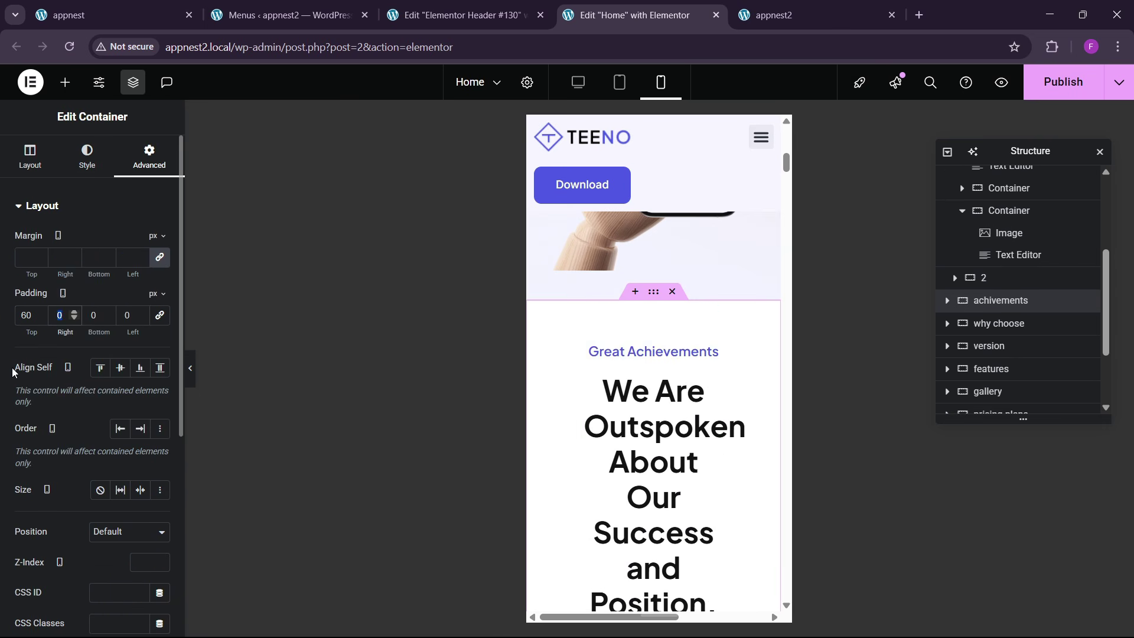
{"action": "key", "text": "Tab"}
{"action": "type", "text": "20690"}
{"action": "key", "text": "Tab"}
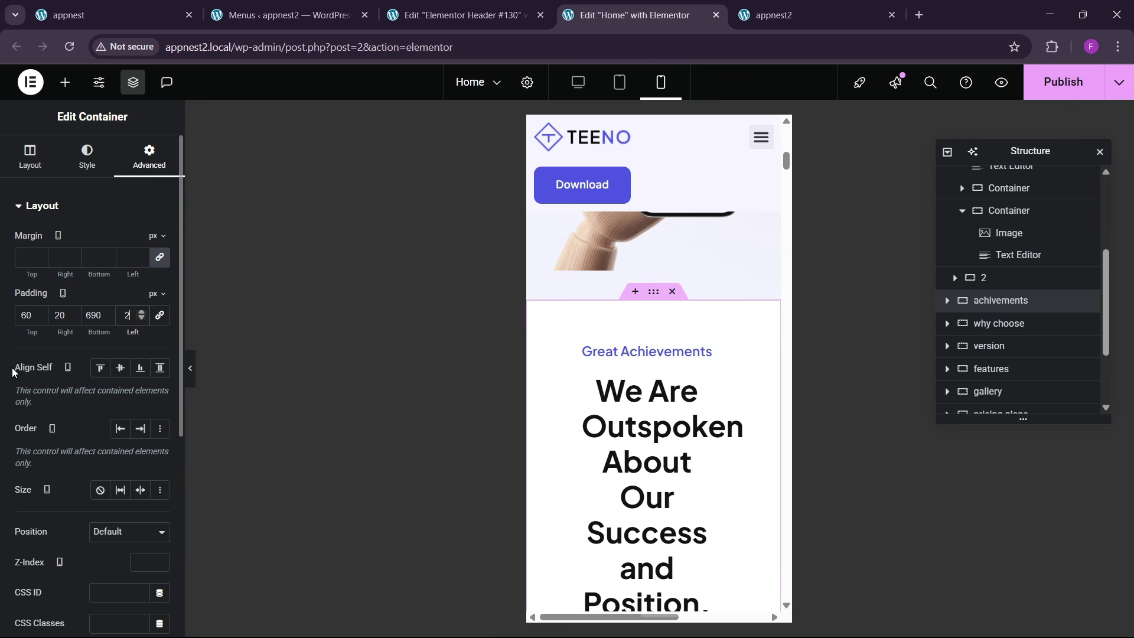
{"action": "type", "text": "2"}
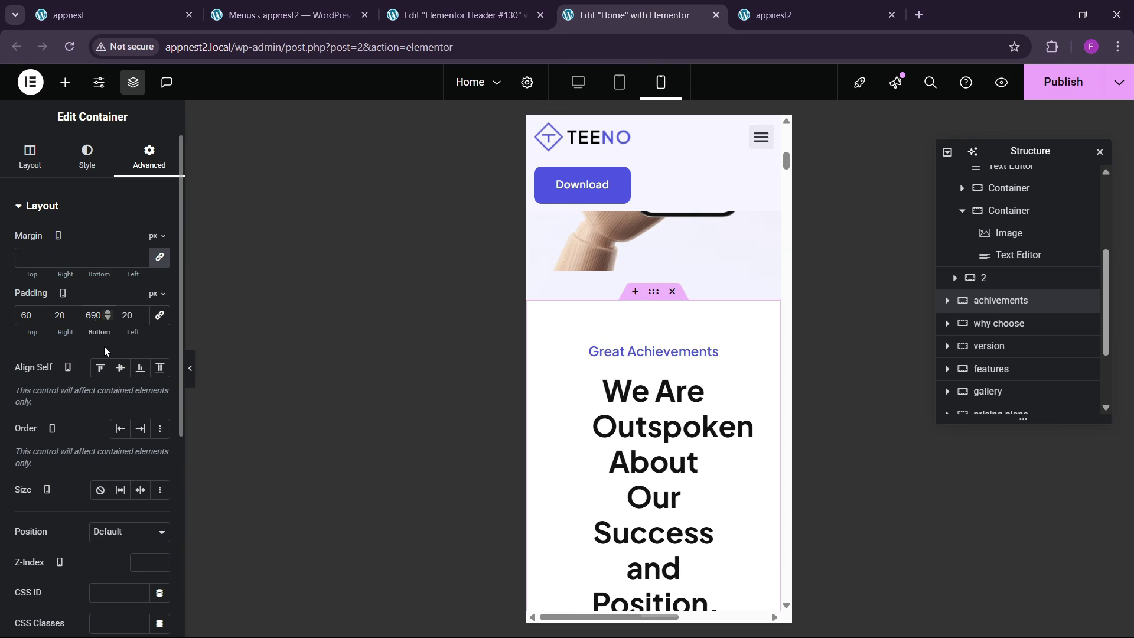
- Set the achievements section heading's mobile font size to 30 px and its width to Full Width (100%)
{"action": "left_click", "coordinate": [693, 387]}
{"action": "left_click", "coordinate": [88, 157]}
{"action": "left_click", "coordinate": [159, 283]}
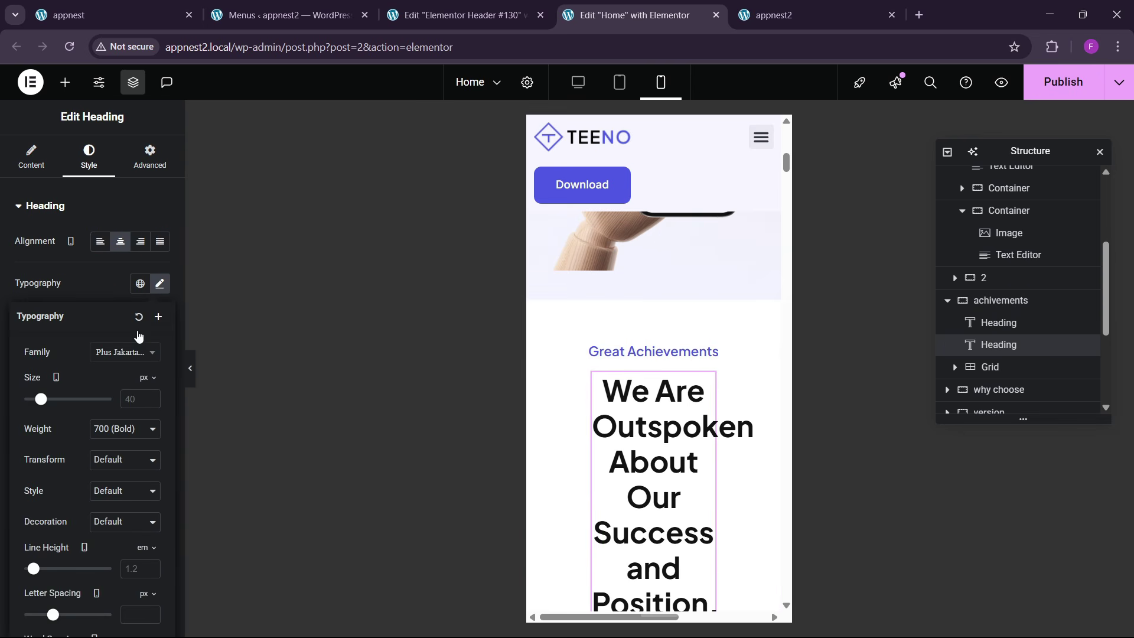
{"action": "left_click", "coordinate": [132, 405]}
{"action": "type", "text": "30"}
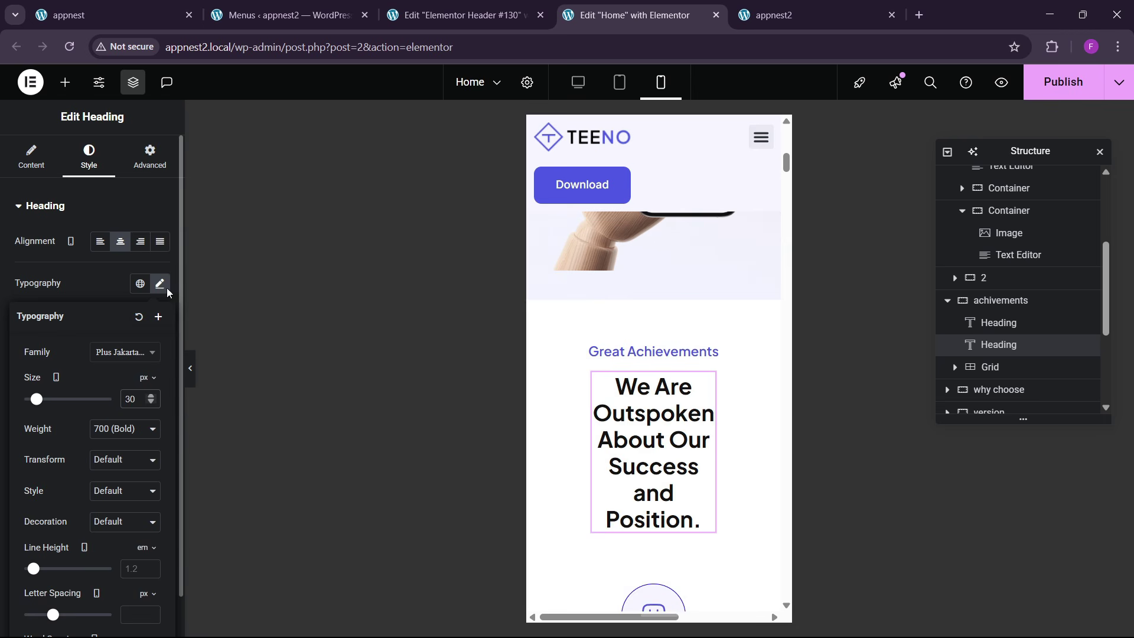
{"action": "left_click", "coordinate": [144, 161]}
{"action": "left_click", "coordinate": [114, 366]}
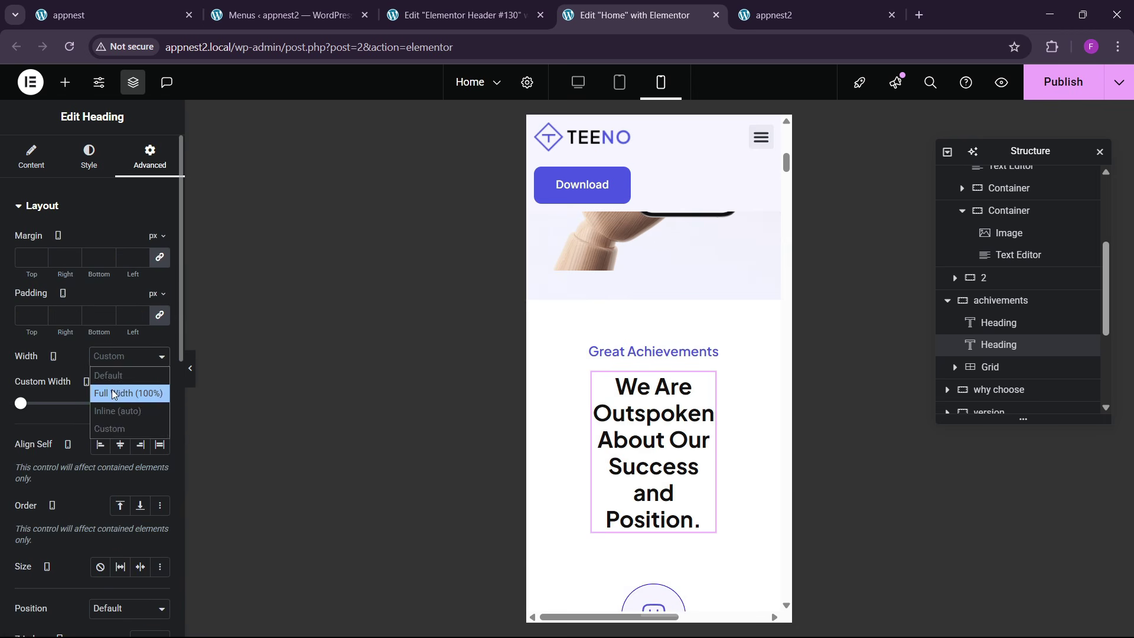
{"action": "left_click", "coordinate": [118, 393]}
- Set the why choose container's mobile padding to 20 px right and left
{"action": "scroll", "coordinate": [647, 414], "scroll_direction": "down", "scroll_amount": 5}
{"action": "scroll", "coordinate": [646, 435], "scroll_direction": "down", "scroll_amount": 8}
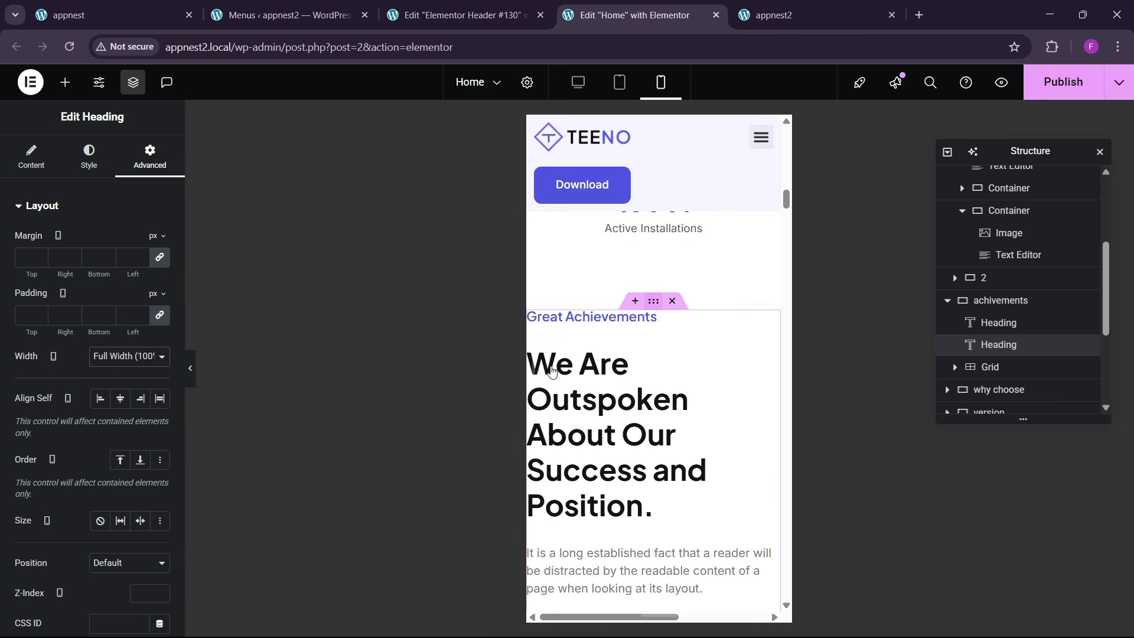
{"action": "left_click", "coordinate": [653, 302]}
{"action": "left_click", "coordinate": [150, 161]}
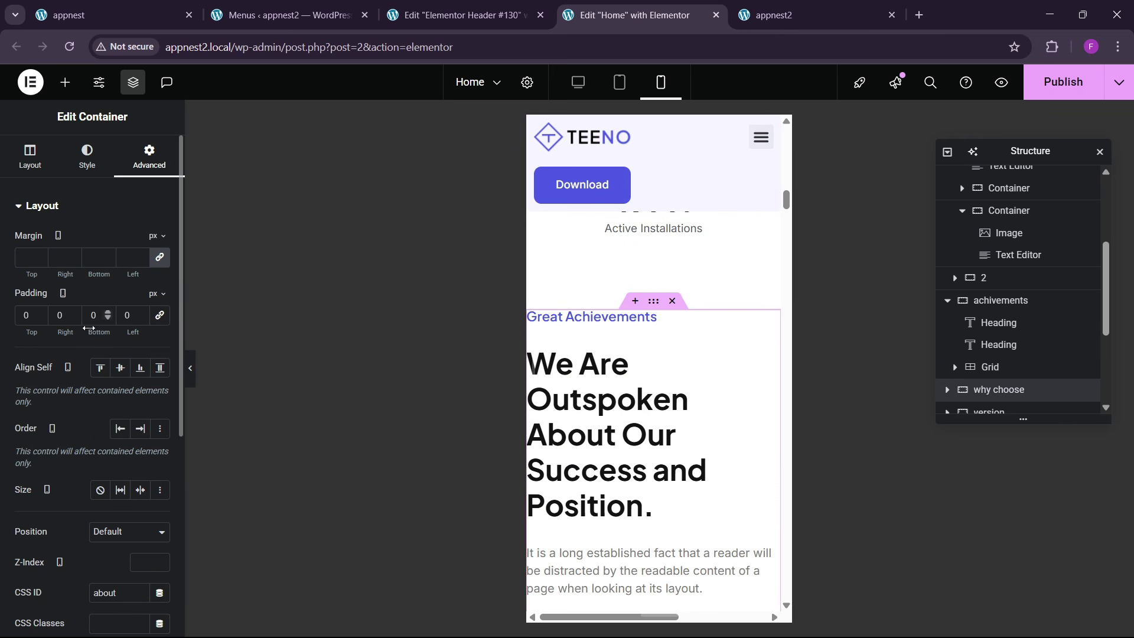
{"action": "left_click", "coordinate": [54, 322]}
{"action": "type", "text": "2"}
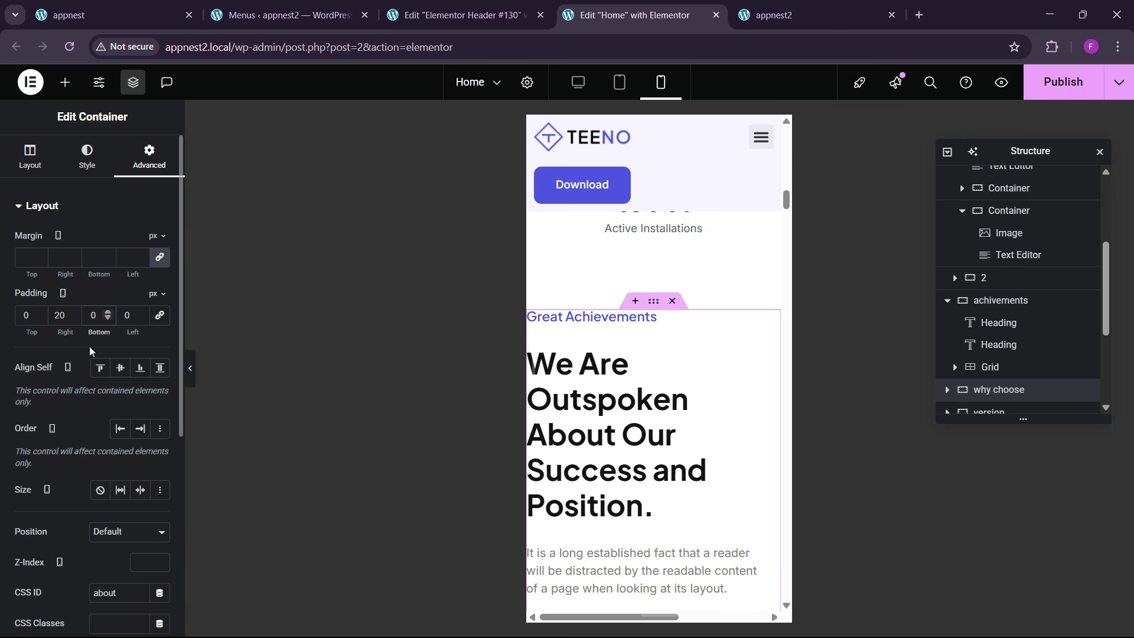
- Set the mobile font size of the main heading in the why choose section to 30 px
{"action": "left_click", "coordinate": [754, 354]}
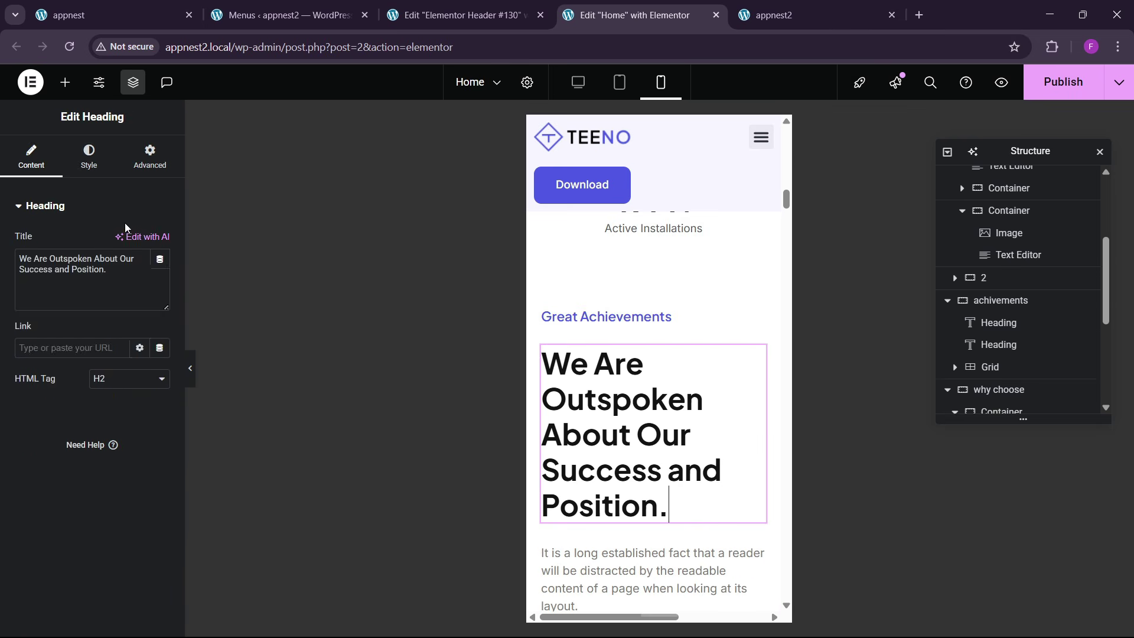
{"action": "left_click", "coordinate": [88, 157]}
{"action": "left_click", "coordinate": [160, 283]}
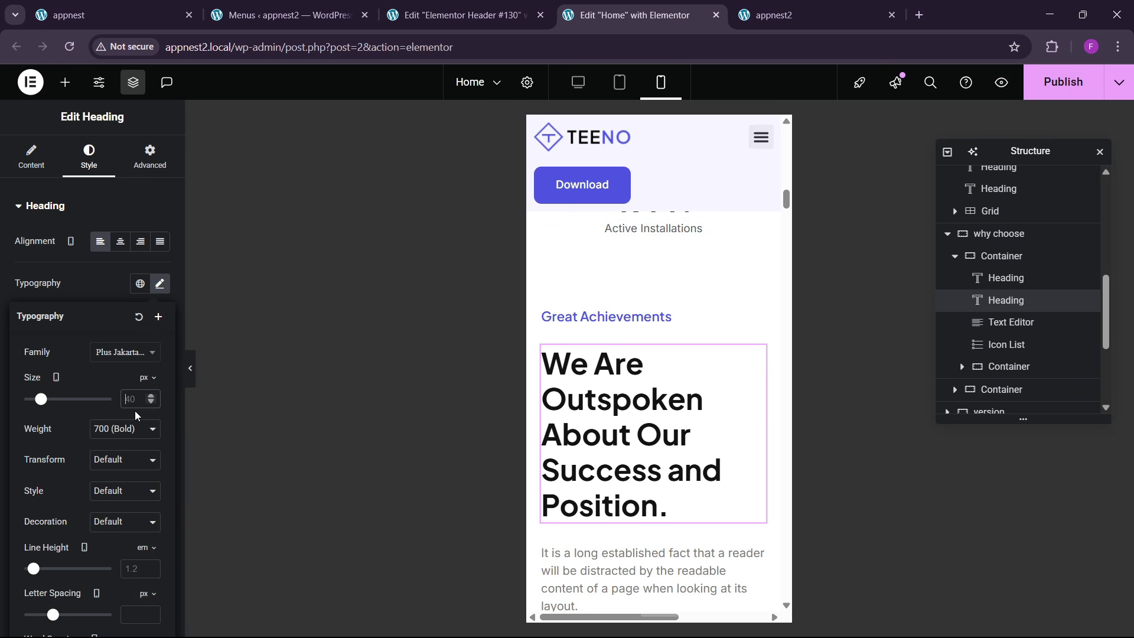
{"action": "type", "text": "30"}
- Set the version container's mobile padding to 0 px top, 20 px right and left, and 80 px bottom
{"action": "scroll", "coordinate": [614, 488], "scroll_direction": "down", "scroll_amount": 15}
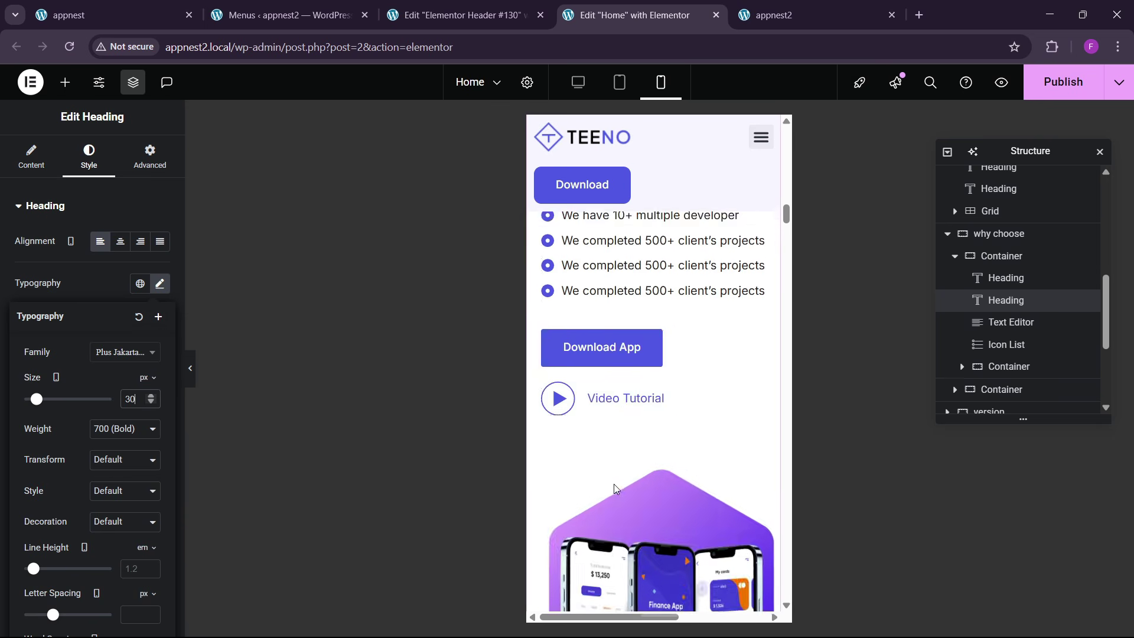
{"action": "scroll", "coordinate": [614, 488], "scroll_direction": "down", "scroll_amount": 3}
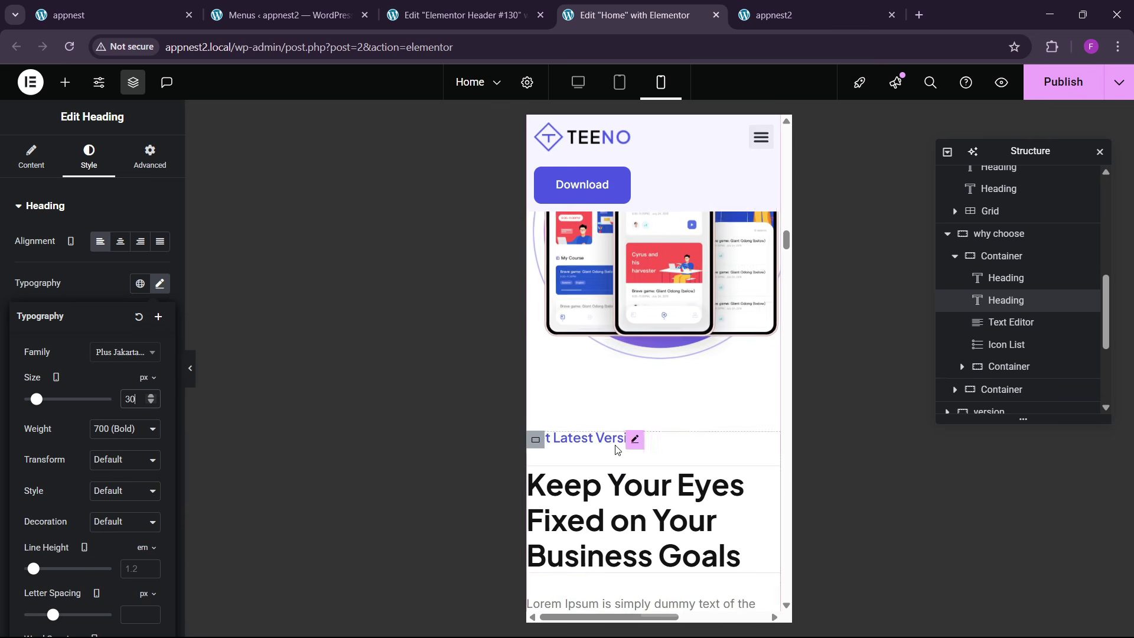
{"action": "scroll", "coordinate": [638, 437], "scroll_direction": "up", "scroll_amount": 4}
{"action": "left_click", "coordinate": [653, 323]}
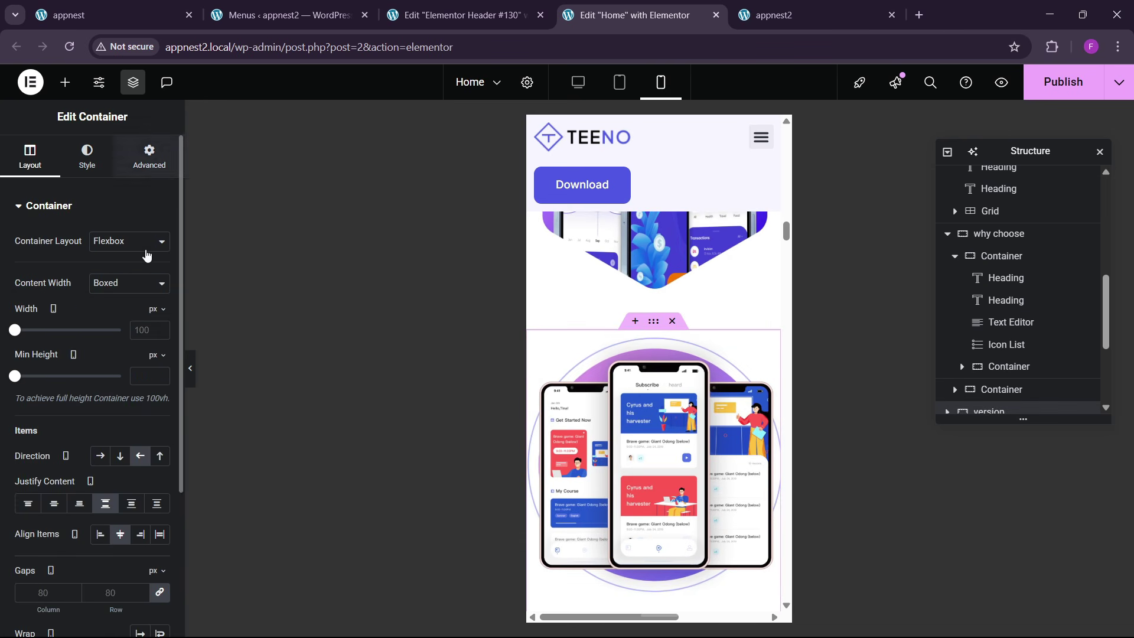
{"action": "left_click", "coordinate": [149, 156]}
{"action": "type", "text": "20"}
{"action": "left_click", "coordinate": [93, 319]}
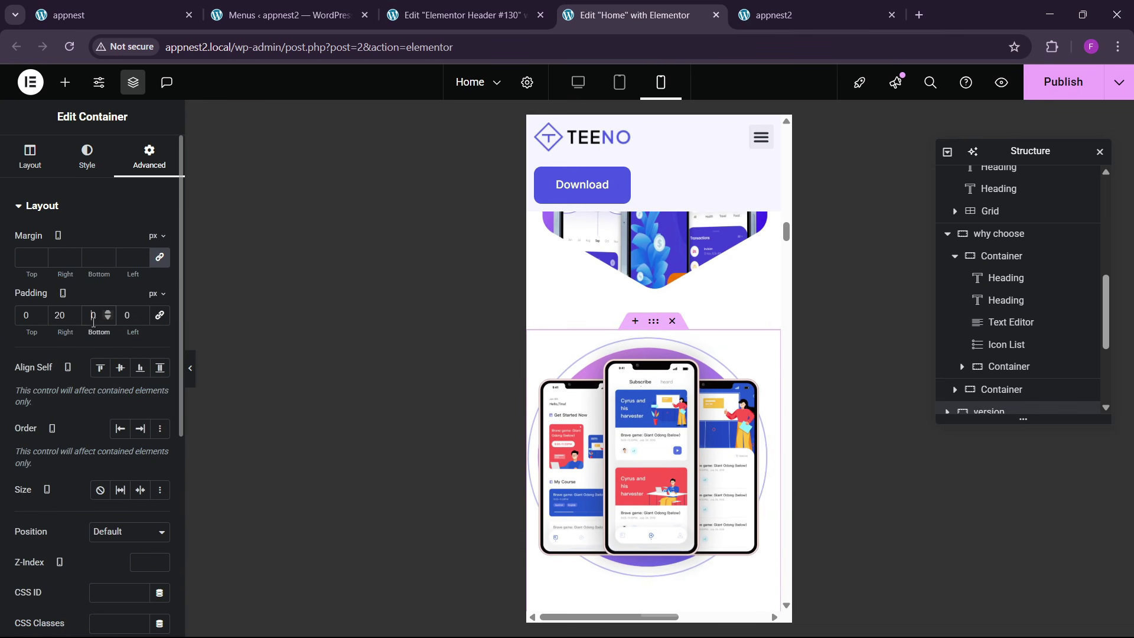
{"action": "type", "text": "20"}
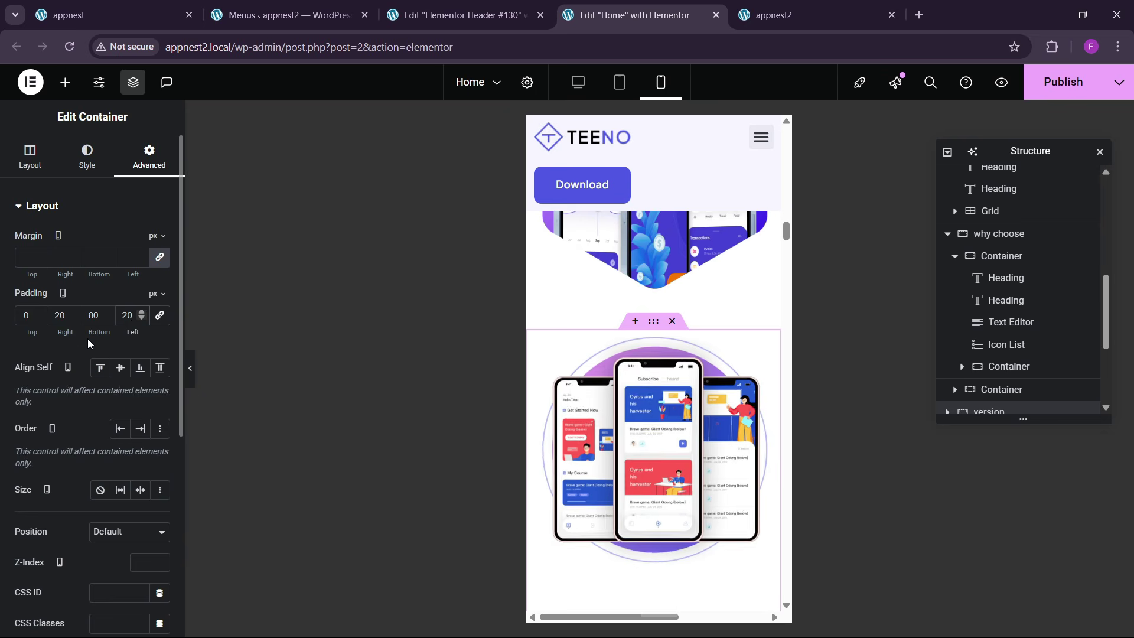
- Change the version container's mobile direction to Row - horizontal and check the order of its text and phone image
{"action": "scroll", "coordinate": [656, 446], "scroll_direction": "up", "scroll_amount": 1}
{"action": "scroll", "coordinate": [657, 434], "scroll_direction": "down", "scroll_amount": 3}
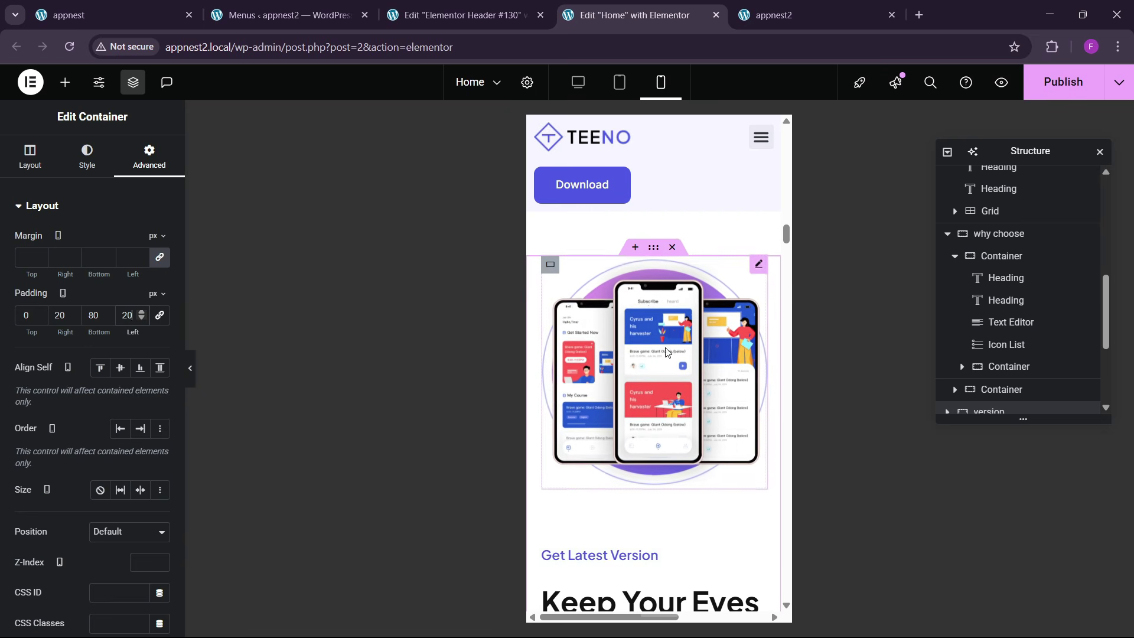
{"action": "scroll", "coordinate": [666, 357], "scroll_direction": "up", "scroll_amount": 3}
{"action": "scroll", "coordinate": [661, 369], "scroll_direction": "down", "scroll_amount": 3}
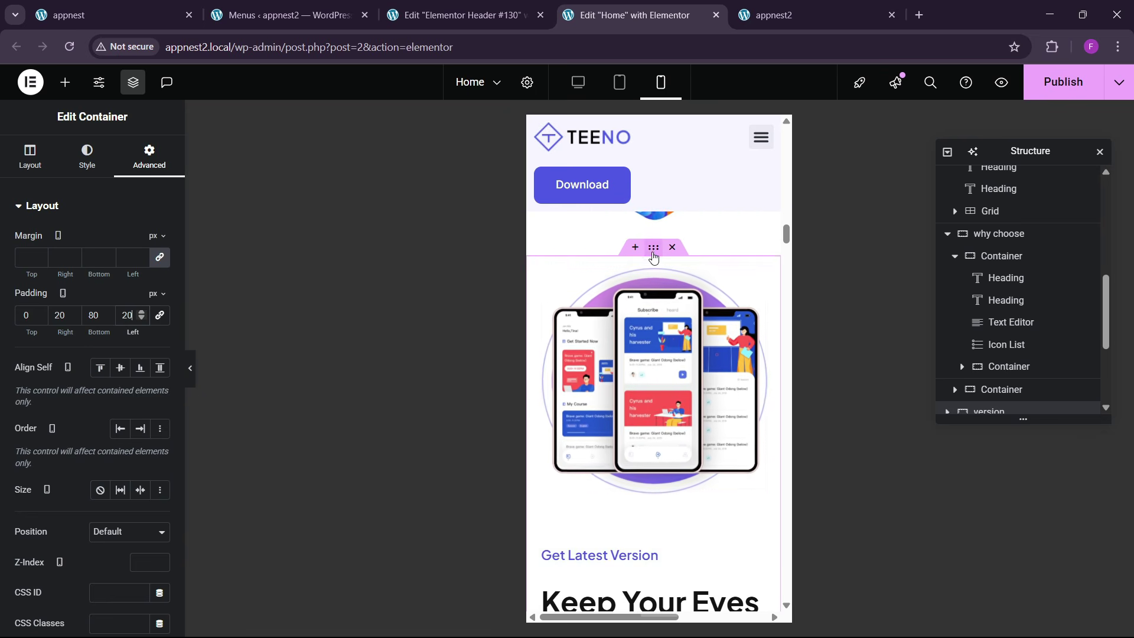
{"action": "left_click", "coordinate": [36, 163]}
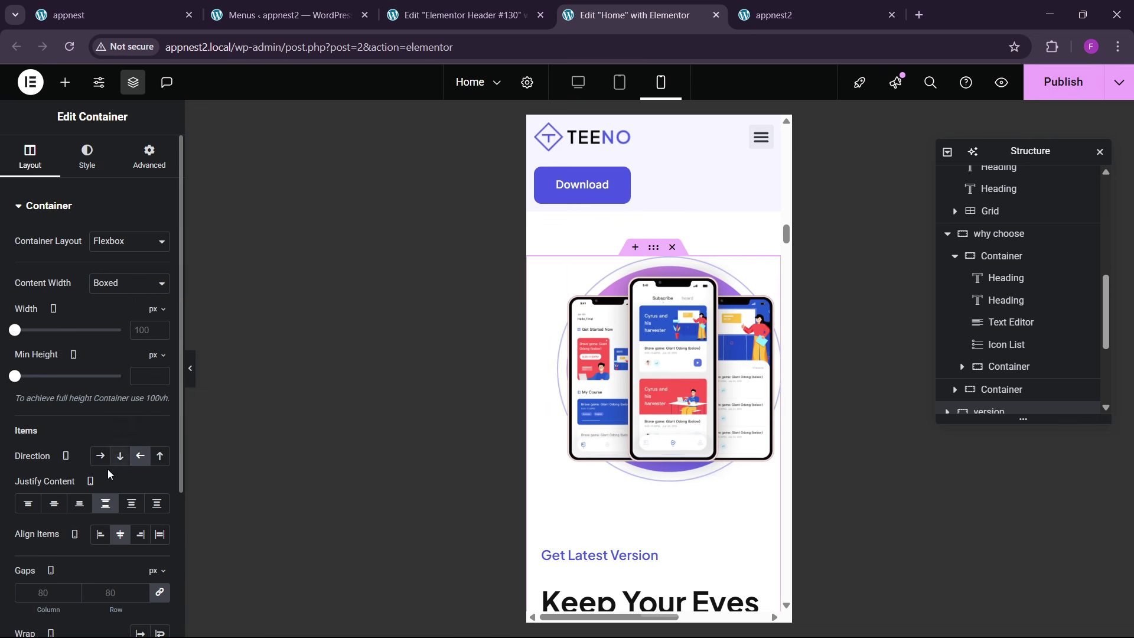
{"action": "left_click", "coordinate": [158, 456]}
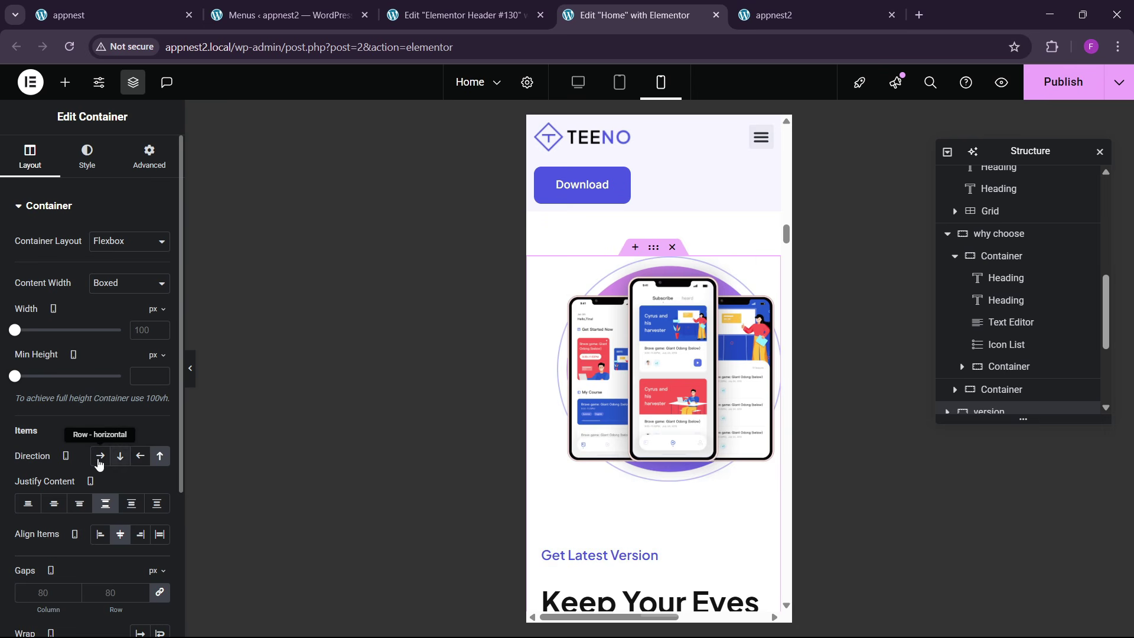
{"action": "left_click", "coordinate": [99, 456]}
{"action": "scroll", "coordinate": [647, 467], "scroll_direction": "down", "scroll_amount": 10}
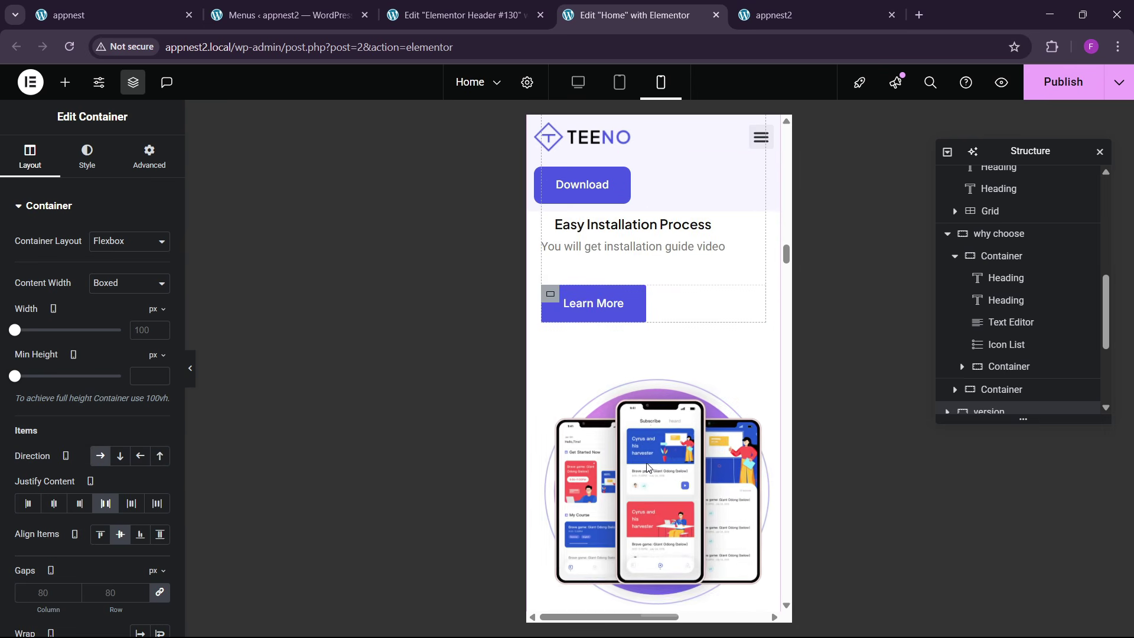
{"action": "scroll", "coordinate": [652, 436], "scroll_direction": "up", "scroll_amount": 6}
{"action": "scroll", "coordinate": [650, 442], "scroll_direction": "down", "scroll_amount": 5}
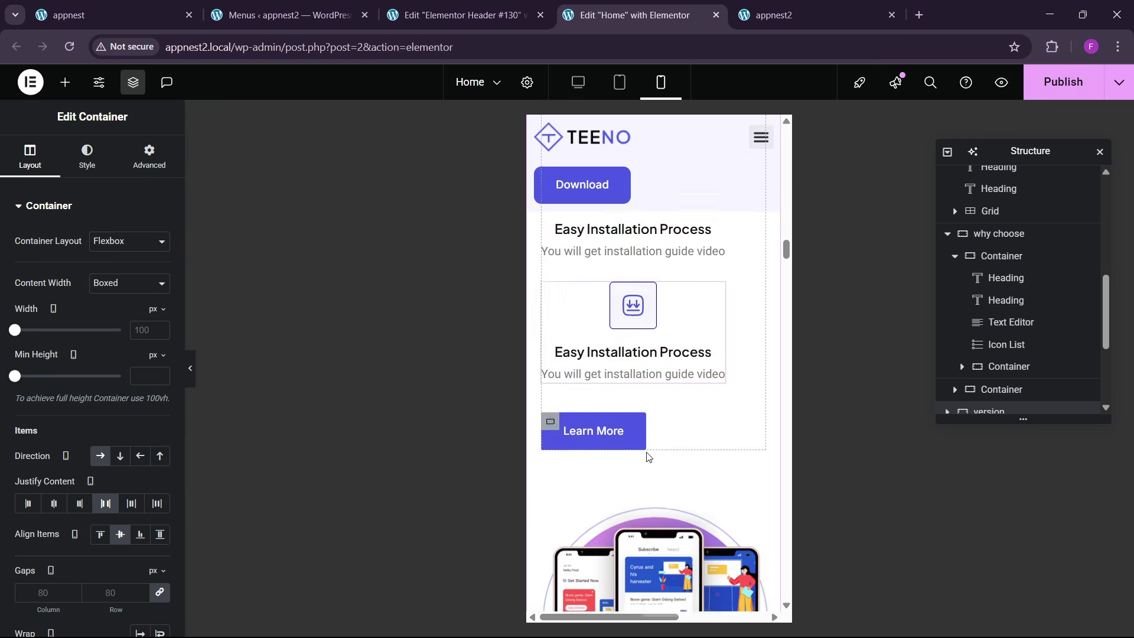
{"action": "scroll", "coordinate": [648, 456], "scroll_direction": "down", "scroll_amount": 2}
- Set the mobile font size of the "Keep Your Eyes Fixed on Your Business Goals" heading to 30 px
{"action": "scroll", "coordinate": [637, 437], "scroll_direction": "up", "scroll_amount": 7}
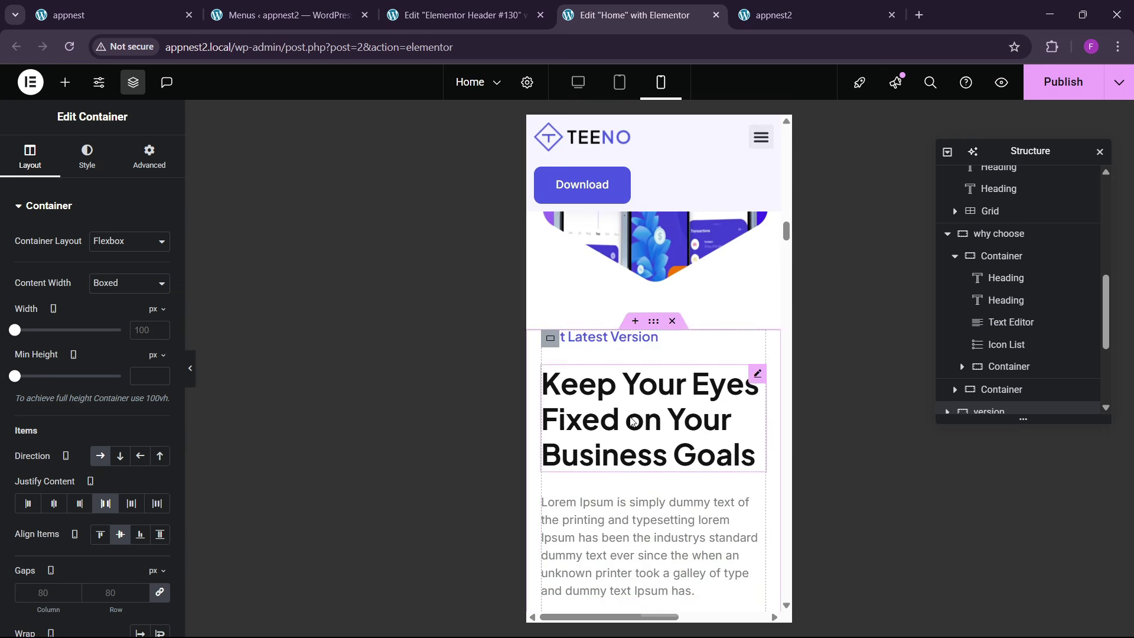
{"action": "left_click", "coordinate": [631, 421]}
{"action": "left_click", "coordinate": [89, 156]}
{"action": "left_click", "coordinate": [160, 283]}
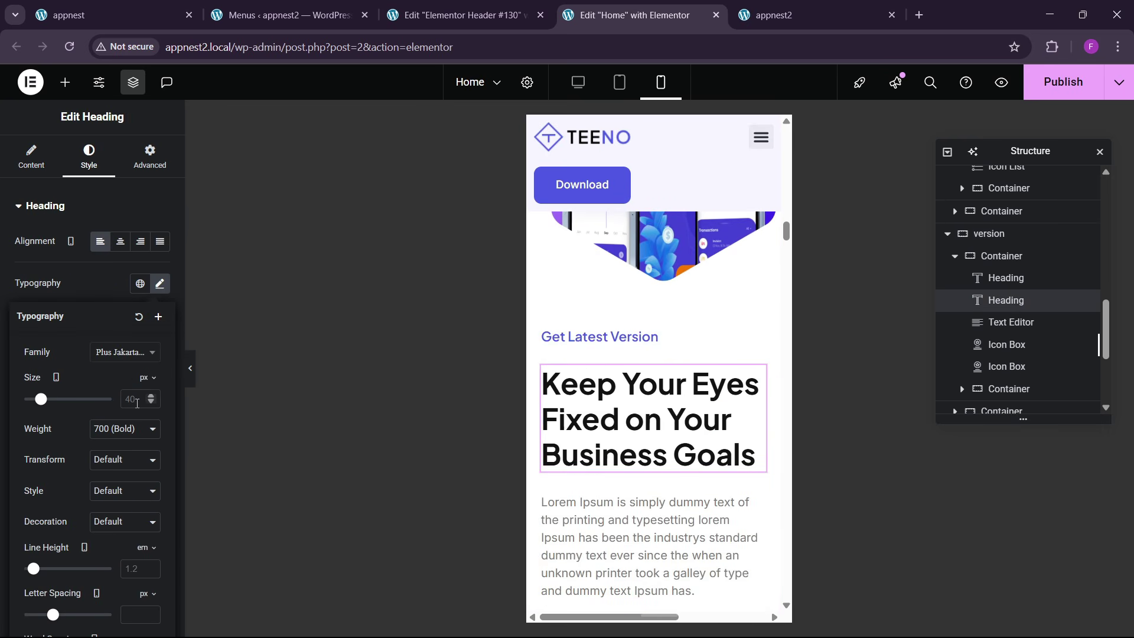
{"action": "type", "text": "30"}
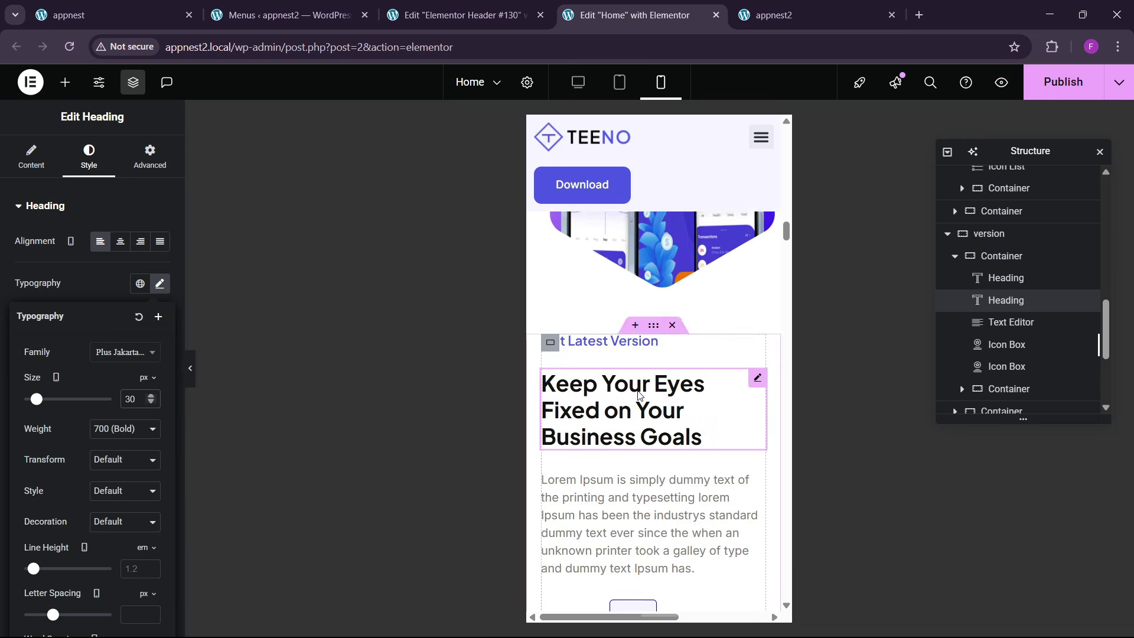
- Set the features container's mobile padding to 60 px top and bottom and 20 px right and left
{"action": "scroll", "coordinate": [657, 449], "scroll_direction": "down", "scroll_amount": 10}
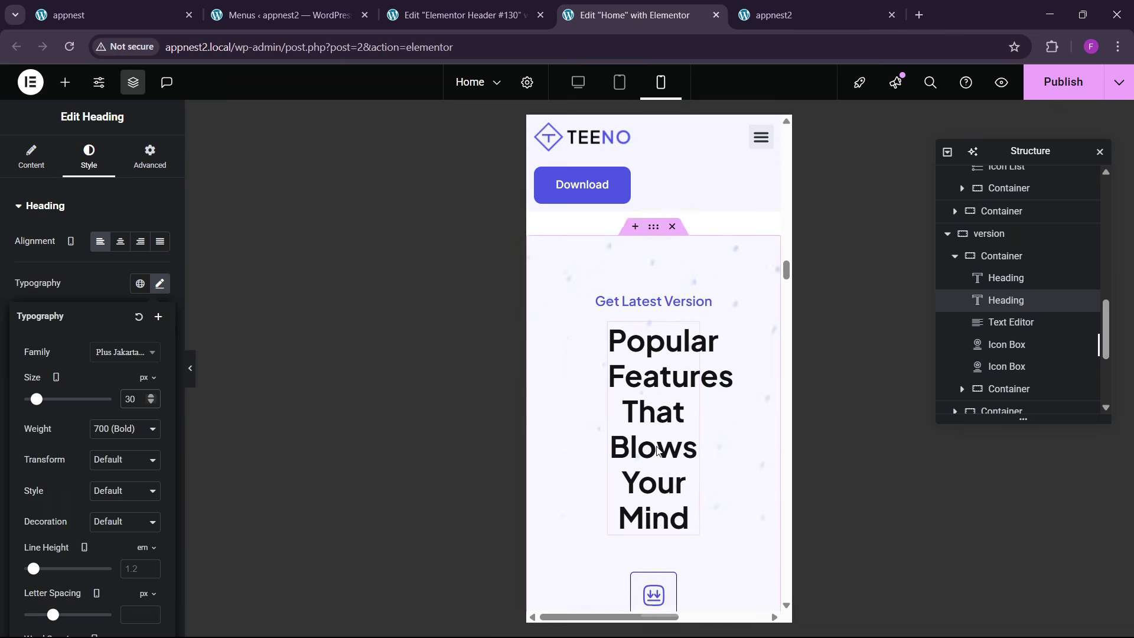
{"action": "scroll", "coordinate": [653, 366], "scroll_direction": "up", "scroll_amount": 2}
{"action": "left_click", "coordinate": [653, 343]}
{"action": "left_click", "coordinate": [149, 156]}
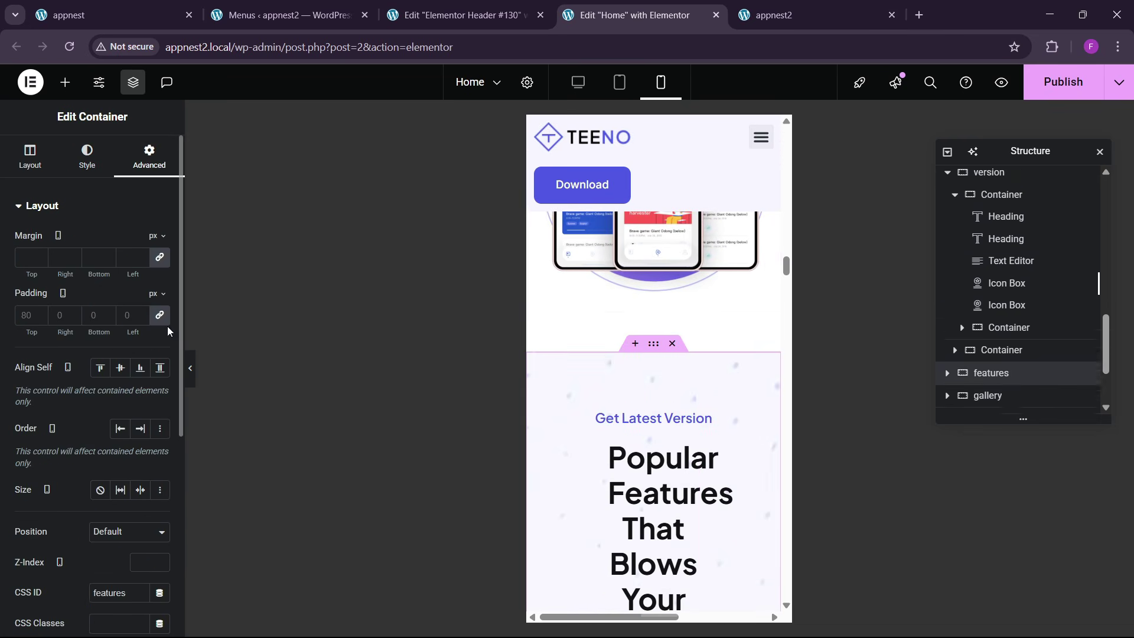
{"action": "left_click", "coordinate": [160, 315]}
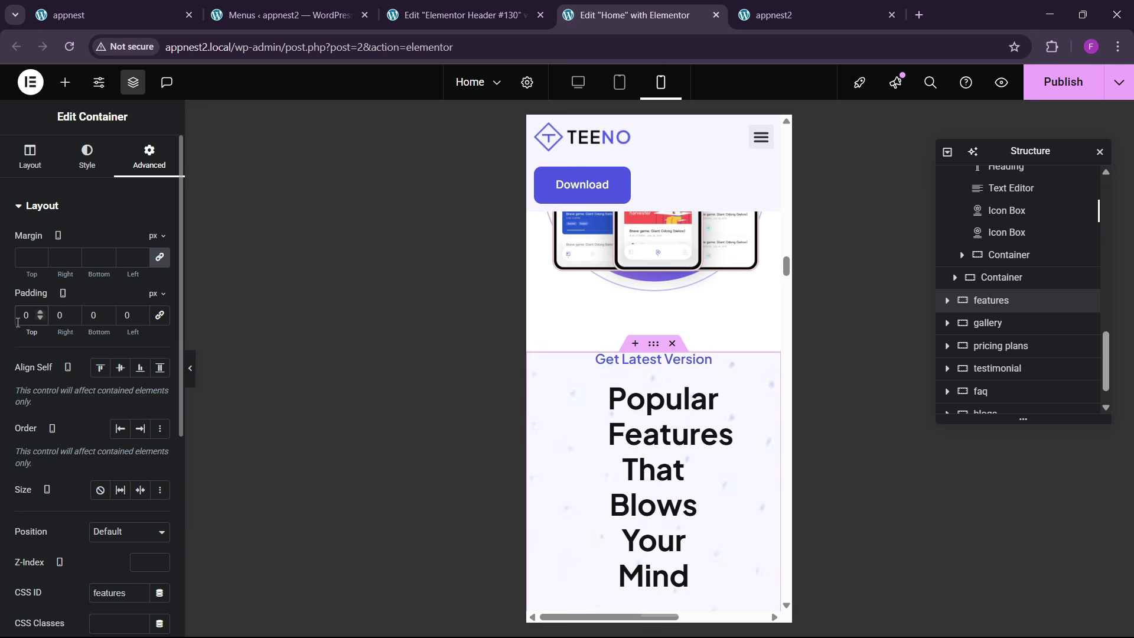
{"action": "type", "text": "60"}
{"action": "key", "text": "Tab"}
{"action": "type", "text": "20"}
{"action": "key", "text": "Tab"}
{"action": "type", "text": "60"}
{"action": "key", "text": "Tab"}
{"action": "type", "text": "20"}
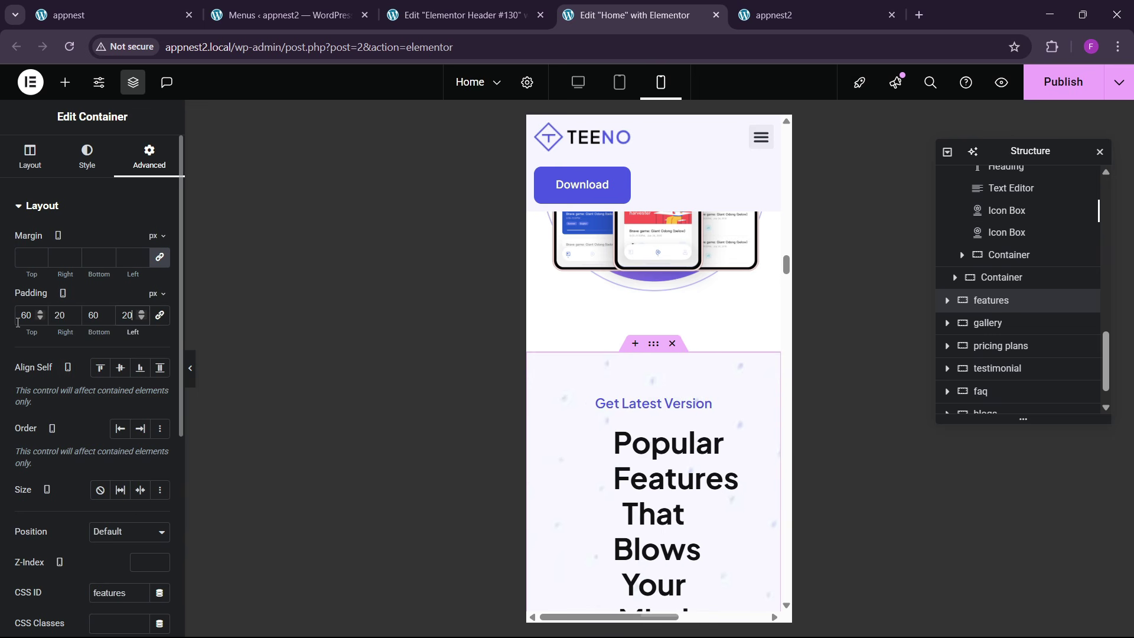
- Set the "Popular Features That Blows Your Mind" heading's mobile font size to 30 px and its width to Full Width (100%)
{"action": "scroll", "coordinate": [650, 343], "scroll_direction": "down", "scroll_amount": 3}
{"action": "left_click", "coordinate": [679, 293]}
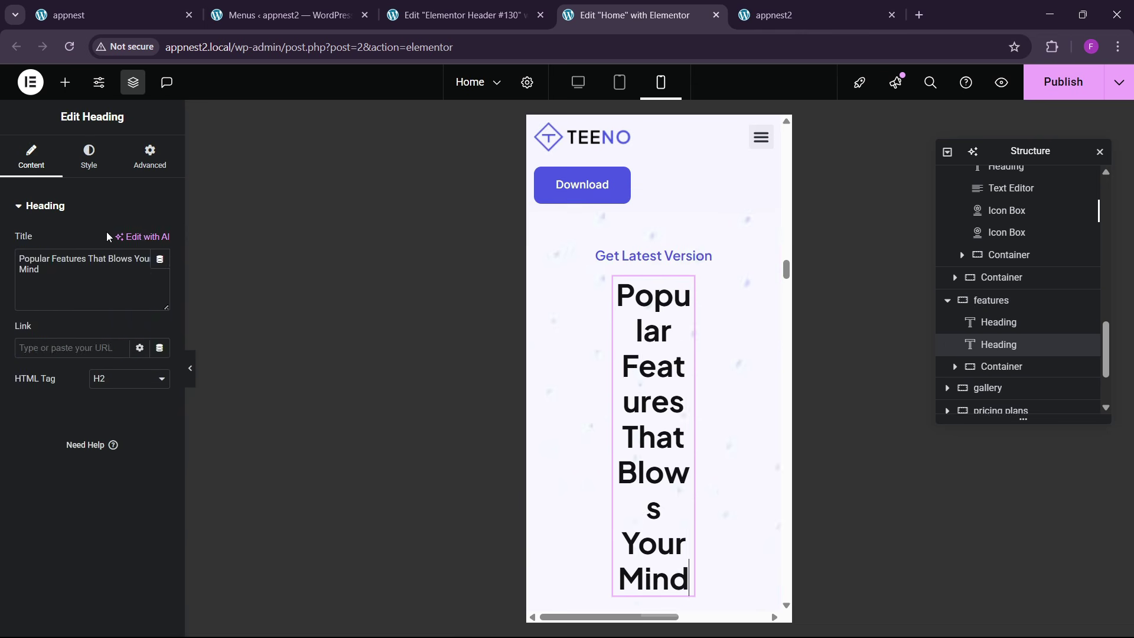
{"action": "left_click", "coordinate": [105, 169]}
{"action": "left_click", "coordinate": [159, 283]}
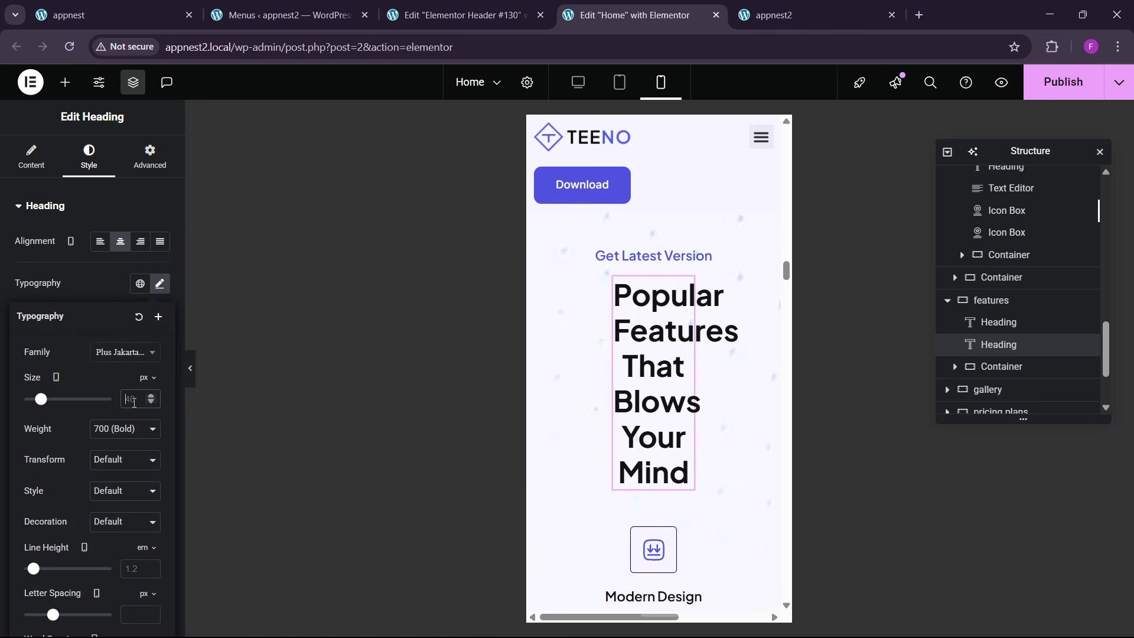
{"action": "type", "text": "30"}
{"action": "left_click", "coordinate": [149, 157]}
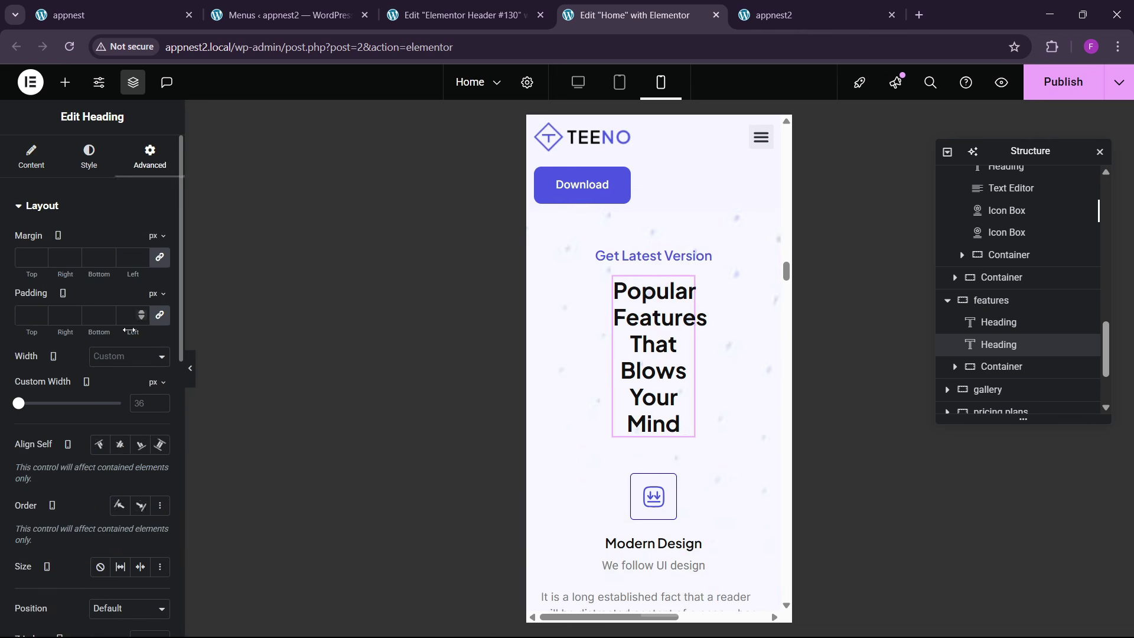
{"action": "left_click", "coordinate": [129, 356]}
{"action": "left_click", "coordinate": [125, 392]}
- Center both description texts above the phone image in the features section on mobile
{"action": "scroll", "coordinate": [652, 418], "scroll_direction": "down", "scroll_amount": 4}
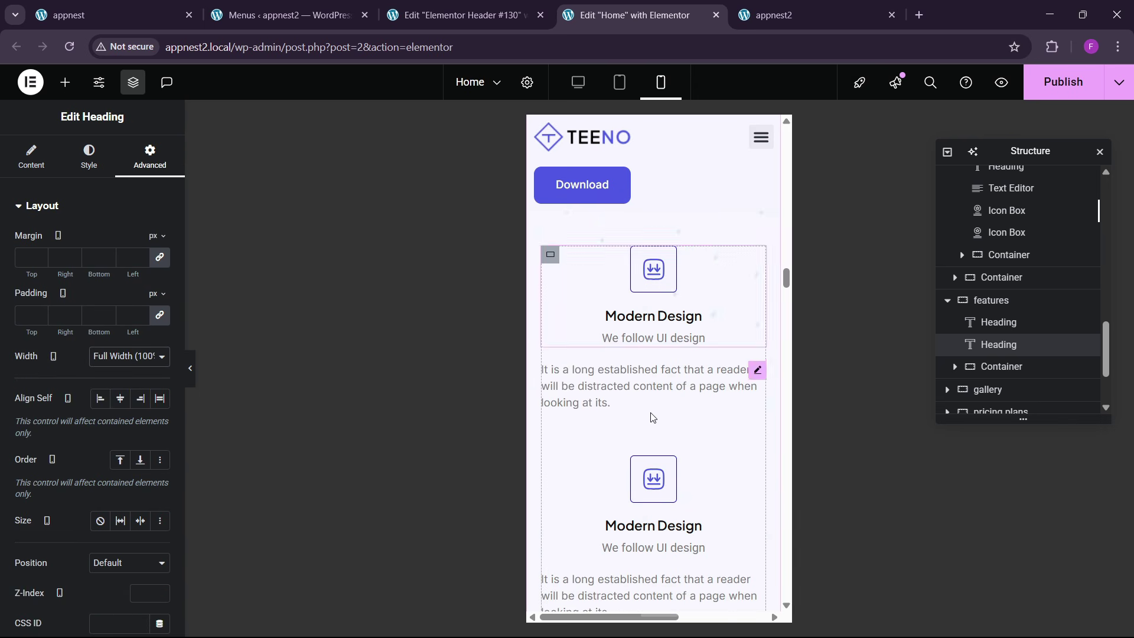
{"action": "scroll", "coordinate": [657, 420], "scroll_direction": "up", "scroll_amount": 1}
{"action": "left_click", "coordinate": [616, 458]}
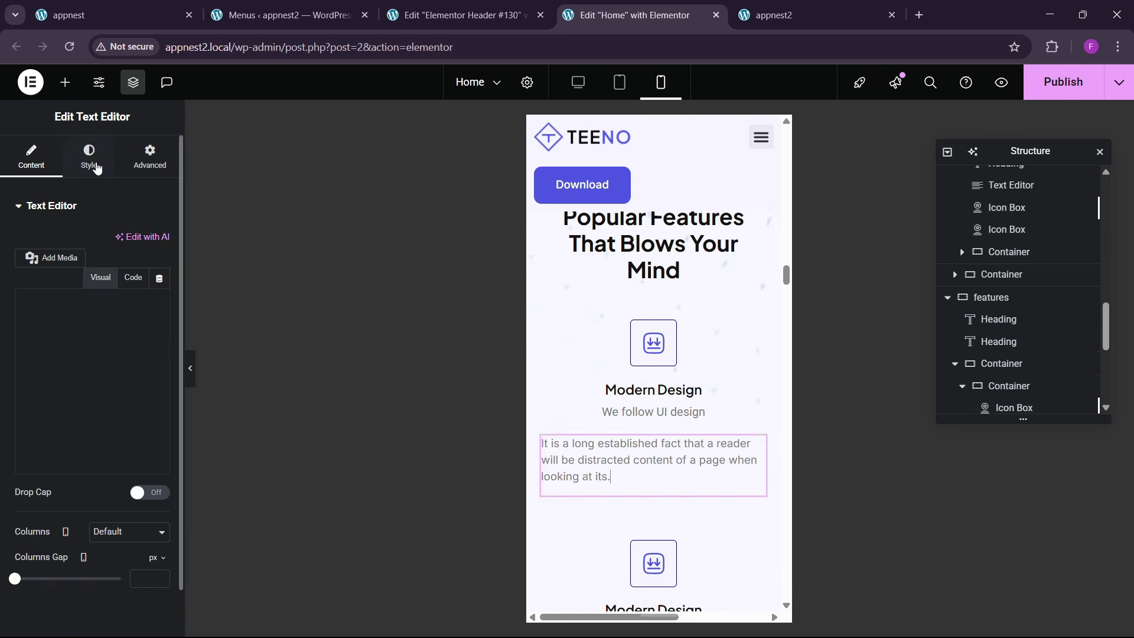
{"action": "left_click", "coordinate": [89, 157]}
{"action": "scroll", "coordinate": [614, 408], "scroll_direction": "down", "scroll_amount": 3}
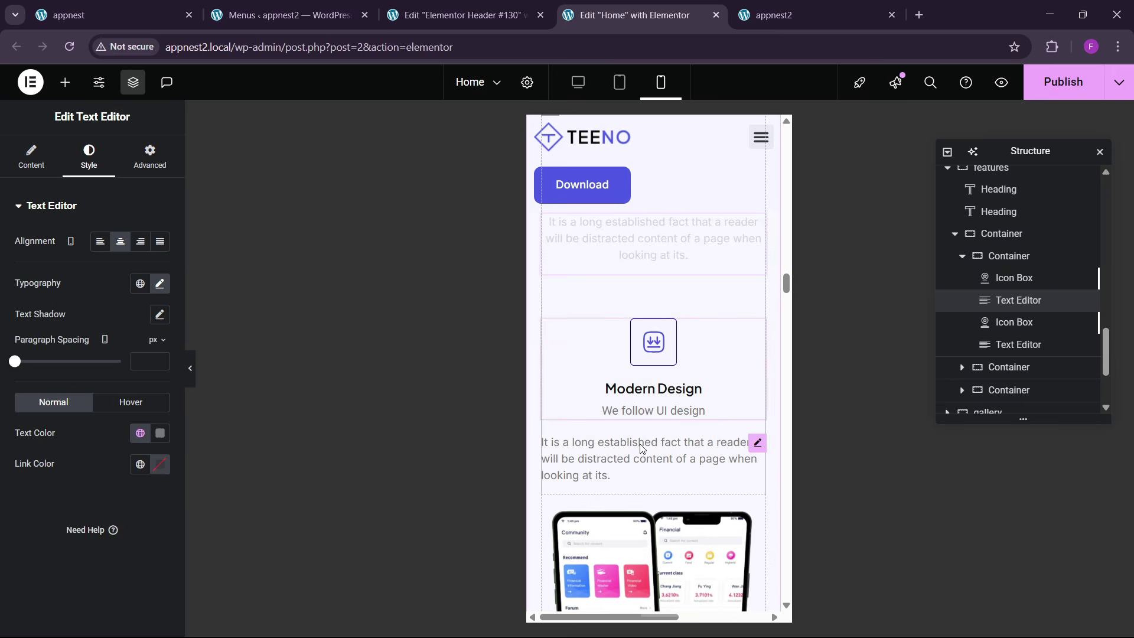
{"action": "left_click", "coordinate": [649, 448]}
{"action": "left_click", "coordinate": [89, 158]}
{"action": "left_click", "coordinate": [120, 241]}
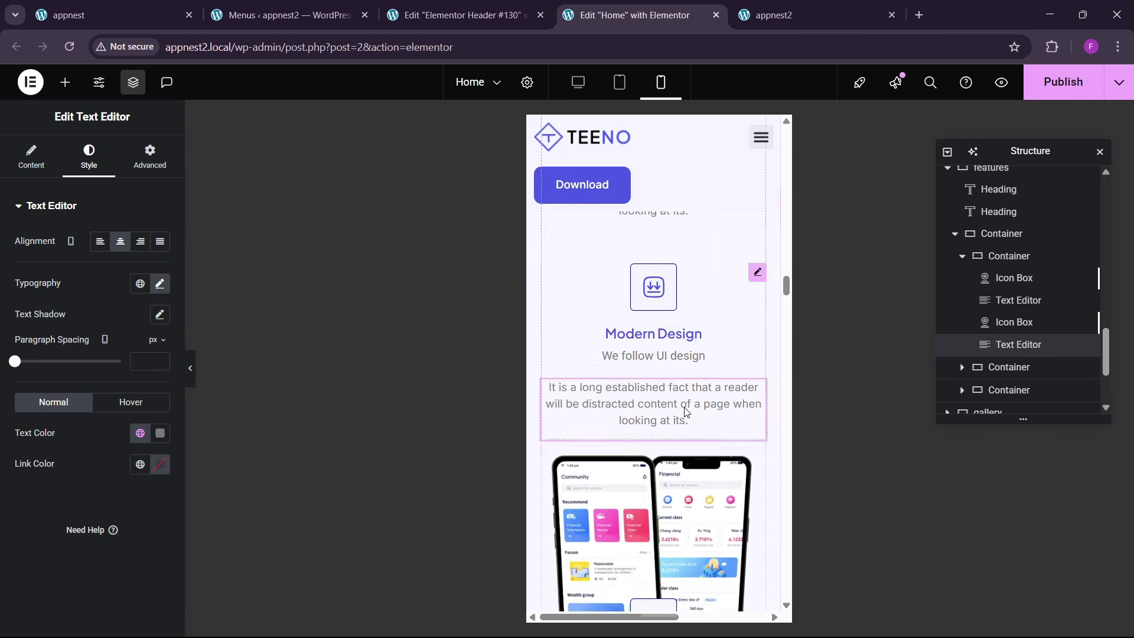
- Set the mobile margin of the features section's phone image to 0 em on all sides
{"action": "scroll", "coordinate": [673, 407], "scroll_direction": "down", "scroll_amount": 3}
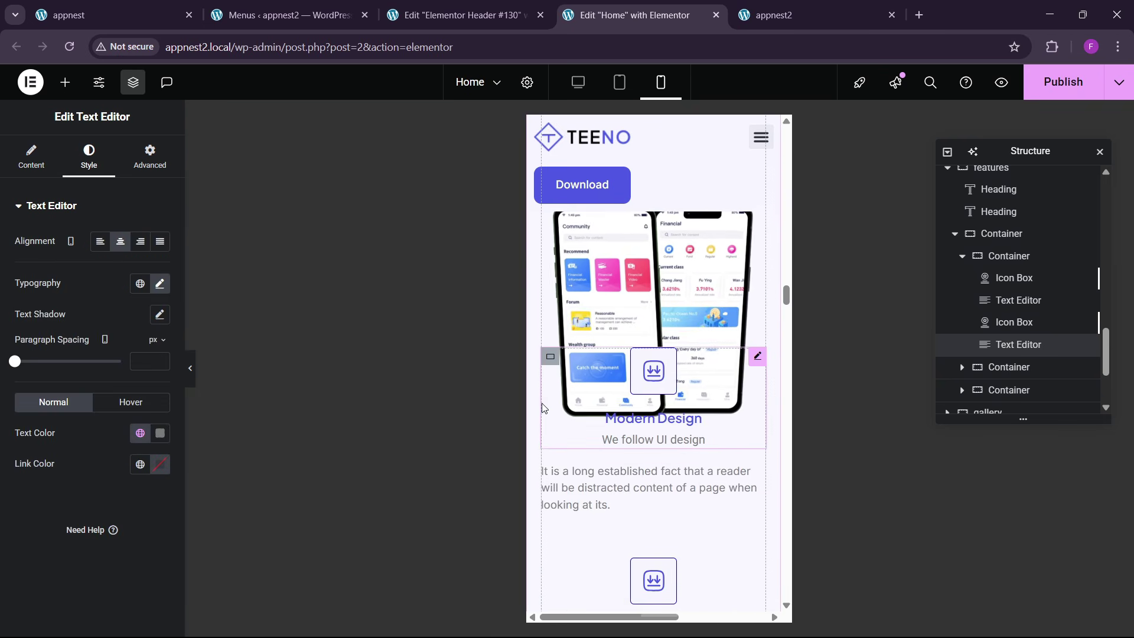
{"action": "scroll", "coordinate": [631, 381], "scroll_direction": "down", "scroll_amount": 3}
{"action": "left_click", "coordinate": [629, 381]}
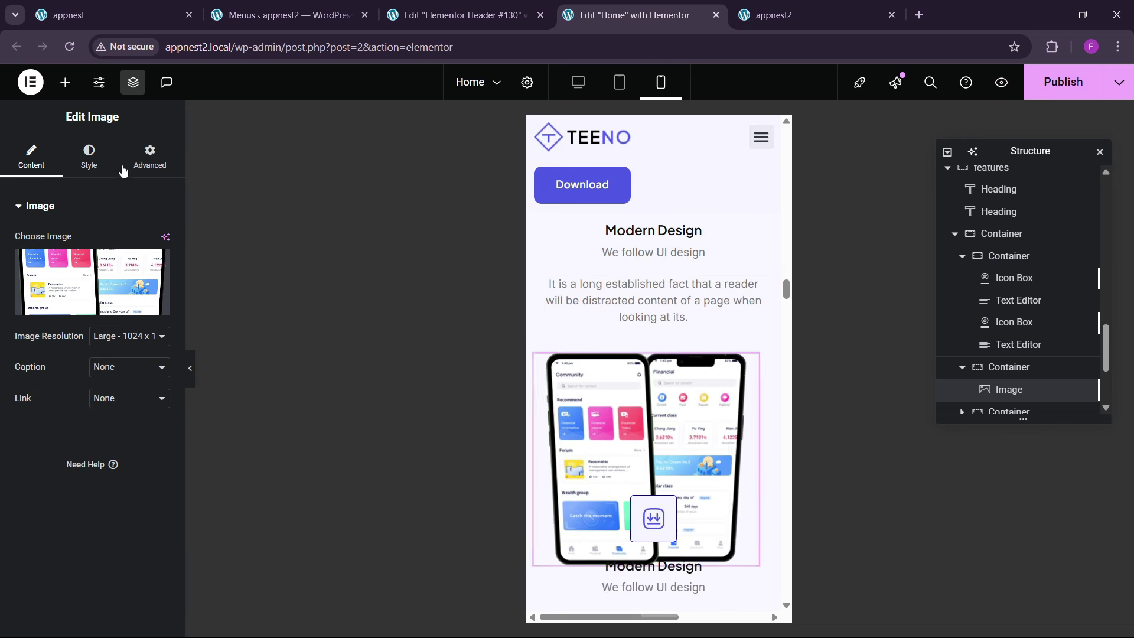
{"action": "left_click", "coordinate": [150, 157]}
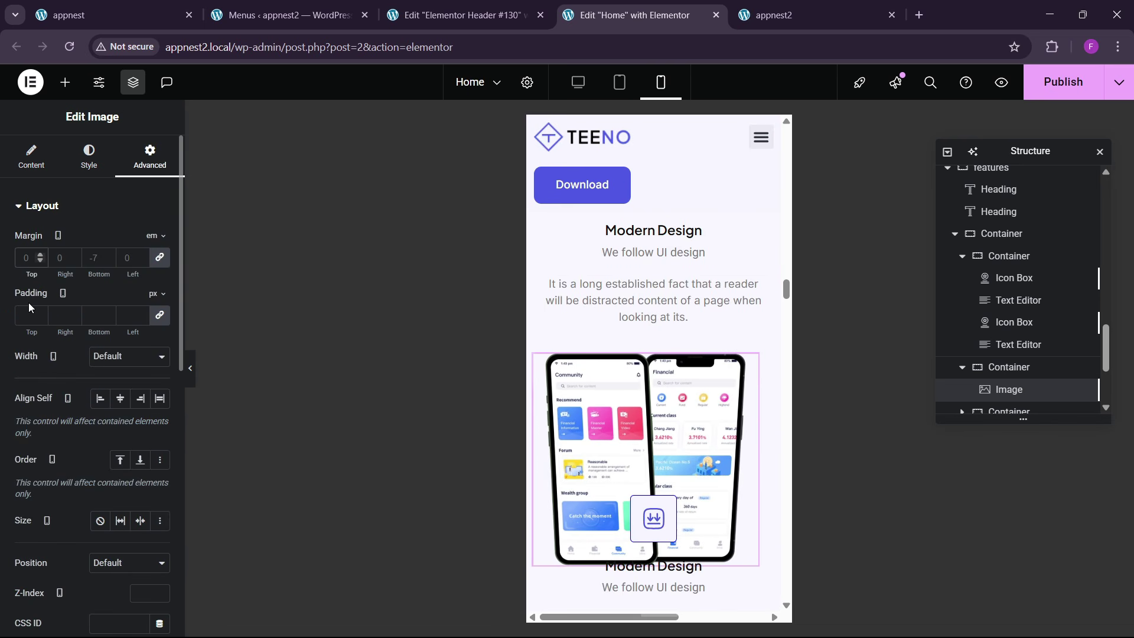
{"action": "type", "text": "0"}
- Give the feature container below the phone image a mobile top margin of 30 px, with 0 on the other sides
{"action": "scroll", "coordinate": [672, 432], "scroll_direction": "down", "scroll_amount": 5}
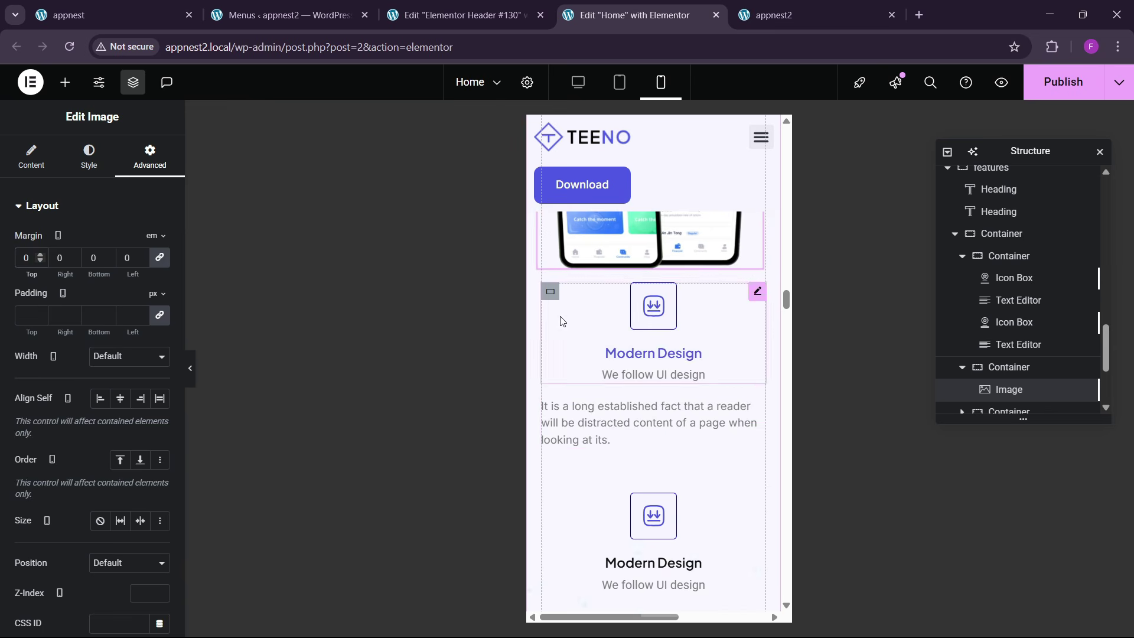
{"action": "left_click", "coordinate": [550, 292]}
{"action": "left_click", "coordinate": [154, 173]}
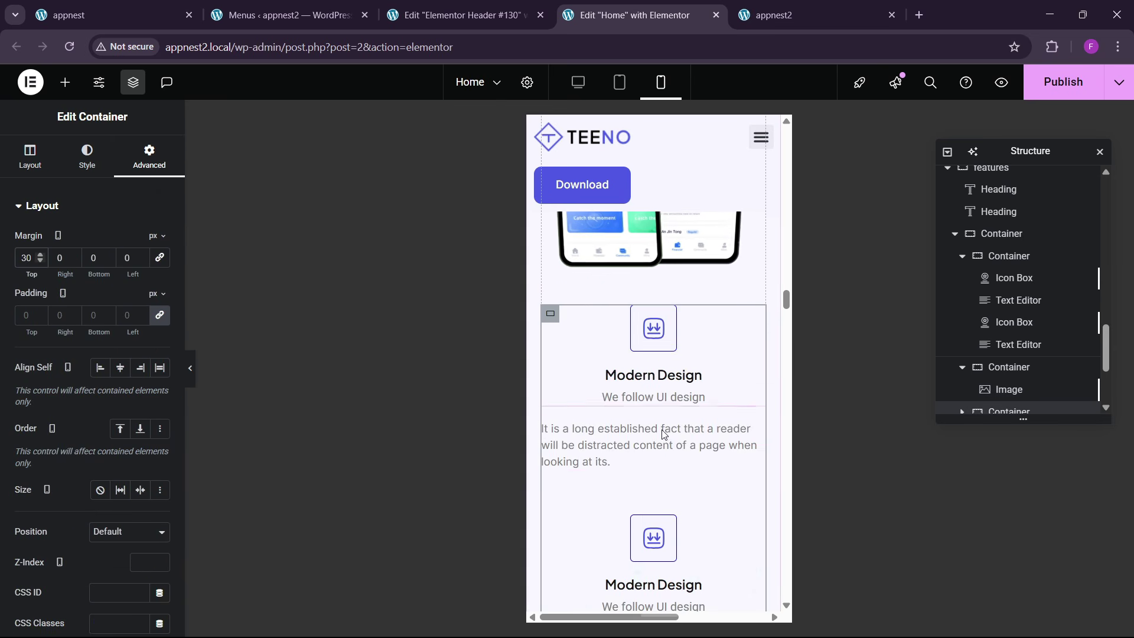
- Center both description texts in the feature container below the phone image on mobile
{"action": "left_click", "coordinate": [663, 435]}
{"action": "left_click", "coordinate": [90, 157]}
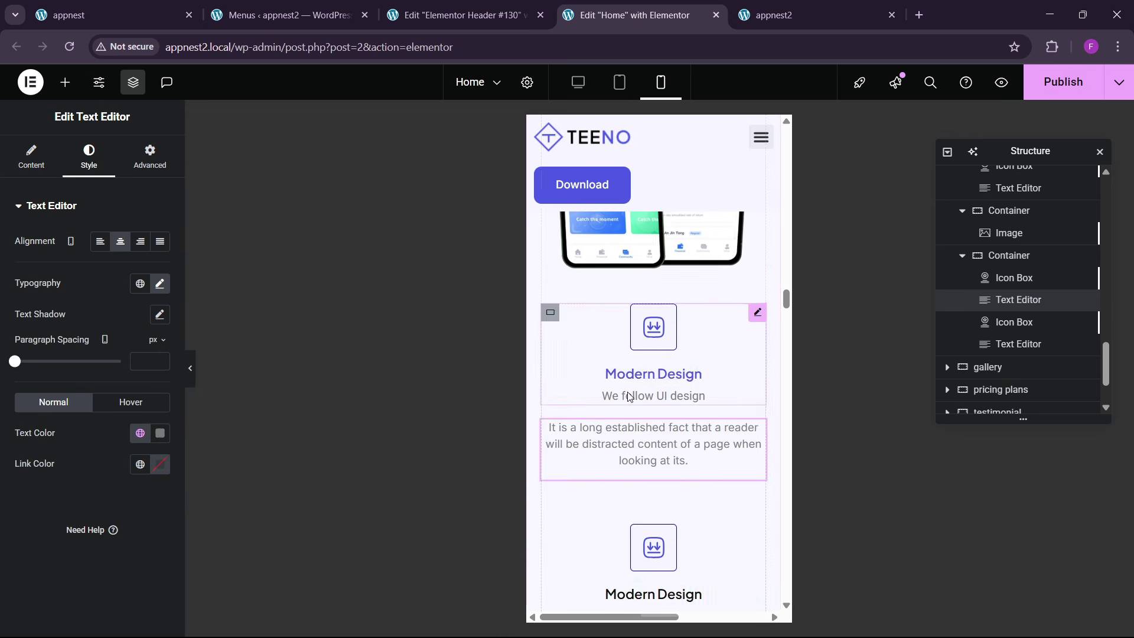
{"action": "scroll", "coordinate": [653, 473], "scroll_direction": "down", "scroll_amount": 3}
{"action": "left_click", "coordinate": [652, 516]}
{"action": "left_click", "coordinate": [83, 156]}
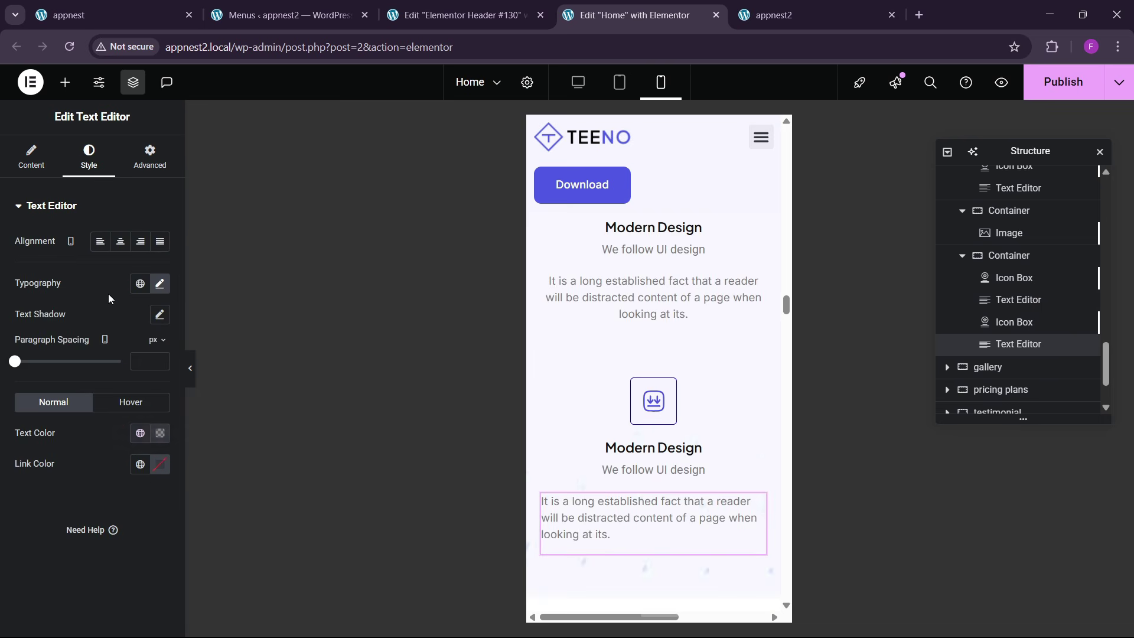
{"action": "left_click", "coordinate": [119, 247]}
- Set the gallery container's mobile margin to 60 px top and 0 px on the other sides
{"action": "scroll", "coordinate": [640, 357], "scroll_direction": "down", "scroll_amount": 6}
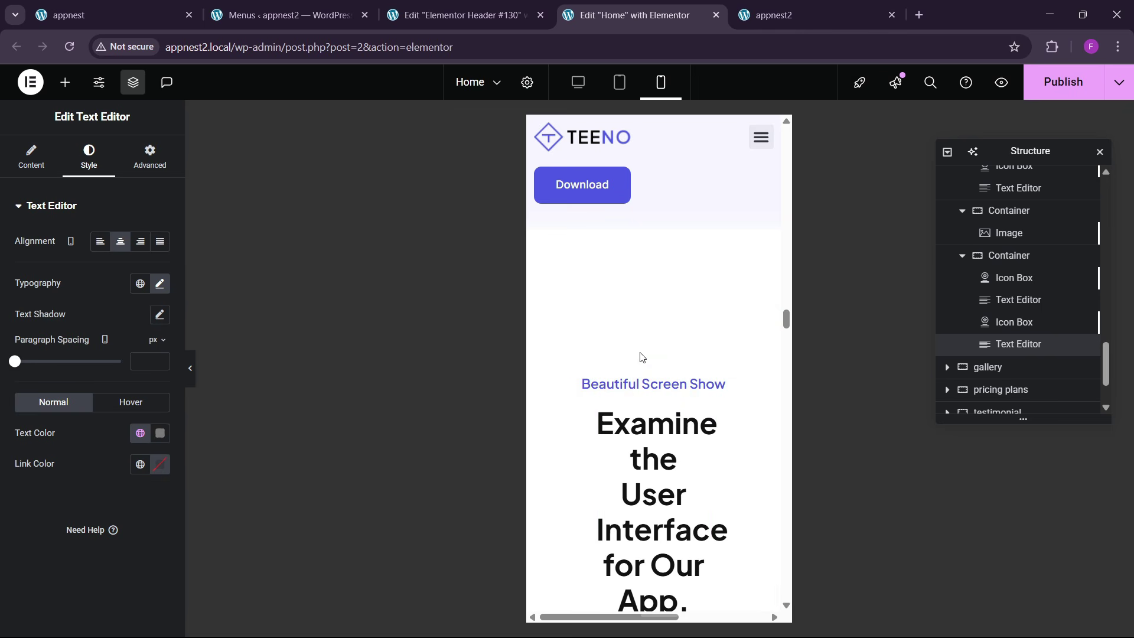
{"action": "left_click", "coordinate": [983, 367]}
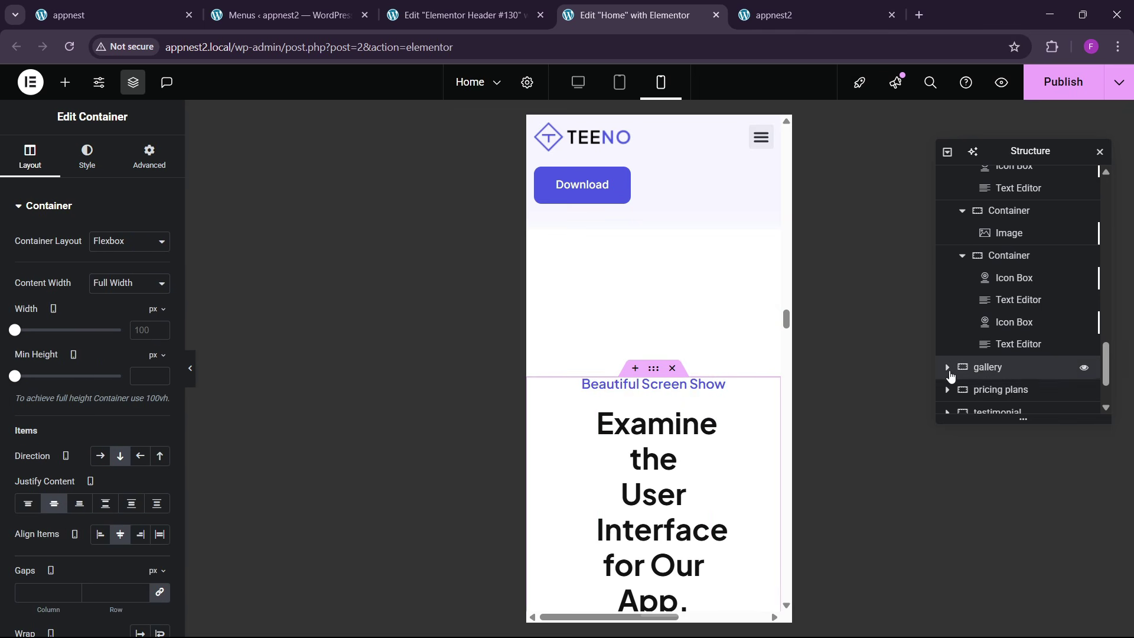
{"action": "scroll", "coordinate": [950, 378], "scroll_direction": "down", "scroll_amount": 1}
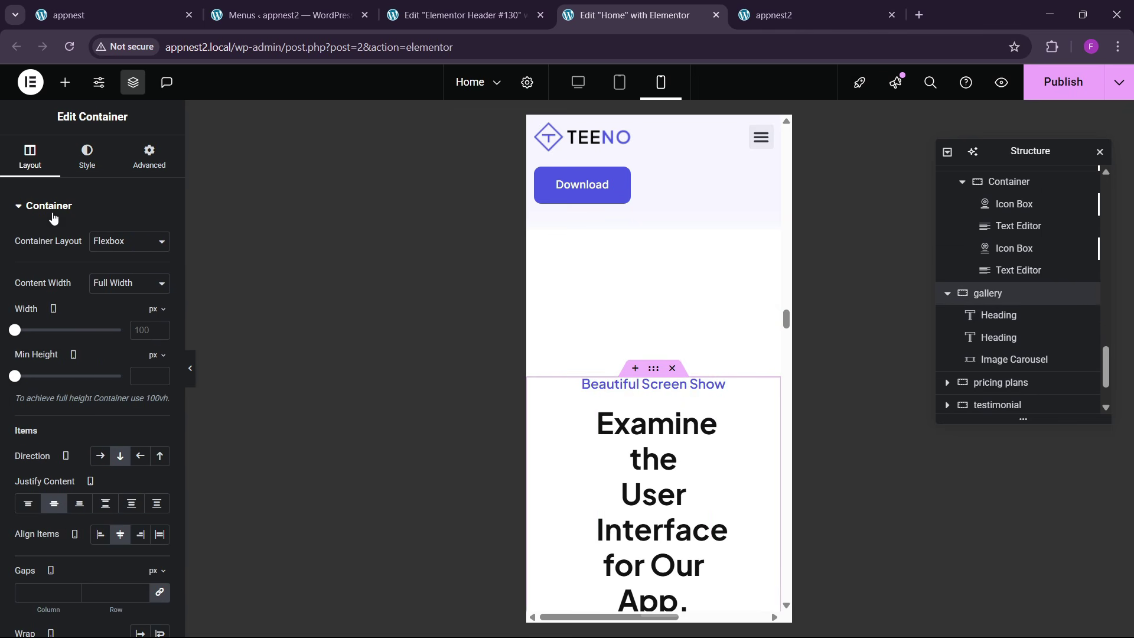
{"action": "left_click", "coordinate": [148, 157]}
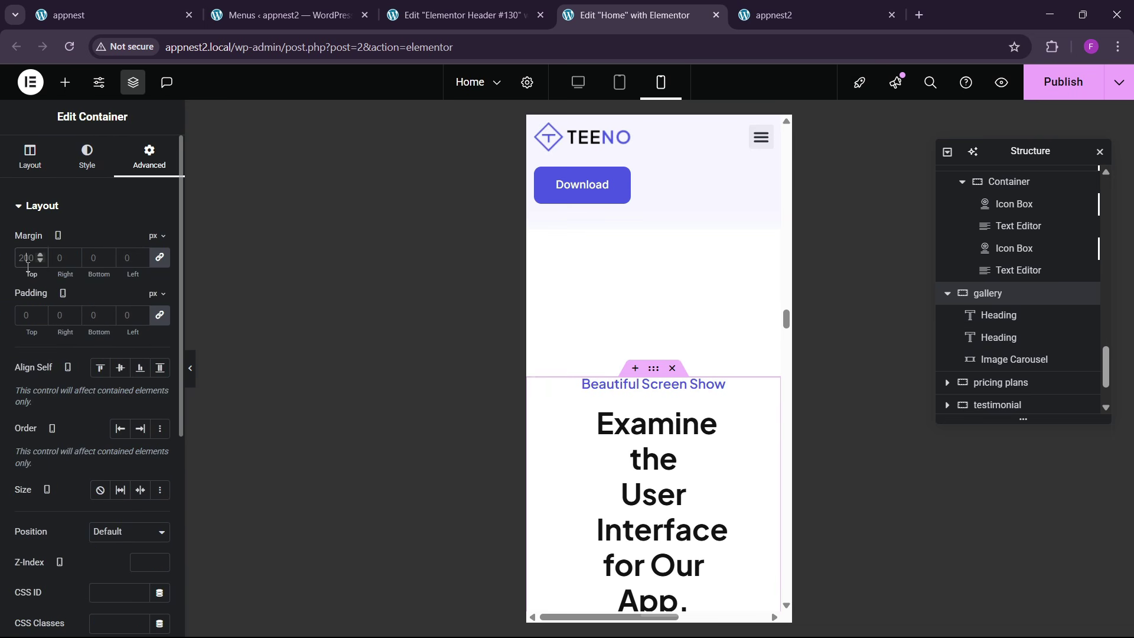
{"action": "type", "text": "0"}
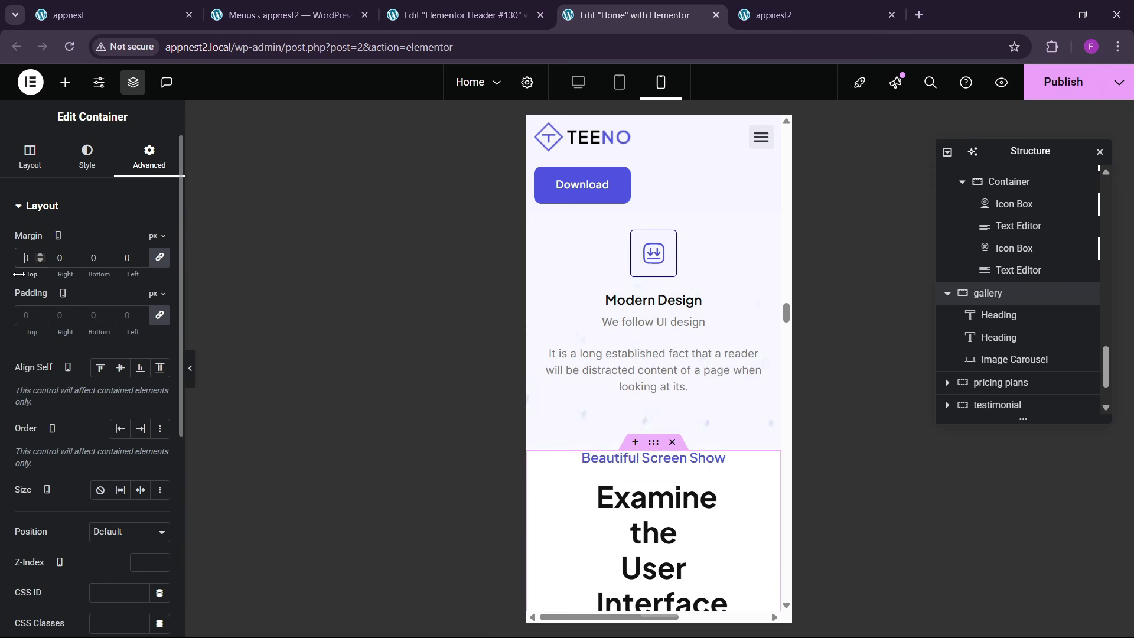
{"action": "type", "text": "6"}
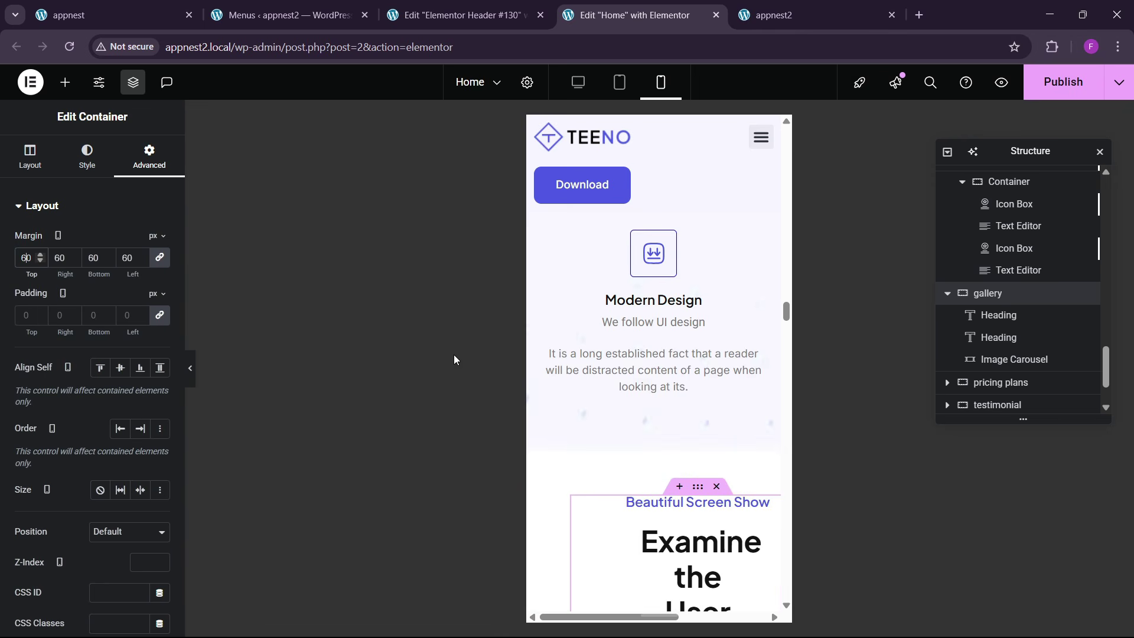
{"action": "key", "text": "ctrl+z"}
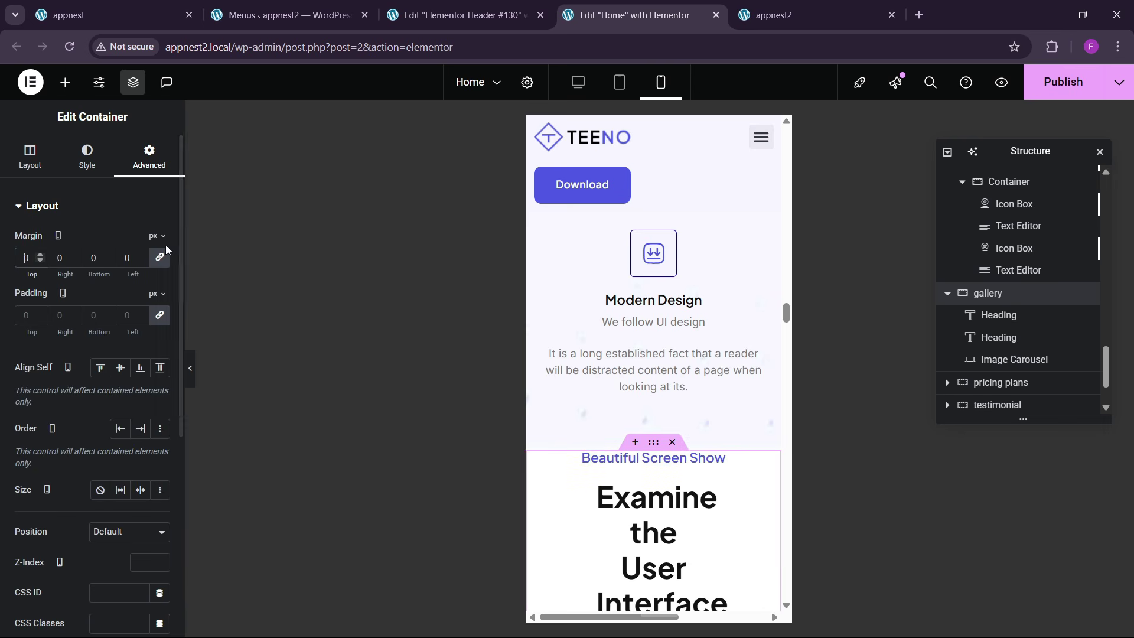
{"action": "type", "text": "6"}
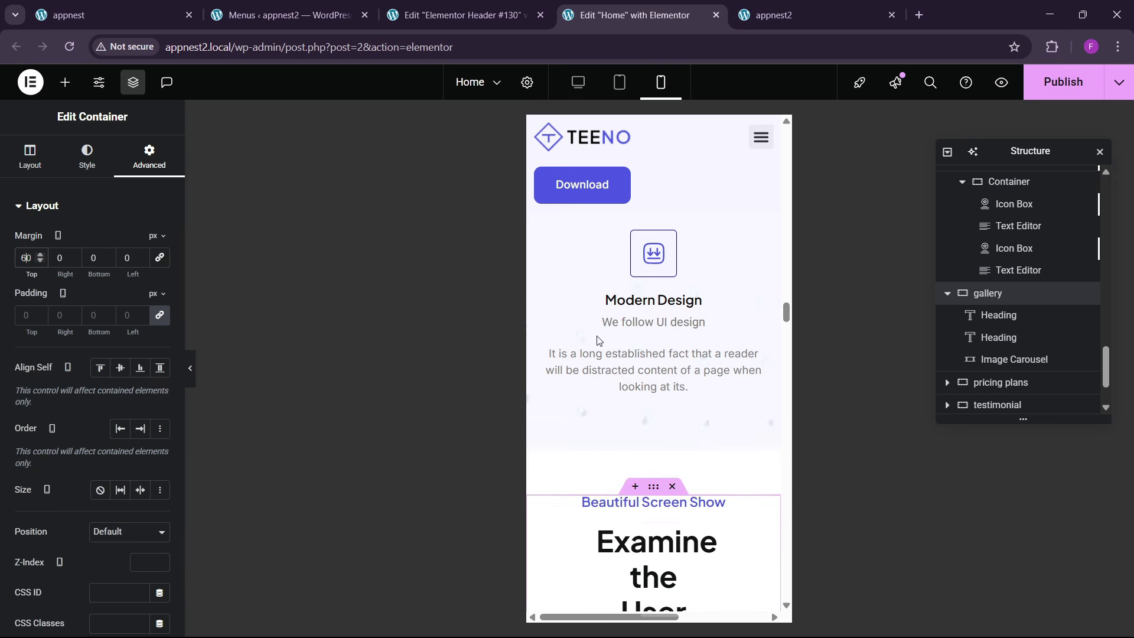
- Set the gallery container's mobile right and left padding to 20 px
{"action": "scroll", "coordinate": [664, 416], "scroll_direction": "down", "scroll_amount": 5}
{"action": "scroll", "coordinate": [655, 393], "scroll_direction": "up", "scroll_amount": 2}
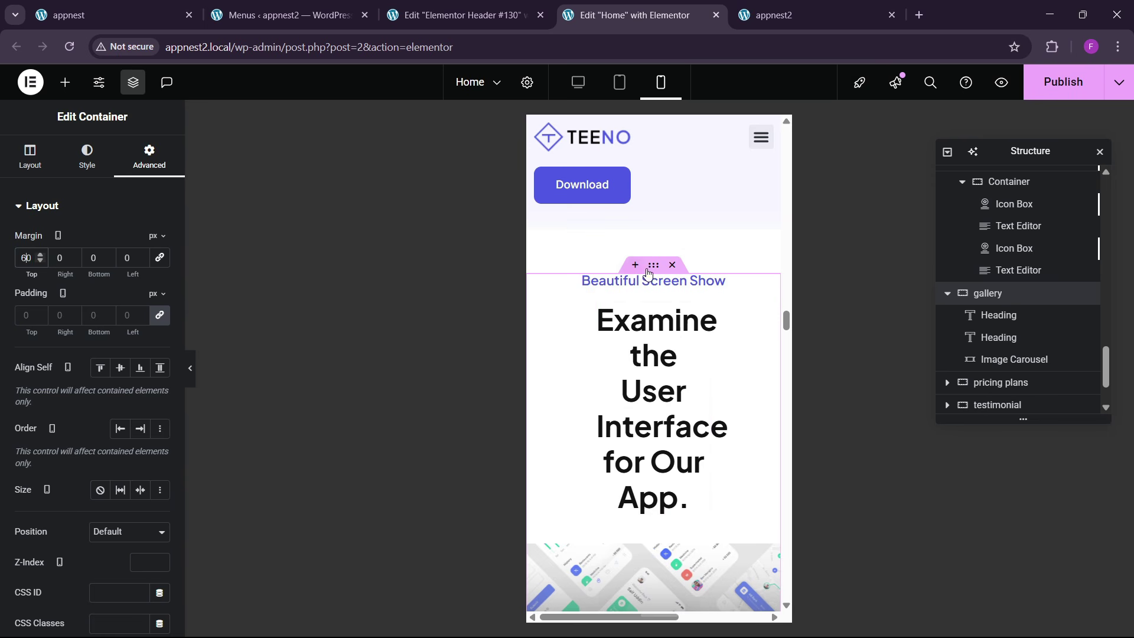
{"action": "left_click", "coordinate": [159, 316]}
{"action": "left_click", "coordinate": [57, 316]}
{"action": "type", "text": "20"}
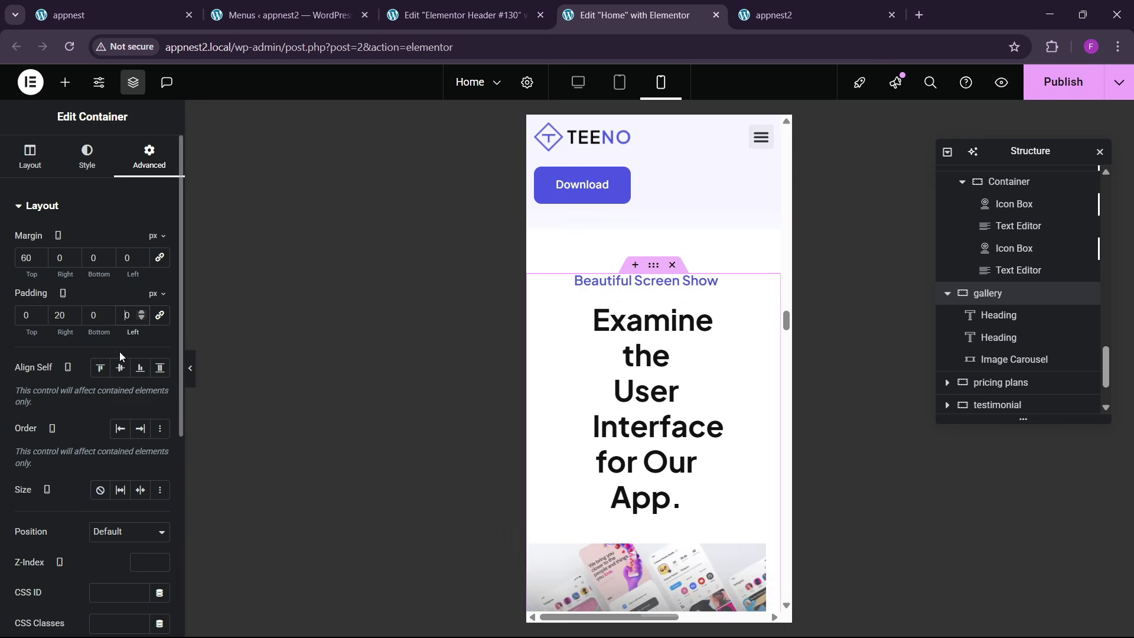
- Set the "Examine the User Interface for Our App." heading's mobile font size to 30 px and its width to Full Width (100%)
{"action": "left_click", "coordinate": [653, 389]}
{"action": "left_click", "coordinate": [88, 157]}
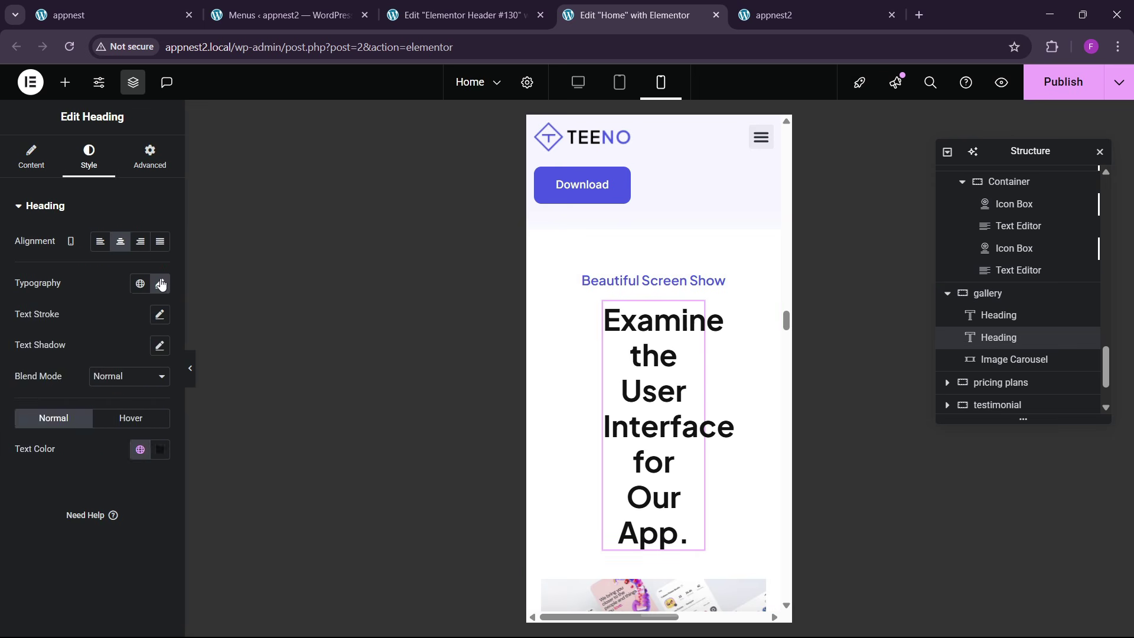
{"action": "left_click", "coordinate": [160, 284]}
{"action": "type", "text": "30"}
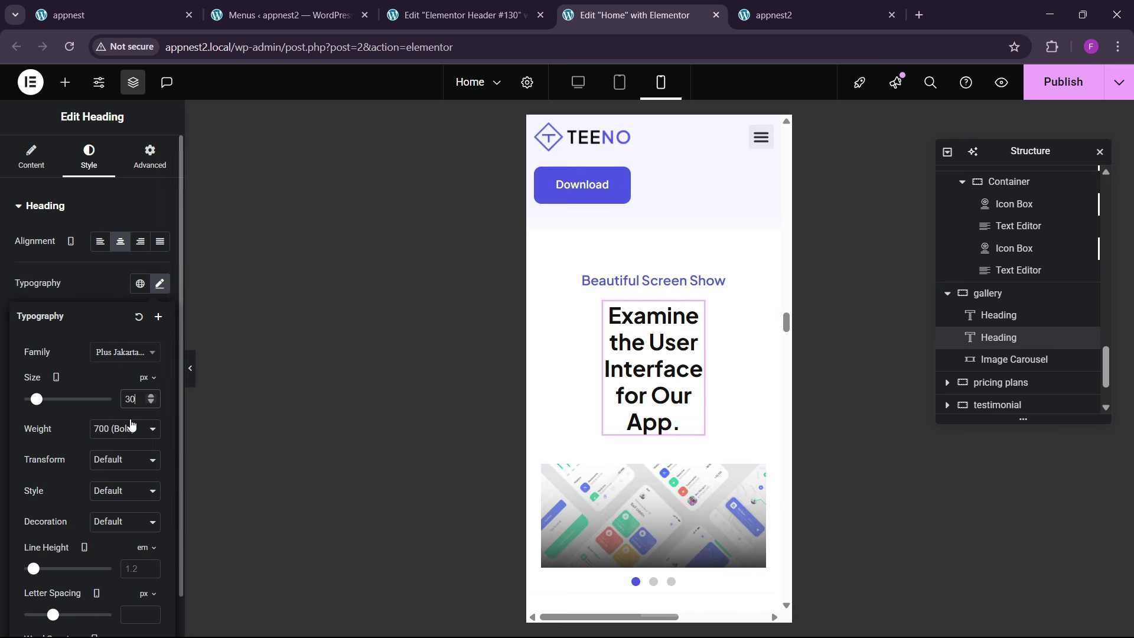
{"action": "left_click", "coordinate": [132, 169]}
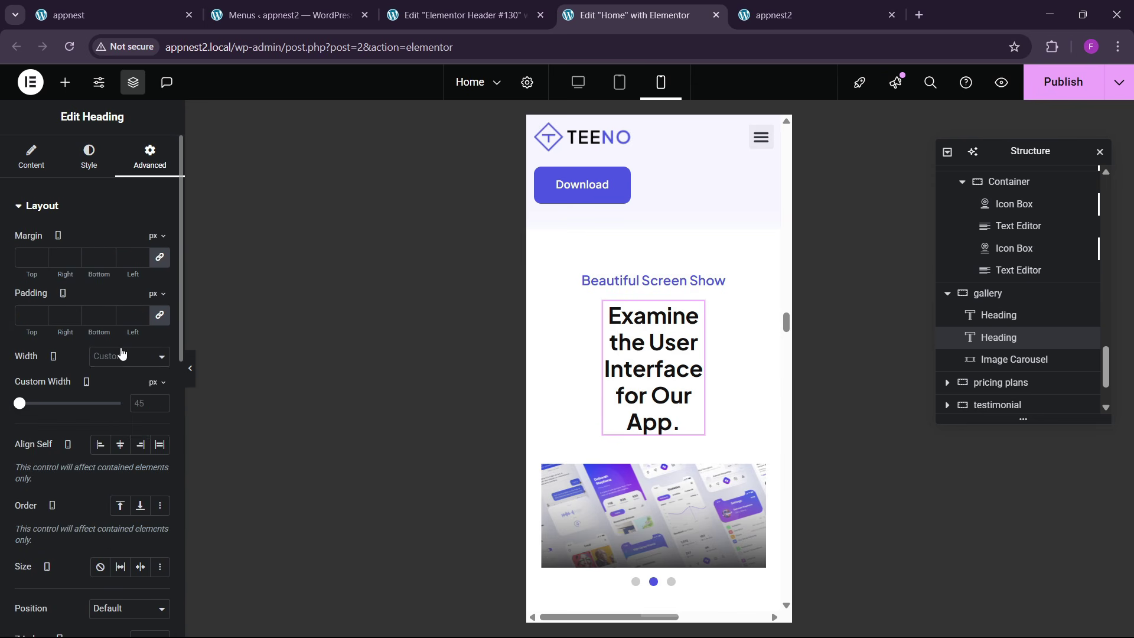
{"action": "left_click", "coordinate": [124, 356]}
{"action": "left_click", "coordinate": [121, 386]}
- Set the pricing plans container's mobile padding to 60 px top and bottom and 20 px right and left
{"action": "scroll", "coordinate": [615, 426], "scroll_direction": "down", "scroll_amount": 3}
{"action": "scroll", "coordinate": [616, 428], "scroll_direction": "down", "scroll_amount": 2}
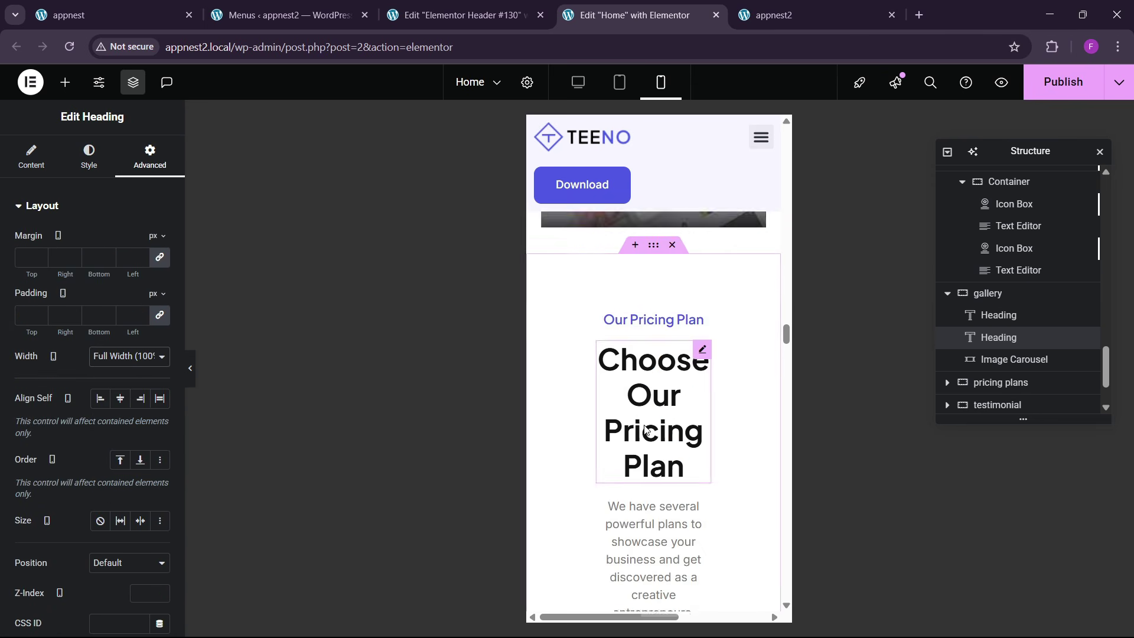
{"action": "scroll", "coordinate": [652, 316], "scroll_direction": "up", "scroll_amount": 1}
{"action": "left_click", "coordinate": [653, 311]}
{"action": "left_click", "coordinate": [149, 161]}
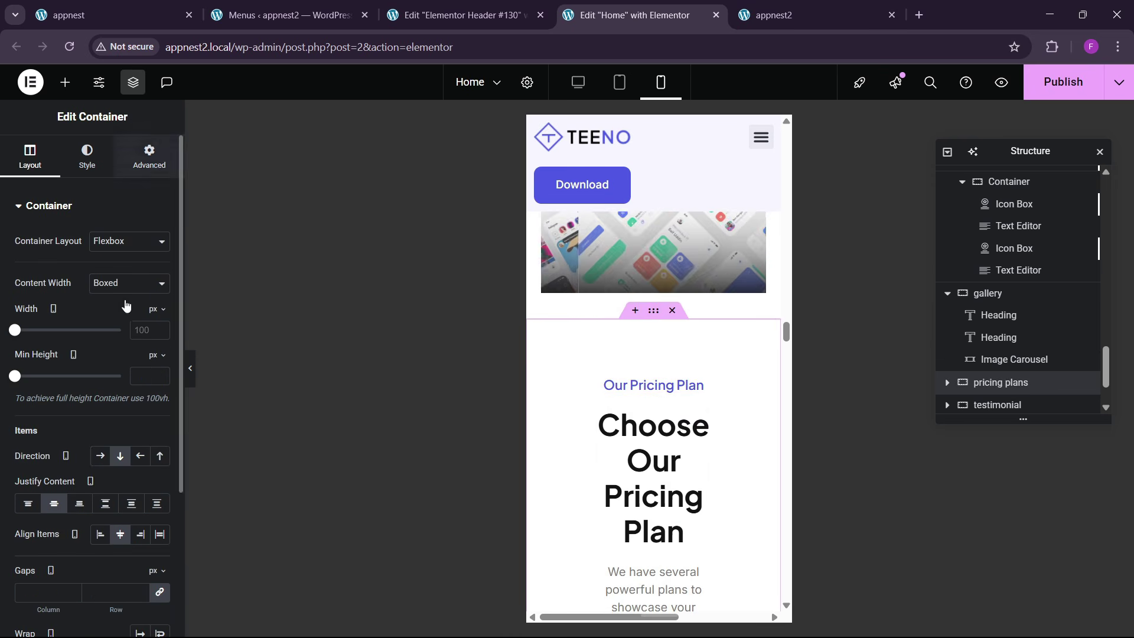
{"action": "left_click", "coordinate": [160, 317]}
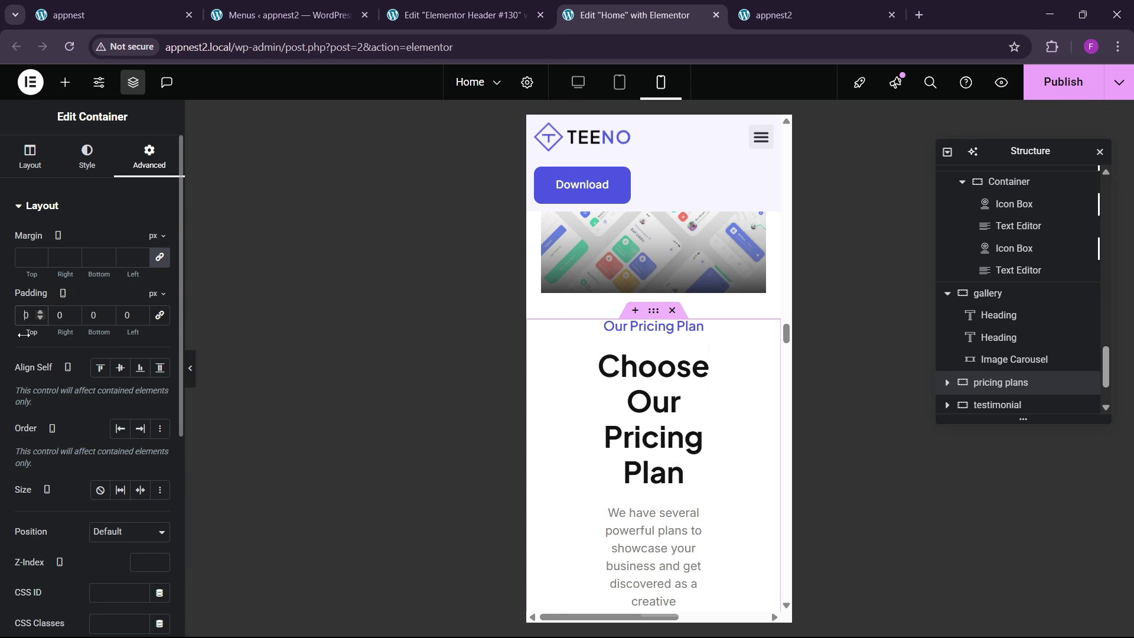
{"action": "type", "text": "6"}
{"action": "key", "text": "Tab"}
{"action": "type", "text": "206"}
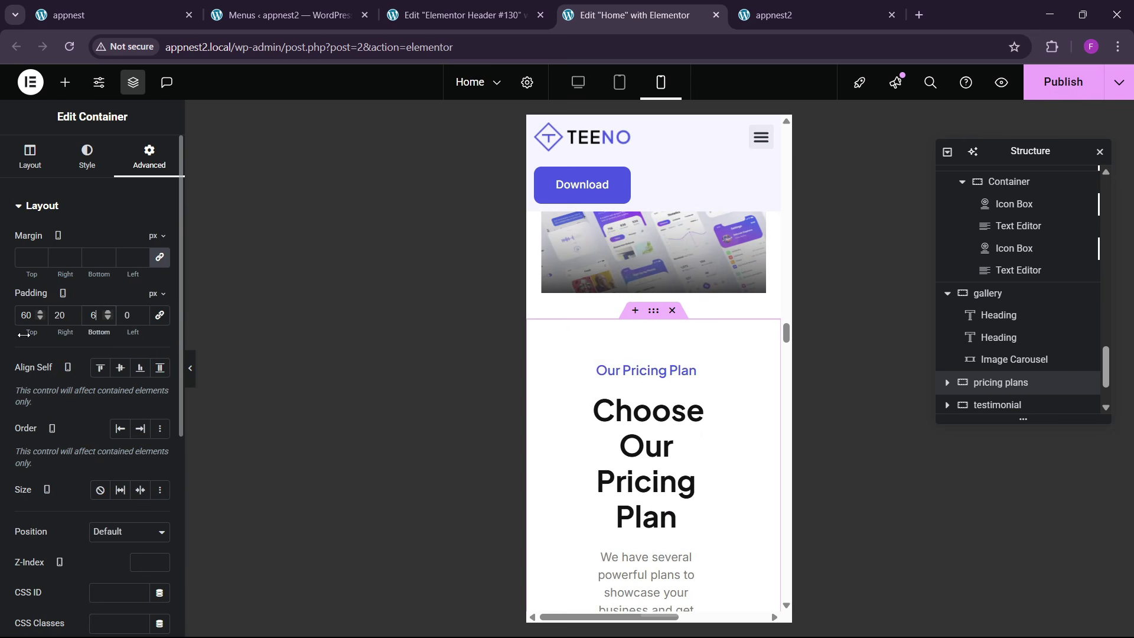
{"action": "type", "text": "0"}
{"action": "key", "text": "Tab"}
{"action": "type", "text": "20"}
- Set the "Choose Our Pricing Plan" heading's mobile font size to 30 px and its width to Full Width (100%)
{"action": "left_click", "coordinate": [689, 415]}
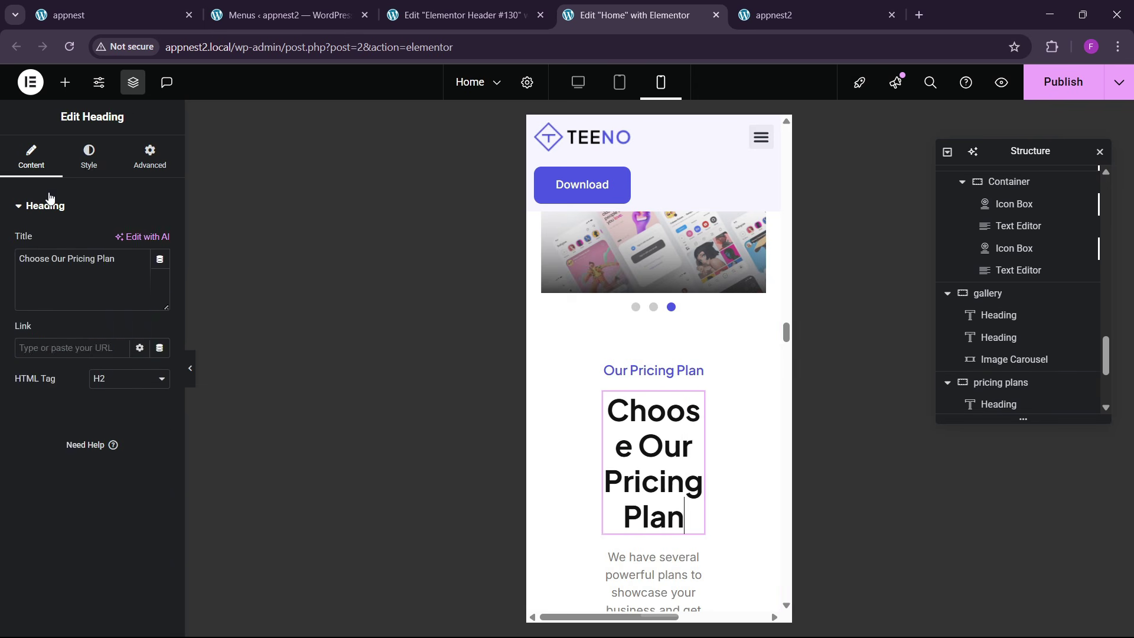
{"action": "left_click", "coordinate": [89, 156]}
{"action": "left_click", "coordinate": [159, 284]}
{"action": "left_click", "coordinate": [136, 400]}
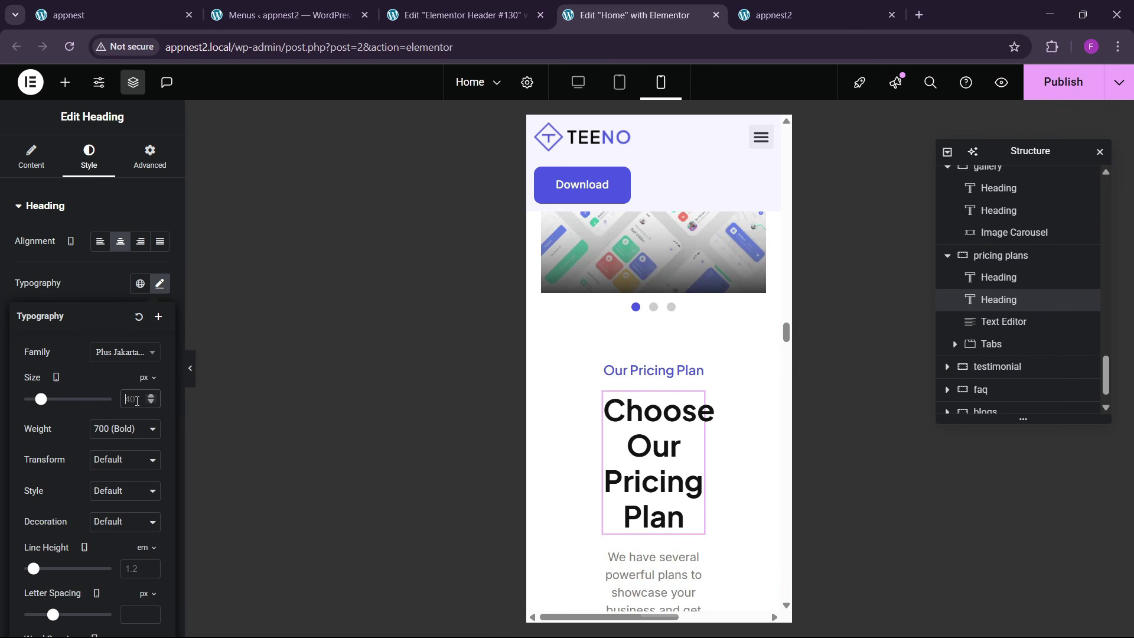
{"action": "type", "text": "30"}
{"action": "left_click", "coordinate": [160, 167]}
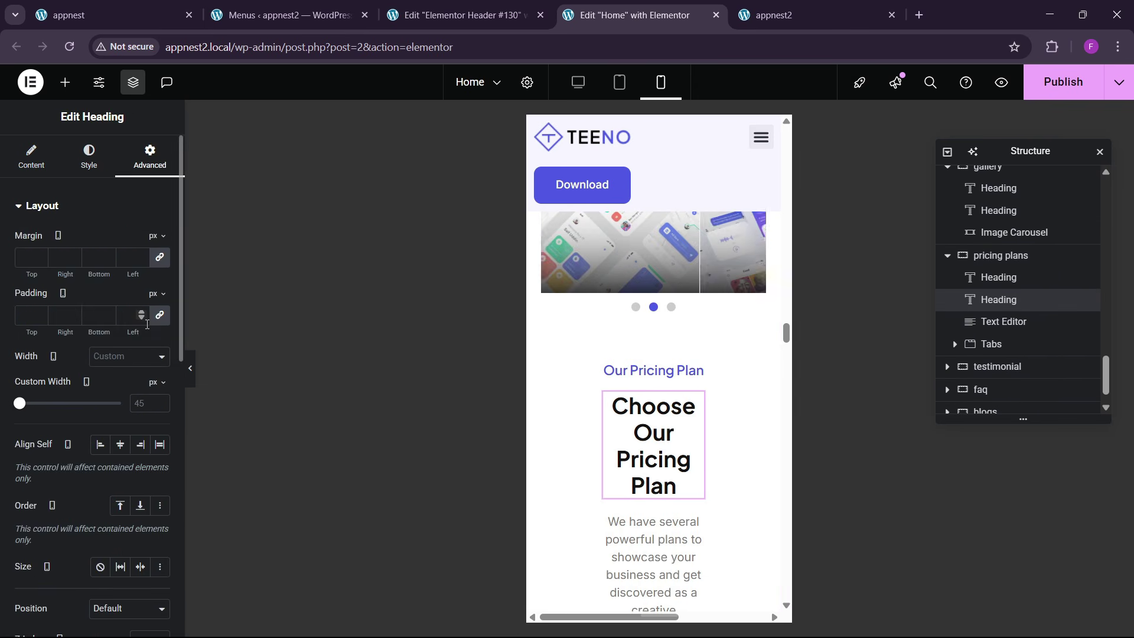
{"action": "left_click", "coordinate": [126, 356]}
{"action": "left_click", "coordinate": [121, 392]}
- Set the mobile width of the description text under the pricing heading to Full Width (100%)
{"action": "scroll", "coordinate": [599, 438], "scroll_direction": "down", "scroll_amount": 3}
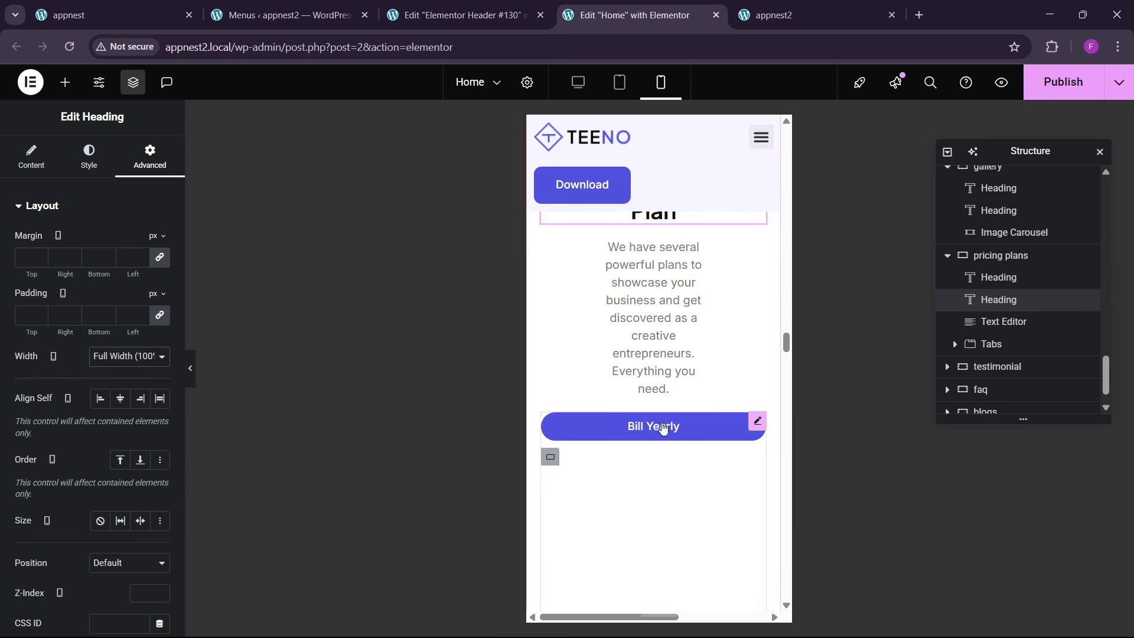
{"action": "left_click", "coordinate": [653, 330]}
{"action": "left_click", "coordinate": [150, 160]}
{"action": "left_click", "coordinate": [126, 356]}
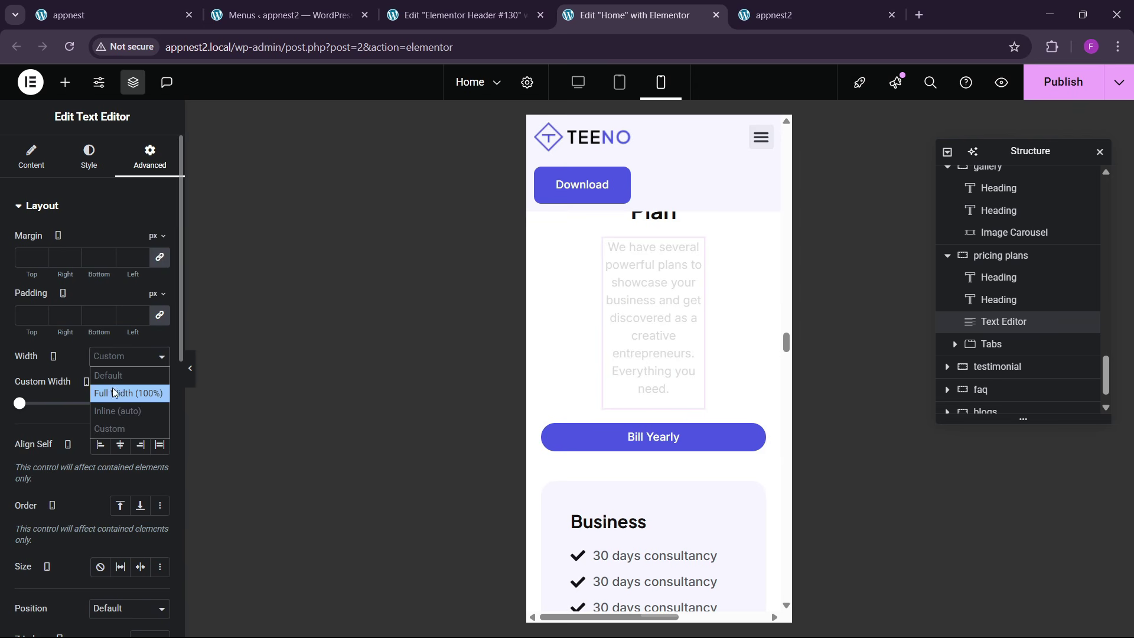
{"action": "left_click", "coordinate": [121, 392]}
- Set the breakpoint of the Bill Yearly / Bill Monthly tabs to None in their additional settings
{"action": "scroll", "coordinate": [671, 430], "scroll_direction": "down", "scroll_amount": 5}
{"action": "scroll", "coordinate": [671, 431], "scroll_direction": "down", "scroll_amount": 2}
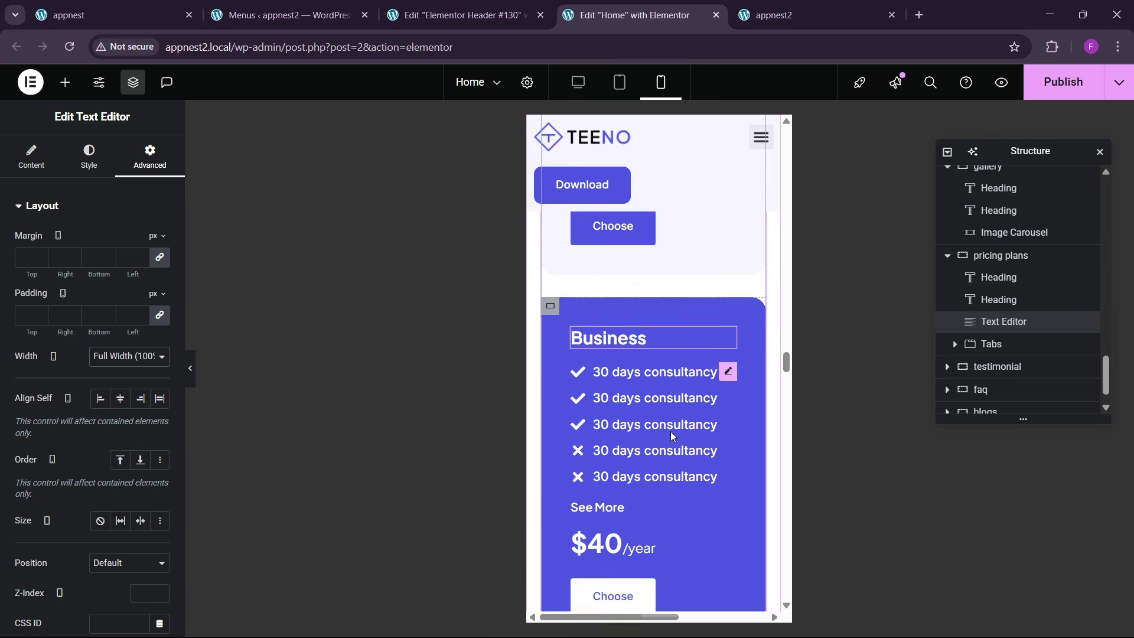
{"action": "scroll", "coordinate": [671, 431], "scroll_direction": "up", "scroll_amount": 8}
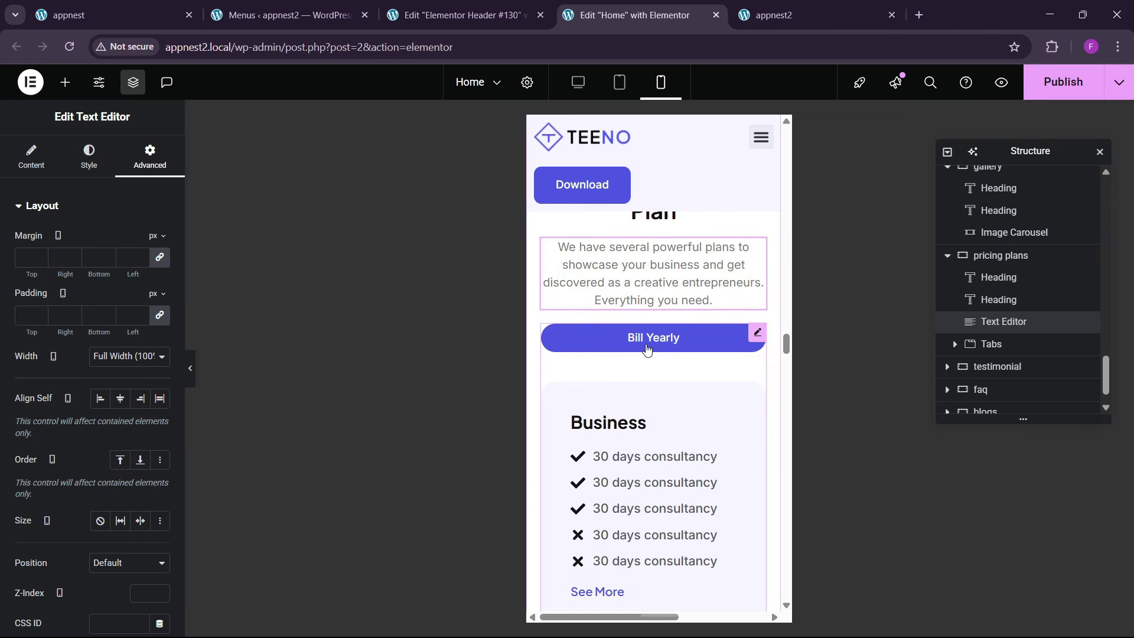
{"action": "left_click", "coordinate": [647, 350]}
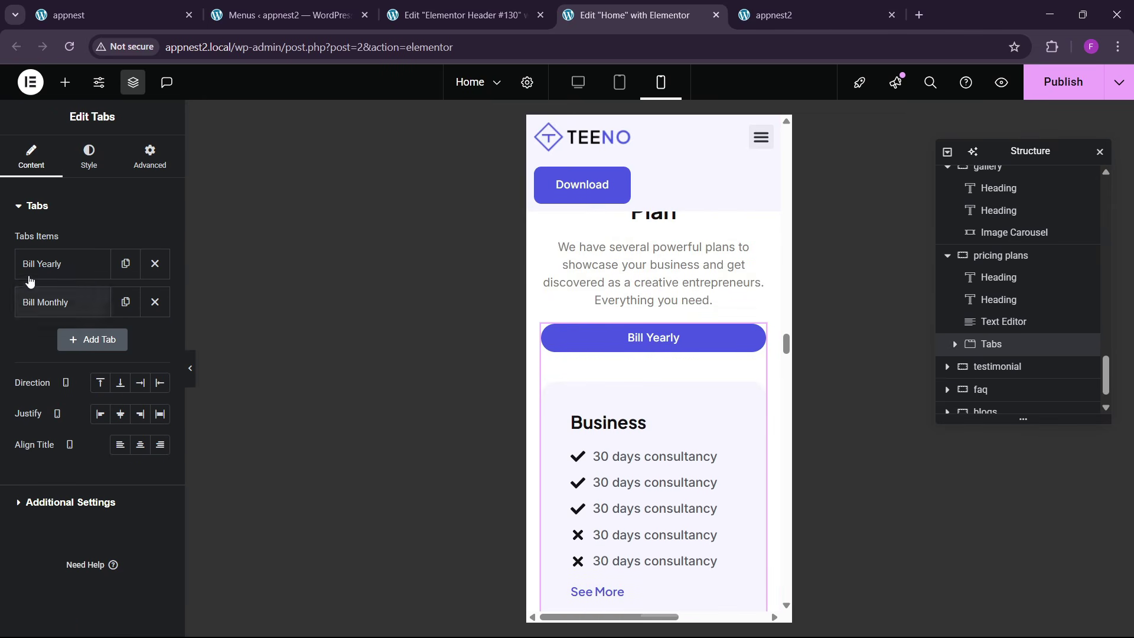
{"action": "left_click", "coordinate": [68, 502]}
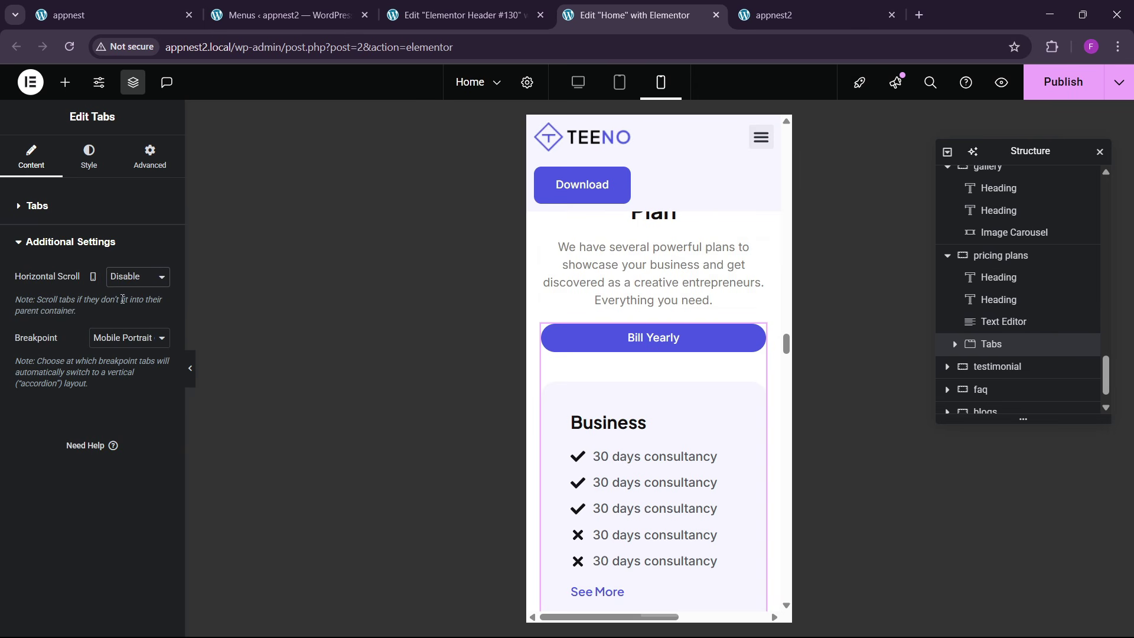
{"action": "left_click", "coordinate": [117, 336]}
{"action": "left_click", "coordinate": [115, 357]}
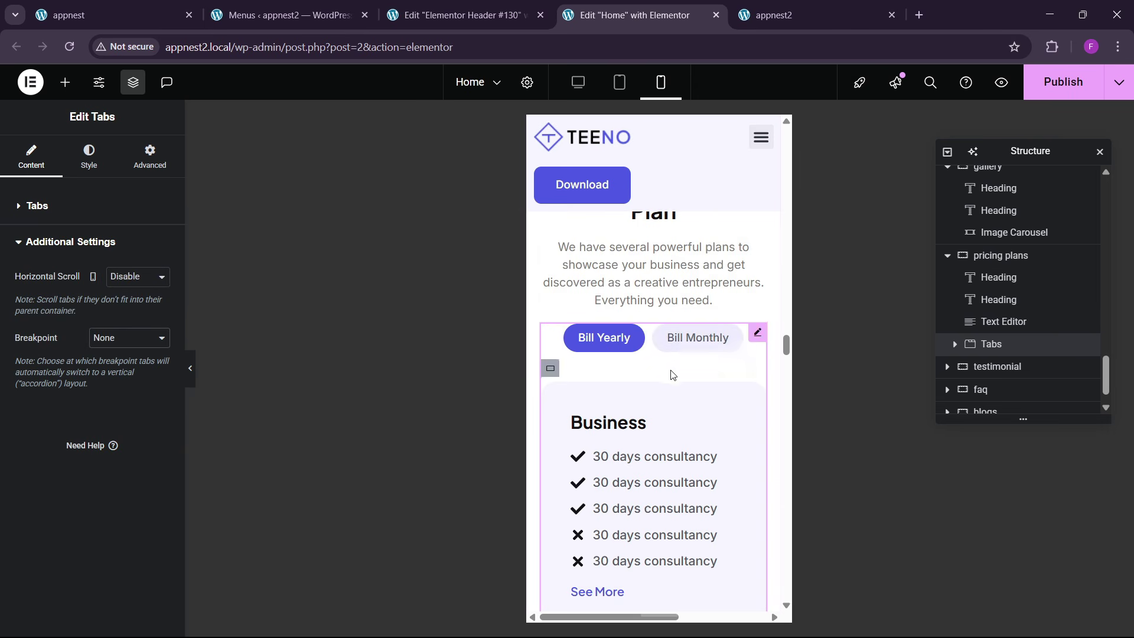
- Set the testimonial container's mobile padding to 60 px top and bottom and 20 px right and left
{"action": "scroll", "coordinate": [672, 375], "scroll_direction": "down", "scroll_amount": 15}
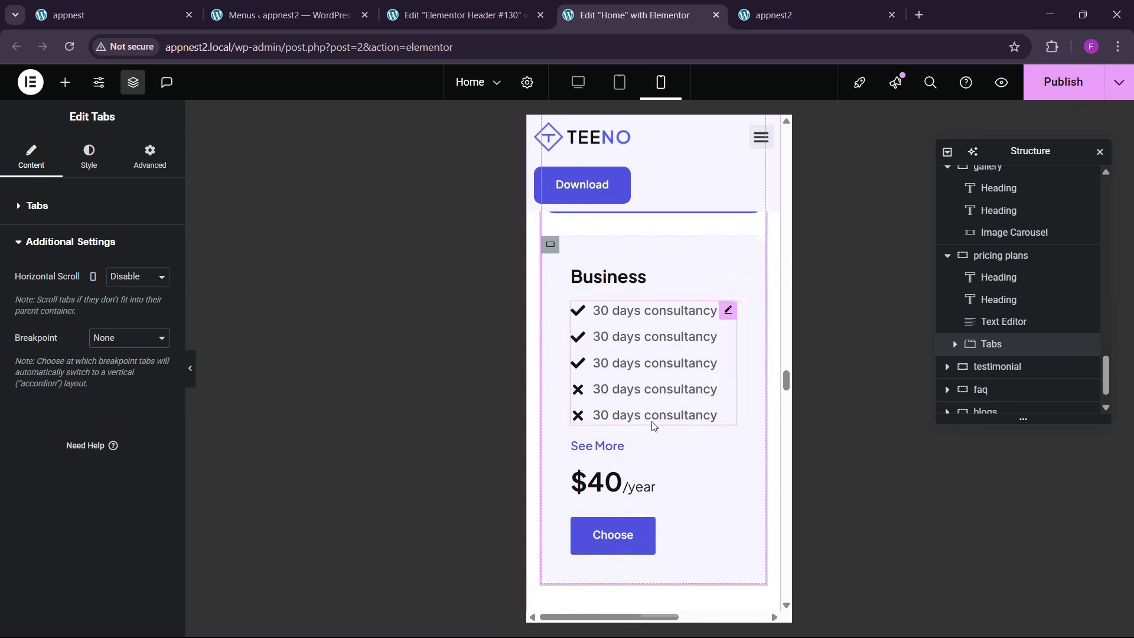
{"action": "scroll", "coordinate": [653, 426], "scroll_direction": "down", "scroll_amount": 7}
{"action": "scroll", "coordinate": [651, 373], "scroll_direction": "up", "scroll_amount": 3}
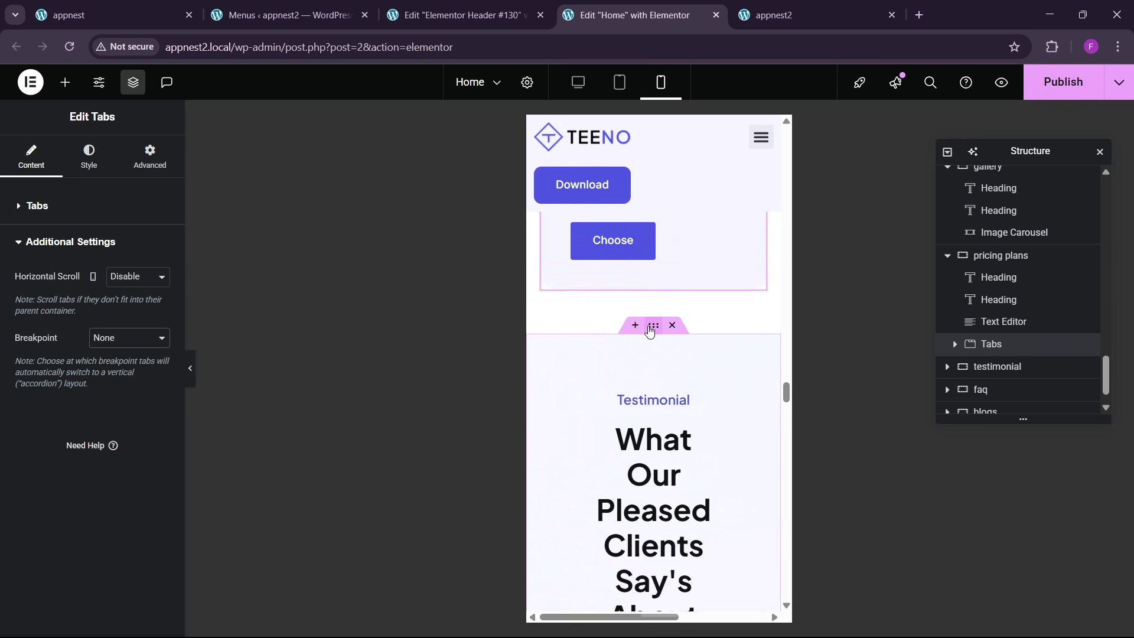
{"action": "left_click", "coordinate": [650, 331]}
{"action": "left_click", "coordinate": [151, 158]}
{"action": "left_click", "coordinate": [22, 322]}
{"action": "type", "text": "0"}
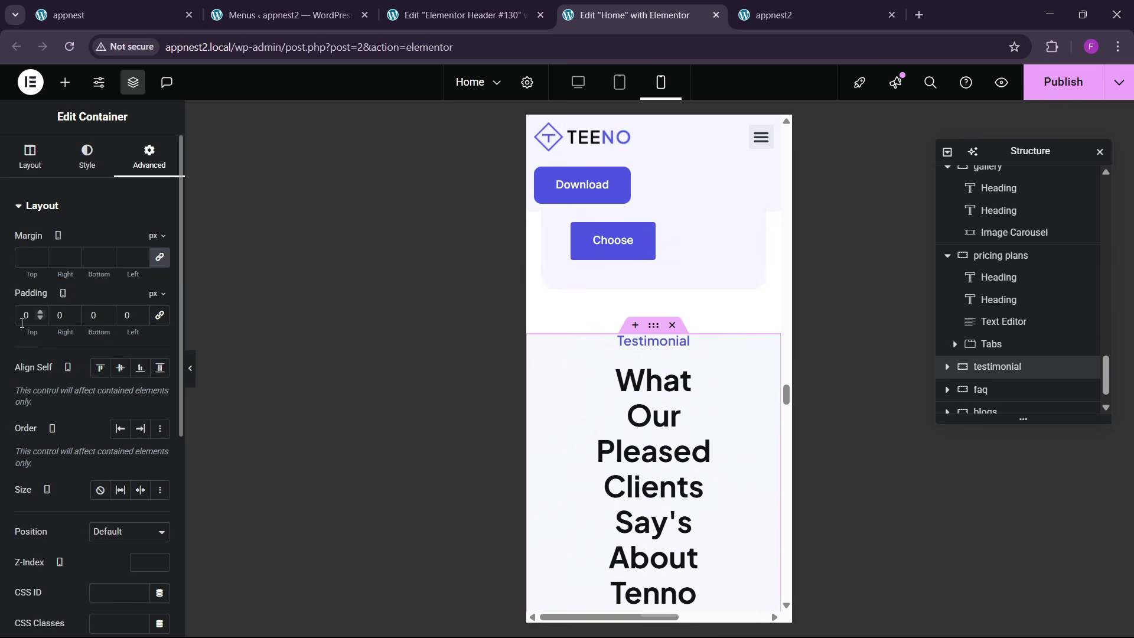
{"action": "key", "text": "BackSpace"}
{"action": "type", "text": "60"}
{"action": "key", "text": "Tab"}
{"action": "type", "text": "20"}
{"action": "key", "text": "Tab"}
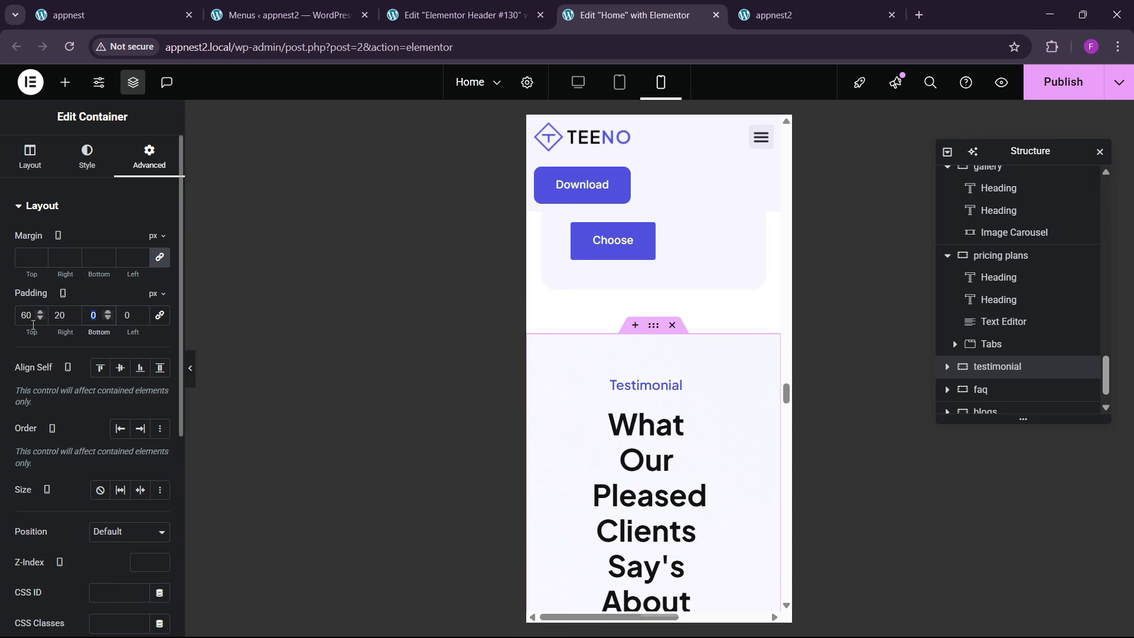
{"action": "type", "text": "20"}
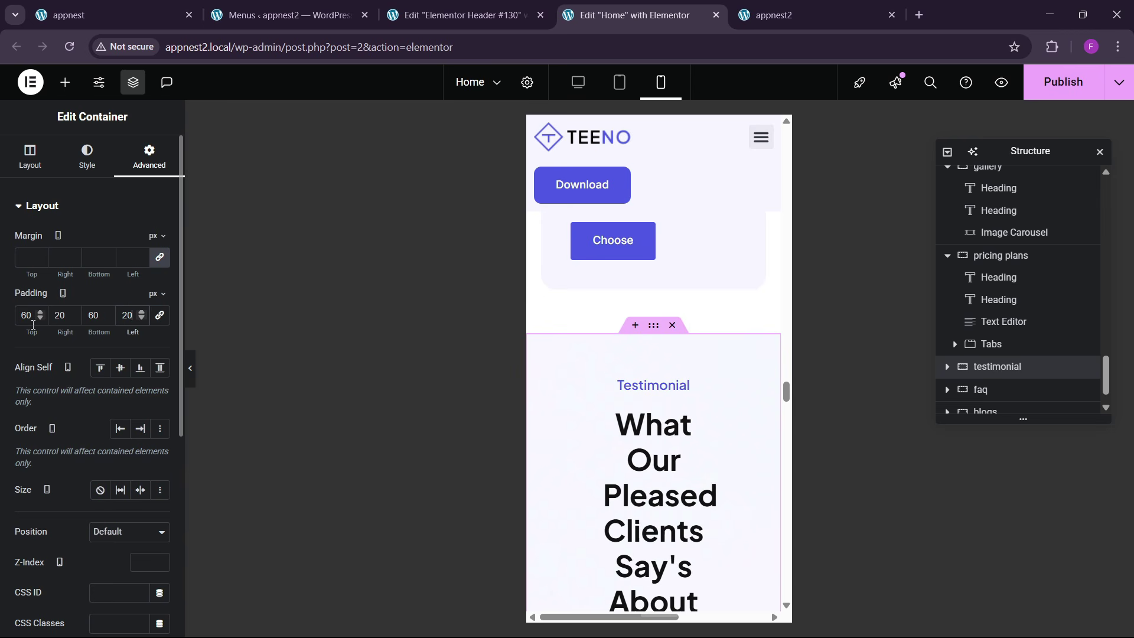
- Set the "What Our Pleased Clients Say's About Tenno" heading's mobile font size to 30 px and its width to Full Width (100%)
{"action": "left_click", "coordinate": [675, 464]}
{"action": "left_click", "coordinate": [88, 165]}
{"action": "left_click", "coordinate": [159, 283]}
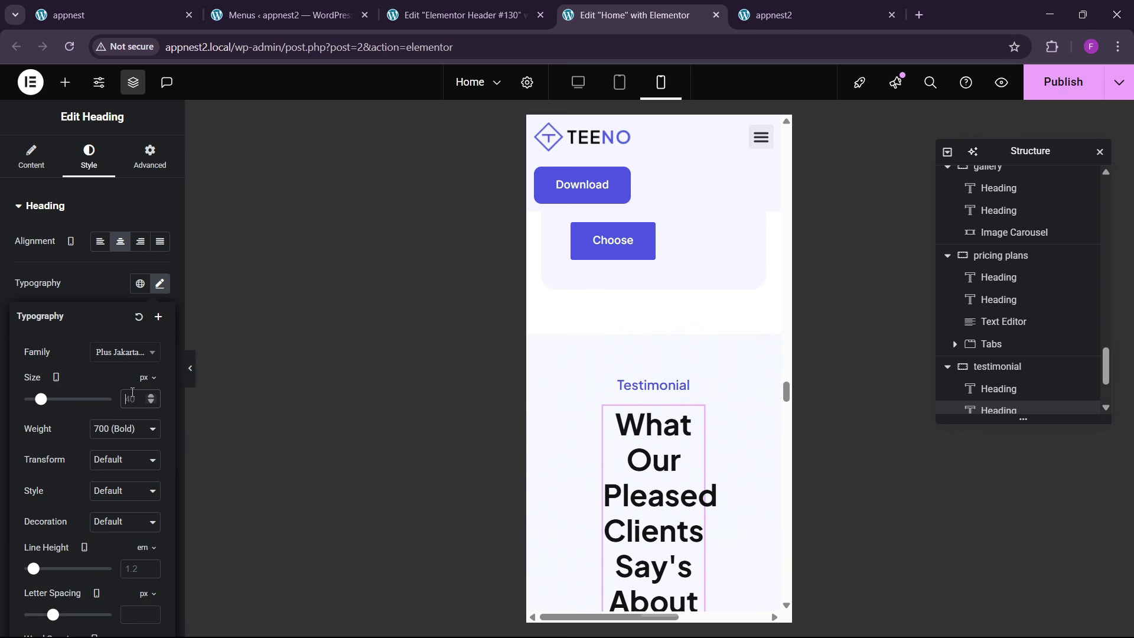
{"action": "left_click", "coordinate": [132, 394]}
{"action": "type", "text": "30"}
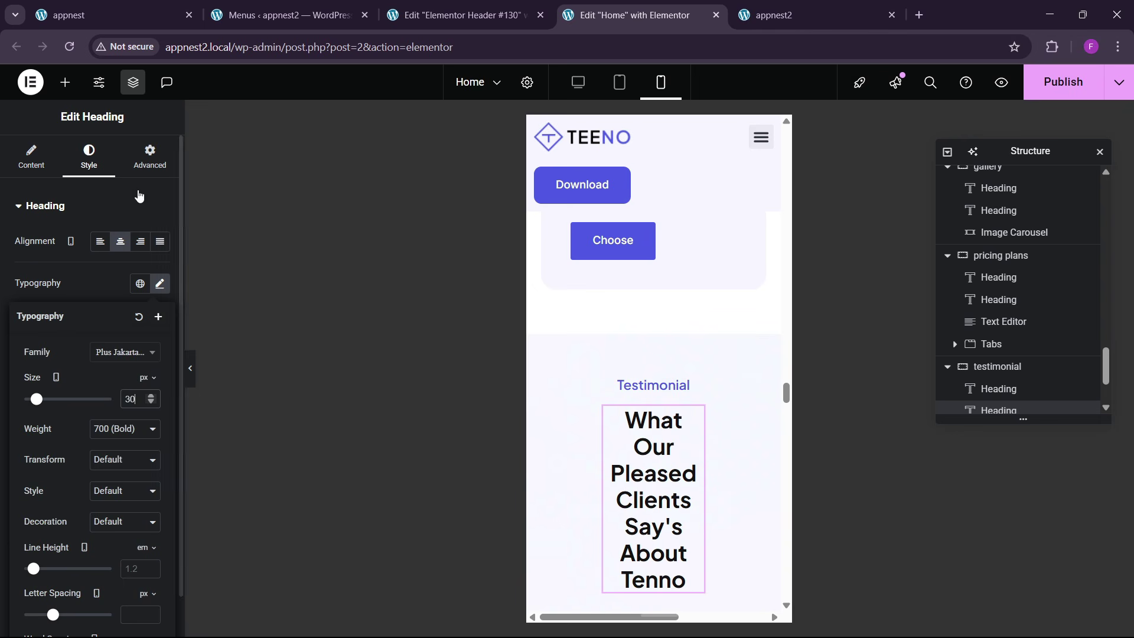
{"action": "left_click", "coordinate": [150, 158]}
{"action": "left_click", "coordinate": [127, 393]}
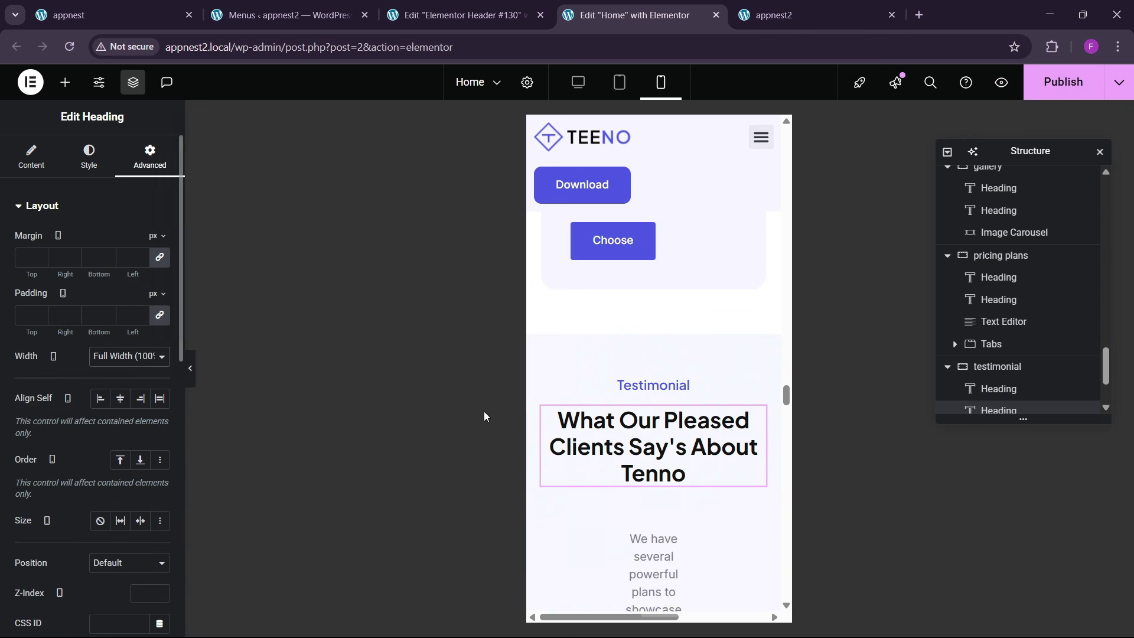
- Set the mobile width of the first testimonial slide's review text to Full Width (100%)
{"action": "scroll", "coordinate": [627, 447], "scroll_direction": "down", "scroll_amount": 5}
{"action": "left_click", "coordinate": [150, 158]}
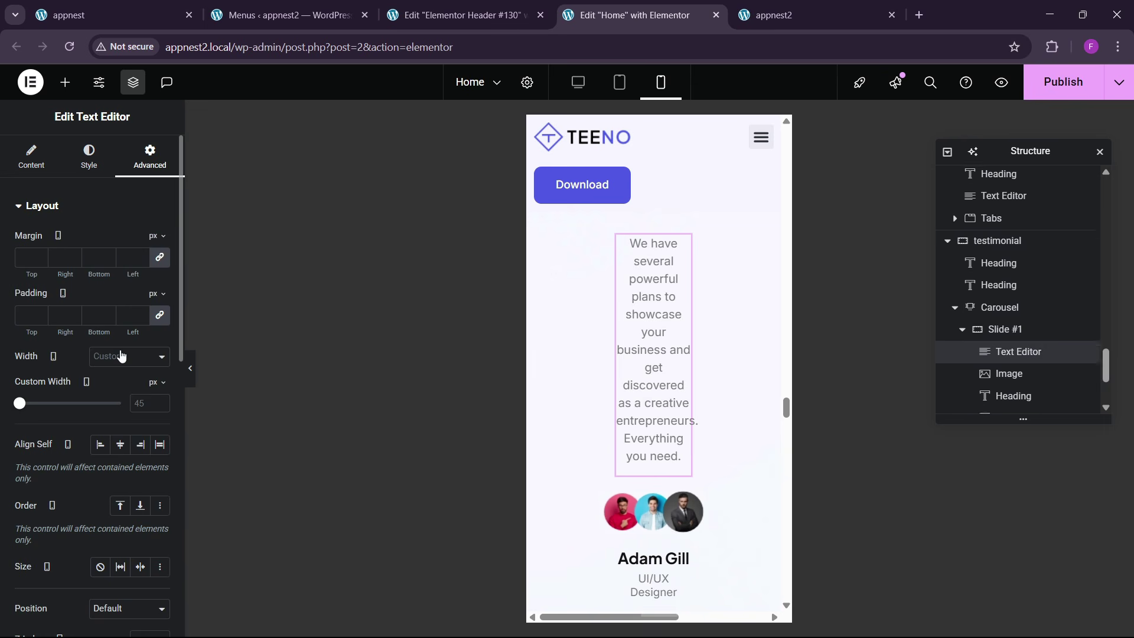
{"action": "left_click", "coordinate": [122, 356]}
{"action": "left_click", "coordinate": [118, 394]}
- Set the first testimonial slide container's mobile padding to 20 px on all sides
{"action": "scroll", "coordinate": [649, 400], "scroll_direction": "down", "scroll_amount": 3}
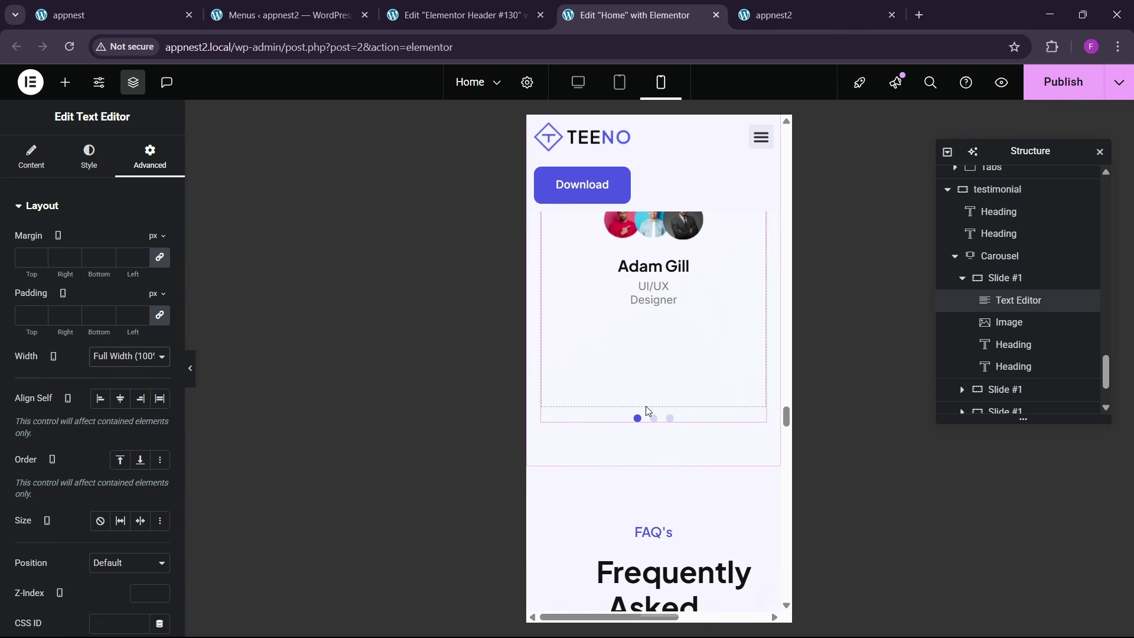
{"action": "scroll", "coordinate": [646, 410], "scroll_direction": "up", "scroll_amount": 2}
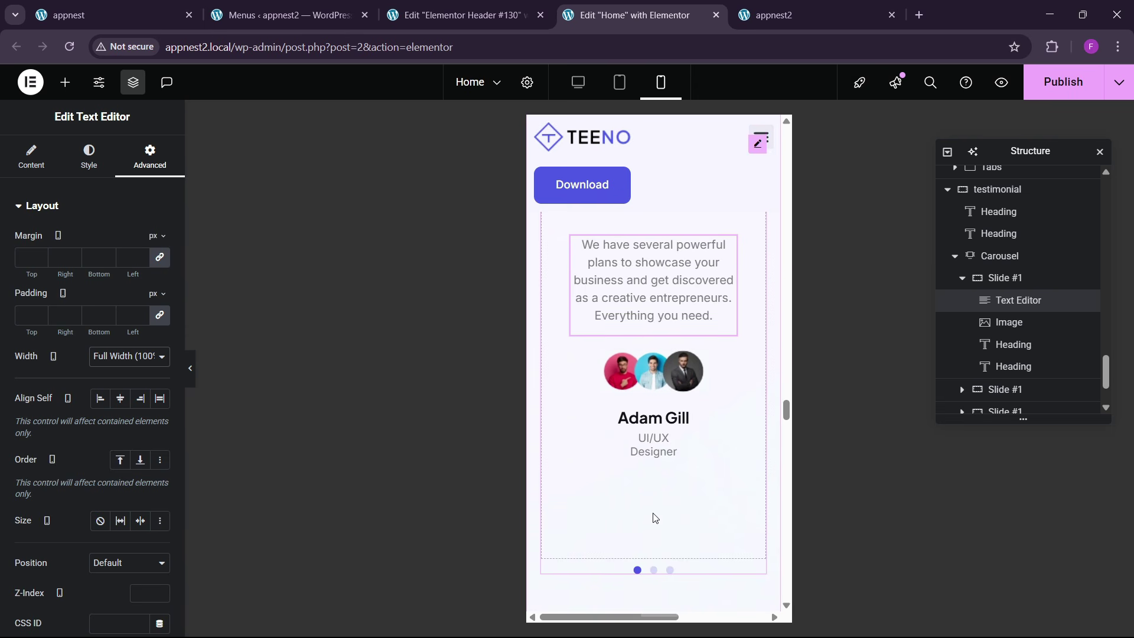
{"action": "scroll", "coordinate": [638, 461], "scroll_direction": "up", "scroll_amount": 1}
{"action": "scroll", "coordinate": [643, 484], "scroll_direction": "down", "scroll_amount": 1}
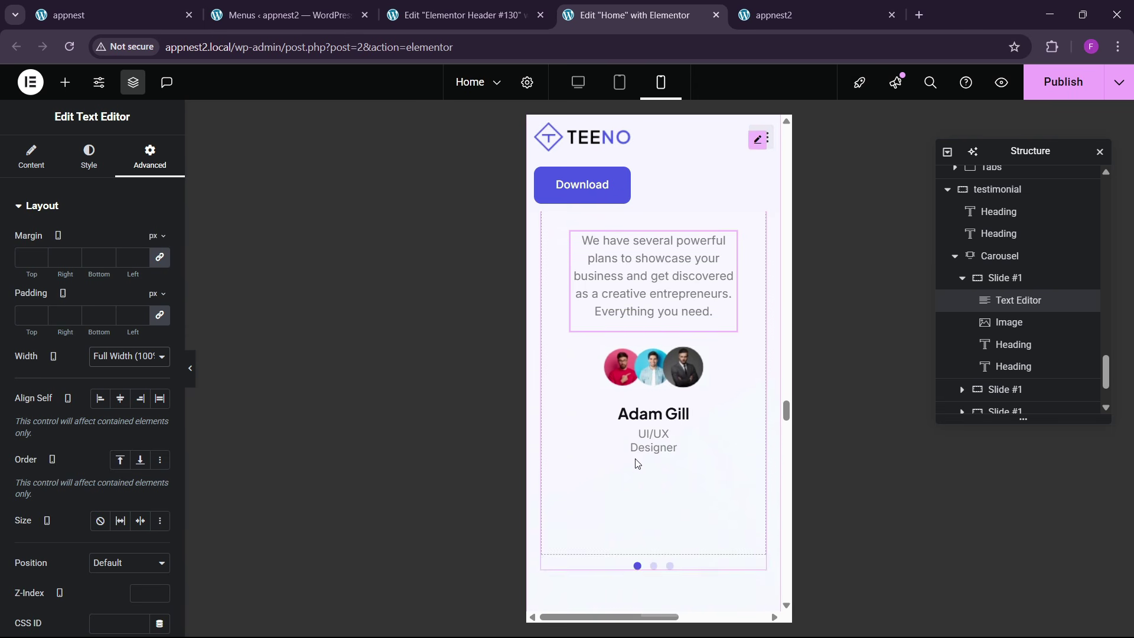
{"action": "scroll", "coordinate": [634, 531], "scroll_direction": "up", "scroll_amount": 2}
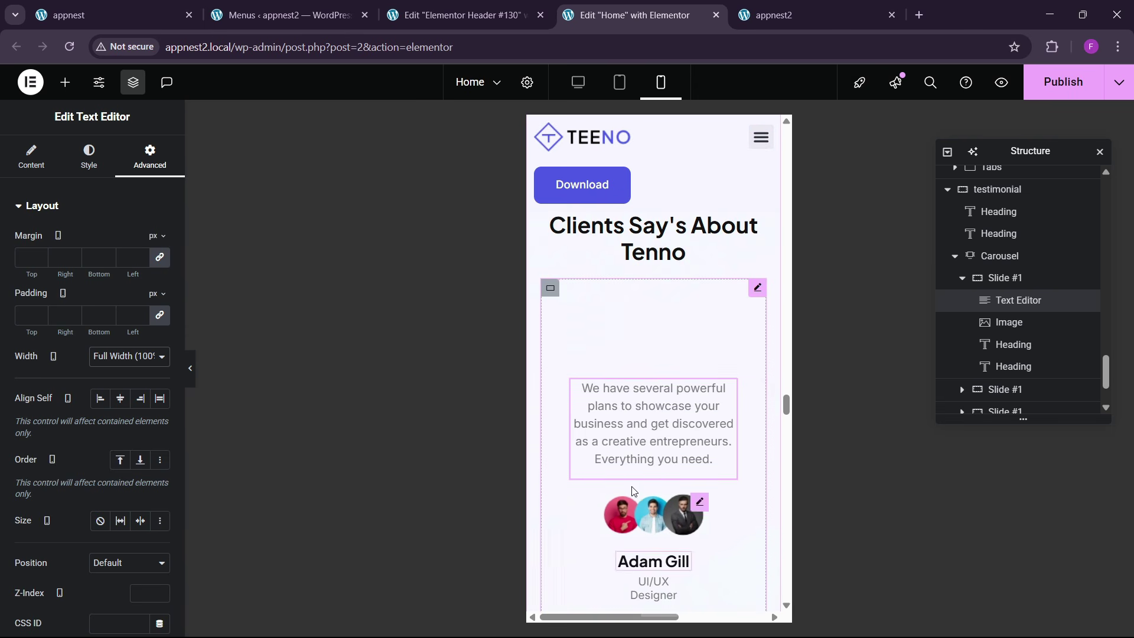
{"action": "left_click", "coordinate": [552, 291]}
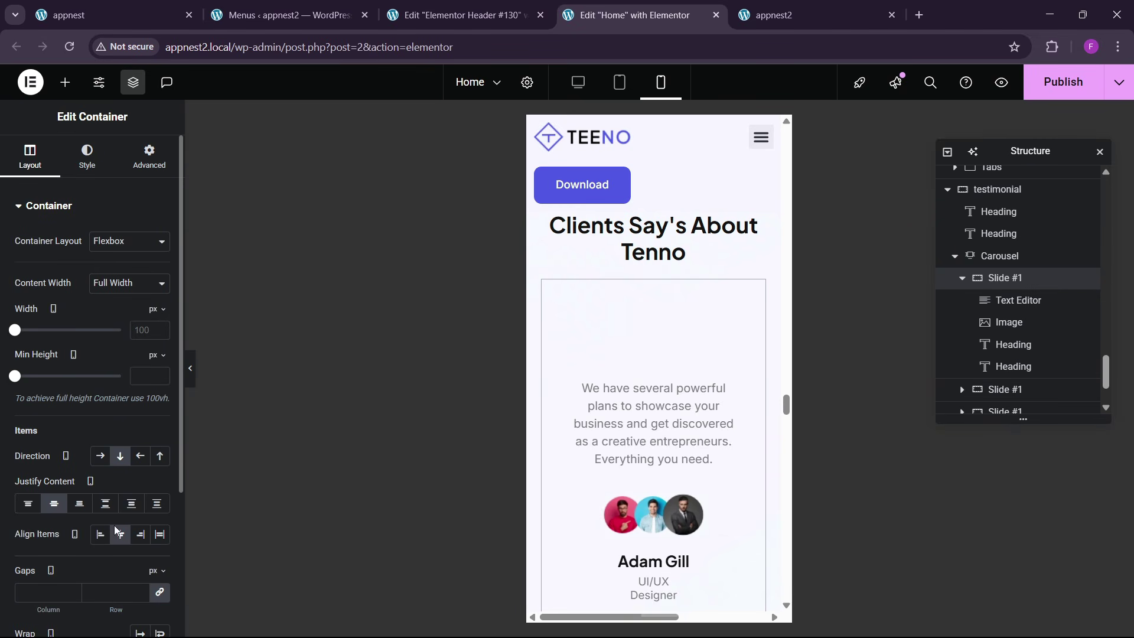
{"action": "left_click", "coordinate": [143, 159]}
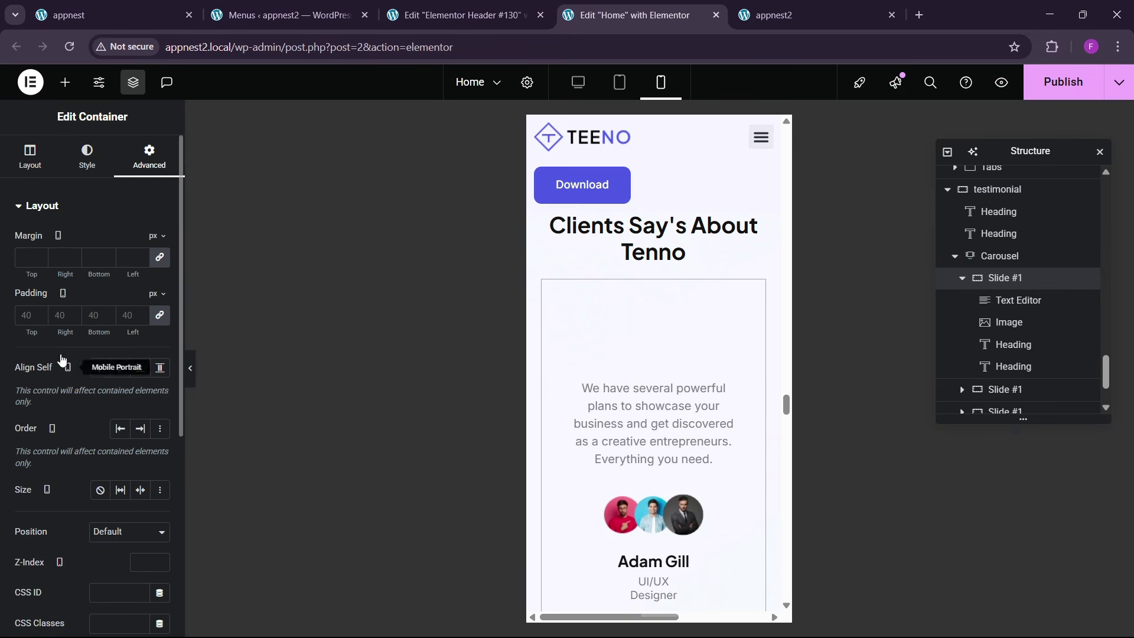
{"action": "type", "text": "20"}
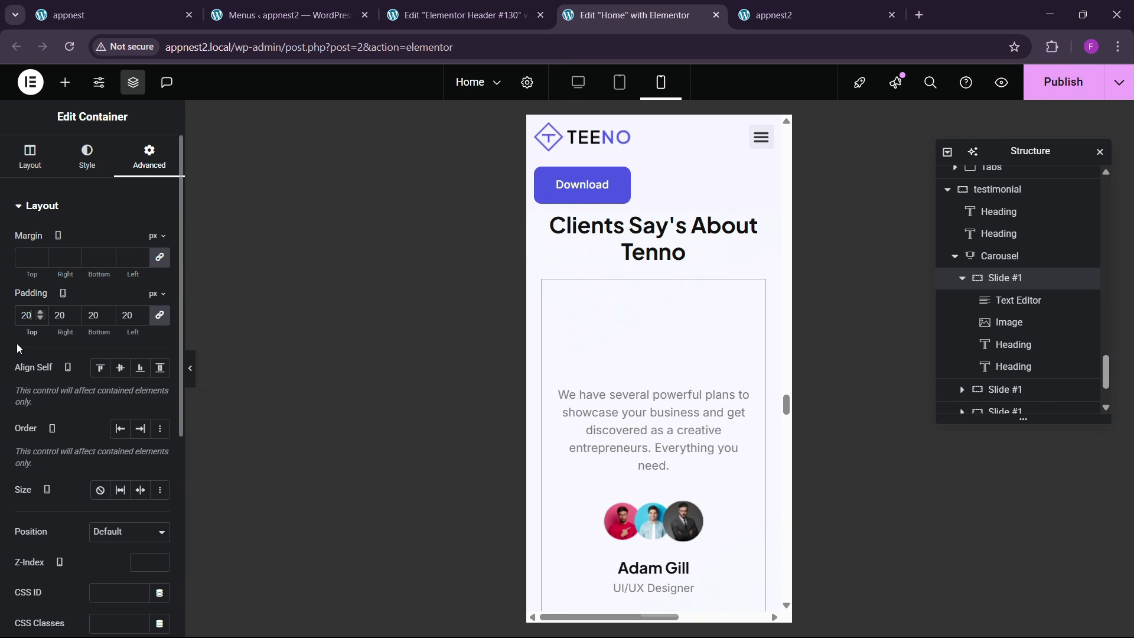
- Set the second testimonial slide container's mobile padding to 20 px on all sides
{"action": "scroll", "coordinate": [687, 370], "scroll_direction": "down", "scroll_amount": 1}
{"action": "scroll", "coordinate": [687, 371], "scroll_direction": "down", "scroll_amount": 4}
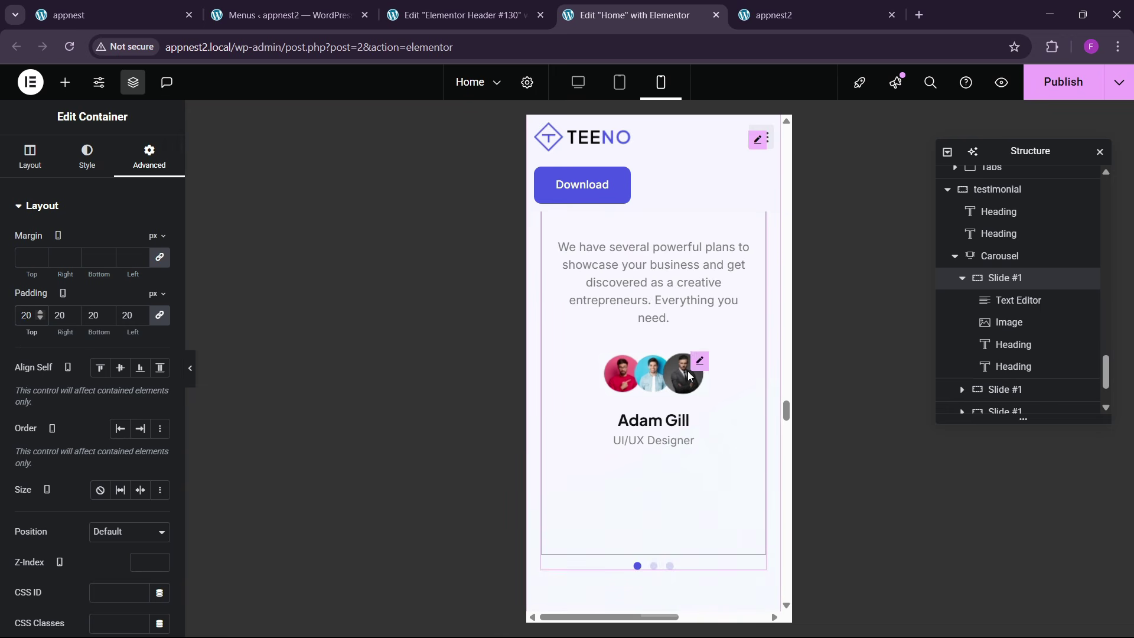
{"action": "scroll", "coordinate": [652, 473], "scroll_direction": "up", "scroll_amount": 1}
{"action": "scroll", "coordinate": [655, 450], "scroll_direction": "up", "scroll_amount": 1}
{"action": "scroll", "coordinate": [648, 366], "scroll_direction": "up", "scroll_amount": 1}
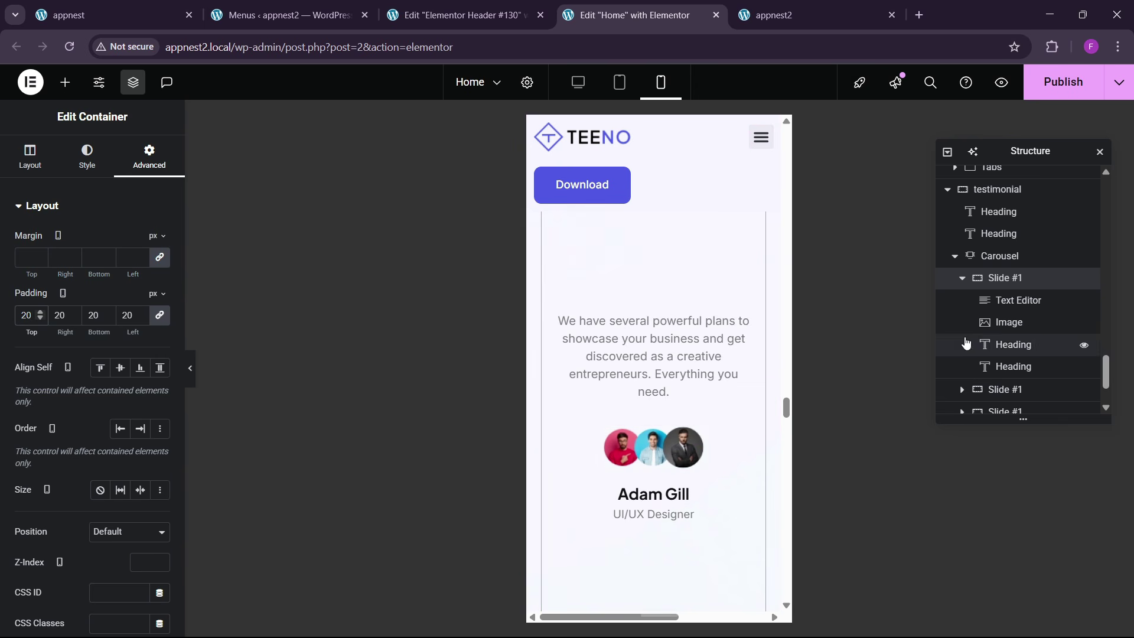
{"action": "left_click_drag", "start_coordinate": [976, 391], "coordinate": [974, 391]}
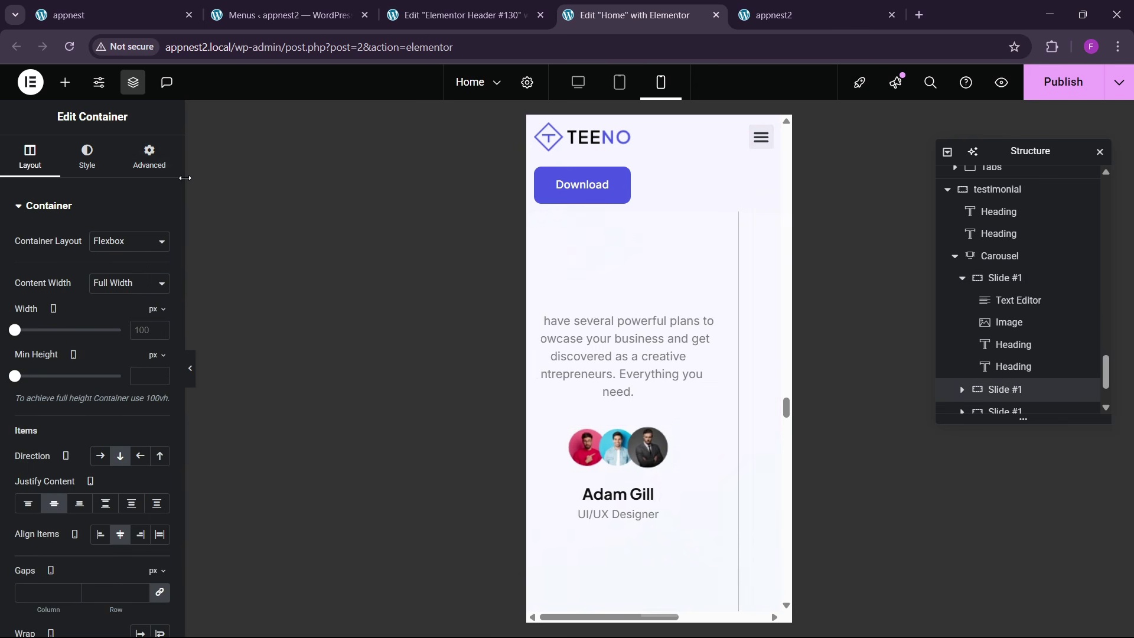
{"action": "left_click", "coordinate": [149, 157]}
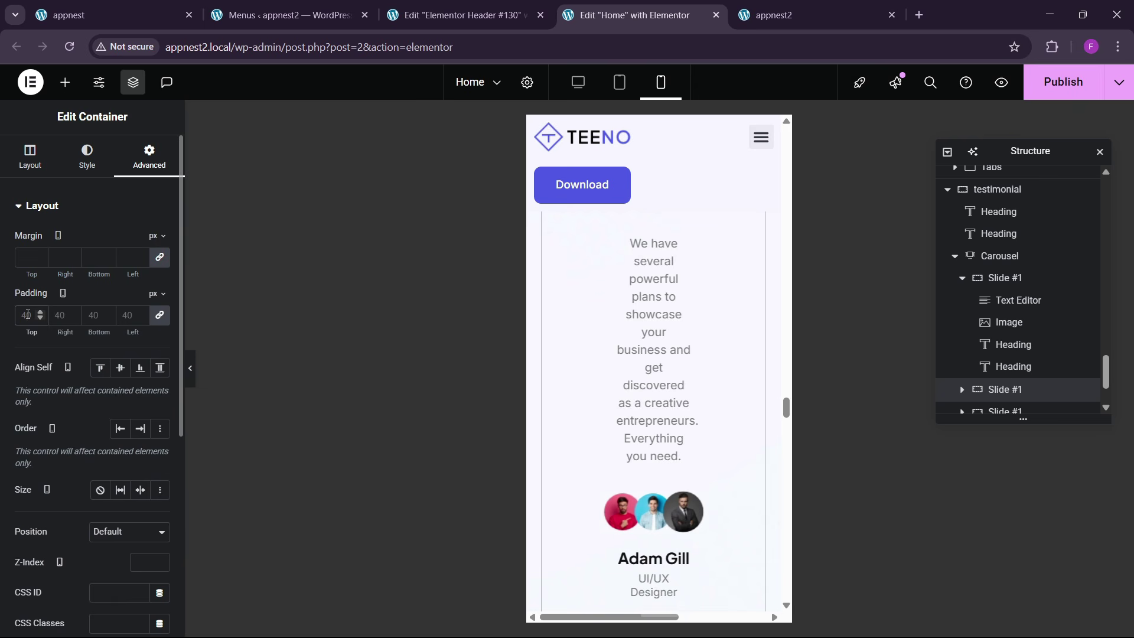
{"action": "type", "text": "20"}
{"action": "scroll", "coordinate": [610, 319], "scroll_direction": "up", "scroll_amount": 1}
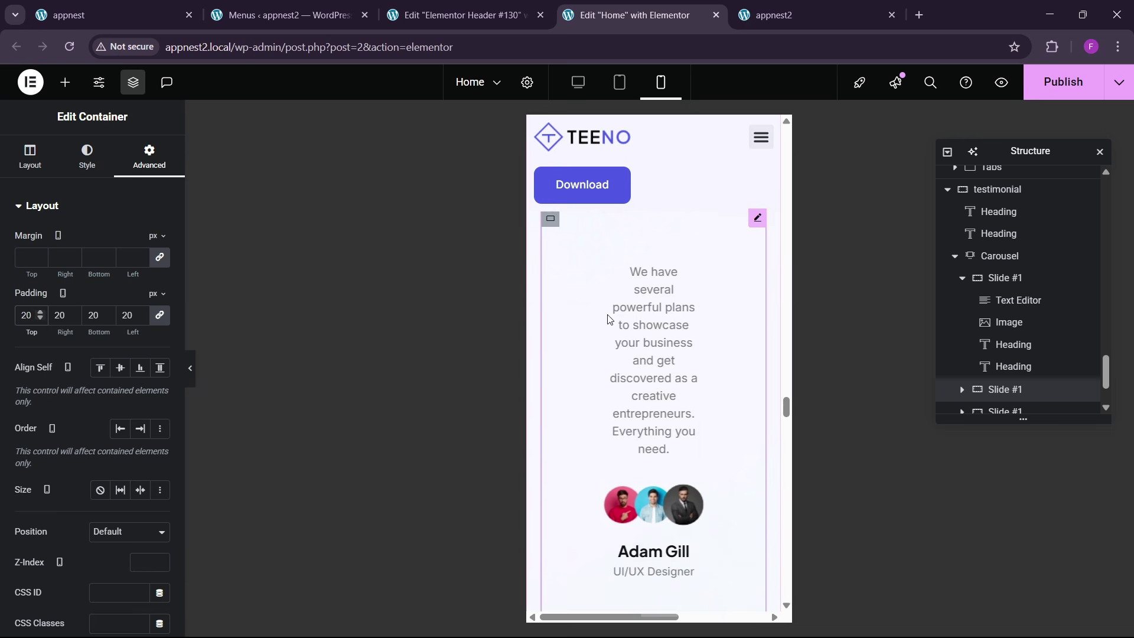
- Set the mobile width of the second testimonial slide's review text to Full Width (100%)
{"action": "scroll", "coordinate": [614, 325], "scroll_direction": "up", "scroll_amount": 1}
{"action": "left_click", "coordinate": [684, 343]}
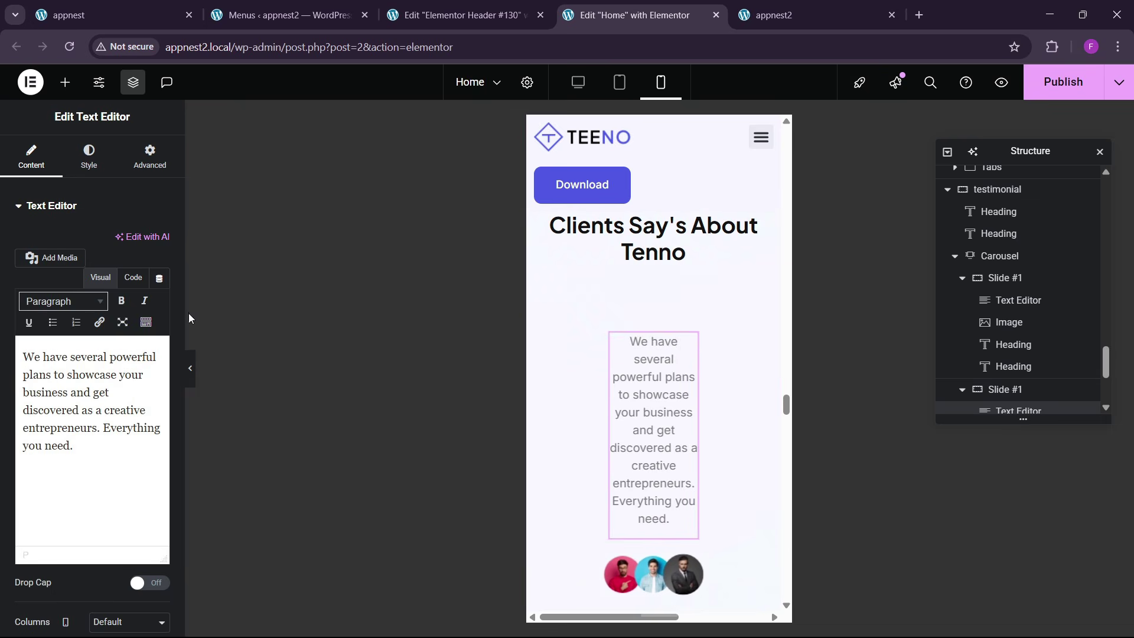
{"action": "left_click", "coordinate": [153, 158]}
{"action": "left_click", "coordinate": [109, 354]}
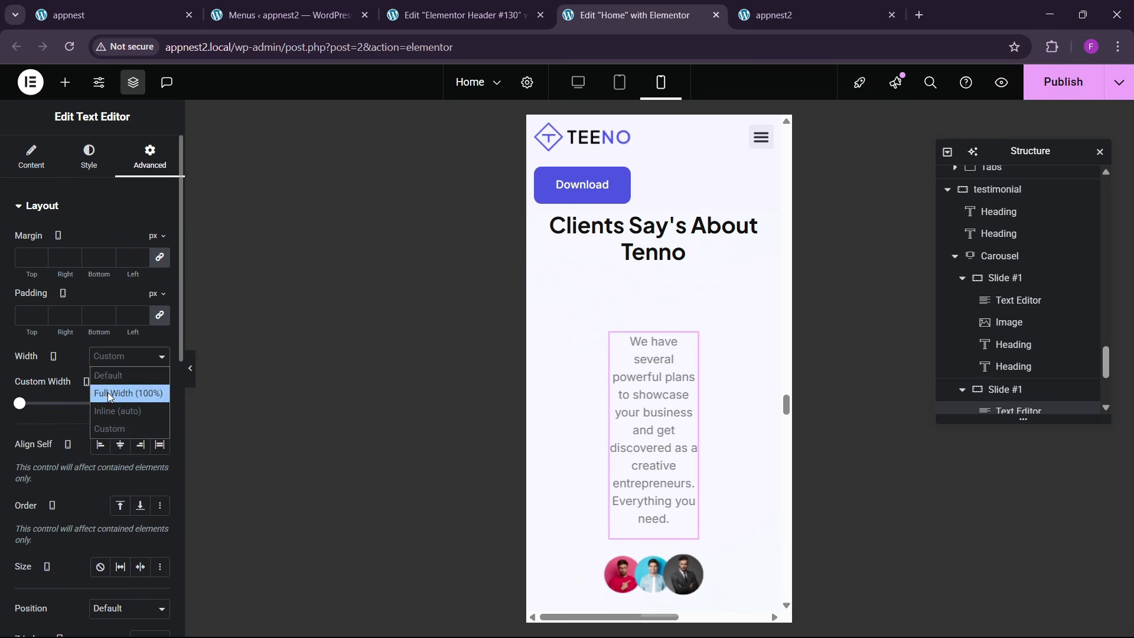
{"action": "left_click", "coordinate": [112, 393]}
- Set the third testimonial slide container's mobile padding to 20 px on all sides
{"action": "scroll", "coordinate": [1004, 394], "scroll_direction": "down", "scroll_amount": 3}
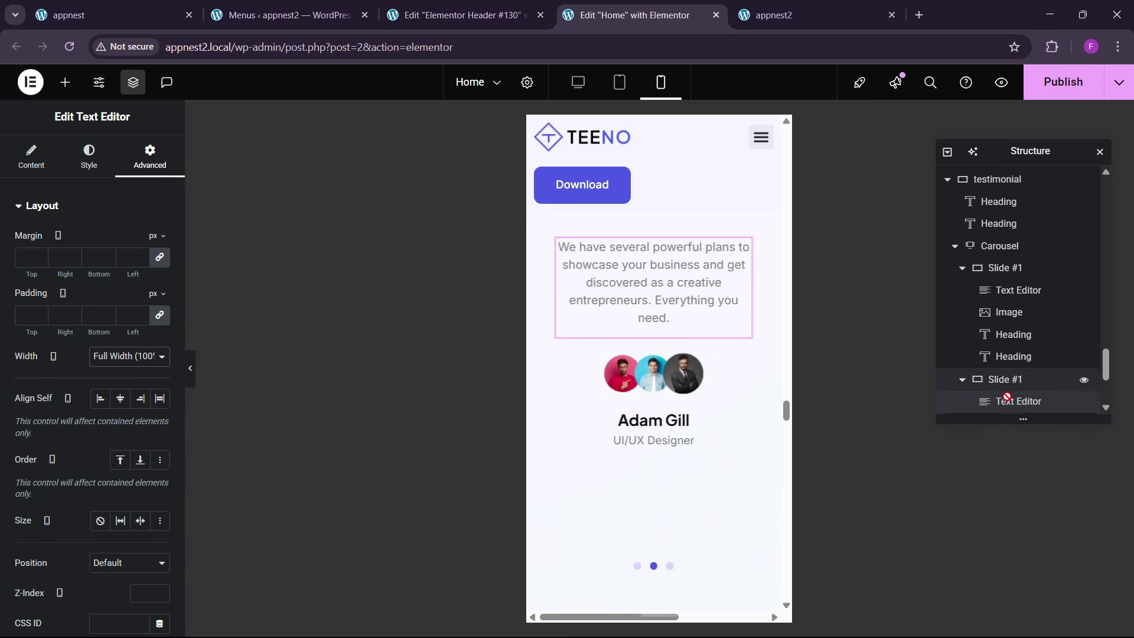
{"action": "left_click", "coordinate": [1012, 334]}
{"action": "left_click", "coordinate": [151, 158]}
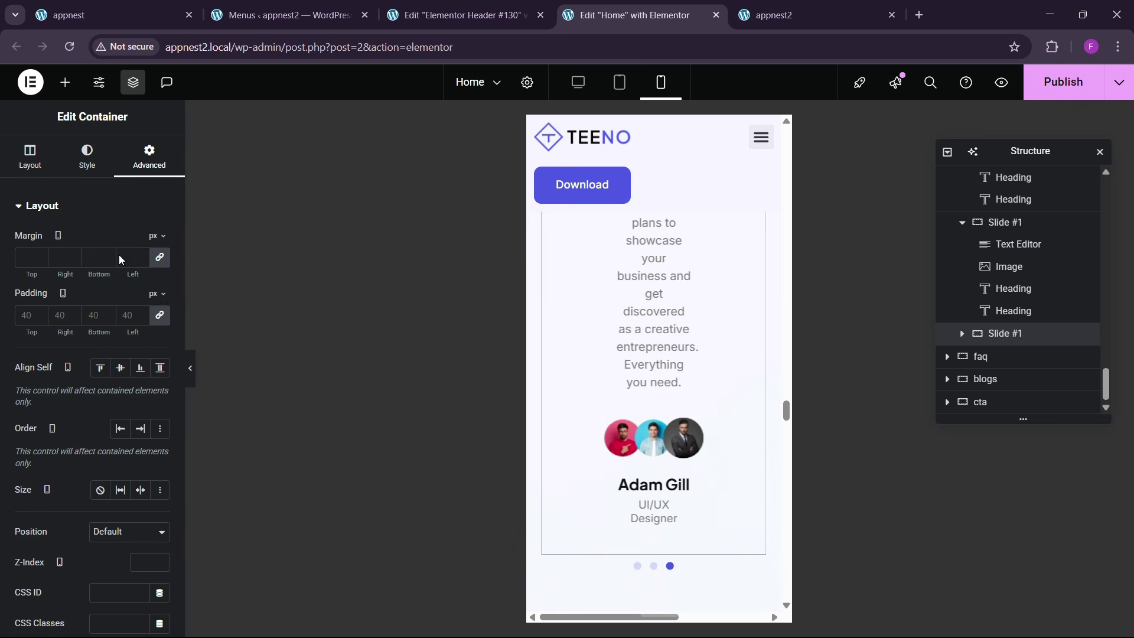
{"action": "left_click", "coordinate": [23, 319]}
{"action": "type", "text": "20"}
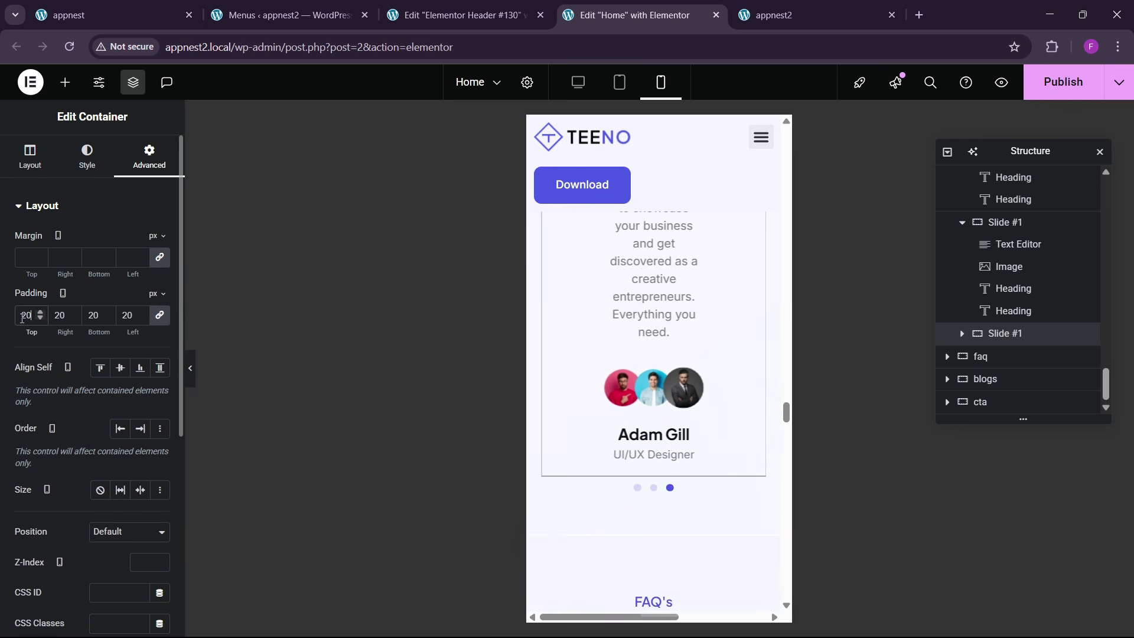
- Set the mobile width of the third testimonial slide's review text to Full Width (100%)
{"action": "scroll", "coordinate": [582, 367], "scroll_direction": "up", "scroll_amount": 2}
{"action": "left_click", "coordinate": [640, 367]}
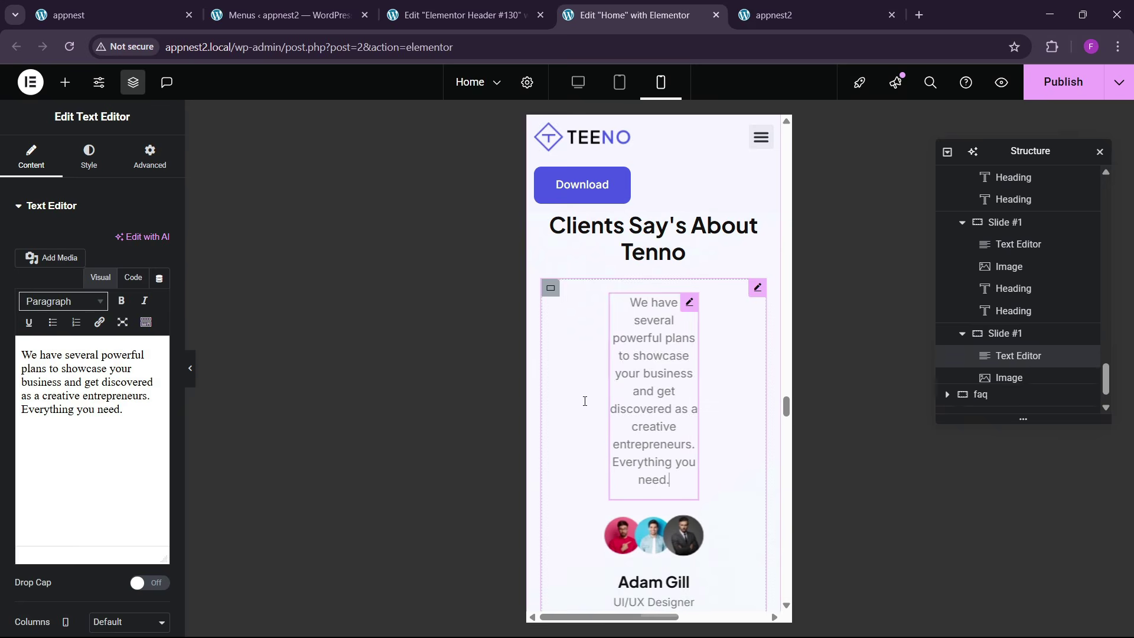
{"action": "left_click", "coordinate": [129, 167]}
{"action": "left_click", "coordinate": [118, 361]}
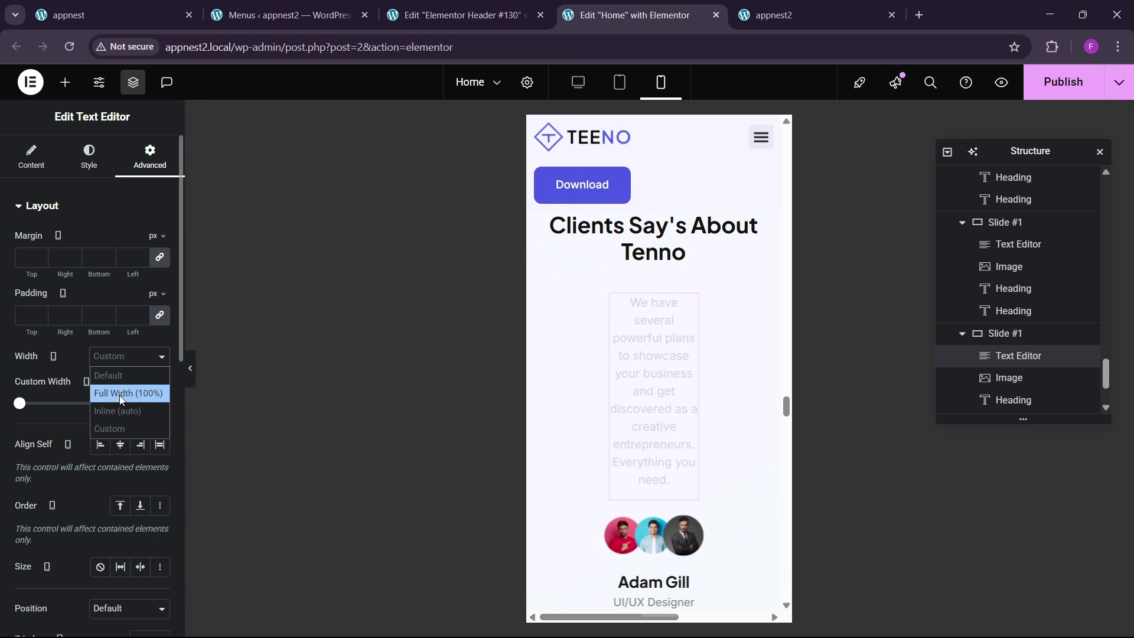
{"action": "left_click", "coordinate": [125, 393]}
- Set the faq section container's mobile padding to 60 px top and bottom and 20 px right and left
{"action": "scroll", "coordinate": [646, 363], "scroll_direction": "down", "scroll_amount": 5}
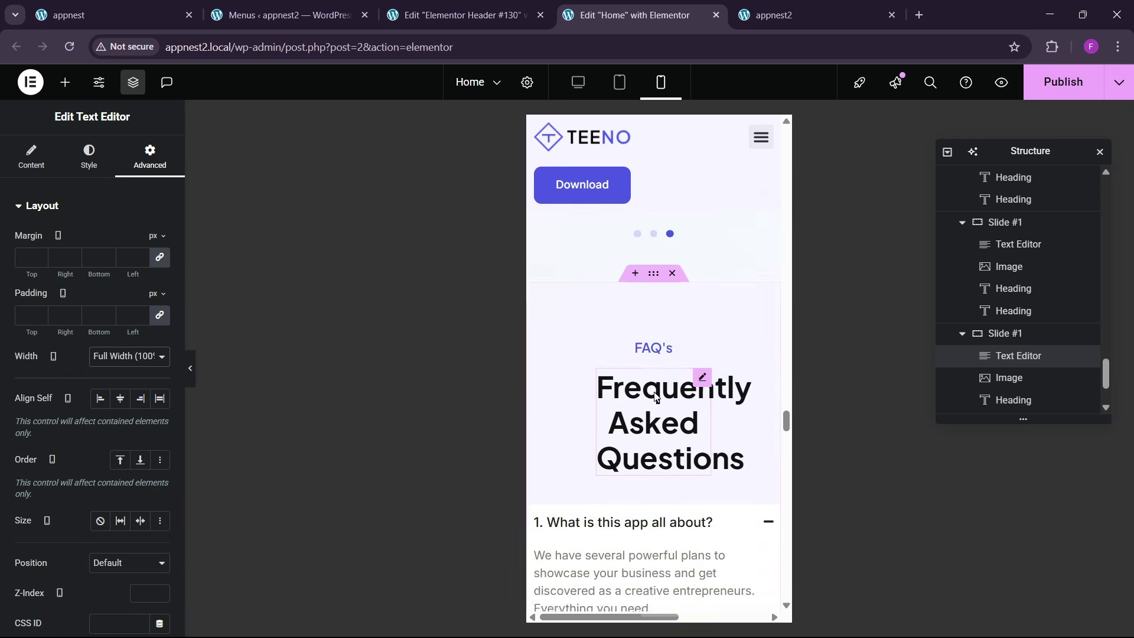
{"action": "scroll", "coordinate": [653, 396], "scroll_direction": "up", "scroll_amount": 1}
{"action": "scroll", "coordinate": [651, 347], "scroll_direction": "down", "scroll_amount": 1}
{"action": "left_click", "coordinate": [653, 275]}
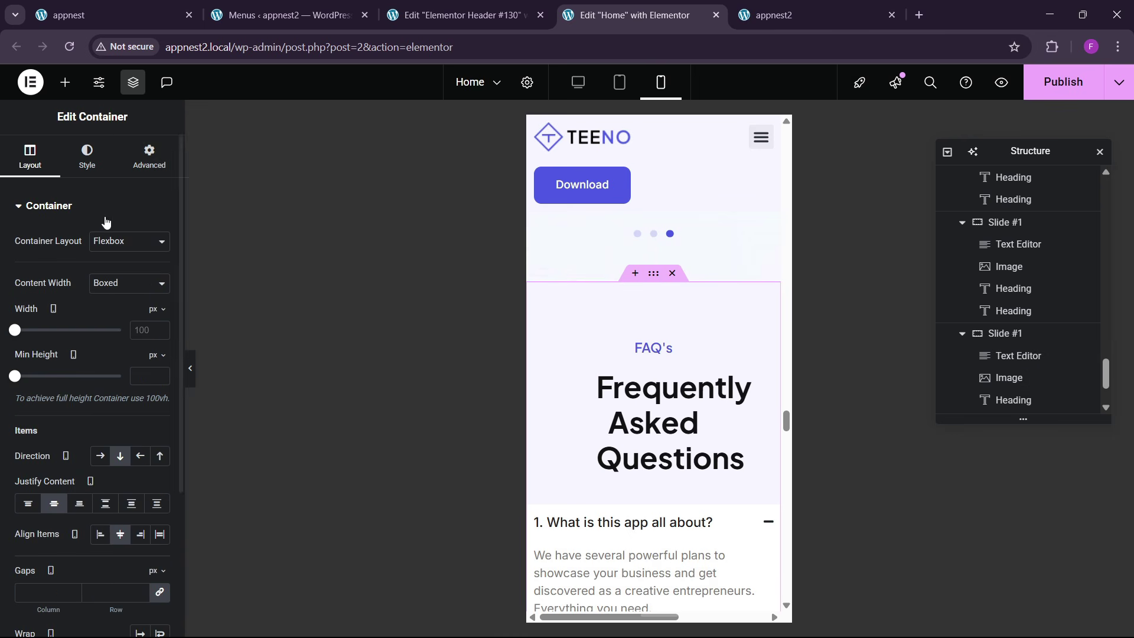
{"action": "left_click", "coordinate": [150, 159]}
{"action": "left_click", "coordinate": [154, 319]}
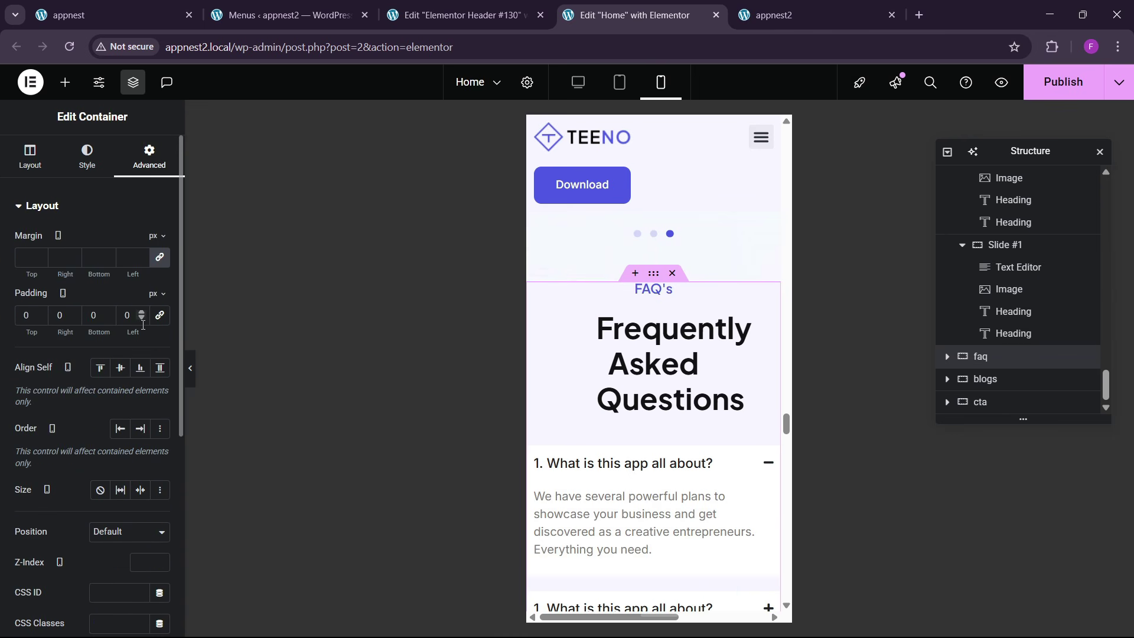
{"action": "type", "text": "6"}
{"action": "key", "text": "Tab"}
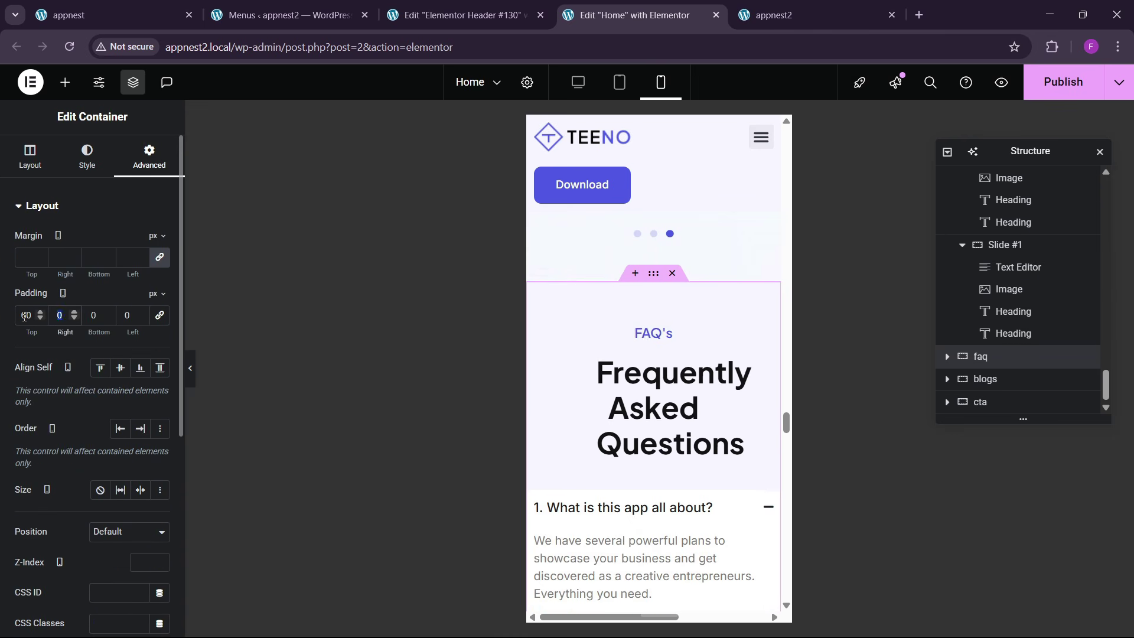
{"action": "type", "text": "20"}
{"action": "key", "text": "Tab"}
{"action": "type", "text": "25"}
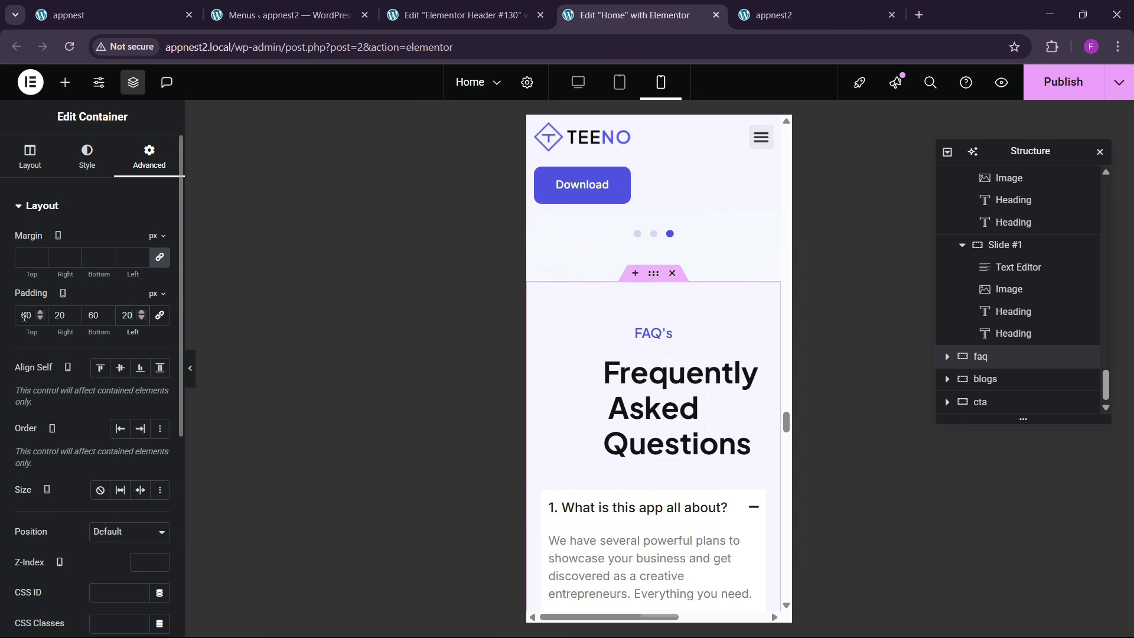
- Set the "Frequently Asked Questions" heading's mobile font size to 30 px and its width to Full Width (100%)
{"action": "left_click", "coordinate": [694, 366]}
{"action": "left_click", "coordinate": [102, 174]}
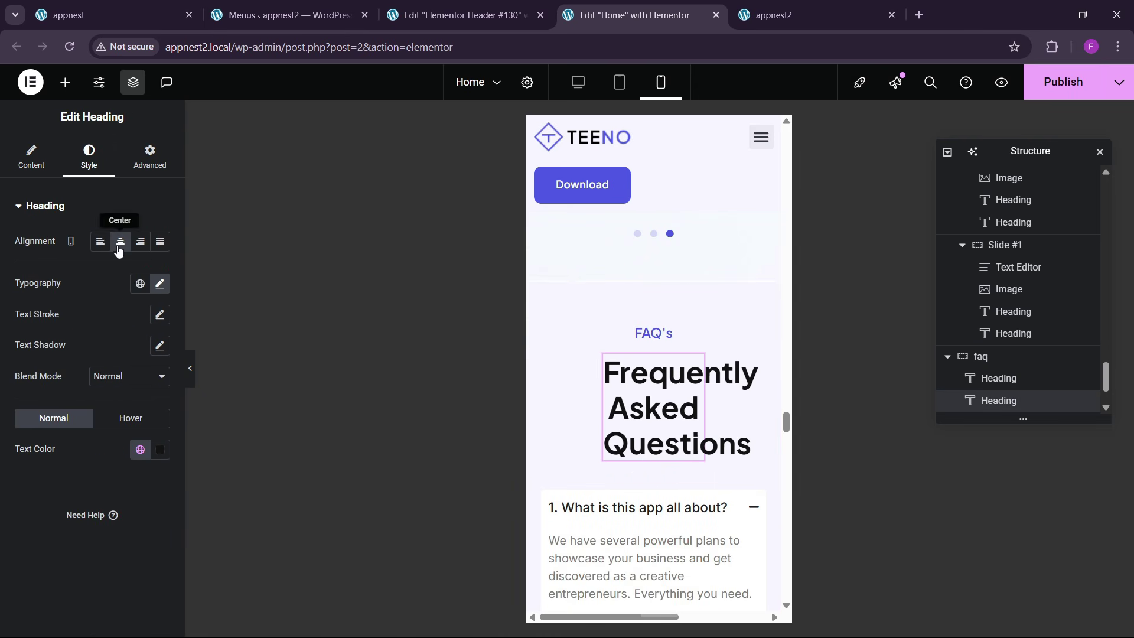
{"action": "left_click", "coordinate": [159, 285]}
{"action": "type", "text": "30"}
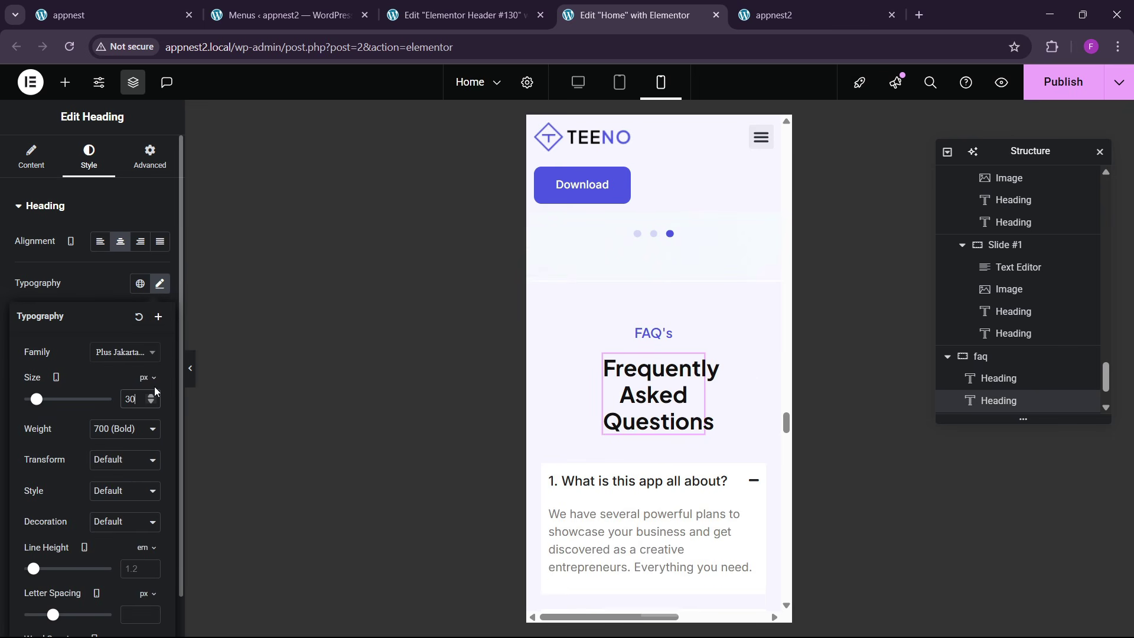
{"action": "left_click", "coordinate": [150, 158]}
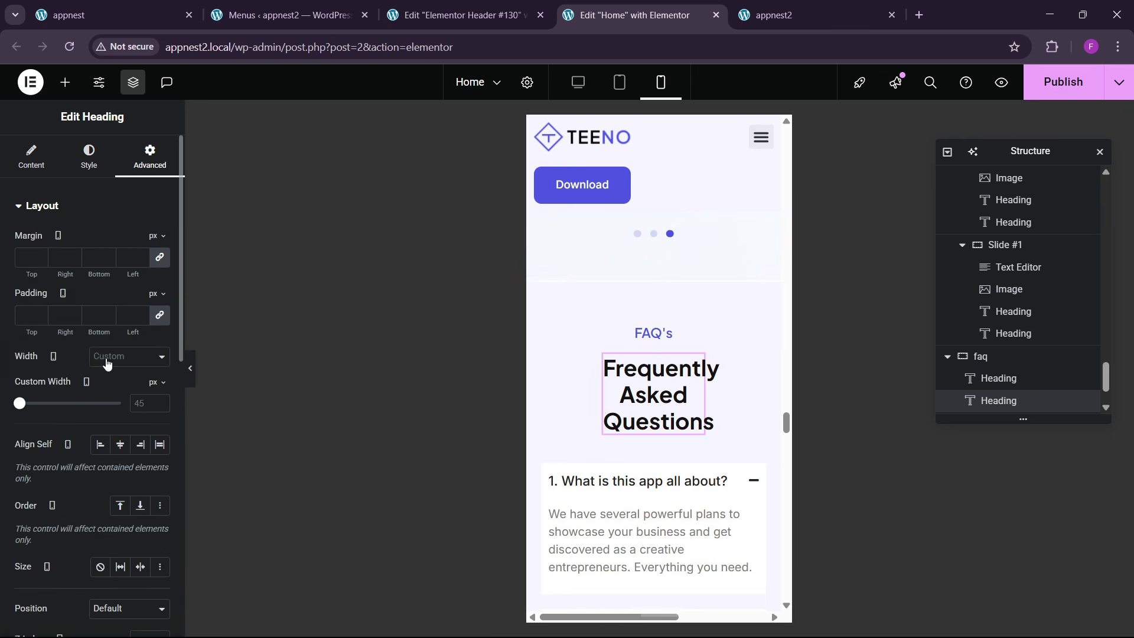
{"action": "left_click", "coordinate": [129, 392]}
- Set the mobile padding of the form container in the faq section to 30 px on all sides
{"action": "scroll", "coordinate": [627, 432], "scroll_direction": "down", "scroll_amount": 5}
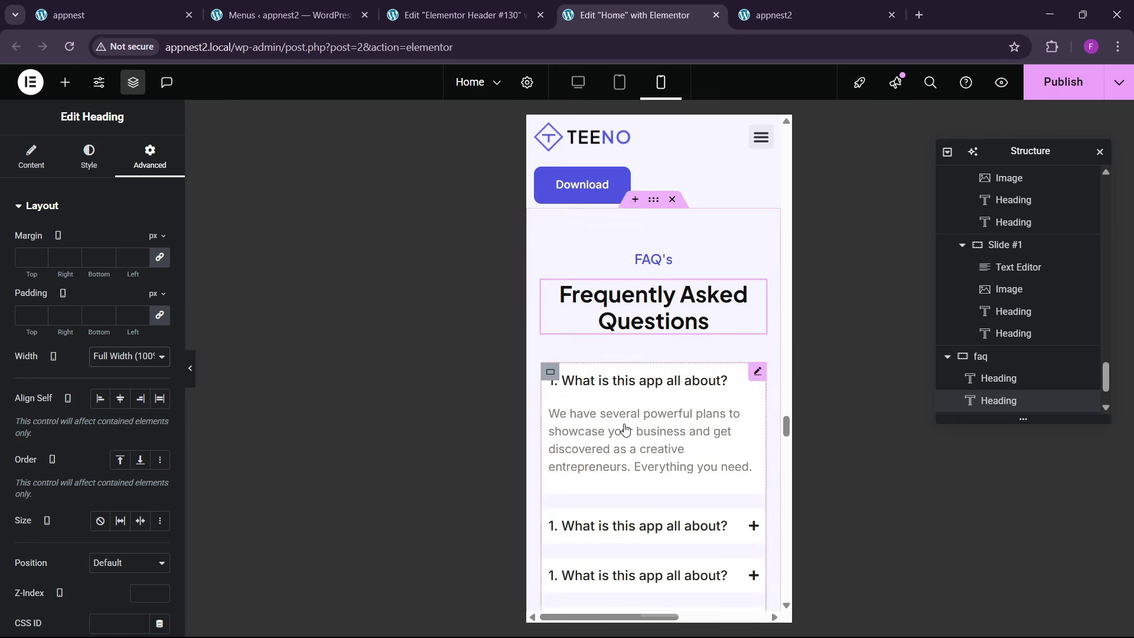
{"action": "scroll", "coordinate": [627, 432], "scroll_direction": "down", "scroll_amount": 4}
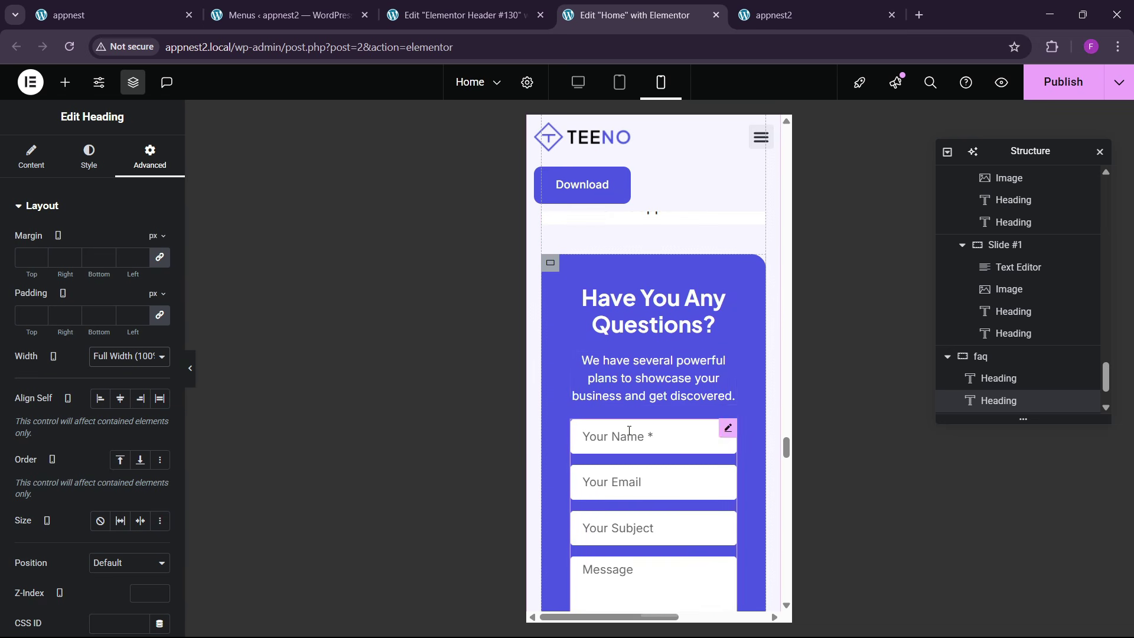
{"action": "left_click", "coordinate": [559, 272]}
{"action": "left_click", "coordinate": [149, 156]}
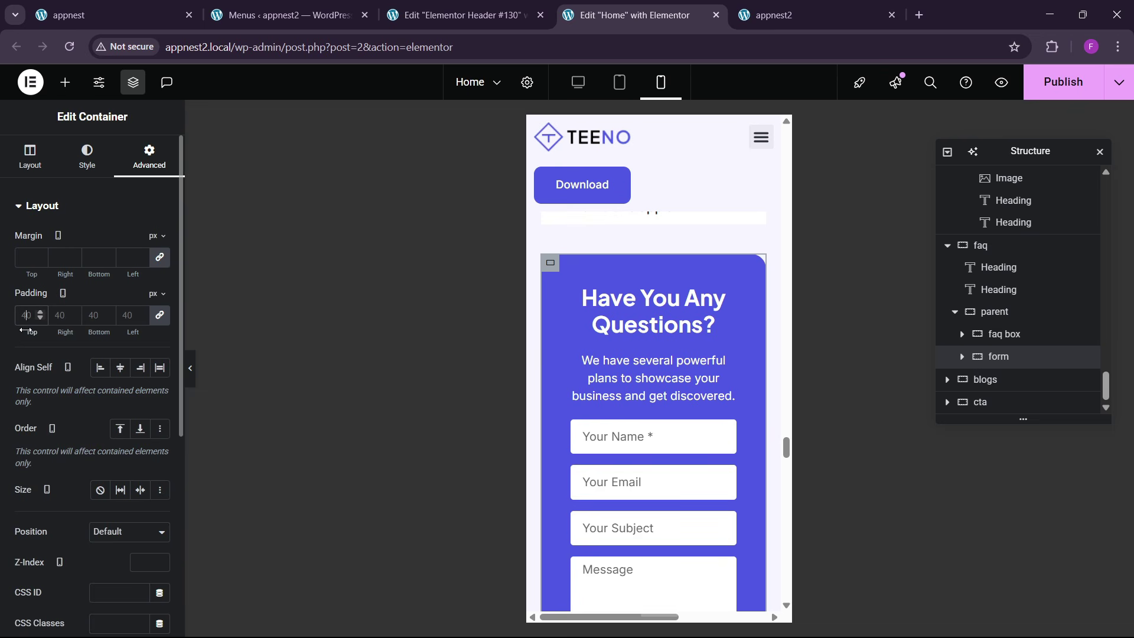
{"action": "left_click_drag", "start_coordinate": [25, 330], "coordinate": [25, 330]}
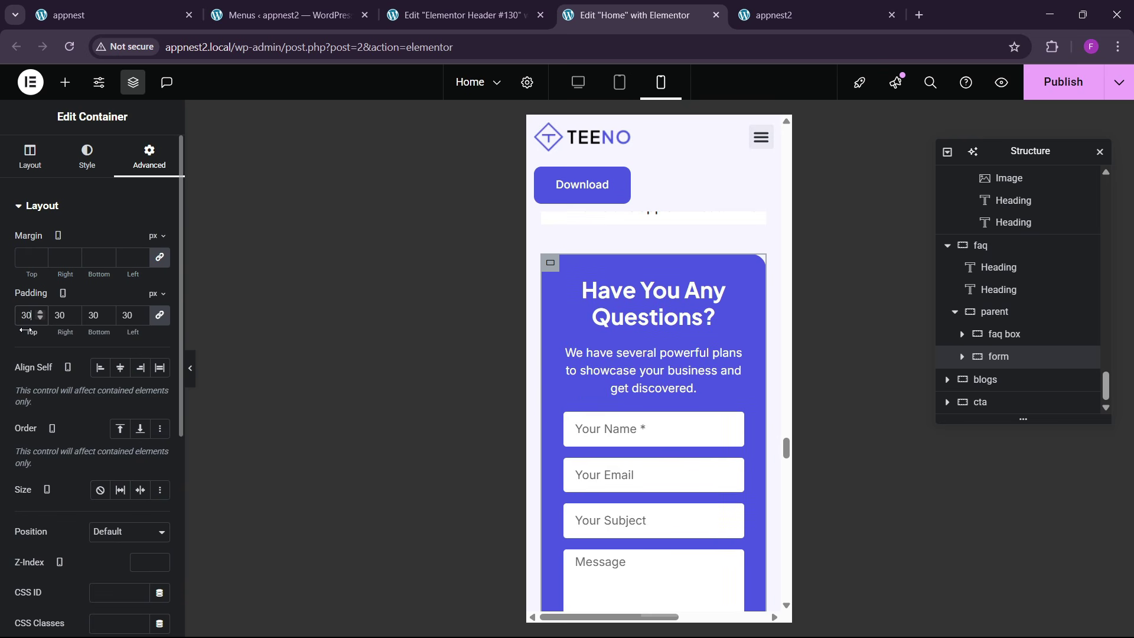
- Set the "Have You Any Questions?" heading's mobile font size to 25 px
{"action": "left_click", "coordinate": [579, 310]}
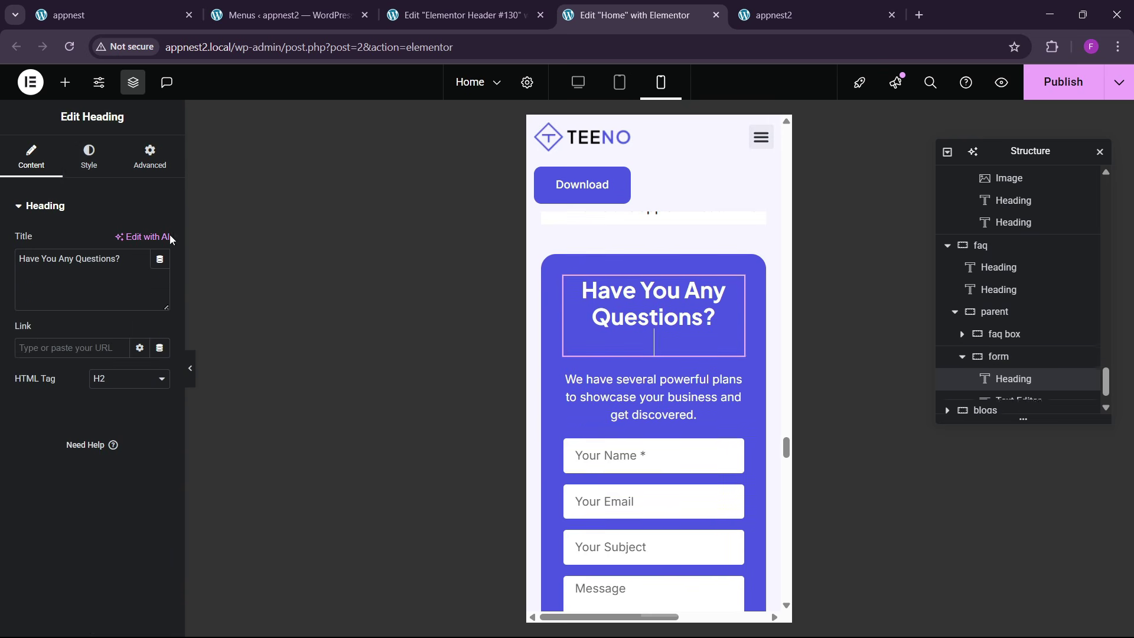
{"action": "left_click", "coordinate": [89, 156]}
{"action": "left_click", "coordinate": [160, 284]}
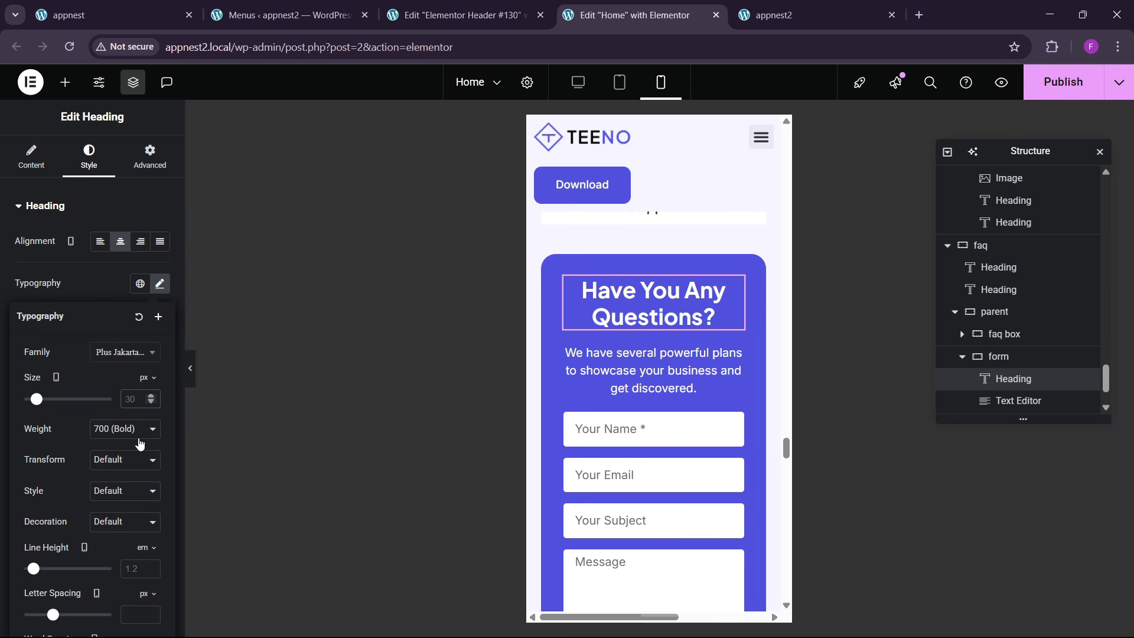
{"action": "type", "text": "25"}
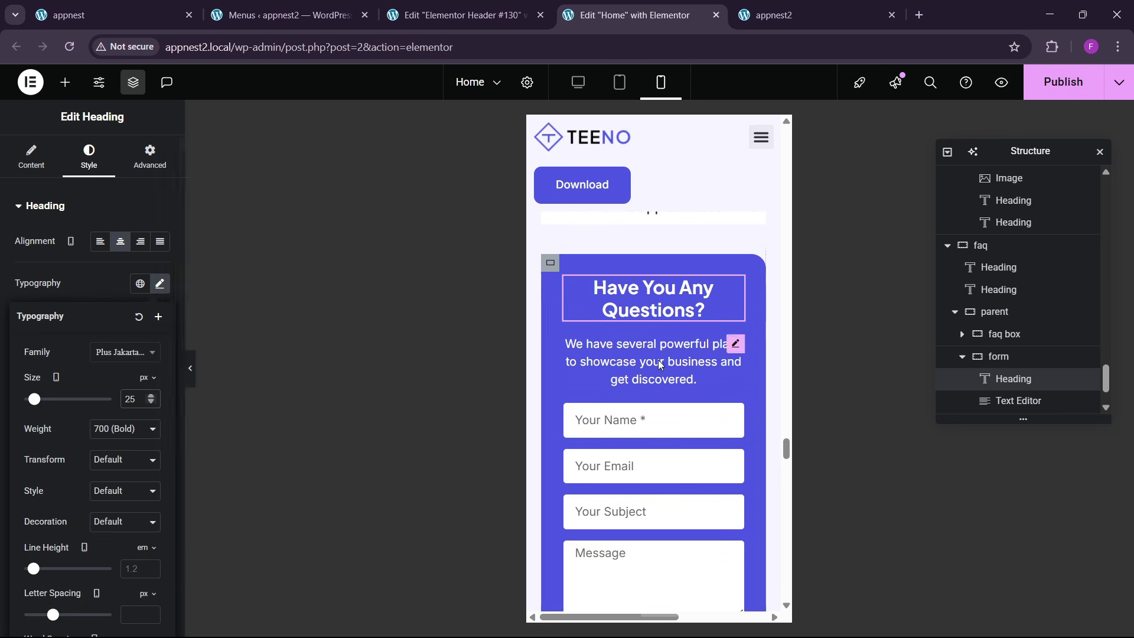
- Set the blogs section container's mobile padding to 60 px top and bottom and 20 px right and left
{"action": "scroll", "coordinate": [642, 431], "scroll_direction": "down", "scroll_amount": 7}
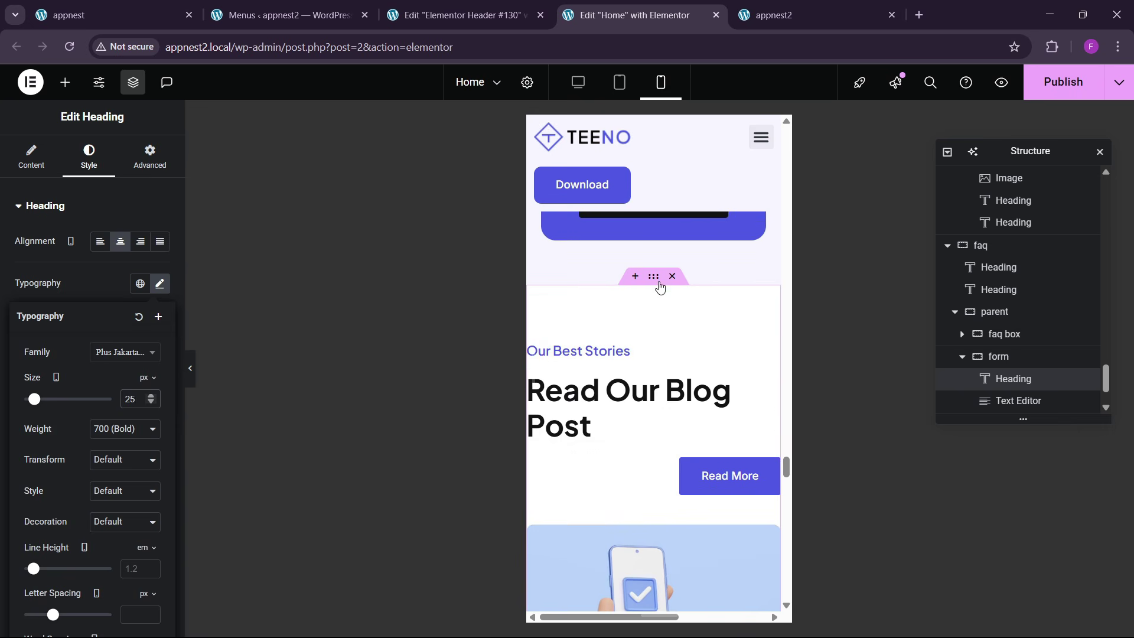
{"action": "left_click", "coordinate": [148, 156]}
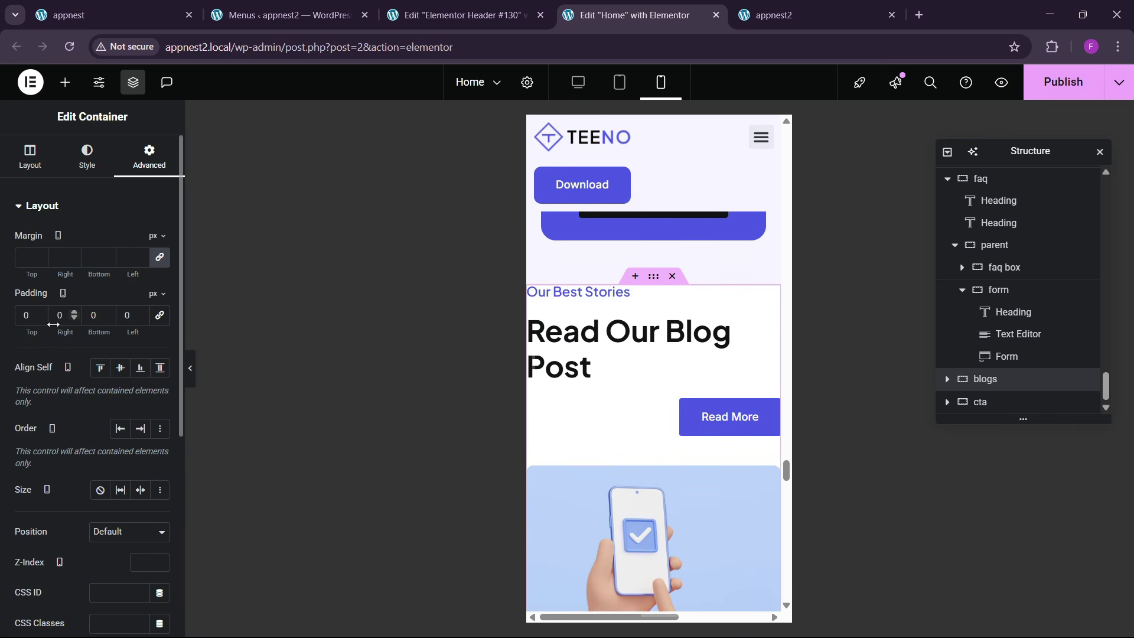
{"action": "type", "text": "60"}
{"action": "key", "text": "Tab"}
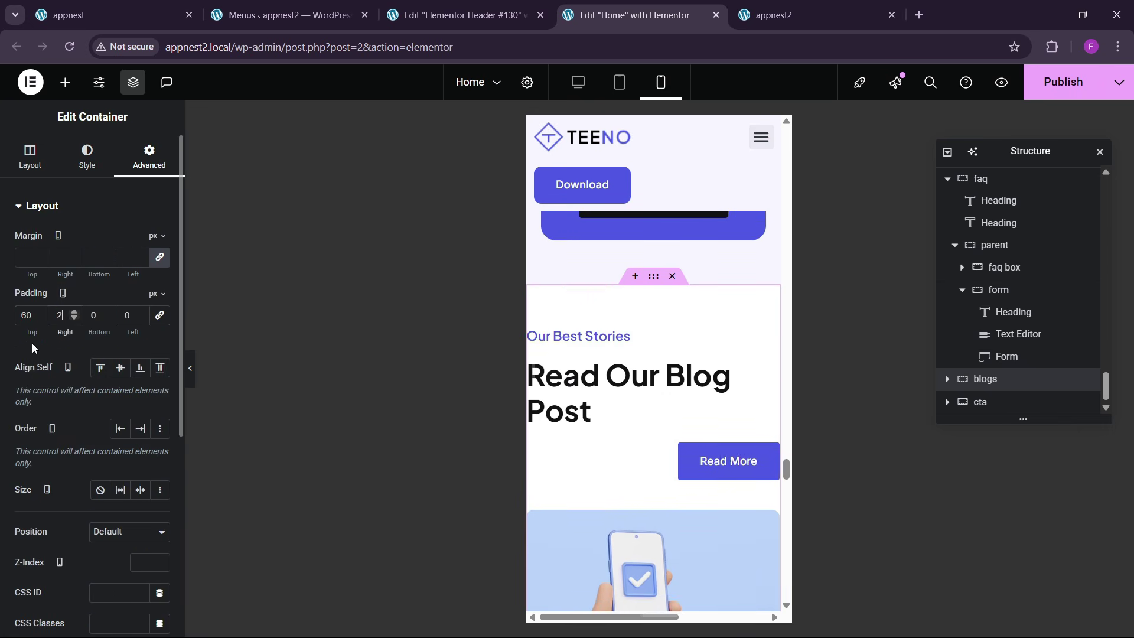
{"action": "type", "text": "20"}
{"action": "key", "text": "Tab"}
{"action": "type", "text": "60"}
{"action": "key", "text": "Tab"}
{"action": "type", "text": "20"}
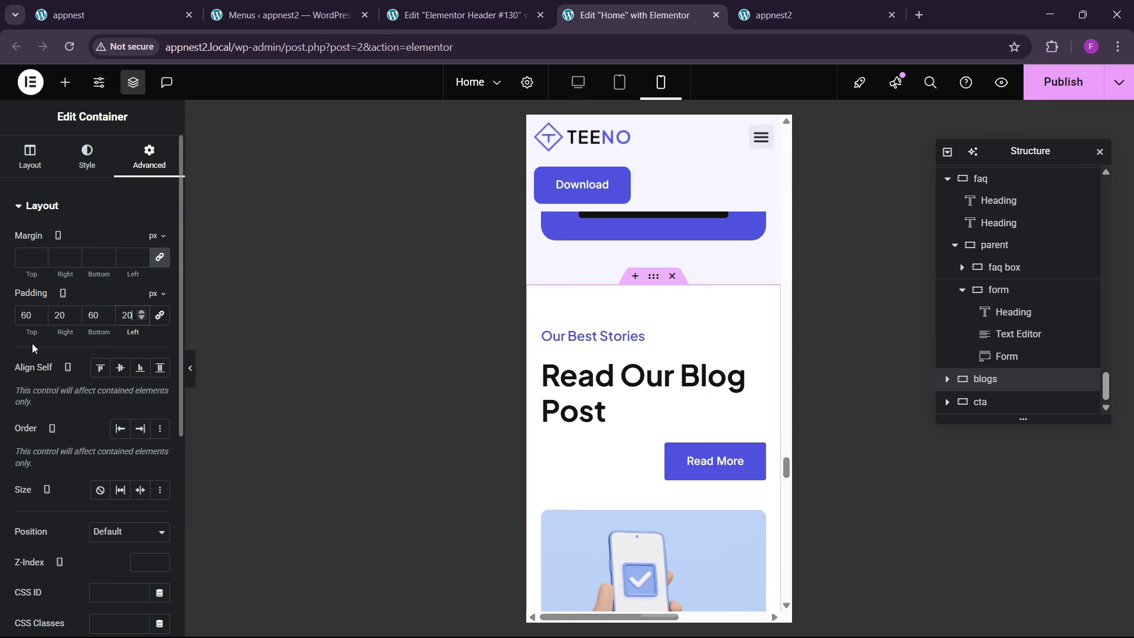
- Set the "Read Our Blog Post" heading's mobile font size to 30 px
{"action": "left_click", "coordinate": [666, 401]}
{"action": "left_click", "coordinate": [89, 157]}
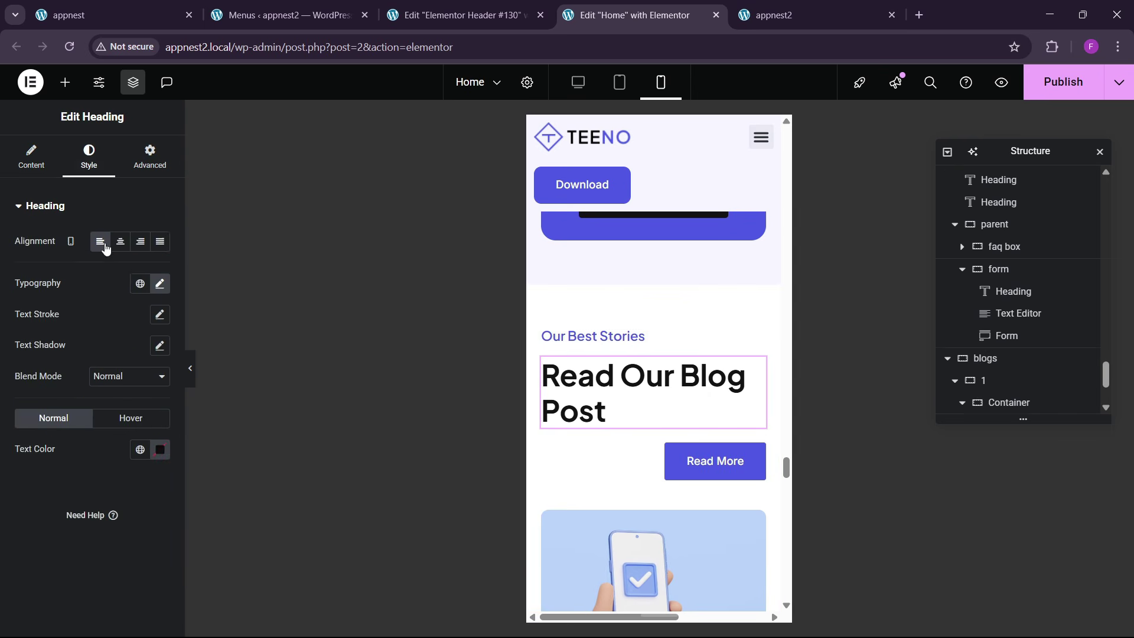
{"action": "left_click", "coordinate": [159, 283]}
{"action": "type", "text": "30"}
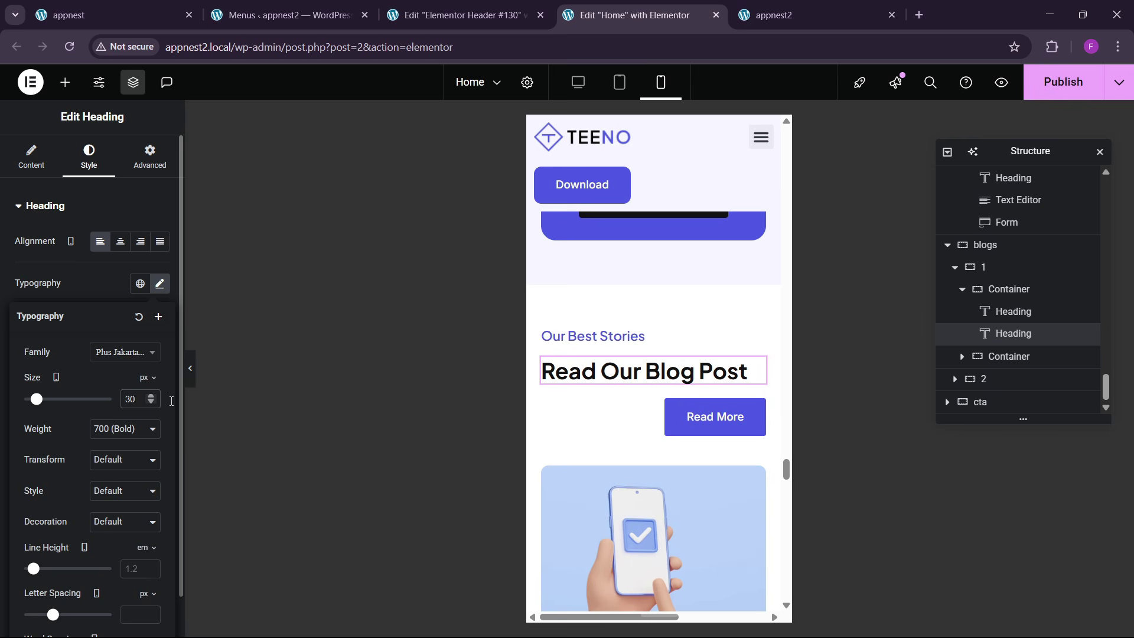
- Align the Read More button below the "Read Our Blog Post" heading to the left on mobile
{"action": "left_click", "coordinate": [701, 428]}
{"action": "left_click", "coordinate": [91, 158]}
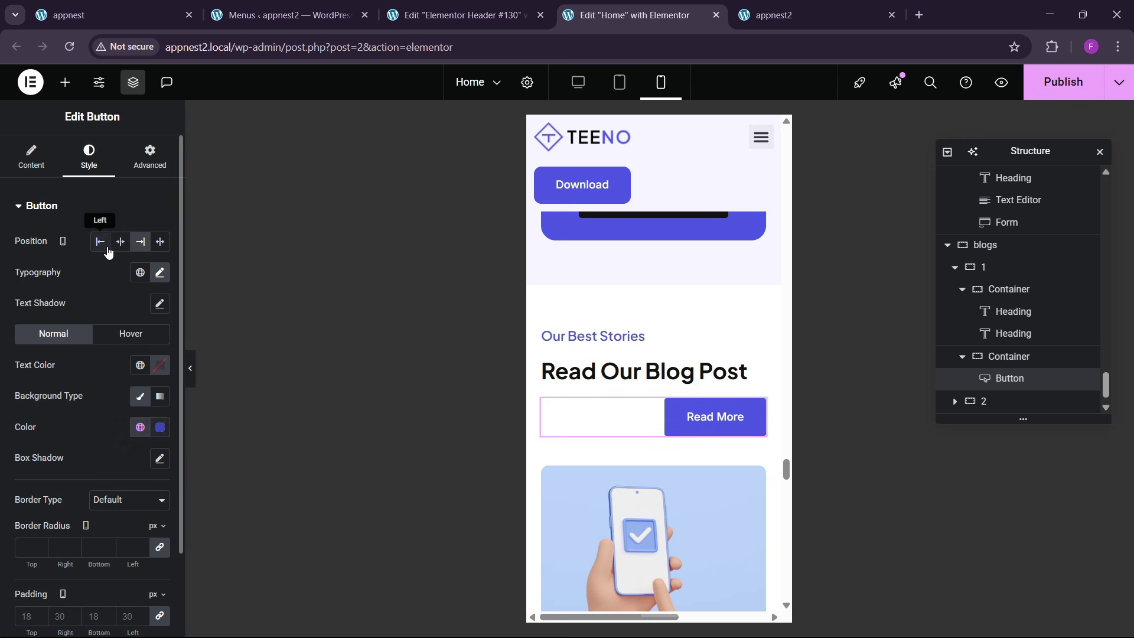
{"action": "left_click", "coordinate": [100, 241]}
- Set the first blog card container's mobile min height to 350 px and its padding to 20 px on all sides
{"action": "scroll", "coordinate": [614, 441], "scroll_direction": "down", "scroll_amount": 5}
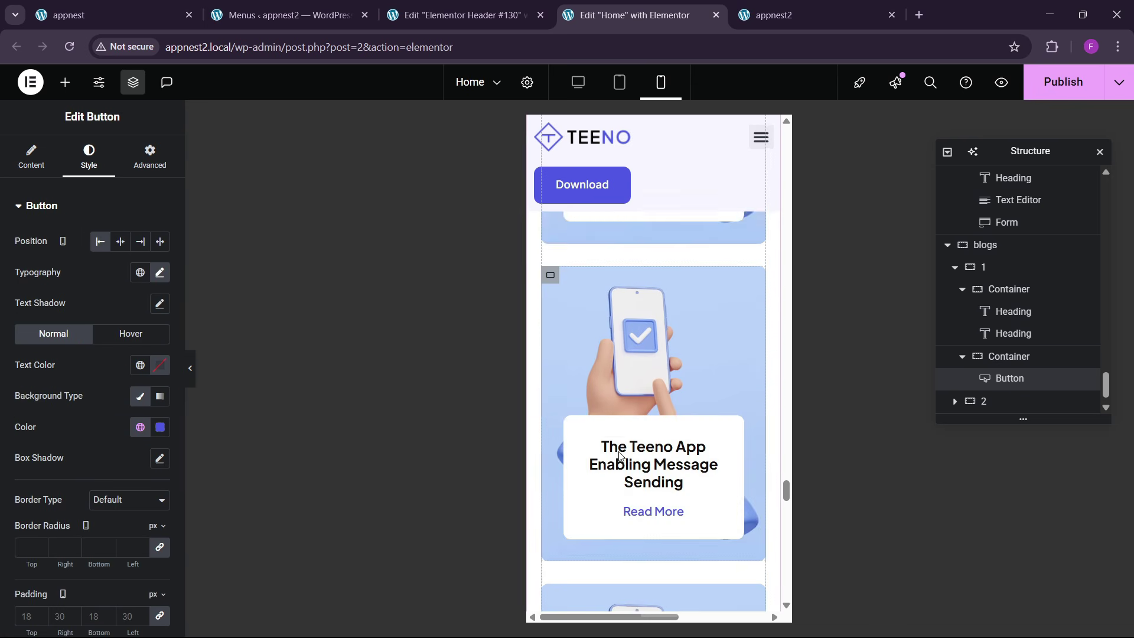
{"action": "scroll", "coordinate": [618, 454], "scroll_direction": "down", "scroll_amount": 2}
{"action": "scroll", "coordinate": [619, 455], "scroll_direction": "up", "scroll_amount": 1}
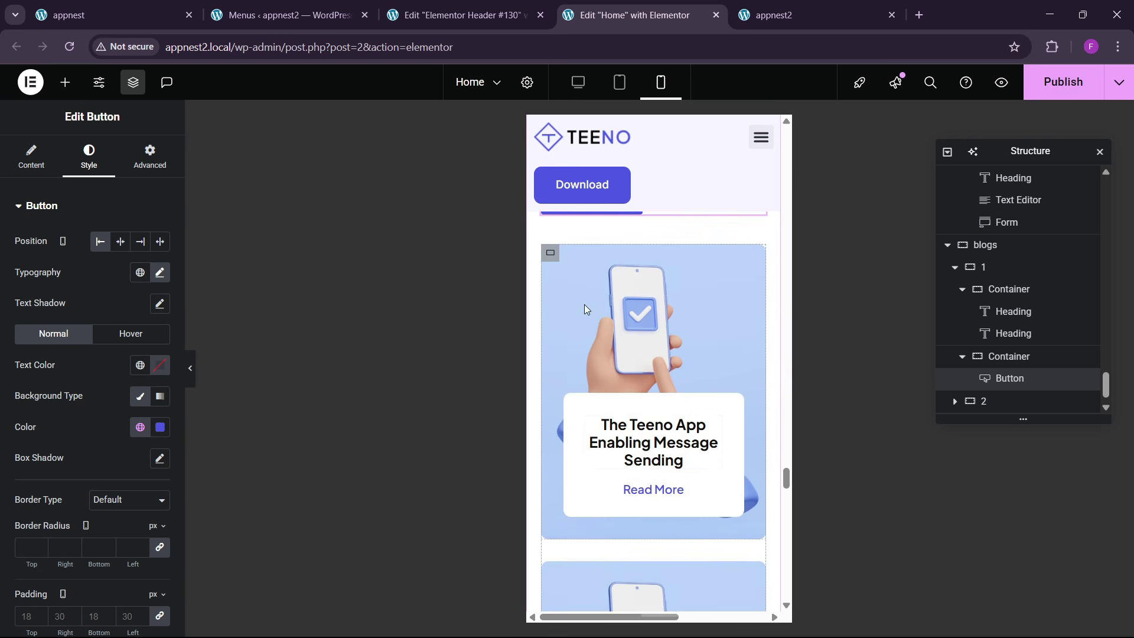
{"action": "left_click", "coordinate": [550, 253]}
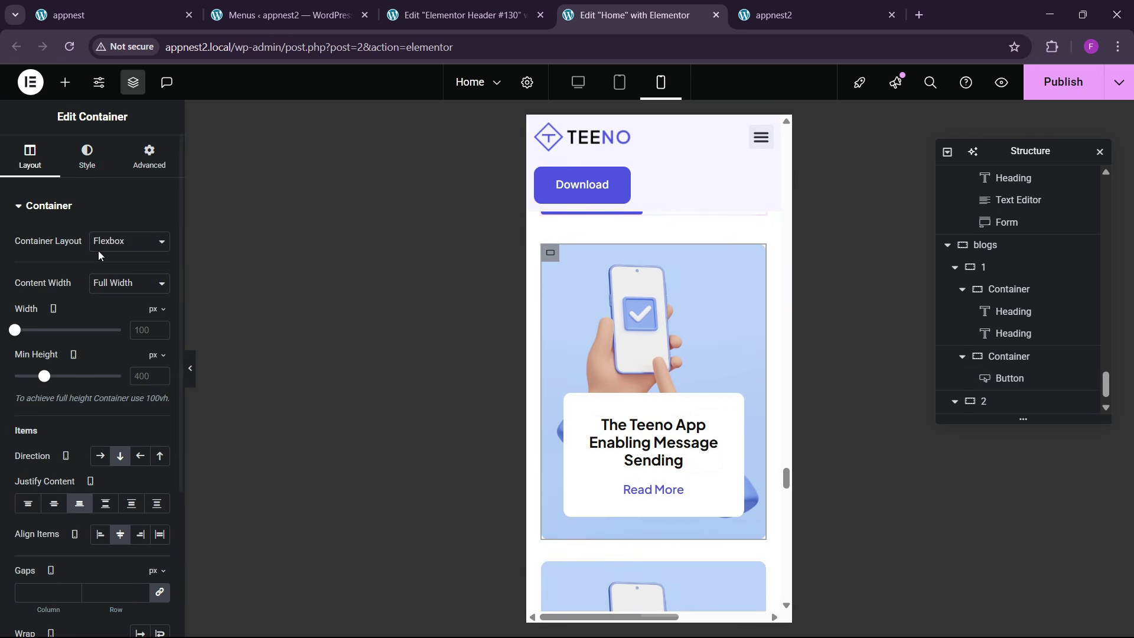
{"action": "left_click", "coordinate": [159, 381]}
{"action": "type", "text": "350"}
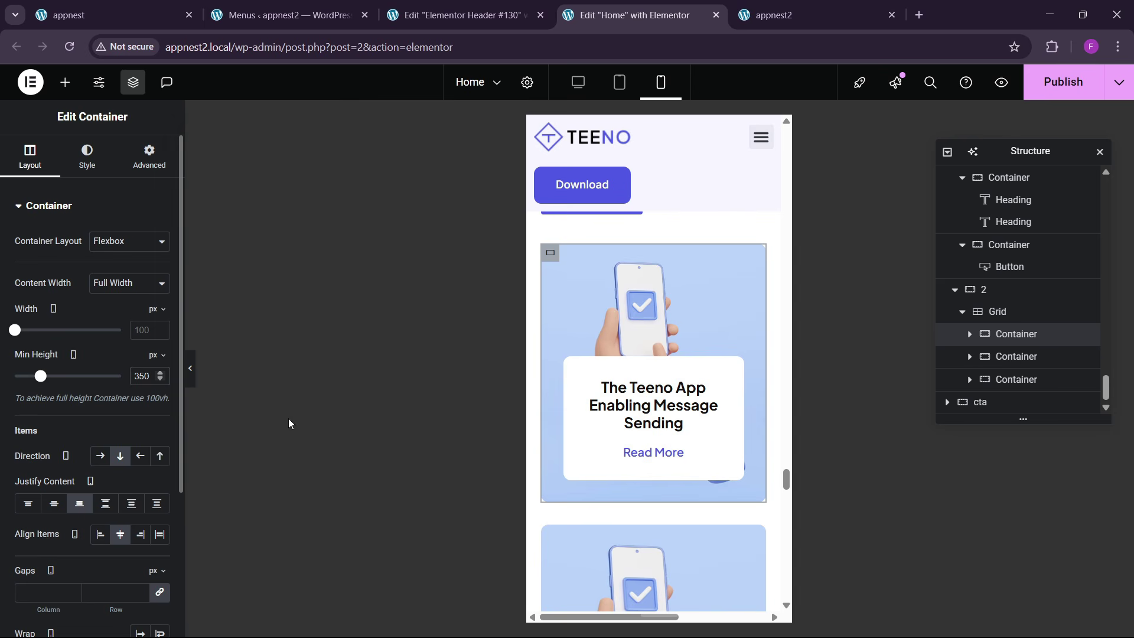
{"action": "left_click", "coordinate": [149, 157]}
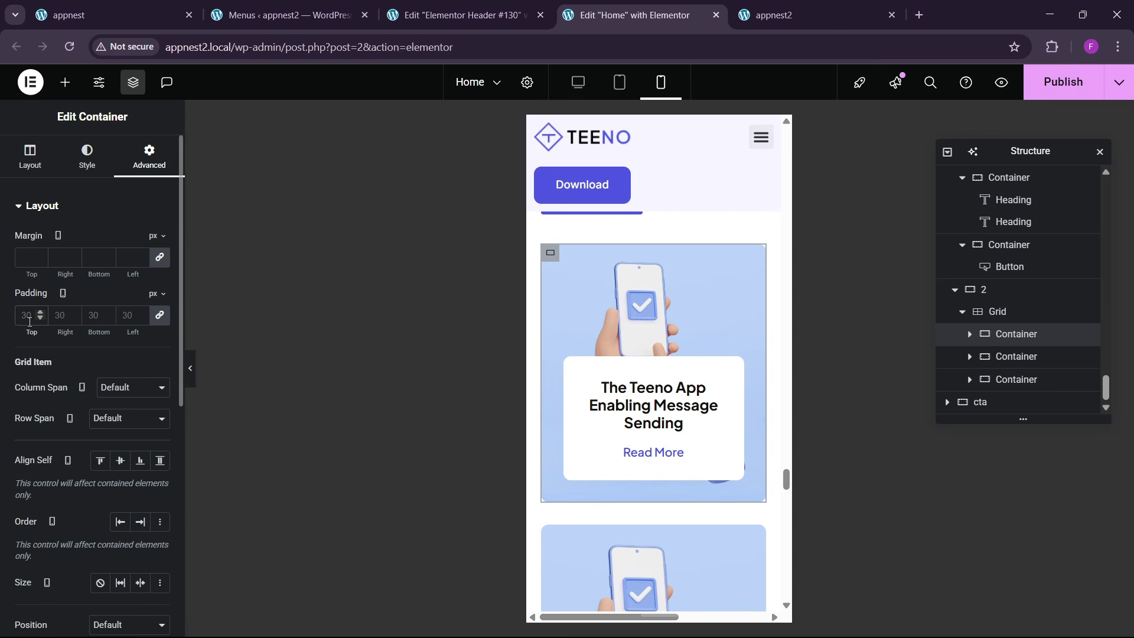
{"action": "left_click", "coordinate": [29, 319]}
{"action": "type", "text": "20"}
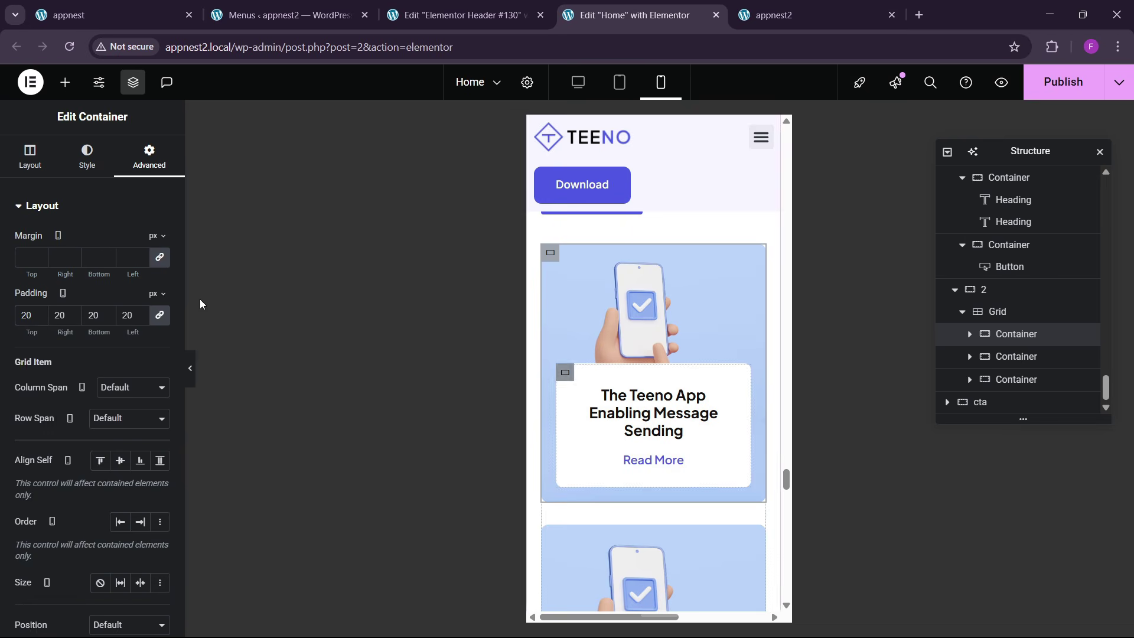
- Set the mobile padding of the first blog card's white text box to 20 px on all sides
{"action": "left_click", "coordinate": [147, 158]}
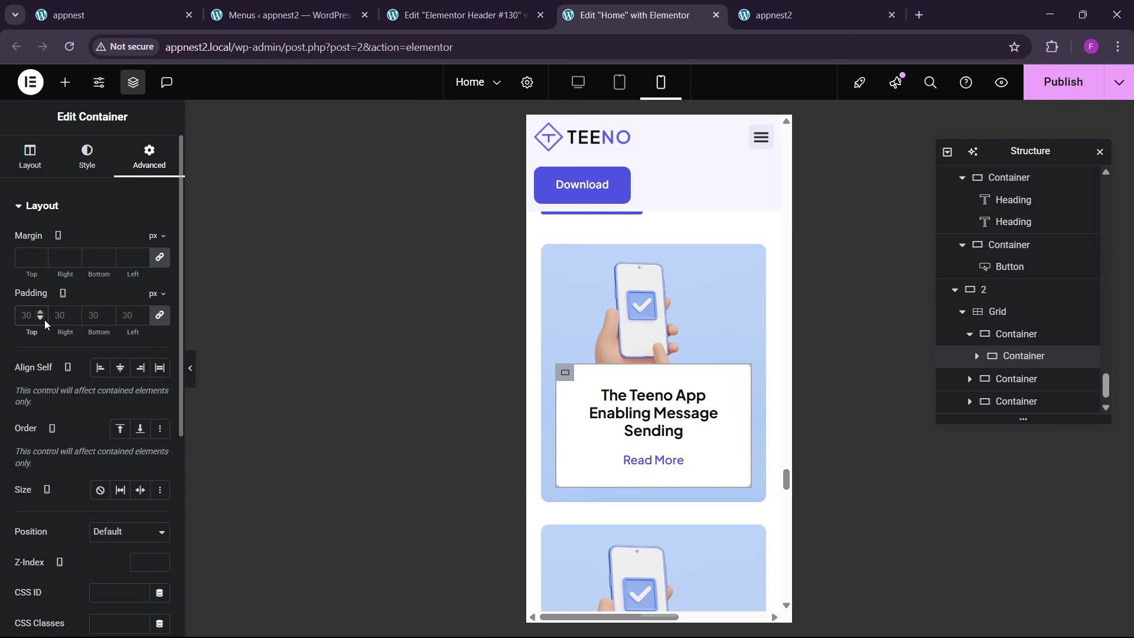
{"action": "left_click", "coordinate": [44, 320]}
{"action": "type", "text": "20"}
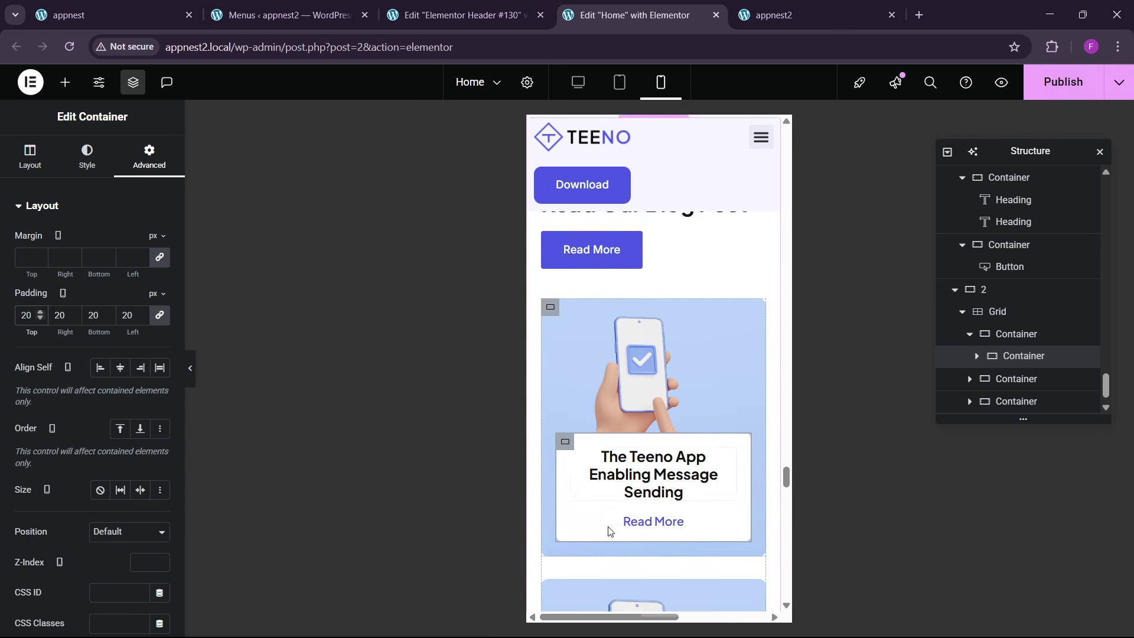
- Set the "Let's Download Teeno Mobile App Free" section container's mobile margin to 0 px on all sides
{"action": "scroll", "coordinate": [643, 487], "scroll_direction": "down", "scroll_amount": 9}
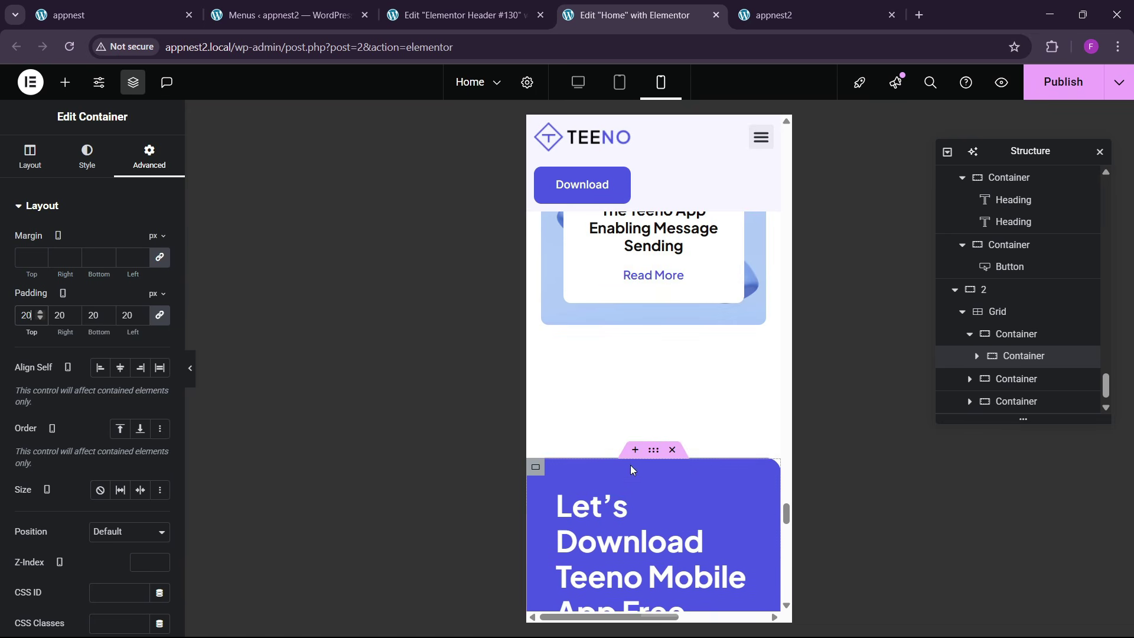
{"action": "left_click", "coordinate": [629, 469]}
{"action": "left_click", "coordinate": [149, 158]}
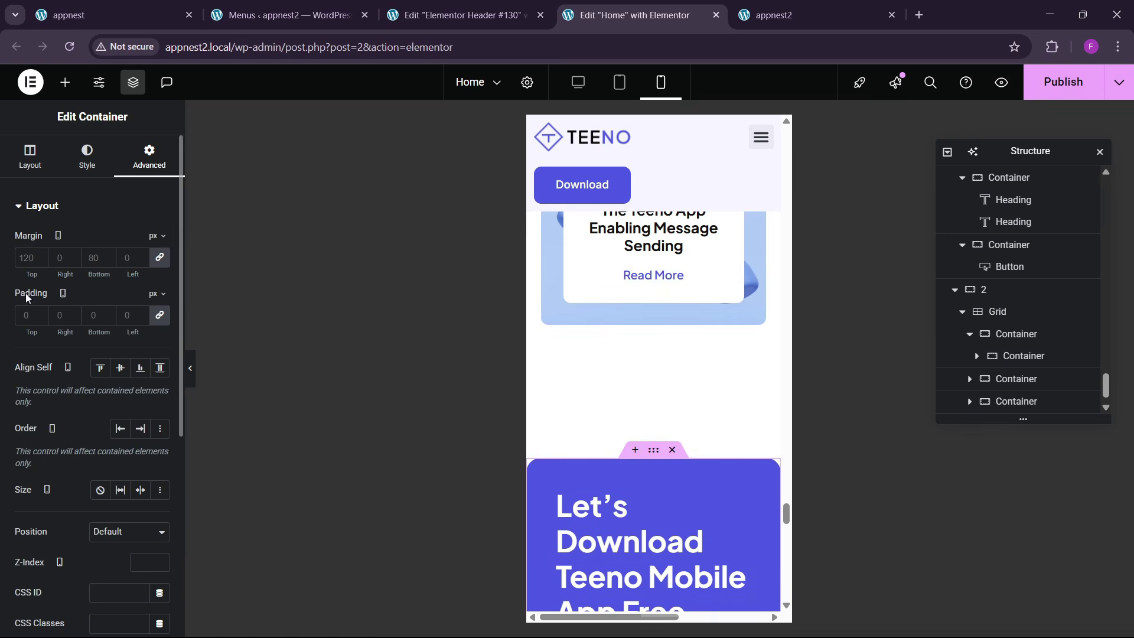
{"action": "left_click", "coordinate": [26, 257]}
{"action": "type", "text": "0"}
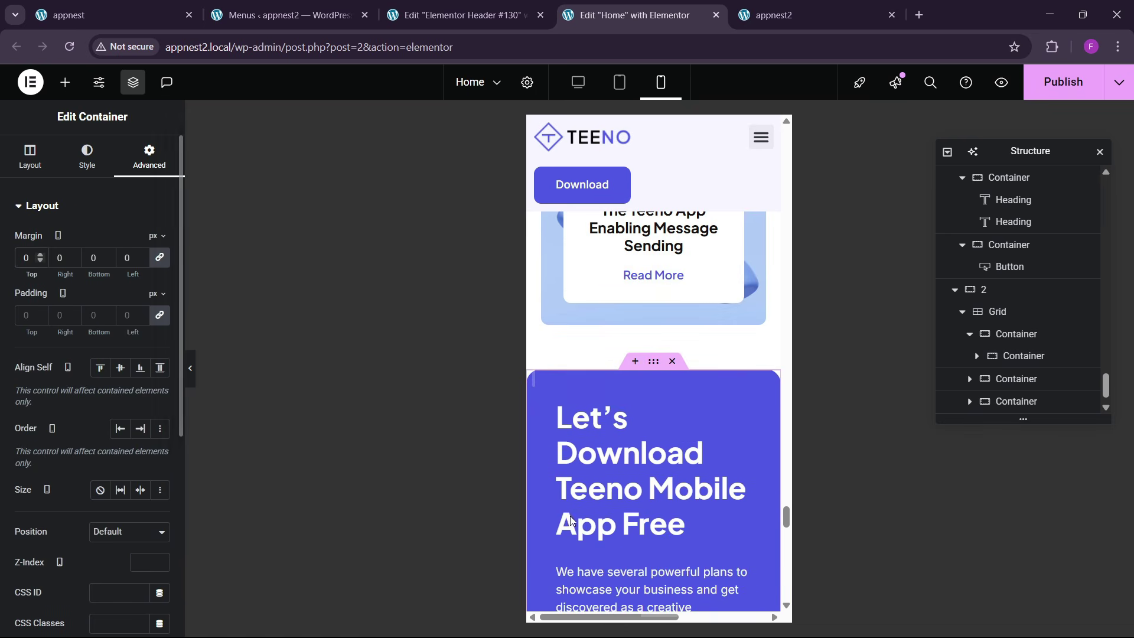
- Set the "Let's Download Teeno Mobile App Free" heading's mobile font size to 30 px
{"action": "left_click", "coordinate": [626, 401]}
{"action": "left_click", "coordinate": [89, 158]}
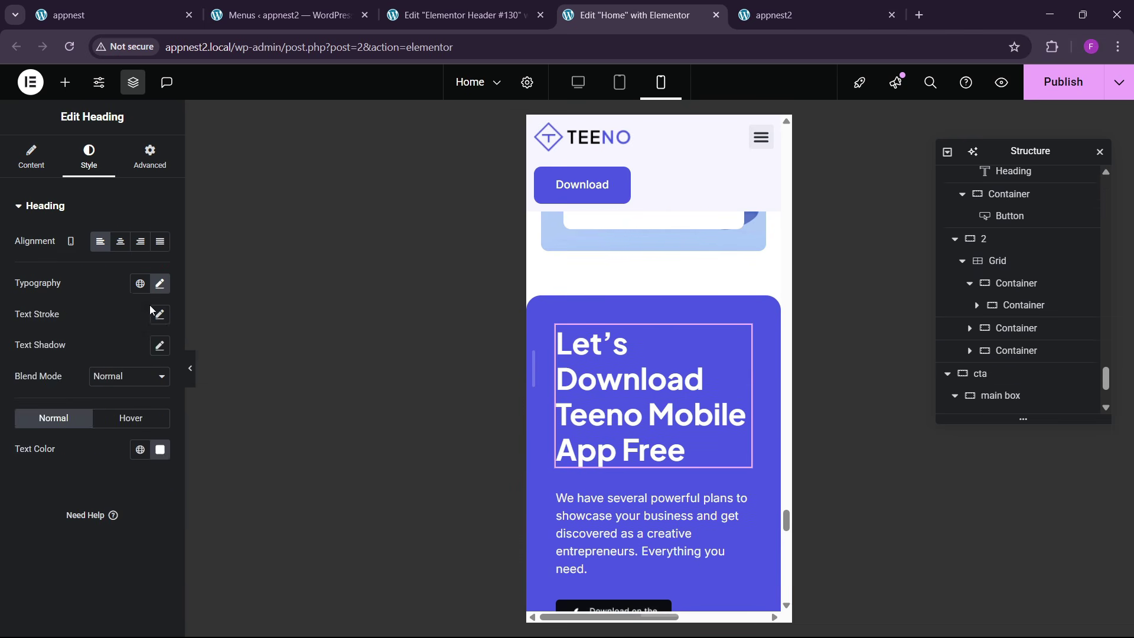
{"action": "left_click", "coordinate": [159, 283]}
{"action": "type", "text": "30"}
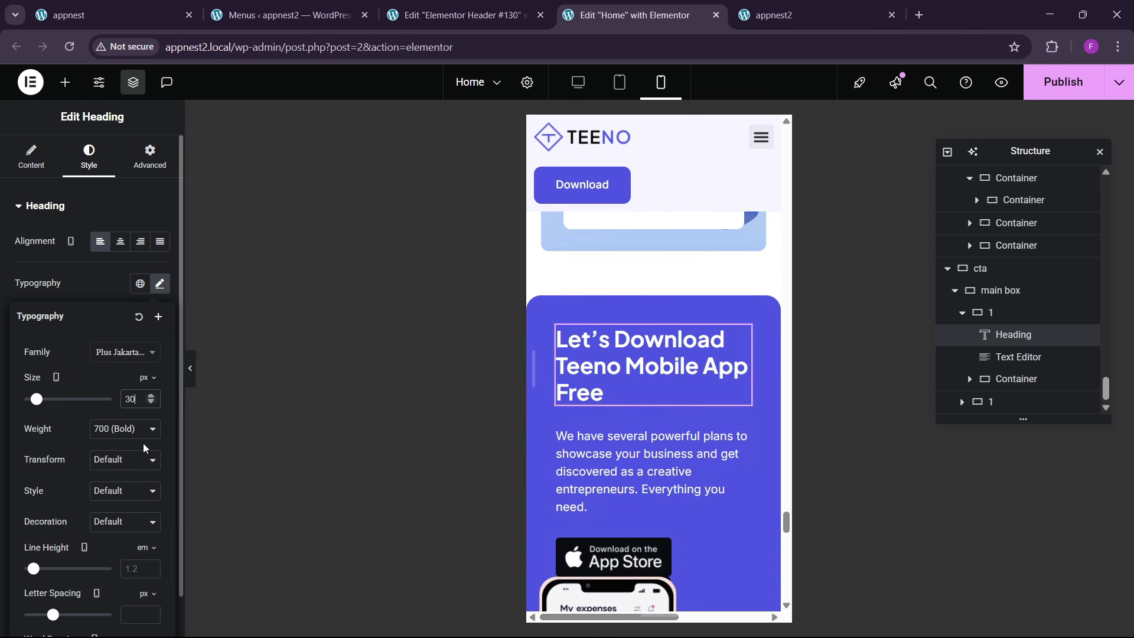
- Set the mobile margin of the phone mockup image in the download section to 0 em on all sides
{"action": "scroll", "coordinate": [646, 537], "scroll_direction": "down", "scroll_amount": 5}
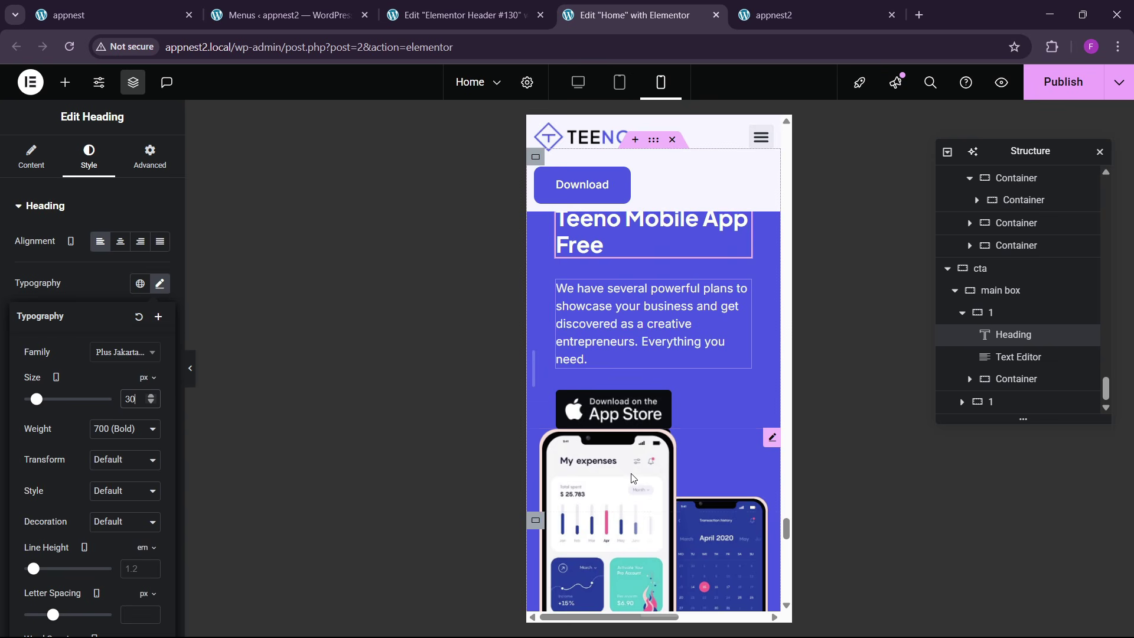
{"action": "left_click", "coordinate": [646, 537]}
{"action": "left_click", "coordinate": [149, 155]}
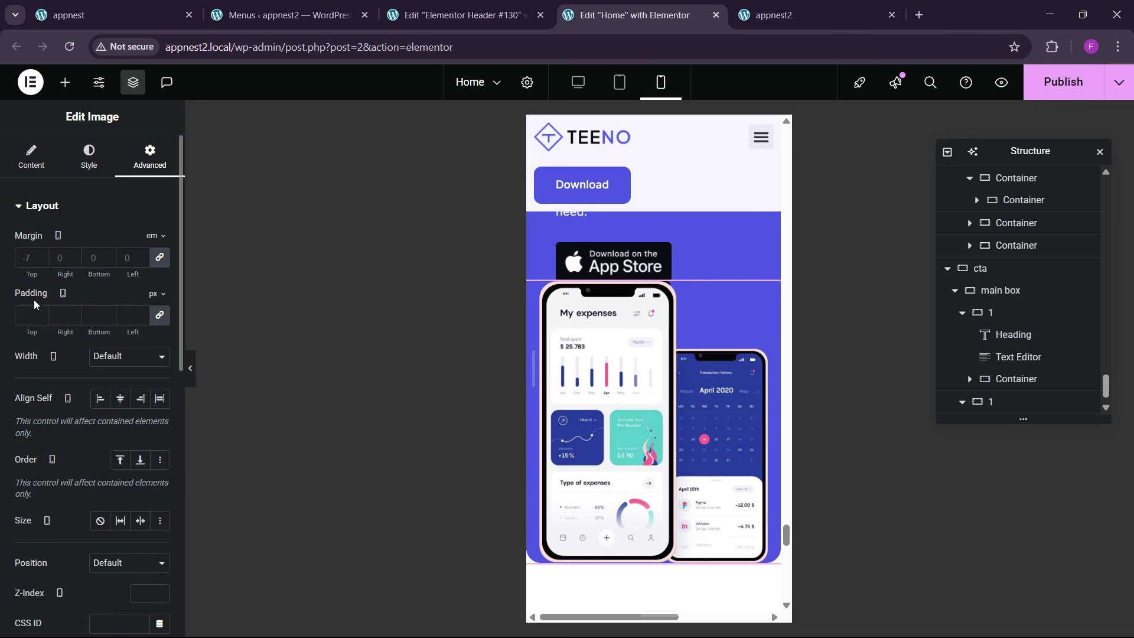
{"action": "left_click", "coordinate": [32, 260]}
{"action": "type", "text": "0"}
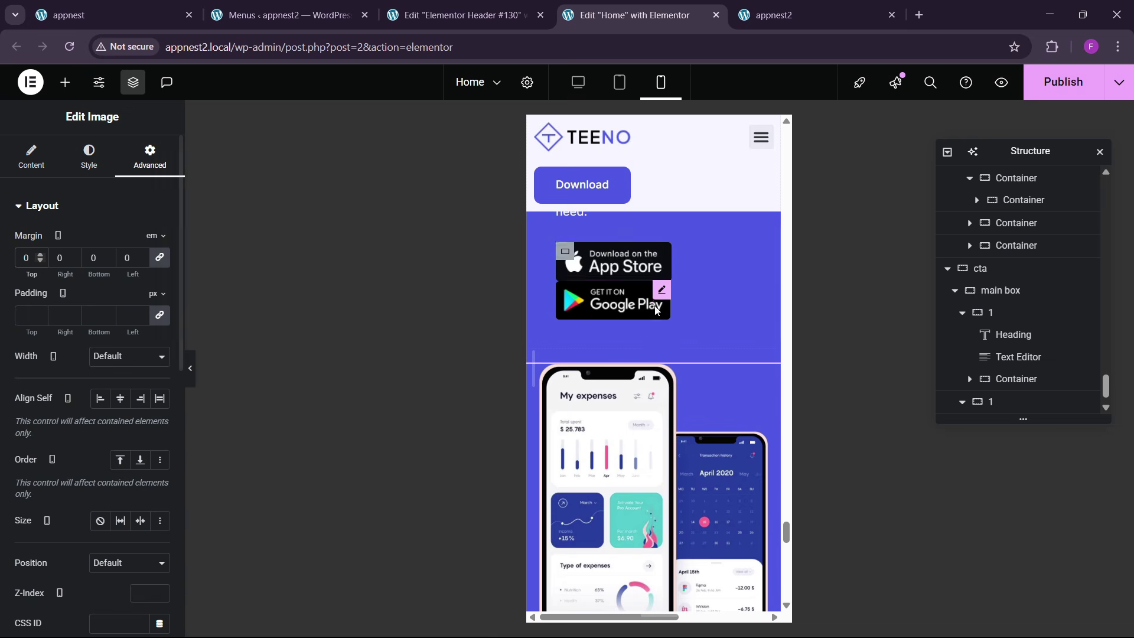
- Set the mobile column and row gaps of the store badges container in the download section to 10 px
{"action": "scroll", "coordinate": [636, 426], "scroll_direction": "up", "scroll_amount": 3}
{"action": "scroll", "coordinate": [635, 419], "scroll_direction": "up", "scroll_amount": 2}
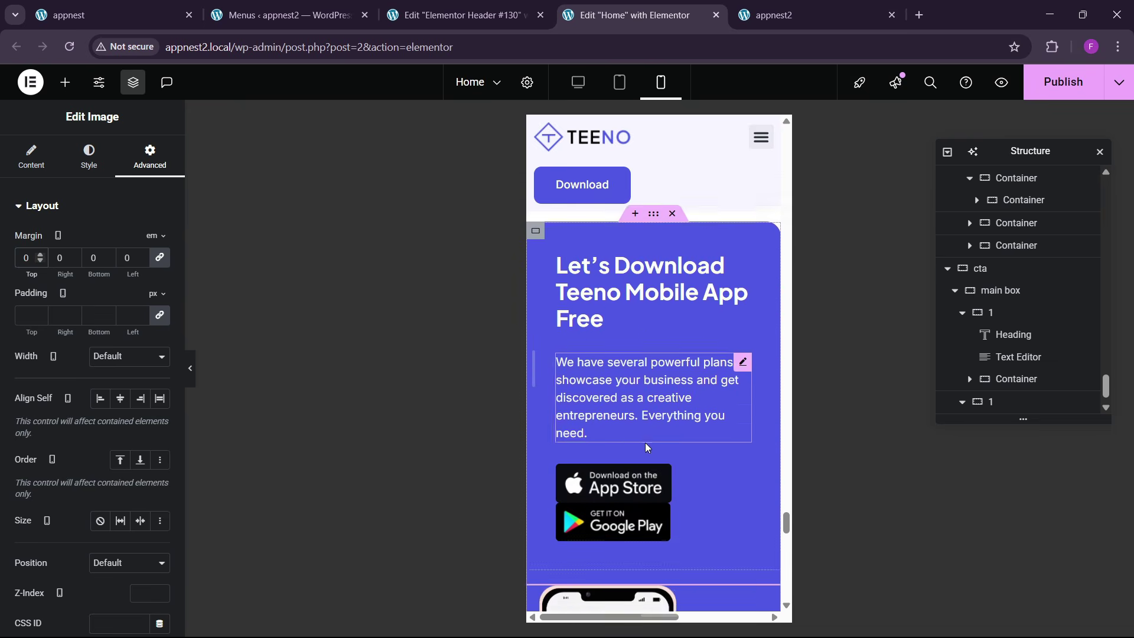
{"action": "scroll", "coordinate": [644, 458], "scroll_direction": "down", "scroll_amount": 10}
{"action": "scroll", "coordinate": [644, 466], "scroll_direction": "up", "scroll_amount": 4}
{"action": "scroll", "coordinate": [646, 465], "scroll_direction": "up", "scroll_amount": 5}
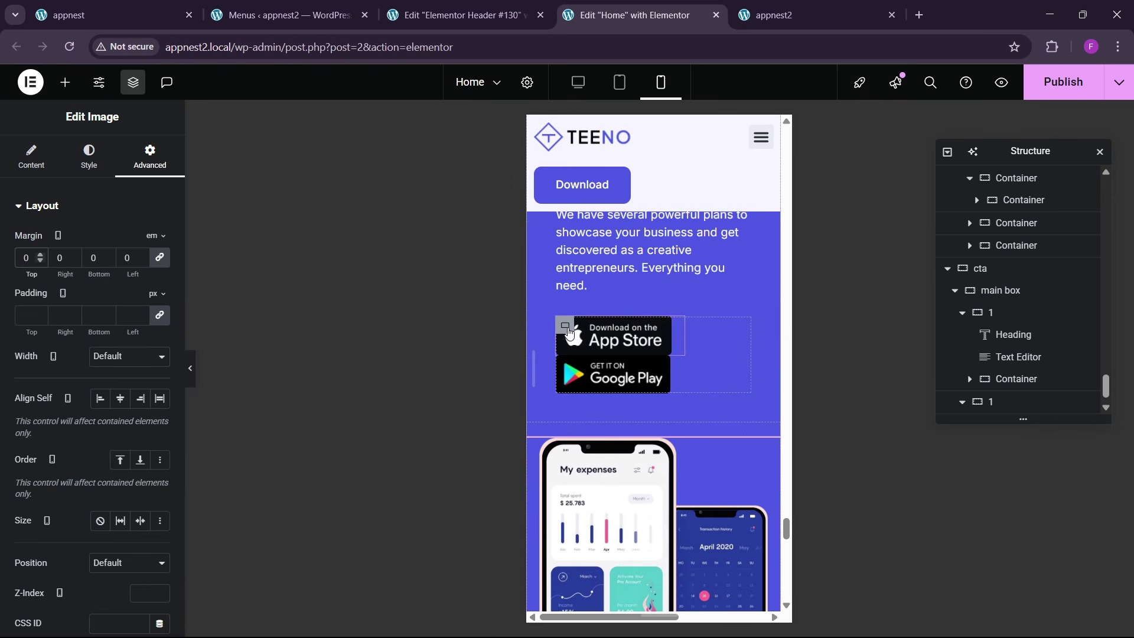
{"action": "left_click", "coordinate": [565, 326]}
{"action": "scroll", "coordinate": [118, 428], "scroll_direction": "down", "scroll_amount": 3}
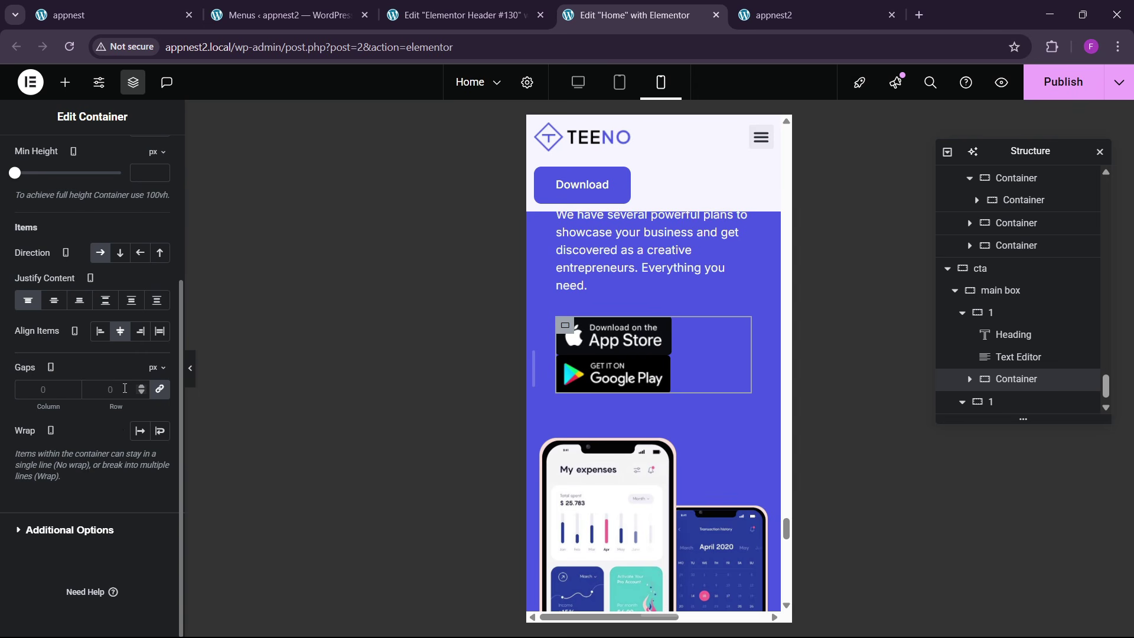
{"action": "type", "text": "10"}
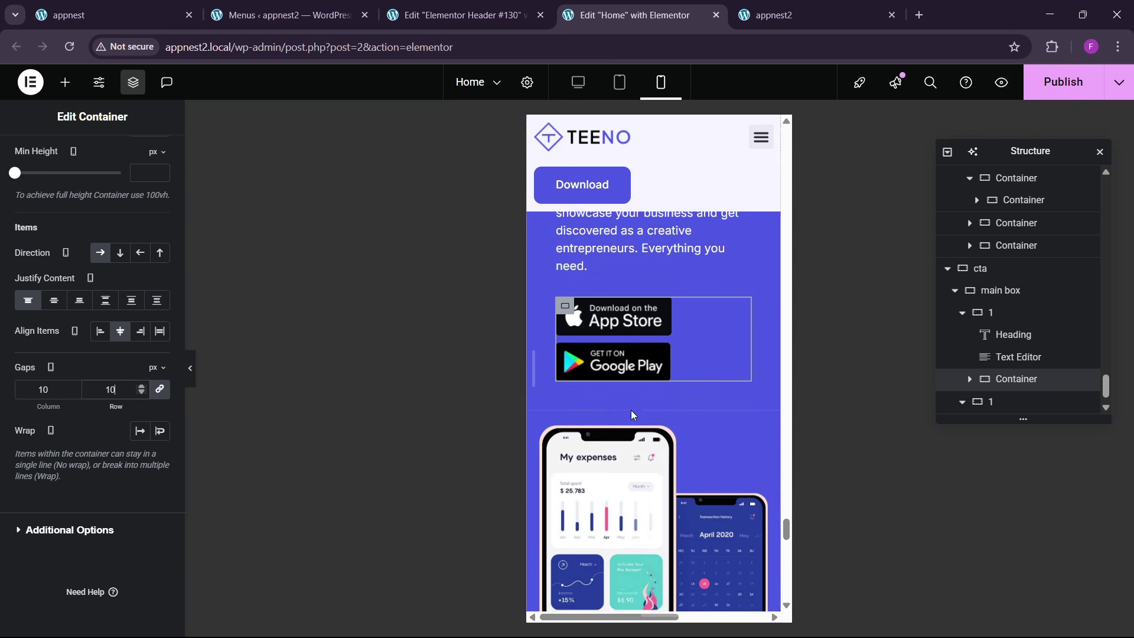
- Publish the Home page changes and open the footer template for editing
{"action": "scroll", "coordinate": [631, 409], "scroll_direction": "down", "scroll_amount": 8}
{"action": "scroll", "coordinate": [633, 423], "scroll_direction": "up", "scroll_amount": 7}
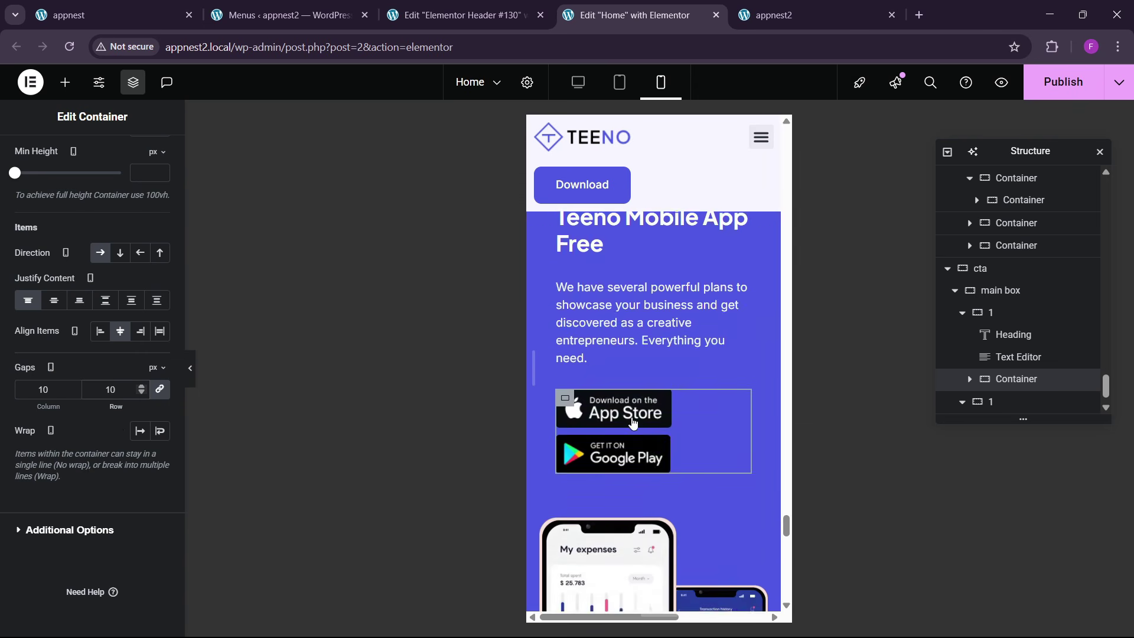
{"action": "scroll", "coordinate": [632, 423], "scroll_direction": "down", "scroll_amount": 10}
{"action": "left_click", "coordinate": [1055, 95]}
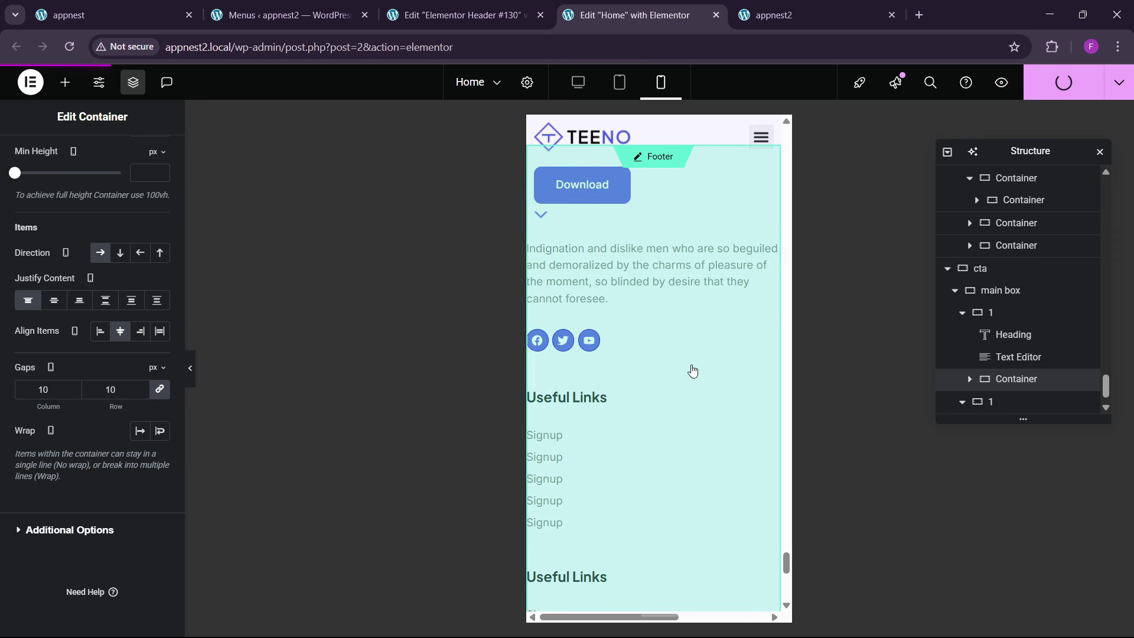
{"action": "scroll", "coordinate": [691, 370], "scroll_direction": "up", "scroll_amount": 1}
{"action": "left_click", "coordinate": [661, 231]}
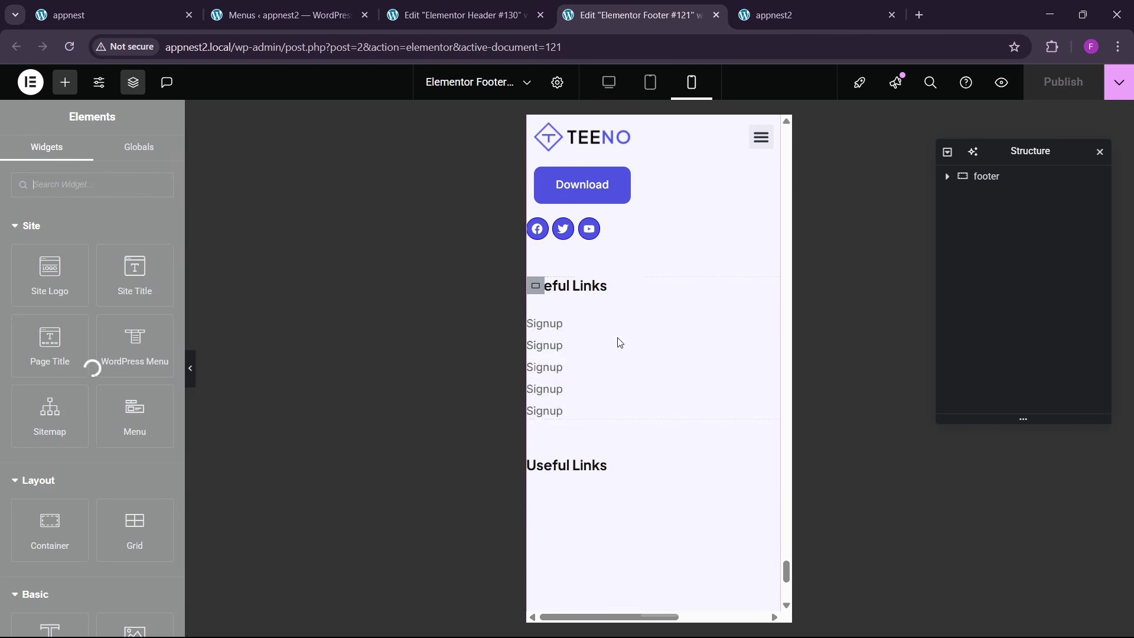
- Set the footer container's mobile padding to 40 px top and bottom and 20 px right and left
{"action": "scroll", "coordinate": [619, 342], "scroll_direction": "up", "scroll_amount": 5}
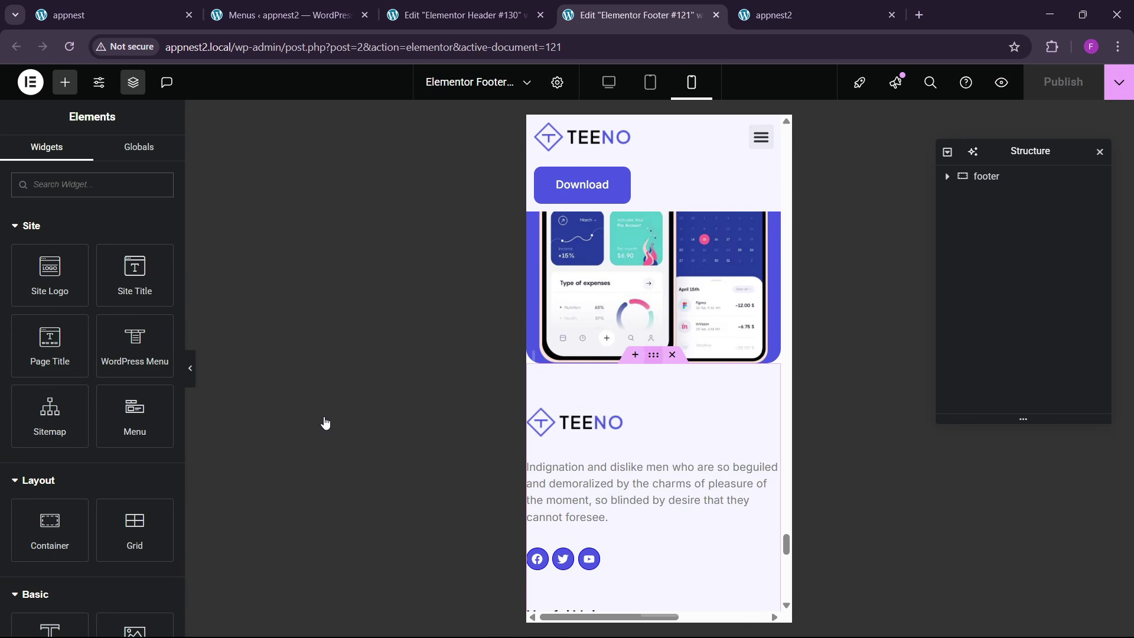
{"action": "left_click", "coordinate": [653, 354]}
{"action": "left_click", "coordinate": [150, 157]}
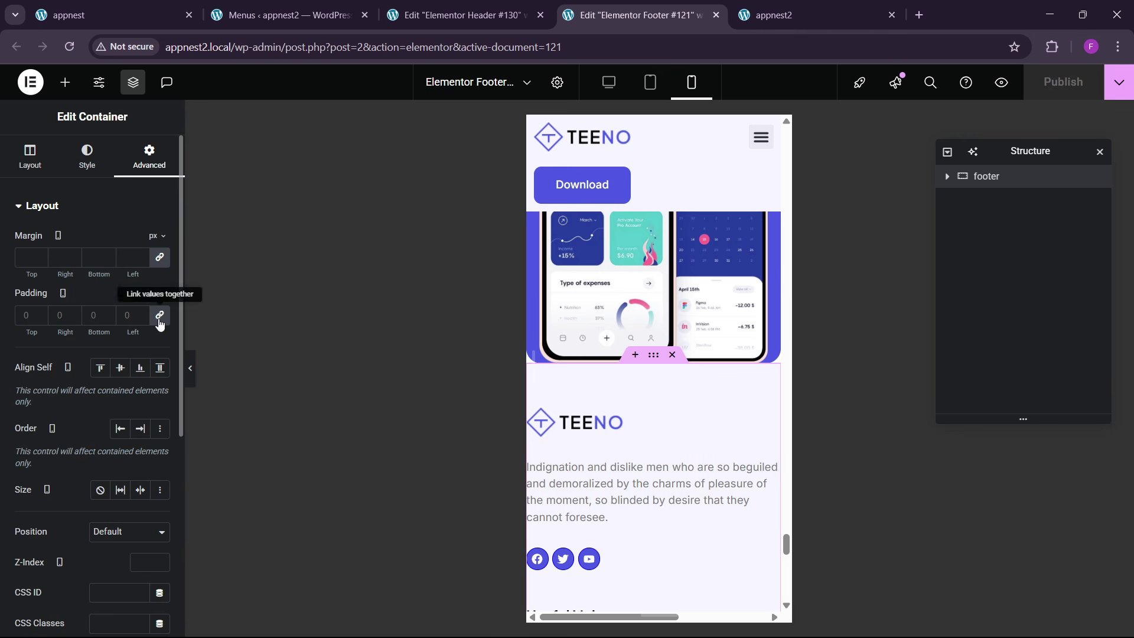
{"action": "left_click", "coordinate": [159, 319]}
{"action": "type", "text": "40"}
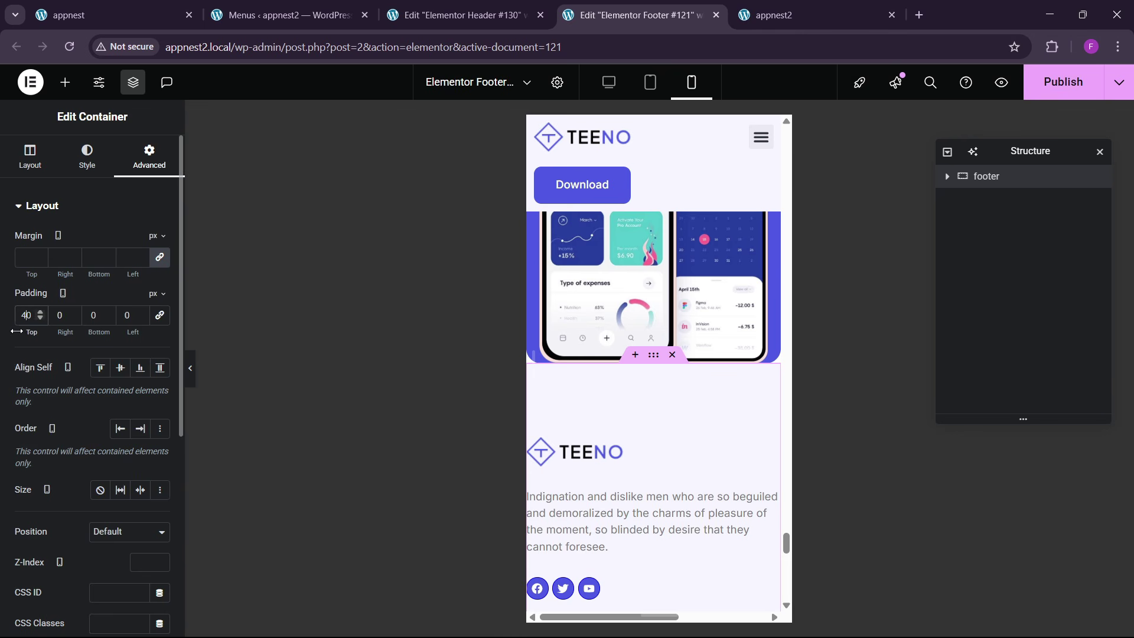
{"action": "type", "text": "20"}
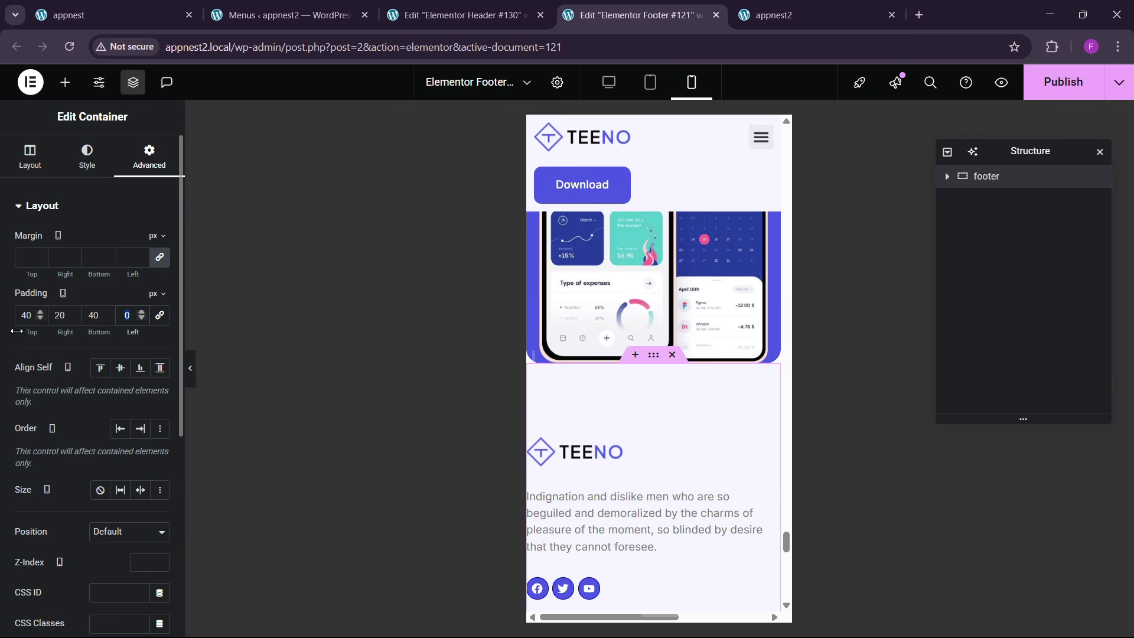
{"action": "type", "text": "20"}
- Set the mobile width of the App Store badge under the footer's Download App heading to 88%
{"action": "scroll", "coordinate": [673, 487], "scroll_direction": "down", "scroll_amount": 6}
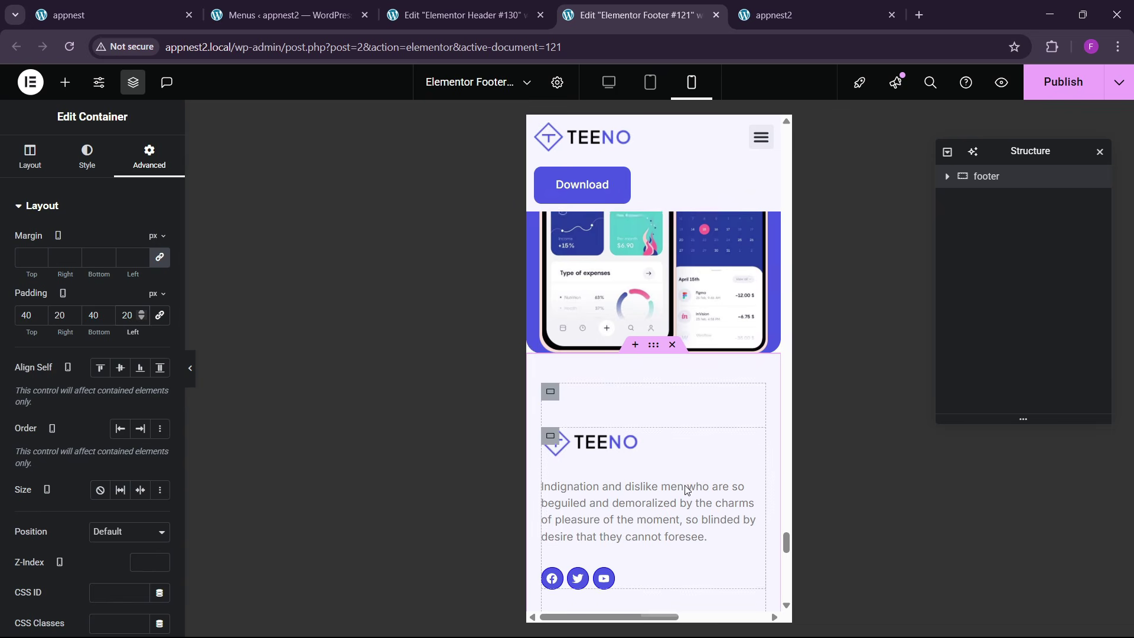
{"action": "scroll", "coordinate": [663, 490], "scroll_direction": "down", "scroll_amount": 4}
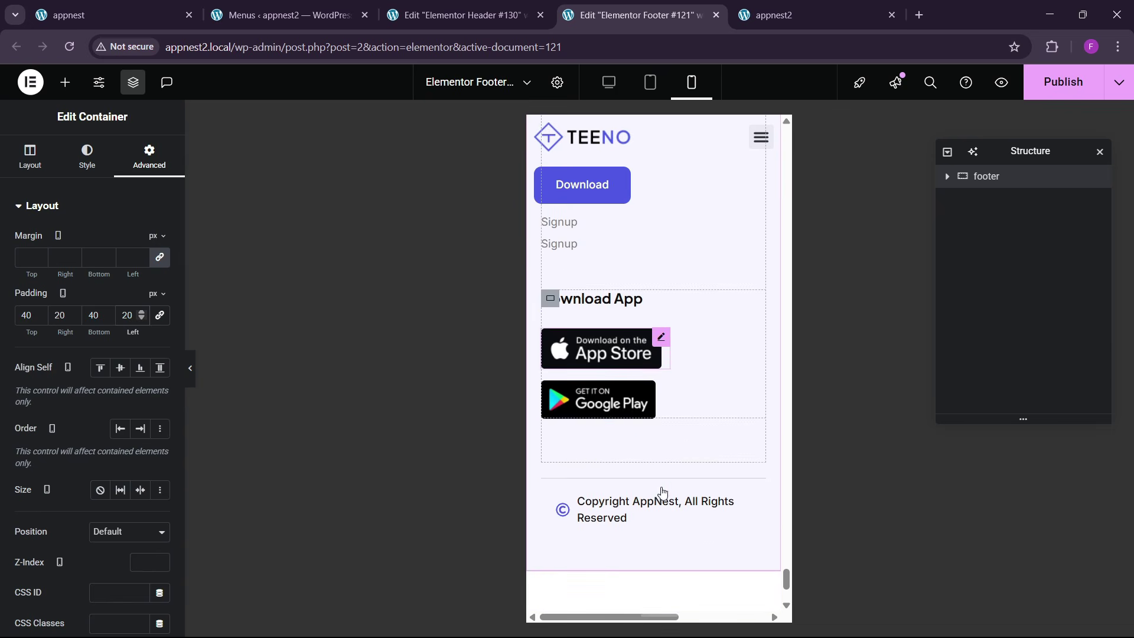
{"action": "left_click", "coordinate": [623, 354]}
{"action": "left_click", "coordinate": [89, 156]}
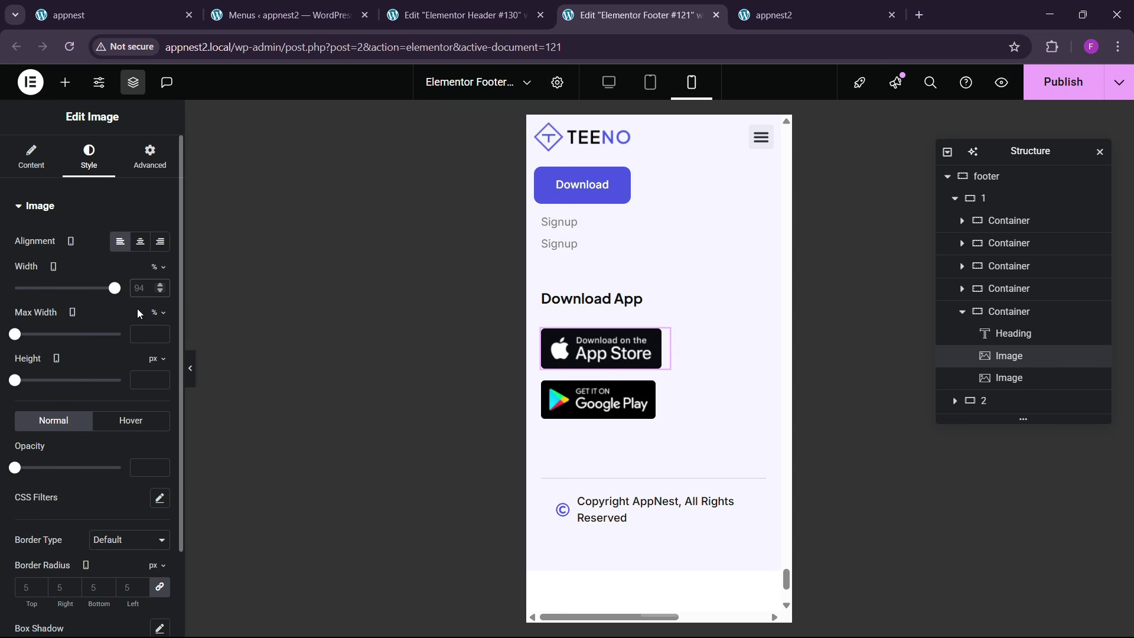
{"action": "type", "text": "90"}
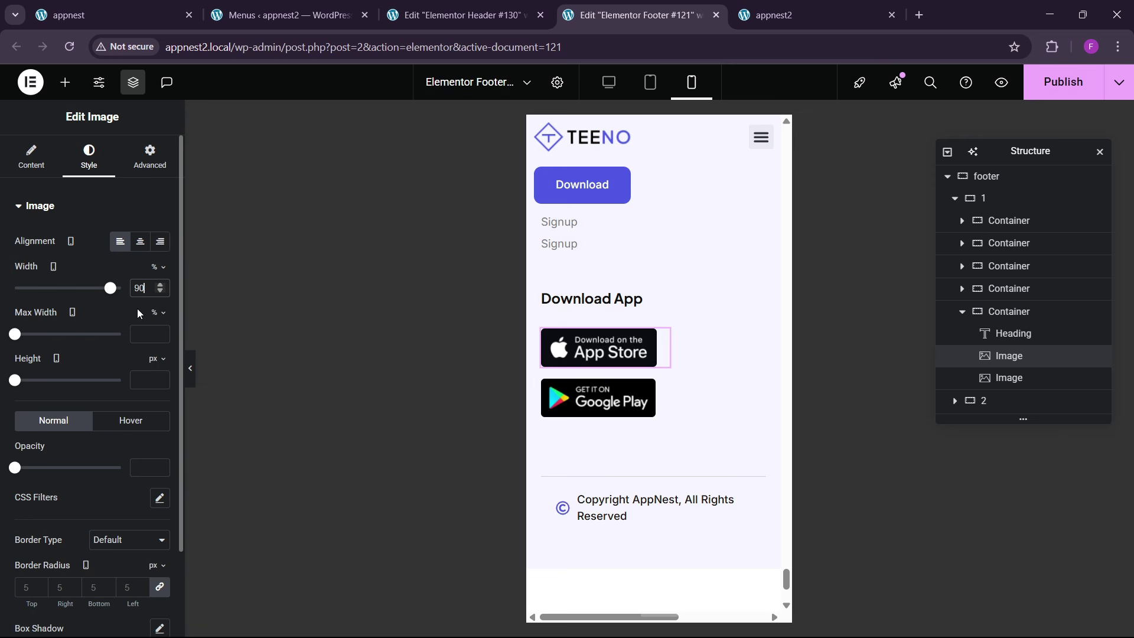
{"action": "left_click", "coordinate": [162, 291]}
{"action": "left_click", "coordinate": [162, 291]}
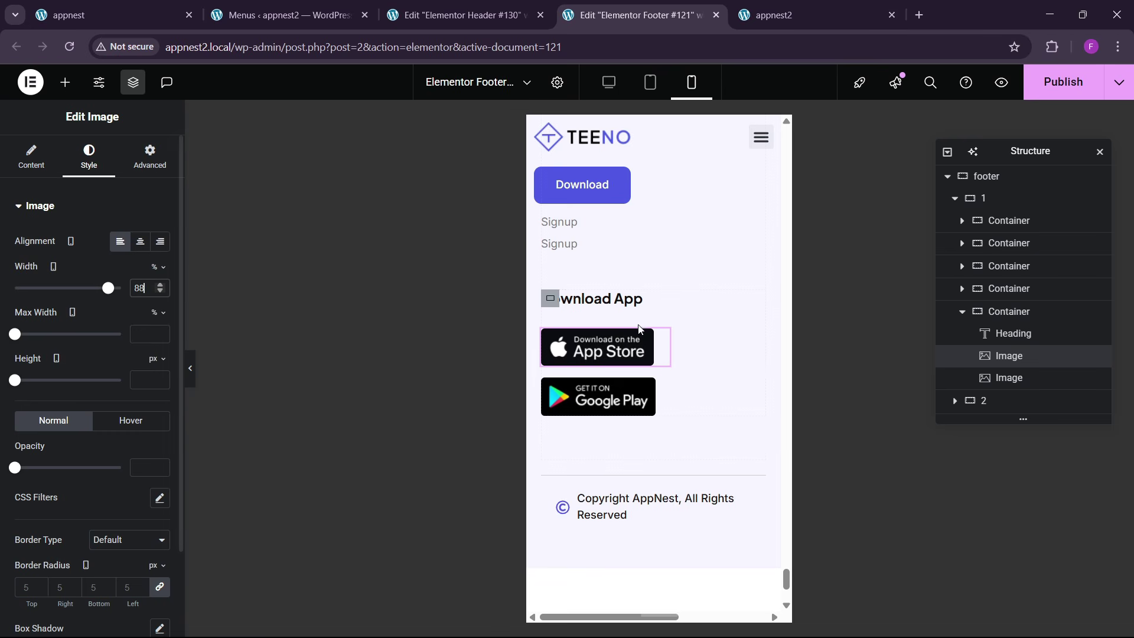
- Set the mobile padding of the footer's copyright container to 0 px on all sides
{"action": "scroll", "coordinate": [653, 476], "scroll_direction": "down", "scroll_amount": 3}
{"action": "left_click", "coordinate": [553, 341]}
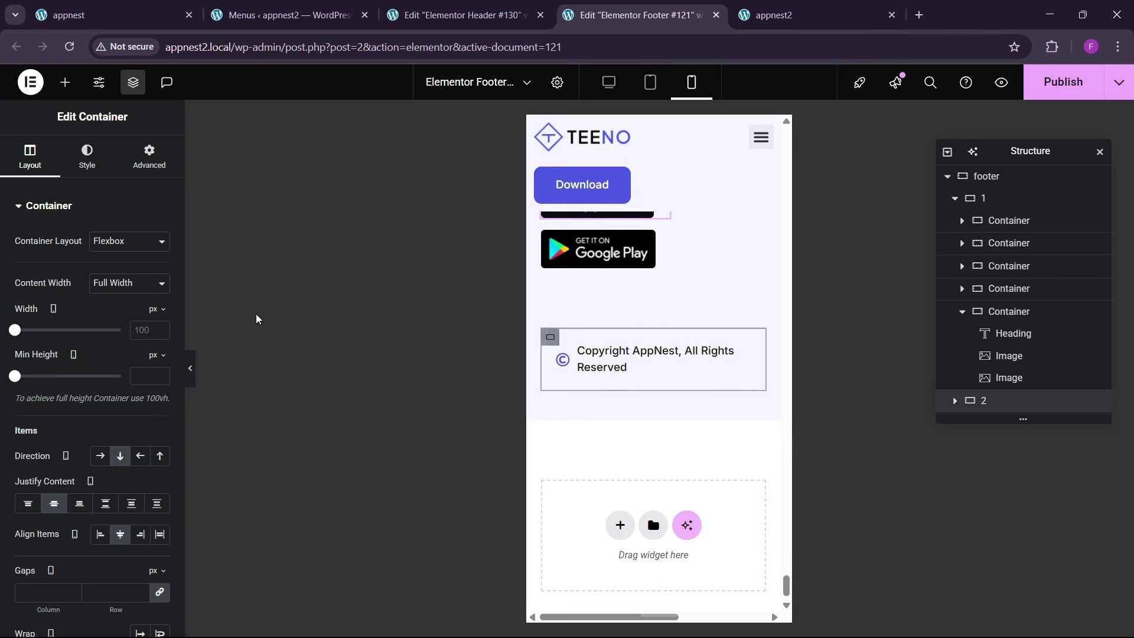
{"action": "left_click", "coordinate": [149, 156]}
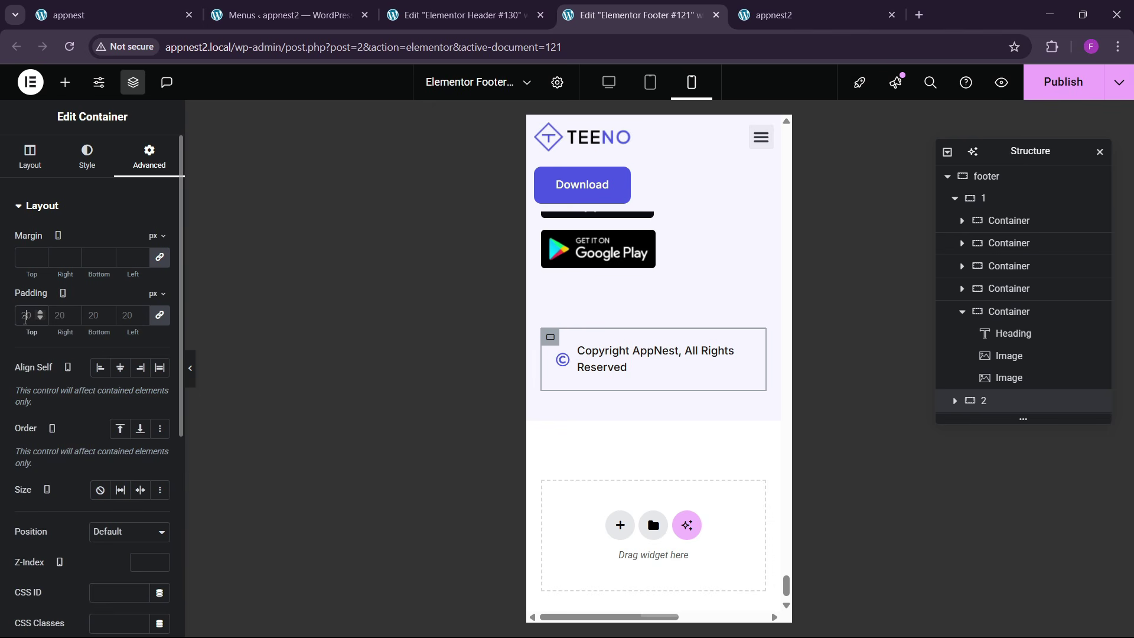
{"action": "left_click", "coordinate": [25, 315]}
{"action": "type", "text": "0"}
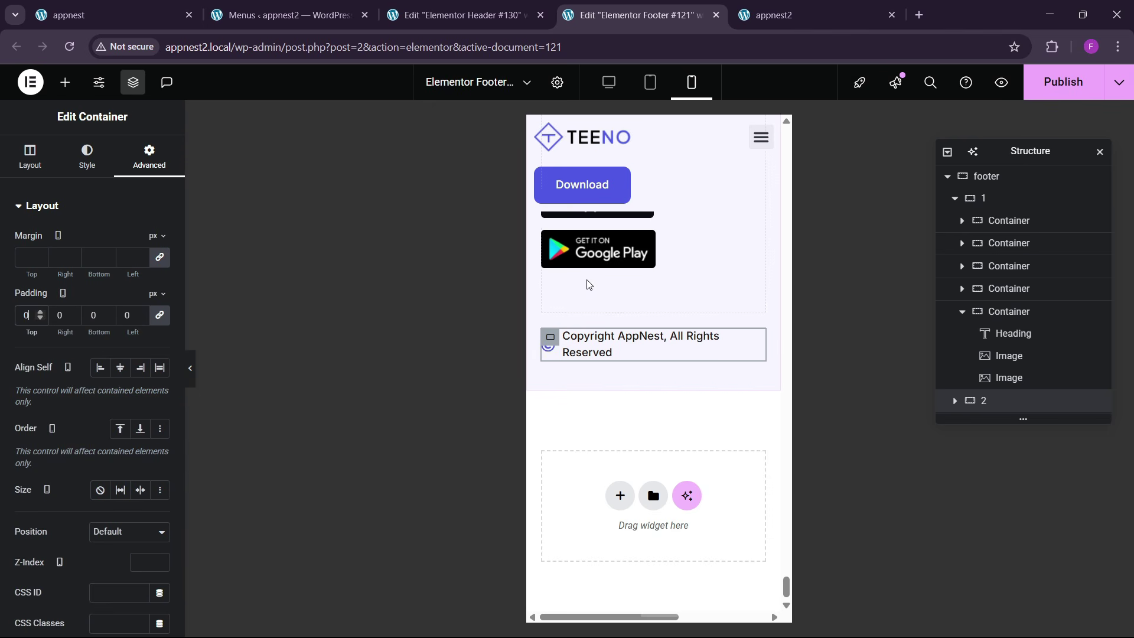
- Set the footer container's mobile top margin to 50 px, keeping the other sides at 0
{"action": "scroll", "coordinate": [643, 373], "scroll_direction": "up", "scroll_amount": 5}
{"action": "scroll", "coordinate": [643, 373], "scroll_direction": "up", "scroll_amount": 10}
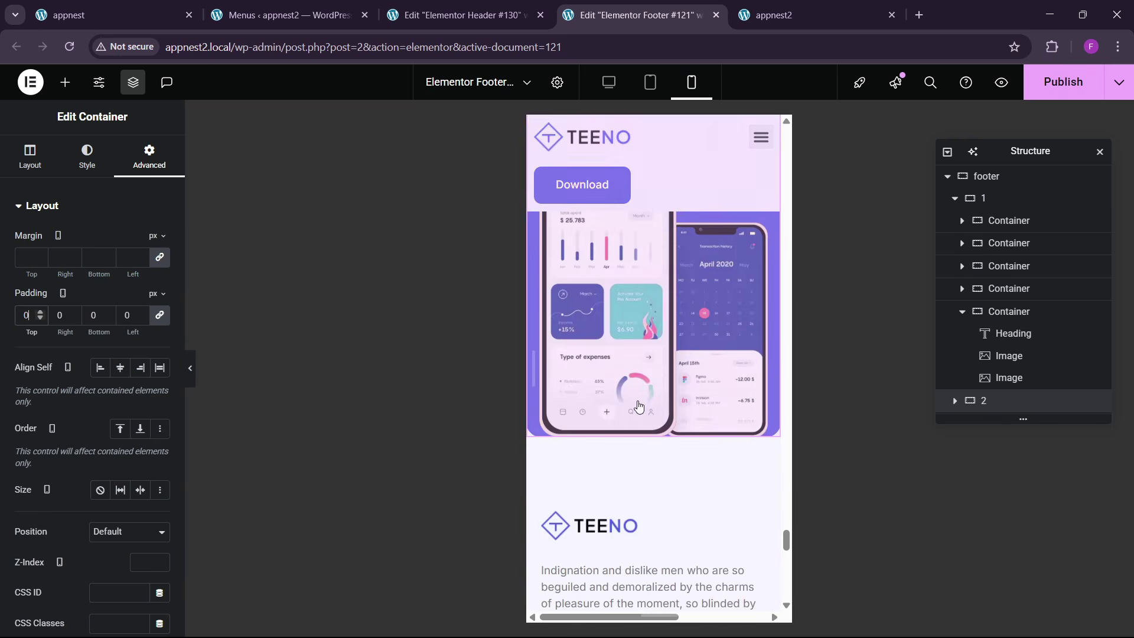
{"action": "left_click", "coordinate": [654, 430]}
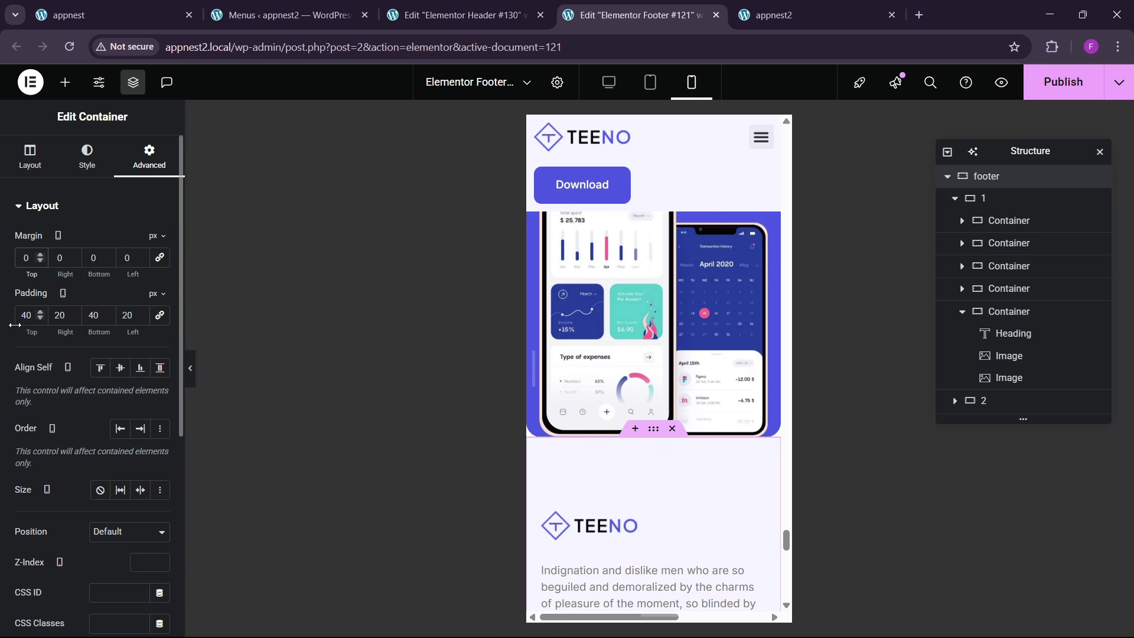
{"action": "type", "text": "4"}
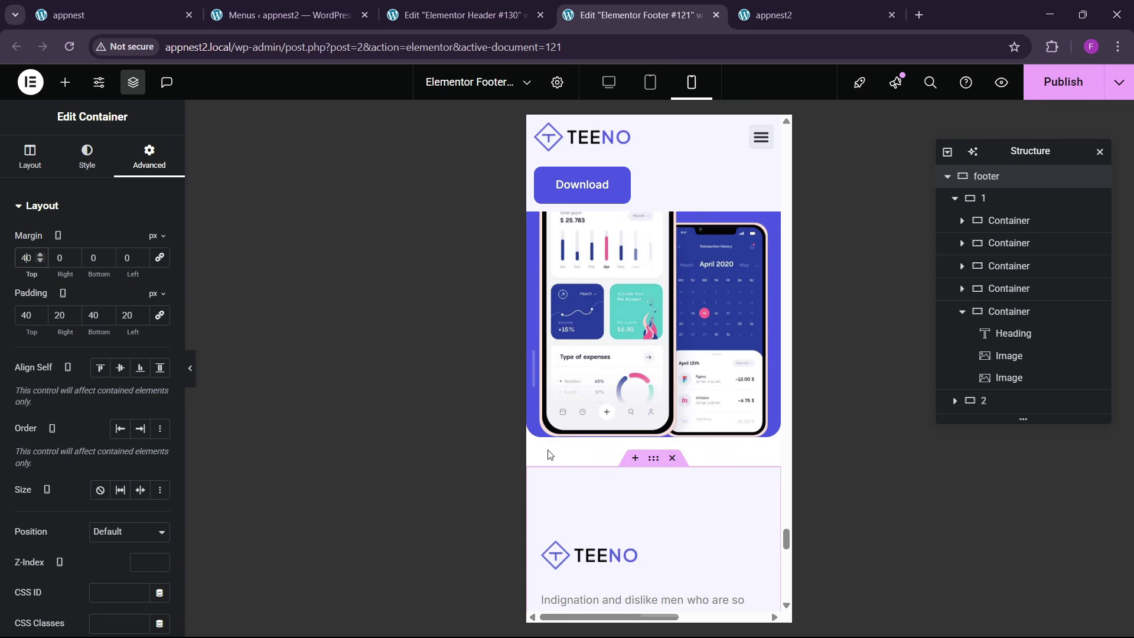
{"action": "key", "text": "BackSpace"}
{"action": "type", "text": "5"}
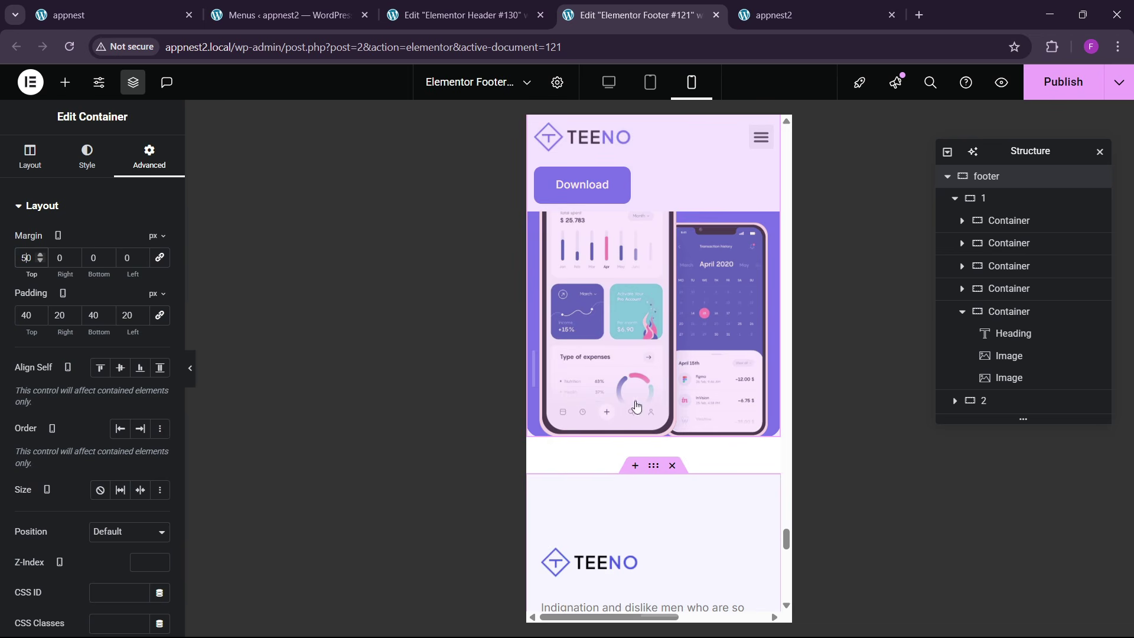
- Publish the footer template changes and open the footer's settings
{"action": "left_click", "coordinate": [1060, 94]}
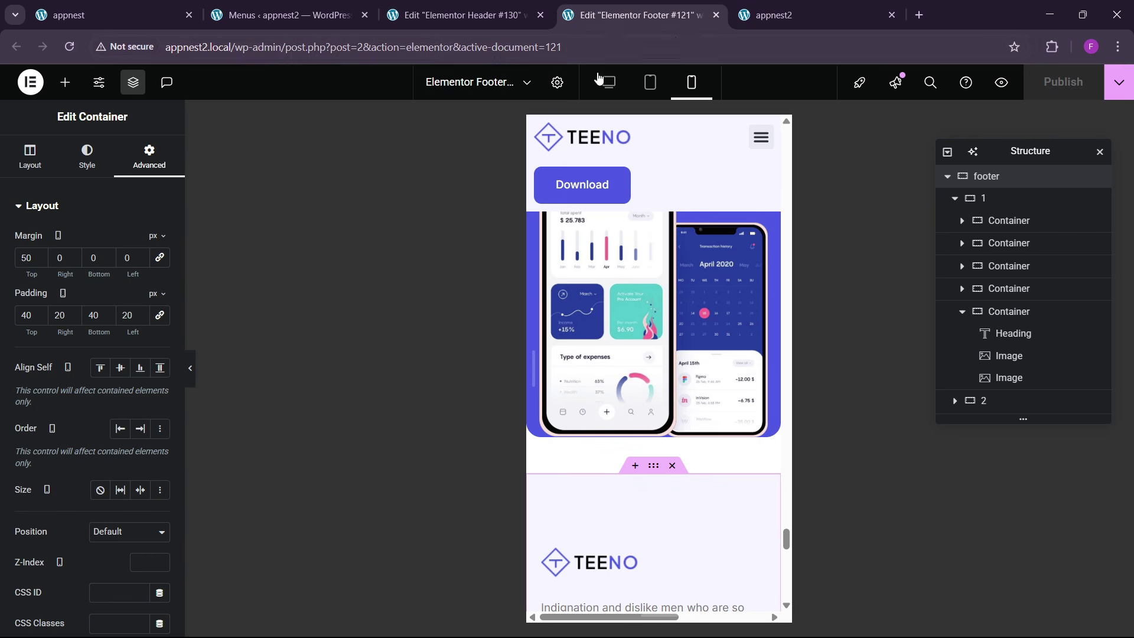
{"action": "left_click", "coordinate": [557, 84]}
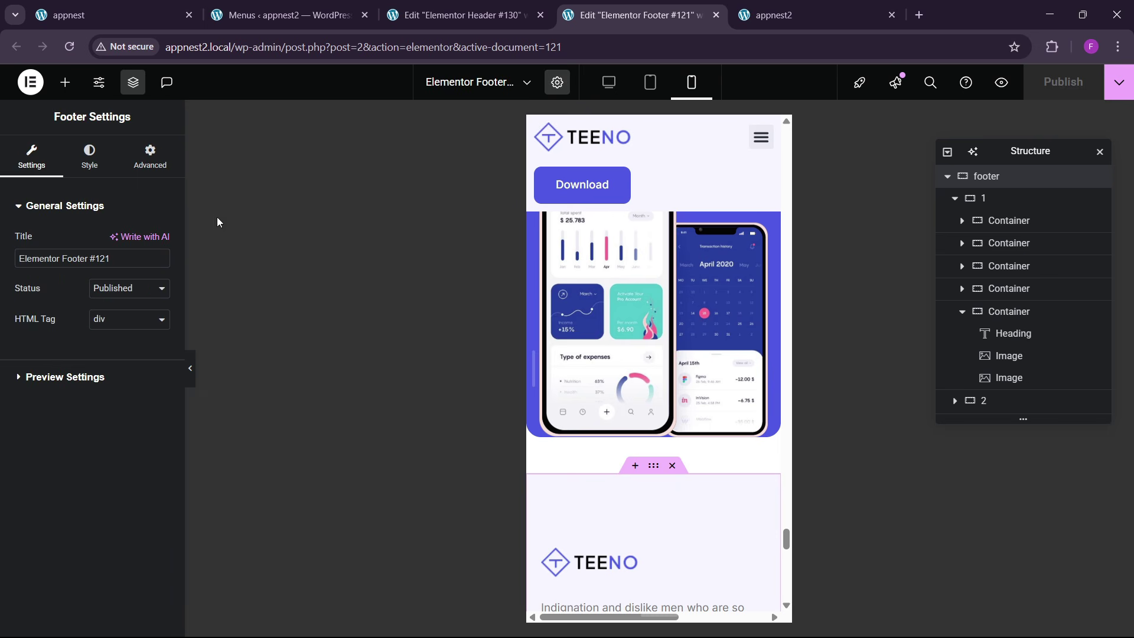
- Add the custom CSS rule body { overflow-x: hidden; } to the footer template and publish it
{"action": "left_click", "coordinate": [144, 157]}
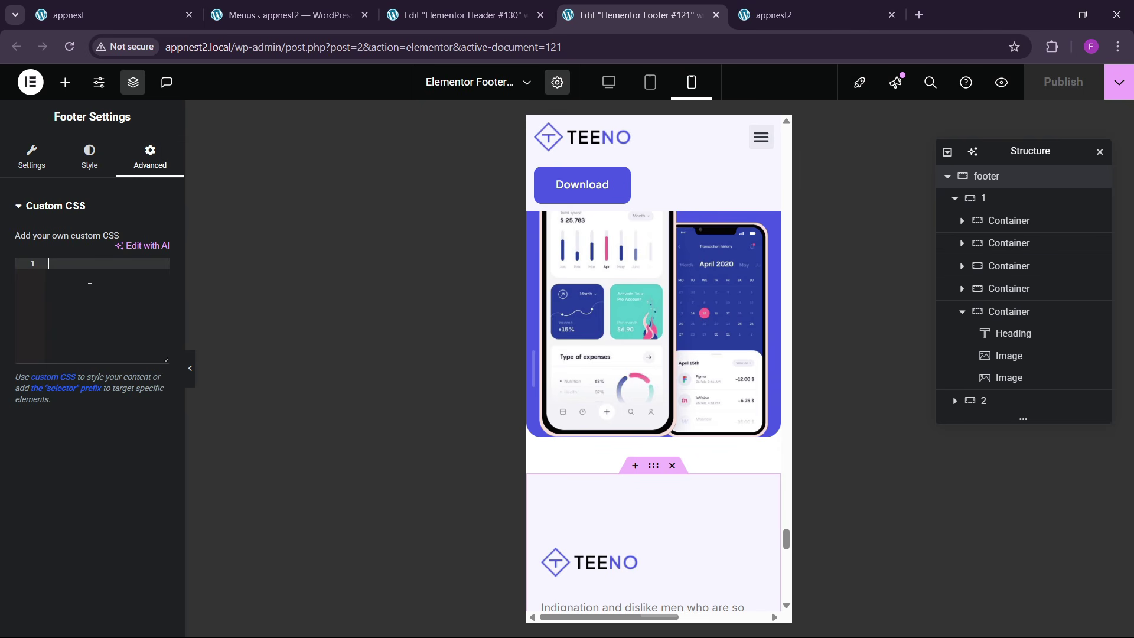
{"action": "type", "text": "body"}
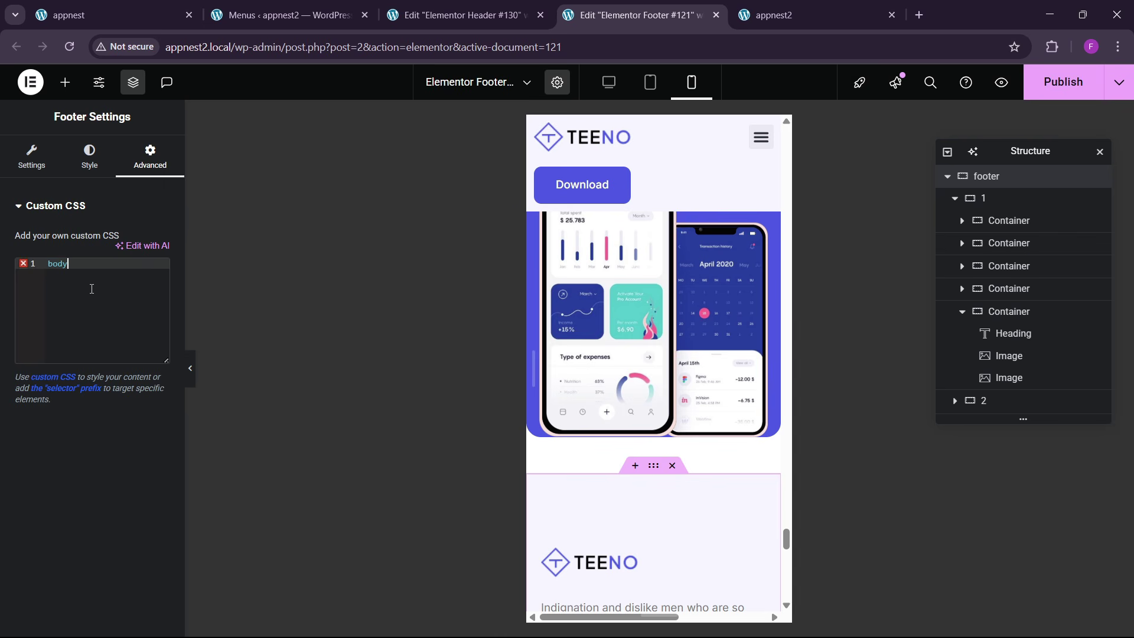
{"action": "type", "text": " {"}
{"action": "key", "text": "Return"}
{"action": "type", "text": "ov"}
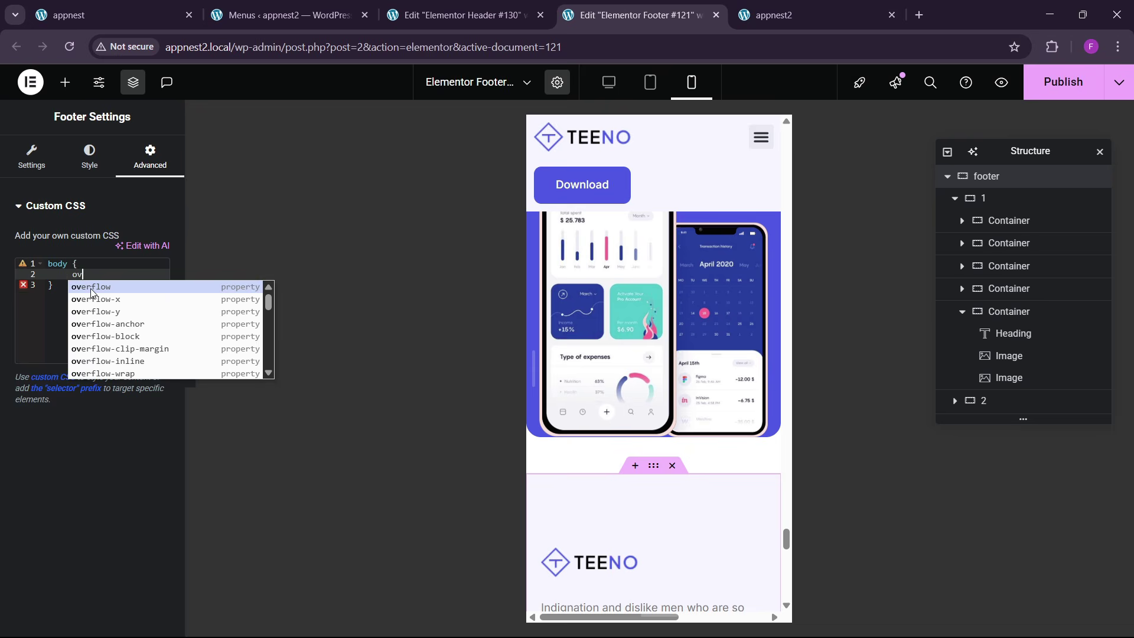
{"action": "type", "text": "erl"}
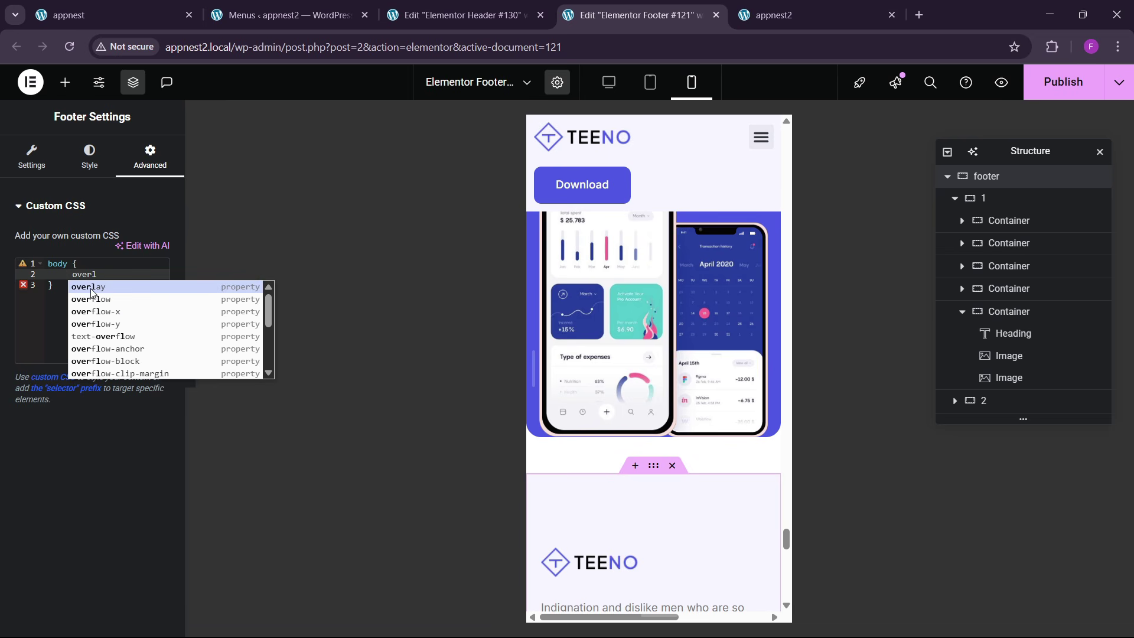
{"action": "key", "text": "Down"}
{"action": "key", "text": "Down"}
{"action": "key", "text": "Return"}
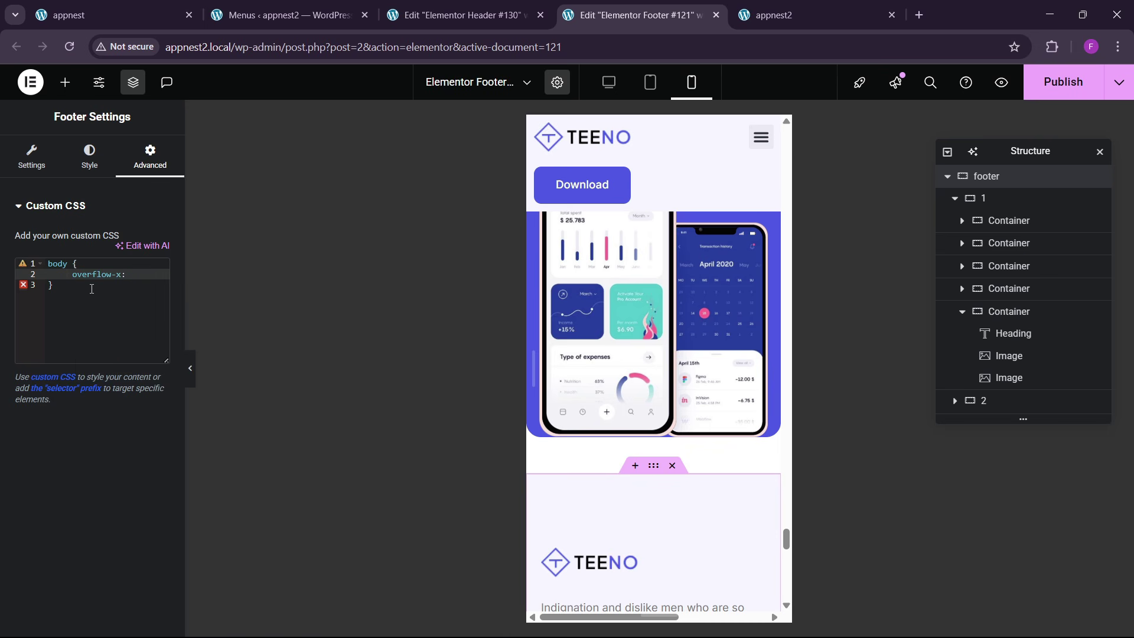
{"action": "type", "text": "hidden;"}
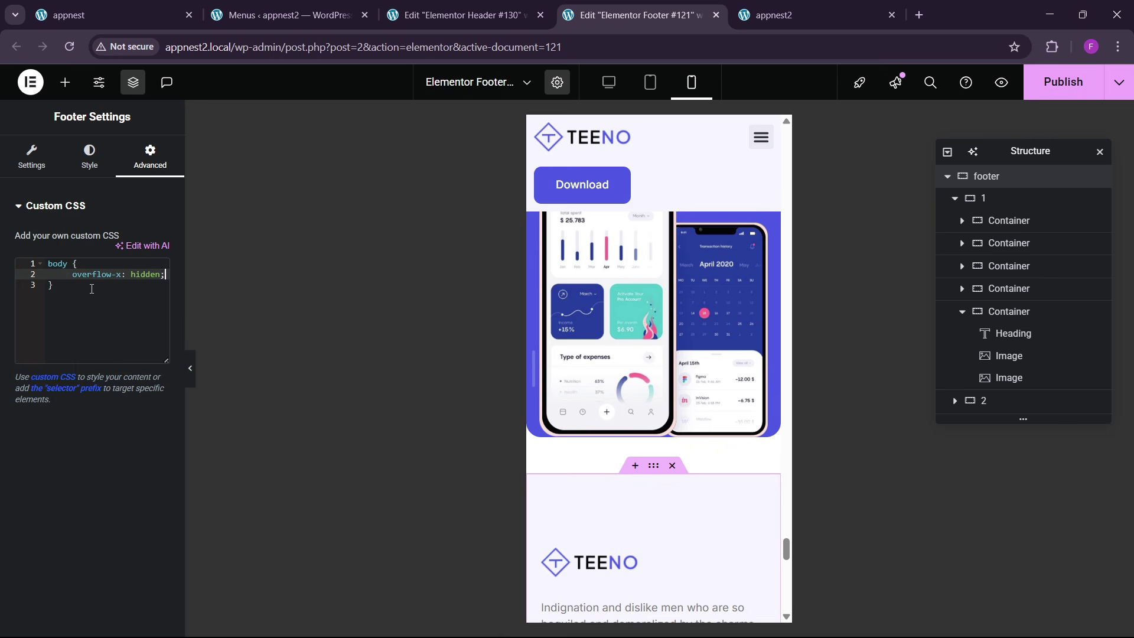
{"action": "left_click", "coordinate": [1063, 81]}
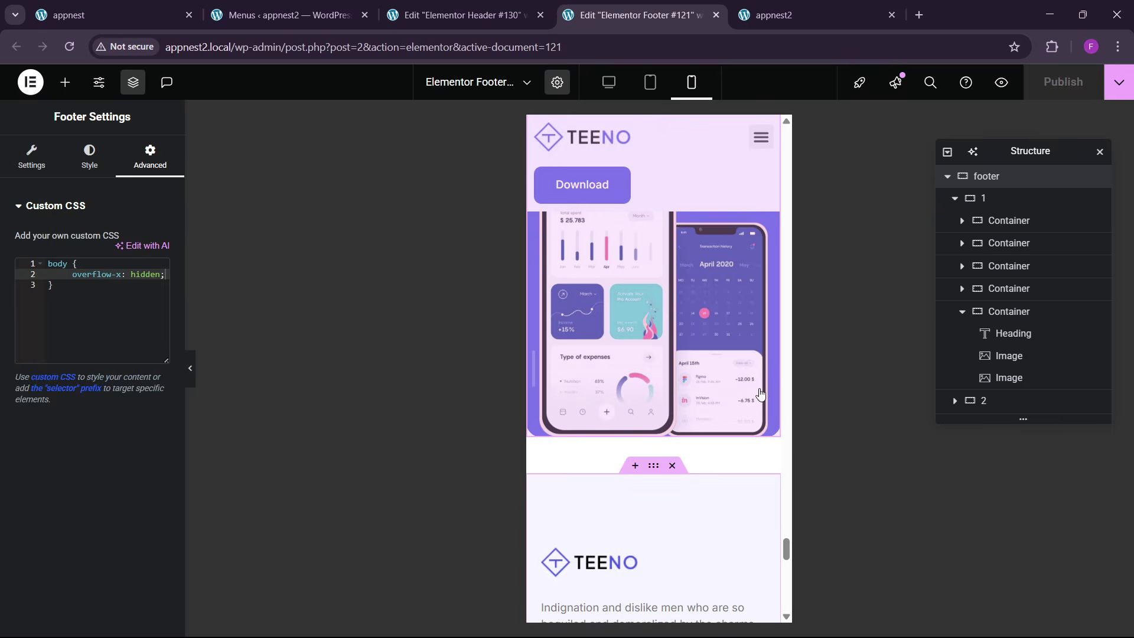
- Switch to editing the header template and select its Download button
{"action": "left_click_drag", "start_coordinate": [787, 555], "coordinate": [718, 149]}
{"action": "left_click", "coordinate": [611, 290]}
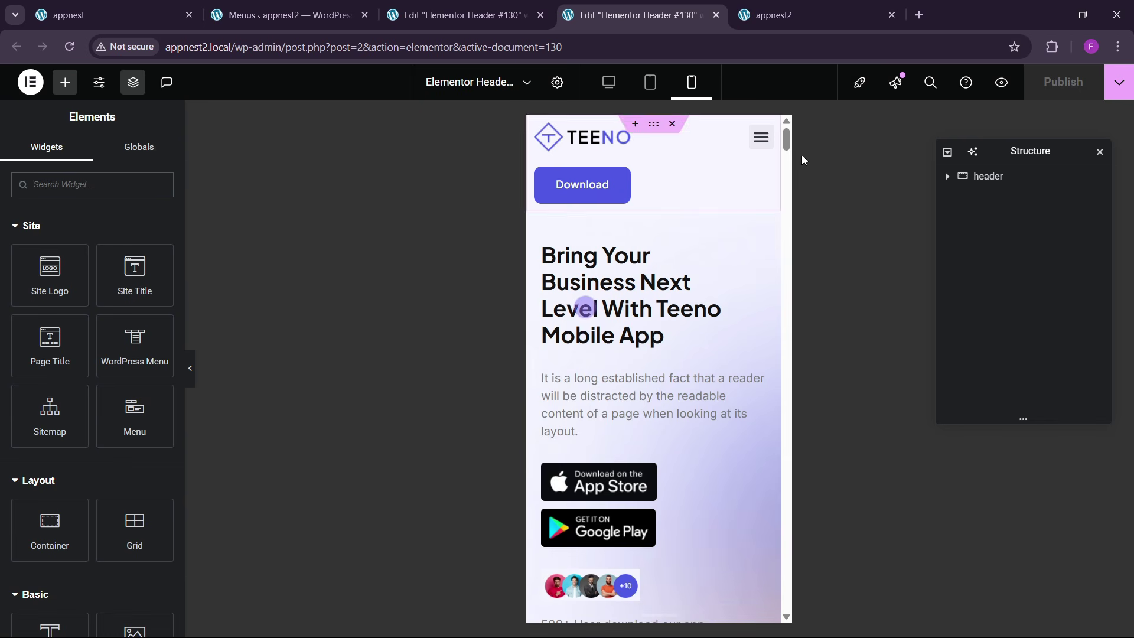
{"action": "left_click", "coordinate": [1003, 176]}
{"action": "left_click", "coordinate": [578, 195]}
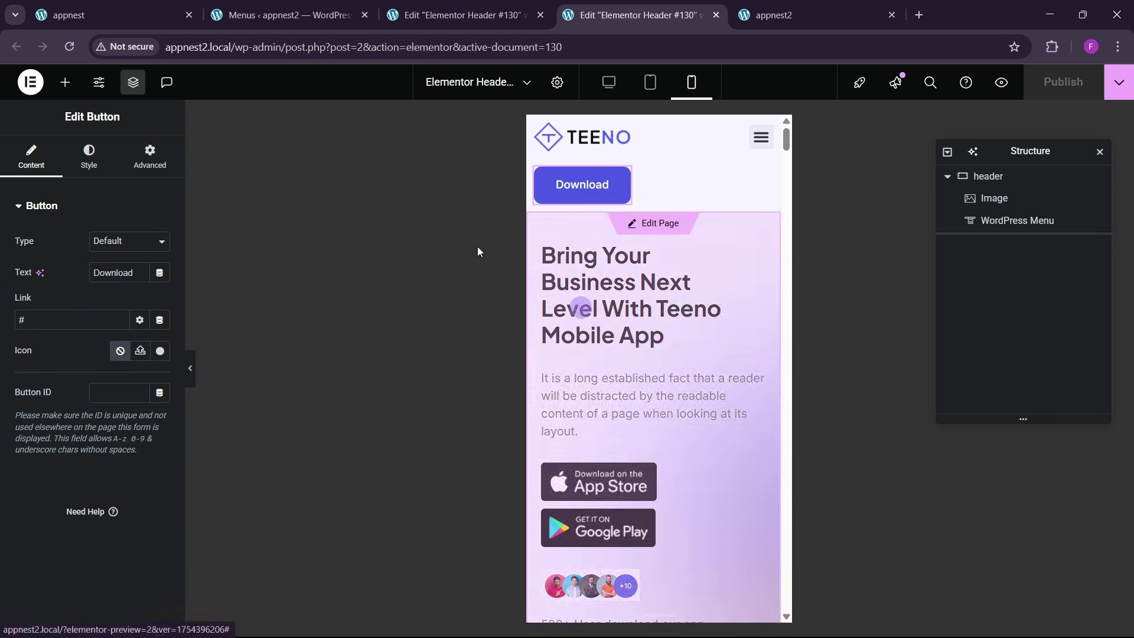
- Set the header Download button's mobile padding to 10 px top and bottom and 15 px left and right
{"action": "left_click", "coordinate": [95, 162]}
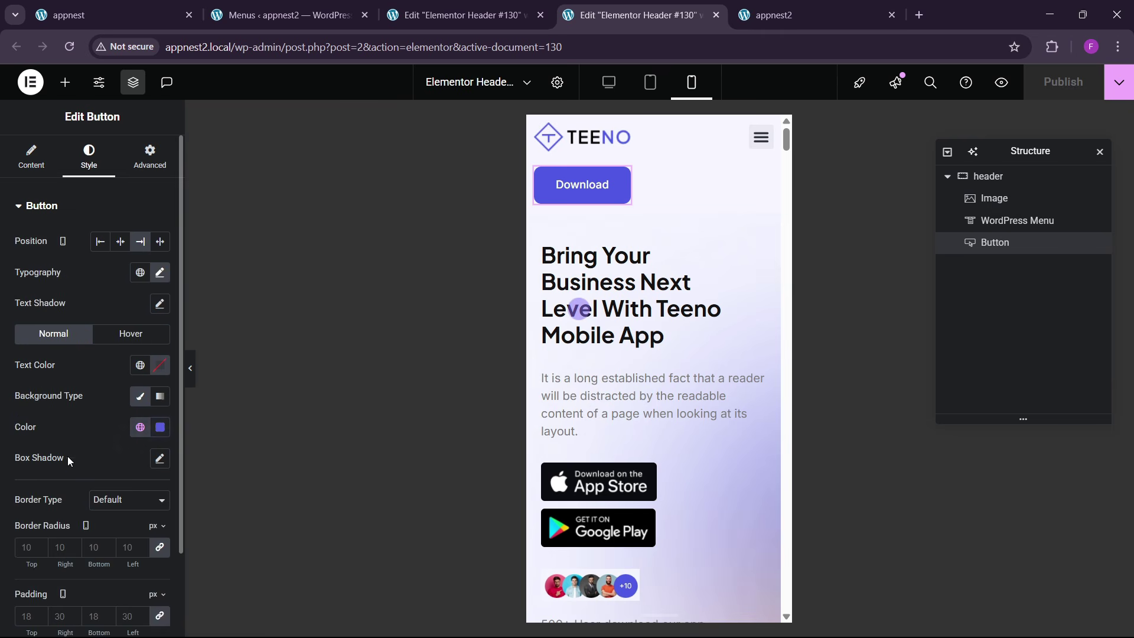
{"action": "scroll", "coordinate": [32, 501], "scroll_direction": "down", "scroll_amount": 2}
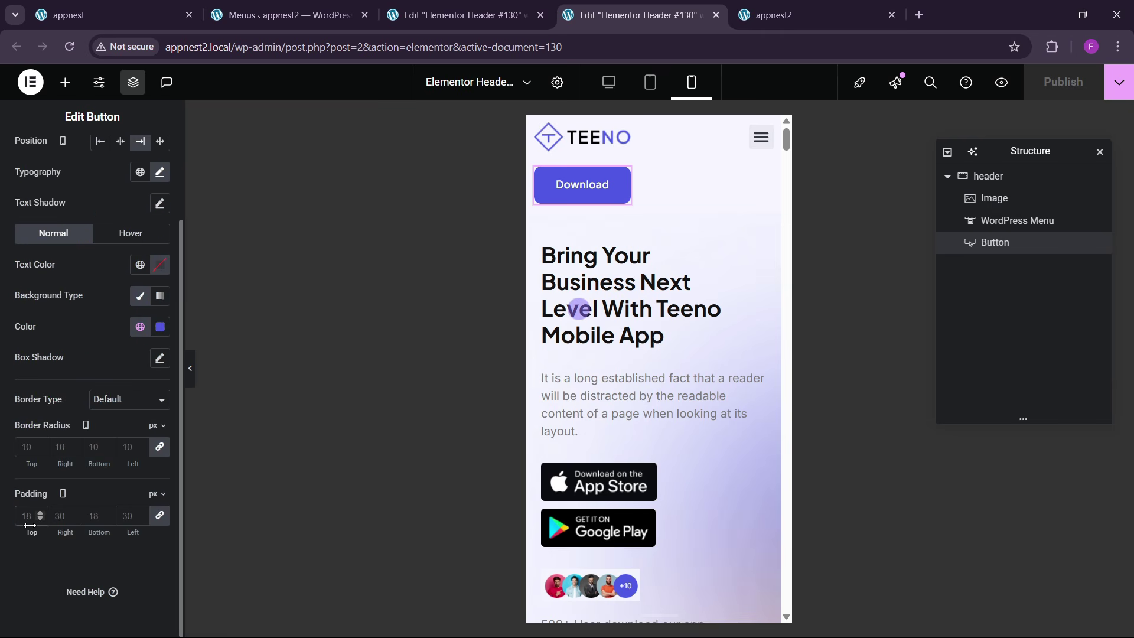
{"action": "left_click", "coordinate": [29, 525]}
{"action": "type", "text": "5"}
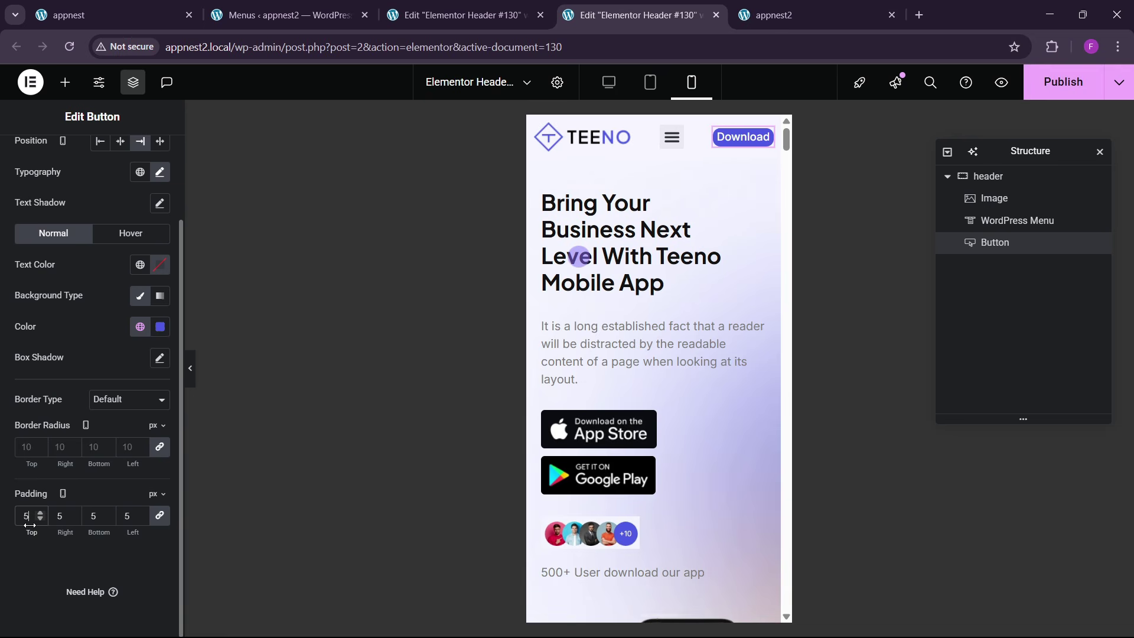
{"action": "left_click", "coordinate": [73, 512]}
{"action": "left_click", "coordinate": [74, 512]}
{"action": "left_click", "coordinate": [73, 512]}
{"action": "left_click", "coordinate": [74, 512]}
{"action": "left_click", "coordinate": [73, 513]}
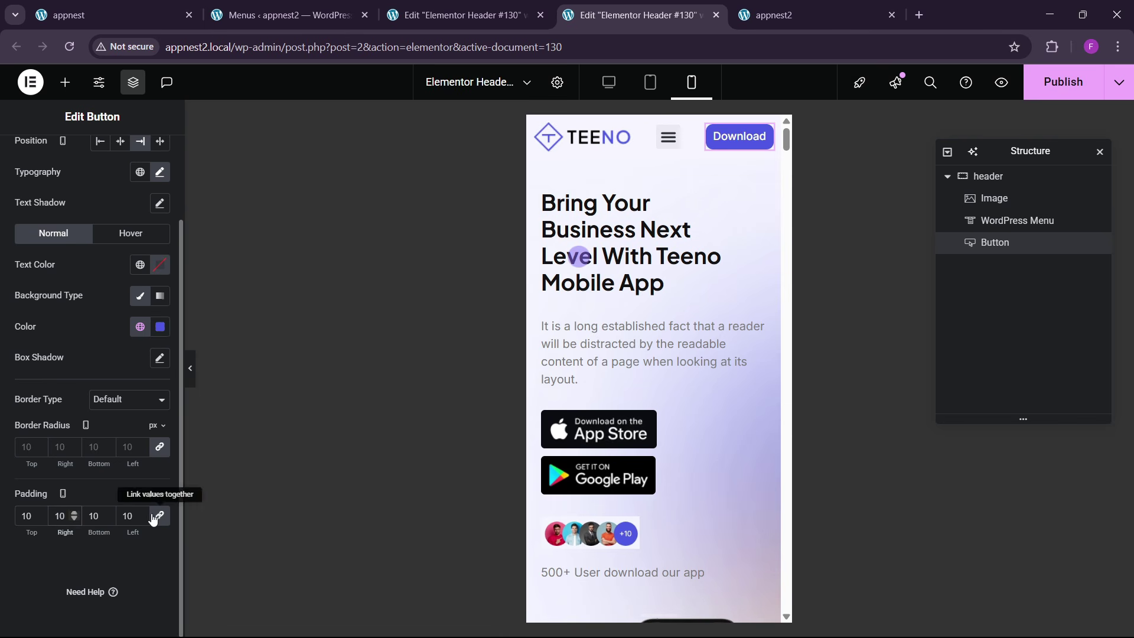
{"action": "left_click", "coordinate": [158, 516]}
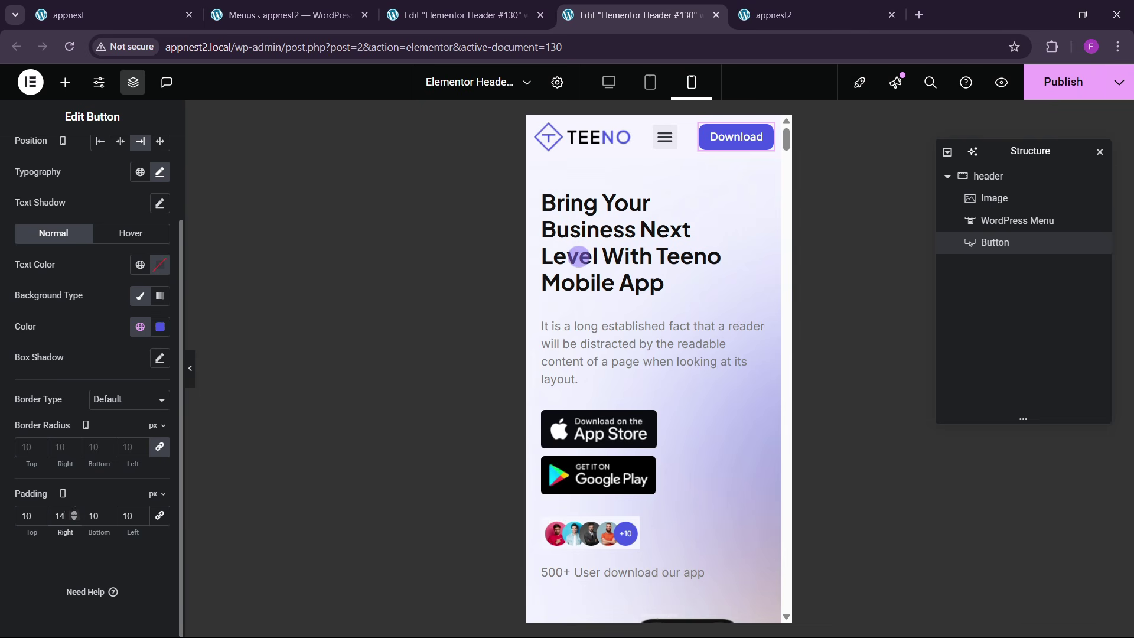
{"action": "left_click", "coordinate": [75, 512]}
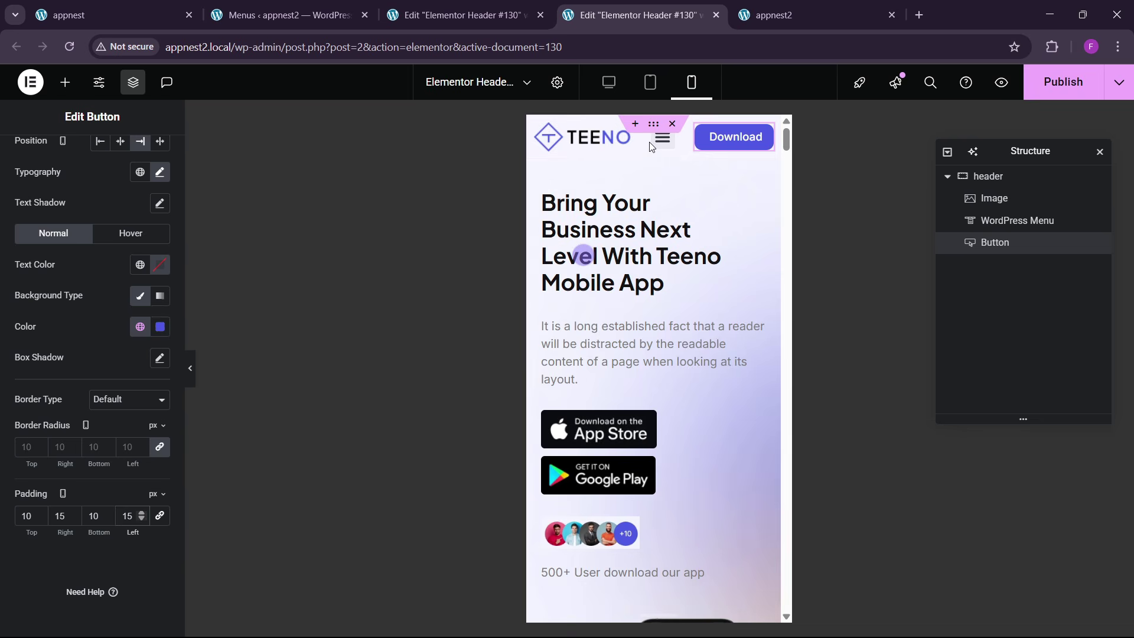
- Set the header menu dropdown's hover colors to the global blue background with white (#FFFFFF) text
{"action": "left_click", "coordinate": [659, 148]}
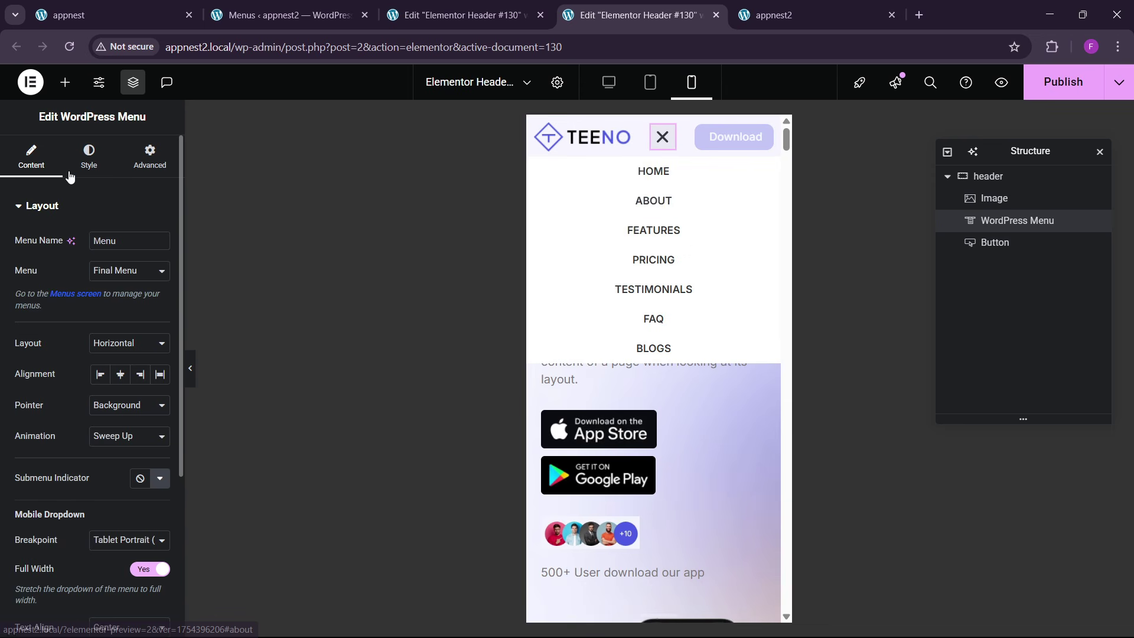
{"action": "left_click", "coordinate": [89, 157]}
{"action": "scroll", "coordinate": [70, 449], "scroll_direction": "down", "scroll_amount": 2}
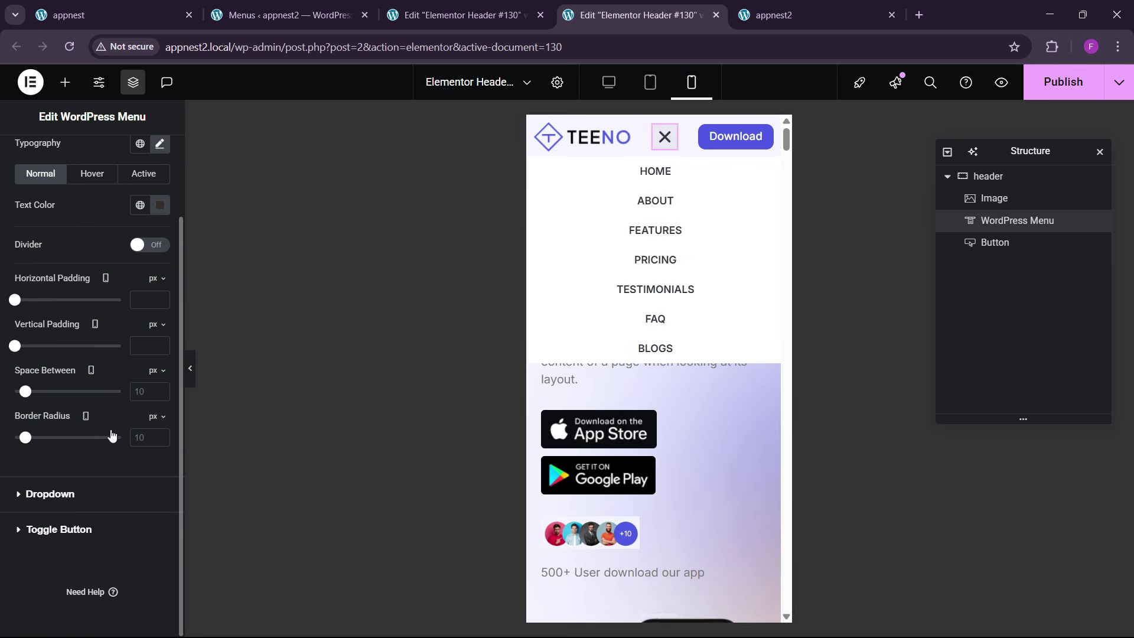
{"action": "left_click", "coordinate": [50, 494]}
{"action": "left_click", "coordinate": [159, 403]}
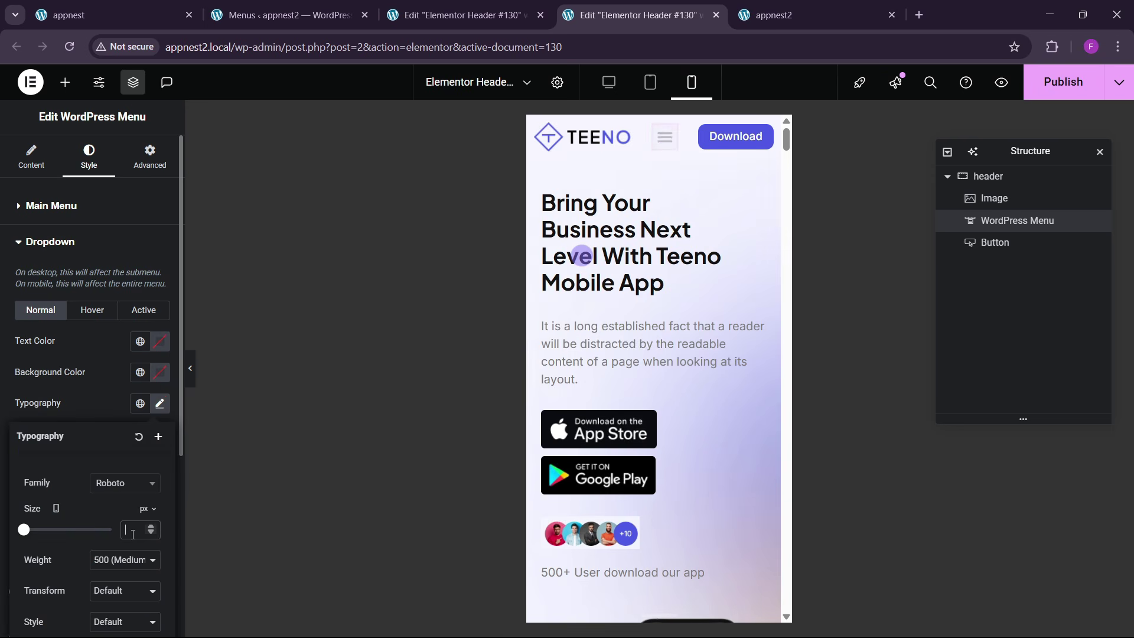
{"action": "left_click", "coordinate": [107, 376]}
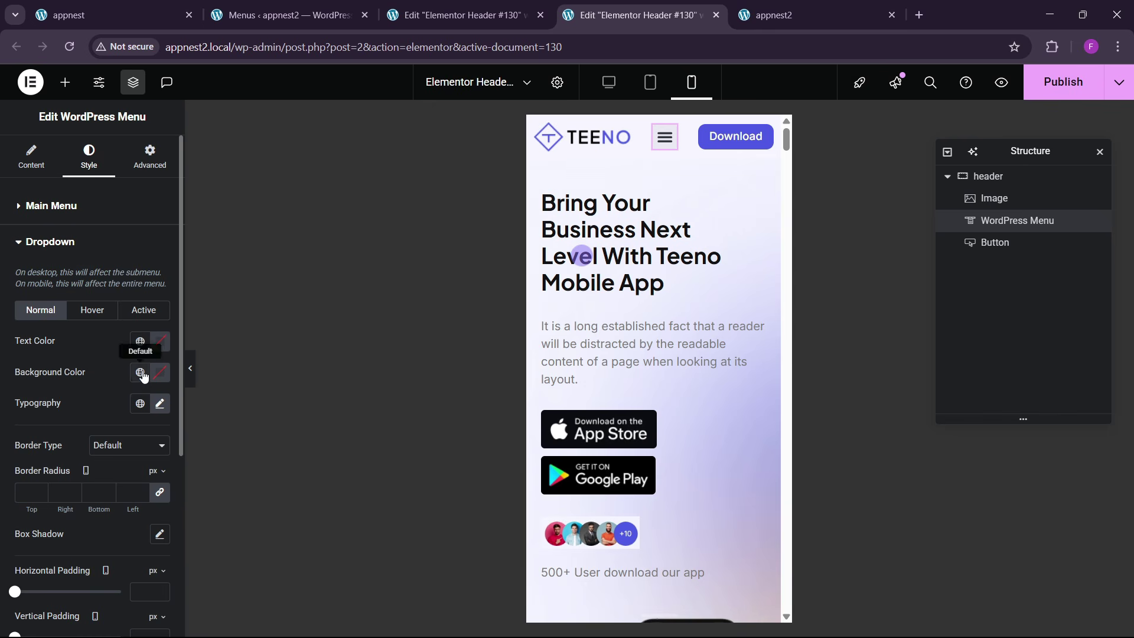
{"action": "left_click", "coordinate": [93, 310]}
{"action": "left_click", "coordinate": [140, 372]}
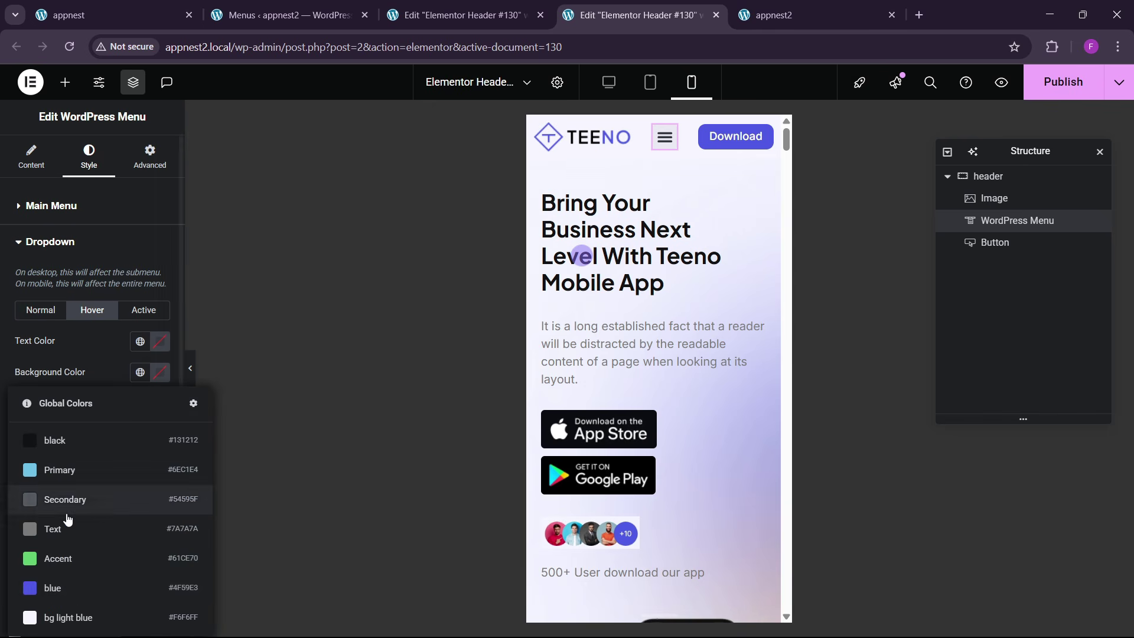
{"action": "left_click", "coordinate": [71, 596]}
{"action": "left_click", "coordinate": [159, 342]}
{"action": "left_click_drag", "start_coordinate": [139, 458], "coordinate": [51, 323]}
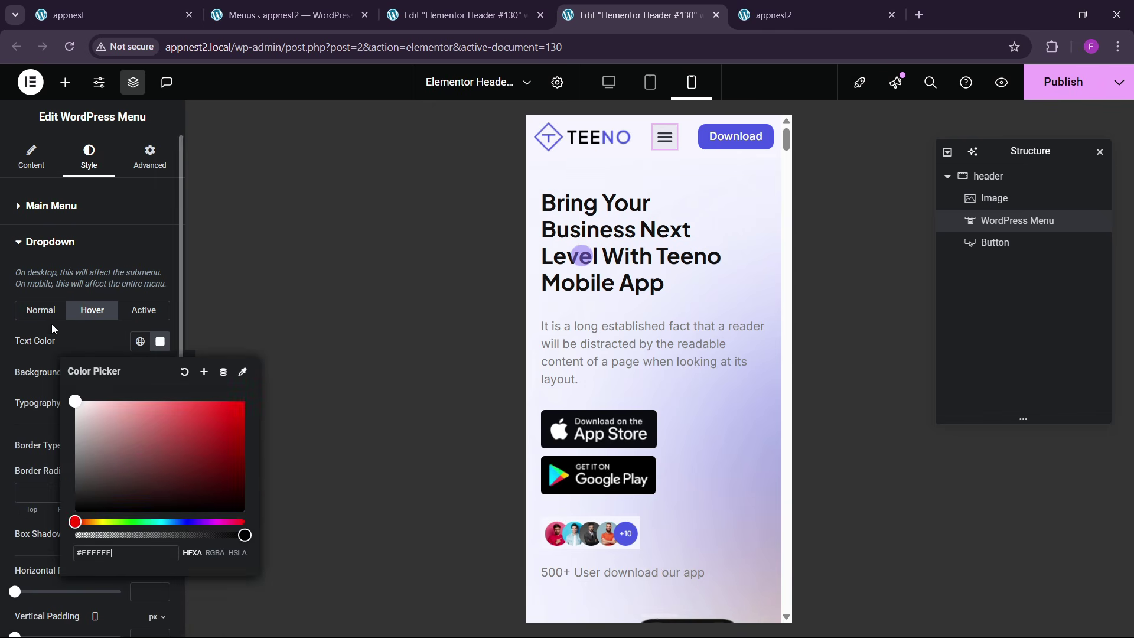
{"action": "left_click", "coordinate": [59, 324]}
- Give the menu dropdown's active item the global blue background and white text, check the opened menu, and publish the header
{"action": "left_click", "coordinate": [135, 312]}
{"action": "left_click", "coordinate": [140, 373]}
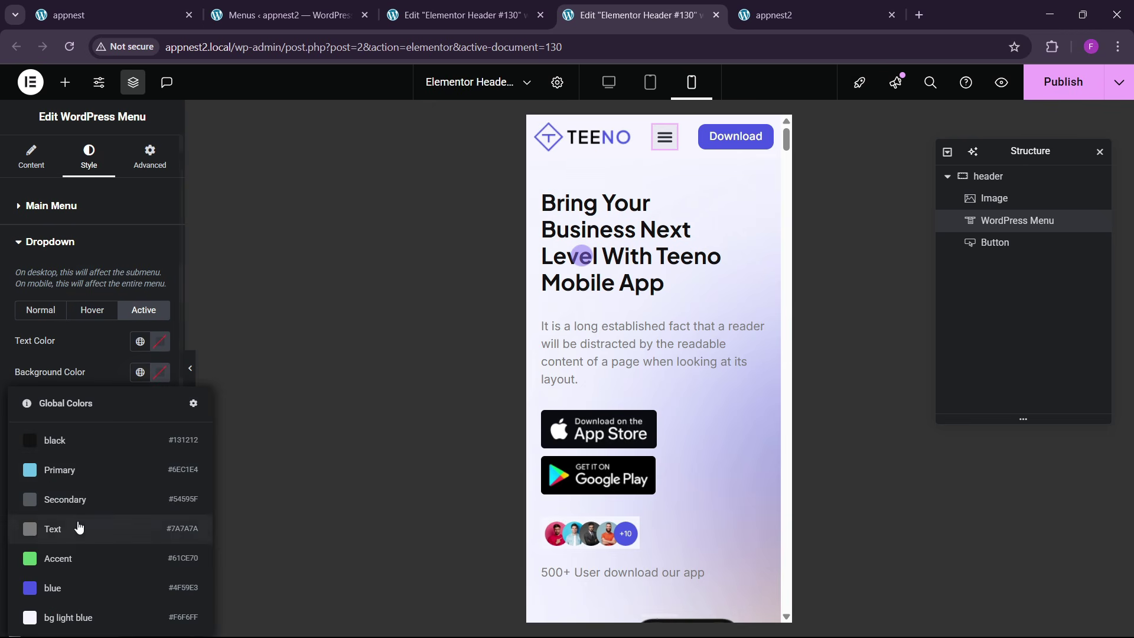
{"action": "left_click", "coordinate": [79, 587]}
{"action": "left_click", "coordinate": [159, 342]}
{"action": "left_click_drag", "start_coordinate": [157, 506], "coordinate": [63, 336]}
{"action": "left_click", "coordinate": [64, 335]}
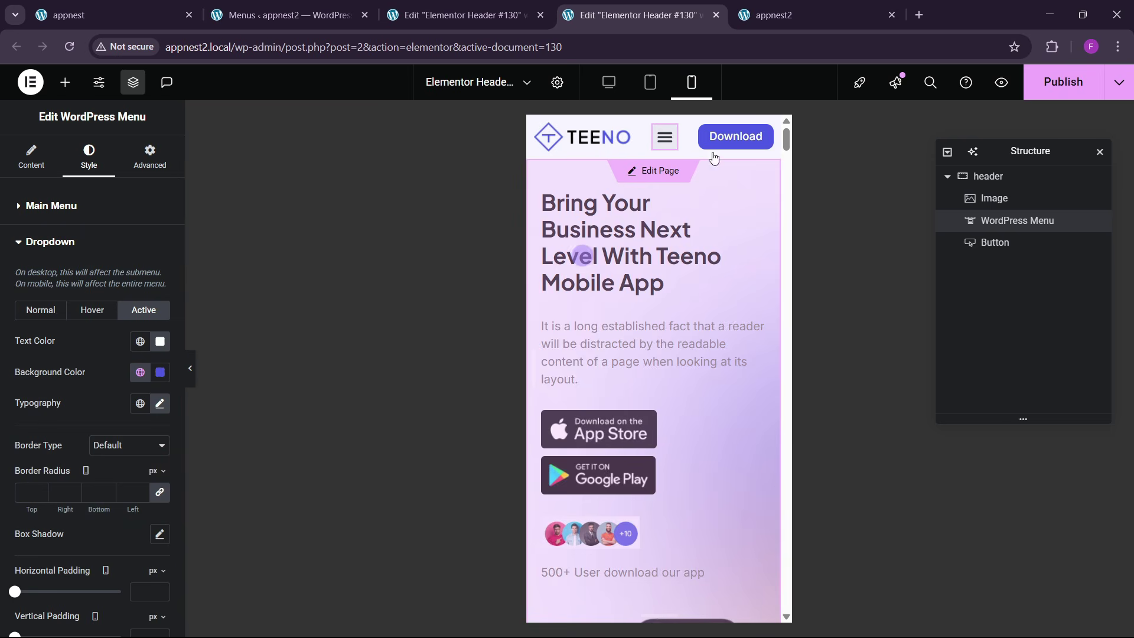
{"action": "left_click", "coordinate": [656, 152]}
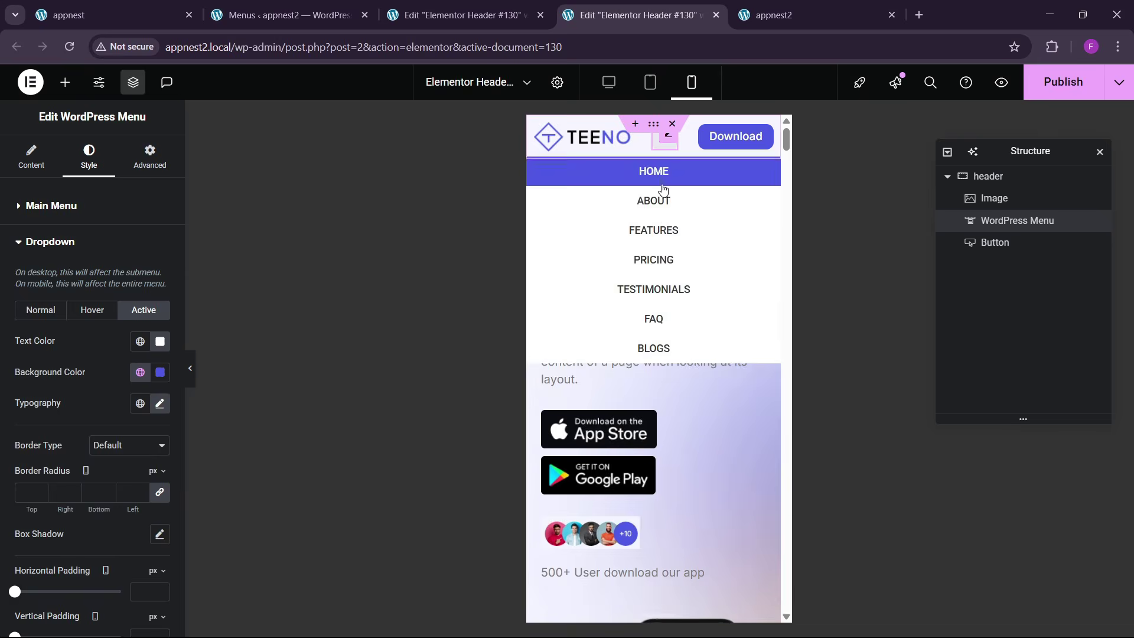
{"action": "key", "text": "ctrl+s"}
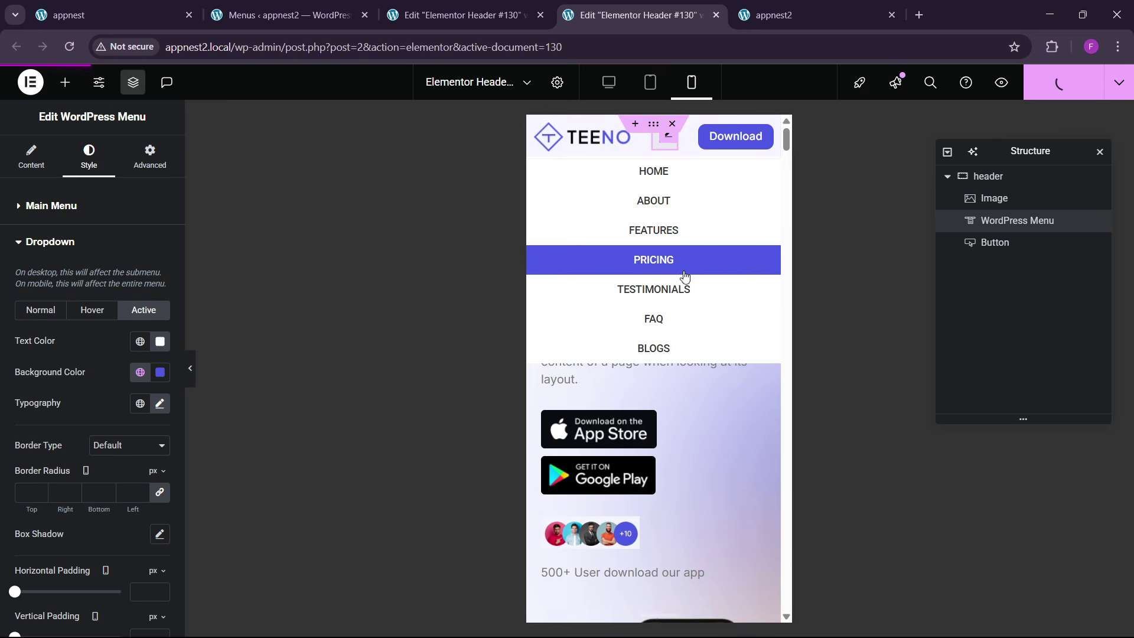
- Reload the live appnest2 site and preview it in the developer tools' responsive device view, with the tools docked beside the page
{"action": "left_click", "coordinate": [787, 14]}
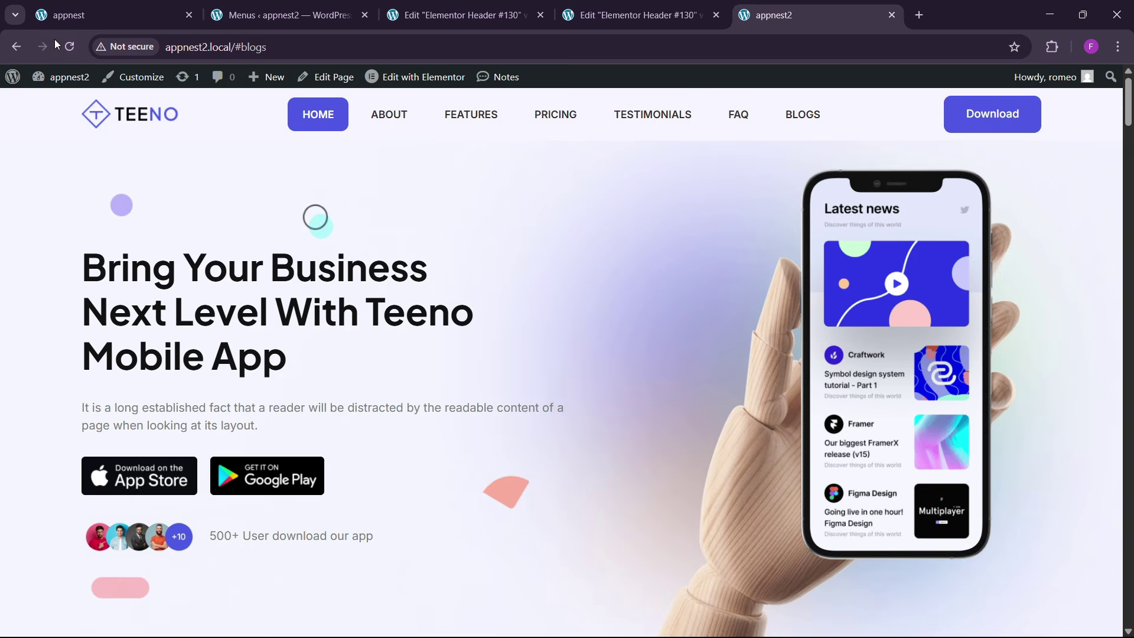
{"action": "left_click", "coordinate": [71, 47]}
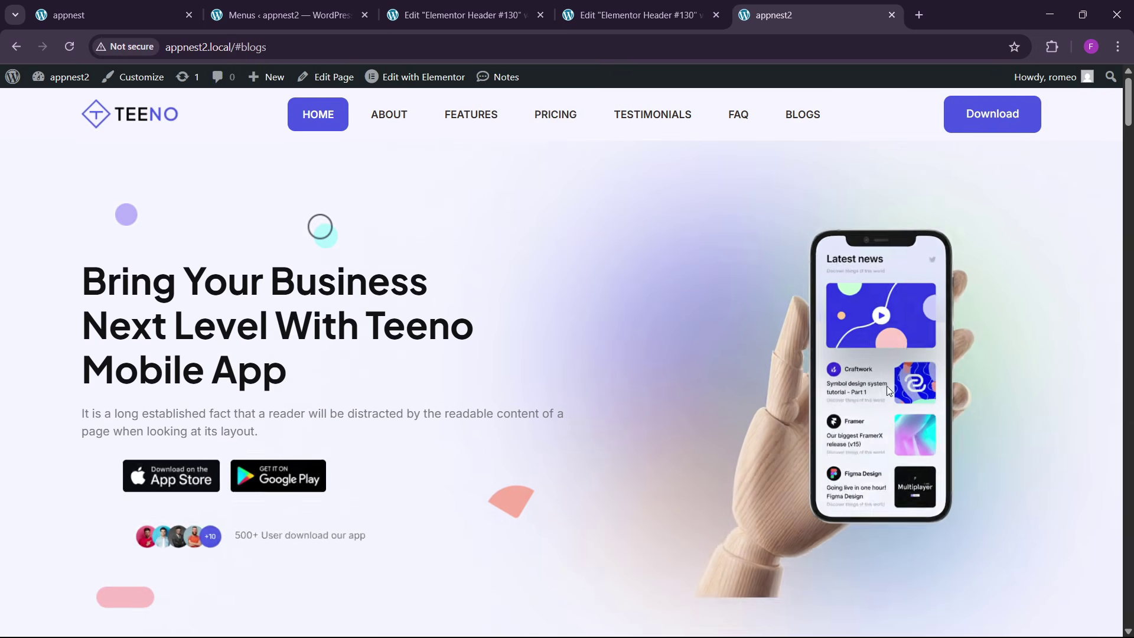
{"action": "right_click", "coordinate": [874, 376]}
{"action": "left_click", "coordinate": [922, 544]}
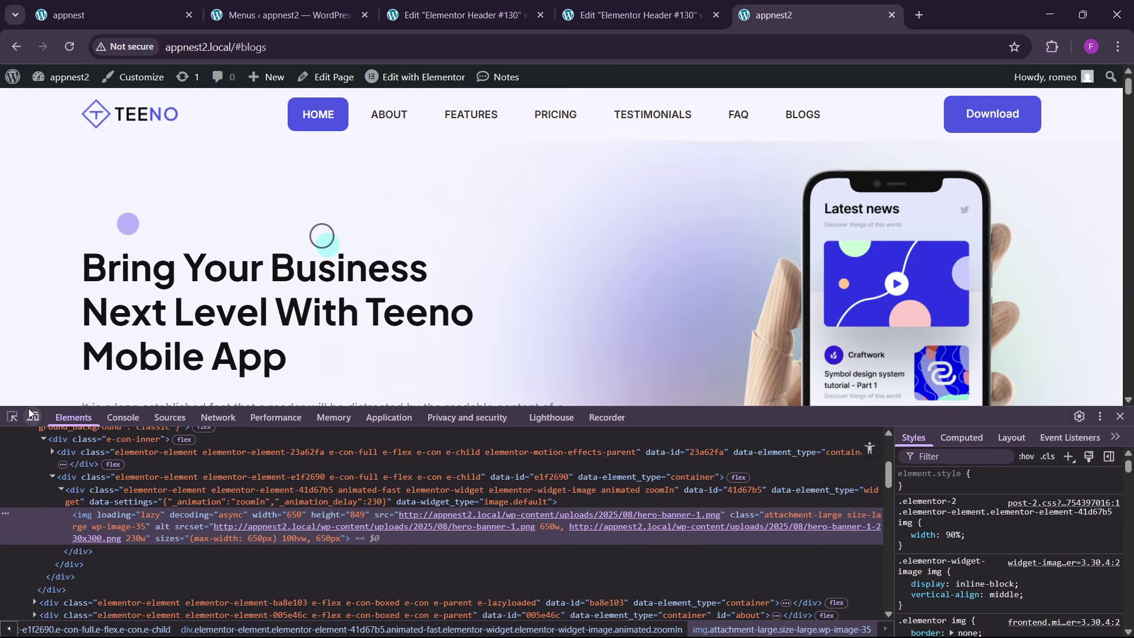
{"action": "left_click", "coordinate": [33, 417]}
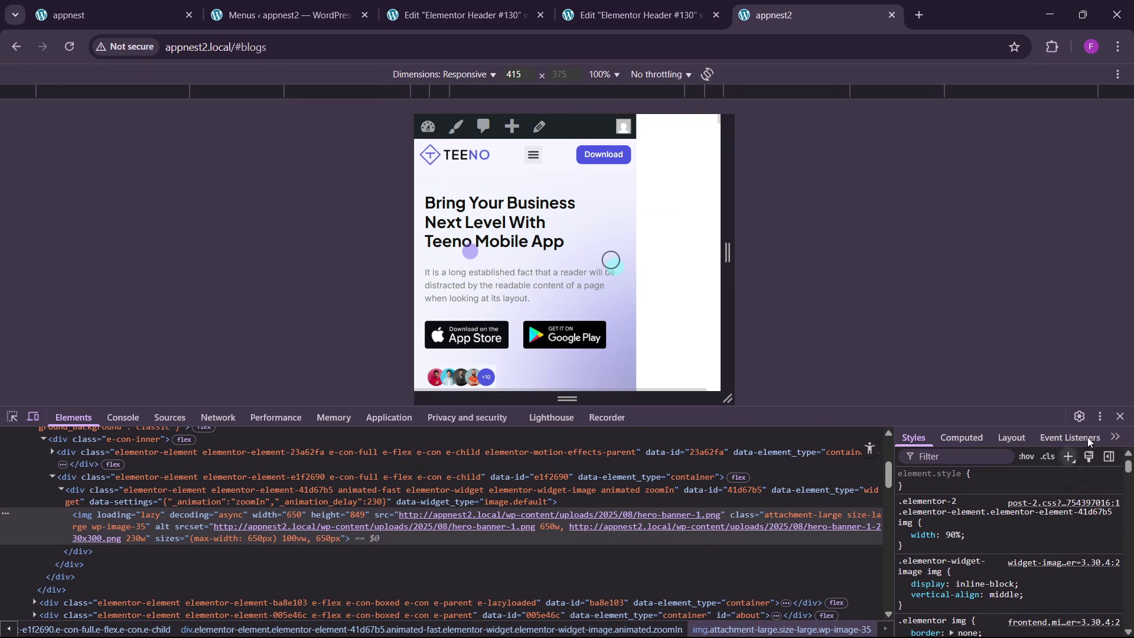
{"action": "left_click", "coordinate": [1100, 416]}
{"action": "left_click", "coordinate": [1107, 440]}
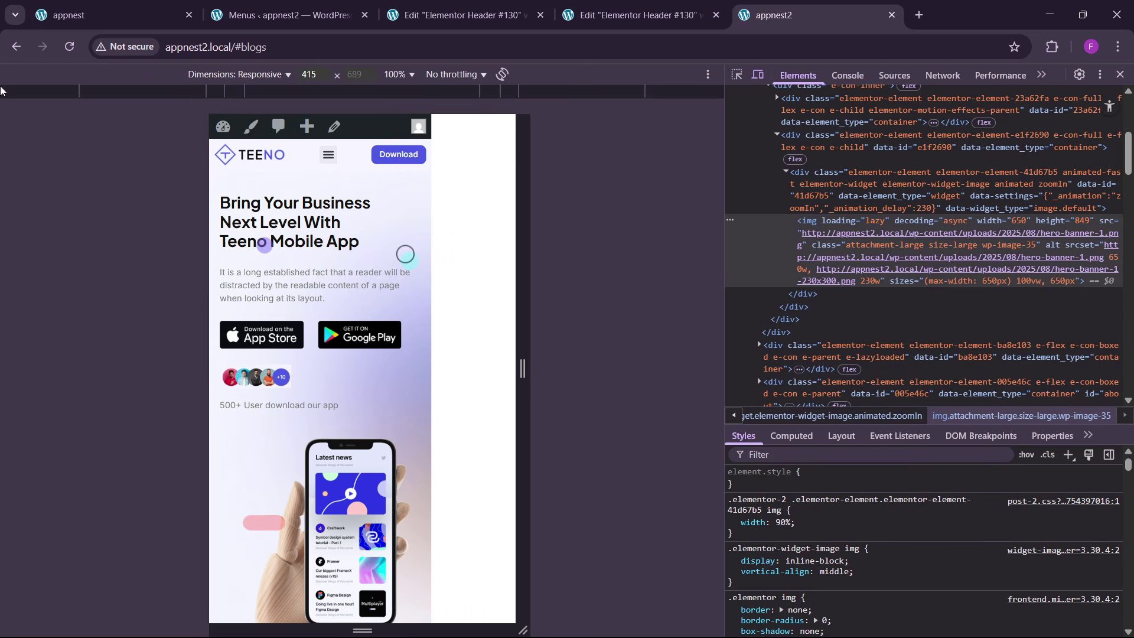
{"action": "left_click", "coordinate": [71, 47]}
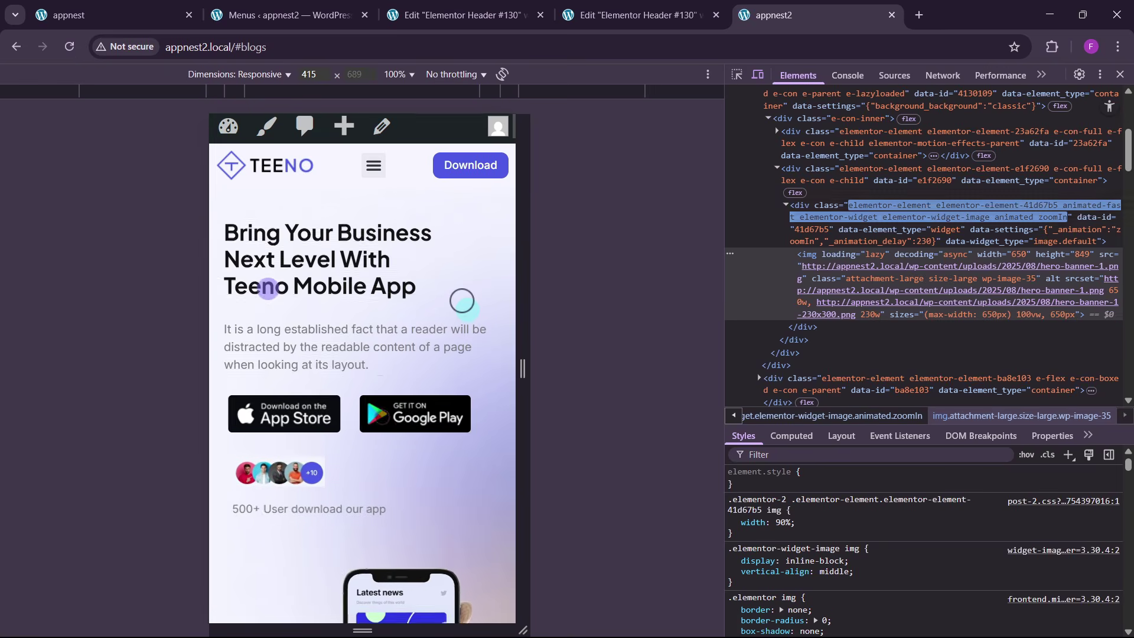
- Test the mobile menu's Features link, review the mobile layout down to the footer, and close the developer tools
{"action": "left_click", "coordinate": [374, 170]}
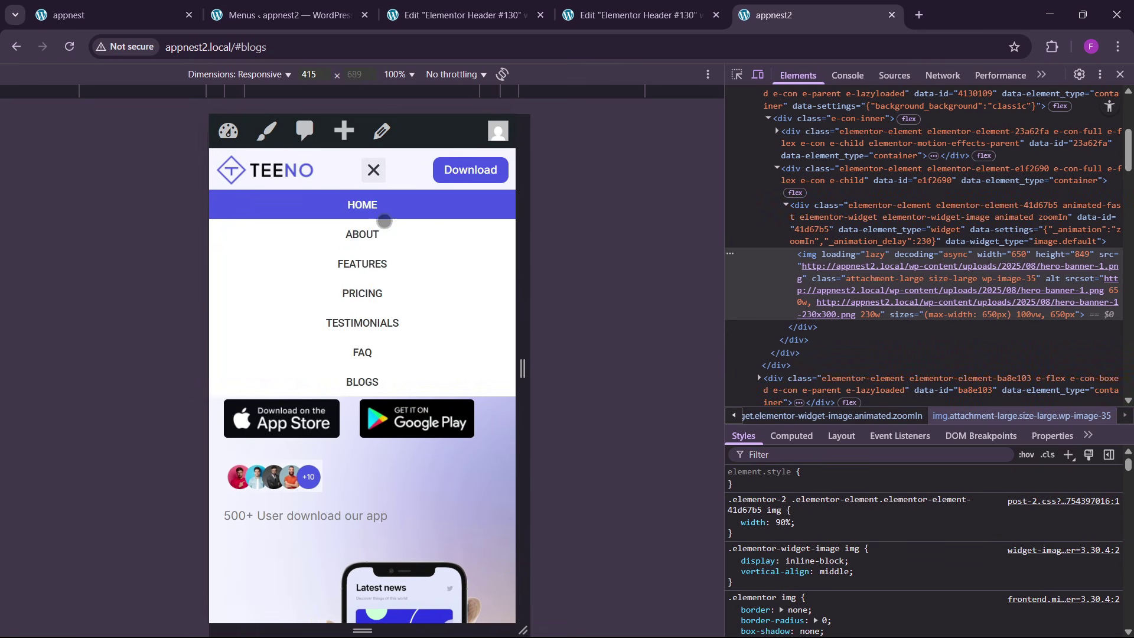
{"action": "left_click", "coordinate": [370, 264]}
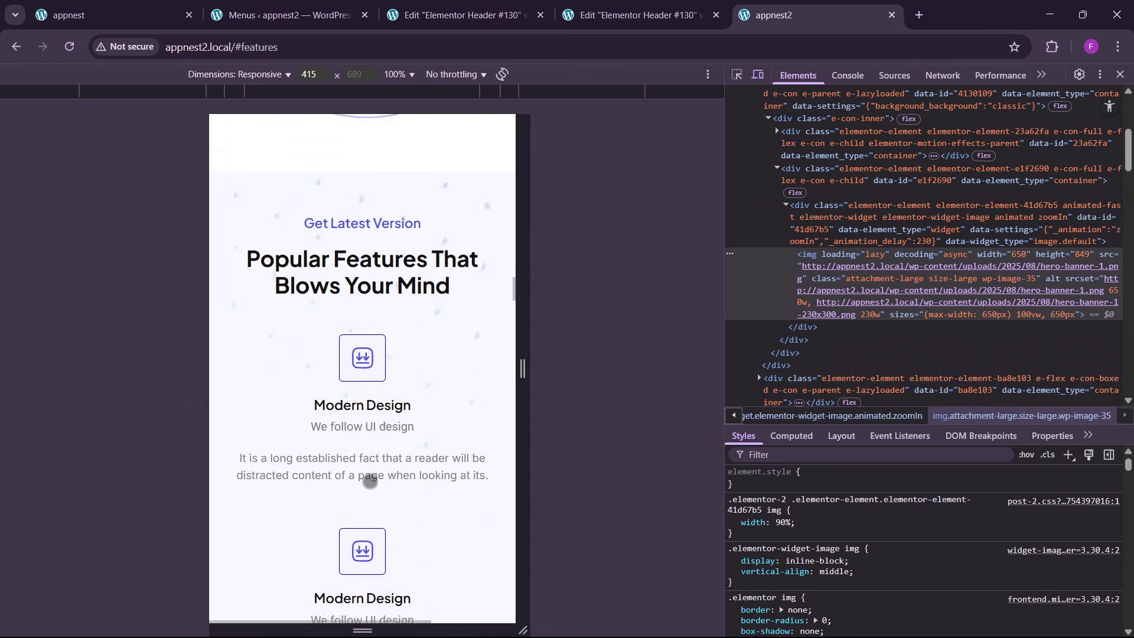
{"action": "scroll", "coordinate": [370, 482], "scroll_direction": "down", "scroll_amount": 5}
{"action": "scroll", "coordinate": [360, 493], "scroll_direction": "down", "scroll_amount": 15}
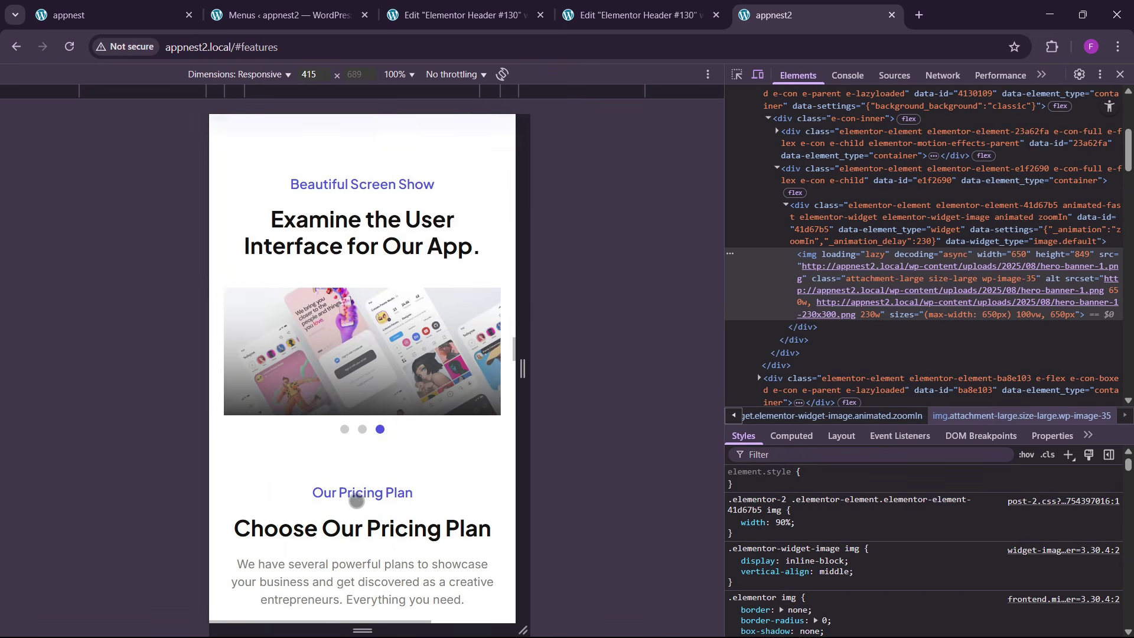
{"action": "scroll", "coordinate": [354, 516], "scroll_direction": "down", "scroll_amount": 15}
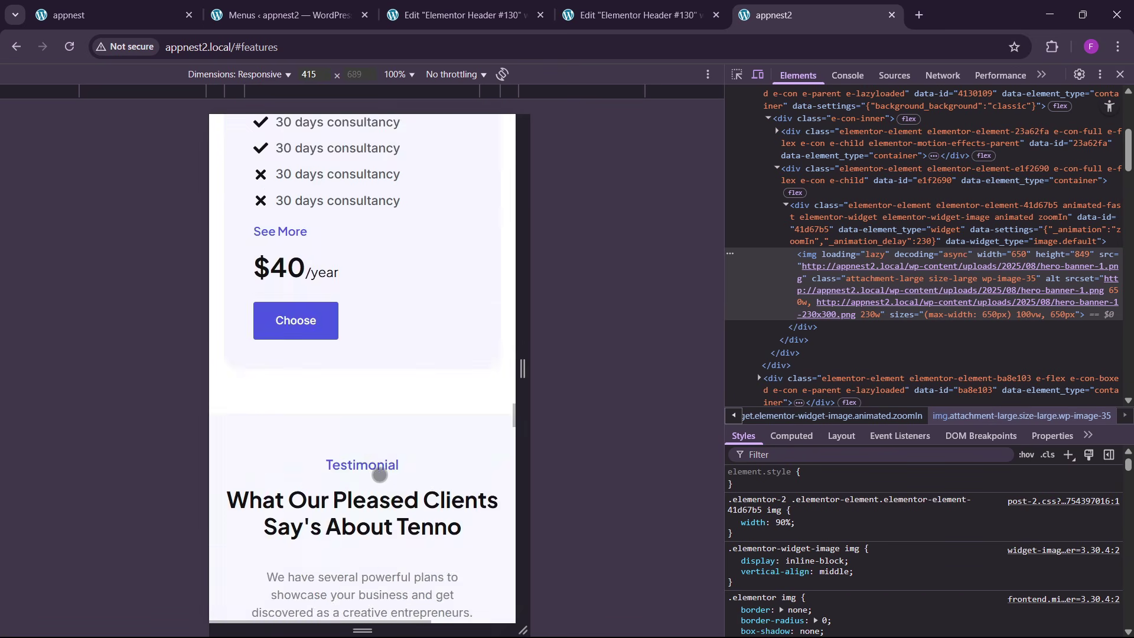
{"action": "scroll", "coordinate": [355, 500], "scroll_direction": "down", "scroll_amount": 15}
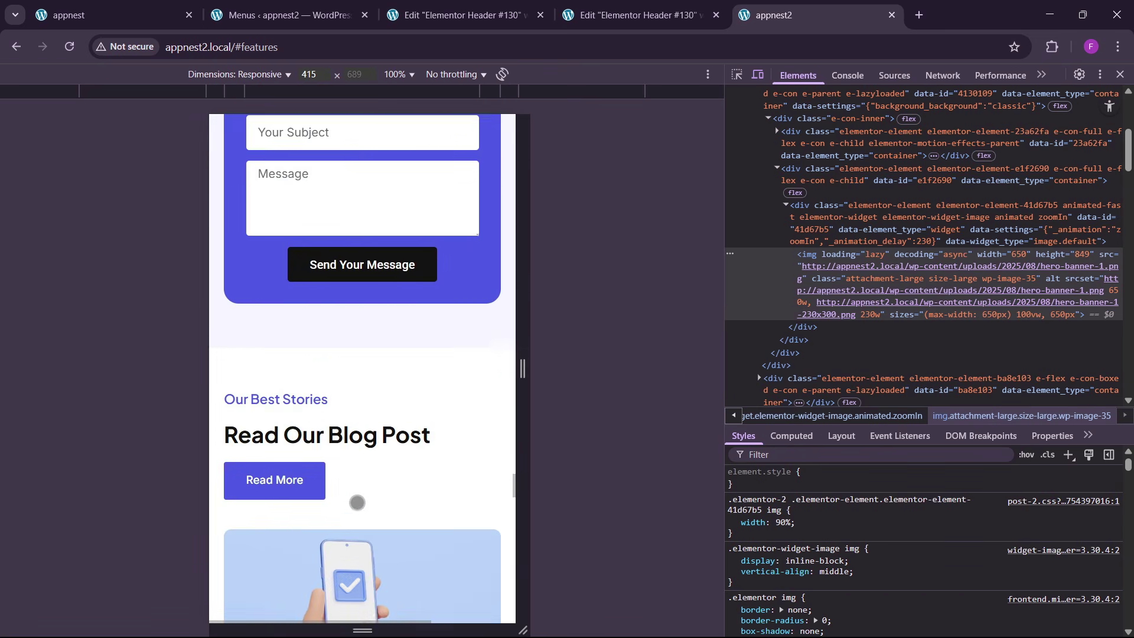
{"action": "scroll", "coordinate": [358, 512], "scroll_direction": "down", "scroll_amount": 15}
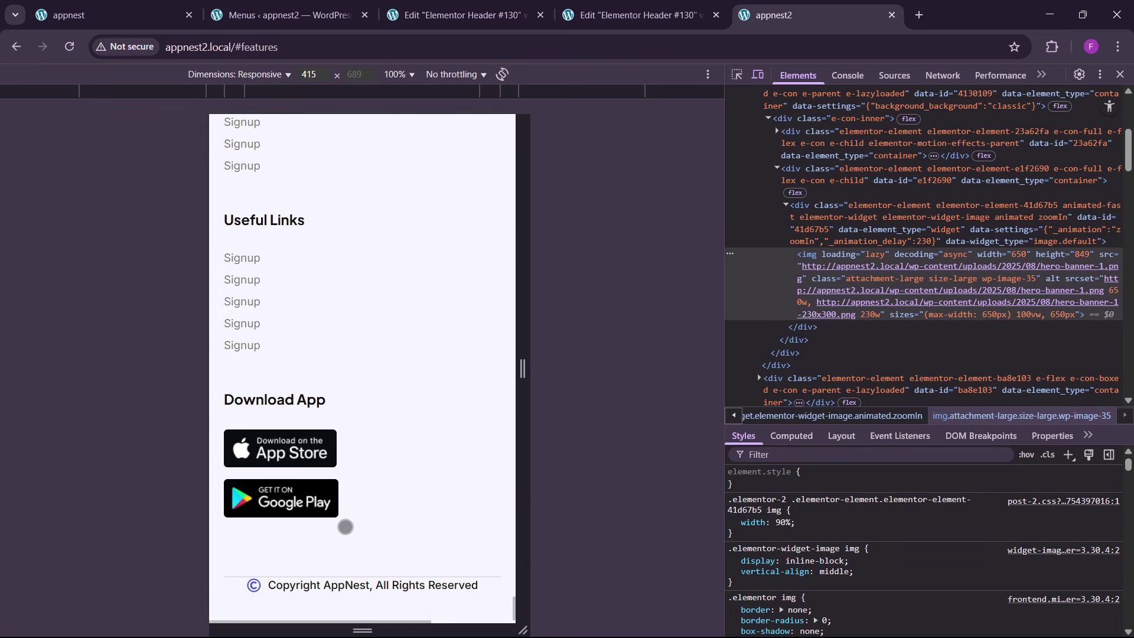
{"action": "scroll", "coordinate": [344, 527], "scroll_direction": "up", "scroll_amount": 2}
{"action": "left_click", "coordinate": [1120, 74]}
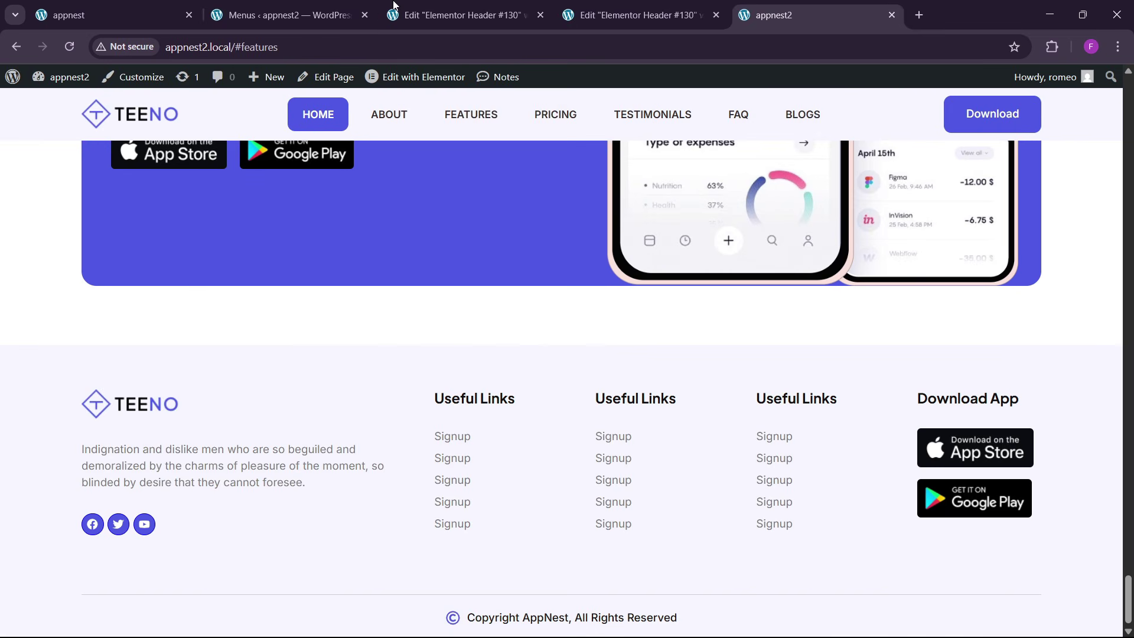
- Check the scroll-to-top button on the appnest reference site and open the Add Plugins page in the appnest2 WordPress admin
{"action": "left_click", "coordinate": [118, 15]}
{"action": "scroll", "coordinate": [1045, 561], "scroll_direction": "down", "scroll_amount": 6}
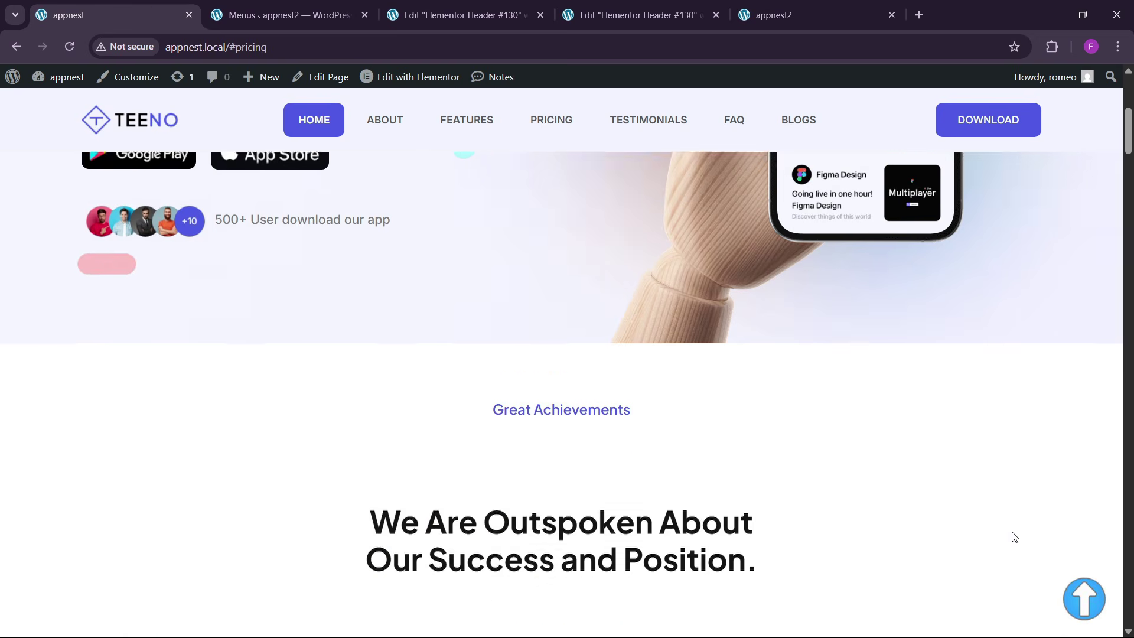
{"action": "left_click", "coordinate": [452, 14]}
{"action": "left_click", "coordinate": [273, 7]}
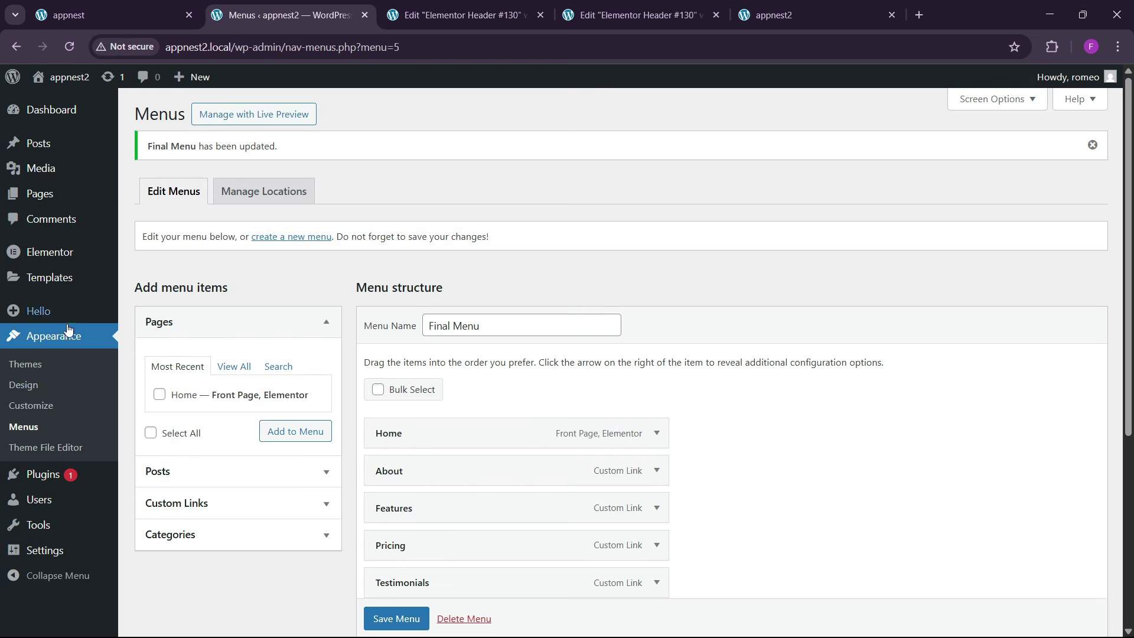
{"action": "left_click", "coordinate": [127, 494]}
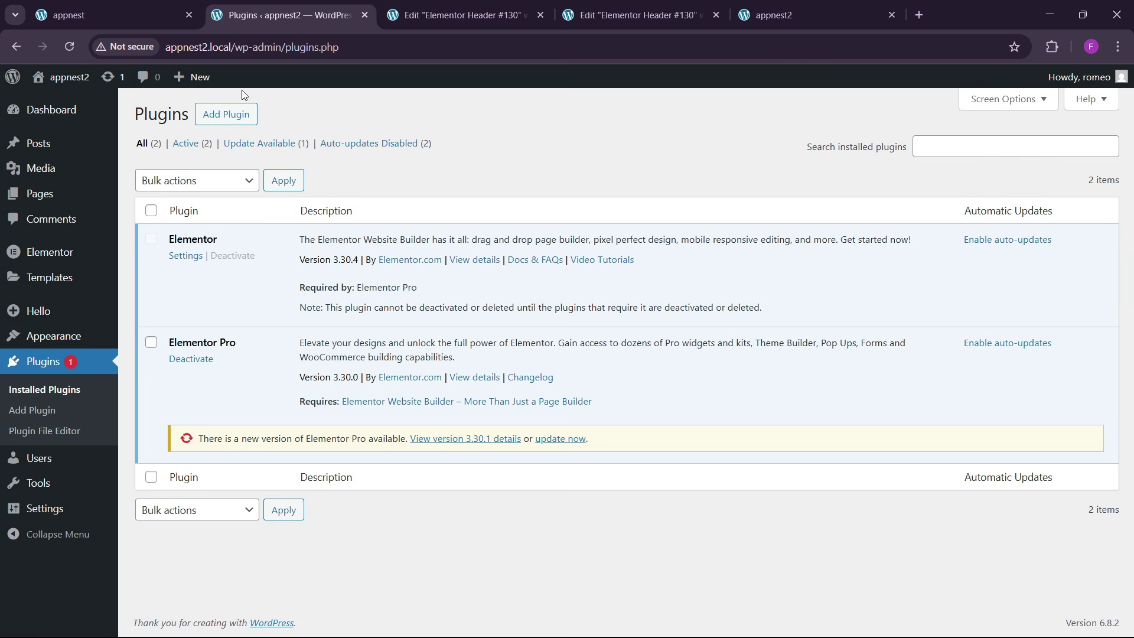
{"action": "left_click", "coordinate": [241, 113]}
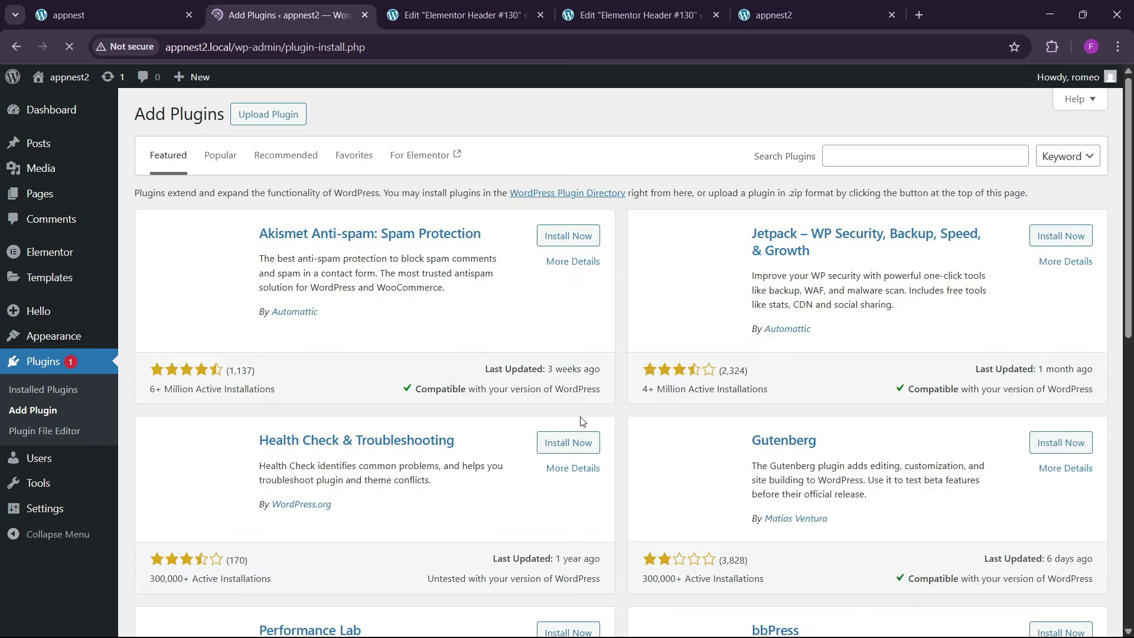
- Search the plugin directory for "wpfront scroll", install and activate WPFront Scroll Top, and open its settings
{"action": "left_click", "coordinate": [848, 158]}
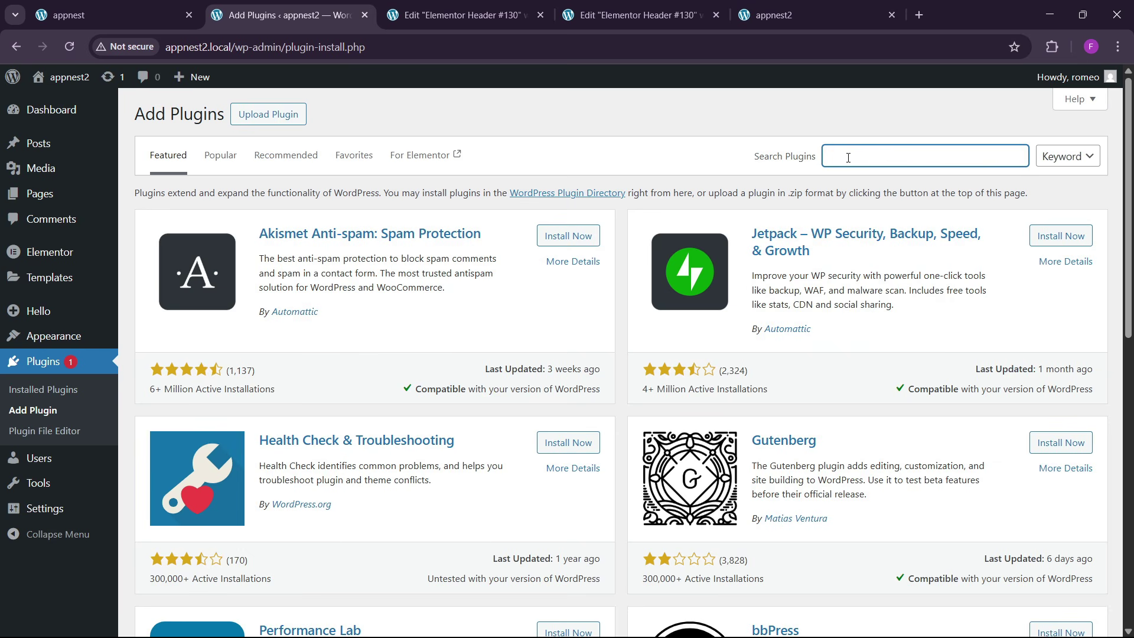
{"action": "type", "text": "wpfront croll"}
{"action": "left_click", "coordinate": [847, 158]}
{"action": "type", "text": "r"}
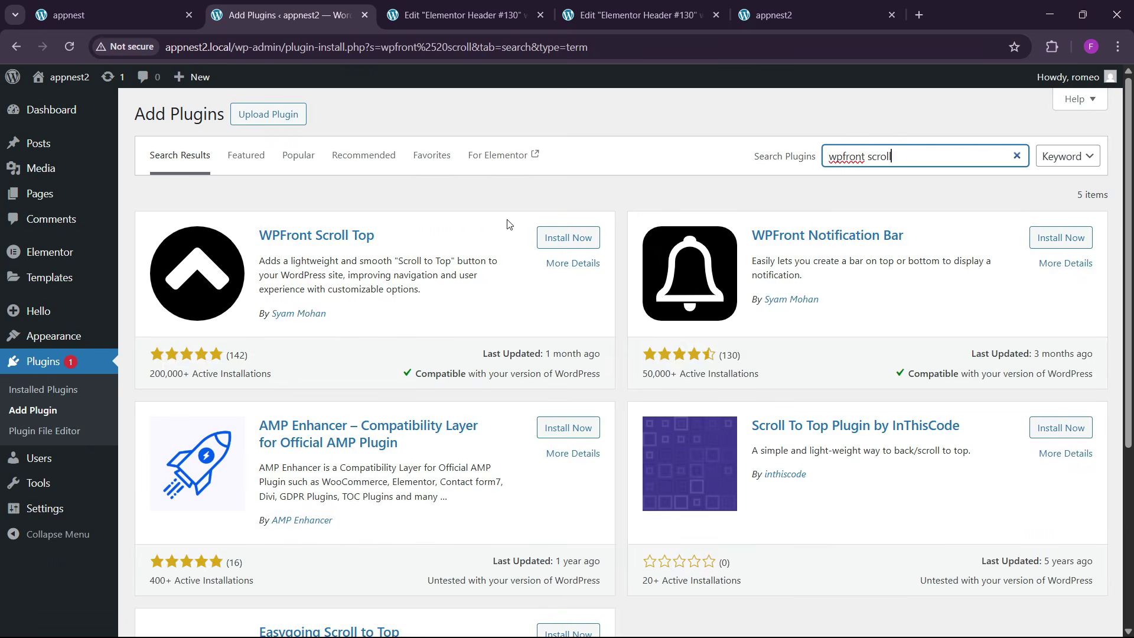
{"action": "left_click", "coordinate": [553, 236]}
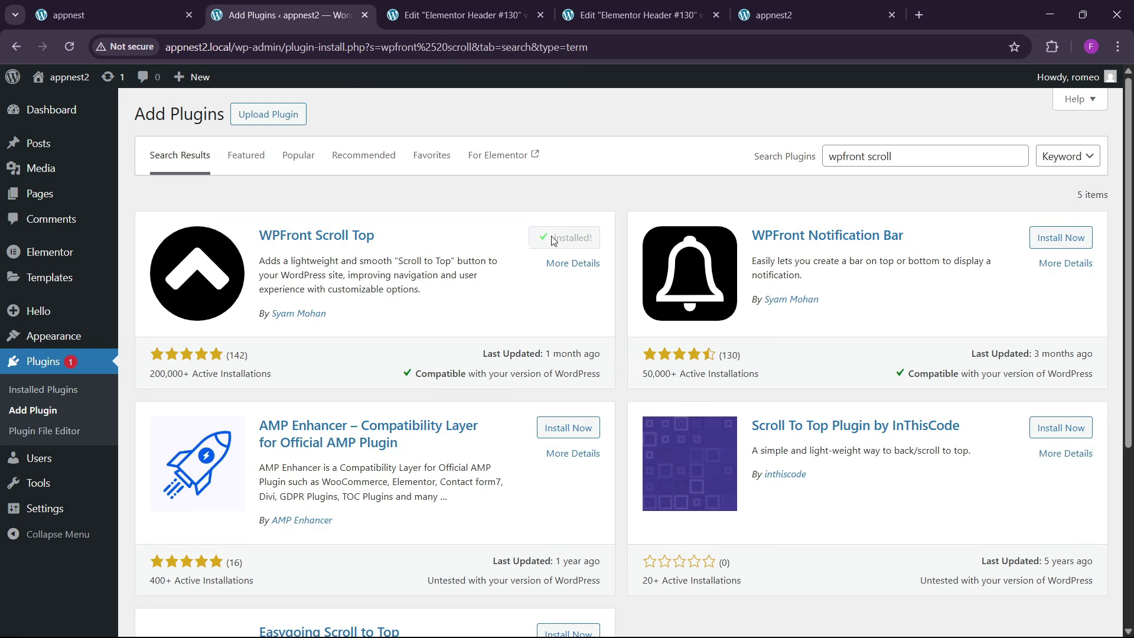
{"action": "left_click", "coordinate": [574, 237]}
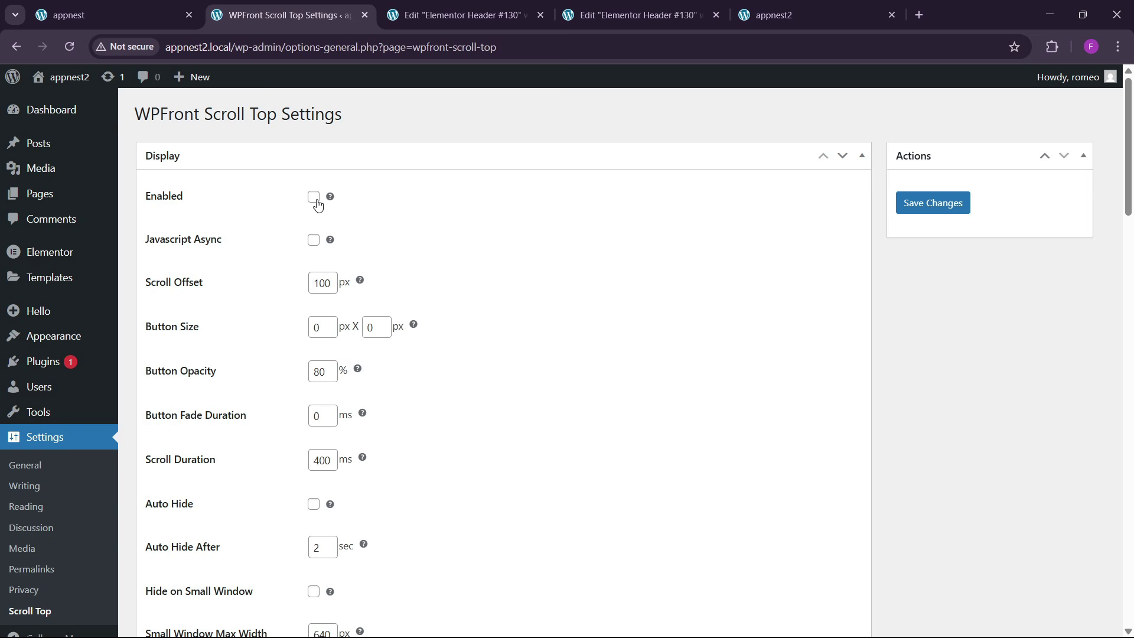
- Enable the scroll-top button and turn on its Auto Hide and Hide on WP-ADMIN options
{"action": "left_click", "coordinate": [315, 200]}
{"action": "scroll", "coordinate": [203, 473], "scroll_direction": "down", "scroll_amount": 3}
{"action": "left_click", "coordinate": [314, 360]}
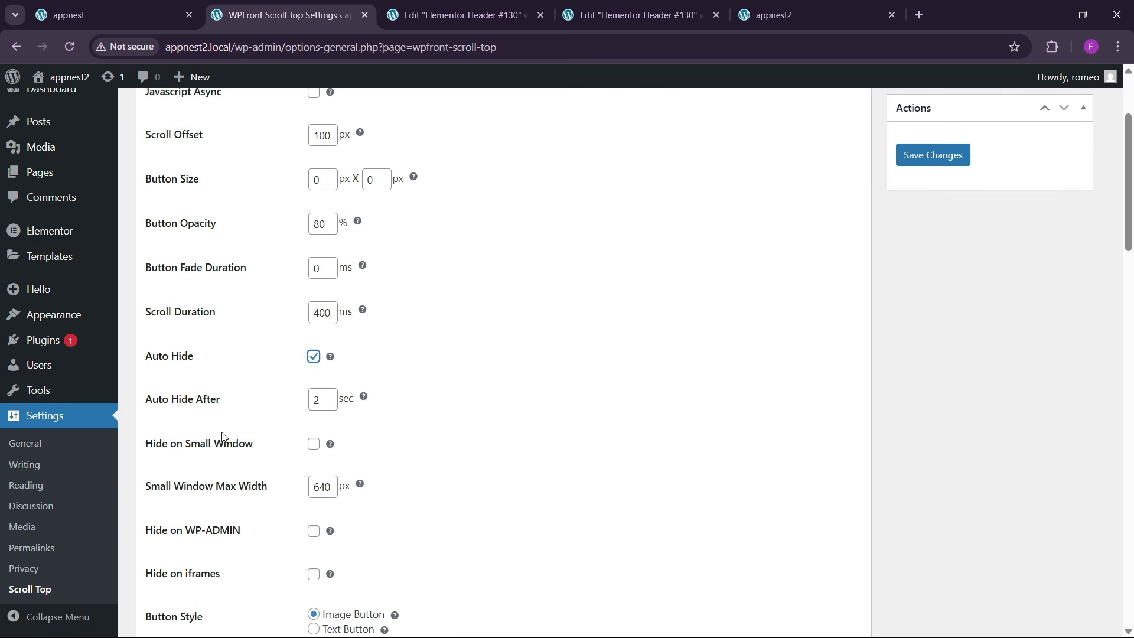
{"action": "scroll", "coordinate": [223, 436], "scroll_direction": "down", "scroll_amount": 3}
{"action": "left_click", "coordinate": [315, 311]}
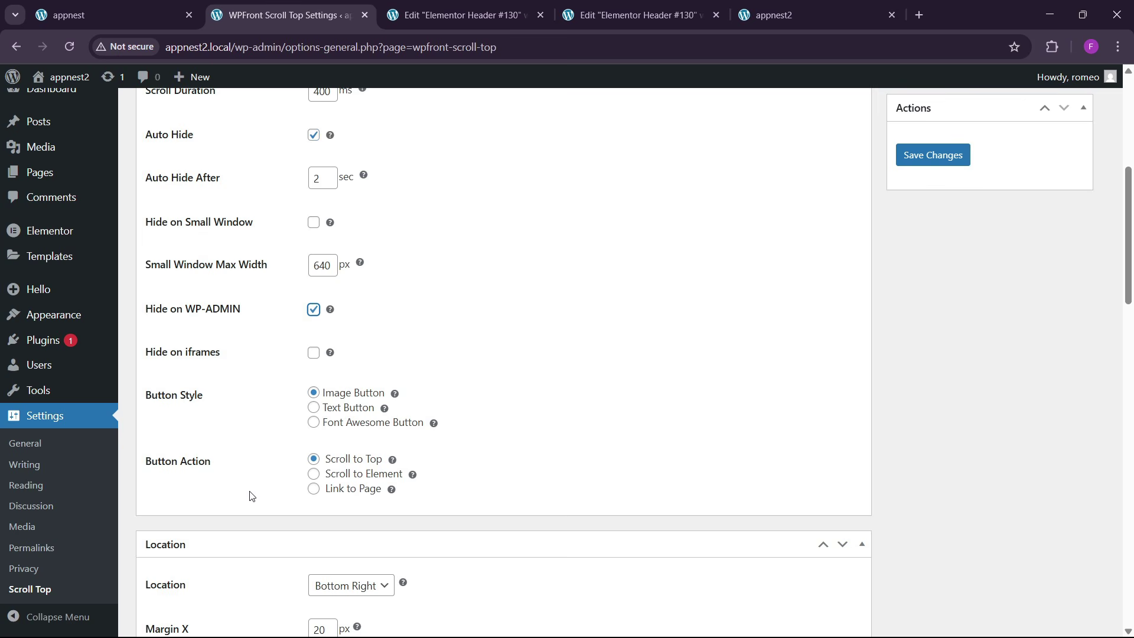
- Choose the flat light-blue circle with a white chevron as the scroll-top image button and save the settings
{"action": "scroll", "coordinate": [248, 505], "scroll_direction": "down", "scroll_amount": 10}
{"action": "scroll", "coordinate": [246, 508], "scroll_direction": "up", "scroll_amount": 3}
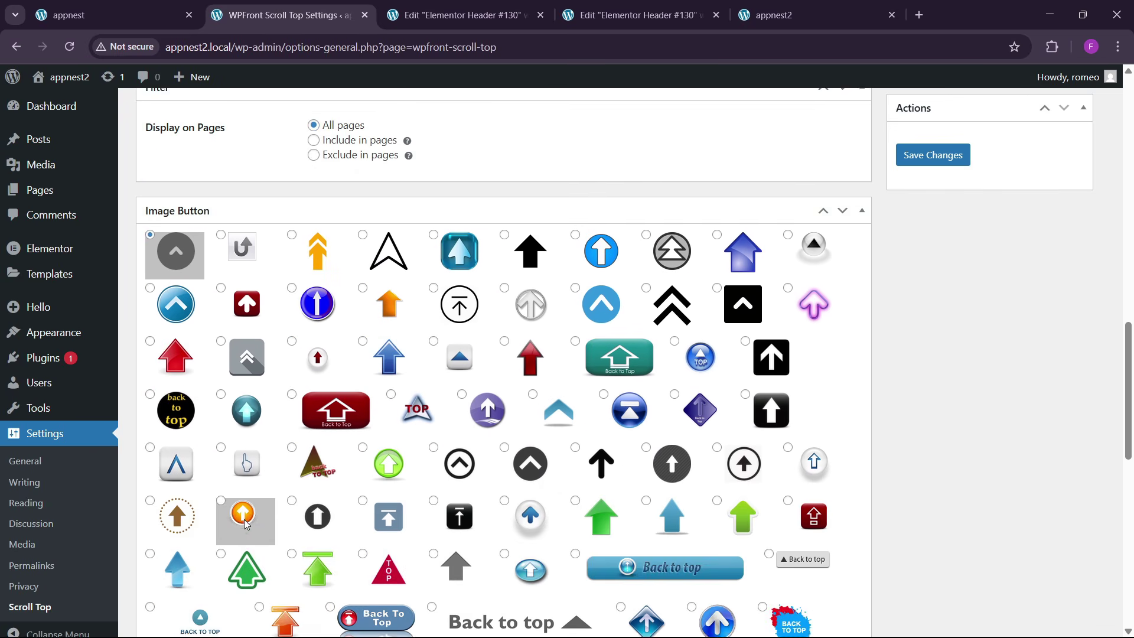
{"action": "scroll", "coordinate": [390, 466], "scroll_direction": "down", "scroll_amount": 1}
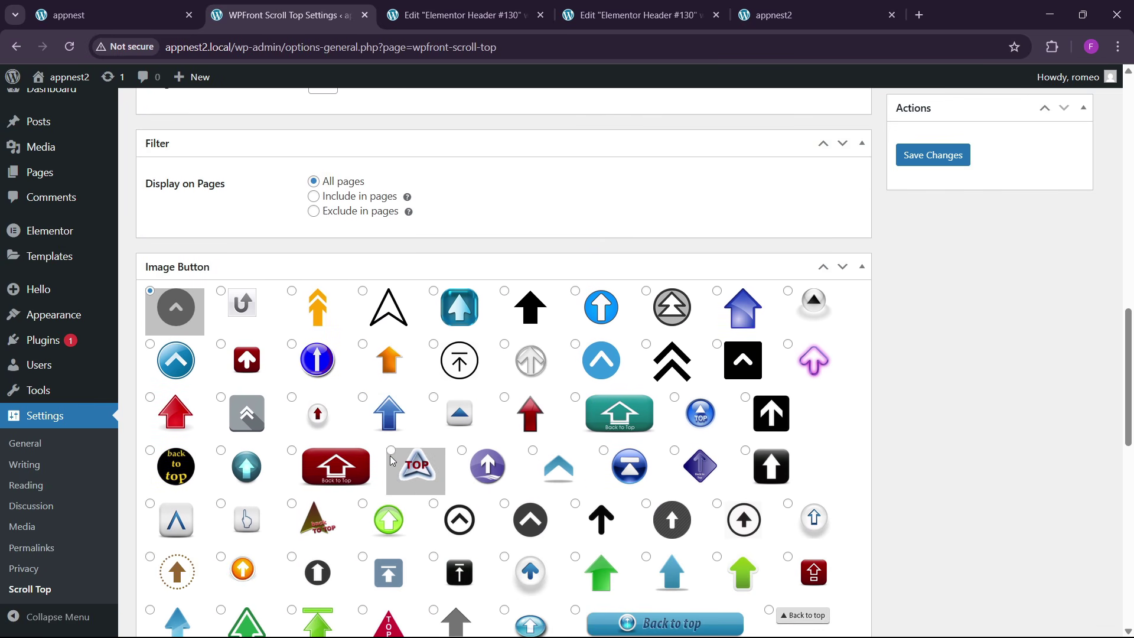
{"action": "scroll", "coordinate": [216, 464], "scroll_direction": "down", "scroll_amount": 1}
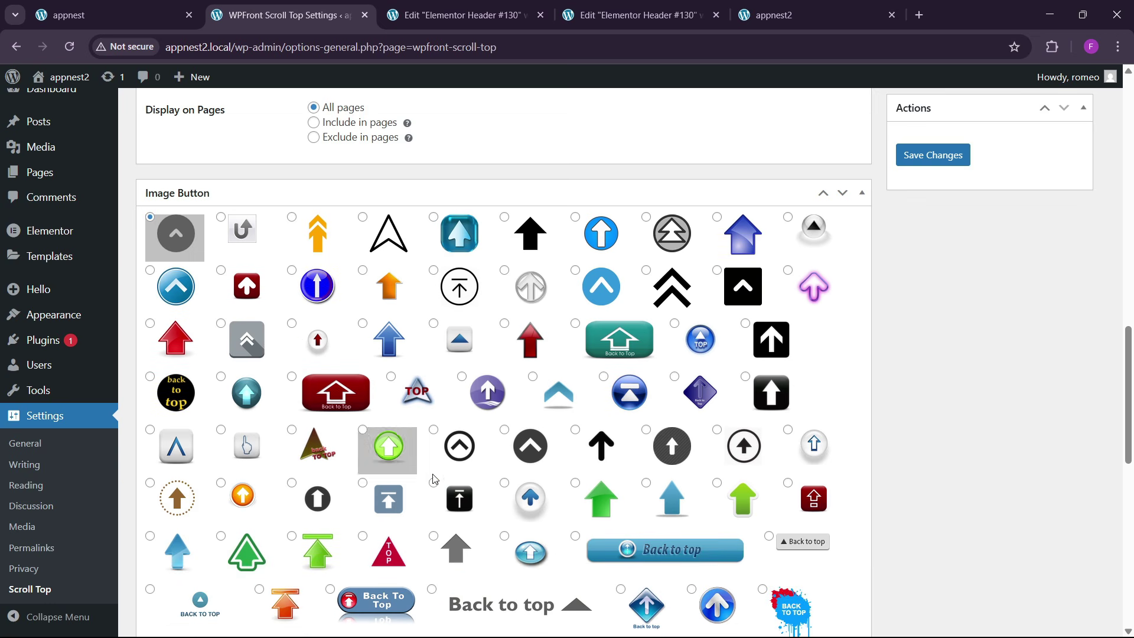
{"action": "left_click", "coordinate": [603, 288]}
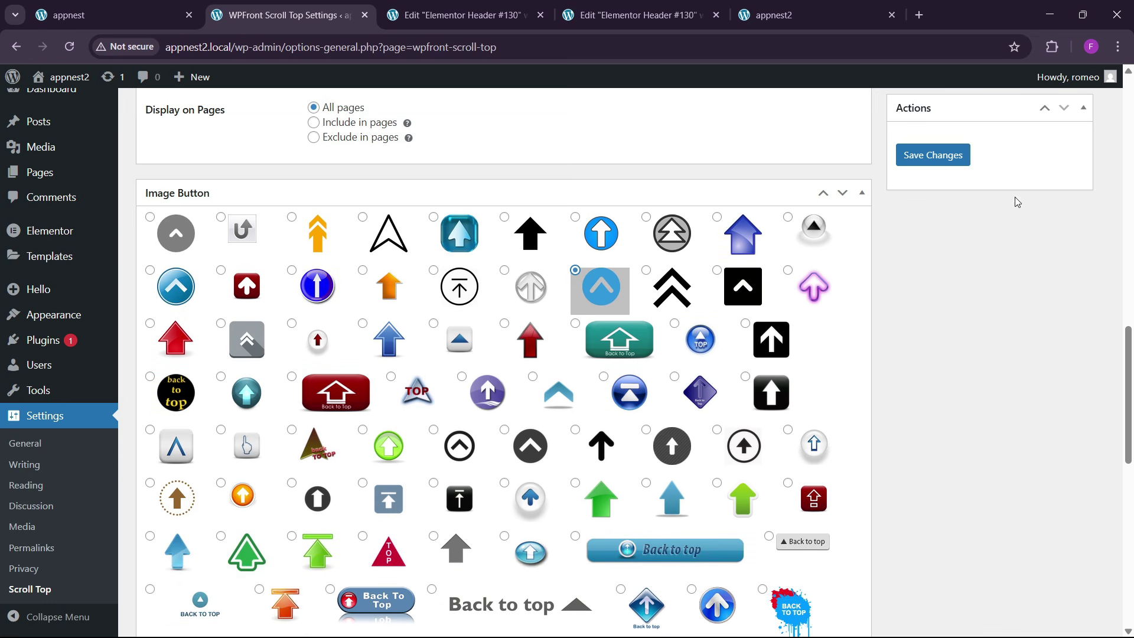
{"action": "left_click", "coordinate": [966, 163]}
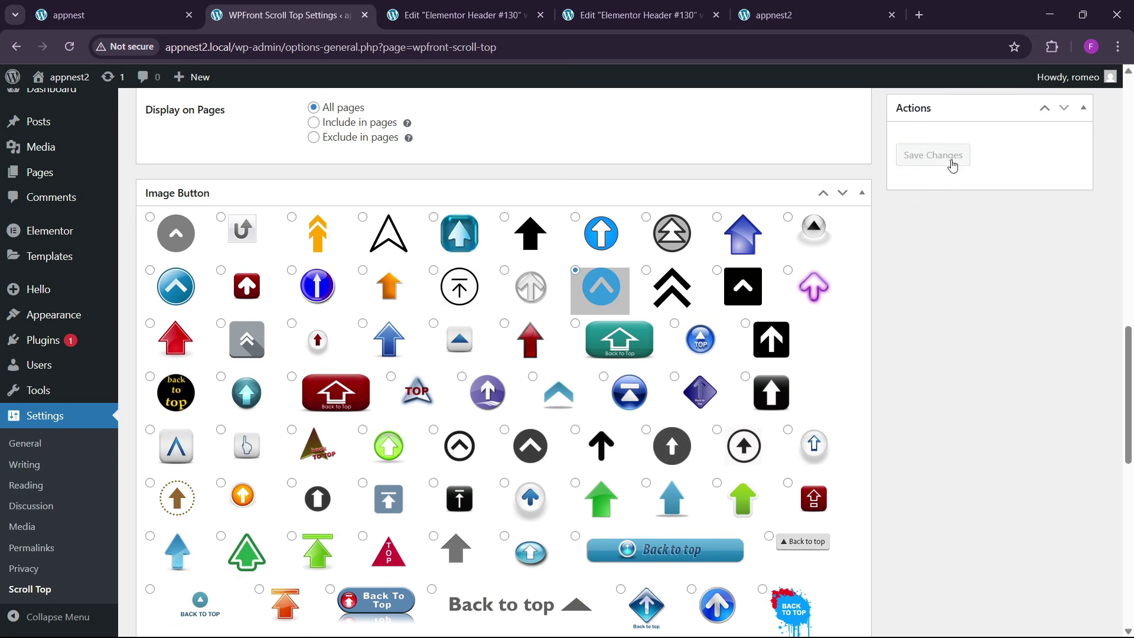
- Reload the live appnest2 site, test the scroll-to-top button, and review the top of the Home page
{"action": "left_click", "coordinate": [814, 7]}
{"action": "left_click", "coordinate": [74, 47]}
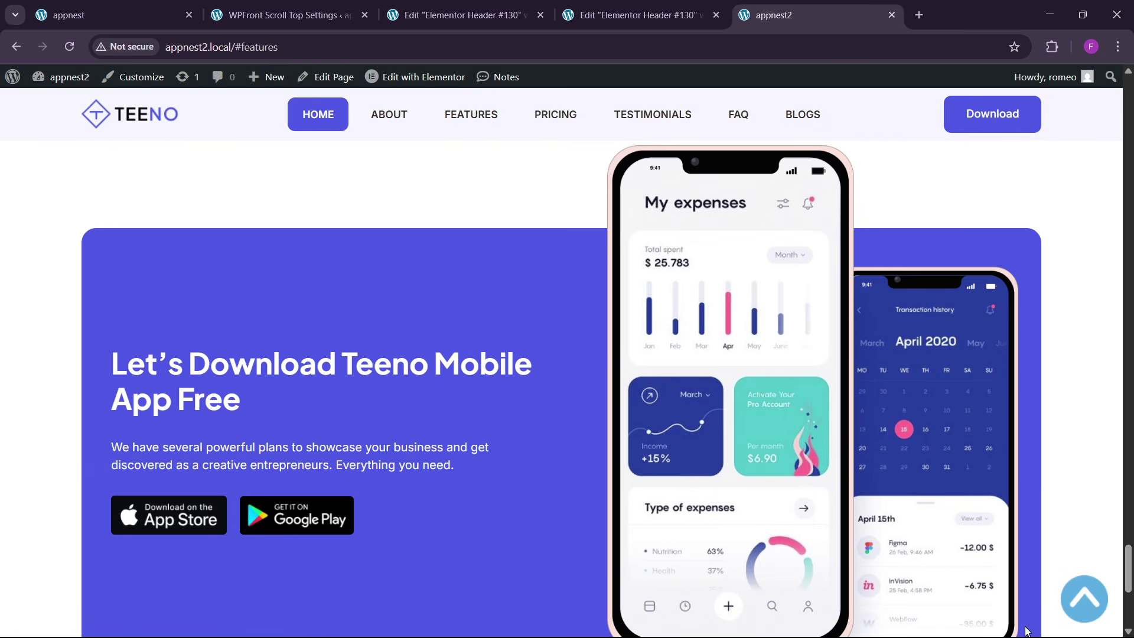
{"action": "left_click", "coordinate": [1085, 599]}
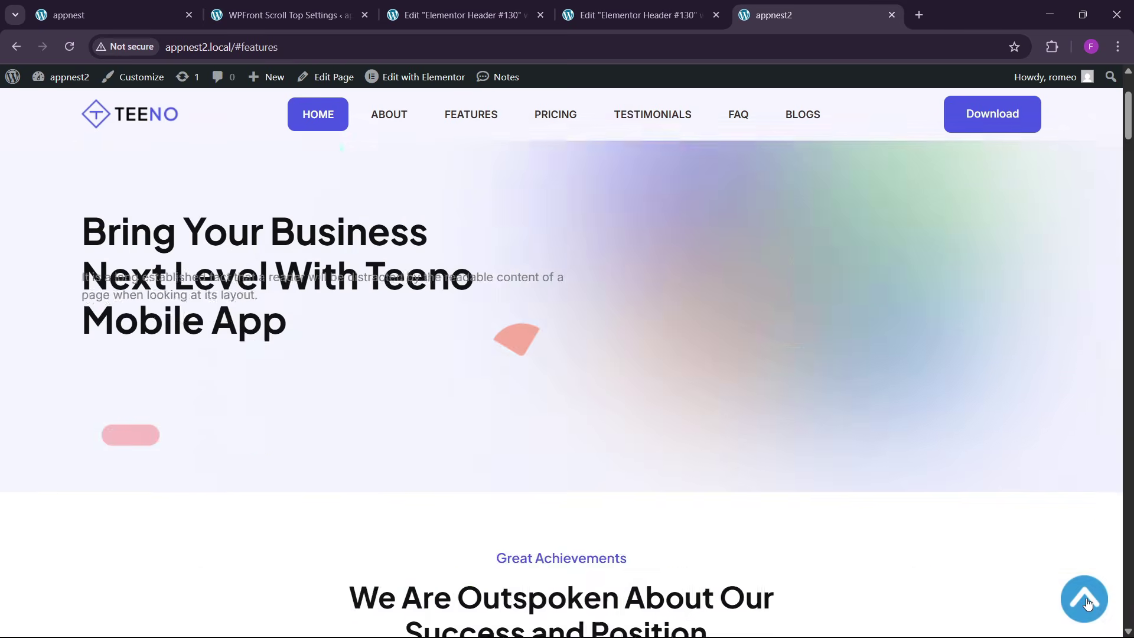
{"action": "scroll", "coordinate": [567, 301], "scroll_direction": "down", "scroll_amount": 3}
{"action": "scroll", "coordinate": [548, 313], "scroll_direction": "down", "scroll_amount": 2}
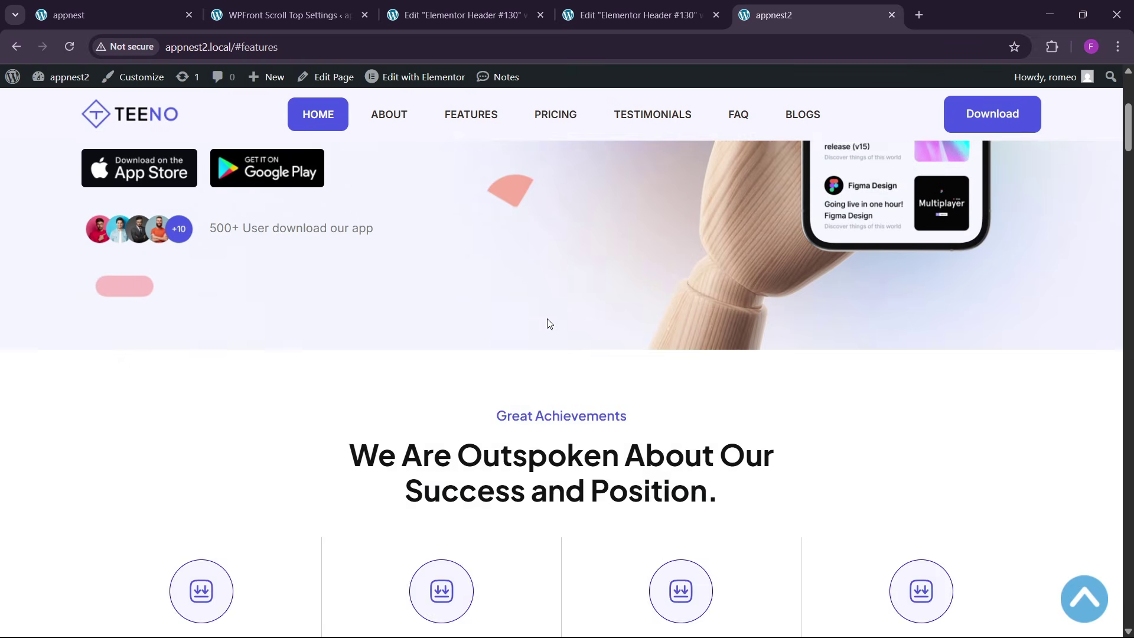
{"action": "scroll", "coordinate": [546, 319], "scroll_direction": "up", "scroll_amount": 5}
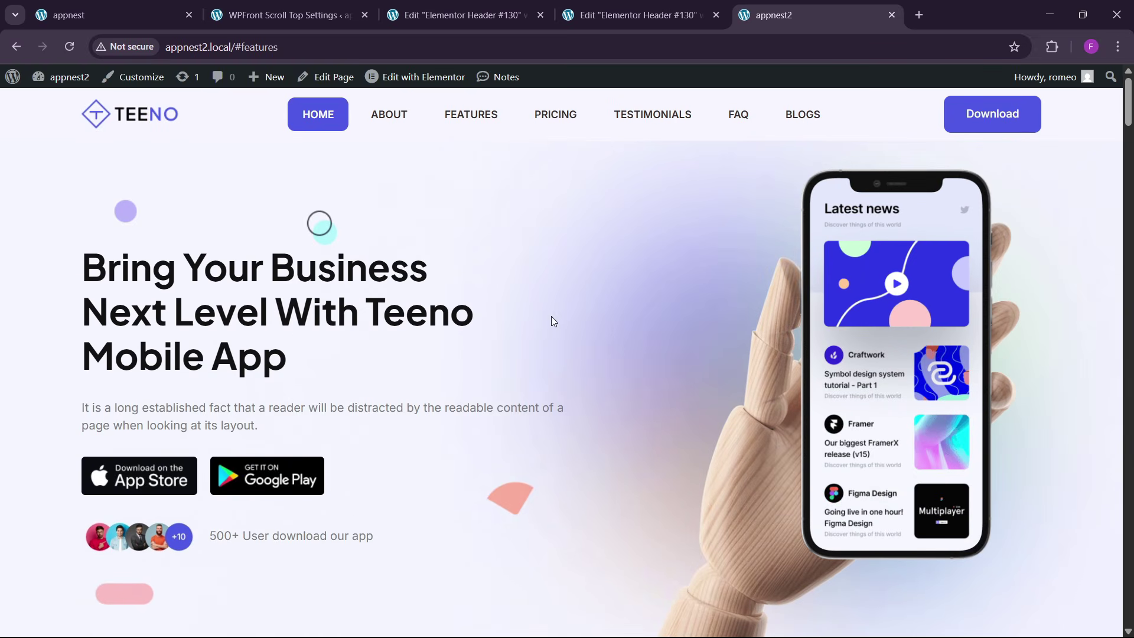
{"action": "scroll", "coordinate": [552, 355], "scroll_direction": "down", "scroll_amount": 3}
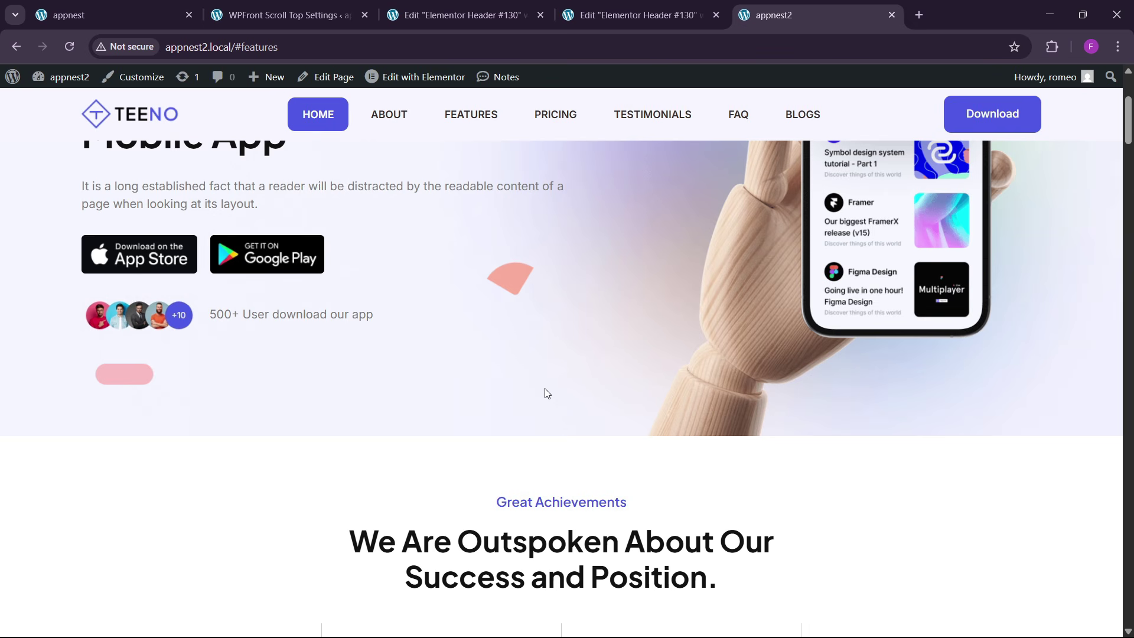
{"action": "scroll", "coordinate": [548, 393], "scroll_direction": "up", "scroll_amount": 4}
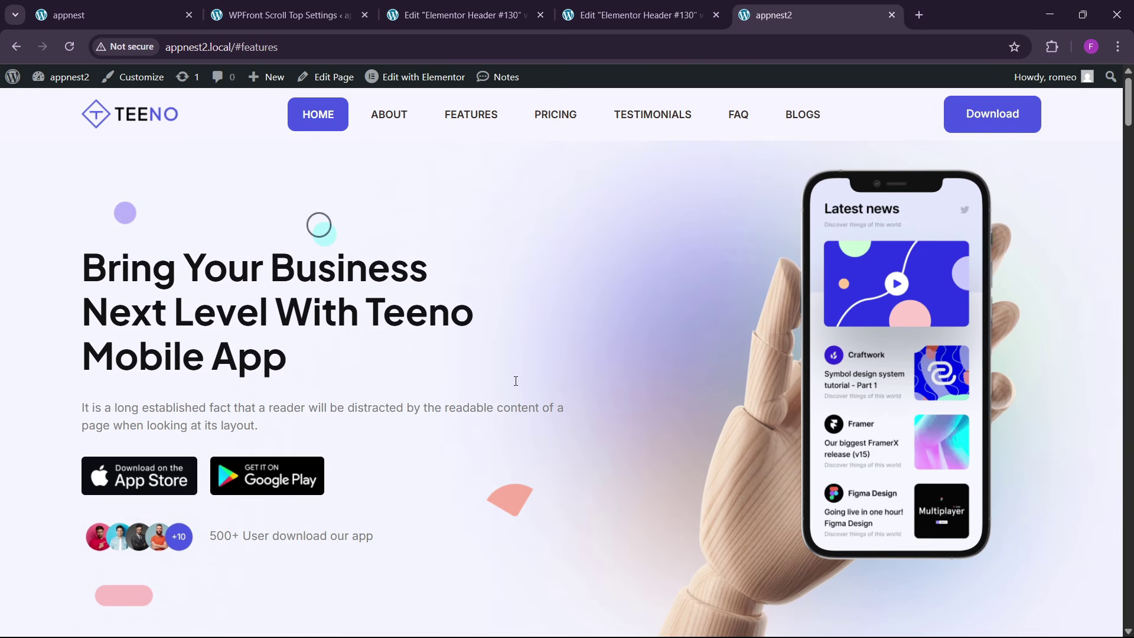